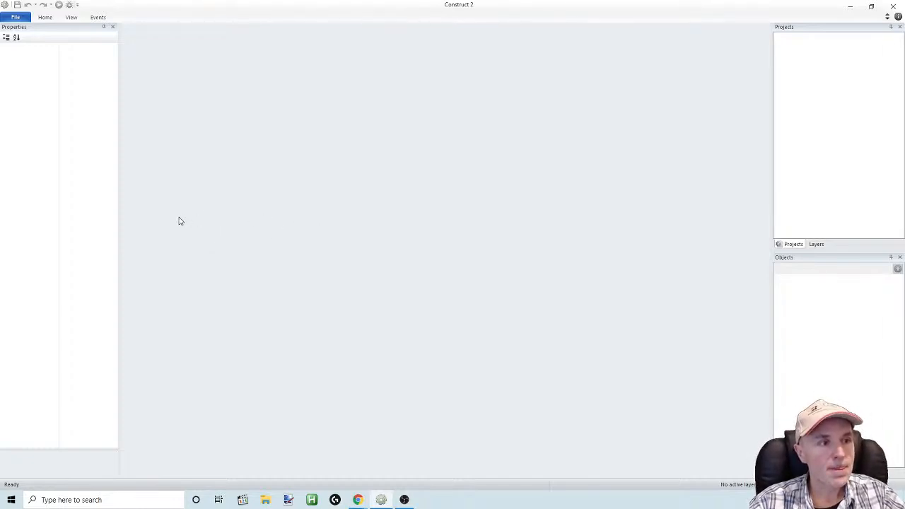
pyautogui.click(871, 7)
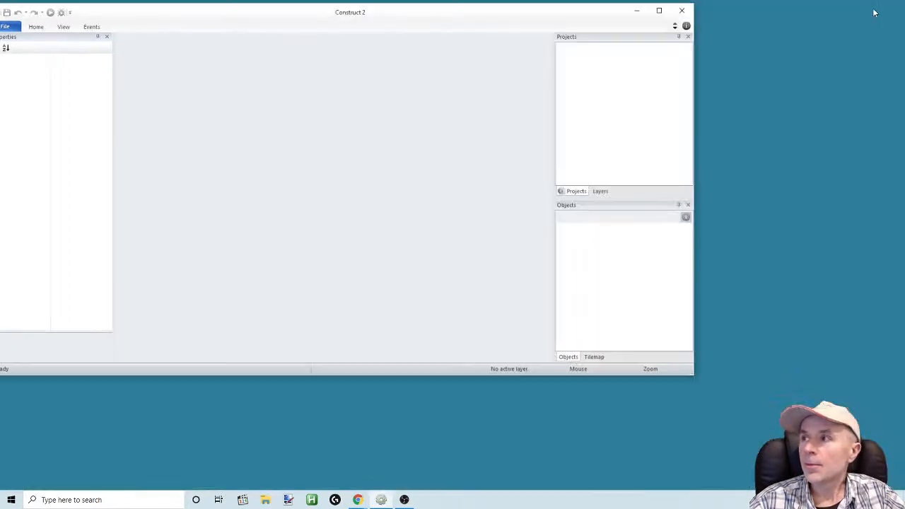
pyautogui.moveTo(486, 35); pyautogui.dragTo(540, 45)
pyautogui.doubleClick(539, 45)
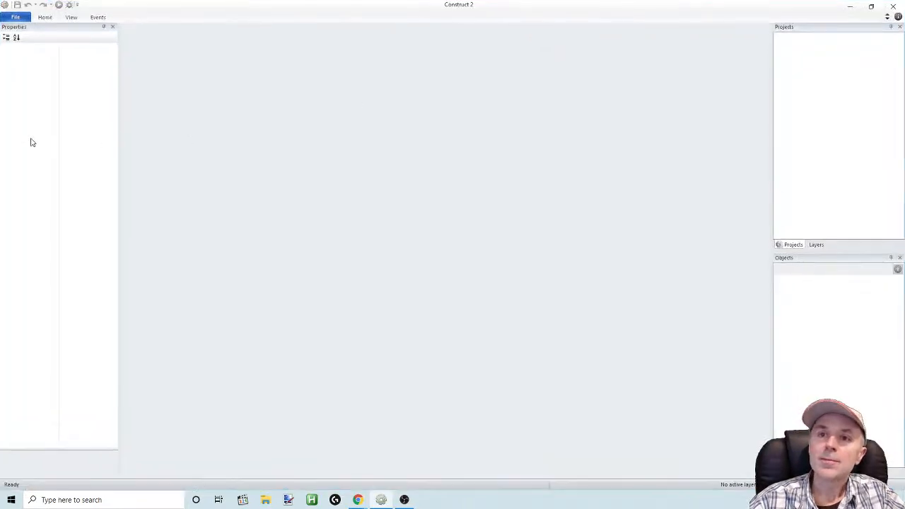
# Create a new project from the JC Template (empty 1280 x 720 with snap)
pyautogui.click(15, 18)
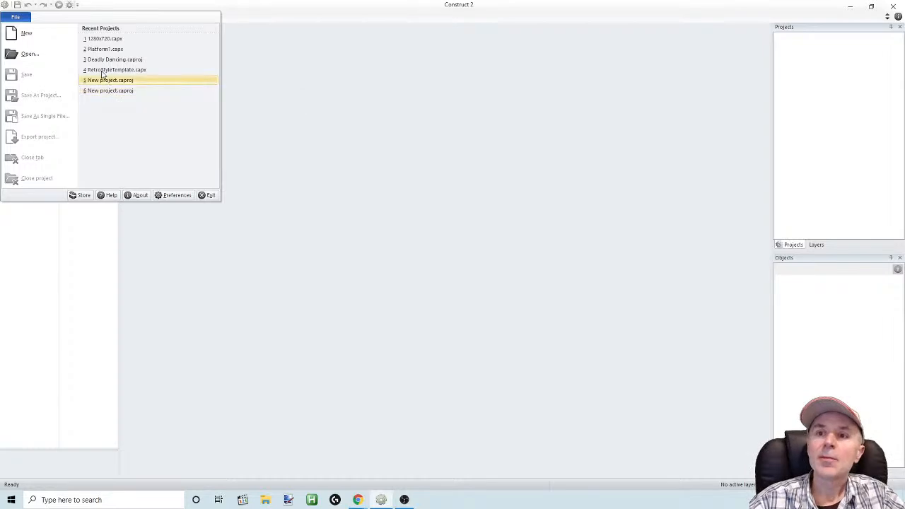
pyautogui.click(25, 33)
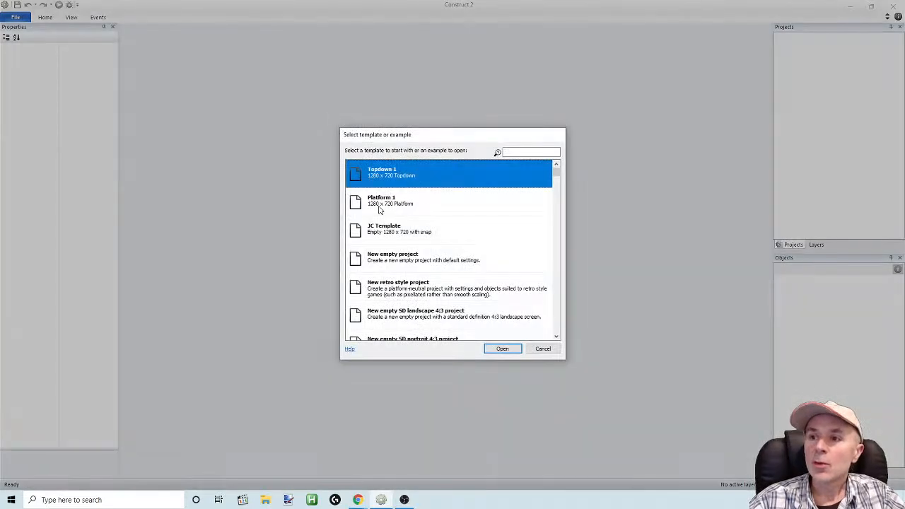
pyautogui.doubleClick(370, 233)
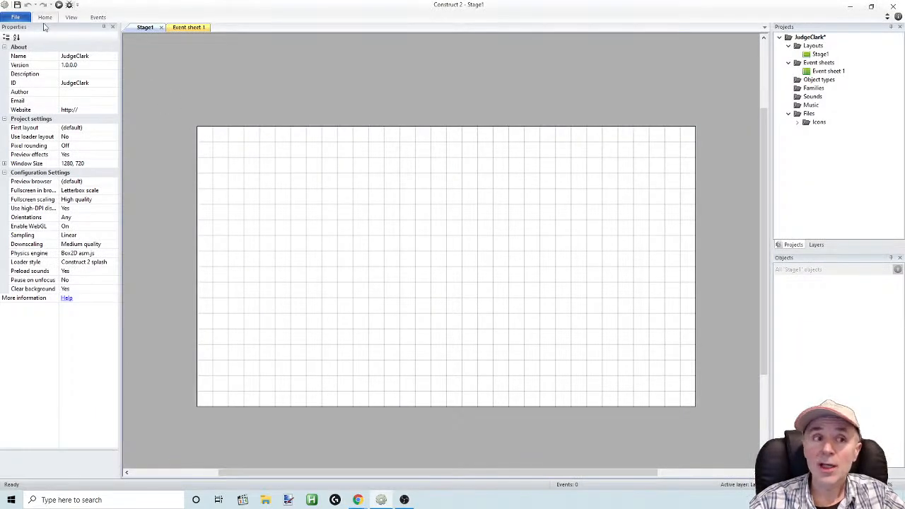
# Set the project's window size to 320, 180
pyautogui.click(92, 163)
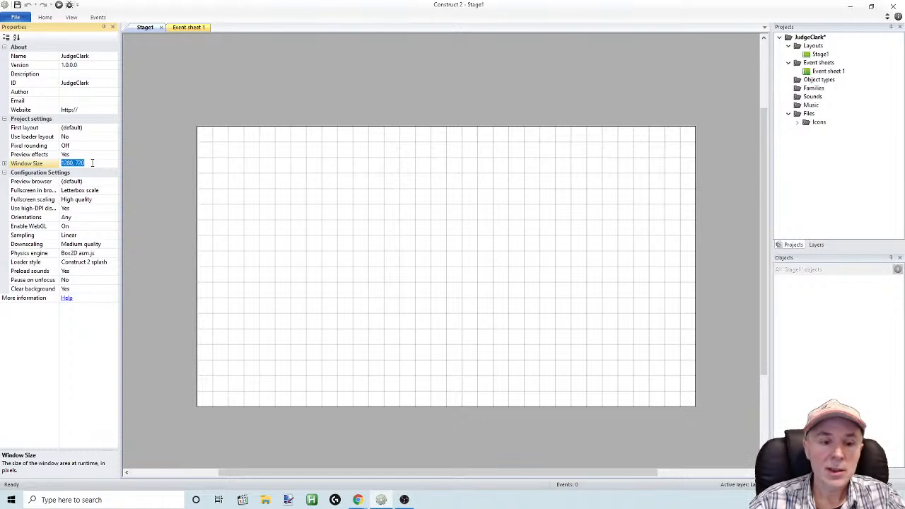
pyautogui.write('320')
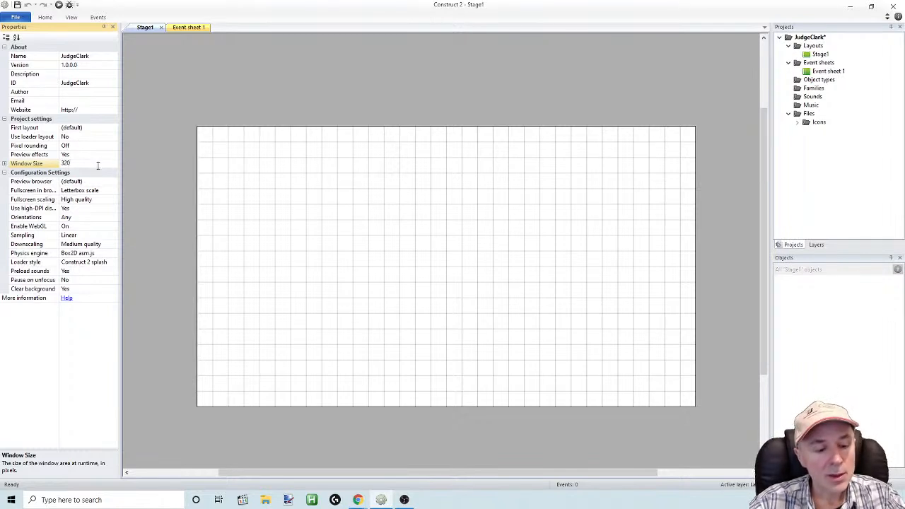
pyautogui.write(',188')
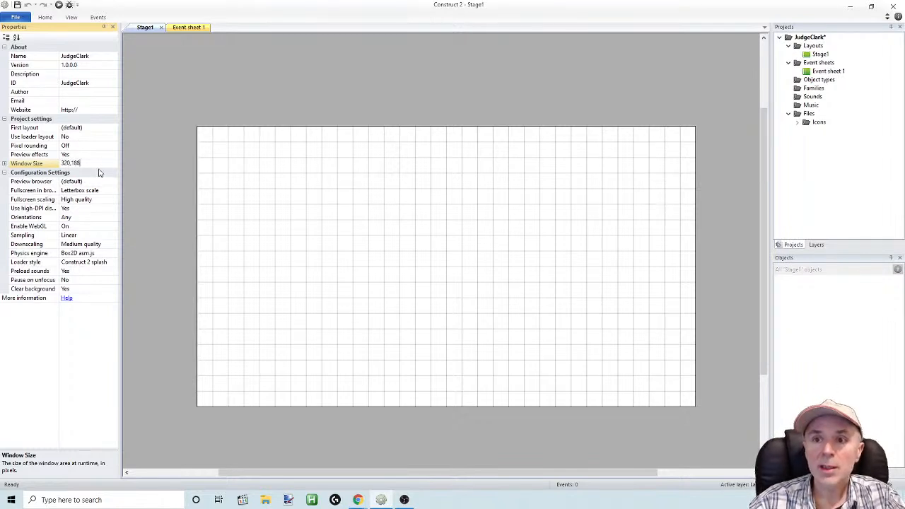
pyautogui.press('BackSpace')
pyautogui.write('0')
pyautogui.click(85, 174)
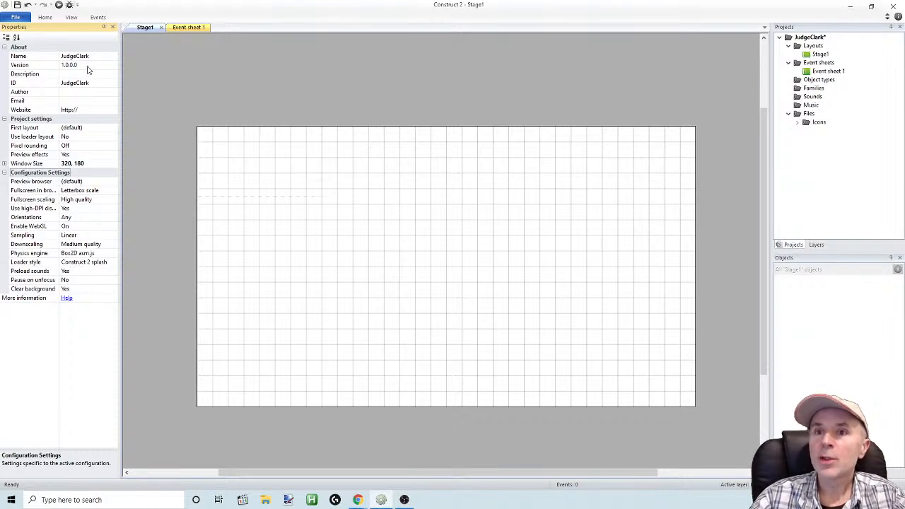
# Add two new layers above Layer 0 in the Stage1 layout
pyautogui.click(71, 18)
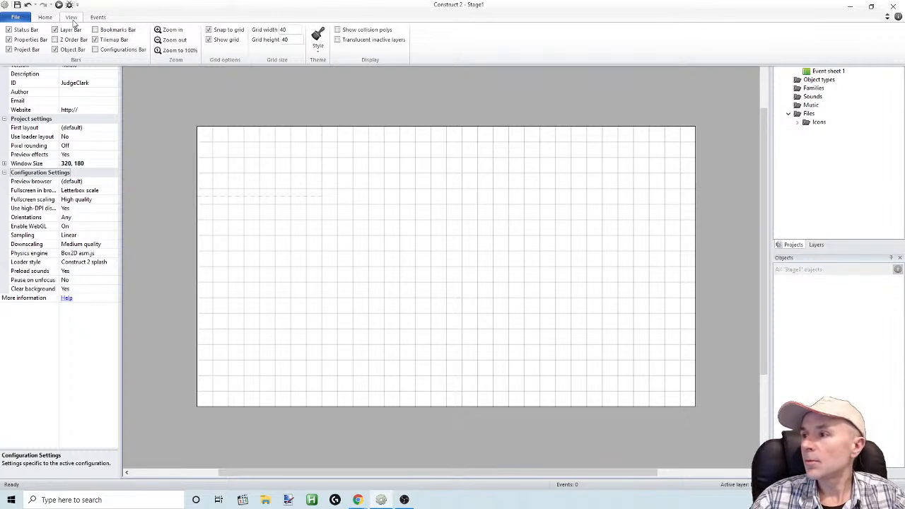
pyautogui.click(815, 246)
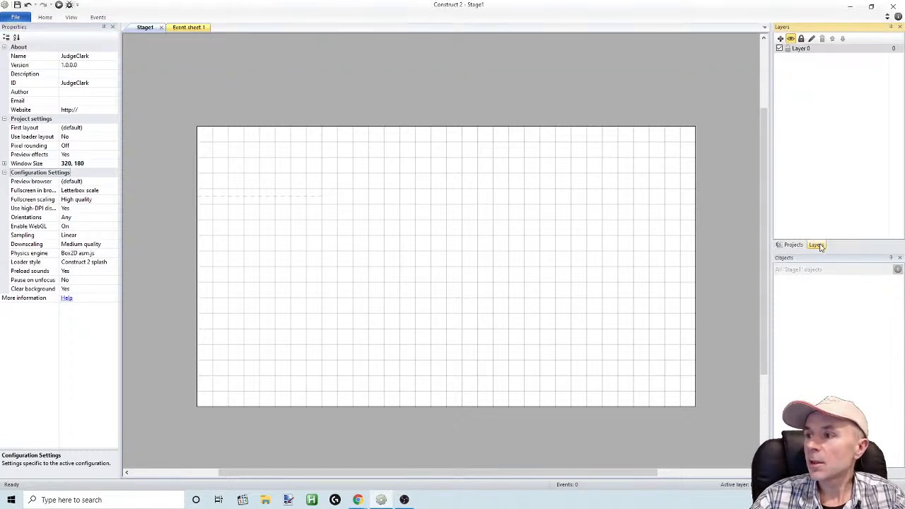
pyautogui.click(792, 245)
pyautogui.click(816, 245)
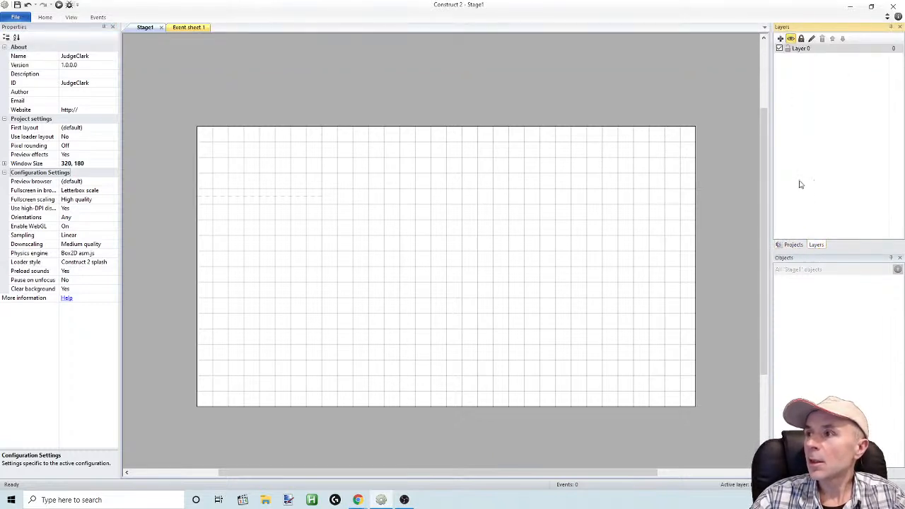
pyautogui.rightClick(789, 52)
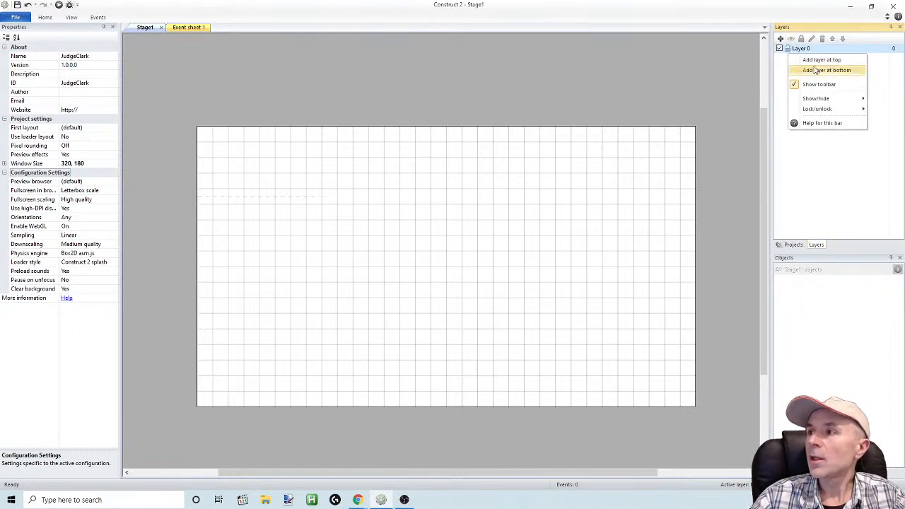
pyautogui.click(819, 59)
pyautogui.click(796, 60)
pyautogui.rightClick(796, 60)
pyautogui.click(806, 64)
# Rename the lowest layer, Layer 0, to Base
pyautogui.click(805, 67)
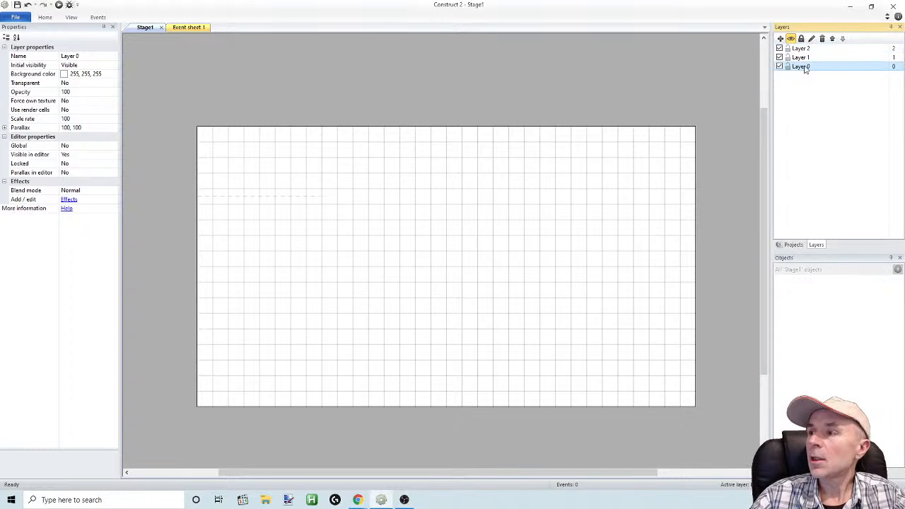
pyautogui.rightClick(804, 67)
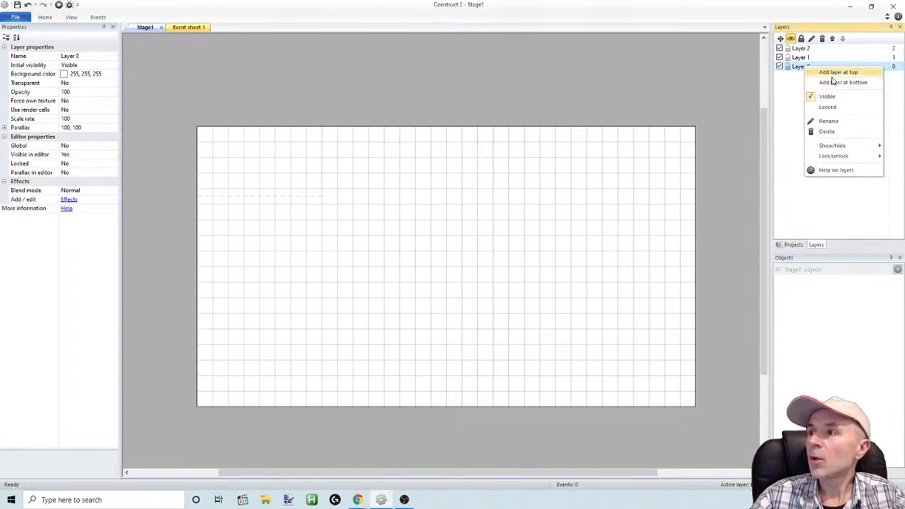
pyautogui.click(830, 121)
pyautogui.write('Base')
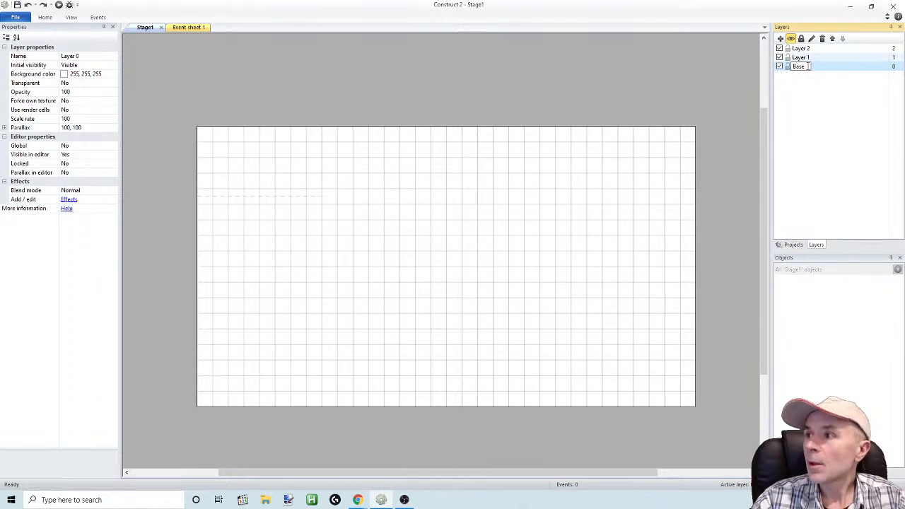
# Rename Layer 1 to Player and move it to the top of the layer order
pyautogui.click(804, 59)
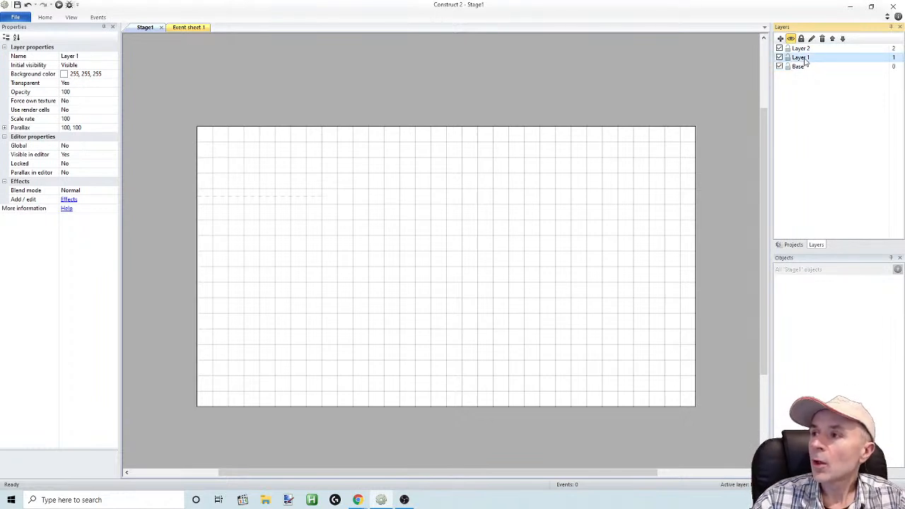
pyautogui.rightClick(804, 61)
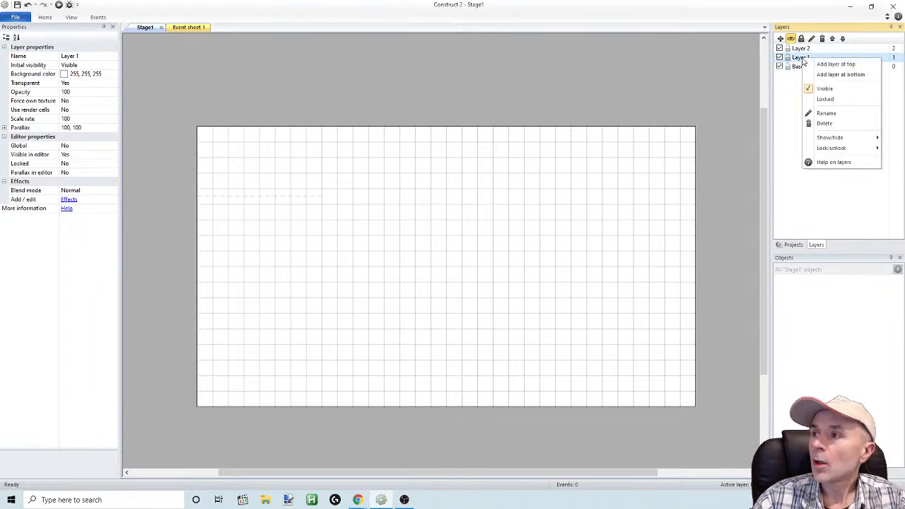
pyautogui.click(829, 114)
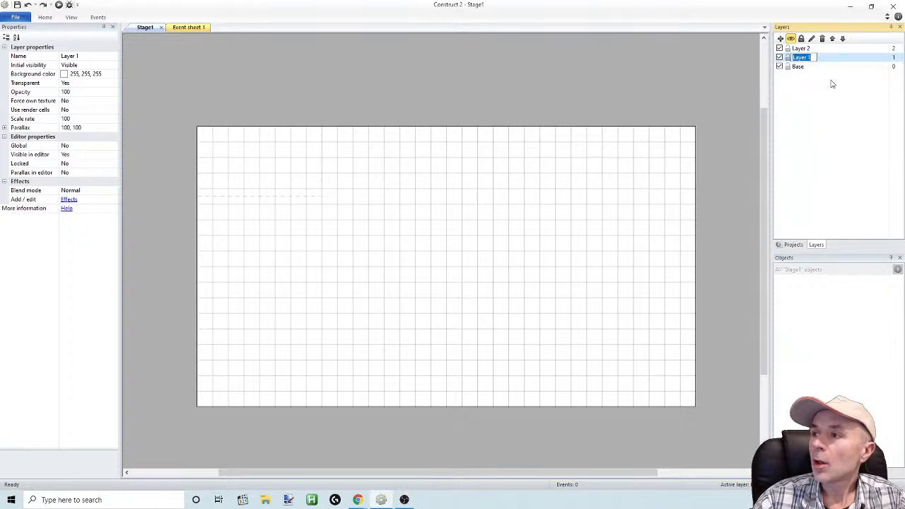
pyautogui.write('Pla')
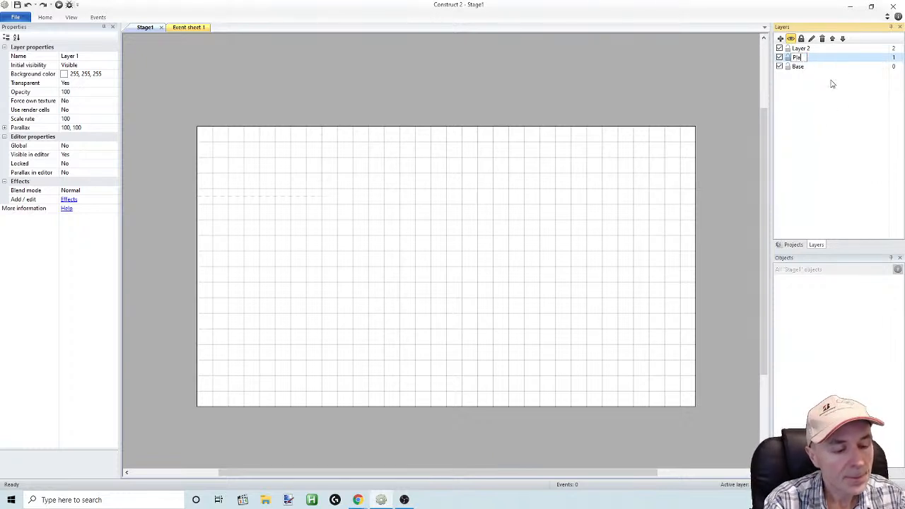
pyautogui.write('yer')
pyautogui.press('Return')
pyautogui.moveTo(794, 50); pyautogui.dragTo(796, 47)
pyautogui.click(803, 58)
pyautogui.rightClick(805, 58)
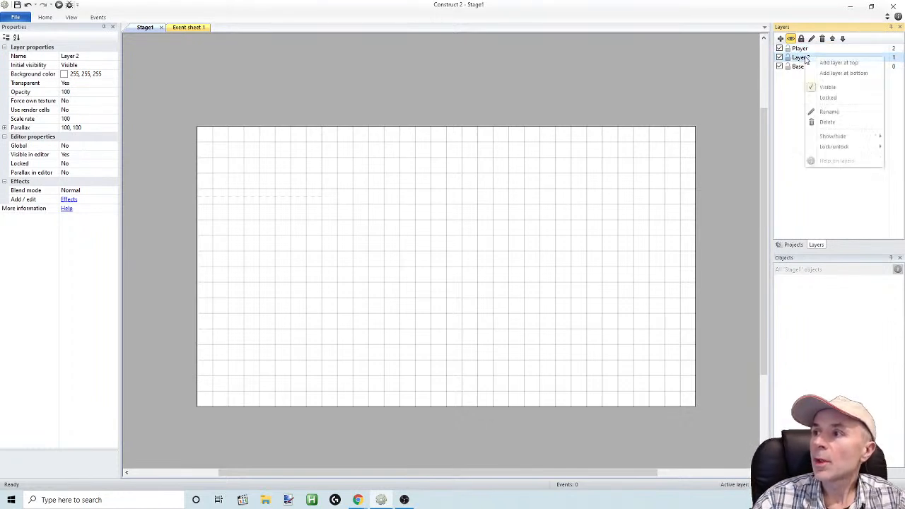
pyautogui.click(830, 112)
pyautogui.write('Game')
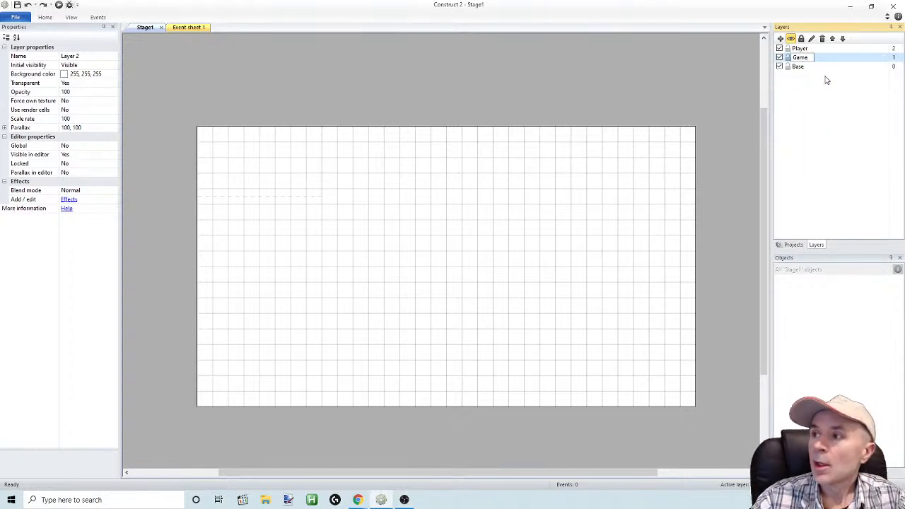
pyautogui.press('Escape')
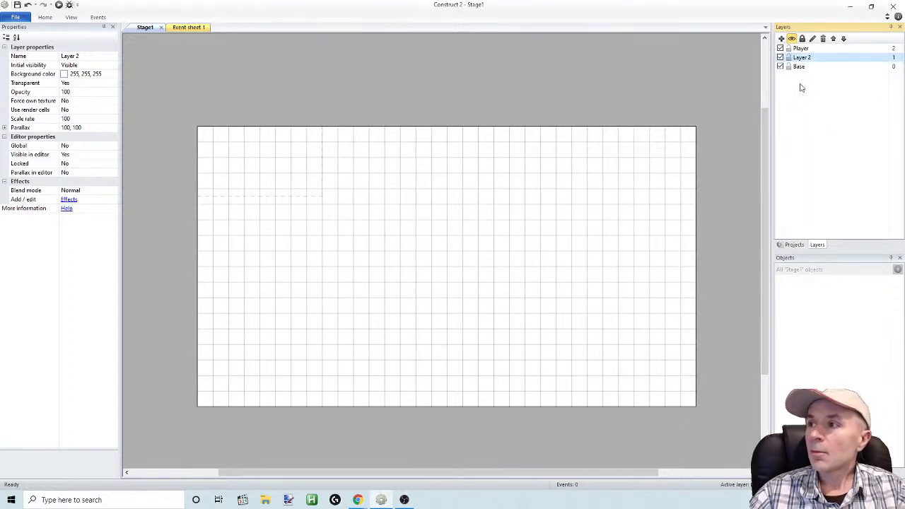
pyautogui.click(801, 48)
pyautogui.click(802, 58)
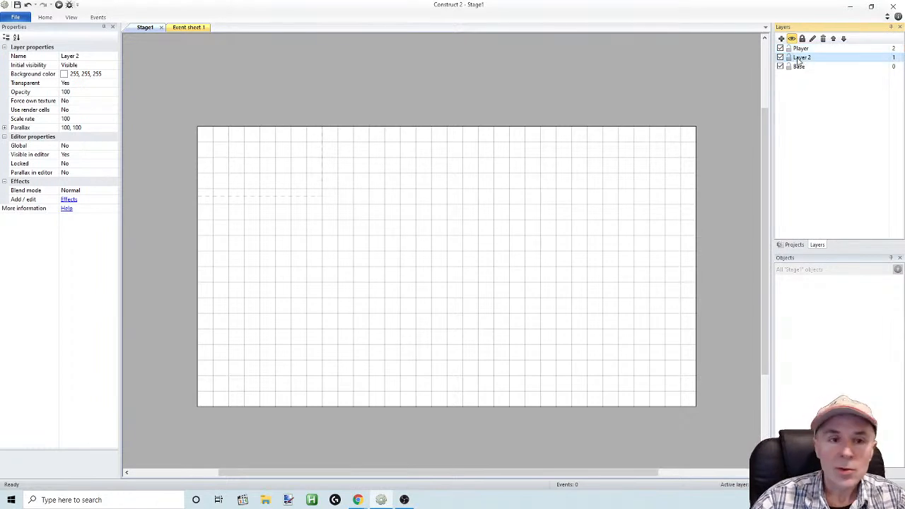
pyautogui.click(798, 66)
pyautogui.rightClick(797, 67)
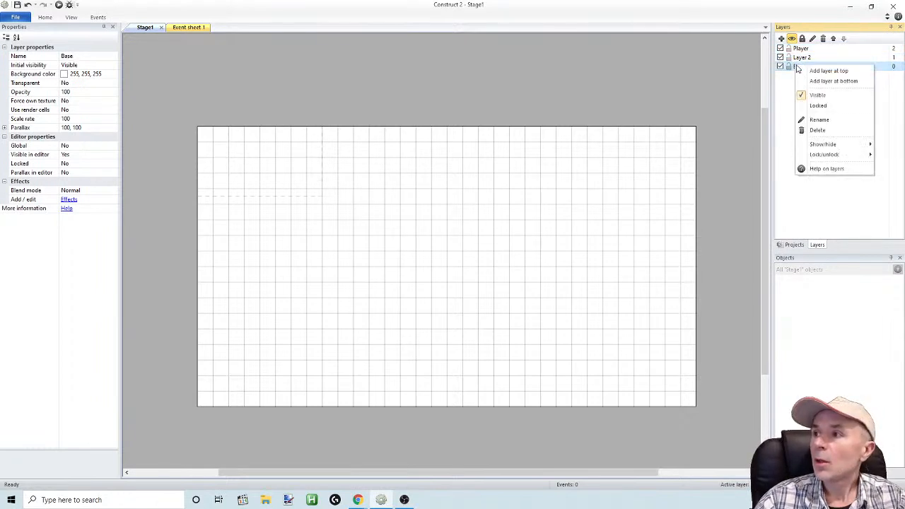
pyautogui.click(820, 120)
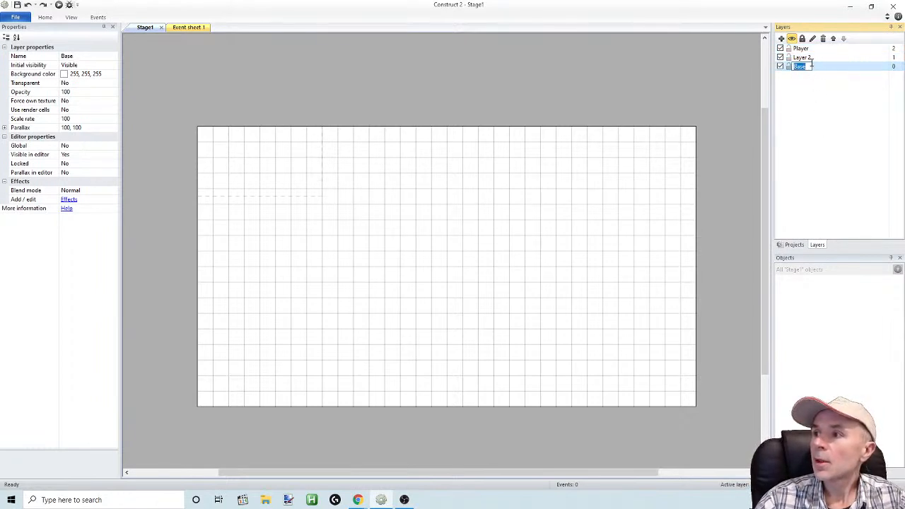
# Rename the middle layer, Layer 2, to Game
pyautogui.click(802, 57)
pyautogui.rightClick(802, 58)
pyautogui.click(829, 111)
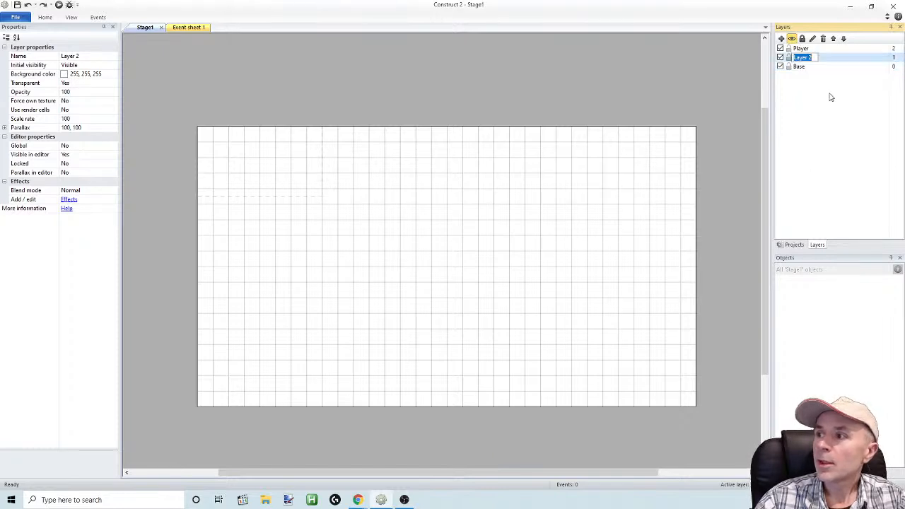
pyautogui.write('G')
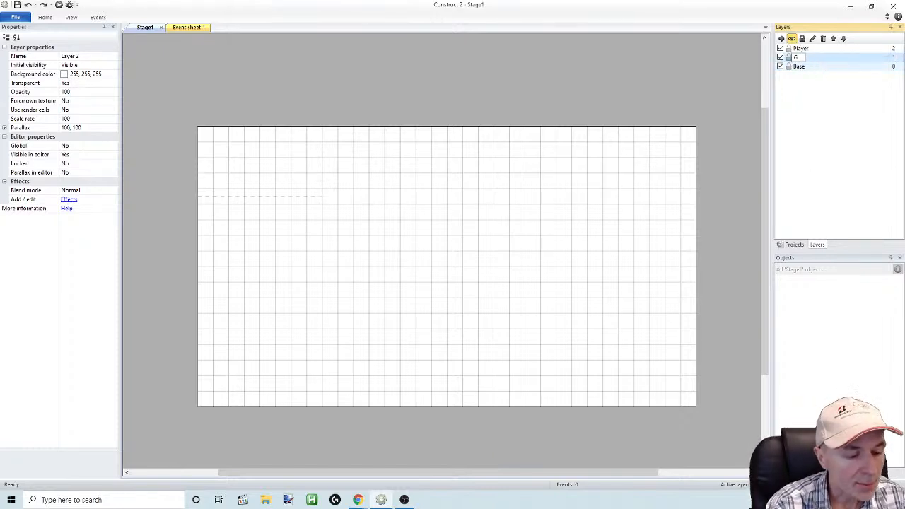
pyautogui.write('ame')
pyautogui.press('Return')
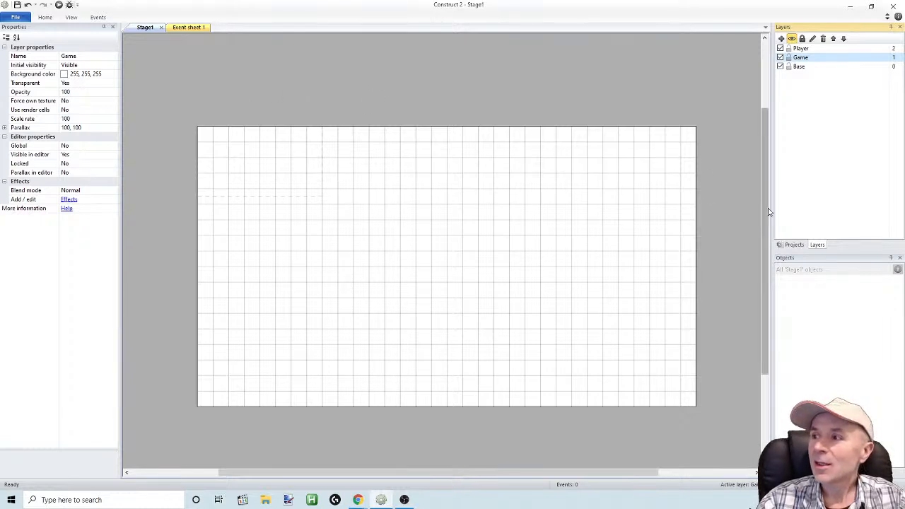
# Examine the dashed window-size outline against the grid of the Stage1 layout
pyautogui.moveTo(768, 202)
pyautogui.mouseDown()
pyautogui.moveTo(769, 185)
pyautogui.moveTo(756, 196)
pyautogui.mouseUp()
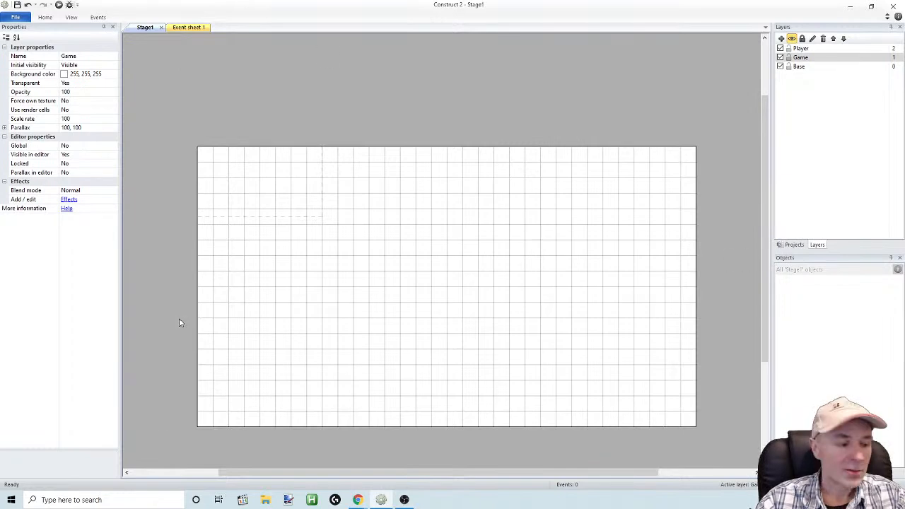
pyautogui.keyDown('ctrl'); pyautogui.scroll(5, 179, 322); pyautogui.keyUp('ctrl')
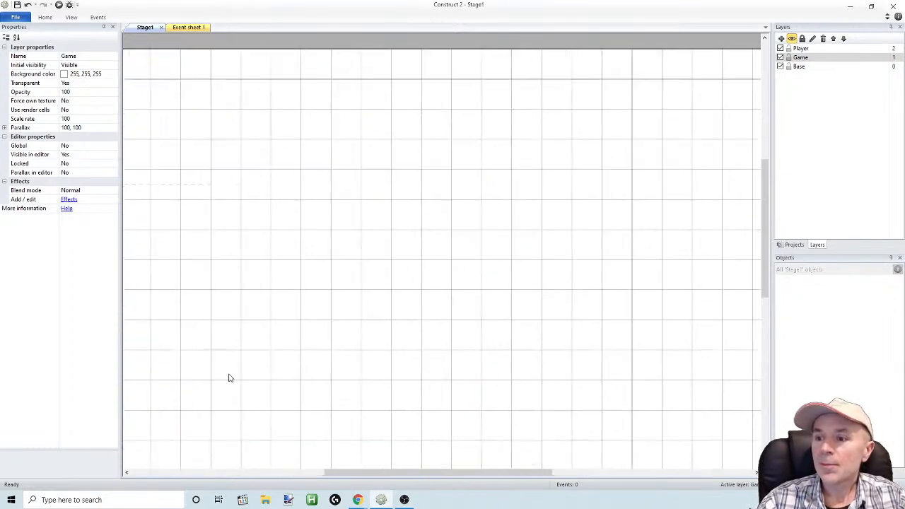
pyautogui.moveTo(415, 473); pyautogui.dragTo(319, 484)
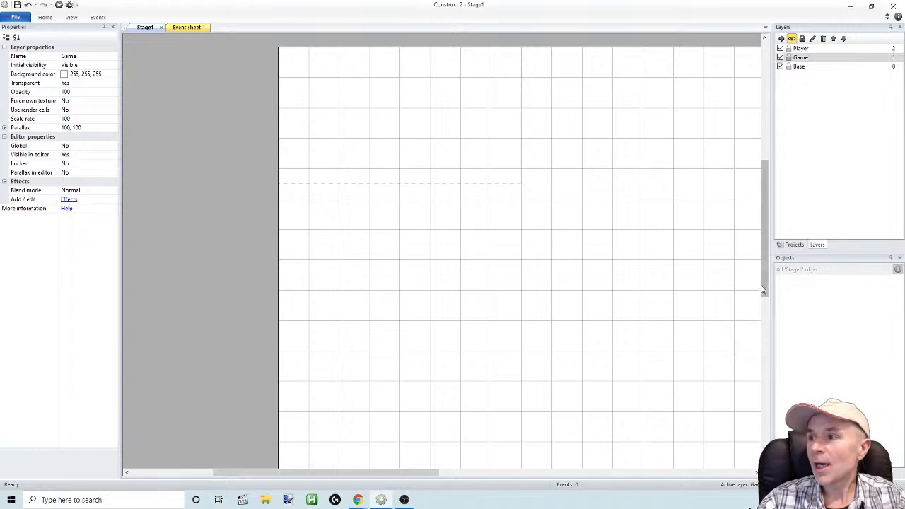
pyautogui.moveTo(762, 288); pyautogui.dragTo(772, 260)
pyautogui.keyDown('ctrl'); pyautogui.scroll(-1, 397, 295); pyautogui.keyUp('ctrl')
pyautogui.keyDown('ctrl'); pyautogui.scroll(-3, 397, 297); pyautogui.keyUp('ctrl')
pyautogui.keyDown('ctrl'); pyautogui.scroll(2, 396, 299); pyautogui.keyUp('ctrl')
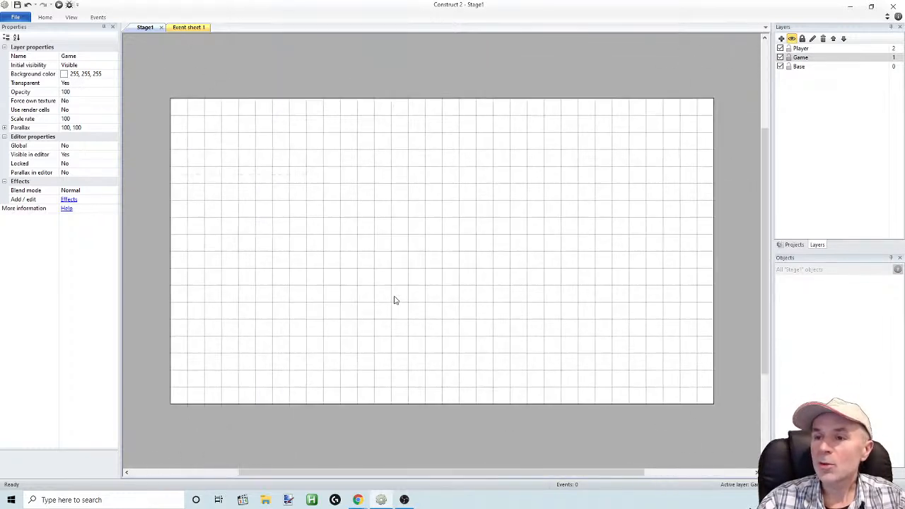
pyautogui.keyDown('ctrl'); pyautogui.scroll(1, 395, 299); pyautogui.keyUp('ctrl')
pyautogui.scroll(-1, 395, 300)
pyautogui.scroll(1, 396, 300)
pyautogui.keyDown('ctrl'); pyautogui.scroll(1, 397, 299); pyautogui.keyUp('ctrl')
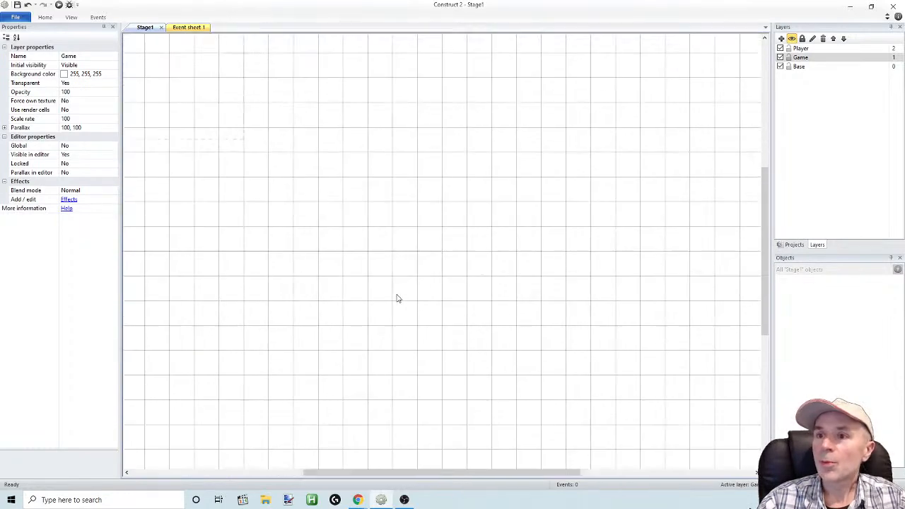
pyautogui.keyDown('ctrl'); pyautogui.scroll(-2, 396, 298); pyautogui.keyUp('ctrl')
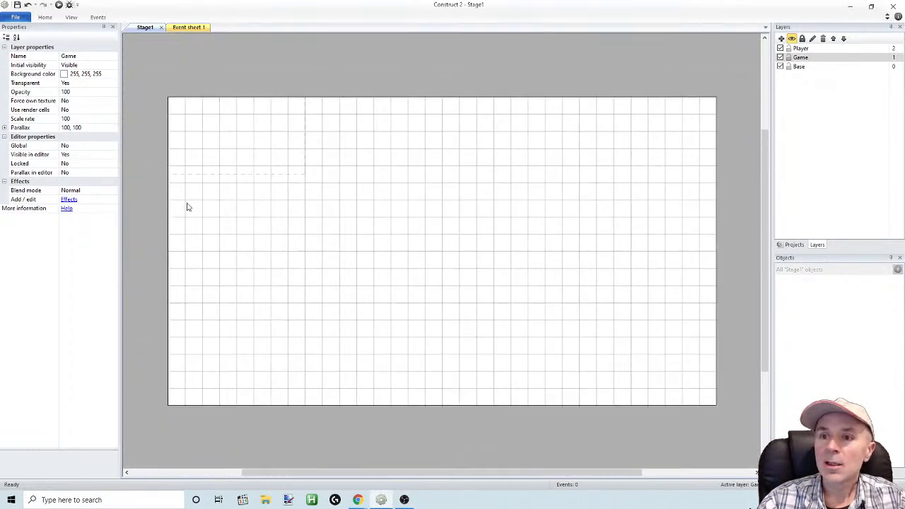
# Insert a Tiled Background object into the Stage1 layout on the Game layer
pyautogui.rightClick(237, 210)
pyautogui.click(264, 218)
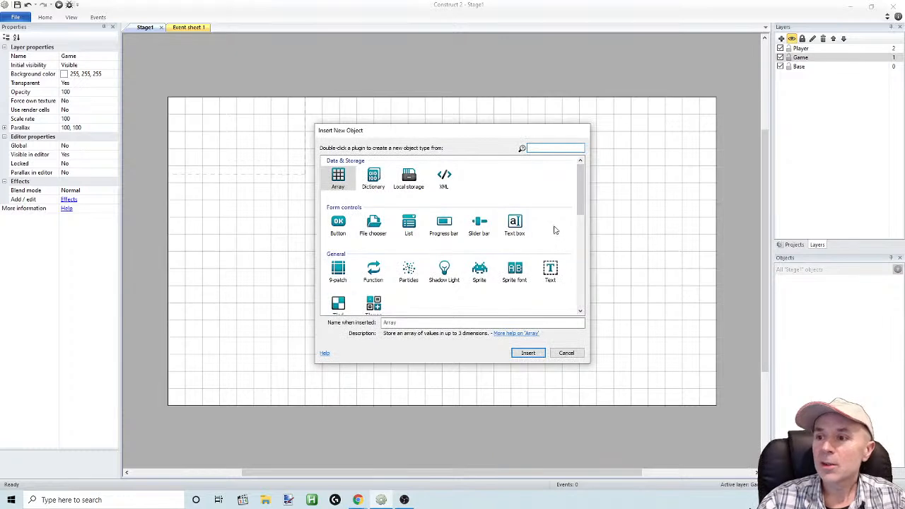
pyautogui.scroll(-3, 579, 205)
pyautogui.doubleClick(338, 235)
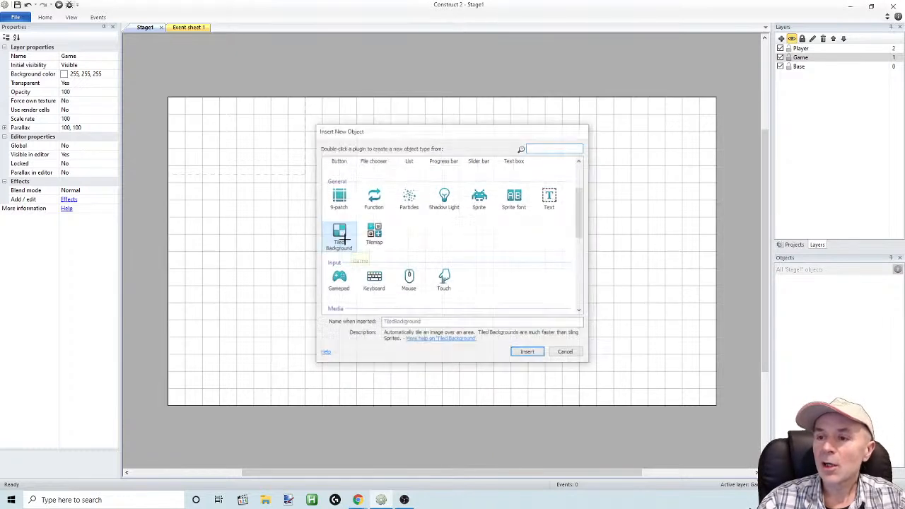
pyautogui.click(337, 250)
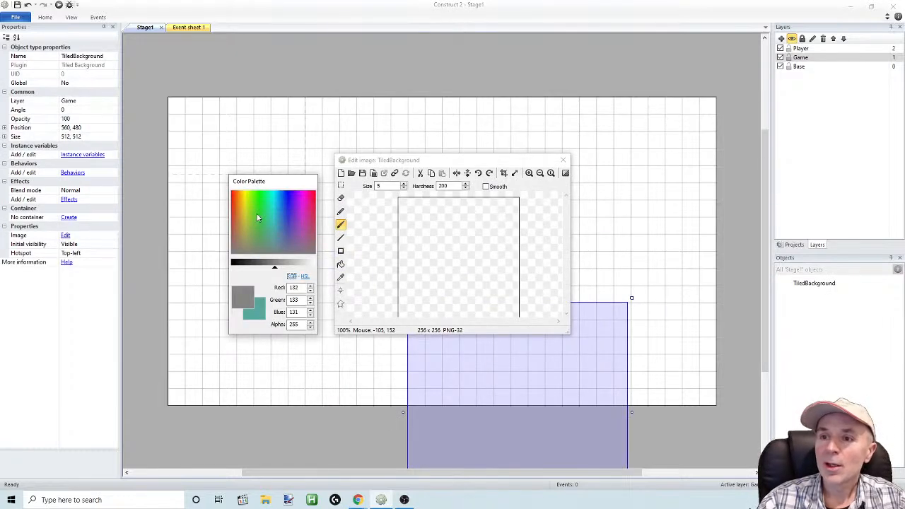
# Fill the tiled background's image with yellow (RGB 226, 205, 28) and uncover the editor's canvas tools
pyautogui.click(246, 204)
pyautogui.click(341, 265)
pyautogui.click(431, 259)
pyautogui.moveTo(519, 161); pyautogui.dragTo(473, 161)
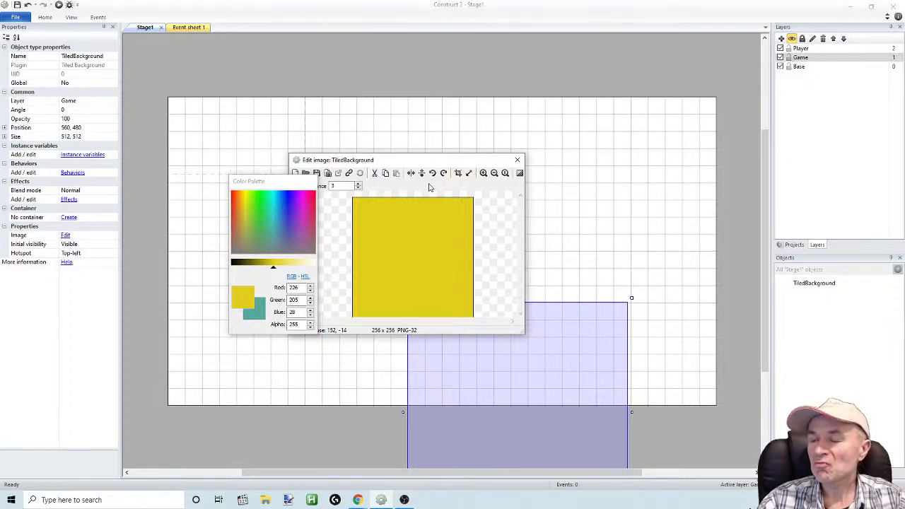
# Resize the tiled background's image canvas to 40 x 40 pixels with Align center and close the image editor
pyautogui.click(468, 173)
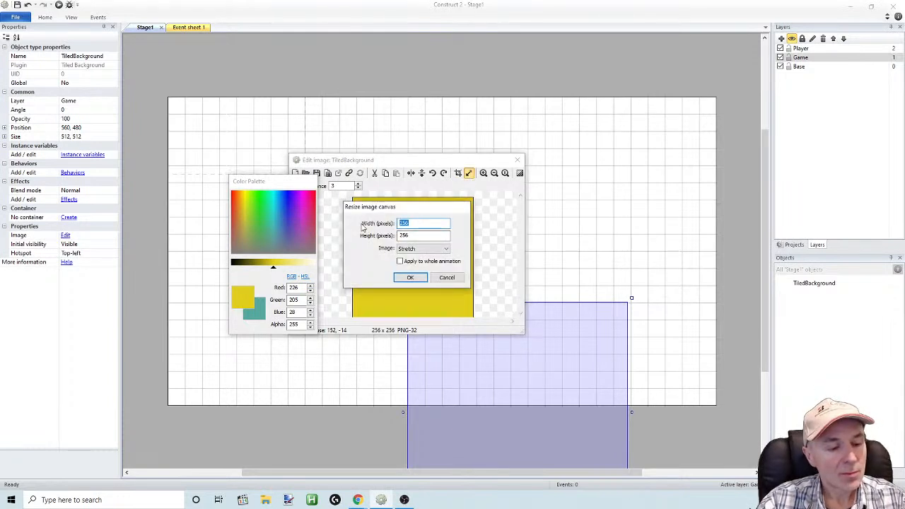
pyautogui.write('40')
pyautogui.press('Tab')
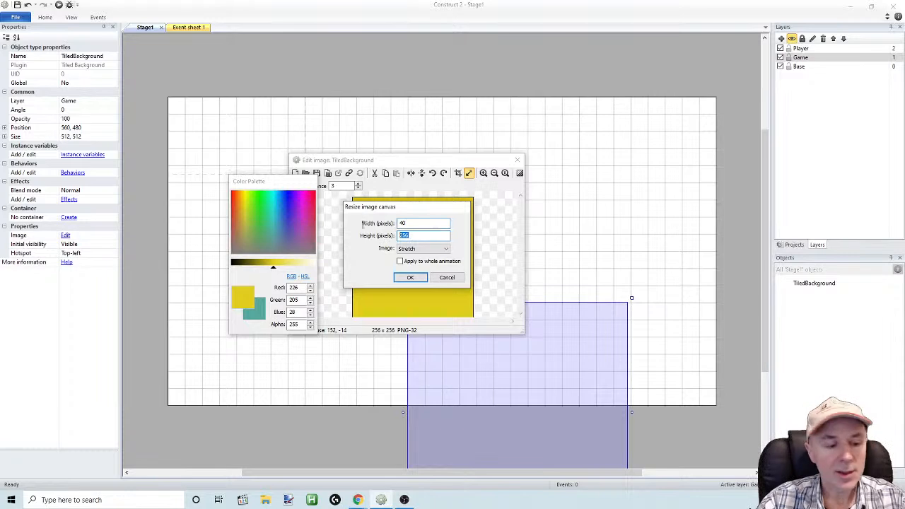
pyautogui.write('40')
pyautogui.click(427, 249)
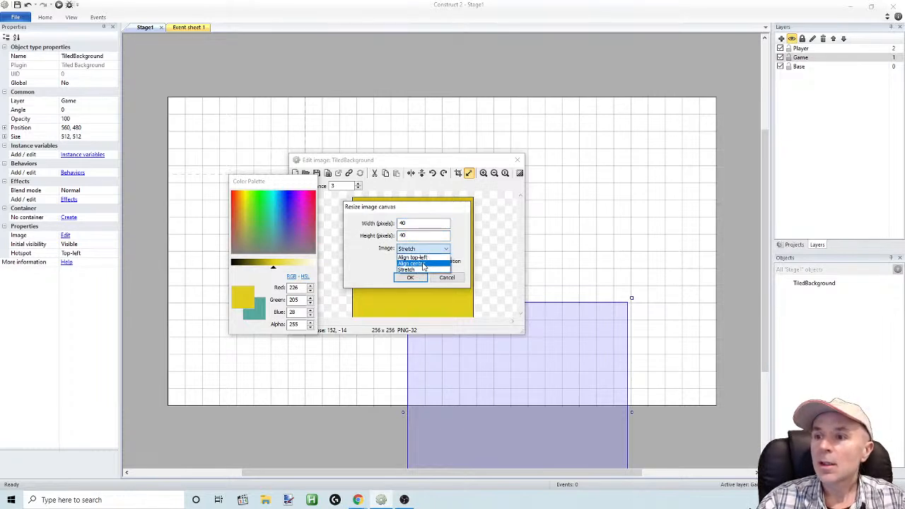
pyautogui.click(424, 265)
pyautogui.click(411, 277)
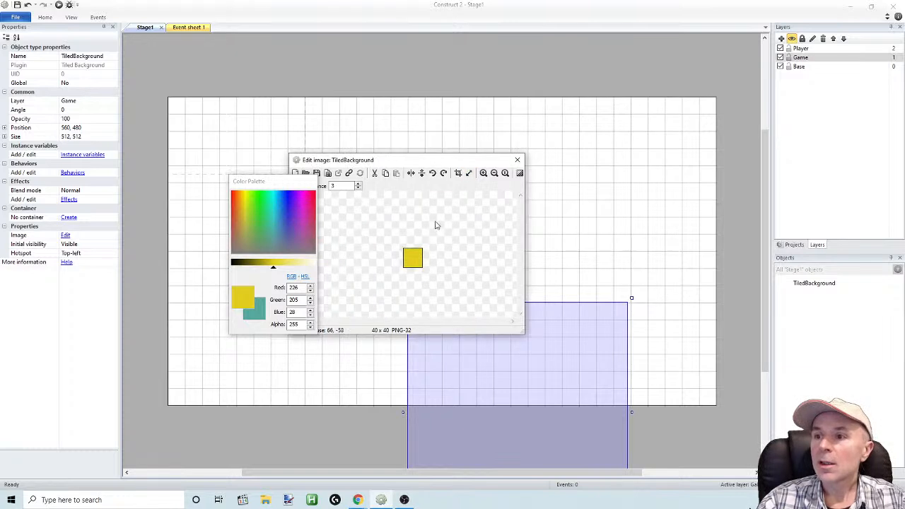
pyautogui.click(517, 160)
# Move the yellow tiled background to position 0, 0 and stretch it to 1280 x 720 over the whole layout
pyautogui.moveTo(523, 319); pyautogui.dragTo(314, 130)
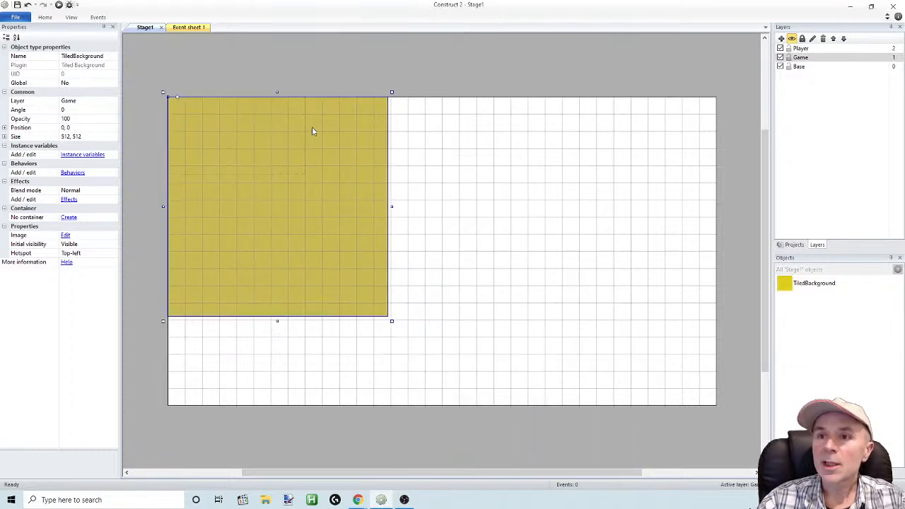
pyautogui.moveTo(392, 322); pyautogui.dragTo(719, 409)
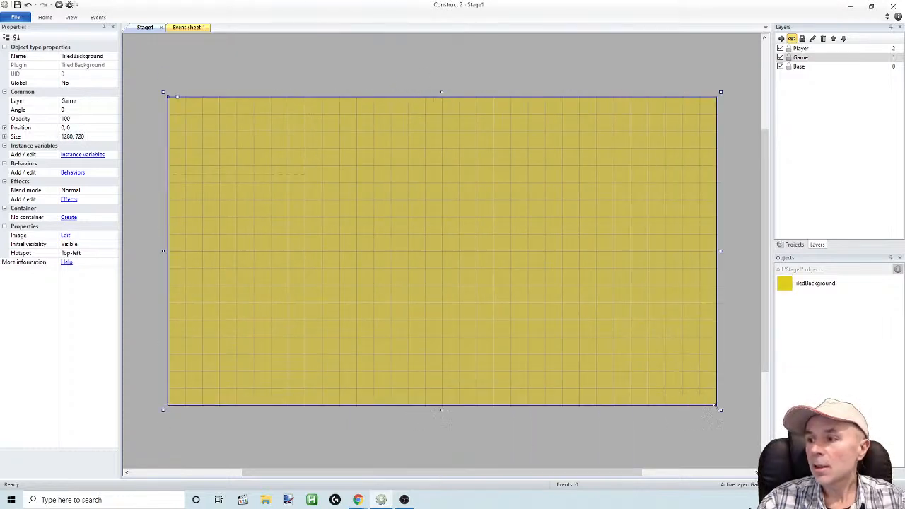
# Show the view options and keep the ribbon permanently expanded above the layout
pyautogui.click(71, 17)
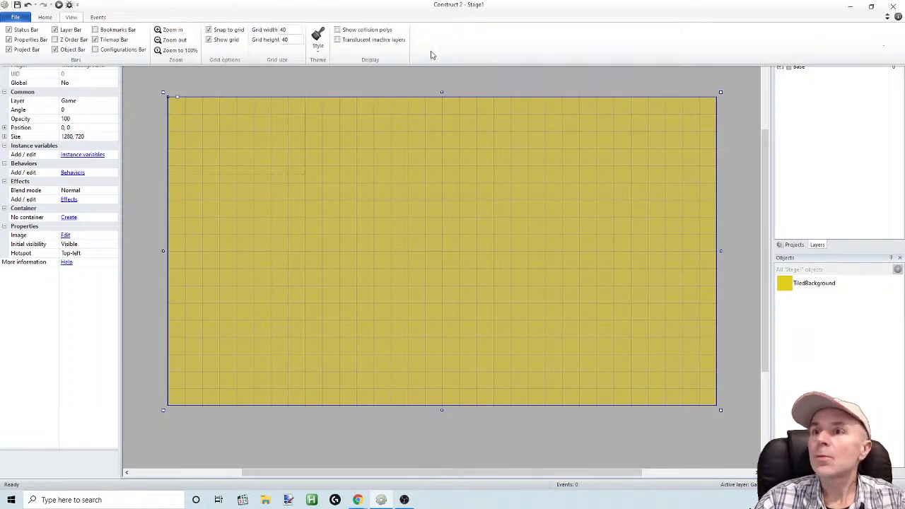
pyautogui.click(887, 17)
pyautogui.click(888, 17)
pyautogui.click(888, 17)
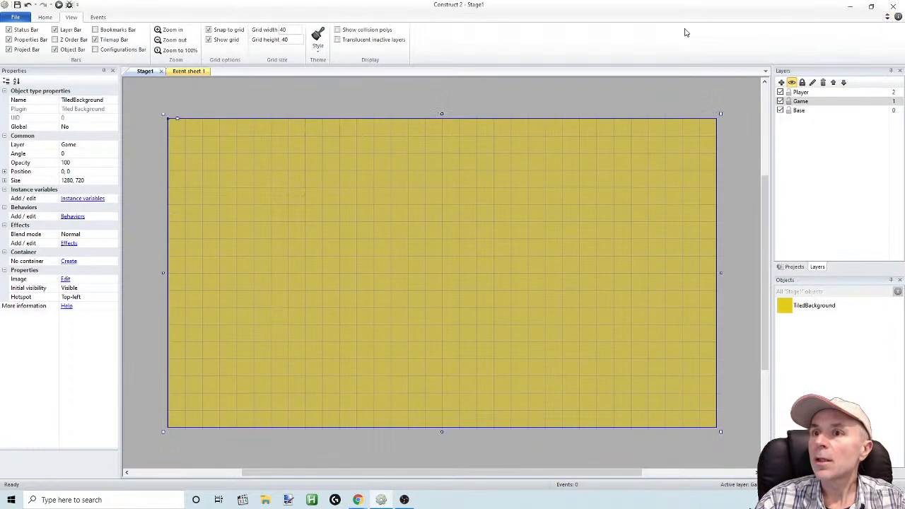
# Set the layout's grid width and grid height to 10, keeping snap to grid on
pyautogui.click(209, 29)
pyautogui.click(209, 30)
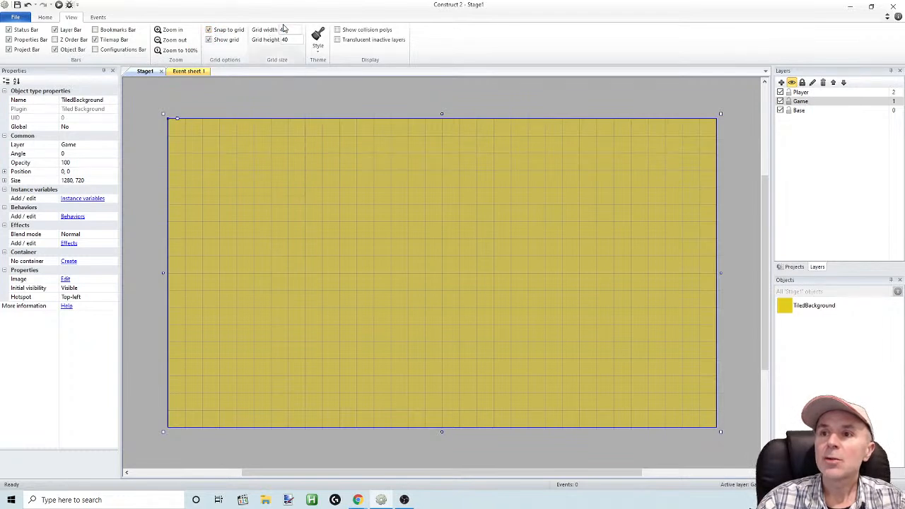
pyautogui.write('10')
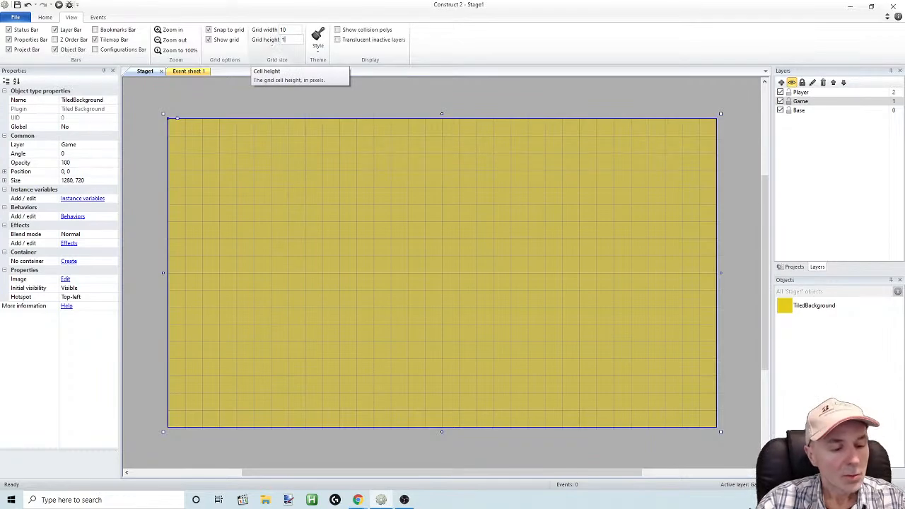
pyautogui.click(285, 39)
pyautogui.write('10')
pyautogui.click(287, 88)
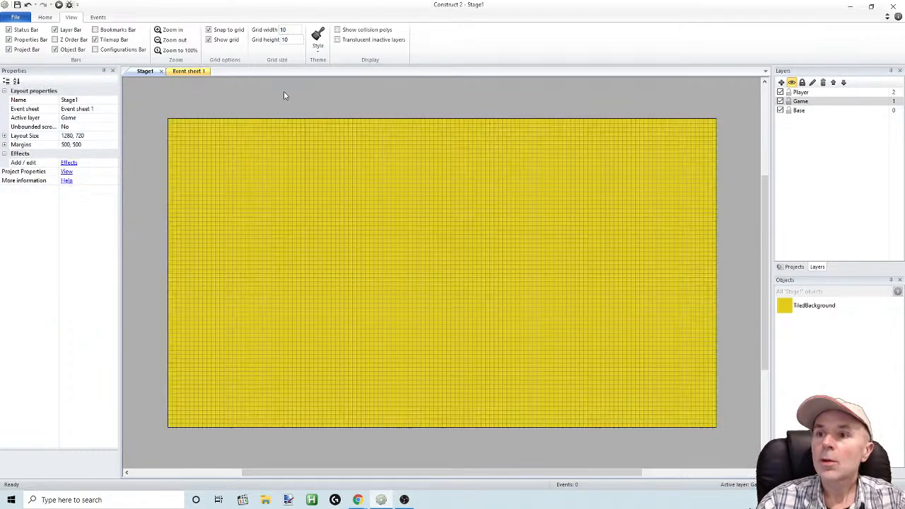
# Move the yellow tiled background from the Game layer to the Base layer, leaving the Game layer unlocked
pyautogui.keyDown('ctrl'); pyautogui.scroll(9, 316, 187); pyautogui.keyUp('ctrl')
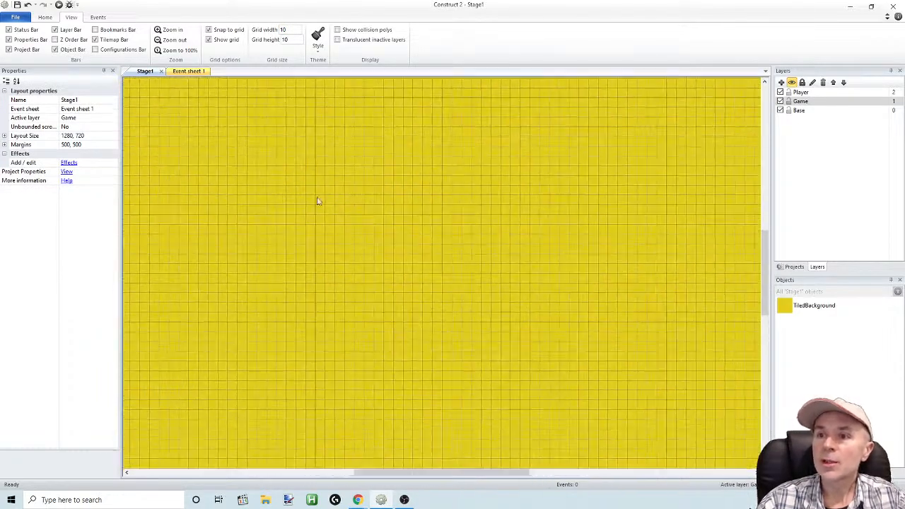
pyautogui.click(412, 467)
pyautogui.moveTo(412, 471); pyautogui.dragTo(301, 471)
pyautogui.moveTo(766, 283); pyautogui.dragTo(766, 241)
pyautogui.moveTo(388, 471); pyautogui.dragTo(405, 471)
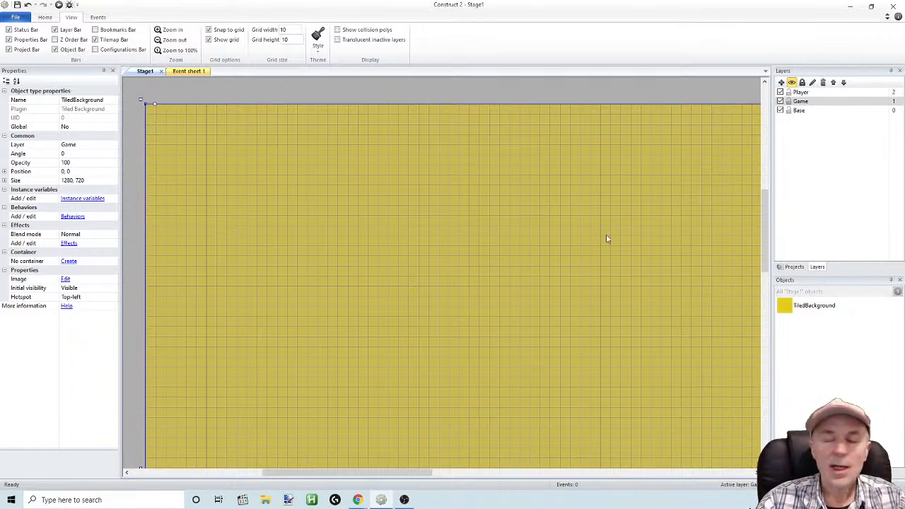
pyautogui.click(792, 103)
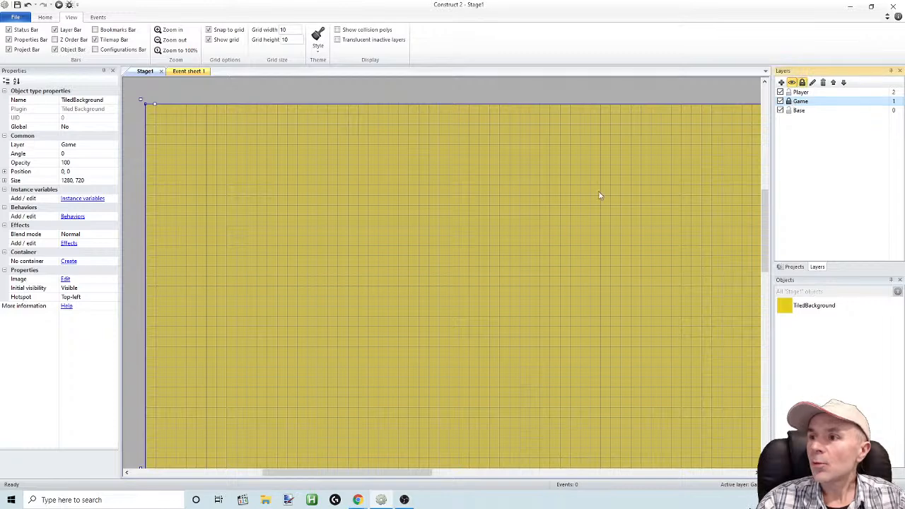
pyautogui.click(788, 103)
pyautogui.rightClick(522, 191)
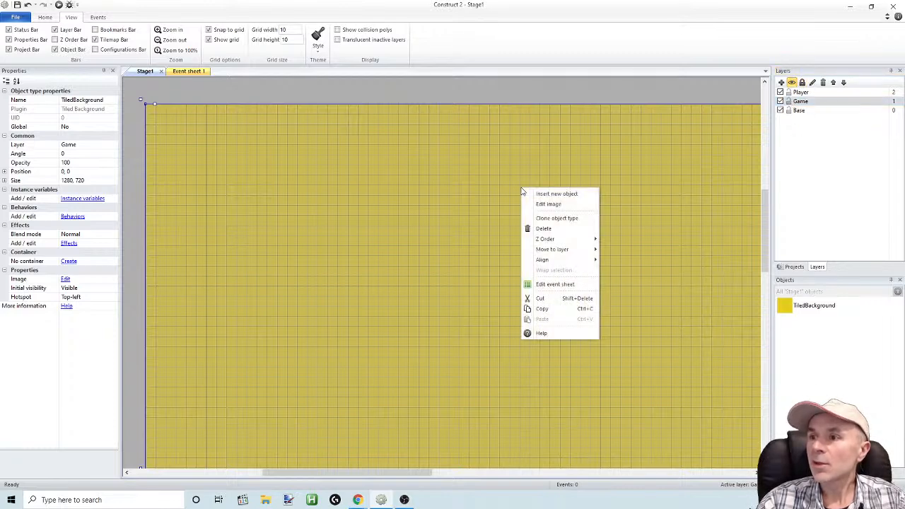
pyautogui.moveTo(541, 240)
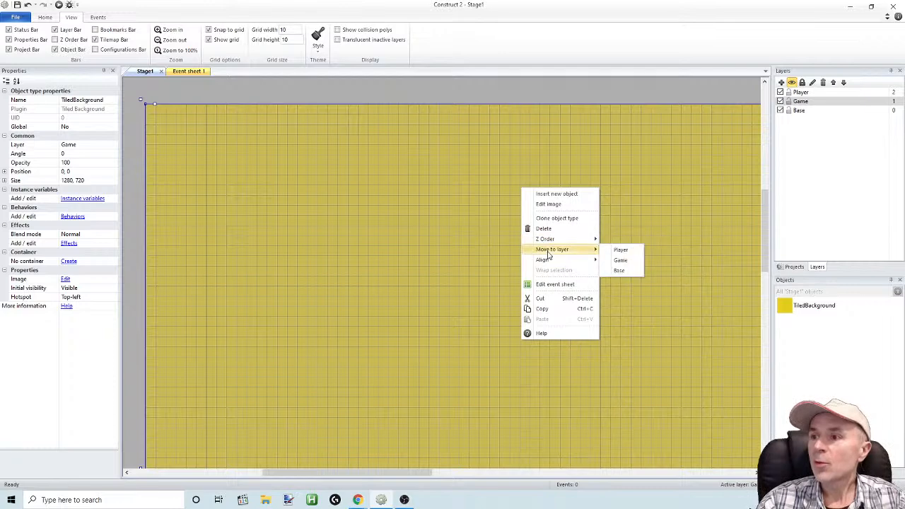
pyautogui.click(620, 271)
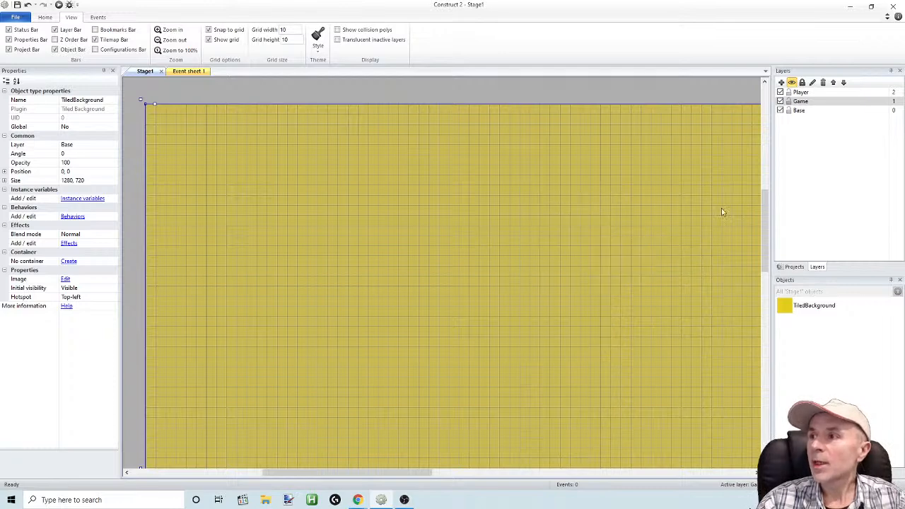
# Lock the Base layer and make the unlocked Game layer the active one
pyautogui.click(798, 102)
pyautogui.click(790, 102)
pyautogui.click(790, 101)
# Insert a Tilemap object into the layout on the Game layer
pyautogui.rightClick(229, 216)
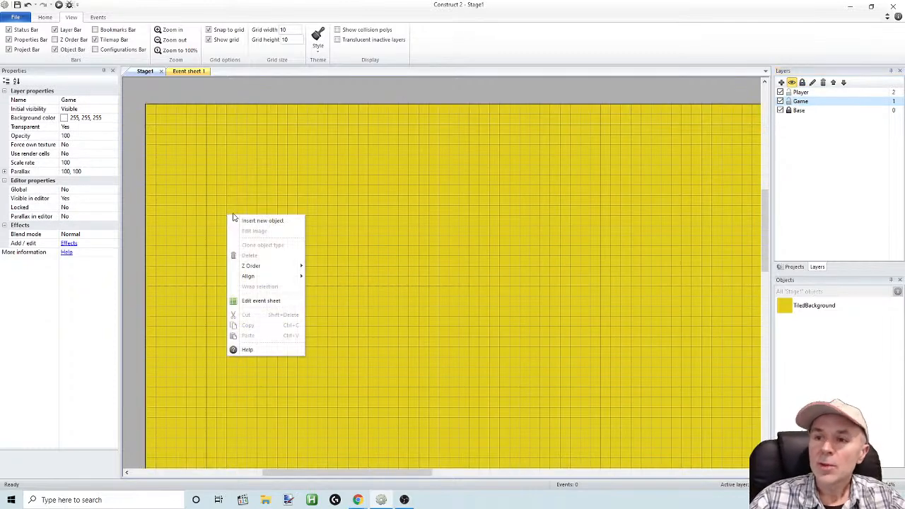
pyautogui.click(261, 221)
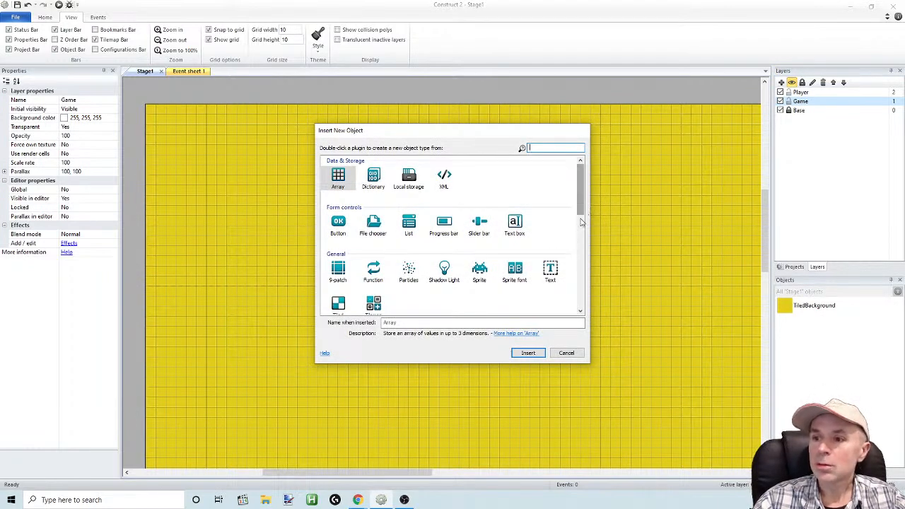
pyautogui.scroll(-2, 576, 209)
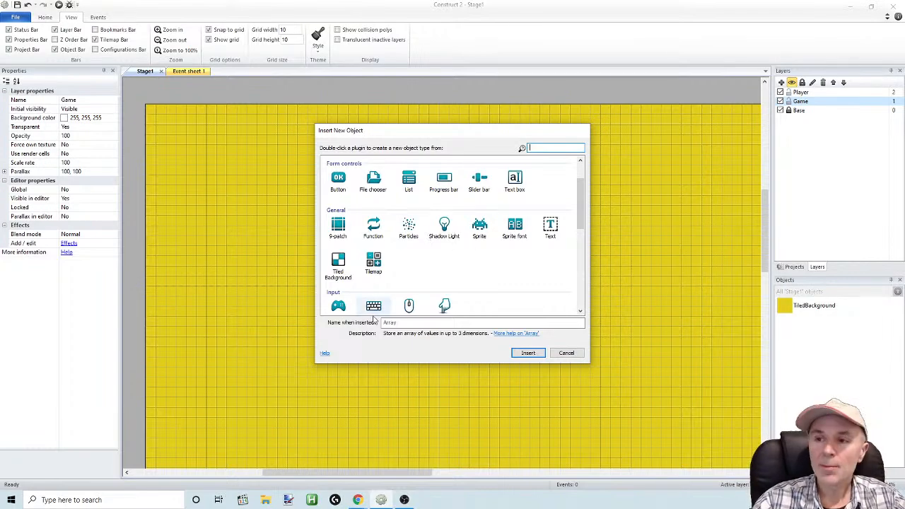
pyautogui.moveTo(427, 133)
pyautogui.mouseDown()
pyautogui.moveTo(360, 305)
pyautogui.moveTo(472, 193)
pyautogui.moveTo(460, 156)
pyautogui.moveTo(433, 132)
pyautogui.mouseUp()
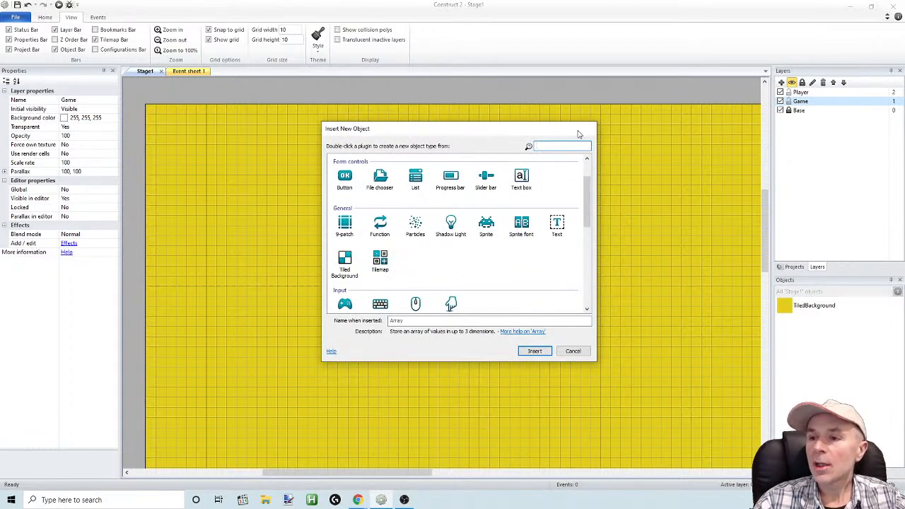
pyautogui.moveTo(576, 133); pyautogui.dragTo(535, 94)
pyautogui.moveTo(404, 95); pyautogui.dragTo(405, 132)
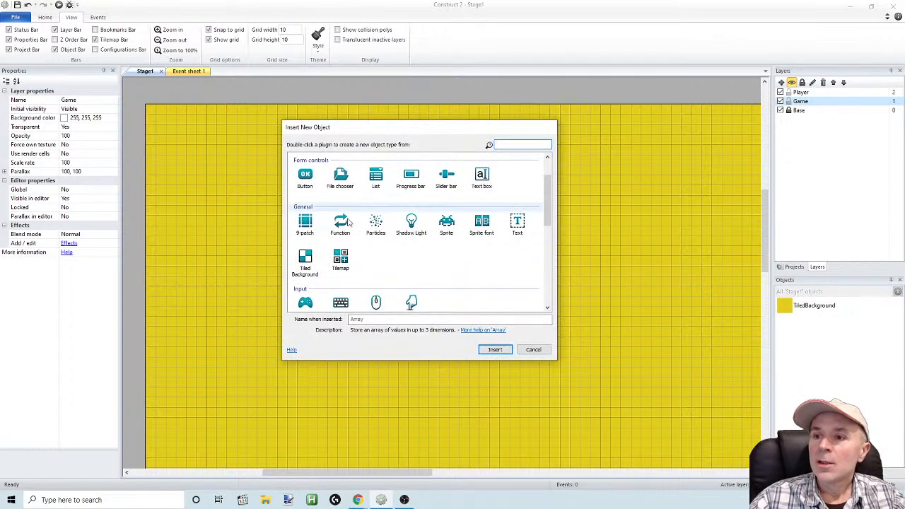
pyautogui.doubleClick(340, 260)
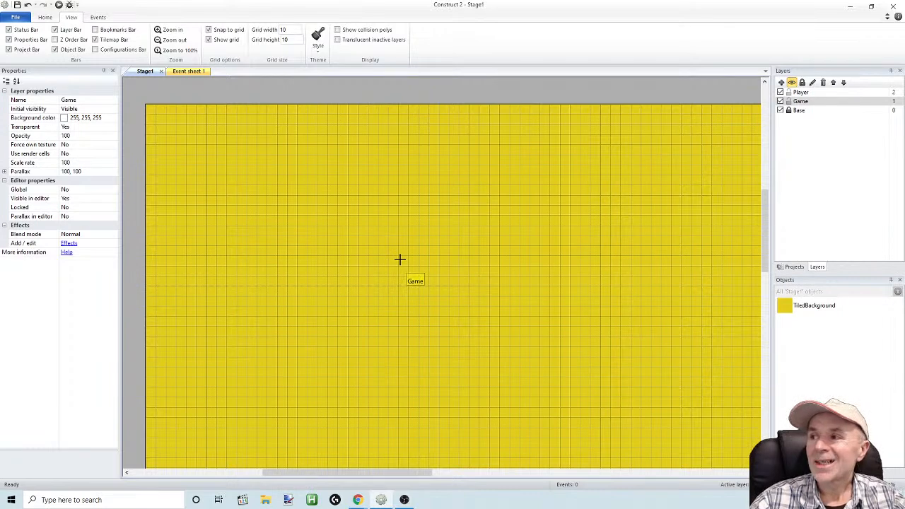
pyautogui.click(432, 280)
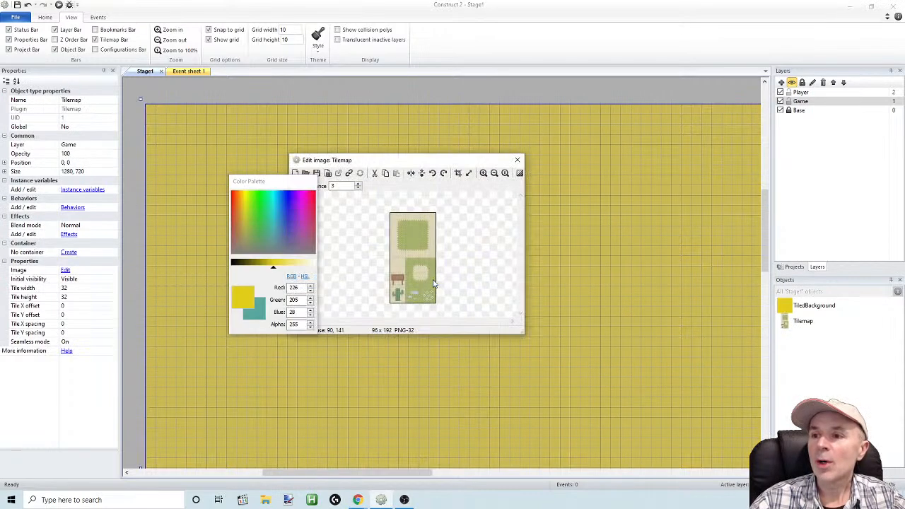
# Move the tilemap's image editor and the color palette apart so that all editing tools are uncovered
pyautogui.moveTo(398, 155); pyautogui.dragTo(362, 141)
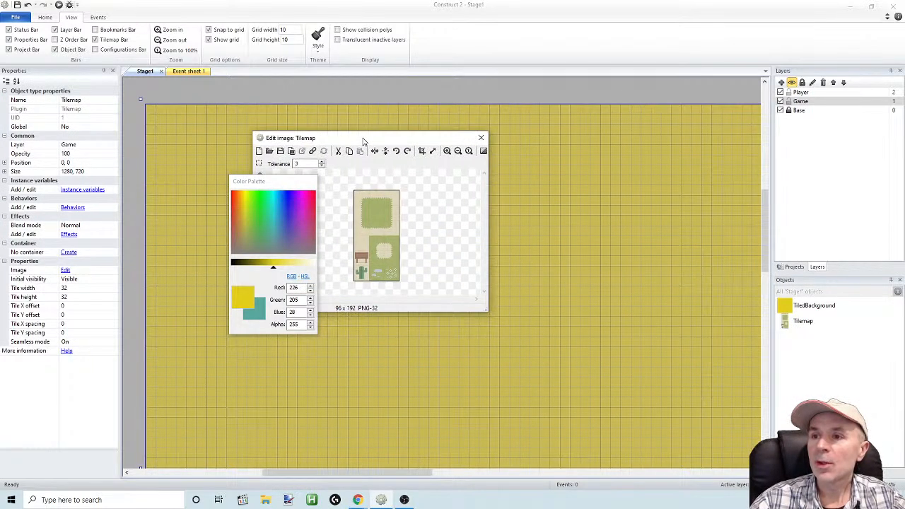
pyautogui.moveTo(301, 188); pyautogui.dragTo(184, 251)
pyautogui.moveTo(310, 141); pyautogui.dragTo(327, 300)
pyautogui.moveTo(170, 244); pyautogui.dragTo(659, 167)
pyautogui.moveTo(394, 299); pyautogui.dragTo(368, 297)
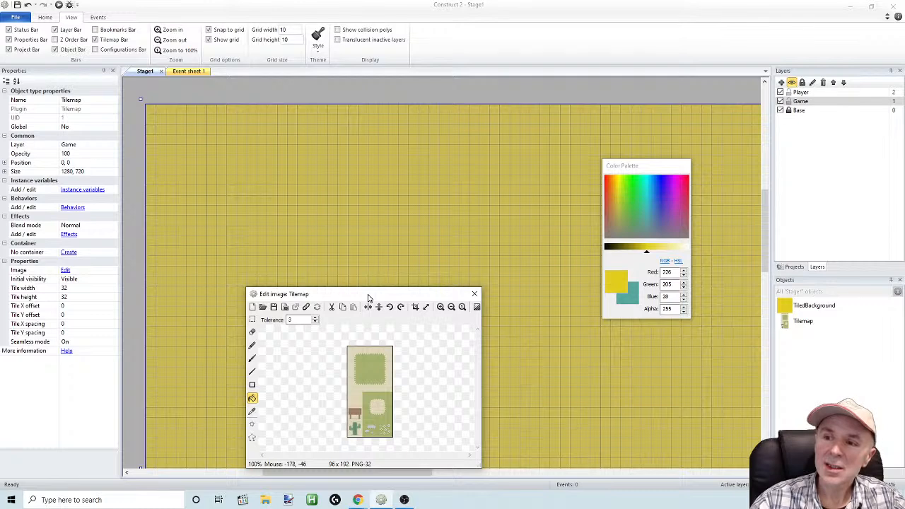
pyautogui.moveTo(368, 298); pyautogui.dragTo(365, 254)
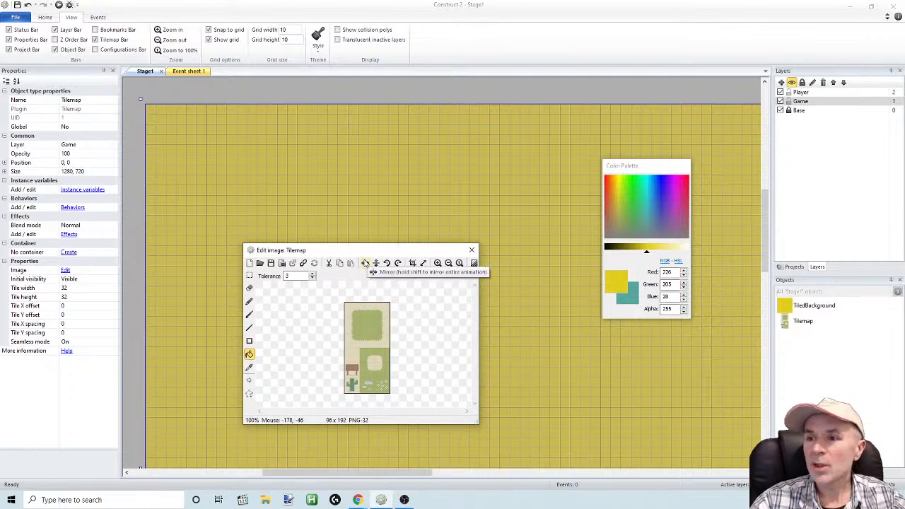
# Resize the tilemap image canvas to 20 x 20 pixels with the image aligned top-left
pyautogui.click(424, 263)
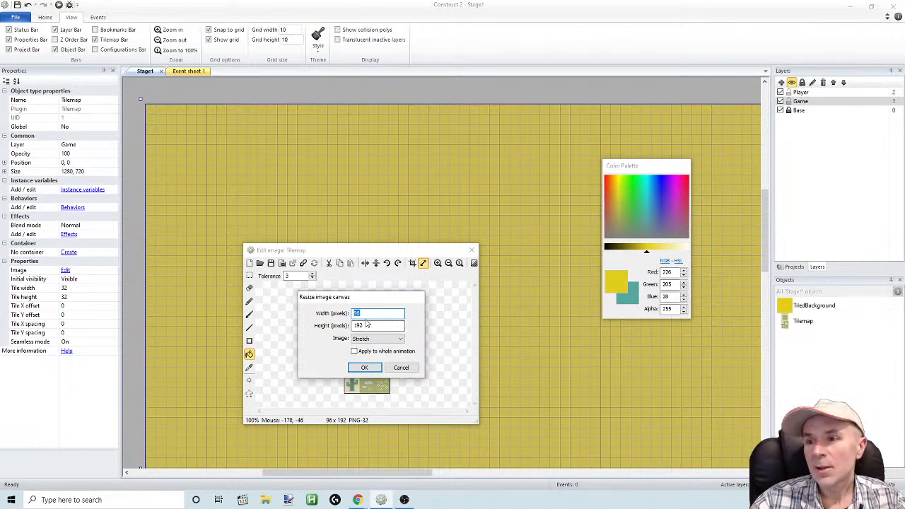
pyautogui.write('20')
pyautogui.press('Tab')
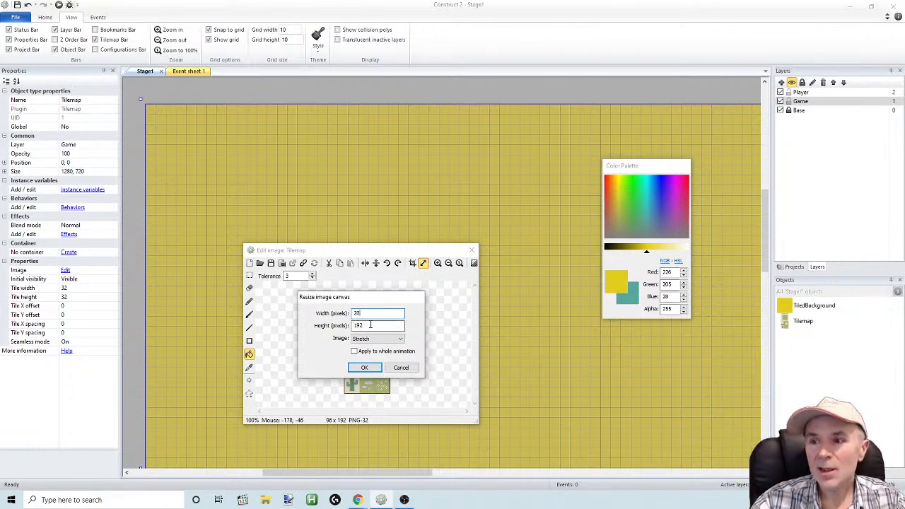
pyautogui.write('20')
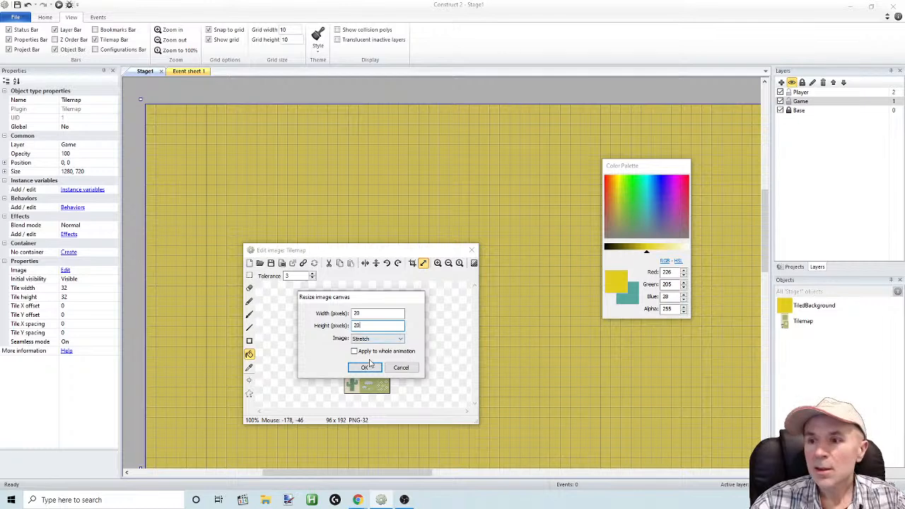
pyautogui.click(375, 340)
pyautogui.click(364, 345)
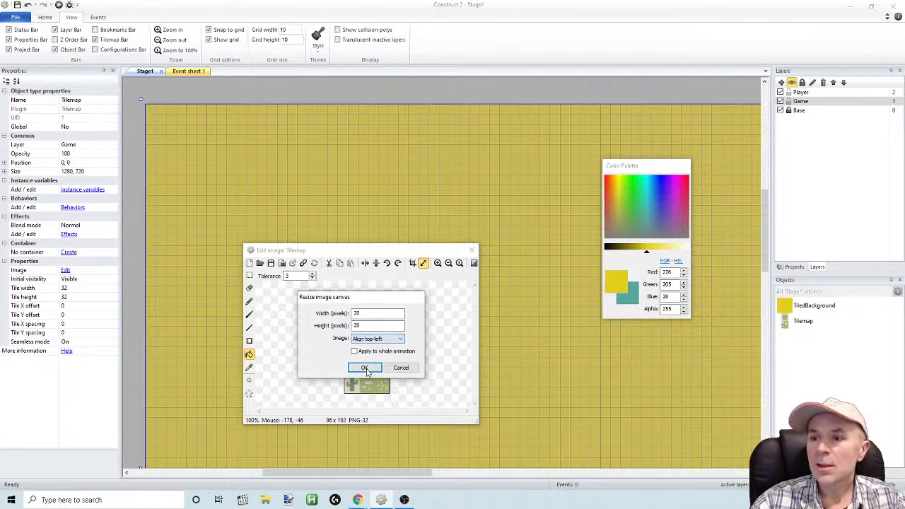
pyautogui.click(365, 368)
# Enlarge the tilemap's image editor and erase the whole 20 x 20 image so that the canvas is empty
pyautogui.moveTo(388, 245); pyautogui.dragTo(422, 159)
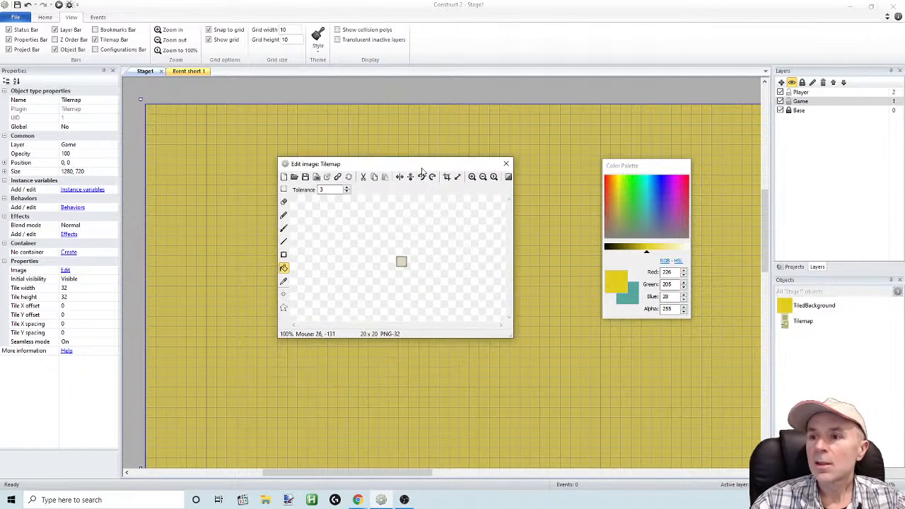
pyautogui.click(471, 177)
pyautogui.click(472, 177)
pyautogui.click(472, 177)
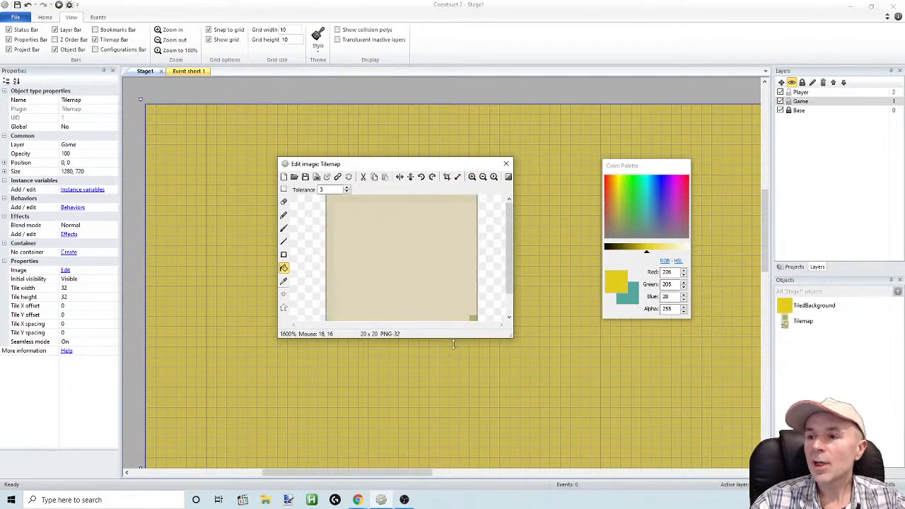
pyautogui.moveTo(456, 340); pyautogui.dragTo(456, 467)
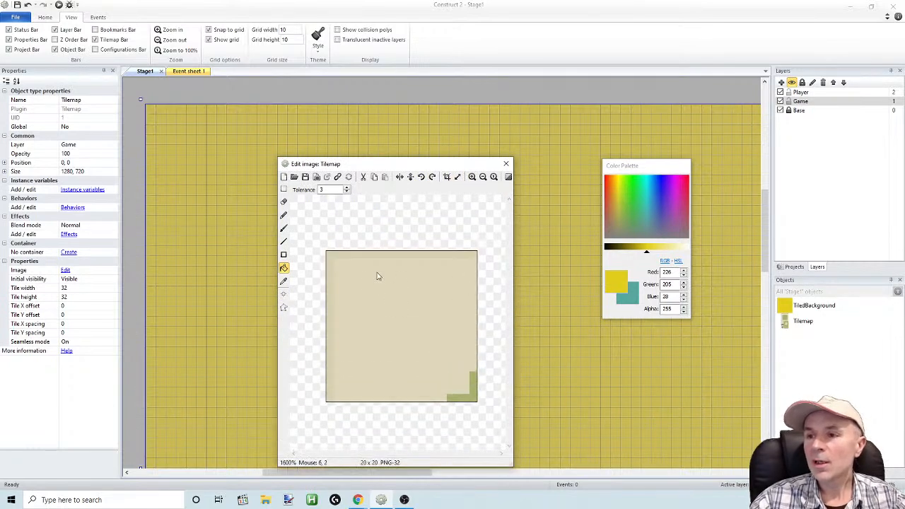
pyautogui.moveTo(350, 165); pyautogui.dragTo(302, 144)
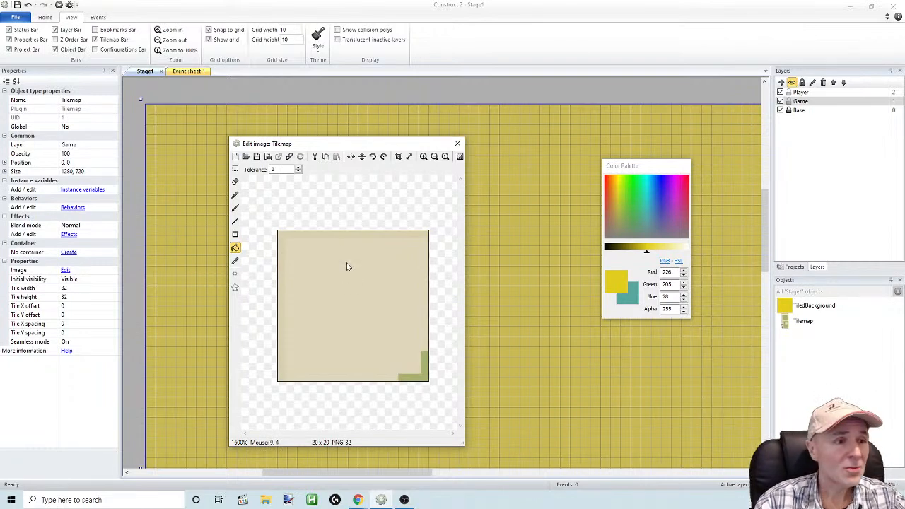
pyautogui.click(236, 169)
pyautogui.hotkey('ctrl', 'a')
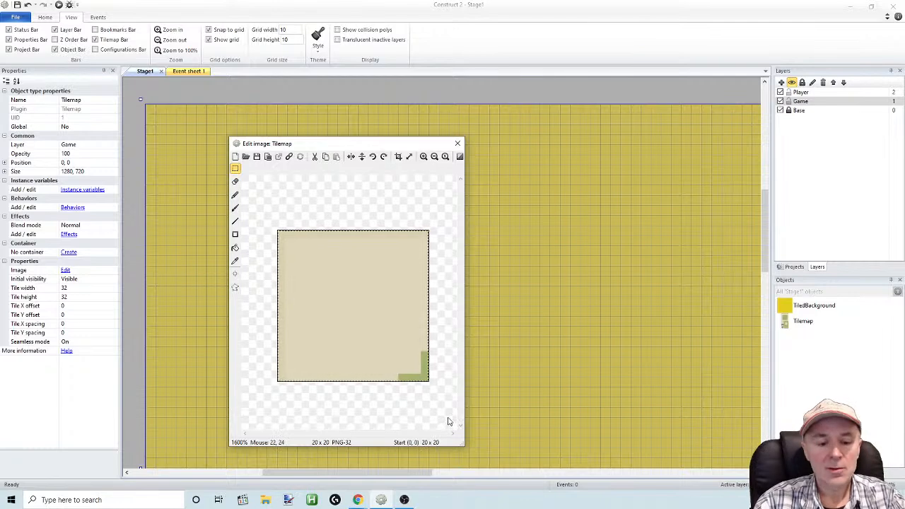
pyautogui.press('Delete')
# Draw a filled dark brown rectangle (RGB 82, 75, 10) across the tile's full width, leaving a narrow strip empty along its upper edge
pyautogui.click(235, 234)
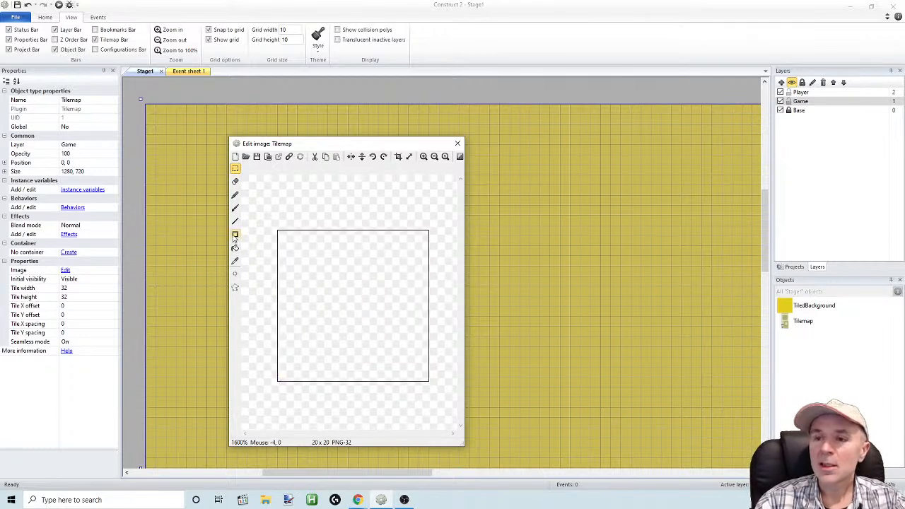
pyautogui.moveTo(275, 382); pyautogui.dragTo(486, 264)
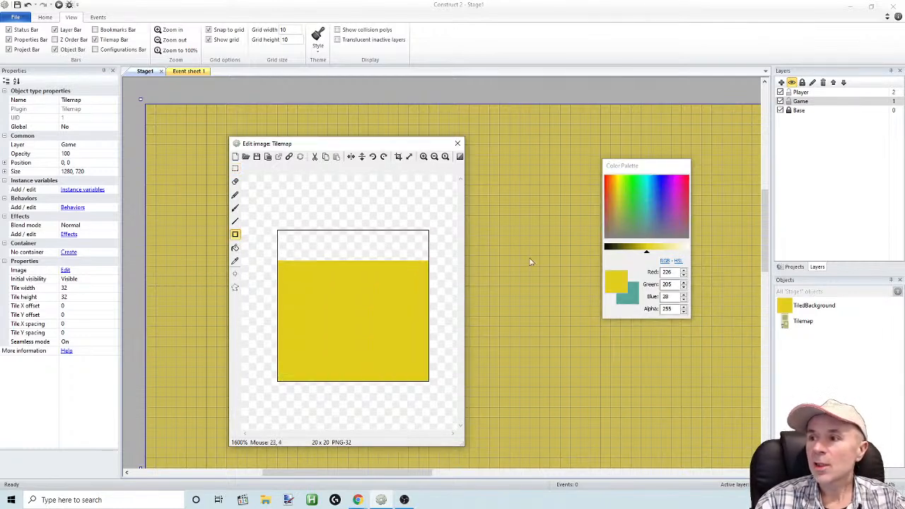
pyautogui.moveTo(649, 252); pyautogui.dragTo(620, 254)
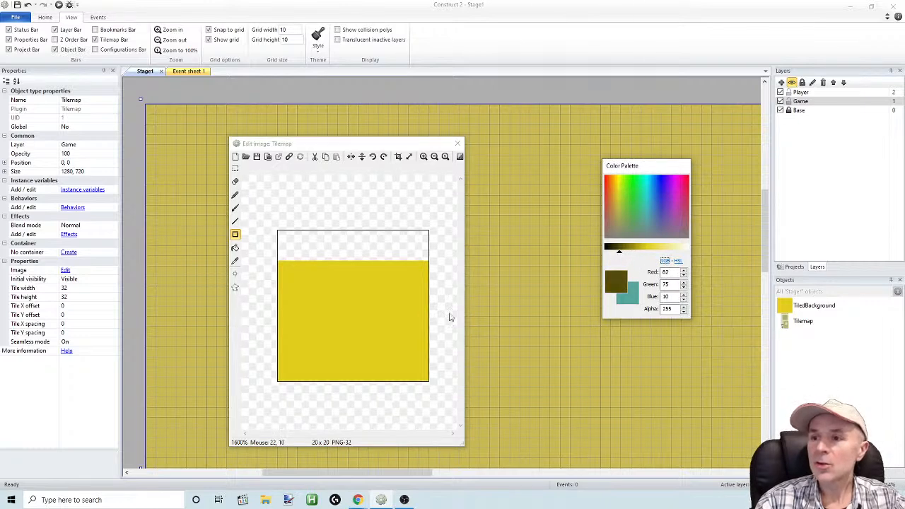
pyautogui.moveTo(430, 389); pyautogui.dragTo(253, 269)
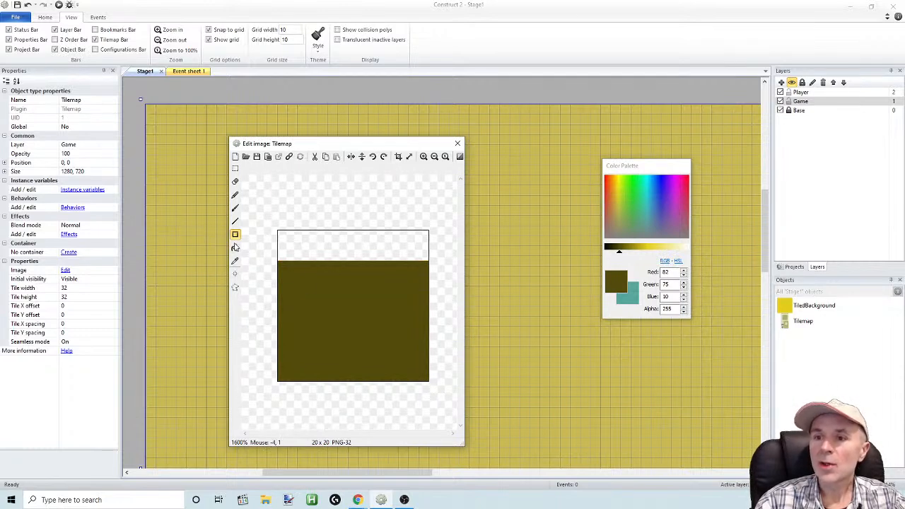
# Paint scattered darker brown marks (RGB 45, 41, 6) on the tile's dirt area using a size 2 brush
pyautogui.click(236, 207)
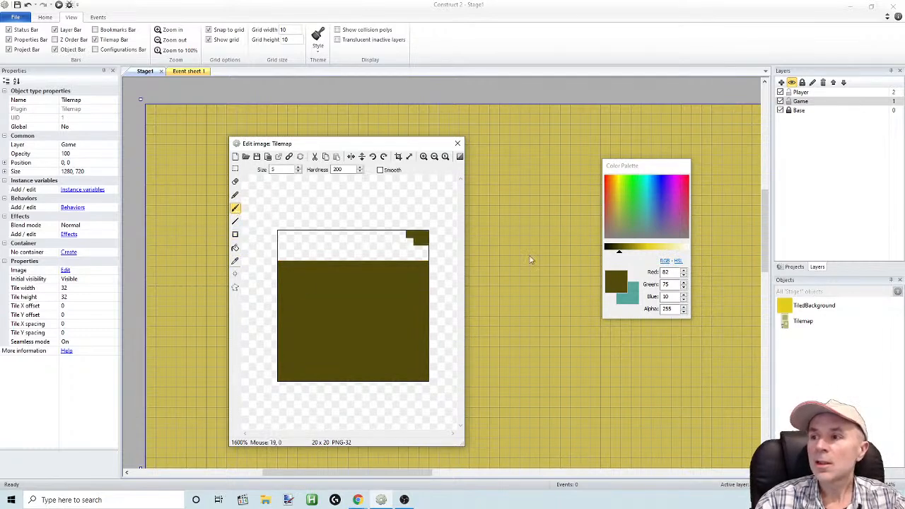
pyautogui.moveTo(619, 252); pyautogui.dragTo(612, 253)
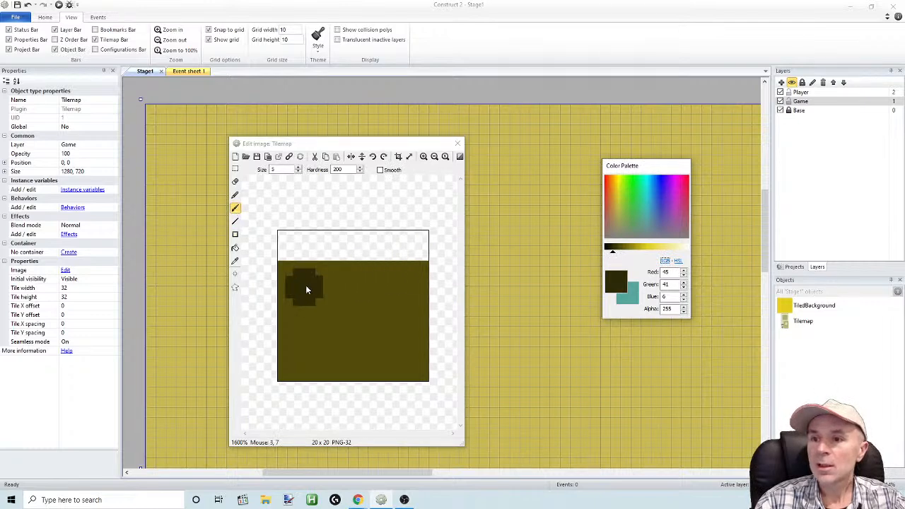
pyautogui.doubleClick(289, 171)
pyautogui.write('2')
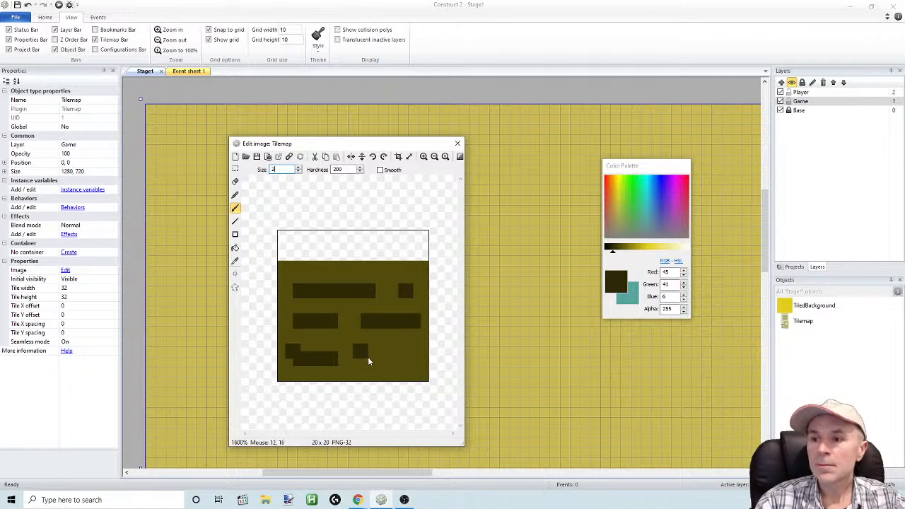
pyautogui.click(29, 5)
pyautogui.moveTo(329, 373); pyautogui.dragTo(355, 374)
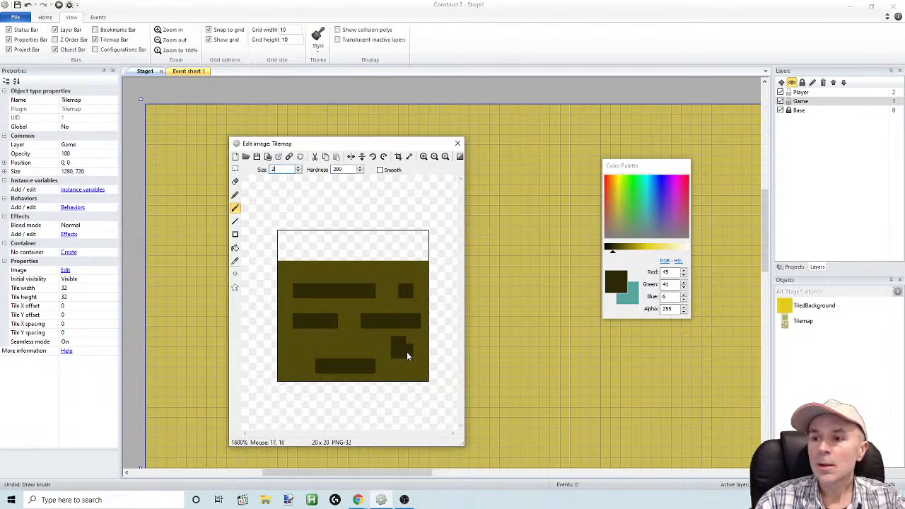
pyautogui.click(297, 351)
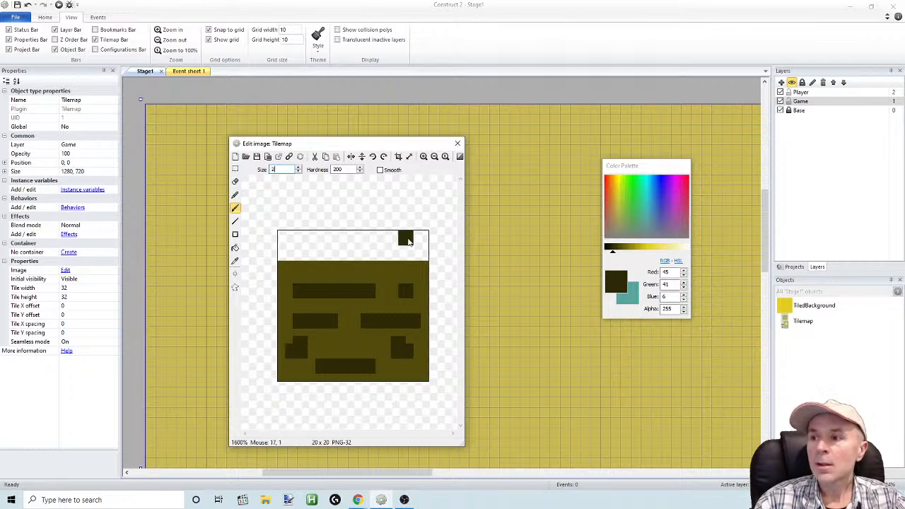
# Paint the empty strip above the dirt bright green and add dark green vertical stripes (RGB 5, 107, 24) as grass
pyautogui.click(633, 186)
pyautogui.moveTo(639, 254); pyautogui.dragTo(637, 252)
pyautogui.moveTo(285, 239)
pyautogui.mouseDown()
pyautogui.moveTo(422, 249)
pyautogui.moveTo(292, 259)
pyautogui.moveTo(426, 258)
pyautogui.mouseUp()
pyautogui.moveTo(636, 252); pyautogui.dragTo(622, 253)
pyautogui.moveTo(417, 239)
pyautogui.mouseDown()
pyautogui.moveTo(419, 256)
pyautogui.moveTo(387, 247)
pyautogui.moveTo(323, 259)
pyautogui.mouseUp()
pyautogui.click(383, 245)
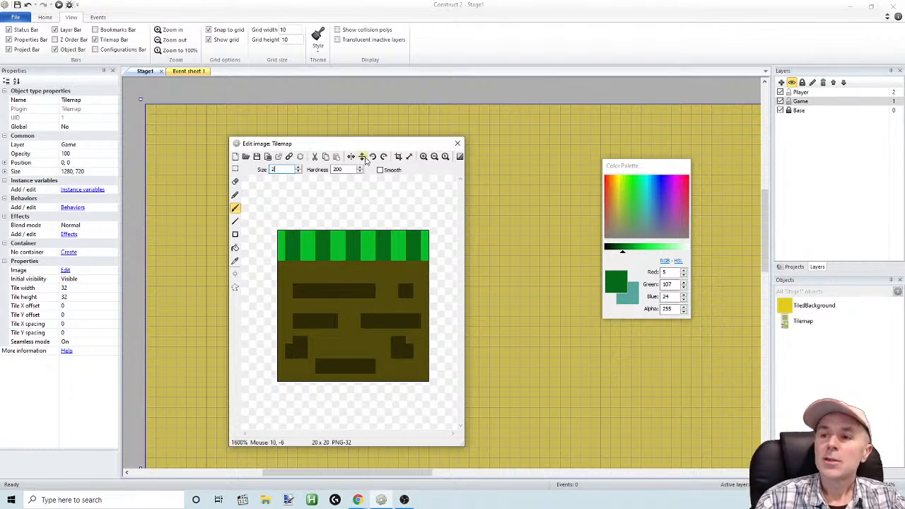
# Widen the tilemap's image editor window and move it clear of the color palette
pyautogui.moveTo(364, 147); pyautogui.dragTo(368, 118)
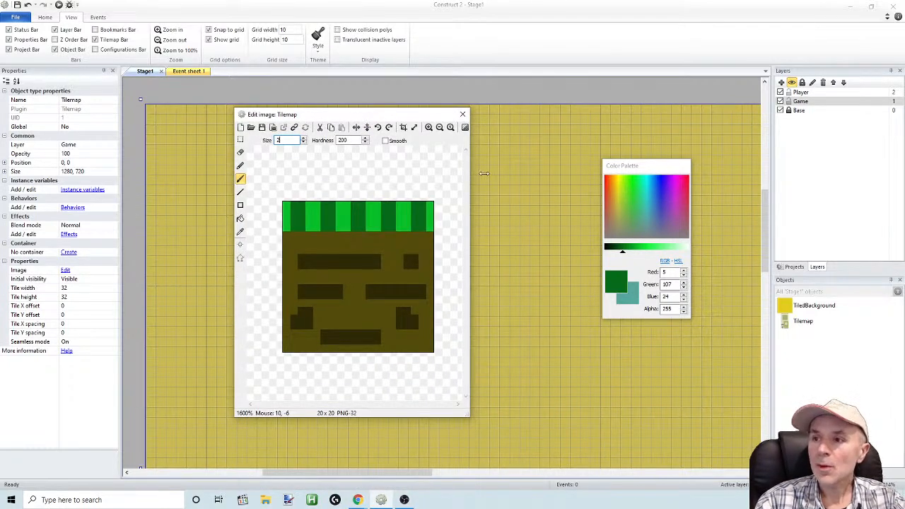
pyautogui.moveTo(470, 178); pyautogui.dragTo(615, 178)
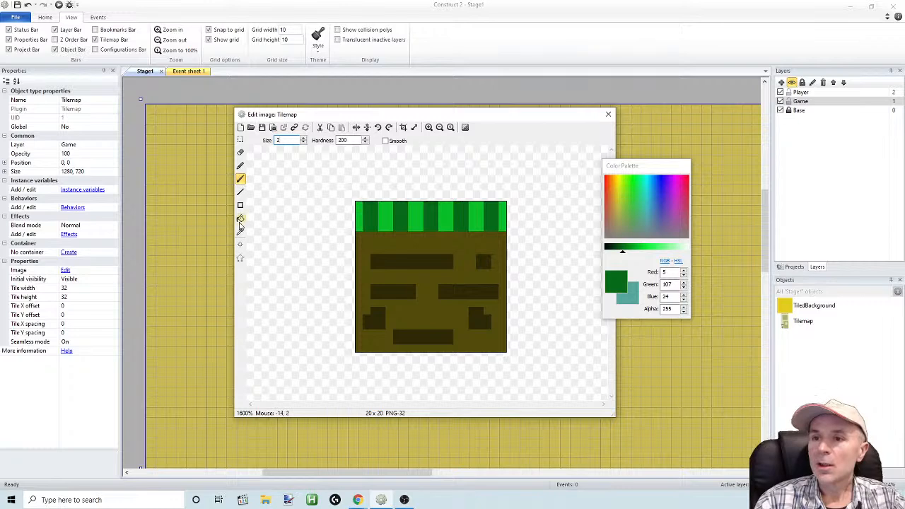
pyautogui.moveTo(232, 220); pyautogui.dragTo(188, 219)
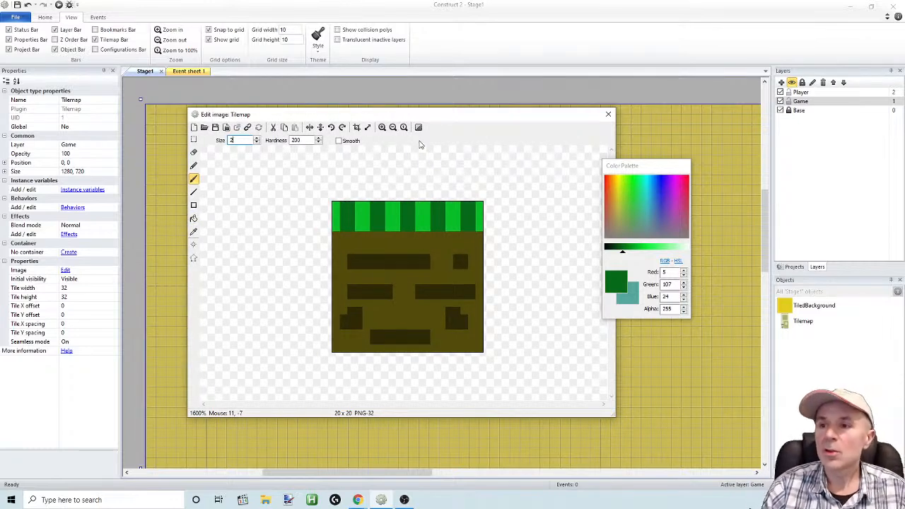
pyautogui.click(420, 243)
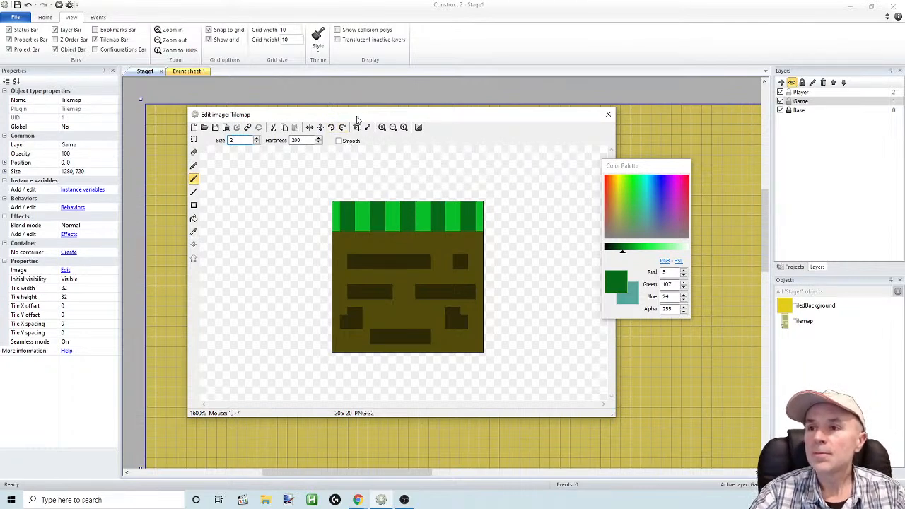
pyautogui.moveTo(356, 117); pyautogui.dragTo(338, 125)
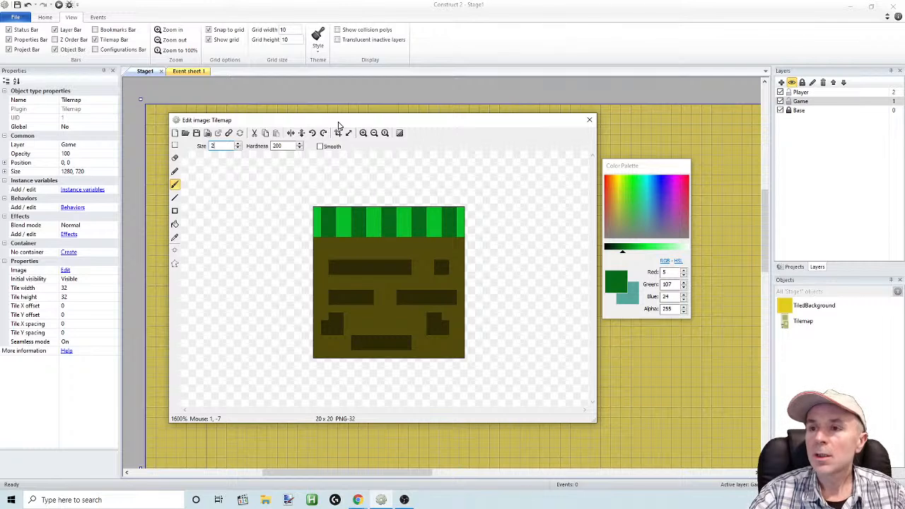
# Resize the image canvas to 60 x 60 pixels with the tile aligned to the center
pyautogui.click(349, 134)
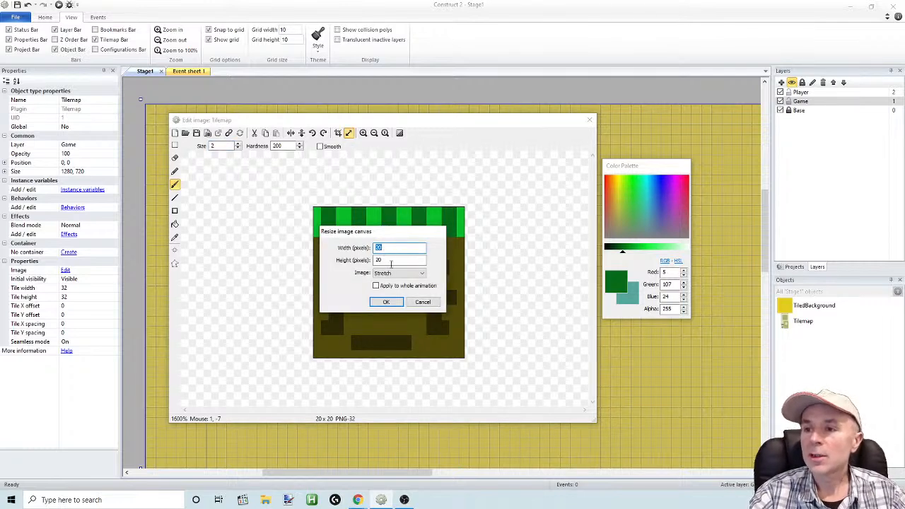
pyautogui.click(401, 275)
pyautogui.click(394, 288)
pyautogui.moveTo(388, 249); pyautogui.dragTo(328, 234)
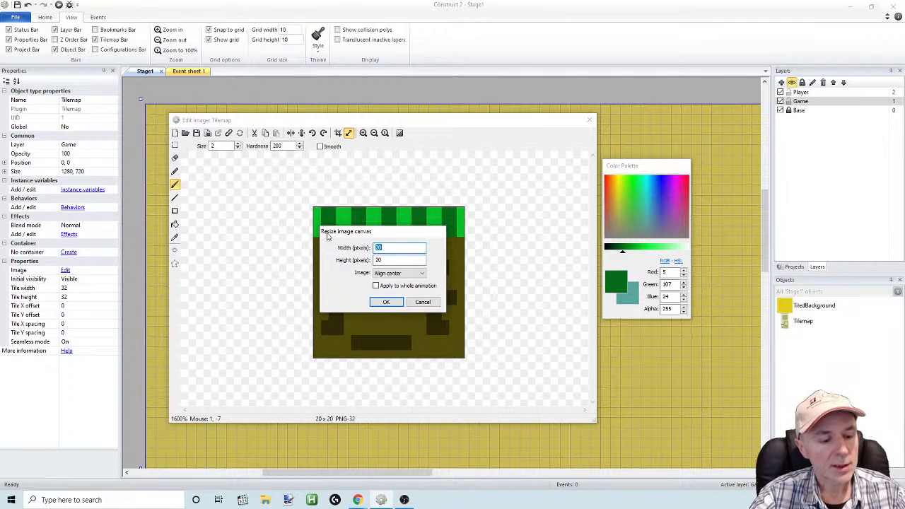
pyautogui.write('60')
pyautogui.press('Tab')
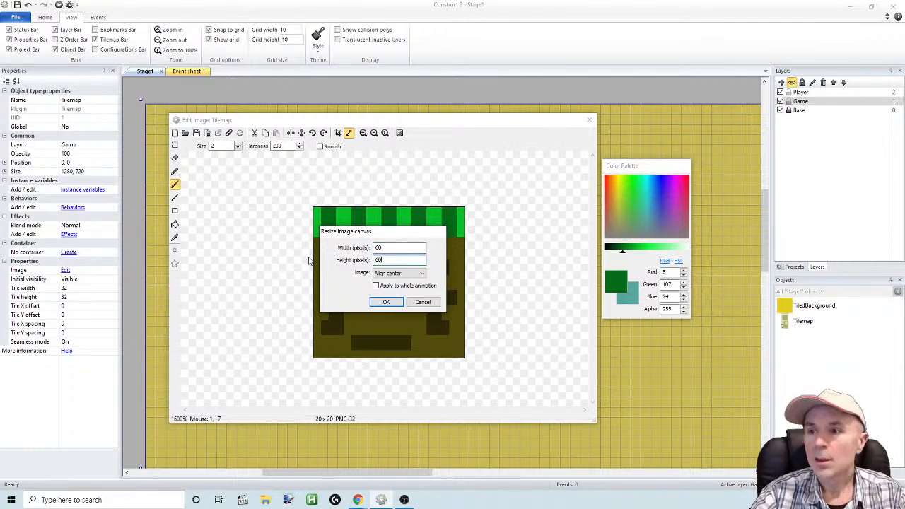
pyautogui.click(386, 302)
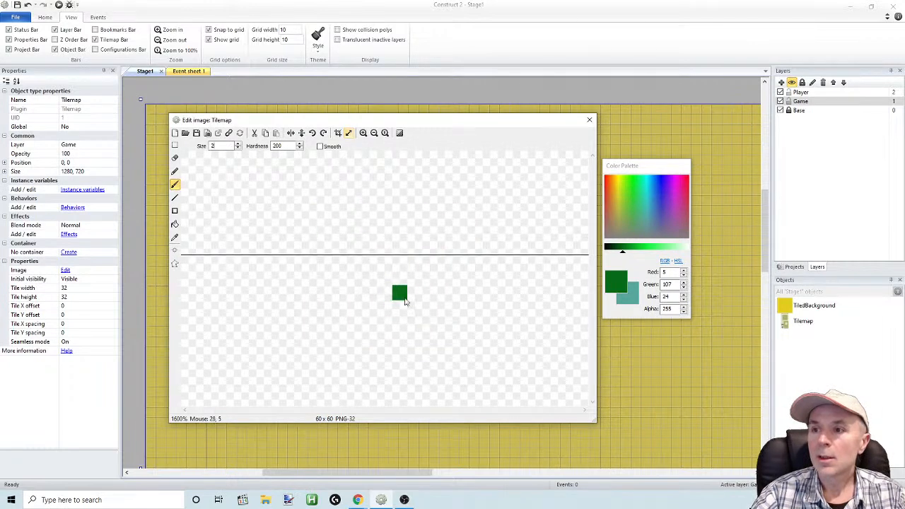
# Copy the grass-topped dirt tile and place the duplicate directly above the original, flush with the canvas's upper edge
pyautogui.click(375, 134)
pyautogui.click(374, 134)
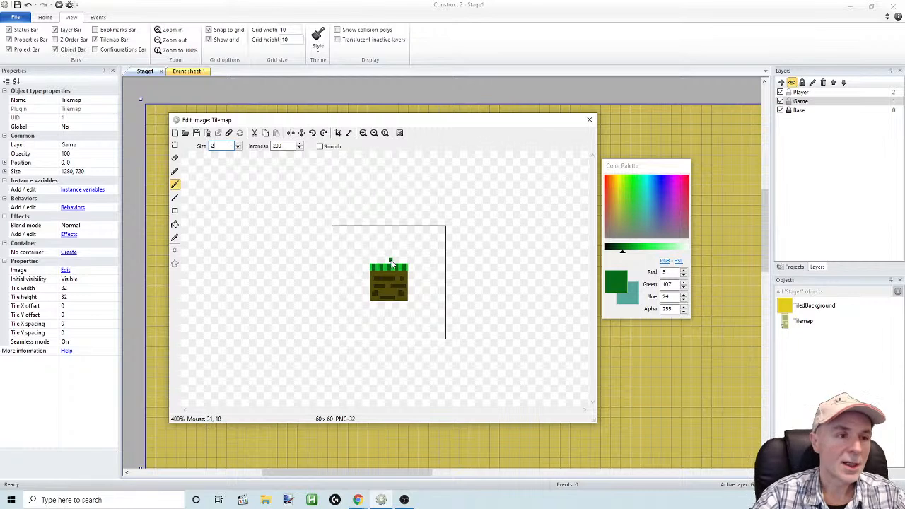
pyautogui.click(362, 133)
pyautogui.click(362, 133)
pyautogui.click(374, 133)
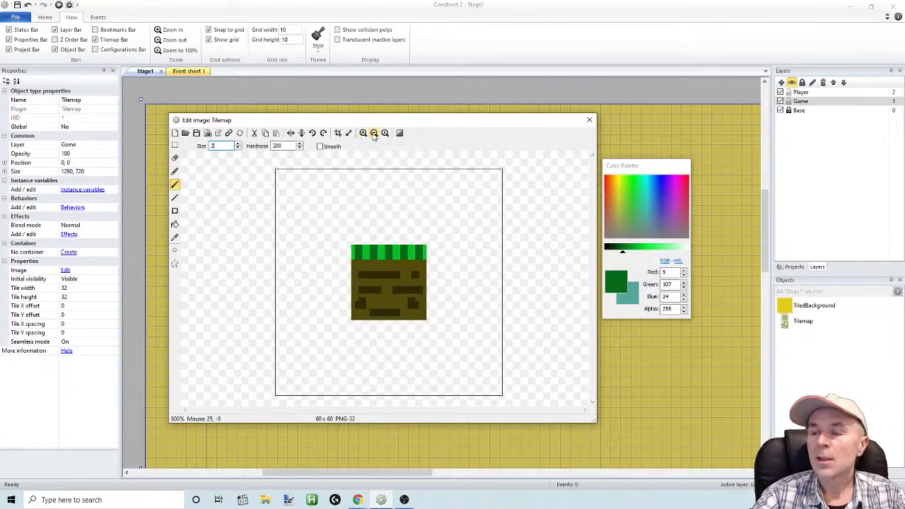
pyautogui.click(374, 134)
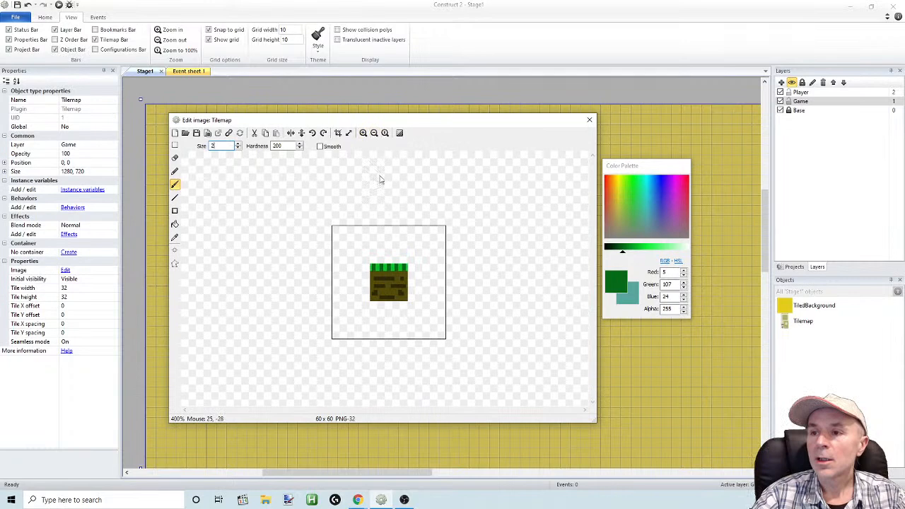
pyautogui.click(176, 145)
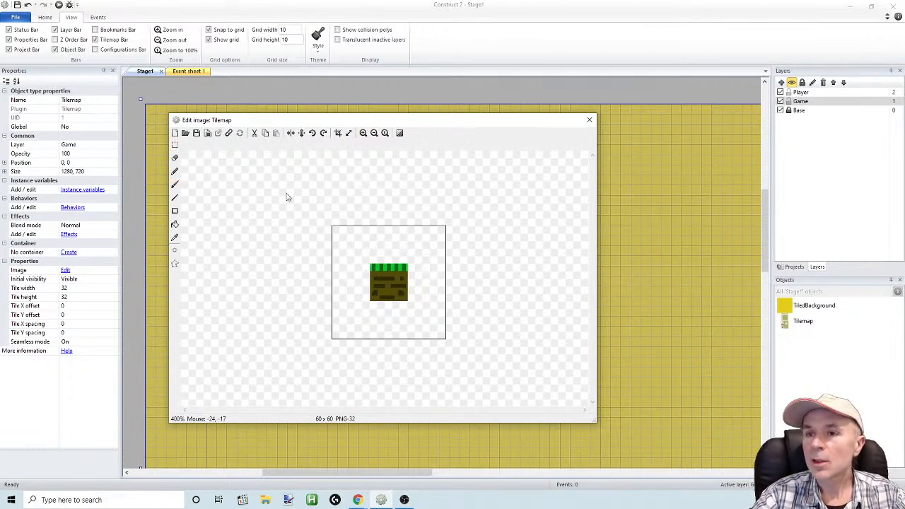
pyautogui.moveTo(358, 251); pyautogui.dragTo(422, 305)
pyautogui.hotkey('ctrl', 'c')
pyautogui.hotkey('ctrl', 'v')
pyautogui.moveTo(392, 255); pyautogui.dragTo(404, 244)
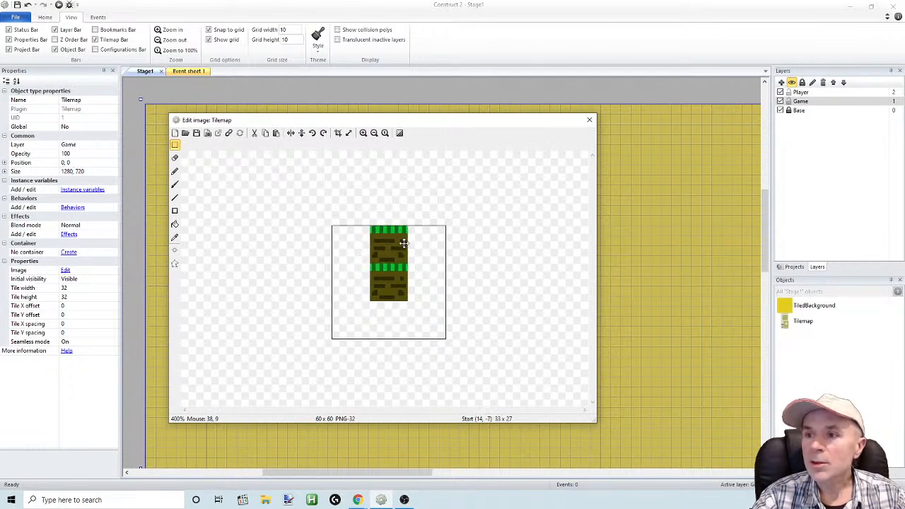
pyautogui.click(176, 146)
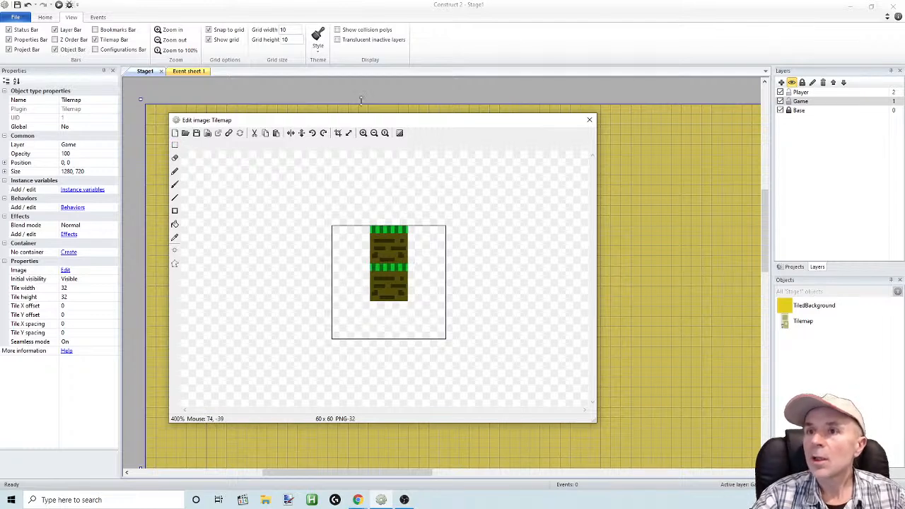
pyautogui.click(363, 135)
pyautogui.click(362, 134)
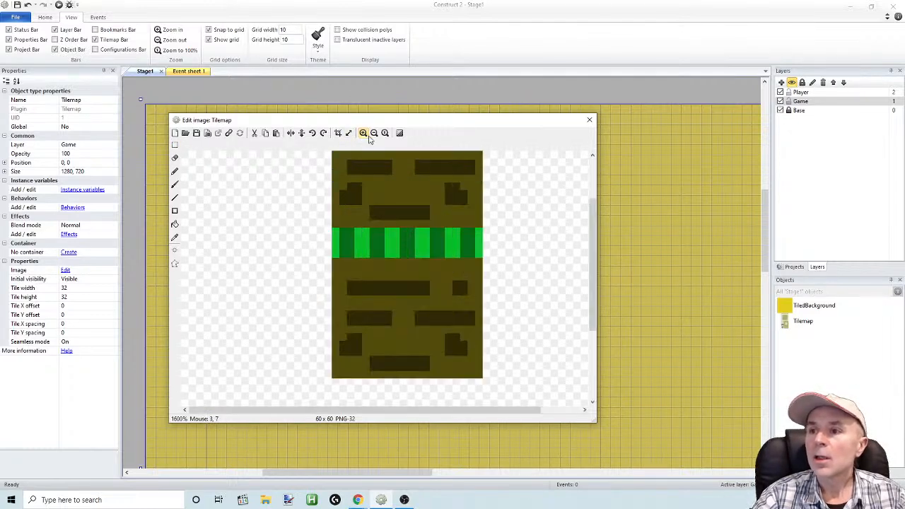
# Cover the lower tile's grass strip with a copied strip of the dirt pattern, leaving grass only along the upper tile
pyautogui.moveTo(595, 249); pyautogui.dragTo(596, 227)
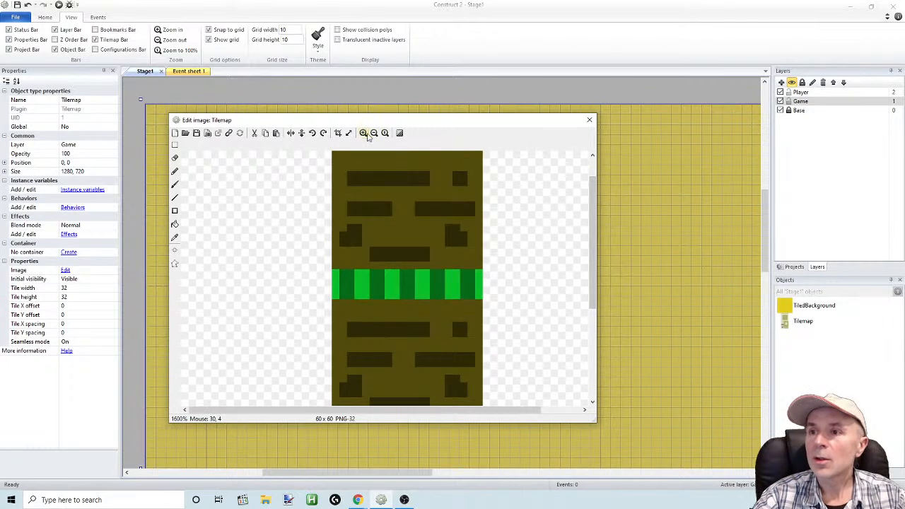
pyautogui.click(375, 133)
pyautogui.click(175, 145)
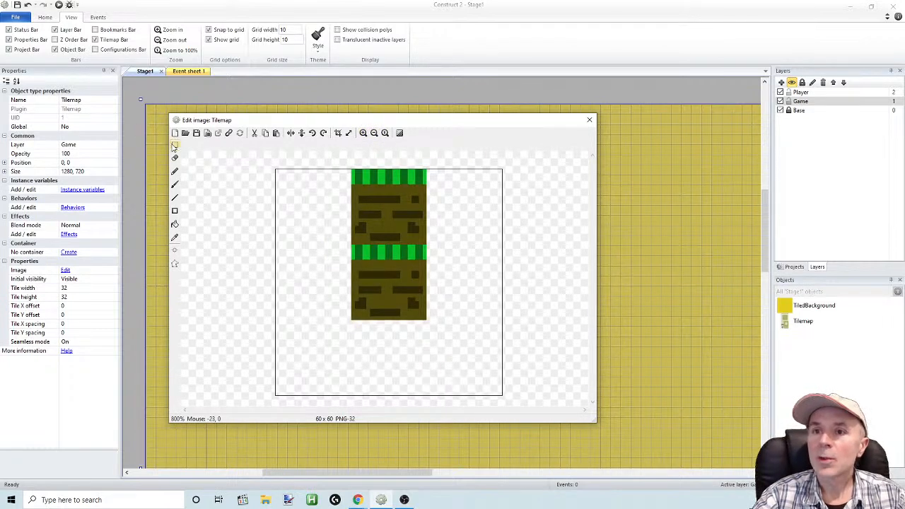
pyautogui.moveTo(329, 288)
pyautogui.mouseDown()
pyautogui.moveTo(372, 283)
pyautogui.moveTo(345, 281)
pyautogui.mouseUp()
pyautogui.moveTo(432, 276); pyautogui.dragTo(406, 256)
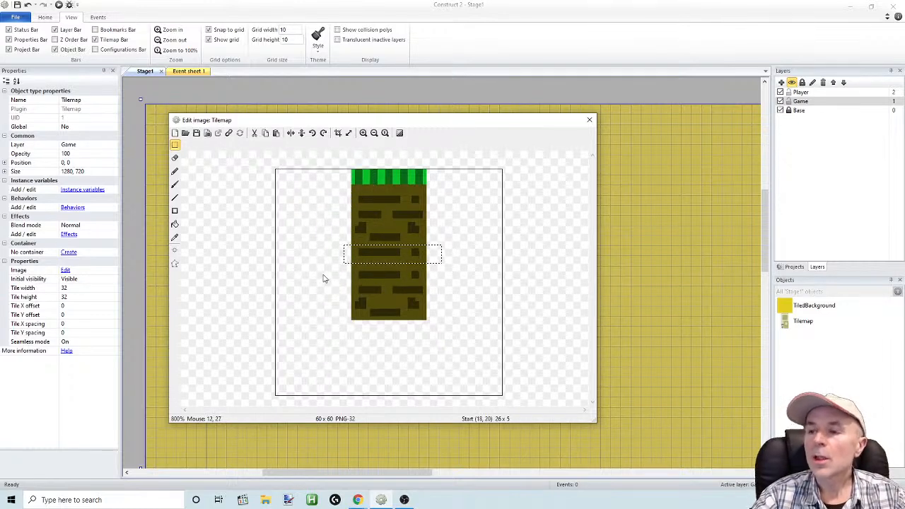
pyautogui.click(323, 279)
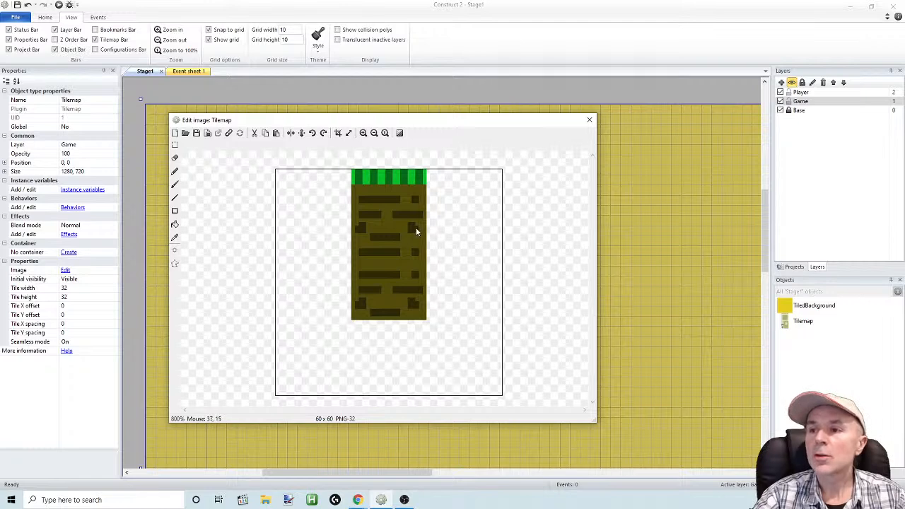
# Copy the two-tile column and place duplicates flush on both sides of it to fill the canvas width
pyautogui.click(176, 145)
pyautogui.moveTo(333, 158); pyautogui.dragTo(313, 273)
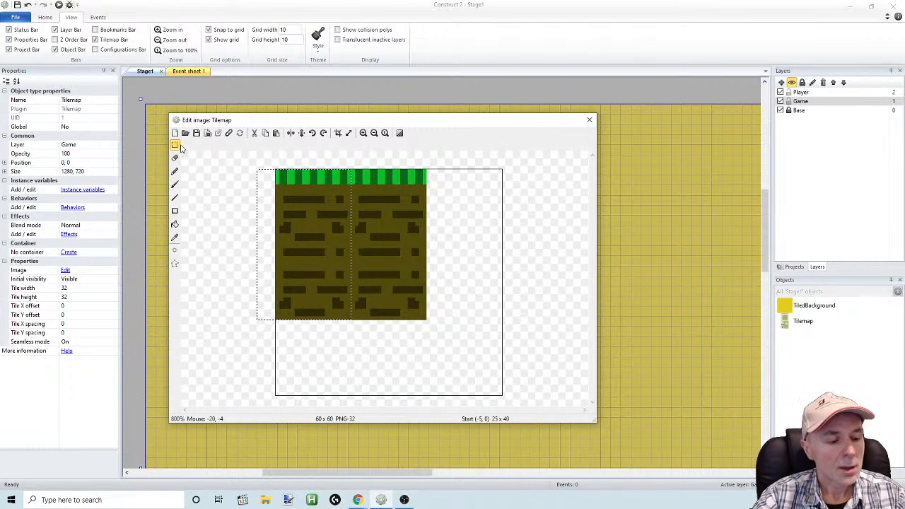
pyautogui.moveTo(324, 233); pyautogui.dragTo(474, 240)
pyautogui.click(528, 236)
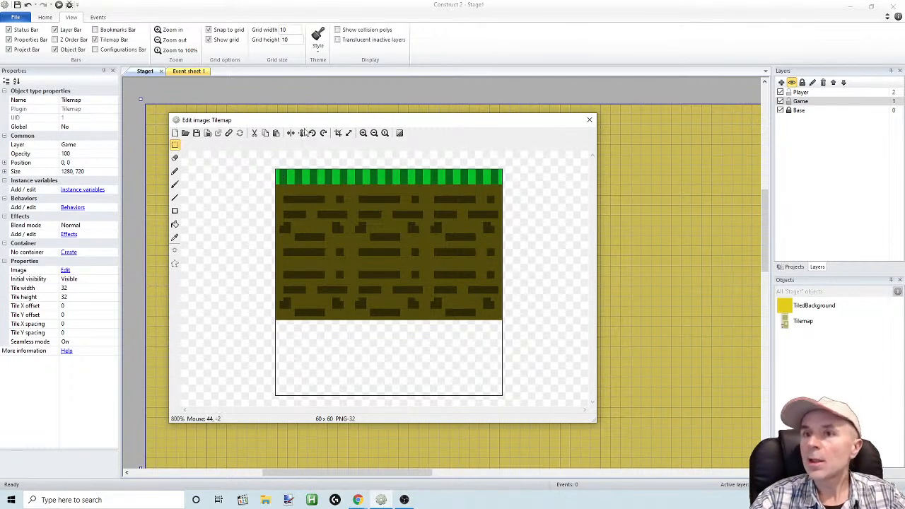
# Activate the Eraser, then move the image editor window up and extend it downward to show more of the canvas
pyautogui.click(175, 158)
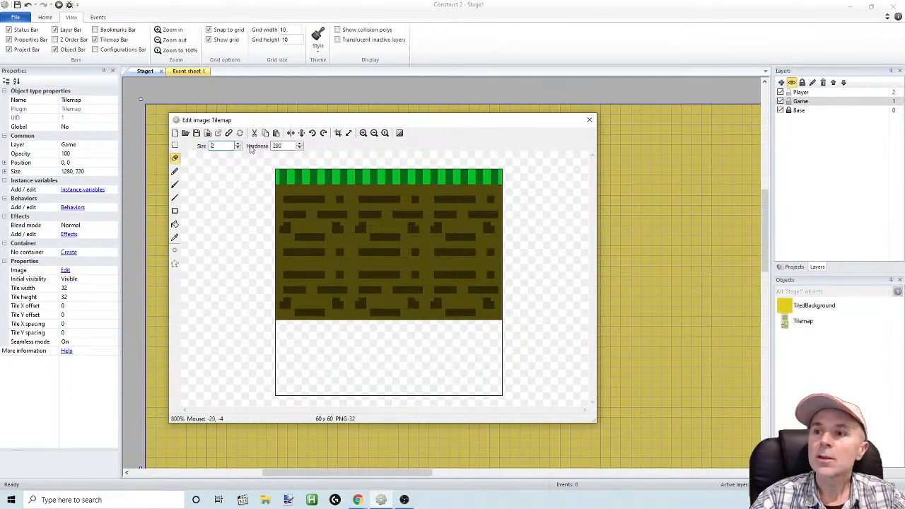
pyautogui.click(363, 133)
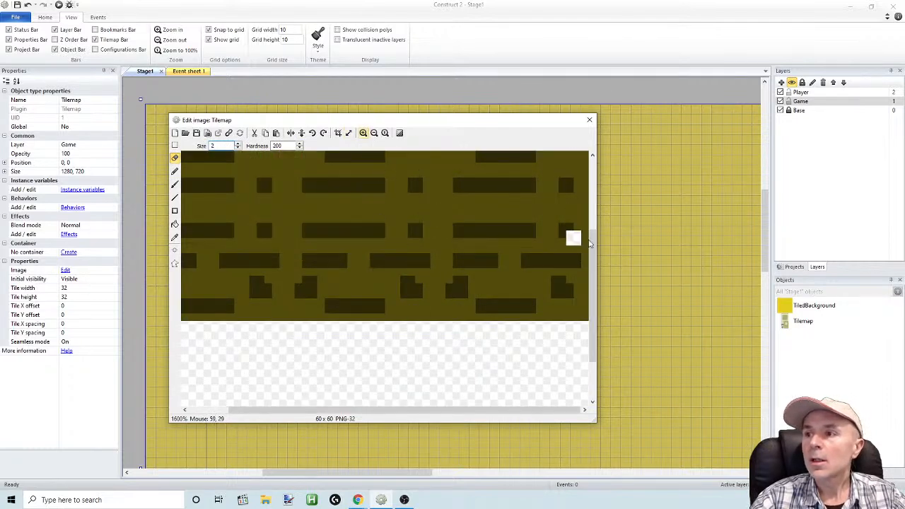
pyautogui.moveTo(591, 239); pyautogui.dragTo(603, 161)
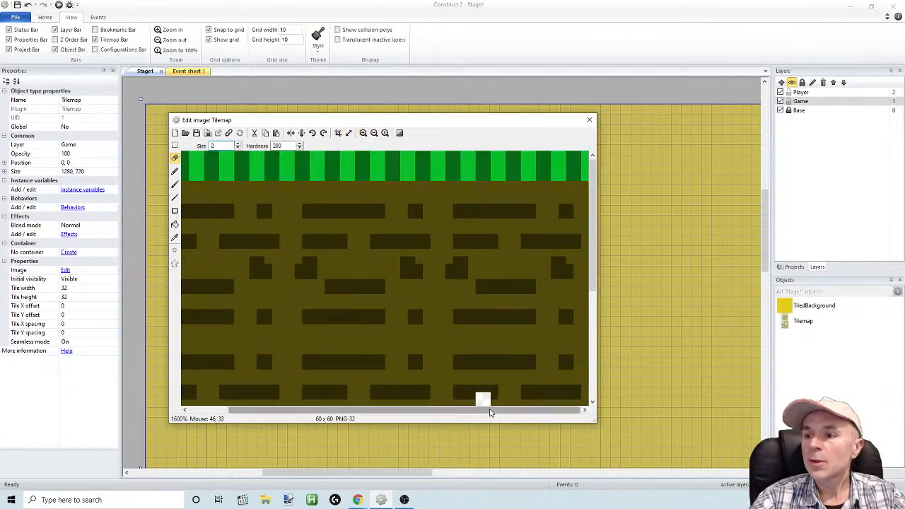
pyautogui.moveTo(489, 413); pyautogui.dragTo(445, 413)
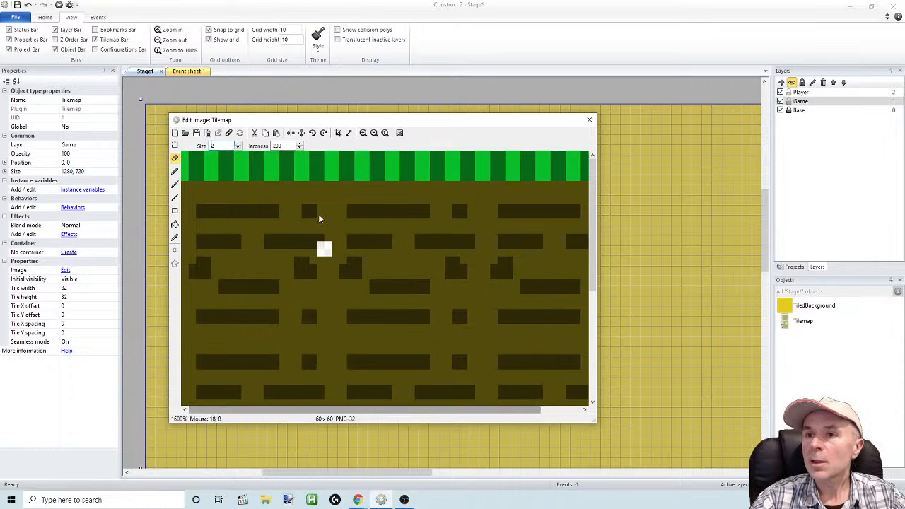
pyautogui.click(375, 133)
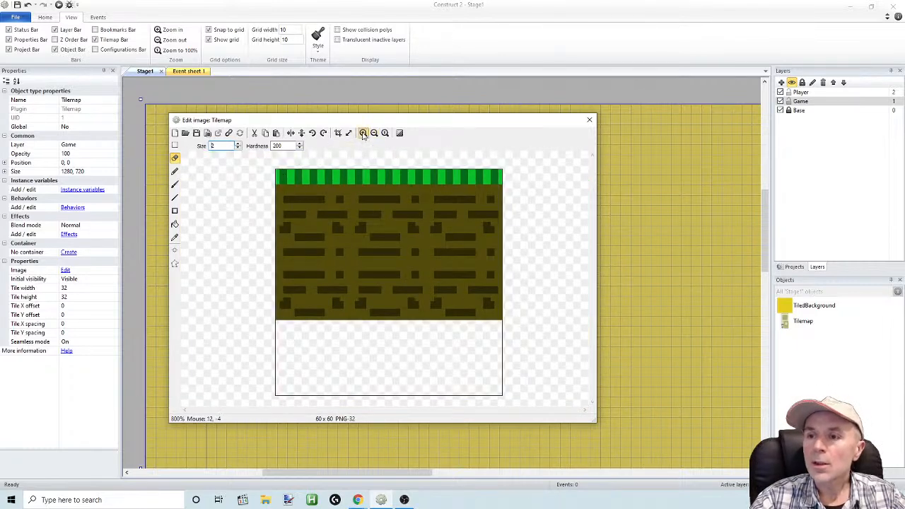
pyautogui.click(363, 133)
pyautogui.moveTo(373, 124); pyautogui.dragTo(392, 95)
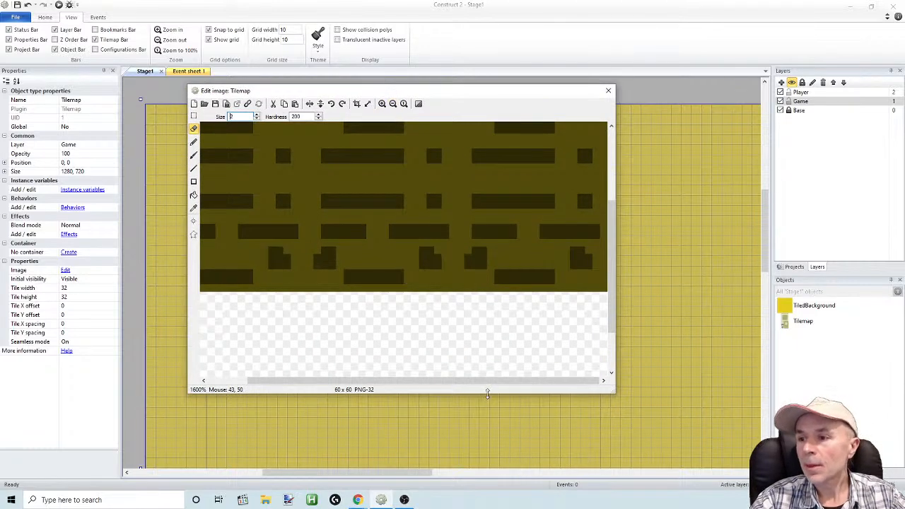
pyautogui.moveTo(489, 394); pyautogui.dragTo(506, 494)
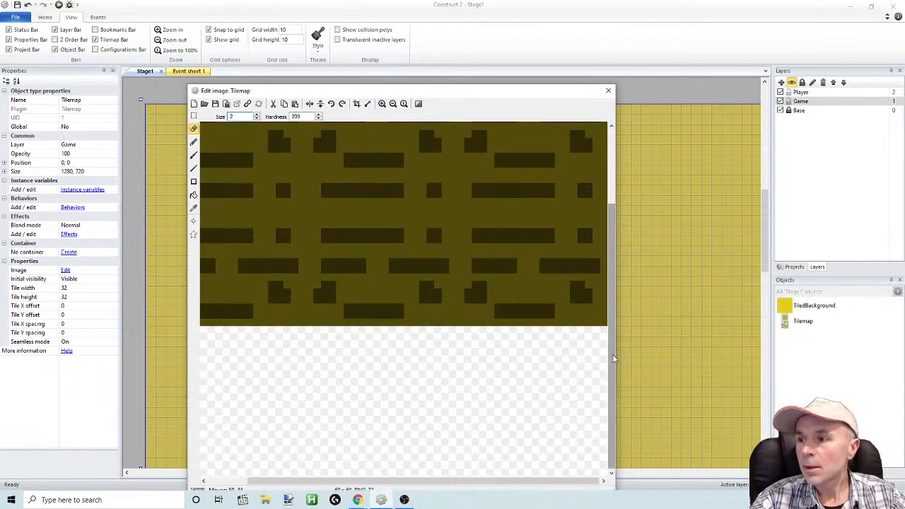
# Set the eraser size to 1 and erase three pixels from each upper corner of the grass to round them
pyautogui.moveTo(613, 358); pyautogui.dragTo(612, 230)
pyautogui.moveTo(365, 482); pyautogui.dragTo(323, 481)
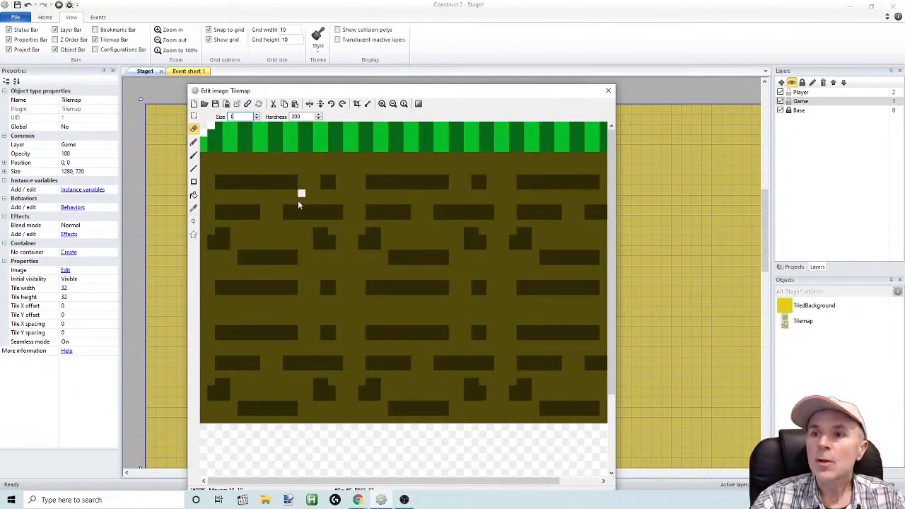
pyautogui.moveTo(281, 487); pyautogui.dragTo(529, 465)
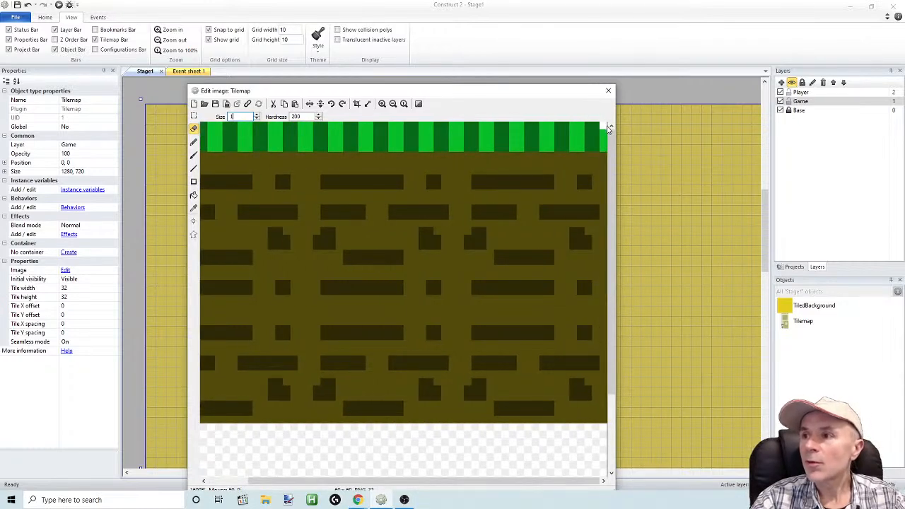
pyautogui.click(605, 127)
pyautogui.click(596, 126)
pyautogui.click(603, 132)
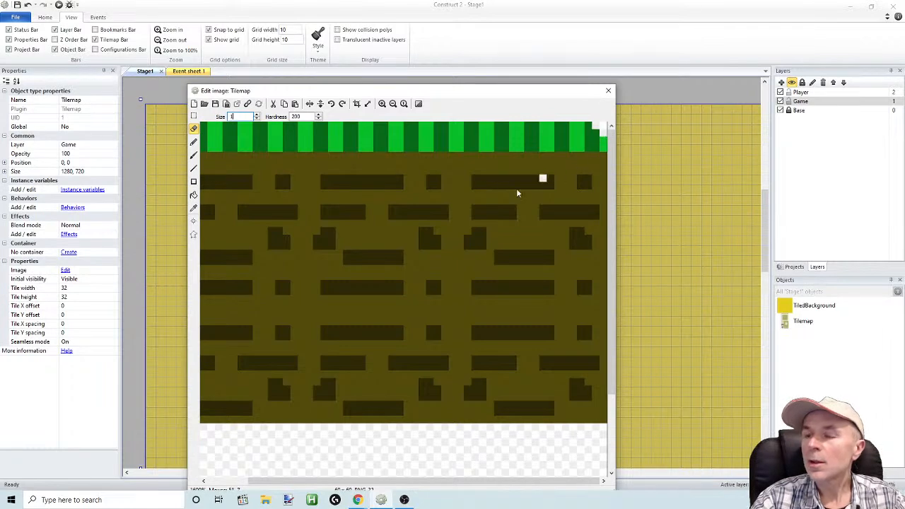
# Sample the bright green (RGB 9, 190, 42) and extend the grass two pixels down into the dirt at both outer edges
pyautogui.click(392, 104)
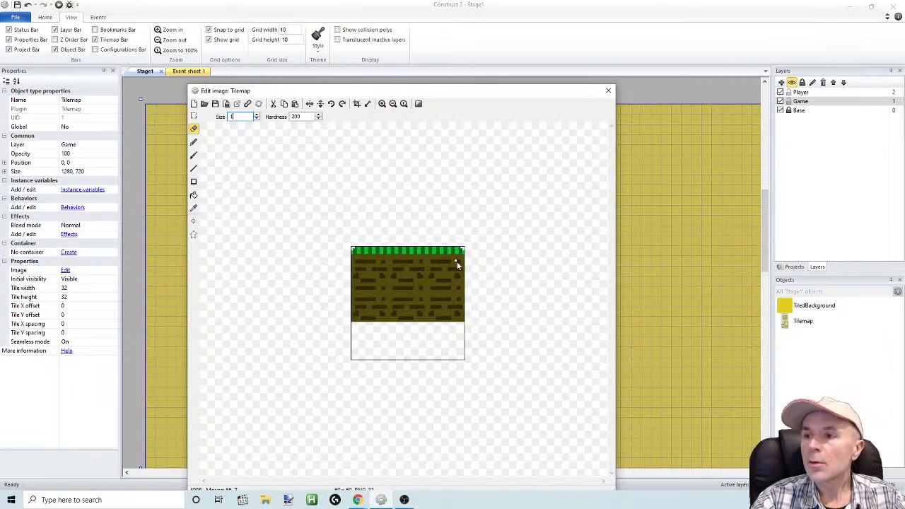
pyautogui.click(382, 104)
pyautogui.click(382, 104)
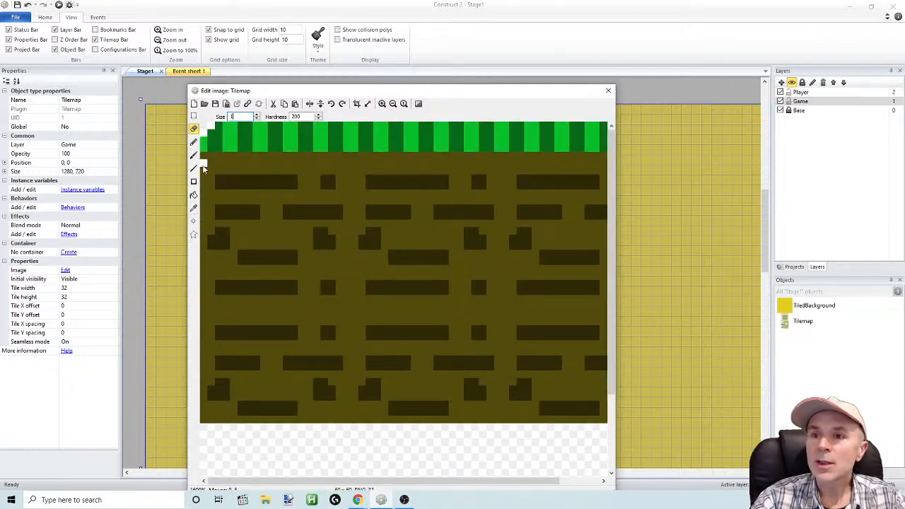
pyautogui.click(194, 208)
pyautogui.click(204, 146)
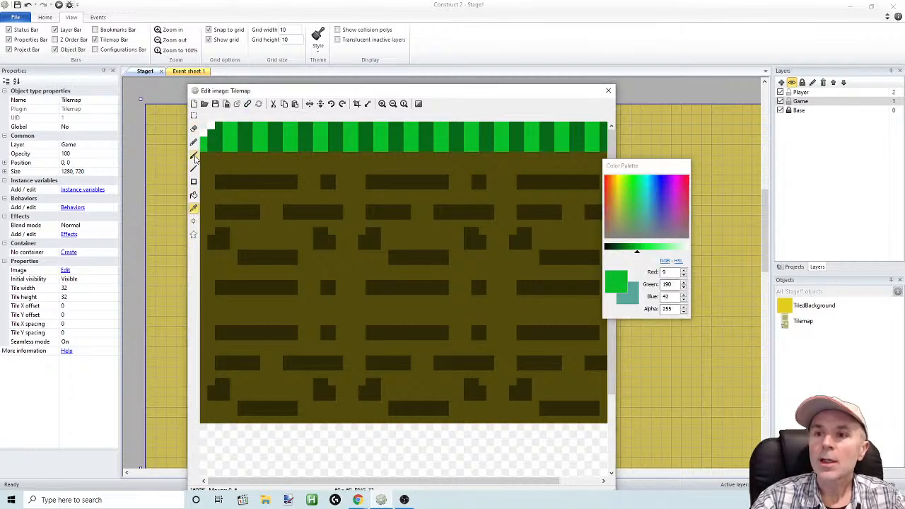
pyautogui.click(194, 155)
pyautogui.click(203, 157)
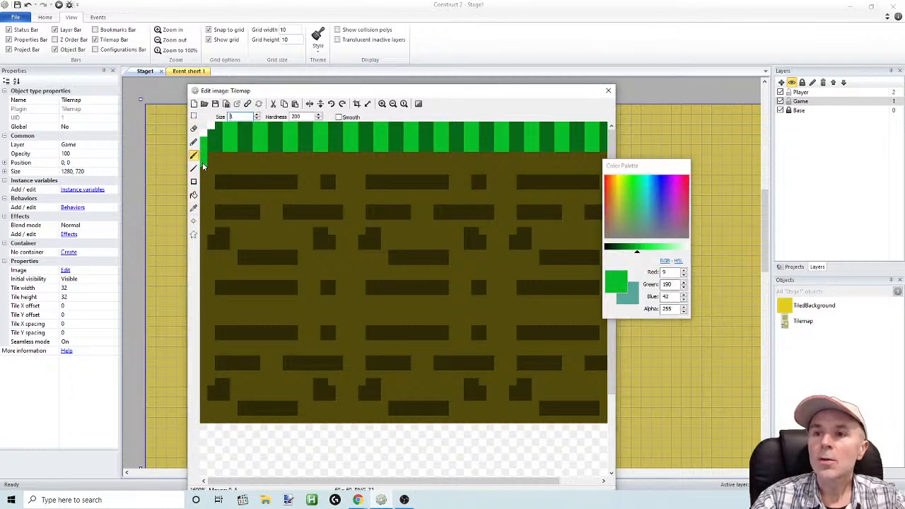
pyautogui.moveTo(328, 482); pyautogui.dragTo(367, 481)
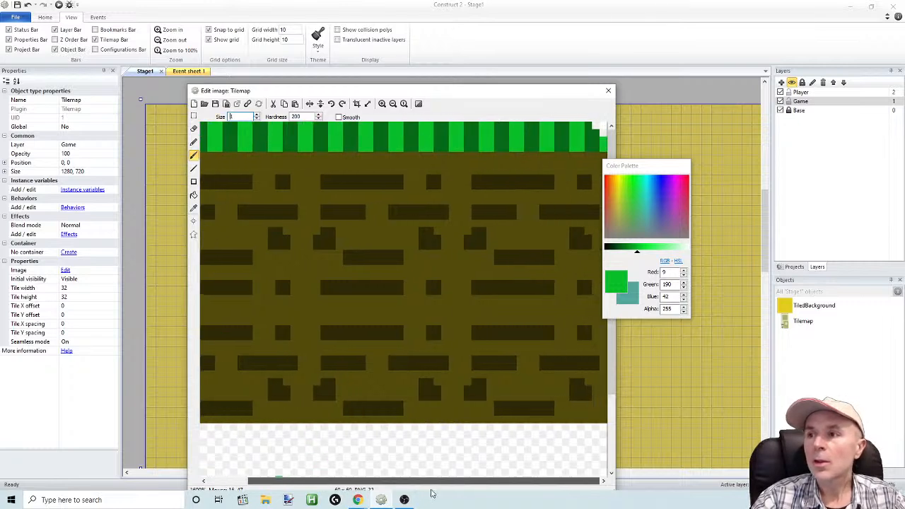
pyautogui.click(604, 157)
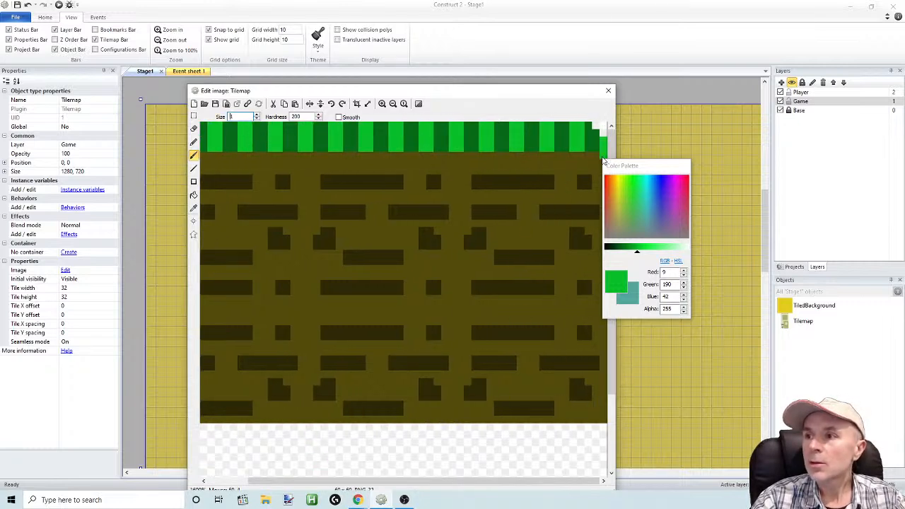
# Move the color palette clear of the canvas and paint a dark green (RGB 5, 107, 24) pixel beside each bright green edge extension
pyautogui.moveTo(606, 167); pyautogui.dragTo(651, 168)
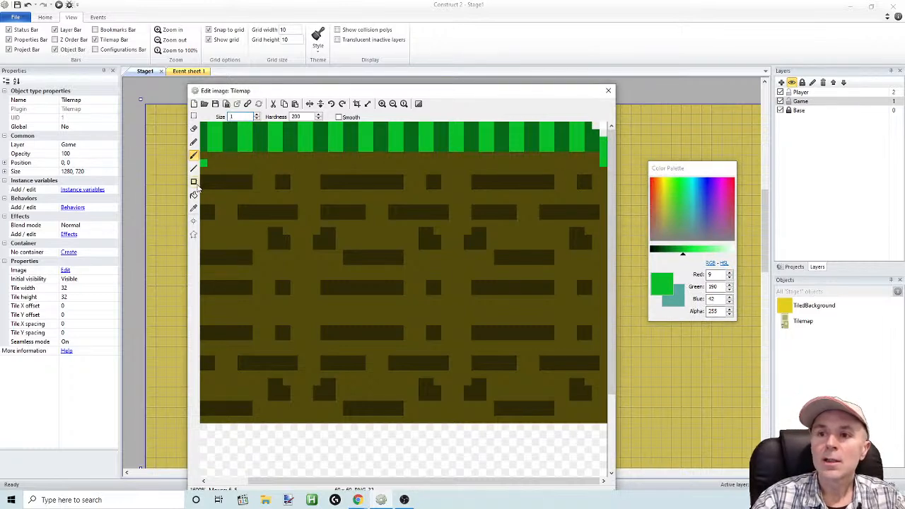
pyautogui.click(194, 208)
pyautogui.click(587, 143)
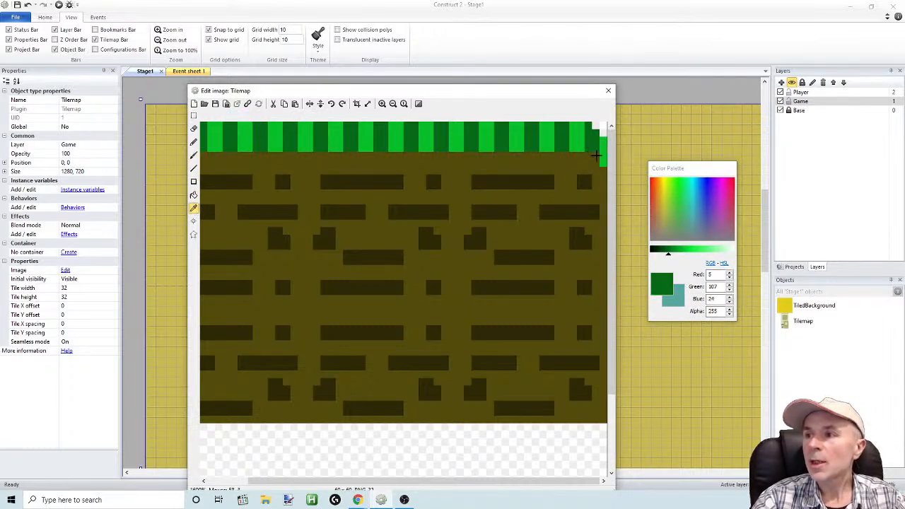
pyautogui.click(193, 141)
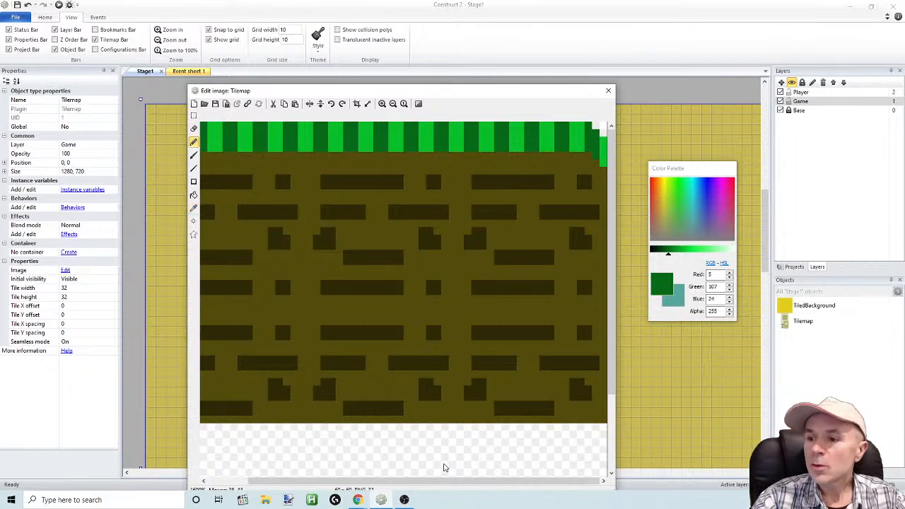
pyautogui.moveTo(442, 481); pyautogui.dragTo(401, 481)
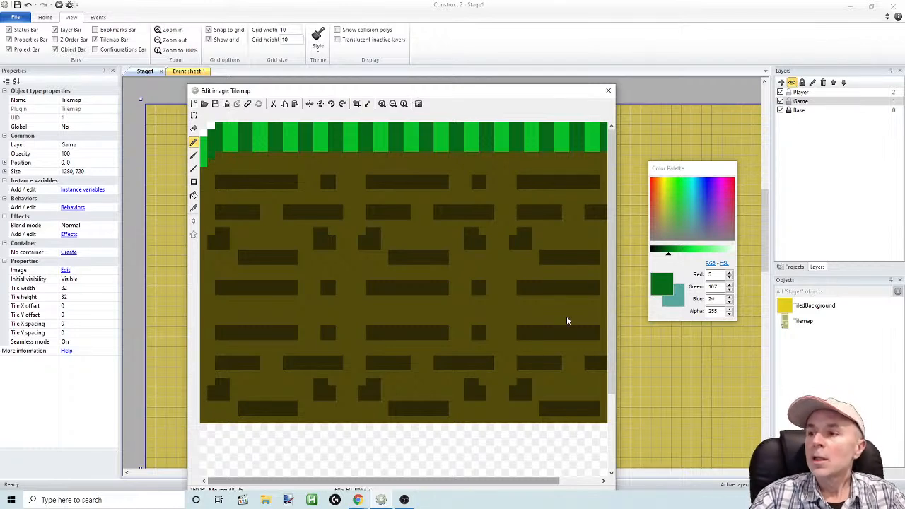
# Examine the rounded grass corners and the dirt pattern at several zoom levels
pyautogui.scroll(-3, 565, 297)
pyautogui.scroll(3, 565, 283)
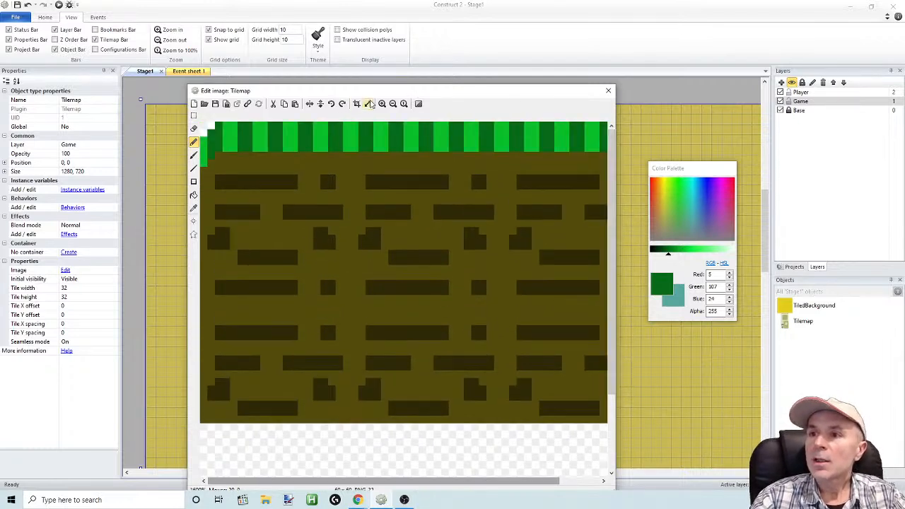
pyautogui.click(393, 104)
pyautogui.click(394, 104)
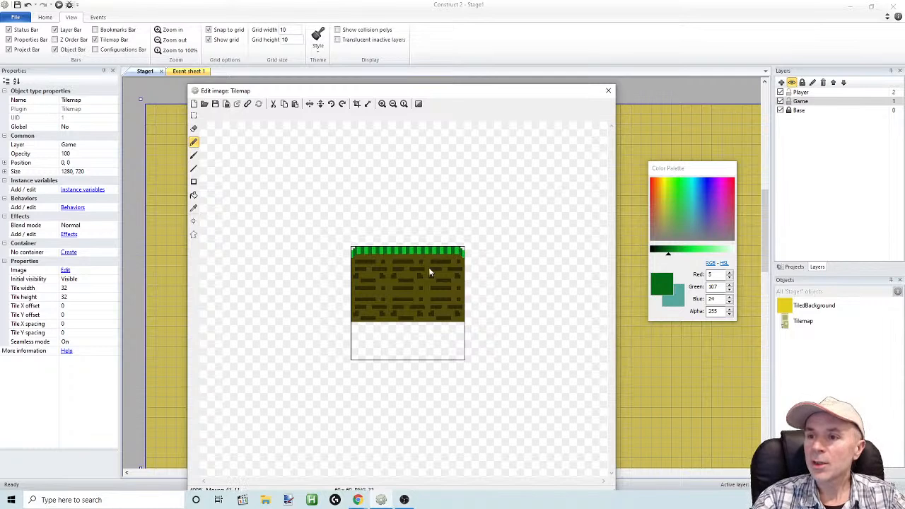
pyautogui.click(393, 104)
pyautogui.click(382, 104)
pyautogui.click(382, 104)
pyautogui.click(382, 104)
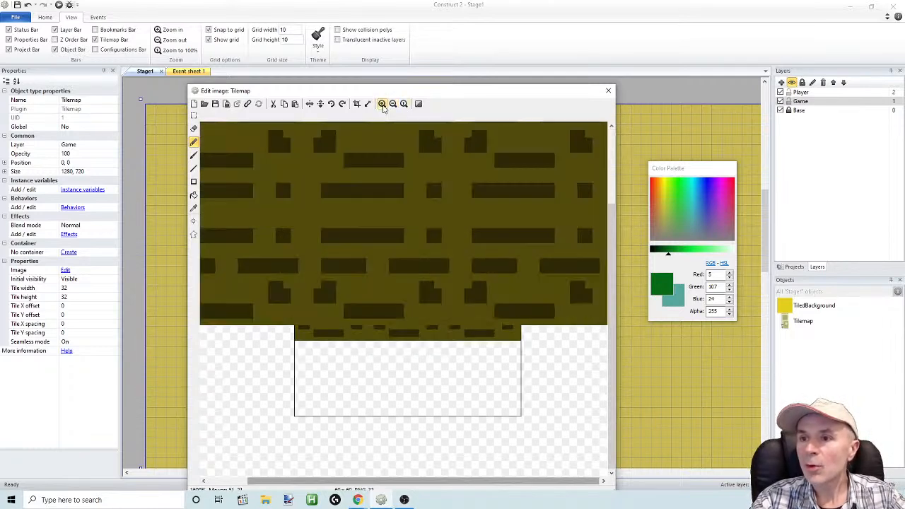
pyautogui.scroll(3, 600, 313)
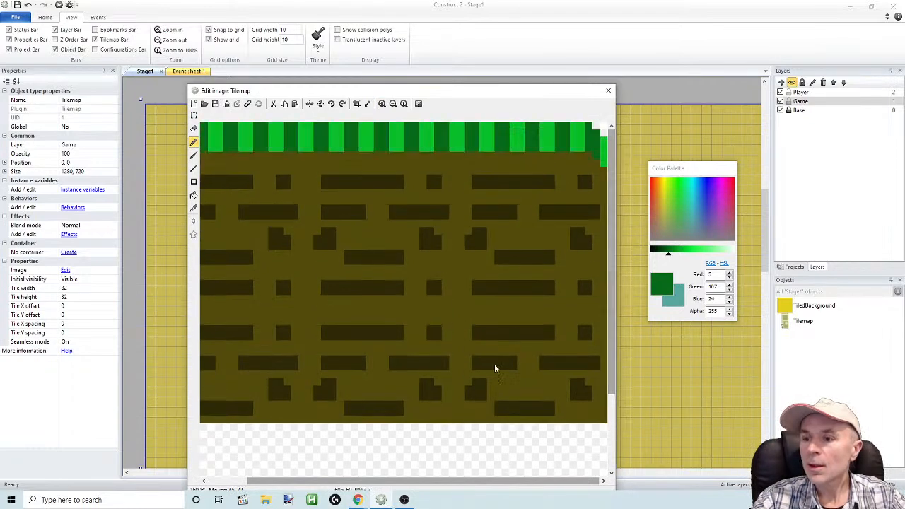
pyautogui.moveTo(474, 483); pyautogui.dragTo(424, 482)
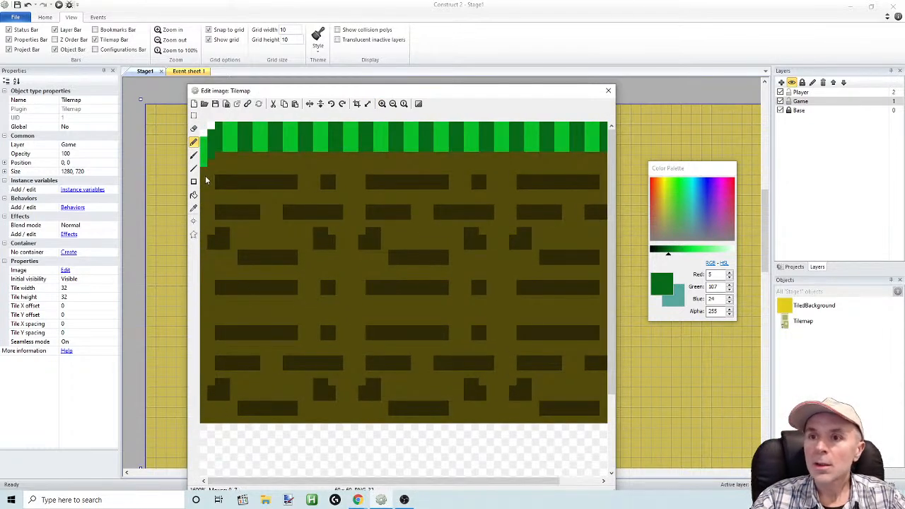
# Sample the bright green (RGB 9, 190, 42), extend both outer grass edges one more pixel down, and close the image editor
pyautogui.click(194, 210)
pyautogui.click(204, 155)
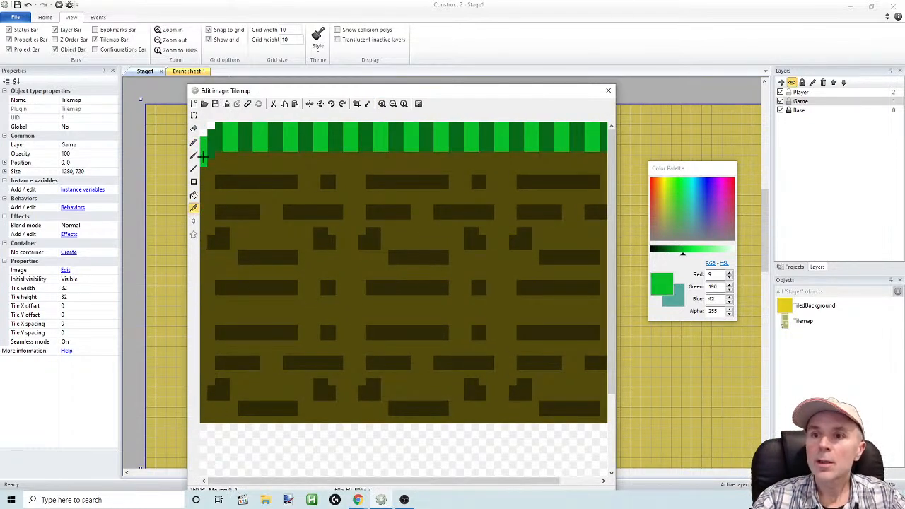
pyautogui.click(194, 143)
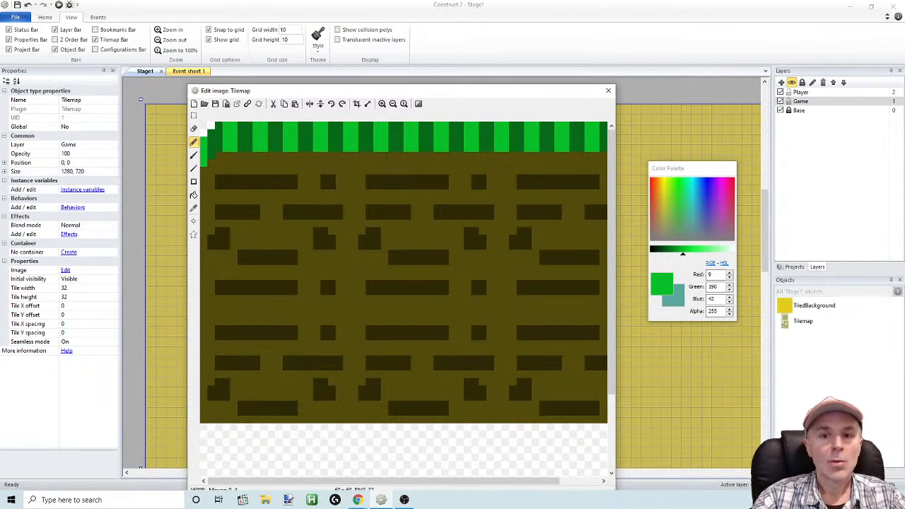
pyautogui.hotkey('alt', 'Tab')
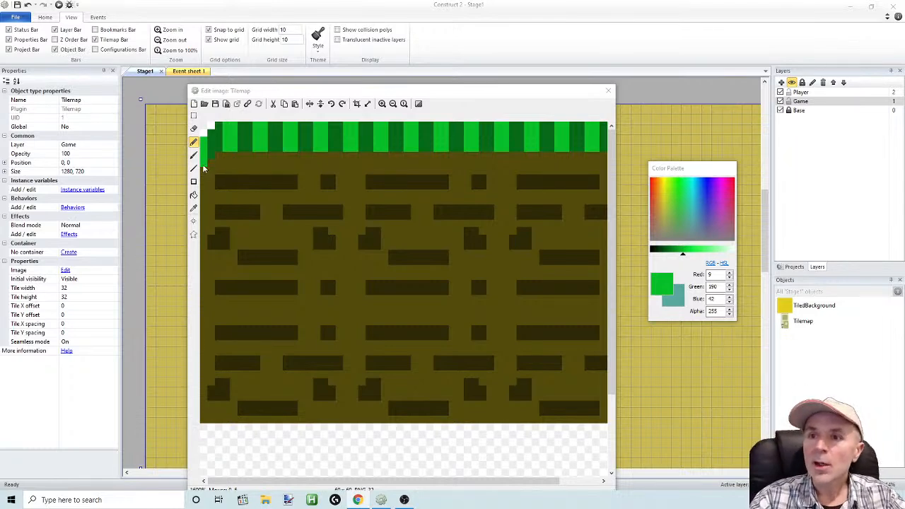
pyautogui.click(194, 208)
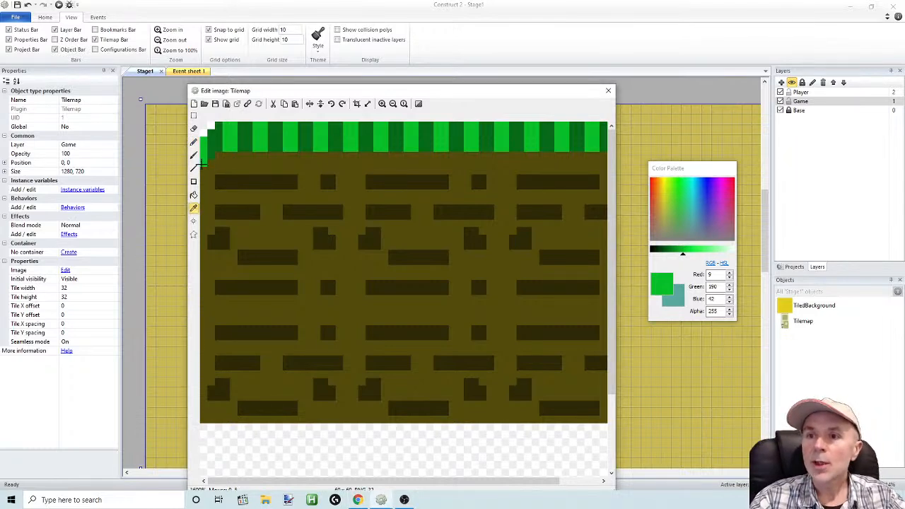
pyautogui.click(204, 157)
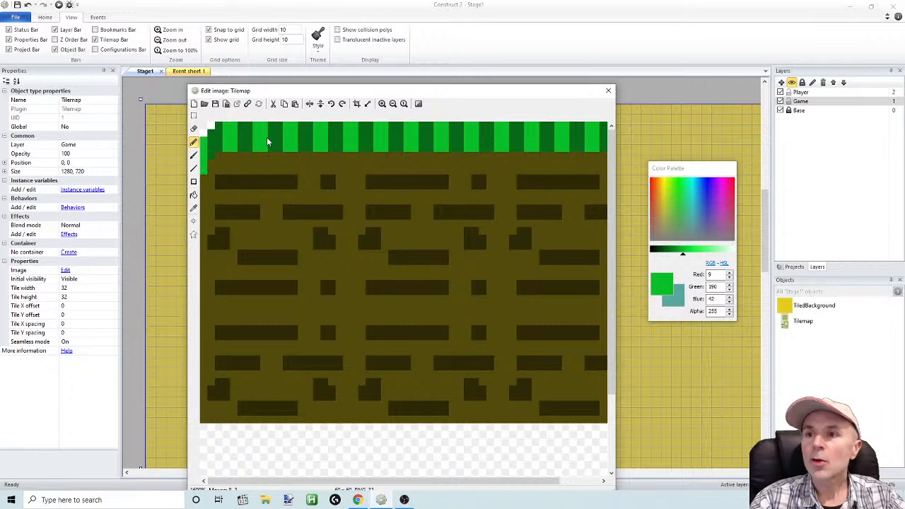
pyautogui.moveTo(382, 482); pyautogui.dragTo(523, 488)
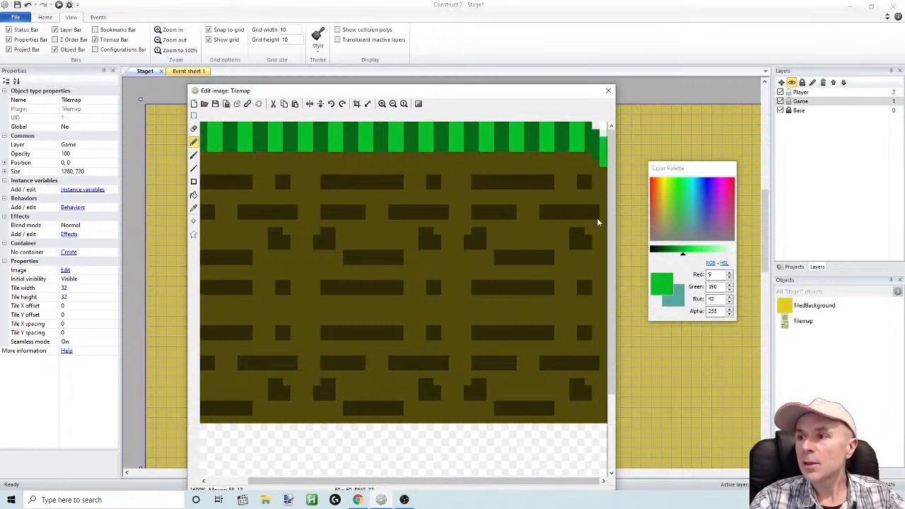
pyautogui.click(610, 90)
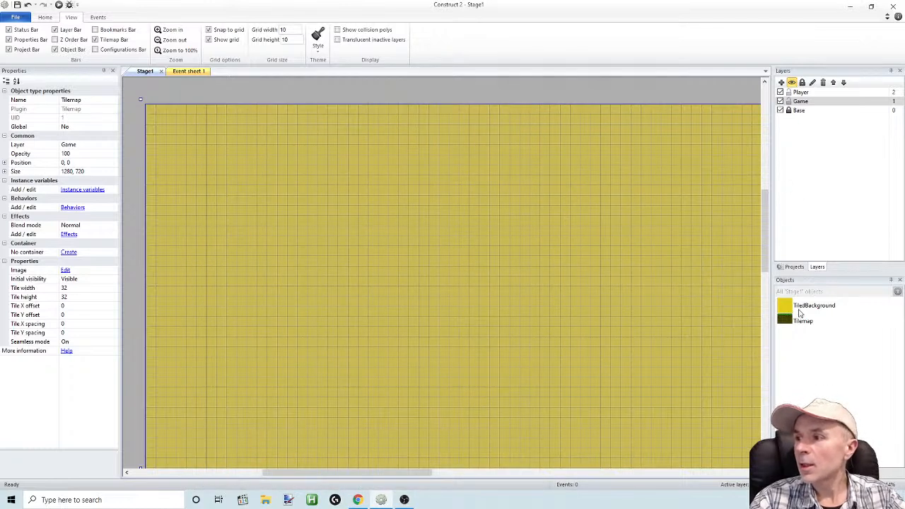
# Rename the TiledBackground object as Background
pyautogui.click(804, 312)
pyautogui.click(806, 322)
pyautogui.click(806, 309)
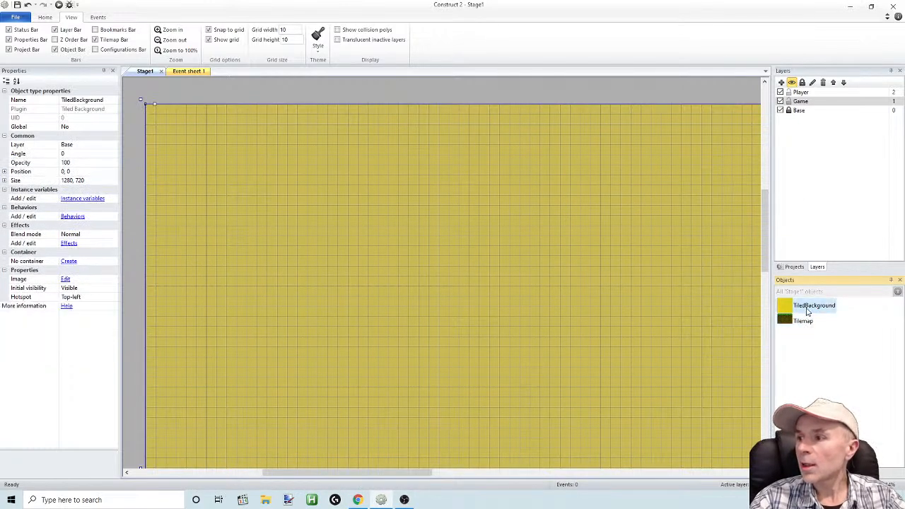
pyautogui.click(808, 310)
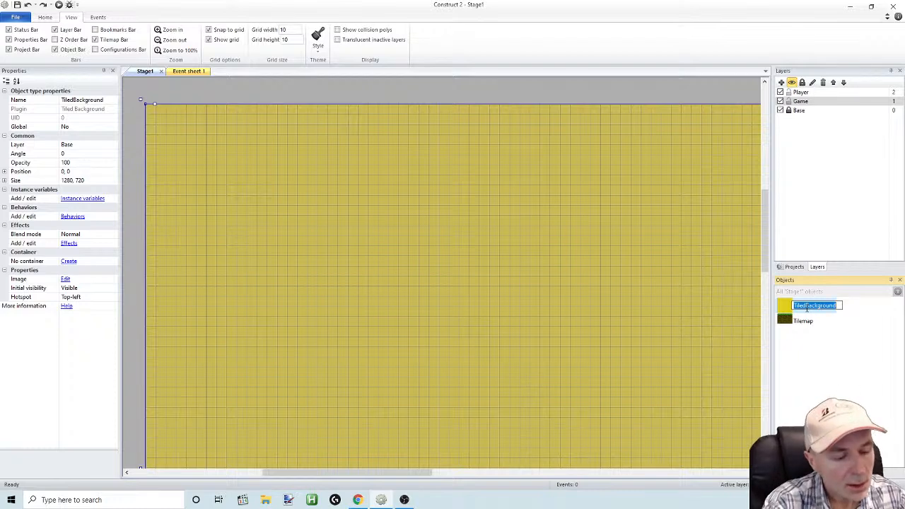
pyautogui.write('Back')
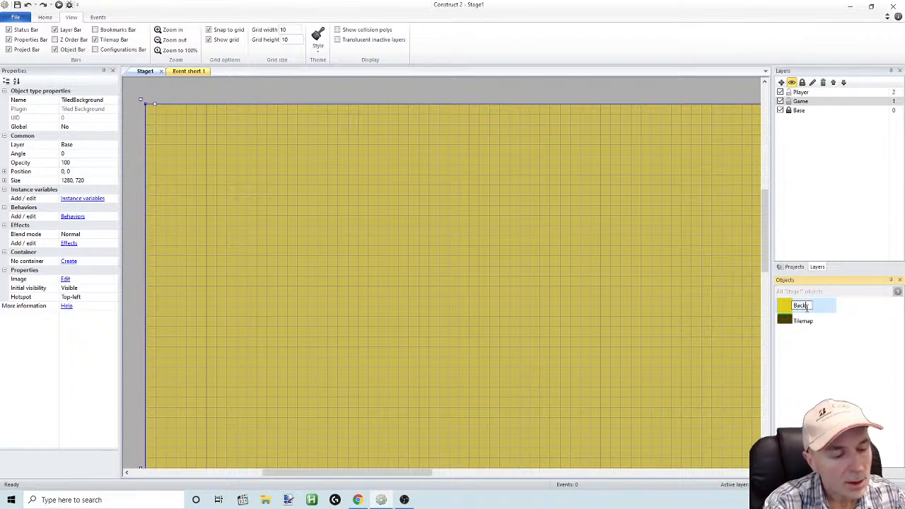
pyautogui.write('groun')
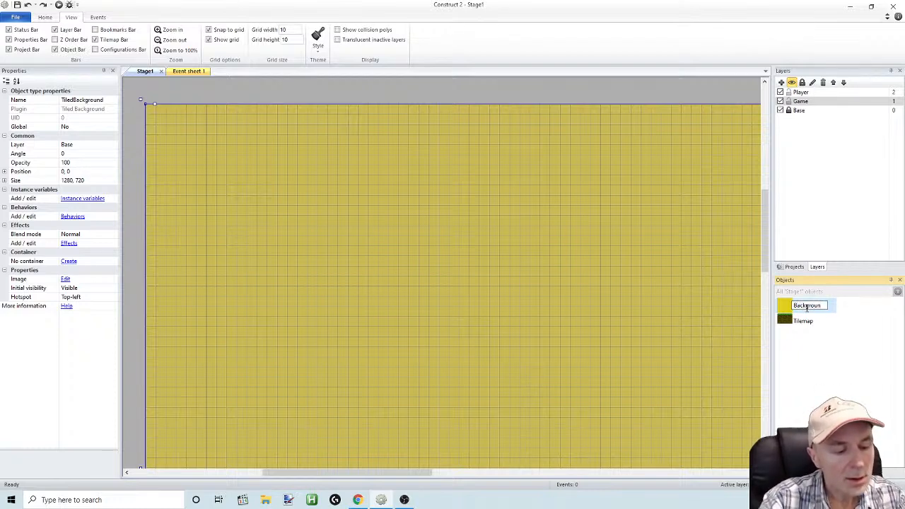
pyautogui.write('d')
pyautogui.press('Return')
pyautogui.click(861, 306)
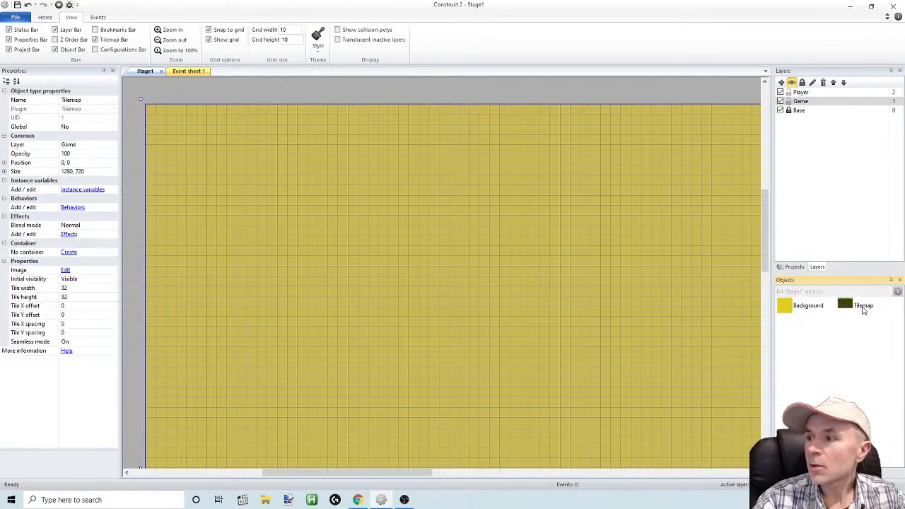
pyautogui.click(863, 307)
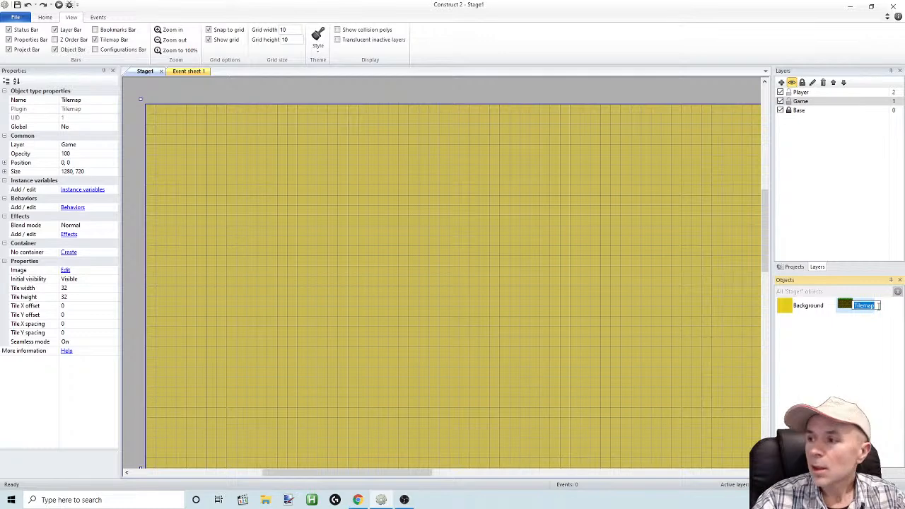
pyautogui.click(828, 343)
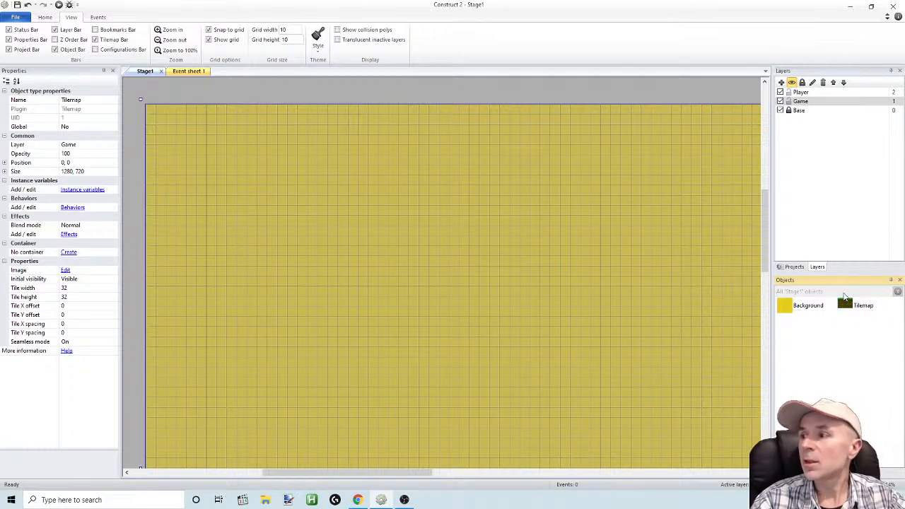
# Place another instance of the Tilemap object on the stage's Game layer at position 0, 0
pyautogui.moveTo(765, 231)
pyautogui.mouseDown()
pyautogui.moveTo(772, 193)
pyautogui.moveTo(774, 238)
pyautogui.mouseUp()
pyautogui.moveTo(851, 308); pyautogui.dragTo(437, 261)
pyautogui.moveTo(500, 299); pyautogui.dragTo(204, 119)
pyautogui.keyDown('ctrl'); pyautogui.scroll(-4, 357, 286); pyautogui.keyUp('ctrl')
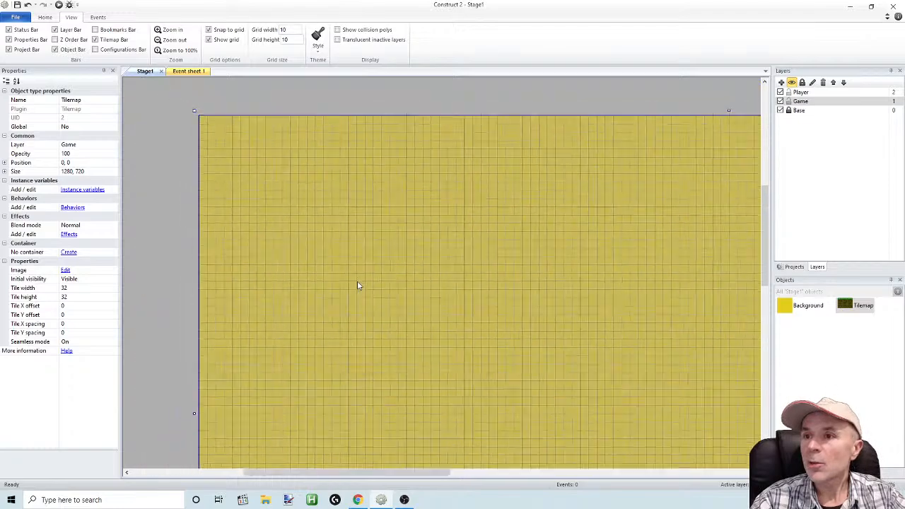
pyautogui.keyDown('ctrl'); pyautogui.scroll(4, 365, 281); pyautogui.keyUp('ctrl')
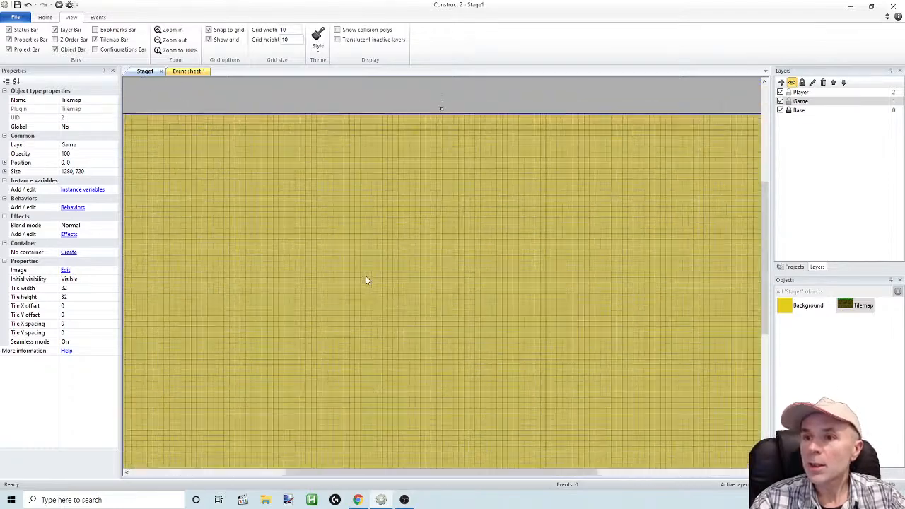
pyautogui.moveTo(500, 475); pyautogui.dragTo(399, 475)
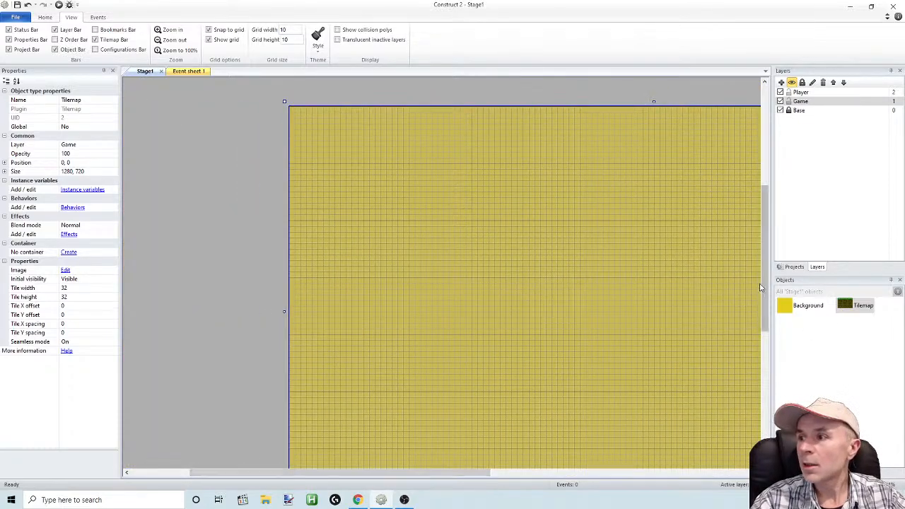
pyautogui.moveTo(765, 286); pyautogui.dragTo(768, 249)
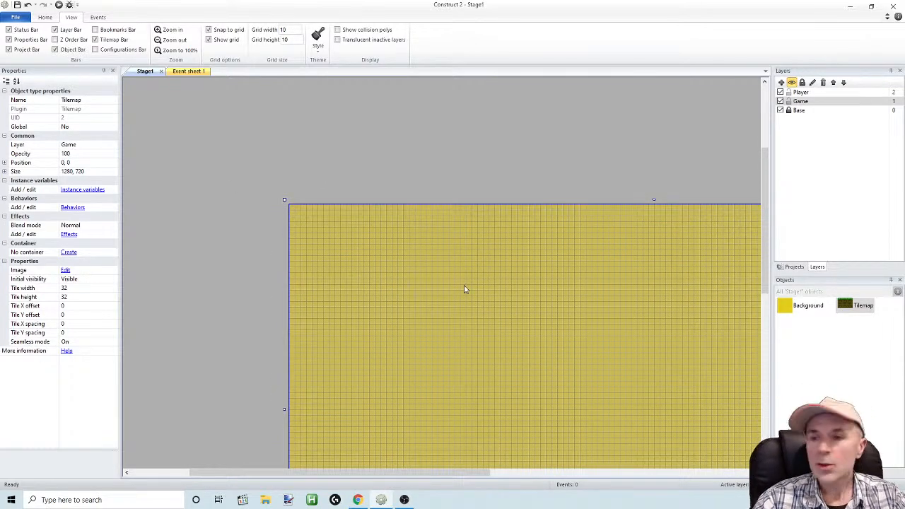
pyautogui.moveTo(763, 224); pyautogui.dragTo(763, 217)
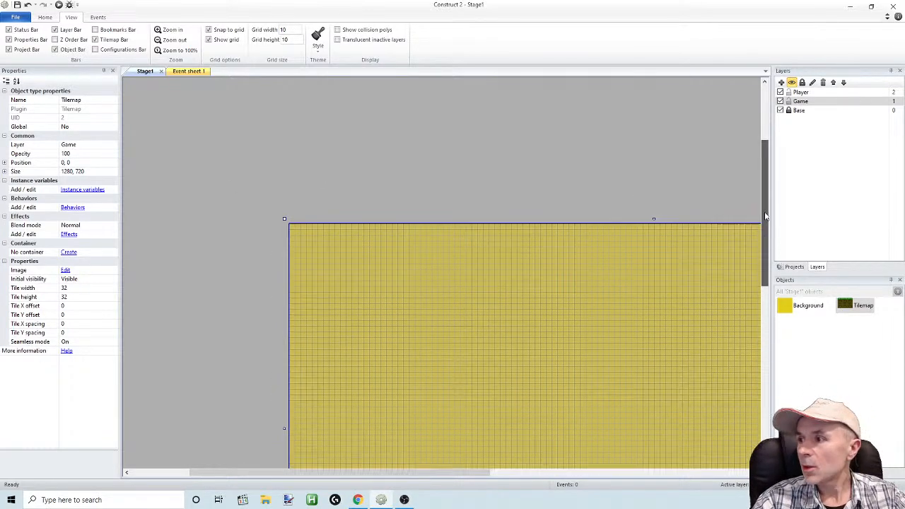
# Bring up the Tilemap bar for the newly placed Tilemap instance
pyautogui.click(849, 305)
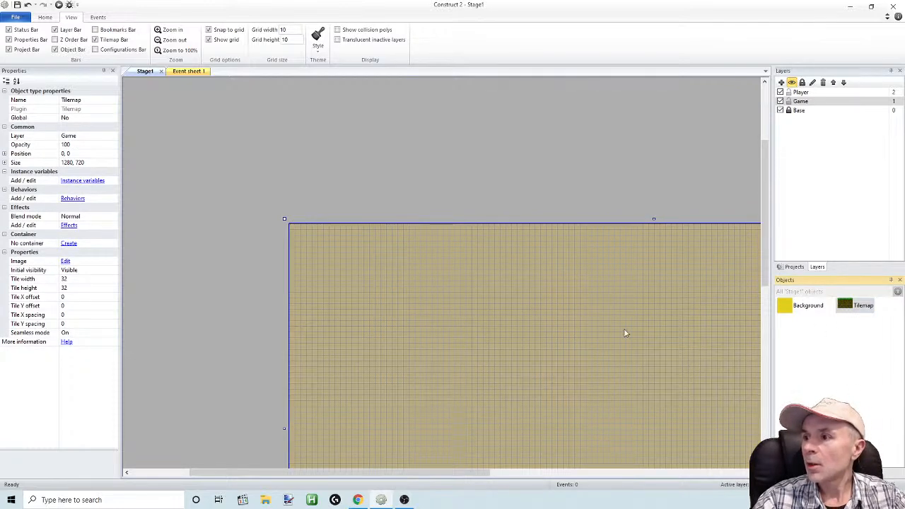
pyautogui.click(95, 41)
pyautogui.click(96, 41)
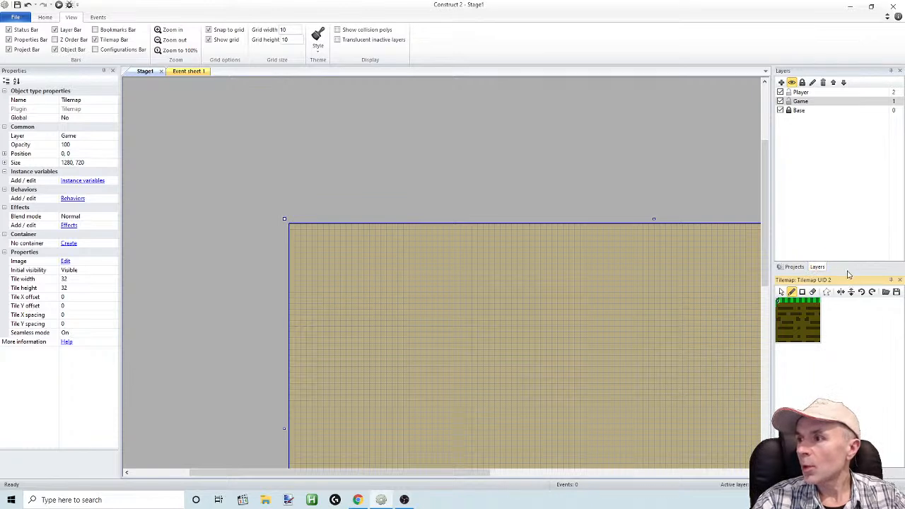
# Enlarge the Tilemap bar in height and width and set its tileset zoom level to 6x
pyautogui.moveTo(846, 274); pyautogui.dragTo(846, 242)
pyautogui.rightClick(795, 290)
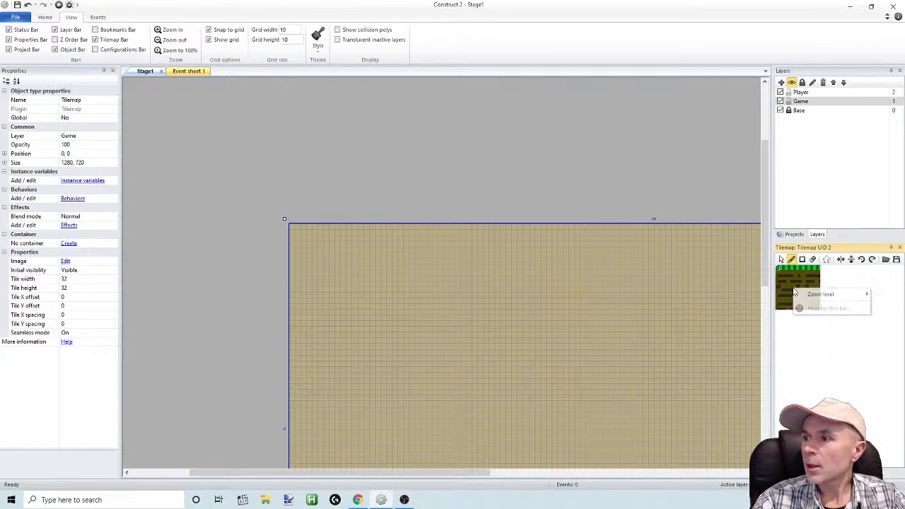
pyautogui.moveTo(804, 296)
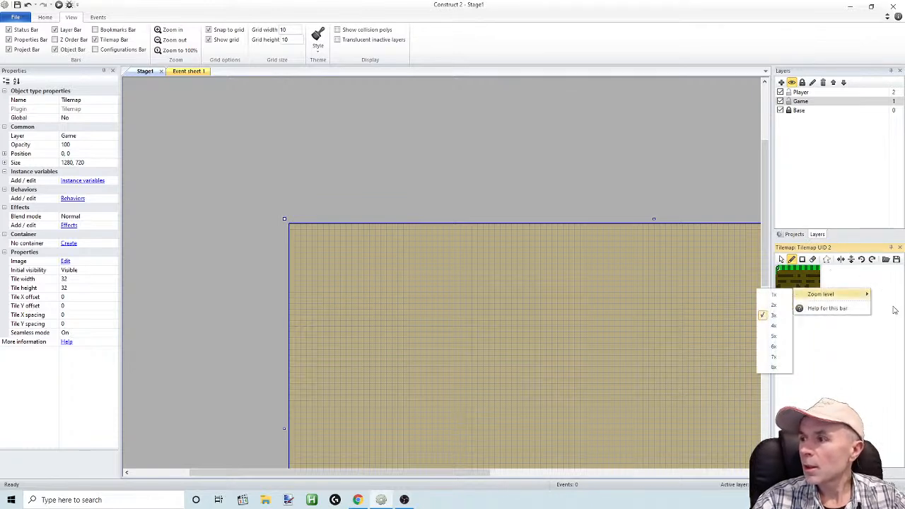
pyautogui.click(773, 337)
pyautogui.rightClick(799, 314)
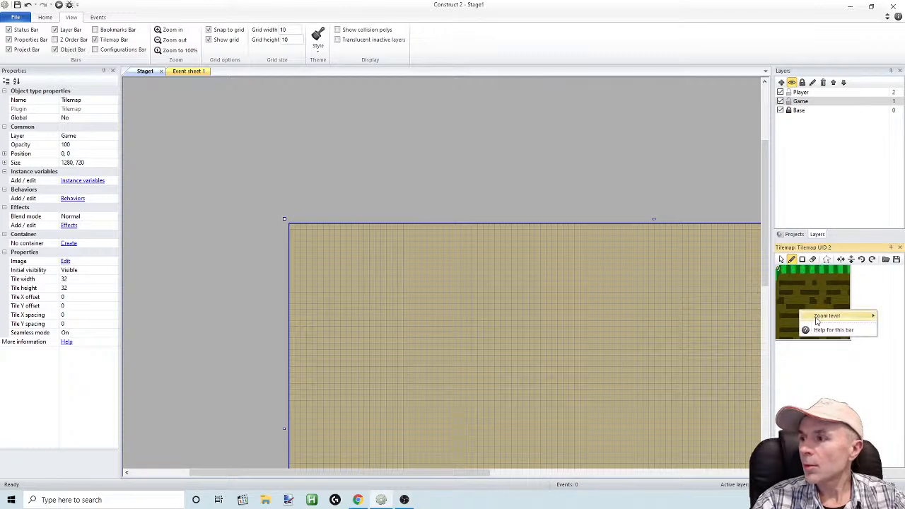
pyautogui.moveTo(821, 316)
pyautogui.click(781, 369)
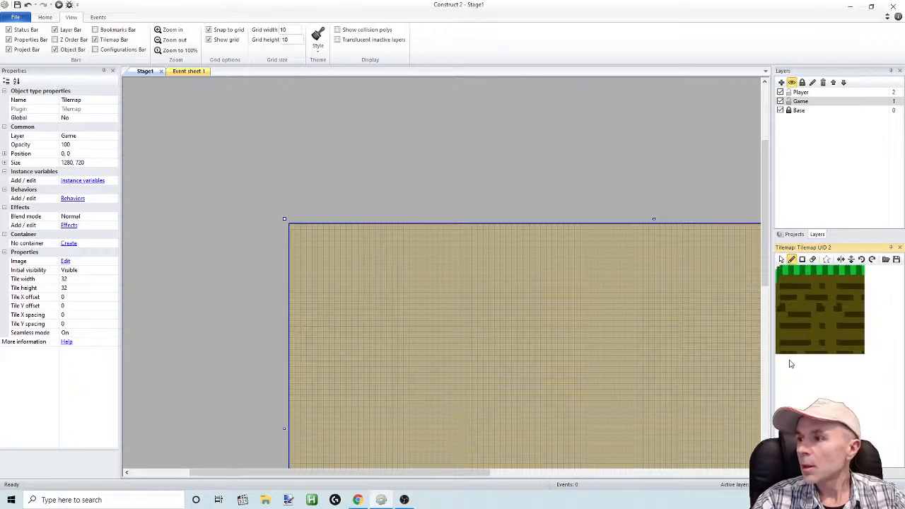
pyautogui.moveTo(773, 366); pyautogui.dragTo(701, 366)
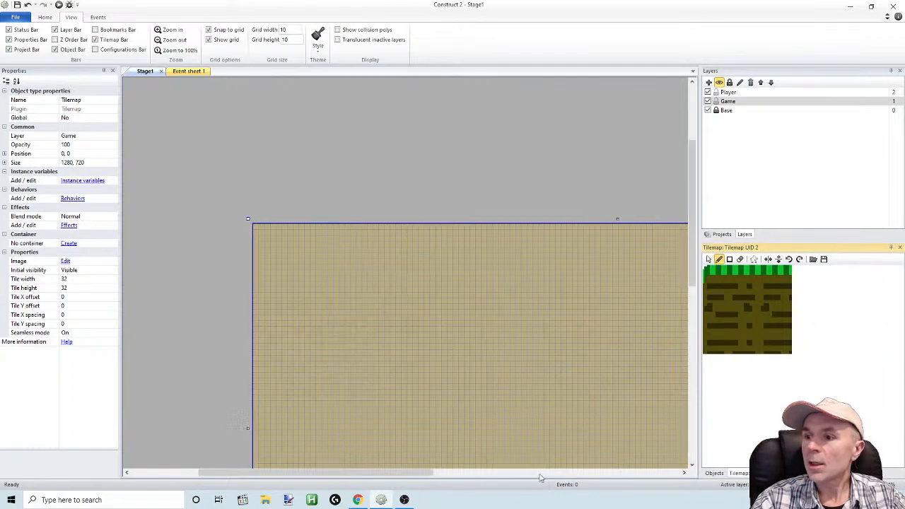
pyautogui.moveTo(406, 476)
pyautogui.mouseDown()
pyautogui.moveTo(456, 477)
pyautogui.moveTo(425, 477)
pyautogui.mouseUp()
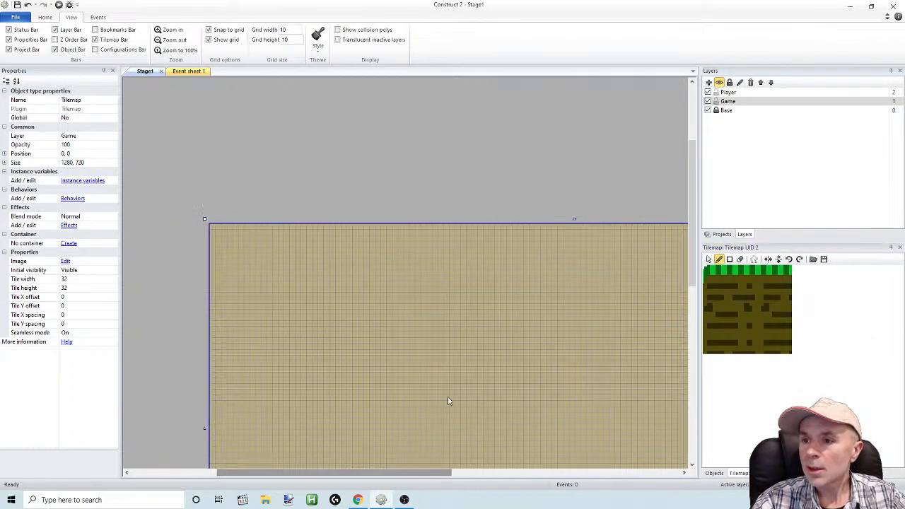
pyautogui.keyDown('ctrl'); pyautogui.scroll(1, 462, 350); pyautogui.keyUp('ctrl')
pyautogui.keyDown('ctrl'); pyautogui.scroll(3, 462, 354); pyautogui.keyUp('ctrl')
pyautogui.moveTo(357, 472); pyautogui.dragTo(336, 474)
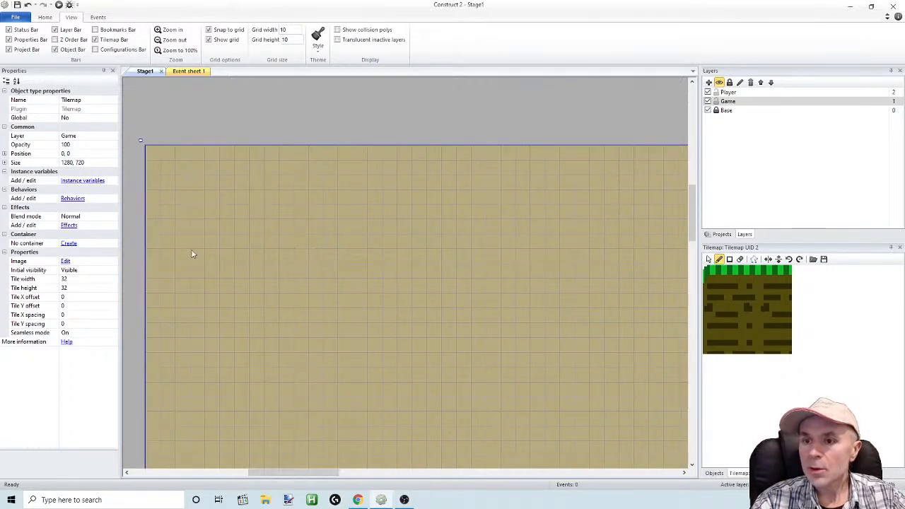
pyautogui.click(350, 129)
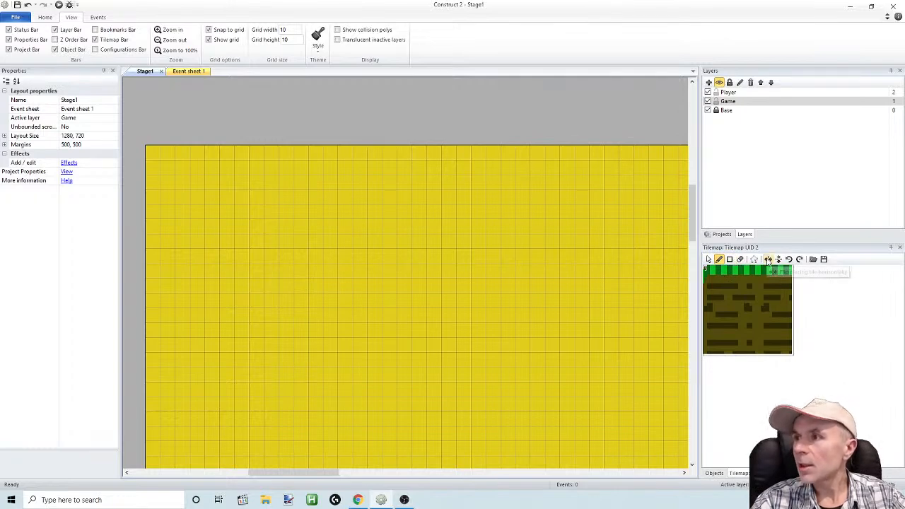
pyautogui.click(767, 302)
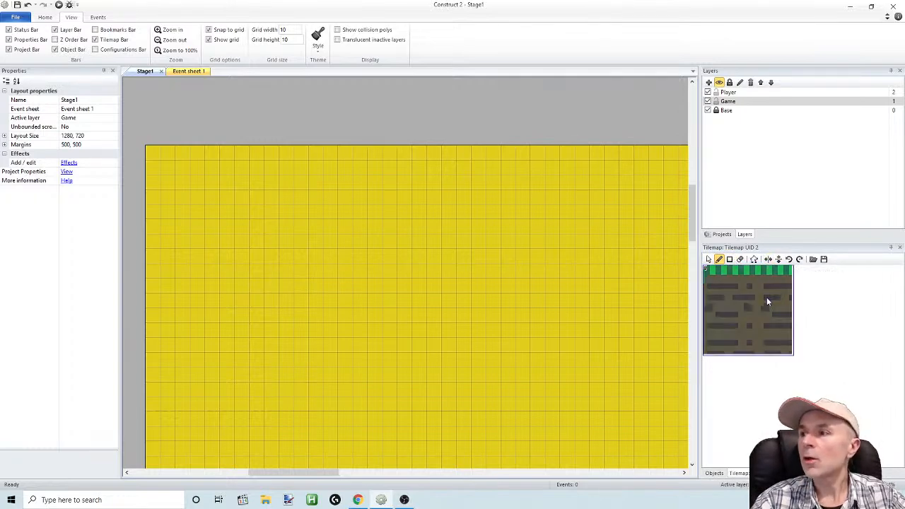
# Set the Tilemap object's tile width and tile height to 20
pyautogui.click(722, 235)
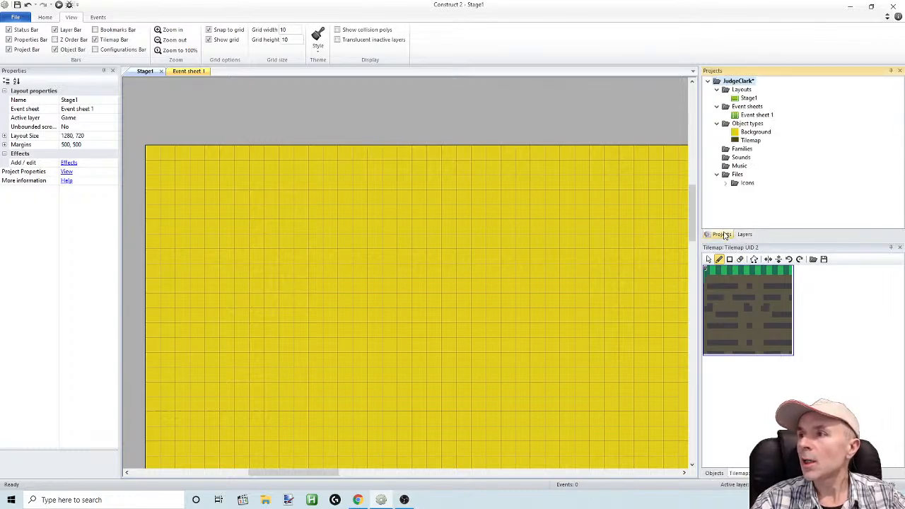
pyautogui.click(750, 140)
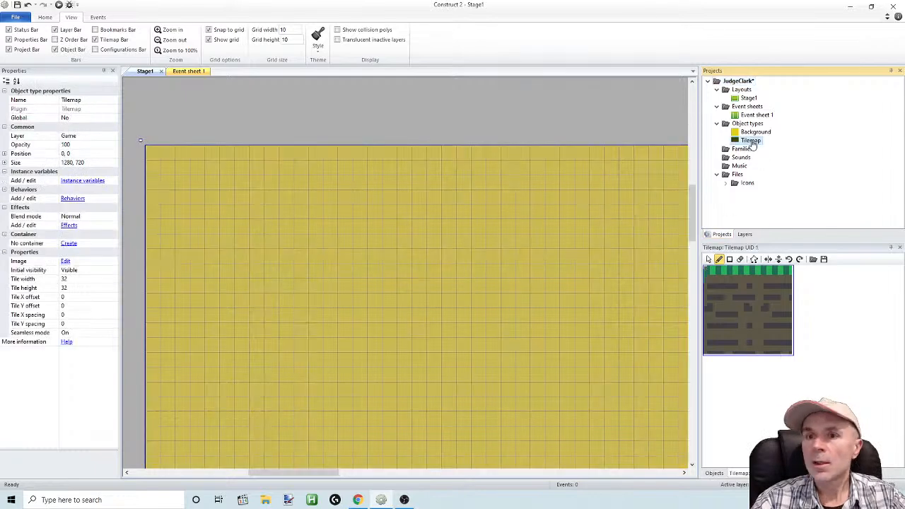
pyautogui.click(81, 280)
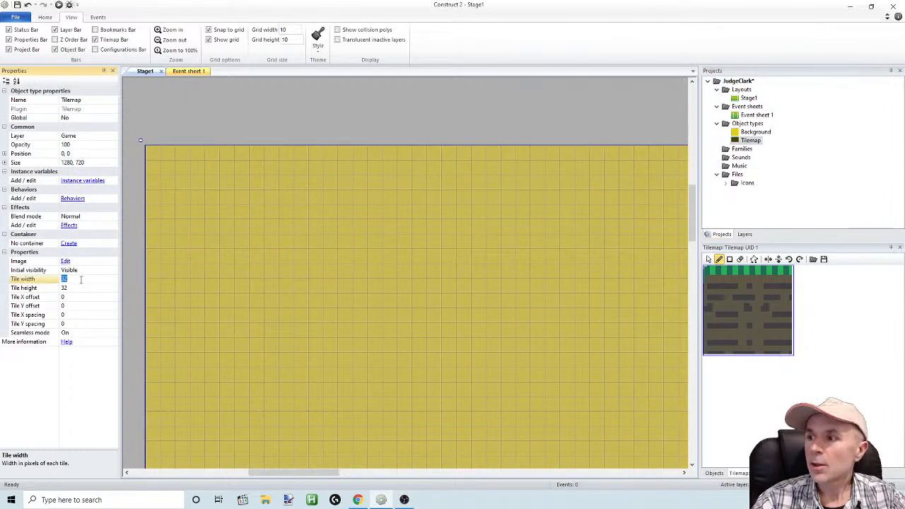
pyautogui.write('2')
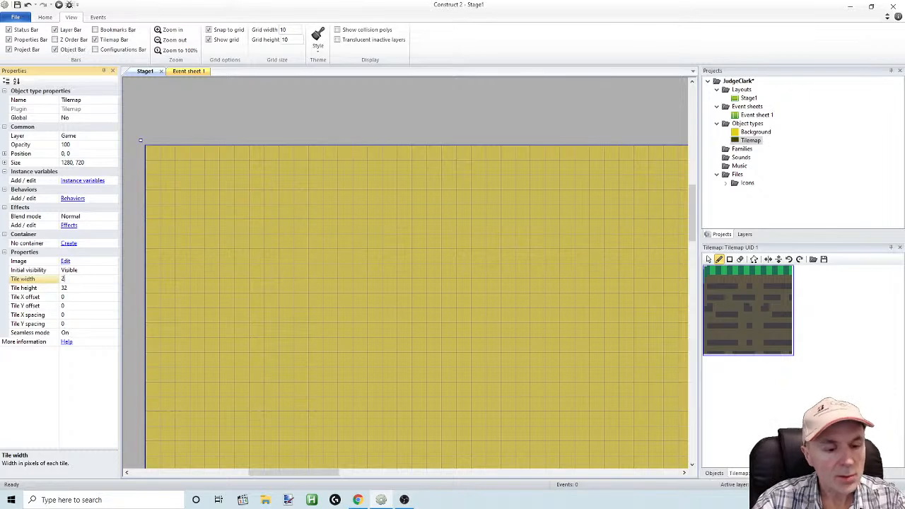
pyautogui.write('0')
pyautogui.click(82, 288)
pyautogui.click(81, 288)
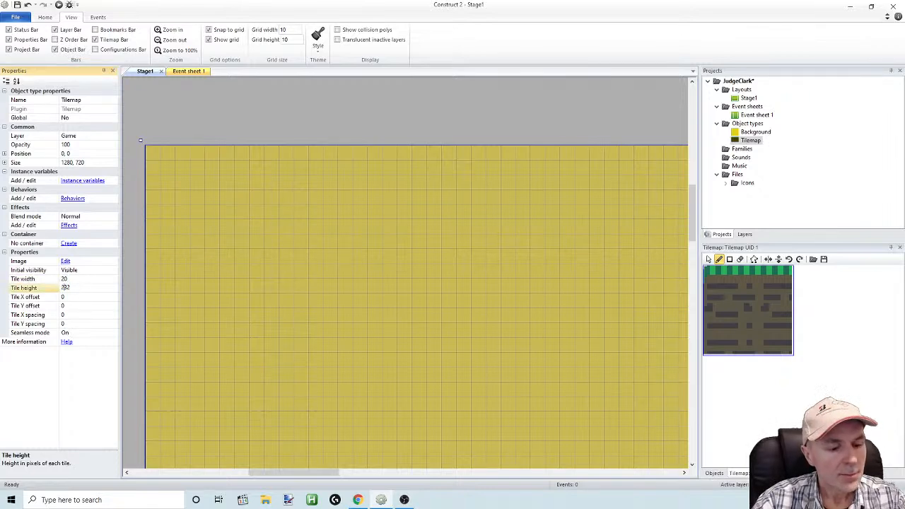
pyautogui.write('2')
pyautogui.click(35, 297)
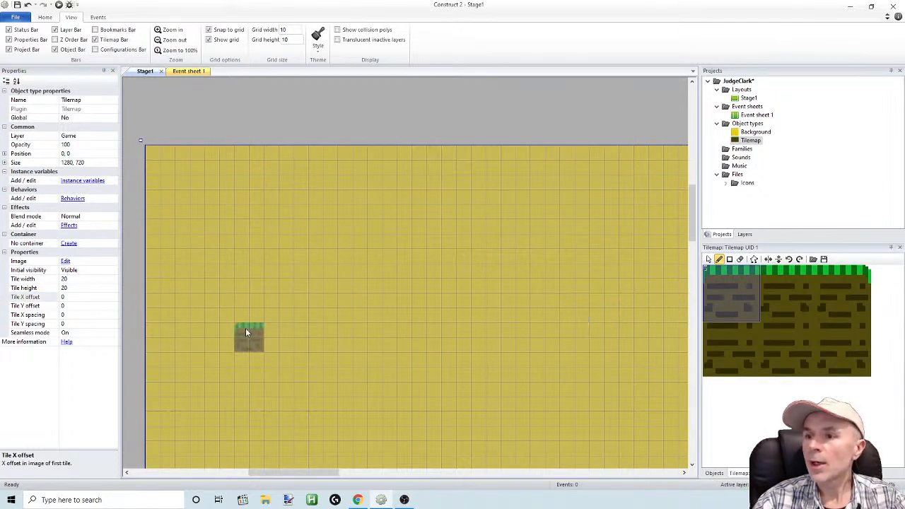
# Paint a ground row about 16 tiles long with the middle grass tile, starting at the stage's left edge
pyautogui.click(790, 313)
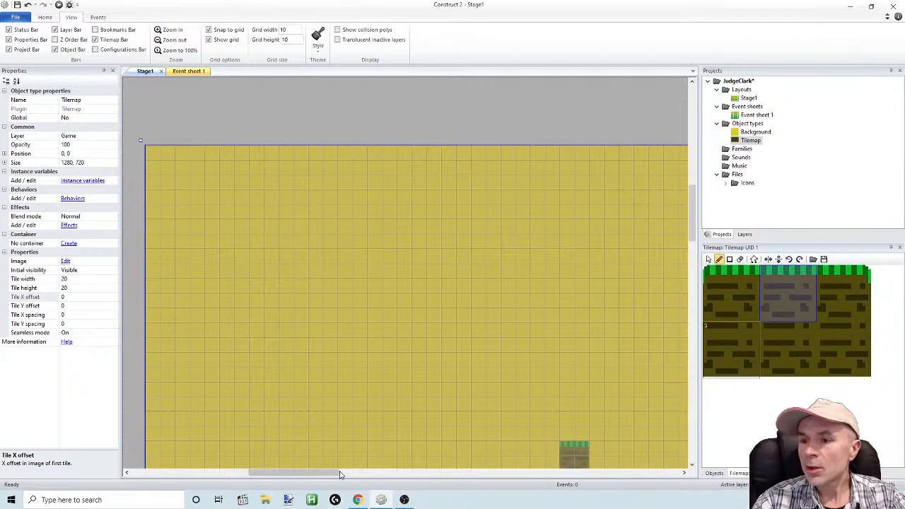
pyautogui.moveTo(693, 229); pyautogui.dragTo(692, 243)
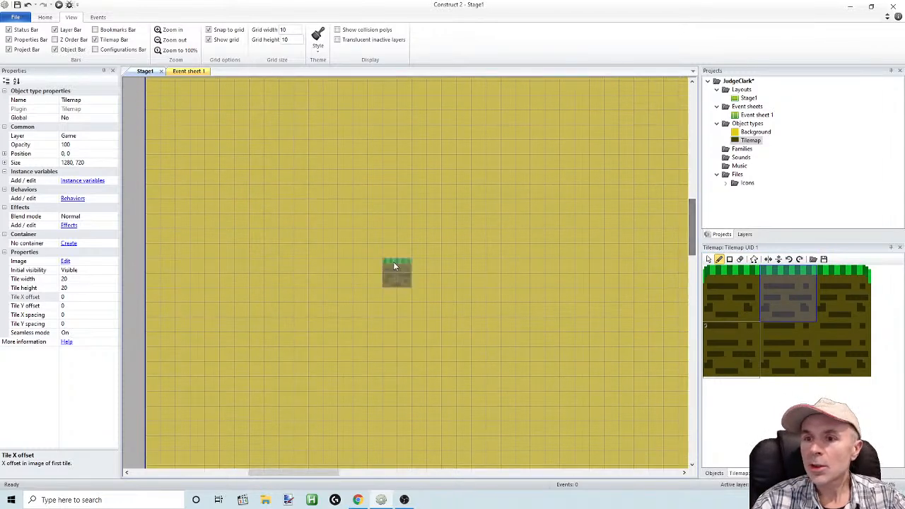
pyautogui.moveTo(152, 311)
pyautogui.mouseDown()
pyautogui.moveTo(279, 298)
pyautogui.moveTo(554, 305)
pyautogui.mouseUp()
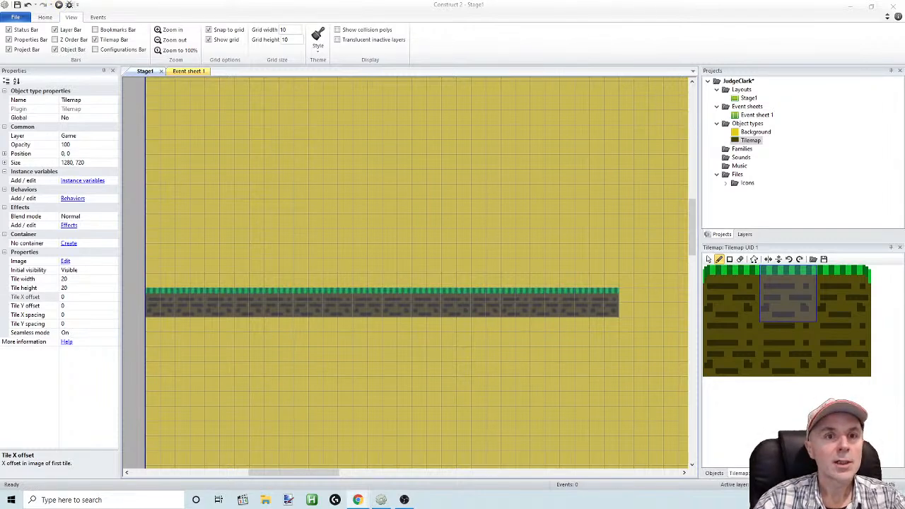
# Preview the layout in the browser, view the ground row in full screen, and return to Construct 2
pyautogui.moveTo(0, 202); pyautogui.dragTo(314, 49)
pyautogui.doubleClick(384, 49)
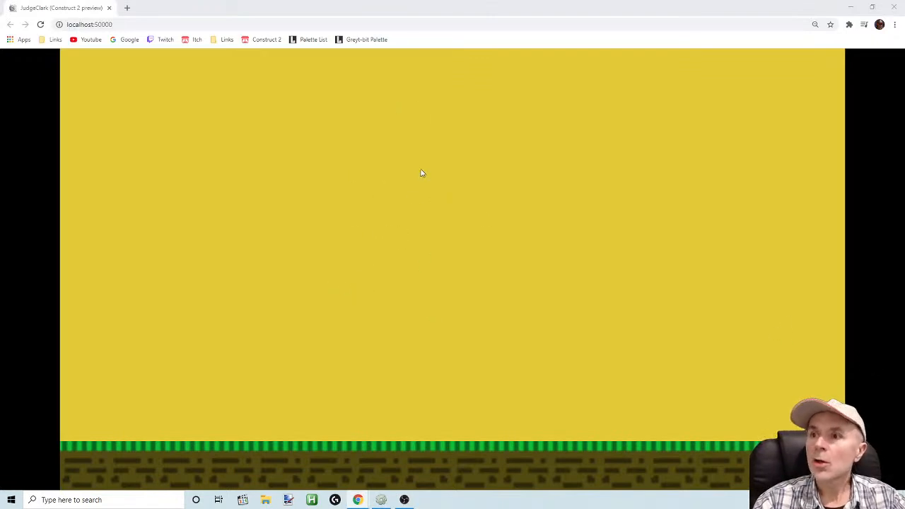
pyautogui.keyDown('ctrl'); pyautogui.scroll(-1, 536, 242); pyautogui.keyUp('ctrl')
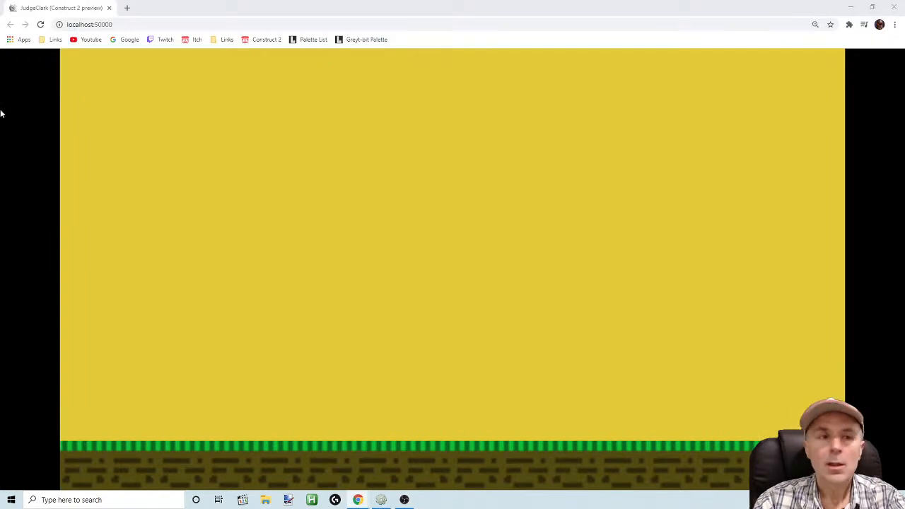
pyautogui.press('F11')
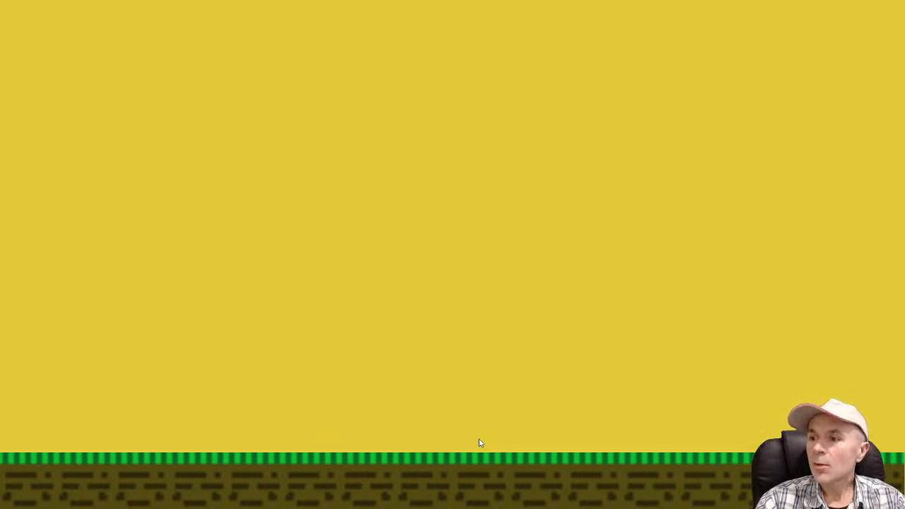
pyautogui.press('Escape')
pyautogui.hotkey('alt', 'Tab')
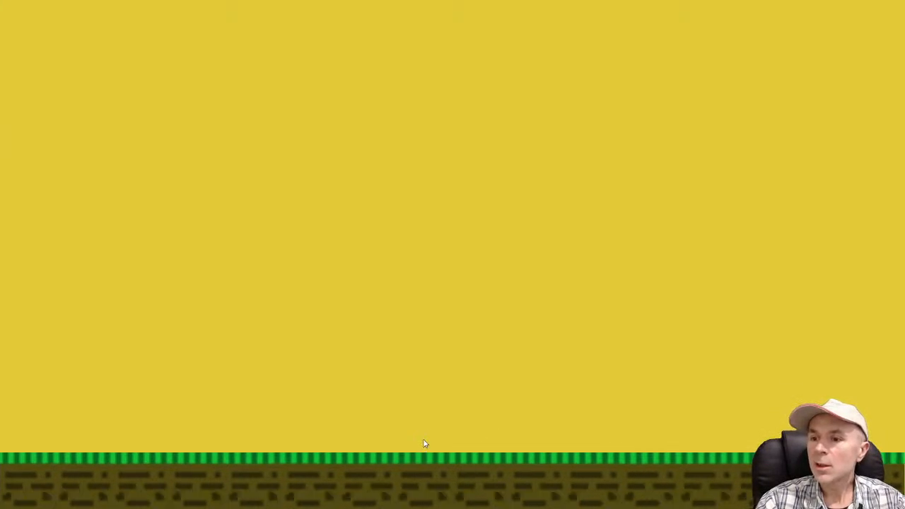
pyautogui.press('Escape')
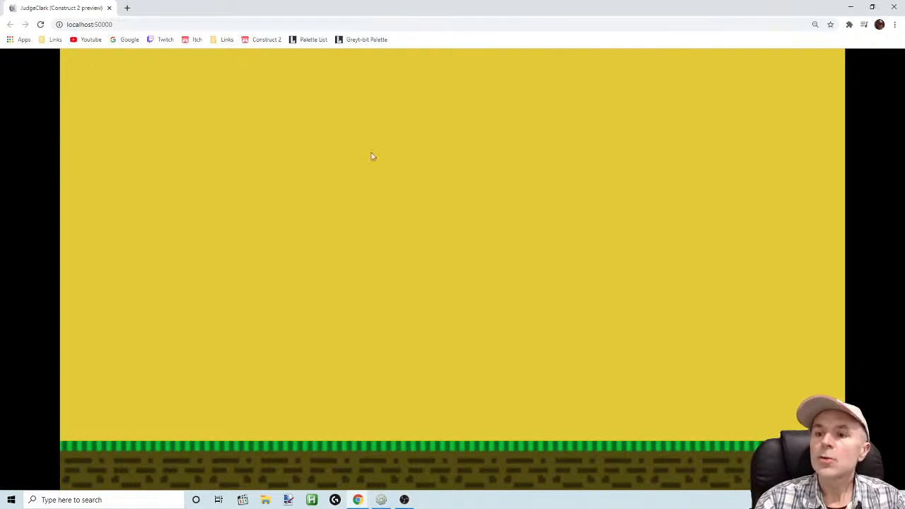
pyautogui.click(382, 500)
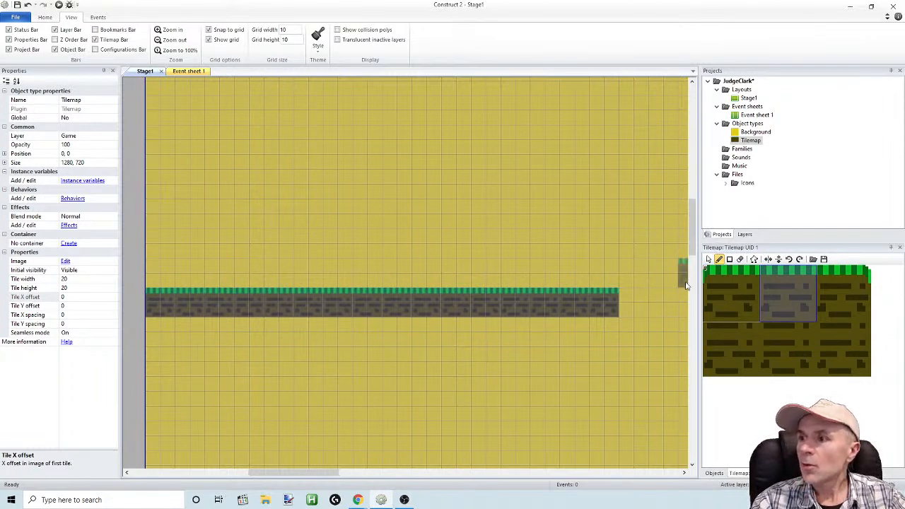
# Paint three floating platforms above the ground with the middle grass tile, about 5, 6 and 3 tiles long
pyautogui.moveTo(365, 214); pyautogui.dragTo(495, 214)
pyautogui.moveTo(342, 135); pyautogui.dragTo(198, 127)
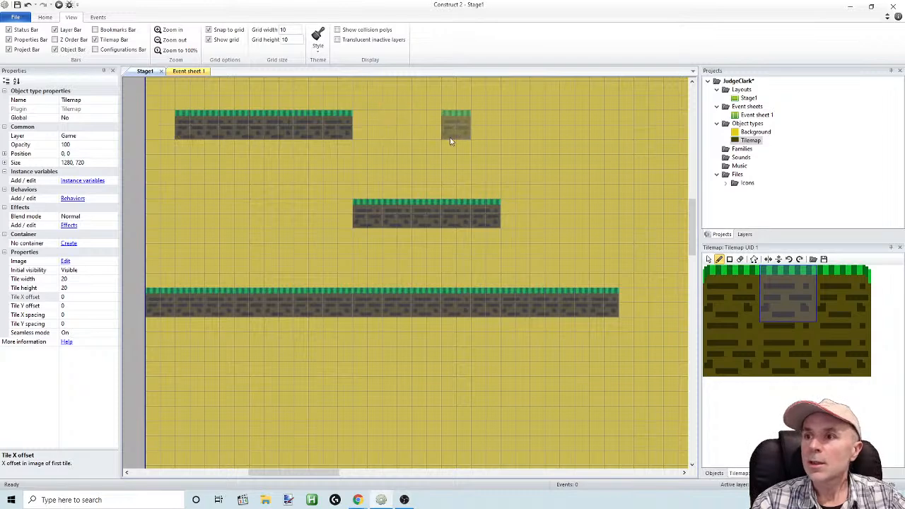
pyautogui.moveTo(486, 147); pyautogui.dragTo(551, 149)
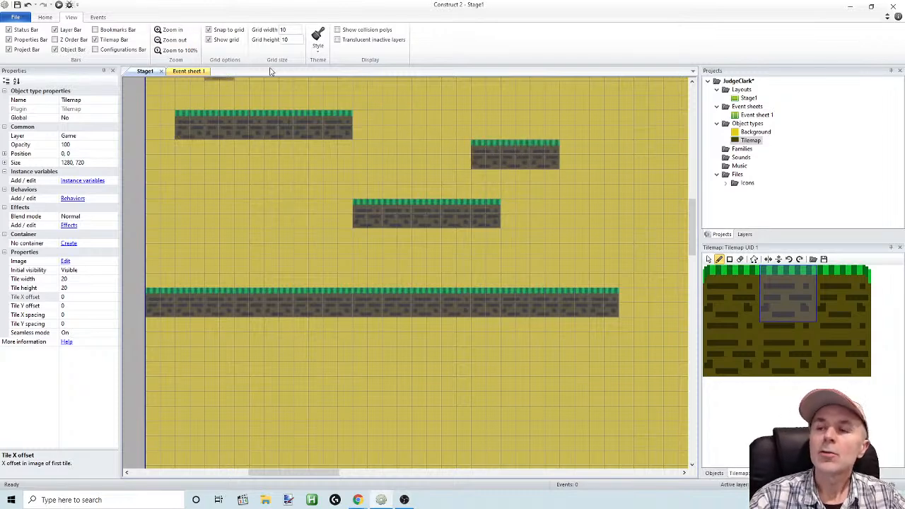
# Preview the floating platforms in the browser in full screen, and switch back to Construct 2
pyautogui.click(59, 5)
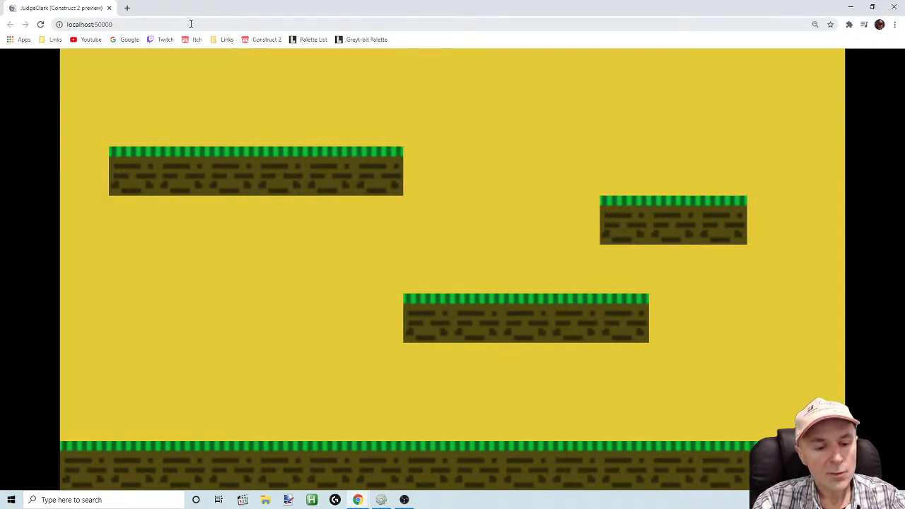
pyautogui.press('F11')
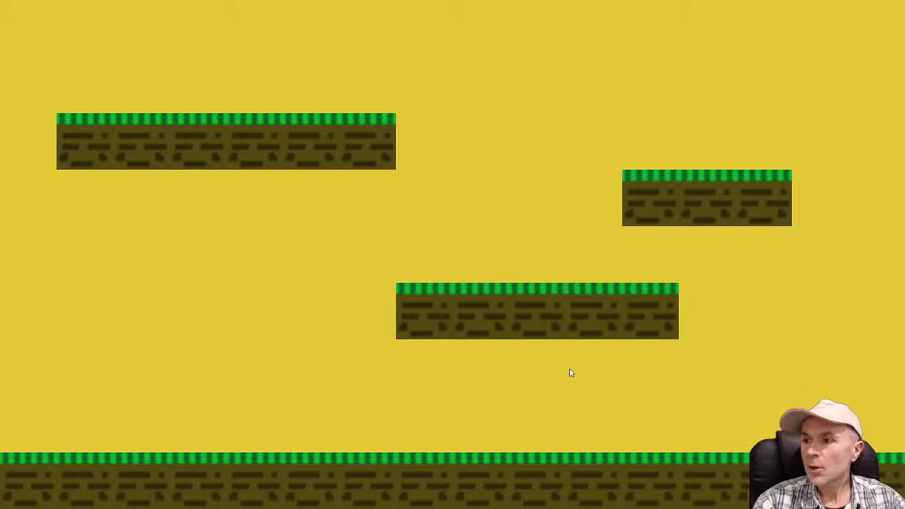
pyautogui.hotkey('alt', 'Tab')
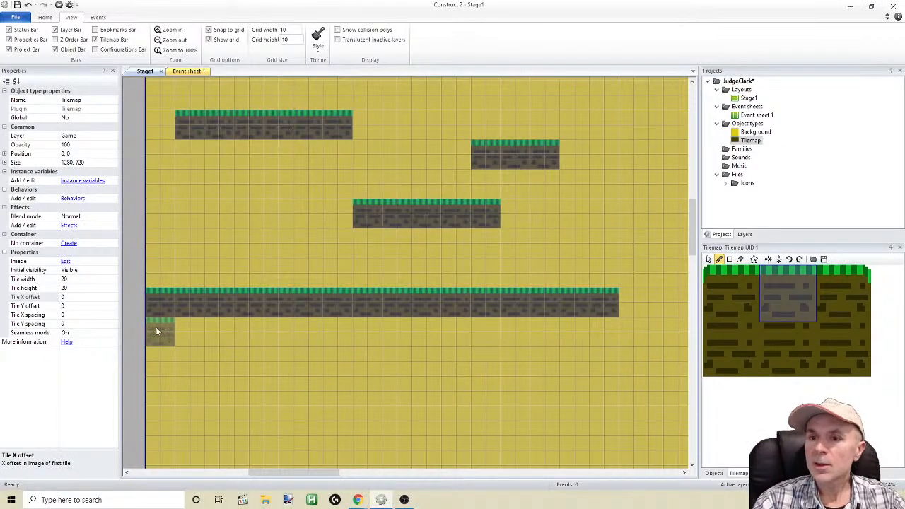
# Extend all three floating platforms by one tile at each end, using the rounded left-corner and right-corner grass tiles
pyautogui.click(744, 279)
pyautogui.click(341, 215)
pyautogui.click(847, 283)
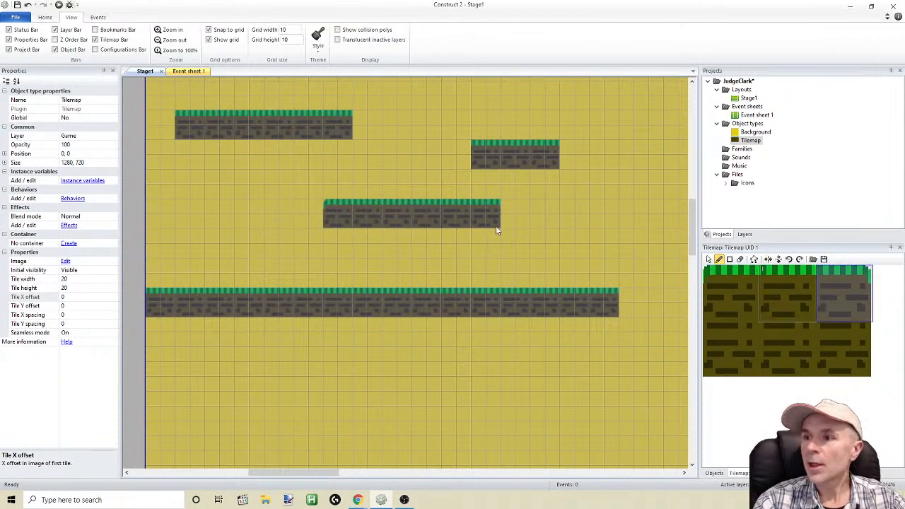
pyautogui.click(506, 212)
pyautogui.click(732, 286)
pyautogui.click(456, 156)
pyautogui.click(165, 125)
pyautogui.click(842, 285)
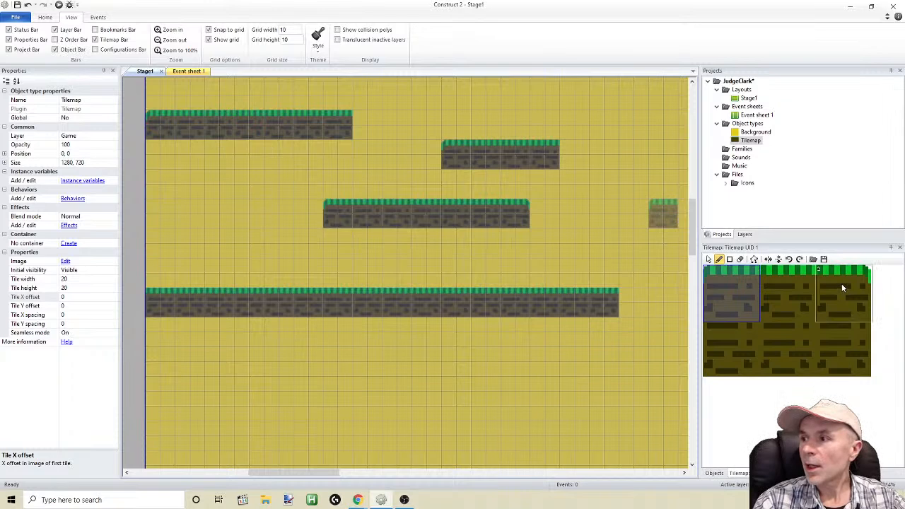
pyautogui.click(367, 128)
pyautogui.click(572, 159)
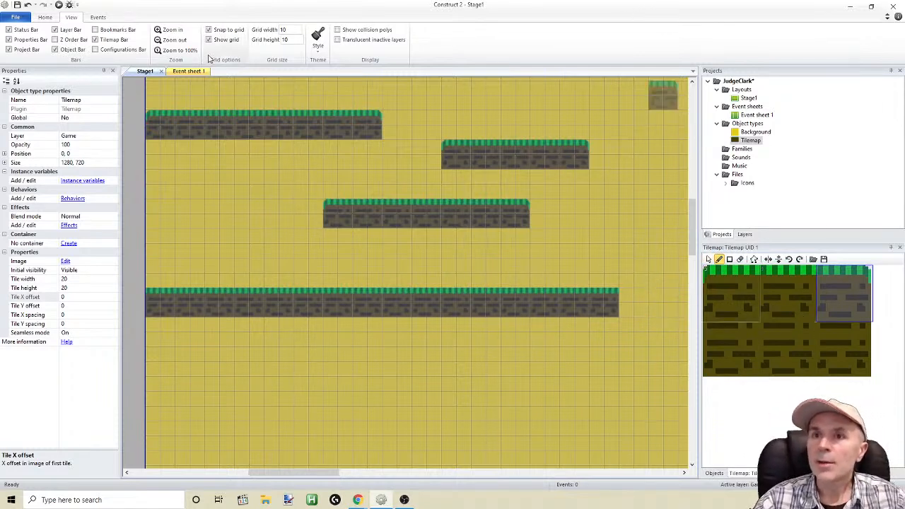
# Preview the platforms with their rounded corner tiles in the browser, and return to Construct 2
pyautogui.click(59, 5)
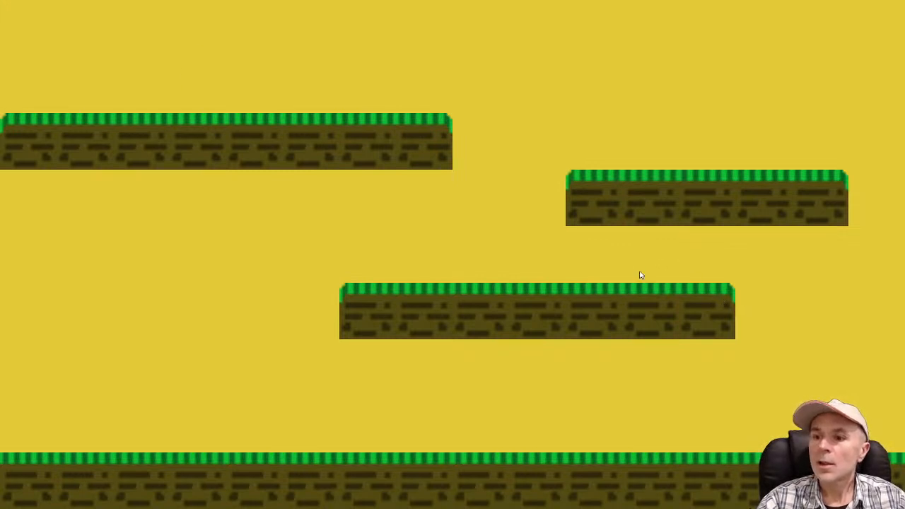
pyautogui.hotkey('alt', 'Tab')
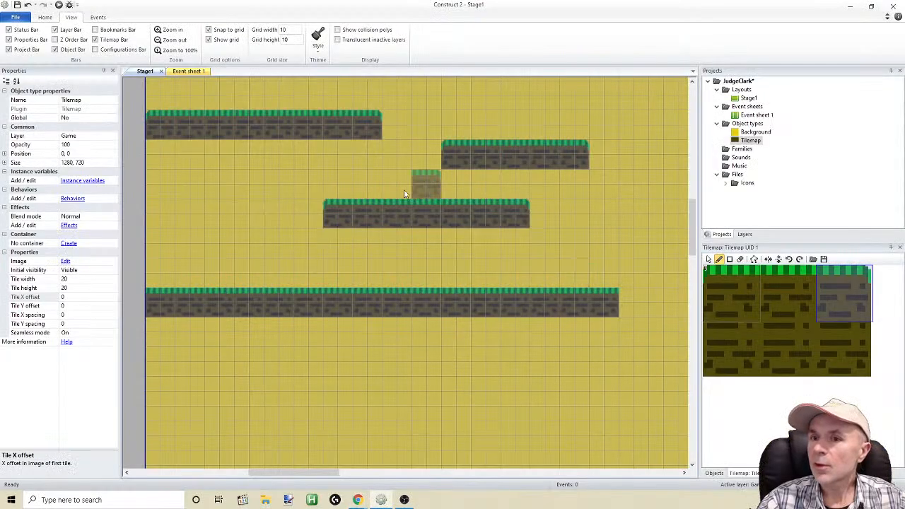
pyautogui.click(739, 90)
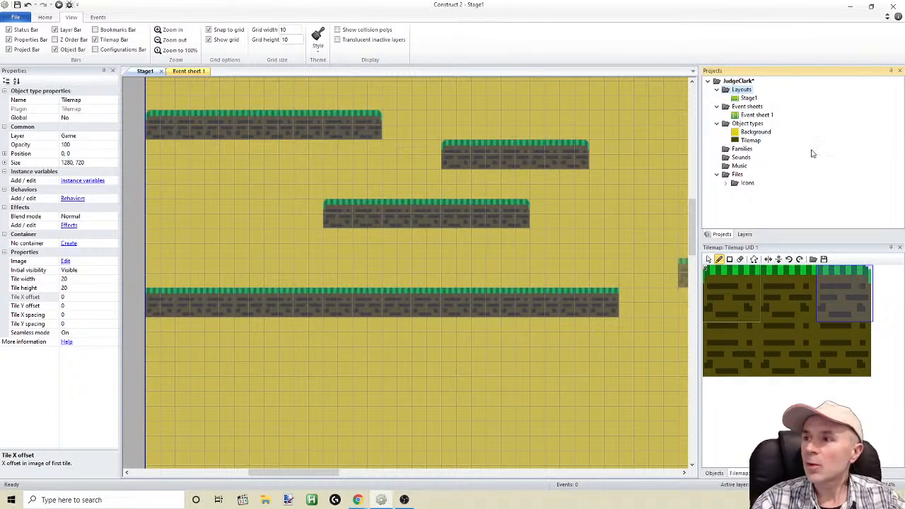
# Edit the Tilemap image, sample the brown dirt colour, and cover all dark dirt marks with a size 10 brush
pyautogui.doubleClick(747, 141)
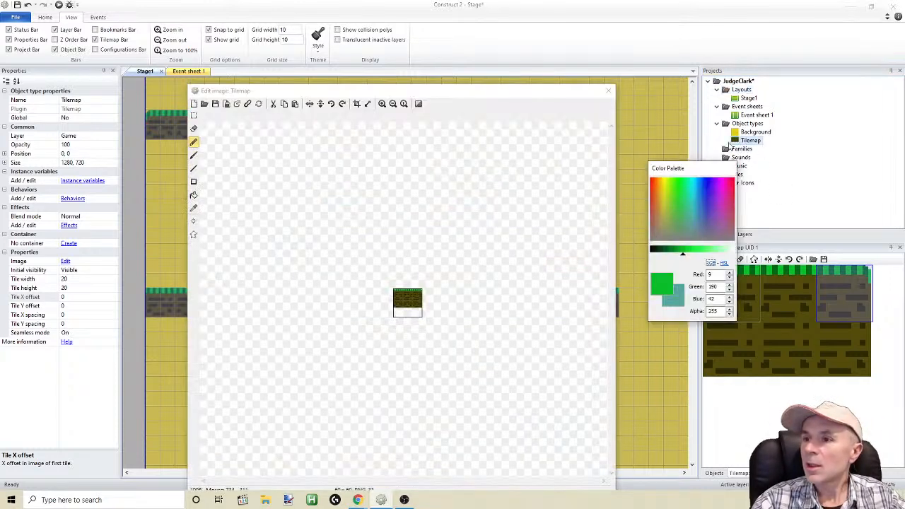
pyautogui.click(382, 104)
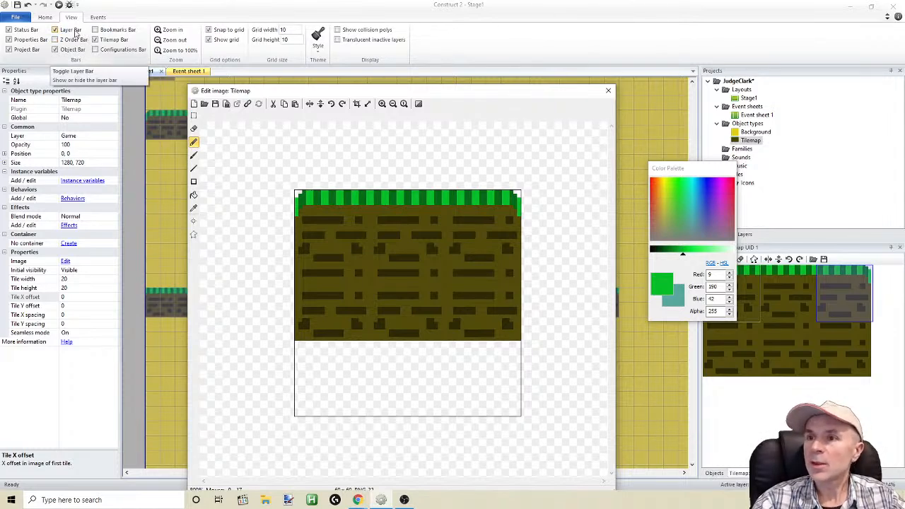
pyautogui.click(194, 208)
pyautogui.click(322, 244)
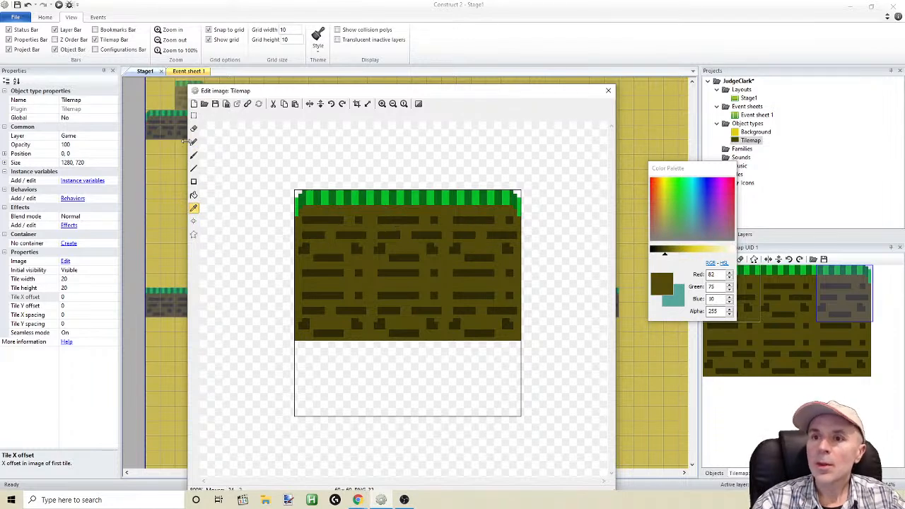
pyautogui.click(194, 142)
pyautogui.click(194, 156)
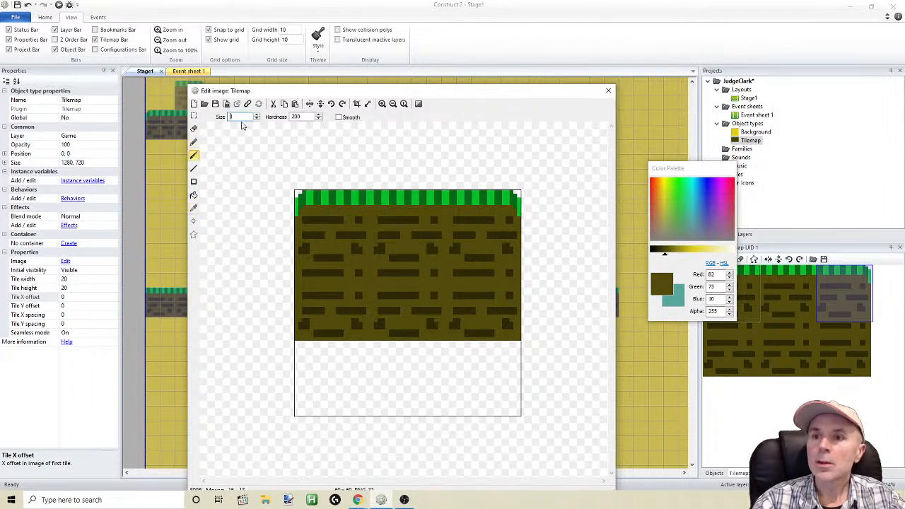
pyautogui.write('10')
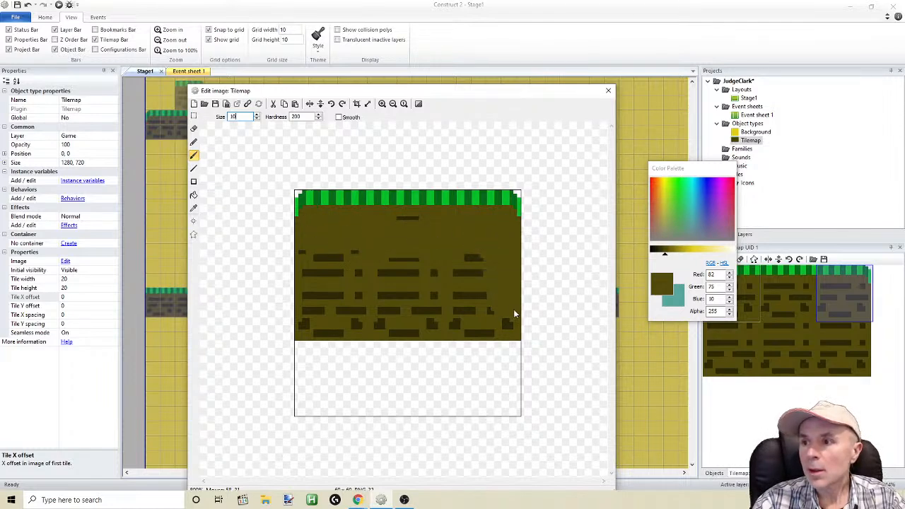
pyautogui.moveTo(513, 307); pyautogui.dragTo(382, 334)
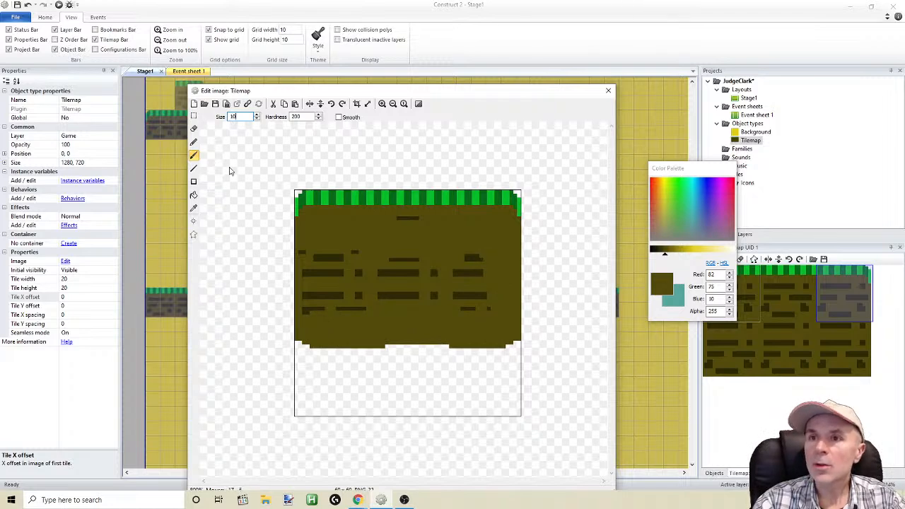
pyautogui.moveTo(421, 264); pyautogui.dragTo(430, 283)
pyautogui.moveTo(442, 313)
pyautogui.mouseDown()
pyautogui.moveTo(307, 305)
pyautogui.moveTo(319, 265)
pyautogui.moveTo(418, 254)
pyautogui.mouseUp()
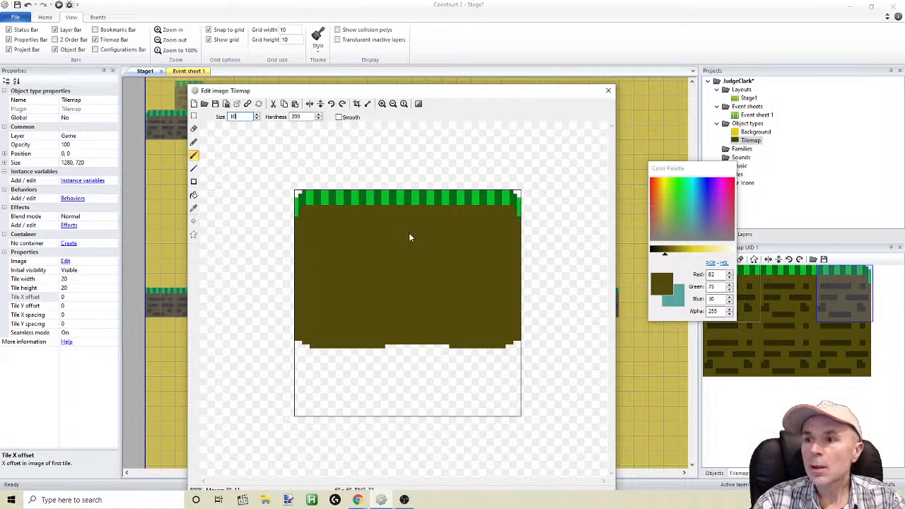
# Select and delete the brown paint that spilled below the dirt area of the Tilemap image
pyautogui.click(193, 116)
pyautogui.moveTo(238, 382); pyautogui.dragTo(566, 347)
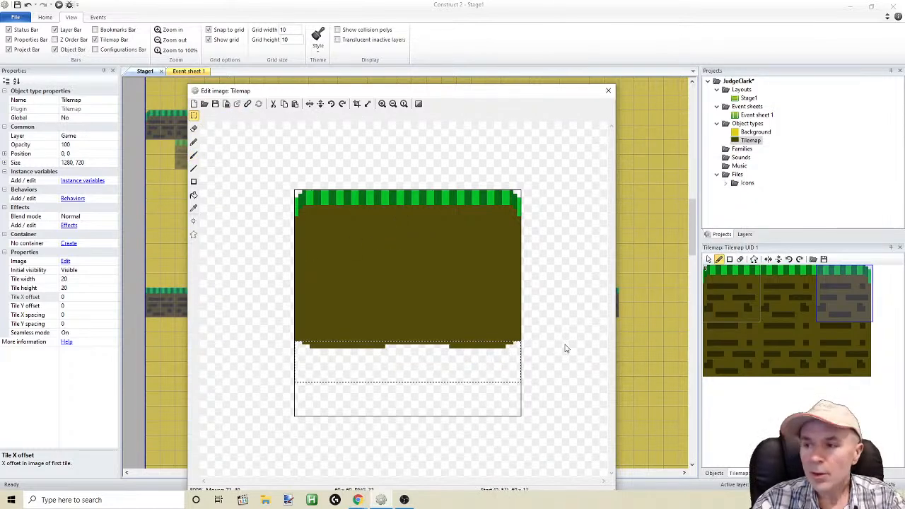
pyautogui.press('Delete')
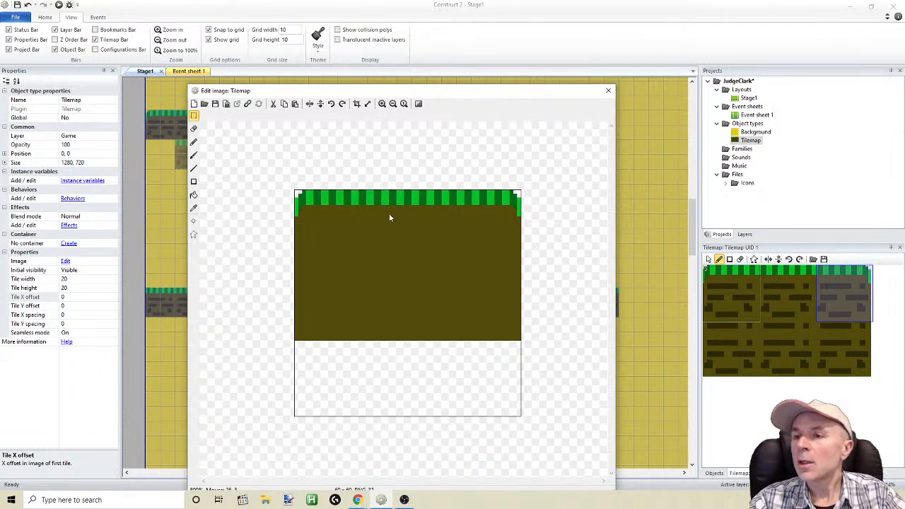
# Try to resize the Tilemap image canvas to 30 by 30 pixels with the Stretch option, and inspect the result up close
pyautogui.click(367, 104)
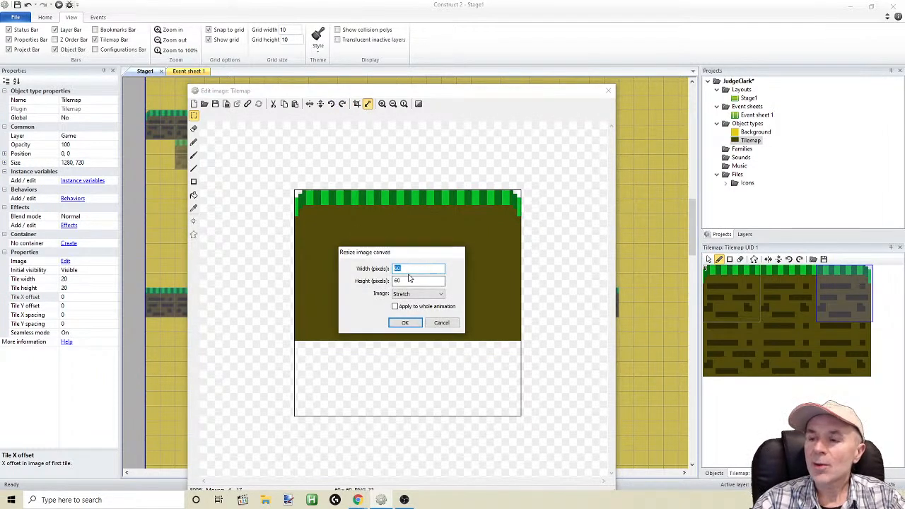
pyautogui.write('30')
pyautogui.press('Tab')
pyautogui.write('30')
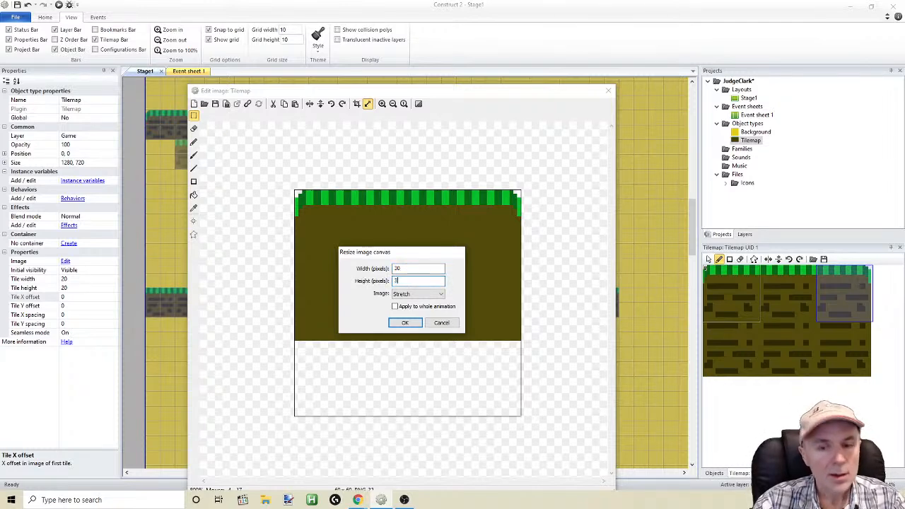
pyautogui.click(405, 325)
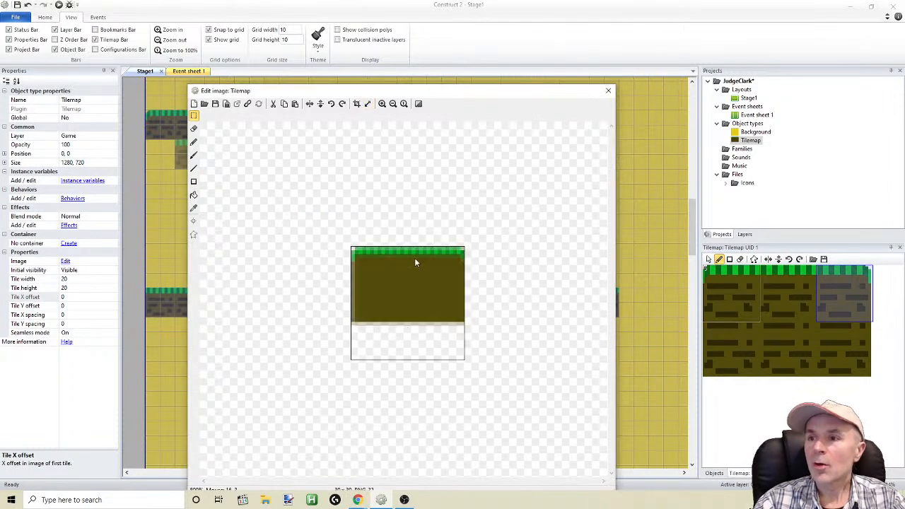
pyautogui.click(383, 104)
pyautogui.click(383, 104)
pyautogui.moveTo(607, 242); pyautogui.dragTo(616, 163)
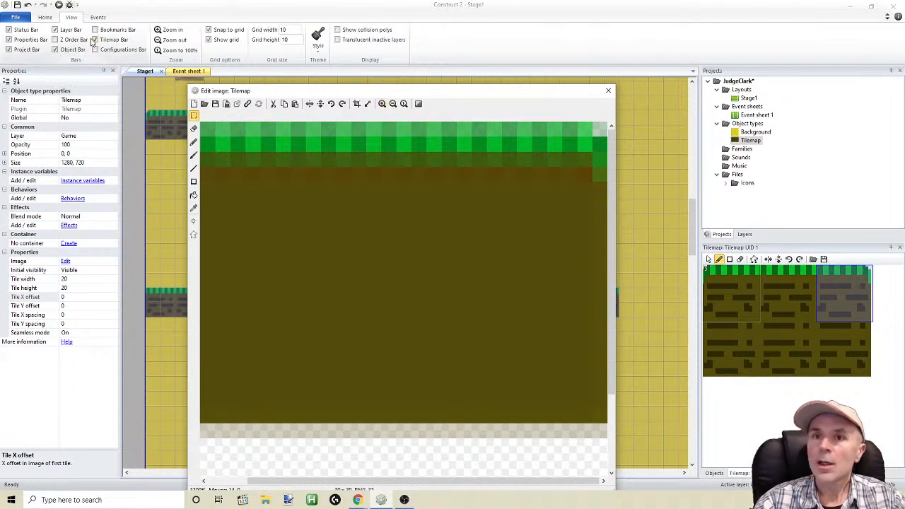
# Undo the canvas resize of the Tilemap image
pyautogui.click(28, 6)
pyautogui.click(507, 216)
pyautogui.click(28, 6)
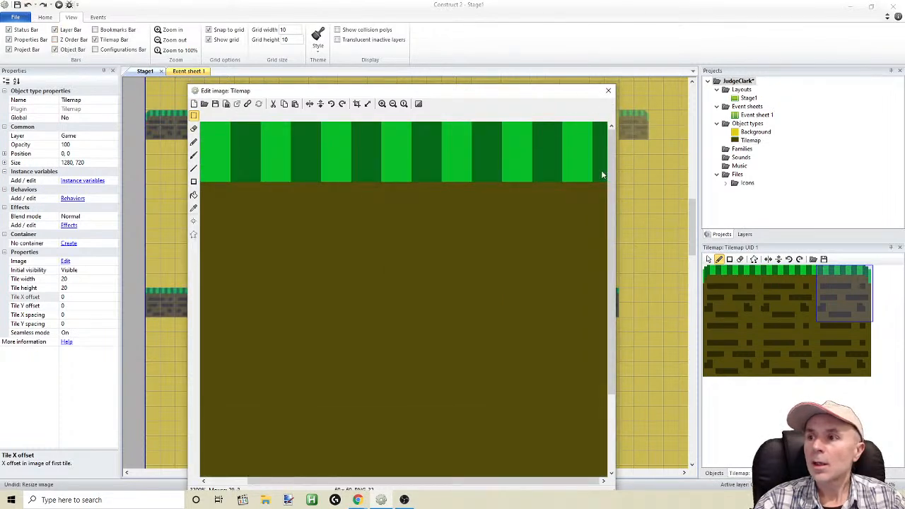
# Close the Tilemap image editor, preview the stage with plain brown dirt tiles in the browser, and return to Construct 2
pyautogui.click(608, 91)
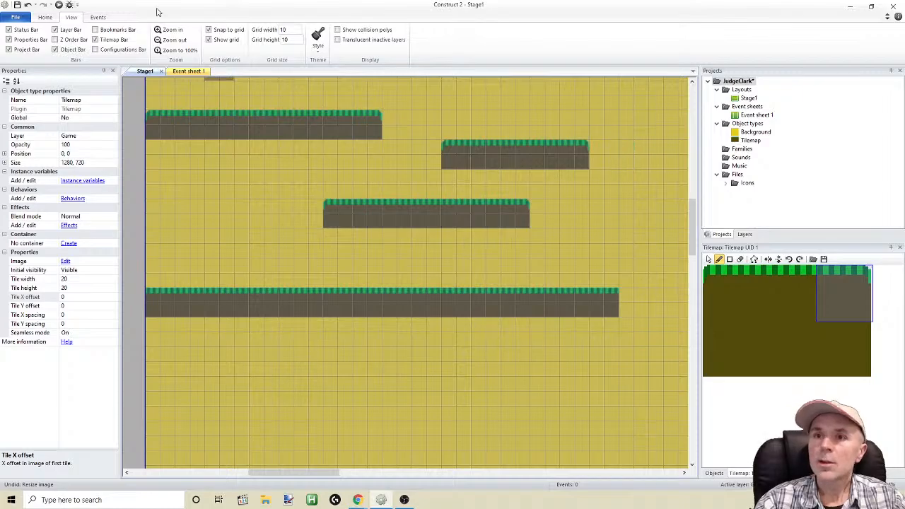
pyautogui.click(59, 5)
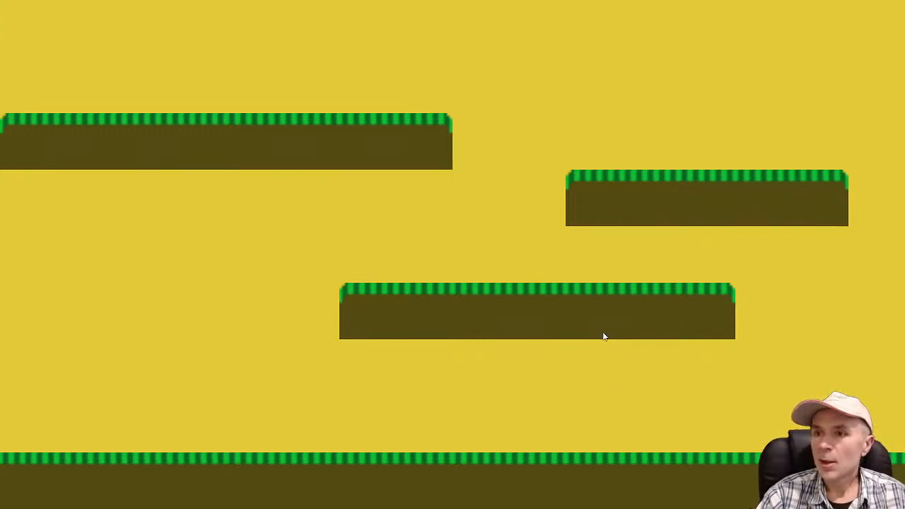
pyautogui.hotkey('alt', 'Tab')
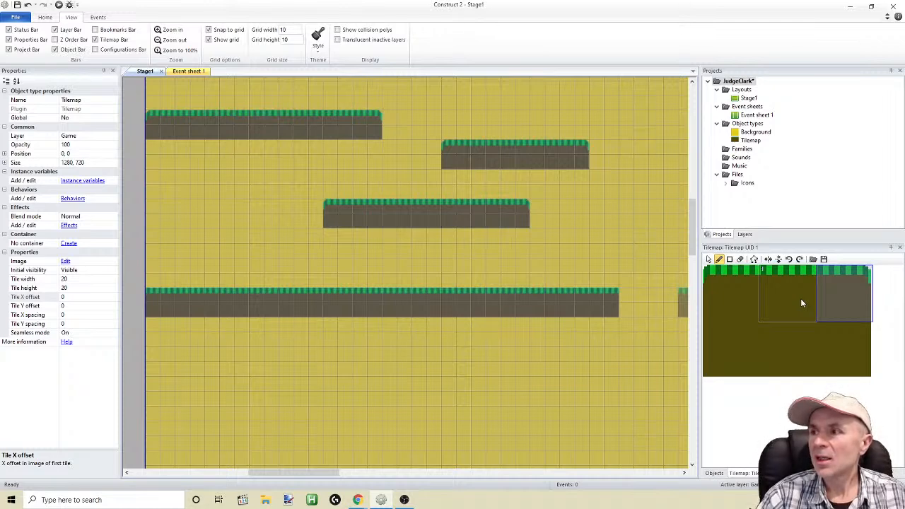
# Delete the Tilemap object type from the JudgeClark project and confirm the deletion
pyautogui.click(744, 143)
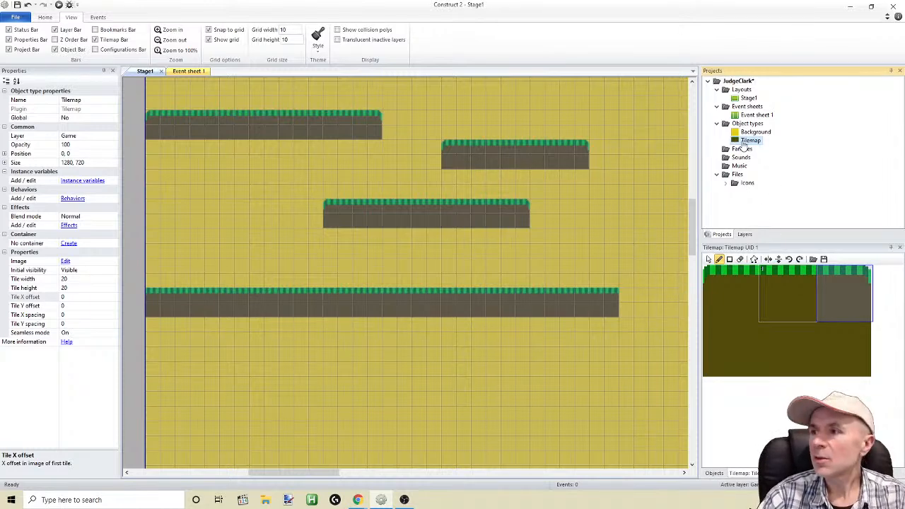
pyautogui.press('Delete')
pyautogui.click(483, 270)
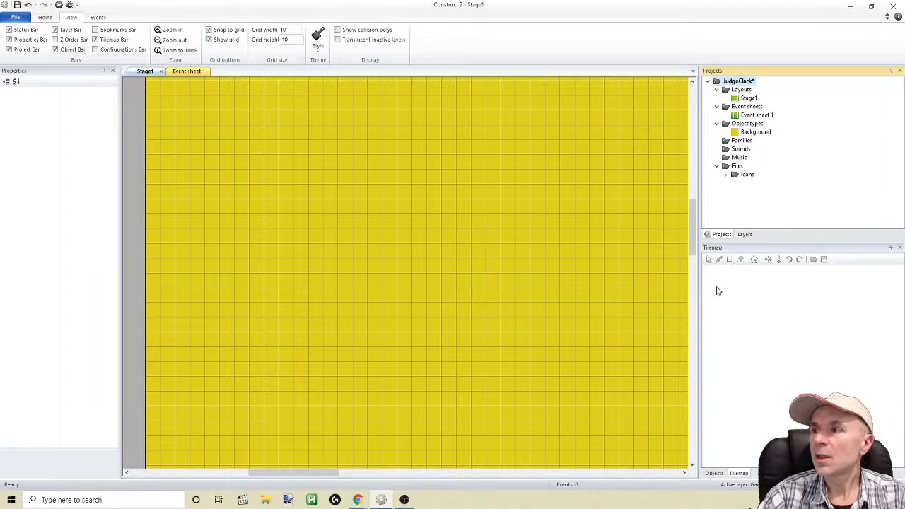
# Separate the Projects bar from the Layers bar and group it with the Objects and Tilemap bars, with Objects in front
pyautogui.rightClick(429, 185)
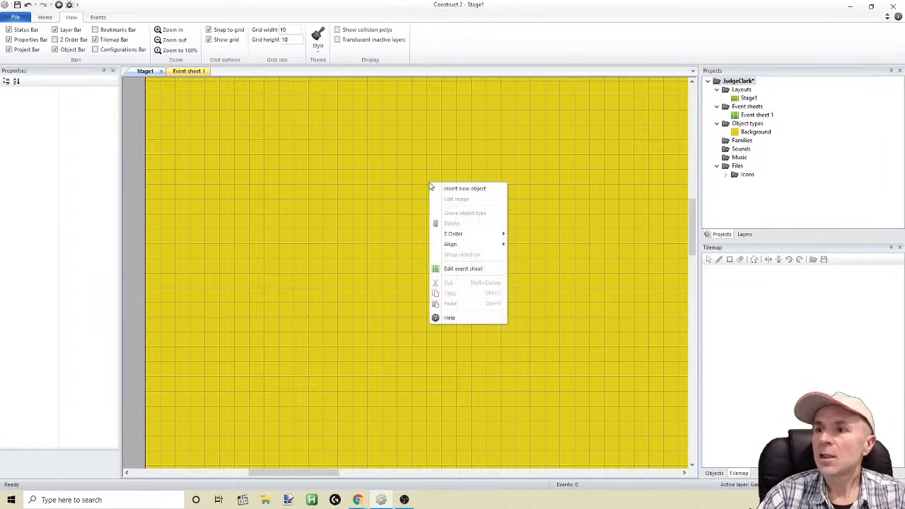
pyautogui.click(744, 236)
pyautogui.doubleClick(723, 235)
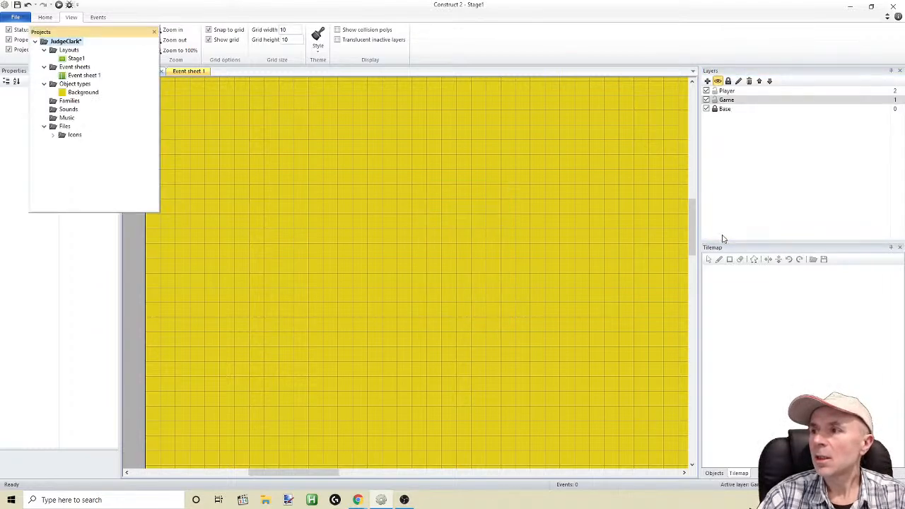
pyautogui.moveTo(102, 37); pyautogui.dragTo(807, 388)
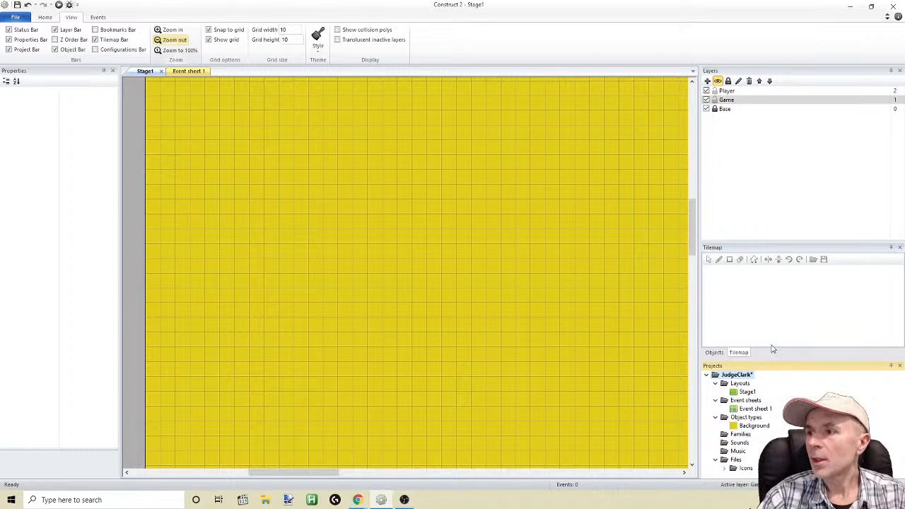
pyautogui.moveTo(810, 249); pyautogui.dragTo(783, 366)
pyautogui.moveTo(837, 251); pyautogui.dragTo(808, 363)
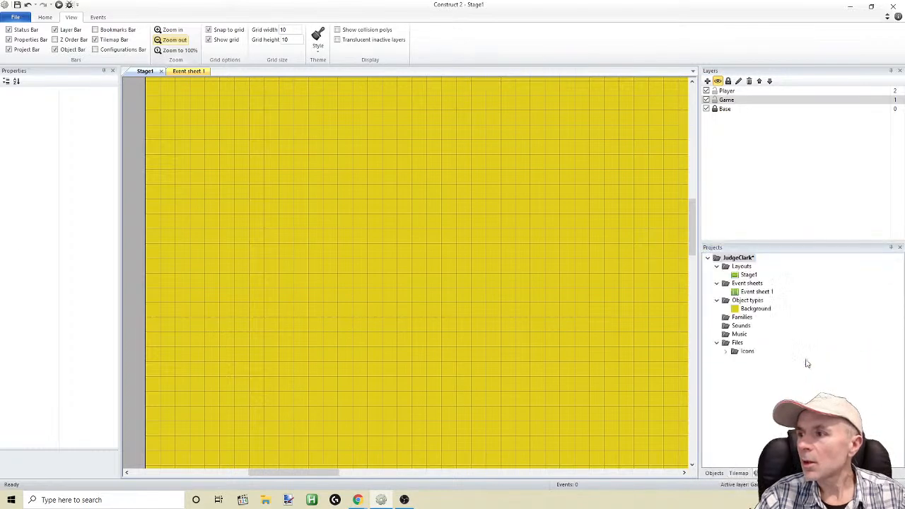
pyautogui.click(739, 473)
pyautogui.click(722, 474)
pyautogui.click(737, 474)
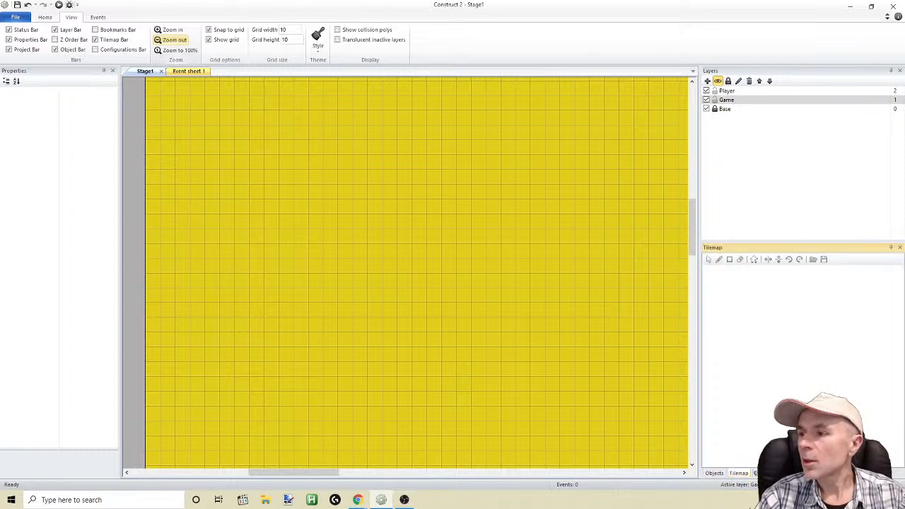
pyautogui.click(763, 474)
pyautogui.click(715, 473)
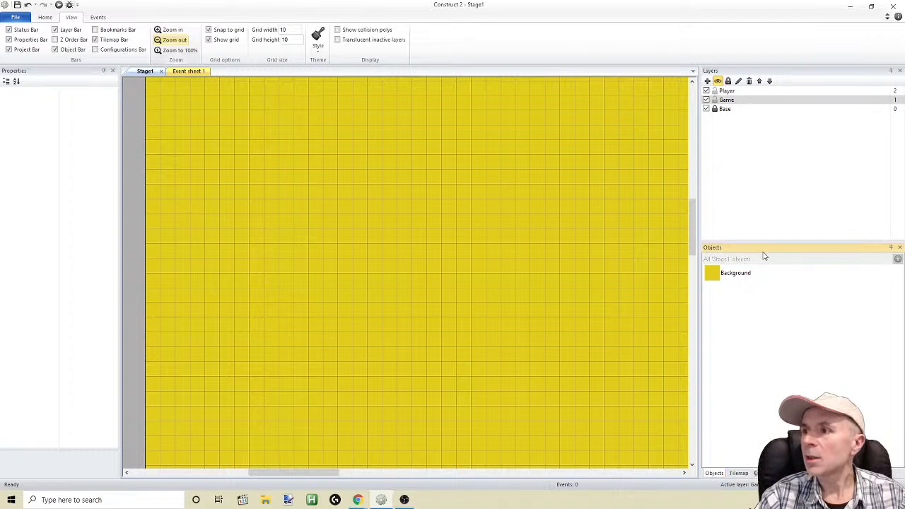
# Dock the Layers bar in the same group as the Properties bar, and bring Properties to the front
pyautogui.moveTo(743, 72); pyautogui.dragTo(62, 275)
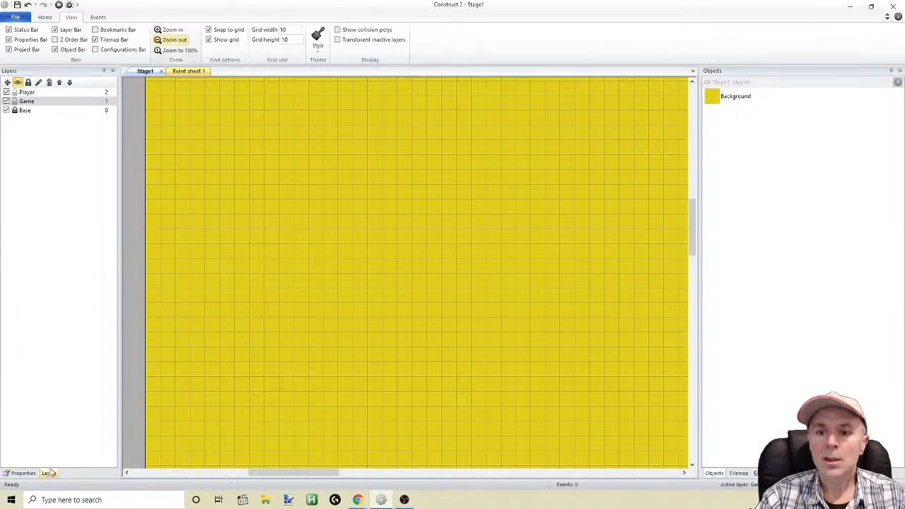
pyautogui.click(28, 474)
pyautogui.click(47, 474)
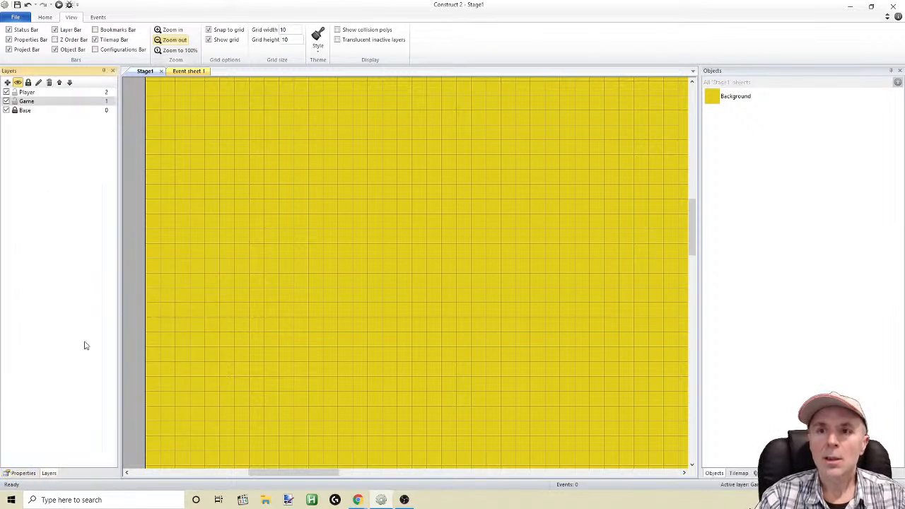
pyautogui.moveTo(31, 73); pyautogui.dragTo(332, 278)
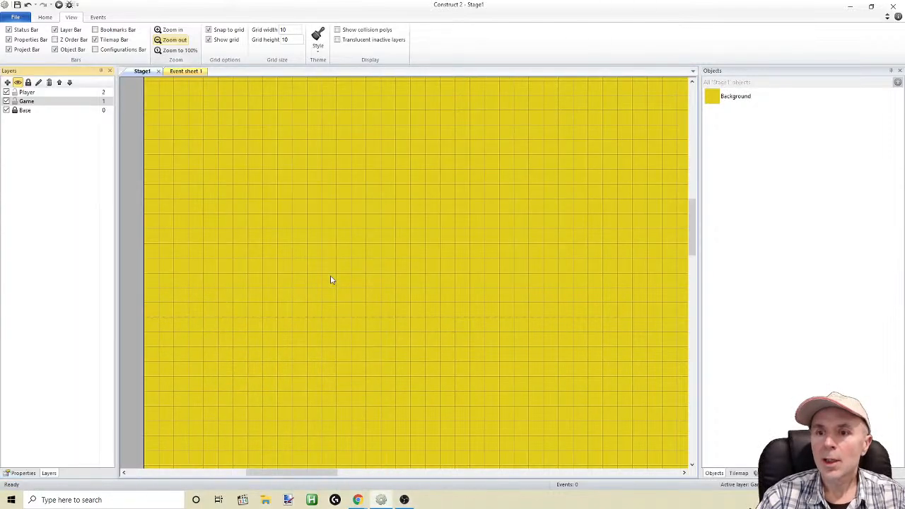
pyautogui.click(35, 474)
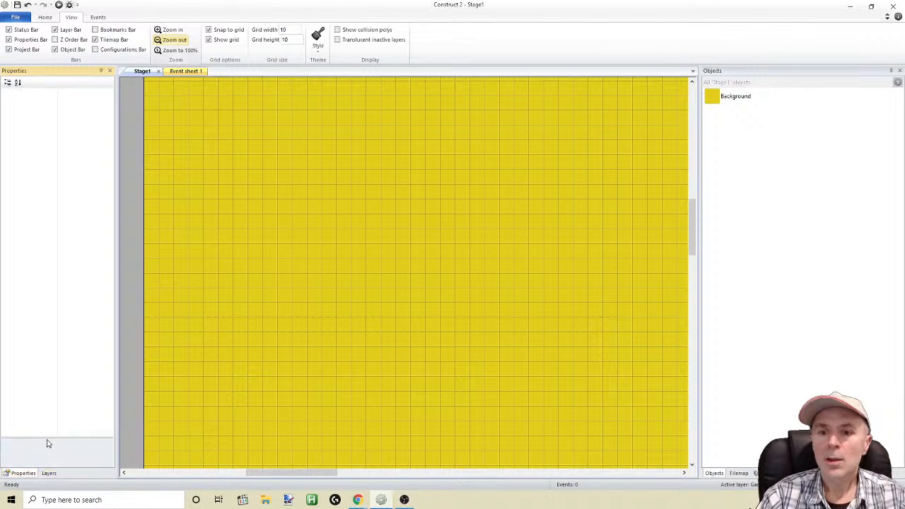
# Split the Layers bar out beneath the Properties bar so both are shown, and narrow their shared column
pyautogui.moveTo(59, 317); pyautogui.dragTo(59, 293)
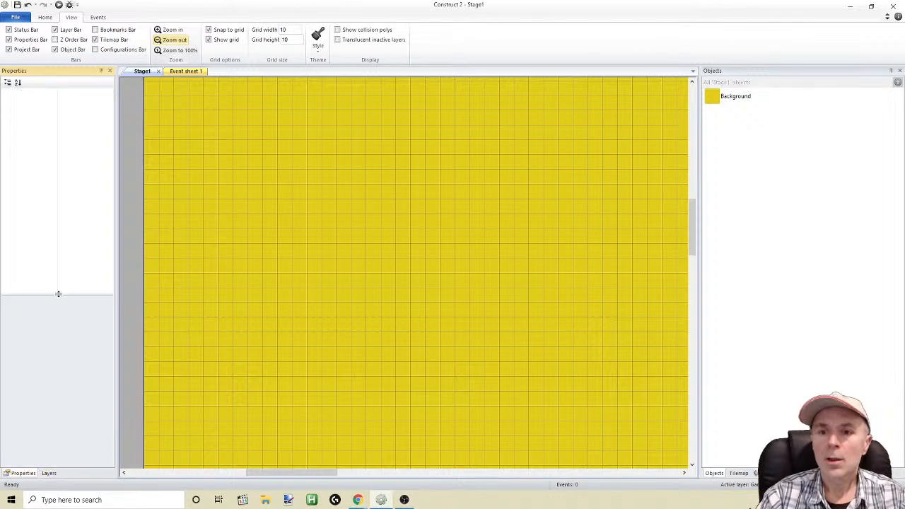
pyautogui.click(49, 473)
pyautogui.moveTo(49, 474); pyautogui.dragTo(57, 292)
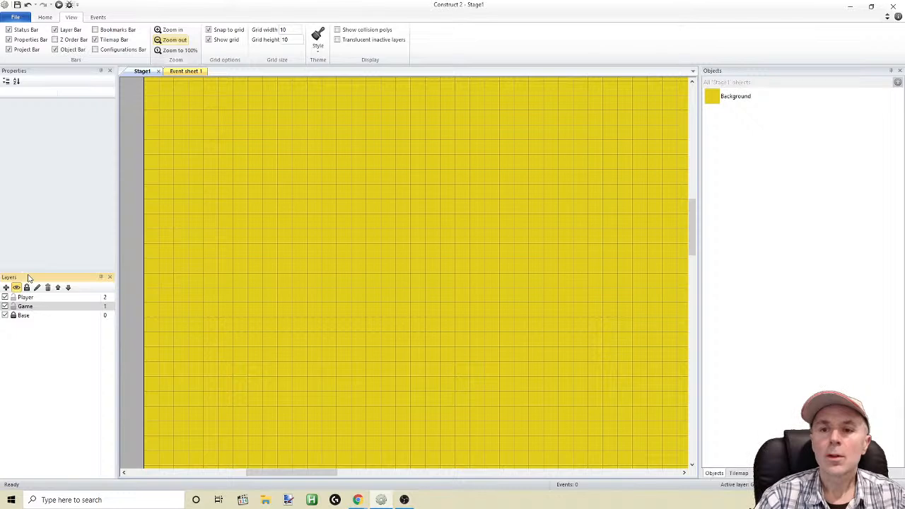
pyautogui.moveTo(117, 221); pyautogui.dragTo(105, 220)
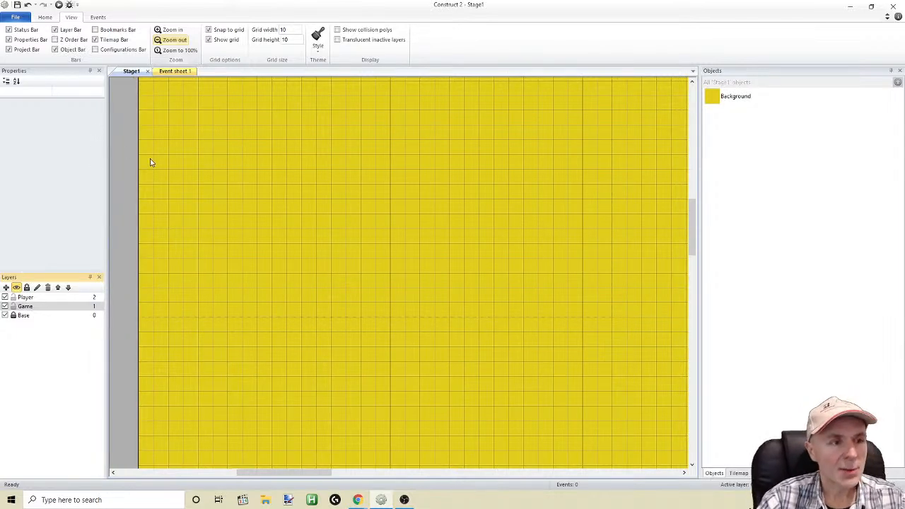
# Dock the Objects bar above the Tilemap and Projects group, and reduce the height of the Objects bar
pyautogui.click(739, 474)
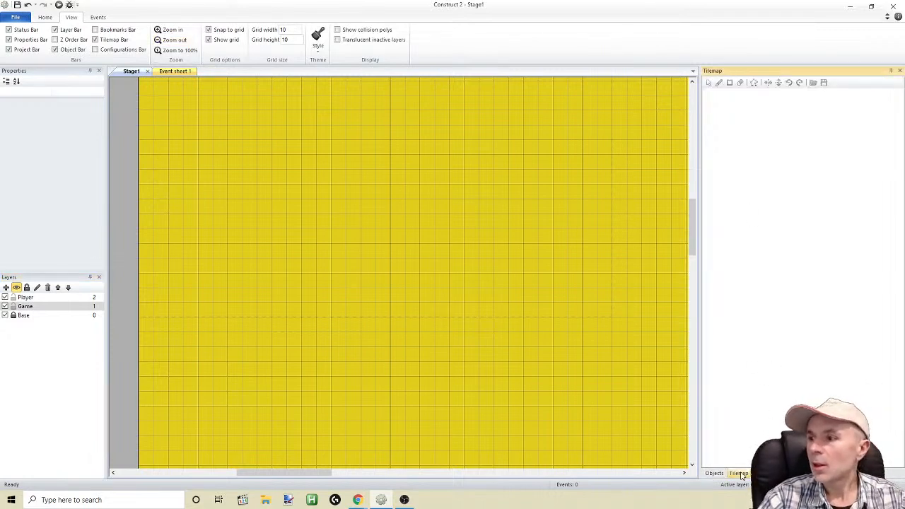
pyautogui.moveTo(716, 474); pyautogui.dragTo(806, 263)
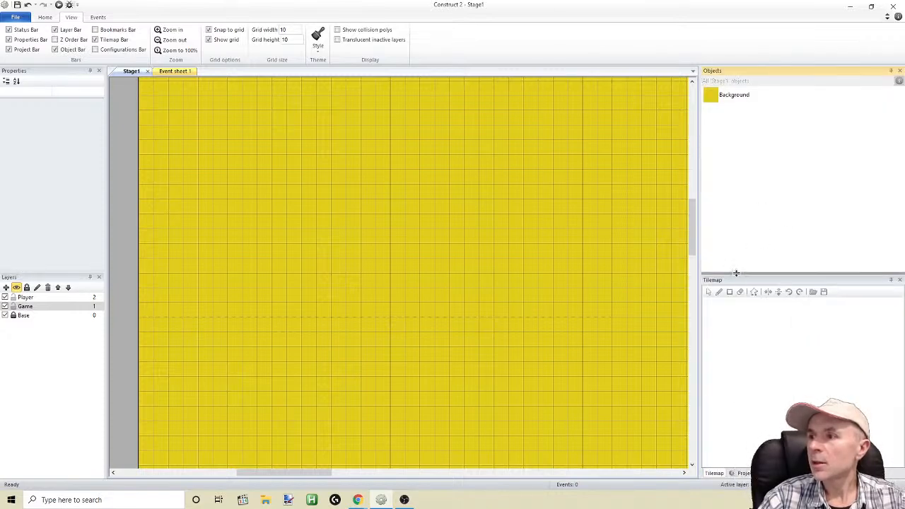
pyautogui.moveTo(736, 274); pyautogui.dragTo(735, 200)
# Bring the Projects bar to the front of its group, order it before Tilemap, and narrow the Objects and Projects column
pyautogui.click(745, 474)
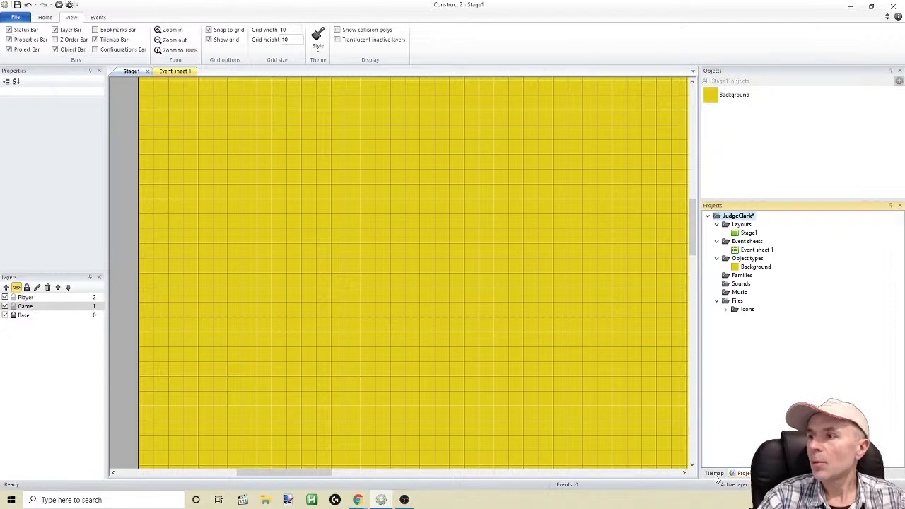
pyautogui.moveTo(729, 476); pyautogui.dragTo(720, 476)
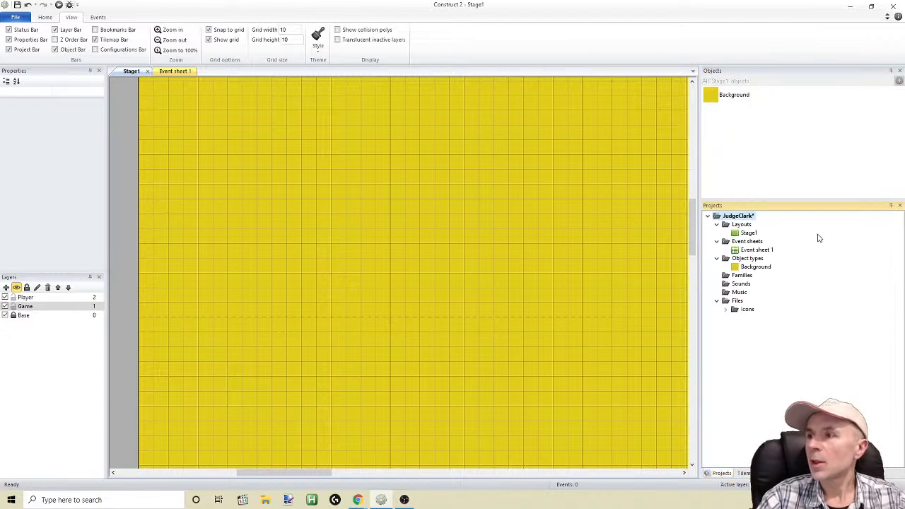
pyautogui.moveTo(701, 297); pyautogui.dragTo(738, 285)
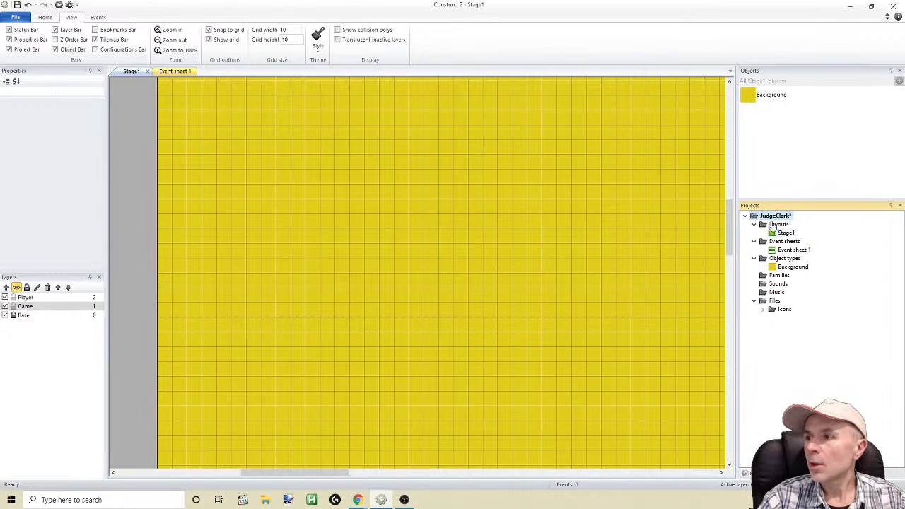
# Insert a new Tilemap object on the Game layer of Stage1
pyautogui.rightClick(246, 162)
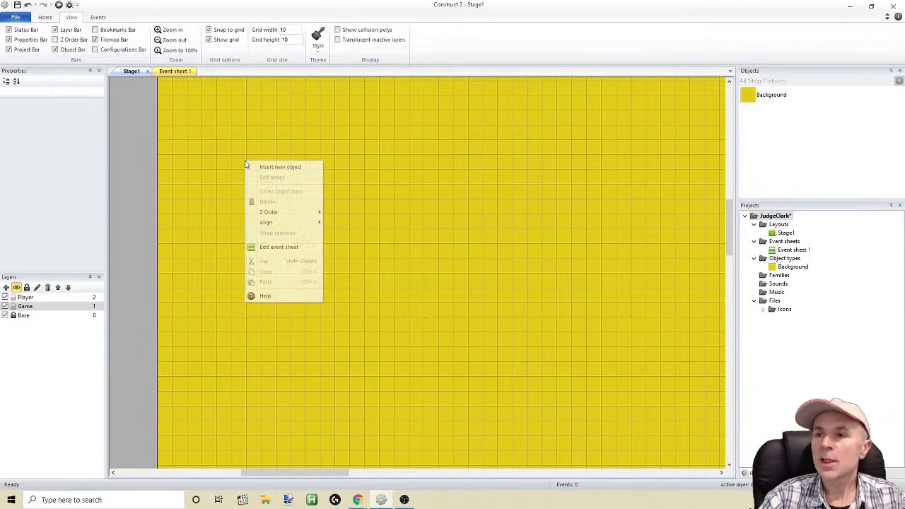
pyautogui.click(285, 170)
pyautogui.scroll(-3, 547, 191)
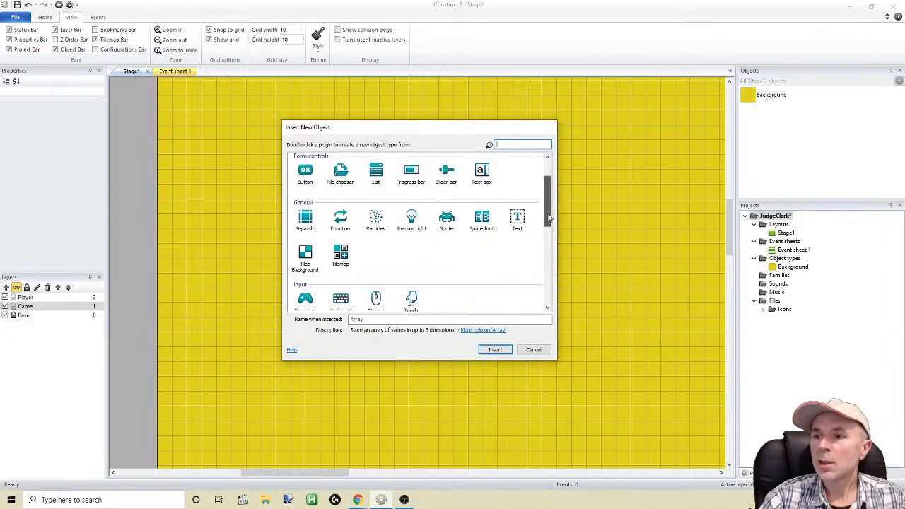
pyautogui.doubleClick(342, 249)
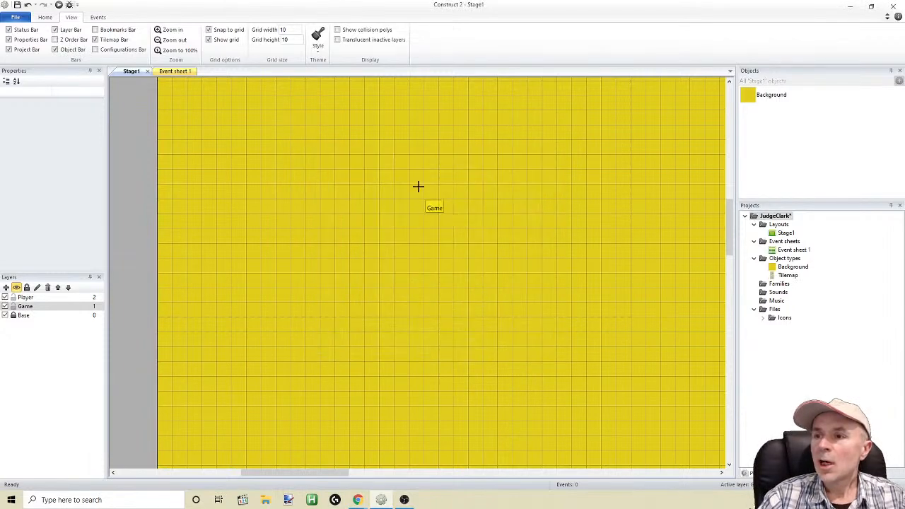
pyautogui.click(396, 281)
# Resize the new Tilemap's image canvas to 10 by 10 pixels with the Stretch option
pyautogui.click(368, 104)
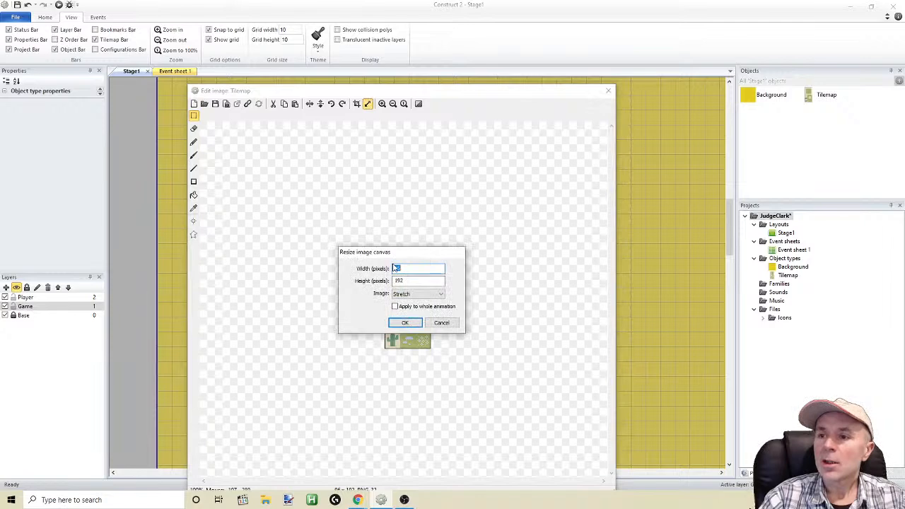
pyautogui.write('10')
pyautogui.press('Tab')
pyautogui.write('10')
pyautogui.click(405, 323)
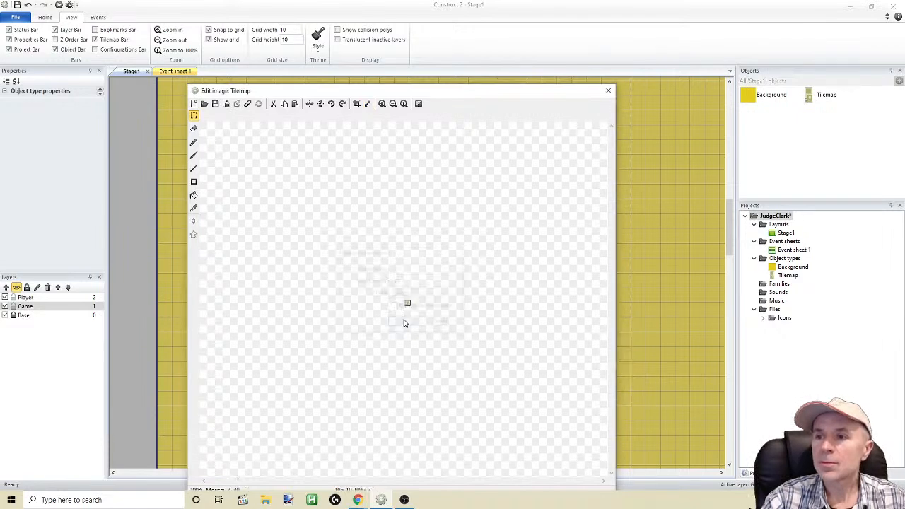
# Select the entire 10 by 10 pixel Tilemap image and delete its default artwork, leaving a transparent canvas
pyautogui.click(382, 103)
pyautogui.click(382, 104)
pyautogui.click(382, 104)
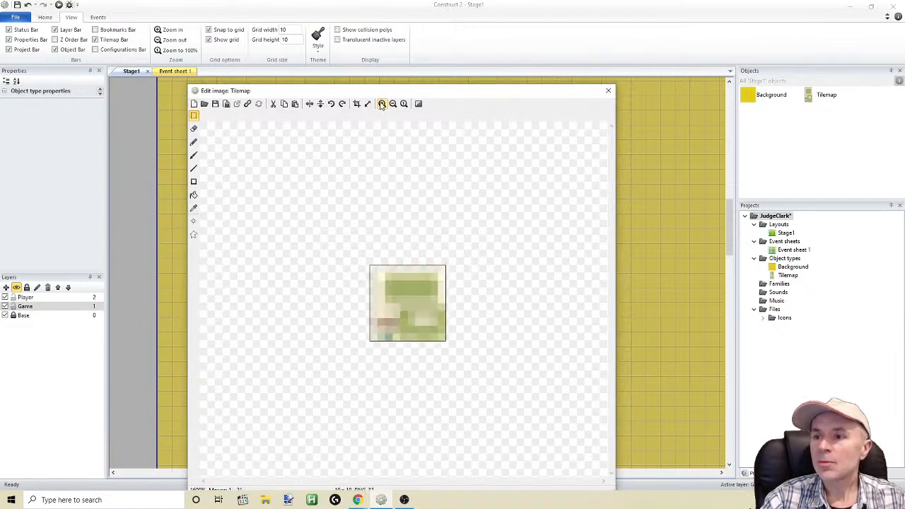
pyautogui.click(382, 104)
pyautogui.click(194, 115)
pyautogui.moveTo(241, 166); pyautogui.dragTo(583, 428)
pyautogui.press('Delete')
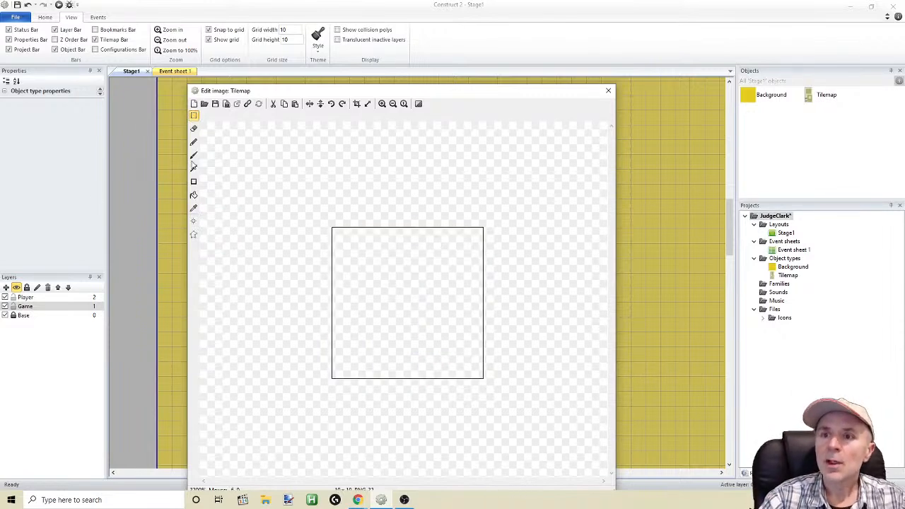
# Fill the blank 10 by 10 pixel Tilemap image with dark olive, RGB 100, 91, 12
pyautogui.click(194, 141)
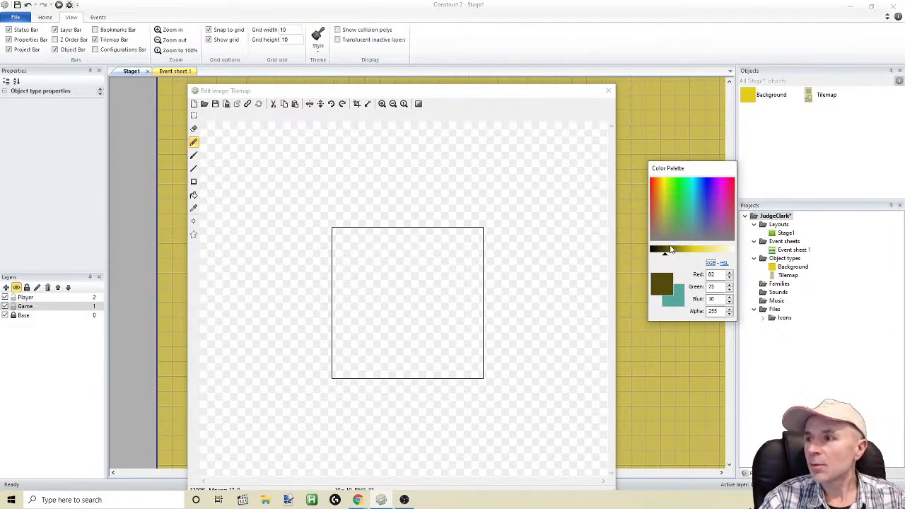
pyautogui.moveTo(665, 252); pyautogui.dragTo(669, 252)
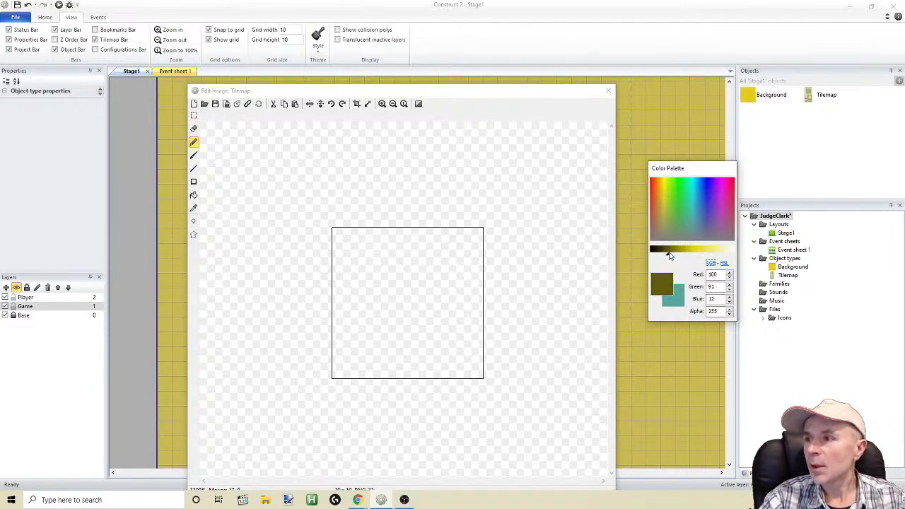
pyautogui.click(194, 195)
pyautogui.click(424, 291)
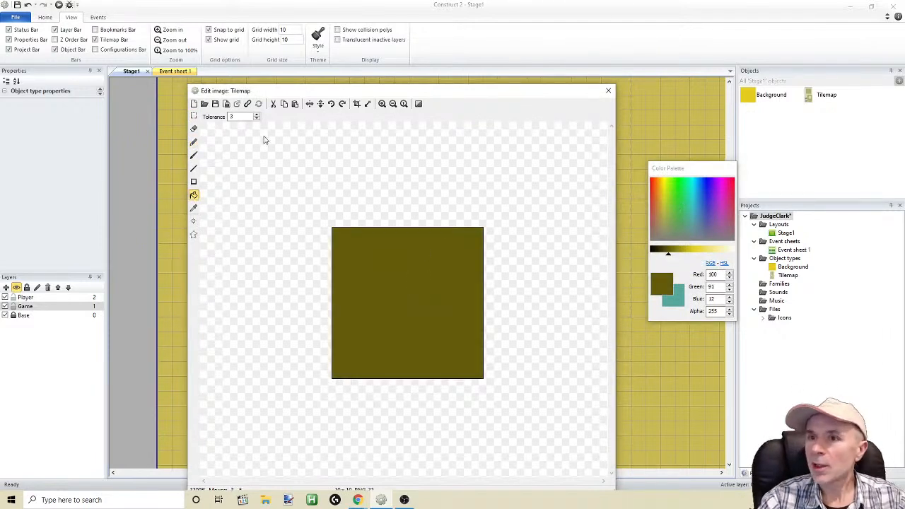
# Resize the Tilemap image canvas to 30 by 30 pixels with the Align center option
pyautogui.click(367, 105)
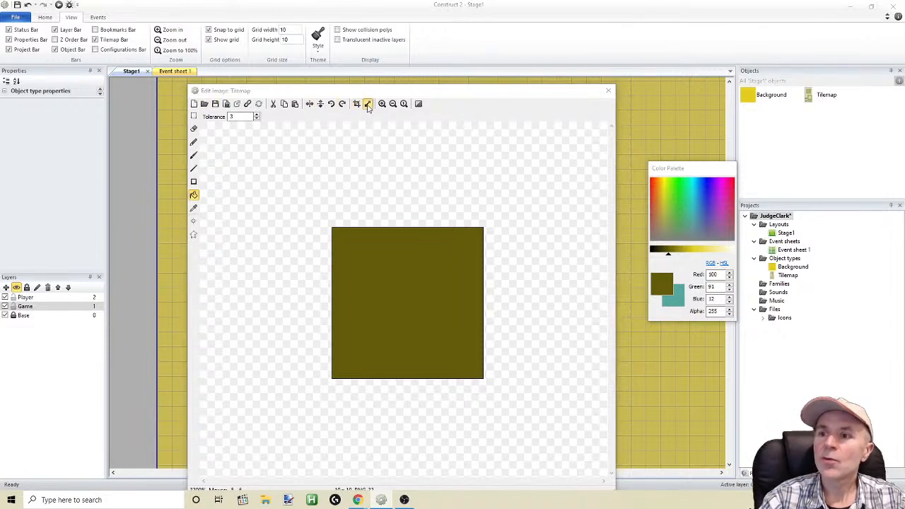
pyautogui.moveTo(407, 269); pyautogui.dragTo(334, 269)
pyautogui.write('30')
pyautogui.press('Tab')
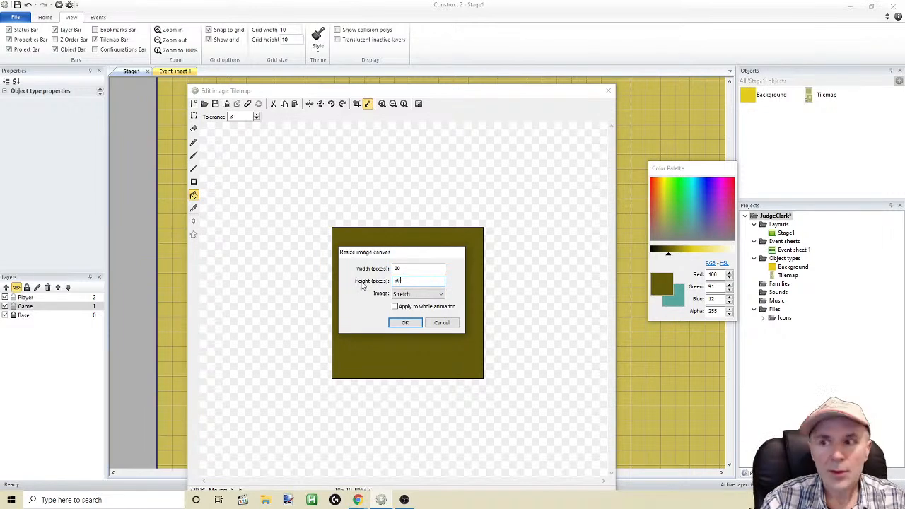
pyautogui.click(435, 293)
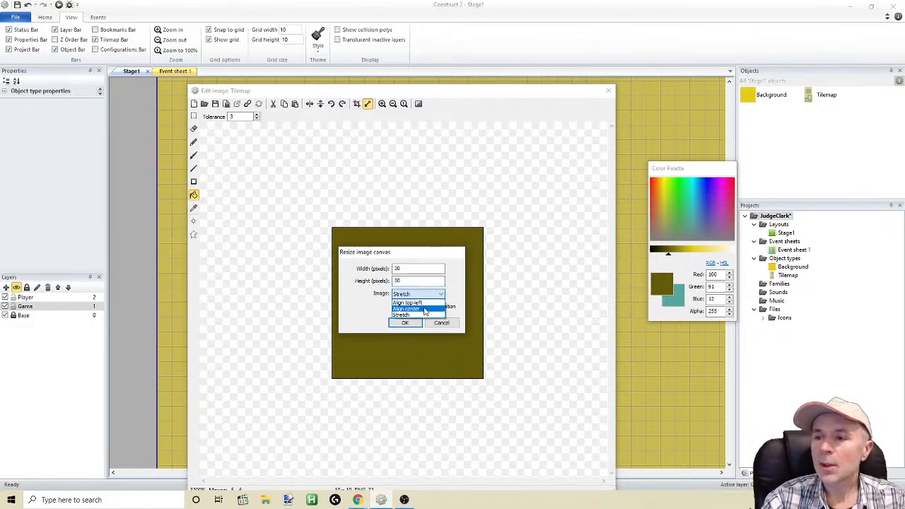
pyautogui.click(423, 310)
pyautogui.click(406, 323)
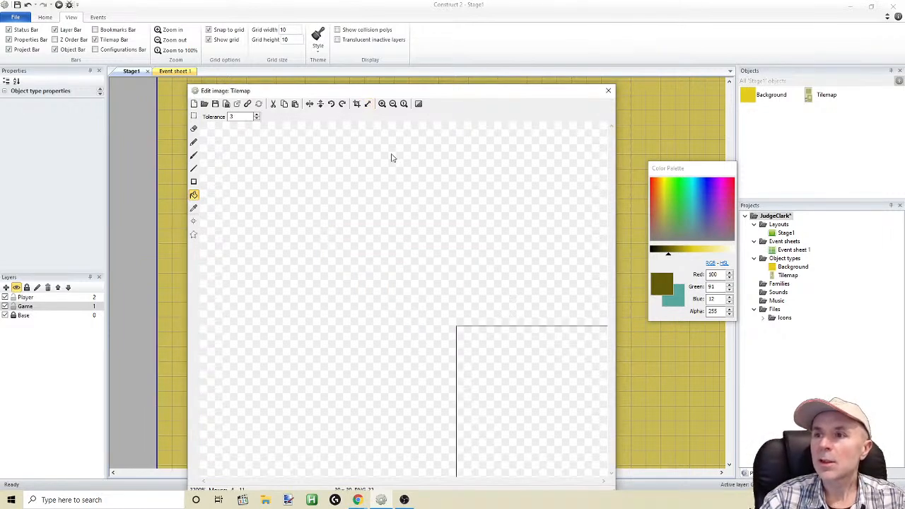
pyautogui.click(393, 104)
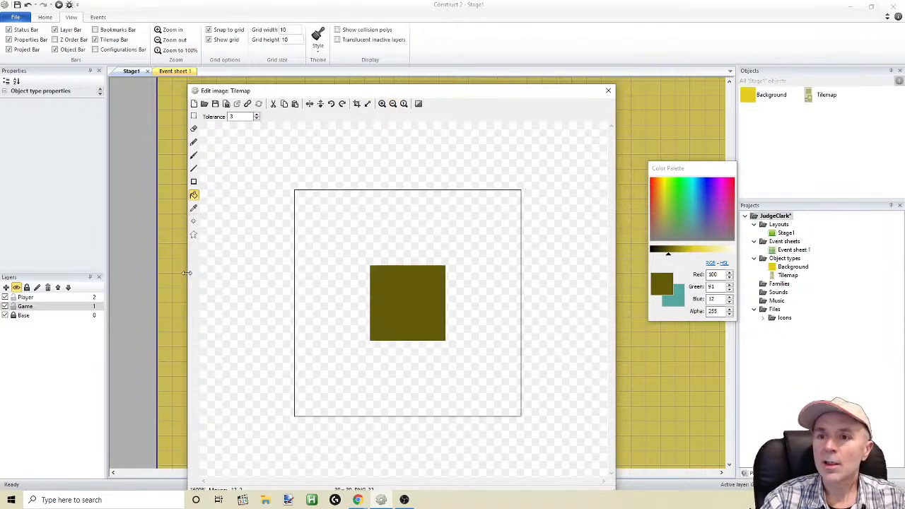
pyautogui.moveTo(187, 273); pyautogui.dragTo(142, 271)
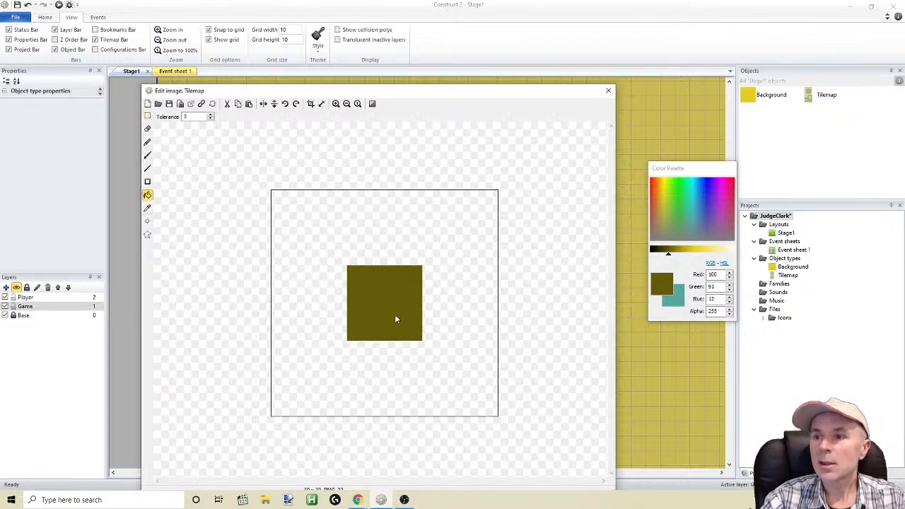
pyautogui.click(148, 117)
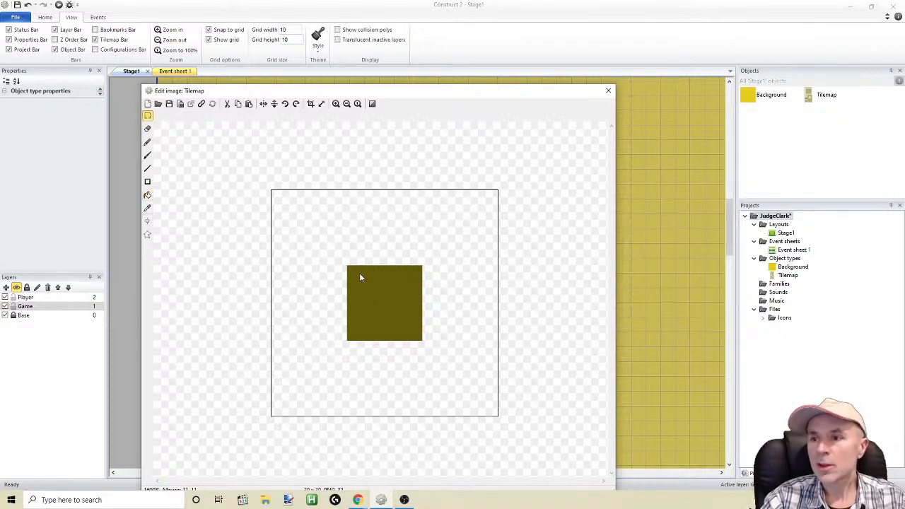
pyautogui.moveTo(348, 266); pyautogui.dragTo(417, 339)
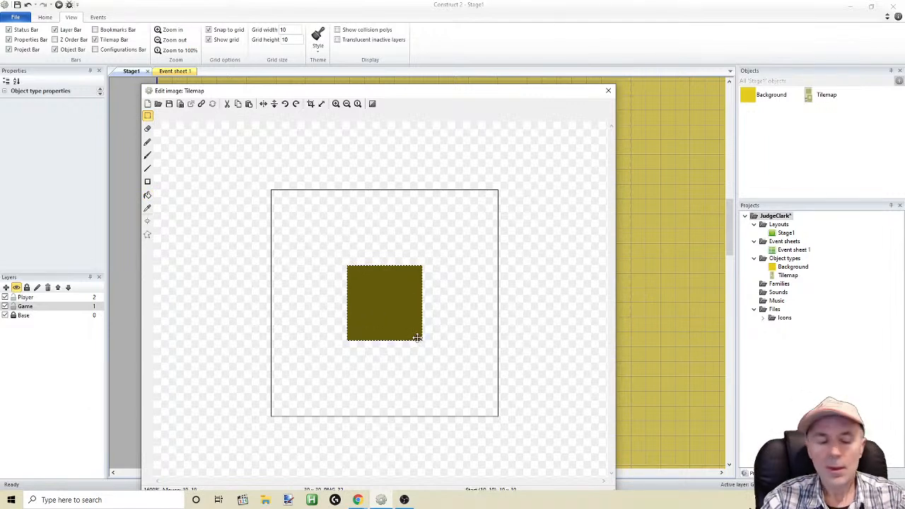
pyautogui.hotkey('ctrl', 'c')
pyautogui.hotkey('ctrl', 'v')
pyautogui.moveTo(327, 236); pyautogui.dragTo(406, 242)
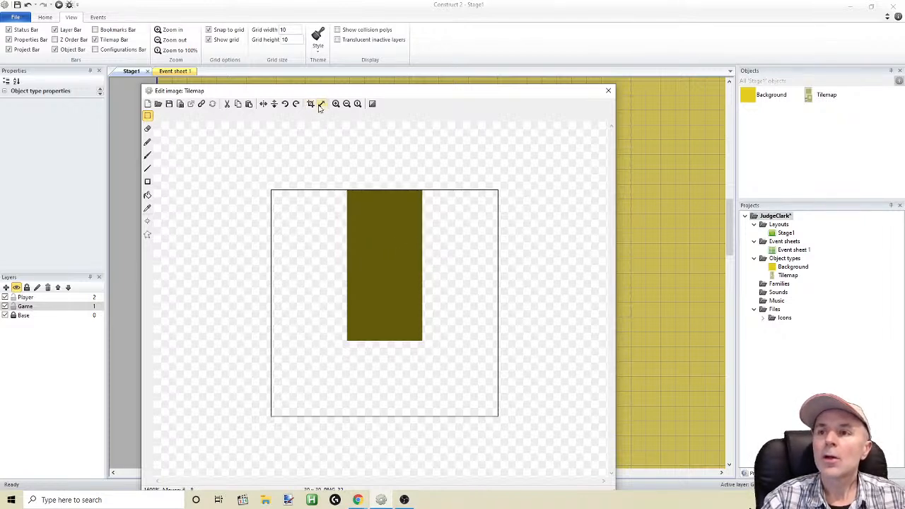
pyautogui.click(29, 4)
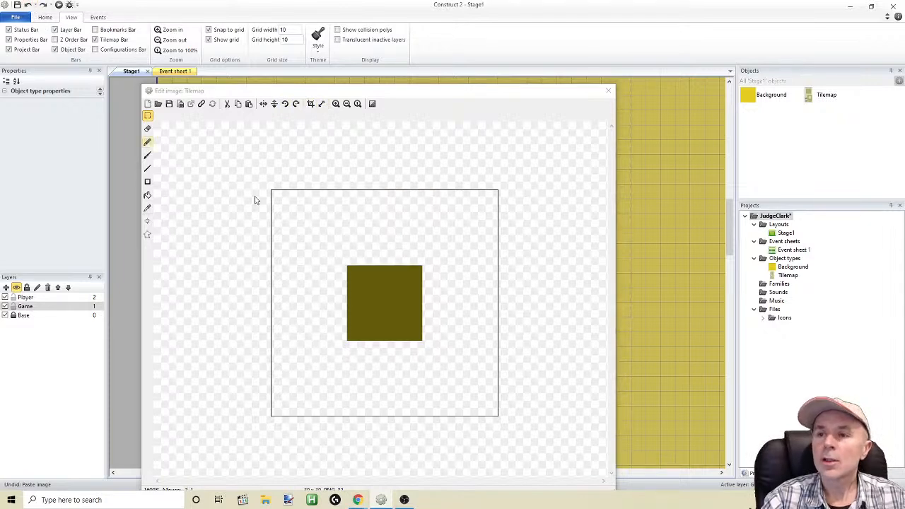
# Draw scattered dark marks in RGB 59, 54, 7 across the central olive tile with the Pencil tool
pyautogui.click(336, 104)
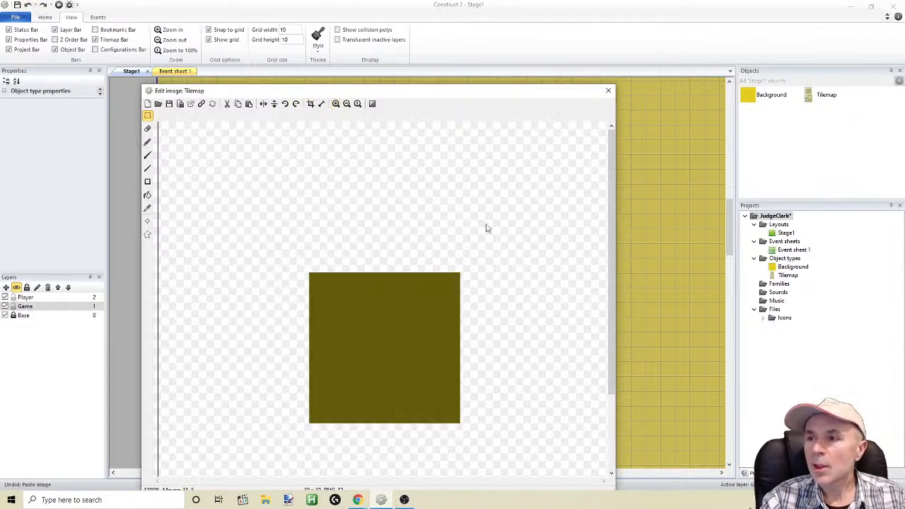
pyautogui.moveTo(434, 93); pyautogui.dragTo(425, 66)
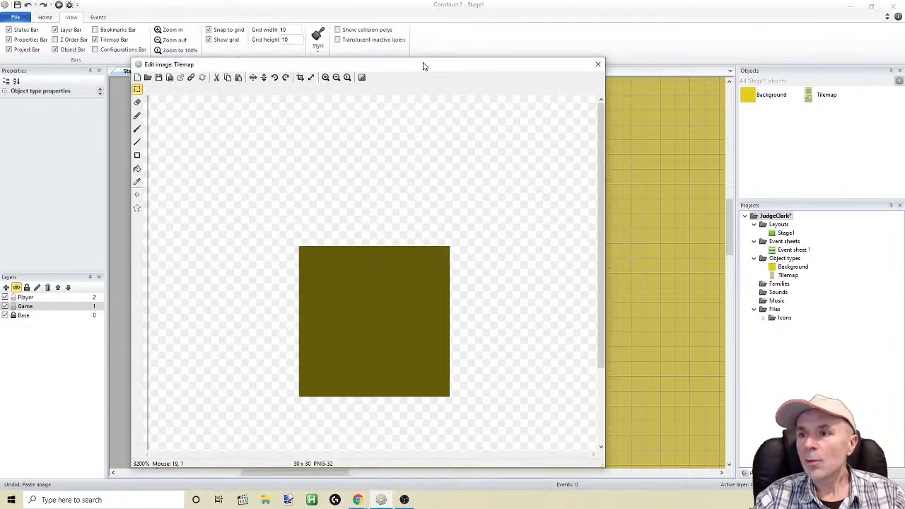
pyautogui.click(139, 143)
pyautogui.click(139, 131)
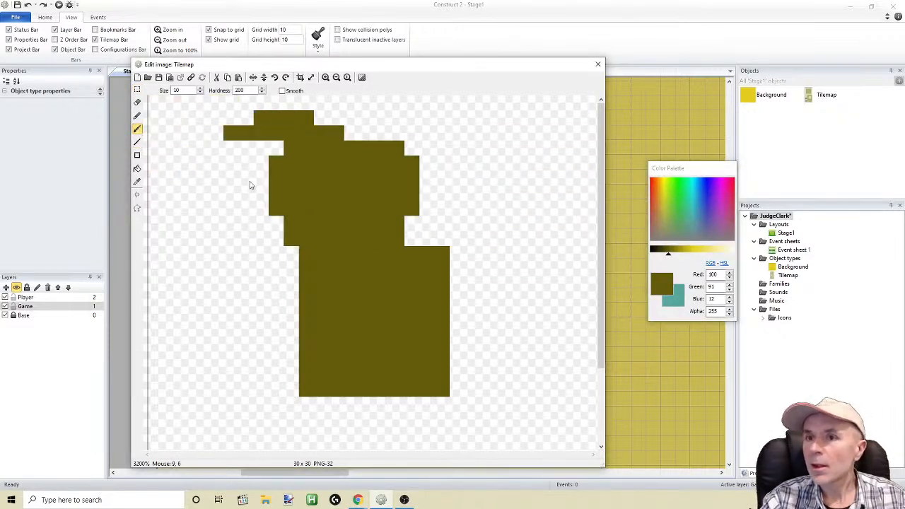
pyautogui.click(137, 115)
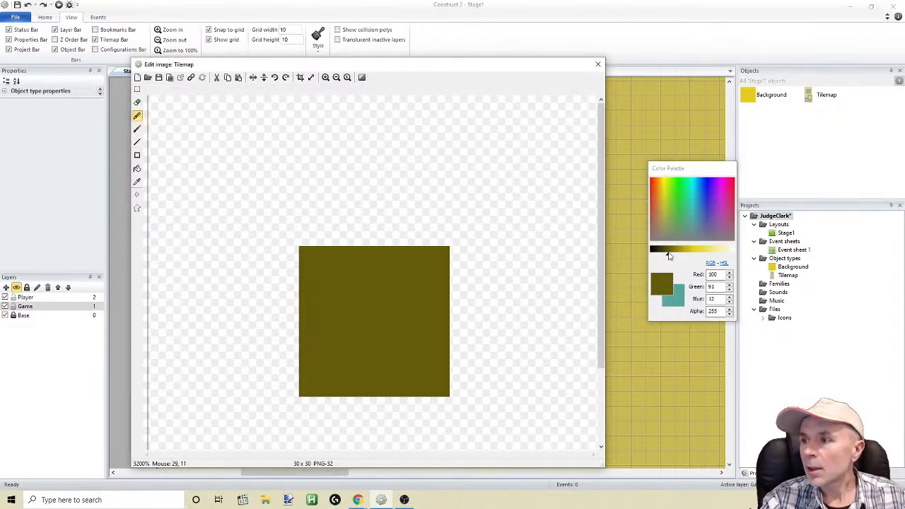
pyautogui.moveTo(670, 255); pyautogui.dragTo(661, 253)
pyautogui.moveTo(308, 267)
pyautogui.mouseDown()
pyautogui.moveTo(336, 282)
pyautogui.moveTo(440, 275)
pyautogui.mouseUp()
pyautogui.moveTo(437, 312)
pyautogui.mouseDown()
pyautogui.moveTo(410, 330)
pyautogui.moveTo(380, 316)
pyautogui.moveTo(362, 333)
pyautogui.moveTo(322, 328)
pyautogui.mouseUp()
pyautogui.moveTo(301, 358)
pyautogui.mouseDown()
pyautogui.moveTo(341, 367)
pyautogui.moveTo(360, 391)
pyautogui.mouseUp()
pyautogui.moveTo(376, 382)
pyautogui.mouseDown()
pyautogui.moveTo(391, 367)
pyautogui.moveTo(428, 369)
pyautogui.mouseUp()
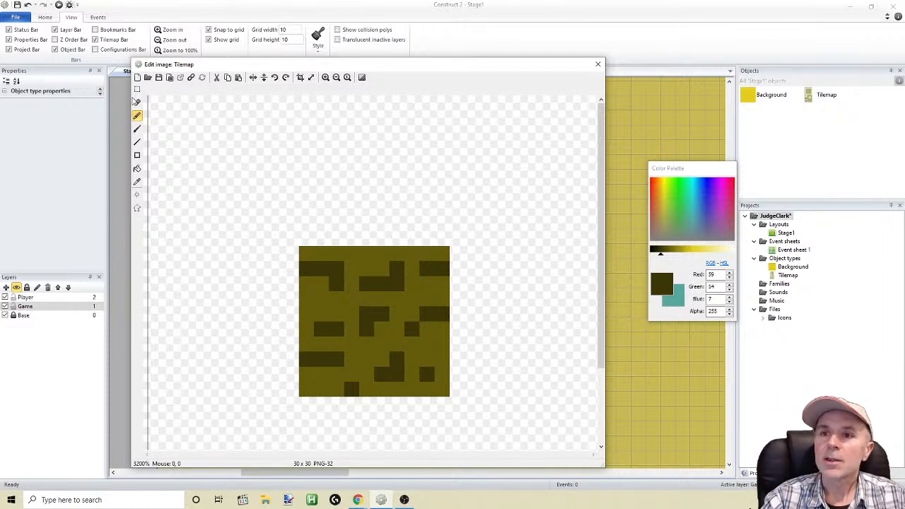
# Copy the textured 10 by 10 pixel centre tile and place the copy directly above it, at 10, 0
pyautogui.click(137, 89)
pyautogui.moveTo(299, 249); pyautogui.dragTo(440, 390)
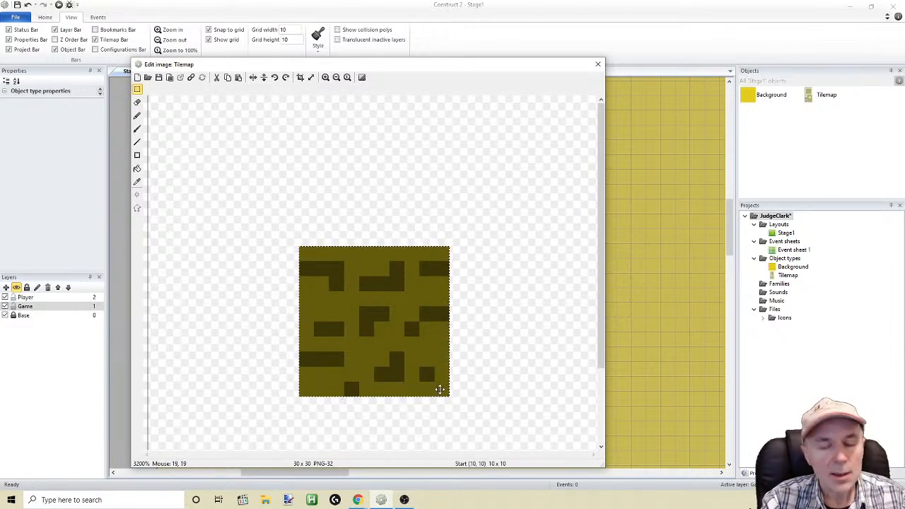
pyautogui.hotkey('ctrl', 'c')
pyautogui.hotkey('ctrl', 'v')
pyautogui.moveTo(277, 232); pyautogui.dragTo(414, 217)
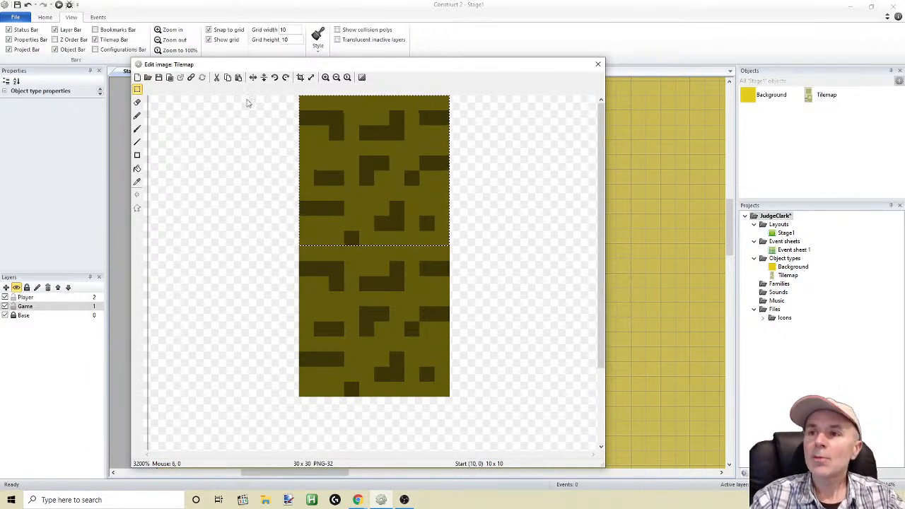
# Draw alternating green pixels in RGB 7, 166, 31 along the upper tile's top row with the Pencil tool
pyautogui.moveTo(304, 64); pyautogui.dragTo(341, 78)
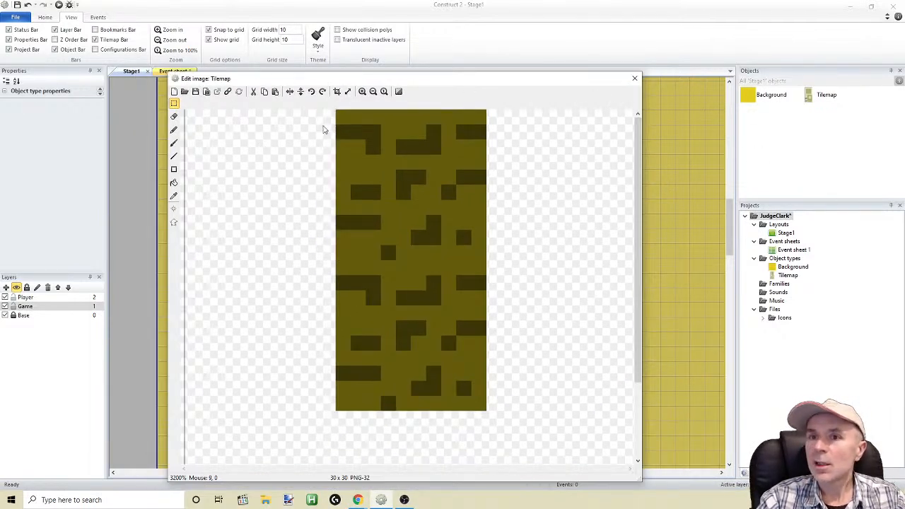
pyautogui.moveTo(357, 81); pyautogui.dragTo(386, 84)
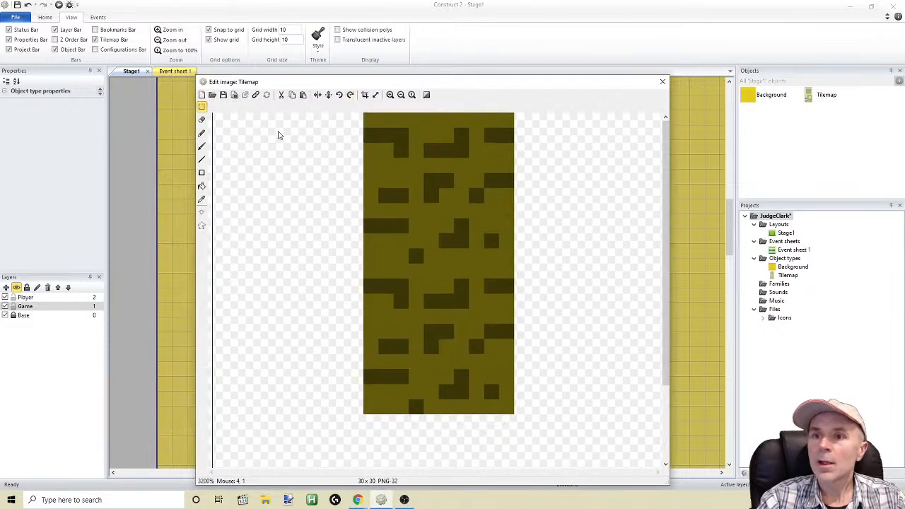
pyautogui.click(201, 133)
pyautogui.click(685, 198)
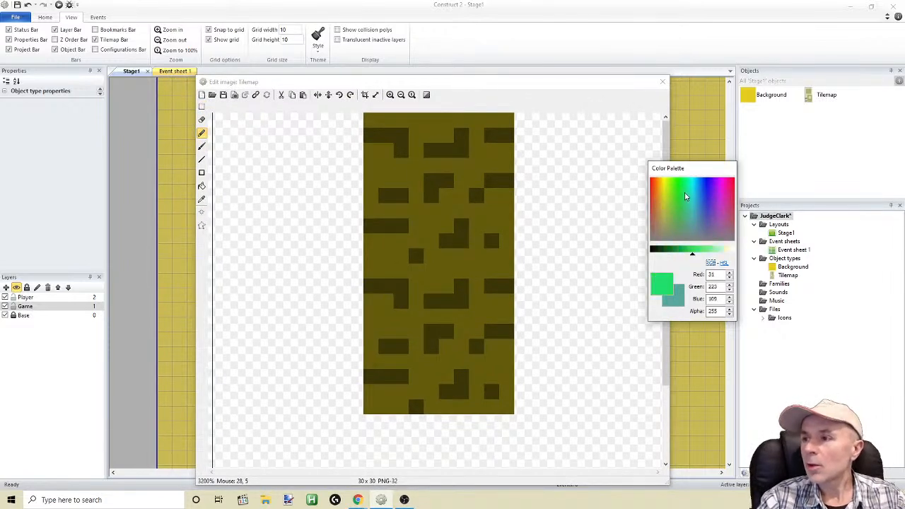
pyautogui.moveTo(693, 257); pyautogui.dragTo(681, 256)
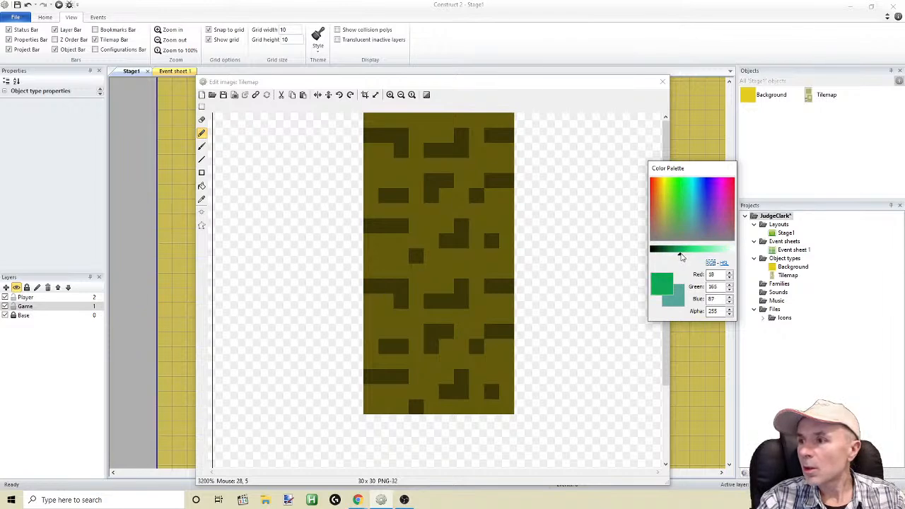
pyautogui.moveTo(679, 183); pyautogui.dragTo(669, 185)
pyautogui.moveTo(674, 186); pyautogui.dragTo(681, 185)
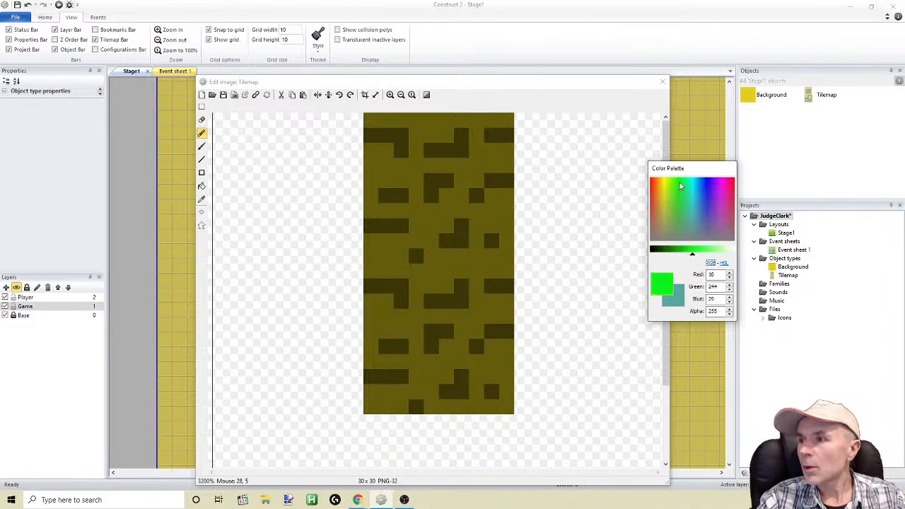
pyautogui.moveTo(691, 256); pyautogui.dragTo(679, 257)
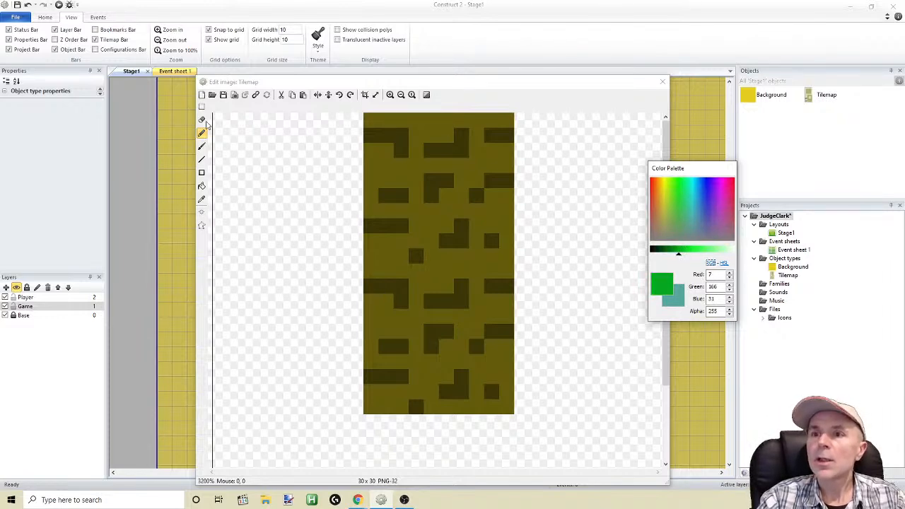
pyautogui.click(368, 120)
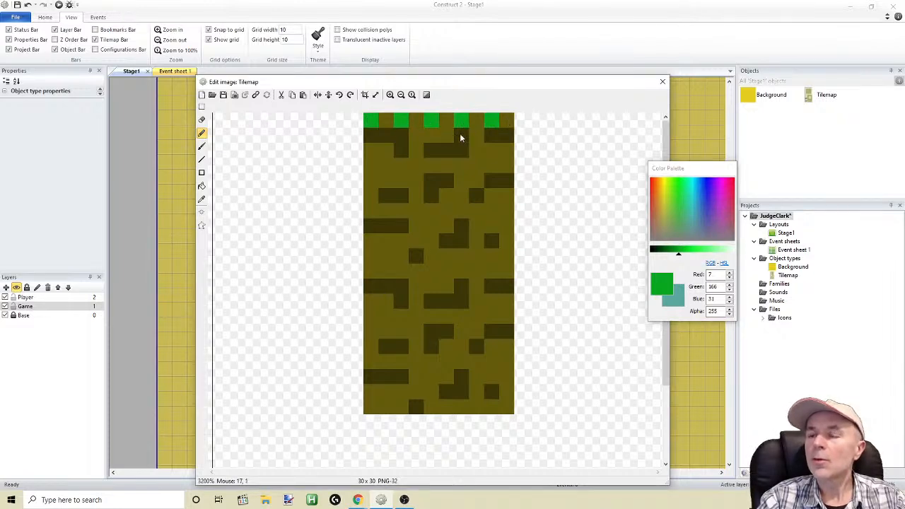
# Fill the top row's gaps and the next two rows with darker green, RGB 5, 118, 22, and erase the stray pixel beside the tile
pyautogui.moveTo(677, 249); pyautogui.dragTo(671, 258)
pyautogui.moveTo(382, 120); pyautogui.dragTo(396, 124)
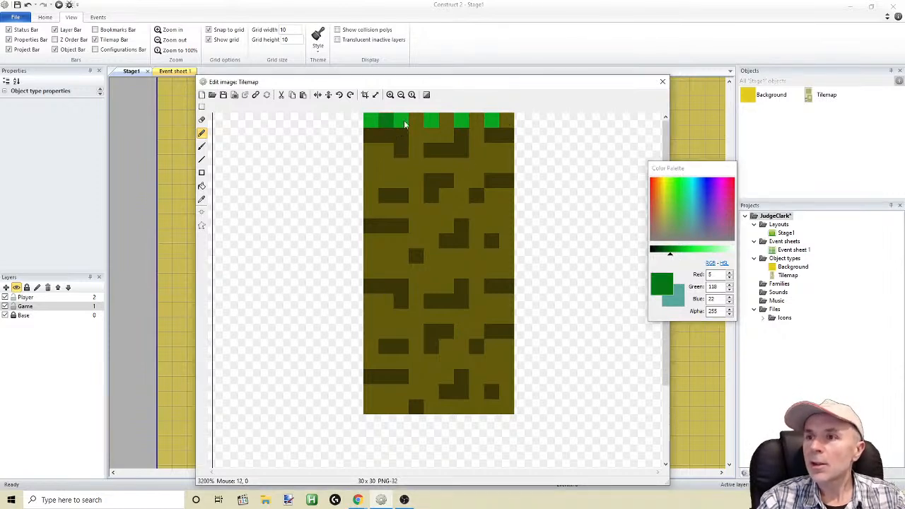
pyautogui.moveTo(485, 126)
pyautogui.mouseDown()
pyautogui.moveTo(507, 124)
pyautogui.moveTo(507, 146)
pyautogui.mouseUp()
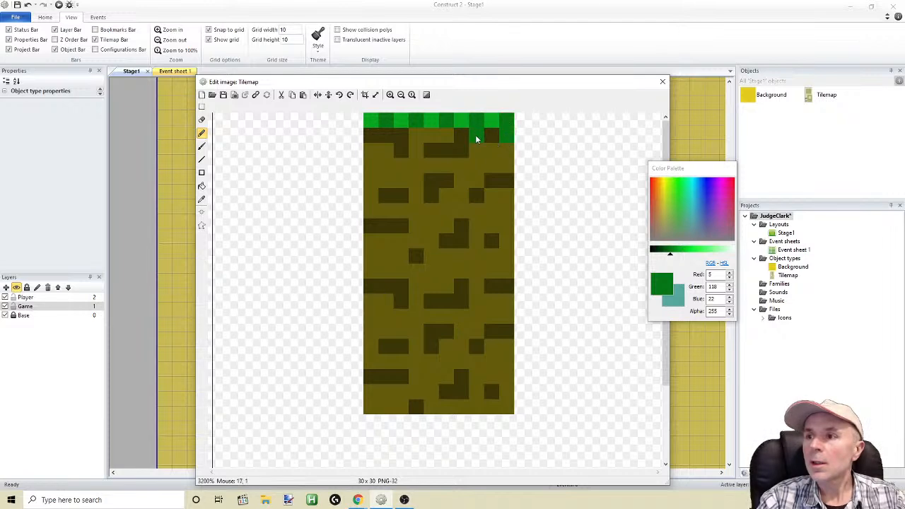
pyautogui.moveTo(417, 133)
pyautogui.mouseDown()
pyautogui.moveTo(389, 139)
pyautogui.moveTo(521, 135)
pyautogui.mouseUp()
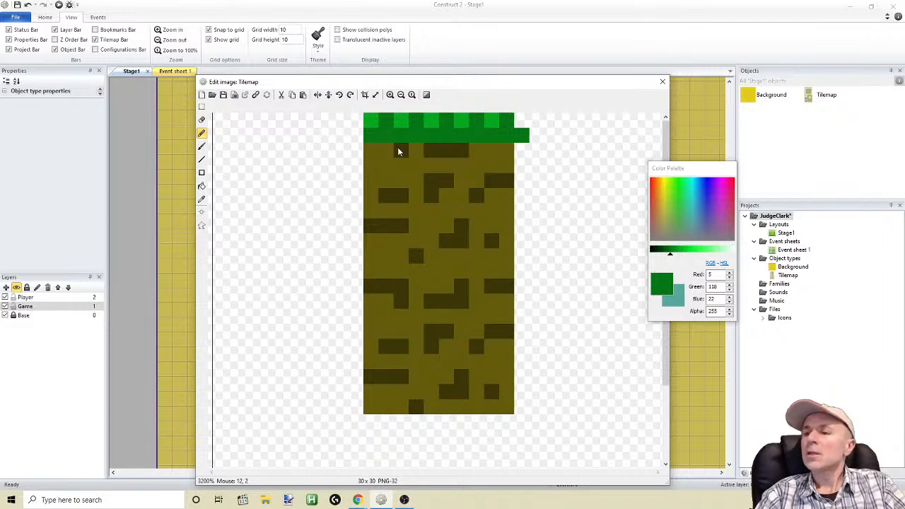
pyautogui.moveTo(369, 154); pyautogui.dragTo(506, 152)
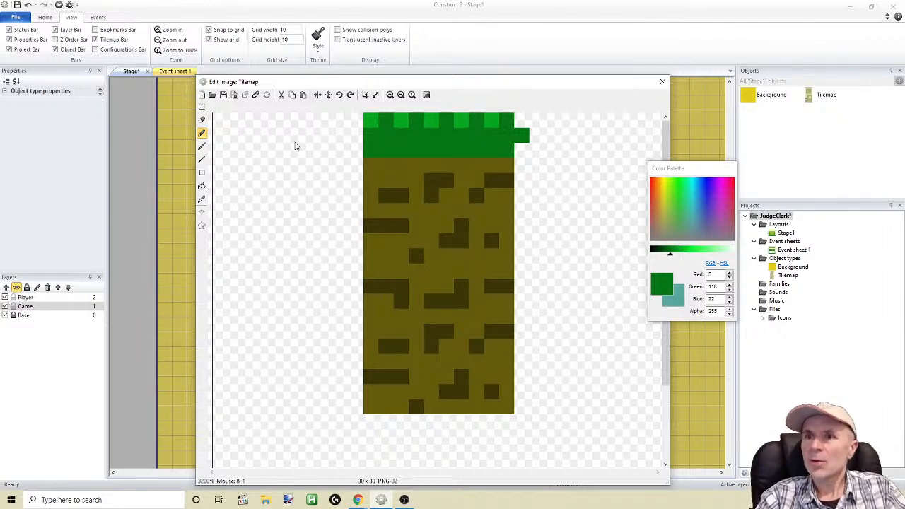
pyautogui.click(203, 121)
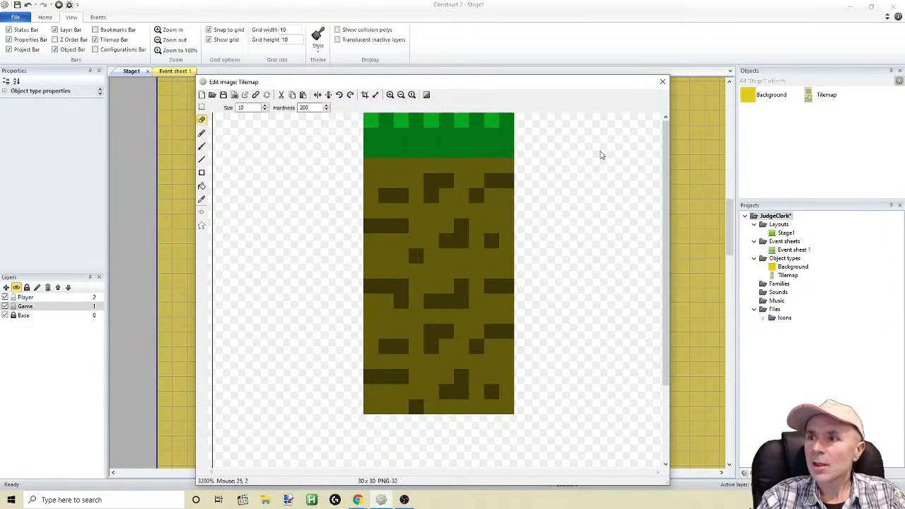
# Copy the 10 by 10 pixel grass-topped tile and place copies in the image's upper-left and upper-right cells
pyautogui.click(202, 107)
pyautogui.moveTo(366, 119); pyautogui.dragTo(512, 263)
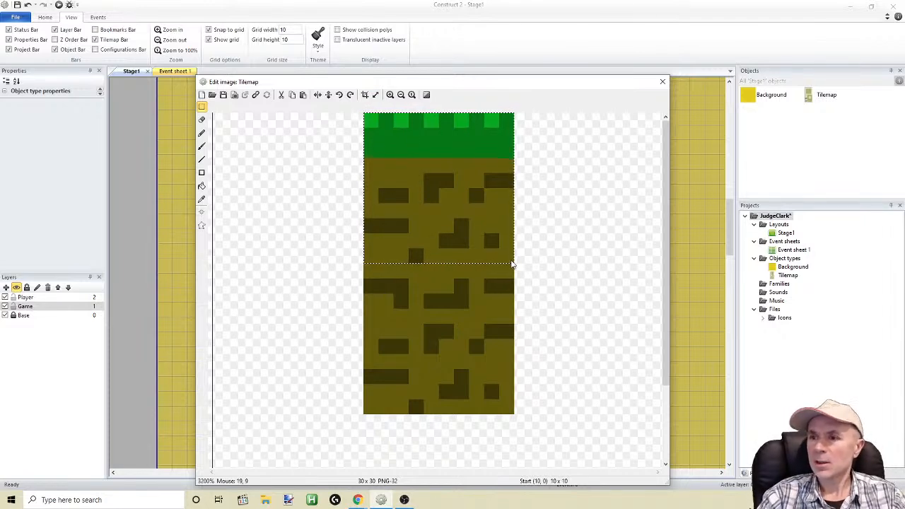
pyautogui.hotkey('ctrl', 'v')
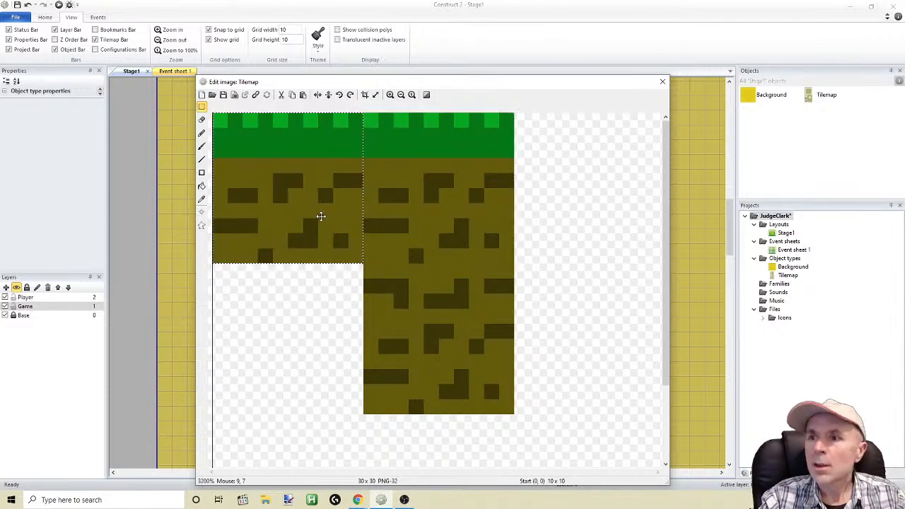
pyautogui.moveTo(324, 219); pyautogui.dragTo(600, 213)
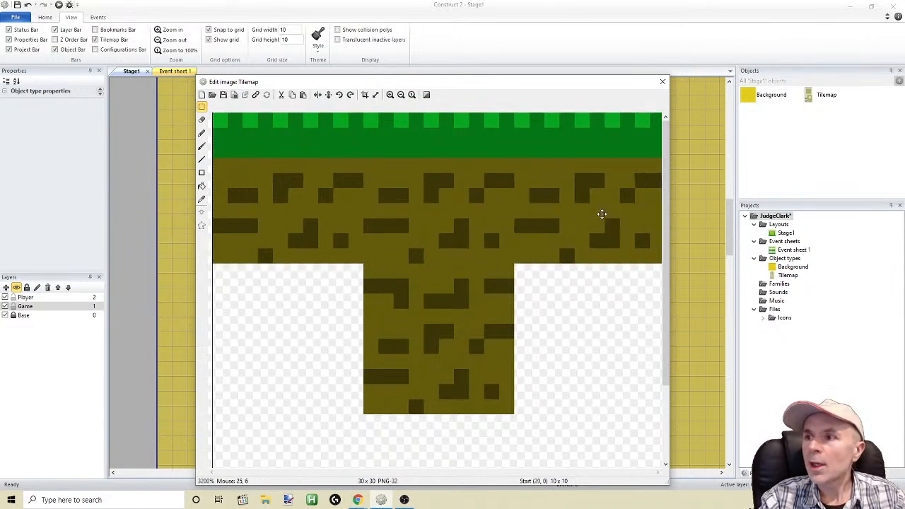
# Round off the grass strip's two outer top corners by erasing three pixels from each with the Eraser at size 1
pyautogui.moveTo(485, 82); pyautogui.dragTo(449, 56)
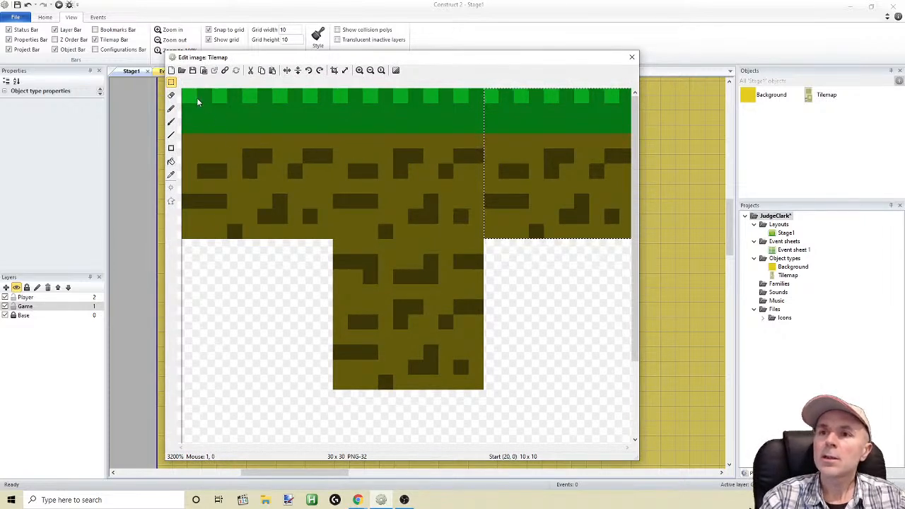
pyautogui.click(172, 96)
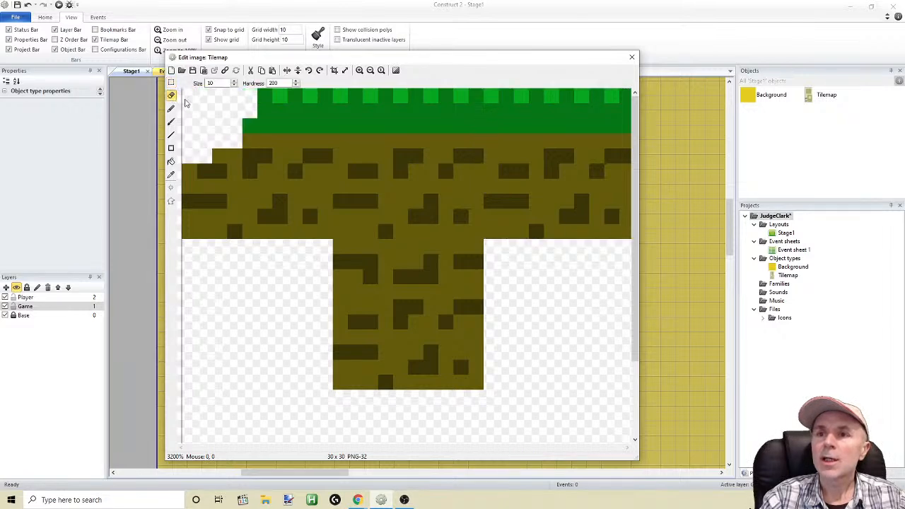
pyautogui.moveTo(220, 83); pyautogui.dragTo(191, 85)
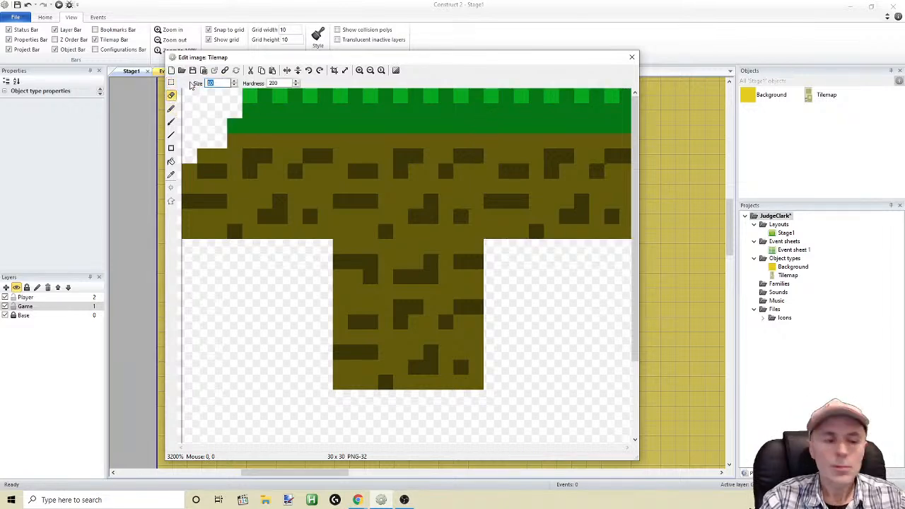
pyautogui.write('1')
pyautogui.click(191, 96)
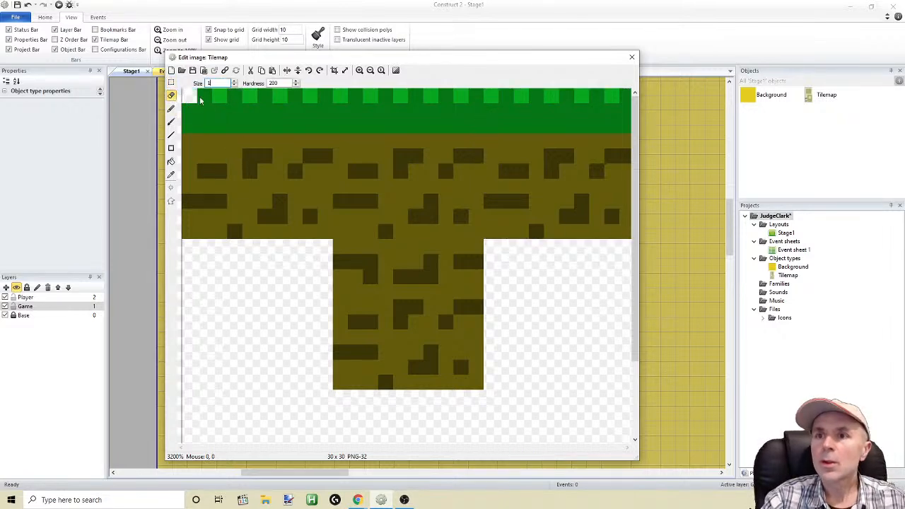
pyautogui.click(625, 96)
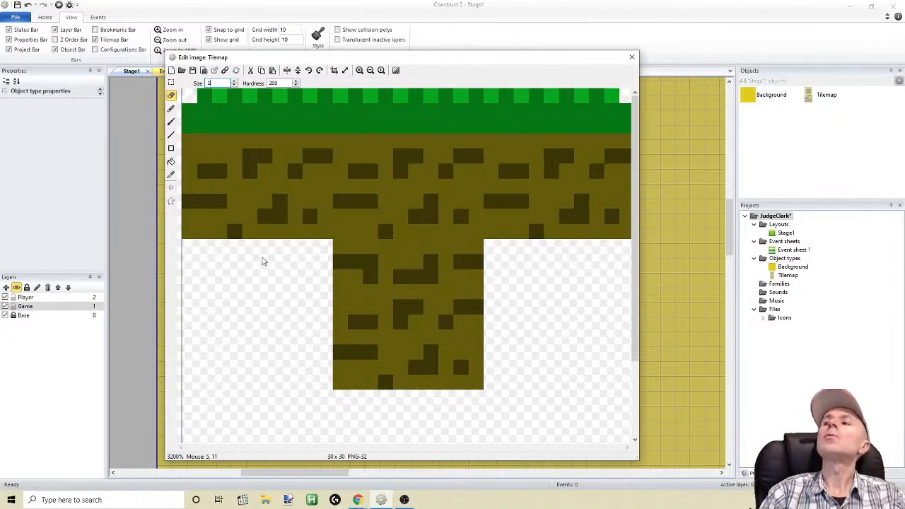
pyautogui.click(626, 110)
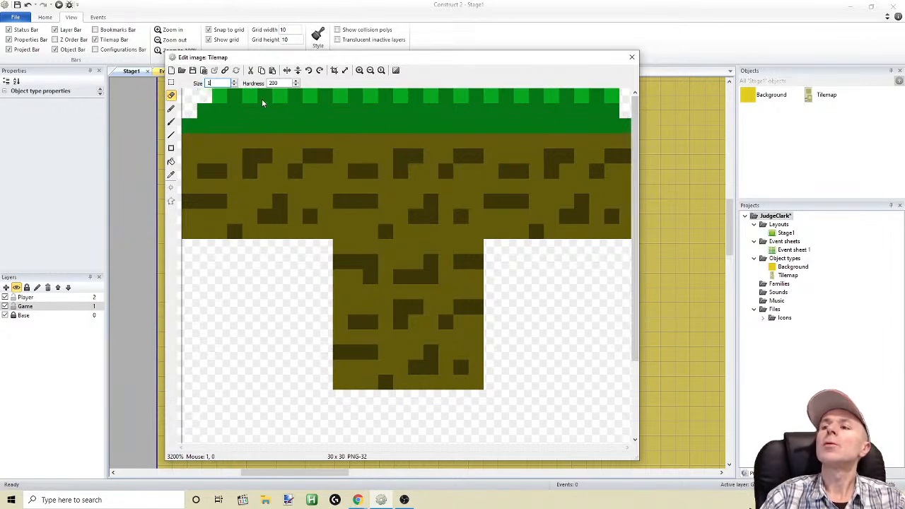
pyautogui.click(610, 95)
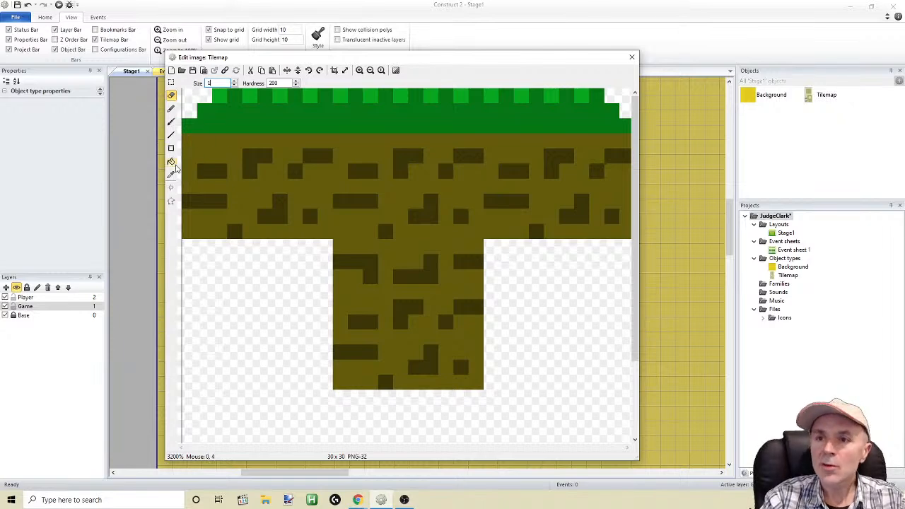
# Sample the dark green, RGB 5, 118, 22, and pencil one pixel of it below the grass at each outer edge of the strip
pyautogui.click(171, 175)
pyautogui.click(227, 126)
pyautogui.click(172, 109)
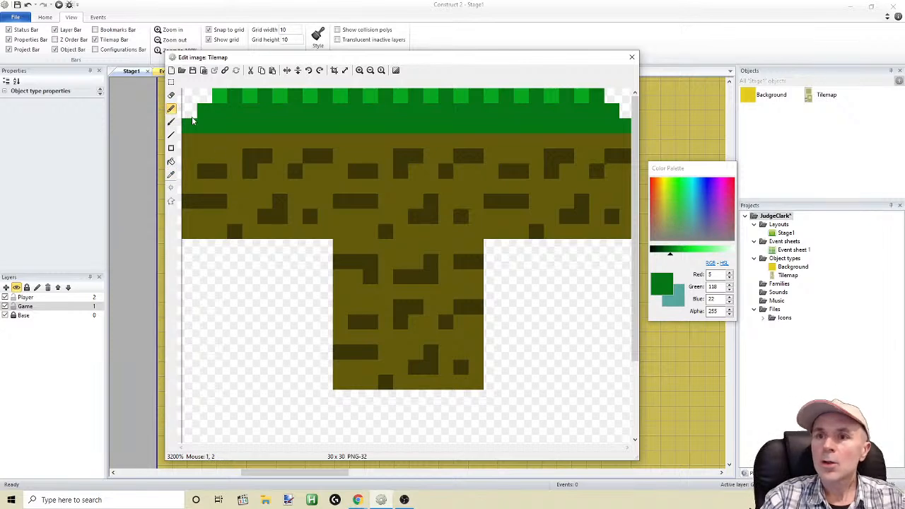
pyautogui.click(172, 110)
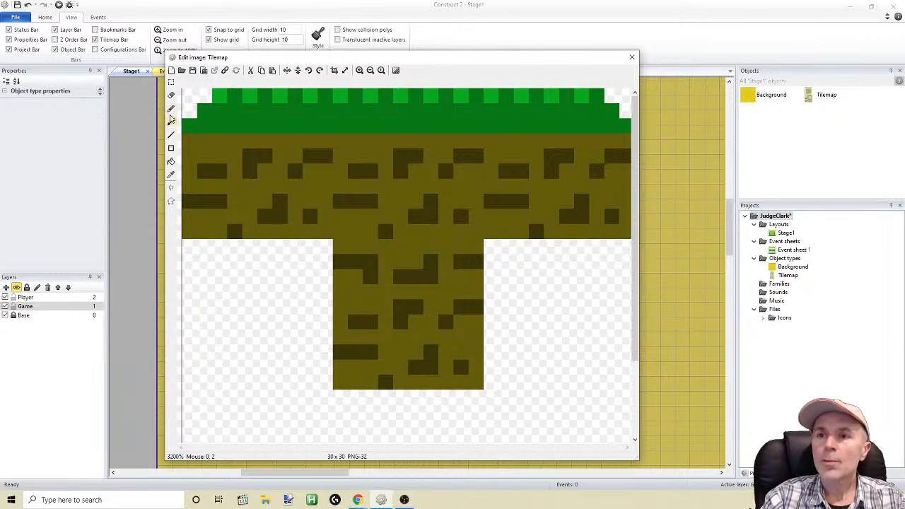
pyautogui.click(171, 110)
pyautogui.click(187, 143)
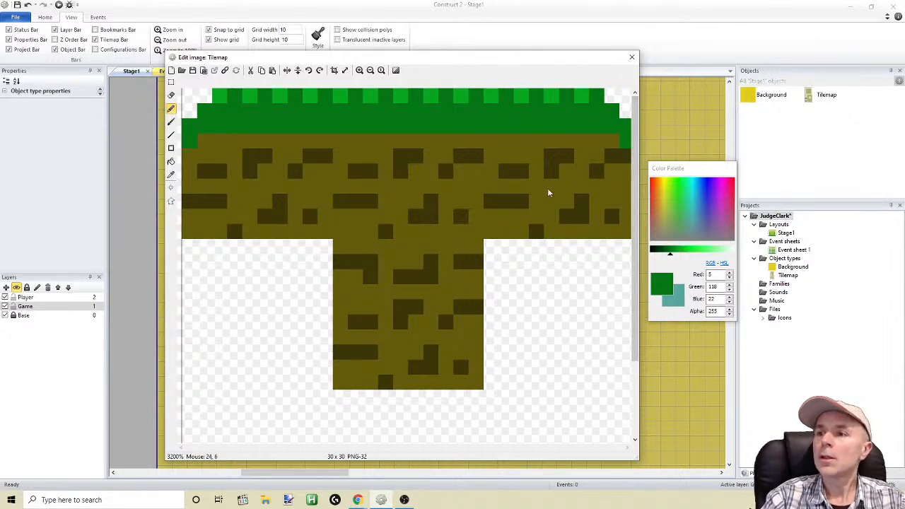
# Copy the 10 by 10 pixel centre dirt tile into the empty cells on either side of it, and close the image editor
pyautogui.click(171, 82)
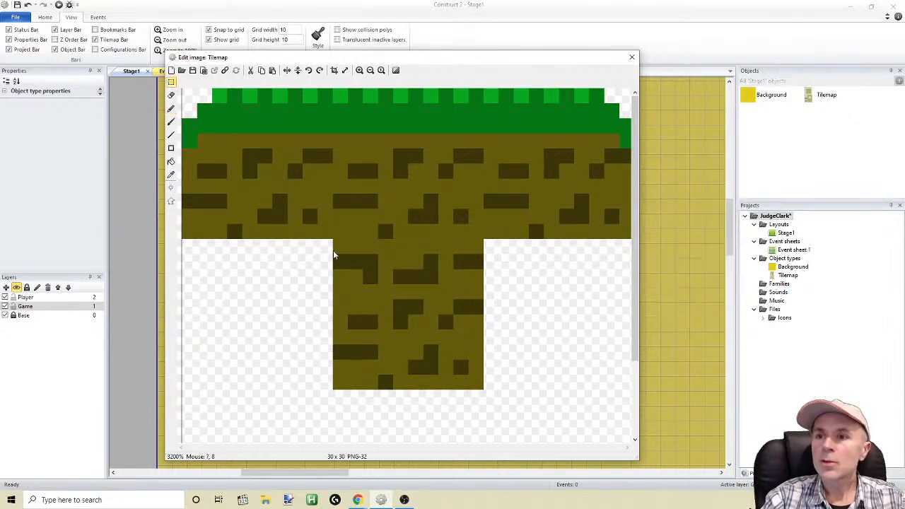
pyautogui.moveTo(341, 249); pyautogui.dragTo(479, 387)
pyautogui.hotkey('ctrl', 'c')
pyautogui.hotkey('ctrl', 'v')
pyautogui.moveTo(307, 162); pyautogui.dragTo(292, 307)
pyautogui.hotkey('ctrl', 'v')
pyautogui.moveTo(300, 217); pyautogui.dragTo(589, 284)
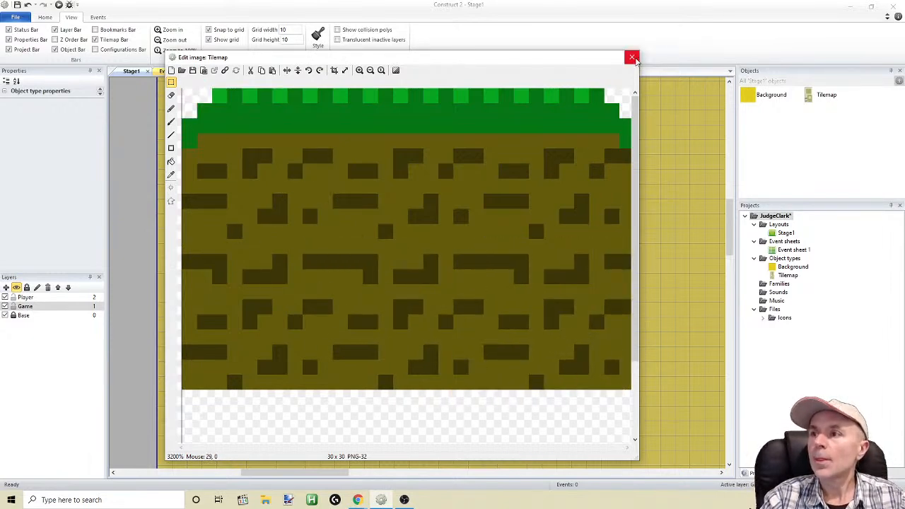
pyautogui.click(632, 56)
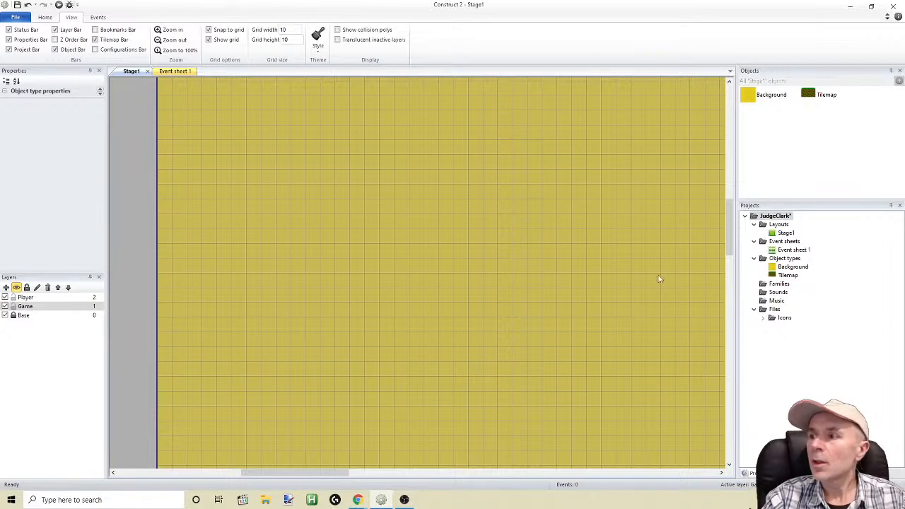
pyautogui.click(810, 97)
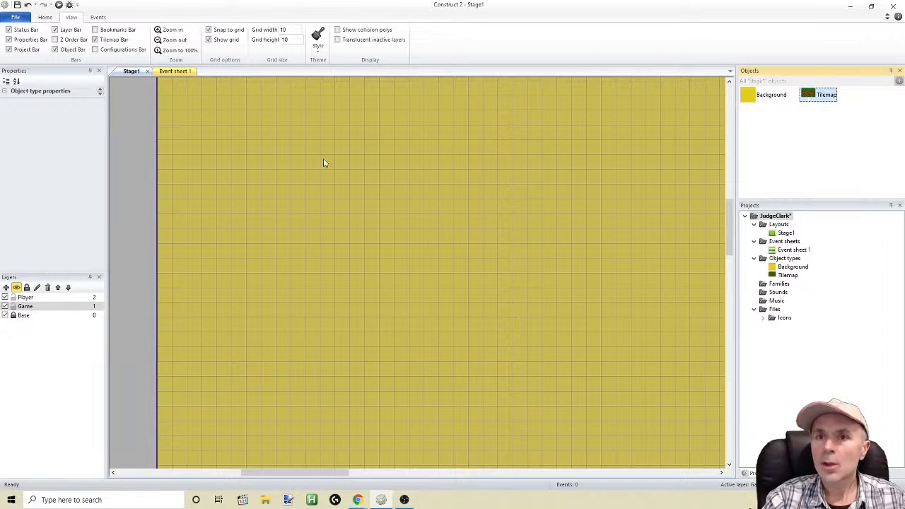
pyautogui.doubleClick(812, 96)
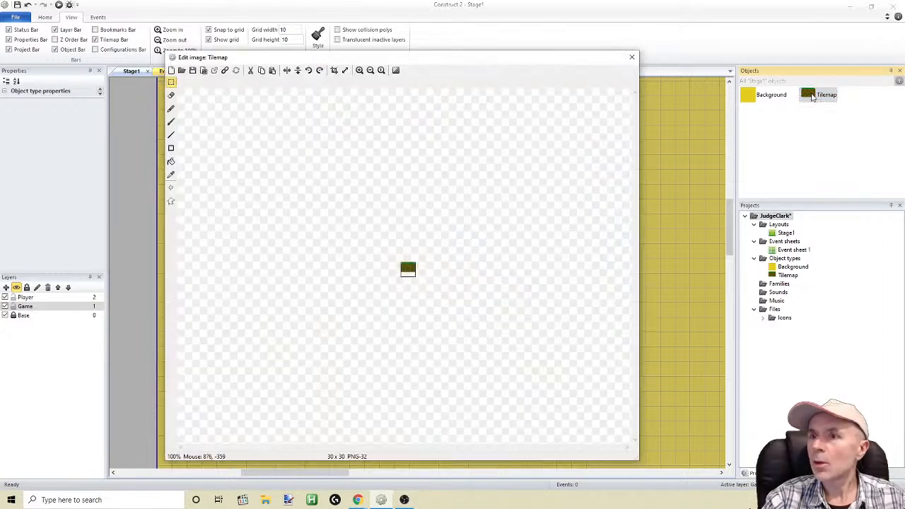
pyautogui.click(632, 58)
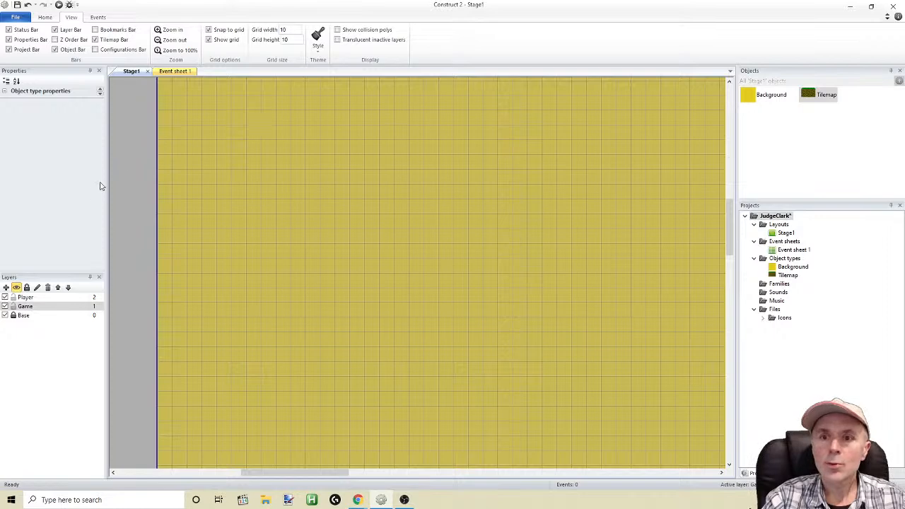
pyautogui.click(5, 93)
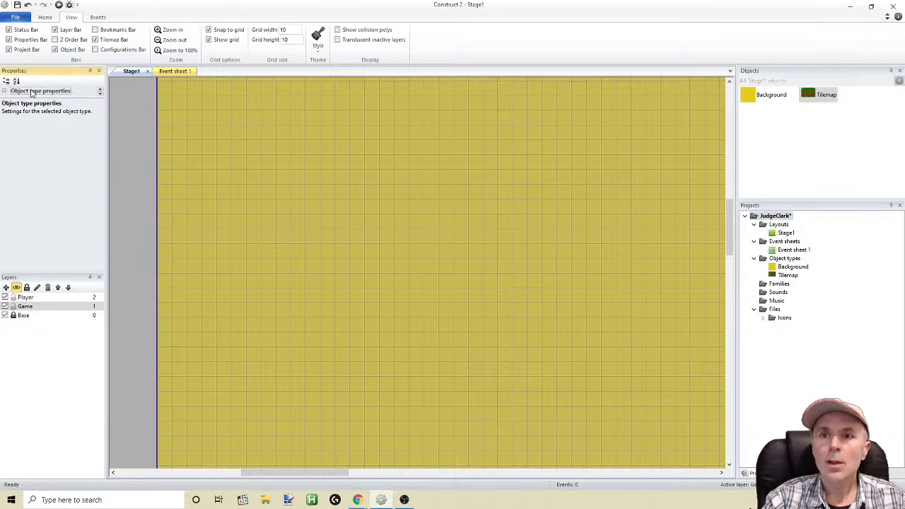
# Position the Tilemap on the stage so that it exactly covers the layout area
pyautogui.moveTo(819, 96); pyautogui.dragTo(354, 198)
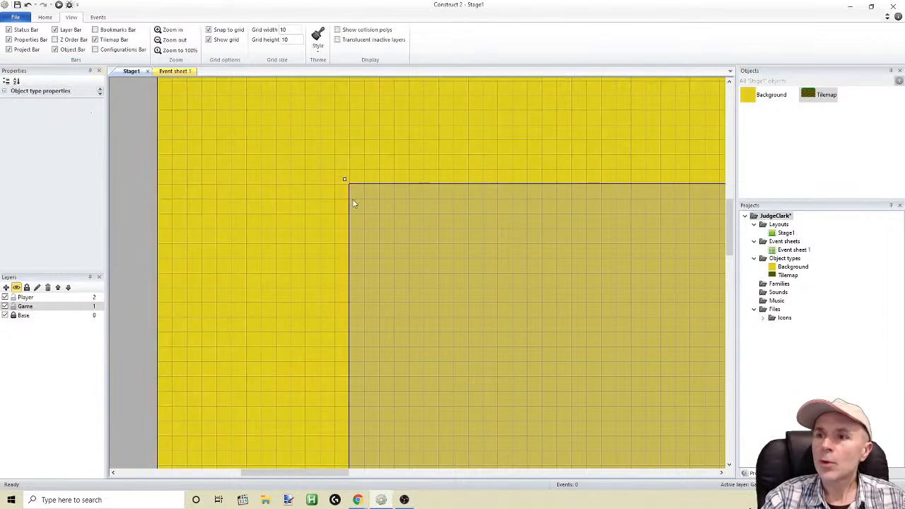
pyautogui.moveTo(375, 230); pyautogui.dragTo(217, 139)
pyautogui.keyDown('ctrl'); pyautogui.scroll(-5, 219, 145); pyautogui.keyUp('ctrl')
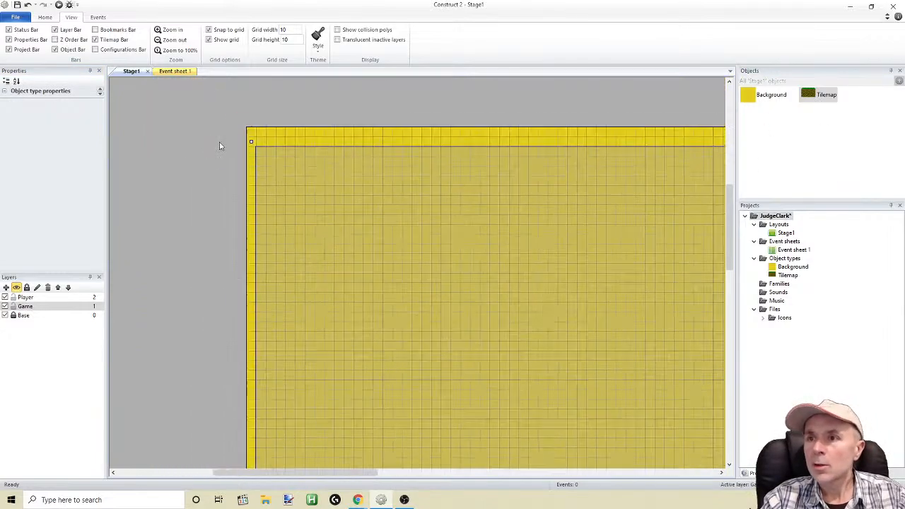
pyautogui.scroll(-3, 615, 396)
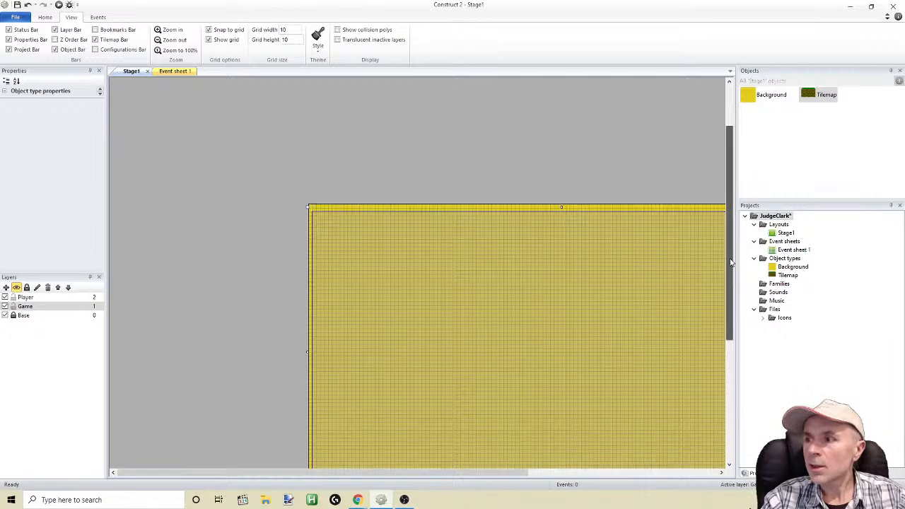
pyautogui.moveTo(514, 477); pyautogui.dragTo(598, 477)
pyautogui.moveTo(504, 352); pyautogui.dragTo(500, 347)
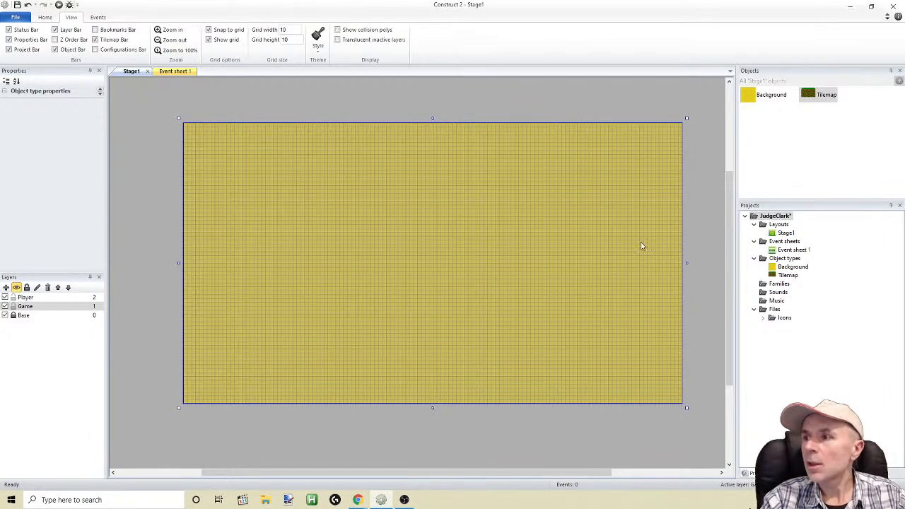
# Move the Tilemap to the Base layer
pyautogui.rightClick(587, 237)
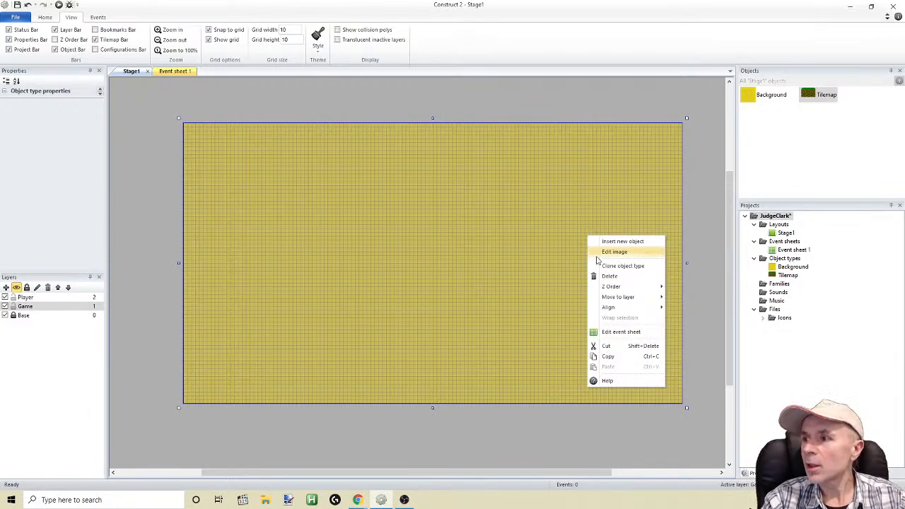
pyautogui.moveTo(616, 297)
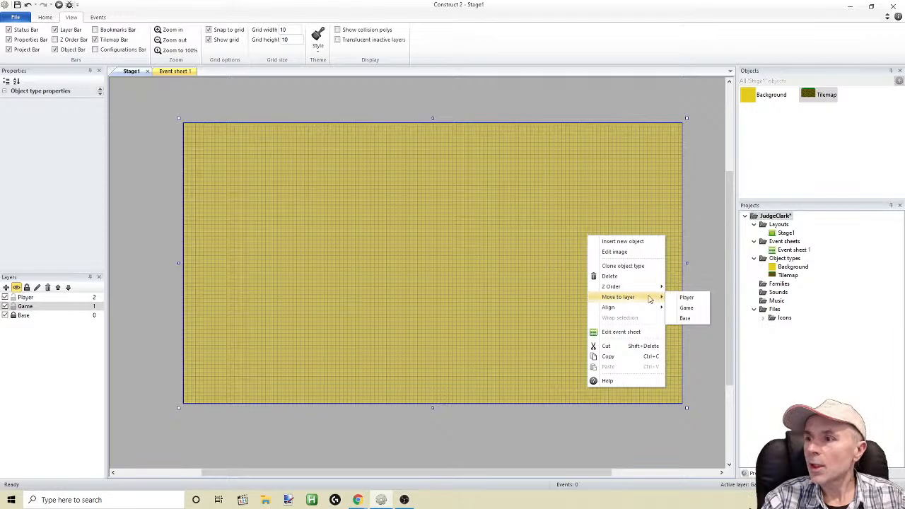
pyautogui.click(684, 319)
# Bring up the Tilemap bar and check the Tilemap object's tile image
pyautogui.keyDown('ctrl'); pyautogui.scroll(1, 322, 179); pyautogui.keyUp('ctrl')
pyautogui.keyDown('ctrl'); pyautogui.scroll(1, 324, 205); pyautogui.keyUp('ctrl')
pyautogui.moveTo(313, 479); pyautogui.dragTo(223, 479)
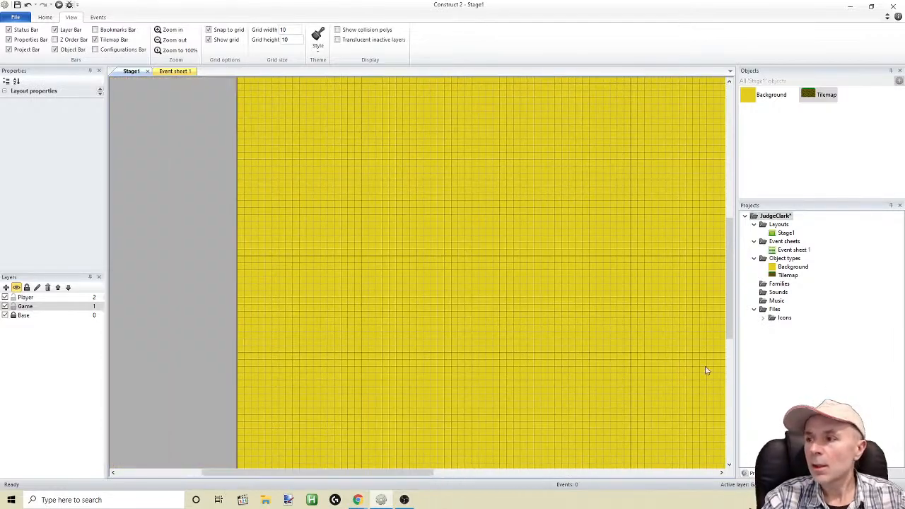
pyautogui.moveTo(732, 318); pyautogui.dragTo(732, 262)
pyautogui.keyDown('ctrl'); pyautogui.scroll(2, 429, 397); pyautogui.keyUp('ctrl')
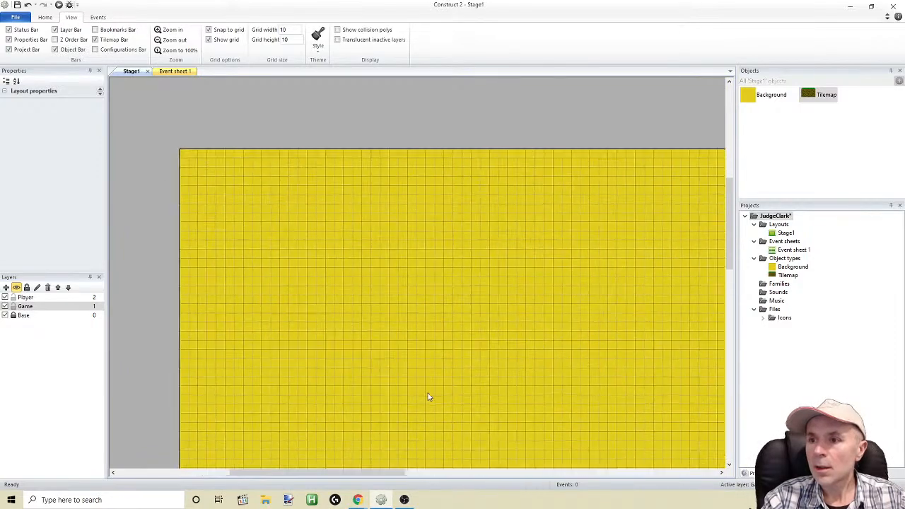
pyautogui.keyDown('ctrl'); pyautogui.scroll(3, 429, 396); pyautogui.keyUp('ctrl')
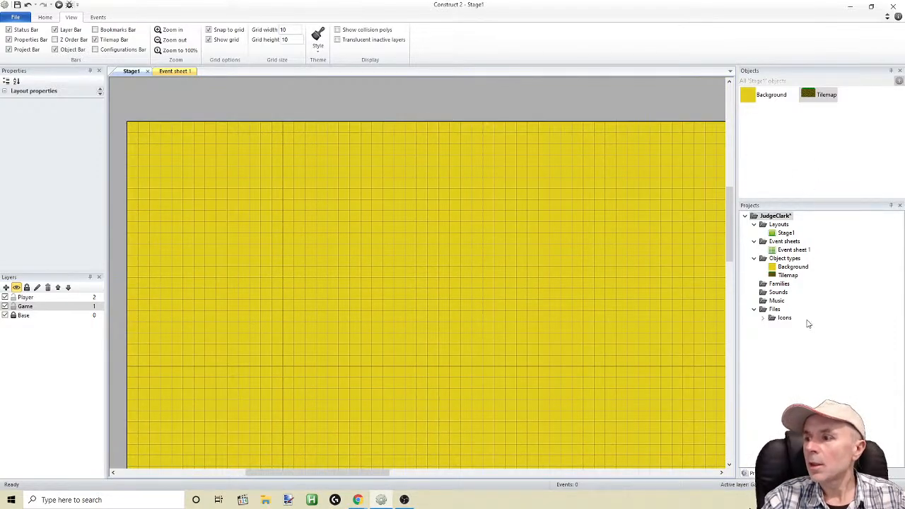
pyautogui.click(782, 474)
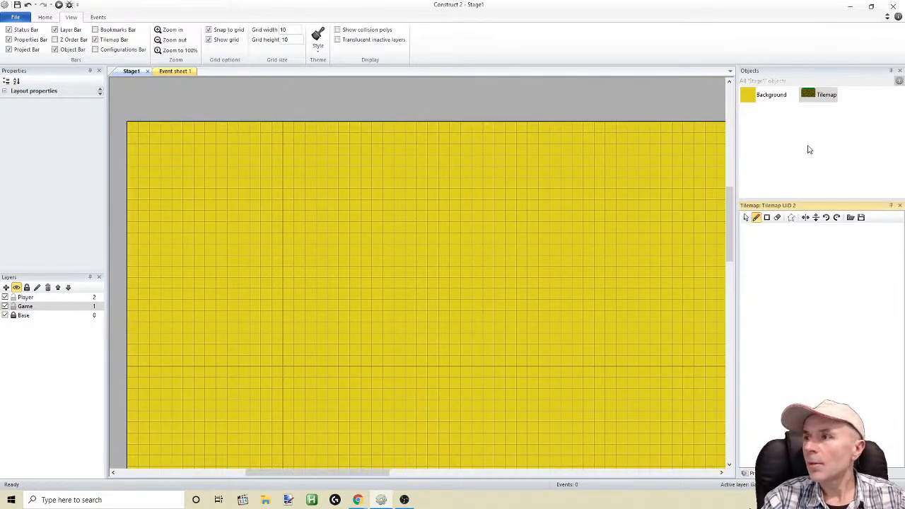
pyautogui.doubleClick(810, 97)
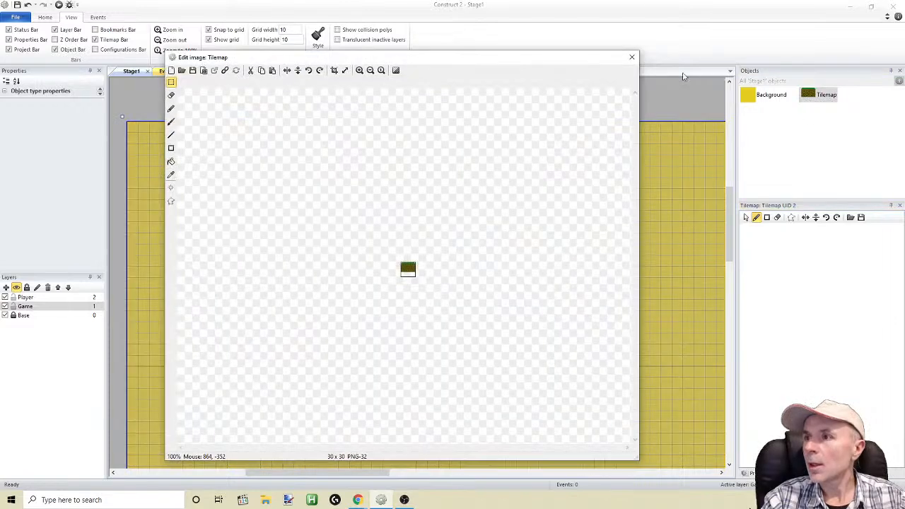
pyautogui.click(631, 57)
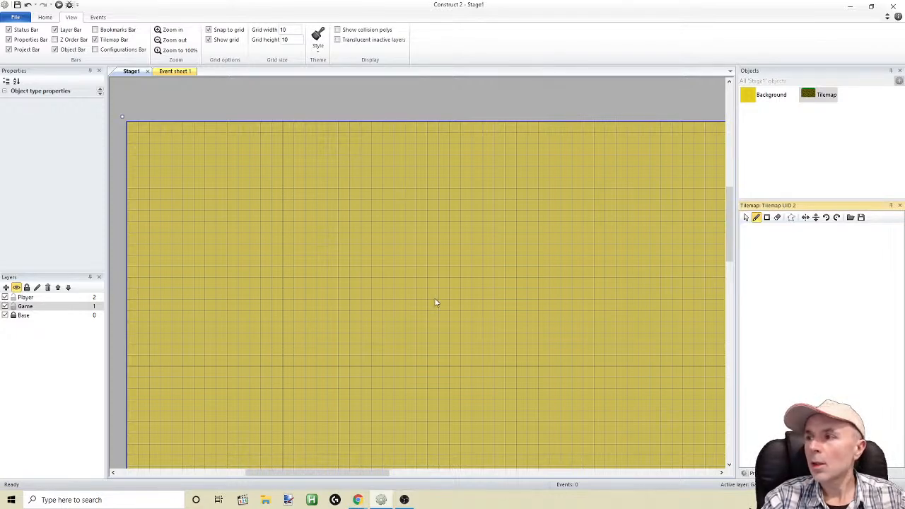
# Hide the Tilemap bar and show it again for the Tilemap object
pyautogui.click(900, 206)
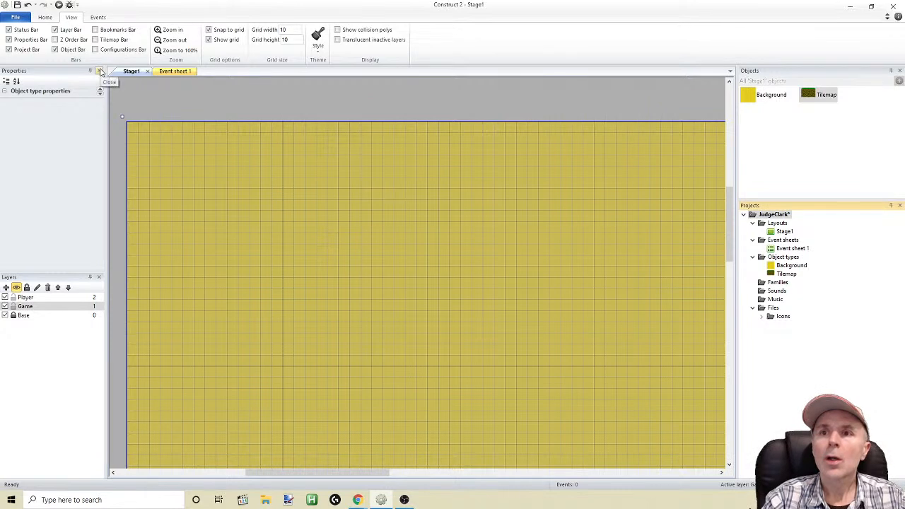
pyautogui.click(95, 39)
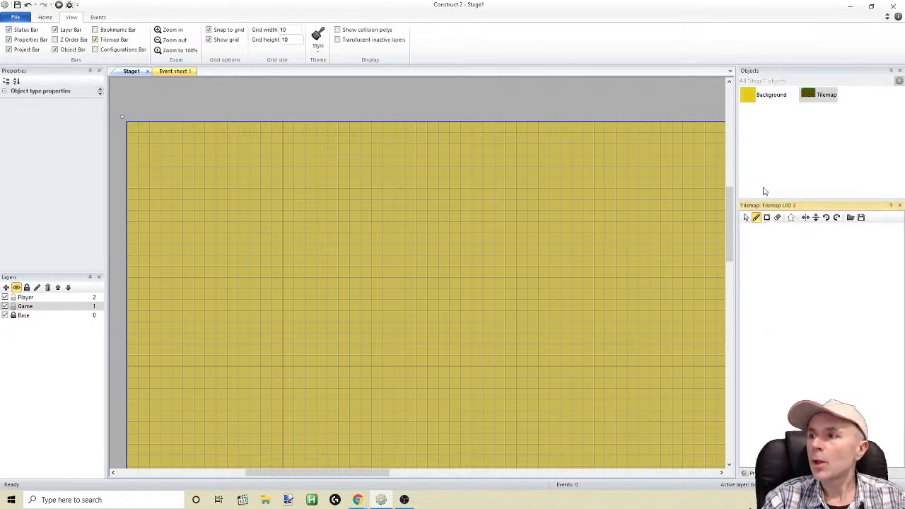
pyautogui.click(818, 96)
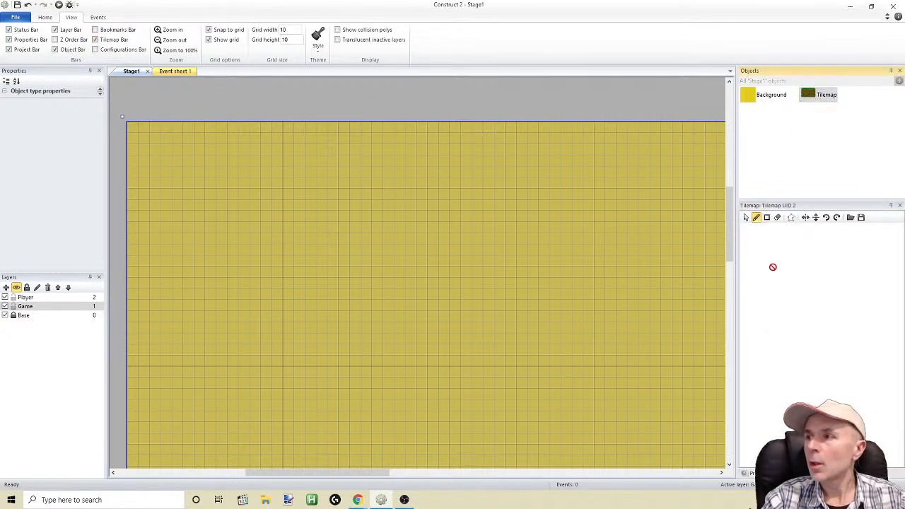
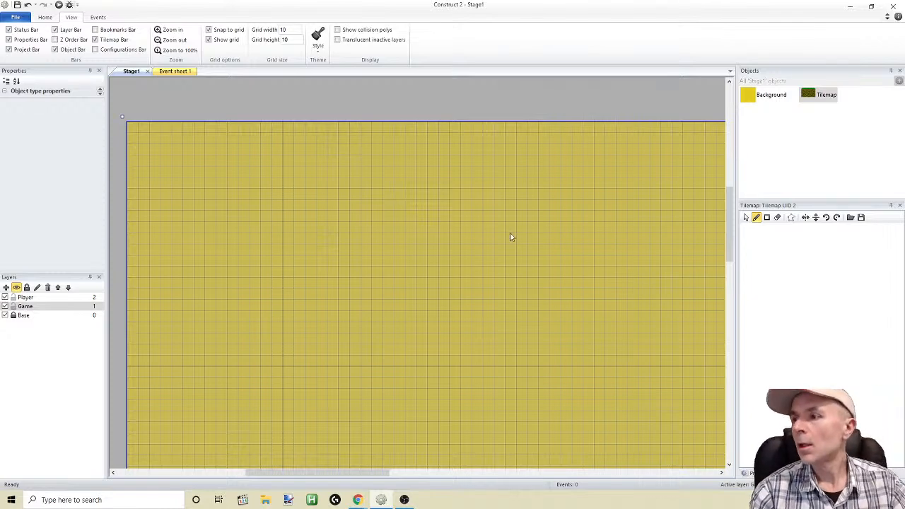
# Unlock the Base layer and hide it
pyautogui.keyDown('ctrl'); pyautogui.scroll(-4, 437, 289); pyautogui.keyUp('ctrl')
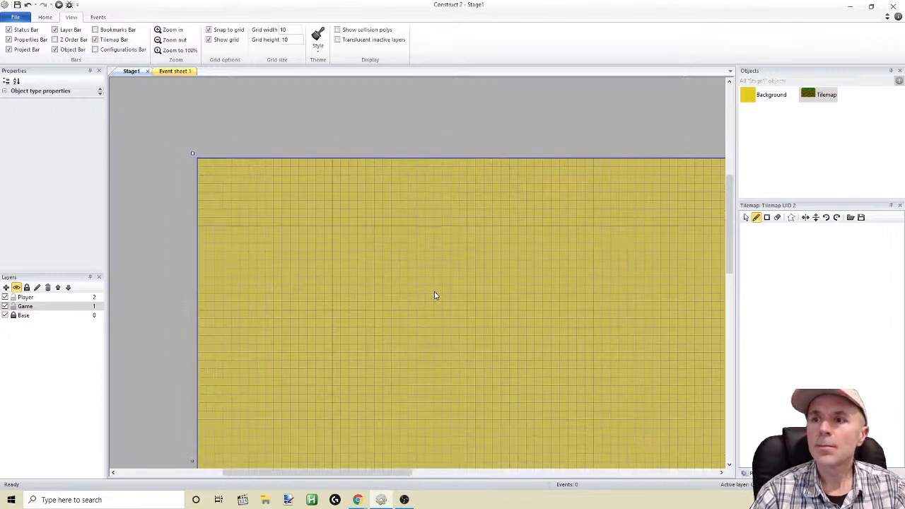
pyautogui.moveTo(726, 266); pyautogui.dragTo(742, 307)
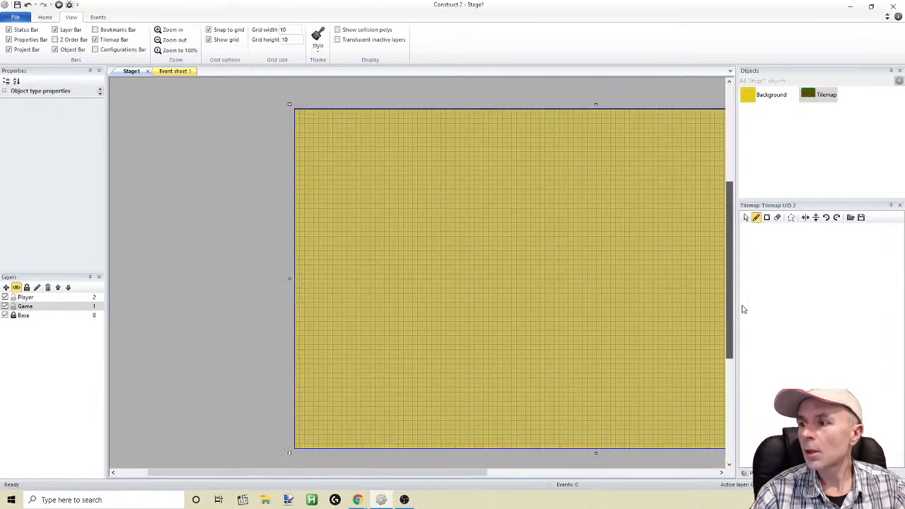
pyautogui.click(5, 316)
pyautogui.click(570, 239)
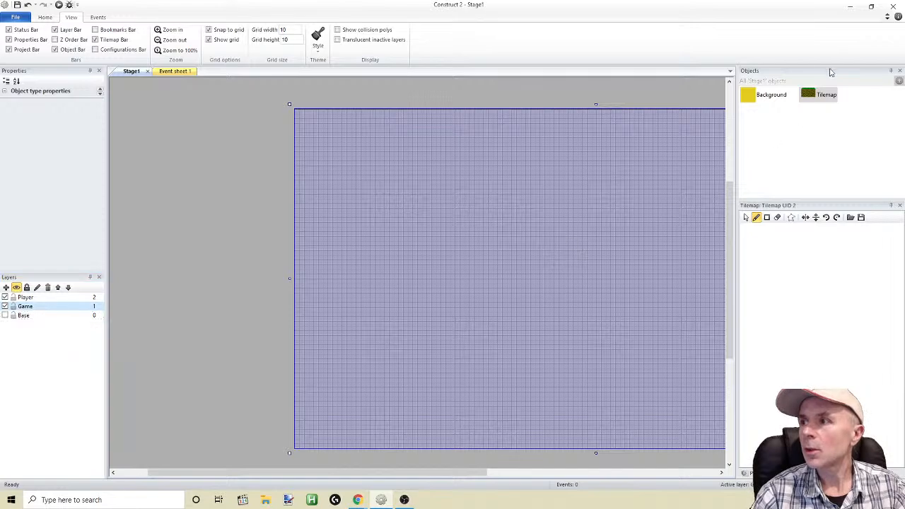
# Check the Tilemap's tile image from both the stage's object list and the project's object types
pyautogui.doubleClick(813, 94)
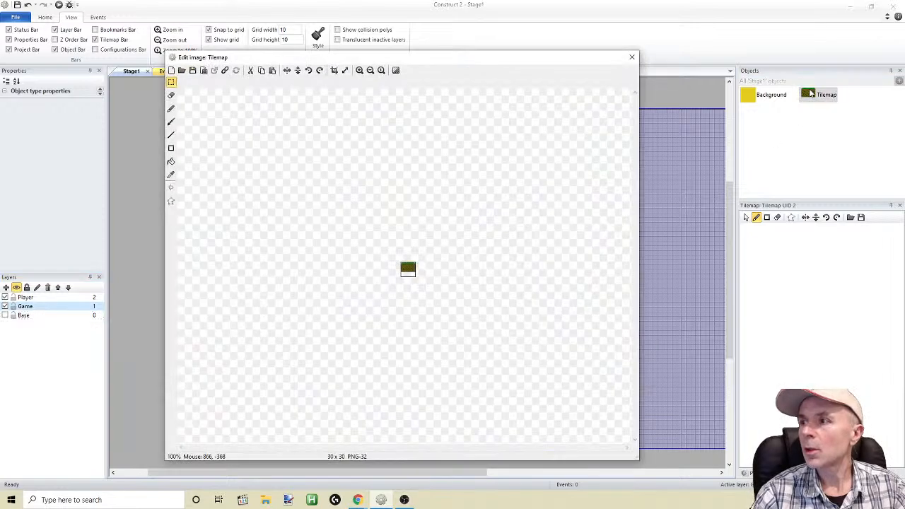
pyautogui.click(632, 56)
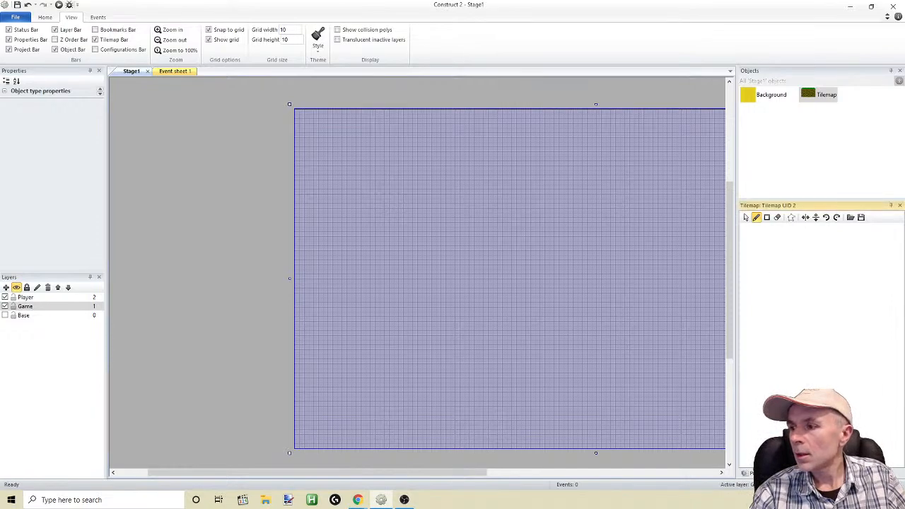
pyautogui.click(759, 473)
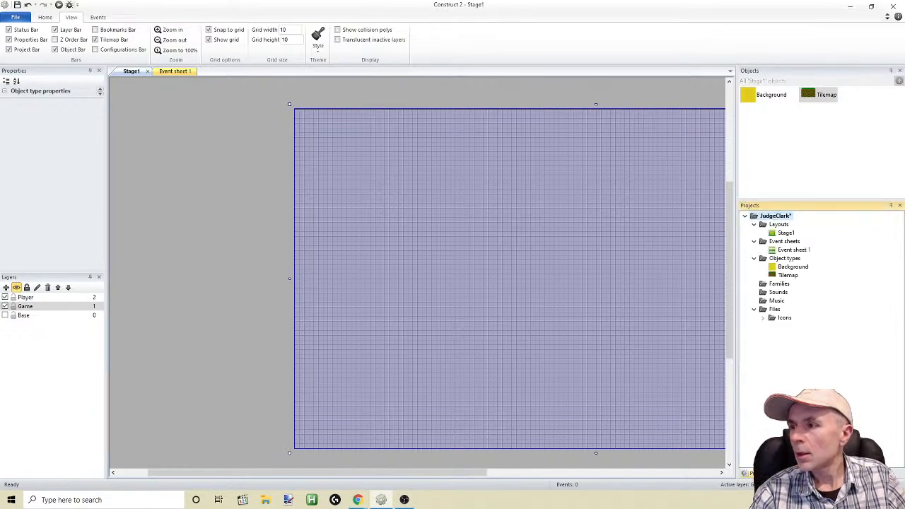
pyautogui.doubleClick(788, 275)
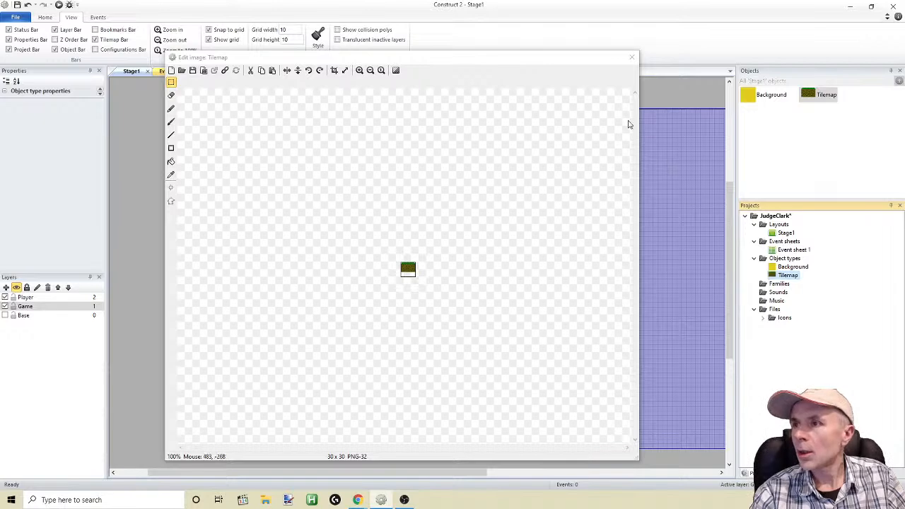
pyautogui.click(632, 57)
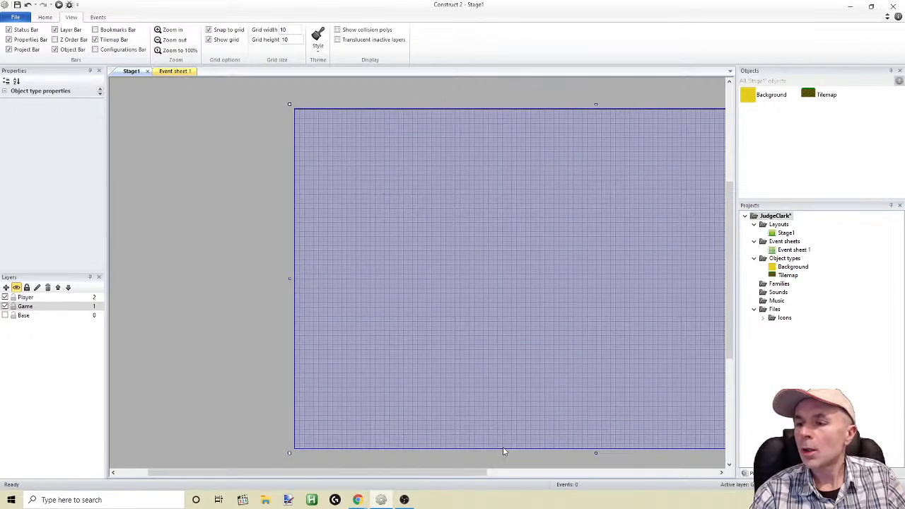
# Make the Base layer visible again
pyautogui.moveTo(469, 472); pyautogui.dragTo(538, 473)
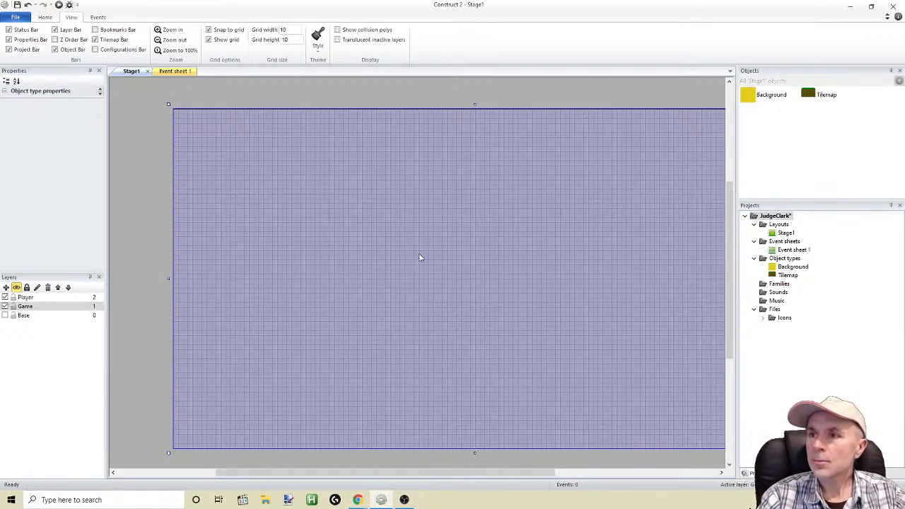
pyautogui.moveTo(340, 306)
pyautogui.mouseDown()
pyautogui.moveTo(349, 356)
pyautogui.moveTo(356, 319)
pyautogui.moveTo(441, 386)
pyautogui.moveTo(343, 301)
pyautogui.mouseUp()
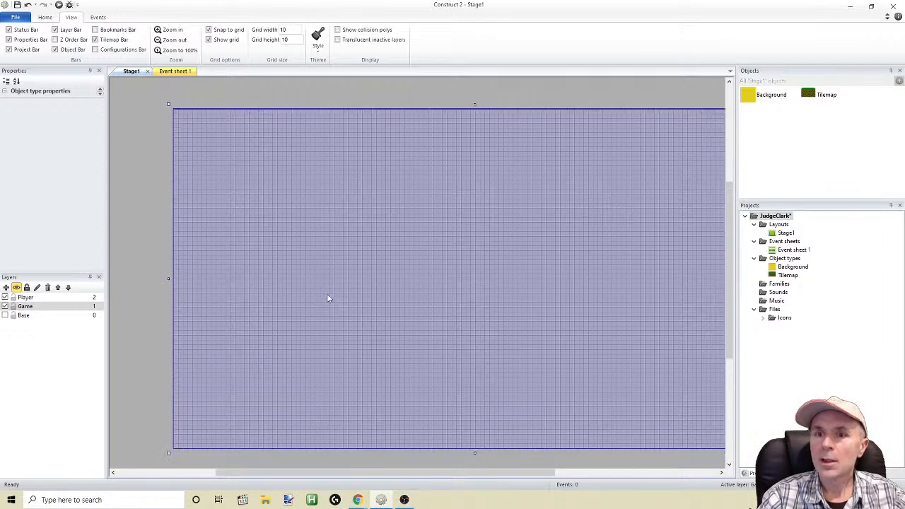
pyautogui.click(5, 316)
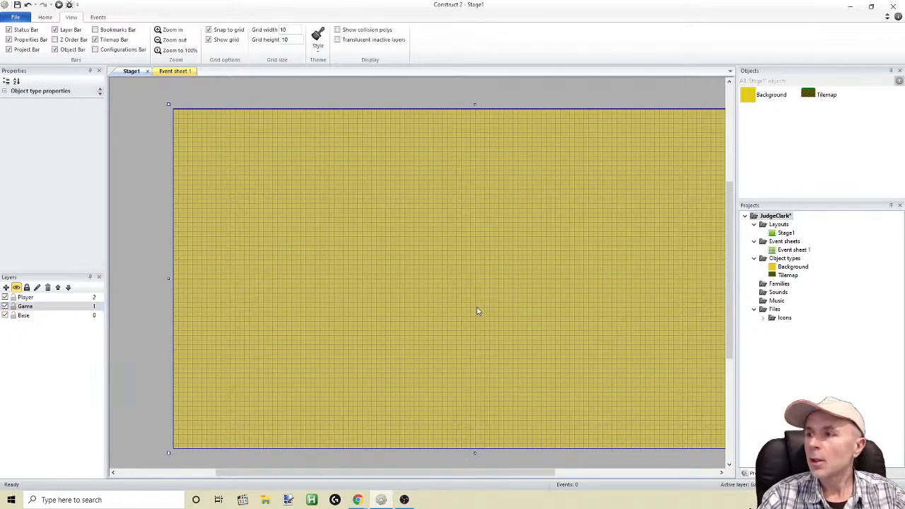
# Bring up the Tilemap bar for the Tilemap object and switch it to the selection tool
pyautogui.doubleClick(811, 96)
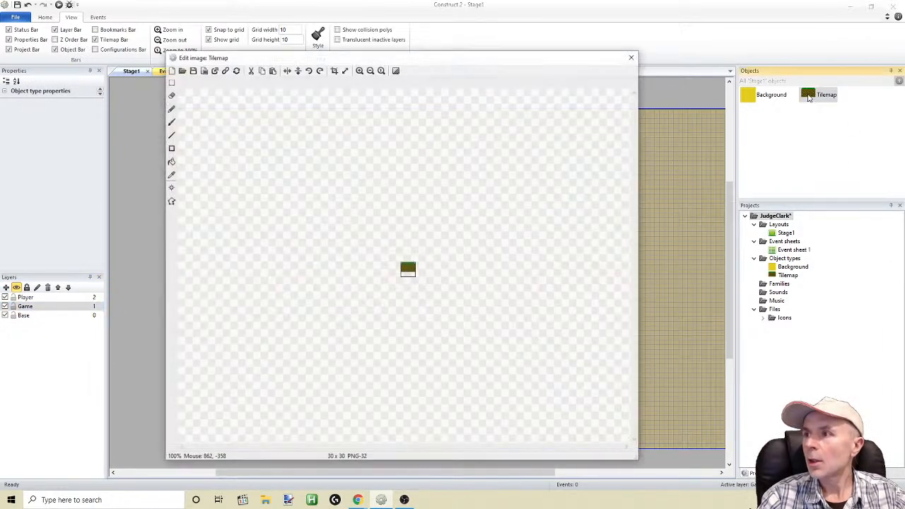
pyautogui.click(632, 58)
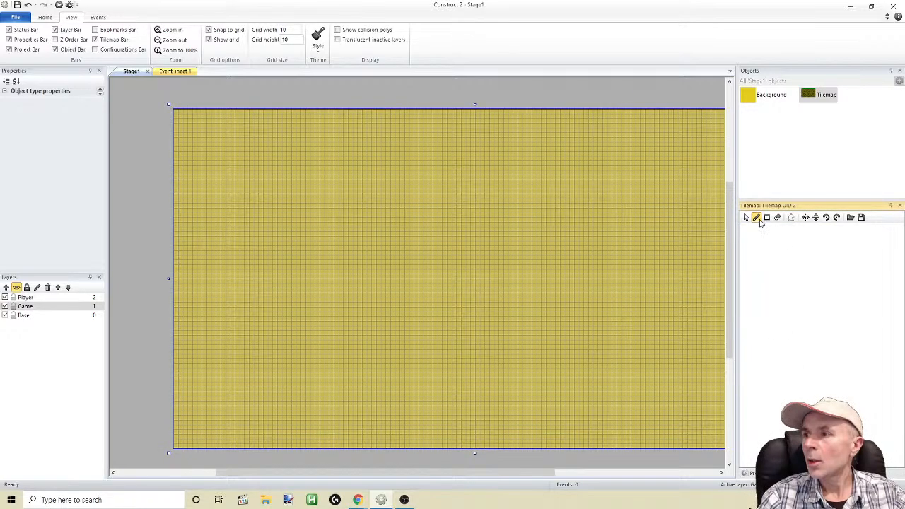
pyautogui.click(747, 218)
pyautogui.click(762, 239)
pyautogui.click(763, 243)
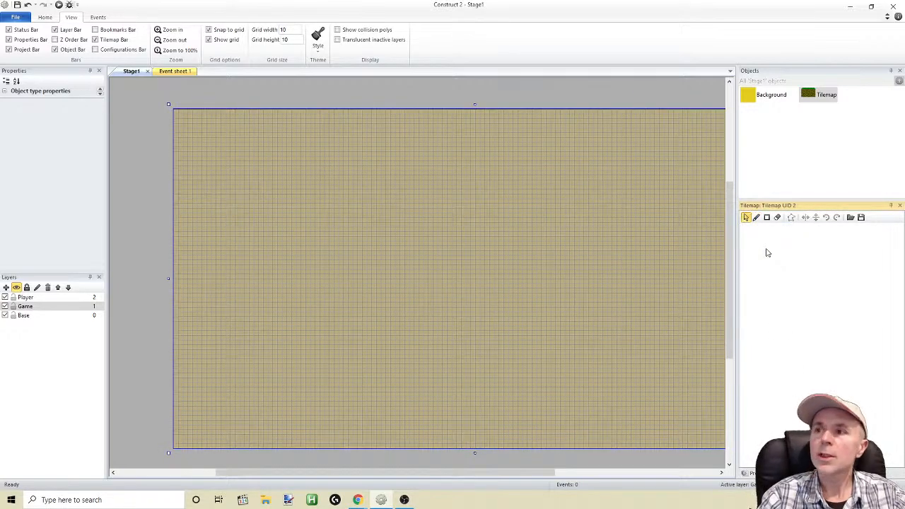
# Inspect the Tilemap's tile image in the image editor, enlarged to 400%
pyautogui.doubleClick(820, 95)
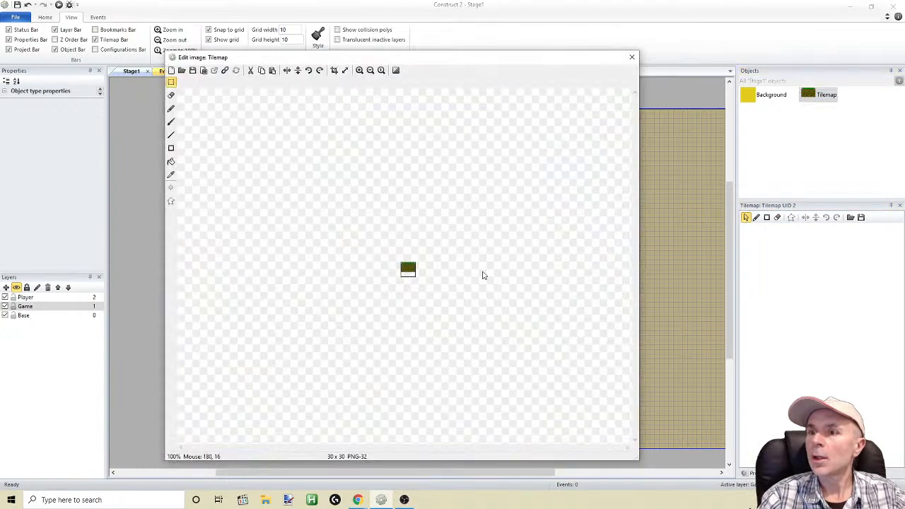
pyautogui.click(360, 70)
pyautogui.click(360, 71)
pyautogui.moveTo(365, 53); pyautogui.dragTo(406, 80)
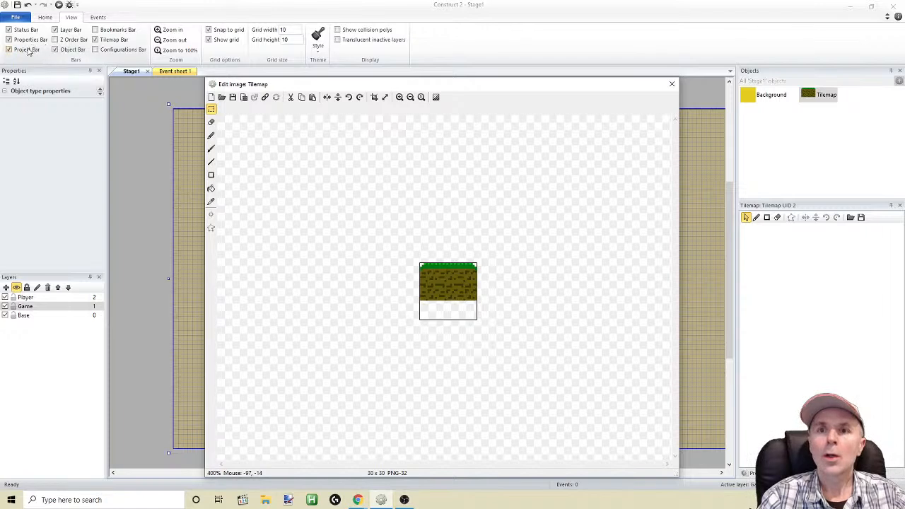
# Hide and reshow the Properties bar and enlarge its display of the Tilemap's properties
pyautogui.click(10, 40)
pyautogui.click(9, 40)
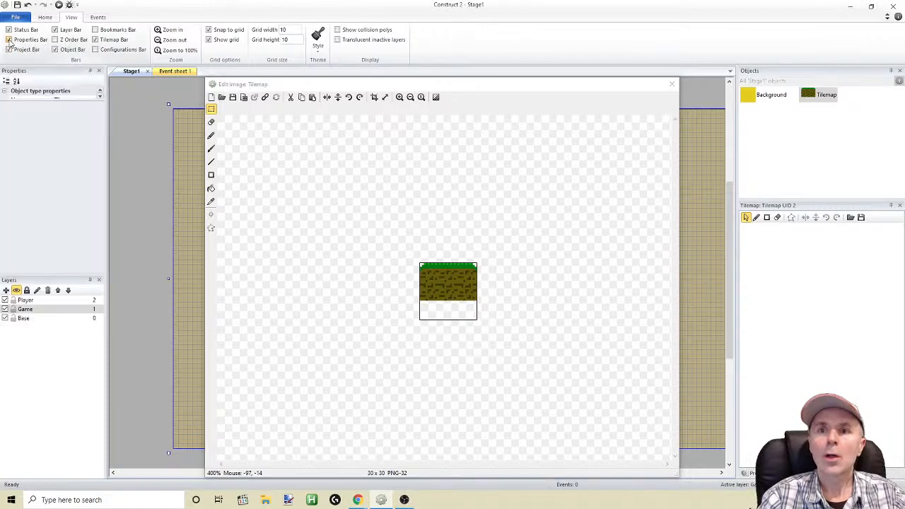
pyautogui.moveTo(51, 101); pyautogui.dragTo(58, 265)
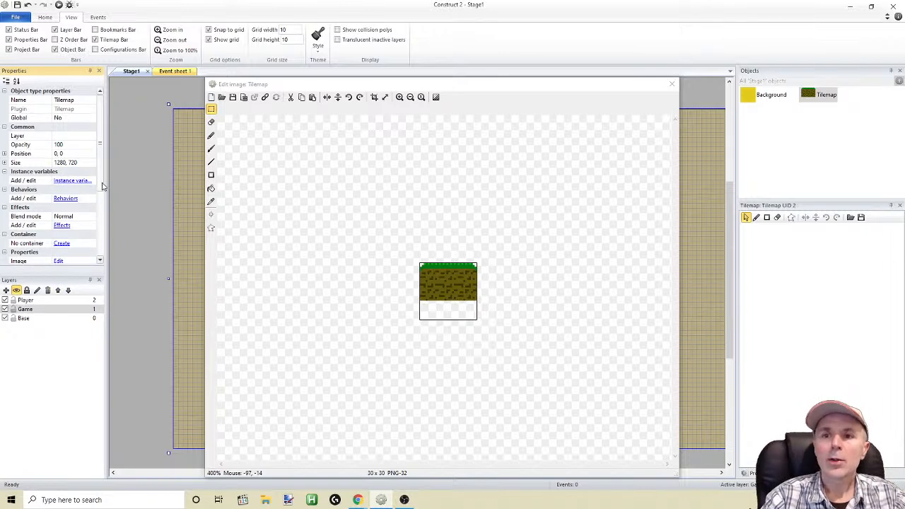
# Set the Tilemap's tile width and tile height to 10
pyautogui.scroll(-3, 101, 188)
pyautogui.click(76, 189)
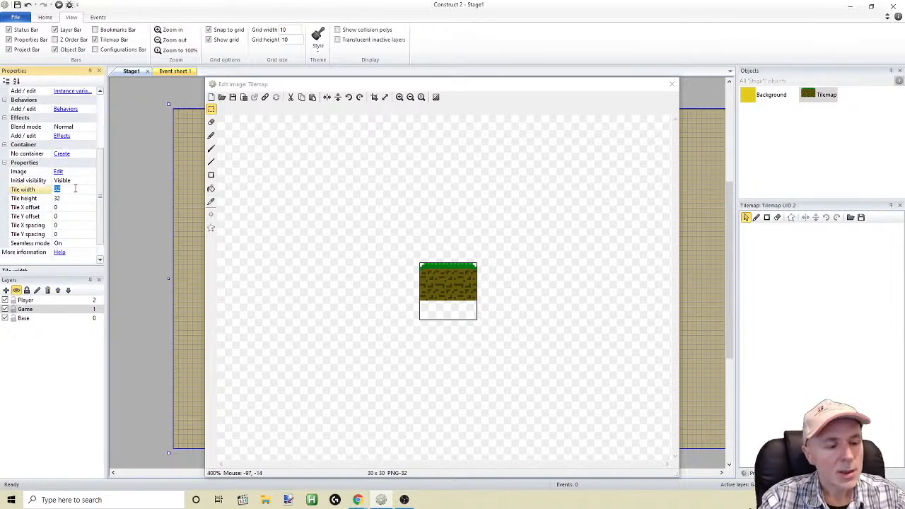
pyautogui.click(76, 200)
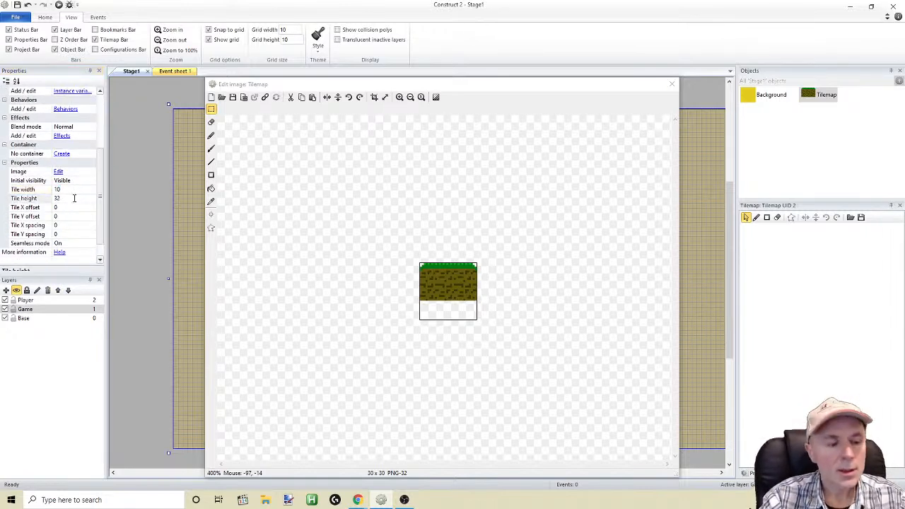
pyautogui.write('10')
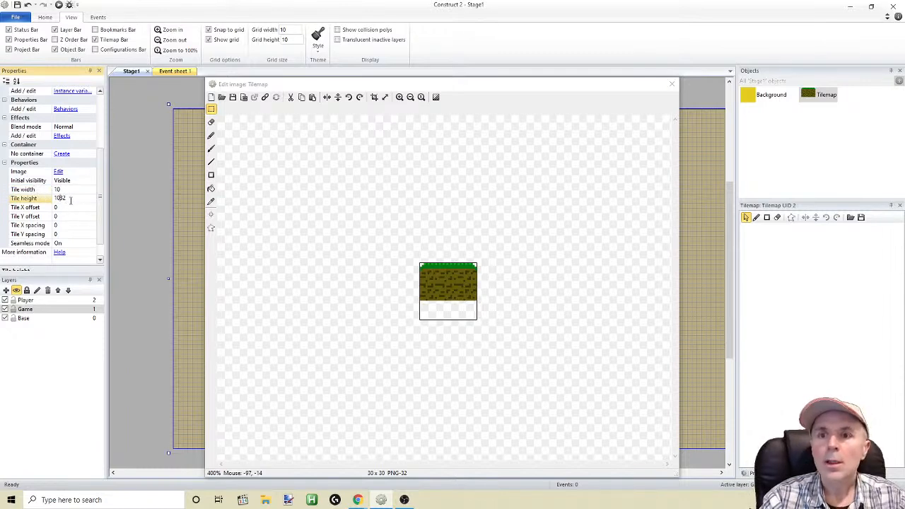
pyautogui.moveTo(64, 198); pyautogui.dragTo(40, 200)
pyautogui.write('10')
pyautogui.click(72, 217)
# Try to reopen the Tilemap's tile image, dismiss the warning and close the image editor
pyautogui.doubleClick(813, 96)
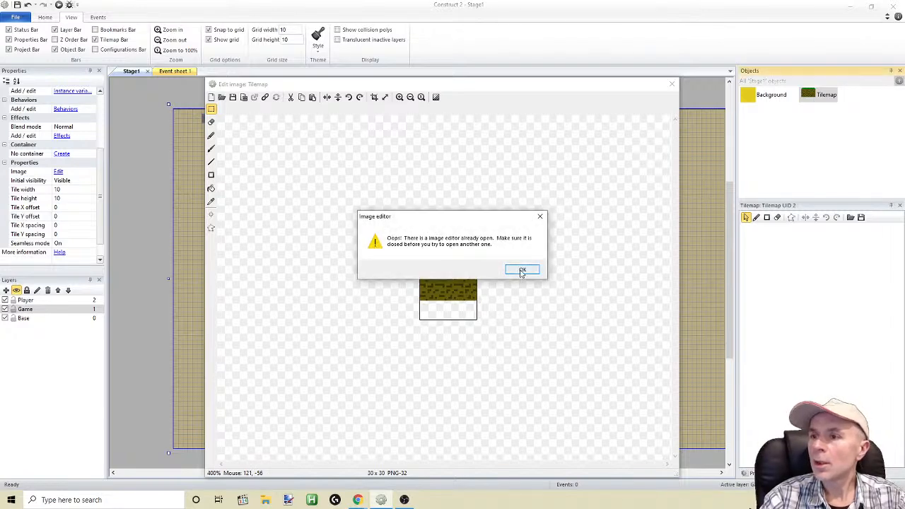
pyautogui.click(522, 270)
pyautogui.click(671, 84)
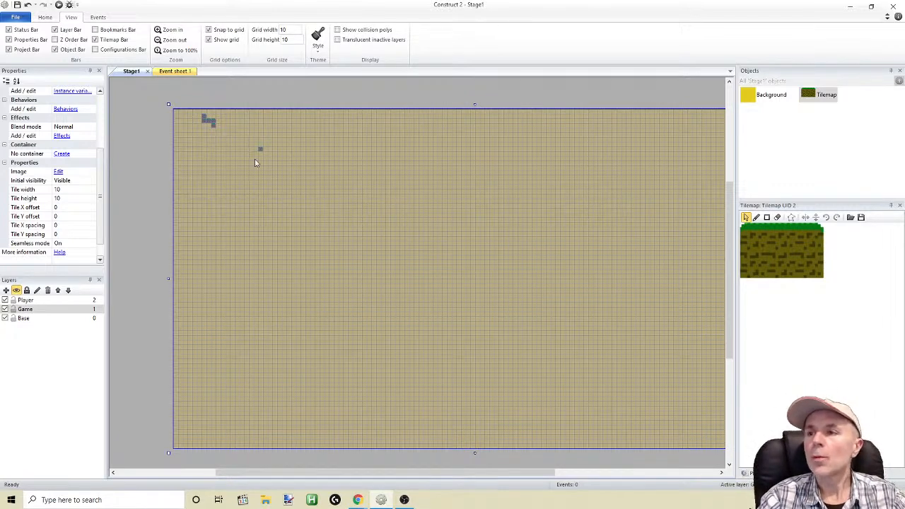
# Examine the tiles already painted near the stage's upper-left corner up close
pyautogui.rightClick(214, 126)
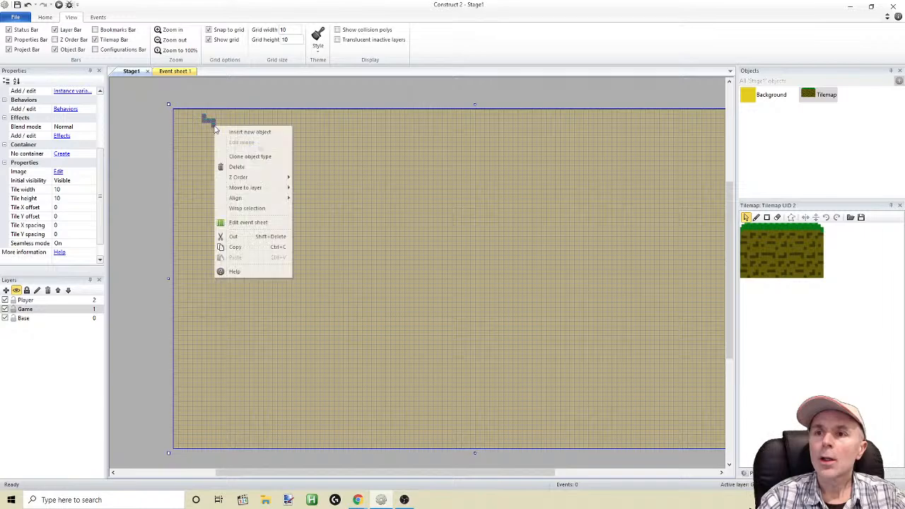
pyautogui.click(206, 121)
pyautogui.moveTo(205, 121)
pyautogui.mouseDown()
pyautogui.moveTo(212, 127)
pyautogui.moveTo(205, 119)
pyautogui.mouseUp()
pyautogui.keyDown('ctrl'); pyautogui.scroll(3, 251, 177); pyautogui.keyUp('ctrl')
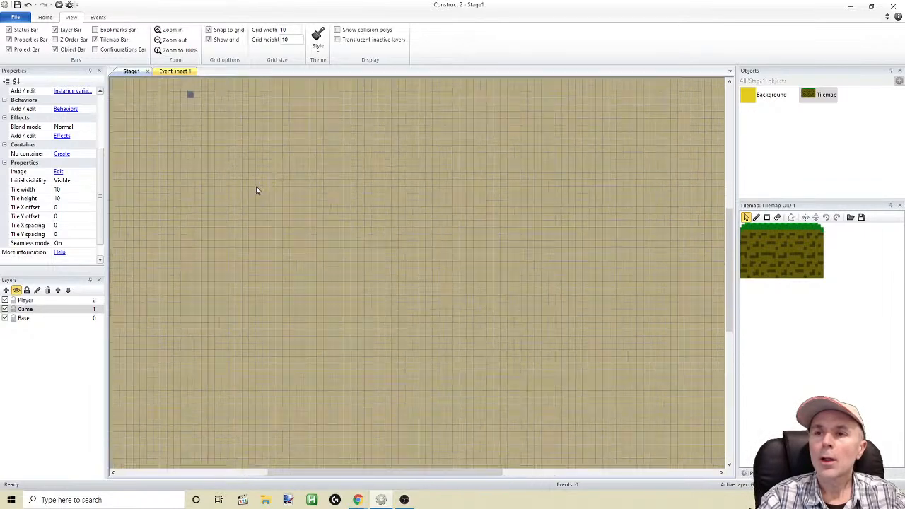
pyautogui.moveTo(449, 472); pyautogui.dragTo(361, 472)
pyautogui.moveTo(732, 311); pyautogui.dragTo(731, 241)
pyautogui.keyDown('ctrl'); pyautogui.scroll(1, 418, 316); pyautogui.keyUp('ctrl')
pyautogui.keyDown('ctrl'); pyautogui.scroll(2, 419, 315); pyautogui.keyUp('ctrl')
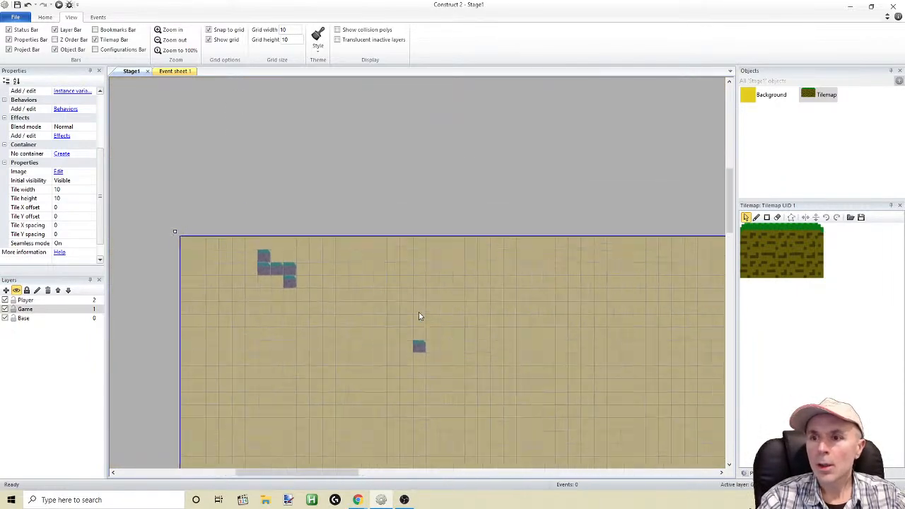
# Make Base the active layer and deselect the Tilemap on the stage
pyautogui.click(22, 319)
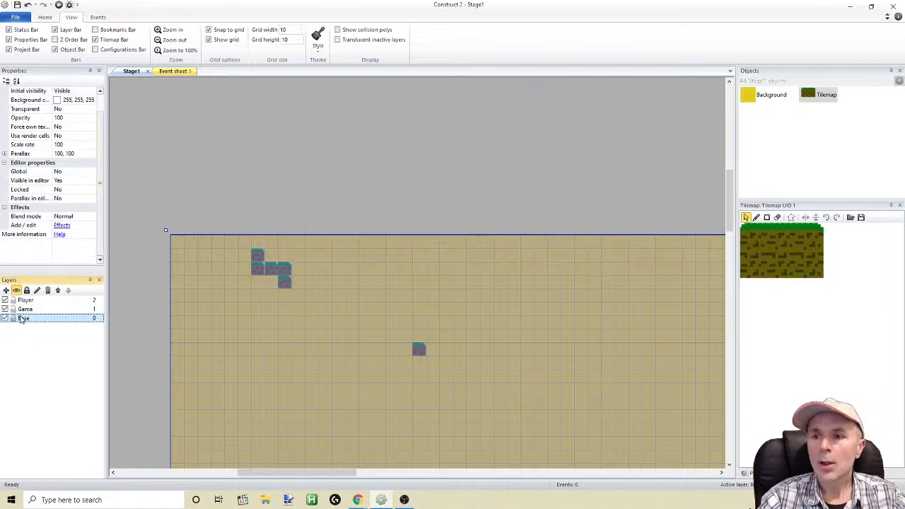
pyautogui.click(156, 198)
pyautogui.click(258, 257)
pyautogui.click(295, 201)
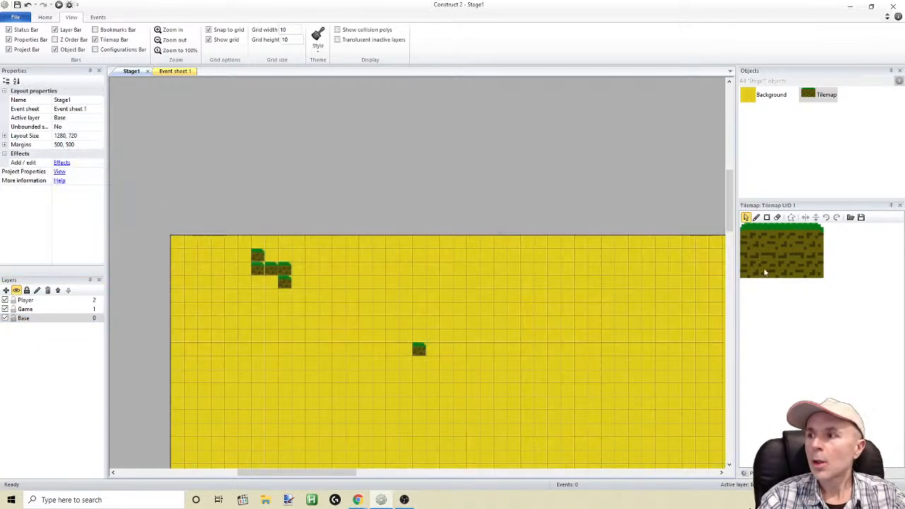
# Paint the stage's upper area with the three grass-topped tiles as a brush, and erase most of the painted tiles
pyautogui.click(778, 218)
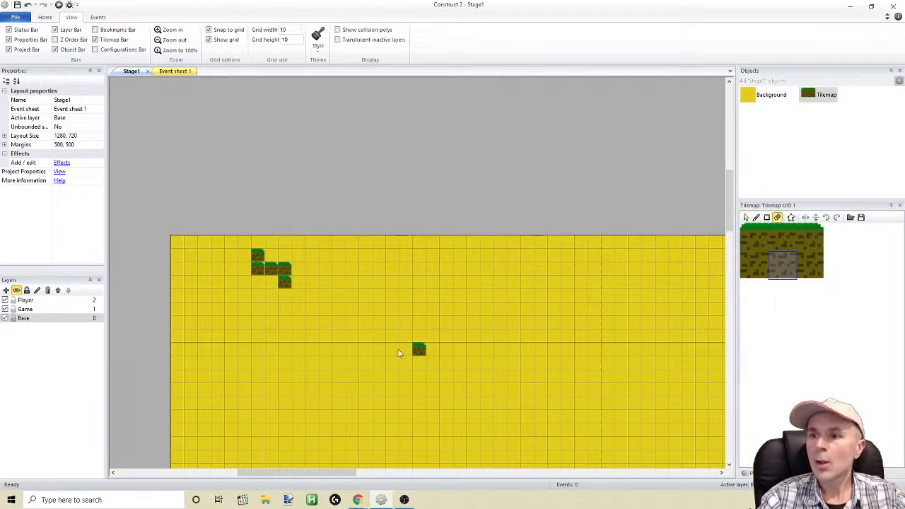
pyautogui.click(786, 245)
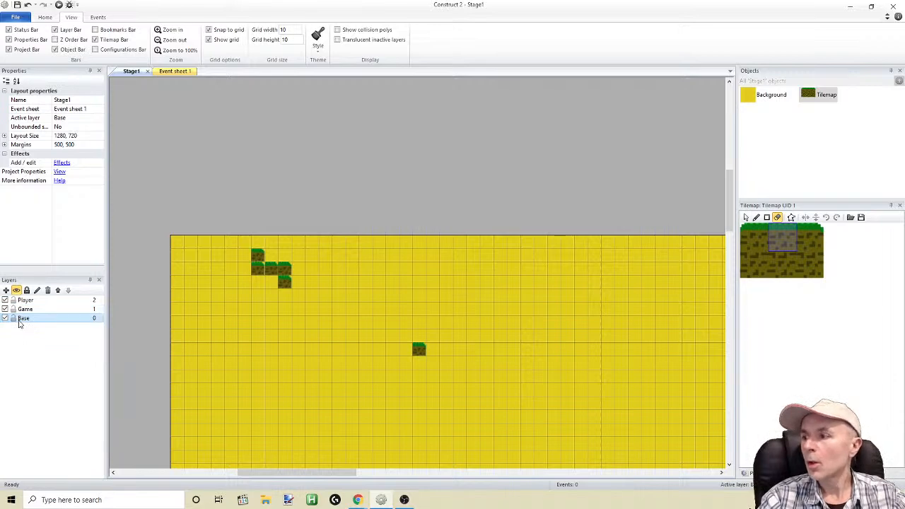
pyautogui.moveTo(759, 235); pyautogui.dragTo(814, 241)
pyautogui.click(756, 217)
pyautogui.moveTo(313, 298)
pyautogui.mouseDown()
pyautogui.moveTo(406, 309)
pyautogui.moveTo(330, 302)
pyautogui.moveTo(307, 287)
pyautogui.mouseUp()
pyautogui.moveTo(365, 282); pyautogui.dragTo(291, 281, button='right')
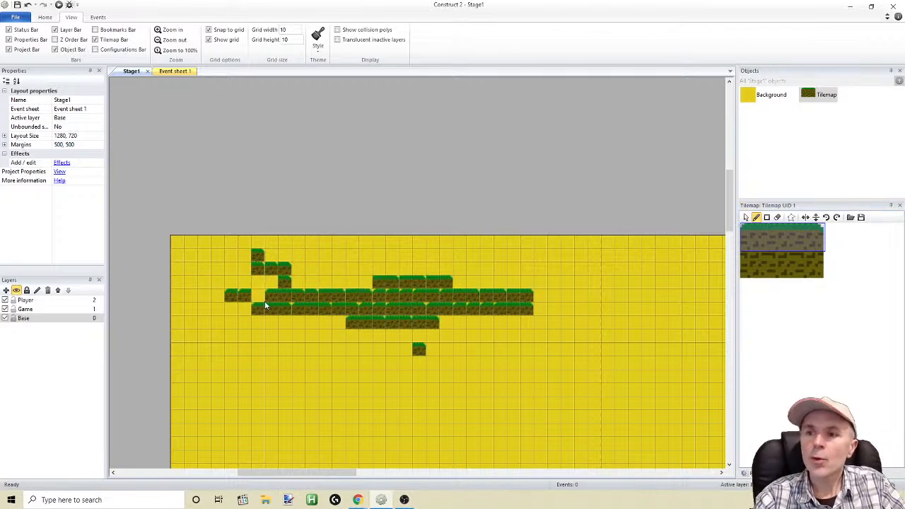
pyautogui.moveTo(271, 270)
pyautogui.mouseDown(button='right')
pyautogui.moveTo(271, 302)
pyautogui.moveTo(582, 310)
pyautogui.moveTo(401, 296)
pyautogui.moveTo(598, 324)
pyautogui.moveTo(503, 309)
pyautogui.mouseUp(button='right')
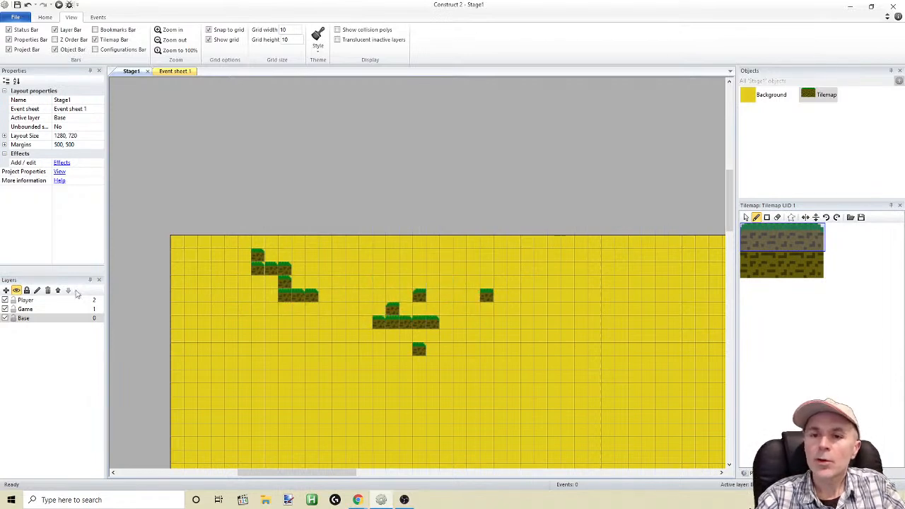
# Delete both Tilemap instances from the stage, keeping Base as the active layer
pyautogui.click(26, 309)
pyautogui.click(24, 319)
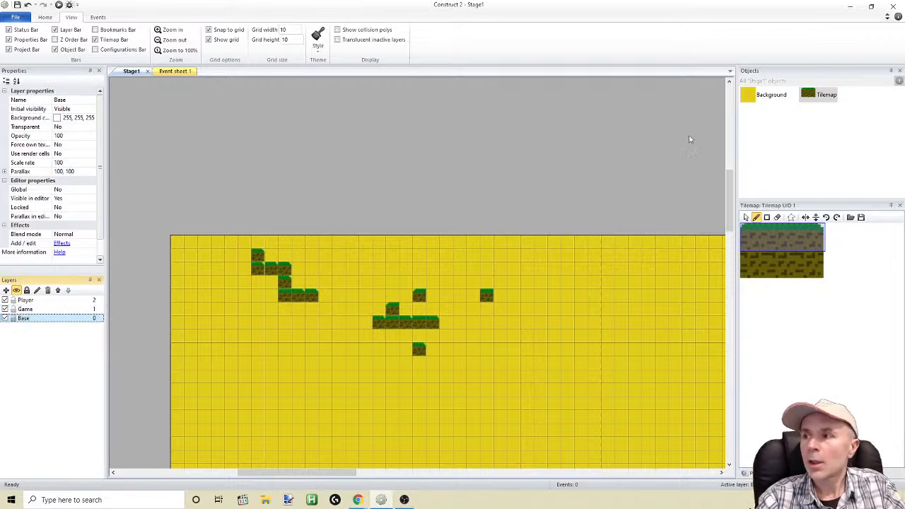
pyautogui.click(746, 218)
pyautogui.click(439, 310)
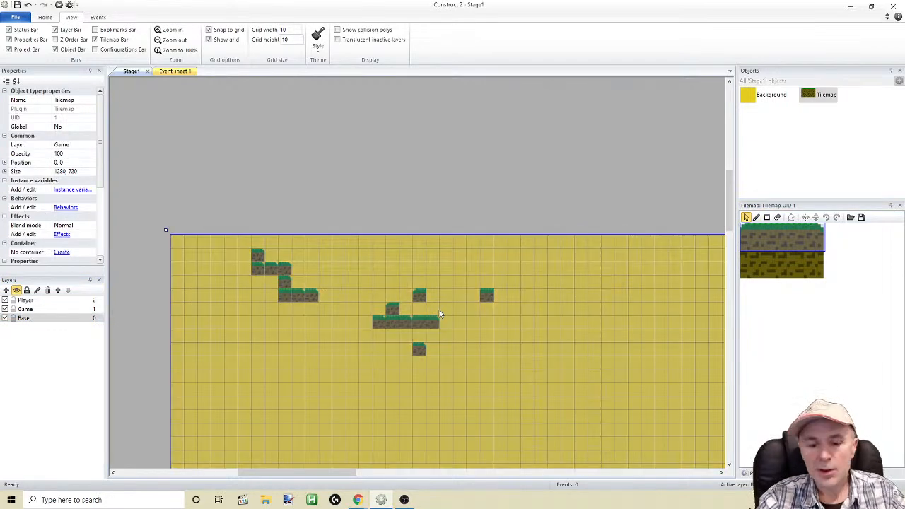
pyautogui.press('Delete')
pyautogui.click(384, 299)
pyautogui.press('Delete')
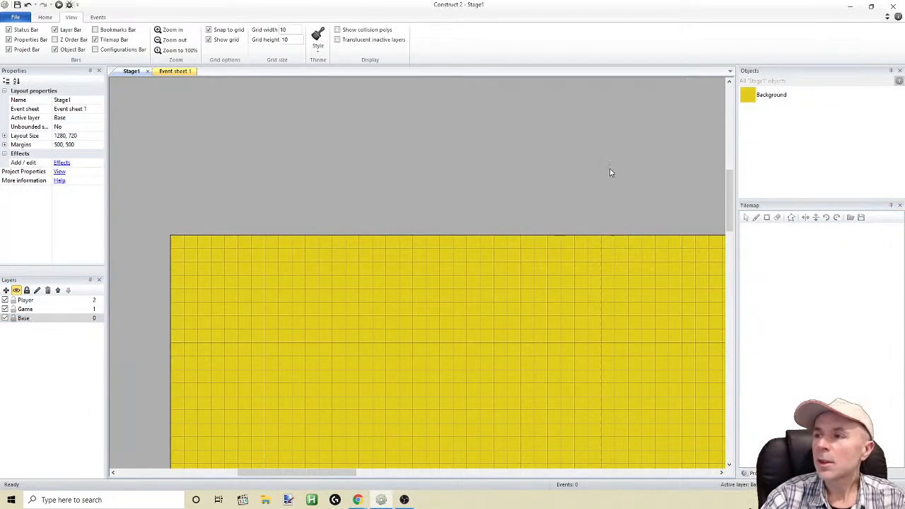
# Undo the last Tilemap deletion and erase the leftover grass-topped tiles painted in the stage's upper-left area
pyautogui.click(28, 5)
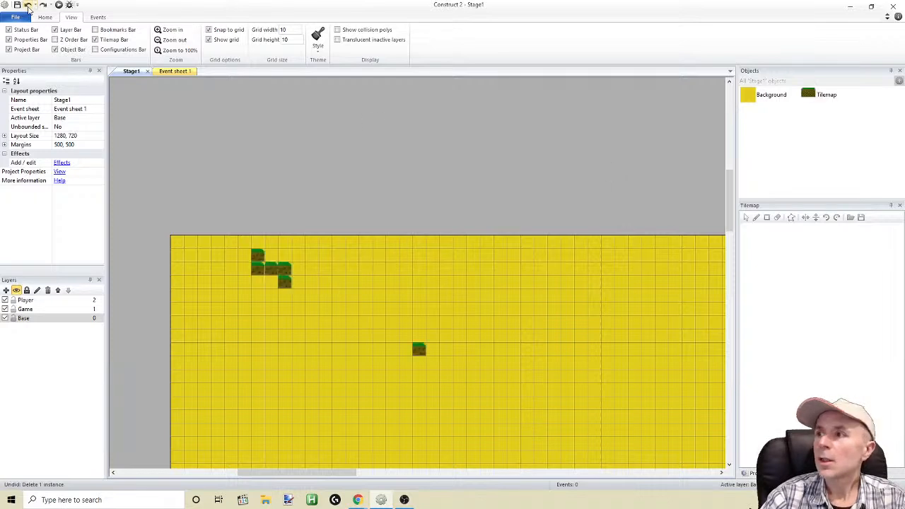
pyautogui.click(808, 94)
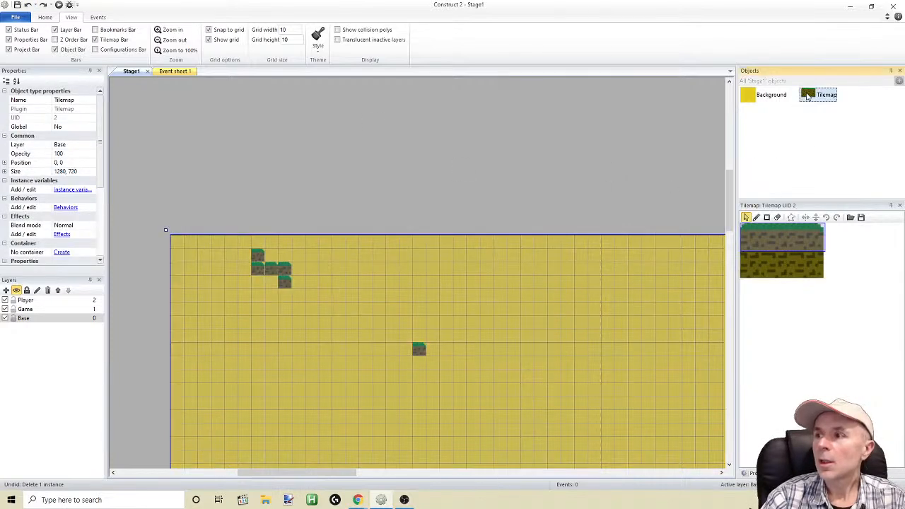
pyautogui.rightClick(259, 260)
pyautogui.click(275, 216)
pyautogui.rightClick(260, 257)
pyautogui.click(265, 210)
pyautogui.click(756, 218)
pyautogui.rightClick(259, 255)
pyautogui.moveTo(254, 268); pyautogui.dragTo(286, 291, button='right')
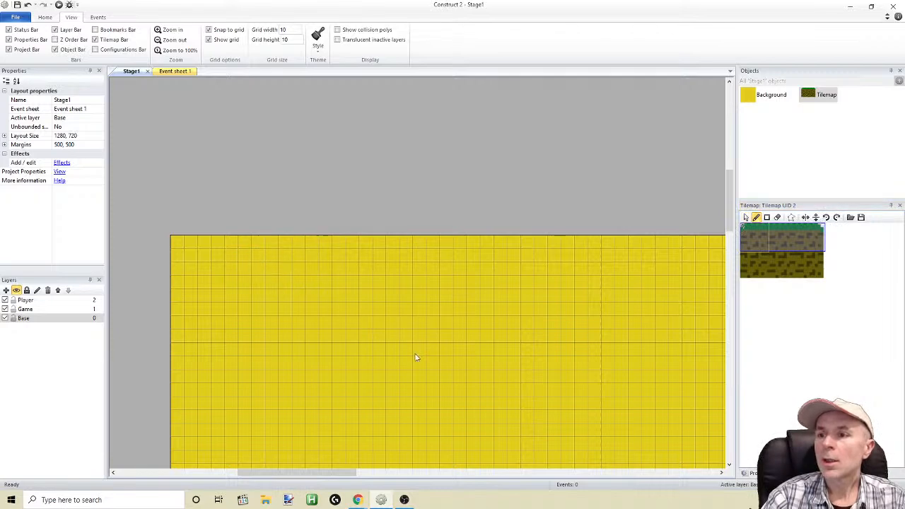
# Paint a 26-tile ground strip from the stage's left edge, with grass-topped tiles above a dirt row, and preview the stage
pyautogui.moveTo(337, 473); pyautogui.dragTo(342, 475)
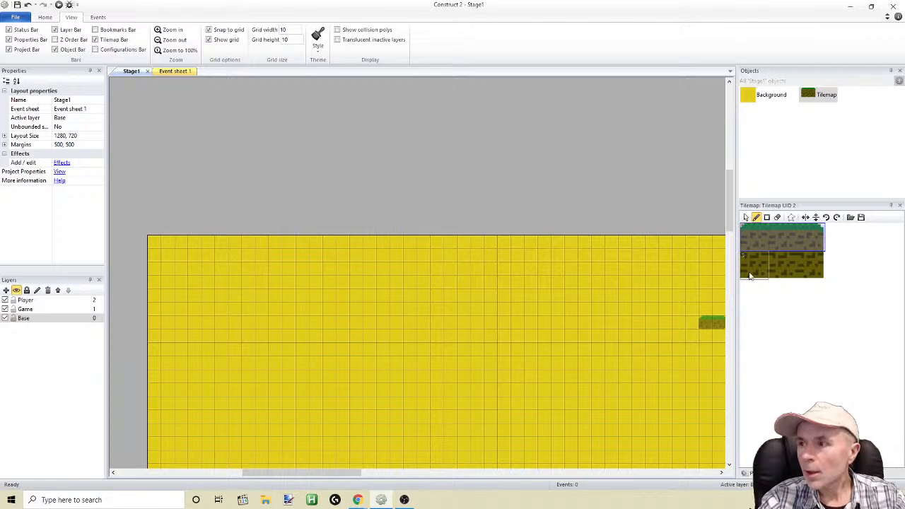
pyautogui.moveTo(728, 209); pyautogui.dragTo(727, 230)
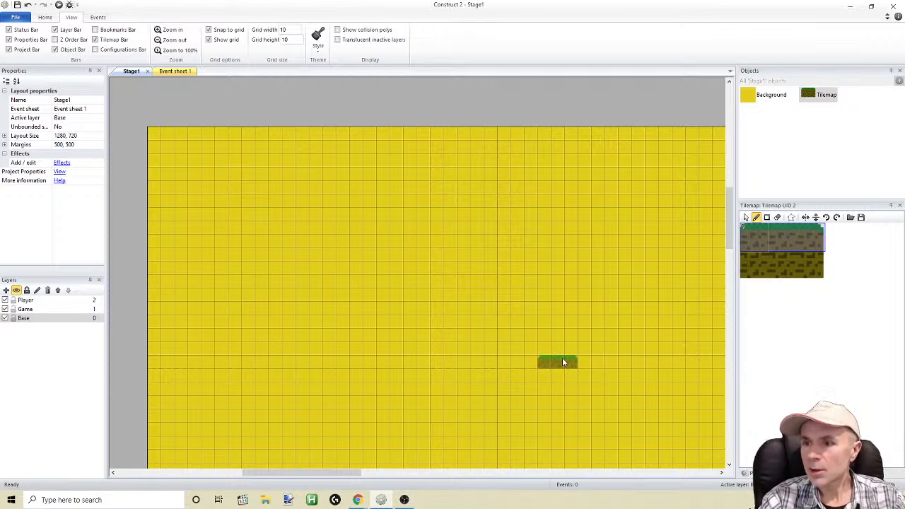
pyautogui.click(773, 242)
pyautogui.moveTo(164, 348)
pyautogui.mouseDown()
pyautogui.moveTo(155, 348)
pyautogui.moveTo(486, 348)
pyautogui.mouseUp()
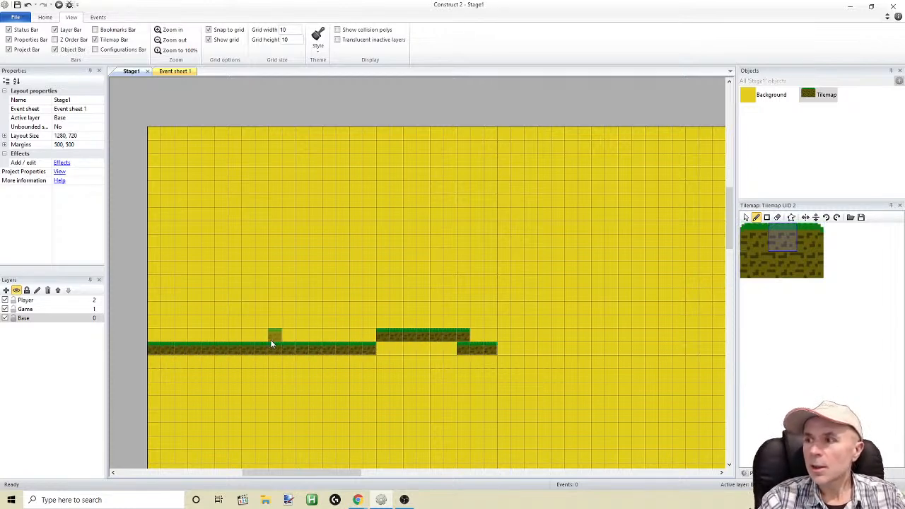
pyautogui.moveTo(169, 343); pyautogui.dragTo(386, 344)
pyautogui.moveTo(476, 339); pyautogui.dragTo(491, 337)
pyautogui.click(758, 270)
pyautogui.moveTo(151, 353); pyautogui.dragTo(488, 358)
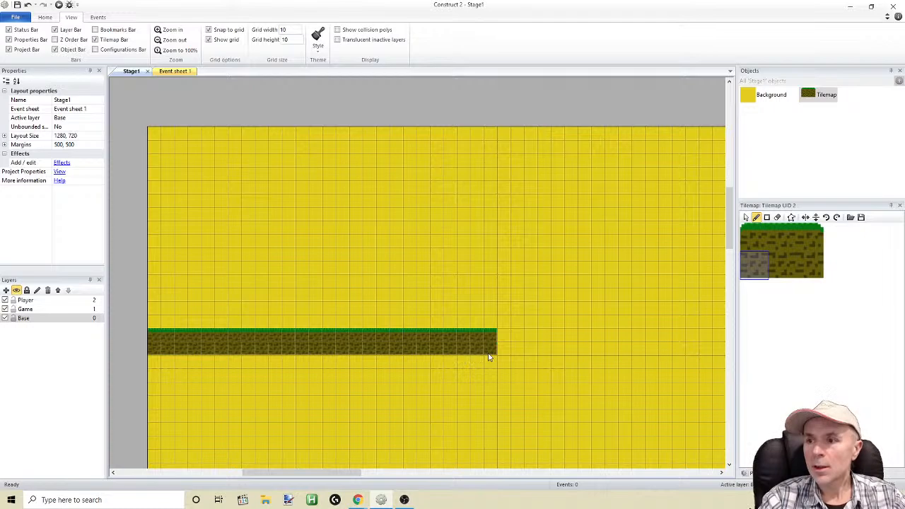
pyautogui.click(58, 4)
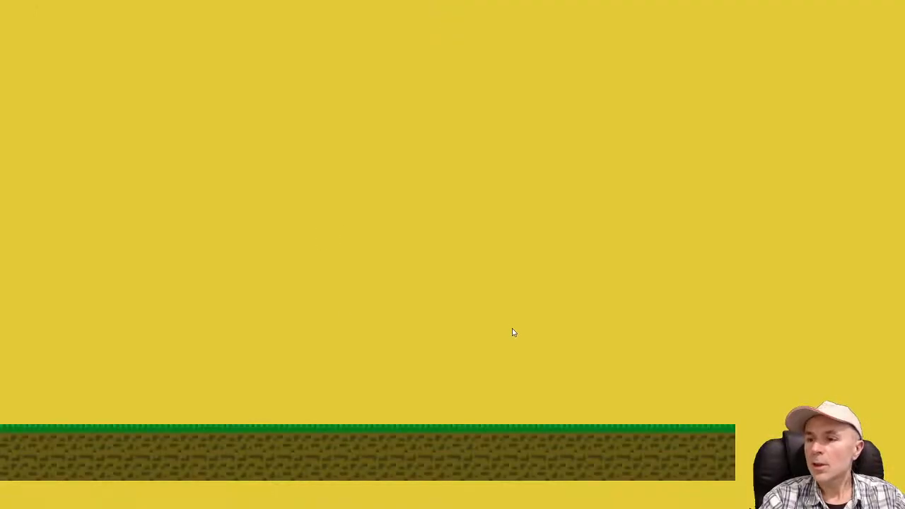
pyautogui.hotkey('alt', 'Tab')
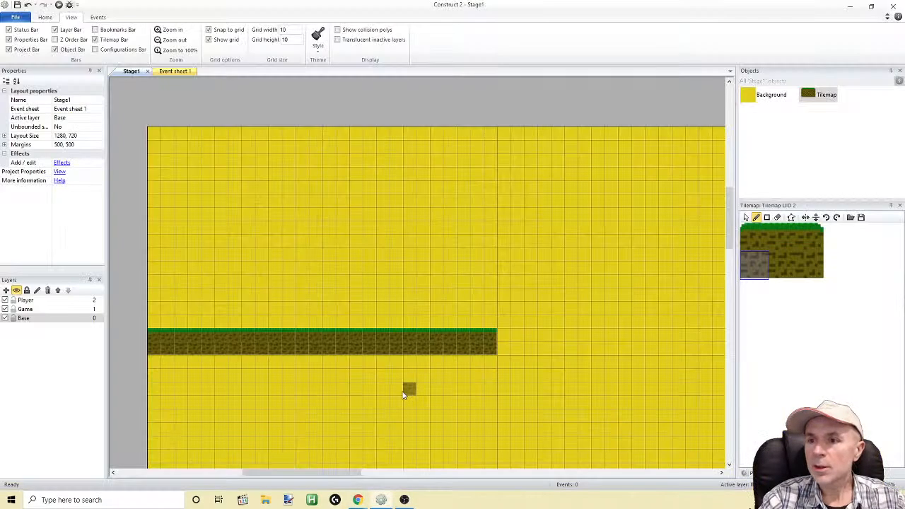
# Add another dirt row beneath the ground strip, and erase the entire strip together with its grass-topped row
pyautogui.moveTo(156, 364); pyautogui.dragTo(495, 368)
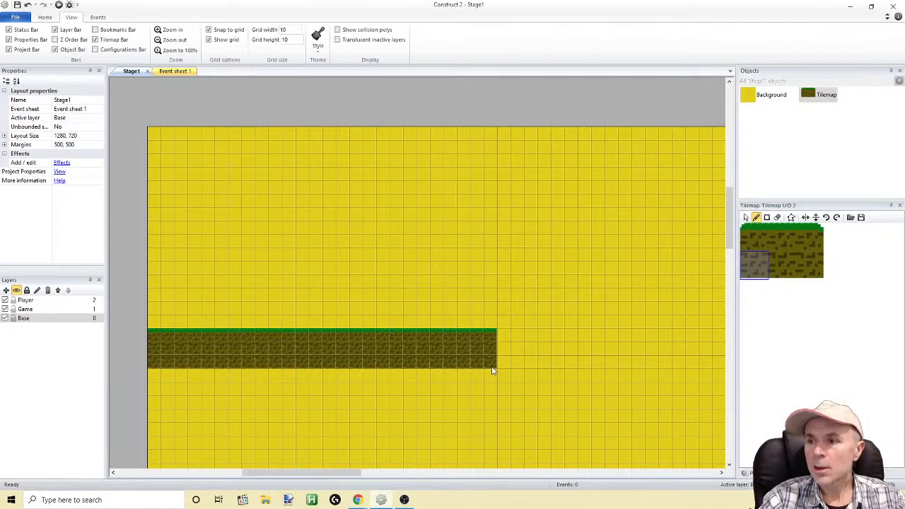
pyautogui.moveTo(499, 333); pyautogui.dragTo(149, 341, button='right')
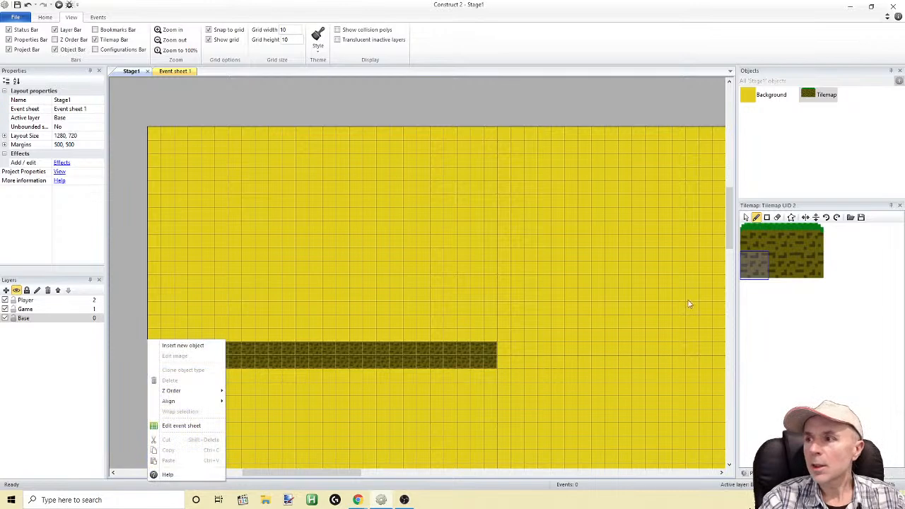
pyautogui.click(777, 242)
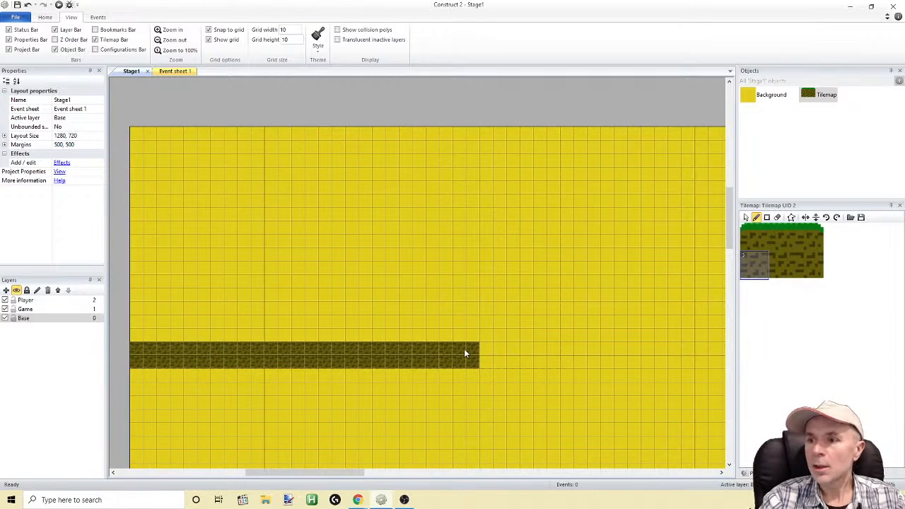
pyautogui.moveTo(447, 351)
pyautogui.mouseDown(button='right')
pyautogui.moveTo(174, 360)
pyautogui.moveTo(134, 348)
pyautogui.mouseUp(button='right')
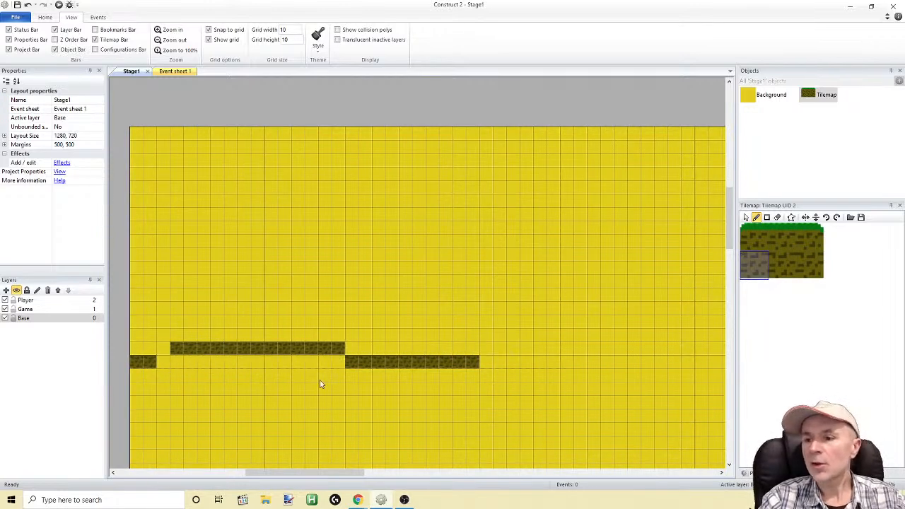
pyautogui.moveTo(324, 475)
pyautogui.mouseDown()
pyautogui.moveTo(295, 475)
pyautogui.moveTo(309, 475)
pyautogui.mouseUp()
pyautogui.moveTo(554, 364)
pyautogui.mouseDown(button='right')
pyautogui.moveTo(392, 350)
pyautogui.moveTo(552, 364)
pyautogui.moveTo(246, 351)
pyautogui.moveTo(232, 365)
pyautogui.moveTo(441, 380)
pyautogui.moveTo(459, 353)
pyautogui.mouseUp(button='right')
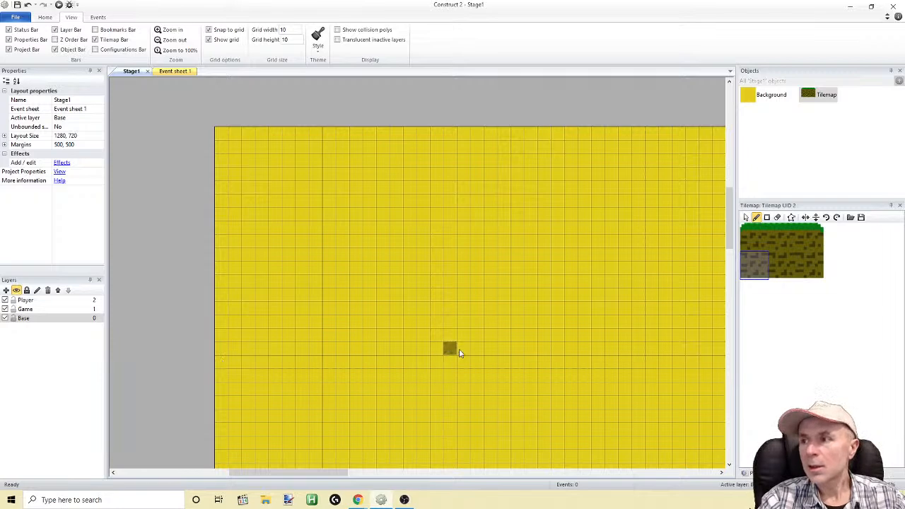
# Paint a 32-tile dirt row from the stage's left edge and cover it with a row of middle grass-topped tiles
pyautogui.doubleClick(754, 263)
pyautogui.click(672, 84)
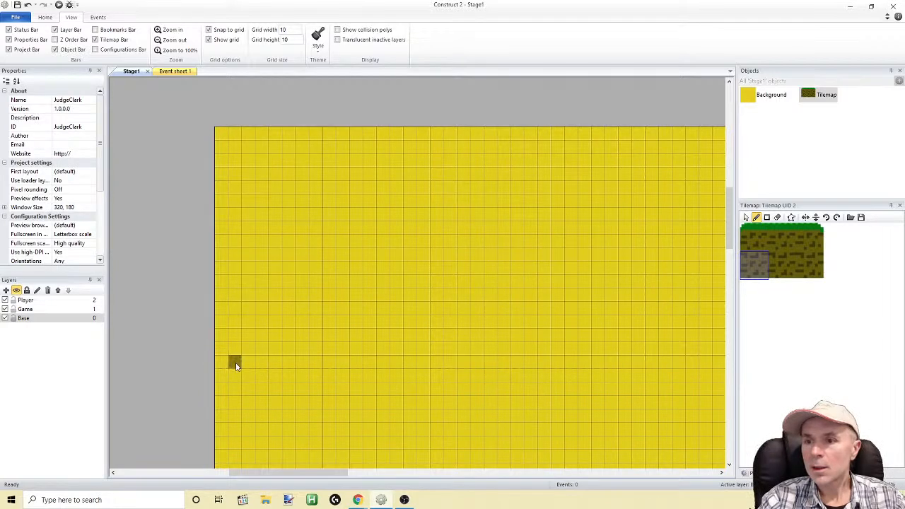
pyautogui.moveTo(219, 365)
pyautogui.mouseDown()
pyautogui.moveTo(366, 358)
pyautogui.moveTo(359, 363)
pyautogui.moveTo(641, 365)
pyautogui.mouseUp()
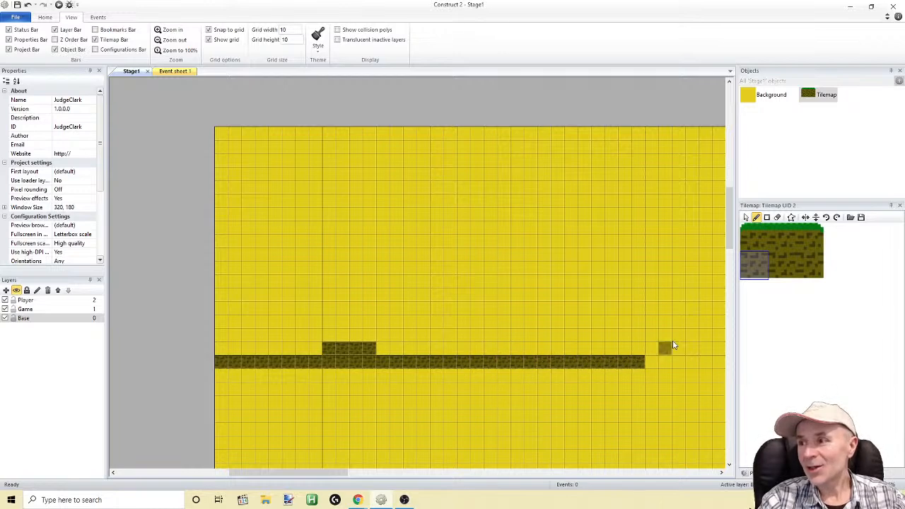
pyautogui.click(774, 241)
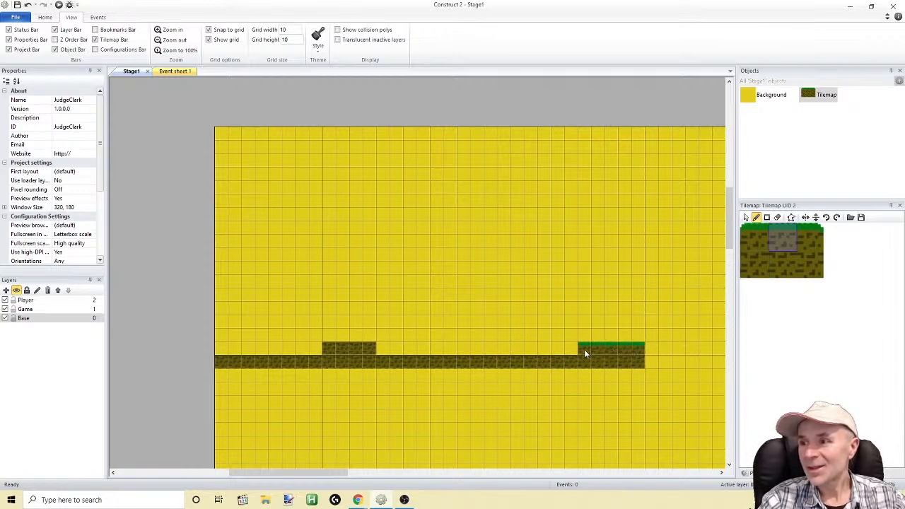
pyautogui.moveTo(528, 348); pyautogui.dragTo(312, 351)
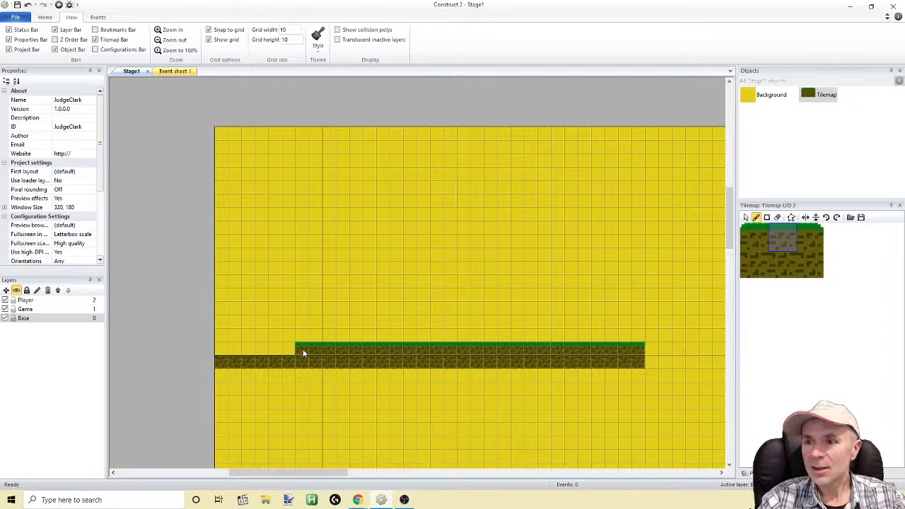
pyautogui.click(221, 350)
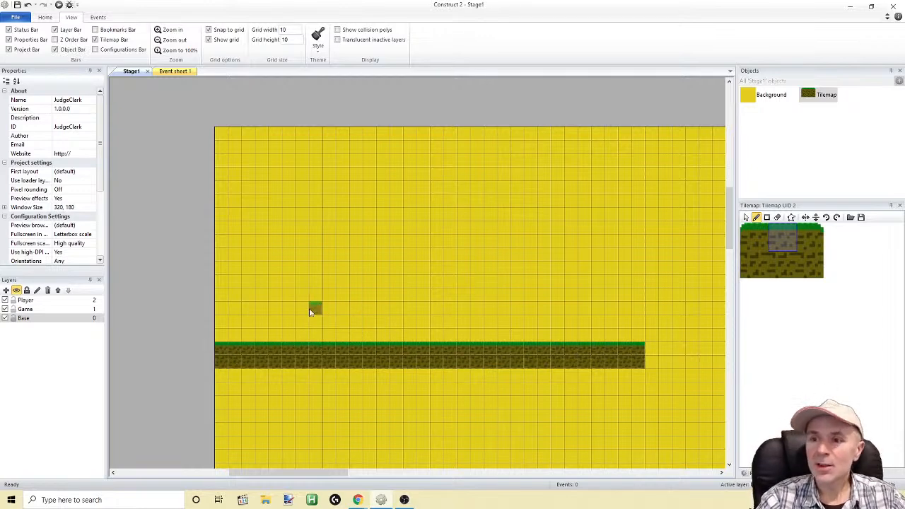
# Paint three floating platforms of 5, 7 and 6 middle grass-topped tiles, stepping upward to the right above the ground
pyautogui.moveTo(303, 322); pyautogui.dragTo(350, 324)
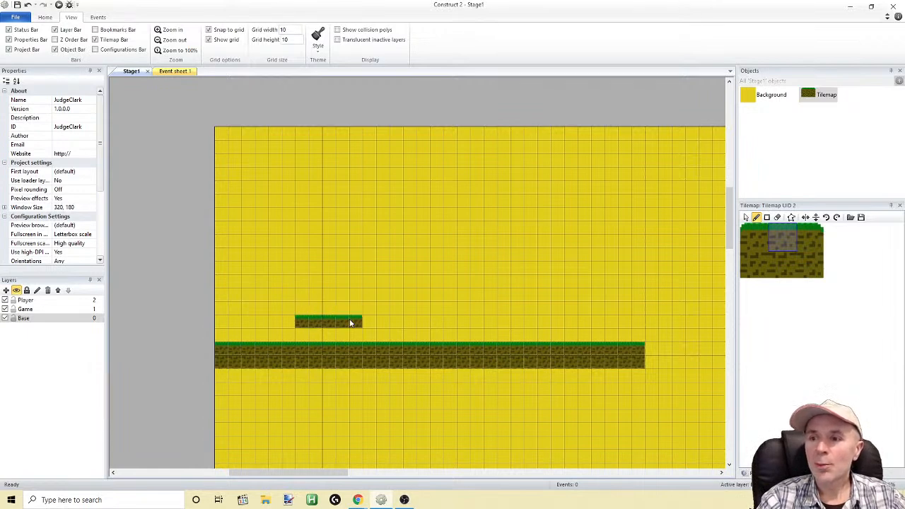
pyautogui.moveTo(409, 296); pyautogui.dragTo(491, 297)
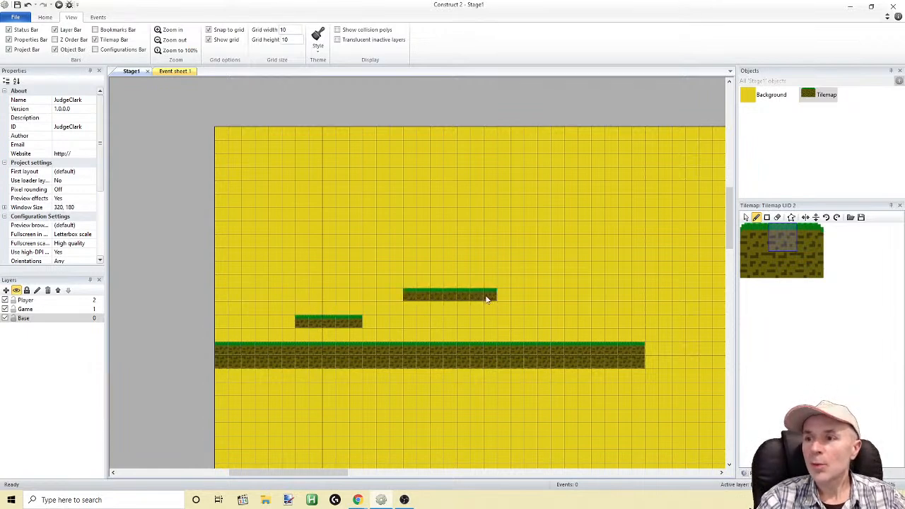
pyautogui.moveTo(584, 269); pyautogui.dragTo(616, 274)
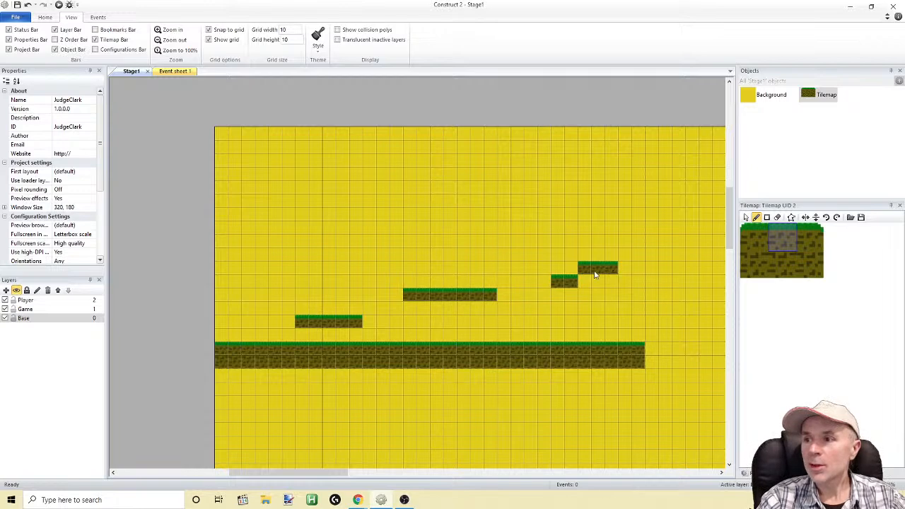
pyautogui.moveTo(571, 276); pyautogui.dragTo(616, 271, button='right')
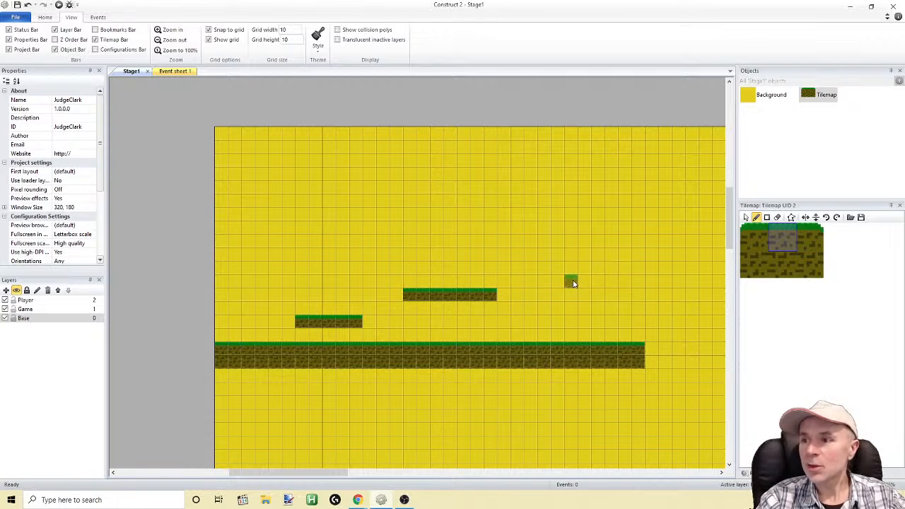
pyautogui.moveTo(618, 282); pyautogui.dragTo(639, 281)
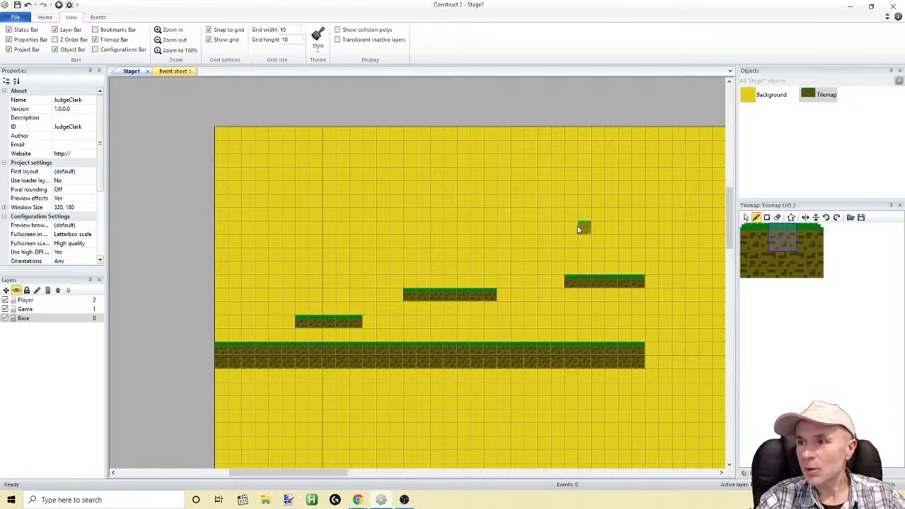
# Paint two higher floating platforms at the same height, 5 tiles long on the right and 6 tiles long on the left
pyautogui.moveTo(579, 227); pyautogui.dragTo(516, 227)
pyautogui.moveTo(356, 214); pyautogui.dragTo(284, 226)
pyautogui.rightClick(357, 214)
# Cap the left ends of the floating platforms with the rounded left grass corner tile
pyautogui.click(752, 235)
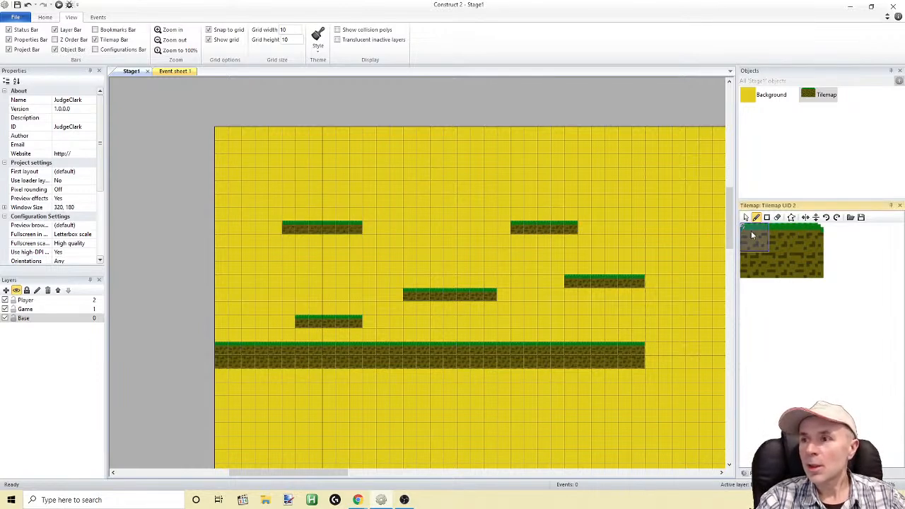
pyautogui.click(275, 228)
pyautogui.click(289, 319)
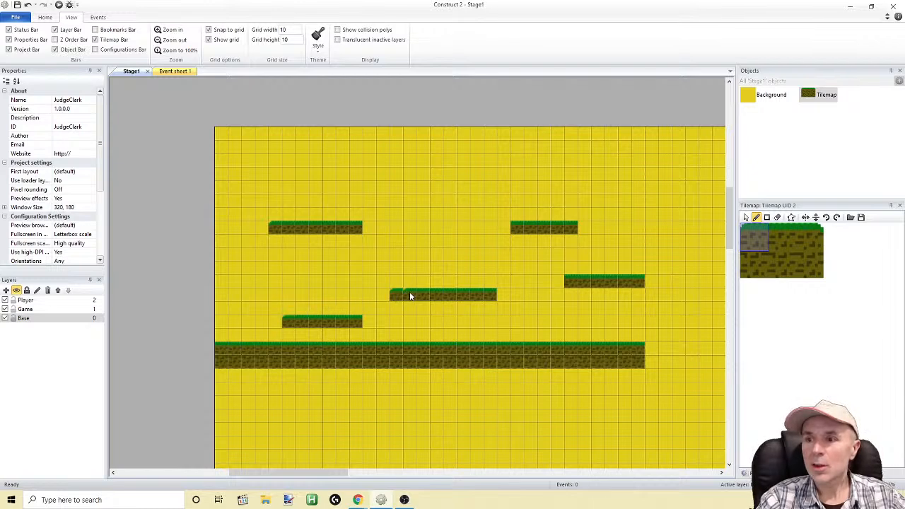
pyautogui.rightClick(398, 295)
pyautogui.click(557, 281)
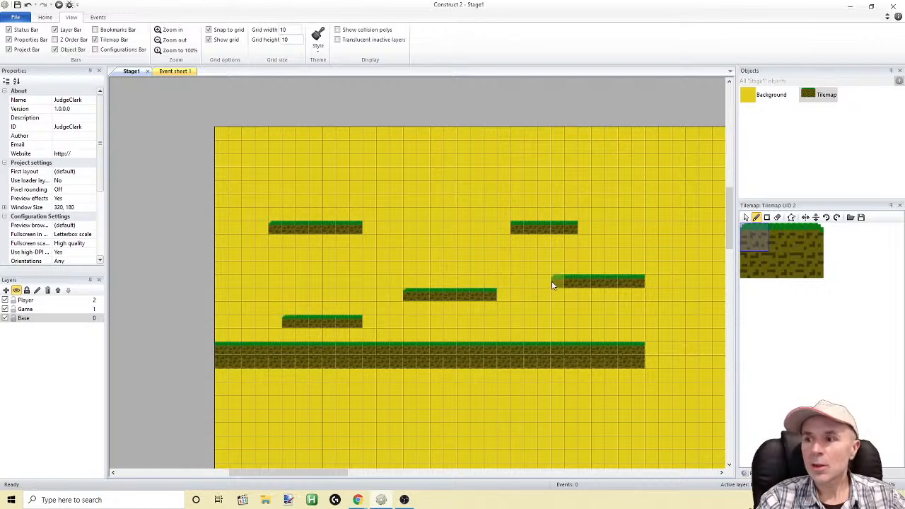
pyautogui.click(504, 228)
# Cap the right ends of the floating platforms with the rounded right grass corner tile and preview the stage
pyautogui.click(811, 237)
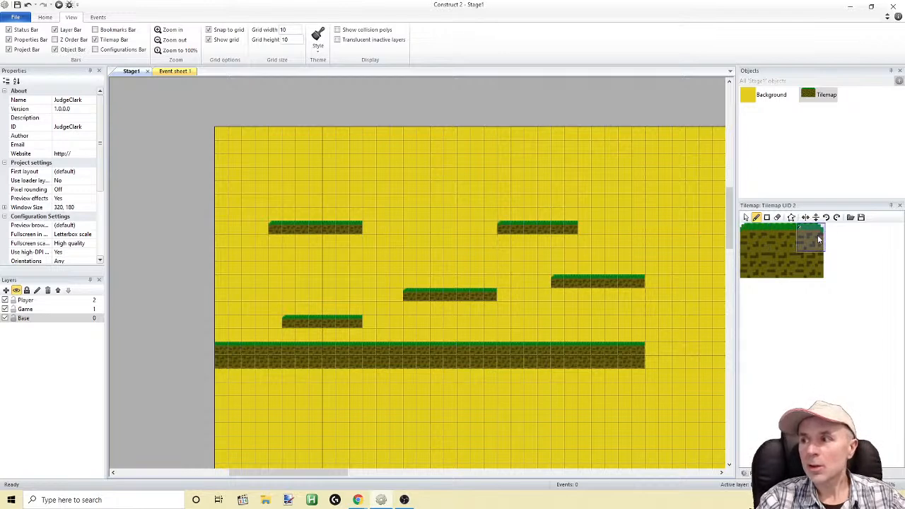
pyautogui.click(586, 228)
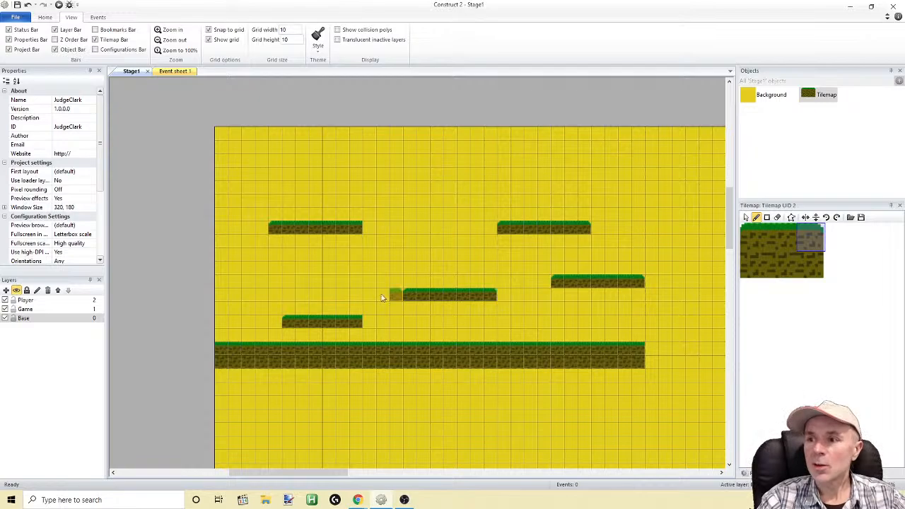
pyautogui.click(57, 5)
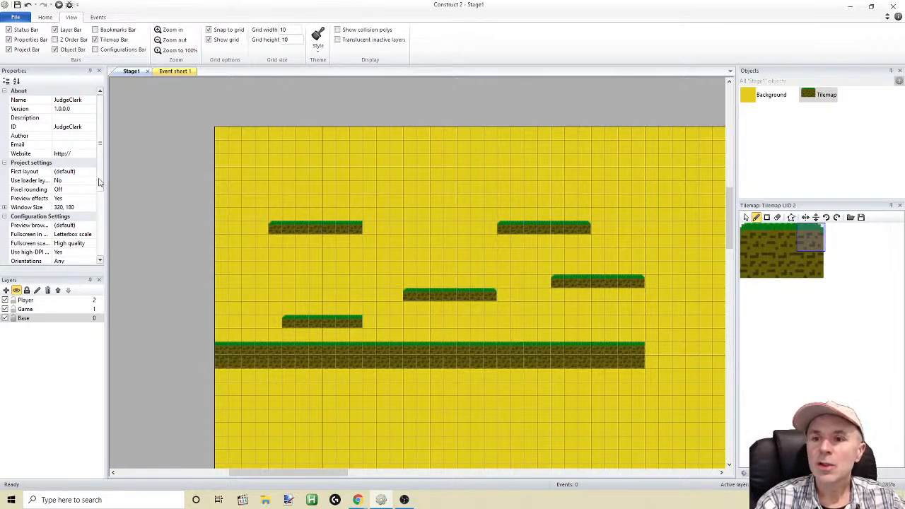
# Set the JudgeClark project's Sampling to Point in the configuration settings
pyautogui.scroll(-1, 100, 183)
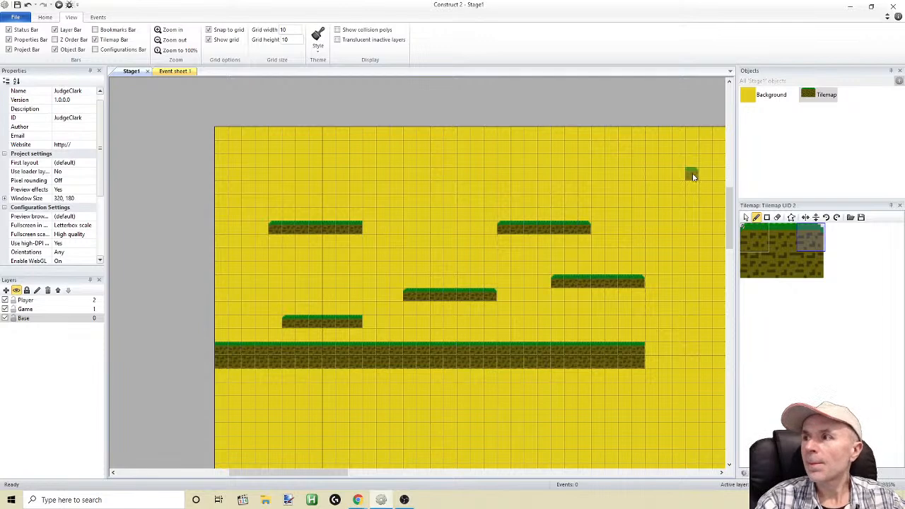
pyautogui.click(757, 473)
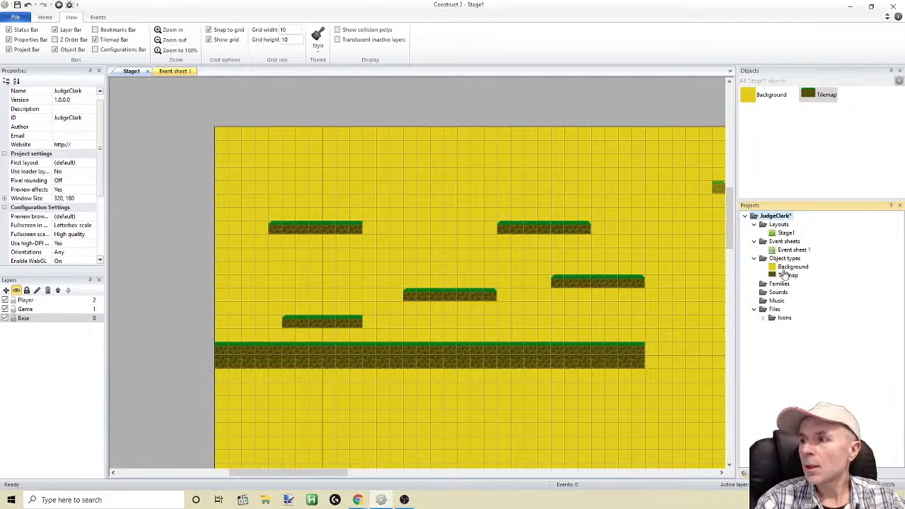
pyautogui.click(779, 261)
pyautogui.click(774, 225)
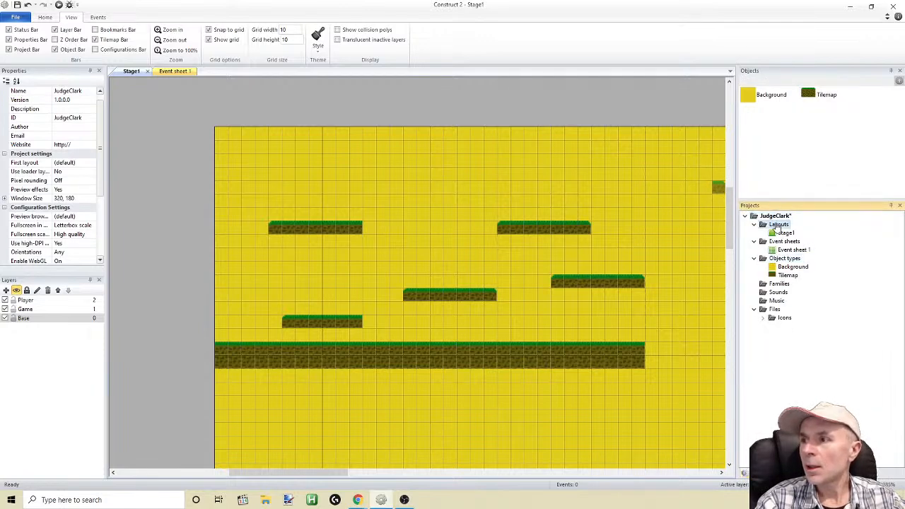
pyautogui.click(771, 217)
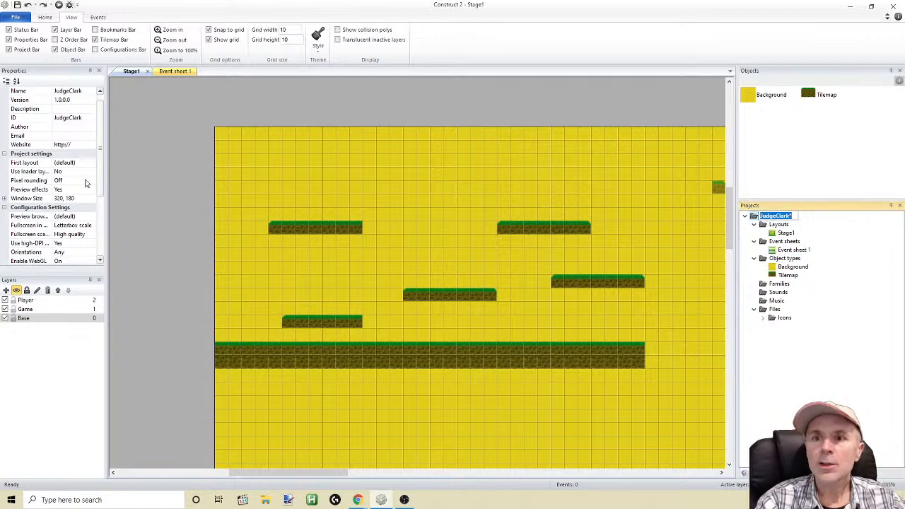
pyautogui.moveTo(96, 184); pyautogui.dragTo(96, 241)
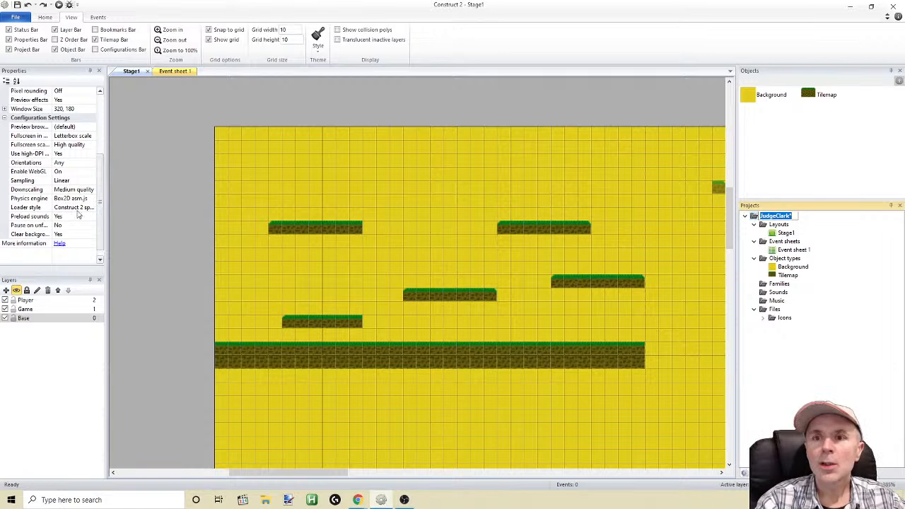
pyautogui.click(86, 182)
pyautogui.click(90, 182)
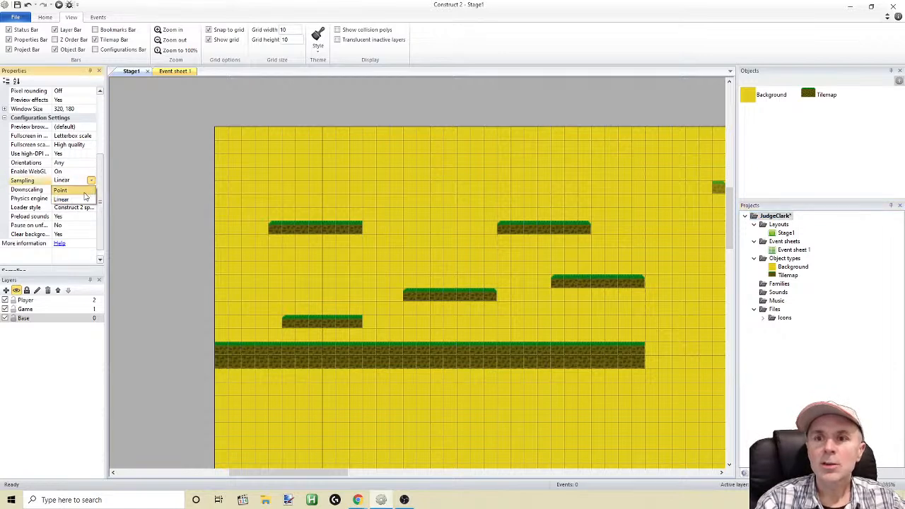
pyautogui.click(85, 198)
# Preview the stage full screen in the browser and return to the Construct 2 editor
pyautogui.click(59, 5)
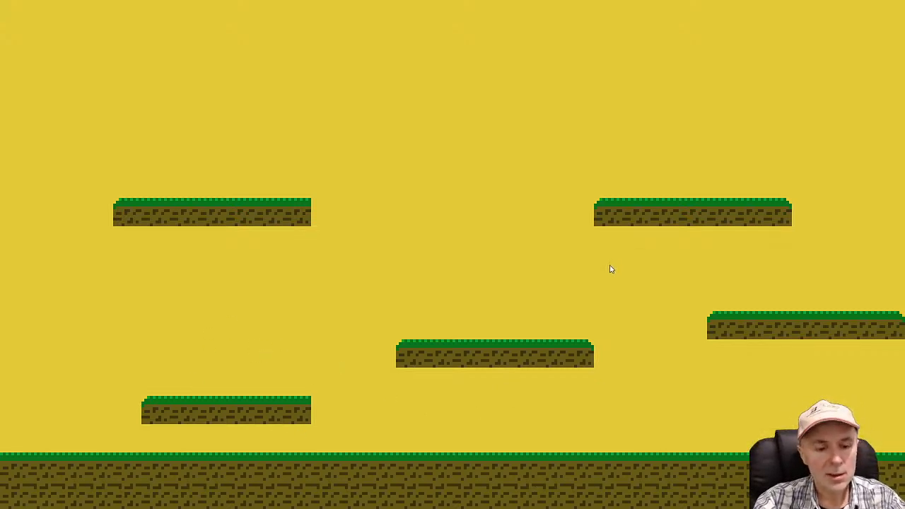
pyautogui.press('F11')
pyautogui.click(381, 500)
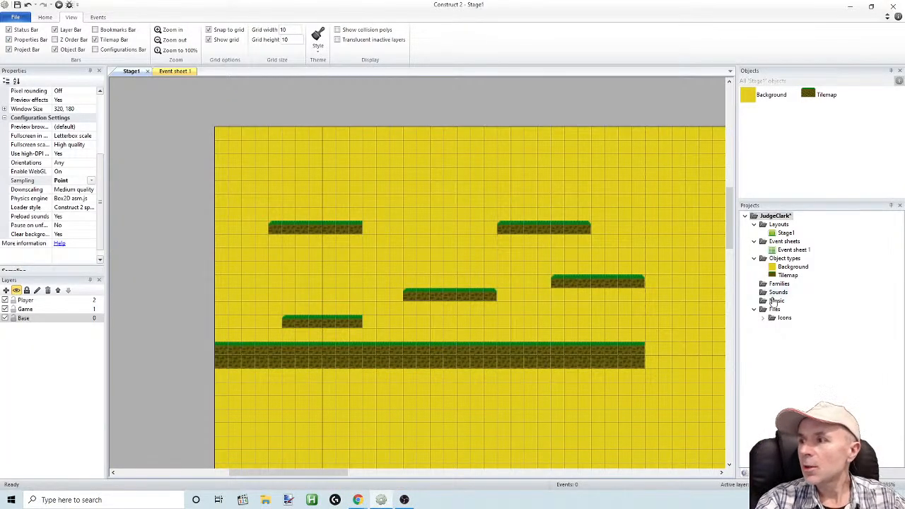
# View the collision polygon of the rounded left grass corner tile in the tileset, and close it again
pyautogui.click(789, 473)
pyautogui.click(809, 244)
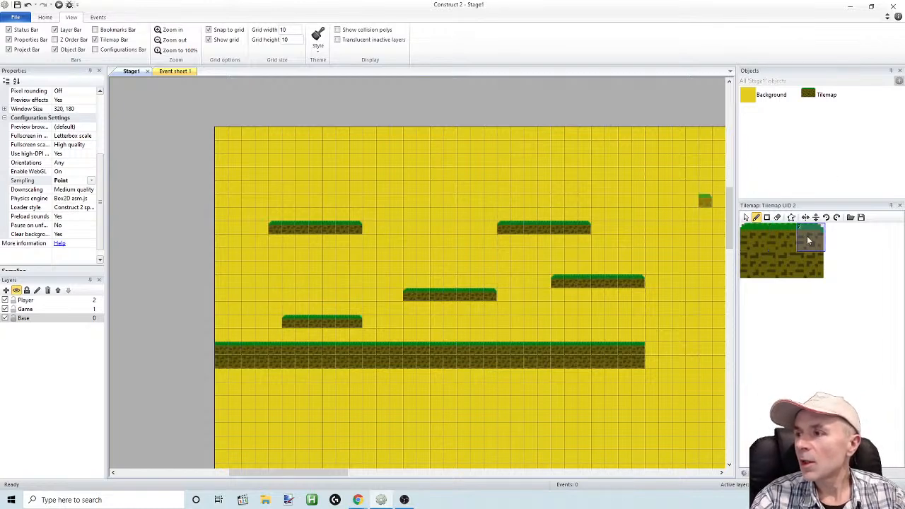
pyautogui.moveTo(817, 239); pyautogui.dragTo(775, 245)
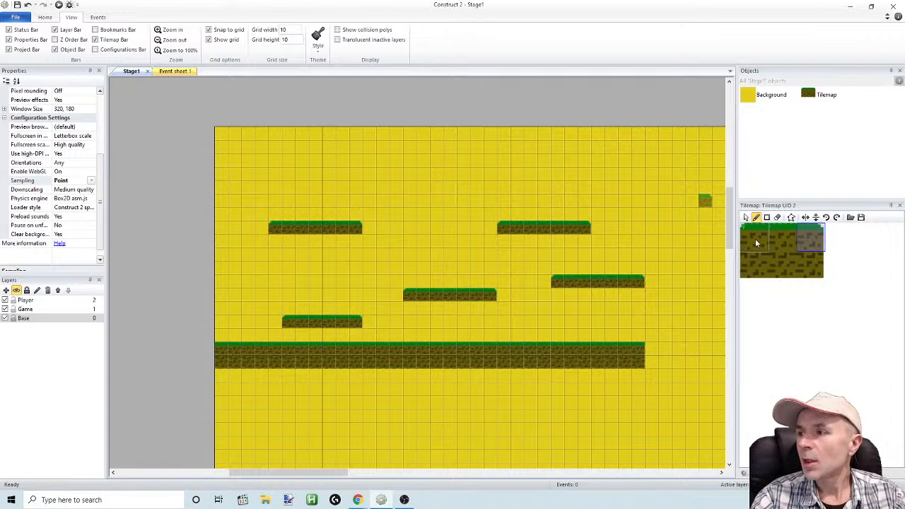
pyautogui.doubleClick(755, 243)
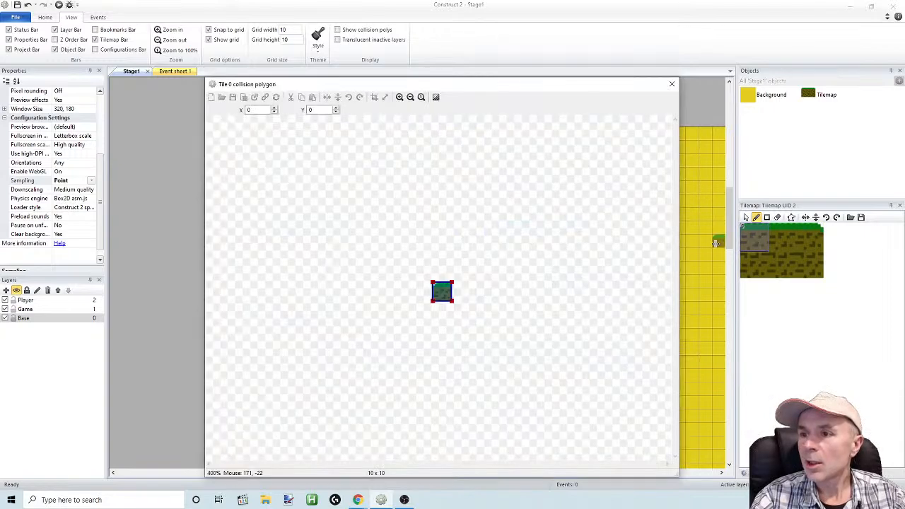
pyautogui.click(672, 84)
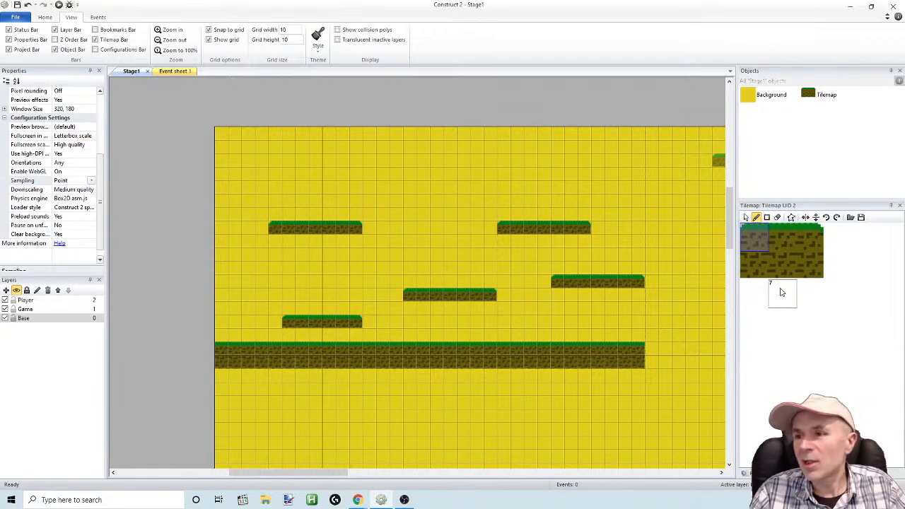
# Add a point at about X 2, Y 0 on the top edge of the left grass corner tile's collision polygon
pyautogui.click(745, 245)
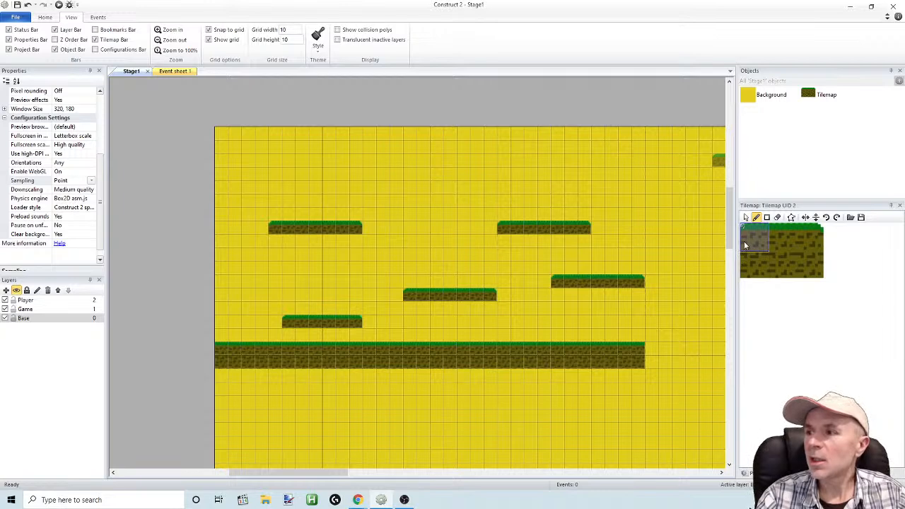
pyautogui.doubleClick(744, 245)
pyautogui.click(400, 97)
pyautogui.click(399, 97)
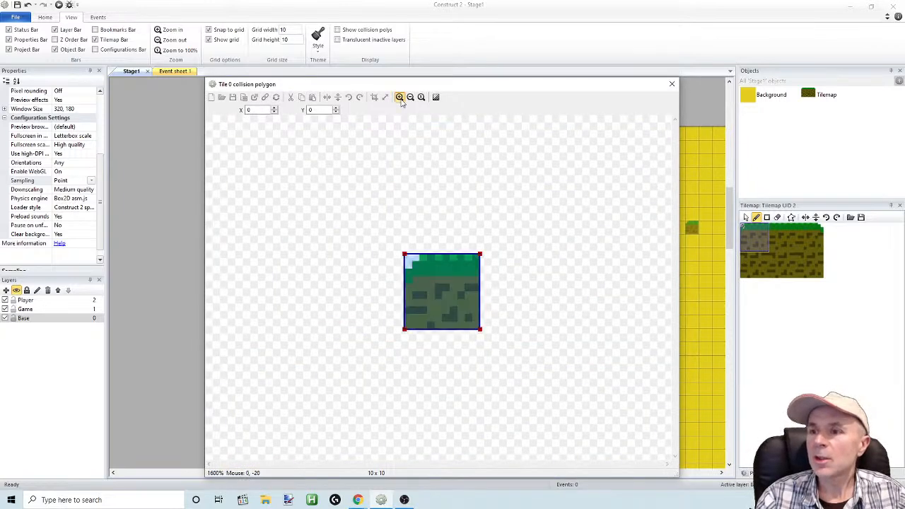
pyautogui.click(399, 97)
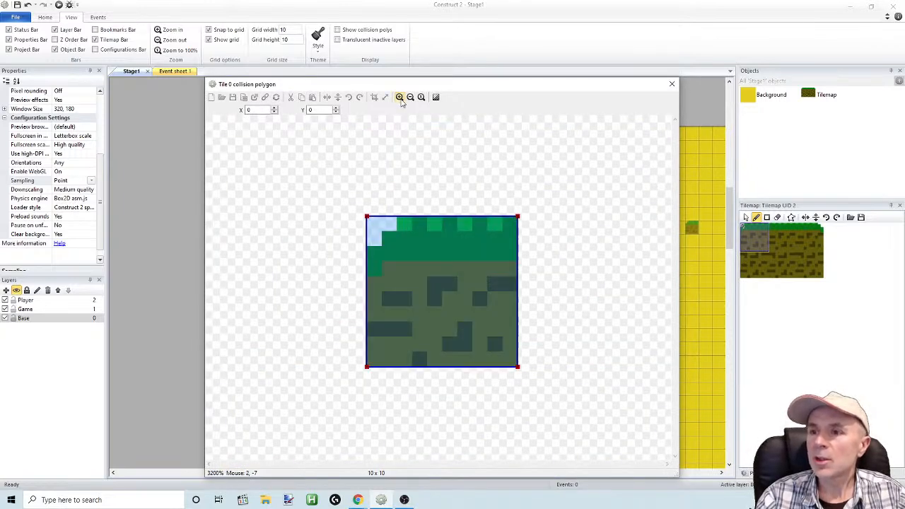
pyautogui.click(399, 208)
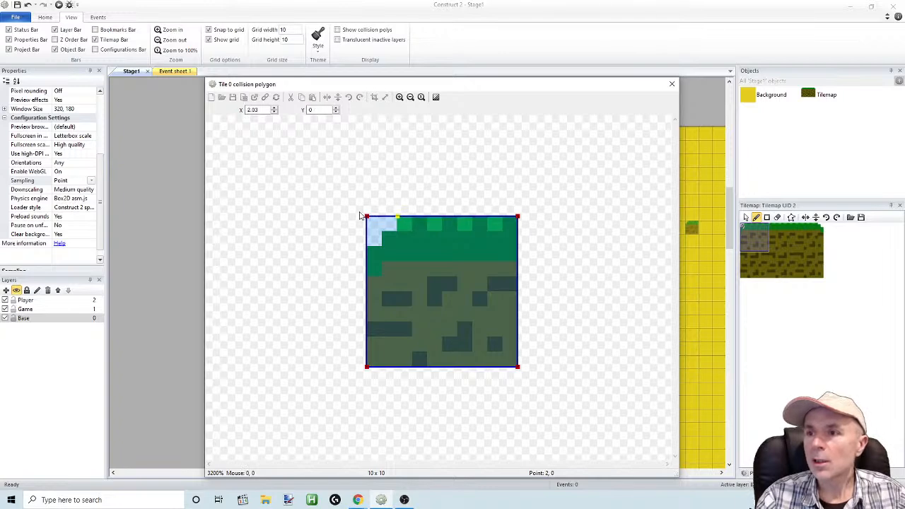
# Bevel the left corner tile's collision polygon by moving its upper-left corner to Y 3 and the added top-edge point to about X 3
pyautogui.click(367, 217)
pyautogui.press('Down')
pyautogui.press('Down')
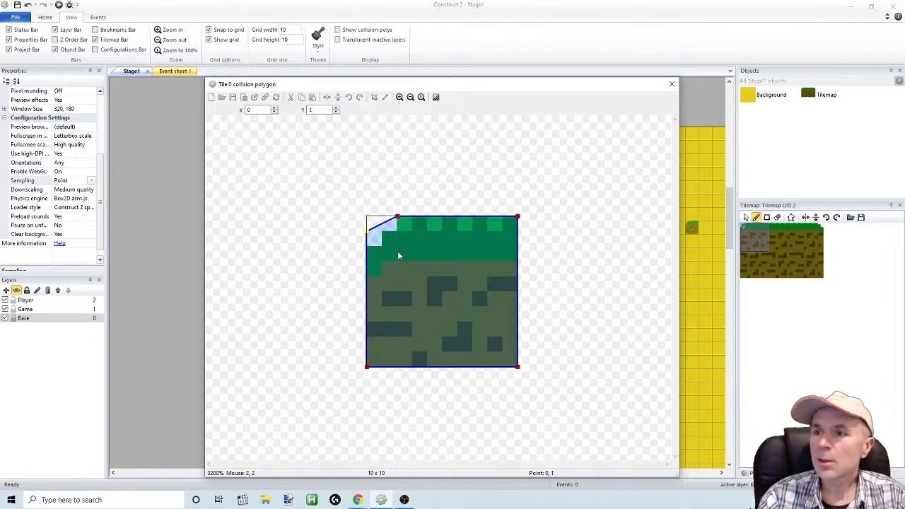
pyautogui.press('Down')
pyautogui.click(398, 217)
pyautogui.press('Right')
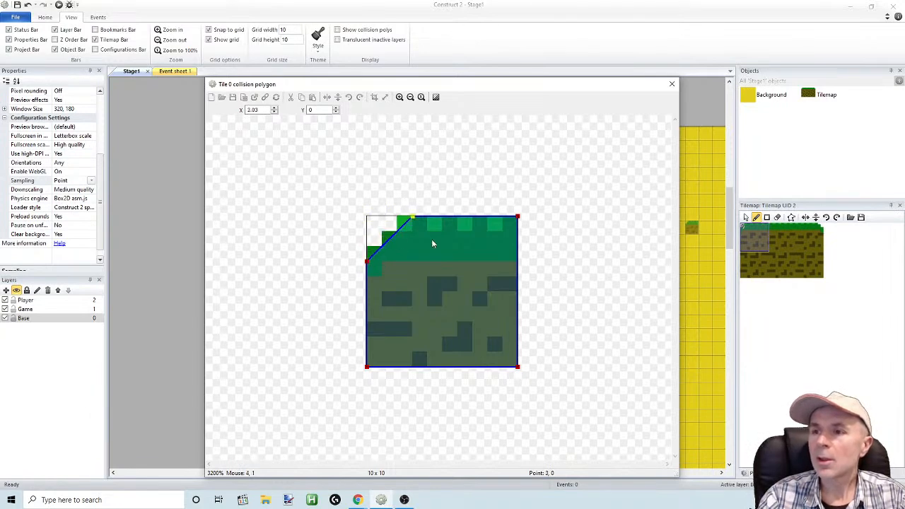
pyautogui.doubleClick(806, 238)
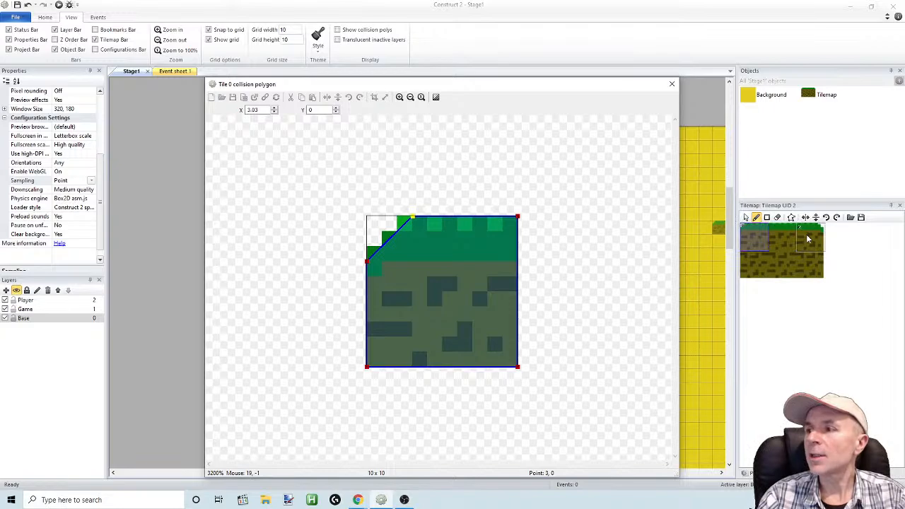
pyautogui.click(527, 270)
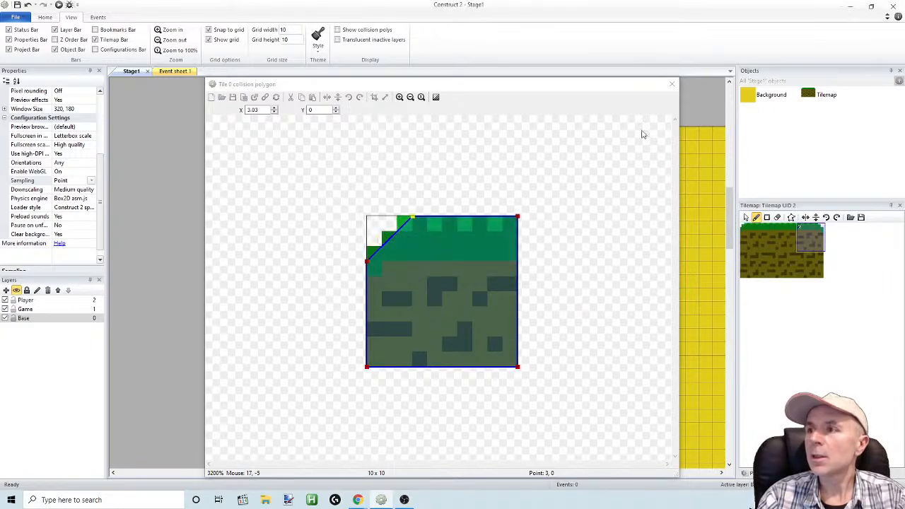
pyautogui.click(672, 84)
# Add a point at about Y 2 on the right edge of the rounded right grass corner tile's collision polygon
pyautogui.doubleClick(803, 237)
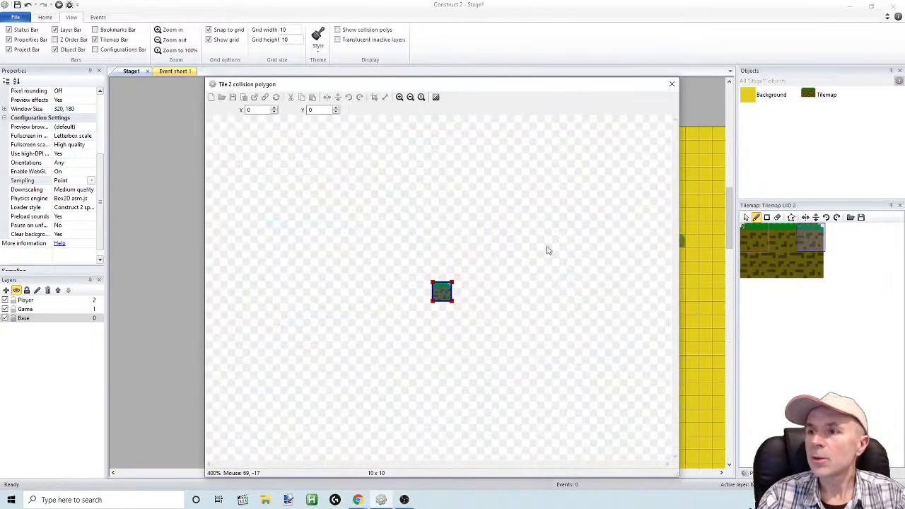
pyautogui.click(400, 97)
pyautogui.click(400, 97)
pyautogui.click(399, 97)
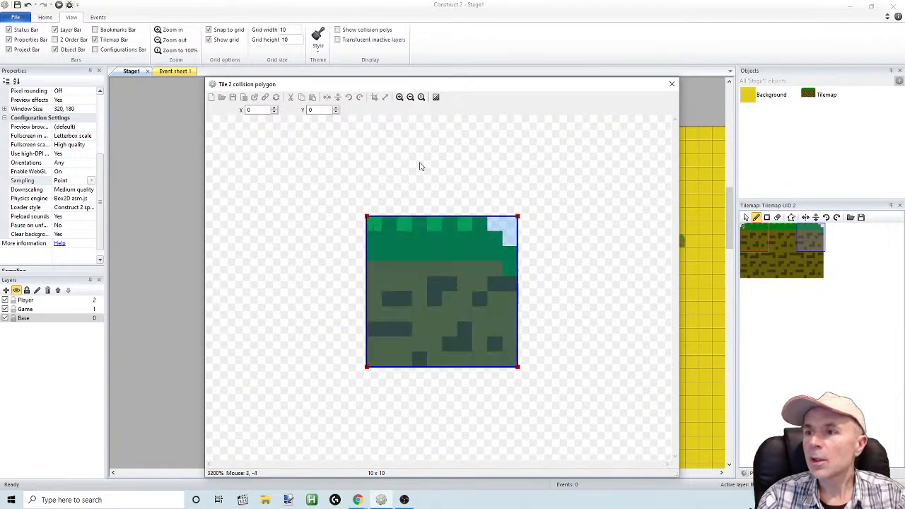
pyautogui.doubleClick(518, 216)
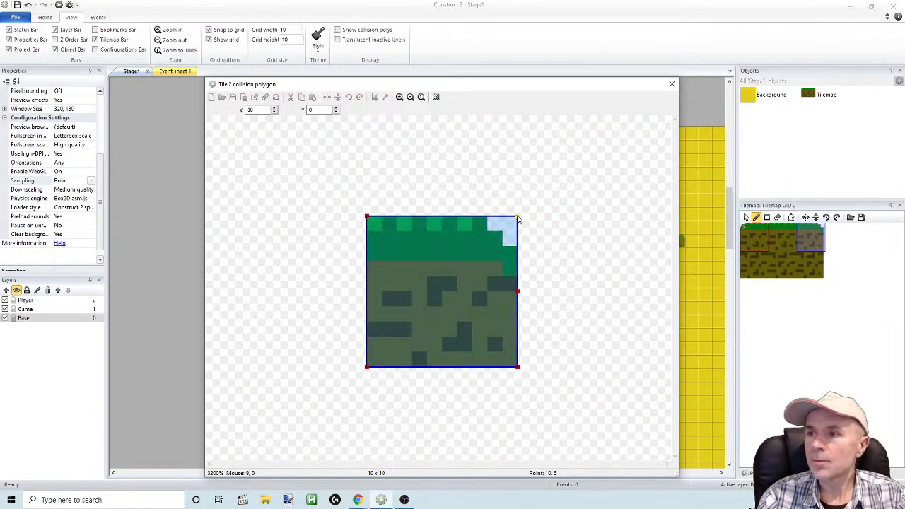
pyautogui.moveTo(519, 291); pyautogui.dragTo(528, 248)
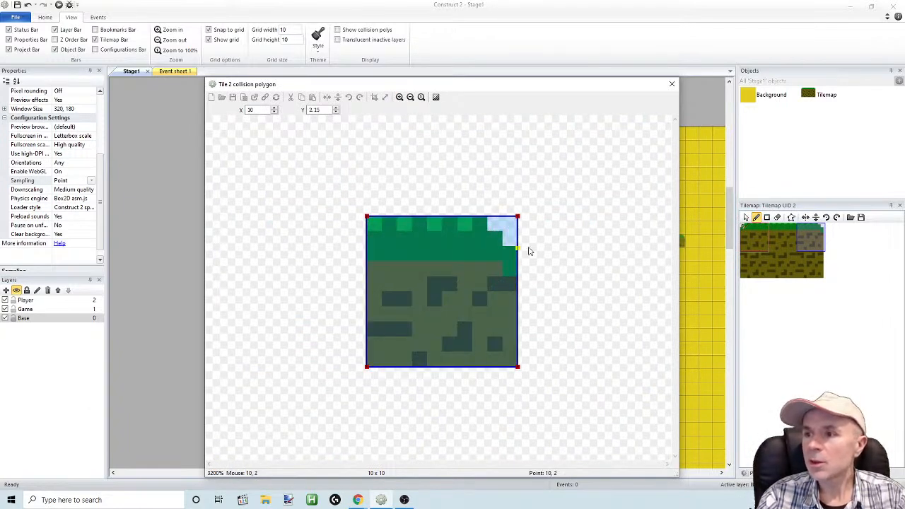
# Bevel the right corner tile's collision polygon by moving its upper-right corner to X 7, Y 0 and the right-edge point to about Y 3
pyautogui.click(519, 218)
pyautogui.press('Left')
pyautogui.press('Left')
pyautogui.press('Left')
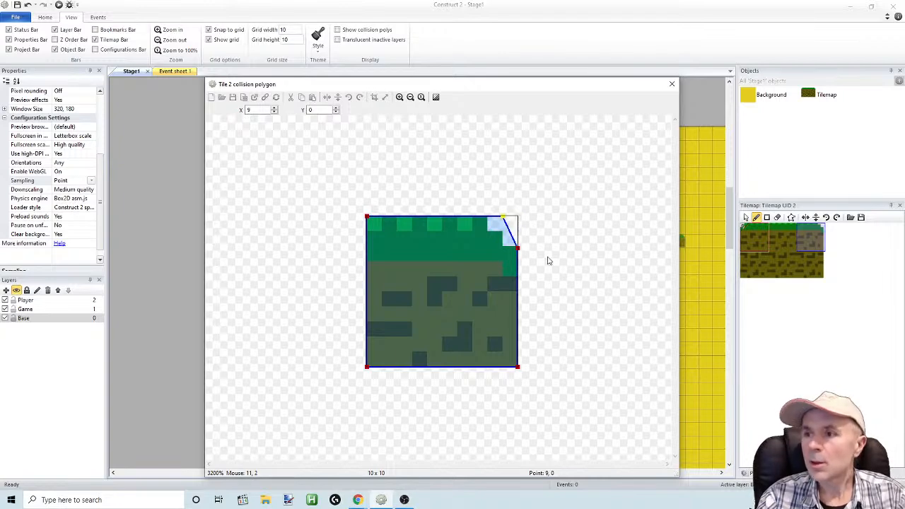
pyautogui.click(518, 248)
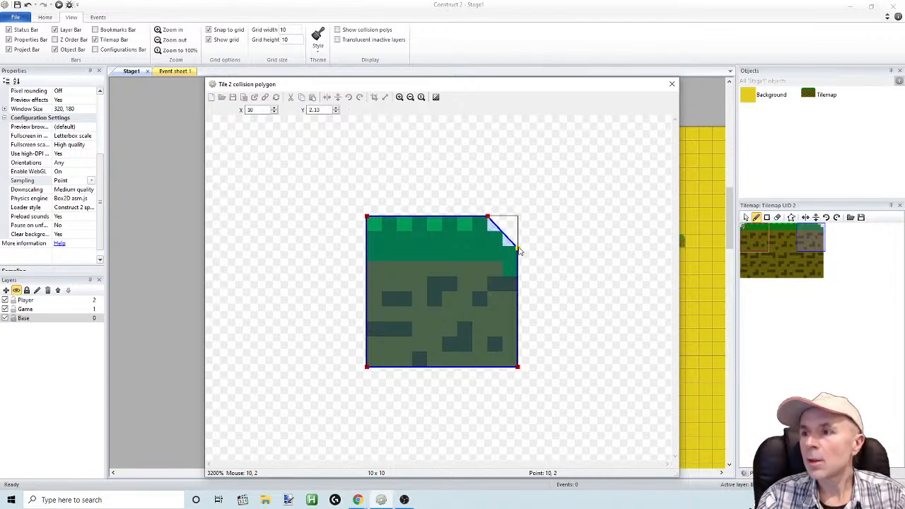
pyautogui.press('Left')
pyautogui.press('Right')
pyautogui.press('Down')
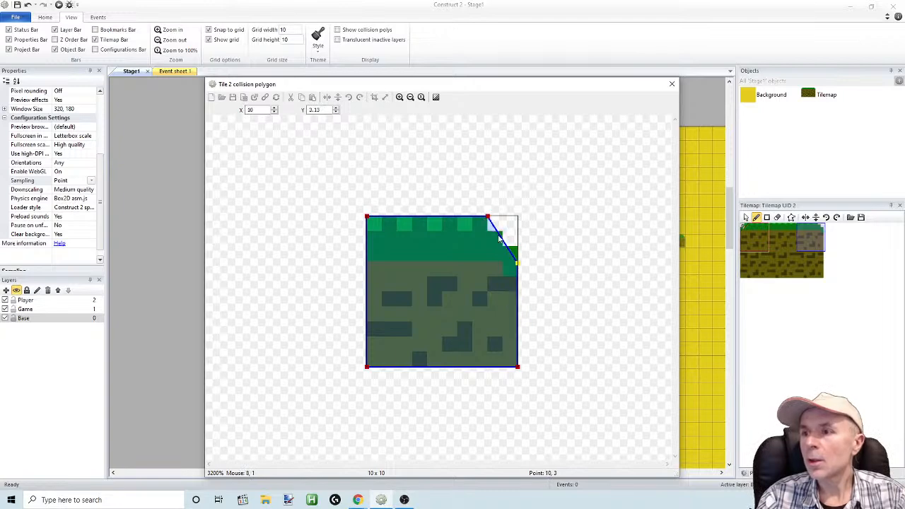
pyautogui.click(487, 217)
pyautogui.press('Left')
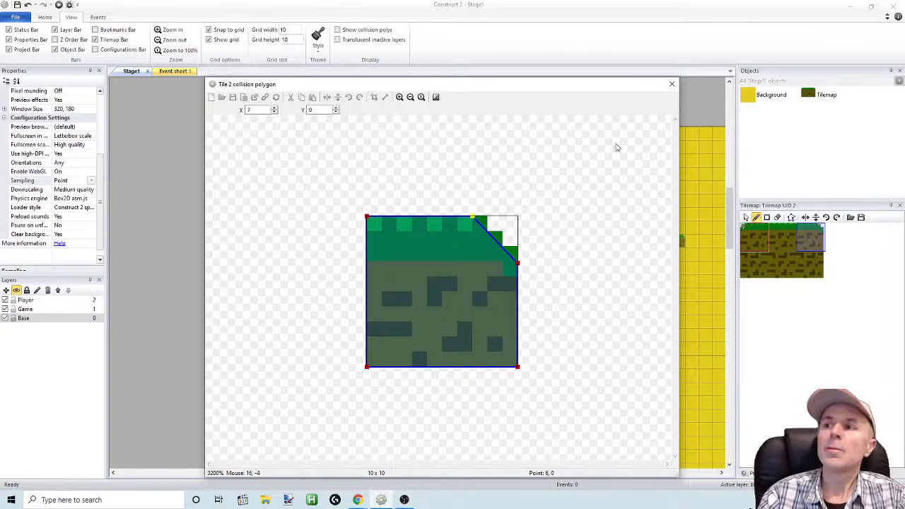
pyautogui.click(672, 85)
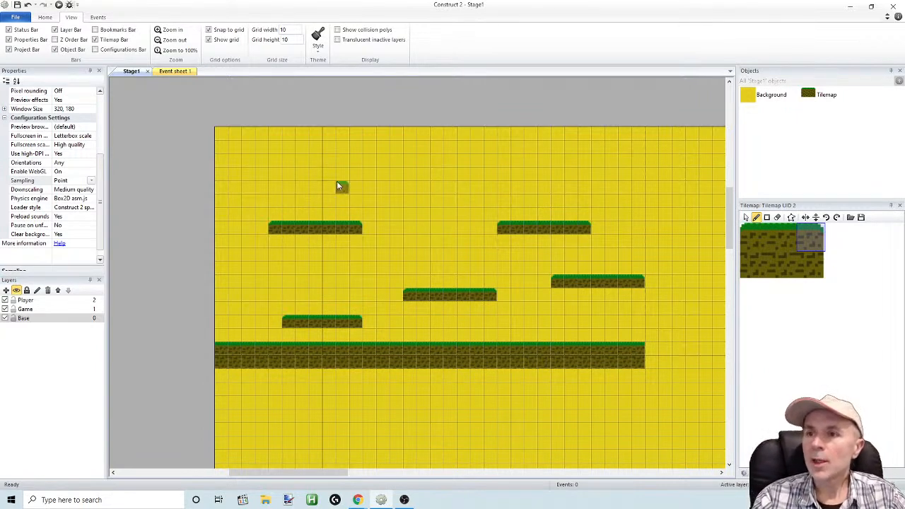
# Paint the highest floating platform with 6 middle grass tiles and a rounded corner tile at each end, and preview the stage full screen
pyautogui.click(781, 236)
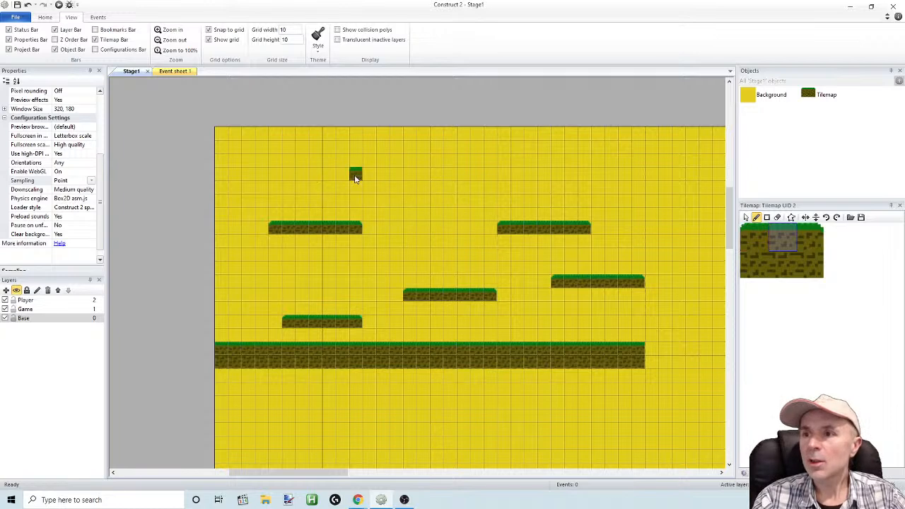
pyautogui.moveTo(354, 175); pyautogui.dragTo(427, 177)
pyautogui.click(755, 233)
pyautogui.click(343, 175)
pyautogui.click(812, 237)
pyautogui.click(437, 175)
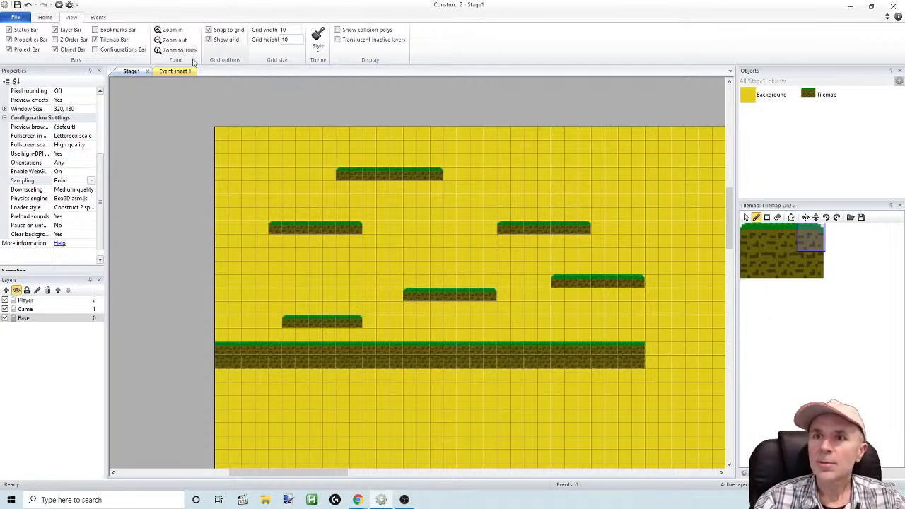
pyautogui.click(59, 5)
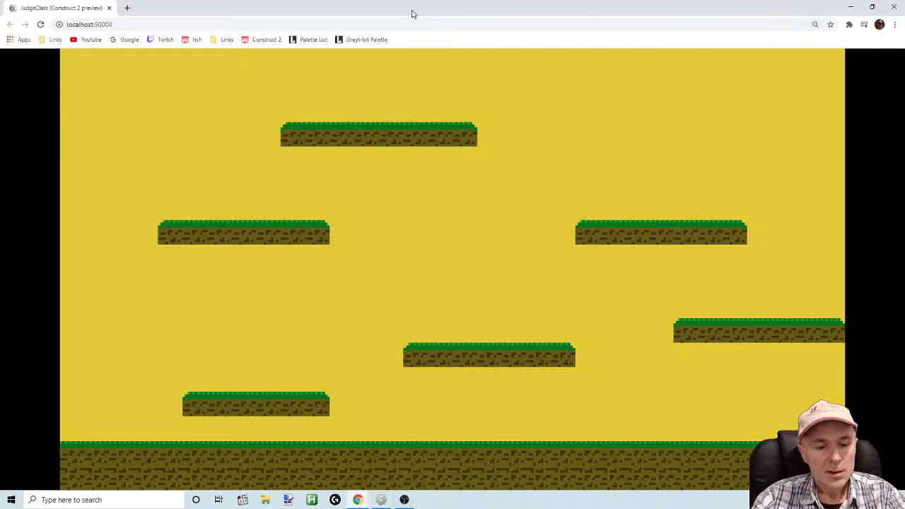
pyautogui.press('F11')
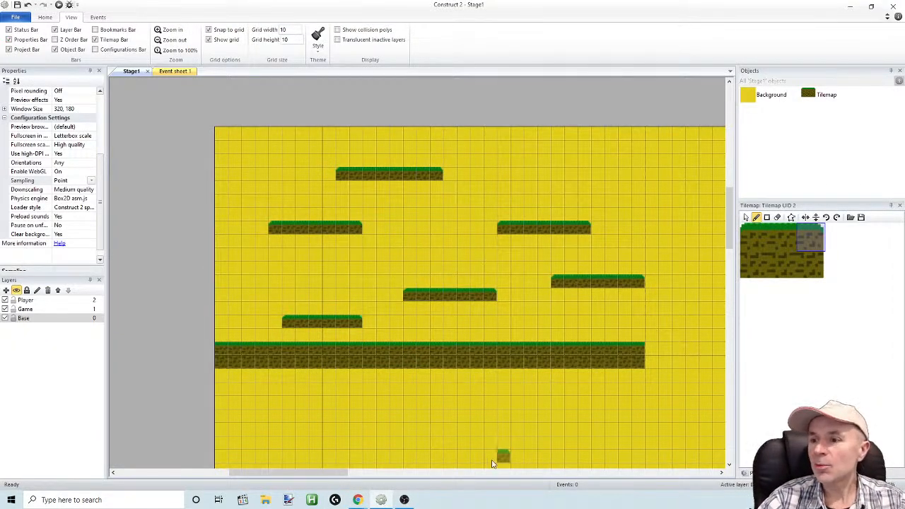
# Insert a new Sprite object on the Base layer in the open area between the floating platforms
pyautogui.moveTo(347, 477)
pyautogui.mouseDown()
pyautogui.moveTo(404, 479)
pyautogui.moveTo(354, 478)
pyautogui.mouseUp()
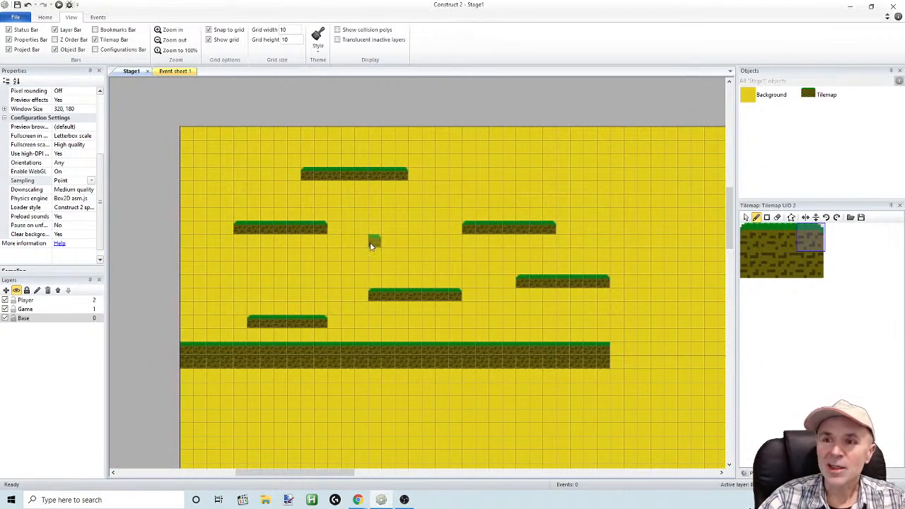
pyautogui.click(746, 218)
pyautogui.rightClick(387, 211)
pyautogui.click(417, 215)
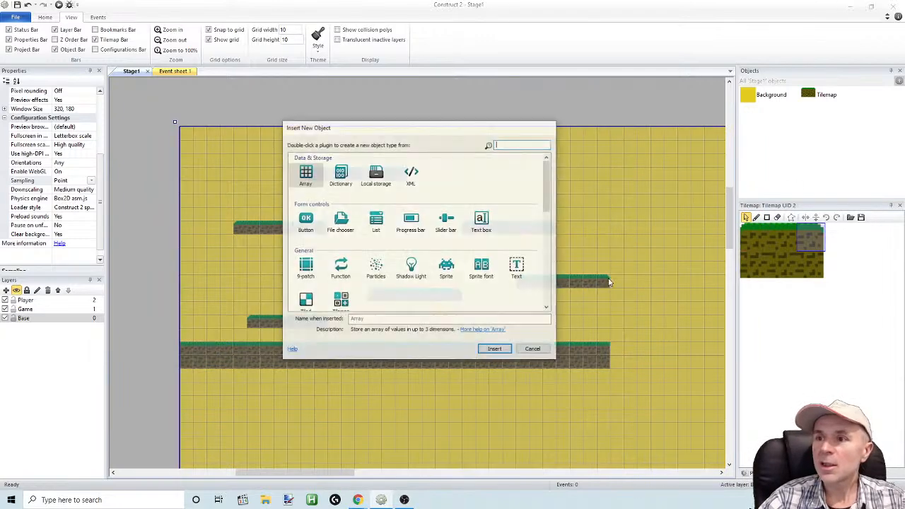
pyautogui.doubleClick(446, 269)
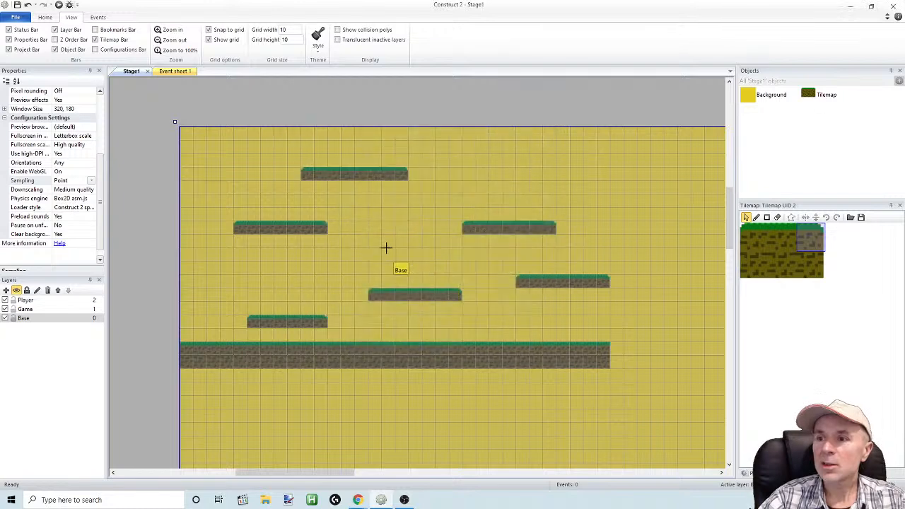
pyautogui.click(401, 259)
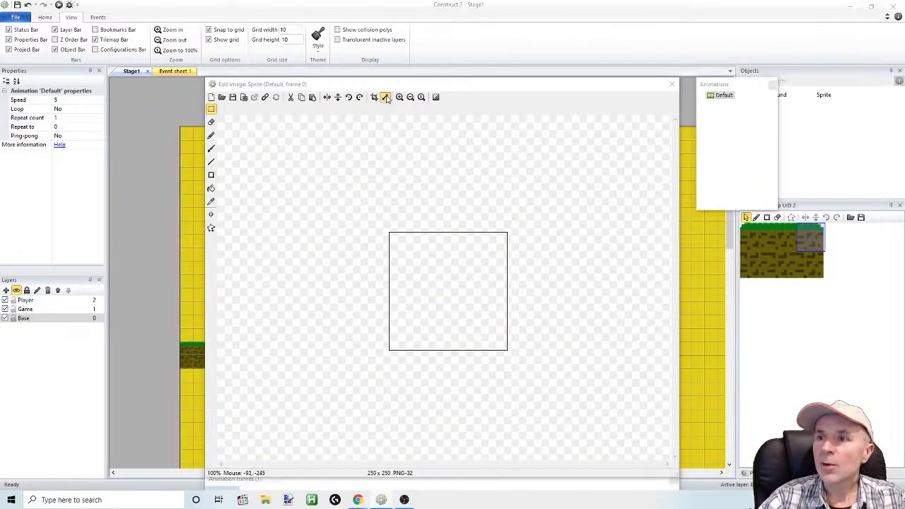
# Resize the sprite's image canvas to 20 by 20 pixels
pyautogui.click(385, 97)
pyautogui.click(444, 257)
pyautogui.moveTo(445, 257); pyautogui.dragTo(425, 256)
pyautogui.write('3')
pyautogui.doubleClick(439, 269)
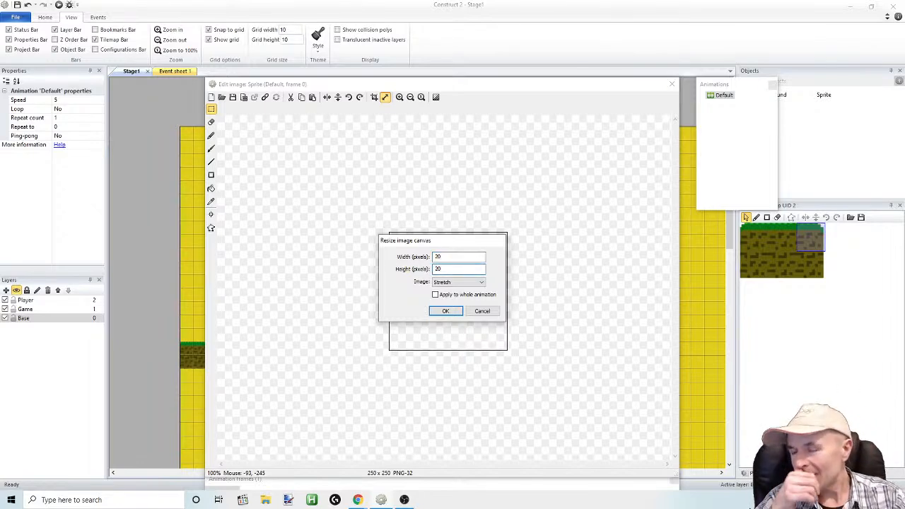
pyautogui.write('20')
pyautogui.click(481, 282)
pyautogui.click(459, 298)
pyautogui.click(445, 311)
# Paint the character's head and torso in blue (RGB 6, 8, 248) using a size 10 brush, one round blob above the other
pyautogui.click(399, 97)
pyautogui.click(400, 97)
pyautogui.click(400, 97)
pyautogui.click(399, 97)
pyautogui.click(400, 97)
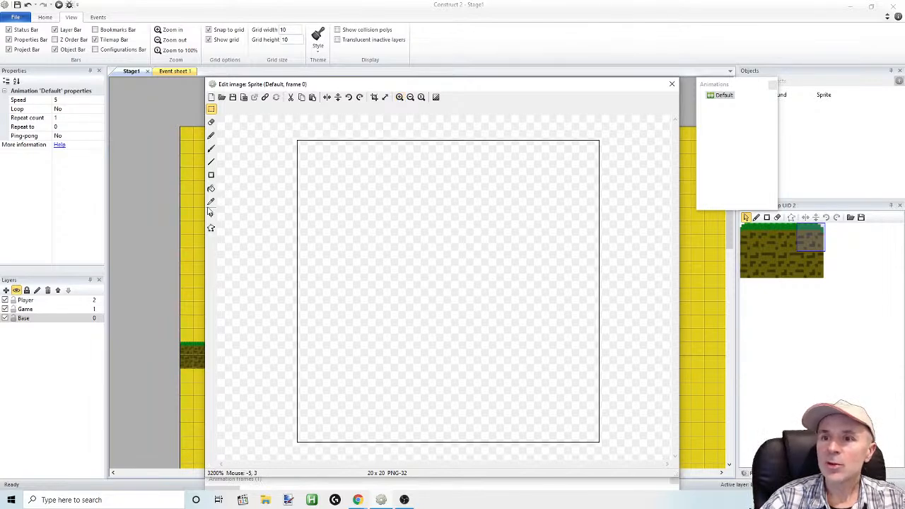
pyautogui.click(211, 135)
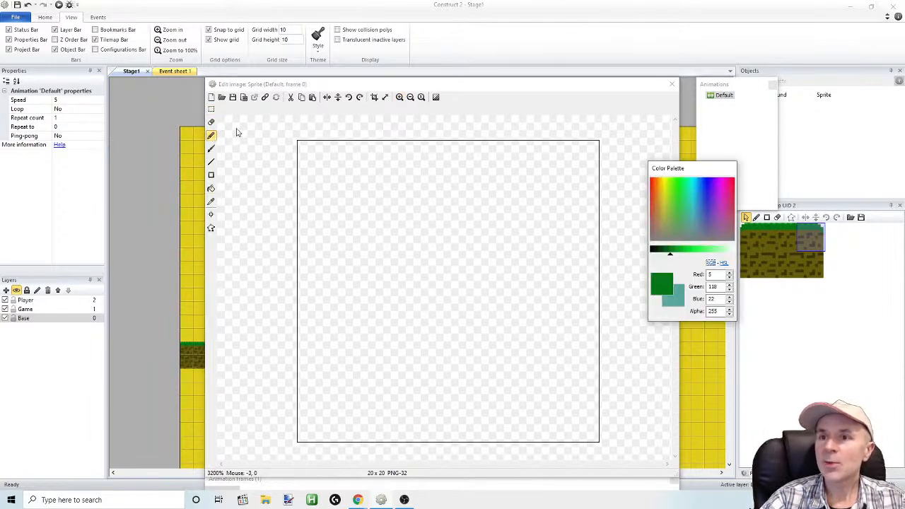
pyautogui.click(212, 148)
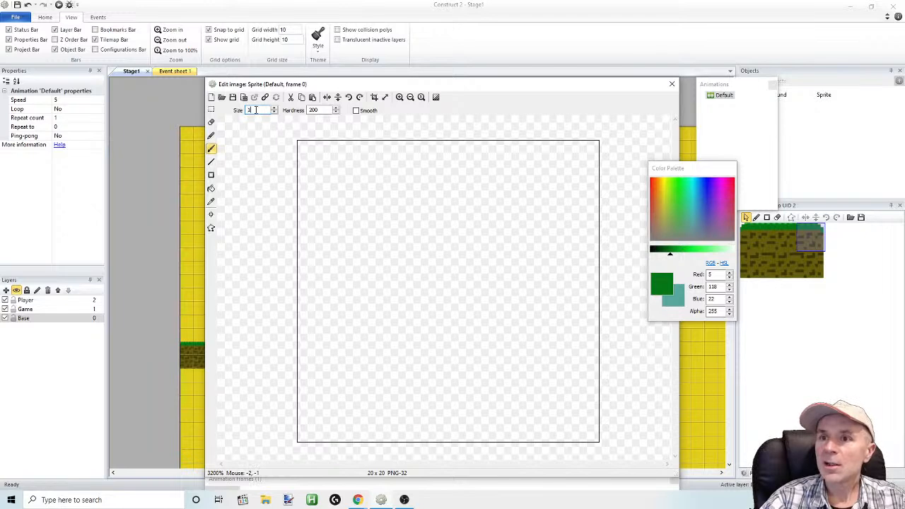
pyautogui.doubleClick(259, 110)
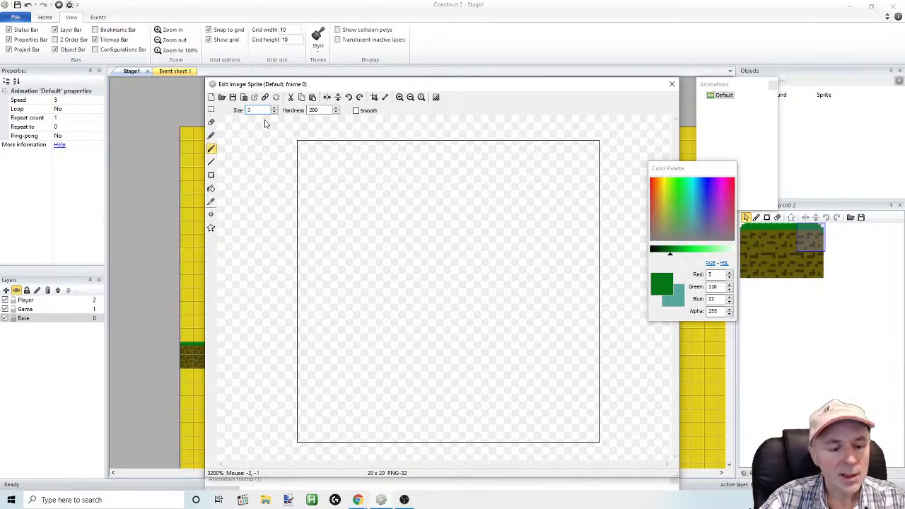
pyautogui.moveTo(263, 110); pyautogui.dragTo(232, 106)
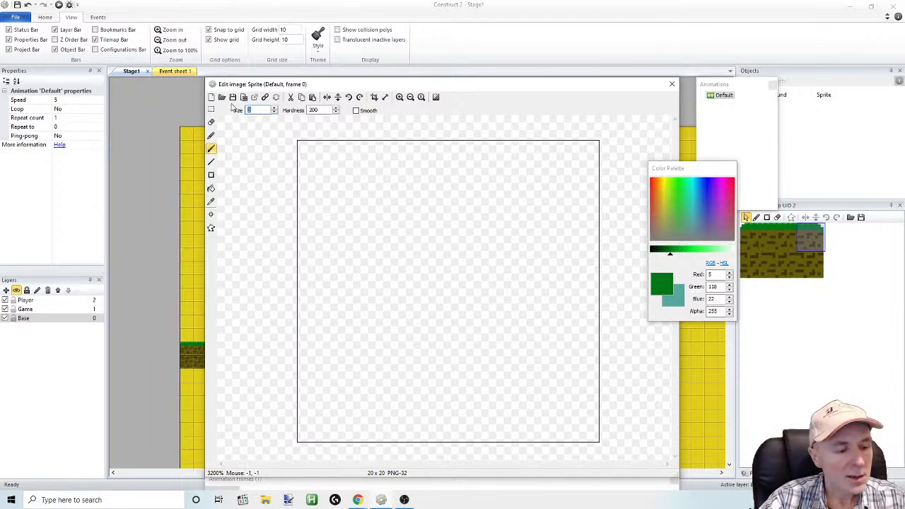
pyautogui.write('0')
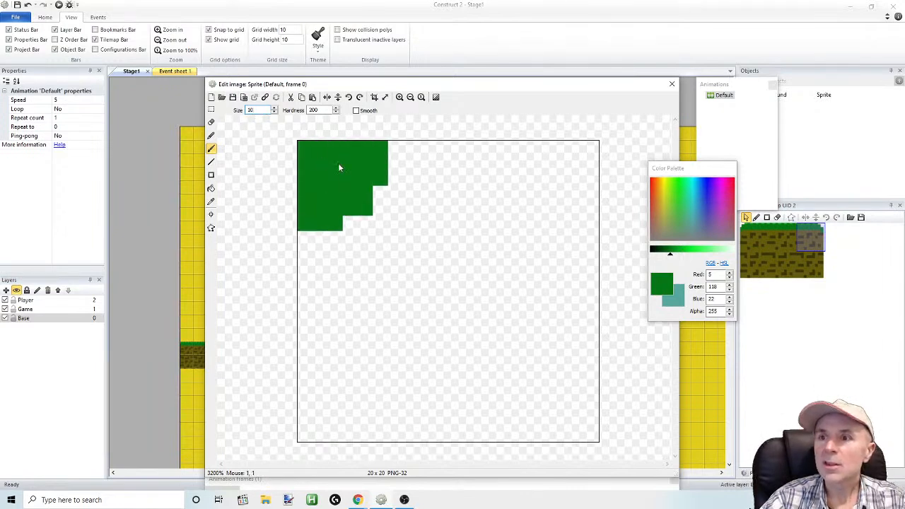
pyautogui.moveTo(718, 192); pyautogui.dragTo(707, 185)
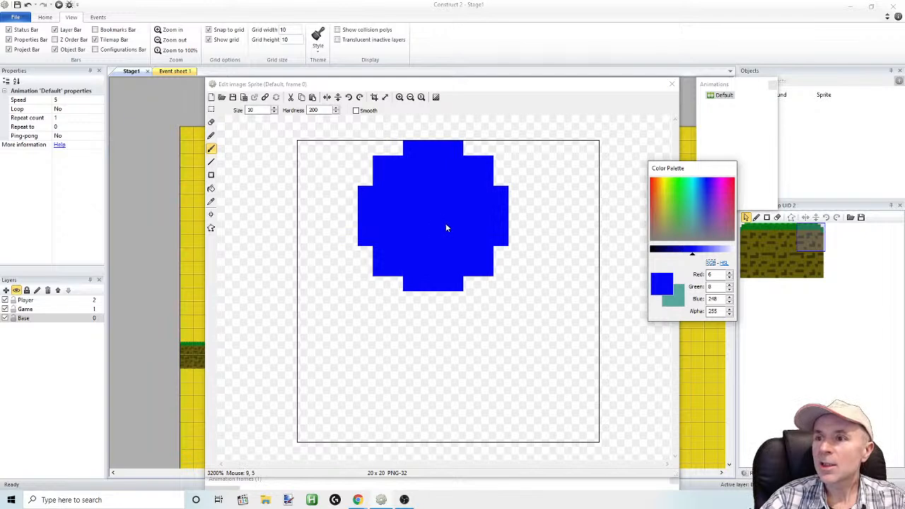
pyautogui.moveTo(462, 229)
pyautogui.mouseDown()
pyautogui.moveTo(463, 318)
pyautogui.moveTo(506, 329)
pyautogui.mouseUp()
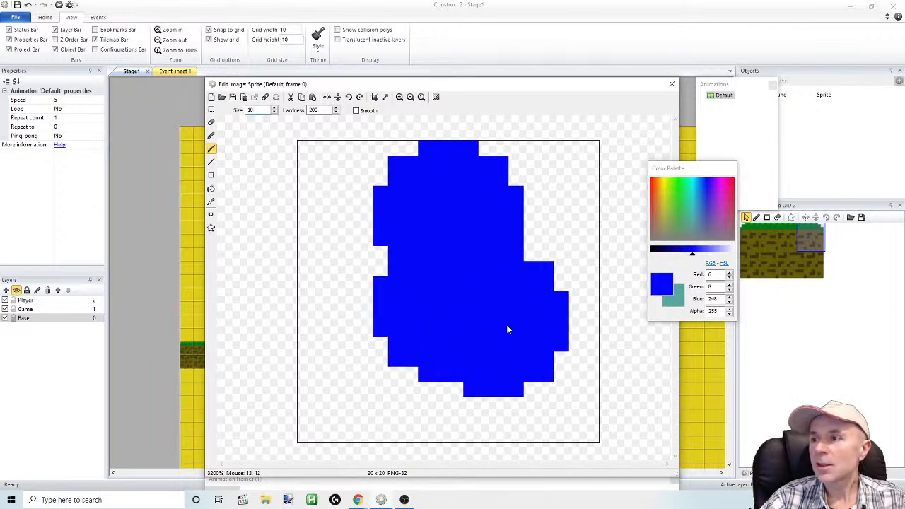
# Add the blue character's two feet and two arms with a size 5 brush
pyautogui.click(230, 109)
pyautogui.write('5')
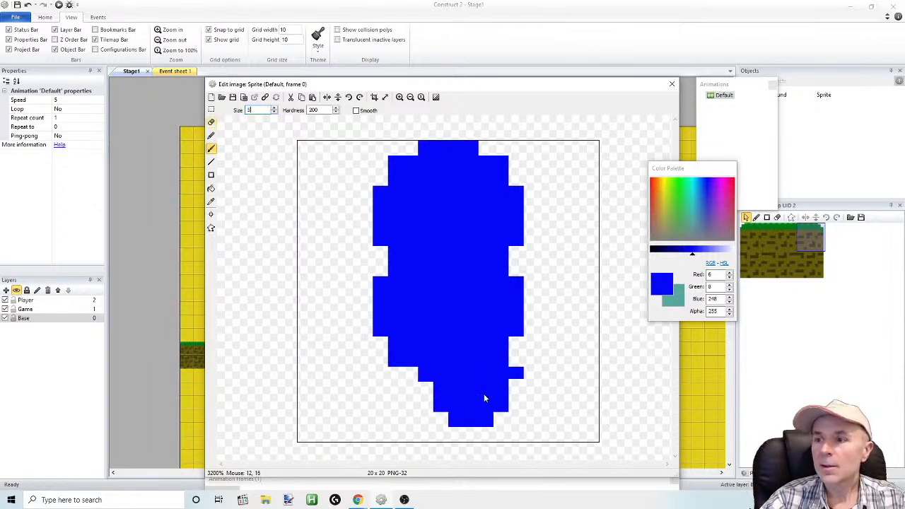
pyautogui.click(416, 406)
pyautogui.moveTo(413, 406); pyautogui.dragTo(363, 404)
pyautogui.click(529, 406)
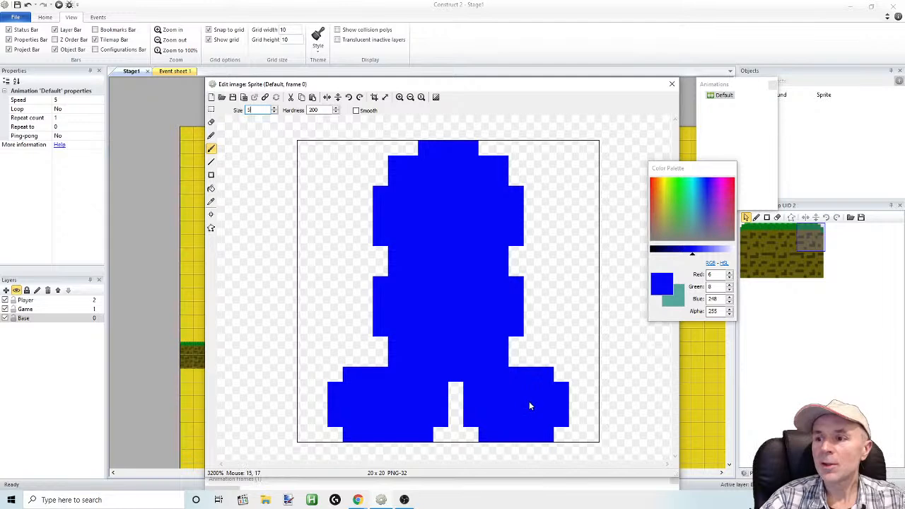
pyautogui.click(530, 300)
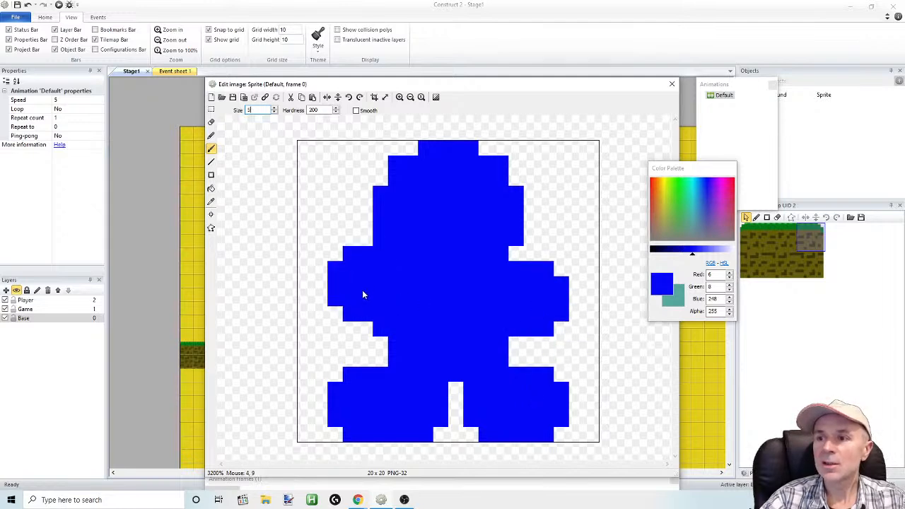
pyautogui.click(357, 297)
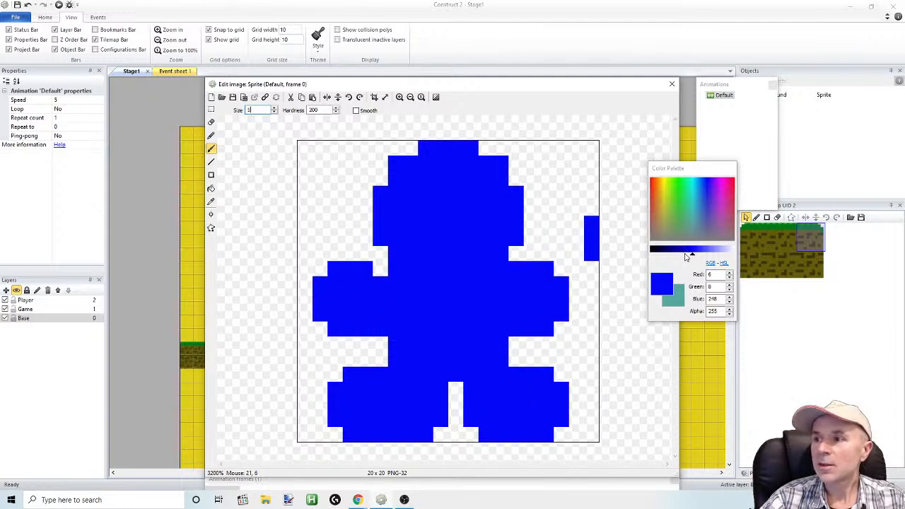
# Paint a yellow face (RGB 212, 240, 14) on the character's head with a size 7 brush
pyautogui.click(665, 190)
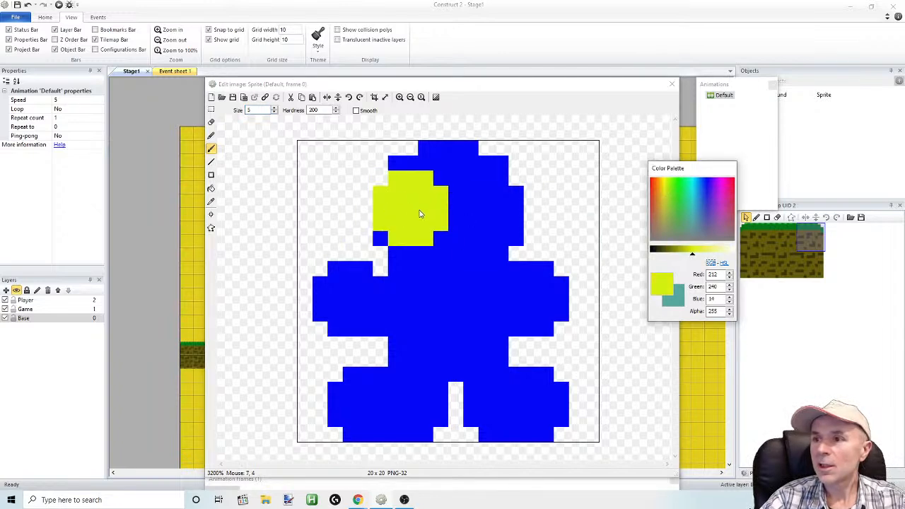
pyautogui.moveTo(264, 111); pyautogui.dragTo(197, 104)
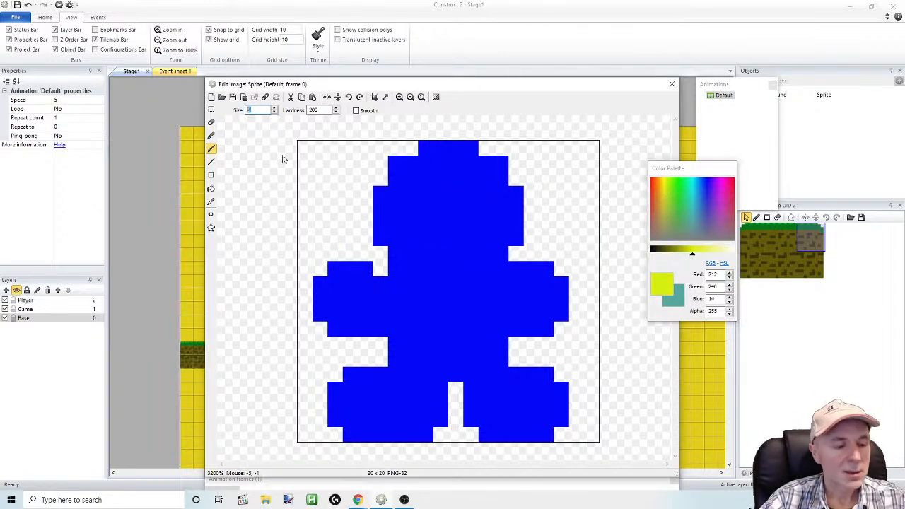
pyautogui.write('7')
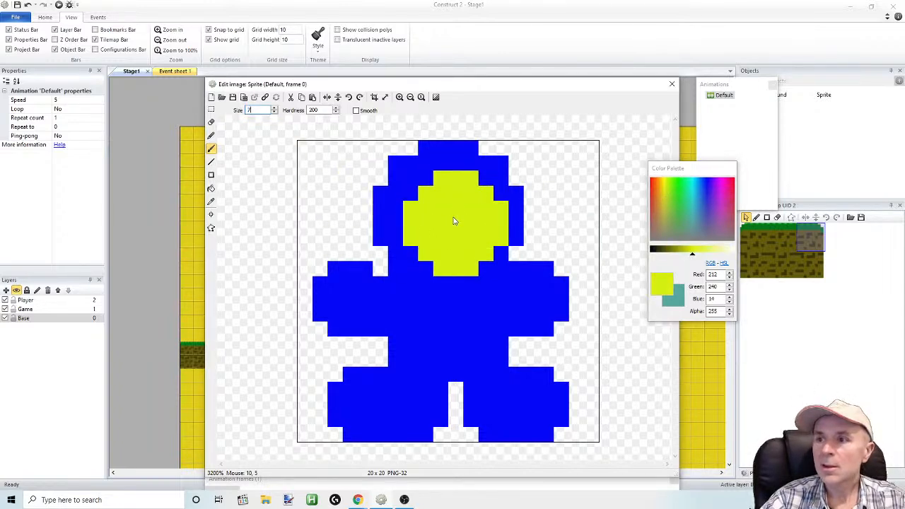
pyautogui.click(461, 216)
# Paint two black eyes on the yellow face with a size 2 brush, shifted toward the right side
pyautogui.click(654, 249)
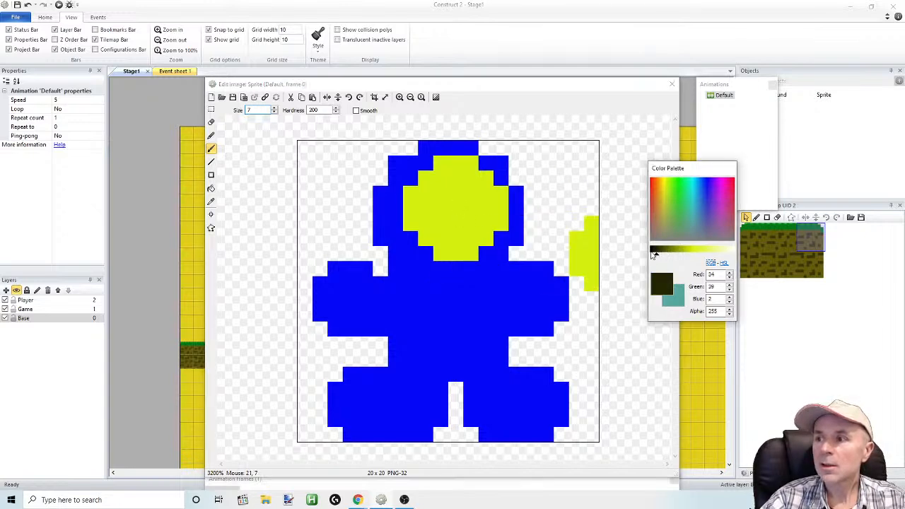
pyautogui.moveTo(262, 110); pyautogui.dragTo(203, 104)
pyautogui.write('2')
pyautogui.click(450, 205)
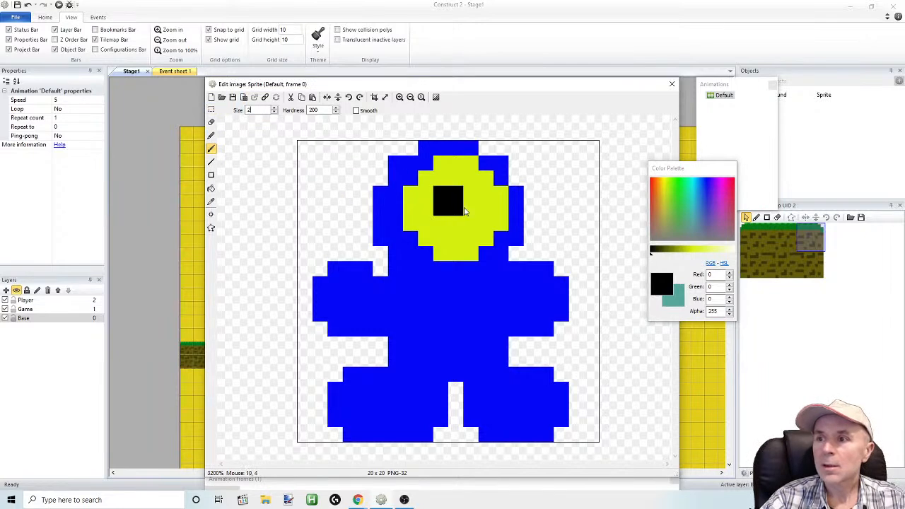
pyautogui.click(505, 209)
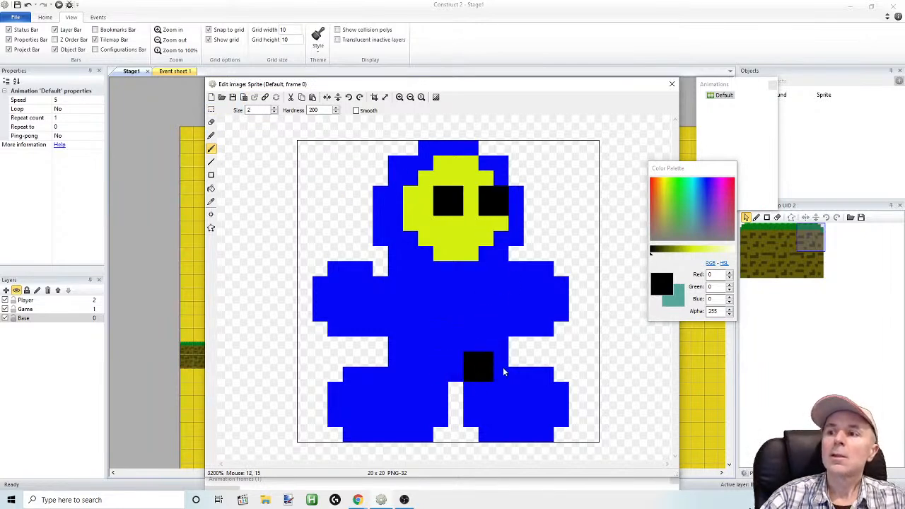
# Finish the sprite image, stand the character on the upper-right floating platform at position 240, 60, and preview the stage
pyautogui.moveTo(598, 79); pyautogui.dragTo(586, 90)
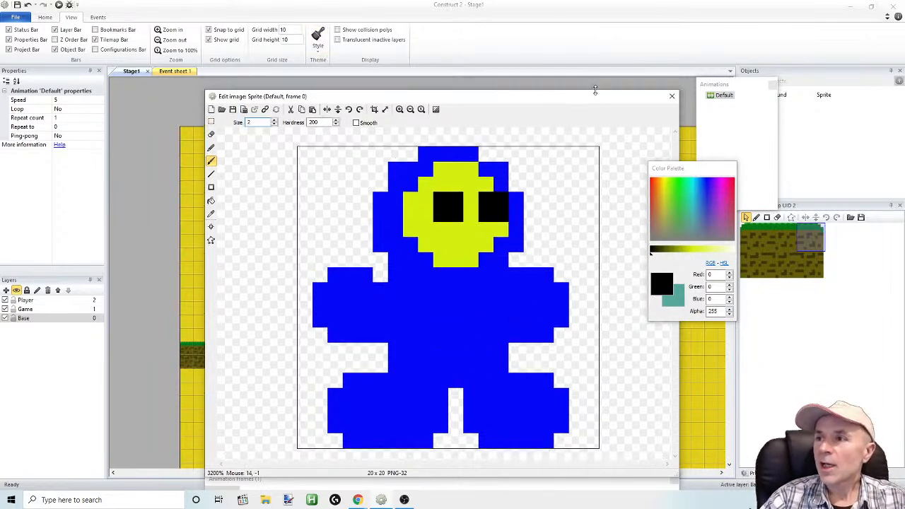
pyautogui.click(672, 97)
pyautogui.moveTo(436, 283); pyautogui.dragTo(498, 203)
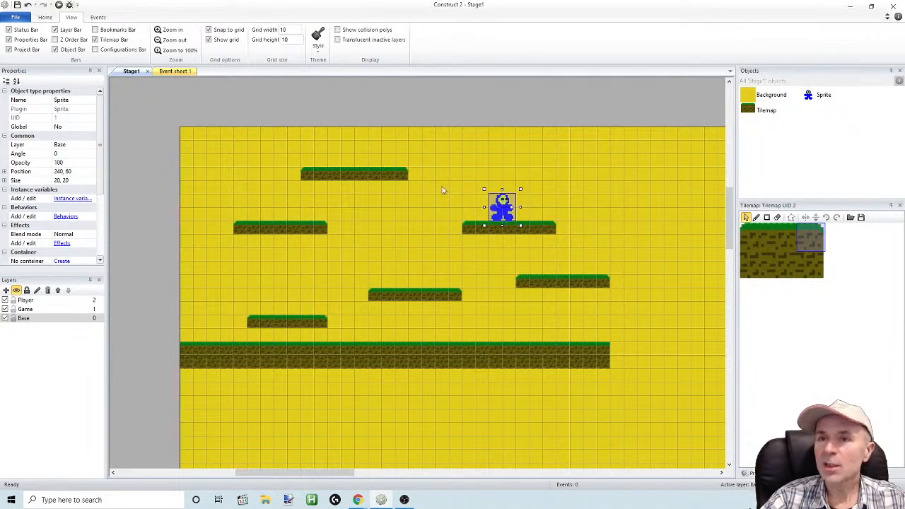
pyautogui.click(59, 5)
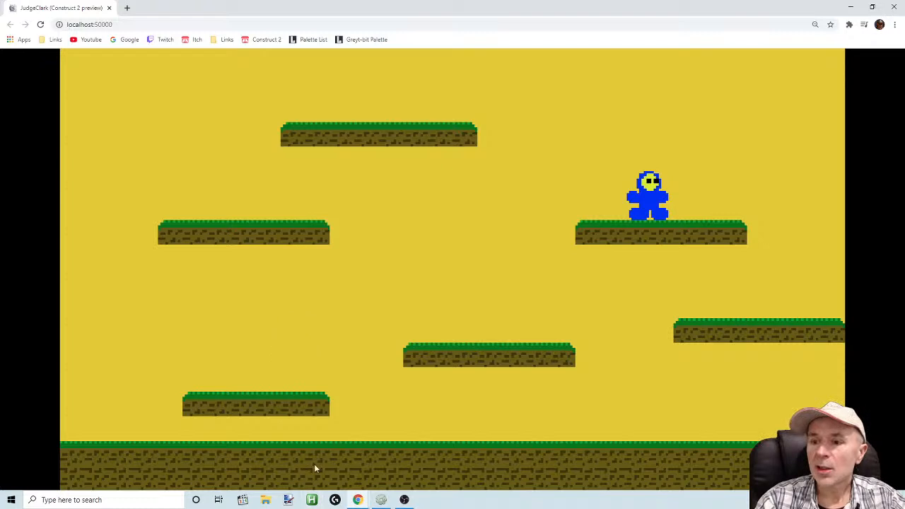
pyautogui.click(359, 501)
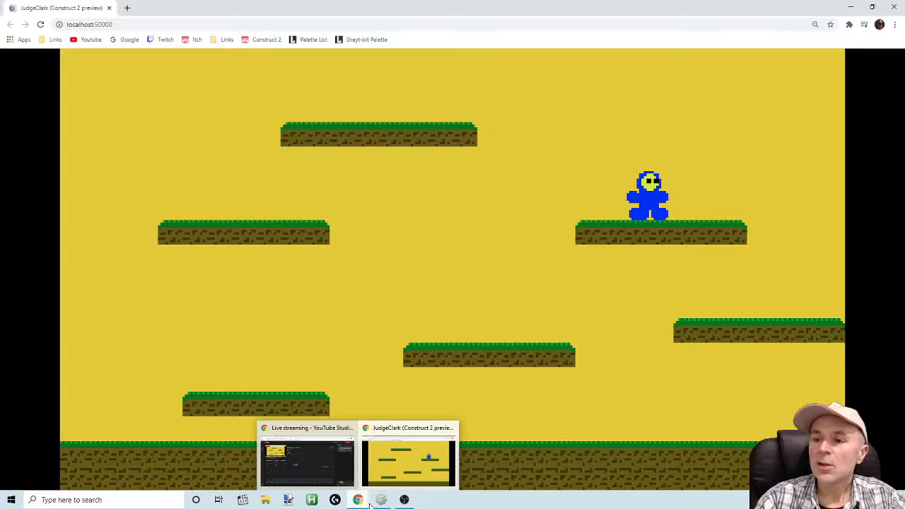
pyautogui.click(381, 500)
# Open the Background image for editing, sample its yellow and darken the drawing color to RGB 186, 170, 23
pyautogui.doubleClick(356, 205)
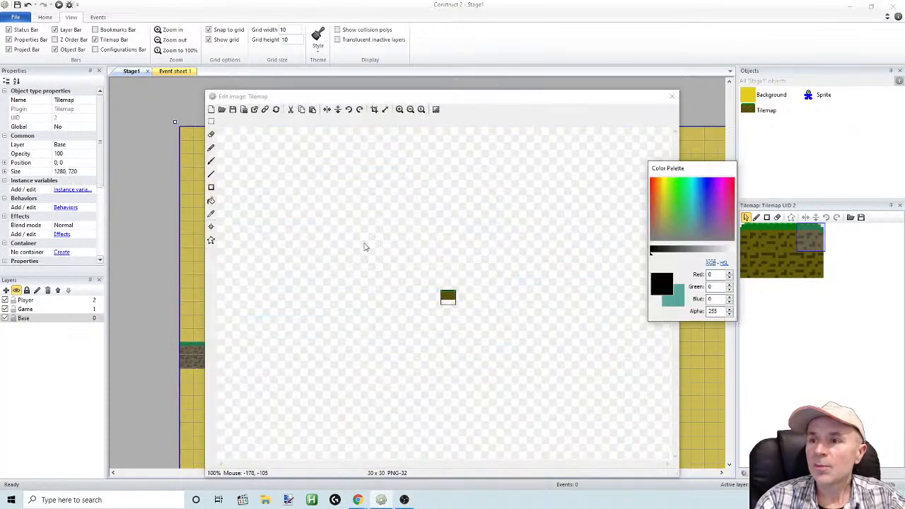
pyautogui.click(672, 96)
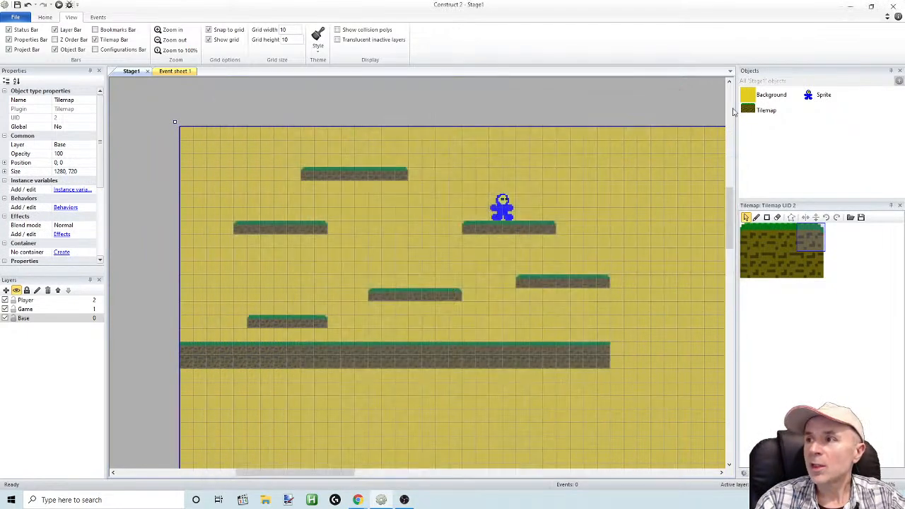
pyautogui.doubleClick(748, 95)
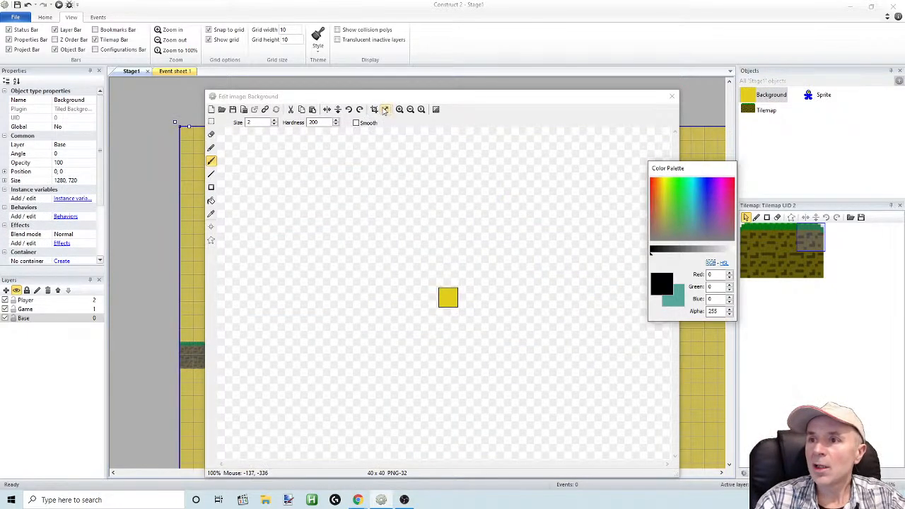
pyautogui.click(385, 109)
pyautogui.click(481, 318)
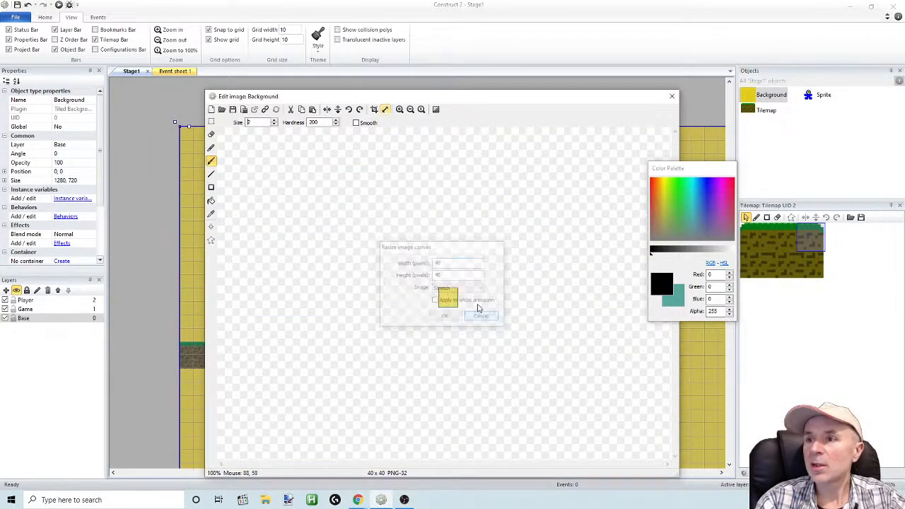
pyautogui.click(400, 109)
pyautogui.click(400, 110)
pyautogui.click(399, 109)
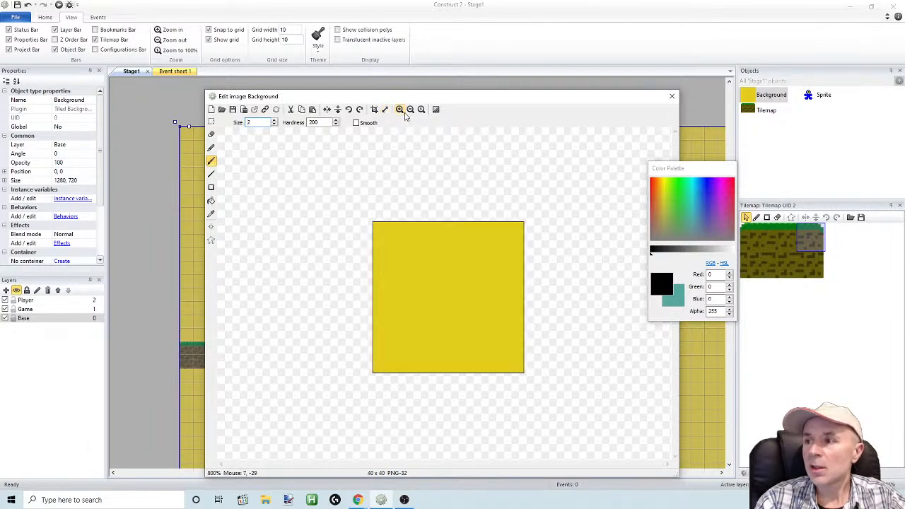
pyautogui.click(211, 213)
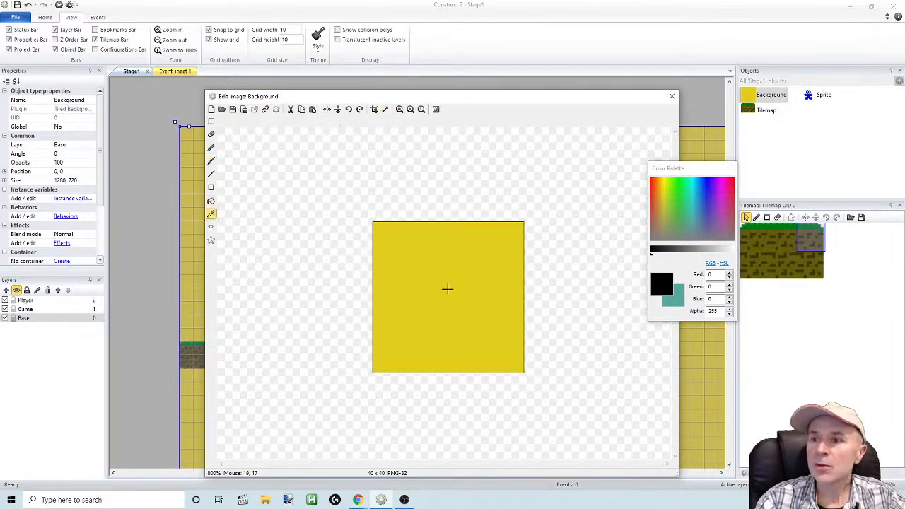
pyautogui.click(448, 288)
pyautogui.click(683, 251)
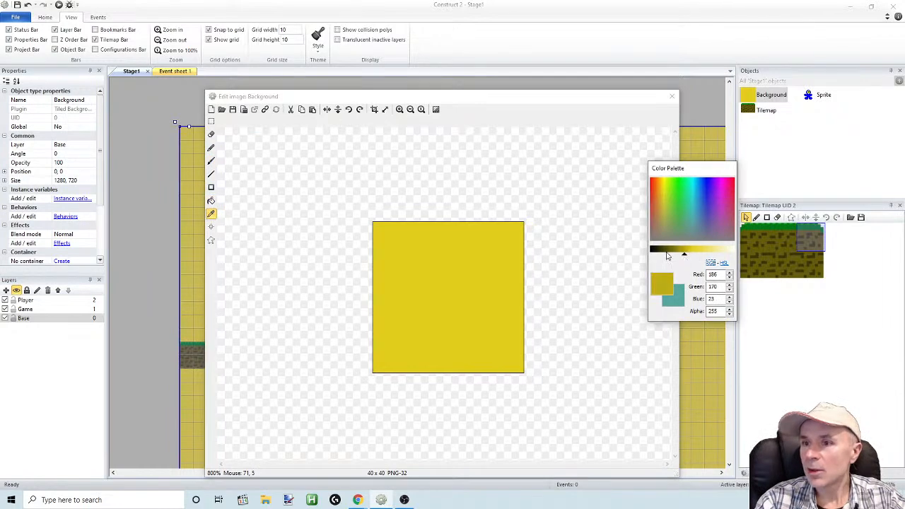
# Draw six scattered diagonal lines with thickness 1 in the darker yellow across the Background image
pyautogui.click(211, 173)
pyautogui.moveTo(383, 232); pyautogui.dragTo(521, 295)
pyautogui.moveTo(392, 268); pyautogui.dragTo(513, 327)
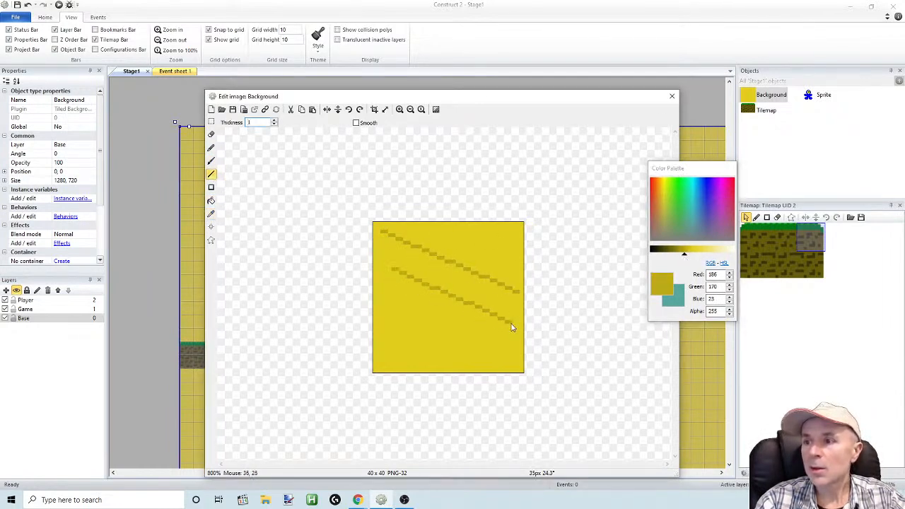
pyautogui.moveTo(430, 330); pyautogui.dragTo(506, 362)
pyautogui.moveTo(395, 292); pyautogui.dragTo(447, 312)
pyautogui.moveTo(390, 343); pyautogui.dragTo(436, 367)
pyautogui.moveTo(467, 235); pyautogui.dragTo(525, 254)
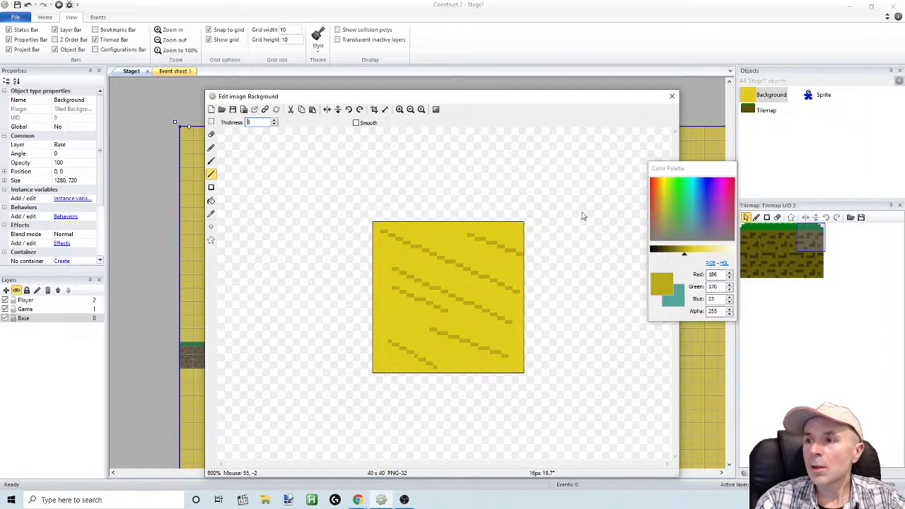
# Finish the Background image, preview the stage with the diagonal line pattern, and return to the Construct 2 layout
pyautogui.click(672, 96)
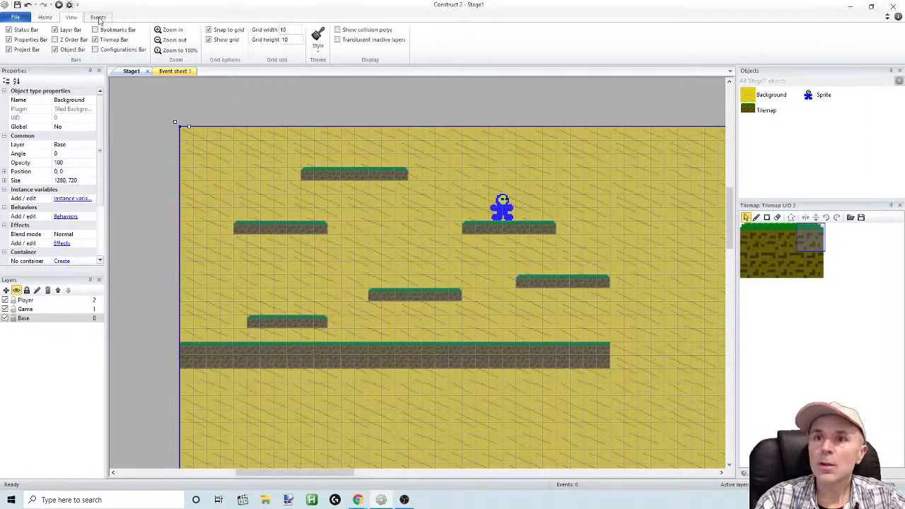
pyautogui.click(59, 5)
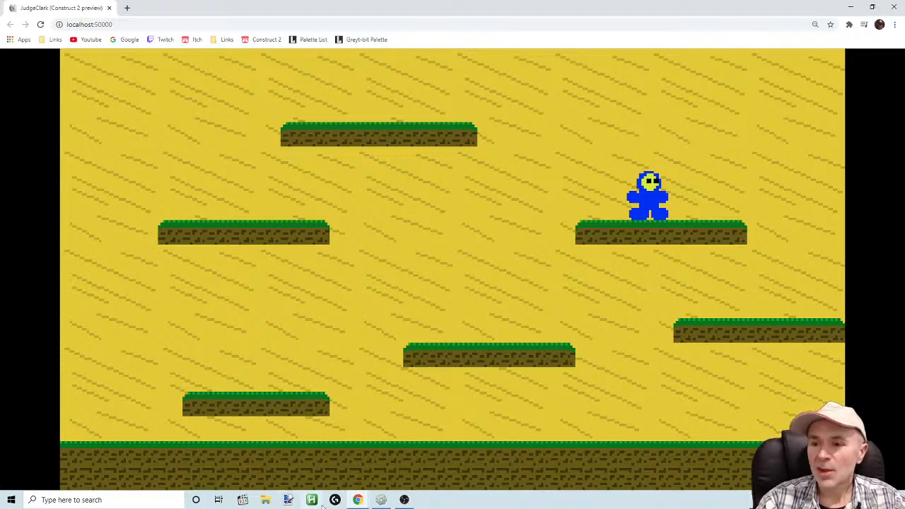
pyautogui.click(381, 500)
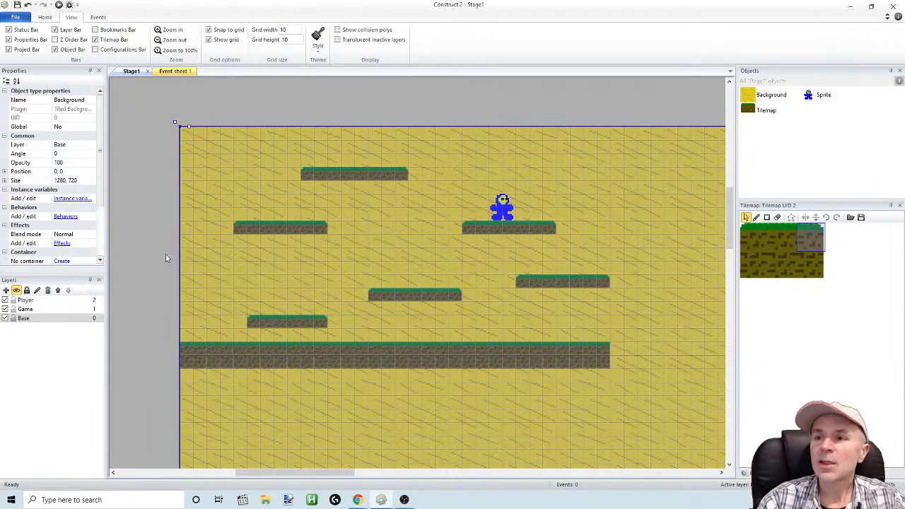
# Undo the diagonal line pattern on the Background image
pyautogui.doubleClick(392, 253)
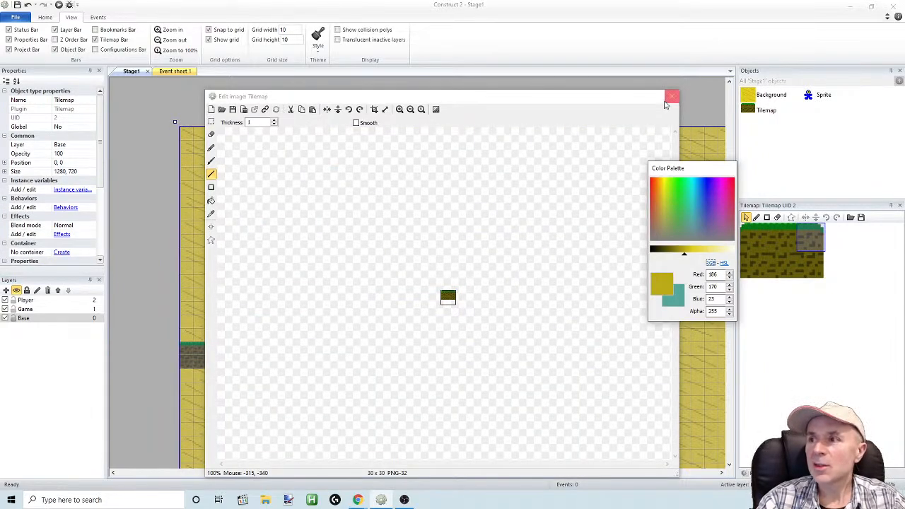
pyautogui.click(672, 96)
pyautogui.hotkey('ctrl', 'z')
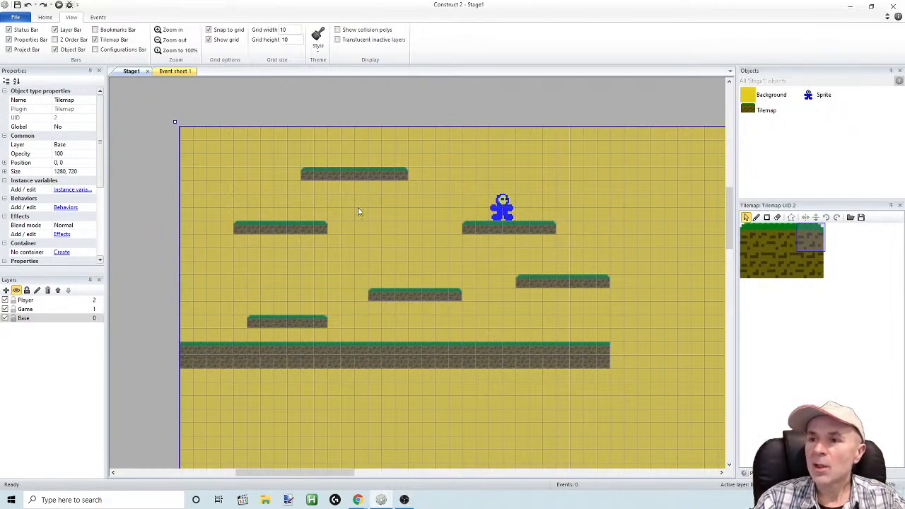
# Reopen the Background image and darken the Line tool's color to RGB 141, 128, 17
pyautogui.doubleClick(747, 99)
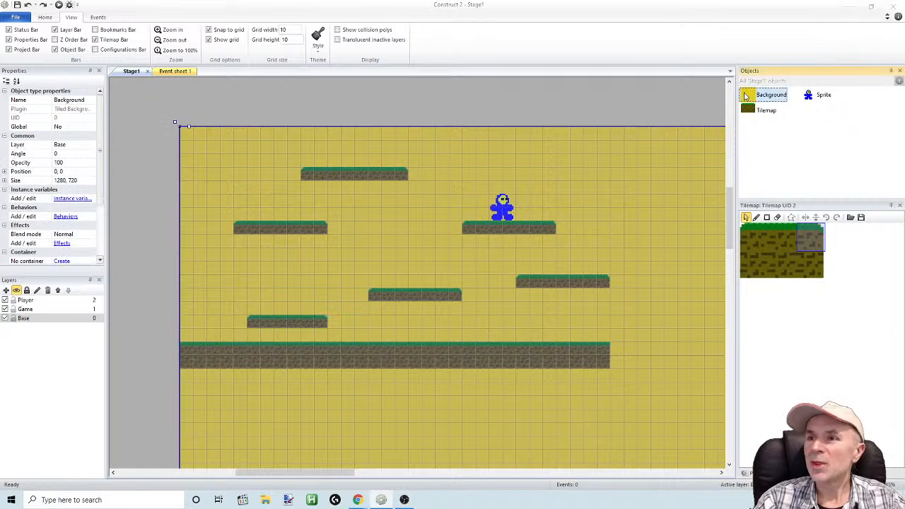
pyautogui.click(400, 109)
pyautogui.click(399, 109)
pyautogui.click(400, 109)
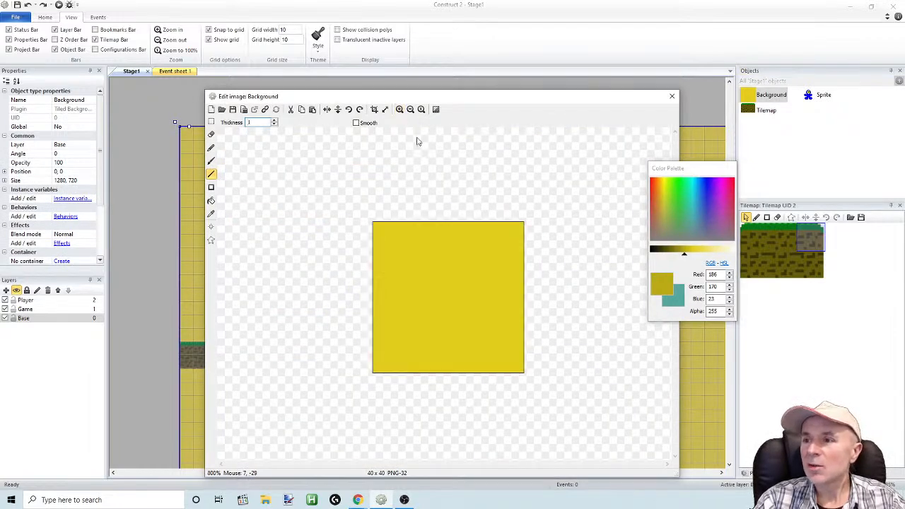
pyautogui.moveTo(691, 259); pyautogui.dragTo(676, 255)
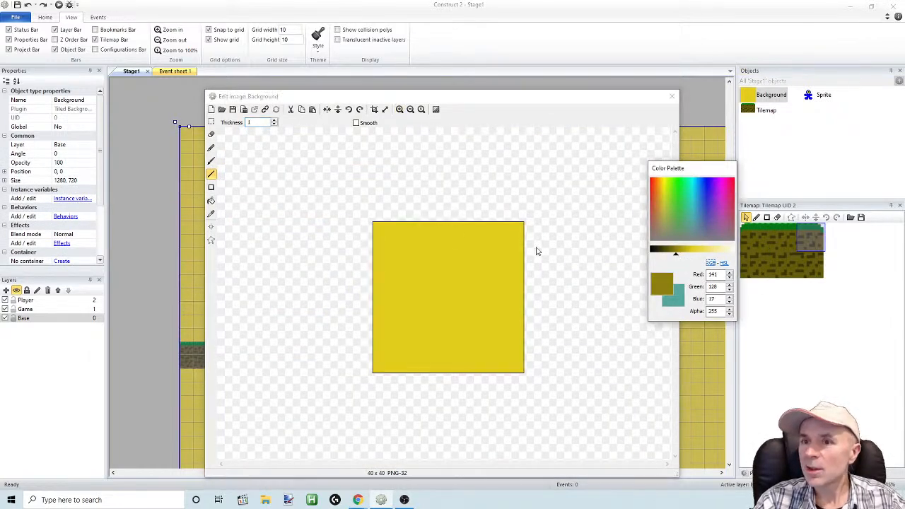
pyautogui.click(212, 175)
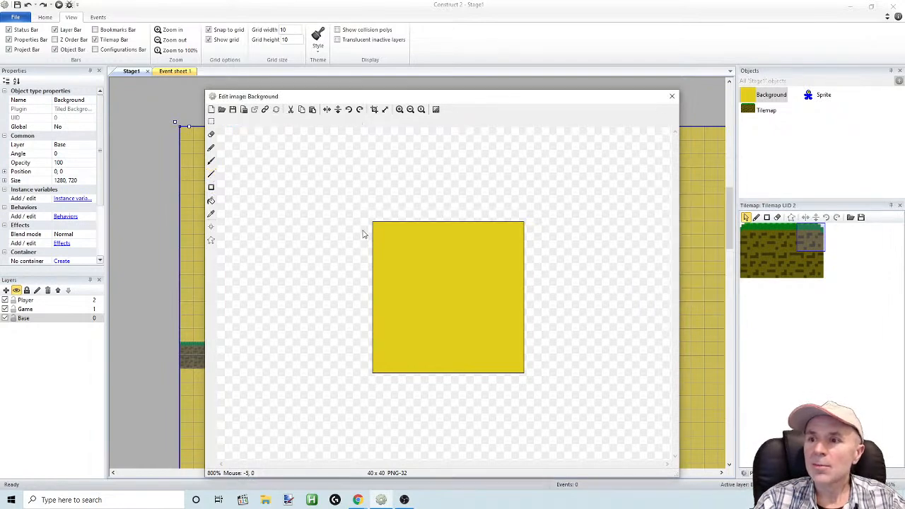
pyautogui.click(211, 175)
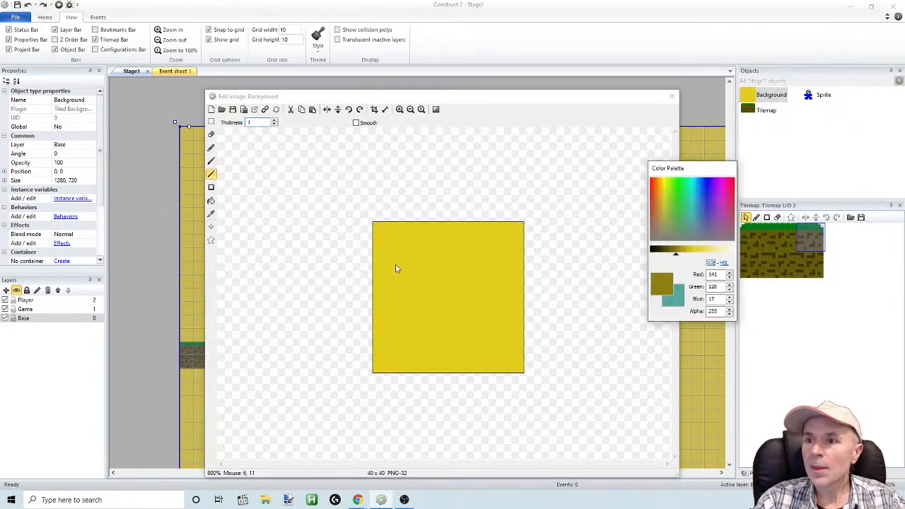
# Draw four roughly evenly spaced horizontal lines with thickness 1 across the full width of the Background image
pyautogui.moveTo(370, 249); pyautogui.dragTo(538, 252)
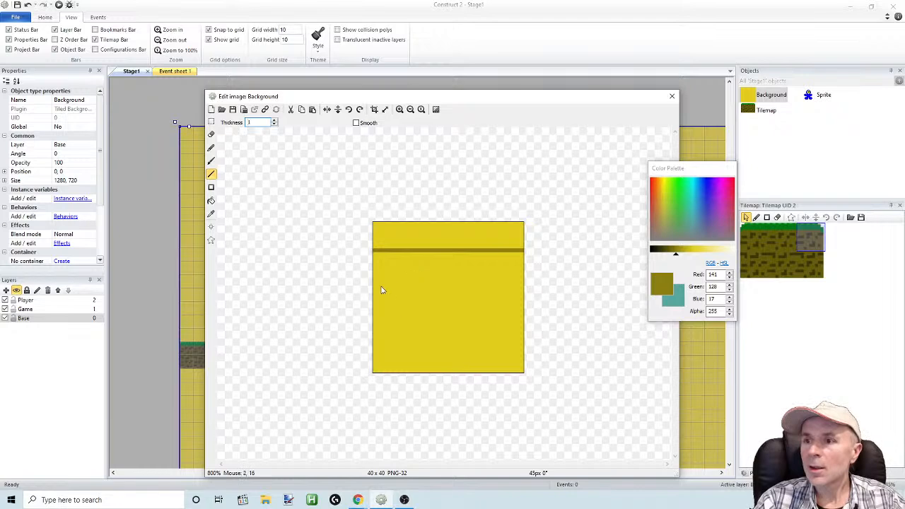
pyautogui.moveTo(367, 283); pyautogui.dragTo(554, 283)
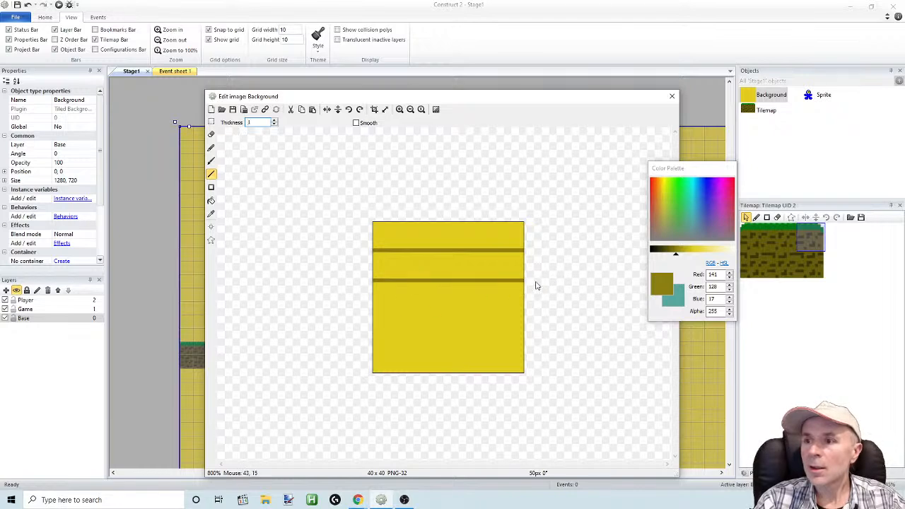
pyautogui.moveTo(353, 314); pyautogui.dragTo(402, 319)
pyautogui.moveTo(525, 309); pyautogui.dragTo(536, 314)
pyautogui.moveTo(366, 351); pyautogui.dragTo(532, 351)
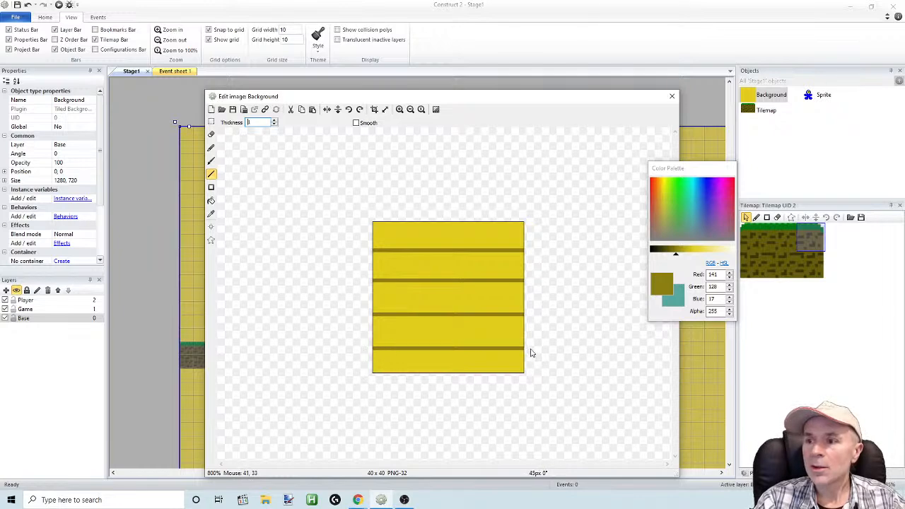
# Draw two vertical joints in each of the upper four rows, staggered from row to row, to form a brick pattern
pyautogui.moveTo(485, 316); pyautogui.dragTo(485, 347)
pyautogui.moveTo(416, 319); pyautogui.dragTo(417, 343)
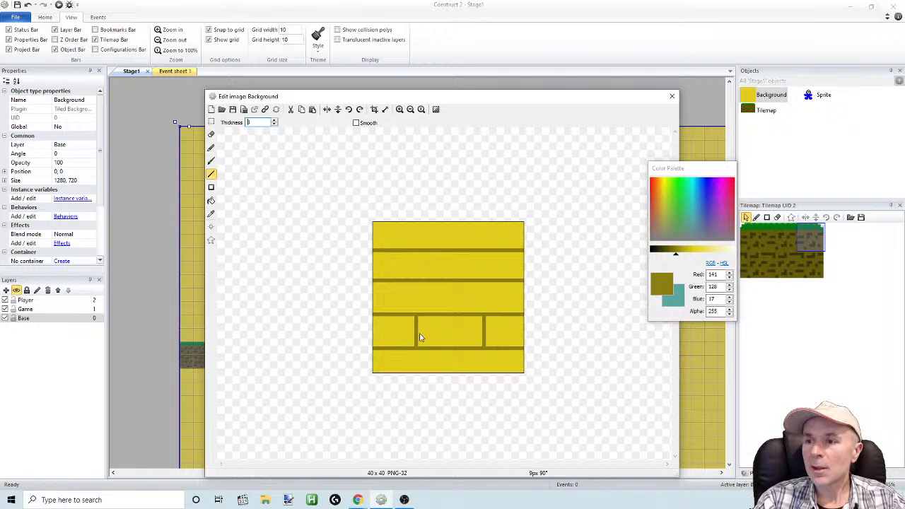
pyautogui.moveTo(450, 286); pyautogui.dragTo(449, 318)
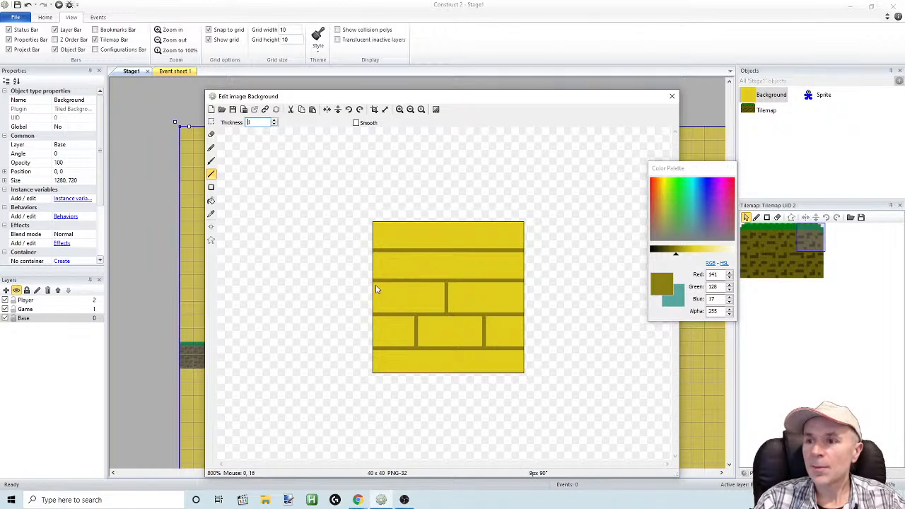
pyautogui.moveTo(376, 290); pyautogui.dragTo(376, 317)
pyautogui.moveTo(413, 253); pyautogui.dragTo(413, 284)
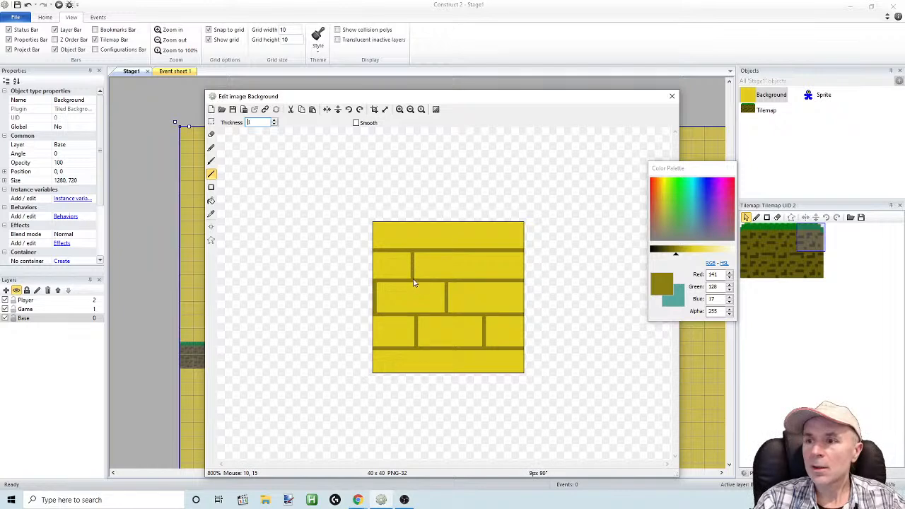
pyautogui.moveTo(488, 254); pyautogui.dragTo(489, 280)
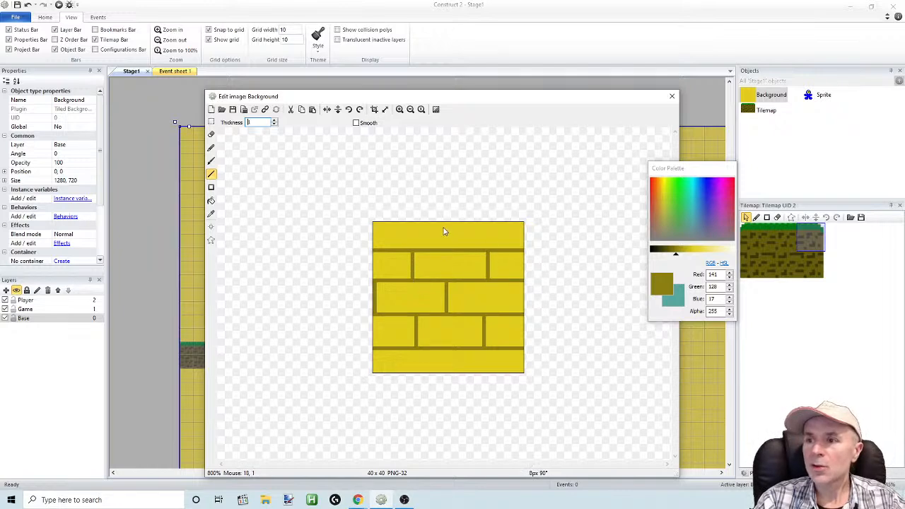
pyautogui.moveTo(447, 223); pyautogui.dragTo(448, 249)
pyautogui.moveTo(521, 226); pyautogui.dragTo(522, 252)
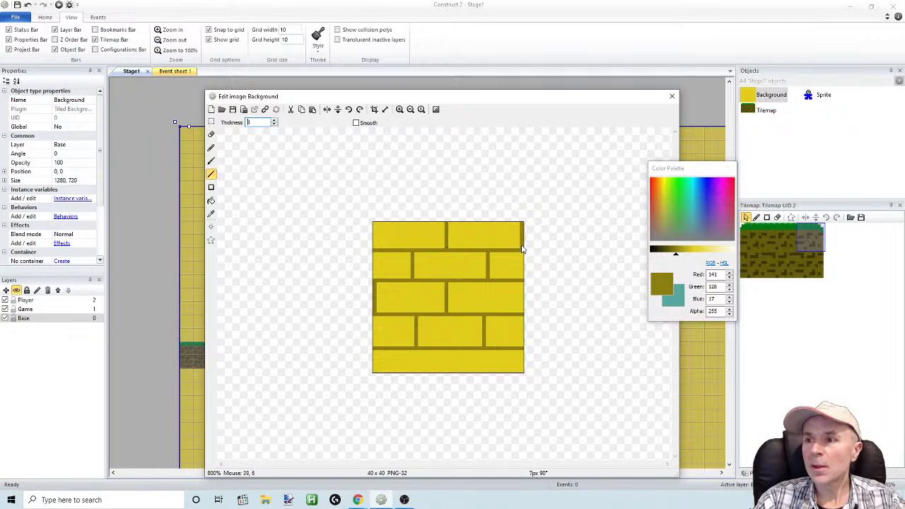
# Finish the Background image, preview the stage with the brick pattern, and return to the Construct 2 layout
pyautogui.click(671, 96)
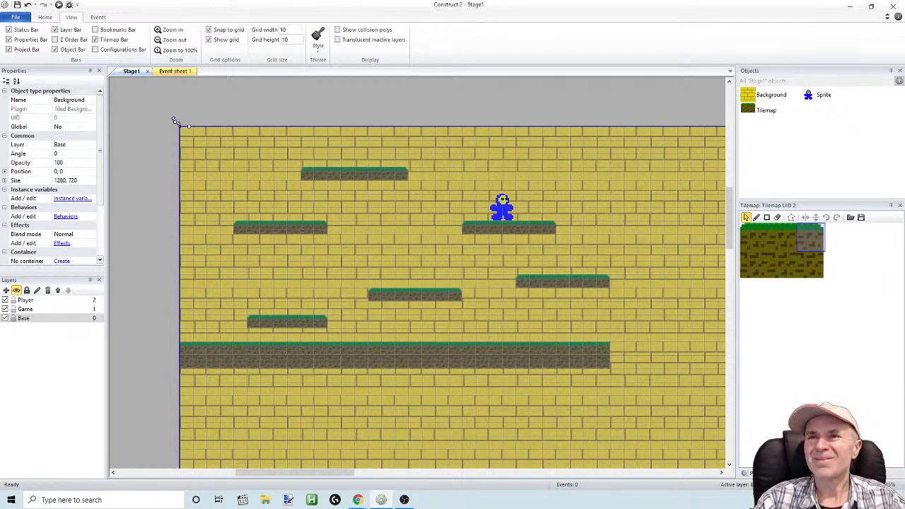
pyautogui.click(59, 4)
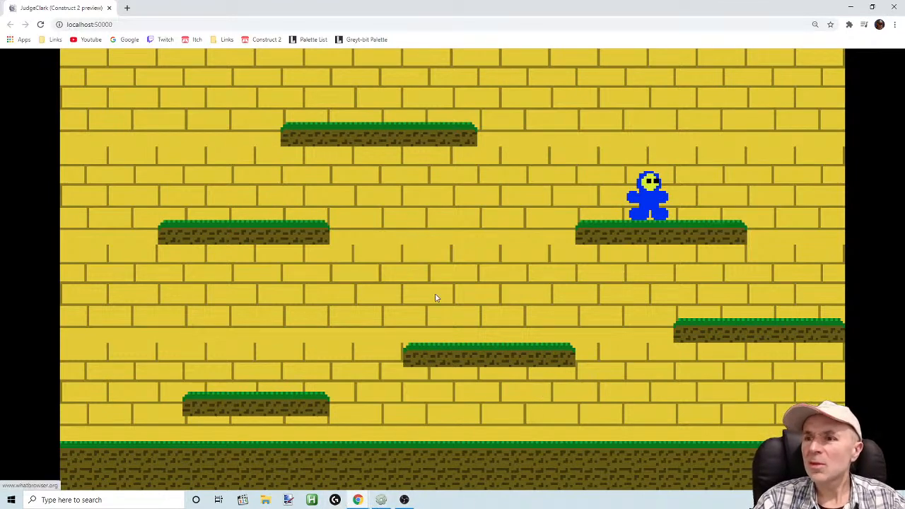
pyautogui.click(381, 500)
# Reopen the brick-patterned Background image for editing
pyautogui.doubleClick(375, 255)
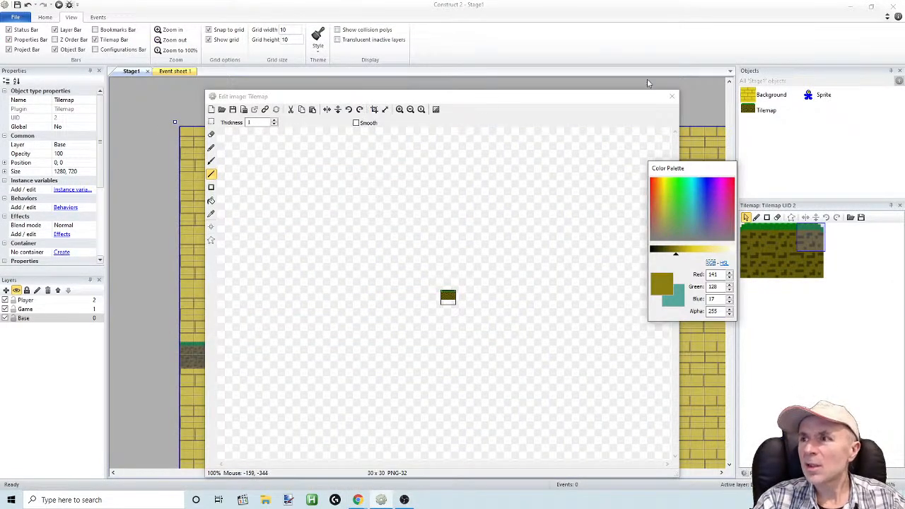
pyautogui.click(672, 95)
pyautogui.click(750, 99)
pyautogui.doubleClick(750, 99)
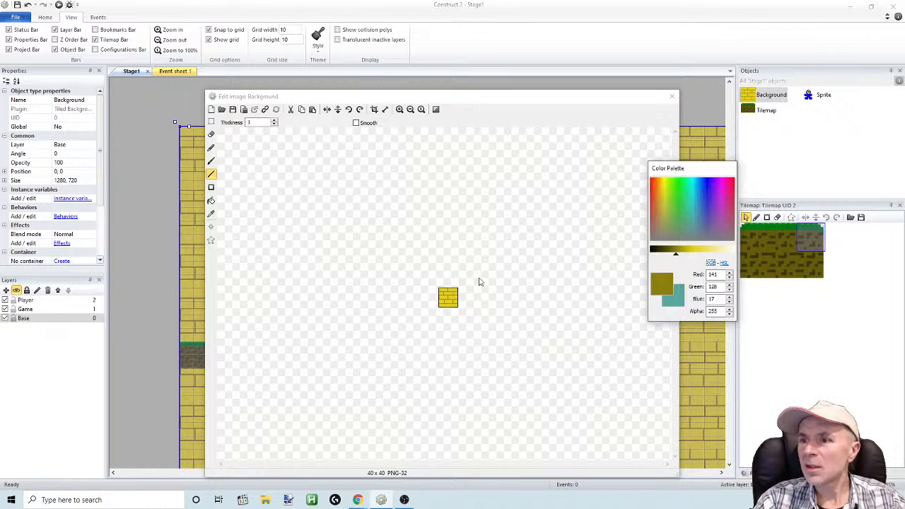
pyautogui.click(400, 110)
pyautogui.click(401, 109)
pyautogui.click(400, 110)
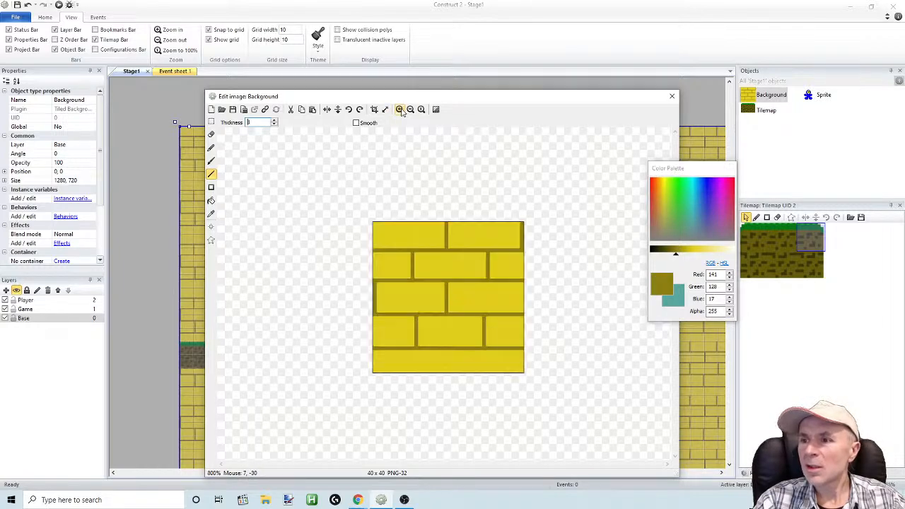
pyautogui.click(400, 110)
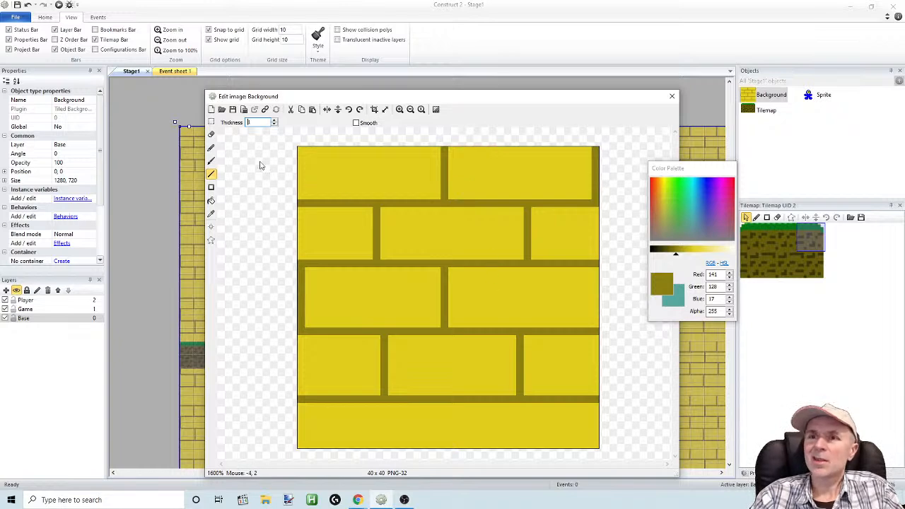
# Copy the 40 x 25 px area spanning the second to fourth brick rows and paste it 3 px lower at (0, 12)
pyautogui.press('s')
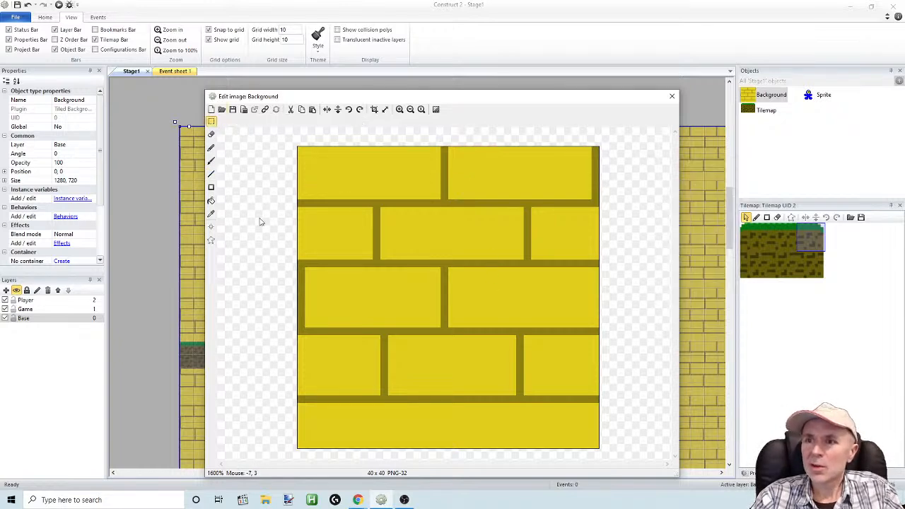
pyautogui.moveTo(282, 404); pyautogui.dragTo(612, 225)
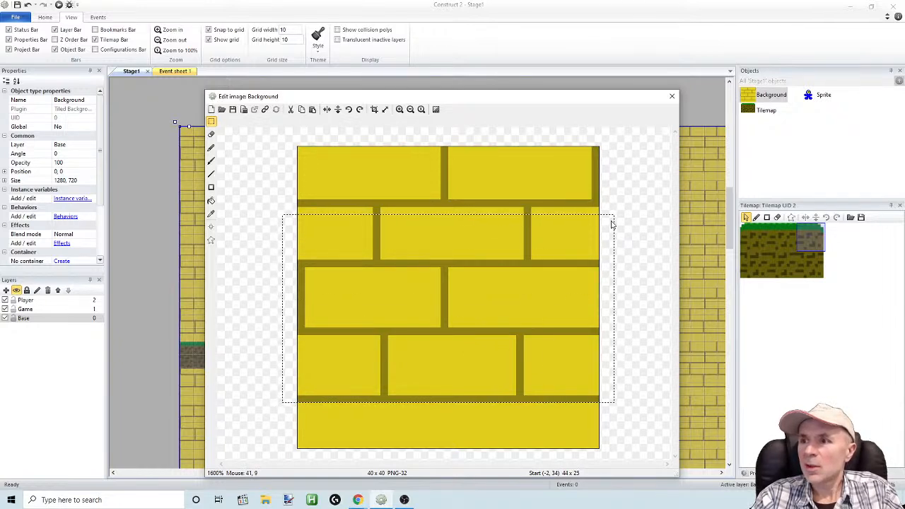
pyautogui.hotkey('ctrl', 'c')
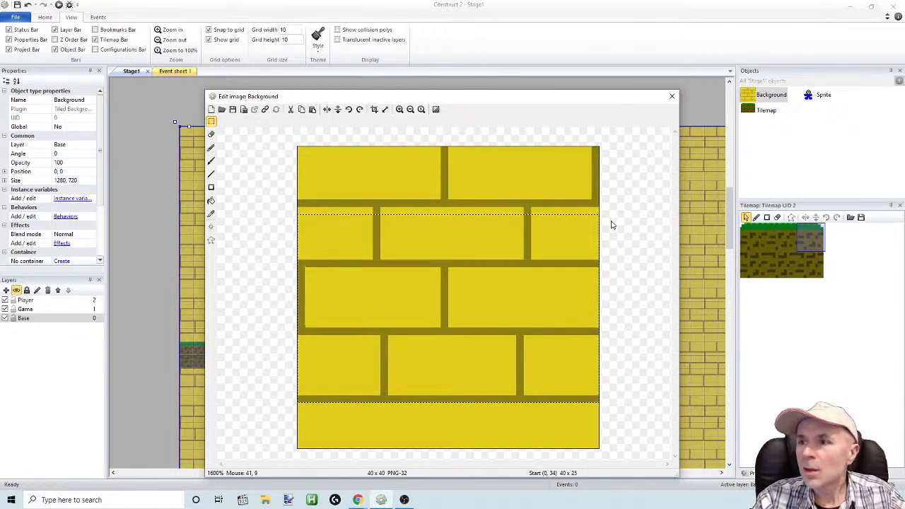
pyautogui.hotkey('ctrl', 'v')
pyautogui.moveTo(506, 205); pyautogui.dragTo(506, 296)
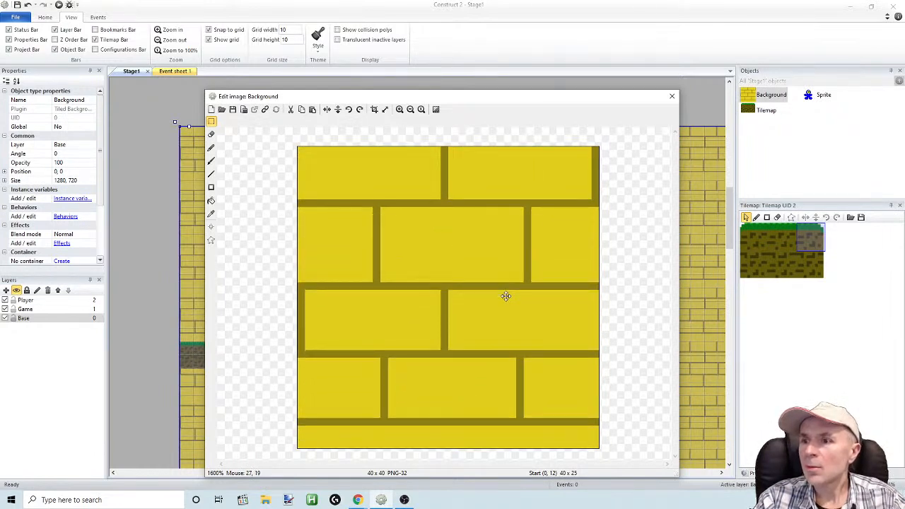
pyautogui.click(212, 121)
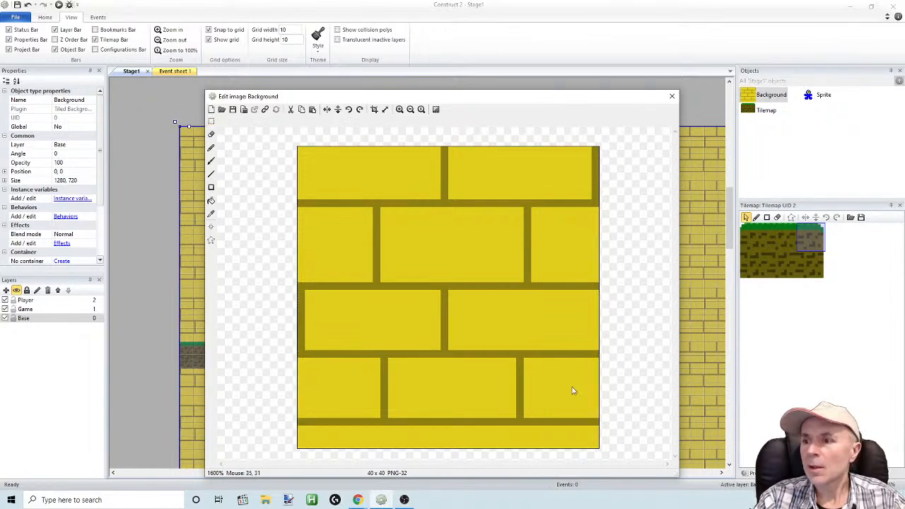
# Copy the lowest 40 x 17 px area of the brick image and paste it 3 px lower at (0, 26)
pyautogui.click(211, 121)
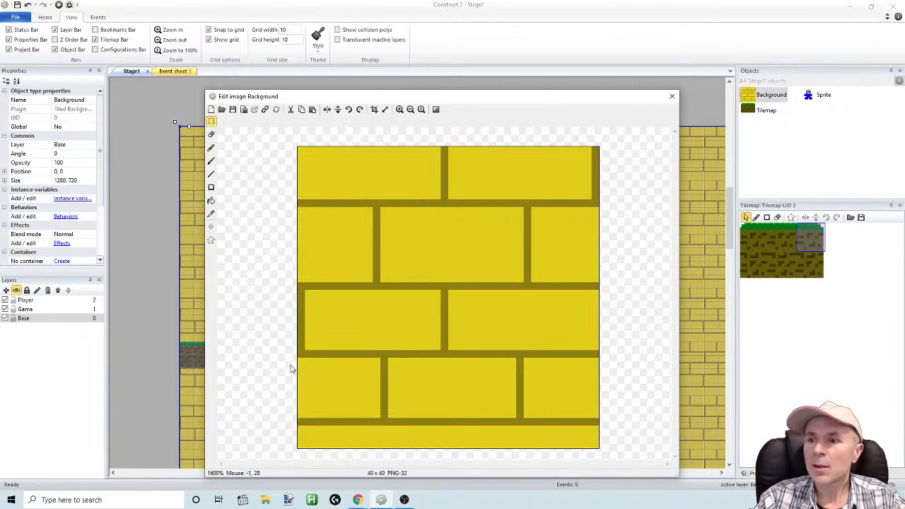
pyautogui.moveTo(275, 322); pyautogui.dragTo(606, 448)
pyautogui.hotkey('ctrl', 'c')
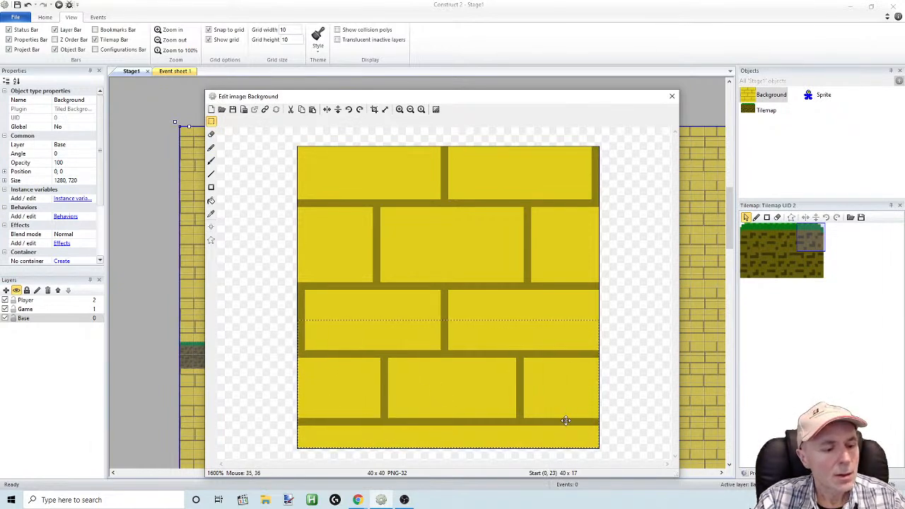
pyautogui.hotkey('ctrl', 'v')
pyautogui.moveTo(471, 257); pyautogui.dragTo(467, 437)
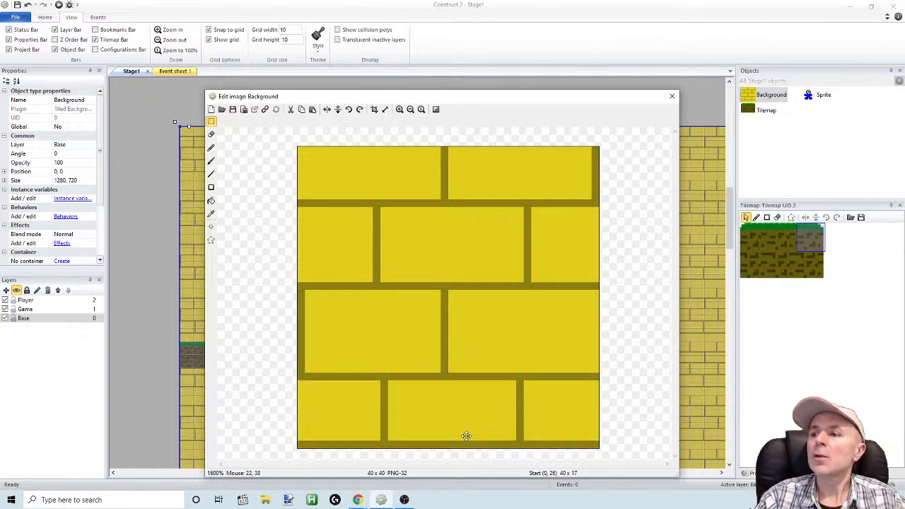
pyautogui.click(314, 128)
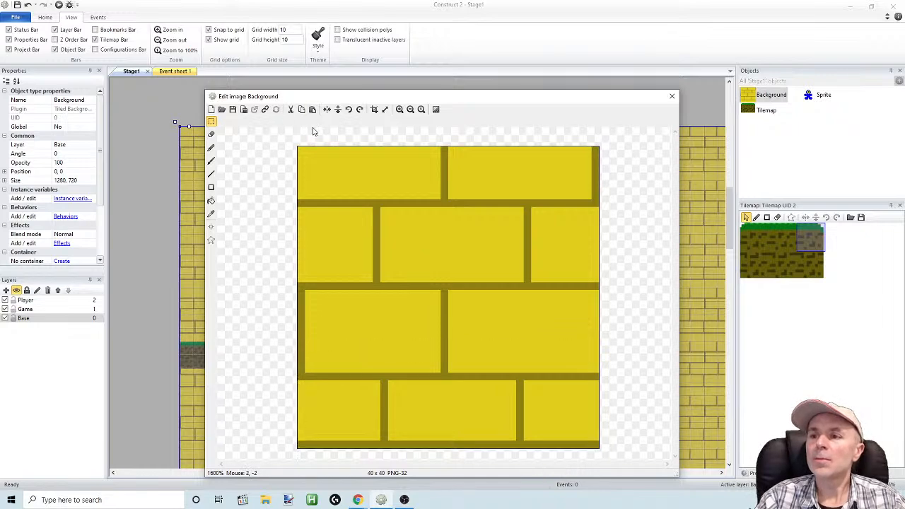
# Close the edited Background image, check the brick pattern in a preview of the stage, and return to the Construct 2 layout
pyautogui.click(672, 96)
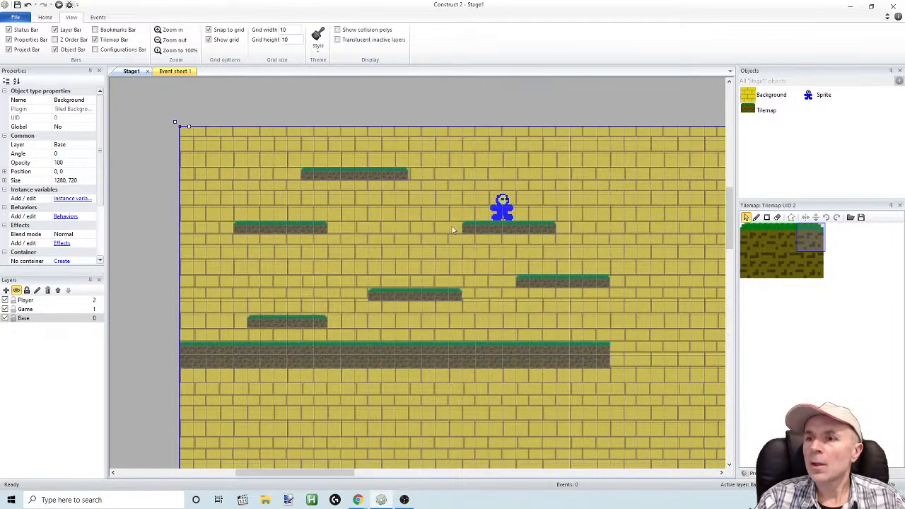
pyautogui.click(59, 4)
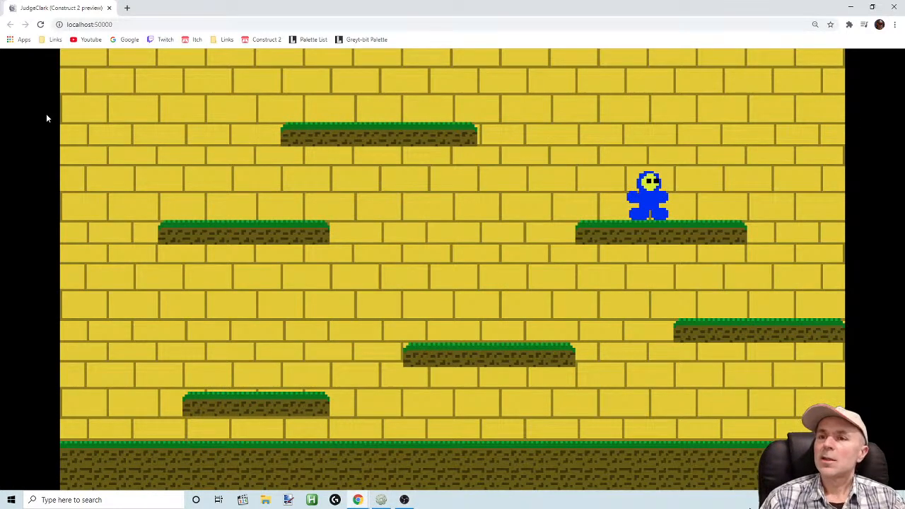
pyautogui.hotkey('alt', 'Tab')
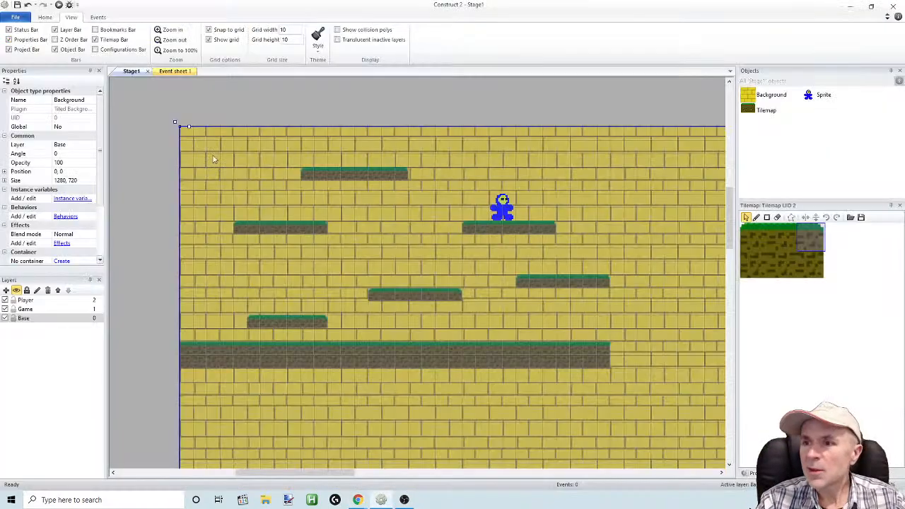
# Reopen the Background image and fill the mortar lines between the bricks with a lighter yellow, RGB 209, 190, 26
pyautogui.doubleClick(298, 199)
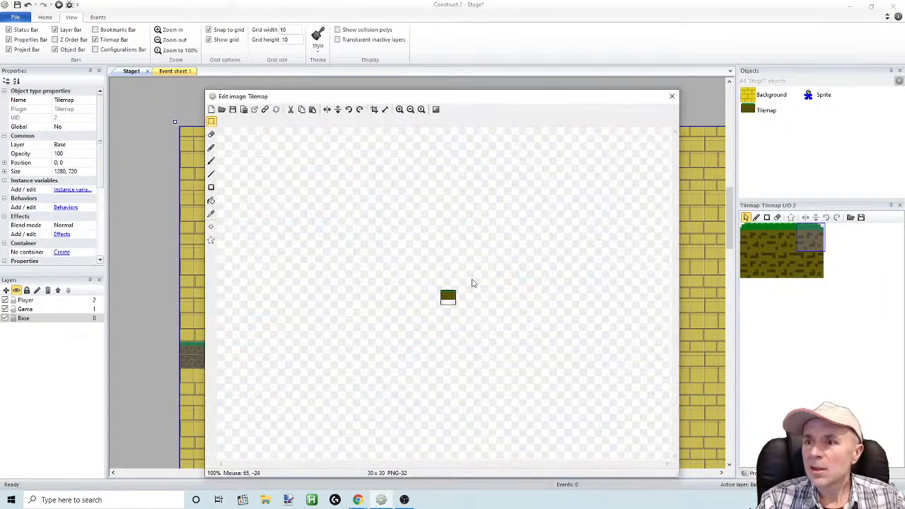
pyautogui.click(671, 96)
pyautogui.doubleClick(754, 99)
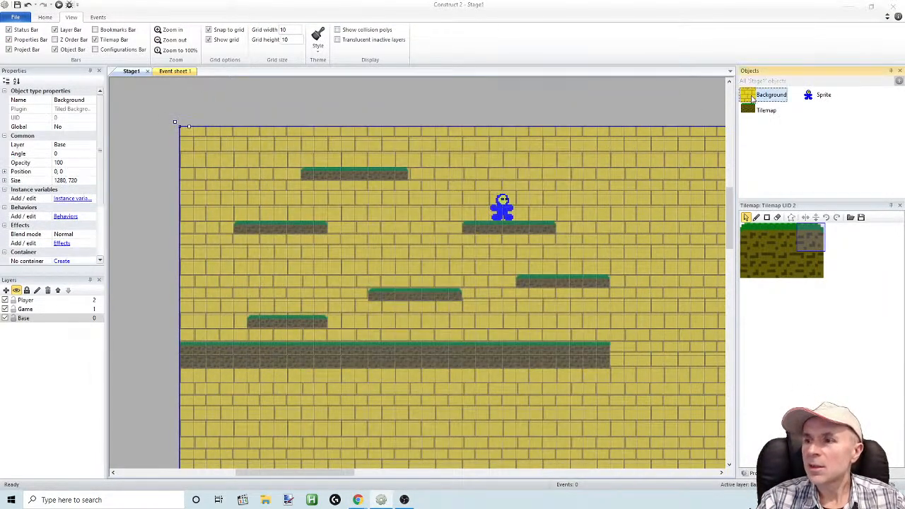
pyautogui.click(399, 109)
pyautogui.click(400, 109)
pyautogui.click(400, 109)
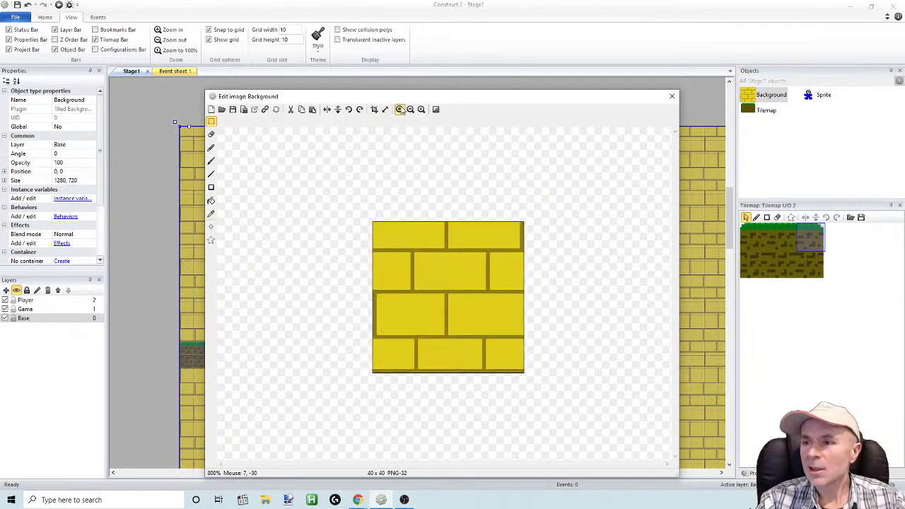
pyautogui.click(400, 109)
pyautogui.click(211, 214)
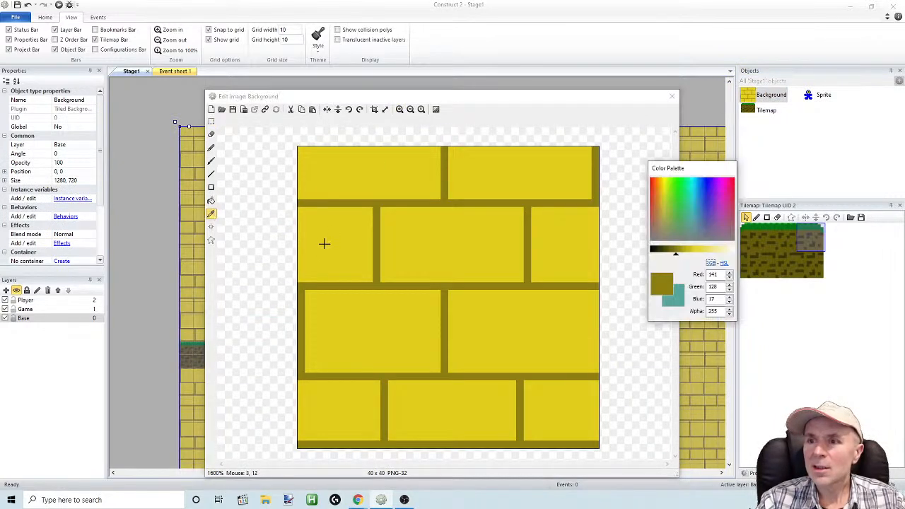
pyautogui.moveTo(696, 257); pyautogui.dragTo(689, 256)
pyautogui.click(211, 202)
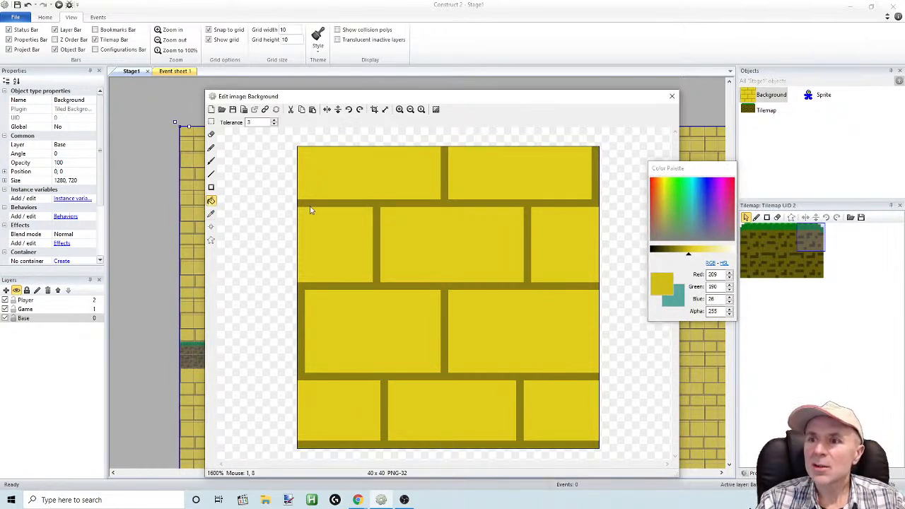
pyautogui.click(312, 205)
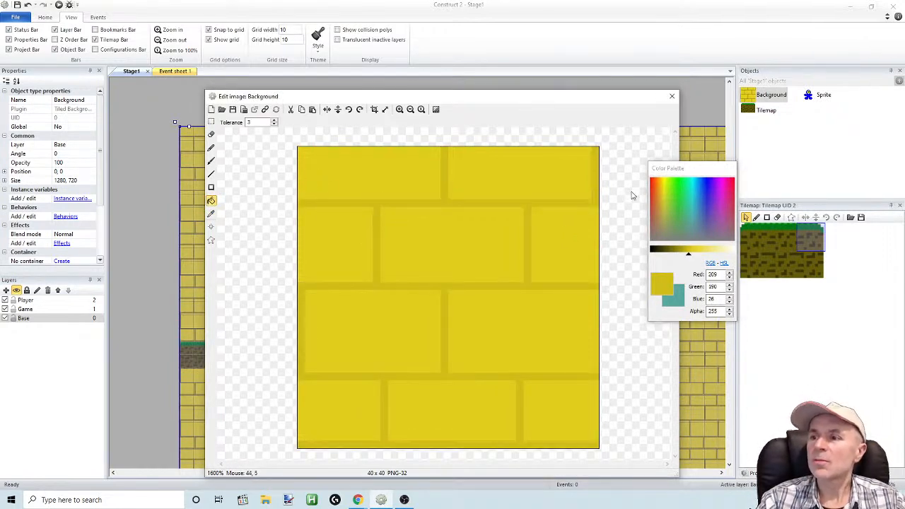
# Close the Background image, preview the recoloured stage in full screen, and switch back to Construct 2
pyautogui.click(672, 96)
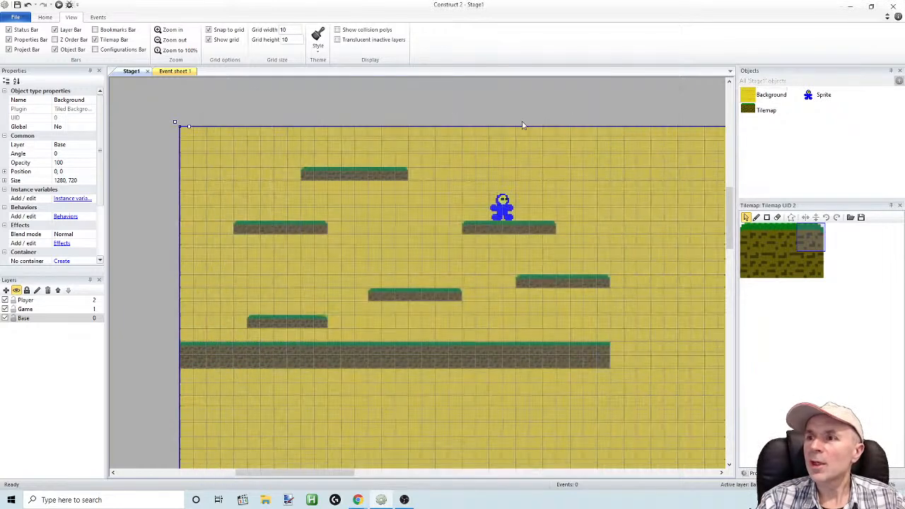
pyautogui.click(59, 5)
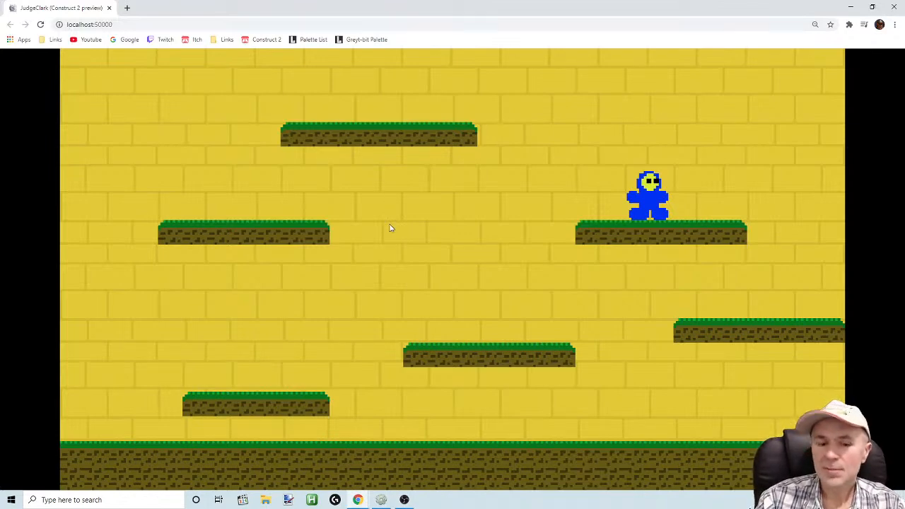
pyautogui.press('F11')
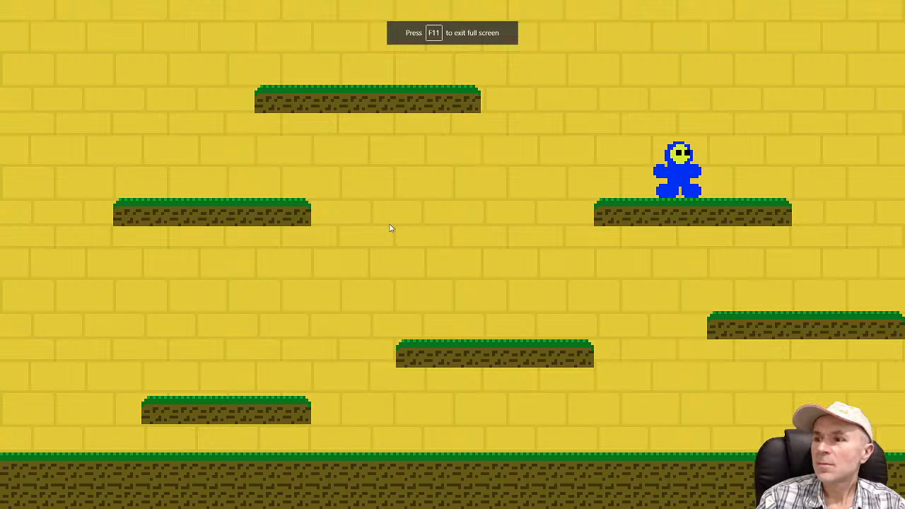
pyautogui.press('F11')
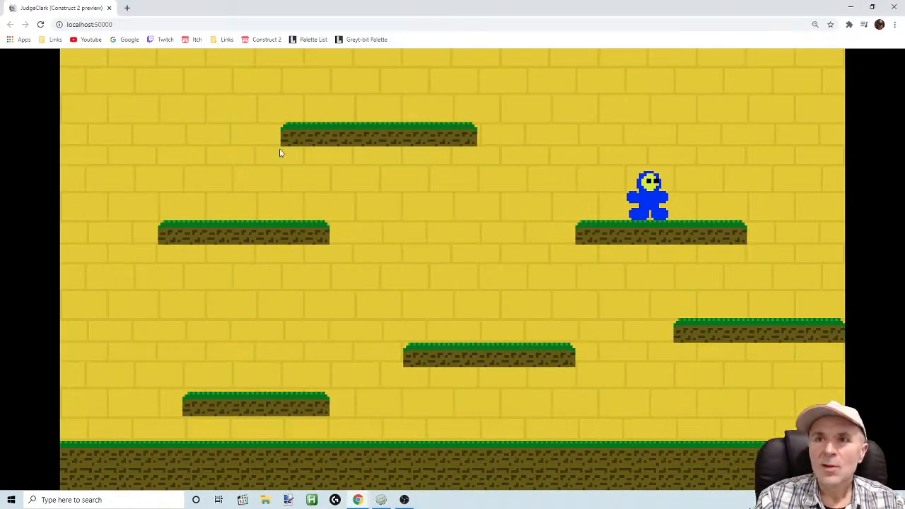
pyautogui.click(381, 501)
# Move the blue character sprite onto the lowest small platform at position 80, 130
pyautogui.moveTo(493, 207); pyautogui.dragTo(282, 306)
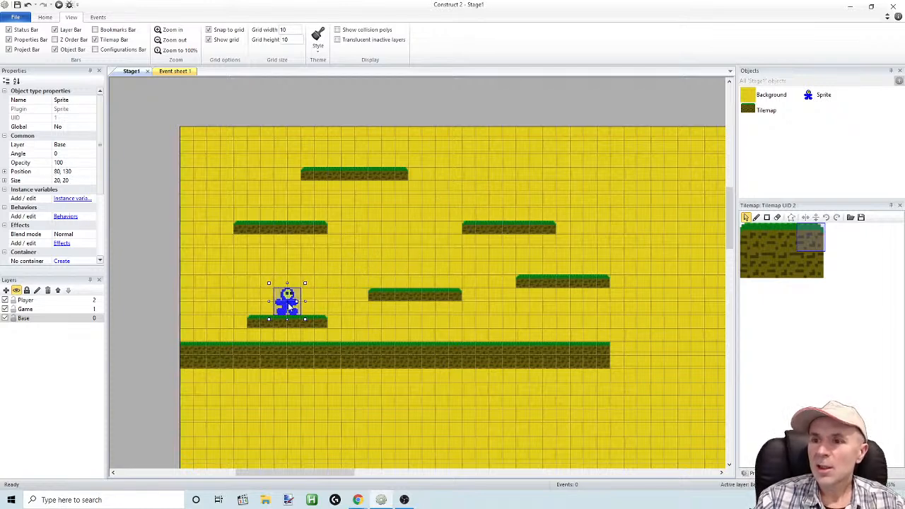
pyautogui.moveTo(288, 309)
pyautogui.mouseDown()
pyautogui.moveTo(279, 307)
pyautogui.moveTo(287, 305)
pyautogui.mouseUp()
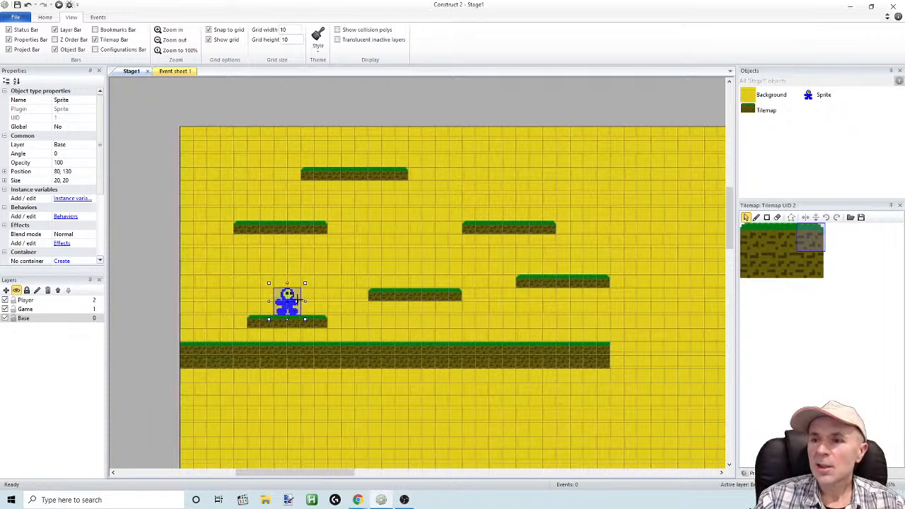
pyautogui.rightClick(292, 294)
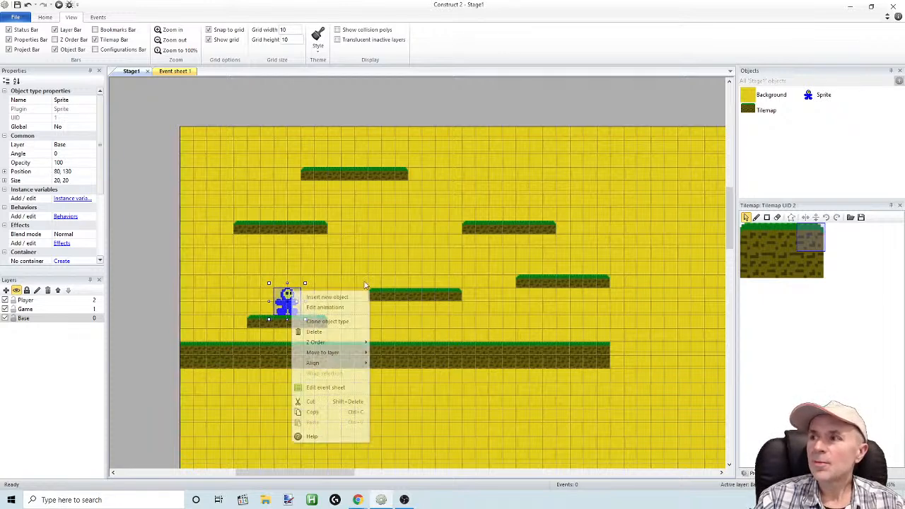
pyautogui.click(812, 97)
pyautogui.rightClick(811, 97)
pyautogui.click(813, 97)
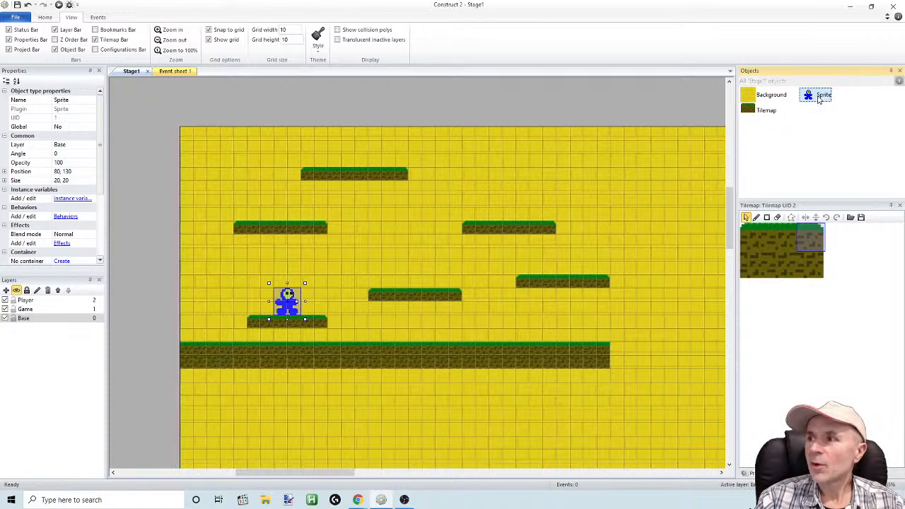
pyautogui.doubleClick(814, 96)
pyautogui.click(674, 97)
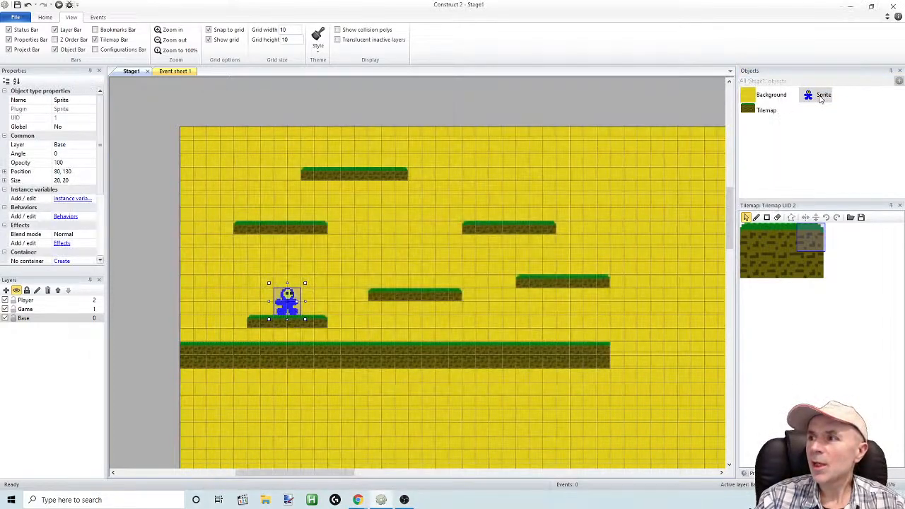
# Rename the Sprite object as Player
pyautogui.rightClick(823, 94)
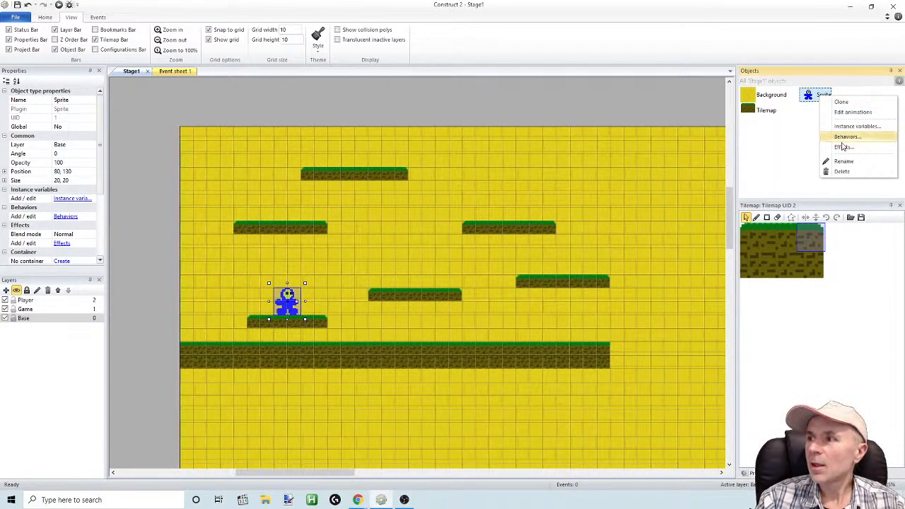
pyautogui.click(843, 163)
pyautogui.write('Player')
pyautogui.press('Return')
# Add the Platform behavior to the Player object, preview the stage, and return to the layout
pyautogui.rightClick(812, 95)
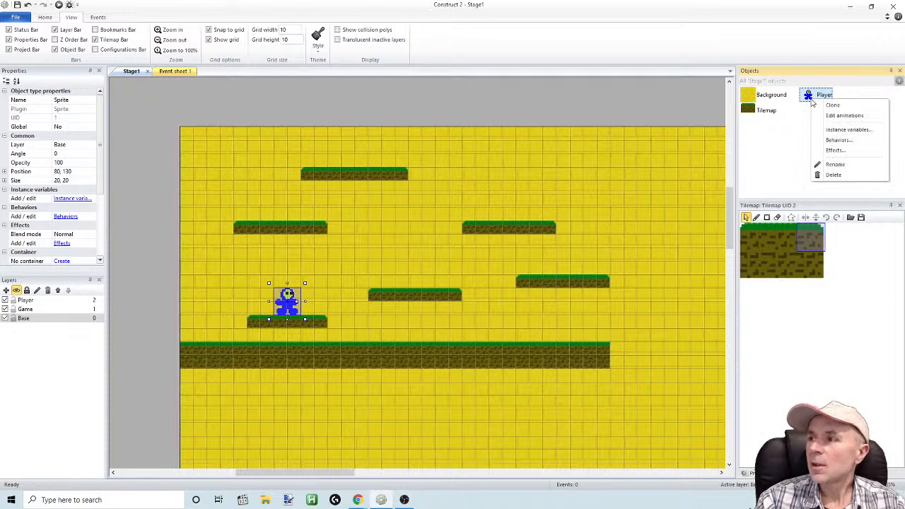
pyautogui.click(835, 141)
pyautogui.click(383, 199)
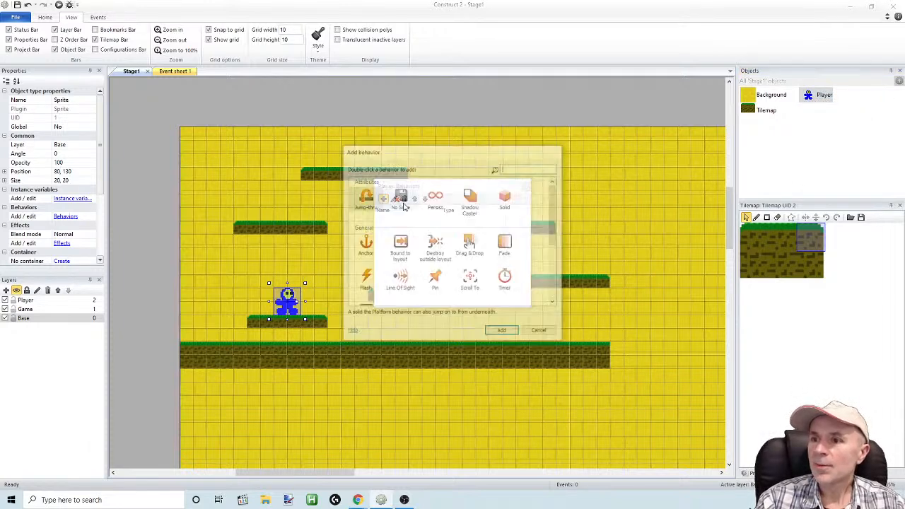
pyautogui.scroll(-3, 554, 210)
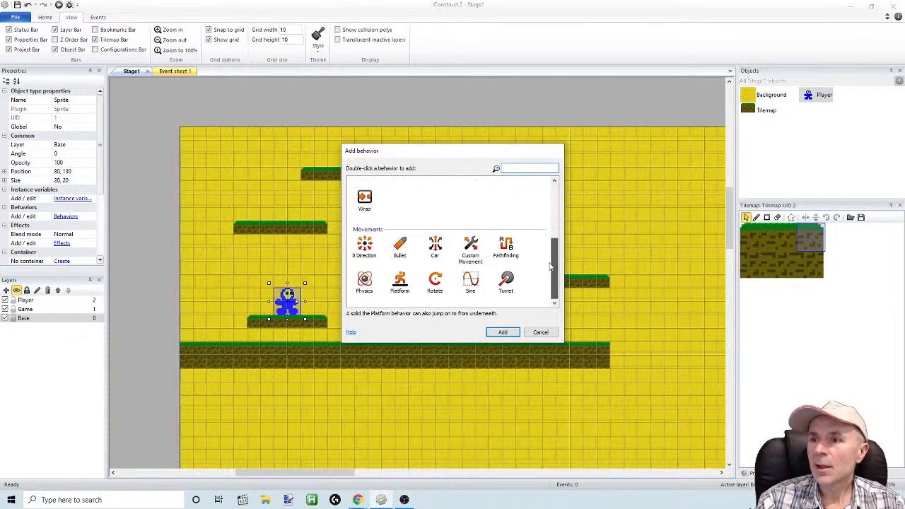
pyautogui.doubleClick(400, 282)
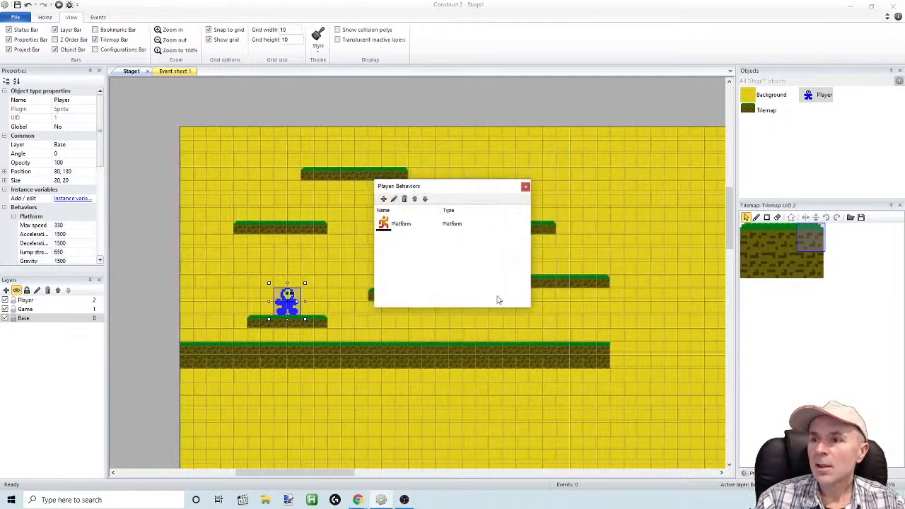
pyautogui.click(525, 186)
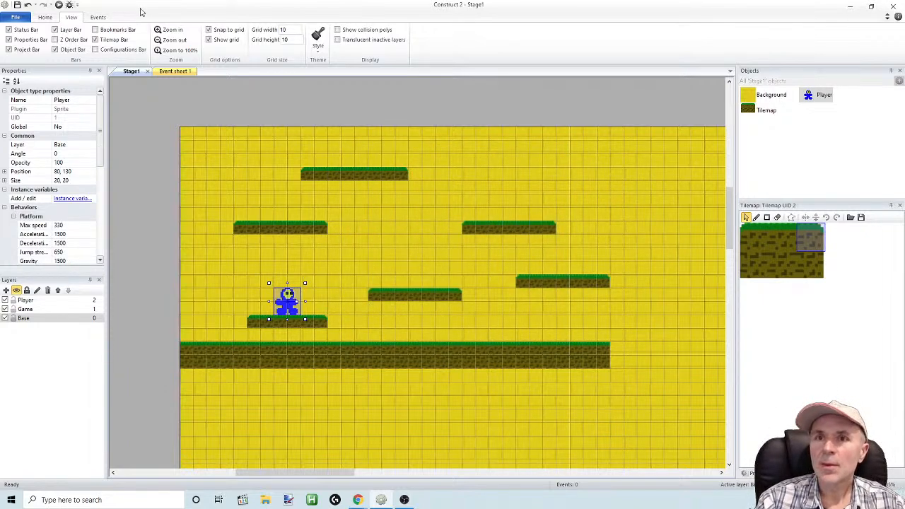
pyautogui.click(57, 5)
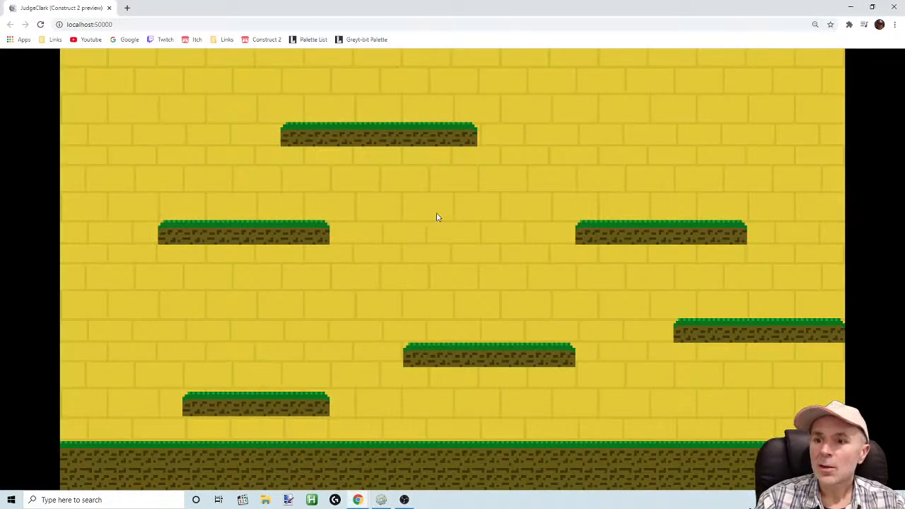
pyautogui.hotkey('alt', 'Tab')
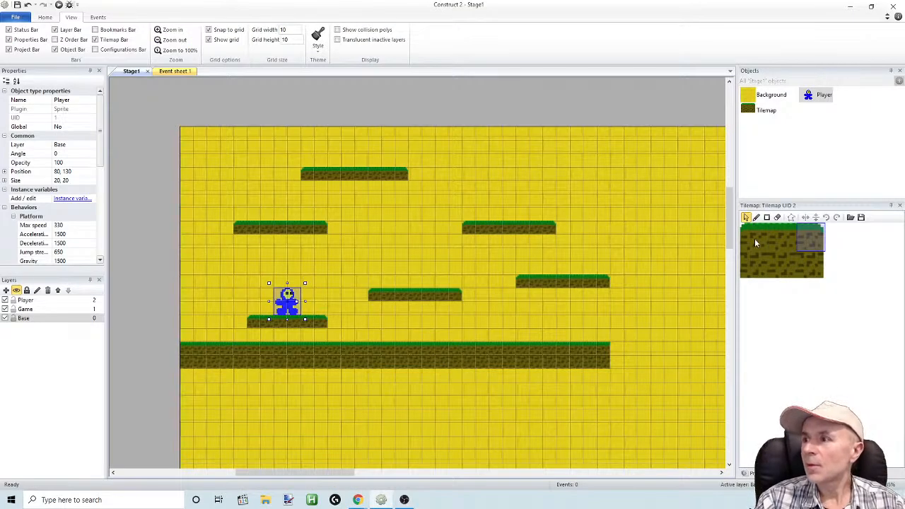
# Add the Solid behavior to the Tilemap object
pyautogui.rightClick(757, 110)
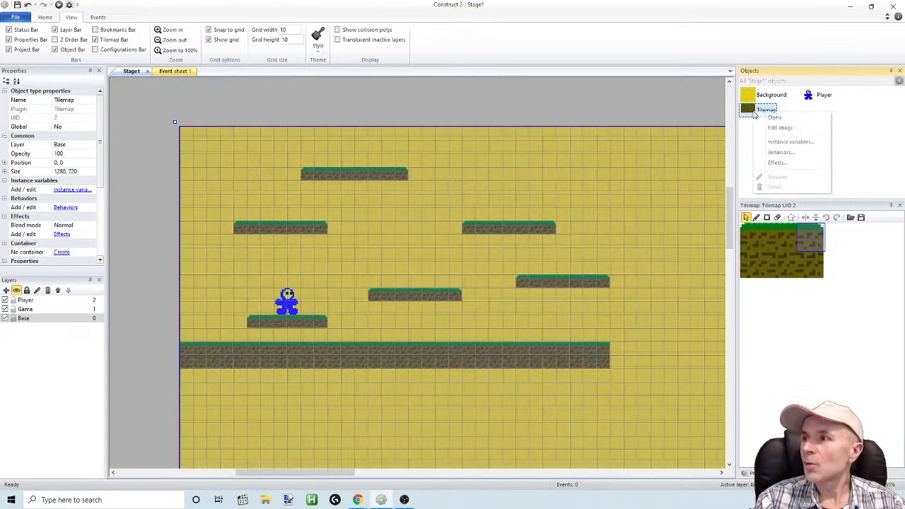
pyautogui.click(780, 152)
pyautogui.click(384, 198)
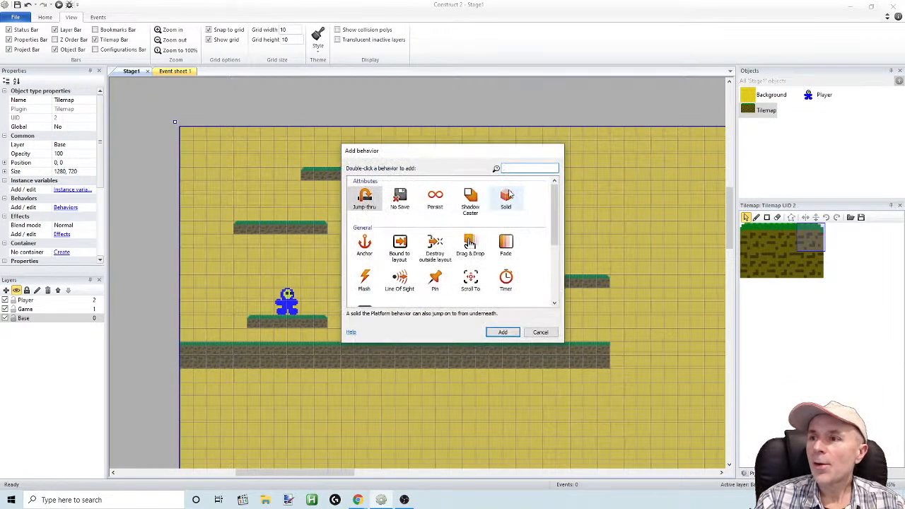
pyautogui.doubleClick(364, 200)
pyautogui.click(526, 187)
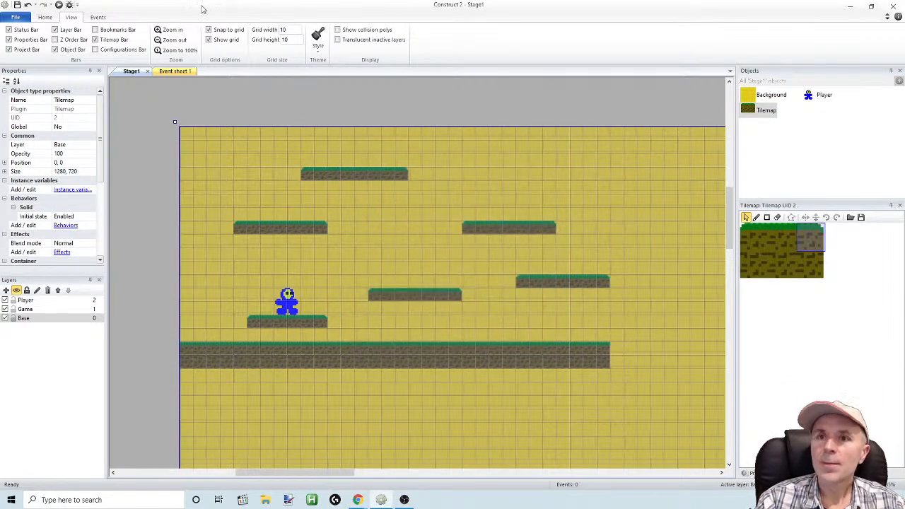
# Preview the stage, test moving the player in both directions and jumping between platforms, and return to Construct 2
pyautogui.click(59, 6)
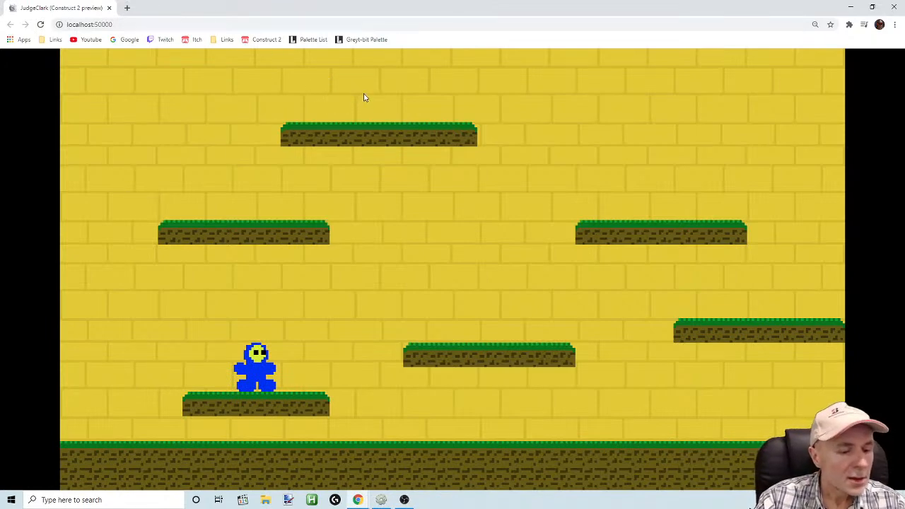
pyautogui.press('Right')
pyautogui.press('Left')
pyautogui.press('Right')
pyautogui.press('Up')
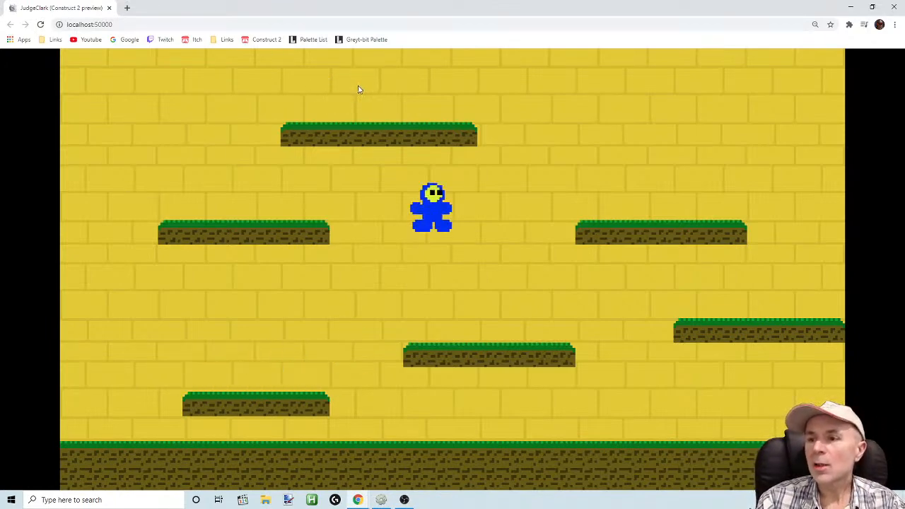
pyautogui.press('Left')
pyautogui.press('Right')
pyautogui.press('Up')
pyautogui.press('Right')
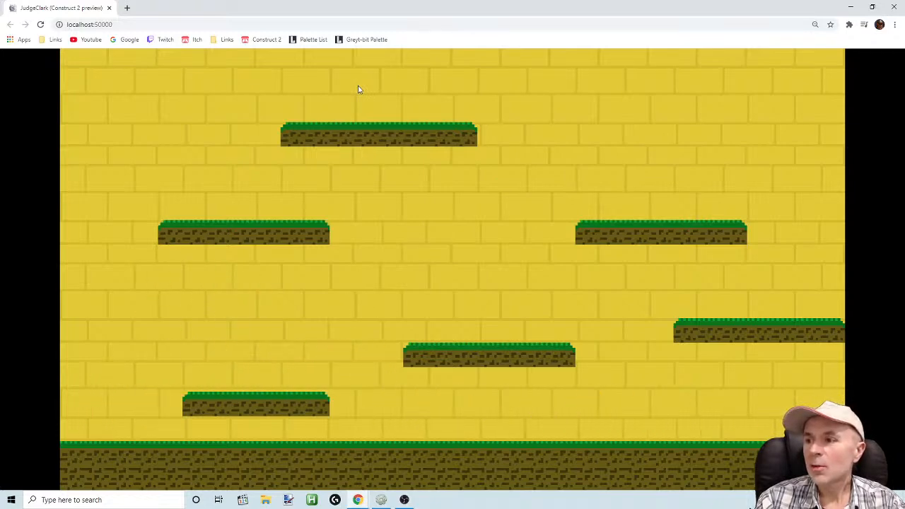
pyautogui.click(382, 500)
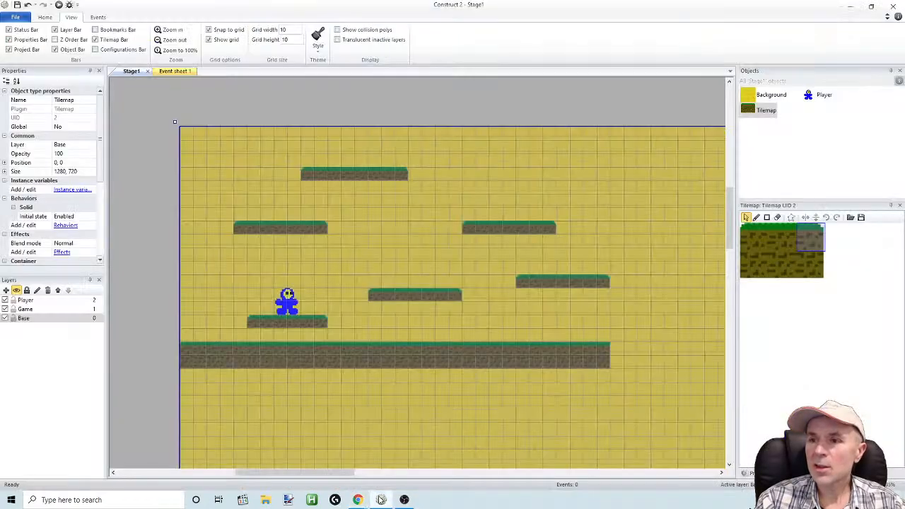
# Set the Player's Platform max speed to 50
pyautogui.click(282, 301)
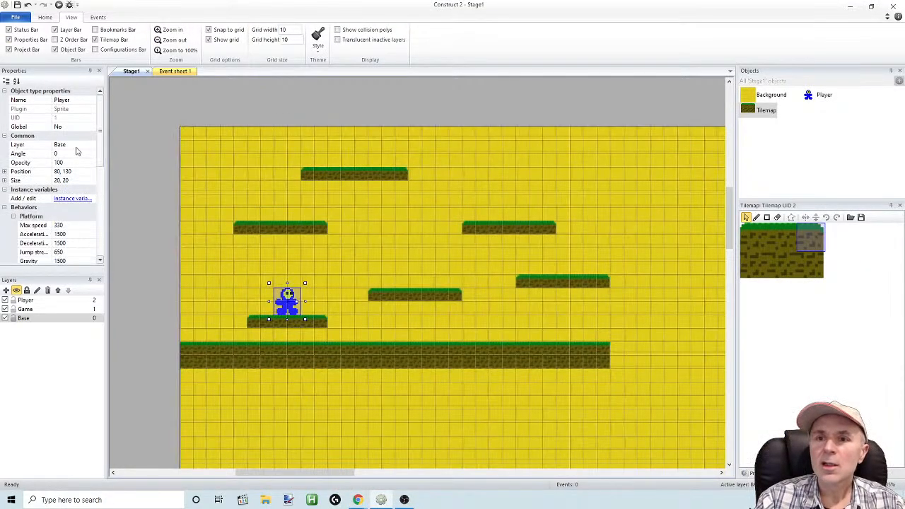
pyautogui.scroll(-3, 97, 174)
pyautogui.scroll(-2, 97, 174)
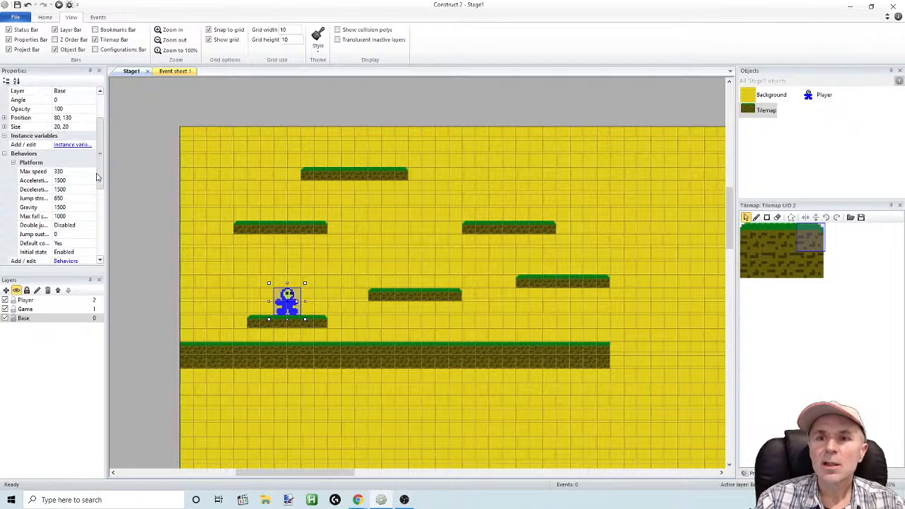
pyautogui.click(79, 162)
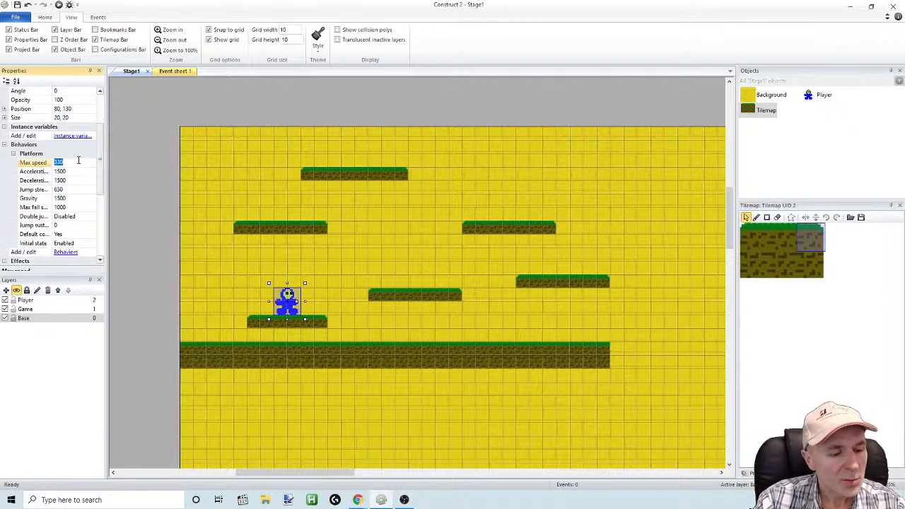
pyautogui.write('50')
pyautogui.click(83, 194)
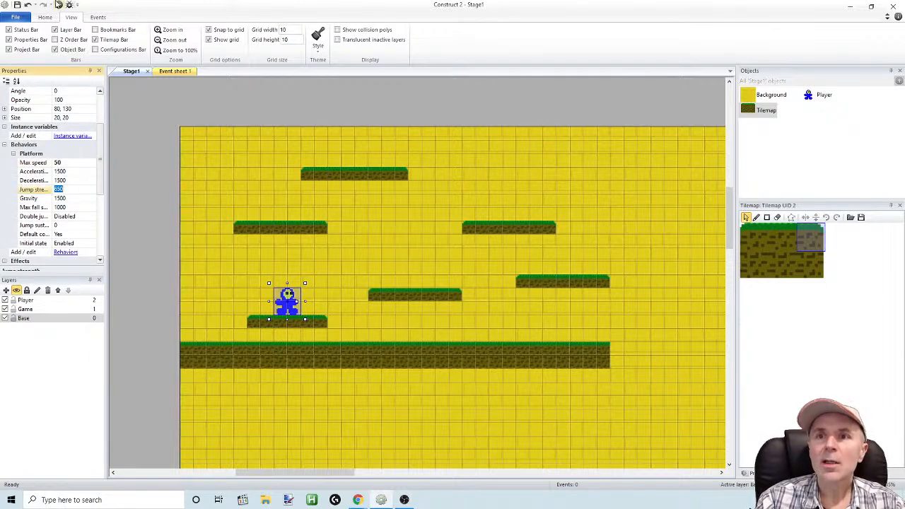
# Preview the stage, test running and jumping across the platforms in both directions, and return to Construct 2
pyautogui.click(59, 5)
pyautogui.press('Up')
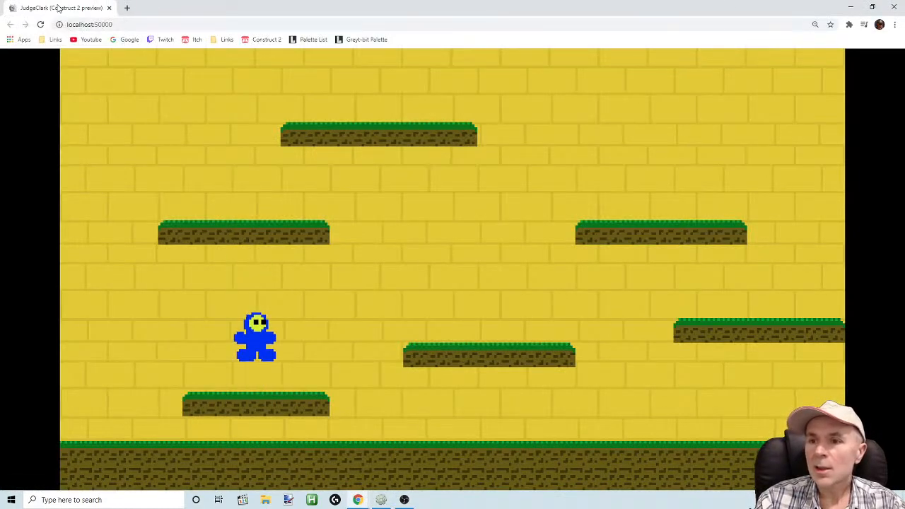
pyautogui.press('Right')
pyautogui.press('Up')
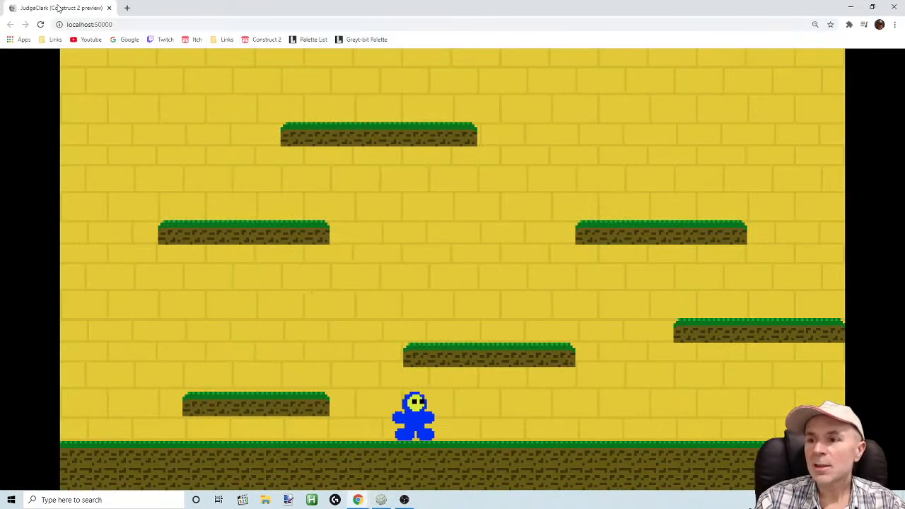
pyautogui.press('Up')
pyautogui.press('Right')
pyautogui.press('Up')
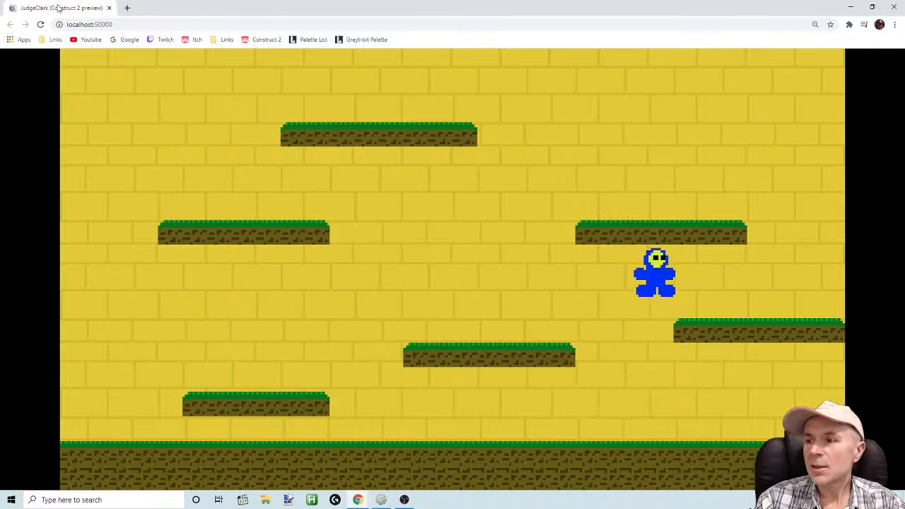
pyautogui.press('Left')
pyautogui.press('Up')
pyautogui.press('Left')
pyautogui.press('Up')
pyautogui.press('Right')
pyautogui.press('Up')
pyautogui.press('Right')
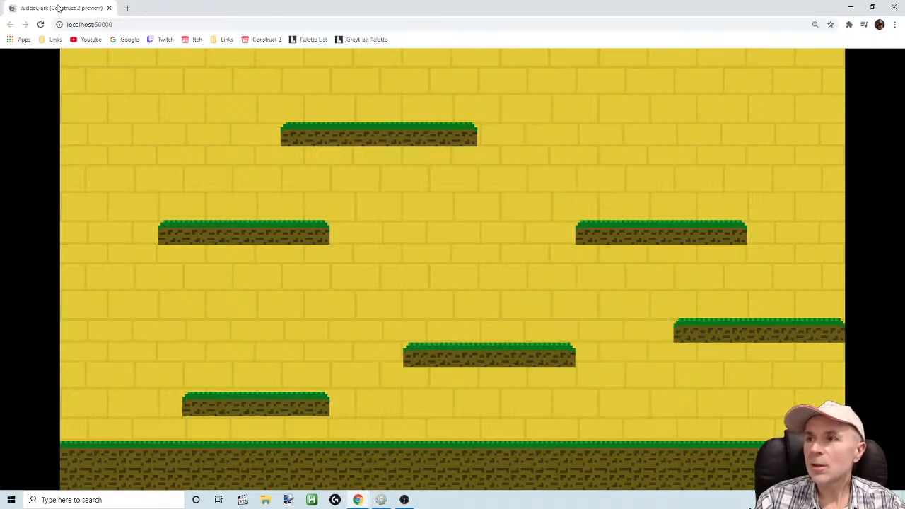
pyautogui.press('Left')
pyautogui.press('Up')
pyautogui.press('Right')
pyautogui.press('Up')
pyautogui.press('Right')
pyautogui.press('Left')
pyautogui.press('Left')
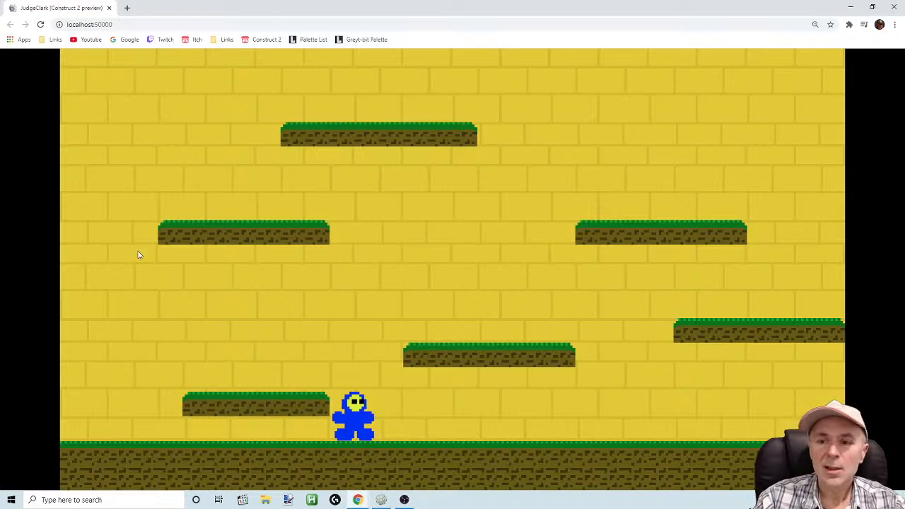
pyautogui.click(383, 499)
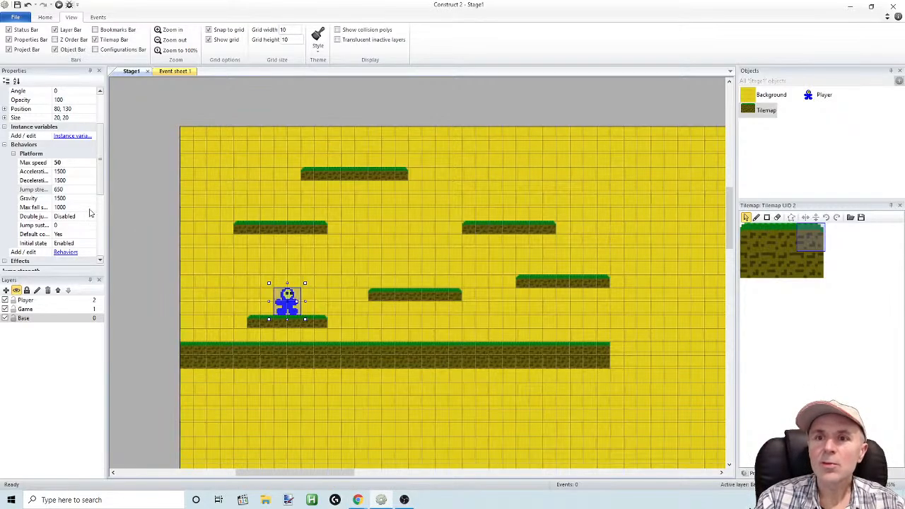
# Set the Player's Platform max speed to 70 and its jump strength to 200
pyautogui.click(70, 162)
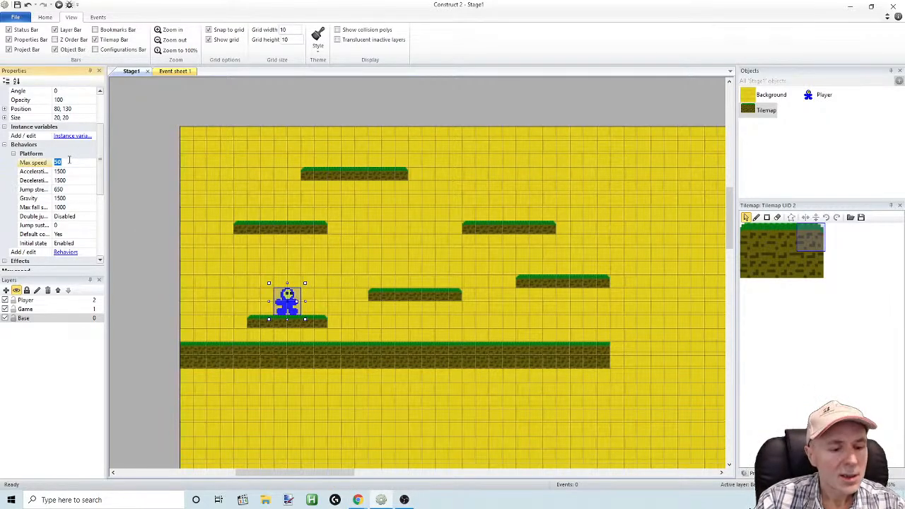
pyautogui.click(72, 182)
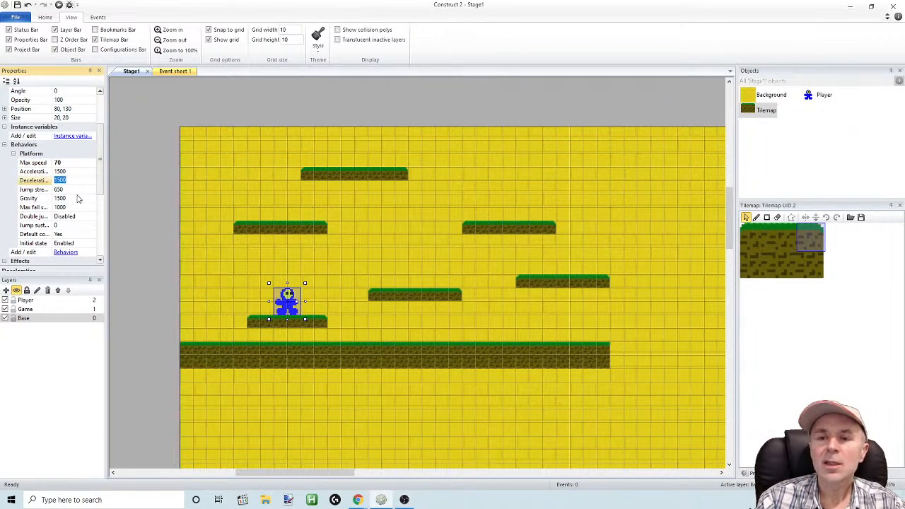
pyautogui.click(72, 189)
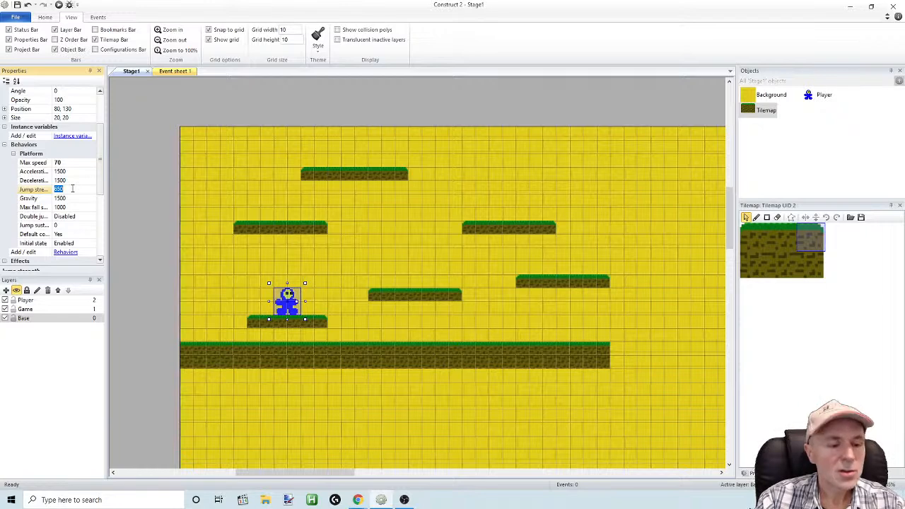
pyautogui.write('200')
pyautogui.click(63, 226)
# Preview the stage, test the player's jump height beside the lowest platform, and return to Construct 2
pyautogui.click(59, 5)
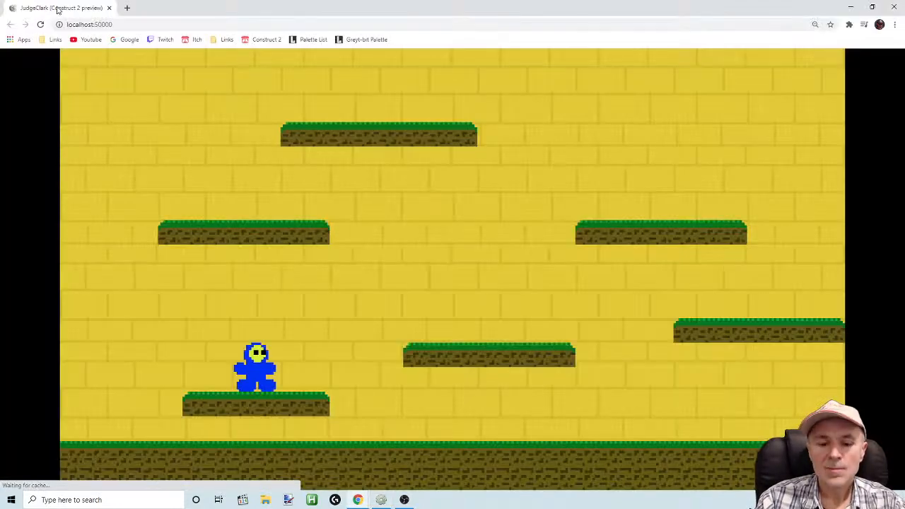
pyautogui.press('Right')
pyautogui.press('Up')
pyautogui.press('Up')
pyautogui.press('Left')
pyautogui.press('Up')
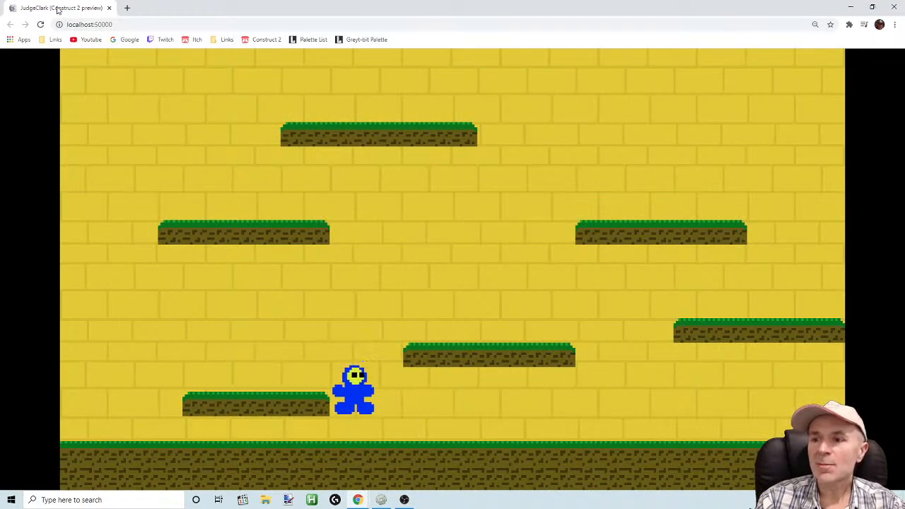
pyautogui.press('Right')
pyautogui.press('Left')
pyautogui.press('Up')
pyautogui.press('Up')
pyautogui.press('Up')
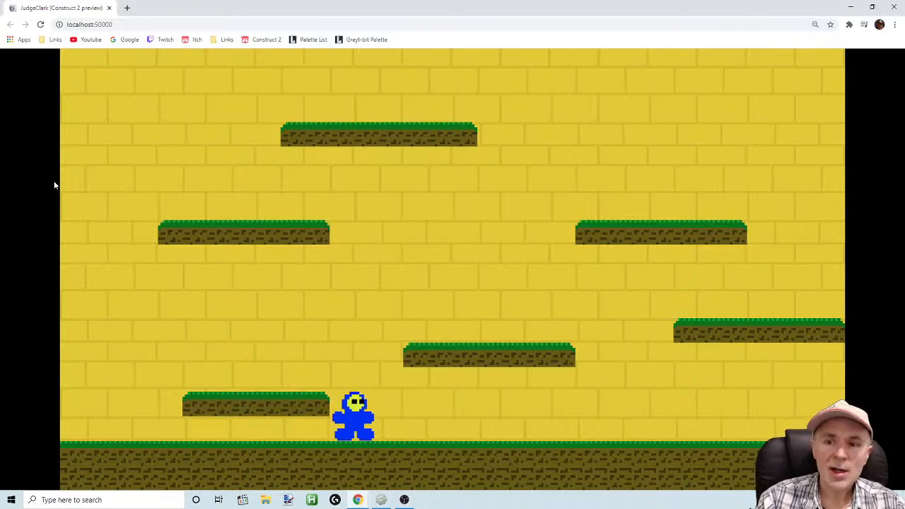
pyautogui.click(382, 501)
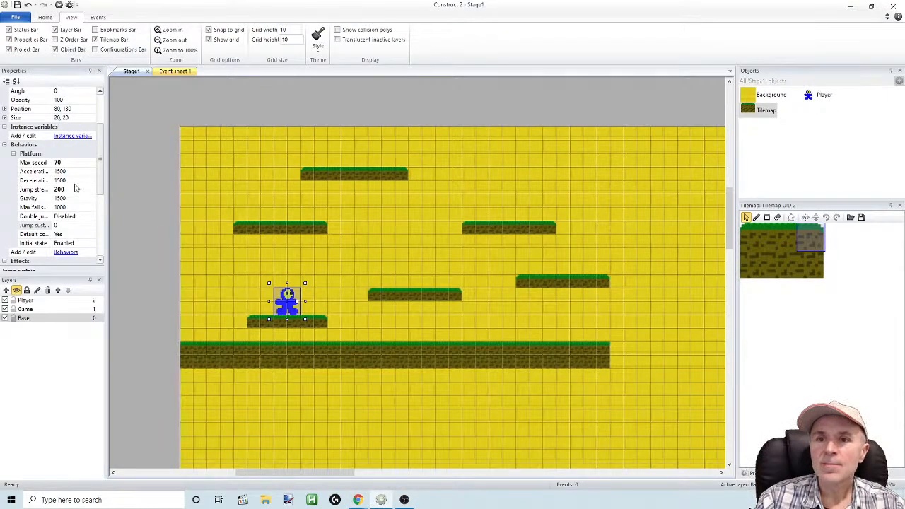
# Set the Player's Platform jump strength to 300 and test moving and jumping in a preview before returning to Construct 2
pyautogui.click(57, 234)
pyautogui.click(60, 4)
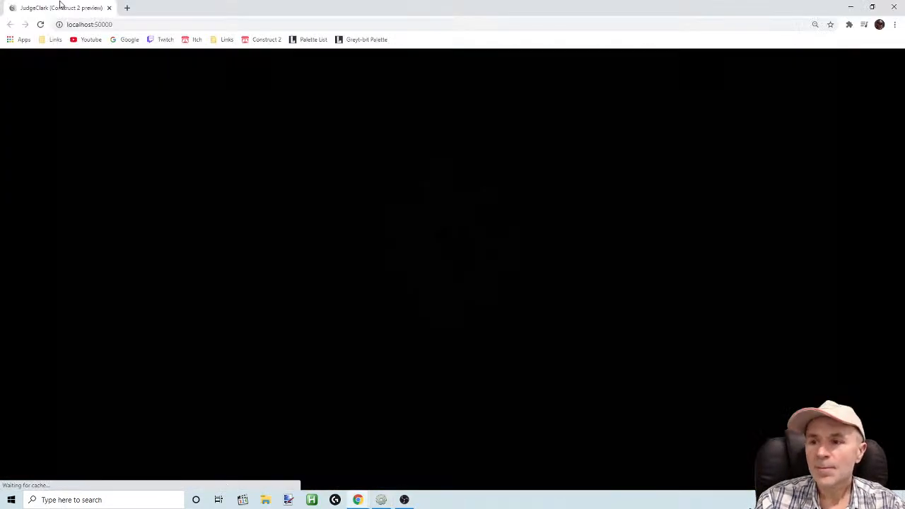
pyautogui.press('Up')
pyautogui.press('Right')
pyautogui.press('Left')
pyautogui.press('Up')
pyautogui.press('Right')
pyautogui.press('Left')
pyautogui.press('Up')
pyautogui.press('Right')
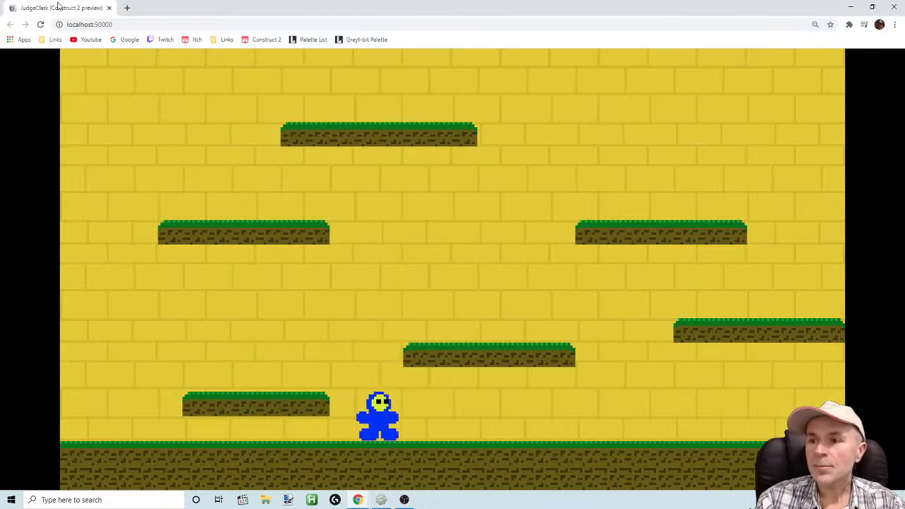
pyautogui.press('Up')
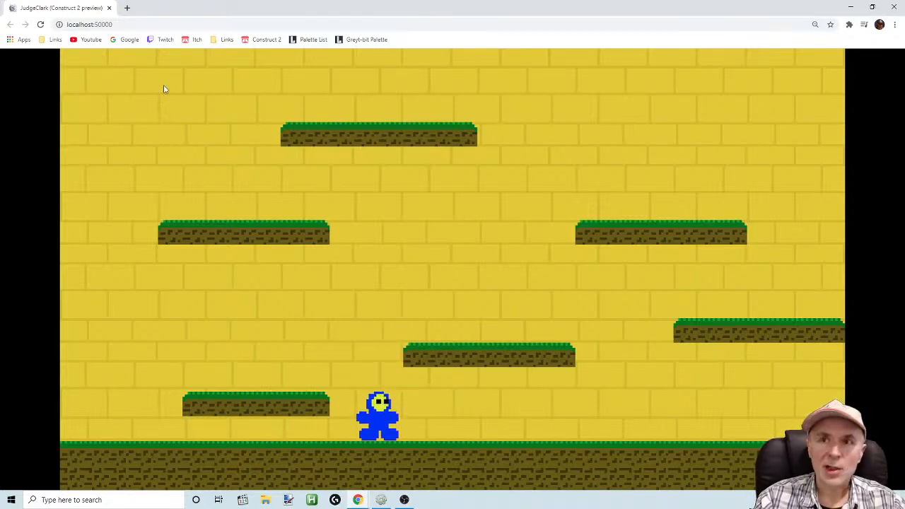
pyautogui.click(383, 500)
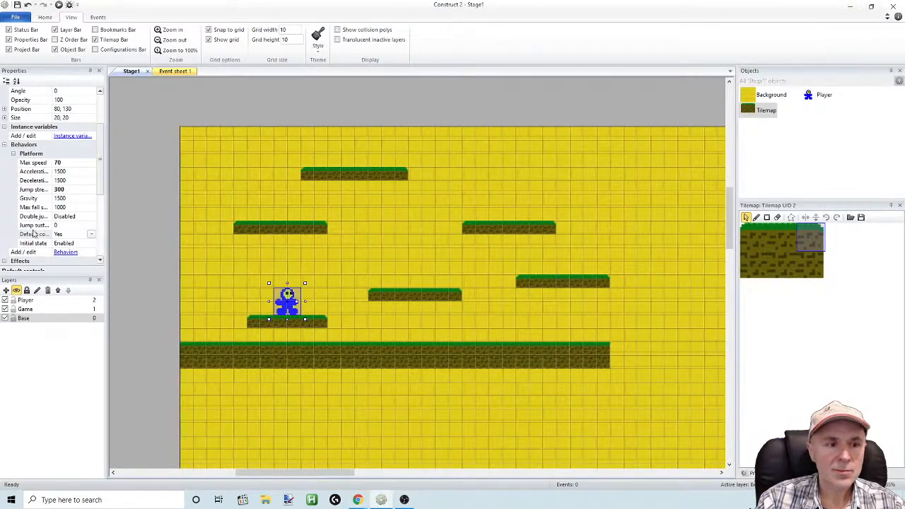
# Set the Player's Platform gravity to 100 and test its jumps in a preview before returning to Construct 2
pyautogui.click(78, 200)
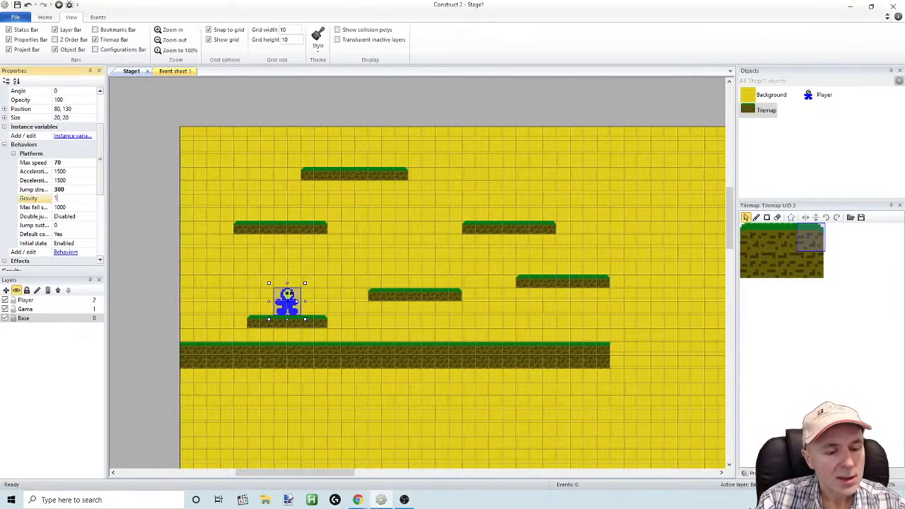
pyautogui.click(79, 226)
pyautogui.click(58, 5)
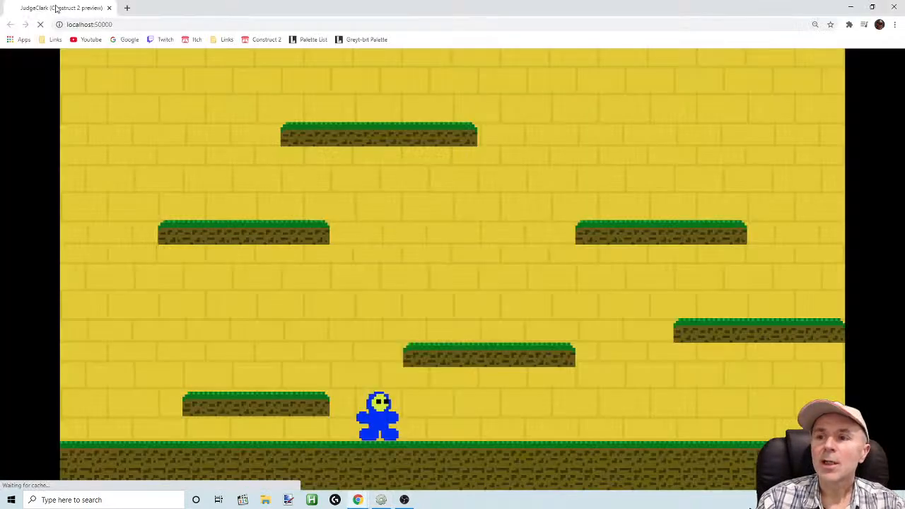
pyautogui.press('Left')
pyautogui.press('Up')
pyautogui.press('Up')
pyautogui.press('Right')
pyautogui.press('Up')
pyautogui.press('Up')
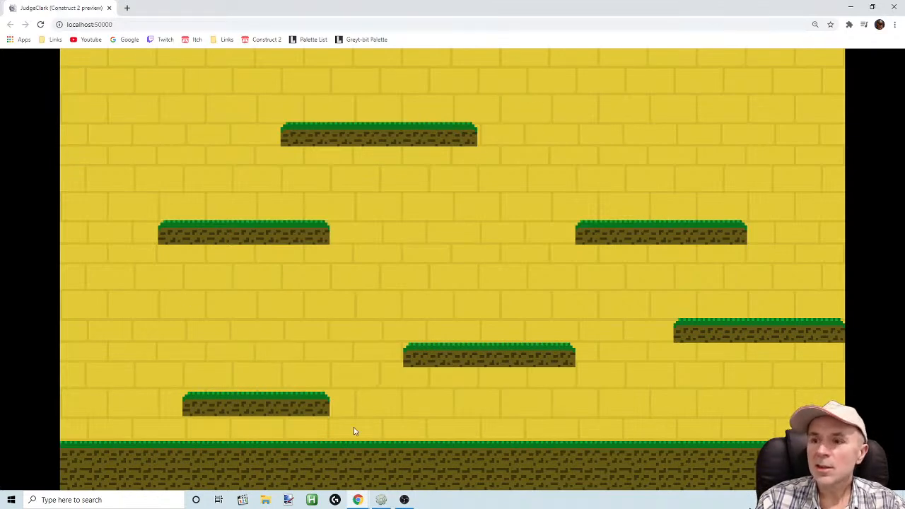
pyautogui.click(381, 500)
# Set the Player's Platform jump strength to 200 and test jumping in a preview before returning to Construct 2
pyautogui.click(61, 190)
pyautogui.click(72, 219)
pyautogui.click(59, 5)
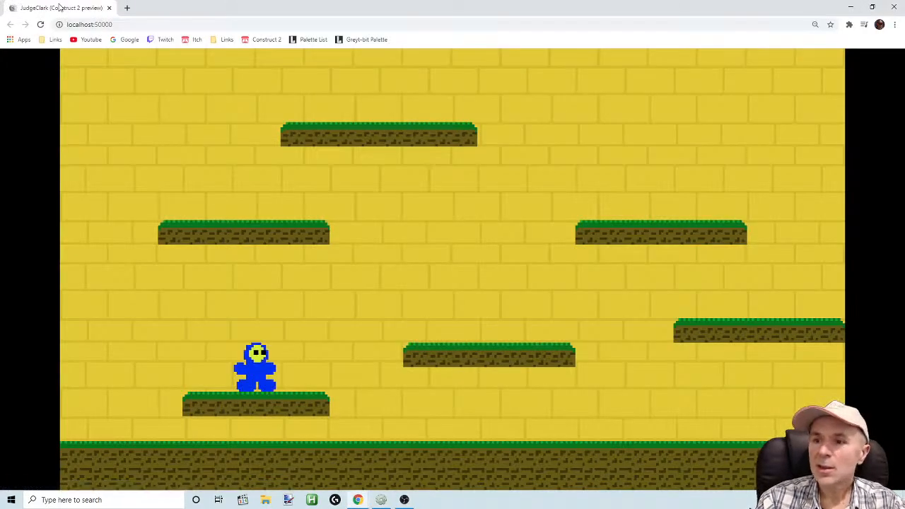
pyautogui.press('Up')
pyautogui.press('Right')
pyautogui.press('Up')
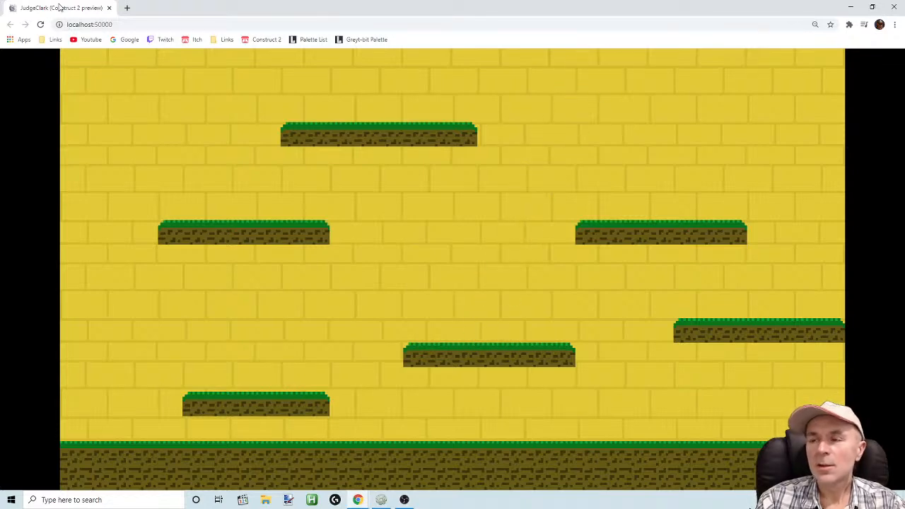
pyautogui.press('Up')
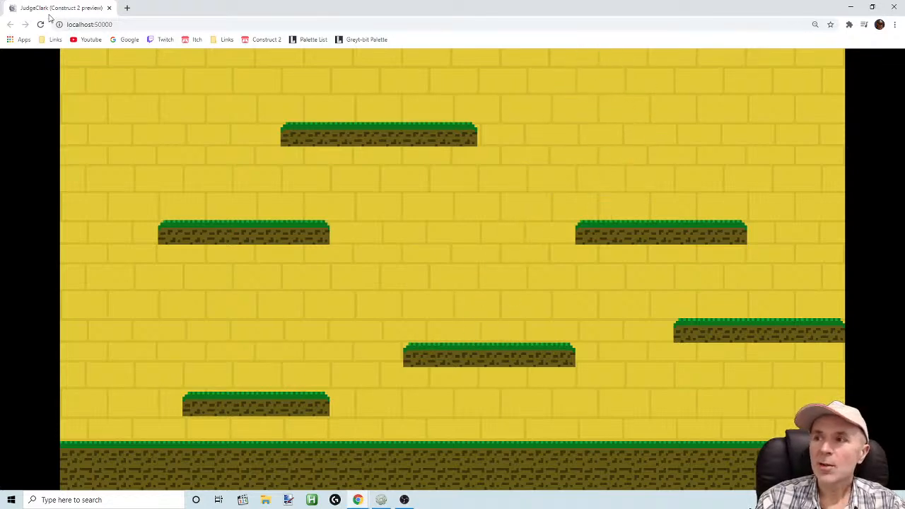
pyautogui.click(382, 500)
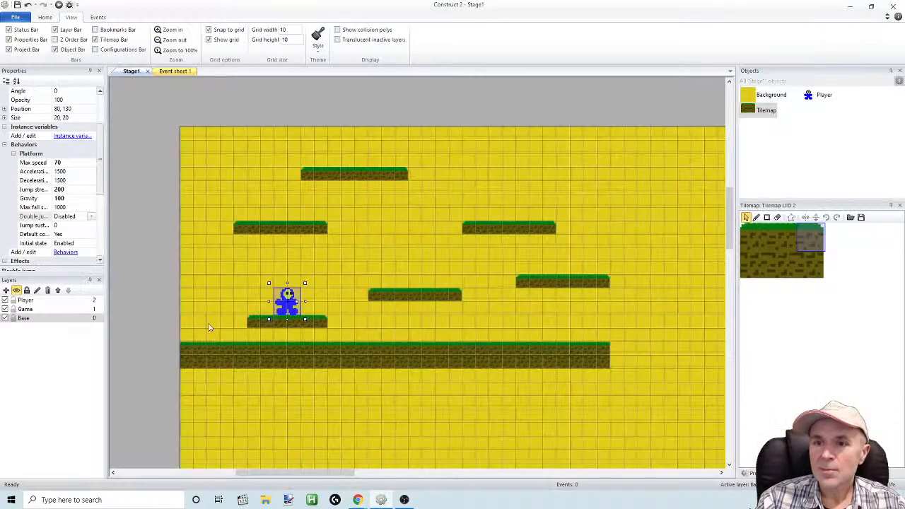
# Set the Player's Platform gravity to 1000
pyautogui.click(76, 201)
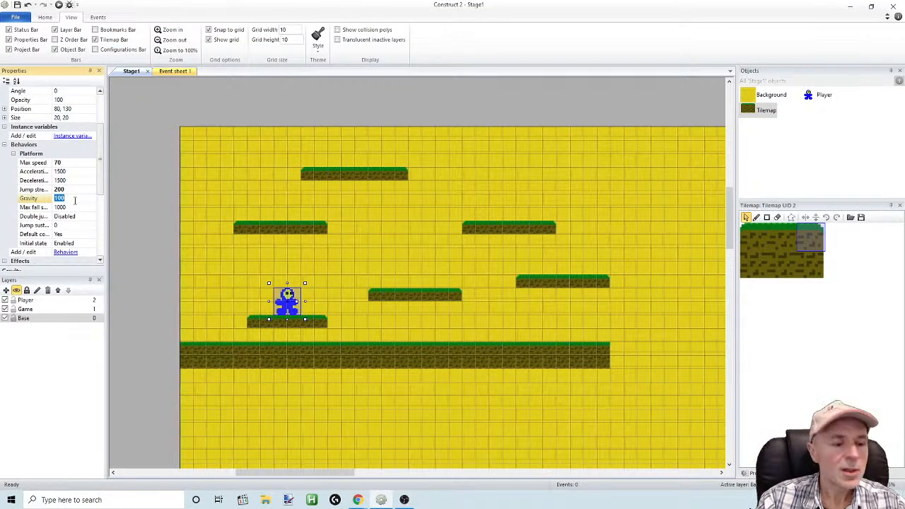
pyautogui.write('100')
pyautogui.click(71, 223)
pyautogui.click(71, 199)
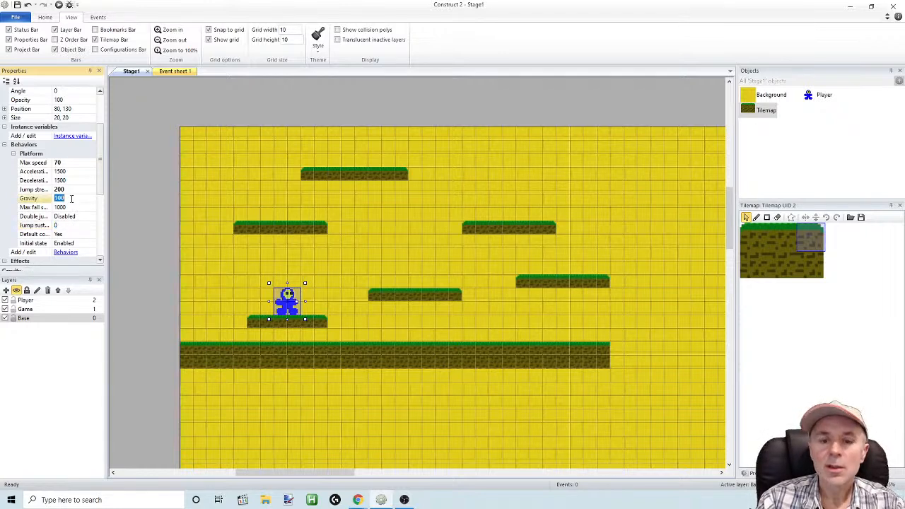
pyautogui.write('1000')
pyautogui.press('Return')
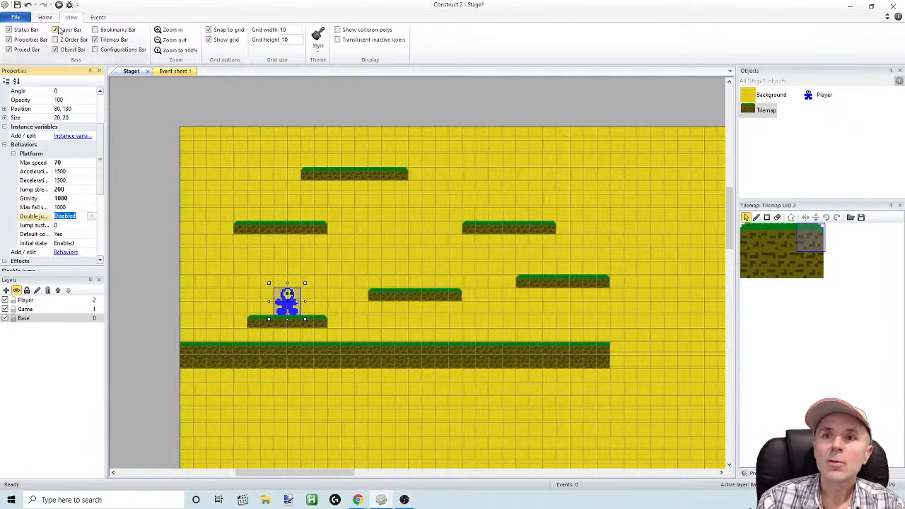
# Preview the stage, test the player's jumps and sideways movement near the lower platforms, and return to Construct 2
pyautogui.click(58, 5)
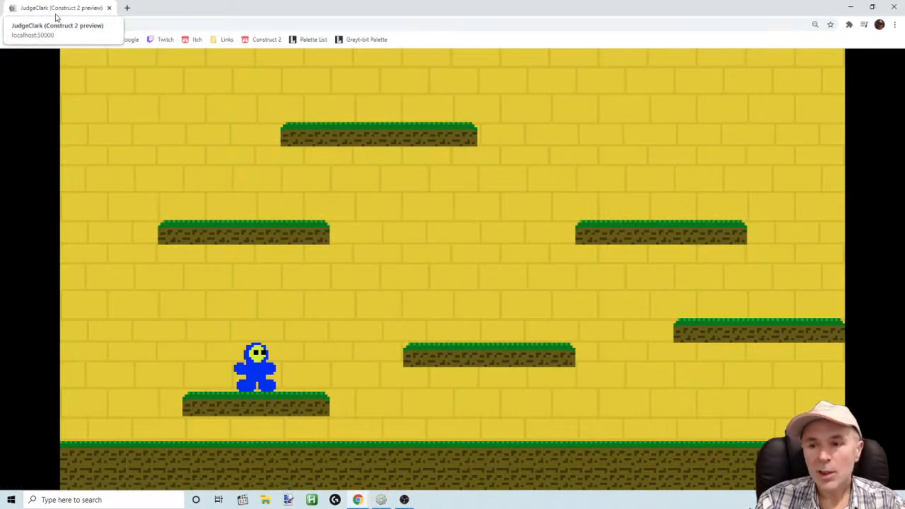
pyautogui.press('Up')
pyautogui.press('Right')
pyautogui.press('Up')
pyautogui.press('Right')
pyautogui.press('Up')
pyautogui.press('Left')
pyautogui.press('Up')
pyautogui.press('Up')
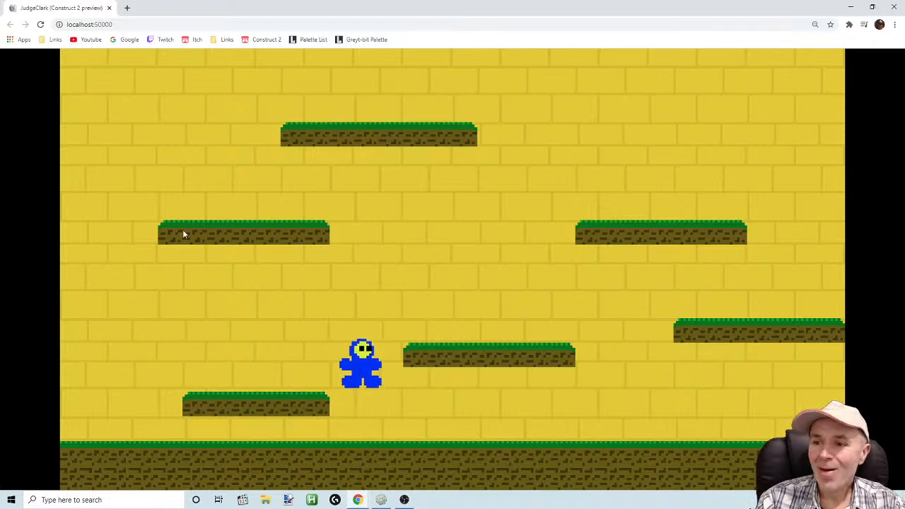
pyautogui.click(382, 501)
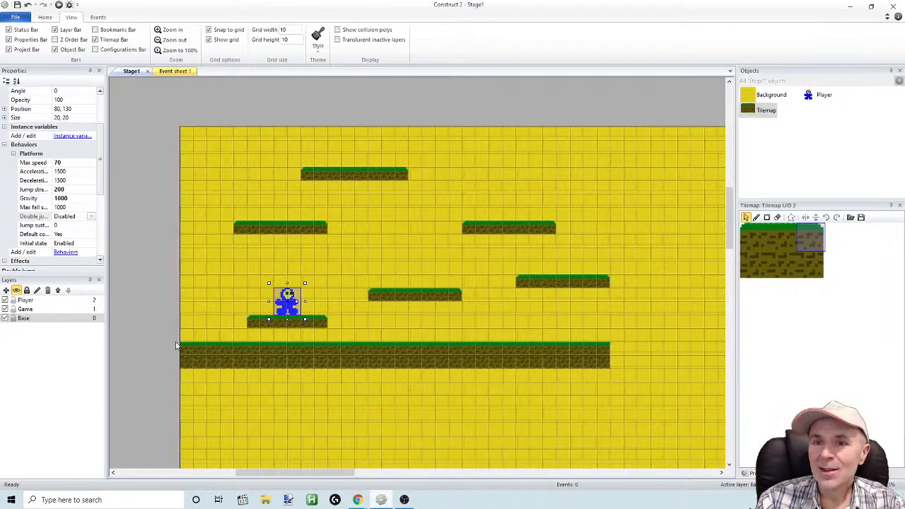
# Set the Player's Platform jump strength to 300
pyautogui.click(69, 190)
pyautogui.write('300')
pyautogui.press('Return')
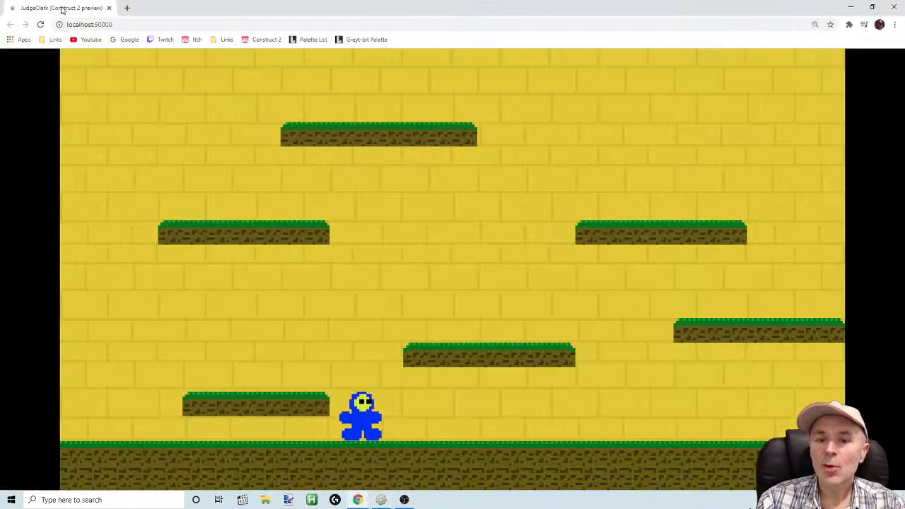
# Preview the stage and test the player's jumps from the ground up to the middle and upper platforms
pyautogui.click(59, 5)
pyautogui.press('Up')
pyautogui.press('Right')
pyautogui.press('Up')
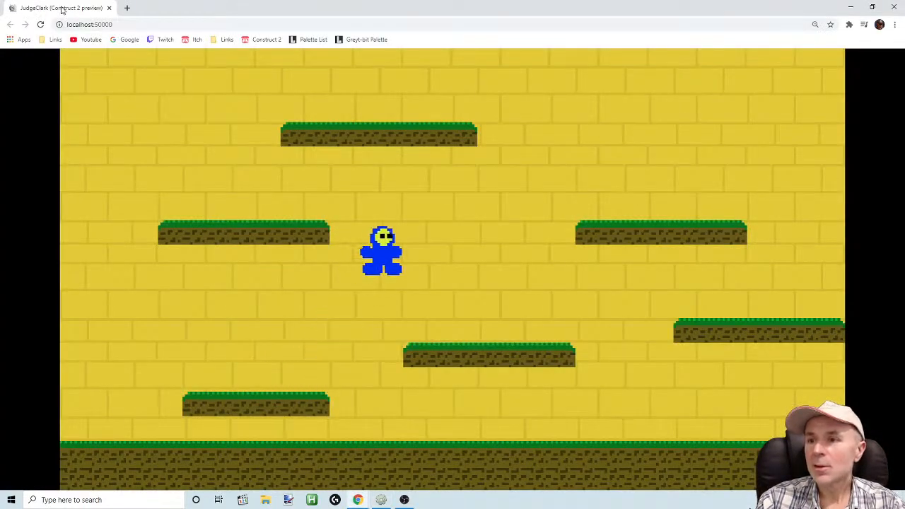
pyautogui.press('Up')
pyautogui.press('Right')
pyautogui.press('Up')
pyautogui.press('Left')
pyautogui.press('Up')
pyautogui.press('Right')
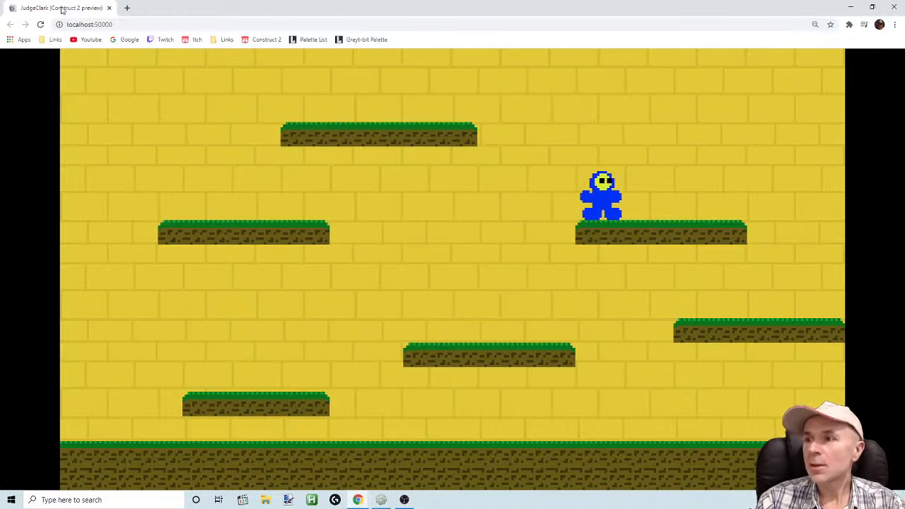
pyautogui.press('Up')
pyautogui.press('Left')
pyautogui.press('Up')
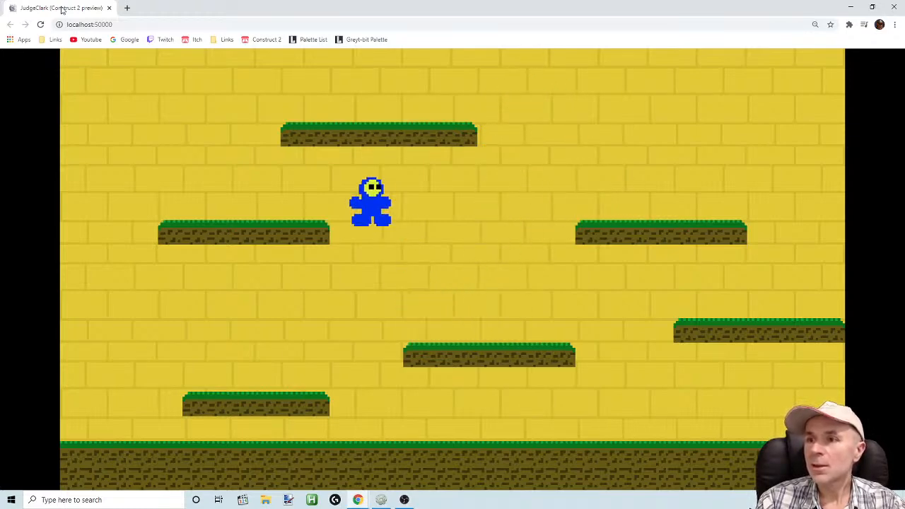
pyautogui.press('Up')
pyautogui.press('Right')
pyautogui.press('Up')
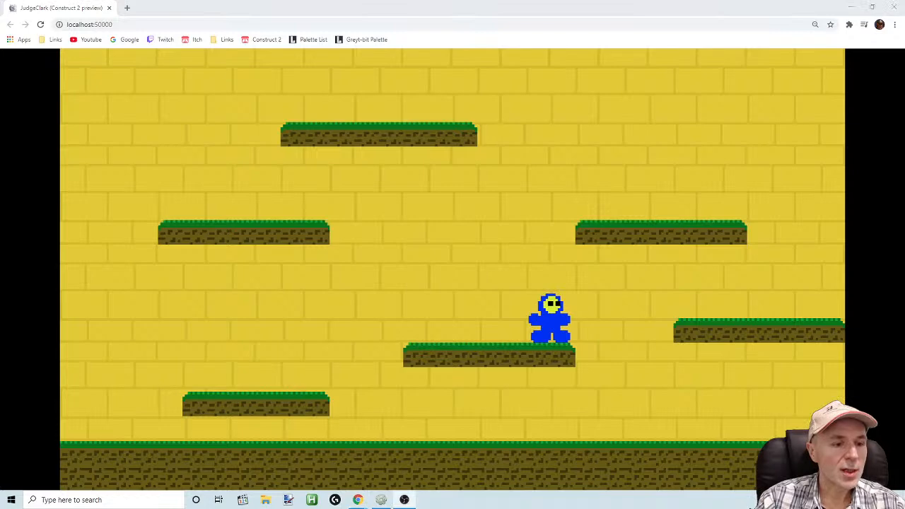
# Return to Construct 2 and set the Player's Platform gravity to 800
pyautogui.hotkey('alt', 'Tab')
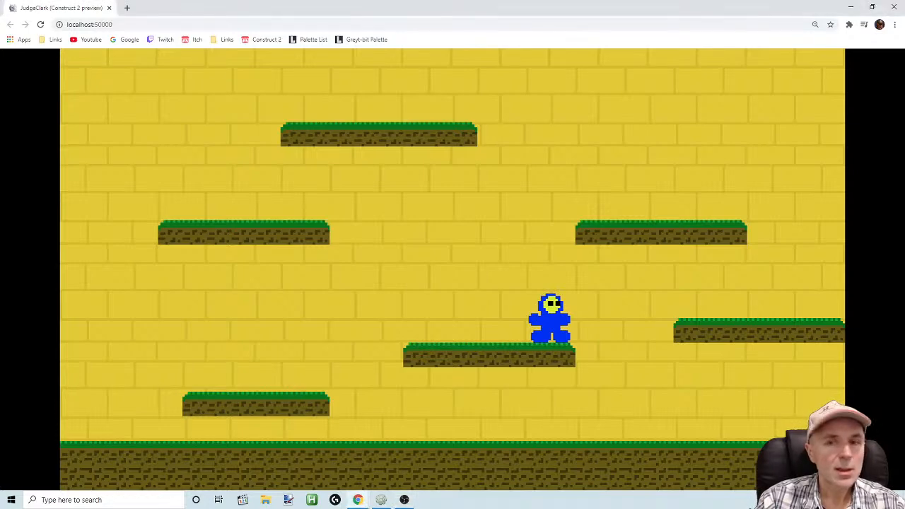
pyautogui.click(381, 500)
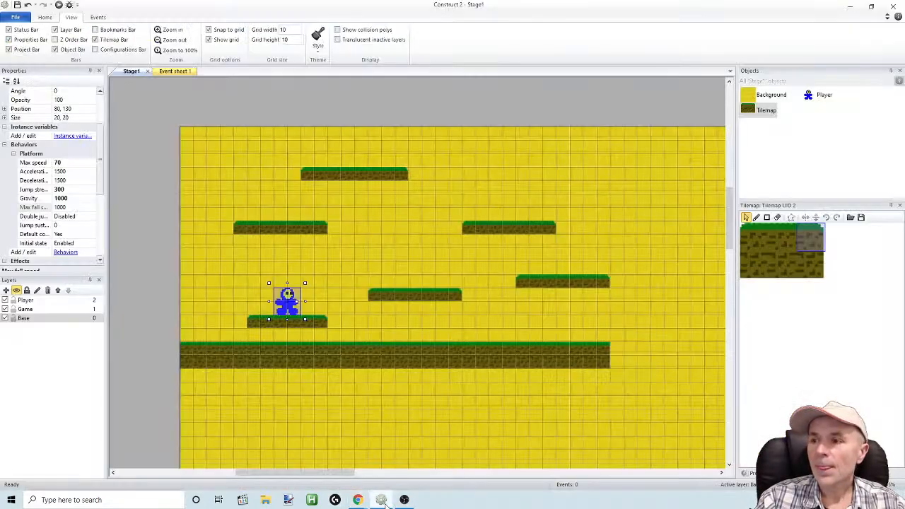
pyautogui.click(71, 198)
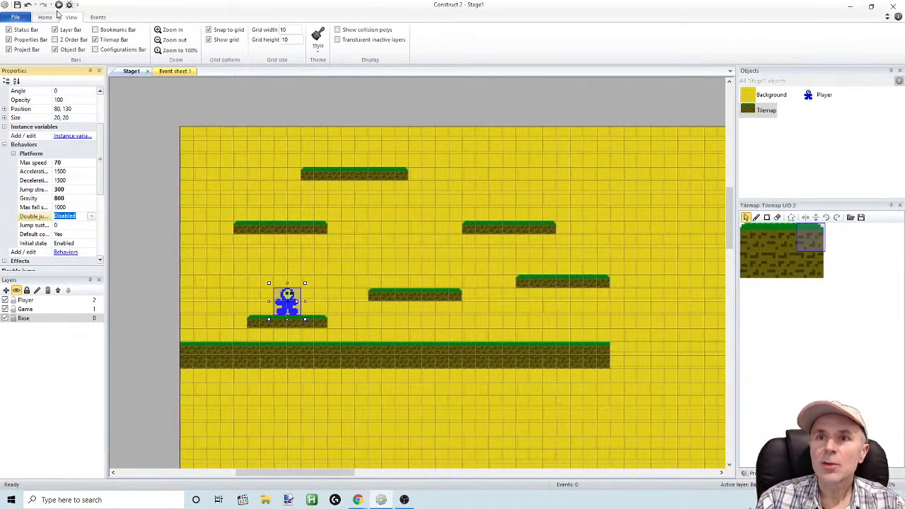
# Preview the stage with the reduced gravity and test jump height and movement across the platforms in both directions
pyautogui.click(59, 5)
pyautogui.press('Right')
pyautogui.press('Up')
pyautogui.press('Up')
pyautogui.press('Right')
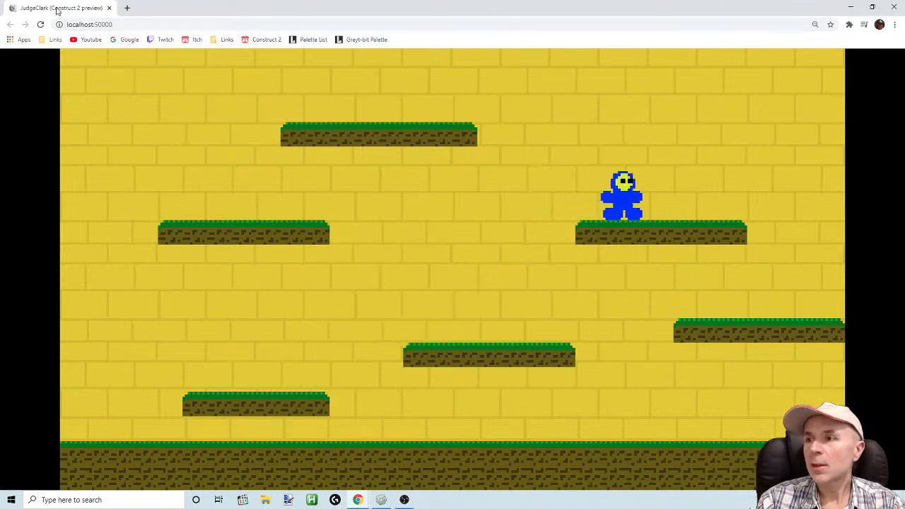
pyautogui.press('Up')
pyautogui.press('Left')
pyautogui.press('Left')
pyautogui.press('Up')
pyautogui.press('Right')
pyautogui.press('Up')
pyautogui.press('Right')
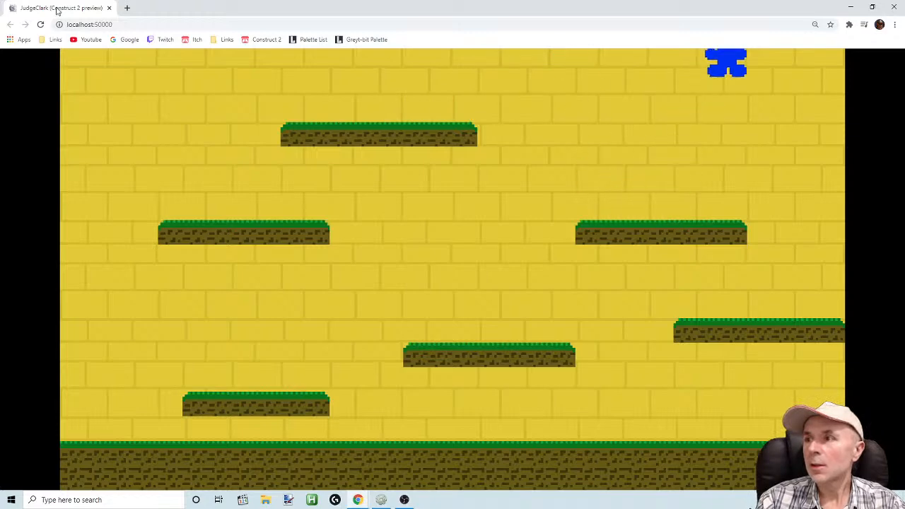
pyautogui.press('Left')
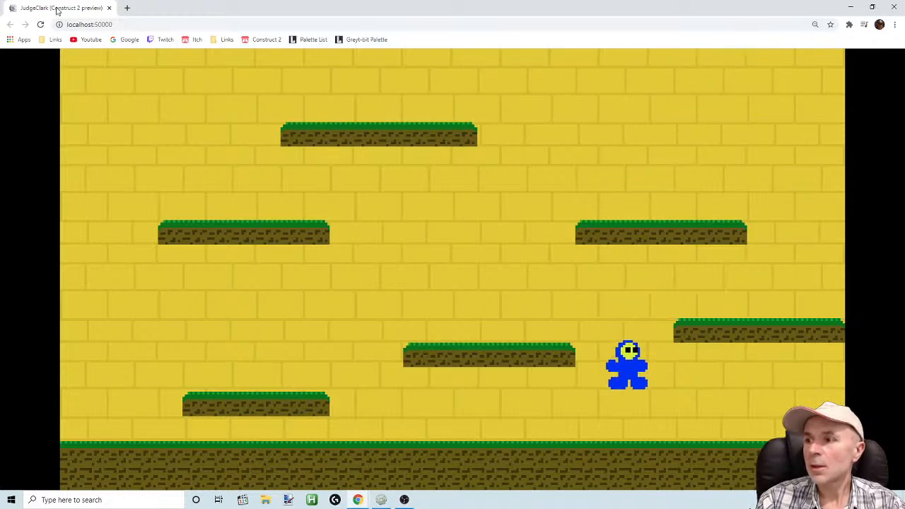
pyautogui.press('Up')
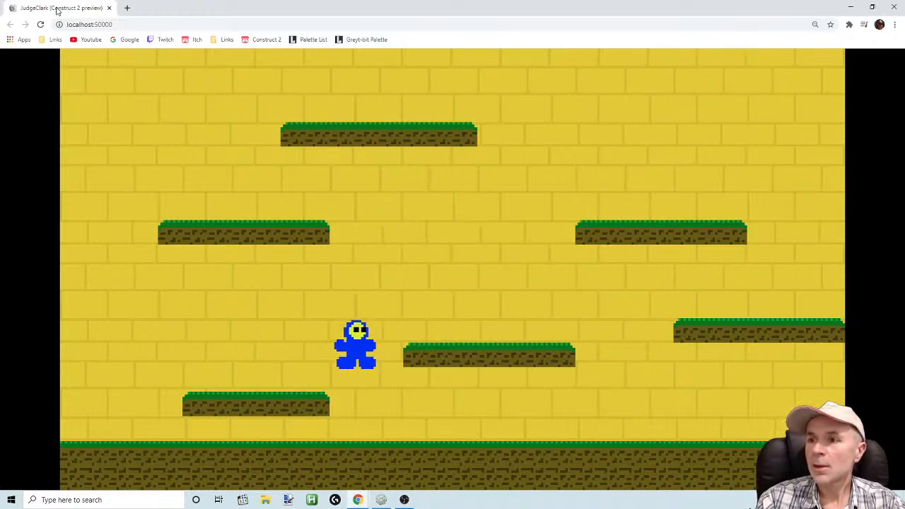
pyautogui.press('Up')
pyautogui.press('Up')
pyautogui.press('Right')
pyautogui.press('Left')
pyautogui.press('Up')
pyautogui.press('Right')
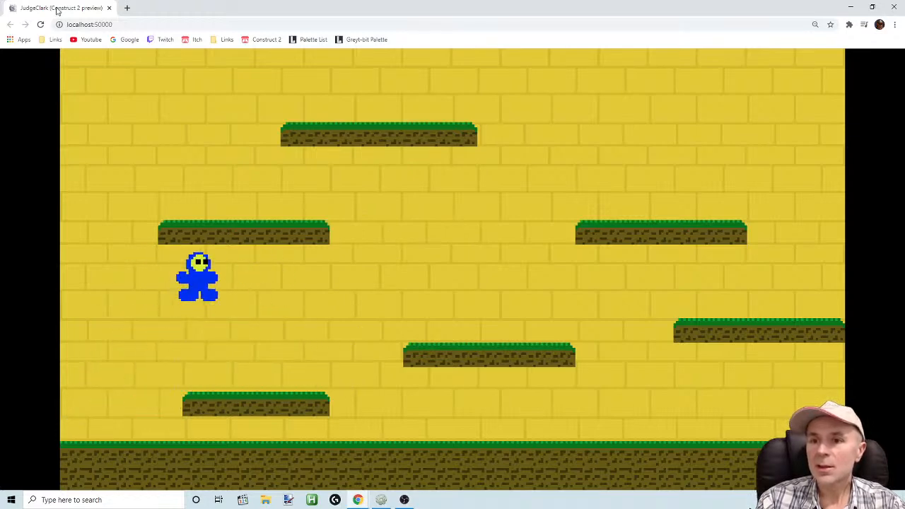
# Return to Construct 2 and set the Player's Platform jump strength to 250
pyautogui.click(382, 501)
pyautogui.click(77, 190)
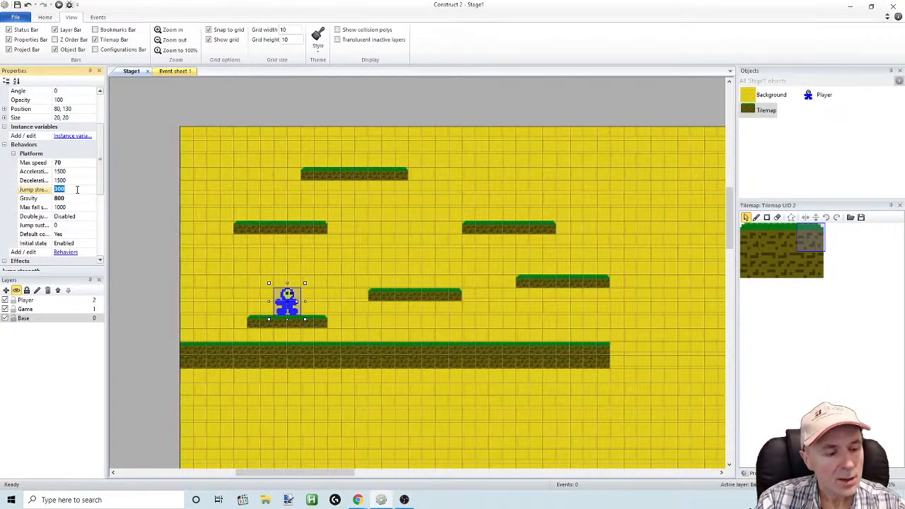
pyautogui.click(70, 216)
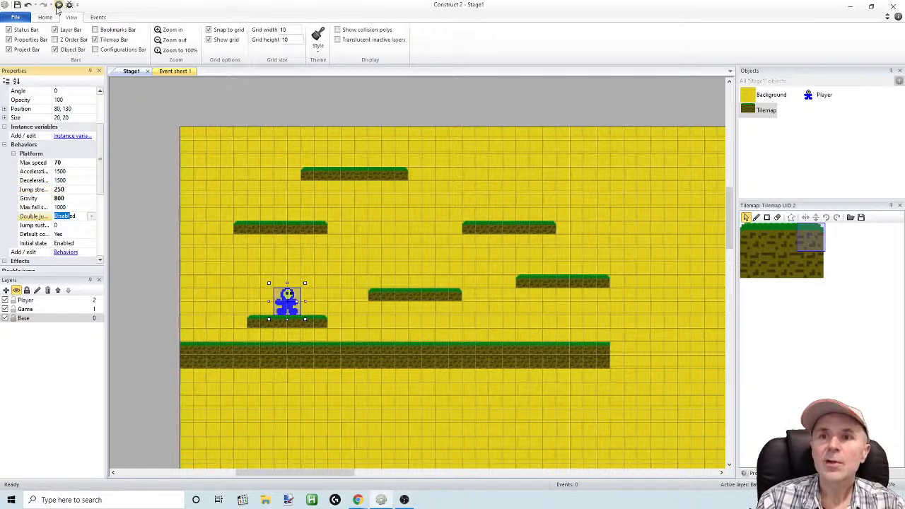
# Preview the stage with the weaker jump and test jumping between the lower and middle platforms, including repeated direction changes
pyautogui.click(59, 6)
pyautogui.press('Right')
pyautogui.press('Up')
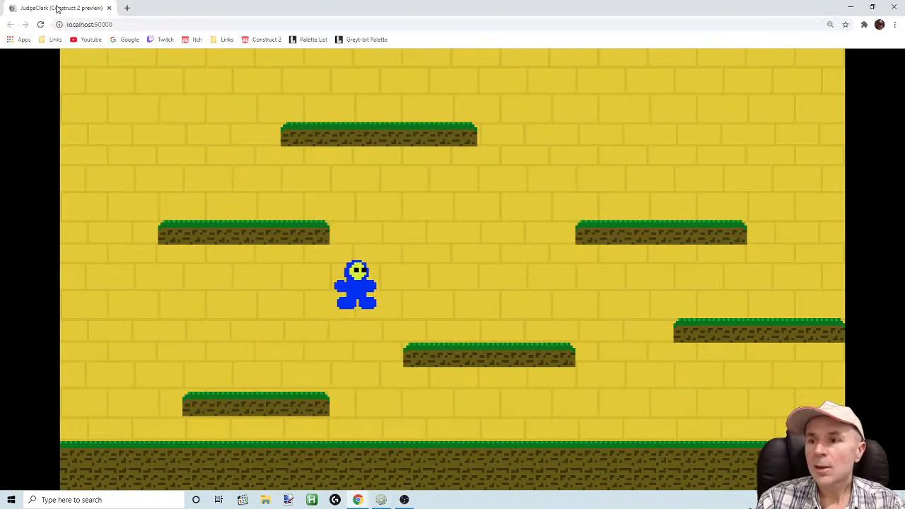
pyautogui.press('Right')
pyautogui.press('Up')
pyautogui.press('Left')
pyautogui.press('Up')
pyautogui.press('Left')
pyautogui.press('Up')
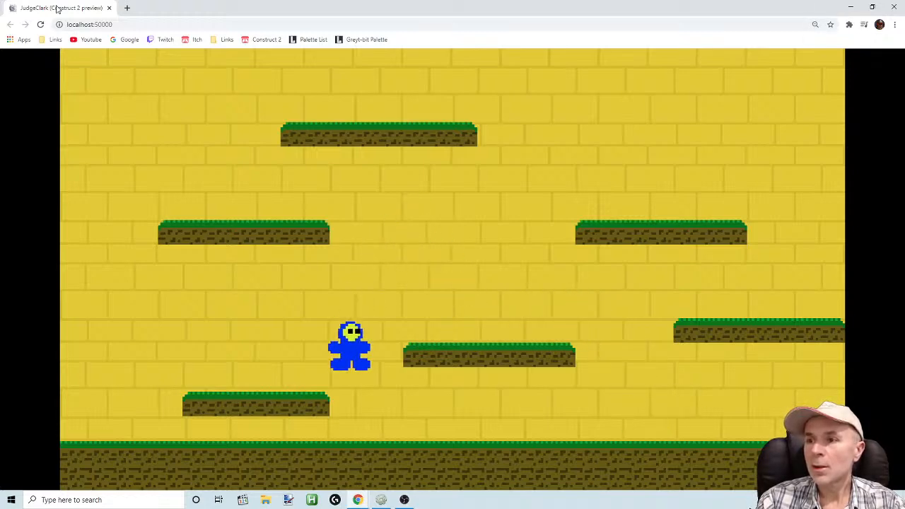
pyautogui.press('Right')
pyautogui.press('Up')
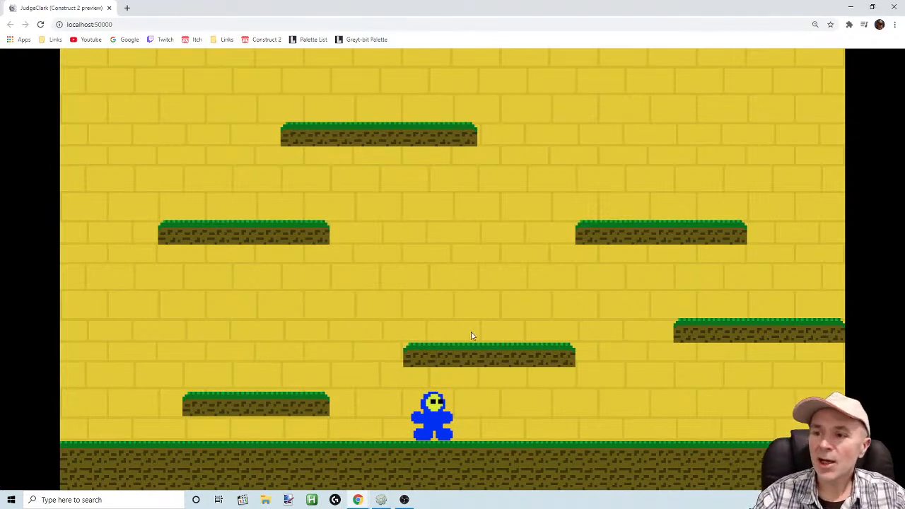
pyautogui.press('Left')
pyautogui.press('Up')
pyautogui.press('Up')
pyautogui.press('Right')
pyautogui.press('Up')
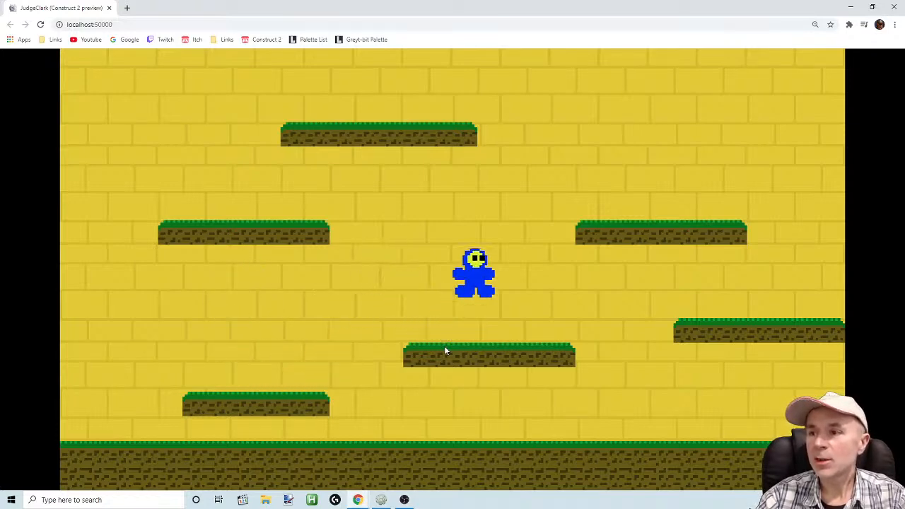
pyautogui.press('Left')
pyautogui.press('Right')
pyautogui.press('Up')
pyautogui.press('Left')
pyautogui.press('Up')
pyautogui.press('Right')
pyautogui.press('Left')
pyautogui.press('Up')
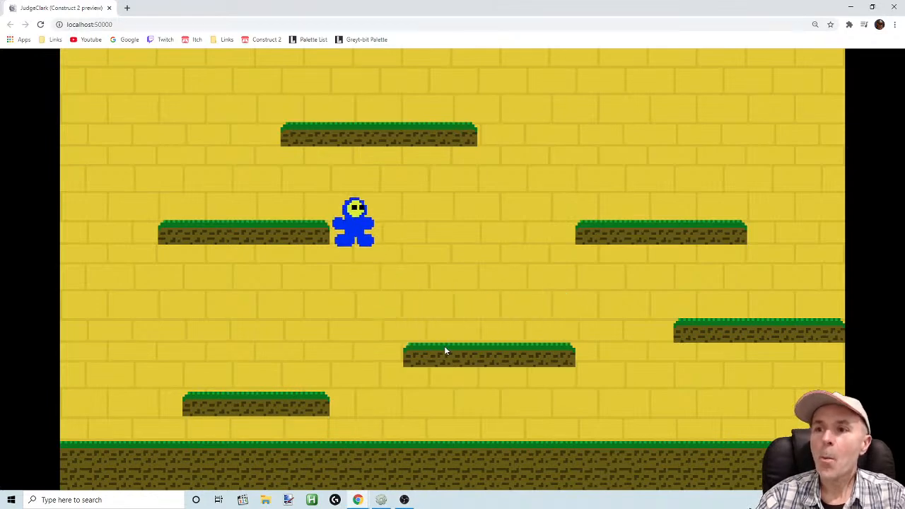
pyautogui.press('Up')
pyautogui.press('Right')
pyautogui.press('Up')
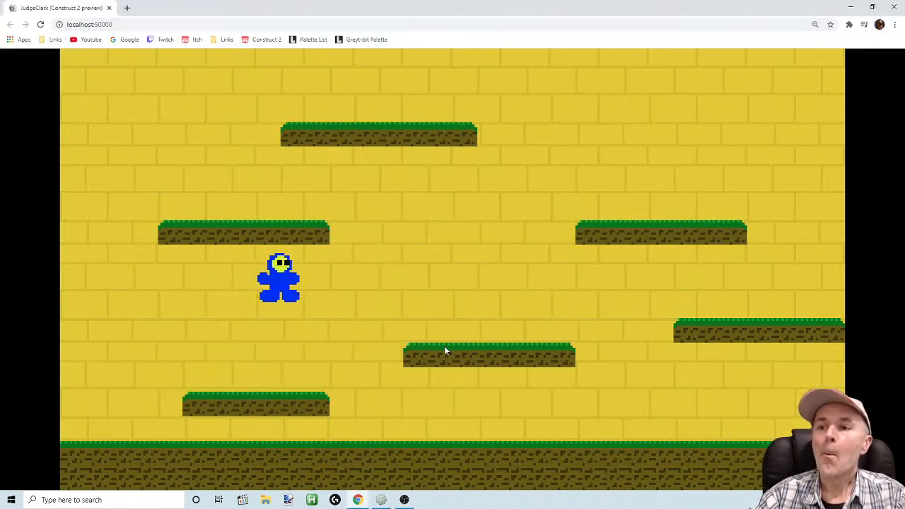
pyautogui.press('Left')
pyautogui.press('Right')
pyautogui.press('Left')
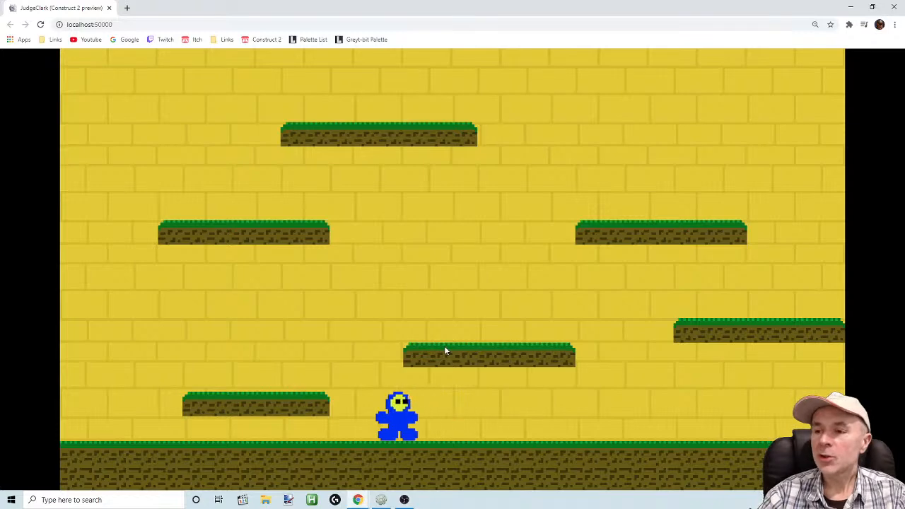
pyautogui.press('Right')
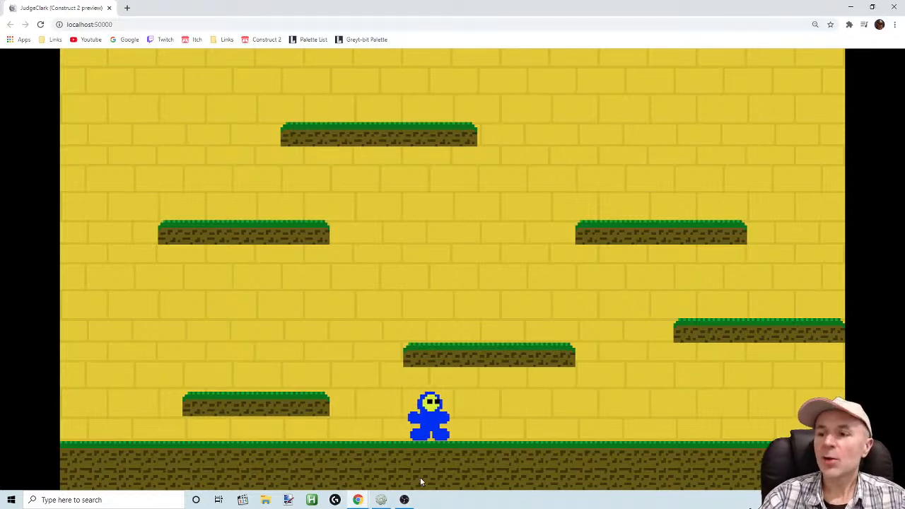
# Return to Construct 2 and move the Player onto the lower middle platform at position 170, 110
pyautogui.click(382, 500)
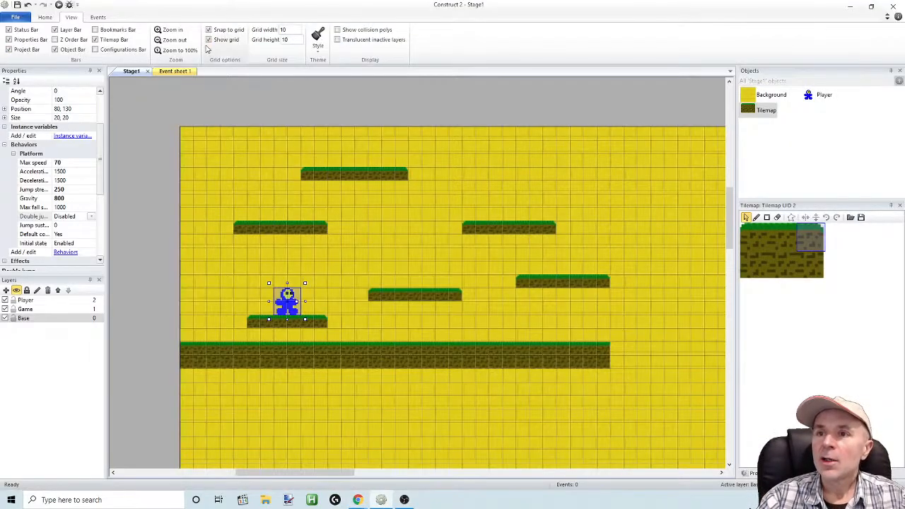
pyautogui.moveTo(283, 293); pyautogui.dragTo(406, 272)
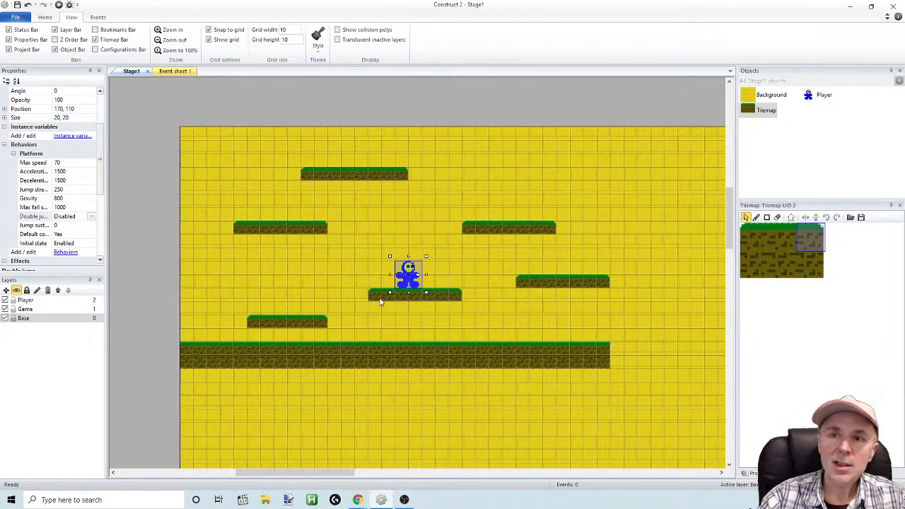
# Insert a Keyboard object into the project
pyautogui.rightClick(288, 279)
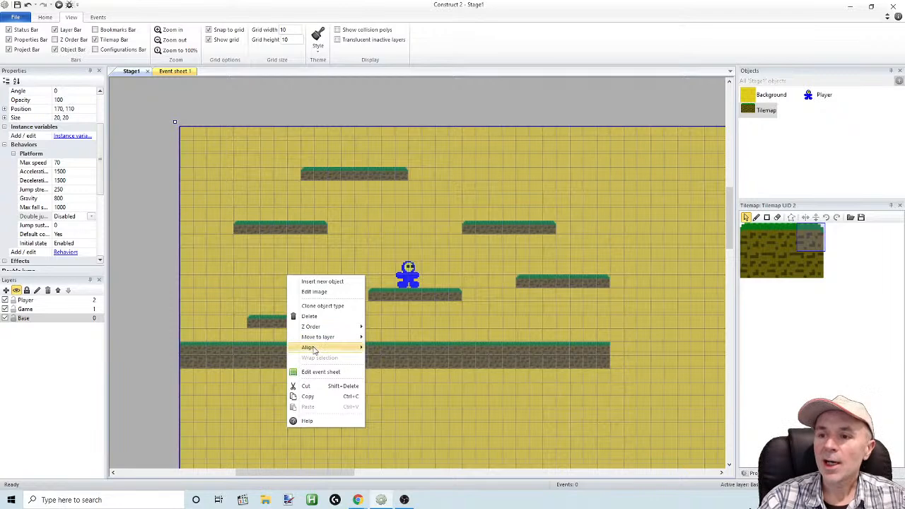
pyautogui.click(320, 282)
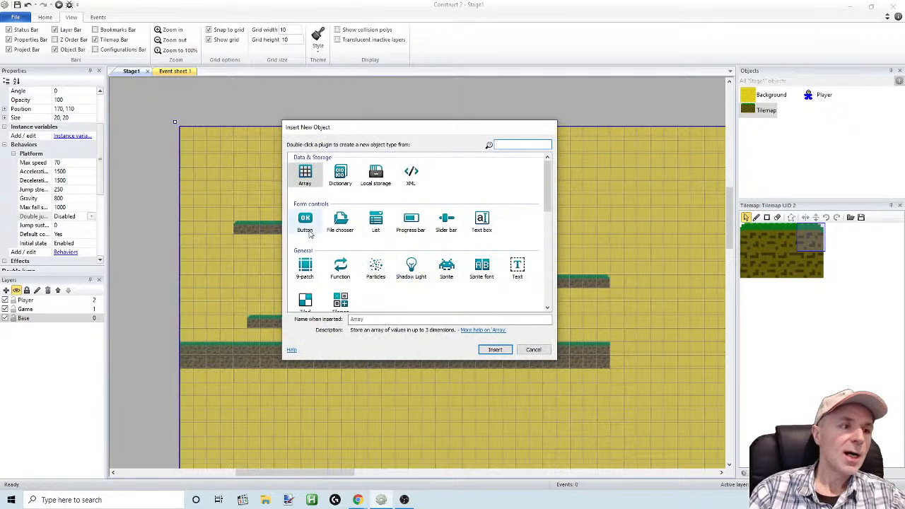
pyautogui.moveTo(548, 201); pyautogui.dragTo(551, 240)
pyautogui.doubleClick(342, 226)
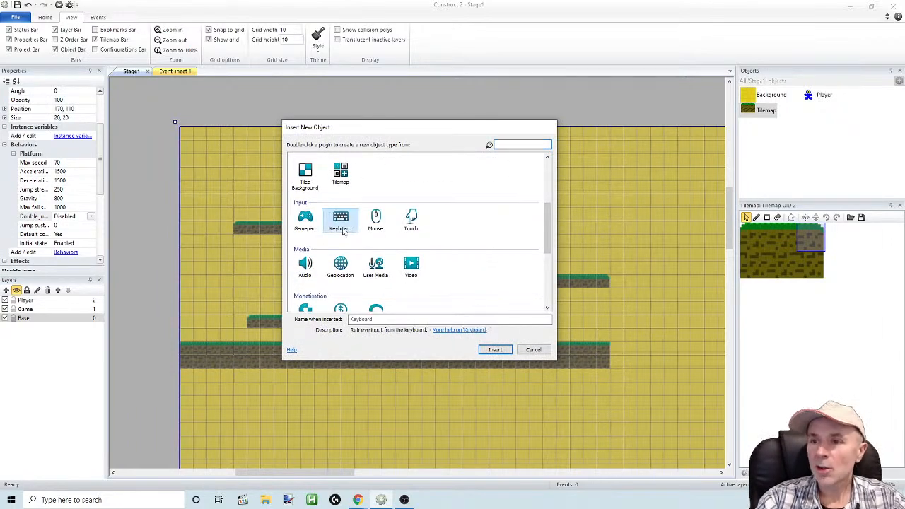
# Select the Player, review its Platform behavior properties, and place it back on the lower middle platform at 170, 110
pyautogui.moveTo(411, 275)
pyautogui.mouseDown()
pyautogui.moveTo(397, 236)
pyautogui.moveTo(372, 281)
pyautogui.moveTo(414, 269)
pyautogui.mouseUp()
pyautogui.moveTo(105, 158); pyautogui.dragTo(101, 204)
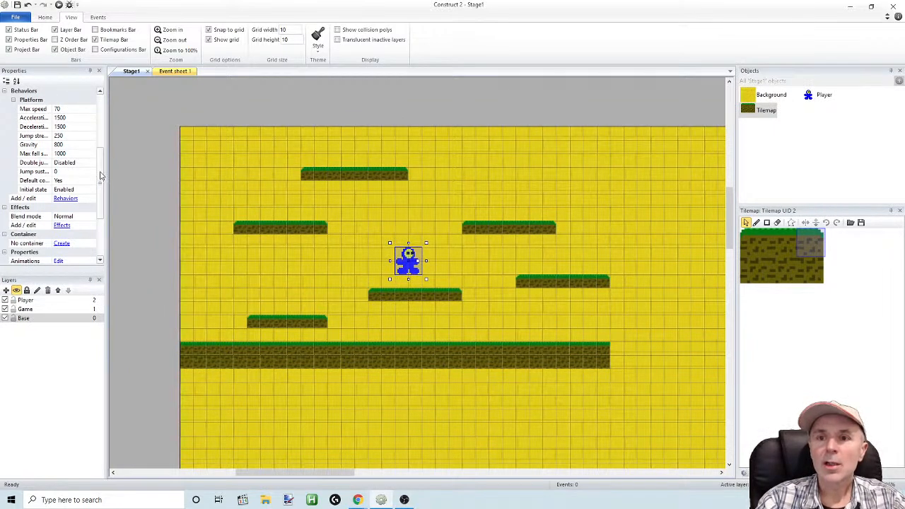
pyautogui.moveTo(101, 176); pyautogui.dragTo(98, 191)
pyautogui.scroll(3, 99, 191)
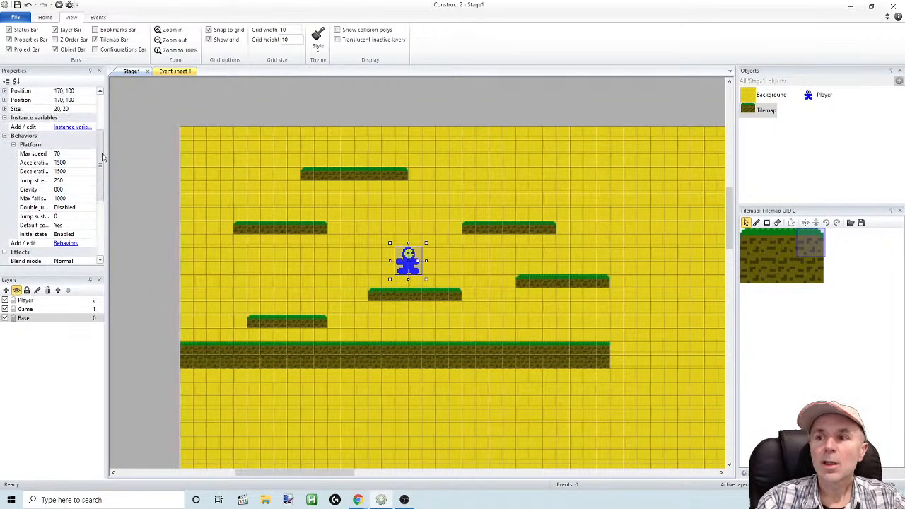
pyautogui.moveTo(412, 258); pyautogui.dragTo(418, 271)
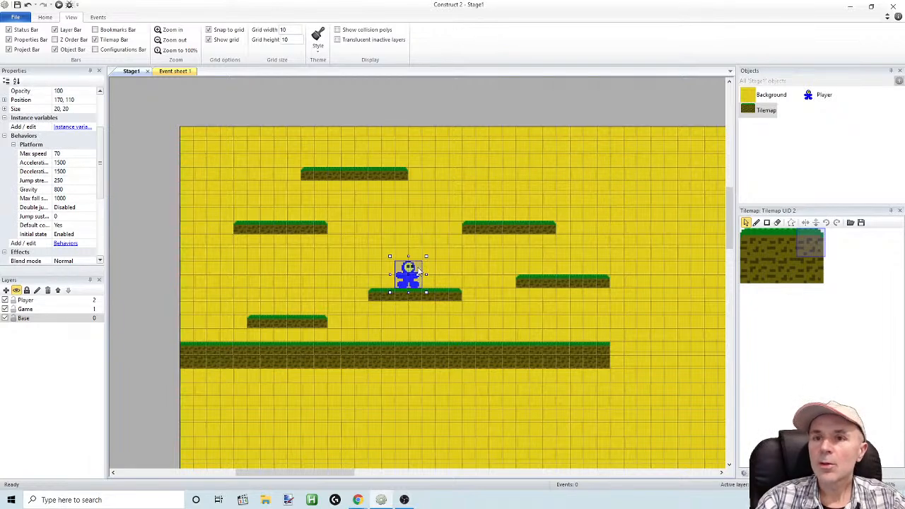
# Add an event to Event sheet 1 with the Keyboard condition On key pressed for the Left arrow
pyautogui.click(172, 71)
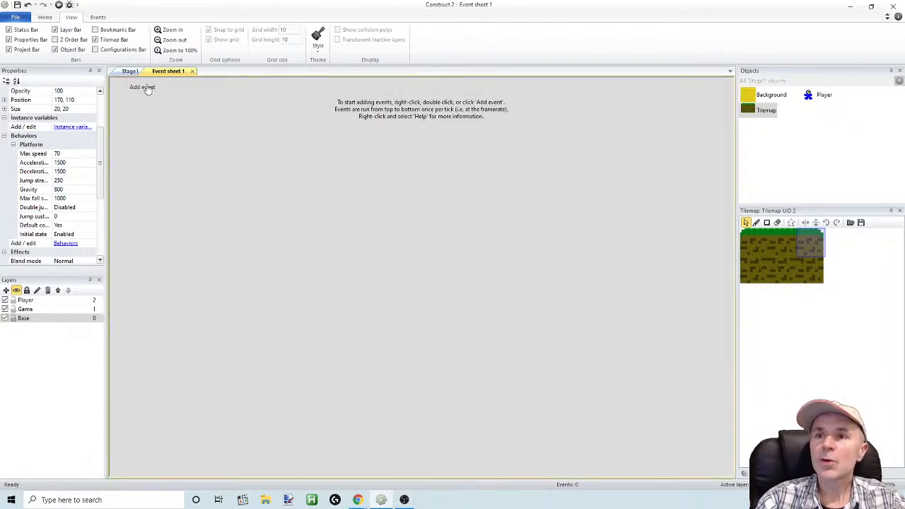
pyautogui.click(144, 87)
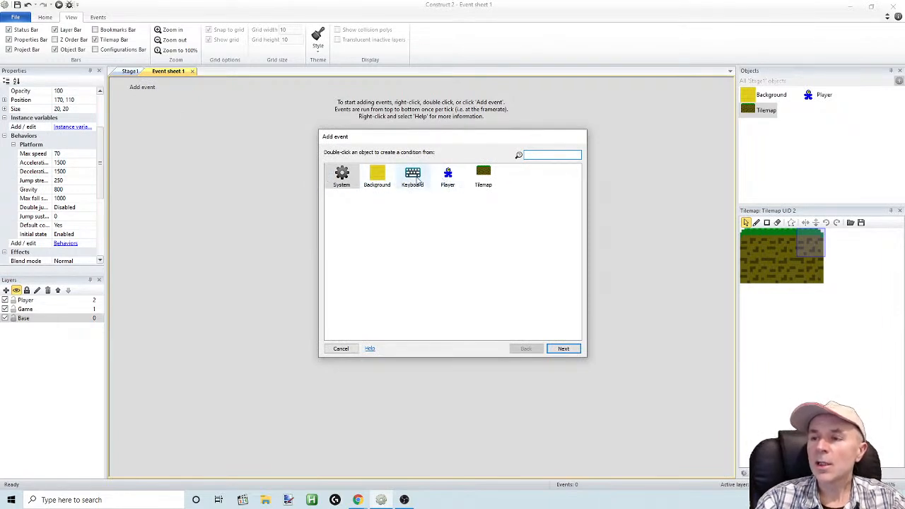
pyautogui.doubleClick(414, 181)
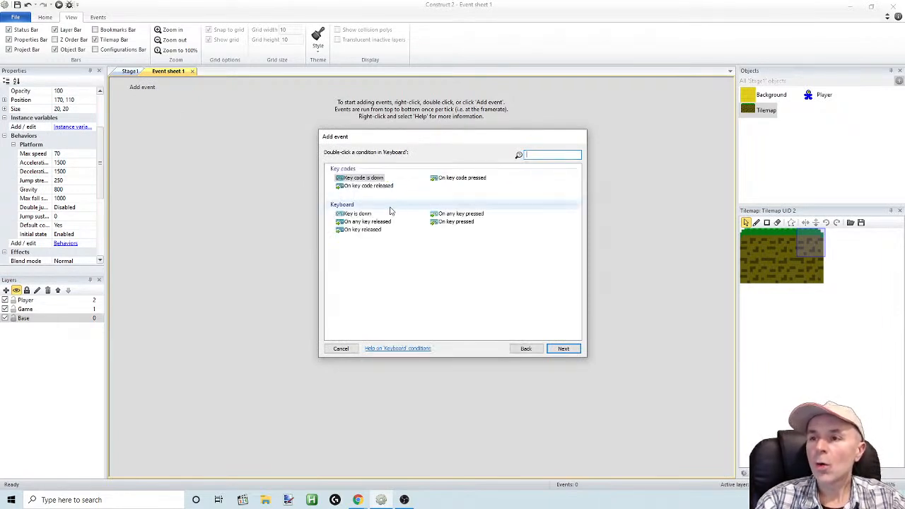
pyautogui.doubleClick(445, 224)
pyautogui.click(450, 248)
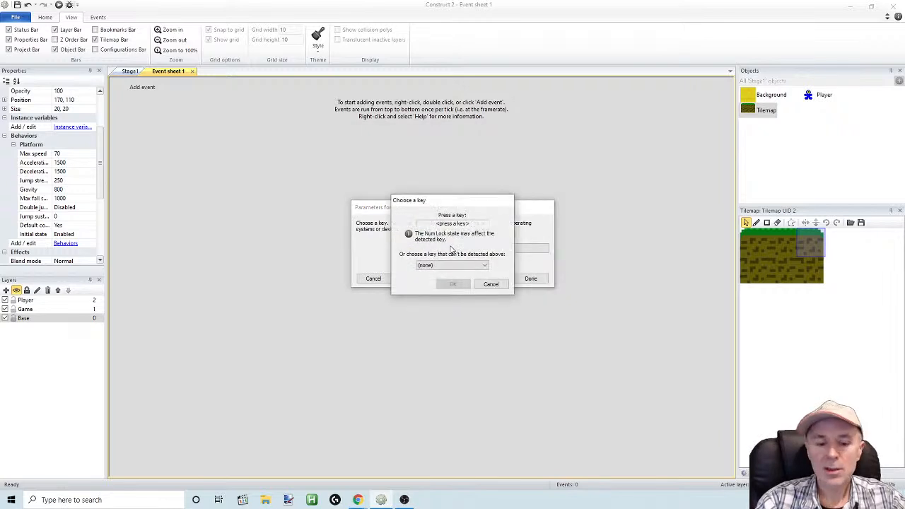
pyautogui.press('Left')
pyautogui.click(453, 284)
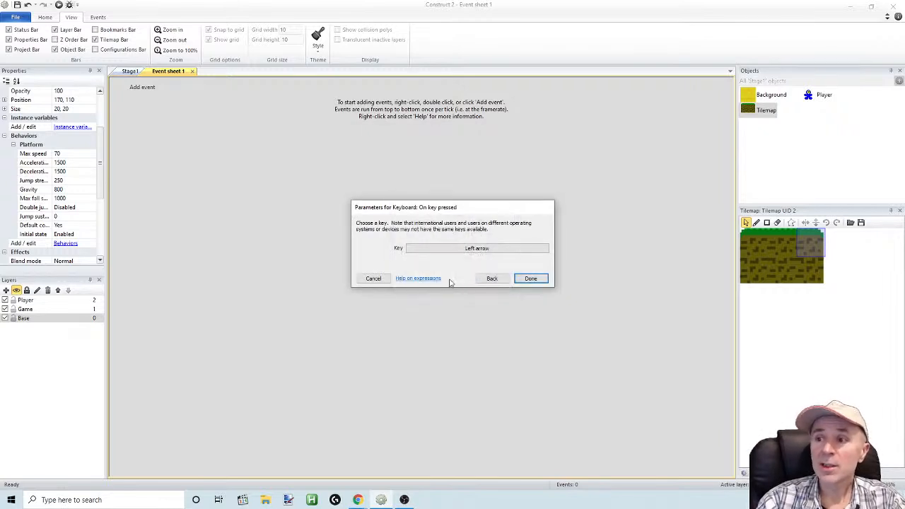
pyautogui.click(520, 278)
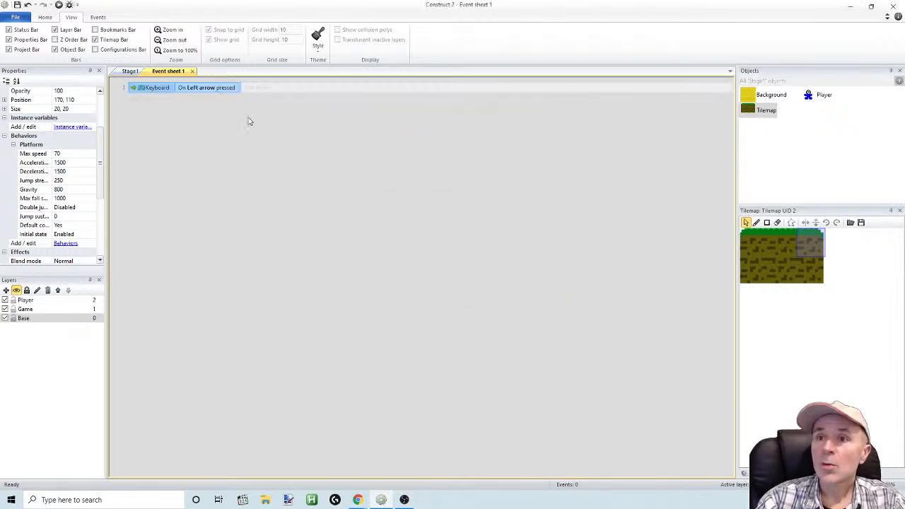
# Add a Player Set mirrored action with the state Mirrored to the Left arrow event
pyautogui.click(256, 88)
pyautogui.doubleClick(413, 177)
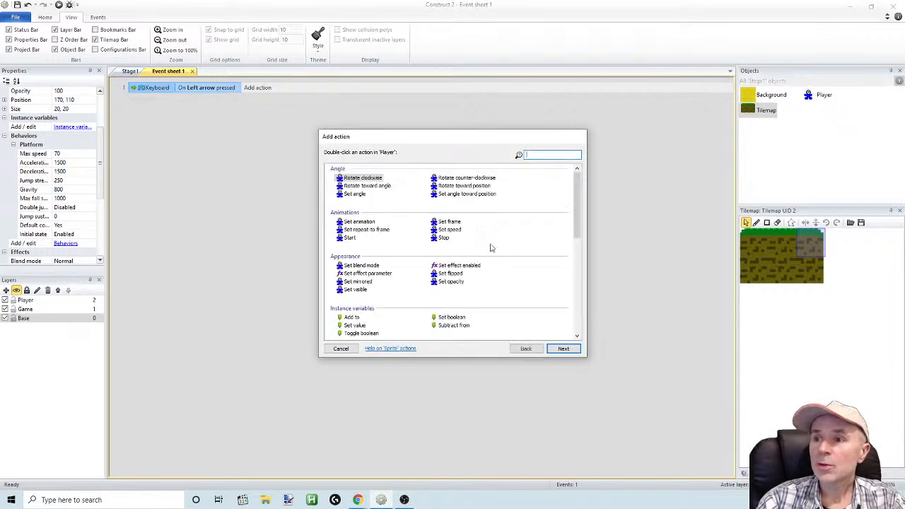
pyautogui.moveTo(575, 210); pyautogui.dragTo(575, 218)
pyautogui.doubleClick(357, 257)
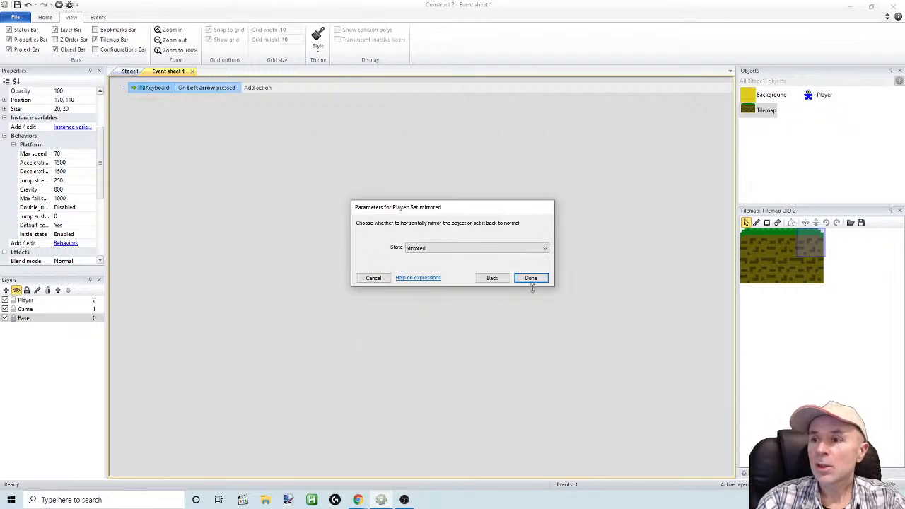
pyautogui.click(531, 280)
# Duplicate the Left arrow event below the original and change the copy's key to Right arrow
pyautogui.click(181, 89)
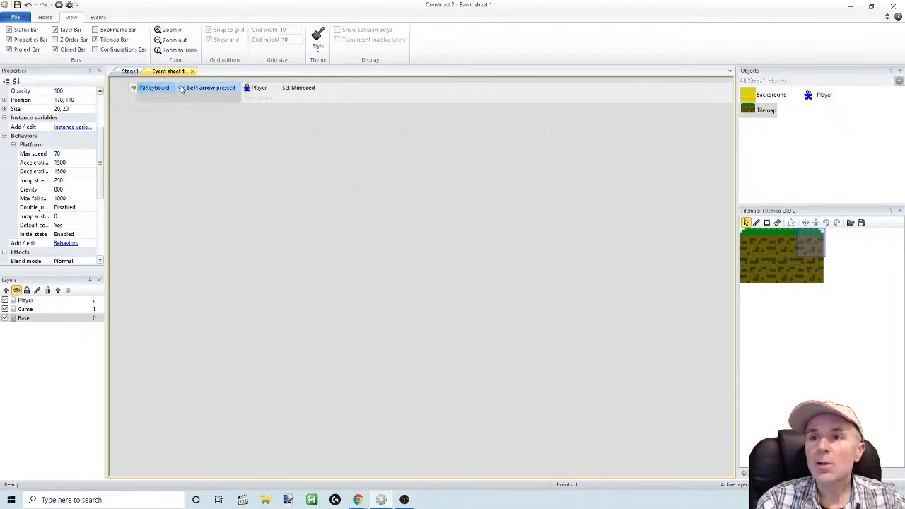
pyautogui.click(137, 89)
pyautogui.keyDown('ctrl'); pyautogui.moveTo(136, 89); pyautogui.dragTo(138, 96); pyautogui.keyUp('ctrl')
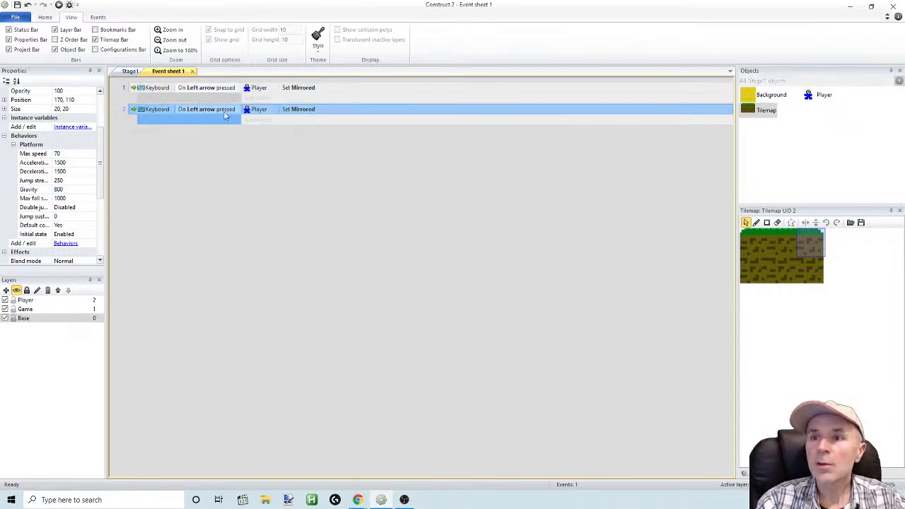
pyautogui.doubleClick(212, 112)
pyautogui.click(472, 249)
pyautogui.press('Right')
pyautogui.click(455, 283)
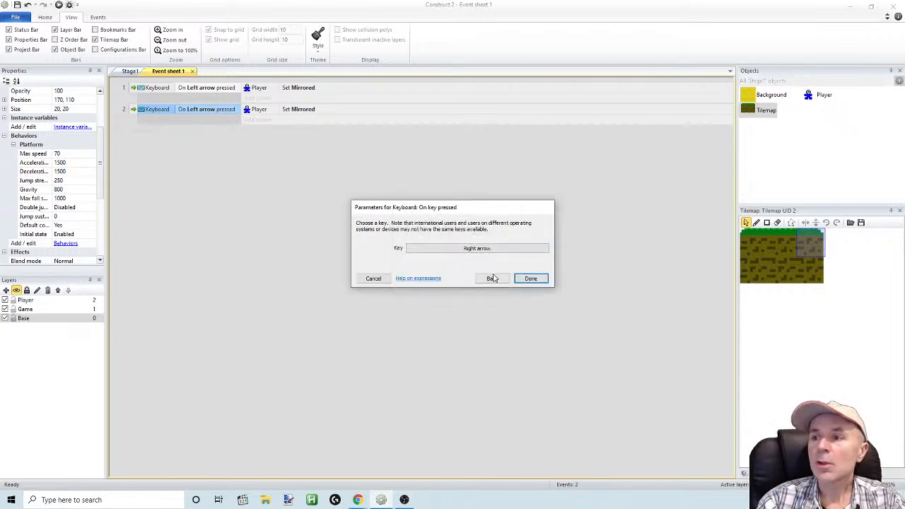
pyautogui.click(532, 280)
# Set the Player's mirrored action in the Right arrow event to Not mirrored
pyautogui.doubleClick(260, 111)
pyautogui.click(457, 248)
pyautogui.click(447, 263)
pyautogui.click(531, 278)
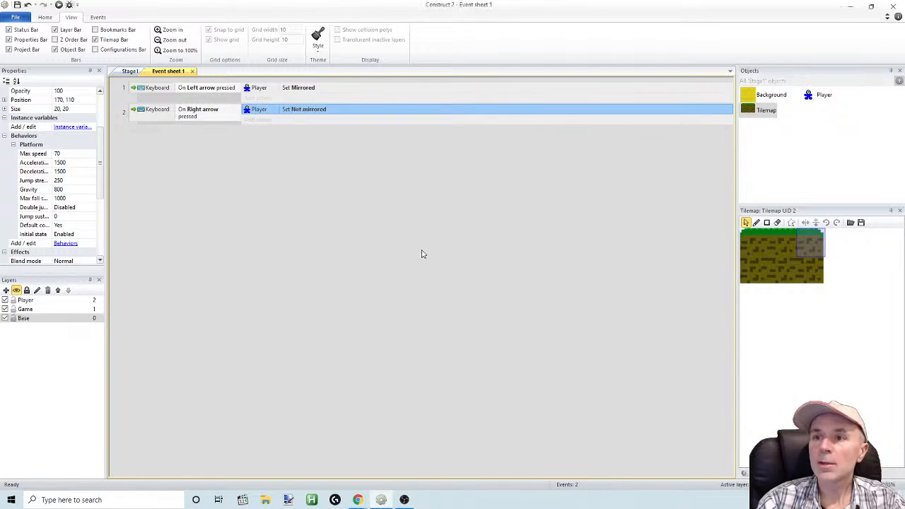
# Preview the stage and test the Player's facing direction while running both ways and jumping around the lower platforms
pyautogui.click(58, 4)
pyautogui.press('Right')
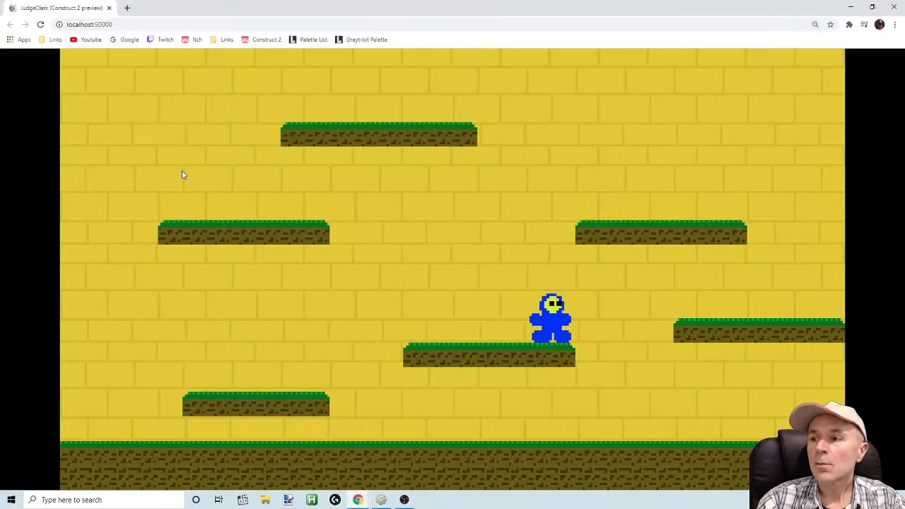
pyautogui.press('Left')
pyautogui.press('Right')
pyautogui.press('Left')
pyautogui.press('Up')
pyautogui.press('Up')
pyautogui.press('Right')
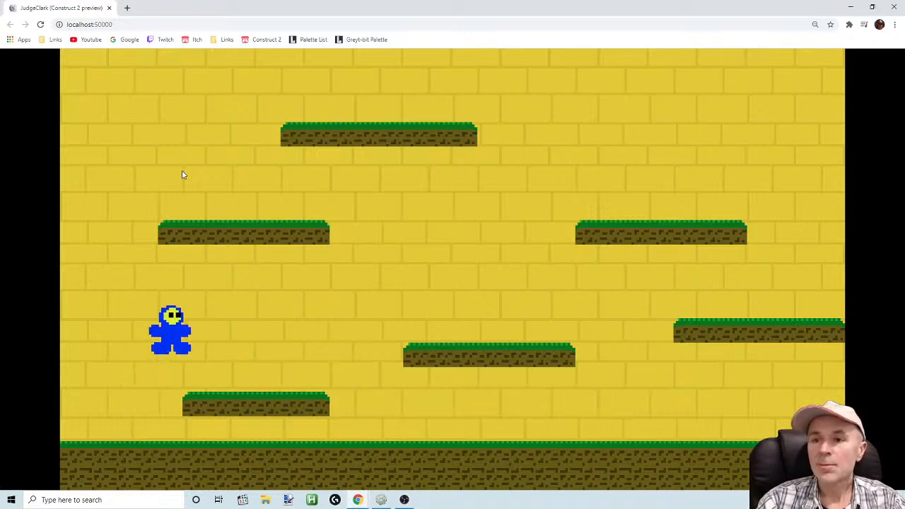
pyautogui.press('Up')
pyautogui.press('Up')
pyautogui.press('Right')
pyautogui.press('Up')
pyautogui.press('Left')
pyautogui.press('Up')
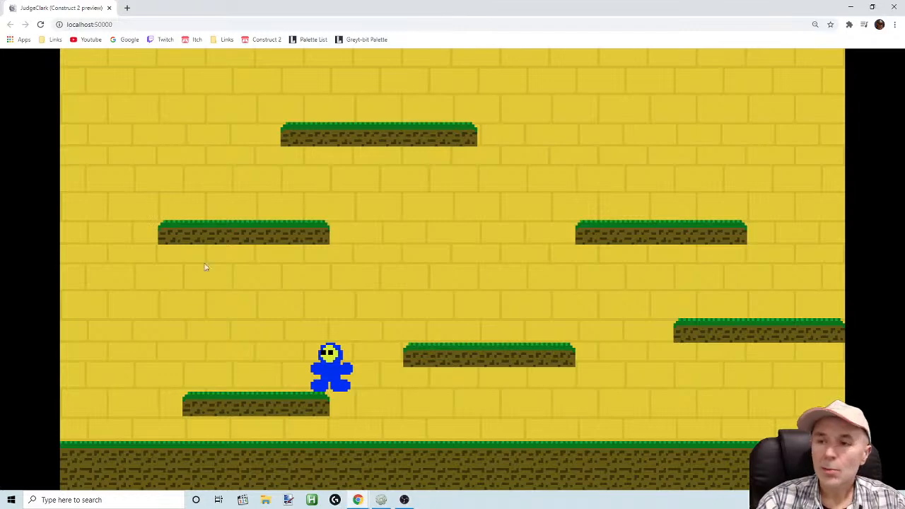
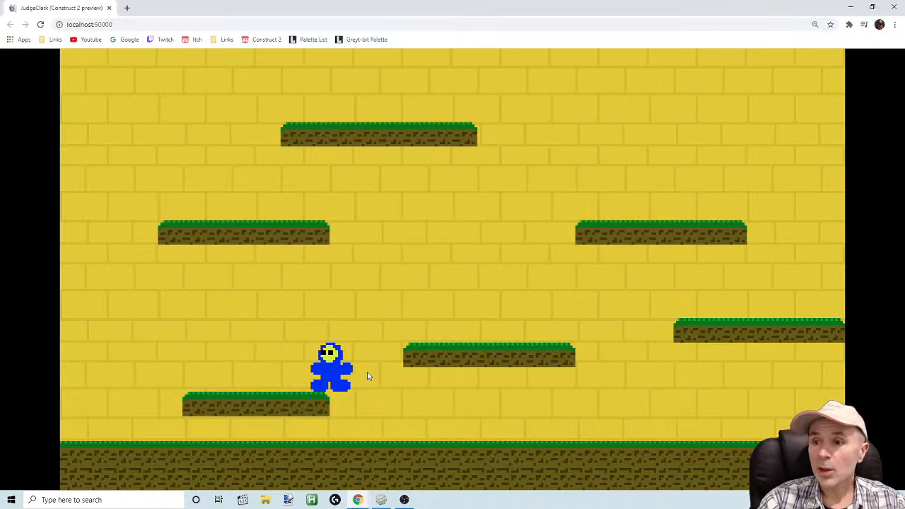
# Open the Player sprite's image for editing from Stage1 and clear all of the existing blue character artwork
pyautogui.hotkey('alt', 'Tab')
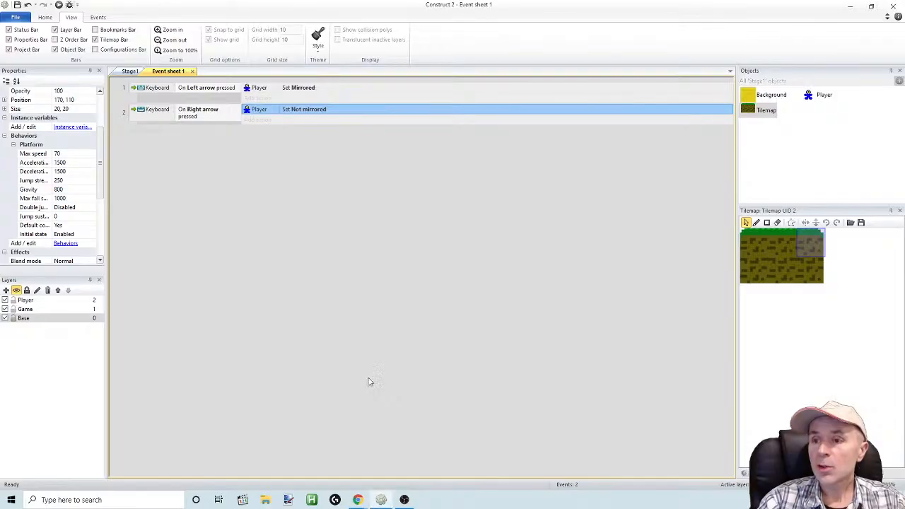
pyautogui.click(130, 71)
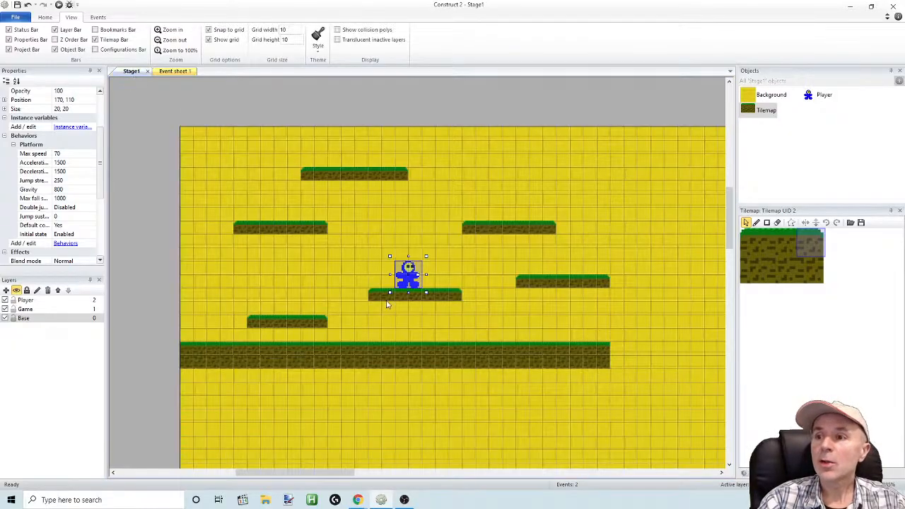
pyautogui.doubleClick(418, 282)
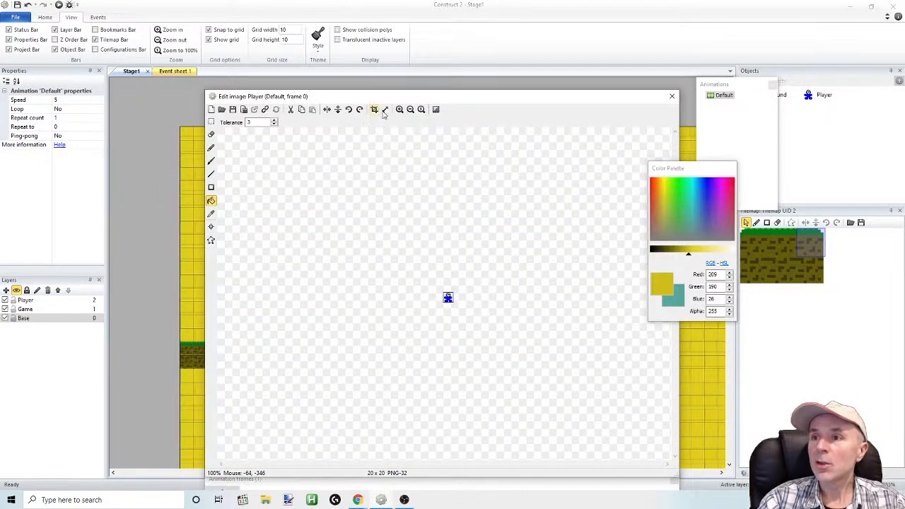
pyautogui.moveTo(380, 97); pyautogui.dragTo(333, 88)
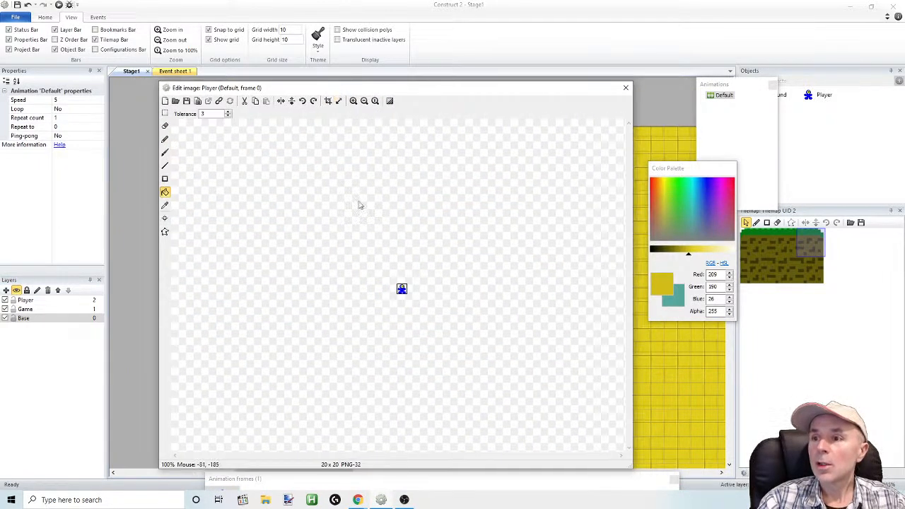
pyautogui.click(353, 101)
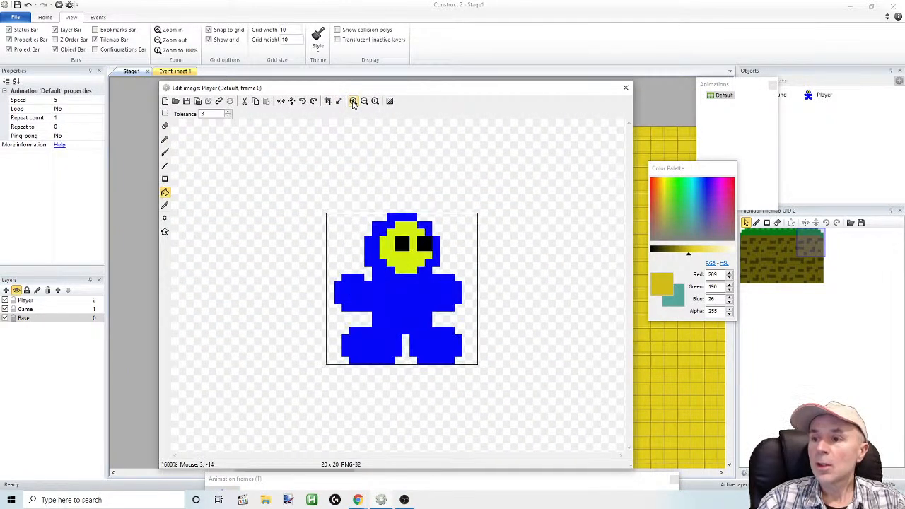
pyautogui.click(365, 100)
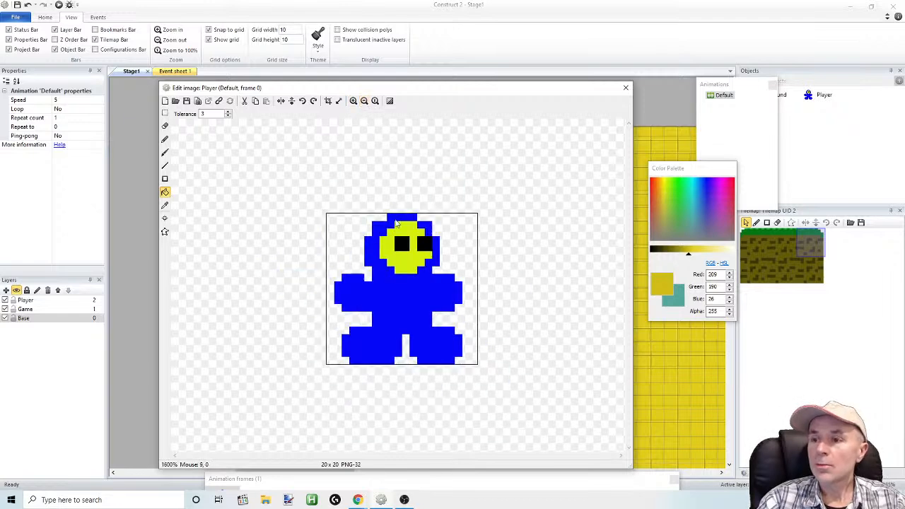
pyautogui.click(165, 113)
pyautogui.moveTo(297, 199); pyautogui.dragTo(466, 354)
pyautogui.hotkey('ctrl', 'a')
pyautogui.press('Delete')
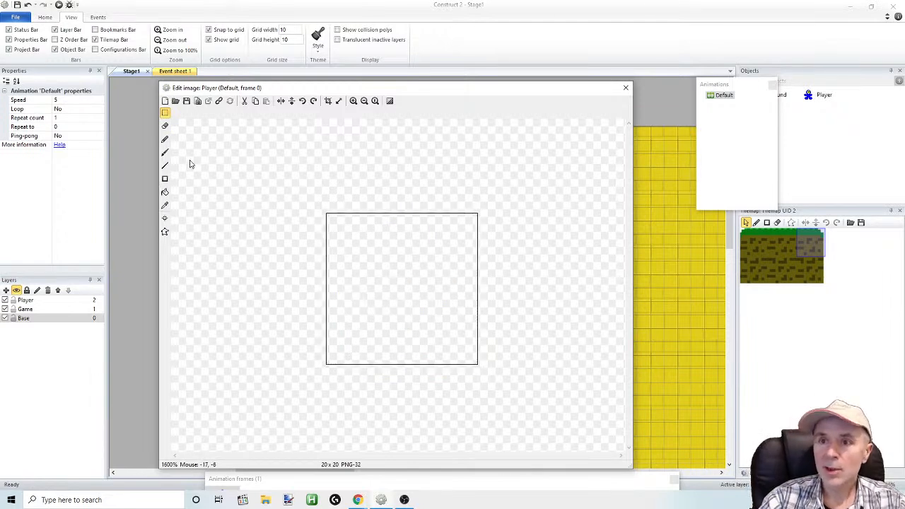
pyautogui.click(164, 179)
pyautogui.moveTo(373, 275)
pyautogui.mouseDown()
pyautogui.moveTo(432, 364)
pyautogui.moveTo(447, 358)
pyautogui.mouseUp()
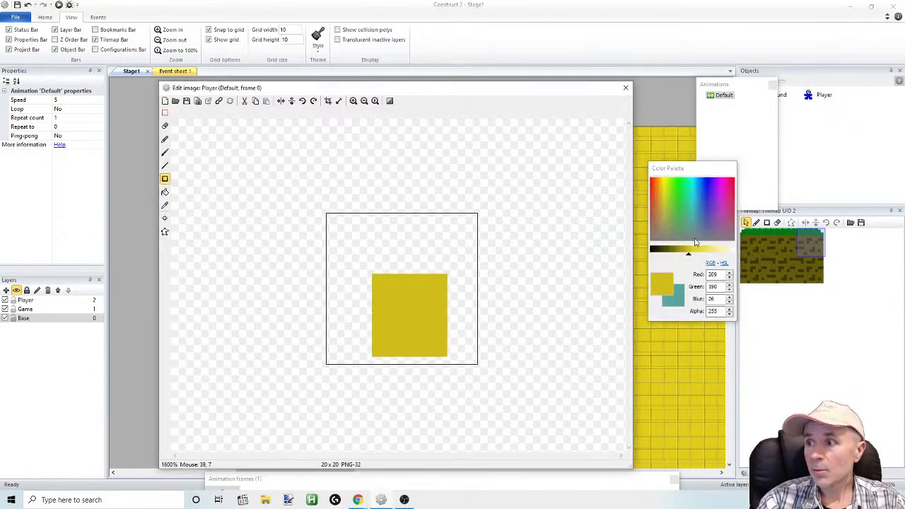
pyautogui.click(707, 180)
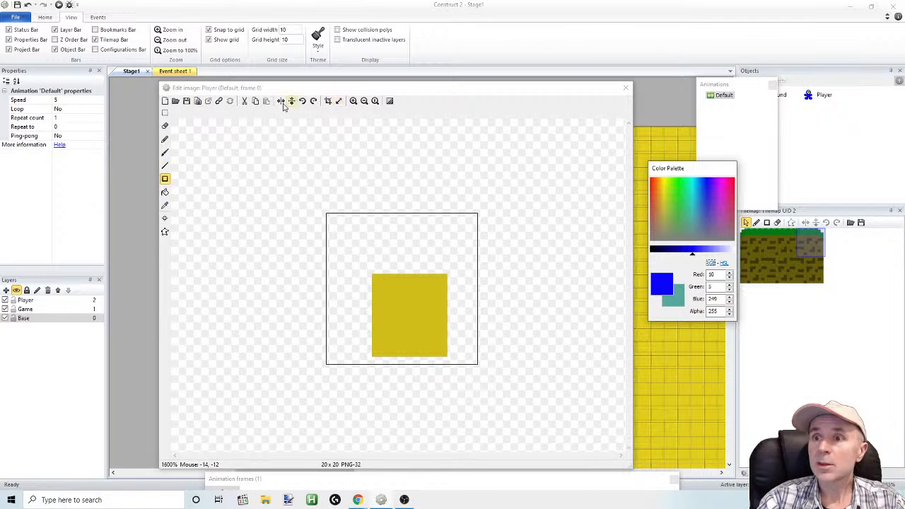
pyautogui.click(165, 114)
pyautogui.moveTo(266, 177); pyautogui.dragTo(529, 396)
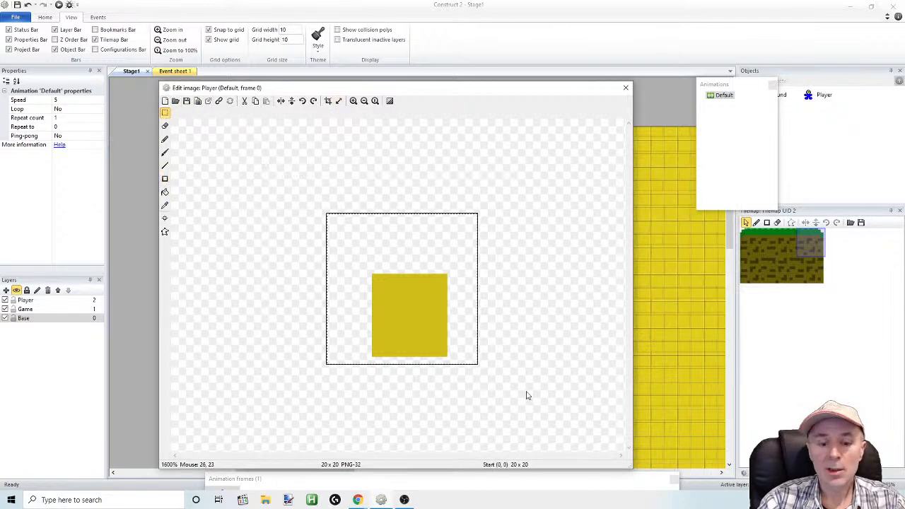
pyautogui.press('Delete')
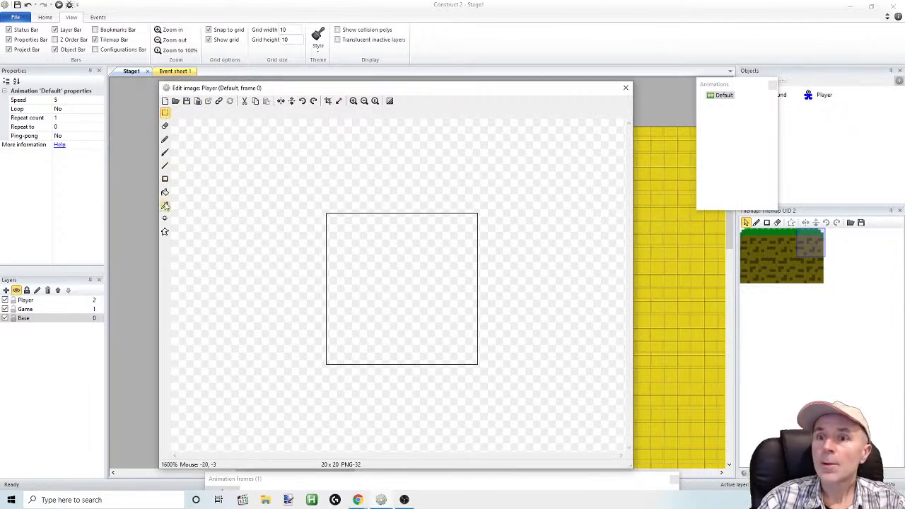
pyautogui.click(165, 178)
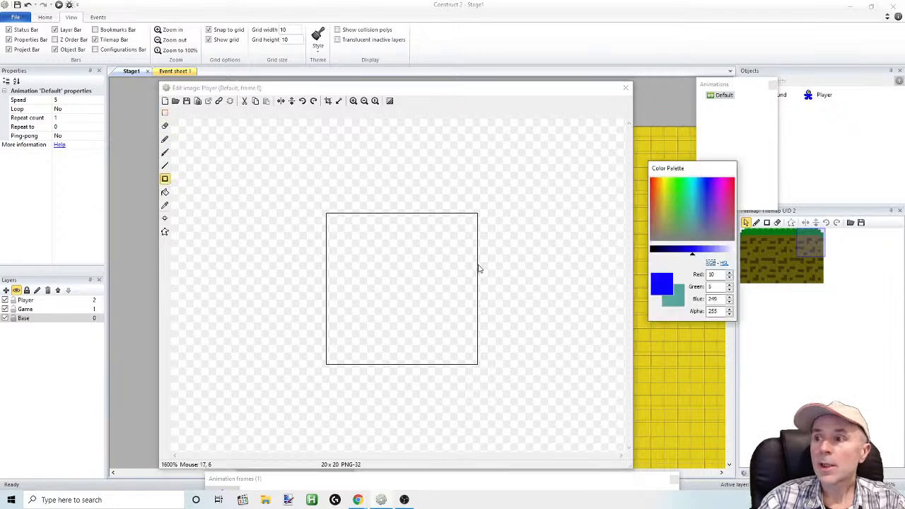
pyautogui.click(360, 285)
pyautogui.moveTo(373, 308)
pyautogui.mouseDown()
pyautogui.moveTo(410, 342)
pyautogui.moveTo(411, 358)
pyautogui.mouseUp()
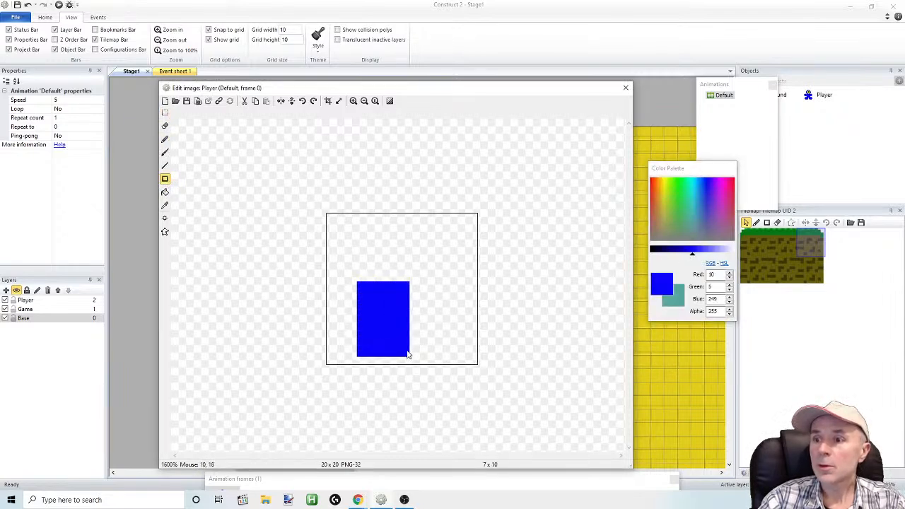
pyautogui.moveTo(410, 317); pyautogui.dragTo(439, 305)
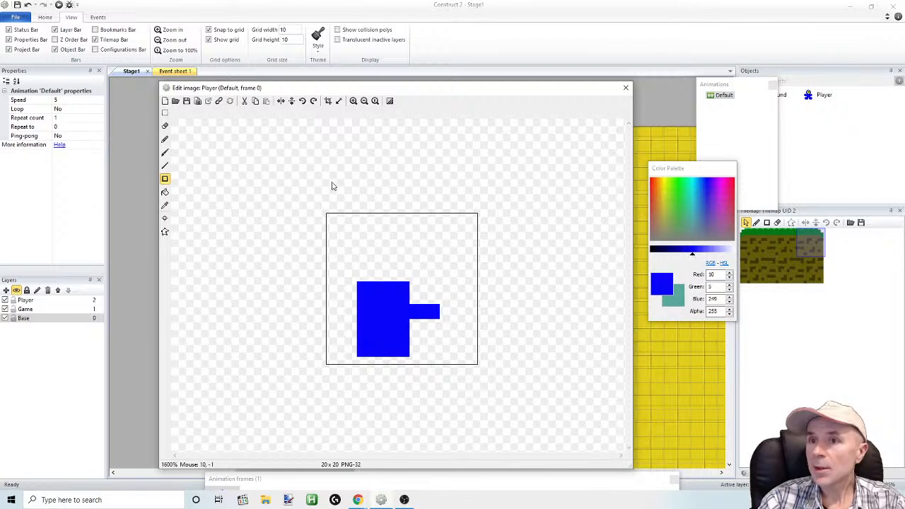
pyautogui.click(27, 5)
pyautogui.click(28, 4)
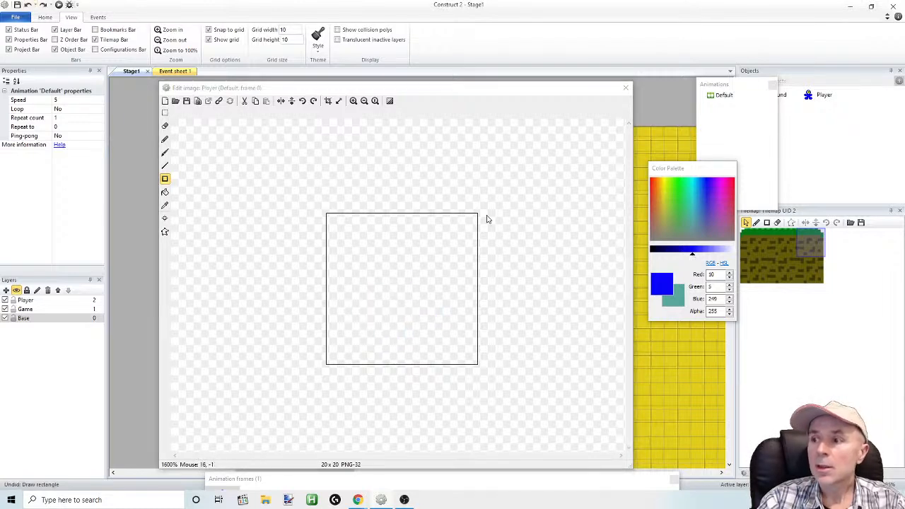
# Draw a filled sky-blue rectangle in the lower middle of the Player image for the legs
pyautogui.moveTo(695, 255); pyautogui.dragTo(701, 254)
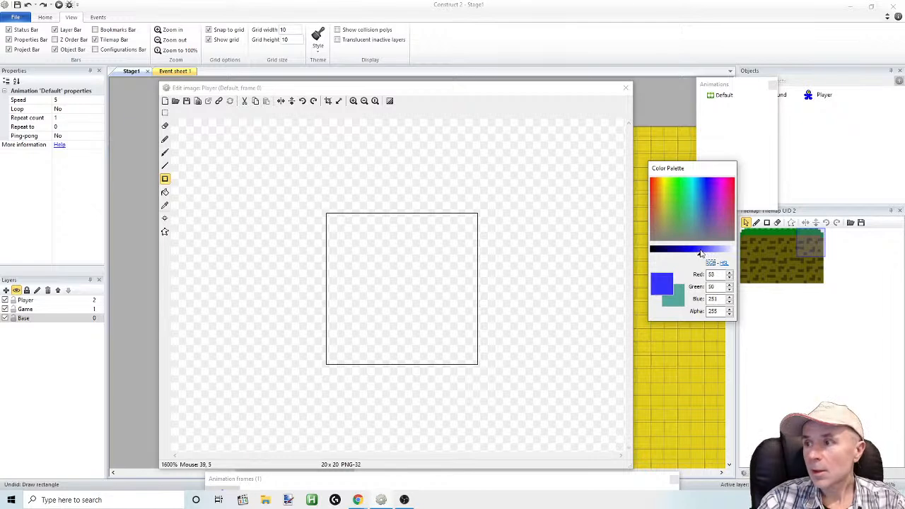
pyautogui.moveTo(709, 204); pyautogui.dragTo(703, 181)
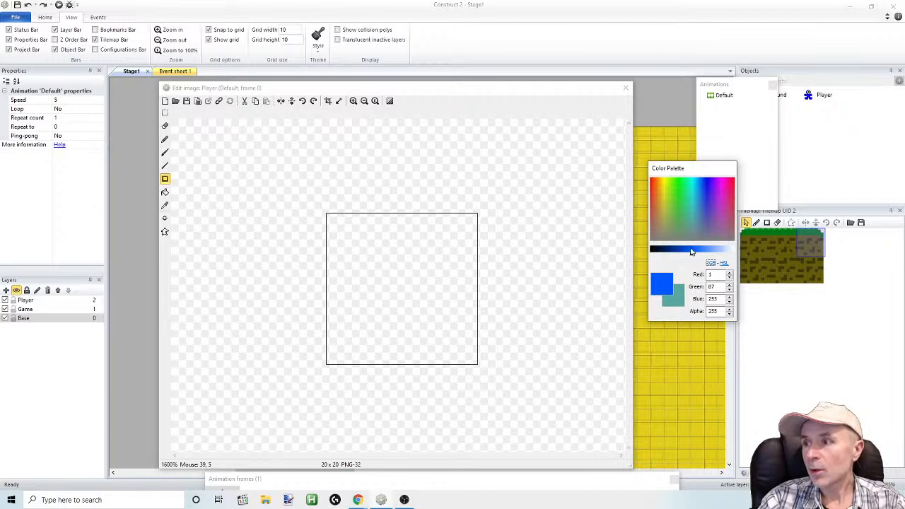
pyautogui.moveTo(693, 256); pyautogui.dragTo(696, 255)
pyautogui.moveTo(698, 184); pyautogui.dragTo(700, 182)
pyautogui.moveTo(387, 281); pyautogui.dragTo(424, 343)
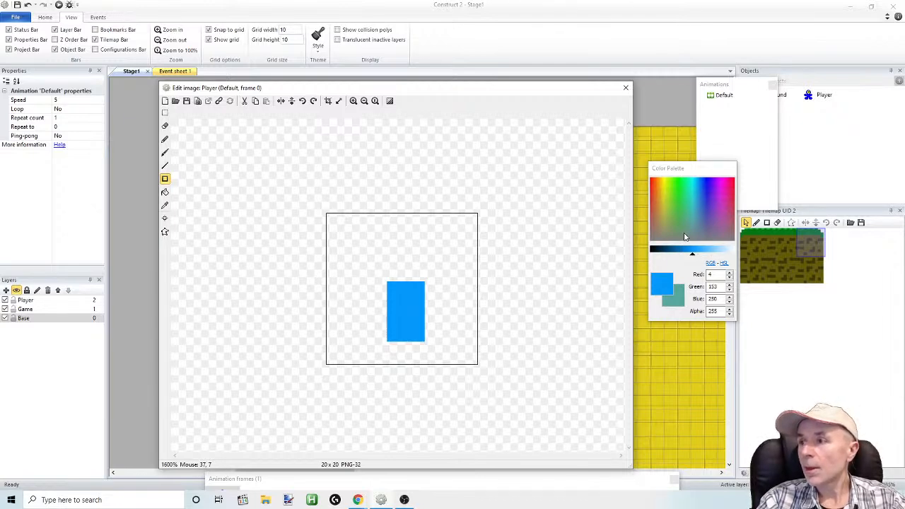
# Draw an olive-brown (124, 124, 3) shoe block under the blue legs, down to the canvas edge and extending slightly past them to the right
pyautogui.moveTo(670, 216); pyautogui.dragTo(665, 184)
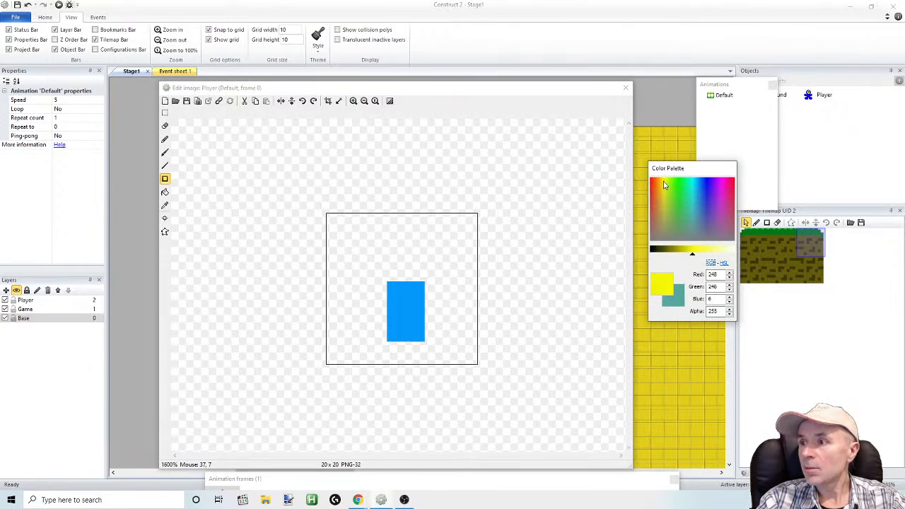
pyautogui.moveTo(693, 257); pyautogui.dragTo(672, 253)
pyautogui.moveTo(390, 356)
pyautogui.mouseDown()
pyautogui.moveTo(439, 349)
pyautogui.moveTo(427, 361)
pyautogui.moveTo(392, 362)
pyautogui.moveTo(426, 359)
pyautogui.mouseUp()
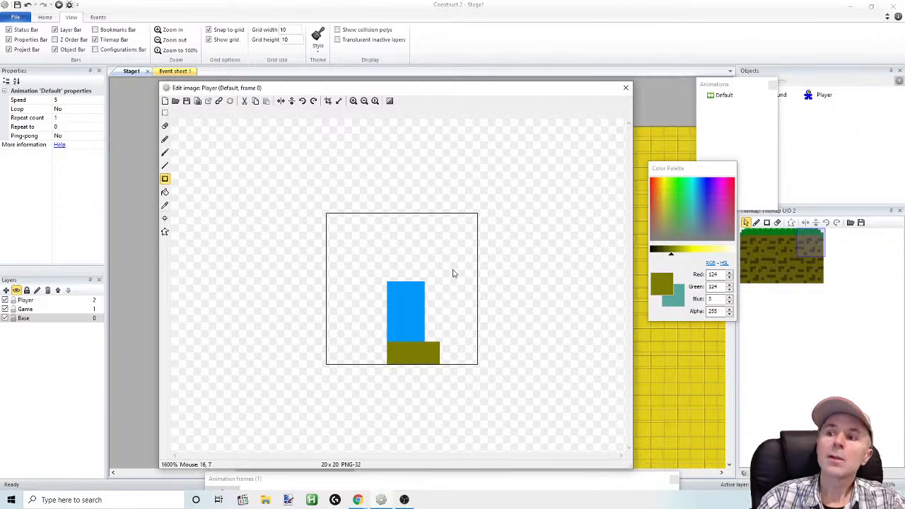
# Draw a bright green 7 x 13 block from the canvas's upper edge, and cover its lower part with a darker green 7 x 10 torso
pyautogui.click(680, 193)
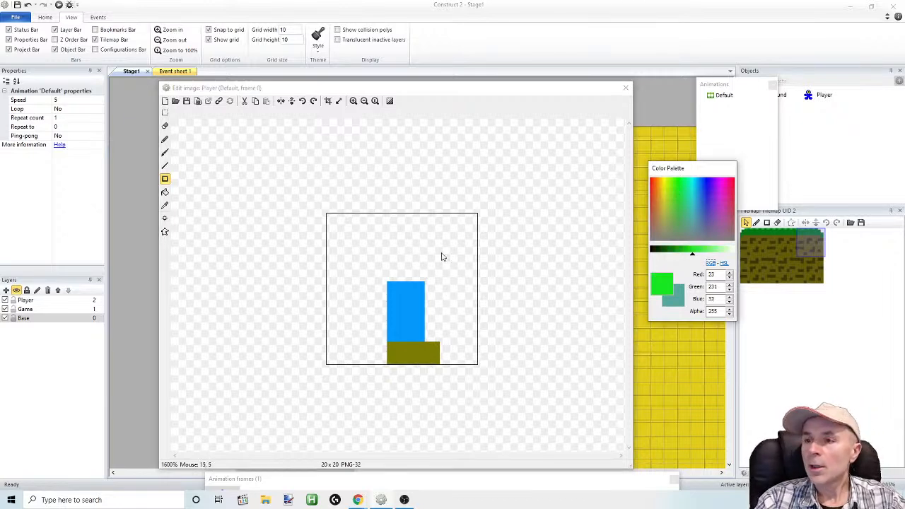
pyautogui.moveTo(385, 219); pyautogui.dragTo(427, 311)
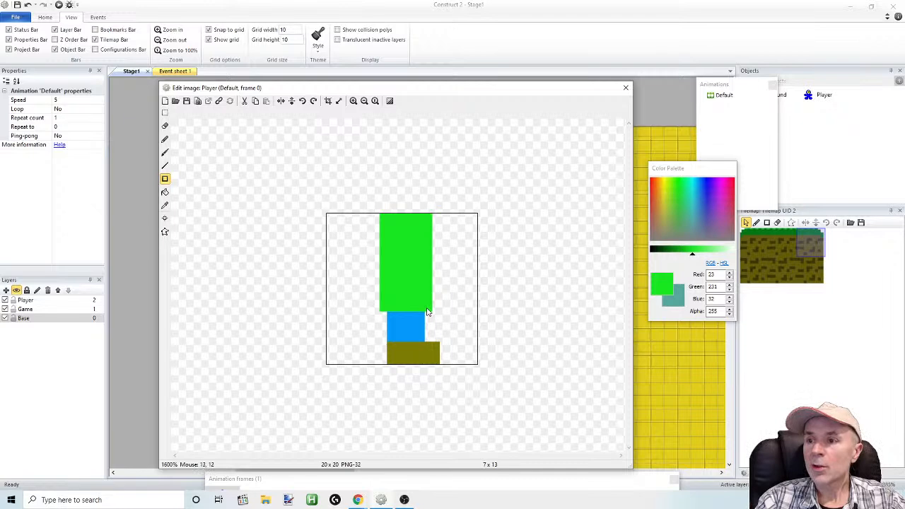
pyautogui.moveTo(697, 259); pyautogui.dragTo(677, 256)
pyautogui.moveTo(381, 245); pyautogui.dragTo(428, 318)
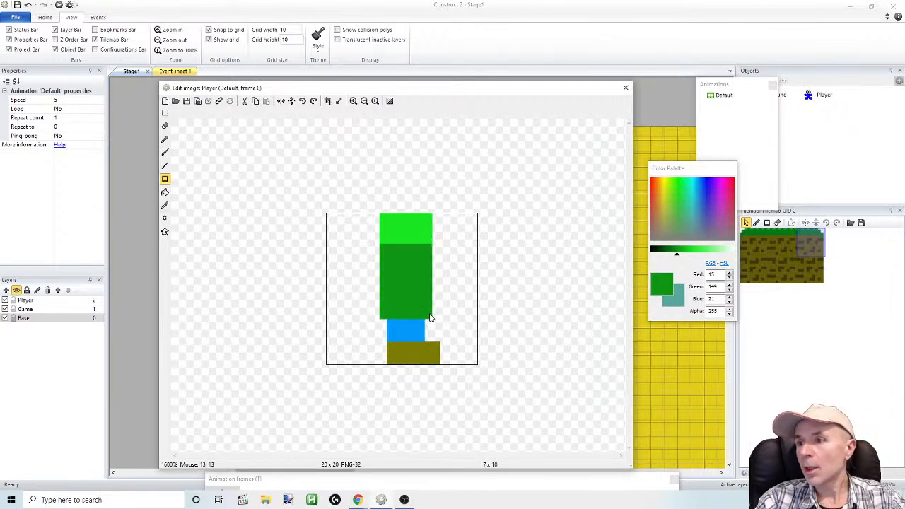
# Draw a pale cream (254, 243, 200) head block covering the bright green area and the upper part of the torso
pyautogui.click(665, 189)
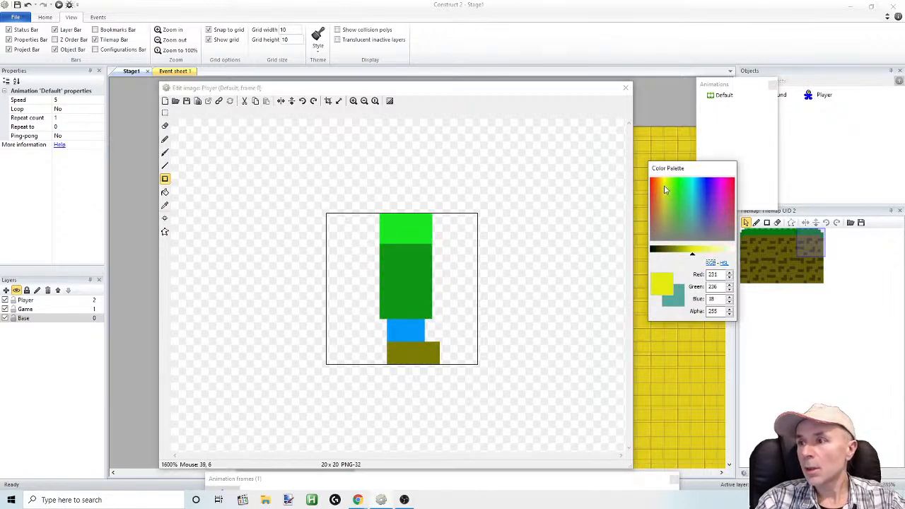
pyautogui.moveTo(693, 255); pyautogui.dragTo(709, 255)
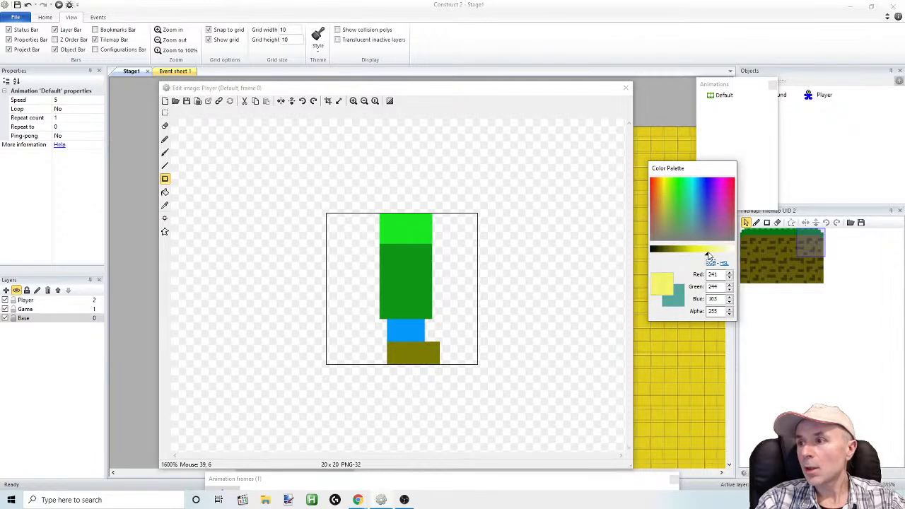
pyautogui.moveTo(665, 180); pyautogui.dragTo(661, 179)
pyautogui.moveTo(697, 257); pyautogui.dragTo(702, 255)
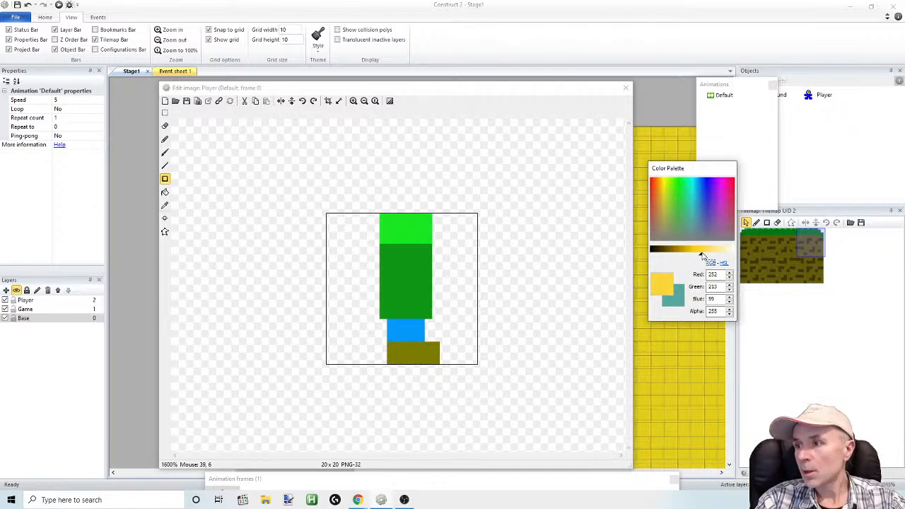
pyautogui.moveTo(383, 220); pyautogui.dragTo(432, 259)
pyautogui.moveTo(703, 256); pyautogui.dragTo(714, 254)
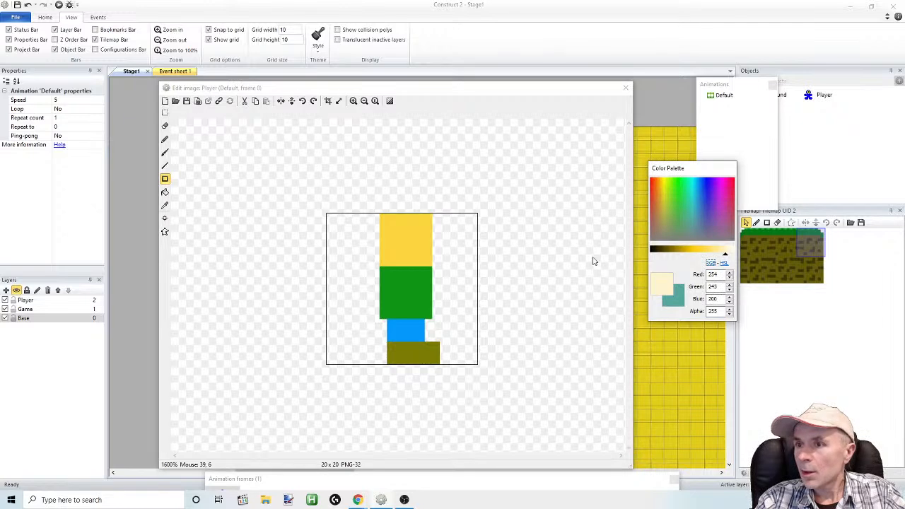
pyautogui.moveTo(384, 221); pyautogui.dragTo(431, 264)
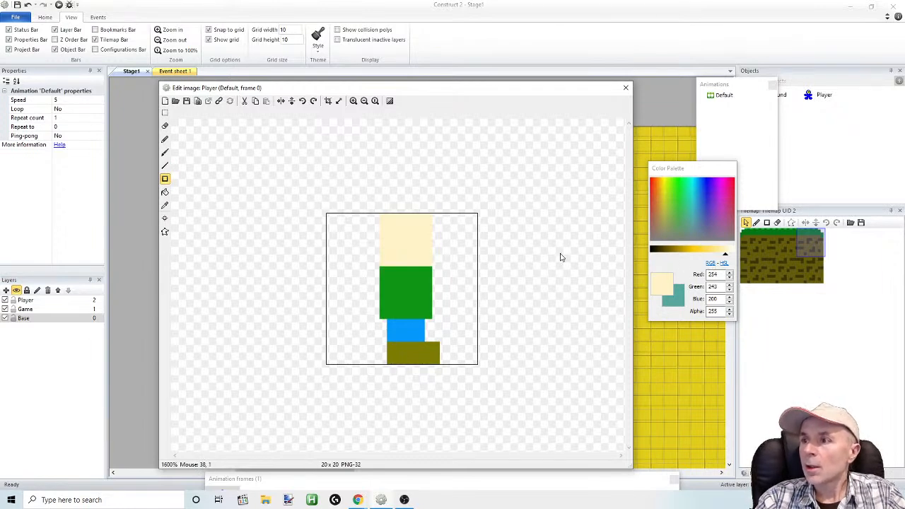
# Sample the shoe's olive-brown colour and draw stepped hair along the top and left side of the head
pyautogui.click(165, 205)
pyautogui.click(407, 347)
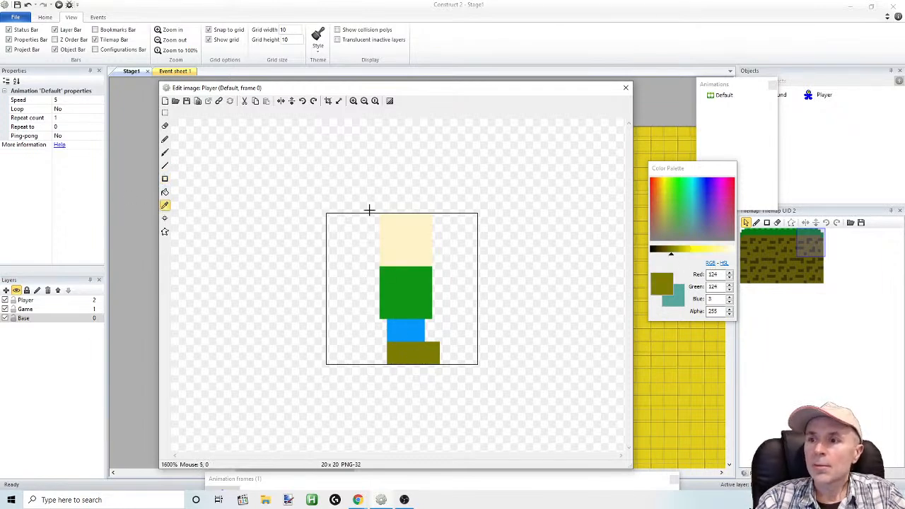
pyautogui.click(399, 220)
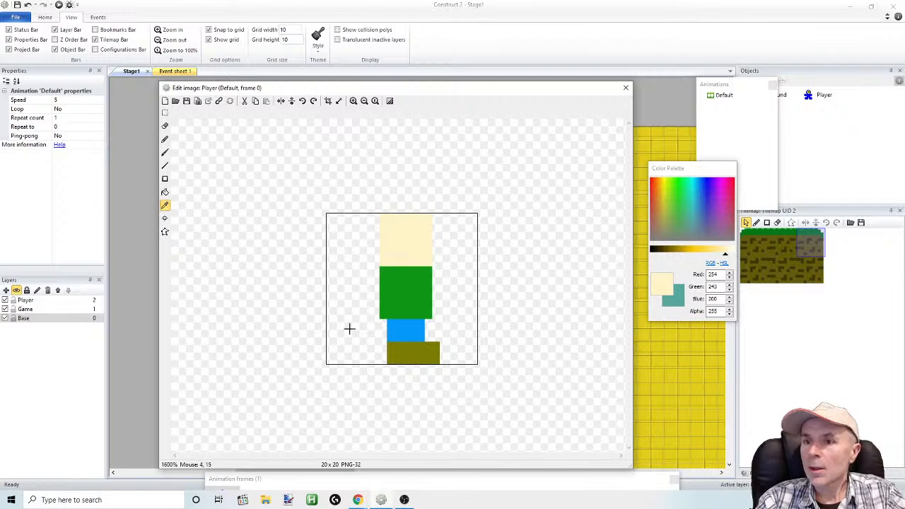
pyautogui.click(165, 205)
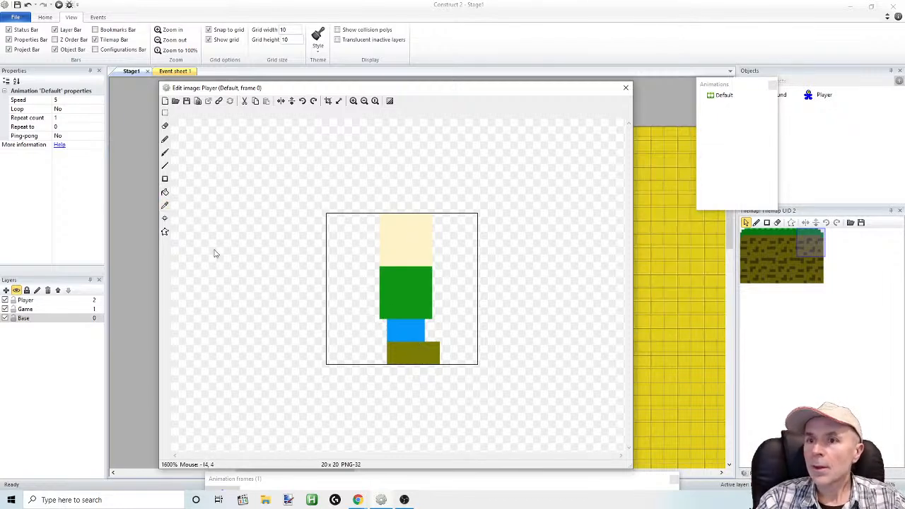
pyautogui.click(165, 205)
pyautogui.click(409, 354)
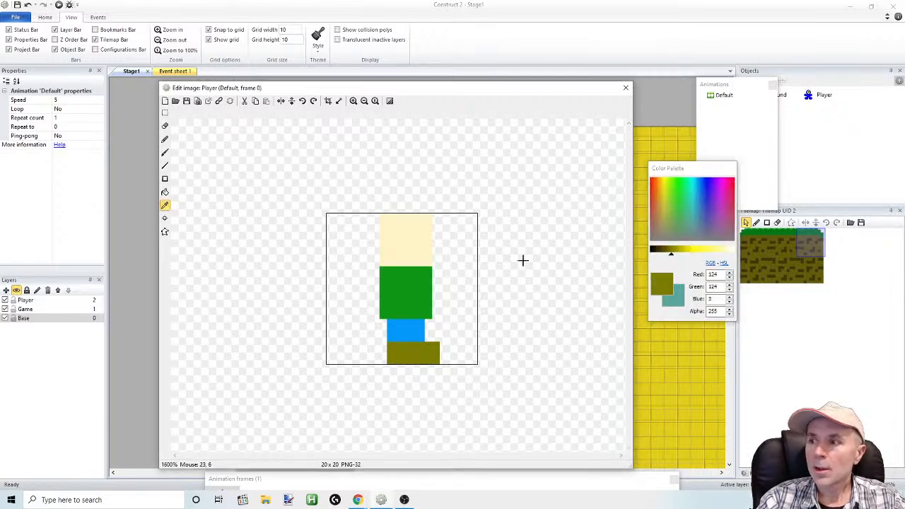
pyautogui.click(165, 179)
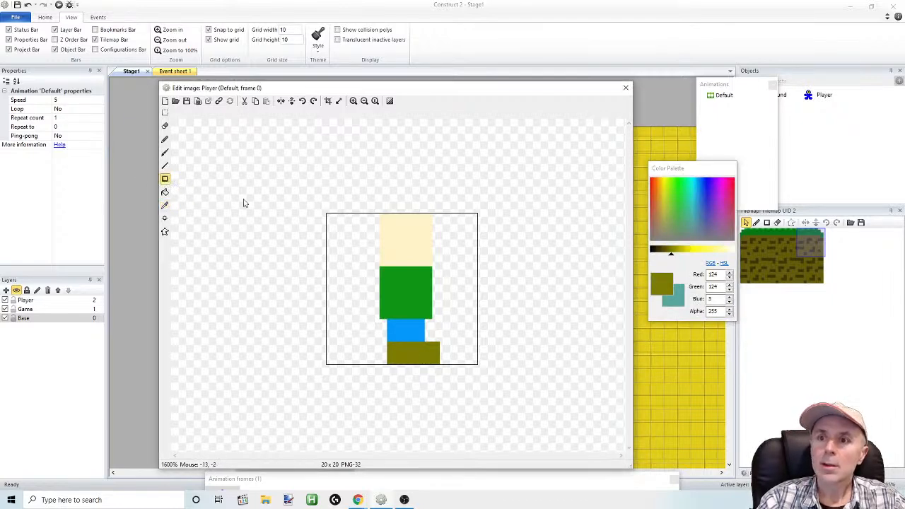
pyautogui.moveTo(427, 223)
pyautogui.mouseDown()
pyautogui.moveTo(402, 237)
pyautogui.moveTo(382, 228)
pyautogui.moveTo(430, 223)
pyautogui.moveTo(378, 239)
pyautogui.moveTo(382, 246)
pyautogui.moveTo(399, 239)
pyautogui.moveTo(386, 245)
pyautogui.moveTo(385, 256)
pyautogui.mouseUp()
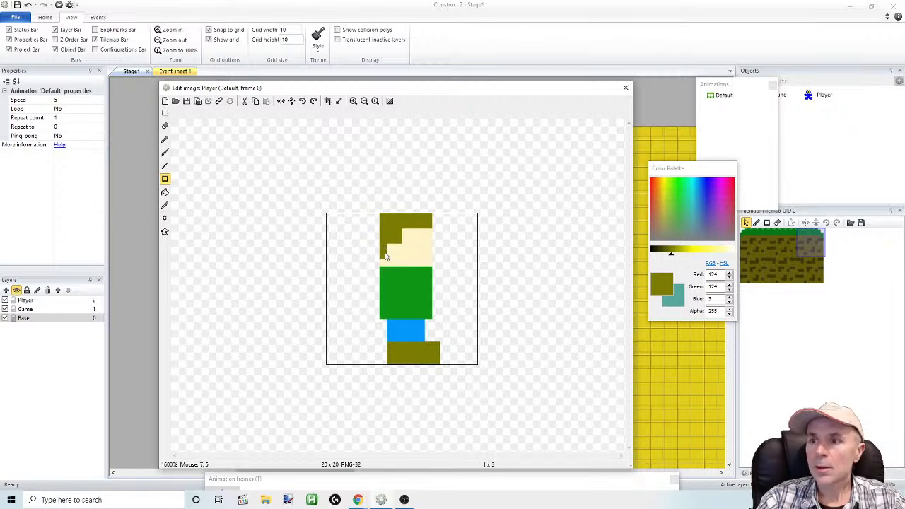
# Draw a 2 x 2 black eye block at the face's front edge under the hair, and cover it with an off-white 2 x 2 block
pyautogui.moveTo(679, 256); pyautogui.dragTo(647, 253)
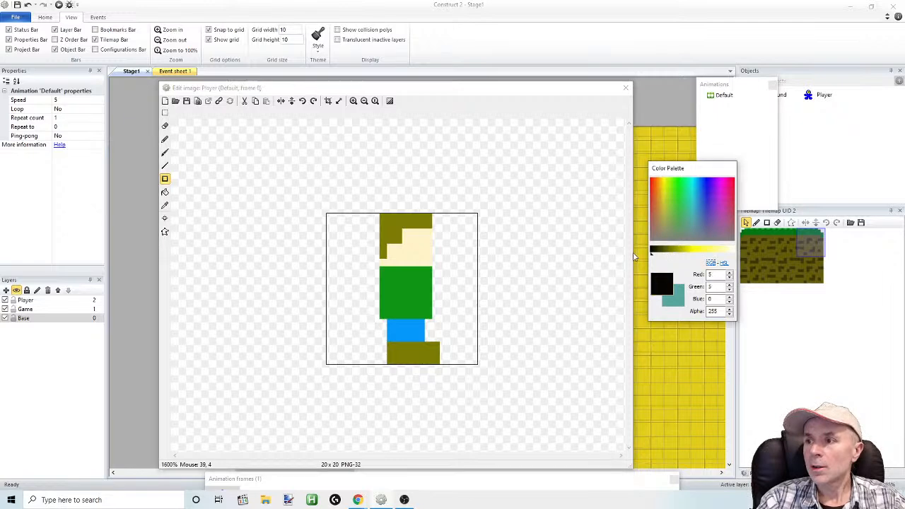
pyautogui.moveTo(420, 243); pyautogui.dragTo(428, 232)
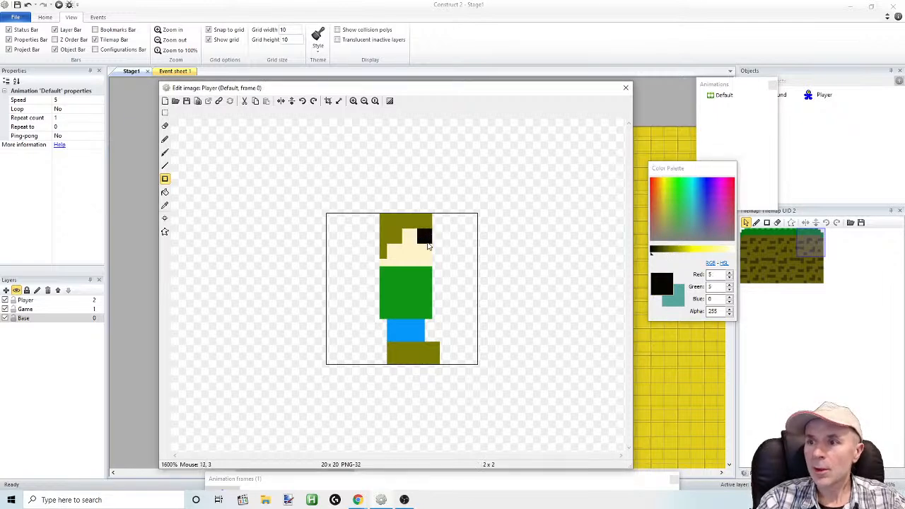
pyautogui.moveTo(647, 253); pyautogui.dragTo(732, 253)
pyautogui.moveTo(420, 235); pyautogui.dragTo(431, 241)
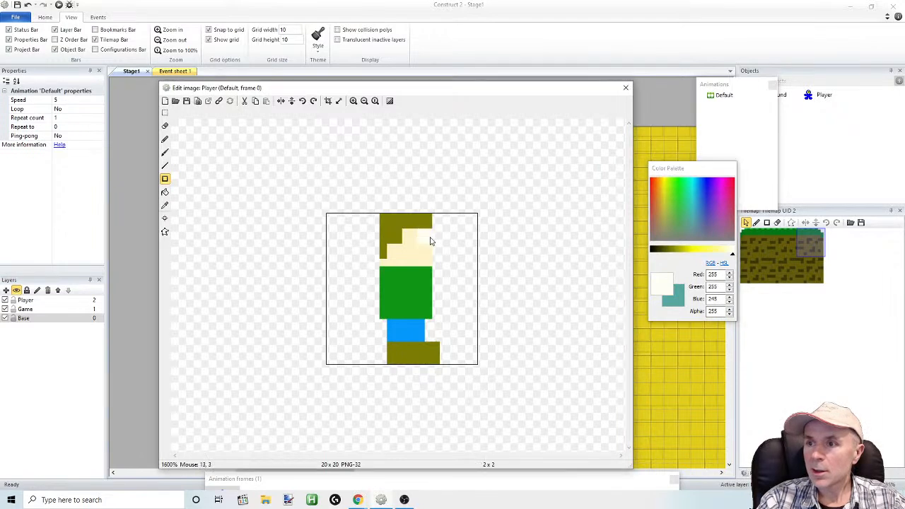
# Set a near-black colour (10, 10, 0), undo the misplaced pupil, and pencil a one-pixel pupil in the eye's lower front corner
pyautogui.click(658, 250)
pyautogui.click(656, 253)
pyautogui.click(427, 235)
pyautogui.moveTo(426, 237); pyautogui.dragTo(424, 233)
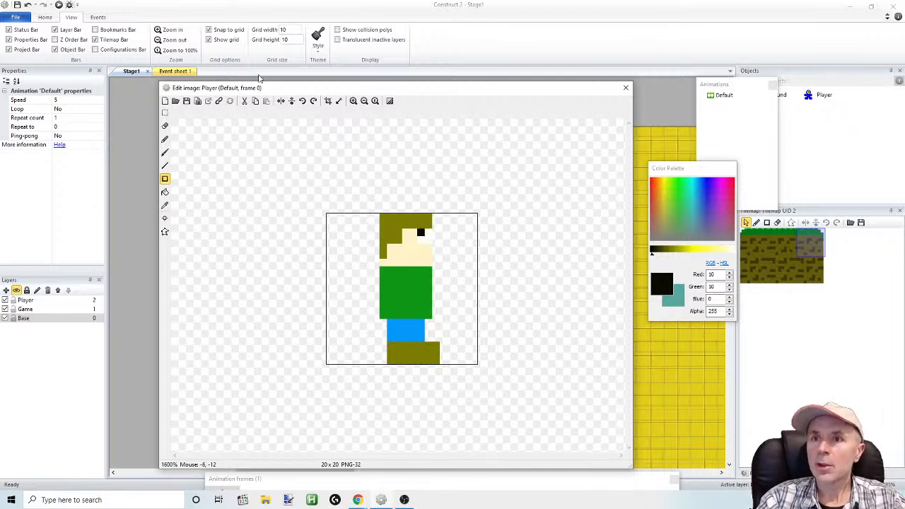
pyautogui.click(28, 4)
pyautogui.click(165, 139)
pyautogui.click(427, 240)
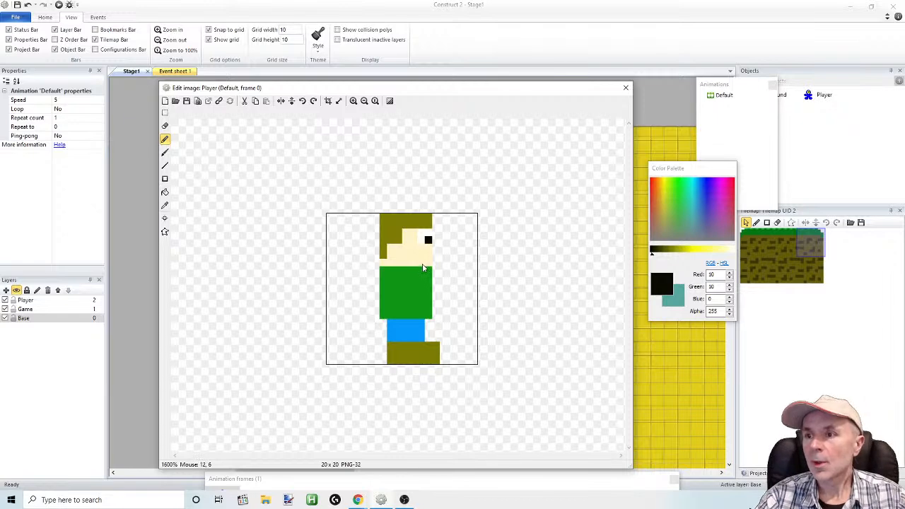
# Undo the oversized mouth stroke and pencil a two-pixel black mouth at the front of the face's lowest row
pyautogui.moveTo(427, 265)
pyautogui.mouseDown()
pyautogui.moveTo(427, 256)
pyautogui.moveTo(417, 266)
pyautogui.mouseUp()
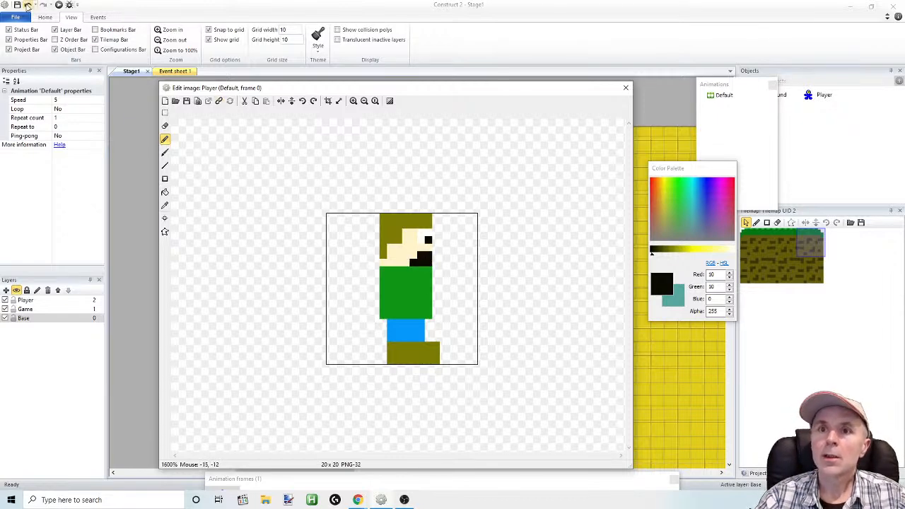
pyautogui.click(28, 4)
pyautogui.moveTo(422, 262); pyautogui.dragTo(430, 261)
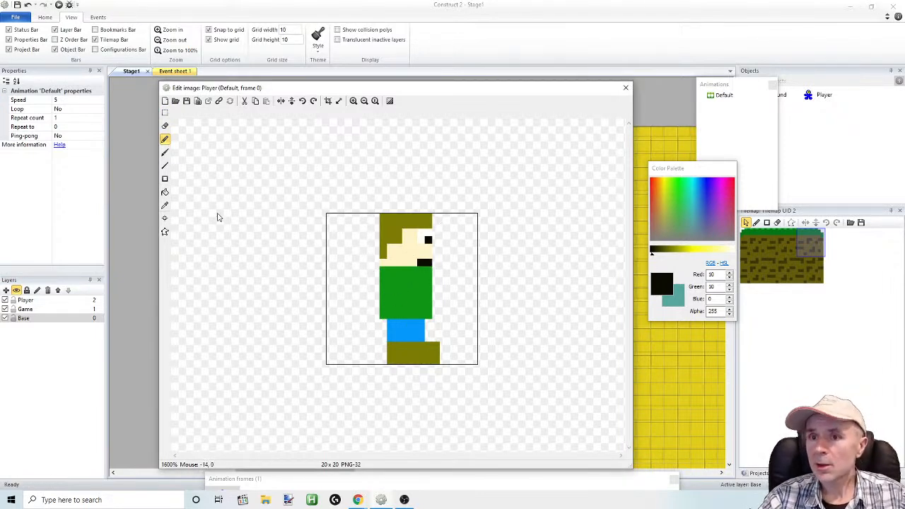
# Sample the torso's green, darken it to (11, 116, 17), and draw a 3 x 6 arm down the middle of the torso
pyautogui.click(164, 205)
pyautogui.click(410, 297)
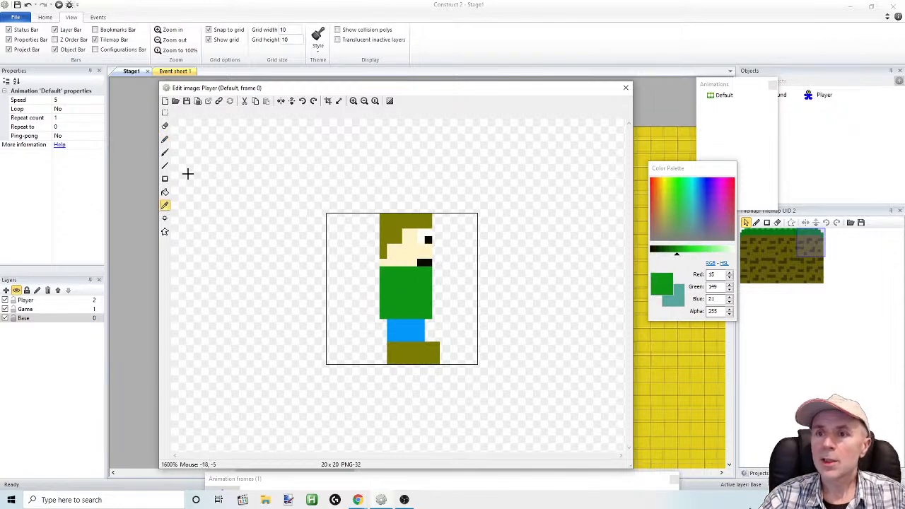
pyautogui.click(165, 179)
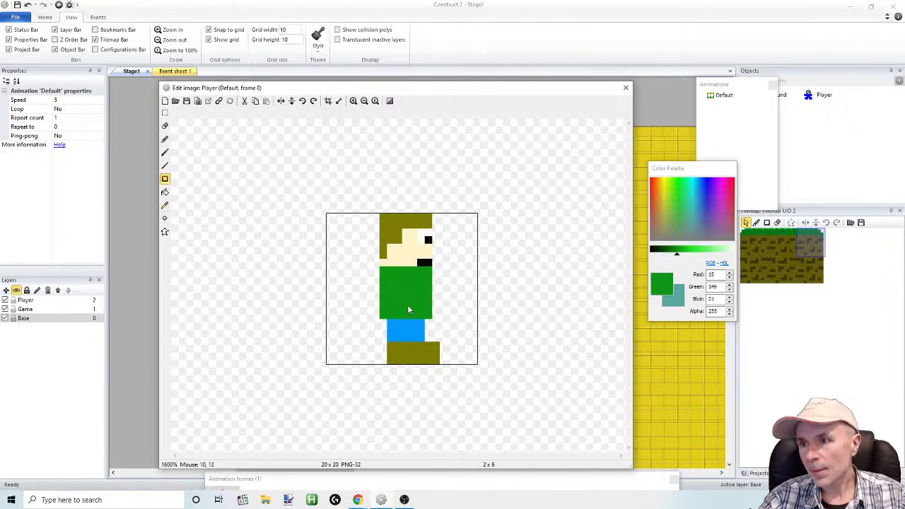
pyautogui.moveTo(675, 253); pyautogui.dragTo(672, 256)
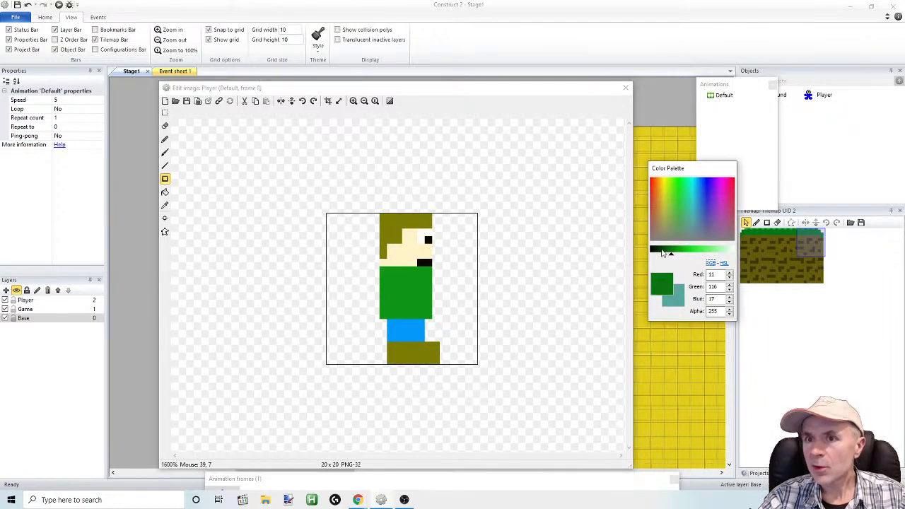
pyautogui.moveTo(398, 269); pyautogui.dragTo(412, 314)
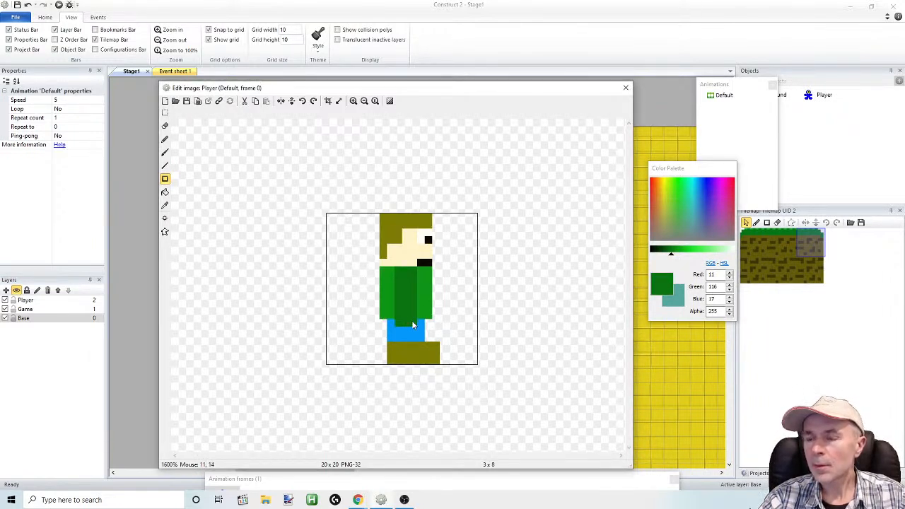
pyautogui.moveTo(412, 307); pyautogui.dragTo(412, 307)
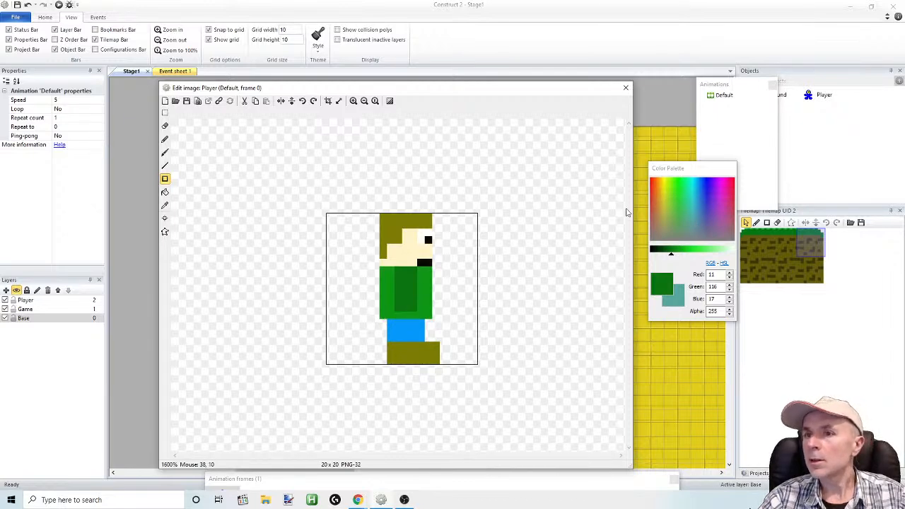
# Sample the face's cream colour, draw a 3 x 3 hand with a one-pixel thumb at the arm's end, and close the image editor
pyautogui.click(165, 206)
pyautogui.click(414, 254)
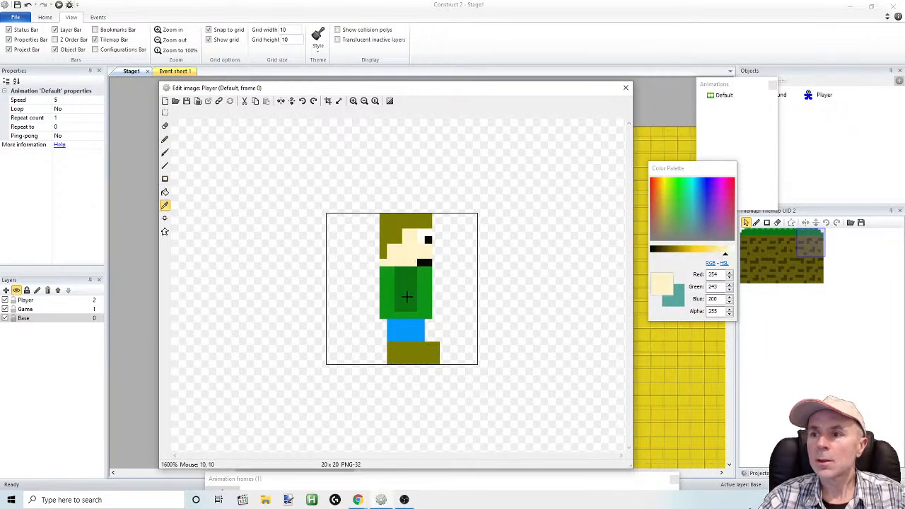
pyautogui.click(396, 312)
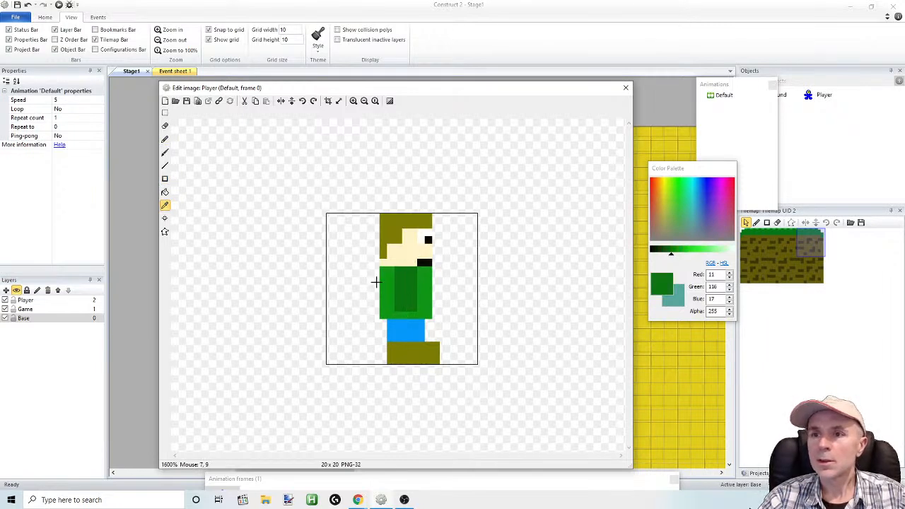
pyautogui.click(392, 253)
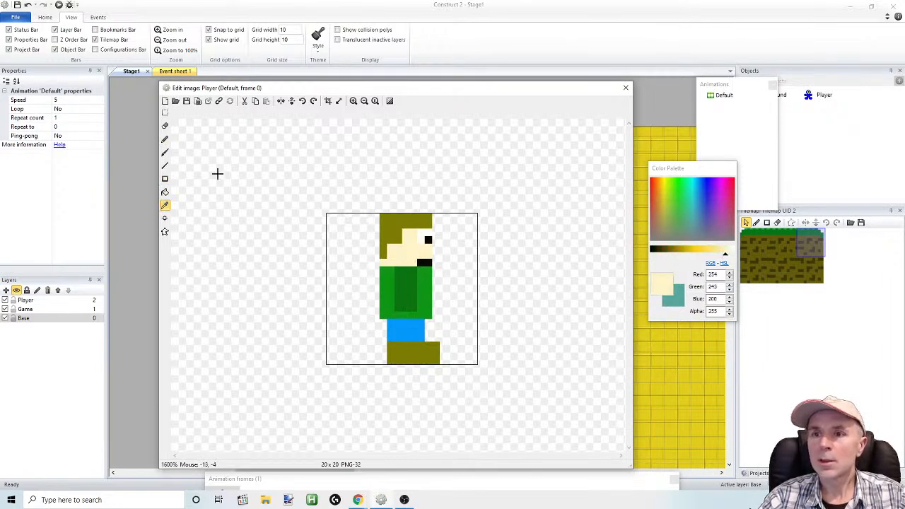
pyautogui.click(165, 179)
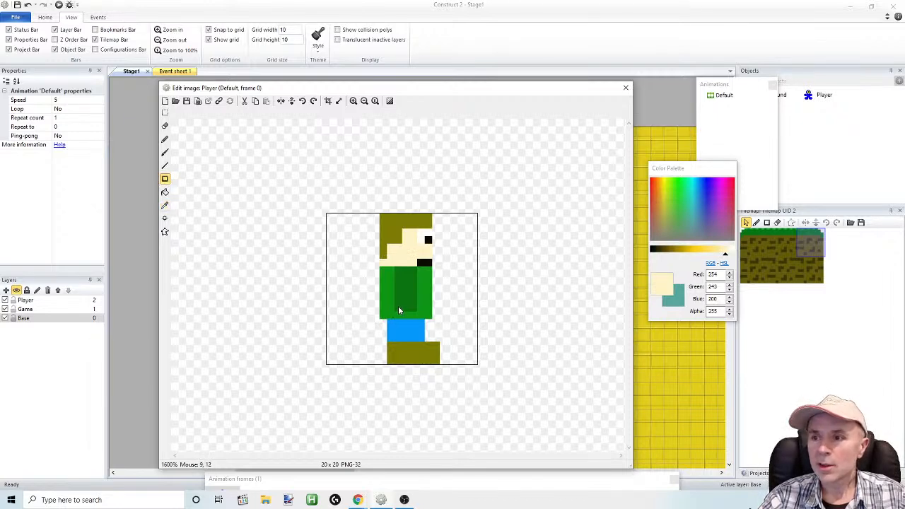
pyautogui.moveTo(396, 310)
pyautogui.mouseDown()
pyautogui.moveTo(413, 323)
pyautogui.moveTo(421, 308)
pyautogui.mouseUp()
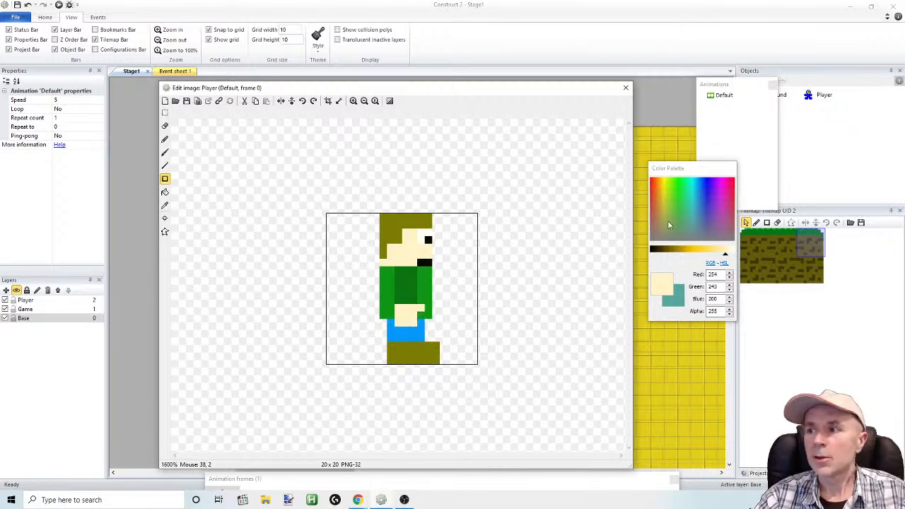
pyautogui.click(625, 87)
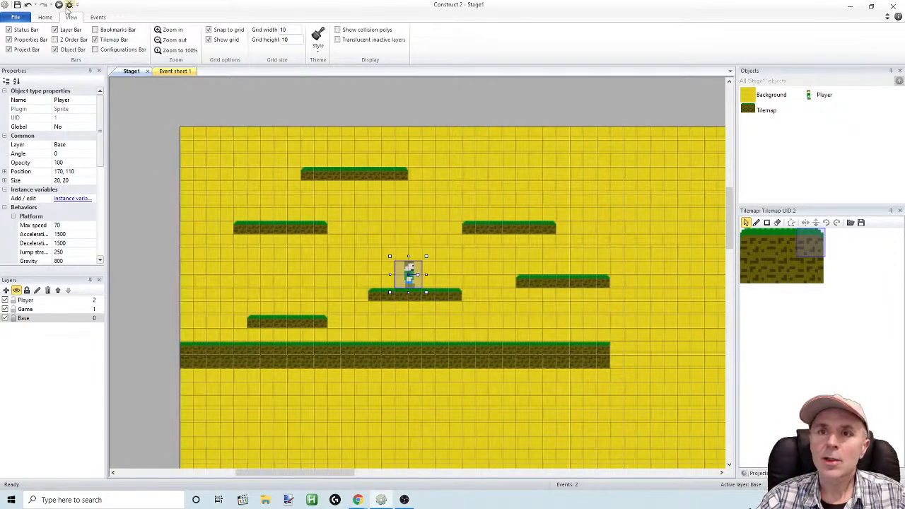
# Run the layout preview and test the redrawn Player by walking in both directions and jumping between platforms
pyautogui.click(59, 4)
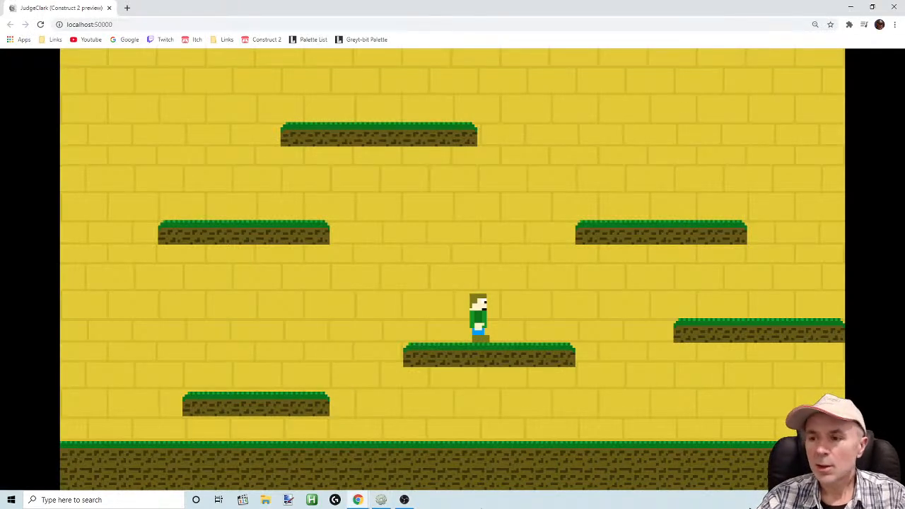
pyautogui.press('Right')
pyautogui.press('Up')
pyautogui.press('Left')
pyautogui.press('Up')
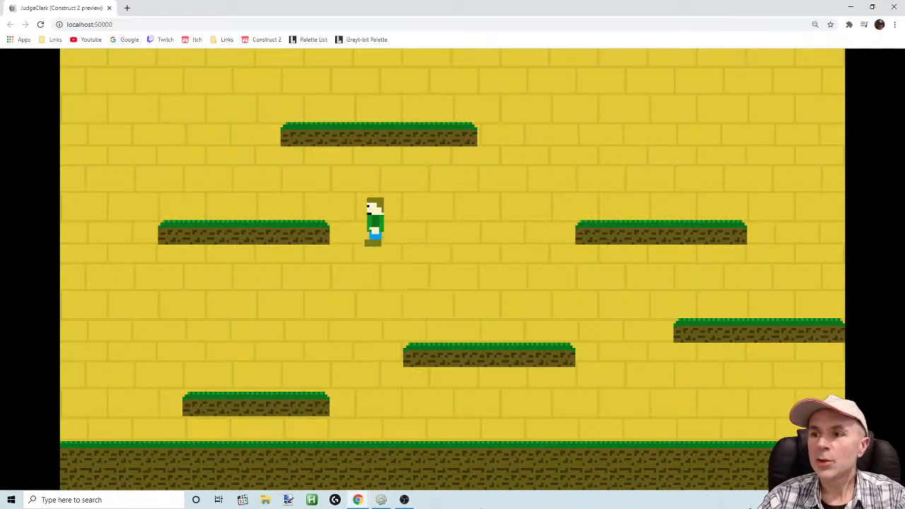
pyautogui.press('Up')
pyautogui.press('Right')
pyautogui.press('Up')
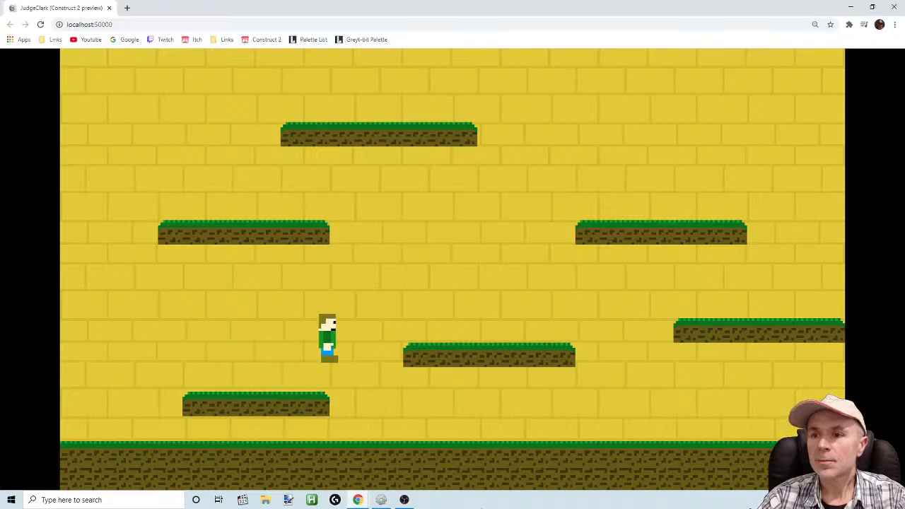
pyautogui.press('Up')
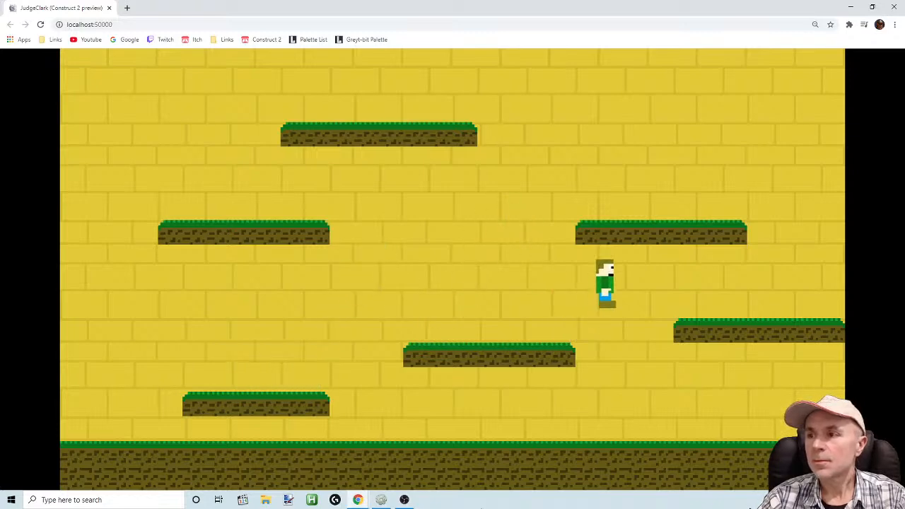
pyautogui.press('Left')
pyautogui.press('Up')
pyautogui.press('Up')
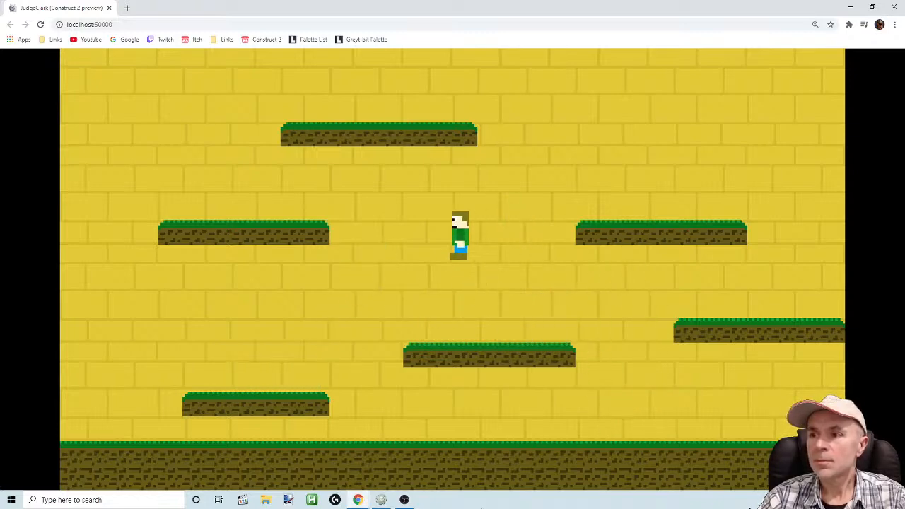
pyautogui.press('Right')
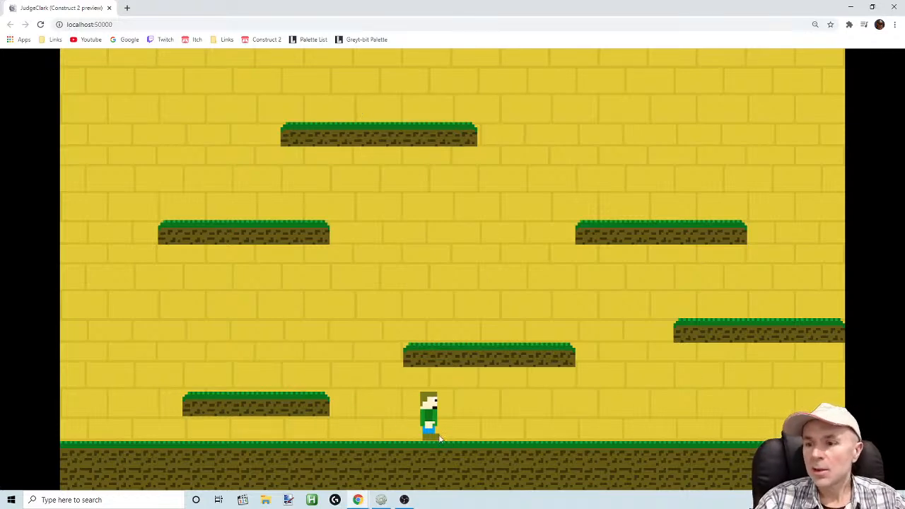
# Return to Construct 2, reopen the Player image, and fill the hair and the shoe with dark brown (105, 84, 2)
pyautogui.click(381, 501)
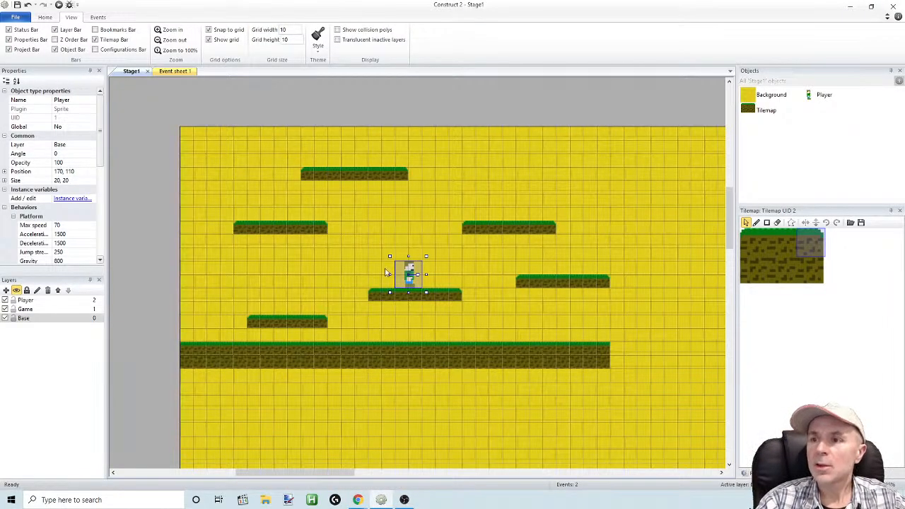
pyautogui.doubleClick(813, 96)
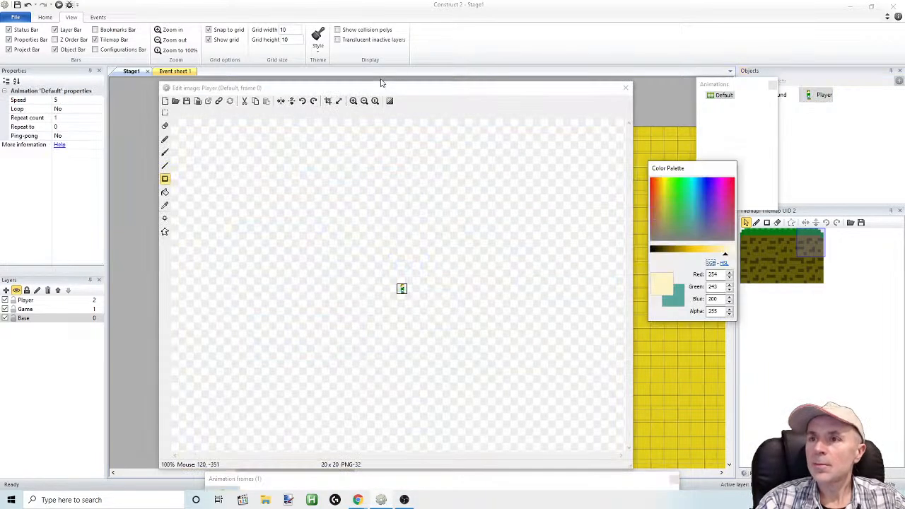
pyautogui.click(353, 101)
pyautogui.click(354, 102)
pyautogui.click(354, 101)
pyautogui.click(354, 101)
pyautogui.click(354, 101)
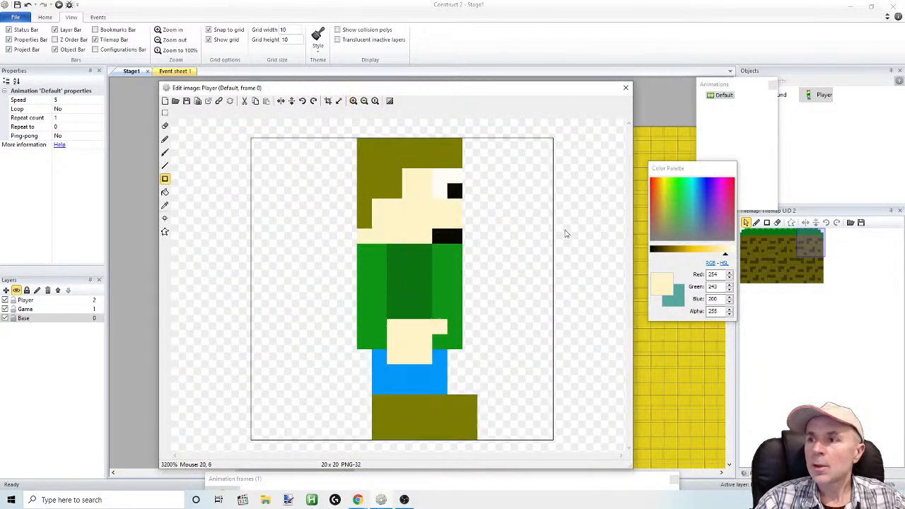
pyautogui.moveTo(683, 252); pyautogui.dragTo(669, 252)
pyautogui.click(165, 192)
pyautogui.click(368, 154)
pyautogui.click(441, 418)
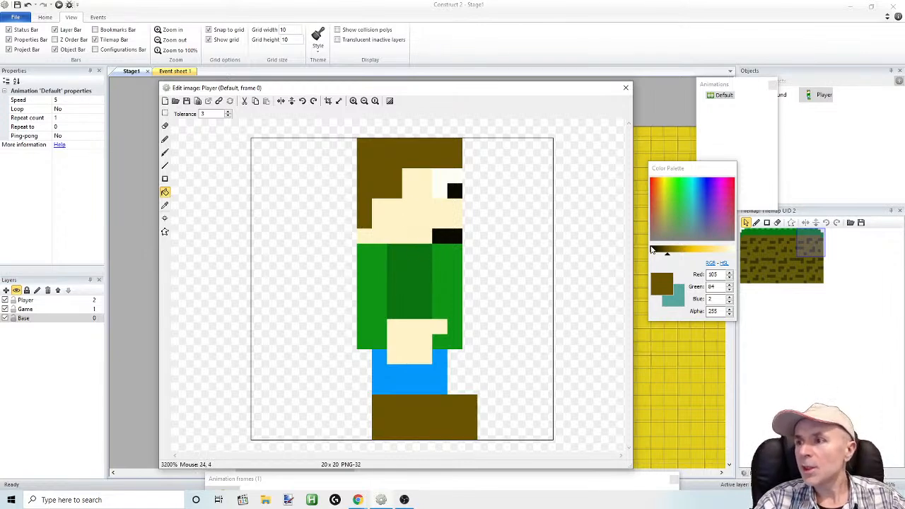
# Sample the face's cream colour and pencil in a one-pixel nose below the eye and a protruding two-row chin below the mouth
pyautogui.click(165, 205)
pyautogui.click(377, 210)
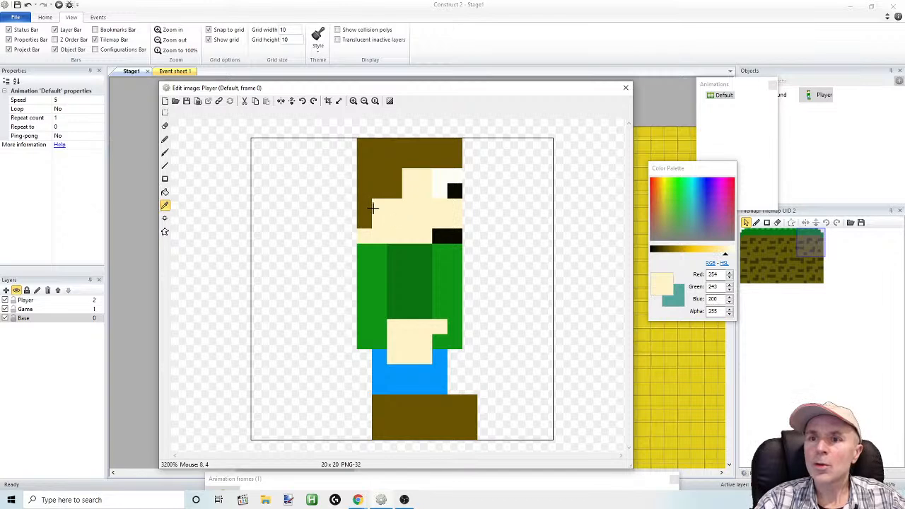
pyautogui.click(165, 139)
pyautogui.click(425, 252)
pyautogui.moveTo(434, 264)
pyautogui.mouseDown()
pyautogui.moveTo(455, 266)
pyautogui.moveTo(455, 258)
pyautogui.mouseUp()
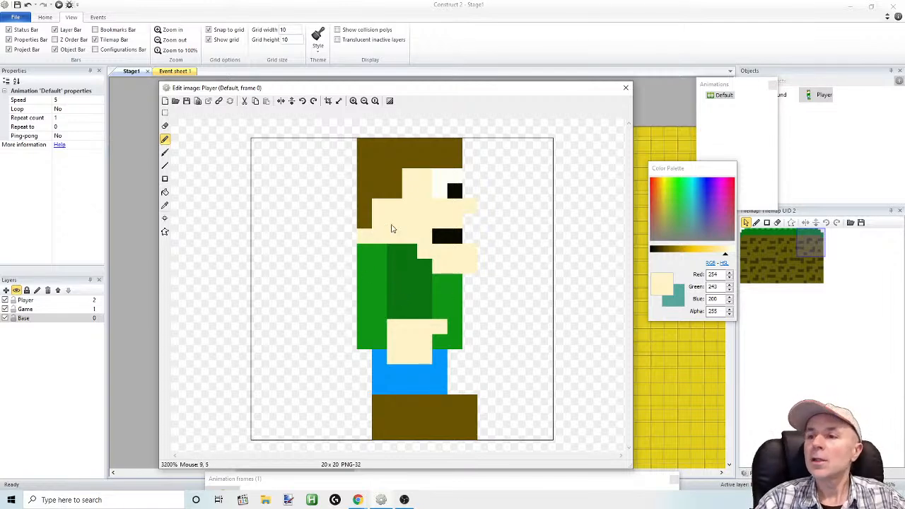
# Erase the hair's upper back corner pixel, erase the shoe's upper front into a stepped toe, and close the image editor
pyautogui.click(165, 126)
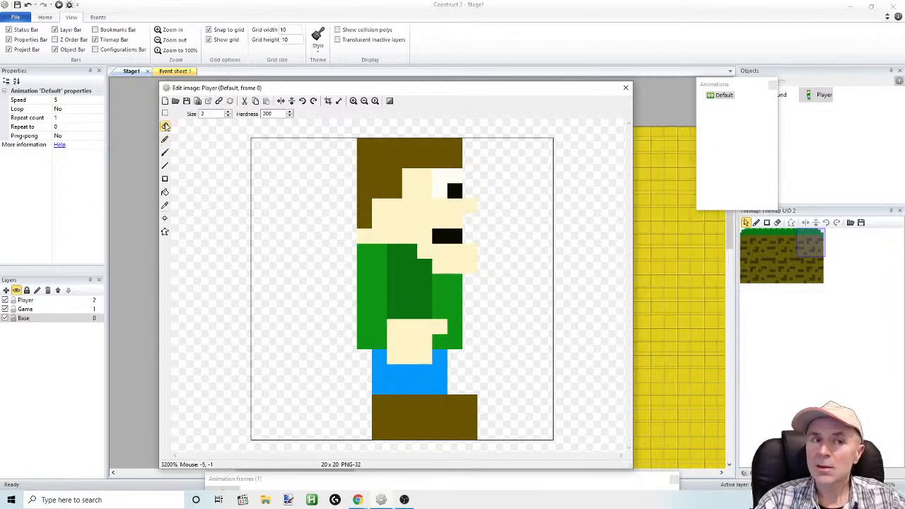
pyautogui.click(354, 137)
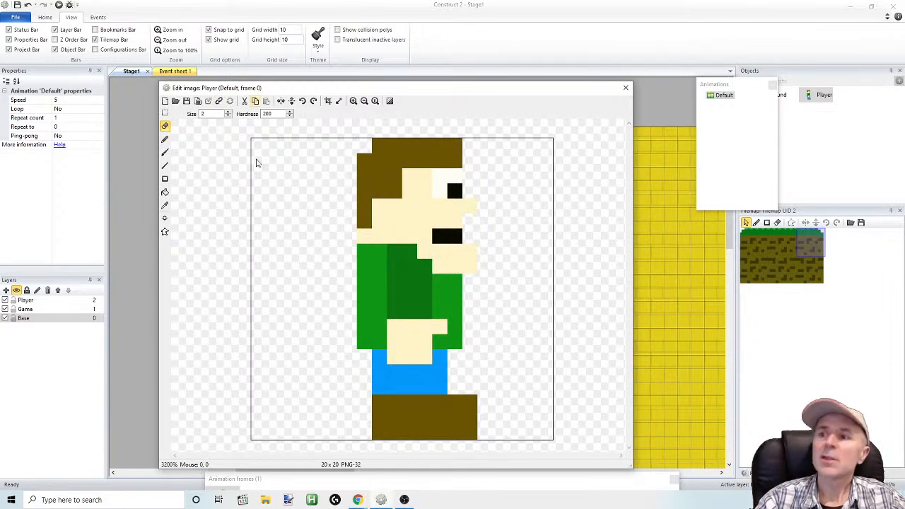
pyautogui.click(465, 408)
pyautogui.hotkey('ctrl', 'z')
pyautogui.click(493, 408)
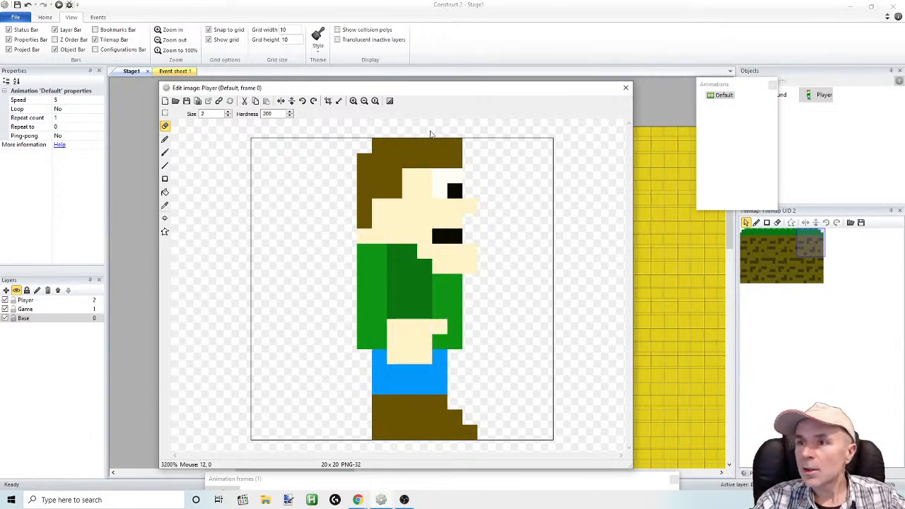
pyautogui.click(625, 87)
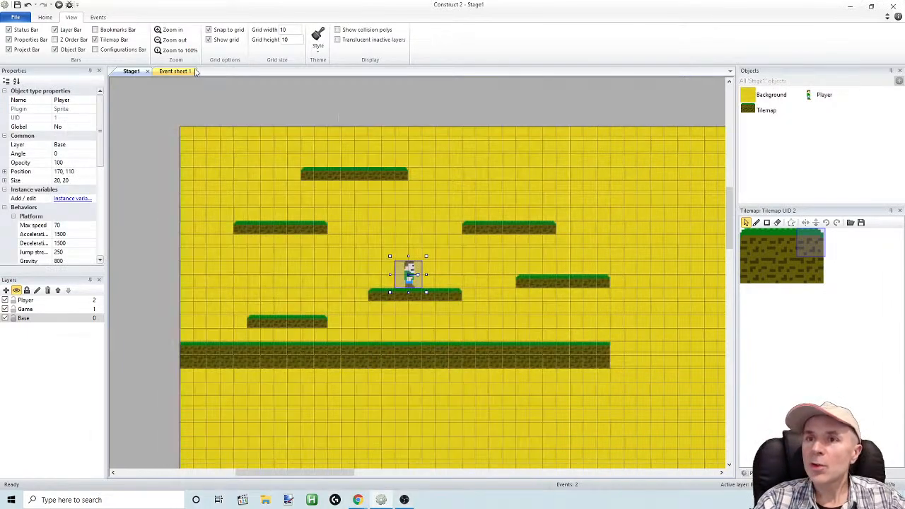
# Preview the stage again and test the refined Player sprite by walking both ways and jumping
pyautogui.click(59, 4)
pyautogui.press('Right')
pyautogui.press('Up')
pyautogui.press('Right')
pyautogui.press('Left')
pyautogui.press('Up')
pyautogui.press('Right')
pyautogui.press('Up')
pyautogui.press('Up')
# Test the Player in the preview by jumping onto the low middle platform and moving in both directions
pyautogui.press('Up')
pyautogui.press('Left')
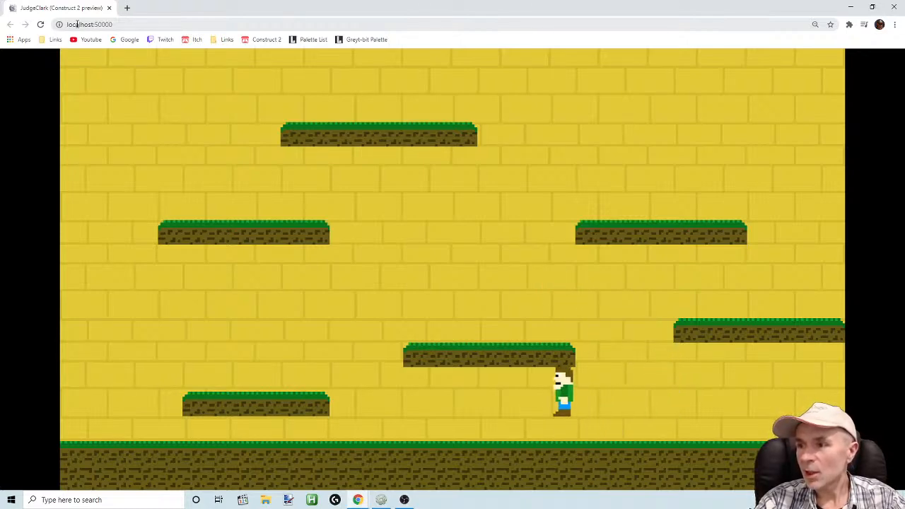
pyautogui.press('Up')
pyautogui.press('Right')
pyautogui.press('Up')
pyautogui.press('Up')
pyautogui.press('Left')
pyautogui.press('Up')
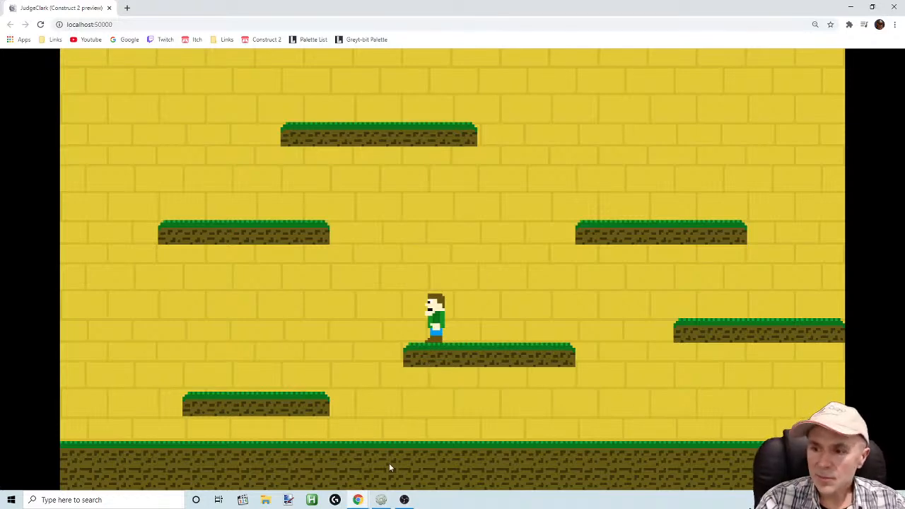
# Return to Construct 2, reopen the Player image, and arrange the image editor, animations list and enlarged animation frames window without overlap
pyautogui.click(382, 500)
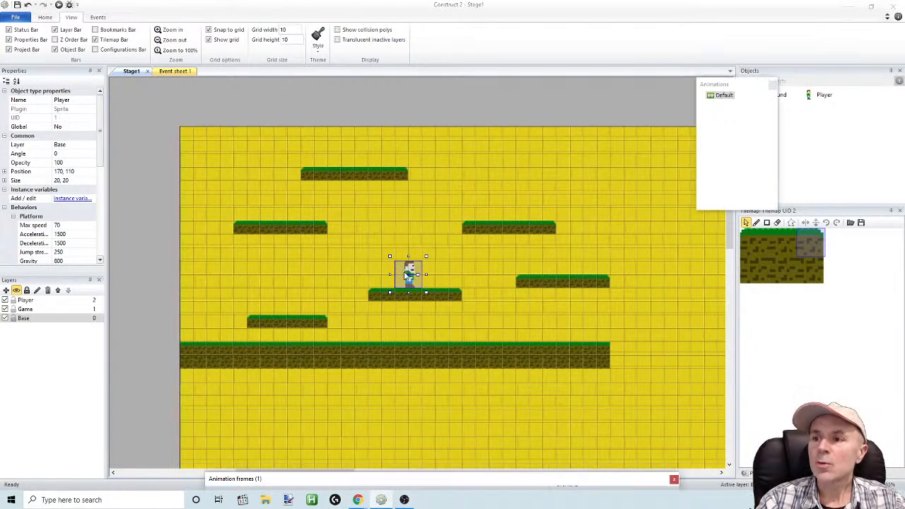
pyautogui.doubleClick(406, 276)
pyautogui.moveTo(432, 89); pyautogui.dragTo(525, 241)
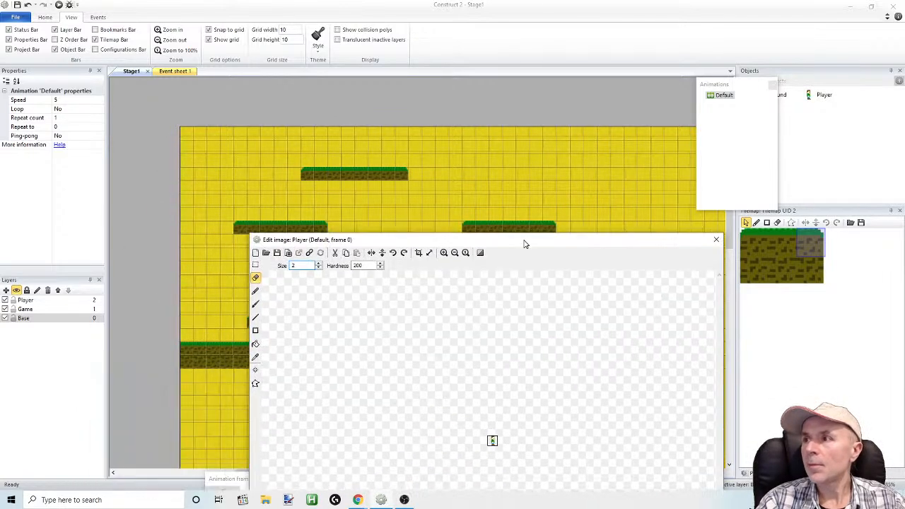
pyautogui.moveTo(711, 89); pyautogui.dragTo(628, 103)
pyautogui.moveTo(548, 242); pyautogui.dragTo(454, 137)
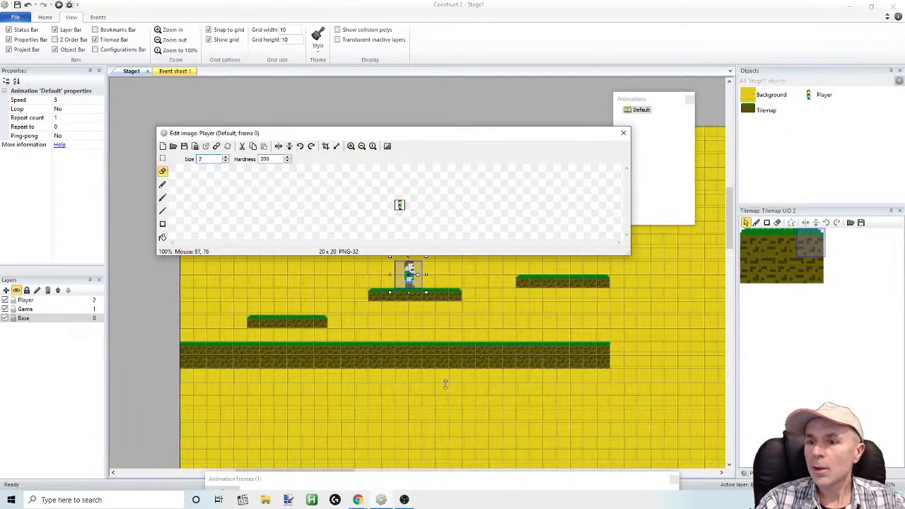
pyautogui.moveTo(464, 470); pyautogui.dragTo(436, 333)
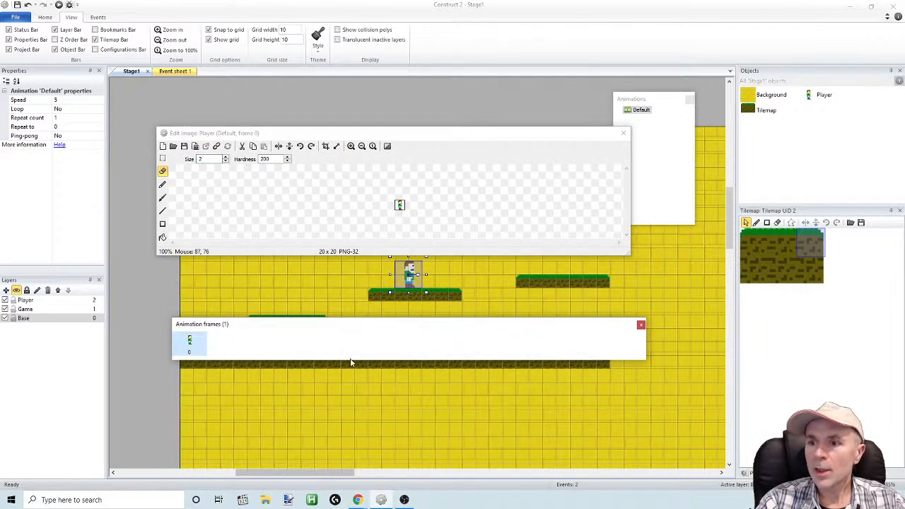
pyautogui.moveTo(350, 361); pyautogui.dragTo(338, 427)
# Duplicate frame 0 of the Player's Default animation and select frame 0 for editing
pyautogui.click(195, 352)
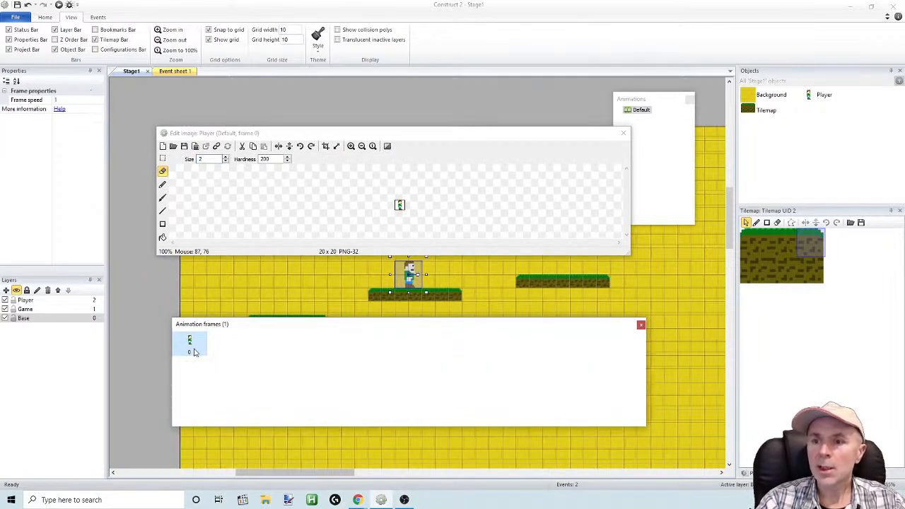
pyautogui.rightClick(192, 347)
pyautogui.click(280, 357)
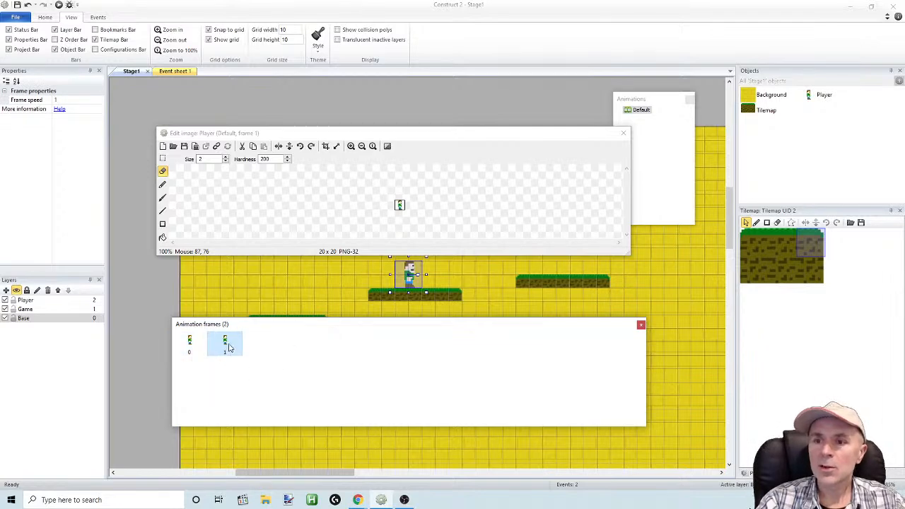
pyautogui.click(192, 345)
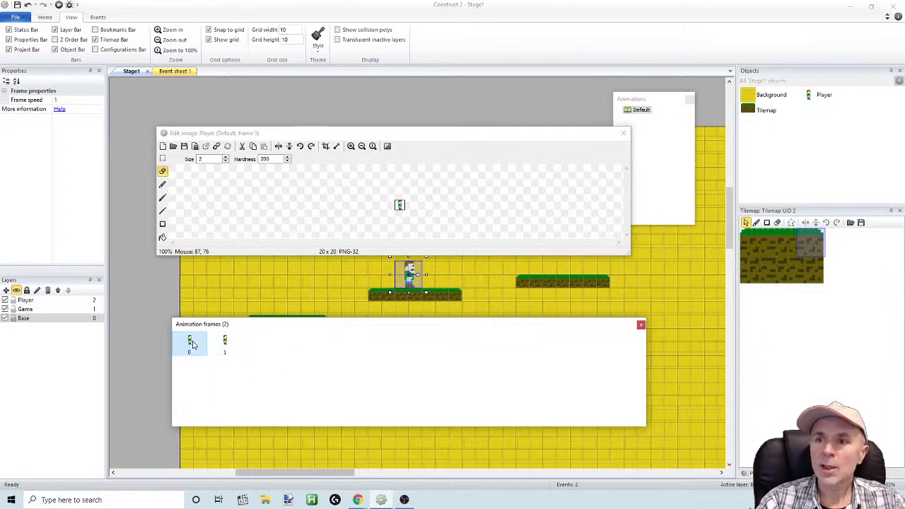
# Enlarge the image editor and copy a strip of the trousers and shoe into the empty upper corner behind the head
pyautogui.click(351, 146)
pyautogui.click(351, 146)
pyautogui.click(351, 146)
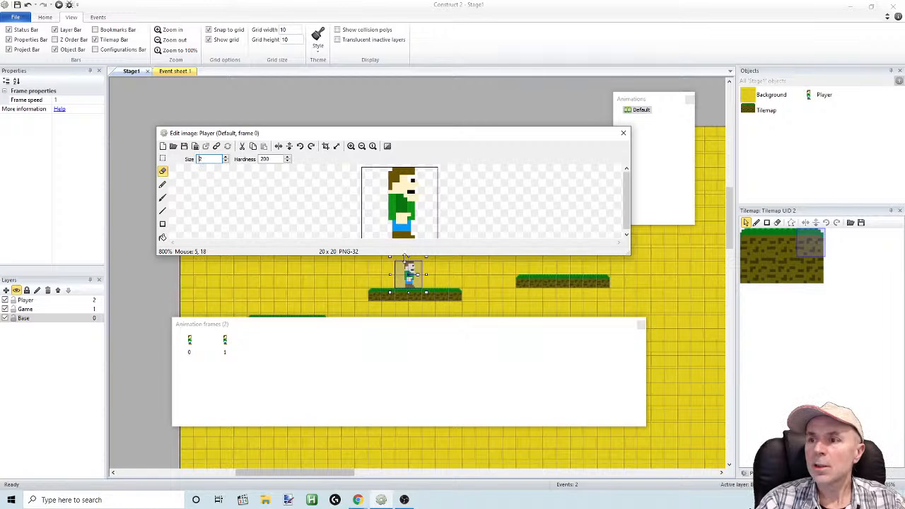
pyautogui.moveTo(404, 256); pyautogui.dragTo(403, 358)
pyautogui.click(350, 147)
pyautogui.click(430, 329)
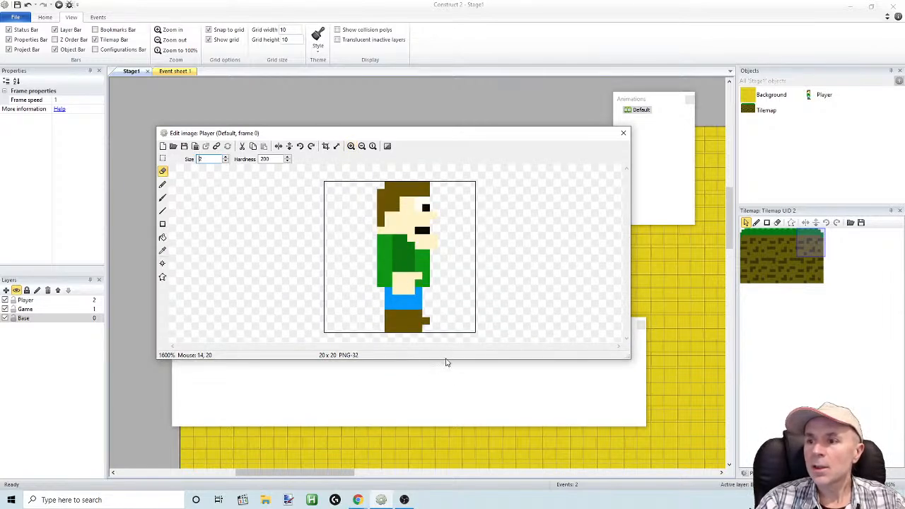
pyautogui.moveTo(446, 361); pyautogui.dragTo(446, 404)
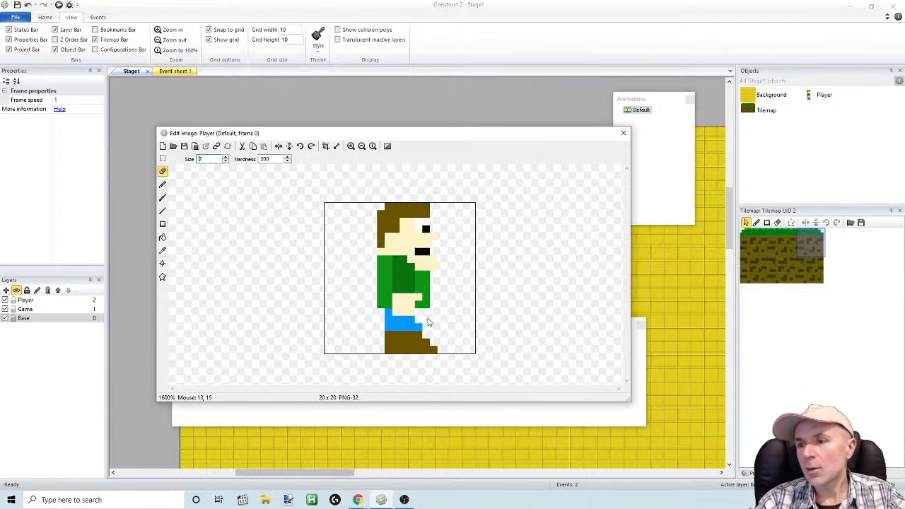
pyautogui.click(163, 158)
pyautogui.moveTo(355, 376)
pyautogui.mouseDown()
pyautogui.moveTo(422, 352)
pyautogui.moveTo(463, 317)
pyautogui.moveTo(368, 374)
pyautogui.moveTo(400, 332)
pyautogui.moveTo(389, 311)
pyautogui.mouseUp()
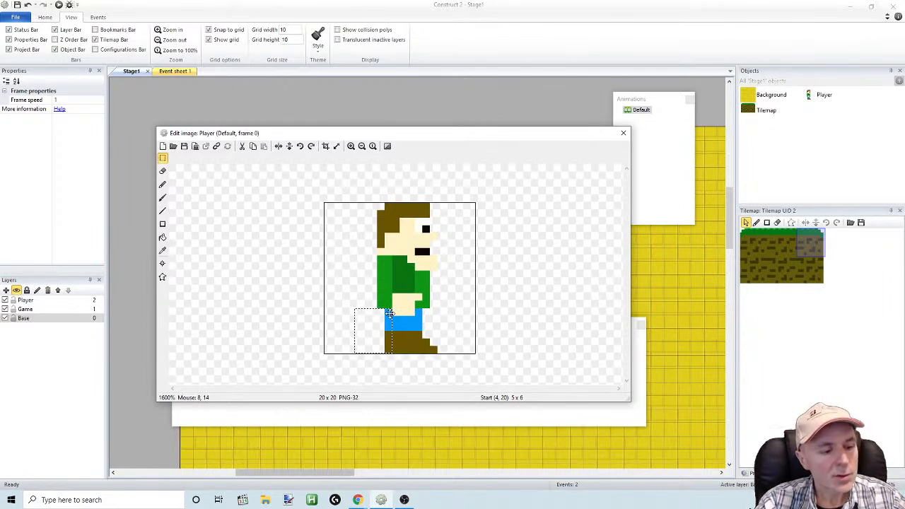
pyautogui.moveTo(369, 351); pyautogui.dragTo(301, 232)
pyautogui.click(161, 160)
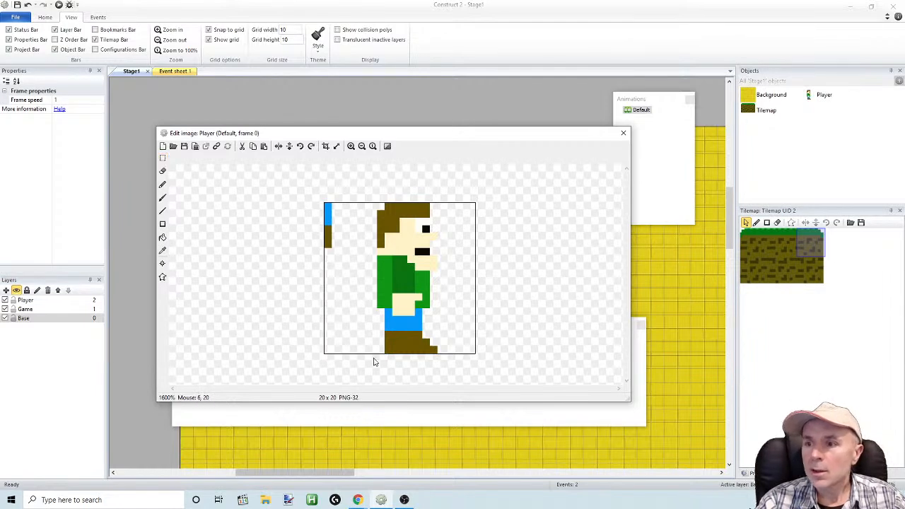
# Delete the legs and shoe below the hand in frame 0, and undo the surplus deletion
pyautogui.click(163, 159)
pyautogui.moveTo(369, 354); pyautogui.dragTo(419, 313)
pyautogui.press('Delete')
pyautogui.moveTo(369, 333); pyautogui.dragTo(385, 309)
pyautogui.click(32, 6)
pyautogui.click(32, 6)
pyautogui.click(28, 5)
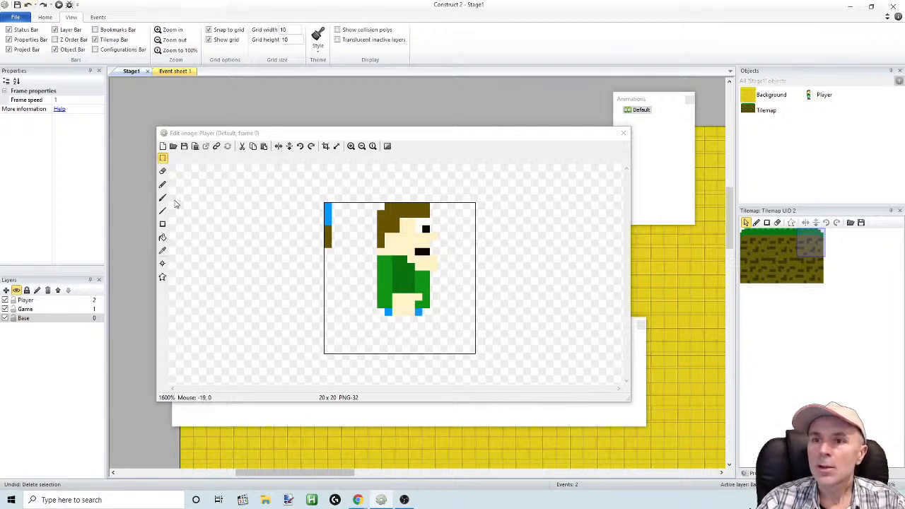
# Sample the copied strip's blue and pencil two thin stepped legs that spread apart below the shirt
pyautogui.click(163, 252)
pyautogui.click(327, 219)
pyautogui.click(162, 184)
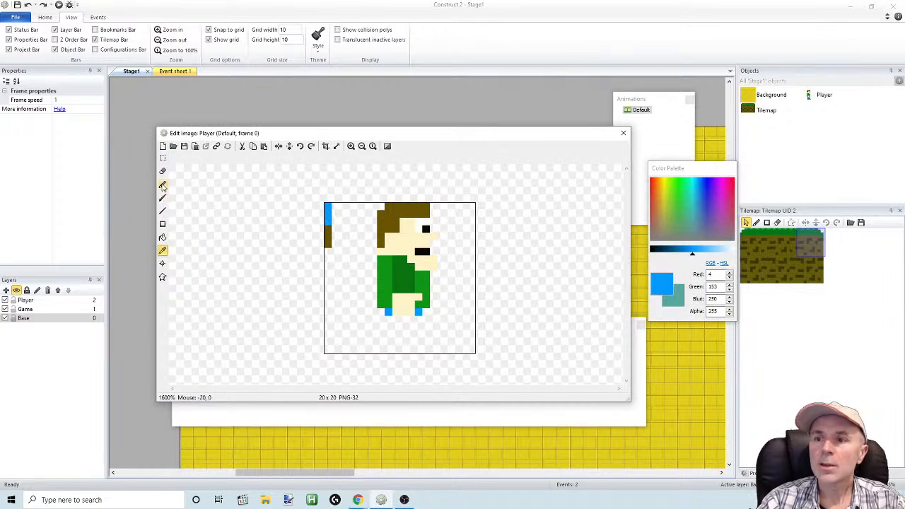
pyautogui.click(420, 320)
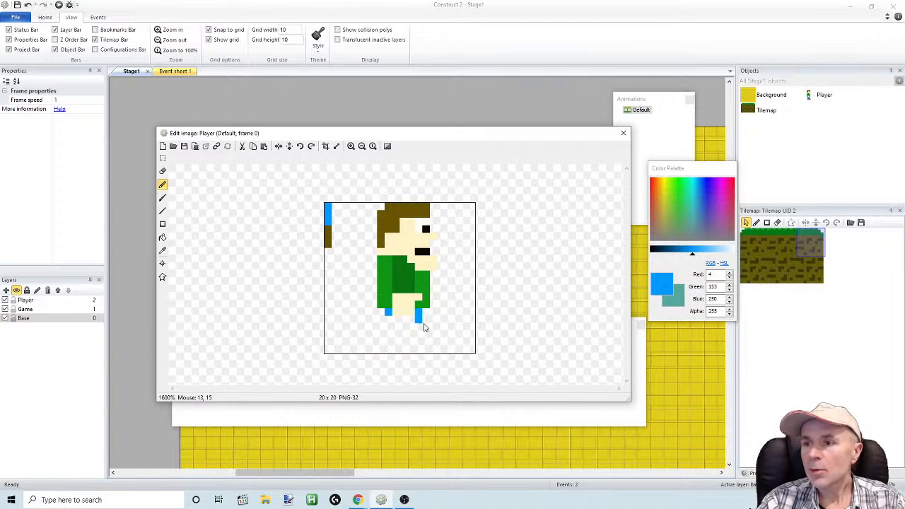
pyautogui.click(427, 336)
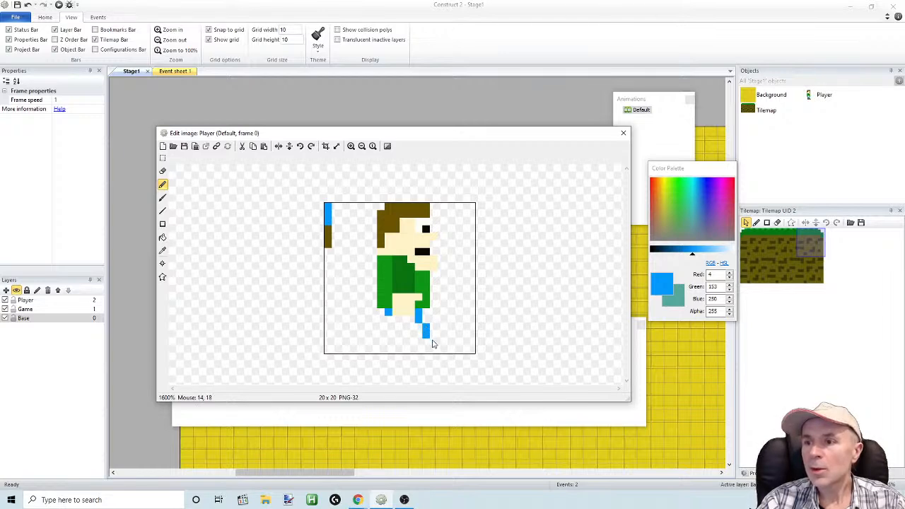
pyautogui.click(386, 323)
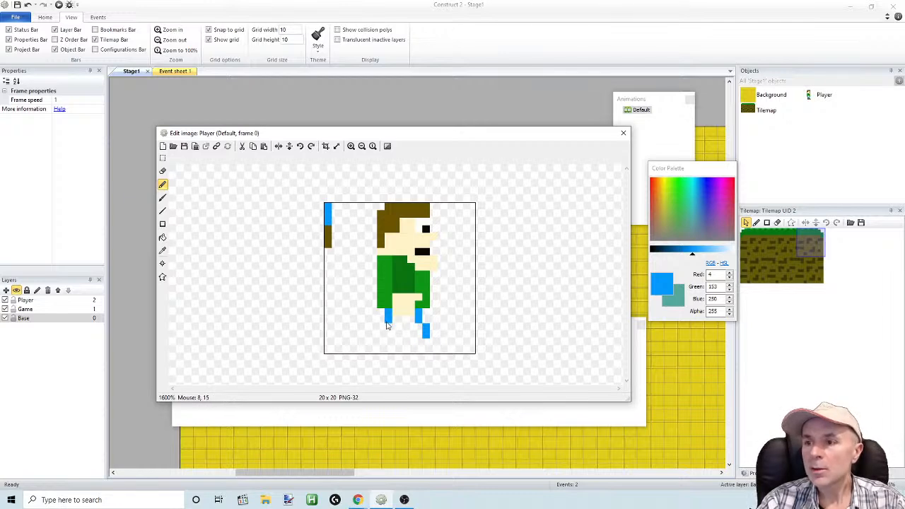
pyautogui.click(382, 328)
pyautogui.click(384, 333)
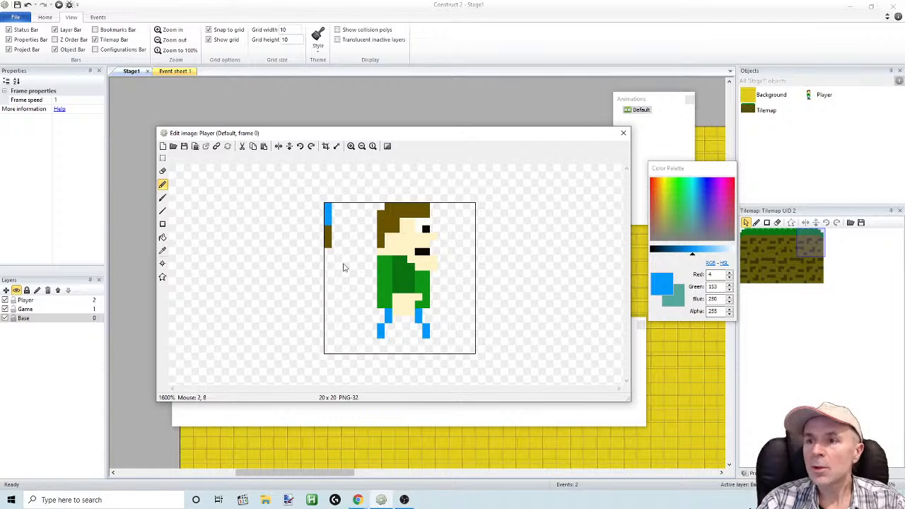
pyautogui.click(163, 250)
pyautogui.click(327, 239)
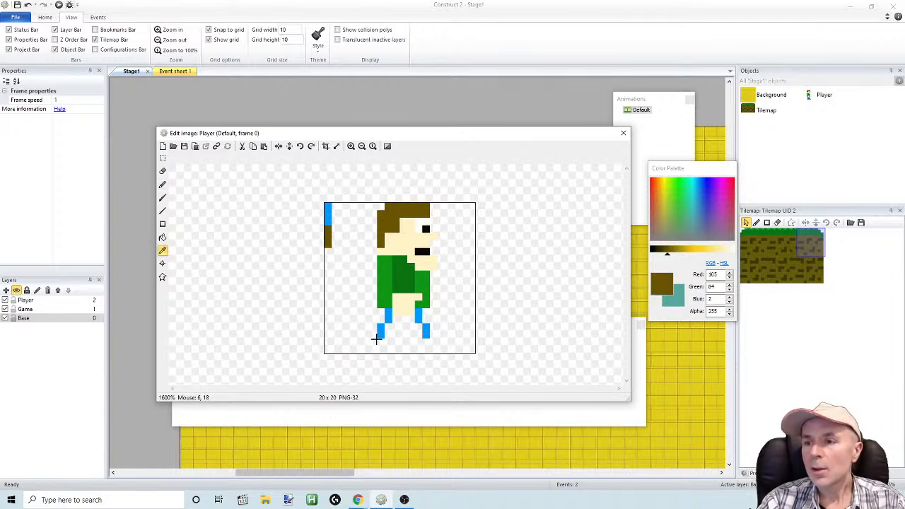
pyautogui.click(374, 341)
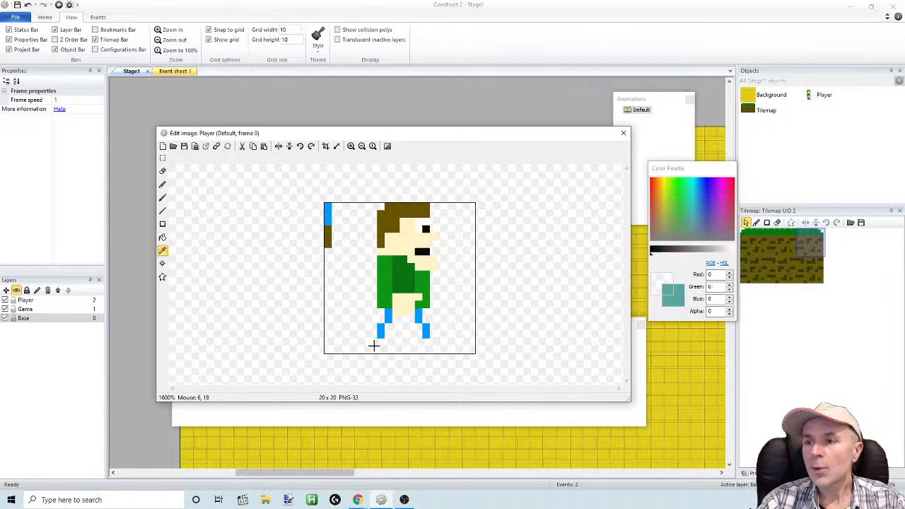
pyautogui.click(163, 184)
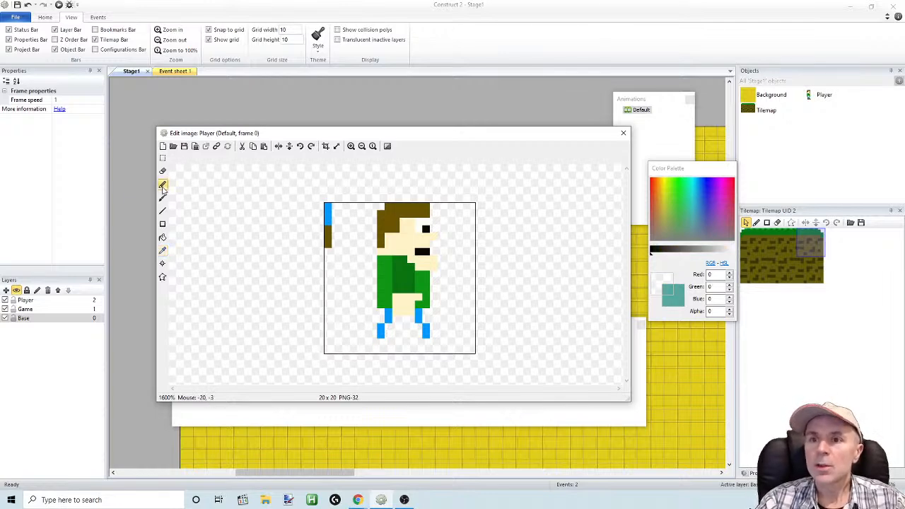
# Sample the copied strip's dark brown (105, 84, 2) and pencil a two-row shoe under the back leg, five pixels wide at its base
pyautogui.click(163, 250)
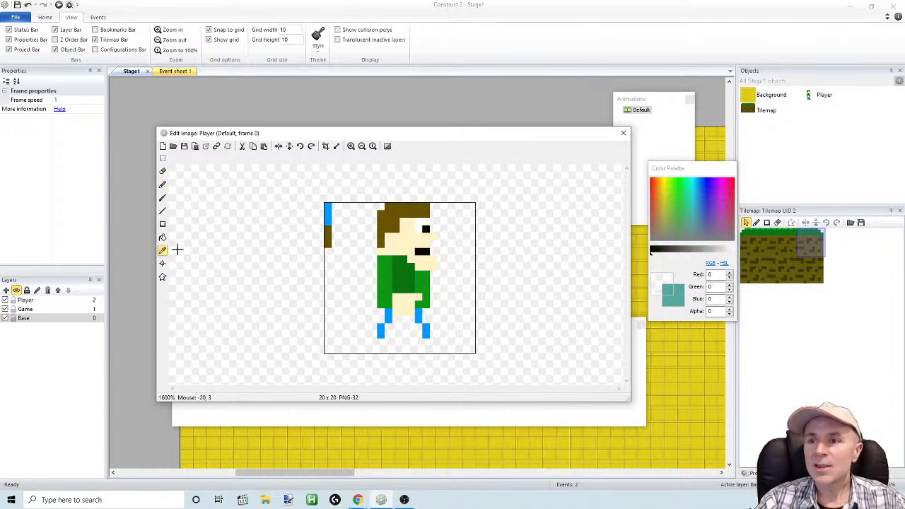
pyautogui.click(328, 240)
pyautogui.click(163, 184)
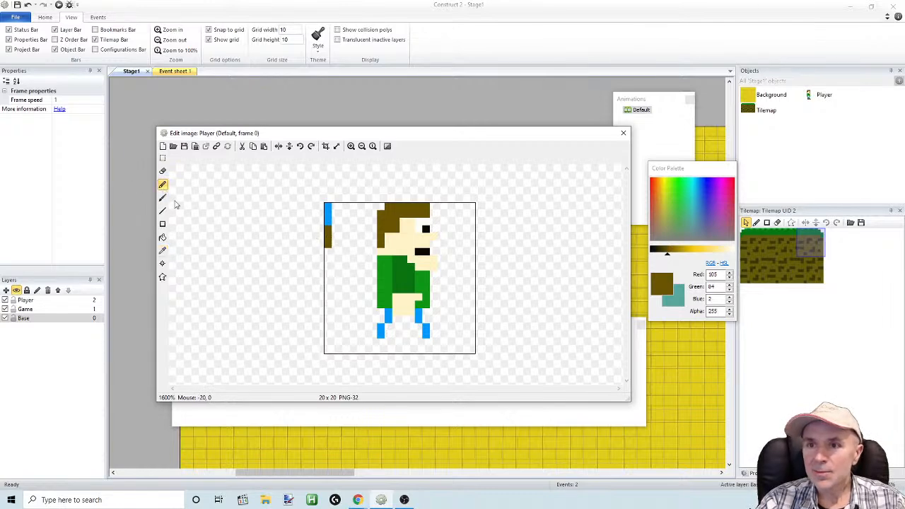
pyautogui.click(367, 350)
pyautogui.click(382, 346)
pyautogui.click(376, 352)
pyautogui.click(389, 350)
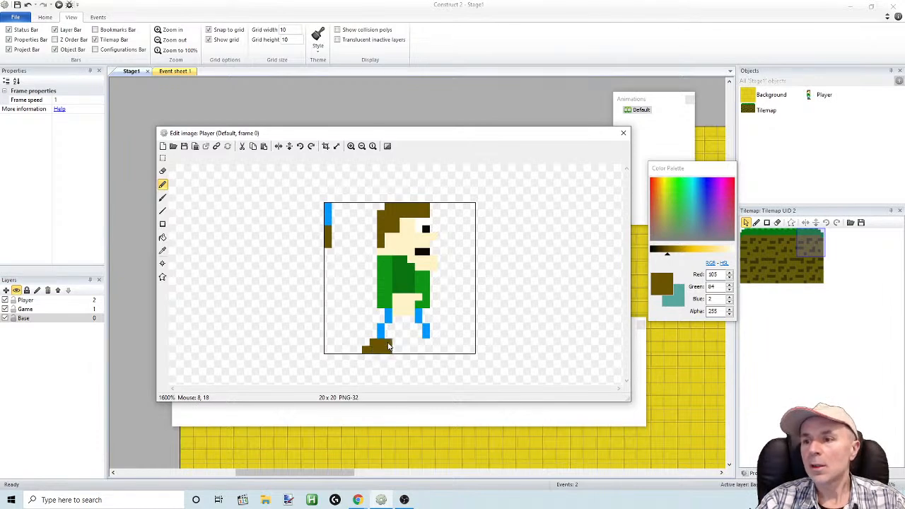
pyautogui.click(396, 351)
pyautogui.click(396, 344)
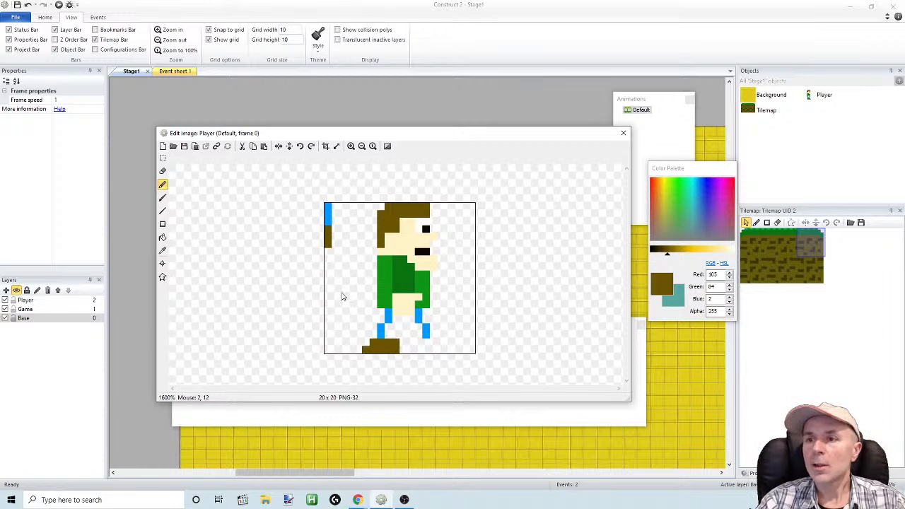
pyautogui.click(164, 199)
pyautogui.click(167, 188)
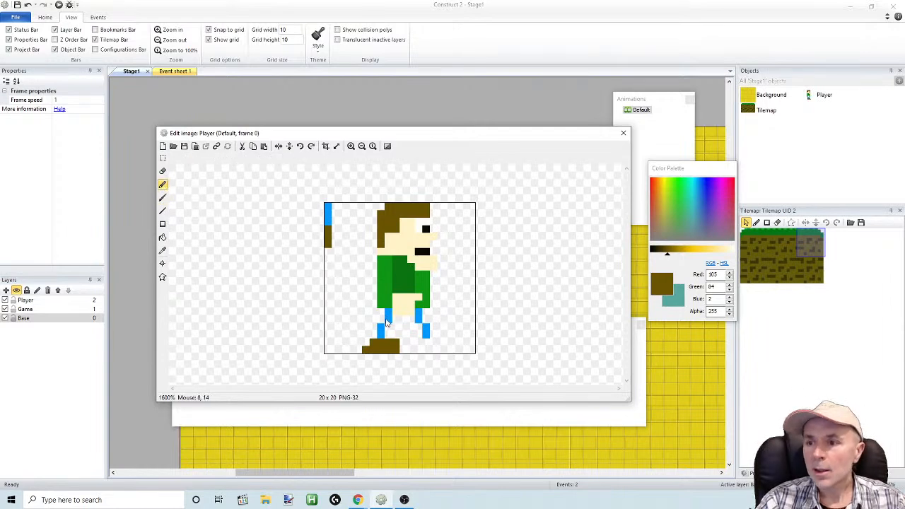
pyautogui.click(381, 322)
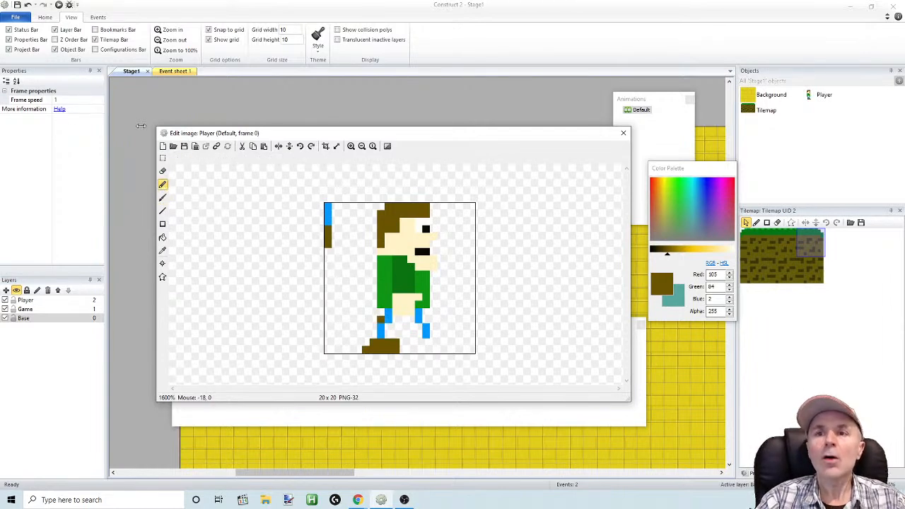
pyautogui.click(27, 4)
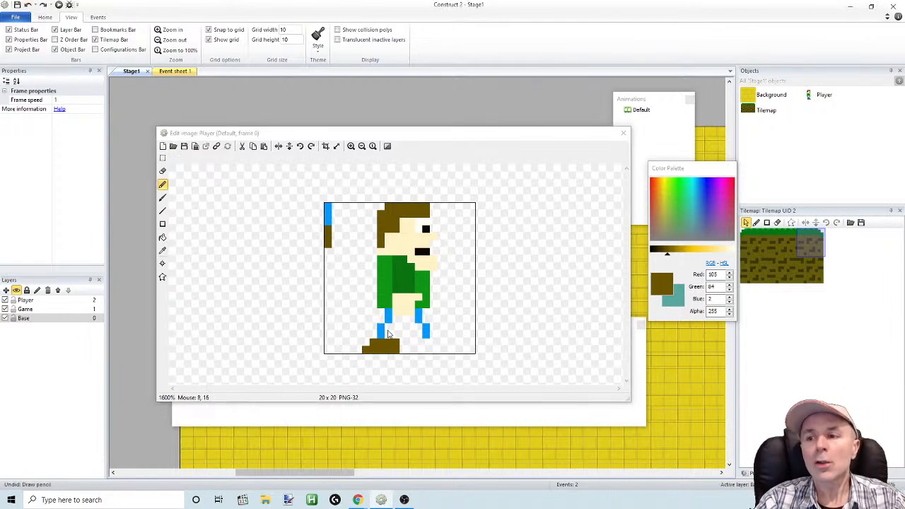
# Sample the leg's blue, thicken both legs, join them below the hand, and undo the stray stroke over the shirt
pyautogui.click(164, 251)
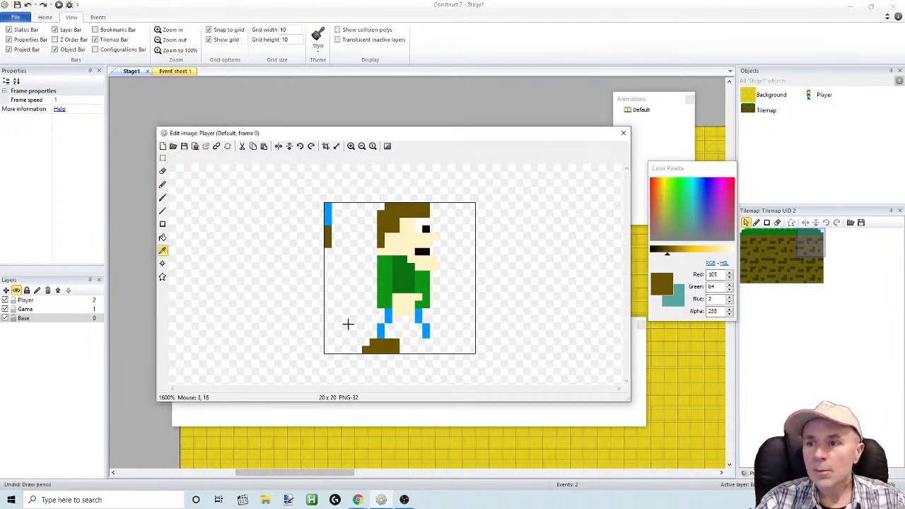
pyautogui.click(381, 331)
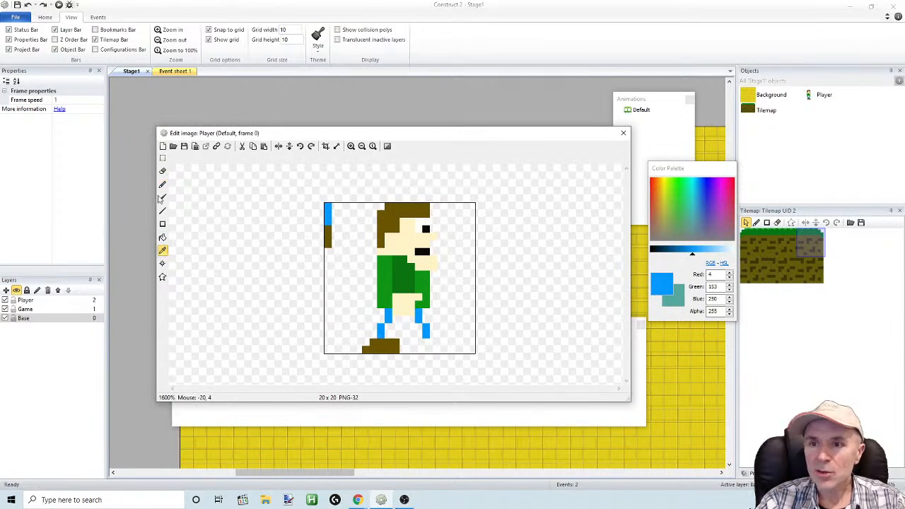
pyautogui.click(162, 185)
pyautogui.moveTo(385, 330); pyautogui.dragTo(395, 334)
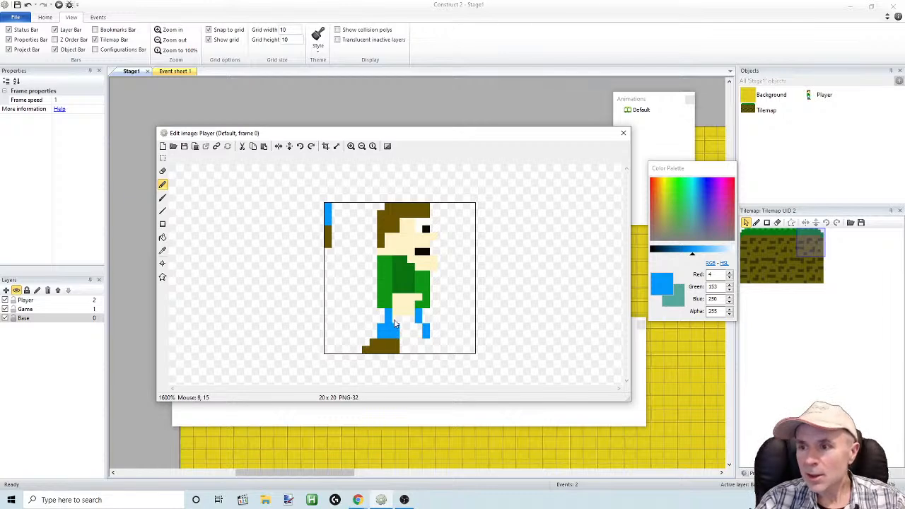
pyautogui.click(401, 322)
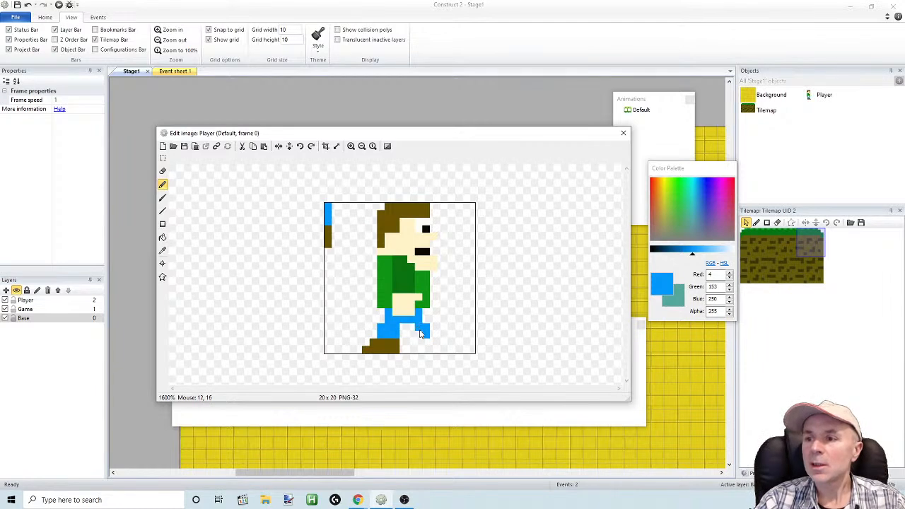
pyautogui.moveTo(427, 342)
pyautogui.mouseDown()
pyautogui.moveTo(420, 343)
pyautogui.moveTo(426, 314)
pyautogui.moveTo(381, 306)
pyautogui.mouseUp()
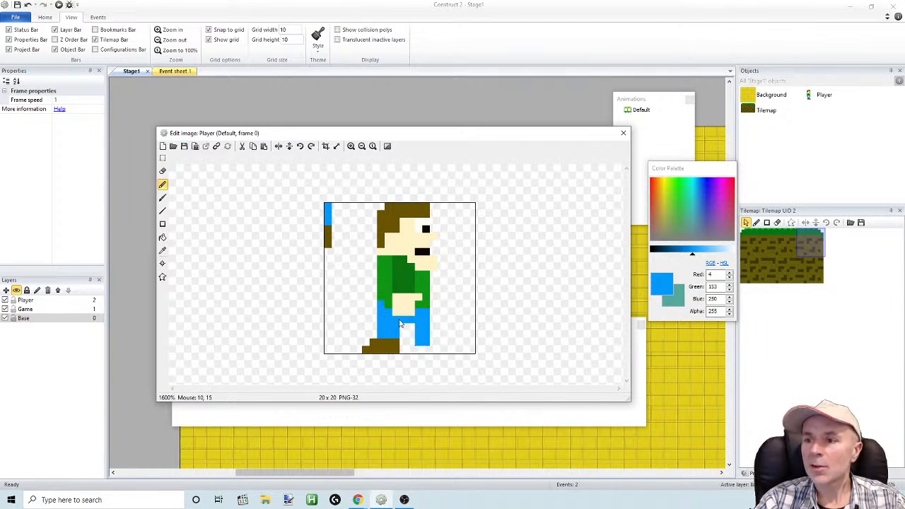
pyautogui.click(29, 5)
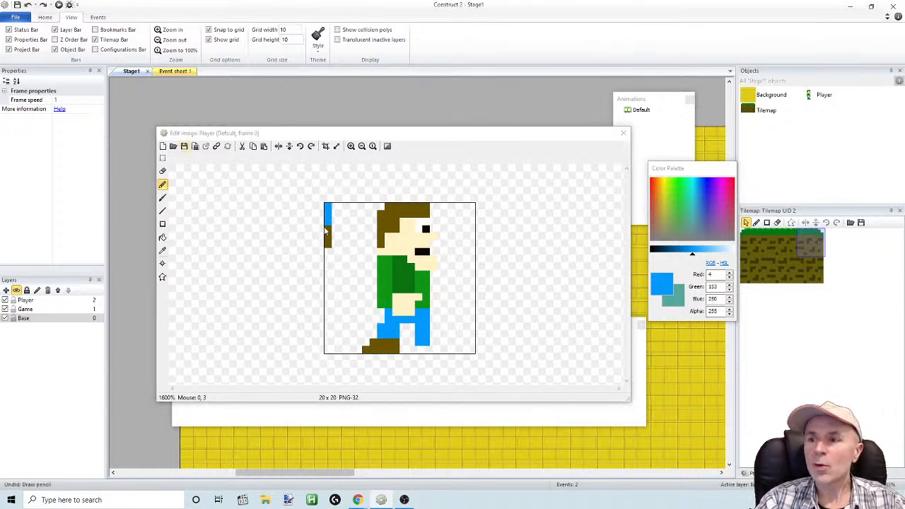
# Pencil blue pixels at the outer top of the back leg and along the front edge of the lower front leg
pyautogui.click(381, 313)
pyautogui.moveTo(381, 314); pyautogui.dragTo(380, 309)
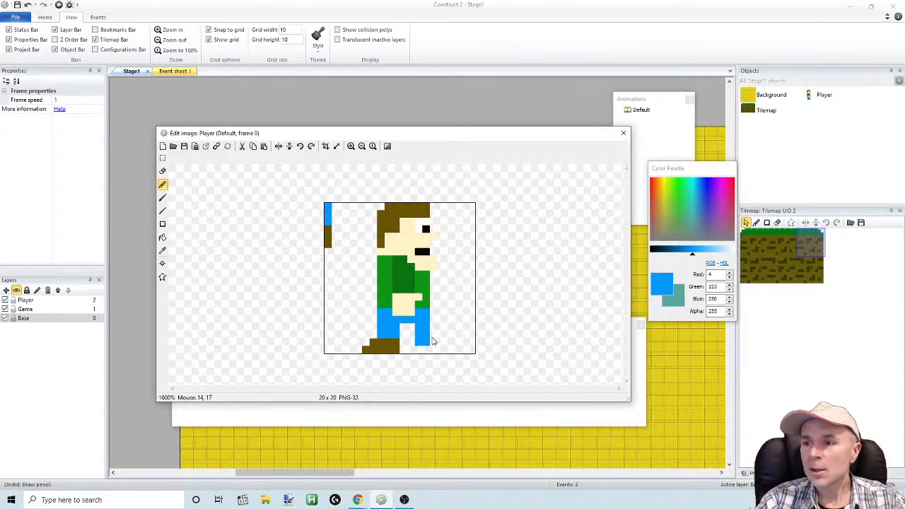
pyautogui.moveTo(433, 335)
pyautogui.mouseDown()
pyautogui.moveTo(433, 328)
pyautogui.moveTo(434, 343)
pyautogui.mouseUp()
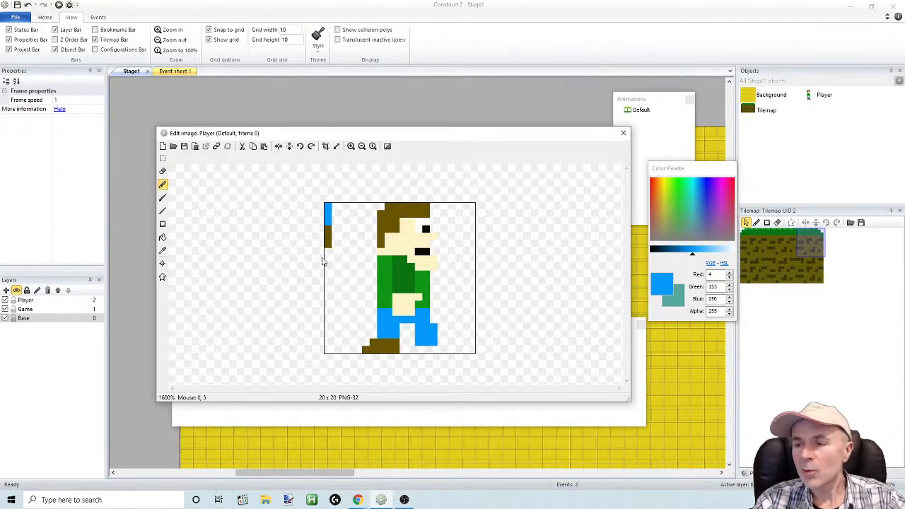
# Sample the copied strip's dark brown (105, 84, 2) and pencil a shoe with a raised toe ahead of the front leg
pyautogui.click(162, 251)
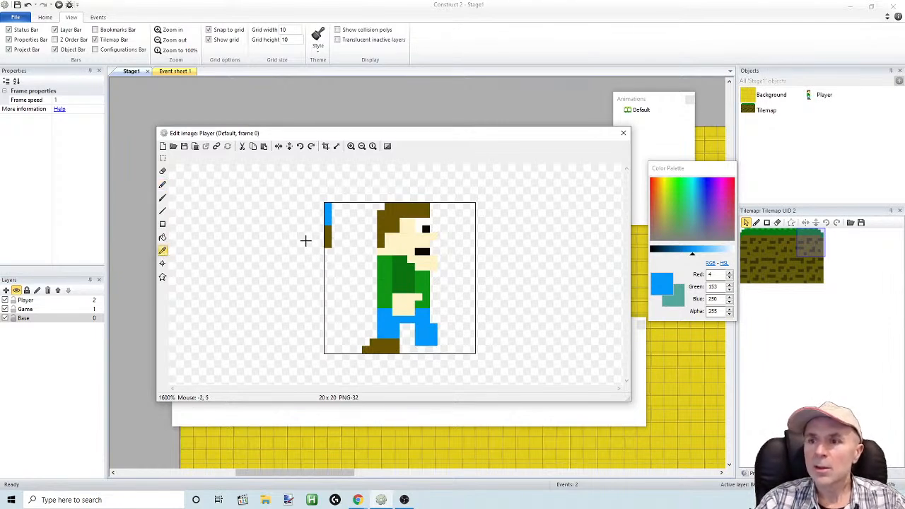
pyautogui.click(327, 241)
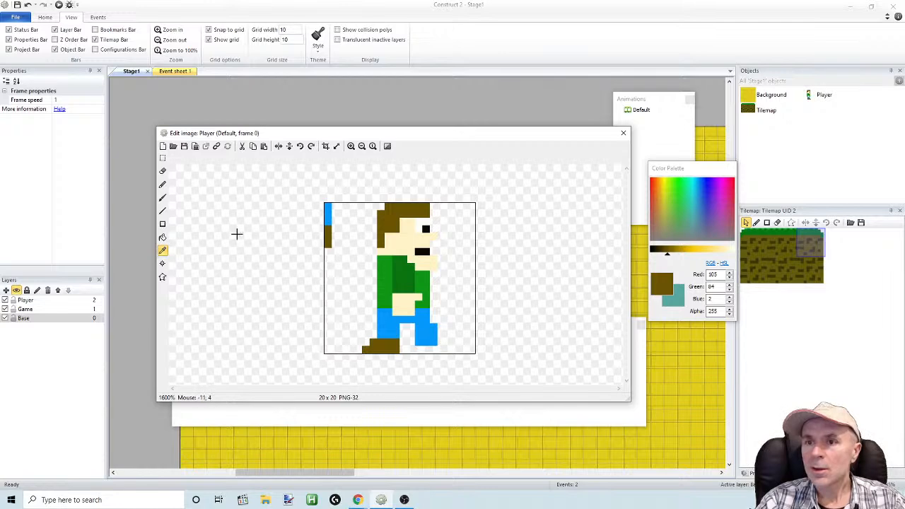
pyautogui.click(163, 251)
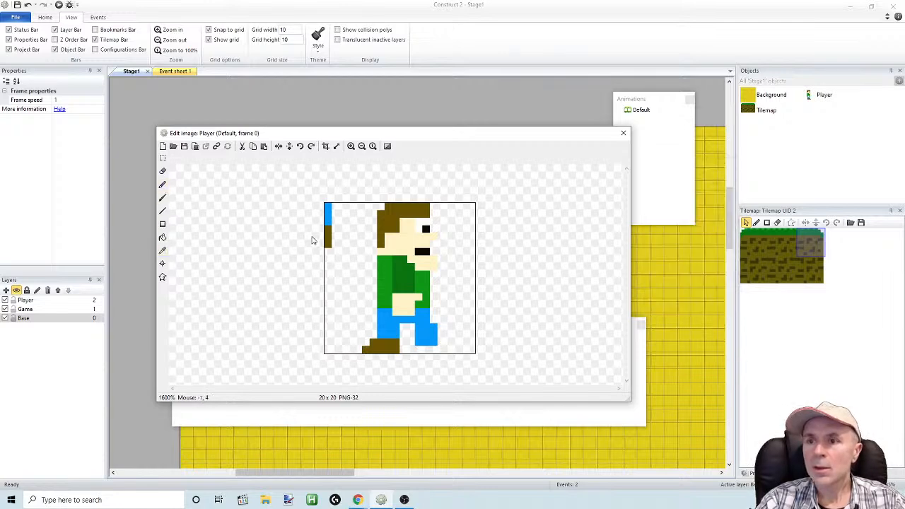
pyautogui.click(162, 250)
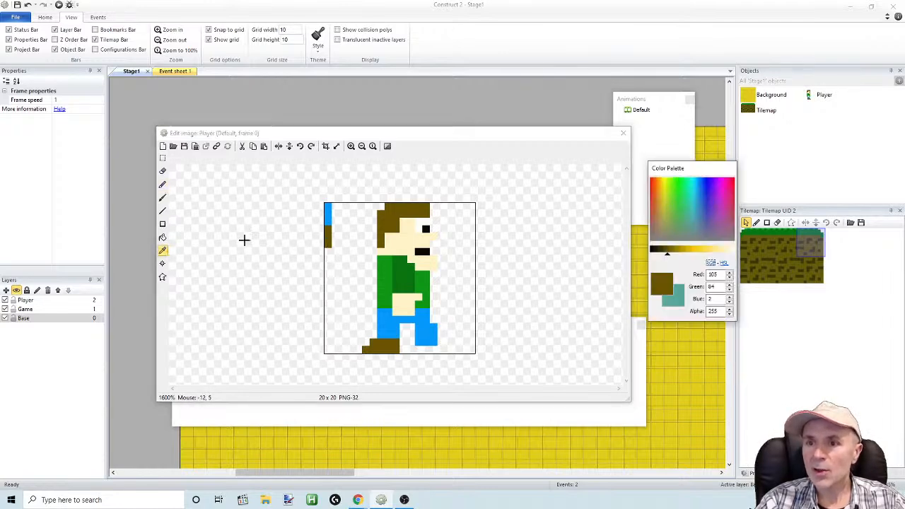
pyautogui.click(163, 184)
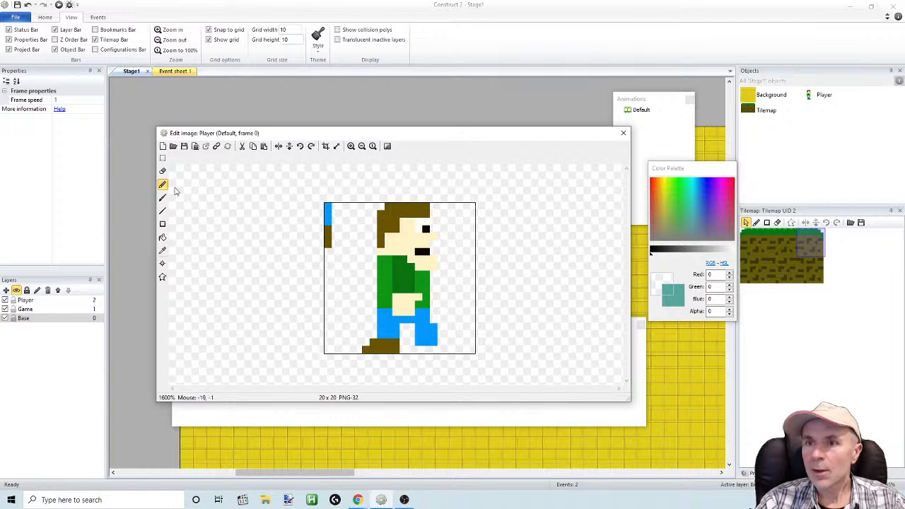
pyautogui.click(162, 185)
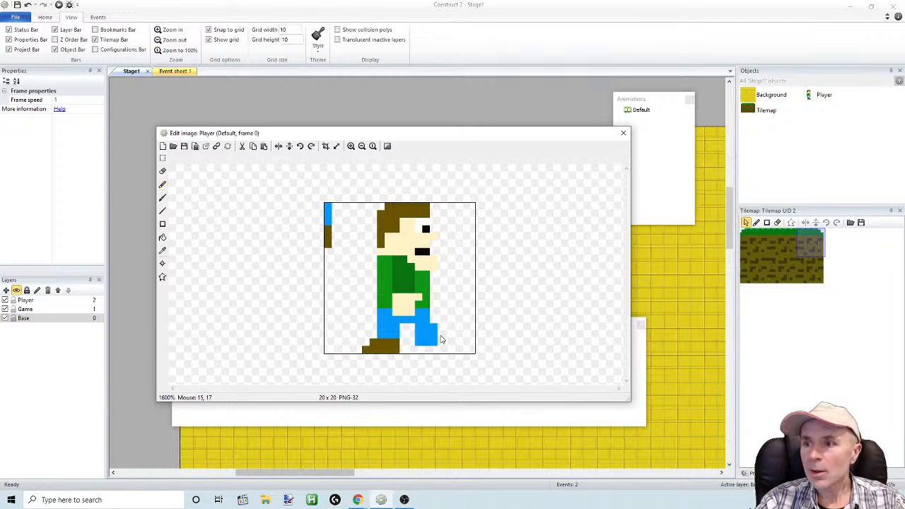
pyautogui.click(162, 251)
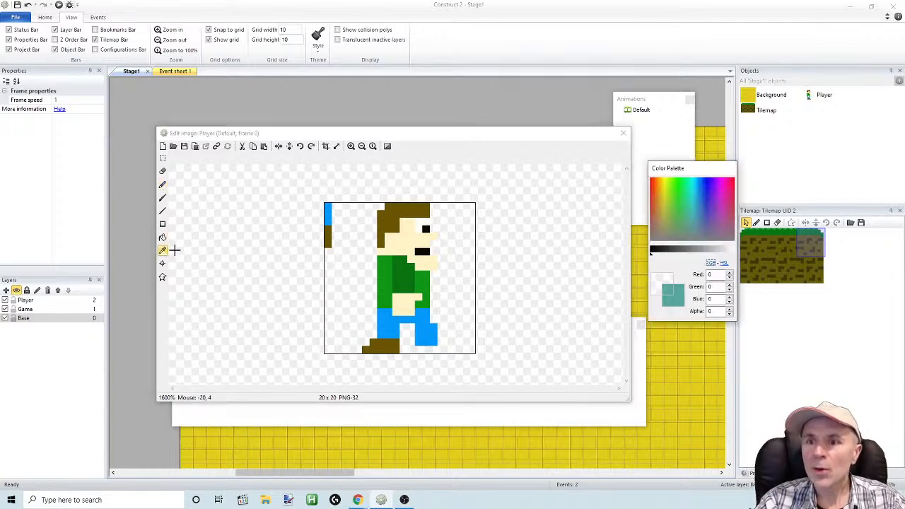
pyautogui.click(330, 245)
pyautogui.click(163, 185)
pyautogui.moveTo(442, 341)
pyautogui.mouseDown()
pyautogui.moveTo(450, 352)
pyautogui.moveTo(457, 338)
pyautogui.moveTo(464, 345)
pyautogui.mouseUp()
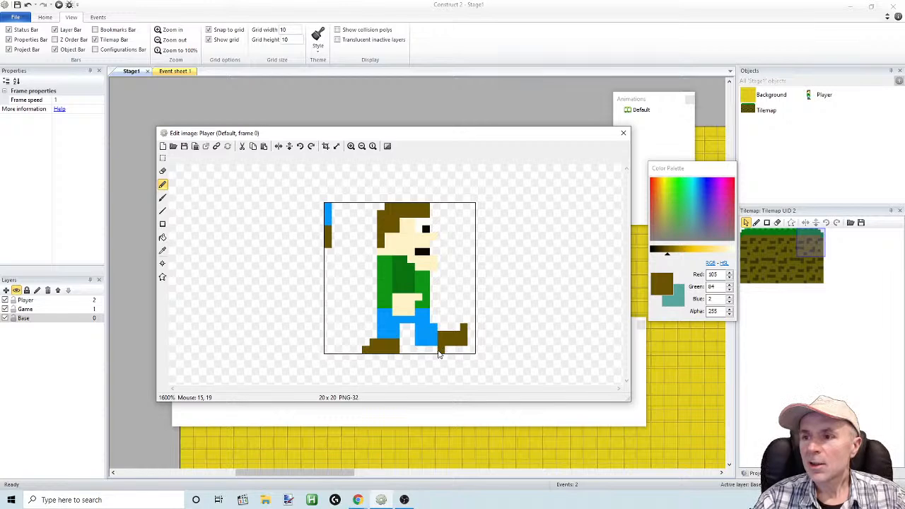
# Erase the brown shoe ahead of the front leg with a size 2 eraser
pyautogui.click(162, 171)
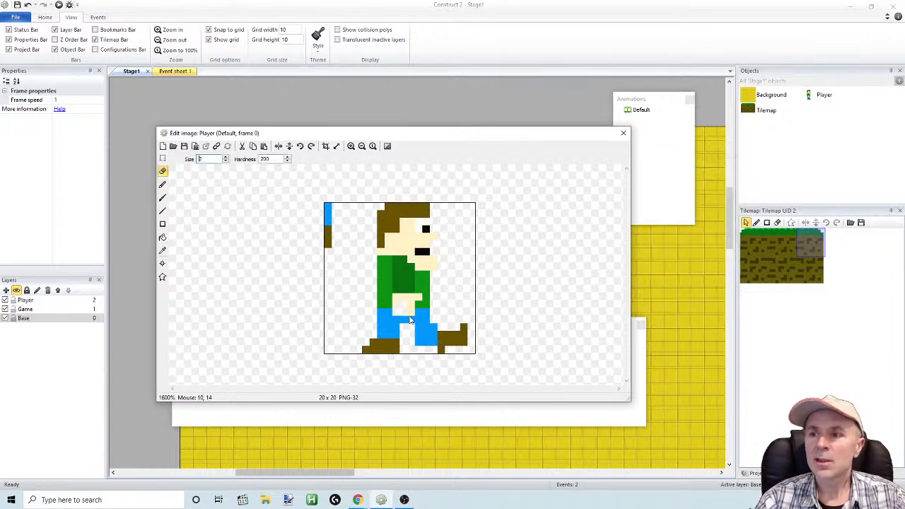
pyautogui.moveTo(466, 336)
pyautogui.mouseDown()
pyautogui.moveTo(455, 347)
pyautogui.moveTo(442, 343)
pyautogui.moveTo(447, 352)
pyautogui.mouseUp()
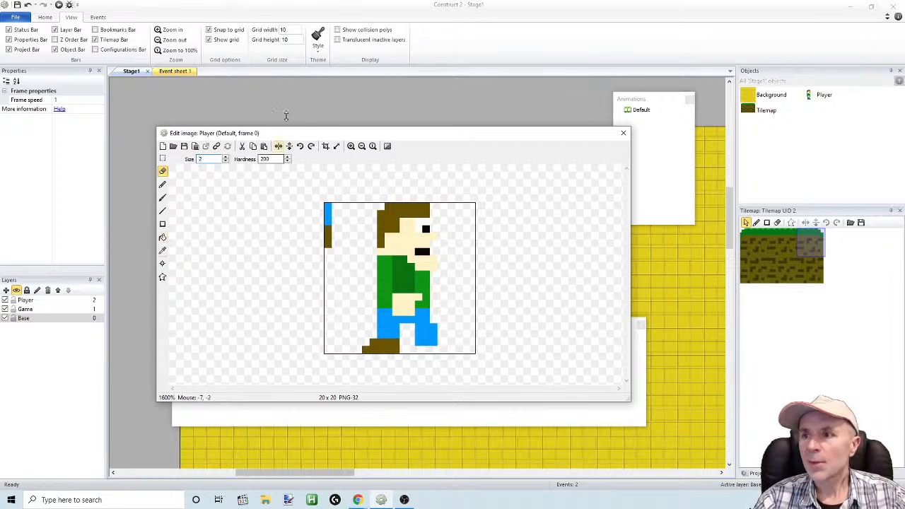
# Uncover the animation frames and alternate between frames 0 and 1 to compare the leg poses
pyautogui.moveTo(303, 134); pyautogui.dragTo(319, 46)
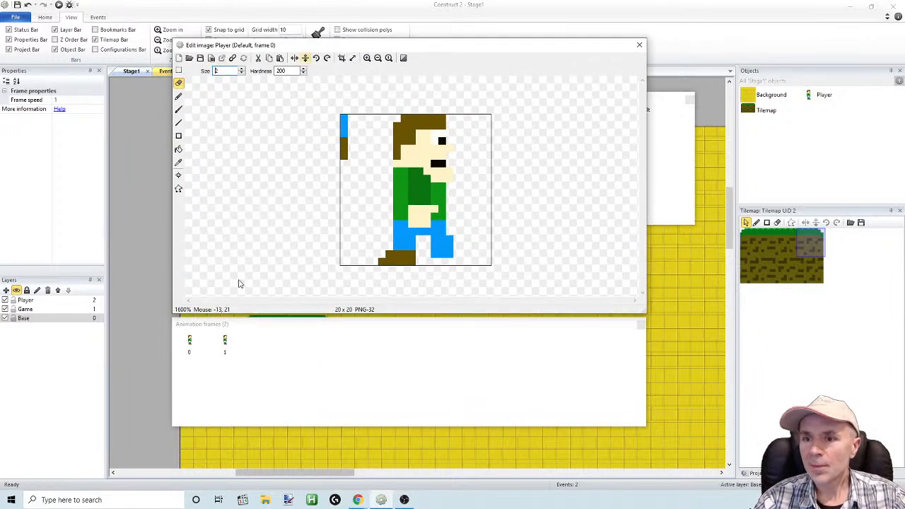
pyautogui.click(223, 347)
pyautogui.click(205, 345)
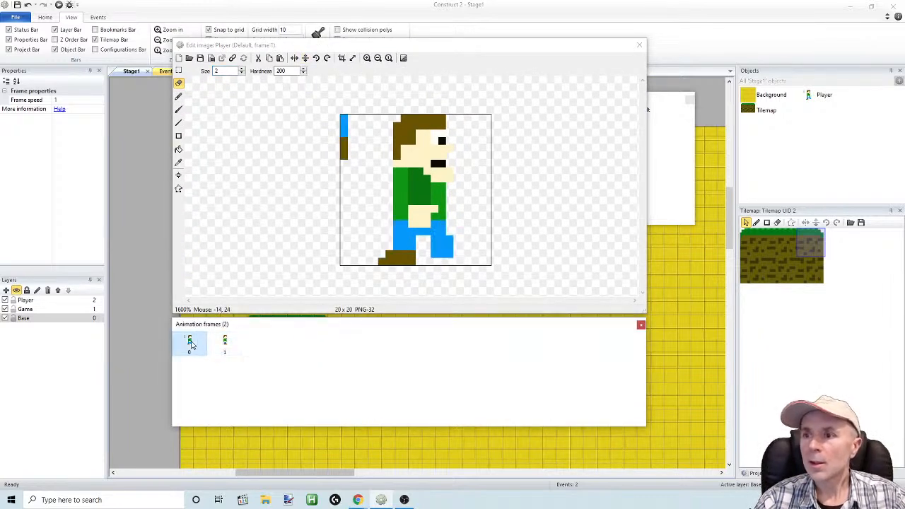
pyautogui.click(225, 346)
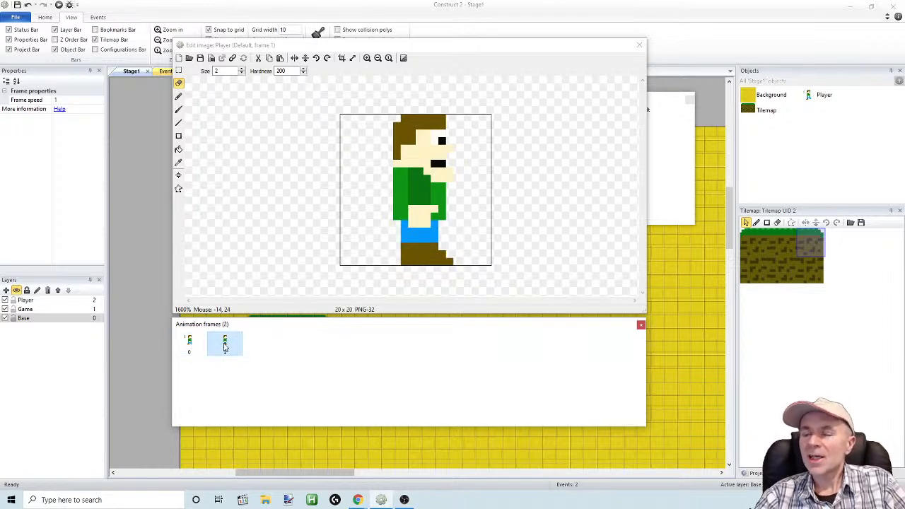
pyautogui.click(189, 344)
pyautogui.click(223, 347)
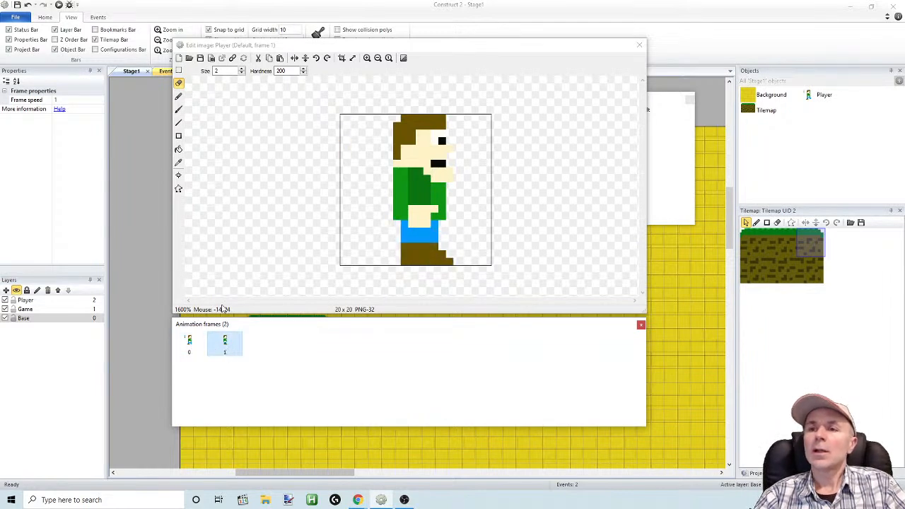
pyautogui.click(179, 71)
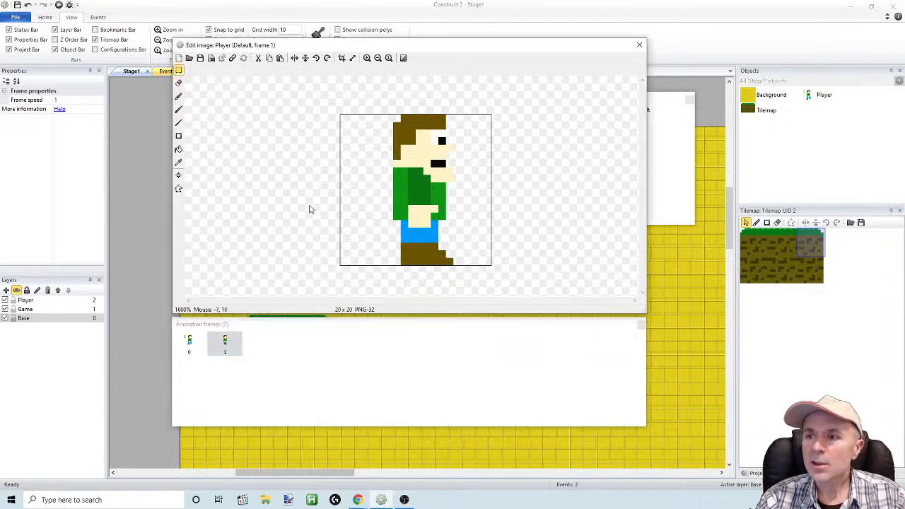
pyautogui.moveTo(355, 273); pyautogui.dragTo(474, 237)
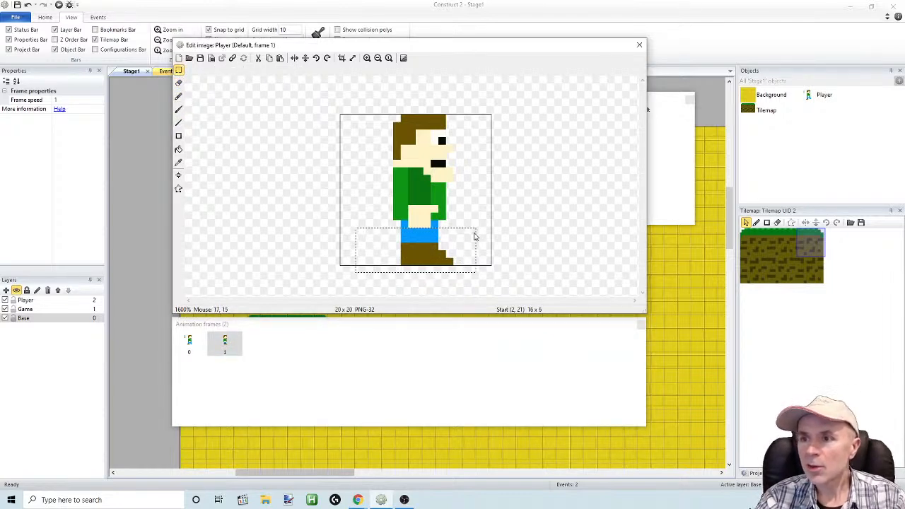
pyautogui.click(196, 342)
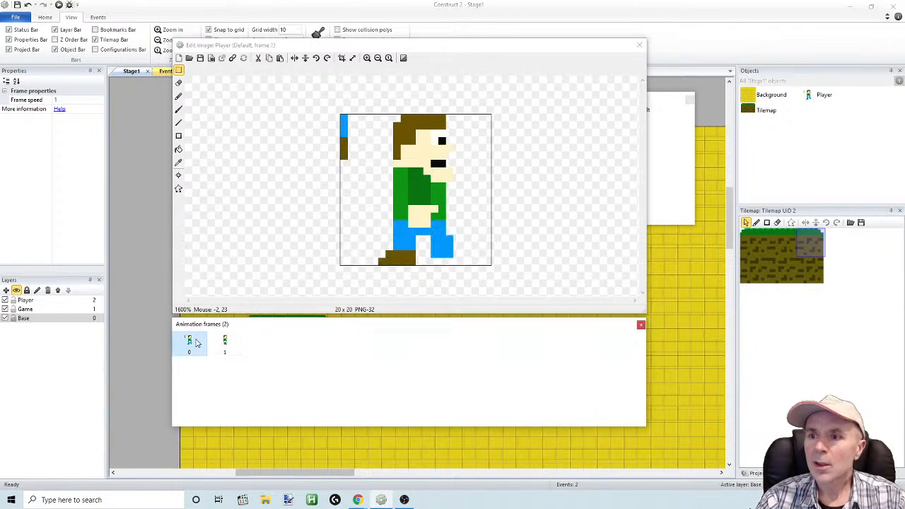
pyautogui.click(225, 342)
# Return to frame 0 and delete the blue legs and brown shoe, keeping the shirt and hand
pyautogui.click(189, 342)
pyautogui.moveTo(333, 315); pyautogui.dragTo(406, 367)
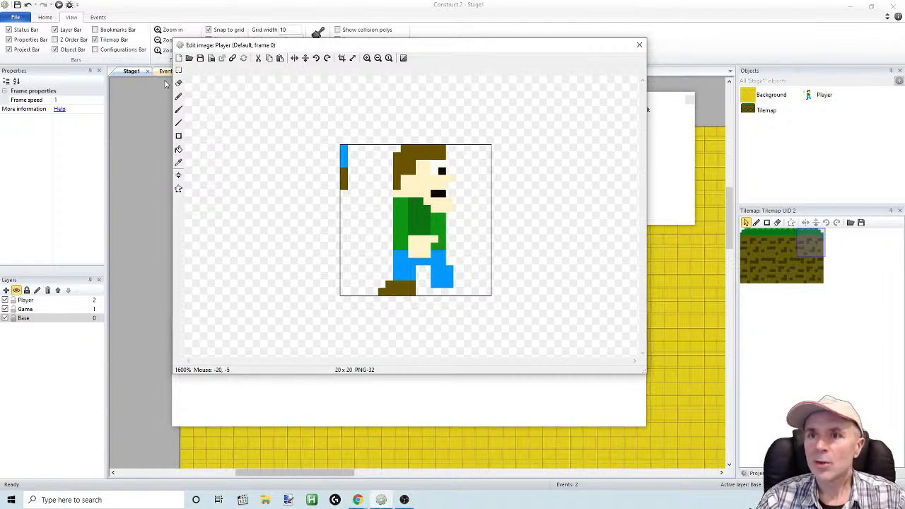
pyautogui.moveTo(365, 310); pyautogui.dragTo(487, 271)
pyautogui.press('Delete')
pyautogui.moveTo(469, 304)
pyautogui.mouseDown()
pyautogui.moveTo(440, 252)
pyautogui.moveTo(435, 258)
pyautogui.mouseUp()
pyautogui.press('Delete')
pyautogui.moveTo(387, 273); pyautogui.dragTo(407, 255)
pyautogui.press('Delete')
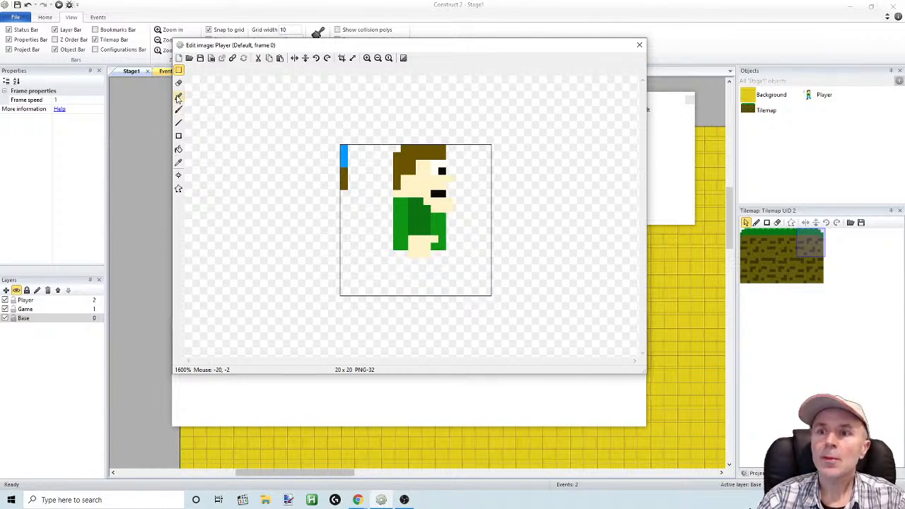
# Sample the copied strip's blue and pencil a two-pixel-wide leg top under the shirt on each side of the hand
pyautogui.click(178, 123)
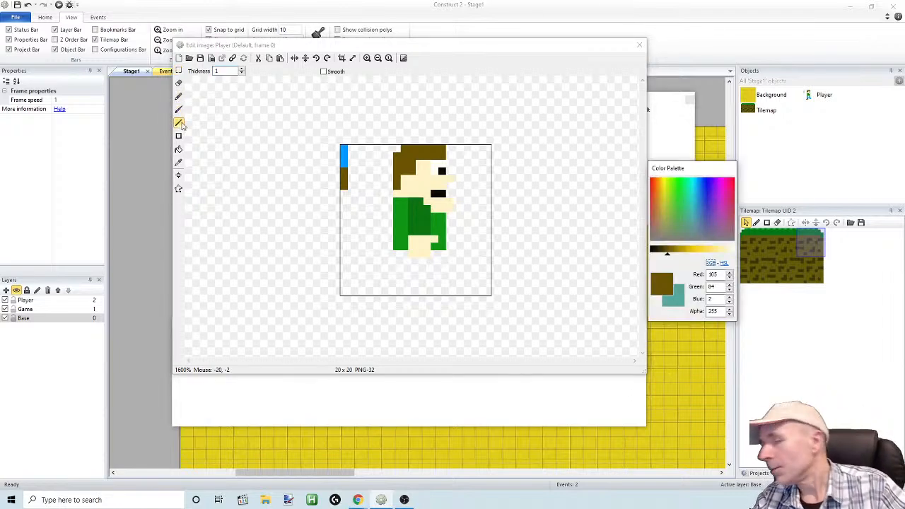
pyautogui.click(179, 96)
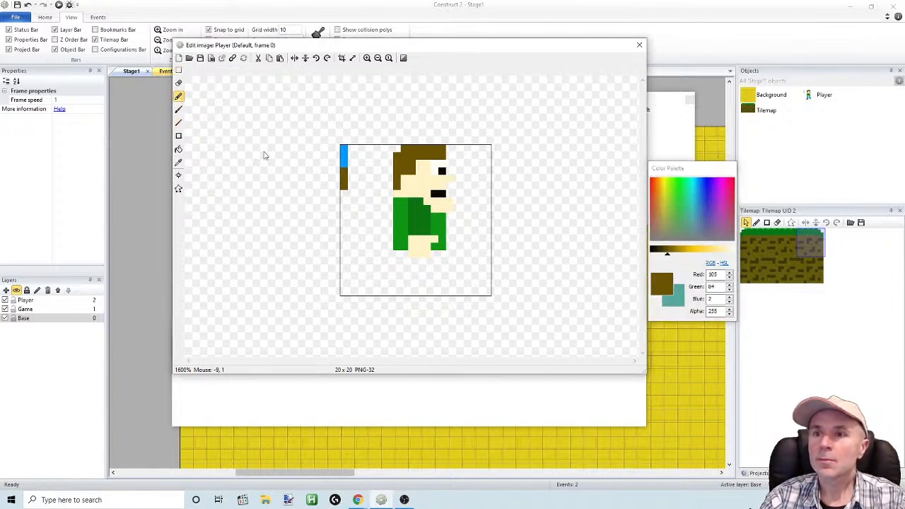
pyautogui.click(179, 162)
pyautogui.click(345, 157)
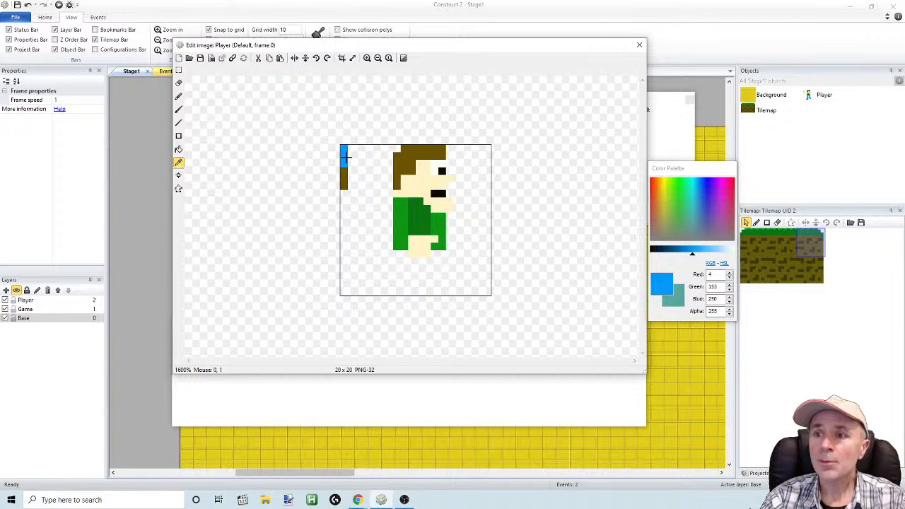
pyautogui.click(179, 96)
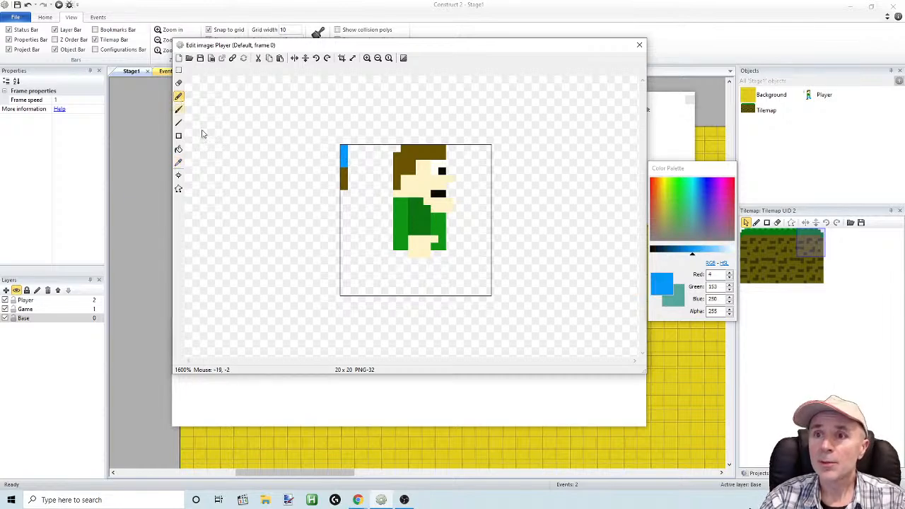
pyautogui.click(441, 254)
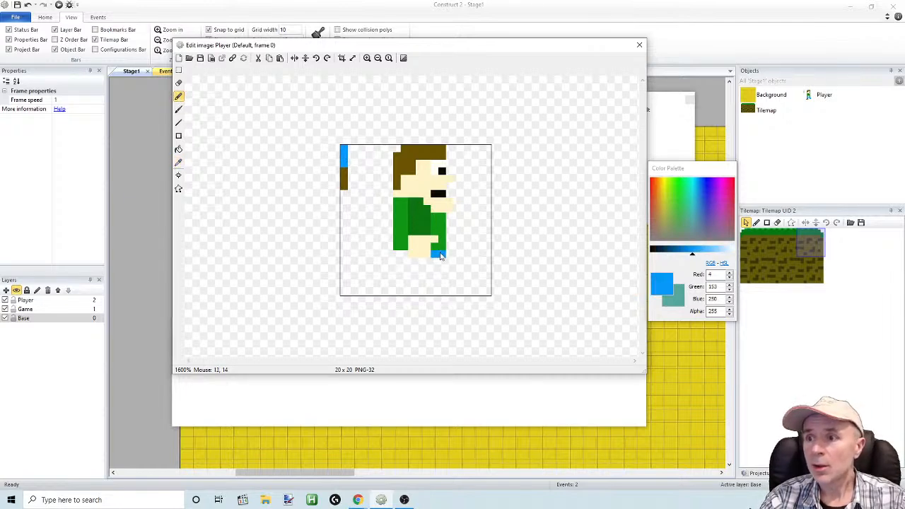
pyautogui.moveTo(405, 256); pyautogui.dragTo(397, 256)
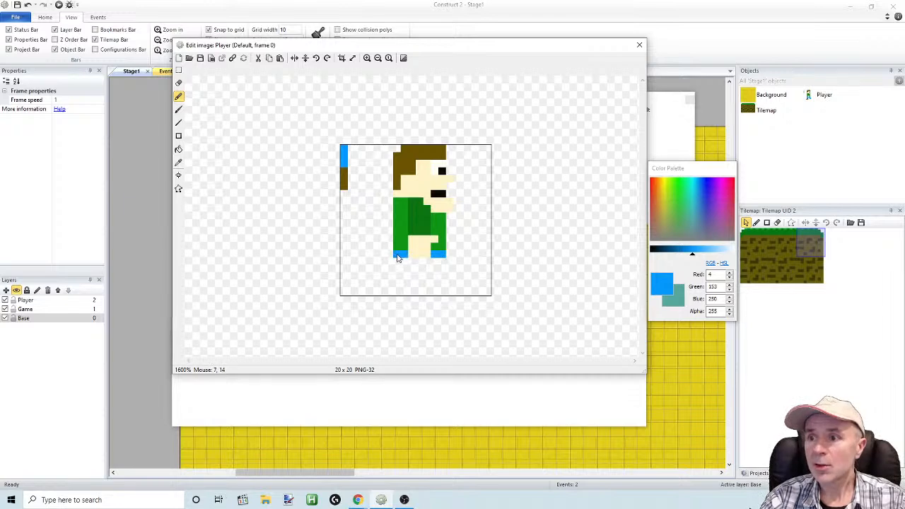
# Pencil and fill a thick blue front leg that steps forward, ending one pixel row above the canvas's lower edge
pyautogui.click(450, 261)
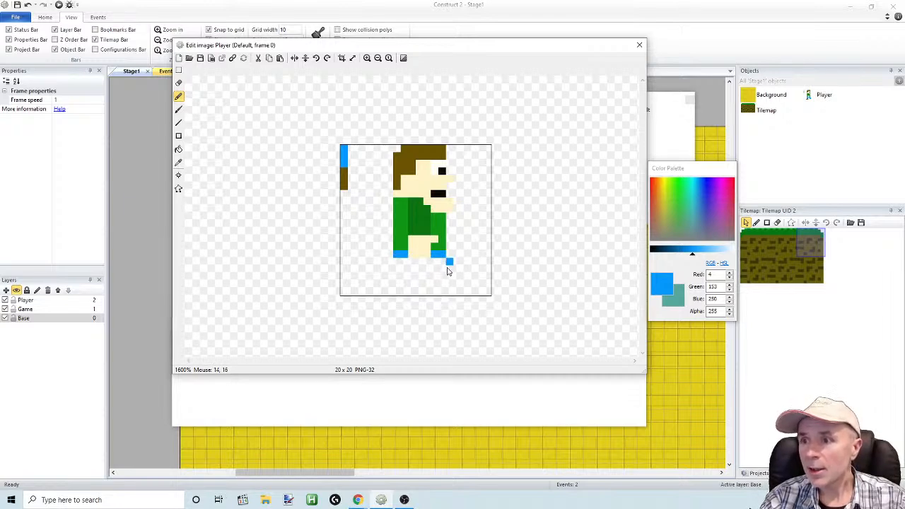
pyautogui.click(460, 285)
pyautogui.click(433, 283)
pyautogui.click(426, 279)
pyautogui.moveTo(418, 264)
pyautogui.mouseDown()
pyautogui.moveTo(446, 266)
pyautogui.moveTo(444, 283)
pyautogui.moveTo(434, 268)
pyautogui.moveTo(428, 272)
pyautogui.mouseUp()
pyautogui.click(445, 286)
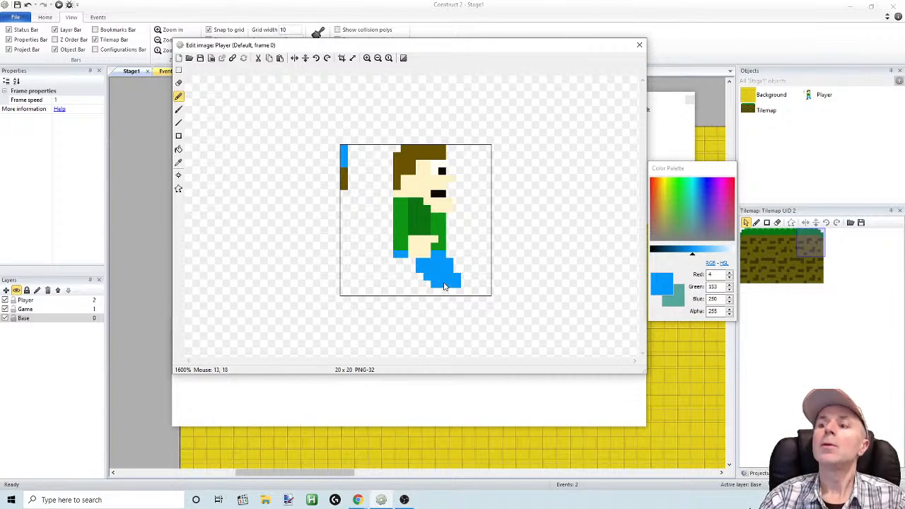
# Pencil and fill a matching blue back leg that steps backward, joining both legs below the hand
pyautogui.click(390, 262)
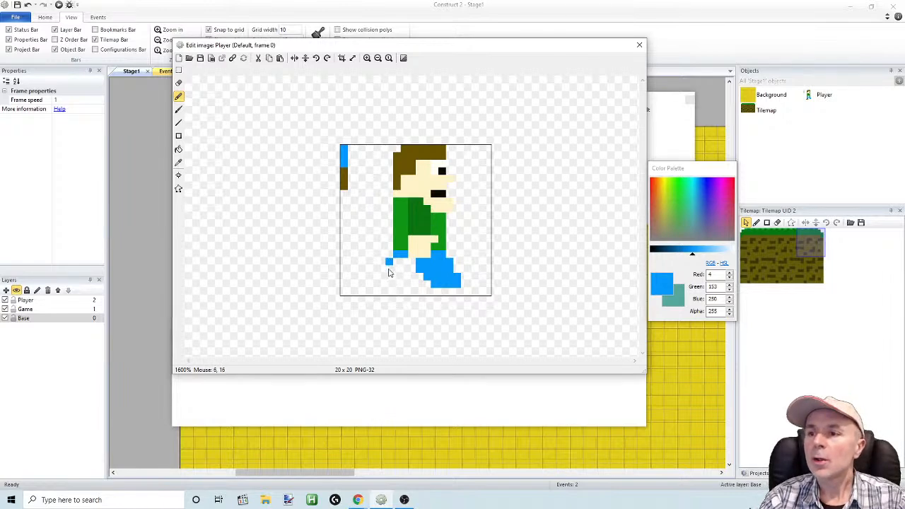
pyautogui.click(389, 272)
pyautogui.click(382, 276)
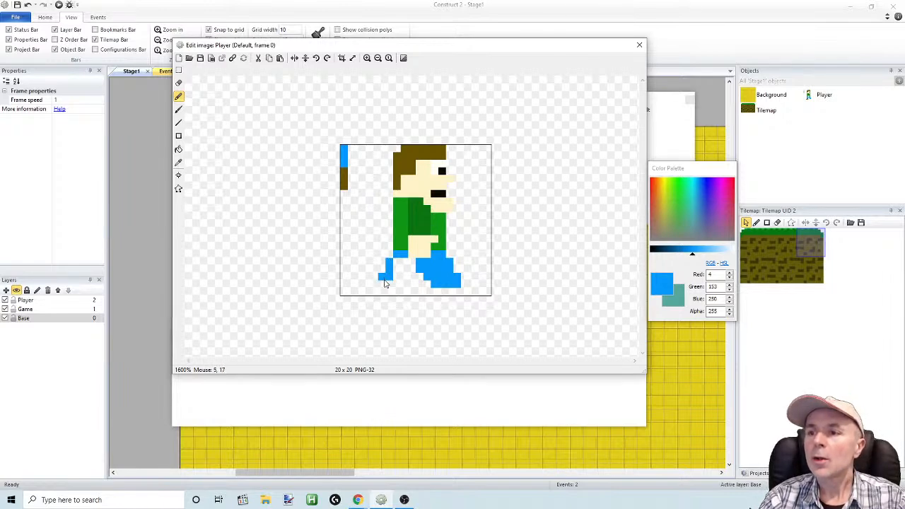
pyautogui.click(384, 284)
pyautogui.moveTo(393, 286)
pyautogui.mouseDown()
pyautogui.moveTo(400, 263)
pyautogui.moveTo(411, 263)
pyautogui.moveTo(401, 275)
pyautogui.mouseUp()
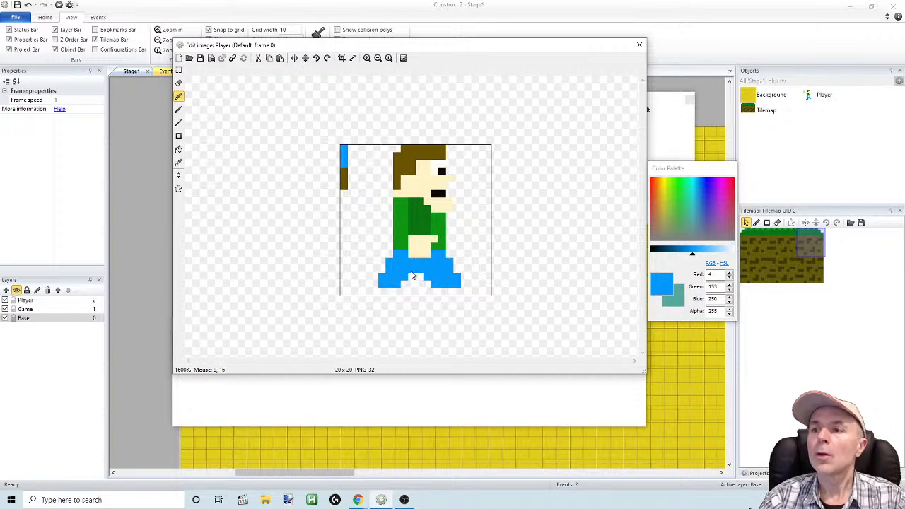
# Move the animation frames window clear of the image editor and alternate frames 0 and 1 to check the leg motion
pyautogui.click(290, 413)
pyautogui.moveTo(291, 326); pyautogui.dragTo(317, 378)
pyautogui.click(217, 394)
pyautogui.click(218, 395)
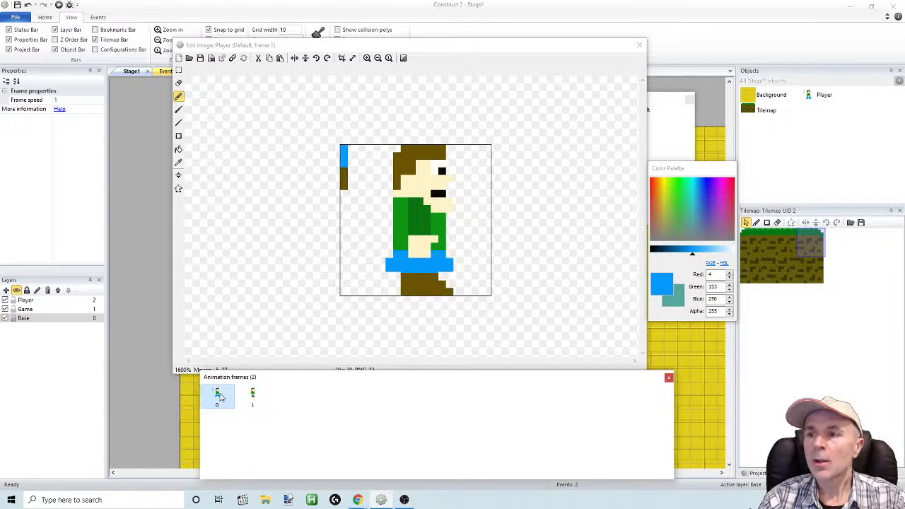
pyautogui.click(246, 397)
pyautogui.click(228, 400)
pyautogui.click(251, 397)
pyautogui.click(226, 402)
pyautogui.click(253, 397)
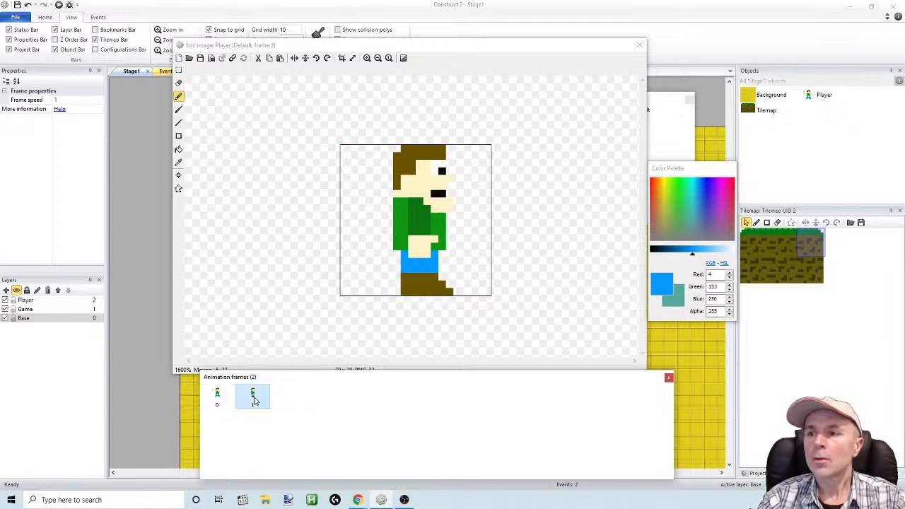
pyautogui.click(225, 400)
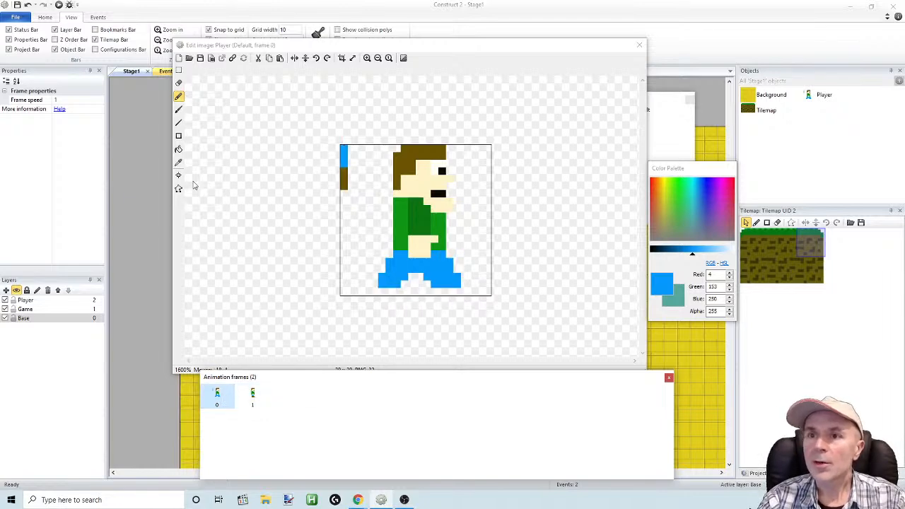
# Sample the strip's blue and pencil extra blue pixels into the gap between frame 0's legs
pyautogui.click(180, 98)
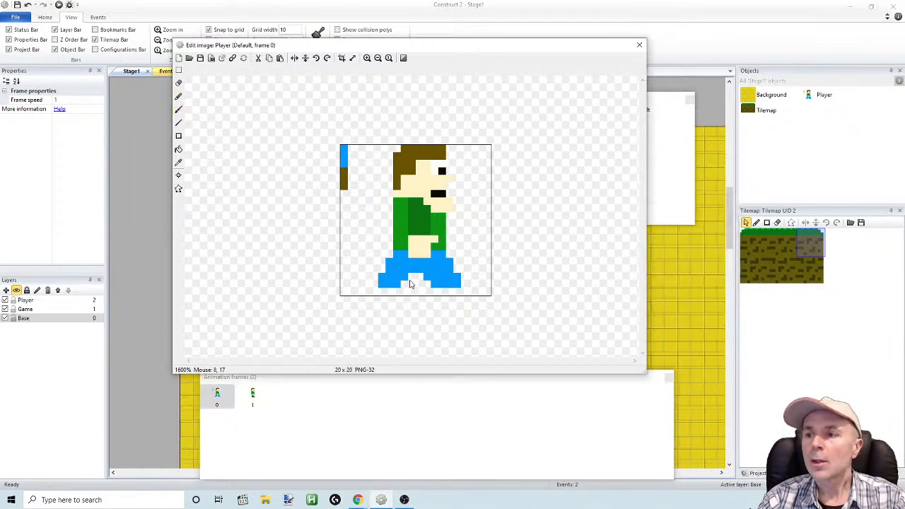
pyautogui.click(178, 162)
pyautogui.click(344, 160)
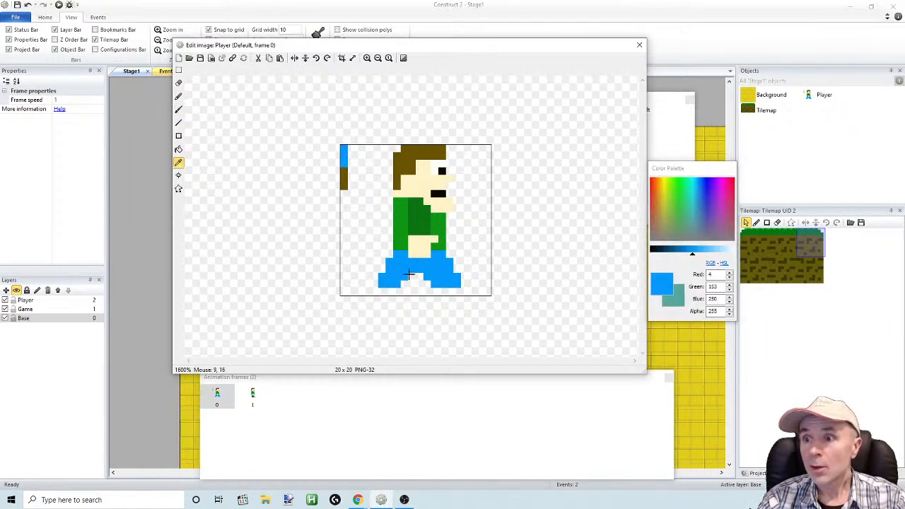
pyautogui.click(179, 96)
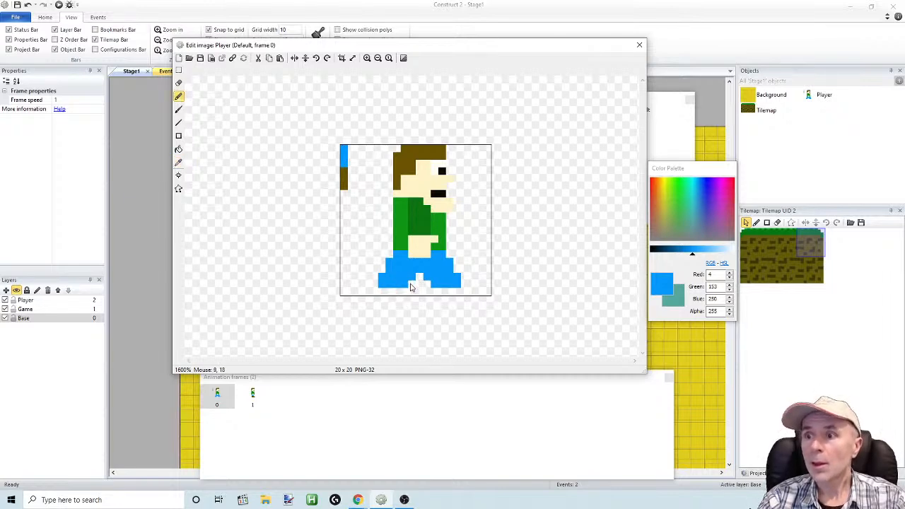
# Sample the strip's brown and pencil two shoe soles along the canvas's lowest row, adding a raised pixel at the front toe
pyautogui.click(178, 162)
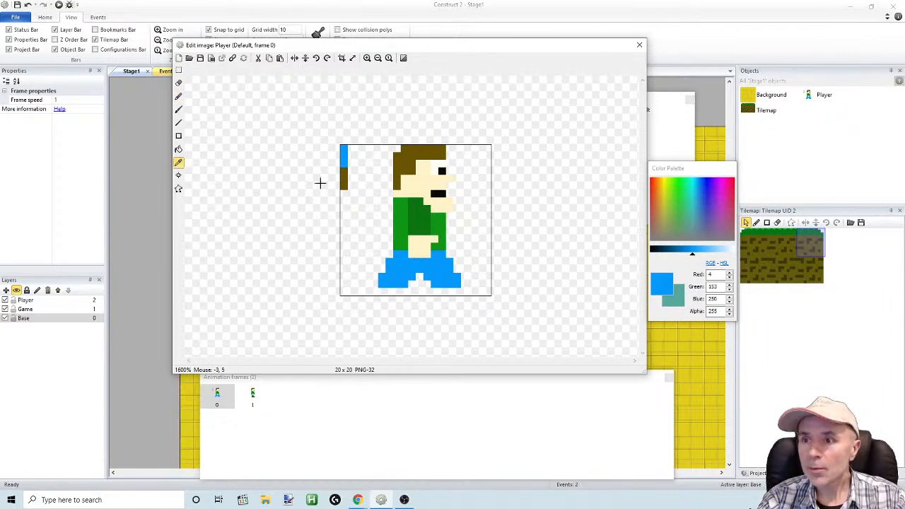
pyautogui.click(345, 183)
pyautogui.click(178, 96)
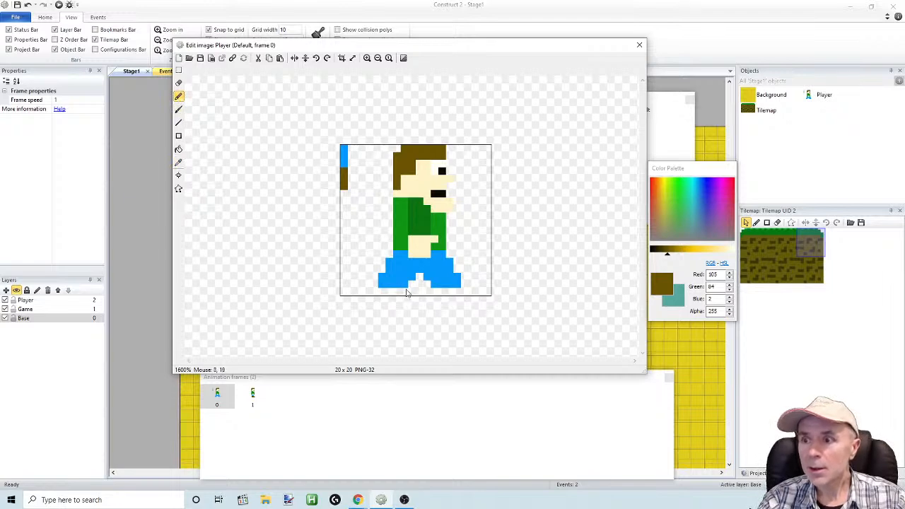
pyautogui.moveTo(398, 292)
pyautogui.mouseDown()
pyautogui.moveTo(385, 293)
pyautogui.moveTo(474, 294)
pyautogui.mouseUp()
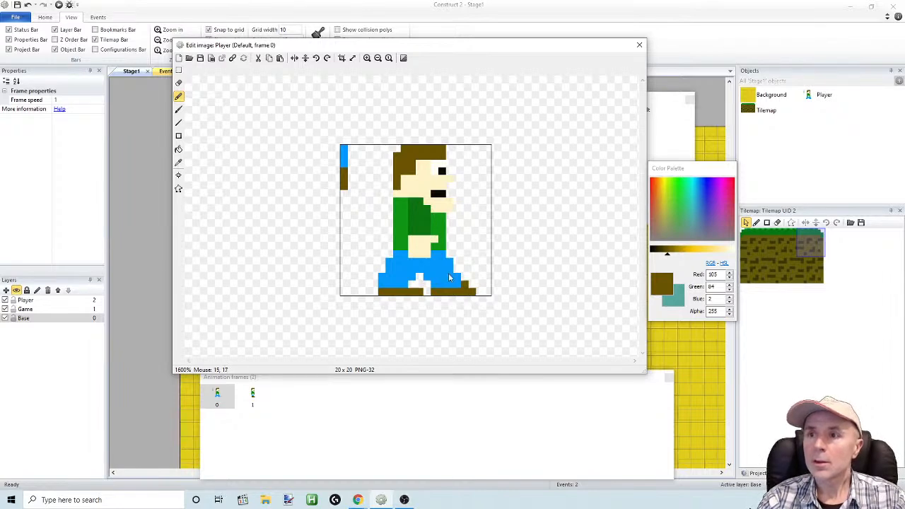
# Compare with frame 1 and pencil a second brown row across frame 0's front shoe, over the leg's lowest blue pixels
pyautogui.click(253, 396)
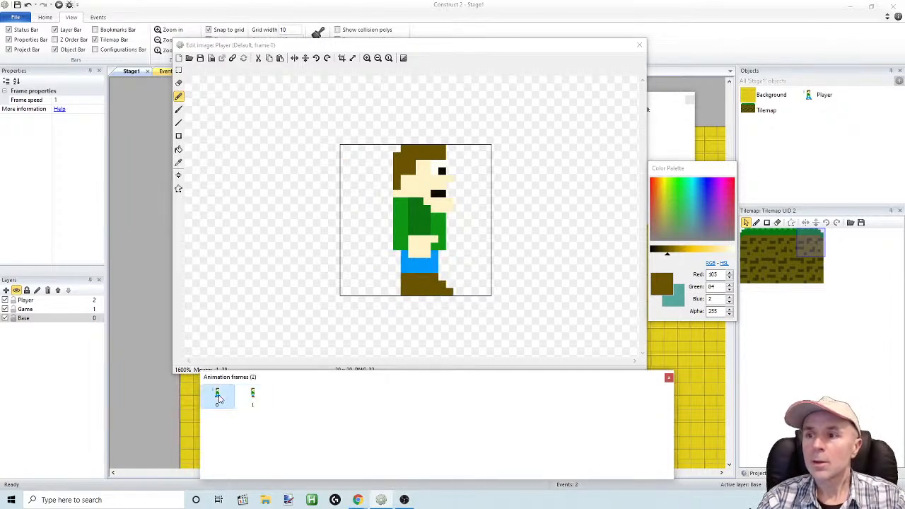
pyautogui.click(218, 396)
pyautogui.moveTo(434, 286); pyautogui.dragTo(458, 286)
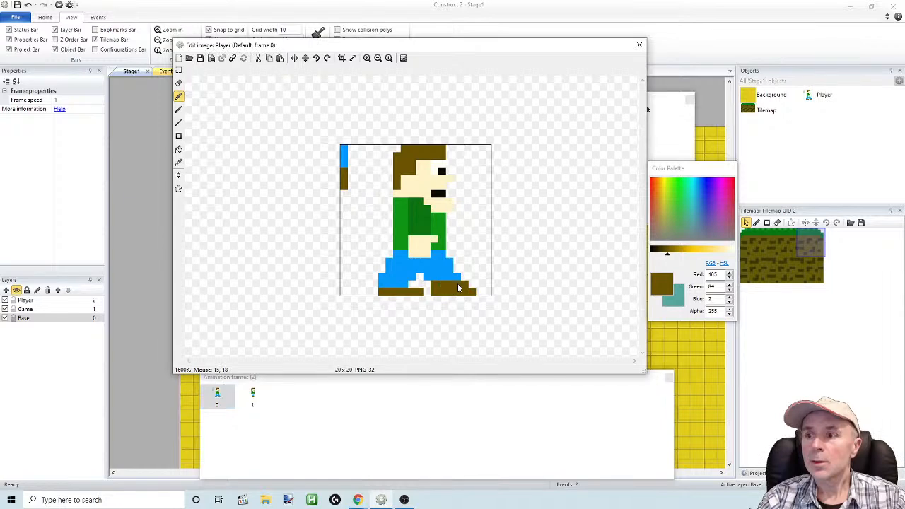
pyautogui.click(256, 397)
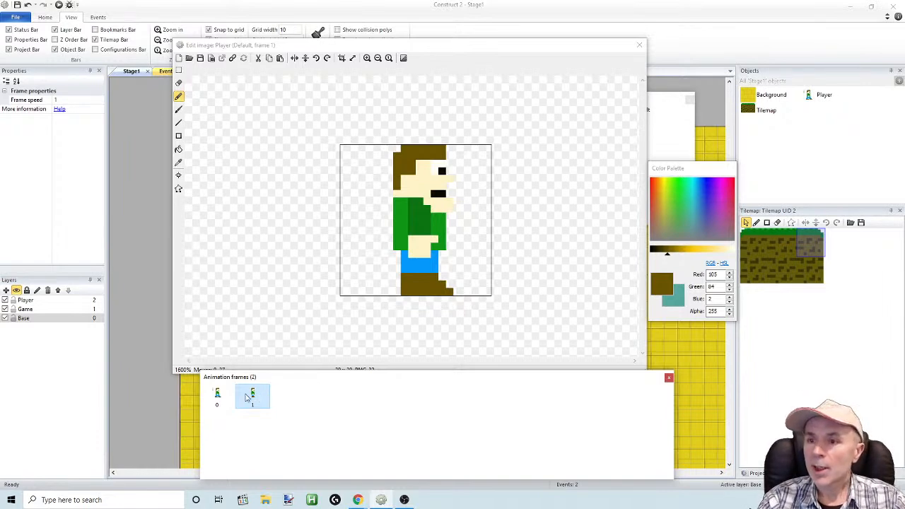
pyautogui.click(216, 398)
pyautogui.moveTo(379, 290); pyautogui.dragTo(402, 290)
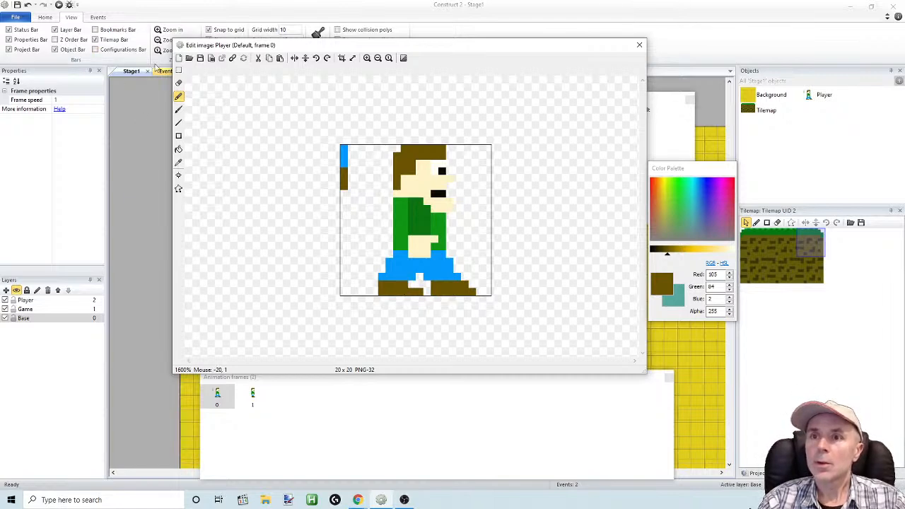
pyautogui.click(26, 5)
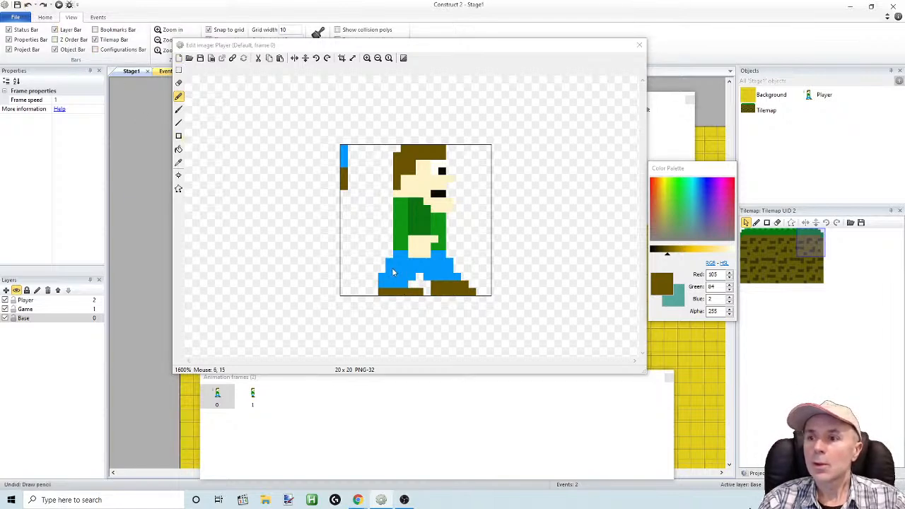
pyautogui.click(26, 5)
# Pencil a second brown row on the back shoe, covering the lowest blue pixels of the back leg
pyautogui.click(381, 287)
pyautogui.moveTo(381, 288); pyautogui.dragTo(400, 289)
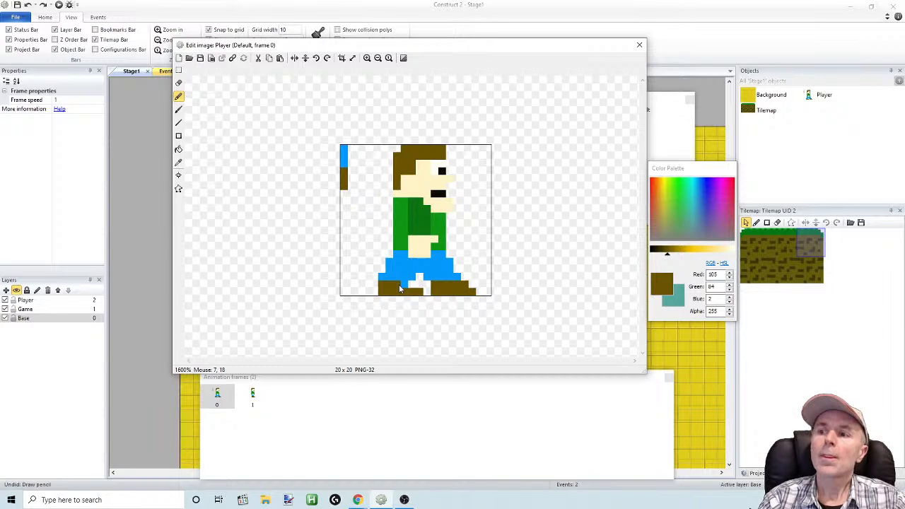
pyautogui.moveTo(400, 289); pyautogui.dragTo(404, 289)
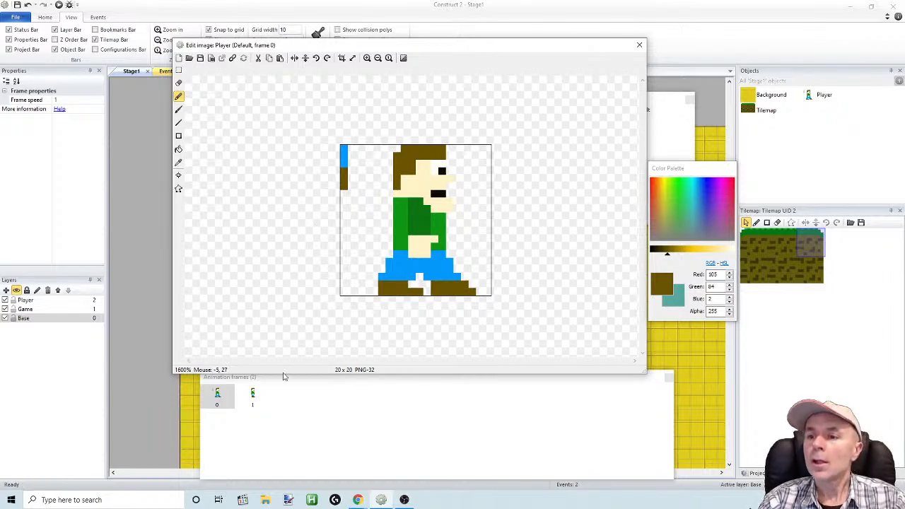
# Alternate animation frames 0 and 1 to check the walking motion with the new shoes
pyautogui.click(256, 396)
pyautogui.click(220, 401)
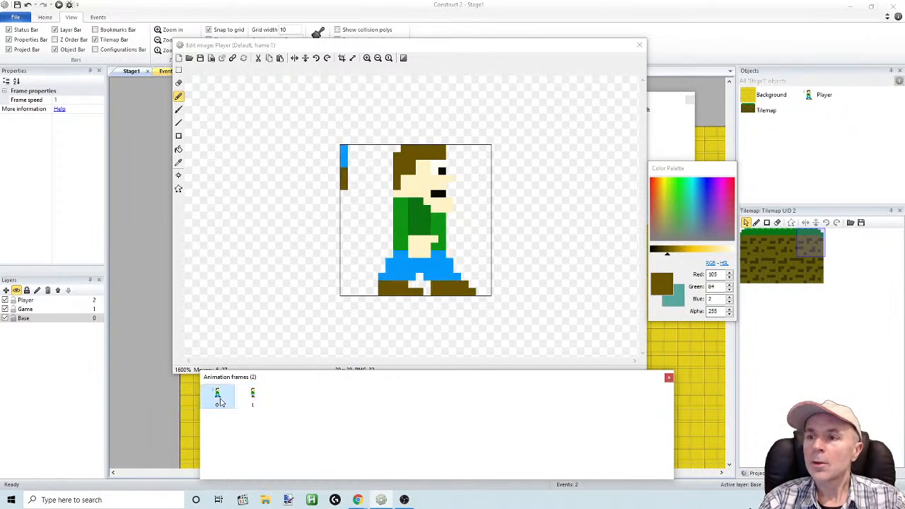
pyautogui.click(253, 396)
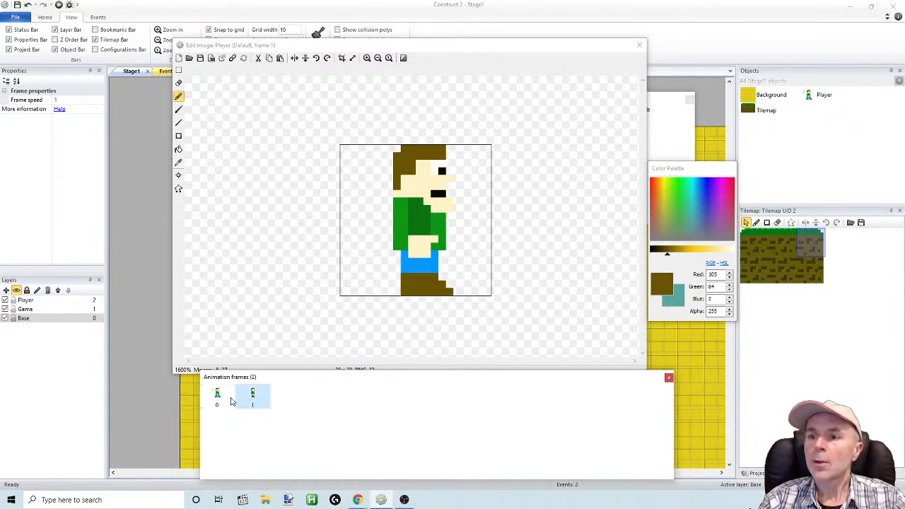
# Select and delete the copied blue-and-brown color strip from the upper left corner of frame 0's canvas
pyautogui.click(222, 400)
pyautogui.click(178, 70)
pyautogui.moveTo(310, 122); pyautogui.dragTo(349, 205)
pyautogui.press('Delete')
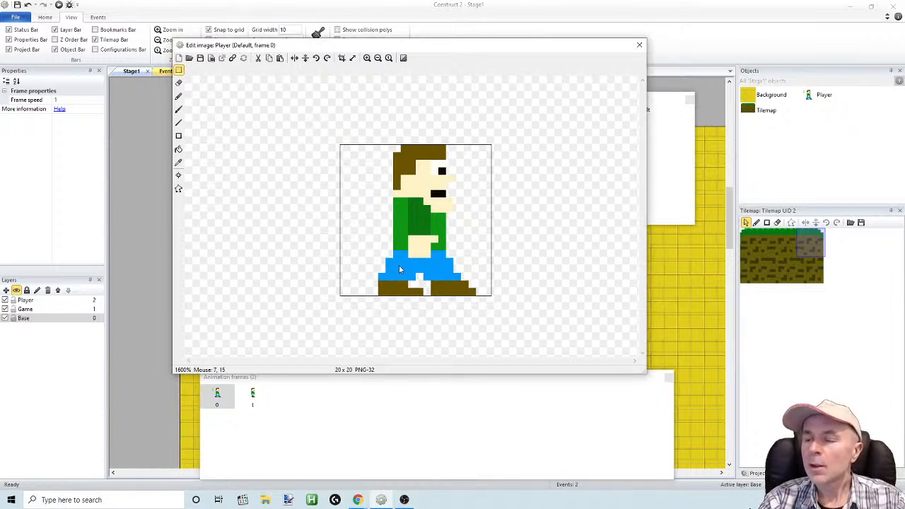
# Compare frames 0 and 1 once more, and duplicate frame 1 to add a third animation frame
pyautogui.click(253, 396)
pyautogui.click(217, 397)
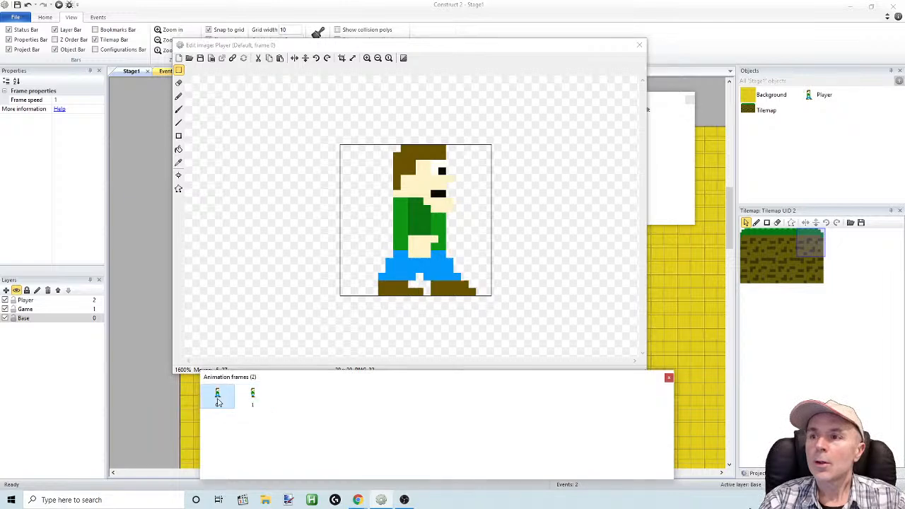
pyautogui.click(253, 398)
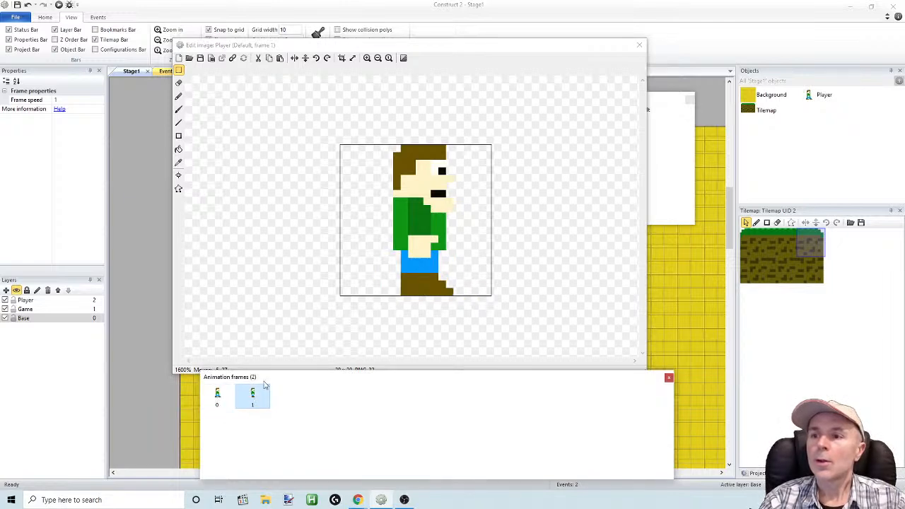
pyautogui.rightClick(253, 396)
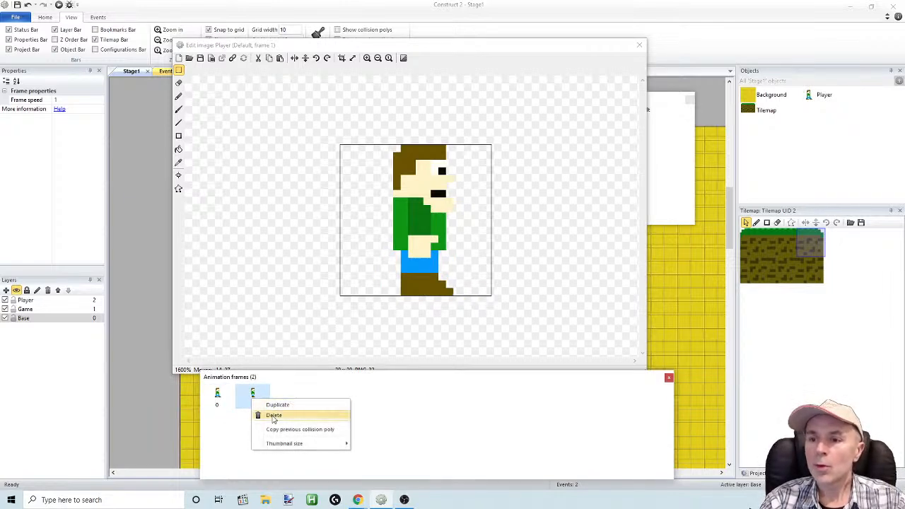
pyautogui.click(277, 405)
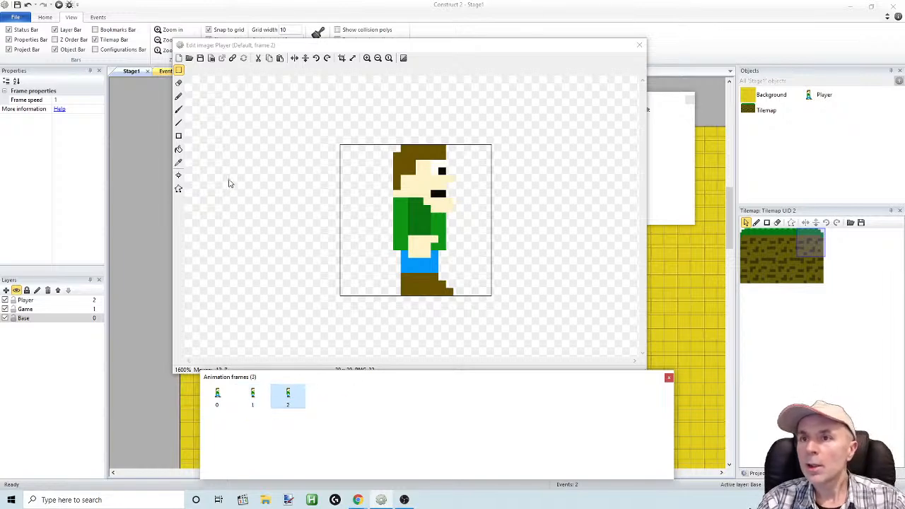
# Copy a 3 x 6 pixel strip from frame 2's rear leg edge and place its colors in the canvas's upper left corner
pyautogui.click(178, 70)
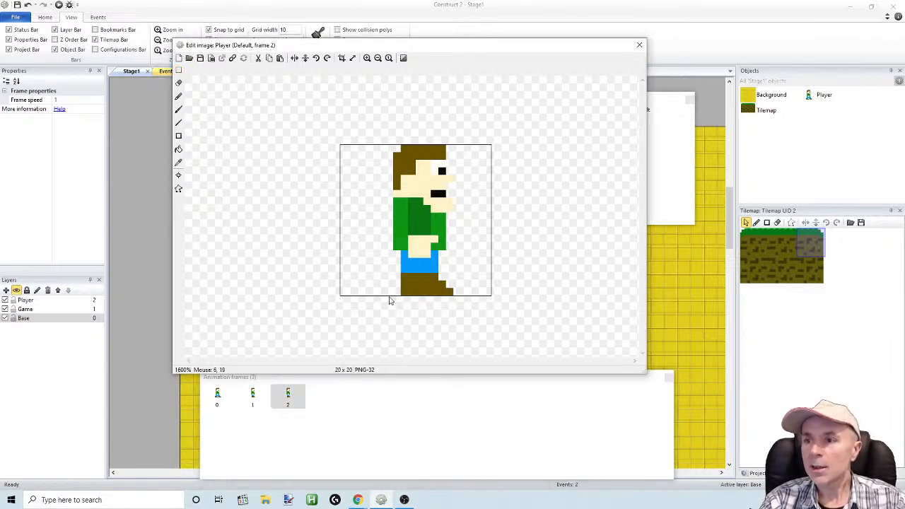
pyautogui.click(179, 70)
pyautogui.moveTo(385, 303); pyautogui.dragTo(404, 256)
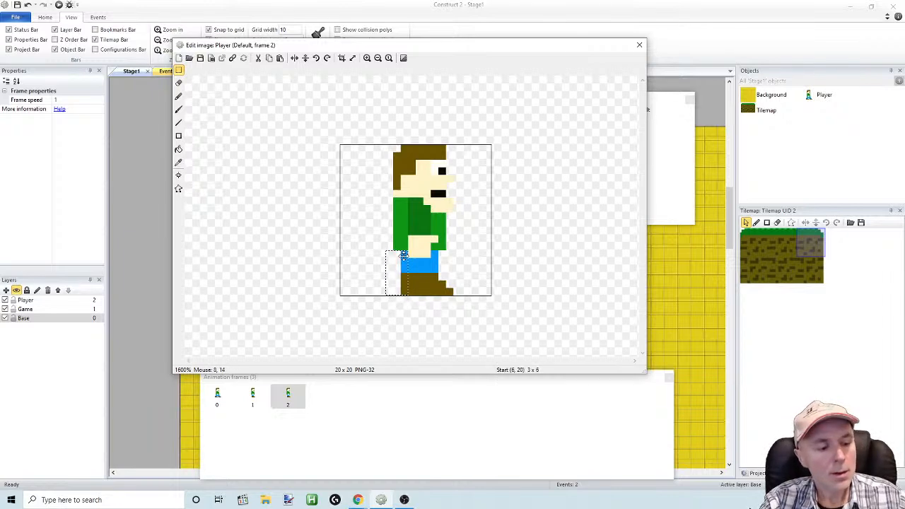
pyautogui.hotkey('ctrl', 'c')
pyautogui.hotkey('ctrl', 'v')
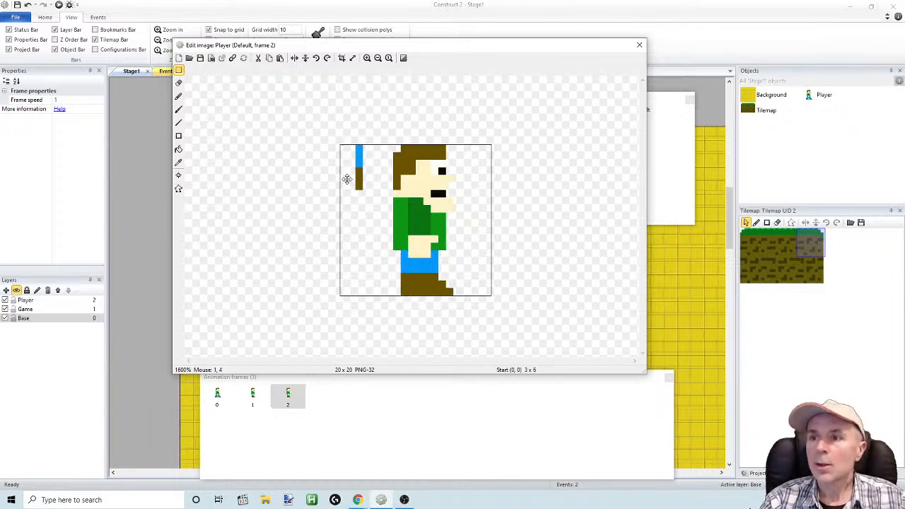
pyautogui.moveTo(349, 179); pyautogui.dragTo(334, 179)
pyautogui.click(361, 242)
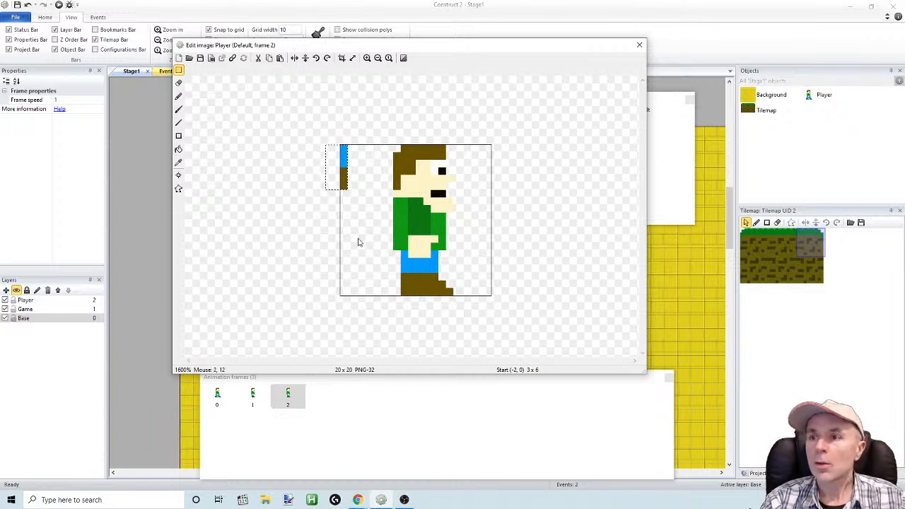
pyautogui.click(180, 71)
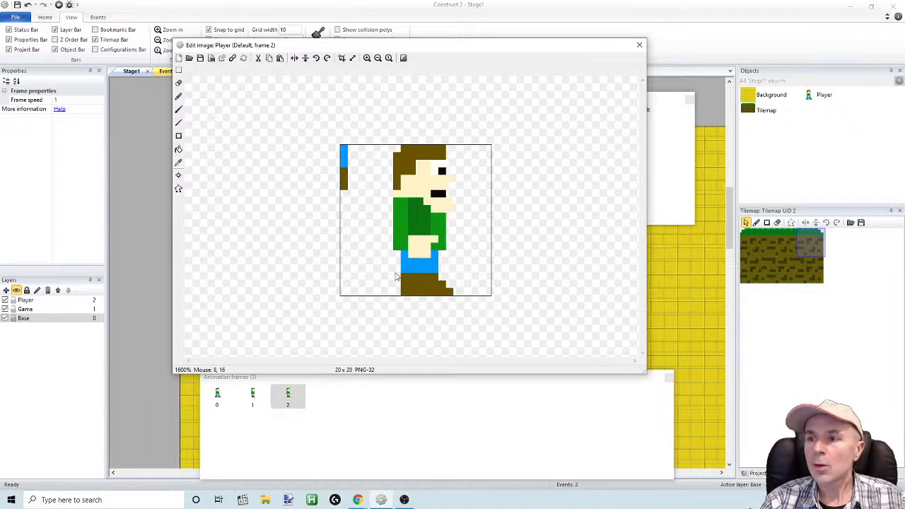
# Select and delete frame 2's legs and shoes below the shirt, keeping the hand
pyautogui.click(179, 71)
pyautogui.moveTo(376, 309); pyautogui.dragTo(405, 254)
pyautogui.press('Delete')
pyautogui.press('Delete')
pyautogui.press('Delete')
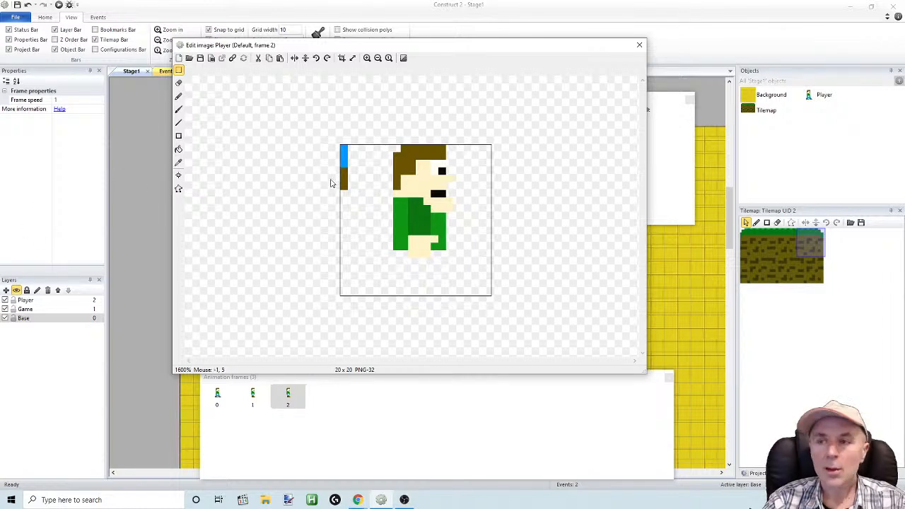
# Sample the strip's blue, pencil a backward-bent leg and a raised forward-stretched leg in frame 2, and trim the front leg's upper corner
pyautogui.click(178, 162)
pyautogui.click(344, 158)
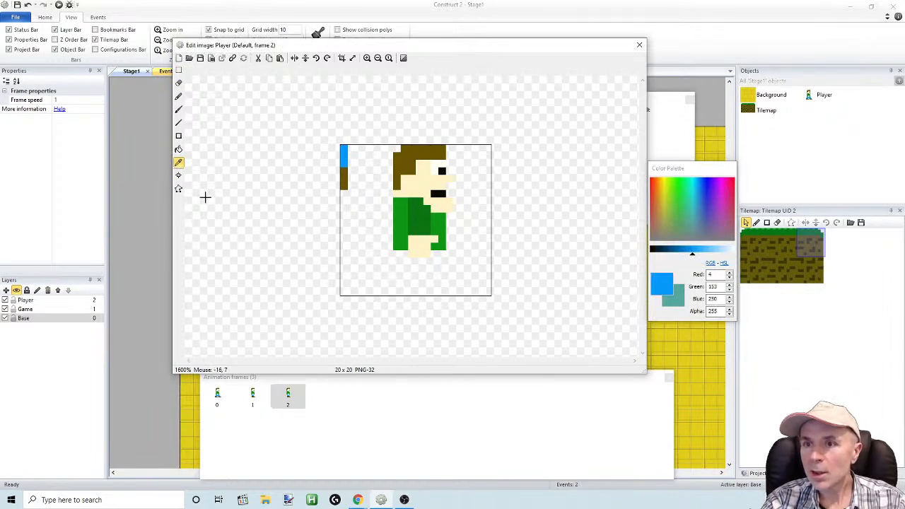
pyautogui.click(179, 110)
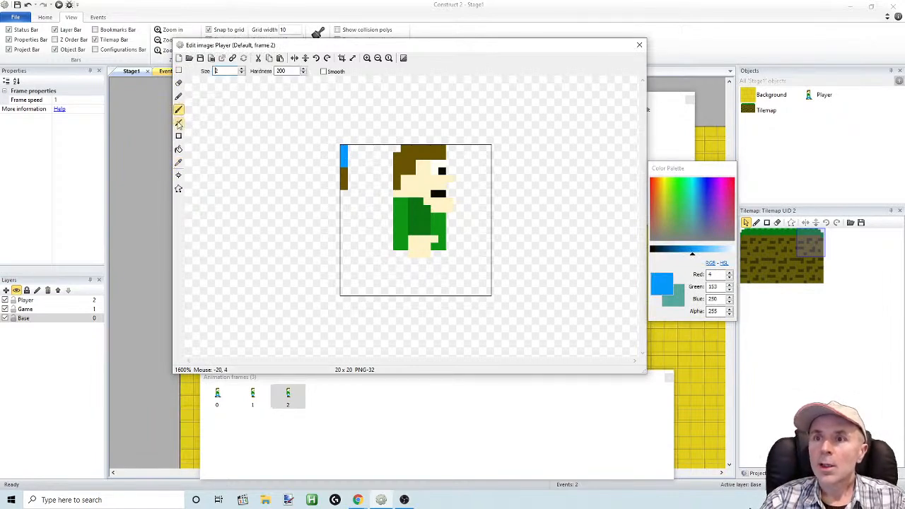
pyautogui.click(179, 97)
pyautogui.click(399, 256)
pyautogui.click(390, 263)
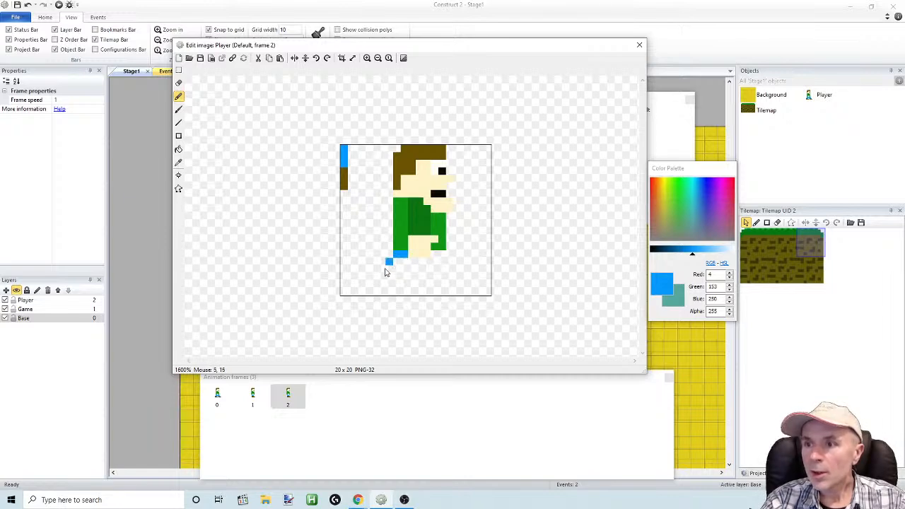
pyautogui.moveTo(375, 279)
pyautogui.mouseDown()
pyautogui.moveTo(395, 286)
pyautogui.moveTo(416, 262)
pyautogui.moveTo(402, 261)
pyautogui.moveTo(389, 270)
pyautogui.moveTo(439, 265)
pyautogui.moveTo(472, 282)
pyautogui.moveTo(483, 265)
pyautogui.moveTo(482, 255)
pyautogui.moveTo(440, 263)
pyautogui.moveTo(471, 273)
pyautogui.moveTo(457, 279)
pyautogui.moveTo(419, 268)
pyautogui.mouseUp()
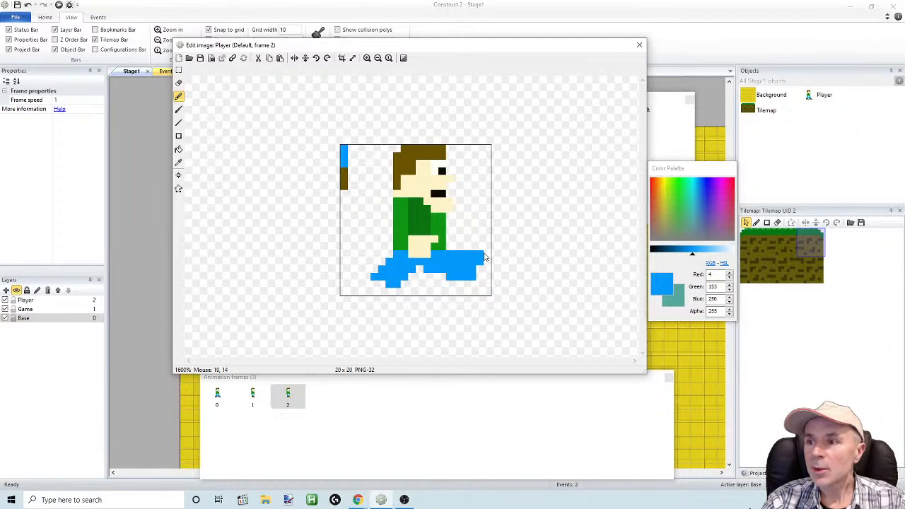
pyautogui.click(179, 83)
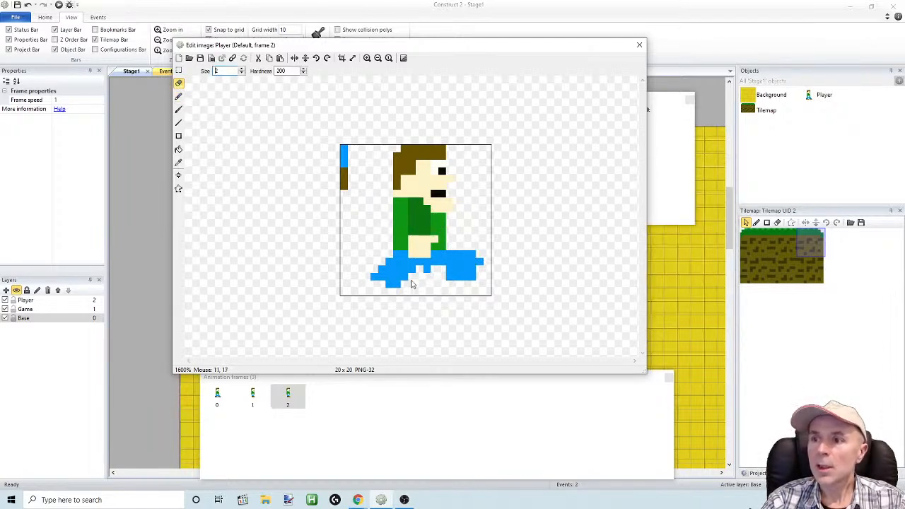
# Sample the strip's brown and pencil a shoe over the lower end of frame 2's back leg, extending it backward
pyautogui.click(179, 162)
pyautogui.click(344, 182)
pyautogui.click(178, 96)
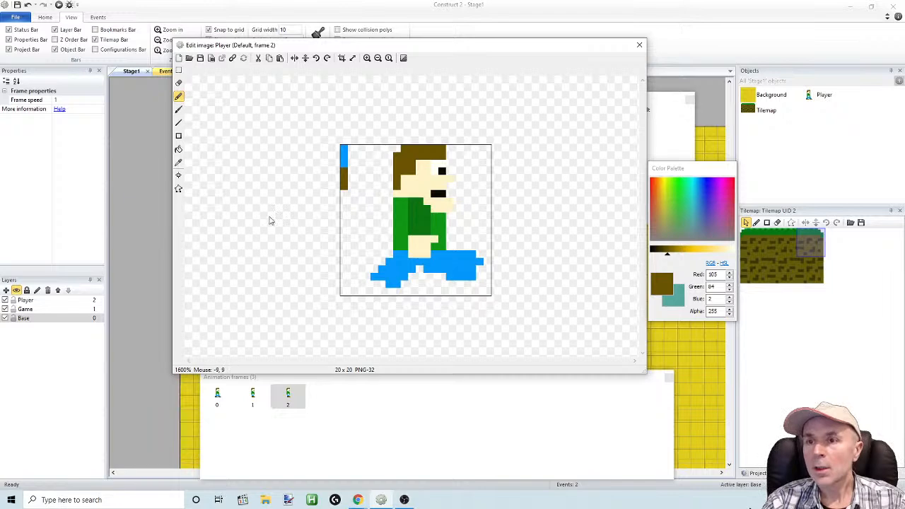
pyautogui.moveTo(374, 283)
pyautogui.mouseDown()
pyautogui.moveTo(397, 292)
pyautogui.moveTo(372, 297)
pyautogui.moveTo(369, 288)
pyautogui.moveTo(400, 290)
pyautogui.mouseUp()
pyautogui.click(376, 280)
pyautogui.click(382, 270)
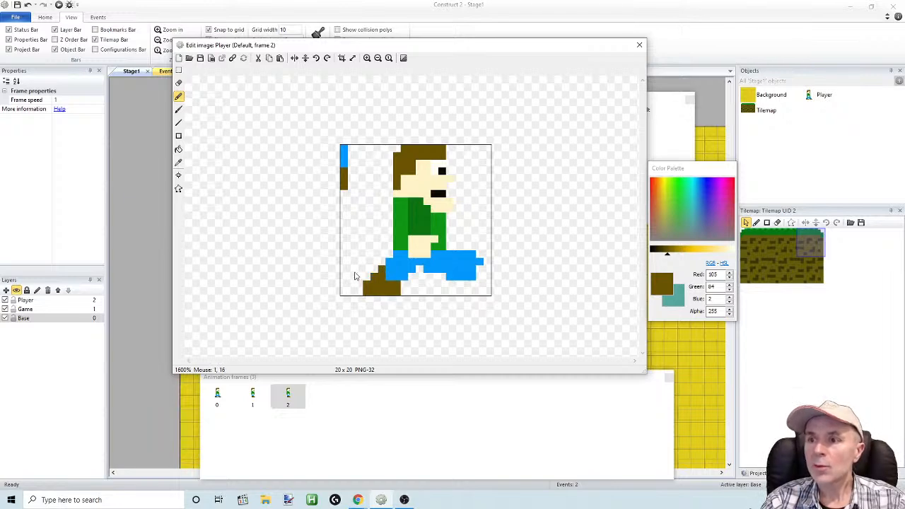
pyautogui.moveTo(347, 291)
pyautogui.mouseDown()
pyautogui.moveTo(354, 285)
pyautogui.moveTo(348, 290)
pyautogui.moveTo(365, 298)
pyautogui.mouseUp()
# Erase the lower rear pixels of frame 2's back shoe and set the eraser size to 1
pyautogui.click(178, 83)
pyautogui.click(371, 295)
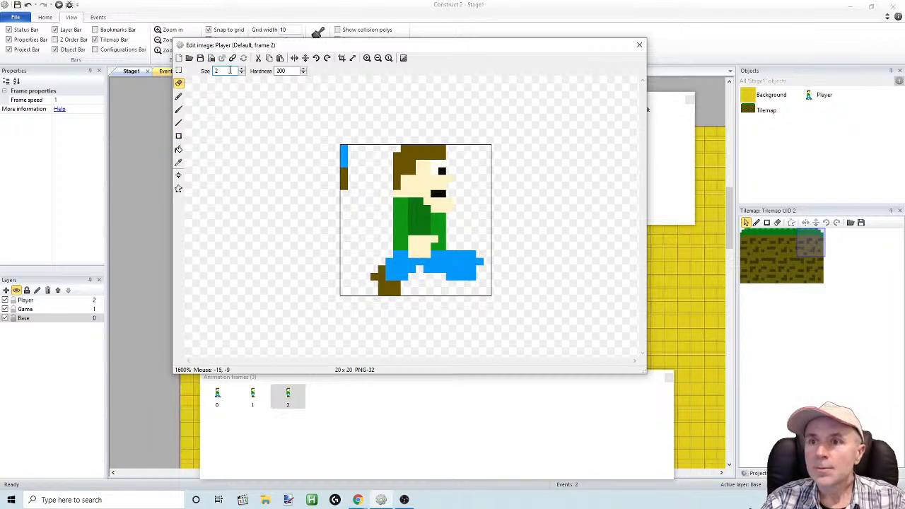
pyautogui.write('1')
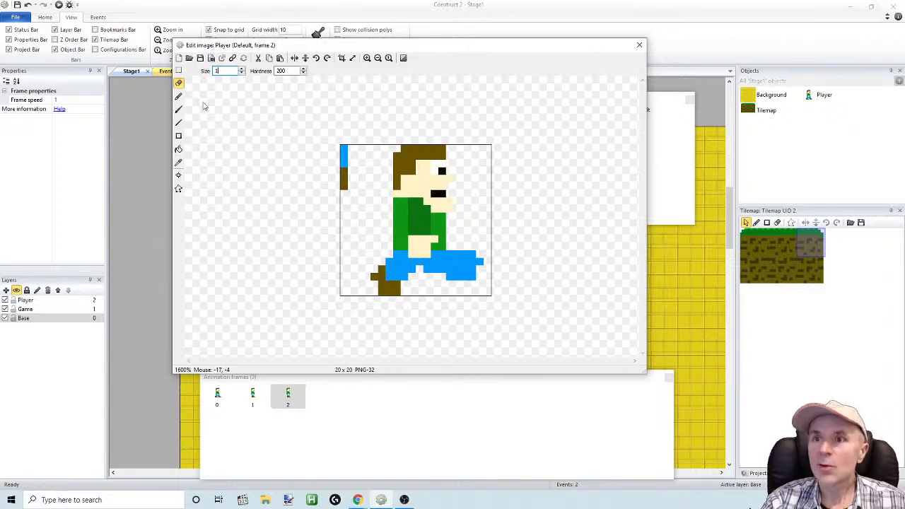
# Sample the strip's blue and pencil frame 2's back trouser leg farther back and down over the upper part of the shoe
pyautogui.click(178, 162)
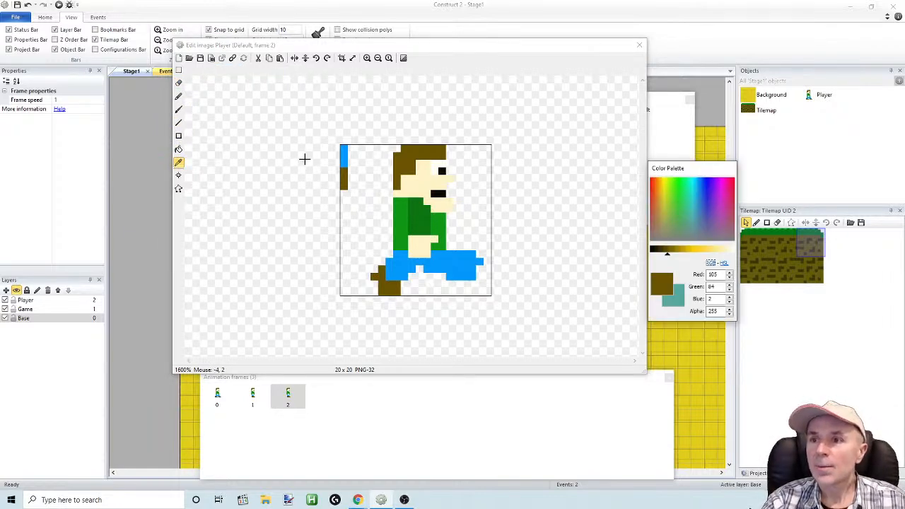
pyautogui.click(179, 164)
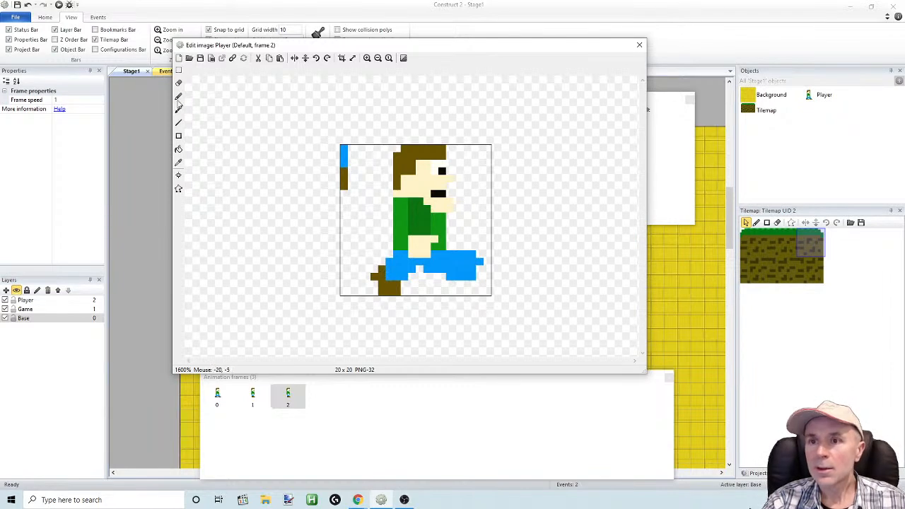
pyautogui.click(179, 163)
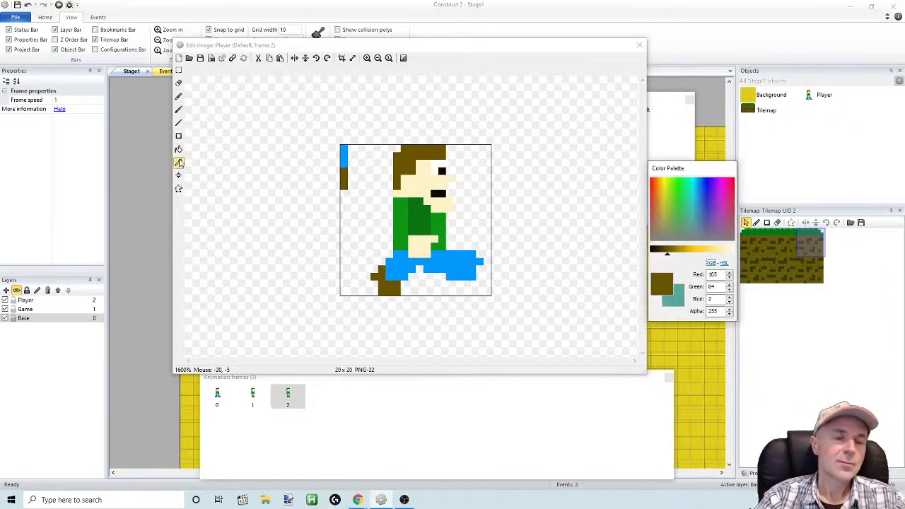
pyautogui.click(342, 159)
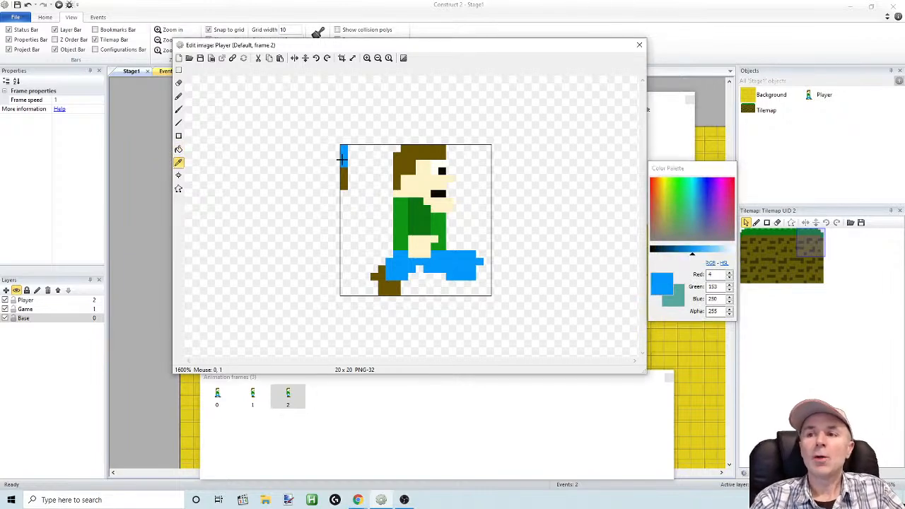
pyautogui.click(179, 97)
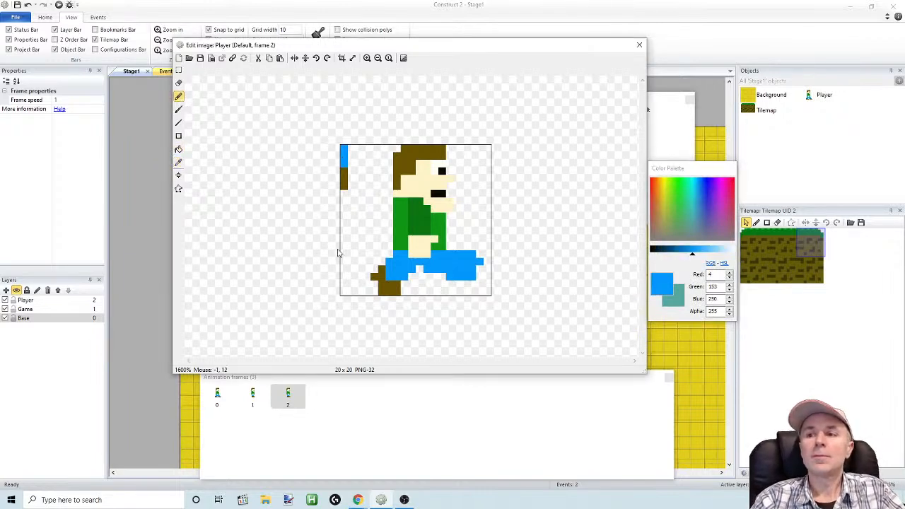
pyautogui.click(382, 271)
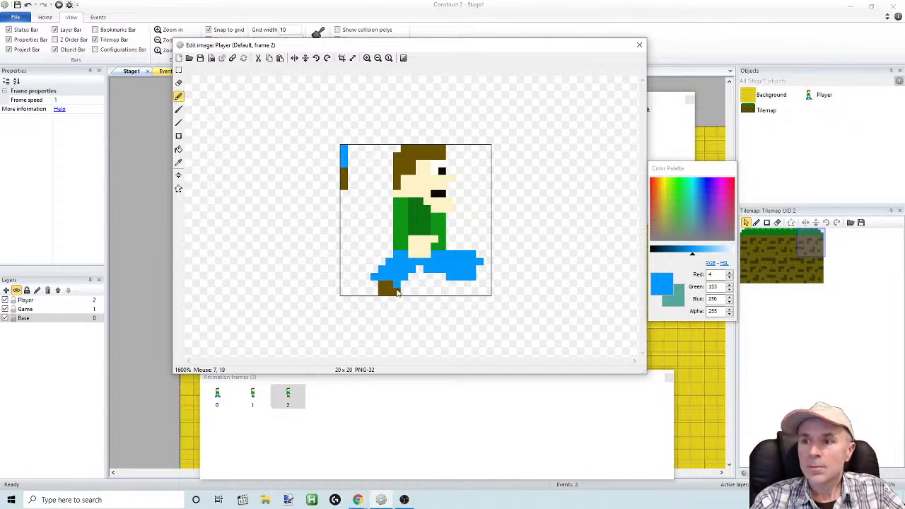
# Sample the strip's brown, pencil a heel and forward sole on frame 2's back shoe, and draw a raised shoe at the front leg's end
pyautogui.click(179, 162)
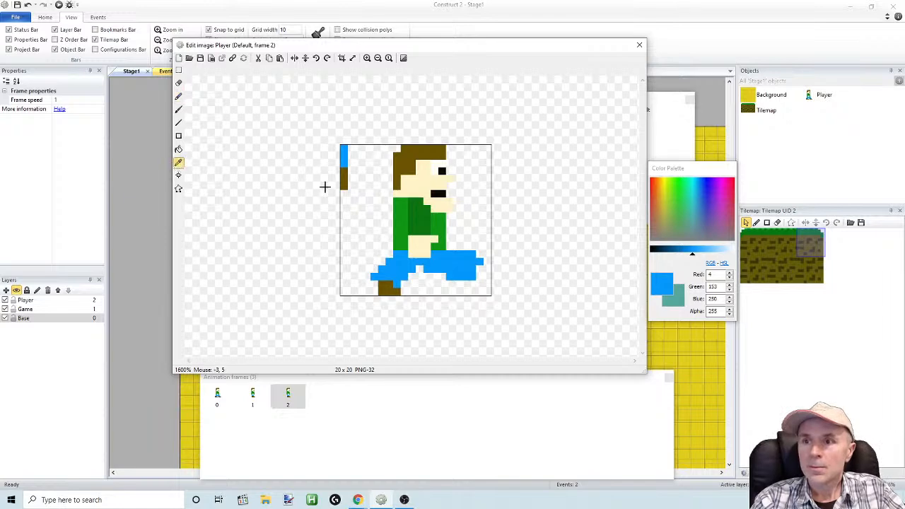
pyautogui.click(344, 182)
pyautogui.click(178, 96)
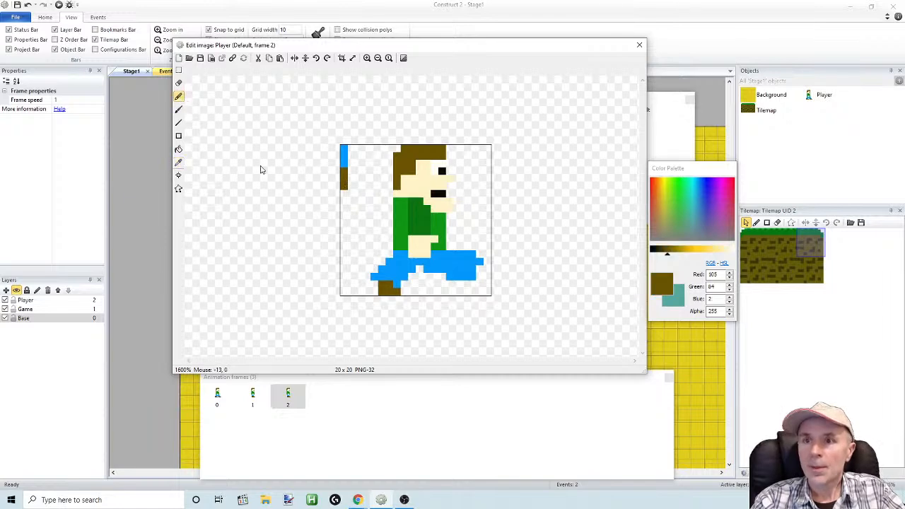
pyautogui.click(374, 285)
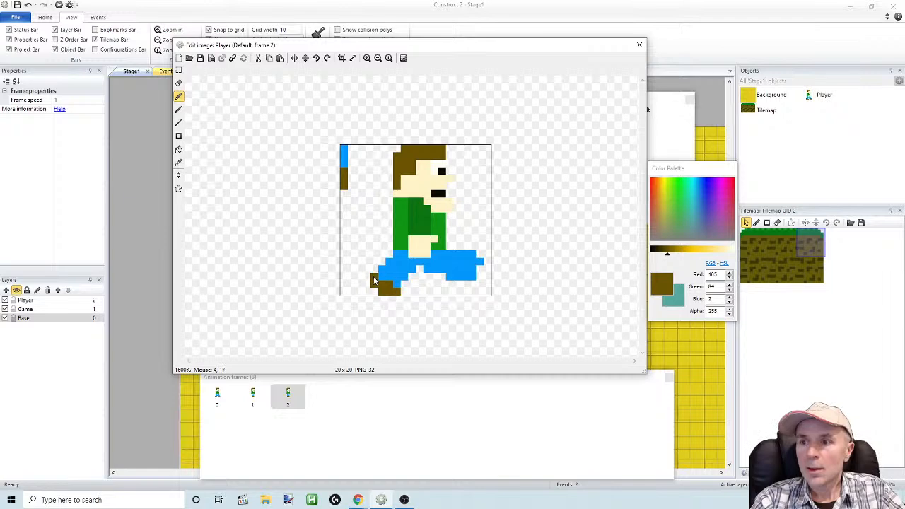
pyautogui.click(405, 292)
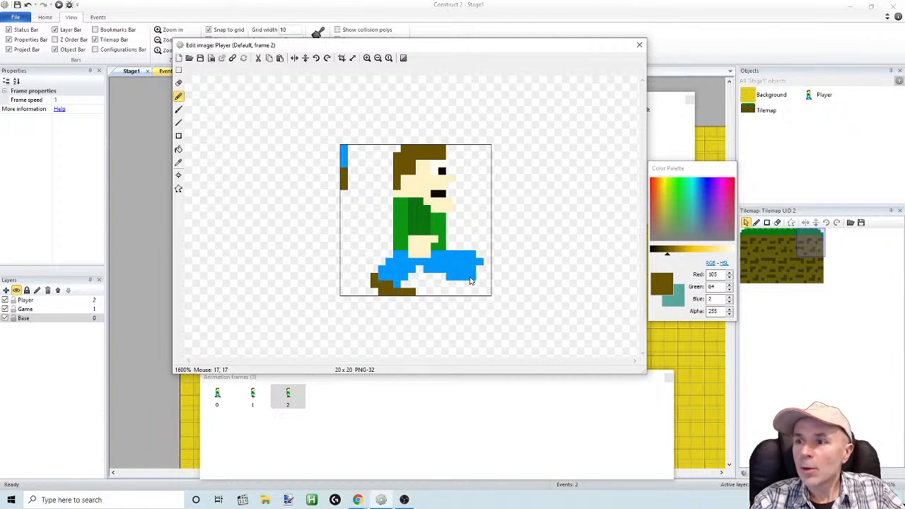
pyautogui.moveTo(473, 277); pyautogui.dragTo(486, 259)
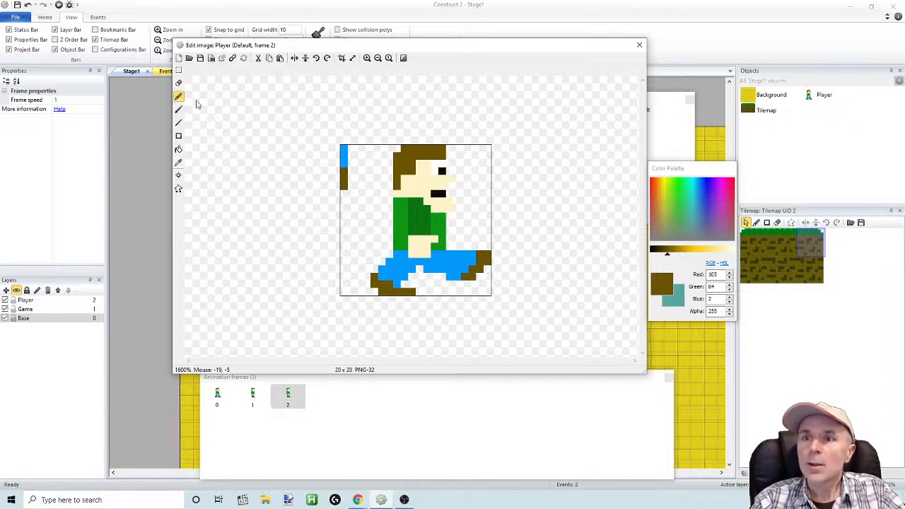
# Select and delete the blue and brown color strip in the canvas's upper left corner of frame 2
pyautogui.click(178, 82)
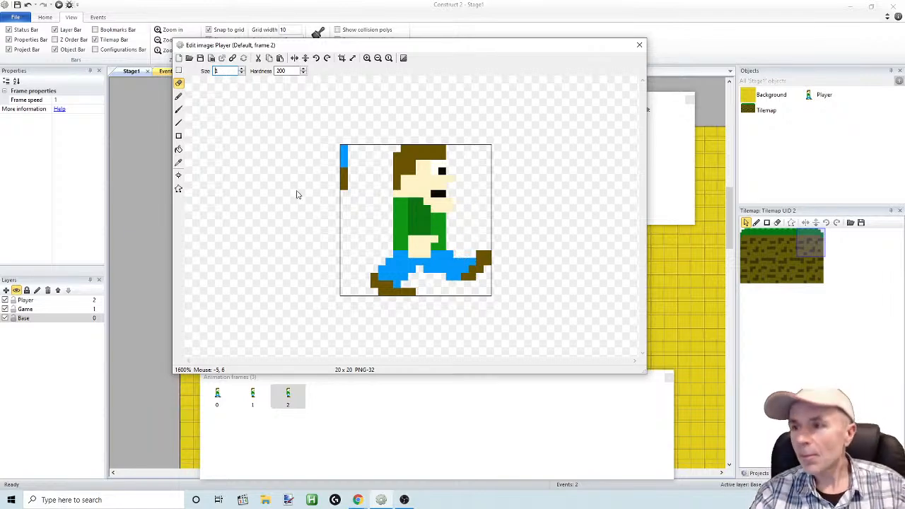
pyautogui.click(178, 70)
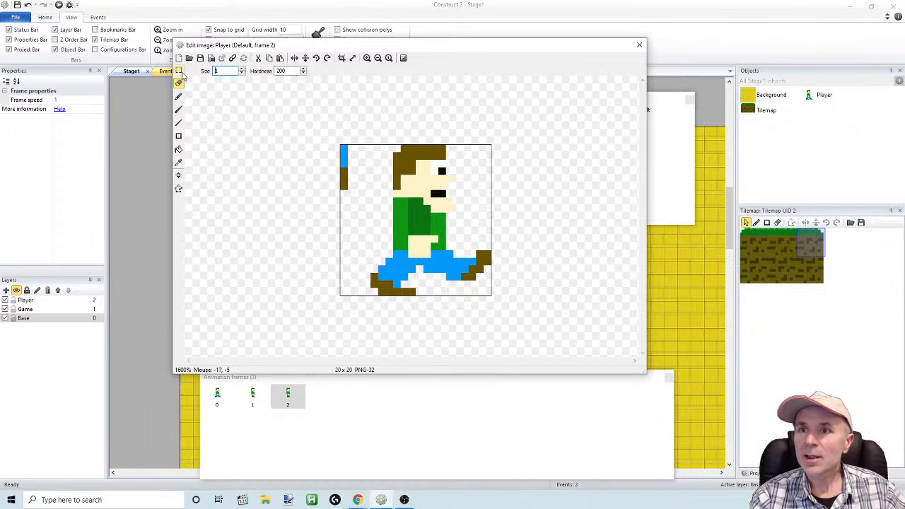
pyautogui.moveTo(303, 122)
pyautogui.mouseDown()
pyautogui.moveTo(345, 203)
pyautogui.moveTo(359, 201)
pyautogui.mouseUp()
pyautogui.press('Delete')
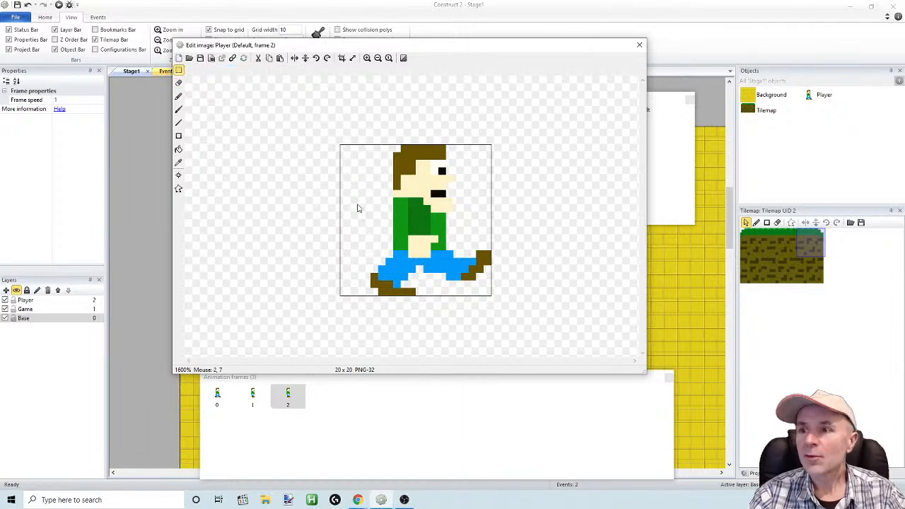
# Reorder the animation frames so the standing pose is 0, the narrow stride is 1 and the wide stride is 2
pyautogui.click(253, 395)
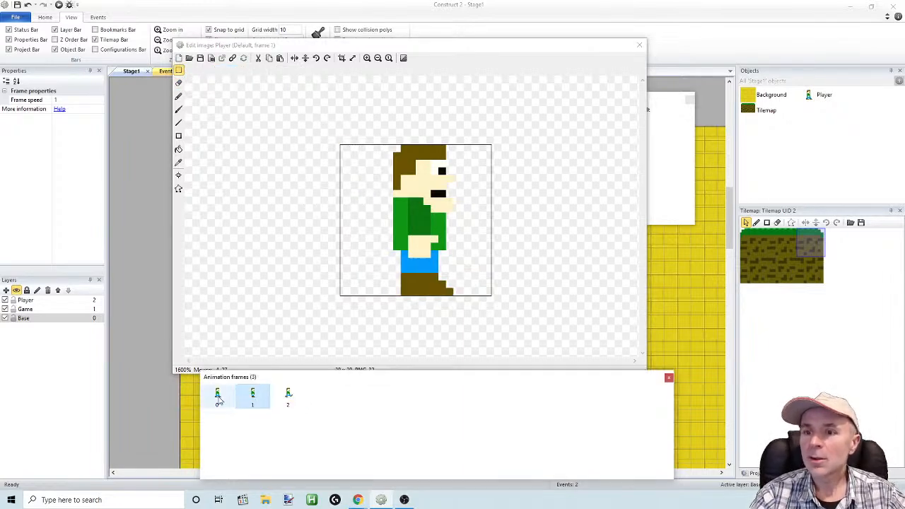
pyautogui.moveTo(258, 395); pyautogui.dragTo(293, 394)
pyautogui.moveTo(230, 394)
pyautogui.mouseDown()
pyautogui.moveTo(258, 393)
pyautogui.moveTo(214, 393)
pyautogui.mouseUp()
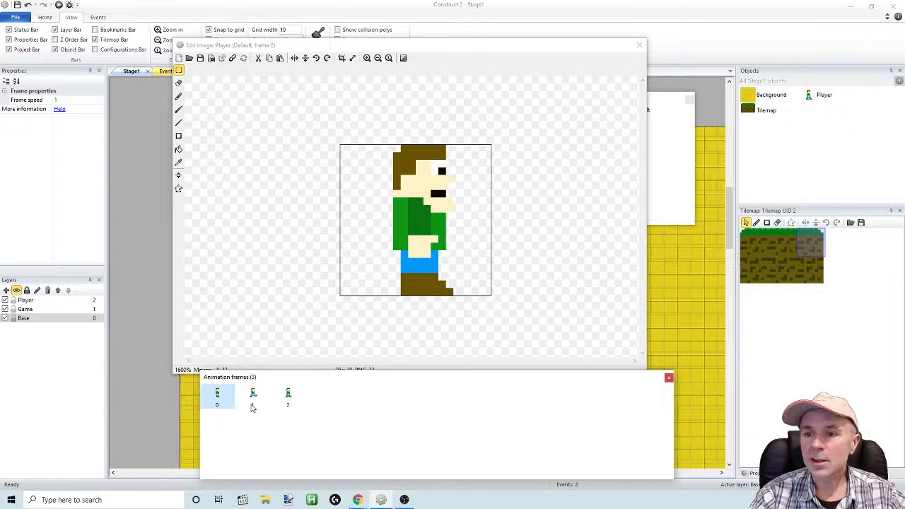
pyautogui.moveTo(284, 394); pyautogui.dragTo(244, 394)
# Flip back and forth through frames 0, 1 and 2 to check how the walking sequence reads, ending on frame 0
pyautogui.click(216, 401)
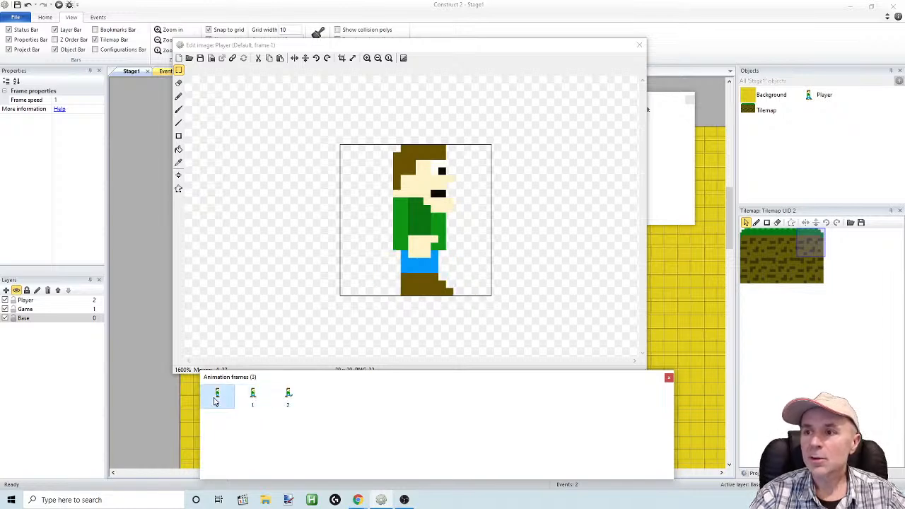
pyautogui.click(252, 396)
pyautogui.click(293, 397)
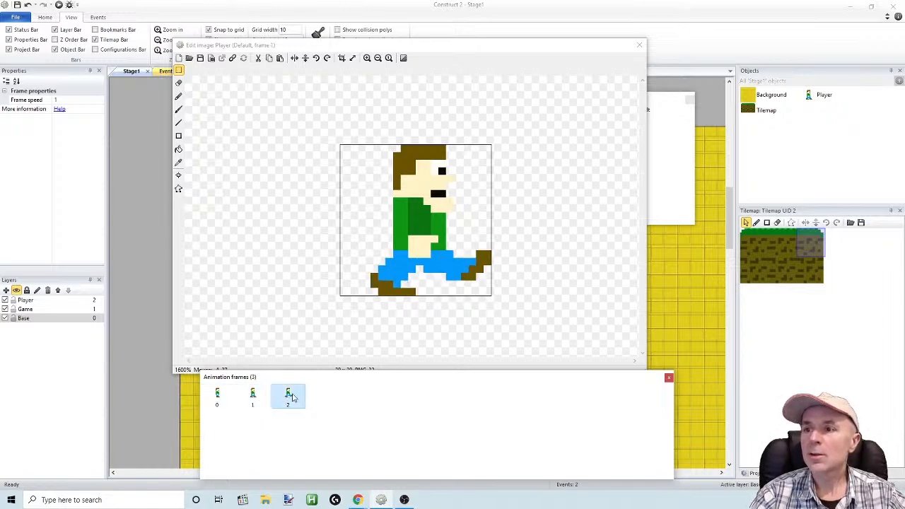
pyautogui.click(252, 396)
pyautogui.click(223, 400)
pyautogui.click(253, 396)
pyautogui.click(289, 396)
pyautogui.click(253, 396)
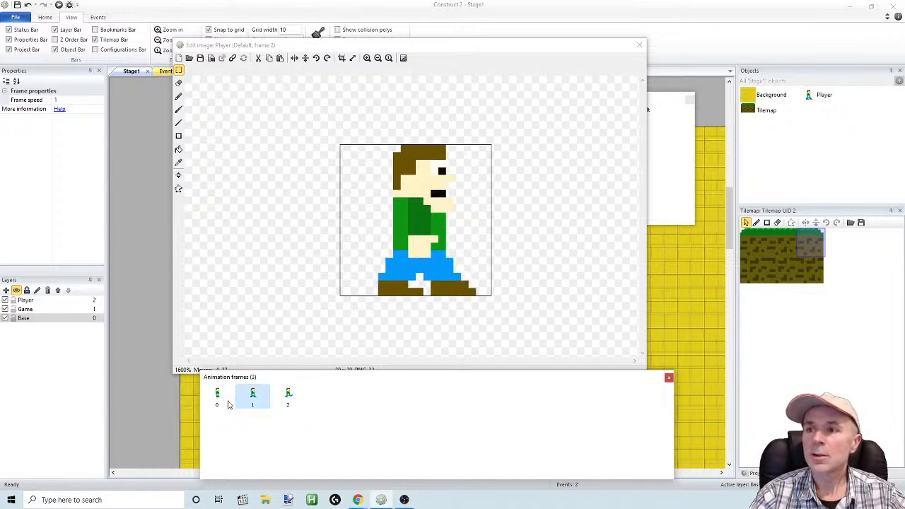
pyautogui.click(218, 400)
pyautogui.moveTo(325, 45); pyautogui.dragTo(363, 94)
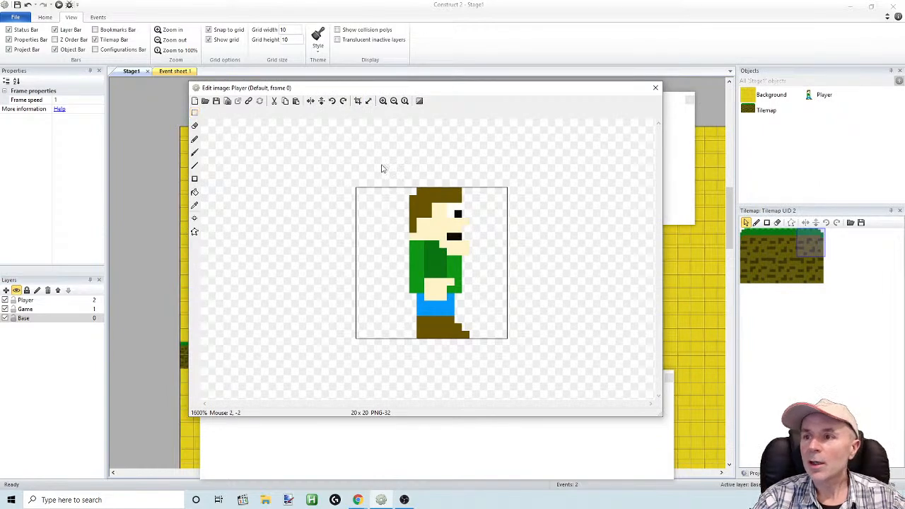
pyautogui.click(194, 114)
pyautogui.moveTo(395, 188); pyautogui.dragTo(473, 241)
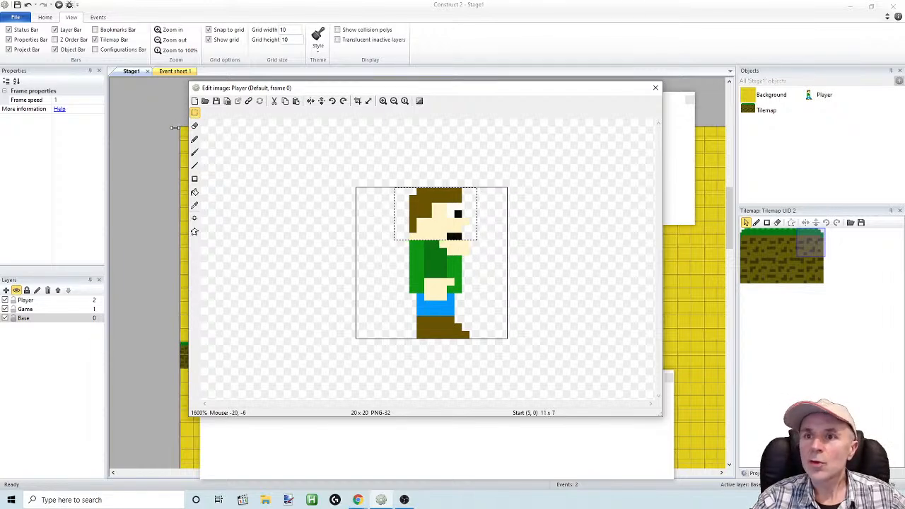
pyautogui.click(194, 114)
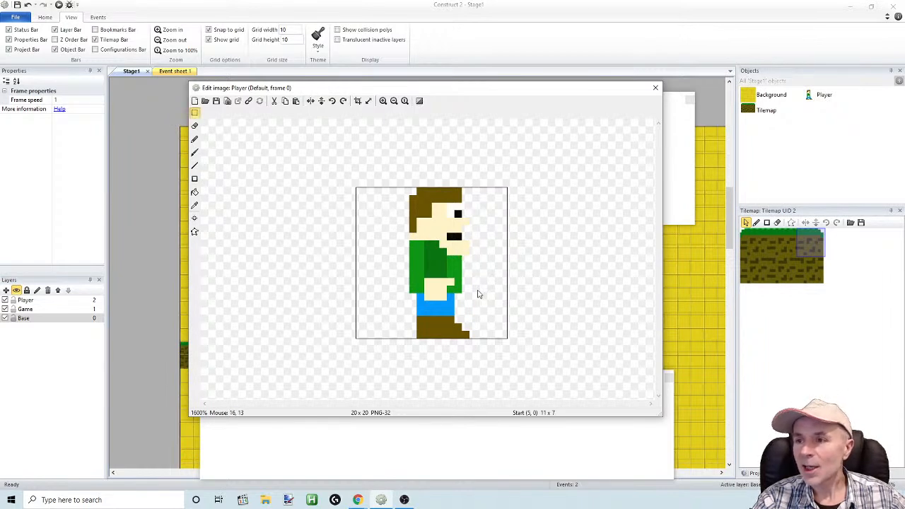
# Select the lower 3 x 1 pixel chin strip in frame 0 and move it one pixel down
pyautogui.moveTo(473, 261); pyautogui.dragTo(464, 253)
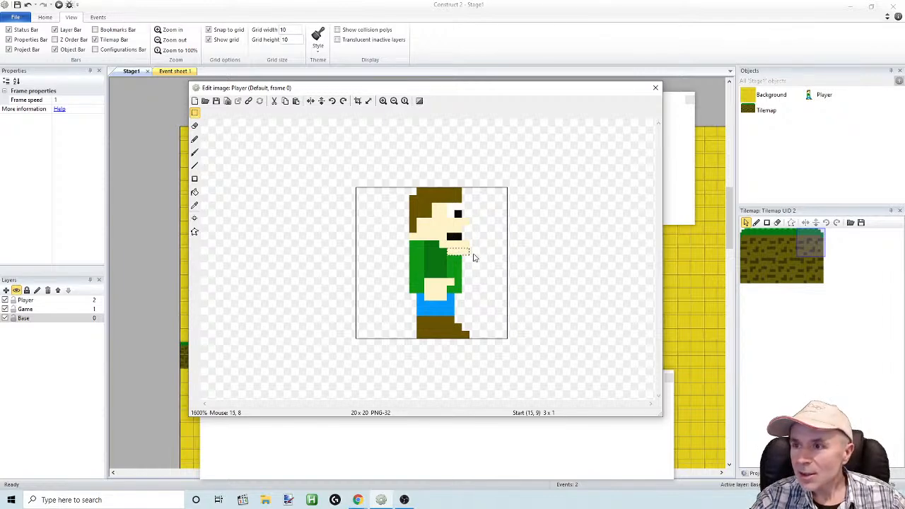
pyautogui.moveTo(457, 252)
pyautogui.mouseDown()
pyautogui.moveTo(449, 254)
pyautogui.moveTo(460, 259)
pyautogui.mouseUp()
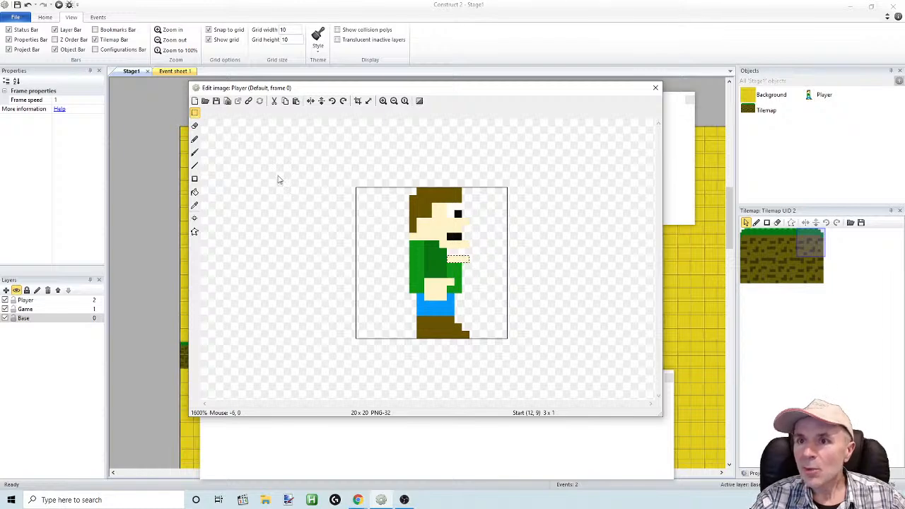
pyautogui.click(195, 113)
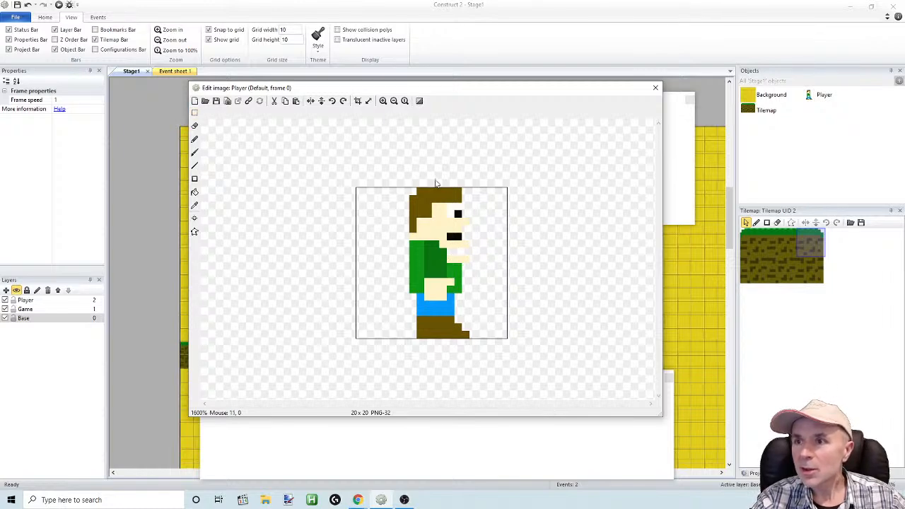
pyautogui.click(382, 101)
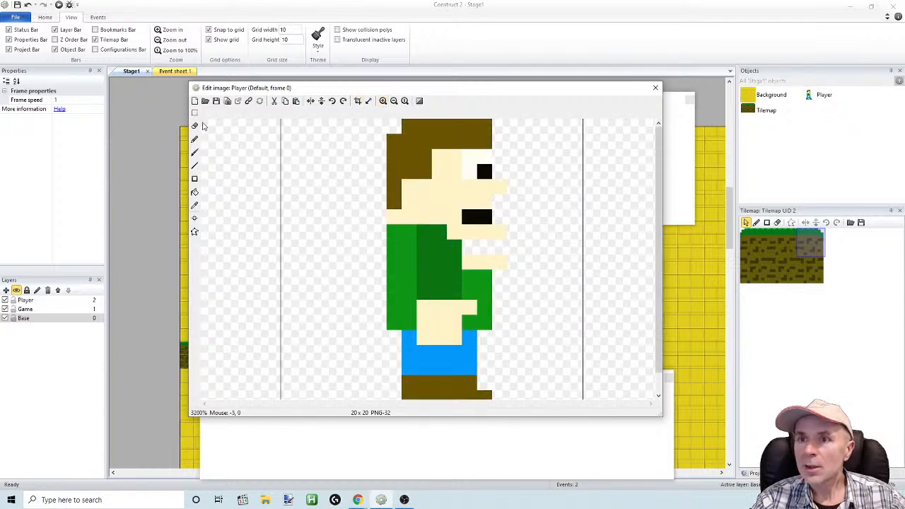
pyautogui.moveTo(447, 229); pyautogui.dragTo(497, 240)
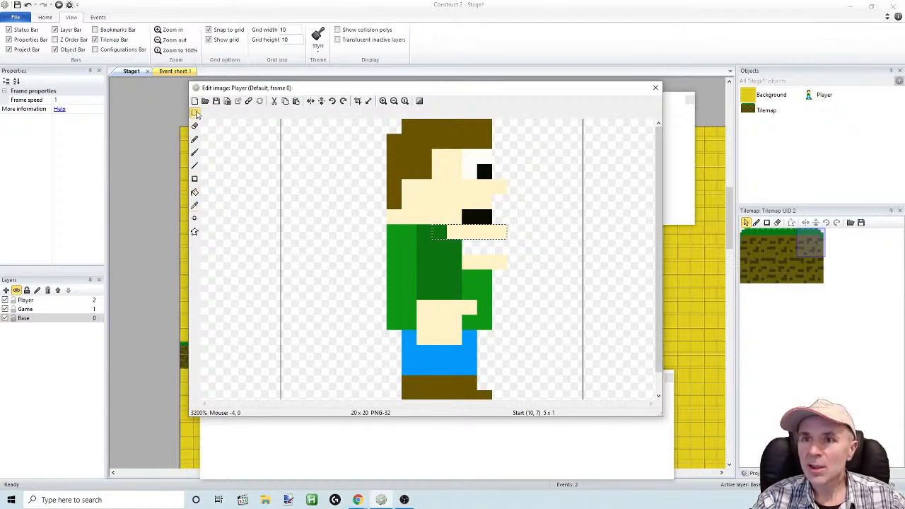
pyautogui.click(196, 126)
pyautogui.click(196, 116)
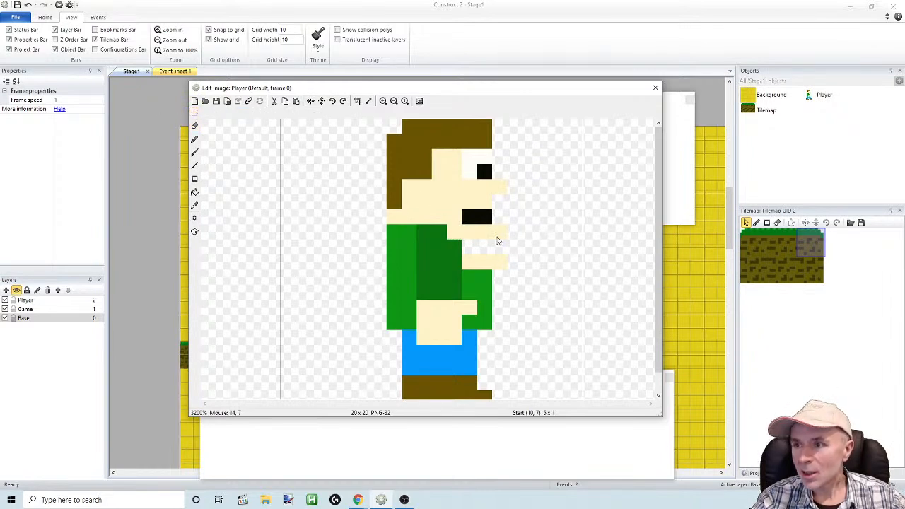
# Select the 4 x 1 pixel skin row directly below frame 0's mouth, move it one pixel down, and clear the selection
pyautogui.click(195, 116)
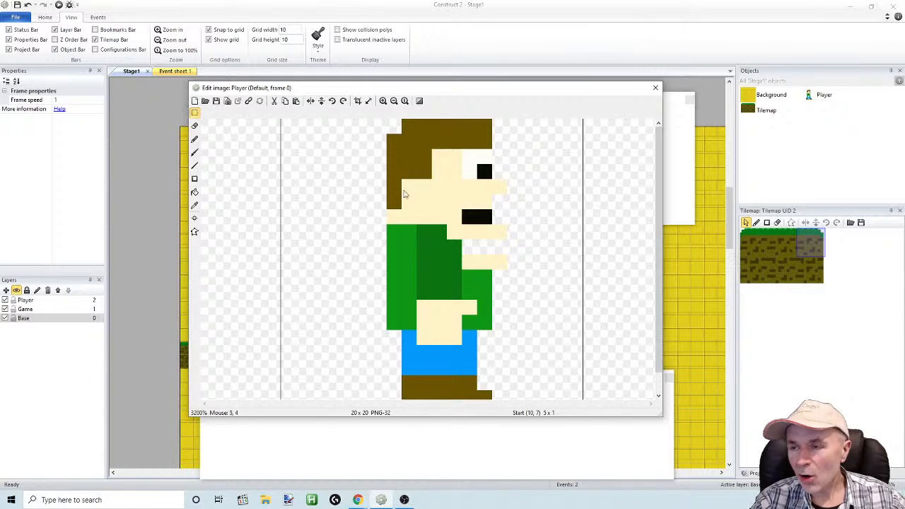
pyautogui.moveTo(443, 241); pyautogui.dragTo(452, 239)
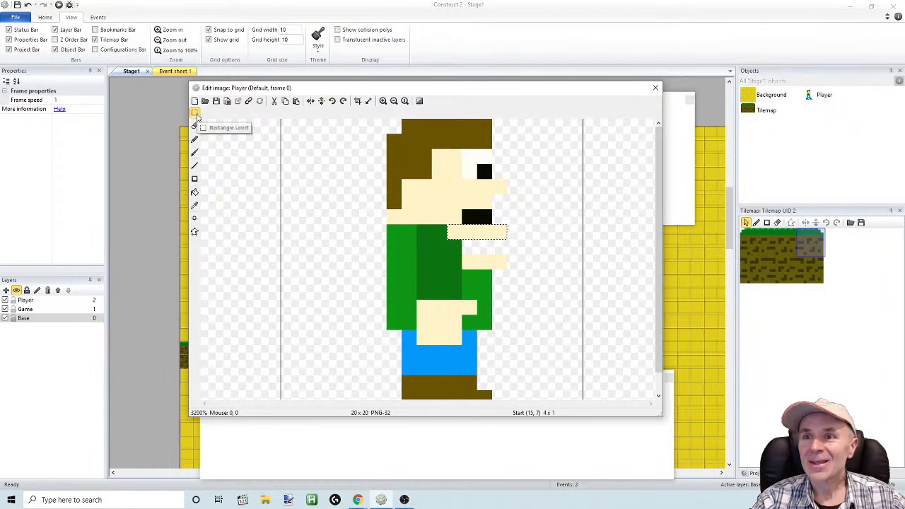
pyautogui.moveTo(478, 234); pyautogui.dragTo(477, 242)
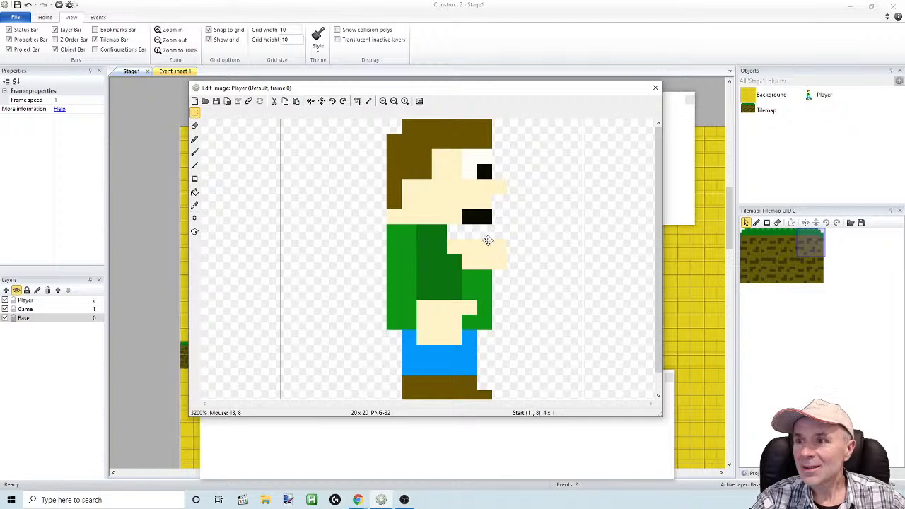
pyautogui.moveTo(487, 242)
pyautogui.mouseDown()
pyautogui.moveTo(503, 223)
pyautogui.moveTo(484, 243)
pyautogui.mouseUp()
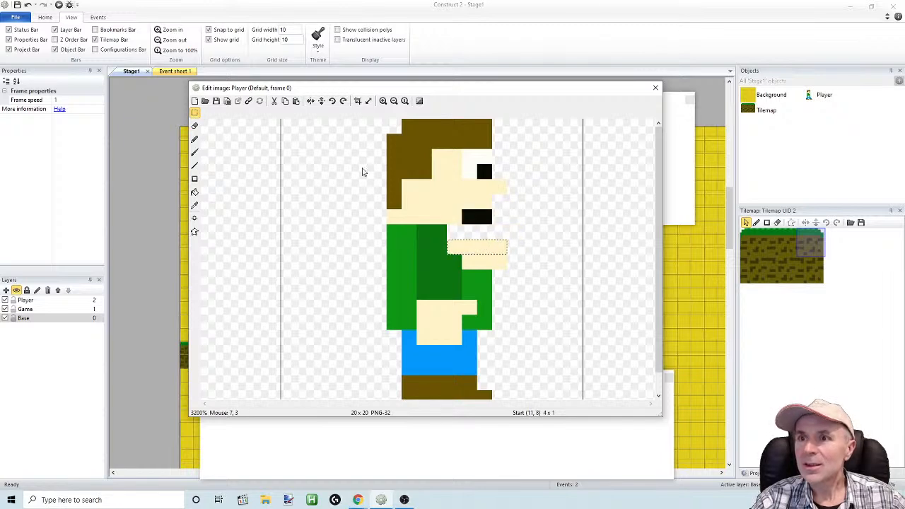
pyautogui.click(194, 114)
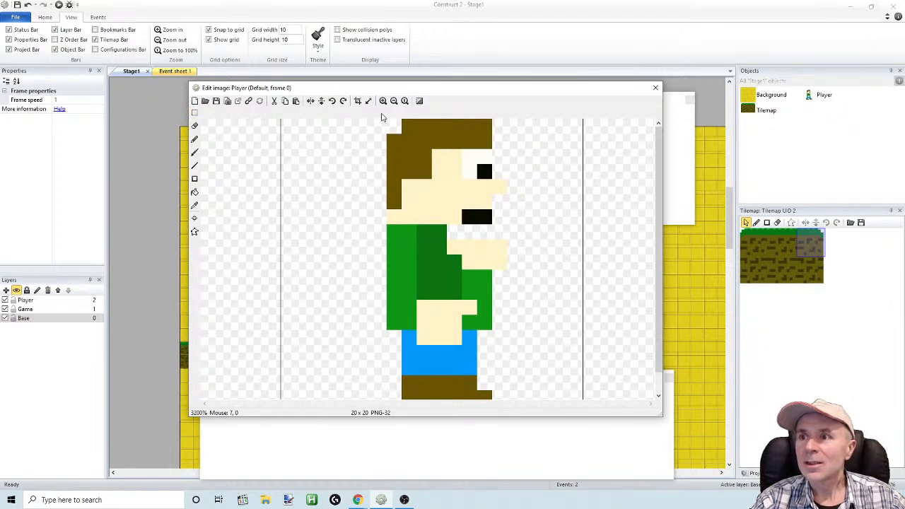
# Select the 9 x 7 pixel head area in frame 0, move it one pixel down, and clear the selection
pyautogui.click(194, 113)
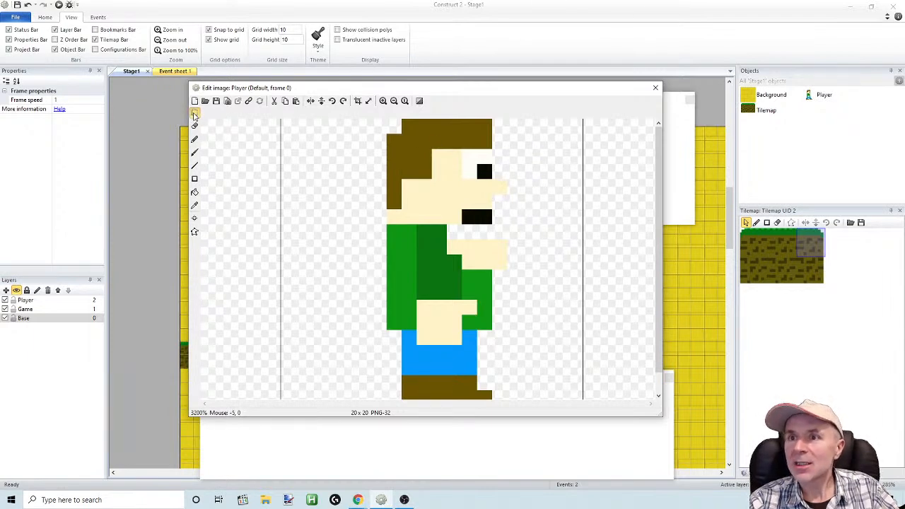
pyautogui.moveTo(370, 203); pyautogui.dragTo(464, 181)
pyautogui.moveTo(502, 225); pyautogui.dragTo(382, 124)
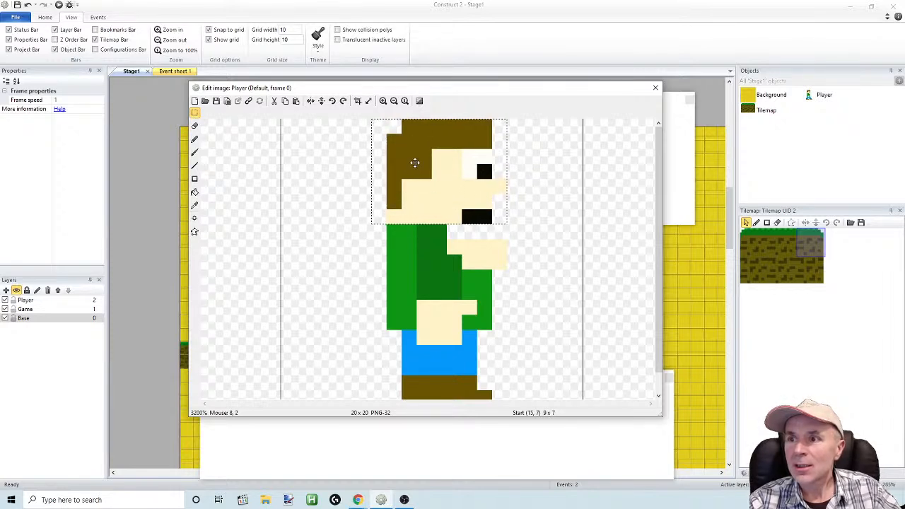
pyautogui.moveTo(426, 185); pyautogui.dragTo(428, 208)
pyautogui.click(322, 225)
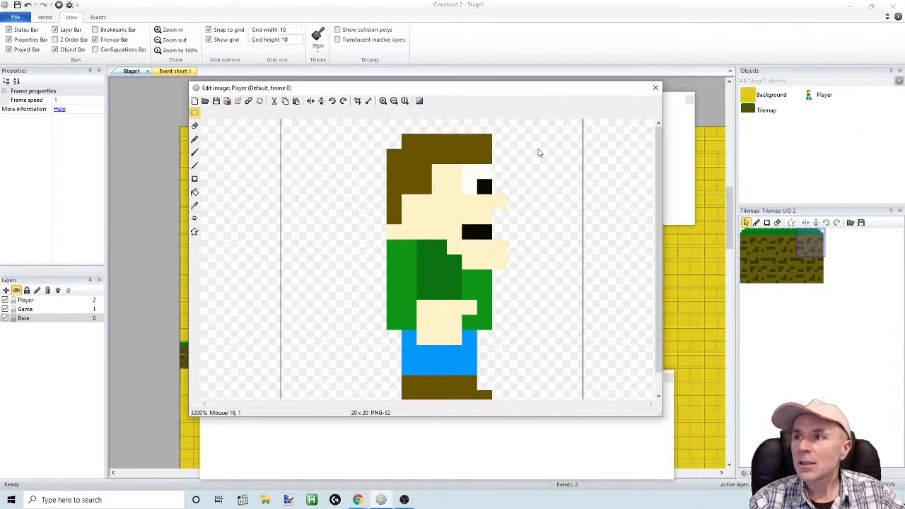
# Compare the head position across frames 0, 1 and 2, ending on frame 2, and close the image editor
pyautogui.moveTo(612, 93); pyautogui.dragTo(623, 67)
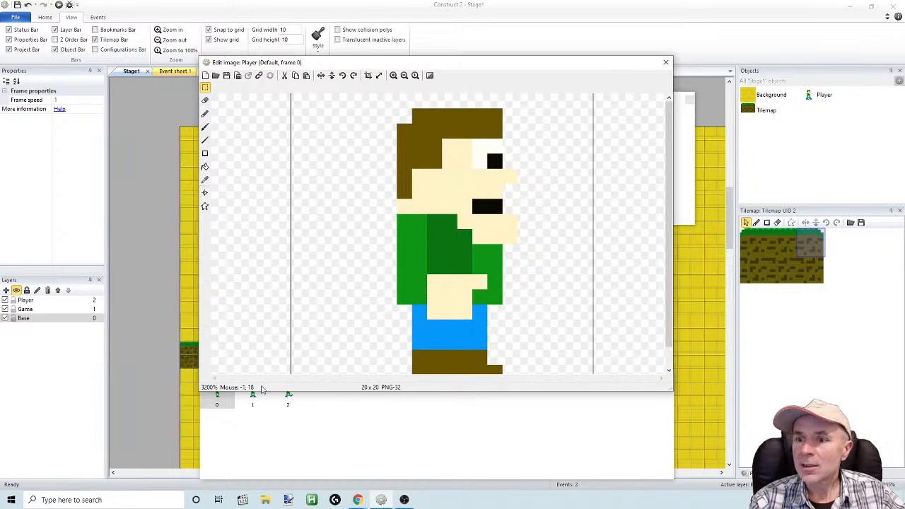
pyautogui.click(249, 405)
pyautogui.click(252, 398)
pyautogui.click(218, 396)
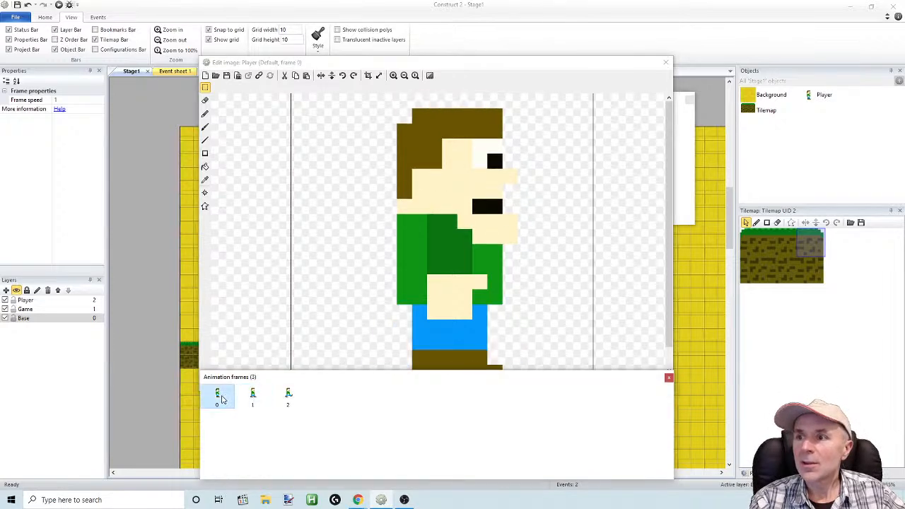
pyautogui.click(252, 398)
pyautogui.click(288, 398)
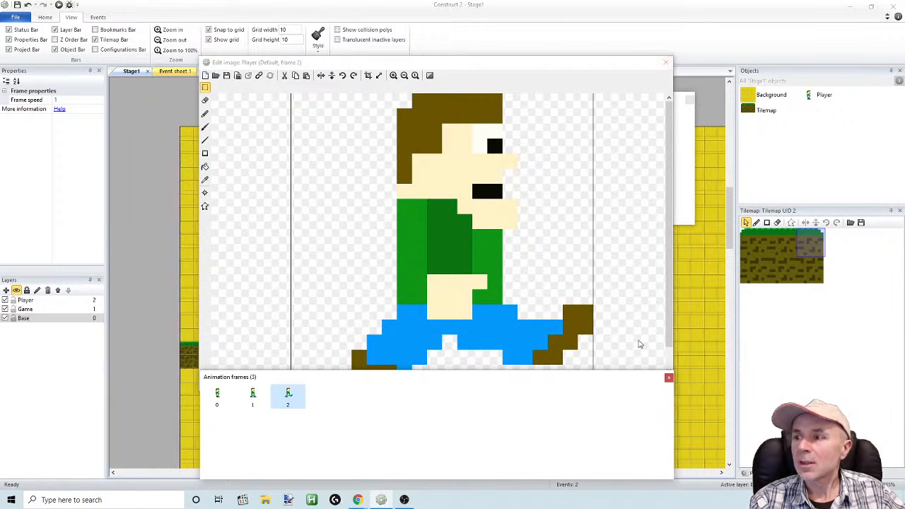
pyautogui.click(665, 63)
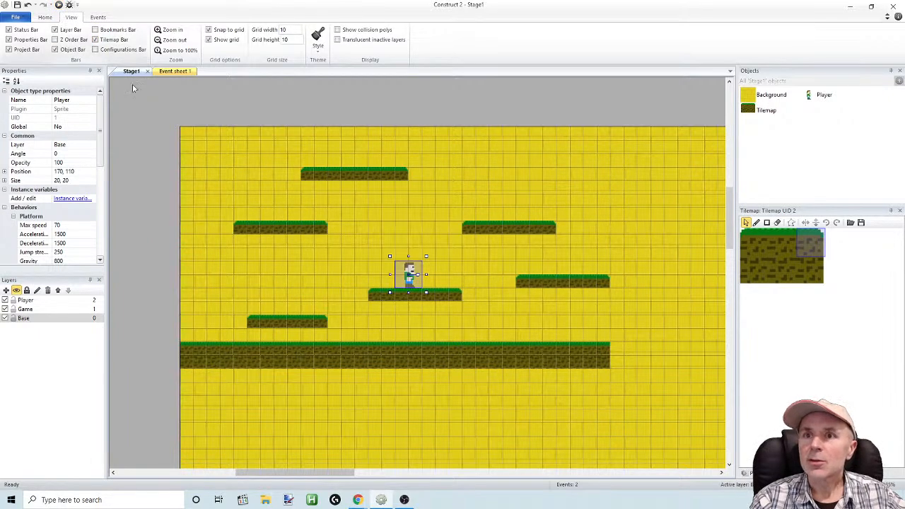
# Reopen the Player sprite's animations and rename the Default animation to Walk
pyautogui.doubleClick(821, 95)
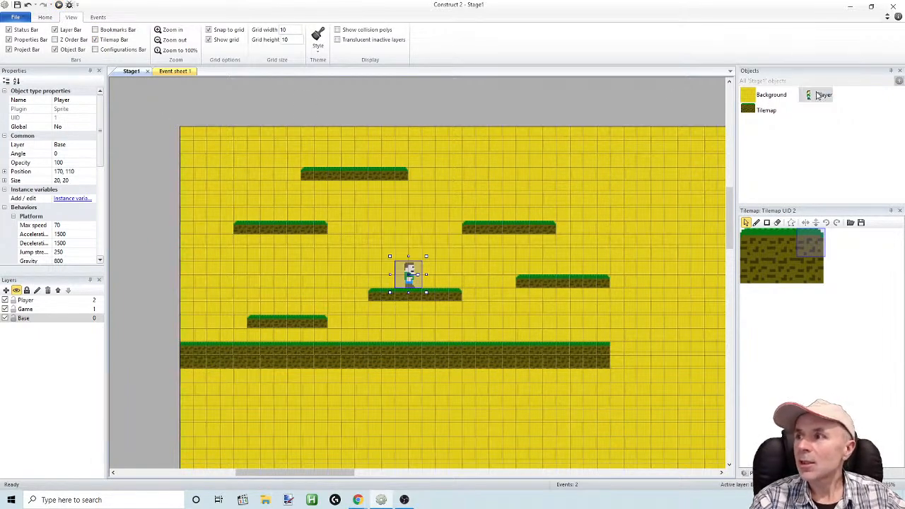
pyautogui.click(632, 114)
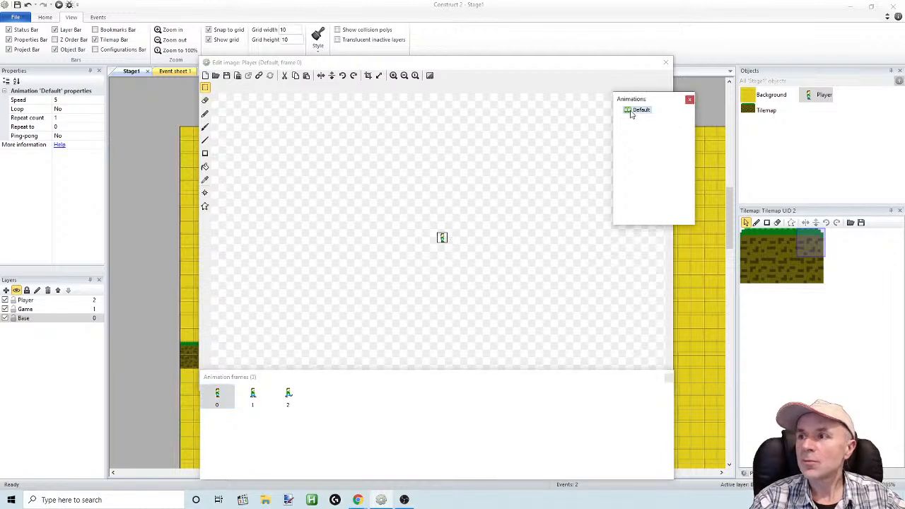
pyautogui.click(640, 111)
pyautogui.write('Walk')
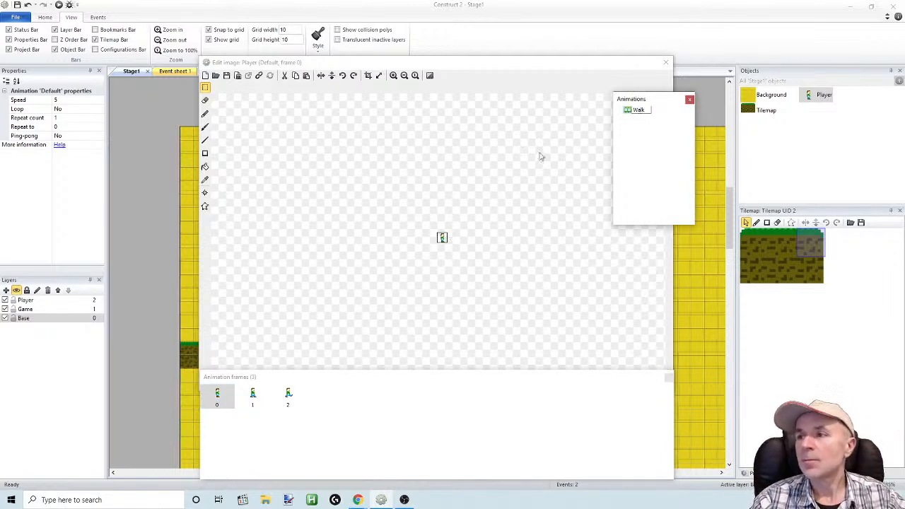
pyautogui.press('Return')
# Set the Walk animation's Loop and Ping-pong properties to Yes
pyautogui.click(634, 111)
pyautogui.click(66, 109)
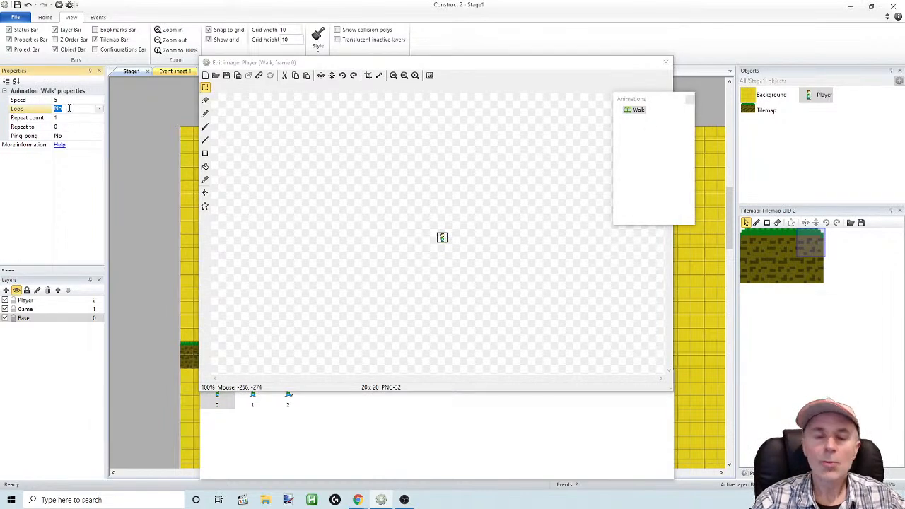
pyautogui.click(71, 119)
pyautogui.click(78, 137)
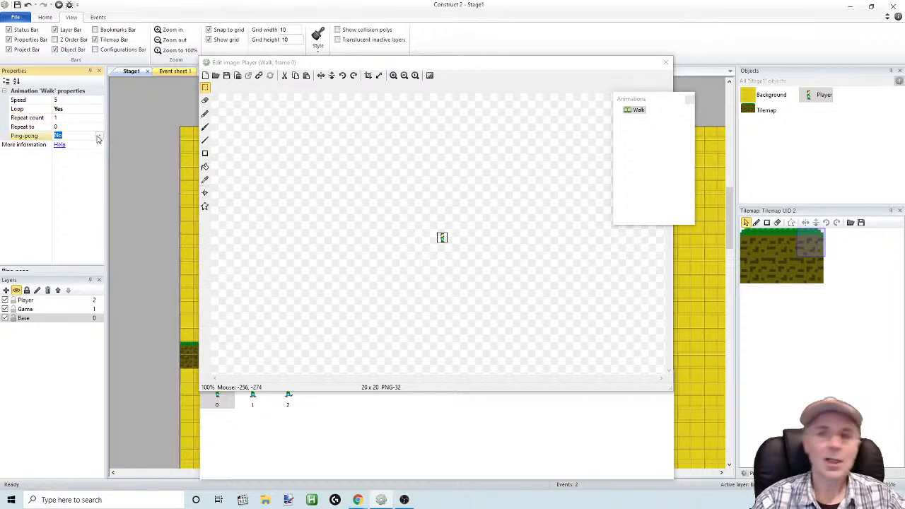
pyautogui.click(98, 138)
pyautogui.click(86, 153)
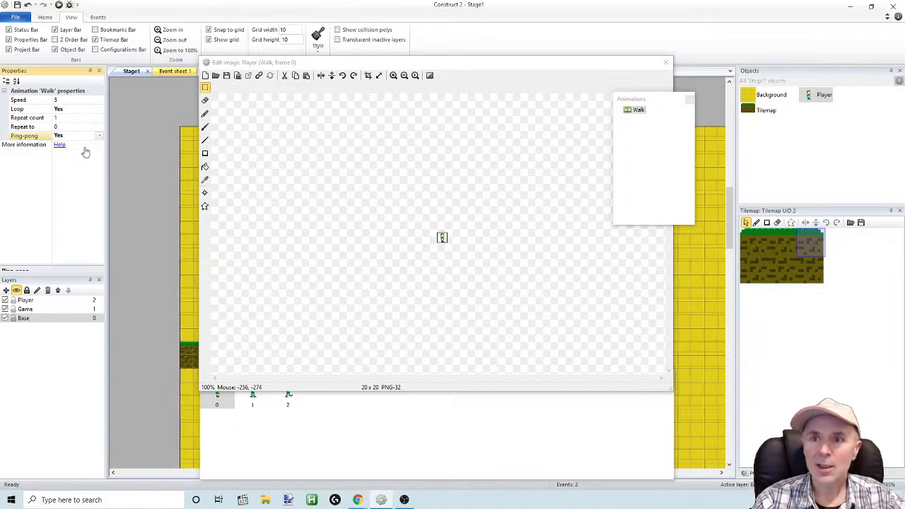
# Preview the Walk animation's playback and close the preview
pyautogui.rightClick(637, 110)
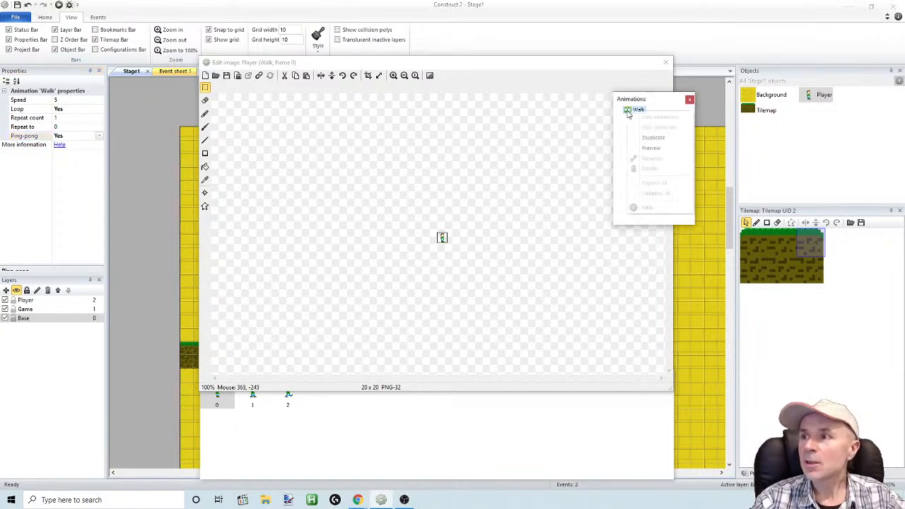
pyautogui.click(648, 155)
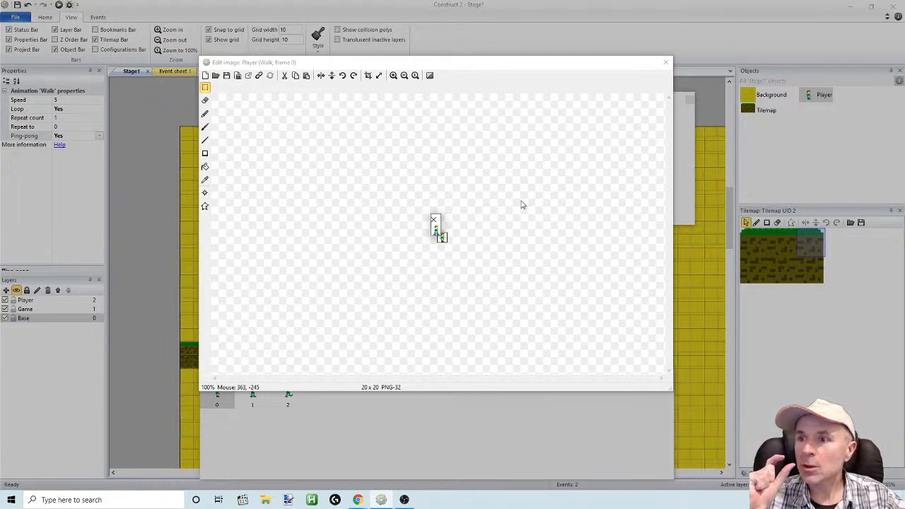
pyautogui.click(433, 219)
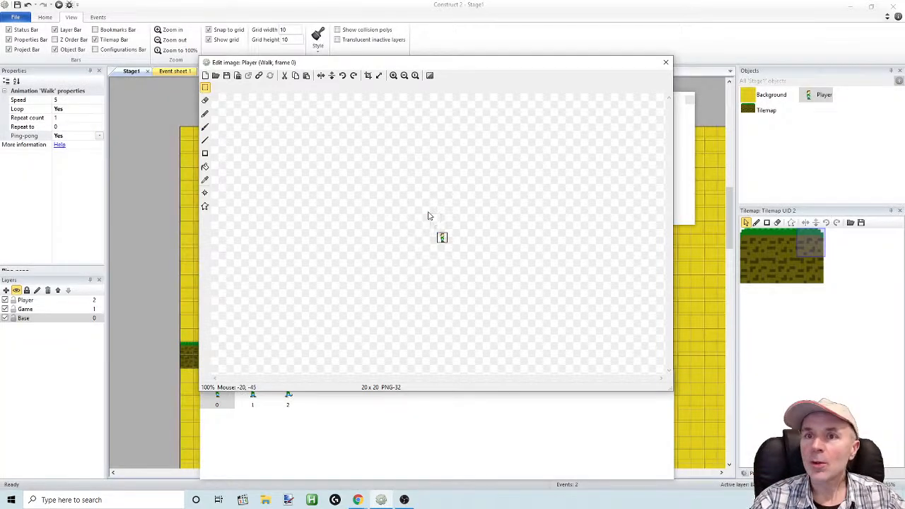
# Set the Walk animation's speed to 10, then check its playback in the preview and close the image editor
pyautogui.click(65, 99)
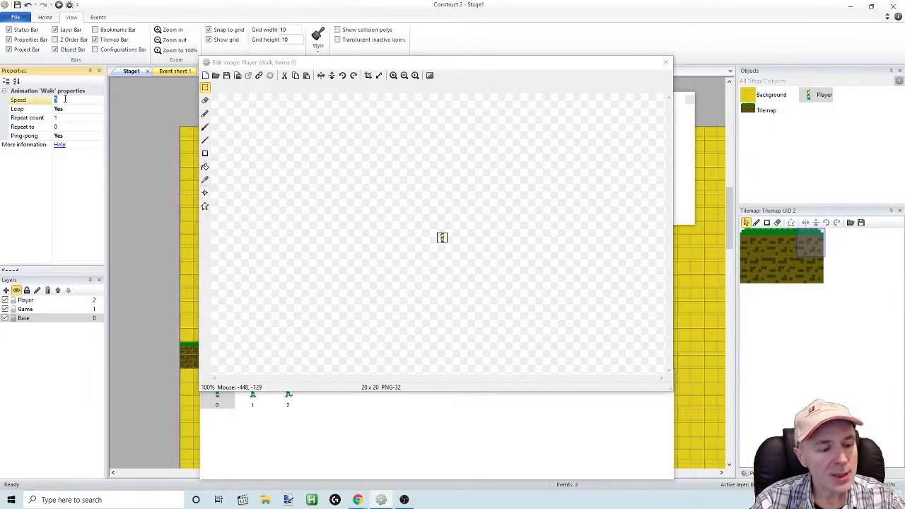
pyautogui.click(302, 155)
pyautogui.moveTo(536, 65); pyautogui.dragTo(404, 91)
pyautogui.rightClick(632, 111)
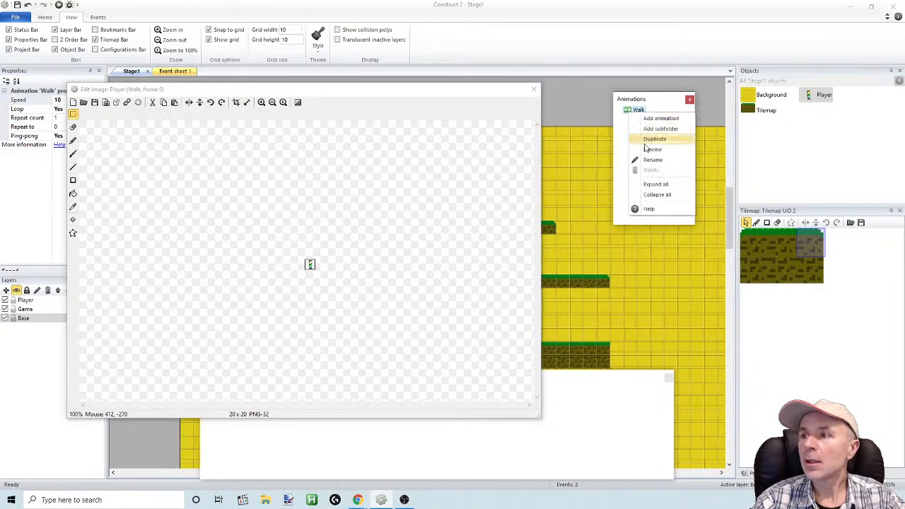
pyautogui.click(651, 158)
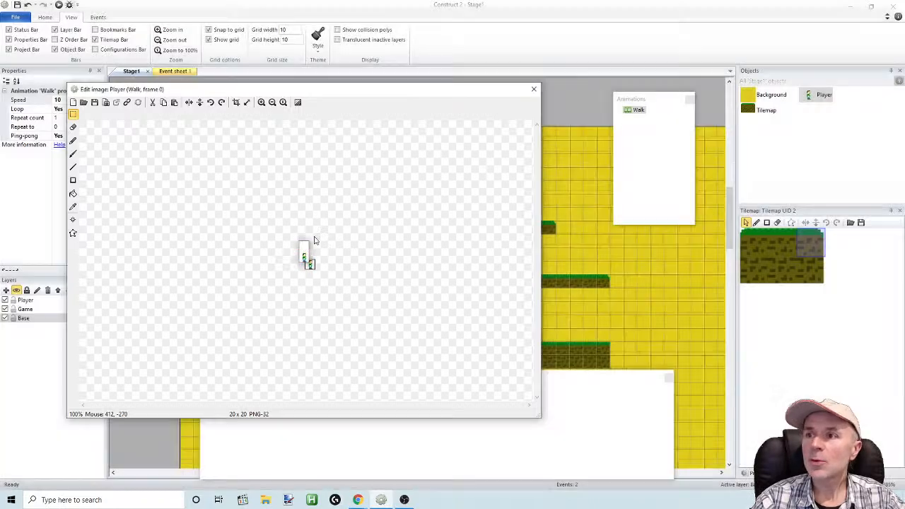
pyautogui.click(302, 247)
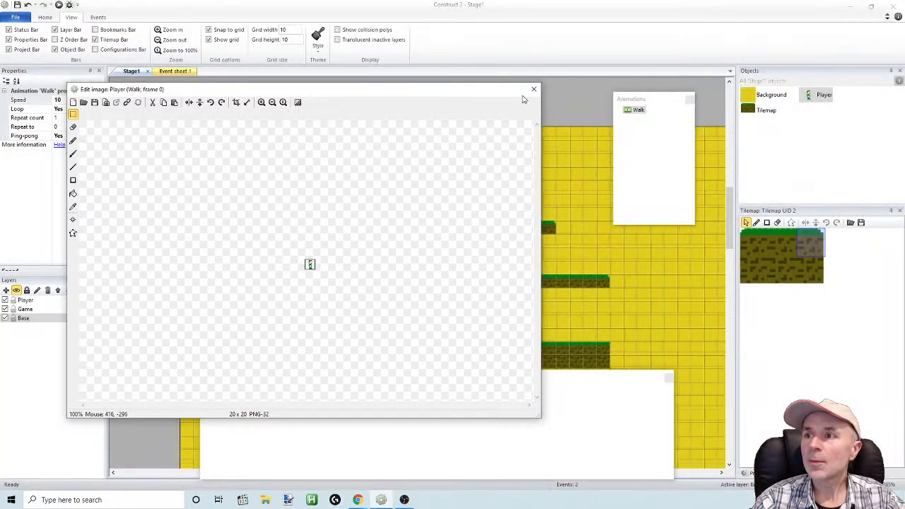
pyautogui.click(534, 89)
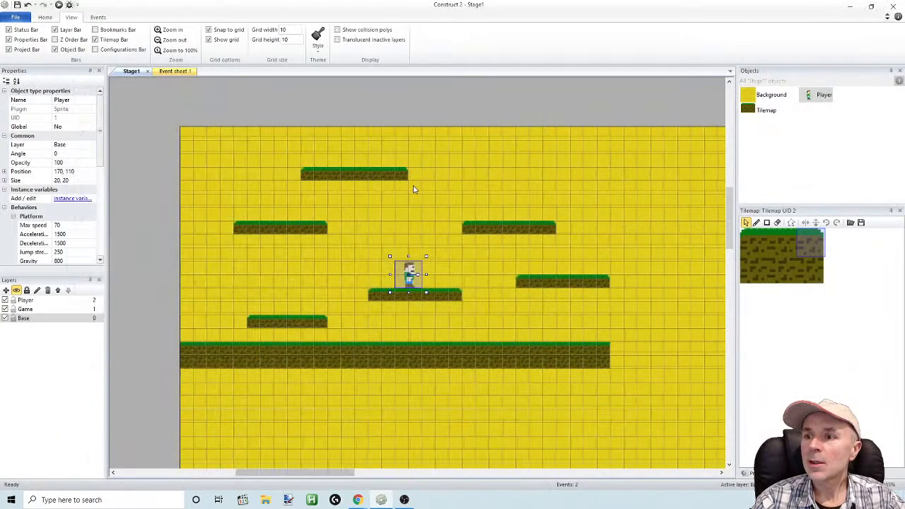
# Run the layout in the browser and test the Player's walking animation by moving both ways and jumping between platforms
pyautogui.click(60, 5)
pyautogui.press('Right')
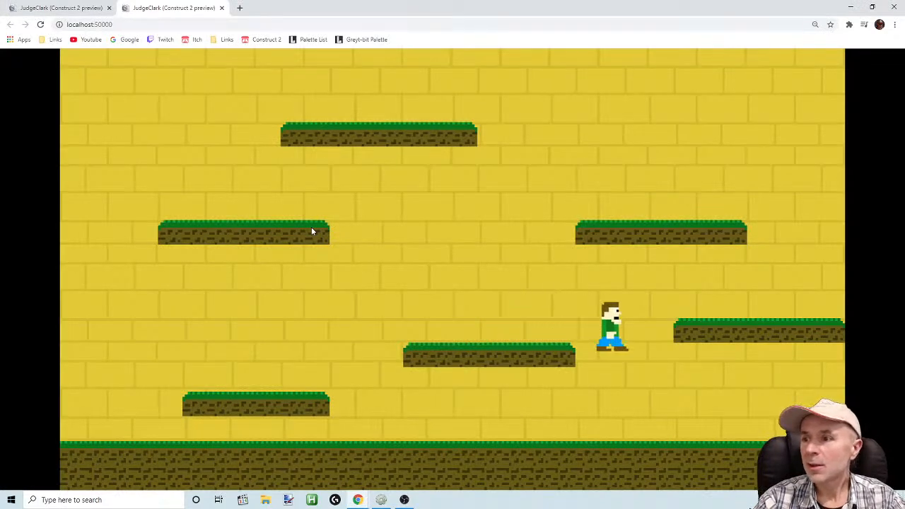
pyautogui.press('Left')
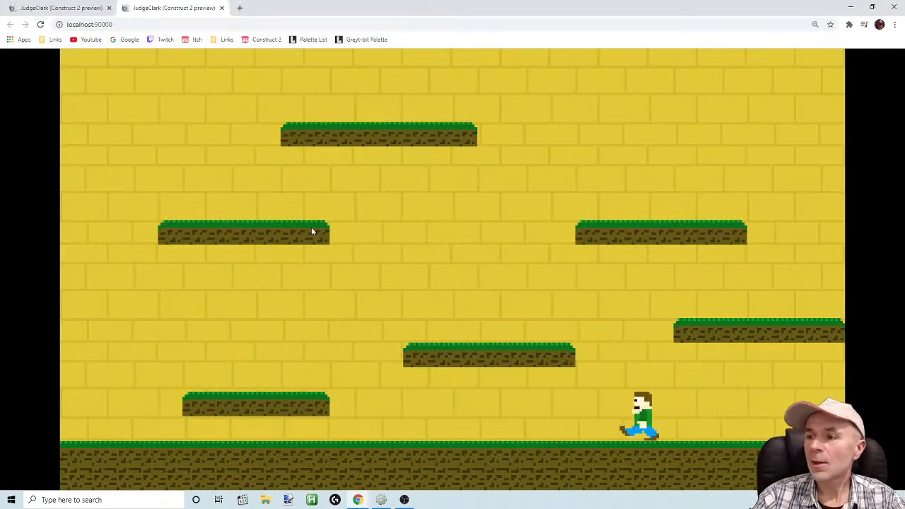
pyautogui.press('Left')
pyautogui.press('Up')
pyautogui.press('Left')
pyautogui.press('Right')
pyautogui.press('Up')
pyautogui.press('Up')
pyautogui.press('Right')
pyautogui.press('Up')
pyautogui.press('Left')
pyautogui.press('Up')
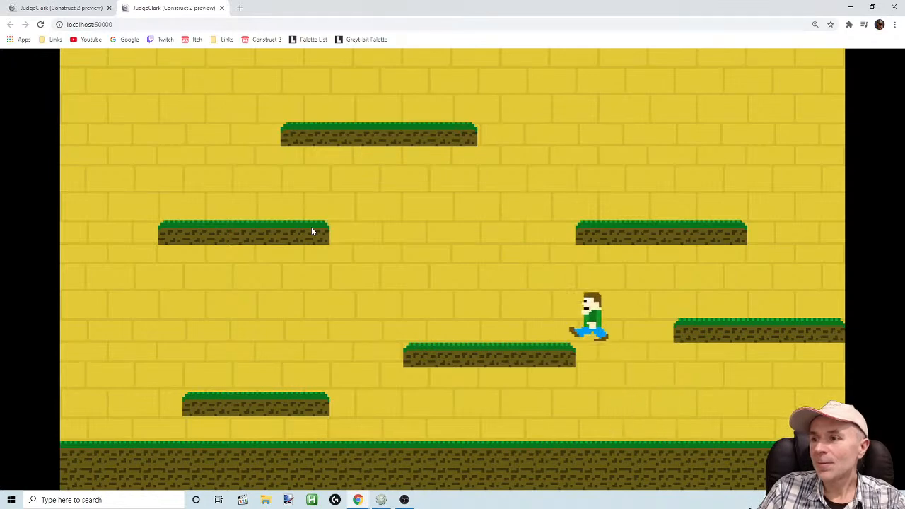
pyautogui.press('Up')
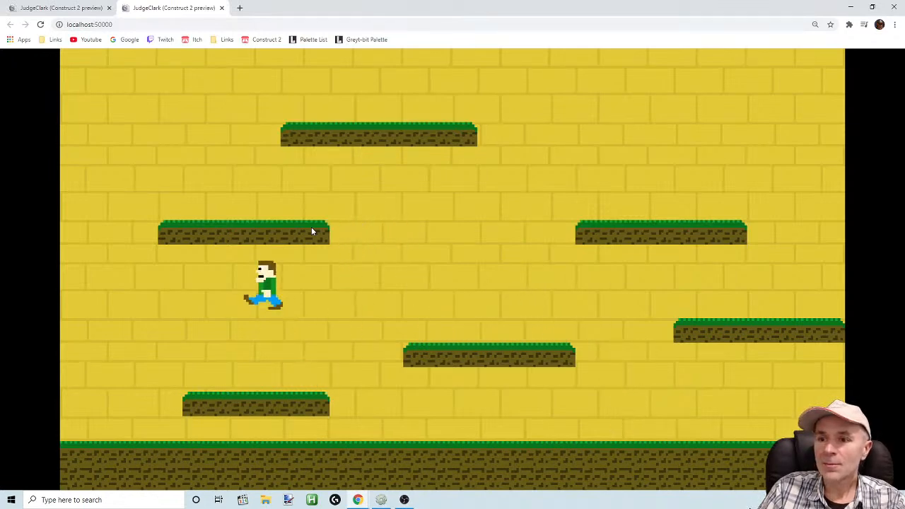
pyautogui.press('Up')
pyautogui.press('Right')
pyautogui.press('Up')
pyautogui.press('Left')
pyautogui.press('Up')
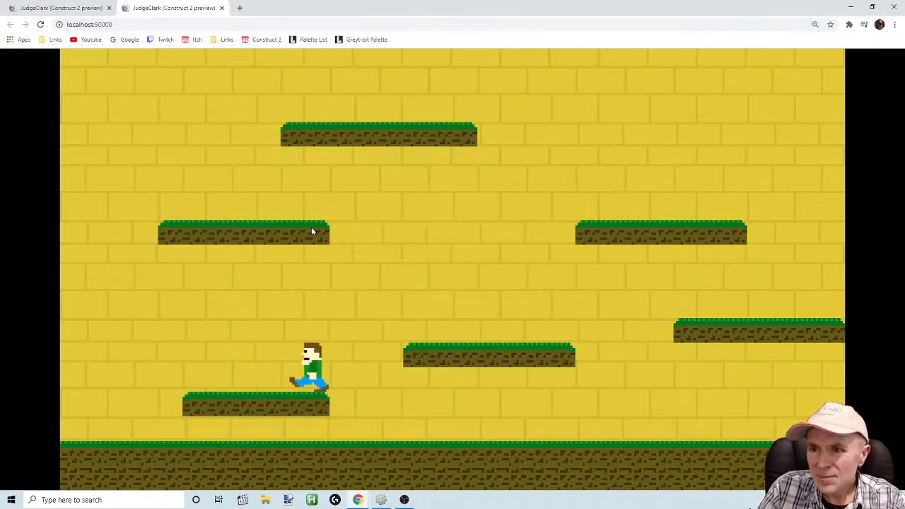
pyautogui.press('Right')
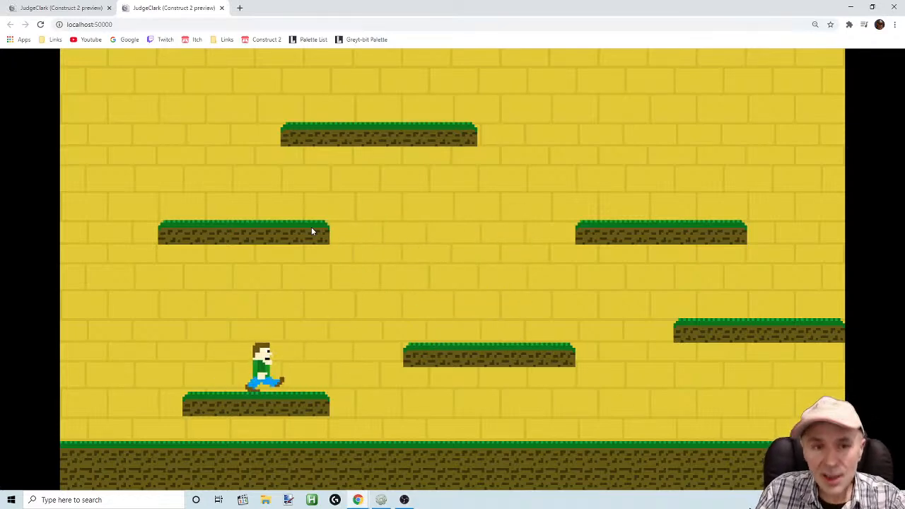
pyautogui.press('Right')
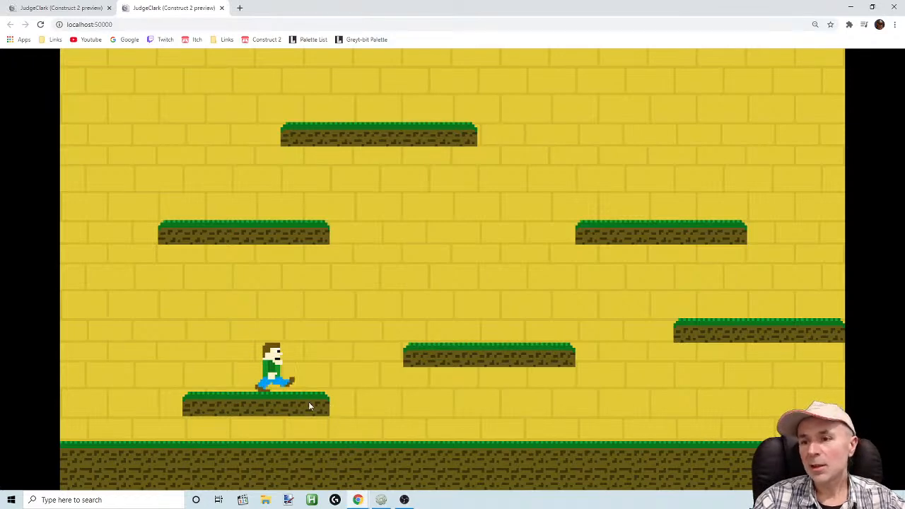
# Close the older preview tab, switch back to Construct 2 and move the Player onto the ground at position 240, 150
pyautogui.click(403, 502)
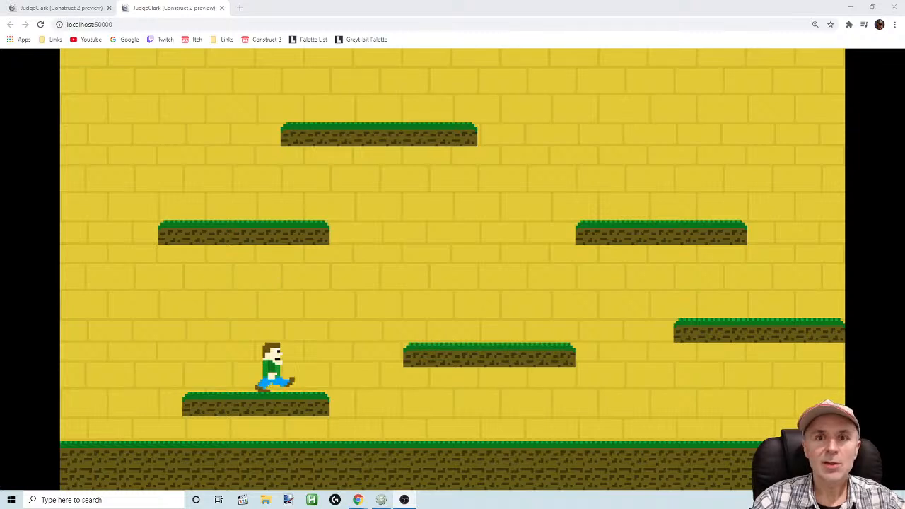
pyautogui.click(404, 501)
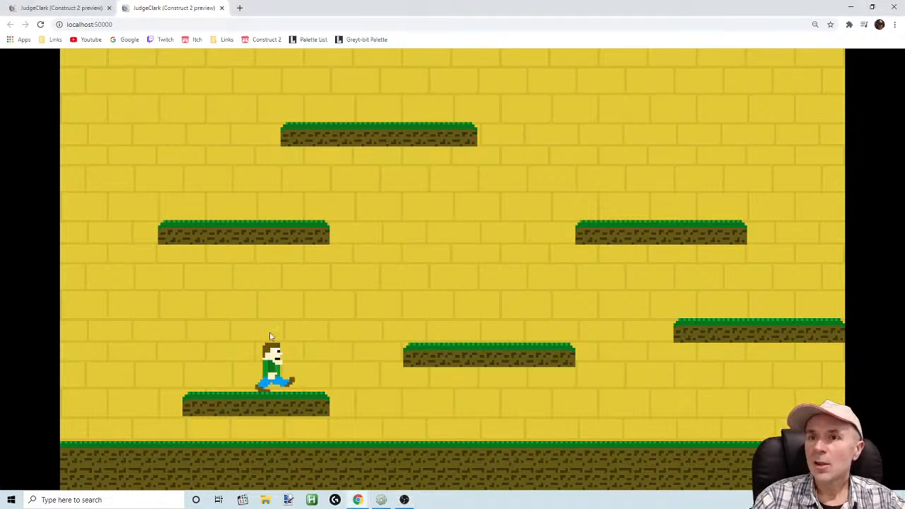
pyautogui.click(109, 7)
pyautogui.click(381, 500)
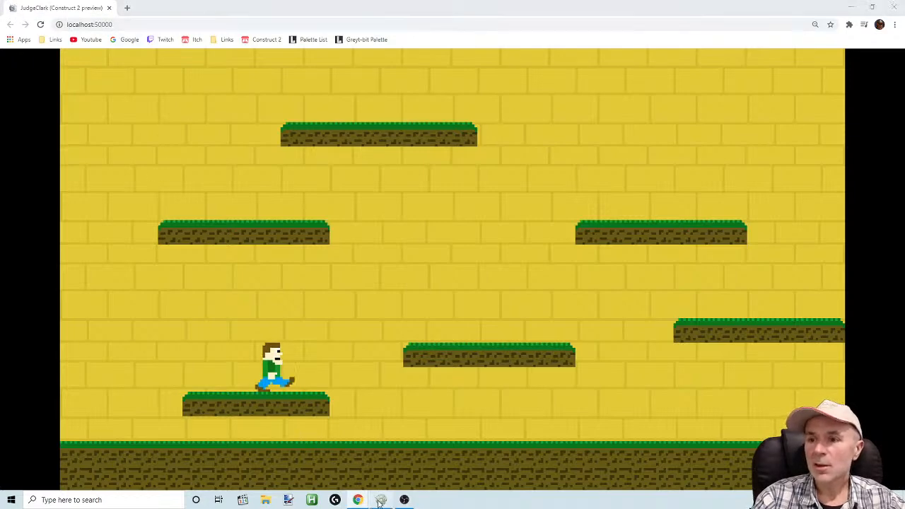
pyautogui.moveTo(405, 281); pyautogui.dragTo(494, 332)
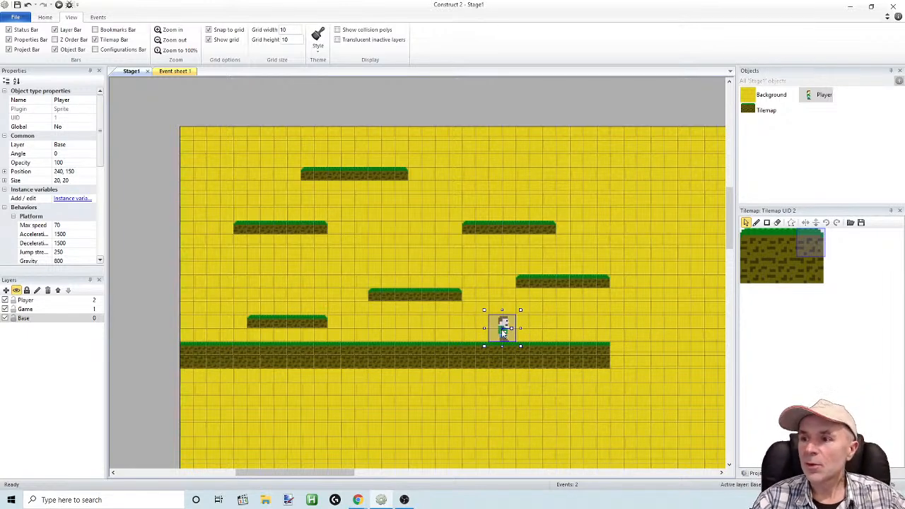
# Open the Player's Walk frame 0 for editing and arrange the enlarged image editor and animation frames windows so the whole sprite shows
pyautogui.doubleClick(501, 331)
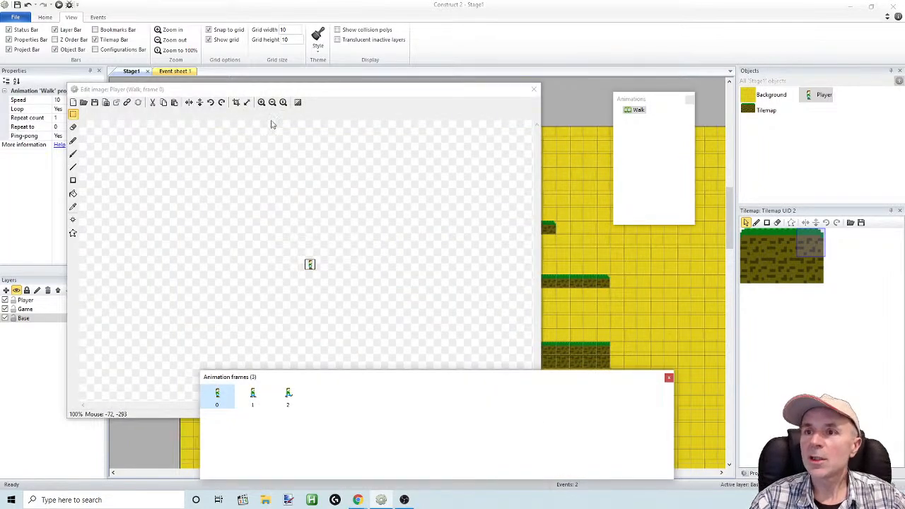
pyautogui.click(261, 102)
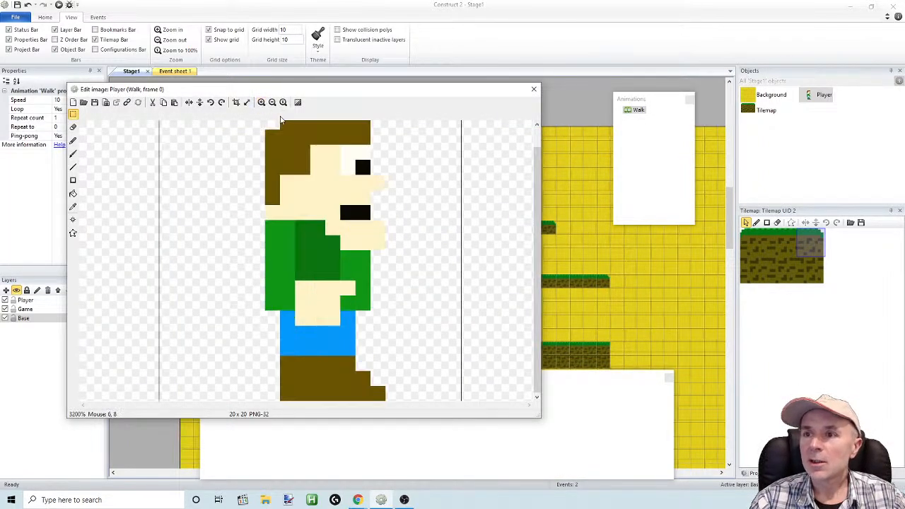
pyautogui.moveTo(315, 90); pyautogui.dragTo(327, 72)
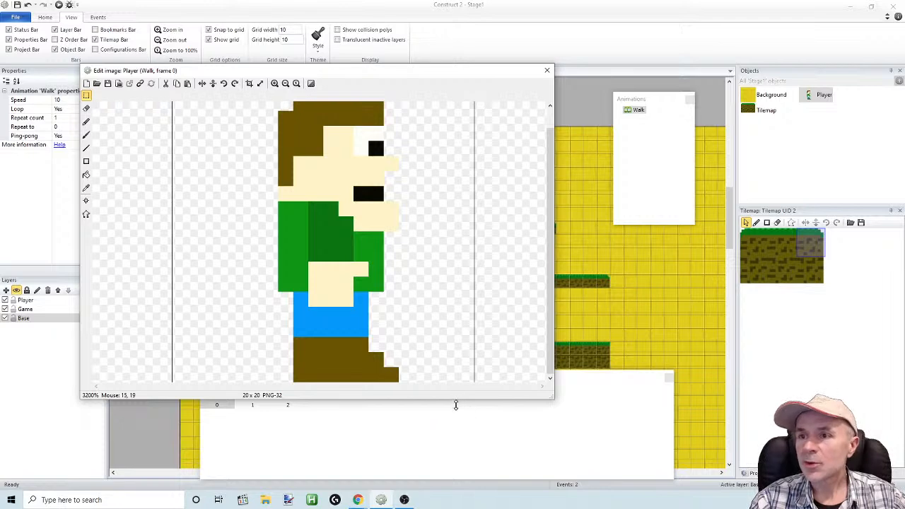
pyautogui.moveTo(456, 400); pyautogui.dragTo(457, 420)
pyautogui.click(574, 386)
pyautogui.moveTo(433, 383); pyautogui.dragTo(666, 259)
pyautogui.moveTo(522, 260); pyautogui.dragTo(595, 260)
pyautogui.click(394, 423)
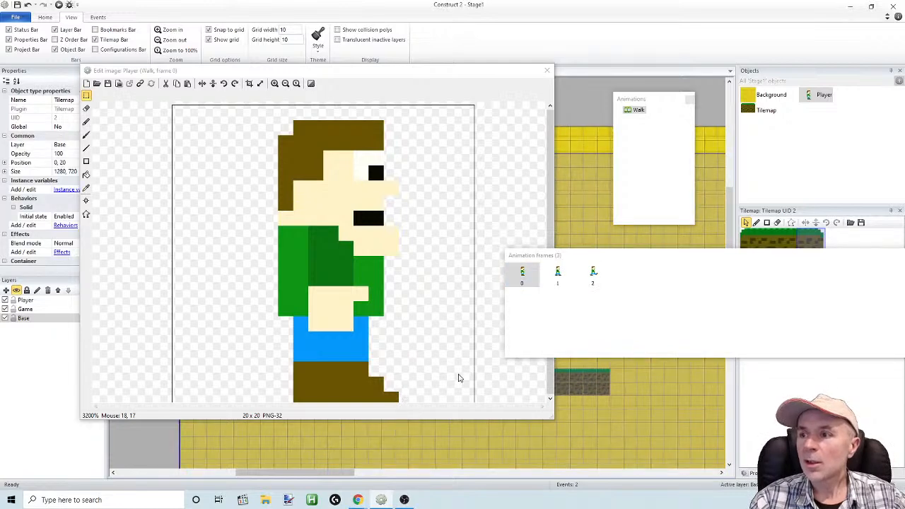
pyautogui.moveTo(254, 423); pyautogui.dragTo(254, 452)
pyautogui.moveTo(594, 256); pyautogui.dragTo(658, 236)
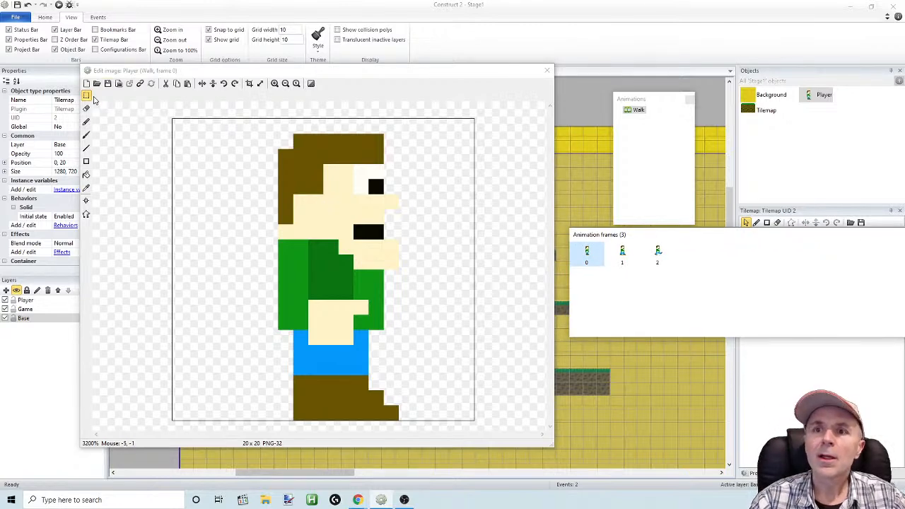
# Sample the hair brown, darken it to RGB 75, 60, 2 and pencil a one-pixel shadow down the back edges of the hair and shoe
pyautogui.click(86, 189)
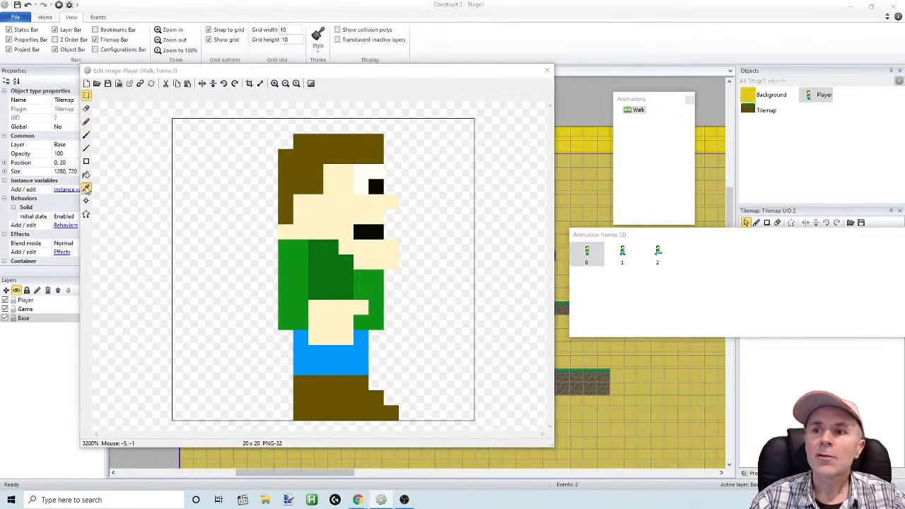
pyautogui.click(287, 164)
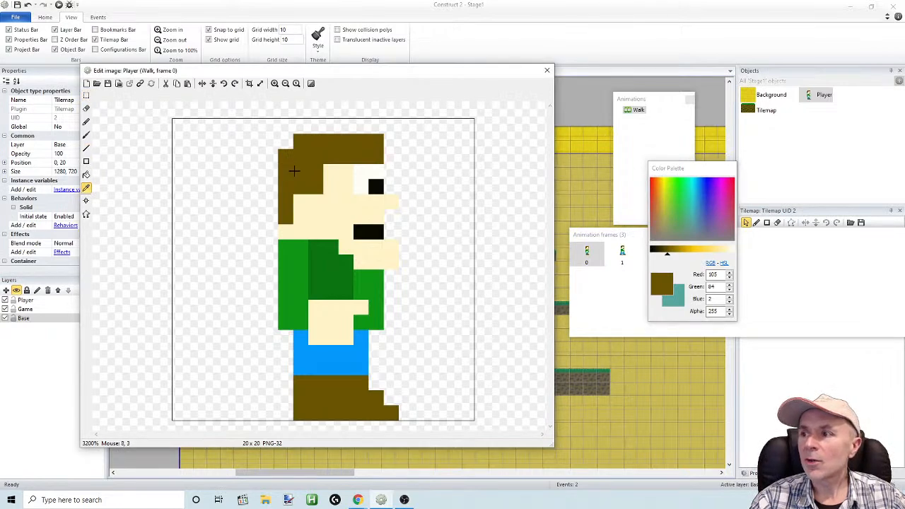
pyautogui.moveTo(668, 257); pyautogui.dragTo(664, 258)
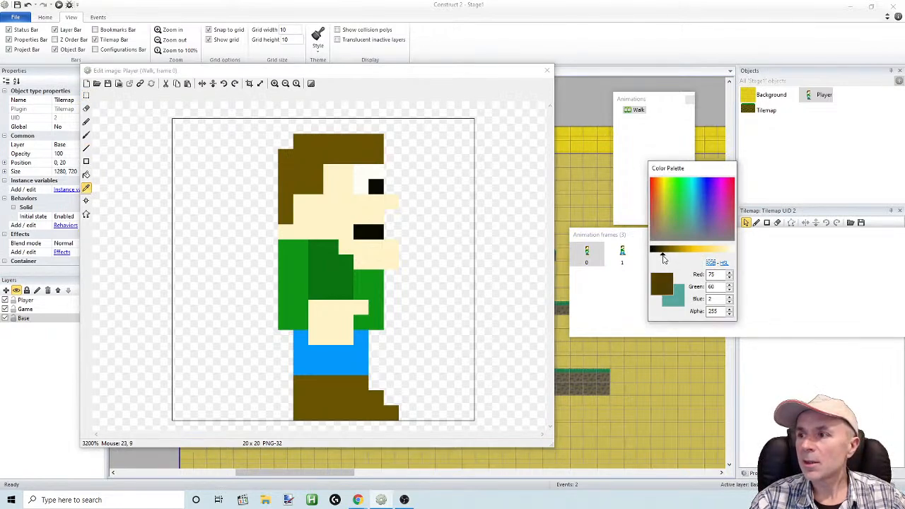
pyautogui.click(87, 122)
pyautogui.moveTo(283, 156); pyautogui.dragTo(287, 215)
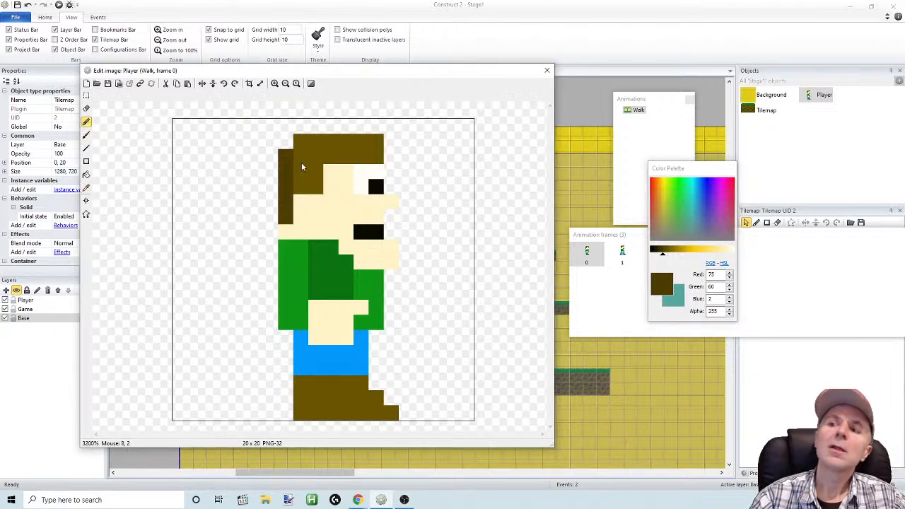
pyautogui.moveTo(299, 379); pyautogui.dragTo(298, 411)
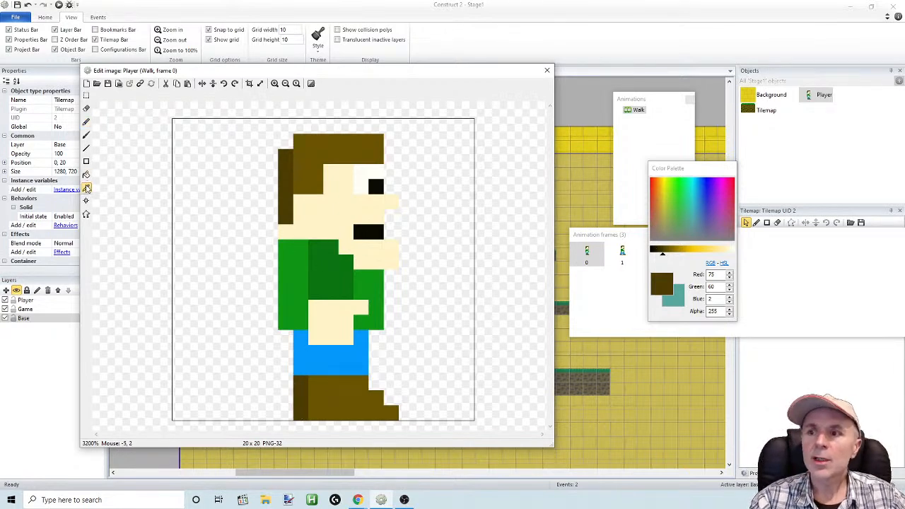
# Sample the shirt's green, darken it to RGB 11, 116, 17 and ready the pencil for shading the shirt's back edge
pyautogui.click(86, 187)
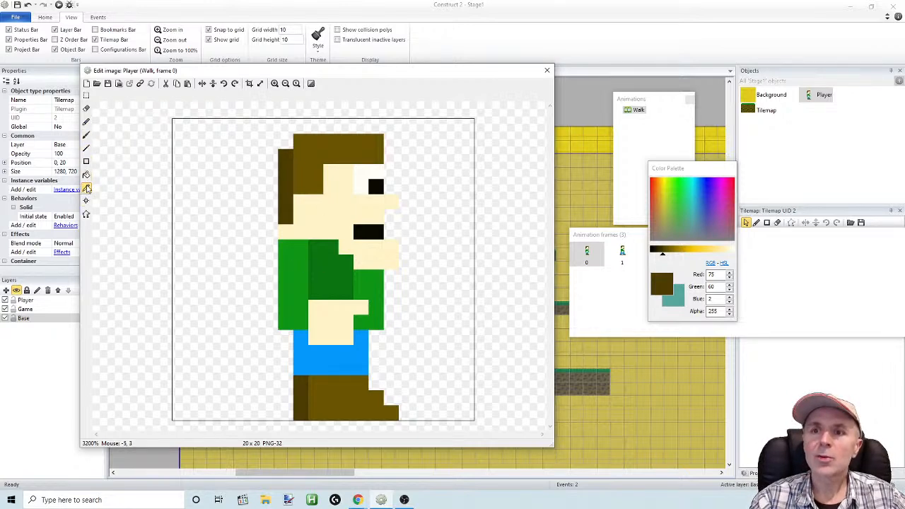
pyautogui.click(87, 188)
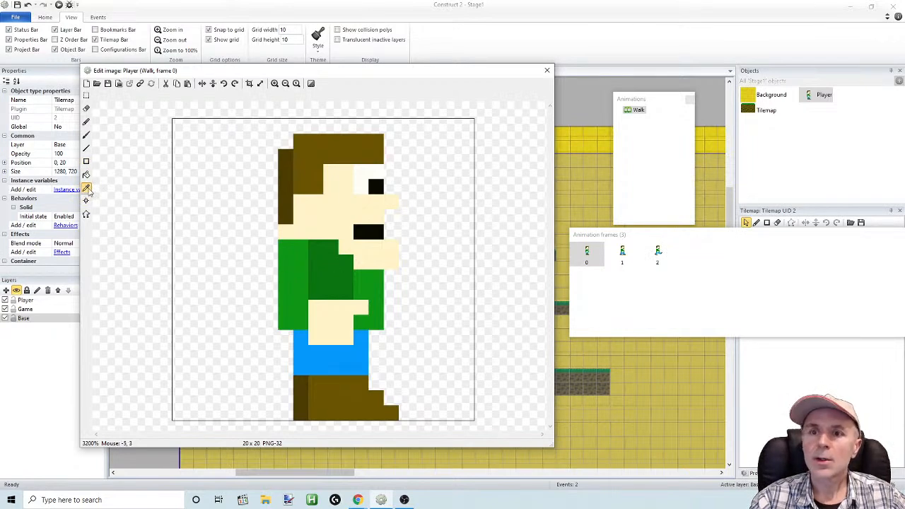
pyautogui.click(87, 189)
pyautogui.click(291, 264)
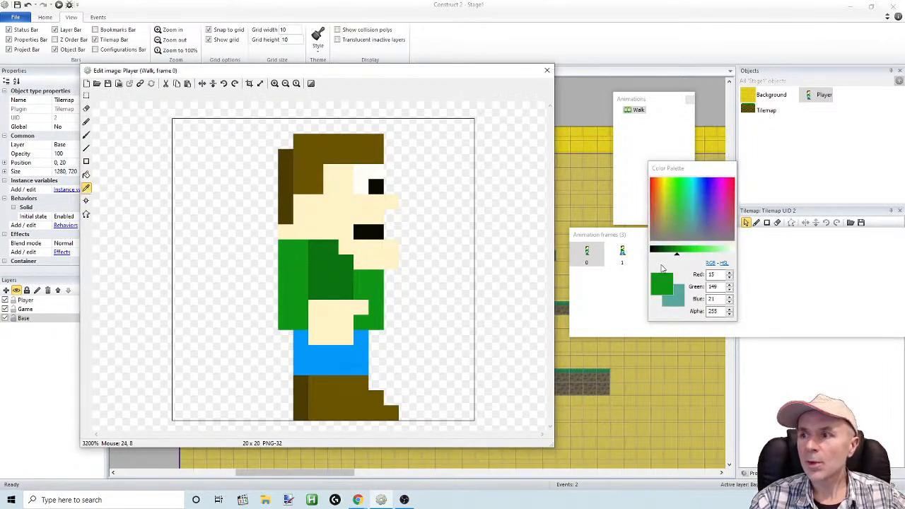
pyautogui.moveTo(676, 256); pyautogui.dragTo(671, 254)
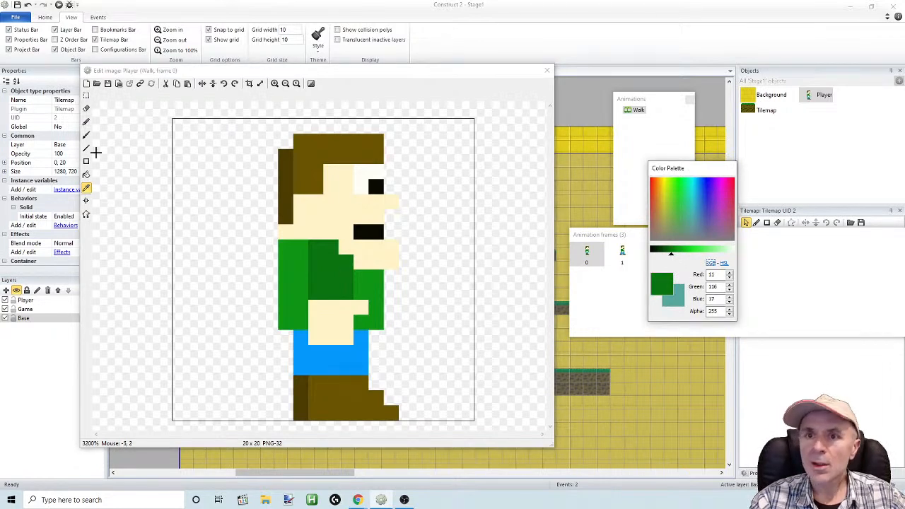
pyautogui.click(87, 121)
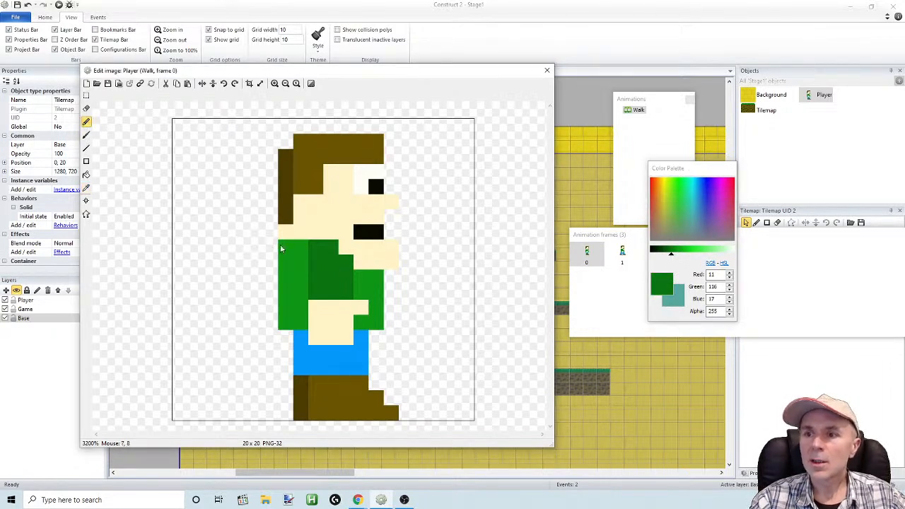
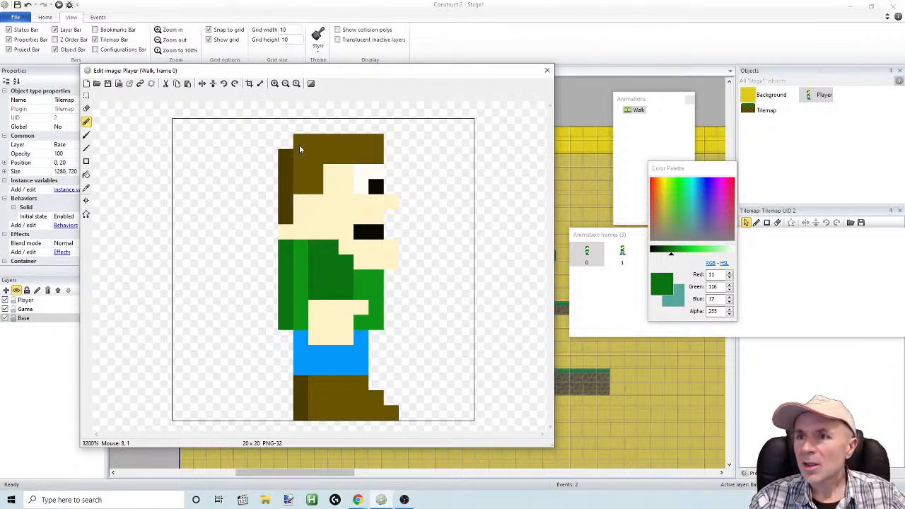
# Try the dark brown from the back of the hair on the hair's upper rear corner in frame 0, and undo it
pyautogui.click(89, 189)
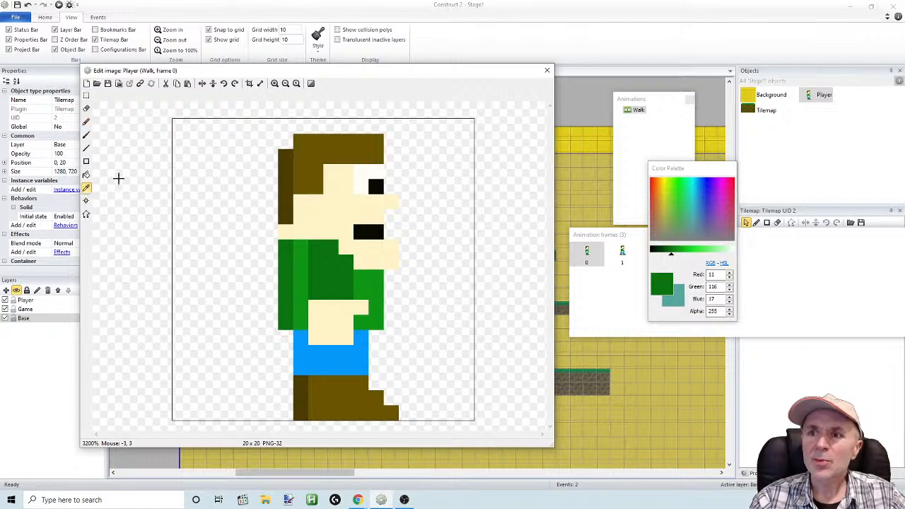
pyautogui.click(286, 166)
pyautogui.click(86, 122)
pyautogui.click(301, 146)
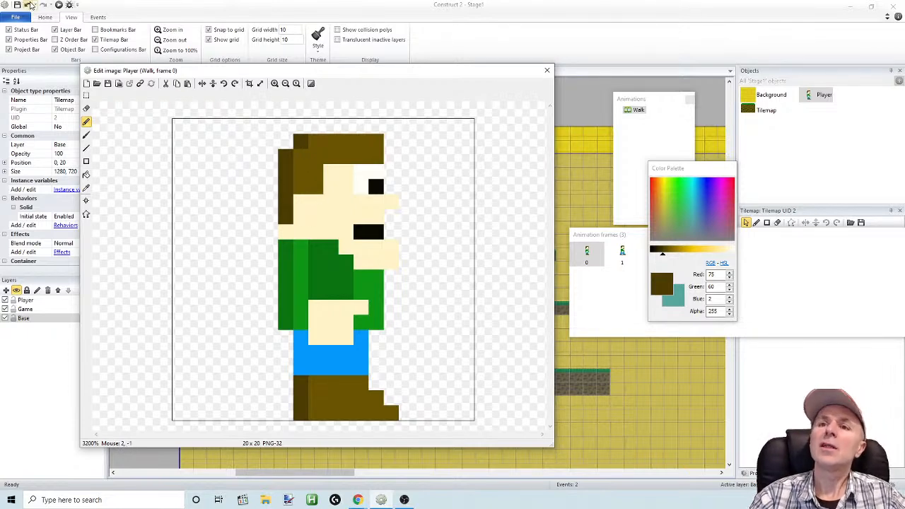
pyautogui.hotkey('ctrl', 'z')
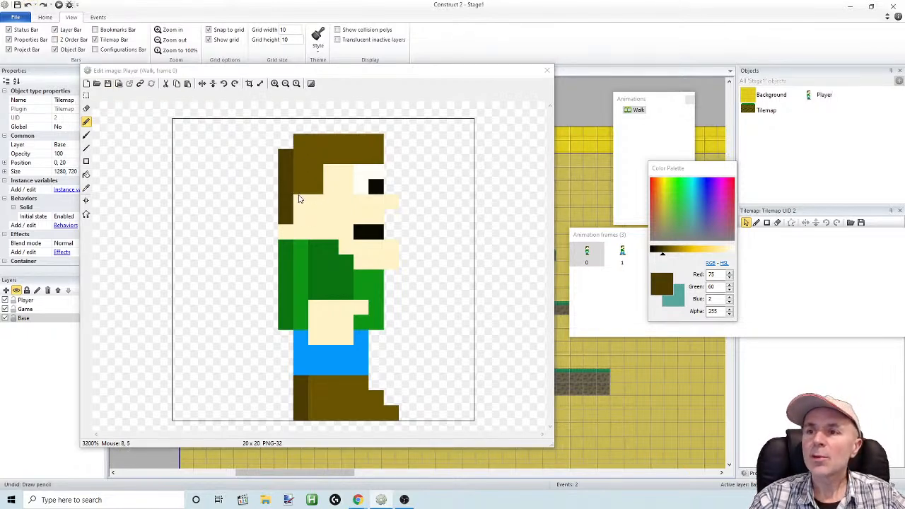
# Try darkening the hair's lower edge and the shoe sole in frame 0 with dark brown, and undo both strokes
pyautogui.moveTo(315, 186); pyautogui.dragTo(303, 198)
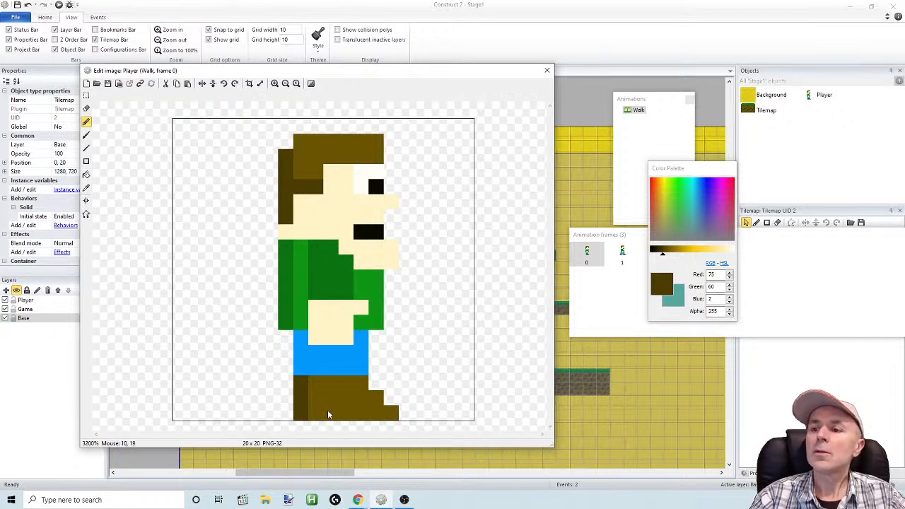
pyautogui.moveTo(312, 418); pyautogui.dragTo(393, 417)
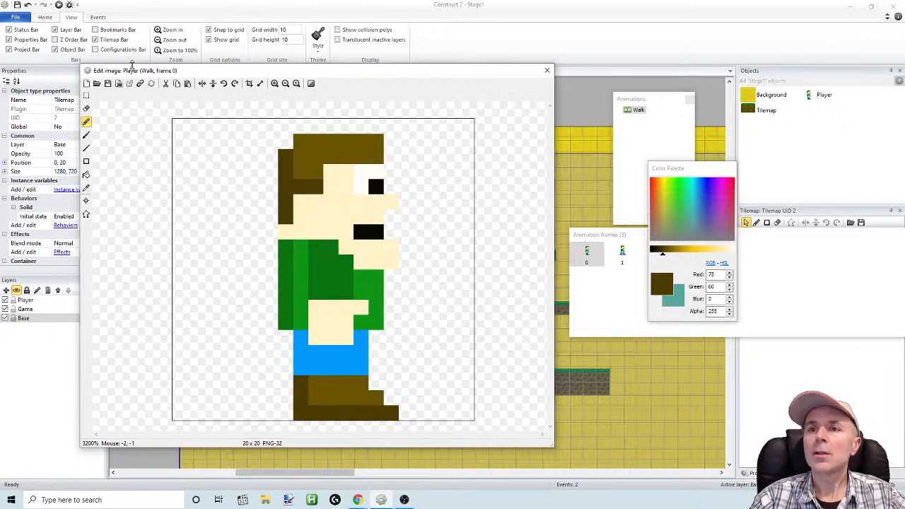
pyautogui.click(28, 5)
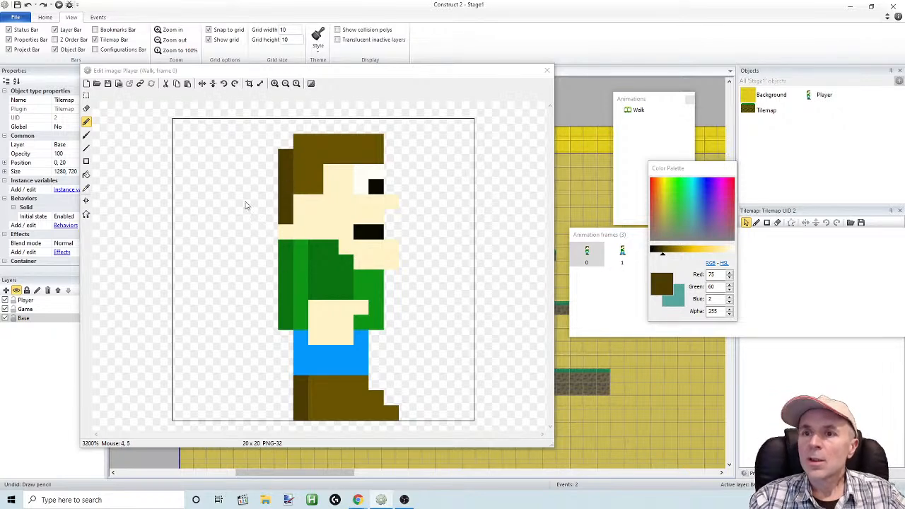
# In Walk frame 1, shade the rear shoe's heel and the back edge of the hair with the dark brown (75, 60, 2)
pyautogui.click(86, 188)
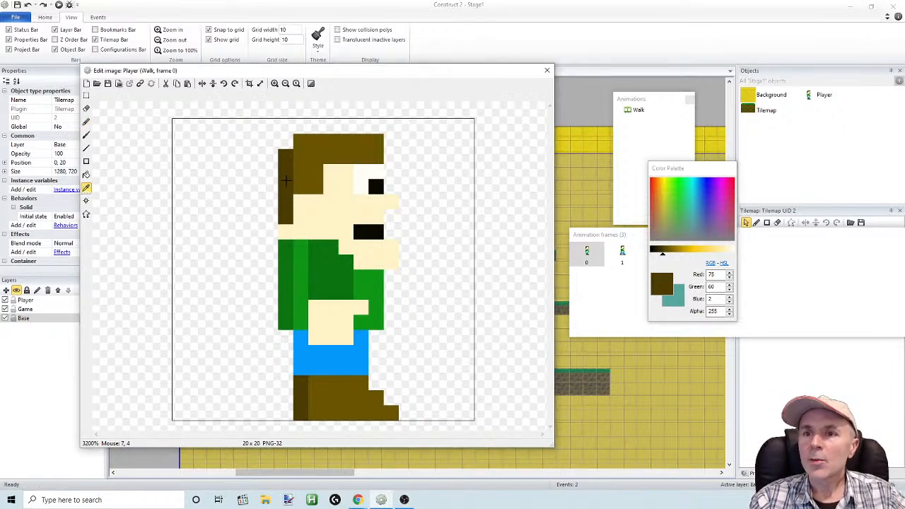
pyautogui.click(622, 253)
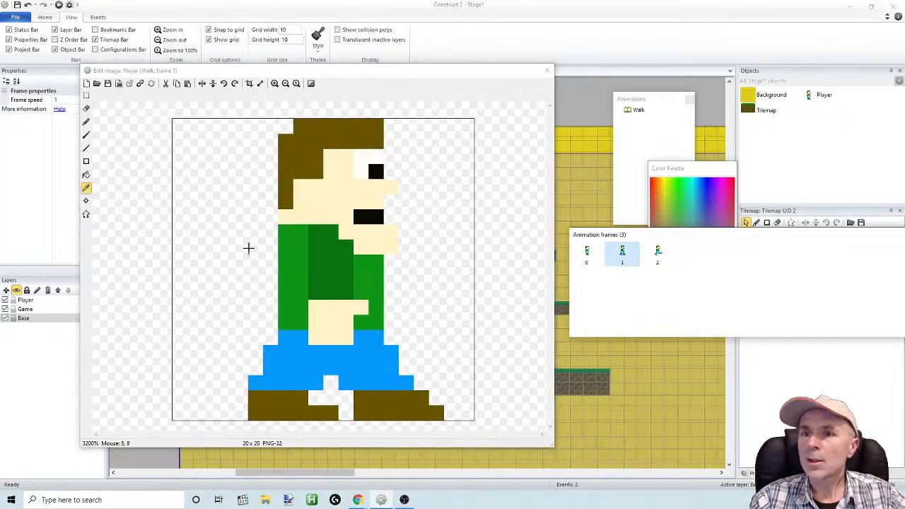
pyautogui.click(86, 121)
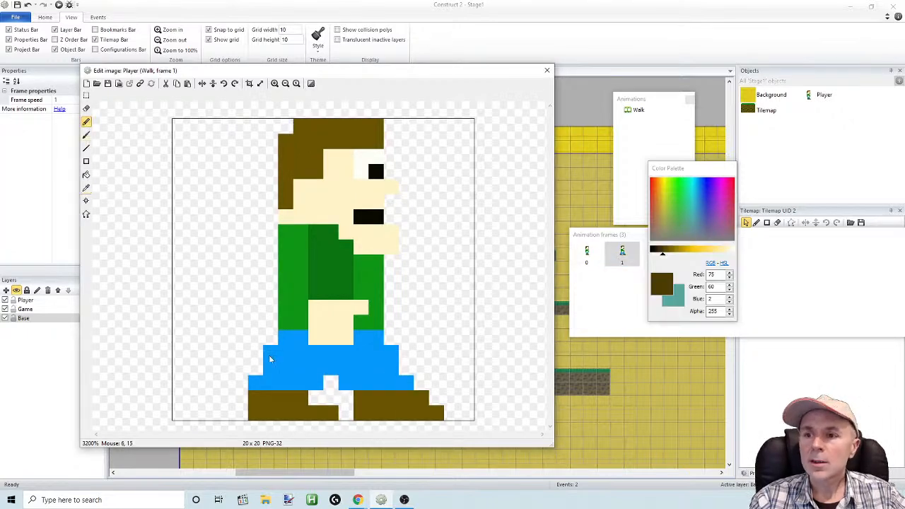
pyautogui.moveTo(255, 405); pyautogui.dragTo(255, 413)
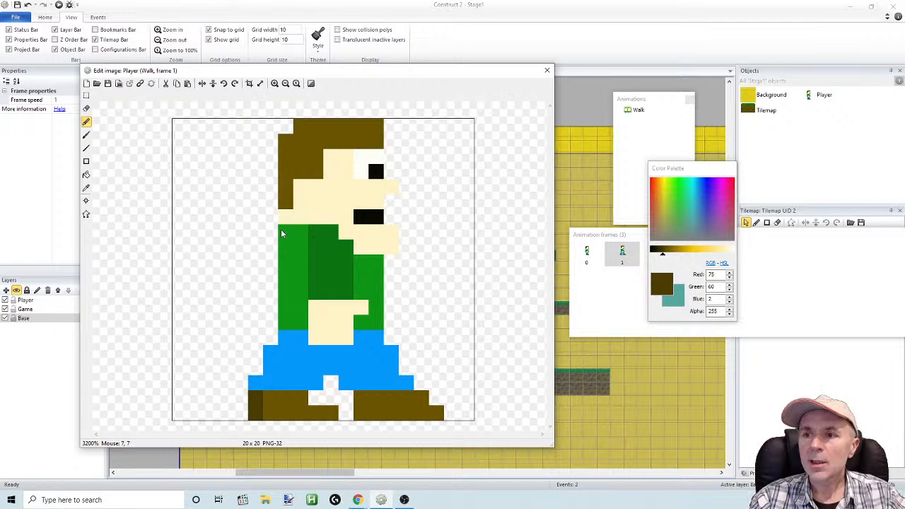
pyautogui.moveTo(281, 151)
pyautogui.mouseDown()
pyautogui.moveTo(282, 140)
pyautogui.moveTo(285, 207)
pyautogui.mouseUp()
# Sample the sleeve's dark green (11, 116, 17) and shade the back edge of the shirt in frame 1 with it
pyautogui.click(86, 188)
pyautogui.click(332, 279)
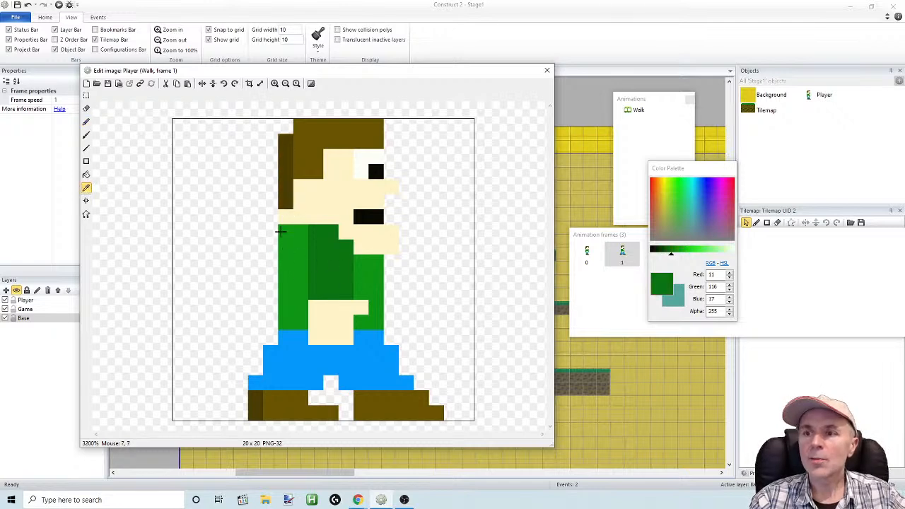
pyautogui.click(280, 233)
pyautogui.click(84, 189)
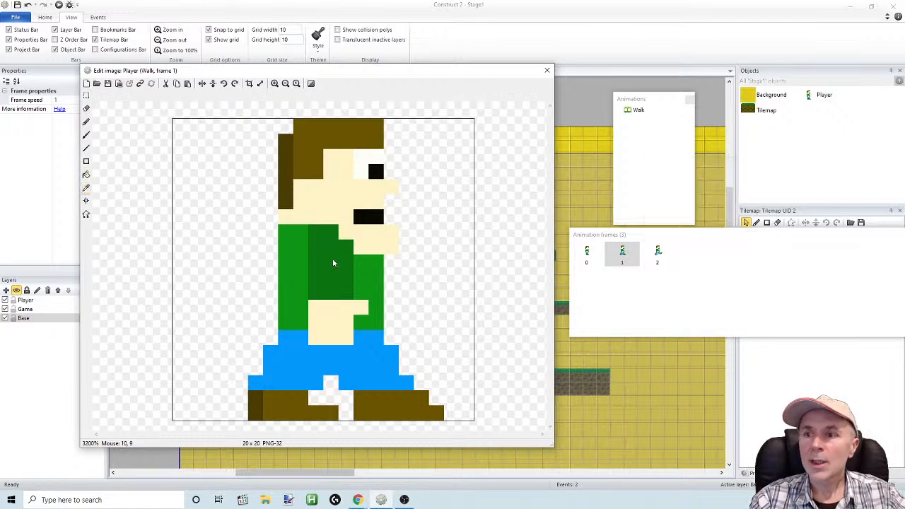
pyautogui.click(86, 188)
pyautogui.click(336, 263)
pyautogui.click(86, 122)
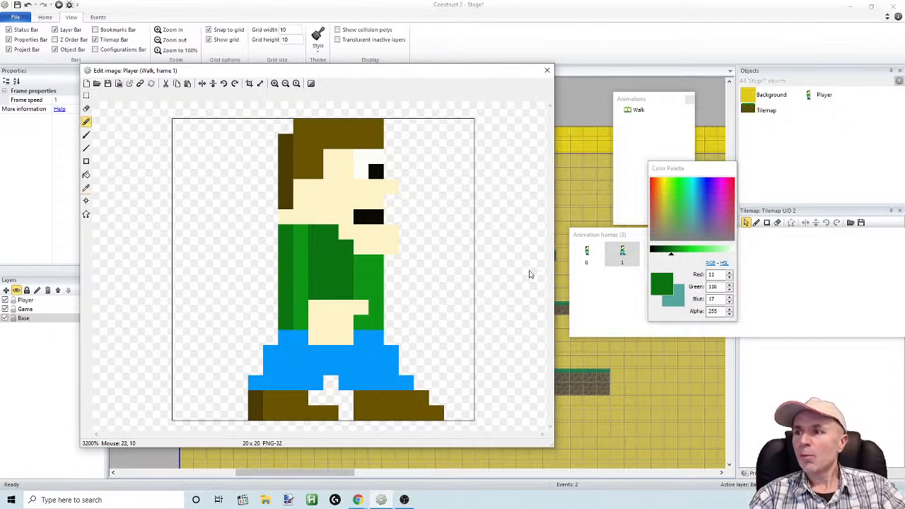
# In Walk frame 2, shade the back edge of the shirt with a one-pixel-wide straight column of the dark green
pyautogui.moveTo(658, 169); pyautogui.dragTo(718, 172)
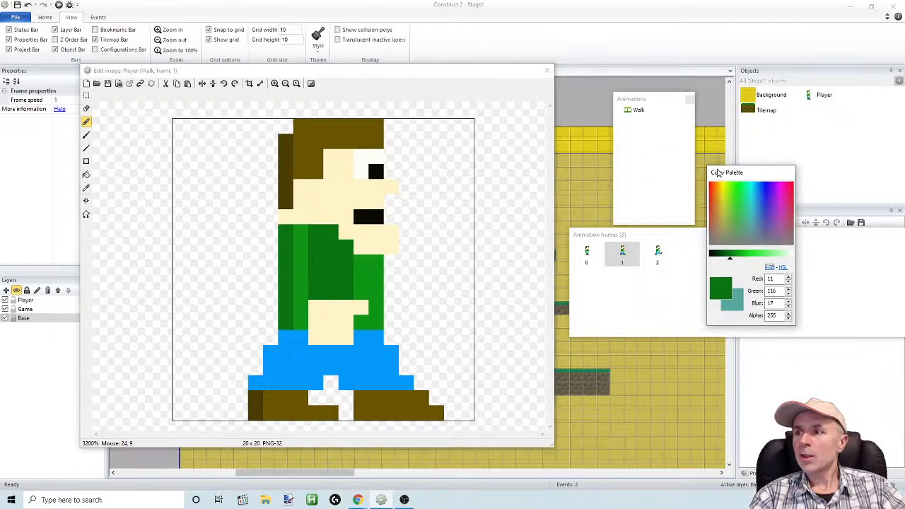
pyautogui.click(660, 255)
pyautogui.moveTo(282, 231); pyautogui.dragTo(279, 323)
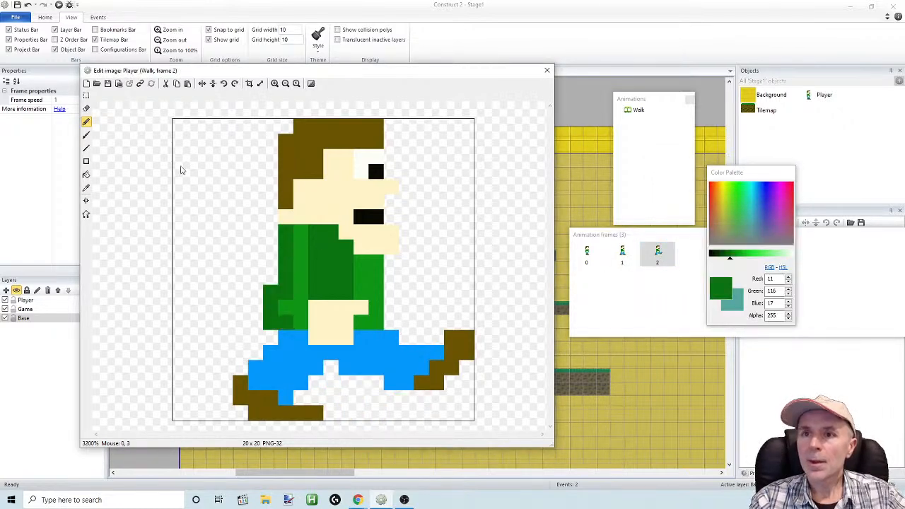
pyautogui.hotkey('ctrl', 'z')
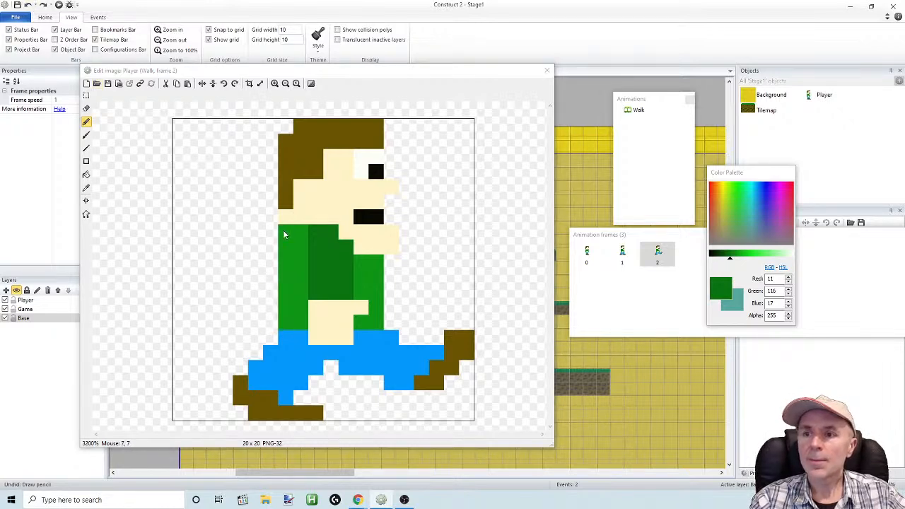
pyautogui.moveTo(281, 230); pyautogui.dragTo(290, 276)
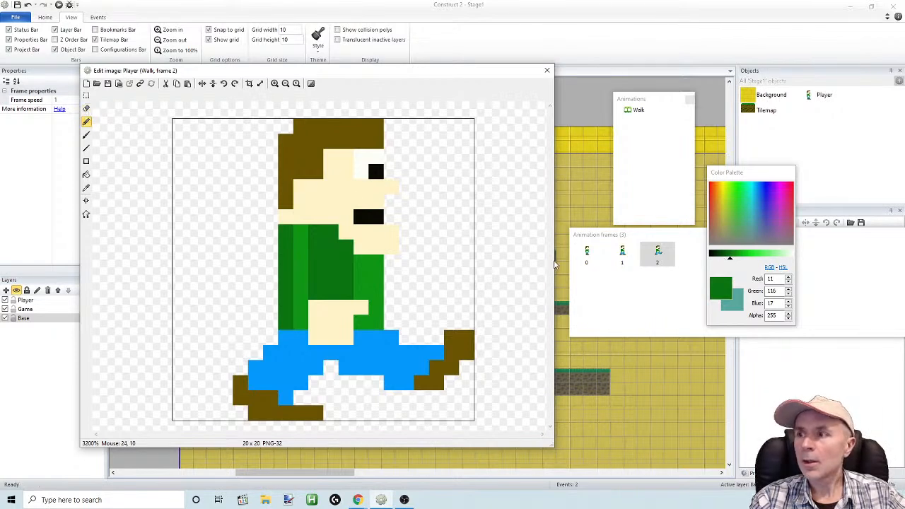
# Sample the dark brown from the back of the hair in frame 0 and shade the back of the hair in frame 2
pyautogui.click(587, 253)
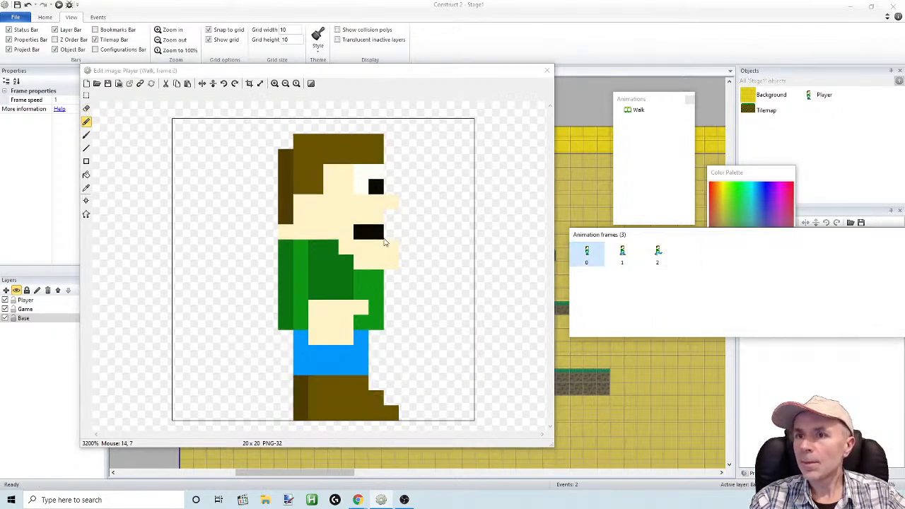
pyautogui.click(86, 188)
pyautogui.click(285, 205)
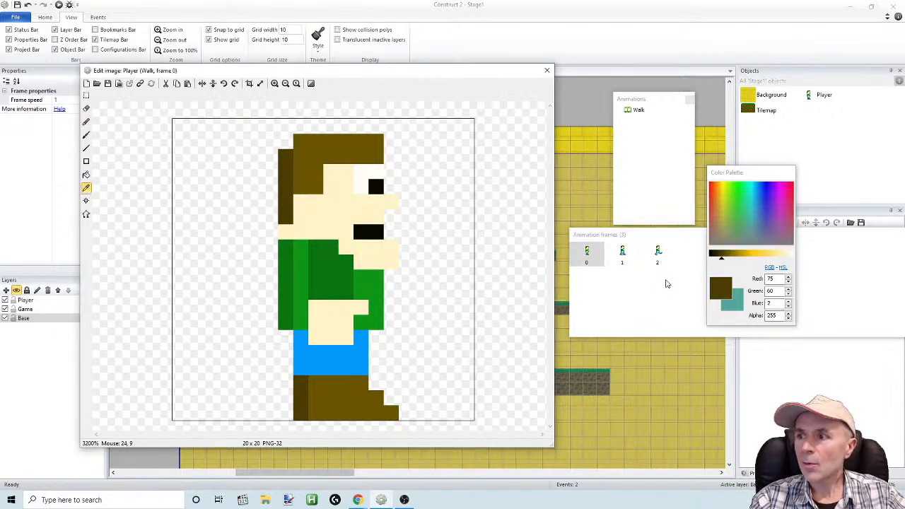
pyautogui.click(658, 253)
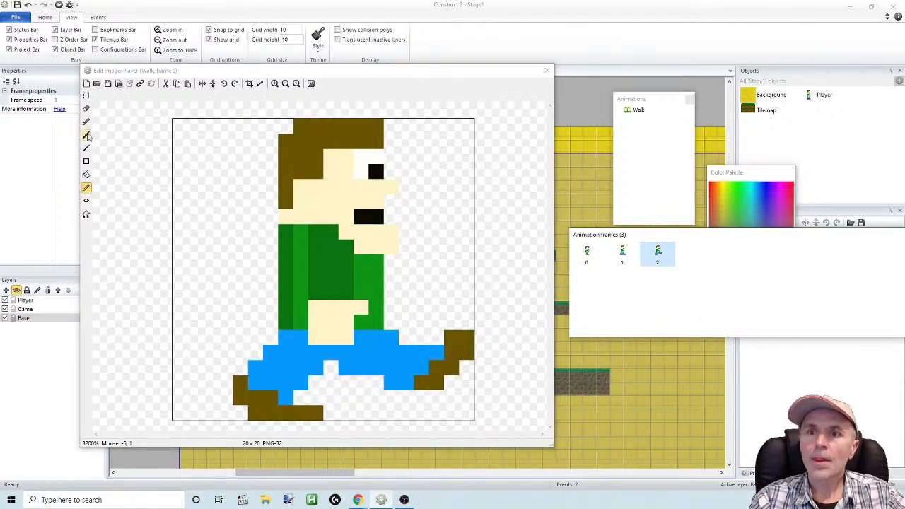
pyautogui.click(86, 122)
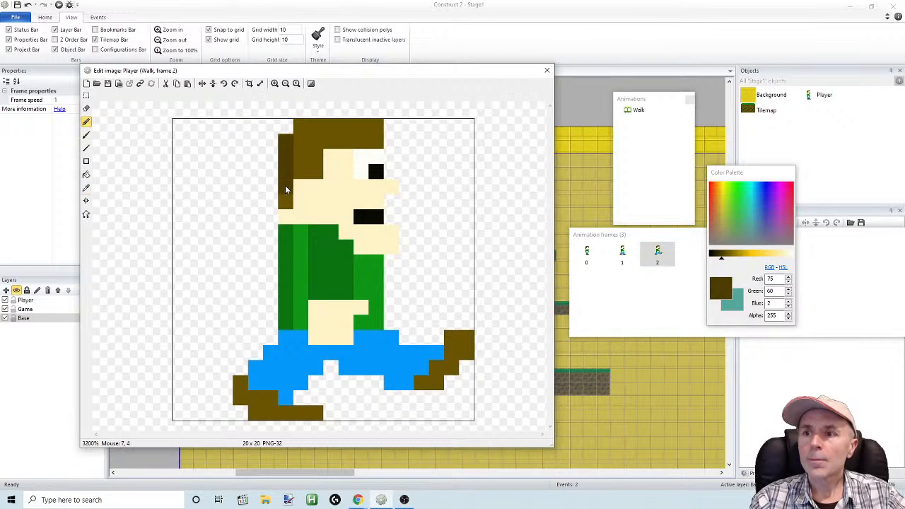
# Darken the back edge of the rear shoe and the lower heel pixels of the raised front shoe in frame 2
pyautogui.click(242, 387)
pyautogui.click(239, 398)
pyautogui.click(421, 386)
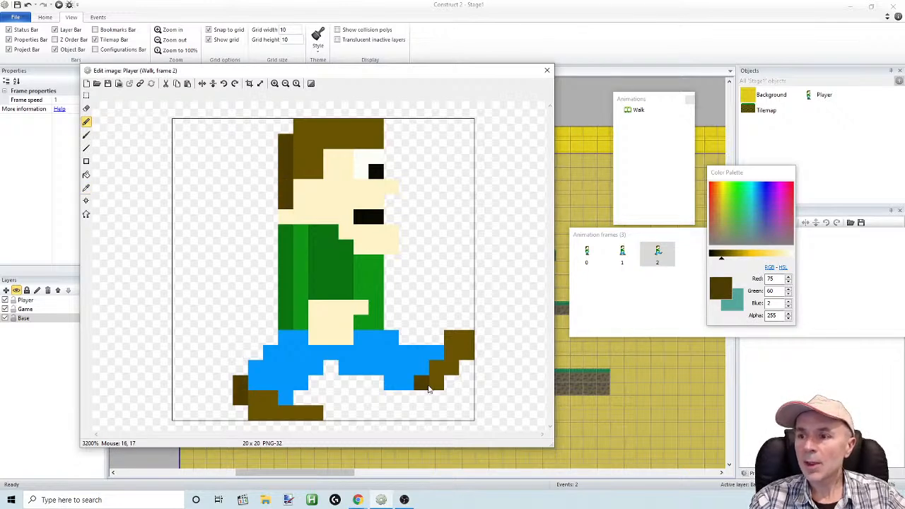
pyautogui.click(432, 388)
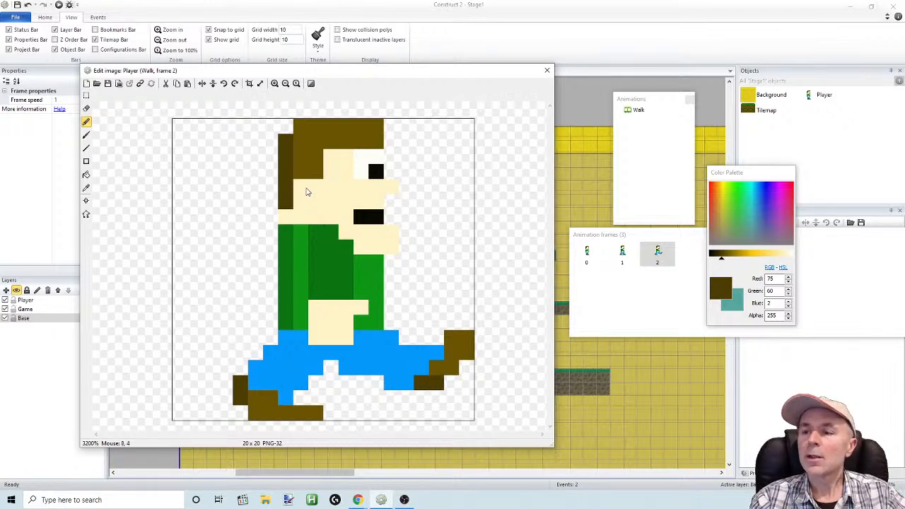
# Shade the heel edge of the front shoe in frame 1 with dark brown and compare it with frame 2
pyautogui.click(623, 256)
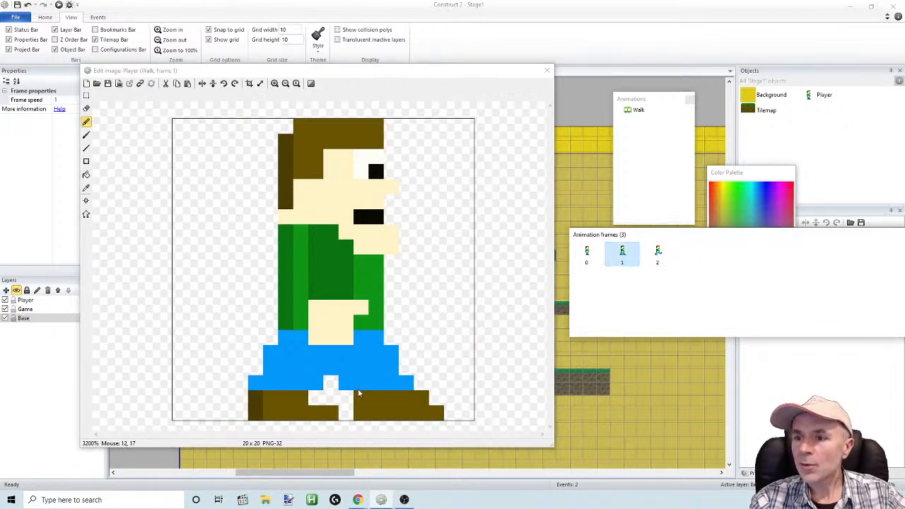
pyautogui.click(357, 397)
pyautogui.click(357, 413)
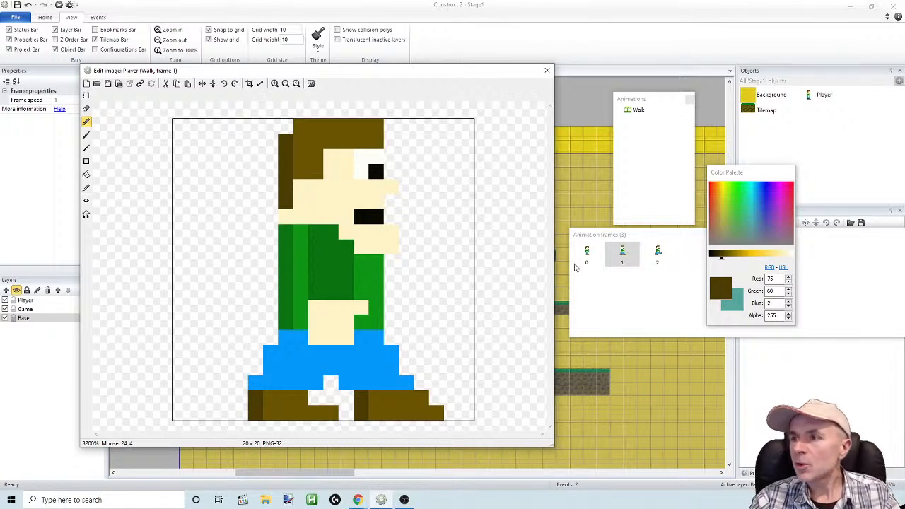
pyautogui.click(657, 255)
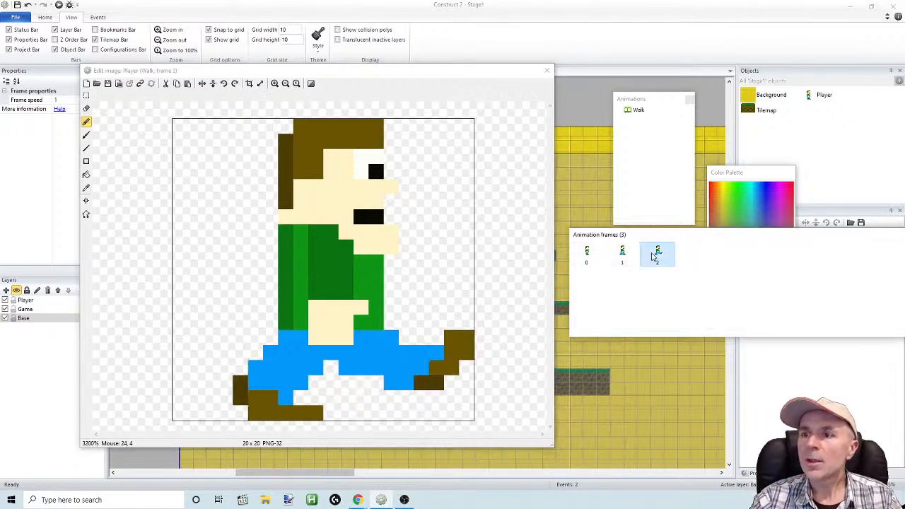
pyautogui.click(623, 254)
# In frame 0, sample the trouser blue, darken it to RGB 3, 110, 181, and shade the back edge of the trousers
pyautogui.click(593, 257)
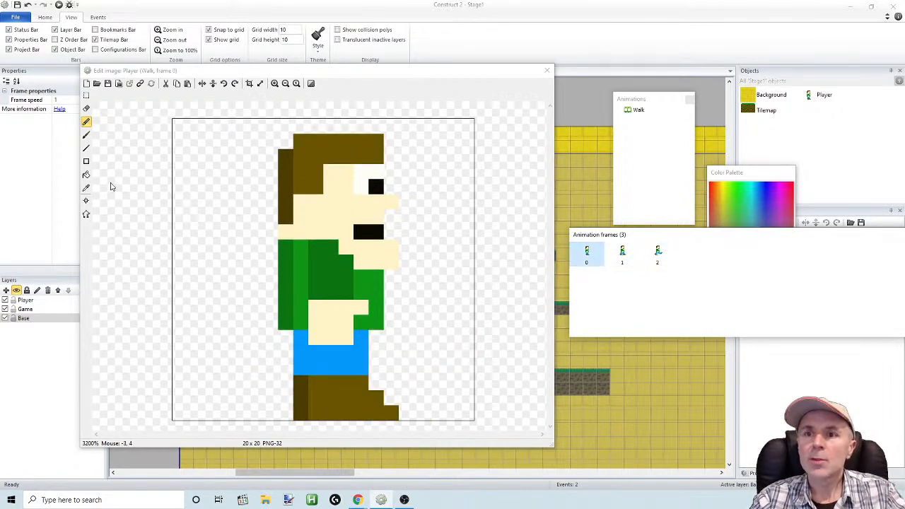
pyautogui.click(86, 188)
pyautogui.click(304, 361)
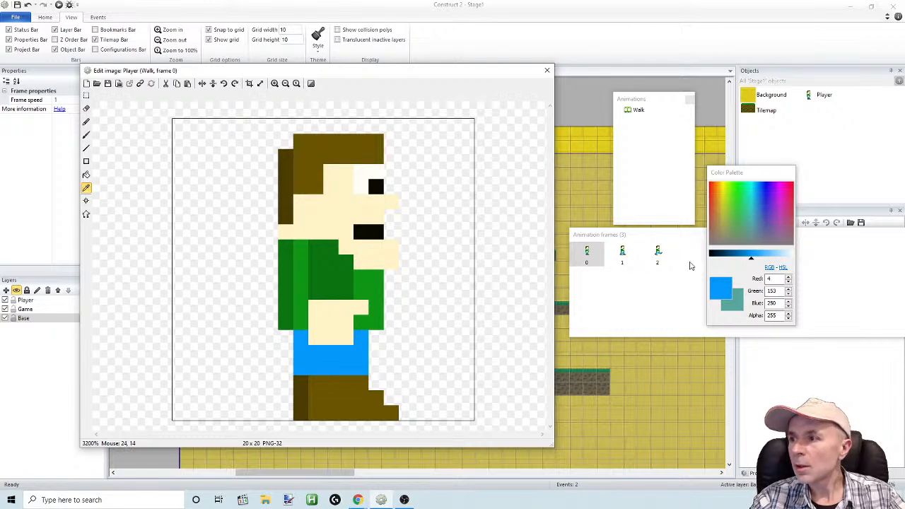
pyautogui.moveTo(751, 259); pyautogui.dragTo(741, 261)
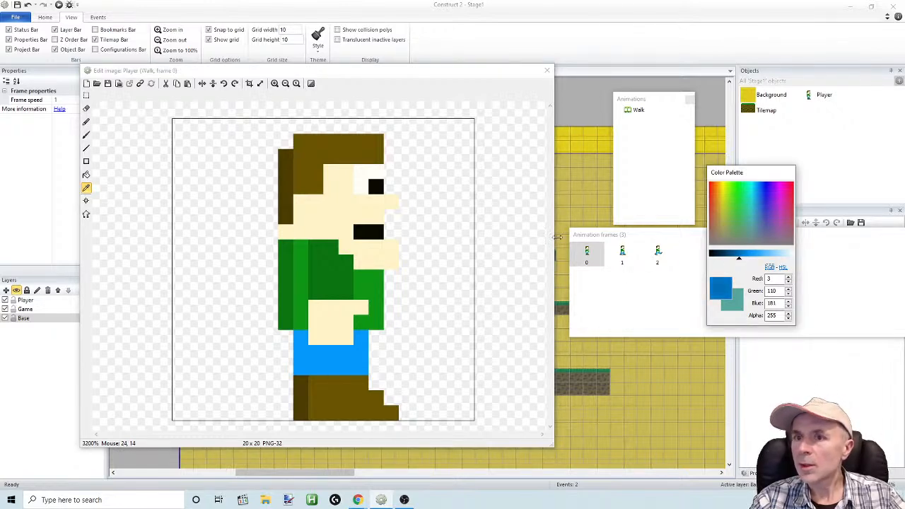
pyautogui.click(87, 122)
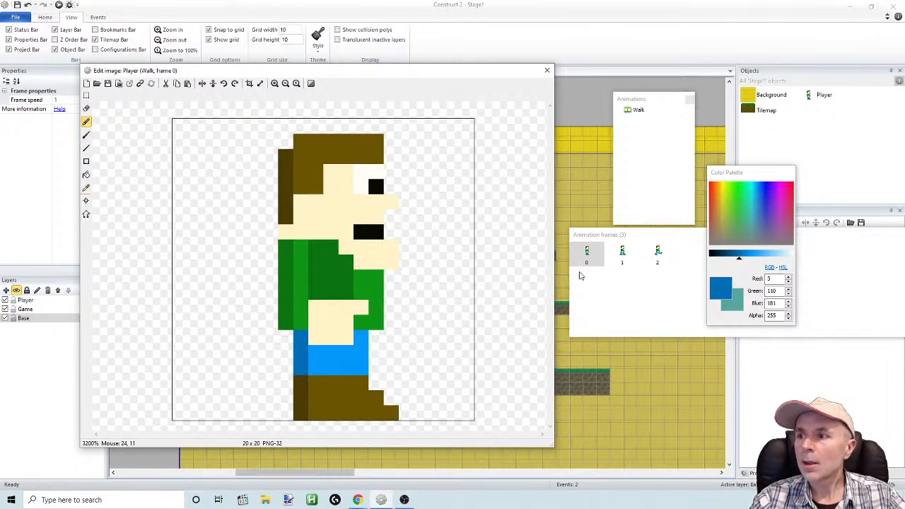
# In frame 1, shade the back edge of the trousers and the front leg's inner lower pixel with the darker blue
pyautogui.click(607, 259)
pyautogui.click(281, 338)
pyautogui.click(266, 354)
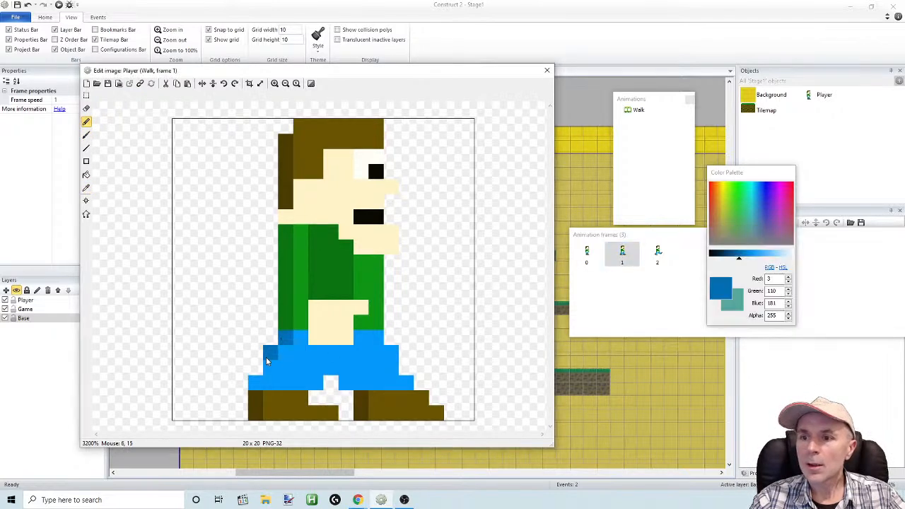
pyautogui.click(255, 384)
pyautogui.click(269, 368)
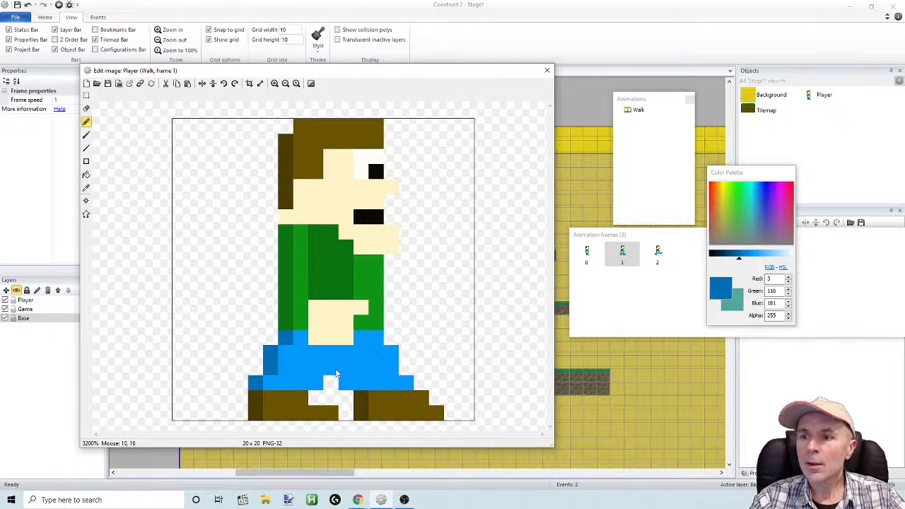
pyautogui.click(343, 387)
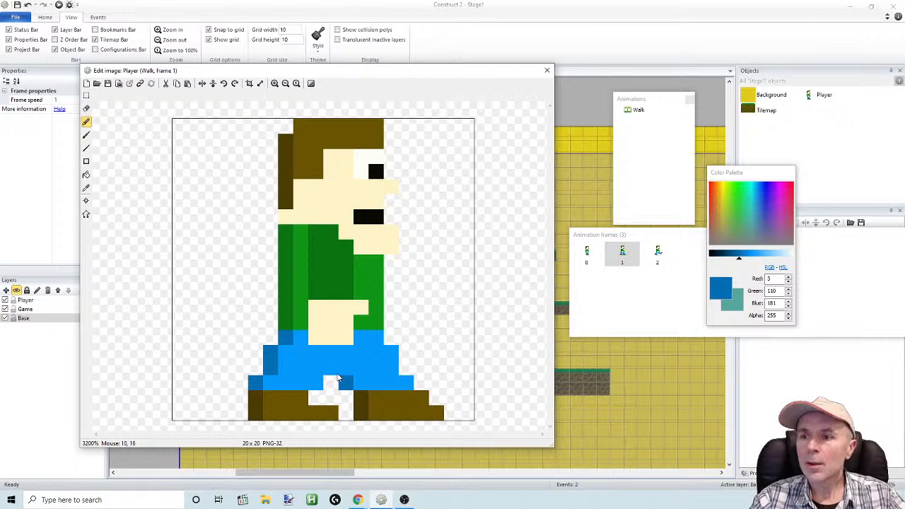
# In frame 2, shade the stepped back edge of the trousers and the underside of the front leg with the darker blue
pyautogui.click(658, 254)
pyautogui.click(285, 337)
pyautogui.click(266, 351)
pyautogui.click(256, 367)
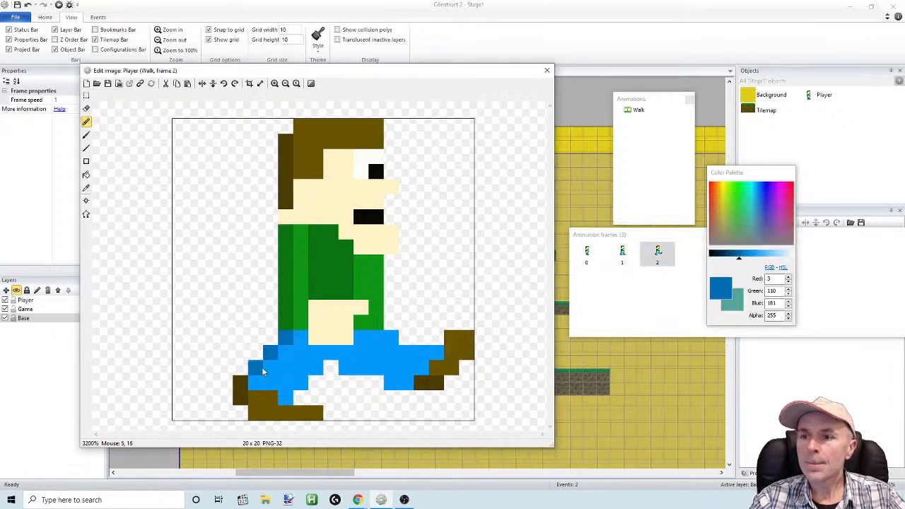
pyautogui.click(342, 371)
pyautogui.click(367, 376)
pyautogui.click(382, 384)
pyautogui.click(377, 369)
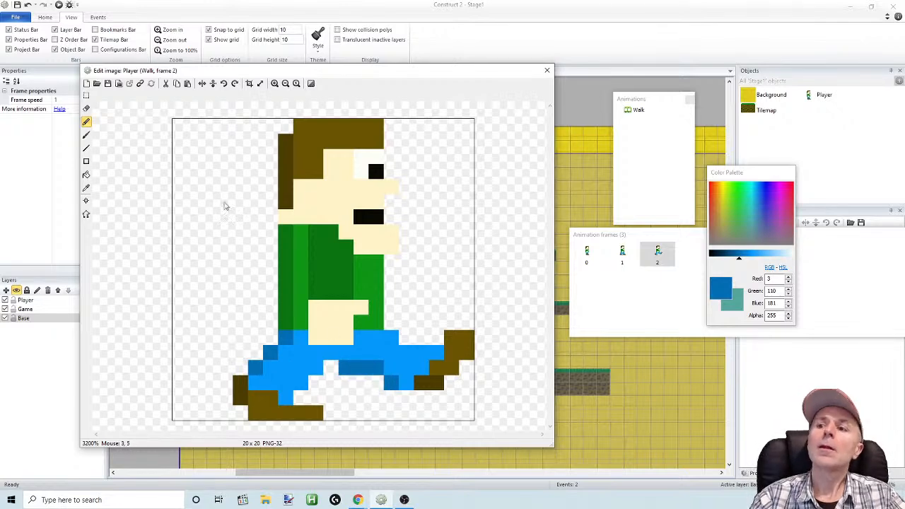
# Undo the last pencil pixel under the front leg in frame 2 and close the Player image editor
pyautogui.click(29, 5)
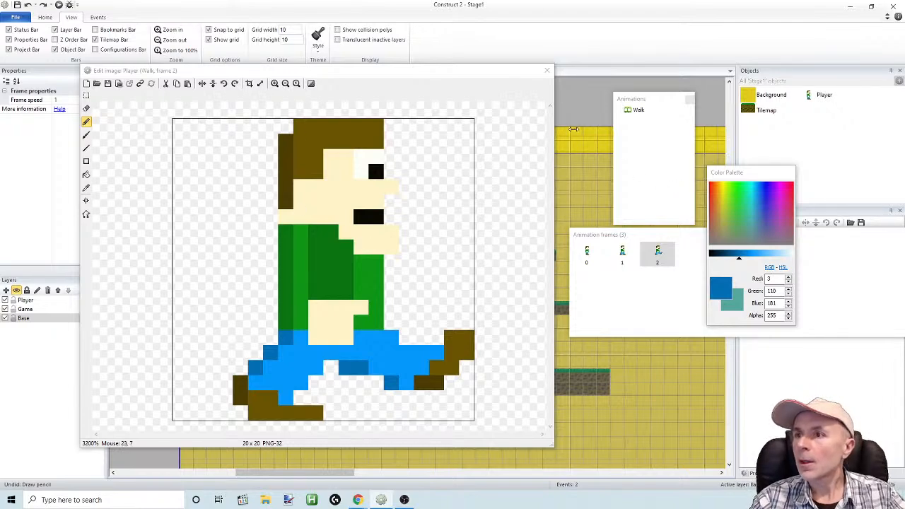
pyautogui.moveTo(486, 74); pyautogui.dragTo(436, 97)
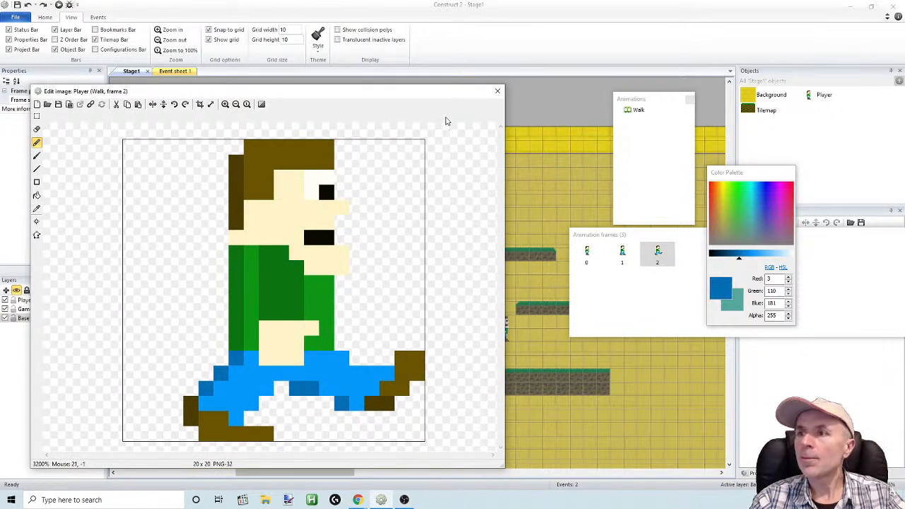
pyautogui.click(497, 93)
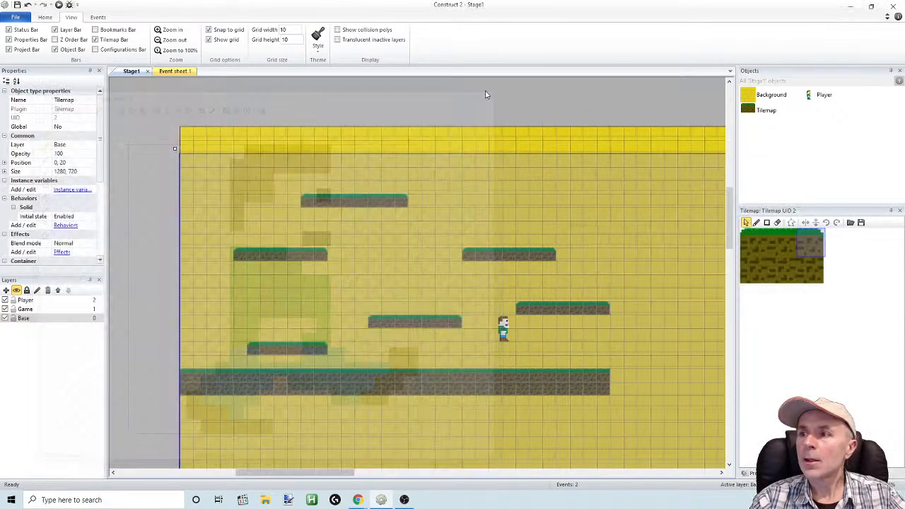
# Run the layout preview in the browser, try walking and jumping with the player, and switch to full screen
pyautogui.click(58, 5)
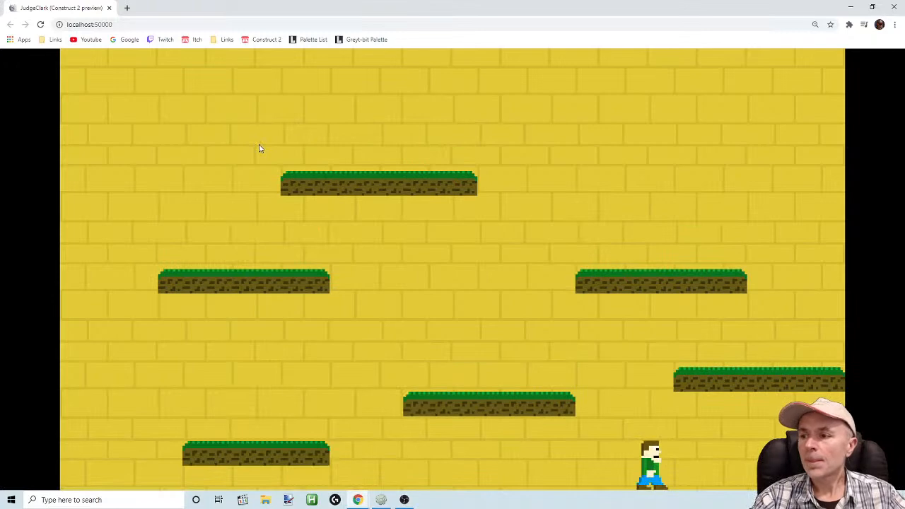
pyautogui.press('Left')
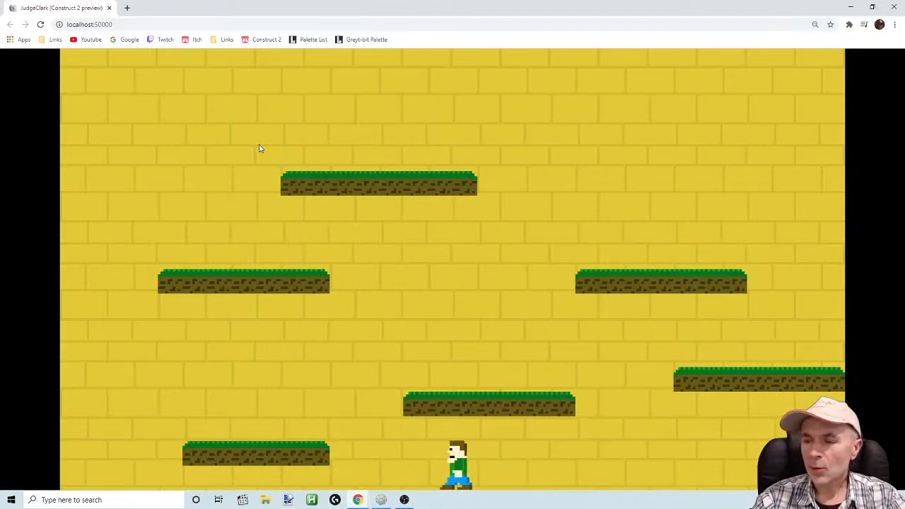
pyautogui.press('Up')
pyautogui.press('Left')
pyautogui.press('Right')
pyautogui.press('Up')
pyautogui.press('F11')
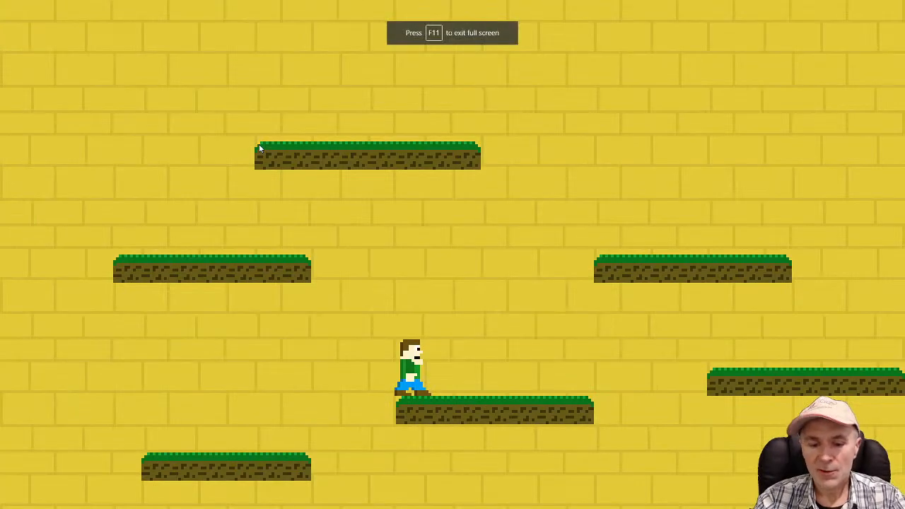
# Walk and jump the player across the platforms in both directions to check the shaded Walk animation in full screen
pyautogui.press('Right')
pyautogui.press('Up')
pyautogui.press('Left')
pyautogui.press('Right')
pyautogui.press('Up')
pyautogui.press('Left')
pyautogui.press('Up')
pyautogui.press('Up')
pyautogui.press('Right')
pyautogui.press('Up')
pyautogui.press('Right')
pyautogui.press('Up')
pyautogui.press('Left')
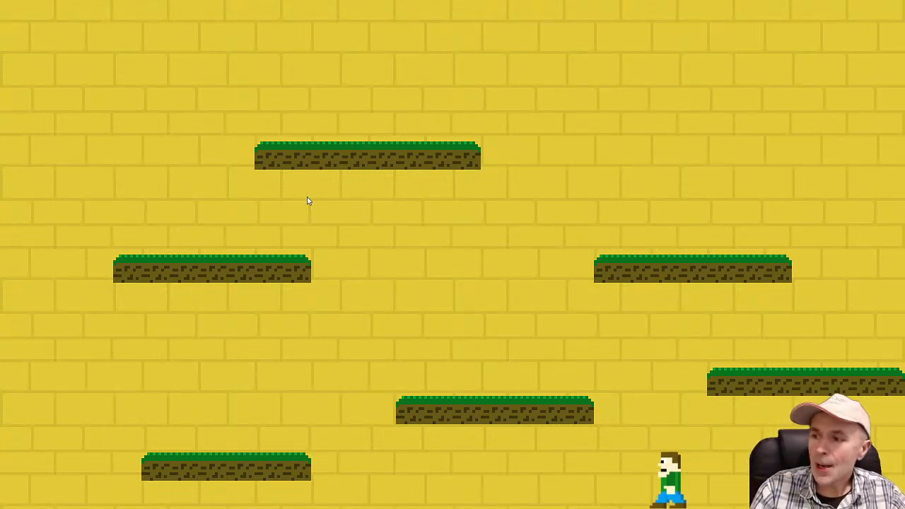
pyautogui.press('Up')
pyautogui.press('Left')
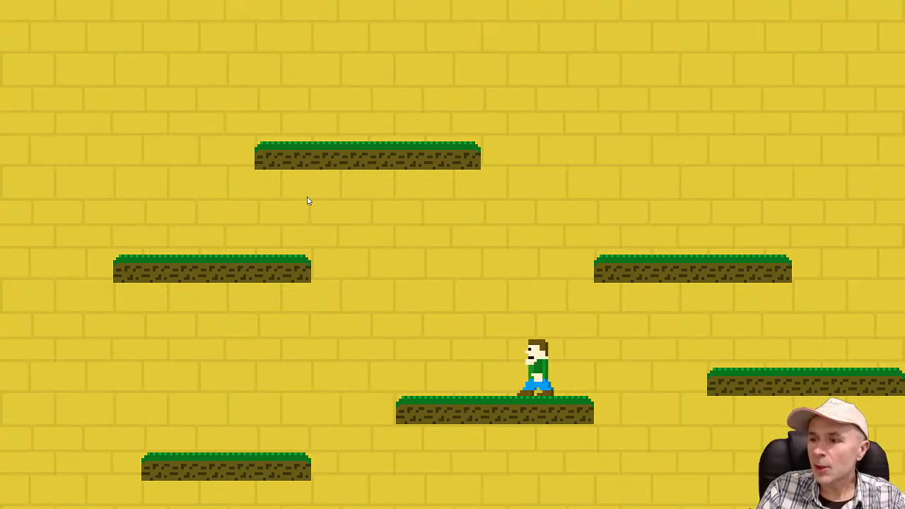
pyautogui.press('Up')
pyautogui.press('Left')
pyautogui.press('Up')
pyautogui.press('Right')
pyautogui.press('Left')
pyautogui.press('Up')
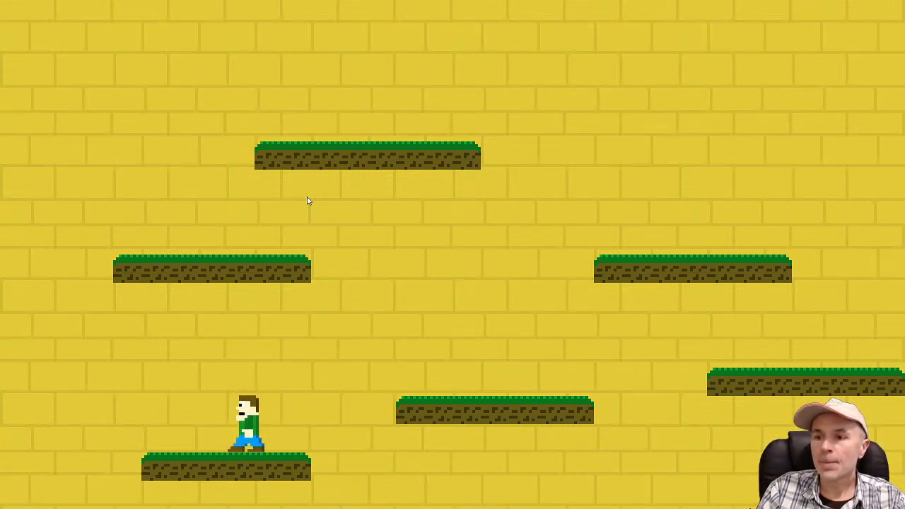
# Switch back to Construct 2, open the Player sprite's animations, duplicate Walk and name the copy Stand
pyautogui.hotkey('alt', 'Tab')
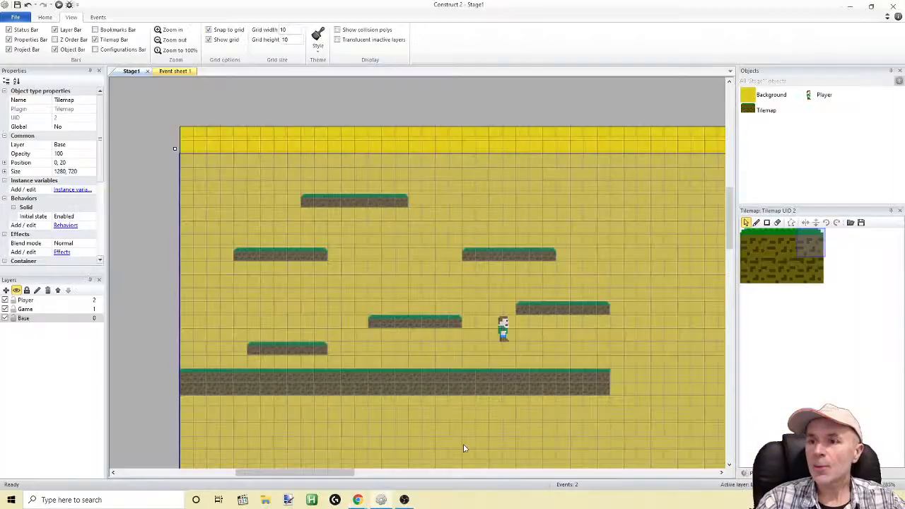
pyautogui.click(814, 97)
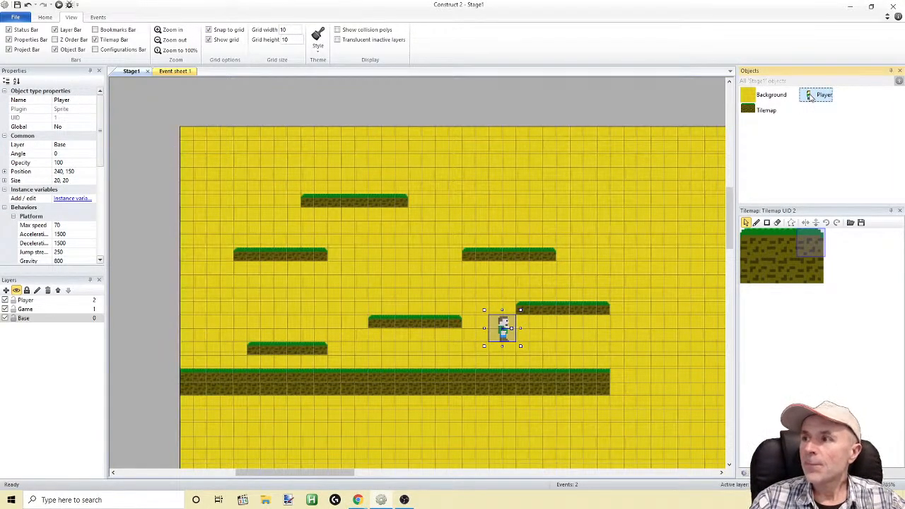
pyautogui.doubleClick(812, 96)
pyautogui.rightClick(530, 112)
pyautogui.click(545, 139)
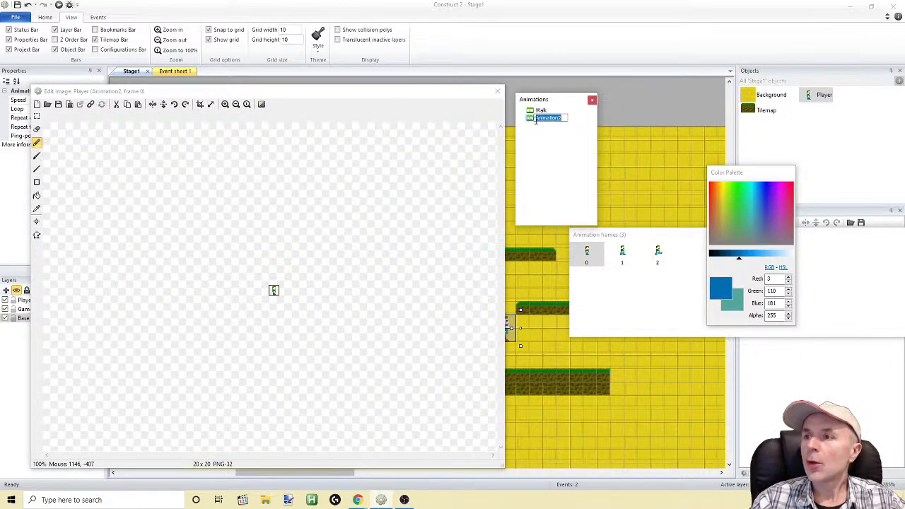
pyautogui.write('Stand')
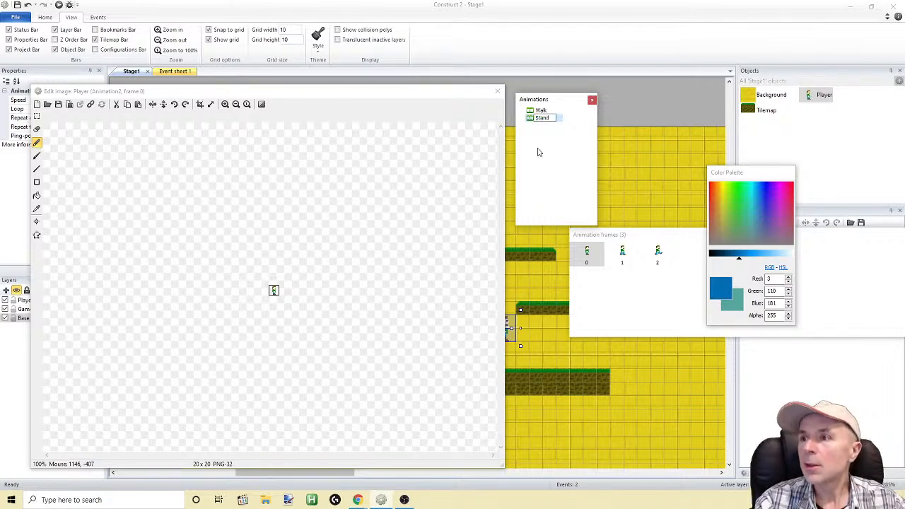
pyautogui.press('Return')
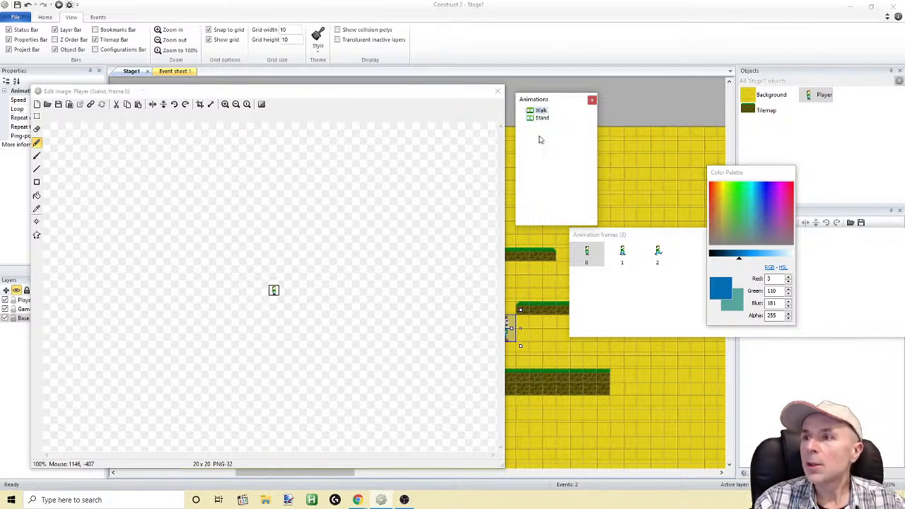
# Duplicate the Stand animation and name the copy Jump
pyautogui.rightClick(534, 119)
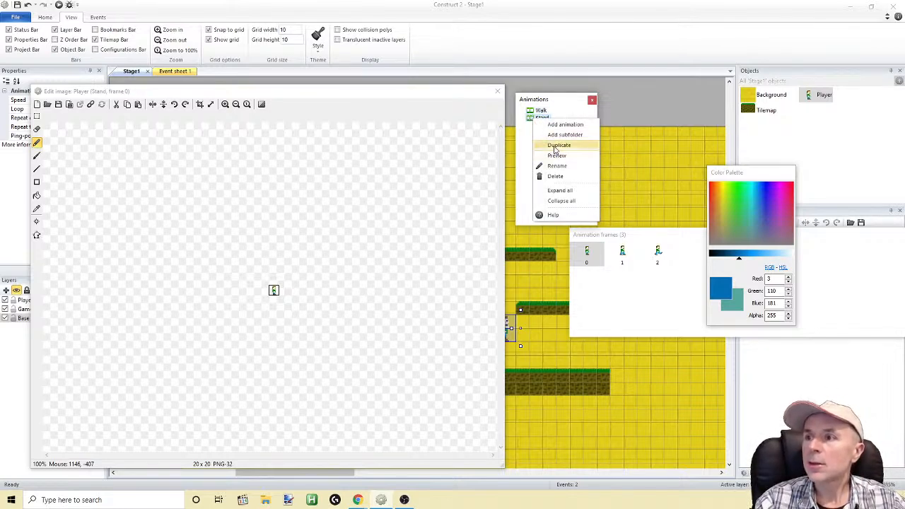
pyautogui.click(554, 144)
pyautogui.write('J')
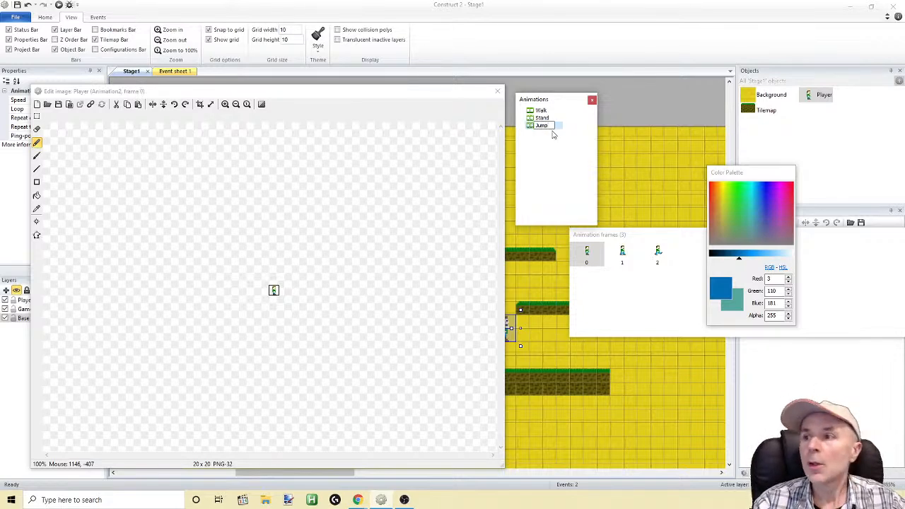
pyautogui.write('ump')
pyautogui.press('Return')
# Delete the first two frames of the Jump animation, keeping only the wide-stride frame
pyautogui.click(534, 127)
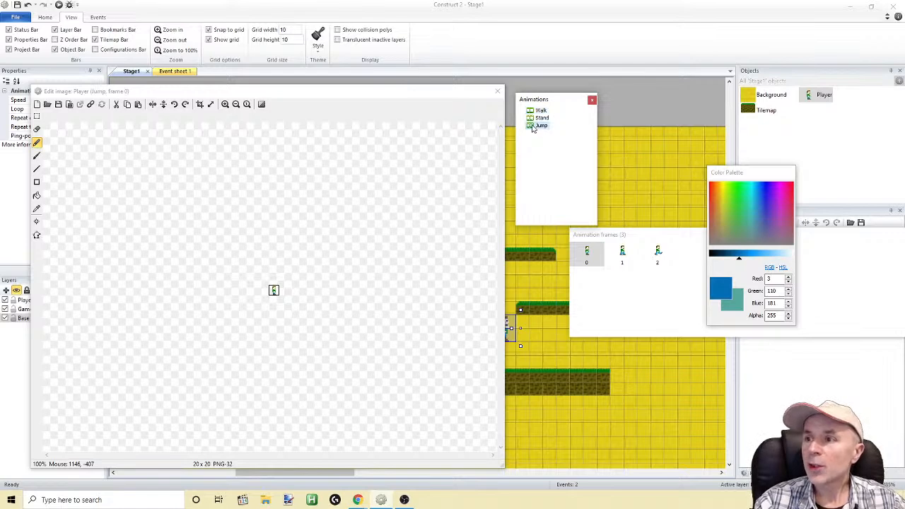
pyautogui.click(588, 256)
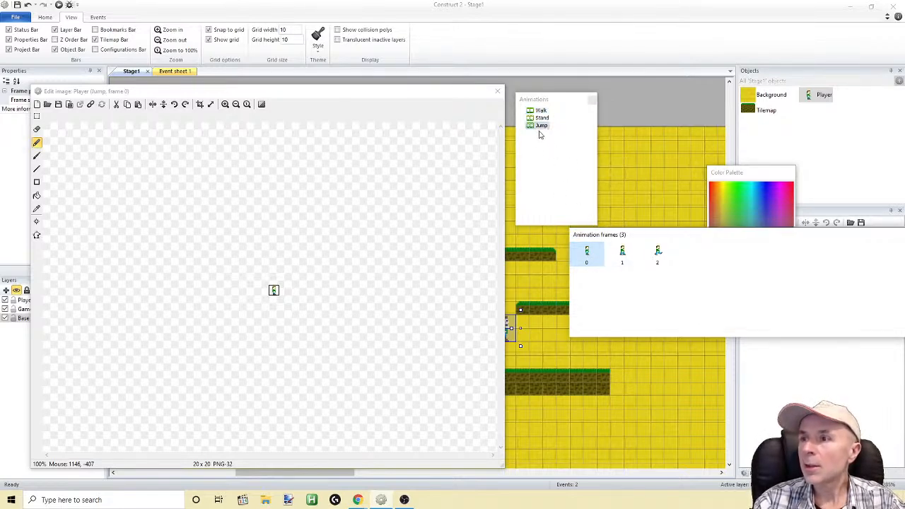
pyautogui.press('Delete')
pyautogui.press('Delete')
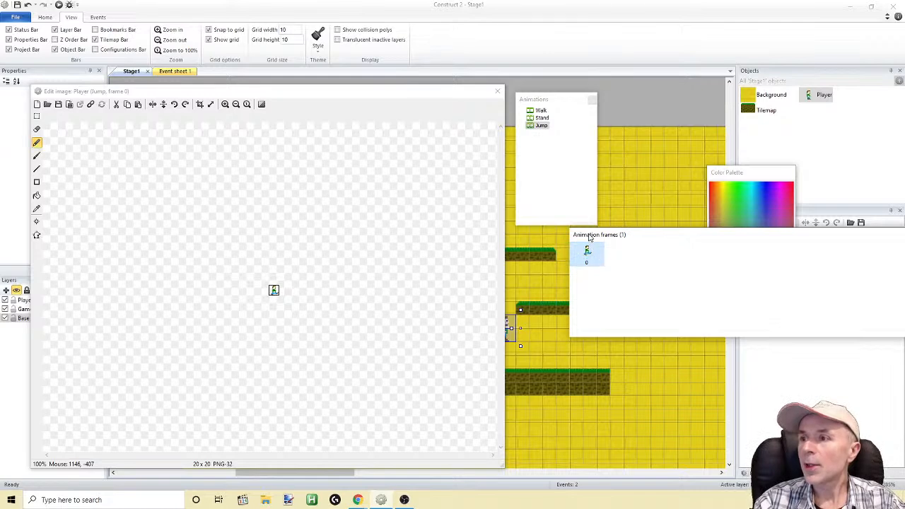
# Delete frames 1 and 2 of the Stand animation, keep the standing frame, and close the sprite editor
pyautogui.click(539, 118)
pyautogui.click(623, 253)
pyautogui.press('Delete')
pyautogui.press('Delete')
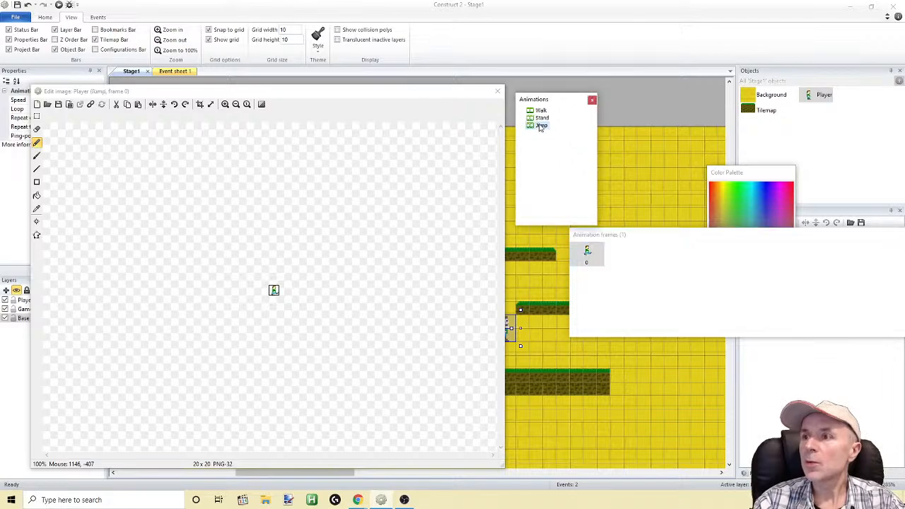
pyautogui.click(541, 110)
pyautogui.click(593, 99)
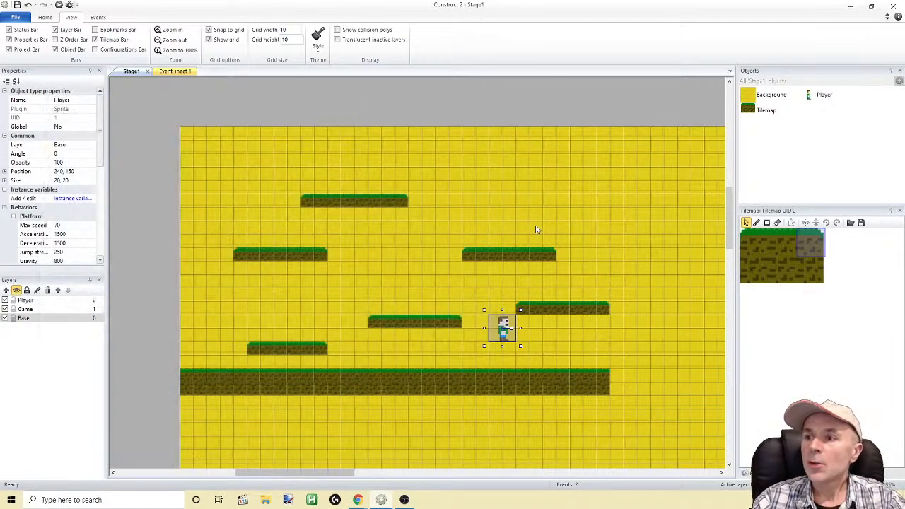
# Run the preview again and check which animation the player shows while walking, jumping and standing still
pyautogui.click(59, 4)
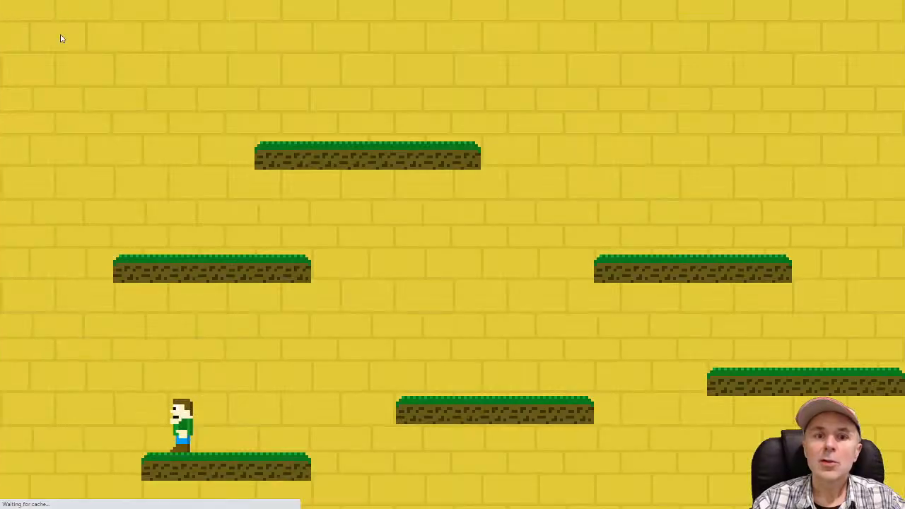
pyautogui.press('Left')
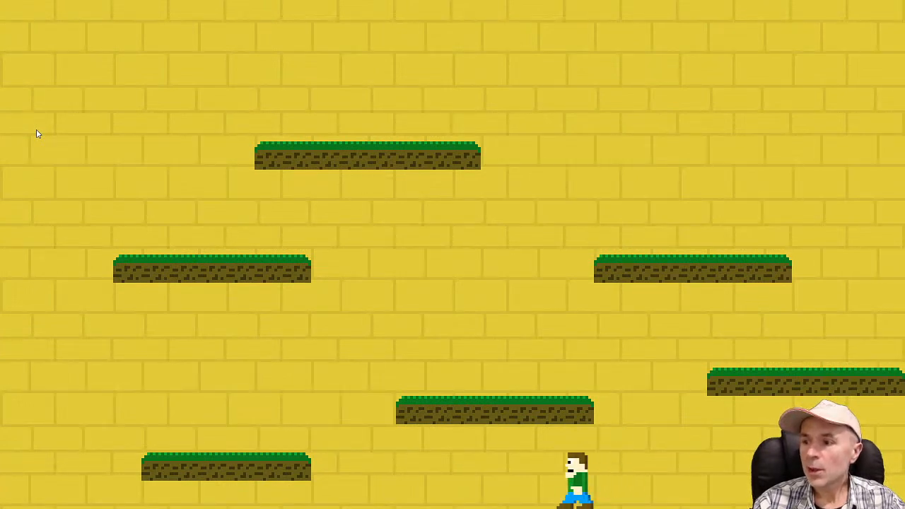
pyautogui.press('Up')
pyautogui.press('Right')
pyautogui.press('Up')
pyautogui.press('Up')
pyautogui.press('Left')
pyautogui.press('Up')
pyautogui.press('Up')
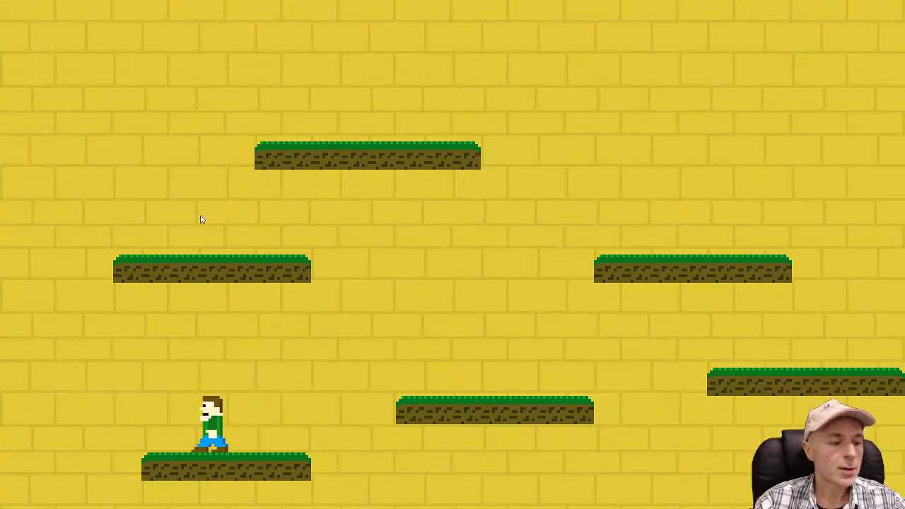
# Return to Construct 2 and add an event to Event sheet 1 with the Player's Platform condition Is on floor
pyautogui.hotkey('alt', 'Tab')
pyautogui.click(167, 71)
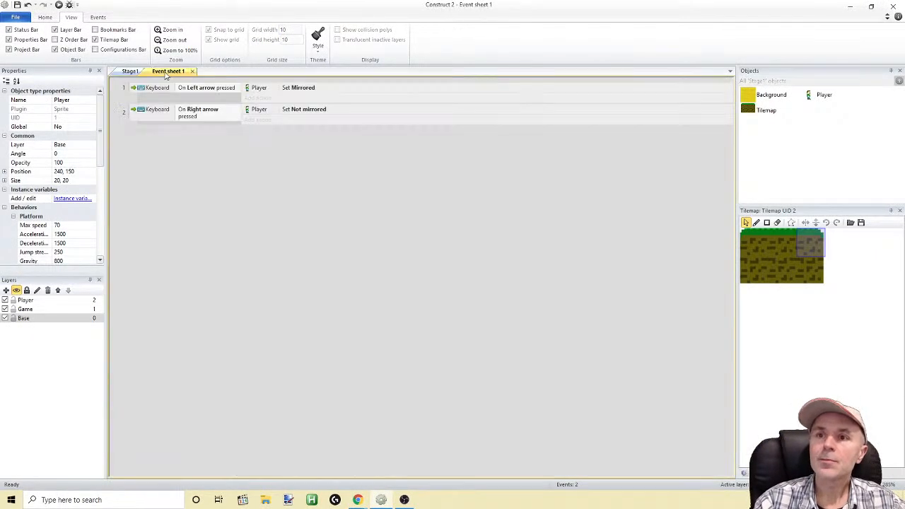
pyautogui.click(150, 133)
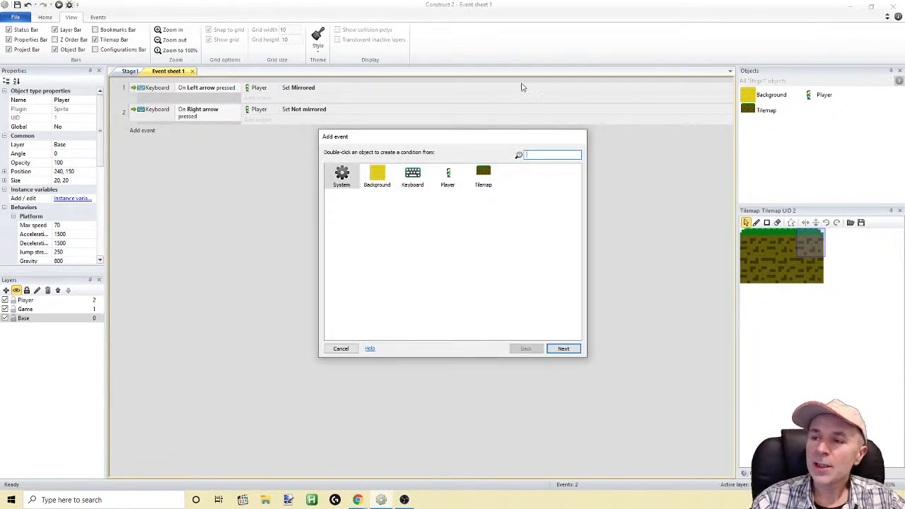
pyautogui.click(447, 177)
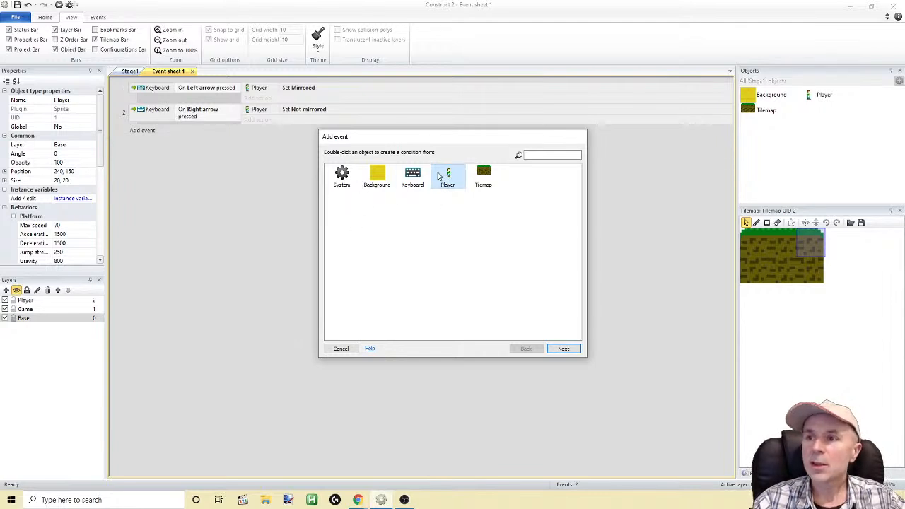
pyautogui.moveTo(437, 142); pyautogui.dragTo(351, 186)
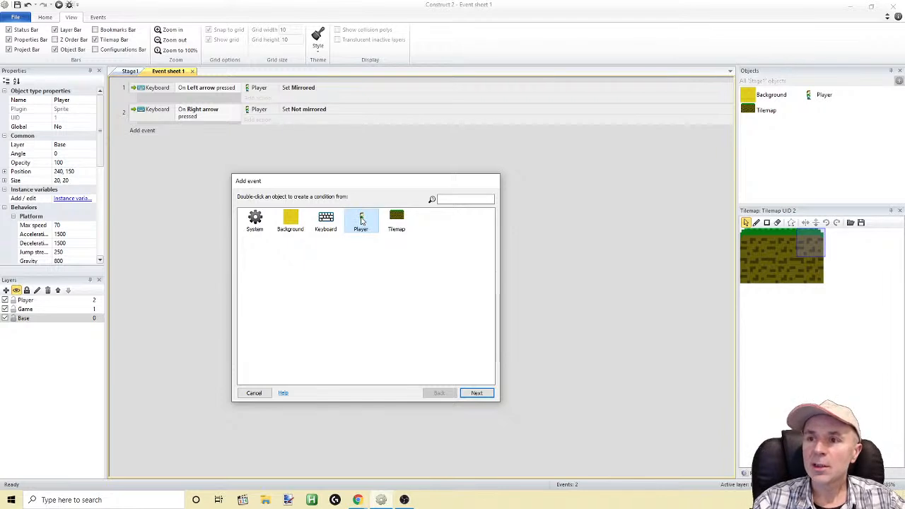
pyautogui.doubleClick(361, 221)
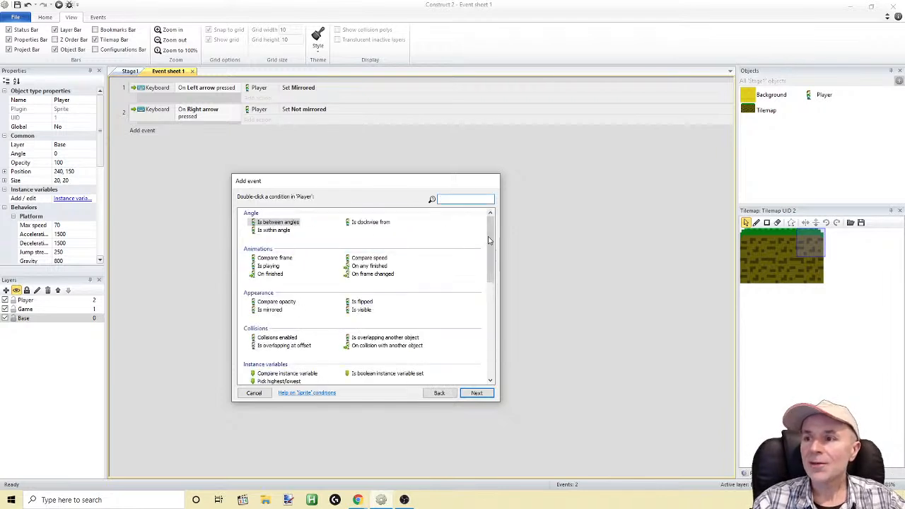
pyautogui.scroll(-5, 484, 307)
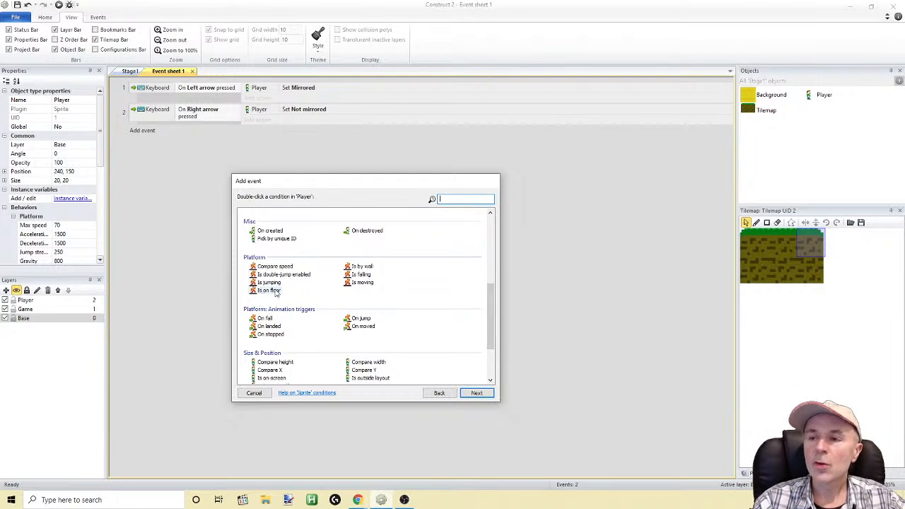
pyautogui.doubleClick(269, 290)
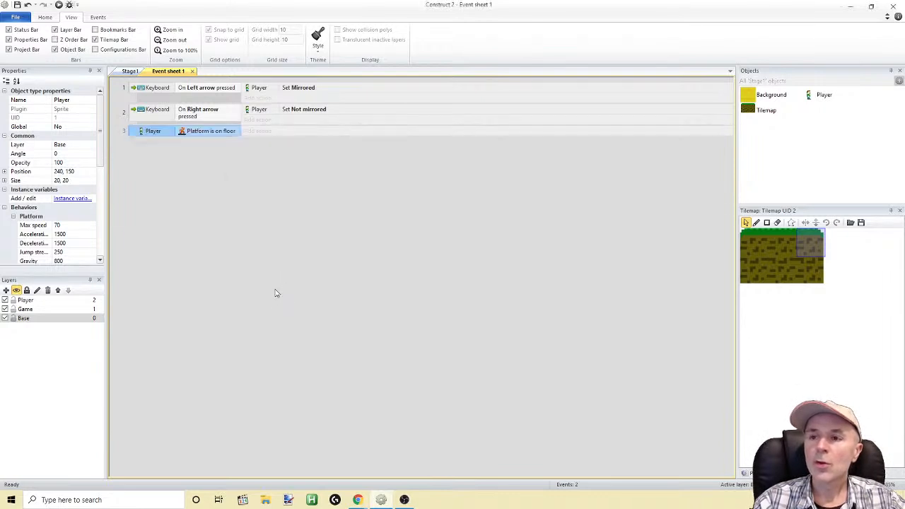
# Add a sub-event under the Is on floor event with the Player's Platform condition Is moving
pyautogui.rightClick(135, 131)
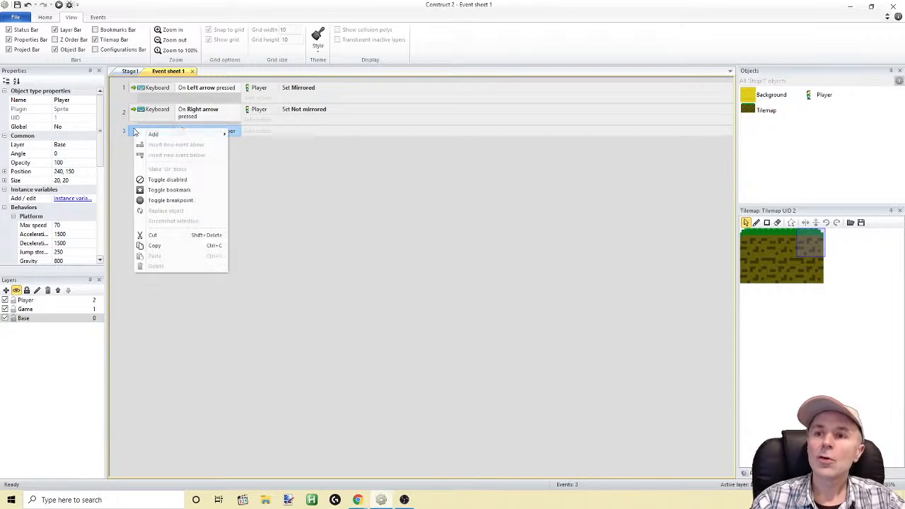
pyautogui.moveTo(154, 135)
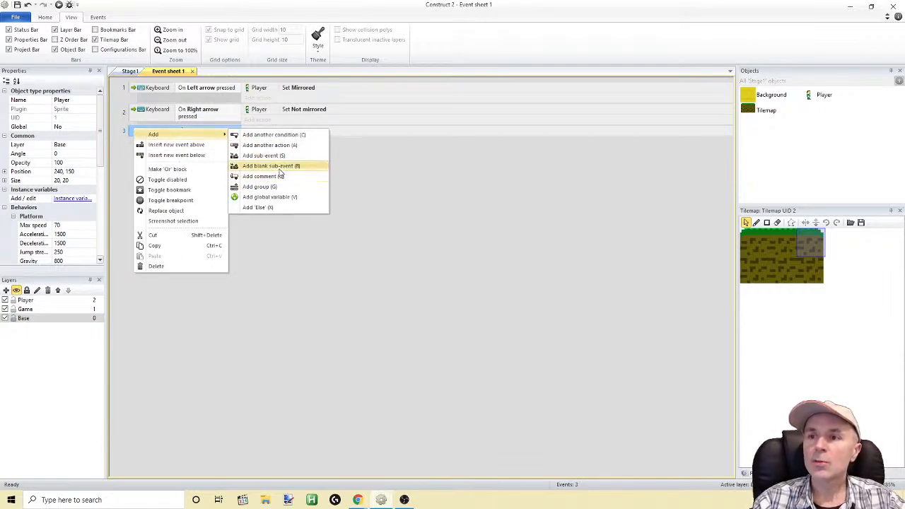
pyautogui.click(264, 155)
pyautogui.click(371, 223)
pyautogui.doubleClick(370, 223)
pyautogui.scroll(-4, 486, 280)
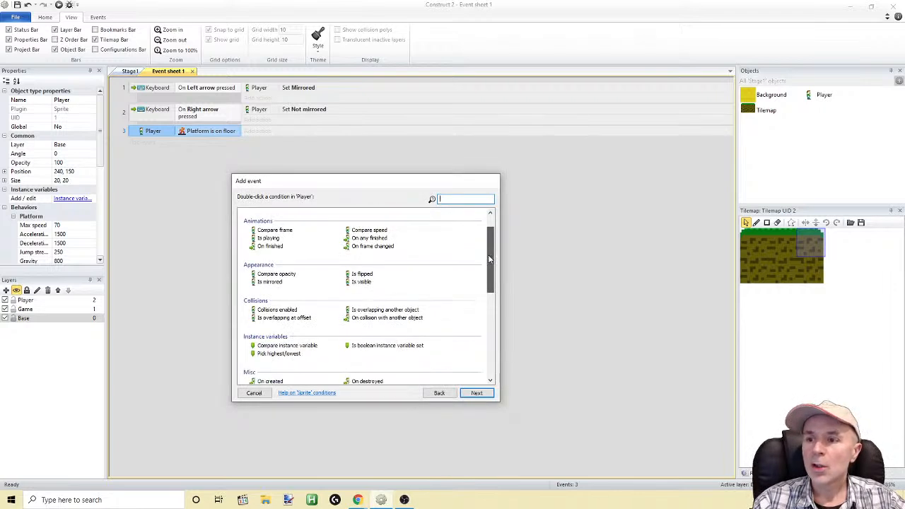
pyautogui.scroll(-4, 486, 283)
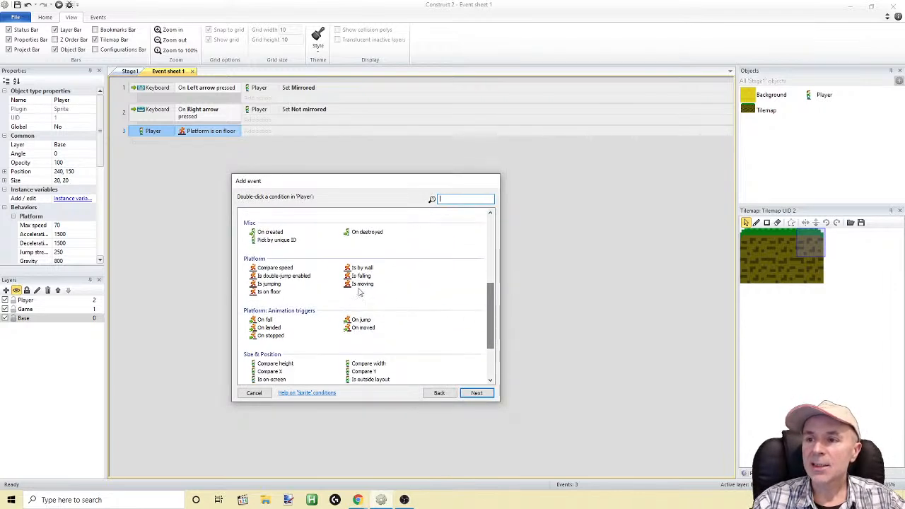
pyautogui.doubleClick(346, 286)
# Add a Player Set animation action to the Is moving sub-event, with animation "Walk" played from beginning
pyautogui.click(257, 143)
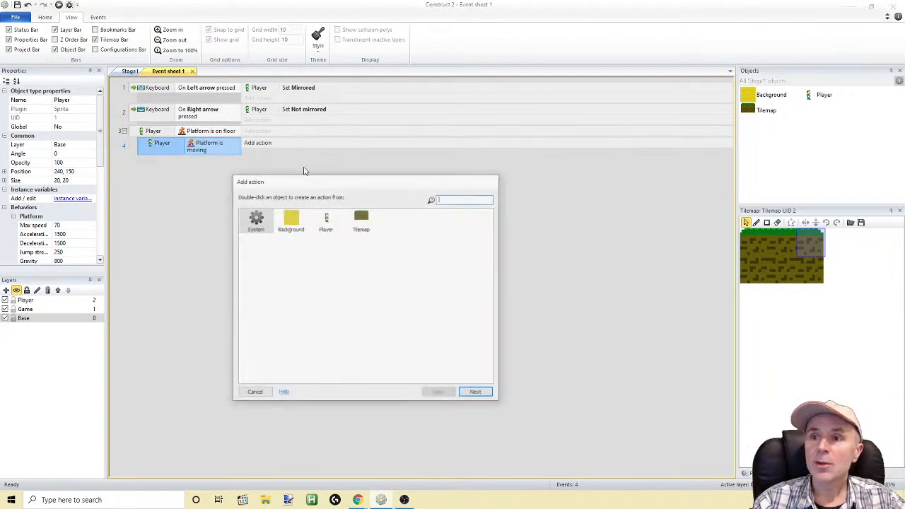
pyautogui.doubleClick(327, 223)
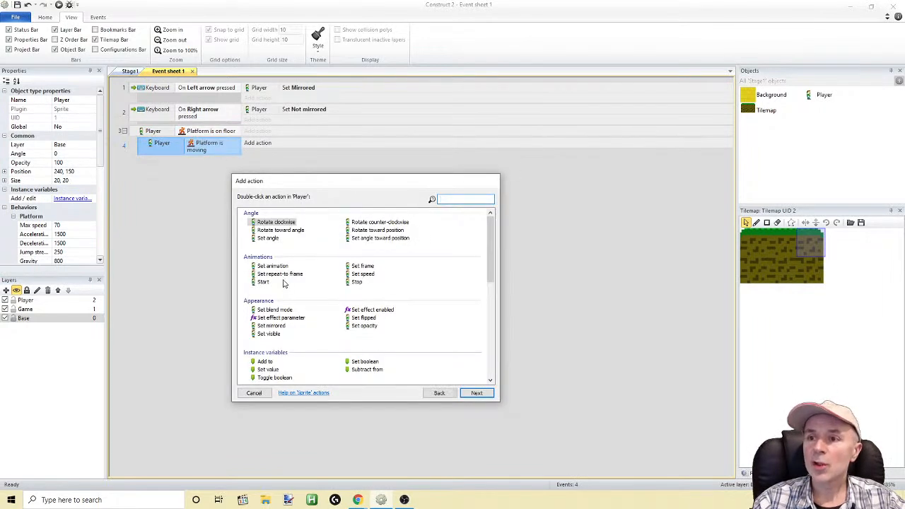
pyautogui.doubleClick(271, 266)
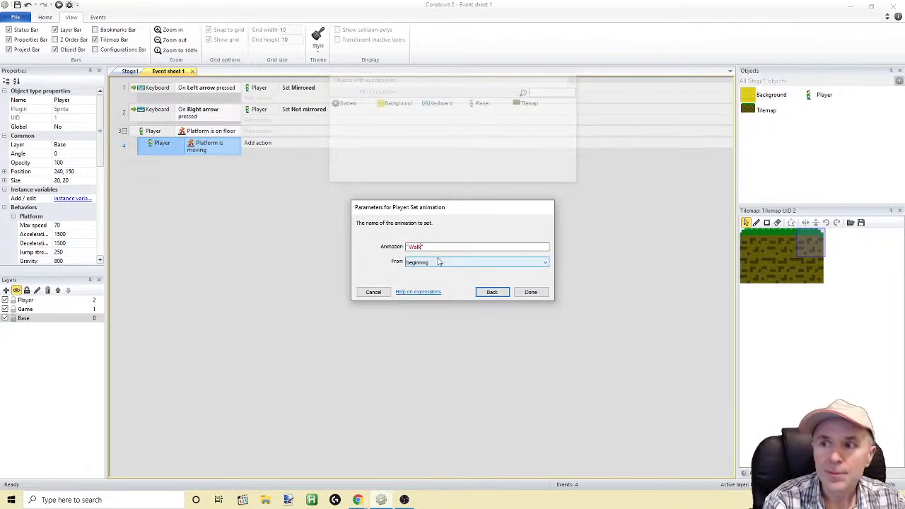
pyautogui.click(531, 292)
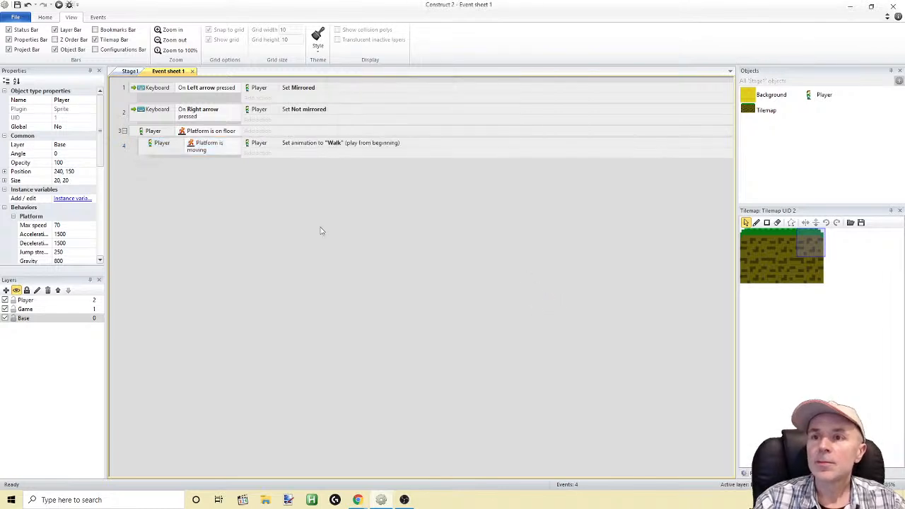
# Add the Player condition Is playing "Walk" to the Is moving sub-event and invert it
pyautogui.click(144, 148)
pyautogui.rightClick(143, 149)
pyautogui.moveTo(160, 152)
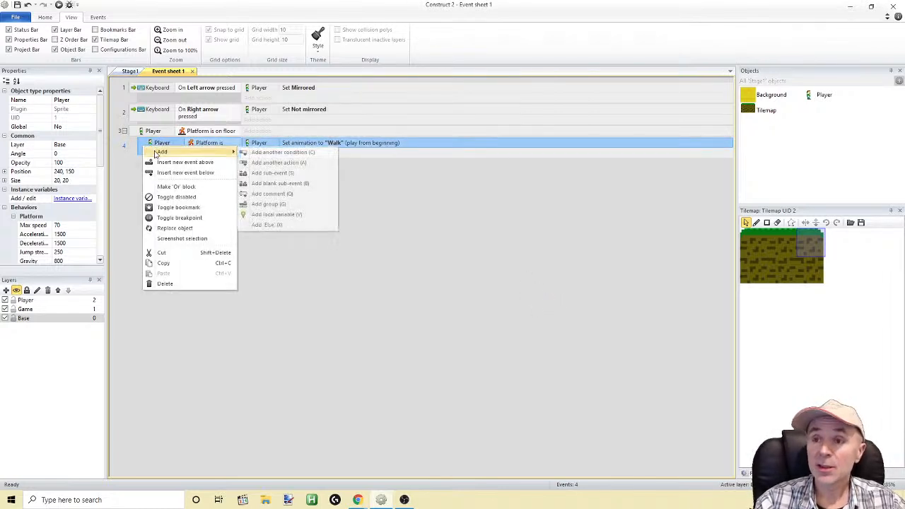
pyautogui.click(256, 155)
pyautogui.doubleClick(362, 221)
pyautogui.scroll(-1, 484, 253)
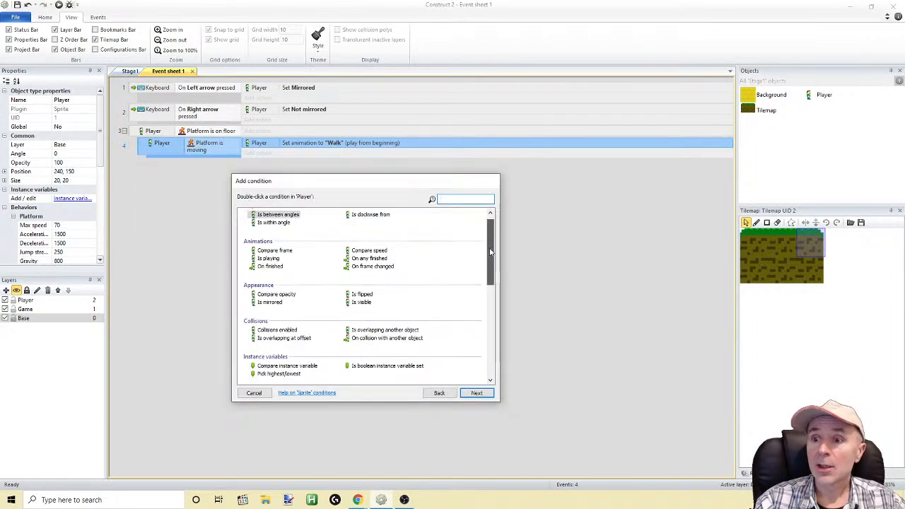
pyautogui.moveTo(491, 253)
pyautogui.mouseDown()
pyautogui.moveTo(479, 307)
pyautogui.moveTo(476, 262)
pyautogui.mouseUp()
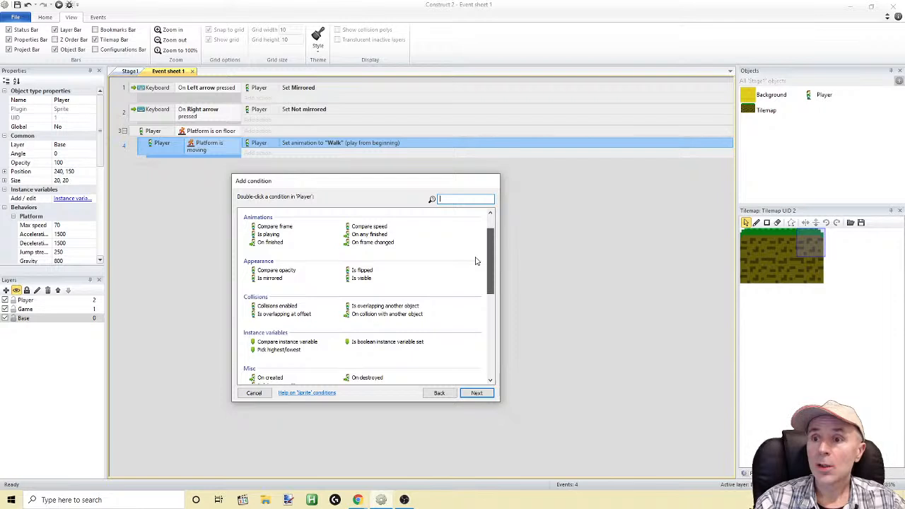
pyautogui.doubleClick(268, 234)
pyautogui.write('"Walk"')
pyautogui.click(530, 277)
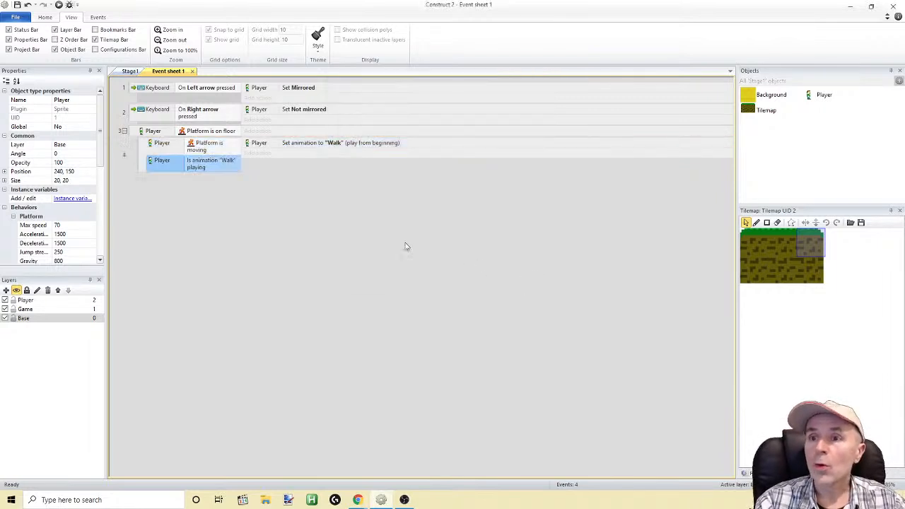
pyautogui.rightClick(147, 167)
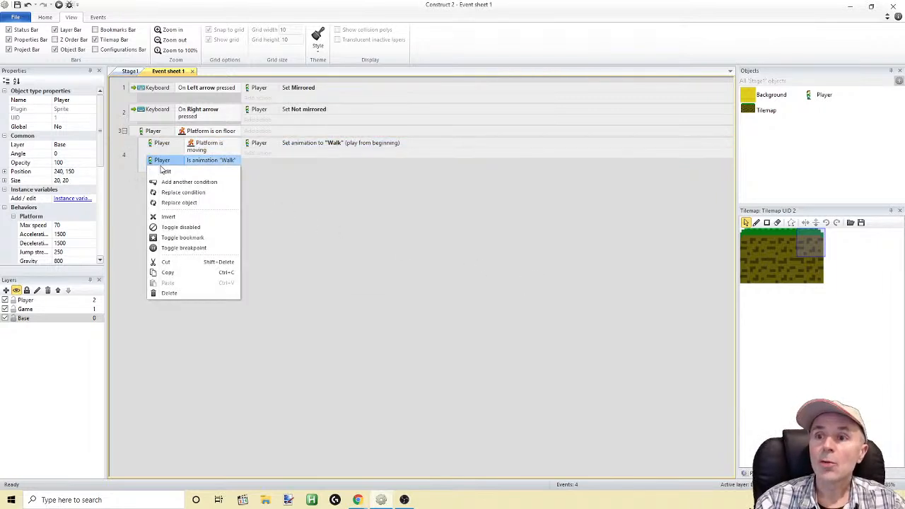
pyautogui.click(170, 215)
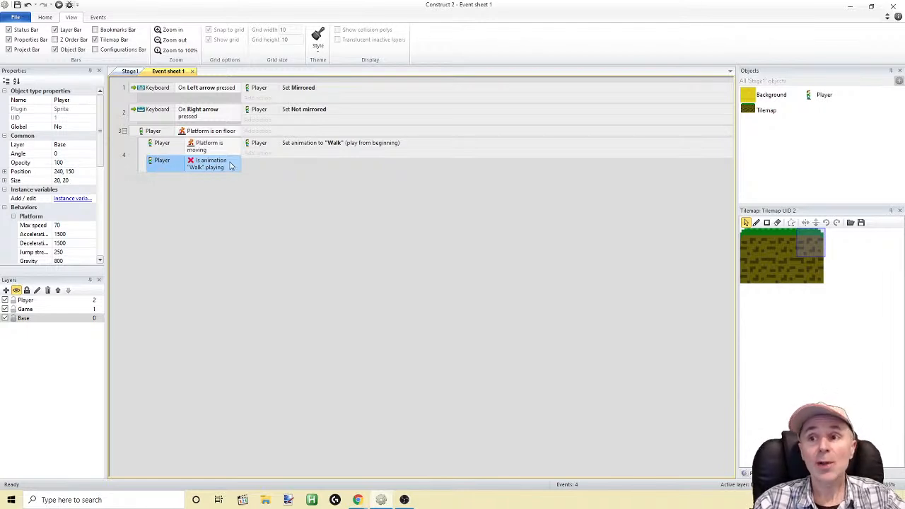
pyautogui.click(143, 180)
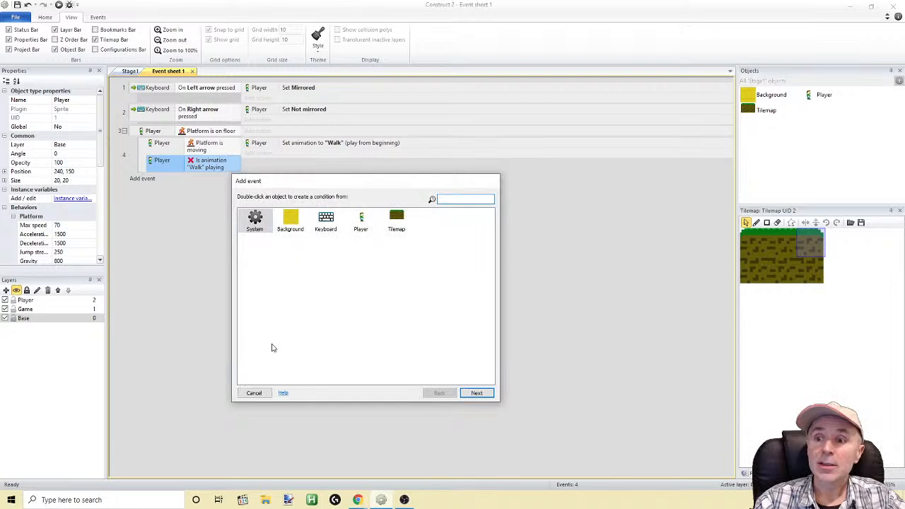
pyautogui.click(255, 383)
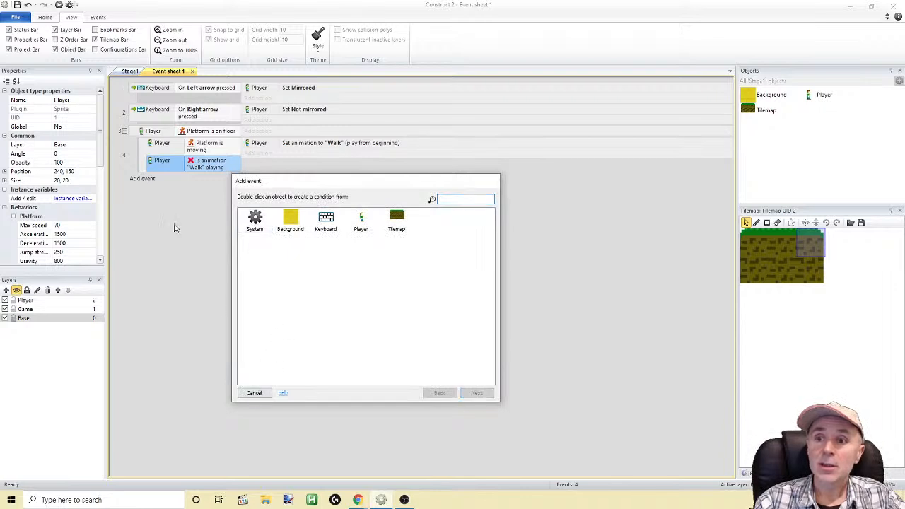
pyautogui.click(254, 394)
# Duplicate the Is moving sub-event under Is on floor and invert the copy's Platform is moving condition
pyautogui.click(153, 147)
pyautogui.click(141, 150)
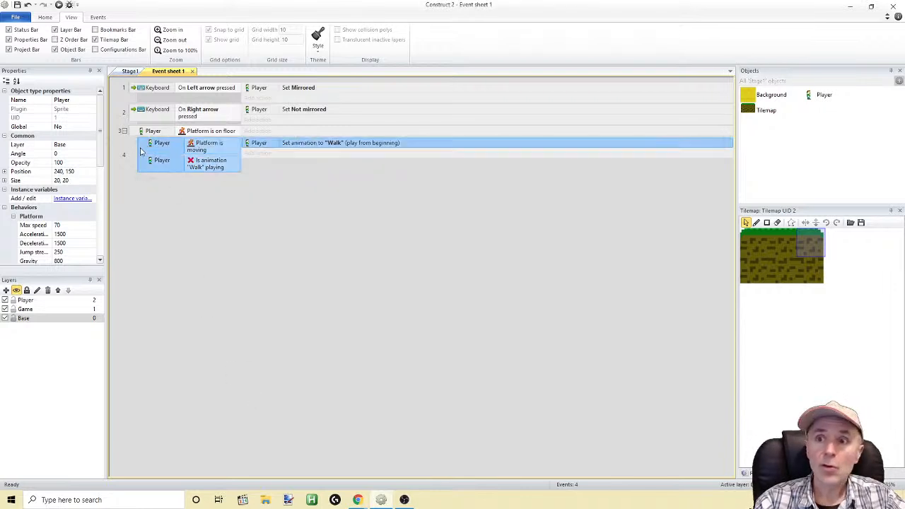
pyautogui.hotkey('ctrl', 'c')
pyautogui.hotkey('ctrl', 'v')
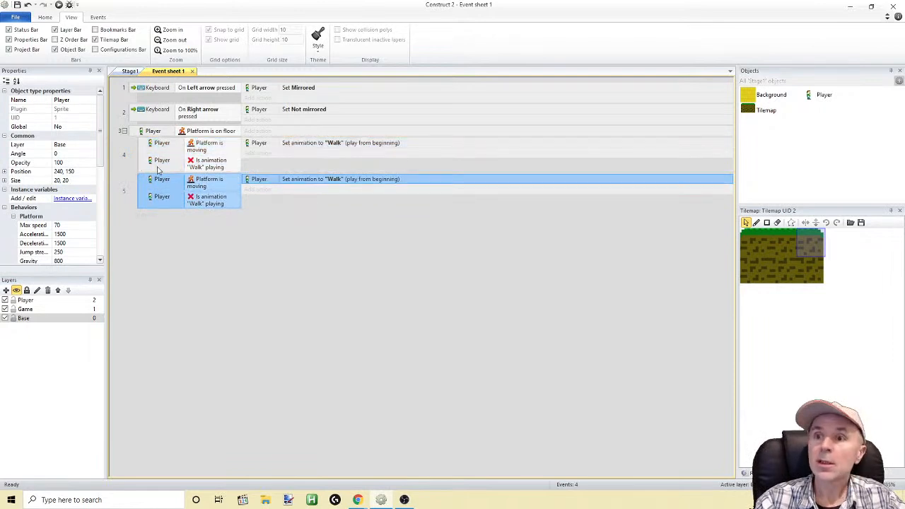
pyautogui.click(205, 186)
pyautogui.rightClick(206, 185)
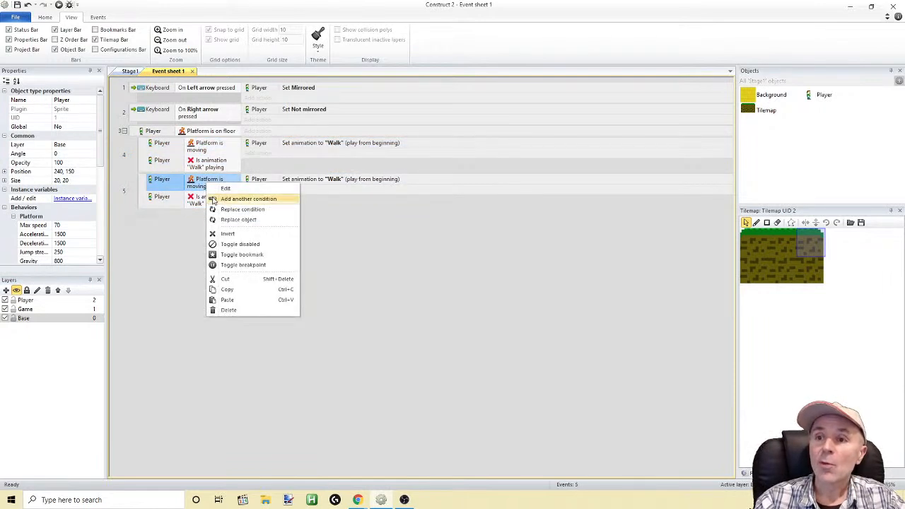
pyautogui.click(226, 233)
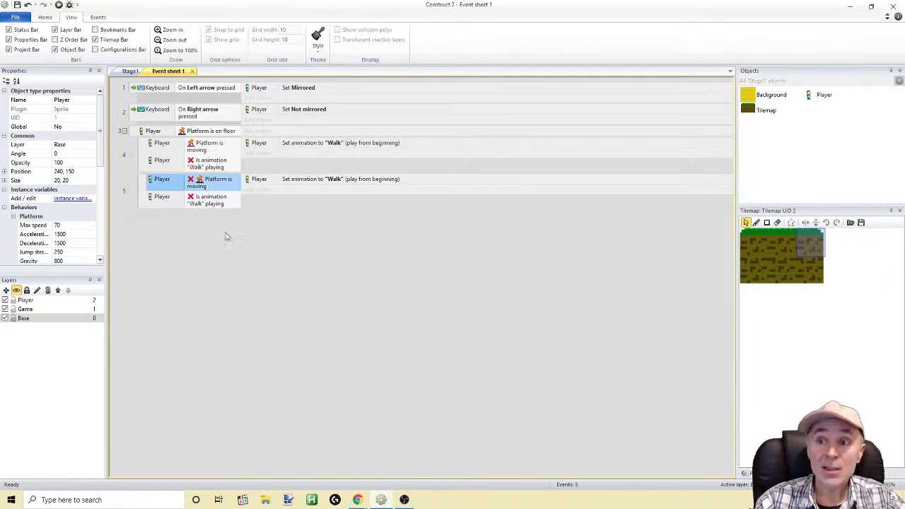
# Change the animation name in the copied sub-event's inverted Is playing condition to "Stand"
pyautogui.click(205, 203)
pyautogui.doubleClick(201, 206)
pyautogui.click(407, 247)
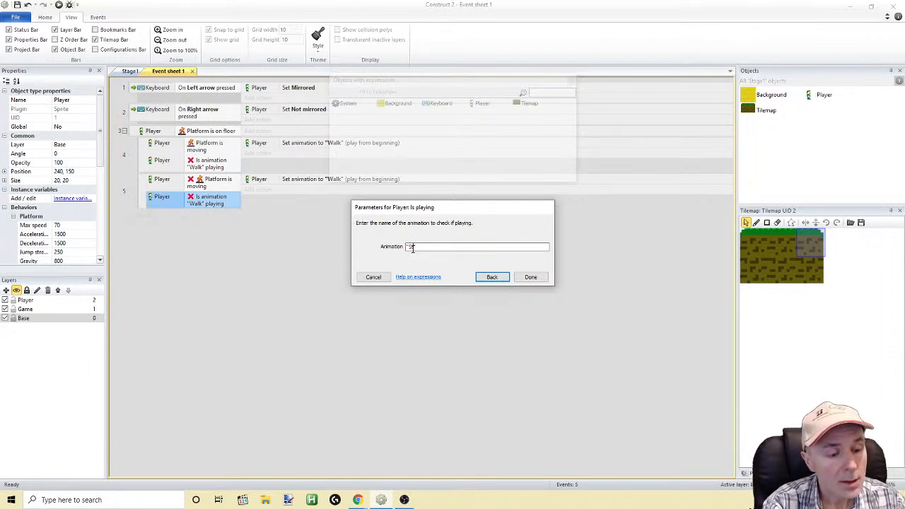
pyautogui.click(530, 276)
# Change the copied sub-event's Set animation action to "Stand", played from beginning
pyautogui.doubleClick(304, 179)
pyautogui.click(409, 248)
pyautogui.press('Delete')
pyautogui.press('Delete')
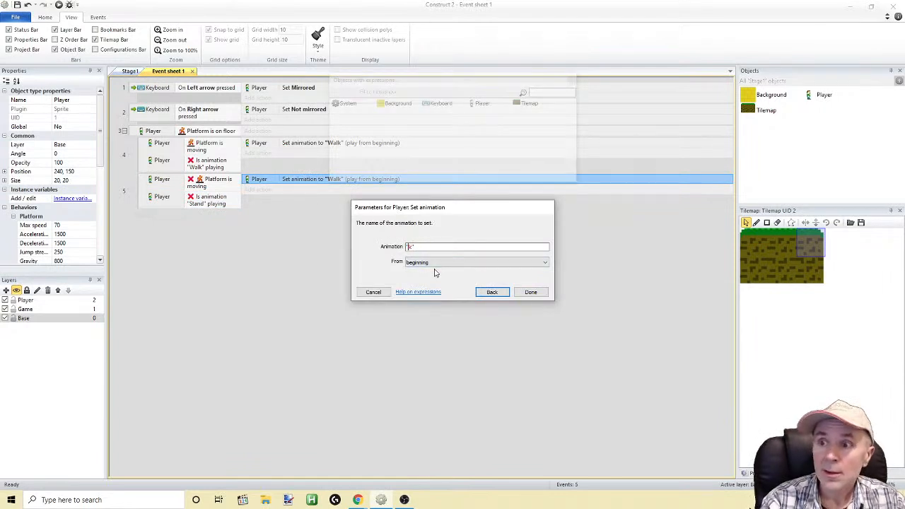
pyautogui.write('Stand')
pyautogui.click(489, 292)
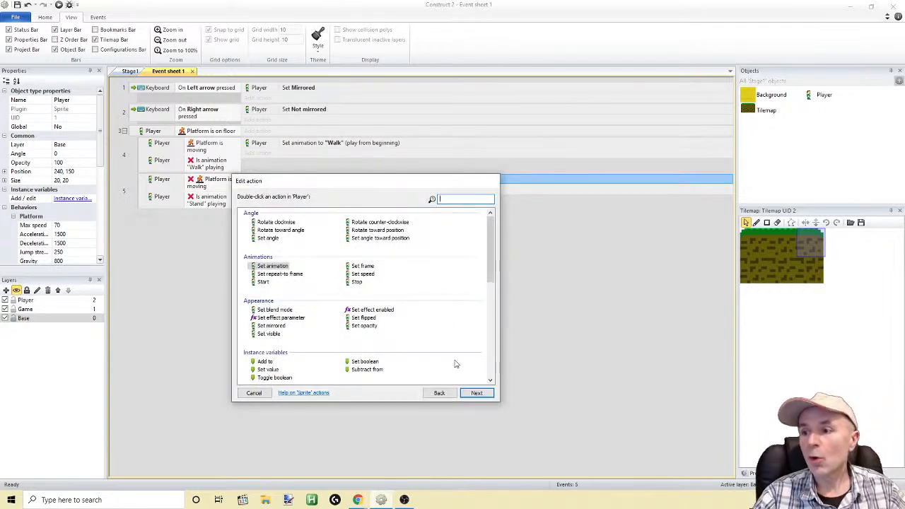
pyautogui.click(475, 394)
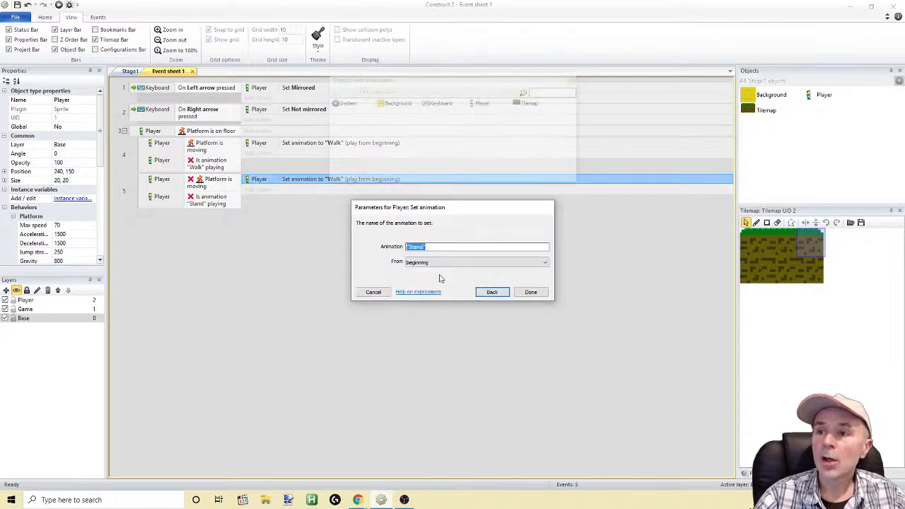
pyautogui.click(531, 293)
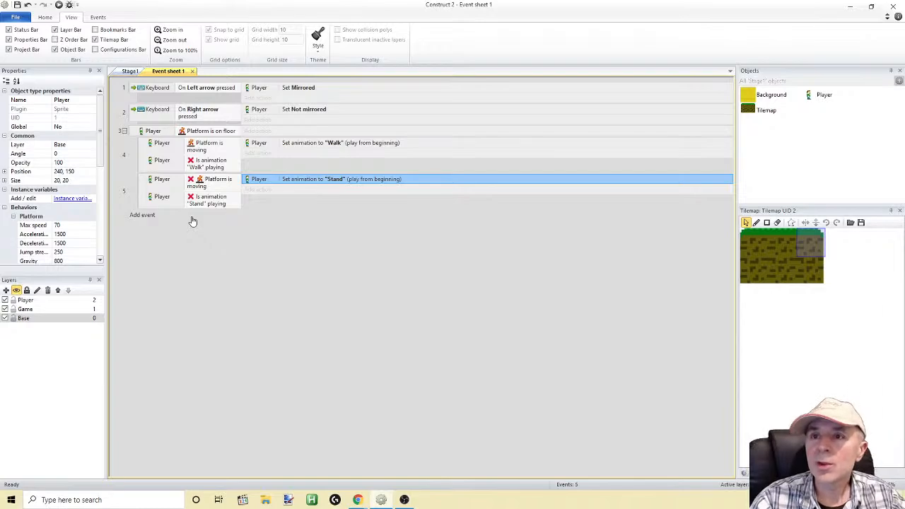
# Run the preview and check the player's animations while walking, standing still and jumping between platforms in both directions
pyautogui.click(60, 5)
pyautogui.press('Left')
pyautogui.press('Left')
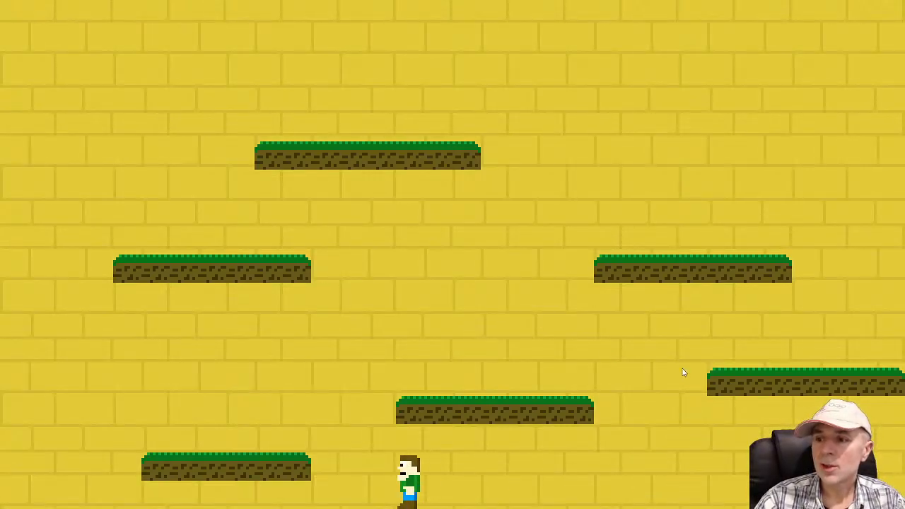
pyautogui.press('Left')
pyautogui.press('Up')
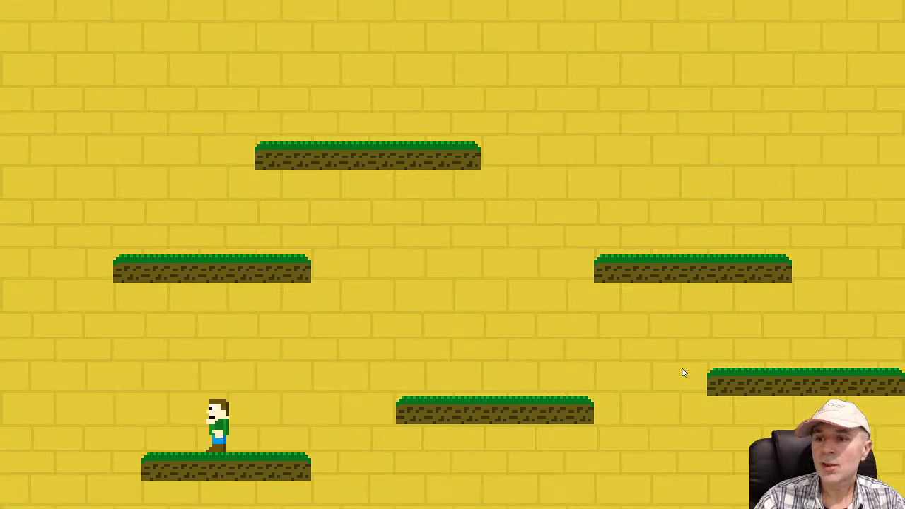
pyautogui.press('Right')
pyautogui.press('Up')
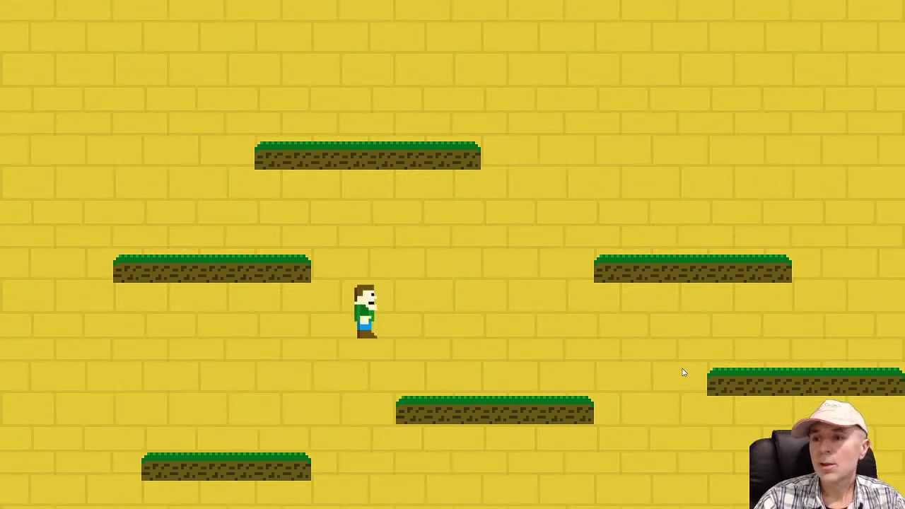
pyautogui.press('Up')
pyautogui.press('Left')
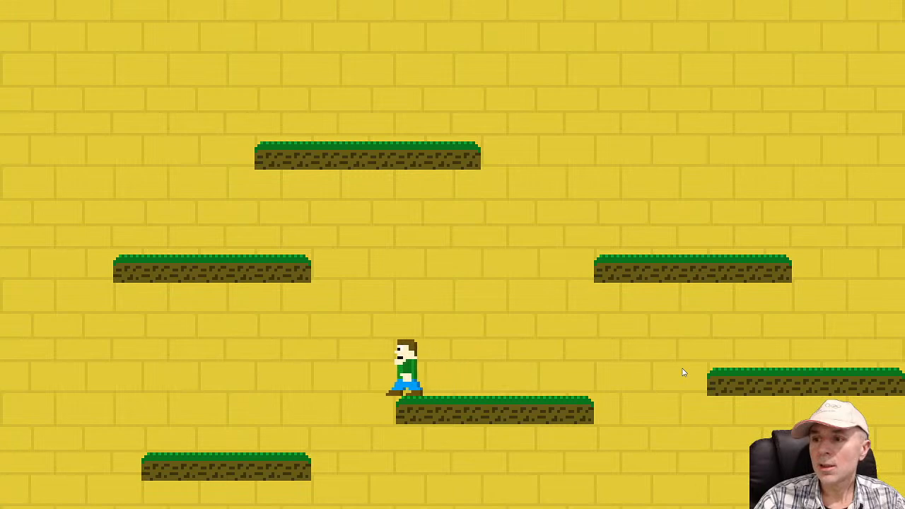
pyautogui.press('Right')
pyautogui.press('Up')
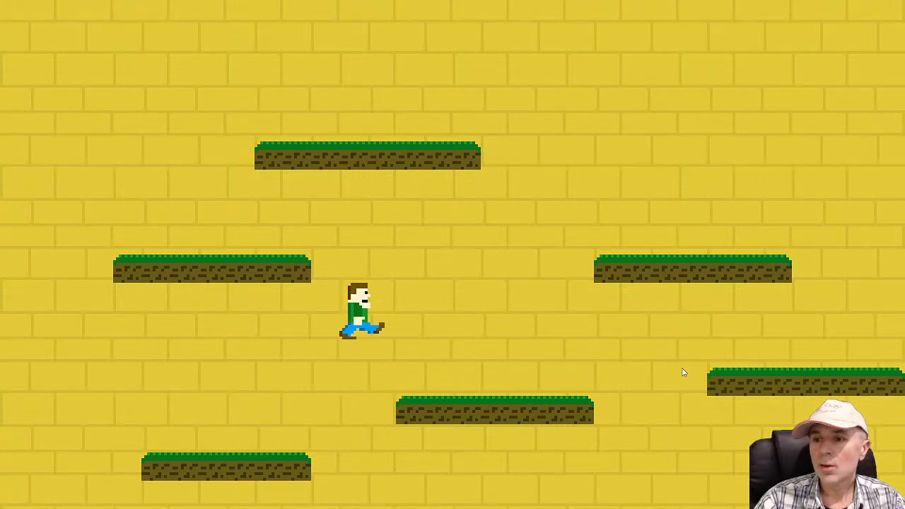
pyautogui.press('Left')
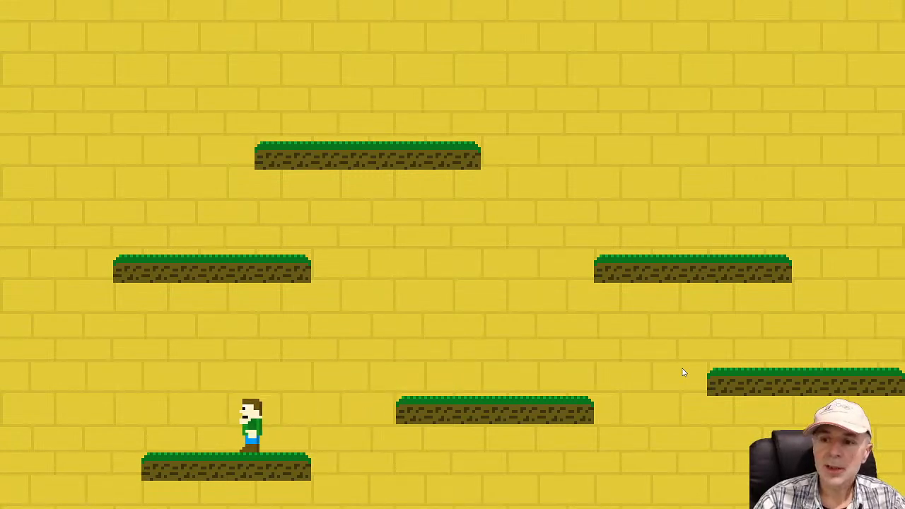
pyautogui.press('Right')
pyautogui.press('Up')
pyautogui.press('Right')
pyautogui.press('Up')
pyautogui.press('Up')
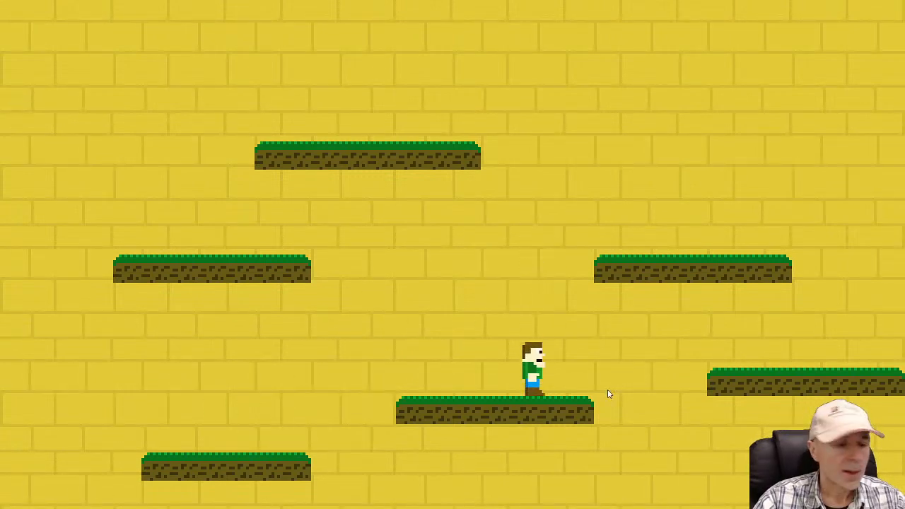
# Open the Player's Walk animation and reorder its frames to mid-stride, wide stride, standing pose
pyautogui.hotkey('alt', 'Tab')
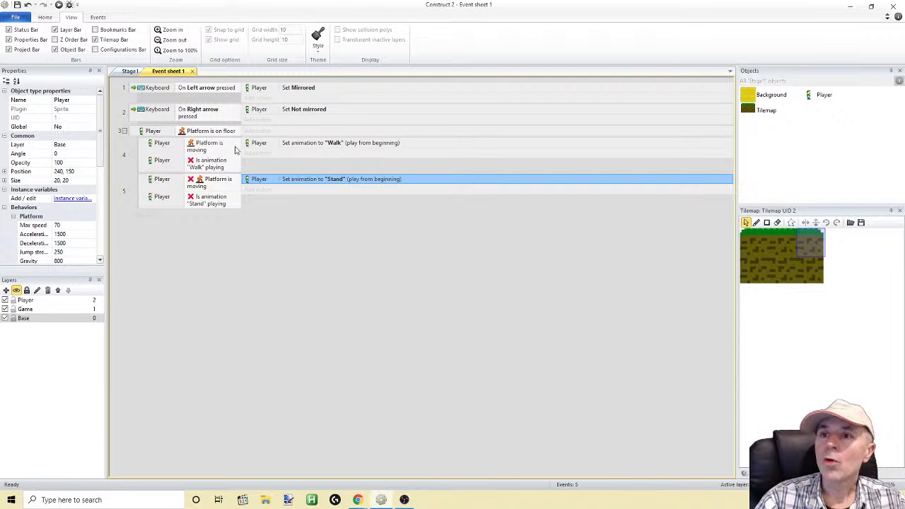
pyautogui.click(130, 70)
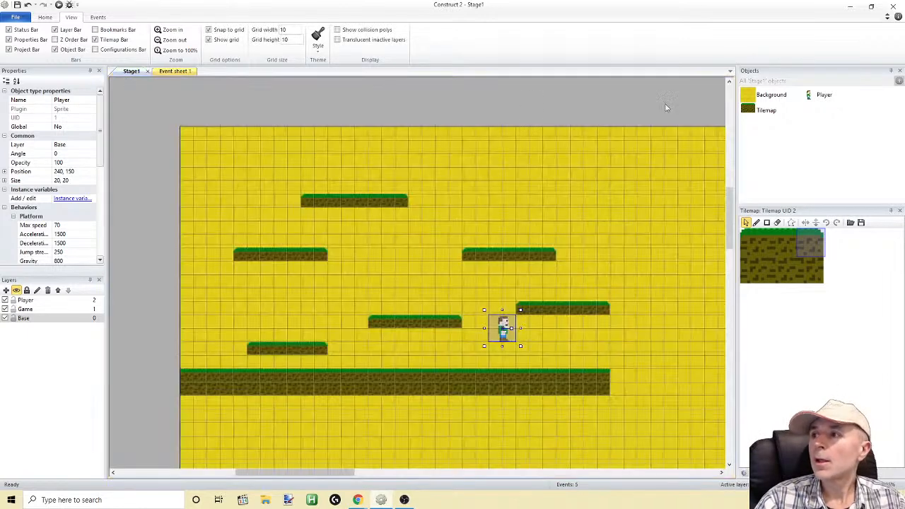
pyautogui.doubleClick(811, 97)
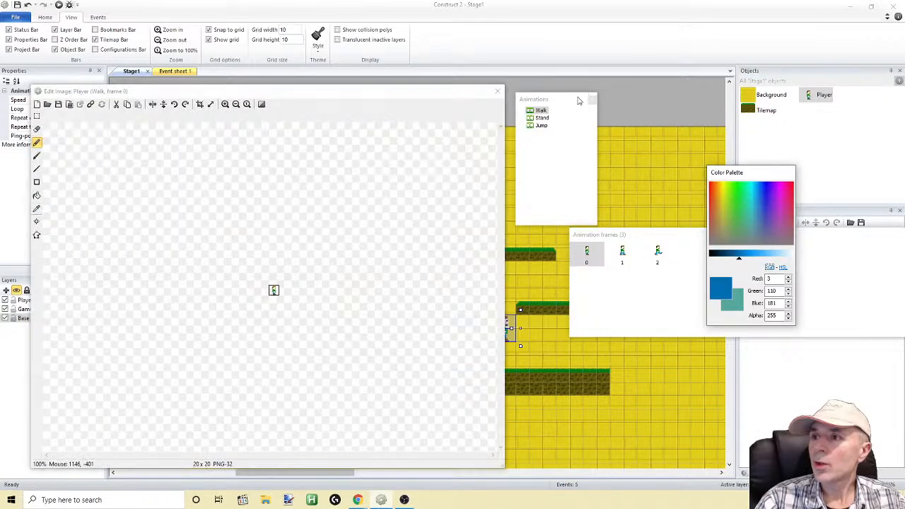
pyautogui.moveTo(631, 236)
pyautogui.mouseDown()
pyautogui.moveTo(584, 245)
pyautogui.moveTo(596, 266)
pyautogui.moveTo(531, 270)
pyautogui.mouseUp()
pyautogui.click(614, 272)
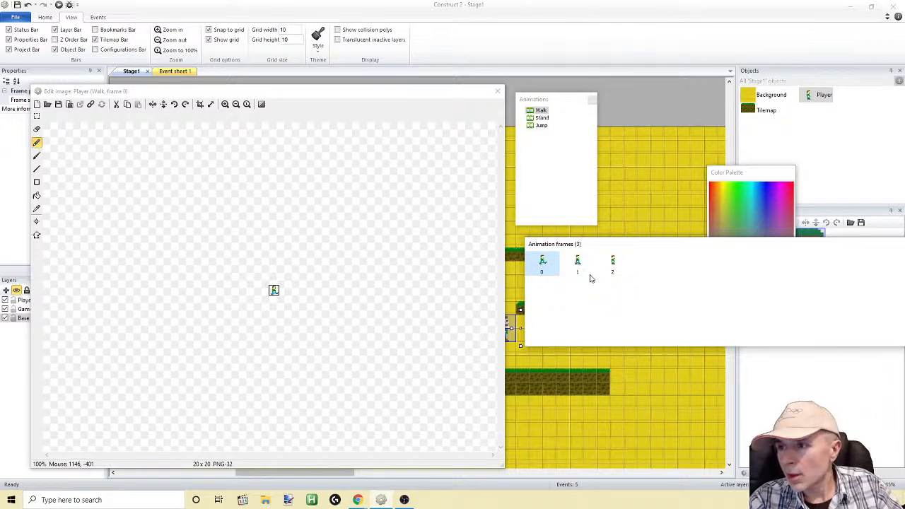
pyautogui.click(577, 265)
pyautogui.moveTo(544, 272); pyautogui.dragTo(544, 277)
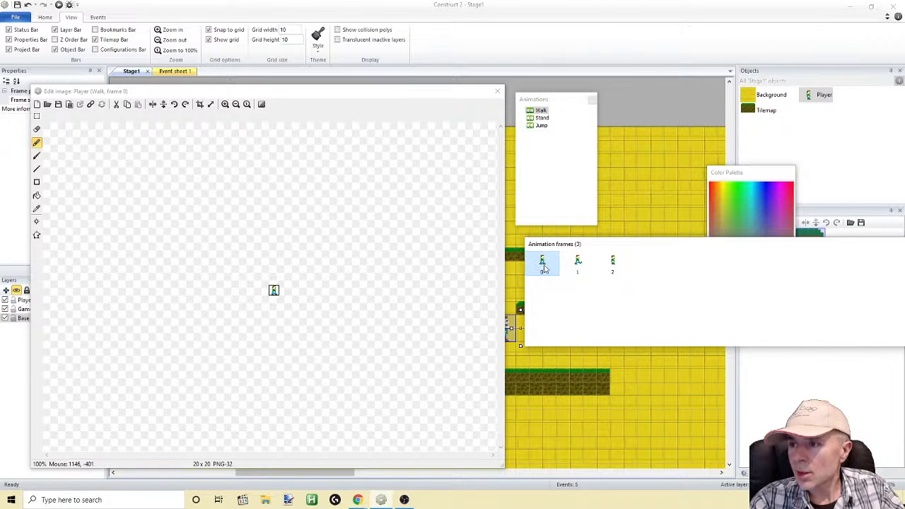
pyautogui.click(578, 266)
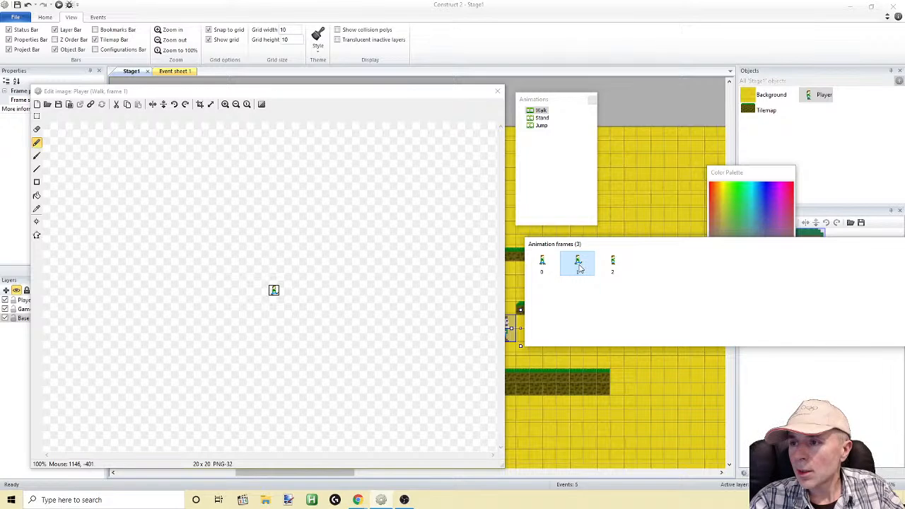
# Duplicate the first, mid-stride Walk frame and place a mid-stride frame on each side of the wide-stride frame
pyautogui.rightClick(546, 265)
pyautogui.click(567, 278)
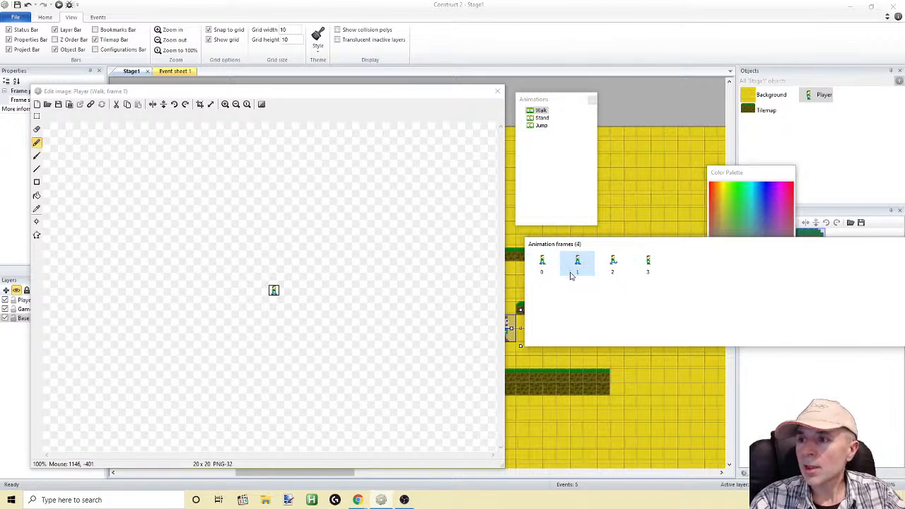
pyautogui.click(542, 265)
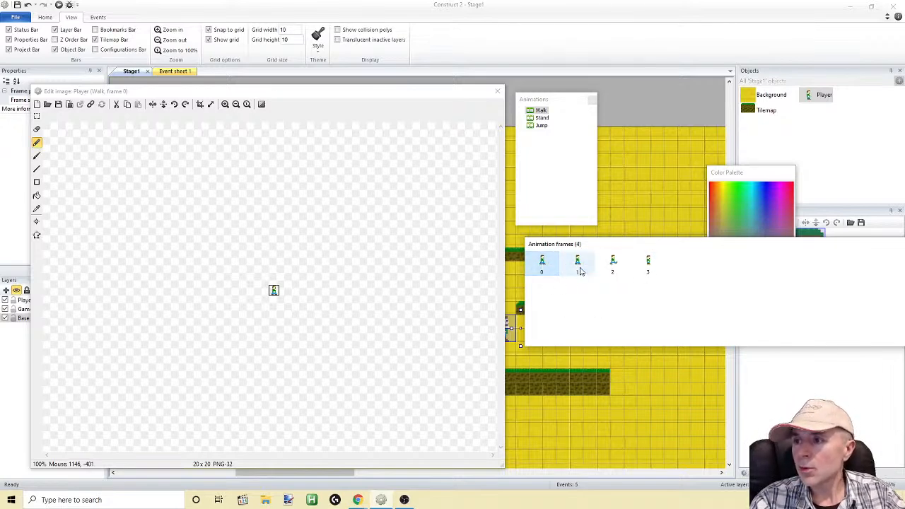
pyautogui.click(611, 265)
pyautogui.moveTo(574, 267); pyautogui.dragTo(576, 267)
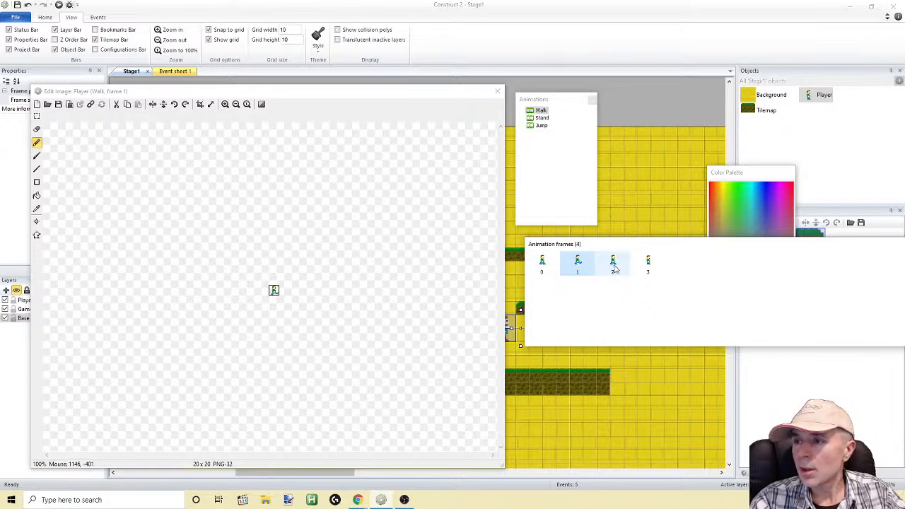
# Review the Walk frames in sequence, keeping the order mid-stride, wide stride, mid-stride, standing, and close the image editor
pyautogui.click(615, 267)
pyautogui.click(543, 266)
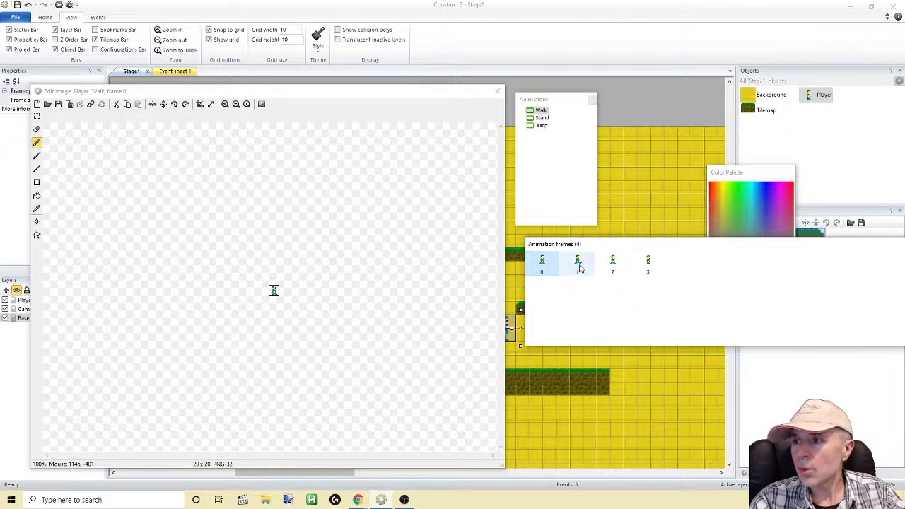
pyautogui.click(581, 268)
pyautogui.click(648, 264)
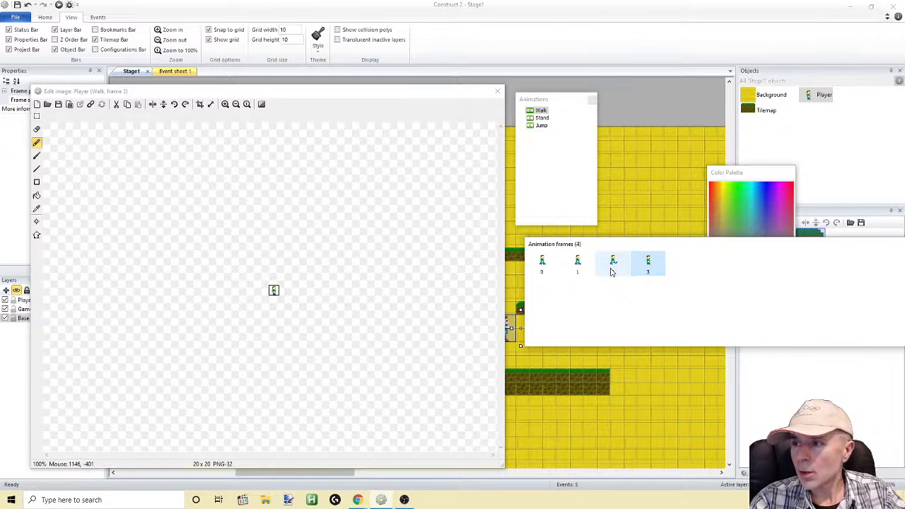
pyautogui.moveTo(613, 272)
pyautogui.mouseDown()
pyautogui.moveTo(594, 265)
pyautogui.moveTo(624, 269)
pyautogui.mouseUp()
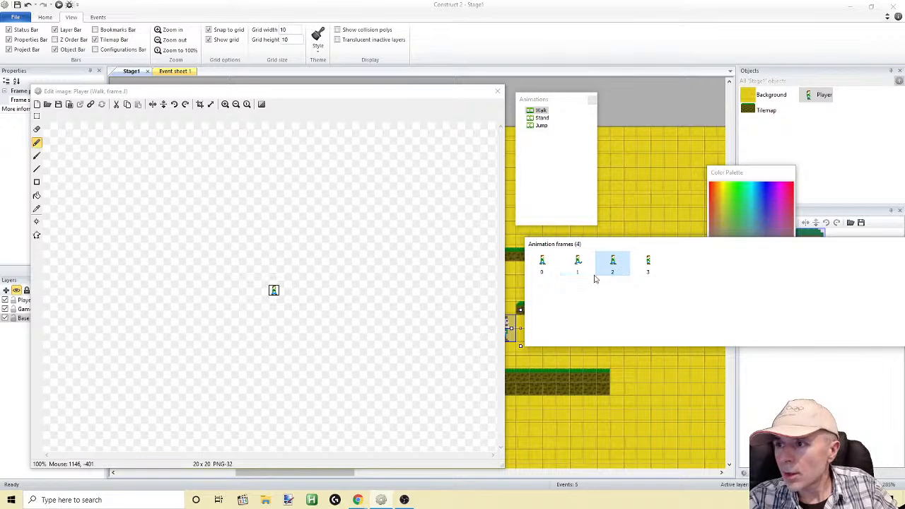
pyautogui.click(556, 272)
pyautogui.click(576, 269)
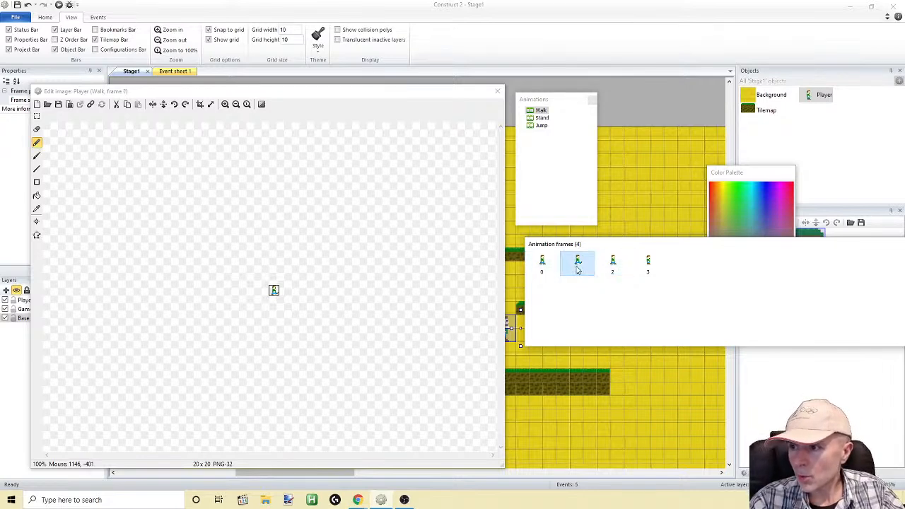
pyautogui.click(614, 266)
pyautogui.click(649, 266)
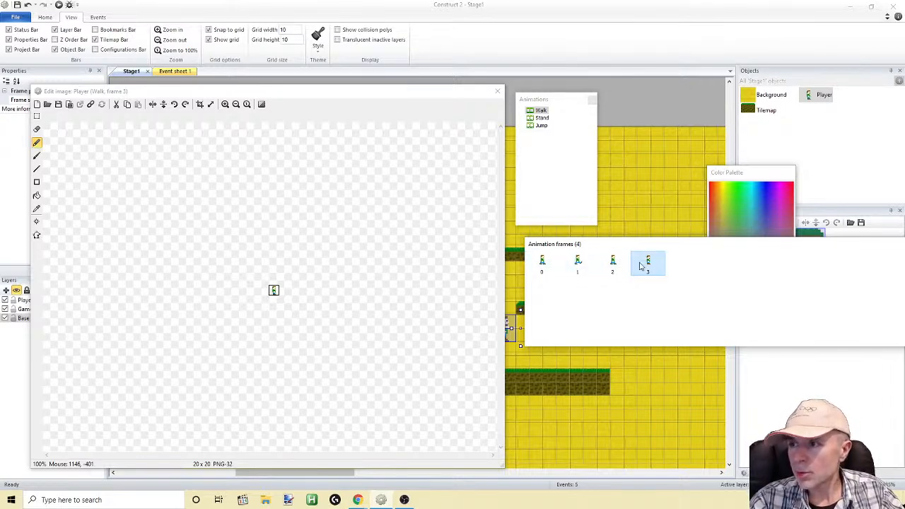
pyautogui.click(614, 266)
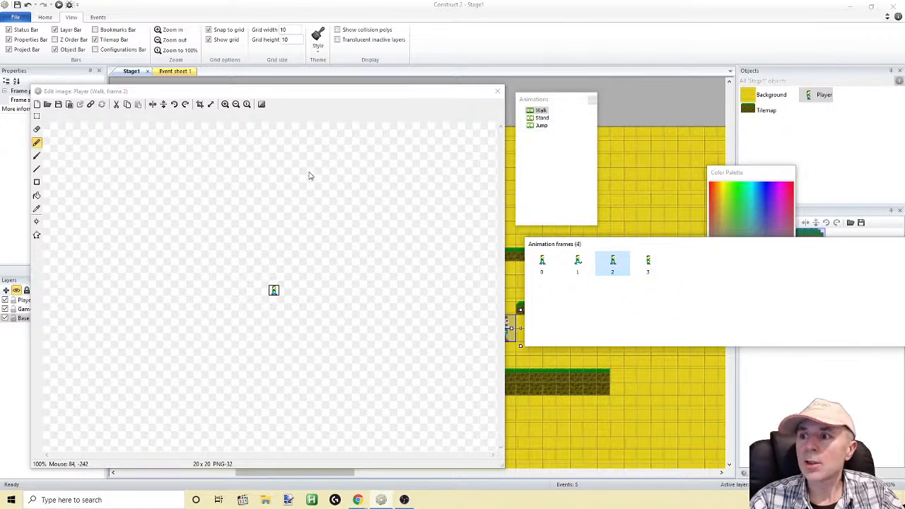
pyautogui.click(498, 90)
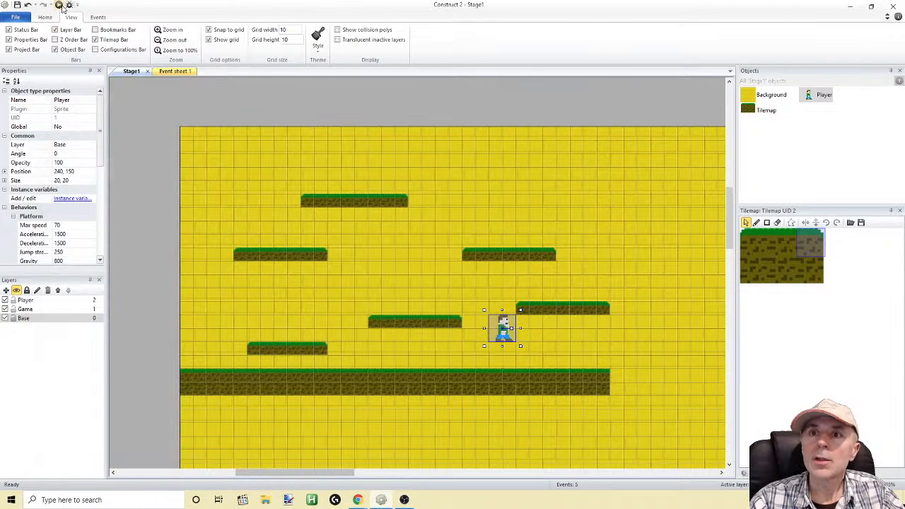
# Run the preview and check the revised walk cycle while walking and jumping across the platforms in both directions
pyautogui.click(59, 5)
pyautogui.press('Right')
pyautogui.press('Left')
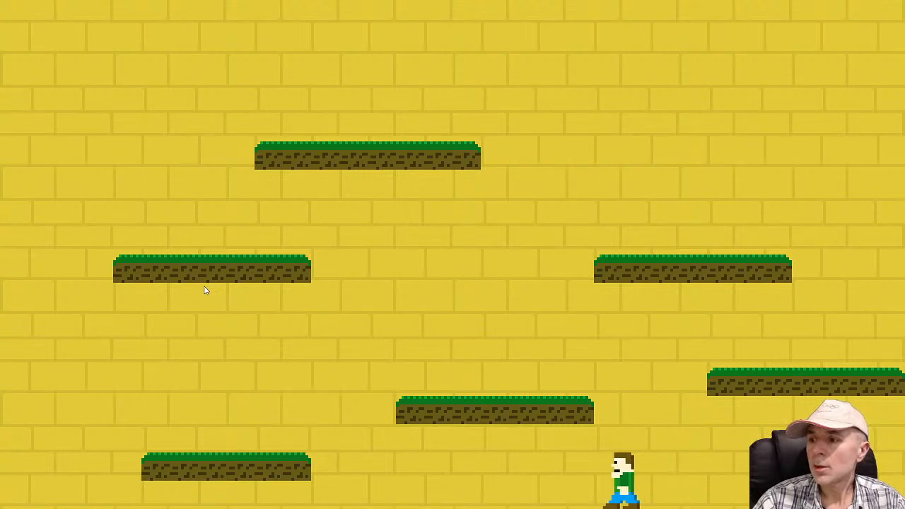
pyautogui.press('Up')
pyautogui.press('Up')
pyautogui.press('Right')
pyautogui.press('Left')
pyautogui.press('Right')
pyautogui.press('Left')
pyautogui.press('Right')
pyautogui.press('Left')
pyautogui.press('Left')
pyautogui.press('Right')
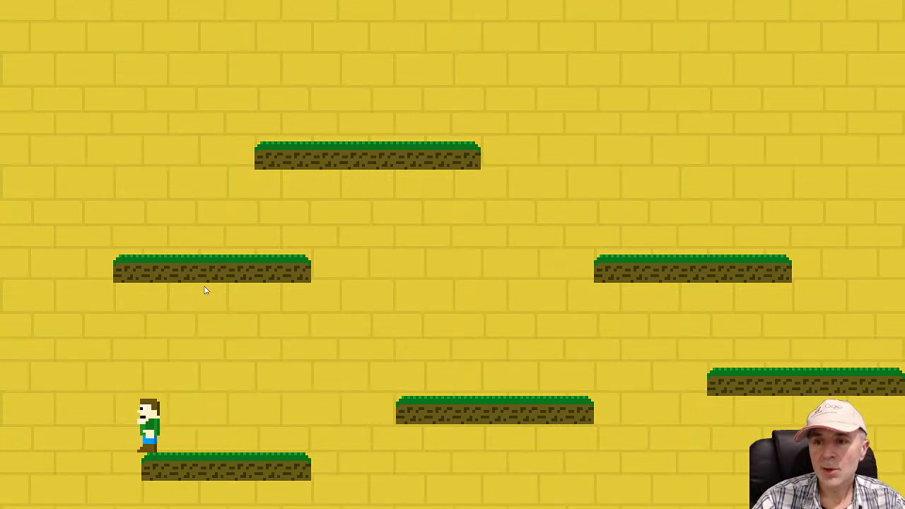
pyautogui.press('Right')
pyautogui.press('Up')
pyautogui.press('Left')
pyautogui.press('Right')
pyautogui.press('Left')
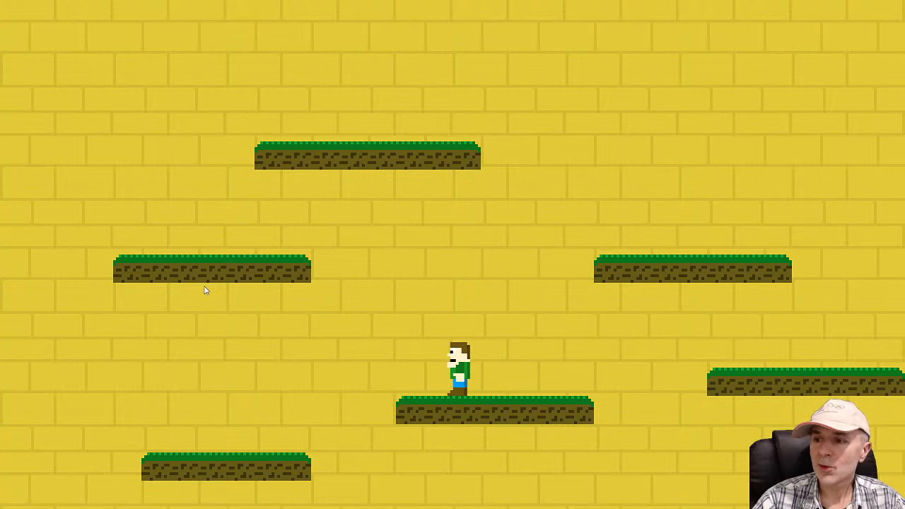
pyautogui.press('Left')
pyautogui.press('Up')
pyautogui.press('Right')
pyautogui.press('Right')
pyautogui.press('Up')
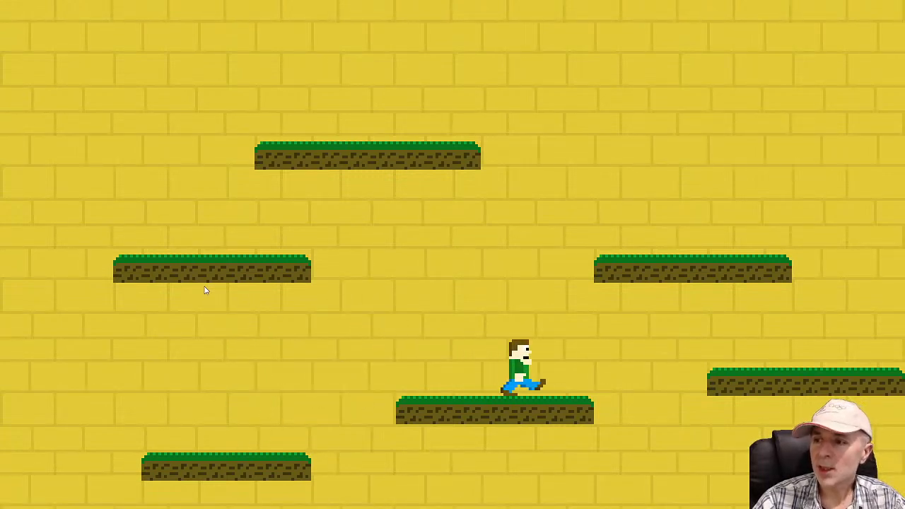
pyautogui.press('Left')
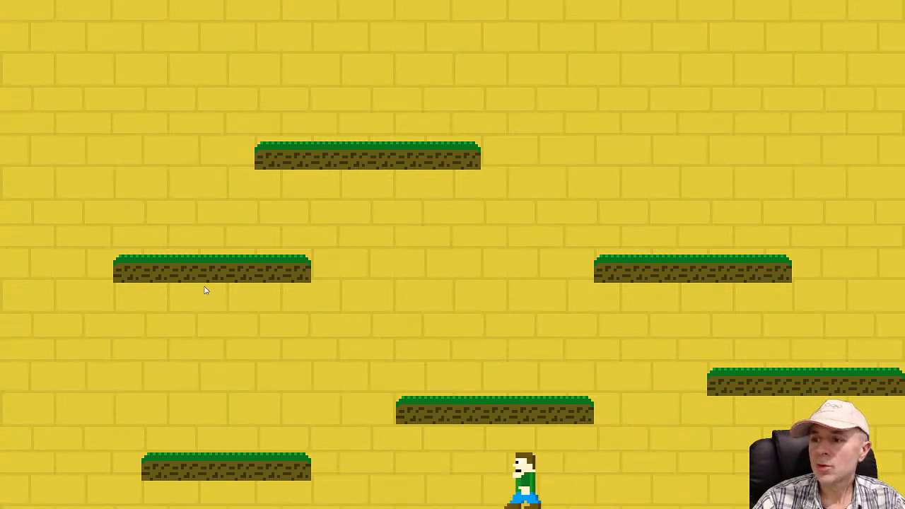
pyautogui.press('Up')
pyautogui.press('Right')
pyautogui.press('Up')
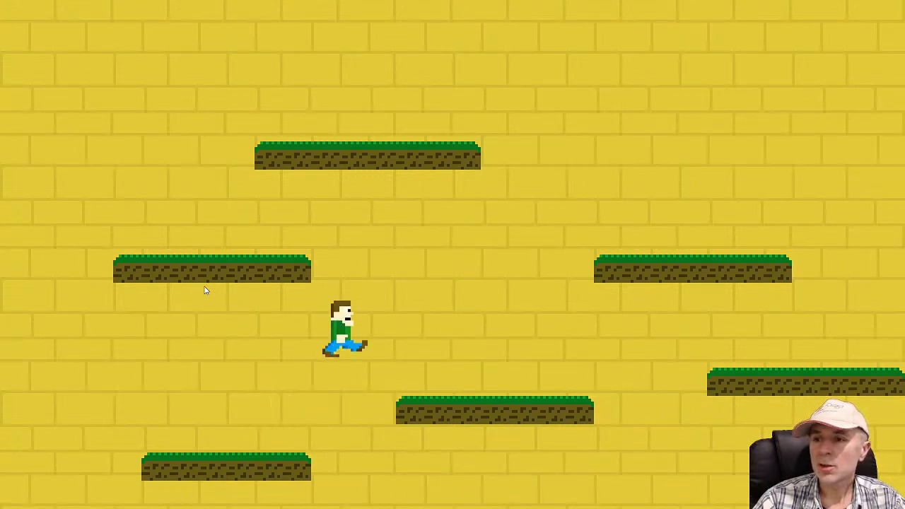
pyautogui.press('Right')
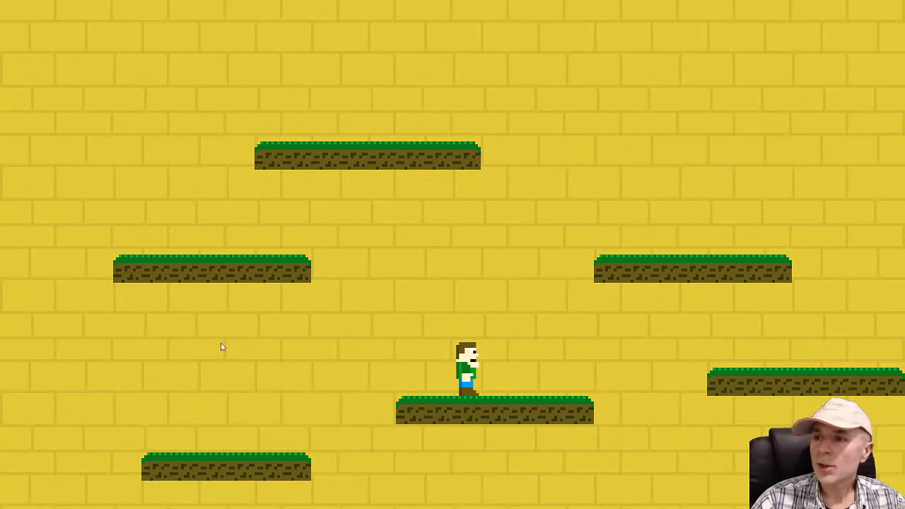
pyautogui.hotkey('alt', 'Tab')
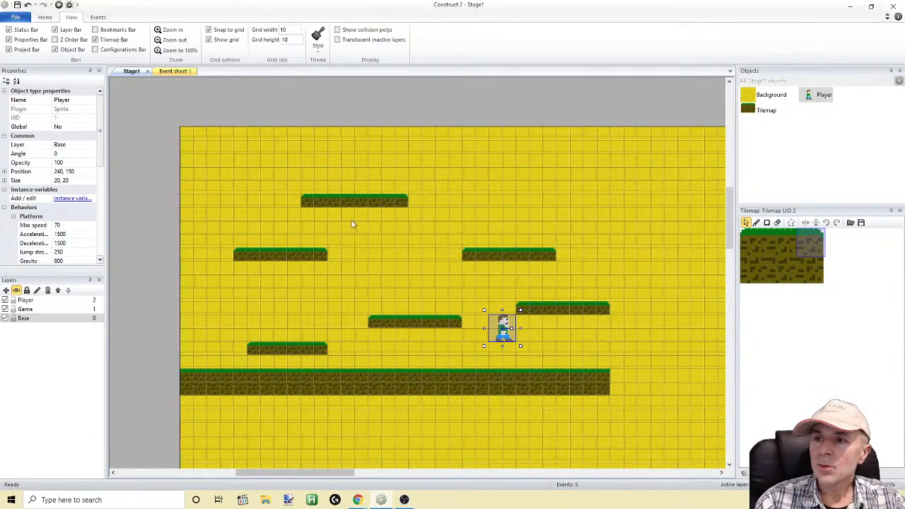
# Open the Background object's tile image for editing, enlarged to 1600%
pyautogui.doubleClick(743, 106)
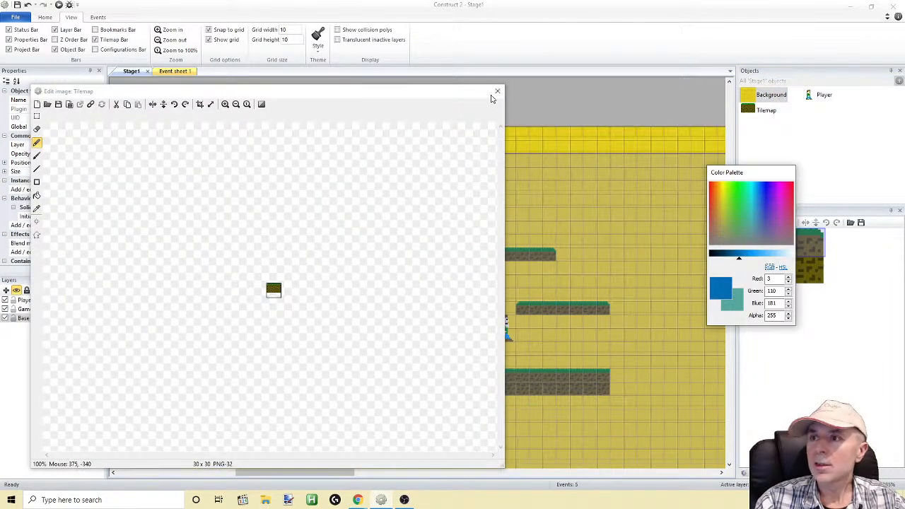
pyautogui.click(497, 92)
pyautogui.doubleClick(750, 95)
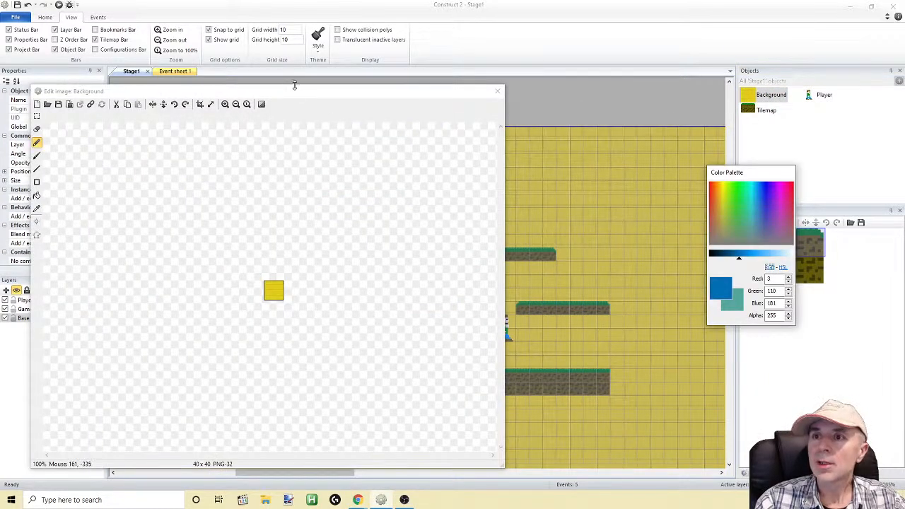
pyautogui.click(290, 108)
pyautogui.click(290, 108)
pyautogui.click(290, 108)
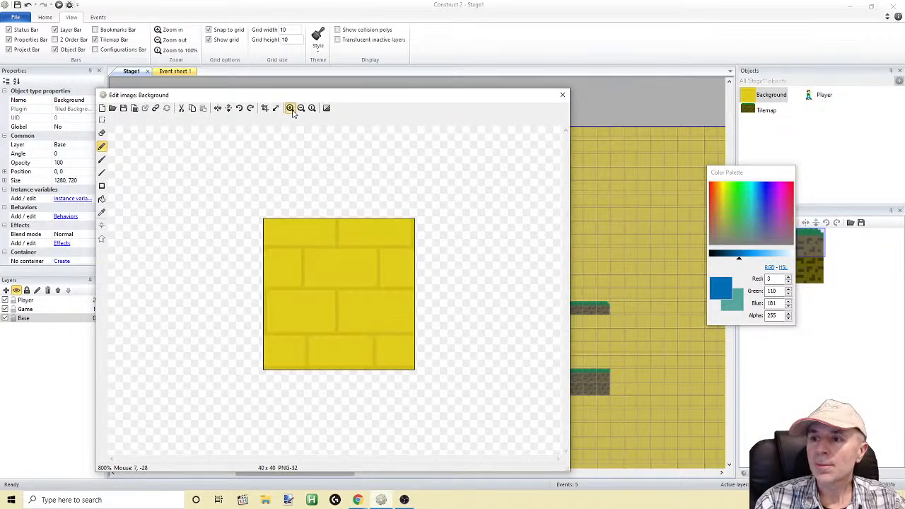
pyautogui.click(290, 108)
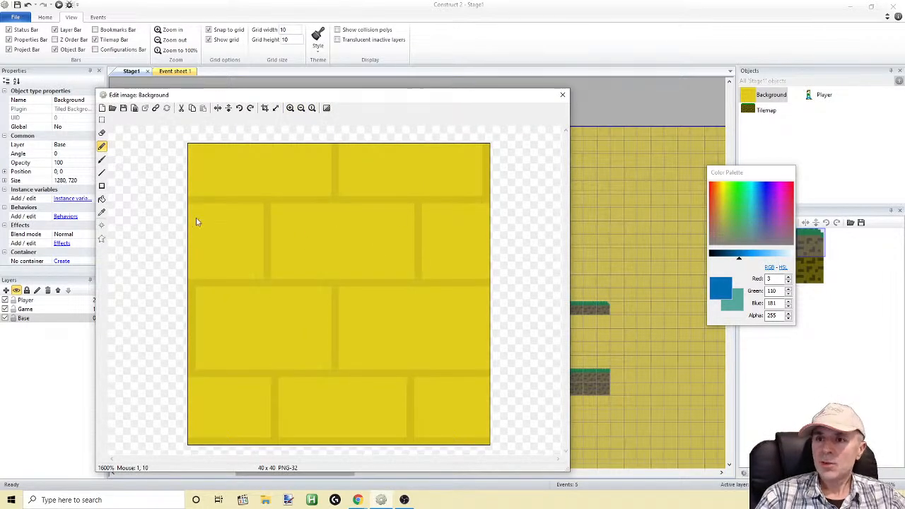
# Copy a 40 x 9 strip around the brick tile's third horizontal mortar line and paste it one pixel higher
pyautogui.click(103, 120)
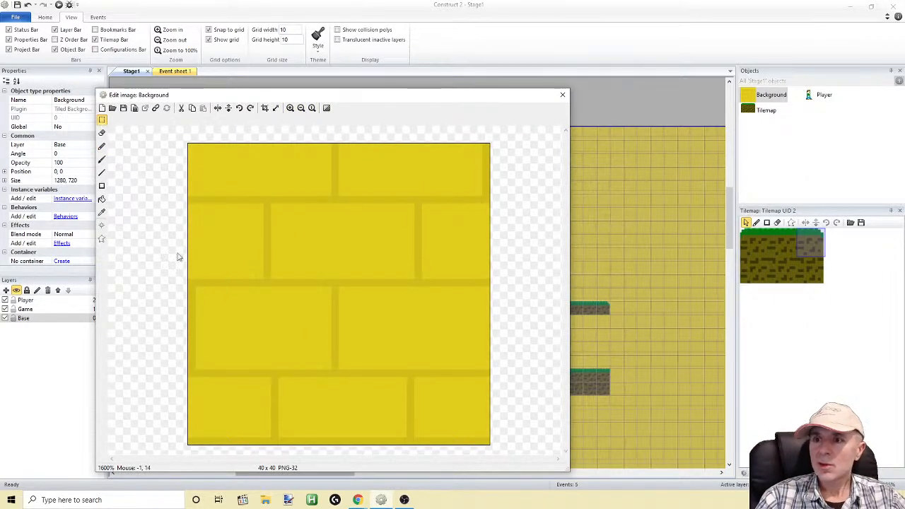
pyautogui.moveTo(141, 237); pyautogui.dragTo(496, 323)
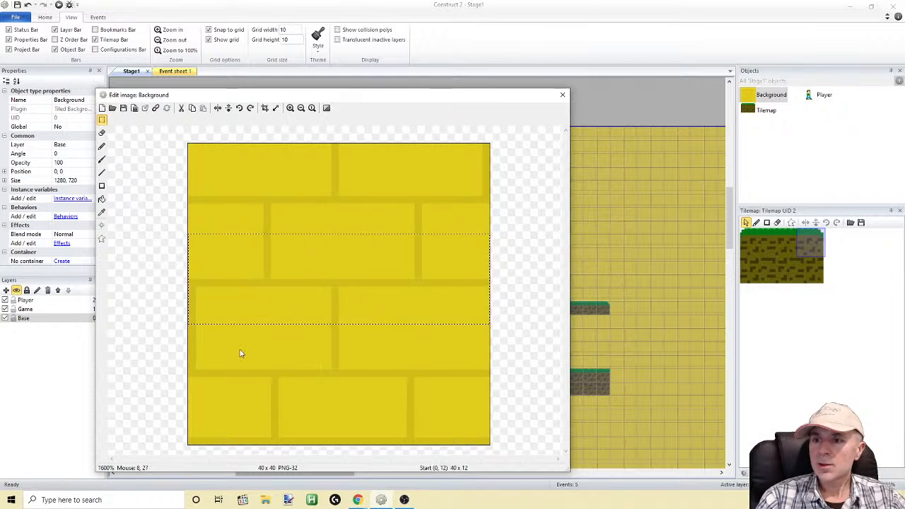
pyautogui.moveTo(165, 340); pyautogui.dragTo(511, 406)
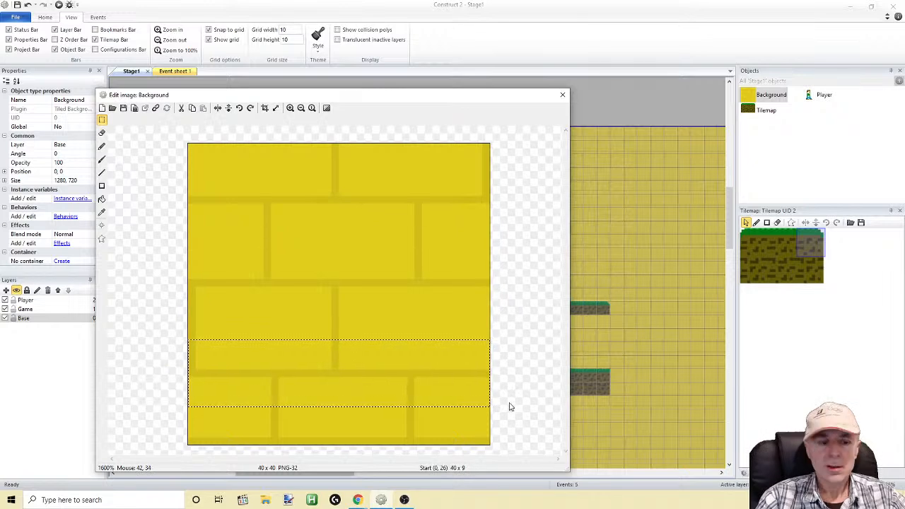
pyautogui.hotkey('ctrl', 'c')
pyautogui.hotkey('ctrl', 'v')
pyautogui.moveTo(334, 220); pyautogui.dragTo(336, 368)
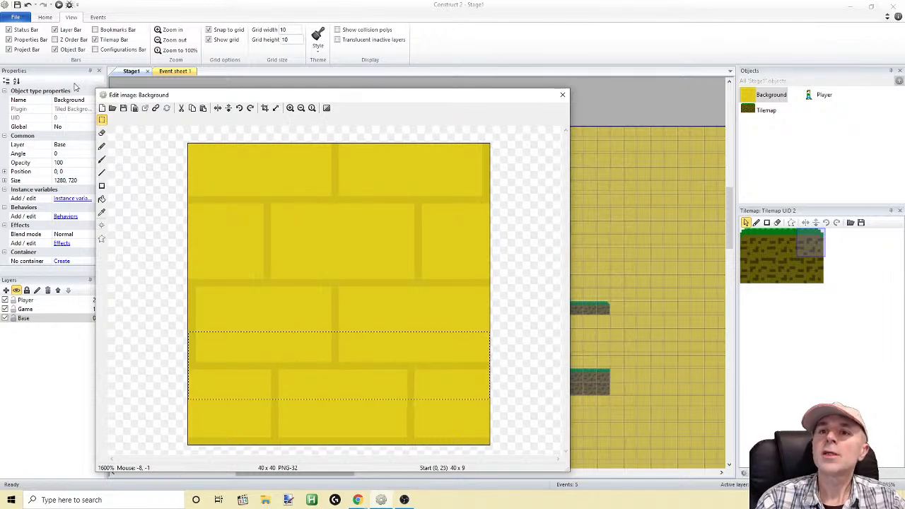
pyautogui.click(165, 181)
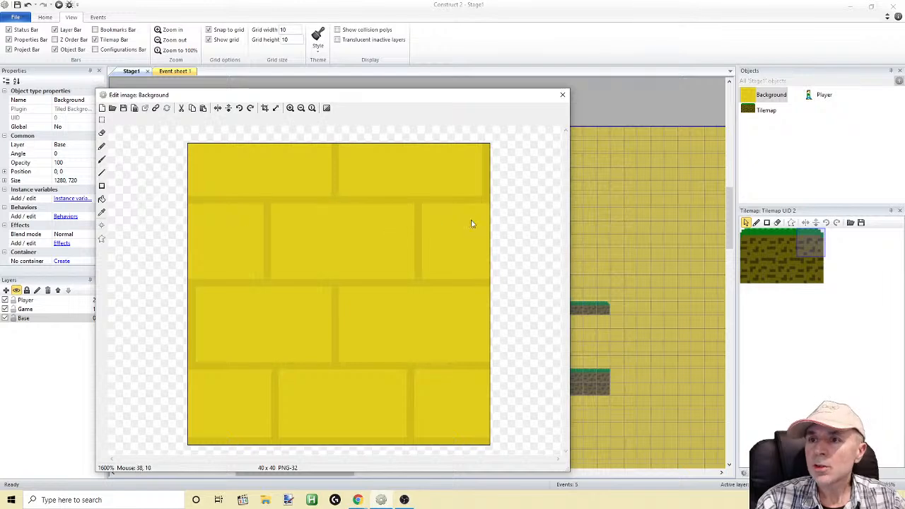
# Shift the brick tile's first horizontal mortar line down two pixels and the second down one pixel using copied full-width strips
pyautogui.moveTo(170, 175); pyautogui.dragTo(515, 230)
pyautogui.moveTo(416, 188); pyautogui.dragTo(419, 220)
pyautogui.click(103, 120)
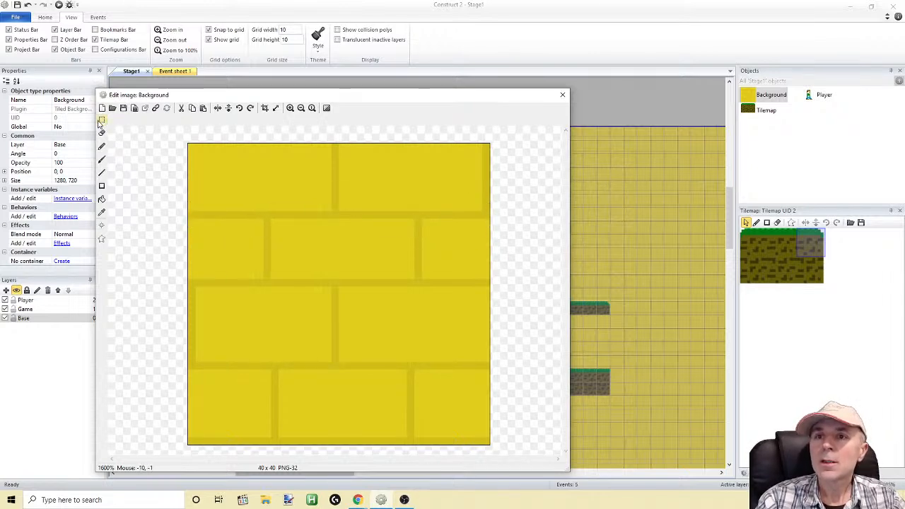
pyautogui.moveTo(164, 241); pyautogui.dragTo(516, 320)
pyautogui.hotkey('ctrl', 'c')
pyautogui.hotkey('ctrl', 'v')
pyautogui.moveTo(382, 200); pyautogui.dragTo(378, 306)
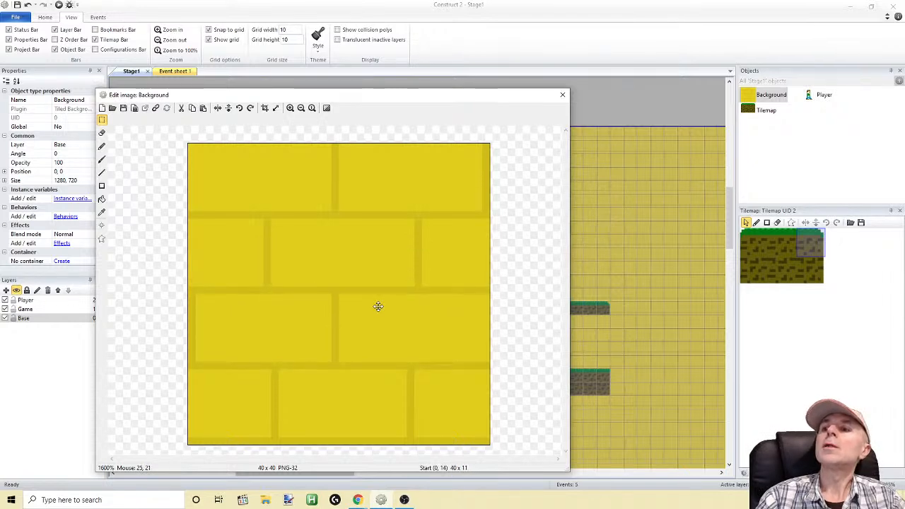
# Close the Background tile image editor and start a preview of Stage1
pyautogui.click(152, 170)
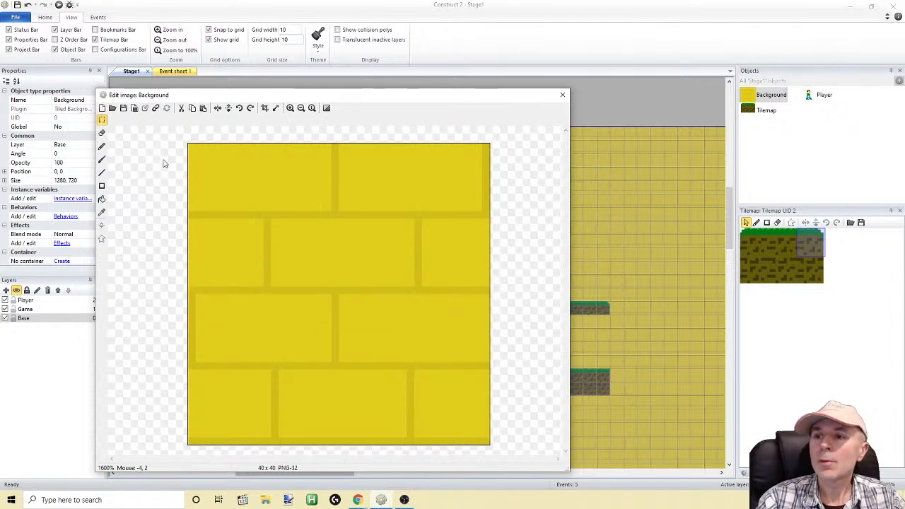
pyautogui.click(562, 94)
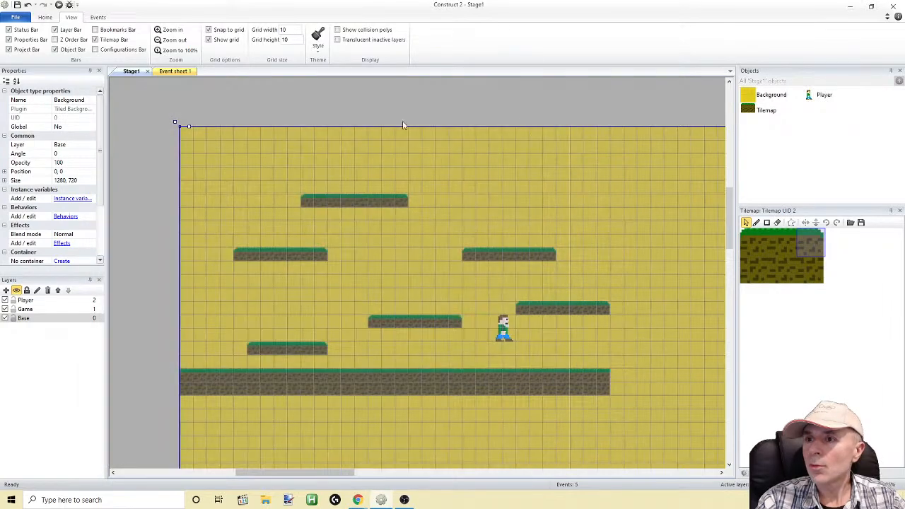
pyautogui.click(59, 4)
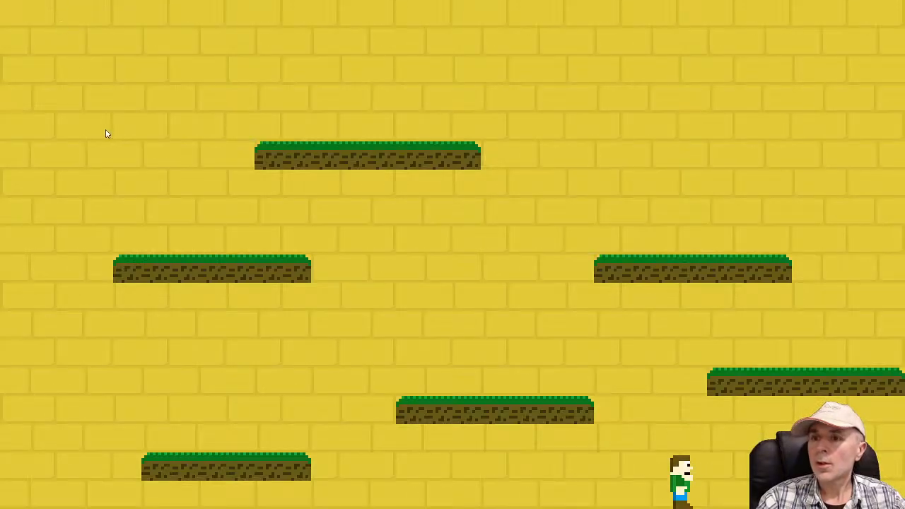
# Walk and jump the player across the platforms in both directions to check the revised brick background, and return to the Construct 2 editor
pyautogui.press('Left')
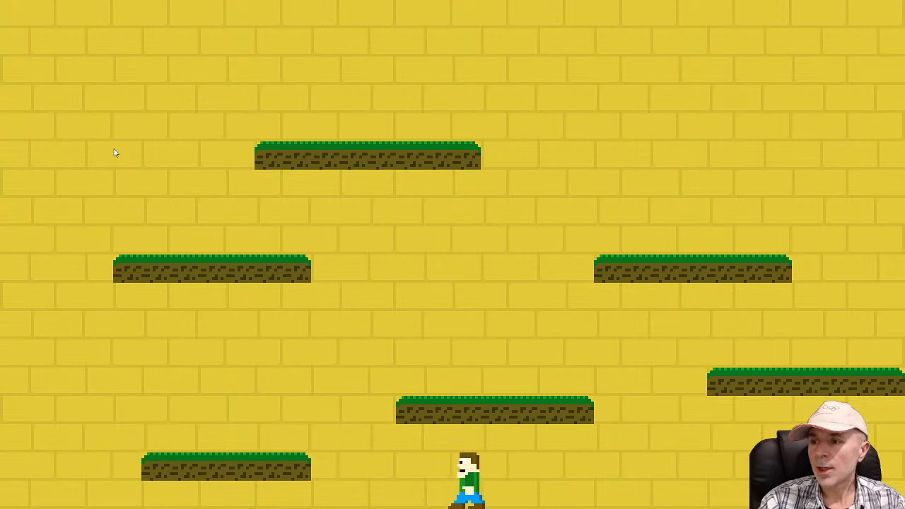
pyautogui.press('Up')
pyautogui.press('Right')
pyautogui.press('Up')
pyautogui.press('Up')
pyautogui.press('Right')
pyautogui.press('Up')
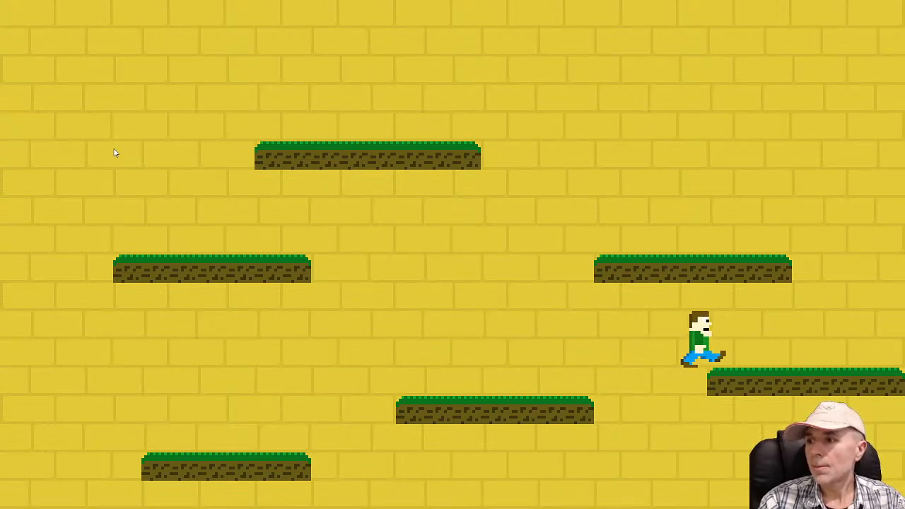
pyautogui.press('Up')
pyautogui.press('Left')
pyautogui.press('Up')
pyautogui.press('Up')
pyautogui.press('Right')
pyautogui.press('Up')
pyautogui.hotkey('alt', 'Tab')
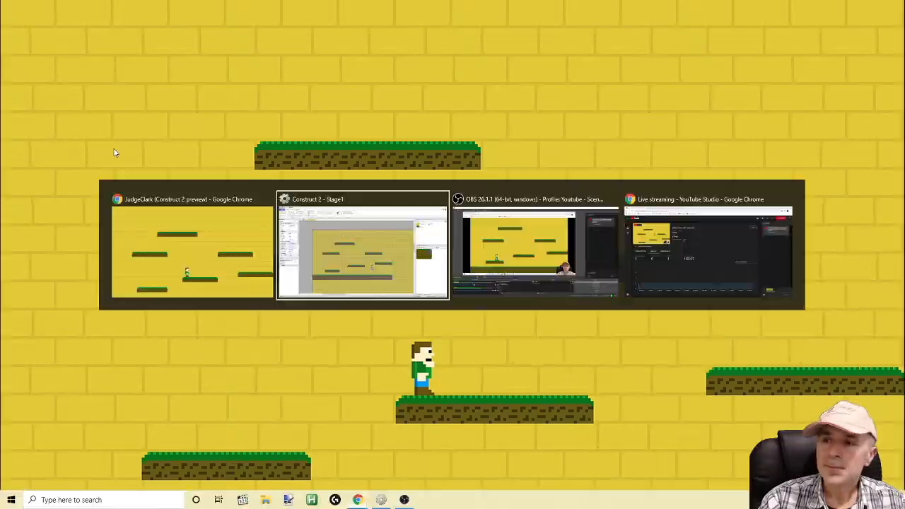
# Move the Player sprite to position 160, 120, just above the lower middle platform
pyautogui.moveTo(336, 473); pyautogui.dragTo(347, 431)
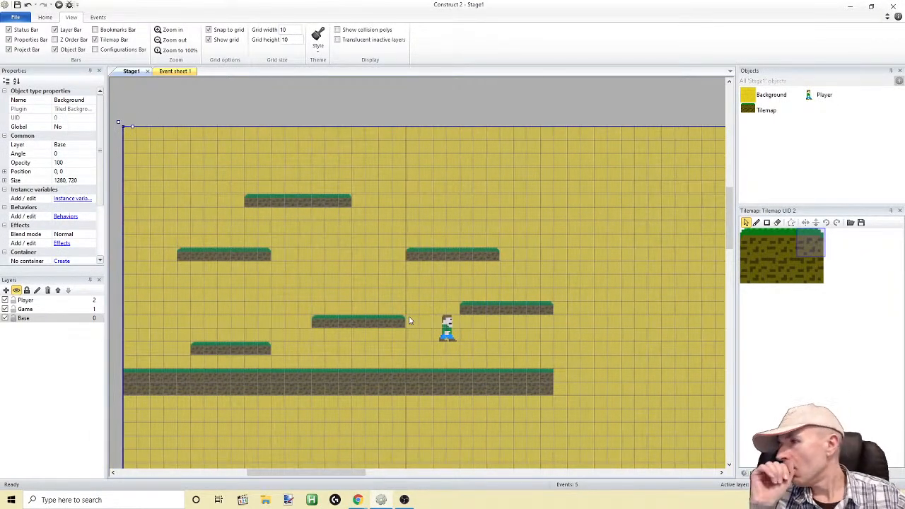
pyautogui.moveTo(447, 332); pyautogui.dragTo(347, 291)
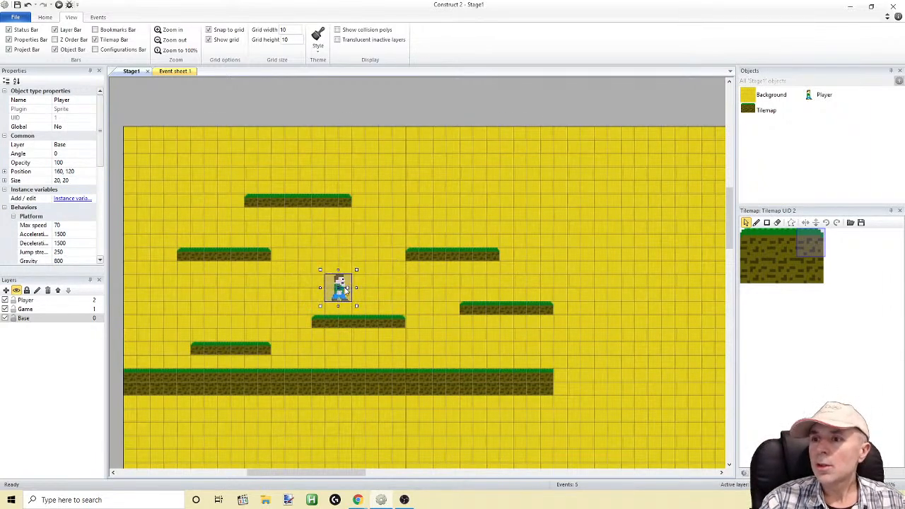
# Extend the ground to the layout's right edge using rectangle fills: a row of the middle grass tile above a row of the middle dirt tile
pyautogui.scroll(-2, 354, 292)
pyautogui.keyDown('ctrl'); pyautogui.scroll(-8, 359, 296); pyautogui.keyUp('ctrl')
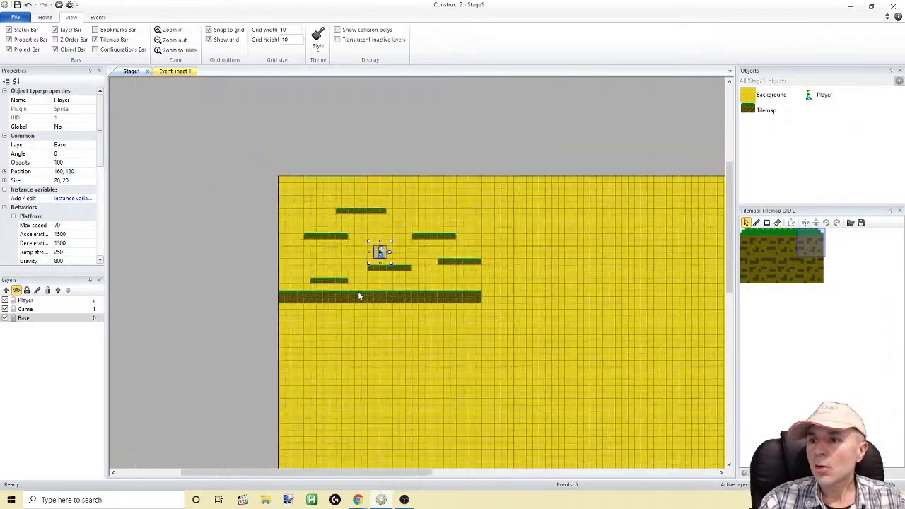
pyautogui.keyDown('ctrl'); pyautogui.scroll(5, 365, 311); pyautogui.keyUp('ctrl')
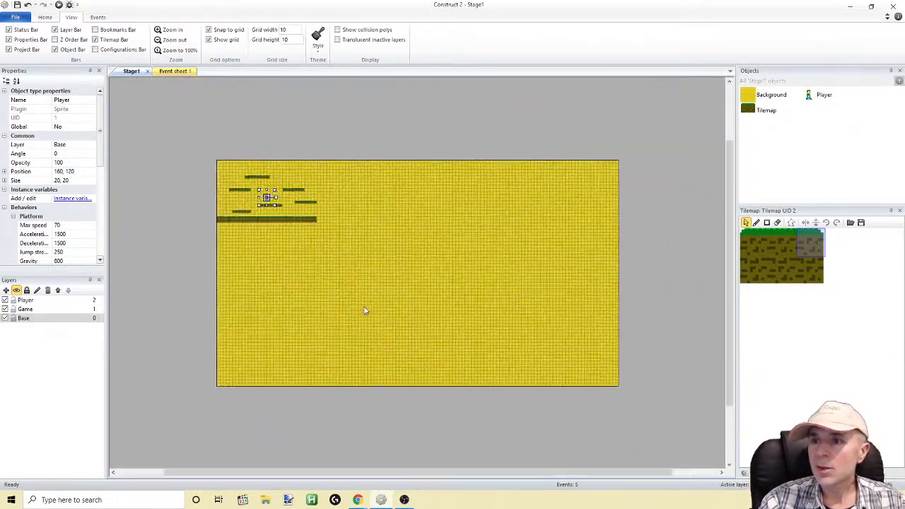
pyautogui.moveTo(300, 479); pyautogui.dragTo(267, 474)
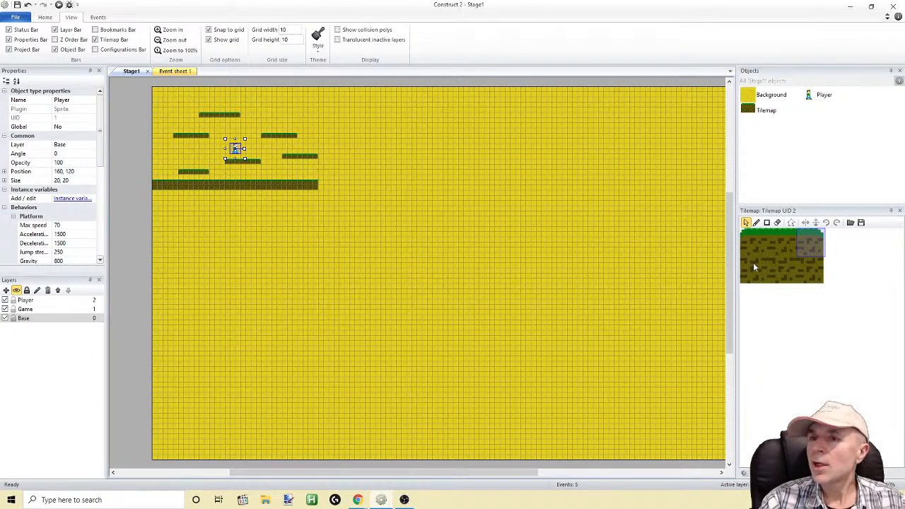
pyautogui.click(780, 236)
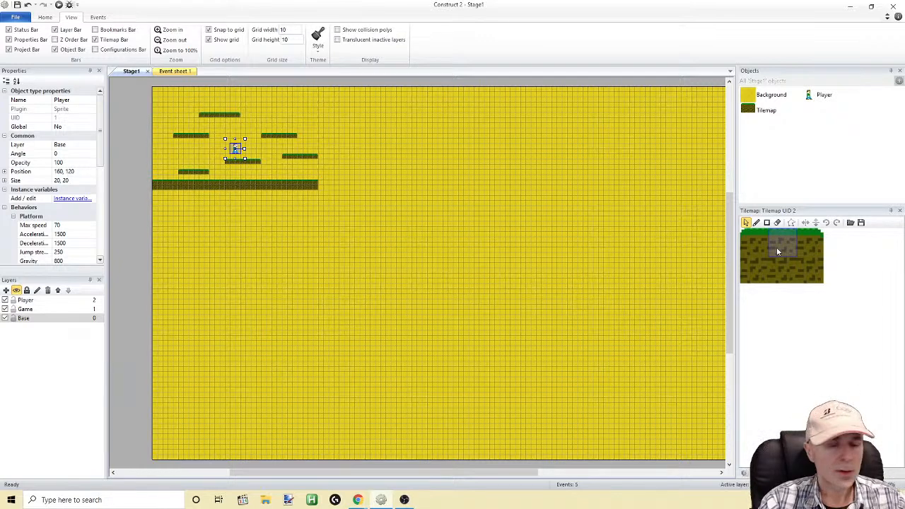
pyautogui.click(757, 223)
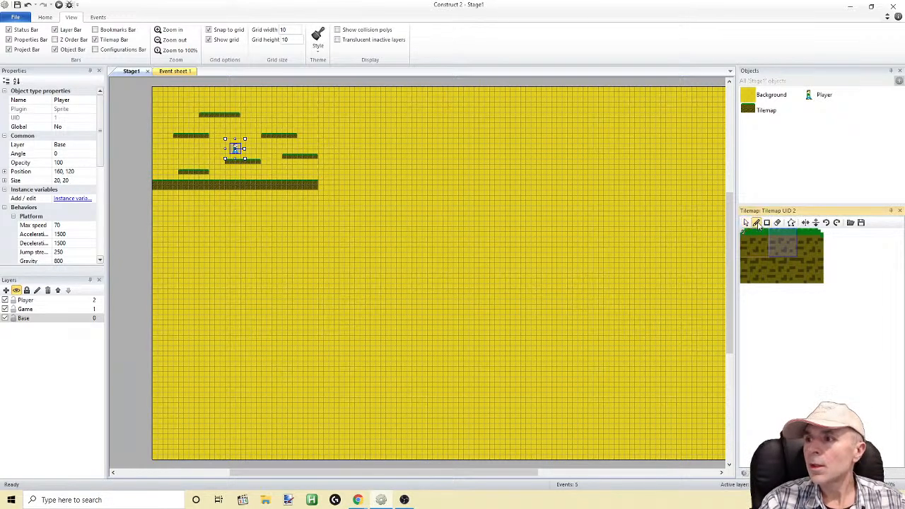
pyautogui.click(767, 223)
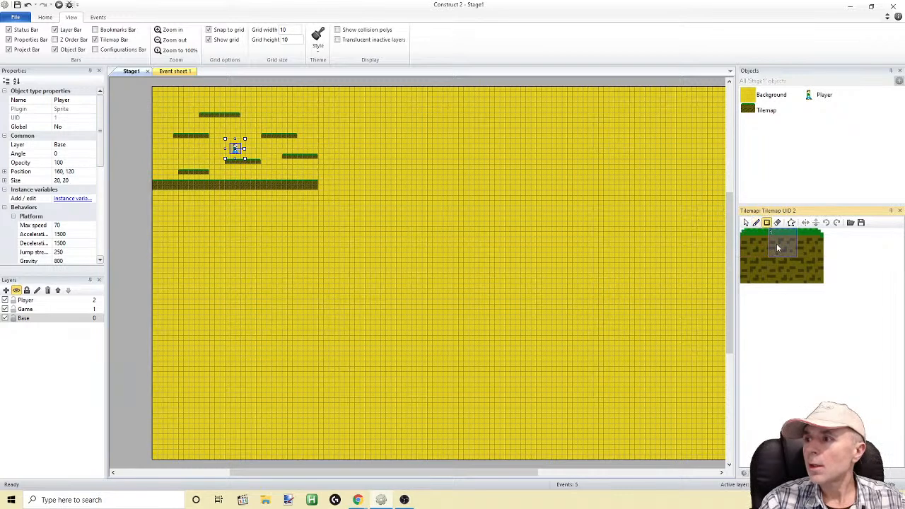
pyautogui.moveTo(318, 187); pyautogui.dragTo(648, 188)
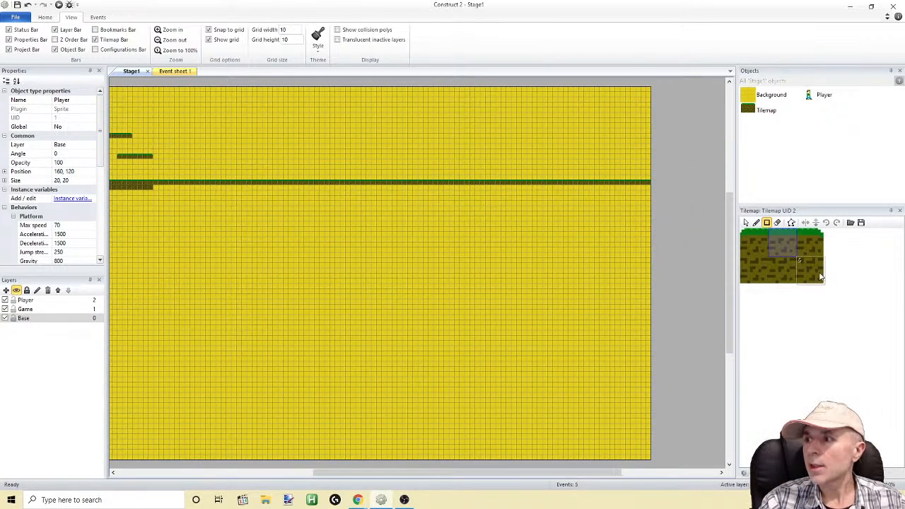
pyautogui.click(784, 272)
pyautogui.moveTo(157, 196); pyautogui.dragTo(656, 191)
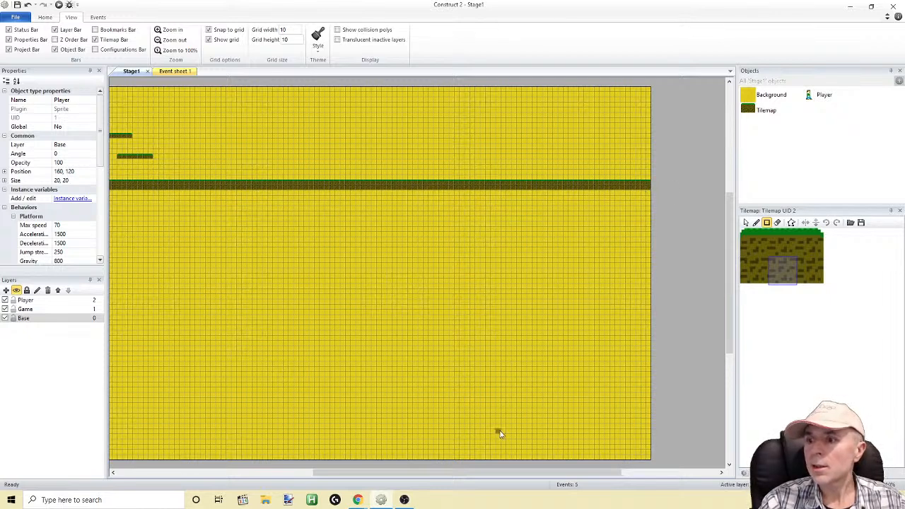
pyautogui.moveTo(502, 469); pyautogui.dragTo(378, 469)
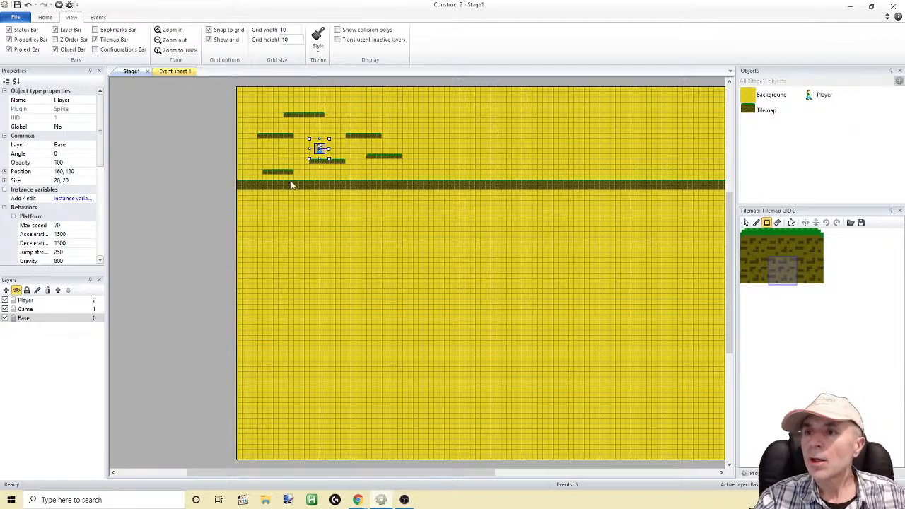
# Preview the stage with the extended ground, moving and jumping the player in both directions, and return to the editor
pyautogui.click(60, 5)
pyautogui.press('Up')
pyautogui.press('Right')
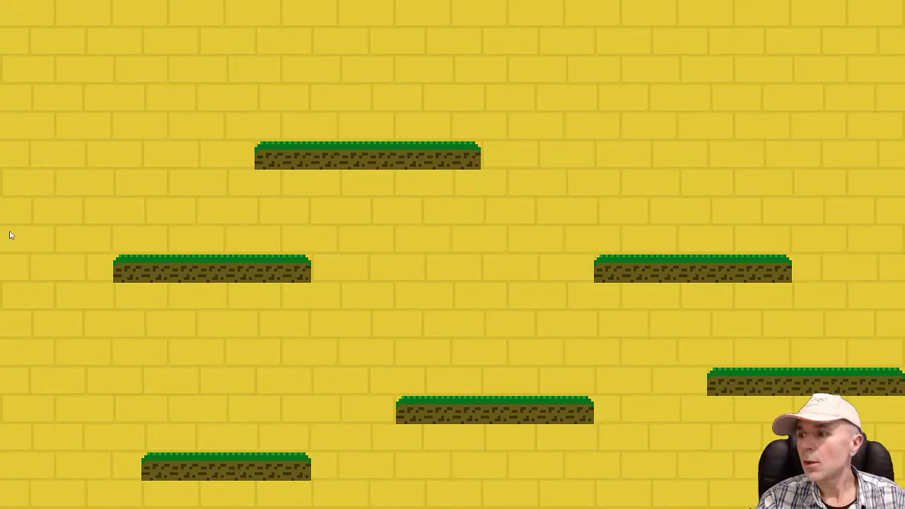
pyautogui.press('Left')
pyautogui.press('Up')
pyautogui.press('Up')
pyautogui.press('Left')
pyautogui.hotkey('alt', 'Tab')
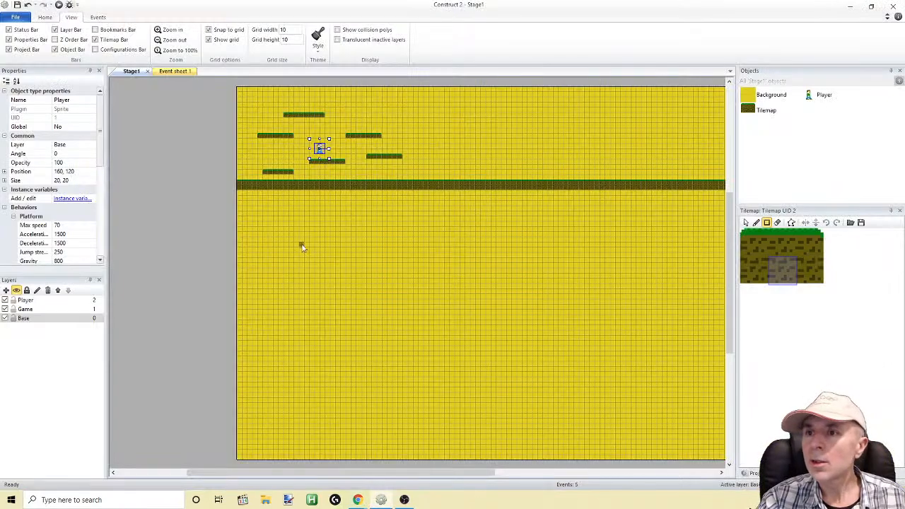
# Erase the whole ground strip and the lowest left platform from the tilemap across the full layout width
pyautogui.keyDown('ctrl'); pyautogui.scroll(4, 316, 263); pyautogui.keyUp('ctrl')
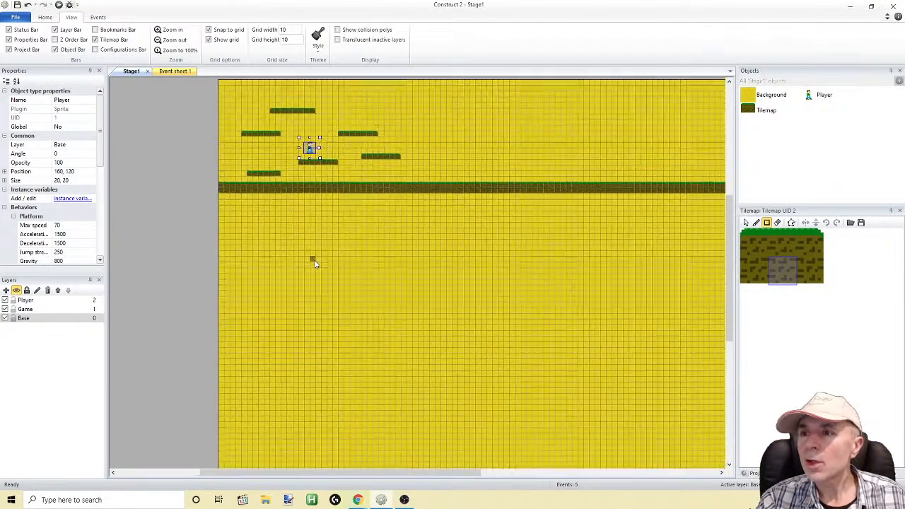
pyautogui.keyDown('ctrl'); pyautogui.scroll(5, 314, 259); pyautogui.keyUp('ctrl')
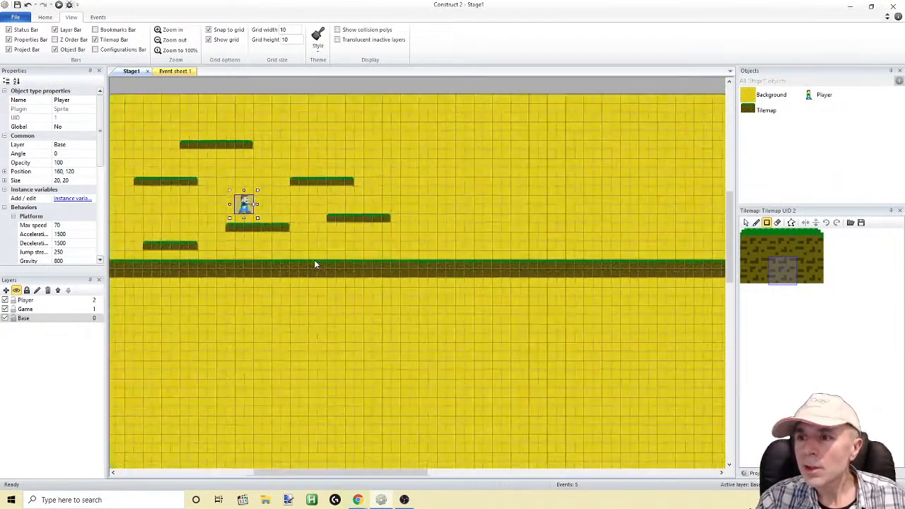
pyautogui.moveTo(333, 478); pyautogui.dragTo(269, 478)
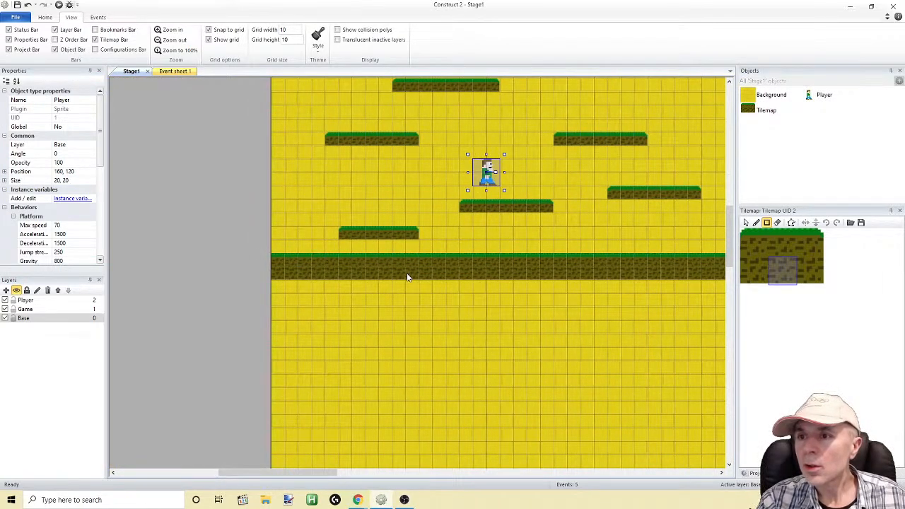
pyautogui.click(778, 222)
pyautogui.moveTo(271, 267)
pyautogui.mouseDown()
pyautogui.moveTo(440, 259)
pyautogui.moveTo(309, 269)
pyautogui.moveTo(370, 273)
pyautogui.moveTo(275, 281)
pyautogui.mouseUp()
pyautogui.moveTo(453, 269)
pyautogui.mouseDown()
pyautogui.moveTo(364, 234)
pyautogui.moveTo(336, 234)
pyautogui.mouseUp()
pyautogui.moveTo(396, 275)
pyautogui.mouseDown()
pyautogui.moveTo(487, 290)
pyautogui.moveTo(501, 269)
pyautogui.moveTo(515, 271)
pyautogui.mouseUp()
pyautogui.keyDown('ctrl'); pyautogui.scroll(-5, 354, 316); pyautogui.keyUp('ctrl')
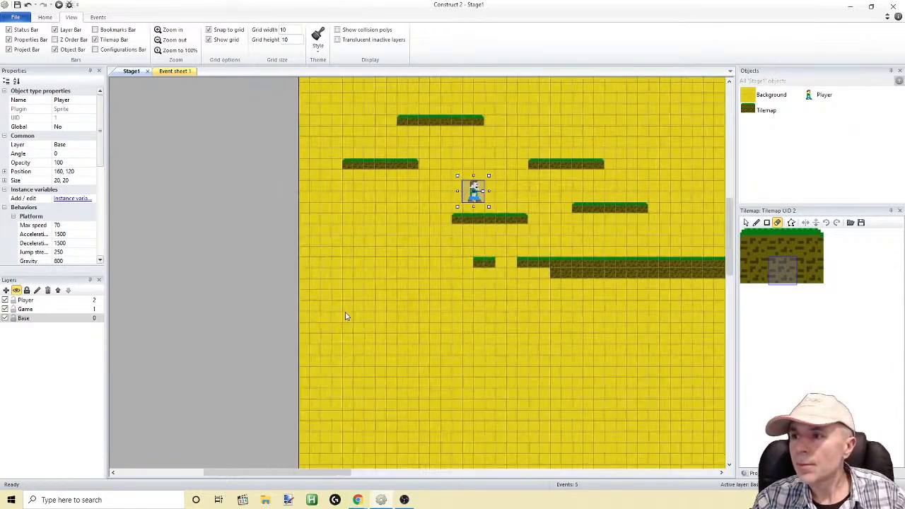
pyautogui.moveTo(324, 269)
pyautogui.mouseDown()
pyautogui.moveTo(485, 269)
pyautogui.moveTo(368, 279)
pyautogui.mouseUp()
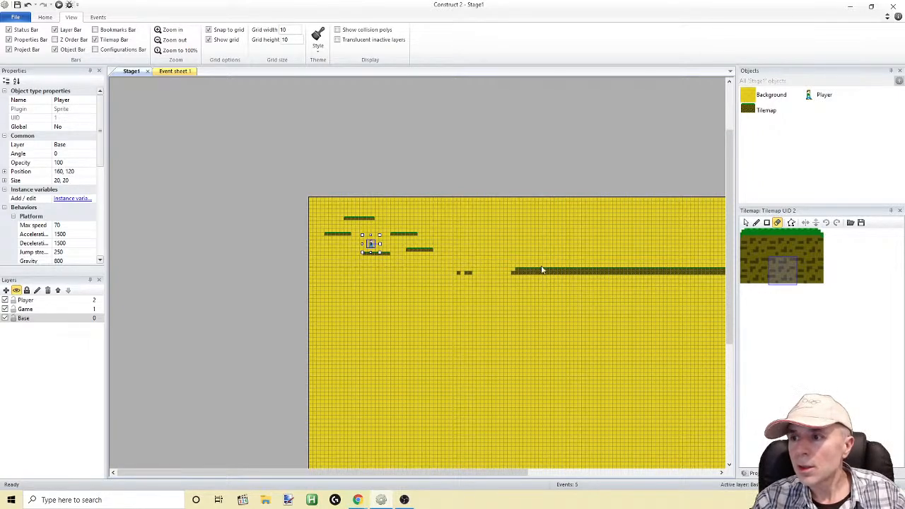
pyautogui.moveTo(496, 276)
pyautogui.mouseDown()
pyautogui.moveTo(673, 270)
pyautogui.moveTo(641, 278)
pyautogui.mouseUp()
pyautogui.moveTo(461, 472); pyautogui.dragTo(602, 473)
pyautogui.moveTo(325, 272)
pyautogui.mouseDown()
pyautogui.moveTo(458, 281)
pyautogui.moveTo(598, 274)
pyautogui.moveTo(512, 279)
pyautogui.mouseUp()
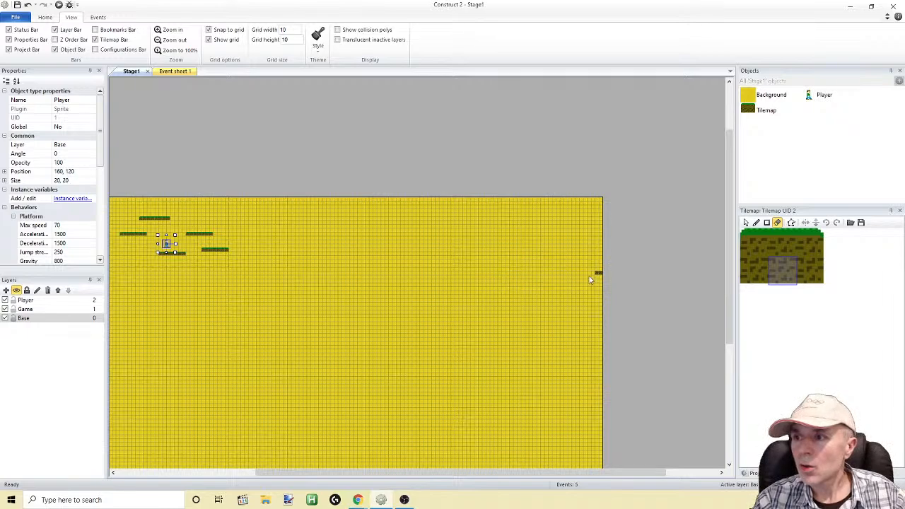
# Draw a full-width ground strip two tiles high just below the platforms, using the middle grass and dirt tiles together
pyautogui.click(771, 248)
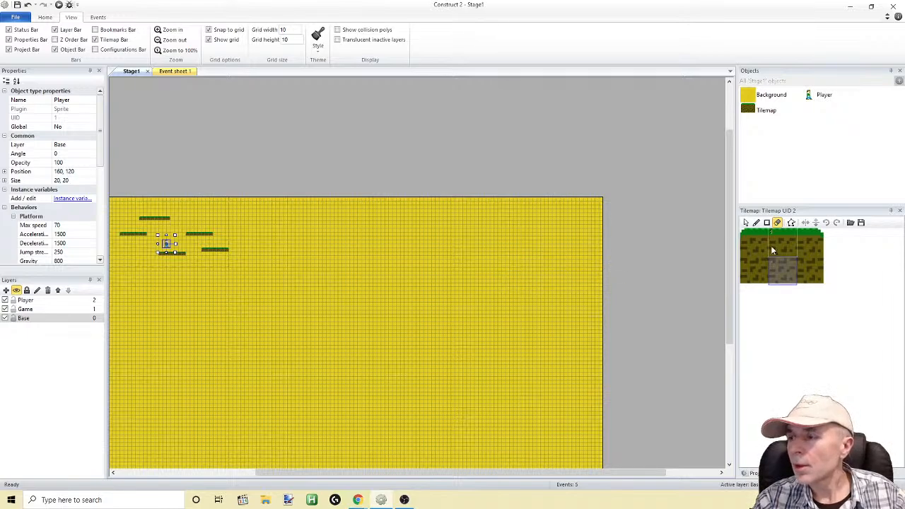
pyautogui.moveTo(396, 473); pyautogui.dragTo(328, 474)
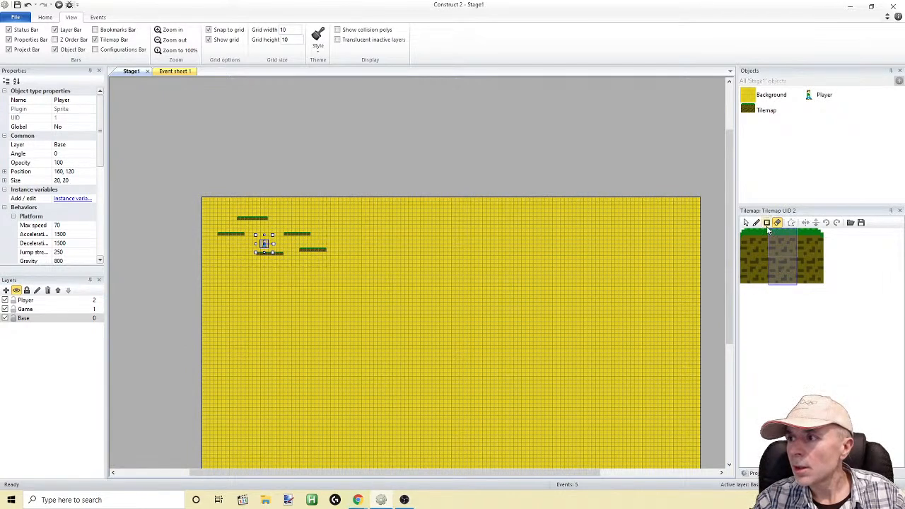
pyautogui.click(767, 222)
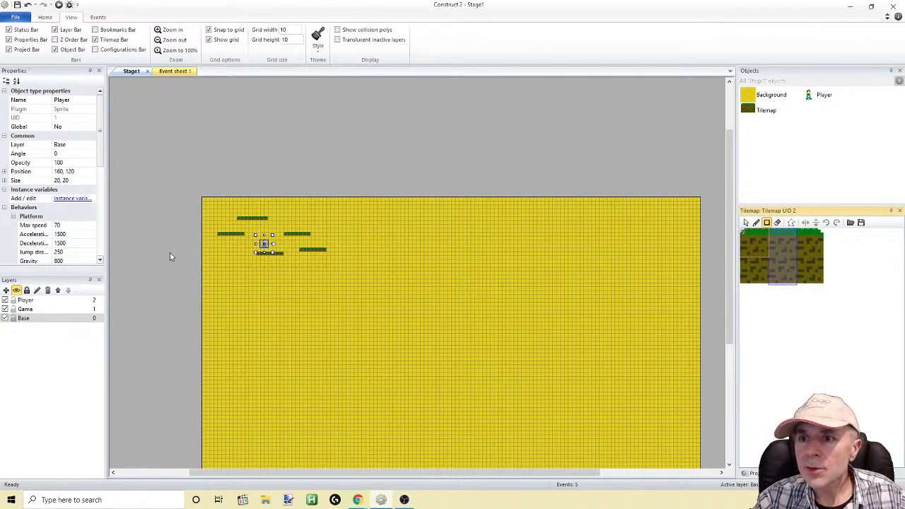
pyautogui.moveTo(203, 264); pyautogui.dragTo(702, 263)
# Preview the stage with the raised ground, walk and jump the player between platforms, and close the preview
pyautogui.click(59, 5)
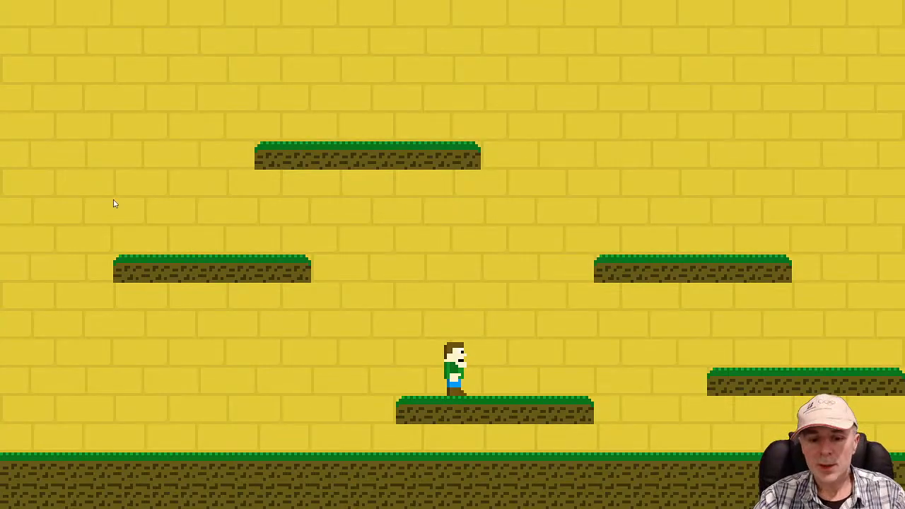
pyautogui.press('Left')
pyautogui.press('Up')
pyautogui.press('Right')
pyautogui.press('Up')
pyautogui.press('Up')
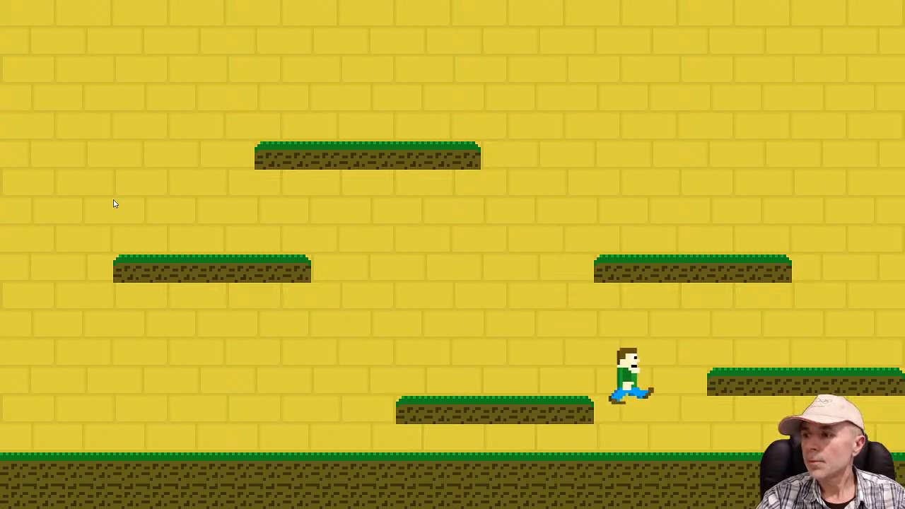
pyautogui.press('Up')
pyautogui.press('Left')
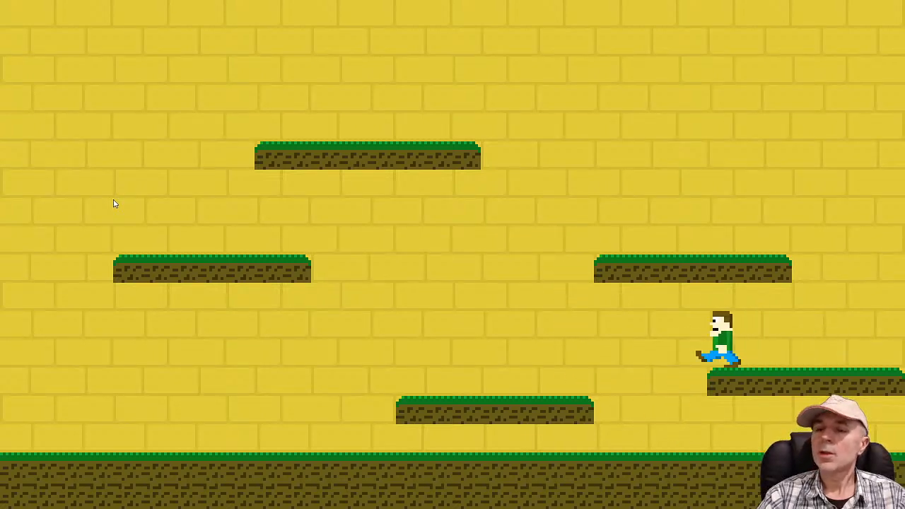
pyautogui.press('Left')
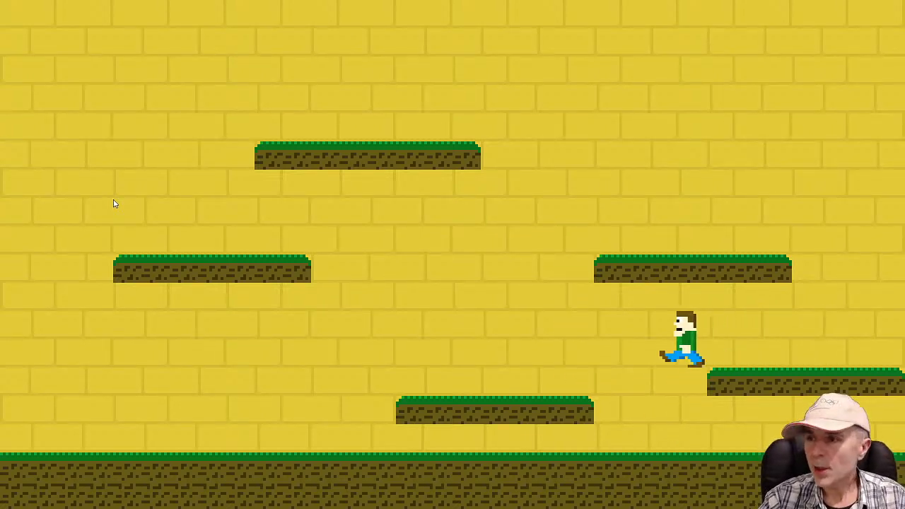
pyautogui.press('Up')
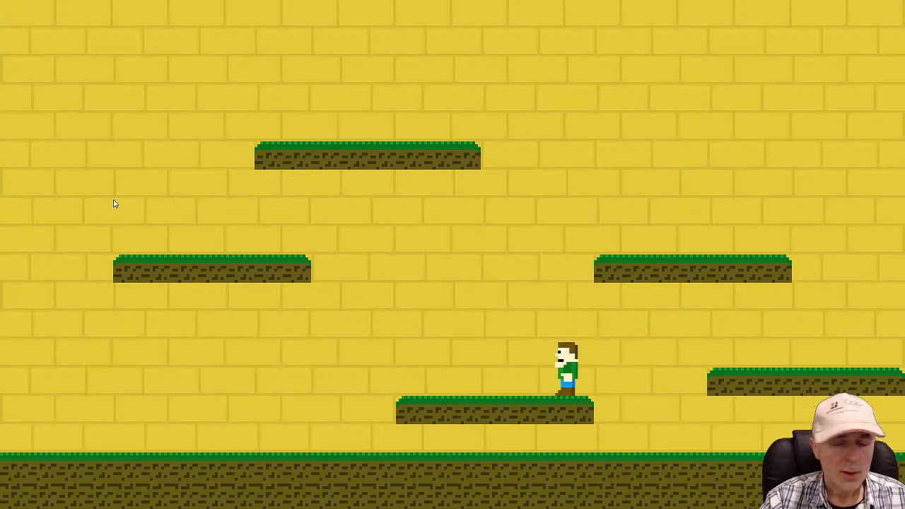
pyautogui.hotkey('alt', 'F4')
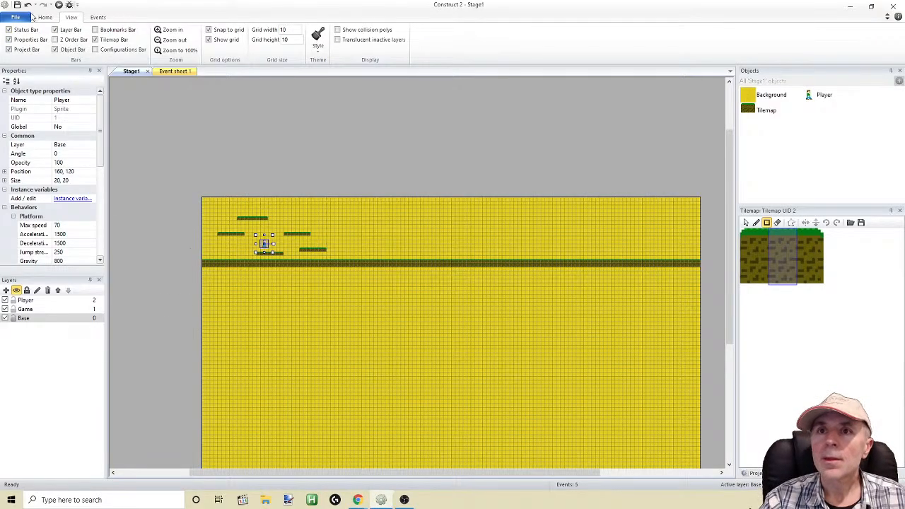
# Undo the last full-width ground rectangle on the tilemap
pyautogui.hotkey('ctrl', 'z')
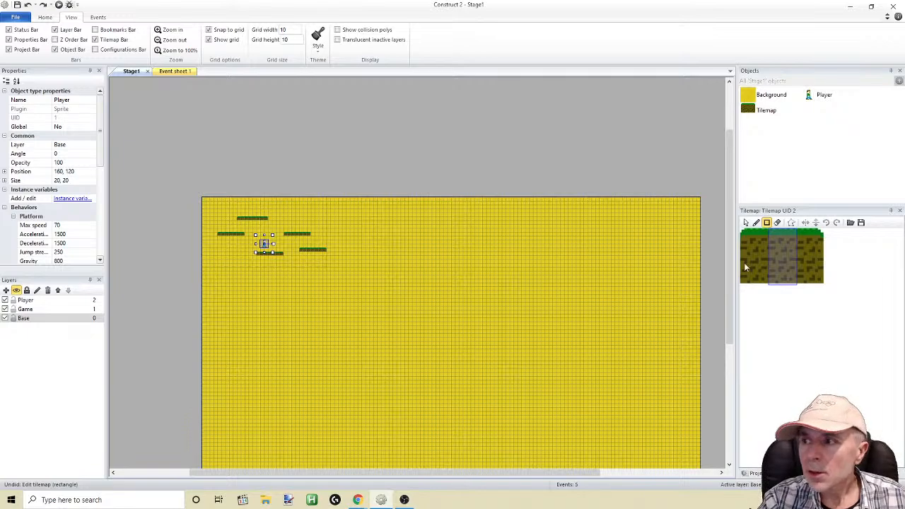
# Draw a full-width ground strip one tile high just below the platforms, using only the middle grass-topped tile
pyautogui.click(788, 245)
pyautogui.moveTo(205, 267)
pyautogui.mouseDown()
pyautogui.moveTo(722, 267)
pyautogui.moveTo(646, 269)
pyautogui.mouseUp()
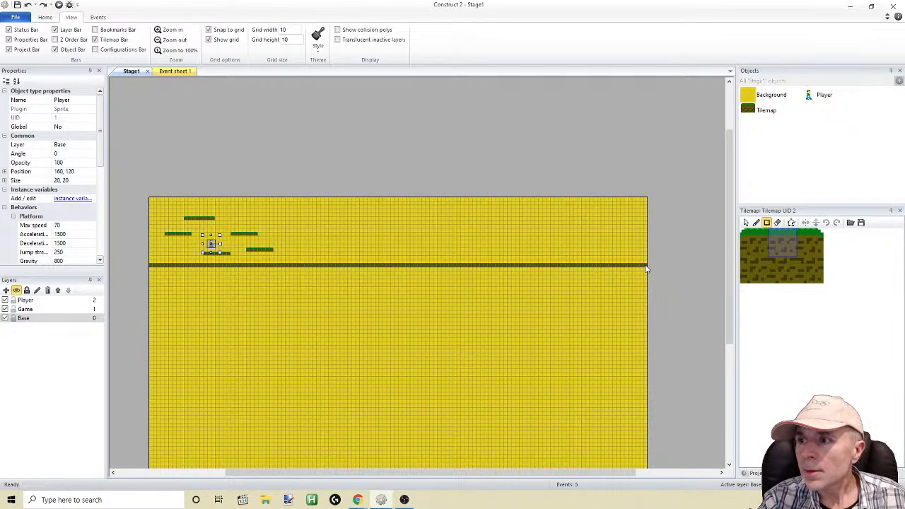
# Preview the stage with the one-tile ground, walk and jump the player between the platforms, and close the preview
pyautogui.click(59, 5)
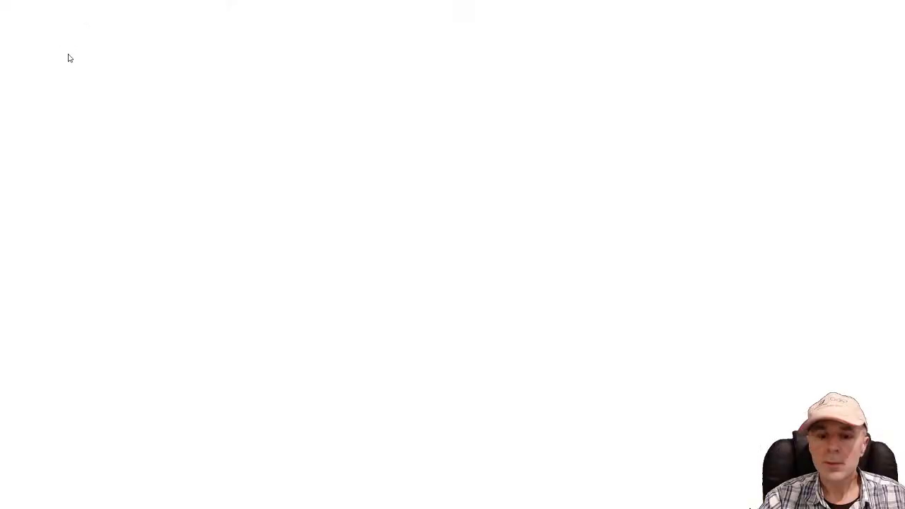
pyautogui.press('Up')
pyautogui.press('Left')
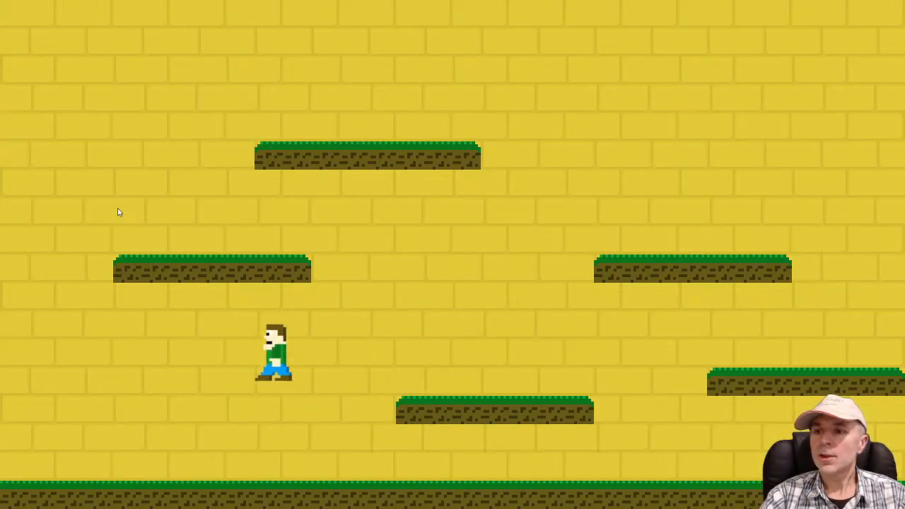
pyautogui.press('Up')
pyautogui.press('Right')
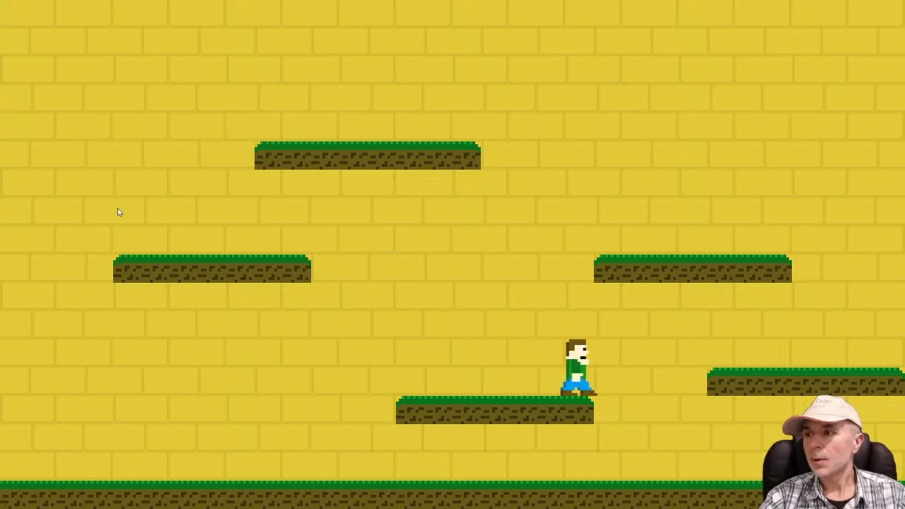
pyautogui.press('Left')
pyautogui.press('Up')
pyautogui.press('Right')
pyautogui.press('Left')
pyautogui.press('Right')
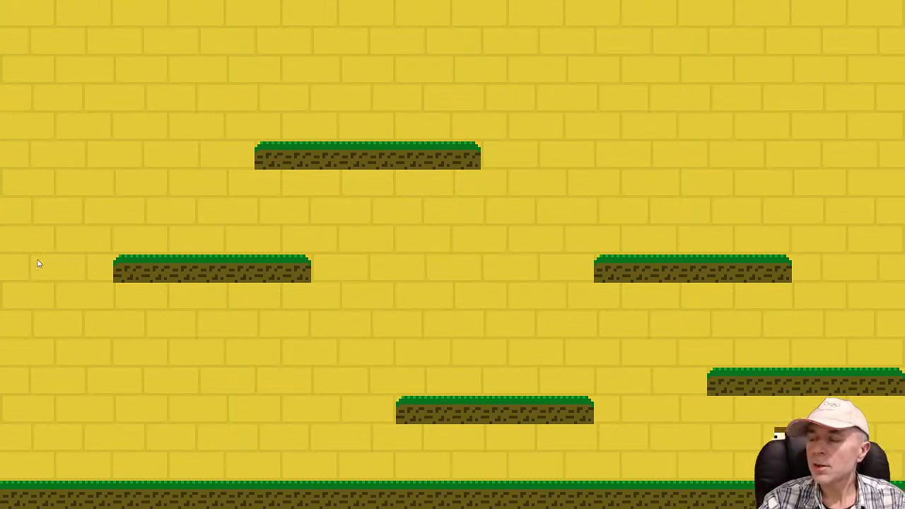
pyautogui.press('Left')
pyautogui.press('Up')
pyautogui.press('Up')
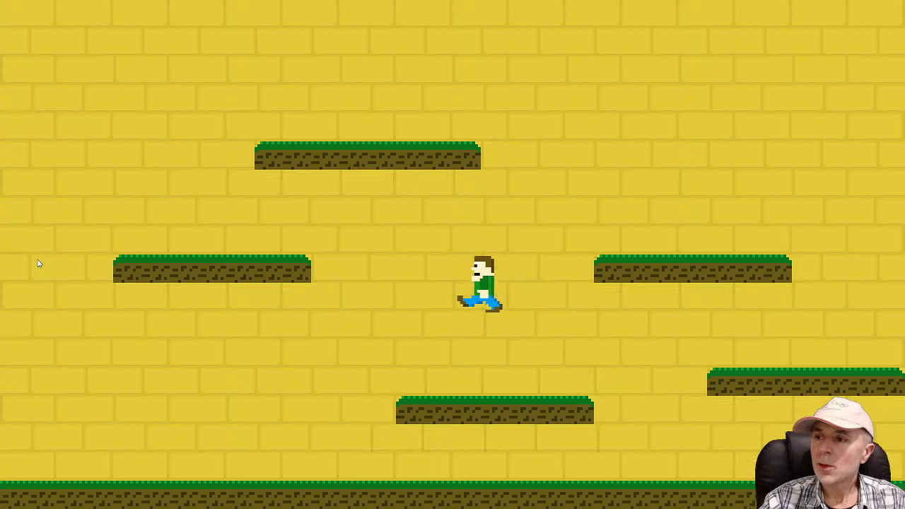
pyautogui.press('Right')
pyautogui.press('Up')
pyautogui.press('Up')
pyautogui.press('Left')
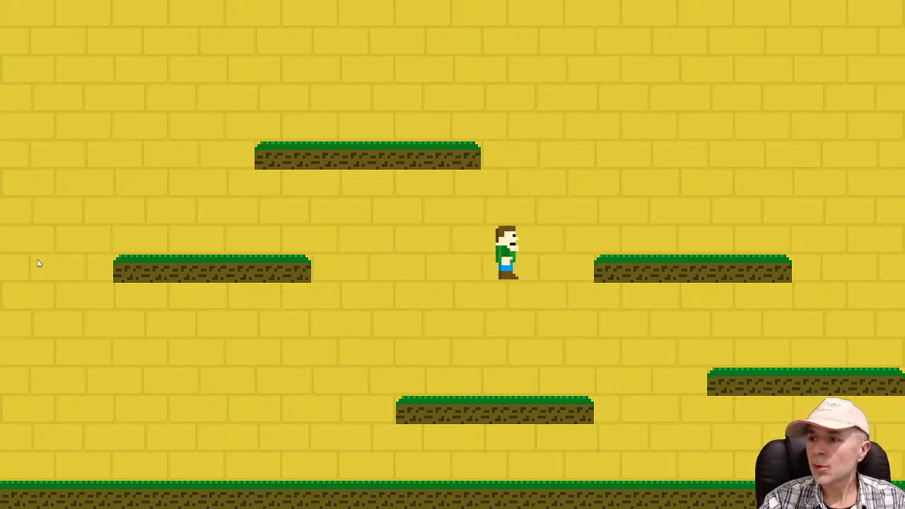
pyautogui.press('Right')
pyautogui.hotkey('alt', 'F4')
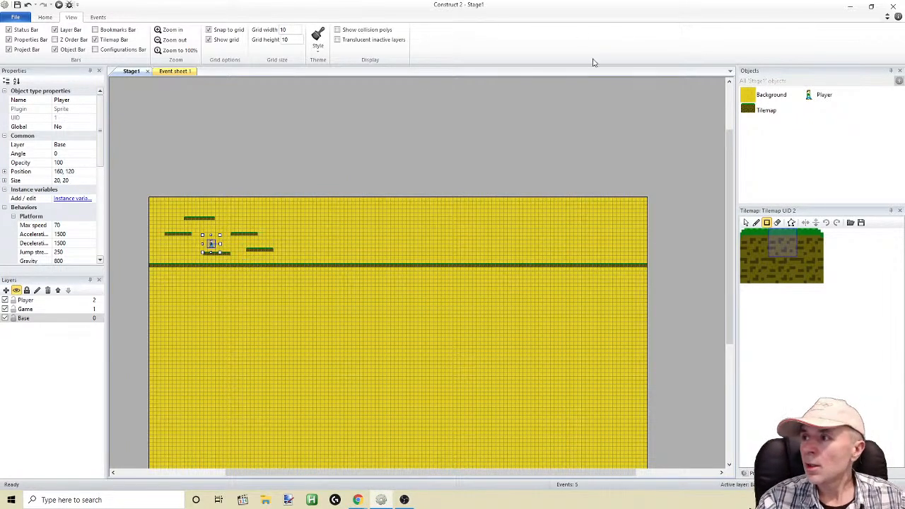
# Add the Scroll To behavior to the Player object
pyautogui.rightClick(810, 92)
pyautogui.click(830, 133)
pyautogui.click(384, 199)
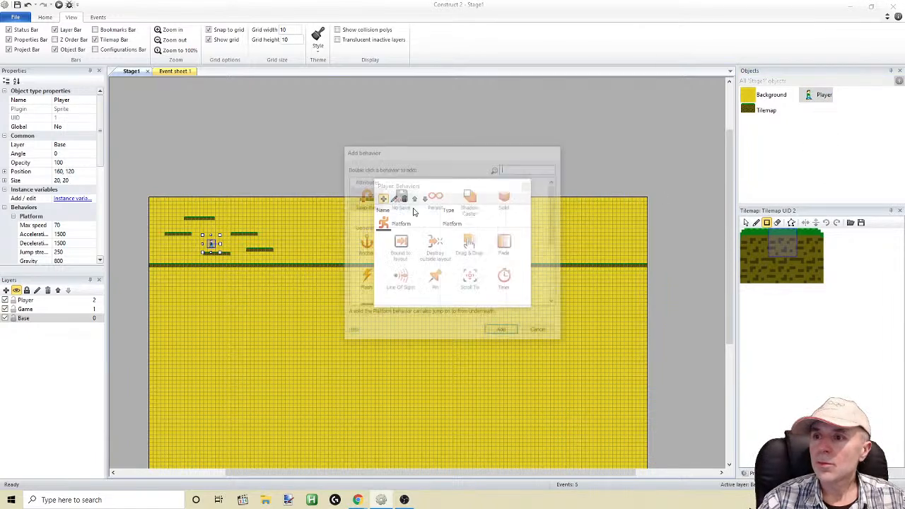
pyautogui.scroll(-1, 481, 265)
pyautogui.doubleClick(476, 269)
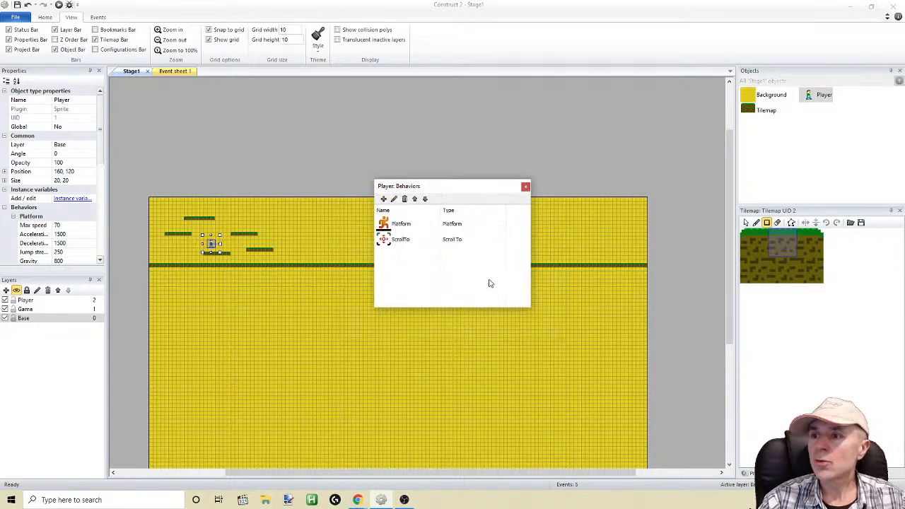
pyautogui.click(525, 187)
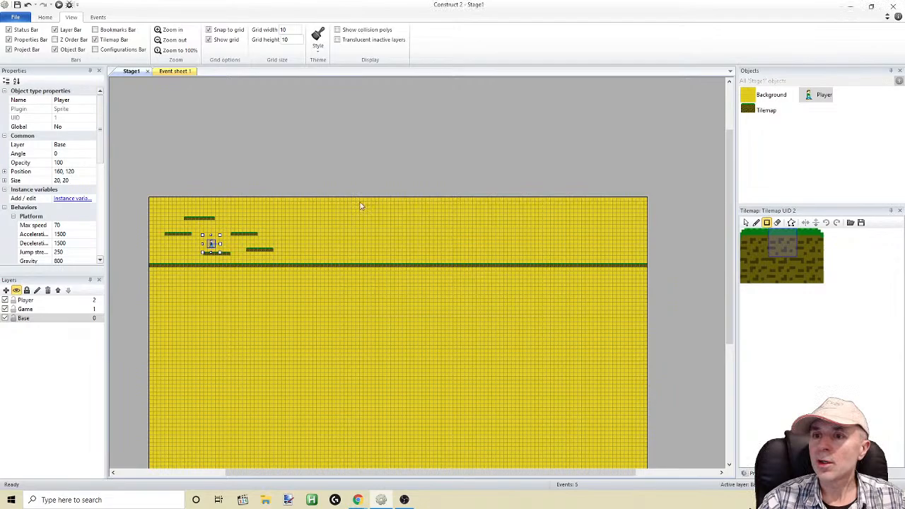
# Preview the stage with the camera following the player, walk and jump to the right, and return to the layout
pyautogui.click(59, 5)
pyautogui.press('Right')
pyautogui.press('Up')
pyautogui.press('Right')
pyautogui.press('Up')
pyautogui.press('Up')
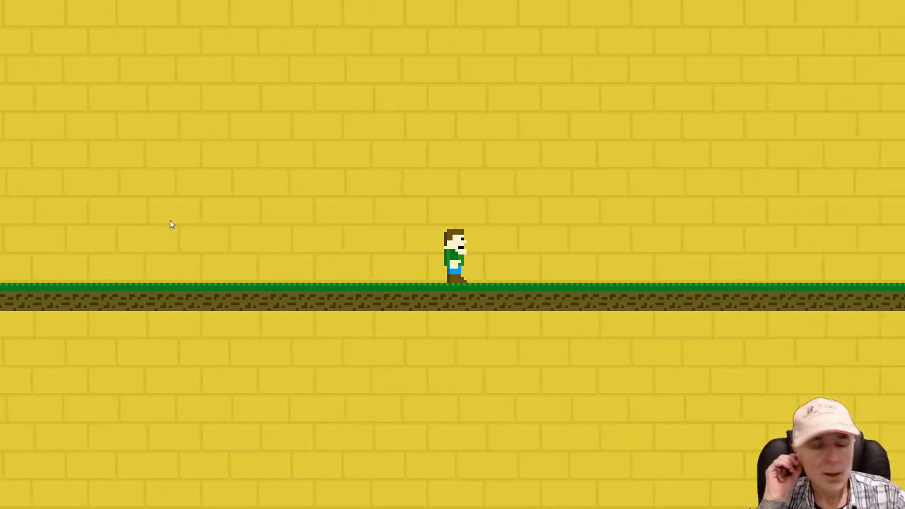
pyautogui.press('F11')
pyautogui.click(382, 500)
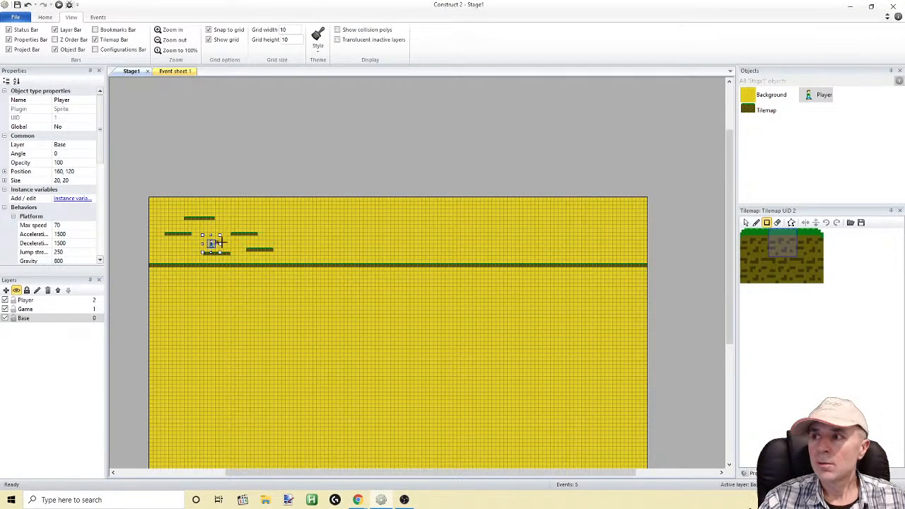
# Open the Player sprite's Walk animation and examine frames 0 to 3 one by one
pyautogui.doubleClick(807, 97)
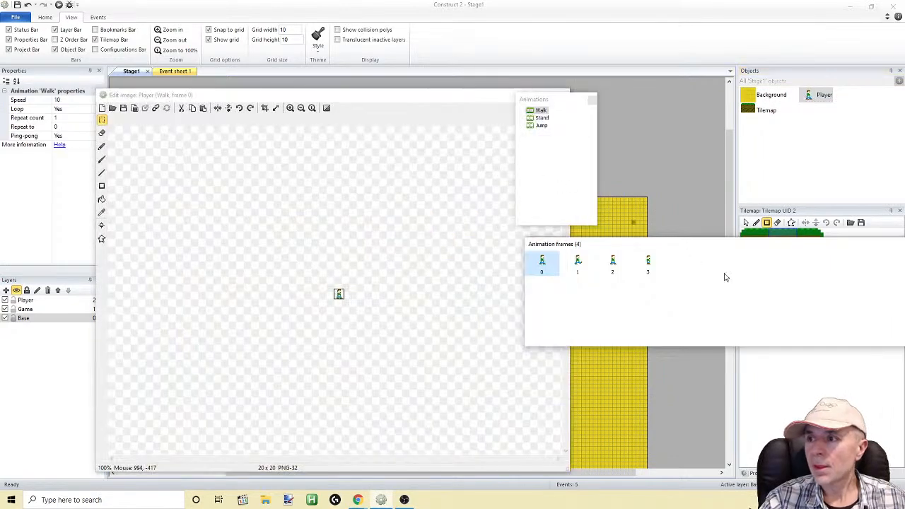
pyautogui.click(543, 270)
pyautogui.click(576, 269)
pyautogui.click(614, 266)
pyautogui.click(649, 263)
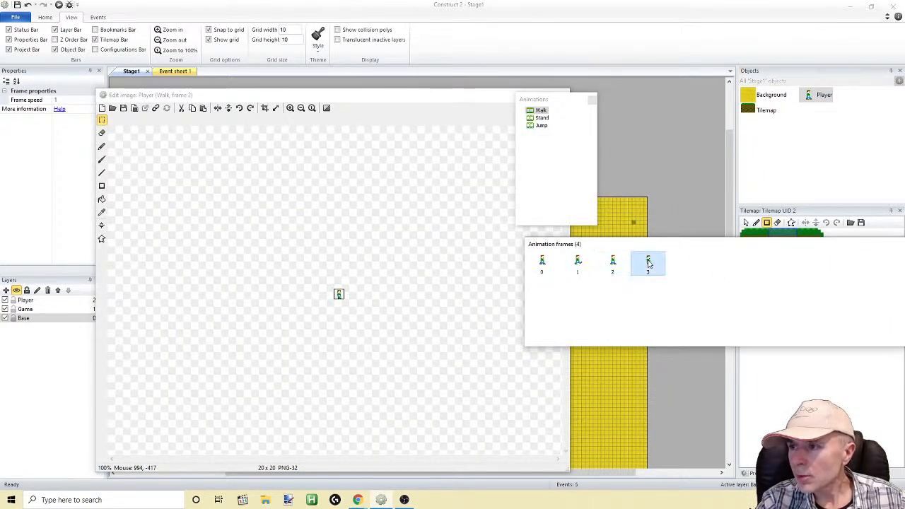
pyautogui.click(613, 266)
pyautogui.click(578, 266)
pyautogui.click(542, 266)
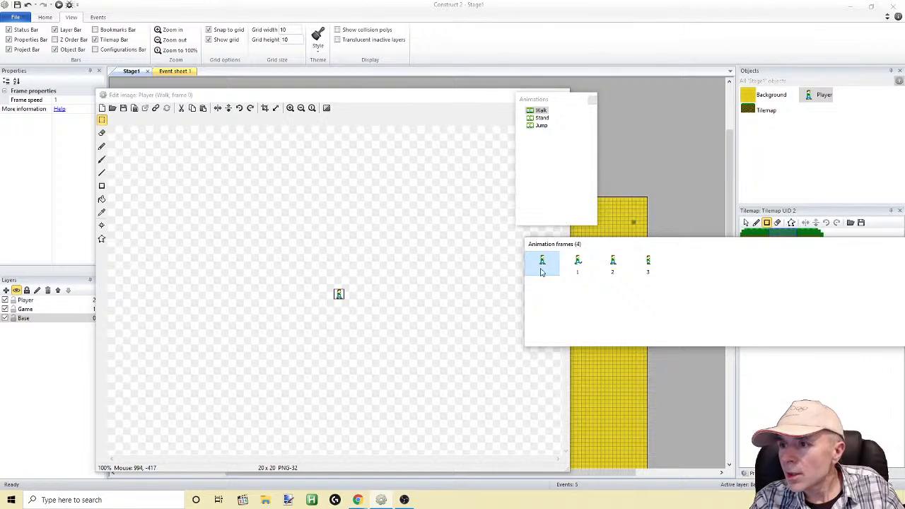
pyautogui.click(578, 266)
pyautogui.click(613, 265)
pyautogui.click(647, 261)
# Turn off ping-pong for the Player's Walk animation by setting it to No
pyautogui.moveTo(185, 98); pyautogui.dragTo(230, 173)
pyautogui.click(539, 111)
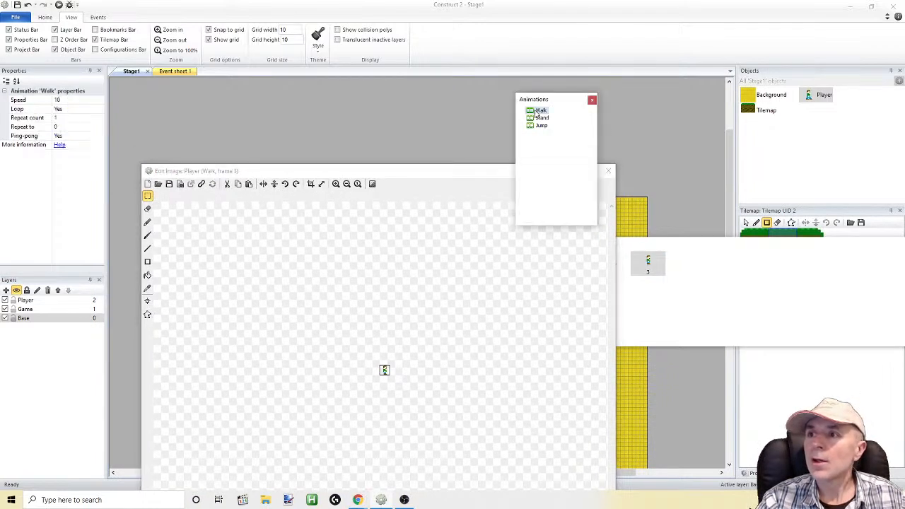
pyautogui.click(72, 135)
pyautogui.click(98, 136)
pyautogui.click(74, 154)
pyautogui.click(99, 135)
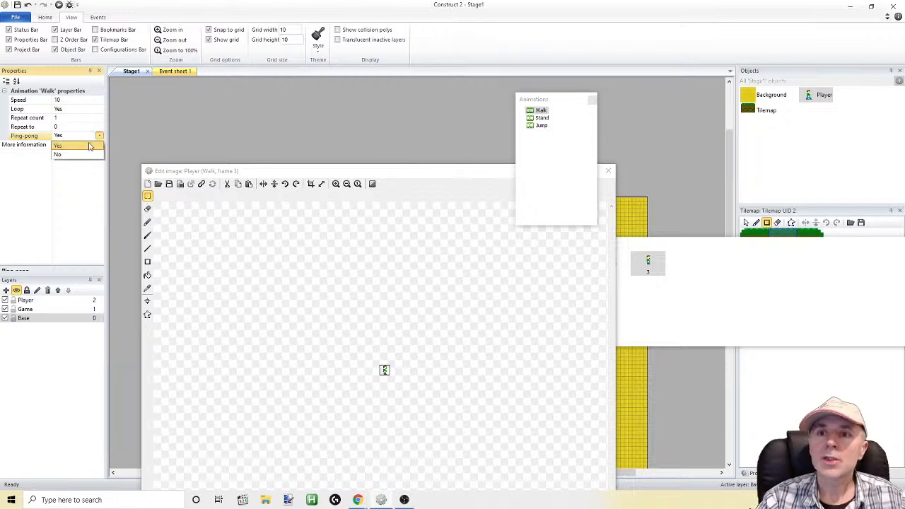
pyautogui.click(78, 154)
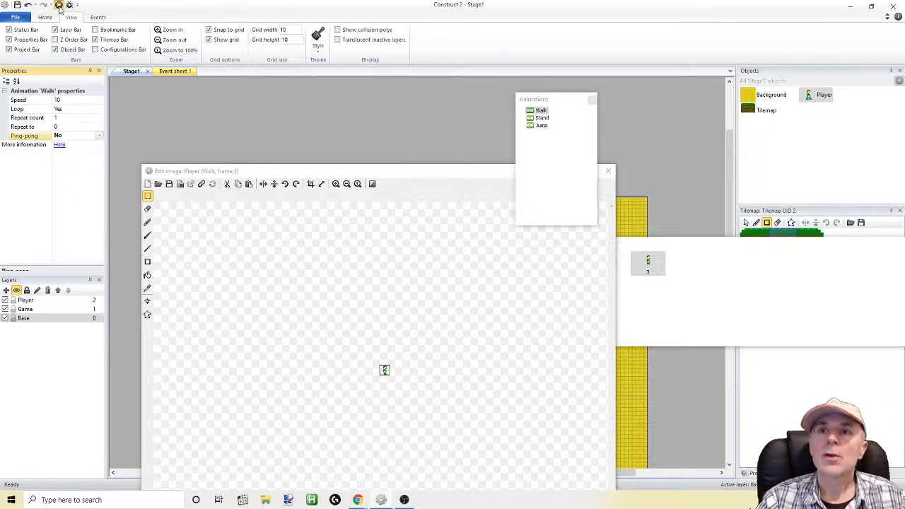
# Close the sprite editor, preview the walk animation while moving and jumping the player to the right, and return to the layout
pyautogui.click(59, 4)
pyautogui.click(517, 270)
pyautogui.click(608, 171)
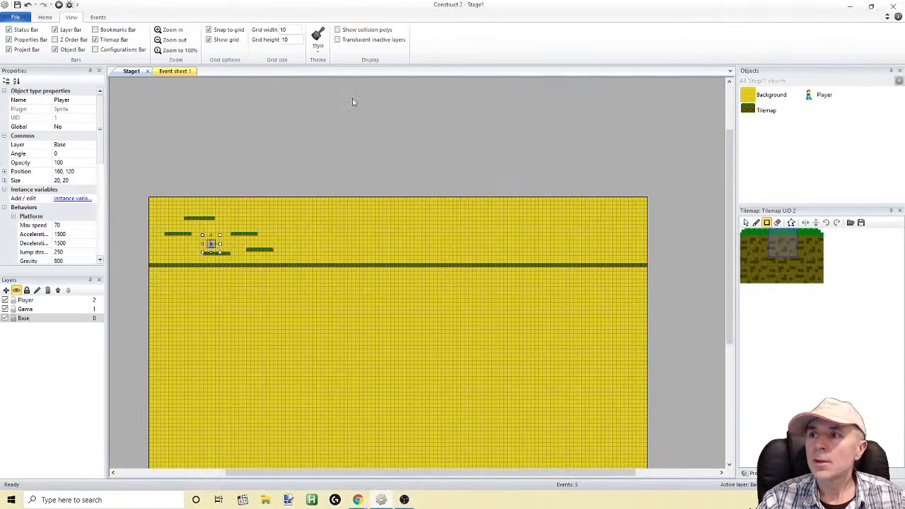
pyautogui.click(58, 4)
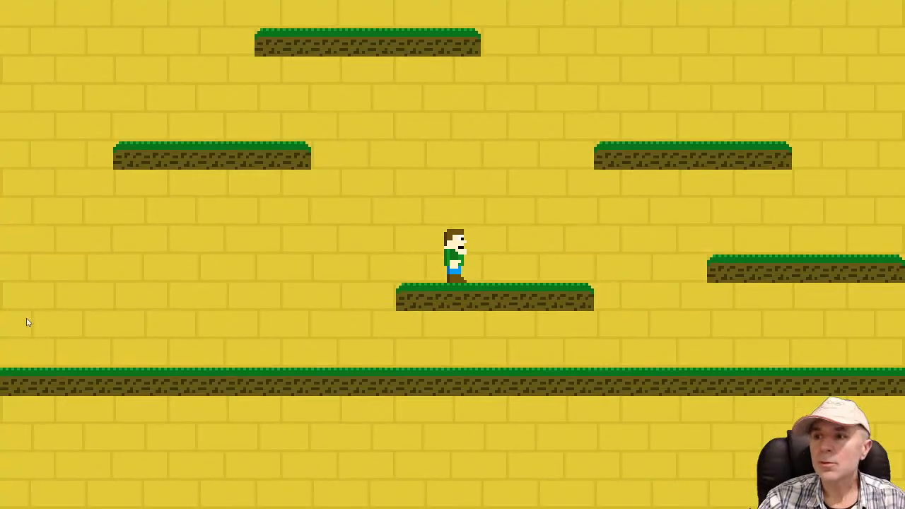
pyautogui.press('Right')
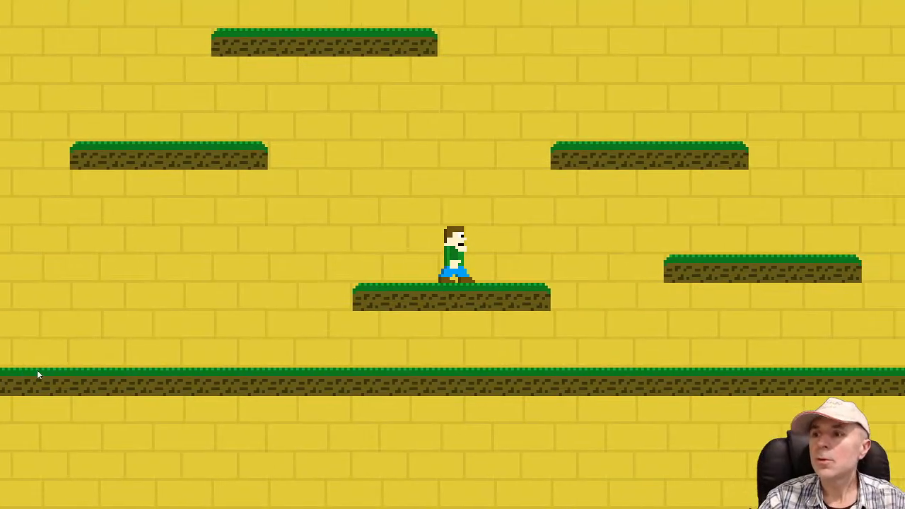
pyautogui.press('Right')
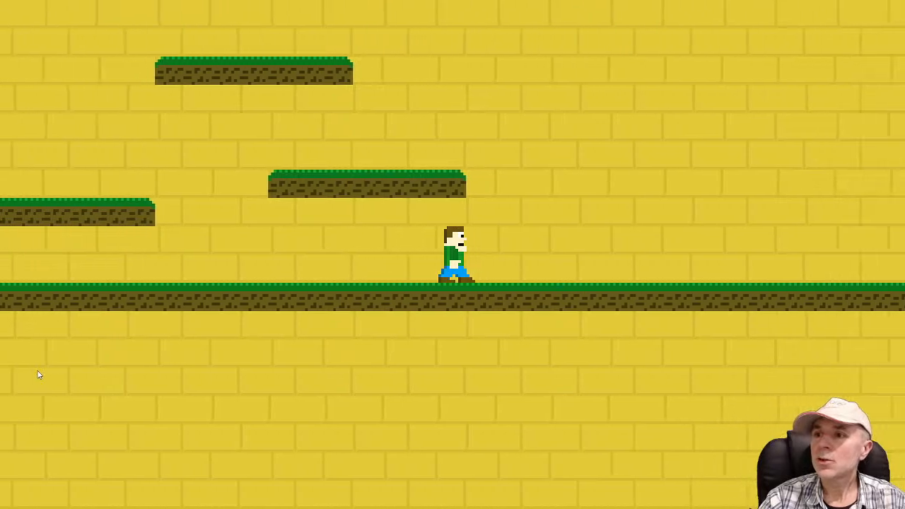
pyautogui.press('Right')
pyautogui.press('space')
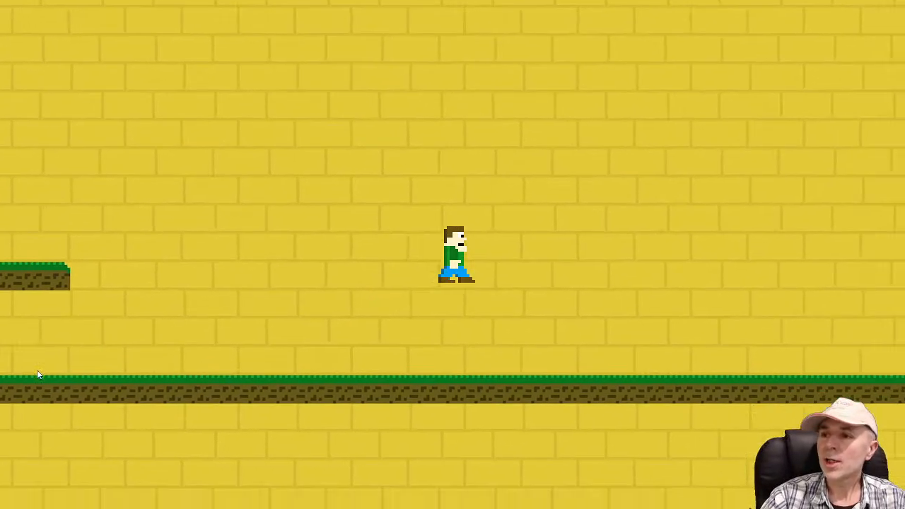
pyautogui.press('Right')
pyautogui.press('space')
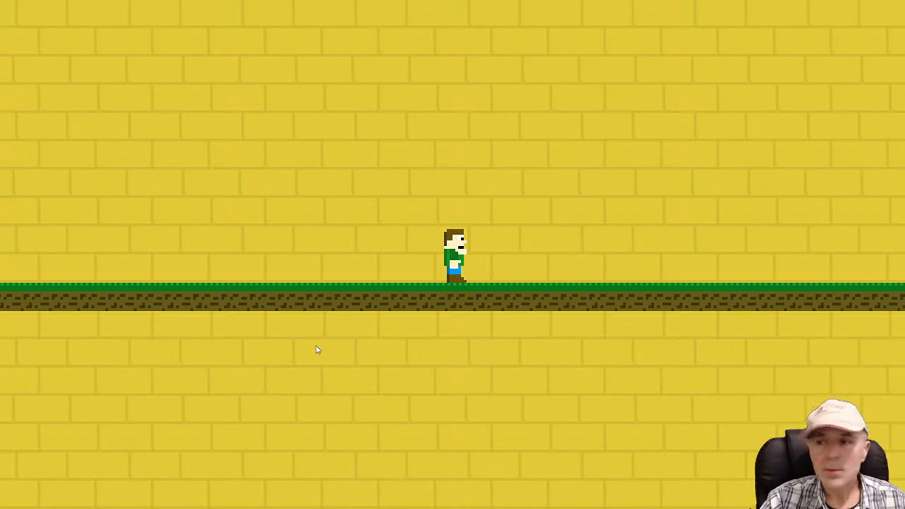
pyautogui.hotkey('alt', 'Tab')
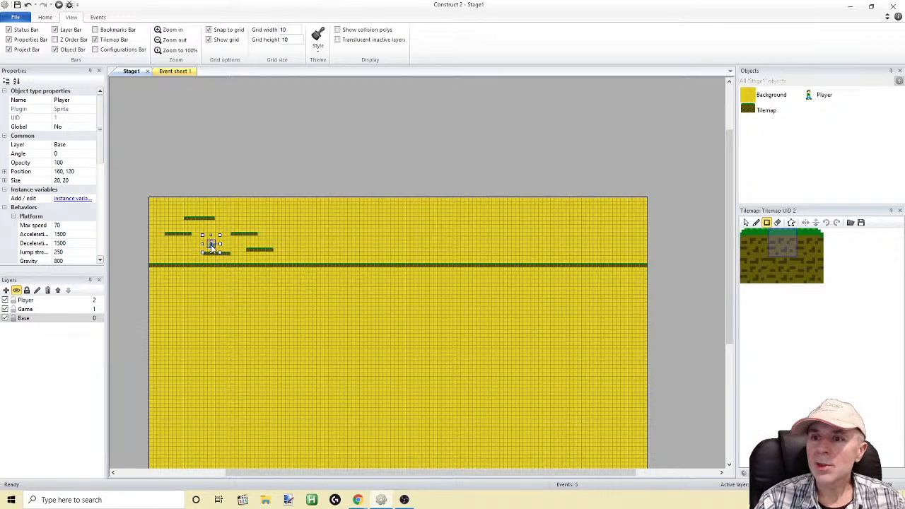
# Bring the player and the platforms at the start of the stage into close view on the layout
pyautogui.scroll(2, 295, 291)
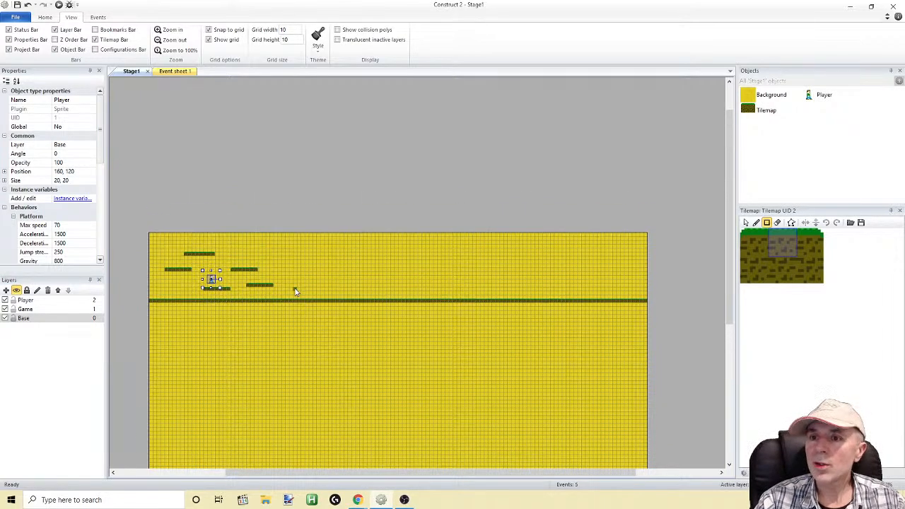
pyautogui.keyDown('ctrl'); pyautogui.scroll(2, 295, 291); pyautogui.keyUp('ctrl')
pyautogui.press('super')
pyautogui.click(274, 186)
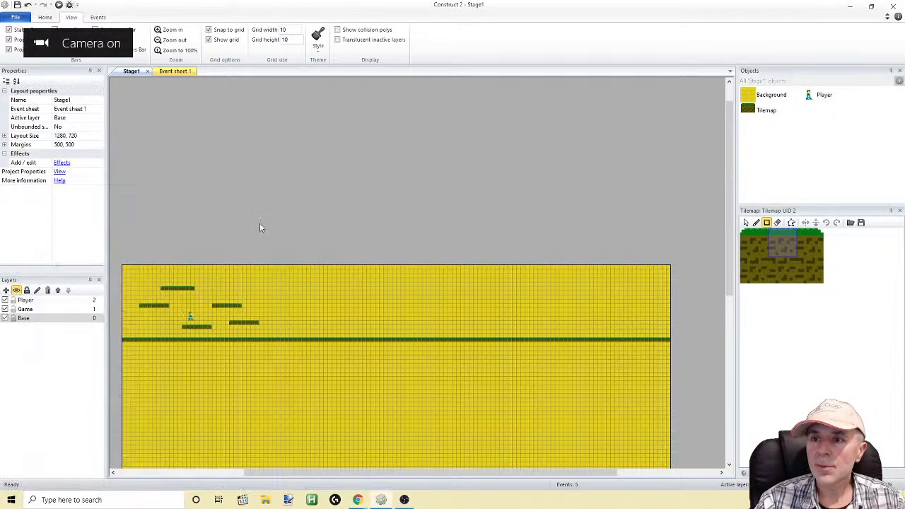
pyautogui.moveTo(292, 477); pyautogui.dragTo(264, 478)
pyautogui.scroll(2, 314, 200)
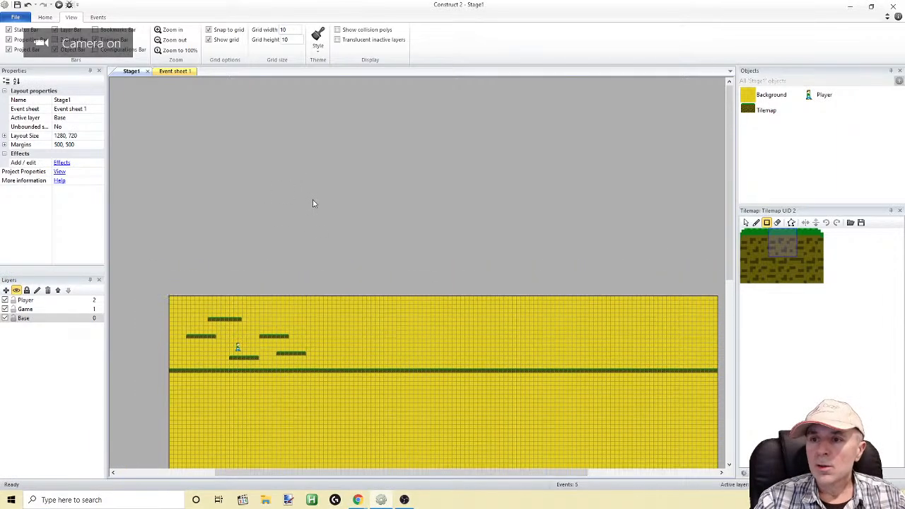
pyautogui.scroll(-3, 313, 200)
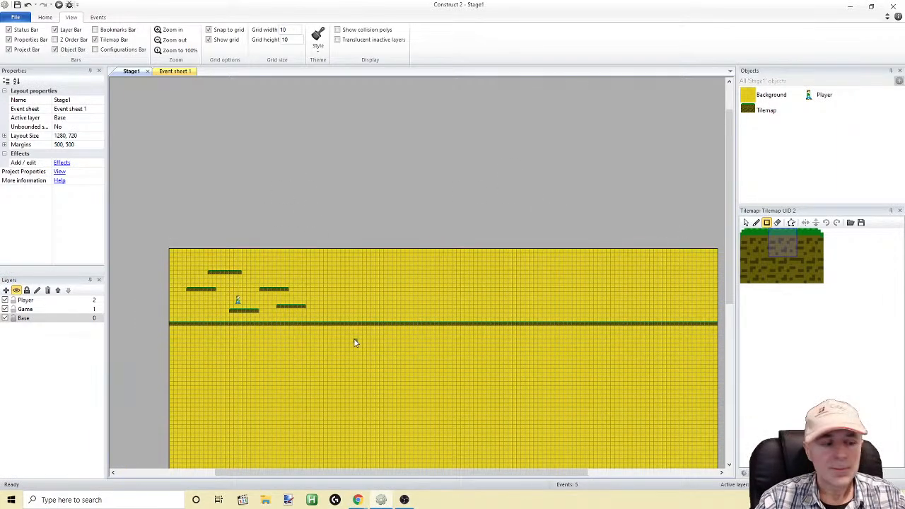
pyautogui.press('alt')
pyautogui.scroll(1, 275, 362)
pyautogui.scroll(-3, 275, 362)
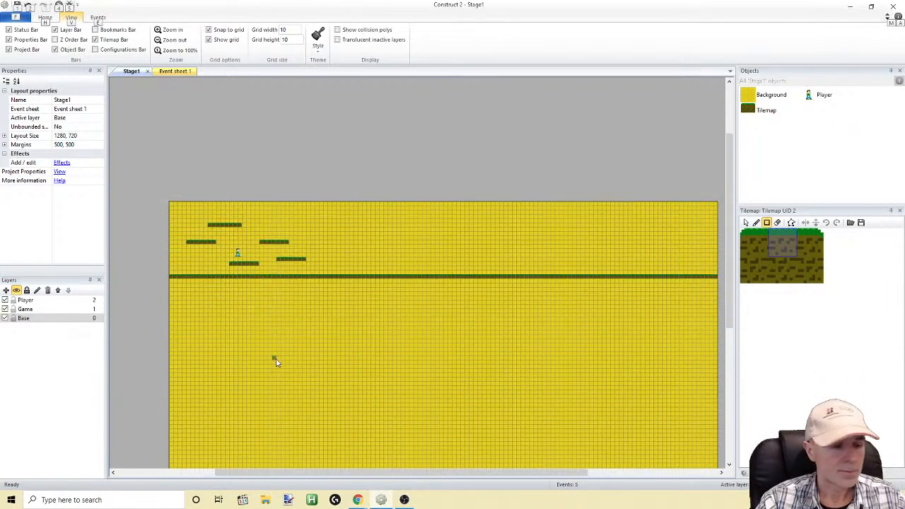
pyautogui.keyDown('ctrl'); pyautogui.scroll(8, 276, 362); pyautogui.keyUp('ctrl')
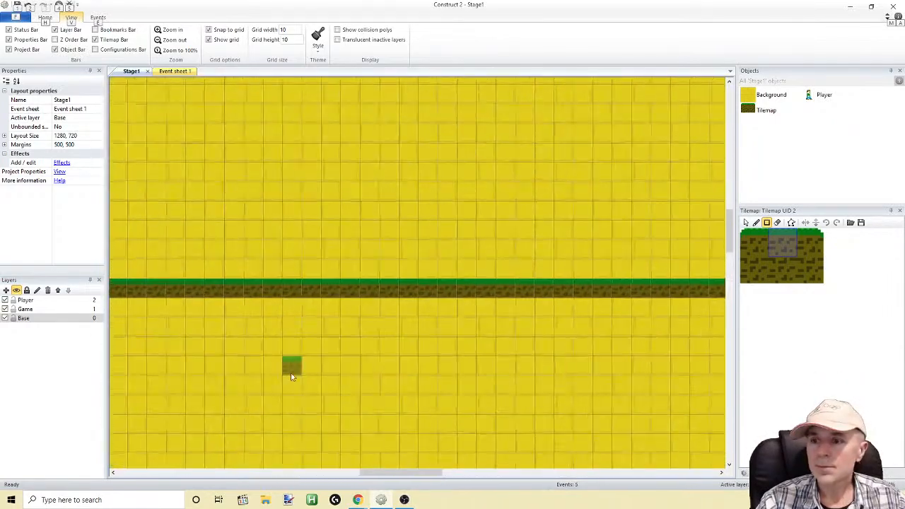
pyautogui.moveTo(400, 473); pyautogui.dragTo(286, 473)
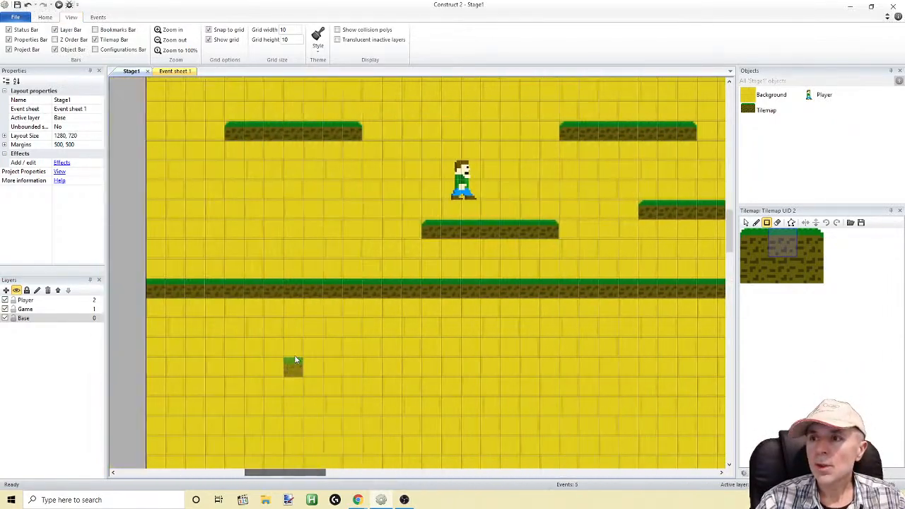
pyautogui.rightClick(751, 152)
pyautogui.click(406, 152)
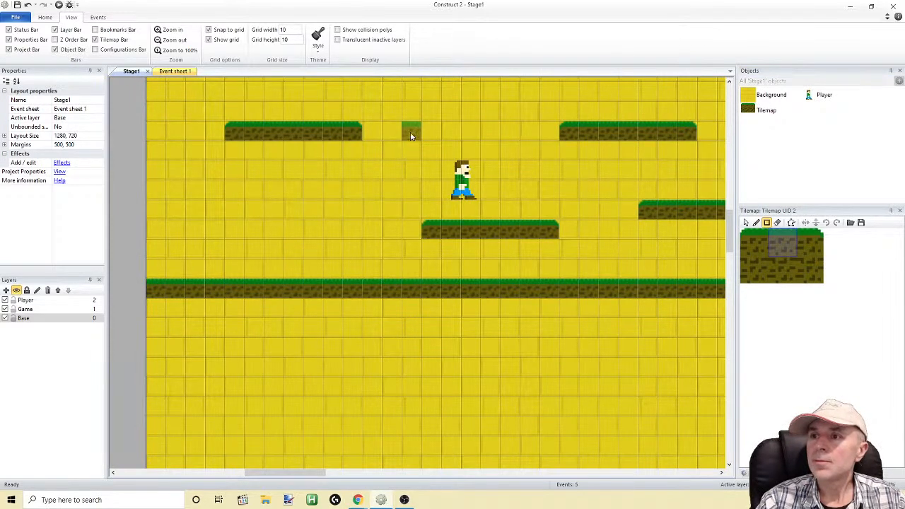
pyautogui.click(31, 5)
# Stop tilemap drawing and insert a new Sprite object on the Base layer at about 150, 160
pyautogui.click(747, 223)
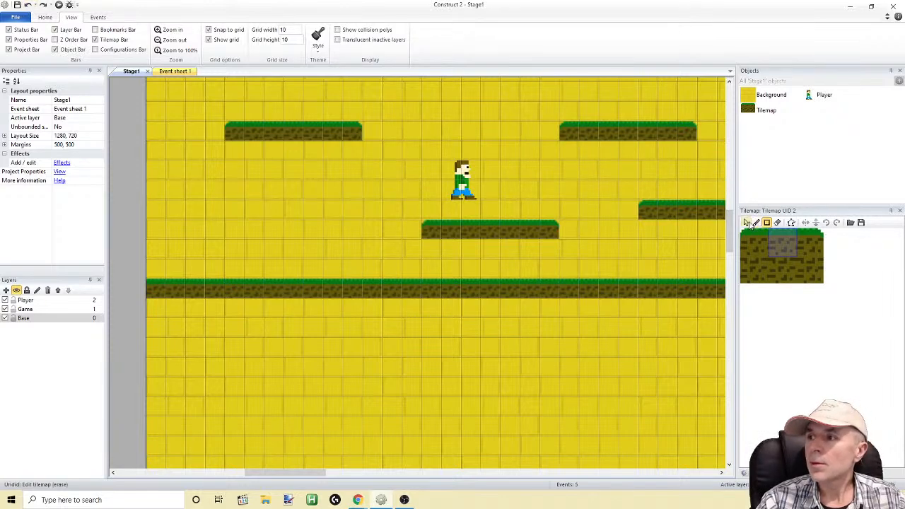
pyautogui.rightClick(251, 172)
pyautogui.click(271, 176)
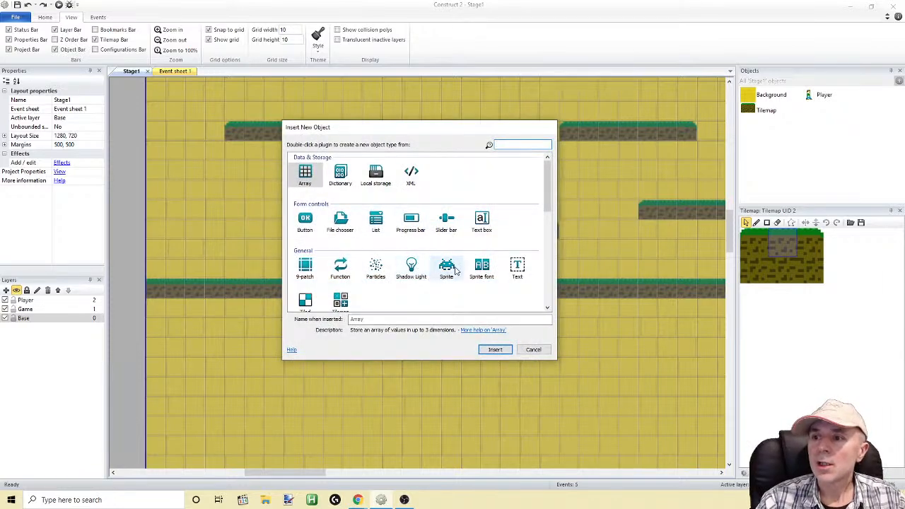
pyautogui.doubleClick(446, 269)
pyautogui.click(448, 264)
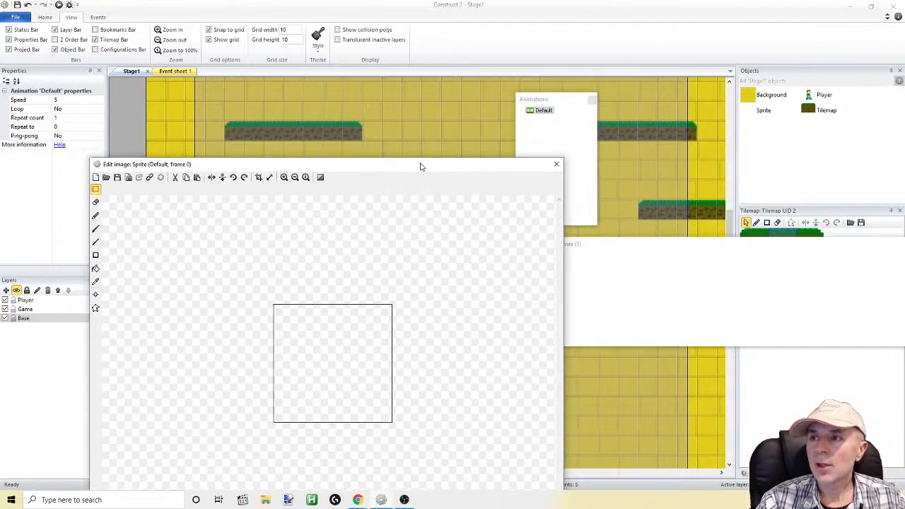
pyautogui.moveTo(424, 169); pyautogui.dragTo(430, 150)
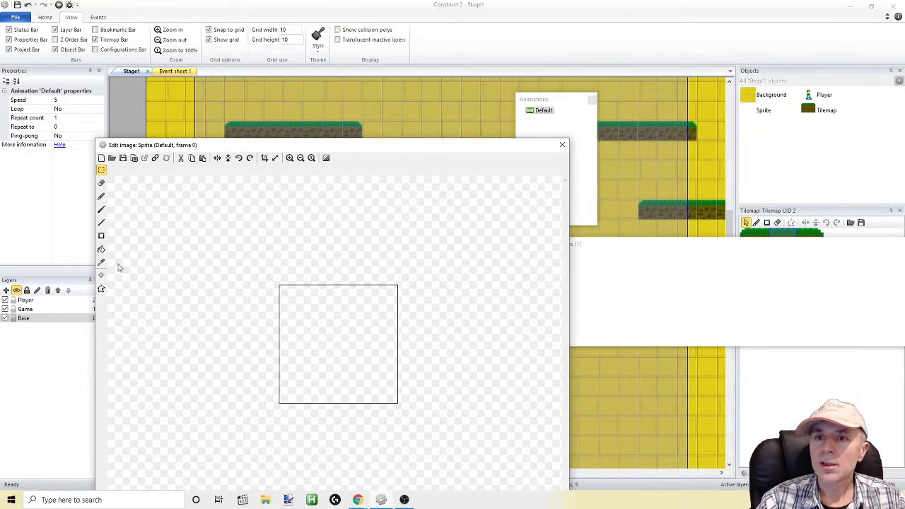
# Resize the new sprite's image canvas to 20 by 20 pixels with the image aligned top-left
pyautogui.click(275, 158)
pyautogui.write('20')
pyautogui.press('Tab')
pyautogui.write('2')
pyautogui.click(354, 337)
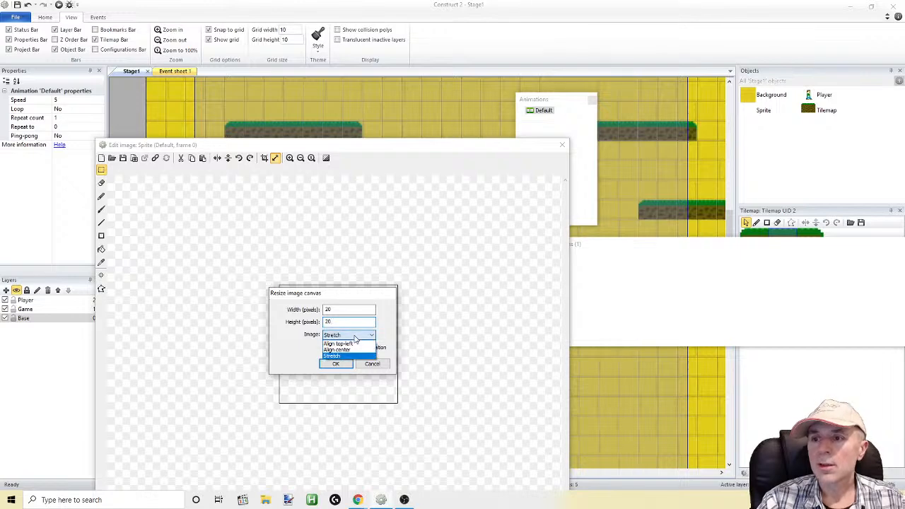
pyautogui.click(346, 345)
pyautogui.click(335, 364)
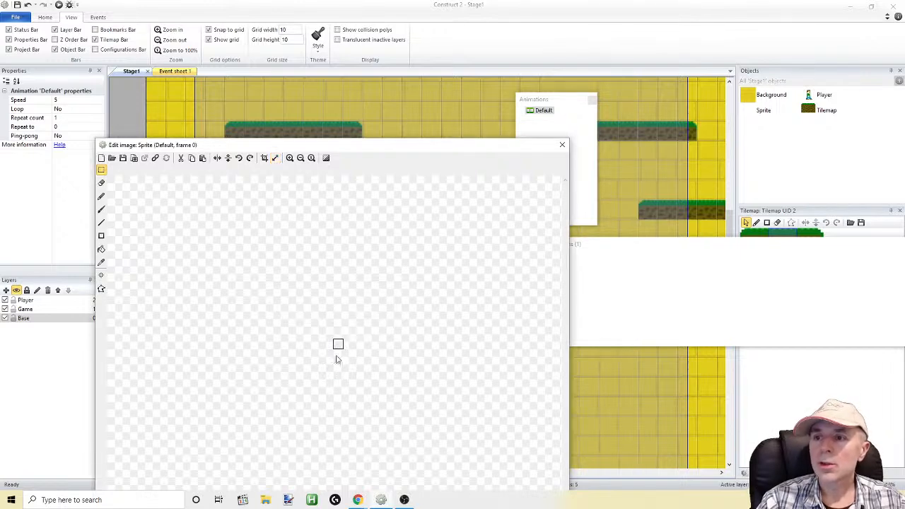
pyautogui.click(290, 158)
pyautogui.click(289, 157)
pyautogui.click(290, 157)
pyautogui.click(289, 158)
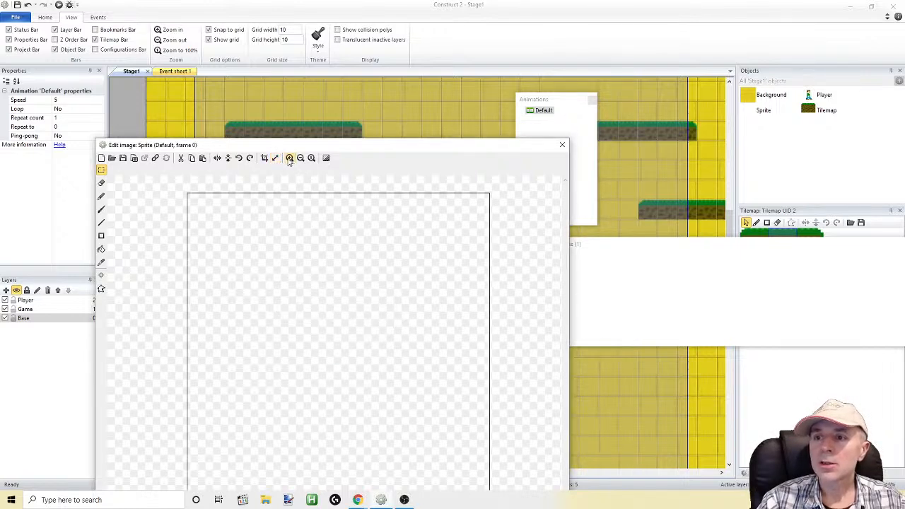
# Try a blue diagonal line of thickness 1 across the upper part of the sprite canvas, and undo it
pyautogui.click(101, 196)
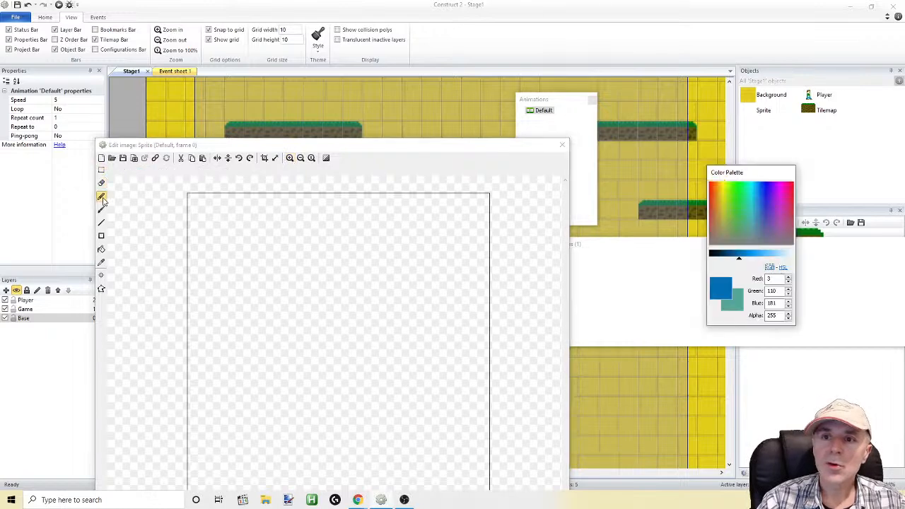
pyautogui.click(101, 209)
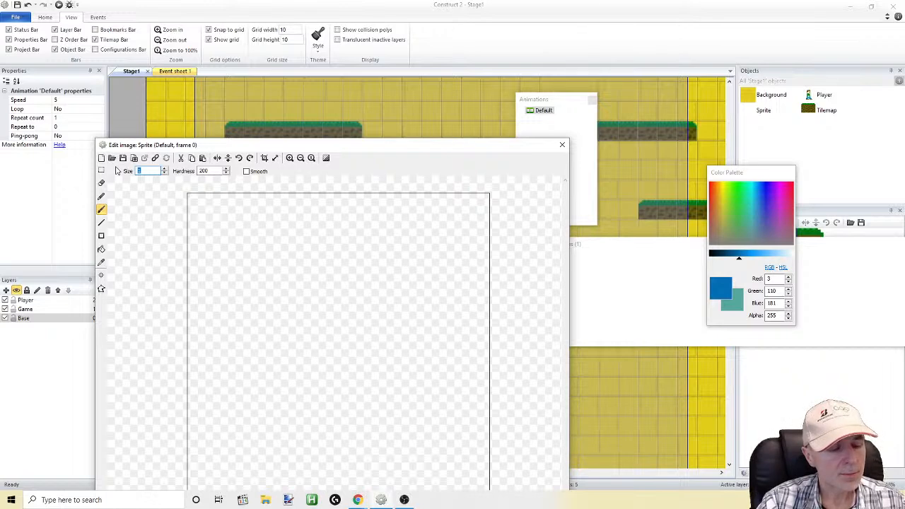
pyautogui.click(101, 223)
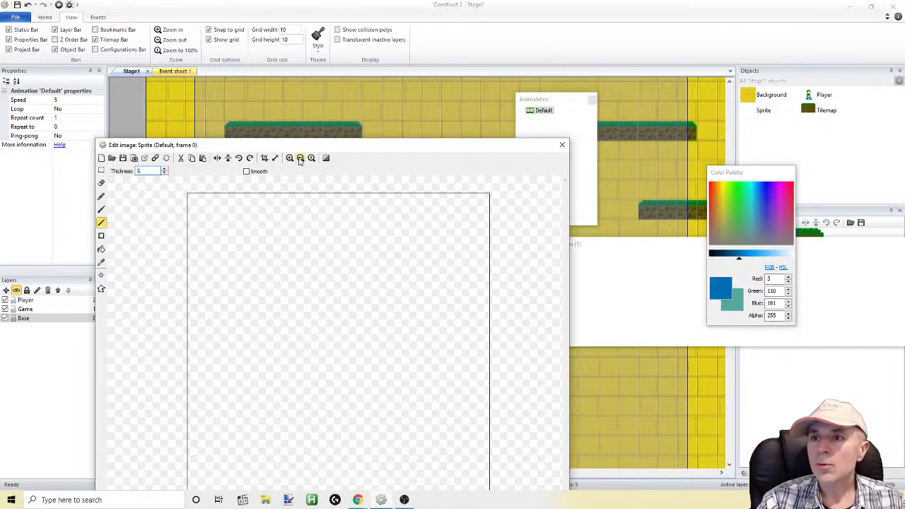
pyautogui.moveTo(301, 146); pyautogui.dragTo(309, 56)
pyautogui.moveTo(201, 178)
pyautogui.mouseDown()
pyautogui.moveTo(375, 239)
pyautogui.moveTo(403, 239)
pyautogui.mouseUp()
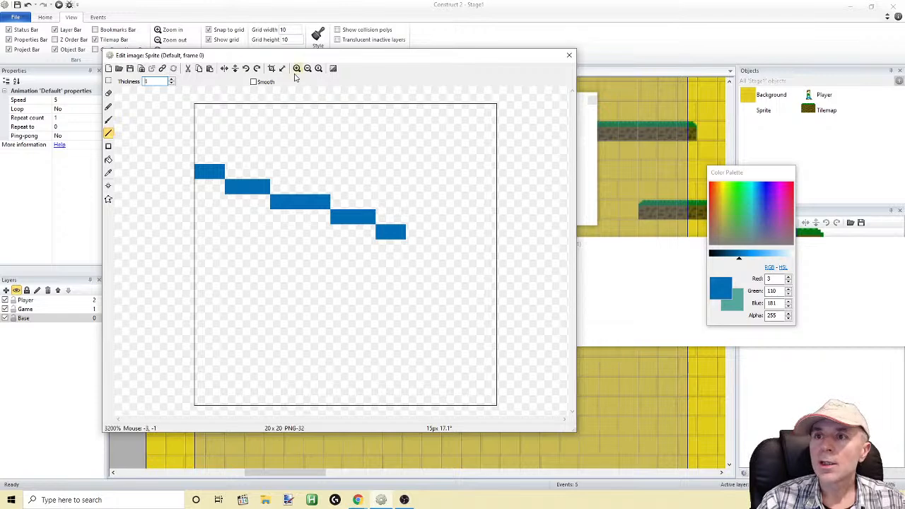
pyautogui.click(28, 4)
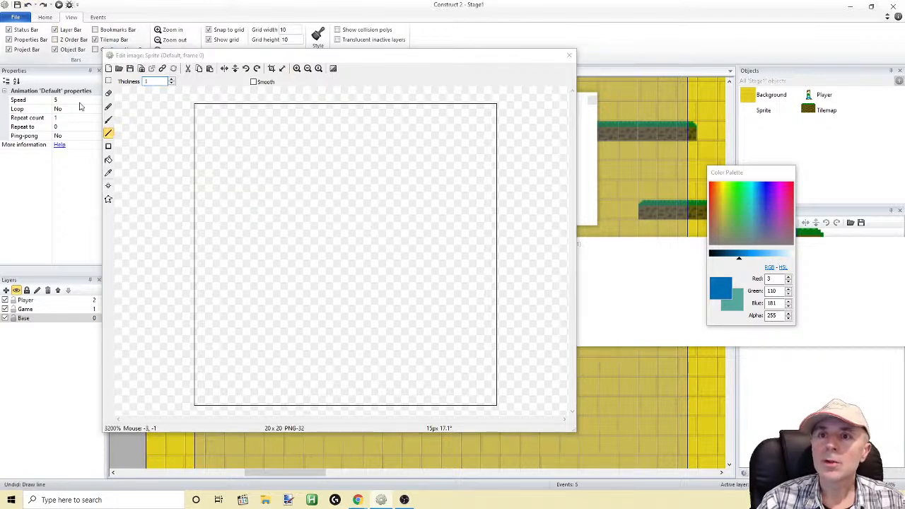
# Draw a near-black (0, 9, 15) triangle outline with its point at the canvas's right edge and fill it solid
pyautogui.moveTo(739, 257); pyautogui.dragTo(712, 257)
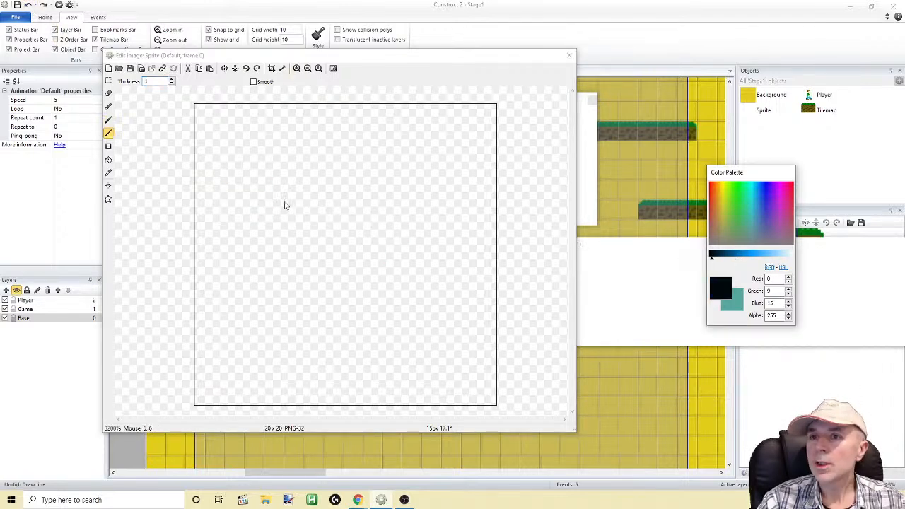
pyautogui.moveTo(201, 142)
pyautogui.mouseDown()
pyautogui.moveTo(217, 156)
pyautogui.moveTo(470, 246)
pyautogui.moveTo(489, 230)
pyautogui.moveTo(326, 356)
pyautogui.moveTo(199, 370)
pyautogui.moveTo(201, 146)
pyautogui.mouseUp()
pyautogui.click(108, 160)
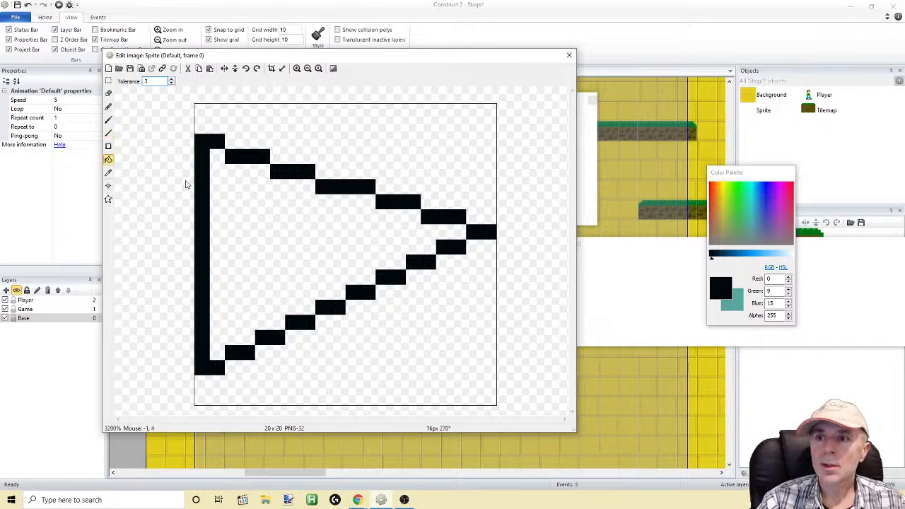
pyautogui.click(217, 200)
# Paint a rounded near-black end over the triangle's point using the Brush at size 10
pyautogui.click(109, 120)
pyautogui.doubleClick(147, 81)
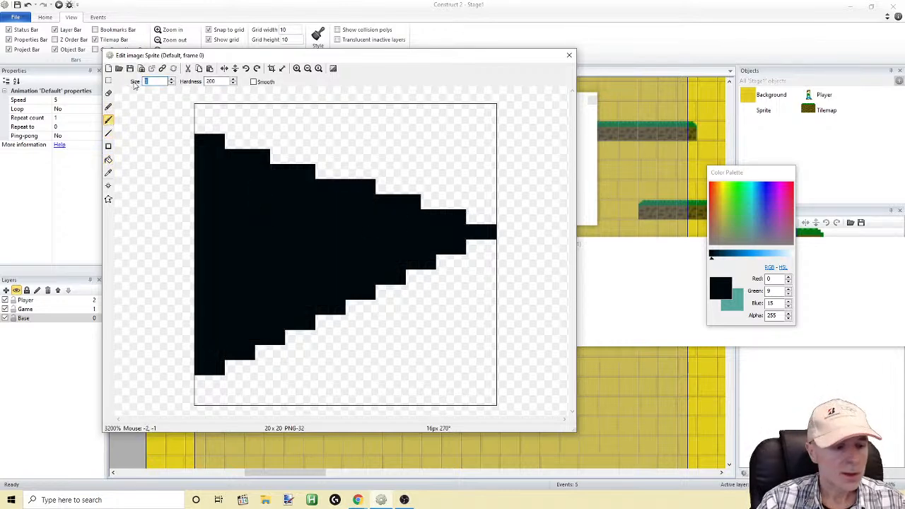
pyautogui.write('10')
pyautogui.moveTo(496, 233)
pyautogui.mouseDown()
pyautogui.moveTo(501, 238)
pyautogui.moveTo(456, 253)
pyautogui.moveTo(424, 245)
pyautogui.mouseUp()
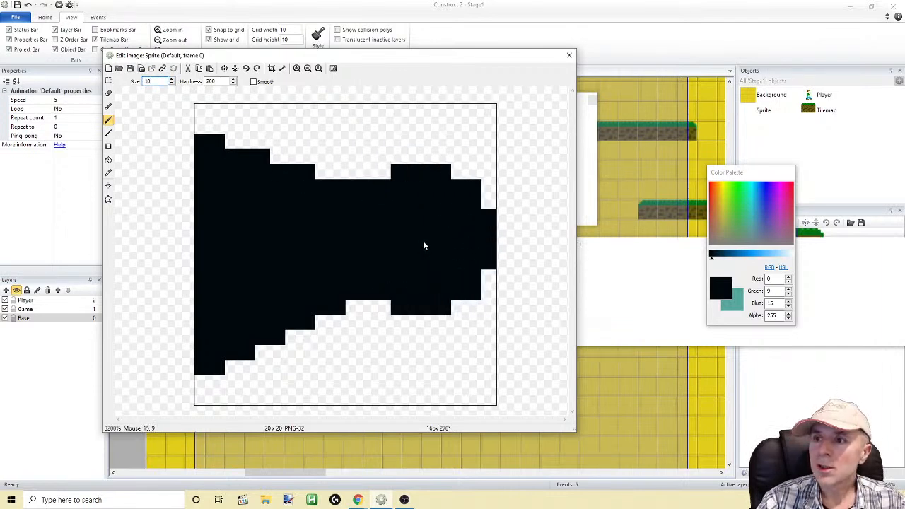
# Draw two slanted legs beneath the rounded end and connect them with a horizontal crossbar, using the Line tool
pyautogui.click(108, 134)
pyautogui.moveTo(346, 299)
pyautogui.mouseDown()
pyautogui.moveTo(341, 369)
pyautogui.moveTo(330, 383)
pyautogui.mouseUp()
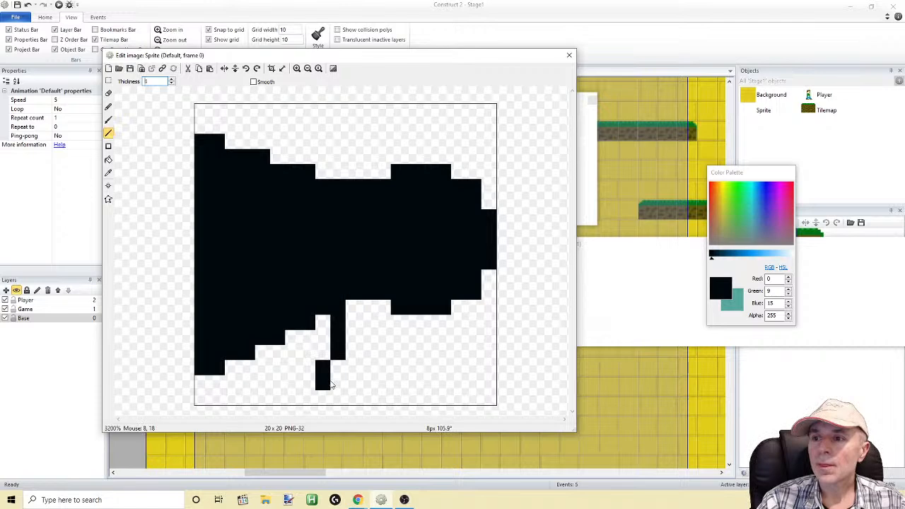
pyautogui.moveTo(421, 287); pyautogui.dragTo(471, 383)
pyautogui.moveTo(339, 336); pyautogui.dragTo(442, 336)
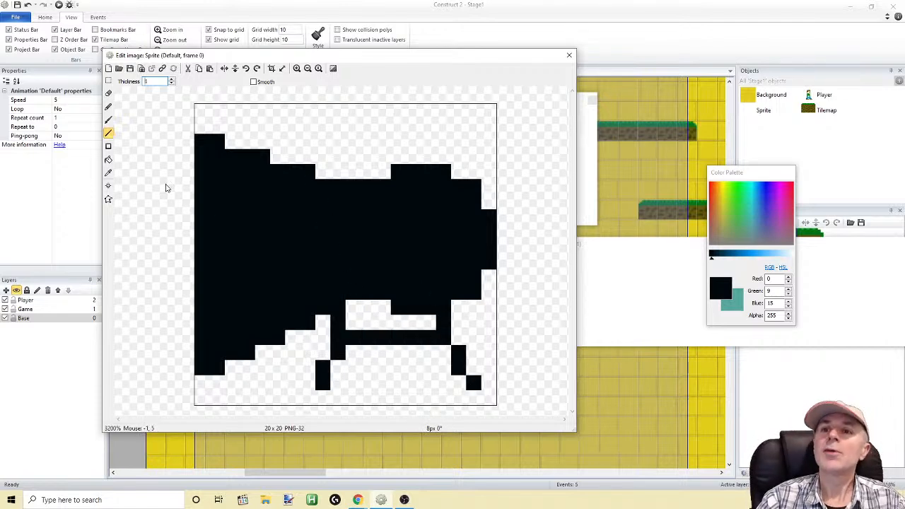
# Draw a dark blue (2, 73, 121) L-shaped detail on the middle of the black body and close the image editor
pyautogui.moveTo(721, 259); pyautogui.dragTo(730, 260)
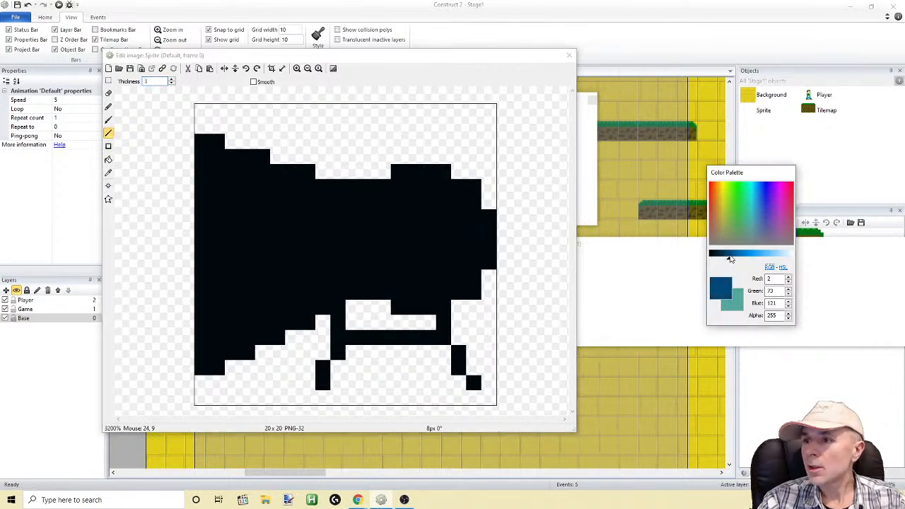
pyautogui.moveTo(431, 239); pyautogui.dragTo(376, 239)
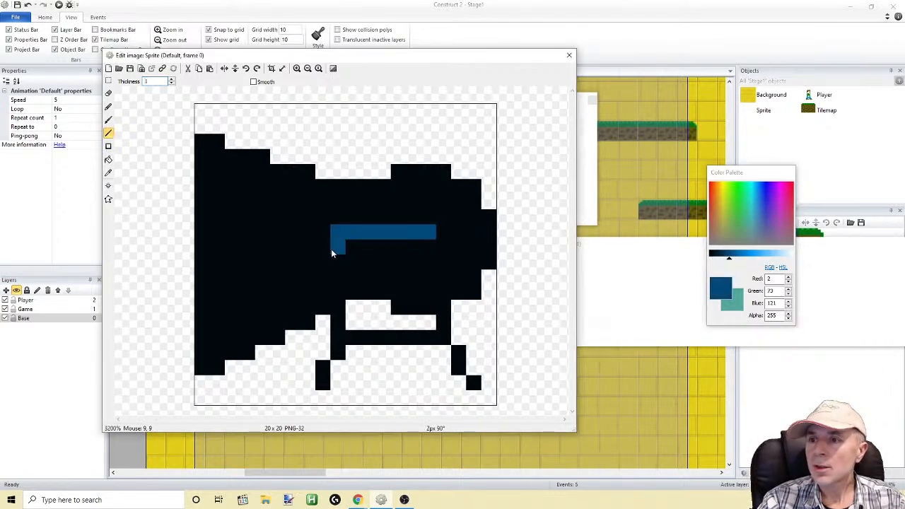
pyautogui.moveTo(330, 269); pyautogui.dragTo(352, 266)
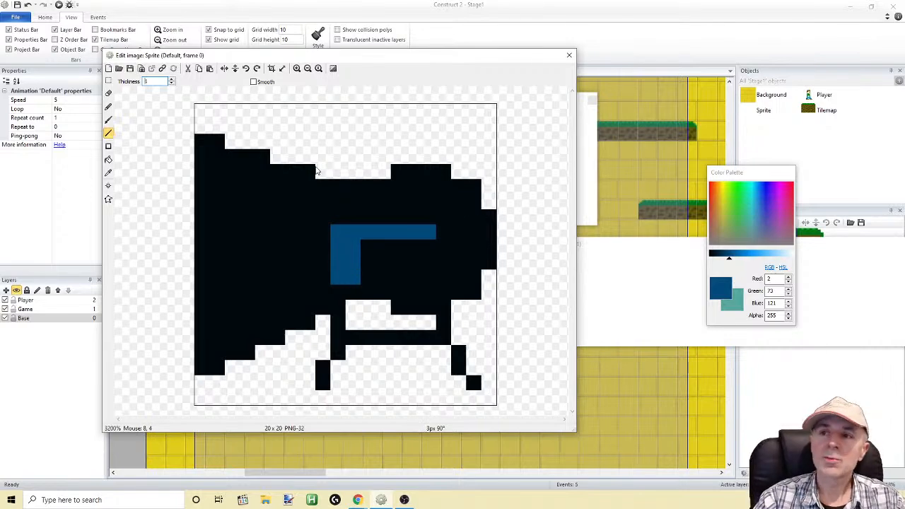
pyautogui.click(569, 56)
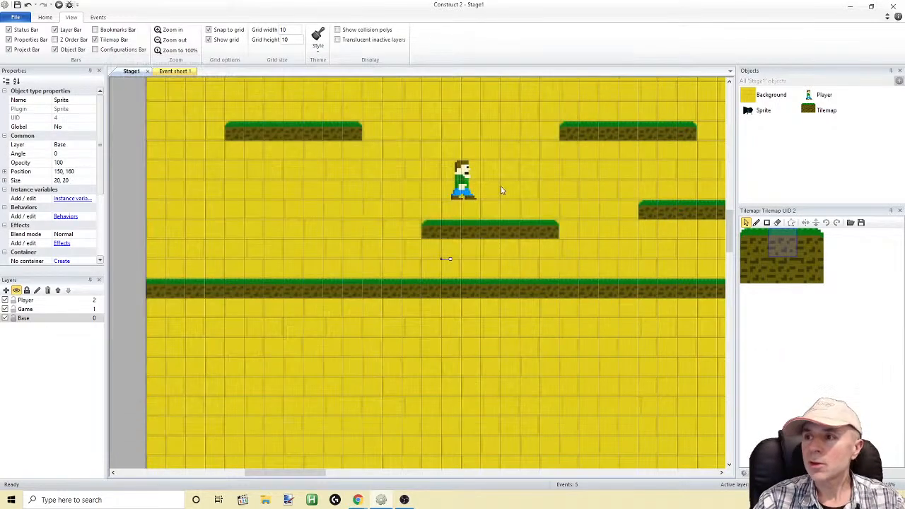
# Reopen the new sprite's image, check its canvas size, and close the editor
pyautogui.click(440, 261)
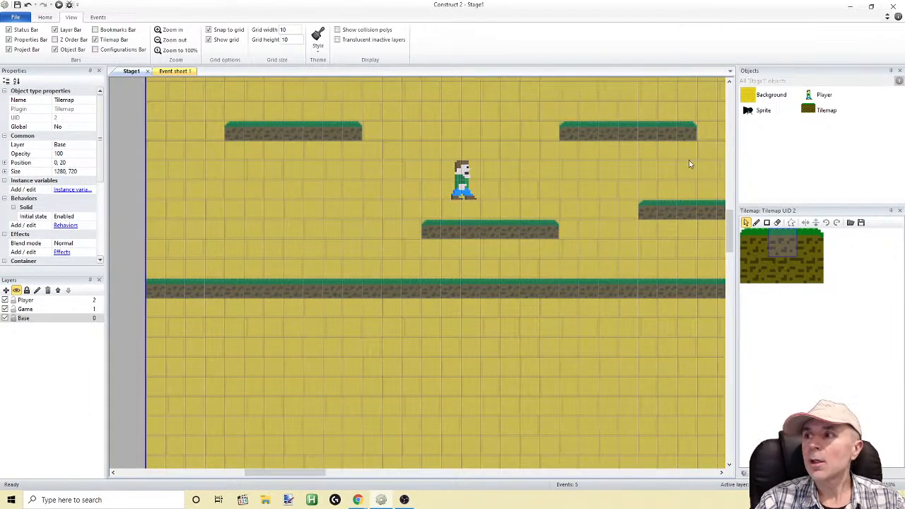
pyautogui.doubleClick(756, 111)
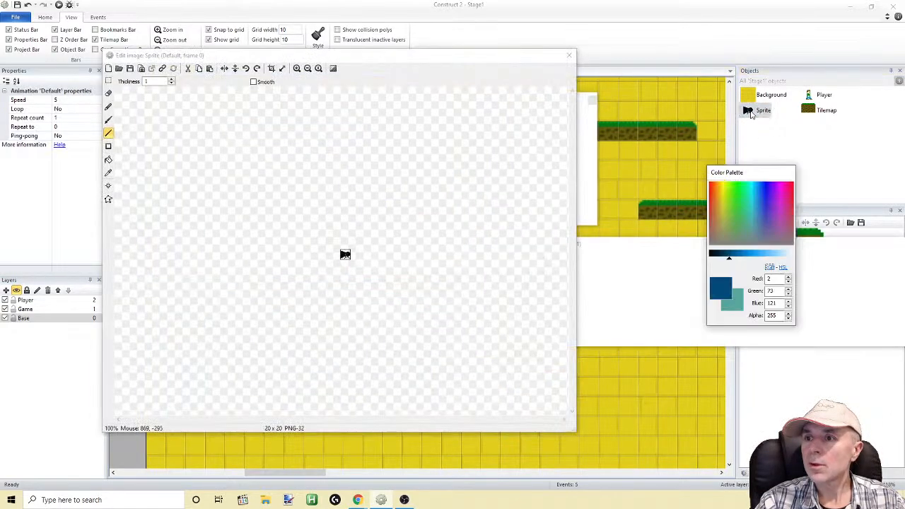
pyautogui.click(283, 68)
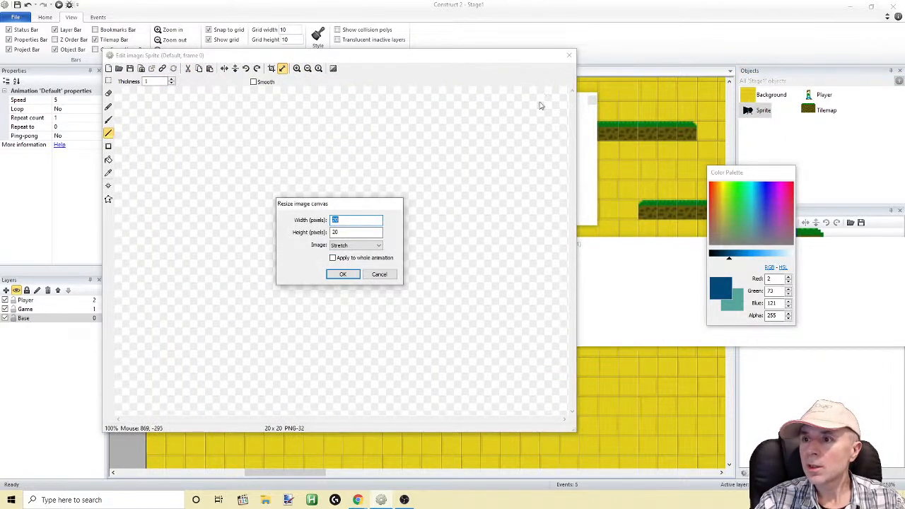
pyautogui.click(350, 276)
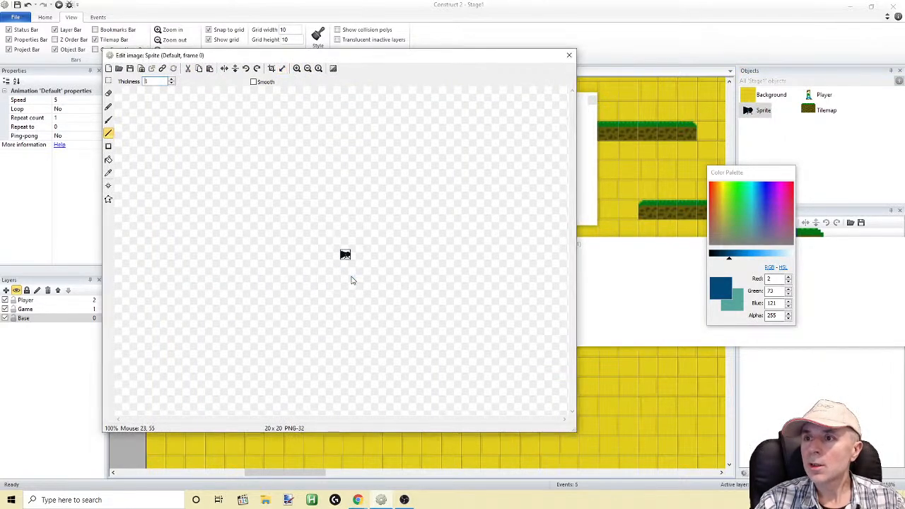
pyautogui.click(569, 56)
# Look for the new sprite on the layout, checking its properties and the Game and Base layers
pyautogui.click(441, 260)
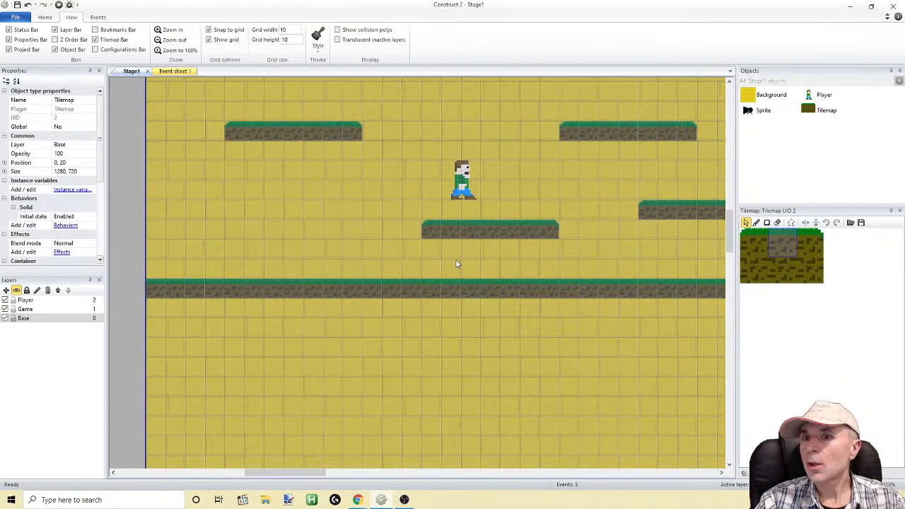
pyautogui.click(758, 112)
pyautogui.rightClick(747, 111)
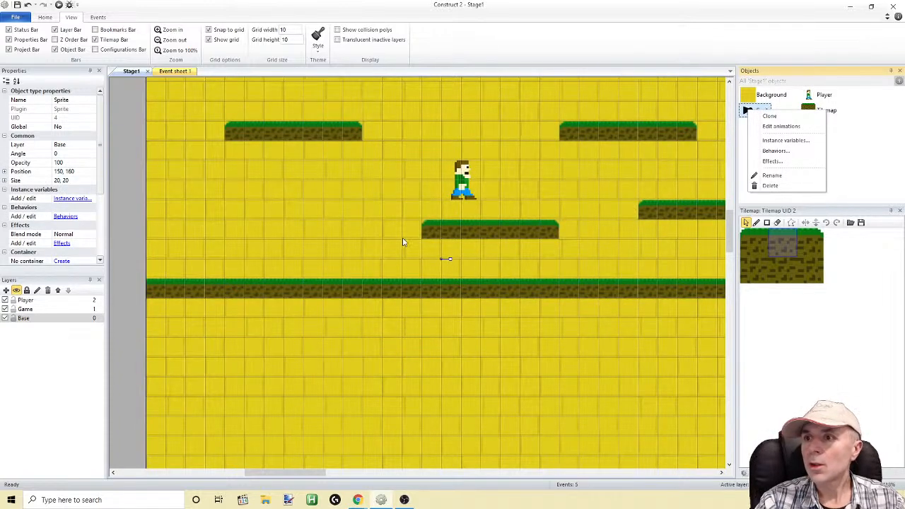
pyautogui.click(442, 262)
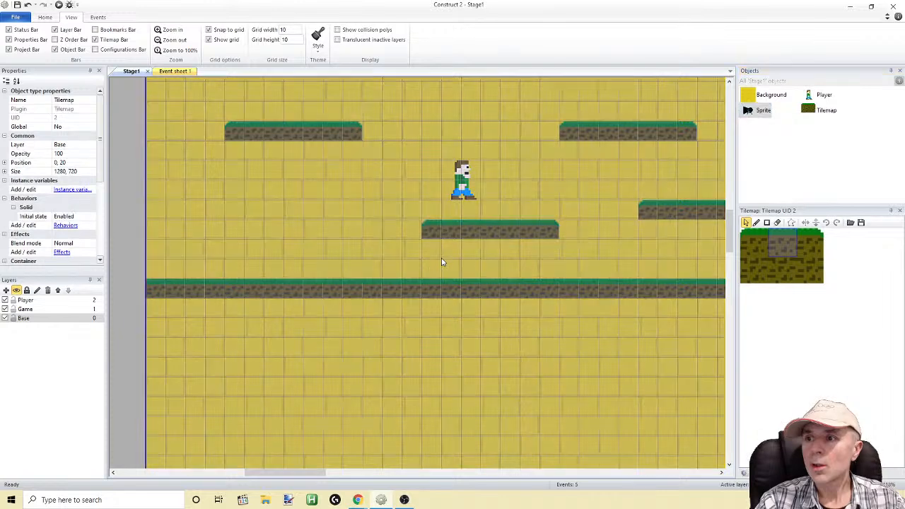
pyautogui.click(24, 309)
pyautogui.click(29, 318)
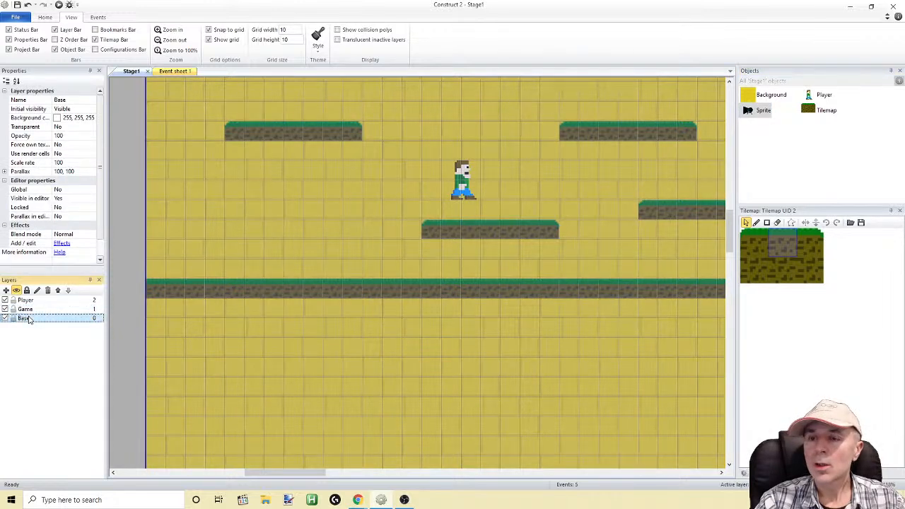
# Shift the tilemap aside to look for the new sprite, and move it back to the layout's start
pyautogui.moveTo(419, 340); pyautogui.dragTo(573, 345)
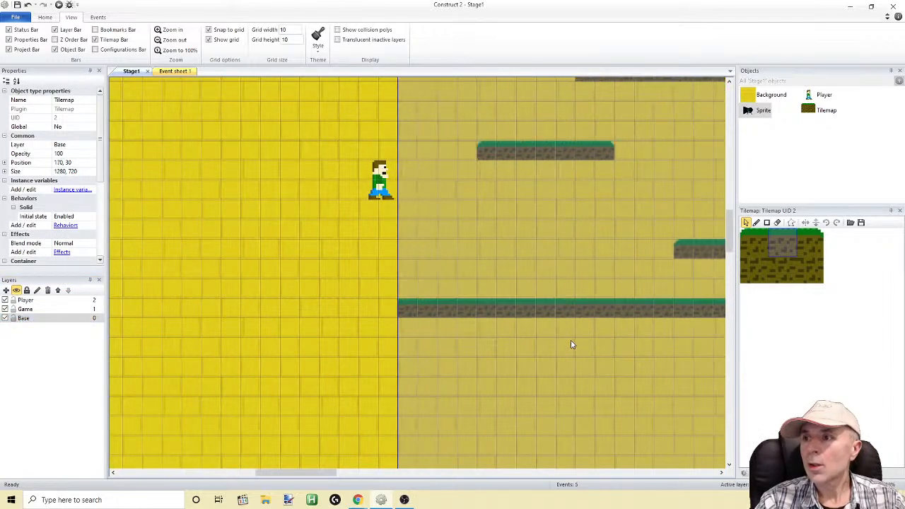
pyautogui.keyDown('ctrl'); pyautogui.scroll(-5, 572, 405); pyautogui.keyUp('ctrl')
pyautogui.keyDown('ctrl'); pyautogui.scroll(-1, 571, 404); pyautogui.keyUp('ctrl')
pyautogui.moveTo(512, 346); pyautogui.dragTo(400, 317)
# Move the new sprite outside the layout to position -40, 180 and open its image for editing
pyautogui.click(327, 197)
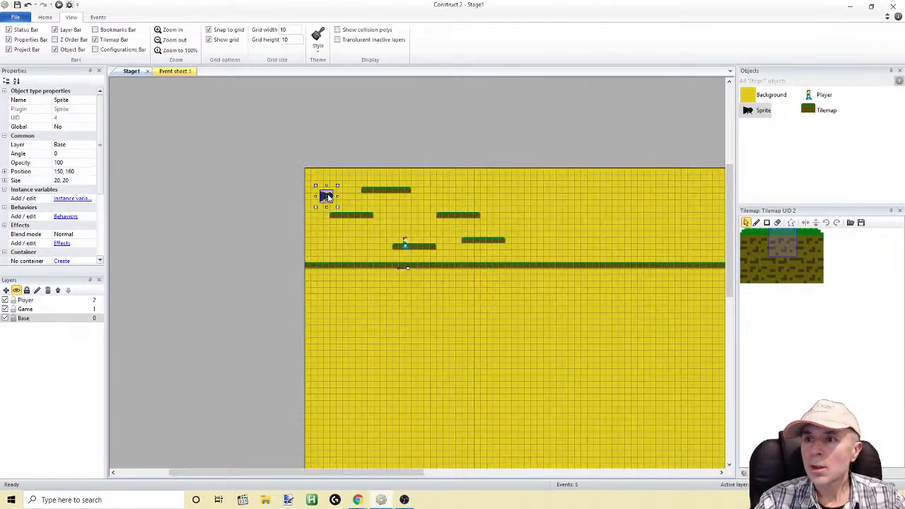
pyautogui.moveTo(328, 197); pyautogui.dragTo(205, 209)
pyautogui.rightClick(223, 202)
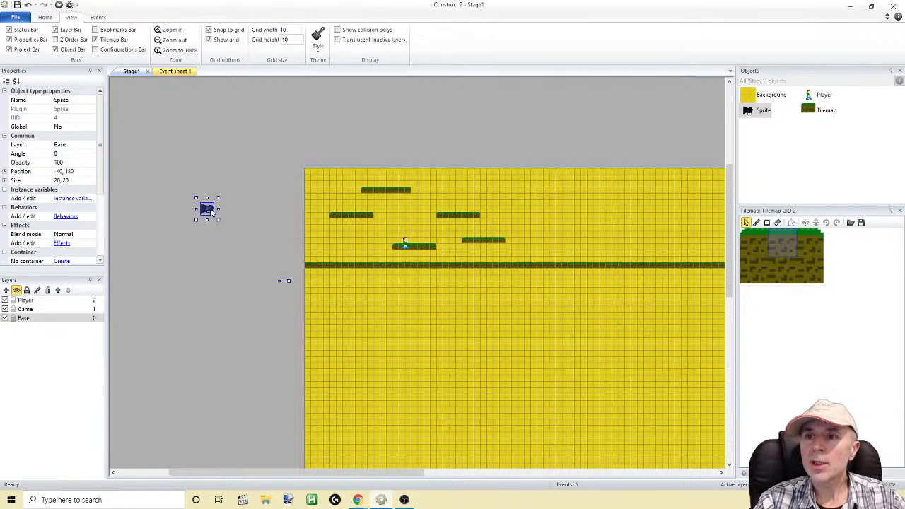
pyautogui.rightClick(211, 211)
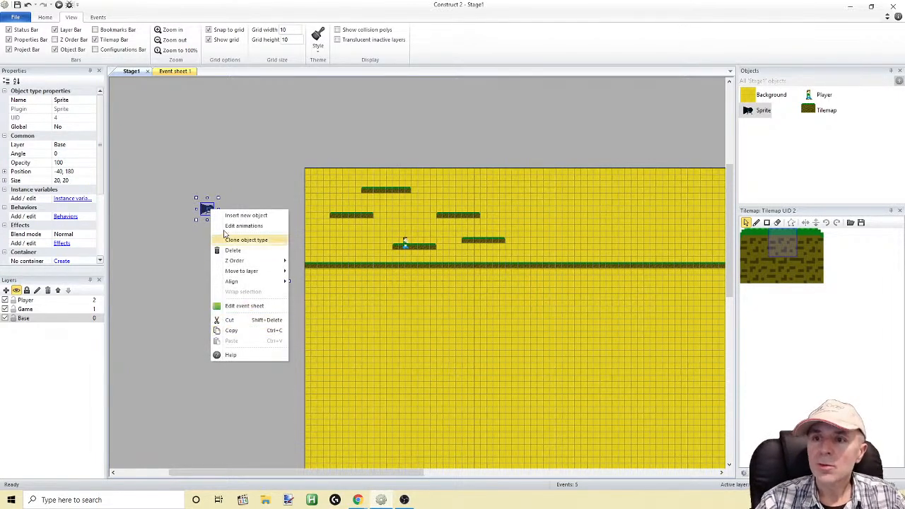
pyautogui.doubleClick(204, 208)
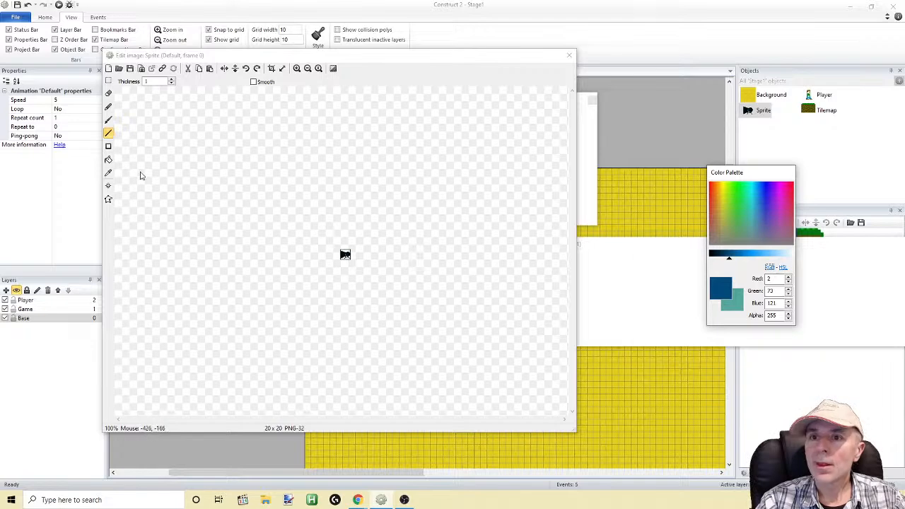
# Set the sprite image's origin to the middle and move the sprite to position 160, 70 on the layout
pyautogui.click(109, 186)
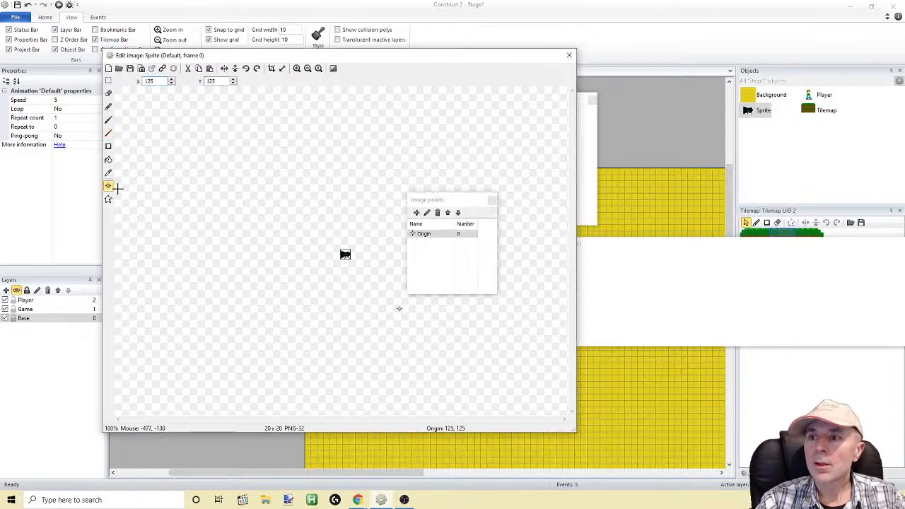
pyautogui.rightClick(425, 238)
pyautogui.moveTo(474, 298)
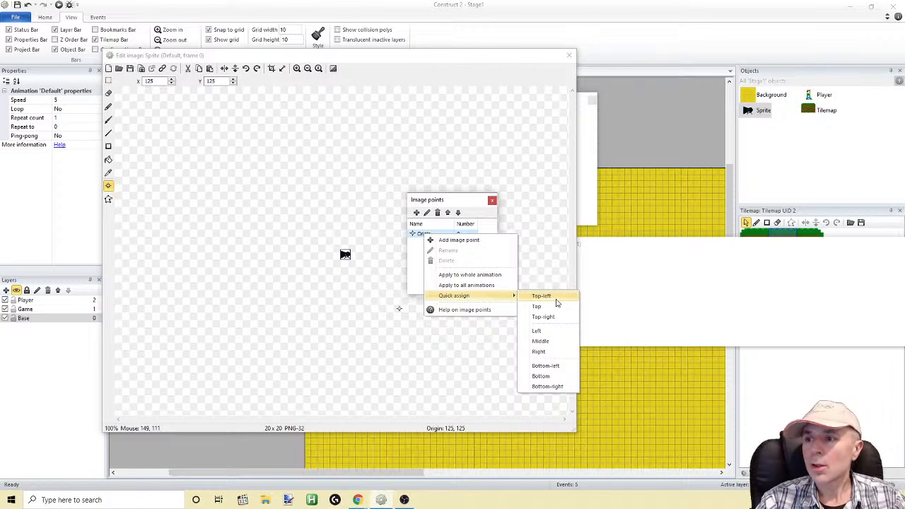
pyautogui.click(542, 342)
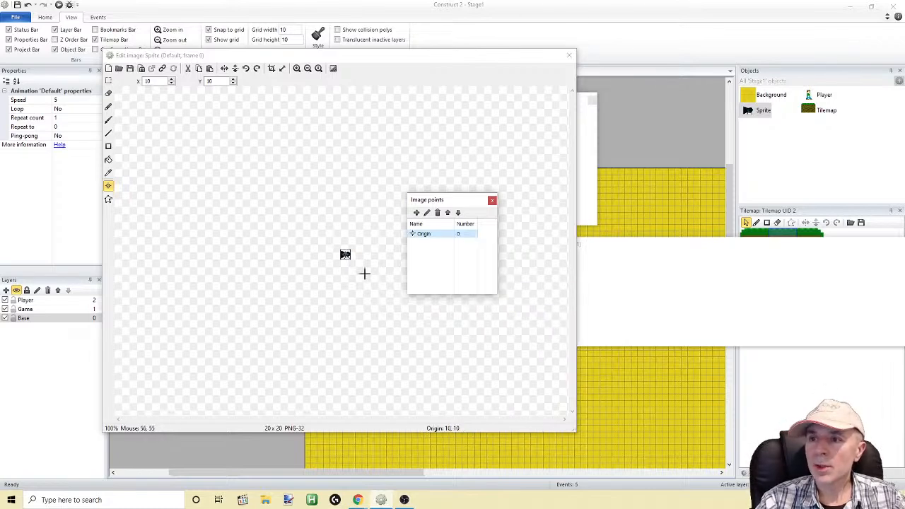
pyautogui.click(492, 201)
pyautogui.click(568, 55)
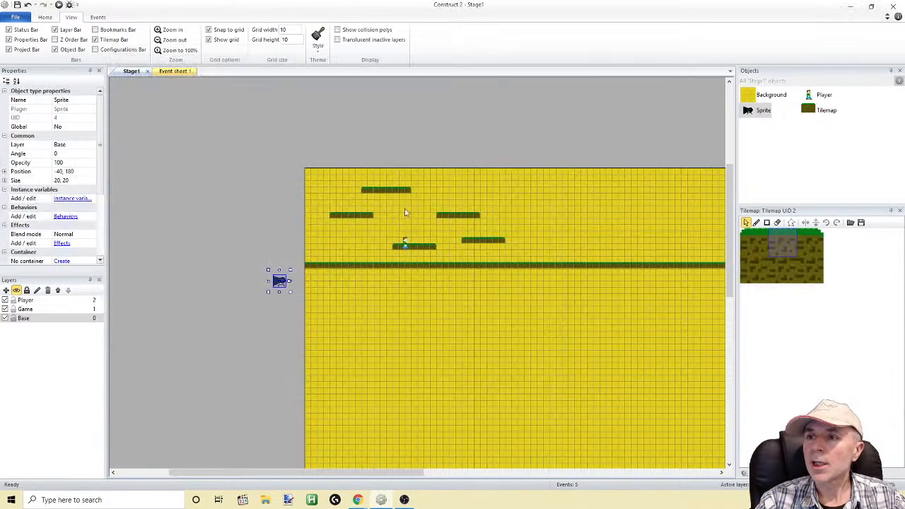
pyautogui.moveTo(280, 280); pyautogui.dragTo(406, 217)
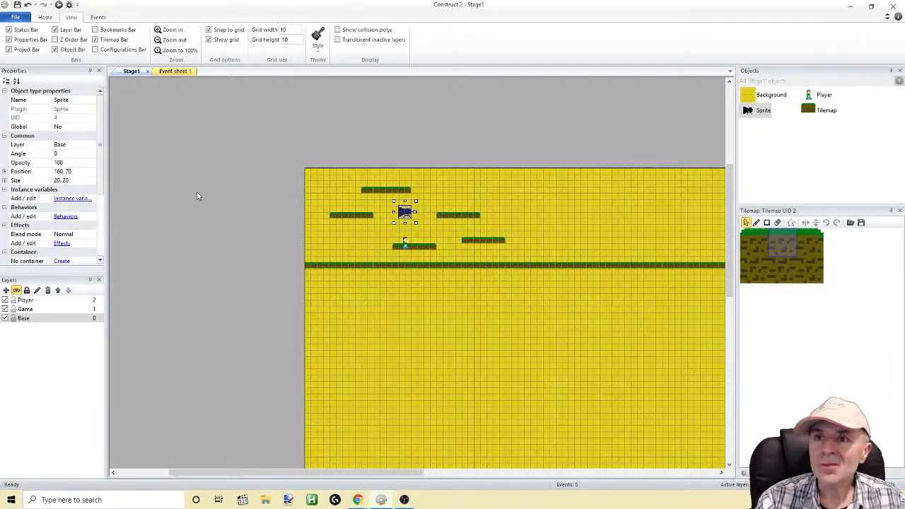
# Add a System "Every tick" event at the end of Event sheet 1
pyautogui.click(173, 71)
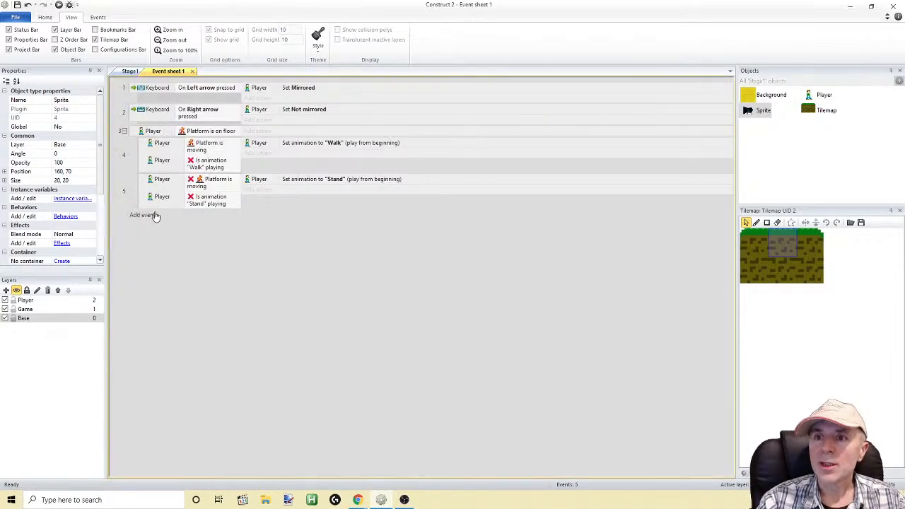
pyautogui.click(138, 215)
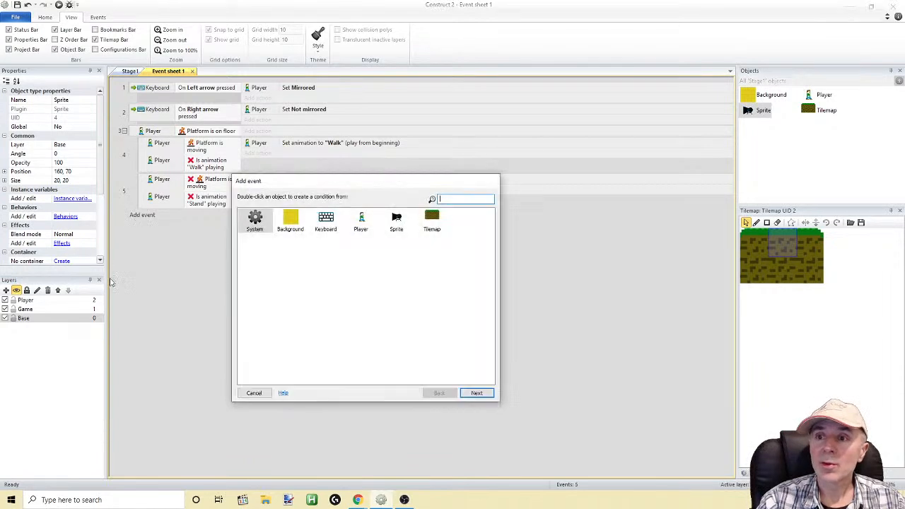
pyautogui.doubleClick(253, 221)
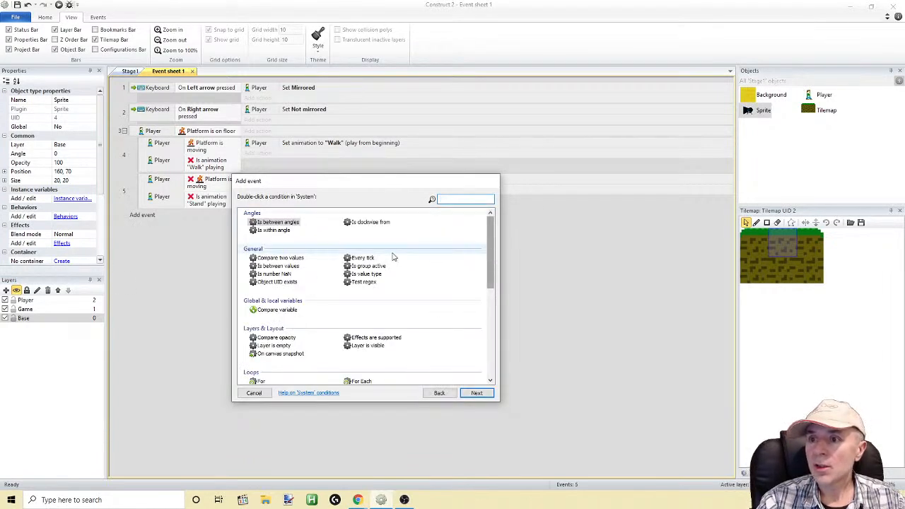
pyautogui.doubleClick(368, 259)
# Add a Set position action for the Sprite object to the "Every tick" event
pyautogui.click(244, 217)
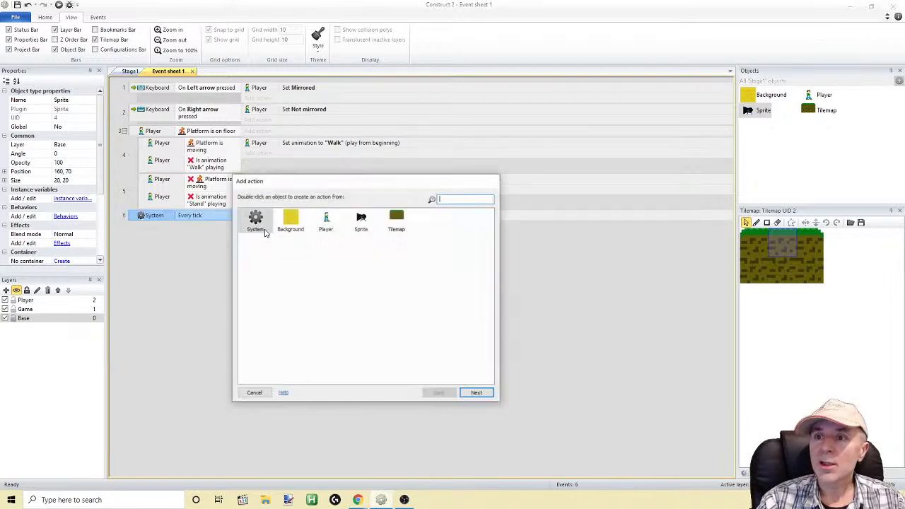
pyautogui.doubleClick(361, 221)
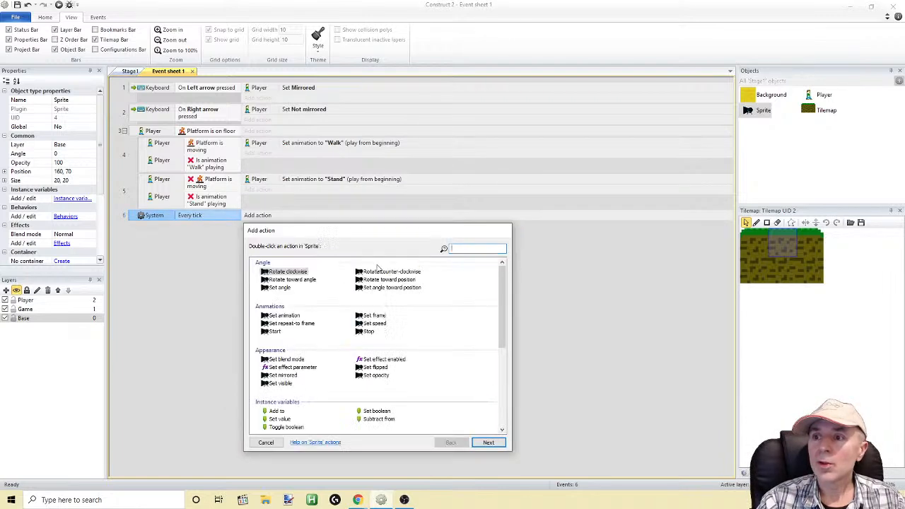
pyautogui.moveTo(499, 300); pyautogui.dragTo(499, 364)
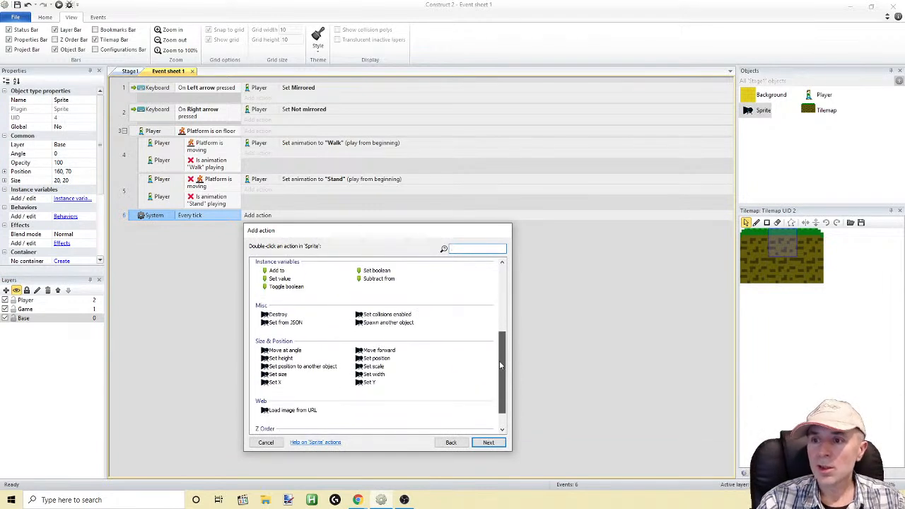
pyautogui.moveTo(499, 361); pyautogui.dragTo(496, 383)
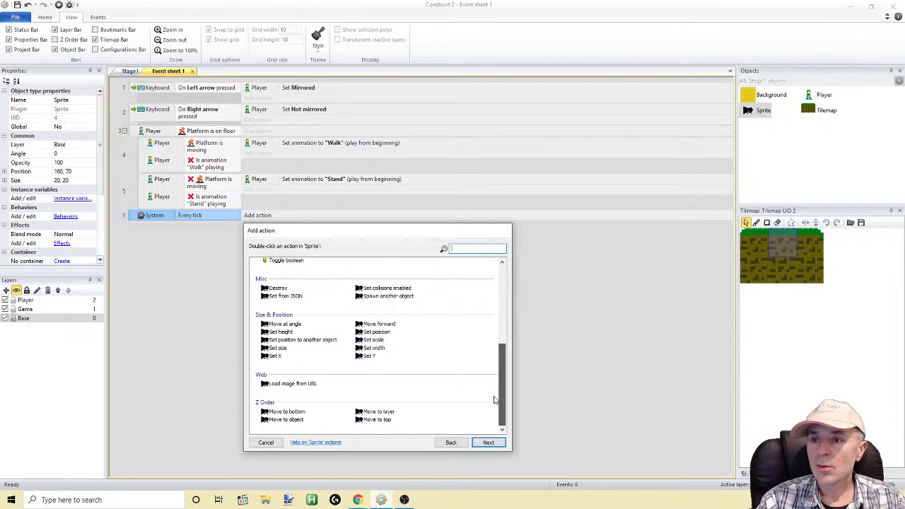
pyautogui.moveTo(497, 383); pyautogui.dragTo(497, 376)
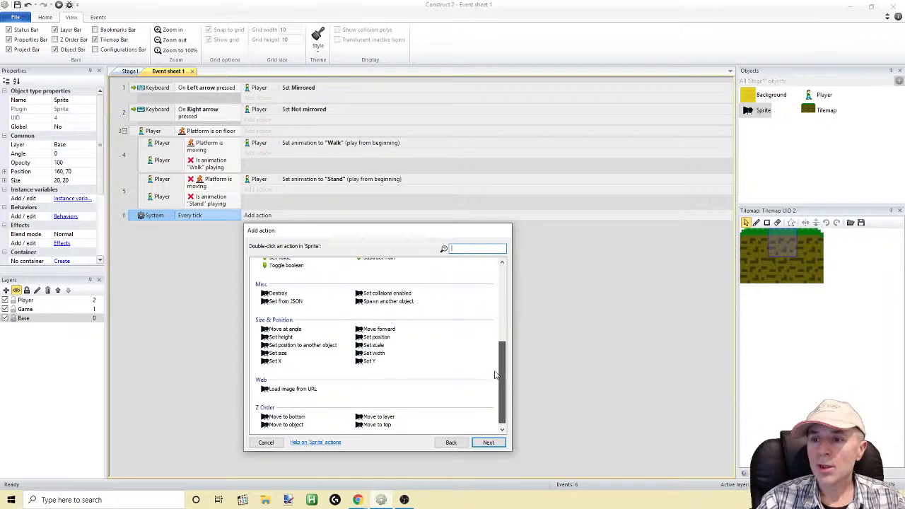
pyautogui.doubleClick(375, 337)
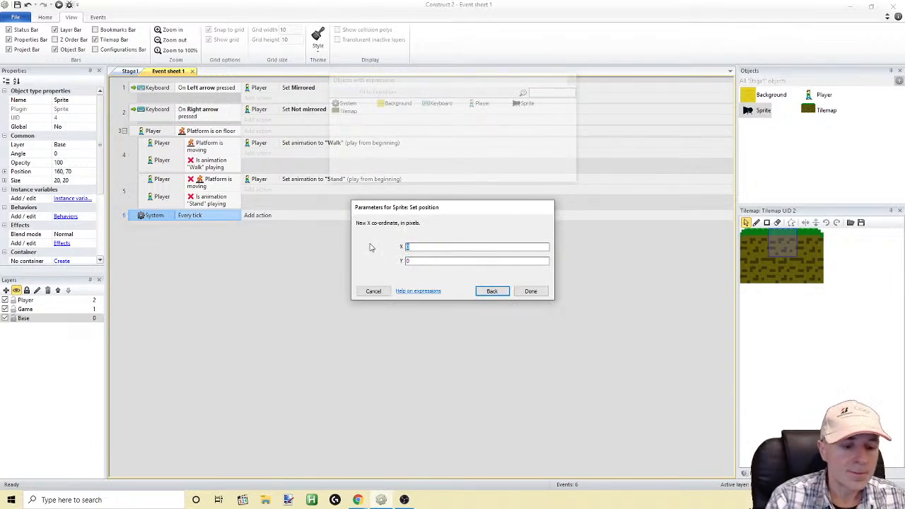
# Enter lerp(player.X,self.X,0.003) as the sprite's new X coordinate
pyautogui.write('lerp')
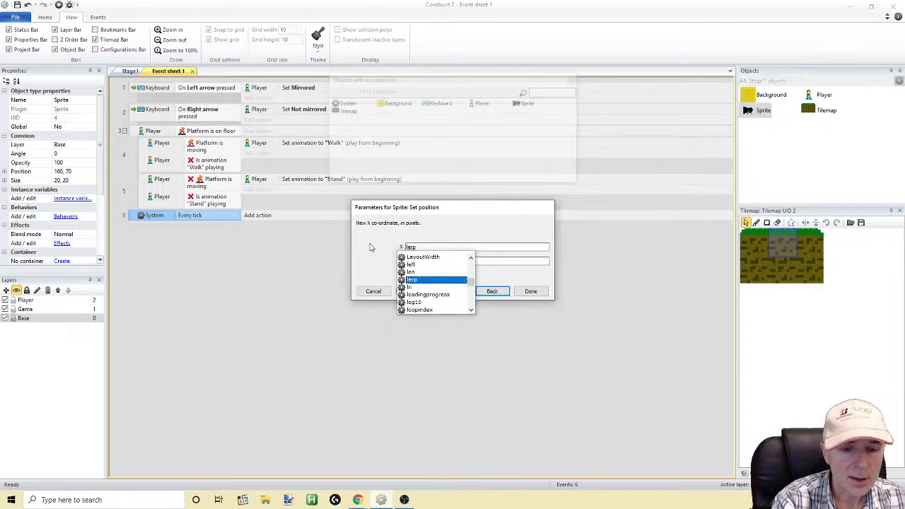
pyautogui.write('(')
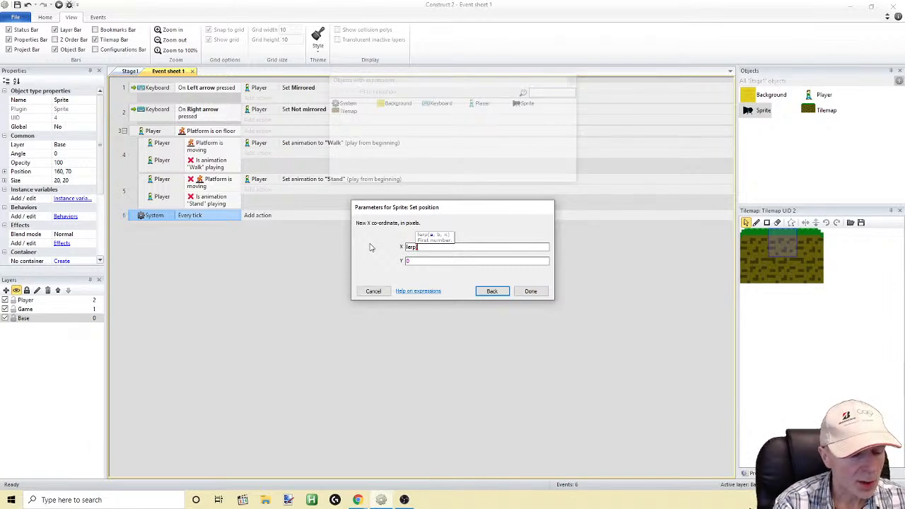
pyautogui.write('play')
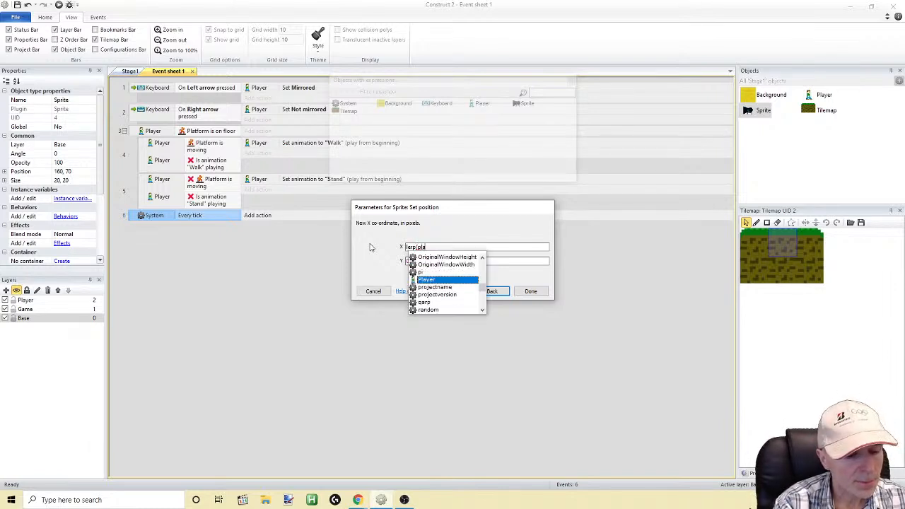
pyautogui.write('er')
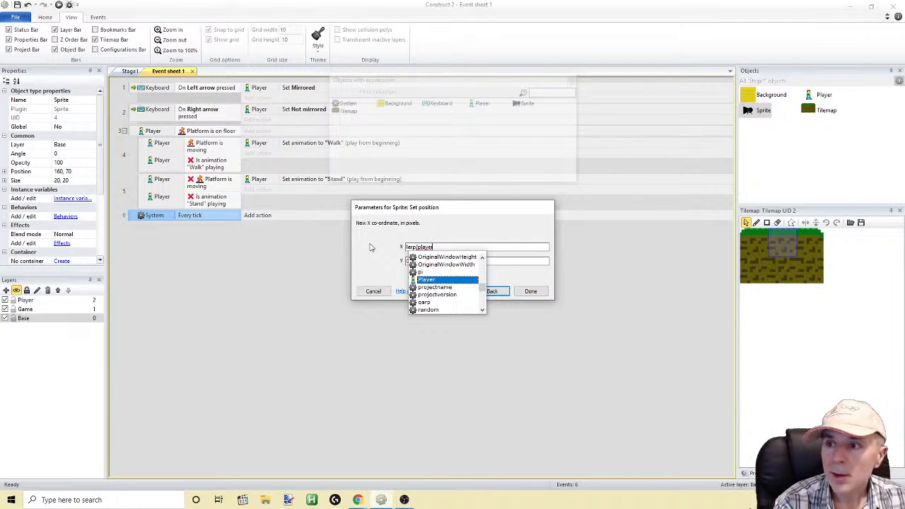
pyautogui.write('.x')
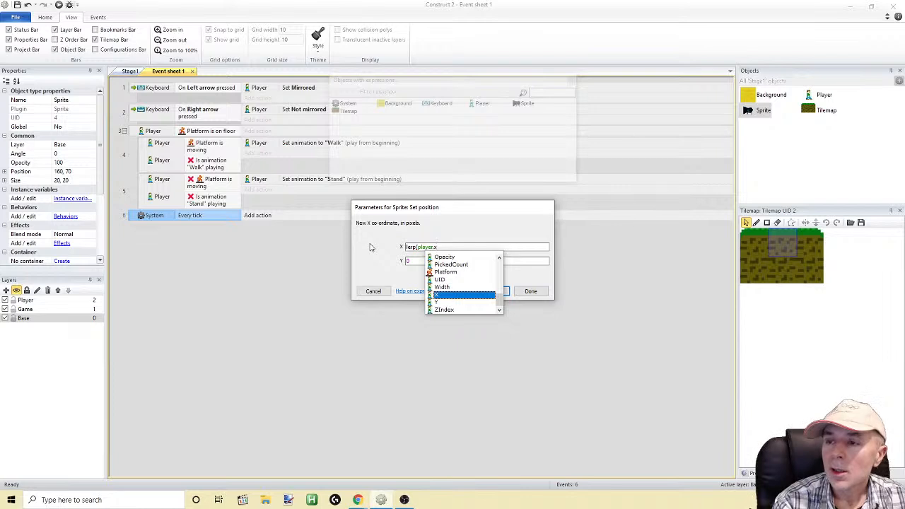
pyautogui.write(',')
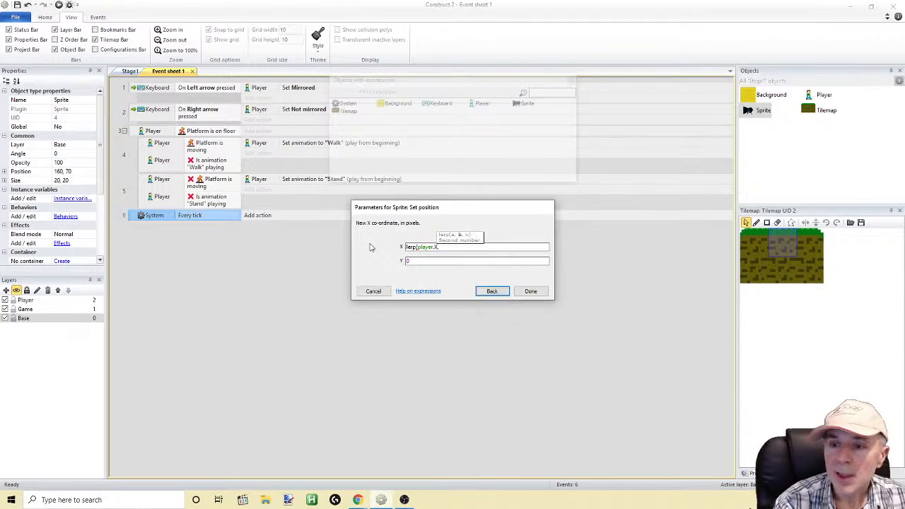
pyautogui.write('self.x')
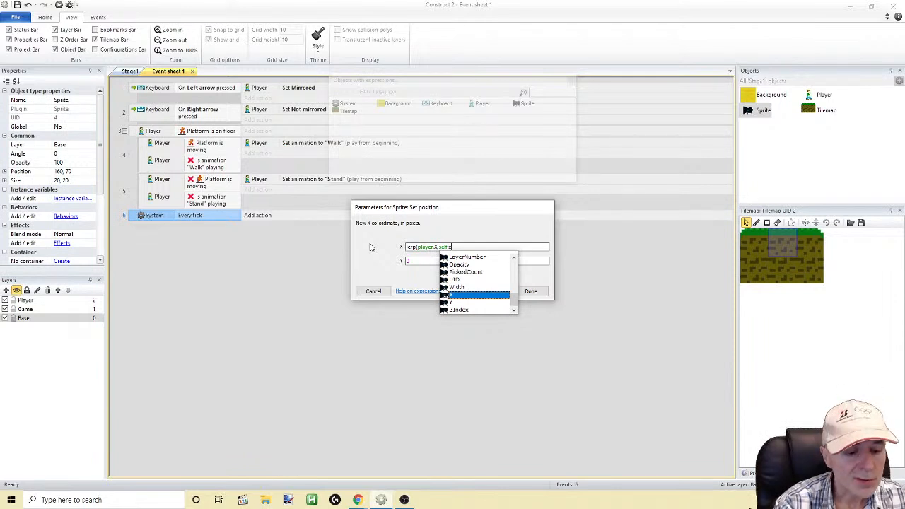
pyautogui.write(',')
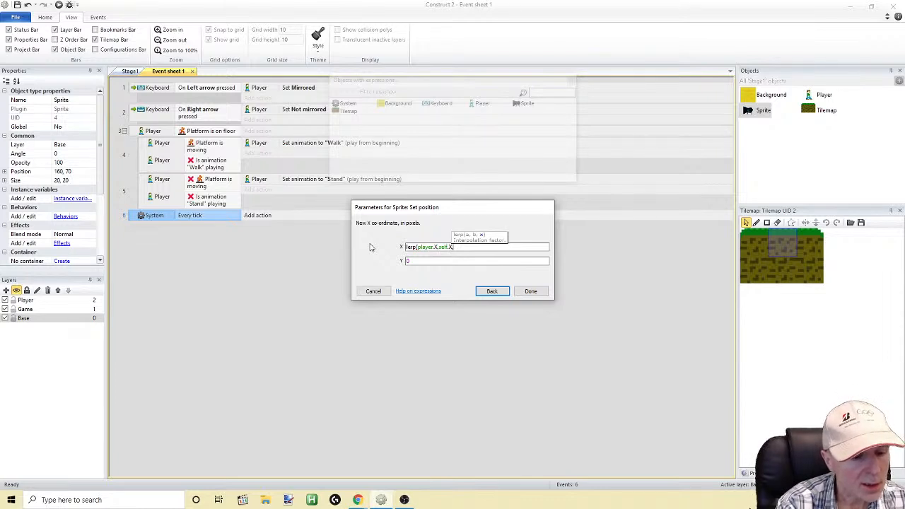
pyautogui.write('0')
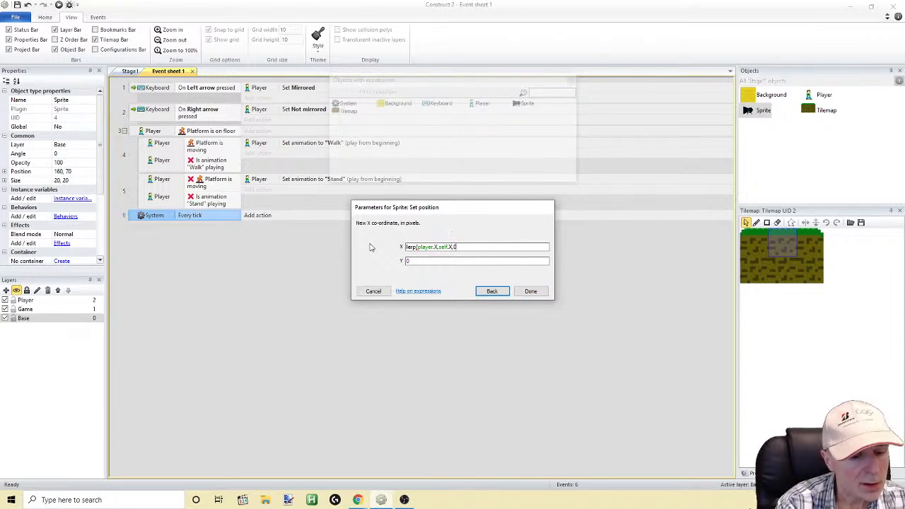
pyautogui.write('.3')
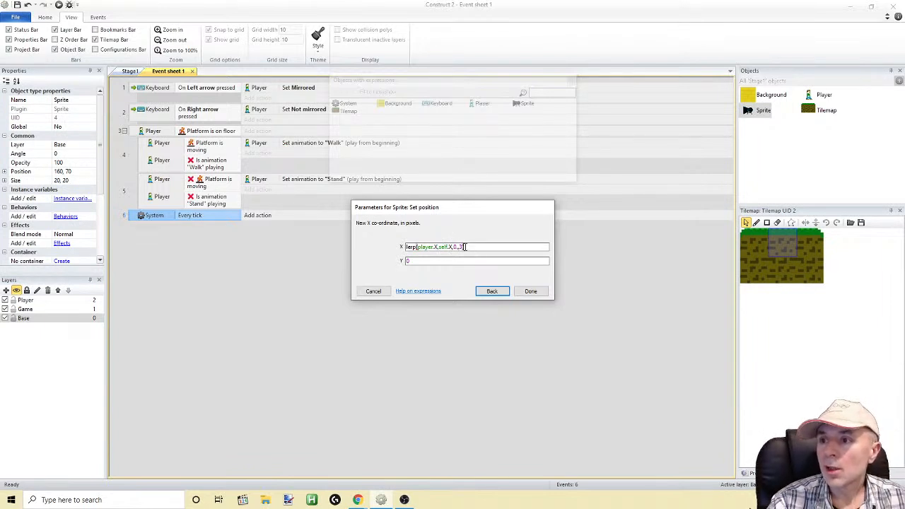
pyautogui.moveTo(464, 247); pyautogui.dragTo(459, 247)
pyautogui.write('.003')
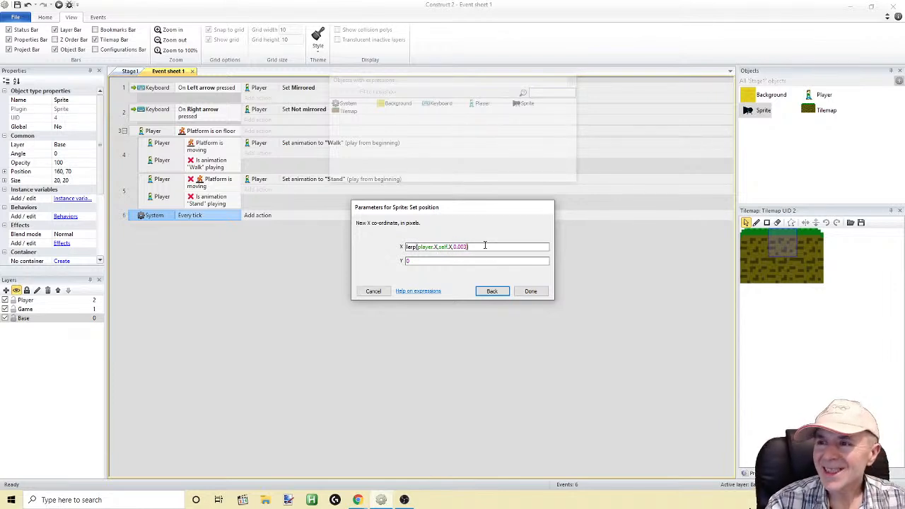
# Copy the X expression to the Y coordinate, adapt it to lerp(player.y,self.y,0.003), and confirm the action
pyautogui.moveTo(485, 245); pyautogui.dragTo(375, 249)
pyautogui.hotkey('ctrl', 'c')
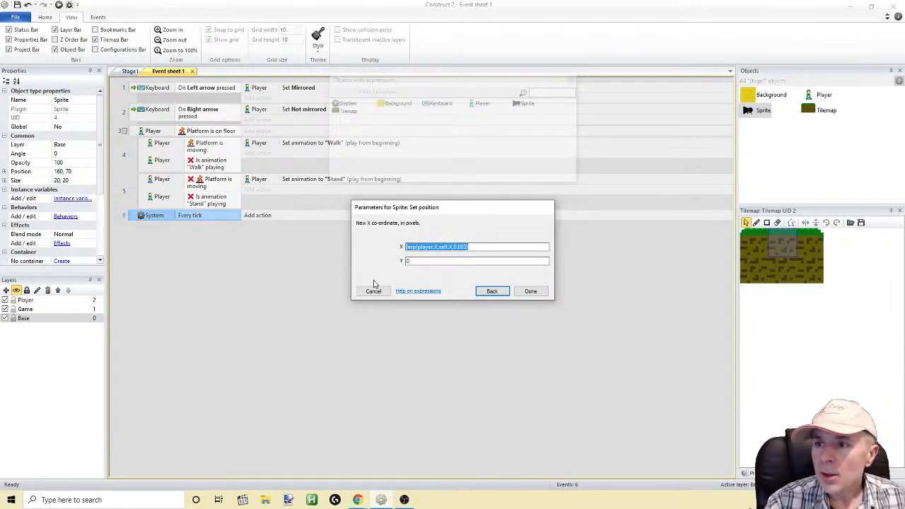
pyautogui.press('Tab')
pyautogui.hotkey('ctrl', 'v')
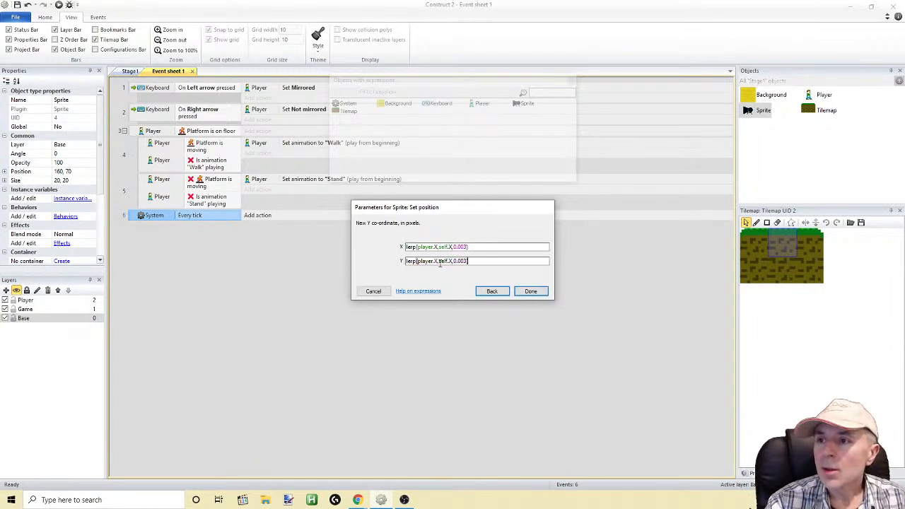
pyautogui.click(440, 261)
pyautogui.press('BackSpace')
pyautogui.press('BackSpace')
pyautogui.write('y')
pyautogui.moveTo(453, 262); pyautogui.dragTo(450, 262)
pyautogui.write('y')
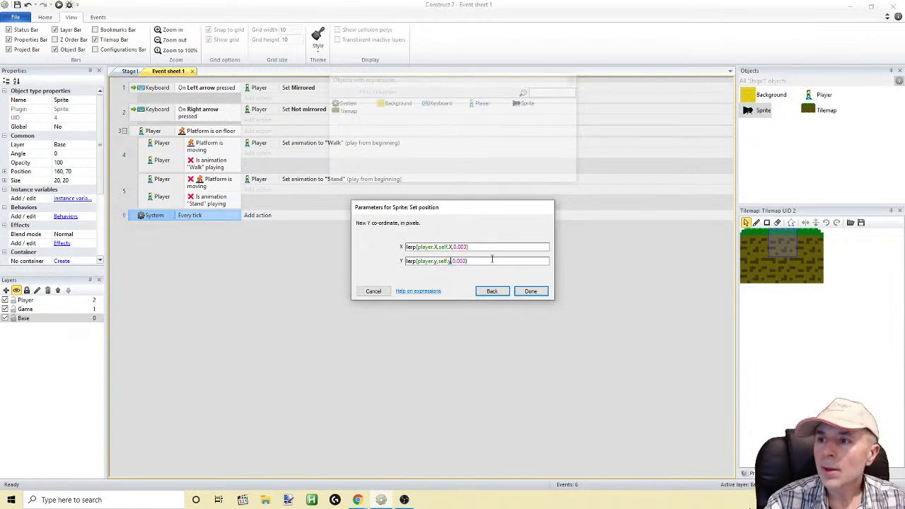
pyautogui.click(529, 291)
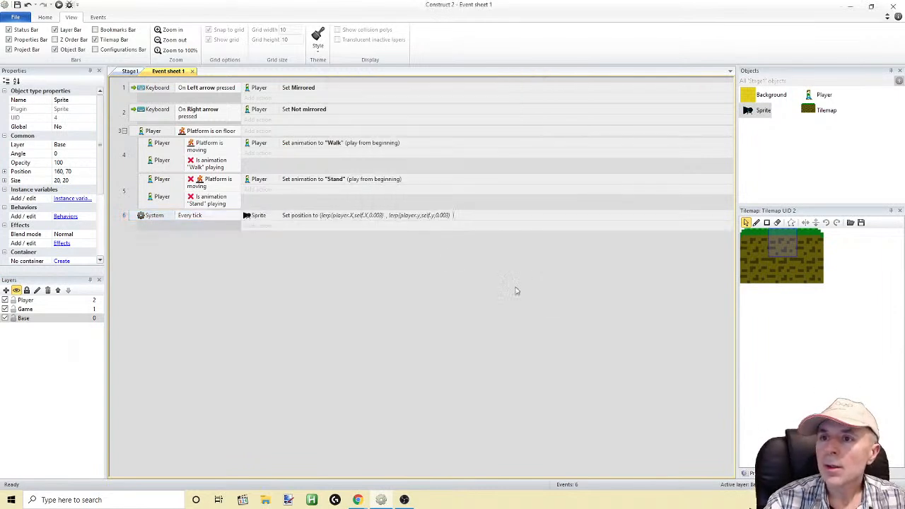
# Run the game and move the player right and left and jump to test how the sprite follows
pyautogui.click(59, 5)
pyautogui.press('Right')
pyautogui.press('Left')
pyautogui.press('Up')
pyautogui.press('Left')
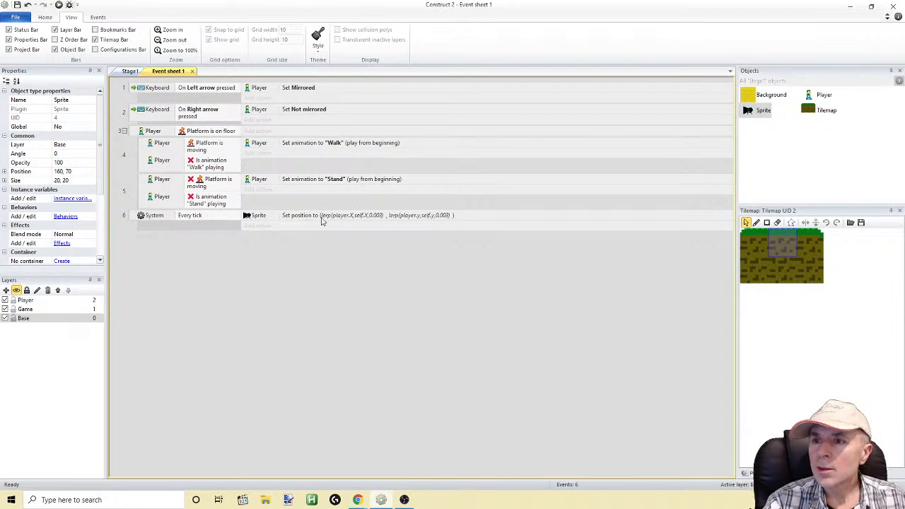
# Change the interpolation factor to 0.03 in both the X and Y expressions of the sprite's Set position action
pyautogui.doubleClick(371, 219)
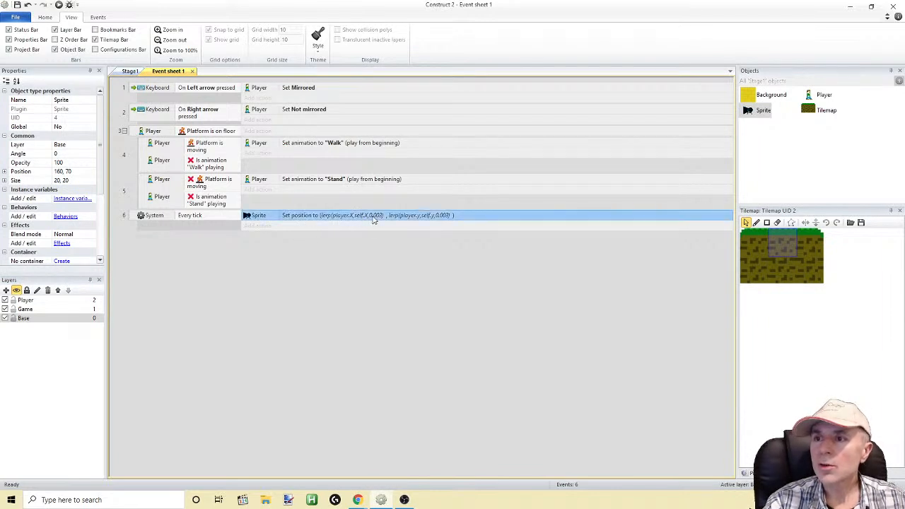
pyautogui.click(460, 249)
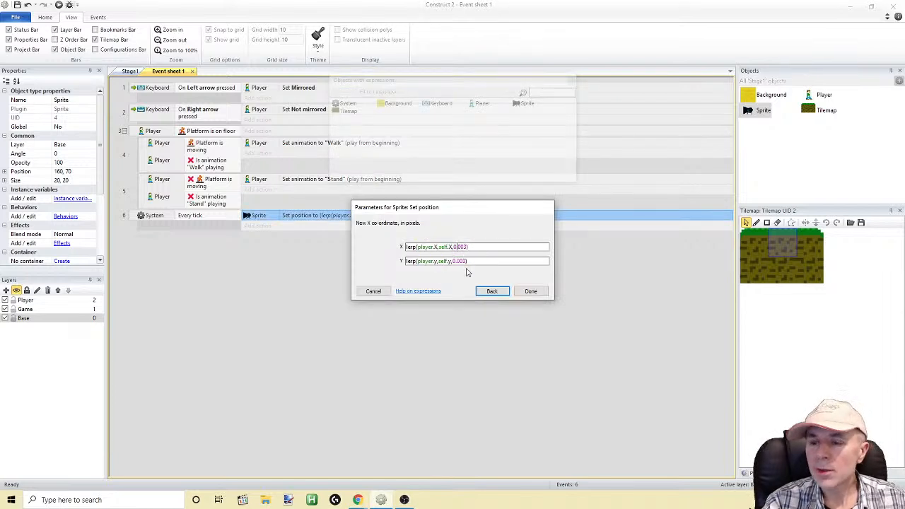
pyautogui.click(530, 291)
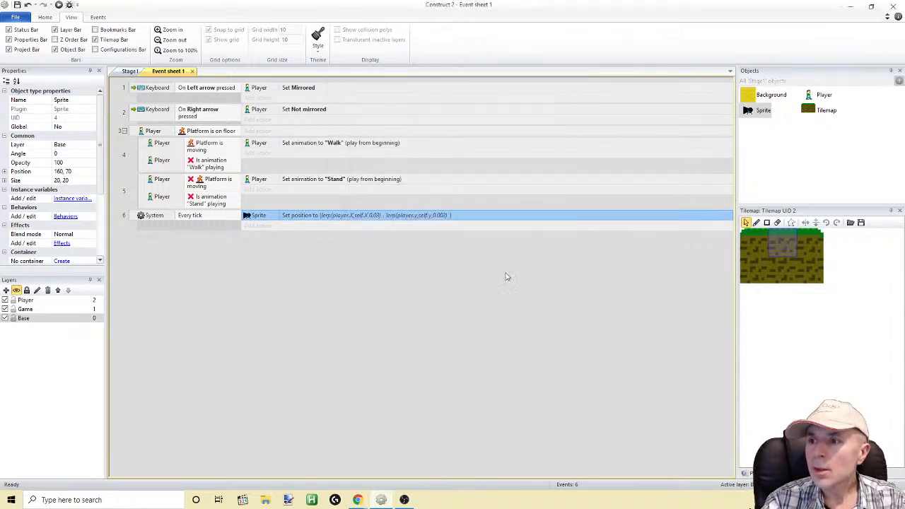
pyautogui.doubleClick(439, 216)
pyautogui.press('Tab')
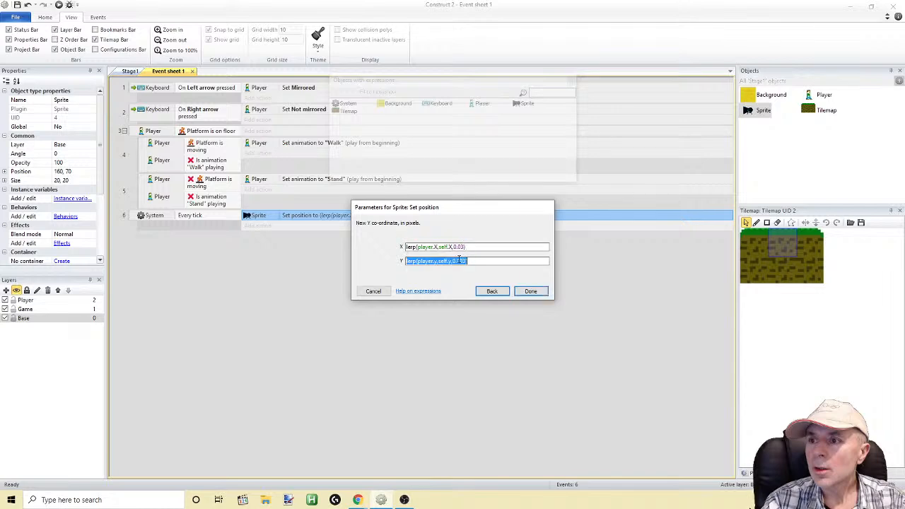
pyautogui.click(516, 290)
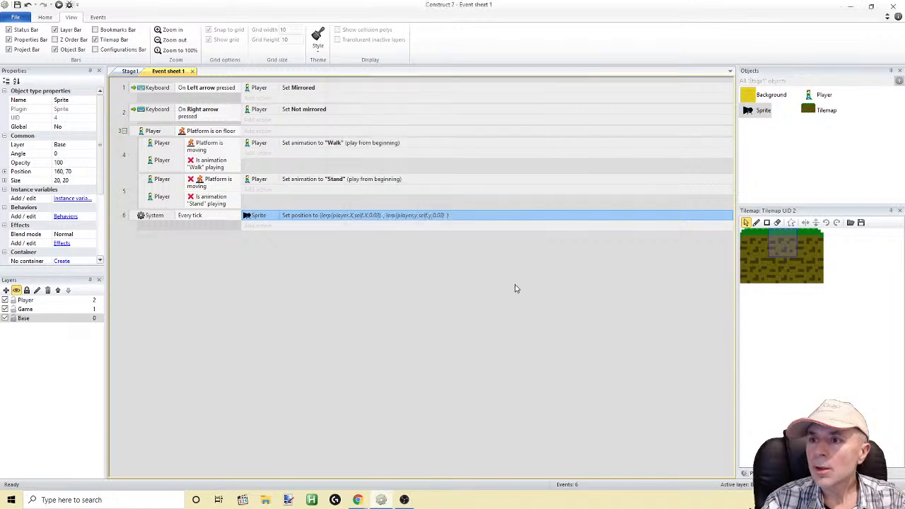
# Run the game to check how the sprite follows the player, and close the preview
pyautogui.click(59, 5)
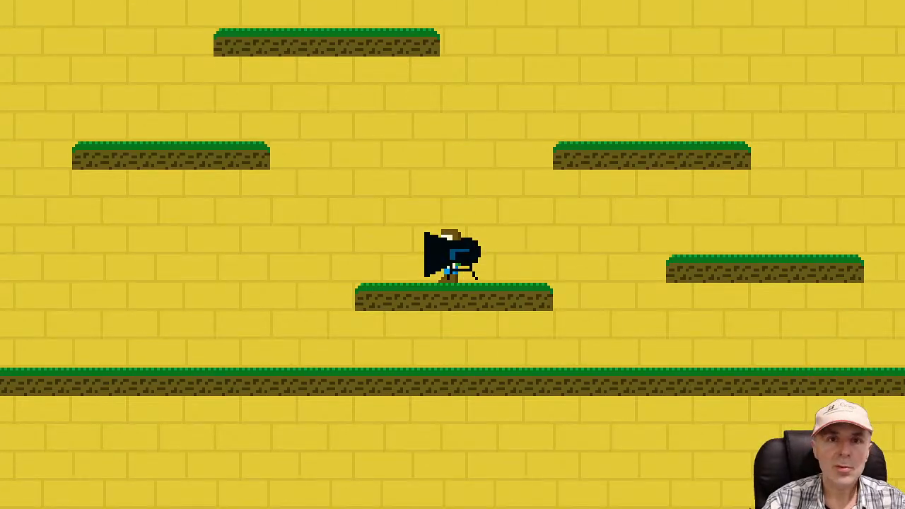
pyautogui.hotkey('alt', 'F4')
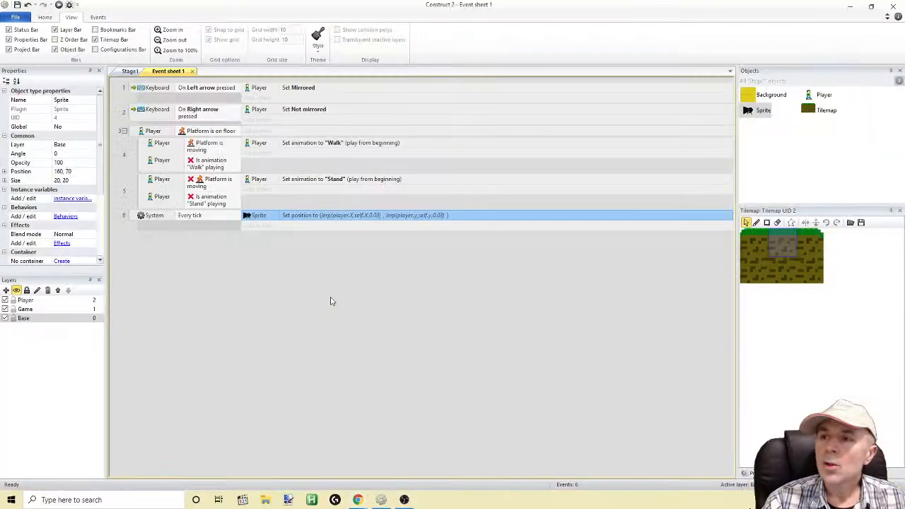
# Change the interpolation factor to 0.3 in both the X and Y expressions of the sprite's Set position action
pyautogui.doubleClick(323, 218)
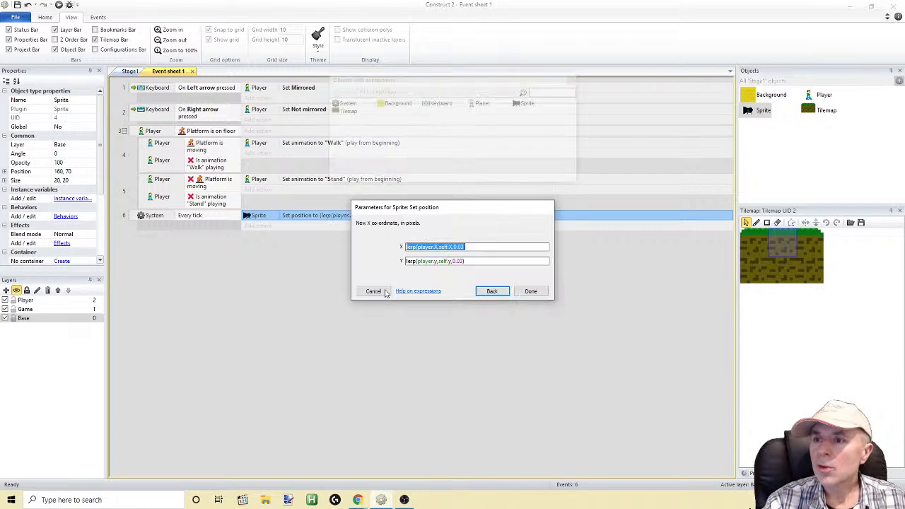
pyautogui.click(478, 248)
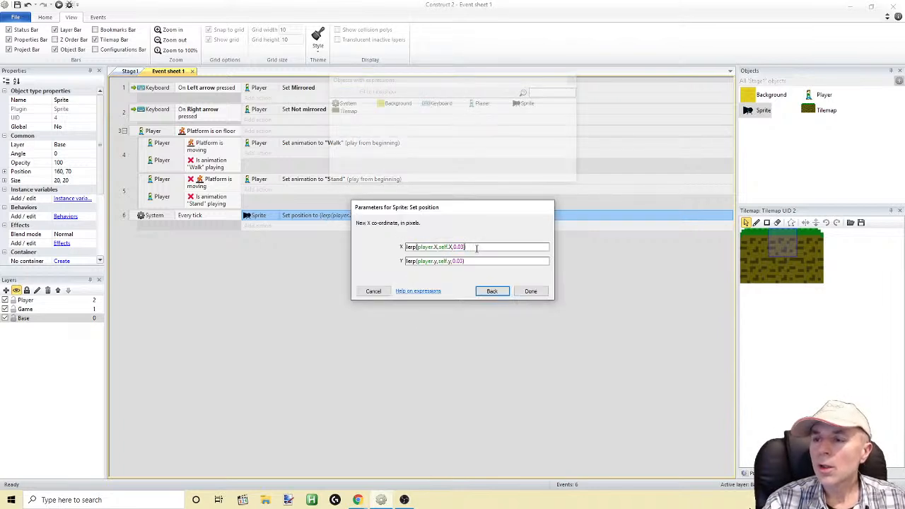
pyautogui.click(458, 248)
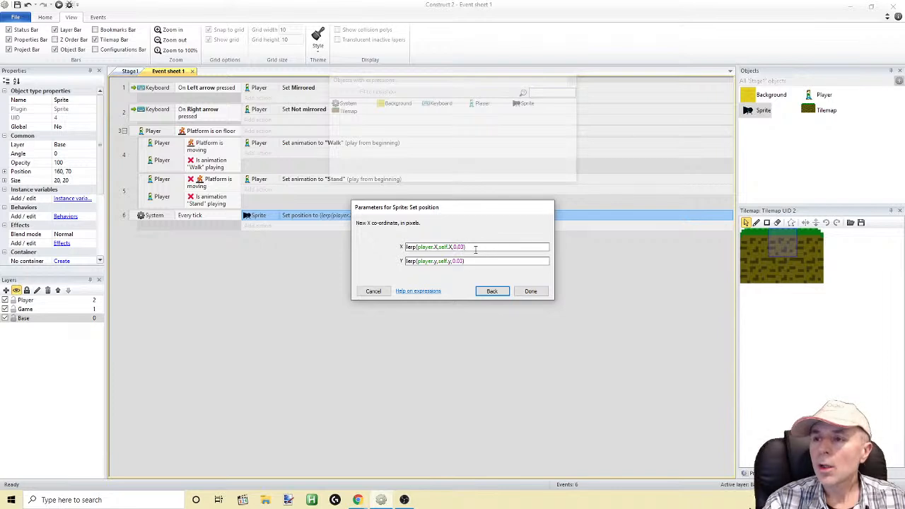
pyautogui.press('Delete')
pyautogui.click(460, 262)
pyautogui.press('Delete')
pyautogui.click(530, 291)
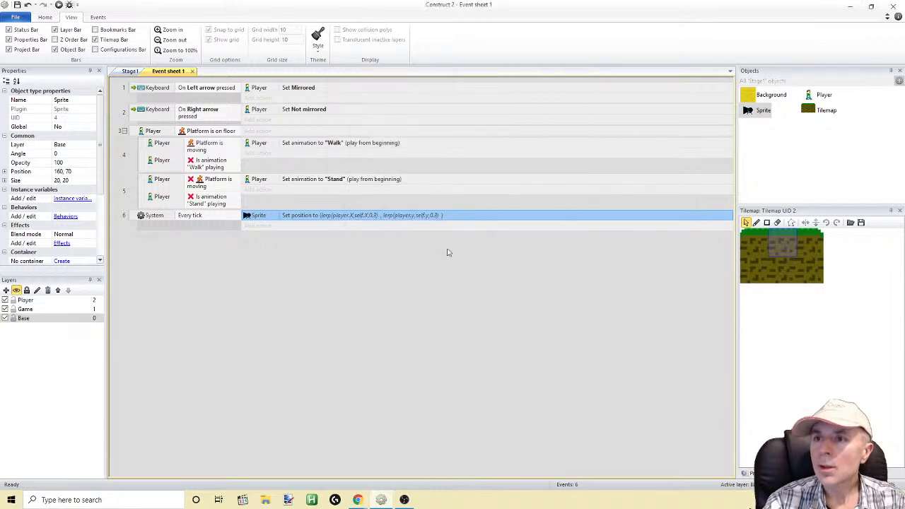
# Run the game again, move the player left and right and jump to test the sprite's following, and return to the event sheet
pyautogui.click(60, 5)
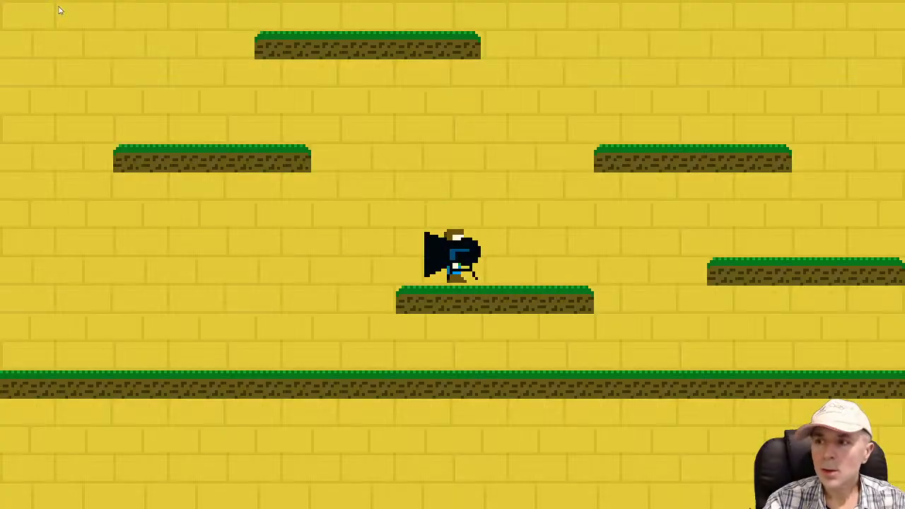
pyautogui.press('Left')
pyautogui.press('Up')
pyautogui.press('Right')
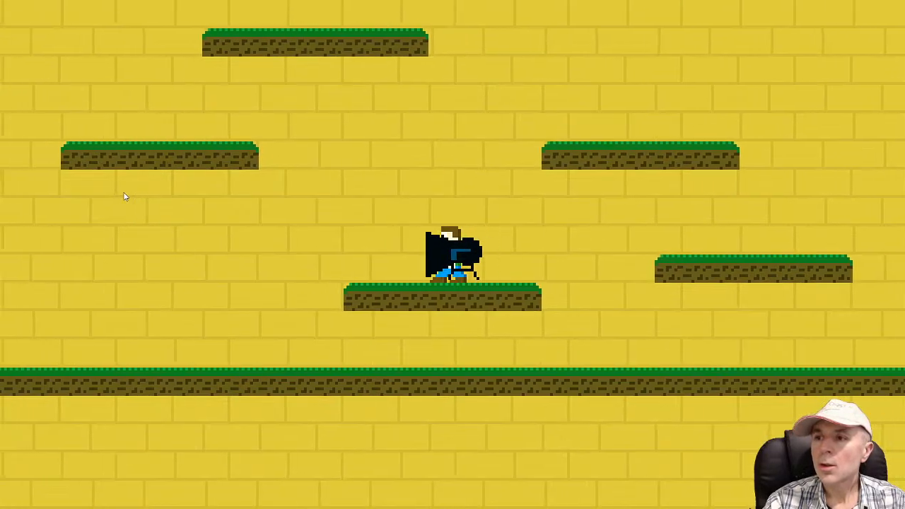
pyautogui.press('Left')
pyautogui.press('Up')
pyautogui.hotkey('alt', 'Tab')
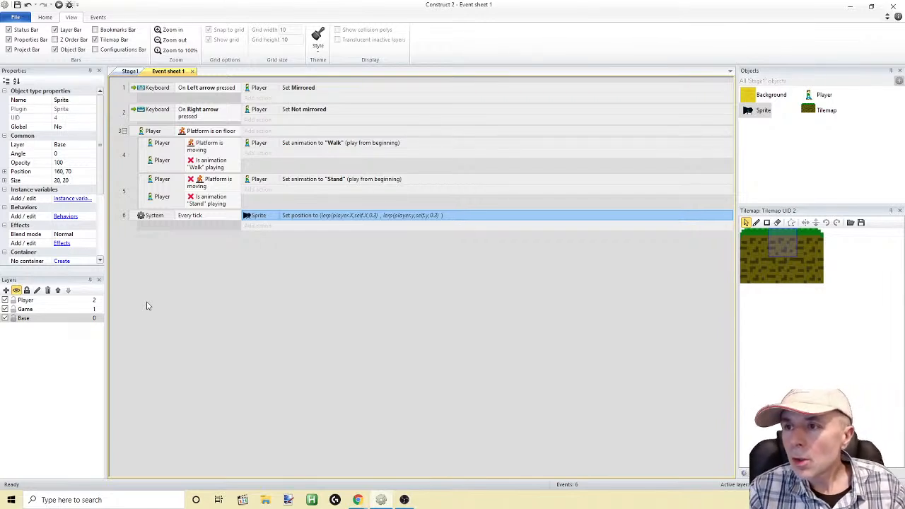
# Open the sprite's Set position action for editing at its X expression
pyautogui.doubleClick(308, 219)
pyautogui.click(468, 250)
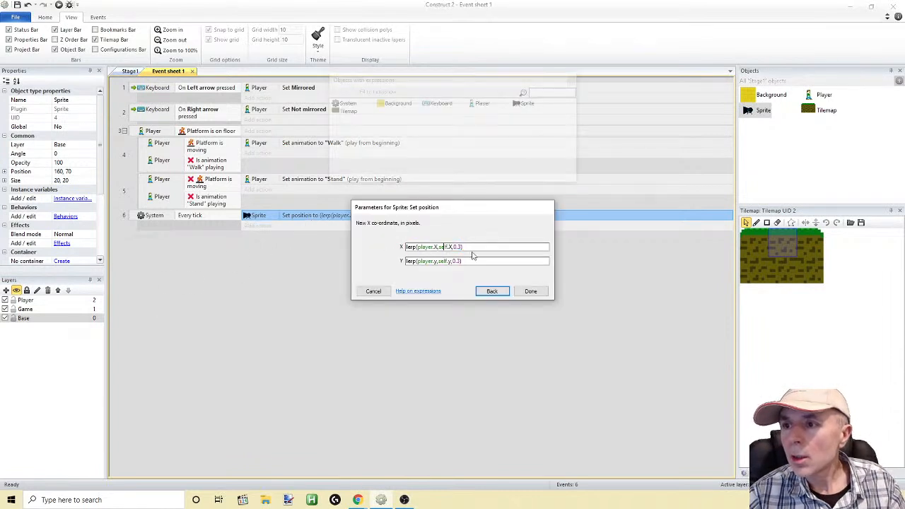
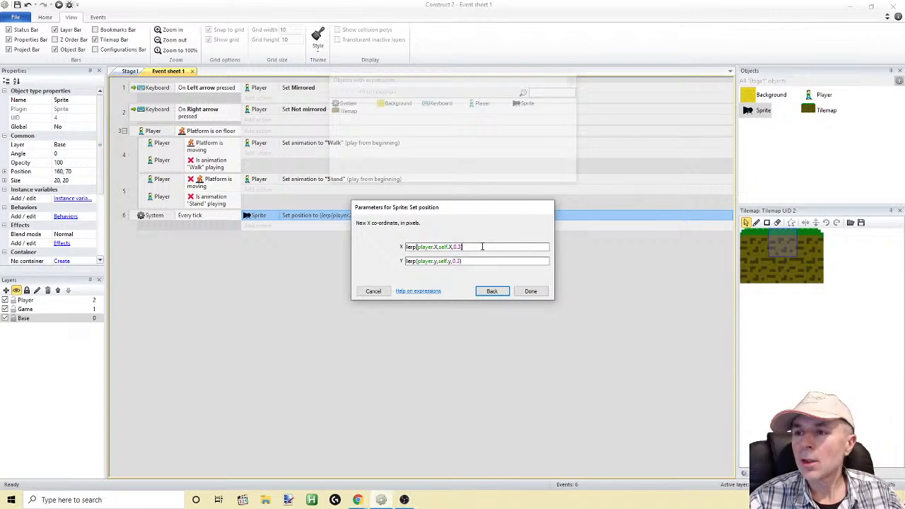
# Rewrite the X expression of the sprite's Set position action as lerp(self.X,player.X,0.03)
pyautogui.moveTo(479, 212); pyautogui.dragTo(406, 267)
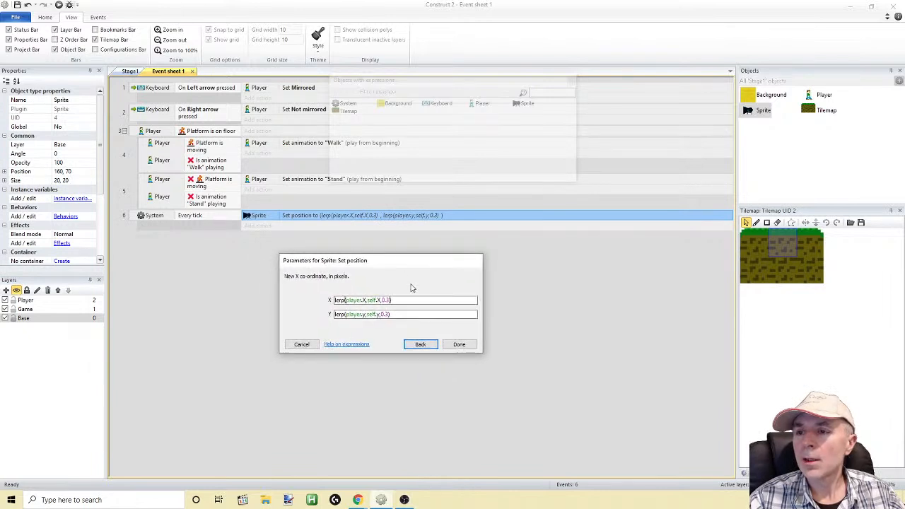
pyautogui.moveTo(348, 300); pyautogui.dragTo(447, 286)
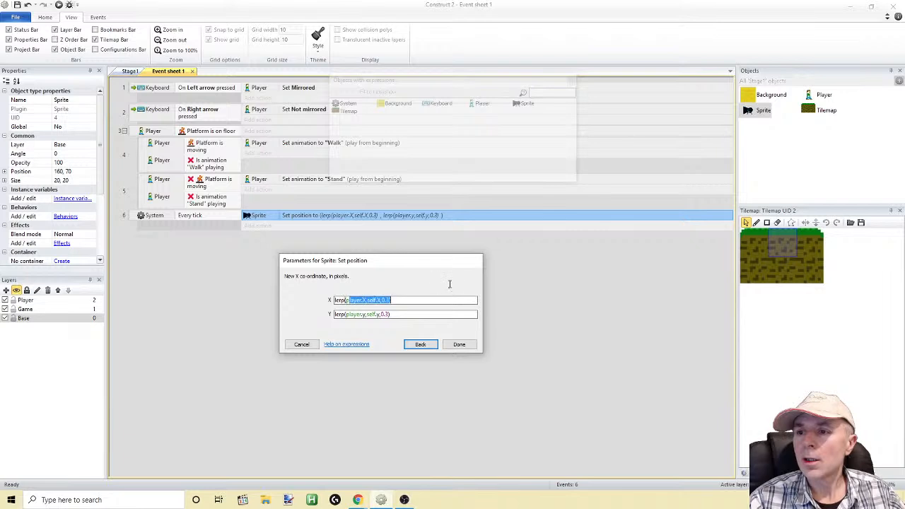
pyautogui.press('BackSpace')
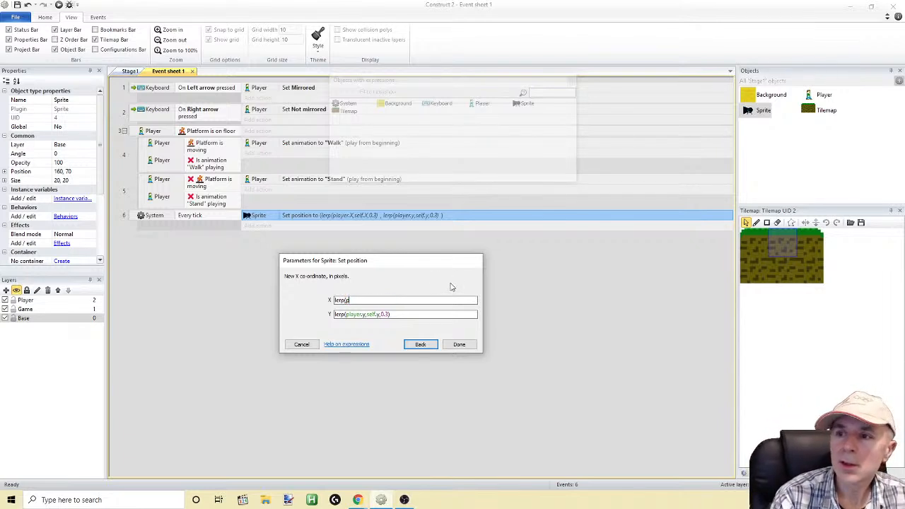
pyautogui.press('BackSpace')
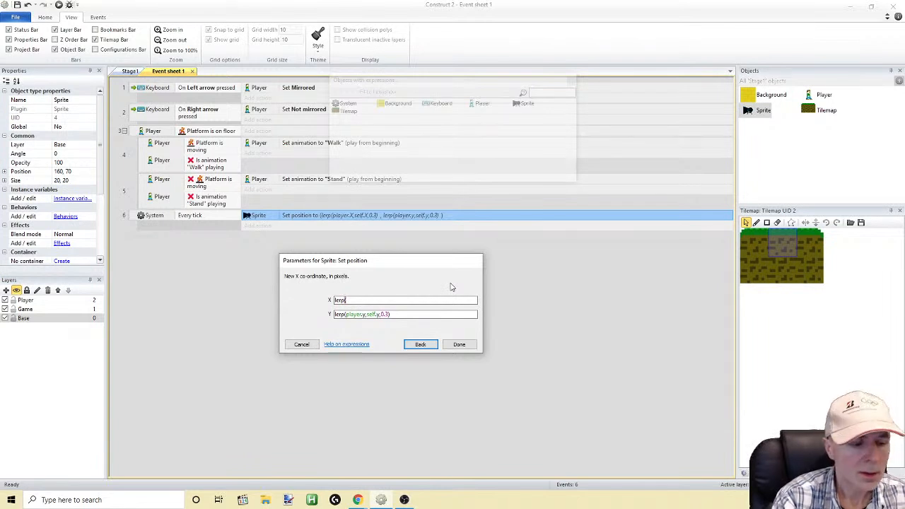
pyautogui.write('self')
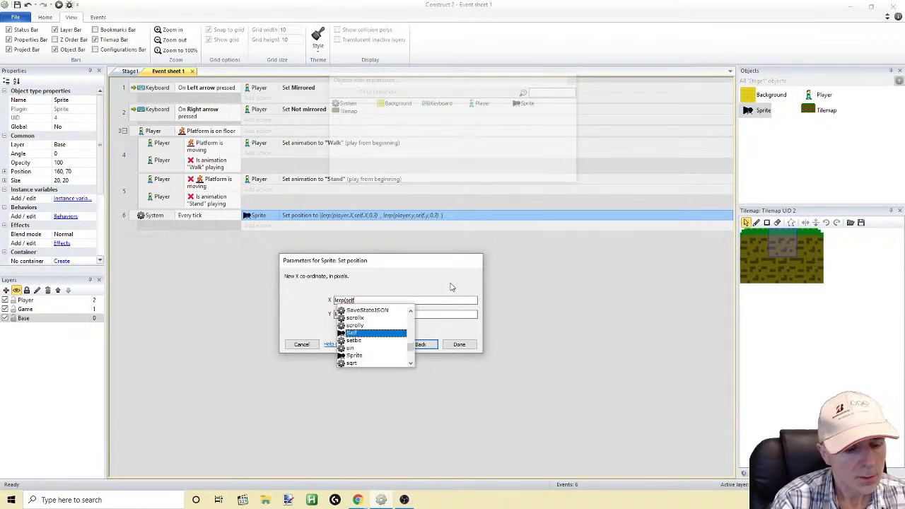
pyautogui.write('.x')
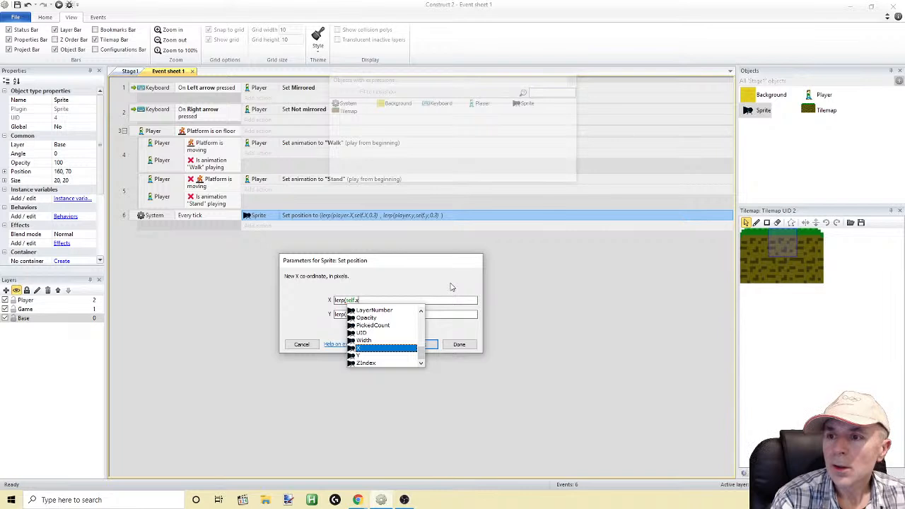
pyautogui.press('Return')
pyautogui.write(',')
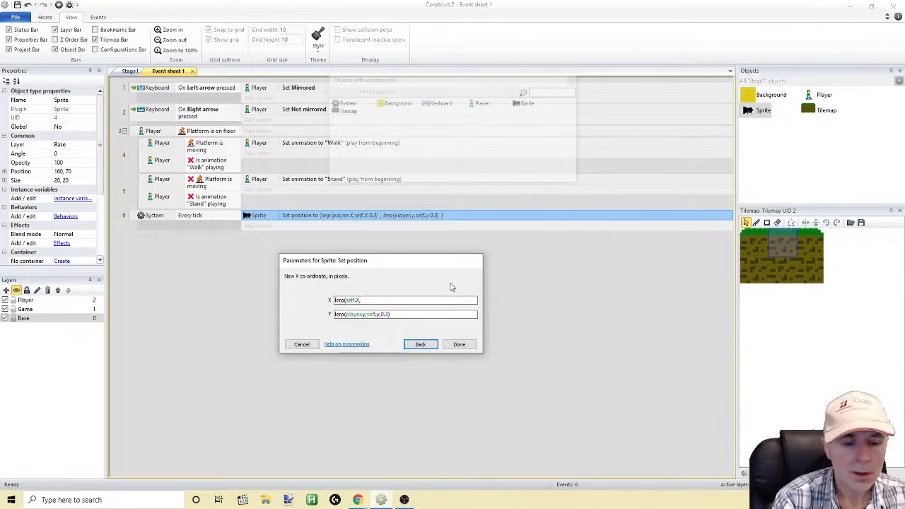
pyautogui.write('player.')
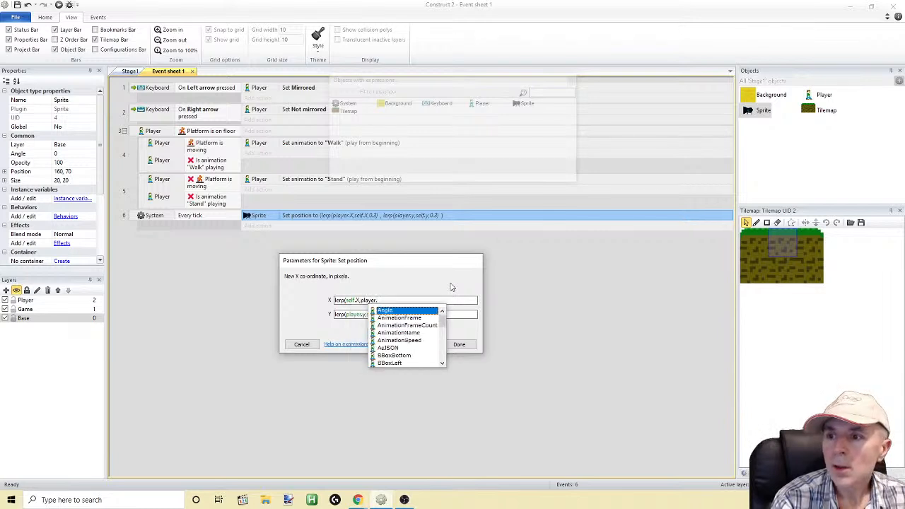
pyautogui.write('x')
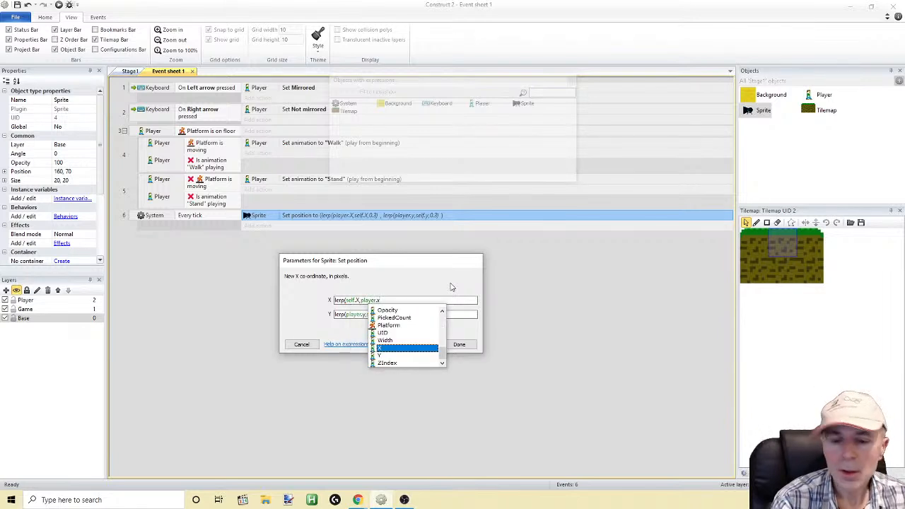
pyautogui.write(',')
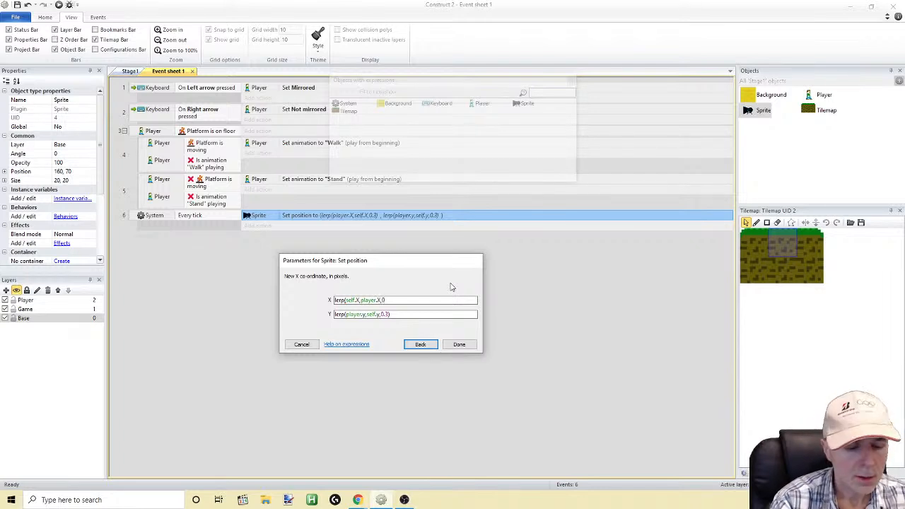
pyautogui.write('0.3')
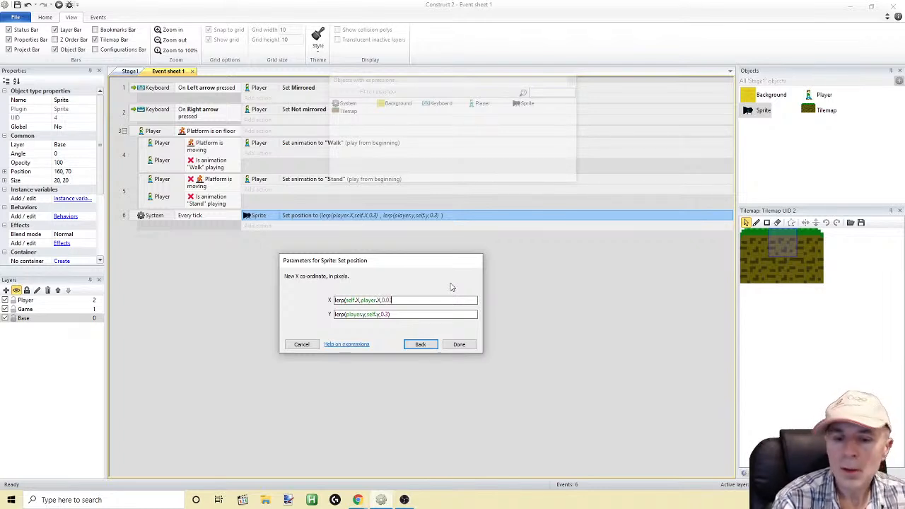
pyautogui.write(')')
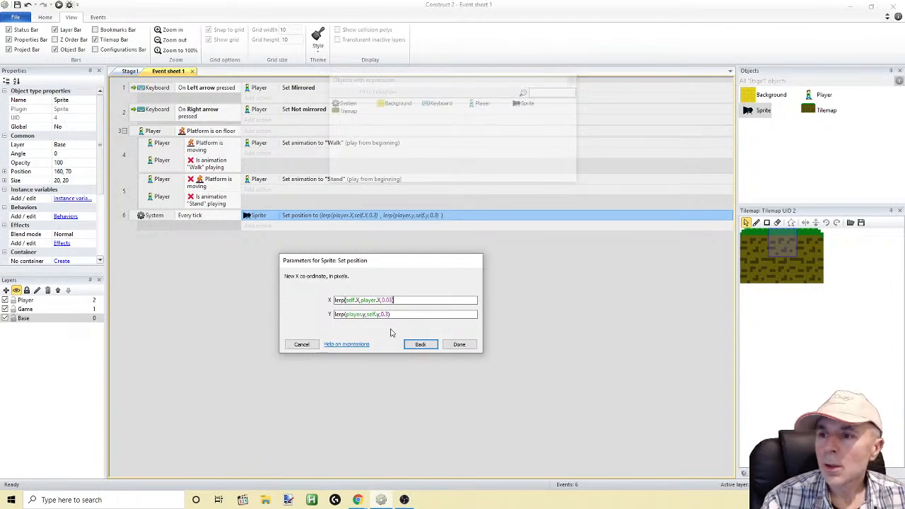
# Copy the X expression into Y and adapt it to lerp(self.y,player.y,0.03)
pyautogui.moveTo(402, 301); pyautogui.dragTo(259, 298)
pyautogui.hotkey('ctrl', 'c')
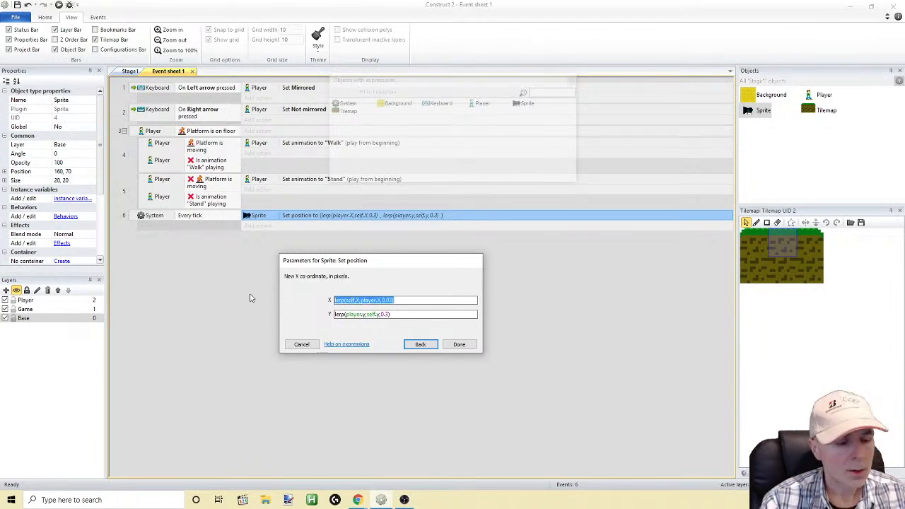
pyautogui.click(417, 314)
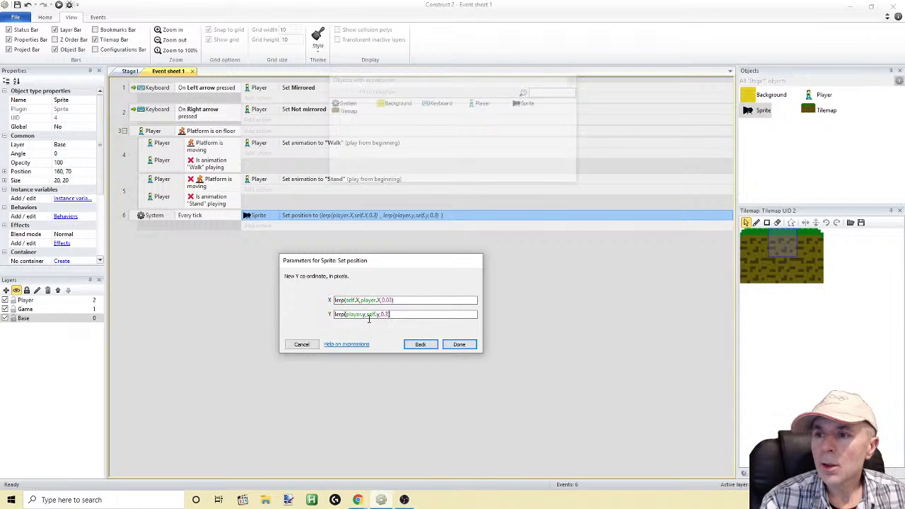
pyautogui.moveTo(399, 315); pyautogui.dragTo(300, 311)
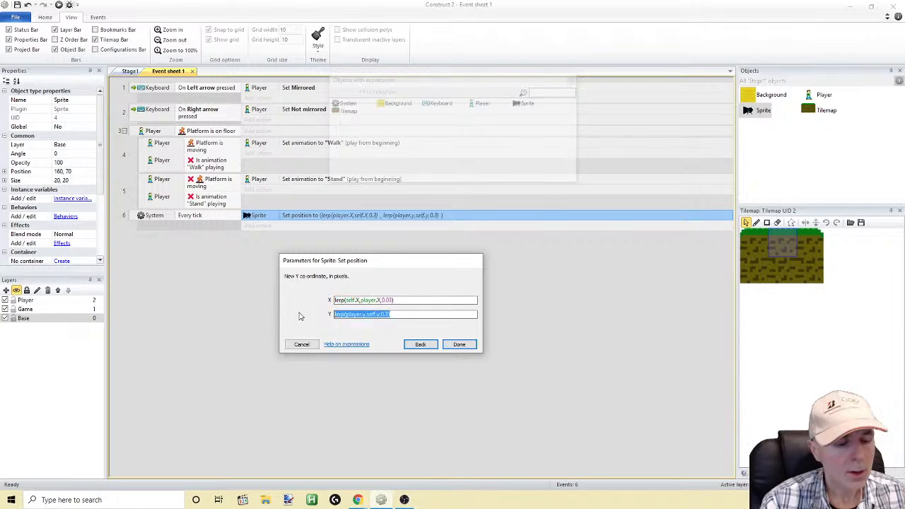
pyautogui.hotkey('ctrl', 'v')
pyautogui.click(359, 314)
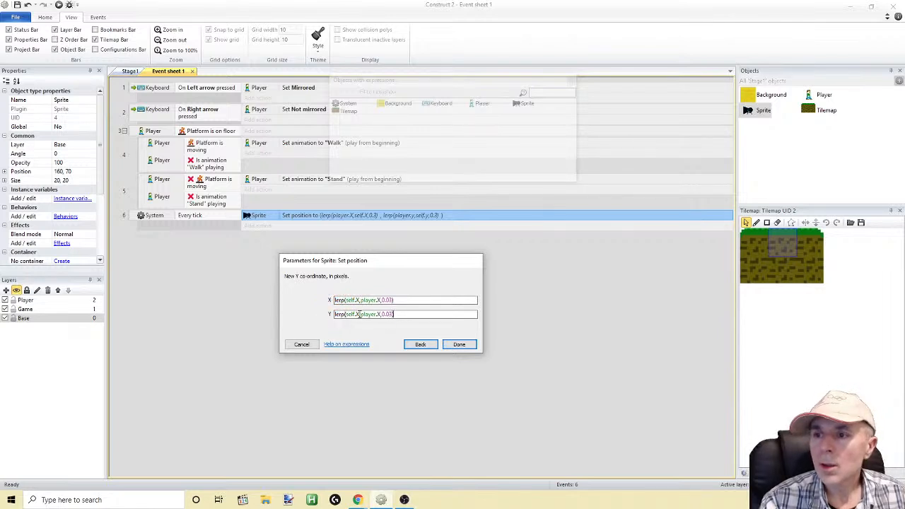
pyautogui.press('BackSpace')
pyautogui.write('y')
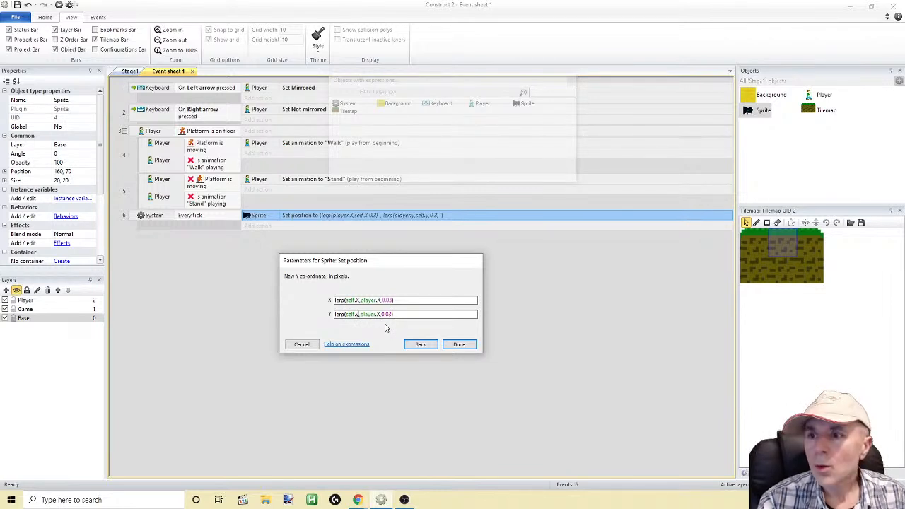
pyautogui.click(381, 314)
pyautogui.write('y')
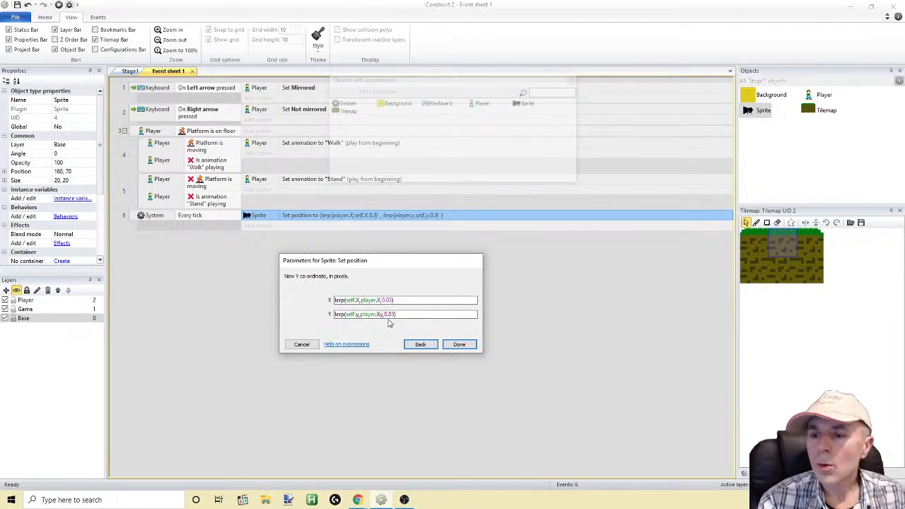
pyautogui.press('BackSpace')
pyautogui.press('BackSpace')
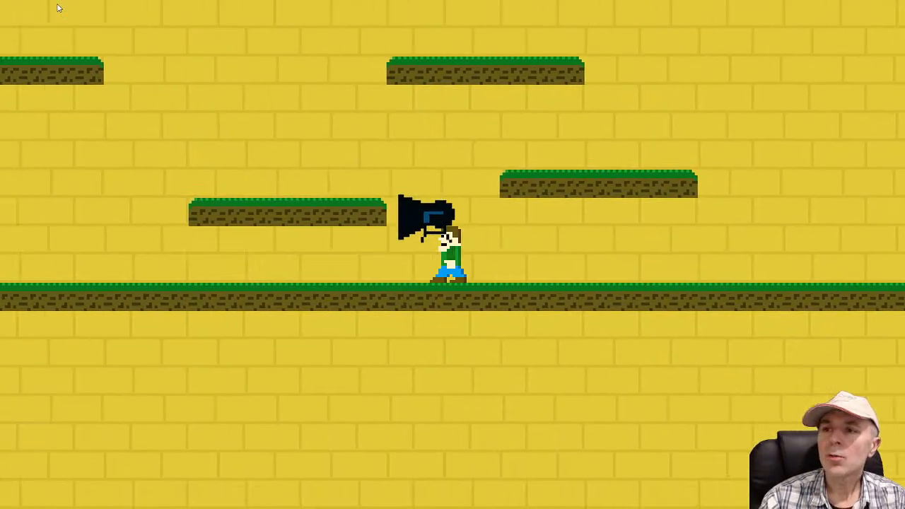
# Test the sprite's following in the running game by moving the player right and left and jumping, and return to the event sheet
pyautogui.press('Right')
pyautogui.press('space')
pyautogui.press('Right')
pyautogui.press('space')
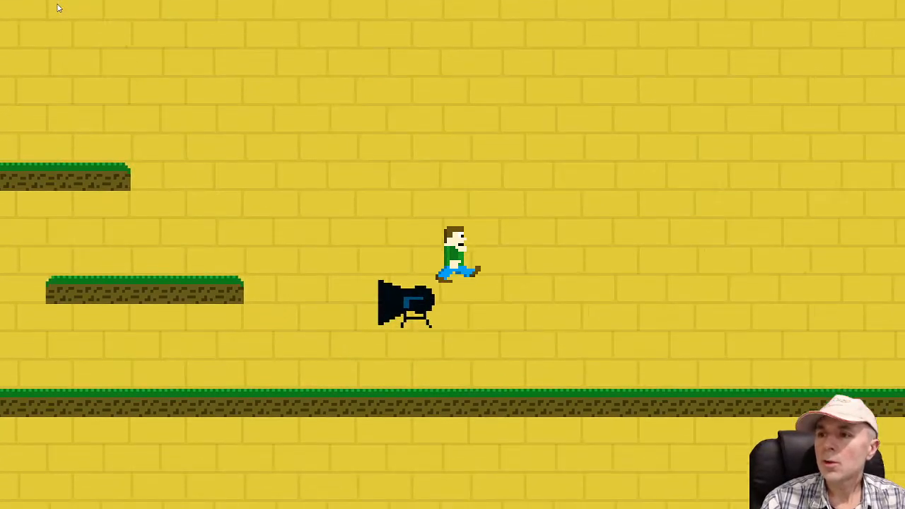
pyautogui.press('Left')
pyautogui.press('space')
pyautogui.press('space')
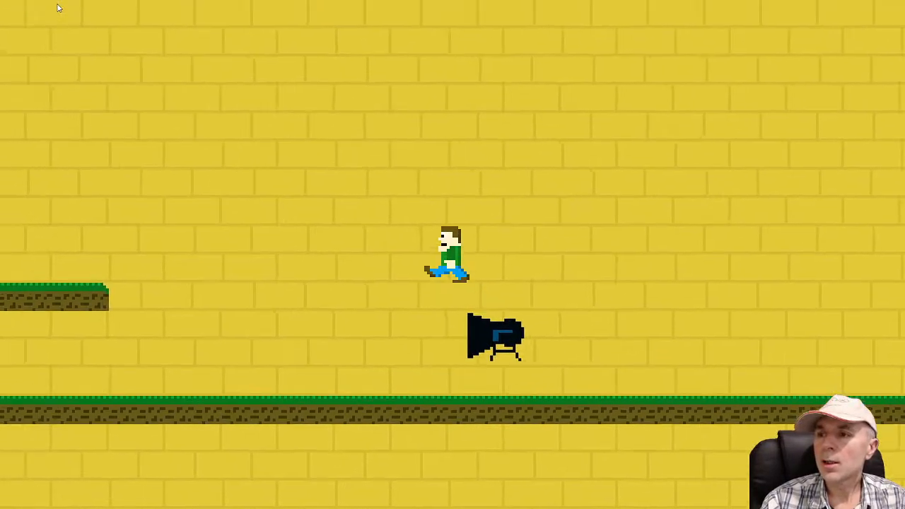
pyautogui.press('Left')
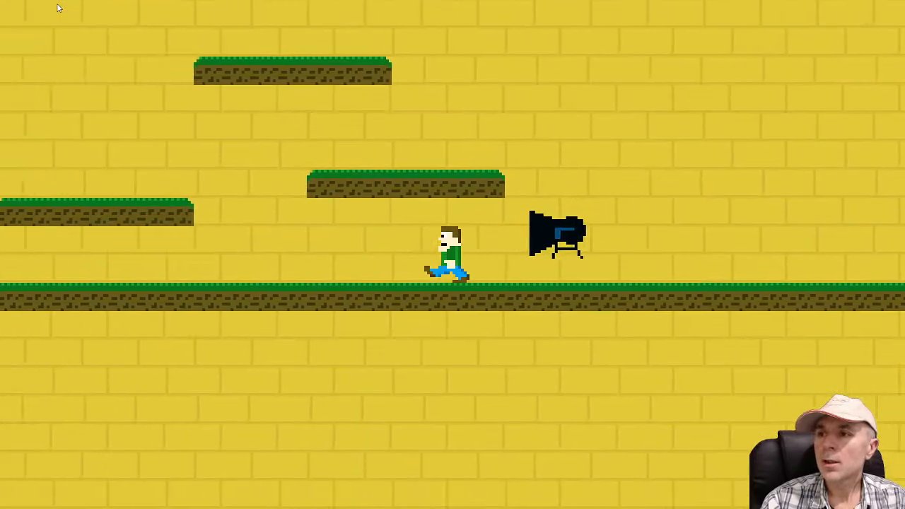
pyautogui.press('space')
pyautogui.press('Left')
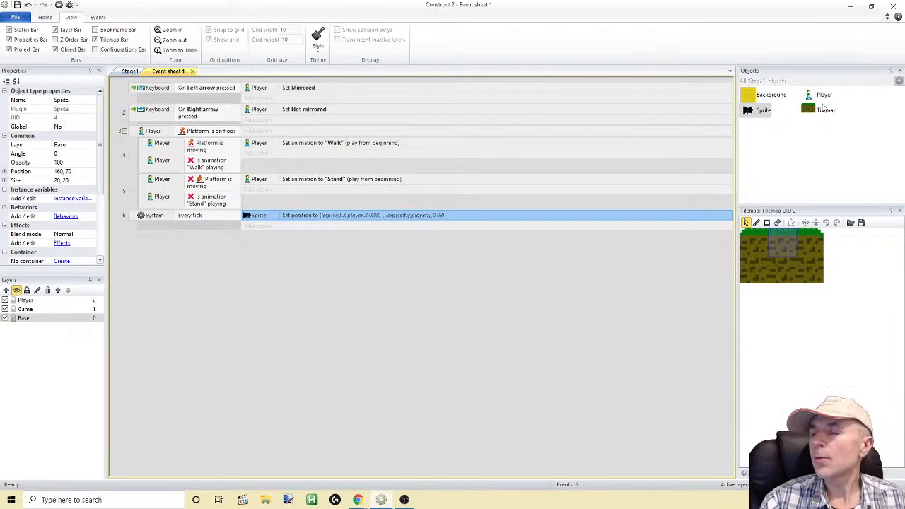
# Delete the ScrollTo behavior from the Player object
pyautogui.click(810, 97)
pyautogui.rightClick(810, 96)
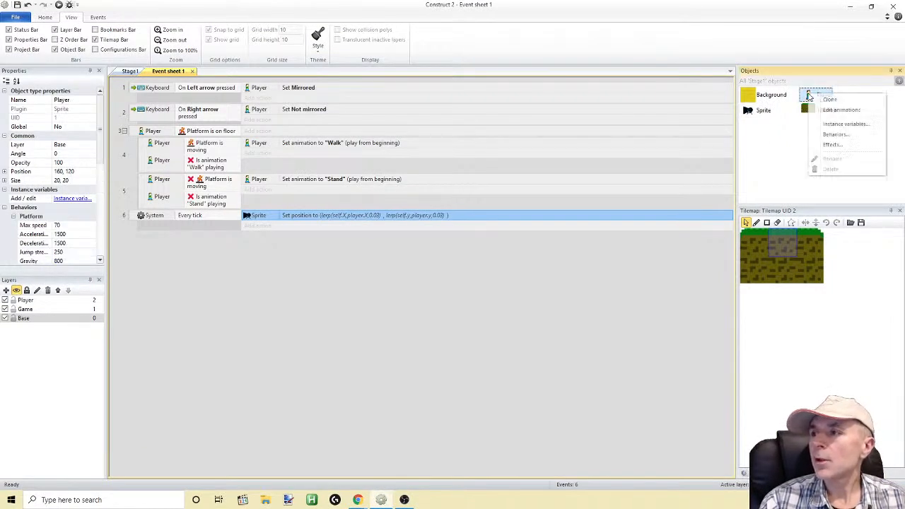
pyautogui.click(835, 135)
pyautogui.click(415, 245)
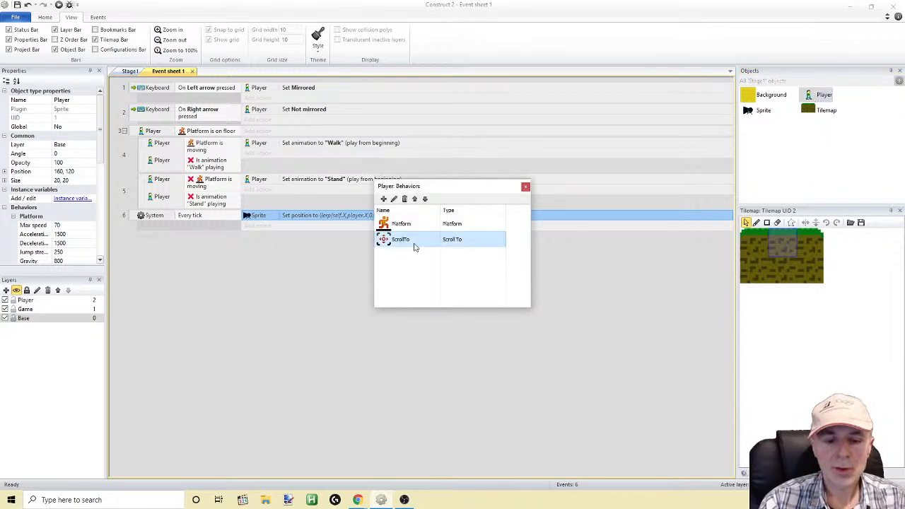
pyautogui.press('Delete')
pyautogui.click(485, 270)
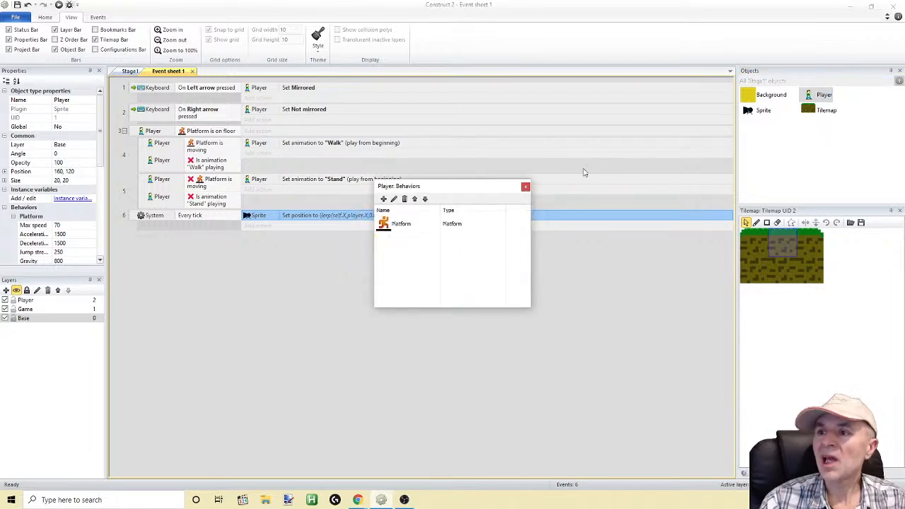
pyautogui.click(525, 187)
# Add the Scroll To behavior to the Sprite object
pyautogui.rightClick(747, 112)
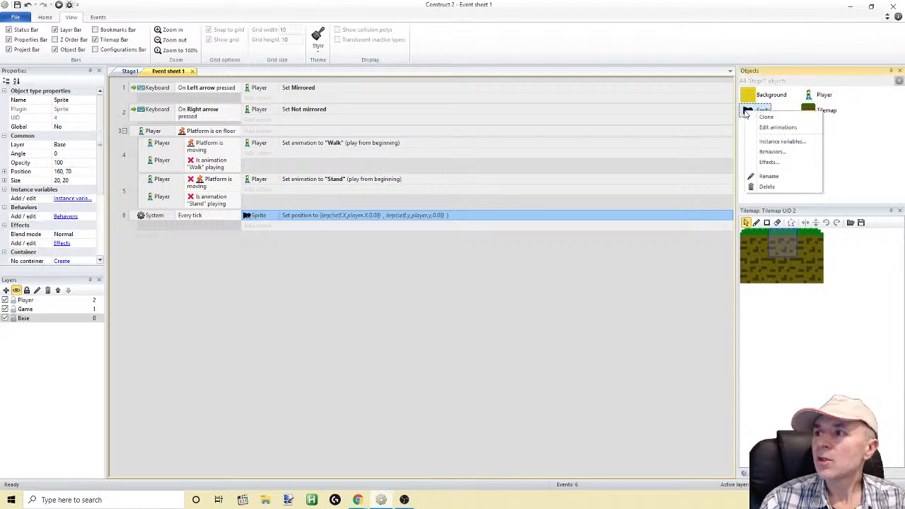
pyautogui.click(773, 151)
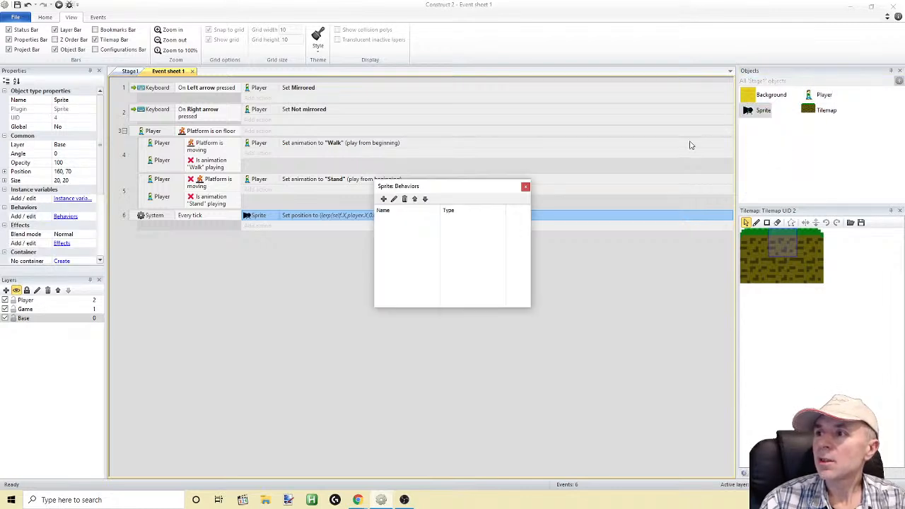
pyautogui.click(526, 187)
pyautogui.rightClick(748, 111)
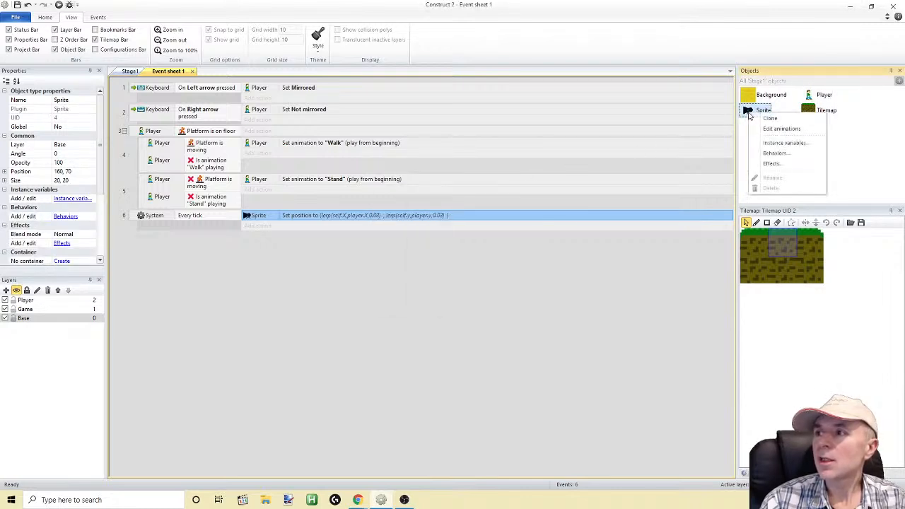
pyautogui.click(771, 153)
pyautogui.click(382, 198)
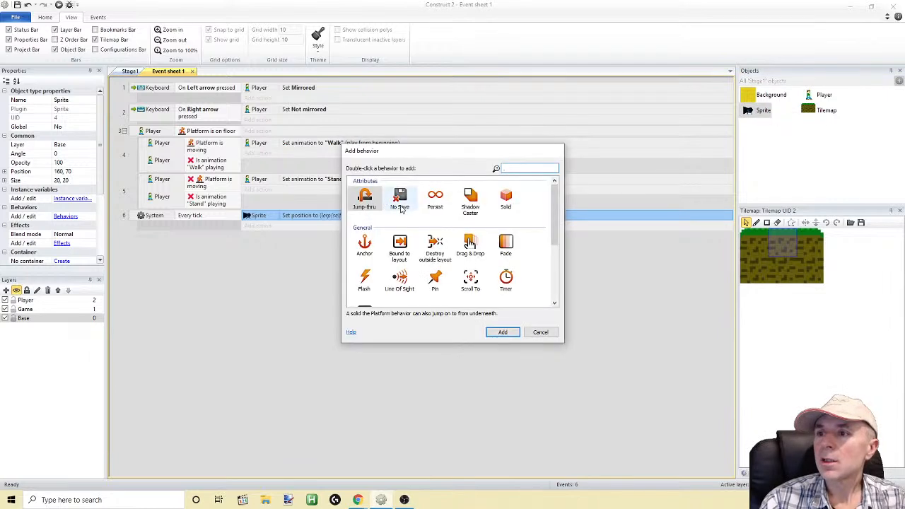
pyautogui.click(472, 282)
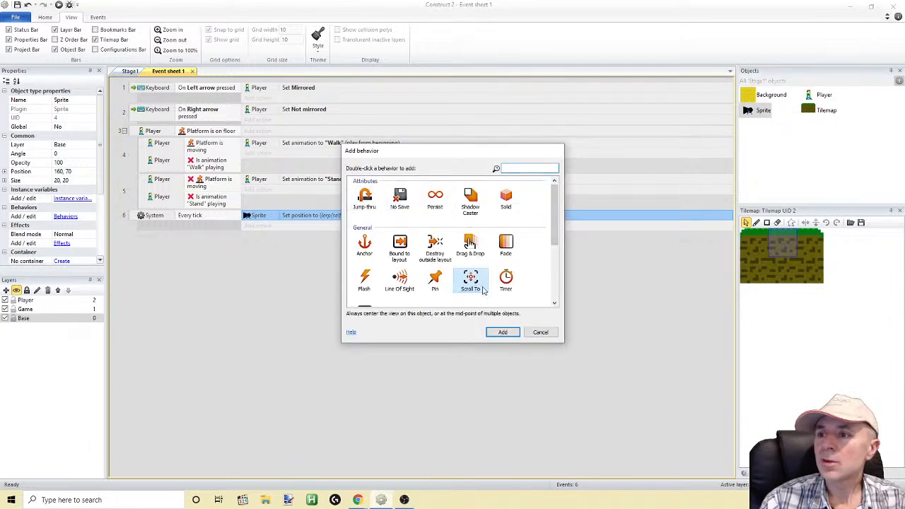
pyautogui.click(503, 332)
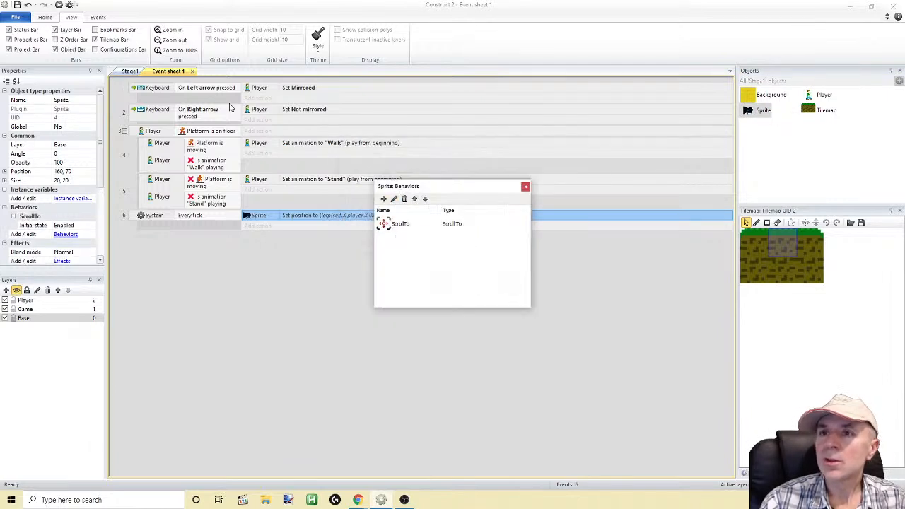
pyautogui.click(525, 187)
# Run the game, move the player right to check how the view follows the sprite, and return to the event sheet
pyautogui.click(59, 4)
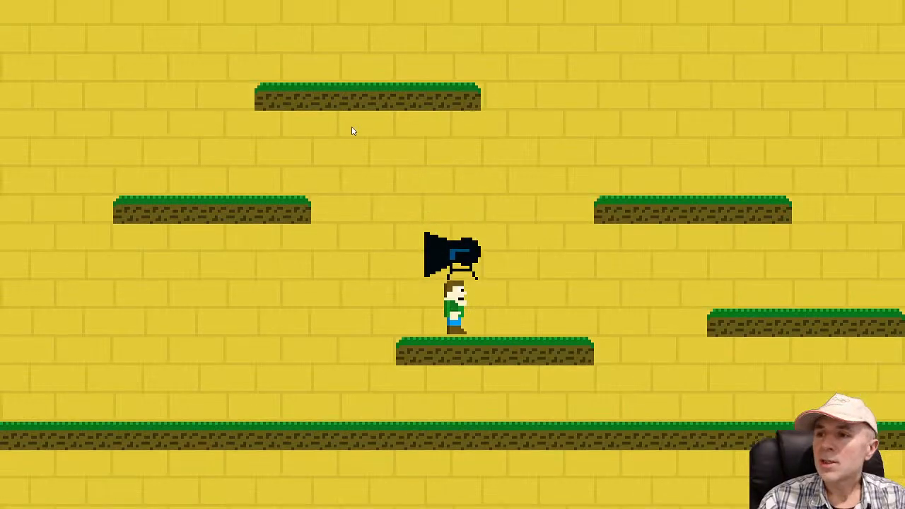
pyautogui.press('Right')
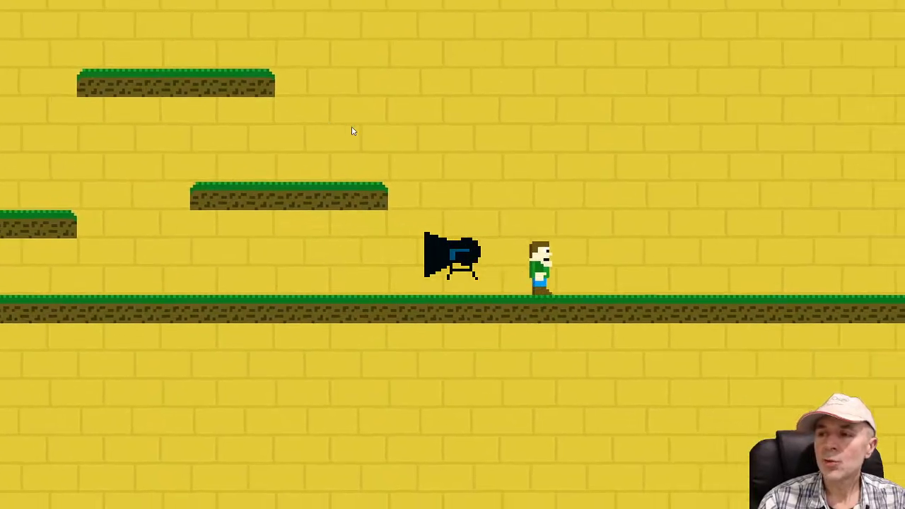
pyautogui.hotkey('alt', 'Tab')
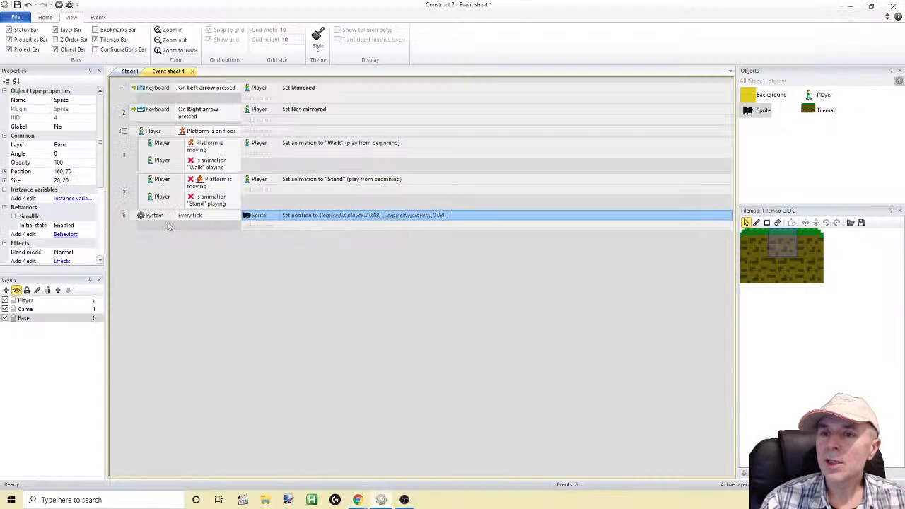
# Rename the Sprite object as Camera
pyautogui.click(762, 112)
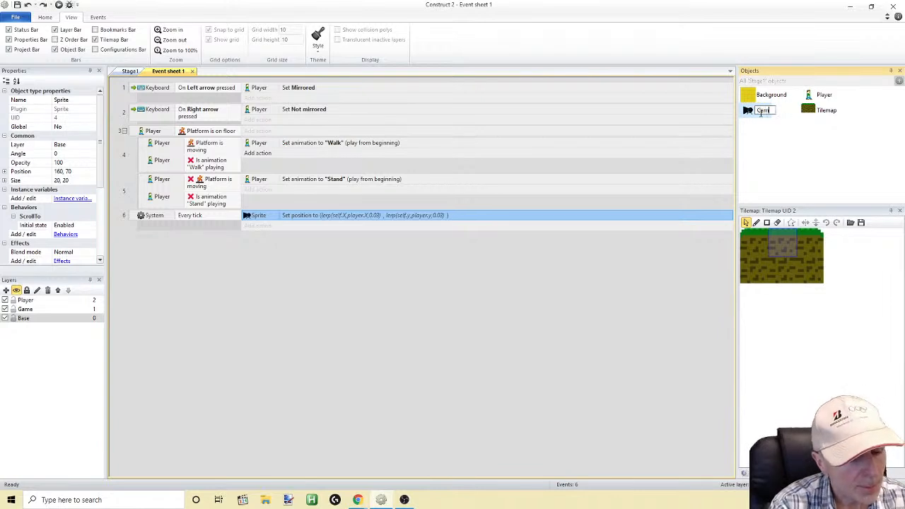
pyautogui.write('Camera')
pyautogui.press('Return')
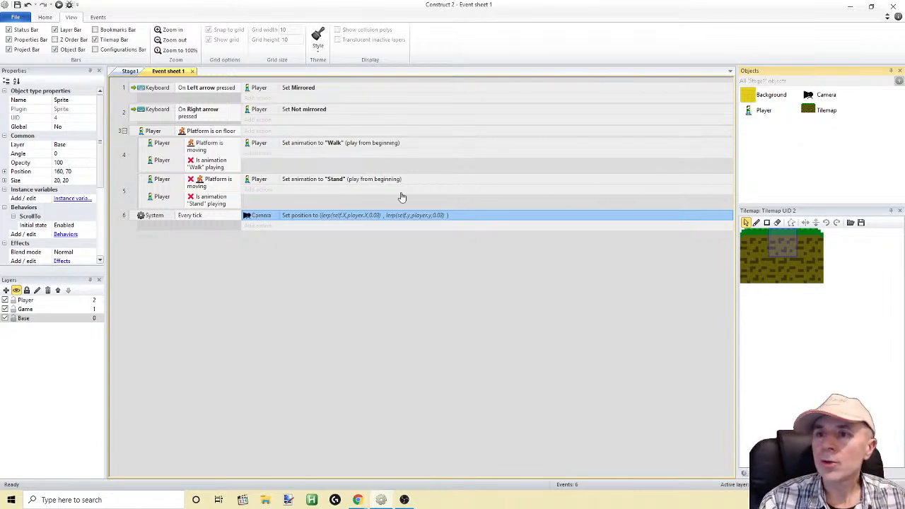
# Set the Camera object's initial visibility to Invisible
pyautogui.click(813, 98)
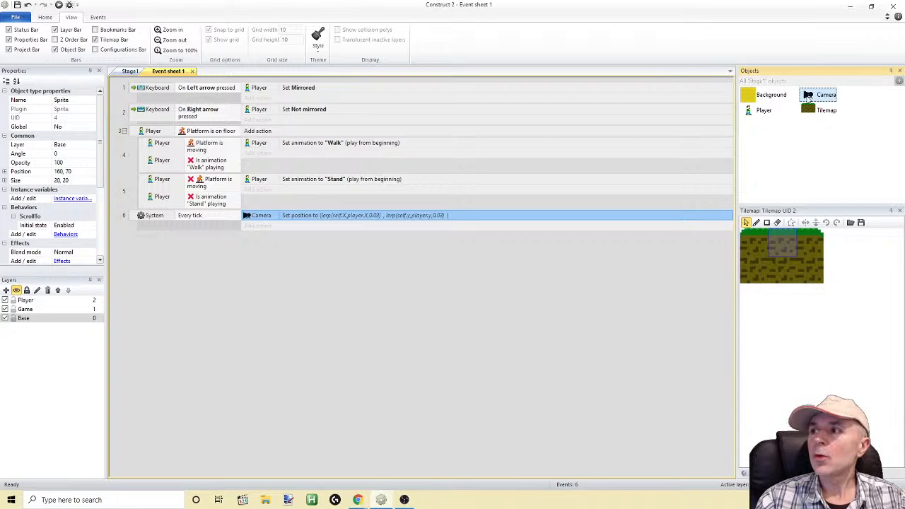
pyautogui.scroll(-5, 100, 228)
pyautogui.scroll(-2, 97, 229)
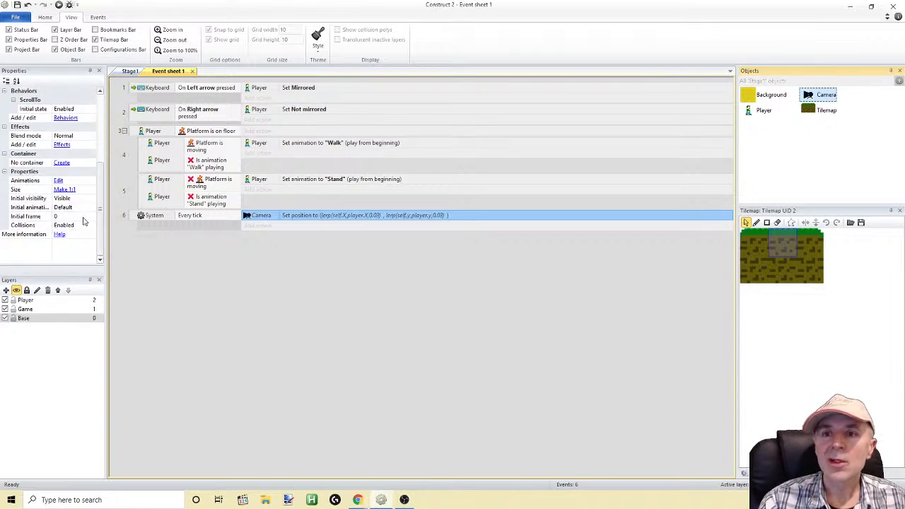
pyautogui.click(71, 198)
pyautogui.click(91, 199)
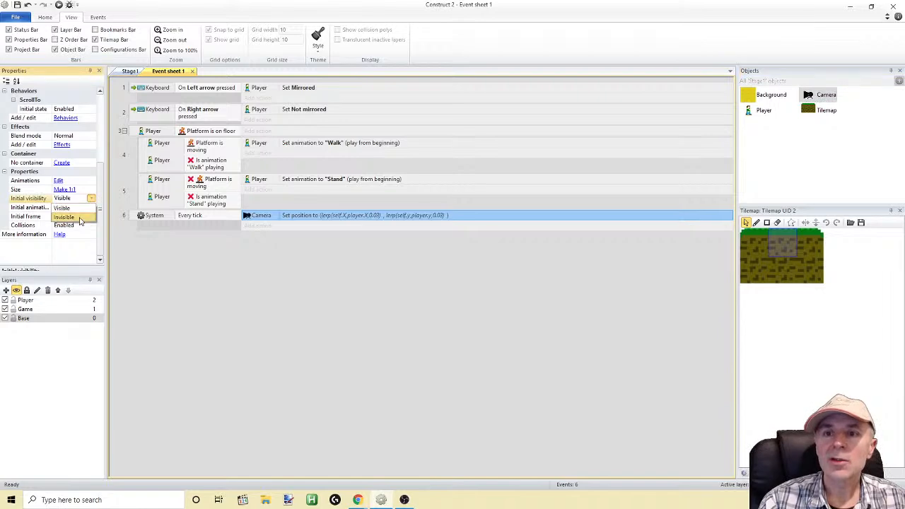
# Run the game and move the player right with repeated jumps to check the camera's following
pyautogui.click(59, 5)
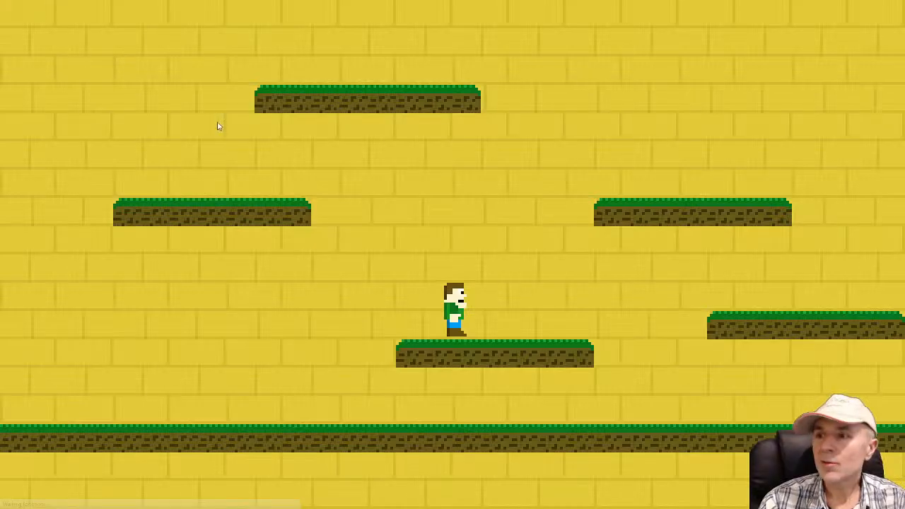
pyautogui.press('Right')
pyautogui.press('Up')
pyautogui.press('Right')
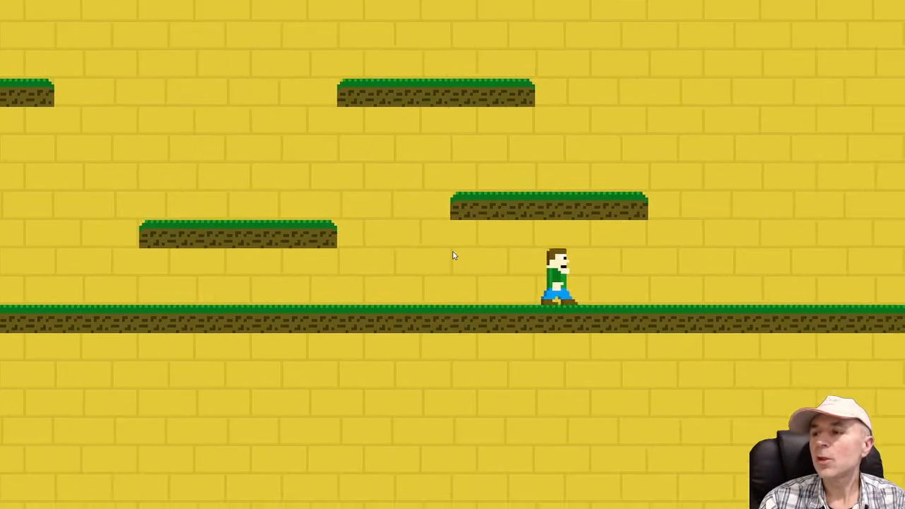
pyautogui.press('Up')
pyautogui.press('Right')
pyautogui.press('Up')
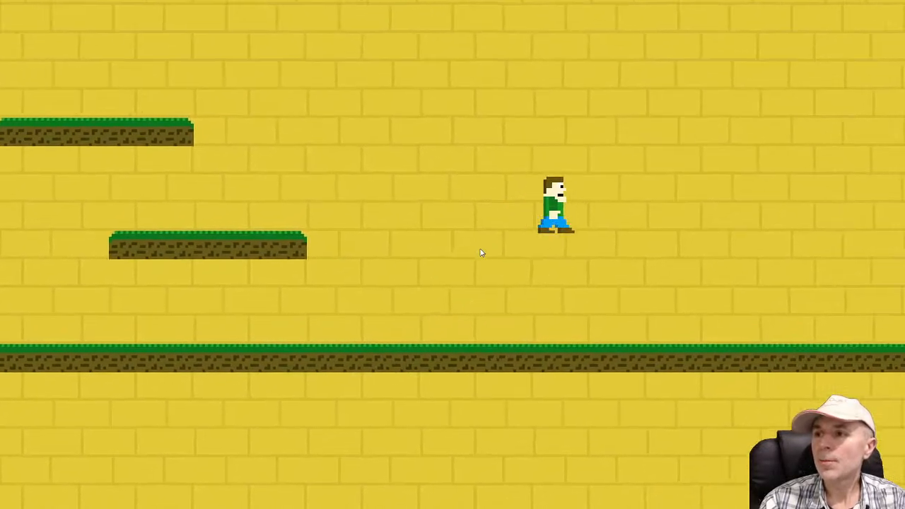
pyautogui.press('Up')
pyautogui.press('Right')
pyautogui.press('Up')
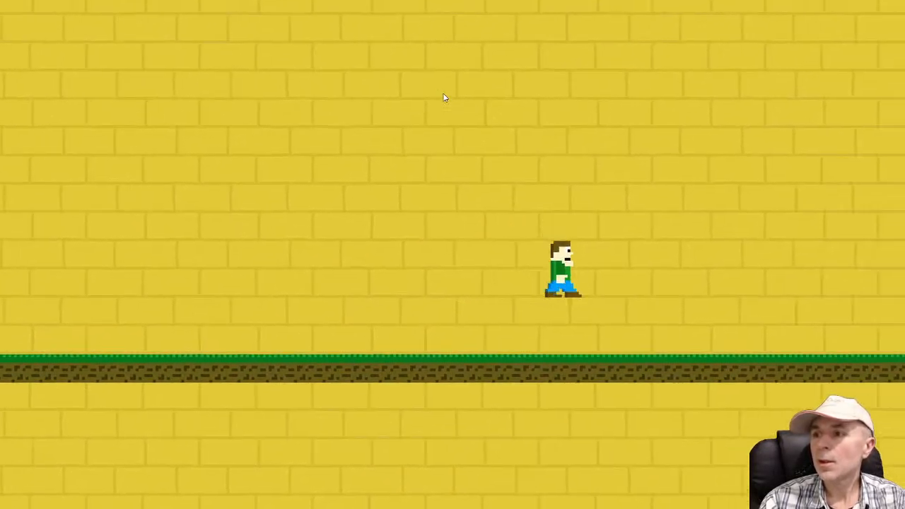
# Move the player back left while jumping up the platforms, and return to the event sheet
pyautogui.press('Left')
pyautogui.press('Up')
pyautogui.press('Up')
pyautogui.press('Up')
pyautogui.press('Up')
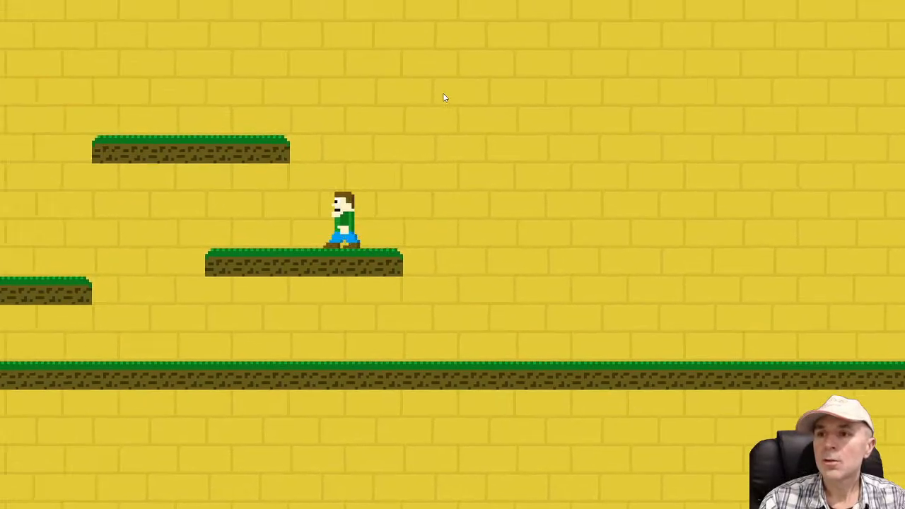
pyautogui.press('Up')
pyautogui.press('Up')
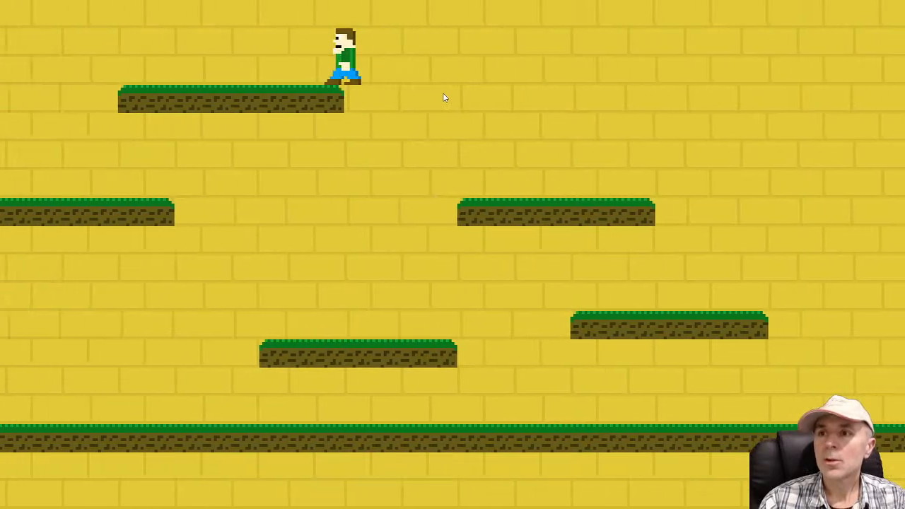
pyautogui.press('Up')
pyautogui.press('Right')
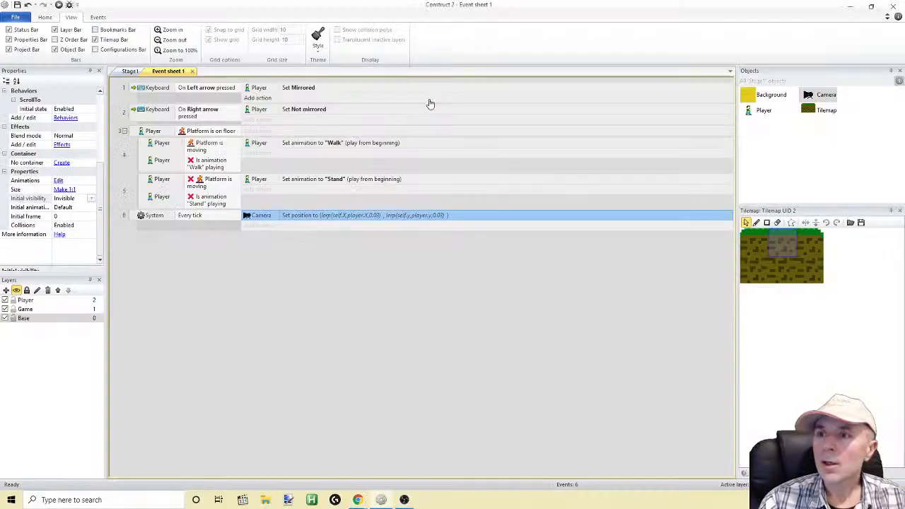
# Add the Bound to layout behavior to the Player object and close its behaviors list
pyautogui.click(760, 111)
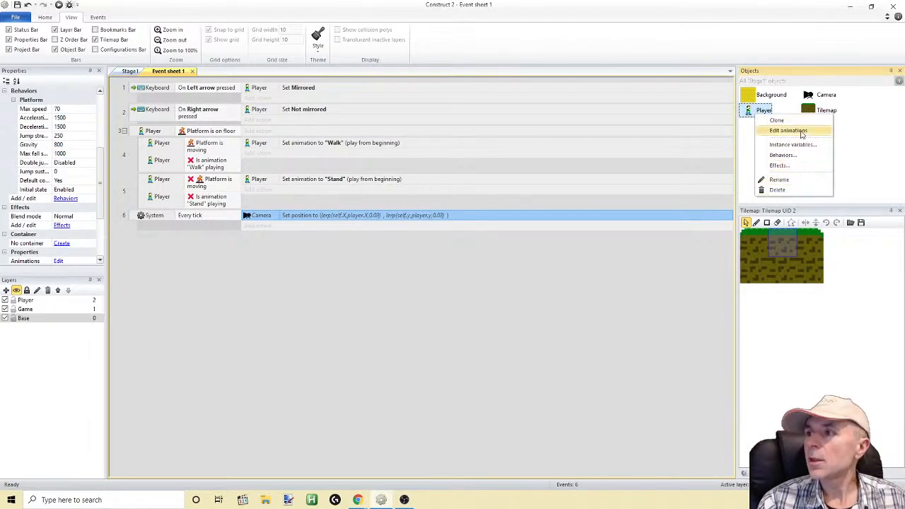
pyautogui.click(782, 155)
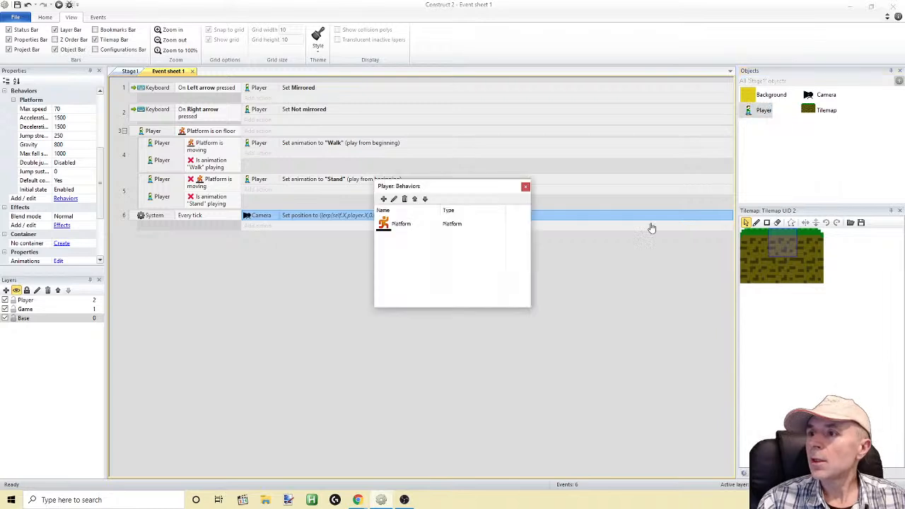
pyautogui.click(383, 199)
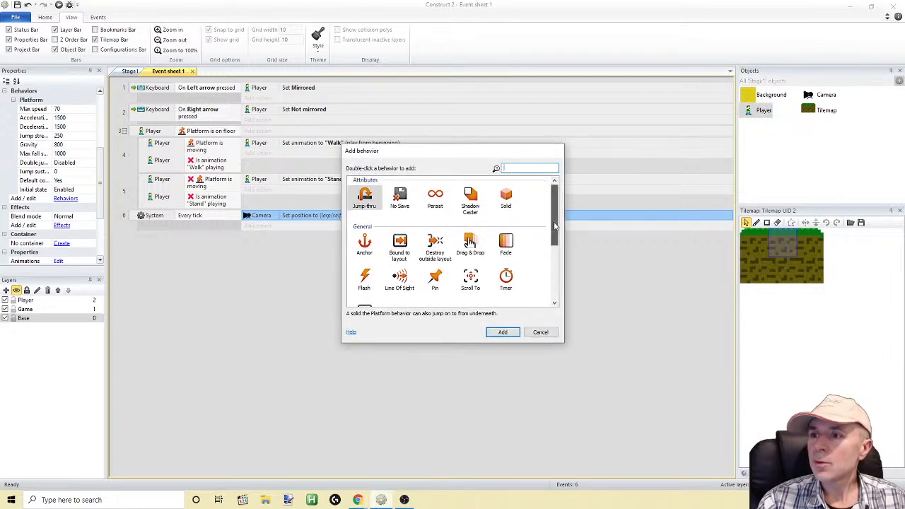
pyautogui.doubleClick(399, 244)
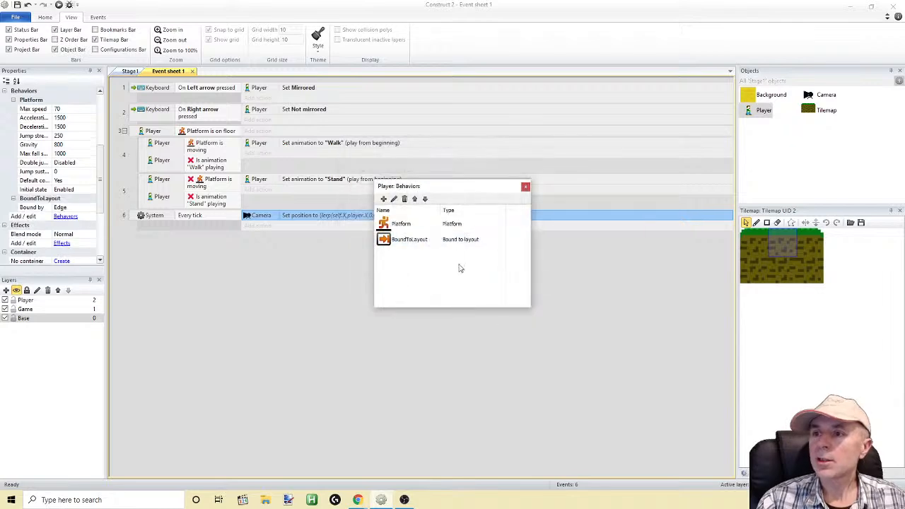
pyautogui.click(526, 187)
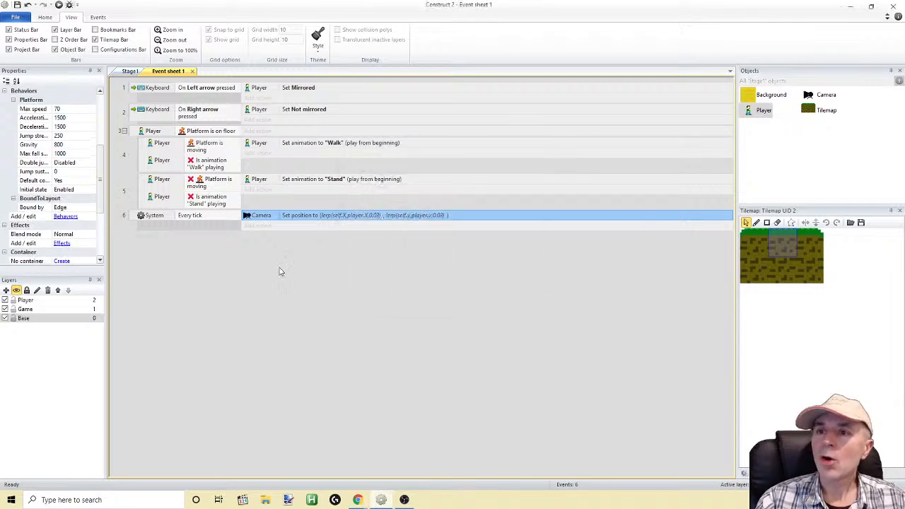
# Run the game, walk the player to the layout's left edge, jump back to the right, and return to the event sheet
pyautogui.click(59, 5)
pyautogui.press('Left')
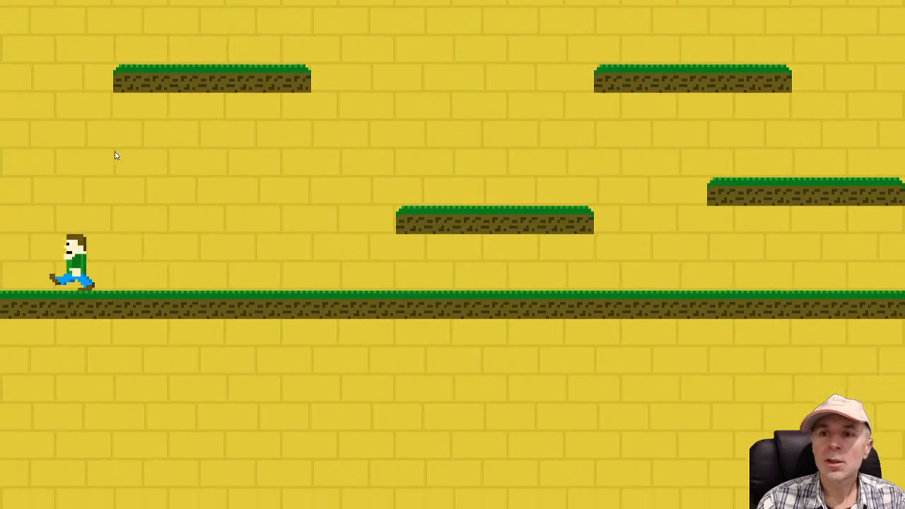
pyautogui.press('Up')
pyautogui.press('Up')
pyautogui.press('Right')
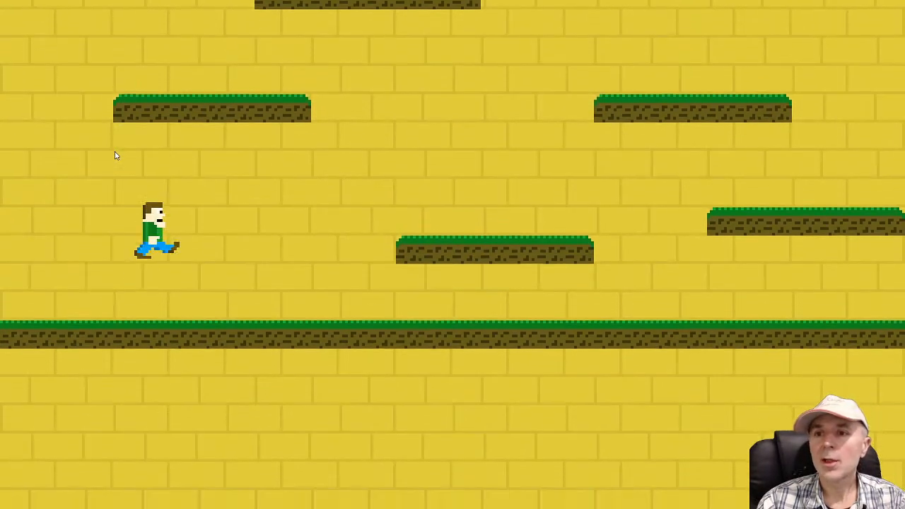
pyautogui.press('Up')
pyautogui.press('Up')
pyautogui.press('Up')
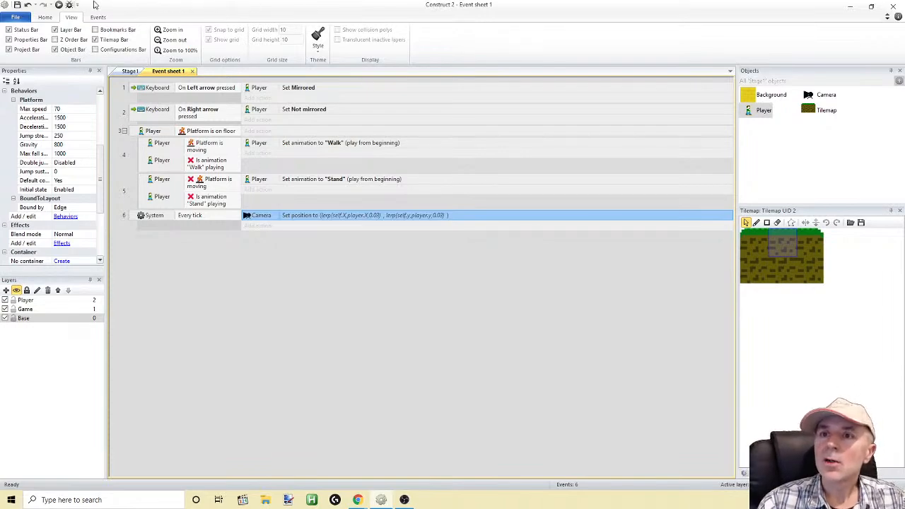
# Run the game again, move the player far right with jumps and turn back left, and return to the event sheet
pyautogui.click(58, 4)
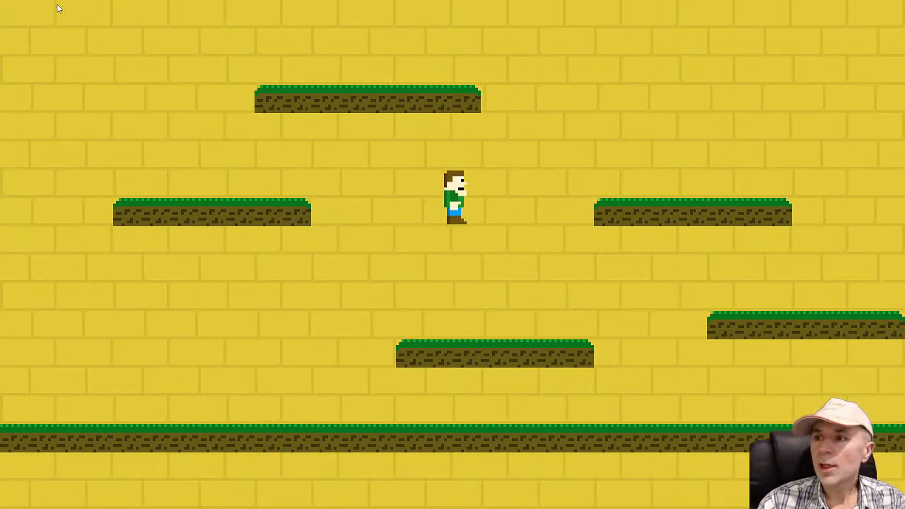
pyautogui.press('Right')
pyautogui.press('Up')
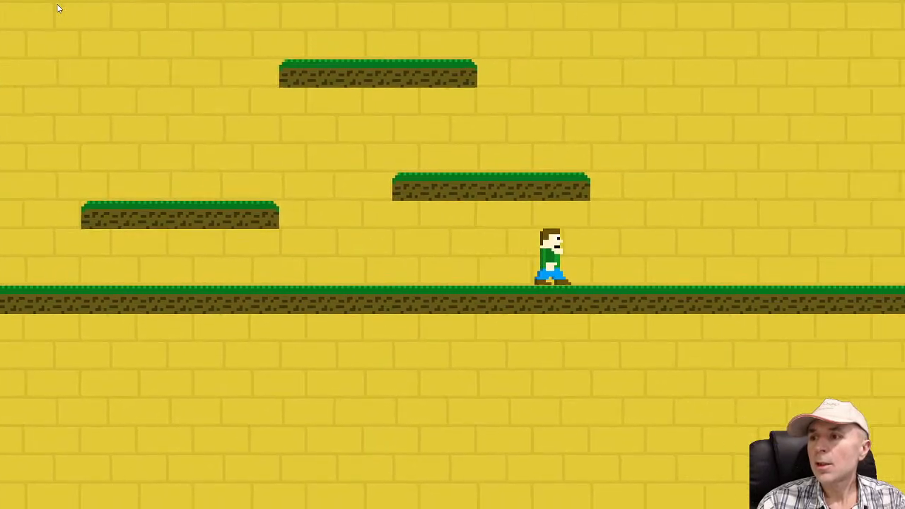
pyautogui.press('Up')
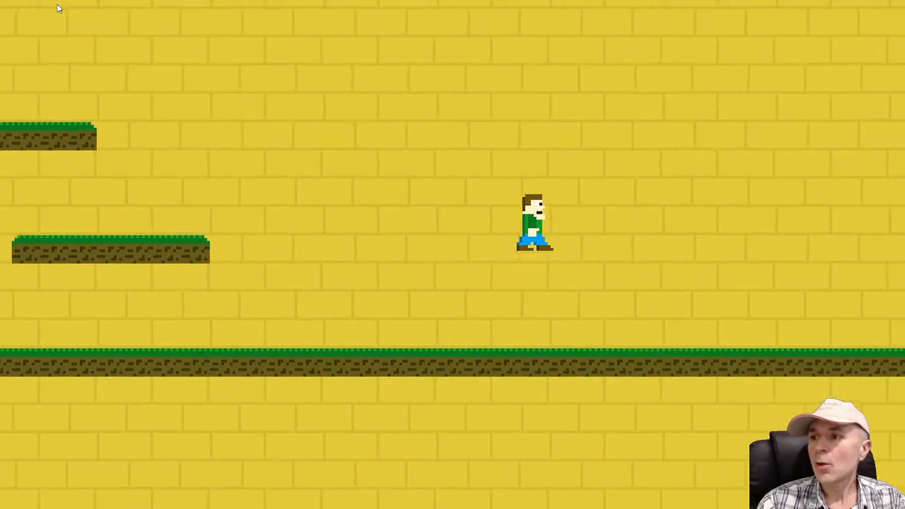
pyautogui.press('Up')
pyautogui.press('Right')
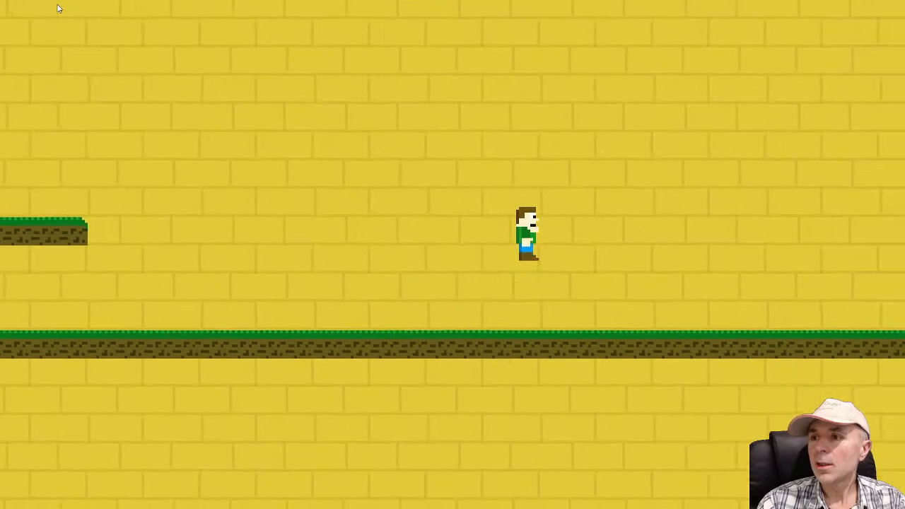
pyautogui.press('Up')
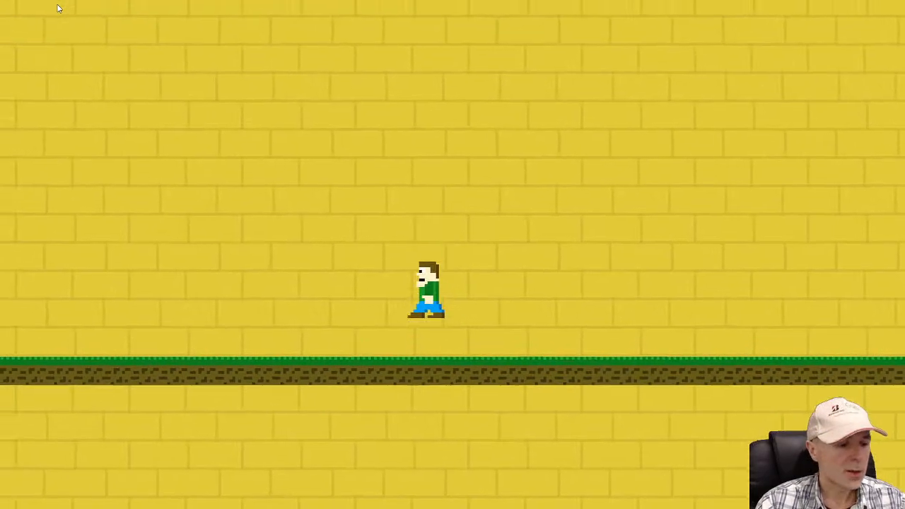
pyautogui.hotkey('alt', 'Tab')
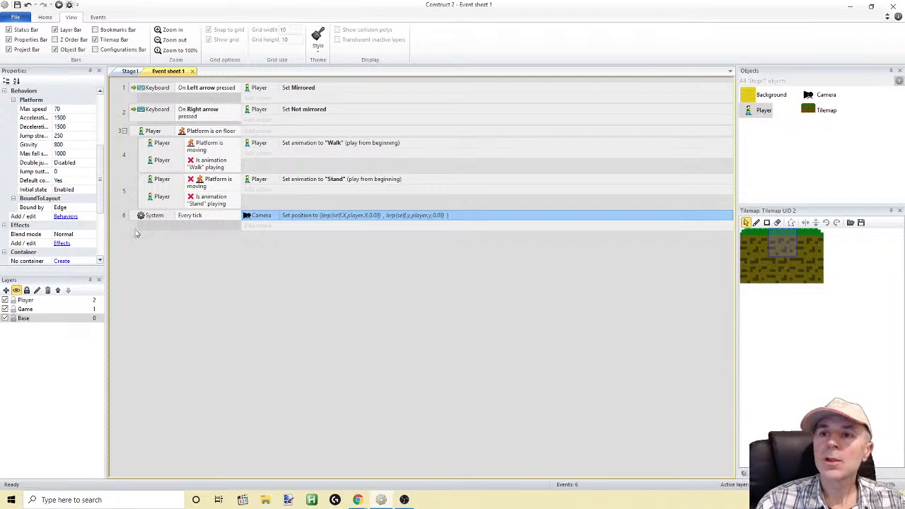
# Add a new event with the Player's Platform On jump condition at the end of the event sheet
pyautogui.click(132, 133)
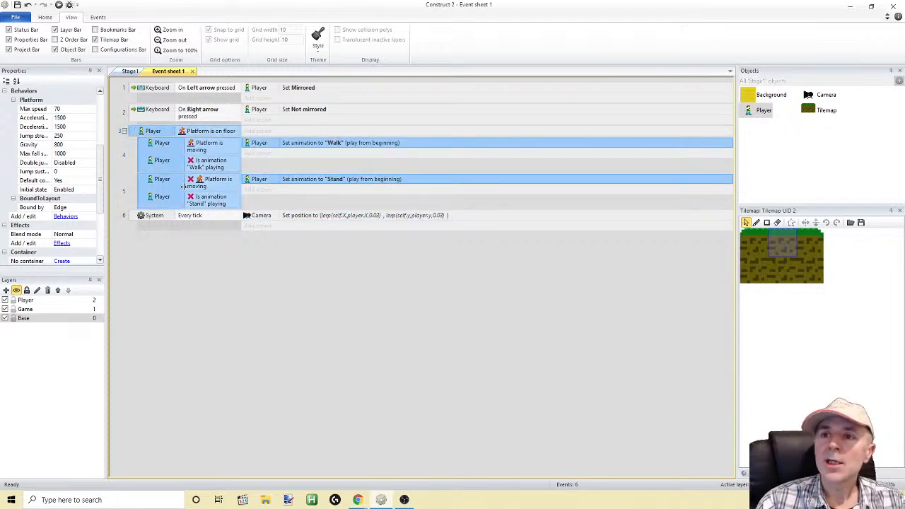
pyautogui.click(145, 236)
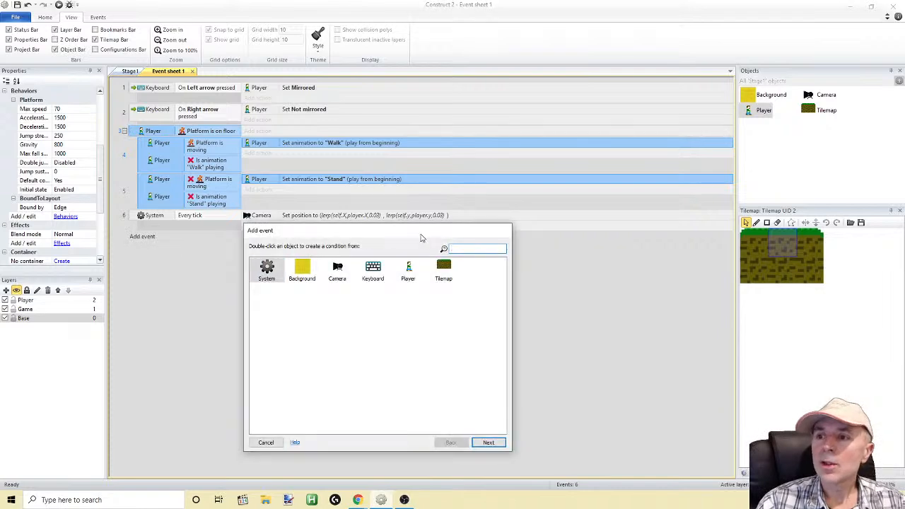
pyautogui.doubleClick(409, 271)
pyautogui.moveTo(503, 275); pyautogui.dragTo(498, 369)
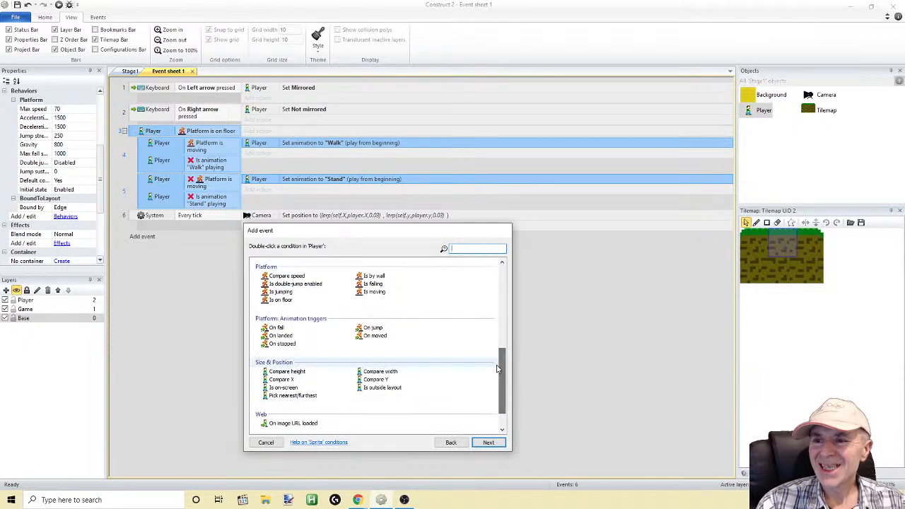
pyautogui.doubleClick(365, 329)
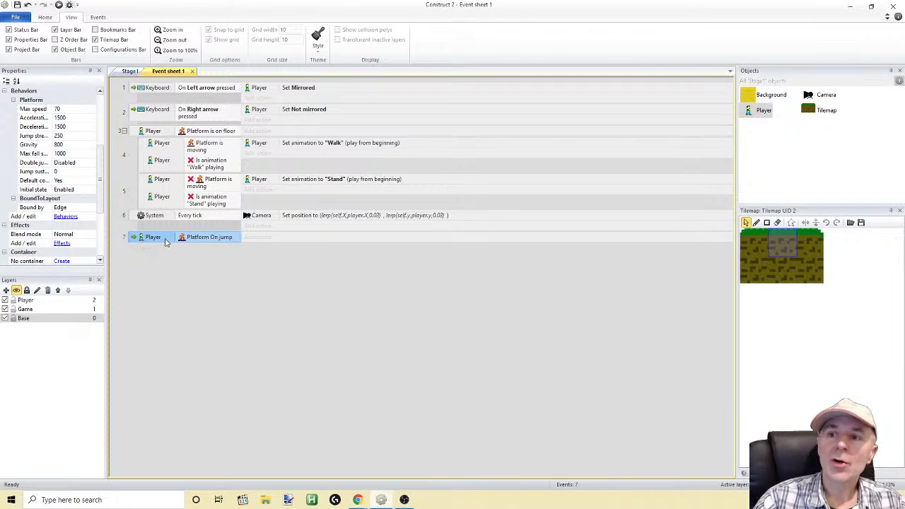
# Add a Player Set animation action to the On jump event, using "Jump" from beginning
pyautogui.click(264, 238)
pyautogui.click(374, 271)
pyautogui.doubleClick(373, 270)
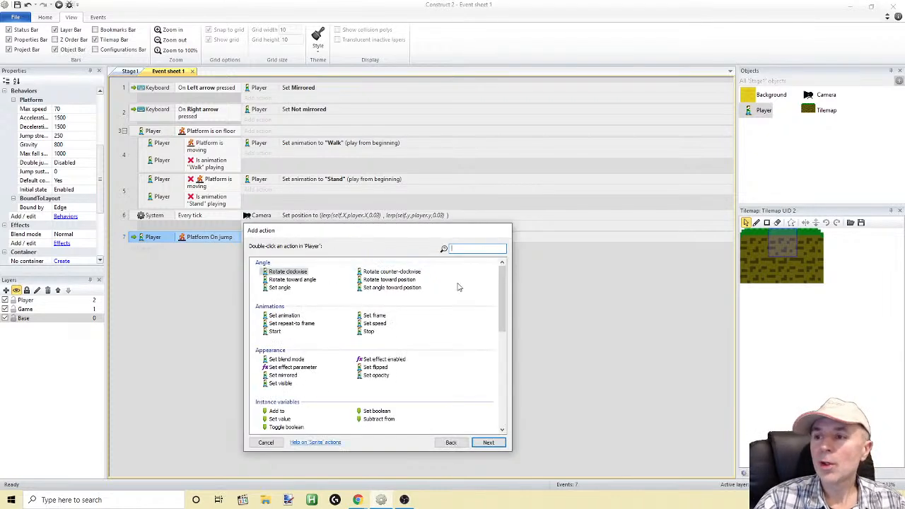
pyautogui.doubleClick(287, 316)
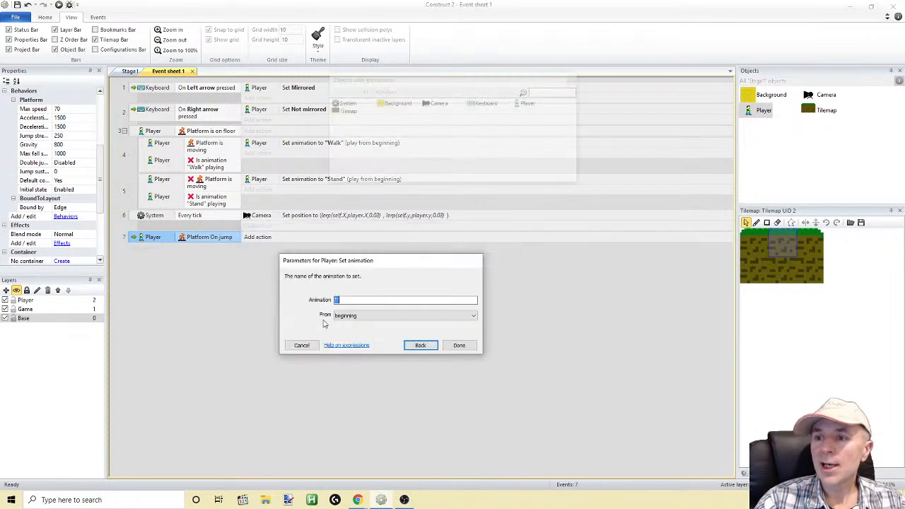
pyautogui.press('Tab')
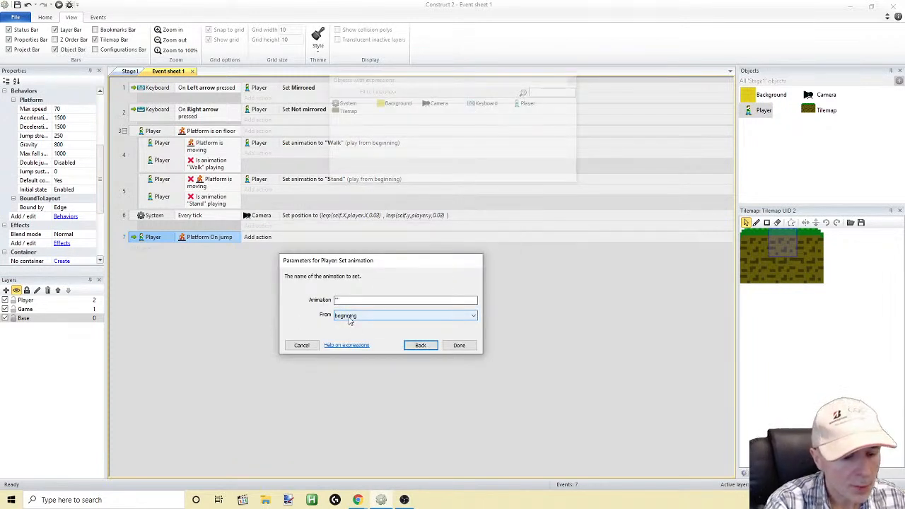
pyautogui.click(459, 346)
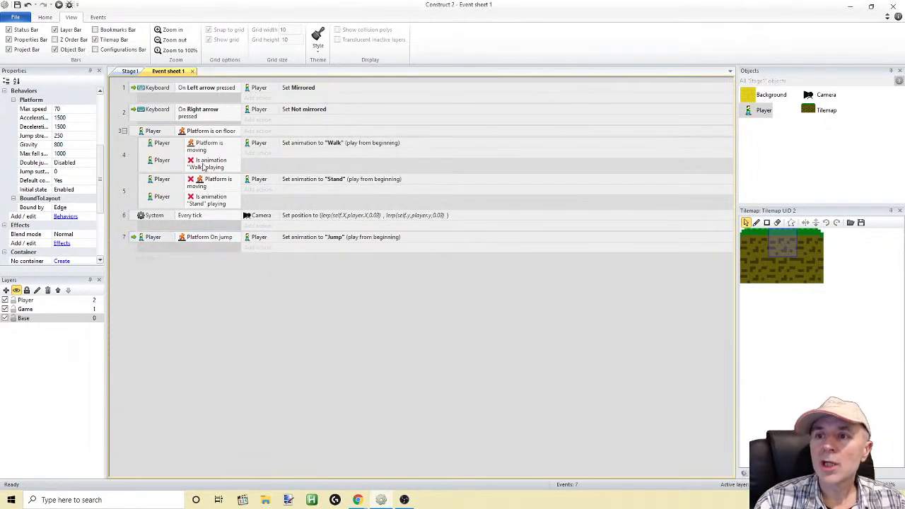
# Duplicate the On jump event directly below itself
pyautogui.click(136, 240)
pyautogui.hotkey('ctrl', 'c')
pyautogui.hotkey('ctrl', 'v')
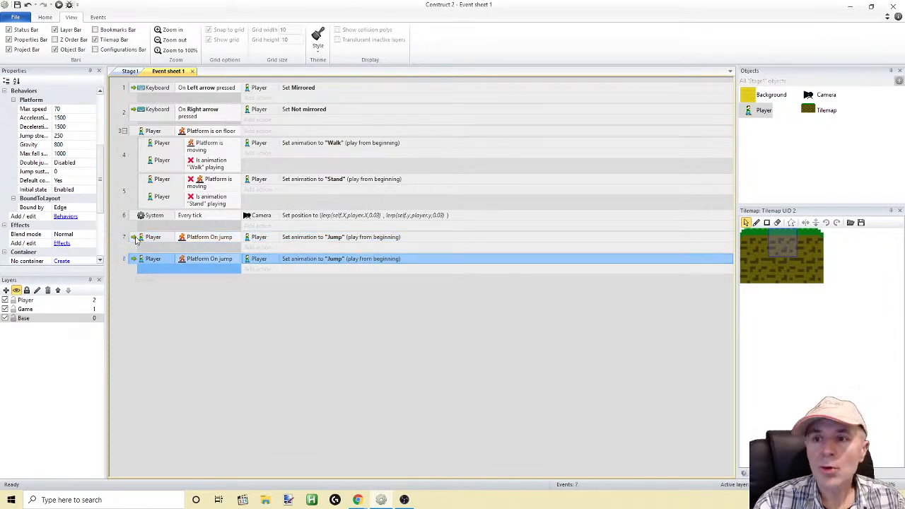
# Change the duplicated event's condition to the Player's Platform Is falling and its action to set animation "Stand" from beginning
pyautogui.doubleClick(206, 259)
pyautogui.moveTo(503, 297); pyautogui.dragTo(503, 352)
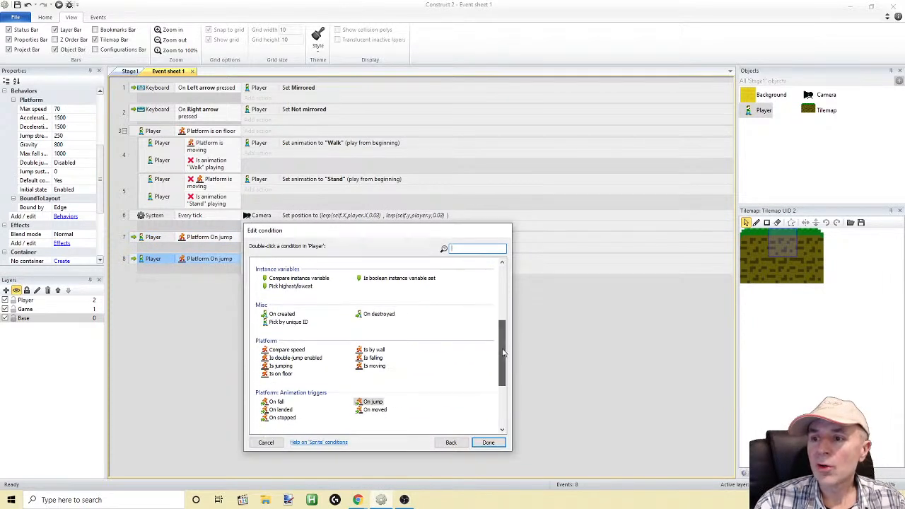
pyautogui.doubleClick(373, 358)
pyautogui.click(339, 259)
pyautogui.doubleClick(340, 260)
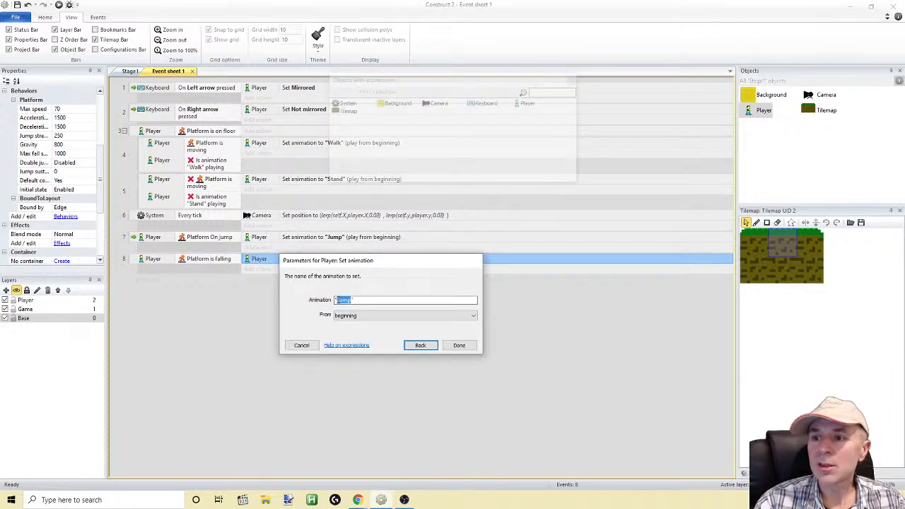
pyautogui.click(459, 346)
# Run the game, walk and jump the player both ways to check the jump and fall animations, and return to the event sheet
pyautogui.press('F5')
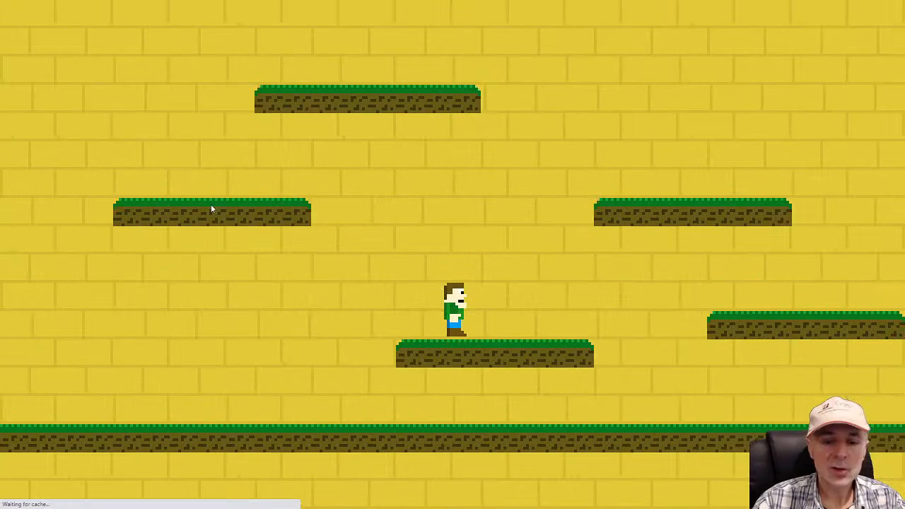
pyautogui.press('Right')
pyautogui.press('Left')
pyautogui.press('Up')
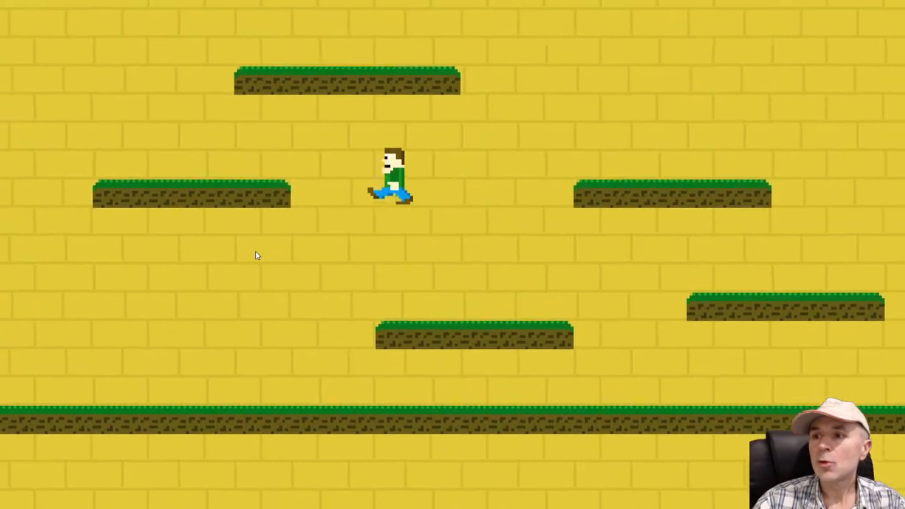
pyautogui.press('Up')
pyautogui.press('Right')
pyautogui.press('Up')
pyautogui.press('Up')
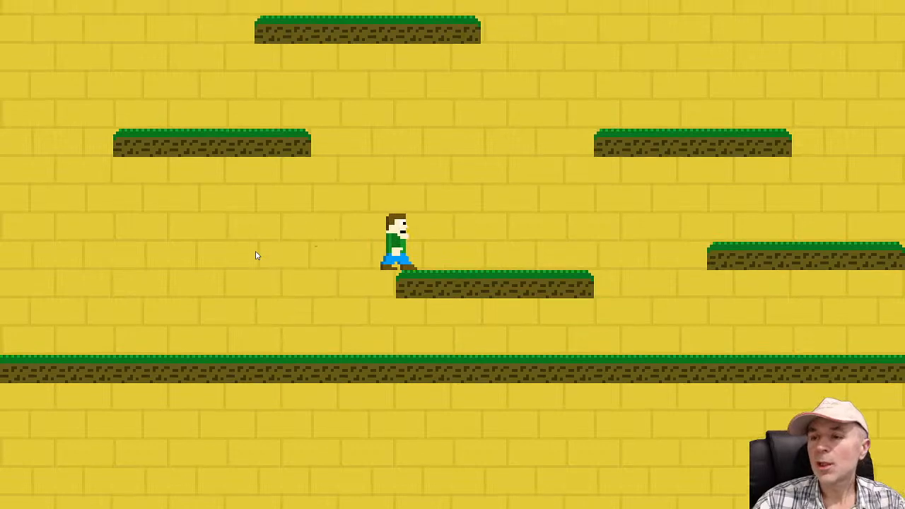
pyautogui.press('Up')
pyautogui.press('Left')
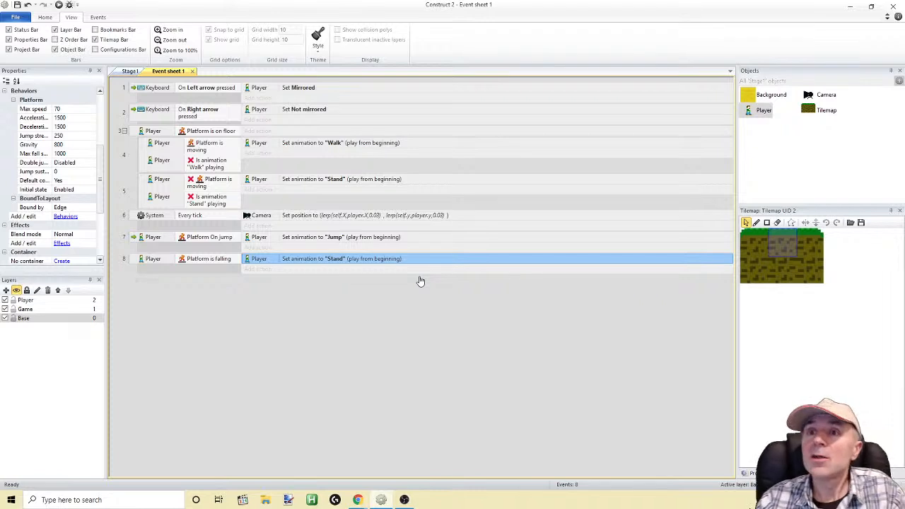
# Open the Stage1 layout and examine the full width of its ground platform up to the far edge
pyautogui.click(128, 71)
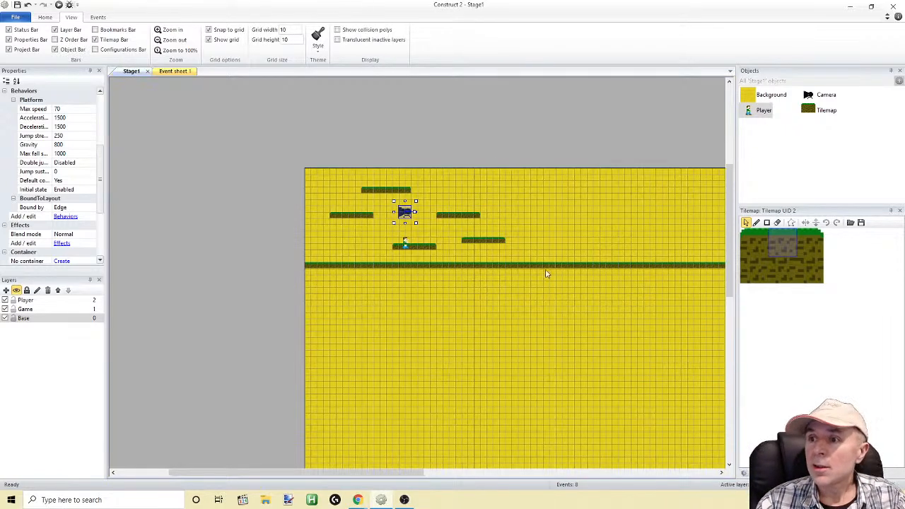
pyautogui.moveTo(398, 473); pyautogui.dragTo(448, 459)
pyautogui.moveTo(391, 474); pyautogui.dragTo(559, 461)
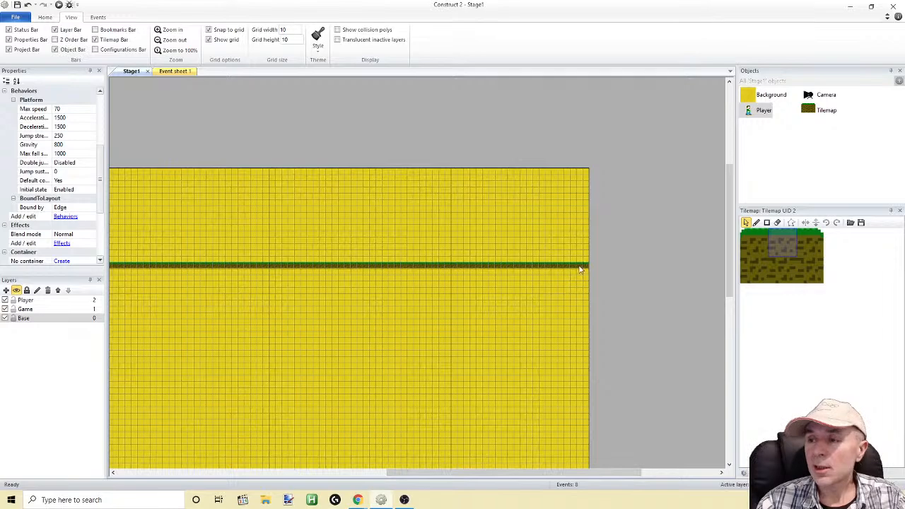
pyautogui.moveTo(471, 473); pyautogui.dragTo(312, 451)
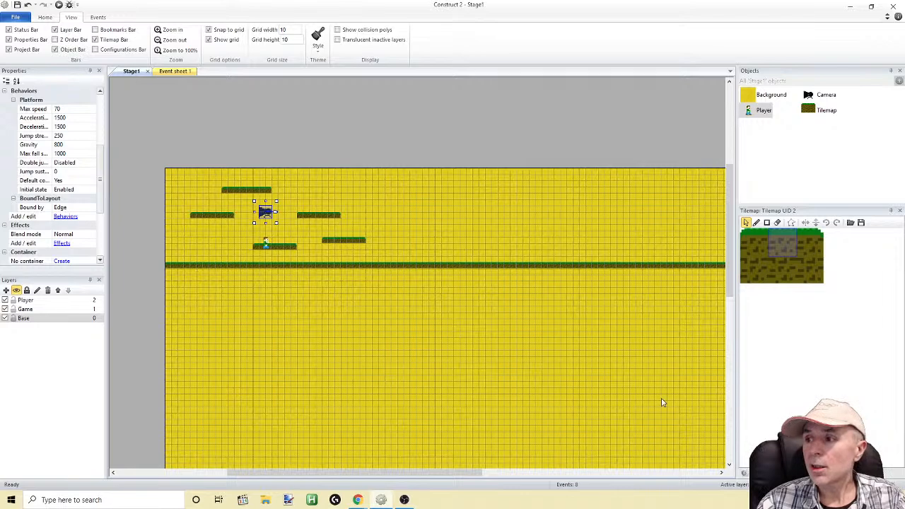
pyautogui.moveTo(465, 474); pyautogui.dragTo(575, 463)
# Run the game and jump the player repeatedly in both directions around the floating platforms to examine the camera and animations
pyautogui.click(59, 5)
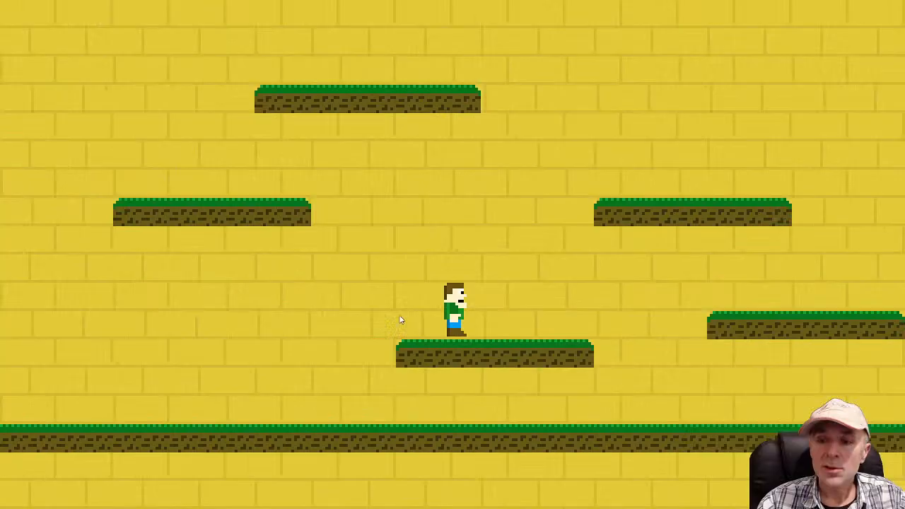
pyautogui.press('Up')
pyautogui.press('Right')
pyautogui.press('Left')
pyautogui.press('Up')
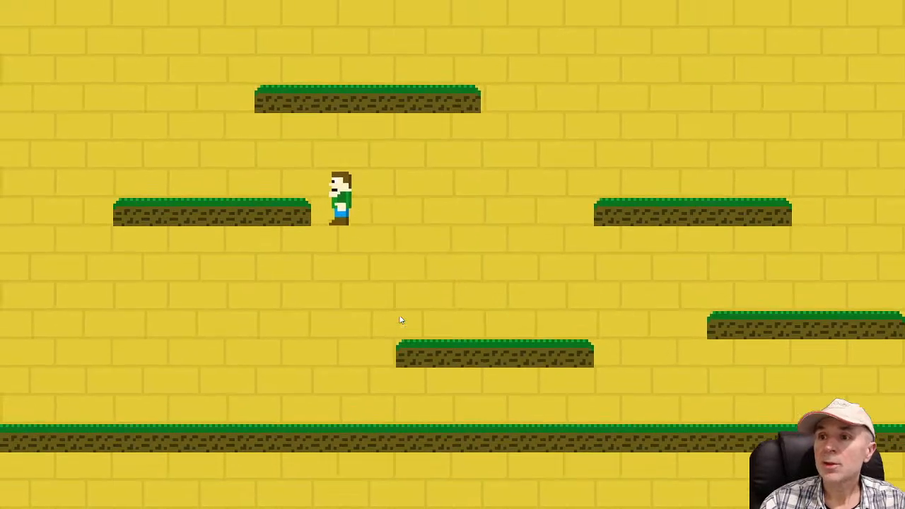
pyautogui.press('Right')
pyautogui.press('Up')
pyautogui.press('Right')
pyautogui.press('Up')
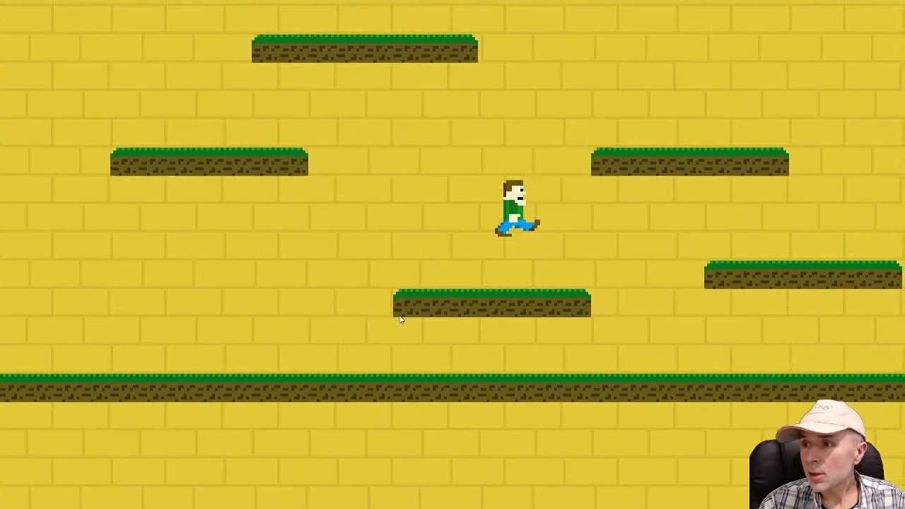
pyautogui.press('Right')
pyautogui.press('Up')
pyautogui.press('Right')
pyautogui.press('Up')
pyautogui.press('Left')
pyautogui.press('Up')
pyautogui.press('Up')
pyautogui.press('Right')
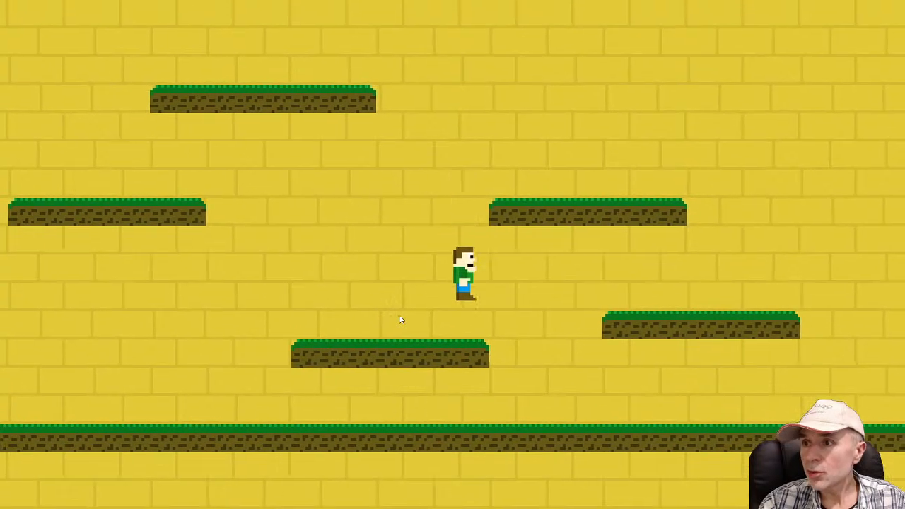
pyautogui.press('Up')
pyautogui.press('Up')
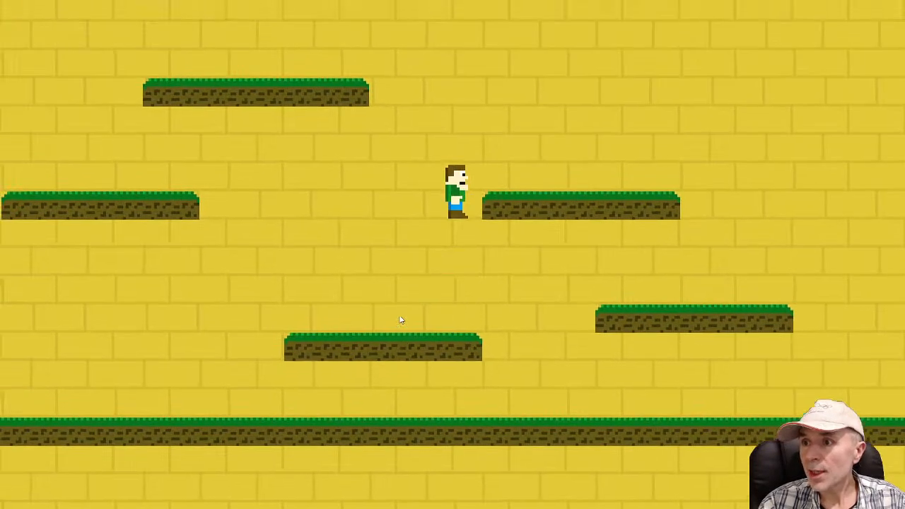
pyautogui.press('Up')
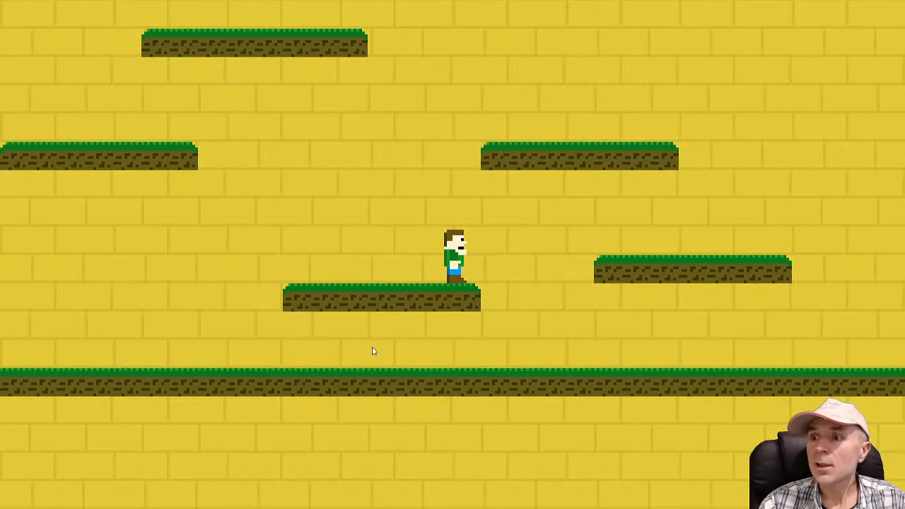
pyautogui.press('Left')
pyautogui.press('Right')
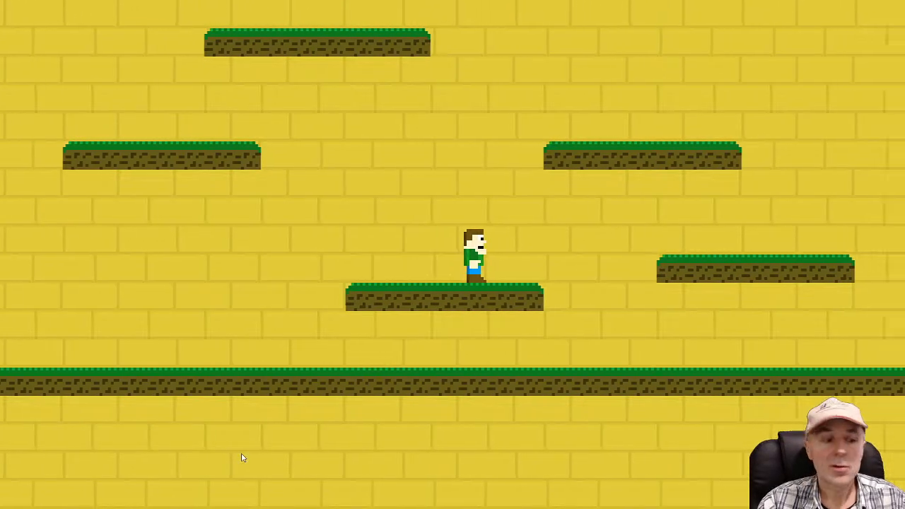
# Return to the Stage1 layout and move the Camera object outside it, above its upper edge
pyautogui.hotkey('alt', 'Tab')
pyautogui.moveTo(349, 480); pyautogui.dragTo(228, 478)
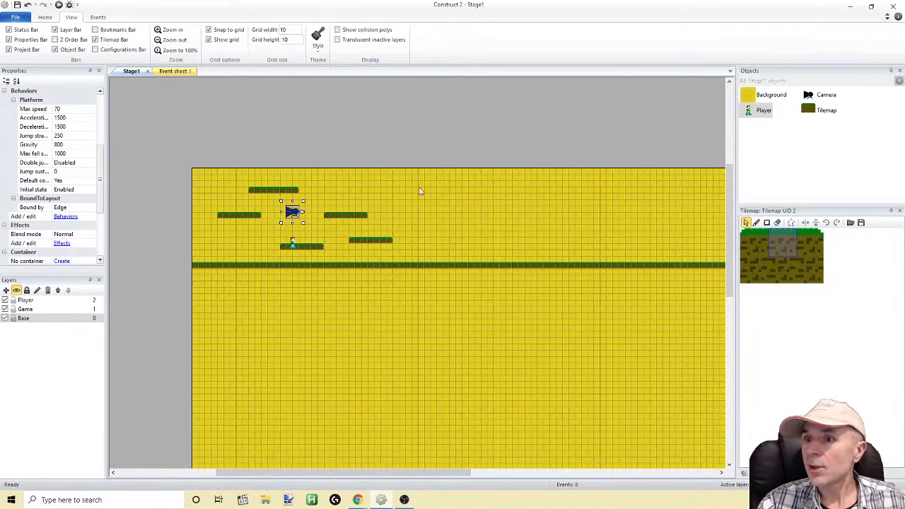
pyautogui.moveTo(292, 212); pyautogui.dragTo(315, 125)
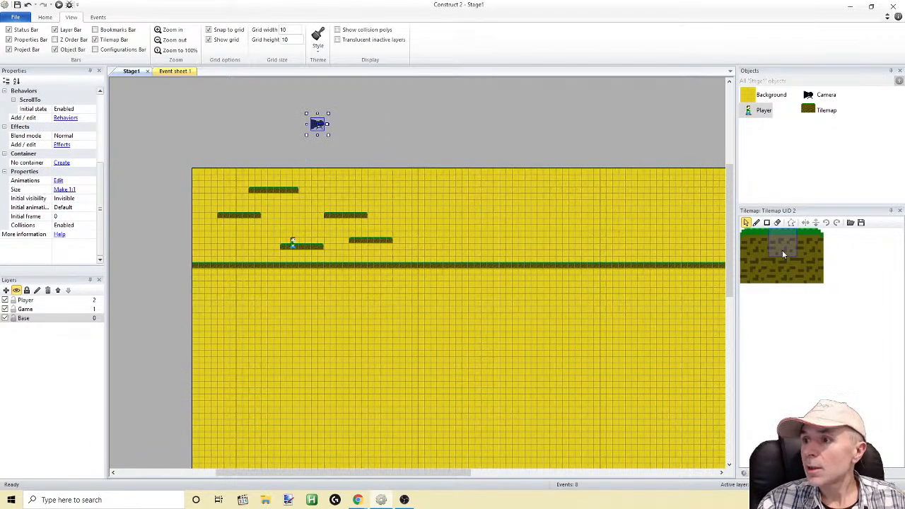
# Erase all five floating platforms from the tilemap, keeping only the long ground strip
pyautogui.click(777, 223)
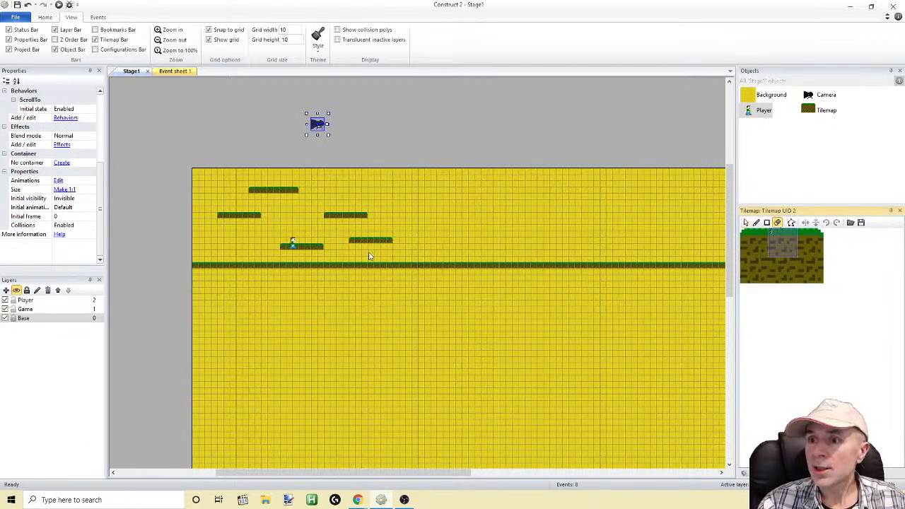
pyautogui.moveTo(349, 244)
pyautogui.mouseDown()
pyautogui.moveTo(398, 245)
pyautogui.moveTo(349, 217)
pyautogui.moveTo(256, 191)
pyautogui.moveTo(254, 210)
pyautogui.moveTo(230, 218)
pyautogui.moveTo(311, 249)
pyautogui.moveTo(291, 243)
pyautogui.mouseUp()
pyautogui.moveTo(227, 219); pyautogui.dragTo(228, 212)
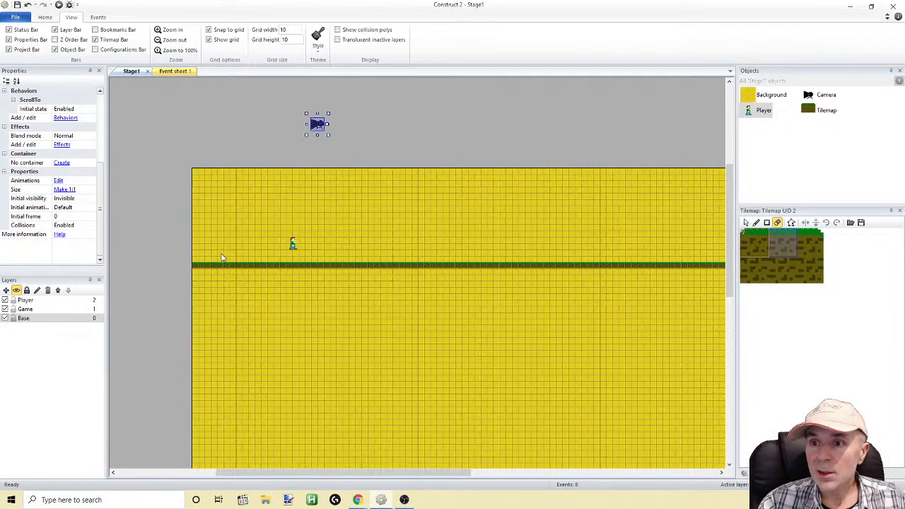
# Paint four floating grass-topped platforms about 5 to 8 tiles wide, one to the Player's left and three staggered to its right
pyautogui.click(754, 240)
pyautogui.moveTo(348, 256); pyautogui.dragTo(377, 255)
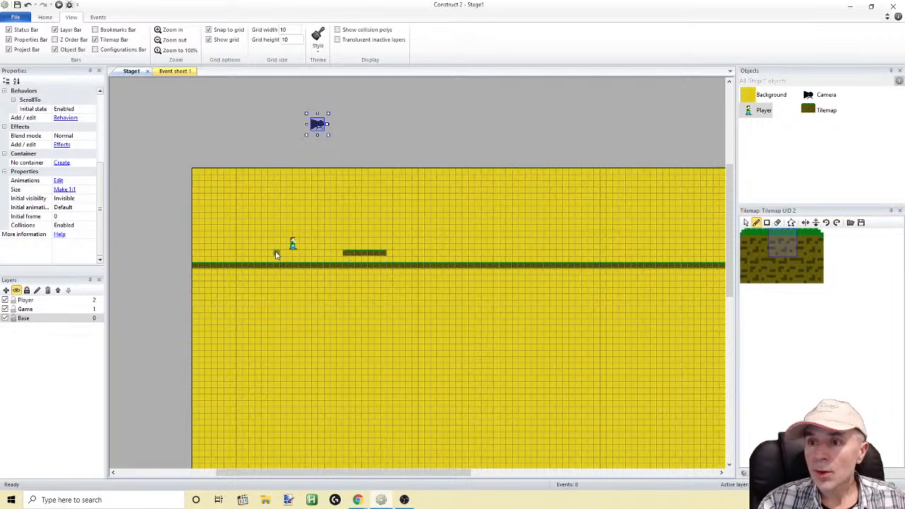
pyautogui.moveTo(241, 247); pyautogui.dragTo(216, 249)
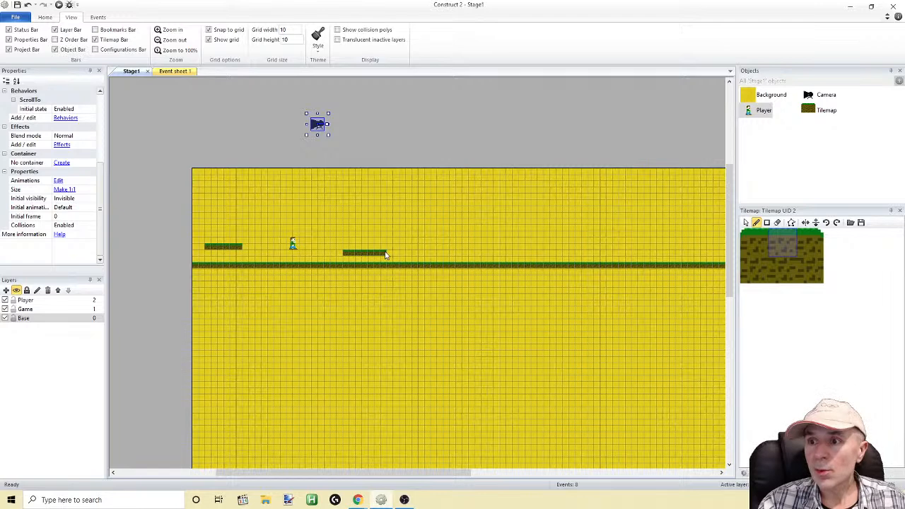
pyautogui.moveTo(384, 236); pyautogui.dragTo(417, 233)
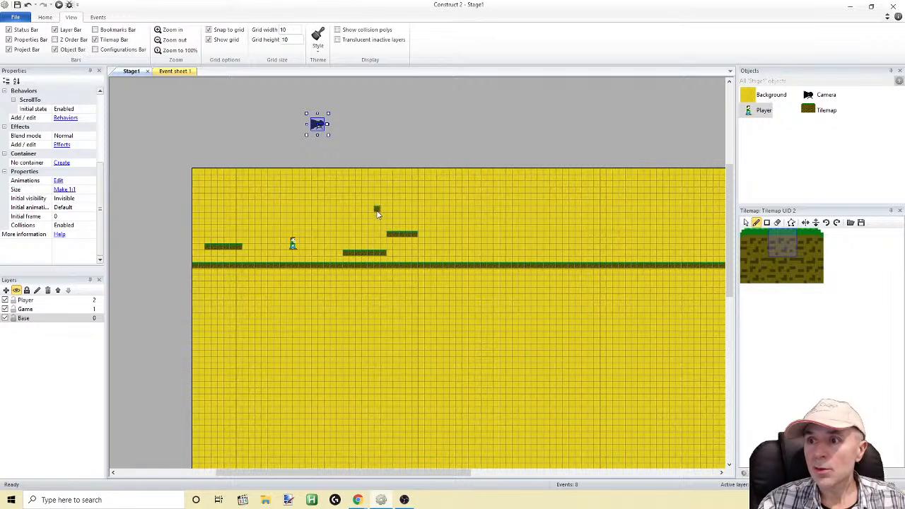
pyautogui.moveTo(377, 214); pyautogui.dragTo(341, 213)
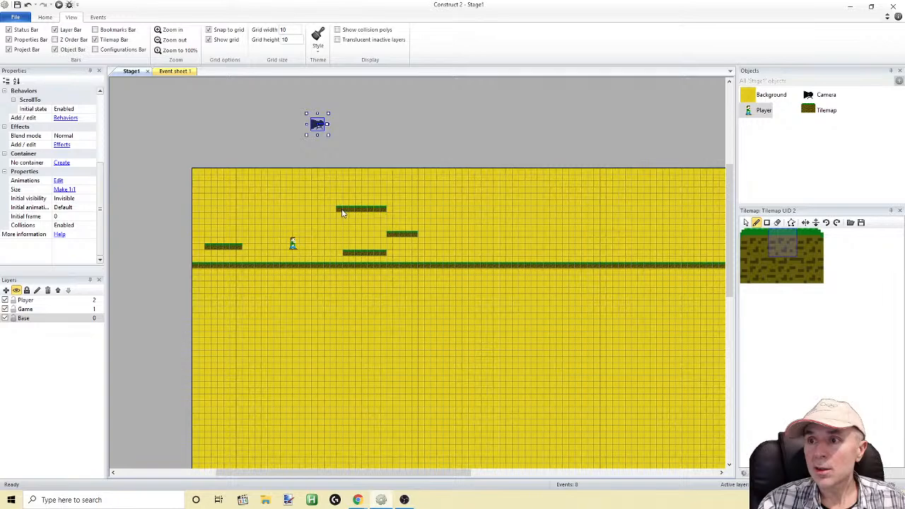
# Run the game, jump the player up and between the new platforms in both directions, and return to the Stage1 layout
pyautogui.click(59, 4)
pyautogui.press('Right')
pyautogui.press('Up')
pyautogui.press('Up')
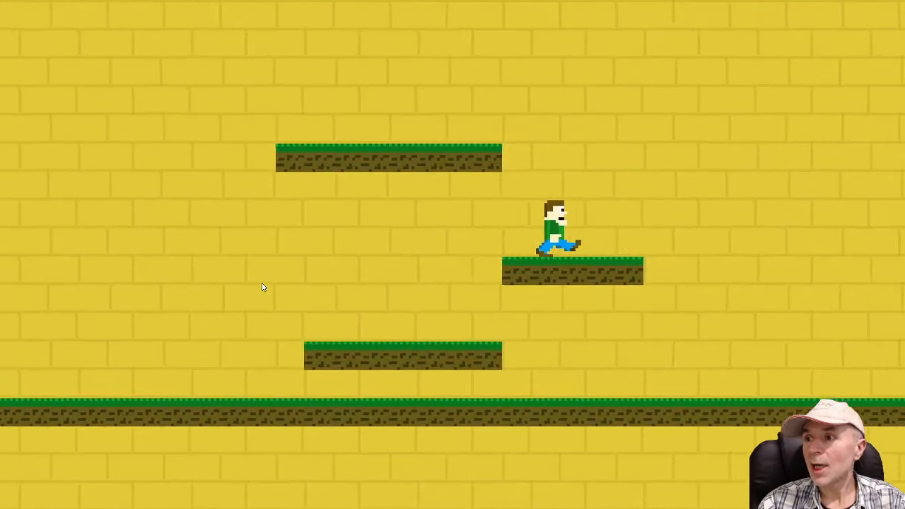
pyautogui.press('Left')
pyautogui.press('Up')
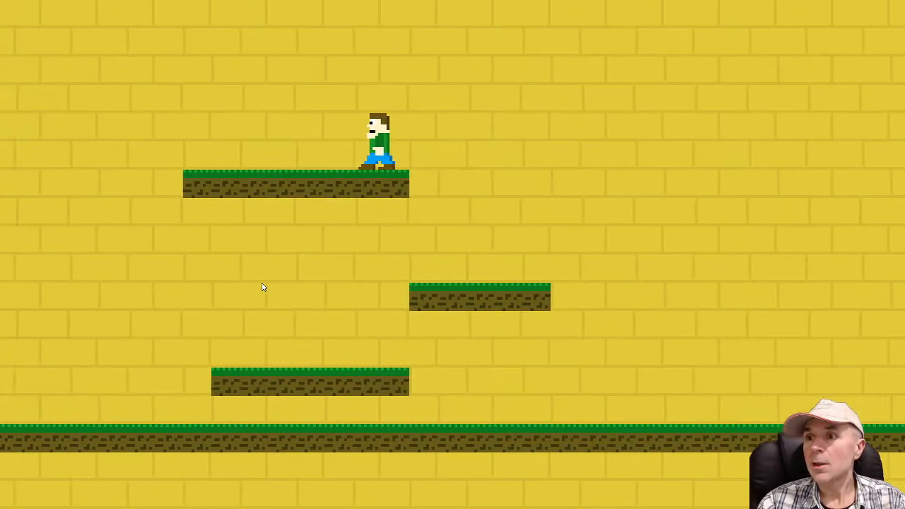
pyautogui.press('Right')
pyautogui.press('Up')
pyautogui.press('Left')
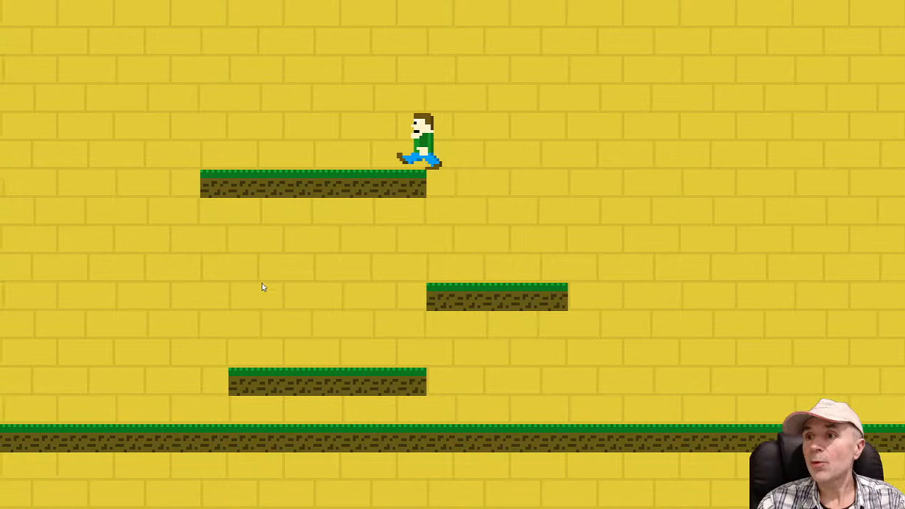
pyautogui.press('Right')
pyautogui.press('Up')
pyautogui.press('Left')
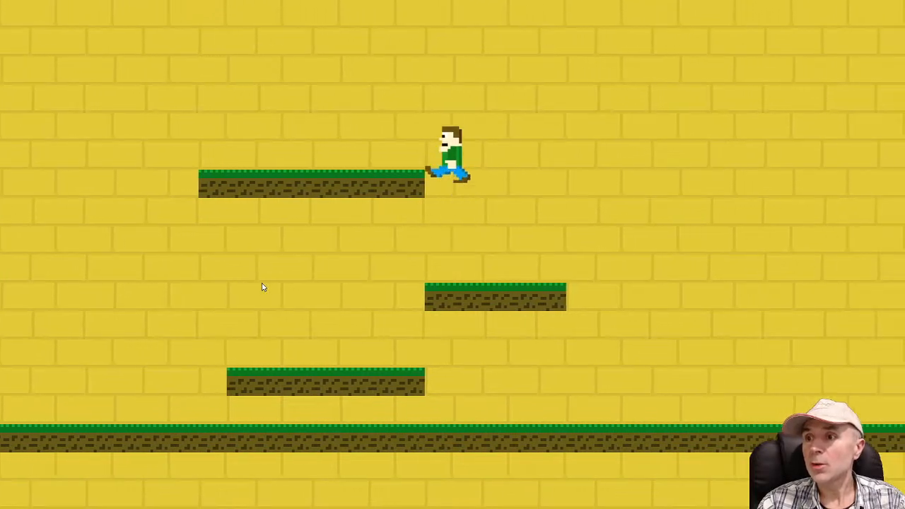
pyautogui.press('Right')
pyautogui.press('Left')
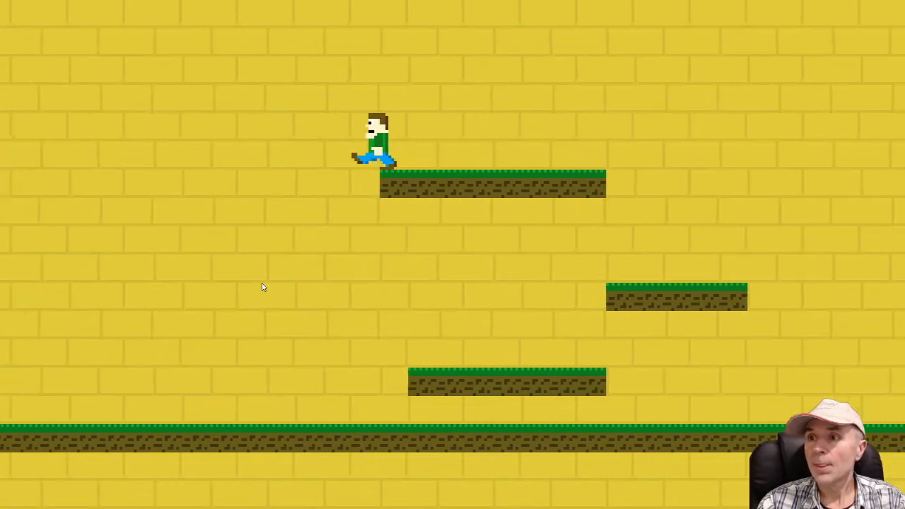
pyautogui.press('Up')
pyautogui.press('Up')
pyautogui.press('Right')
pyautogui.press('Up')
pyautogui.press('Up')
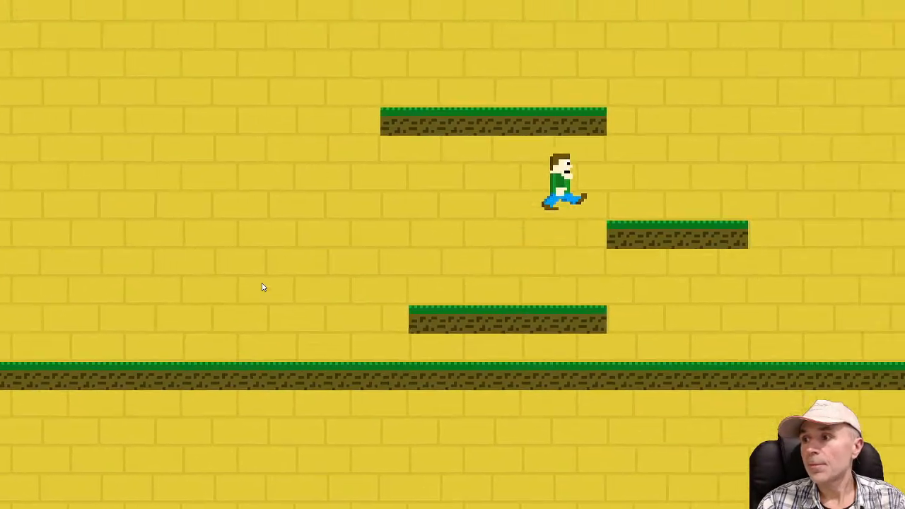
pyautogui.press('Up')
pyautogui.press('Left')
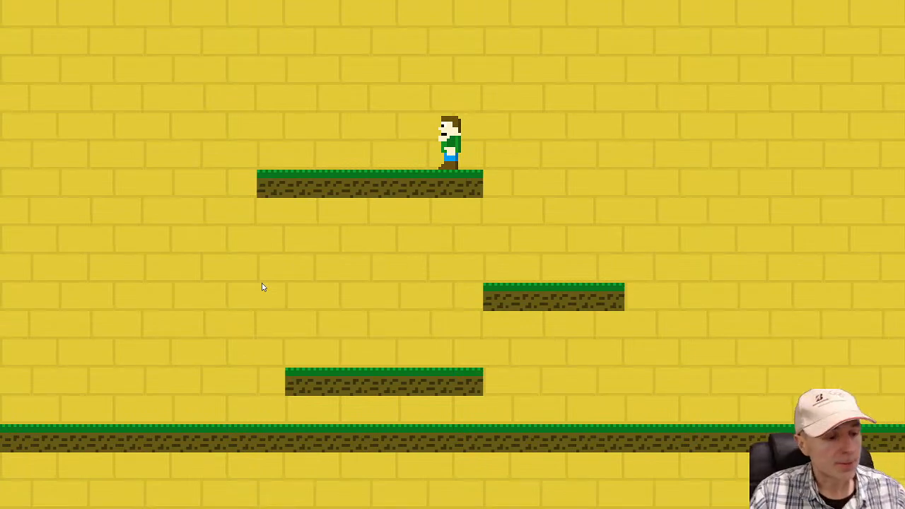
pyautogui.hotkey('alt', 'Tab')
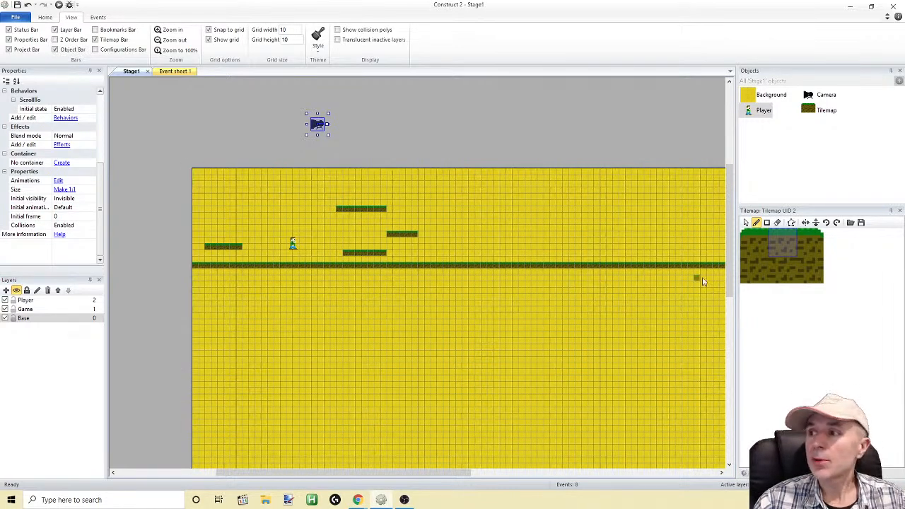
# Set the Base layer's parallax to 80, 80
pyautogui.click(763, 96)
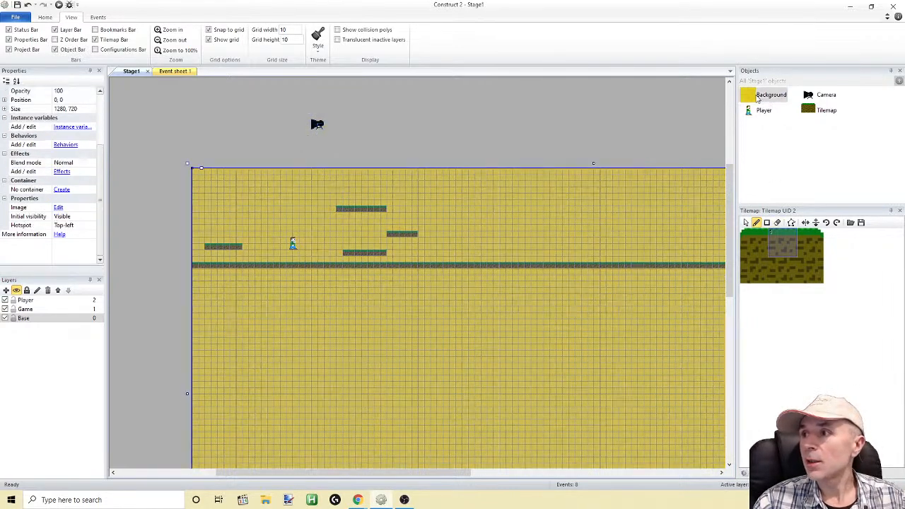
pyautogui.click(23, 318)
pyautogui.rightClick(21, 322)
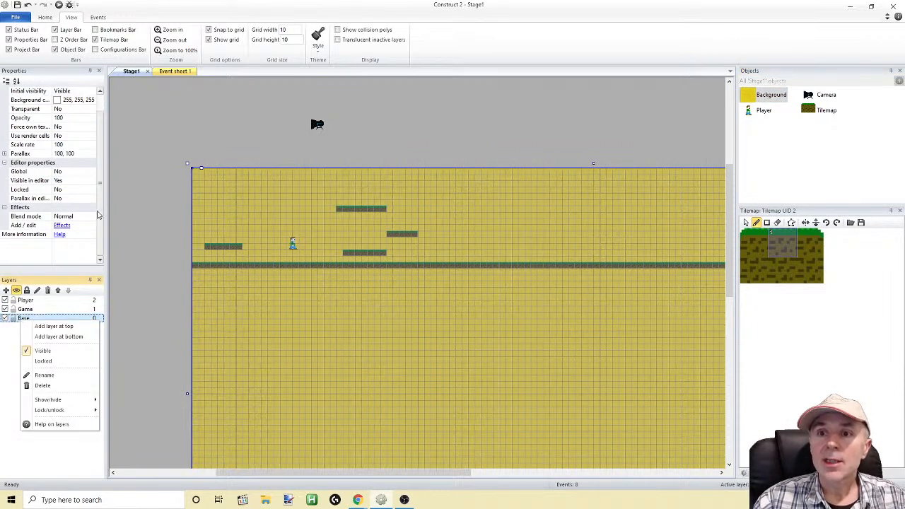
pyautogui.scroll(1, 98, 216)
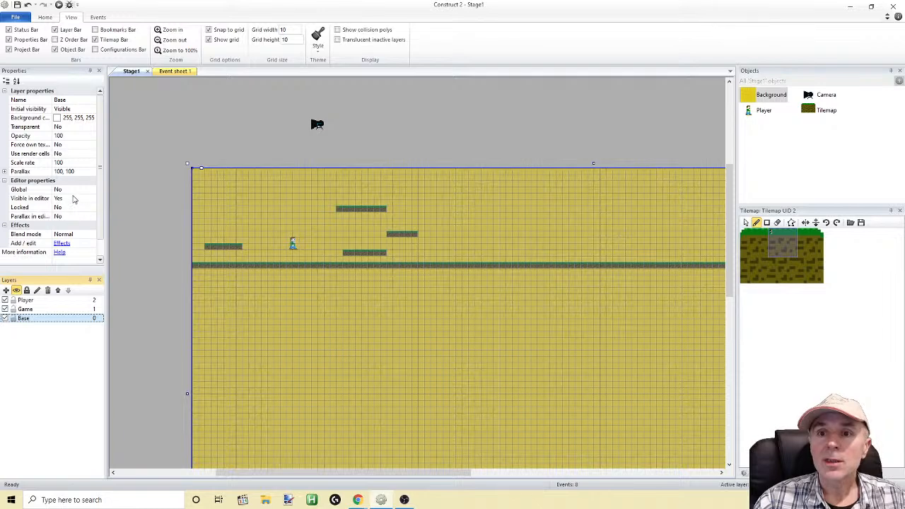
pyautogui.click(76, 217)
pyautogui.click(86, 172)
pyautogui.write('80')
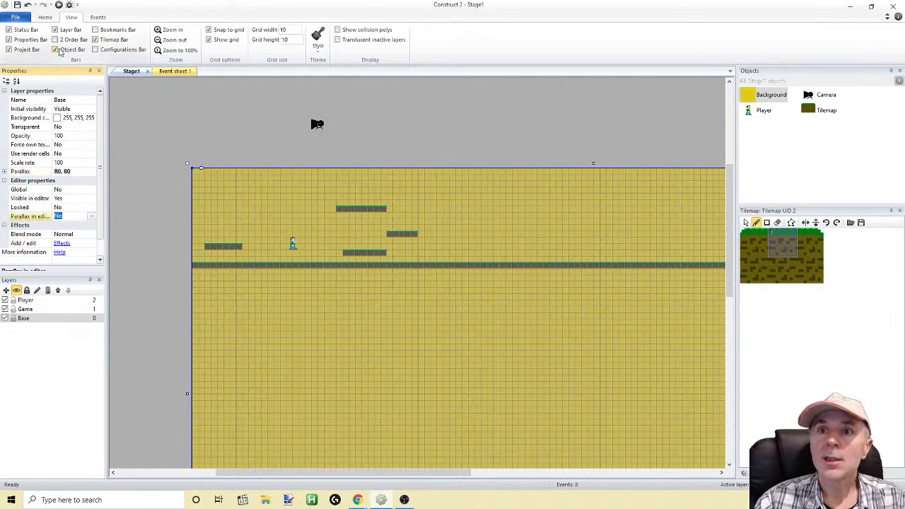
# Run the game, jump the player between the platforms in both directions to check the parallax, and close the preview
pyautogui.click(59, 5)
pyautogui.press('Right')
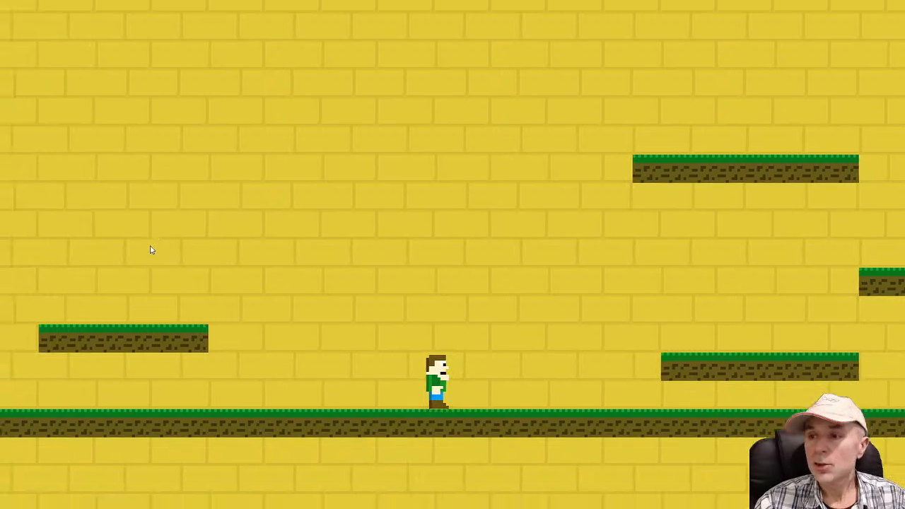
pyautogui.press('Up')
pyautogui.press('Up')
pyautogui.press('Up')
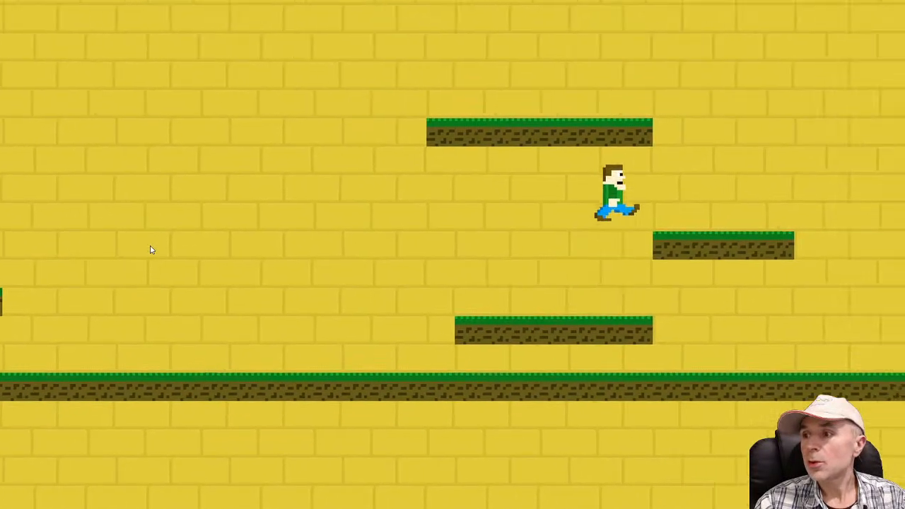
pyautogui.press('Left')
pyautogui.press('Up')
pyautogui.press('Right')
pyautogui.press('Left')
pyautogui.press('Up')
pyautogui.press('Up')
pyautogui.press('Right')
pyautogui.hotkey('alt', 'F4')
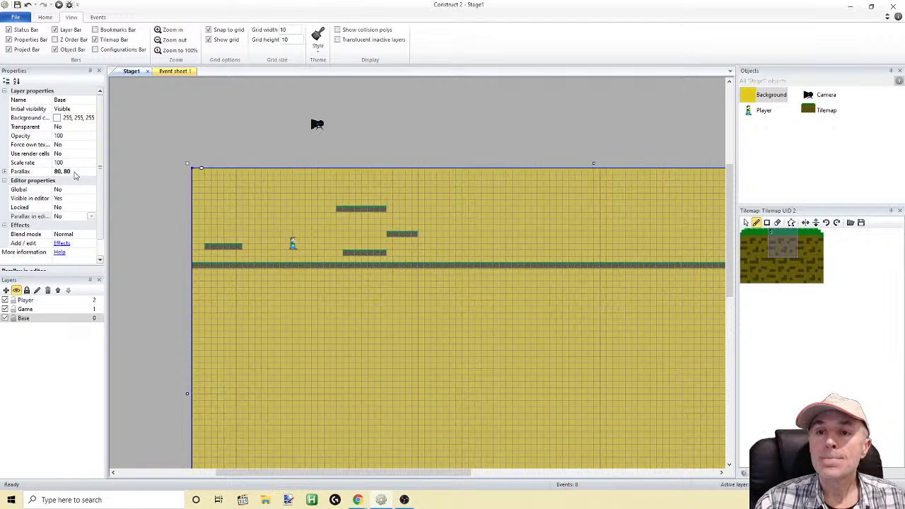
# Compare the Game, Player and Base layers' properties, and briefly hide the Base layer to check which objects it holds
pyautogui.click(53, 309)
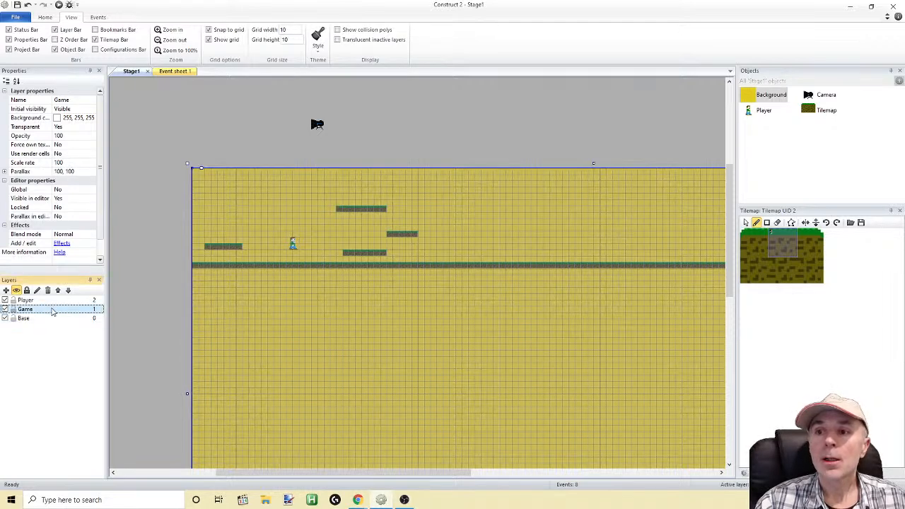
pyautogui.click(49, 302)
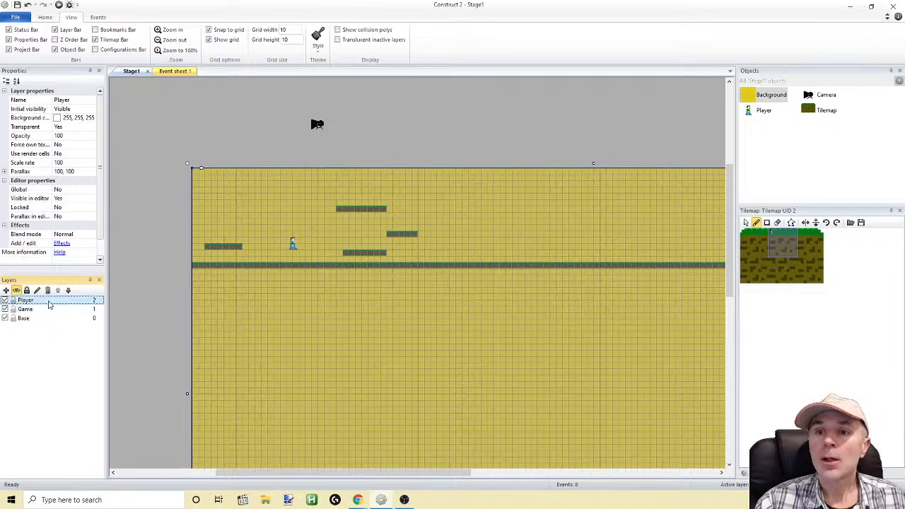
pyautogui.click(50, 312)
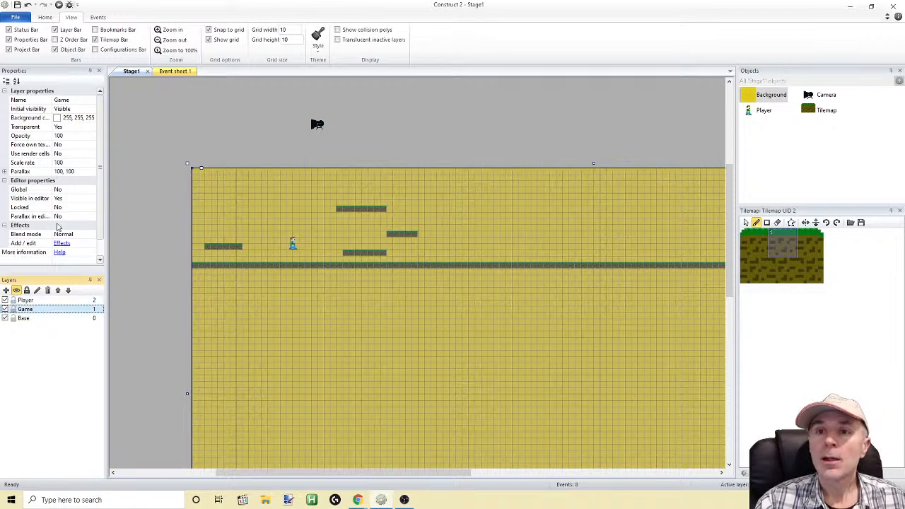
pyautogui.click(45, 319)
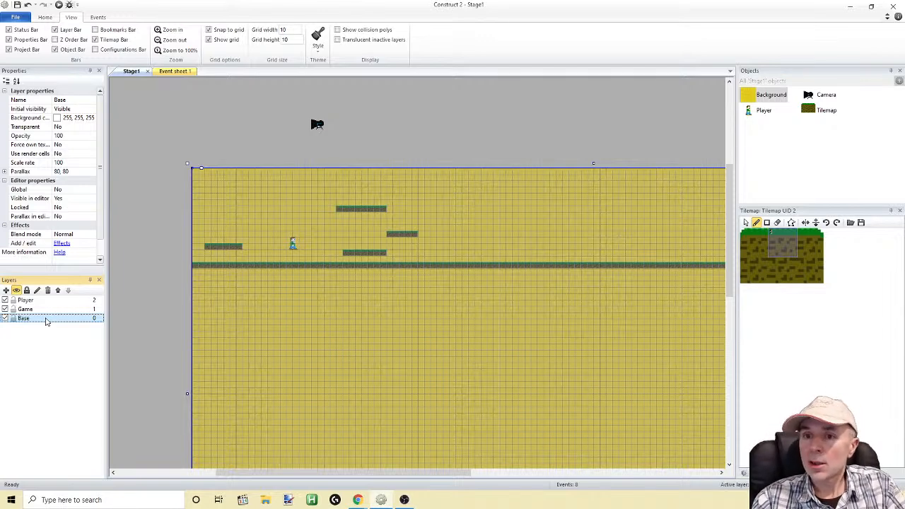
pyautogui.click(6, 319)
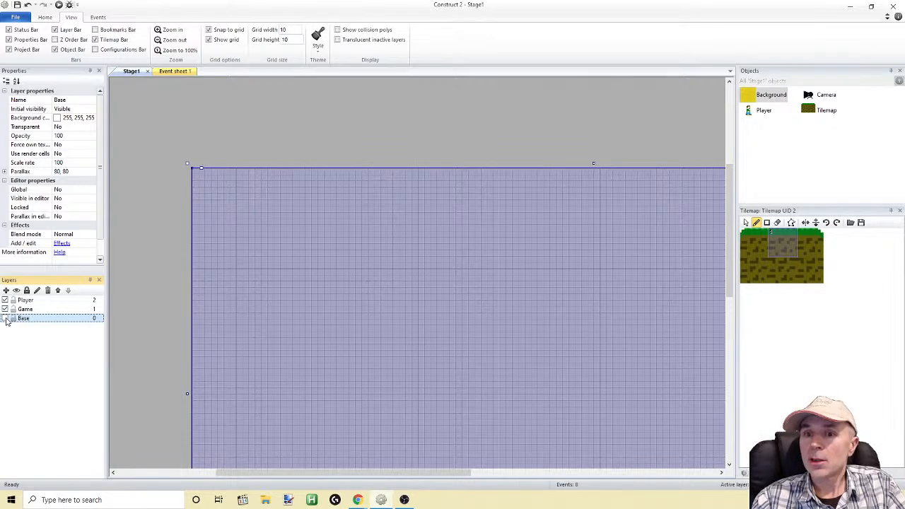
pyautogui.click(6, 319)
# Move the Tilemap object from the Base layer to the Game layer
pyautogui.click(25, 310)
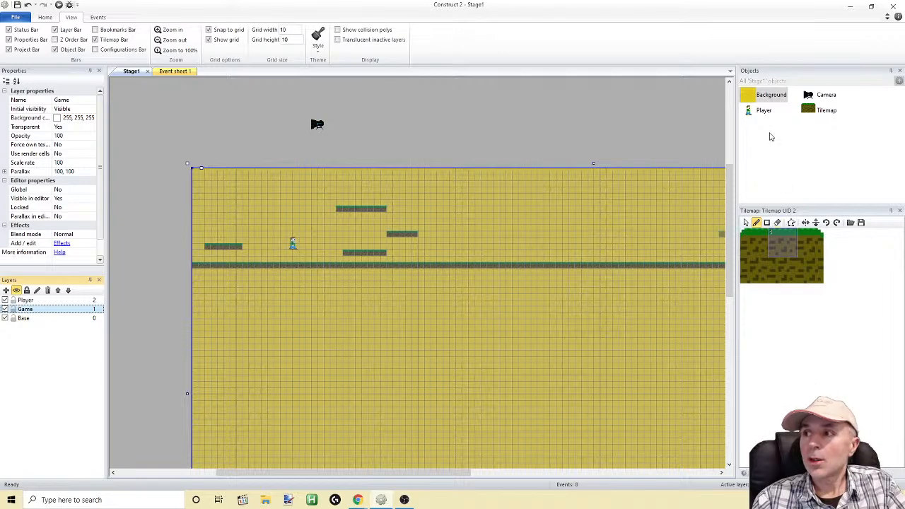
pyautogui.click(807, 110)
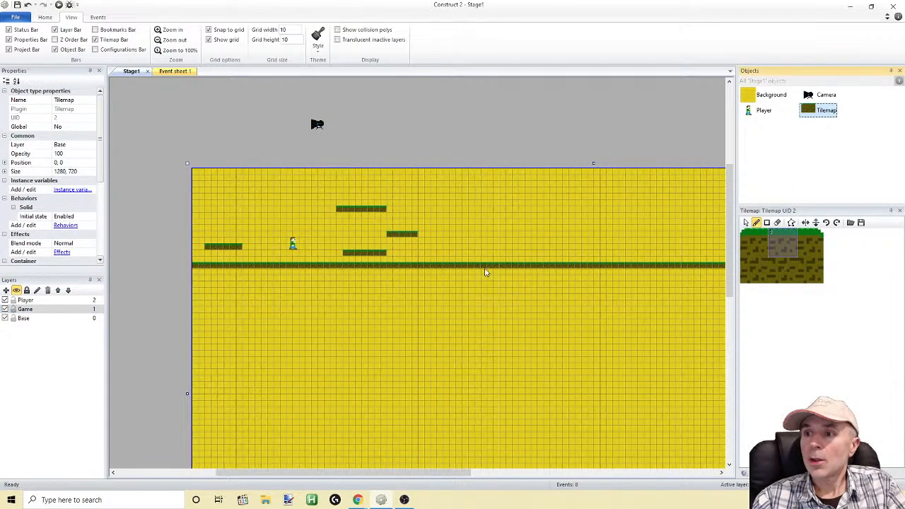
pyautogui.click(746, 222)
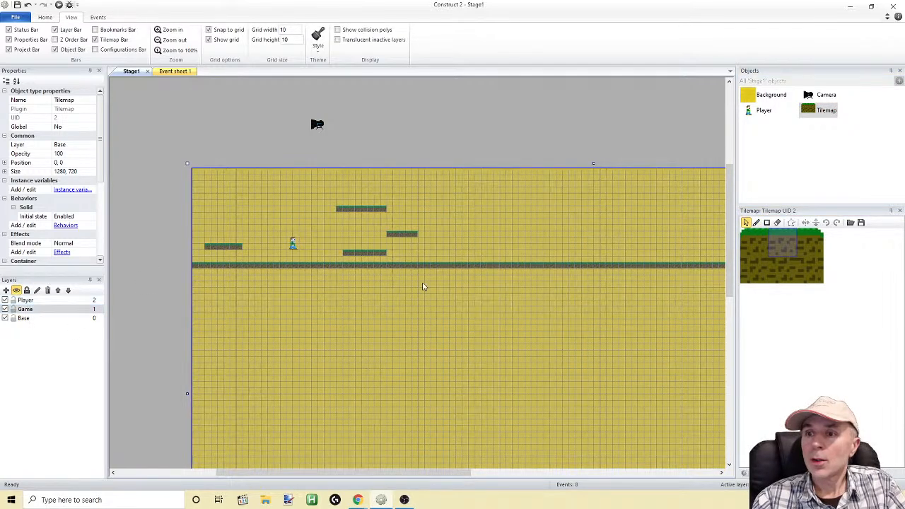
pyautogui.rightClick(436, 266)
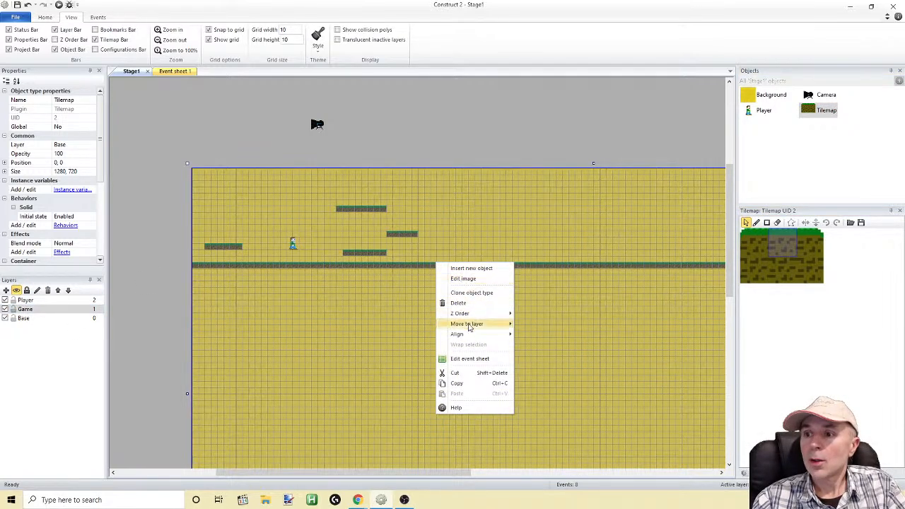
pyautogui.moveTo(471, 330)
pyautogui.click(534, 334)
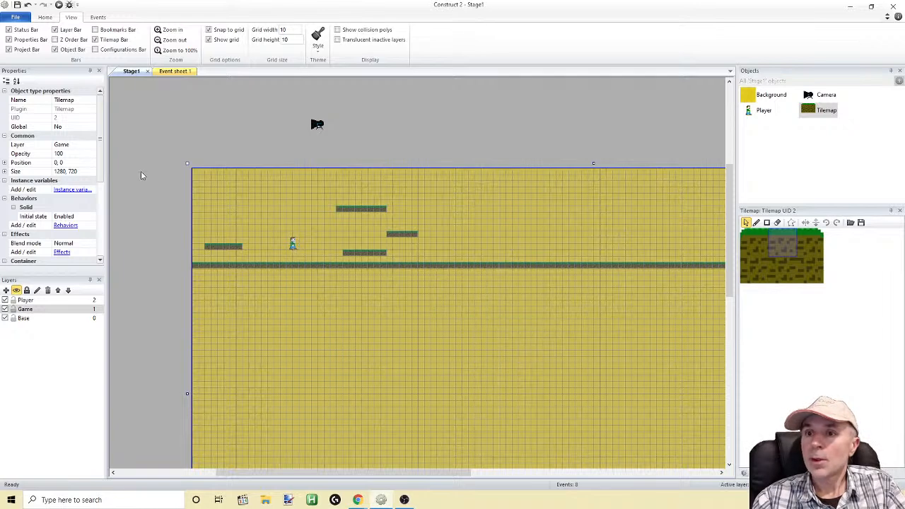
# Shift the Tilemap to position 330, 60 to uncover the Player sprite, and assign the Tilemap to the Game layer again
pyautogui.click(145, 175)
pyautogui.click(295, 245)
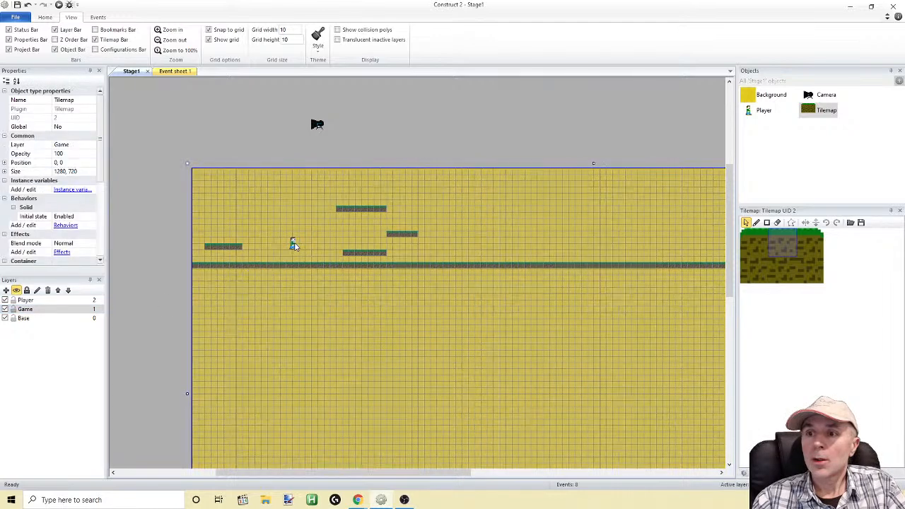
pyautogui.click(25, 319)
pyautogui.click(293, 244)
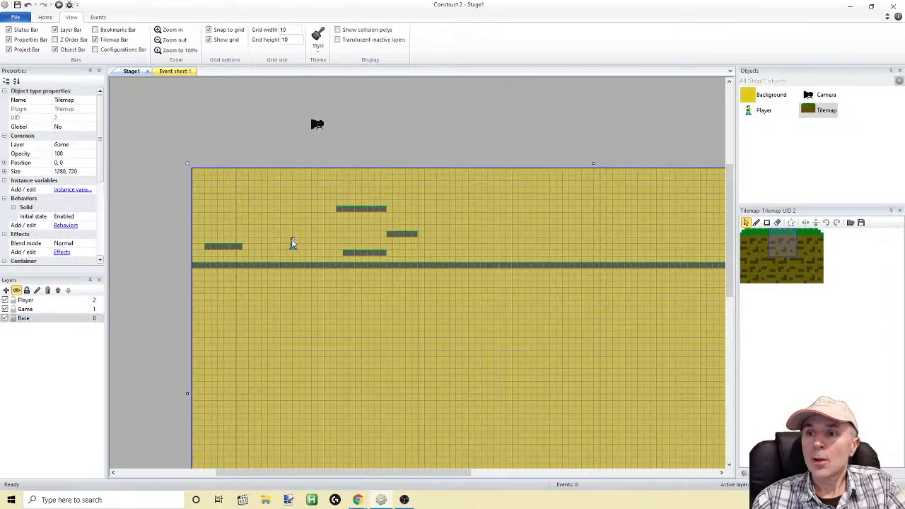
pyautogui.moveTo(234, 271); pyautogui.dragTo(438, 306)
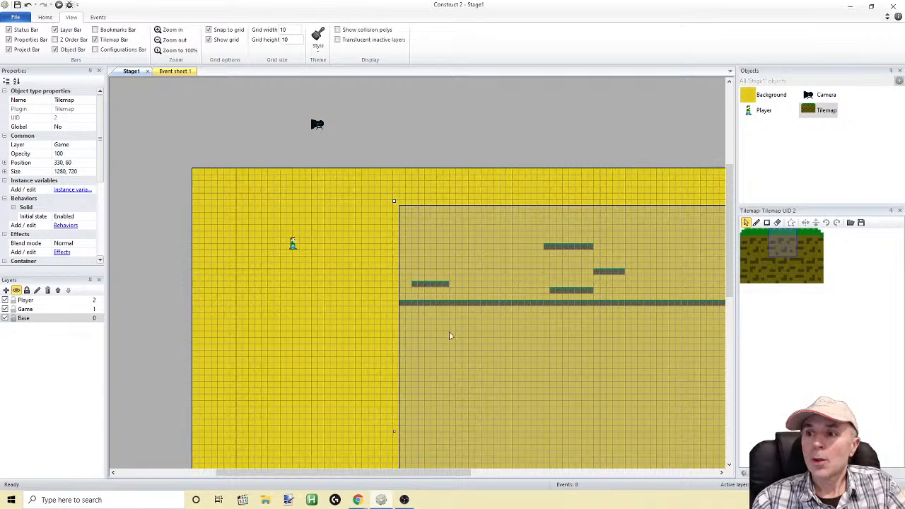
pyautogui.rightClick(450, 333)
pyautogui.moveTo(493, 396)
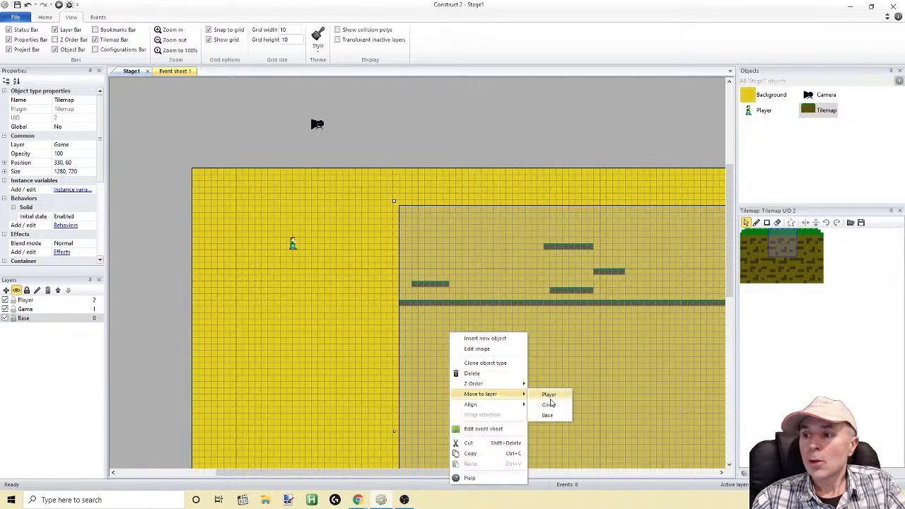
pyautogui.click(545, 408)
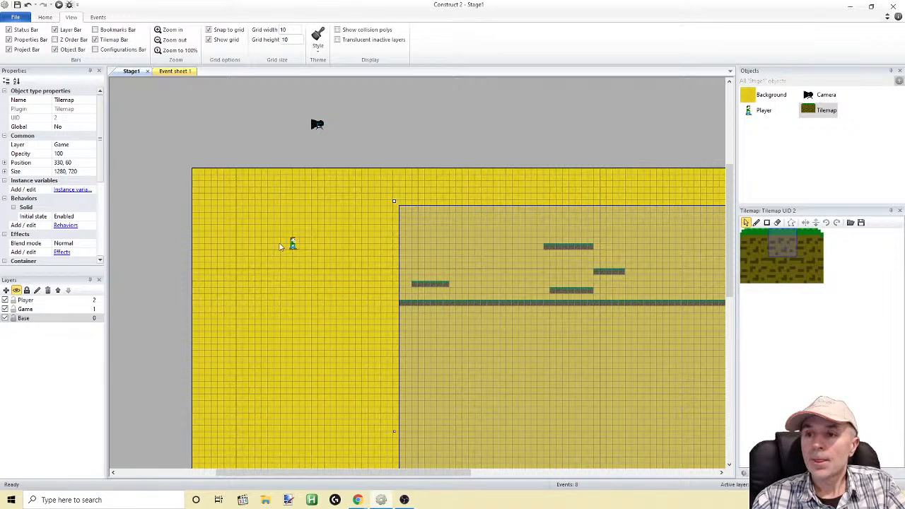
# Move the Player sprite to the Player layer and return the Tilemap to position 0, 0
pyautogui.click(293, 245)
pyautogui.rightClick(293, 244)
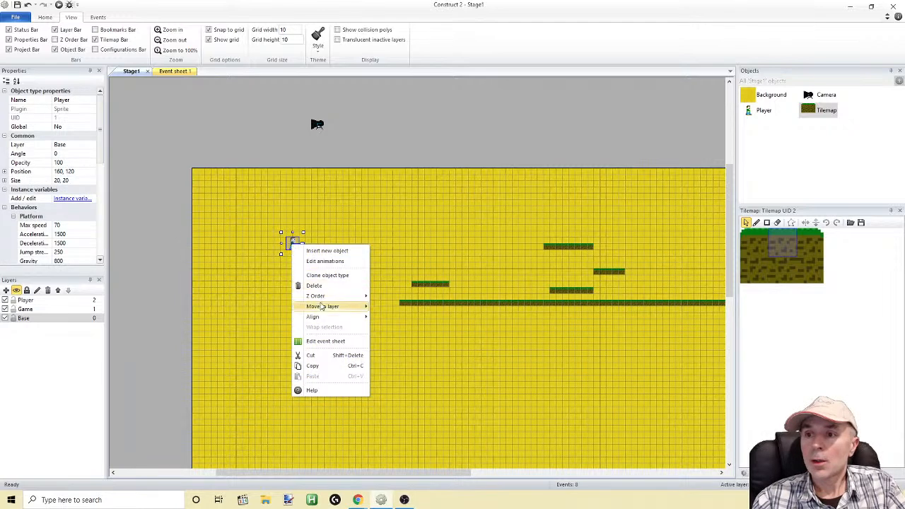
pyautogui.moveTo(331, 309)
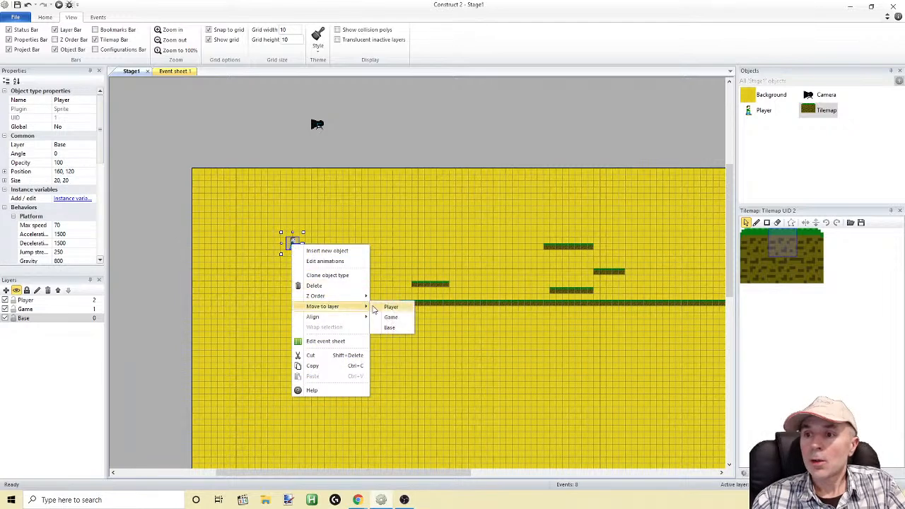
pyautogui.click(389, 308)
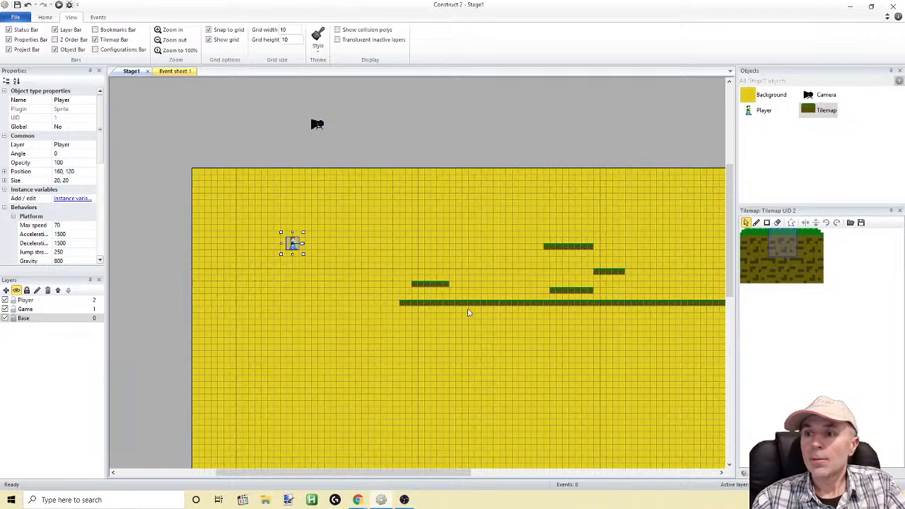
pyautogui.click(26, 310)
pyautogui.moveTo(498, 294); pyautogui.dragTo(289, 257)
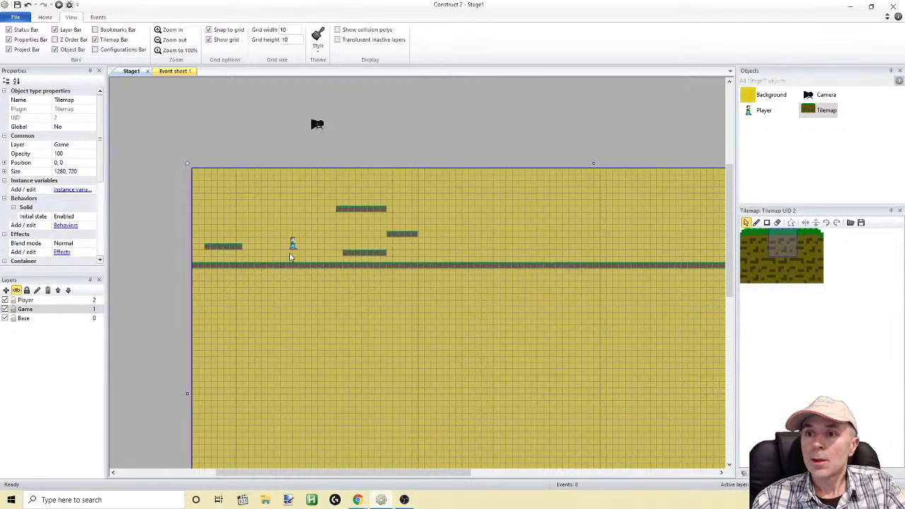
# Playtest the layout by walking and jumping the Player across the floating platforms and trying repeated jumps between the lowest and middle ones
pyautogui.click(59, 5)
pyautogui.press('Right')
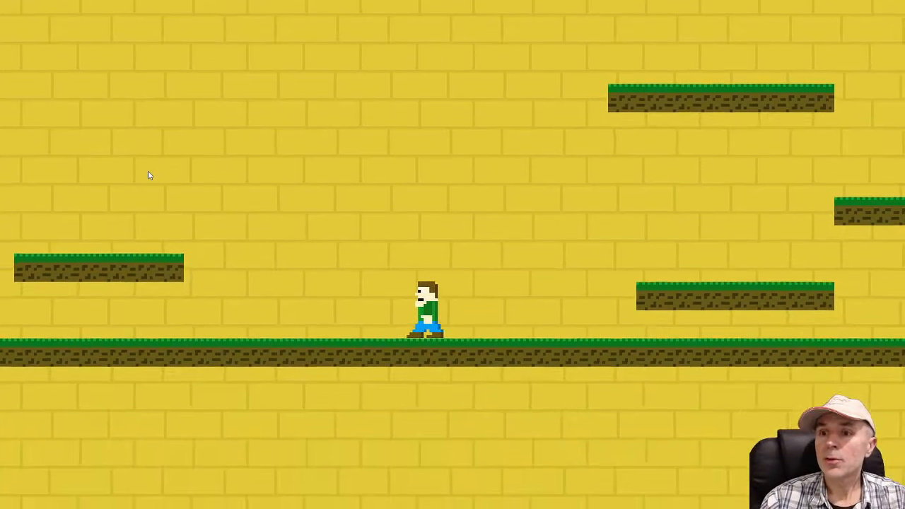
pyautogui.press('Left')
pyautogui.press('Up')
pyautogui.press('Right')
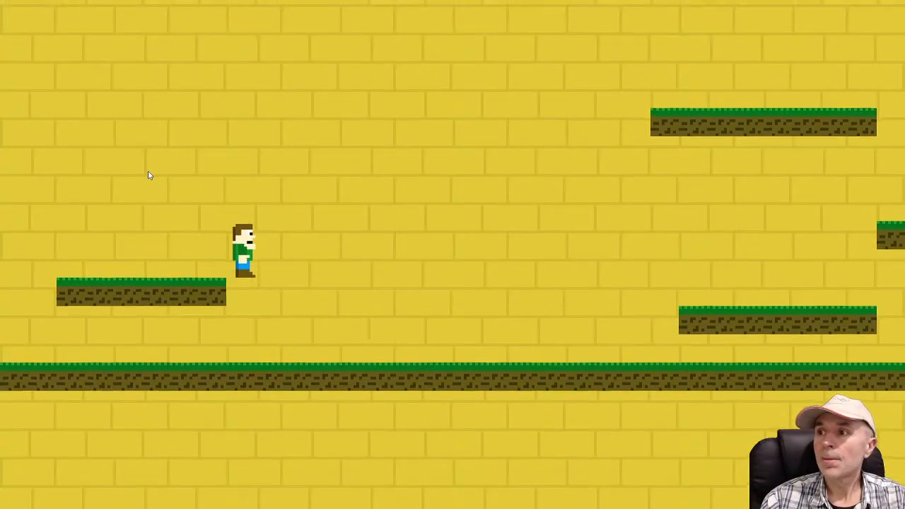
pyautogui.press('Up')
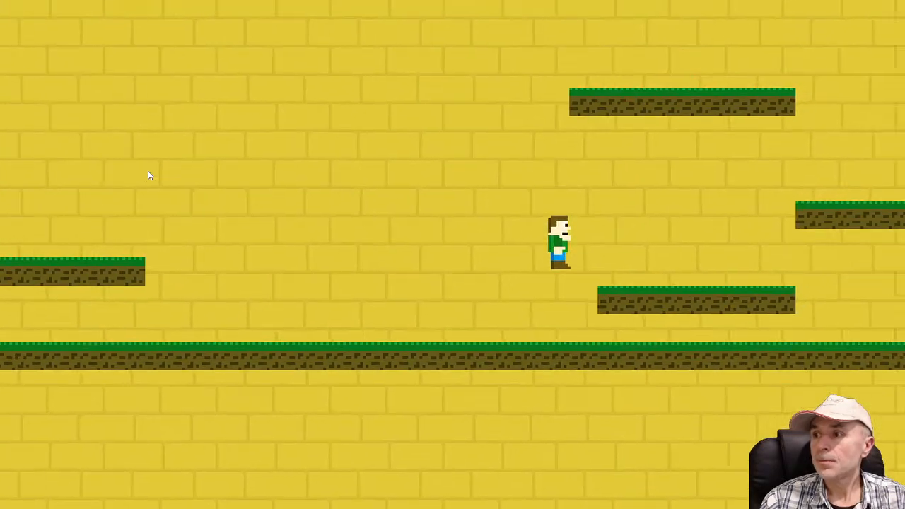
pyautogui.press('Up')
pyautogui.press('Left')
pyautogui.press('Up')
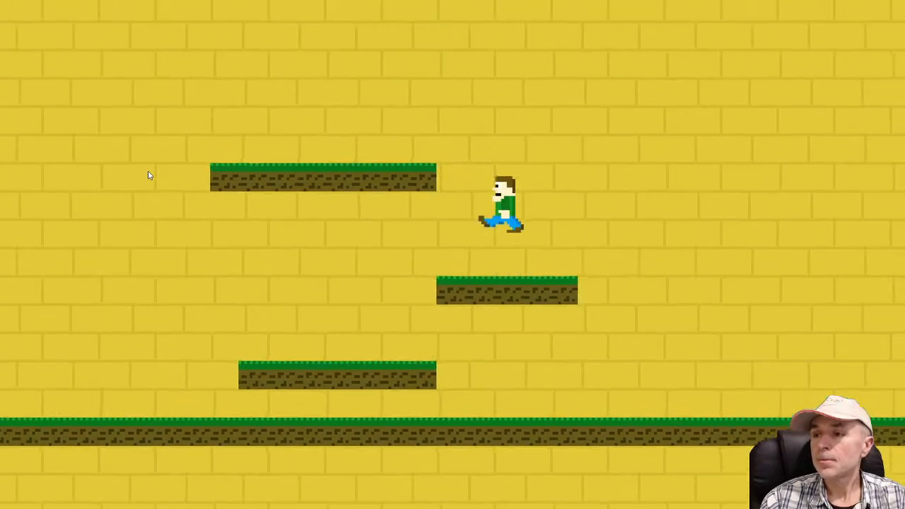
pyautogui.press('Up')
pyautogui.press('Right')
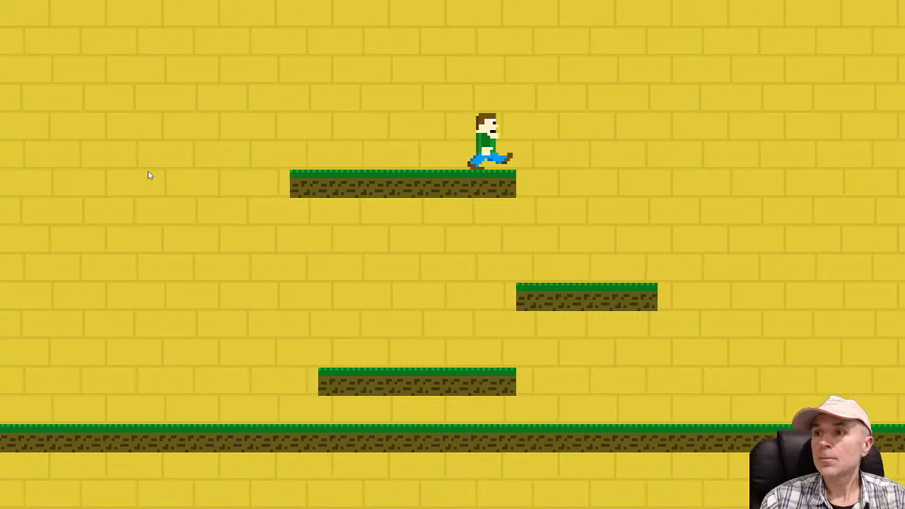
pyautogui.press('Up')
pyautogui.press('Up')
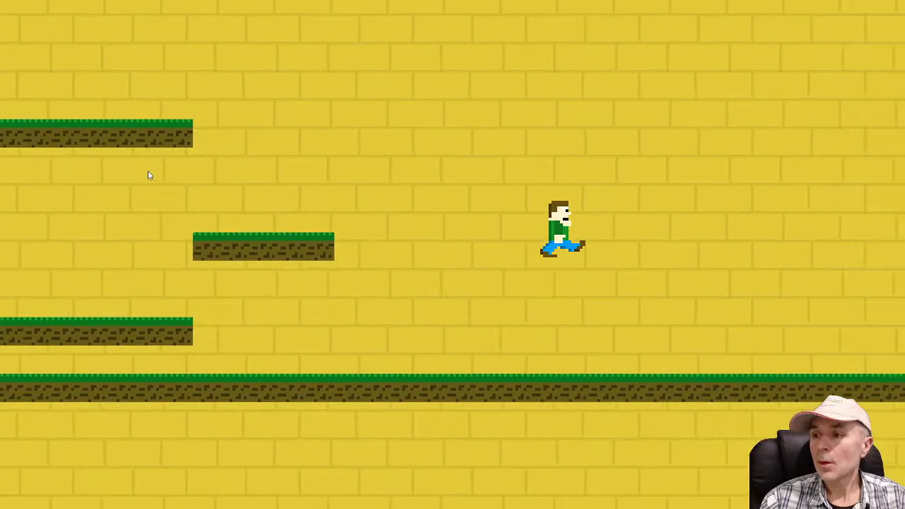
pyautogui.press('Up')
pyautogui.press('Up')
pyautogui.press('Left')
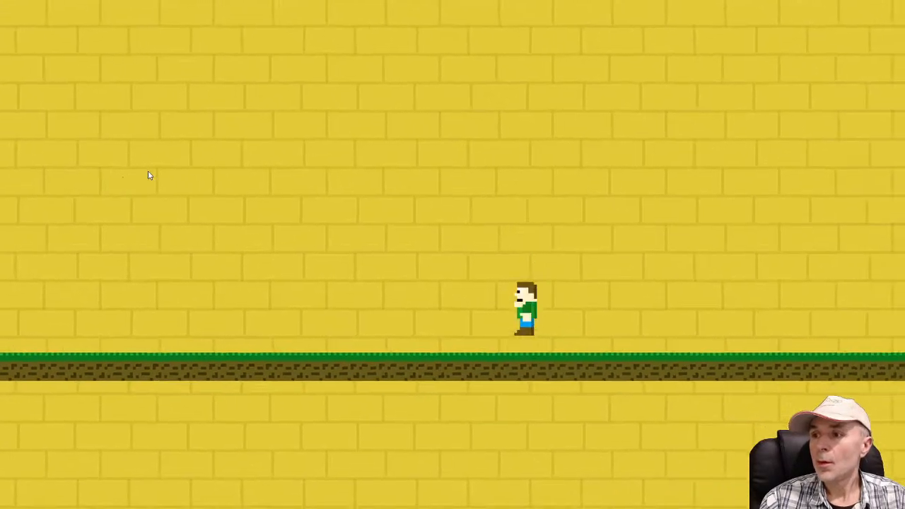
pyautogui.press('Up')
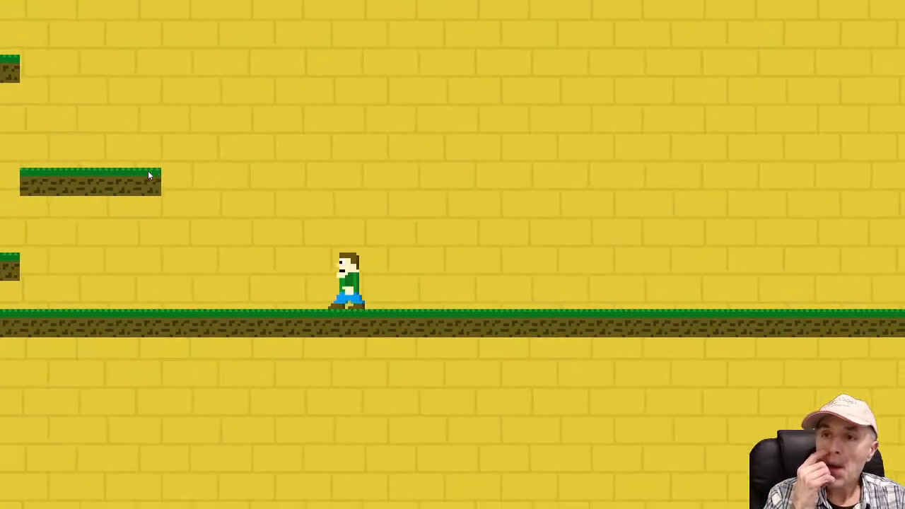
pyautogui.press('Up')
pyautogui.press('Up')
pyautogui.press('Right')
pyautogui.press('Left')
pyautogui.press('Up')
pyautogui.press('Right')
pyautogui.press('Left')
pyautogui.press('Up')
pyautogui.press('Right')
pyautogui.press('Left')
pyautogui.press('Up')
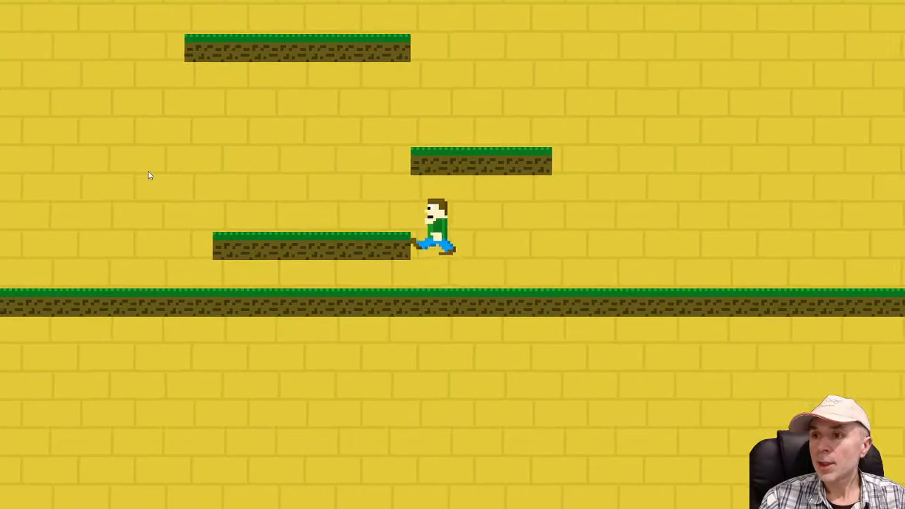
pyautogui.press('Up')
pyautogui.press('Up')
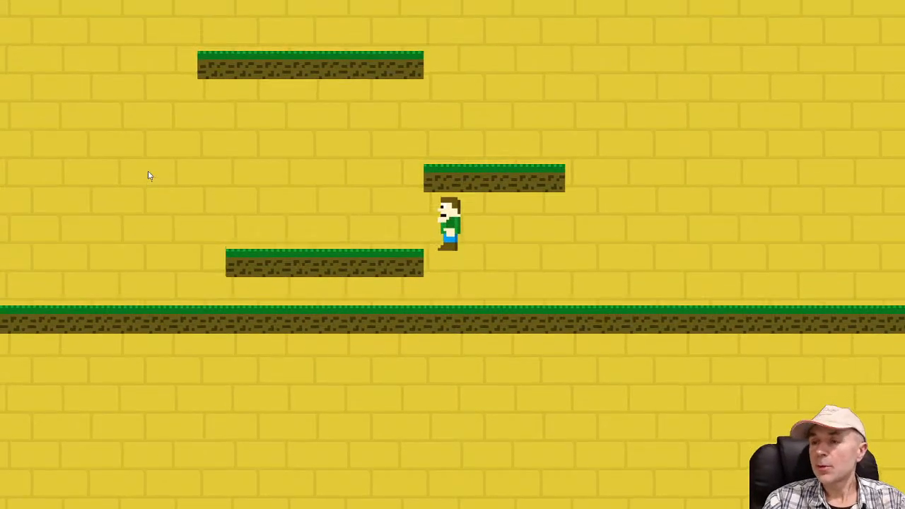
pyautogui.press('Right')
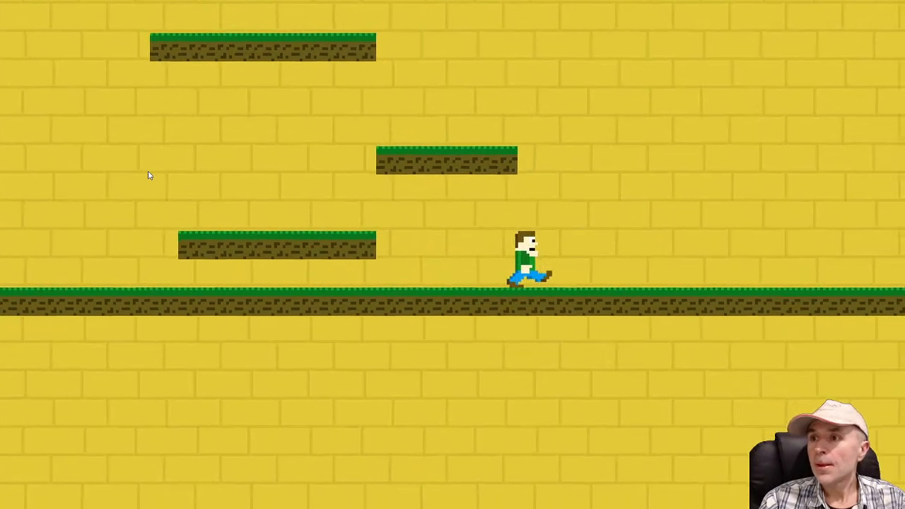
pyautogui.press('Up')
pyautogui.press('Left')
pyautogui.press('Up')
pyautogui.press('Left')
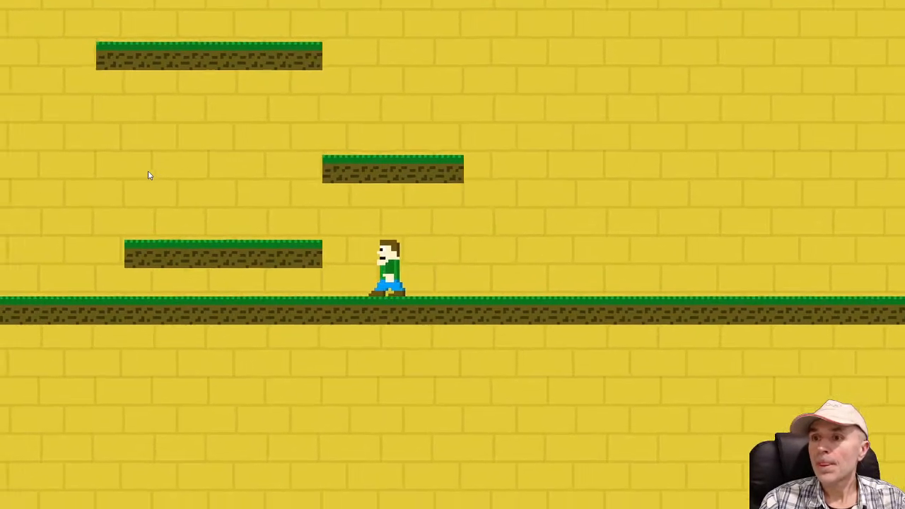
pyautogui.press('Right')
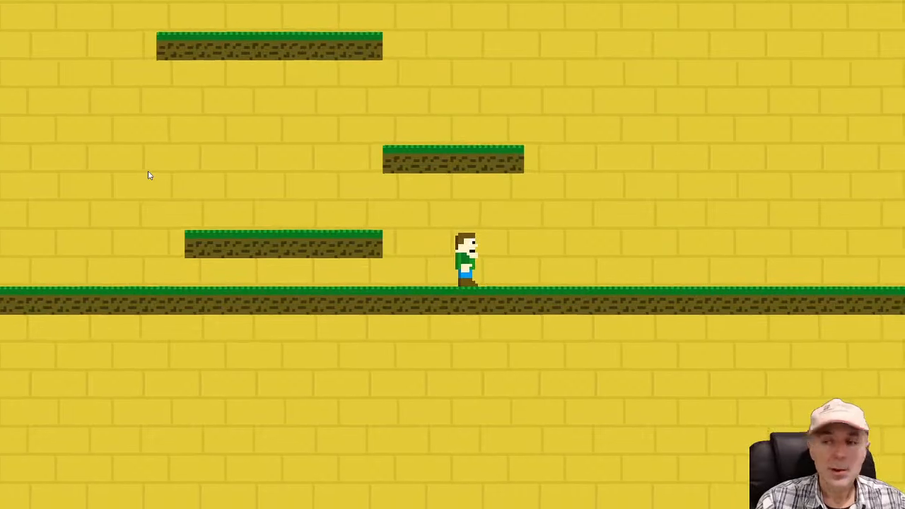
pyautogui.hotkey('alt', 'F4')
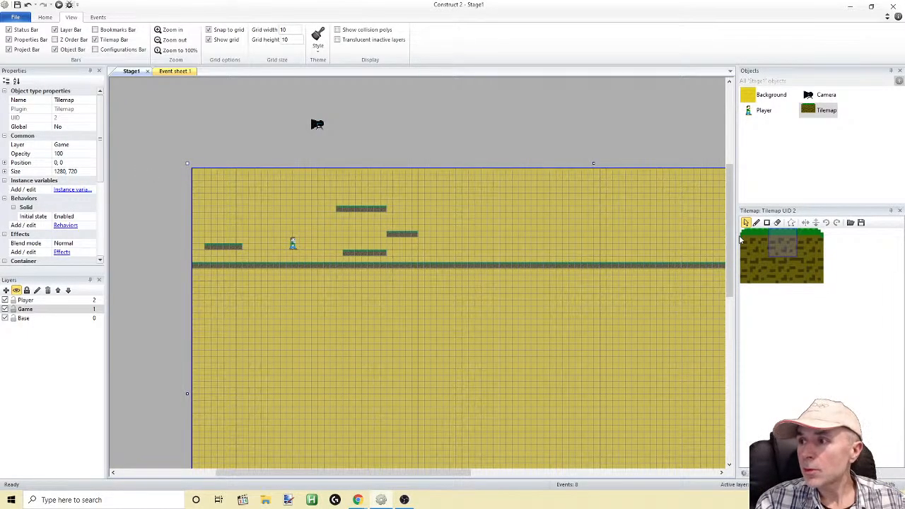
# Erase the tile at the right end of the lowest floating platform and playtest the jump from there to the middle platform
pyautogui.click(777, 223)
pyautogui.click(382, 254)
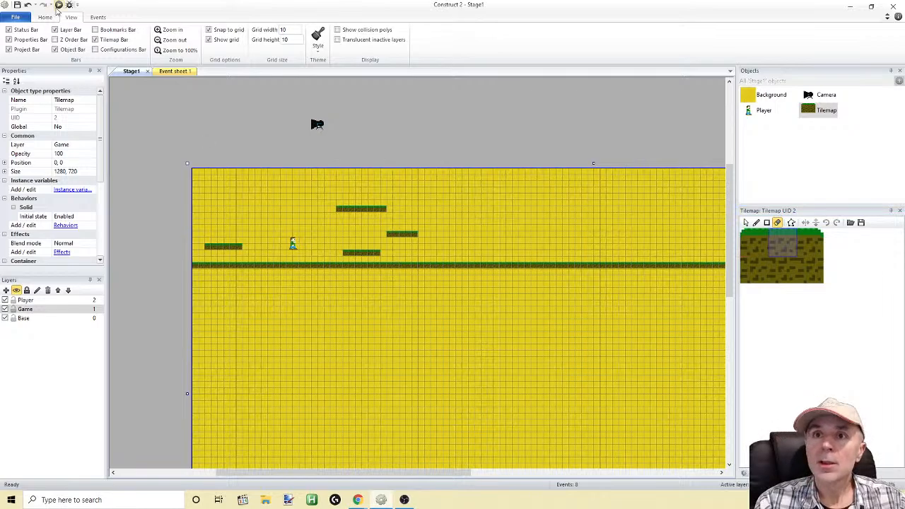
pyautogui.click(59, 5)
pyautogui.press('Right')
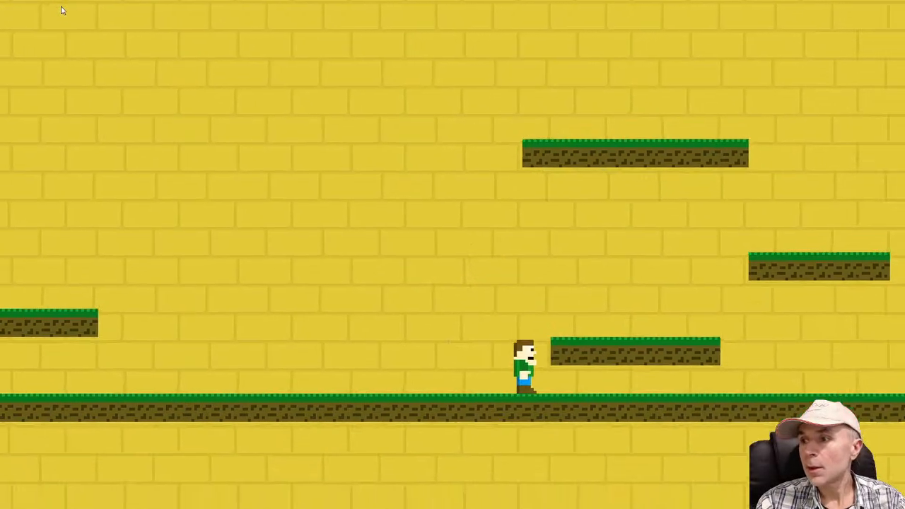
pyautogui.press('Up')
pyautogui.press('Right')
pyautogui.press('Up')
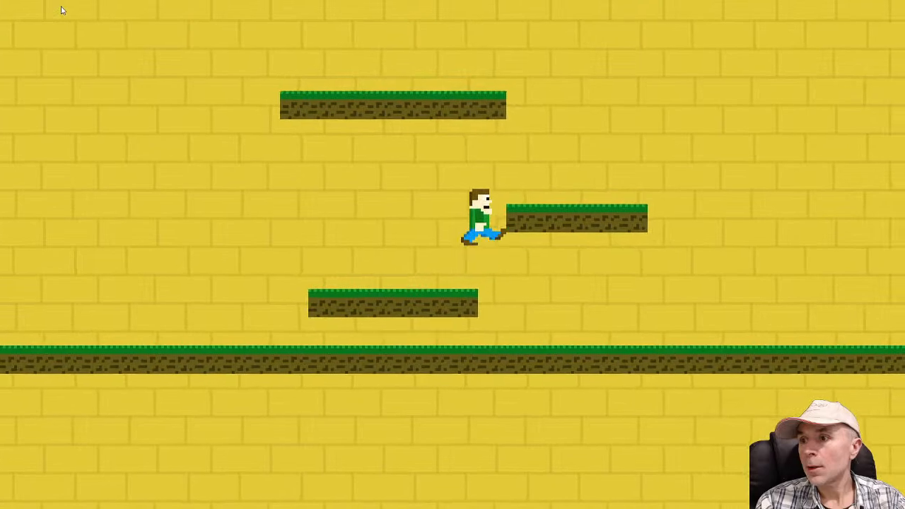
pyautogui.press('Left')
pyautogui.press('Right')
pyautogui.press('Left')
pyautogui.press('Up')
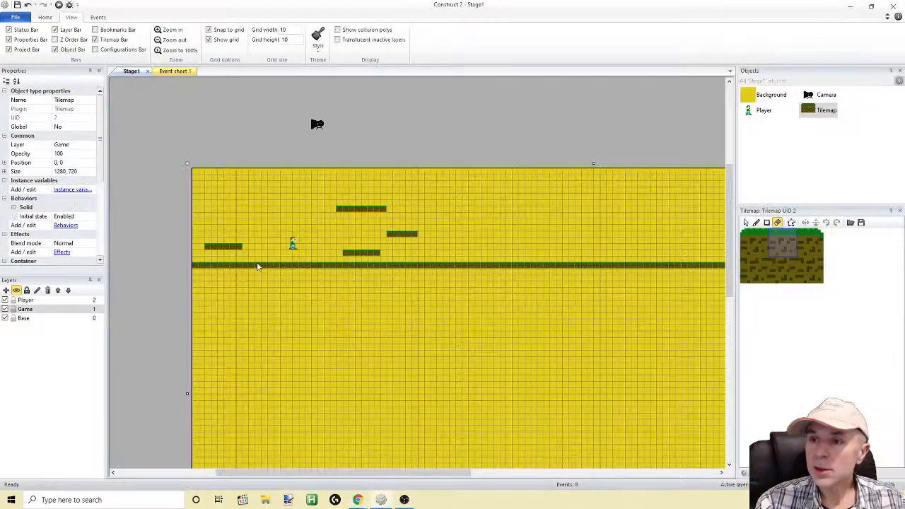
# Open frame 0 of the Player's Walk animation at 1600% zoom and show its collision polygon for editing
pyautogui.doubleClick(293, 243)
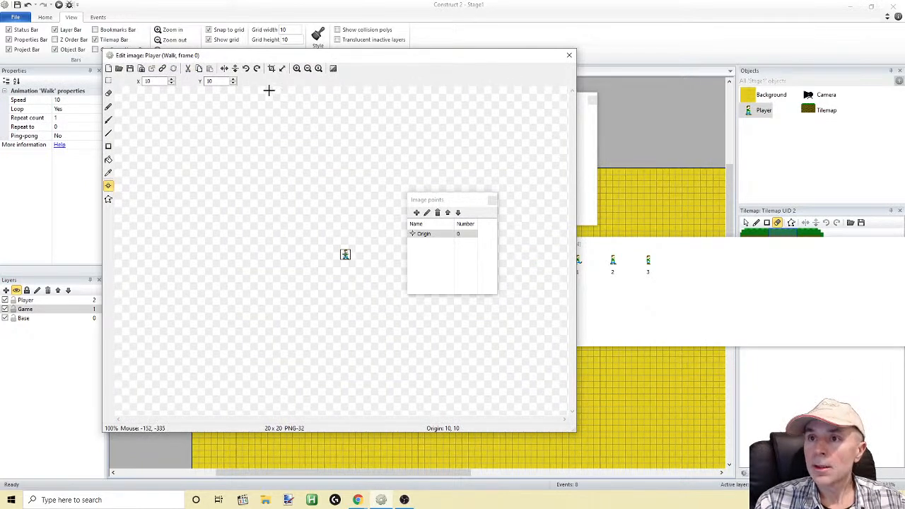
pyautogui.click(297, 68)
pyautogui.click(297, 68)
pyautogui.click(297, 68)
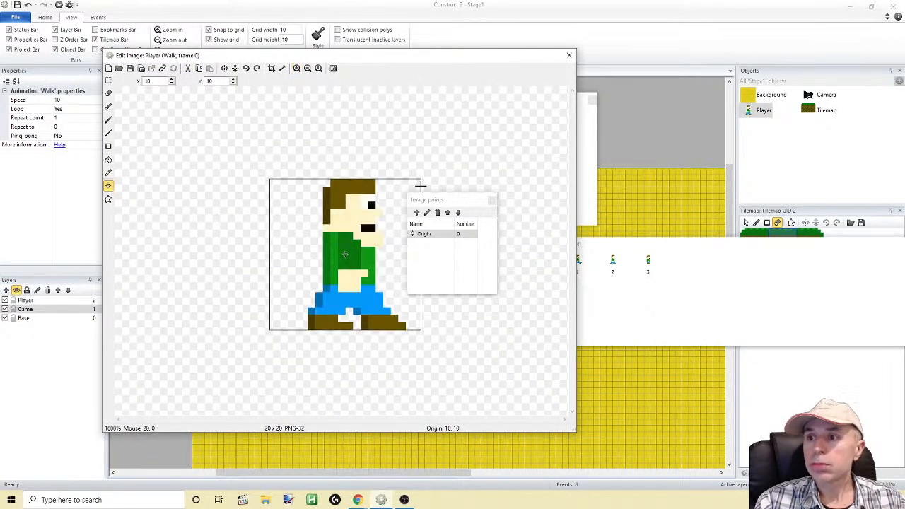
pyautogui.moveTo(424, 198); pyautogui.dragTo(462, 190)
pyautogui.click(108, 199)
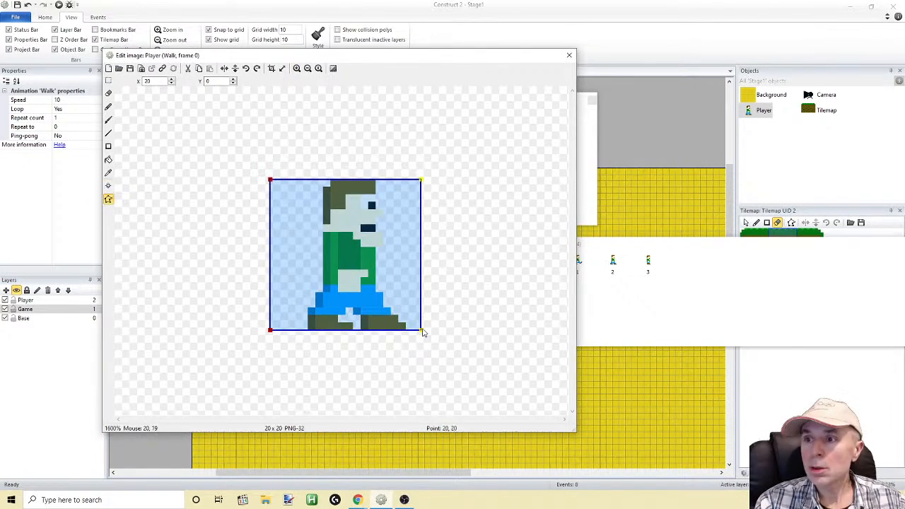
# Move the two collision polygon points on the Player's facing side inward to X 14
pyautogui.press('Left')
pyautogui.press('Left')
pyautogui.press('Left')
pyautogui.press('Left')
pyautogui.press('Left')
pyautogui.press('Left')
pyautogui.press('Left')
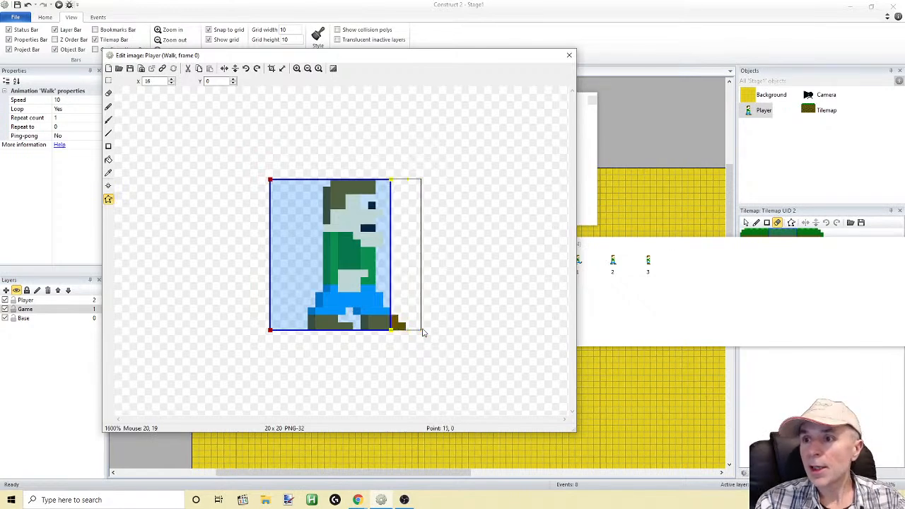
pyautogui.press('Right')
pyautogui.press('Right')
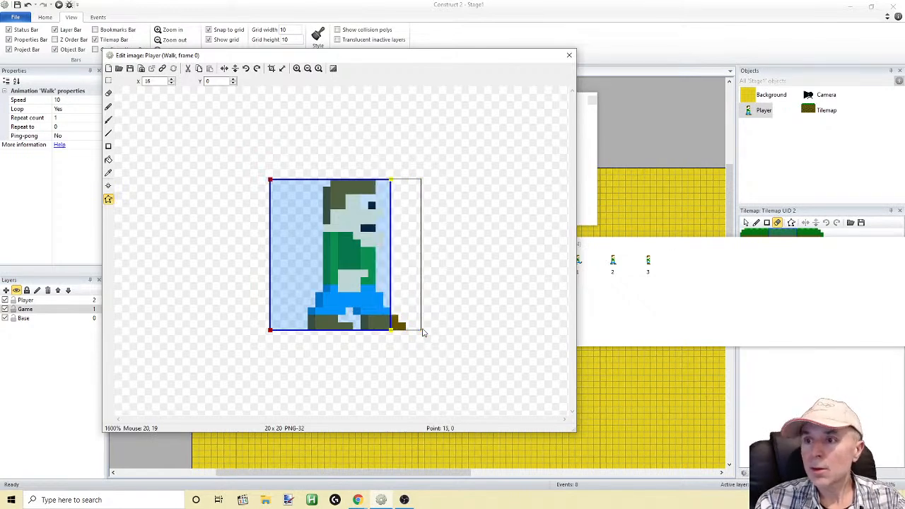
pyautogui.press('Left')
pyautogui.press('Left')
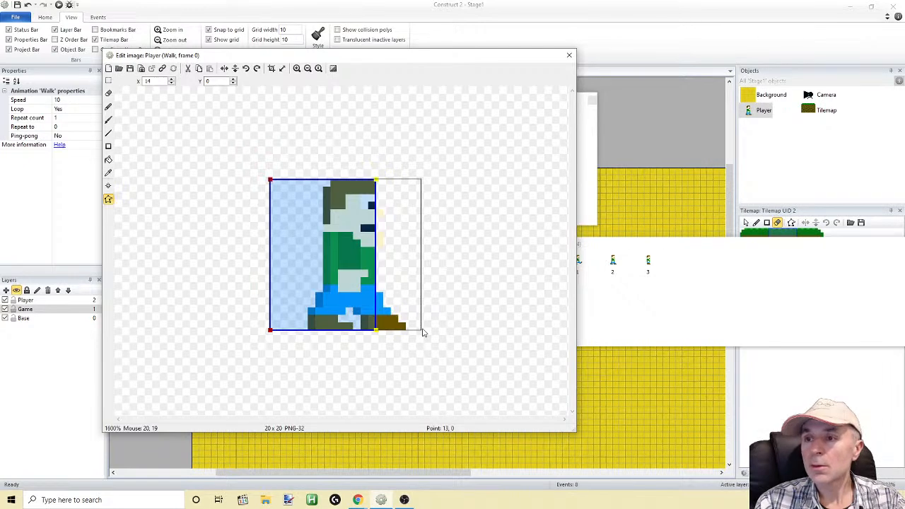
# Move the two collision polygon points behind the Player's back inward to X 7
pyautogui.click(272, 181)
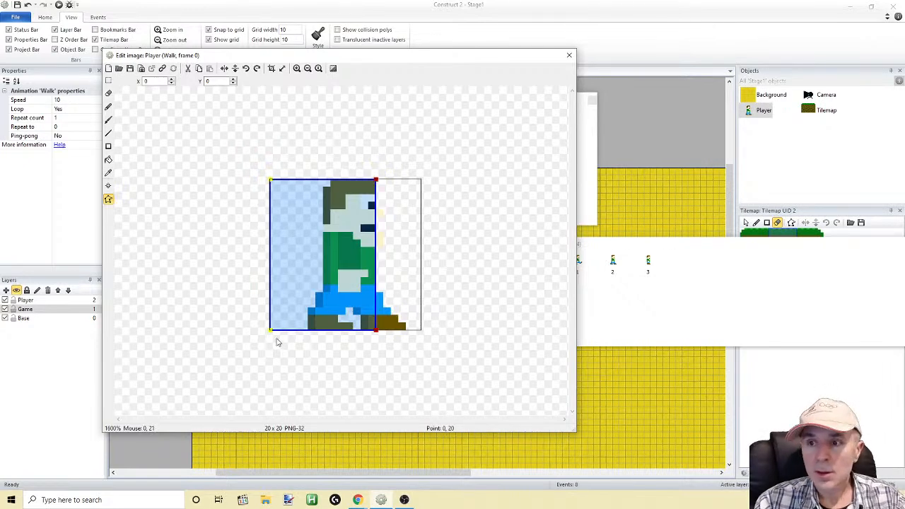
pyautogui.press('Right')
pyautogui.press('Right')
pyautogui.press('Right')
pyautogui.press('Right')
pyautogui.press('Right')
pyautogui.press('Right')
pyautogui.press('Right')
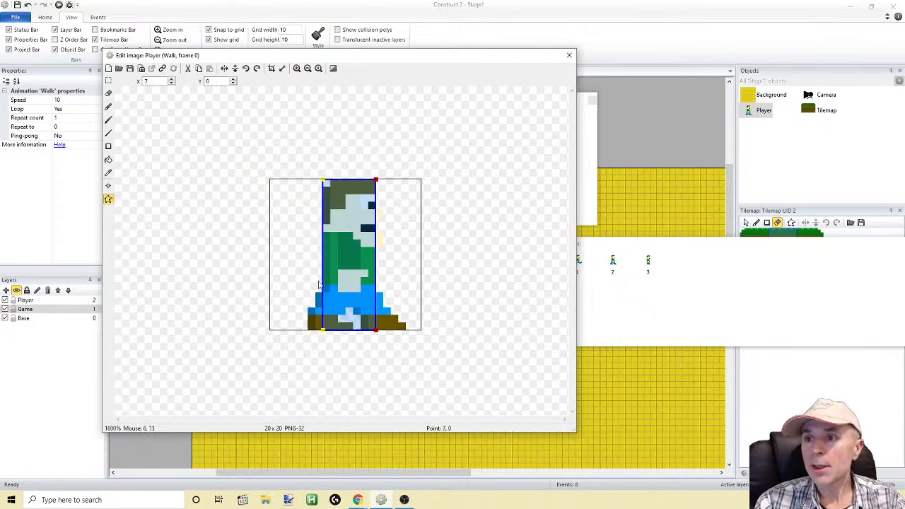
# Apply the narrowed collision polygon to all of the Player's animations and close the image editor
pyautogui.rightClick(336, 267)
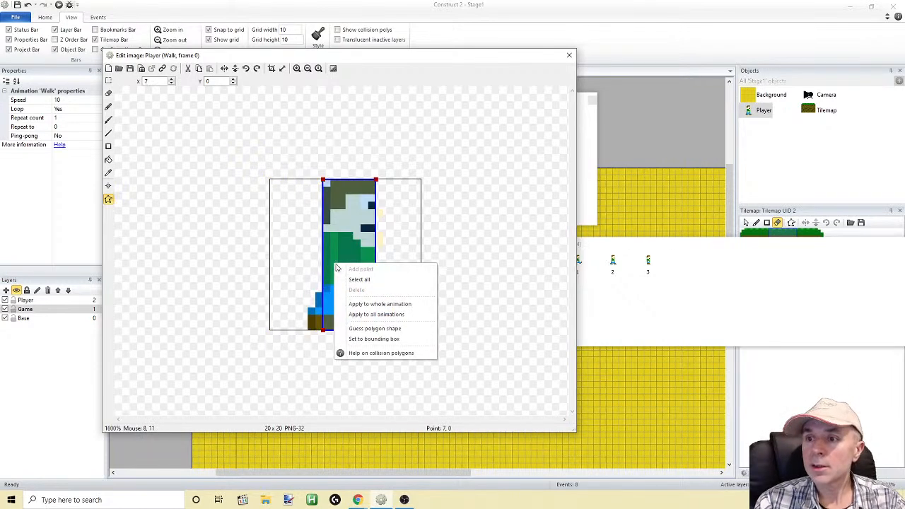
pyautogui.click(366, 313)
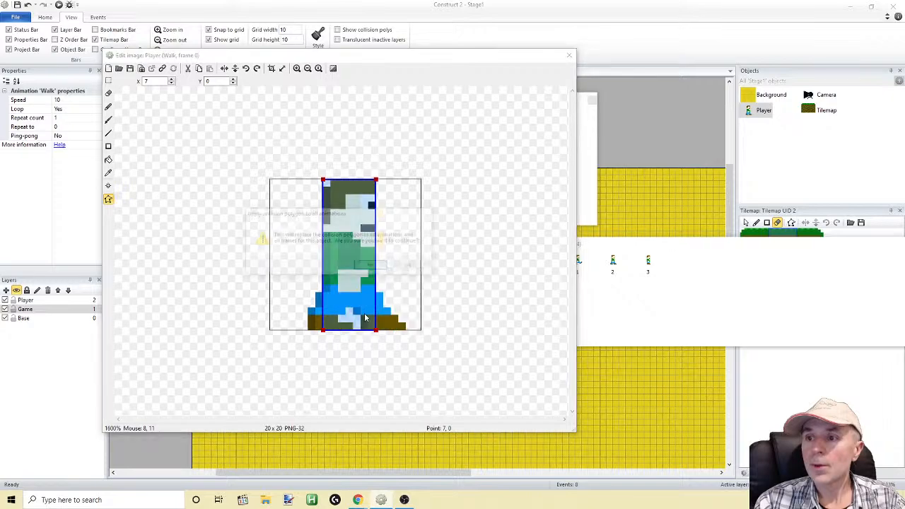
pyautogui.click(370, 266)
pyautogui.click(568, 55)
# Playtest the Player's narrowed collision polygon with repeated jumps in both directions between the middle and upper floating platforms
pyautogui.click(59, 5)
pyautogui.press('Left')
pyautogui.press('Up')
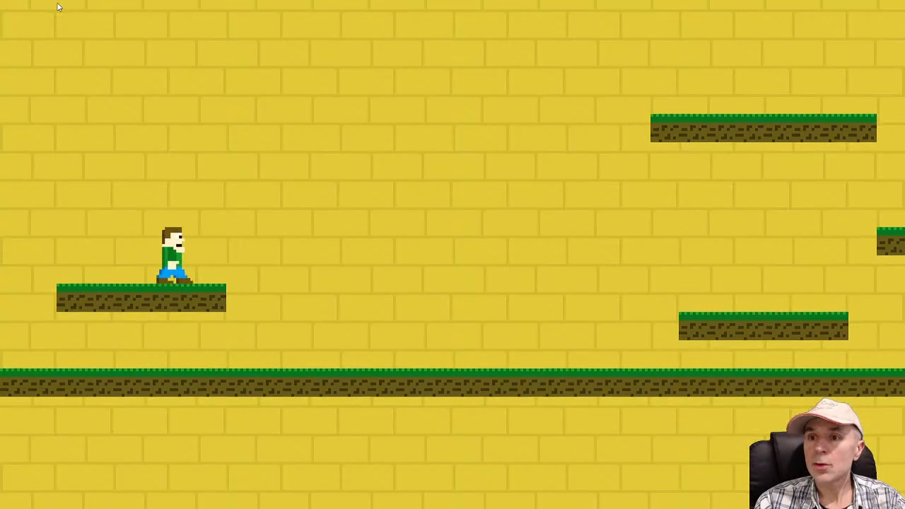
pyautogui.press('Up')
pyautogui.press('Right')
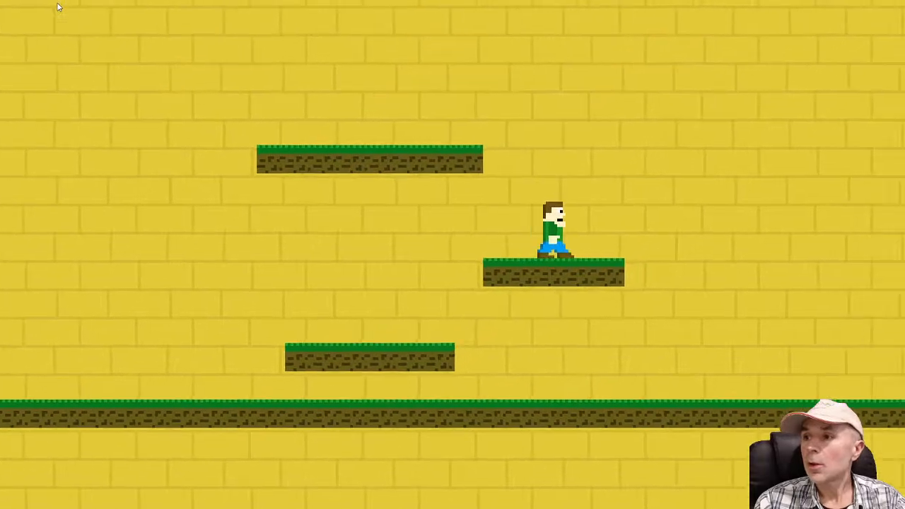
pyautogui.press('Up')
pyautogui.press('Right')
pyautogui.press('Left')
pyautogui.press('Up')
pyautogui.press('Right')
pyautogui.press('Up')
pyautogui.press('Left')
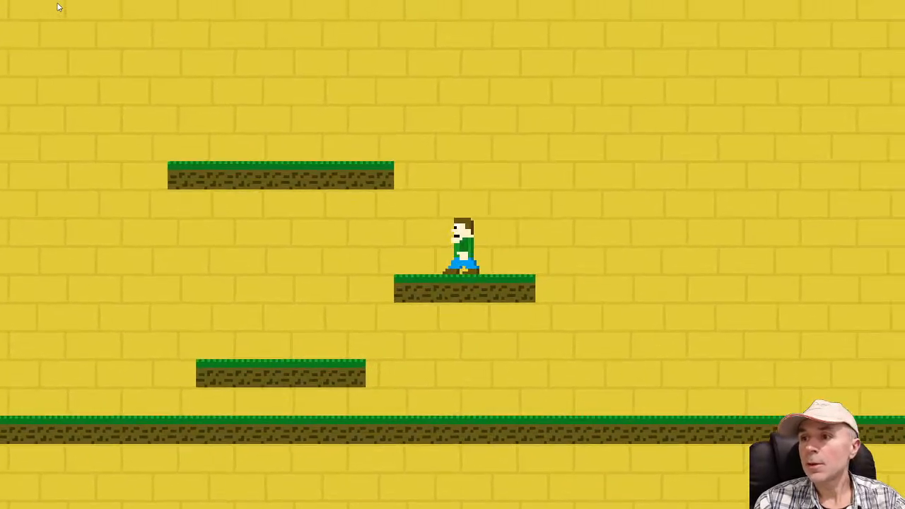
pyautogui.press('Up')
pyautogui.press('Right')
pyautogui.press('Up')
pyautogui.press('Left')
pyautogui.press('Up')
pyautogui.press('Right')
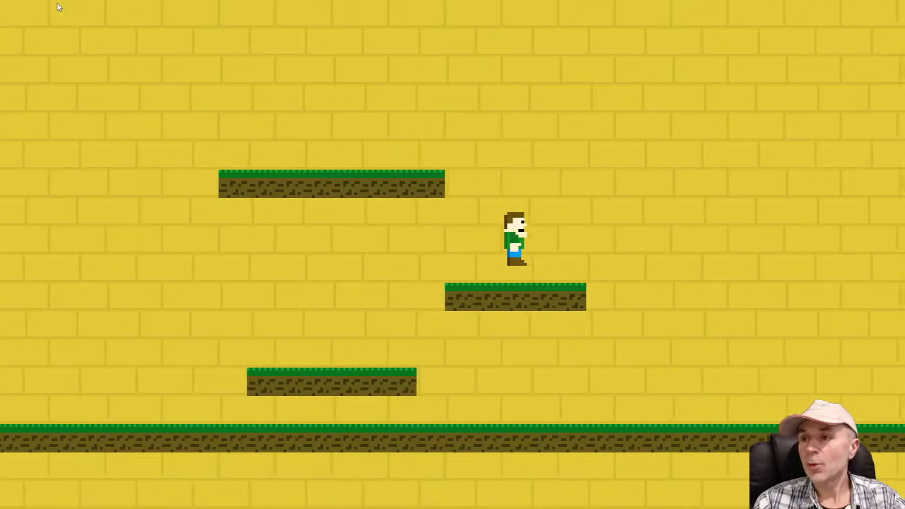
pyautogui.press('Left')
pyautogui.press('Up')
pyautogui.press('Right')
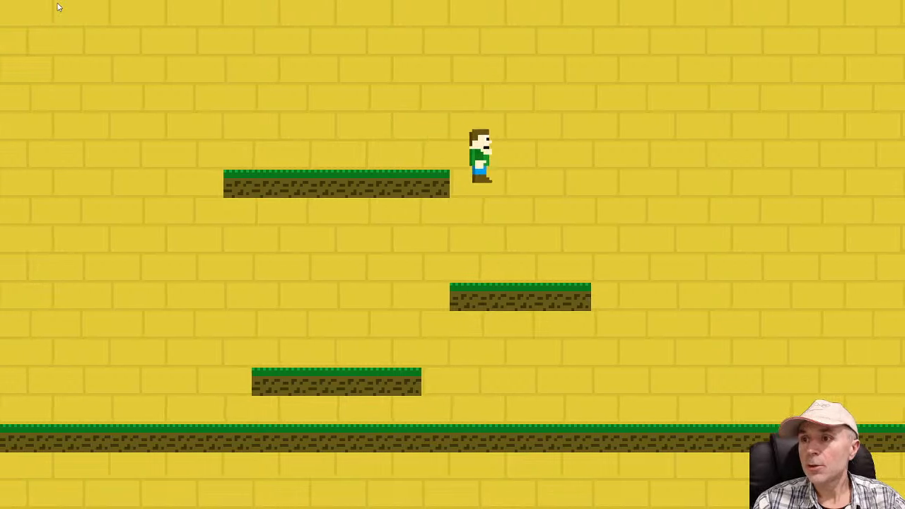
pyautogui.press('Left')
pyautogui.press('Up')
pyautogui.press('Right')
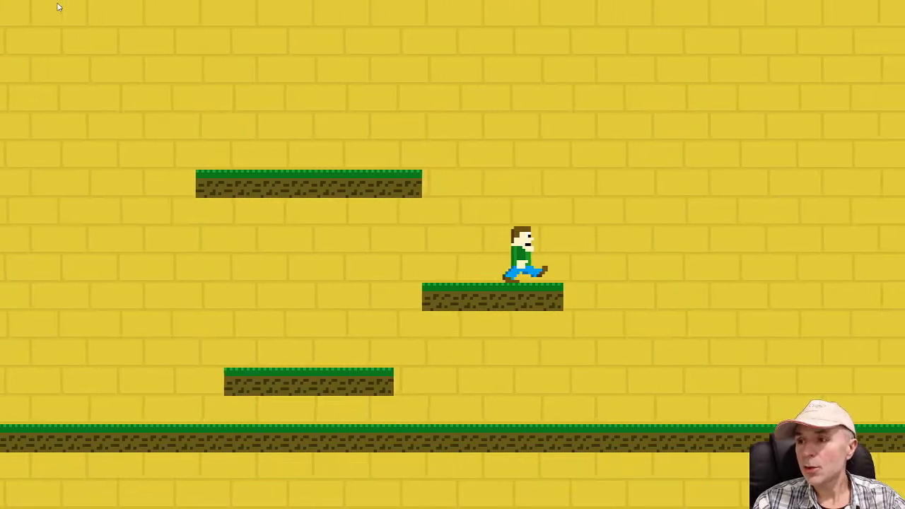
pyautogui.press('Up')
pyautogui.press('Up')
pyautogui.press('Up')
pyautogui.press('Left')
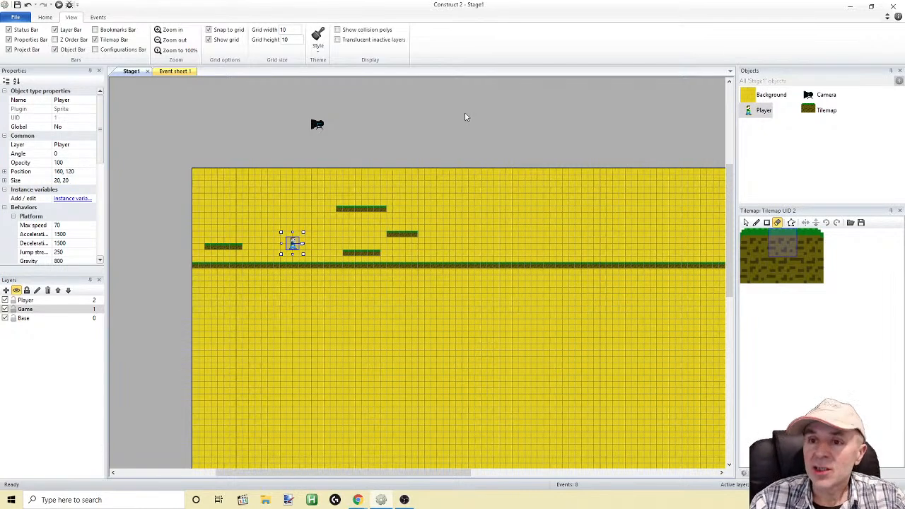
# Add a new layer named Base2 and place it directly above the Base layer
pyautogui.click(23, 318)
pyautogui.rightClick(24, 319)
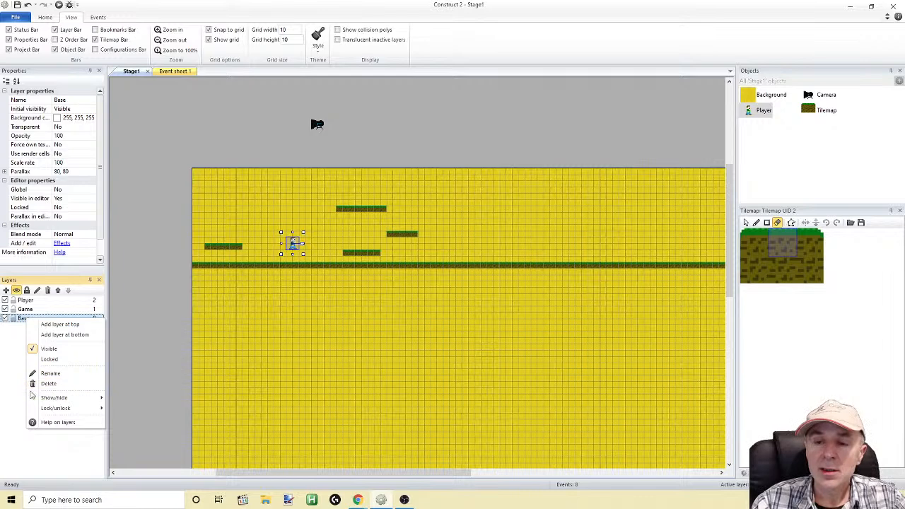
pyautogui.click(53, 335)
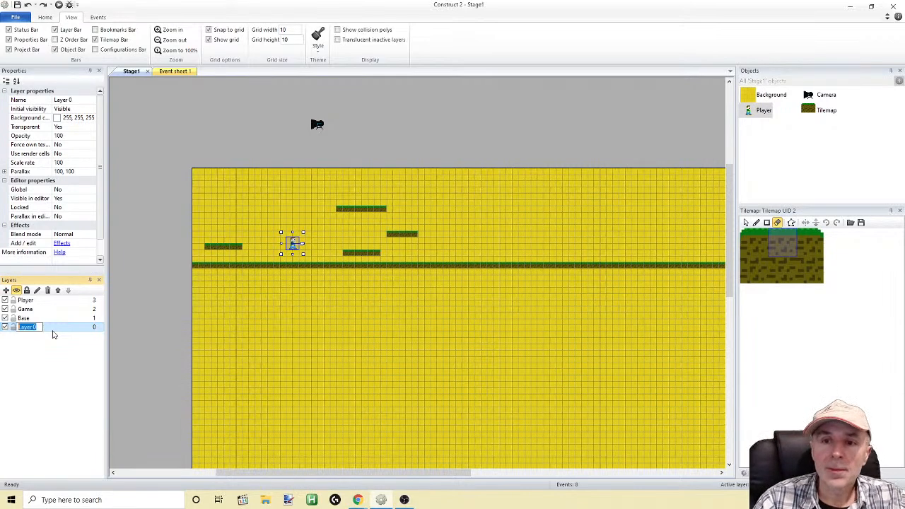
pyautogui.write('Base2')
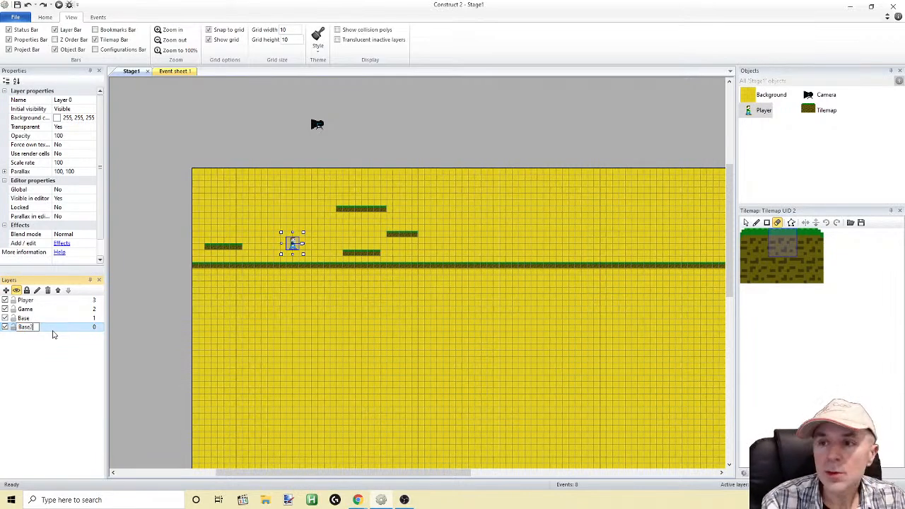
pyautogui.press('Return')
pyautogui.moveTo(24, 329); pyautogui.dragTo(24, 317)
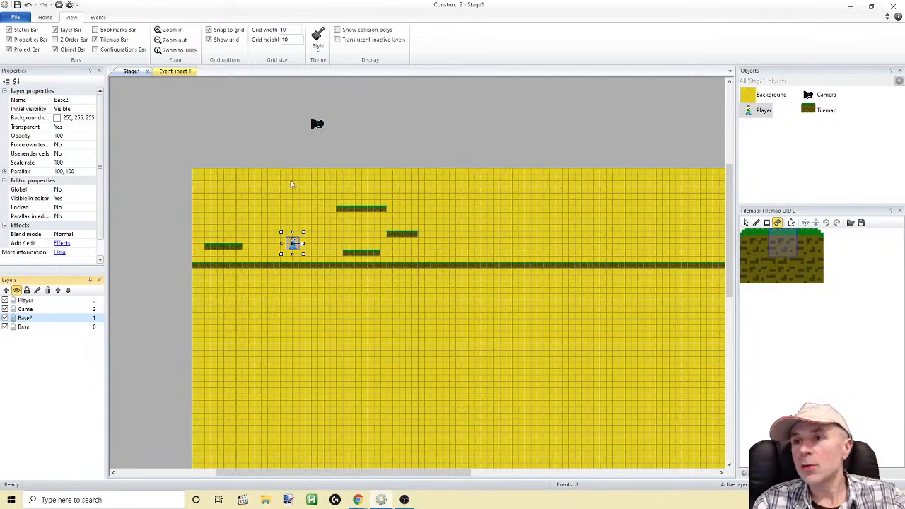
# Run the layout and playtest the Player running and jumping from the ground onto the floating platforms
pyautogui.click(58, 5)
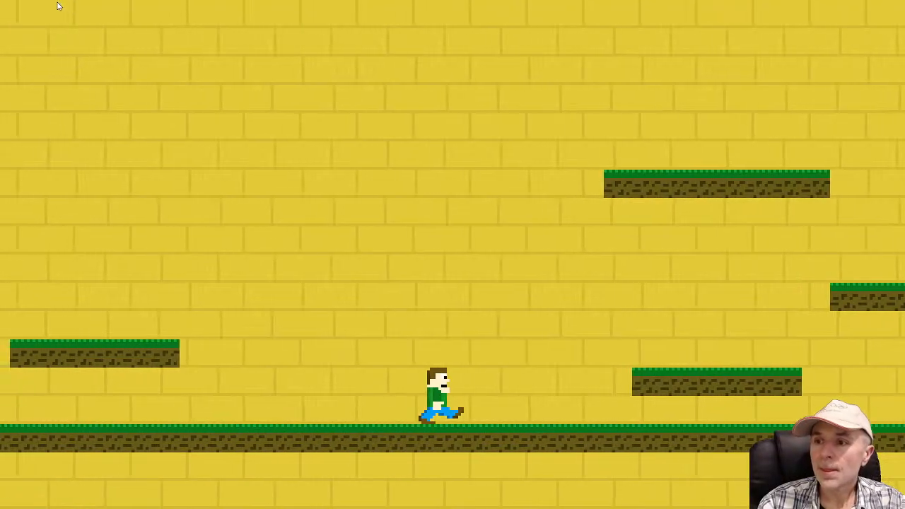
pyautogui.press('Left')
pyautogui.press('Up')
pyautogui.press('Right')
pyautogui.press('Left')
pyautogui.press('Up')
pyautogui.press('Right')
pyautogui.press('Up')
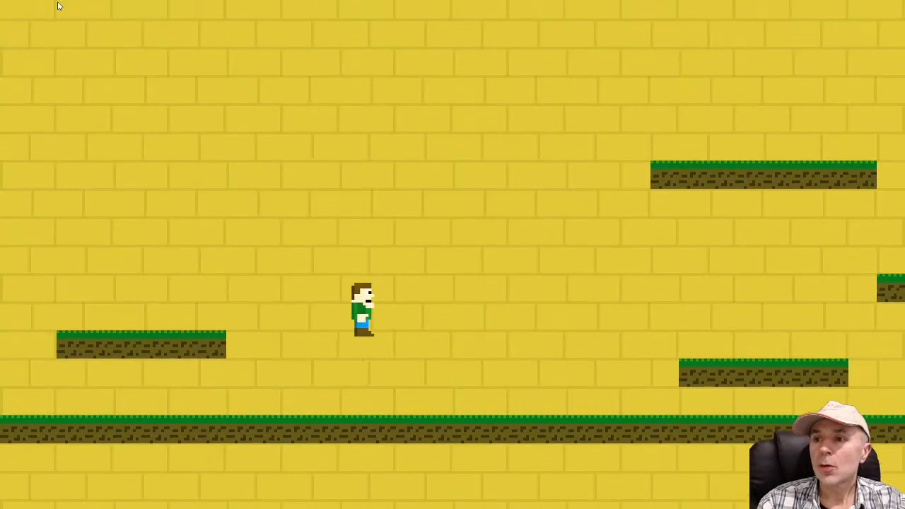
pyautogui.press('Up')
pyautogui.press('Up')
pyautogui.press('Up')
pyautogui.press('Left')
pyautogui.press('Up')
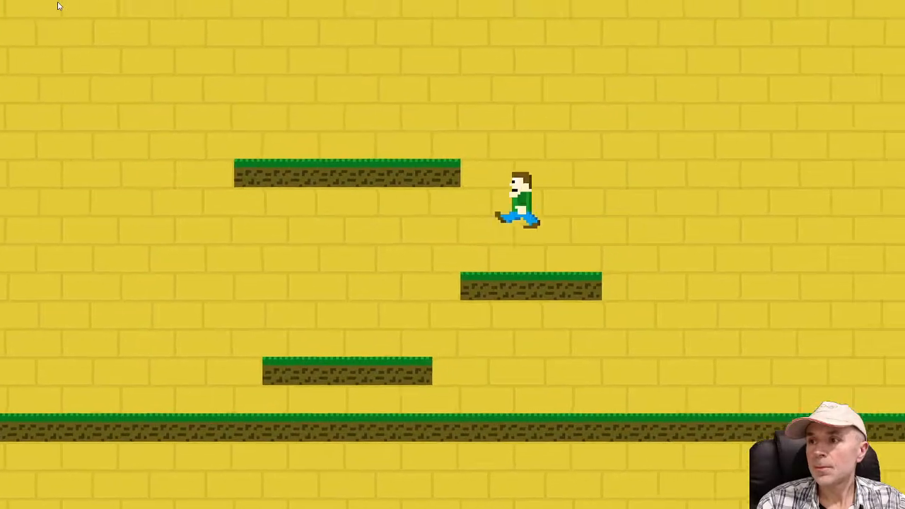
pyautogui.press('Right')
pyautogui.press('Up')
pyautogui.press('Left')
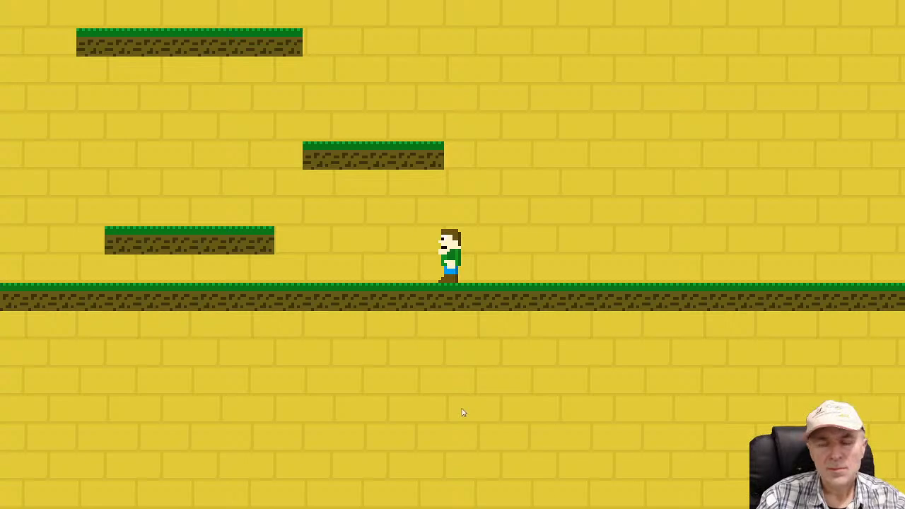
# Playtest jumps from the middle platform over the upper one to the lone platform near the level's start, and return to the editor
pyautogui.press('a')
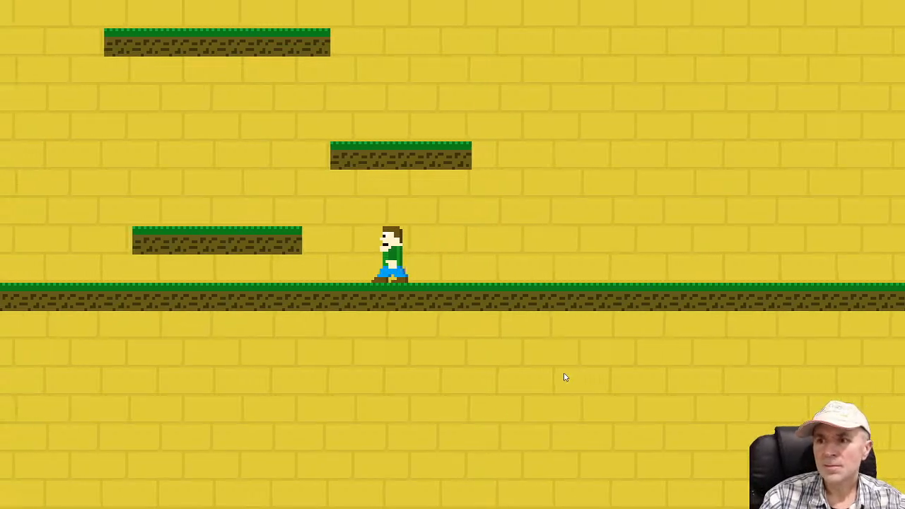
pyautogui.press('space')
pyautogui.press('d')
pyautogui.press('space')
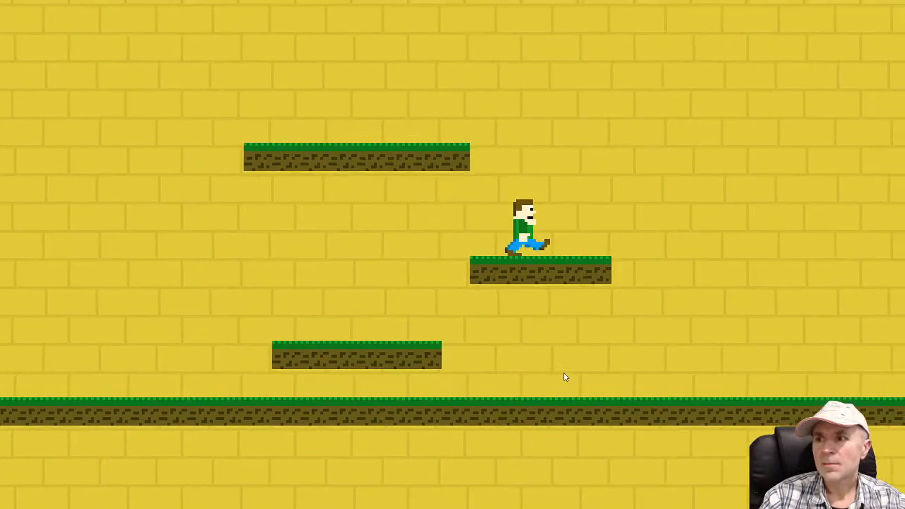
pyautogui.press('a')
pyautogui.press('space')
pyautogui.press('space')
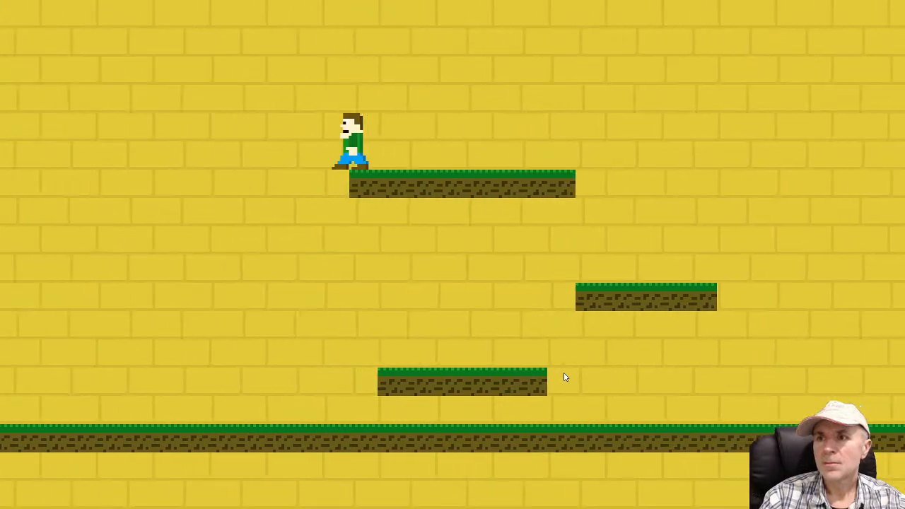
pyautogui.press('space')
pyautogui.press('space')
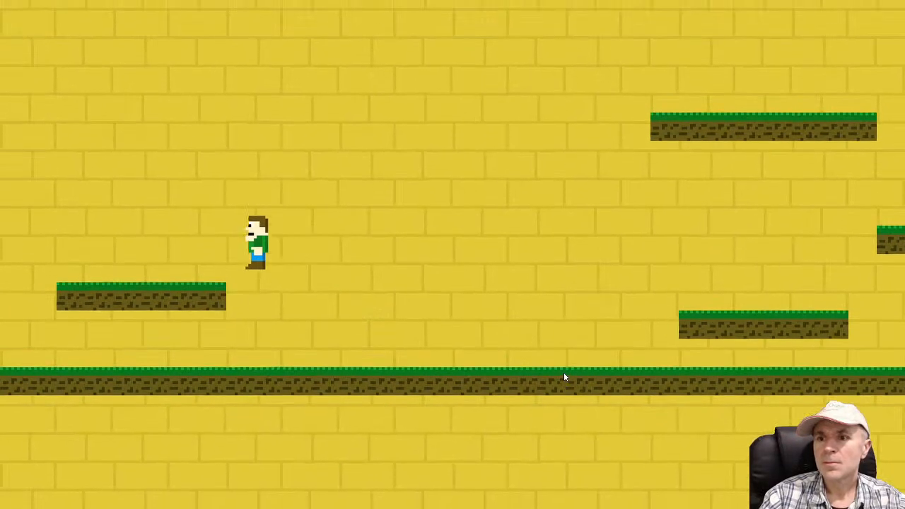
pyautogui.press('space')
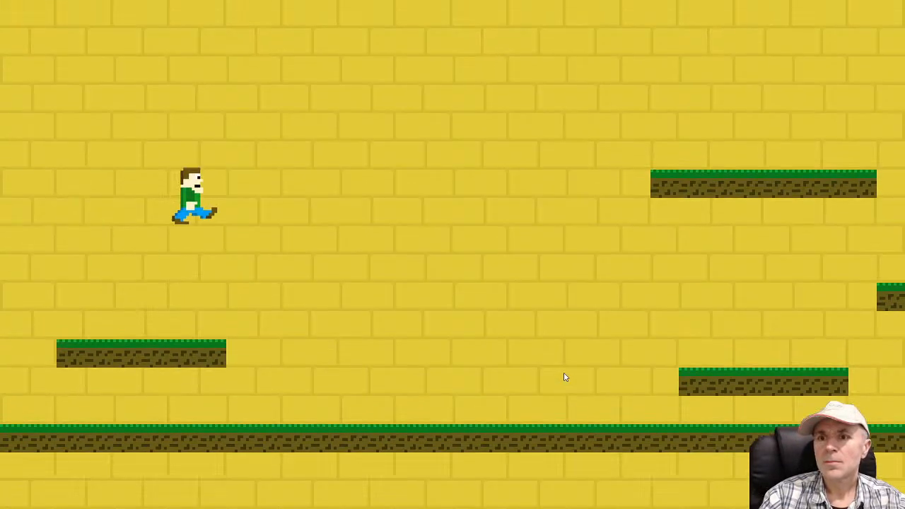
pyautogui.press('space')
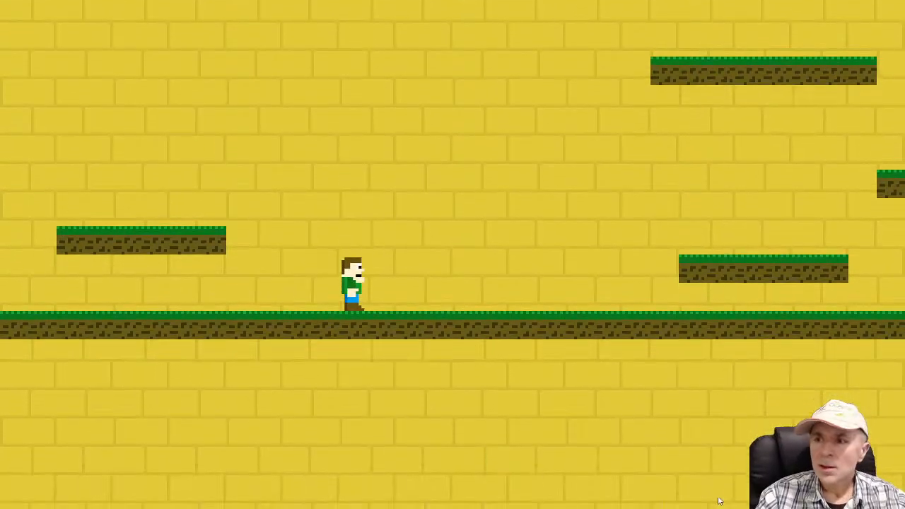
pyautogui.hotkey('alt', 'Tab')
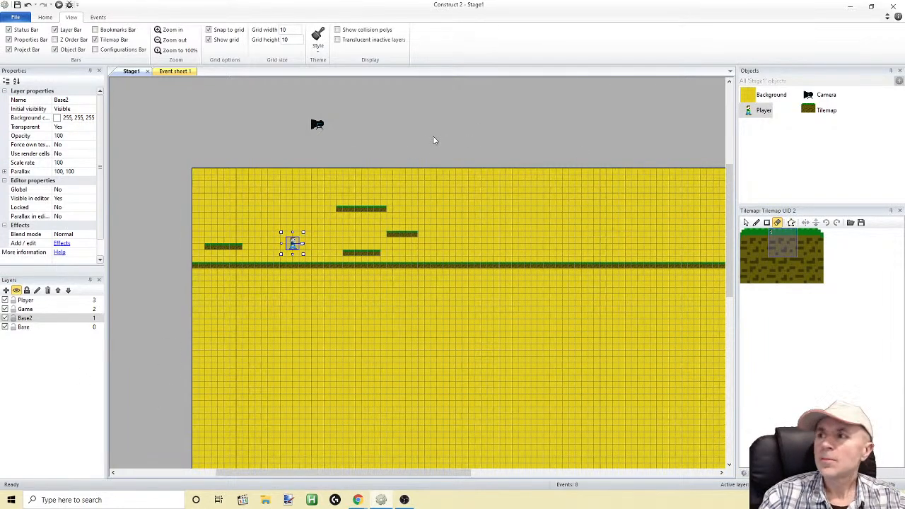
pyautogui.moveTo(431, 475); pyautogui.dragTo(422, 439)
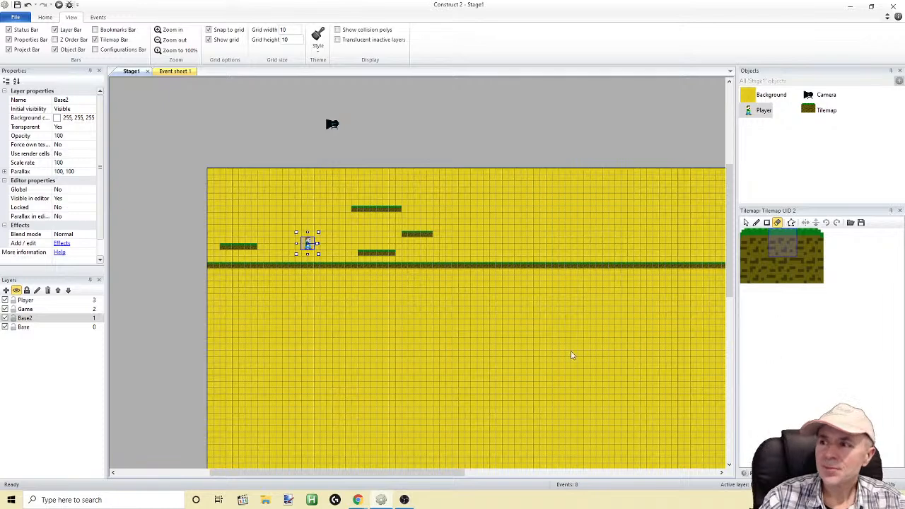
pyautogui.moveTo(732, 262)
pyautogui.mouseDown()
pyautogui.moveTo(731, 274)
pyautogui.moveTo(732, 258)
pyautogui.mouseUp()
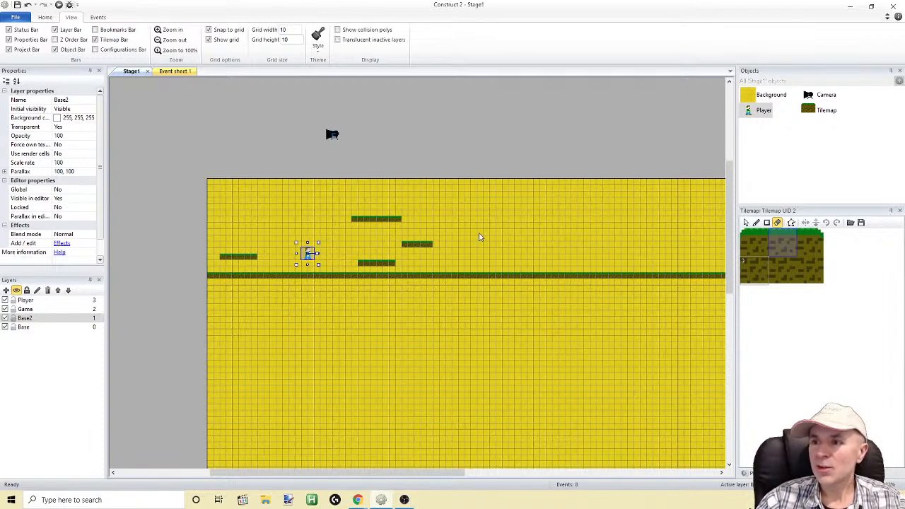
pyautogui.click(514, 241)
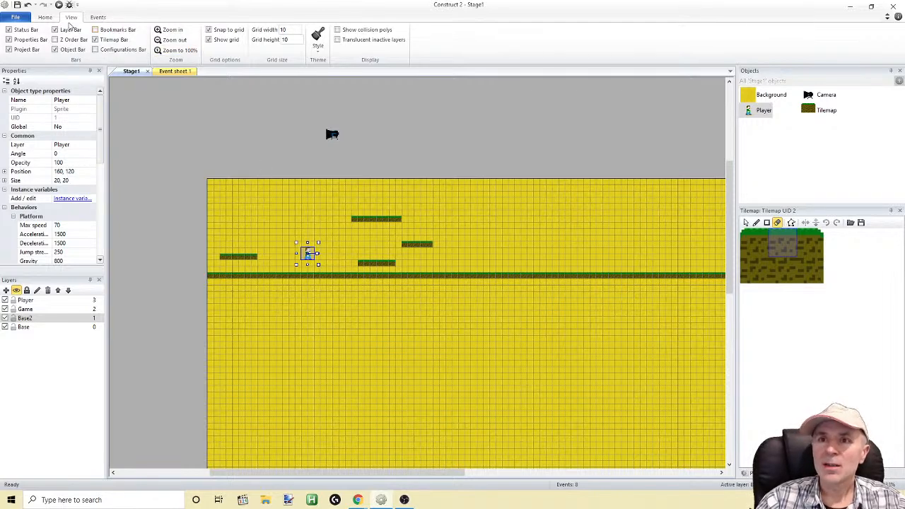
pyautogui.click(476, 240)
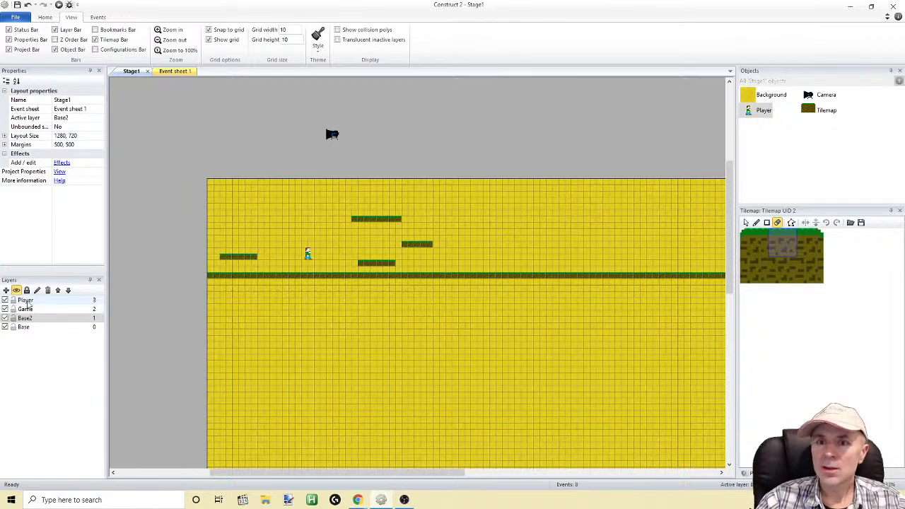
# Insert a new Sprite object on the Game layer, placing it just above the middle floating platform
pyautogui.click(29, 301)
pyautogui.click(25, 309)
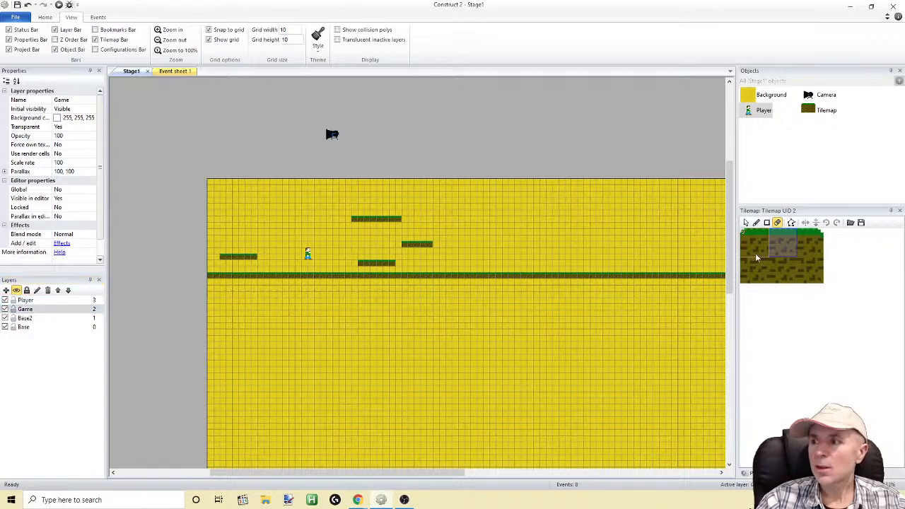
pyautogui.moveTo(731, 252); pyautogui.dragTo(704, 240)
pyautogui.doubleClick(370, 163)
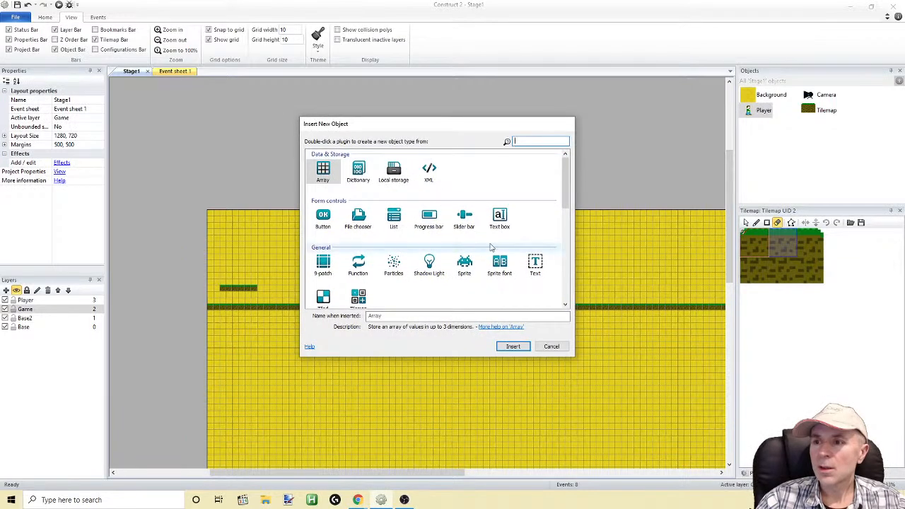
pyautogui.doubleClick(472, 273)
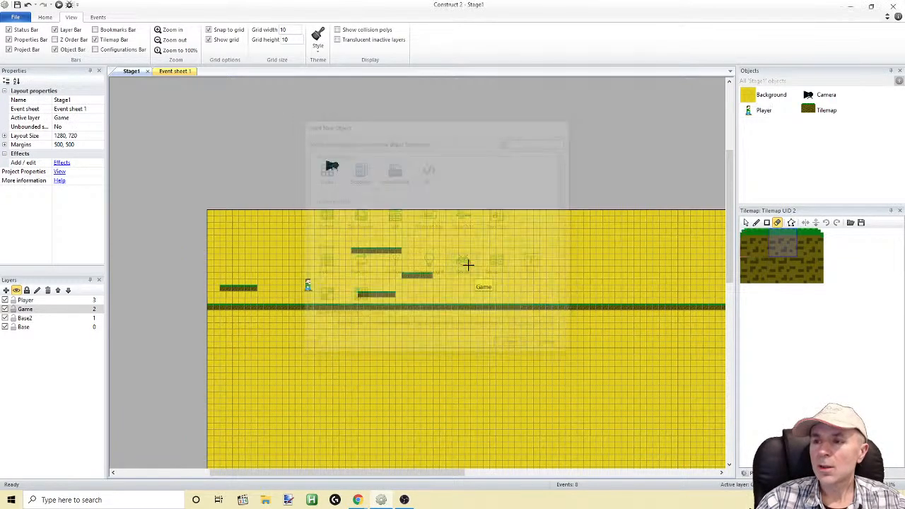
pyautogui.click(443, 247)
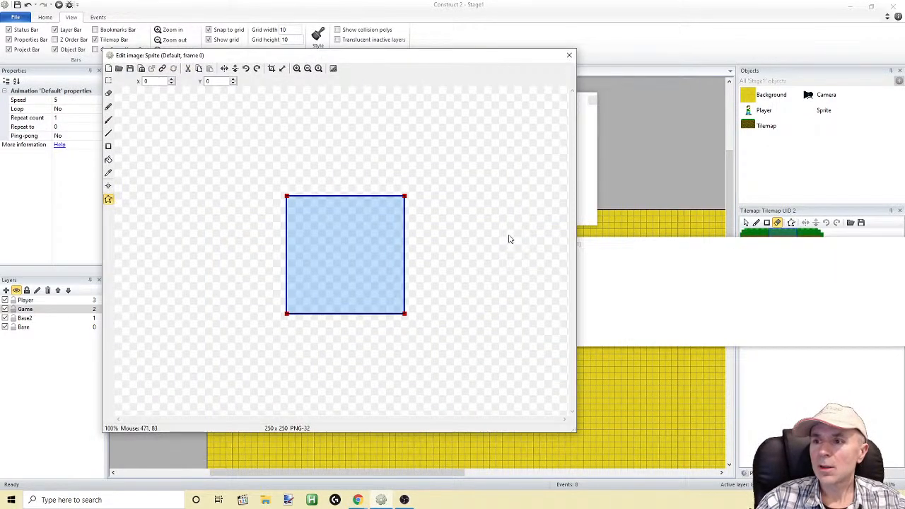
# Resize the new sprite's image canvas to 10 x 10 pixels with the image aligned to center
pyautogui.click(282, 68)
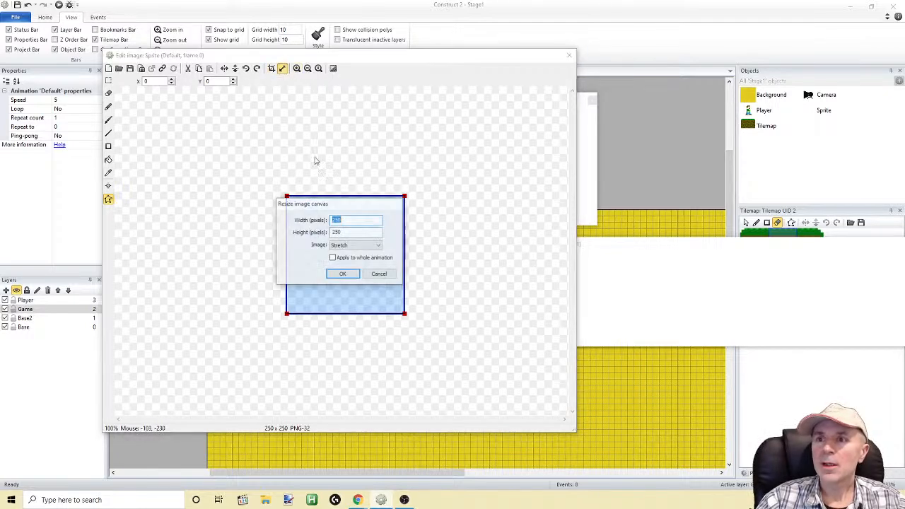
pyautogui.write('10')
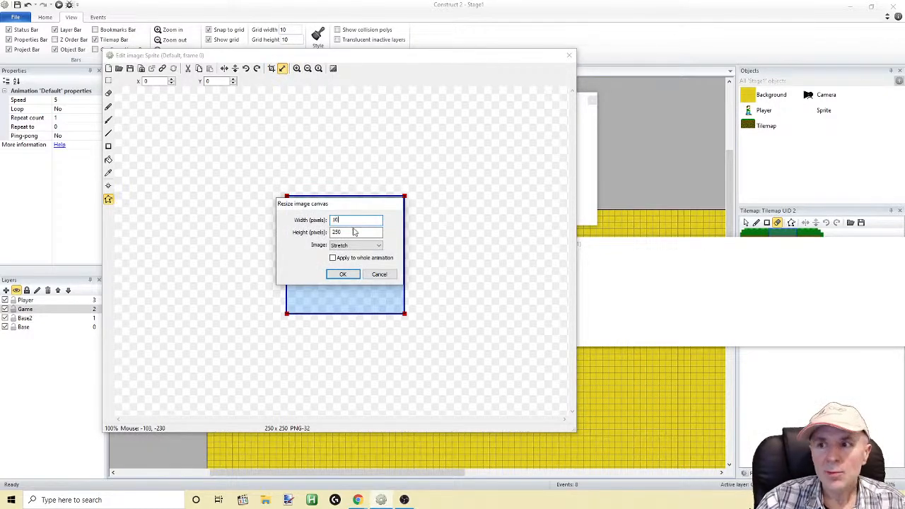
pyautogui.press('Tab')
pyautogui.write('10')
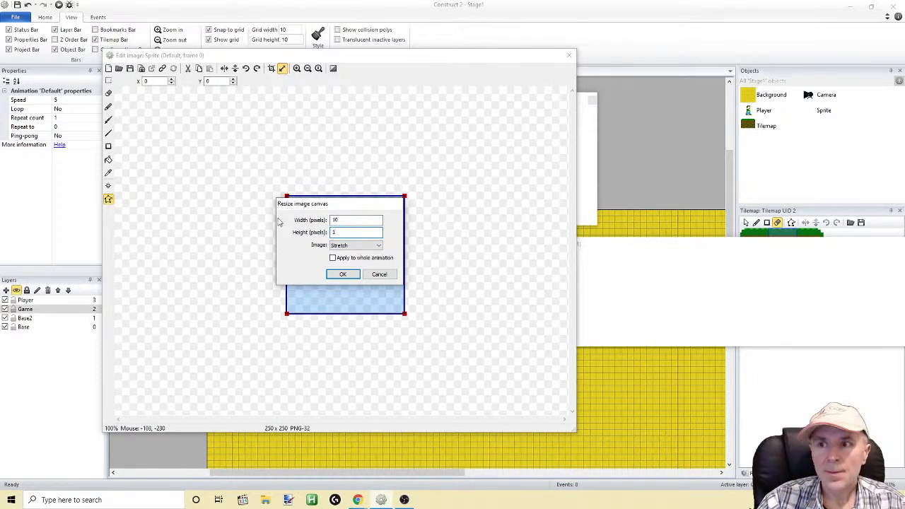
pyautogui.click(380, 248)
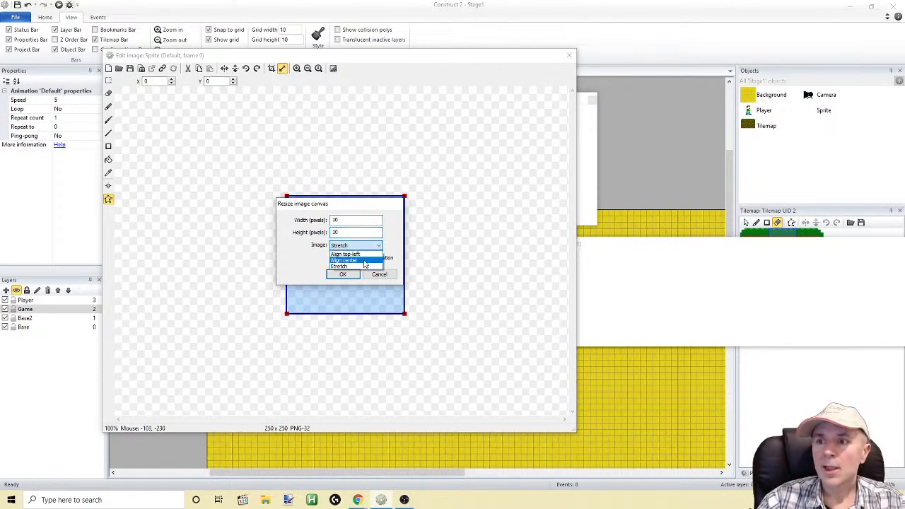
pyautogui.click(360, 260)
pyautogui.click(343, 274)
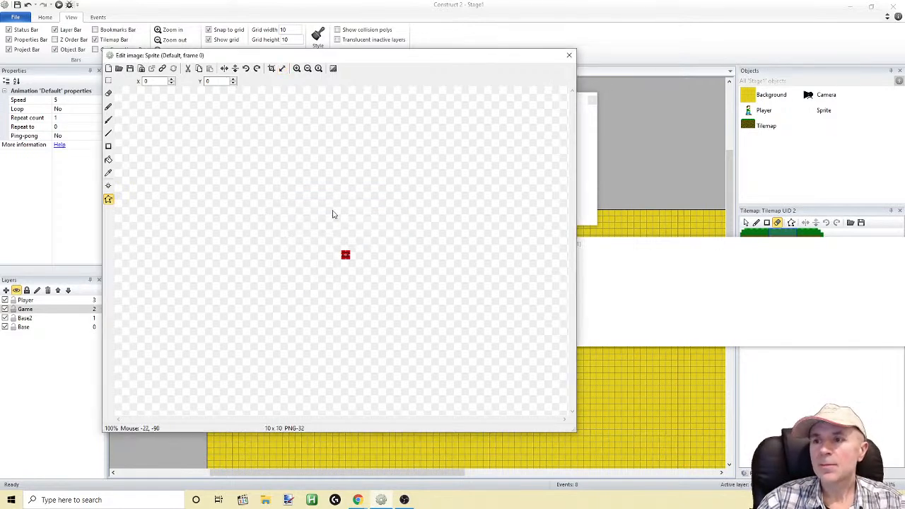
# Draw a filled dark blue square about 4 x 4 pixels at the upper middle of the sprite's canvas
pyautogui.click(298, 69)
pyautogui.click(297, 69)
pyautogui.click(297, 69)
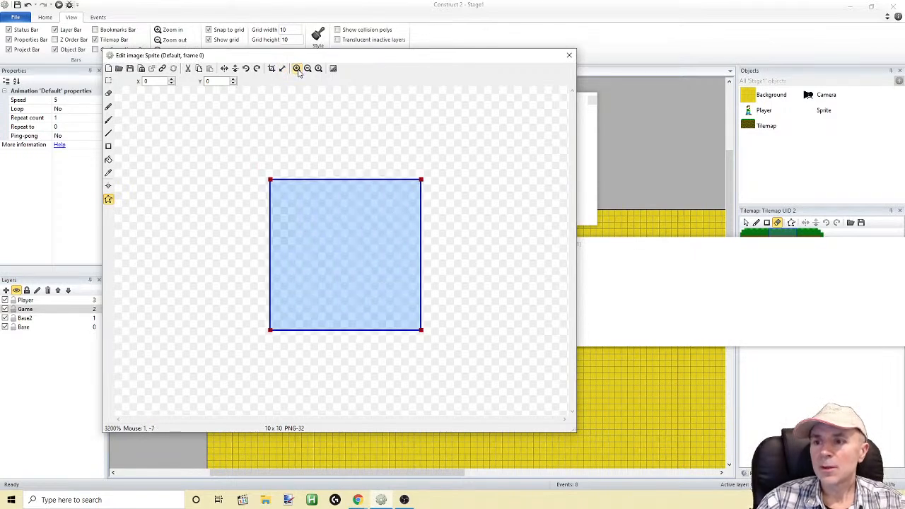
pyautogui.click(108, 147)
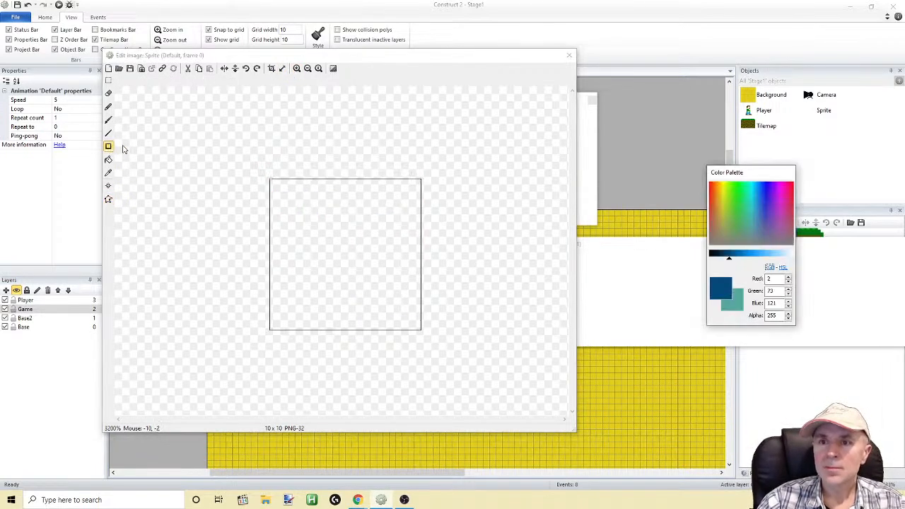
pyautogui.moveTo(319, 181); pyautogui.dragTo(362, 237)
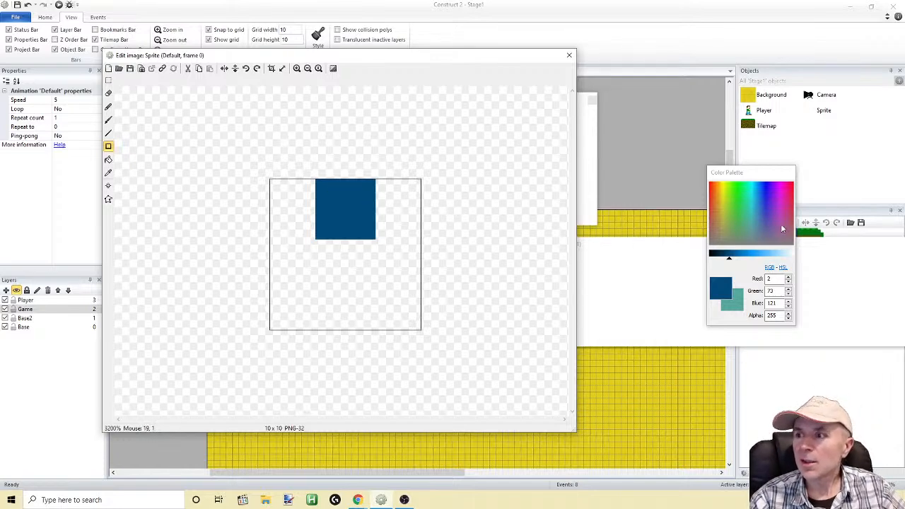
pyautogui.click(738, 186)
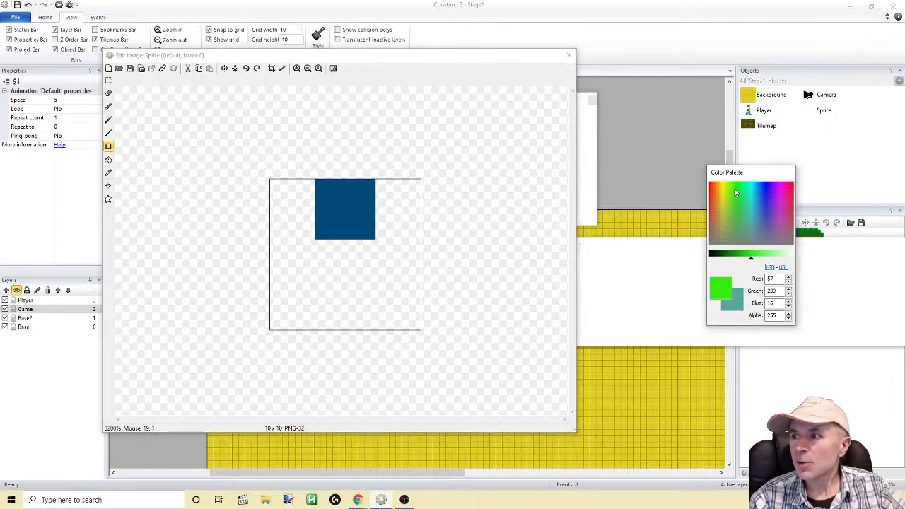
pyautogui.click(792, 188)
pyautogui.click(793, 188)
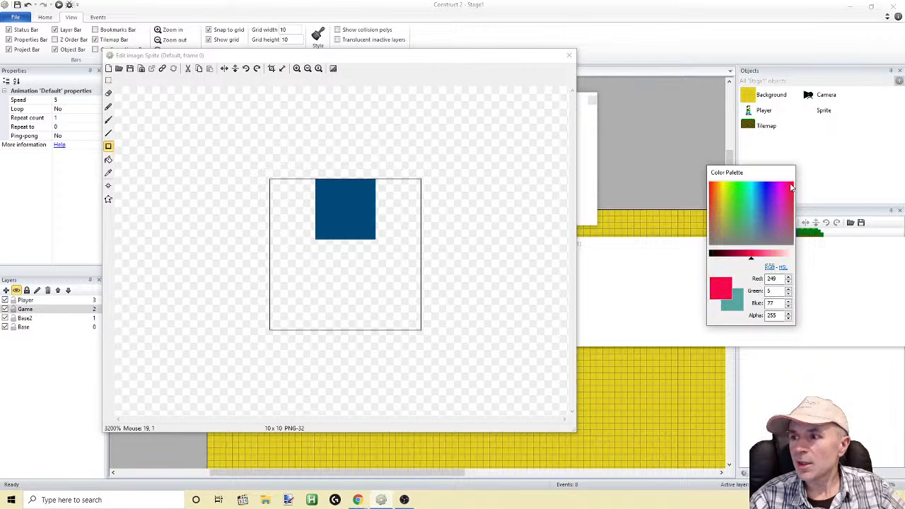
pyautogui.click(108, 147)
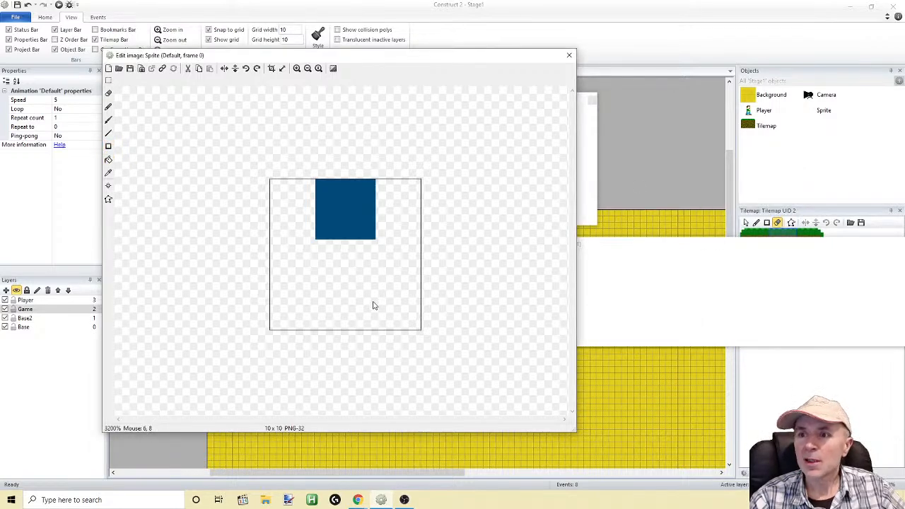
# Rearrange the image editor and animation frames windows so that they no longer overlap
pyautogui.moveTo(366, 54); pyautogui.dragTo(358, 29)
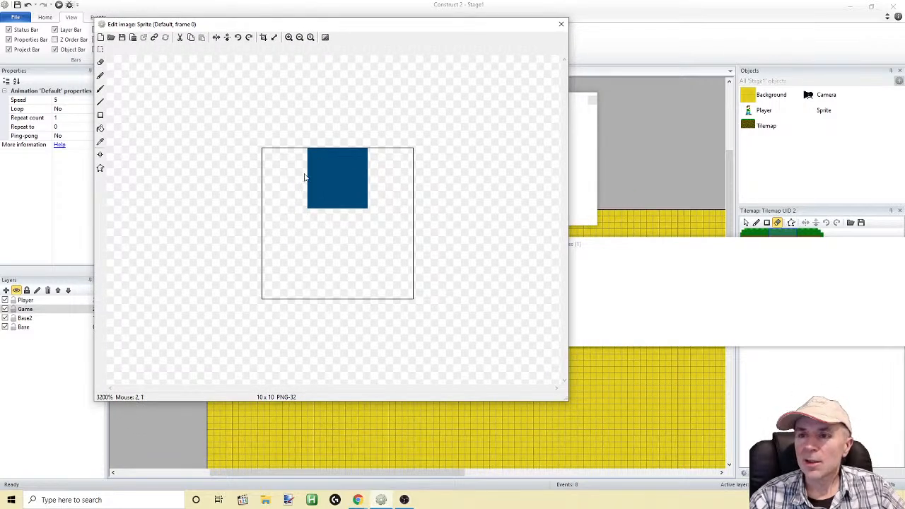
pyautogui.moveTo(342, 30); pyautogui.dragTo(300, 33)
pyautogui.moveTo(603, 244); pyautogui.dragTo(641, 257)
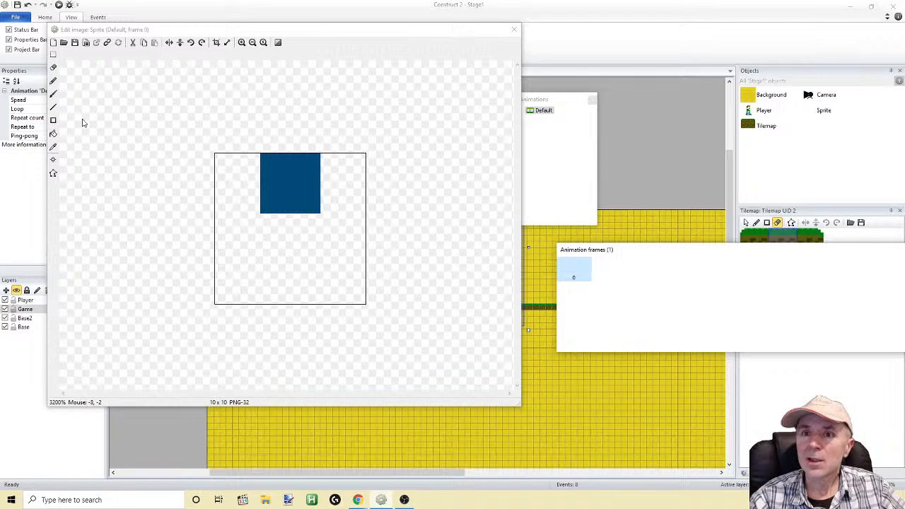
# Draw a filled dark yellow rectangle, RGB 175, 175, 4, about 6 x 10 pixels, over the blue square and the canvas's full height
pyautogui.click(53, 56)
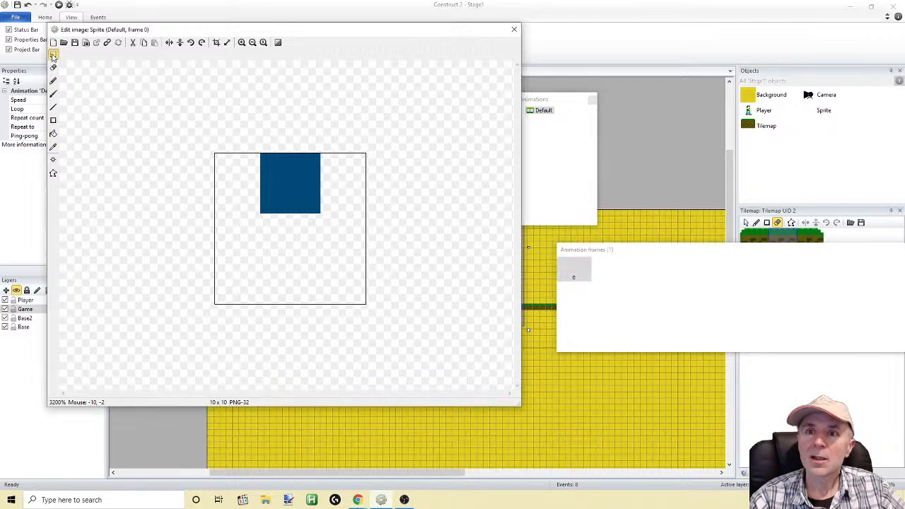
pyautogui.click(53, 121)
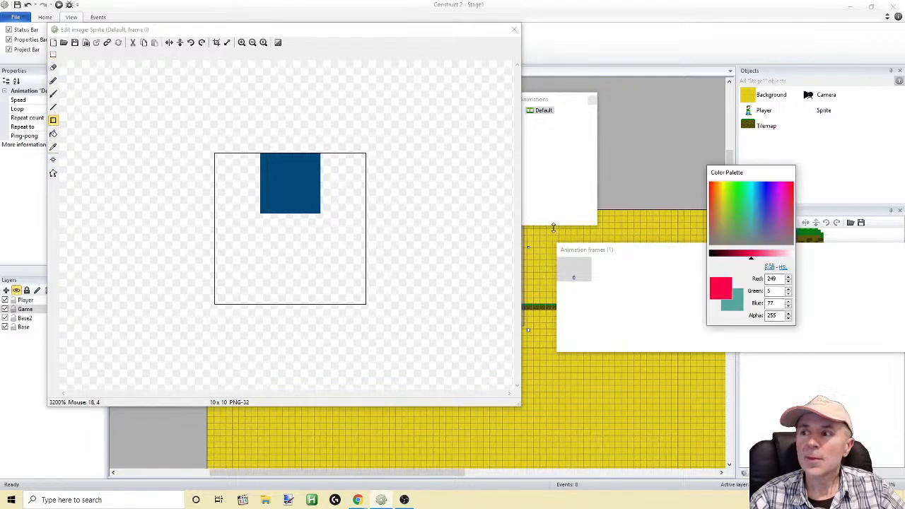
pyautogui.click(742, 210)
pyautogui.click(726, 188)
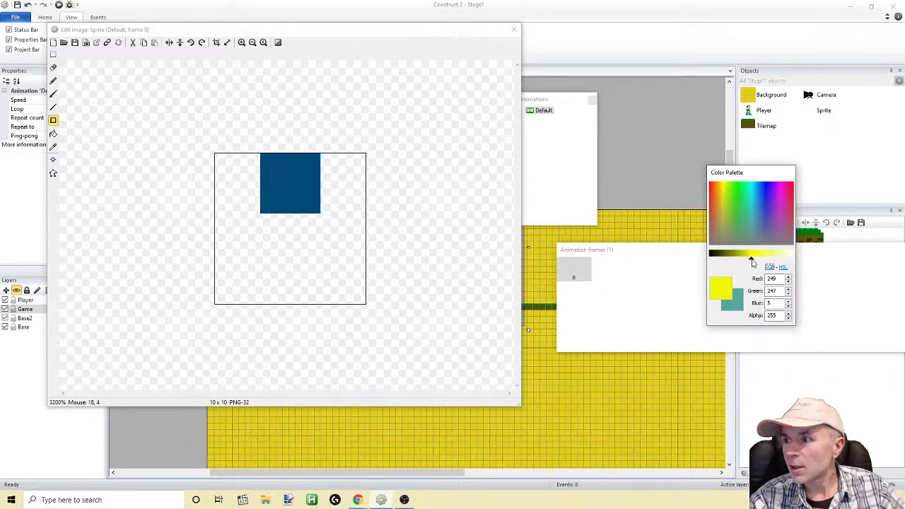
pyautogui.moveTo(753, 261); pyautogui.dragTo(740, 262)
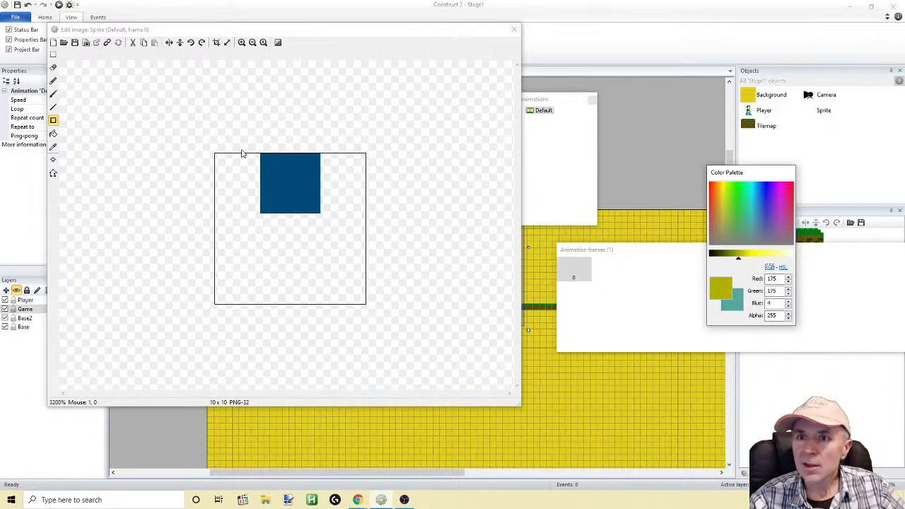
pyautogui.click(53, 121)
pyautogui.moveTo(242, 154); pyautogui.dragTo(315, 308)
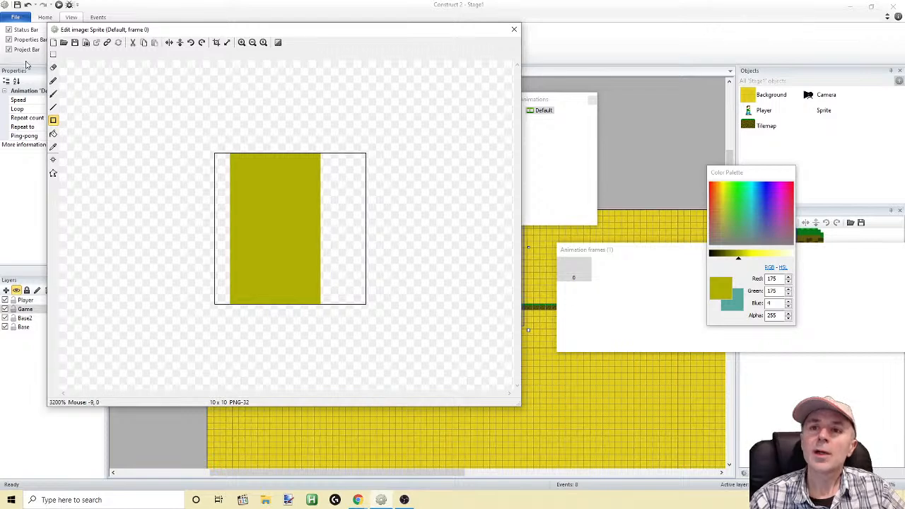
# Shift the yellow rectangle one pixel to the right and delete the leftover pixel column so it is centred on the canvas
pyautogui.click(53, 54)
pyautogui.moveTo(185, 124); pyautogui.dragTo(364, 305)
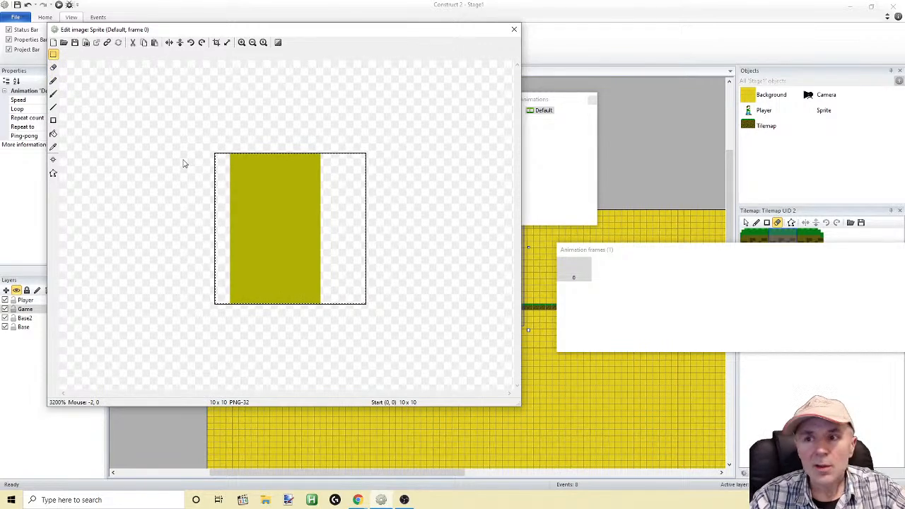
pyautogui.moveTo(290, 196); pyautogui.dragTo(293, 194)
pyautogui.click(54, 55)
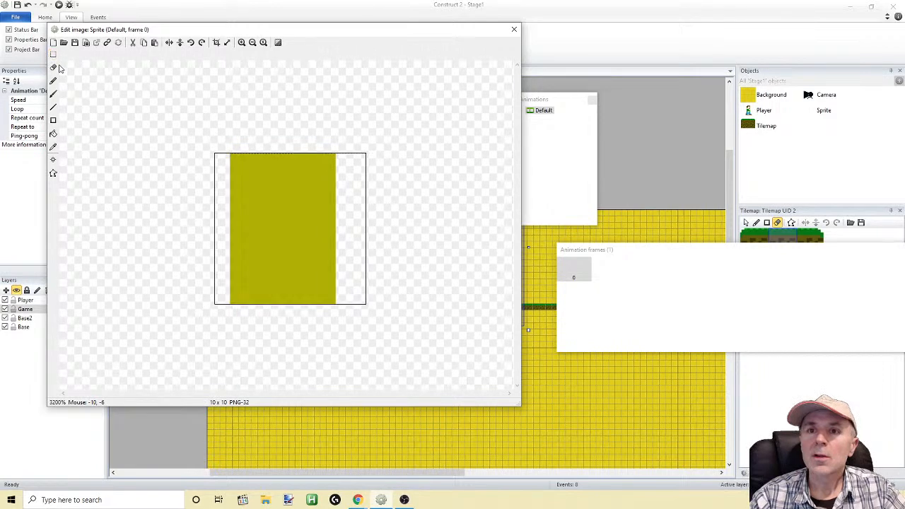
pyautogui.click(54, 55)
pyautogui.moveTo(184, 140); pyautogui.dragTo(244, 334)
pyautogui.press('Delete')
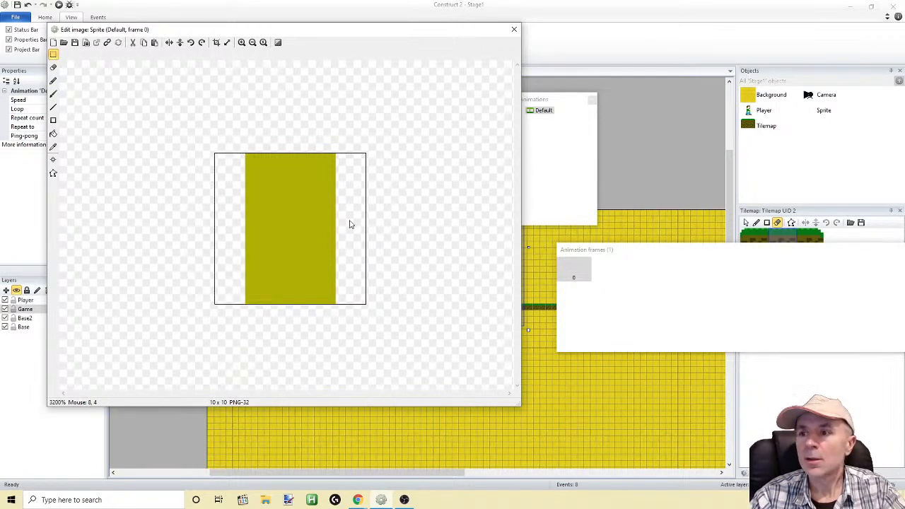
# Paint the rectangle's top pixel row with the Pencil in a darker olive, RGB 140, 140, 3
pyautogui.click(53, 133)
pyautogui.click(53, 146)
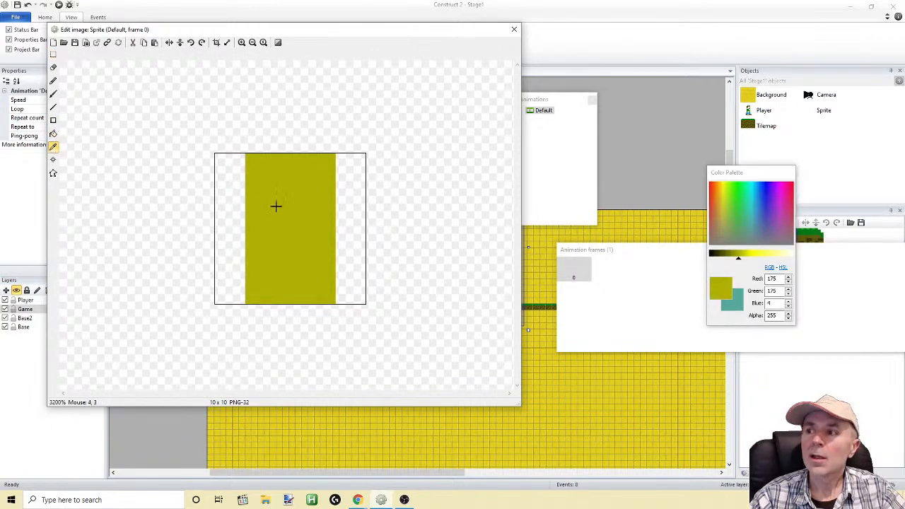
pyautogui.click(736, 259)
pyautogui.click(732, 259)
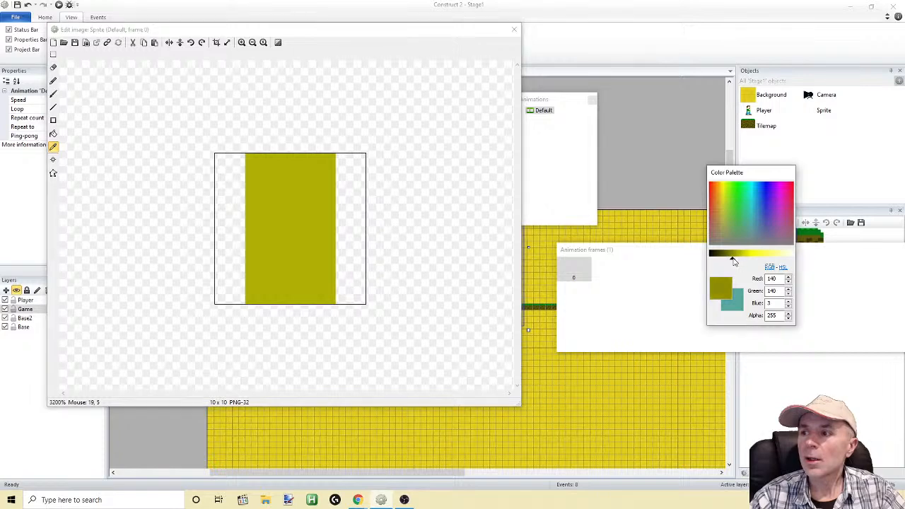
pyautogui.click(53, 81)
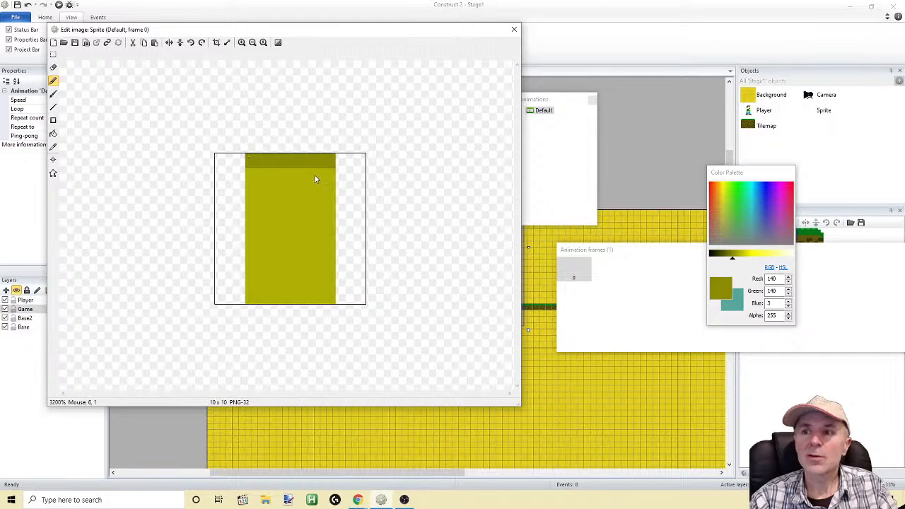
pyautogui.moveTo(306, 177); pyautogui.dragTo(288, 177)
pyautogui.click(296, 192)
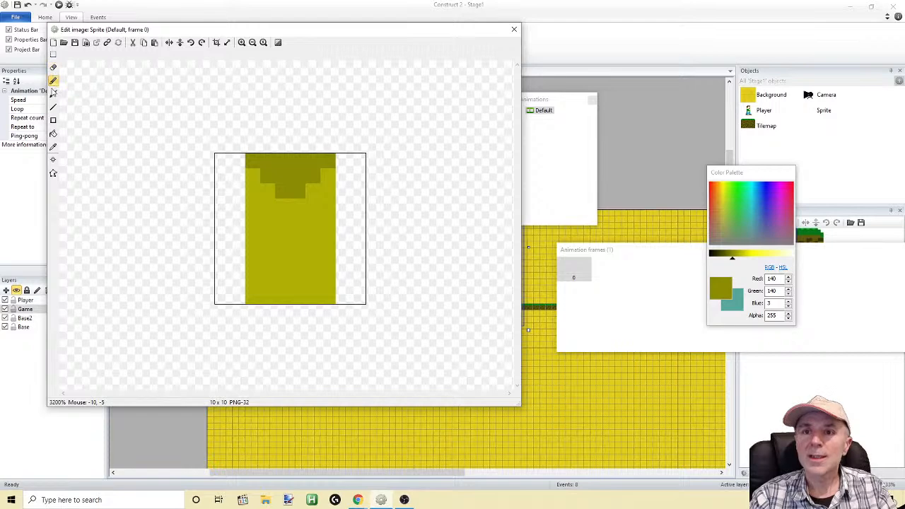
pyautogui.click(53, 54)
pyautogui.moveTo(246, 214); pyautogui.dragTo(300, 210)
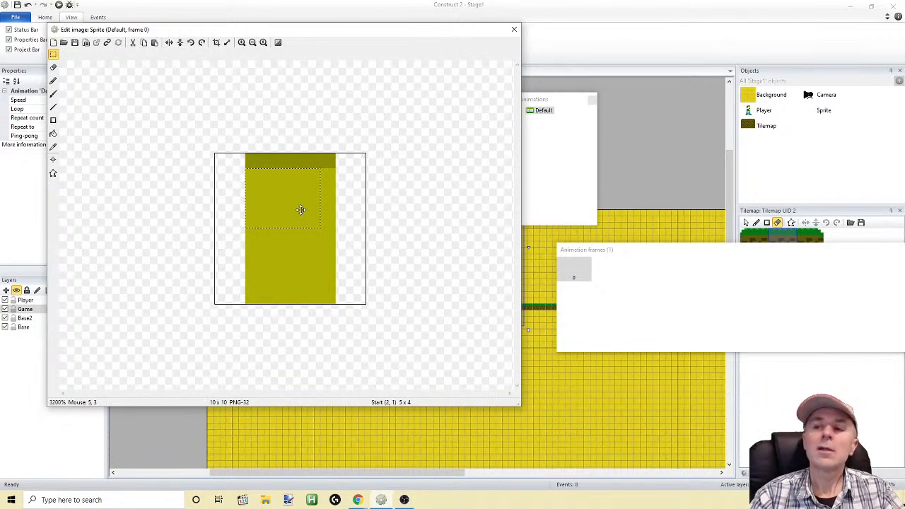
pyautogui.click(104, 104)
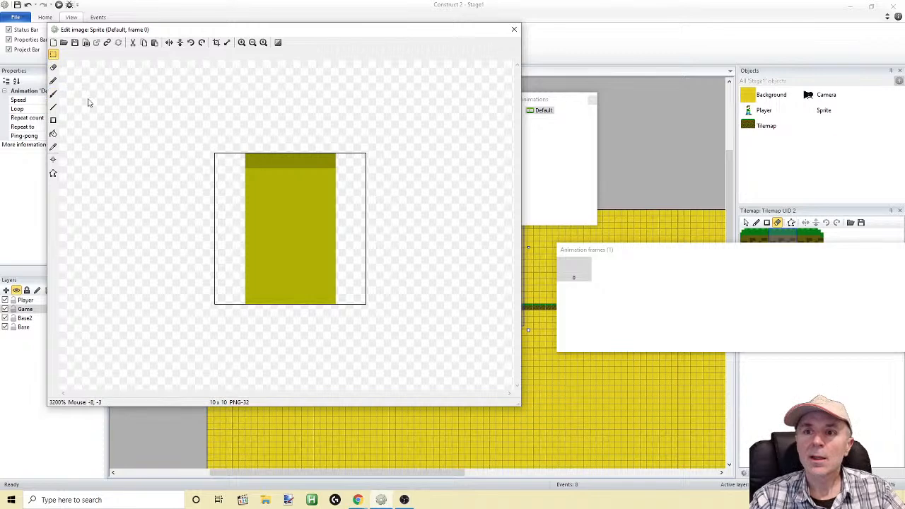
# Paint the rectangle's bottom pixel row and a centred cross about 4 x 6 pixels in the darker olive
pyautogui.click(52, 80)
pyautogui.moveTo(257, 298); pyautogui.dragTo(329, 305)
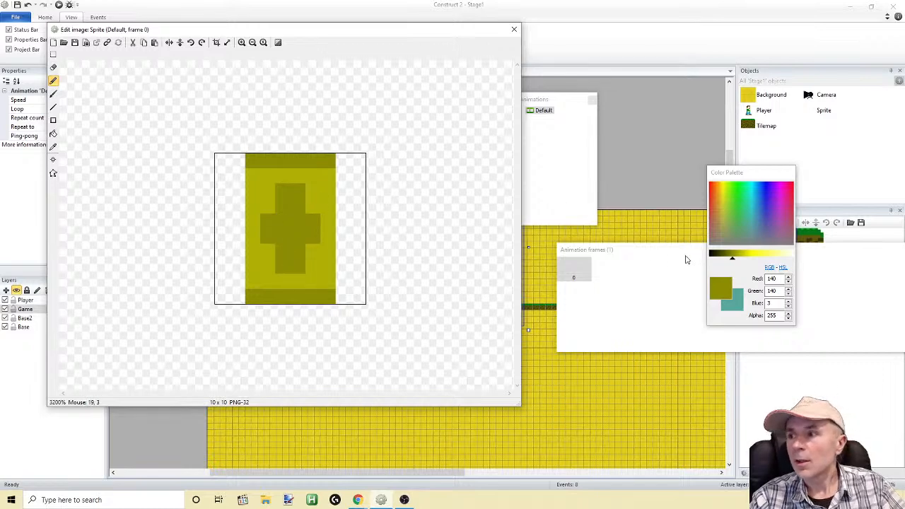
# Paint a smaller cross in very dark olive, RGB 65, 65, 1, over the inner part of the olive cross
pyautogui.moveTo(732, 256); pyautogui.dragTo(719, 256)
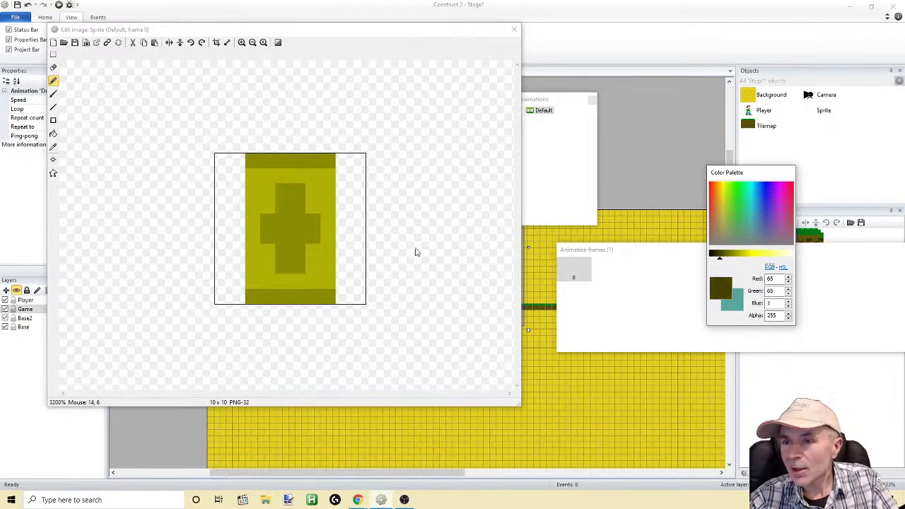
pyautogui.click(267, 229)
pyautogui.moveTo(267, 225)
pyautogui.mouseDown()
pyautogui.moveTo(314, 230)
pyautogui.moveTo(289, 247)
pyautogui.moveTo(298, 233)
pyautogui.moveTo(293, 219)
pyautogui.mouseUp()
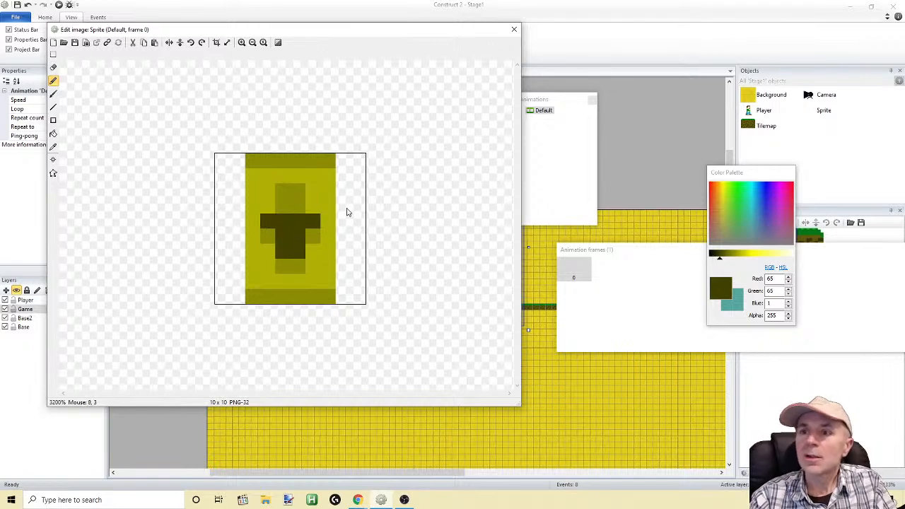
pyautogui.click(293, 206)
pyautogui.click(290, 207)
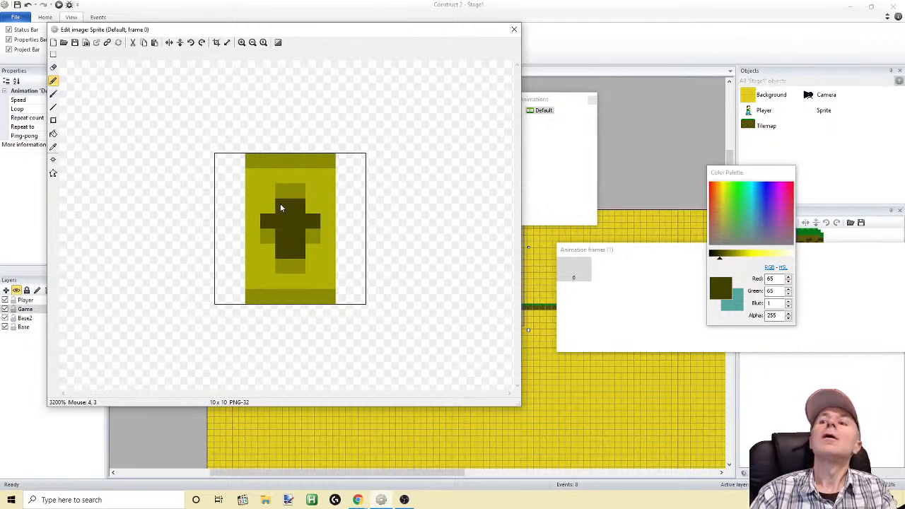
# Sample the rectangle's yellow, paint it over the two middle pixels just below the dark crossbar, and close the image editor
pyautogui.click(53, 146)
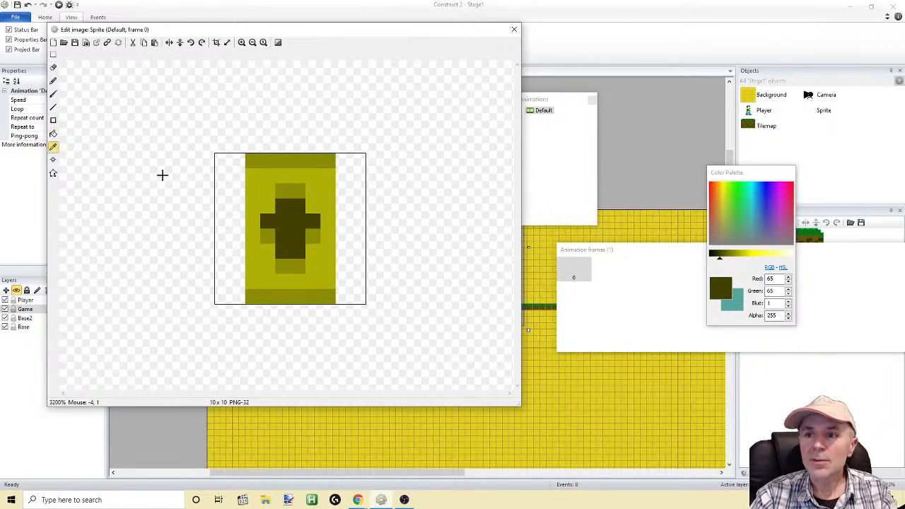
pyautogui.click(267, 177)
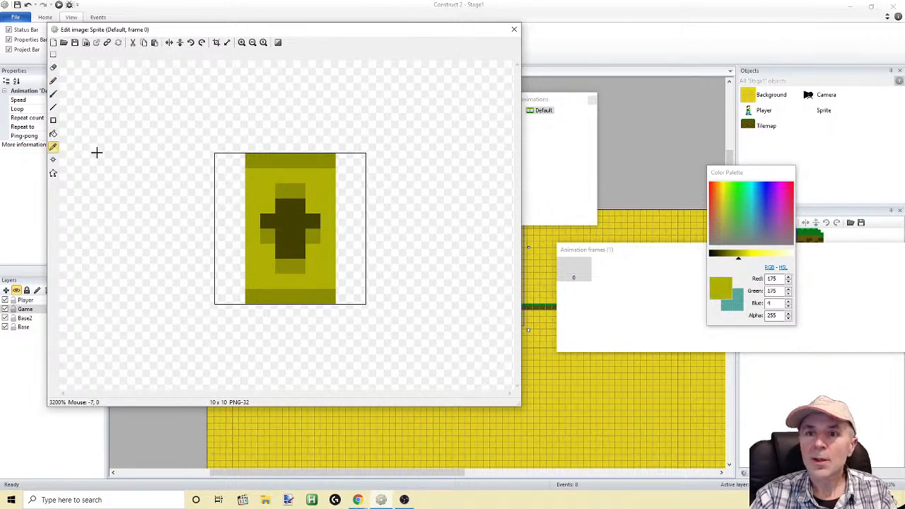
pyautogui.click(53, 81)
pyautogui.click(297, 235)
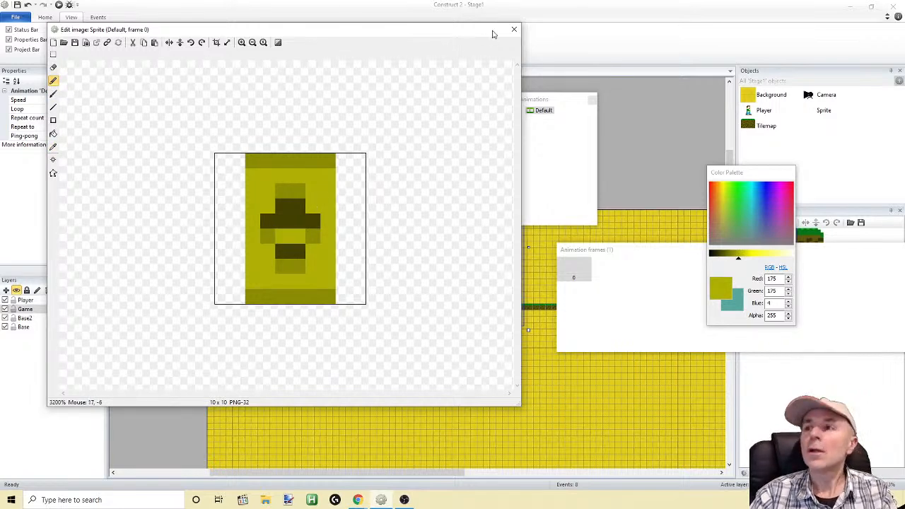
pyautogui.click(515, 29)
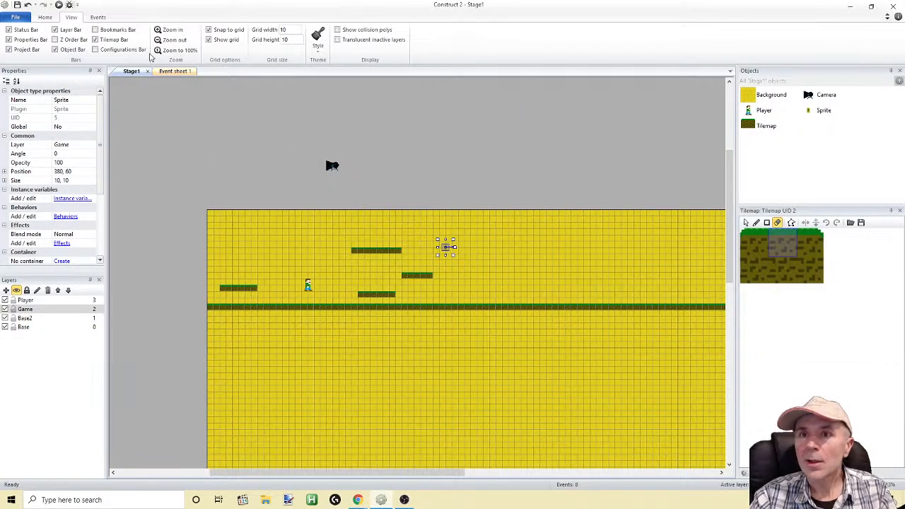
# Playtest the level, moving and jumping around the platforms near the new sprite, and return to the editor
pyautogui.click(58, 4)
pyautogui.press('Right')
pyautogui.press('Up')
pyautogui.press('Up')
pyautogui.press('Right')
pyautogui.press('Up')
pyautogui.press('Left')
pyautogui.press('Up')
pyautogui.press('Up')
pyautogui.press('Right')
pyautogui.press('Left')
pyautogui.press('Up')
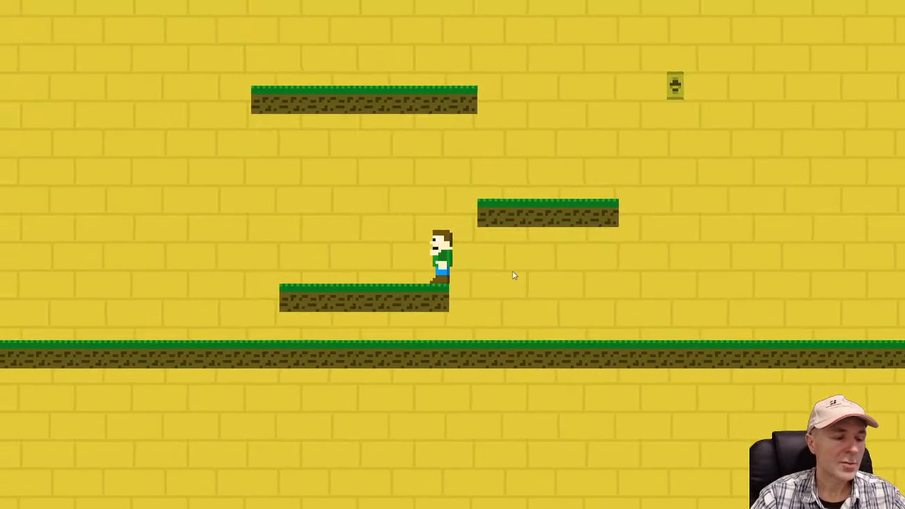
pyautogui.hotkey('alt', 'Tab')
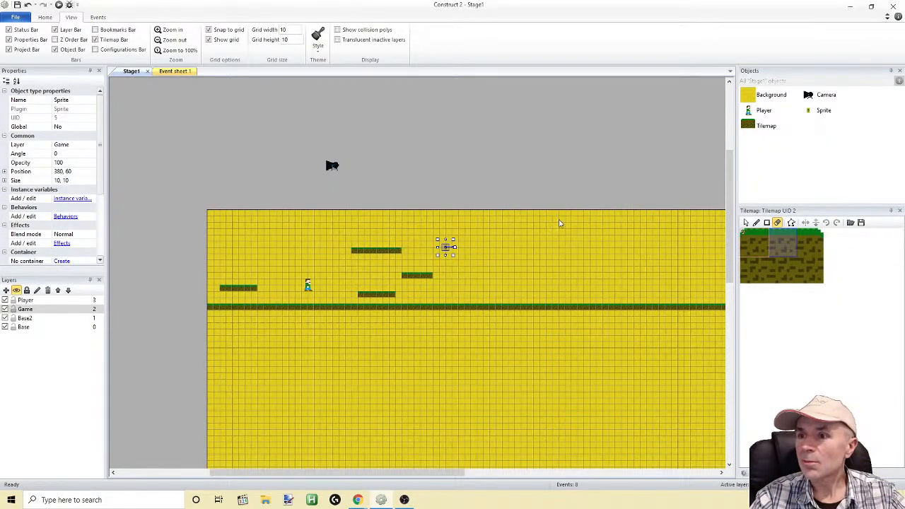
# Reopen the Sprite's image and fill the rectangle's yellow body with blue, RGB 53, 2, 207
pyautogui.doubleClick(822, 111)
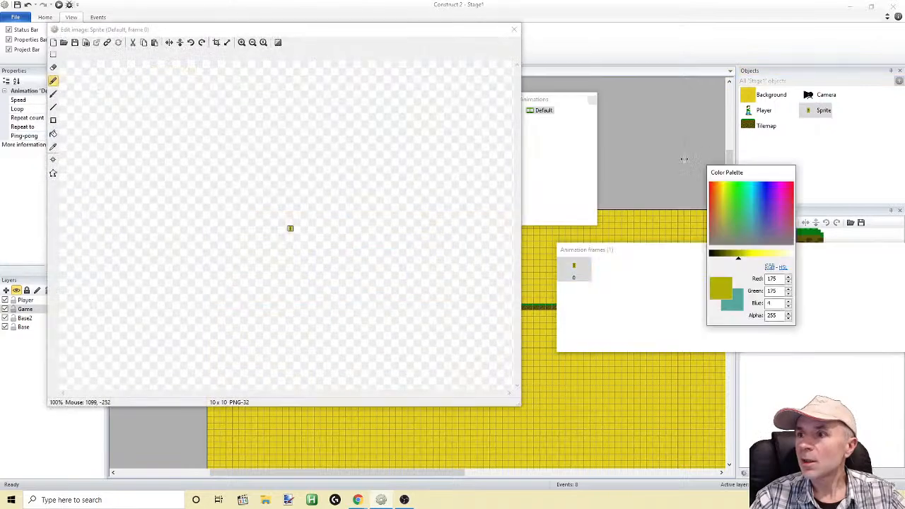
pyautogui.click(241, 42)
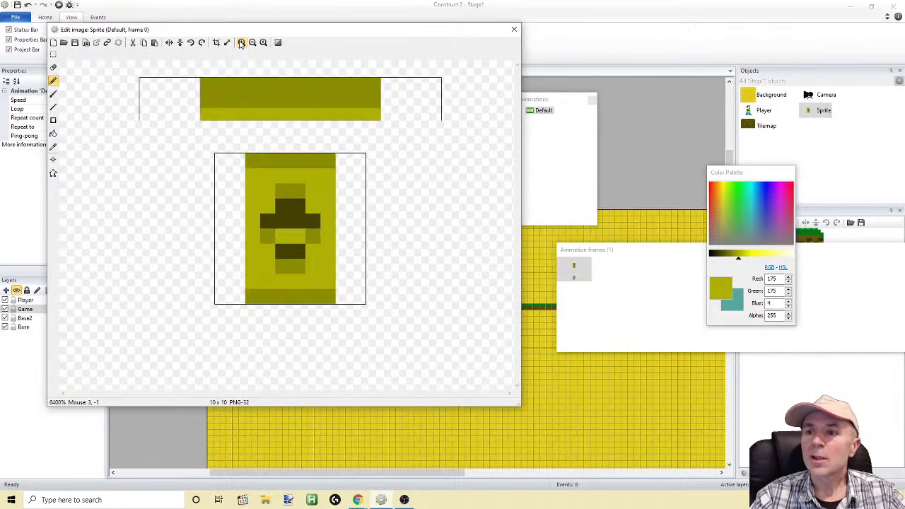
pyautogui.click(771, 185)
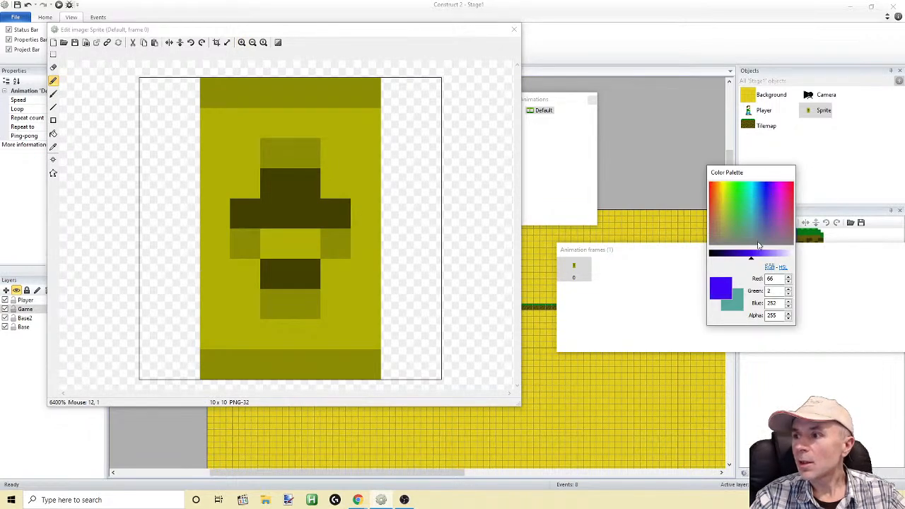
pyautogui.moveTo(751, 261); pyautogui.dragTo(744, 258)
pyautogui.click(53, 134)
pyautogui.click(213, 122)
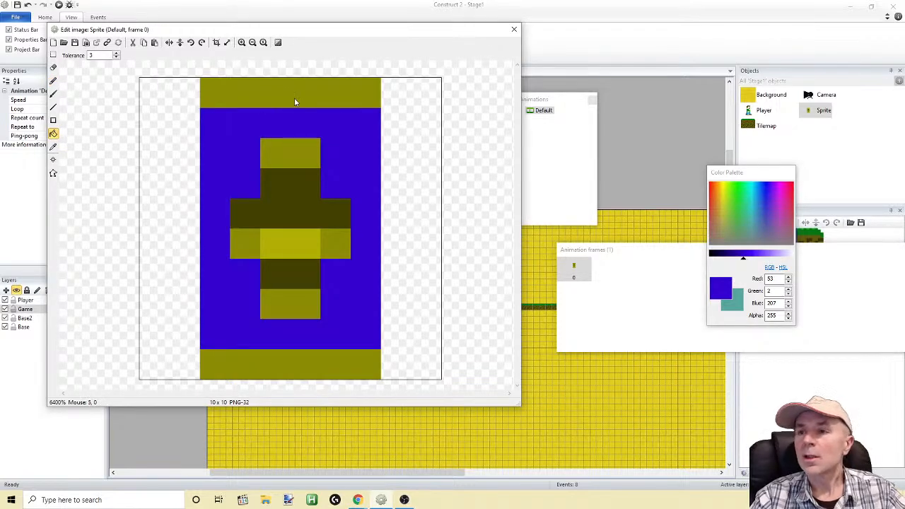
# Fill the sprite's end bands and the dark cross areas with dark blue, RGB 34, 1, 131
pyautogui.moveTo(743, 260); pyautogui.dragTo(731, 259)
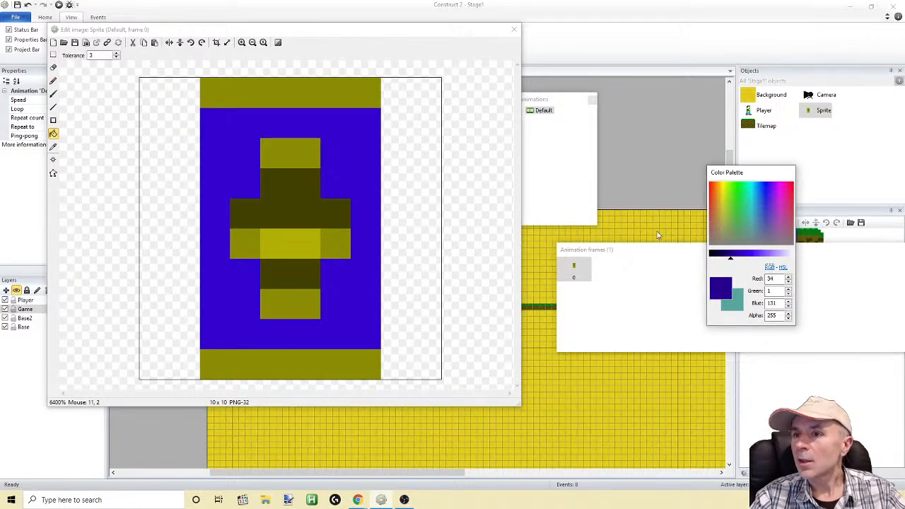
pyautogui.click(316, 97)
pyautogui.click(309, 365)
pyautogui.click(290, 274)
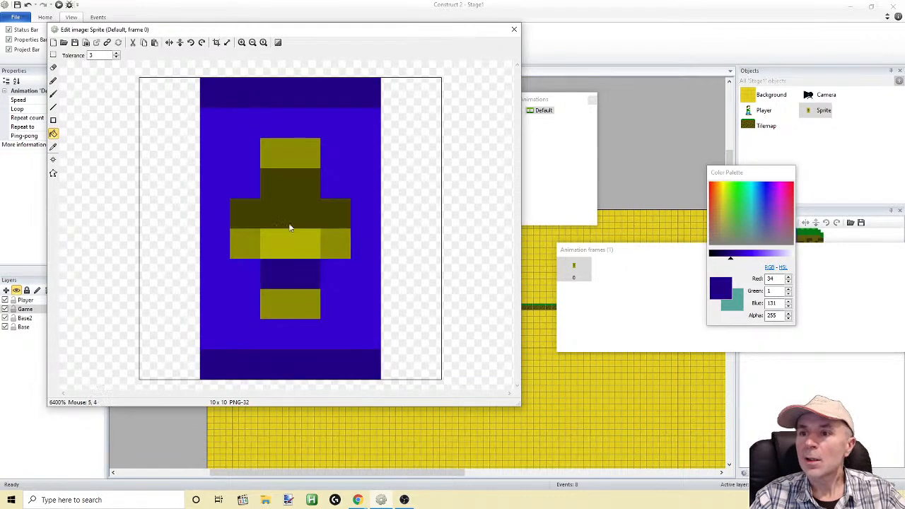
pyautogui.click(287, 213)
# Fill the remaining yellow and olive areas with light purple, RGB 137, 98, 253, and close the image editor
pyautogui.moveTo(731, 257); pyautogui.dragTo(767, 256)
pyautogui.click(289, 148)
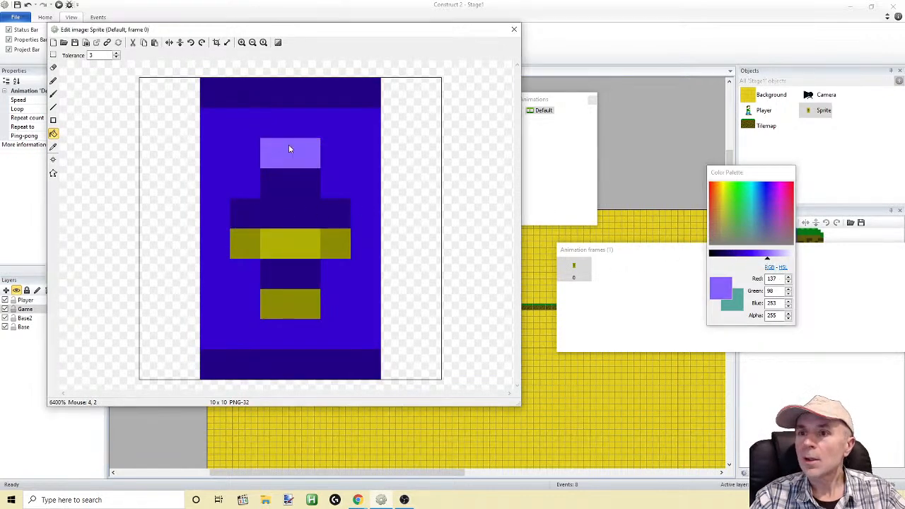
pyautogui.click(276, 239)
pyautogui.click(278, 313)
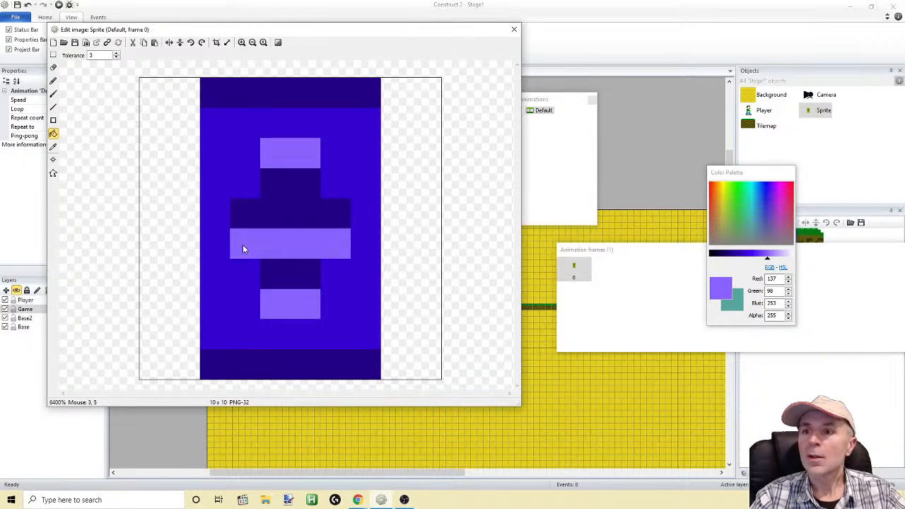
pyautogui.click(515, 29)
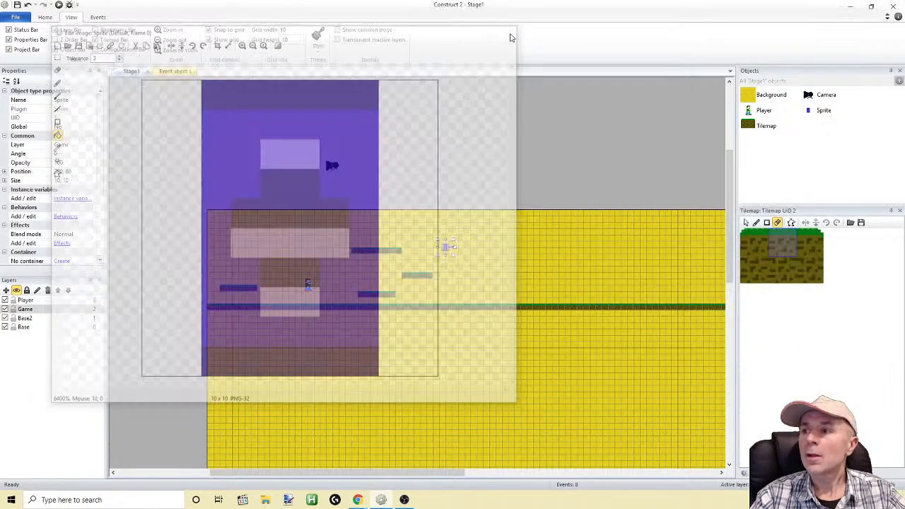
# Playtest the level, jumping across the platforms and up to the blue sprite, and return to the layout
pyautogui.click(59, 5)
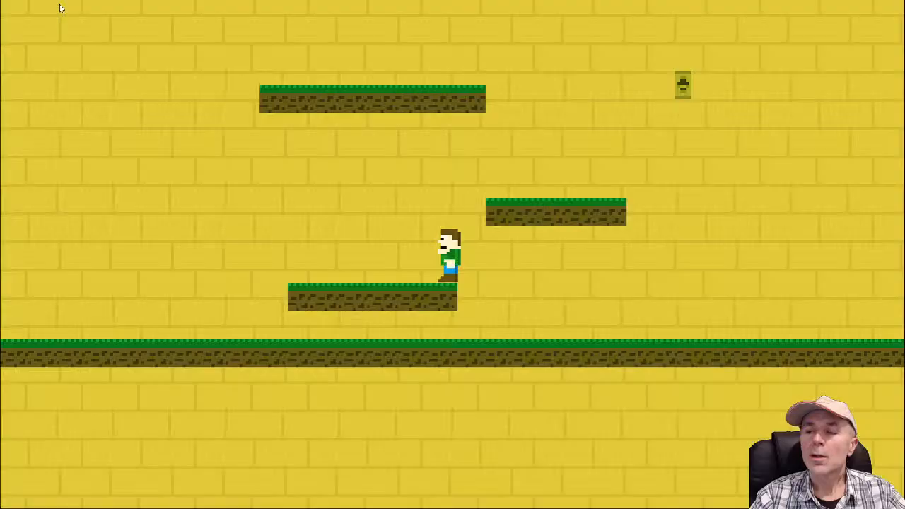
pyautogui.press('Right')
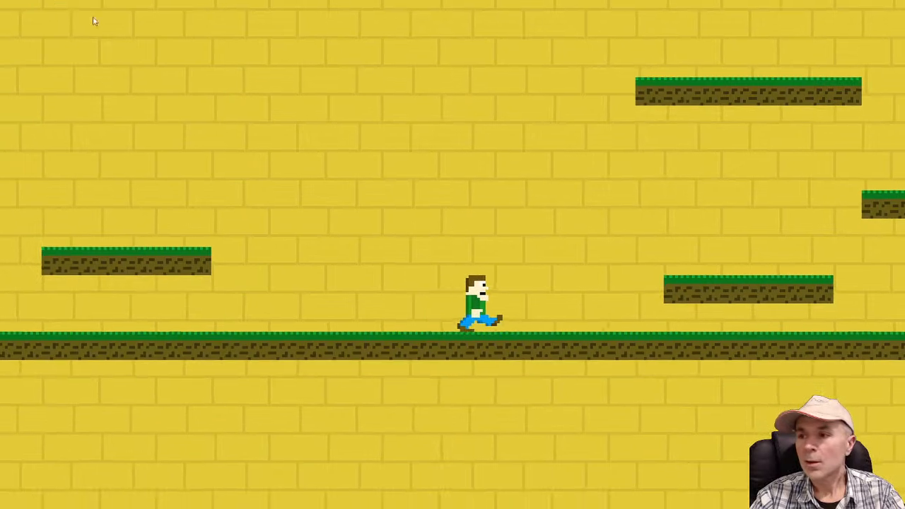
pyautogui.press('Up')
pyautogui.press('Up')
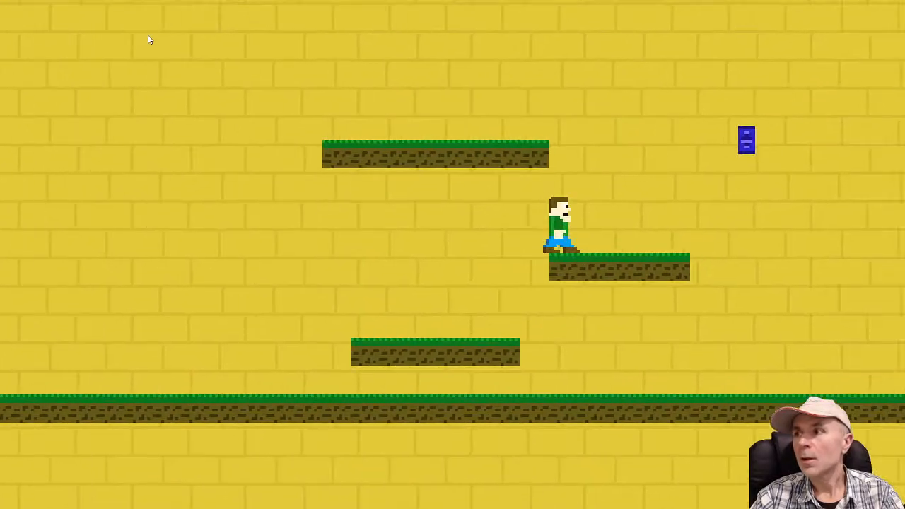
pyautogui.press('Up')
pyautogui.press('Up')
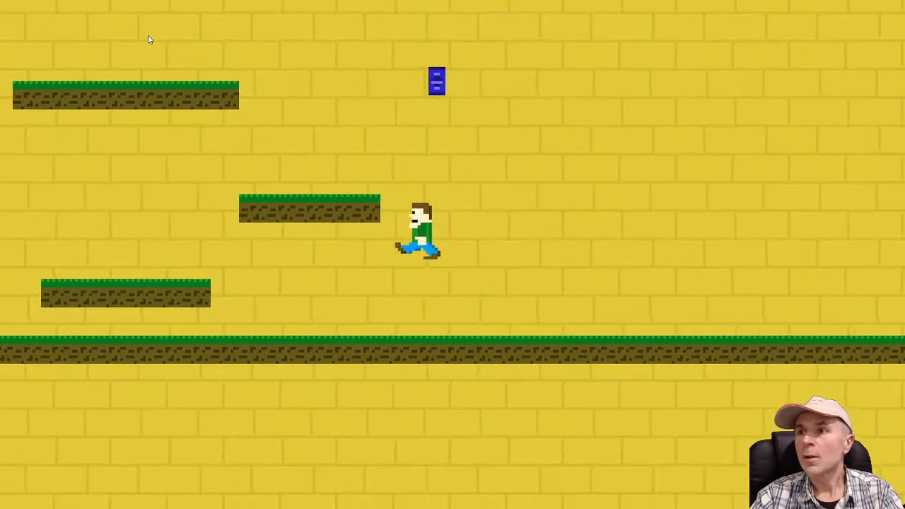
pyautogui.press('Up')
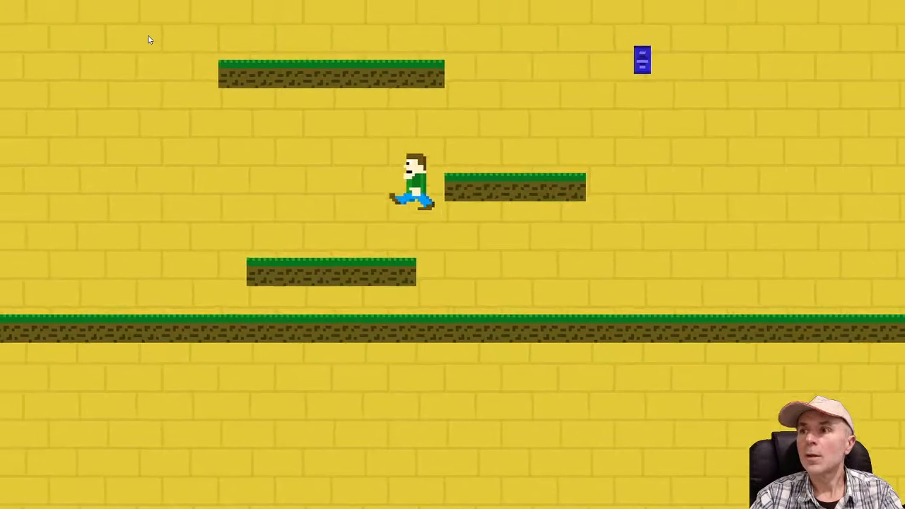
pyautogui.press('Up')
pyautogui.press('Up')
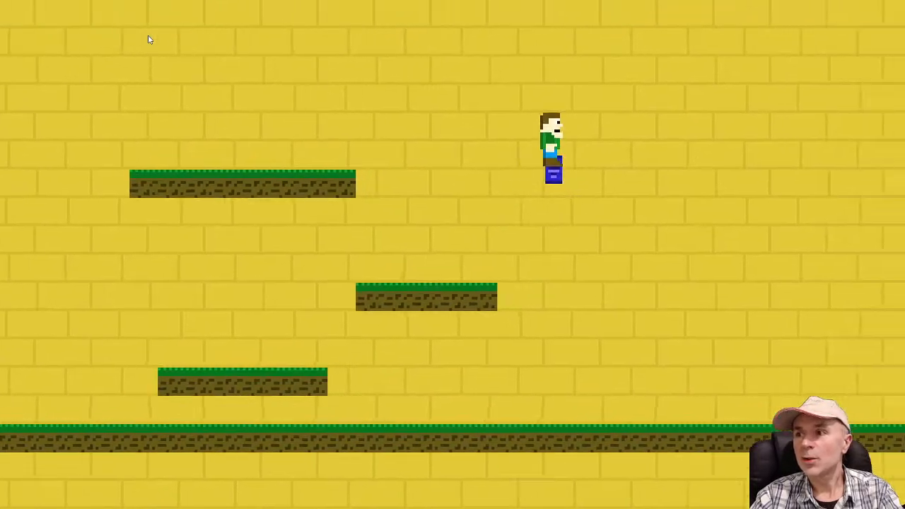
pyautogui.press('Left')
pyautogui.press('Up')
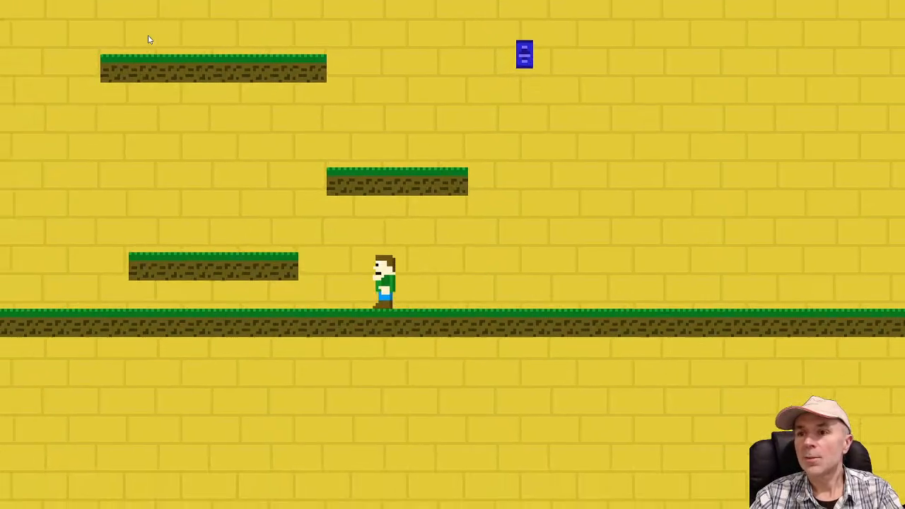
pyautogui.press('Right')
pyautogui.press('Up')
pyautogui.press('Up')
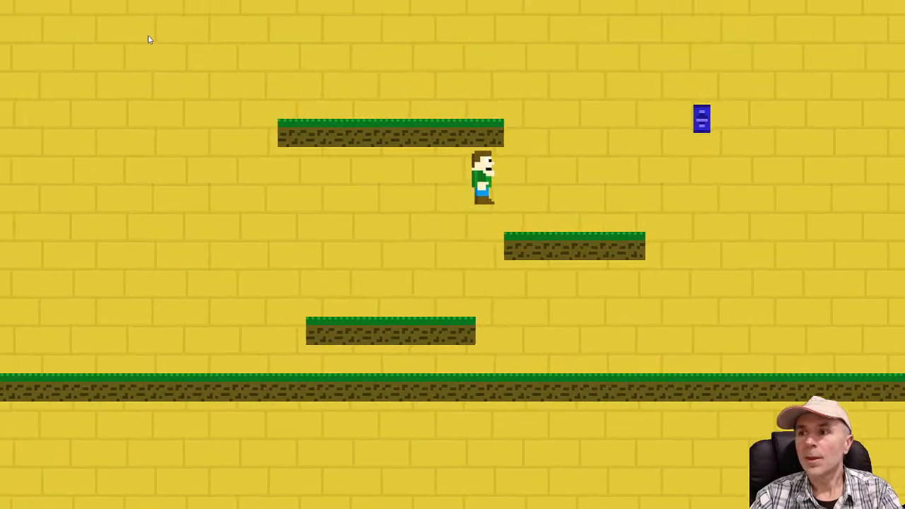
pyautogui.press('Up')
pyautogui.press('Left')
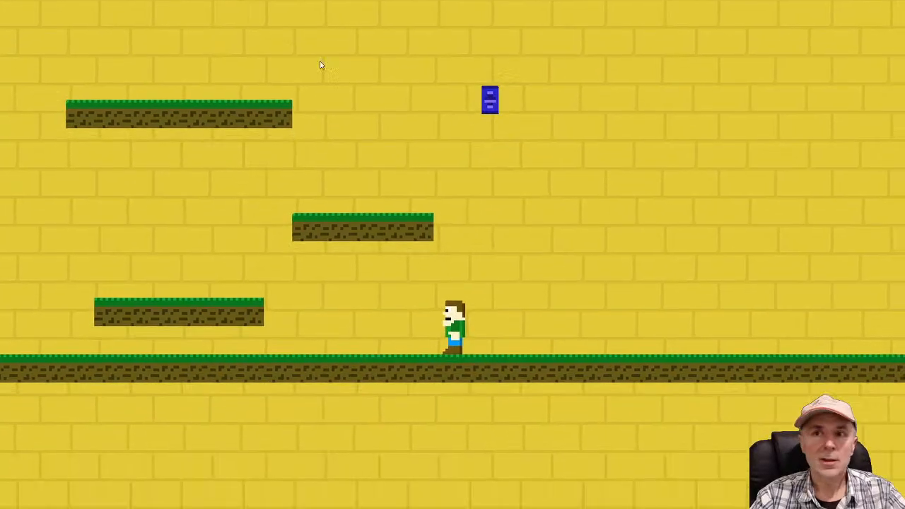
pyautogui.hotkey('alt', 'F4')
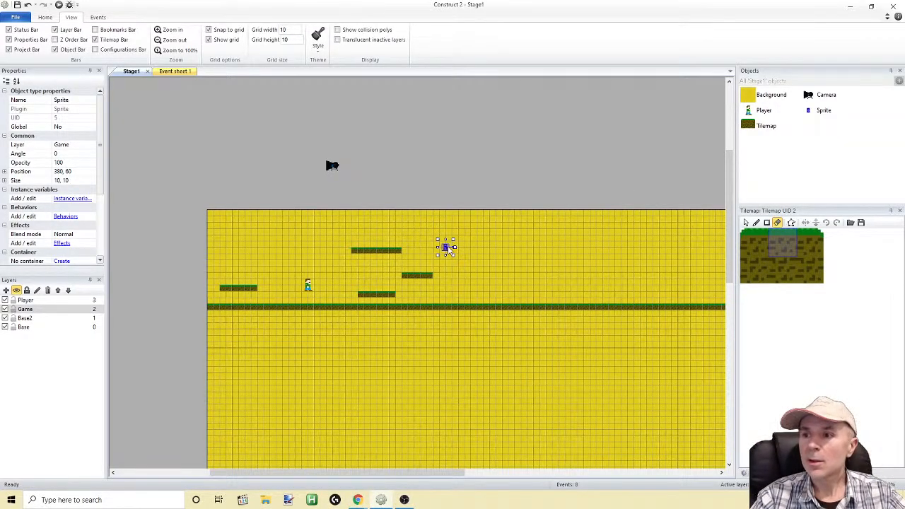
# Check the layout's properties and those of the Player, Game, Base2 and Base layers
pyautogui.click(484, 144)
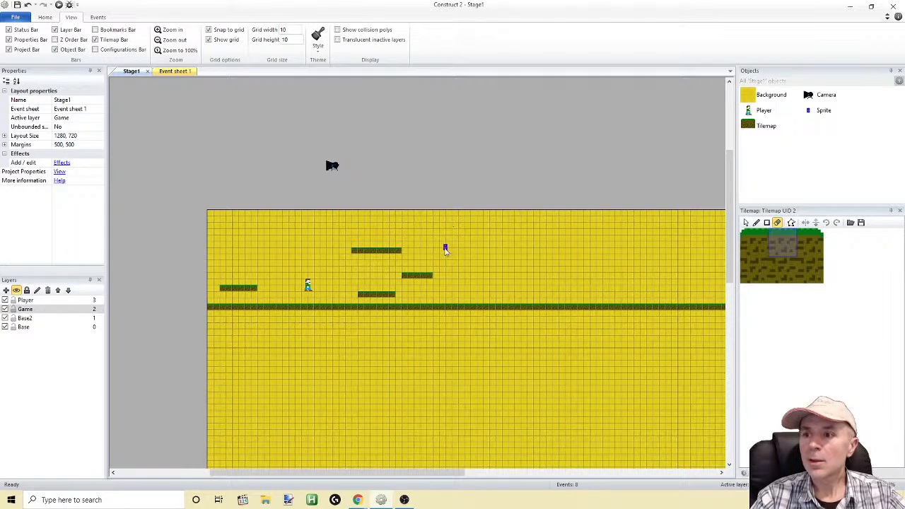
pyautogui.click(26, 300)
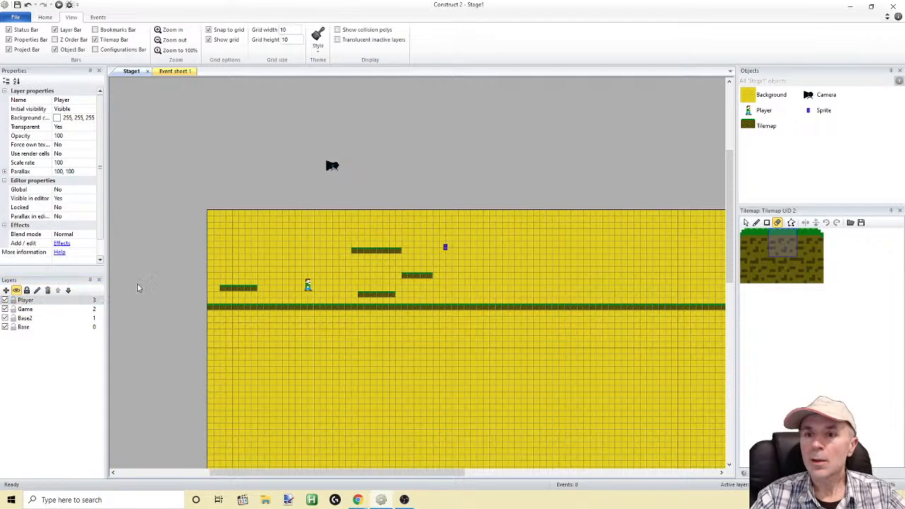
pyautogui.click(25, 309)
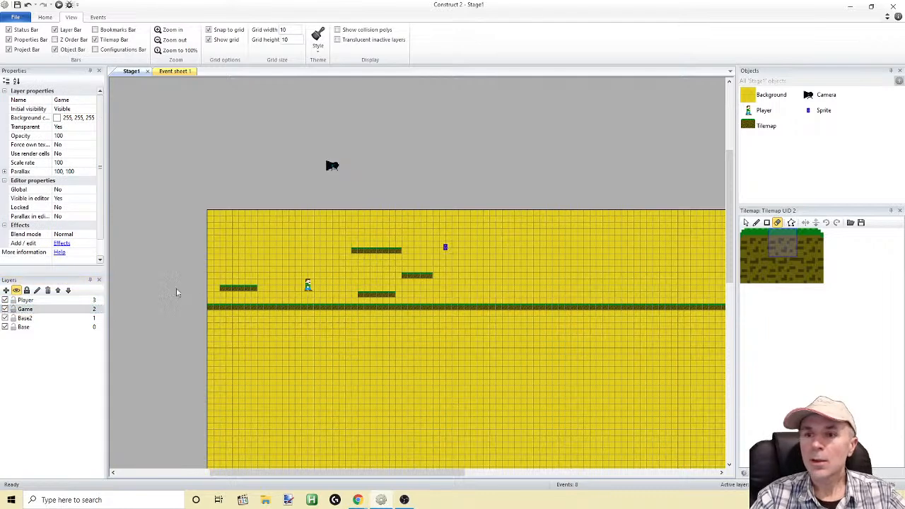
pyautogui.click(25, 318)
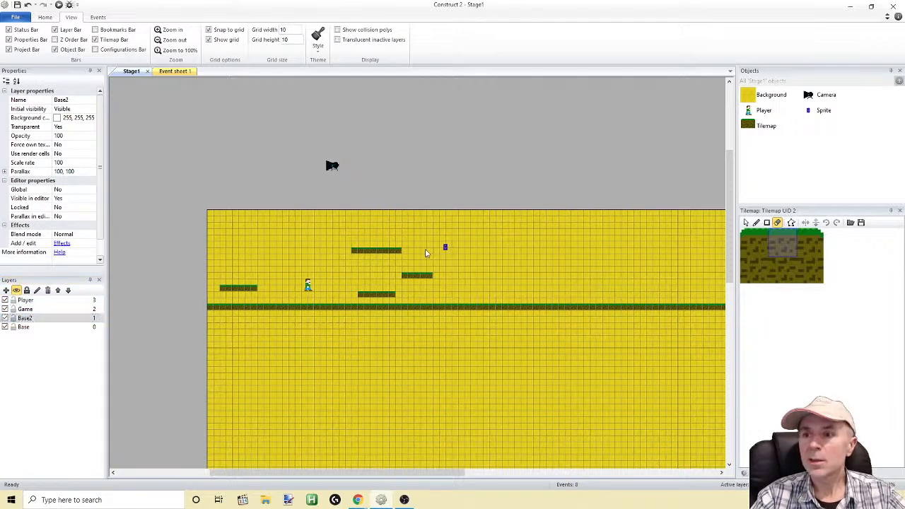
pyautogui.click(24, 327)
pyautogui.doubleClick(445, 247)
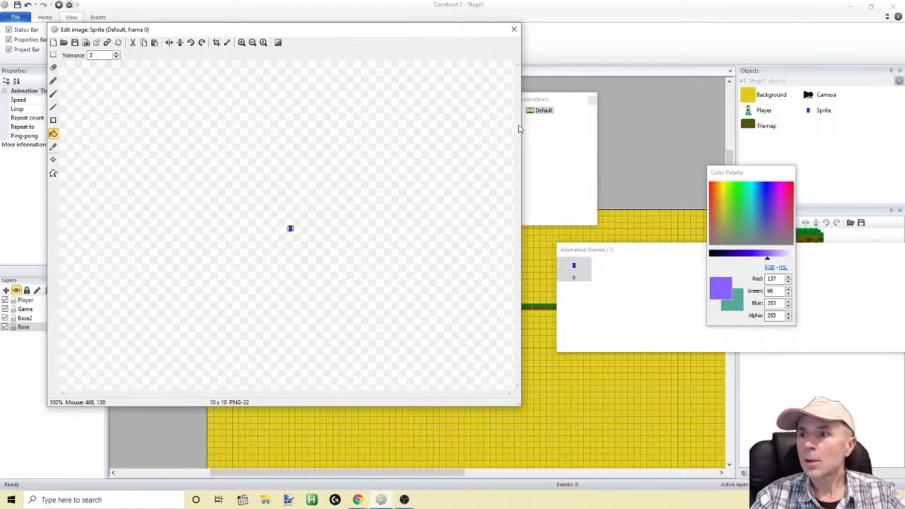
pyautogui.click(515, 29)
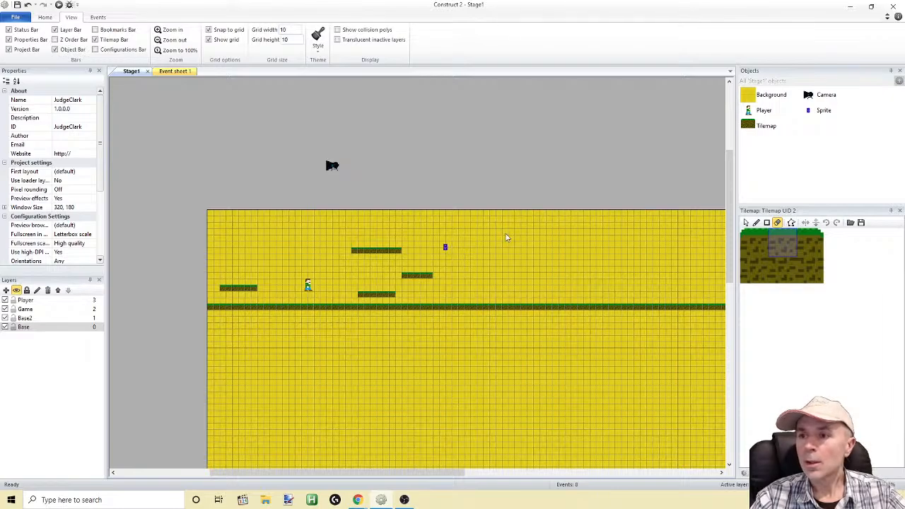
pyautogui.keyDown('ctrl'); pyautogui.scroll(8, 507, 238); pyautogui.keyUp('ctrl')
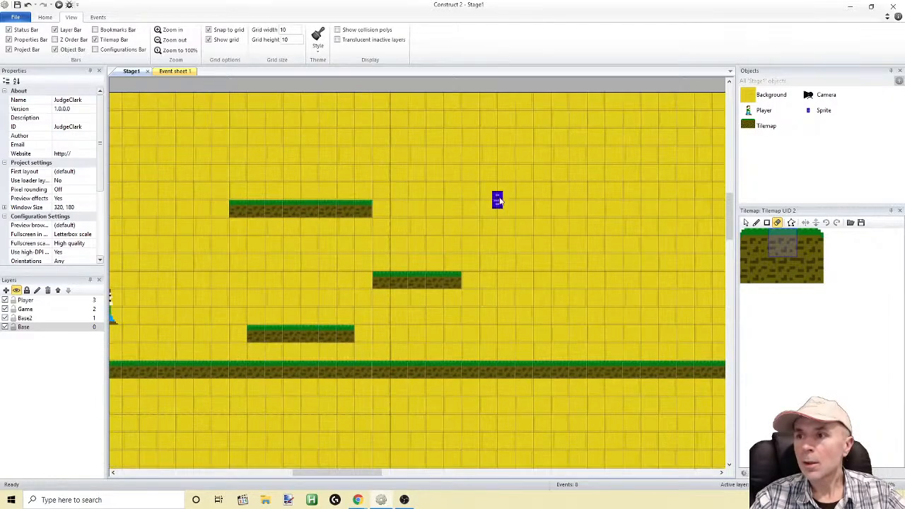
pyautogui.doubleClick(498, 200)
pyautogui.click(515, 30)
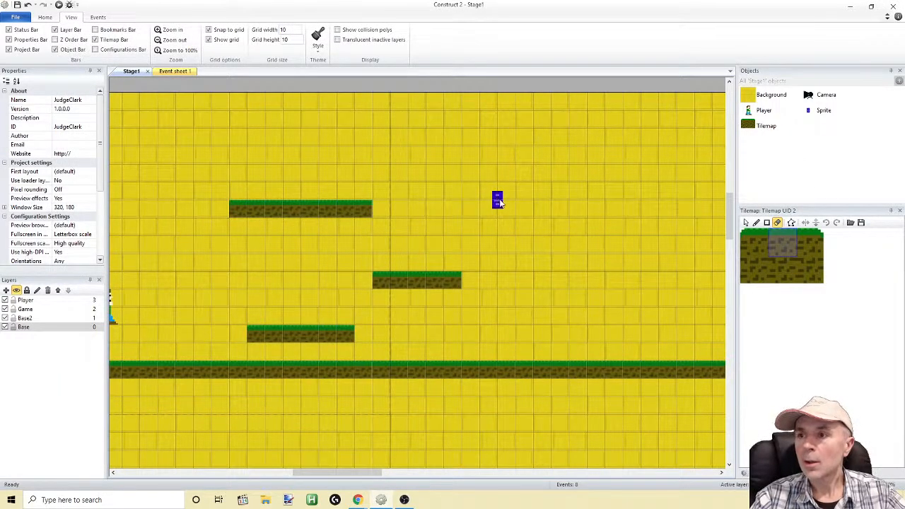
# Switch the tilemap tools to normal selection and move the Sprite to position 300, 50, above the upper platform's right end
pyautogui.moveTo(469, 80); pyautogui.dragTo(550, 244)
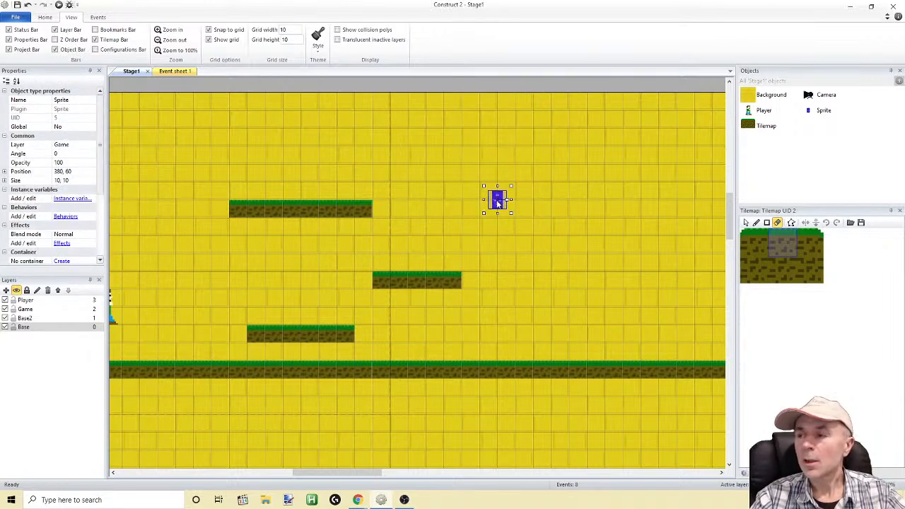
pyautogui.click(746, 223)
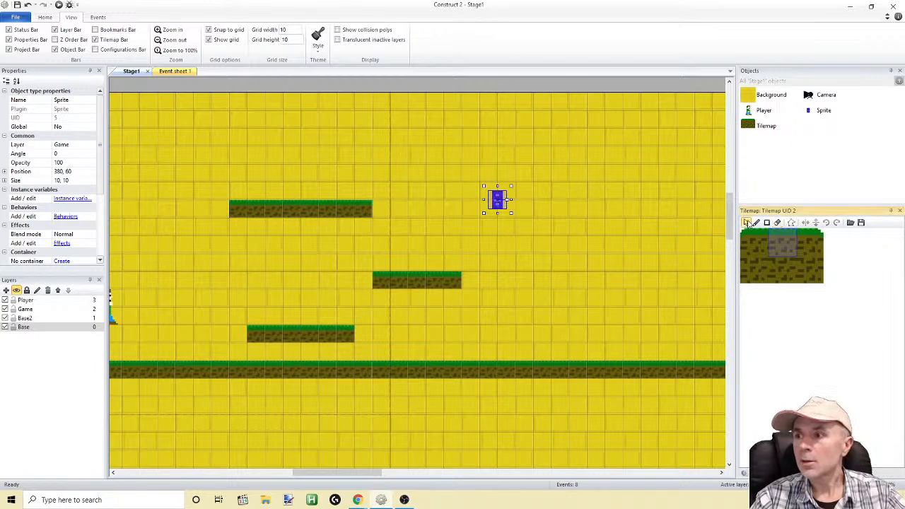
pyautogui.rightClick(496, 203)
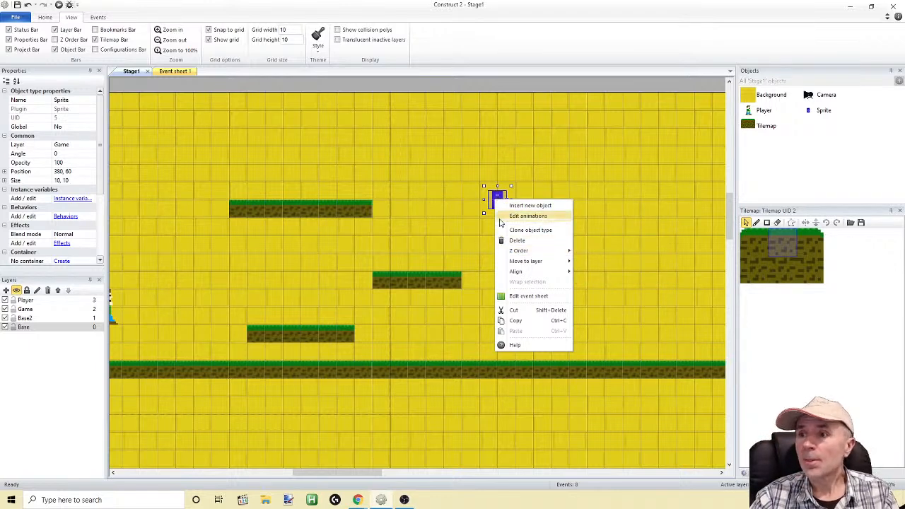
pyautogui.moveTo(520, 262)
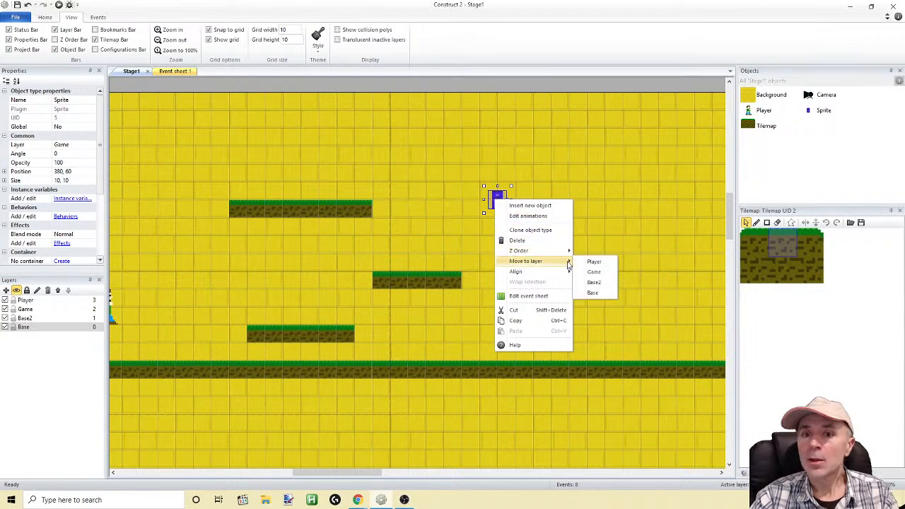
pyautogui.click(584, 262)
pyautogui.moveTo(500, 201); pyautogui.dragTo(361, 186)
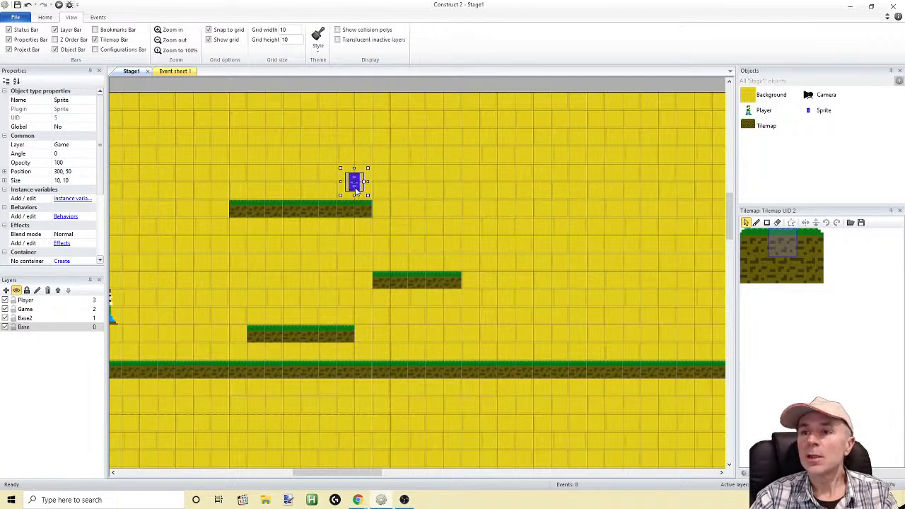
pyautogui.rightClick(356, 190)
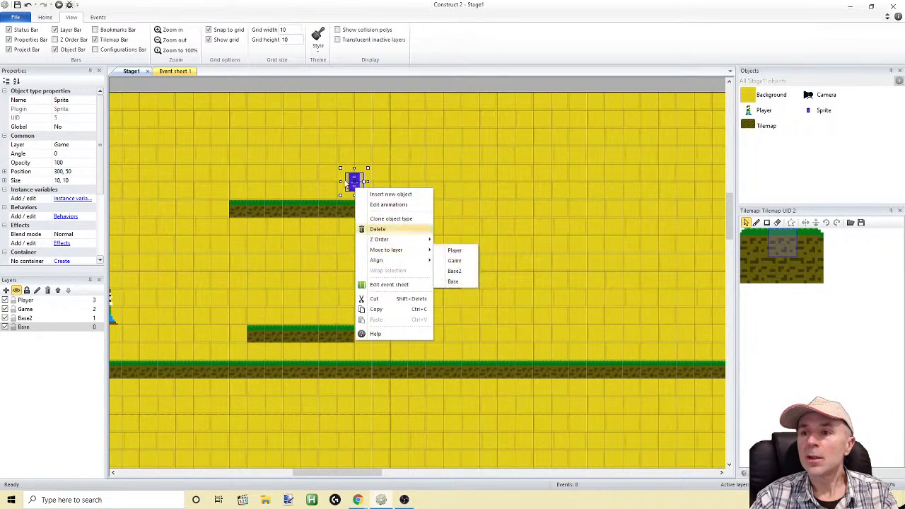
# Assign the Sprite's origin point to the bottom of its image, at 5, 10, and close the image editor
pyautogui.doubleClick(354, 181)
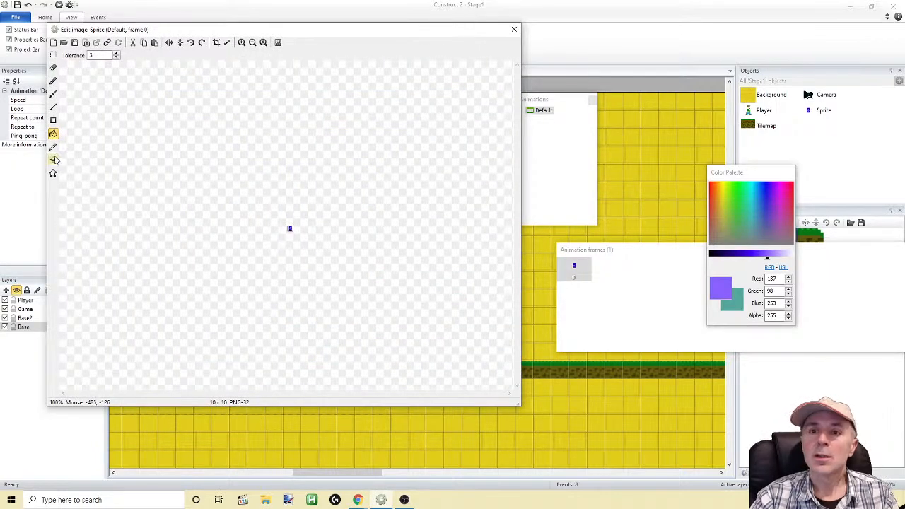
pyautogui.click(54, 161)
pyautogui.click(461, 231)
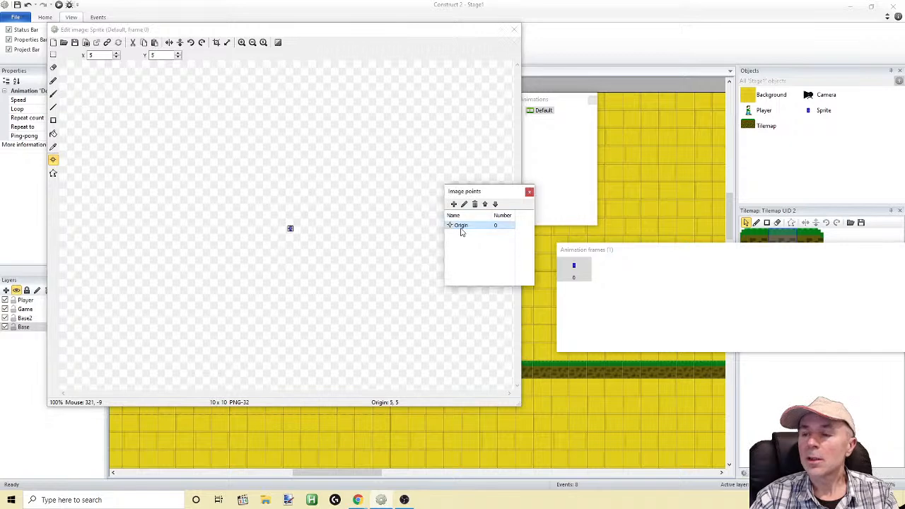
pyautogui.rightClick(461, 231)
pyautogui.moveTo(491, 290)
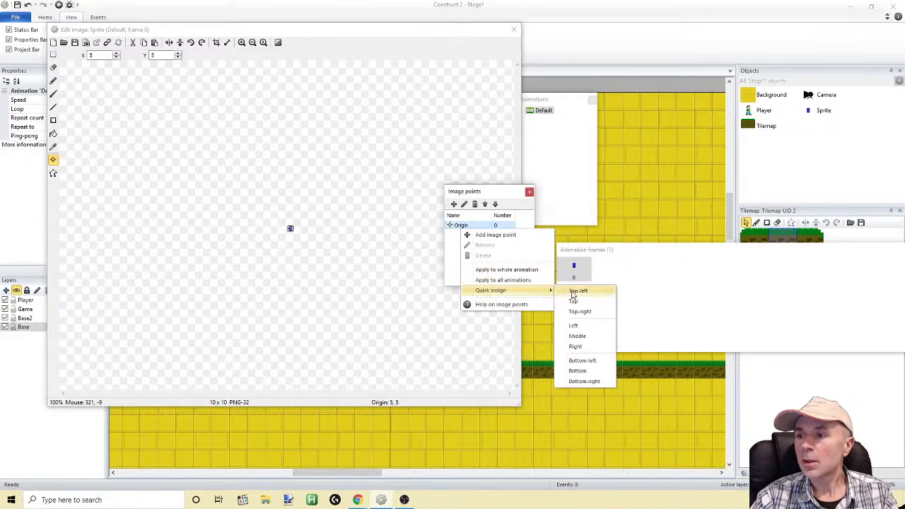
pyautogui.click(576, 370)
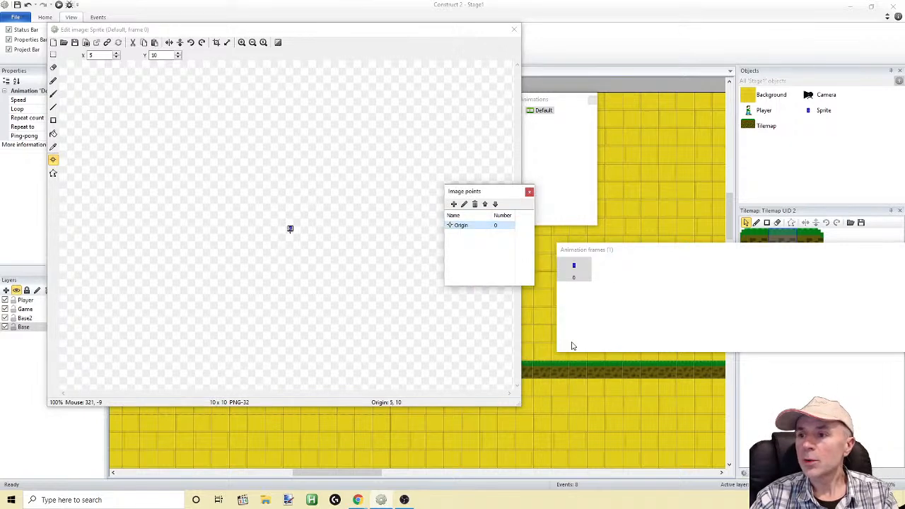
pyautogui.click(529, 192)
pyautogui.click(514, 29)
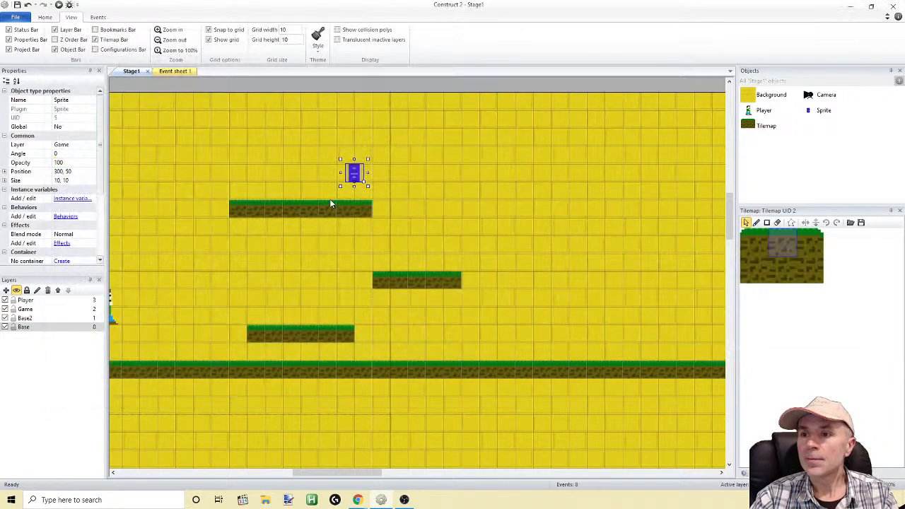
# Place three evenly spaced Sprite instances on the upper platform and a copy on the platform below it, at position 350, 100
pyautogui.moveTo(353, 176); pyautogui.dragTo(447, 270)
pyautogui.click(257, 118)
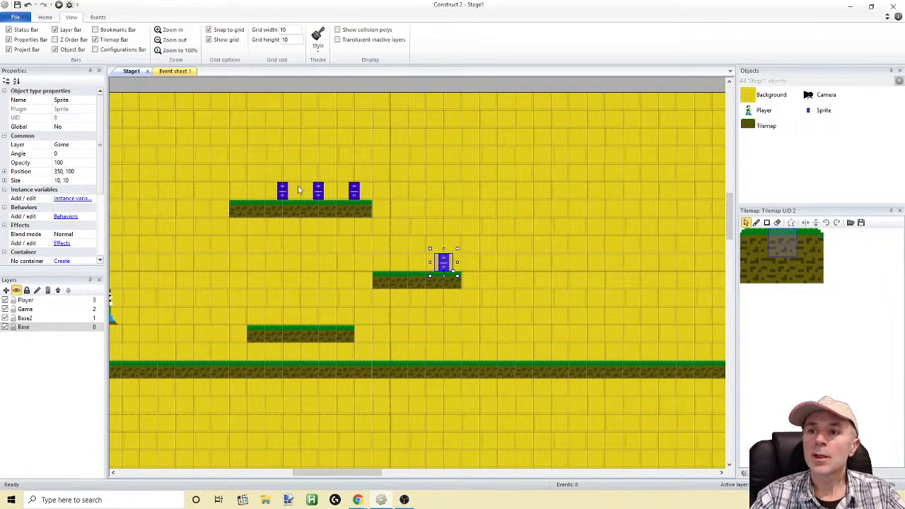
# Place a copy of the Sprite on the platform behind the Player's starting point, at position 40, 120
pyautogui.moveTo(337, 472); pyautogui.dragTo(290, 472)
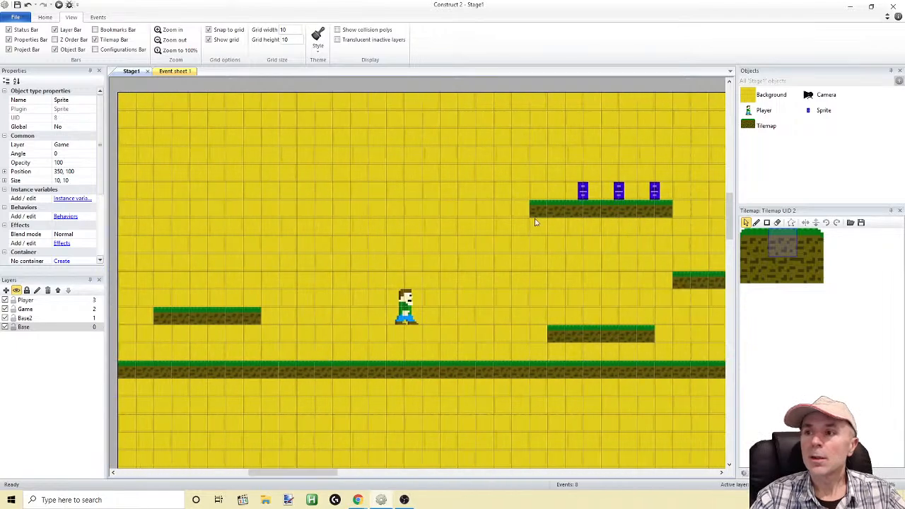
pyautogui.keyDown('ctrl'); pyautogui.moveTo(575, 196); pyautogui.dragTo(194, 299); pyautogui.keyUp('ctrl')
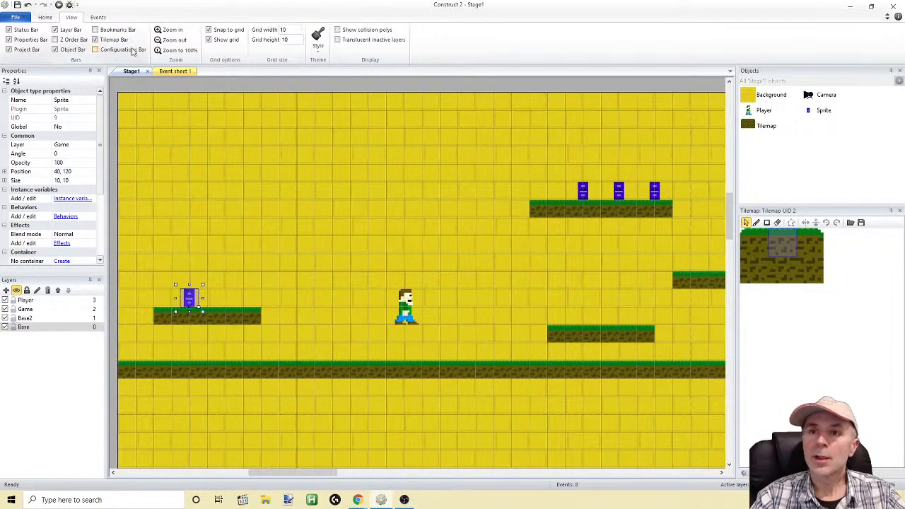
# Run the game and move the Player in both directions and onto the platforms among the sprites, and close the preview
pyautogui.click(59, 5)
pyautogui.press('Left')
pyautogui.press('Up')
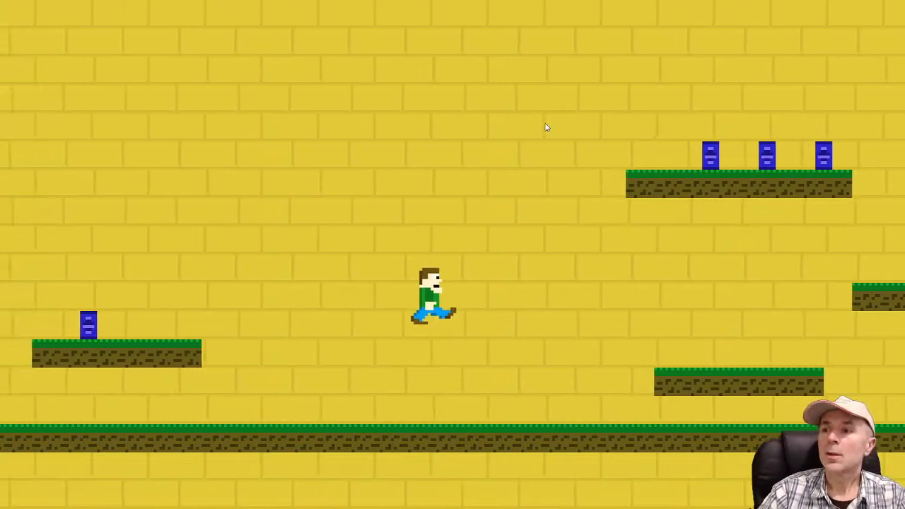
pyautogui.press('Left')
pyautogui.press('Up')
pyautogui.press('Right')
pyautogui.press('Up')
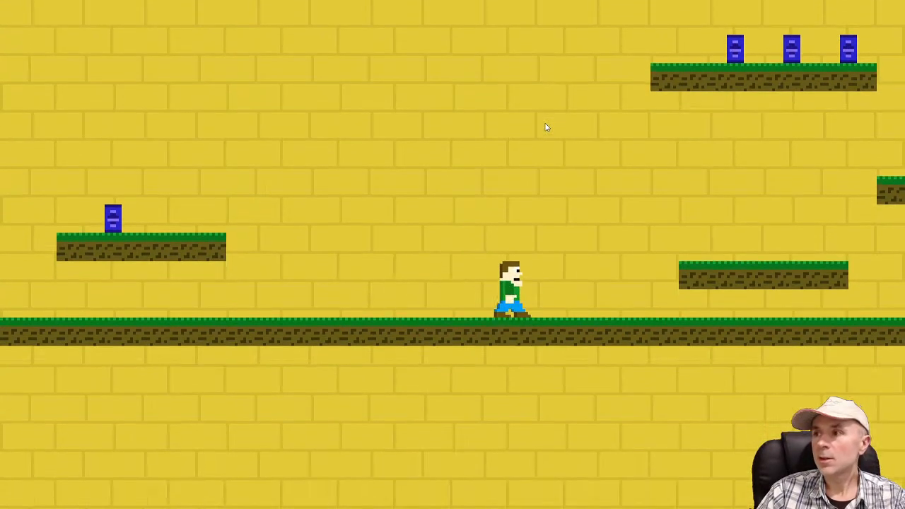
pyautogui.press('Up')
pyautogui.press('Up')
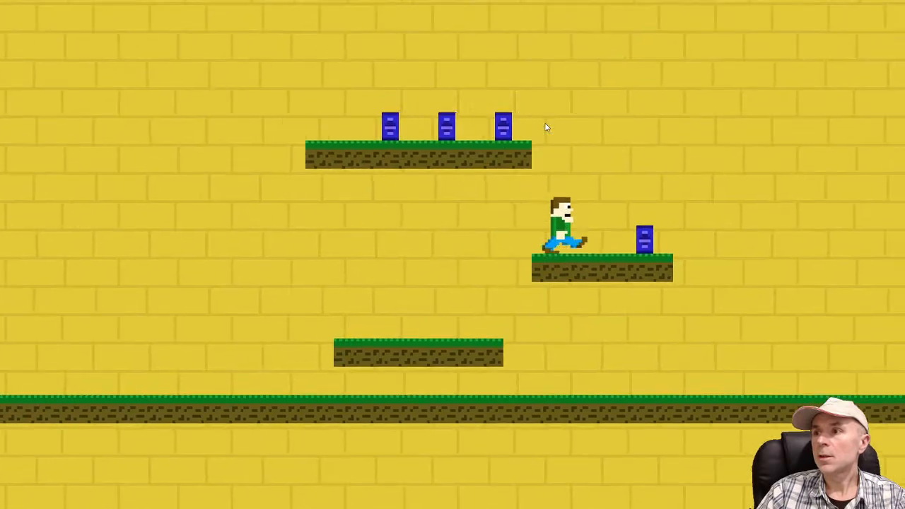
pyautogui.press('Left')
pyautogui.press('Up')
pyautogui.press('Right')
pyautogui.press('Left')
pyautogui.press('Up')
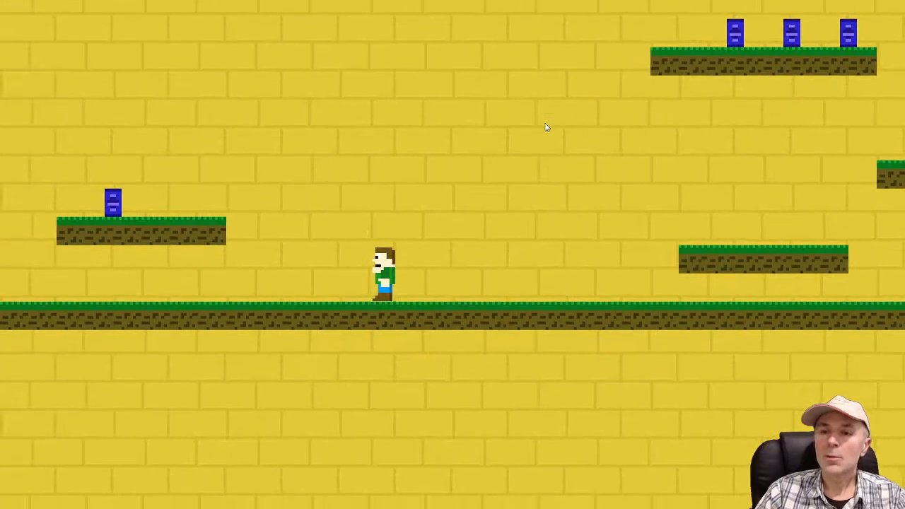
pyautogui.hotkey('alt', 'F4')
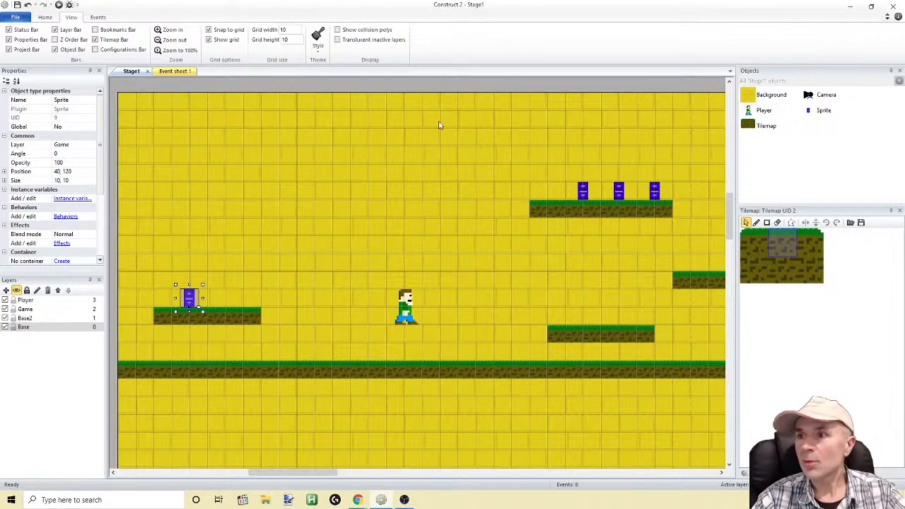
# Open the Sprite's image for editing and fill all segments of its central cross shape with dark red, RGB 171, 8, 3
pyautogui.doubleClick(585, 192)
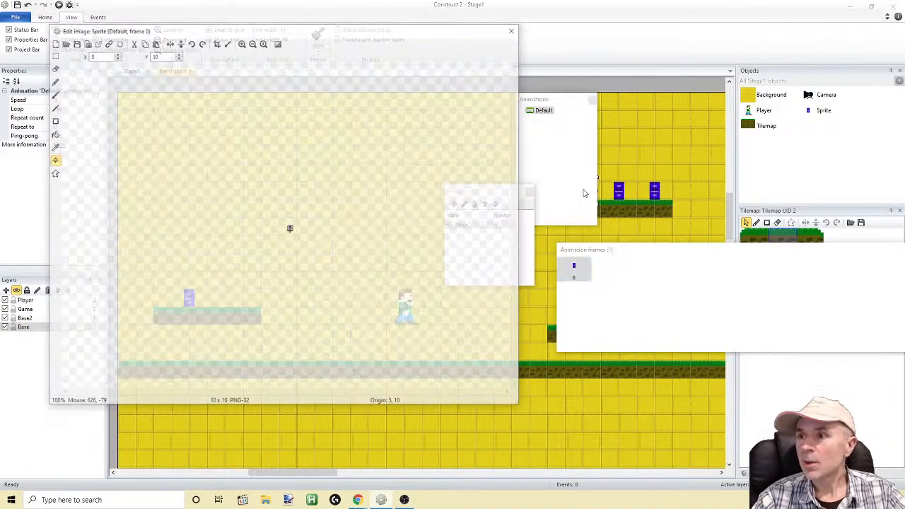
pyautogui.click(241, 43)
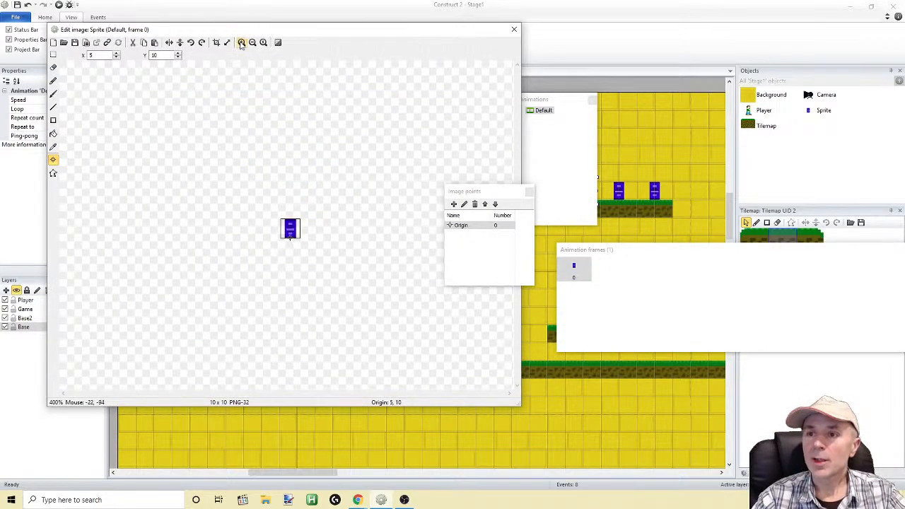
pyautogui.click(241, 43)
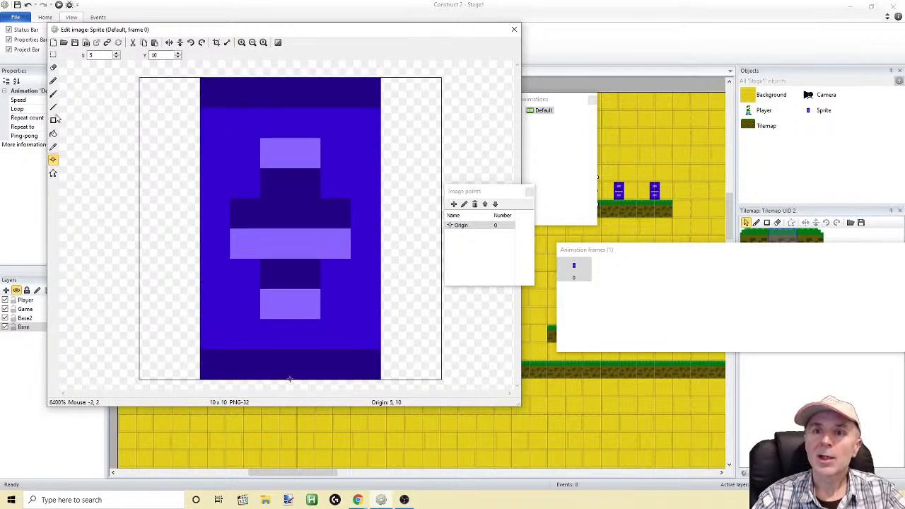
pyautogui.click(54, 81)
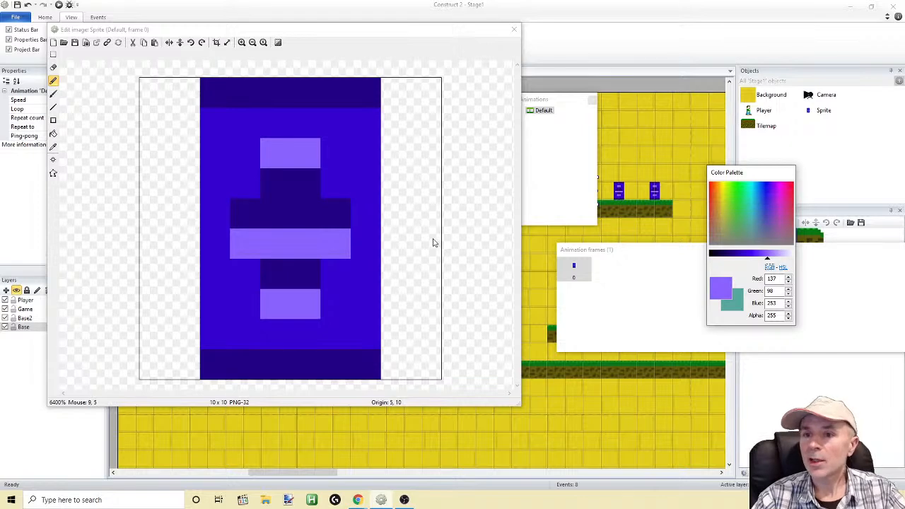
pyautogui.click(53, 133)
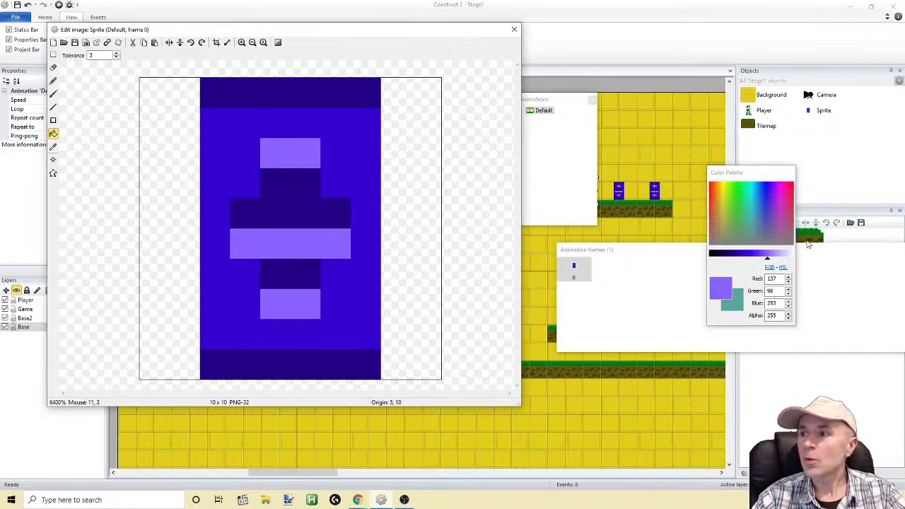
pyautogui.click(711, 186)
pyautogui.moveTo(750, 260); pyautogui.dragTo(738, 259)
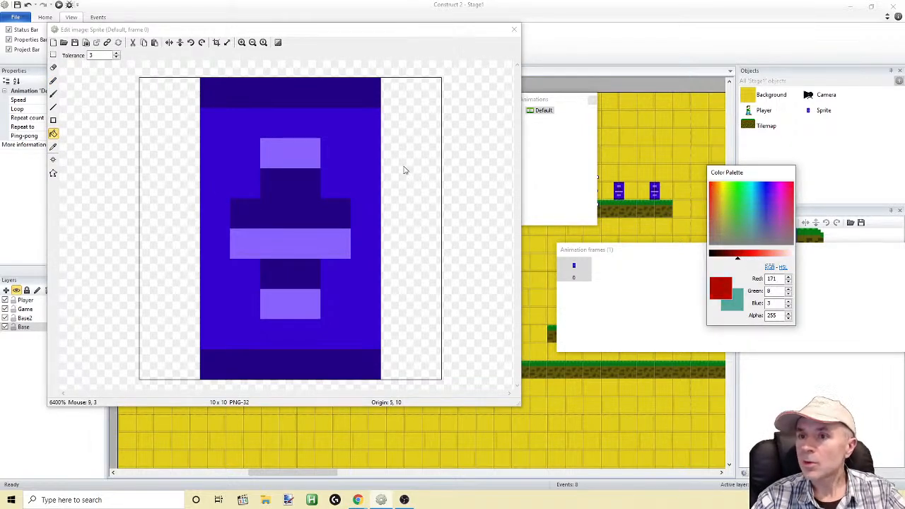
pyautogui.click(304, 150)
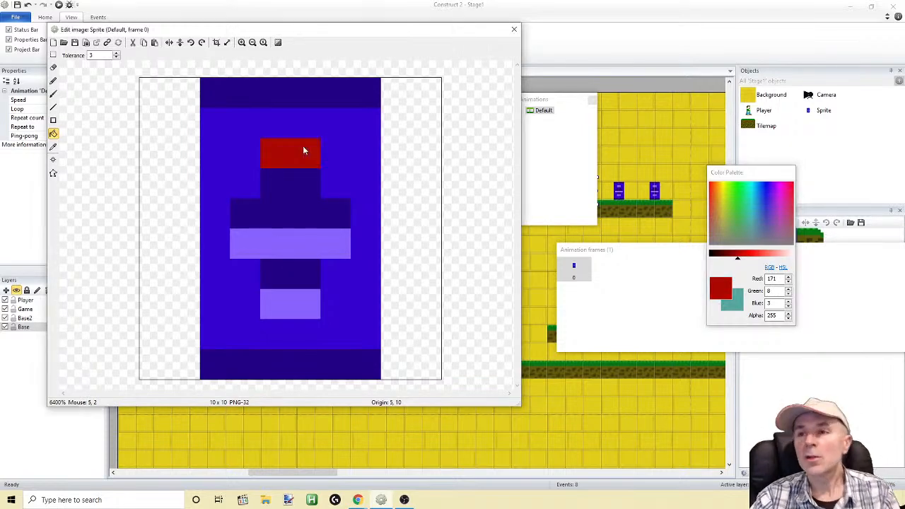
pyautogui.click(303, 294)
pyautogui.click(298, 276)
pyautogui.click(301, 244)
pyautogui.click(305, 214)
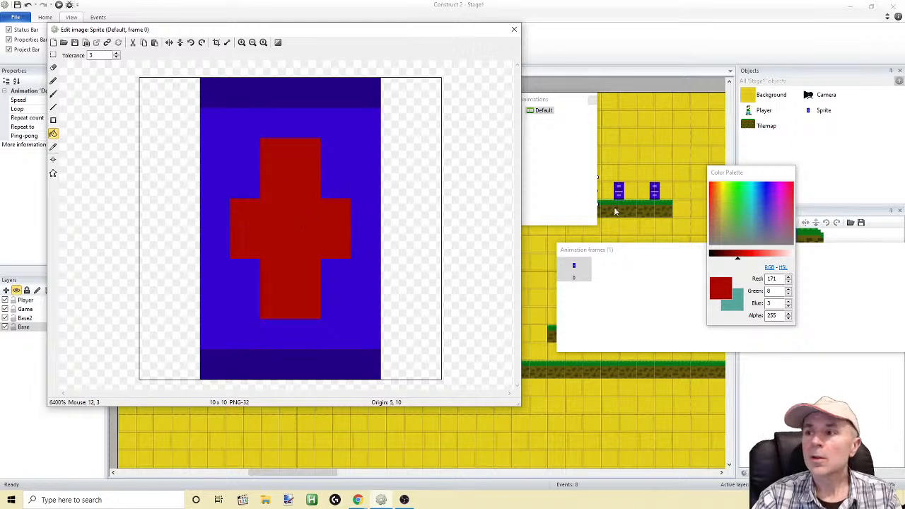
# Fill the image's blue body with a darker red and both end bands with near-black red, RGB 25, 1, 0
pyautogui.moveTo(738, 255); pyautogui.dragTo(713, 257)
pyautogui.click(347, 156)
pyautogui.click(345, 105)
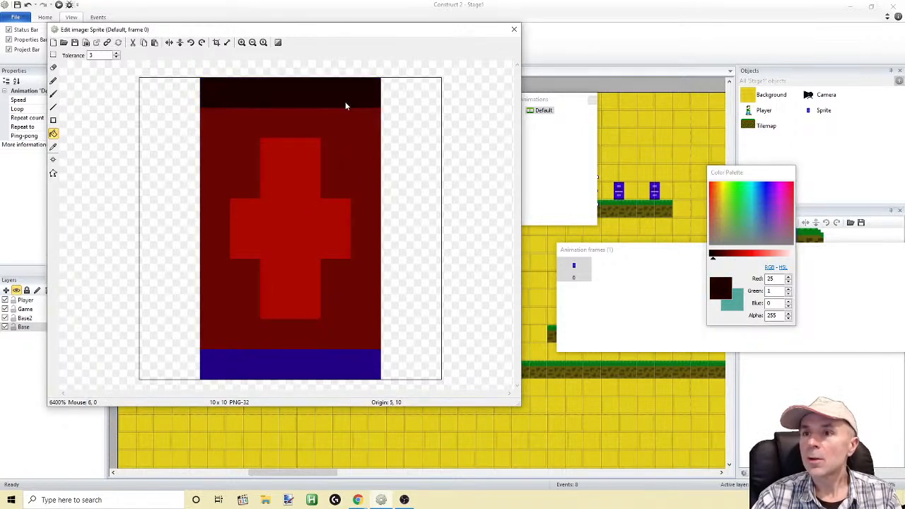
pyautogui.click(350, 364)
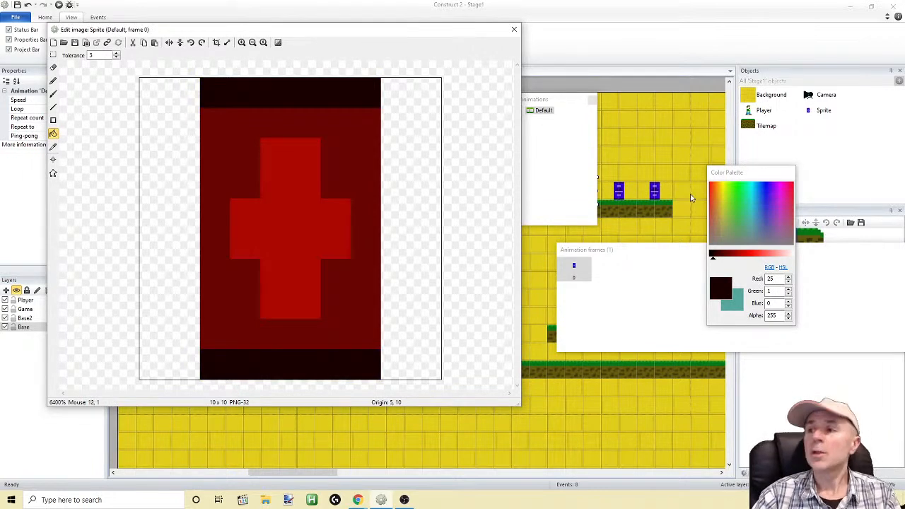
# Fill the image's body and central cross with bright red, RGB 226, 11, 3, and try to undo the last fill
pyautogui.moveTo(715, 261); pyautogui.dragTo(747, 259)
pyautogui.click(338, 182)
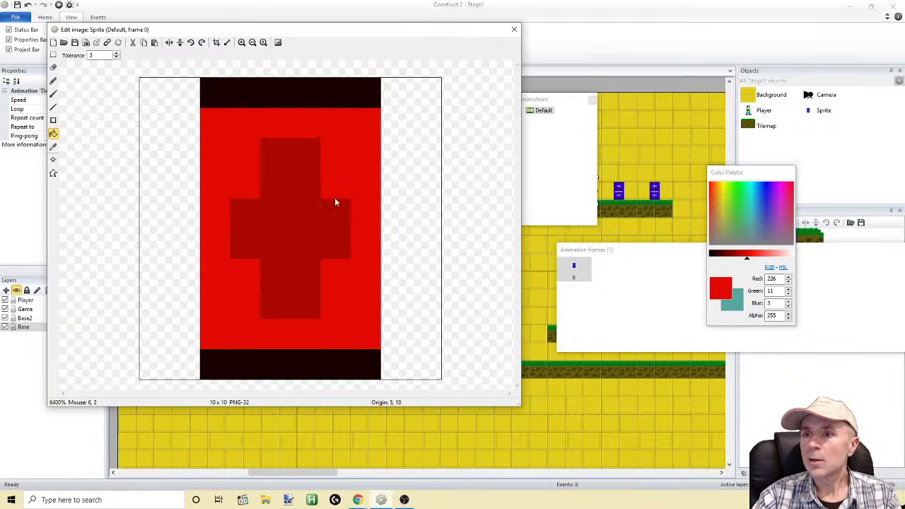
pyautogui.click(300, 236)
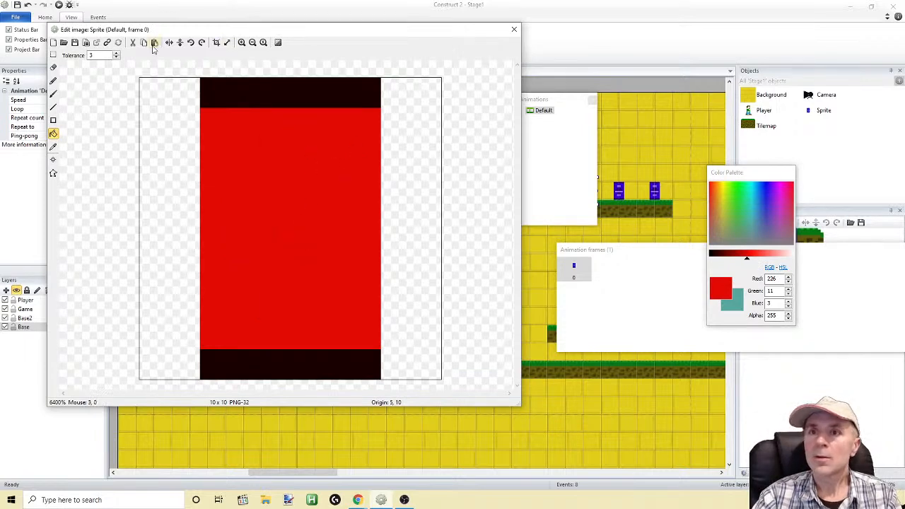
pyautogui.click(28, 5)
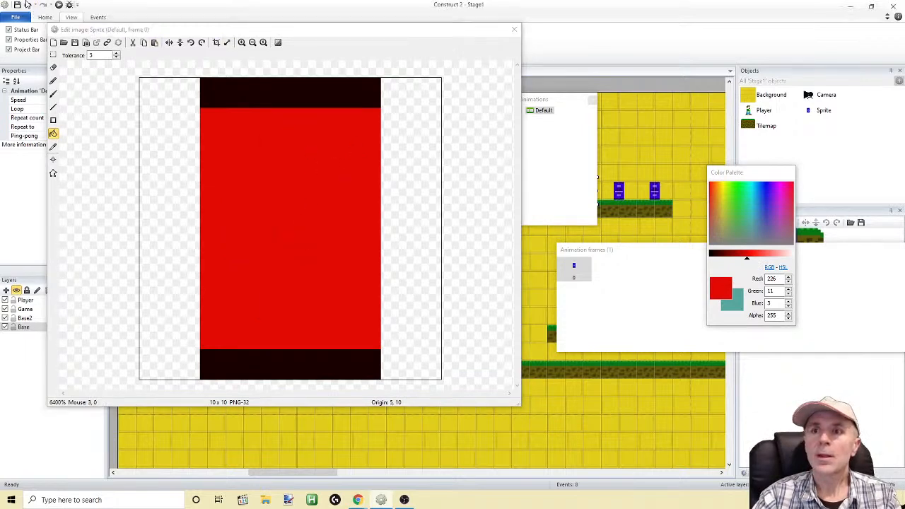
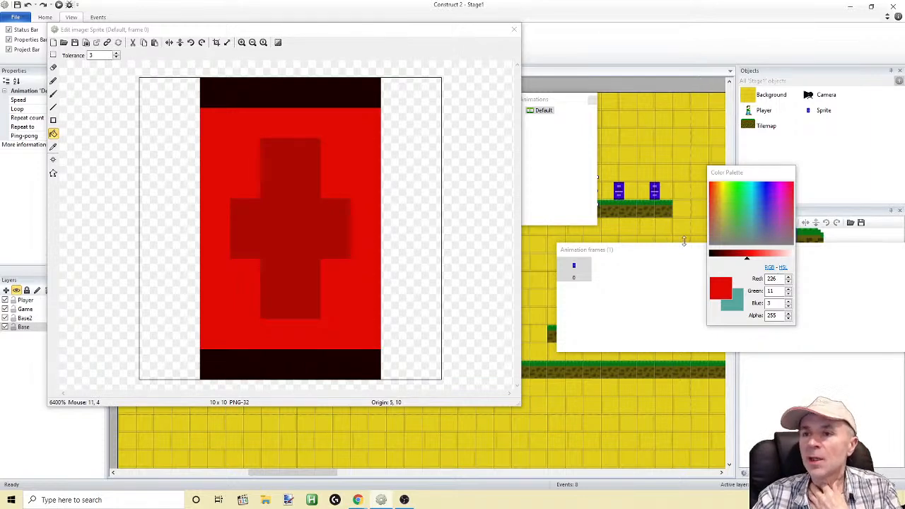
# Undo all the red flood fills in the Sprite's image
pyautogui.click(29, 5)
pyautogui.click(28, 5)
pyautogui.click(28, 5)
pyautogui.click(28, 5)
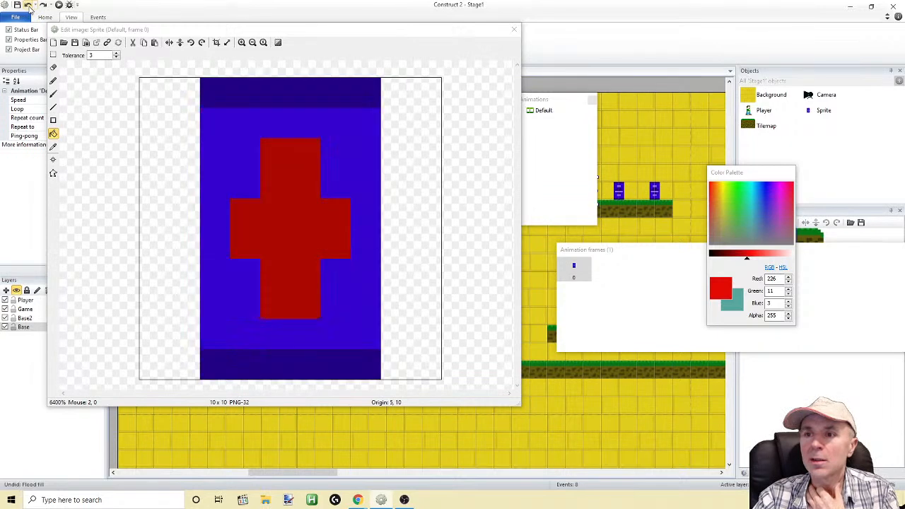
pyautogui.click(28, 4)
pyautogui.click(28, 5)
pyautogui.click(28, 5)
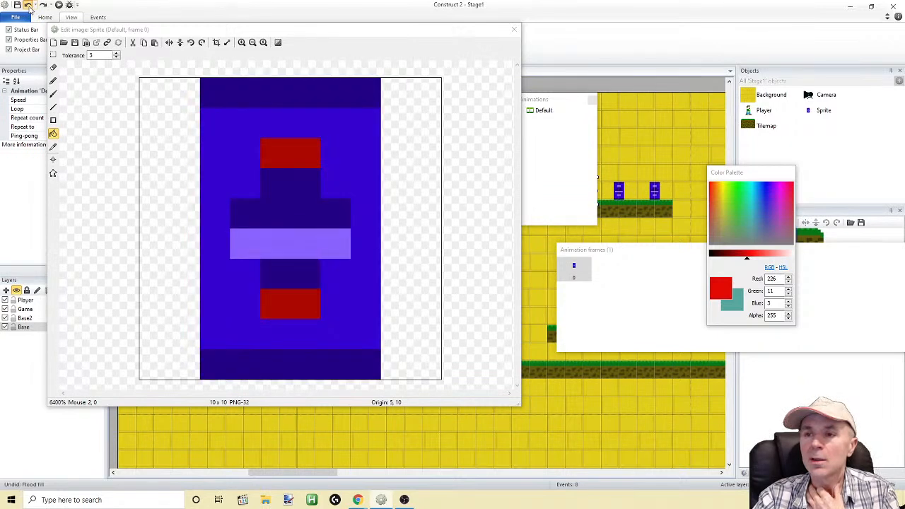
pyautogui.click(28, 5)
pyautogui.click(29, 5)
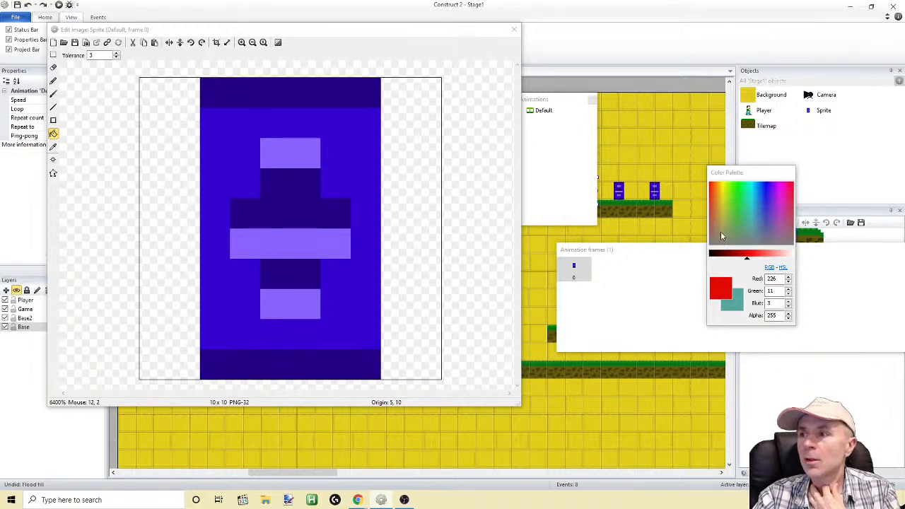
# Pick a bright yellow and fill the three light purple segments of the Sprite image's central shape
pyautogui.click(726, 188)
pyautogui.click(736, 200)
pyautogui.moveTo(735, 197)
pyautogui.mouseDown()
pyautogui.moveTo(722, 184)
pyautogui.moveTo(716, 201)
pyautogui.moveTo(721, 195)
pyautogui.mouseUp()
pyautogui.click(291, 162)
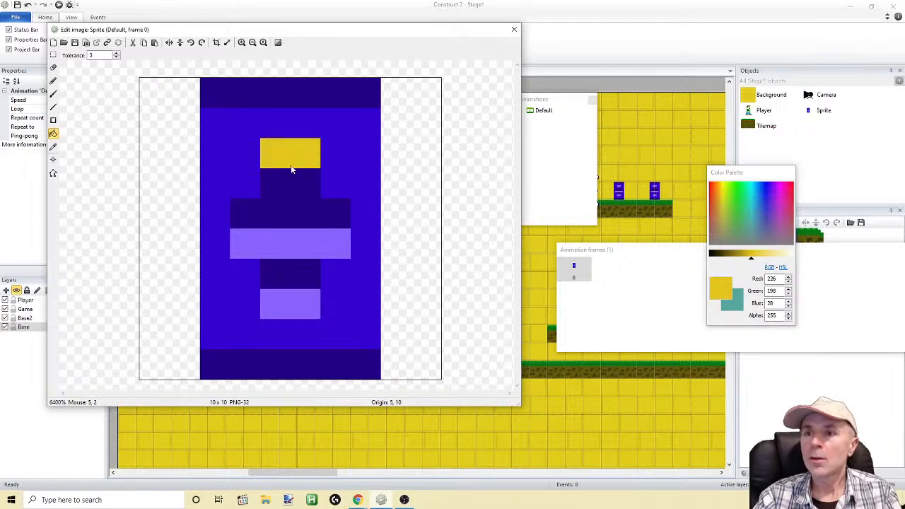
pyautogui.click(290, 306)
pyautogui.click(290, 243)
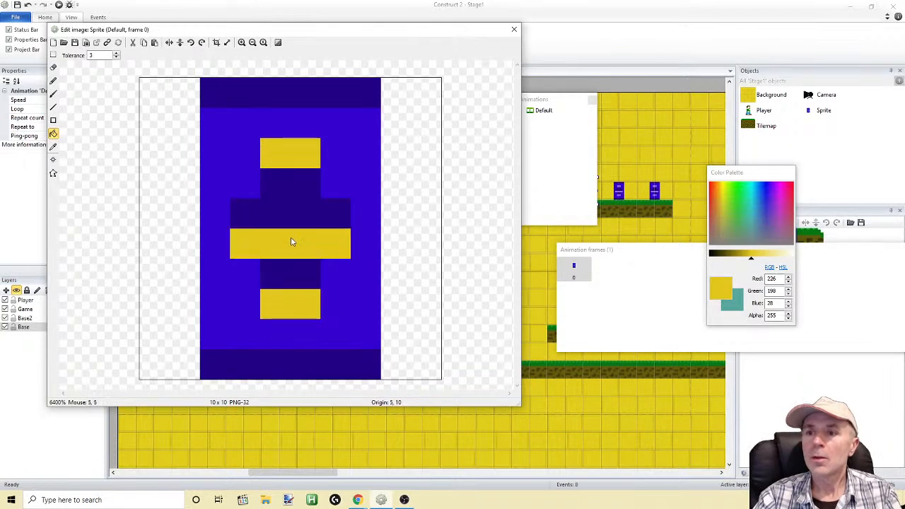
# Fill the dark segments of the central cross shape with darker yellow, RGB 163, 144, 20, undoing the misplaced fill
pyautogui.moveTo(752, 260); pyautogui.dragTo(739, 258)
pyautogui.click(287, 162)
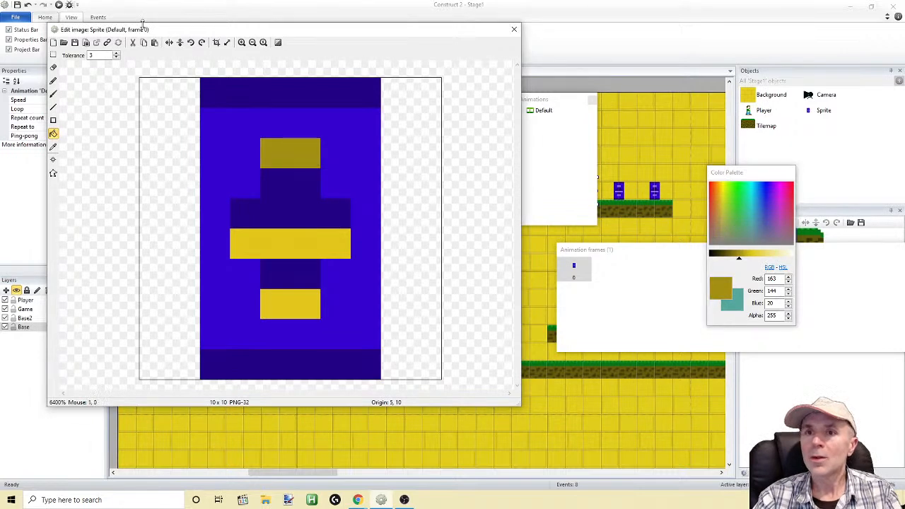
pyautogui.click(27, 4)
pyautogui.click(271, 196)
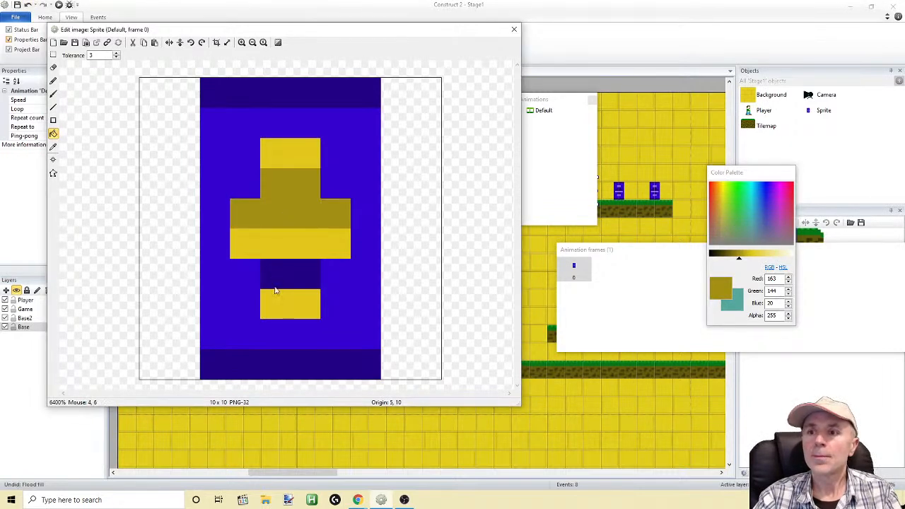
pyautogui.click(276, 285)
# Fill the image's body and both end bands with very dark yellow, RGB 50, 44, 6, and close the image editor
pyautogui.moveTo(743, 259); pyautogui.dragTo(716, 258)
pyautogui.click(332, 157)
pyautogui.click(322, 104)
pyautogui.click(309, 357)
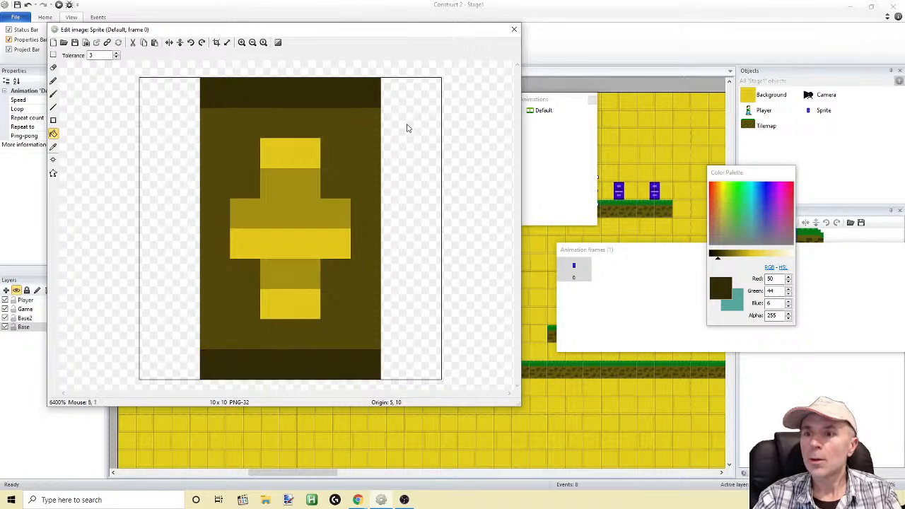
pyautogui.click(515, 29)
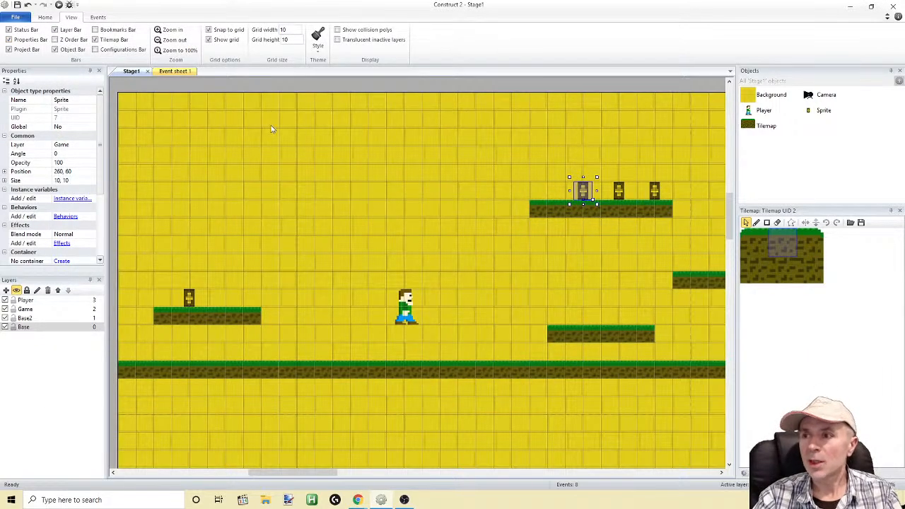
# Run the game, move the Player in both directions and jump between the platforms among the sprites, and close the preview
pyautogui.click(58, 5)
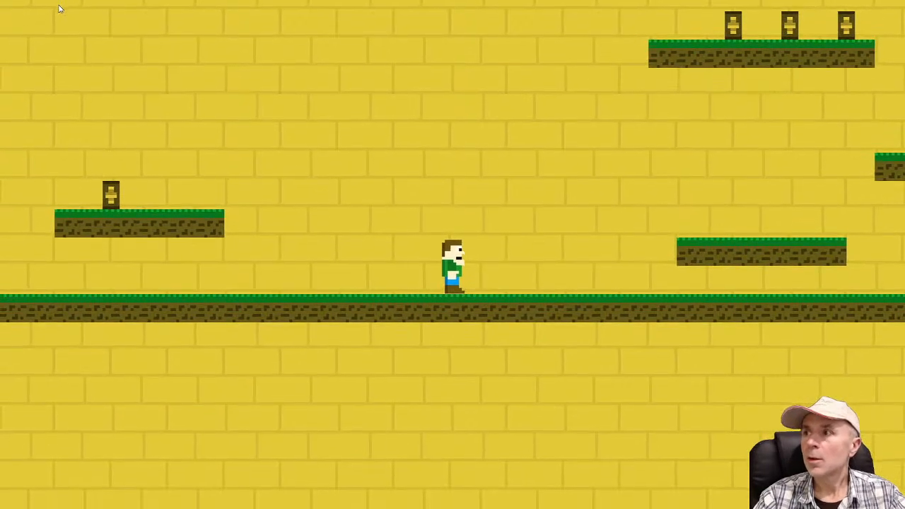
pyautogui.press('Left')
pyautogui.press('Up')
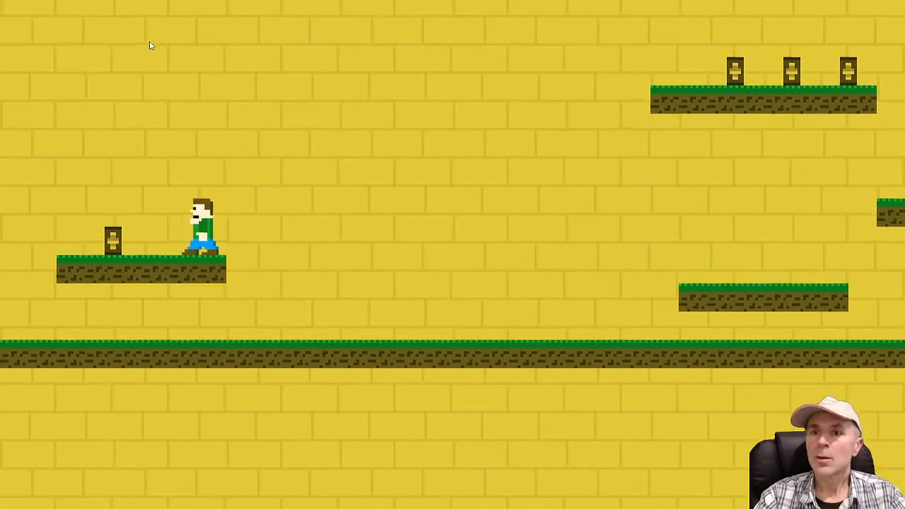
pyautogui.press('Right')
pyautogui.press('Up')
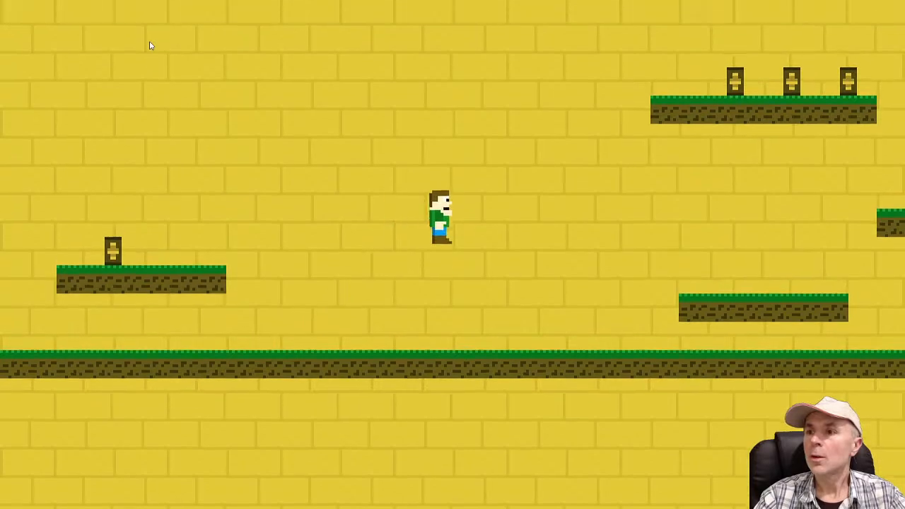
pyautogui.press('Up')
pyautogui.press('Up')
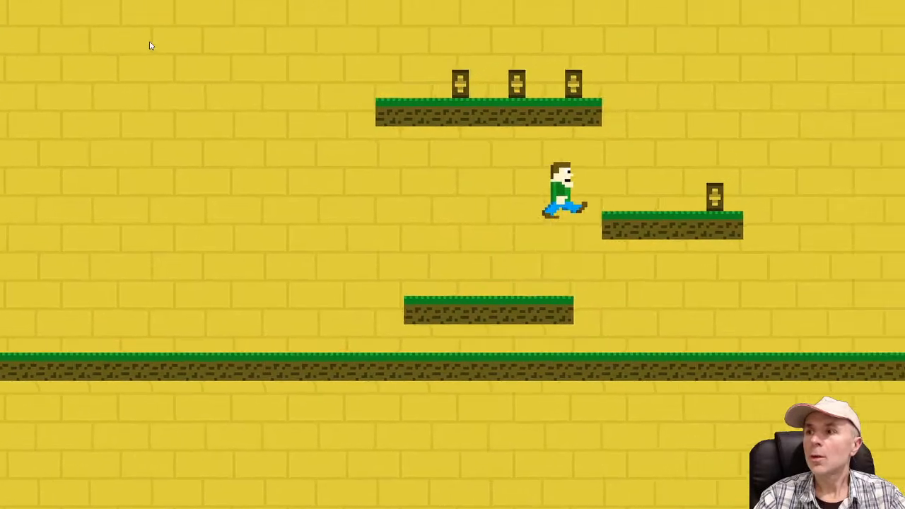
pyautogui.press('Left')
pyautogui.press('Up')
pyautogui.press('Up')
pyautogui.press('Right')
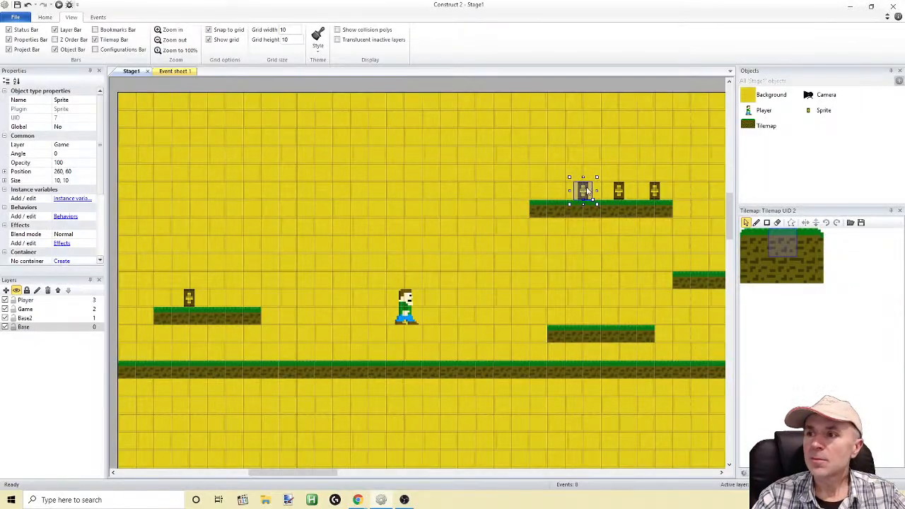
# Open the Sprite's image for editing and erase the entire 10 x 10 canvas
pyautogui.doubleClick(584, 192)
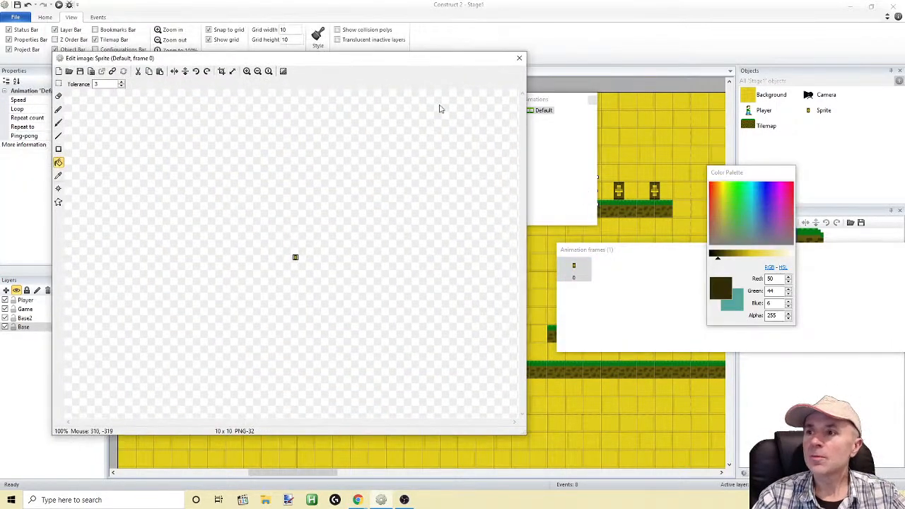
pyautogui.click(248, 72)
pyautogui.click(248, 71)
pyautogui.click(248, 72)
pyautogui.click(248, 72)
pyautogui.click(248, 72)
pyautogui.click(248, 71)
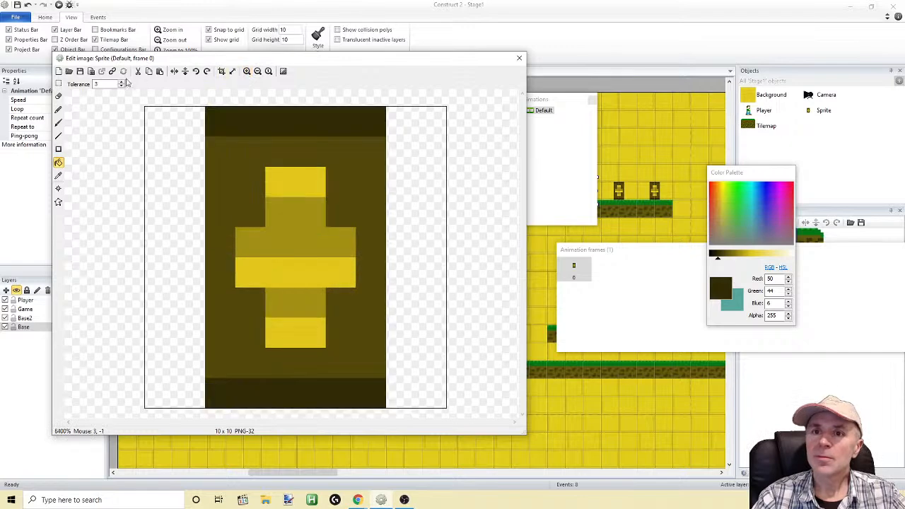
pyautogui.click(58, 83)
pyautogui.moveTo(160, 117); pyautogui.dragTo(493, 410)
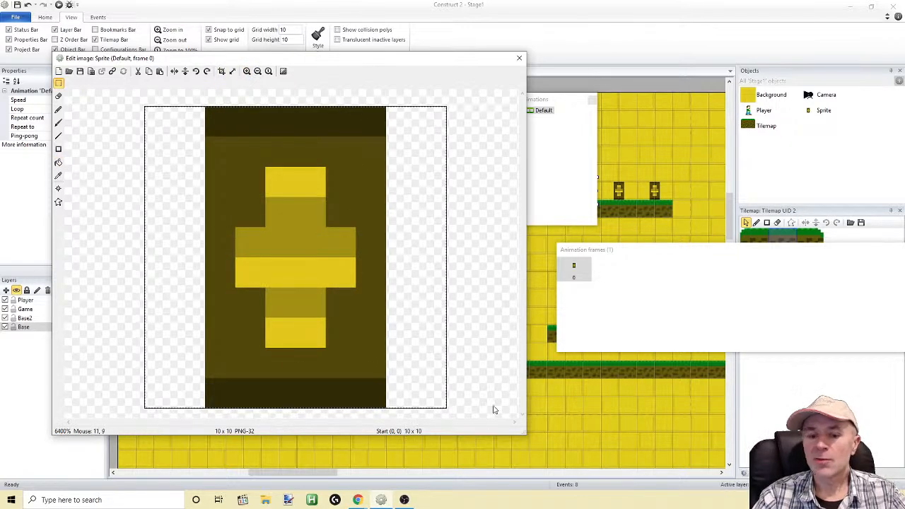
pyautogui.press('Delete')
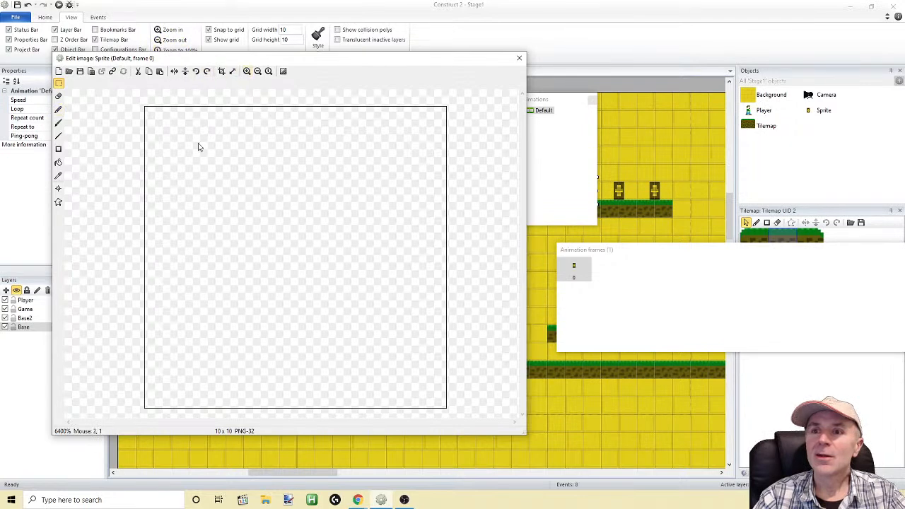
# Draw a full-height vertical bar two pixels wide at the canvas centre and fill it with dark yellow, RGB 146, 129, 17
pyautogui.click(59, 149)
pyautogui.moveTo(269, 114); pyautogui.dragTo(309, 420)
pyautogui.moveTo(719, 261); pyautogui.dragTo(740, 258)
pyautogui.click(58, 162)
pyautogui.click(295, 183)
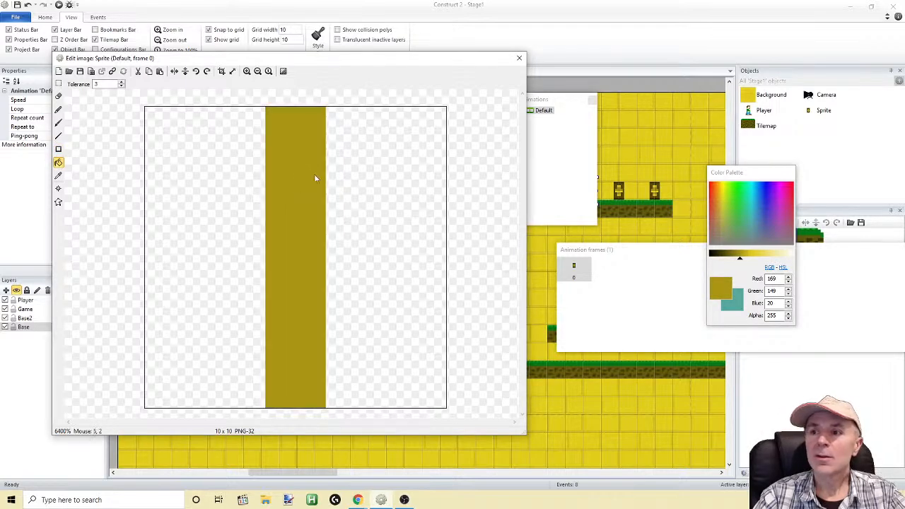
pyautogui.moveTo(741, 261); pyautogui.dragTo(734, 259)
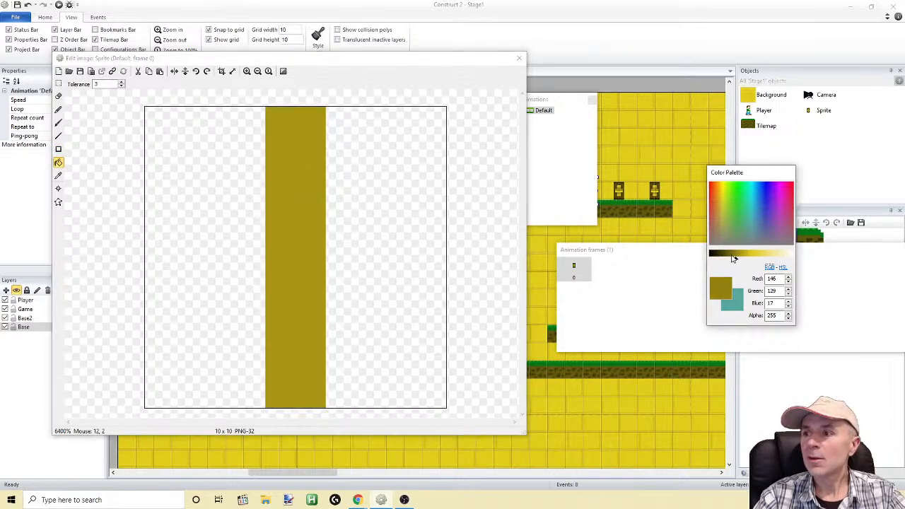
pyautogui.click(272, 262)
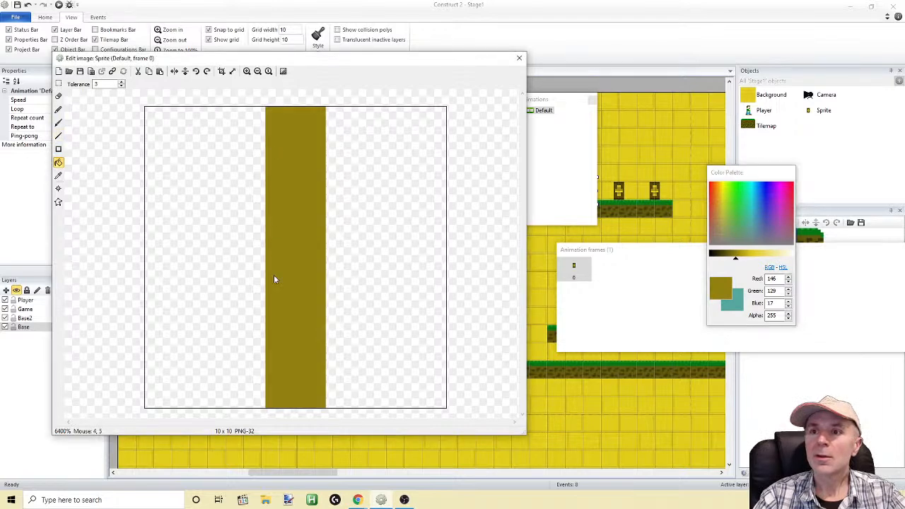
# Draw a full-width crossbar two pixels high across the upper stem, with four-pixel caps on both its ends and the stem's top
pyautogui.click(59, 149)
pyautogui.moveTo(149, 217); pyautogui.dragTo(436, 210)
pyautogui.moveTo(403, 181); pyautogui.dragTo(158, 178)
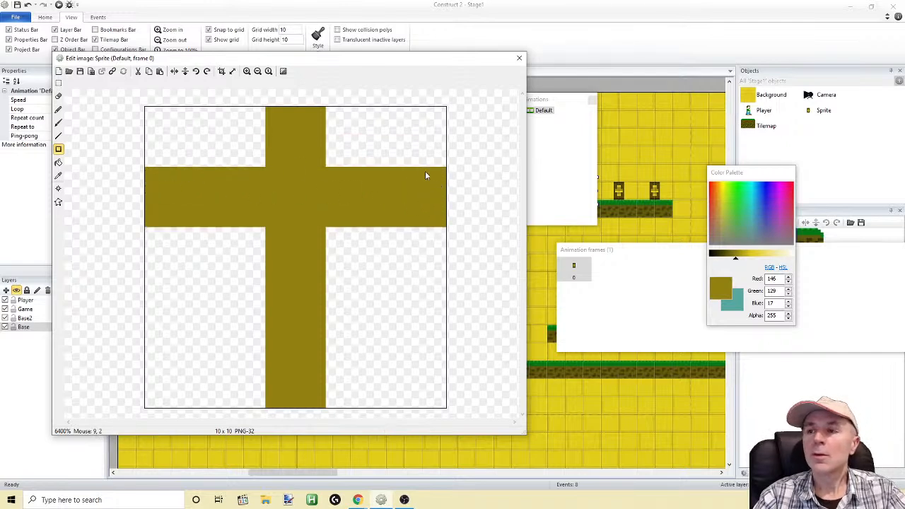
pyautogui.moveTo(432, 151); pyautogui.dragTo(436, 247)
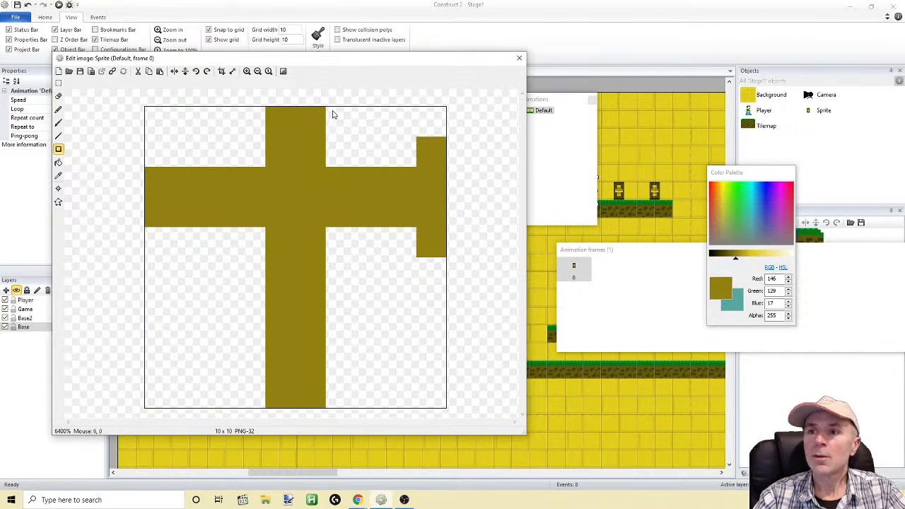
pyautogui.moveTo(148, 161); pyautogui.dragTo(142, 235)
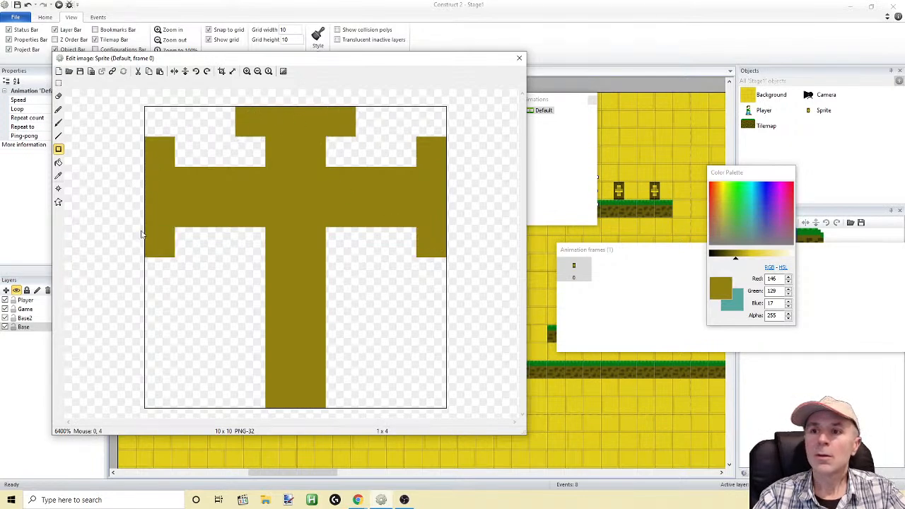
# Cut the 10 x 4 crossbar section with its side caps and paste it back one pixel lower
pyautogui.click(59, 83)
pyautogui.moveTo(154, 119); pyautogui.dragTo(142, 159)
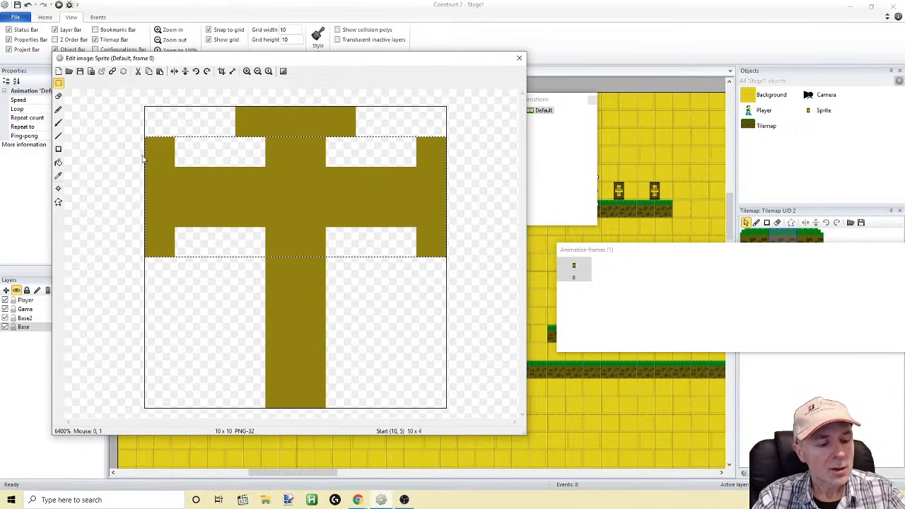
pyautogui.press('Delete')
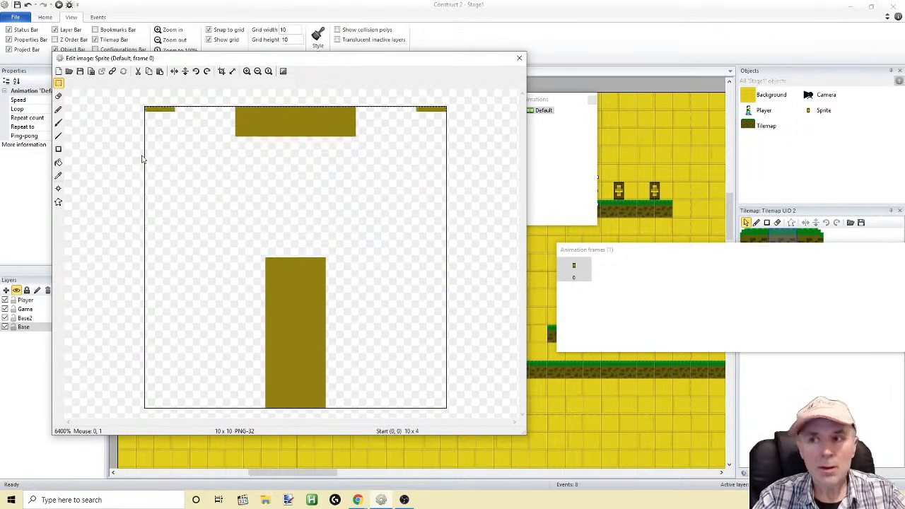
pyautogui.hotkey('ctrl', 'v')
pyautogui.moveTo(324, 145); pyautogui.dragTo(345, 228)
pyautogui.press('Up')
pyautogui.press('Down')
pyautogui.press('Up')
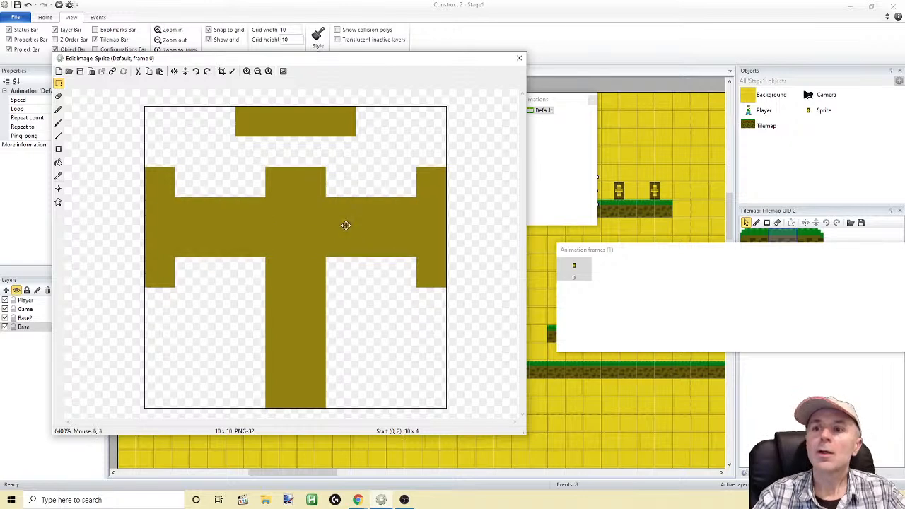
# Copy a strip of the stem above the crossbar and paste it into the gap beneath the top cap
pyautogui.click(58, 85)
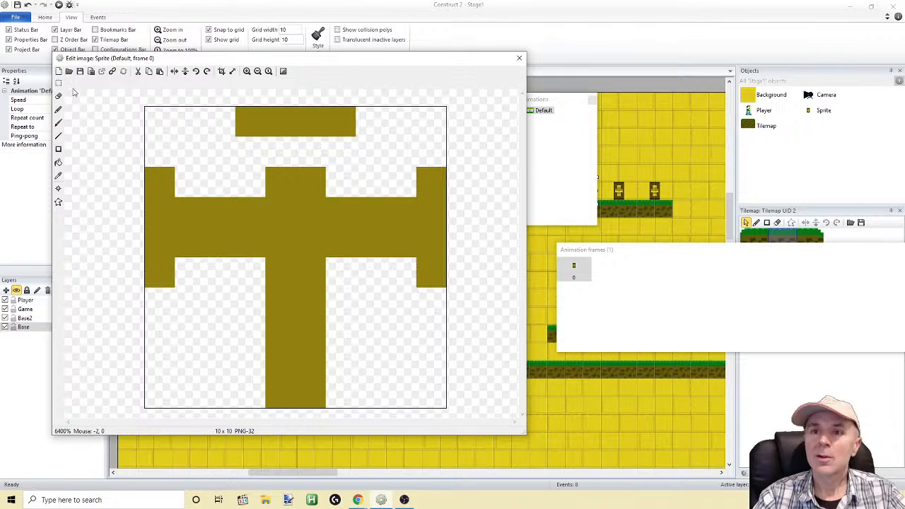
pyautogui.moveTo(326, 195); pyautogui.dragTo(257, 172)
pyautogui.hotkey('ctrl', 'c')
pyautogui.hotkey('ctrl', 'v')
pyautogui.moveTo(181, 124); pyautogui.dragTo(271, 154)
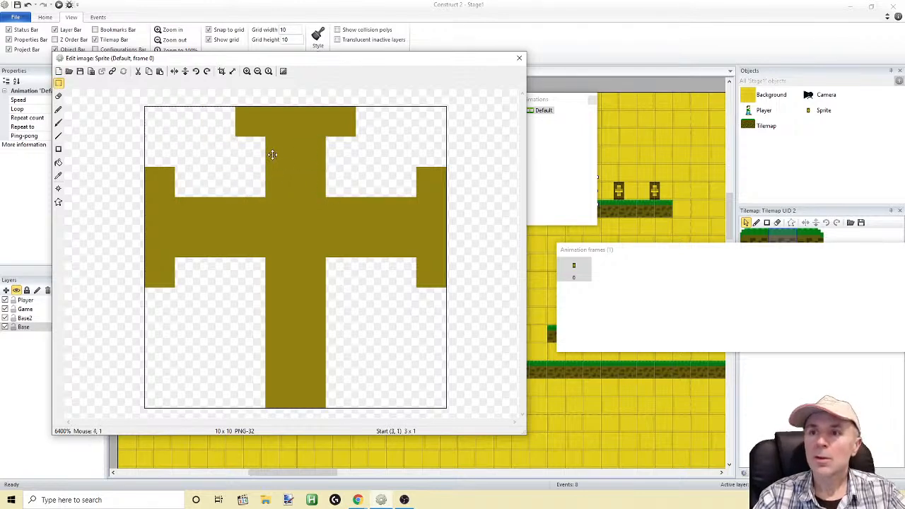
pyautogui.click(360, 280)
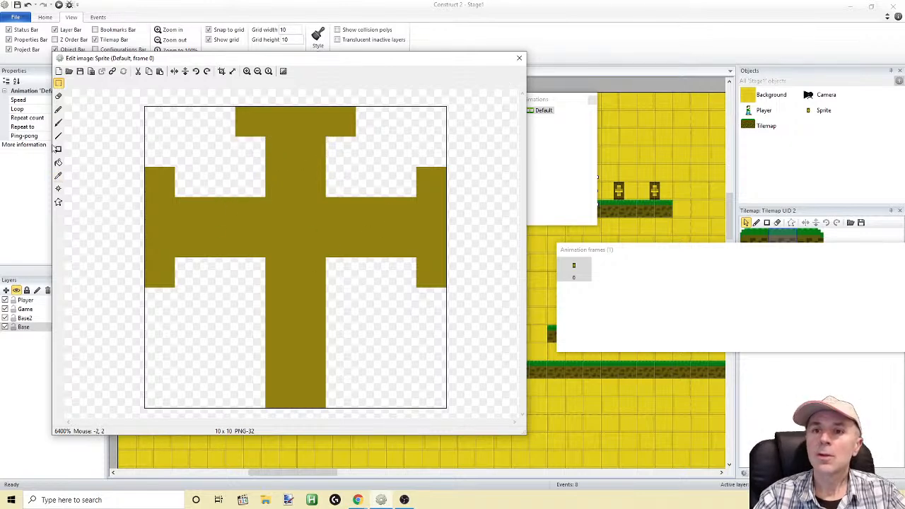
# Draw a four-pixel-wide cap at the stem's foot, undo the extra pixel above it, and close the image editor
pyautogui.click(58, 109)
pyautogui.moveTo(247, 402); pyautogui.dragTo(331, 408)
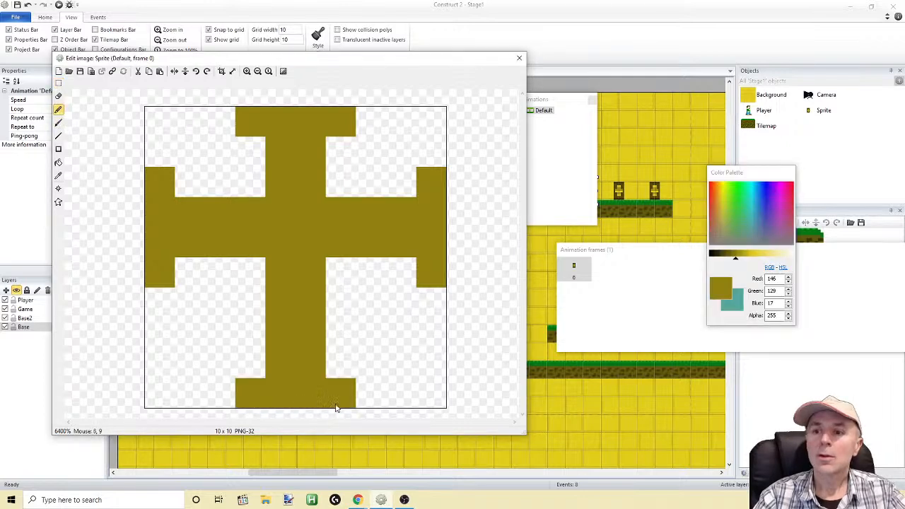
pyautogui.click(343, 370)
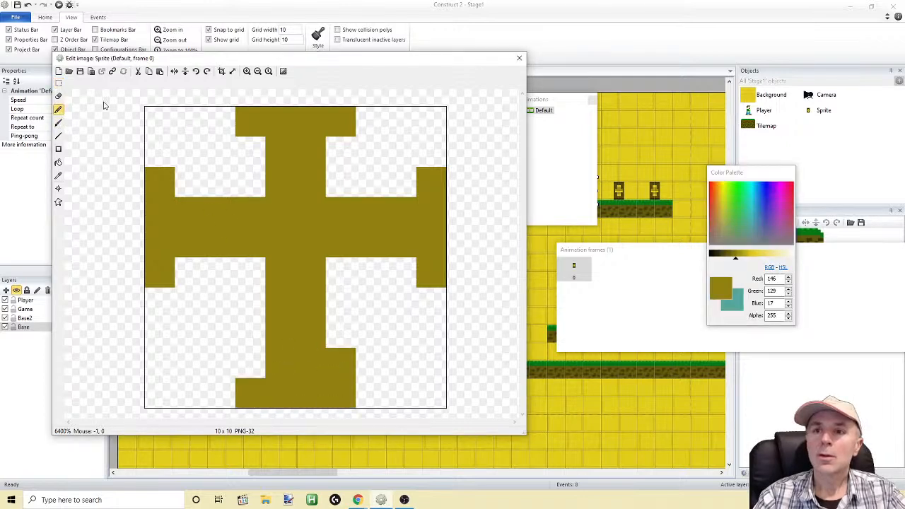
pyautogui.click(28, 4)
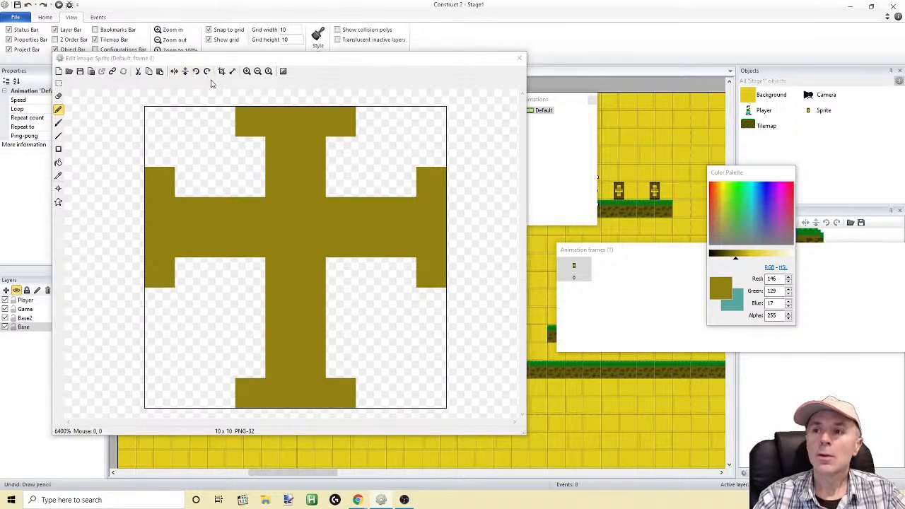
pyautogui.click(520, 57)
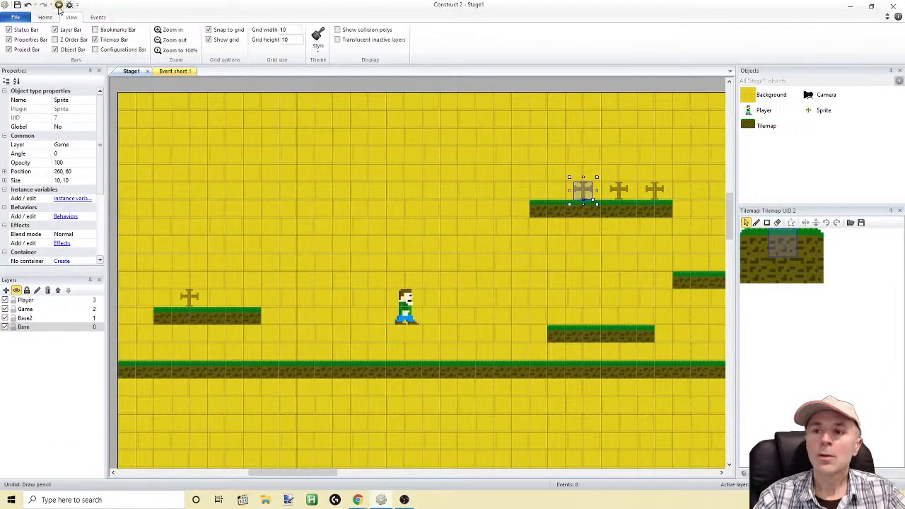
# Run the layout preview and jump the Player around the cross platforms, heading back to the low platform with a single cross
pyautogui.click(59, 5)
pyautogui.press('Right')
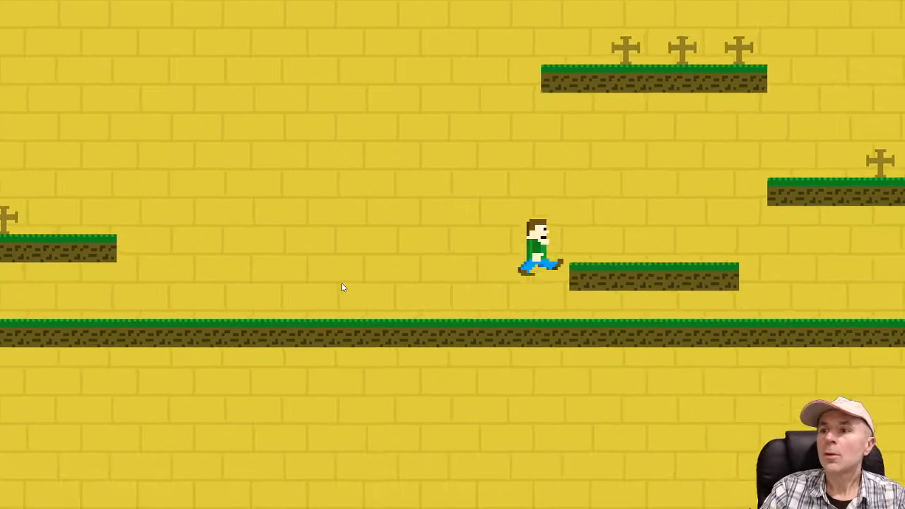
pyautogui.press('Up')
pyautogui.press('Left')
pyautogui.press('Up')
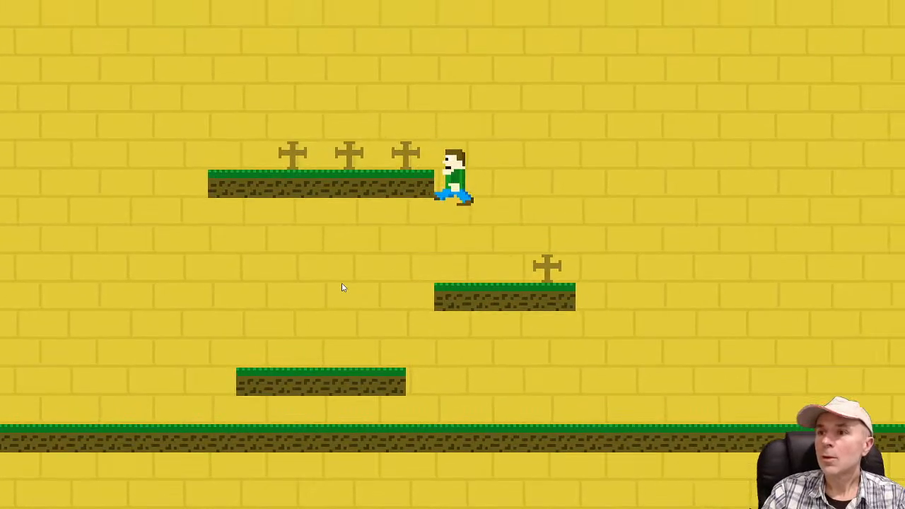
pyautogui.press('Right')
pyautogui.press('Up')
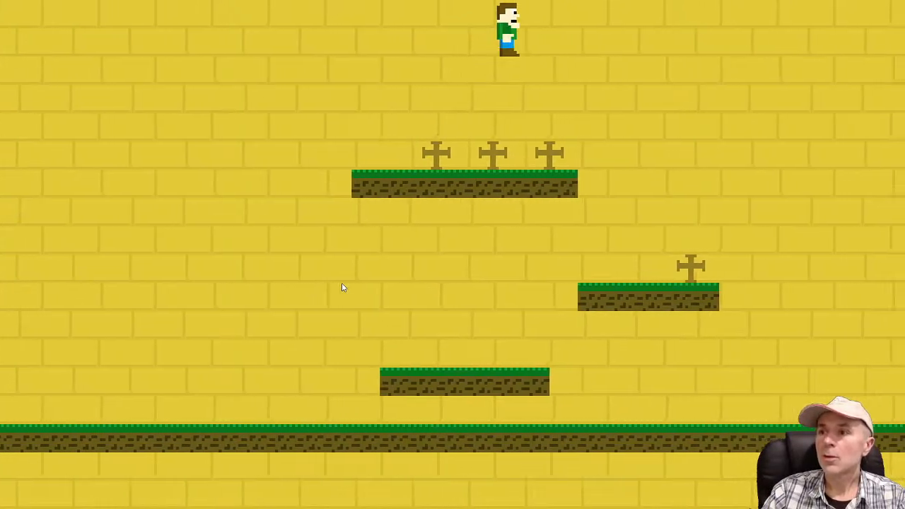
pyautogui.press('Left')
pyautogui.press('Up')
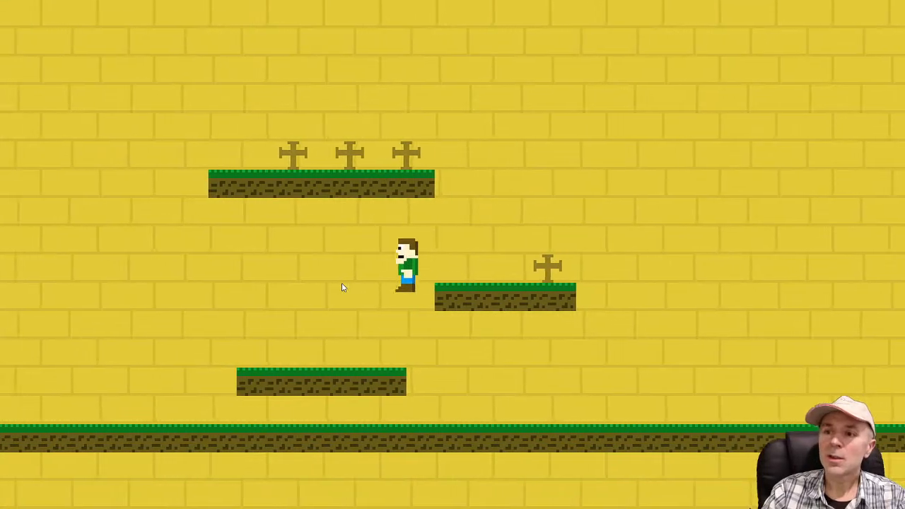
pyautogui.press('Up')
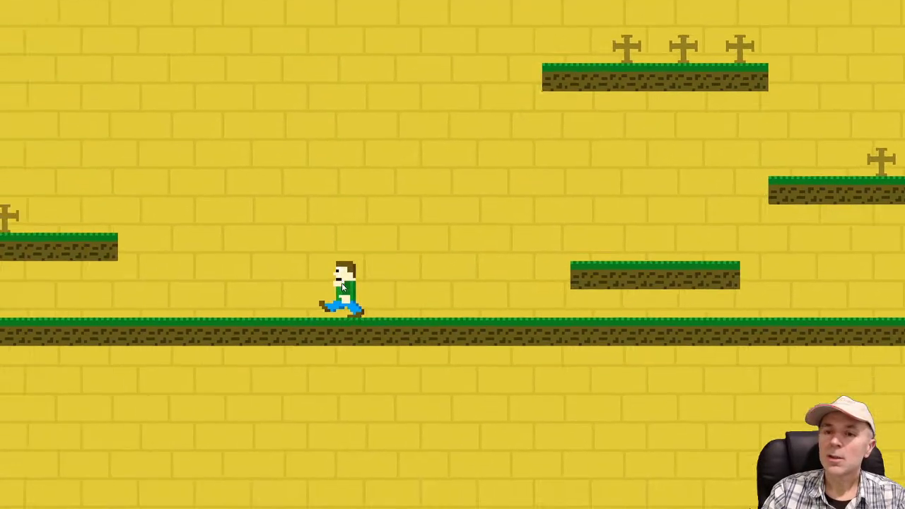
pyautogui.press('Up')
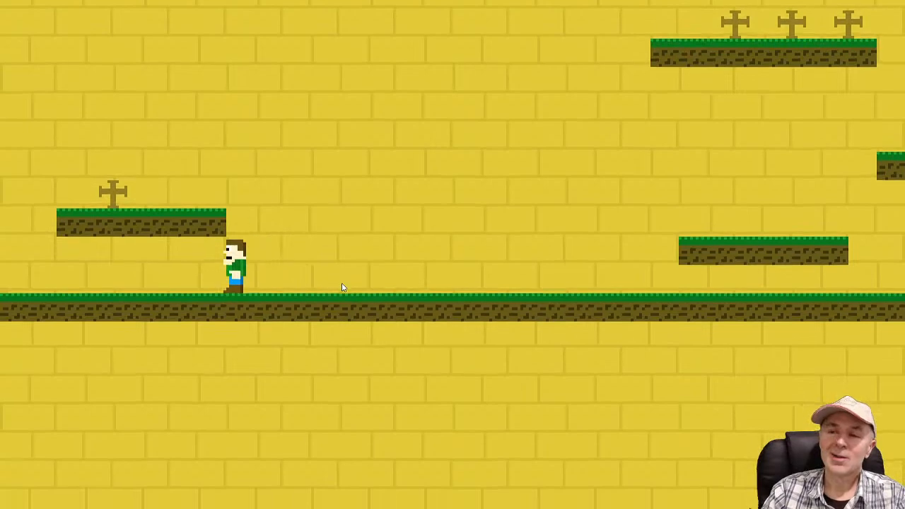
# Test more jumps back towards the lone-cross platform beside the three-cross one, and return to the layout editor
pyautogui.press('Left')
pyautogui.press('Up')
pyautogui.press('Up')
pyautogui.press('Right')
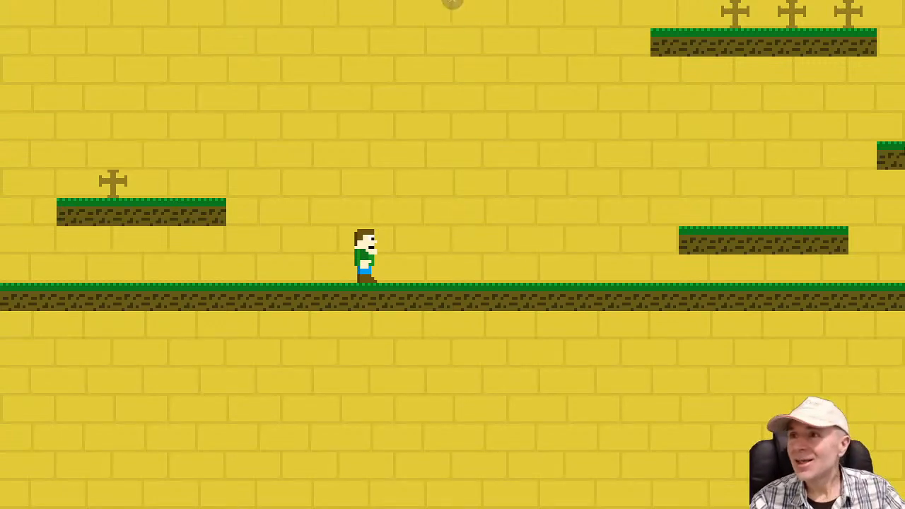
pyautogui.press('Up')
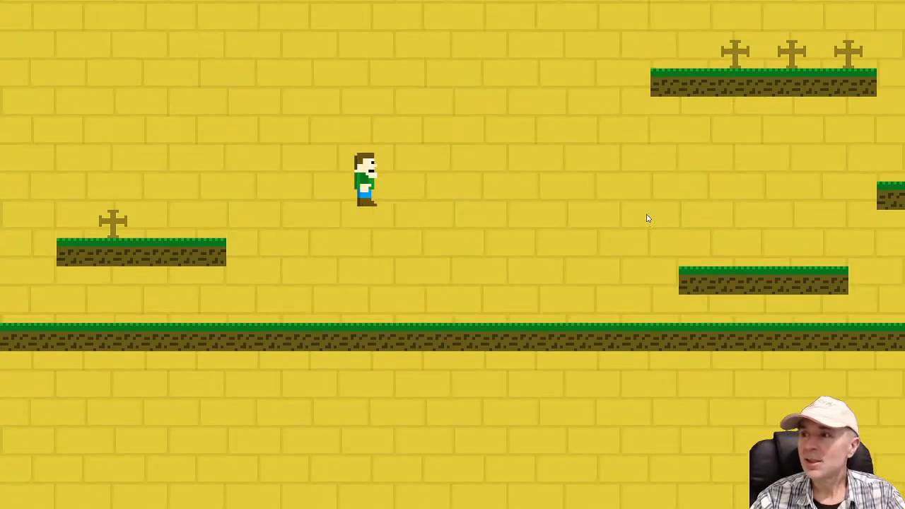
pyautogui.press('Right')
pyautogui.press('Up')
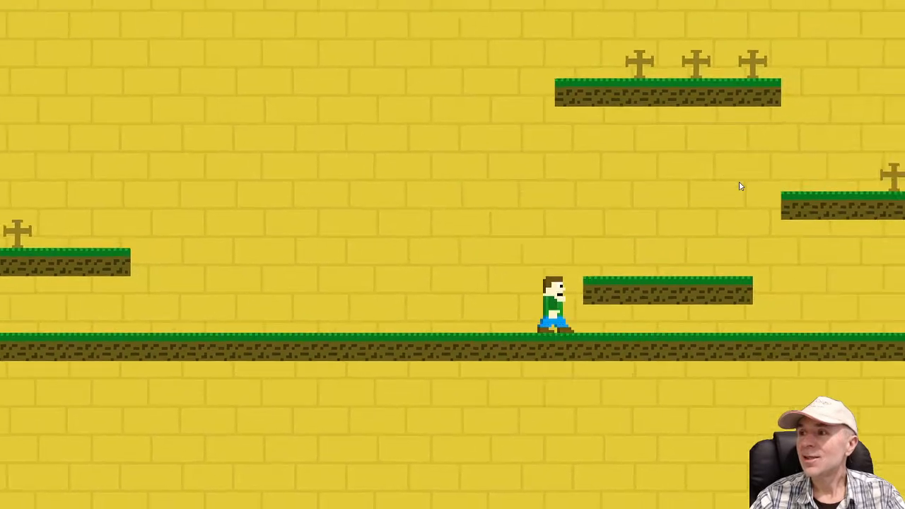
pyautogui.press('Up')
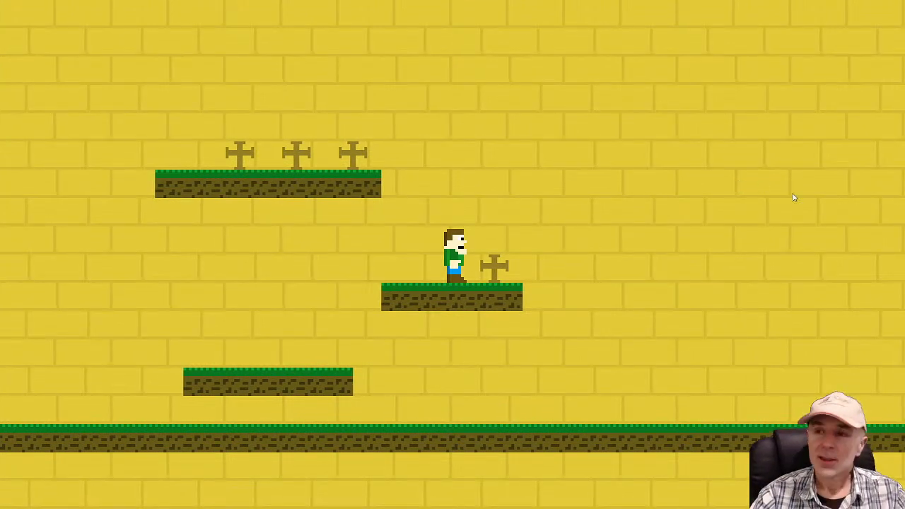
pyautogui.hotkey('alt', 'Tab')
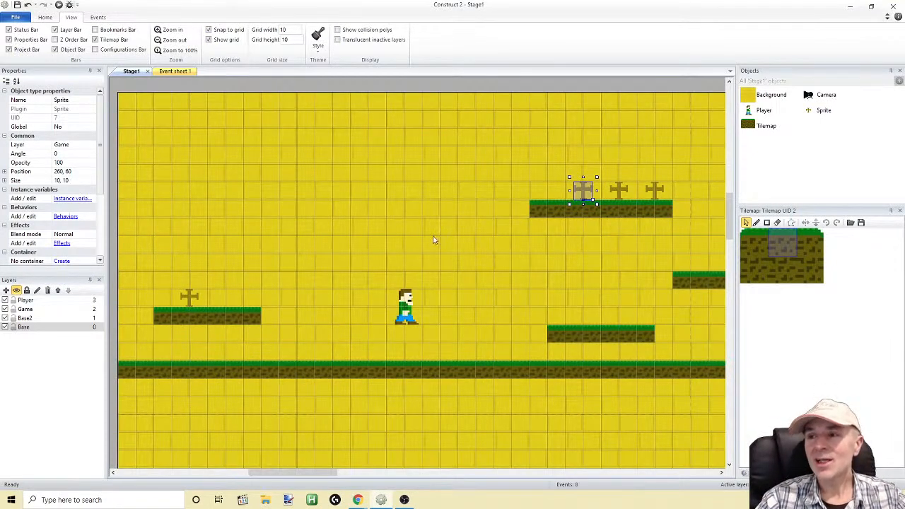
# Move the first cross of the upper platform onto the lower platform at 250, 130 and open its image enlarged for editing
pyautogui.moveTo(581, 191); pyautogui.dragTo(565, 317)
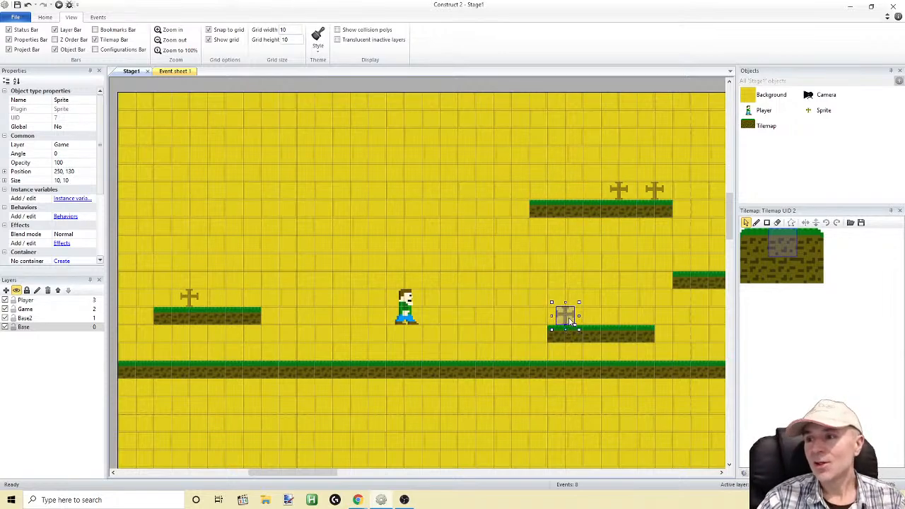
pyautogui.doubleClick(569, 319)
pyautogui.click(247, 72)
pyautogui.click(247, 71)
pyautogui.click(246, 72)
pyautogui.click(247, 71)
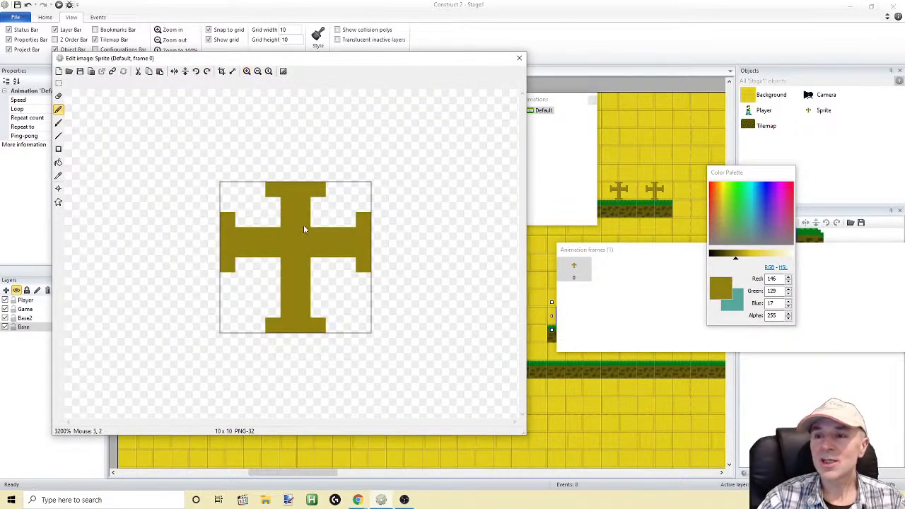
# Erase the cross's centre, its upper stem and cap, and the crossbar's upper pixel row with an eraser of size 1
pyautogui.click(58, 95)
pyautogui.moveTo(228, 217); pyautogui.dragTo(211, 216)
pyautogui.hotkey('ctrl', 'z')
pyautogui.doubleClick(99, 83)
pyautogui.write('1')
pyautogui.click(283, 215)
pyautogui.moveTo(284, 233)
pyautogui.mouseDown()
pyautogui.moveTo(283, 243)
pyautogui.moveTo(314, 245)
pyautogui.moveTo(310, 235)
pyautogui.mouseUp()
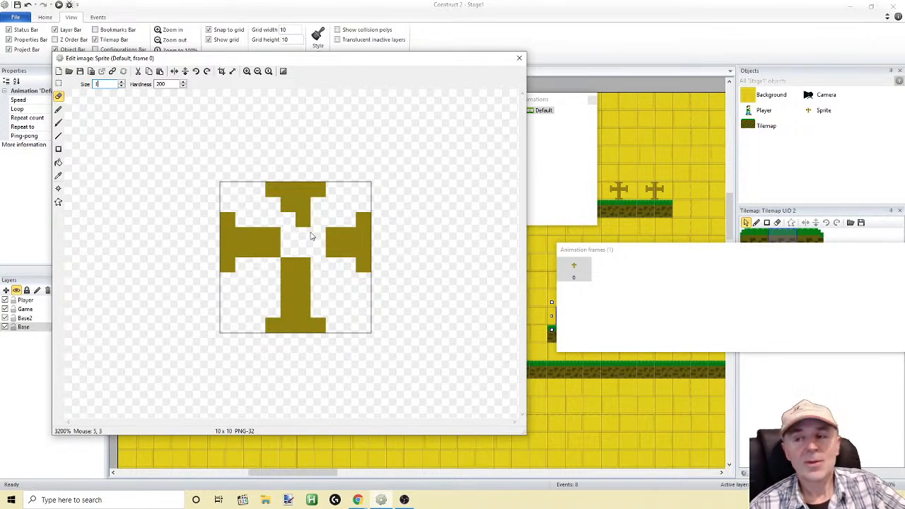
pyautogui.moveTo(276, 239)
pyautogui.mouseDown()
pyautogui.moveTo(275, 251)
pyautogui.moveTo(302, 245)
pyautogui.mouseUp()
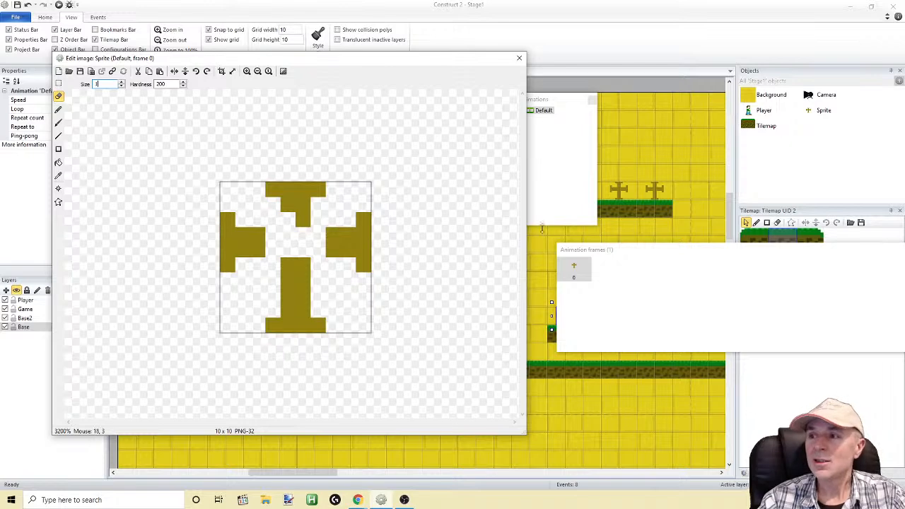
pyautogui.click(303, 220)
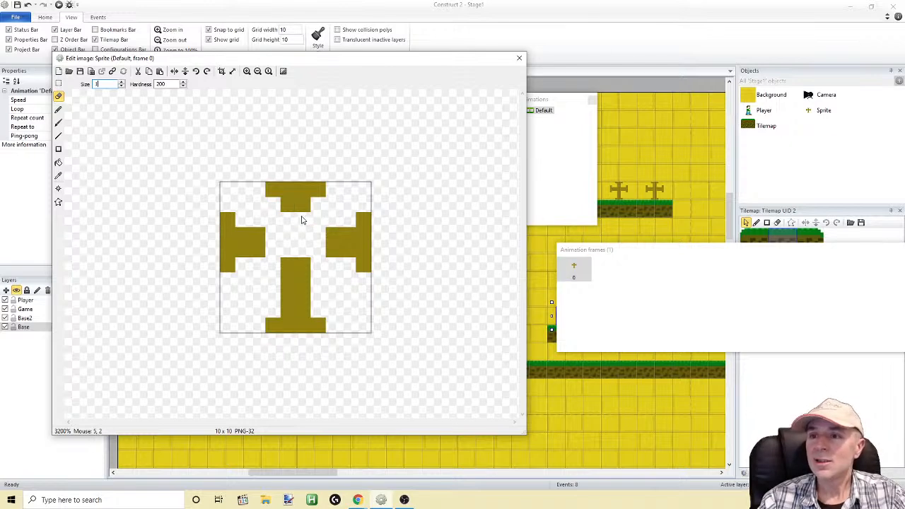
pyautogui.hotkey('ctrl', 'z')
pyautogui.moveTo(244, 237)
pyautogui.mouseDown()
pyautogui.moveTo(351, 241)
pyautogui.moveTo(304, 201)
pyautogui.moveTo(311, 192)
pyautogui.moveTo(289, 201)
pyautogui.moveTo(266, 188)
pyautogui.mouseUp()
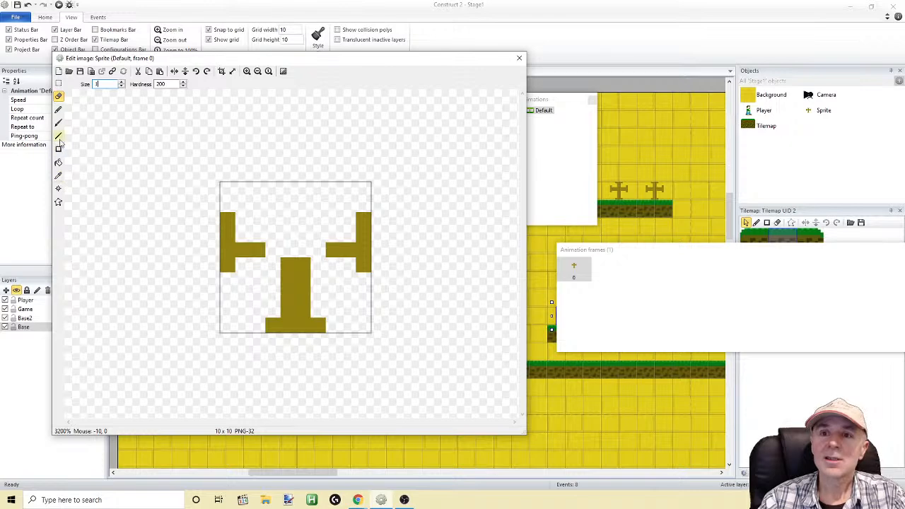
# Refill the crossbar gap, raise a two-pixel-wide stem above it, and thicken both side prongs to two pixels
pyautogui.click(58, 110)
pyautogui.moveTo(273, 252); pyautogui.dragTo(315, 256)
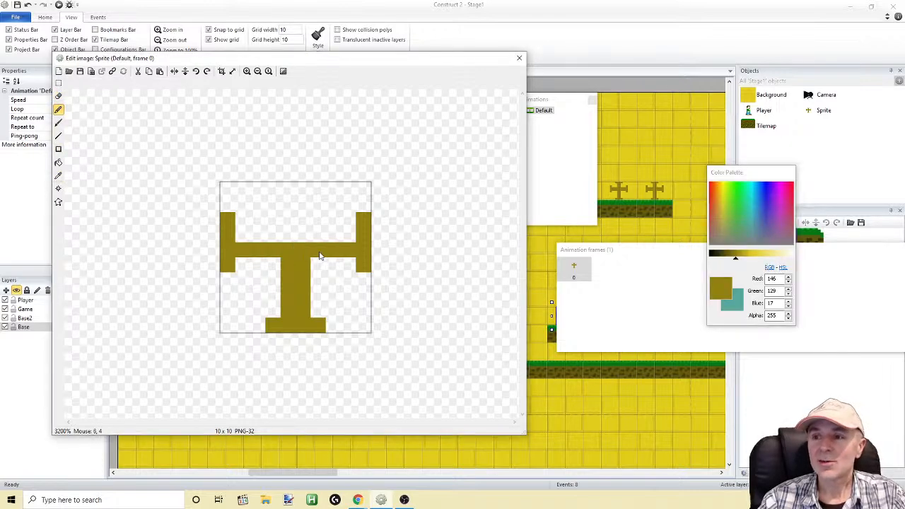
pyautogui.click(59, 135)
pyautogui.moveTo(290, 251)
pyautogui.mouseDown()
pyautogui.moveTo(289, 217)
pyautogui.moveTo(295, 222)
pyautogui.mouseUp()
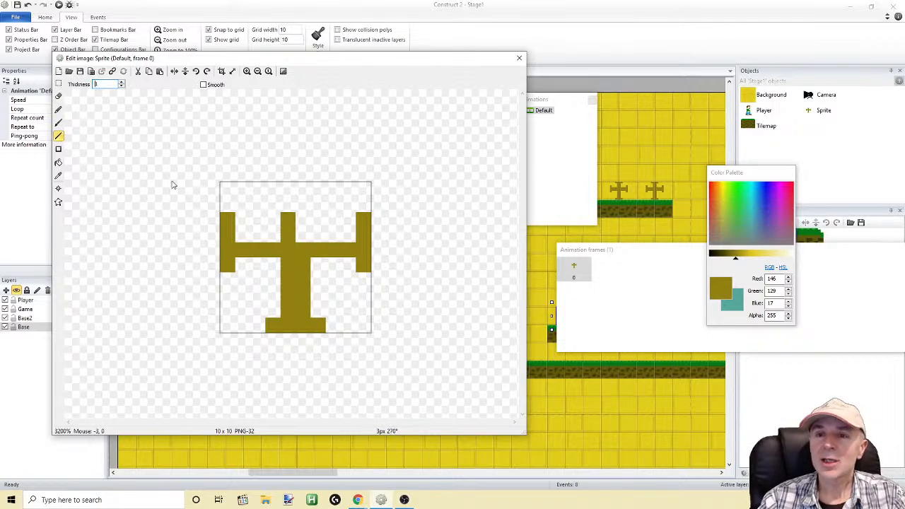
pyautogui.moveTo(302, 219); pyautogui.dragTo(300, 246)
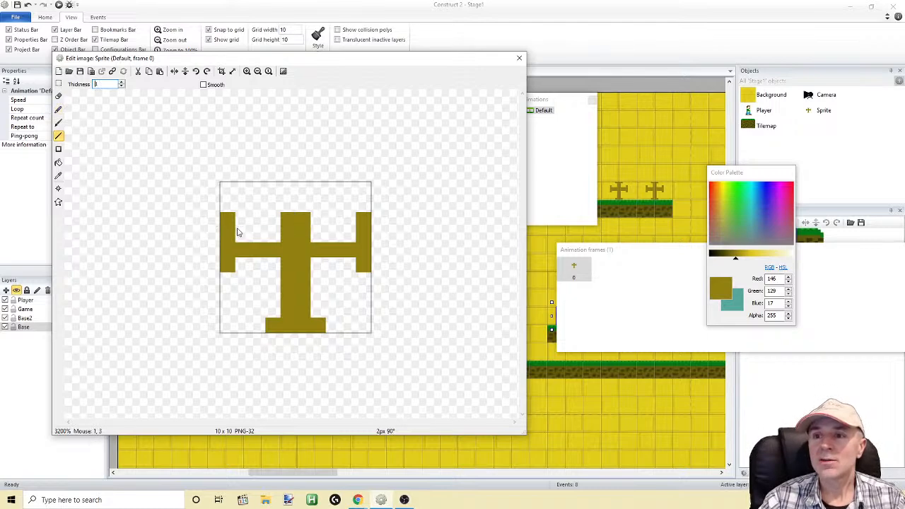
pyautogui.moveTo(242, 219); pyautogui.dragTo(242, 235)
pyautogui.moveTo(349, 222); pyautogui.dragTo(356, 241)
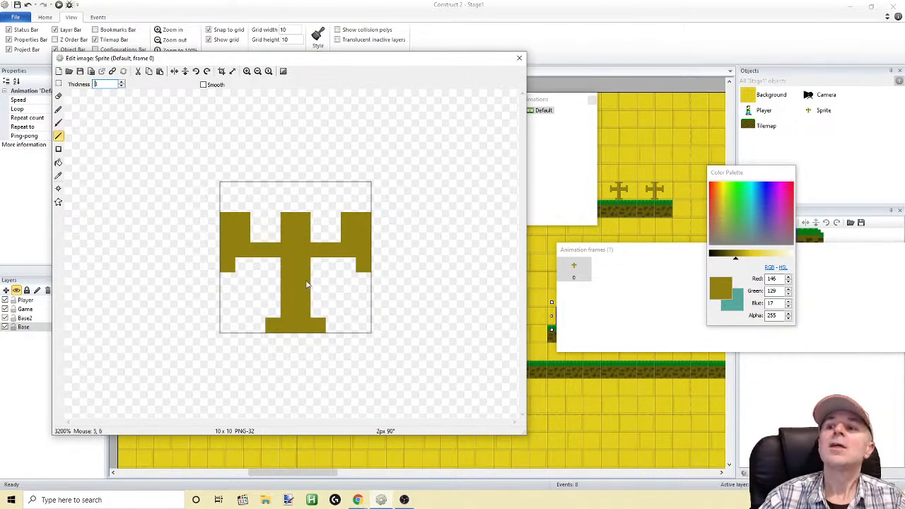
# Add off-white blocks two pixels high above the three prongs
pyautogui.click(792, 254)
pyautogui.moveTo(286, 195); pyautogui.dragTo(294, 215)
pyautogui.click(59, 111)
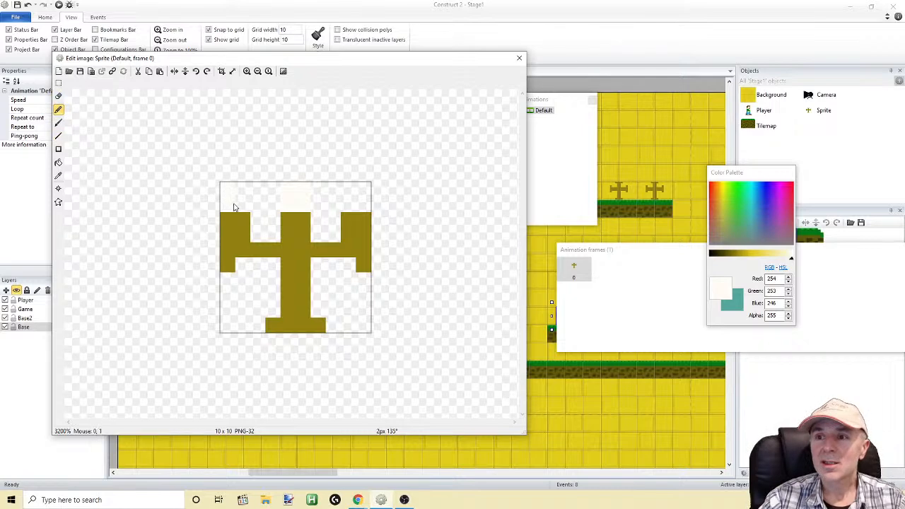
pyautogui.moveTo(344, 186)
pyautogui.mouseDown()
pyautogui.moveTo(358, 207)
pyautogui.moveTo(367, 192)
pyautogui.mouseUp()
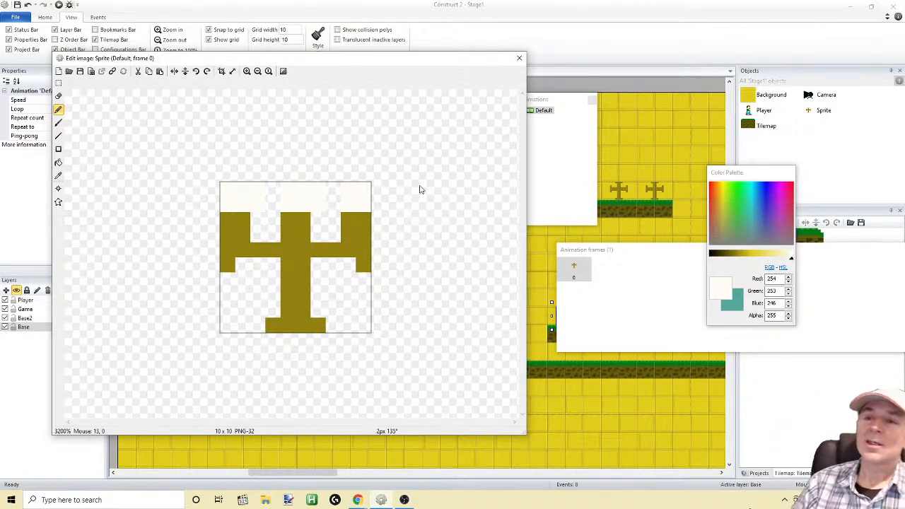
# Select the entire drawing and delete it, leaving a blank canvas with no selection
pyautogui.click(59, 83)
pyautogui.moveTo(173, 136)
pyautogui.mouseDown()
pyautogui.moveTo(356, 343)
pyautogui.moveTo(408, 366)
pyautogui.mouseUp()
pyautogui.press('Delete')
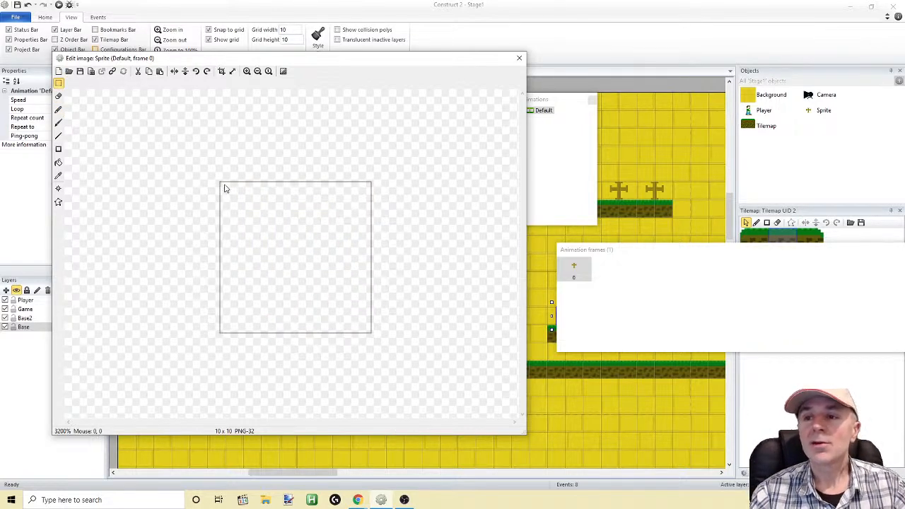
pyautogui.moveTo(225, 188); pyautogui.dragTo(253, 216)
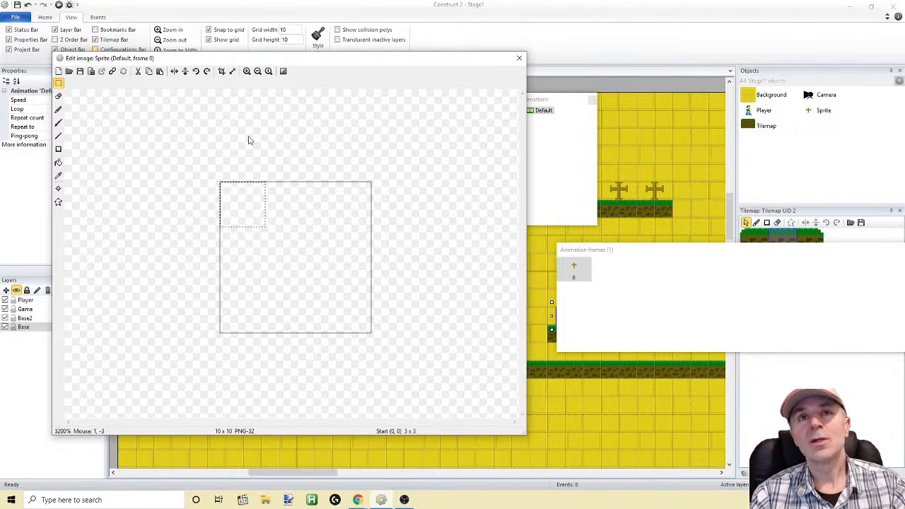
pyautogui.click(162, 128)
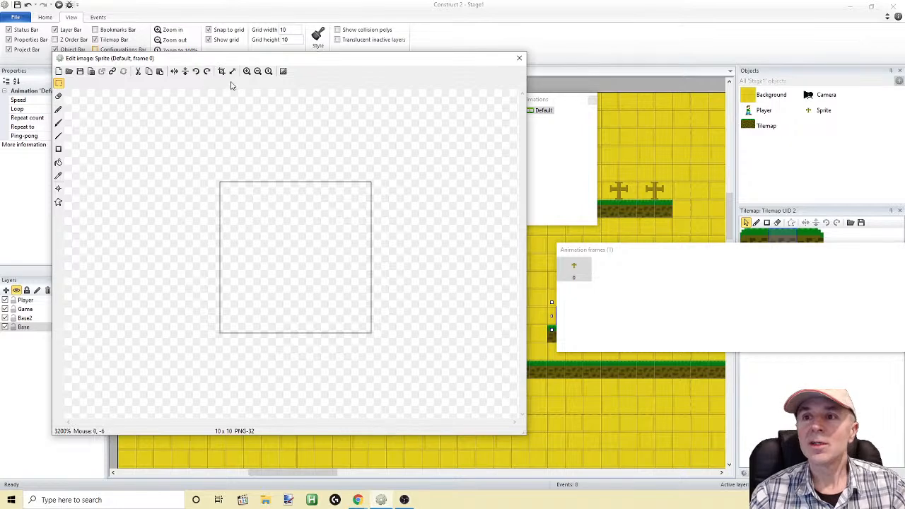
# Resize the sprite's image canvas to 11 x 11 pixels
pyautogui.click(232, 71)
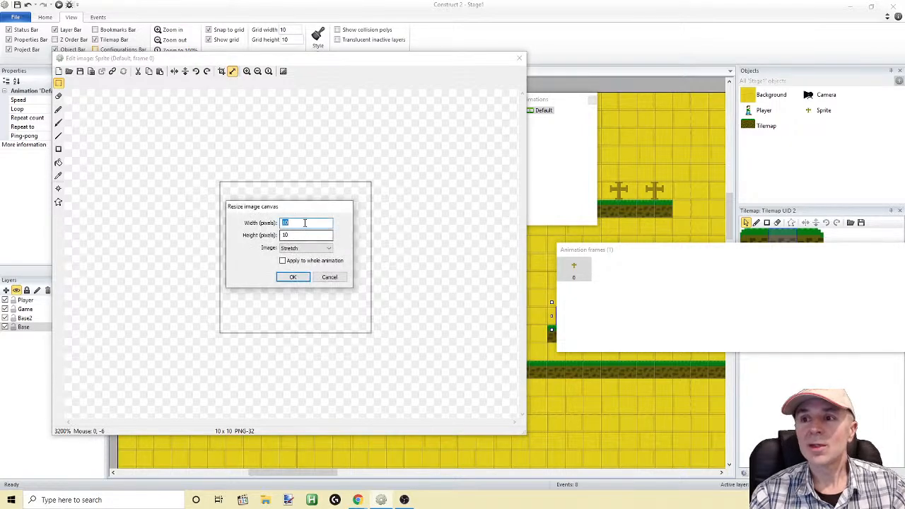
pyautogui.write('11')
pyautogui.doubleClick(300, 236)
pyautogui.write('11')
pyautogui.click(293, 277)
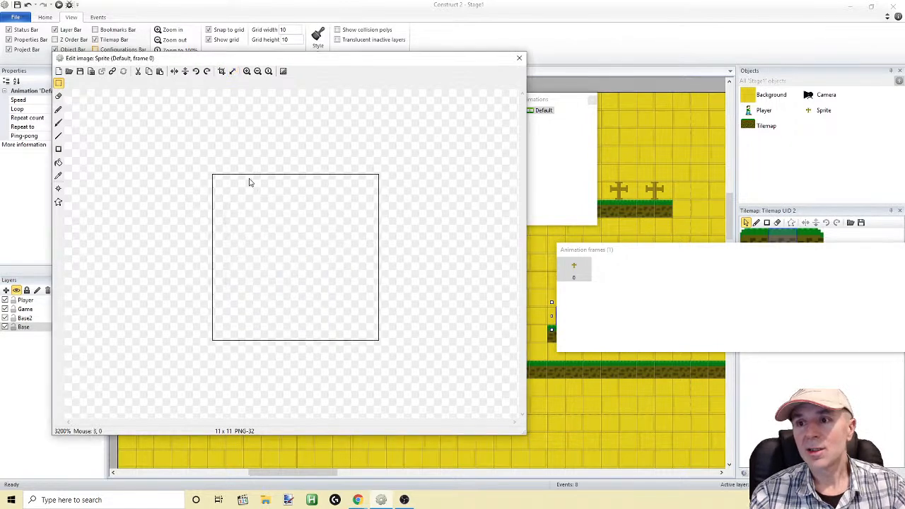
pyautogui.click(59, 150)
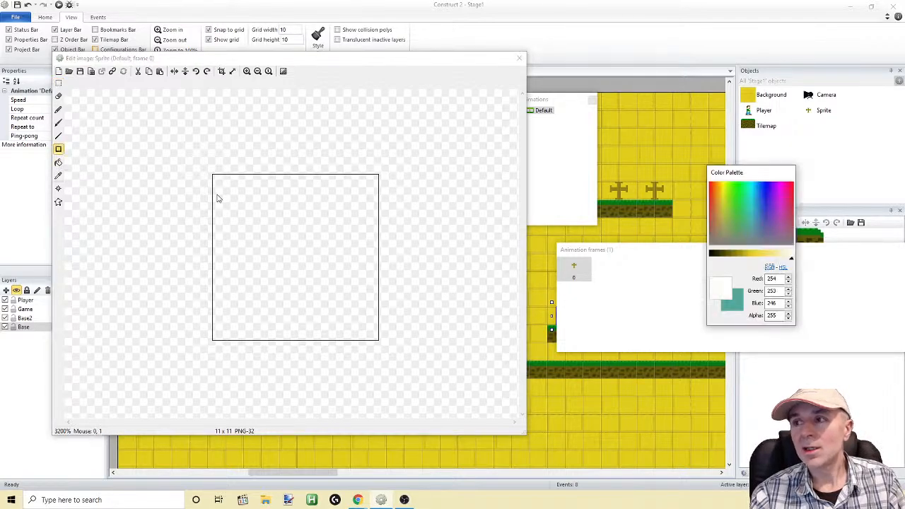
pyautogui.click(216, 177)
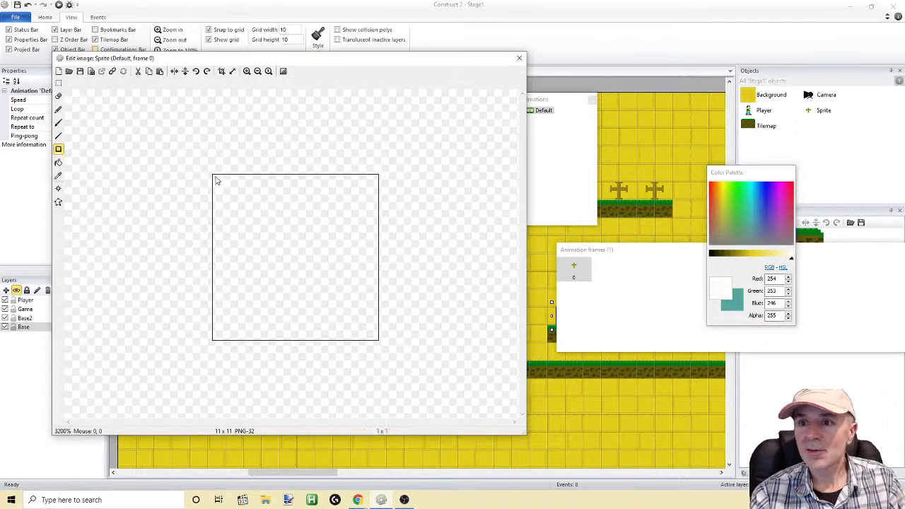
pyautogui.click(59, 110)
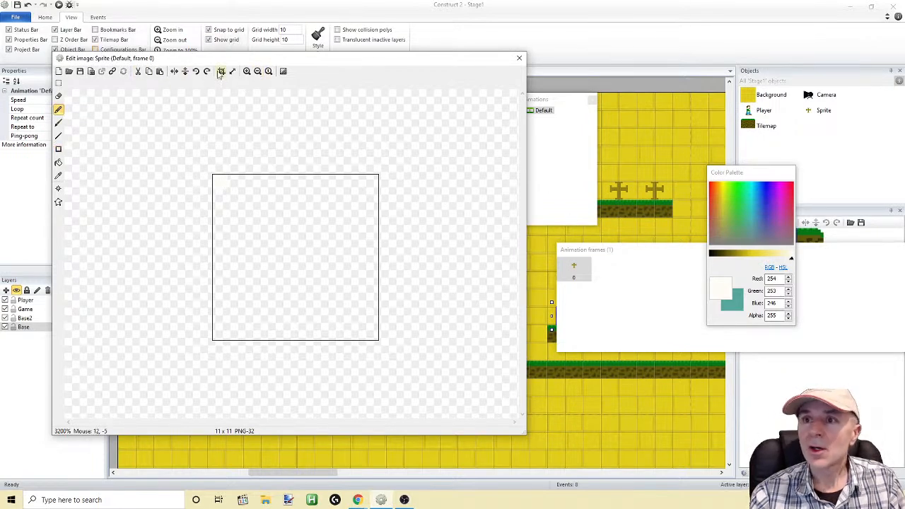
pyautogui.click(28, 5)
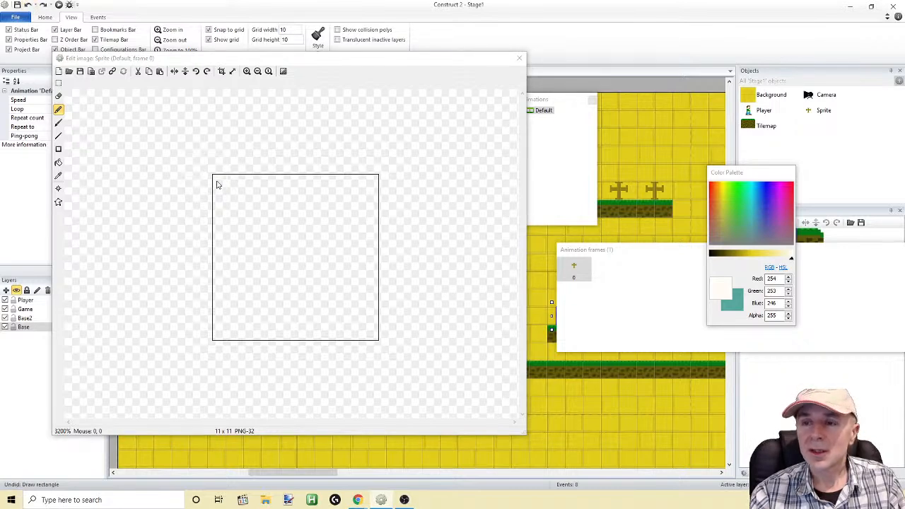
# Draw three evenly spaced single black pixels as candle wicks along the sprite's top row with the Pencil
pyautogui.click(711, 256)
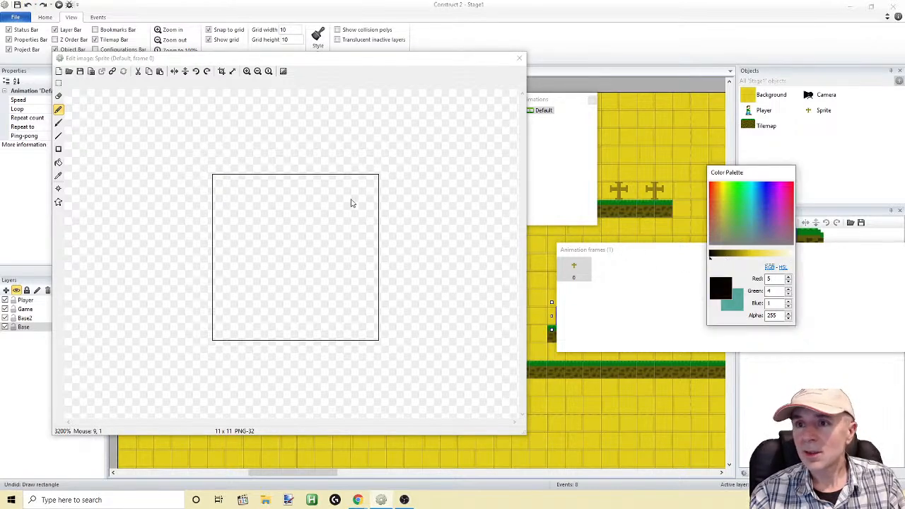
pyautogui.click(235, 183)
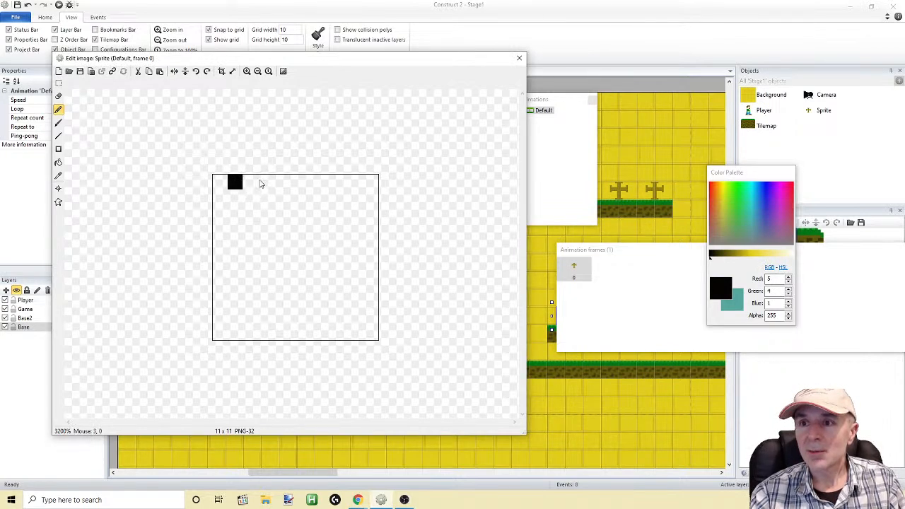
pyautogui.click(295, 182)
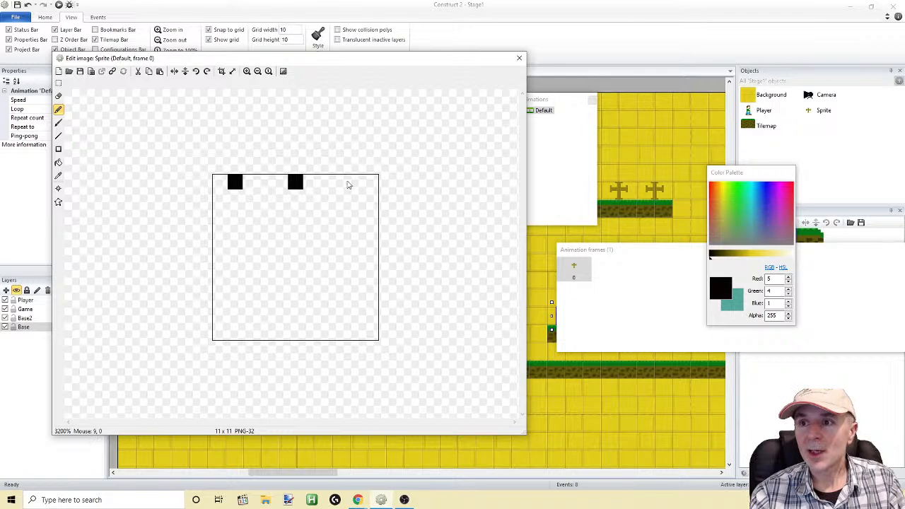
pyautogui.click(346, 182)
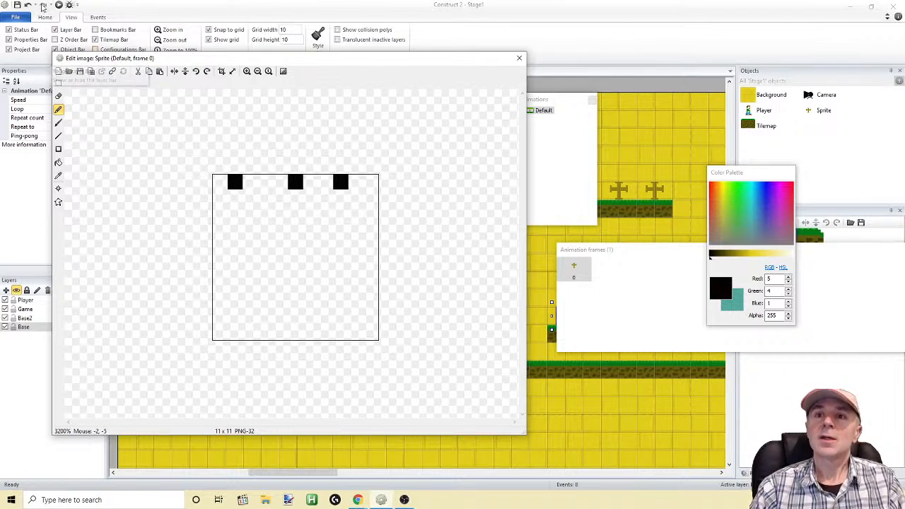
pyautogui.click(28, 4)
pyautogui.click(356, 184)
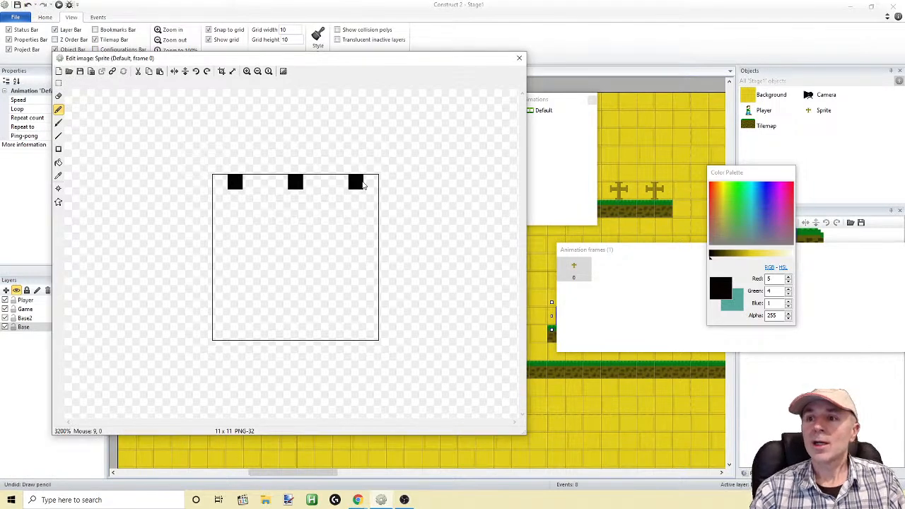
# Draw a pure white candle block, three pixels wide and two high, below each black wick
pyautogui.moveTo(712, 255); pyautogui.dragTo(792, 257)
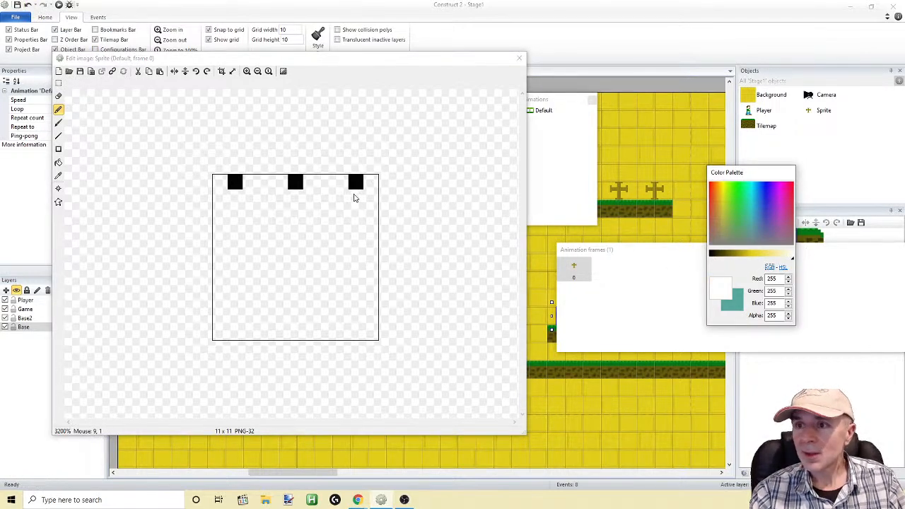
pyautogui.moveTo(339, 198)
pyautogui.mouseDown()
pyautogui.moveTo(367, 216)
pyautogui.moveTo(281, 194)
pyautogui.moveTo(312, 200)
pyautogui.moveTo(309, 219)
pyautogui.moveTo(283, 214)
pyautogui.mouseUp()
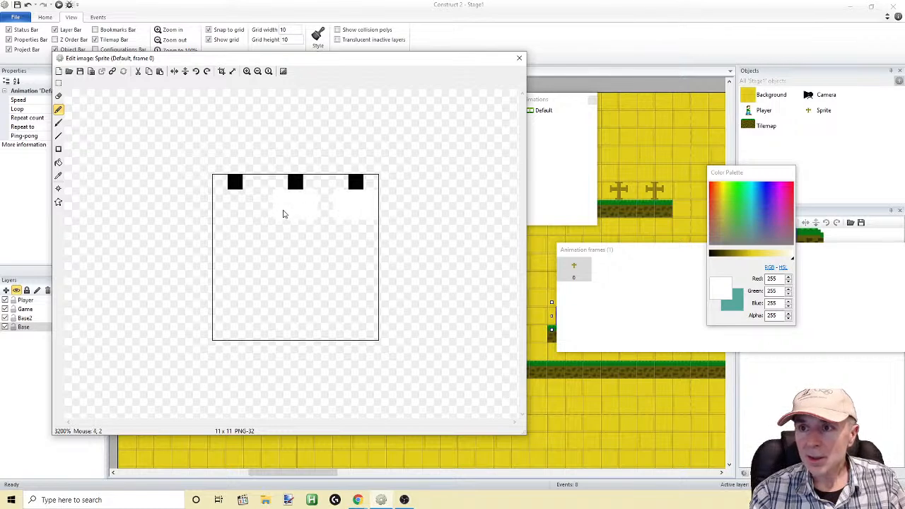
pyautogui.moveTo(222, 192)
pyautogui.mouseDown()
pyautogui.moveTo(247, 196)
pyautogui.moveTo(246, 218)
pyautogui.moveTo(221, 214)
pyautogui.mouseUp()
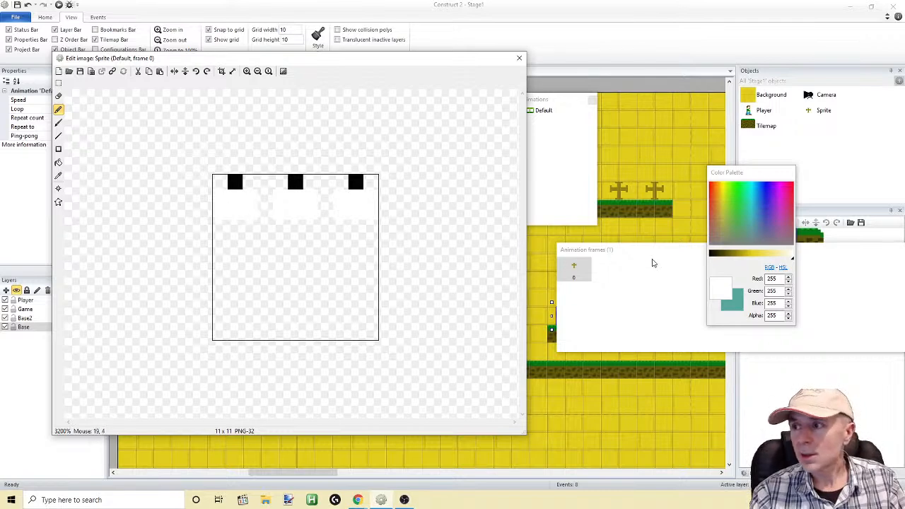
# Draw a 3 x 3 pixel cup under each white candle in dark olive, RGB 124, 111, 14
pyautogui.click(735, 256)
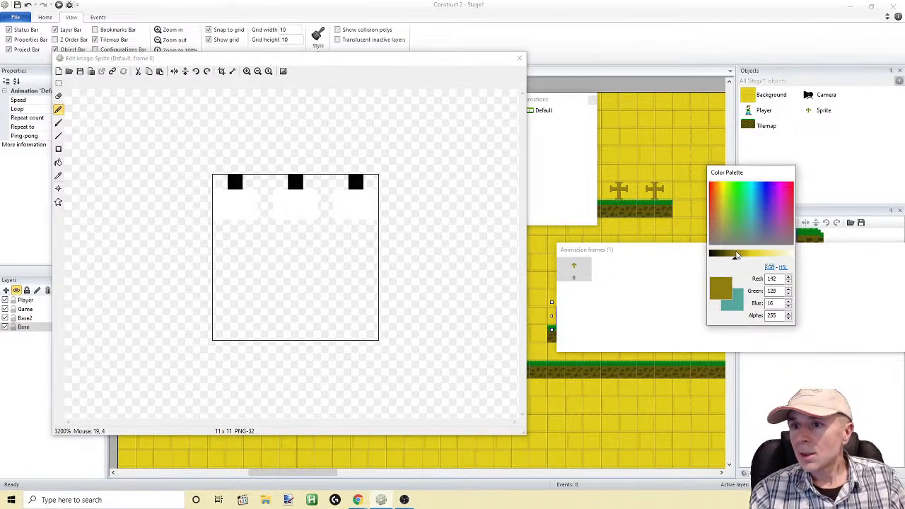
pyautogui.moveTo(736, 256); pyautogui.dragTo(731, 256)
pyautogui.moveTo(218, 228)
pyautogui.mouseDown()
pyautogui.moveTo(369, 229)
pyautogui.moveTo(341, 259)
pyautogui.moveTo(371, 258)
pyautogui.moveTo(358, 243)
pyautogui.moveTo(281, 258)
pyautogui.moveTo(286, 238)
pyautogui.moveTo(231, 259)
pyautogui.moveTo(224, 237)
pyautogui.moveTo(241, 244)
pyautogui.mouseUp()
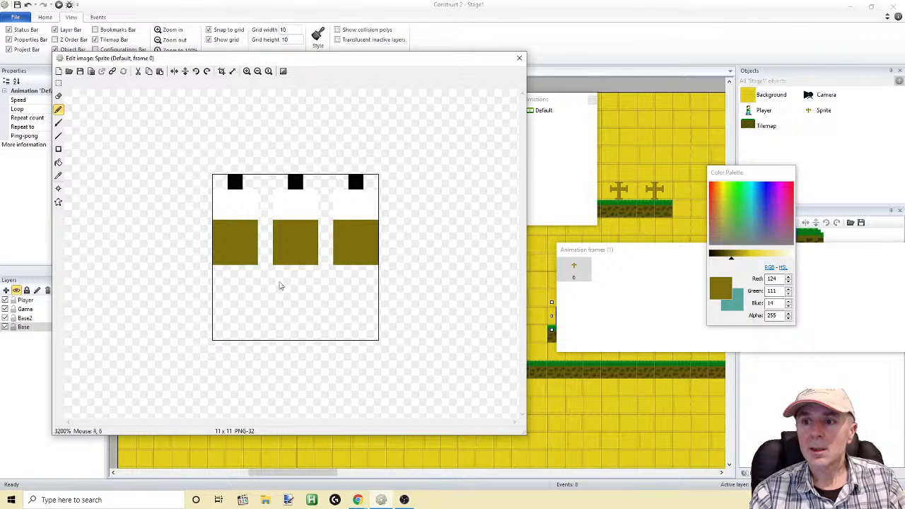
# Draw a one-pixel stem with a three-pixel foot and arms linking the outer cups to it, and return to the layout
pyautogui.moveTo(289, 269)
pyautogui.mouseDown()
pyautogui.moveTo(297, 329)
pyautogui.moveTo(308, 330)
pyautogui.moveTo(278, 333)
pyautogui.mouseUp()
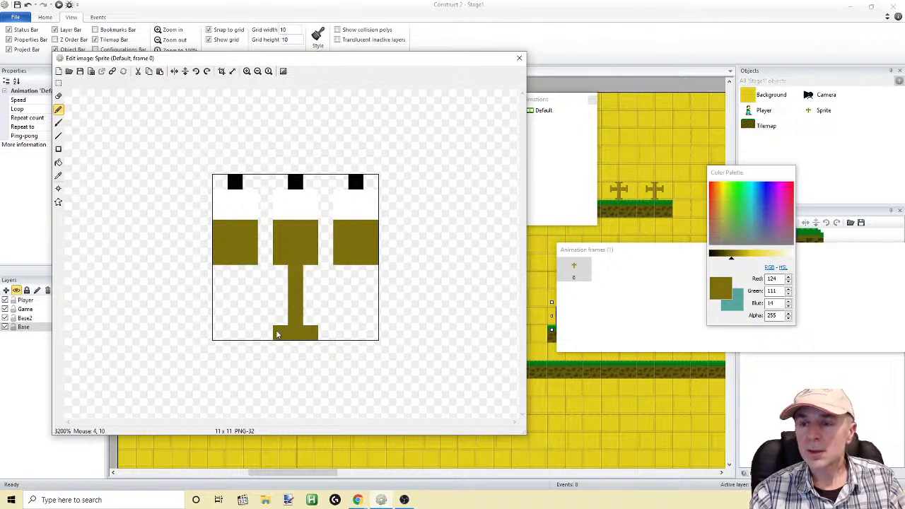
pyautogui.moveTo(237, 267)
pyautogui.mouseDown()
pyautogui.moveTo(234, 289)
pyautogui.moveTo(355, 292)
pyautogui.moveTo(358, 269)
pyautogui.mouseUp()
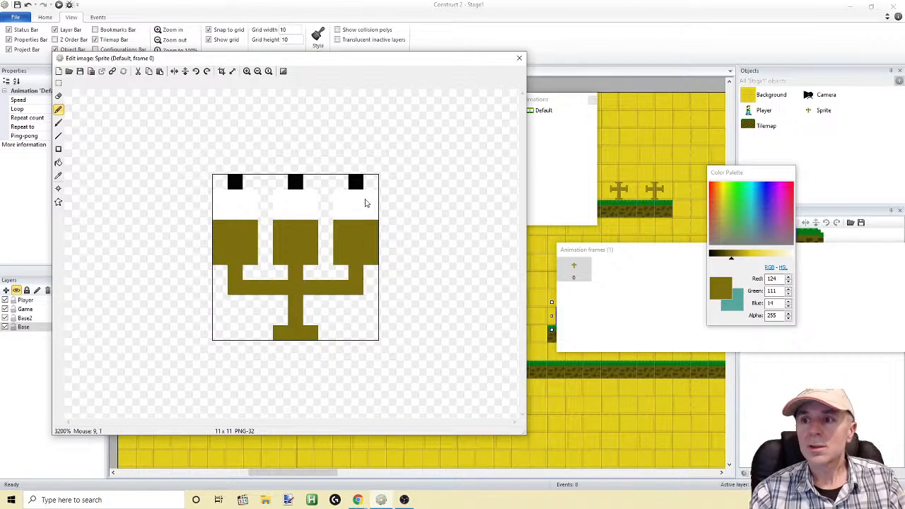
pyautogui.click(519, 57)
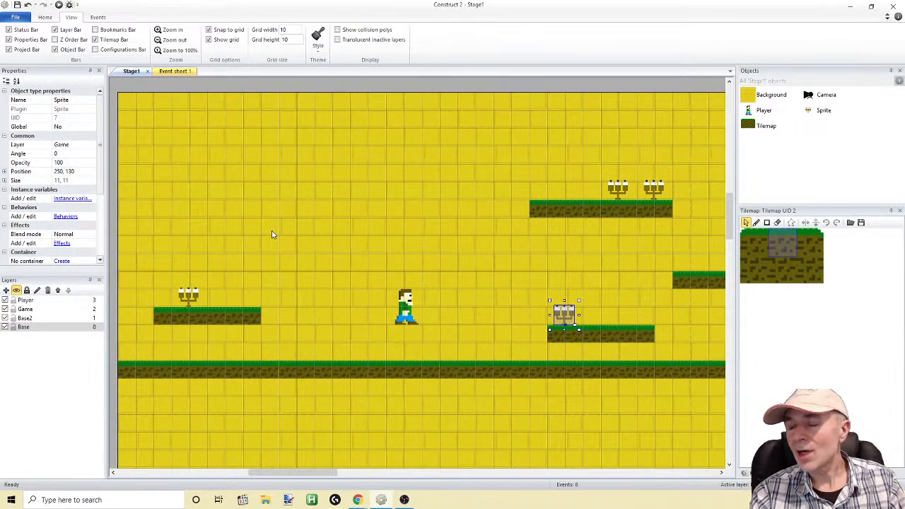
pyautogui.click(455, 245)
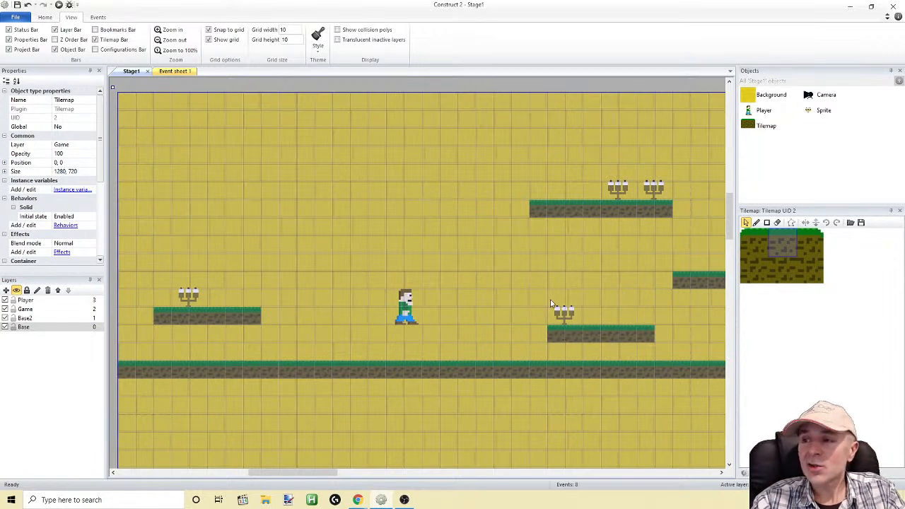
# Reopen the candelabra sprite's image, thicken the stem to three pixels just below the arms, and widen the foot to five pixels
pyautogui.doubleClick(611, 189)
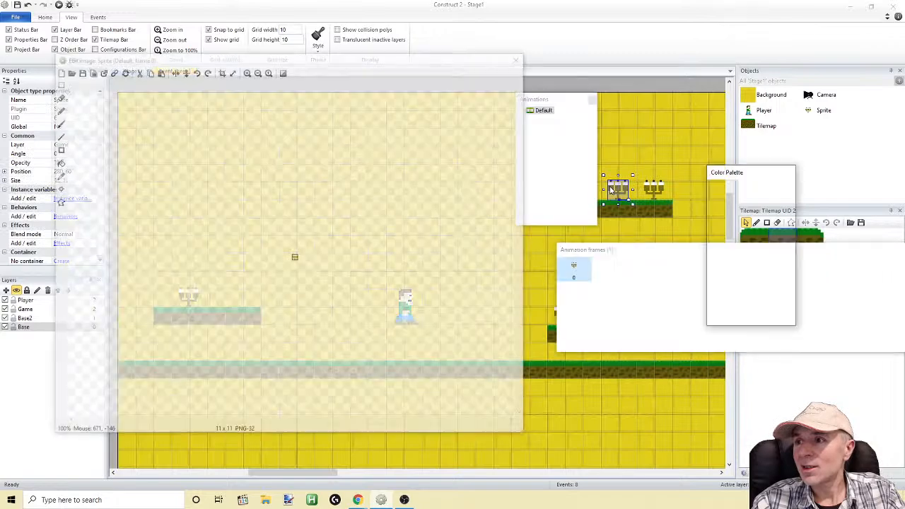
pyautogui.click(247, 71)
pyautogui.click(246, 71)
pyautogui.click(246, 70)
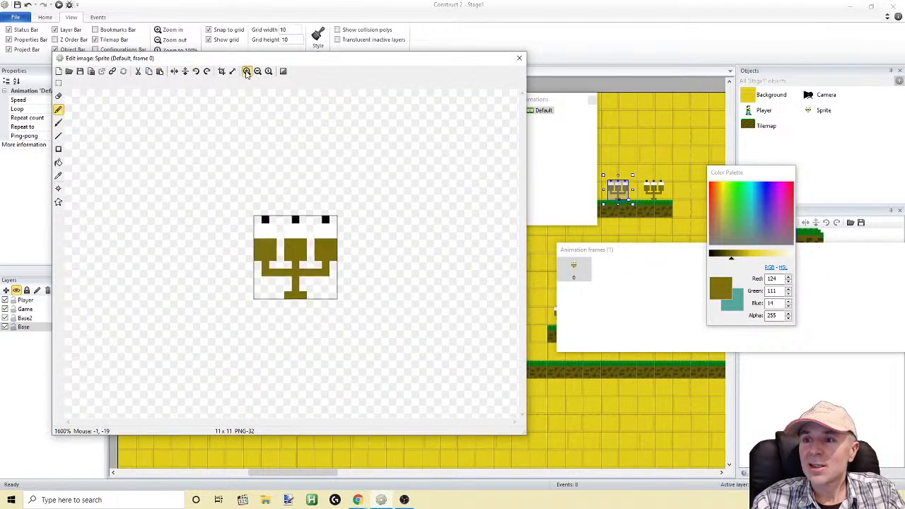
pyautogui.click(246, 70)
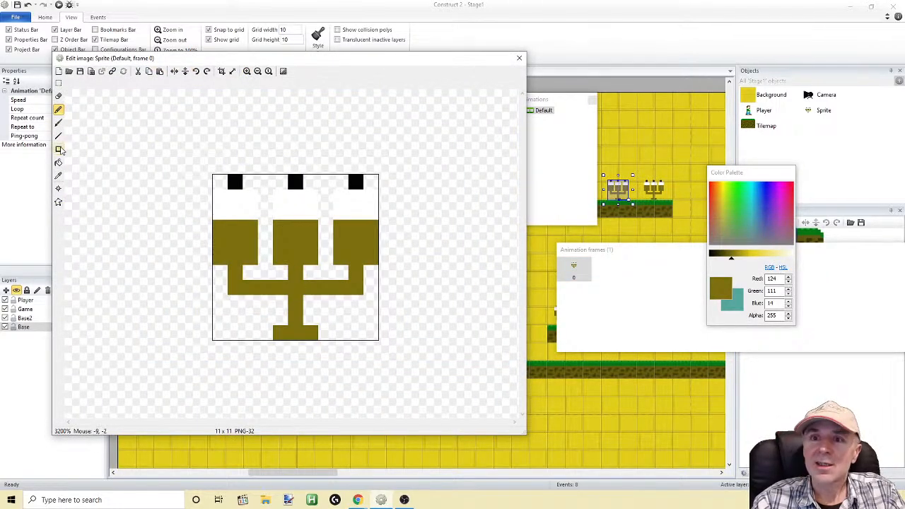
pyautogui.click(59, 111)
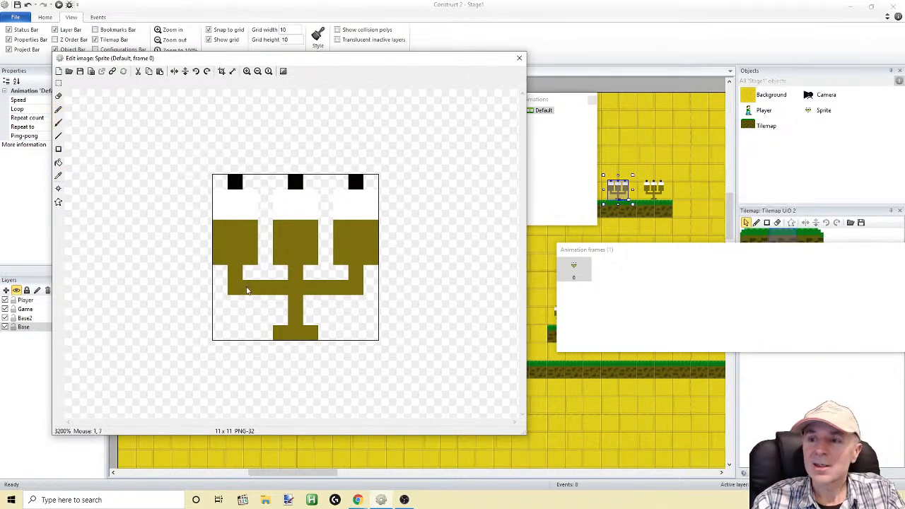
pyautogui.click(59, 110)
pyautogui.click(281, 304)
pyautogui.click(315, 309)
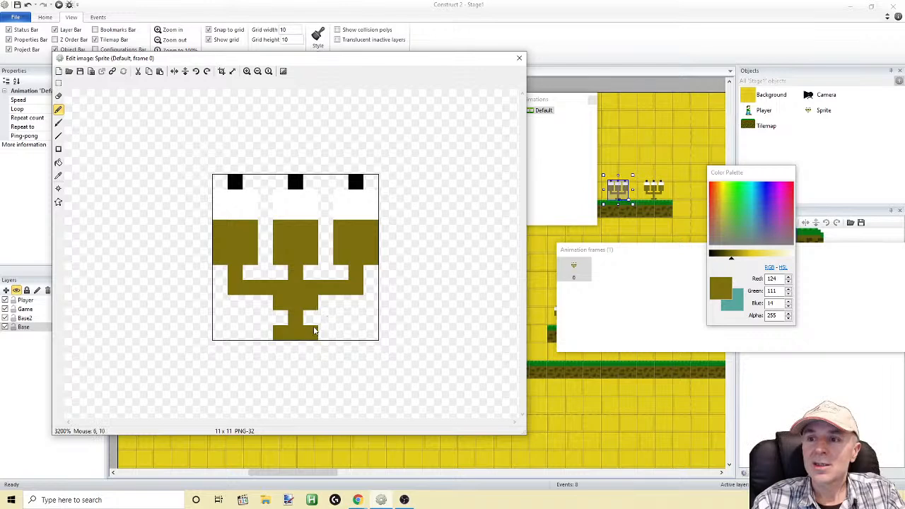
pyautogui.click(263, 339)
pyautogui.click(328, 337)
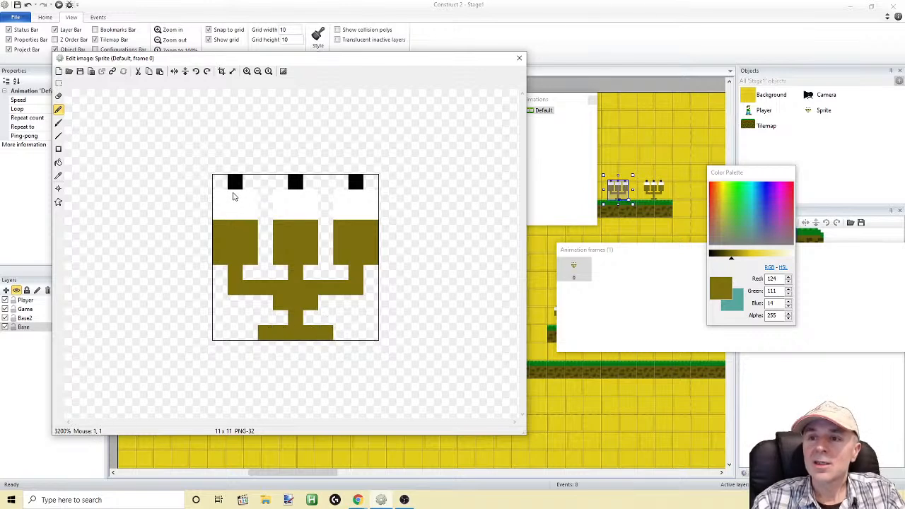
# Fill all three white candles with pale cream, RGB 248, 242, 195, and close the image editor
pyautogui.moveTo(731, 259); pyautogui.dragTo(783, 261)
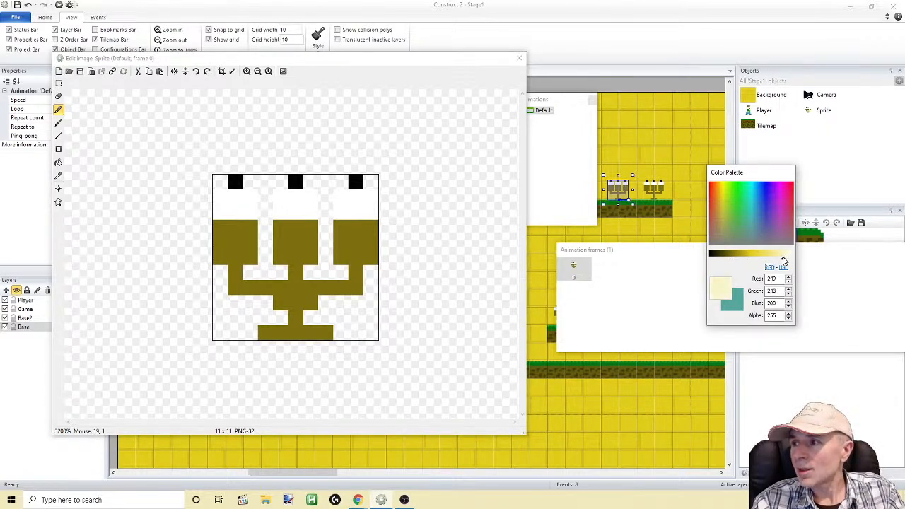
pyautogui.click(58, 162)
pyautogui.click(230, 207)
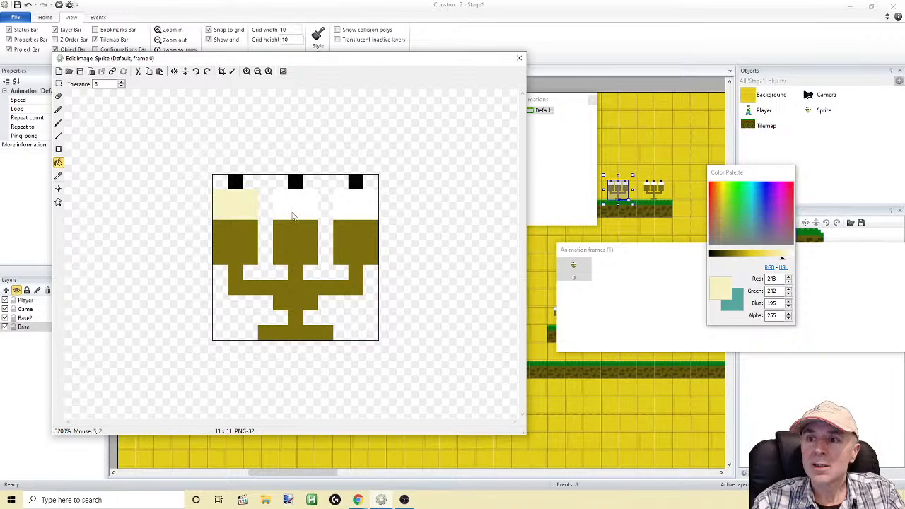
pyautogui.click(297, 213)
pyautogui.click(365, 210)
pyautogui.click(520, 58)
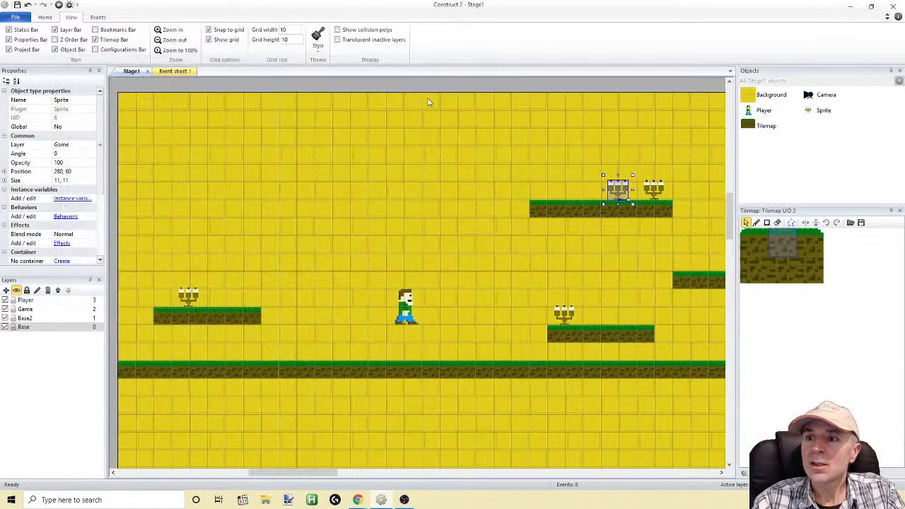
# Run the layout and move the Player across and over the platforms to check the candelabras in the game
pyautogui.click(234, 180)
pyautogui.click(58, 5)
pyautogui.press('Right')
pyautogui.press('Left')
pyautogui.press('Up')
pyautogui.press('Right')
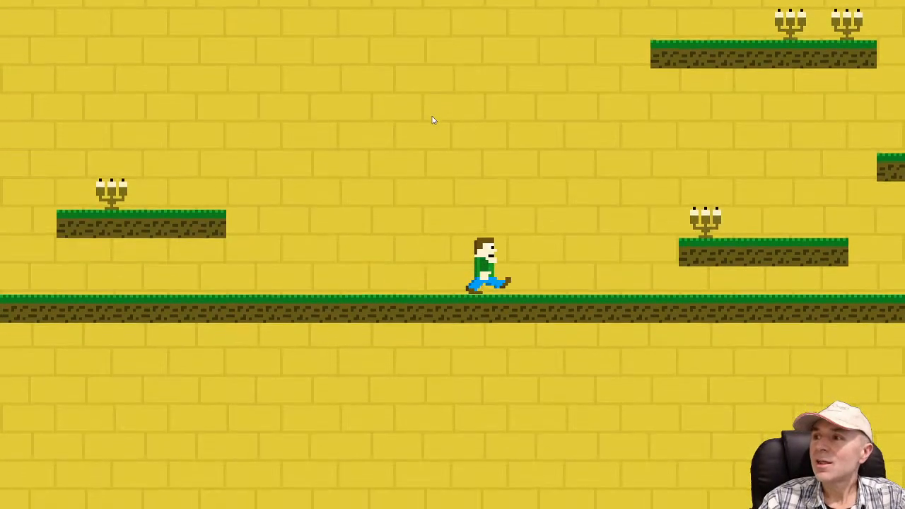
pyautogui.press('Up')
pyautogui.press('Up')
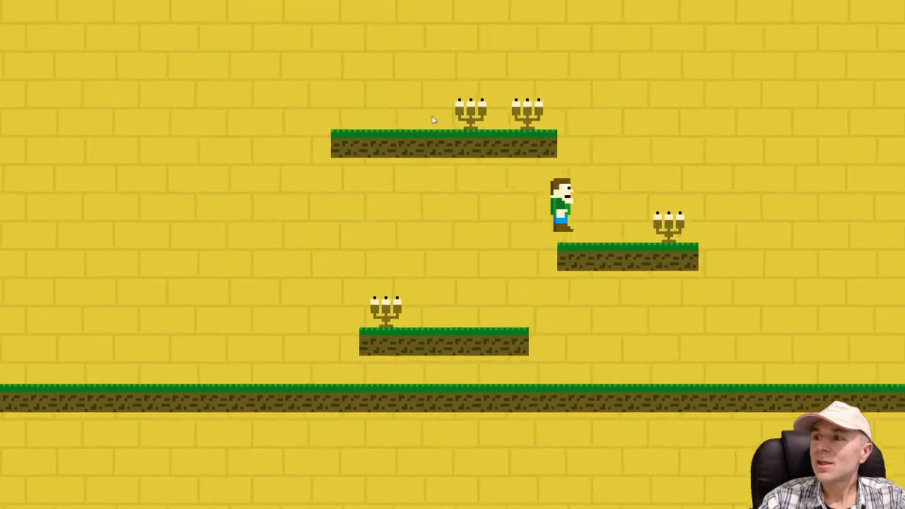
pyautogui.press('Left')
pyautogui.press('Up')
pyautogui.press('Left')
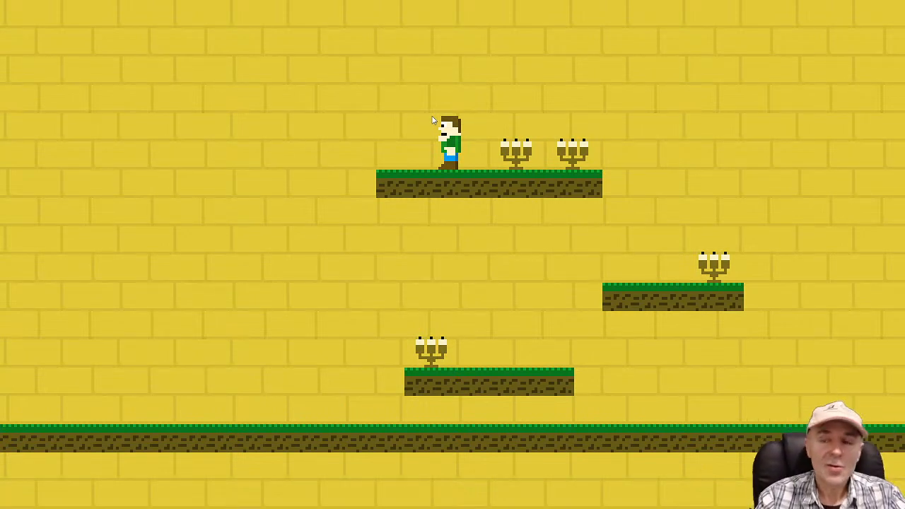
pyautogui.press('Left')
pyautogui.press('Left')
pyautogui.press('space')
pyautogui.press('space')
pyautogui.press('Right')
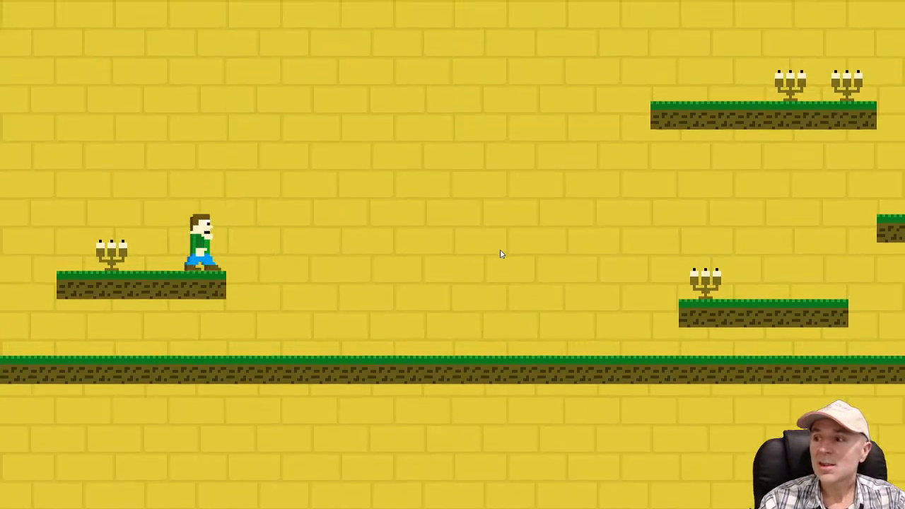
pyautogui.press('Left')
pyautogui.press('space')
pyautogui.press('Right')
pyautogui.press('Right')
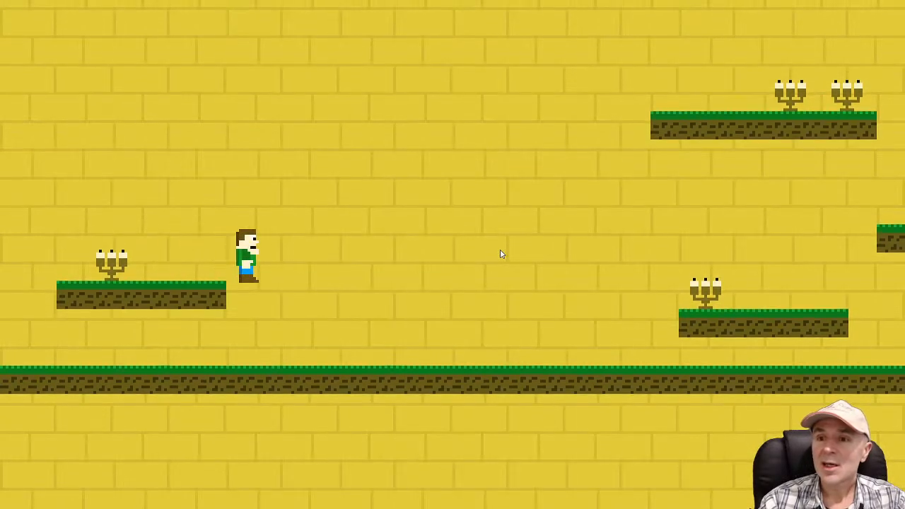
pyautogui.press('space')
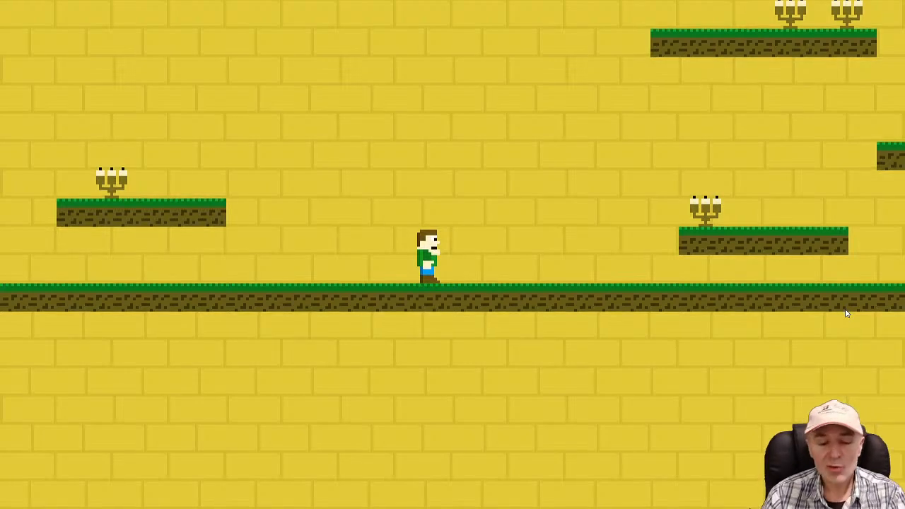
pyautogui.press('Right')
pyautogui.press('space')
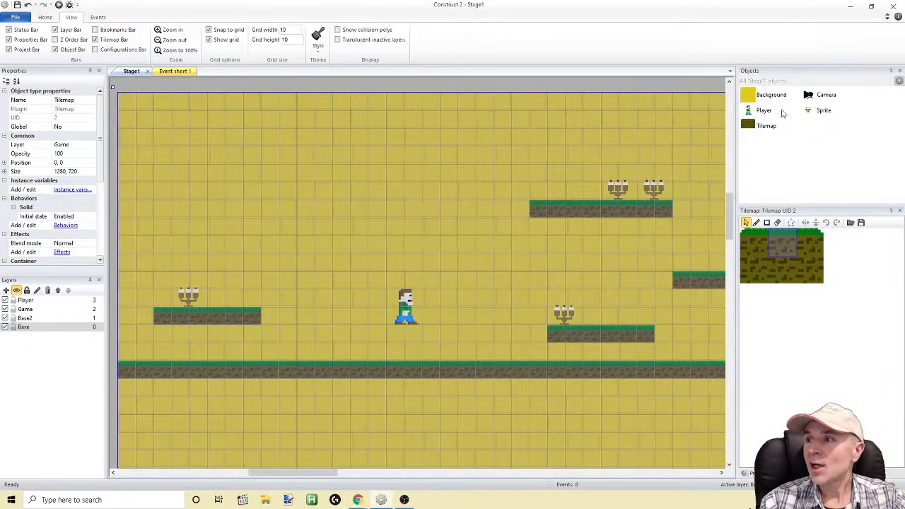
# Open the Background object's brick image for editing, enlarged to 800%, with the Fill tool active
pyautogui.click(753, 97)
pyautogui.doubleClick(753, 99)
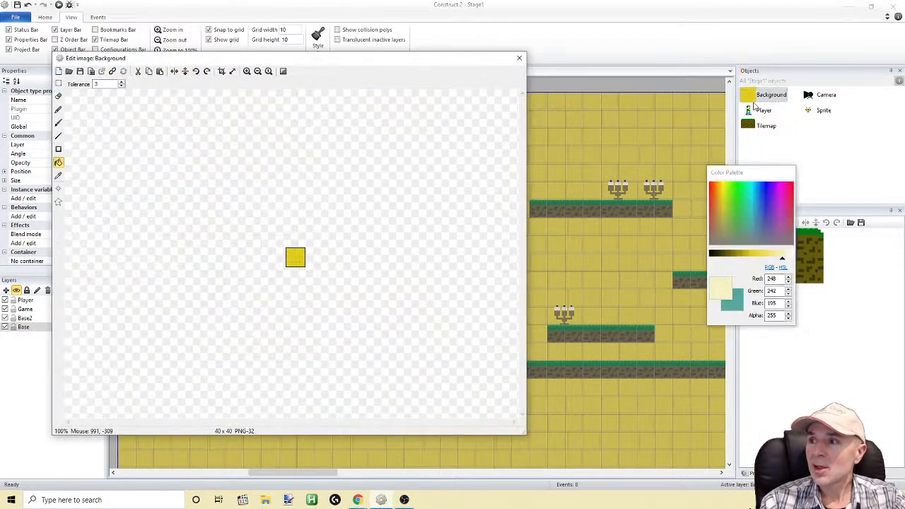
pyautogui.click(246, 71)
pyautogui.click(247, 72)
pyautogui.click(247, 72)
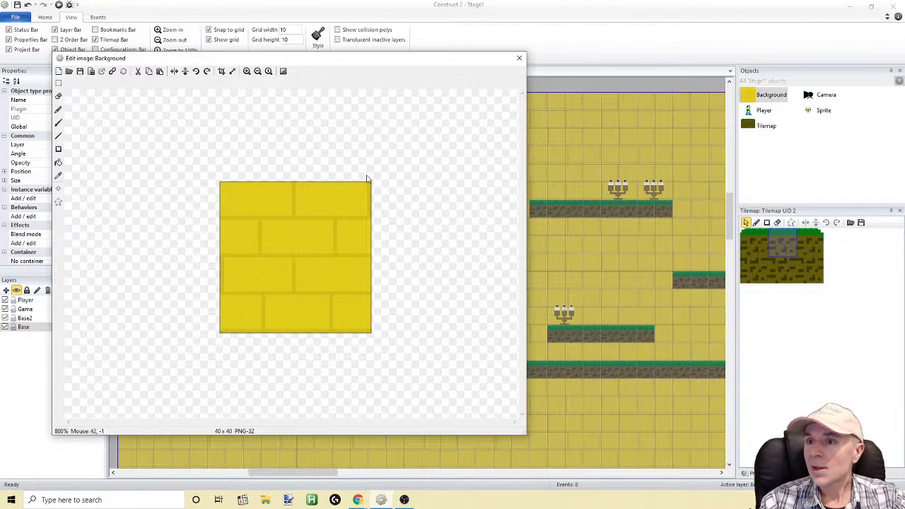
pyautogui.click(59, 162)
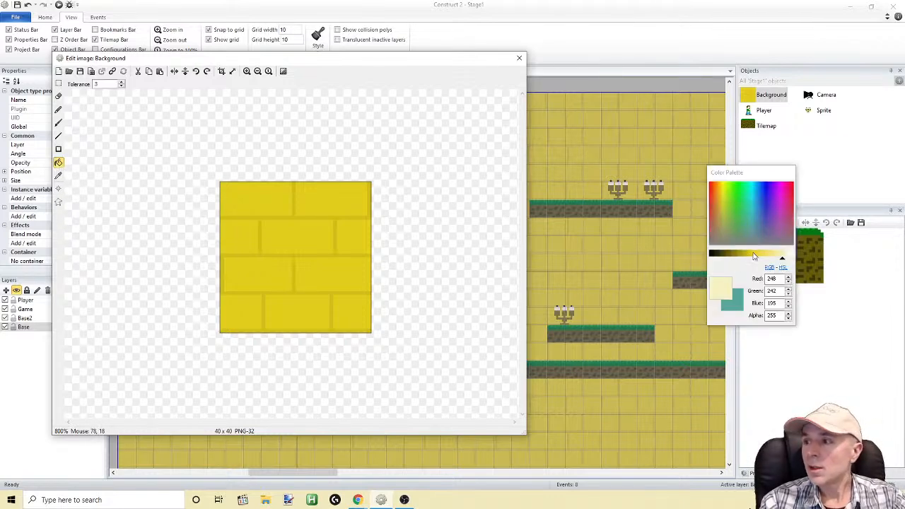
# Set the fill colour to a neutral mid-grey, RGB 147, 147, 147
pyautogui.moveTo(784, 259)
pyautogui.mouseDown()
pyautogui.moveTo(768, 260)
pyautogui.moveTo(800, 255)
pyautogui.mouseUp()
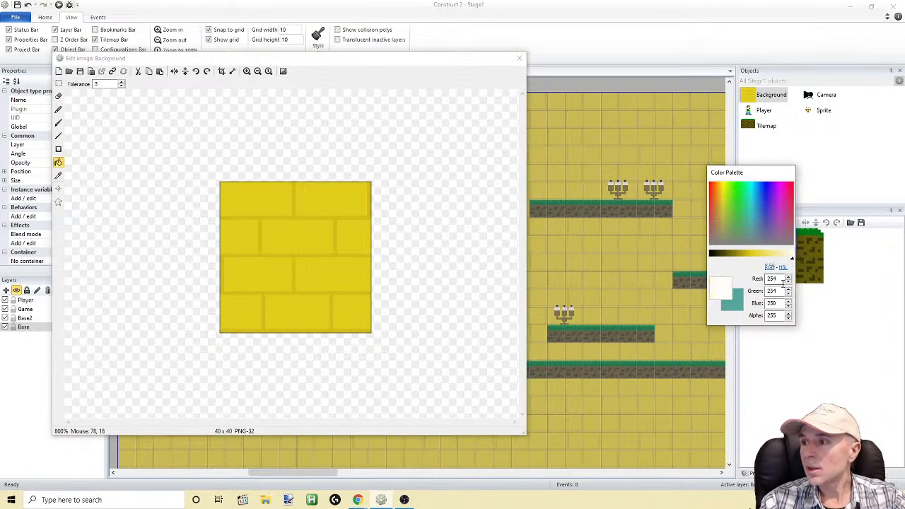
pyautogui.write('0')
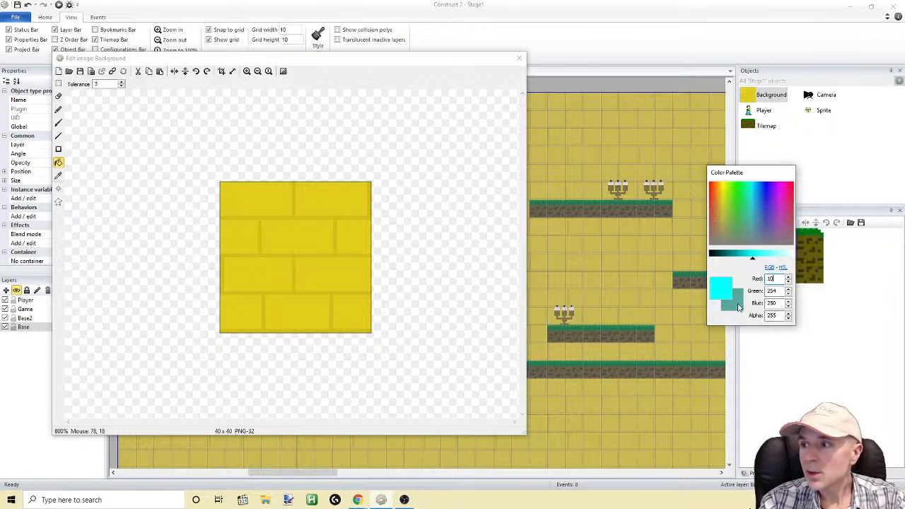
pyautogui.write('0')
pyautogui.press('Tab')
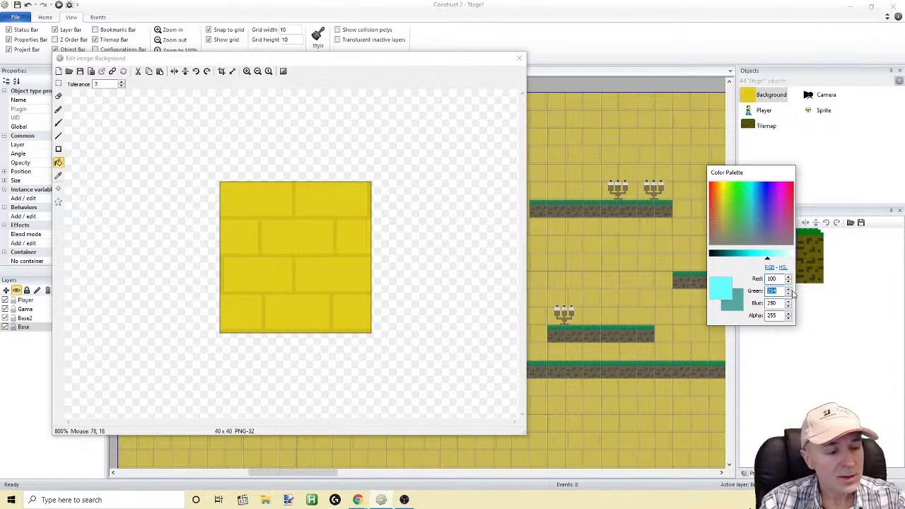
pyautogui.write('10')
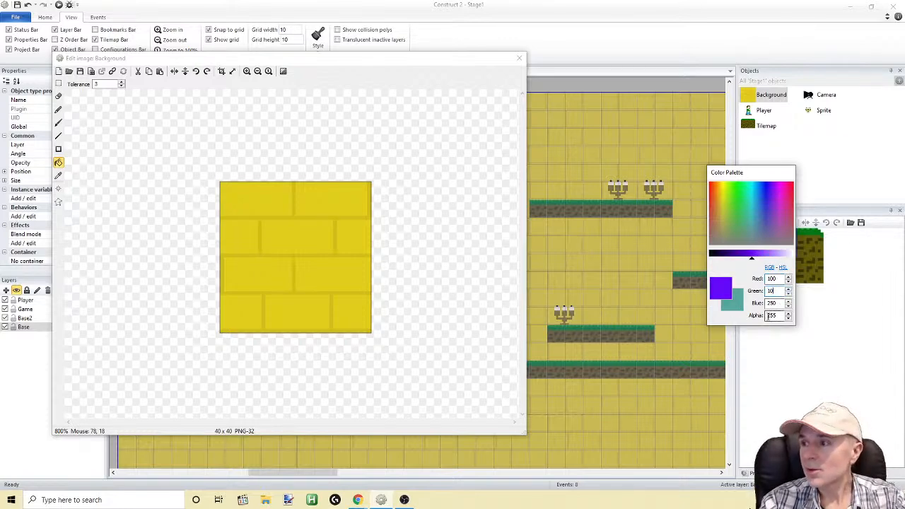
pyautogui.press('Tab')
pyautogui.write('1')
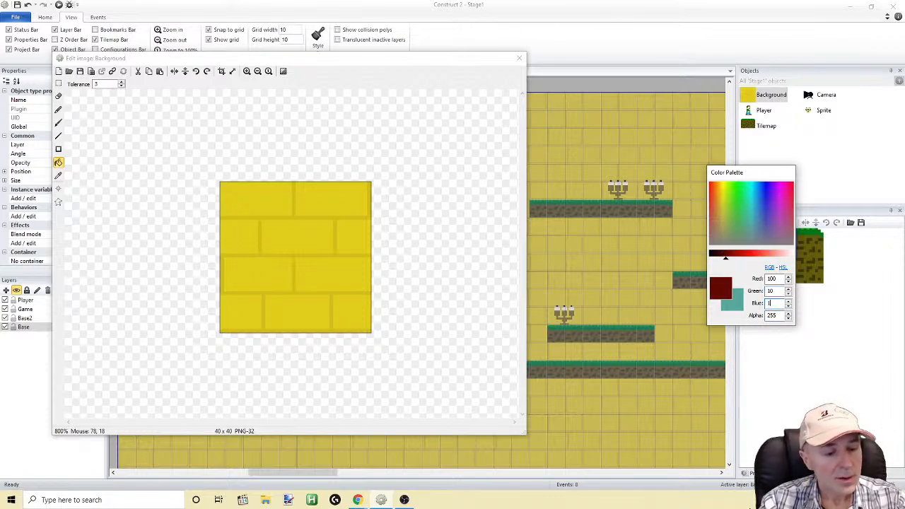
pyautogui.write('00')
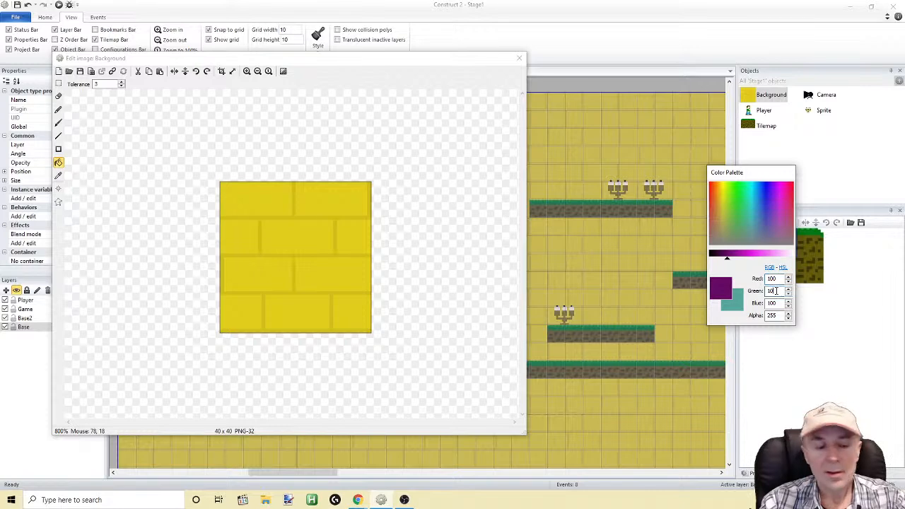
pyautogui.click(777, 291)
pyautogui.write('0')
pyautogui.moveTo(750, 263)
pyautogui.mouseDown()
pyautogui.moveTo(777, 260)
pyautogui.moveTo(759, 258)
pyautogui.mouseUp()
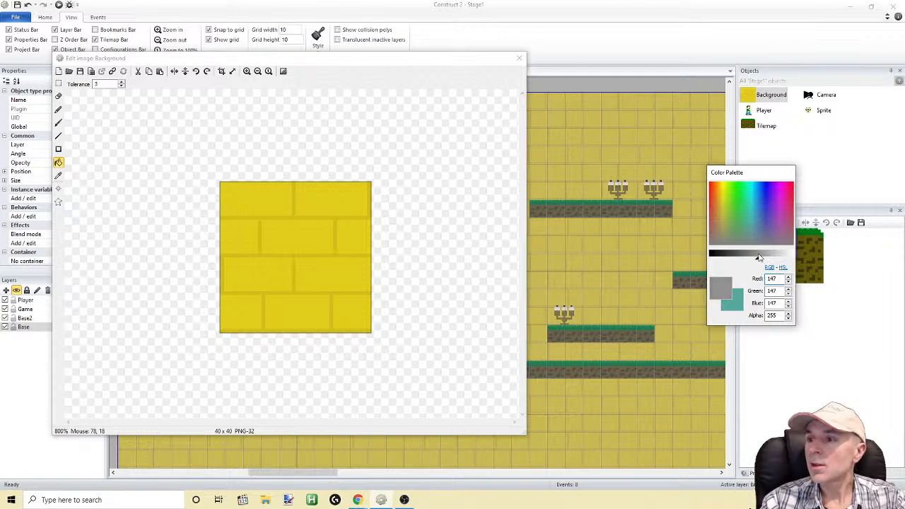
# Fill every yellow brick in the Background image with the mid-grey, leaving the mortar lines unfilled
pyautogui.click(58, 162)
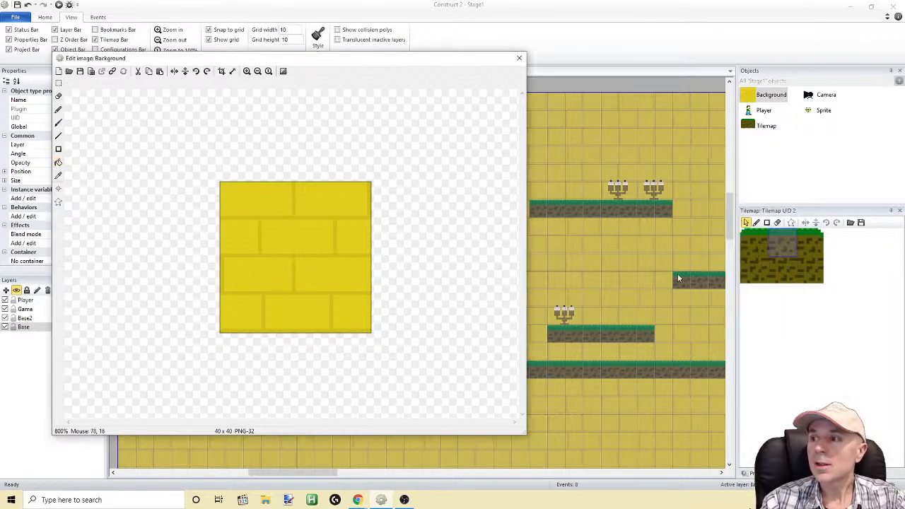
pyautogui.click(58, 162)
pyautogui.click(249, 200)
pyautogui.click(323, 200)
pyautogui.click(296, 237)
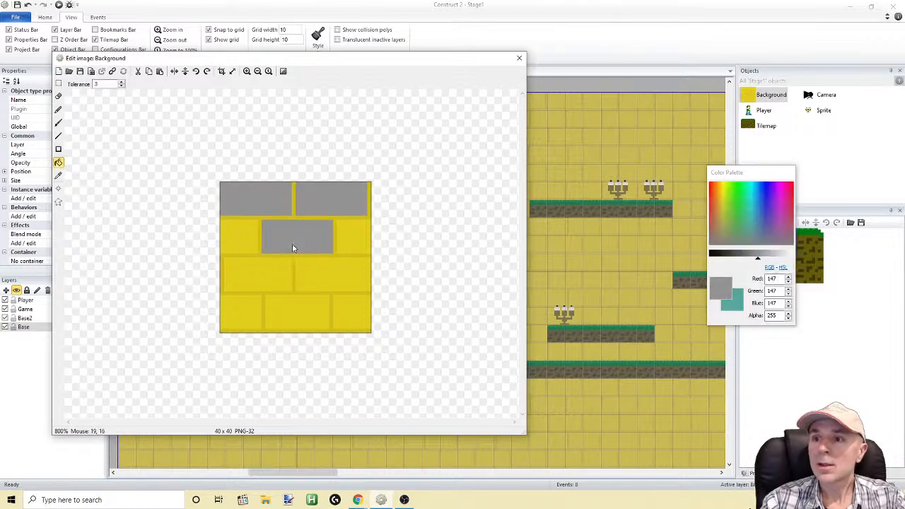
pyautogui.click(248, 235)
pyautogui.click(348, 237)
pyautogui.click(332, 276)
pyautogui.click(278, 277)
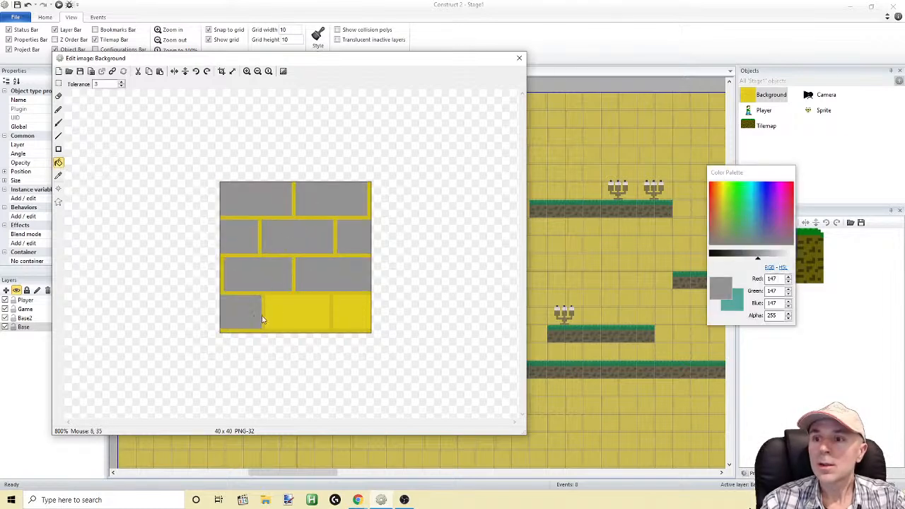
pyautogui.click(297, 315)
pyautogui.click(348, 319)
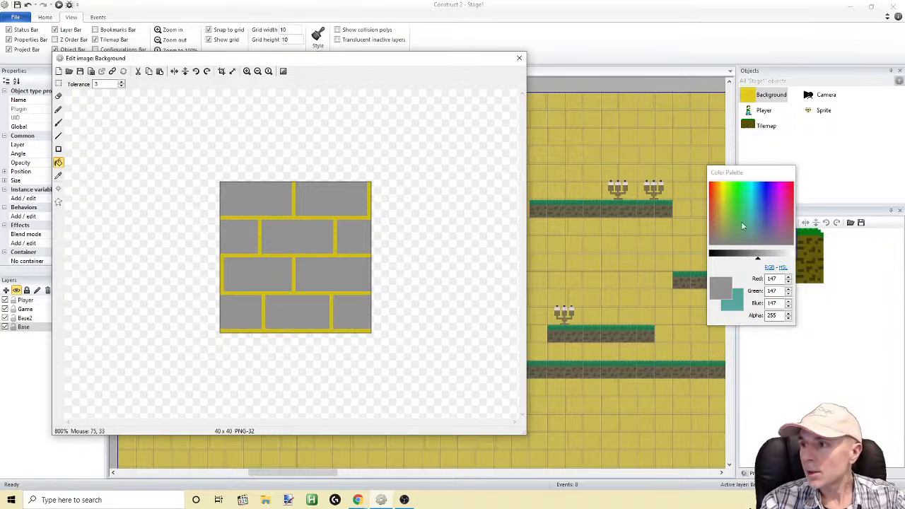
# Choose an orange, darken it to RGB 218, 158, 7, and fill the mortar lines between the bricks with it
pyautogui.click(723, 189)
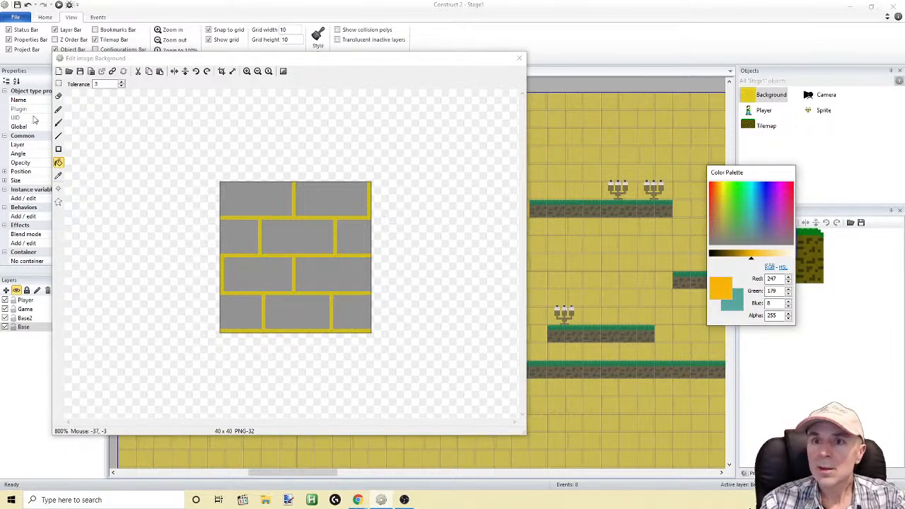
pyautogui.click(59, 163)
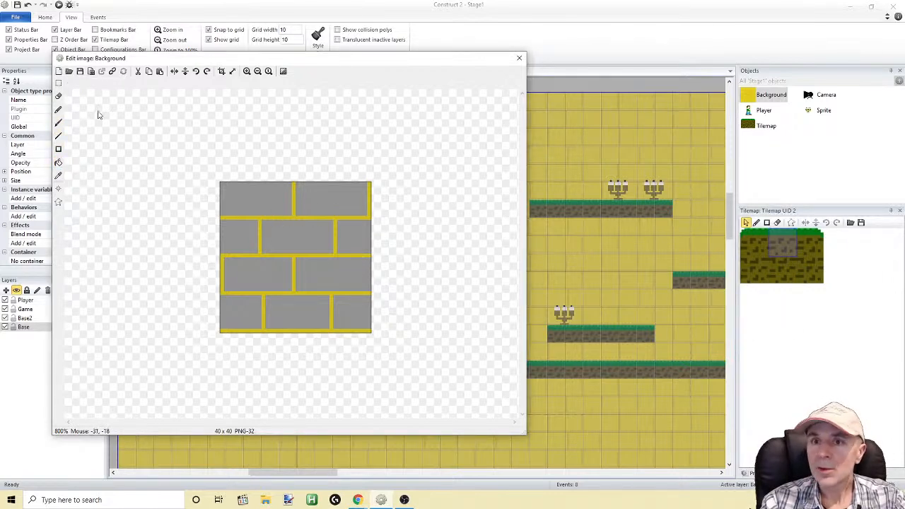
pyautogui.click(58, 110)
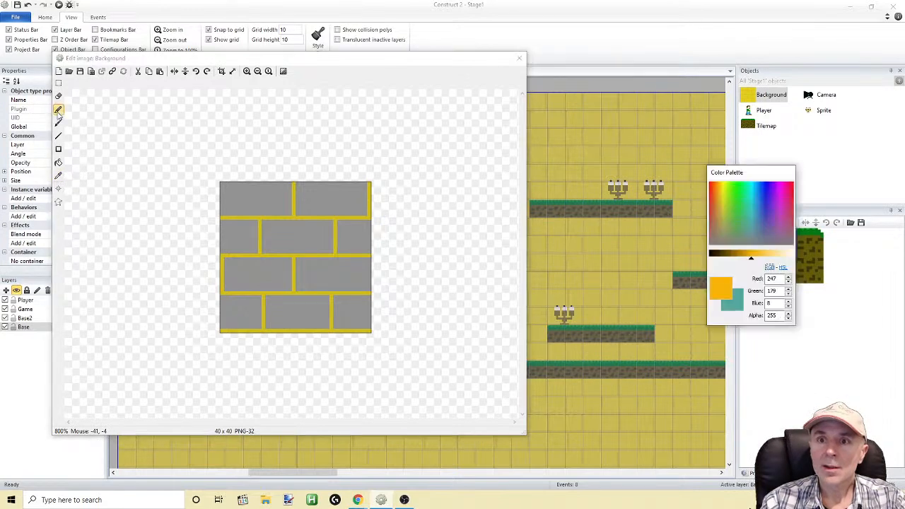
pyautogui.moveTo(751, 260); pyautogui.dragTo(746, 262)
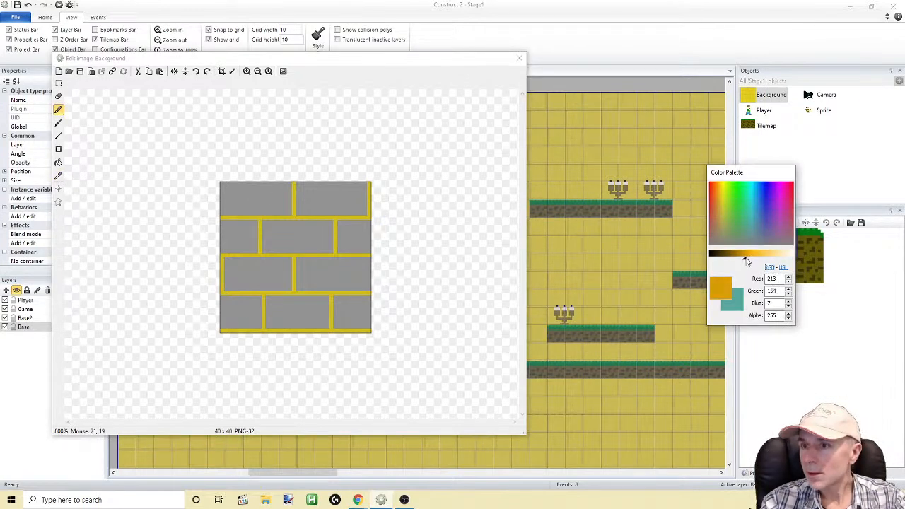
pyautogui.click(58, 163)
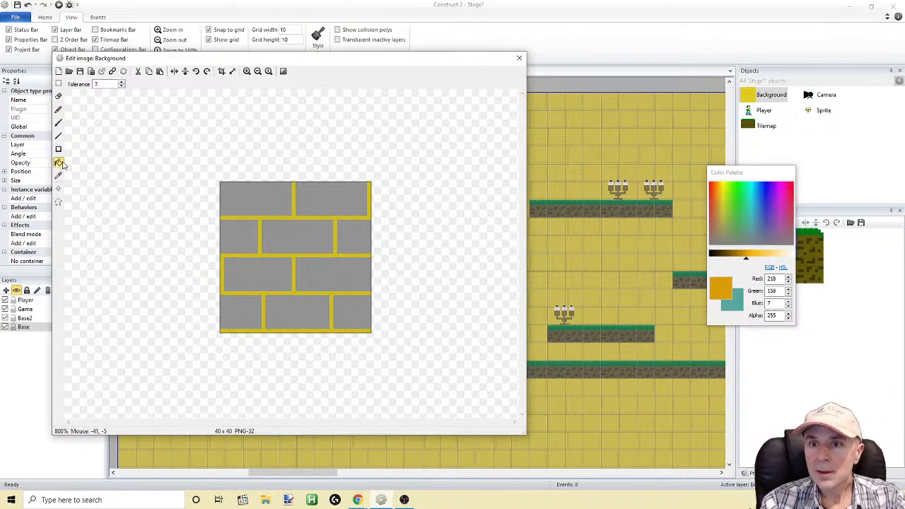
pyautogui.click(262, 222)
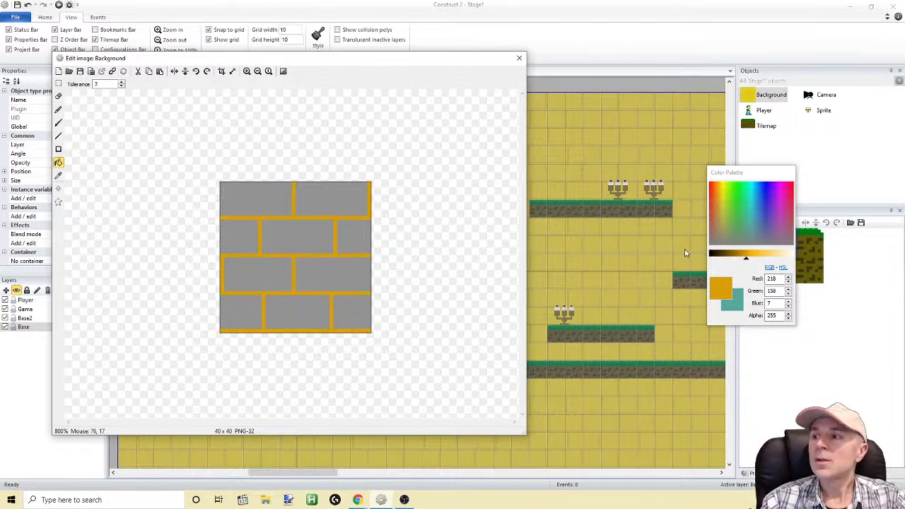
# Darken the orange to brown, RGB 148, 108, 5, refill only the mortar lines with it, and close the image editor
pyautogui.moveTo(740, 259); pyautogui.dragTo(736, 261)
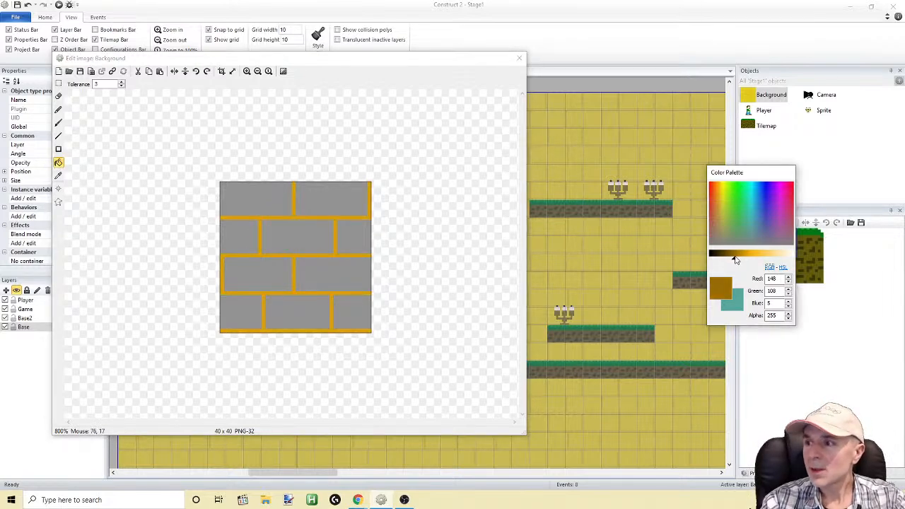
pyautogui.click(297, 215)
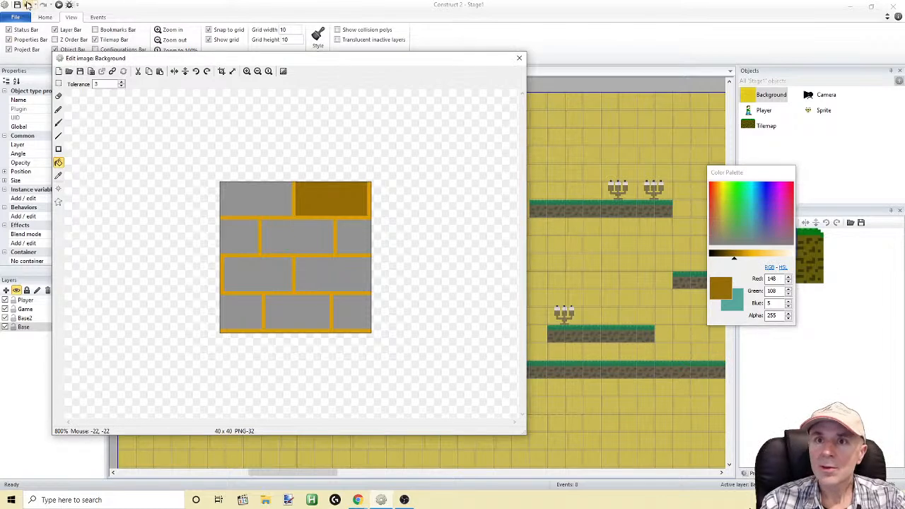
pyautogui.click(29, 5)
pyautogui.click(286, 217)
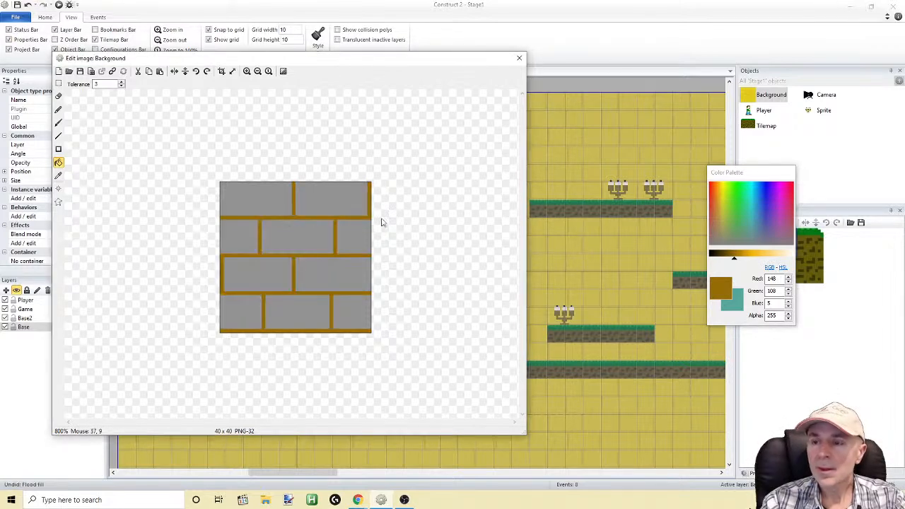
pyautogui.click(518, 59)
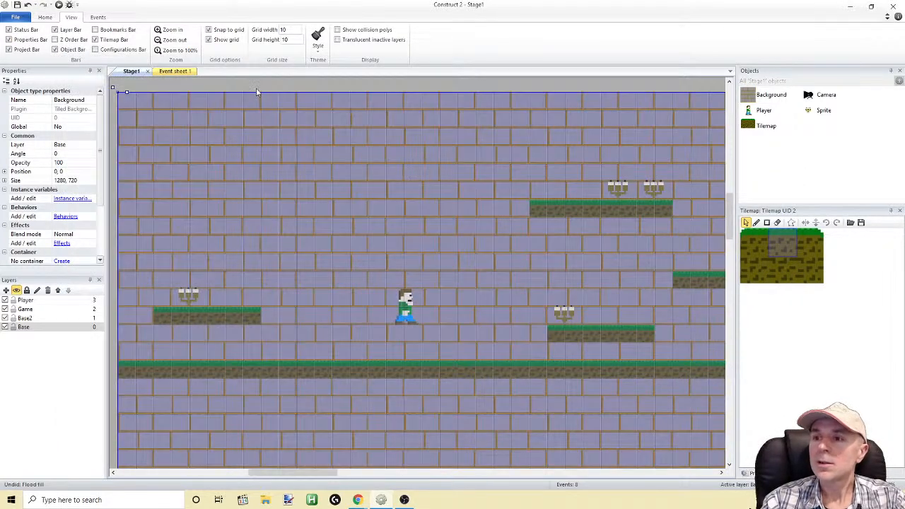
# Run the layout and move the Player across the ground and platforms to check the grey brick background
pyautogui.click(58, 5)
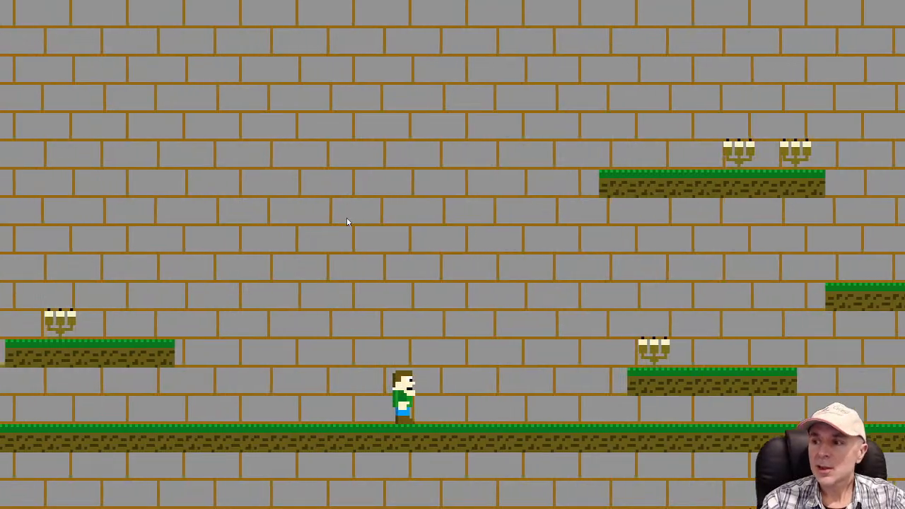
pyautogui.press('Left')
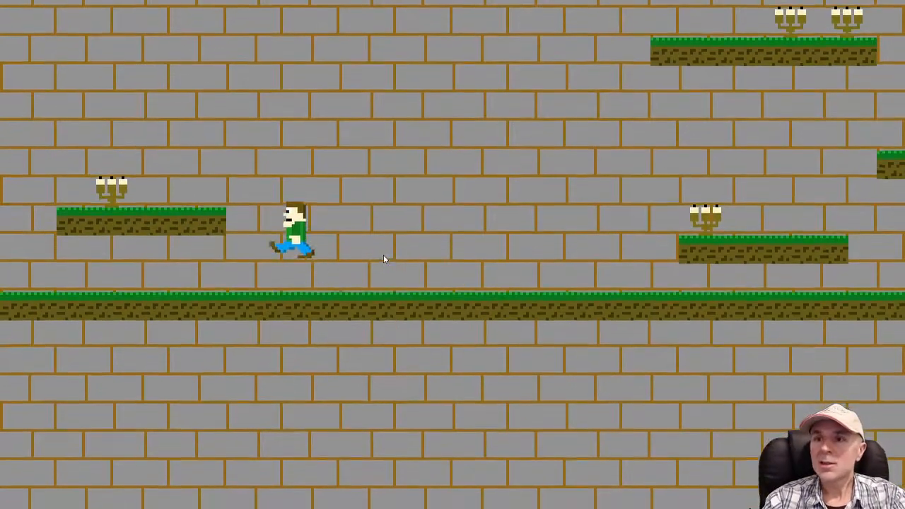
pyautogui.press('Up')
pyautogui.press('Right')
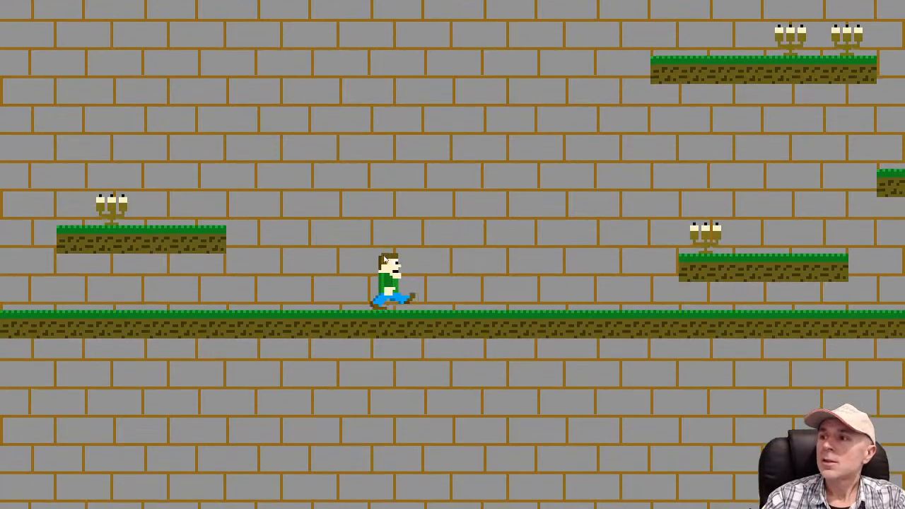
pyautogui.press('Up')
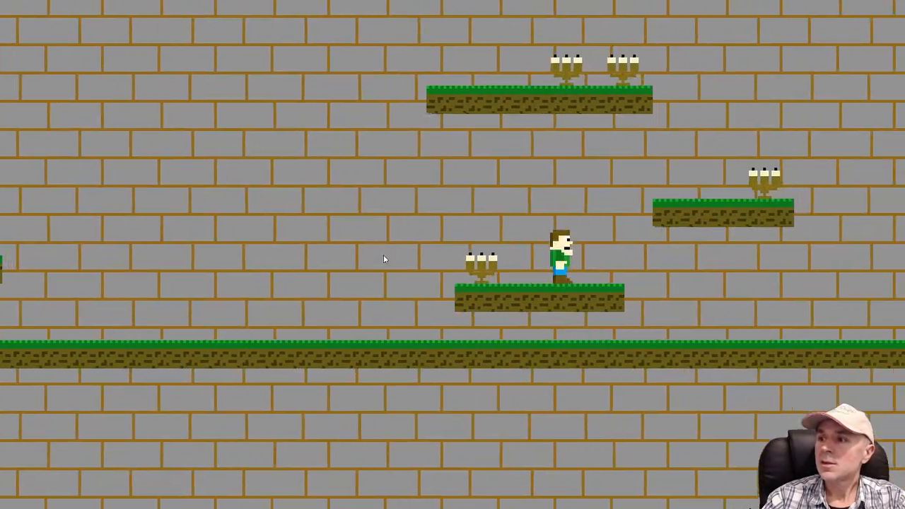
pyautogui.press('Up')
pyautogui.press('Right')
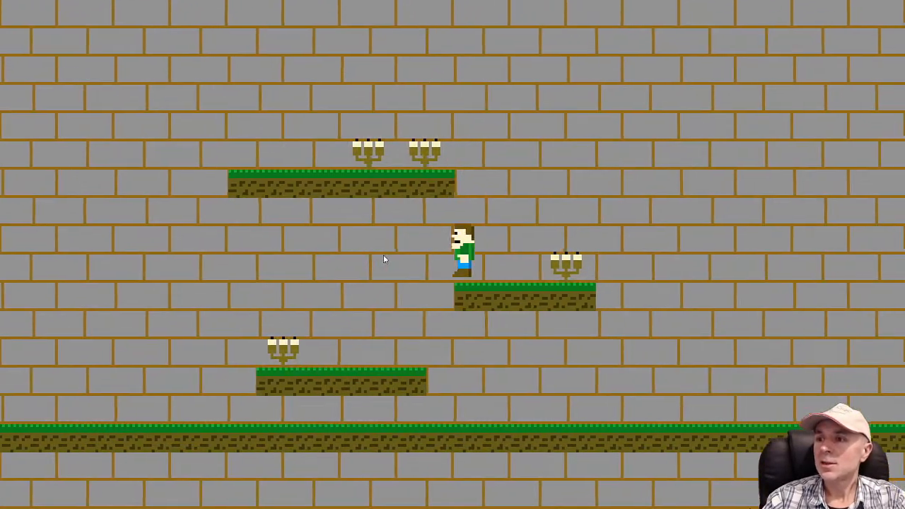
pyautogui.press('Up')
pyautogui.press('Left')
pyautogui.press('Up')
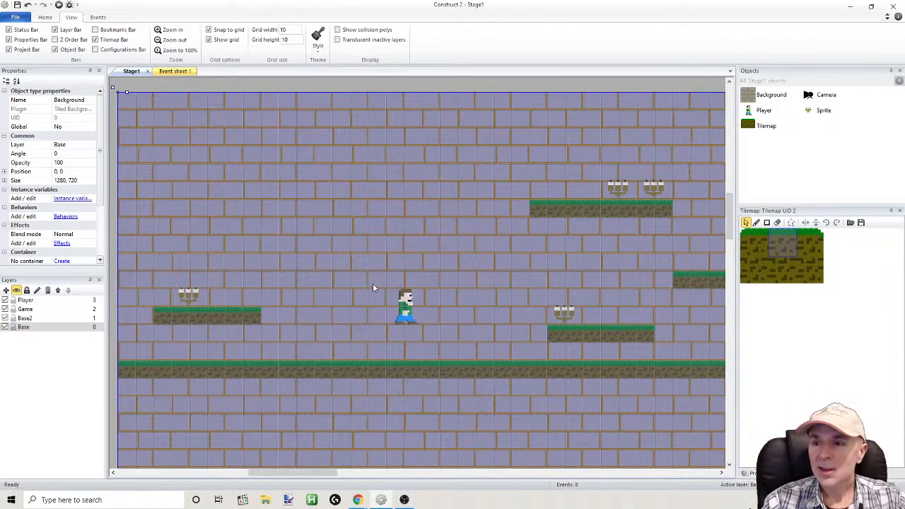
# Open the Background image for editing
pyautogui.doubleClick(757, 95)
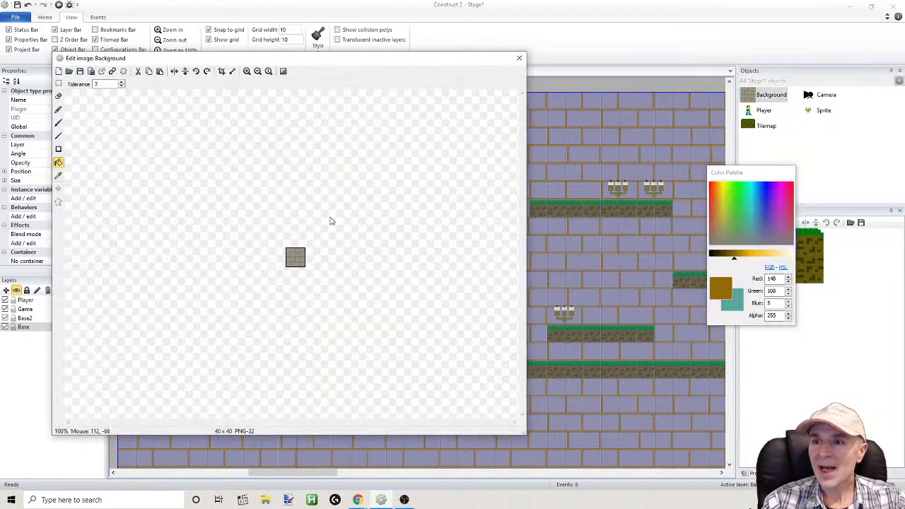
pyautogui.click(247, 71)
pyautogui.click(247, 72)
pyautogui.click(247, 72)
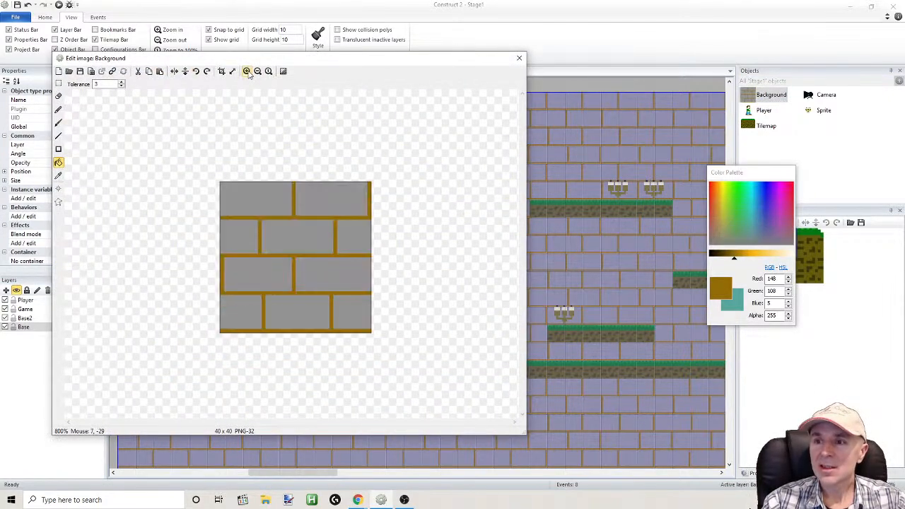
pyautogui.click(246, 71)
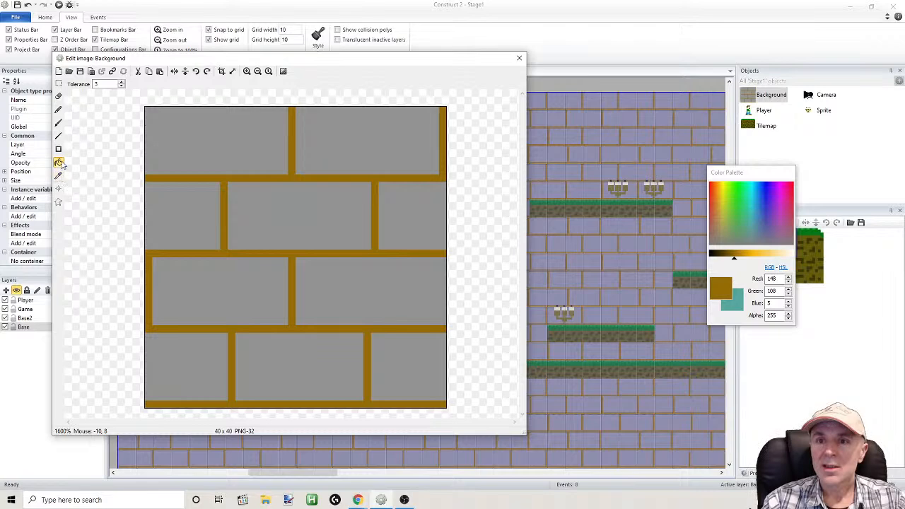
# Darken the brown to RGB 113, 82, 4 and refill the mortar lines between the bricks with it
pyautogui.click(665, 249)
pyautogui.click(58, 162)
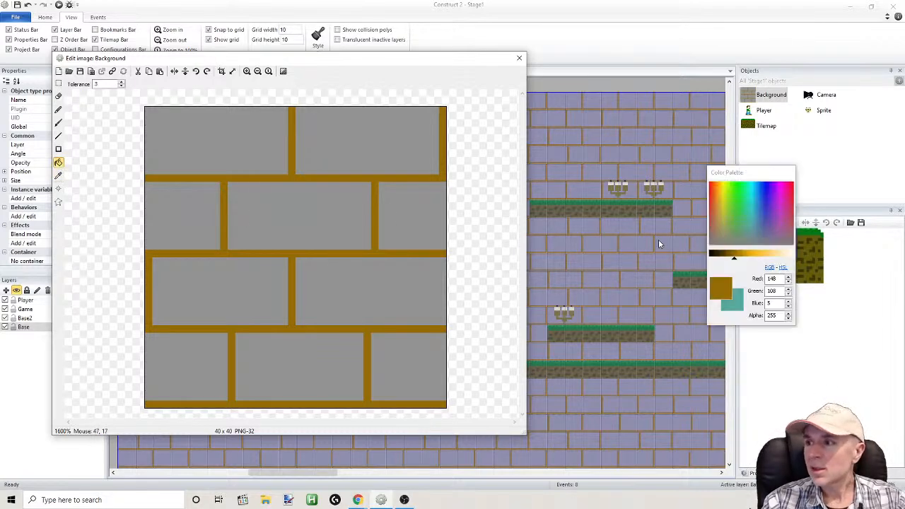
pyautogui.moveTo(732, 263); pyautogui.dragTo(729, 262)
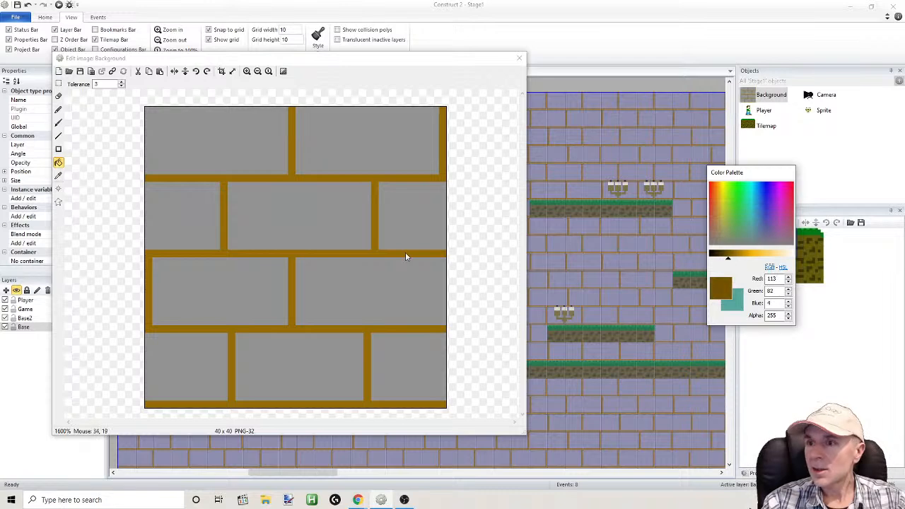
pyautogui.click(407, 253)
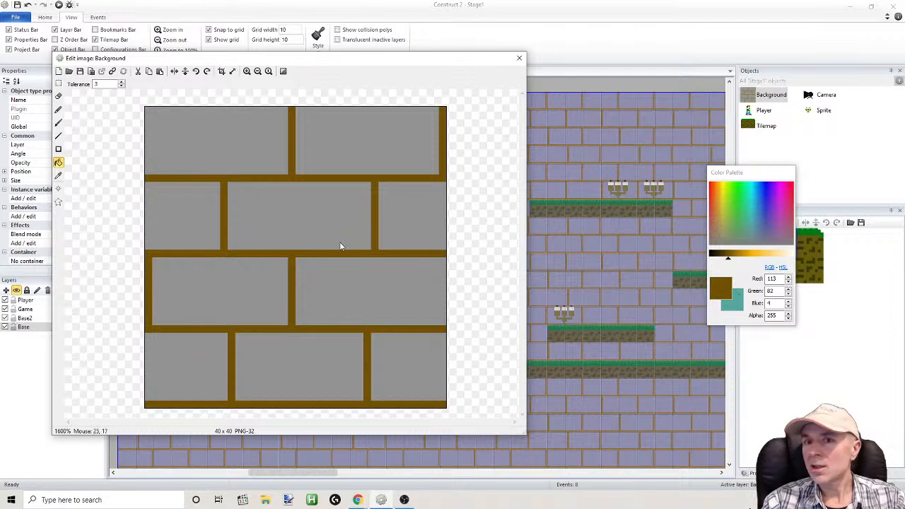
# Sample the brick grey, darken it to RGB 130, 130, 130, fill the mortar lines with it, and close the image editor
pyautogui.click(58, 176)
pyautogui.click(178, 219)
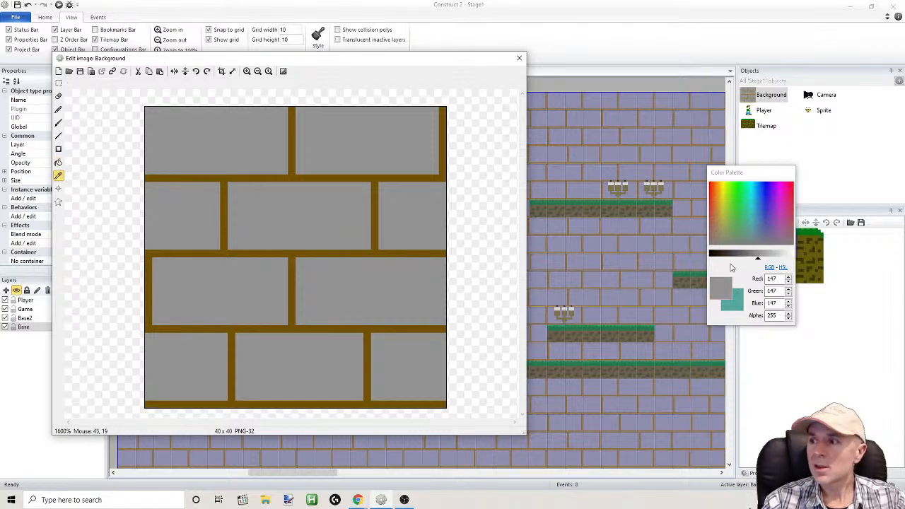
pyautogui.moveTo(759, 261); pyautogui.dragTo(747, 260)
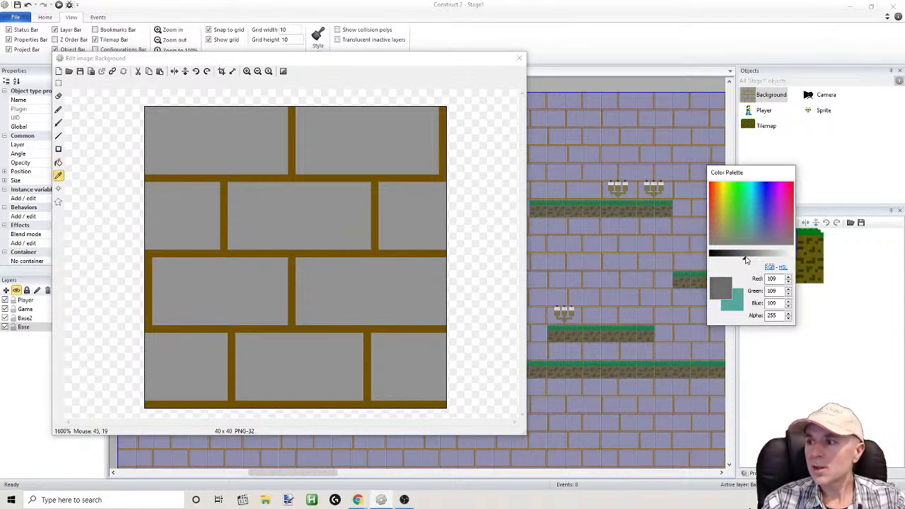
pyautogui.click(59, 174)
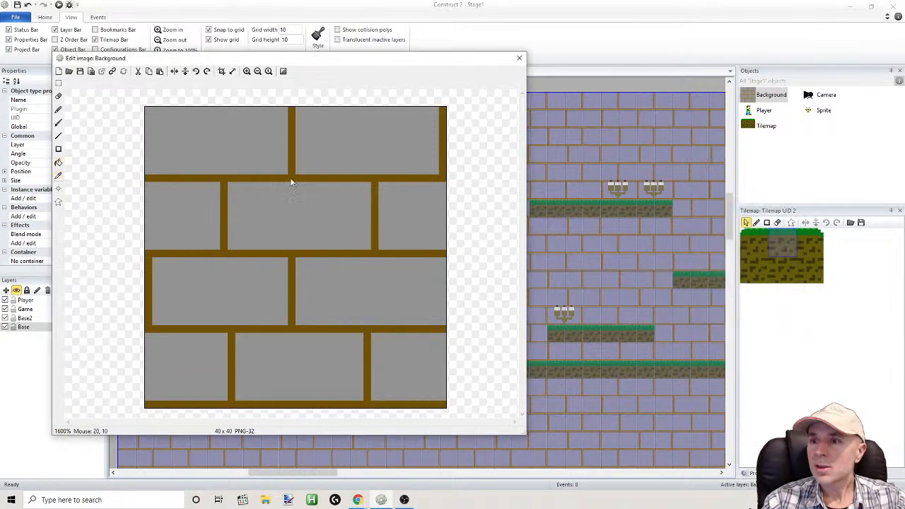
pyautogui.click(58, 176)
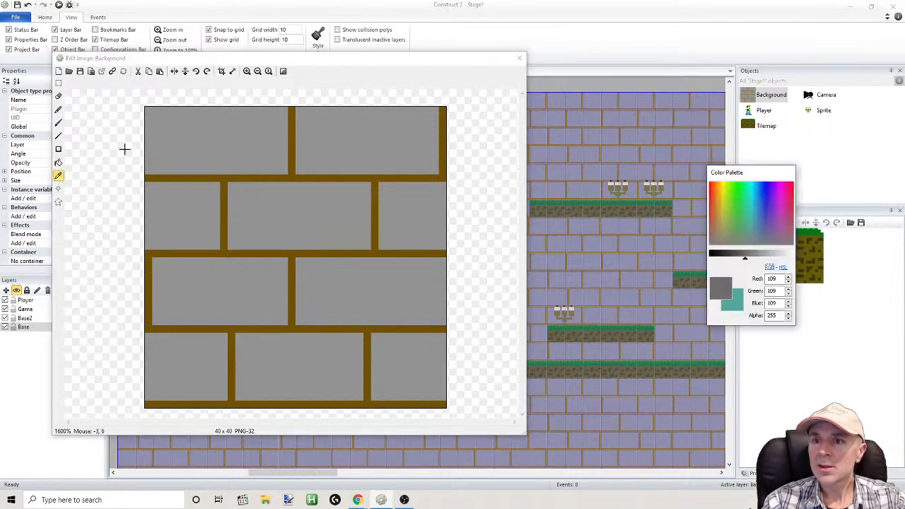
pyautogui.moveTo(758, 261); pyautogui.dragTo(752, 259)
pyautogui.click(59, 163)
pyautogui.click(186, 182)
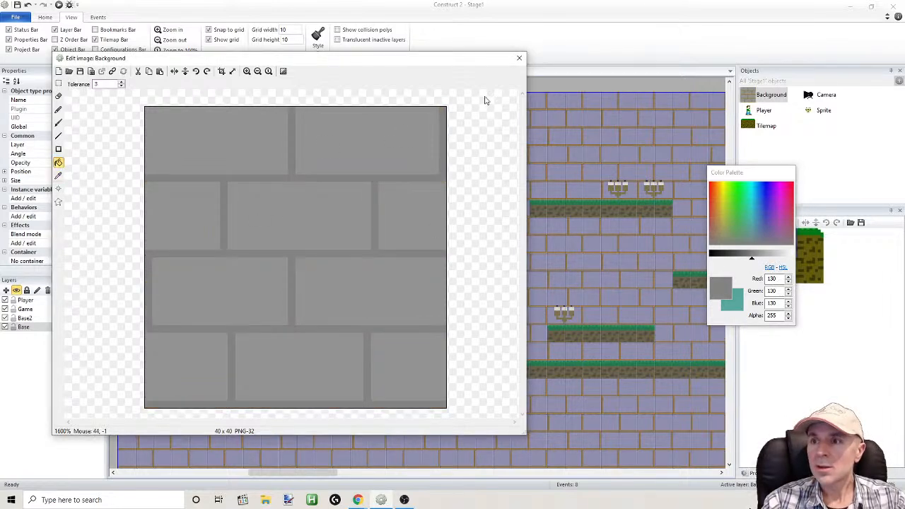
pyautogui.click(519, 57)
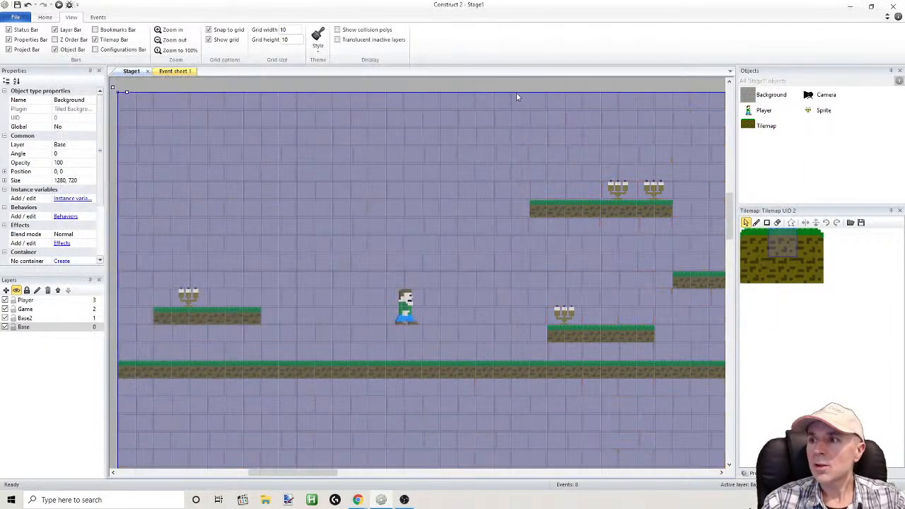
# Run the layout, move the Player over the ground and platforms to check the bricks with grey mortar, and close the preview
pyautogui.click(59, 5)
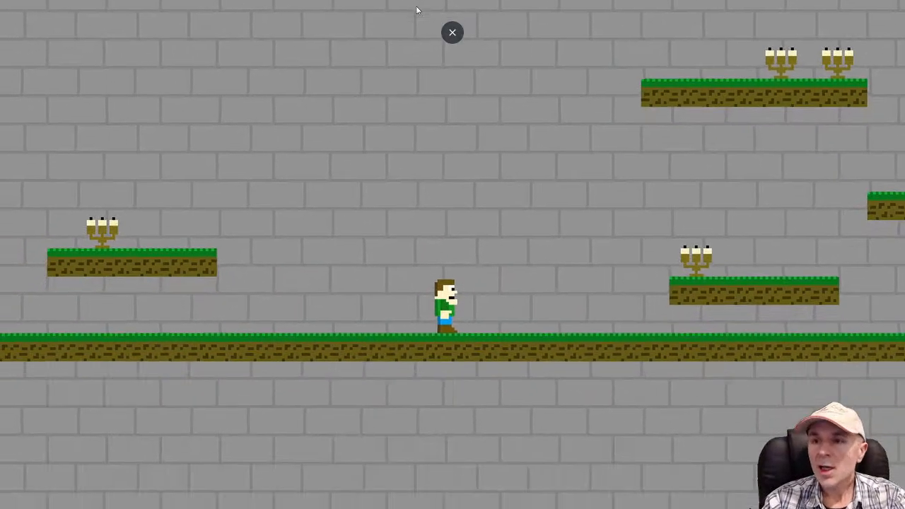
pyautogui.press('Left')
pyautogui.press('Up')
pyautogui.press('Up')
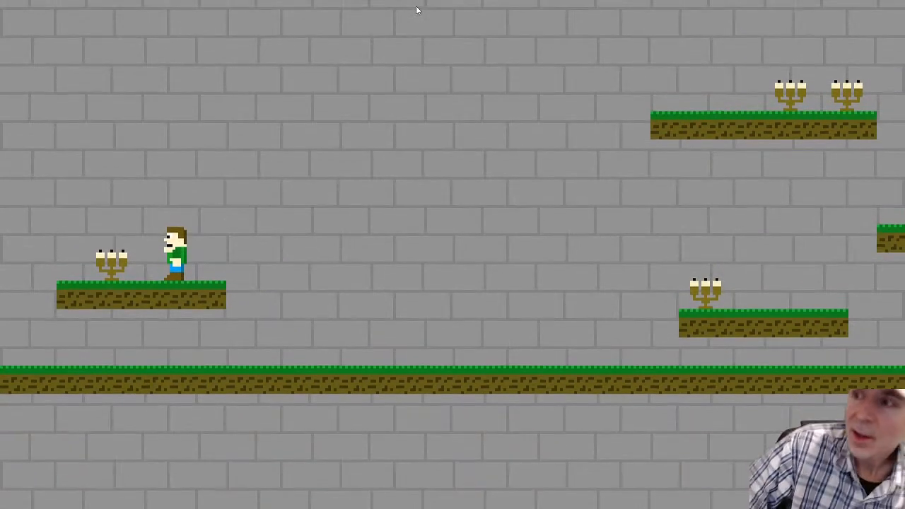
pyautogui.press('Right')
pyautogui.press('Up')
pyautogui.press('Up')
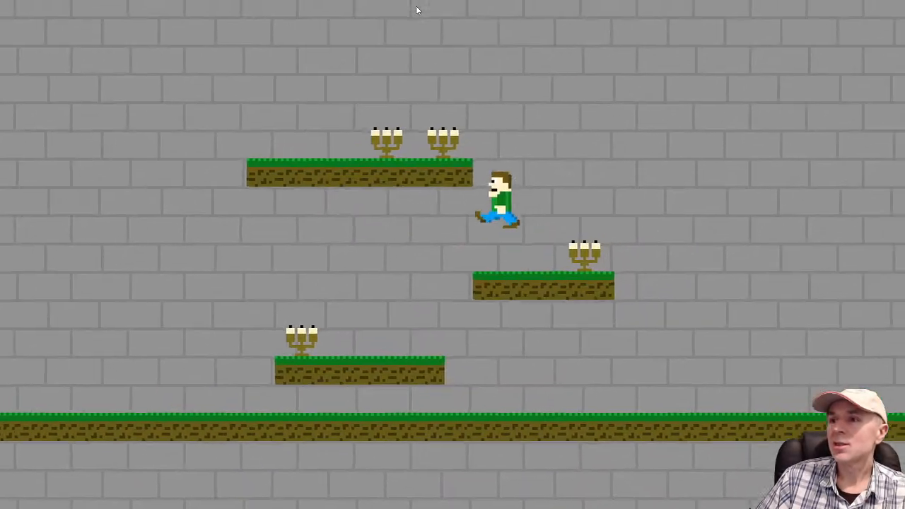
pyautogui.press('Left')
pyautogui.press('Right')
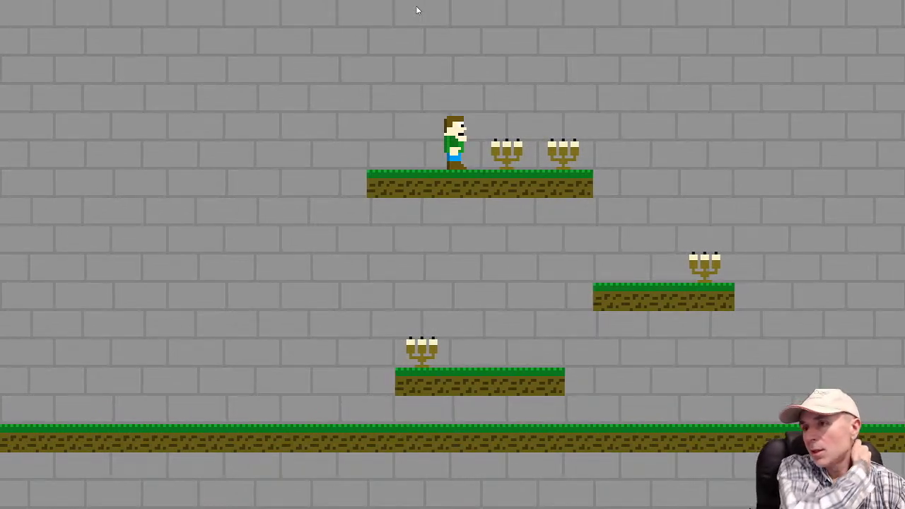
pyautogui.press('Right')
pyautogui.press('Up')
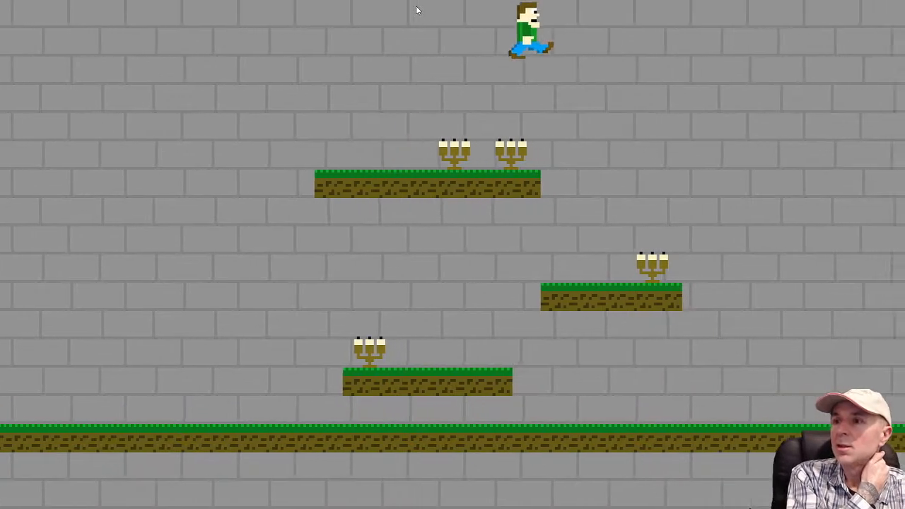
pyautogui.press('Up')
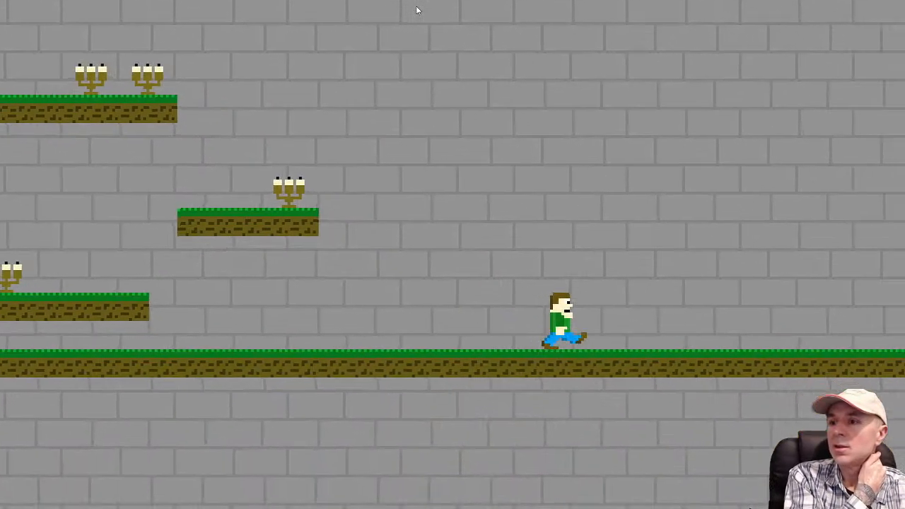
pyautogui.press('Left')
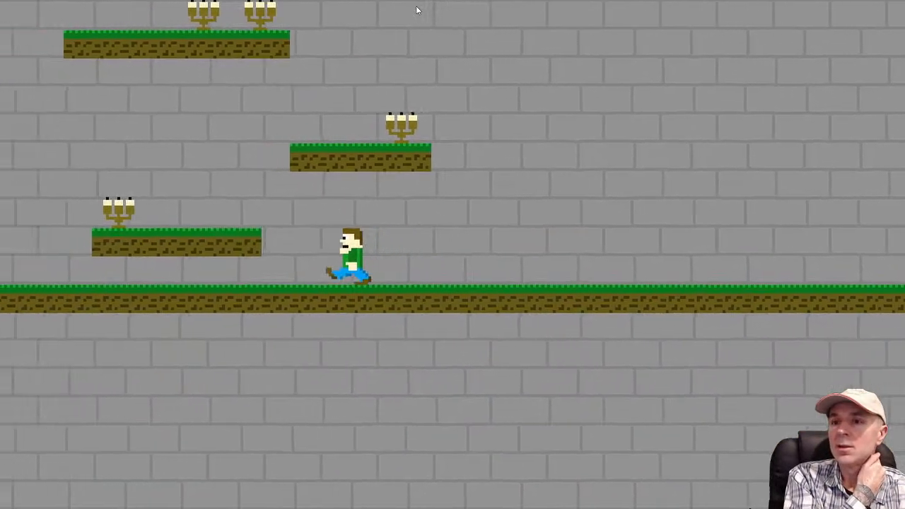
pyautogui.press('Up')
pyautogui.press('Right')
pyautogui.press('Up')
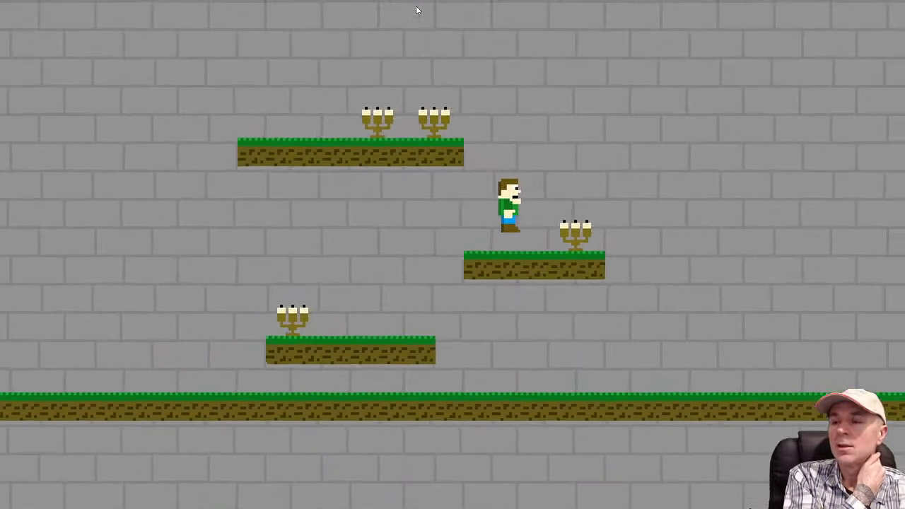
pyautogui.press('Up')
pyautogui.press('Left')
pyautogui.press('Right')
pyautogui.press('Right')
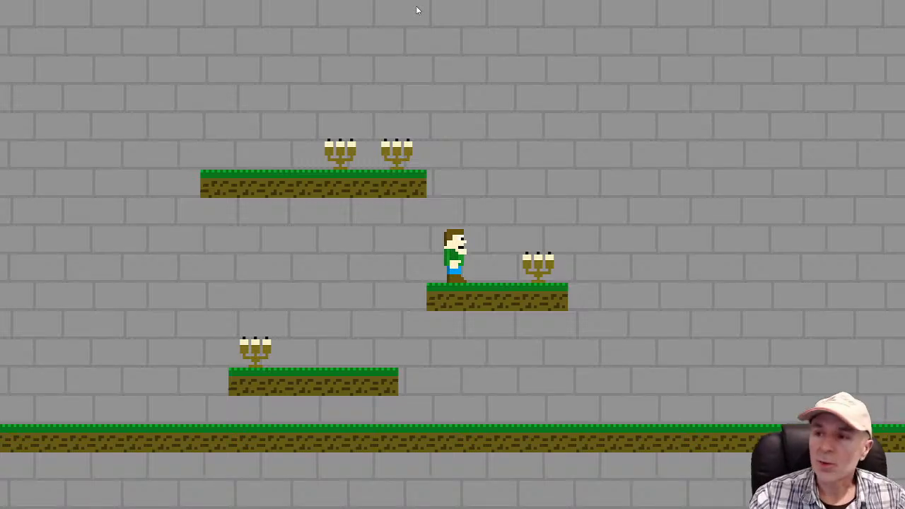
pyautogui.hotkey('alt', 'F4')
# Open the Tilemap image and fill its dark green grass band with red, RGB 211, 29, 9
pyautogui.doubleClick(776, 251)
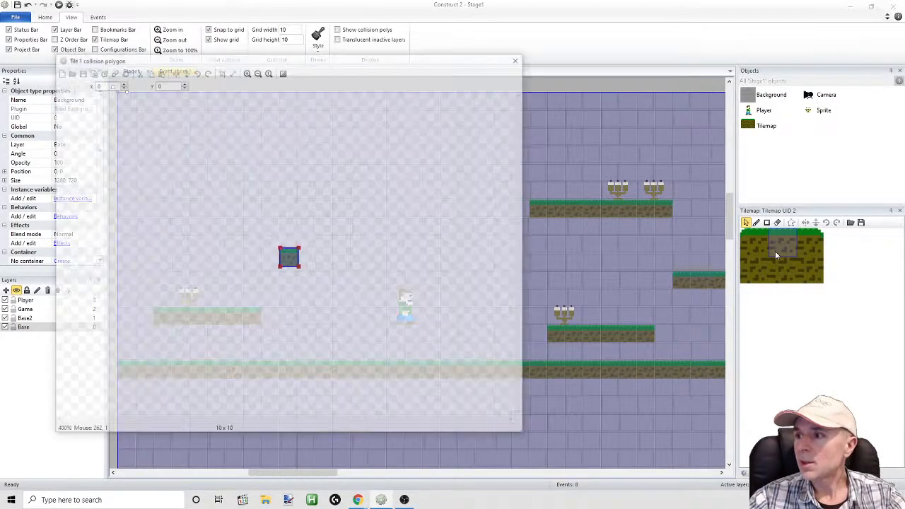
pyautogui.click(519, 57)
pyautogui.doubleClick(766, 125)
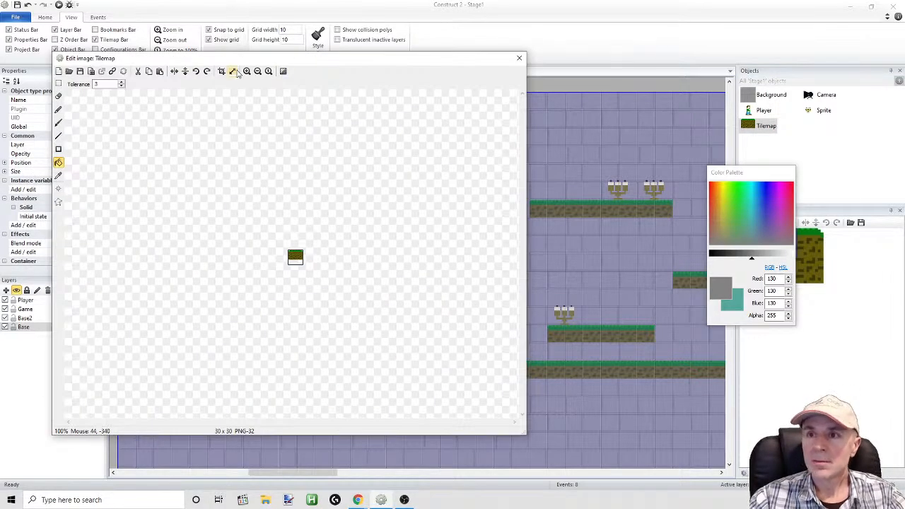
pyautogui.click(247, 70)
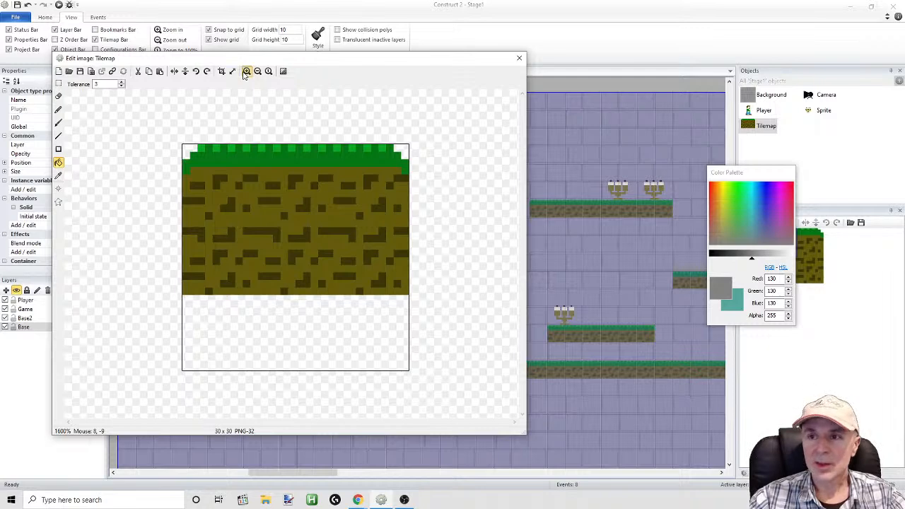
pyautogui.click(247, 71)
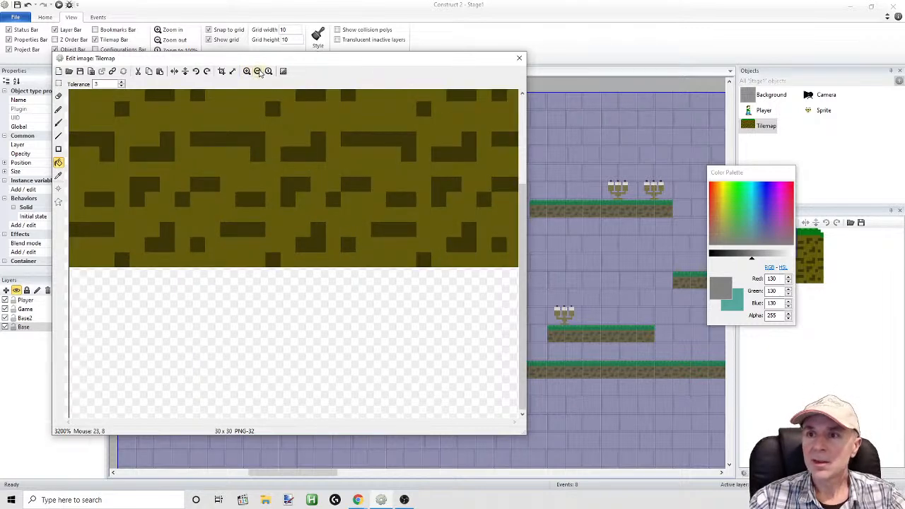
pyautogui.click(258, 71)
pyautogui.click(711, 187)
pyautogui.click(746, 259)
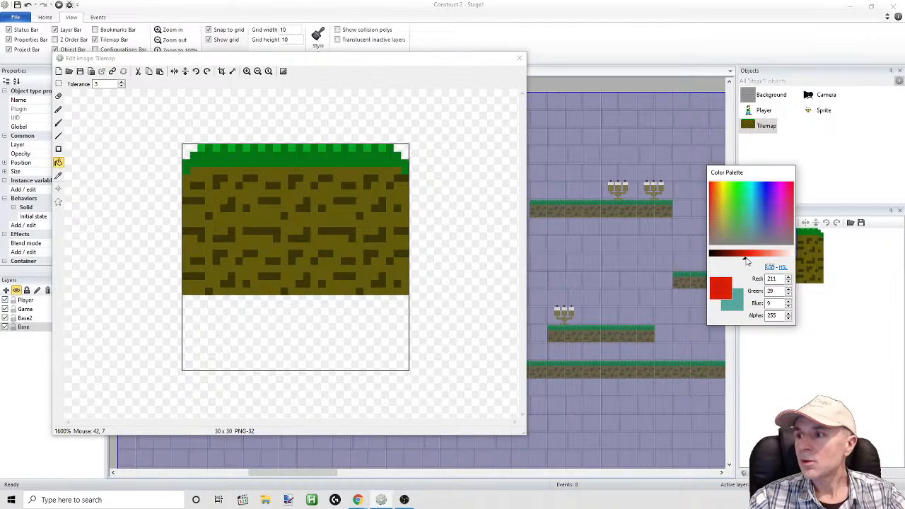
pyautogui.click(59, 164)
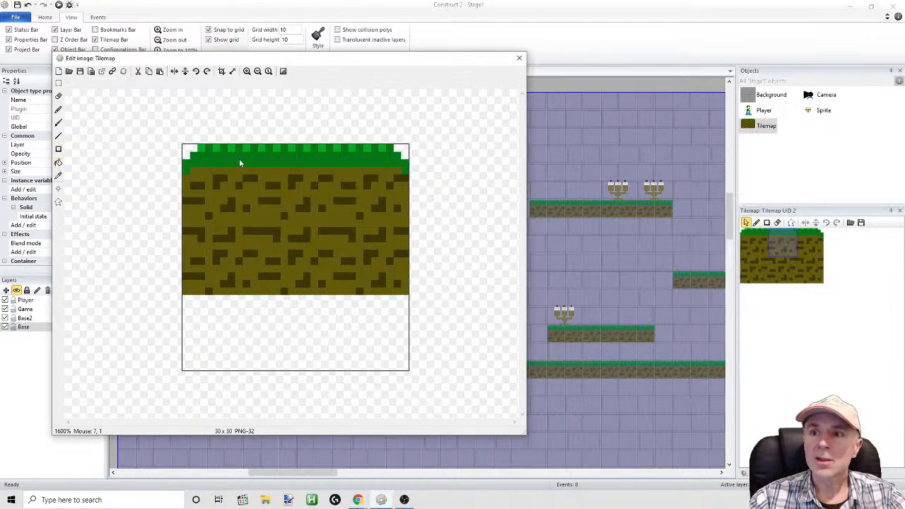
pyautogui.click(59, 163)
pyautogui.click(220, 163)
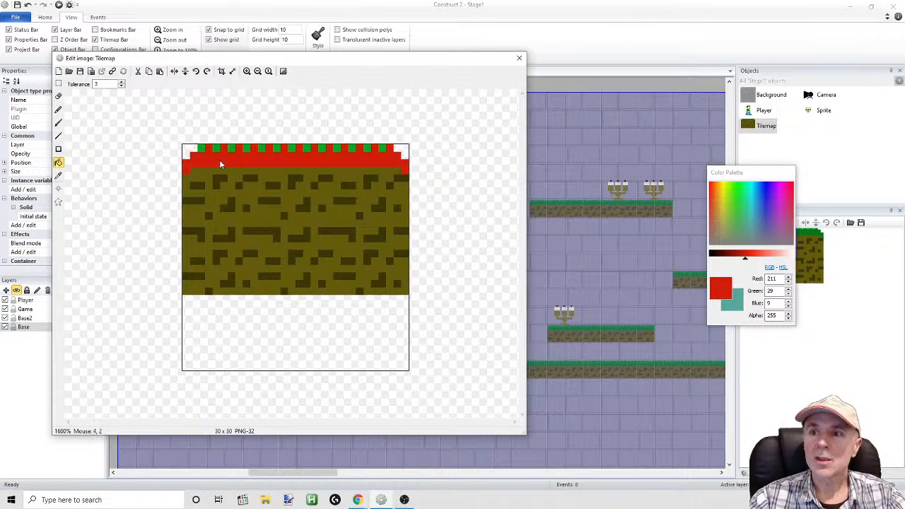
# Darken the red to RGB 118, 16, 5, fill the bright green pixels along the tiles' upper edge, and close the image editor
pyautogui.click(730, 256)
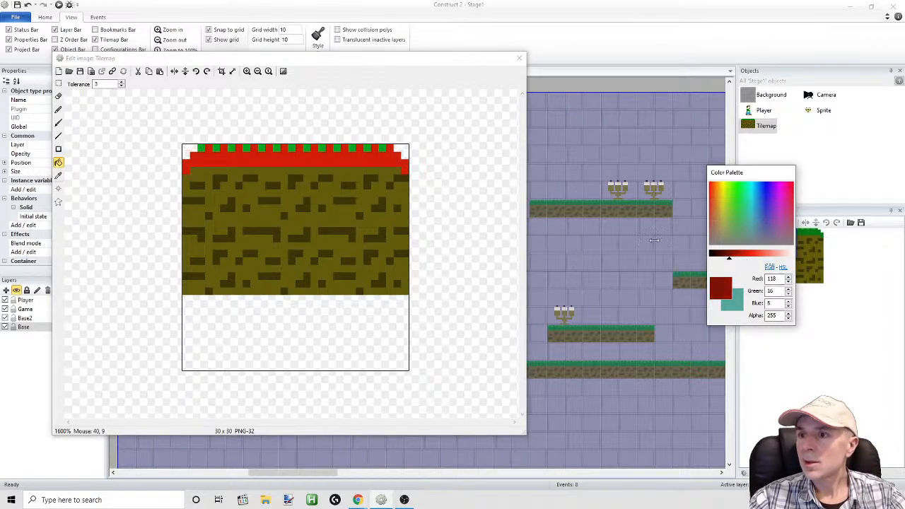
pyautogui.click(201, 148)
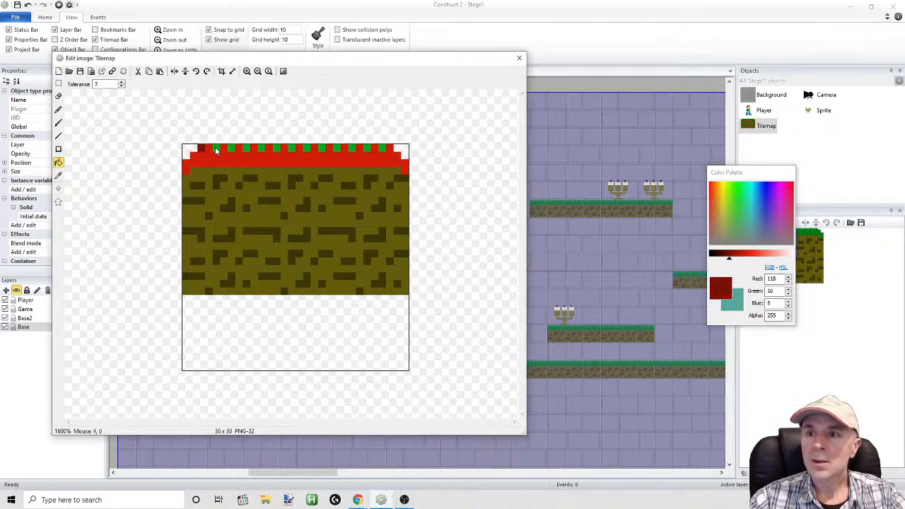
pyautogui.click(342, 147)
pyautogui.click(27, 4)
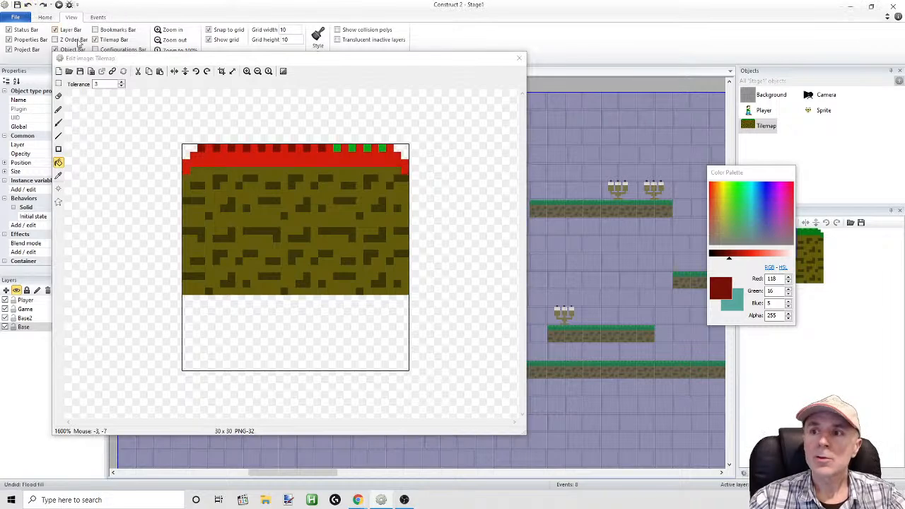
pyautogui.click(343, 148)
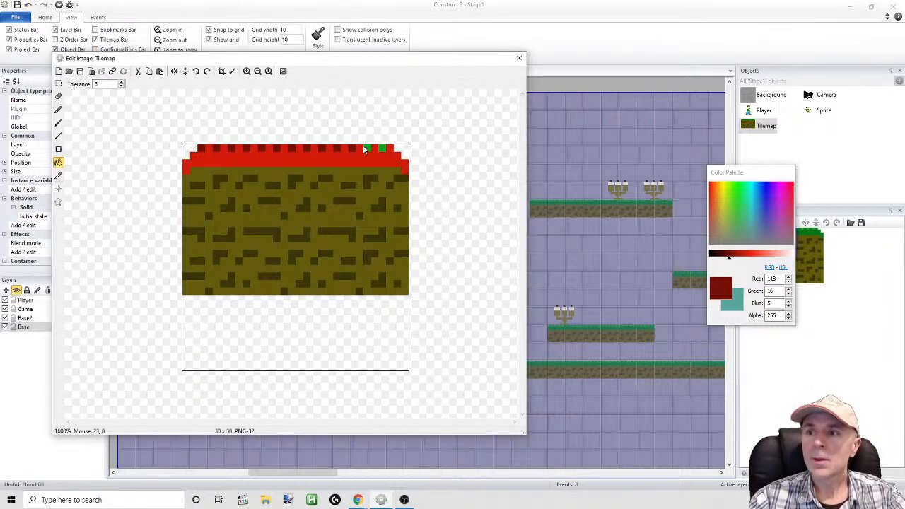
pyautogui.click(59, 5)
pyautogui.click(518, 270)
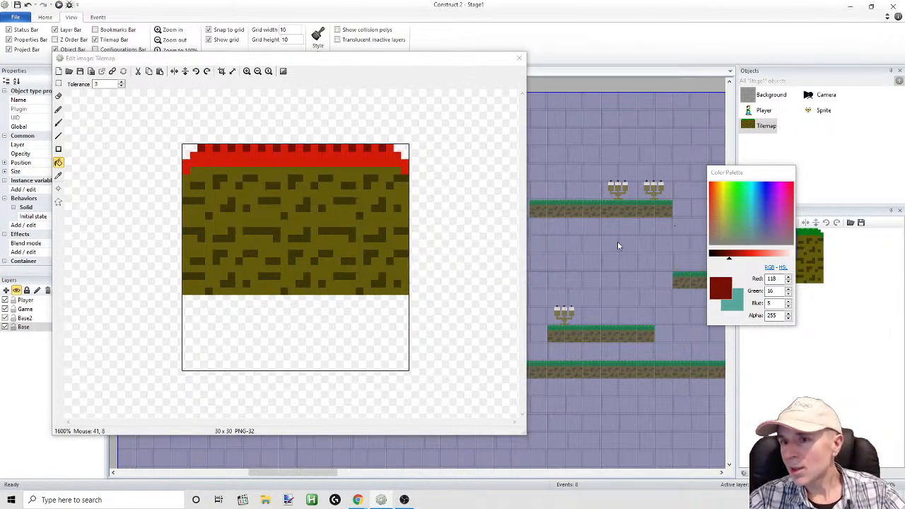
pyautogui.click(519, 58)
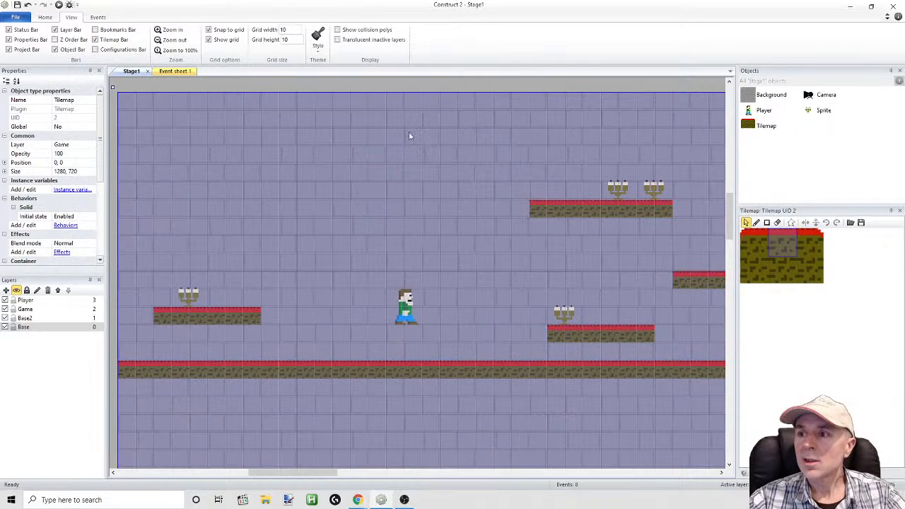
# Run the layout, move and jump the Player across the ground and platforms to check the red tops, and close the preview
pyautogui.click(58, 5)
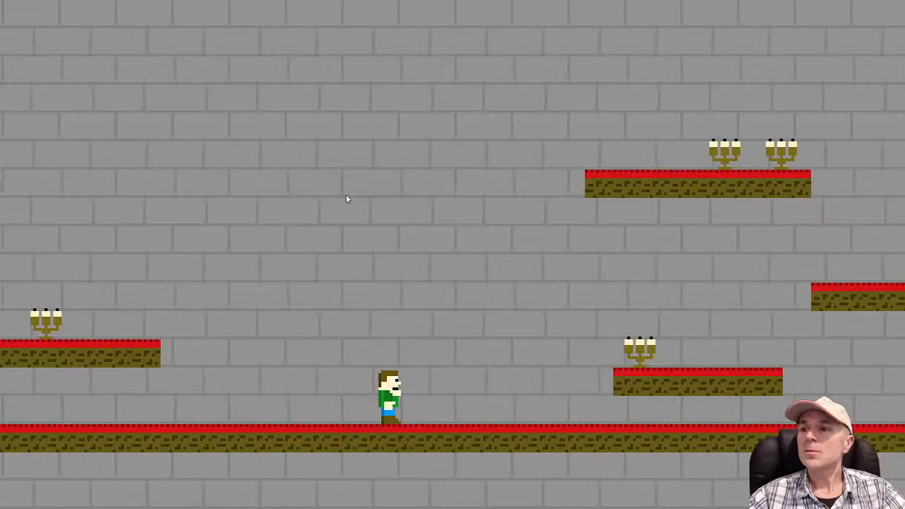
pyautogui.press('Up')
pyautogui.press('Left')
pyautogui.press('Up')
pyautogui.press('Right')
pyautogui.press('Up')
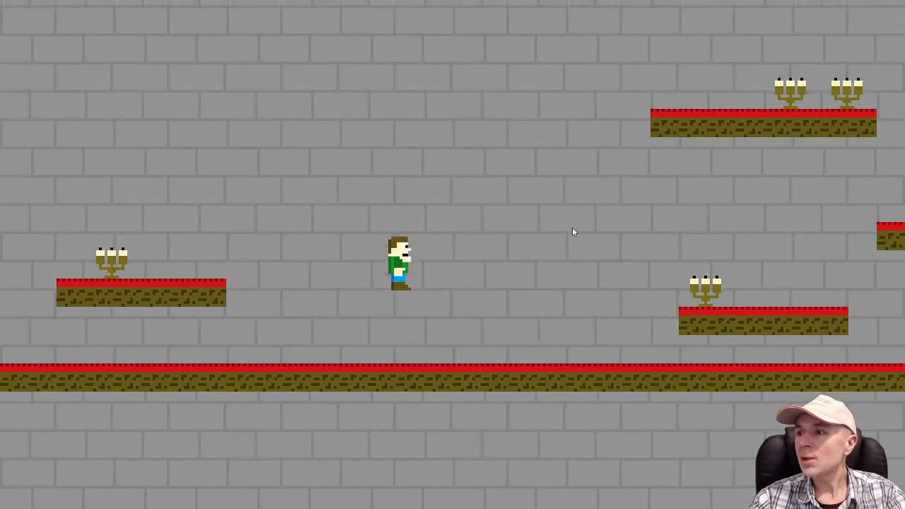
pyautogui.press('Up')
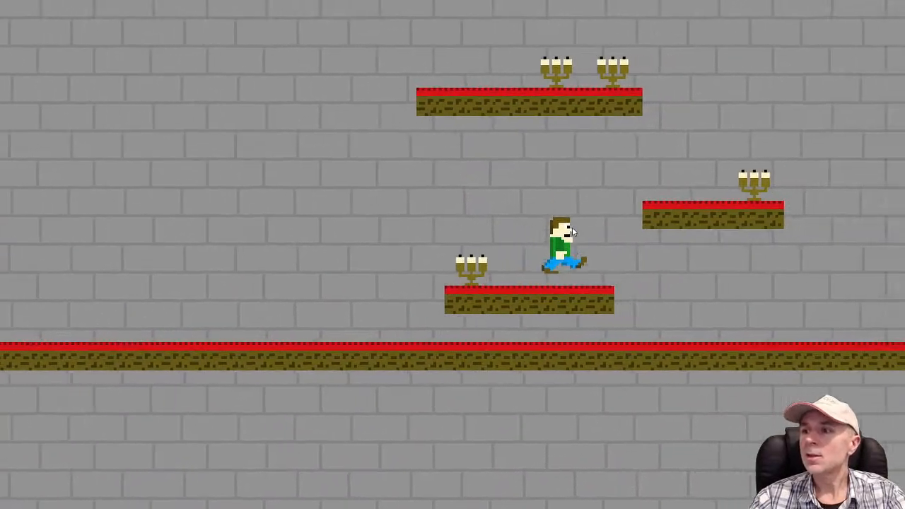
pyautogui.press('Up')
pyautogui.press('Left')
pyautogui.press('Up')
pyautogui.press('Right')
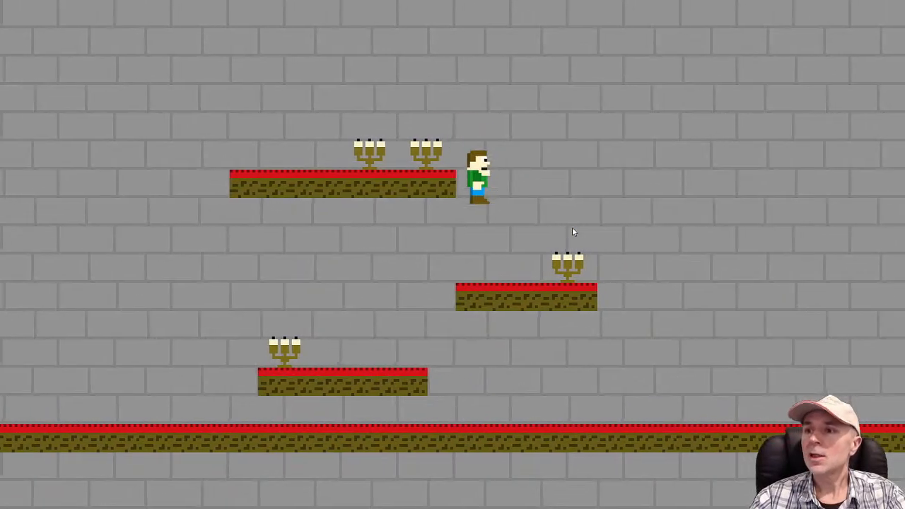
pyautogui.press('Left')
pyautogui.press('Up')
pyautogui.press('Right')
pyautogui.press('Up')
pyautogui.press('Up')
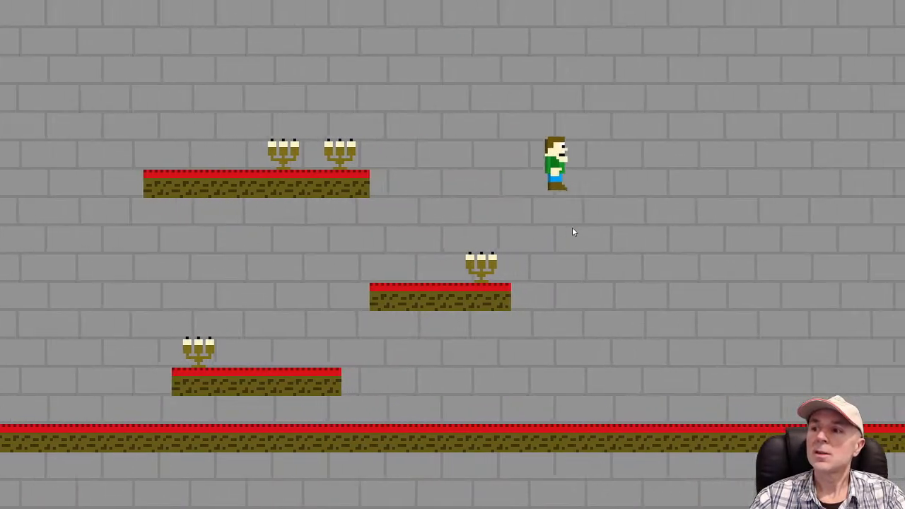
pyautogui.press('Left')
pyautogui.press('Right')
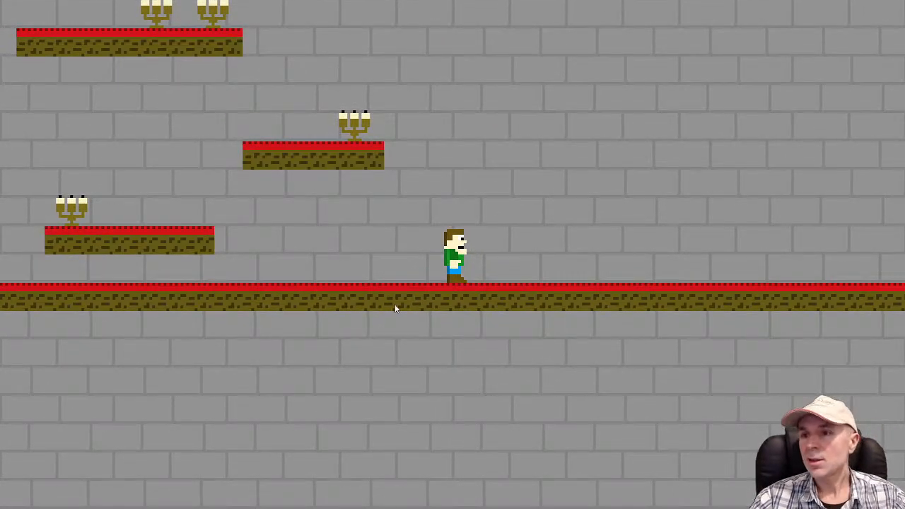
pyautogui.hotkey('alt', 'F4')
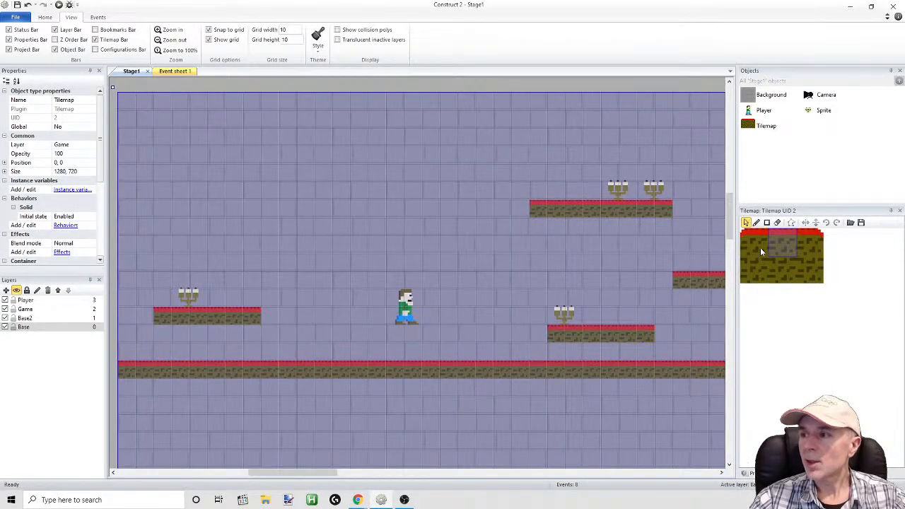
pyautogui.doubleClick(764, 125)
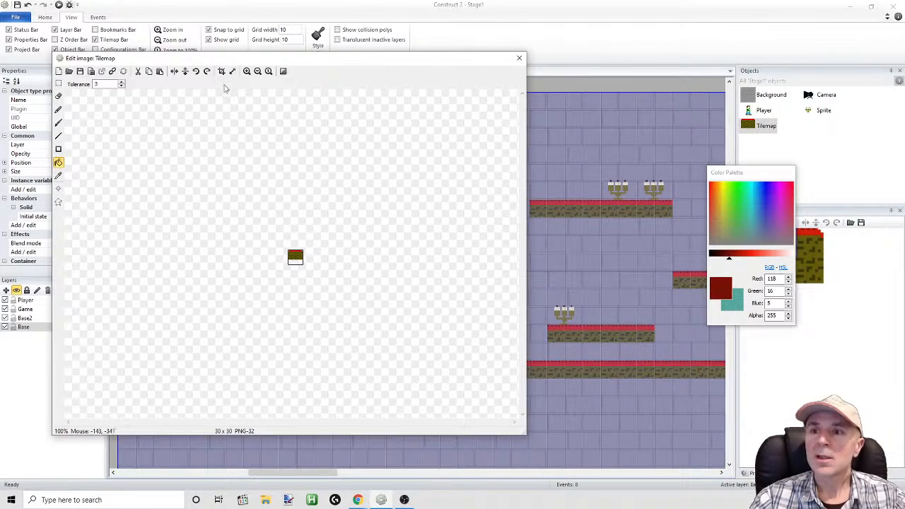
pyautogui.click(246, 72)
pyautogui.click(246, 72)
pyautogui.click(246, 72)
pyautogui.click(246, 72)
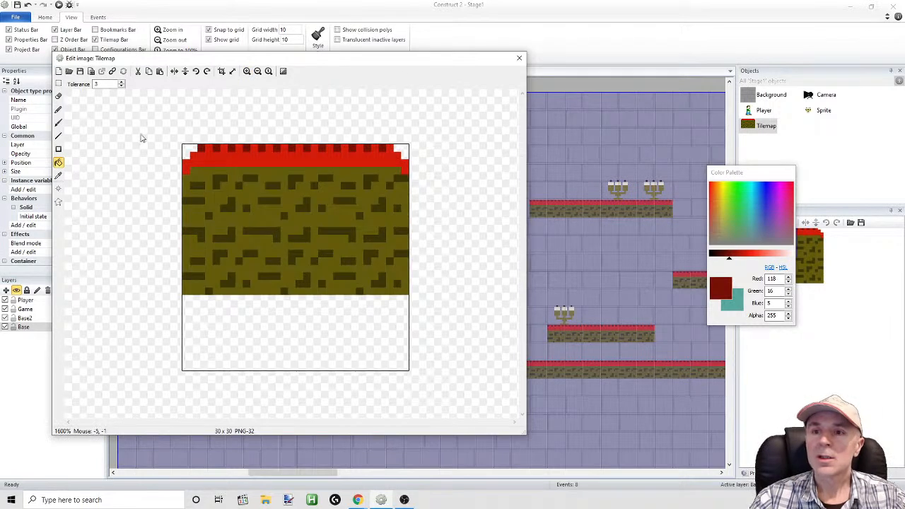
pyautogui.click(58, 163)
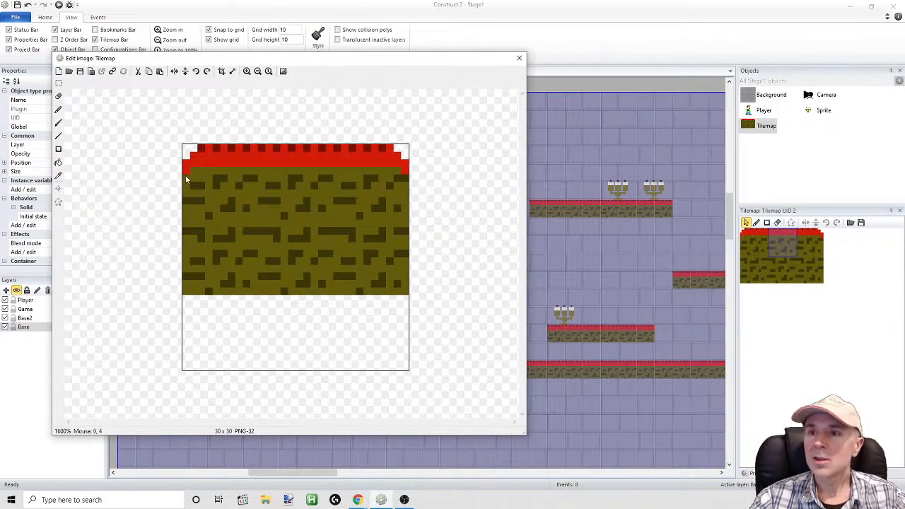
pyautogui.click(519, 57)
# Sample the brick grey, RGB 147, 147, 147, from the Background image and close the image editor
pyautogui.doubleClick(750, 99)
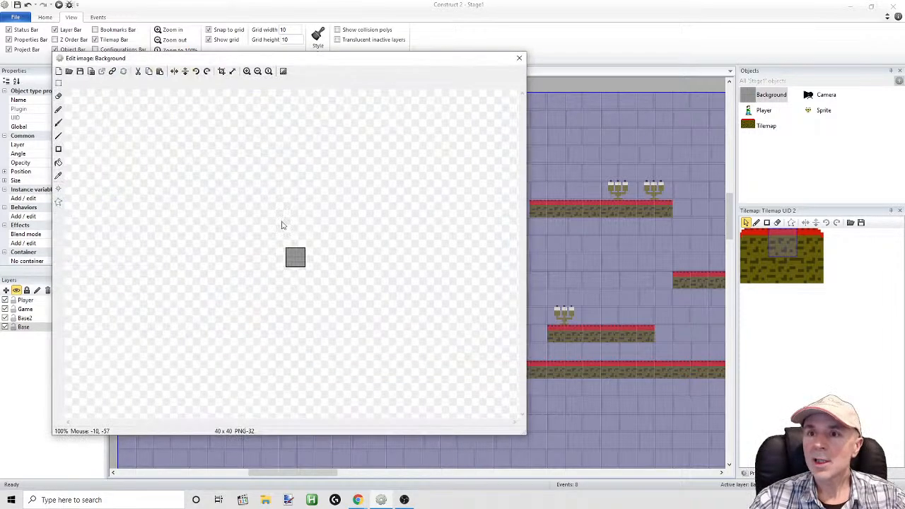
pyautogui.click(58, 176)
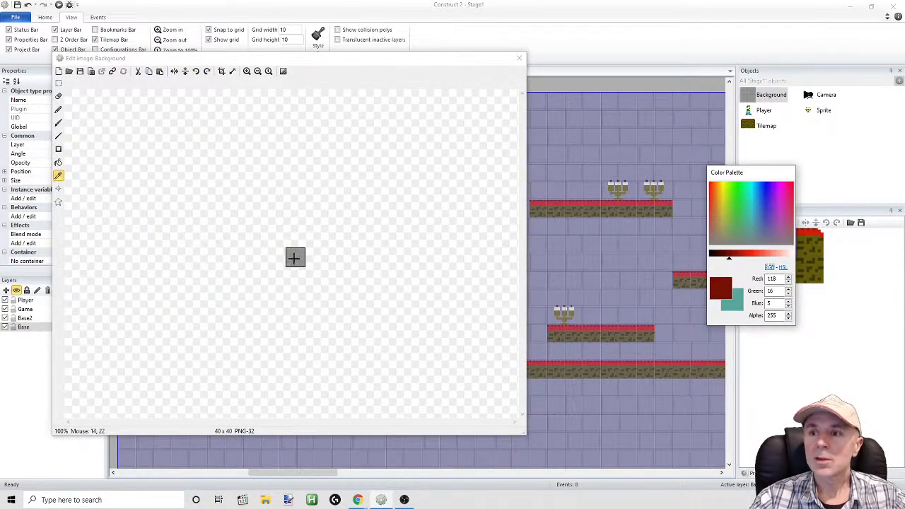
pyautogui.click(295, 258)
pyautogui.click(519, 57)
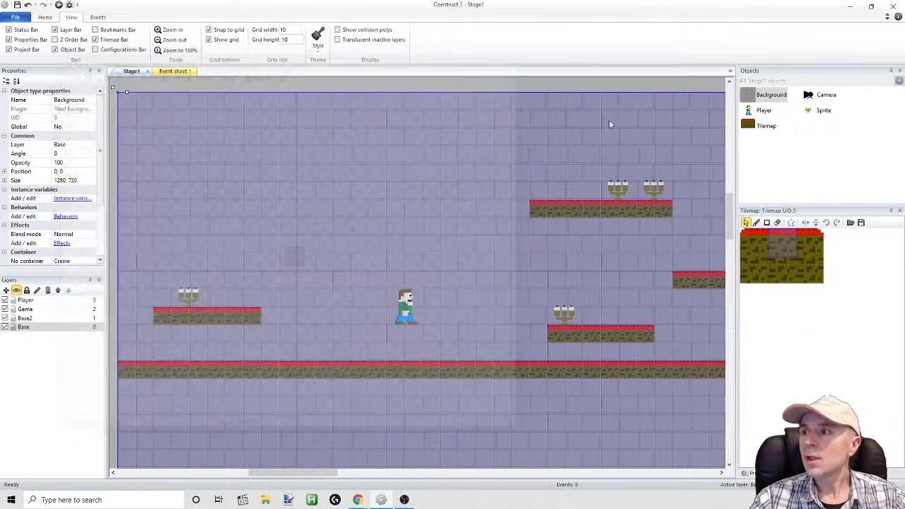
# Darken the sampled grey to RGB 130, 130, 130, fill the olive area of the Tilemap image with it, and close the image editor
pyautogui.doubleClick(766, 126)
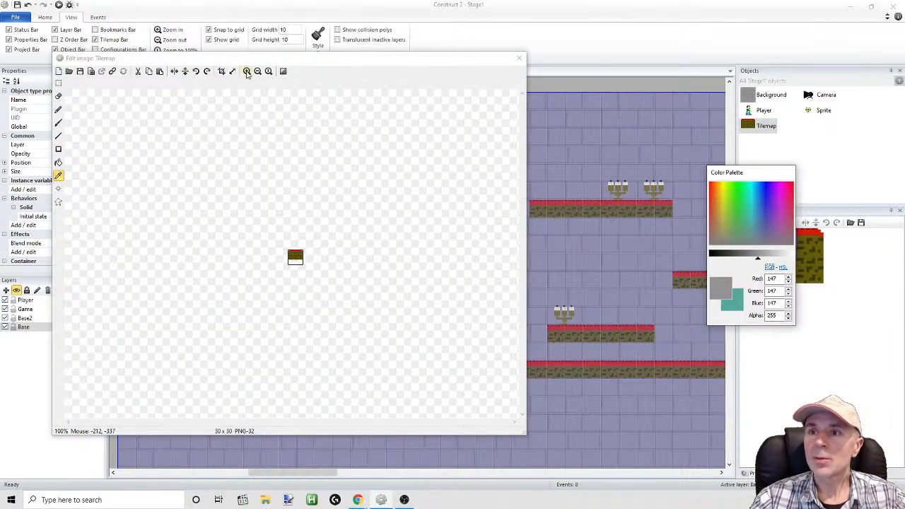
pyautogui.click(247, 71)
pyautogui.click(246, 72)
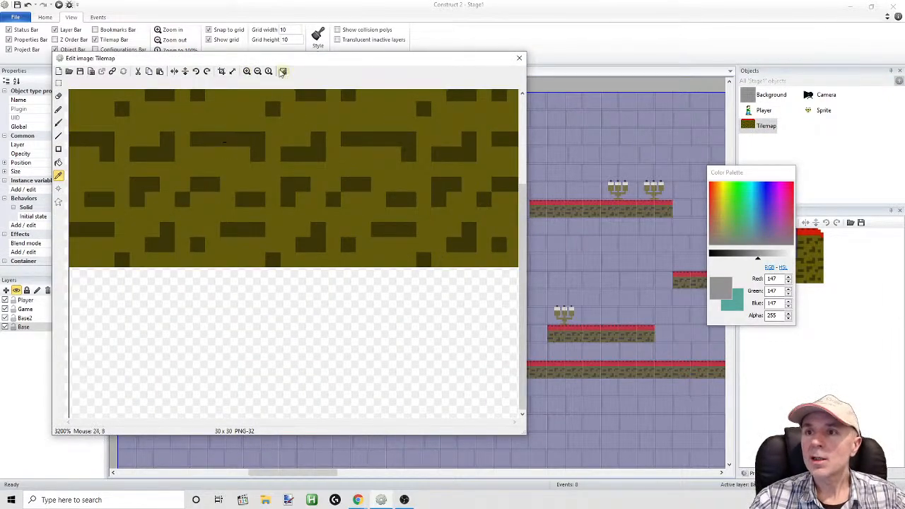
pyautogui.click(258, 72)
pyautogui.click(753, 255)
pyautogui.click(59, 164)
pyautogui.click(262, 222)
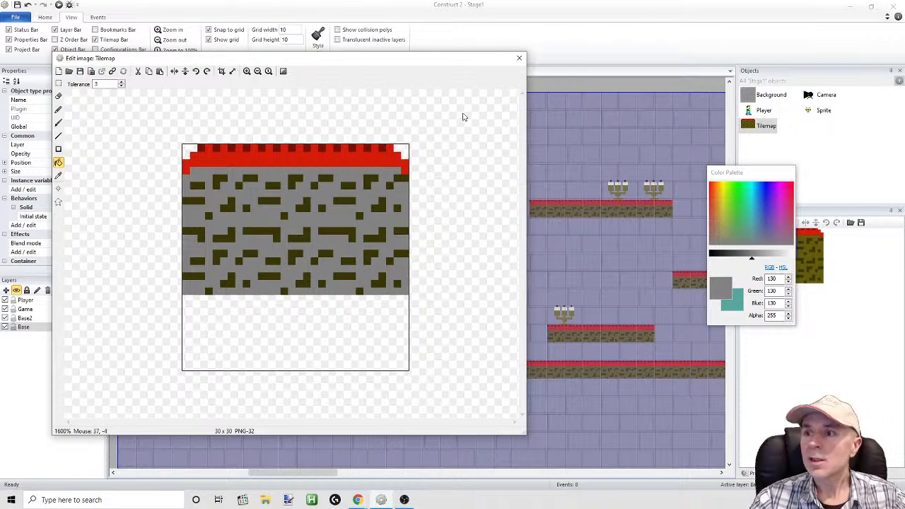
pyautogui.click(520, 58)
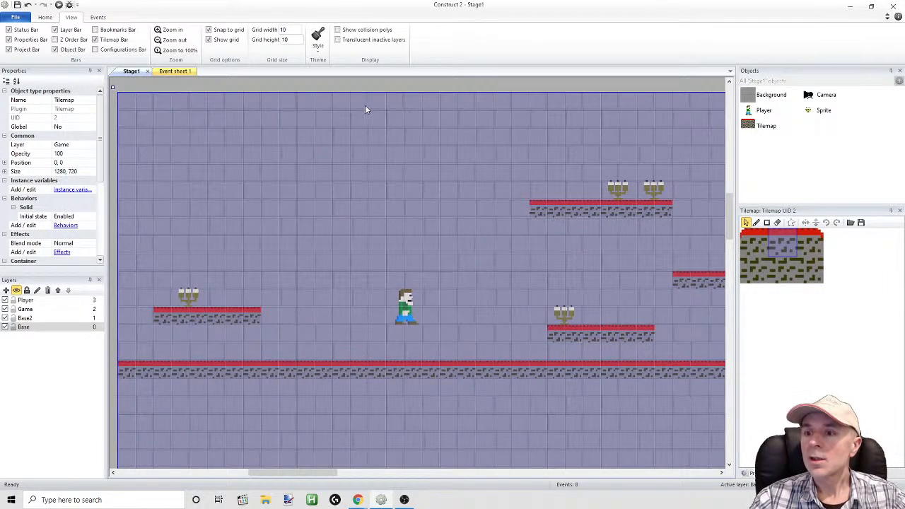
# Darken the fill grey to RGB 104, 104, 104, refill the Tilemap's stone area below the red band, and close the image editor
pyautogui.doubleClick(749, 126)
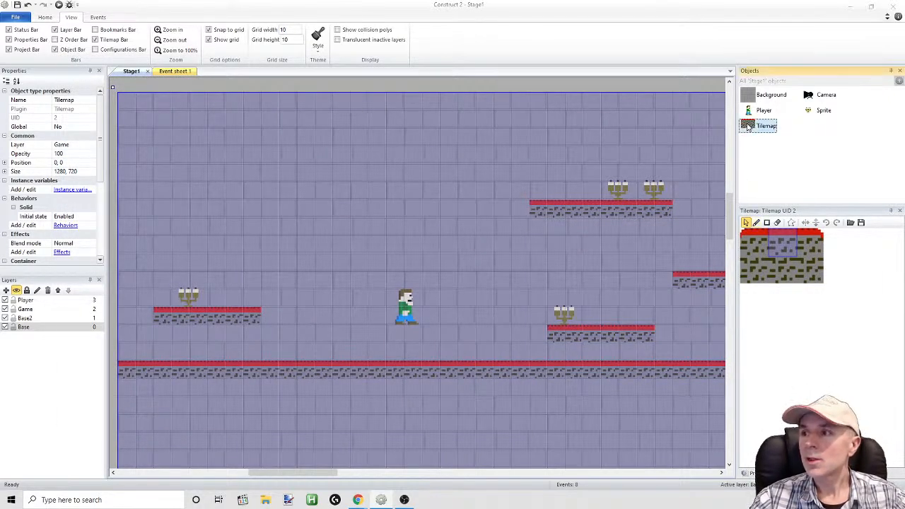
pyautogui.click(247, 72)
pyautogui.click(247, 71)
pyautogui.click(247, 71)
pyautogui.moveTo(753, 259); pyautogui.dragTo(746, 260)
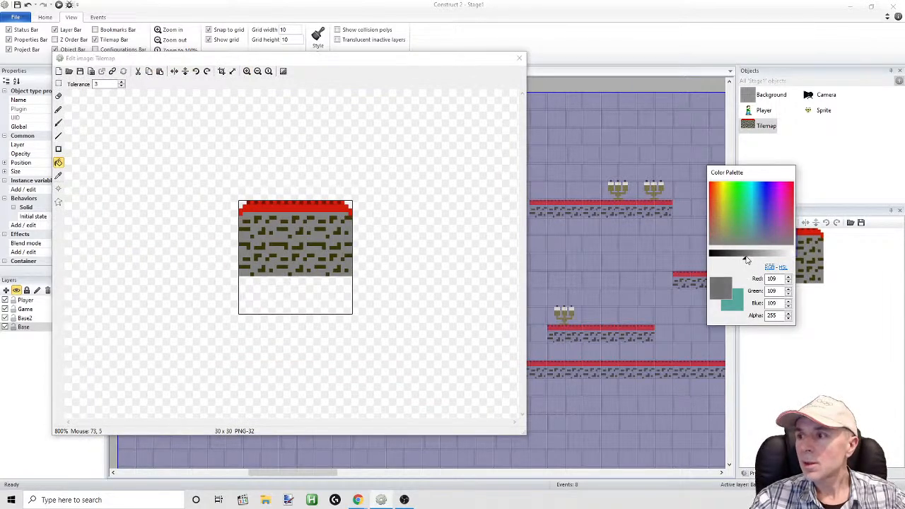
pyautogui.click(316, 242)
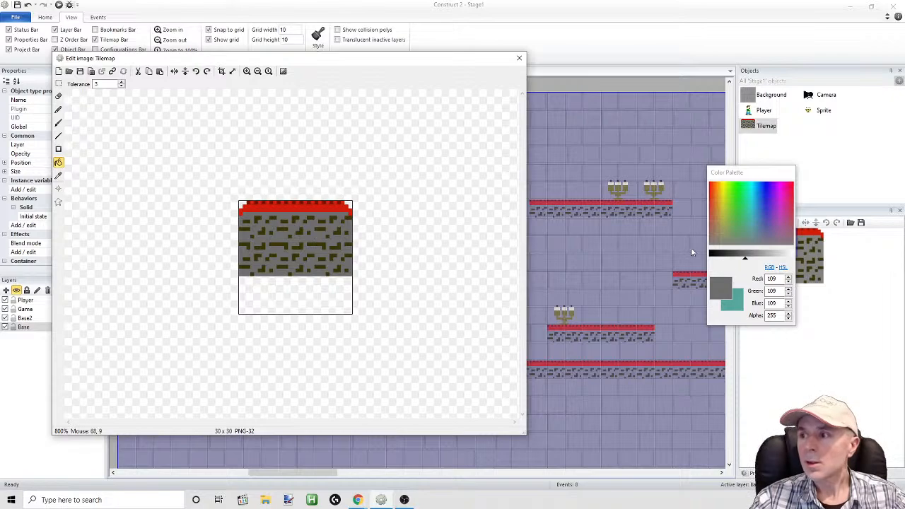
pyautogui.moveTo(746, 258); pyautogui.dragTo(744, 259)
pyautogui.click(333, 245)
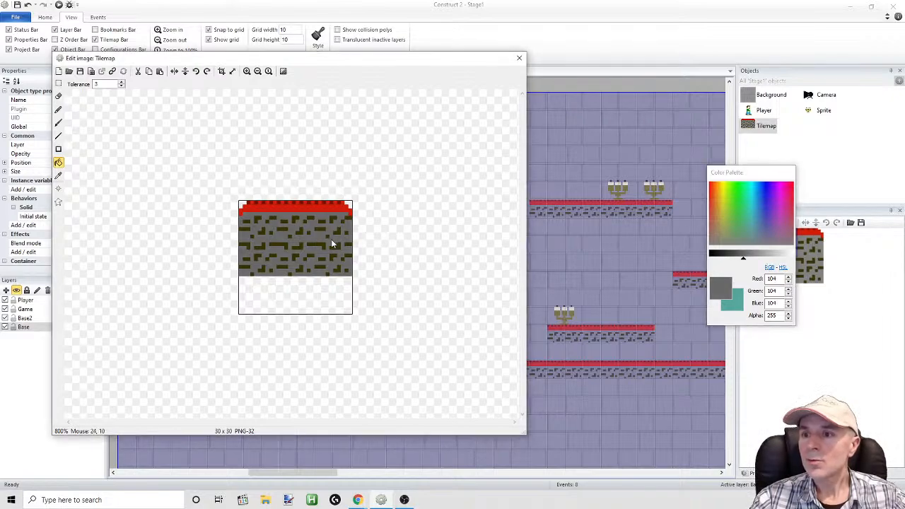
pyautogui.click(519, 57)
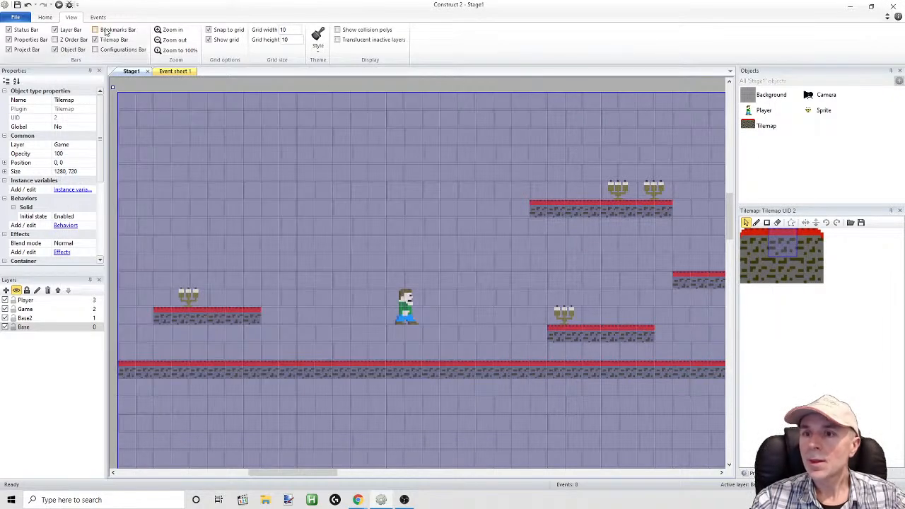
# Run the layout, move and jump the Player around the grey platforms to check their look and collisions, and return to the editor
pyautogui.click(58, 6)
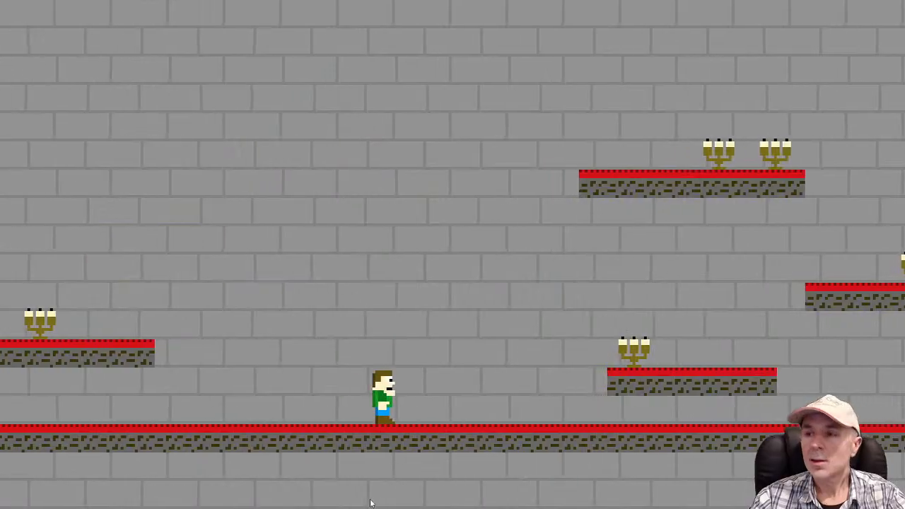
pyautogui.press('Right')
pyautogui.press('Up')
pyautogui.press('Up')
pyautogui.press('Left')
pyautogui.press('Up')
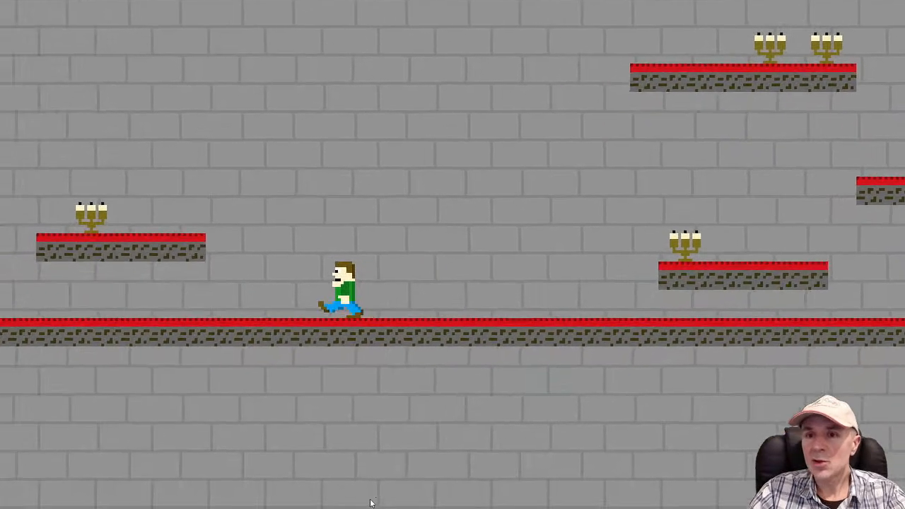
pyautogui.press('Up')
pyautogui.press('Right')
pyautogui.press('Left')
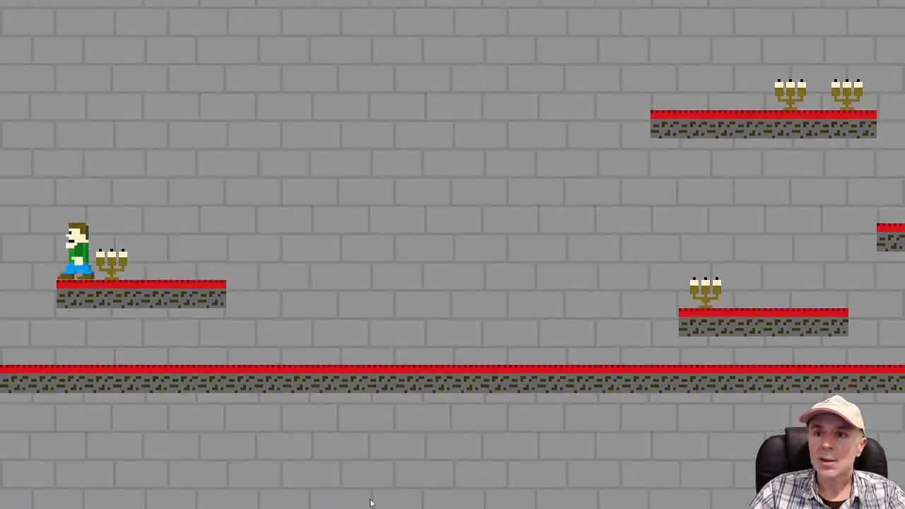
pyautogui.press('Right')
pyautogui.press('Left')
pyautogui.press('Right')
pyautogui.press('Left')
pyautogui.press('Right')
pyautogui.press('Left')
pyautogui.press('Right')
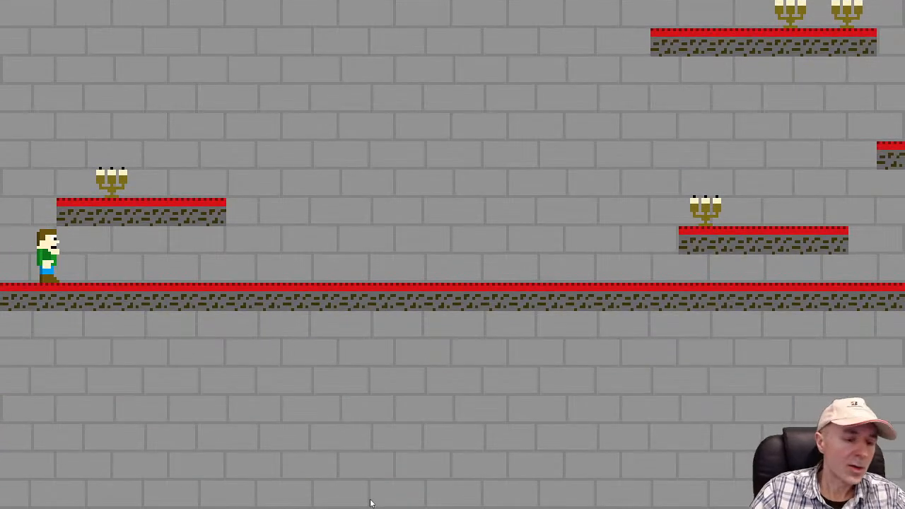
pyautogui.hotkey('alt', 'Tab')
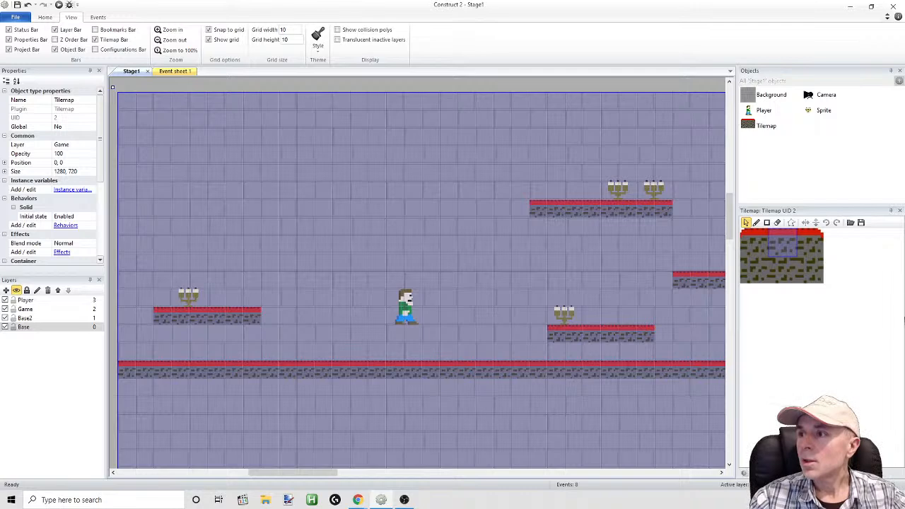
# Lower the two top points of the Player's Walk collision polygon to Y 1, apply it to all animations, and close the image editor
pyautogui.doubleClick(763, 111)
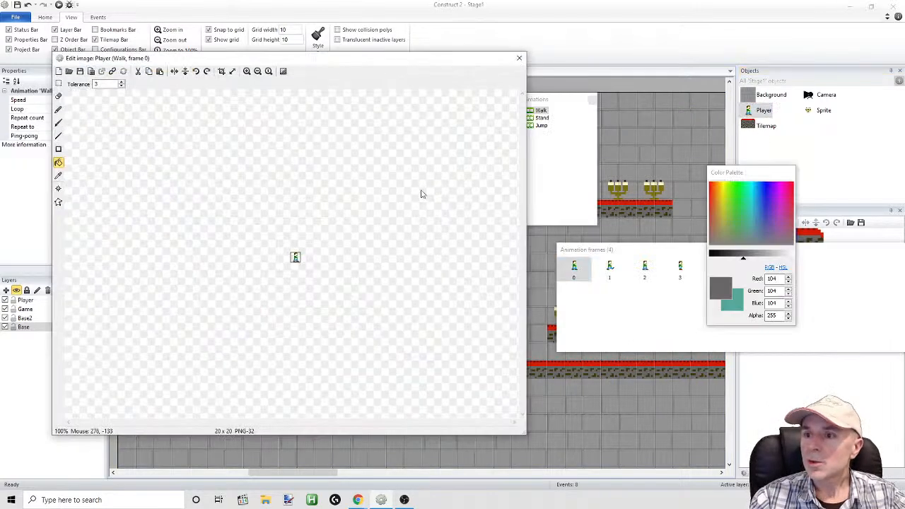
pyautogui.click(247, 72)
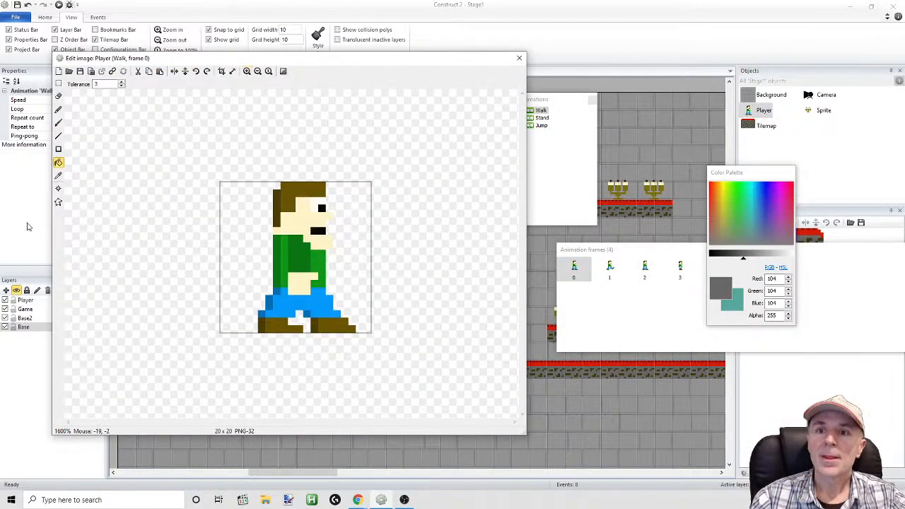
pyautogui.click(58, 203)
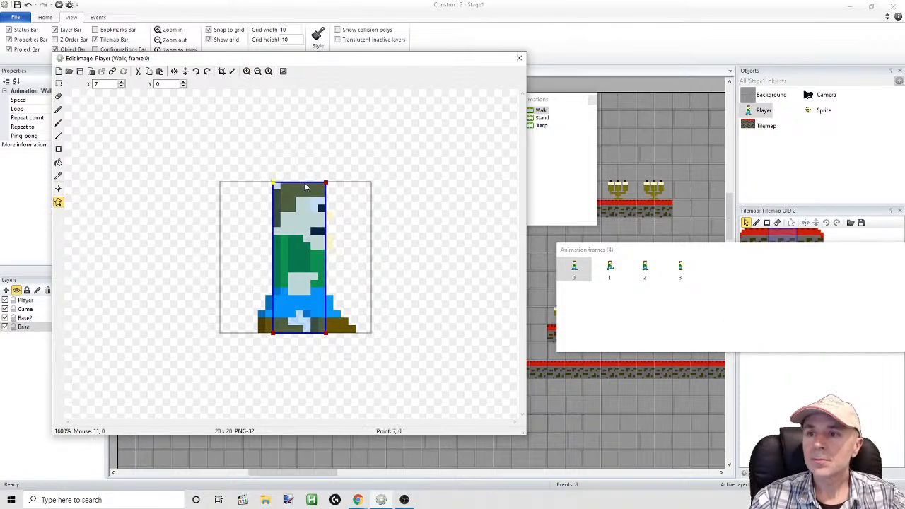
pyautogui.moveTo(326, 183); pyautogui.dragTo(326, 190)
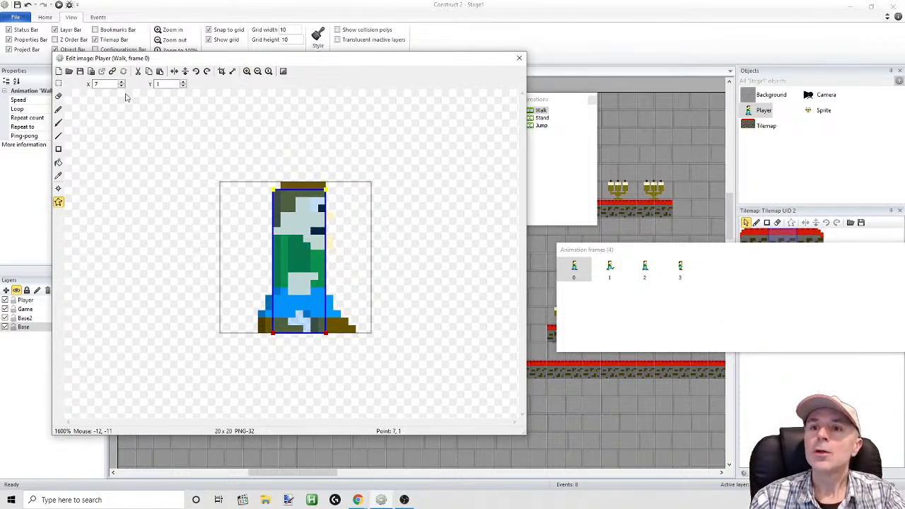
pyautogui.rightClick(315, 262)
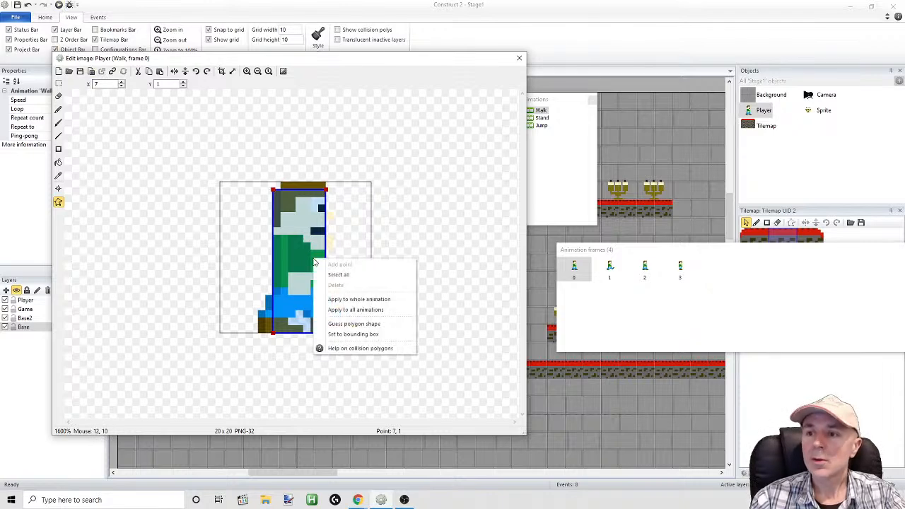
pyautogui.click(332, 309)
pyautogui.click(322, 270)
pyautogui.click(520, 58)
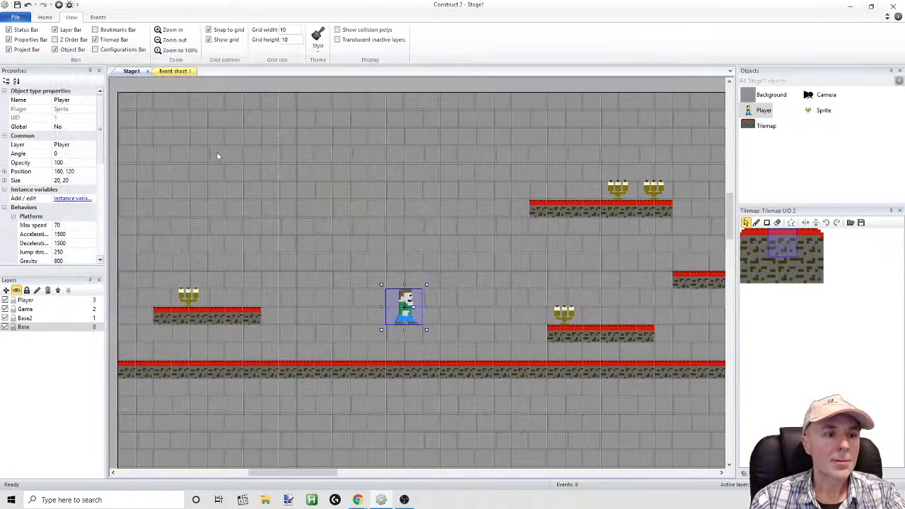
# Run the layout, walk and jump the Player across the floor and platforms to check the adjusted collisions, and close the preview
pyautogui.click(58, 5)
pyautogui.press('Left')
pyautogui.press('Up')
pyautogui.press('Right')
pyautogui.press('Up')
pyautogui.press('Left')
pyautogui.press('Right')
pyautogui.press('Up')
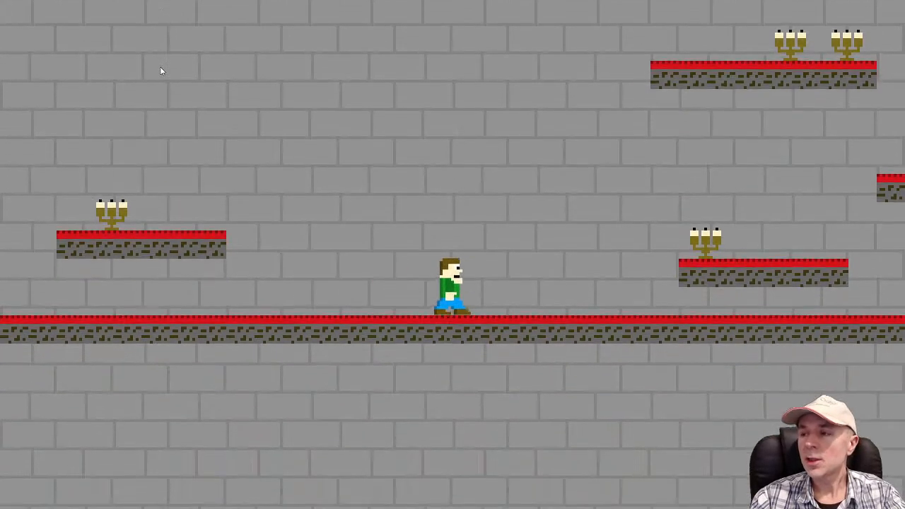
pyautogui.press('Up')
pyautogui.press('Up')
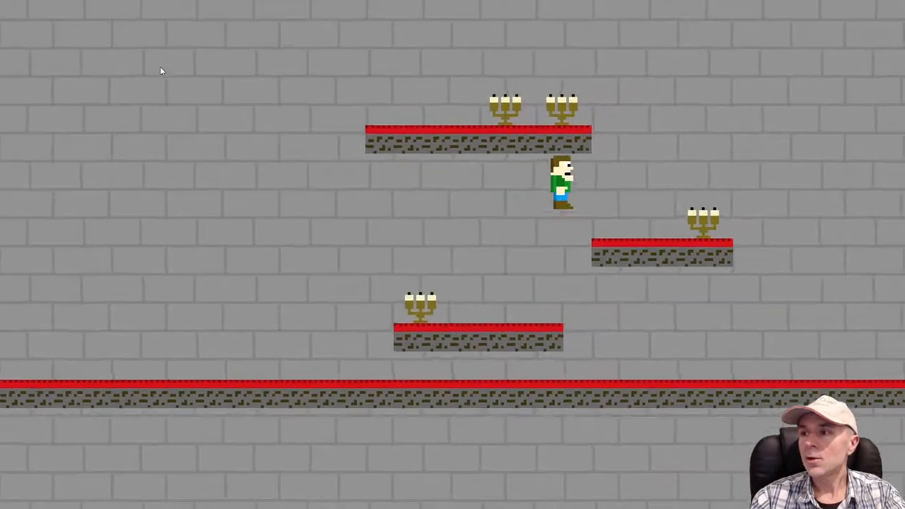
pyautogui.press('Up')
pyautogui.press('Left')
pyautogui.press('Right')
pyautogui.press('Up')
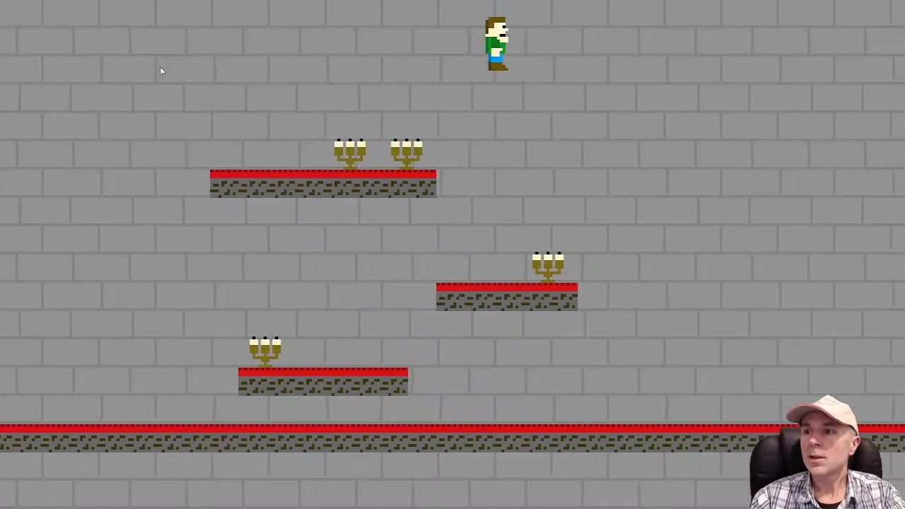
pyautogui.press('Up')
pyautogui.press('Up')
pyautogui.press('Up')
pyautogui.press('Left')
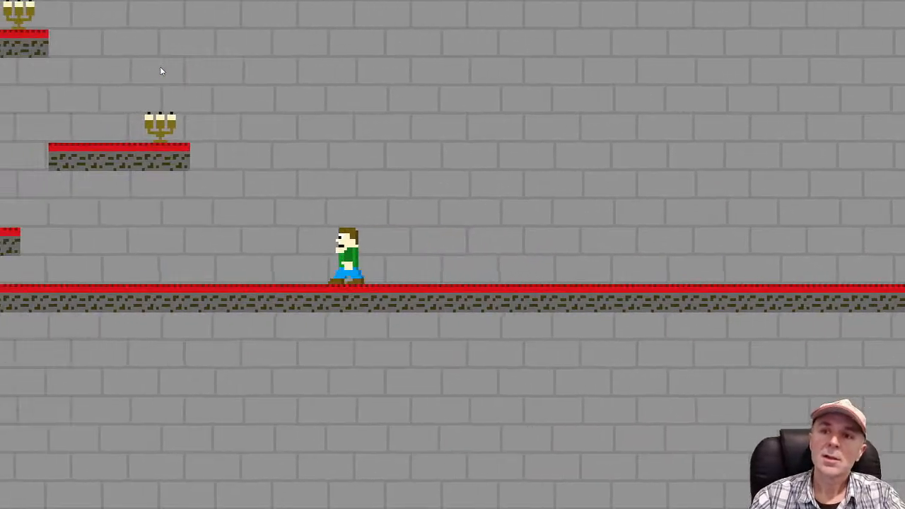
pyautogui.press('Up')
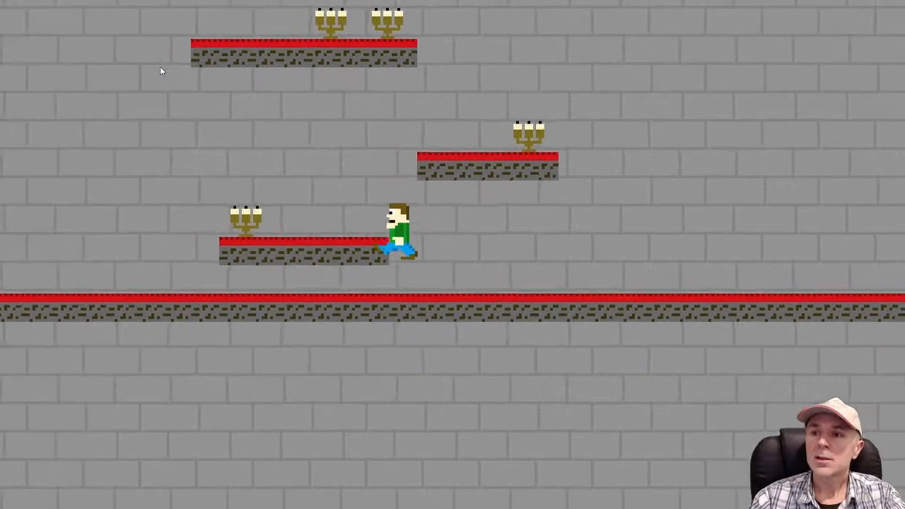
pyautogui.press('Up')
pyautogui.press('Up')
pyautogui.press('Right')
pyautogui.press('Up')
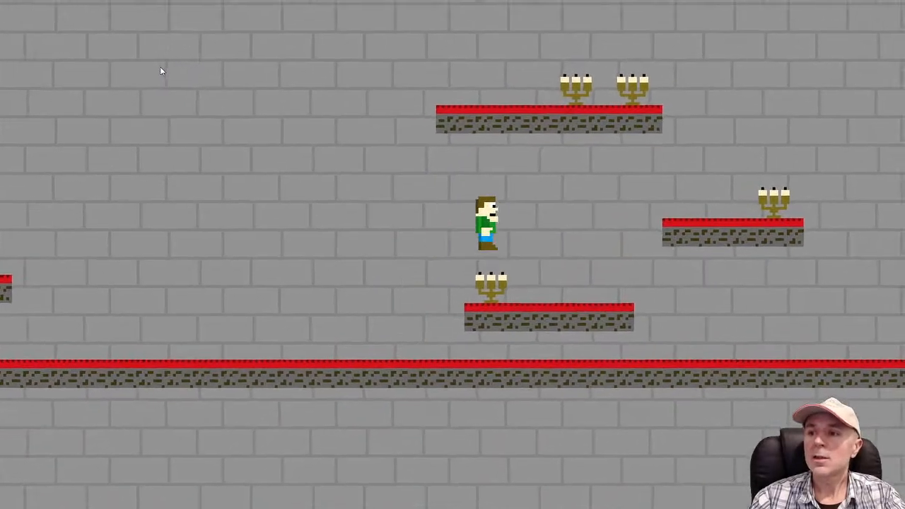
pyautogui.press('Right')
pyautogui.press('Left')
pyautogui.press('Up')
pyautogui.press('Up')
pyautogui.press('Up')
pyautogui.press('Right')
pyautogui.press('Up')
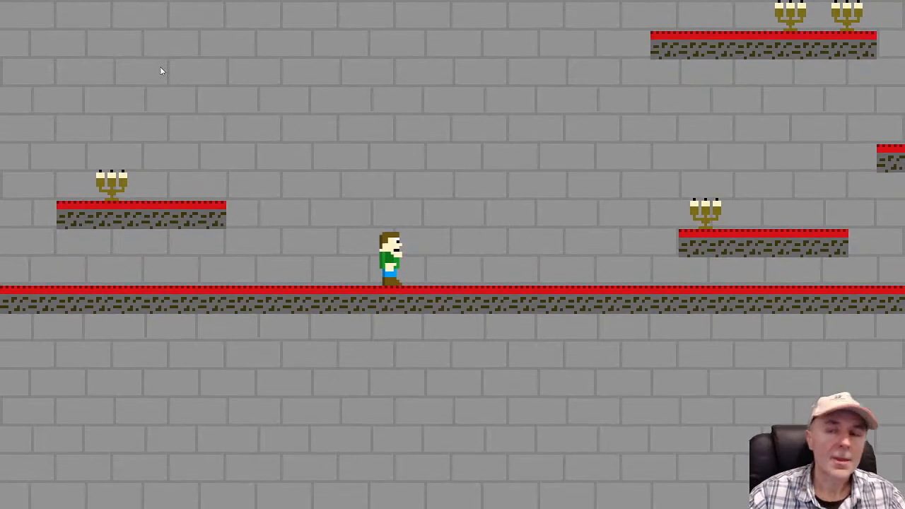
pyautogui.hotkey('alt', 'F4')
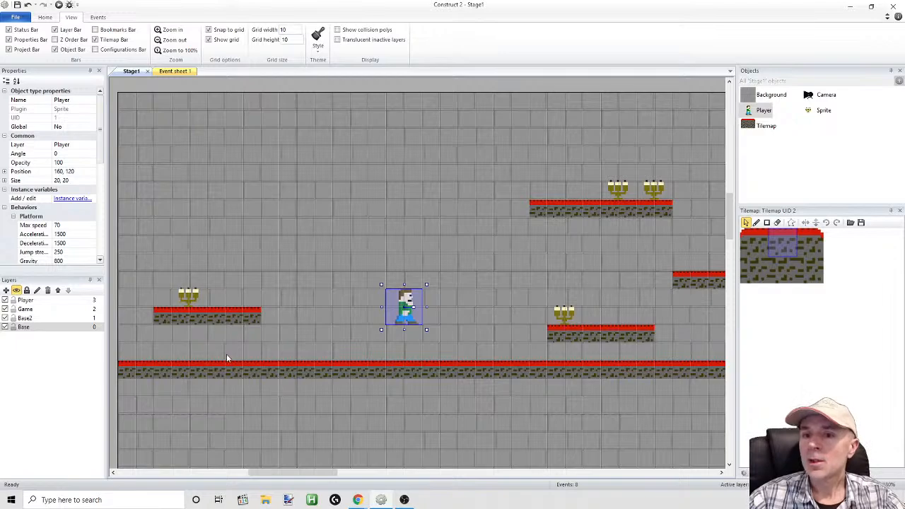
# Insert a Tiled Background object on the Base layer of Stage1
pyautogui.moveTo(282, 474)
pyautogui.mouseDown()
pyautogui.moveTo(225, 474)
pyautogui.moveTo(278, 475)
pyautogui.mouseUp()
pyautogui.click(24, 328)
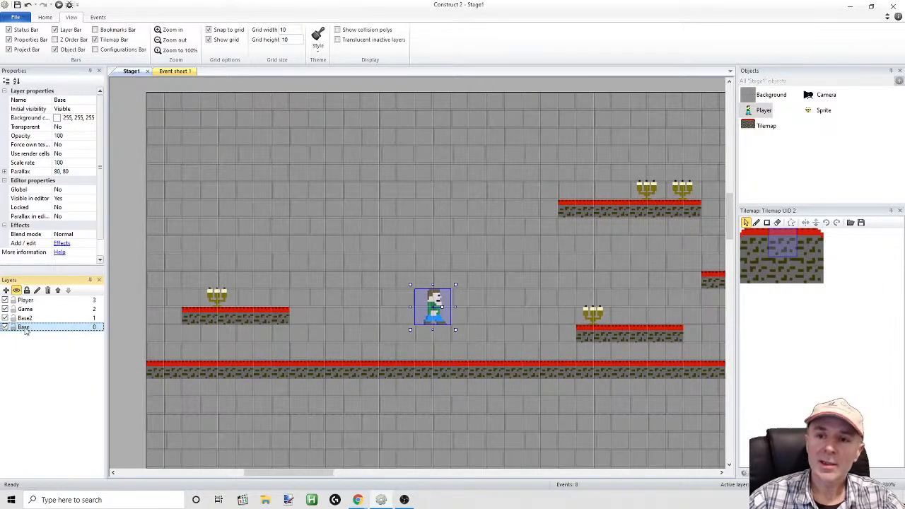
pyautogui.rightClick(344, 156)
pyautogui.click(370, 164)
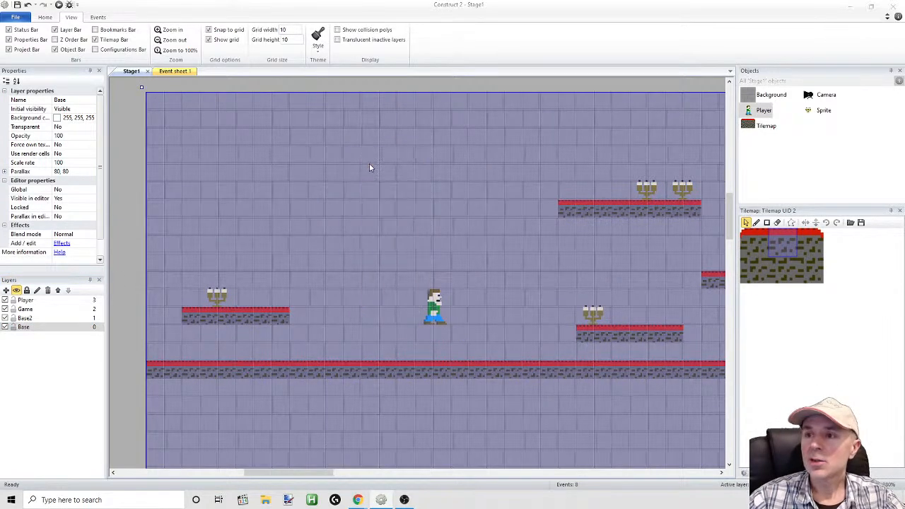
pyautogui.scroll(-3, 566, 194)
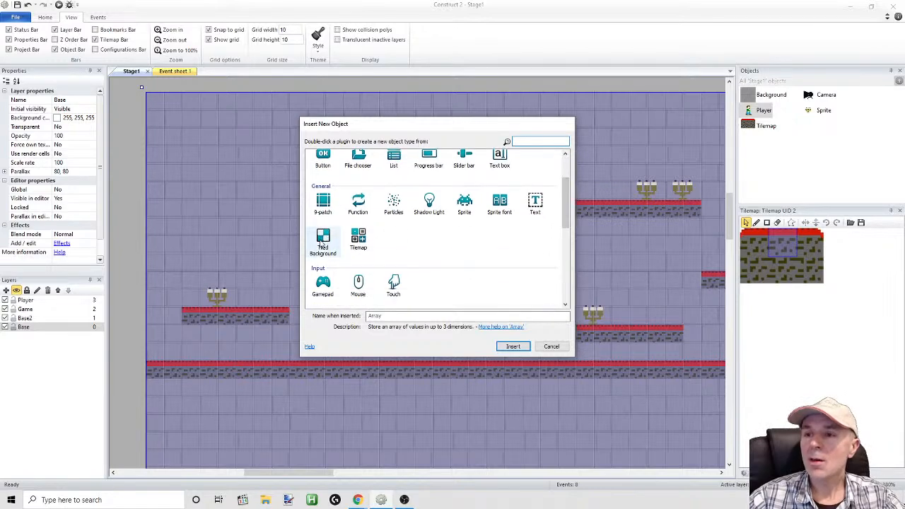
pyautogui.doubleClick(323, 246)
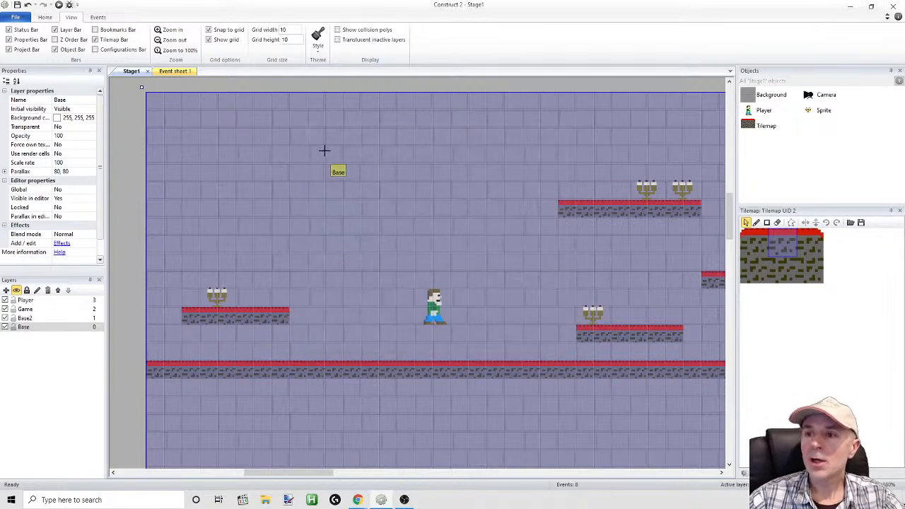
pyautogui.click(357, 212)
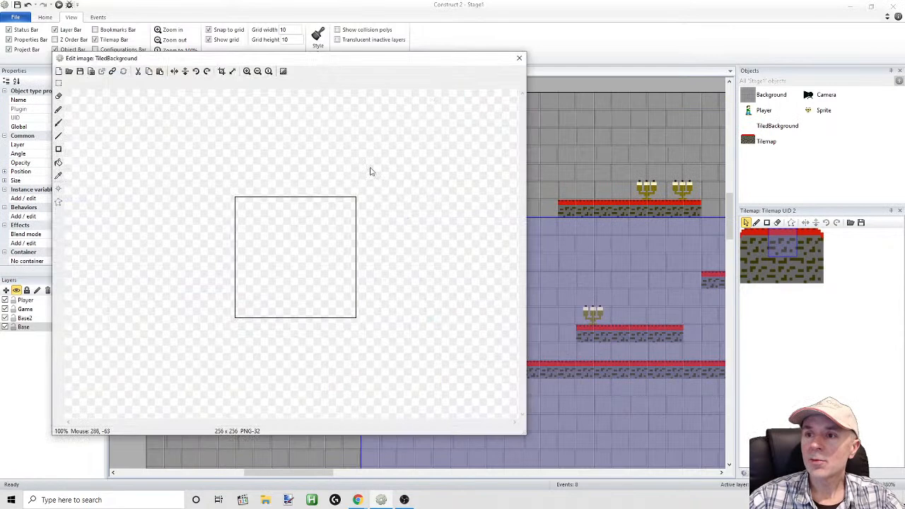
# Resize the TiledBackground image canvas to 80 by 80 pixels
pyautogui.click(232, 71)
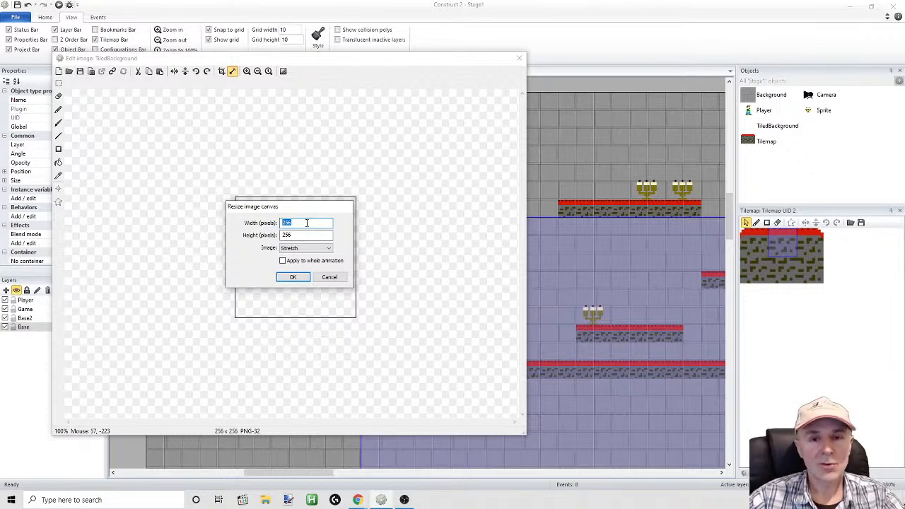
pyautogui.write('80')
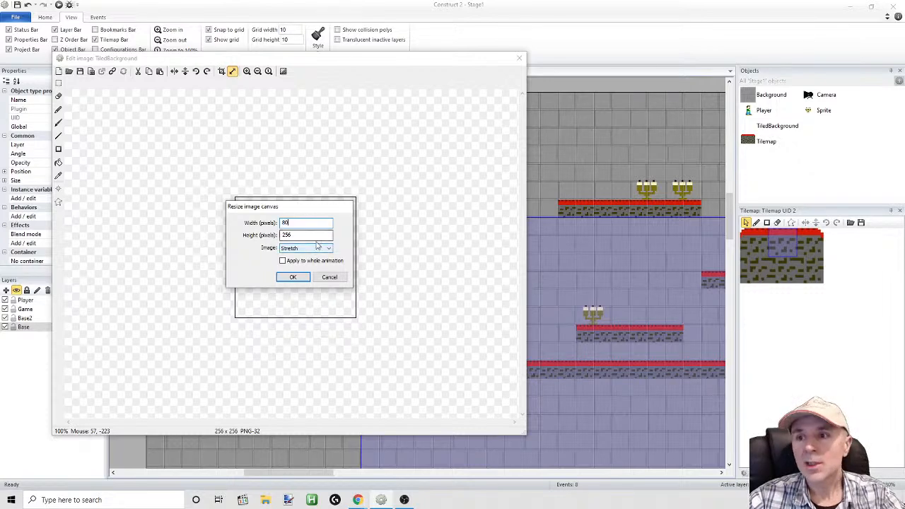
pyautogui.press('Tab')
pyautogui.write('80')
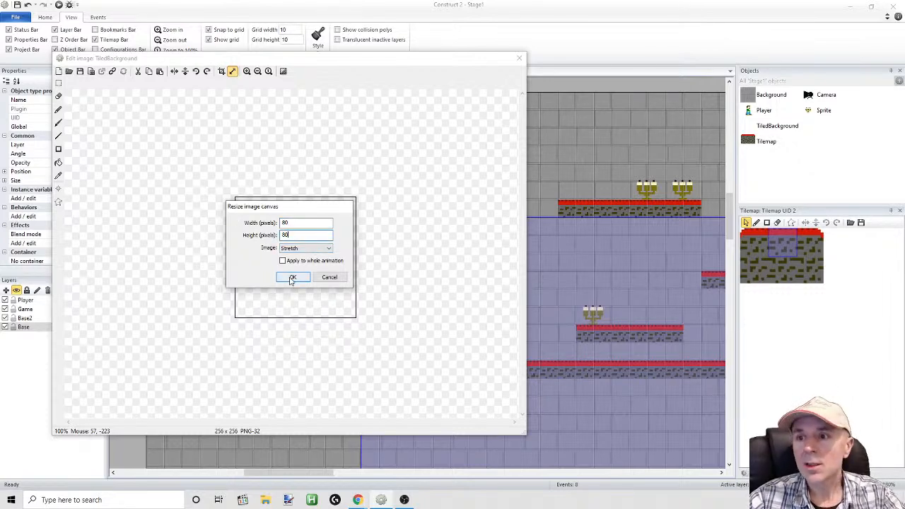
pyautogui.click(292, 277)
# Draw a tall filled rectangle within the TiledBackground image, recolour it to RGB 35, 35, 35, and close the image editor
pyautogui.click(246, 72)
pyautogui.click(246, 72)
pyautogui.click(247, 72)
pyautogui.click(59, 150)
pyautogui.moveTo(160, 141)
pyautogui.mouseDown()
pyautogui.moveTo(225, 246)
pyautogui.moveTo(299, 314)
pyautogui.moveTo(311, 347)
pyautogui.moveTo(334, 359)
pyautogui.mouseUp()
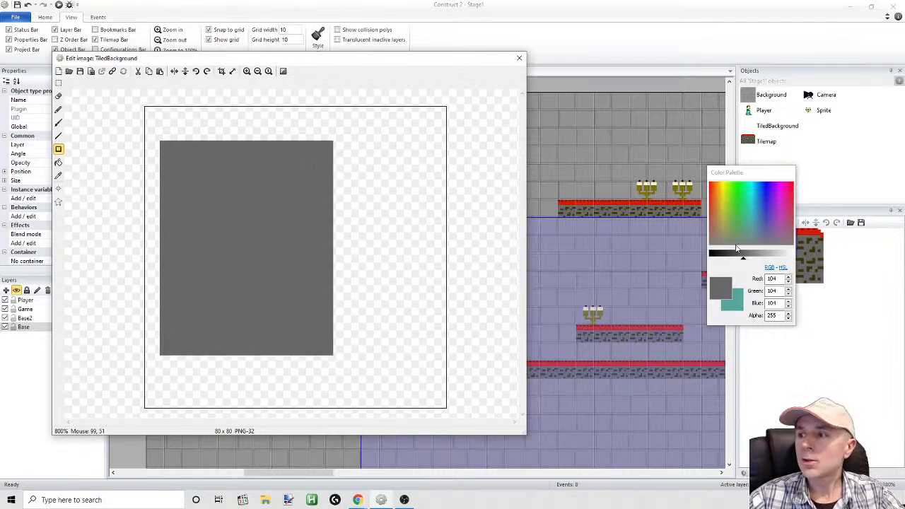
pyautogui.moveTo(744, 262); pyautogui.dragTo(720, 259)
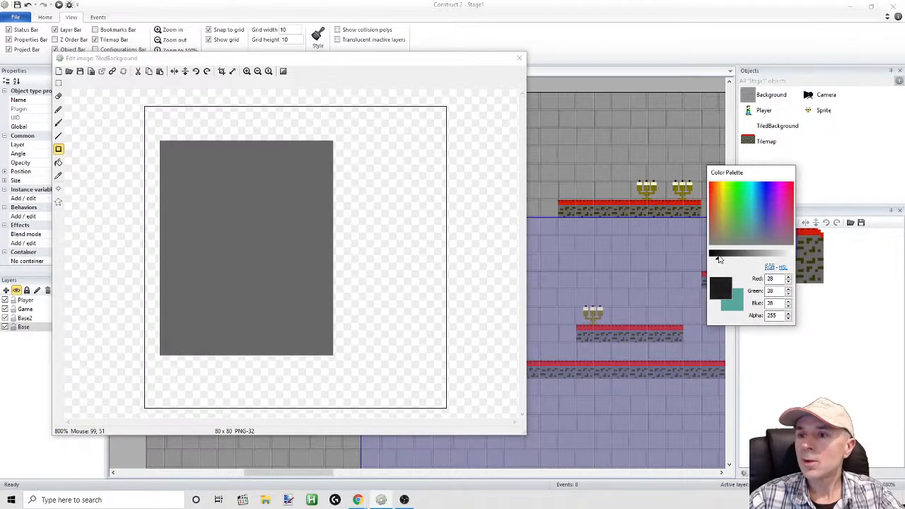
pyautogui.click(59, 163)
pyautogui.click(249, 181)
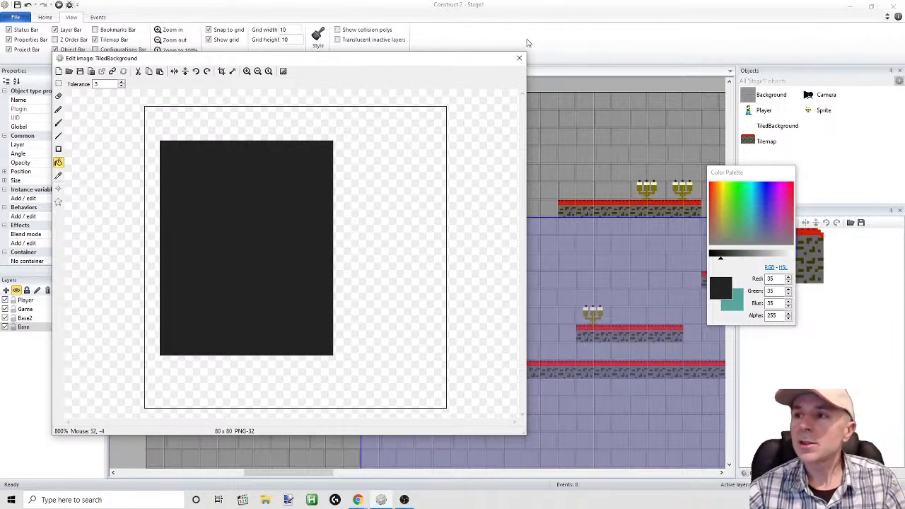
pyautogui.click(521, 60)
# Move the Tilemap out of the way, then place the TiledBackground at 0, 0 and stretch it to 1280 by 720
pyautogui.moveTo(490, 242); pyautogui.dragTo(351, 126)
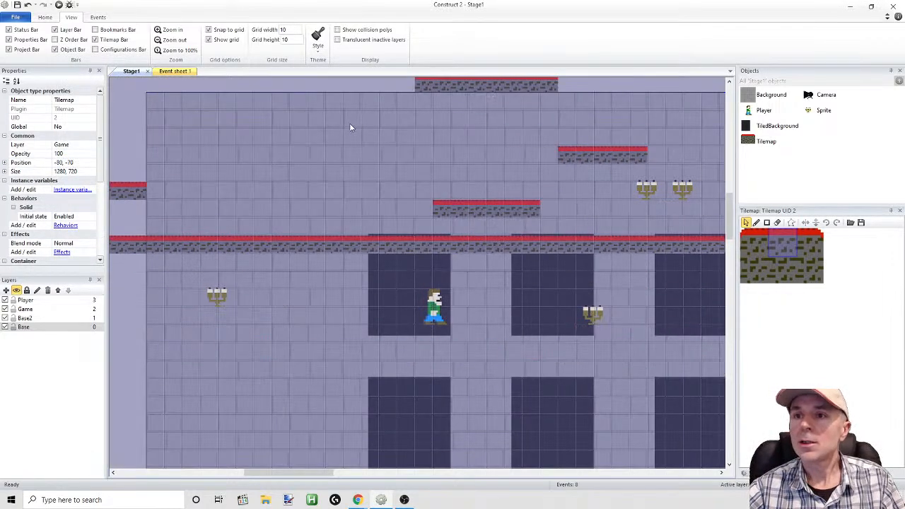
pyautogui.click(27, 5)
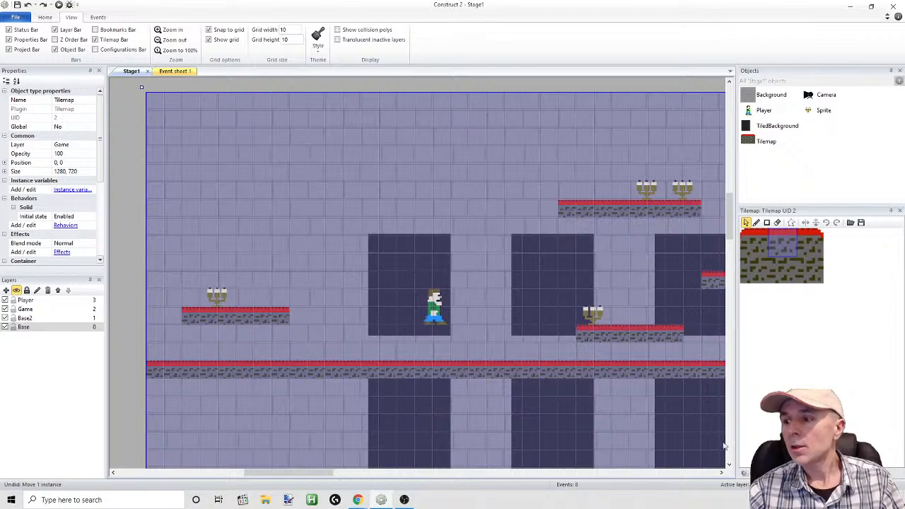
pyautogui.keyDown('ctrl'); pyautogui.scroll(-5, 700, 444); pyautogui.keyUp('ctrl')
pyautogui.keyDown('ctrl'); pyautogui.scroll(-3, 701, 450); pyautogui.keyUp('ctrl')
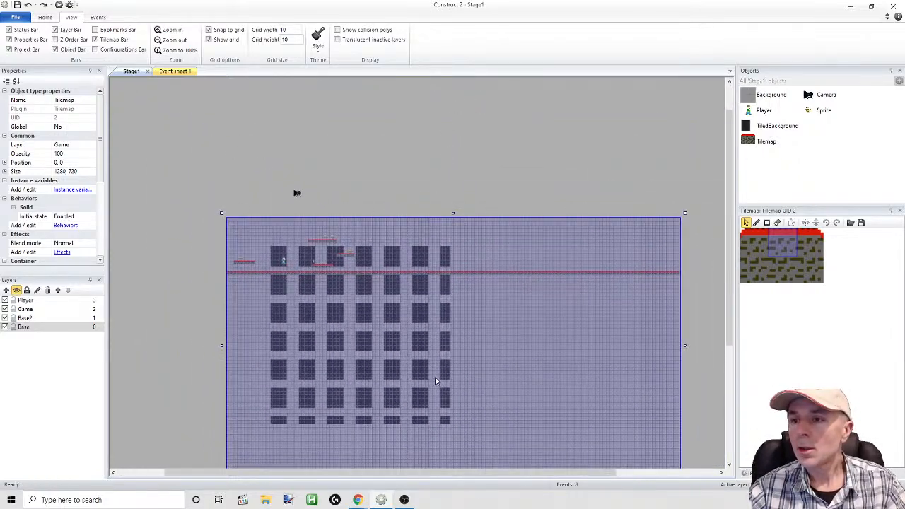
pyautogui.moveTo(290, 305); pyautogui.dragTo(377, 338)
pyautogui.moveTo(275, 314); pyautogui.dragTo(242, 288)
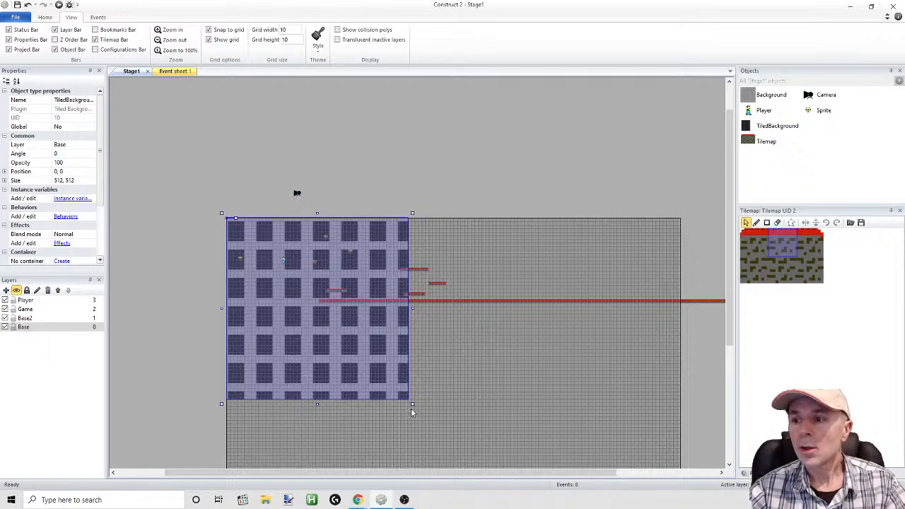
pyautogui.moveTo(413, 404); pyautogui.dragTo(684, 401)
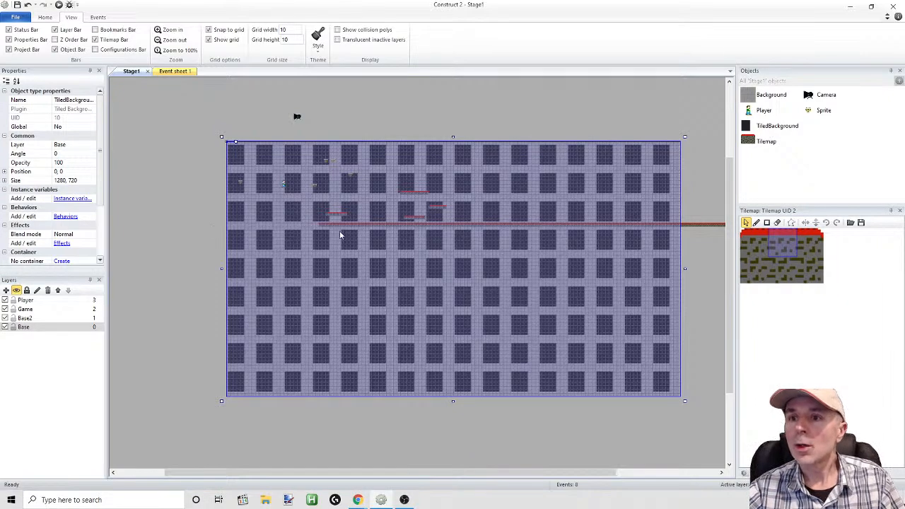
# Move the Tilemap back to position 0, 0 so it lines up with the layout
pyautogui.click(191, 239)
pyautogui.click(468, 230)
pyautogui.moveTo(468, 230); pyautogui.dragTo(377, 198)
# Run the layout, move and jump the Player past the dark rectangles to check the background, and return to the editor
pyautogui.click(59, 4)
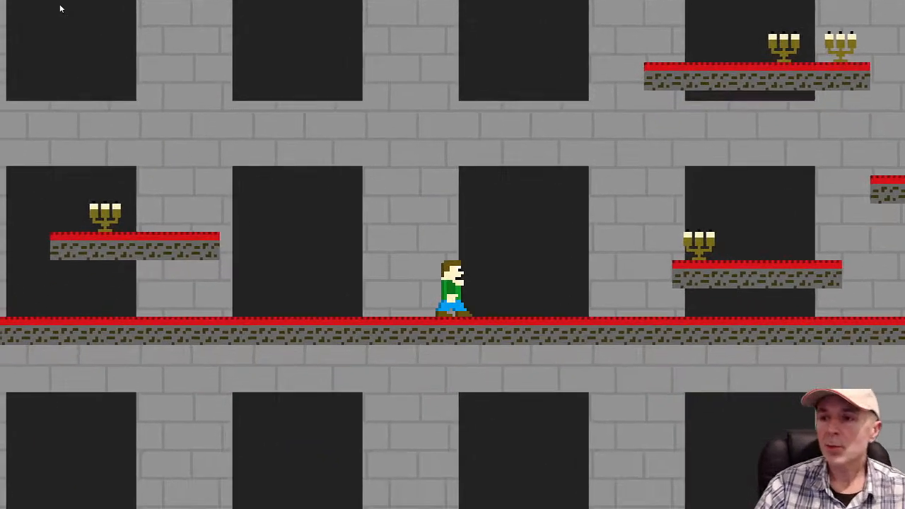
pyautogui.press('Right')
pyautogui.press('Right')
pyautogui.press('Up')
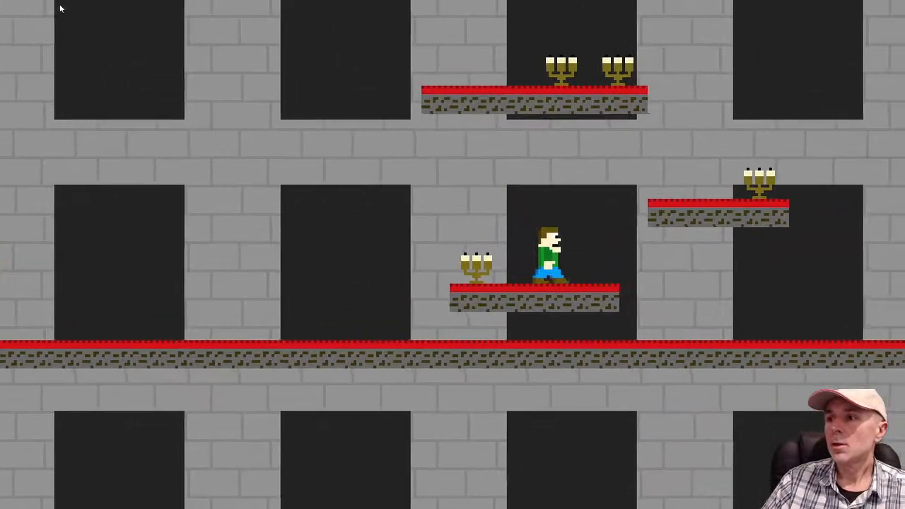
pyautogui.press('Up')
pyautogui.press('Left')
pyautogui.press('Up')
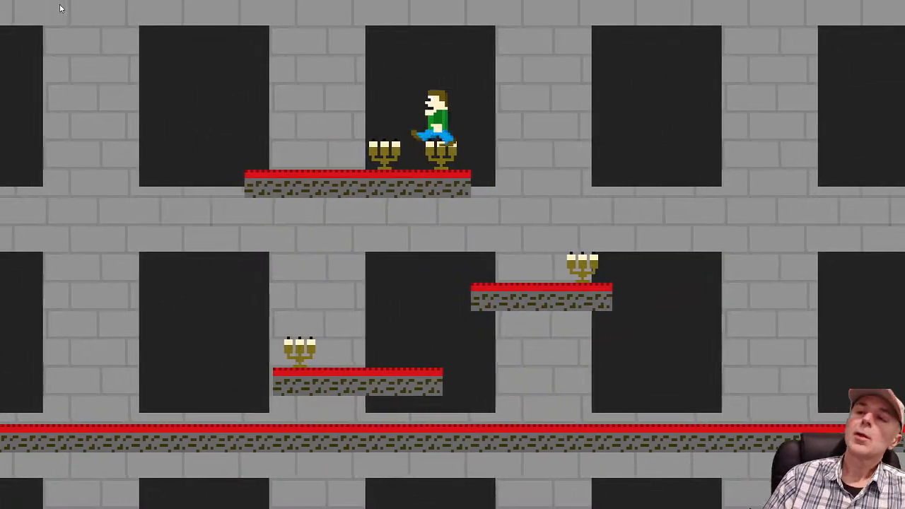
pyautogui.press('Left')
pyautogui.press('Up')
pyautogui.press('Left')
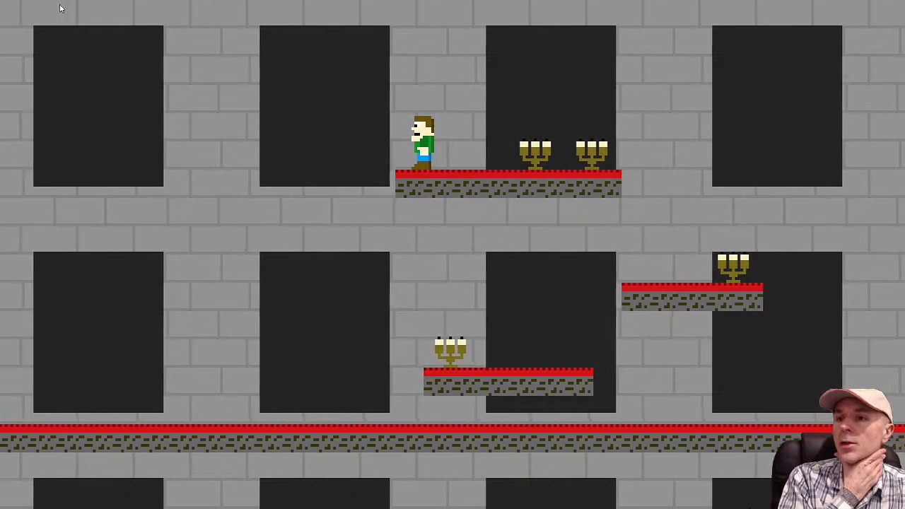
pyautogui.press('Left')
pyautogui.press('Up')
pyautogui.press('Right')
pyautogui.press('Up')
pyautogui.press('Left')
pyautogui.press('Right')
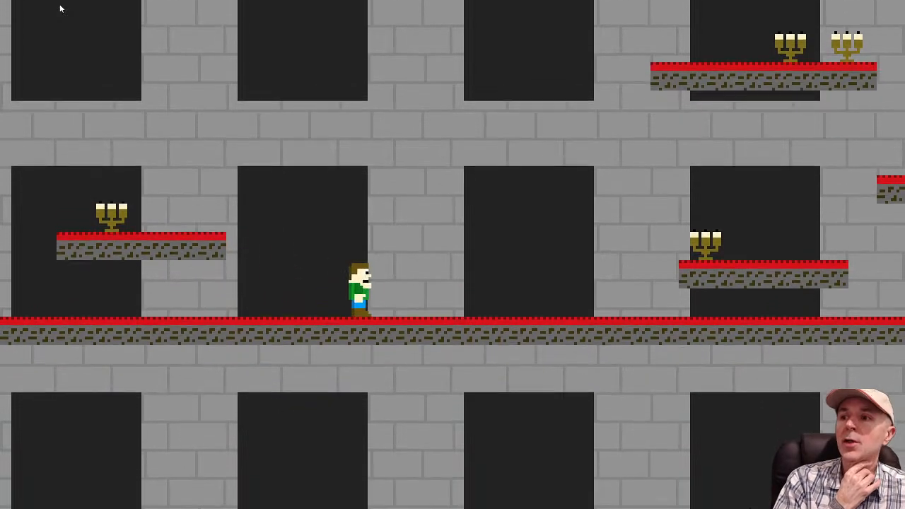
pyautogui.press('Up')
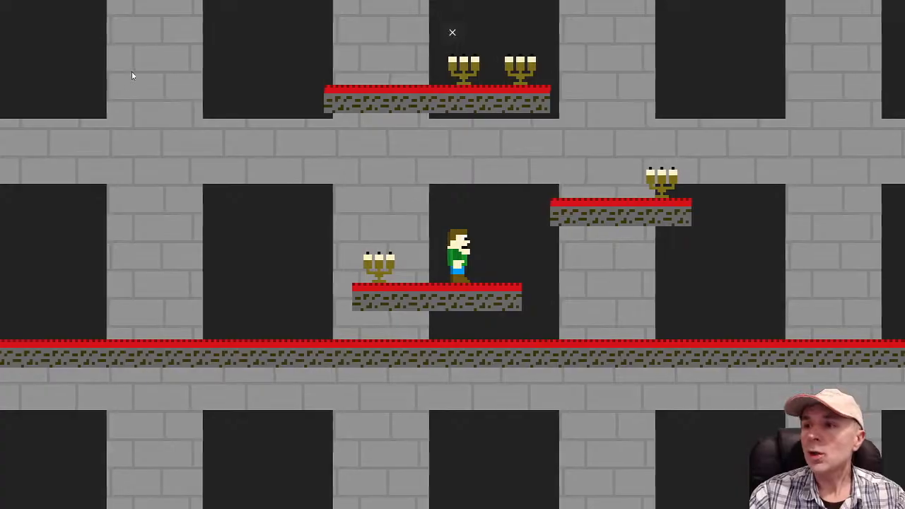
pyautogui.hotkey('alt', 'Tab')
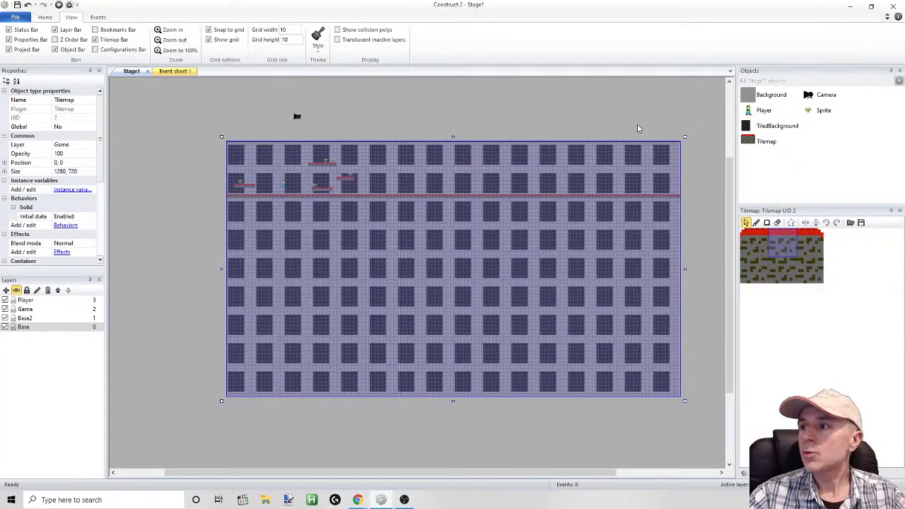
# Shift the Tilemap aside, move the TiledBackground to -70, 90, and reassign it to the Base2 layer
pyautogui.click(34, 328)
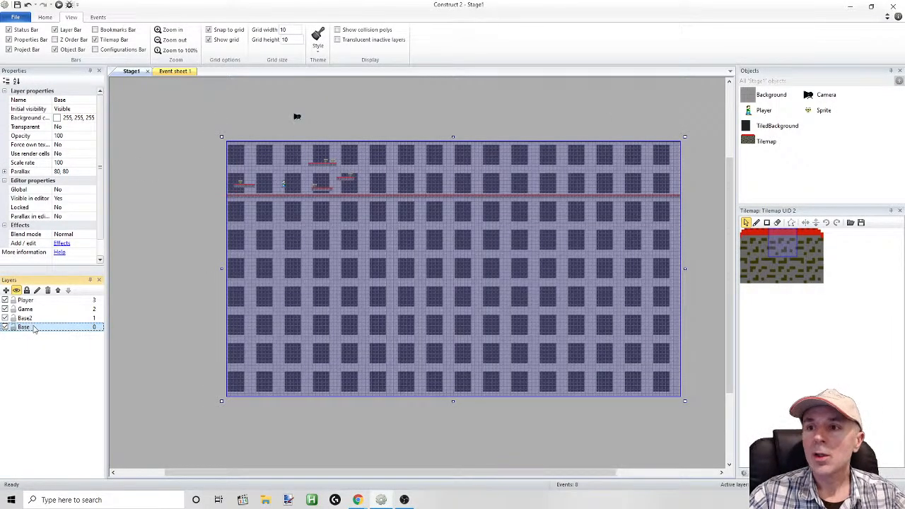
pyautogui.moveTo(240, 287); pyautogui.dragTo(340, 340)
pyautogui.click(263, 222)
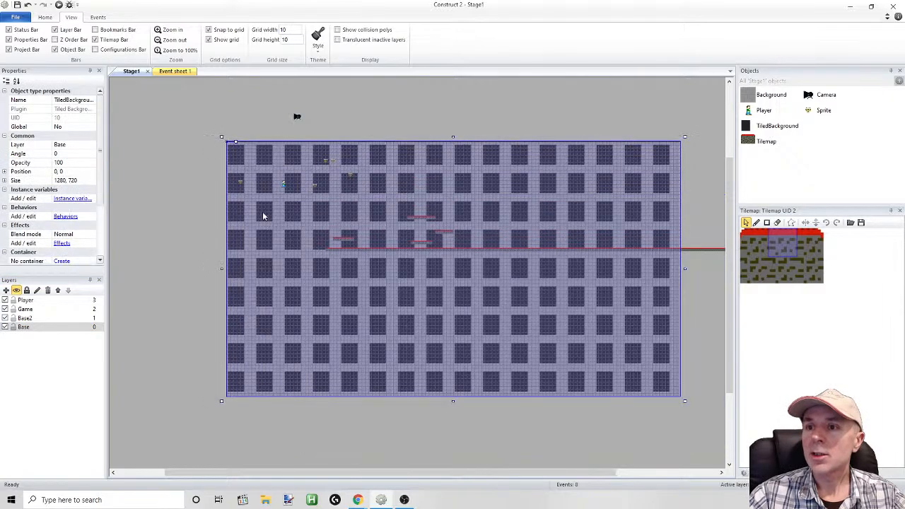
pyautogui.moveTo(259, 171); pyautogui.dragTo(234, 198)
pyautogui.rightClick(234, 199)
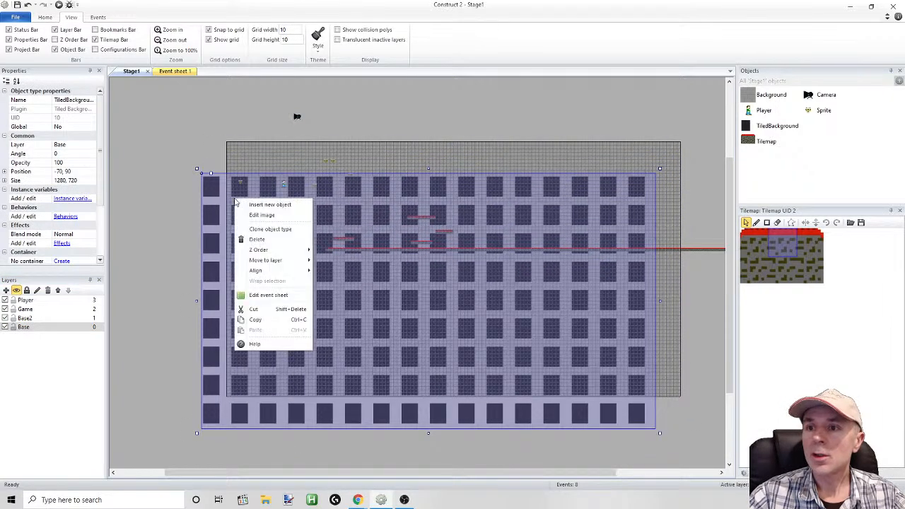
pyautogui.moveTo(269, 261)
pyautogui.click(333, 281)
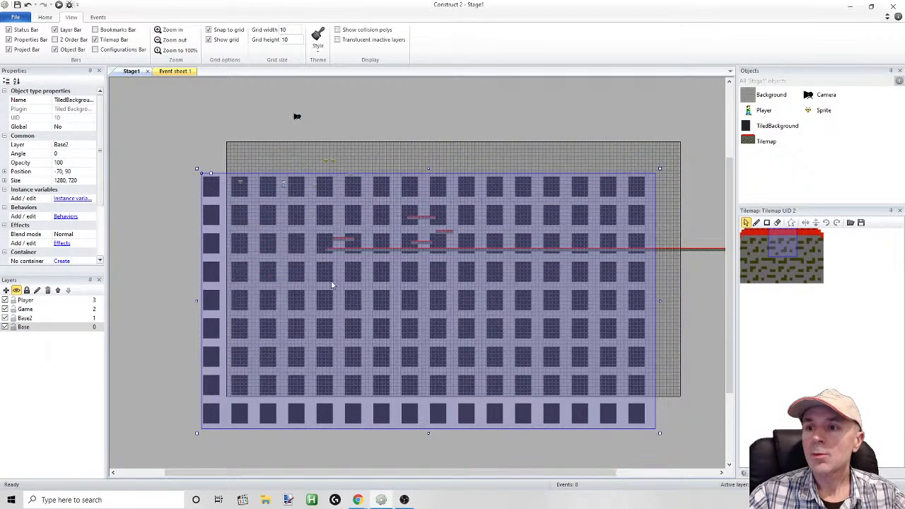
# Lock the Base layer and move the Tilemap back to position 0, 0, shifting the TiledBackground out of its way
pyautogui.moveTo(244, 278); pyautogui.dragTo(273, 240)
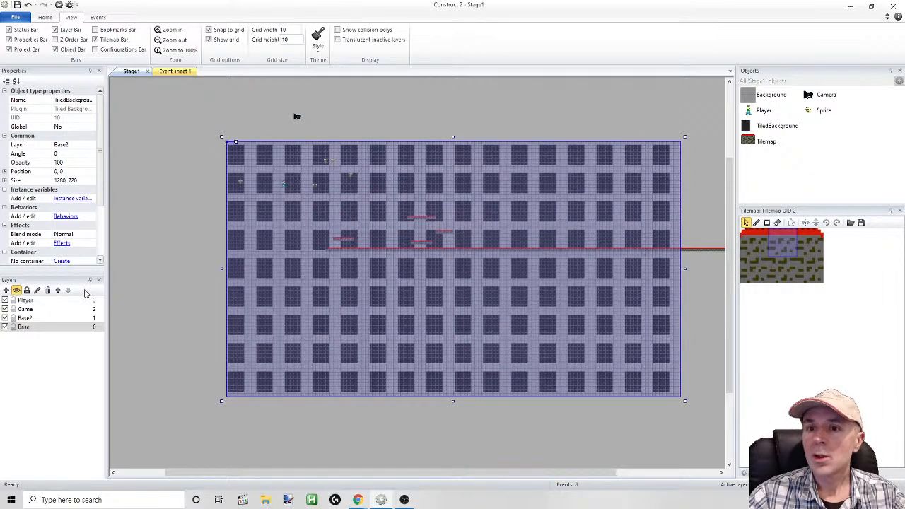
pyautogui.click(21, 327)
pyautogui.moveTo(358, 246); pyautogui.dragTo(267, 191)
pyautogui.click(14, 327)
pyautogui.click(42, 319)
pyautogui.moveTo(279, 284); pyautogui.dragTo(178, 300)
pyautogui.moveTo(295, 238); pyautogui.dragTo(226, 235)
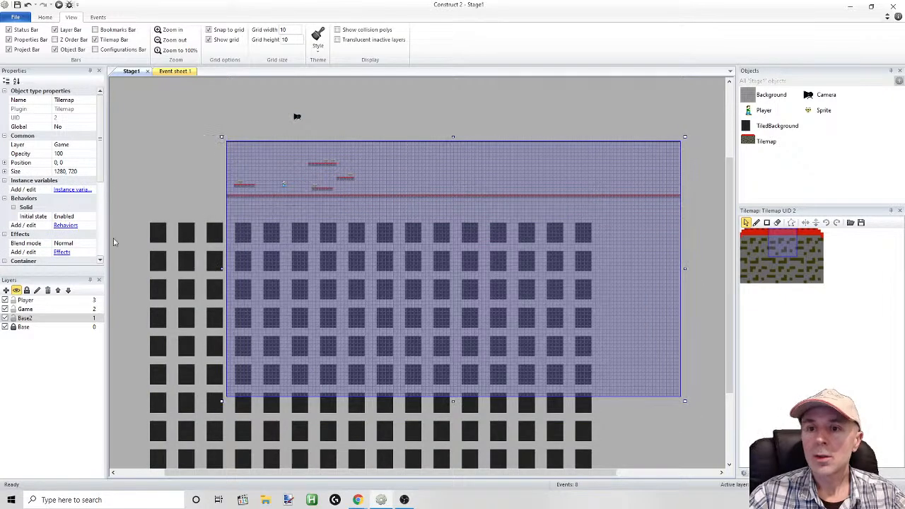
# Lock the Game layer and move the TiledBackground to position 0, 0 so it covers the layout
pyautogui.click(11, 316)
pyautogui.moveTo(321, 264); pyautogui.dragTo(361, 198)
pyautogui.click(314, 207)
# Open the TiledBackground image for editing and resize its canvas to 120 by 120 pixels with the image stretched
pyautogui.doubleClick(357, 227)
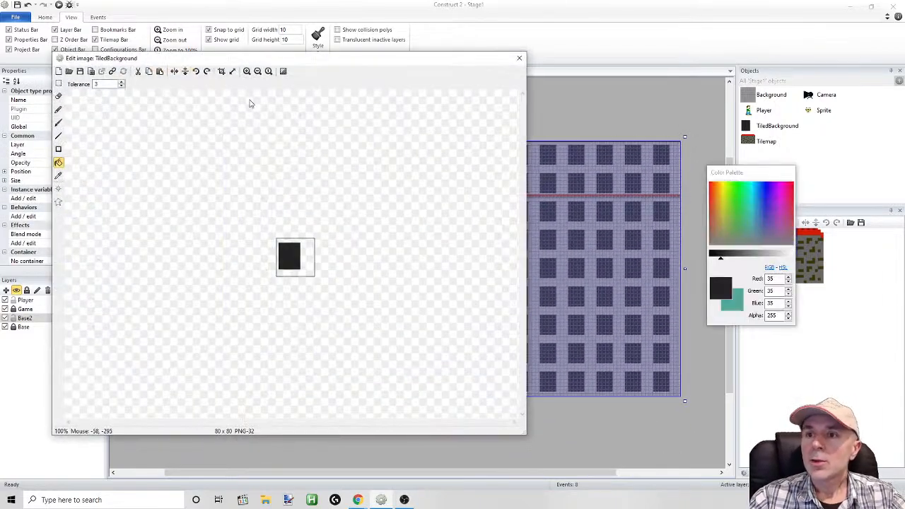
pyautogui.click(247, 72)
pyautogui.click(247, 71)
pyautogui.click(247, 71)
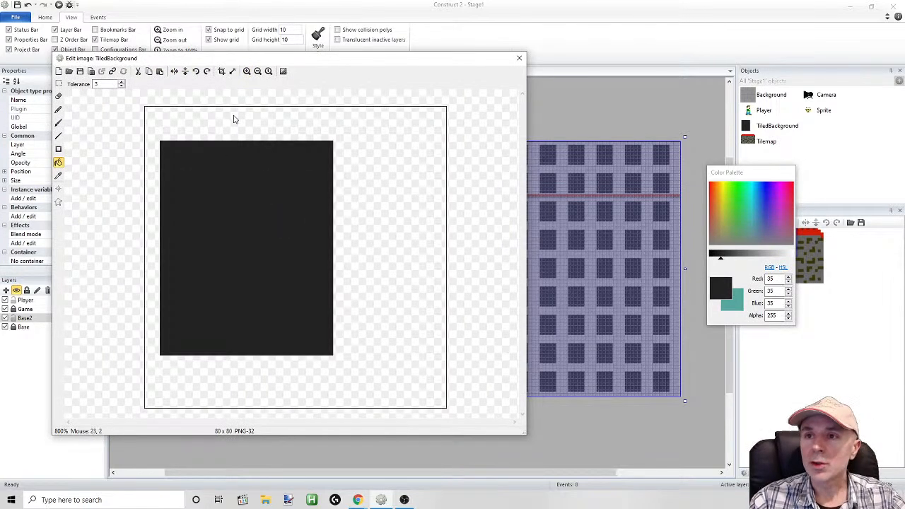
pyautogui.click(232, 71)
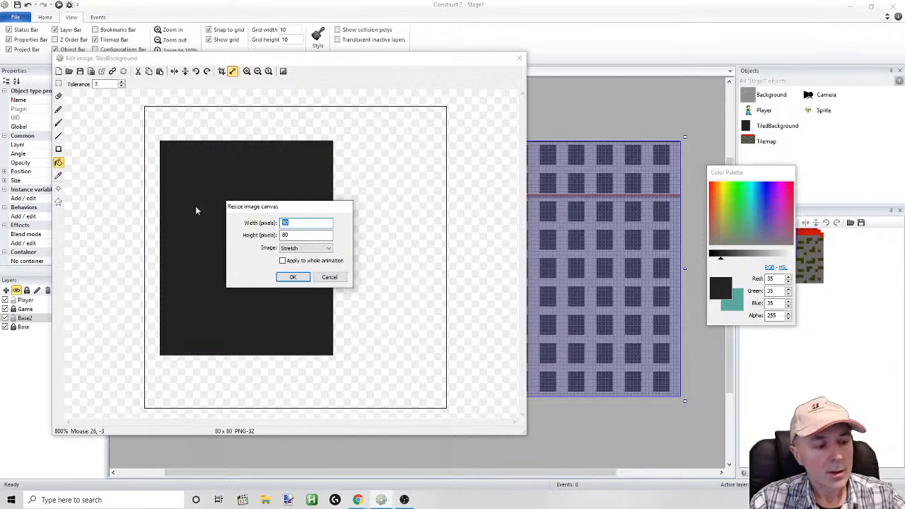
pyautogui.write('1')
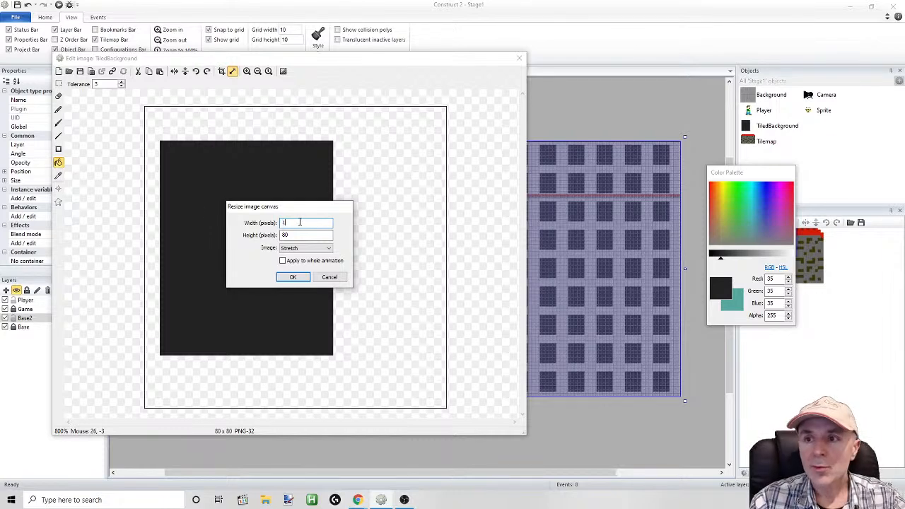
pyautogui.write('20')
pyautogui.press('Tab')
pyautogui.write('12')
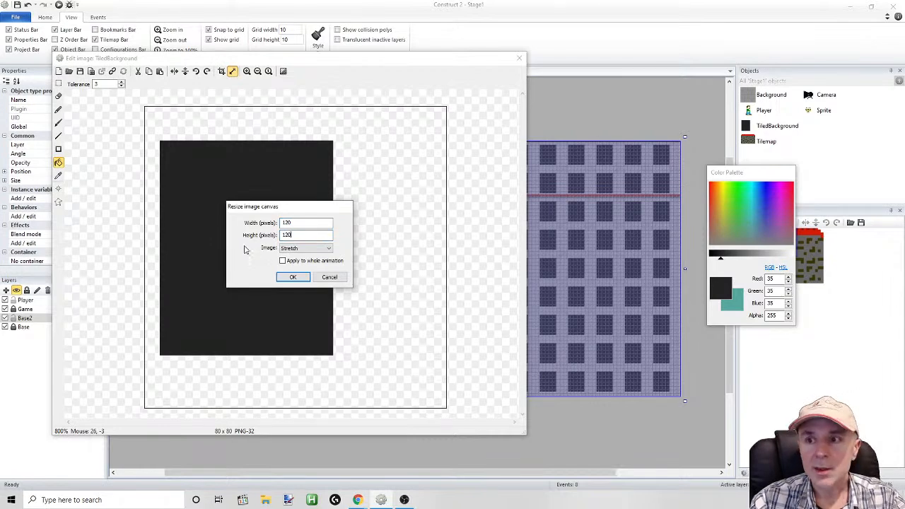
pyautogui.click(293, 277)
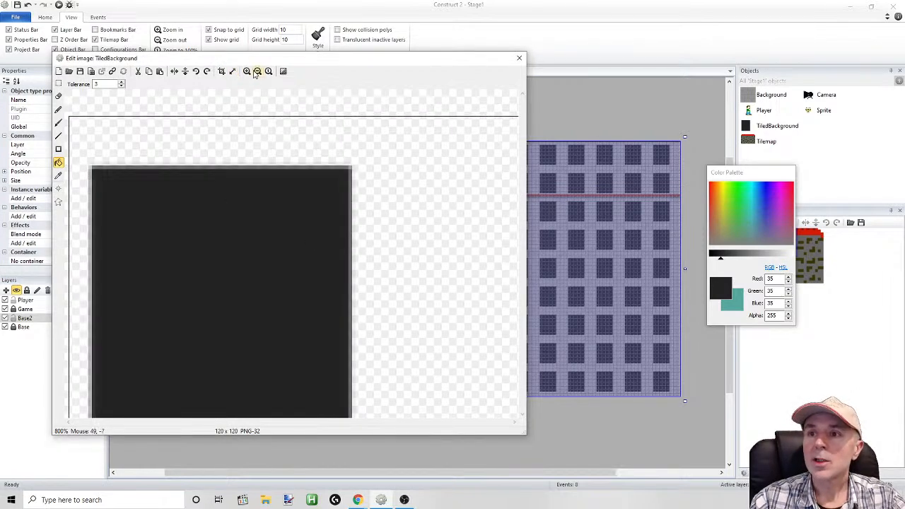
# Select the entire stretched dark rectangle and delete it to empty the image canvas
pyautogui.click(258, 71)
pyautogui.click(257, 72)
pyautogui.click(59, 83)
pyautogui.moveTo(153, 145); pyautogui.dragTo(403, 357)
pyautogui.press('Delete')
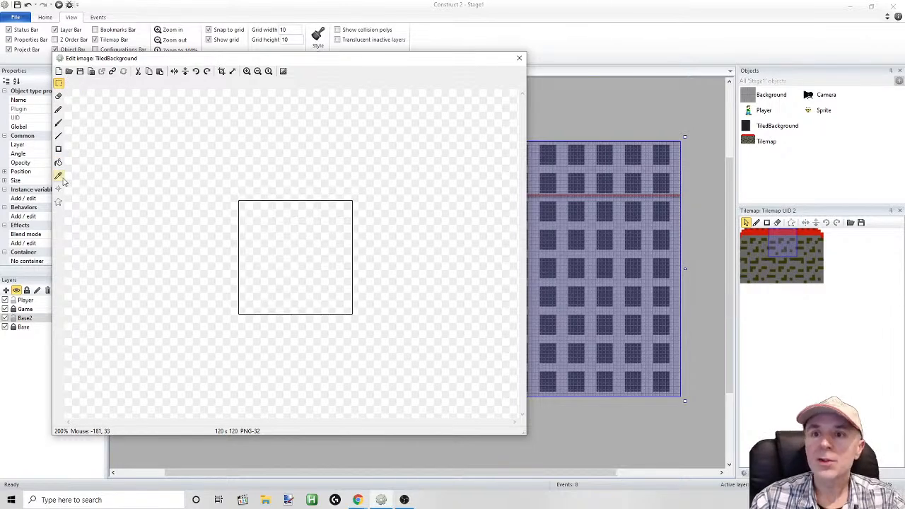
# Draw a filled dark rectangle about 57 by 64 pixels in the lower left part of the canvas
pyautogui.moveTo(243, 221); pyautogui.dragTo(303, 297)
pyautogui.click(59, 150)
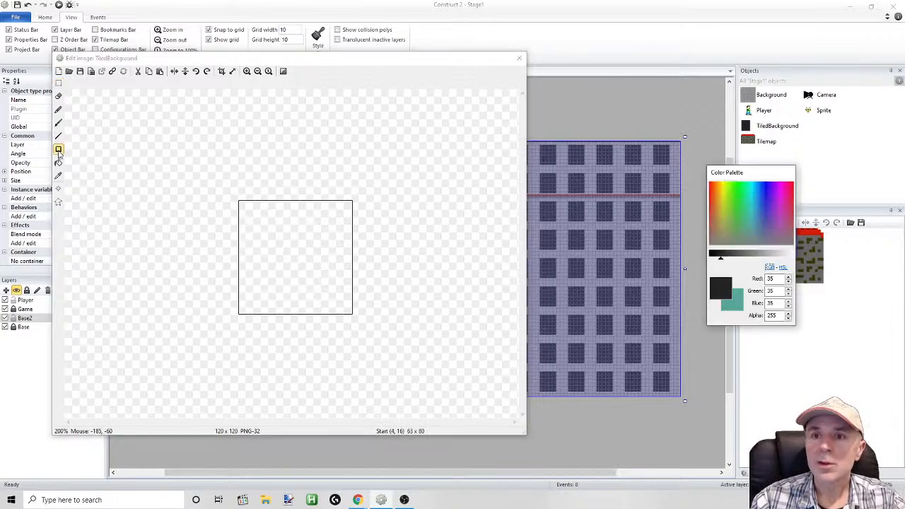
pyautogui.moveTo(251, 241); pyautogui.dragTo(305, 305)
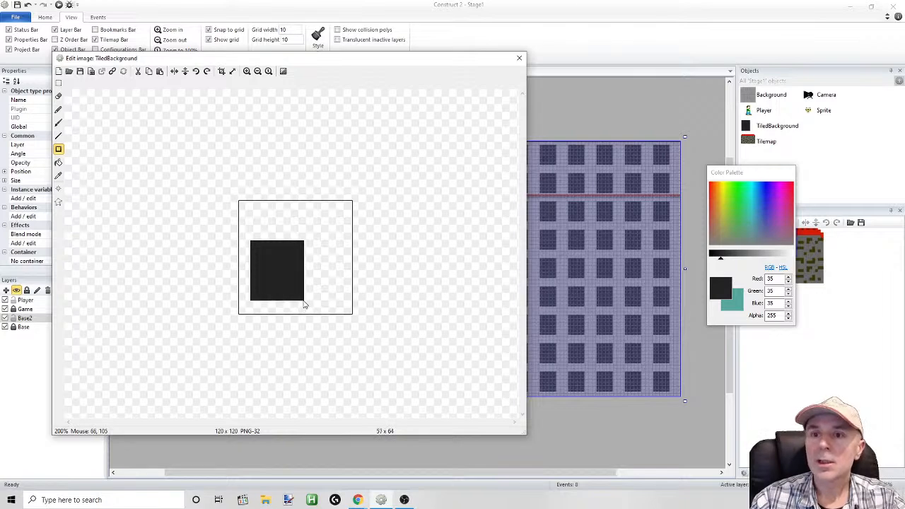
# Set the brush size to 40 and paint overlapping dark circles along the rectangle's upper edge to form a rounded, three-lobed window top
pyautogui.click(59, 111)
pyautogui.click(59, 122)
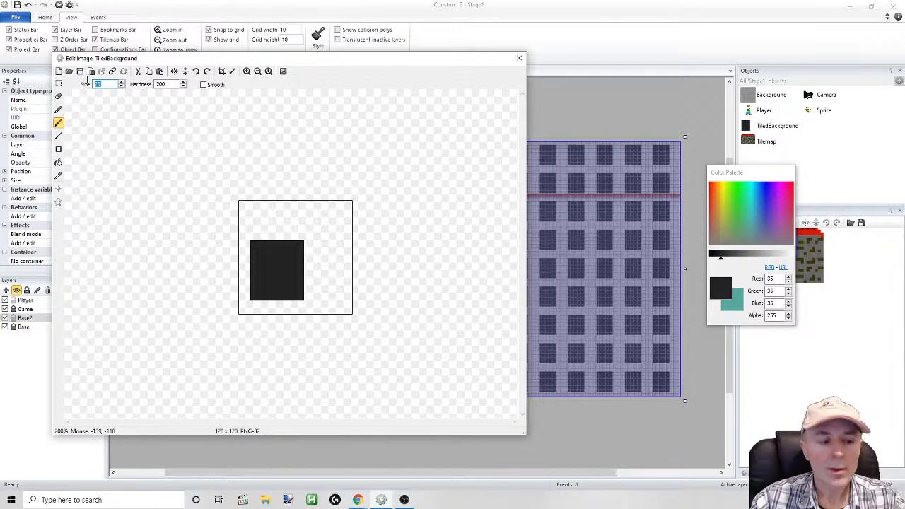
pyautogui.write('40')
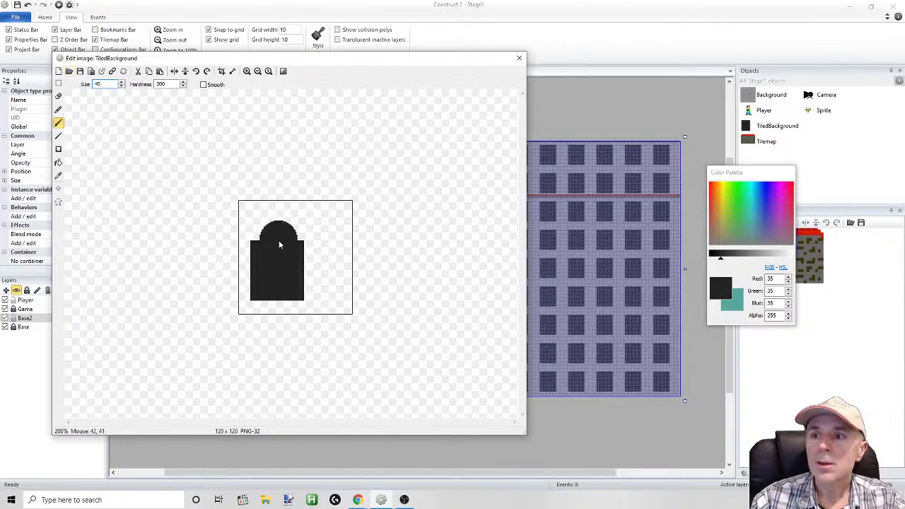
pyautogui.click(247, 72)
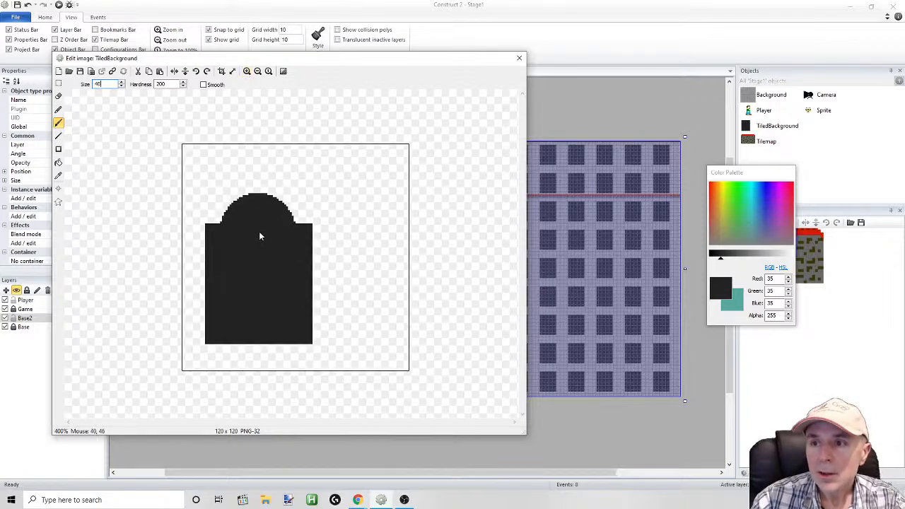
pyautogui.moveTo(259, 236)
pyautogui.mouseDown()
pyautogui.moveTo(230, 248)
pyautogui.moveTo(289, 239)
pyautogui.mouseUp()
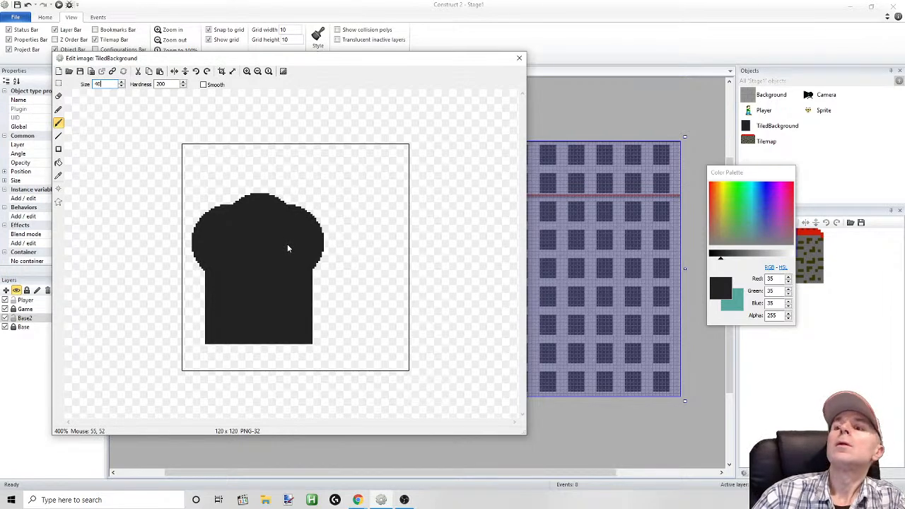
pyautogui.moveTo(287, 247); pyautogui.dragTo(288, 246)
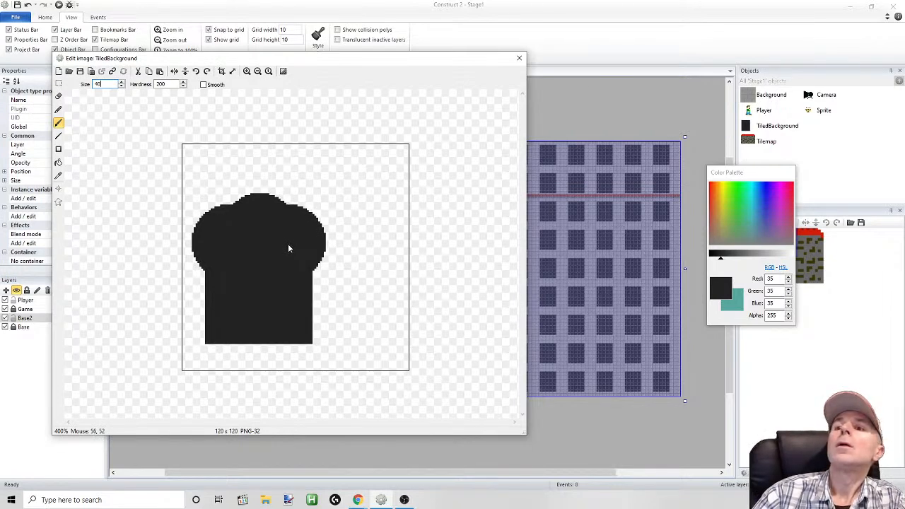
pyautogui.moveTo(250, 318); pyautogui.dragTo(254, 325)
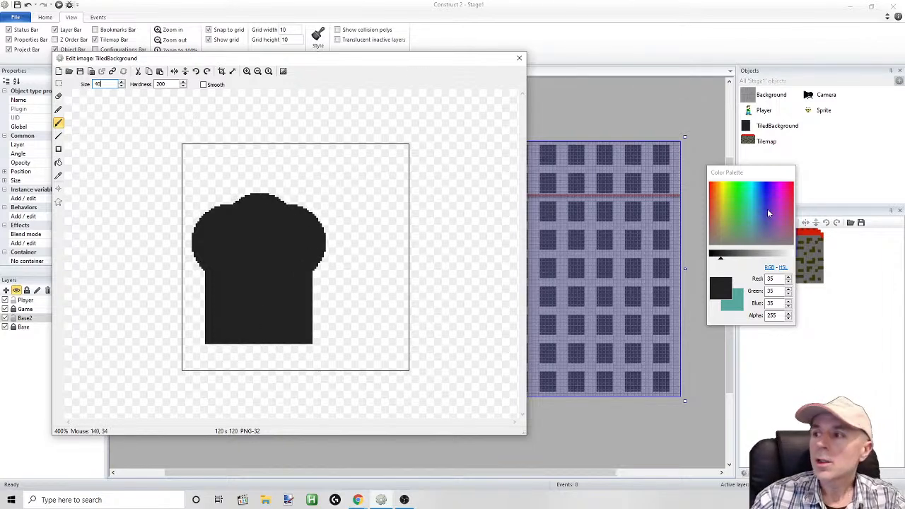
# Lighten the colour to grey 114, 114, 114, draw a thin sill rectangle under the window, and close the image editor
pyautogui.moveTo(721, 258); pyautogui.dragTo(747, 258)
pyautogui.click(58, 148)
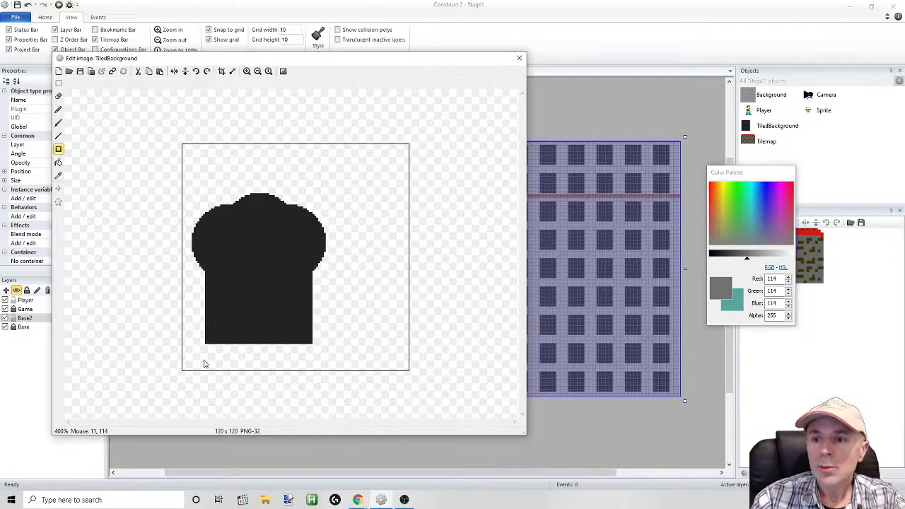
pyautogui.moveTo(201, 358); pyautogui.dragTo(316, 350)
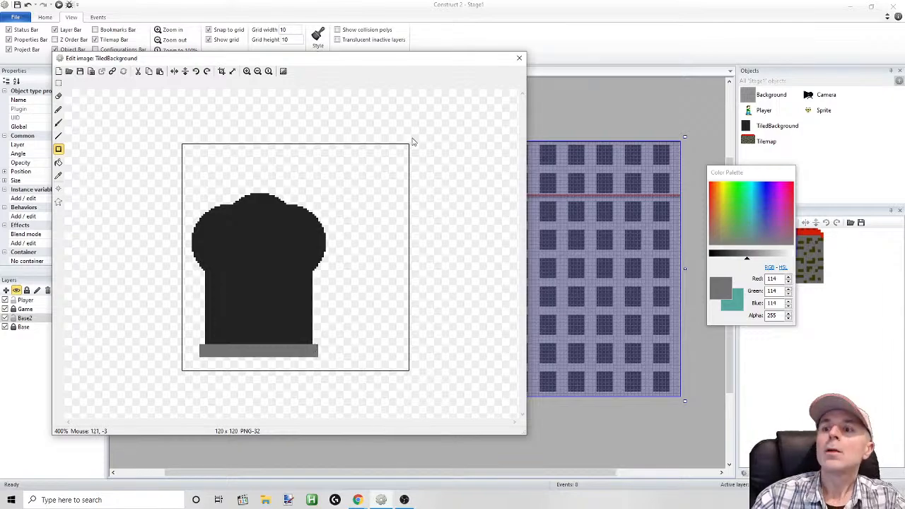
pyautogui.click(519, 59)
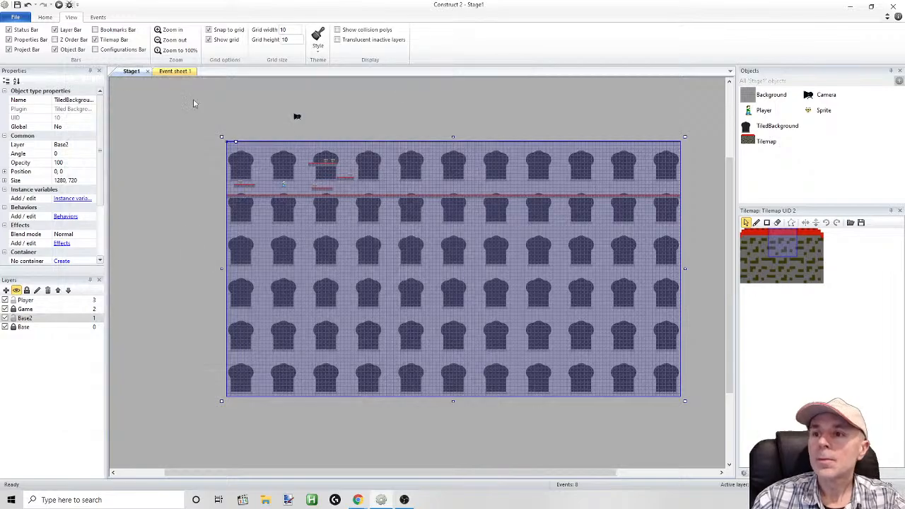
# Run the layout, move and jump the Player across the platforms to check the new windows, and return to the editor
pyautogui.click(59, 5)
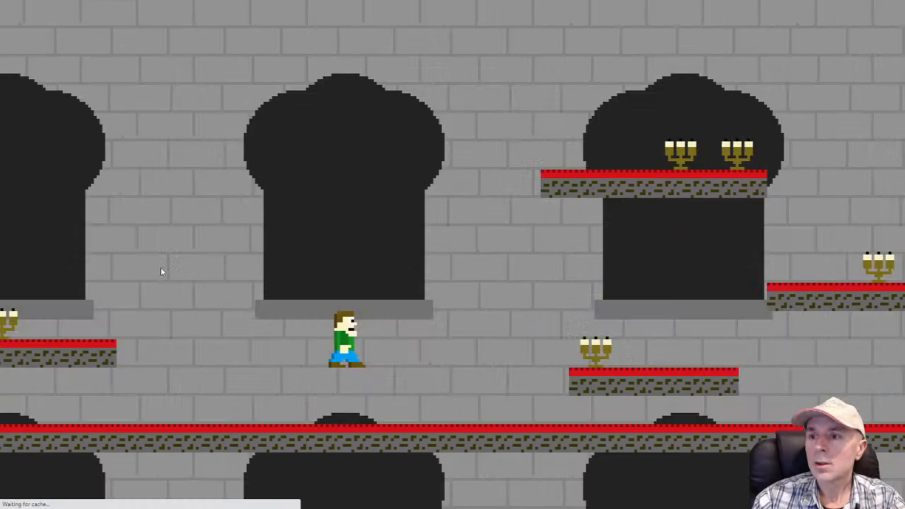
pyautogui.press('Up')
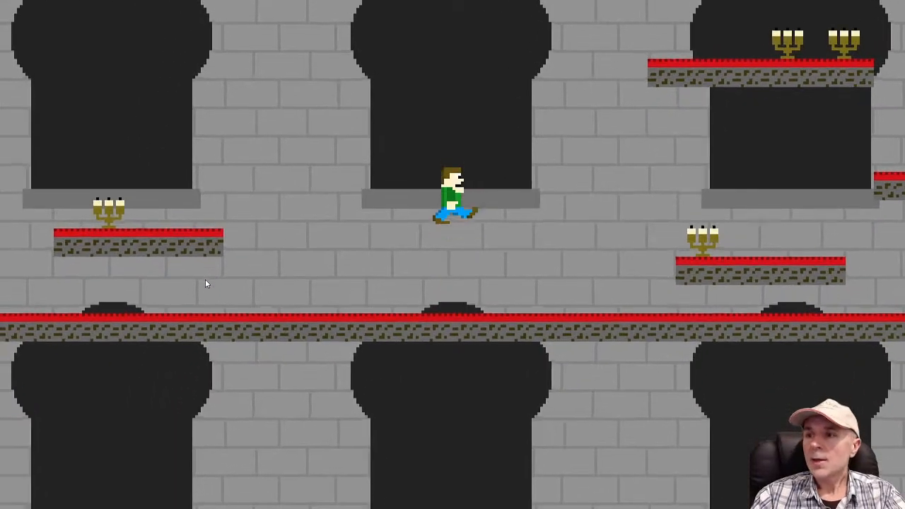
pyautogui.press('Left')
pyautogui.press('Up')
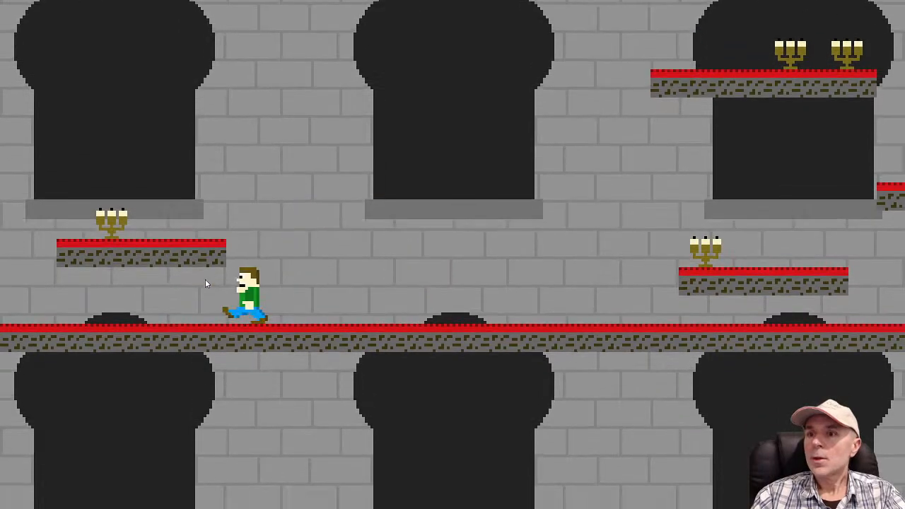
pyautogui.press('Right')
pyautogui.press('Right')
pyautogui.press('Up')
pyautogui.press('Left')
pyautogui.press('Right')
pyautogui.press('Up')
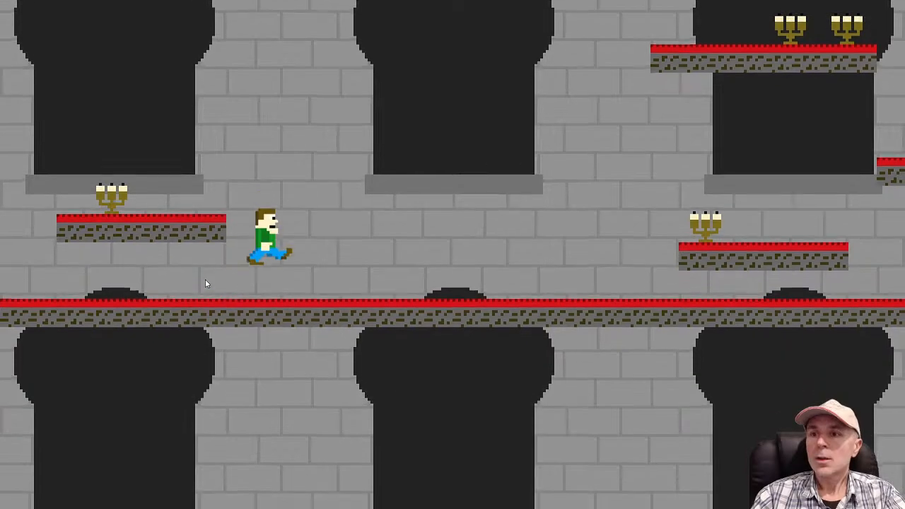
pyautogui.press('Left')
pyautogui.press('Right')
pyautogui.press('Up')
pyautogui.press('Up')
pyautogui.press('Up')
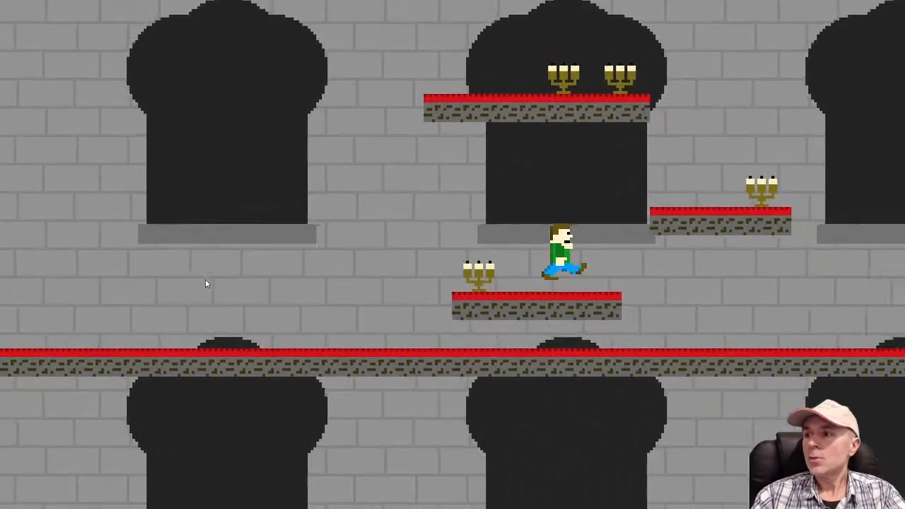
pyautogui.press('Right')
pyautogui.press('Up')
pyautogui.press('Up')
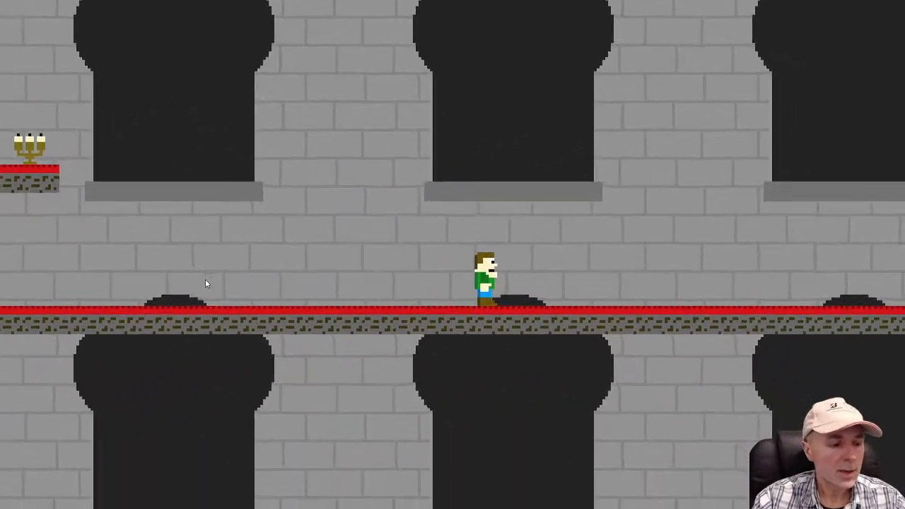
pyautogui.hotkey('alt', 'Tab')
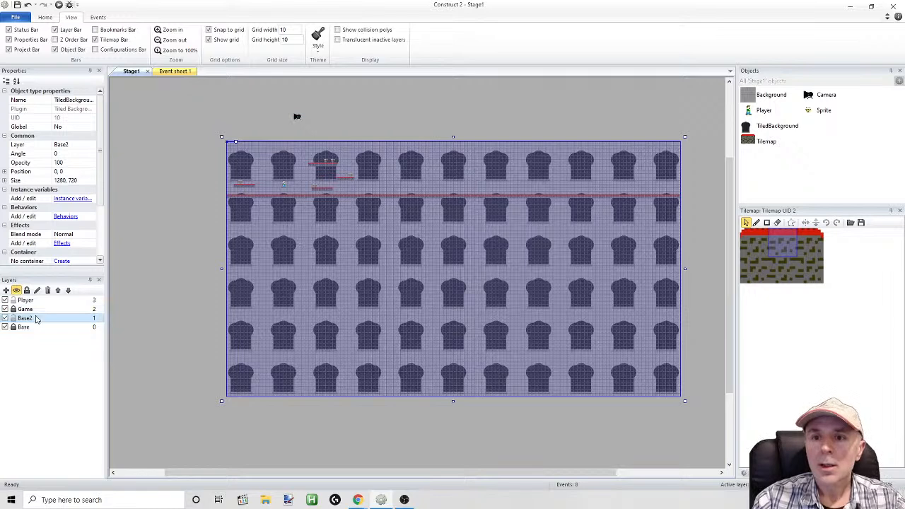
# Set the Base2 layer's parallax to 80, 80
pyautogui.click(36, 320)
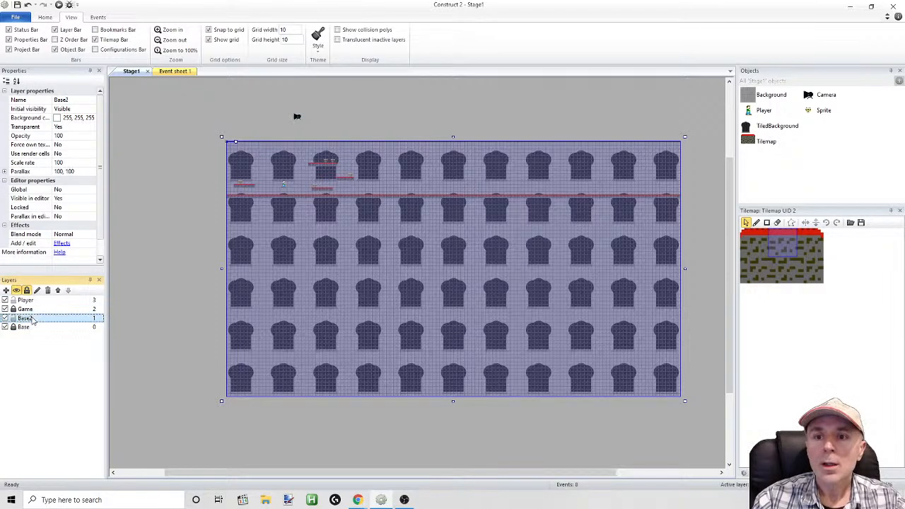
pyautogui.click(81, 172)
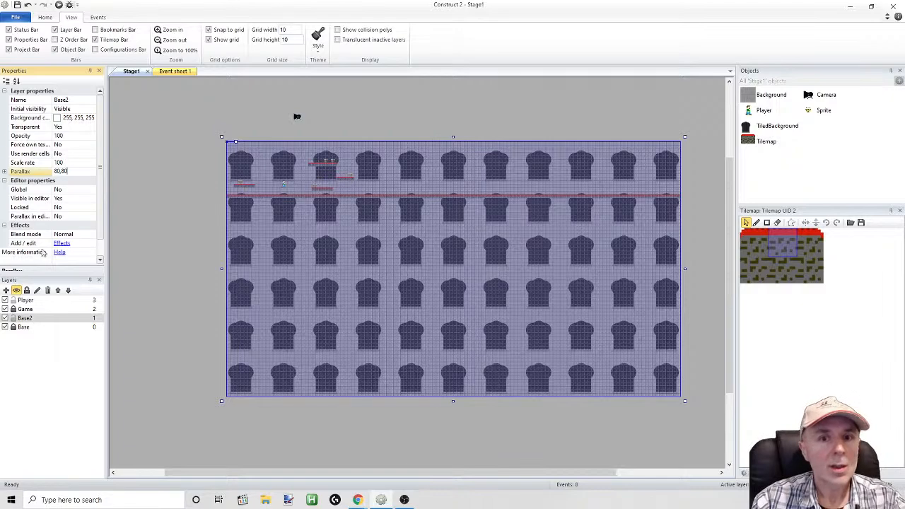
pyautogui.click(266, 284)
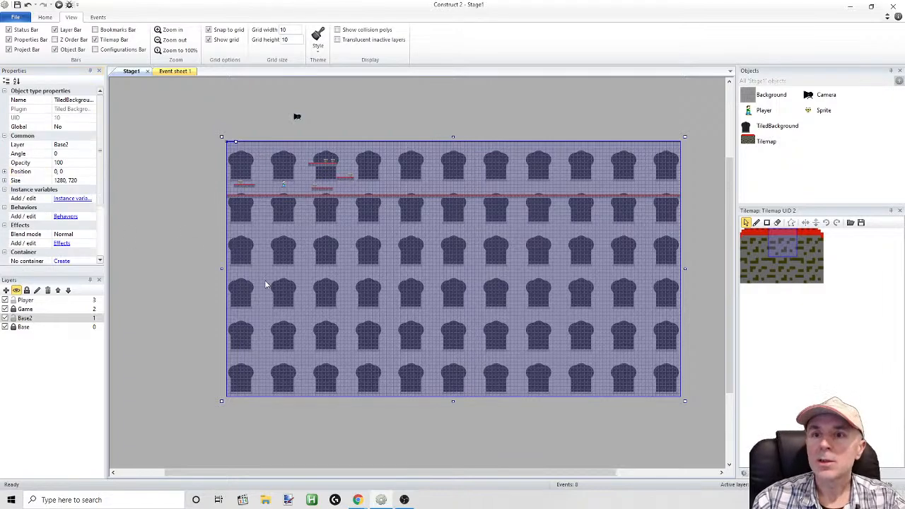
# Run the layout, move and jump the Player past the windows to check their parallax scrolling, and close the preview
pyautogui.click(58, 6)
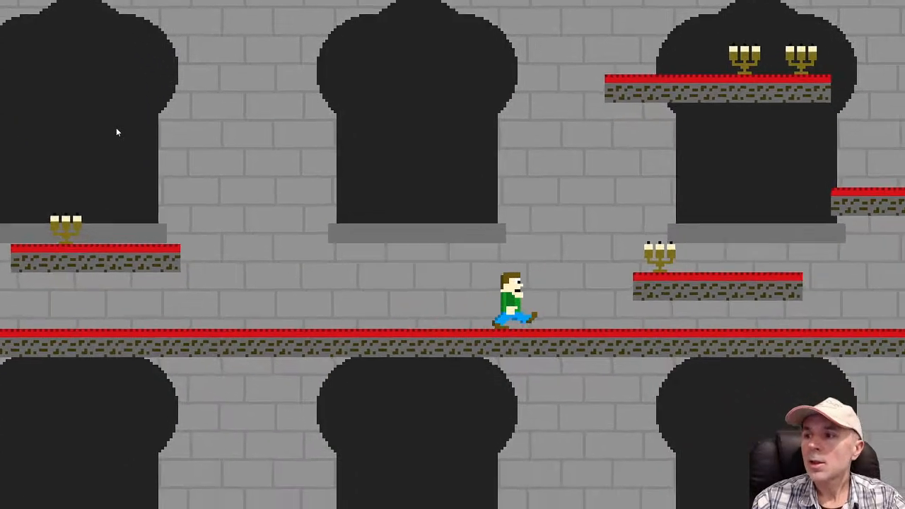
pyautogui.press('Right')
pyautogui.press('Up')
pyautogui.press('Up')
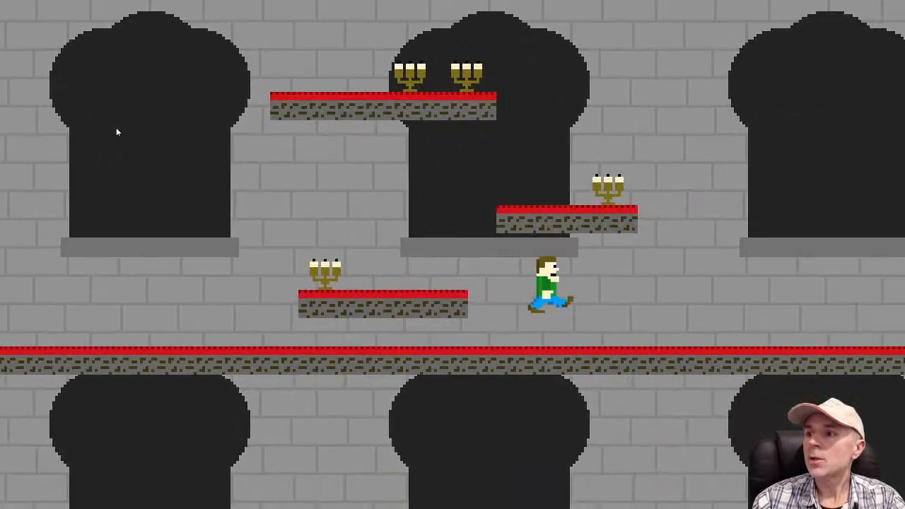
pyautogui.press('Up')
pyautogui.press('Up')
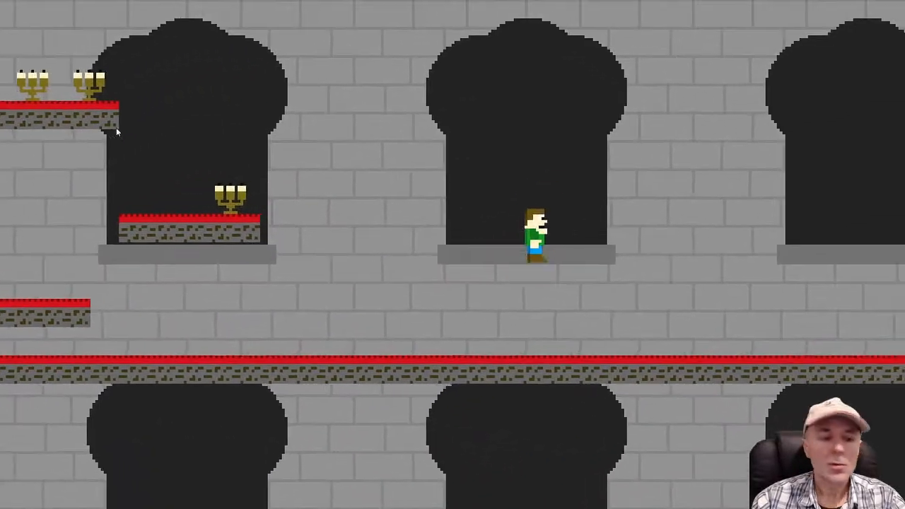
pyautogui.hotkey('alt', 'F4')
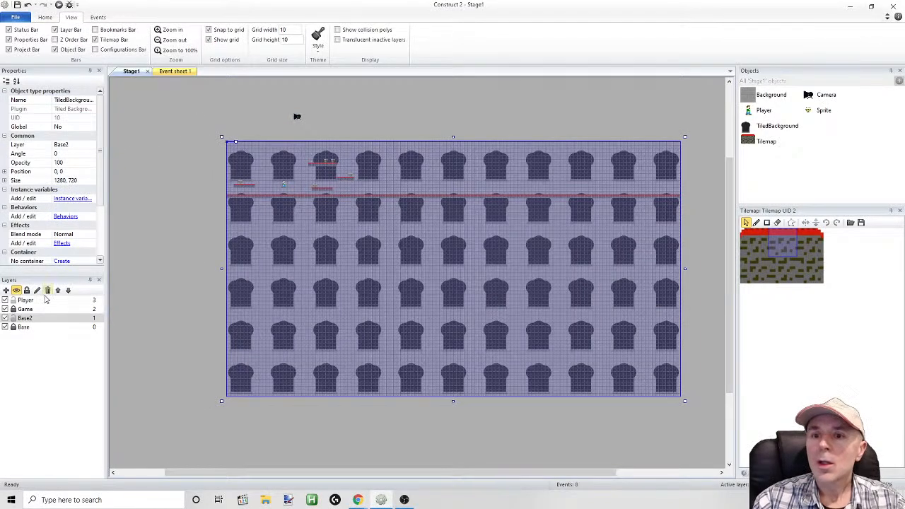
# Open the TiledBackground image for editing and cut out the existing wide window drawing
pyautogui.doubleClick(262, 199)
pyautogui.click(247, 72)
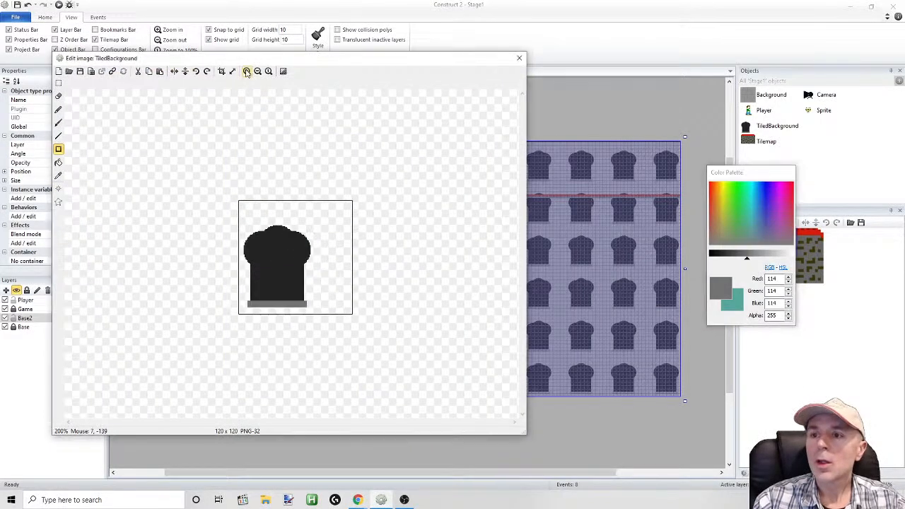
pyautogui.click(248, 72)
pyautogui.click(247, 71)
pyautogui.click(258, 72)
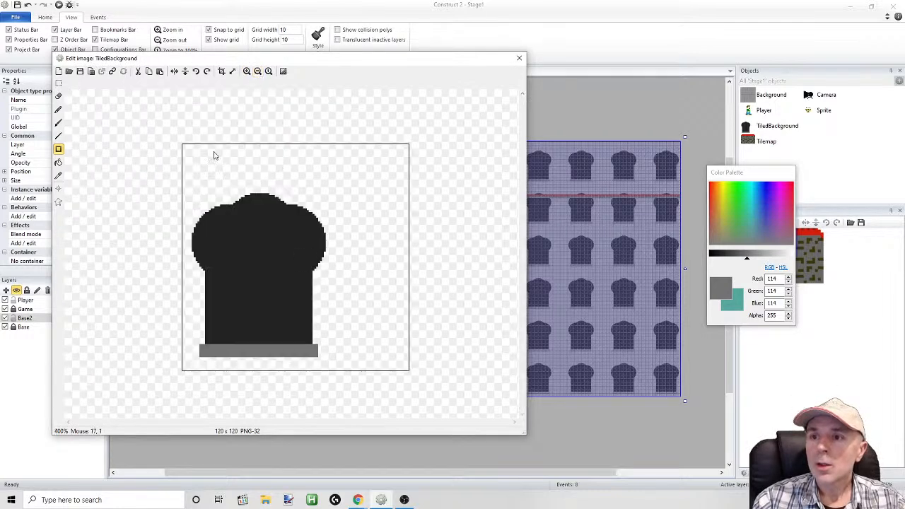
pyautogui.click(58, 83)
pyautogui.moveTo(140, 163); pyautogui.dragTo(373, 371)
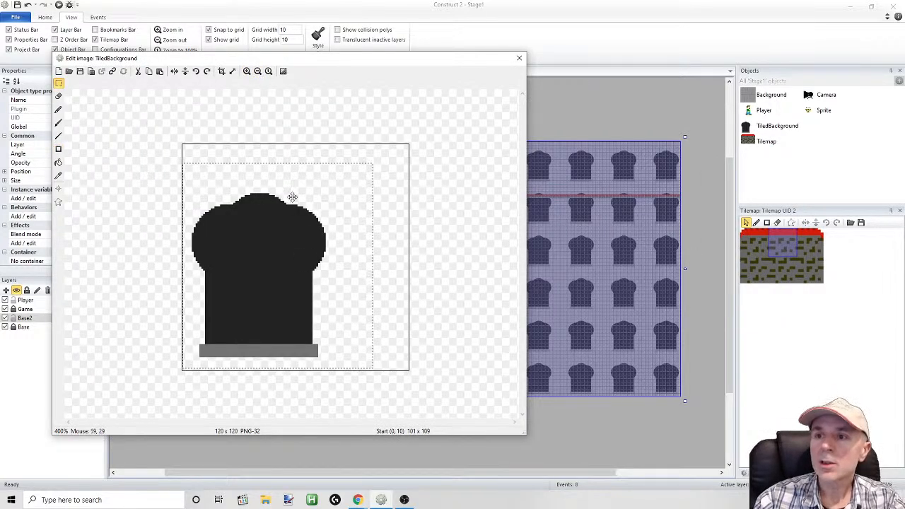
pyautogui.hotkey('ctrl', 'x')
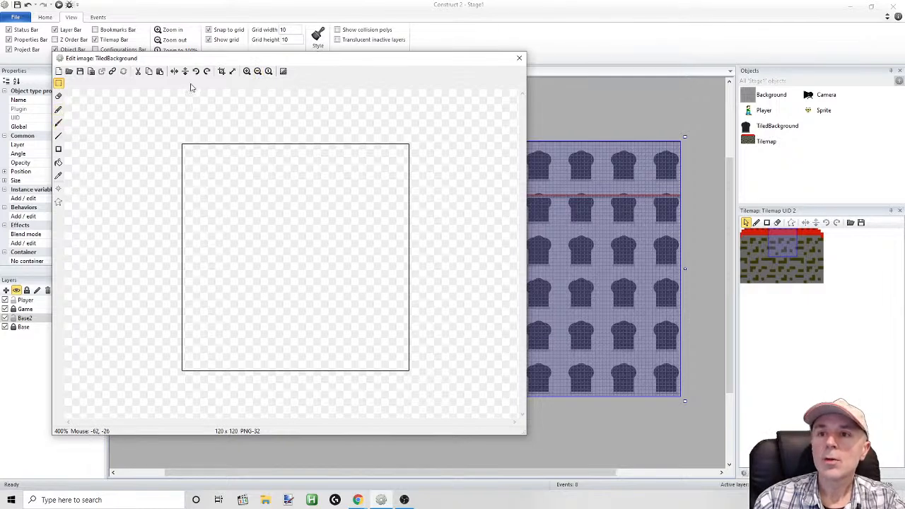
pyautogui.click(58, 150)
pyautogui.moveTo(203, 171)
pyautogui.mouseDown()
pyautogui.moveTo(205, 191)
pyautogui.moveTo(261, 279)
pyautogui.mouseUp()
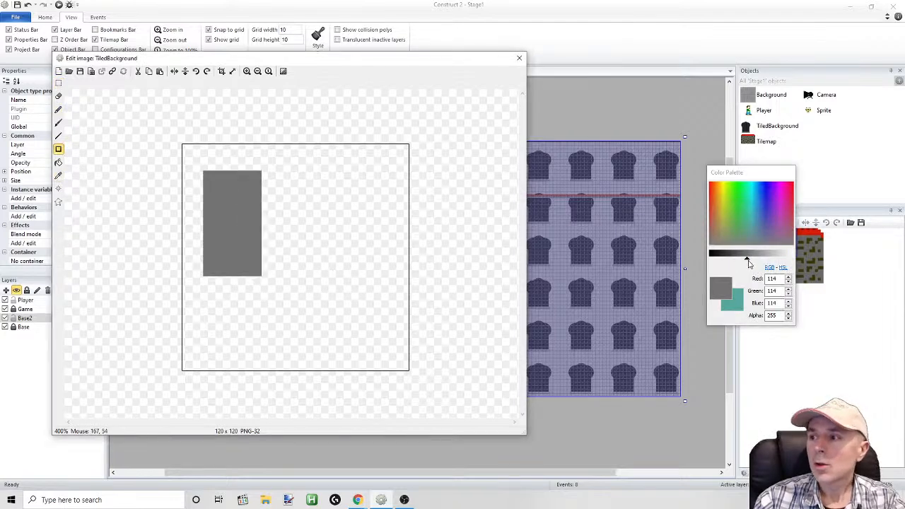
pyautogui.moveTo(747, 259); pyautogui.dragTo(736, 259)
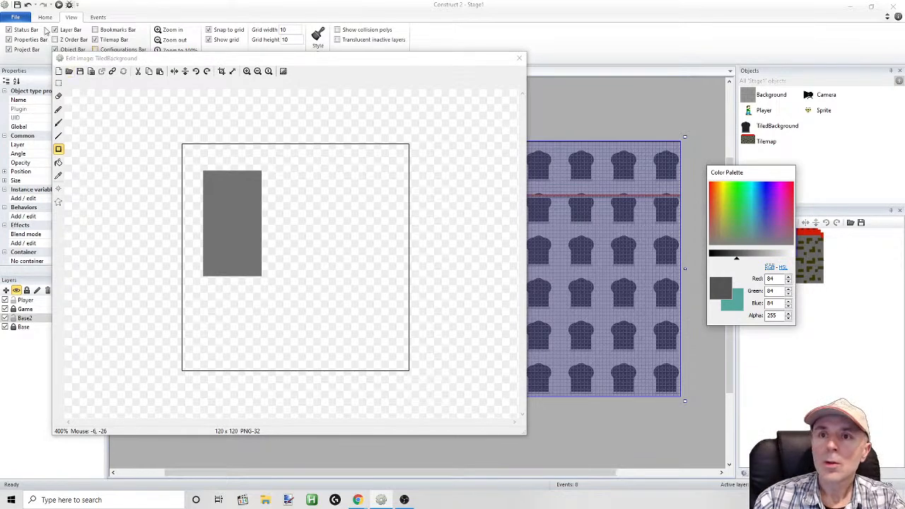
pyautogui.click(28, 4)
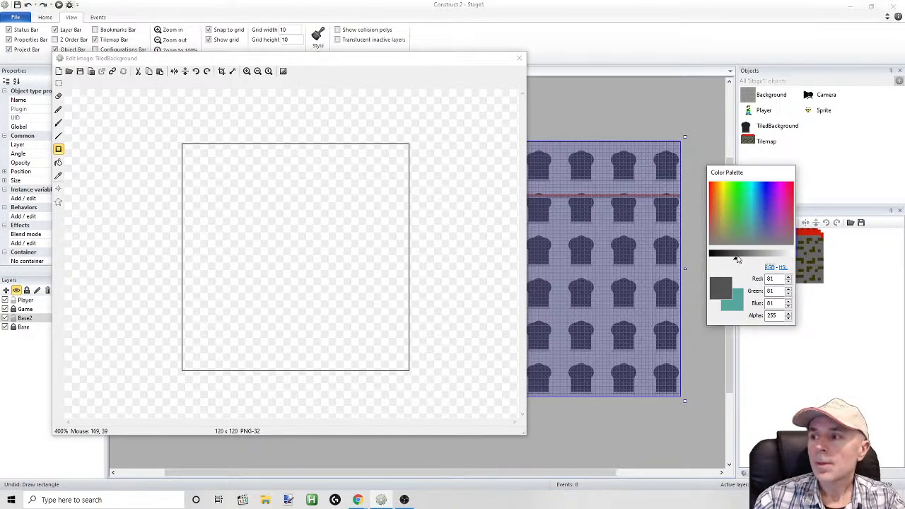
# Draw a tall, narrow window rectangle in near-black 7, 7, 7 and round its top with a size 31 brush dab
pyautogui.moveTo(738, 260); pyautogui.dragTo(712, 259)
pyautogui.moveTo(198, 171); pyautogui.dragTo(248, 291)
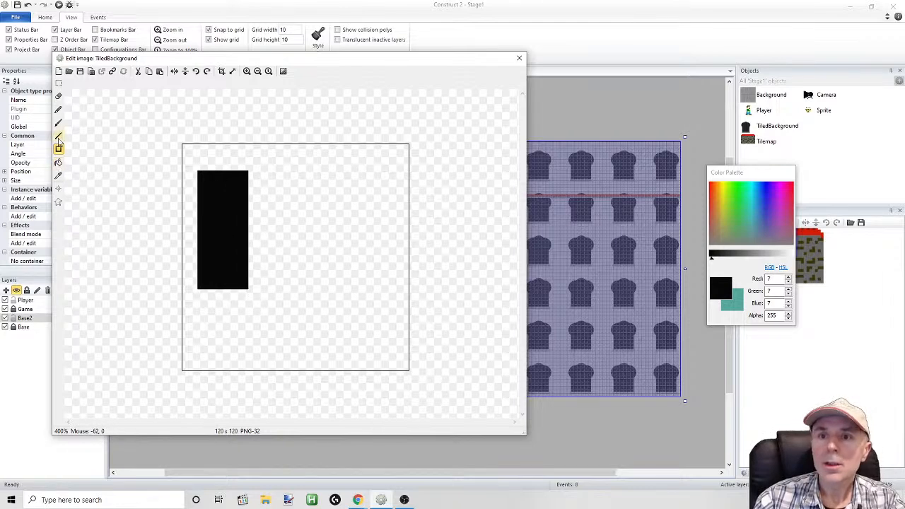
pyautogui.click(58, 110)
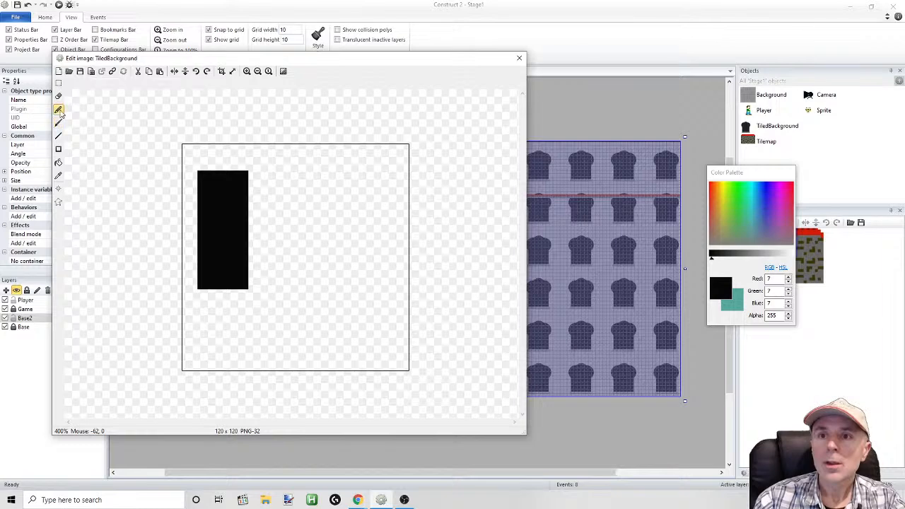
pyautogui.click(59, 113)
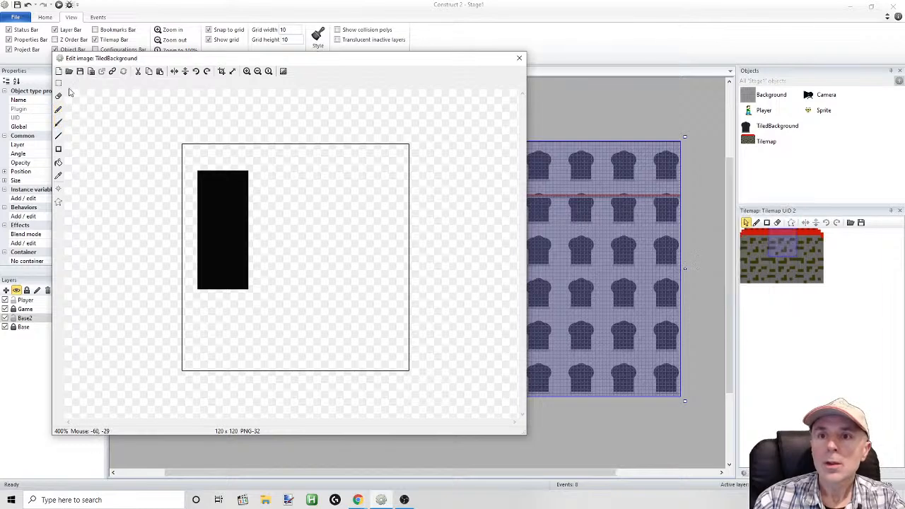
pyautogui.click(59, 111)
pyautogui.click(59, 124)
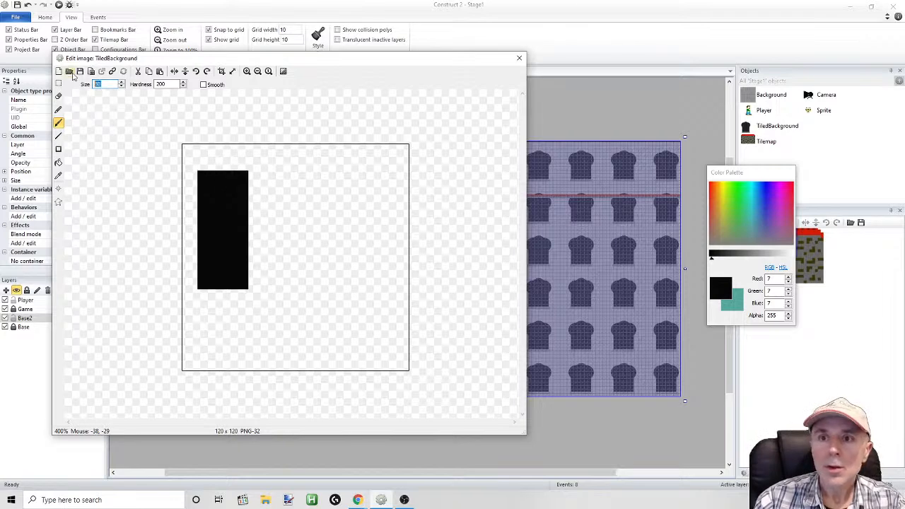
pyautogui.write('31')
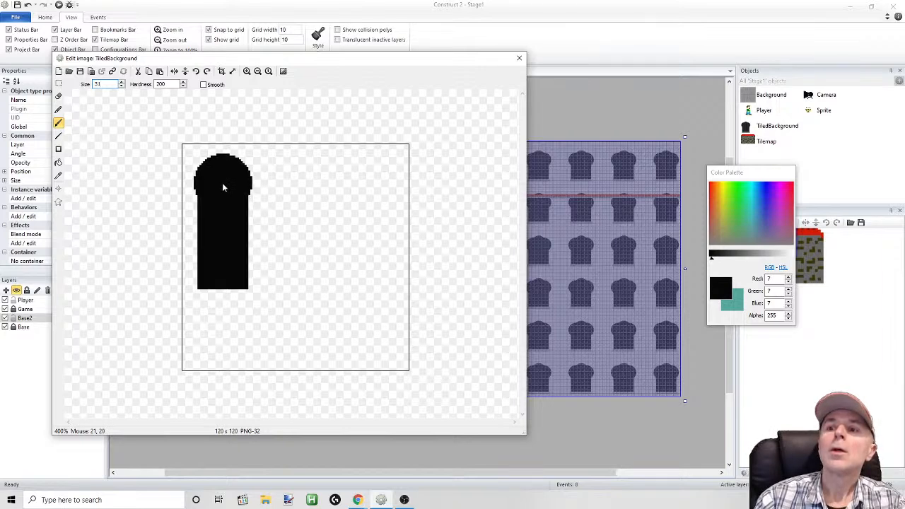
pyautogui.click(222, 182)
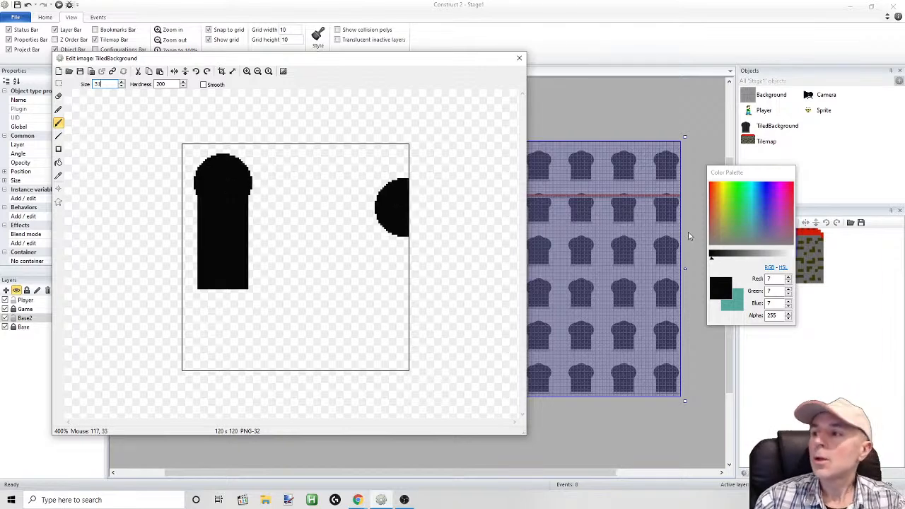
# Lighten the colour to grey 109, 109, 109, draw a thin sill rectangle under the narrow window, and close the image editor
pyautogui.click(745, 256)
pyautogui.click(58, 148)
pyautogui.moveTo(189, 290); pyautogui.dragTo(254, 296)
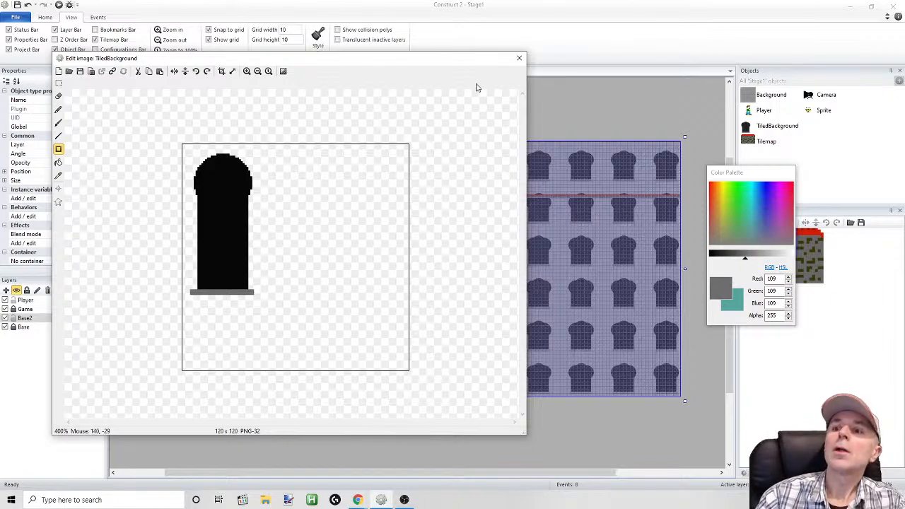
pyautogui.click(519, 57)
# Run the layout, move and jump the Player along the floor and platforms to check the narrow windows, and return to the editor
pyautogui.click(59, 5)
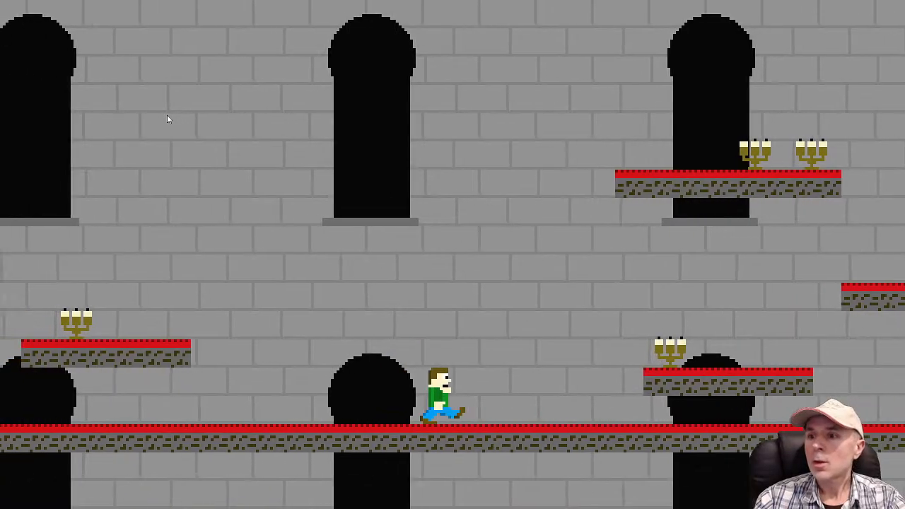
pyautogui.press('Right')
pyautogui.press('Up')
pyautogui.press('Up')
pyautogui.press('Right')
pyautogui.press('Up')
pyautogui.press('Up')
pyautogui.press('Right')
pyautogui.press('Up')
pyautogui.press('Up')
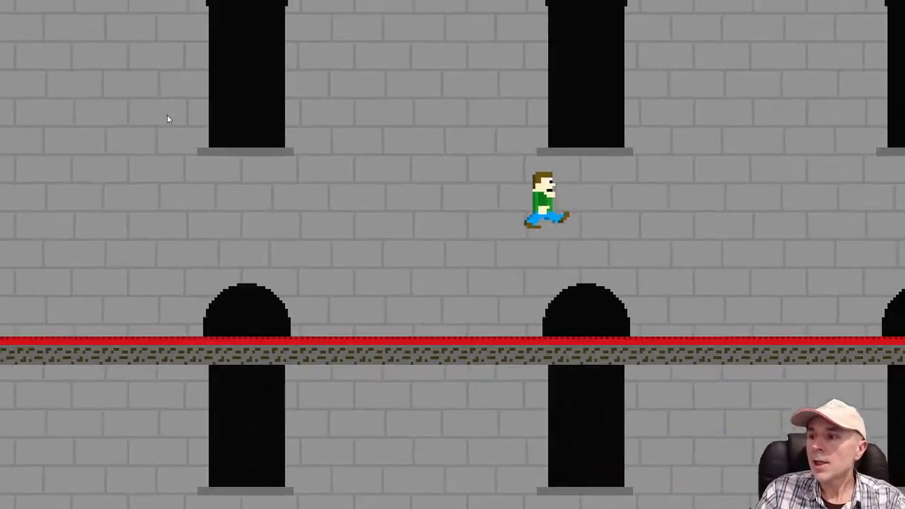
pyautogui.press('Right')
pyautogui.press('Up')
pyautogui.press('Right')
pyautogui.press('Up')
pyautogui.press('Up')
pyautogui.press('Right')
pyautogui.press('Up')
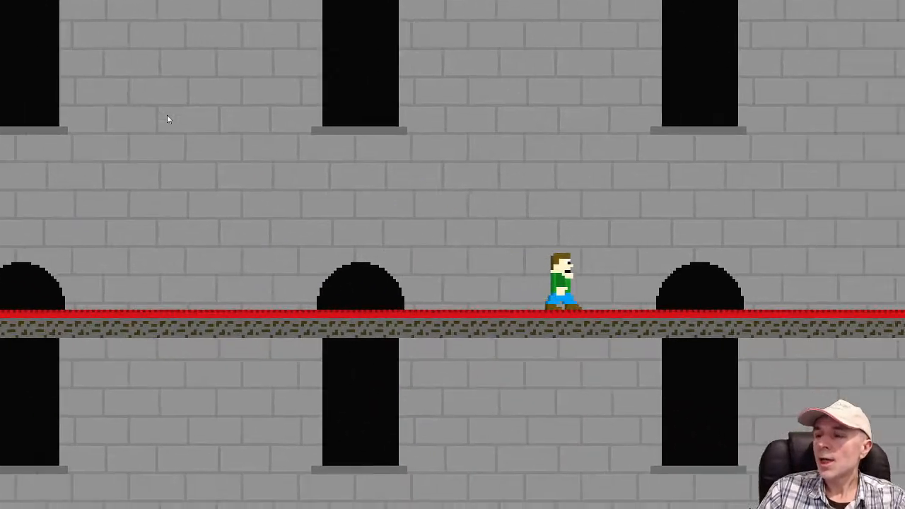
pyautogui.press('Left')
pyautogui.press('Left')
pyautogui.press('Left')
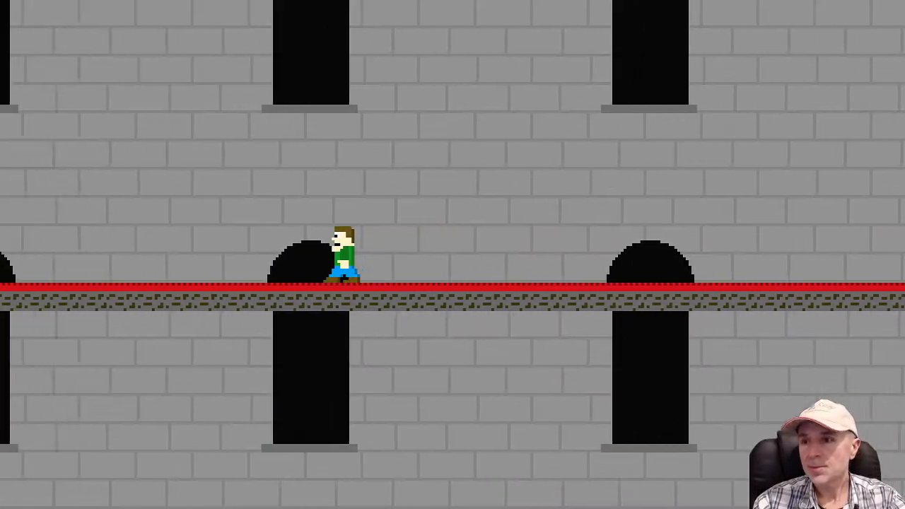
pyautogui.press('Left')
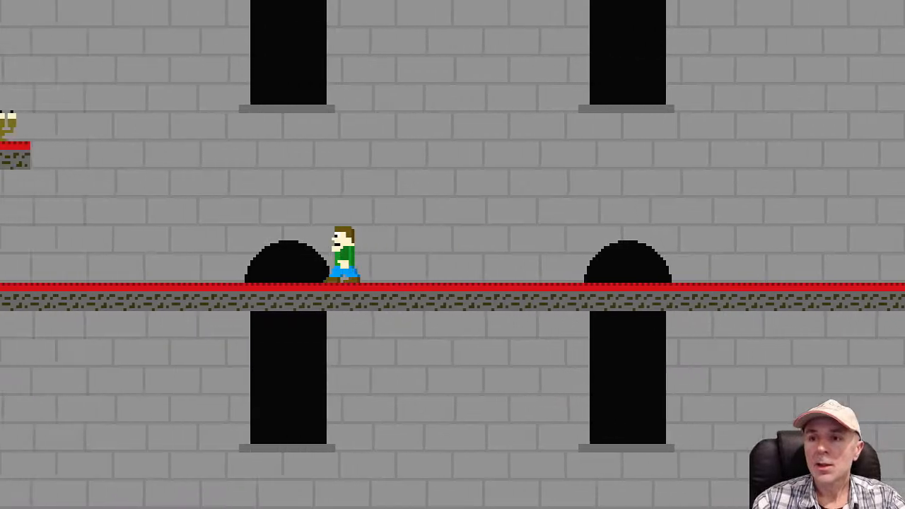
pyautogui.press('Left')
pyautogui.press('Left')
pyautogui.press('space')
pyautogui.press('Right')
pyautogui.press('space')
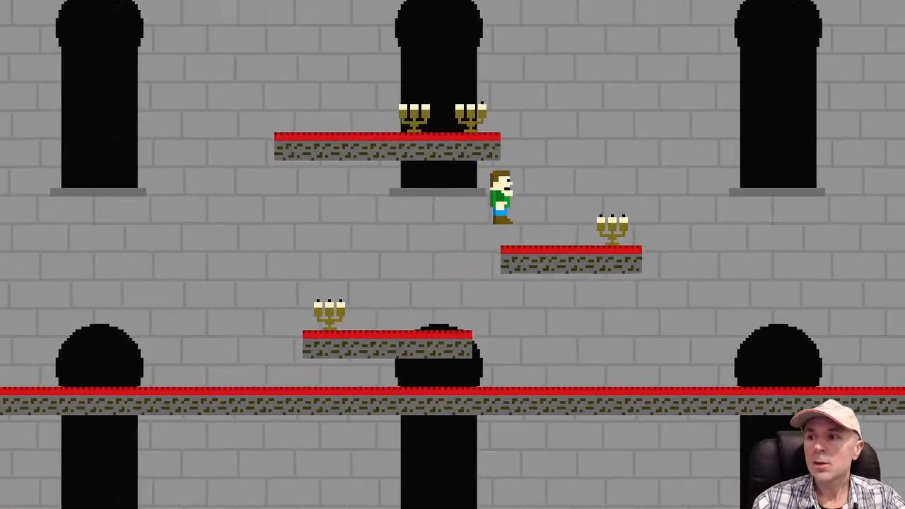
pyautogui.press('Left')
pyautogui.press('space')
pyautogui.press('Right')
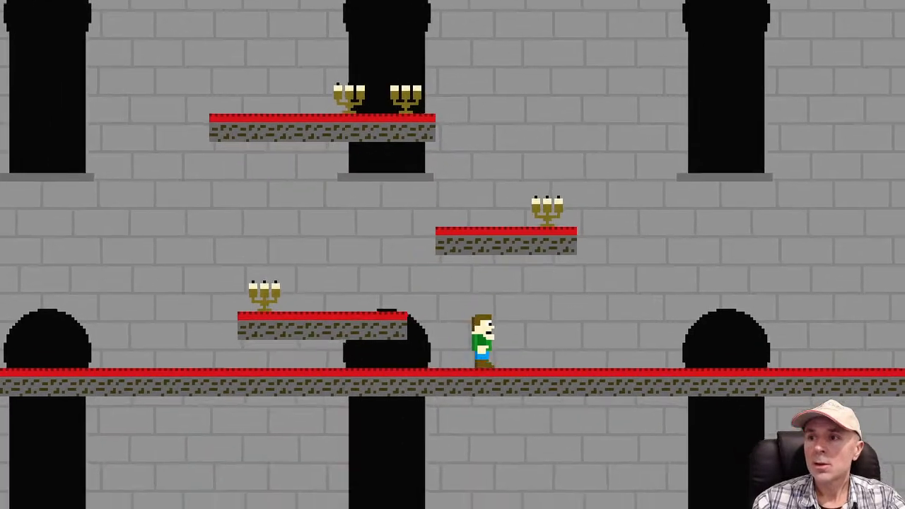
pyautogui.press('Left')
pyautogui.press('space')
pyautogui.press('Right')
pyautogui.press('space')
pyautogui.press('Left')
pyautogui.press('space')
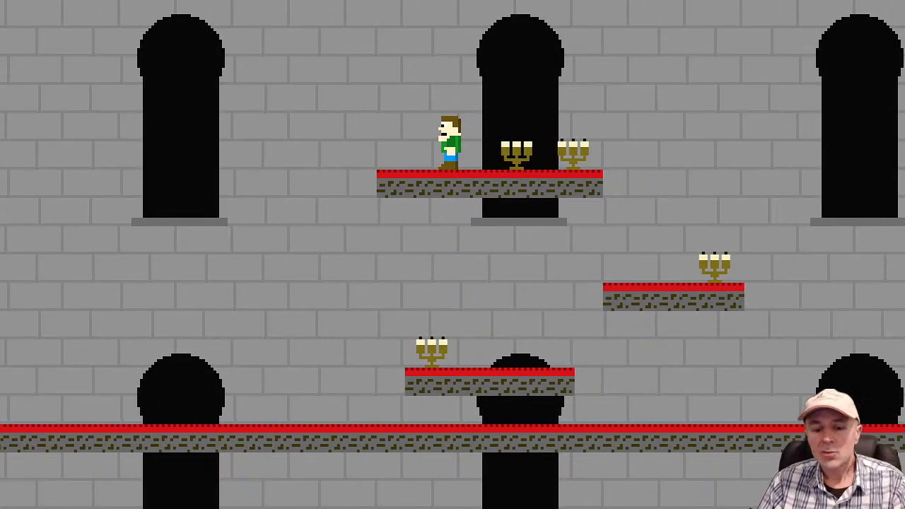
pyautogui.press('Right')
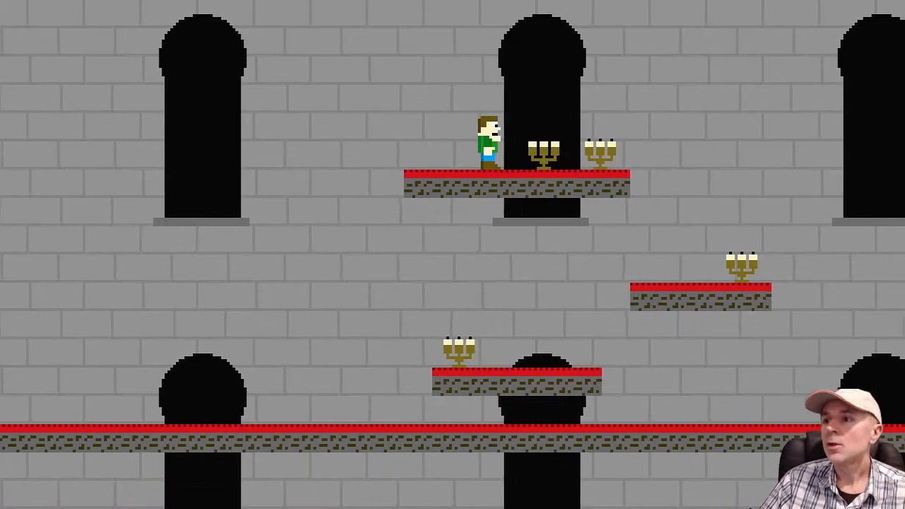
pyautogui.press('Left')
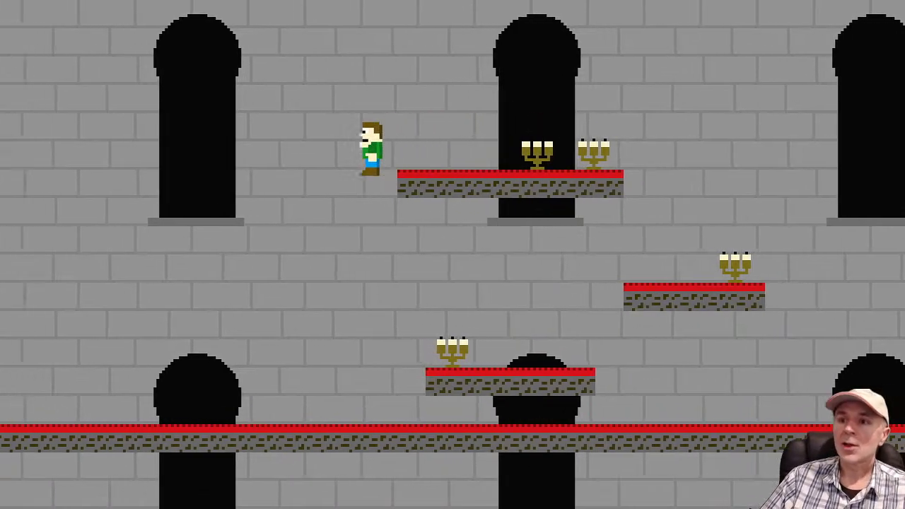
pyautogui.press('space')
pyautogui.press('space')
pyautogui.press('space')
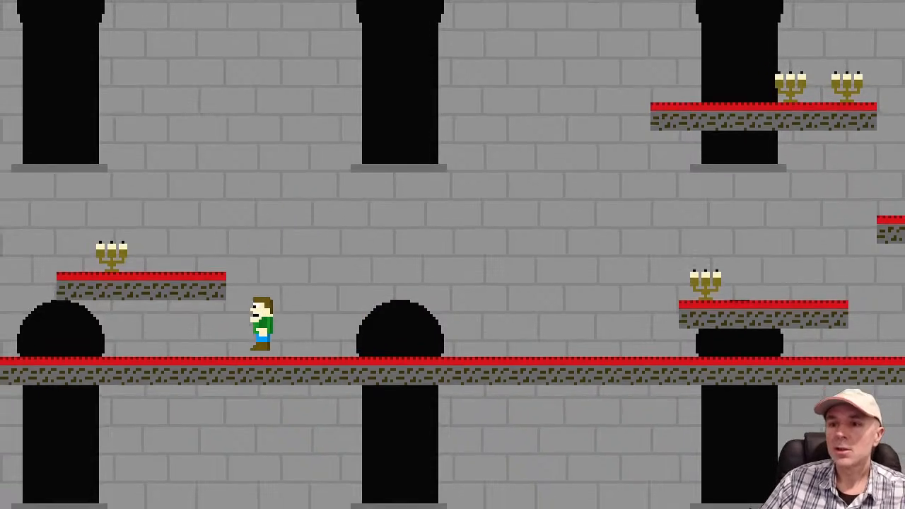
pyautogui.press('Right')
pyautogui.press('space')
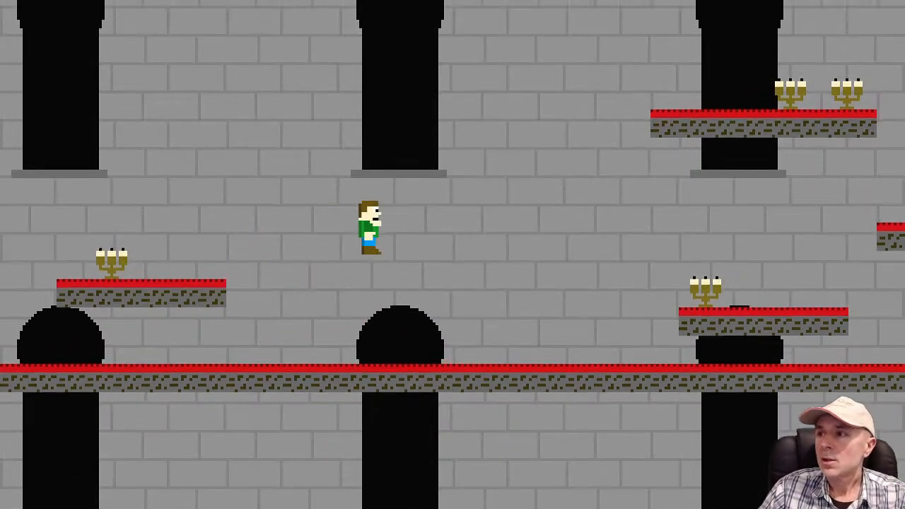
pyautogui.press('space')
pyautogui.press('space')
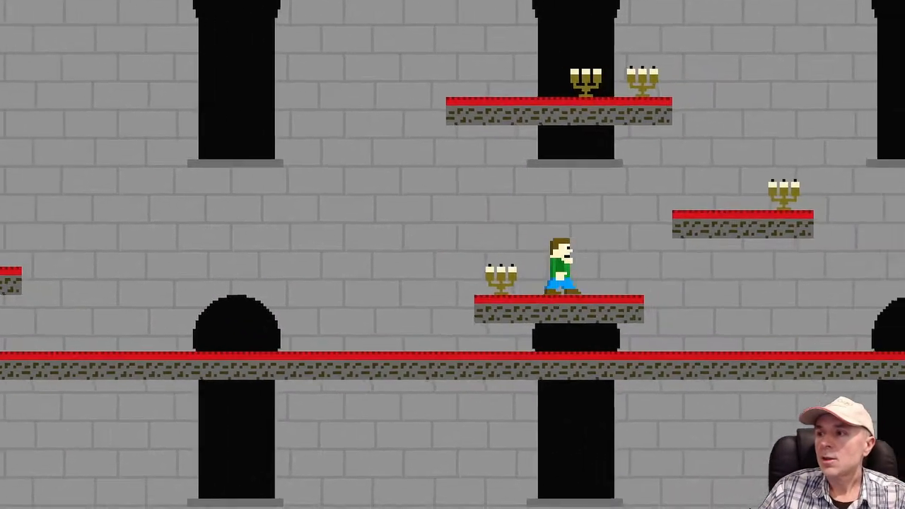
pyautogui.press('Left')
pyautogui.press('space')
pyautogui.press('Right')
pyautogui.press('space')
pyautogui.press('Left')
pyautogui.press('space')
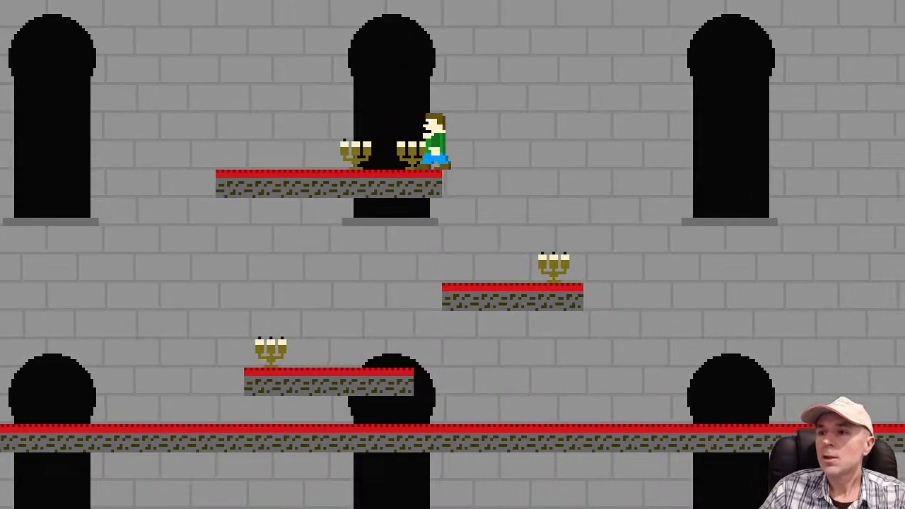
pyautogui.press('Right')
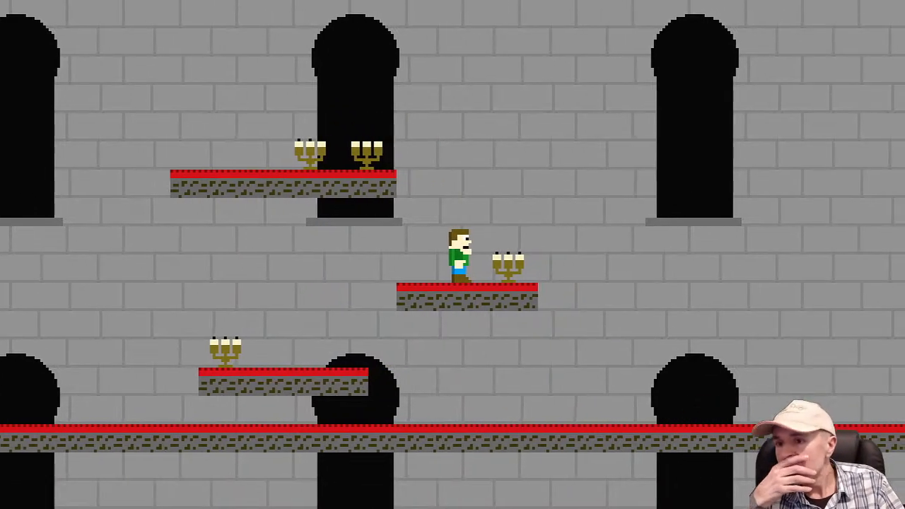
pyautogui.hotkey('alt', 'Tab')
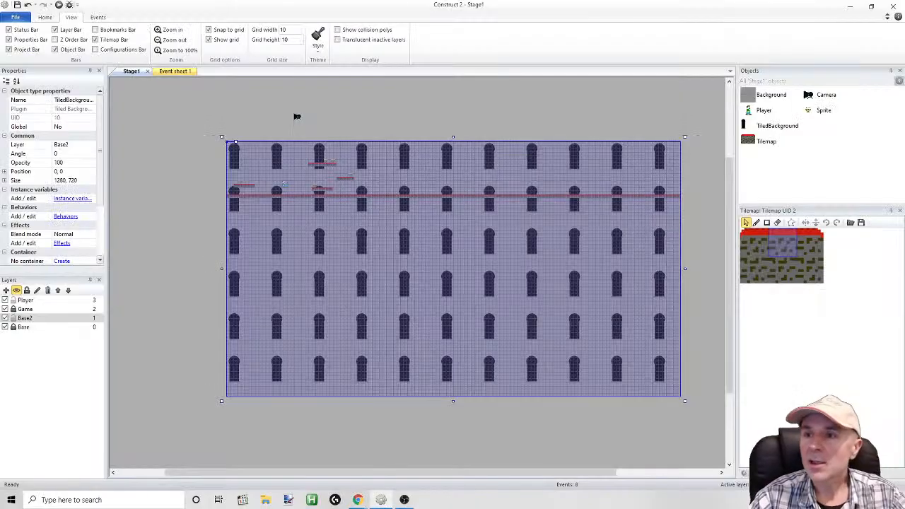
# Open the candelabra sprite's image for editing and open its canvas width for resizing
pyautogui.doubleClick(809, 111)
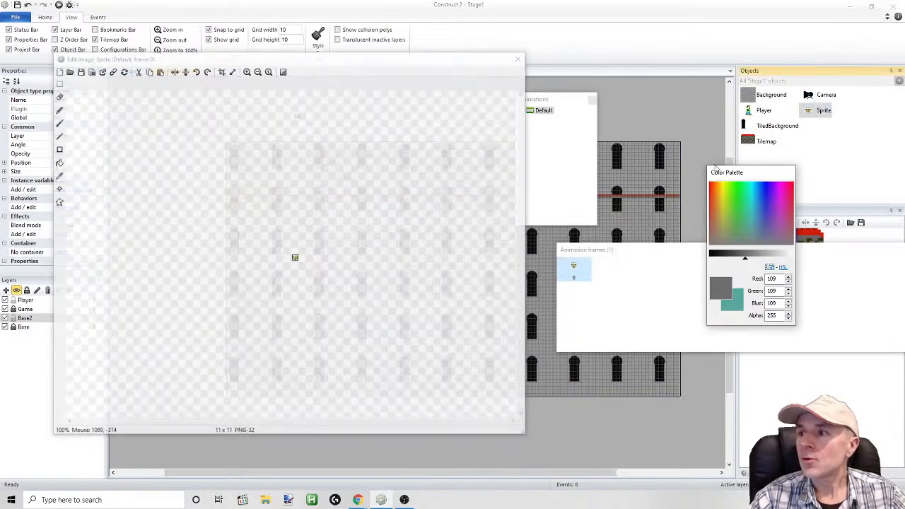
pyautogui.moveTo(340, 64)
pyautogui.mouseDown()
pyautogui.moveTo(262, 142)
pyautogui.moveTo(285, 68)
pyautogui.moveTo(324, 71)
pyautogui.mouseUp()
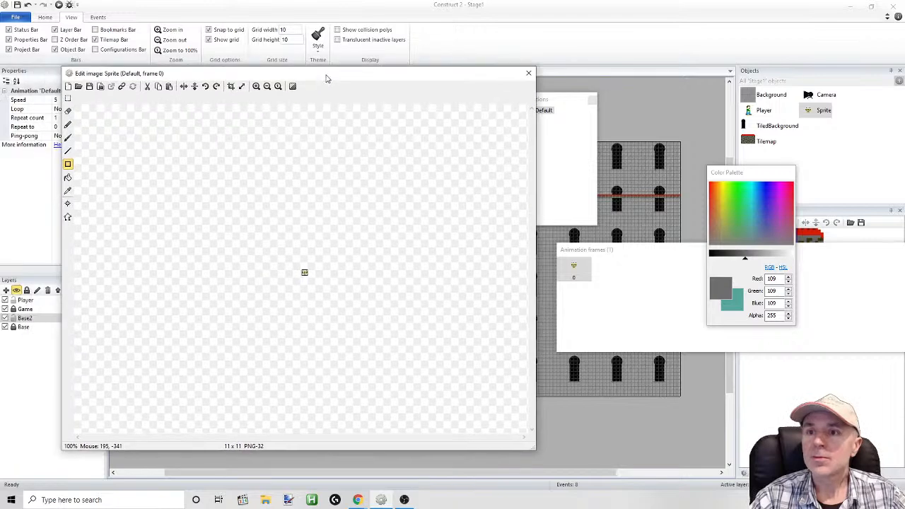
pyautogui.click(256, 87)
pyautogui.click(256, 86)
pyautogui.click(256, 86)
pyautogui.click(256, 87)
pyautogui.click(256, 87)
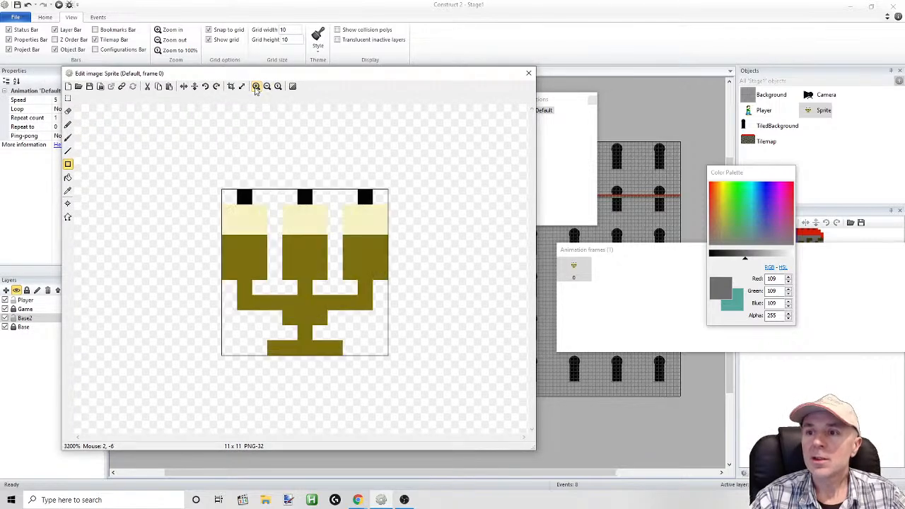
pyautogui.click(241, 86)
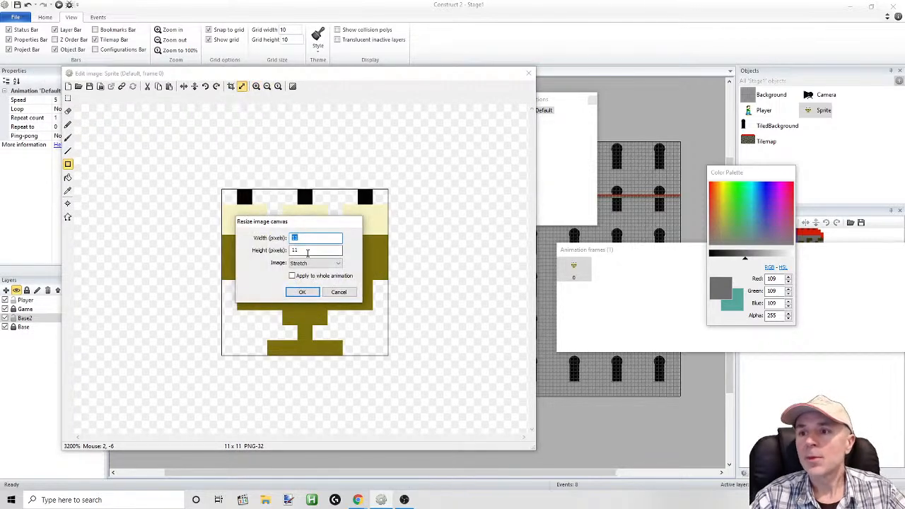
pyautogui.moveTo(305, 238); pyautogui.dragTo(295, 235)
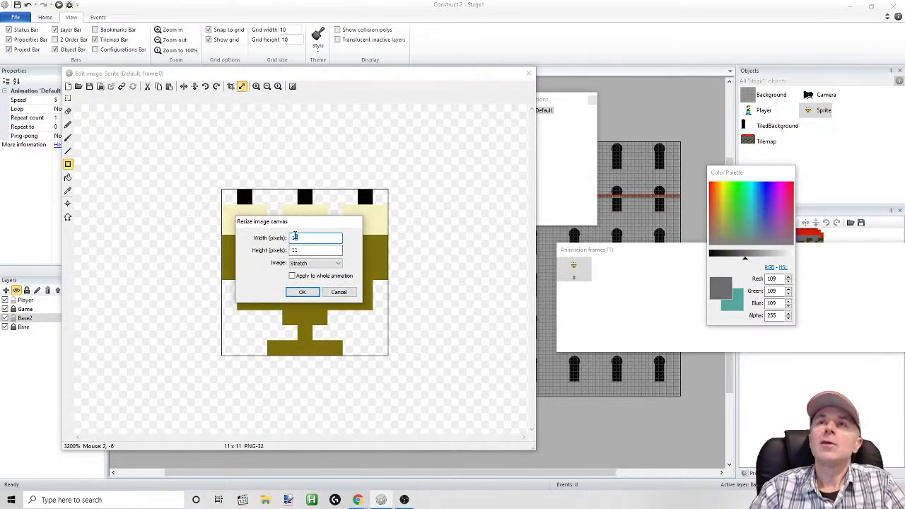
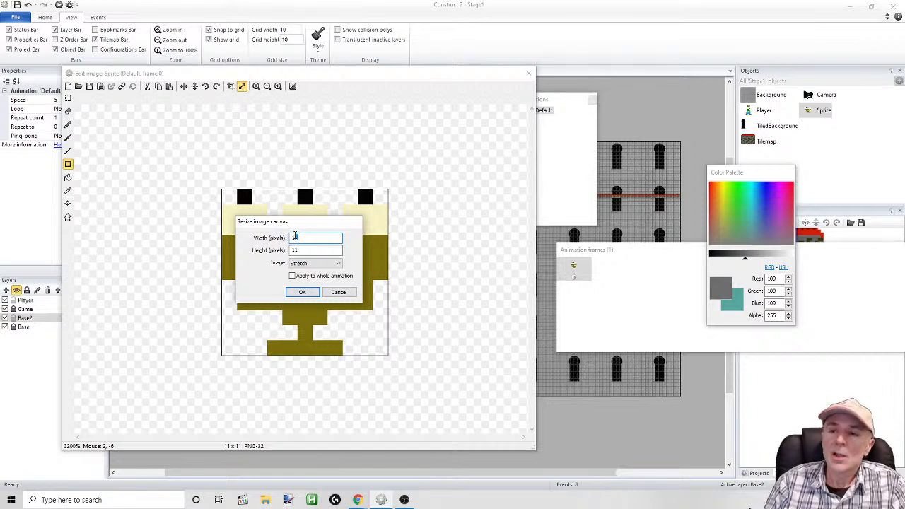
# Resize the sprite's canvas to 11 x 16 pixels with the image aligned top-left instead of stretched
pyautogui.press('Tab')
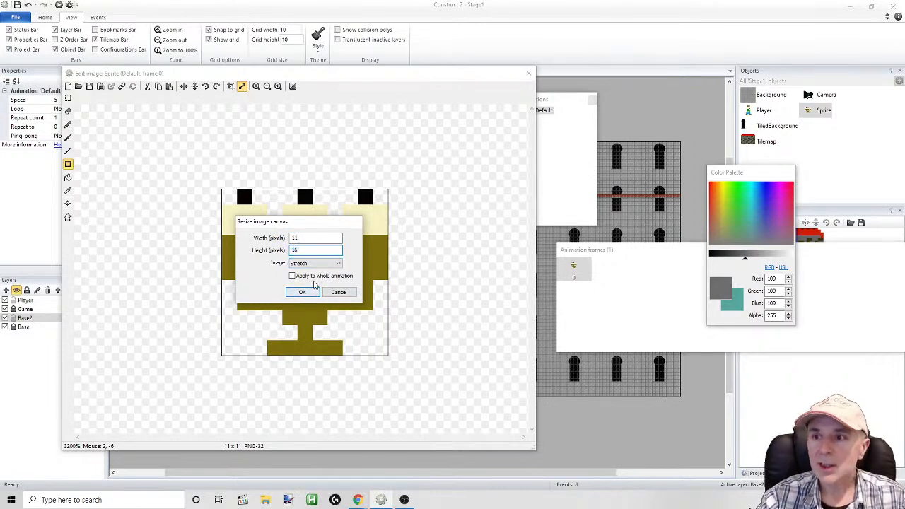
pyautogui.click(333, 263)
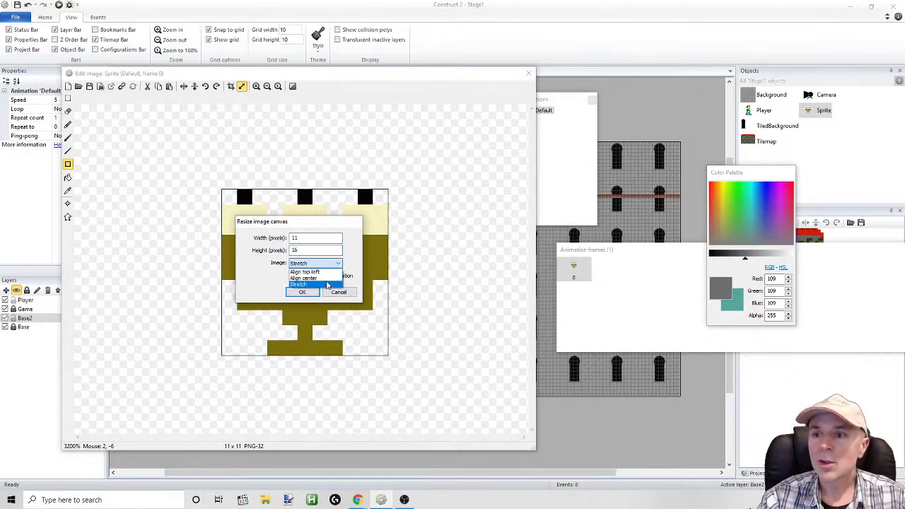
pyautogui.click(311, 272)
pyautogui.click(300, 292)
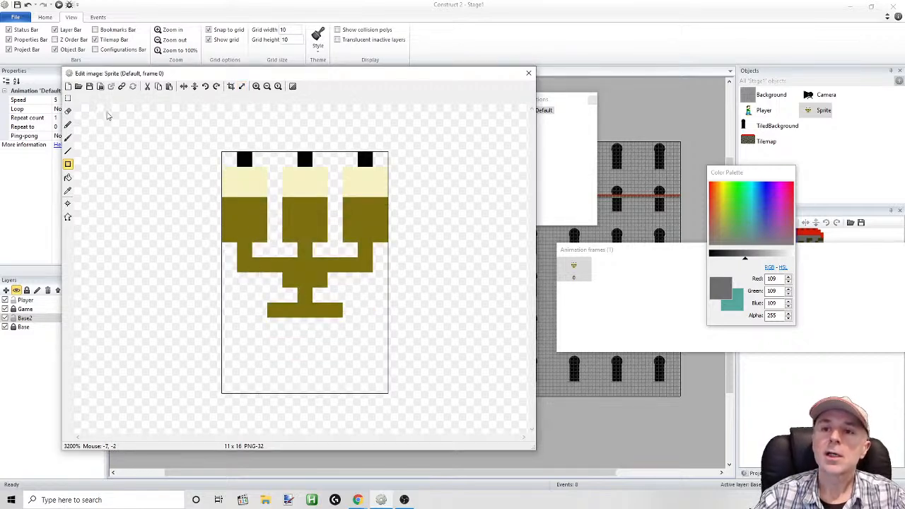
# Select the whole candelabra and shift it about 3 pixels down on the canvas
pyautogui.click(68, 98)
pyautogui.moveTo(177, 137); pyautogui.dragTo(425, 332)
pyautogui.moveTo(364, 250); pyautogui.dragTo(330, 261)
# Delete the leftover original candle tops above the shifted candelabra and the stray gold pixels beside the three wicks
pyautogui.click(71, 99)
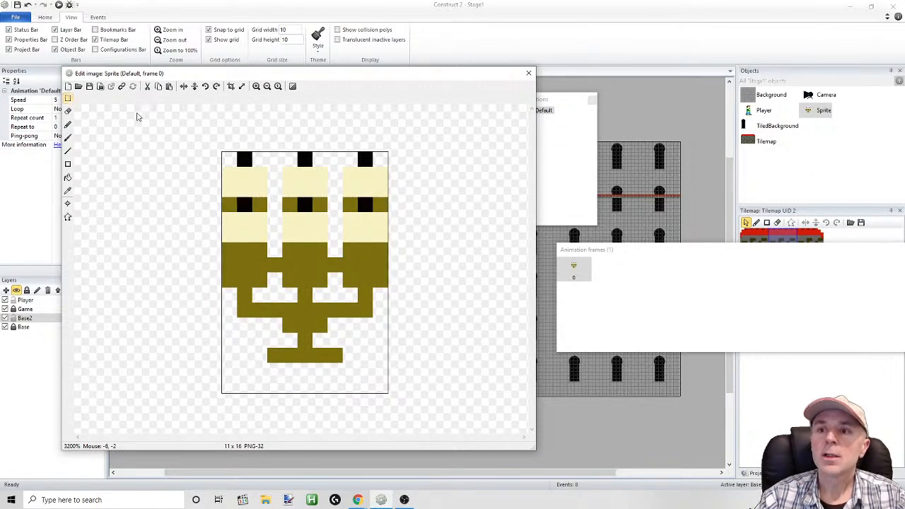
pyautogui.moveTo(162, 122)
pyautogui.mouseDown()
pyautogui.moveTo(168, 135)
pyautogui.moveTo(382, 202)
pyautogui.moveTo(398, 196)
pyautogui.moveTo(384, 200)
pyautogui.mouseUp()
pyautogui.press('Delete')
pyautogui.press('Delete')
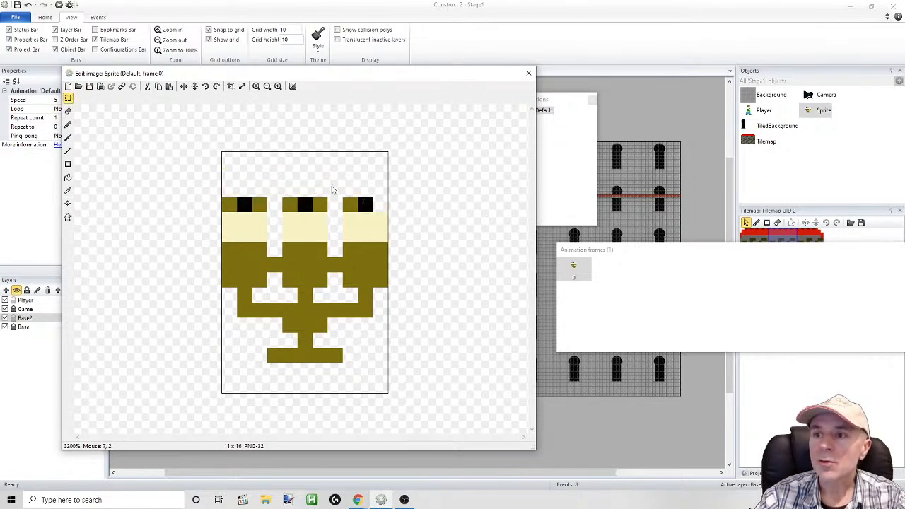
pyautogui.moveTo(330, 184); pyautogui.dragTo(358, 213)
pyautogui.press('Delete')
pyautogui.moveTo(275, 176)
pyautogui.mouseDown()
pyautogui.moveTo(289, 197)
pyautogui.moveTo(262, 199)
pyautogui.mouseUp()
pyautogui.press('Delete')
pyautogui.press('Delete')
pyautogui.moveTo(229, 169); pyautogui.dragTo(227, 198)
pyautogui.press('Delete')
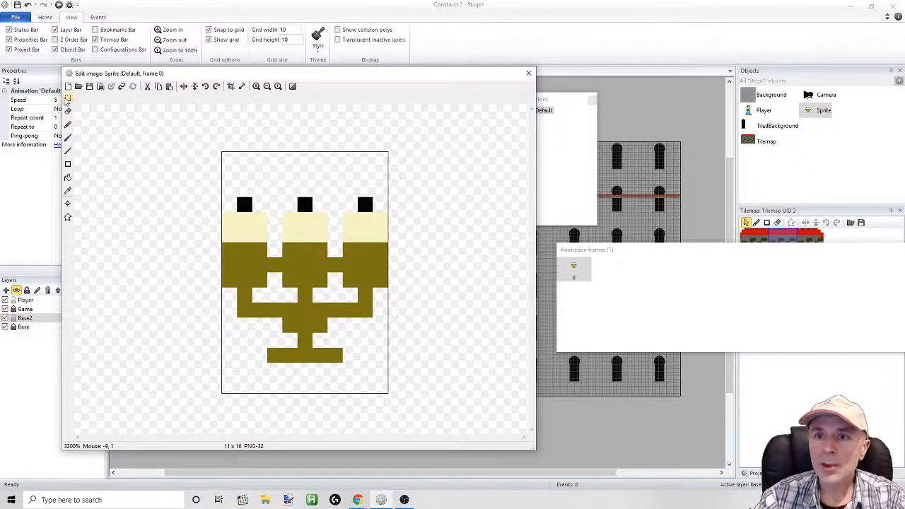
# Select the candelabra's lower 11 x 9 pixel section and place it about 2 pixels lower to lengthen the candelabra
pyautogui.moveTo(211, 402); pyautogui.dragTo(429, 268)
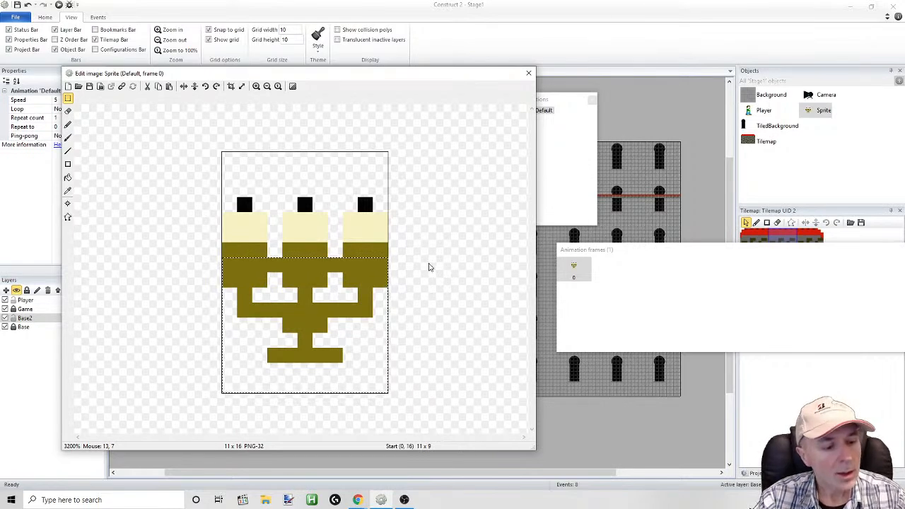
pyautogui.hotkey('ctrl', 'v')
pyautogui.moveTo(301, 184); pyautogui.dragTo(300, 323)
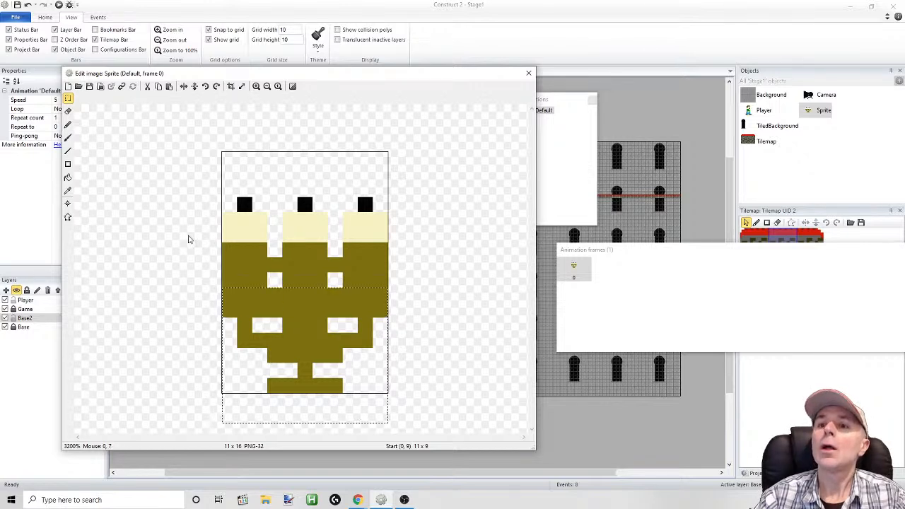
# Erase the gold pixels bridging the gaps between the three candle holders with a size 1 eraser
pyautogui.click(68, 111)
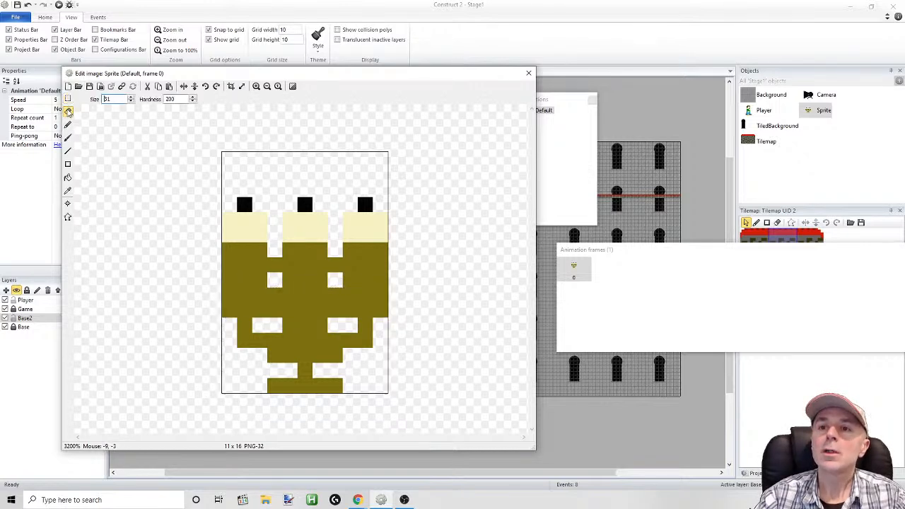
pyautogui.click(278, 294)
pyautogui.click(330, 267)
pyautogui.click(331, 295)
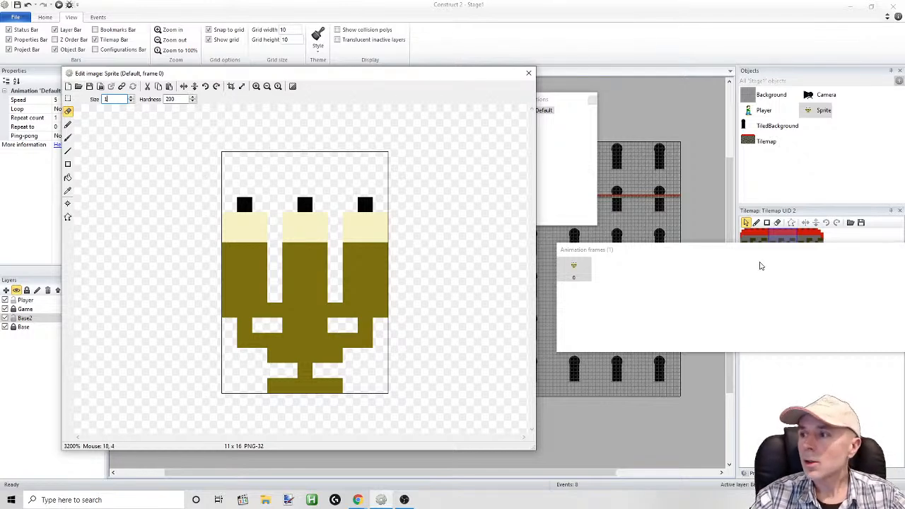
# Rearrange the workspace by lowering the animation frames window and moving the image editor off the properties and layers lists
pyautogui.moveTo(726, 257); pyautogui.dragTo(723, 309)
pyautogui.moveTo(453, 78)
pyautogui.mouseDown()
pyautogui.moveTo(398, 81)
pyautogui.moveTo(452, 61)
pyautogui.mouseUp()
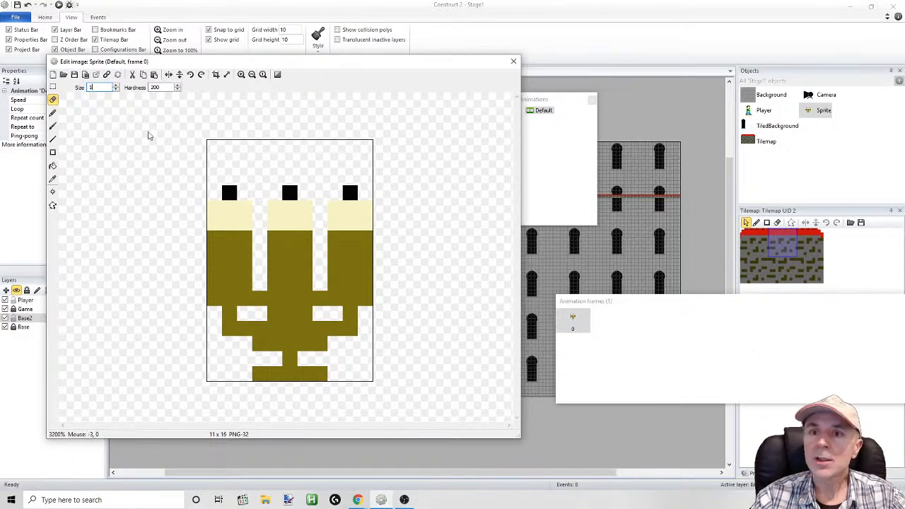
pyautogui.moveTo(159, 66); pyautogui.dragTo(211, 73)
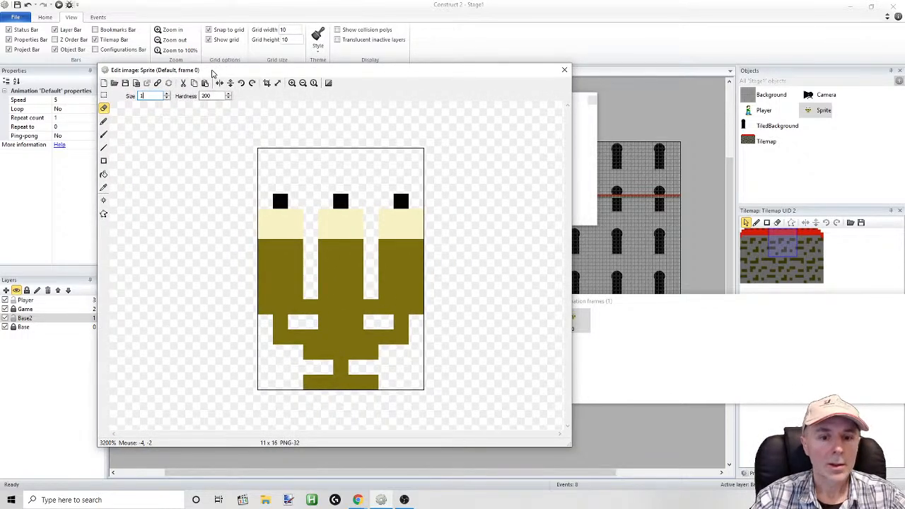
pyautogui.moveTo(212, 73); pyautogui.dragTo(243, 86)
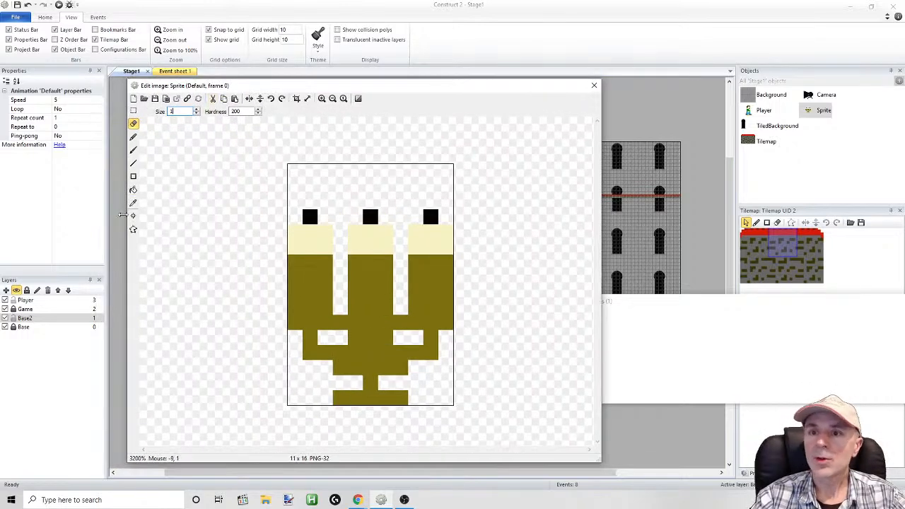
# Choose the Pencil tool and set its colour to bright yellow (red 253, green 242, blue 1)
pyautogui.click(133, 150)
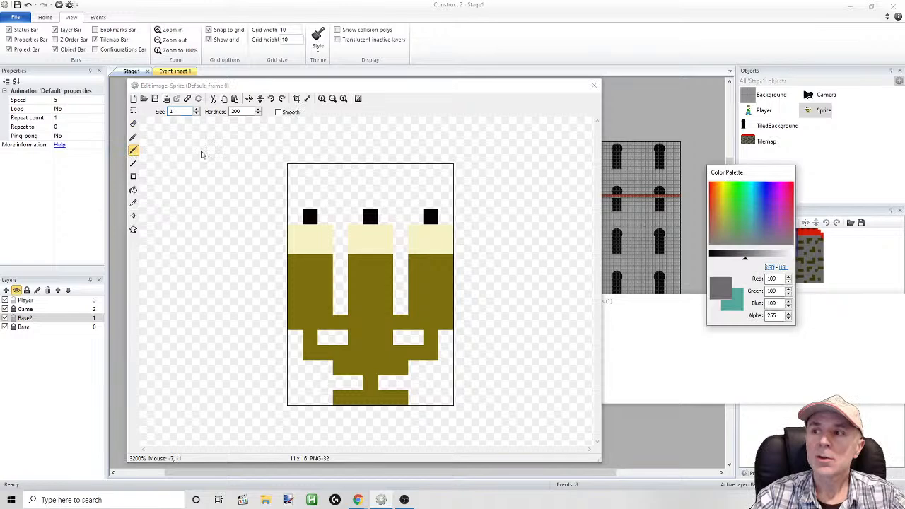
pyautogui.click(134, 137)
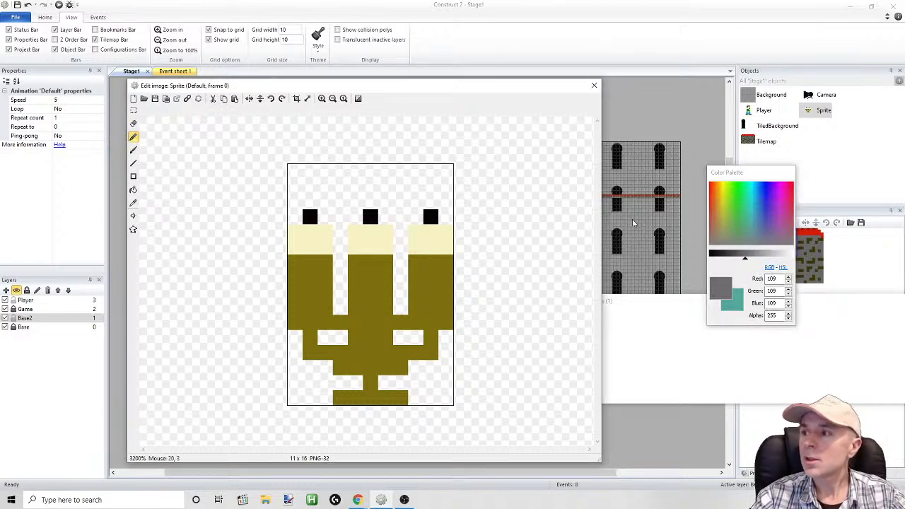
pyautogui.click(725, 194)
pyautogui.moveTo(724, 192); pyautogui.dragTo(725, 181)
pyautogui.moveTo(752, 258)
pyautogui.mouseDown()
pyautogui.moveTo(768, 255)
pyautogui.moveTo(748, 259)
pyautogui.mouseUp()
pyautogui.click(726, 209)
pyautogui.moveTo(726, 210); pyautogui.dragTo(724, 186)
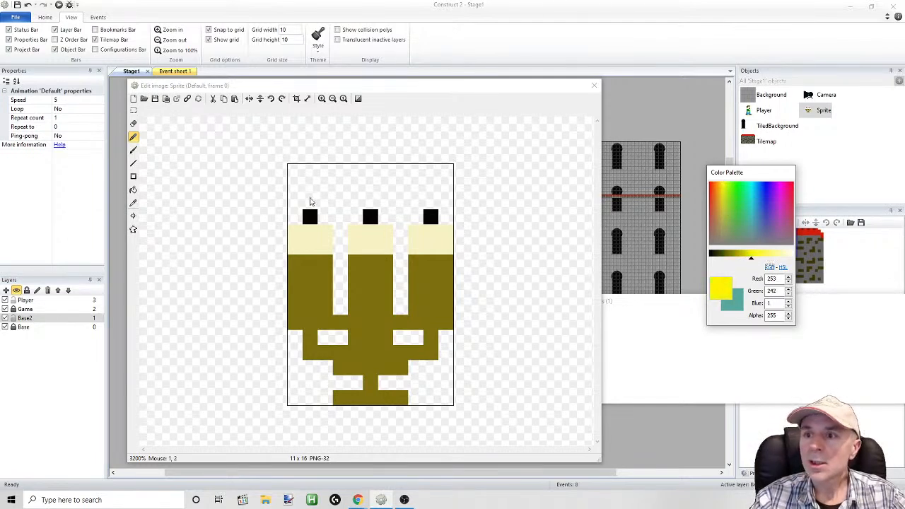
# Draw a yellow flame three pixels tall above each wick, with the lower two rows three pixels wide
pyautogui.click(134, 138)
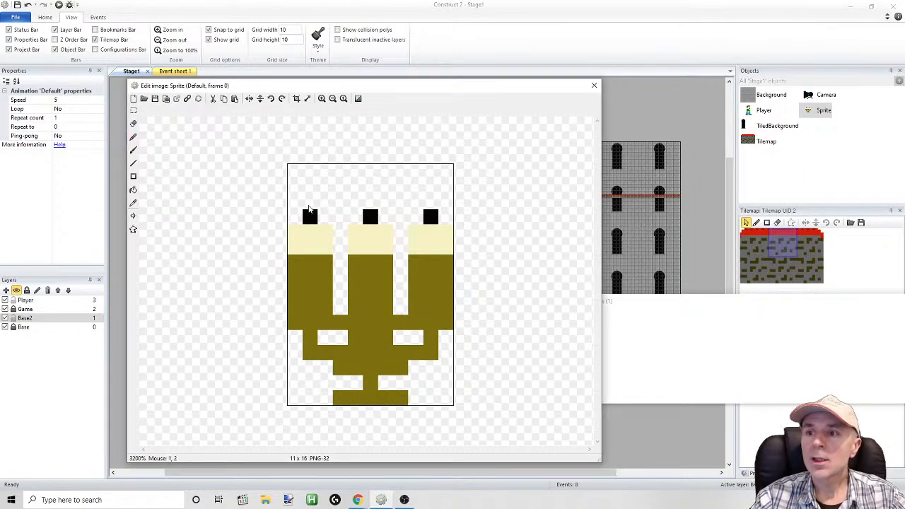
pyautogui.click(134, 138)
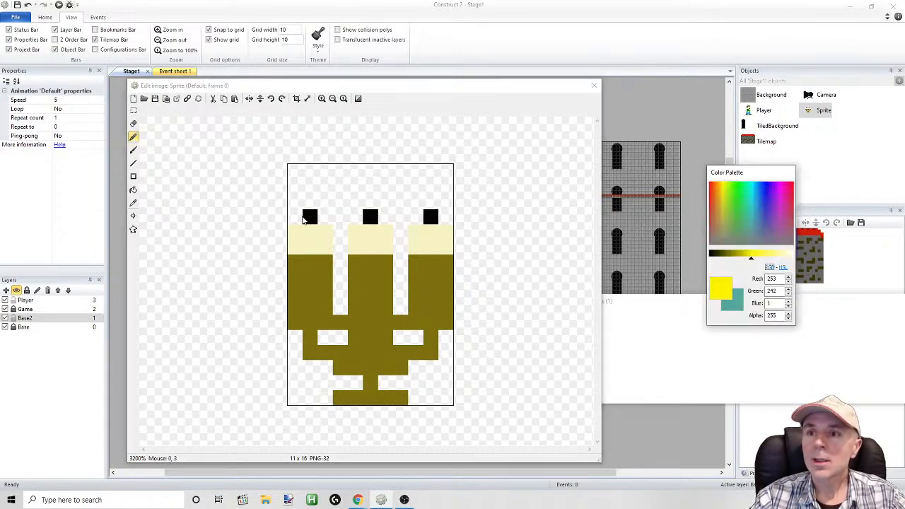
pyautogui.moveTo(311, 208); pyautogui.dragTo(315, 183)
pyautogui.moveTo(369, 208); pyautogui.dragTo(373, 179)
pyautogui.moveTo(427, 205)
pyautogui.mouseDown()
pyautogui.moveTo(429, 183)
pyautogui.moveTo(450, 192)
pyautogui.moveTo(447, 203)
pyautogui.moveTo(409, 209)
pyautogui.moveTo(383, 185)
pyautogui.moveTo(377, 196)
pyautogui.moveTo(360, 190)
pyautogui.moveTo(355, 203)
pyautogui.moveTo(327, 188)
pyautogui.moveTo(324, 203)
pyautogui.moveTo(298, 203)
pyautogui.mouseUp()
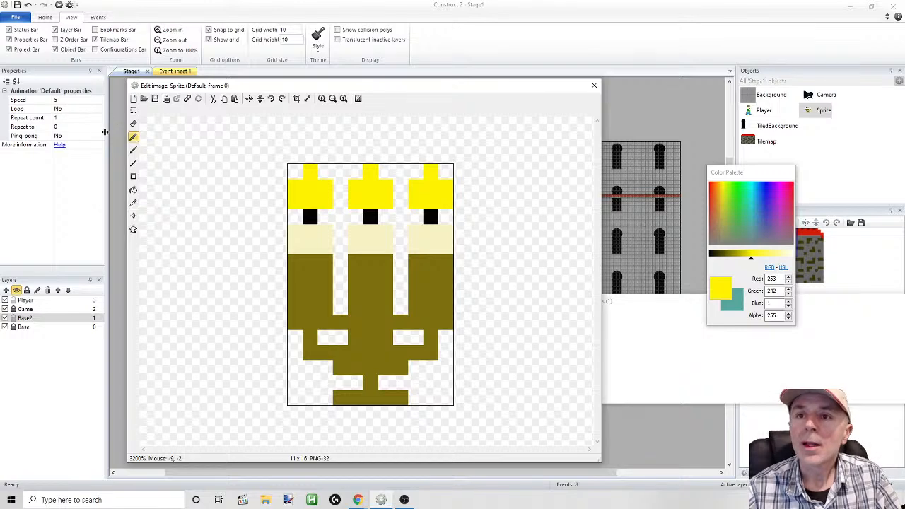
# Erase the yellow pixels on both sides of each flame, leaving single-pixel-wide flames
pyautogui.click(133, 124)
pyautogui.click(295, 186)
pyautogui.click(296, 204)
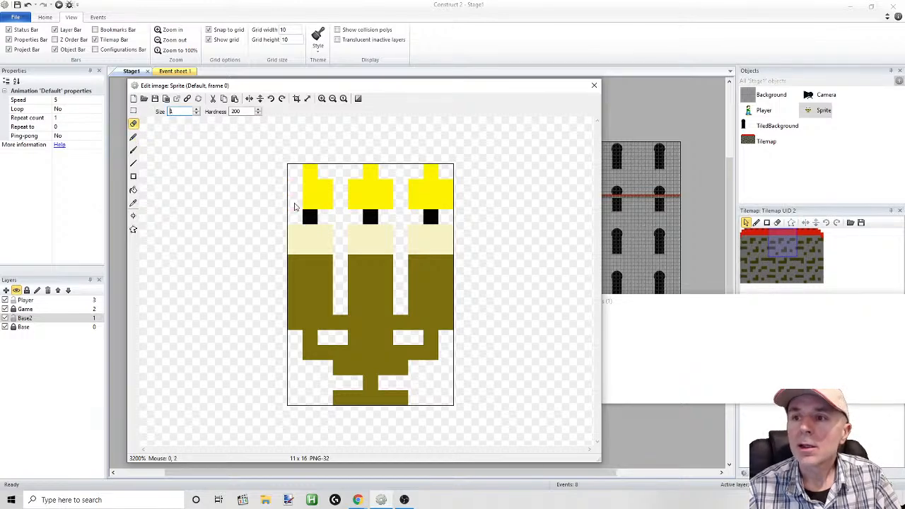
pyautogui.moveTo(326, 185)
pyautogui.mouseDown()
pyautogui.moveTo(330, 204)
pyautogui.moveTo(356, 205)
pyautogui.mouseUp()
pyautogui.click(382, 186)
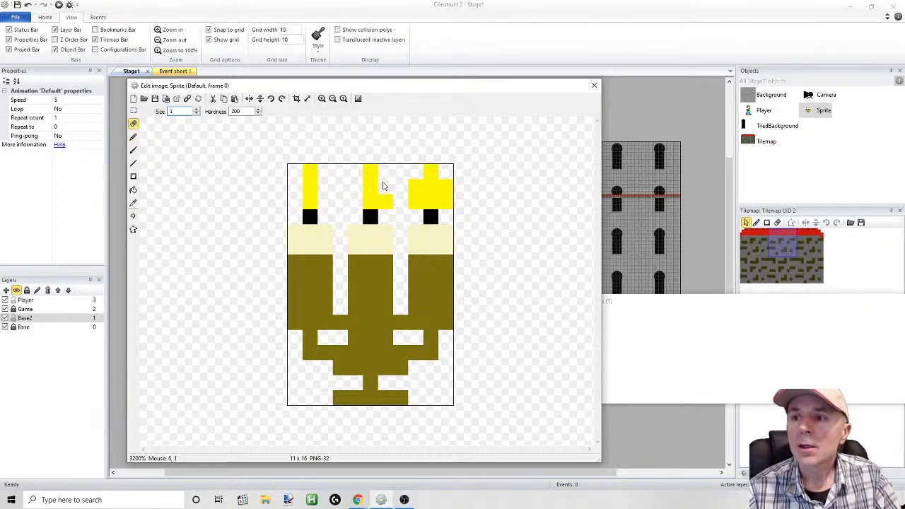
pyautogui.click(387, 202)
pyautogui.moveTo(415, 186)
pyautogui.mouseDown()
pyautogui.moveTo(414, 204)
pyautogui.moveTo(442, 181)
pyautogui.moveTo(445, 195)
pyautogui.mouseUp()
# Crop the image to its lower 11 x 15 pixels and close the image editor
pyautogui.click(133, 111)
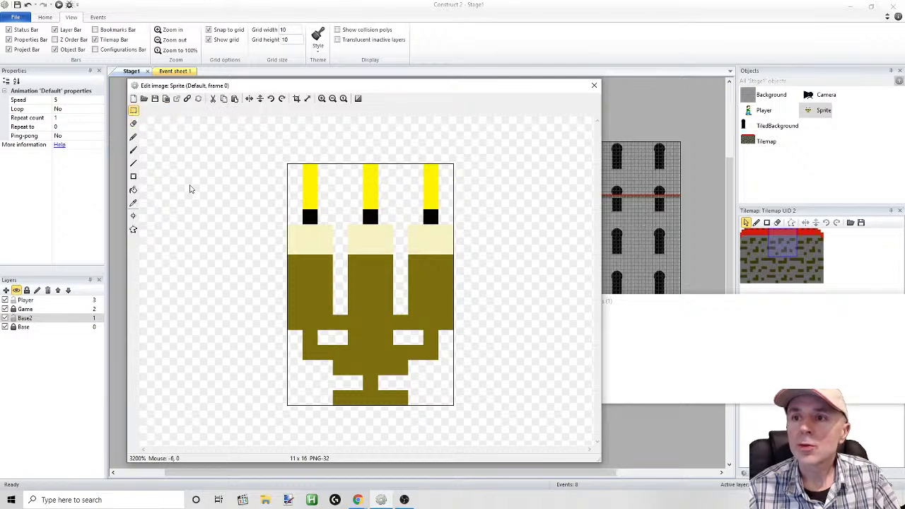
pyautogui.moveTo(257, 407); pyautogui.dragTo(529, 178)
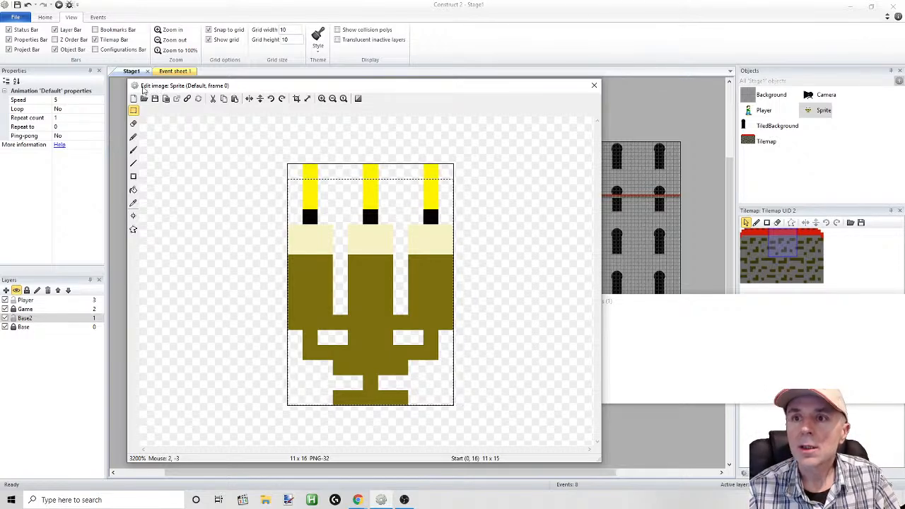
pyautogui.click(297, 99)
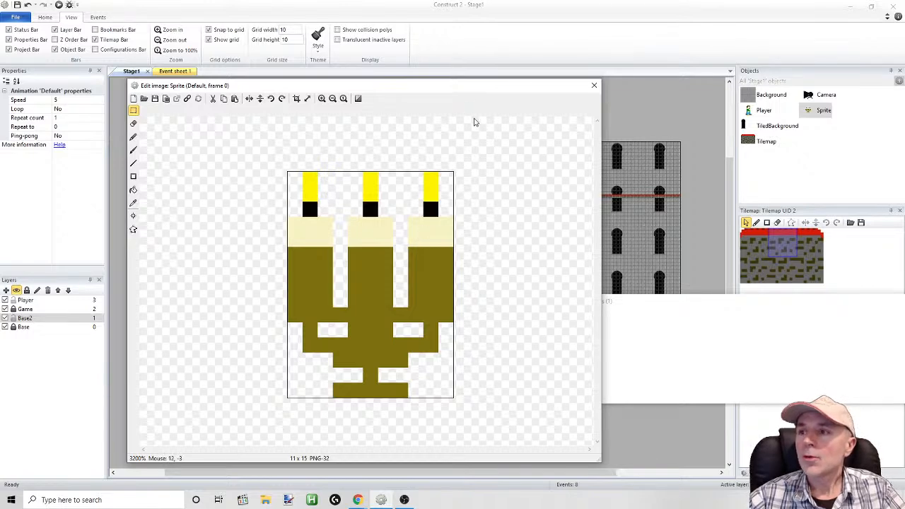
pyautogui.click(594, 86)
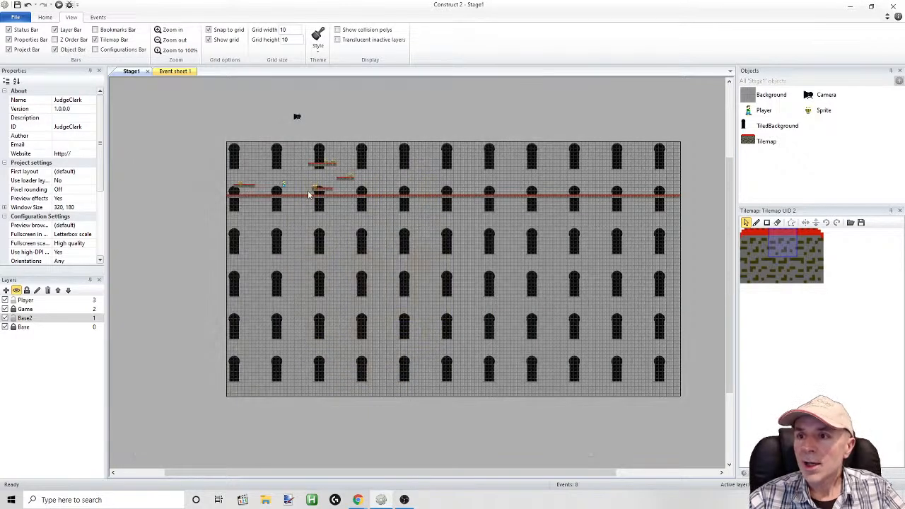
# Reopen the candelabra sprite for editing and duplicate its animation frame twice to make three frames
pyautogui.doubleClick(811, 108)
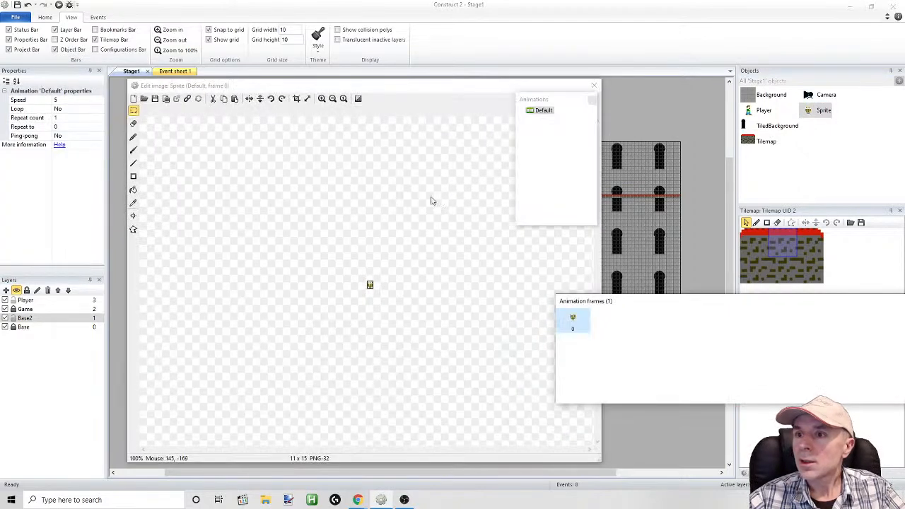
pyautogui.moveTo(465, 82); pyautogui.dragTo(386, 90)
pyautogui.rightClick(578, 327)
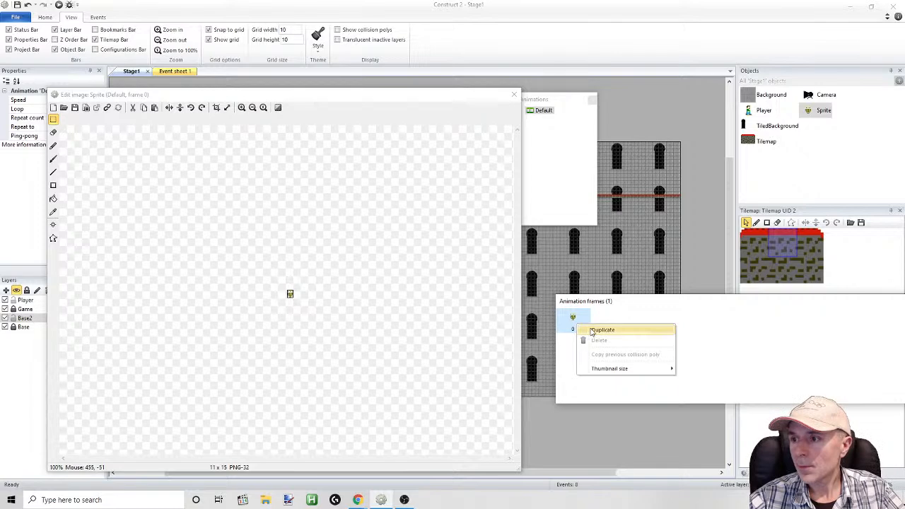
pyautogui.click(603, 330)
pyautogui.rightClick(608, 322)
pyautogui.click(621, 330)
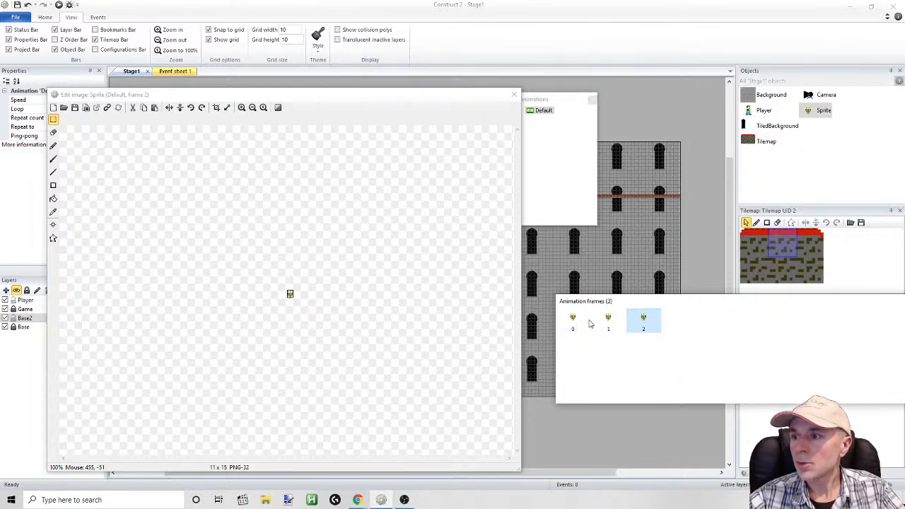
# Delete the top pixel row of the three flames in animation frame 1
pyautogui.click(606, 324)
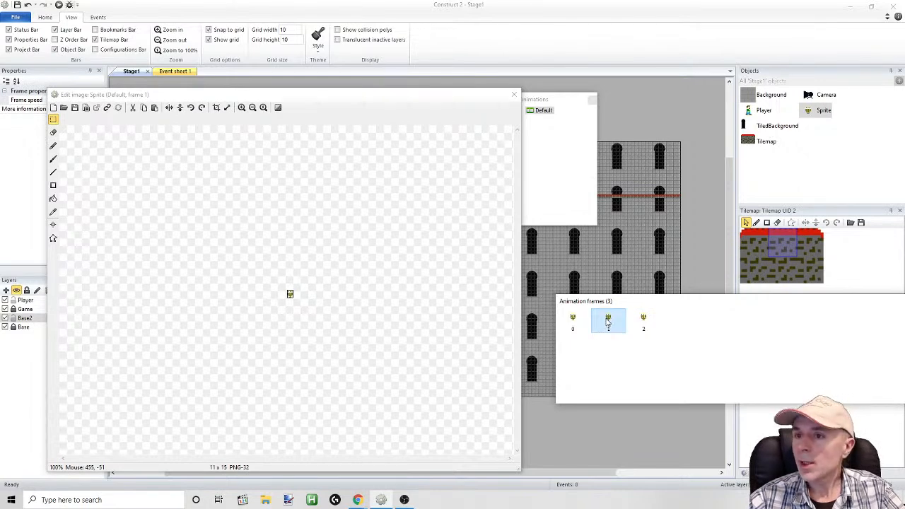
pyautogui.click(241, 108)
pyautogui.click(241, 107)
pyautogui.click(241, 107)
pyautogui.click(241, 108)
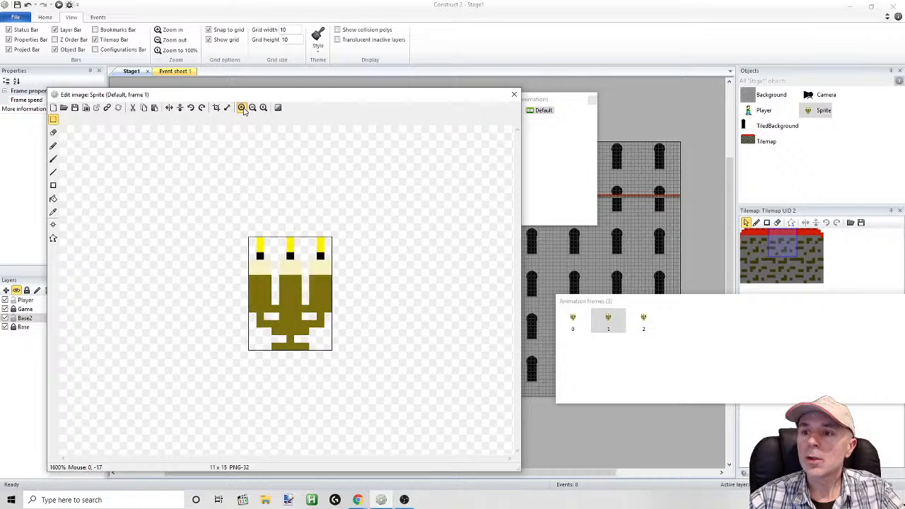
pyautogui.click(241, 107)
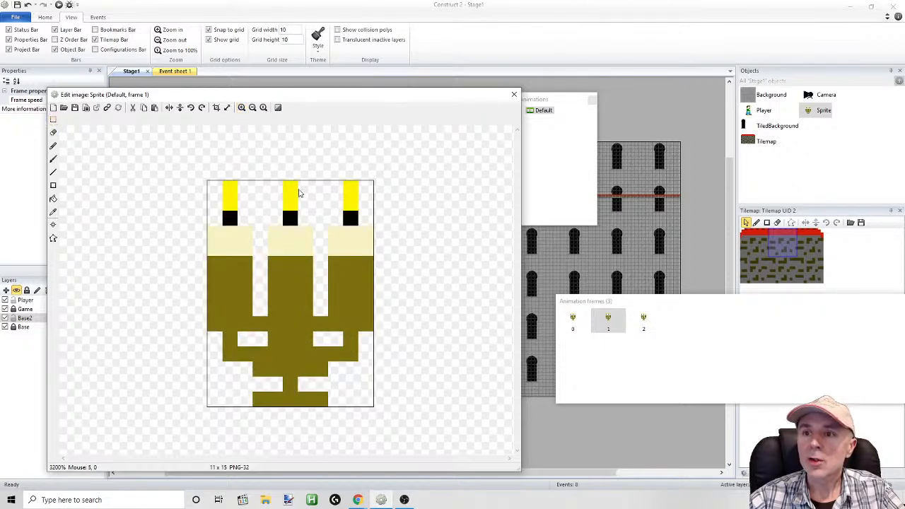
pyautogui.click(53, 119)
pyautogui.moveTo(146, 150); pyautogui.dragTo(406, 189)
pyautogui.press('Delete')
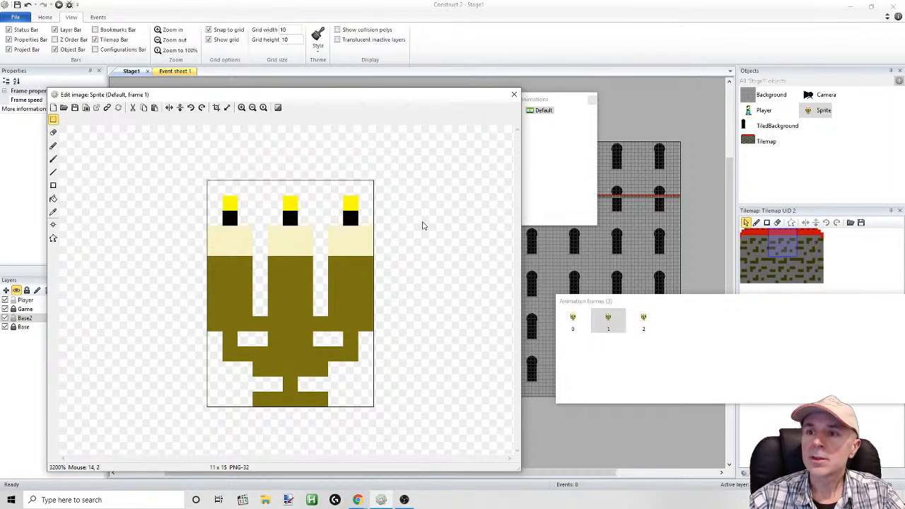
# Delete the top pixel row of the three flames in animation frame 2
pyautogui.click(640, 322)
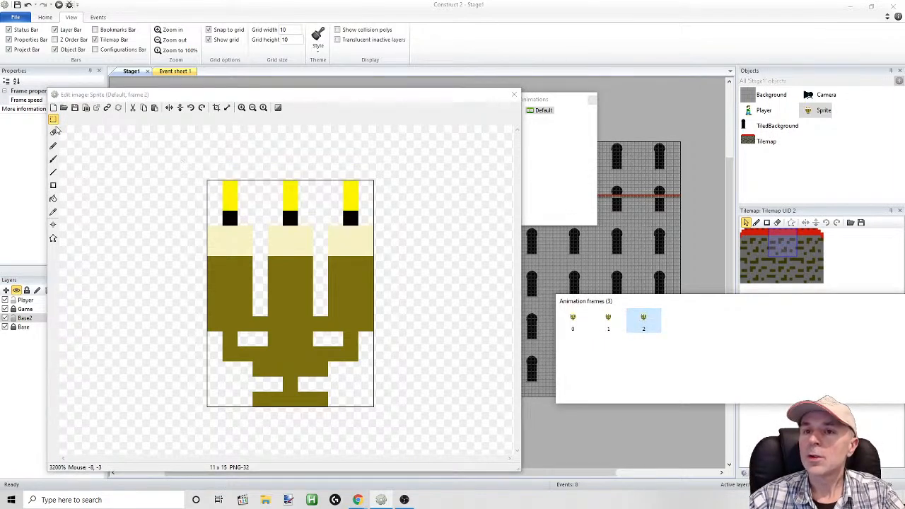
pyautogui.click(53, 121)
pyautogui.click(53, 120)
pyautogui.moveTo(132, 150)
pyautogui.mouseDown()
pyautogui.moveTo(255, 193)
pyautogui.moveTo(398, 191)
pyautogui.moveTo(412, 167)
pyautogui.moveTo(410, 176)
pyautogui.mouseUp()
pyautogui.press('Delete')
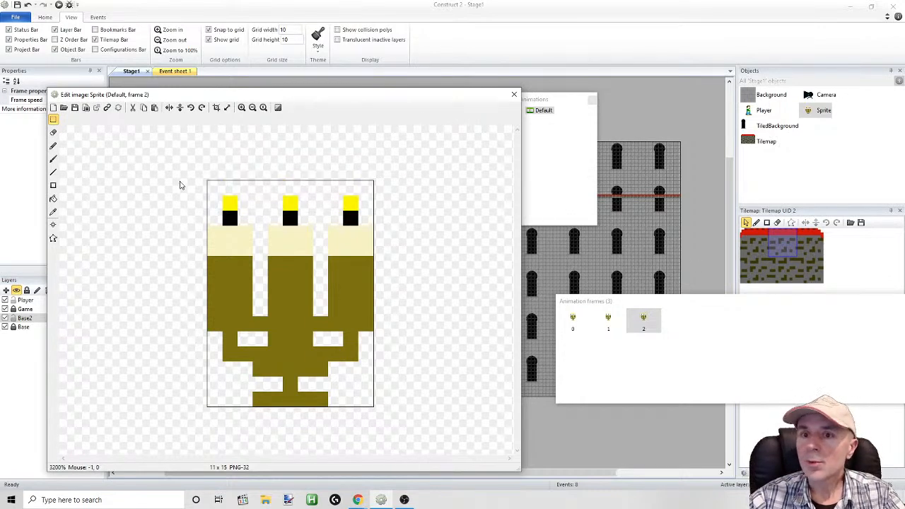
# Recolour the three flames in animation frame 2 orange (RGB 245, 157, 9) with the pencil and close the image editor
pyautogui.click(53, 212)
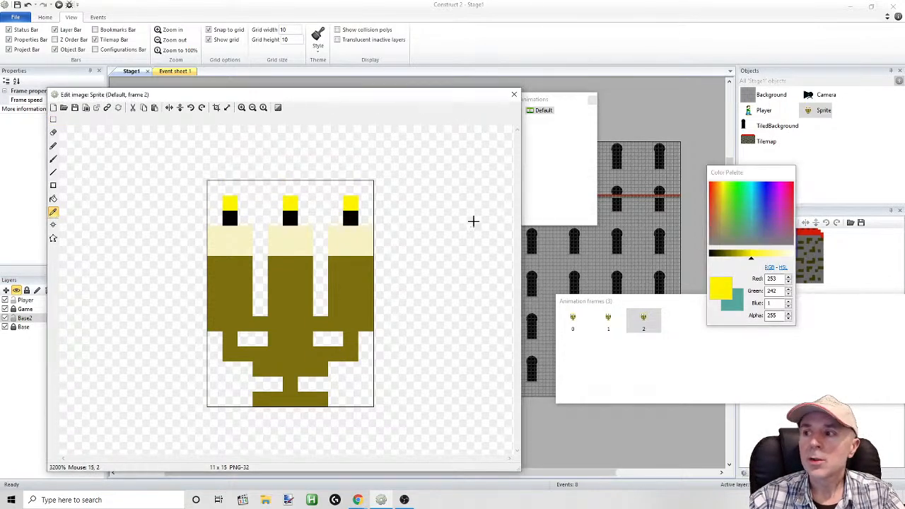
pyautogui.moveTo(726, 194); pyautogui.dragTo(719, 189)
pyautogui.click(53, 146)
pyautogui.moveTo(221, 202); pyautogui.dragTo(231, 204)
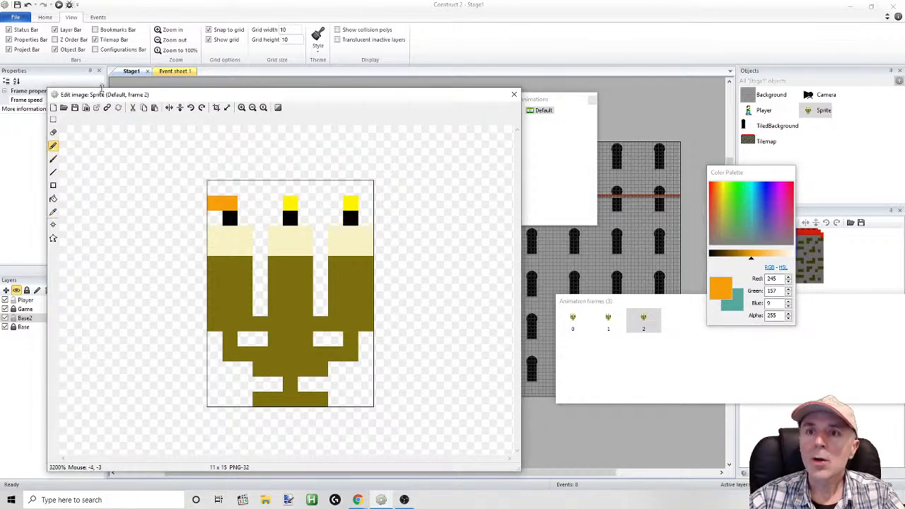
pyautogui.click(29, 5)
pyautogui.click(230, 205)
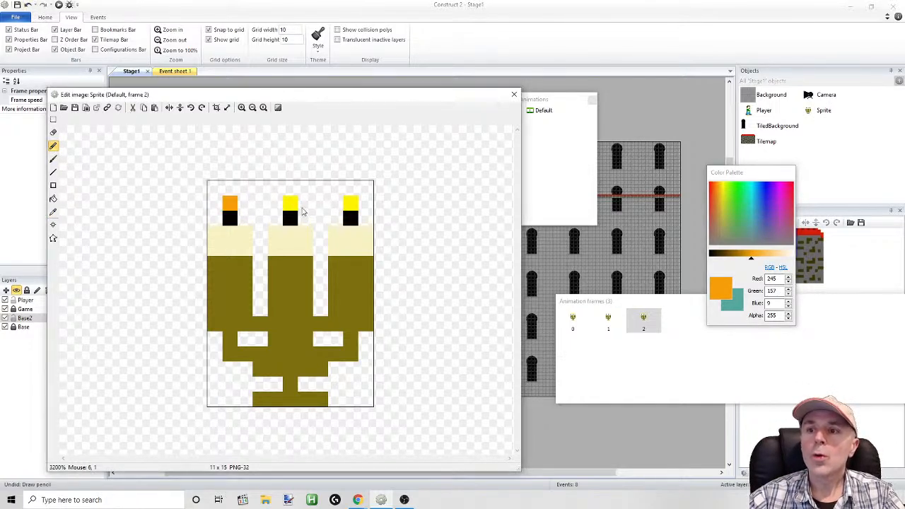
pyautogui.click(291, 205)
pyautogui.click(350, 205)
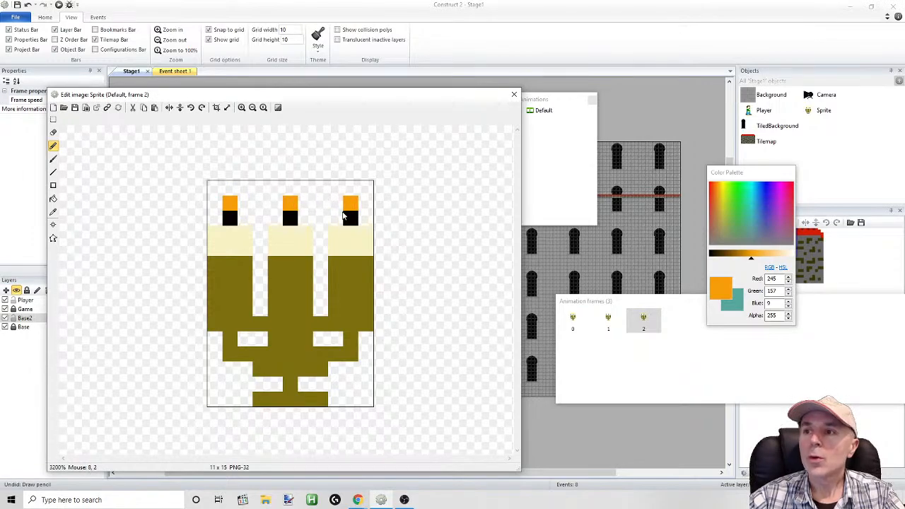
pyautogui.click(513, 95)
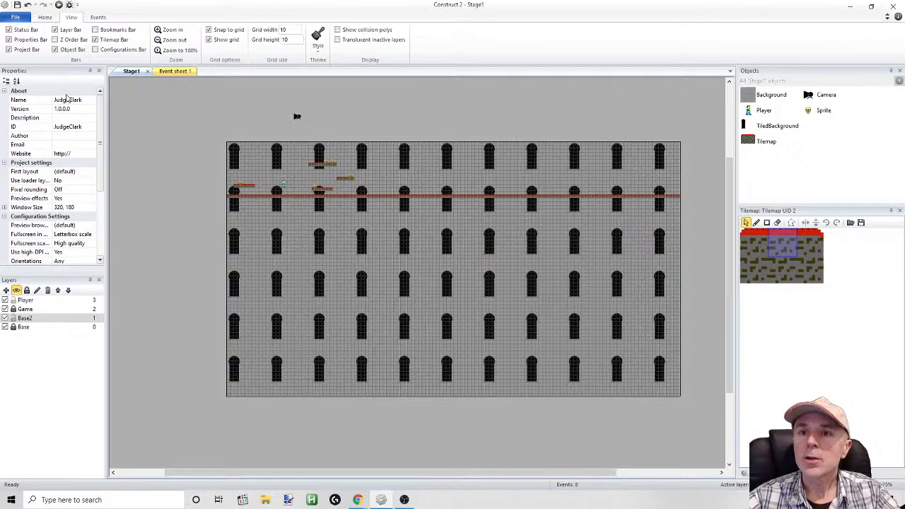
# Rename the candelabra's Sprite object to Candle
pyautogui.doubleClick(807, 113)
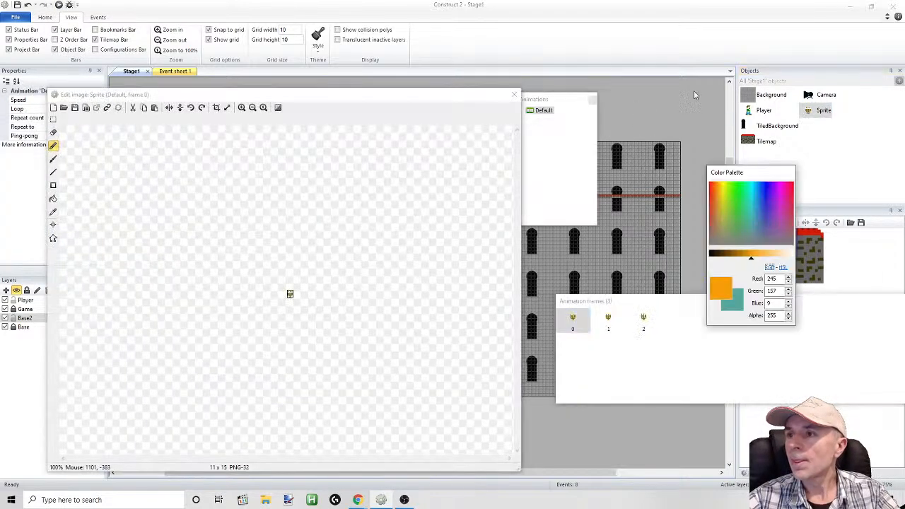
pyautogui.click(513, 95)
pyautogui.click(822, 111)
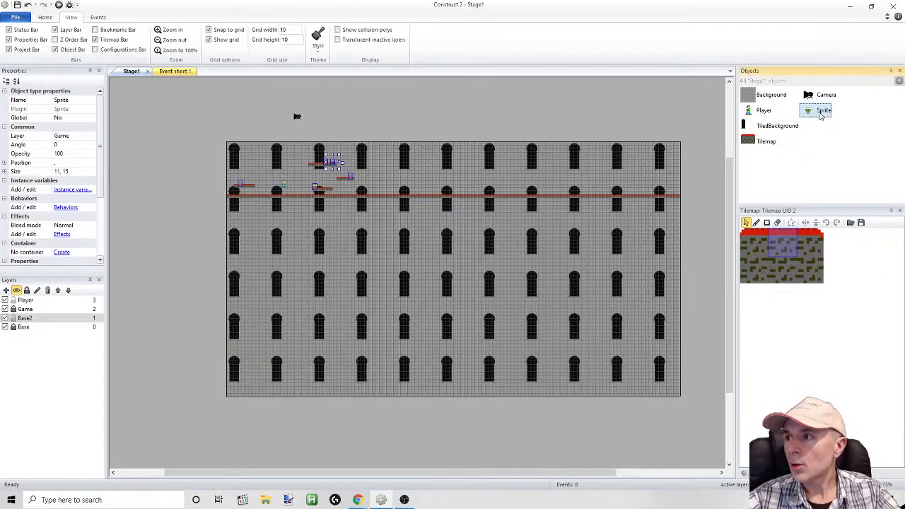
pyautogui.click(822, 111)
pyautogui.write('Candle')
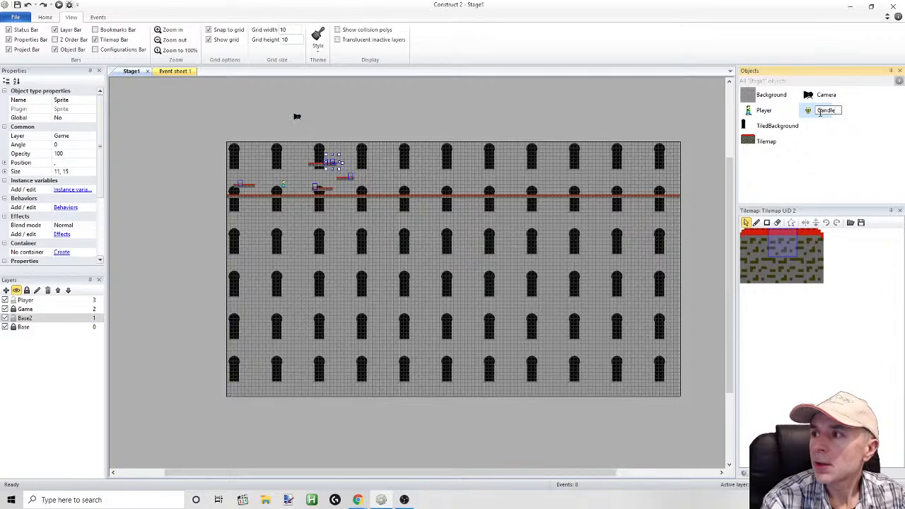
pyautogui.click(819, 154)
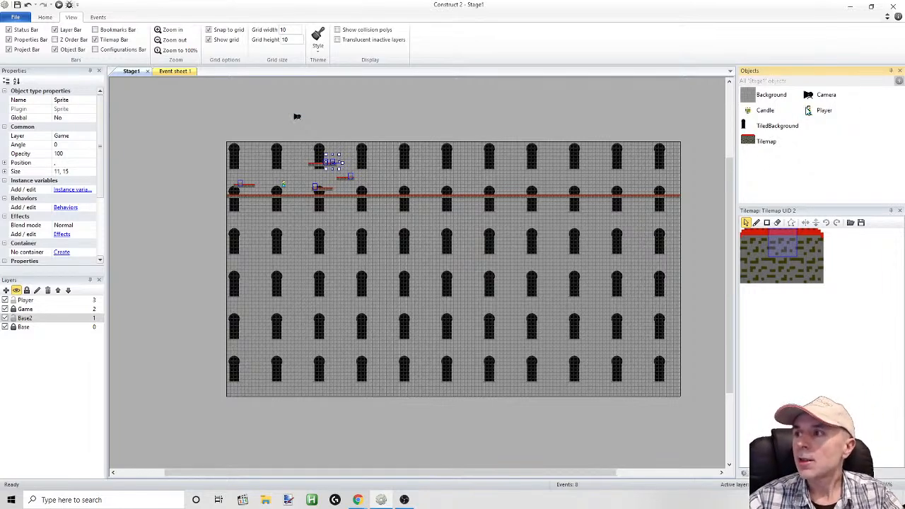
# Open the Candle sprite for editing and rename its Default animation to Burn
pyautogui.click(762, 112)
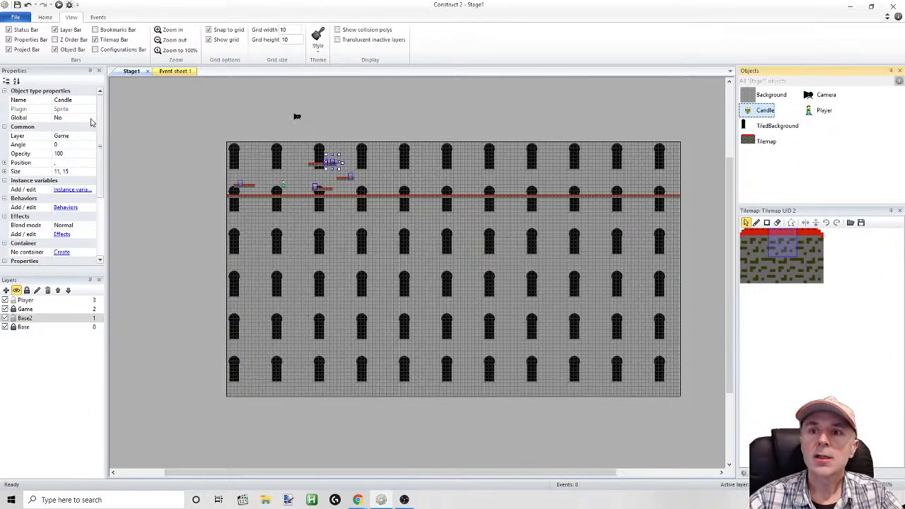
pyautogui.doubleClick(755, 112)
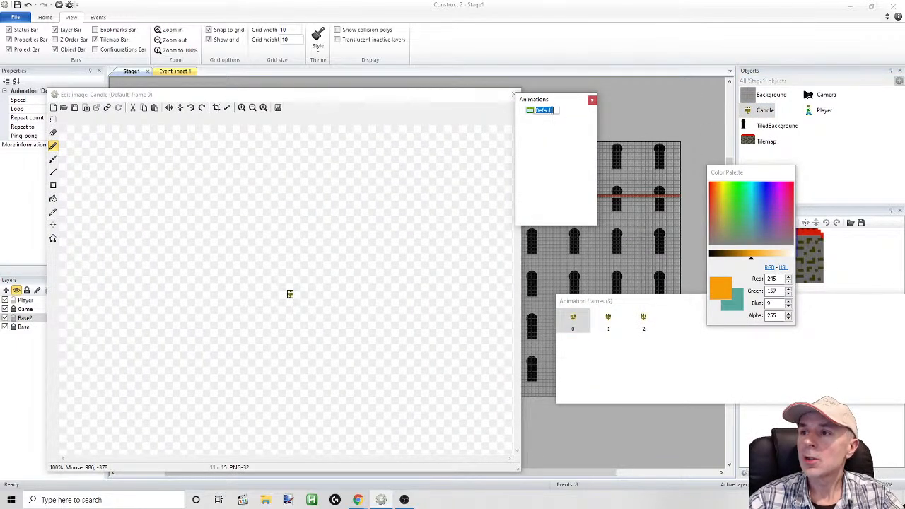
pyautogui.write('Bu')
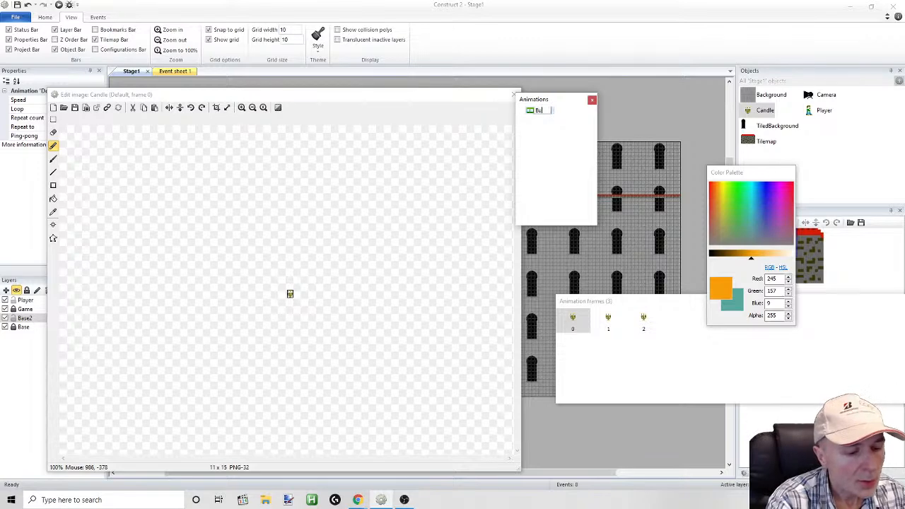
pyautogui.click(553, 145)
# Turn on looping for the Burn animation and close the sprite editor
pyautogui.moveTo(471, 95); pyautogui.dragTo(524, 184)
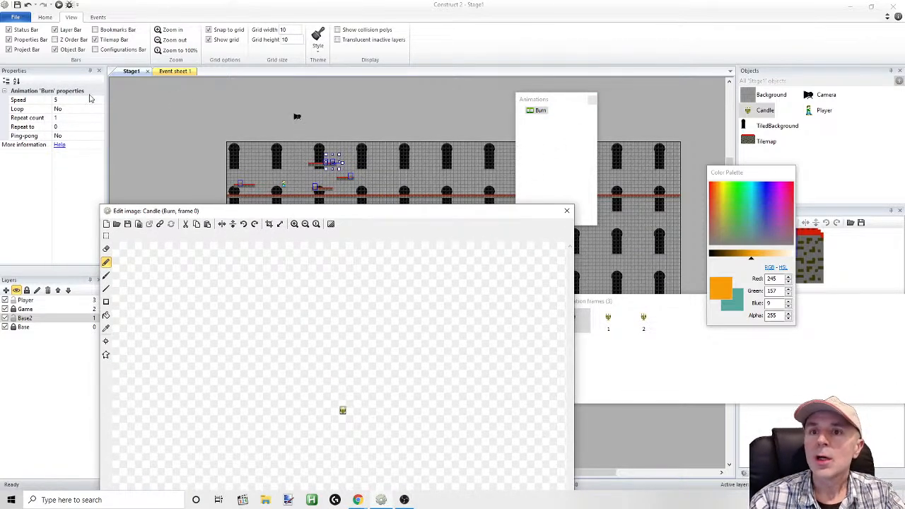
pyautogui.click(71, 108)
pyautogui.click(99, 109)
pyautogui.click(80, 123)
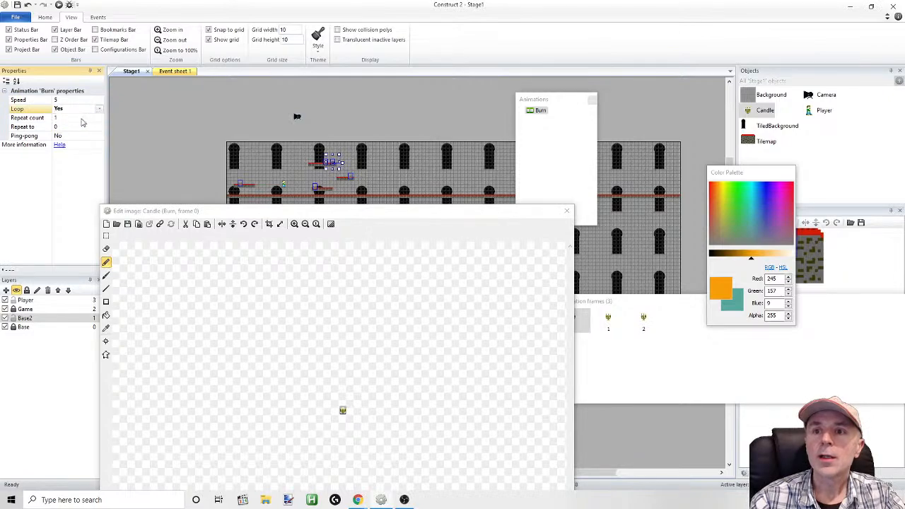
pyautogui.click(592, 101)
# Run the game preview, walk the player back and forth to examine the burning candles, and return to the layout editor
pyautogui.click(59, 4)
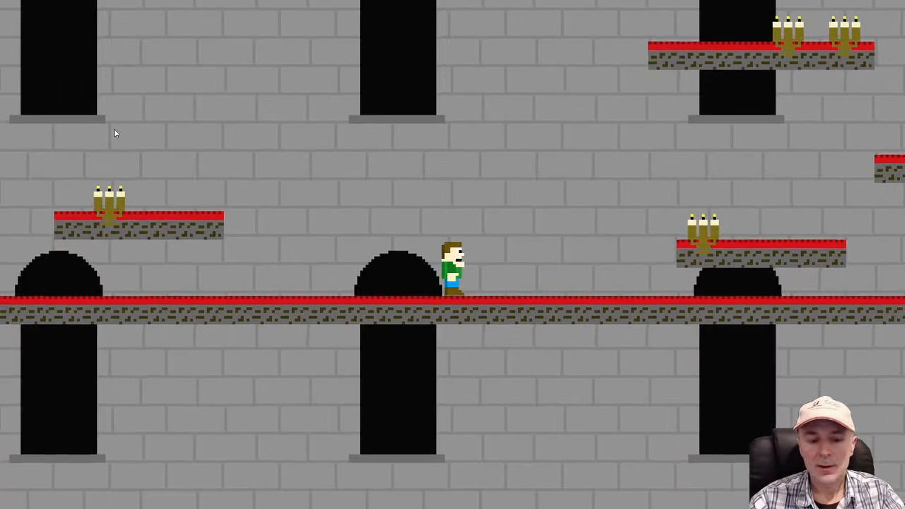
pyautogui.press('Left')
pyautogui.press('Left')
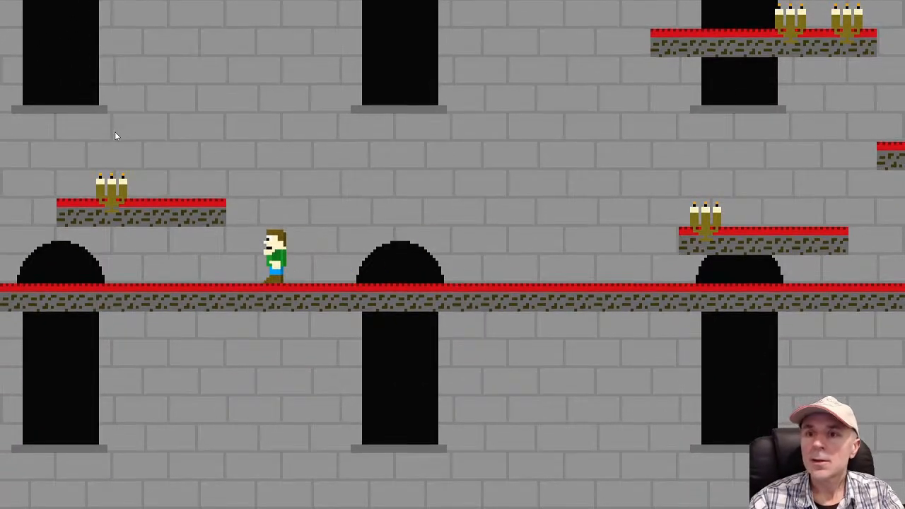
pyautogui.press('Right')
pyautogui.press('Right')
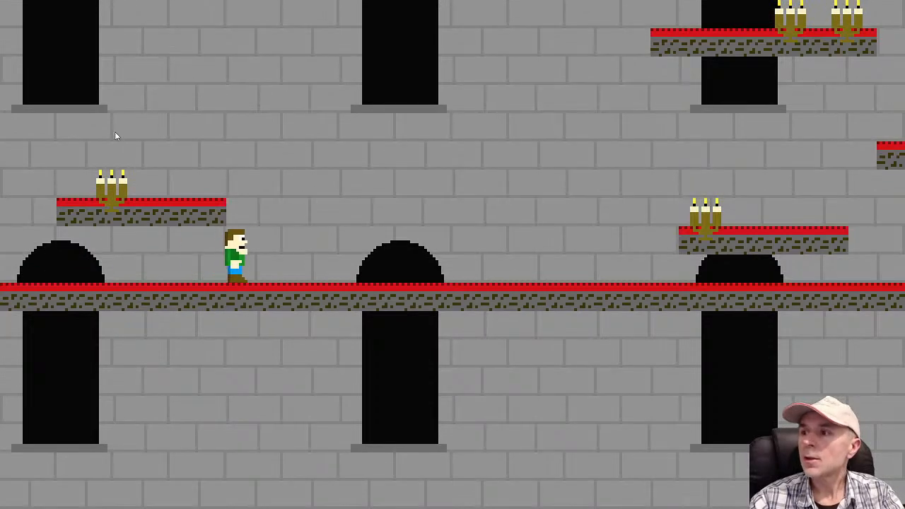
pyautogui.press('Right')
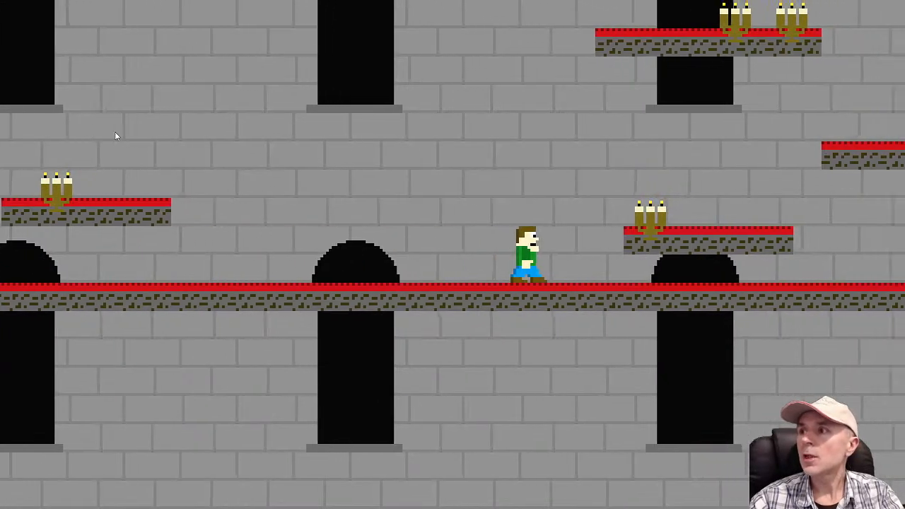
pyautogui.press('Left')
pyautogui.press('Left')
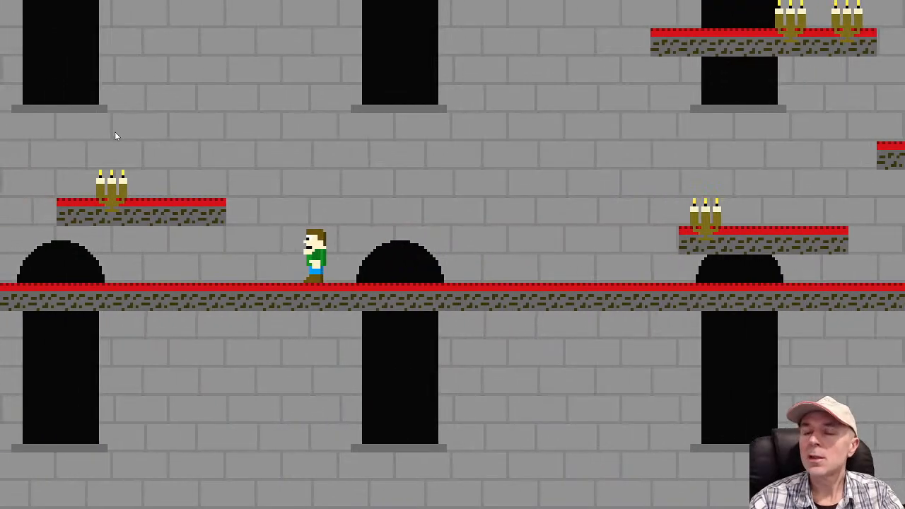
pyautogui.hotkey('alt', 'Tab')
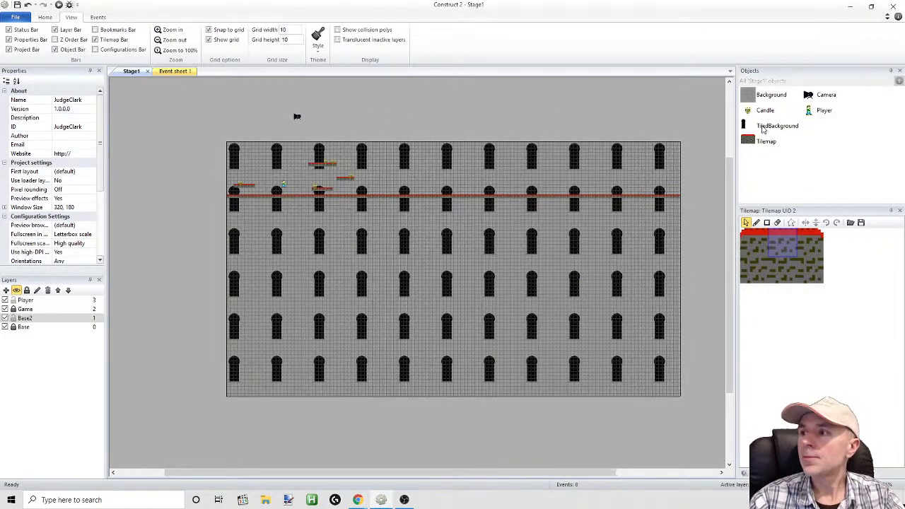
# Reopen the Candle sprite and set the origin point of frame 0 to Bottom
pyautogui.doubleClick(765, 110)
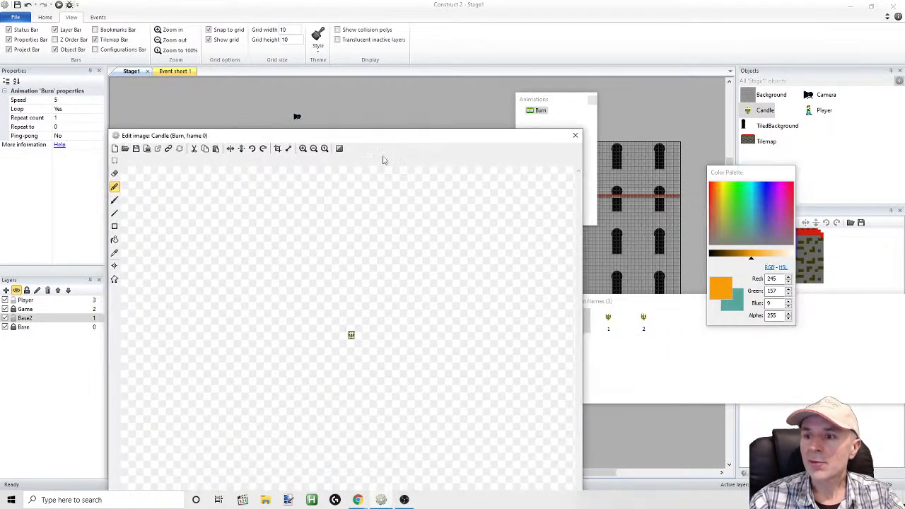
pyautogui.click(302, 148)
pyautogui.click(302, 148)
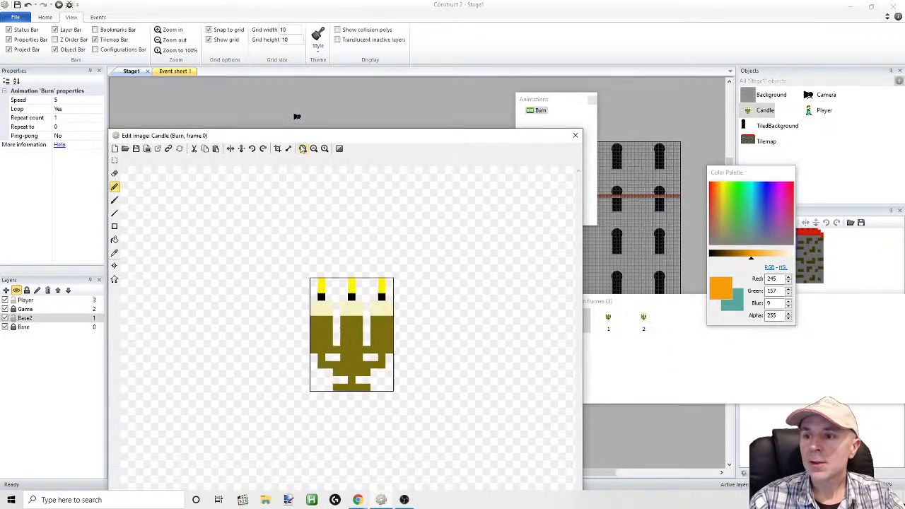
pyautogui.click(302, 149)
pyautogui.click(115, 266)
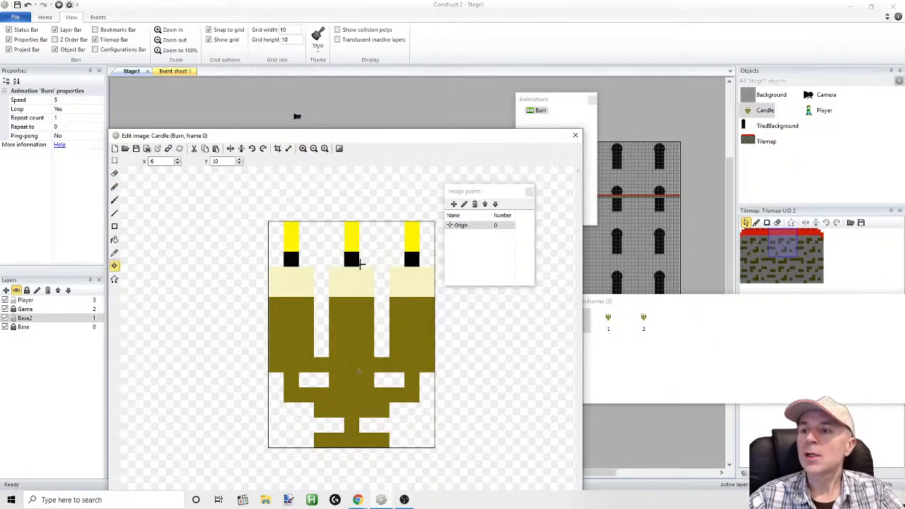
pyautogui.click(462, 225)
pyautogui.rightClick(463, 225)
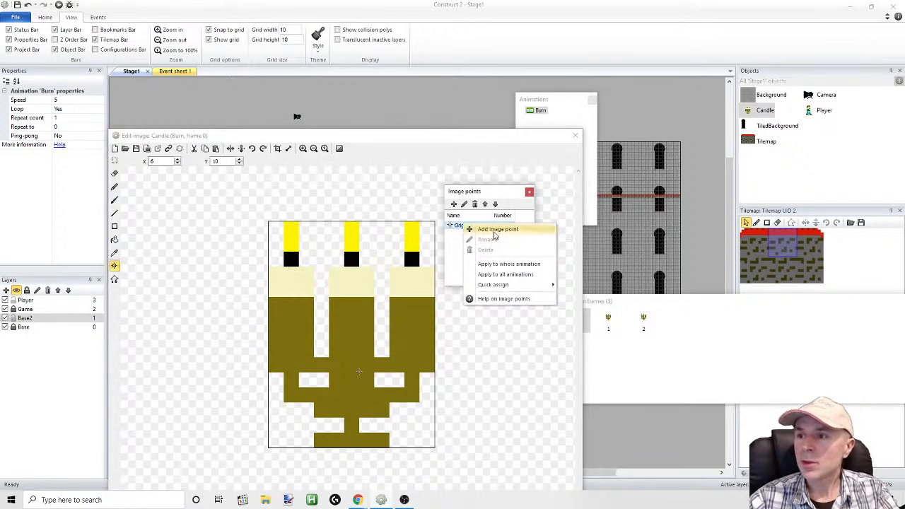
pyautogui.moveTo(495, 285)
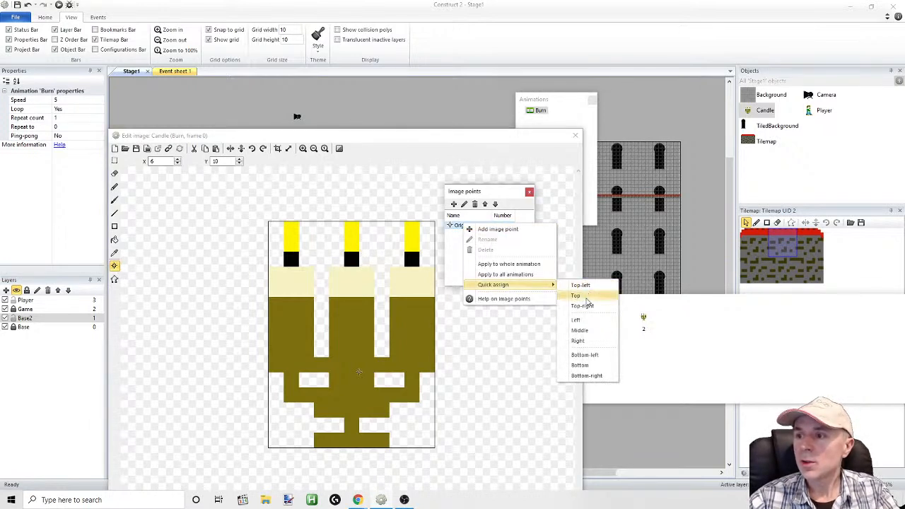
pyautogui.click(582, 365)
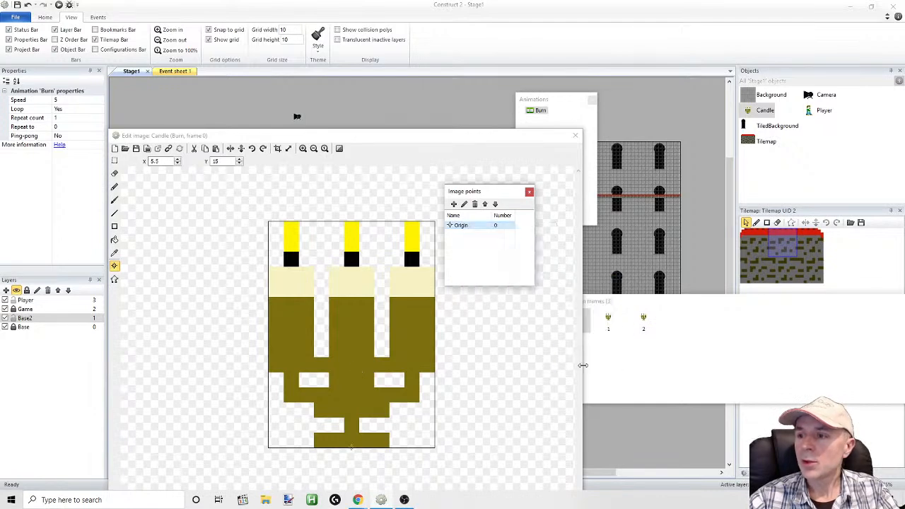
# Apply the Candle's origin point to all animations and close the image editor
pyautogui.rightClick(457, 227)
pyautogui.click(482, 278)
pyautogui.click(520, 260)
pyautogui.click(529, 193)
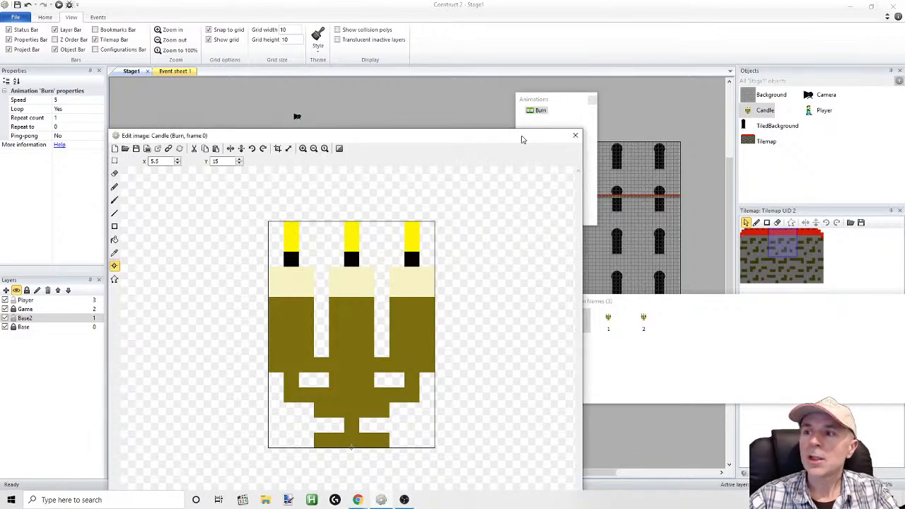
pyautogui.click(572, 137)
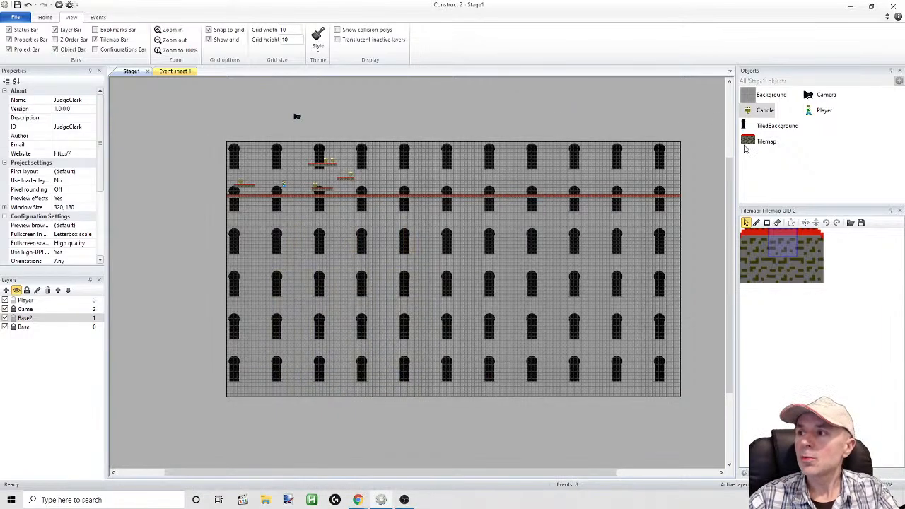
# Reopen the Candle sprite, set the Burn animation's speed to 12, close the editor and select the Candle object
pyautogui.doubleClick(752, 113)
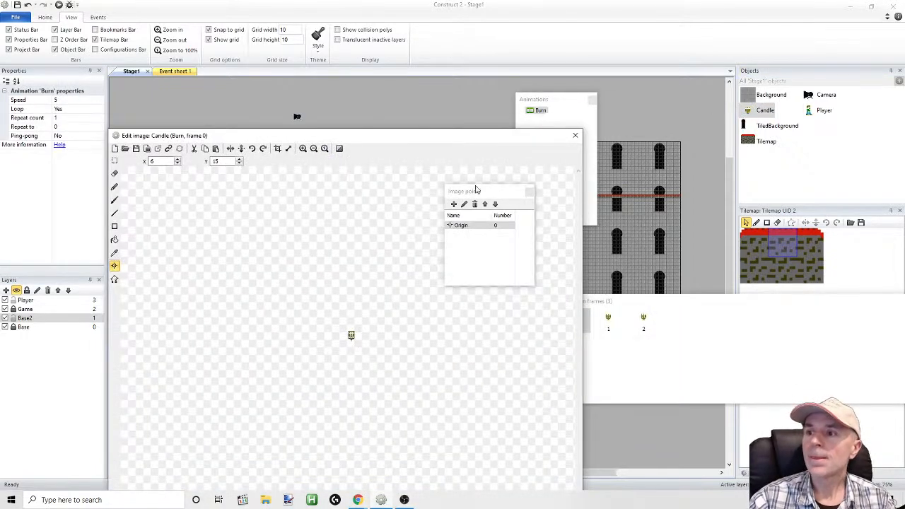
pyautogui.rightClick(461, 225)
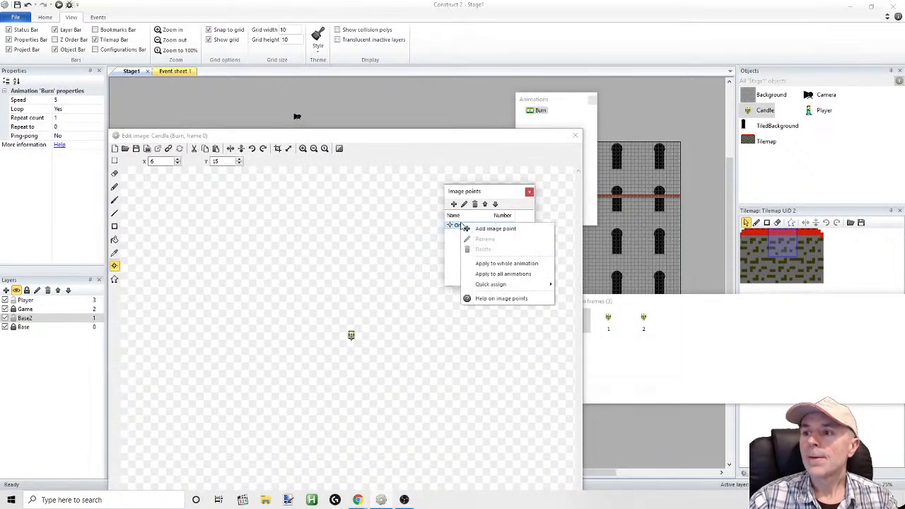
pyautogui.click(530, 193)
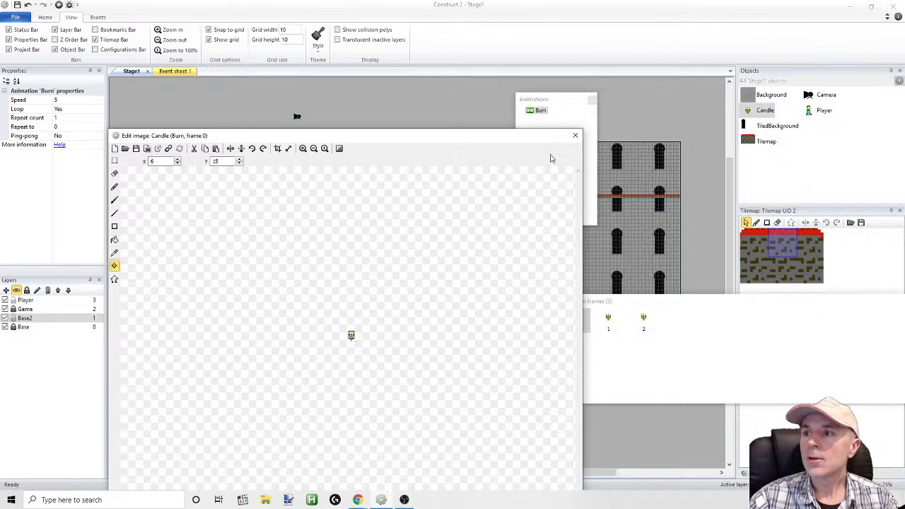
pyautogui.rightClick(537, 112)
pyautogui.click(68, 100)
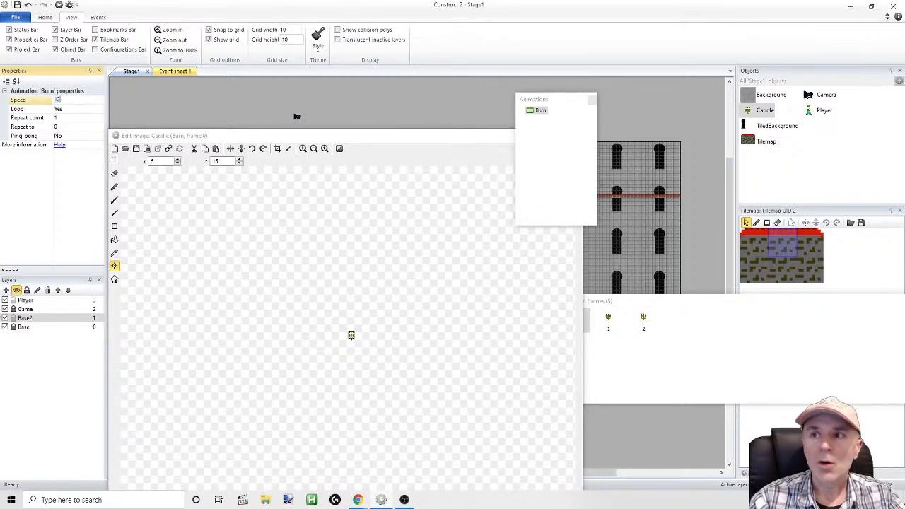
pyautogui.click(559, 142)
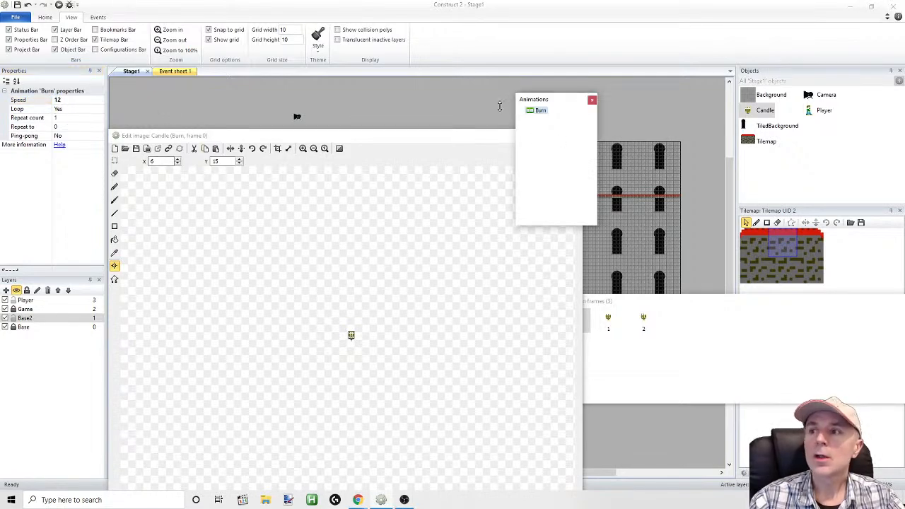
pyautogui.click(592, 100)
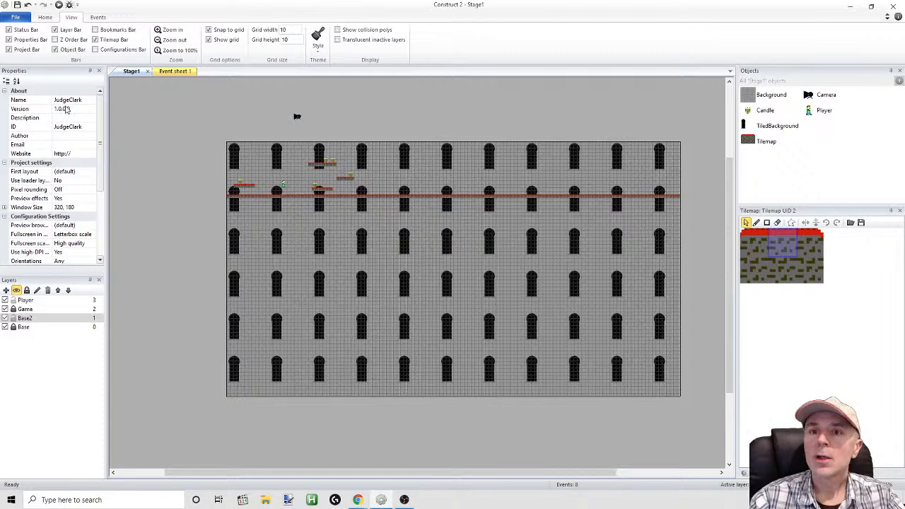
pyautogui.click(759, 111)
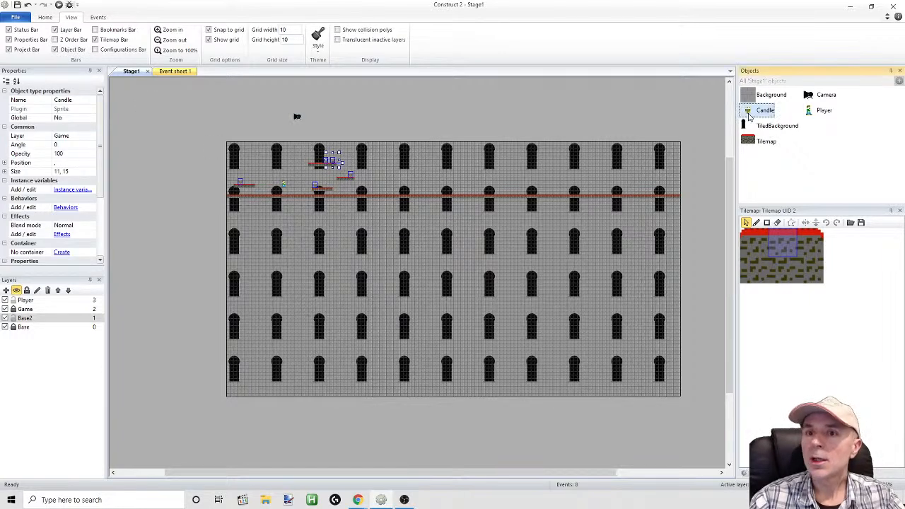
# Reopen the Candle sprite, set the Burn animation's Ping-pong to Yes, and close the image editor
pyautogui.rightClick(750, 118)
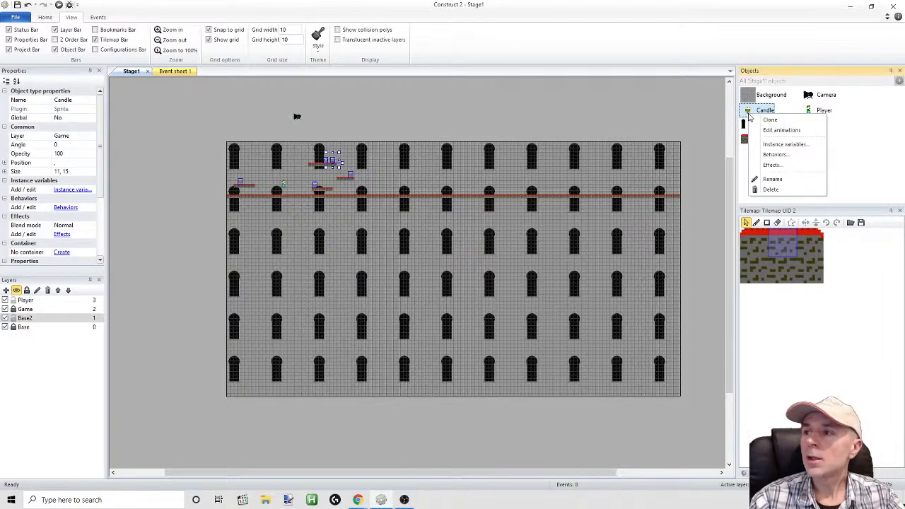
pyautogui.click(782, 130)
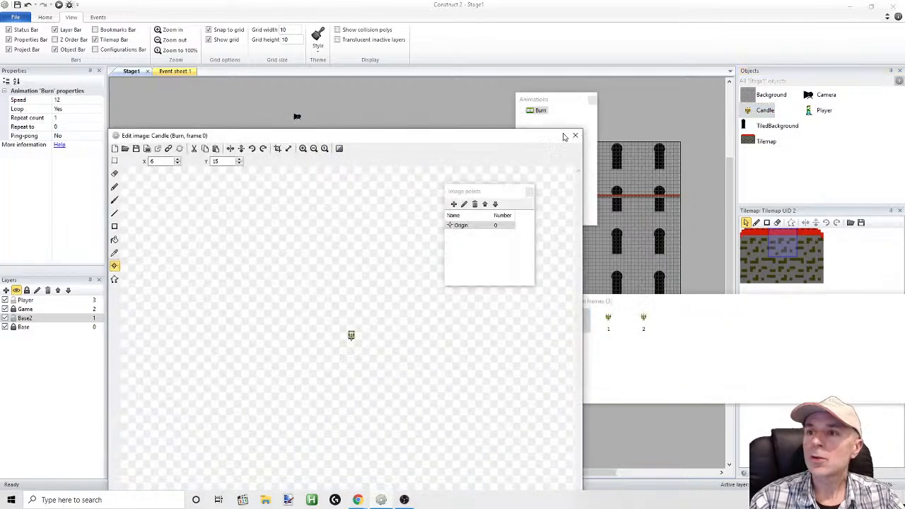
pyautogui.click(61, 137)
pyautogui.click(99, 135)
pyautogui.click(75, 155)
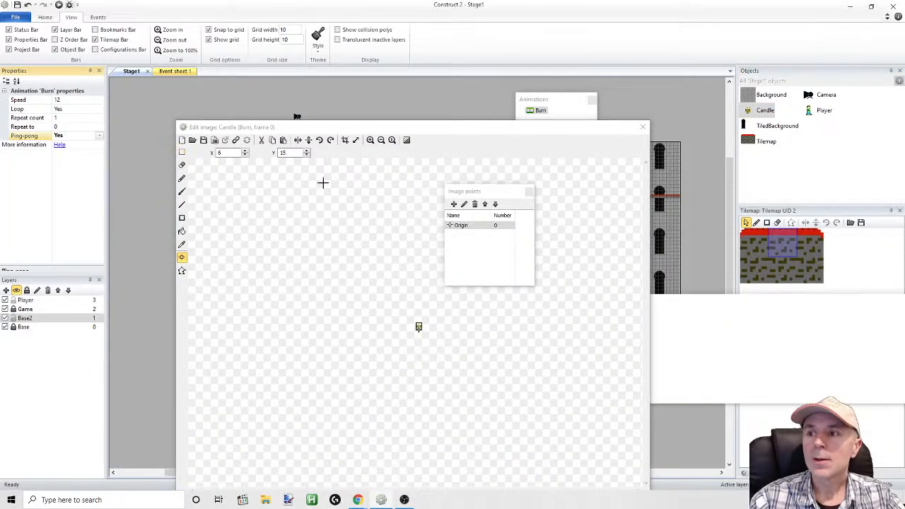
pyautogui.click(530, 192)
pyautogui.press('F5')
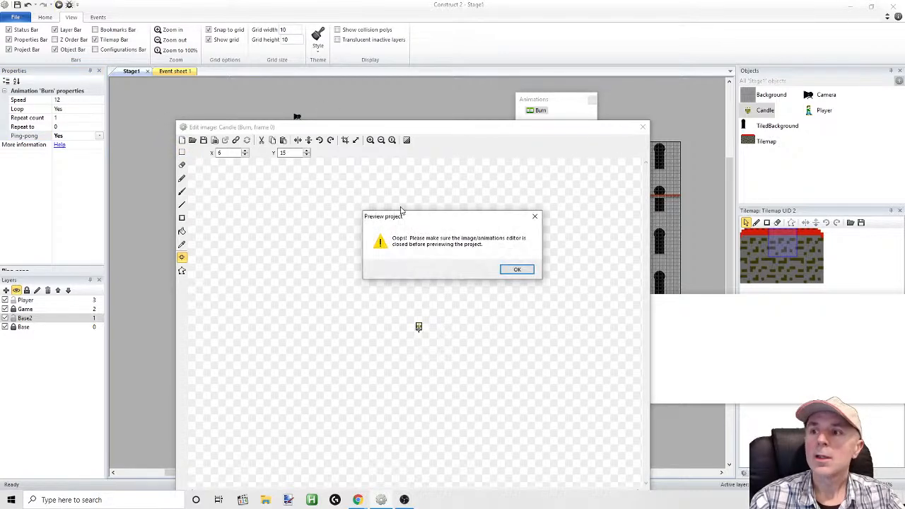
pyautogui.click(518, 269)
pyautogui.click(642, 127)
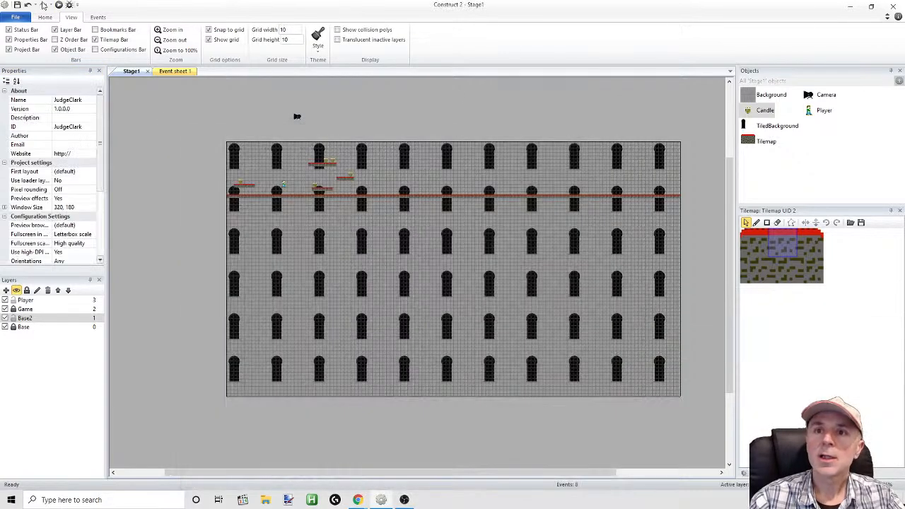
# Run the game preview, move the player across the floor and platforms to examine the candles' ping-pong animation, and return to the layout editor
pyautogui.click(58, 5)
pyautogui.press('Left')
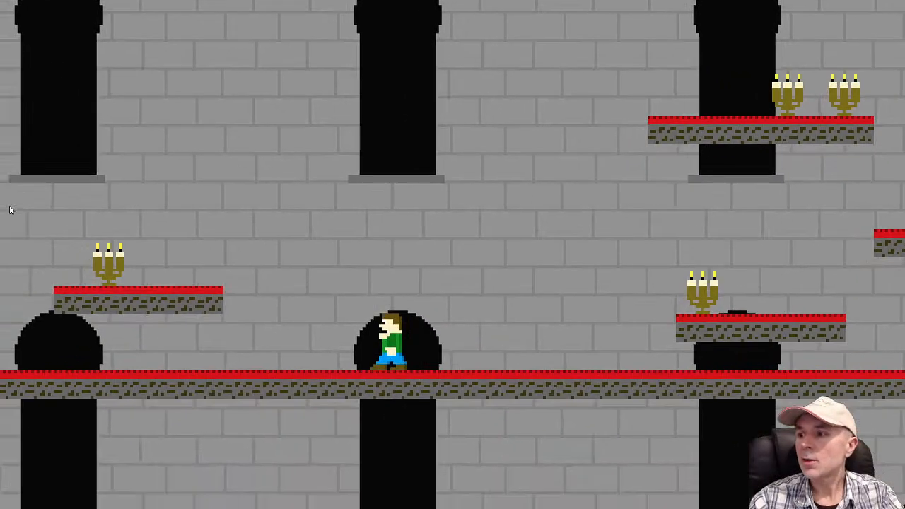
pyautogui.press('Left')
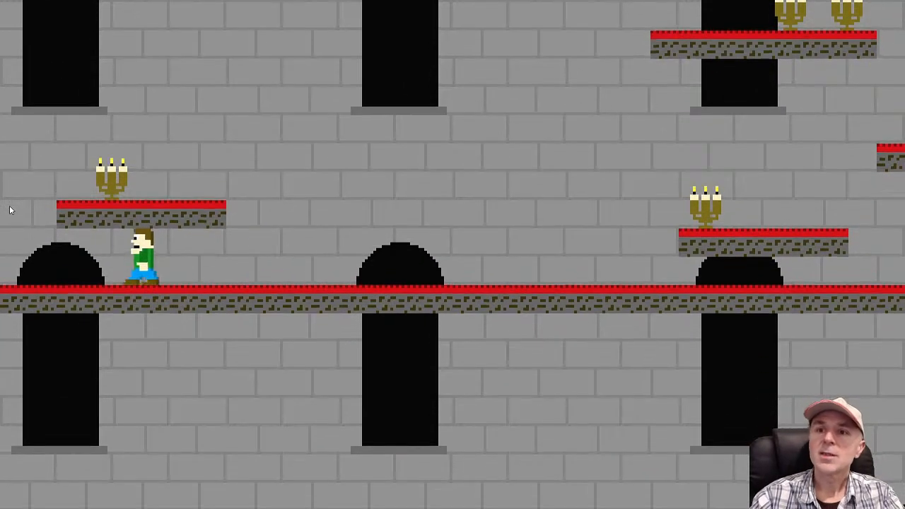
pyautogui.press('Right')
pyautogui.press('Up')
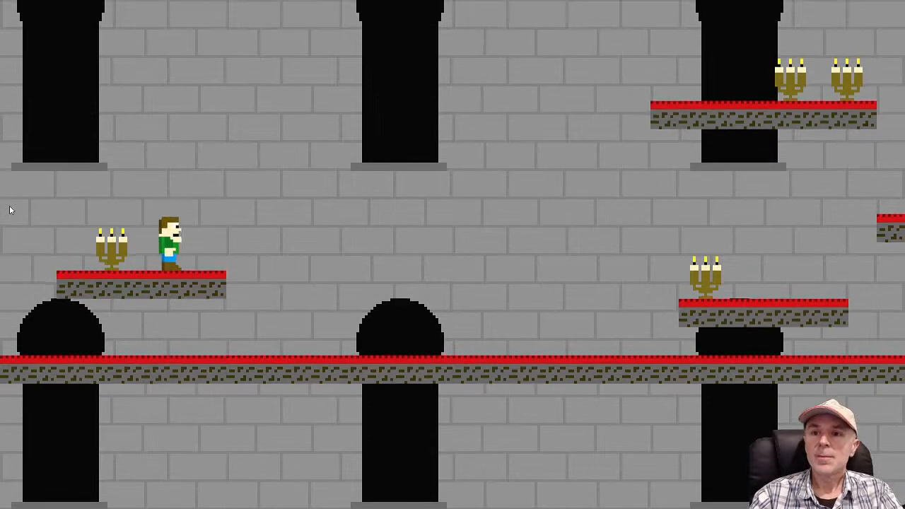
pyautogui.press('Right')
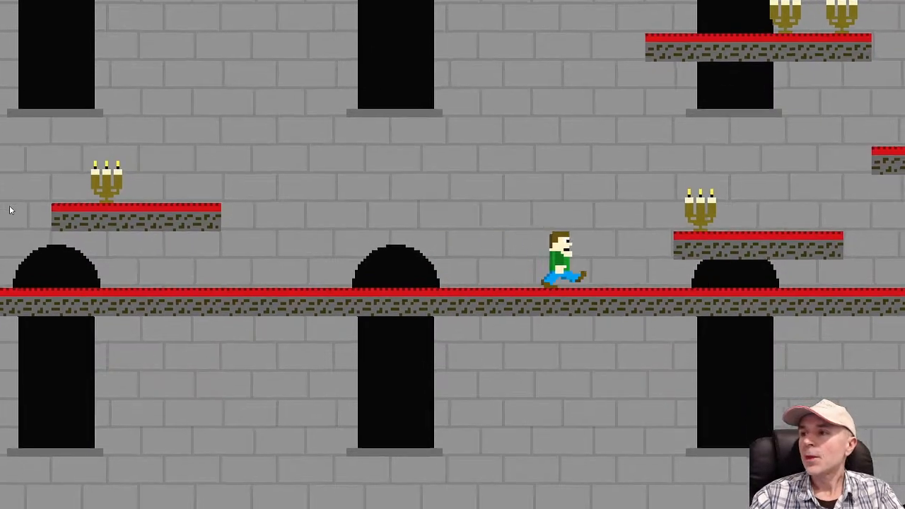
pyautogui.press('Up')
pyautogui.press('Up')
pyautogui.press('Up')
pyautogui.press('Left')
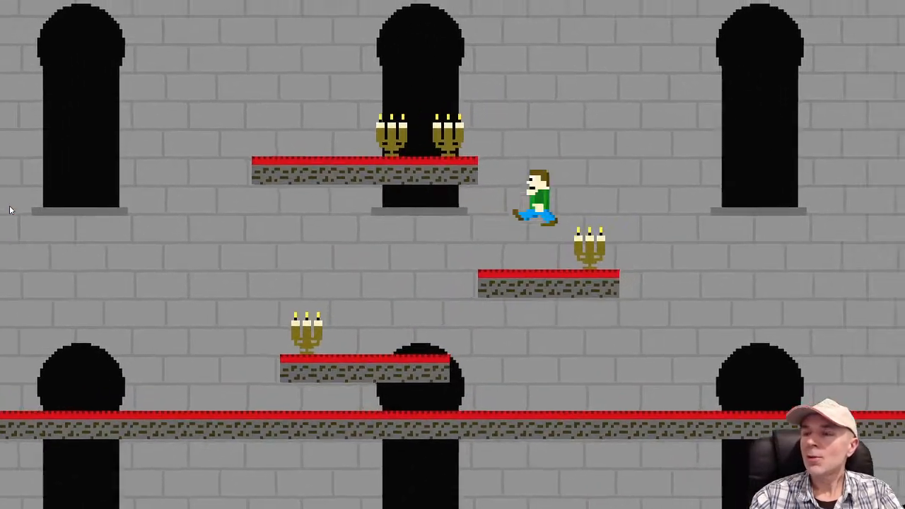
pyautogui.press('Right')
pyautogui.press('Left')
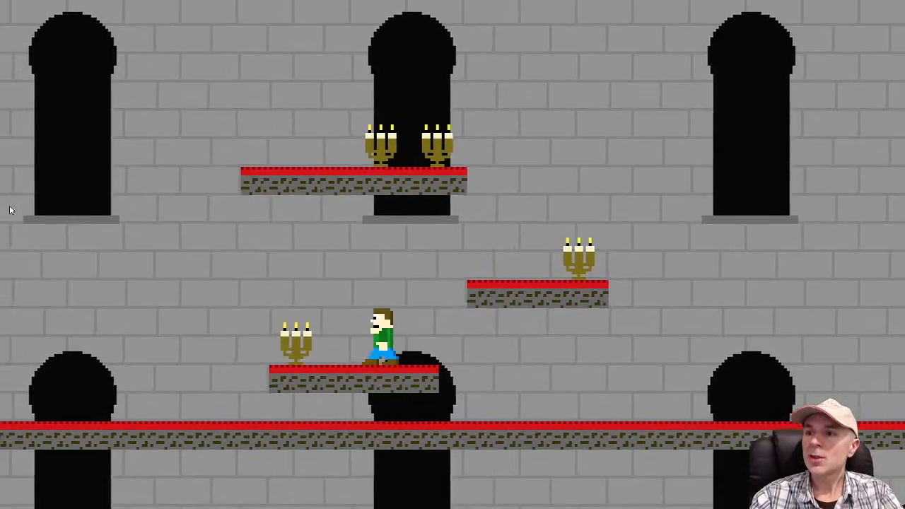
pyautogui.press('Up')
pyautogui.press('Right')
pyautogui.press('Up')
pyautogui.press('Left')
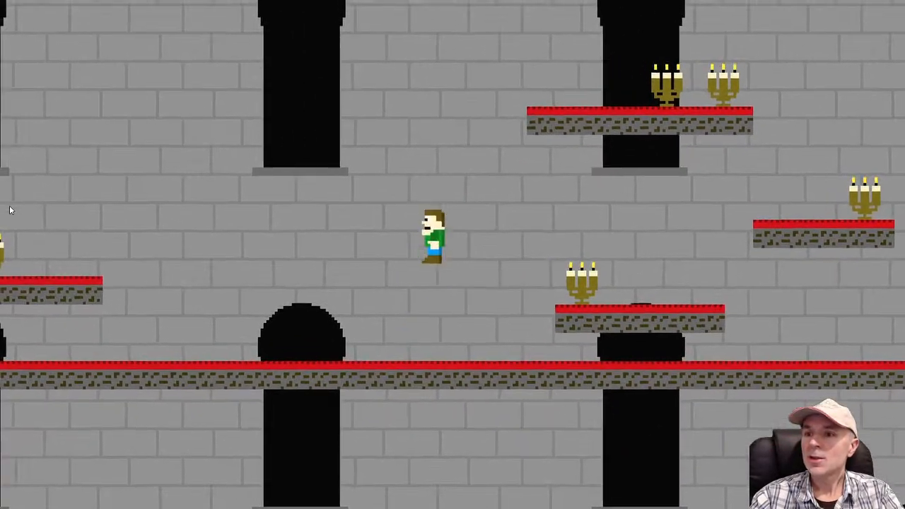
pyautogui.press('Up')
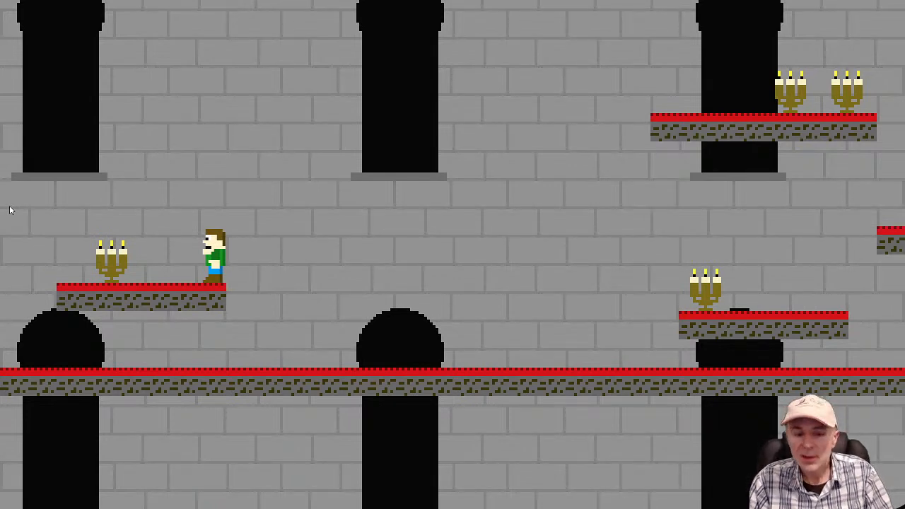
pyautogui.press('Up')
pyautogui.press('Left')
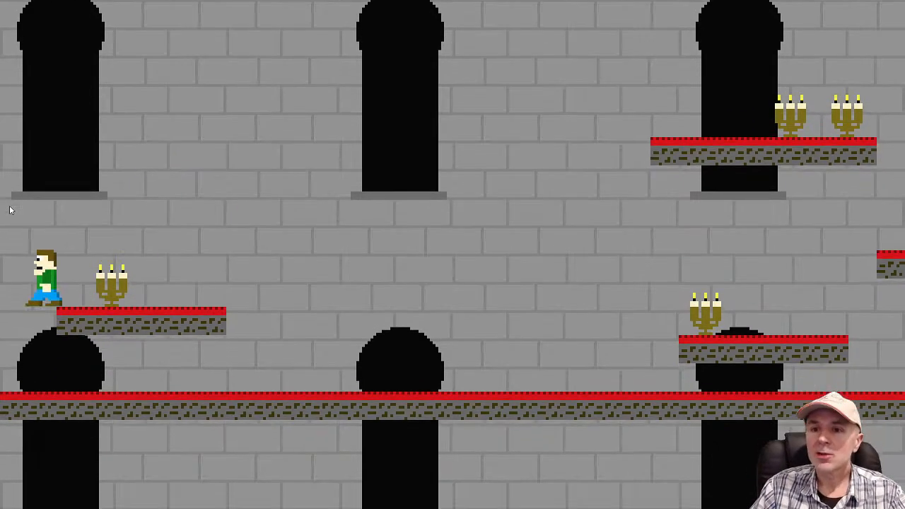
pyautogui.press('Right')
pyautogui.press('Up')
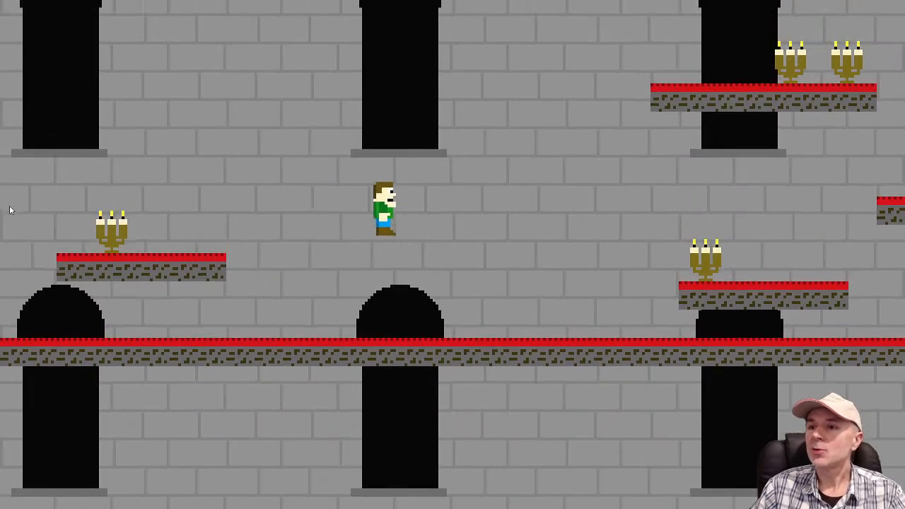
pyautogui.press('Up')
pyautogui.press('Up')
pyautogui.press('Left')
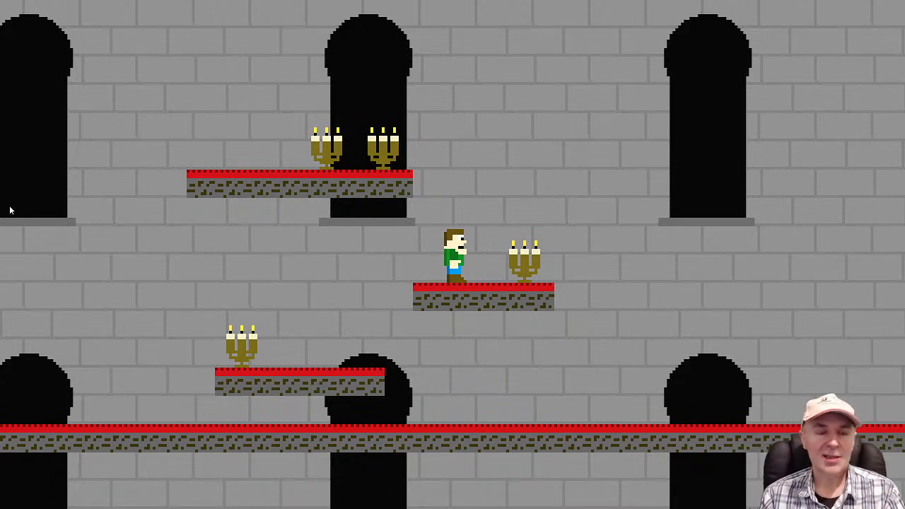
pyautogui.press('Right')
pyautogui.press('Left')
pyautogui.press('space')
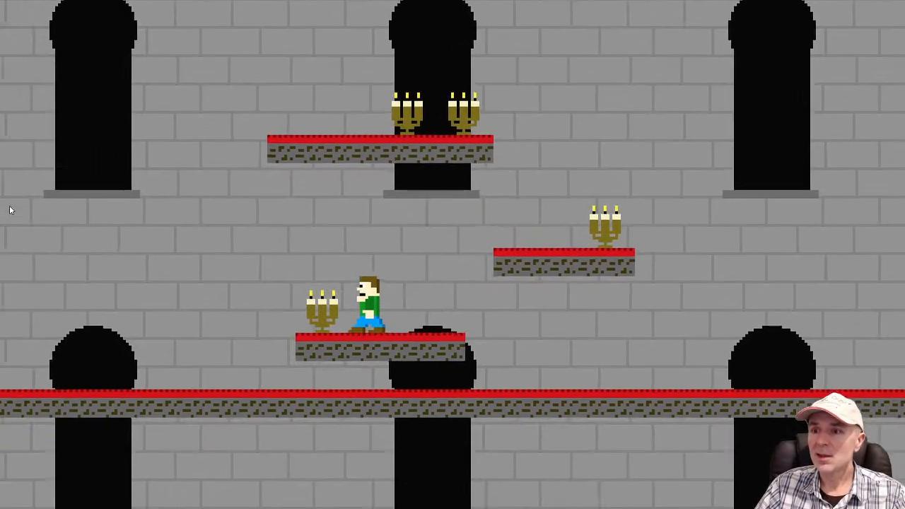
pyautogui.press('Right')
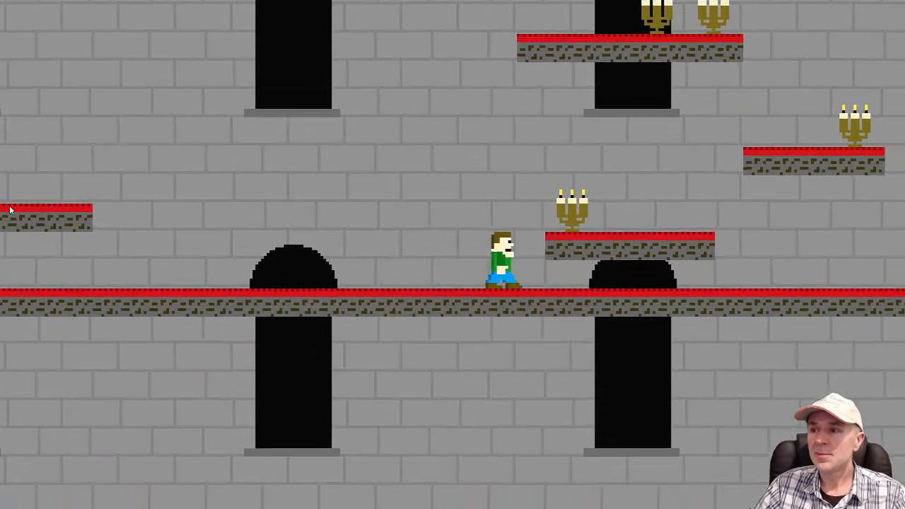
pyautogui.press('space')
pyautogui.press('Left')
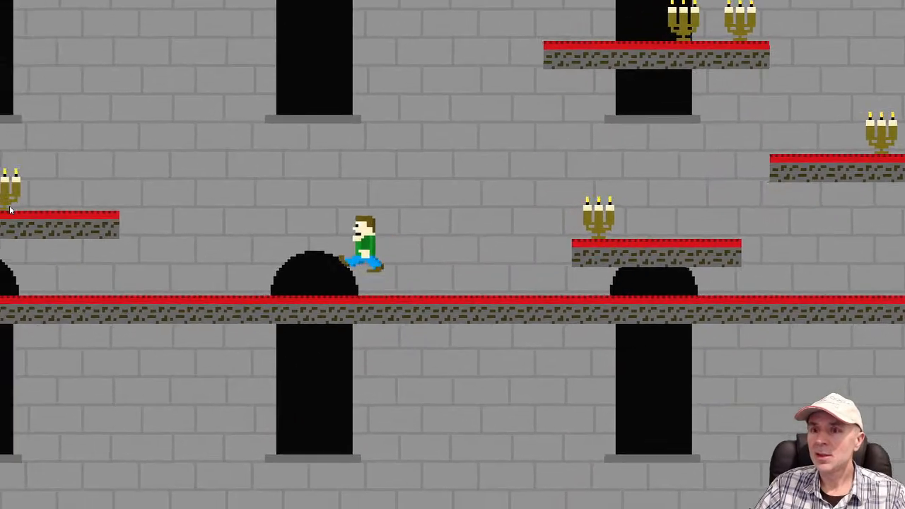
pyautogui.press('space')
pyautogui.press('space')
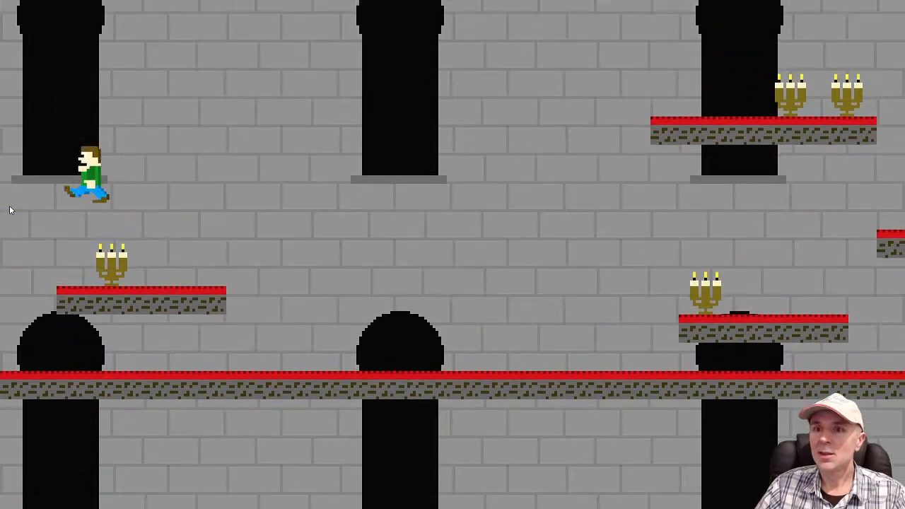
pyautogui.press('Right')
pyautogui.press('space')
pyautogui.press('space')
pyautogui.press('space')
pyautogui.press('space')
pyautogui.press('Left')
pyautogui.press('space')
pyautogui.press('Right')
pyautogui.press('Left')
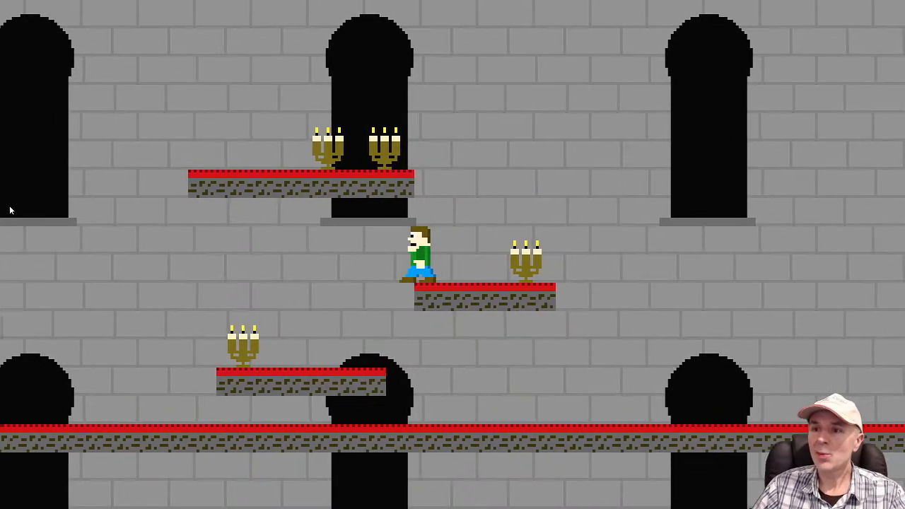
pyautogui.press('space')
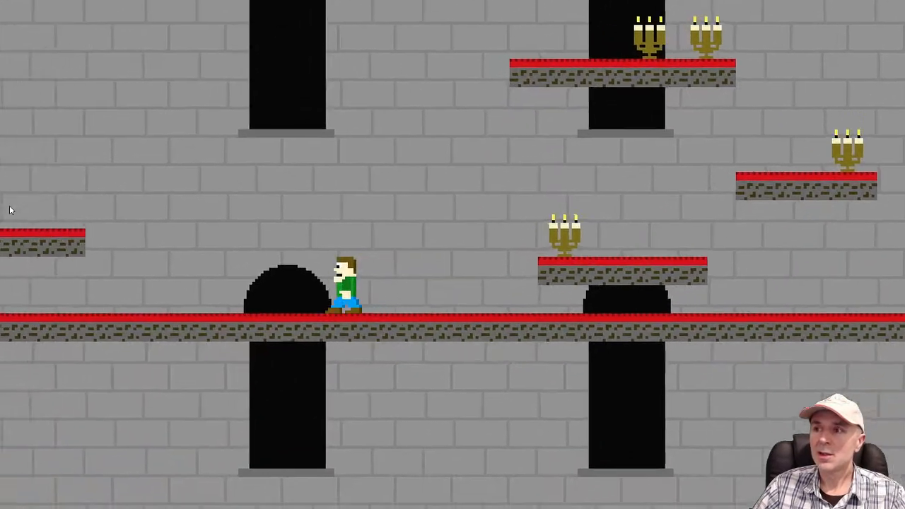
pyautogui.press('space')
pyautogui.press('space')
pyautogui.press('Right')
pyautogui.press('space')
pyautogui.press('Right')
pyautogui.press('space')
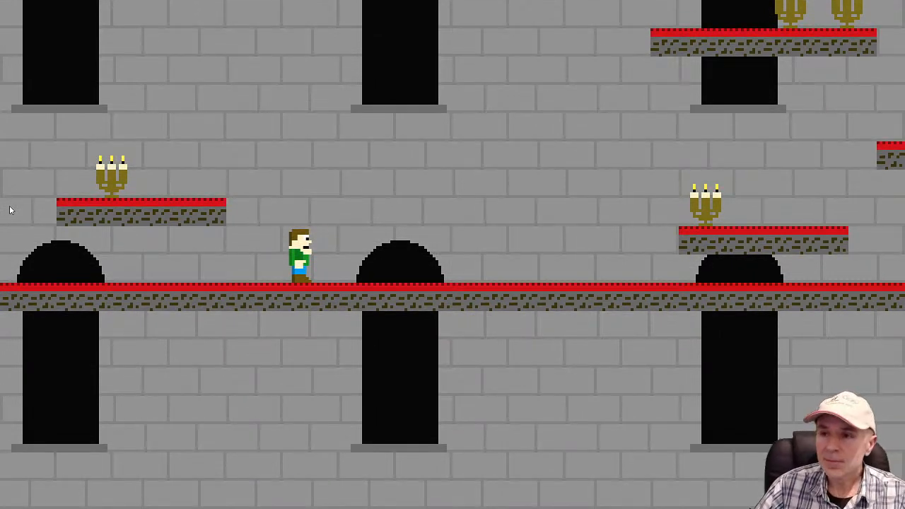
pyautogui.press('space')
pyautogui.press('Right')
pyautogui.press('space')
pyautogui.press('Right')
pyautogui.press('space')
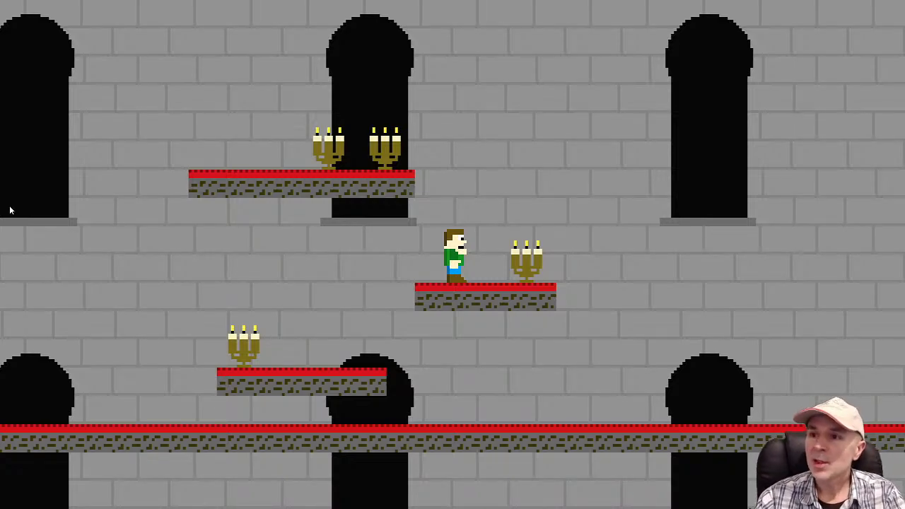
pyautogui.press('Left')
pyautogui.press('space')
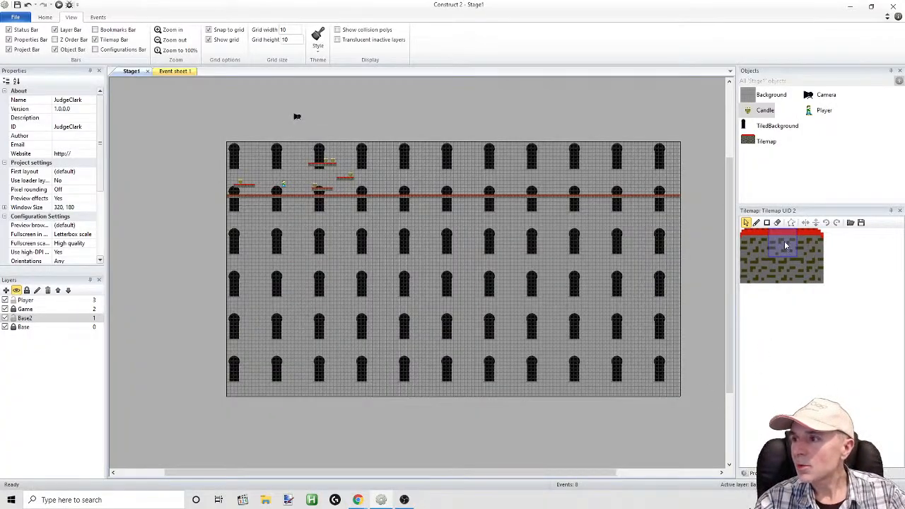
# Recolor the bright red carpet strip in the Tilemap image with a darker red, RGB 157, 22, 7, and close the image editor
pyautogui.doubleClick(761, 141)
pyautogui.click(355, 140)
pyautogui.click(457, 349)
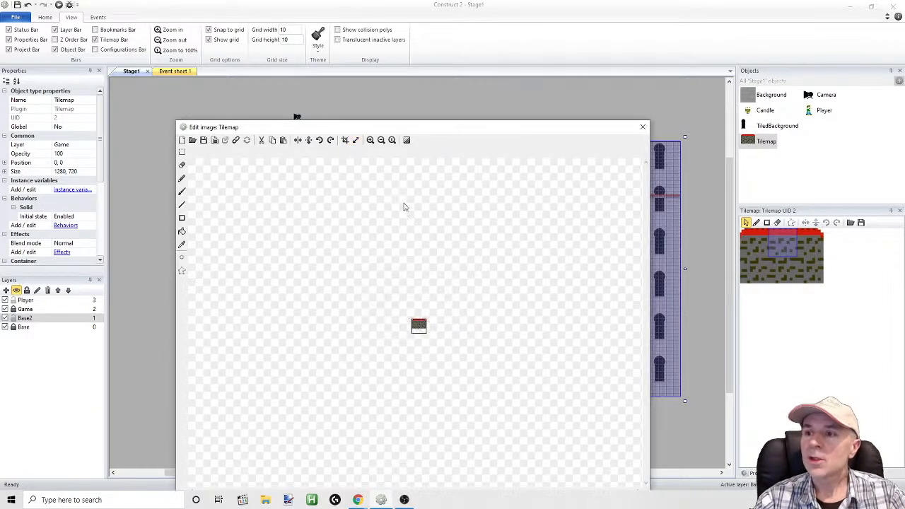
pyautogui.click(370, 140)
pyautogui.click(371, 140)
pyautogui.click(371, 140)
pyautogui.click(371, 140)
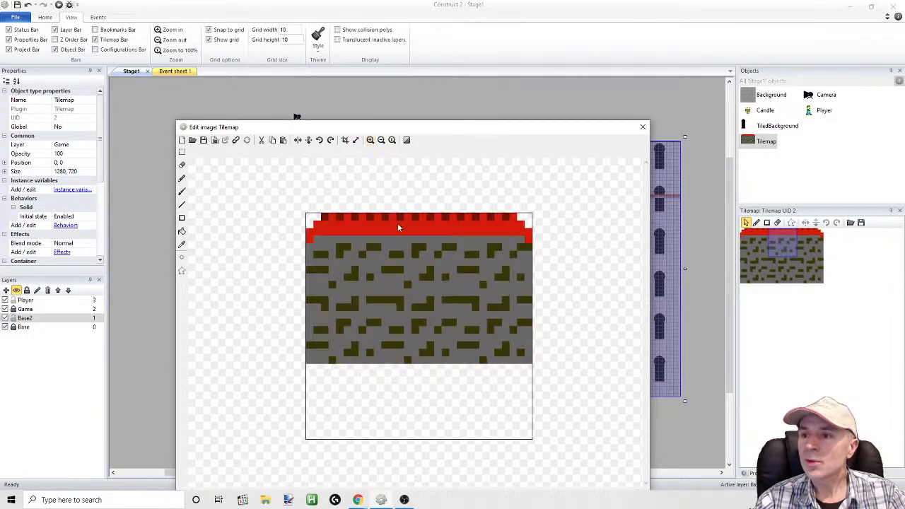
pyautogui.click(181, 244)
pyautogui.click(322, 225)
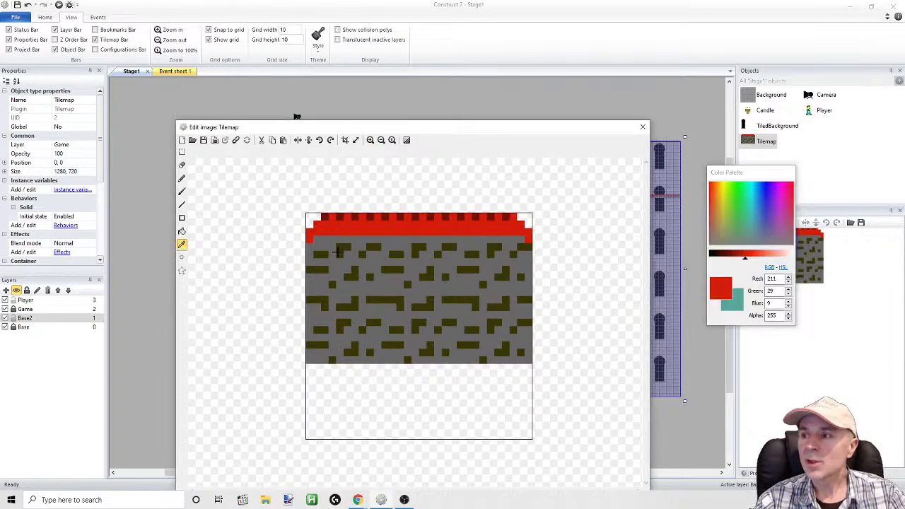
pyautogui.moveTo(747, 260); pyautogui.dragTo(740, 261)
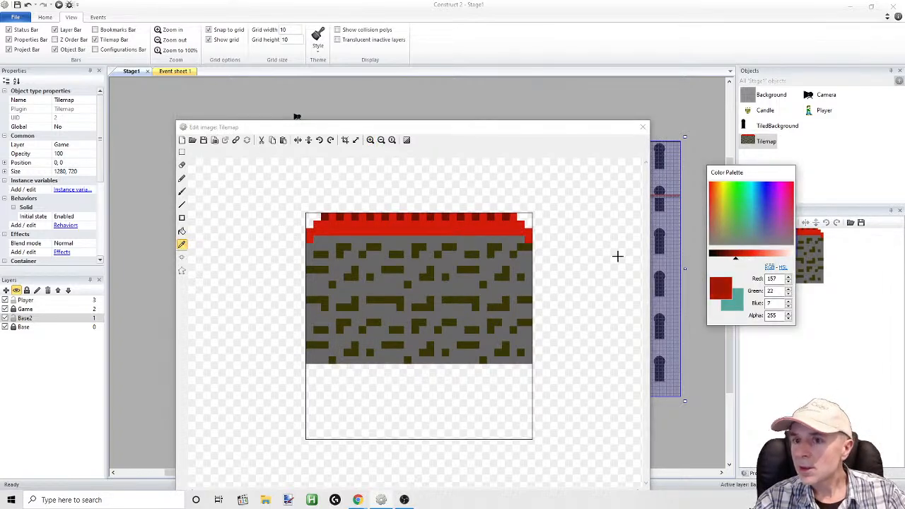
pyautogui.click(182, 232)
pyautogui.click(364, 228)
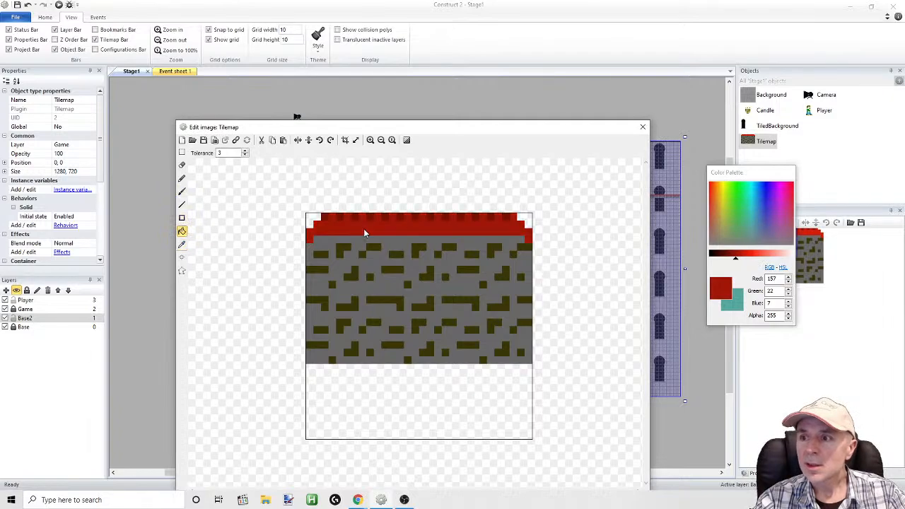
pyautogui.click(643, 127)
# Preview the game again, jump the player around to examine the darker red carpet, and close the preview
pyautogui.click(59, 5)
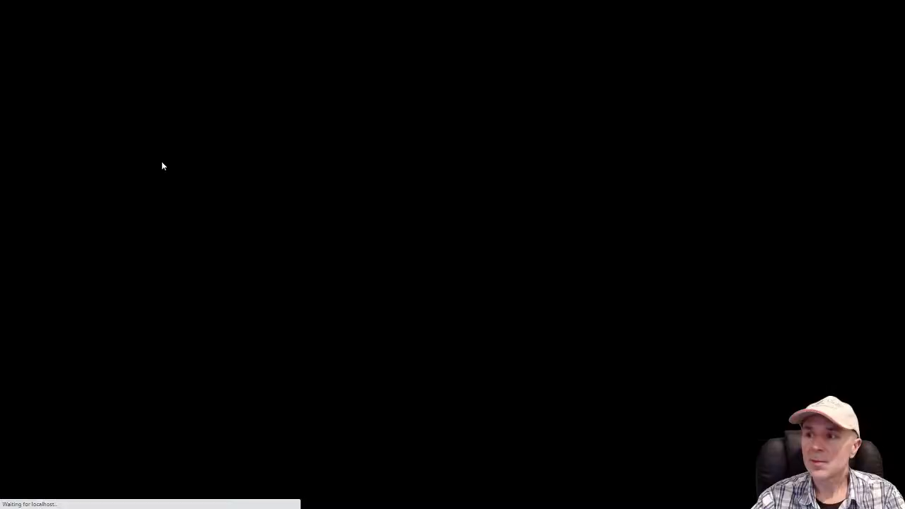
pyautogui.press('Left')
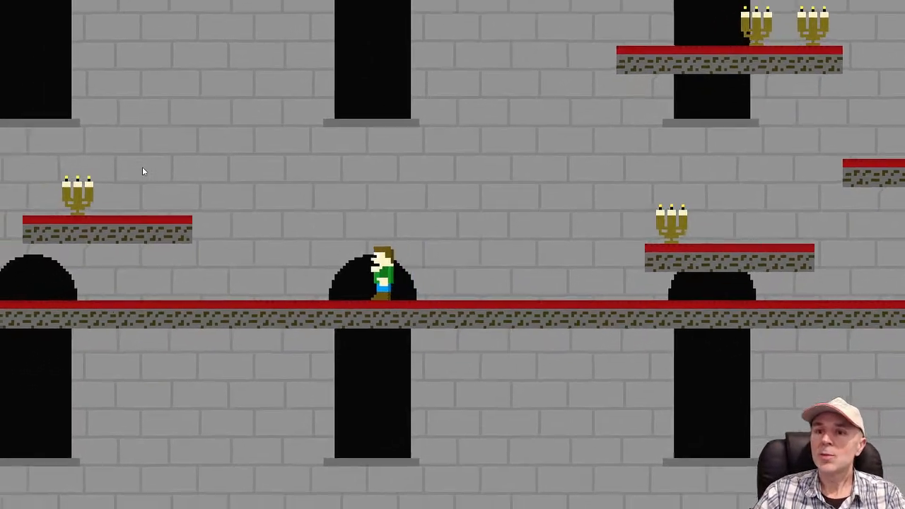
pyautogui.press('Up')
pyautogui.press('Right')
pyautogui.press('Up')
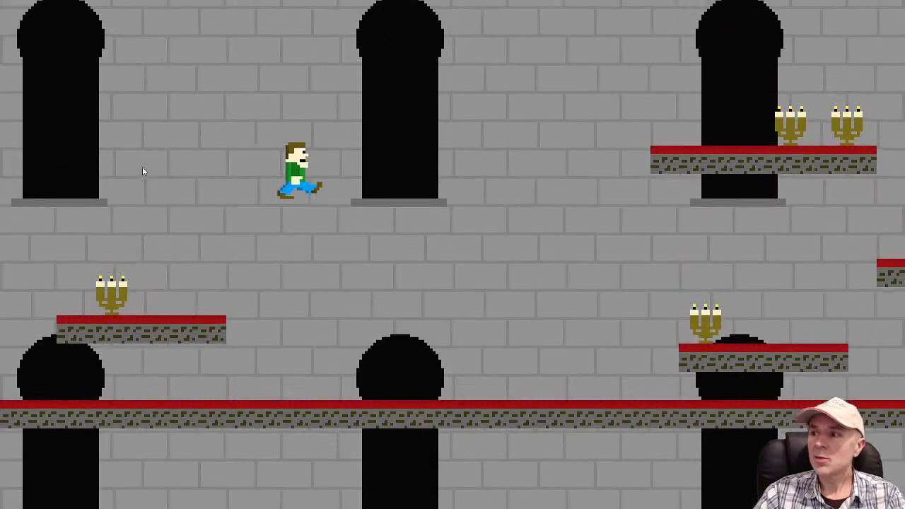
pyautogui.hotkey('alt', 'F4')
# Activate the Game layer and paint carpet-corner tiles with the pencil, extending the upper platform one tile and capping its ends
pyautogui.click(752, 246)
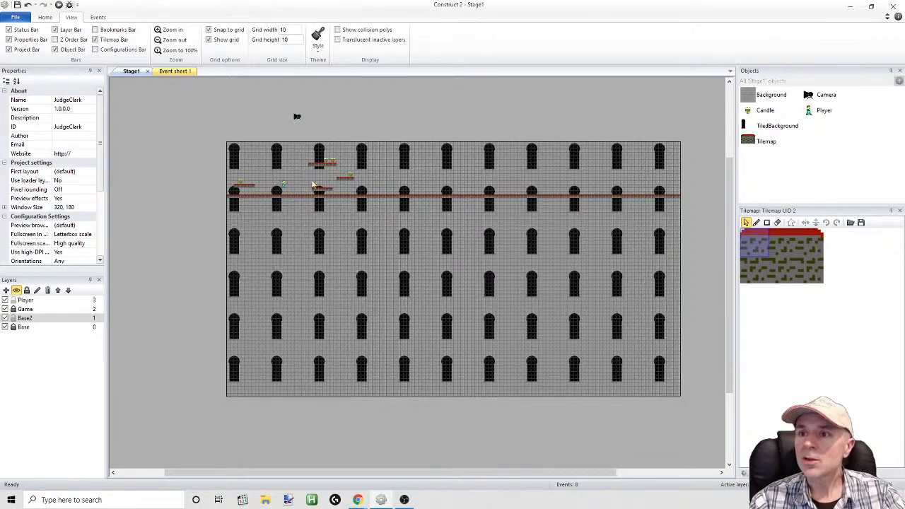
pyautogui.keyDown('ctrl'); pyautogui.scroll(10, 313, 182); pyautogui.keyUp('ctrl')
pyautogui.moveTo(406, 473); pyautogui.dragTo(305, 477)
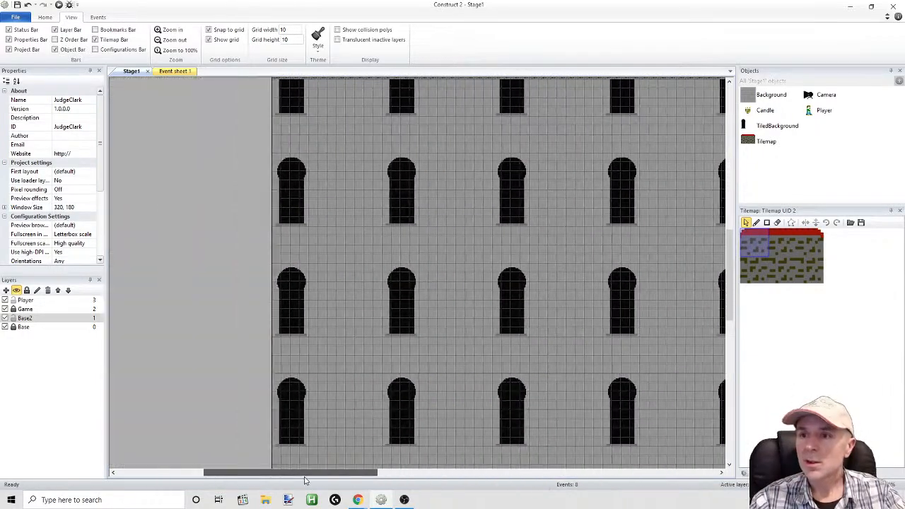
pyautogui.moveTo(736, 290); pyautogui.dragTo(729, 241)
pyautogui.keyDown('ctrl'); pyautogui.scroll(4, 635, 267); pyautogui.keyUp('ctrl')
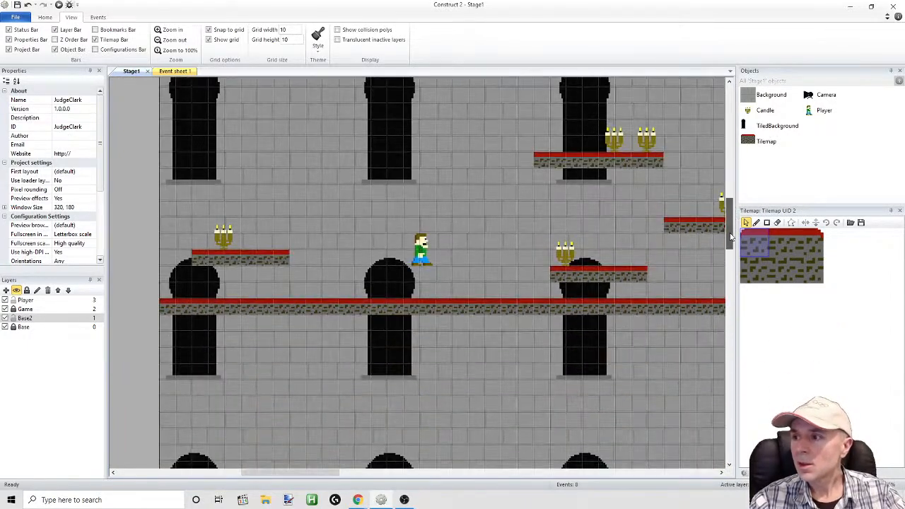
pyautogui.click(526, 162)
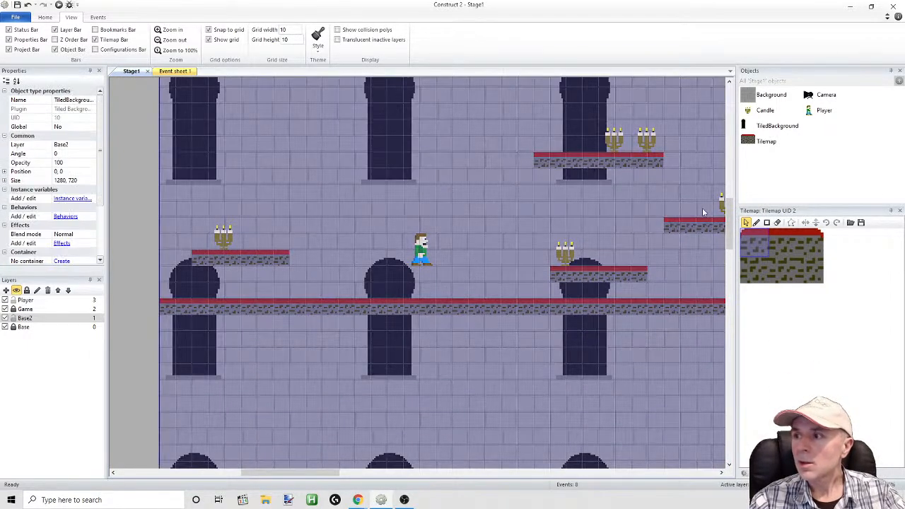
pyautogui.click(757, 223)
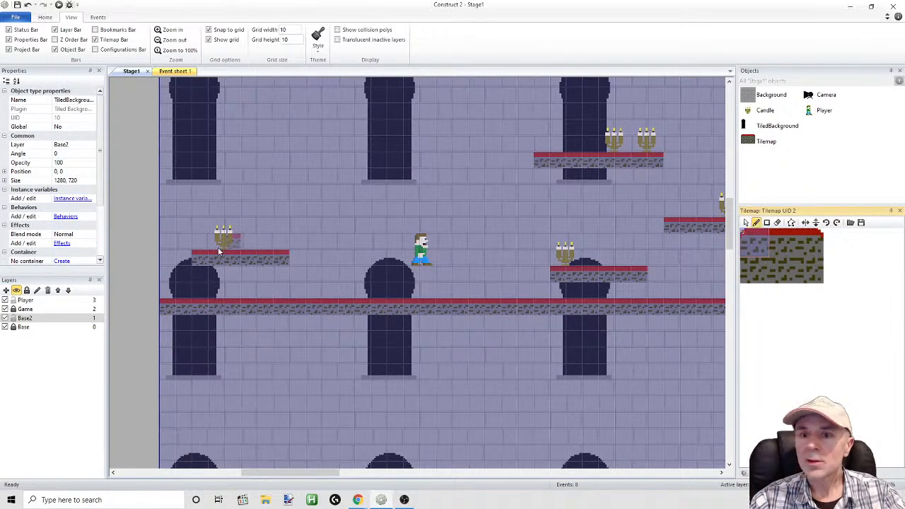
pyautogui.click(24, 311)
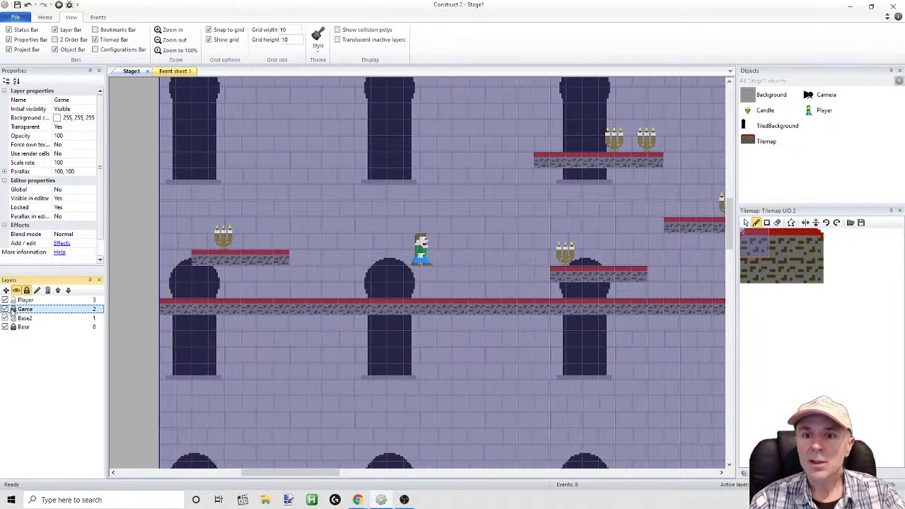
pyautogui.click(526, 163)
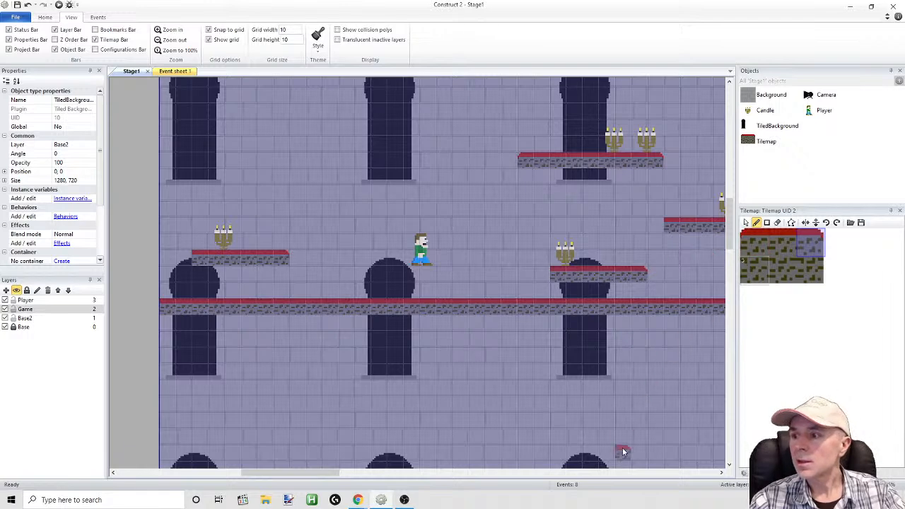
# Cap the ends of the remaining floating platforms with left and right carpet-corner tiles, erasing the extra tile beside the middle-height platform
pyautogui.moveTo(324, 471); pyautogui.dragTo(358, 471)
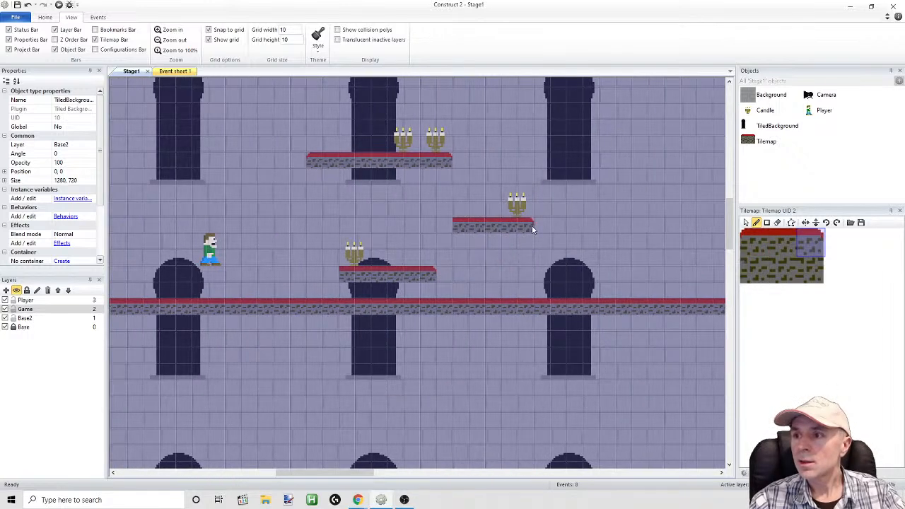
pyautogui.click(753, 241)
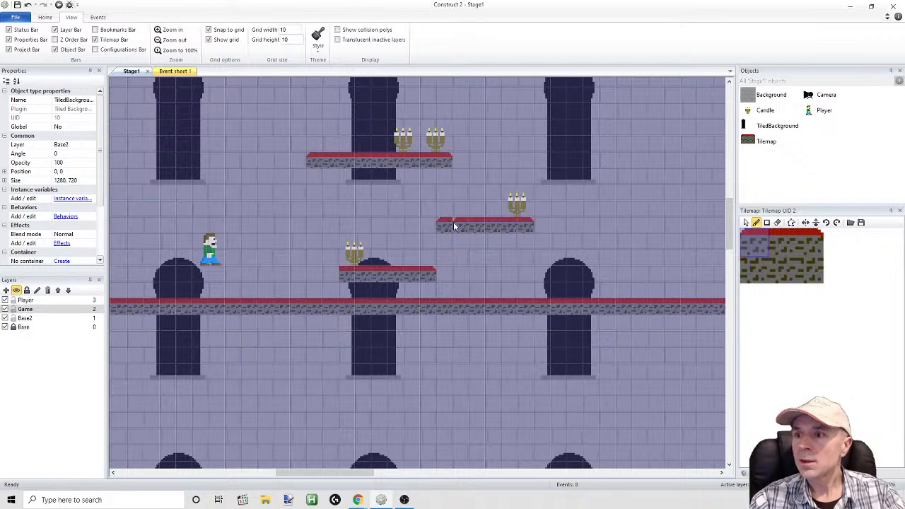
pyautogui.rightClick(441, 230)
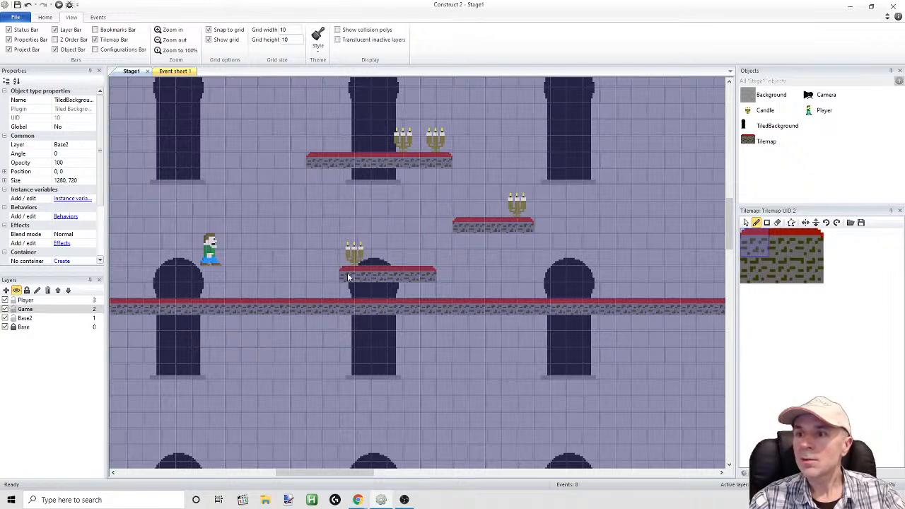
pyautogui.moveTo(341, 468); pyautogui.dragTo(281, 468)
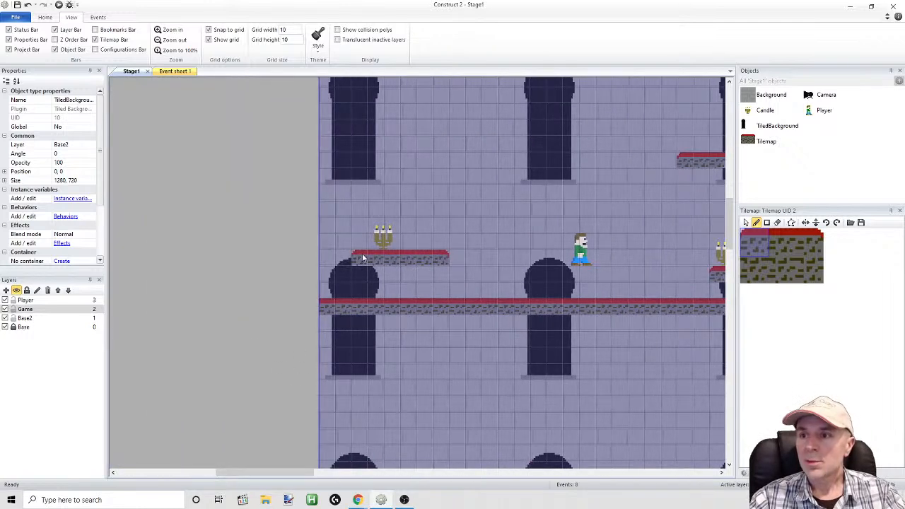
# Run the game preview, move and jump the player across the floor and platforms to examine the carpet-corner tiles, and return to the layout editor
pyautogui.click(59, 5)
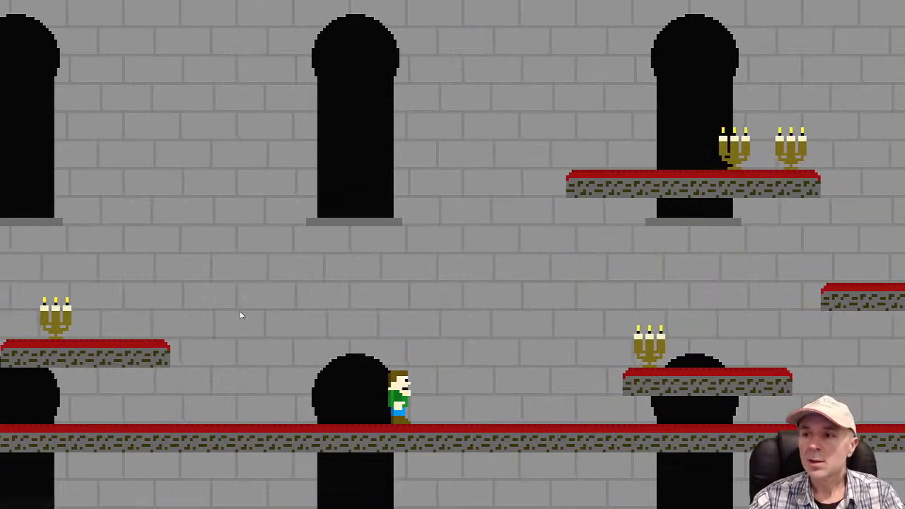
pyautogui.press('Right')
pyautogui.press('Up')
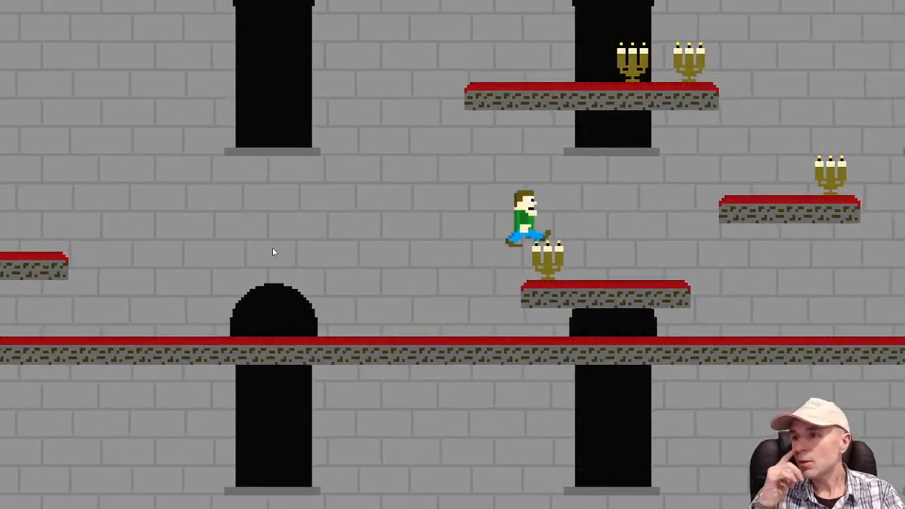
pyautogui.press('Up')
pyautogui.press('Left')
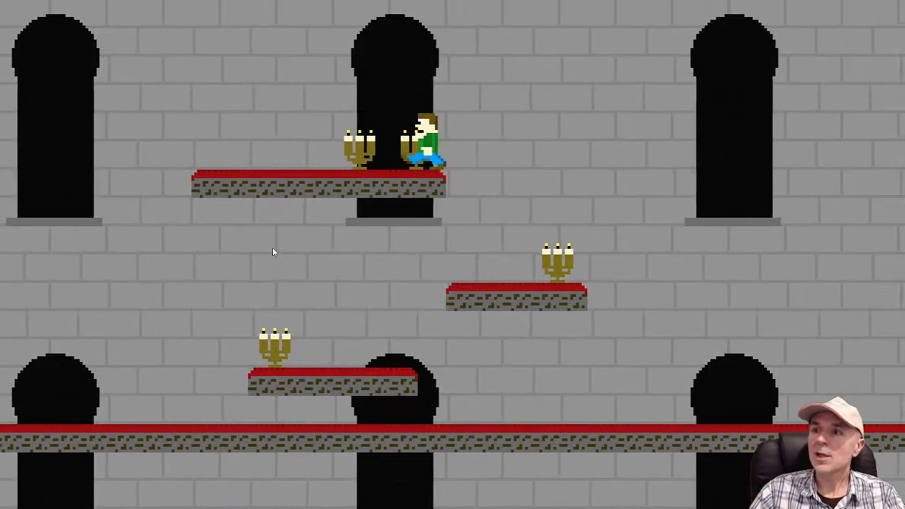
pyautogui.press('Up')
pyautogui.press('Right')
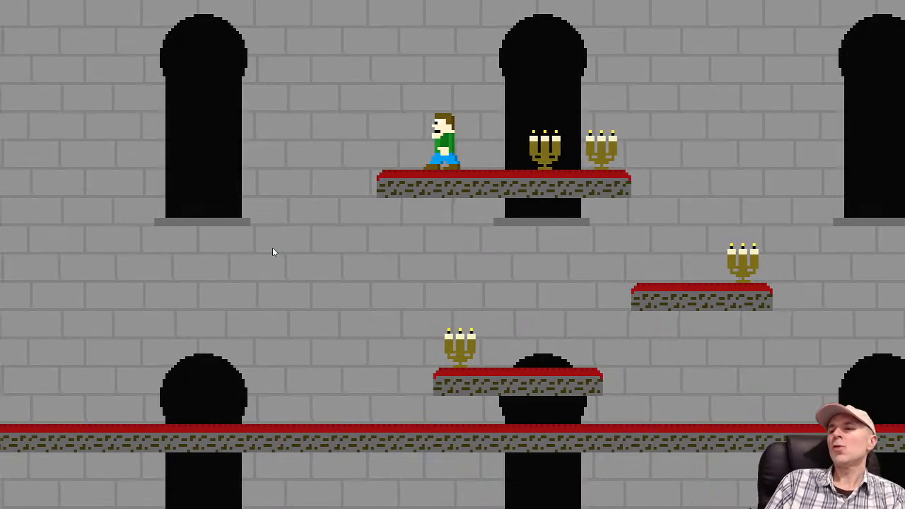
pyautogui.press('Left')
pyautogui.press('Up')
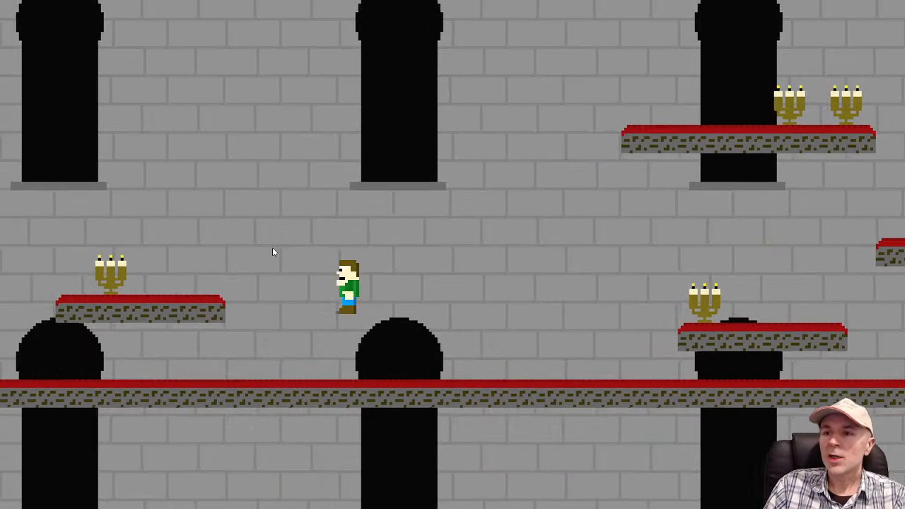
pyautogui.press('Right')
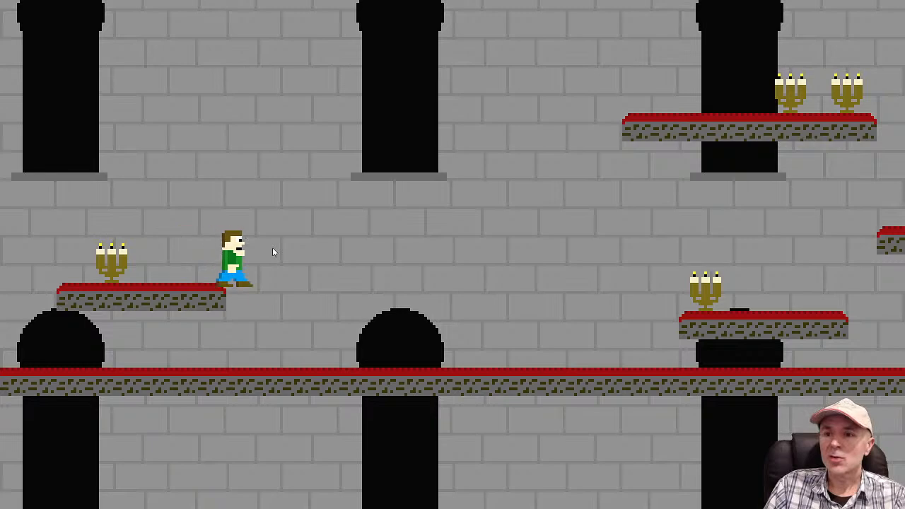
pyautogui.press('Up')
pyautogui.press('Up')
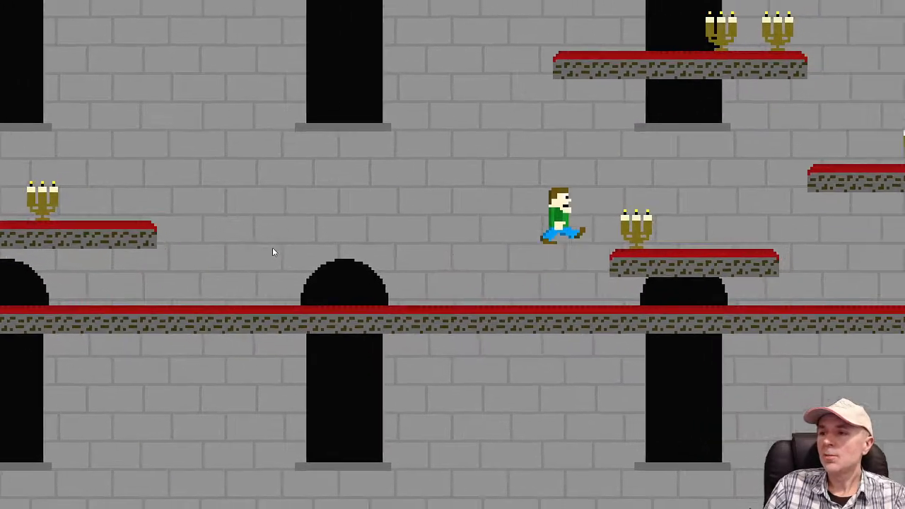
pyautogui.press('Up')
pyautogui.press('Up')
pyautogui.press('Left')
pyautogui.press('Right')
pyautogui.press('Left')
pyautogui.press('Up')
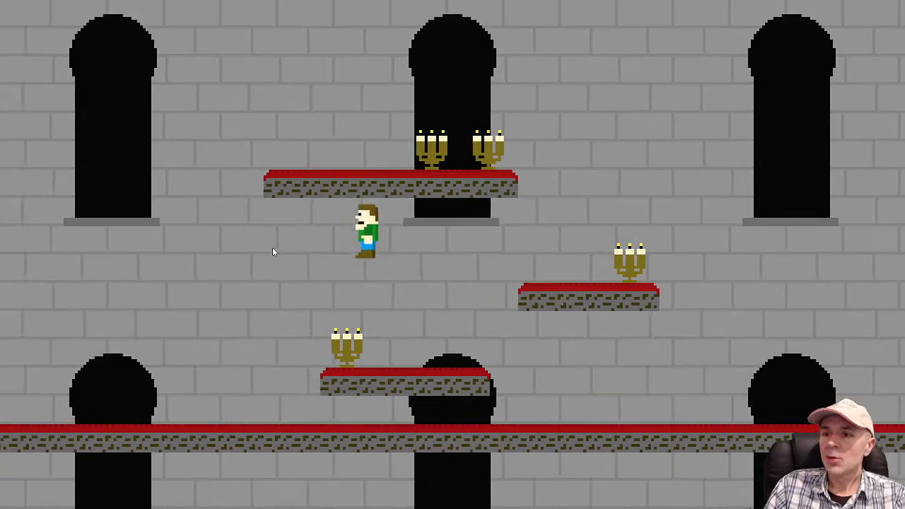
pyautogui.press('Up')
pyautogui.press('Left')
pyautogui.press('space')
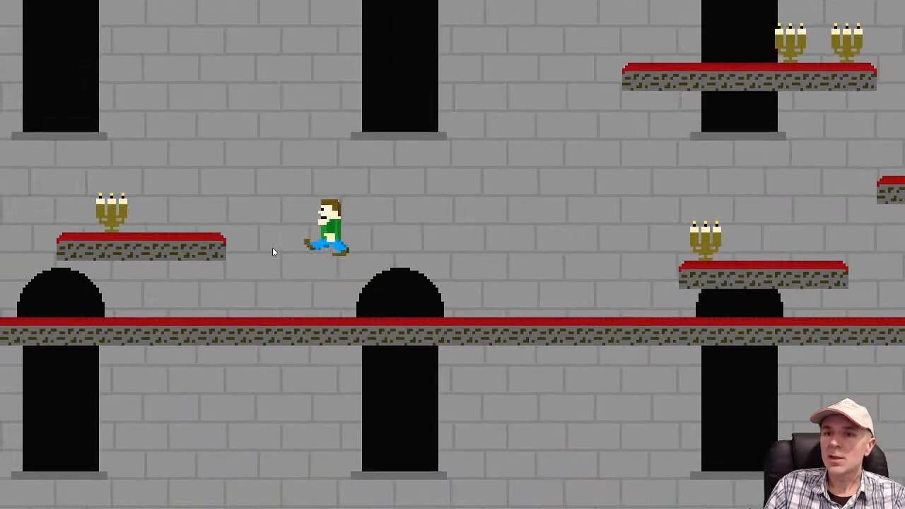
pyautogui.press('Right')
pyautogui.press('space')
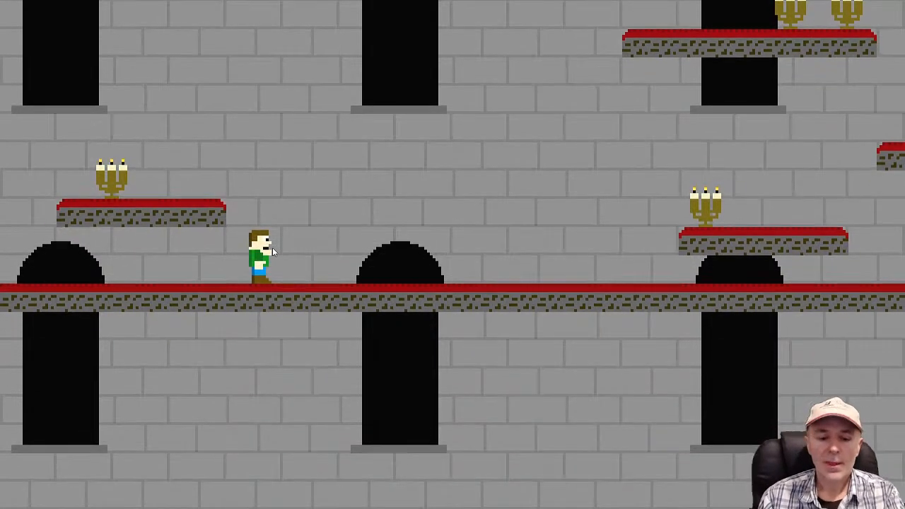
pyautogui.press('Right')
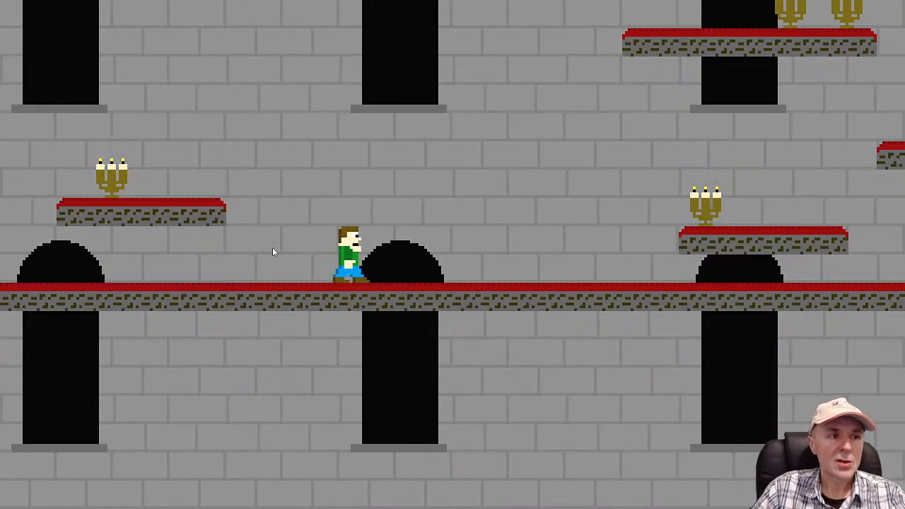
pyautogui.press('Right')
pyautogui.press('space')
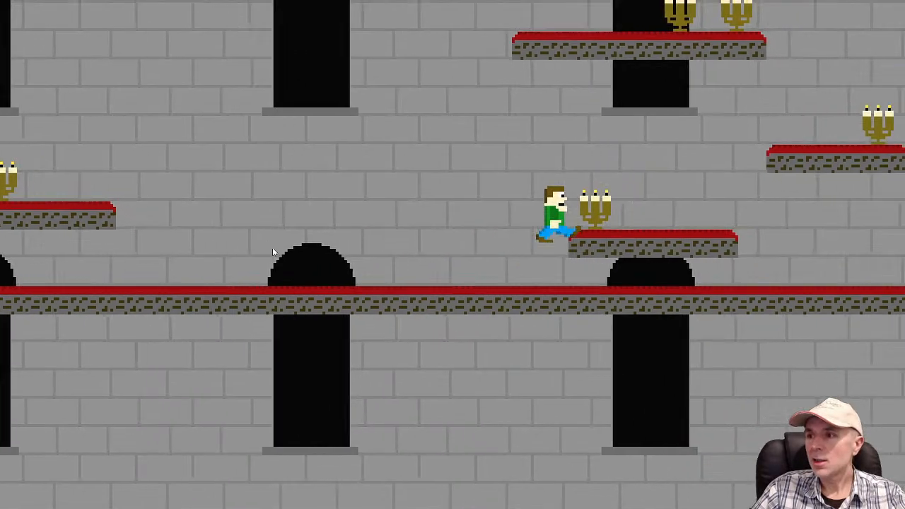
pyautogui.press('space')
pyautogui.press('Right')
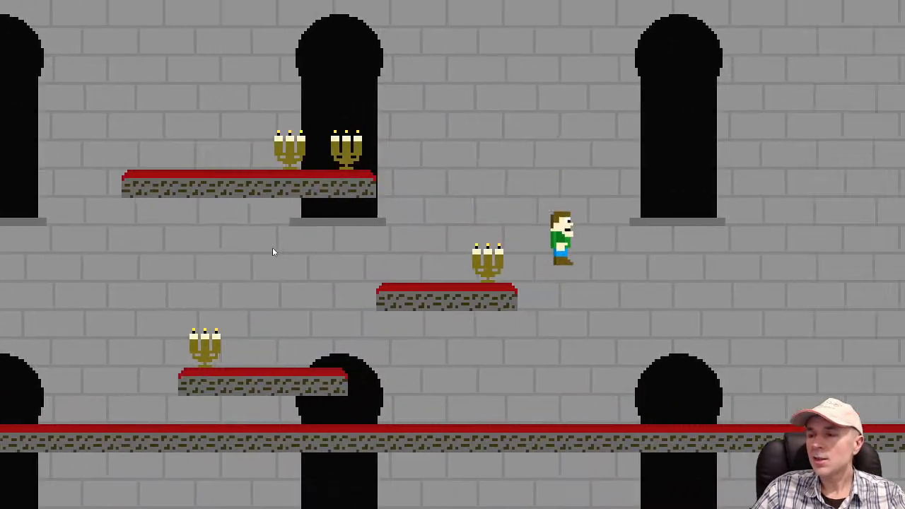
pyautogui.press('Right')
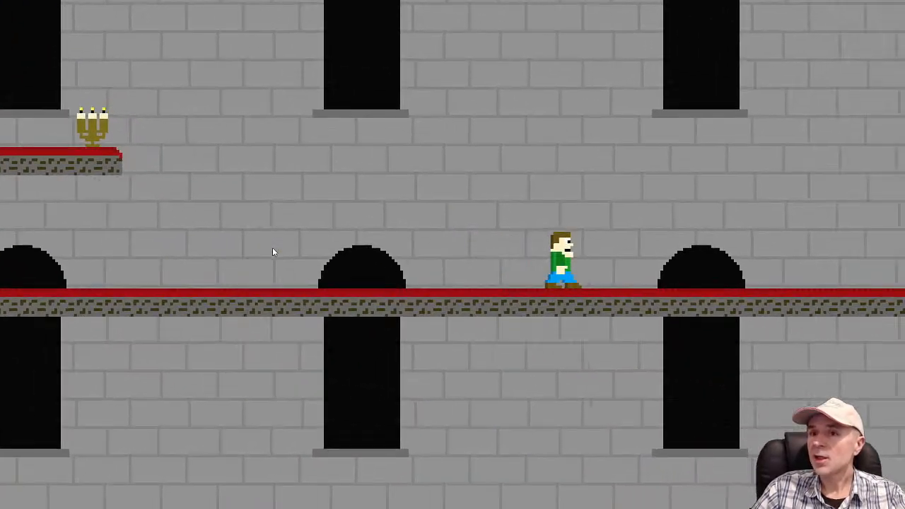
pyautogui.press('Left')
pyautogui.press('Left')
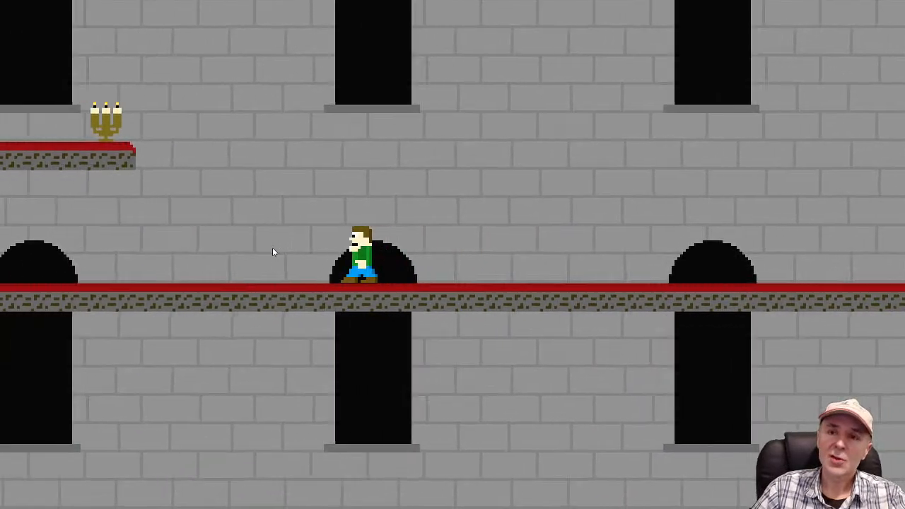
pyautogui.press('Left')
pyautogui.press('space')
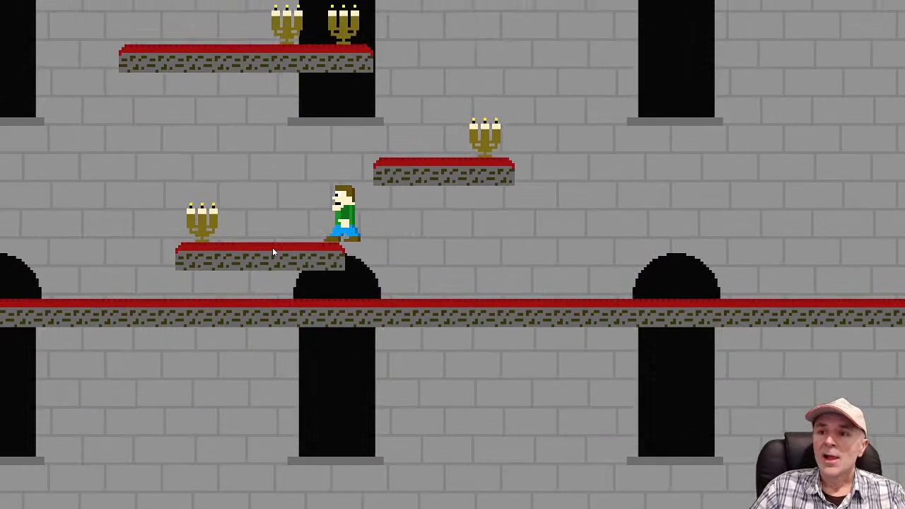
pyautogui.press('Right')
pyautogui.press('space')
pyautogui.press('Left')
pyautogui.press('space')
pyautogui.press('Left')
pyautogui.press('space')
pyautogui.press('space')
pyautogui.press('Left')
pyautogui.press('space')
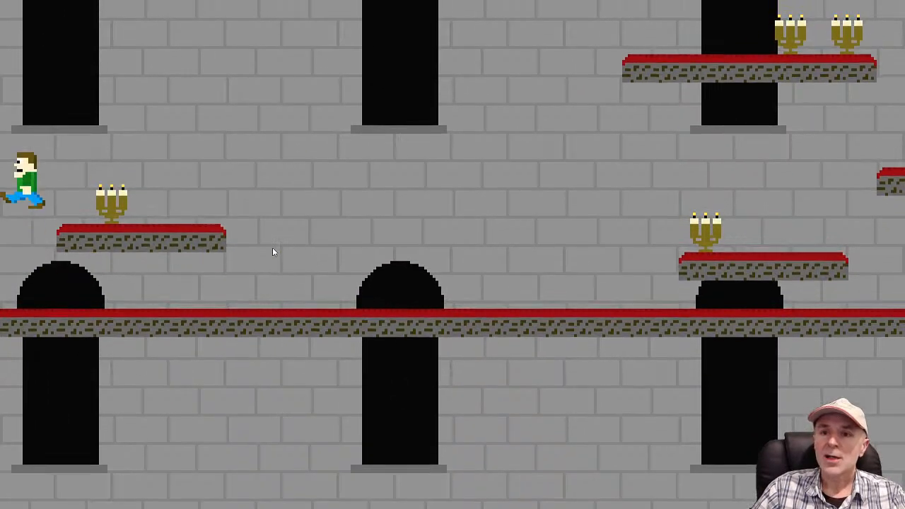
pyautogui.press('Right')
pyautogui.press('Right')
pyautogui.press('space')
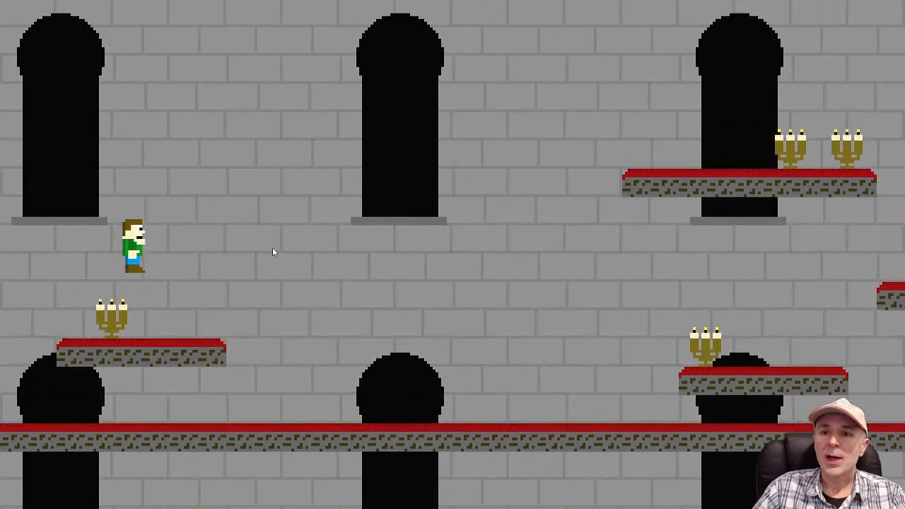
pyautogui.press('space')
pyautogui.press('Right')
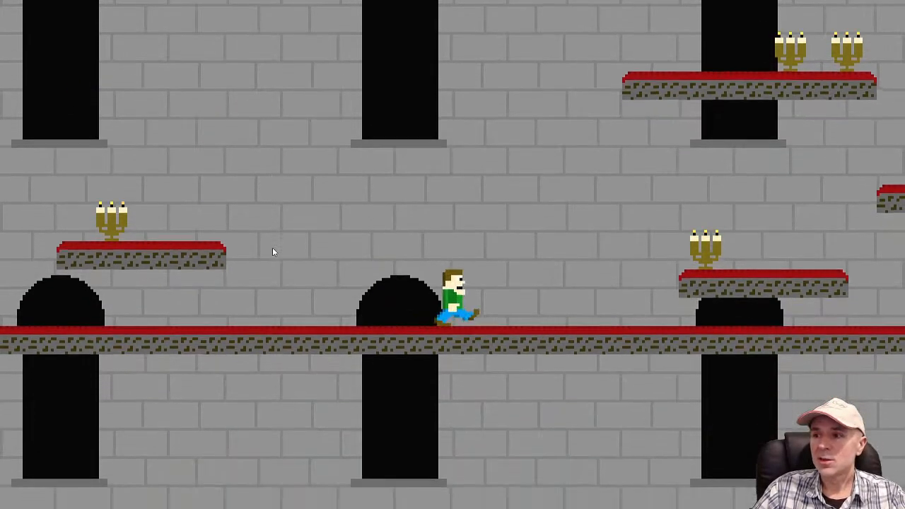
pyautogui.press('space')
pyautogui.press('space')
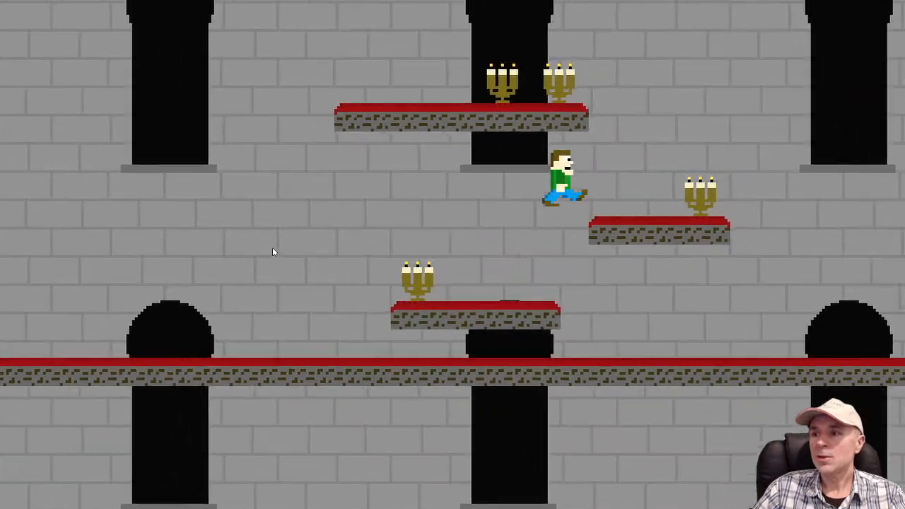
pyautogui.press('Left')
pyautogui.press('space')
pyautogui.press('Right')
pyautogui.press('Left')
pyautogui.press('space')
pyautogui.press('Right')
pyautogui.press('Left')
pyautogui.press('Right')
pyautogui.hotkey('alt', 'Tab')
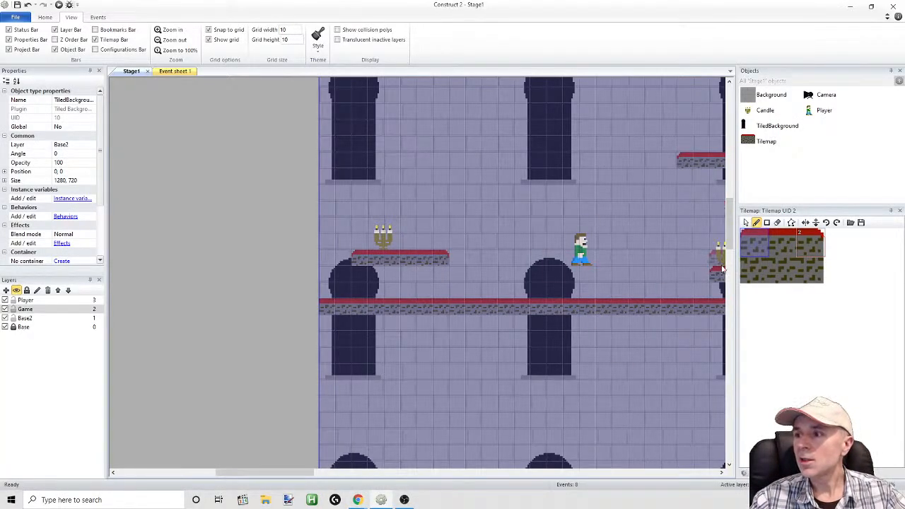
# Make Game the active layer and switch from tile drawing back to normal object selection
pyautogui.moveTo(731, 233)
pyautogui.mouseDown()
pyautogui.moveTo(733, 204)
pyautogui.moveTo(736, 220)
pyautogui.mouseUp()
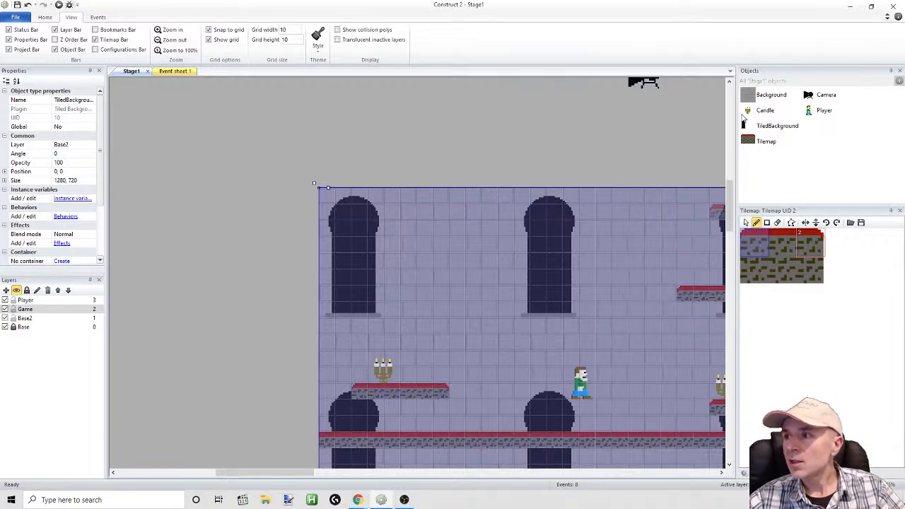
pyautogui.moveTo(295, 475); pyautogui.dragTo(306, 475)
pyautogui.click(32, 310)
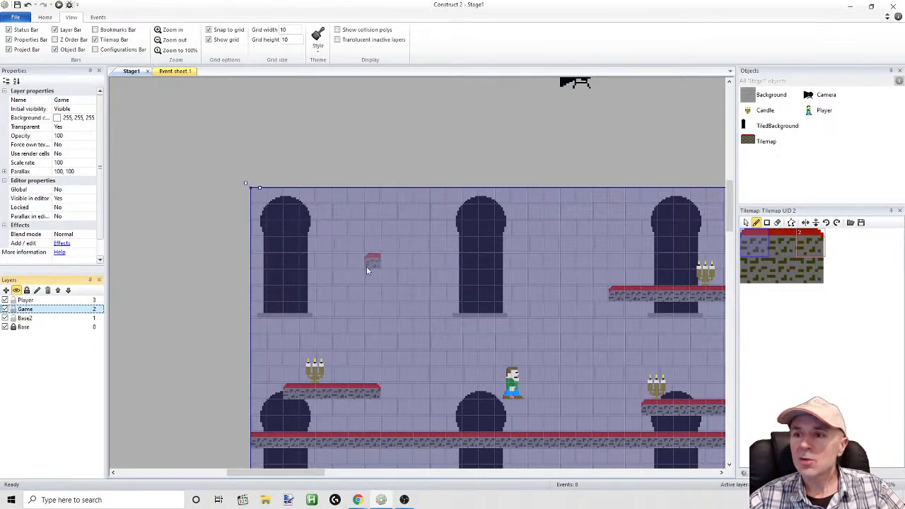
pyautogui.click(747, 223)
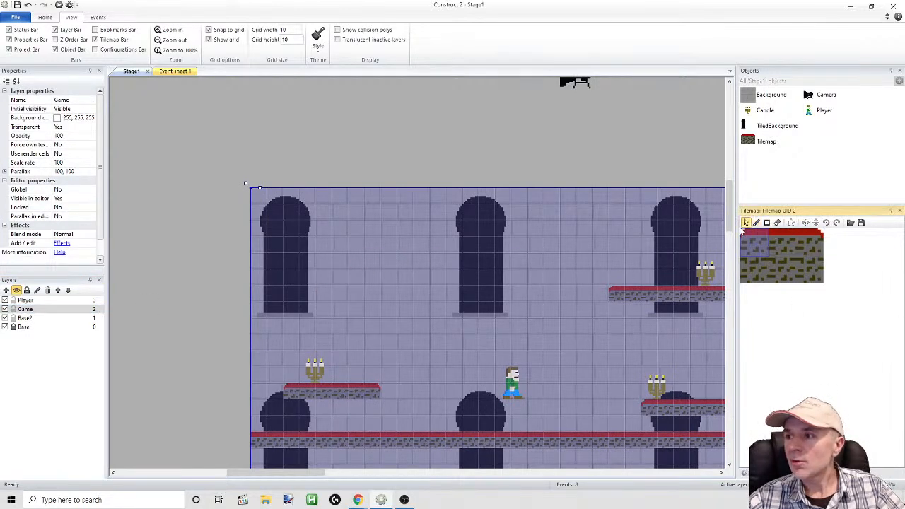
pyautogui.moveTo(324, 473); pyautogui.dragTo(361, 475)
pyautogui.rightClick(358, 312)
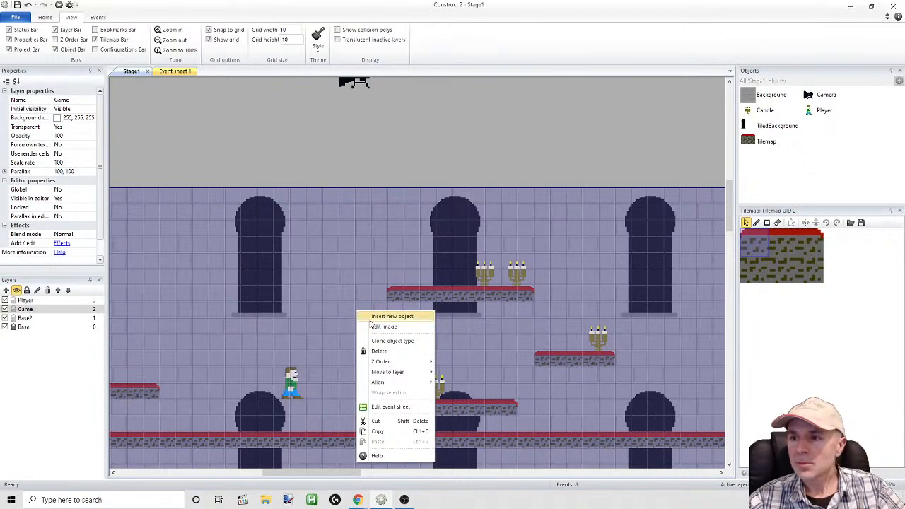
pyautogui.moveTo(359, 475)
pyautogui.mouseDown()
pyautogui.moveTo(336, 475)
pyautogui.moveTo(348, 475)
pyautogui.mouseUp()
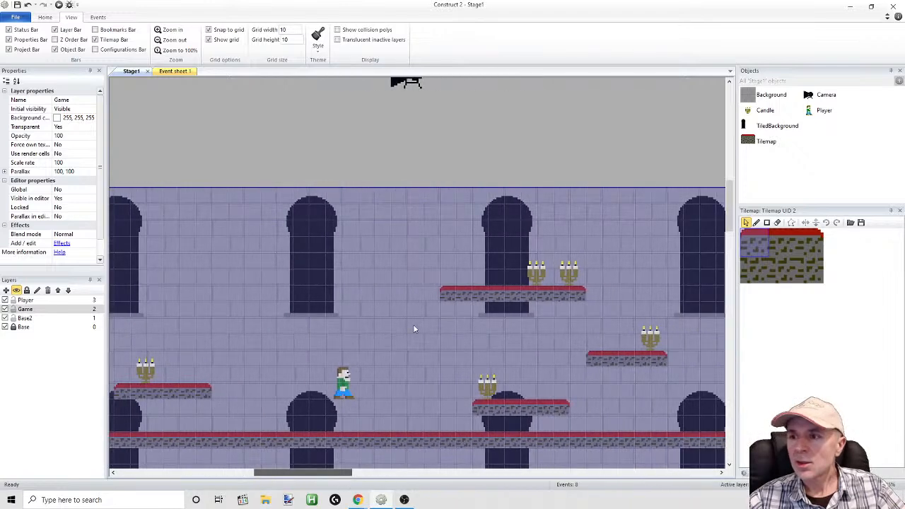
pyautogui.rightClick(392, 243)
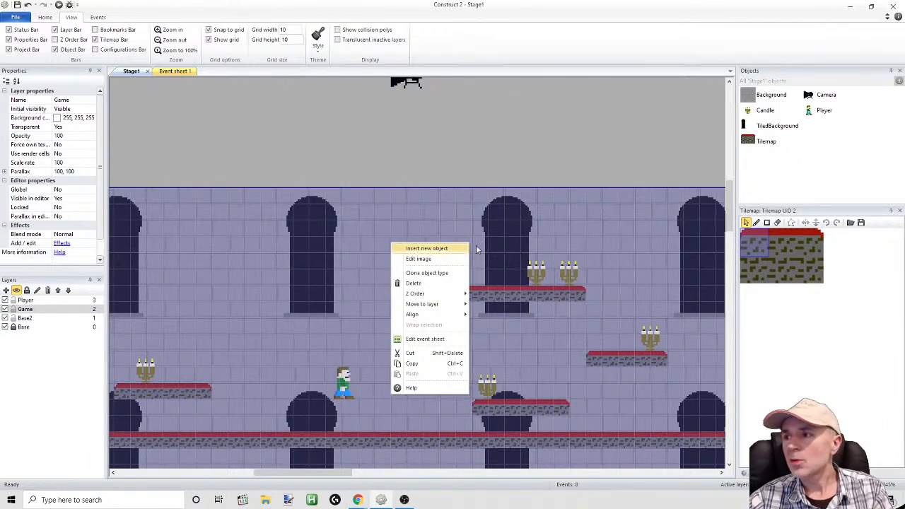
# Open the Candle animation for editing, sample the holder's color, lighten it to RGB 156, 140, 17 and fill the holder in frame 0
pyautogui.doubleClick(763, 111)
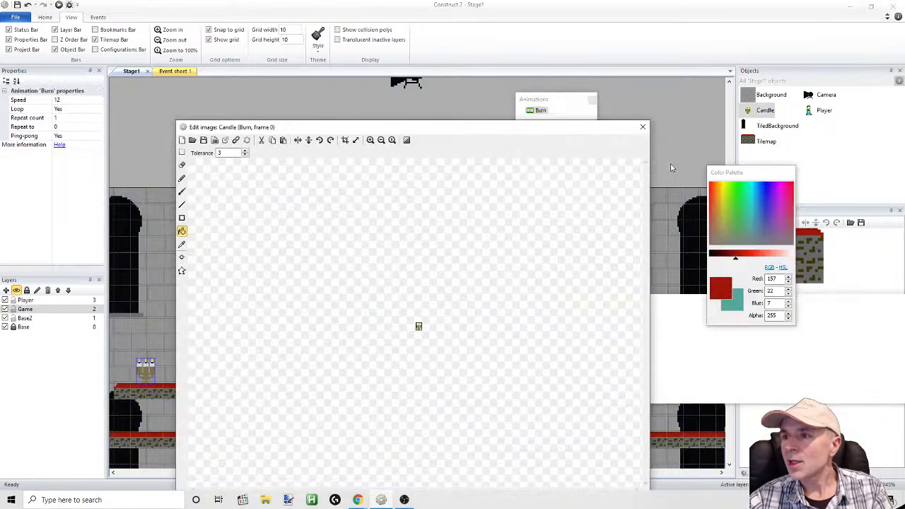
pyautogui.click(371, 141)
pyautogui.click(371, 141)
pyautogui.click(370, 140)
pyautogui.click(371, 141)
pyautogui.click(370, 141)
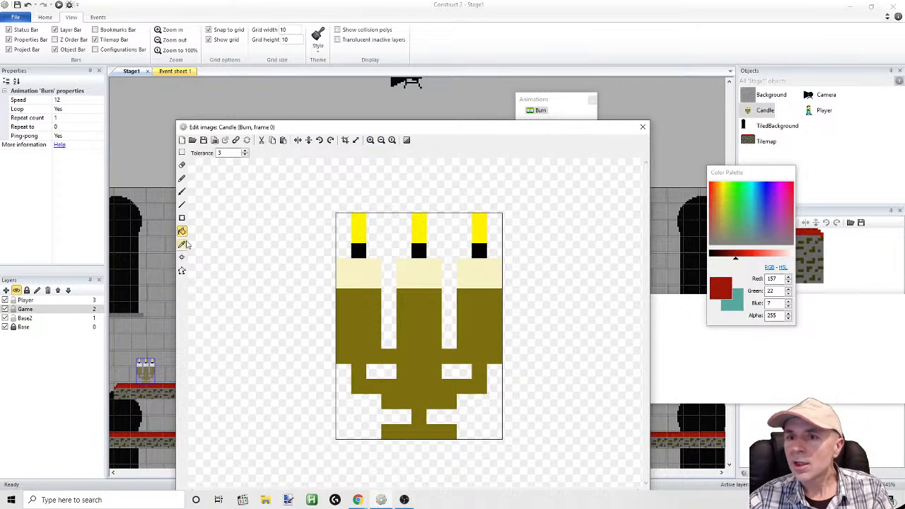
pyautogui.click(182, 245)
pyautogui.click(366, 334)
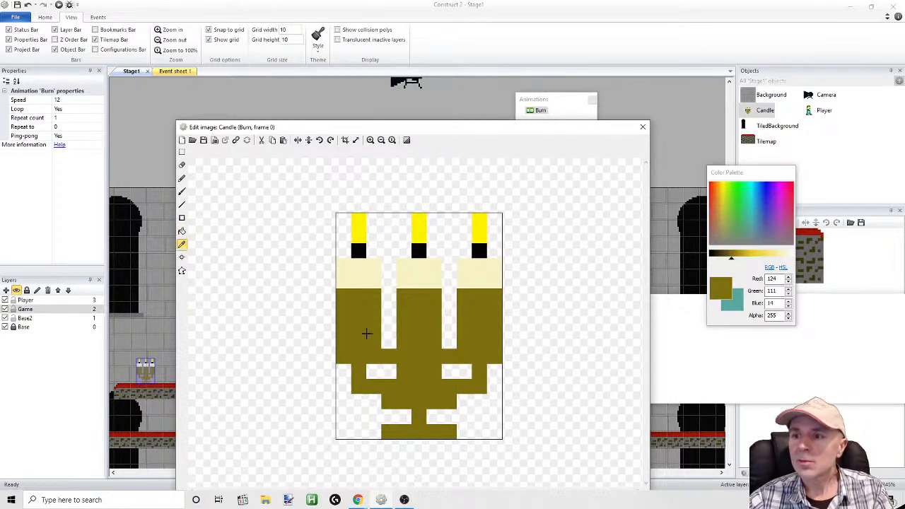
pyautogui.moveTo(732, 261); pyautogui.dragTo(738, 262)
pyautogui.click(182, 231)
pyautogui.click(358, 328)
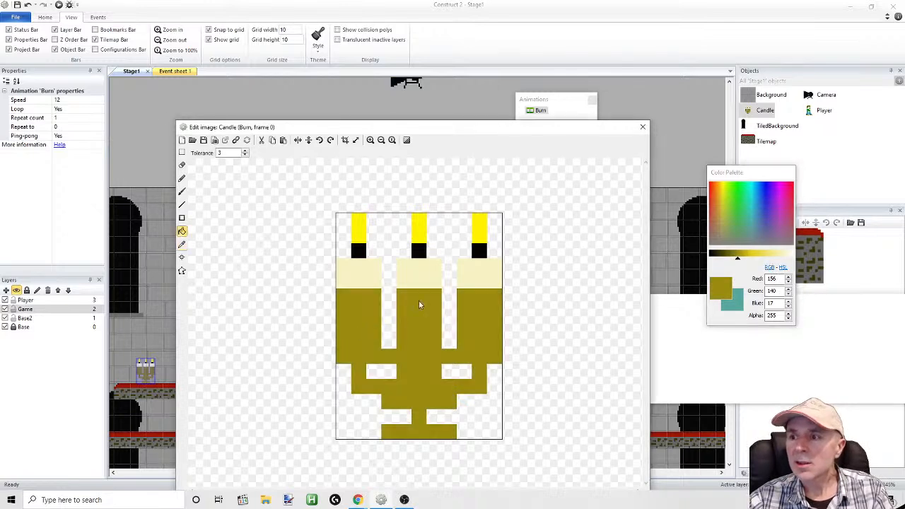
# Fill the candle holder in frames 1 and 2 with the same lighter gold and close the image editor
pyautogui.click(614, 135)
pyautogui.click(608, 320)
pyautogui.click(275, 313)
pyautogui.click(644, 319)
pyautogui.click(323, 308)
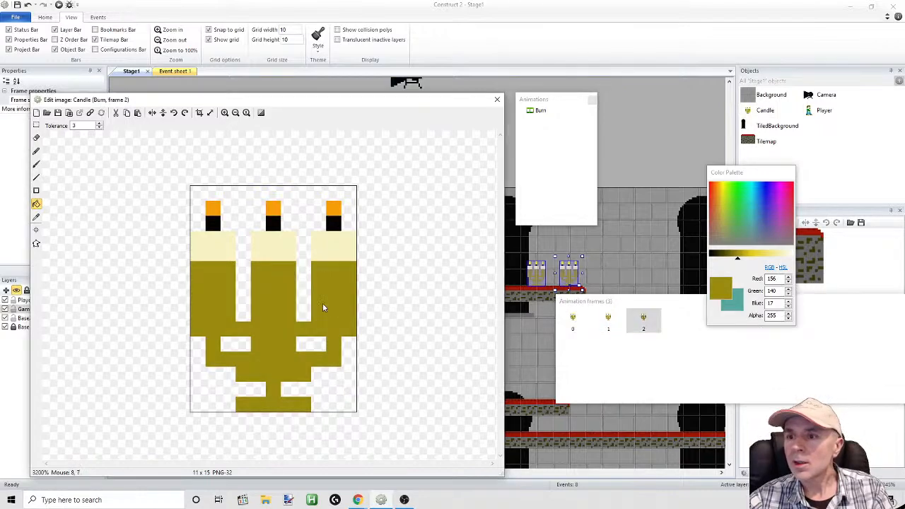
pyautogui.click(497, 99)
# Run the game preview, move and jump the player past the candles to examine their new color, and return to the layout editor
pyautogui.click(59, 5)
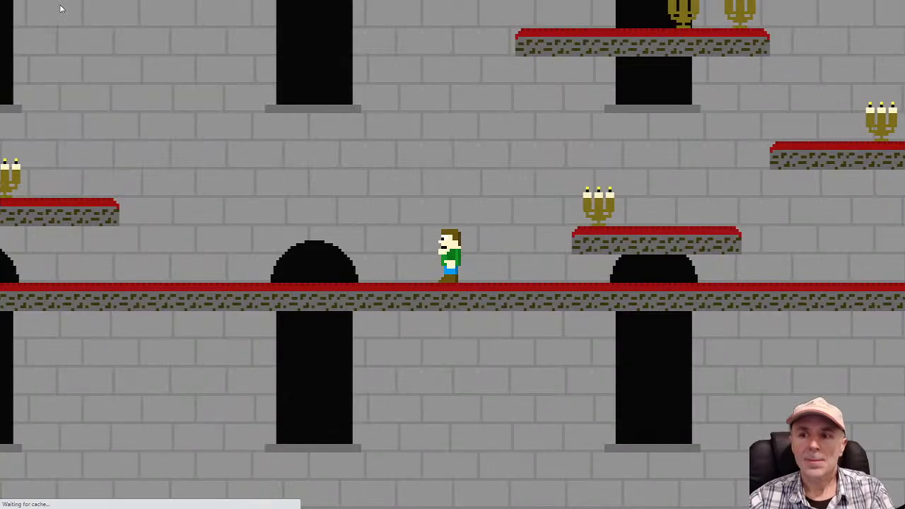
pyautogui.press('Left')
pyautogui.press('Up')
pyautogui.press('Right')
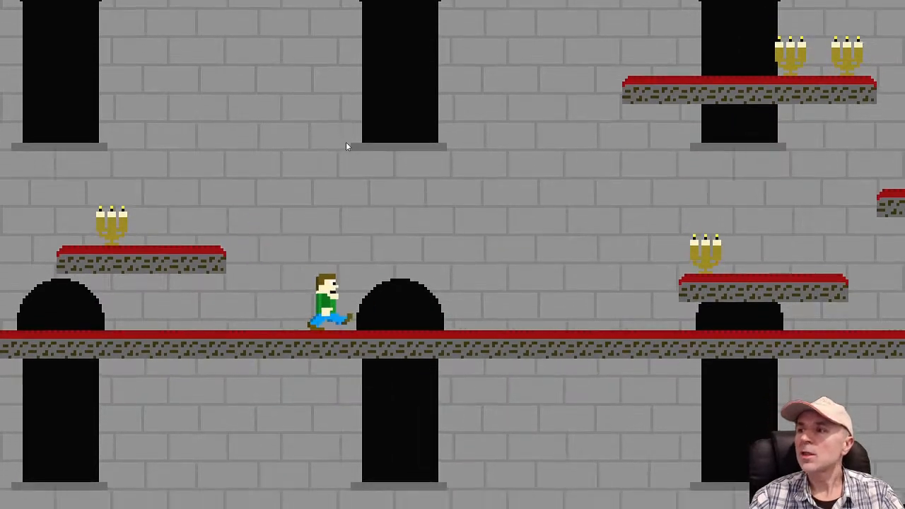
pyautogui.press('Up')
pyautogui.press('Up')
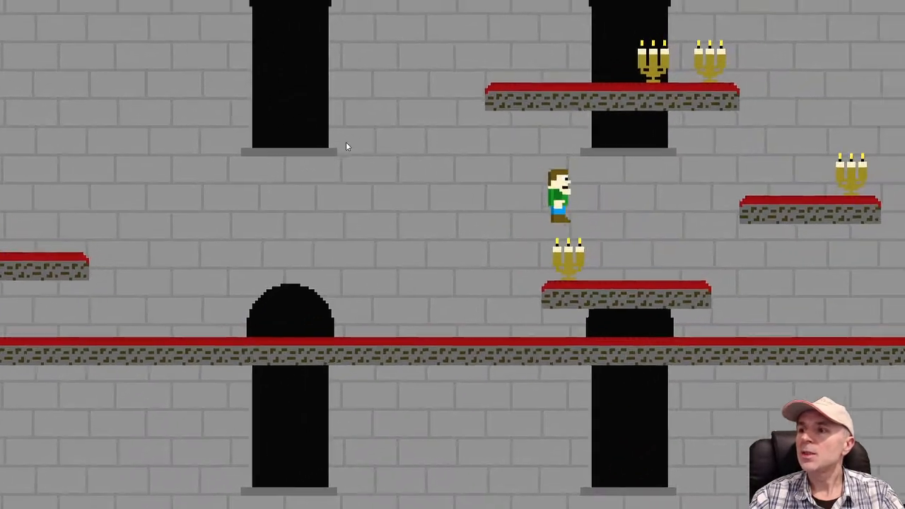
pyautogui.press('Up')
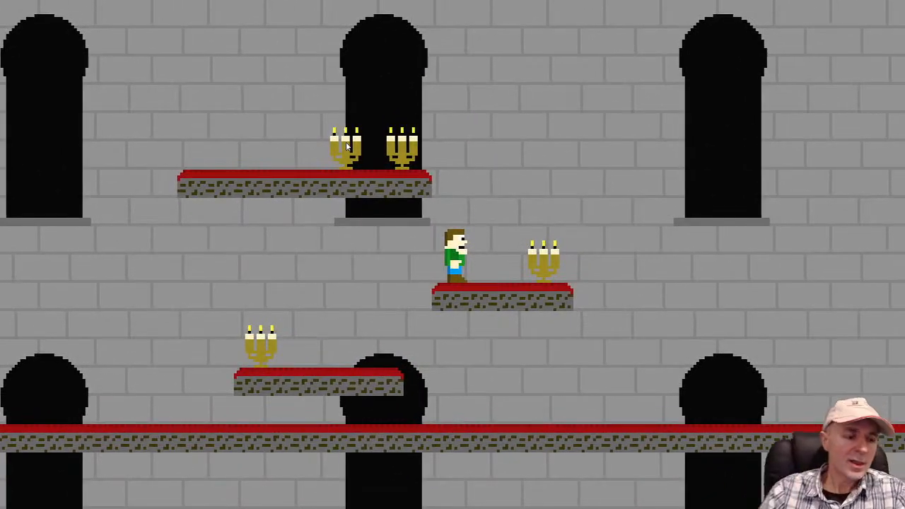
pyautogui.hotkey('alt', 'Tab')
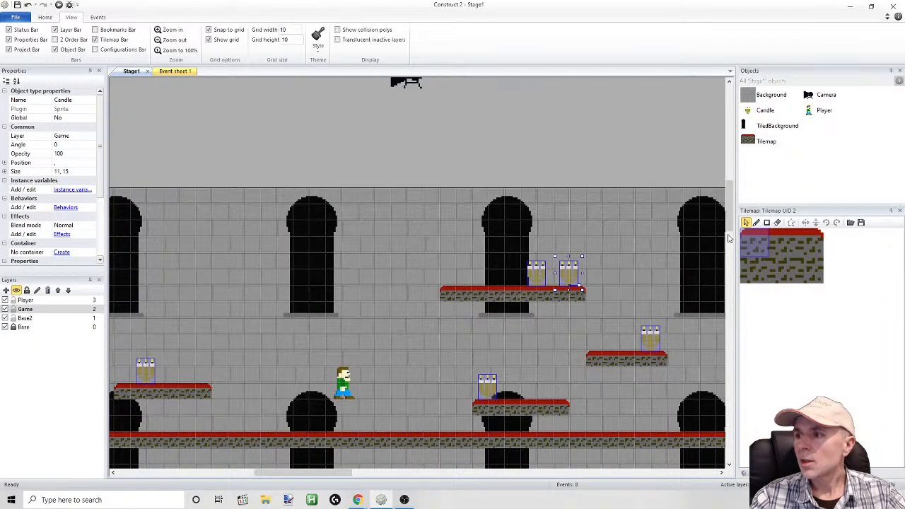
# Reopen the Candle animation and fill the holder in frame 0 with a brighter gold, RGB 220, 197, 24
pyautogui.doubleClick(765, 111)
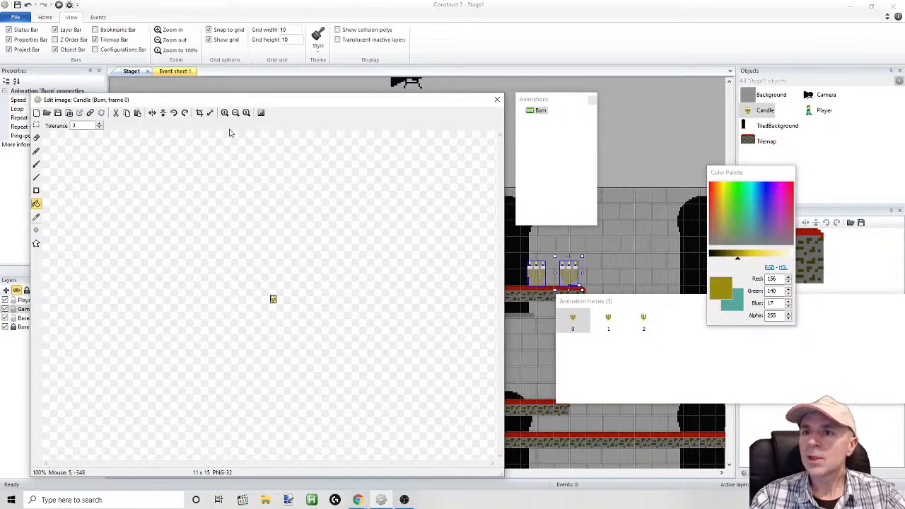
pyautogui.click(224, 113)
pyautogui.click(224, 113)
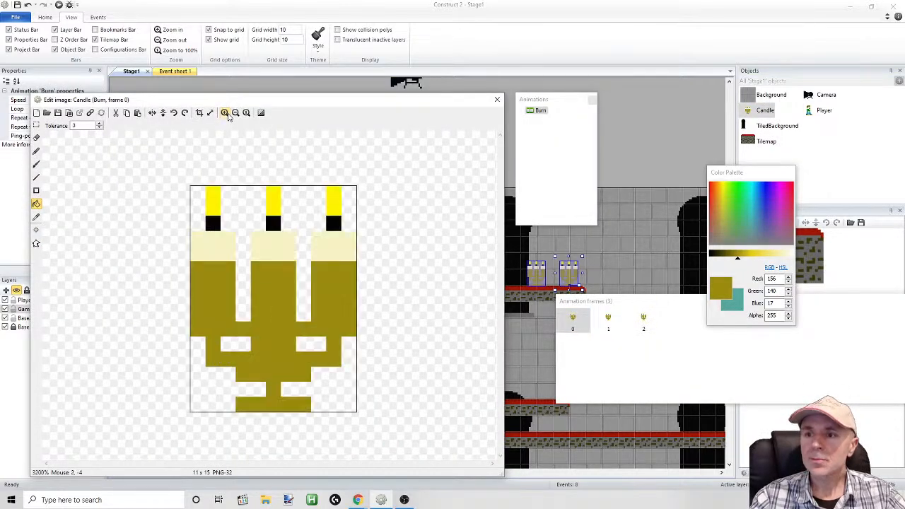
pyautogui.click(225, 112)
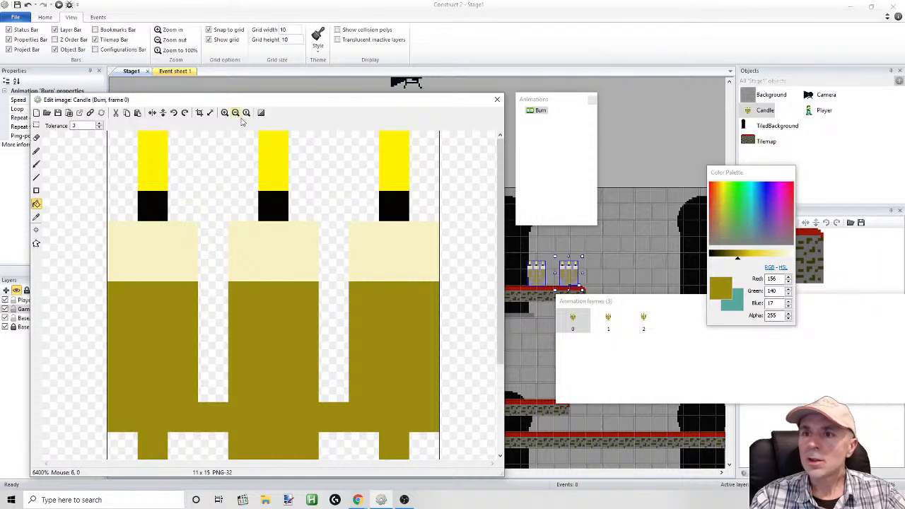
pyautogui.click(236, 113)
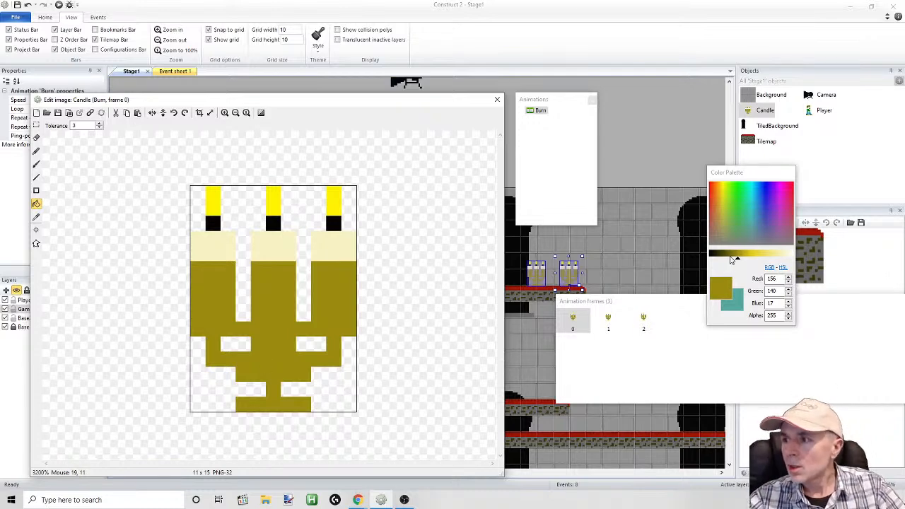
pyautogui.moveTo(738, 261); pyautogui.dragTo(751, 261)
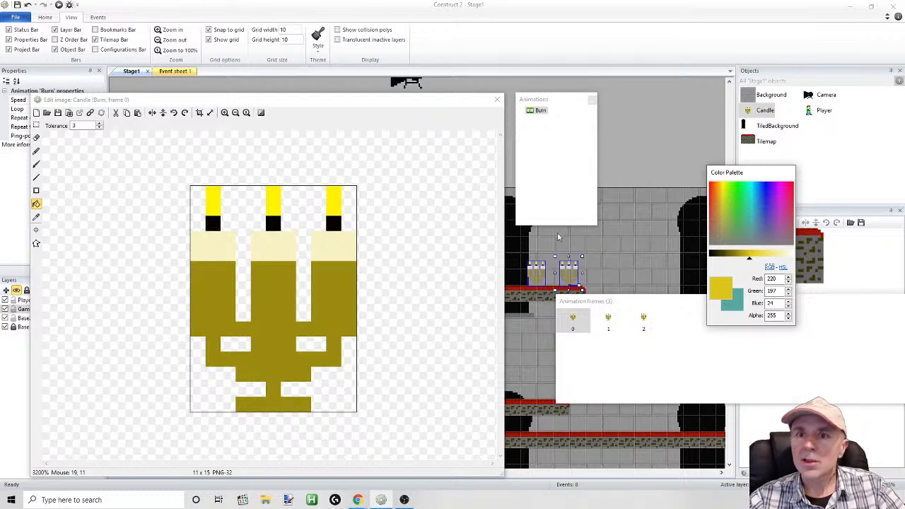
pyautogui.click(36, 206)
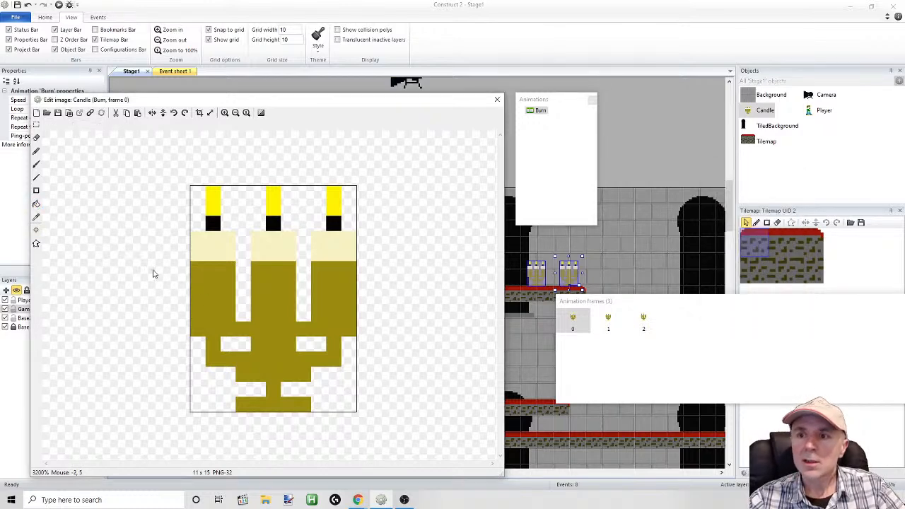
pyautogui.click(36, 204)
pyautogui.click(220, 283)
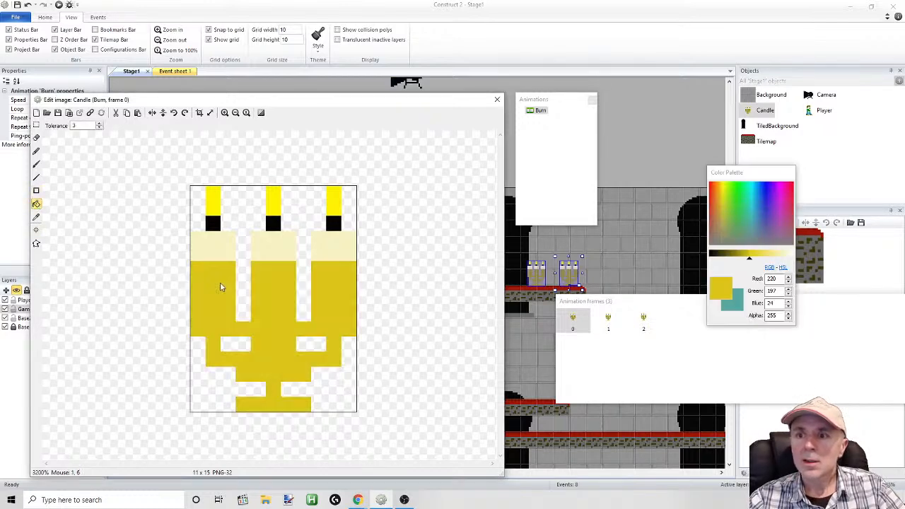
# Pencil dark gold shading, RGB 161, 144, 18, along the left edges of the three cups, the central stem and the base in frame 0
pyautogui.moveTo(750, 262); pyautogui.dragTo(748, 261)
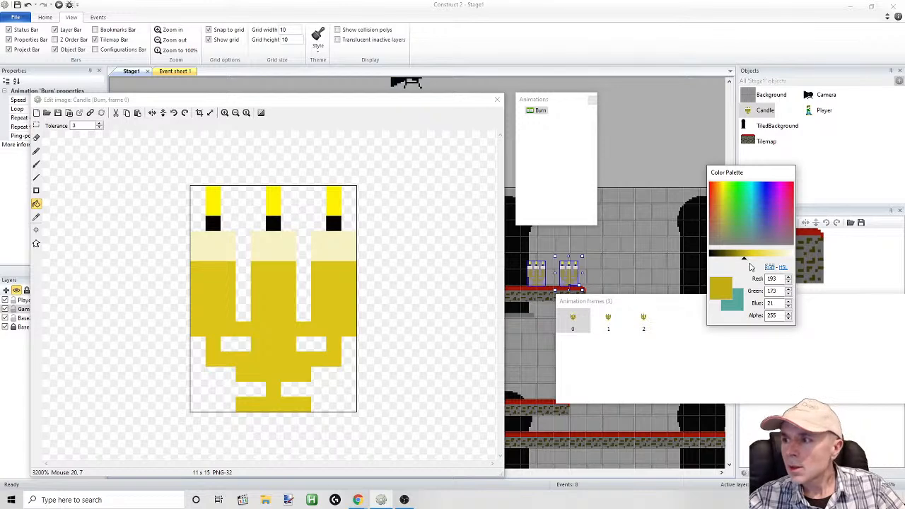
pyautogui.moveTo(744, 262); pyautogui.dragTo(739, 261)
pyautogui.click(36, 150)
pyautogui.moveTo(197, 269); pyautogui.dragTo(200, 329)
pyautogui.moveTo(258, 270); pyautogui.dragTo(257, 339)
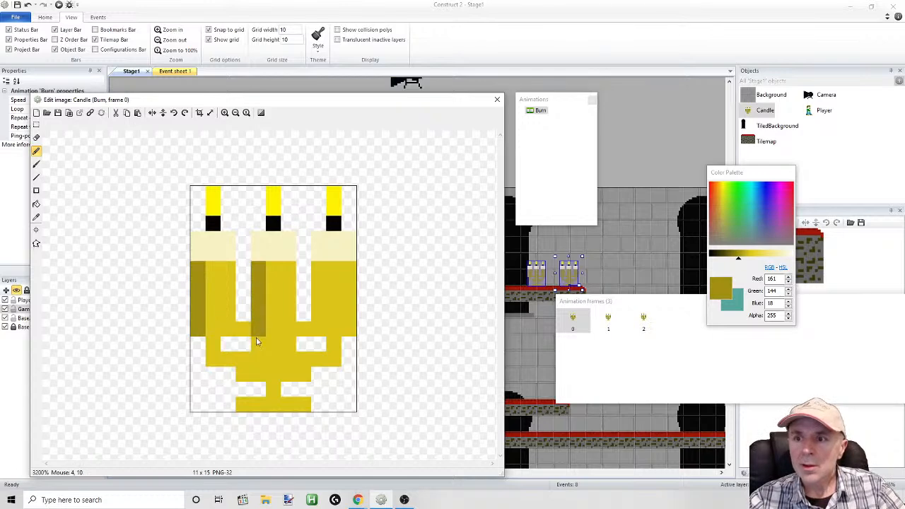
pyautogui.moveTo(315, 267); pyautogui.dragTo(314, 327)
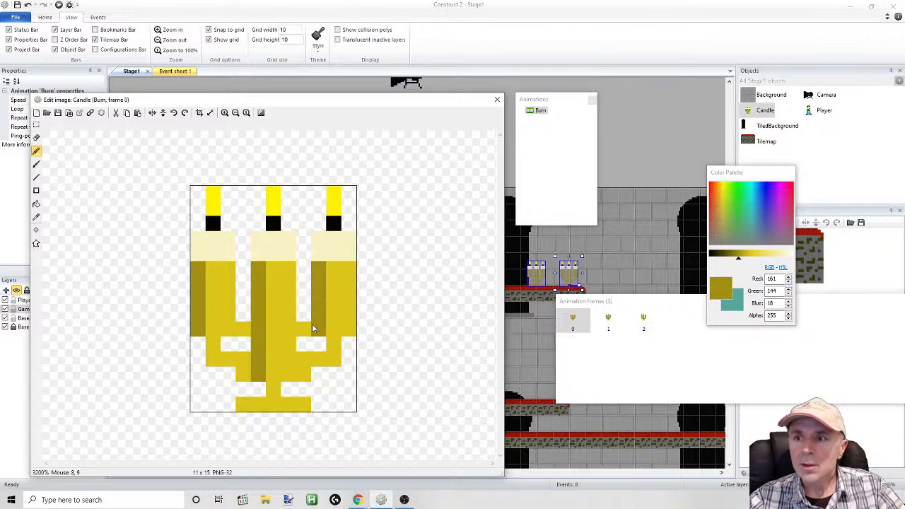
pyautogui.click(238, 405)
pyautogui.click(274, 389)
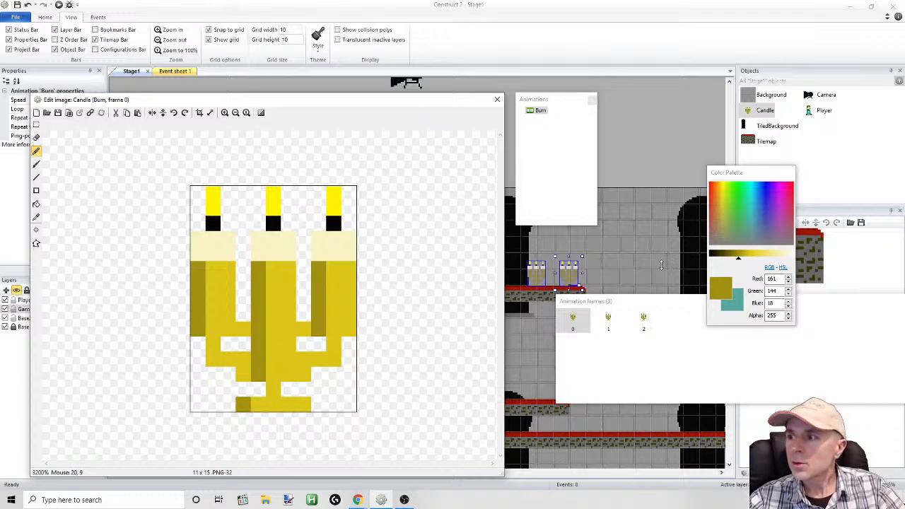
# Pencil mid-tone gold, RGB 193, 173, 21, down the middle of each candle cup and its arm or stem, redoing the misdrawn right-hand stroke
pyautogui.moveTo(738, 262); pyautogui.dragTo(745, 262)
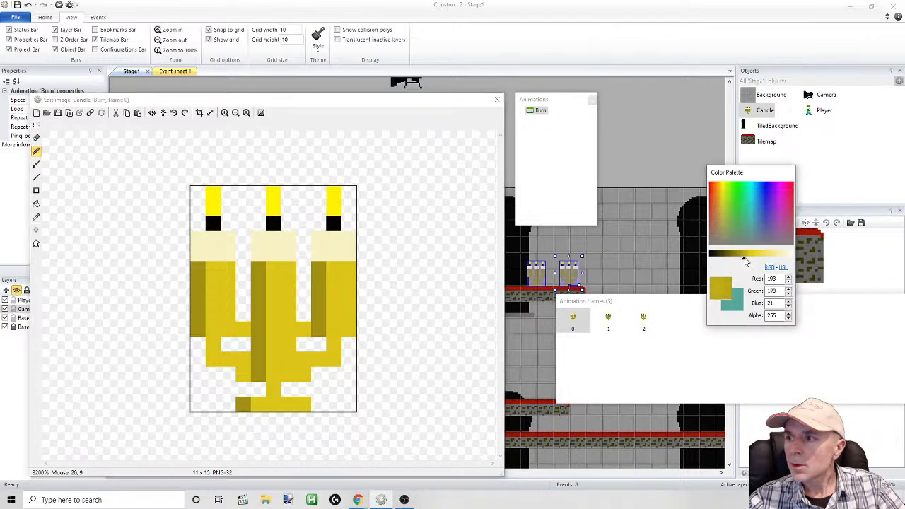
pyautogui.moveTo(217, 269); pyautogui.dragTo(210, 308)
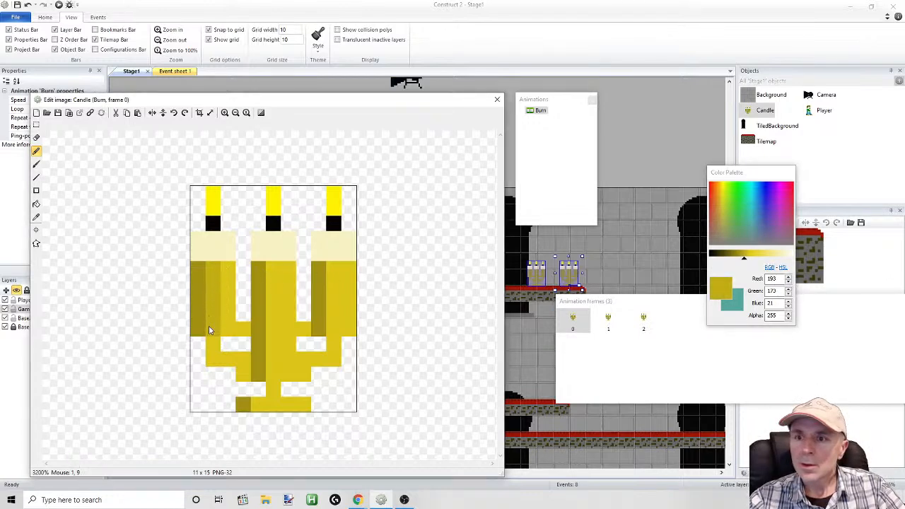
pyautogui.moveTo(279, 275); pyautogui.dragTo(270, 375)
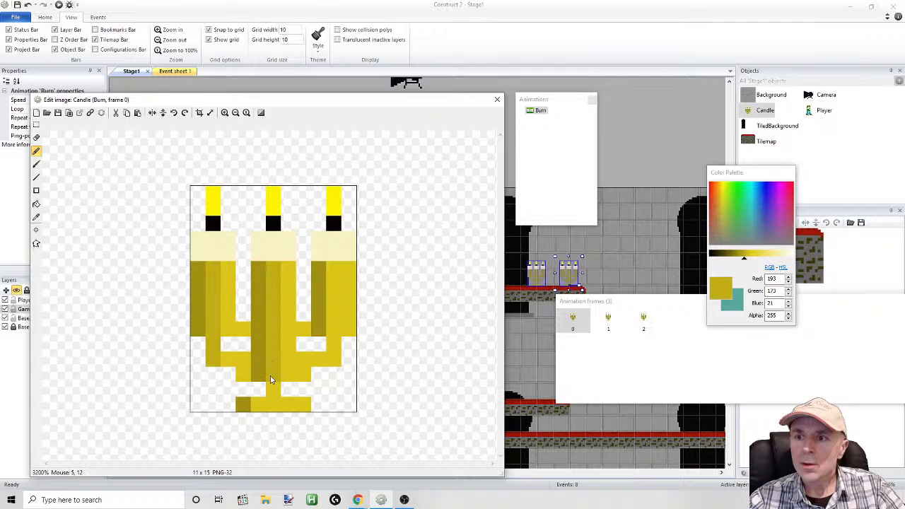
pyautogui.moveTo(329, 275); pyautogui.dragTo(327, 365)
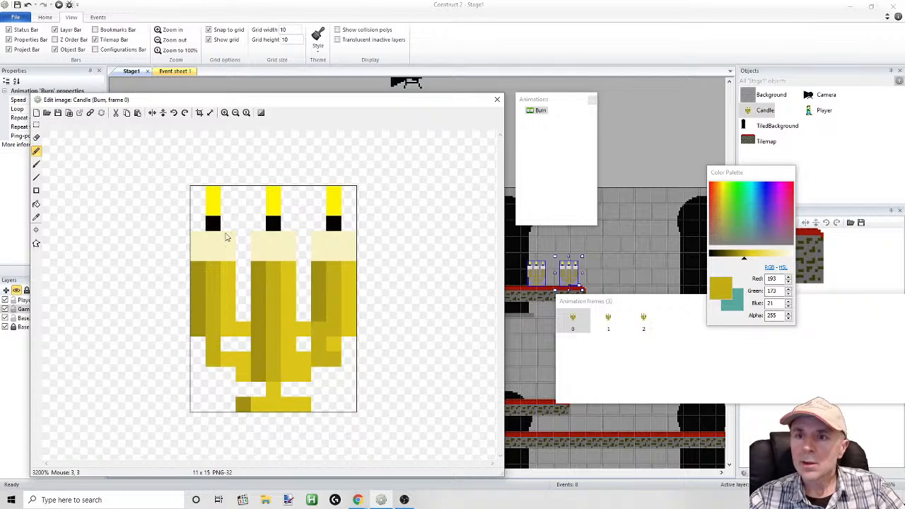
pyautogui.click(27, 4)
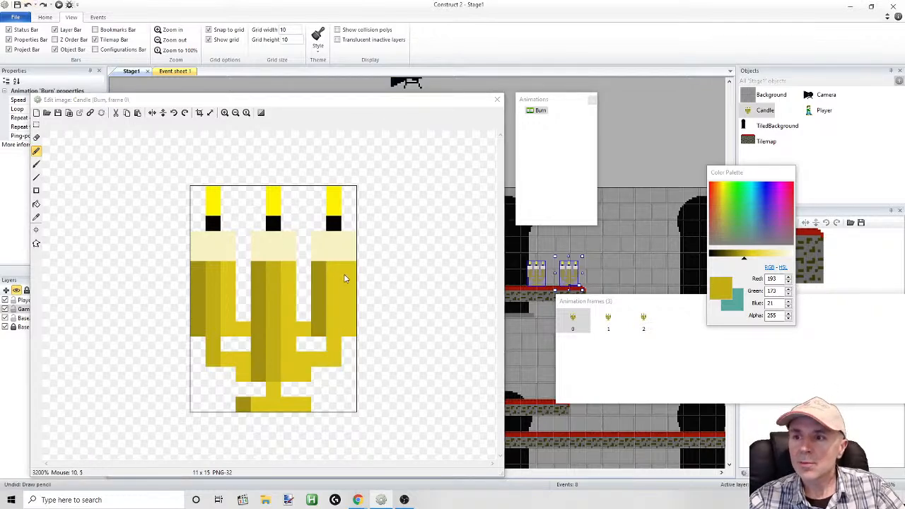
pyautogui.moveTo(331, 289); pyautogui.dragTo(332, 353)
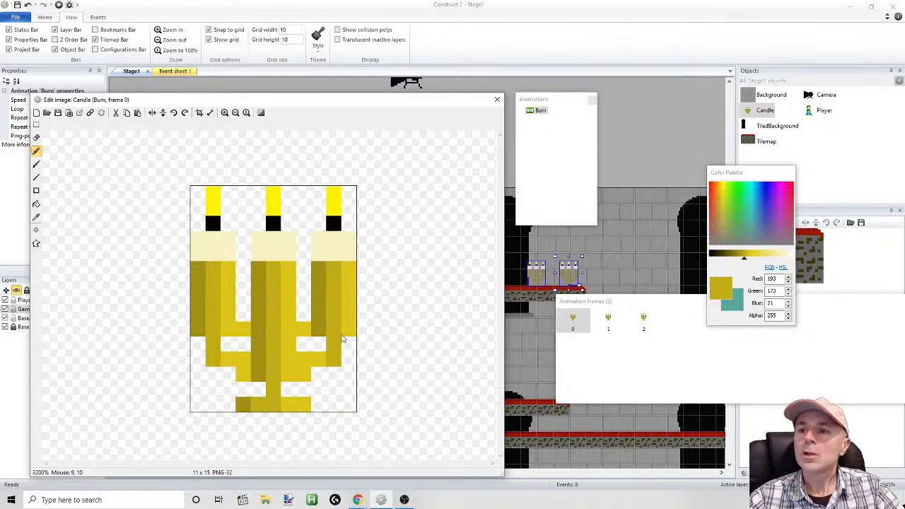
pyautogui.click(36, 124)
pyautogui.moveTo(184, 428); pyautogui.dragTo(396, 273)
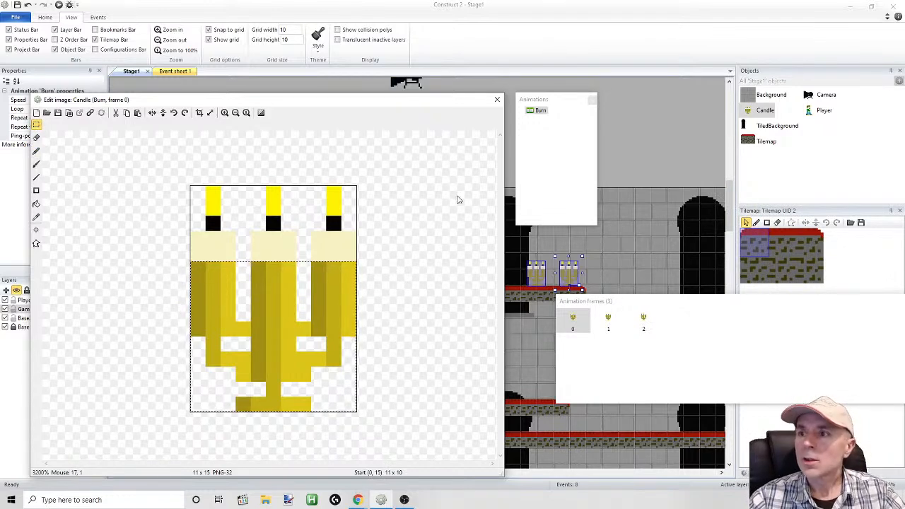
pyautogui.click(609, 320)
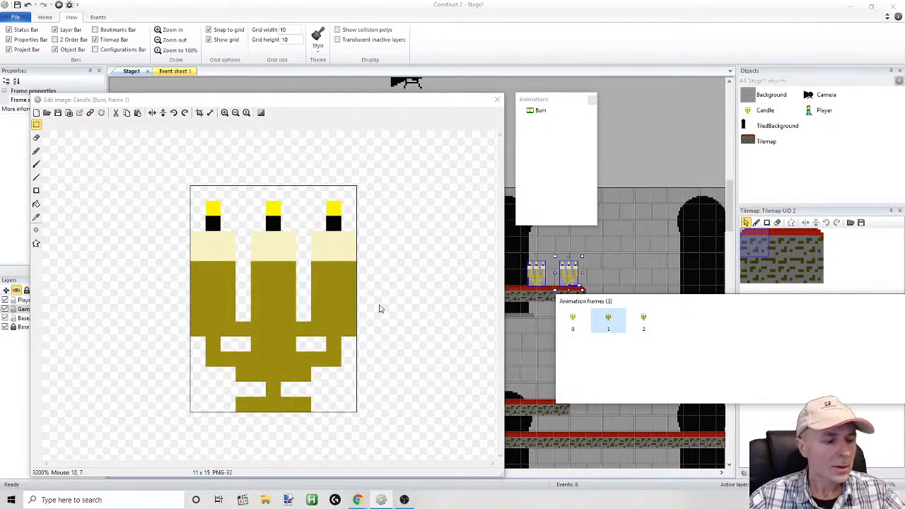
pyautogui.click(574, 322)
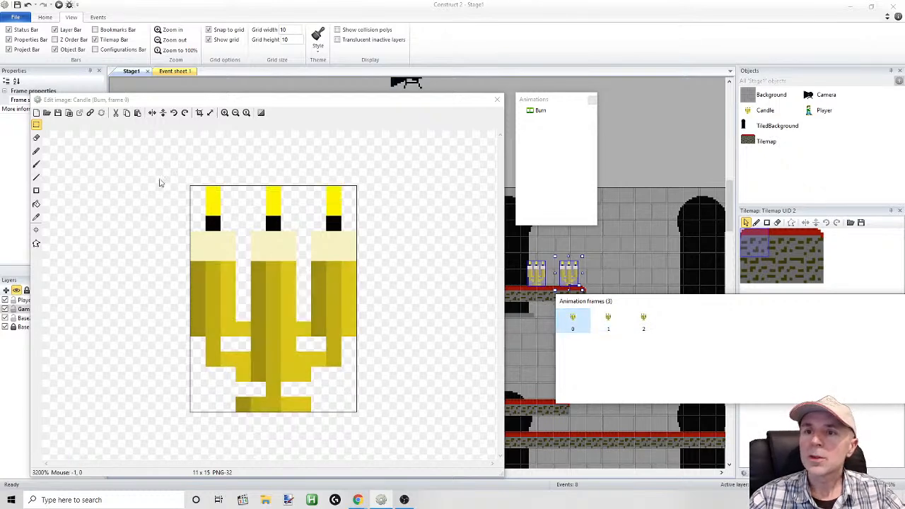
# Copy the shaded gold holder below the wax from frame 0 and paste it over the plain holder in frame 1
pyautogui.click(38, 124)
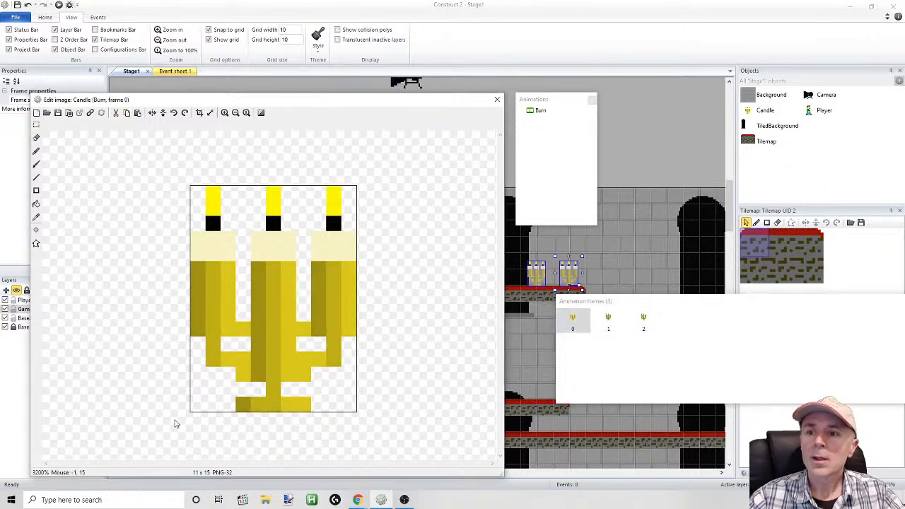
pyautogui.click(36, 125)
pyautogui.moveTo(176, 427); pyautogui.dragTo(415, 260)
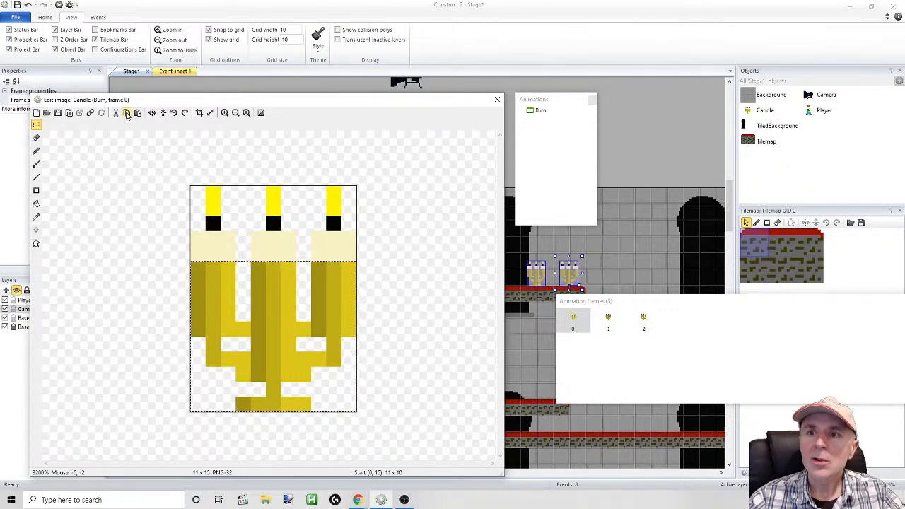
pyautogui.click(610, 320)
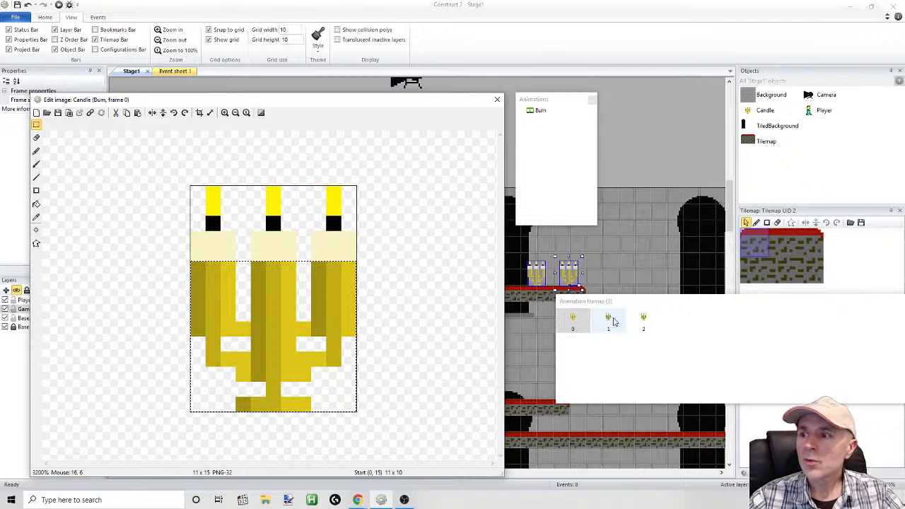
pyautogui.click(138, 114)
pyautogui.moveTo(245, 236); pyautogui.dragTo(249, 312)
# Paste the copied holder over the plain one in frame 2 and close the image editor
pyautogui.click(643, 320)
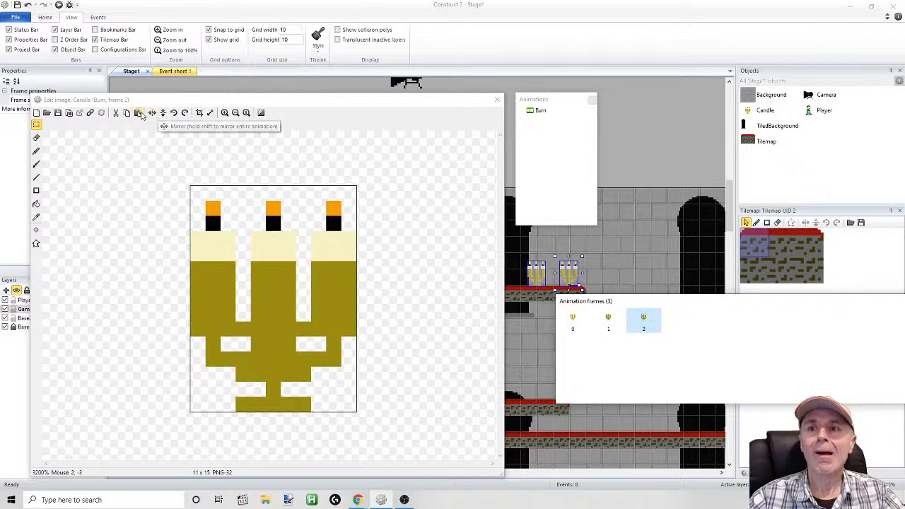
pyautogui.click(138, 114)
pyautogui.moveTo(255, 230)
pyautogui.mouseDown()
pyautogui.moveTo(263, 333)
pyautogui.moveTo(272, 312)
pyautogui.moveTo(259, 300)
pyautogui.mouseUp()
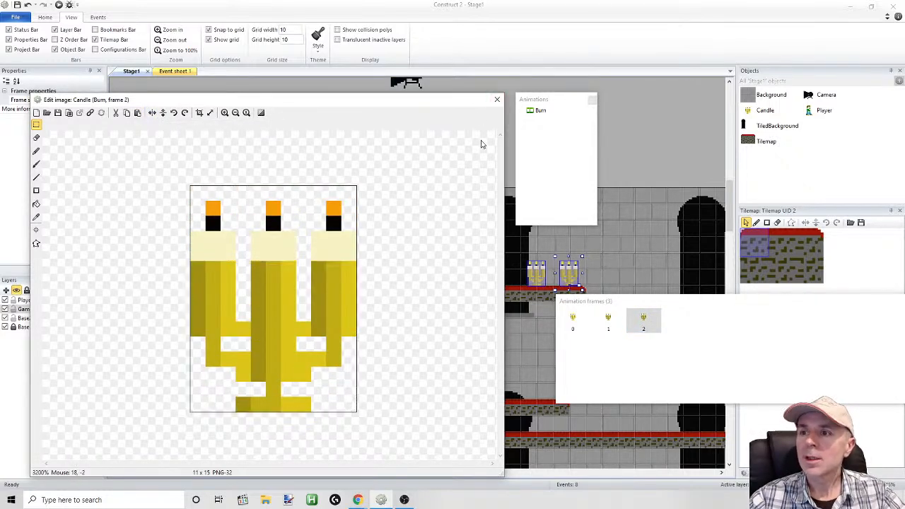
pyautogui.click(497, 99)
# Run the game preview to check the shaded candles and return to the layout editor
pyautogui.click(58, 5)
pyautogui.press('Right')
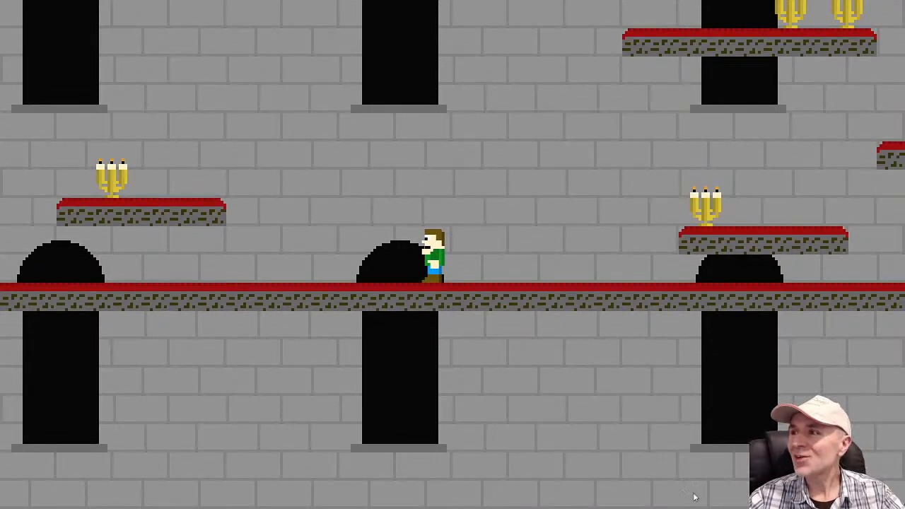
pyautogui.press('Up')
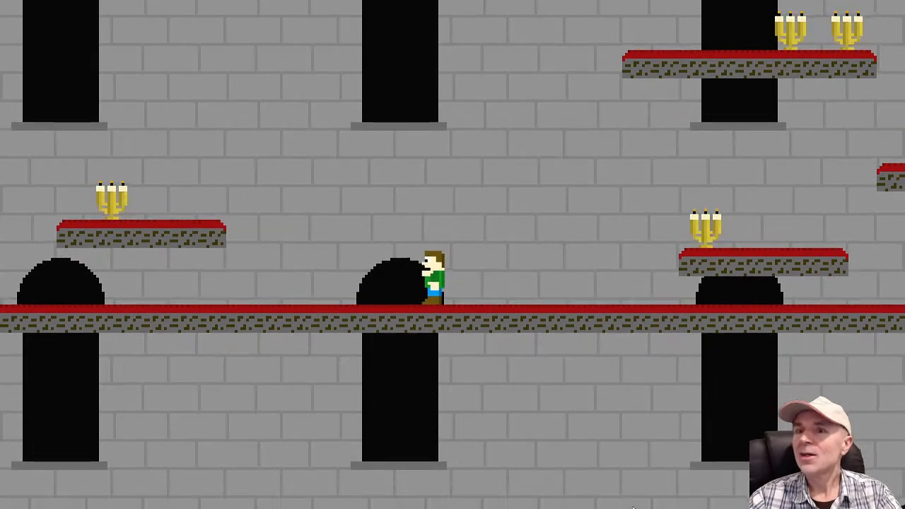
pyautogui.hotkey('alt', 'Tab')
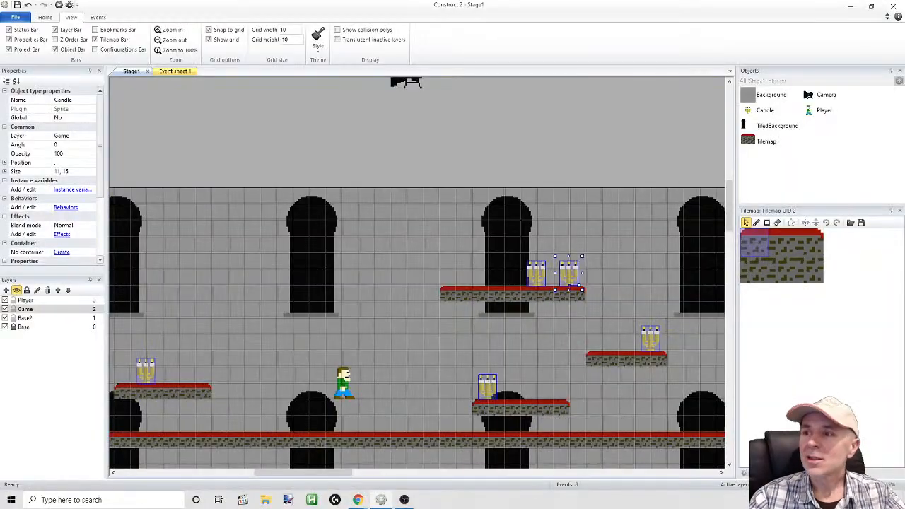
# Reopen the Candle animation, compare its frames, and paste the copied shaded holder over the plain one in frame 1
pyautogui.doubleClick(750, 110)
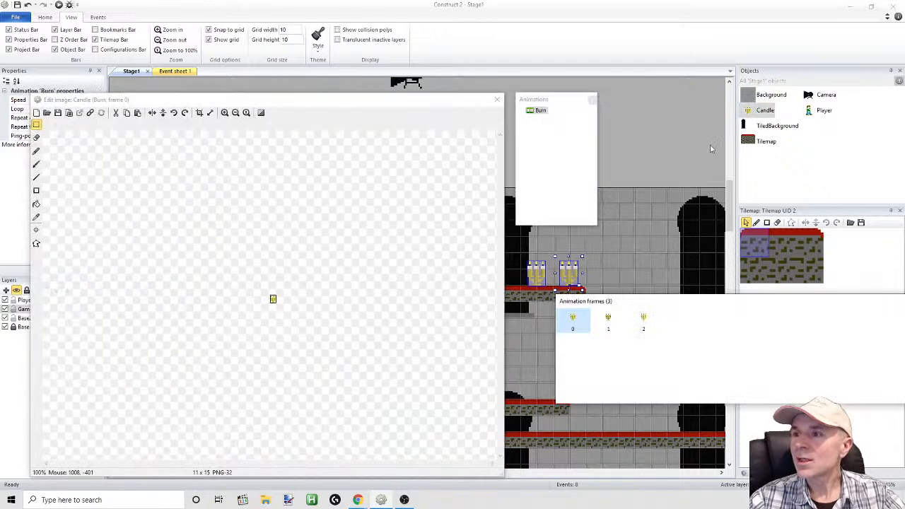
pyautogui.click(225, 114)
pyautogui.click(225, 114)
pyautogui.click(225, 114)
pyautogui.click(225, 114)
pyautogui.click(225, 114)
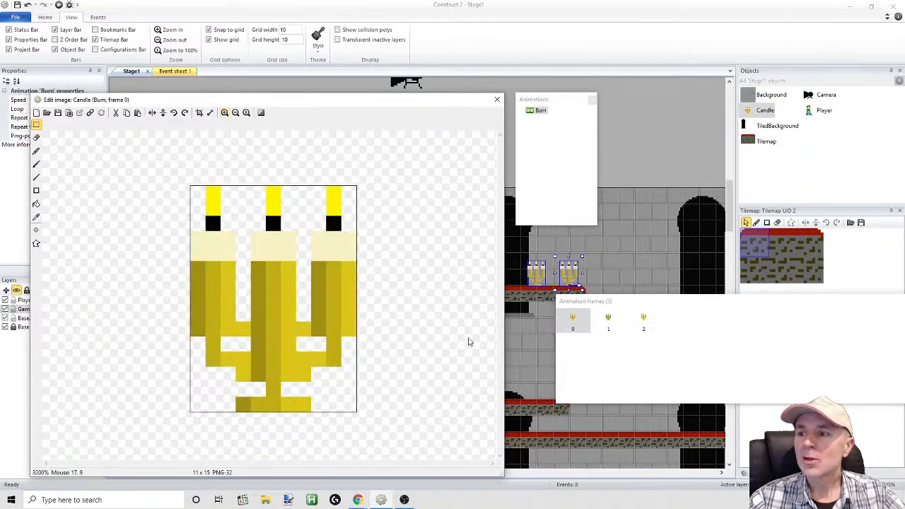
pyautogui.click(608, 321)
pyautogui.click(643, 322)
pyautogui.click(608, 324)
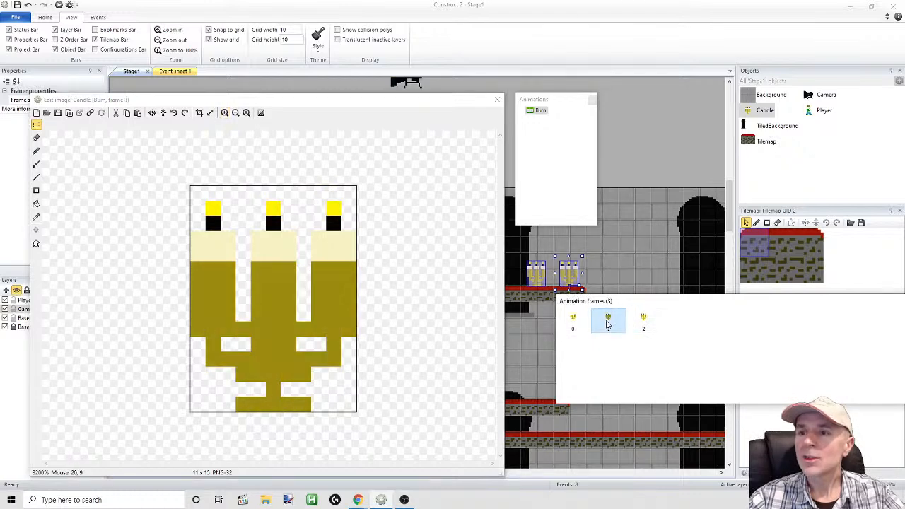
pyautogui.click(138, 113)
pyautogui.moveTo(290, 268); pyautogui.dragTo(284, 343)
pyautogui.click(416, 339)
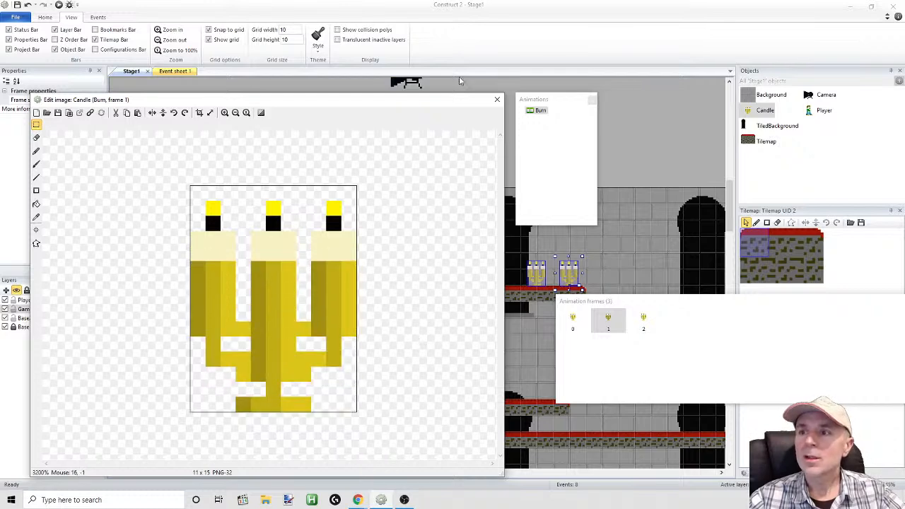
pyautogui.click(498, 102)
# Run the game preview, walk and jump the player around the platforms to examine the shaded candles, and return to the layout
pyautogui.click(58, 5)
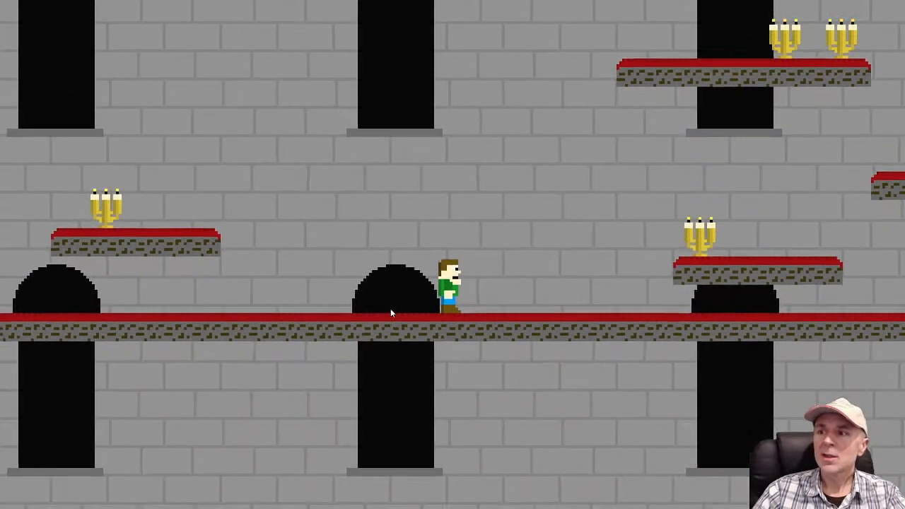
pyautogui.press('Left')
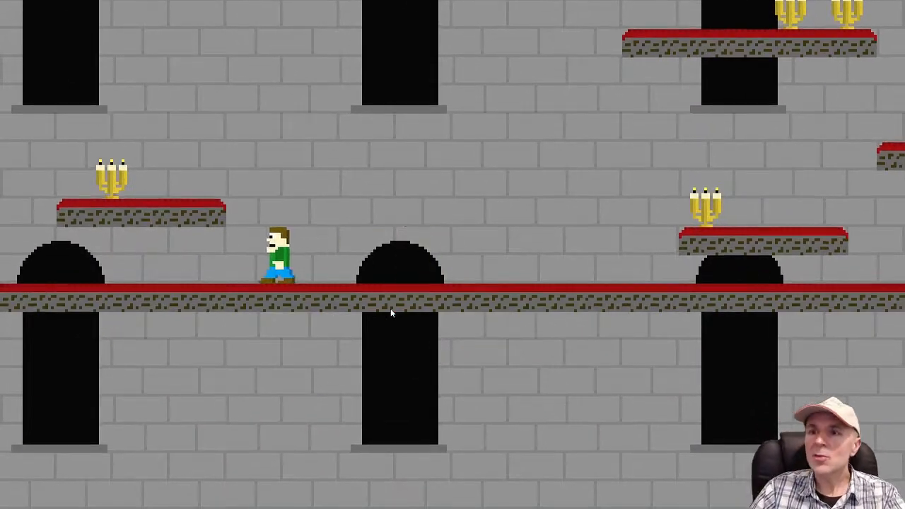
pyautogui.press('Up')
pyautogui.press('Right')
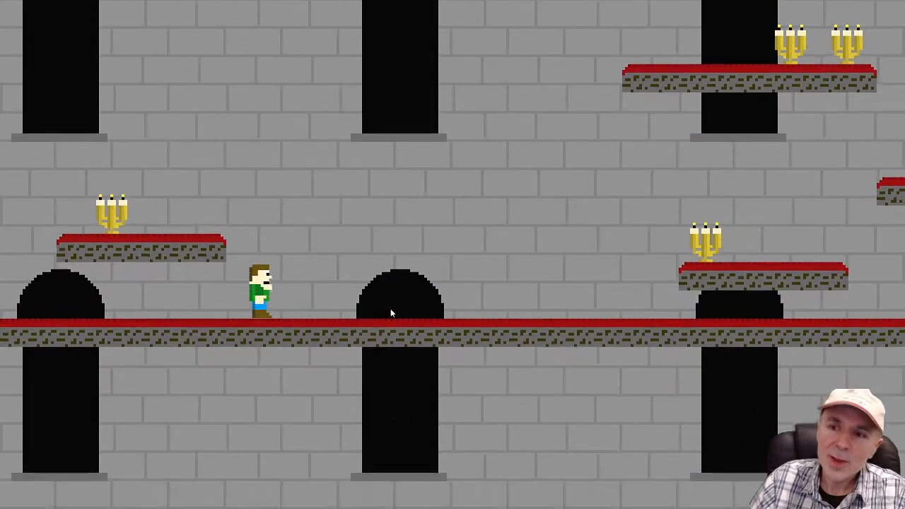
pyautogui.press('Left')
pyautogui.press('Right')
pyautogui.press('Left')
pyautogui.press('Left')
pyautogui.press('Right')
pyautogui.press('Left')
pyautogui.press('space')
pyautogui.press('Right')
pyautogui.press('space')
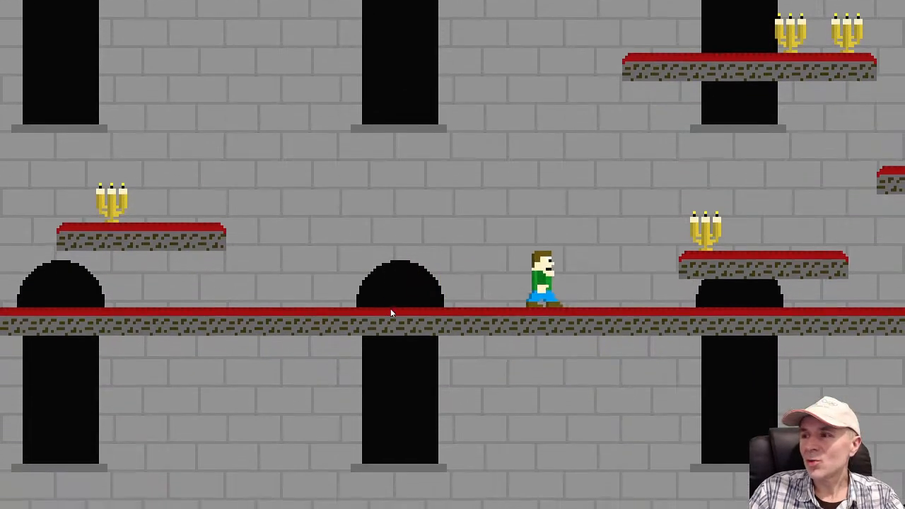
pyautogui.press('space')
pyautogui.press('space')
pyautogui.press('Left')
pyautogui.press('space')
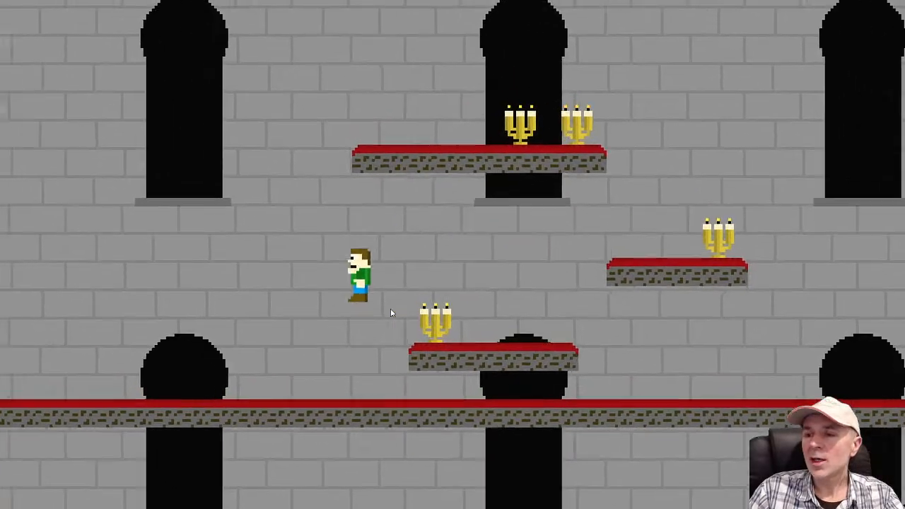
pyautogui.press('space')
pyautogui.press('space')
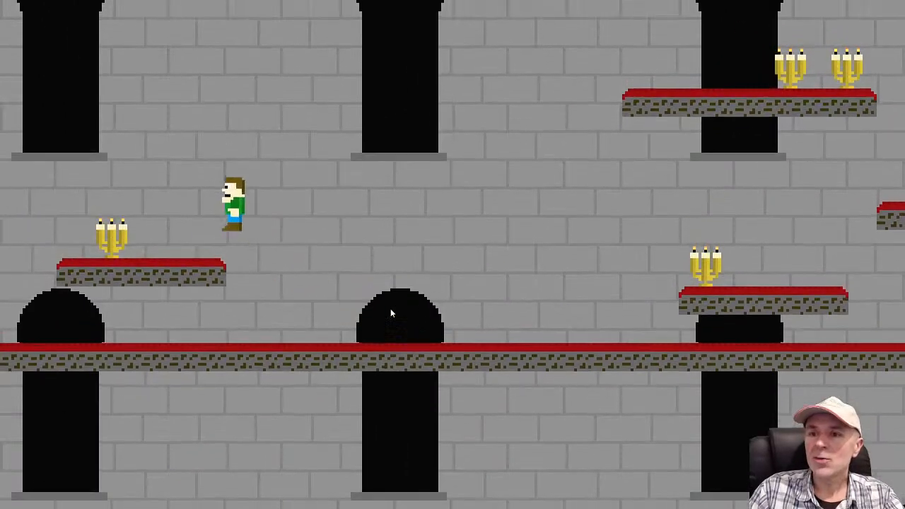
pyautogui.press('Right')
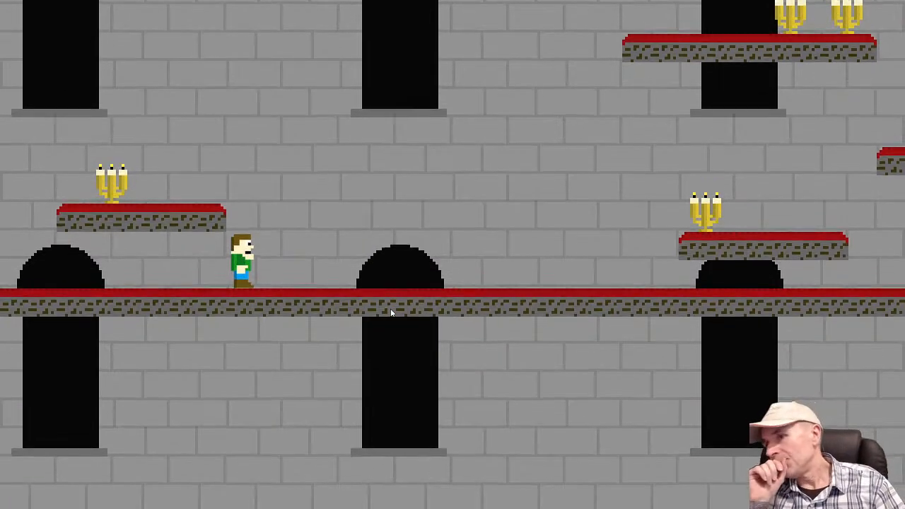
pyautogui.press('Right')
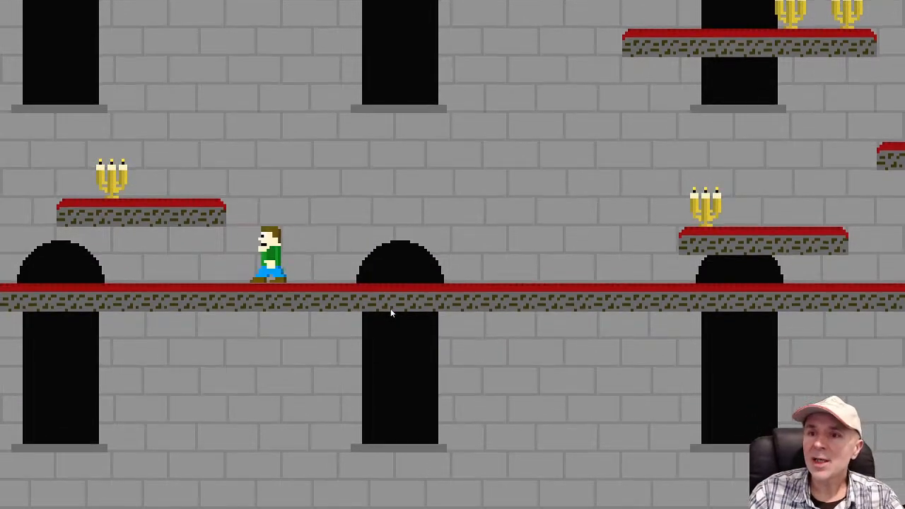
pyautogui.press('Left')
pyautogui.press('space')
pyautogui.press('Right')
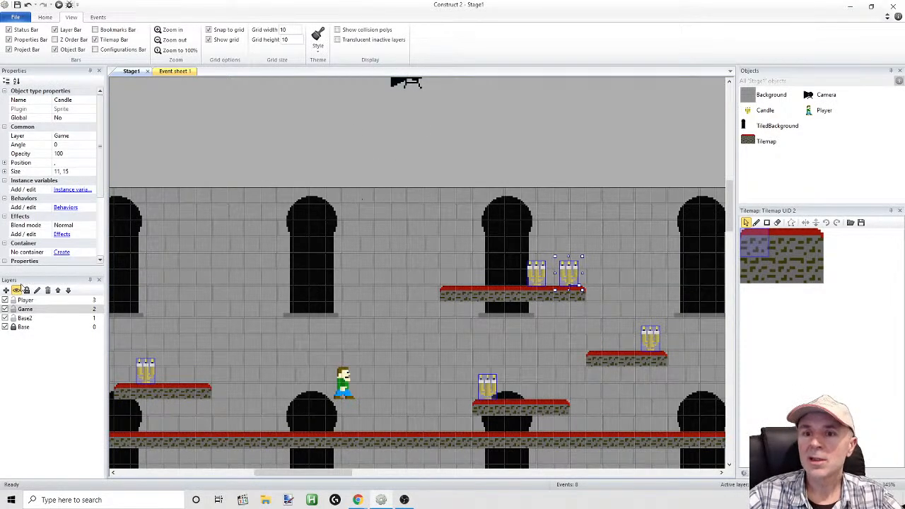
# Insert a new Sprite object on the Game layer near the platform that carries two candles
pyautogui.click(25, 309)
pyautogui.rightClick(407, 182)
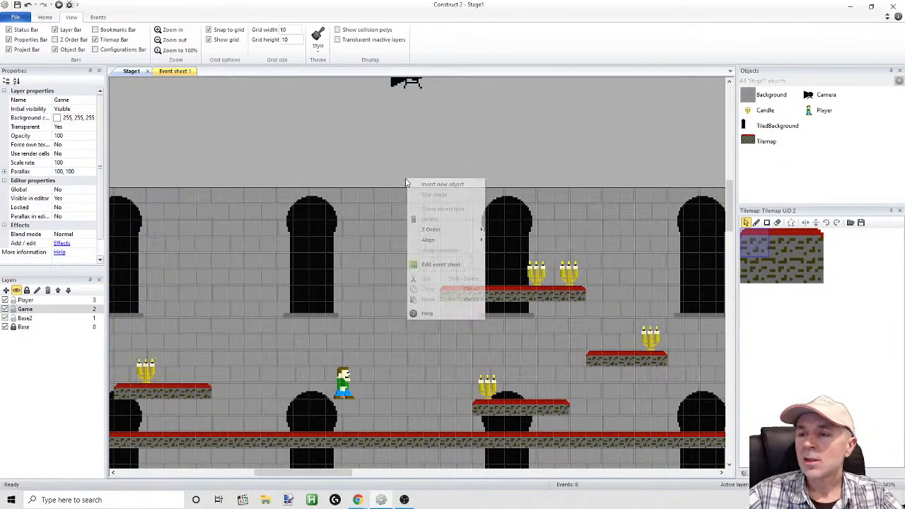
pyautogui.click(435, 185)
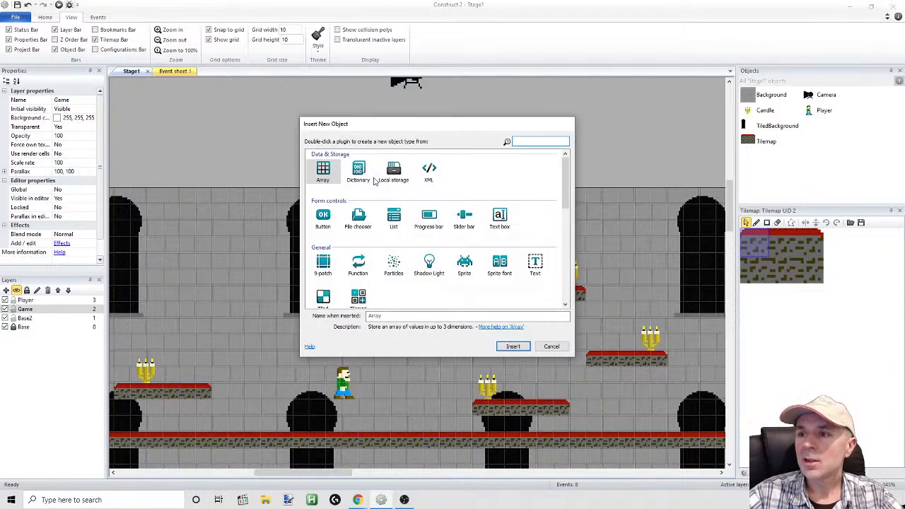
pyautogui.doubleClick(464, 263)
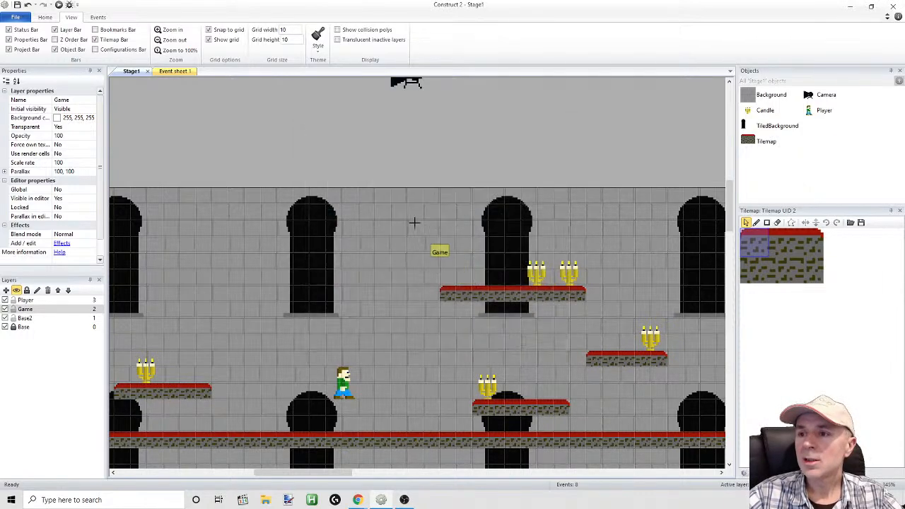
pyautogui.click(448, 276)
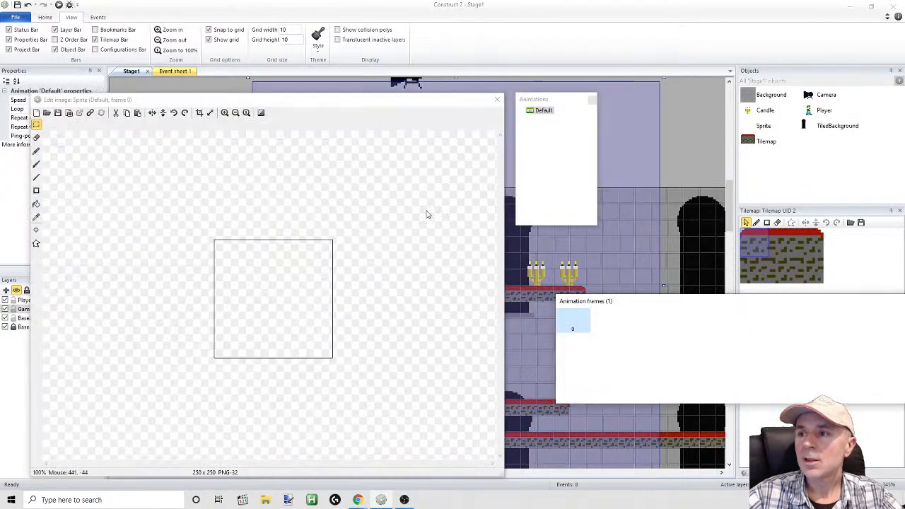
# Draw a full-height gold column, RGB 193, 173, 21, in the new sprite's image and paste the copied candle holder beside it
pyautogui.click(36, 190)
pyautogui.moveTo(255, 242); pyautogui.dragTo(289, 371)
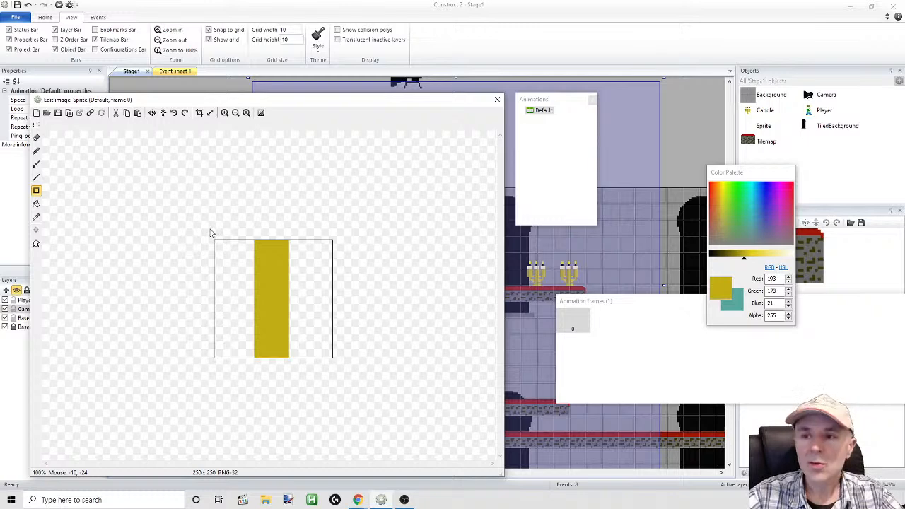
pyautogui.click(139, 115)
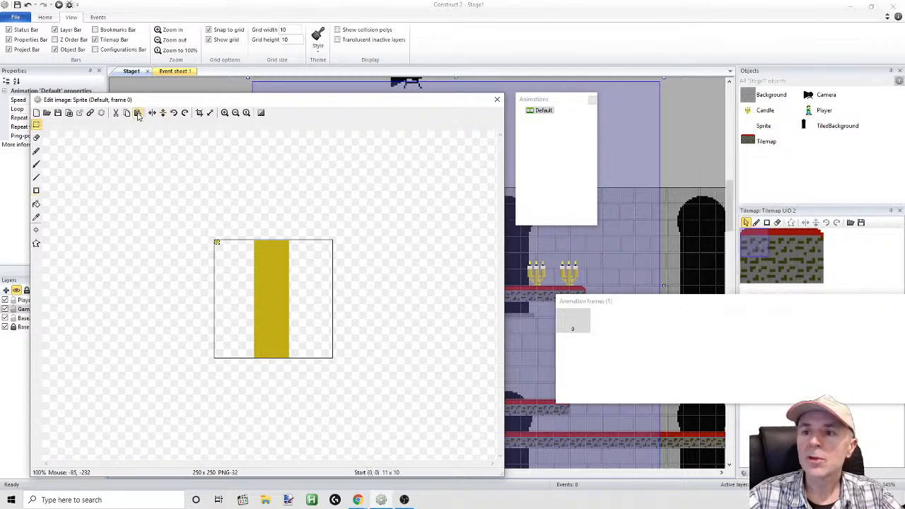
pyautogui.moveTo(219, 245); pyautogui.dragTo(249, 284)
pyautogui.click(224, 113)
pyautogui.click(224, 113)
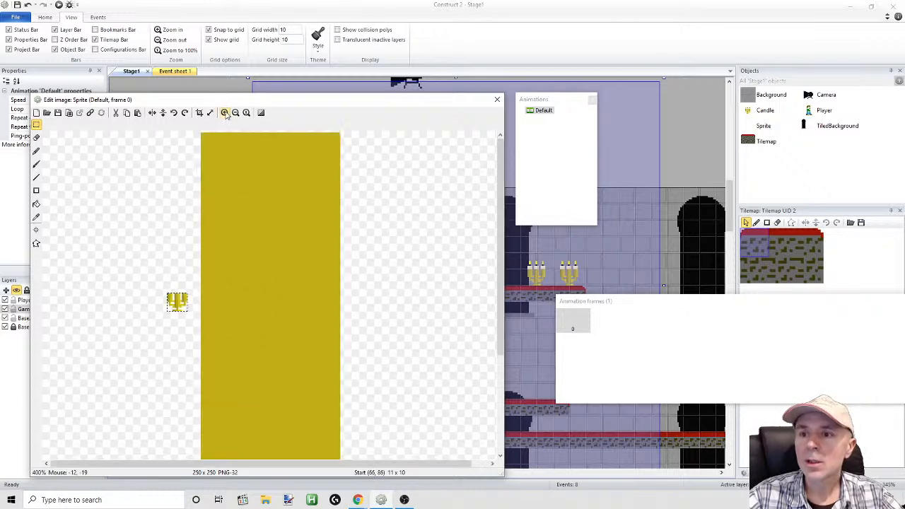
pyautogui.moveTo(181, 303); pyautogui.dragTo(165, 185)
# Check the new sprite's canvas size, keep it as it is, and close the image editor
pyautogui.click(211, 112)
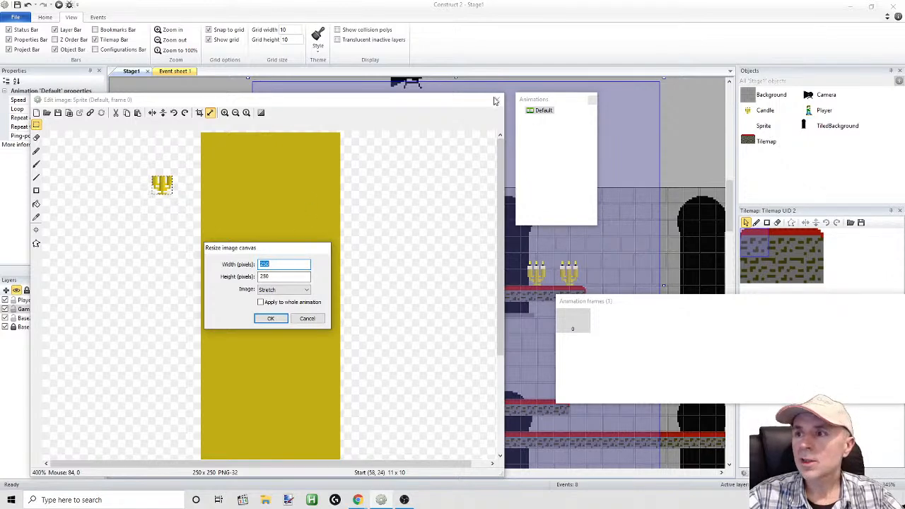
pyautogui.click(271, 319)
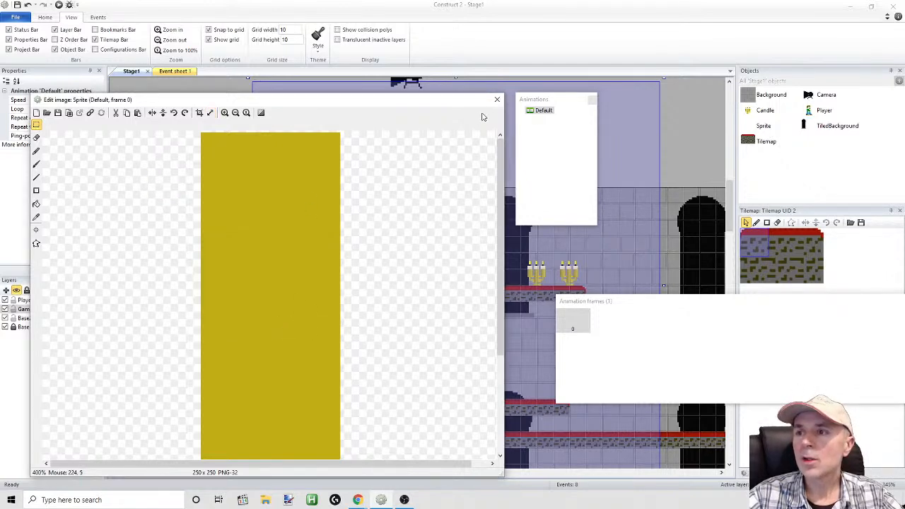
pyautogui.click(497, 101)
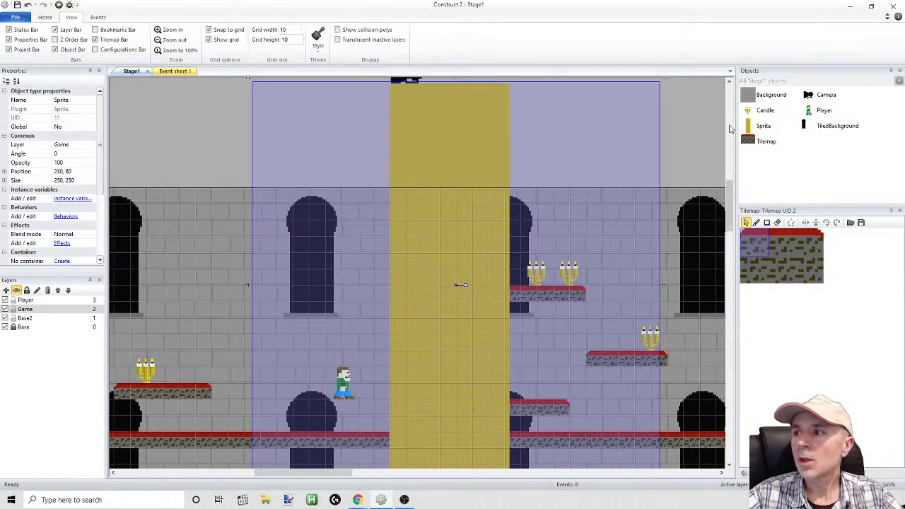
# Reopen the Candle animation and check the canvas size of frame 0
pyautogui.click(755, 111)
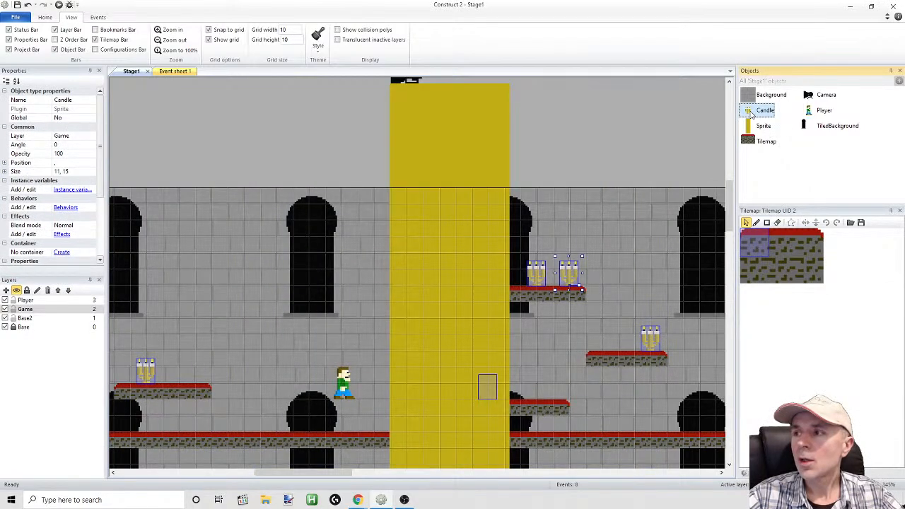
pyautogui.doubleClick(752, 115)
pyautogui.click(210, 113)
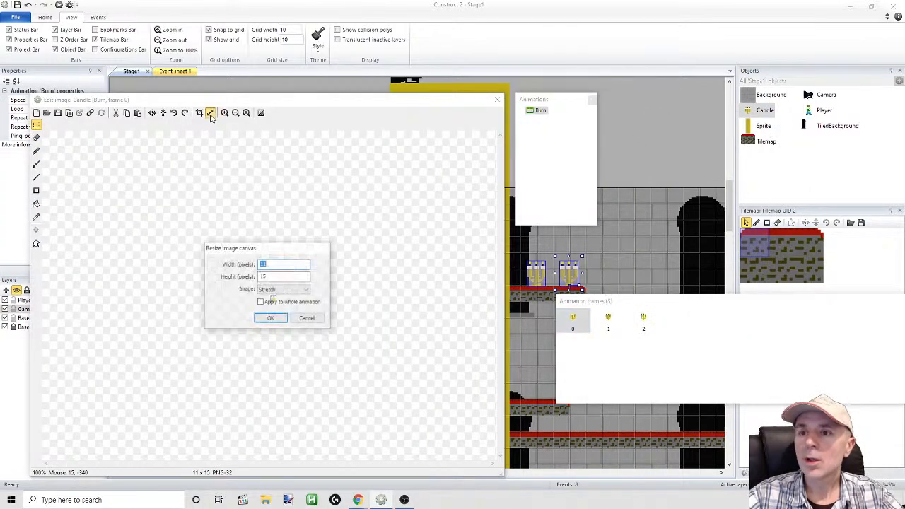
pyautogui.click(498, 100)
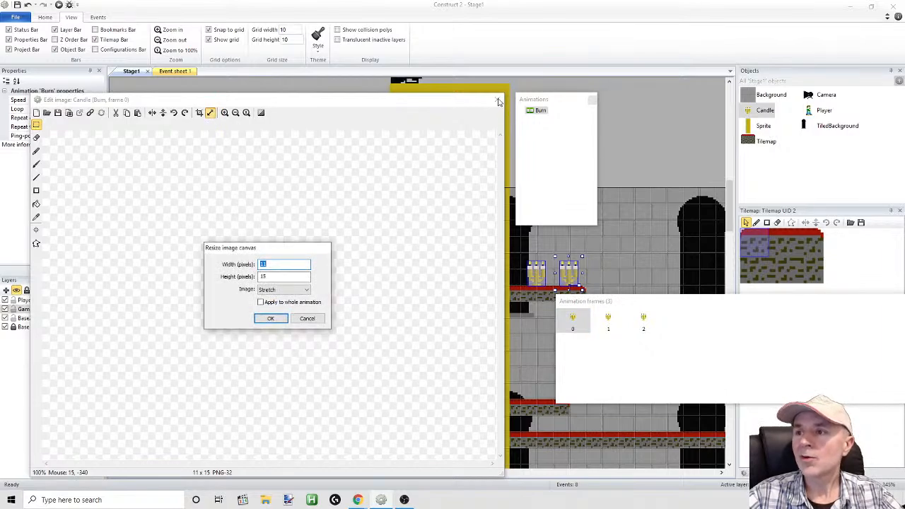
pyautogui.click(275, 321)
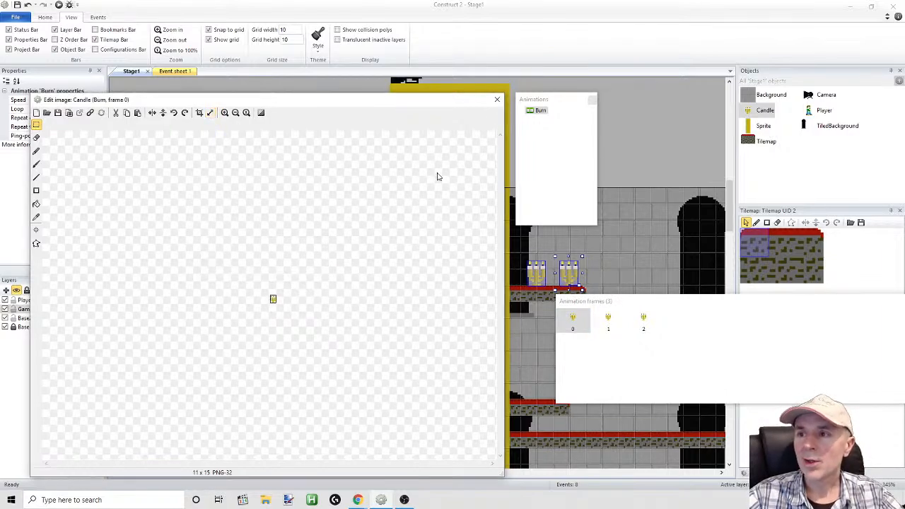
# Reopen the gold column sprite's image, crop it to the column, and resize the canvas to 10 x 16 pixels with Stretch
pyautogui.click(498, 99)
pyautogui.click(457, 128)
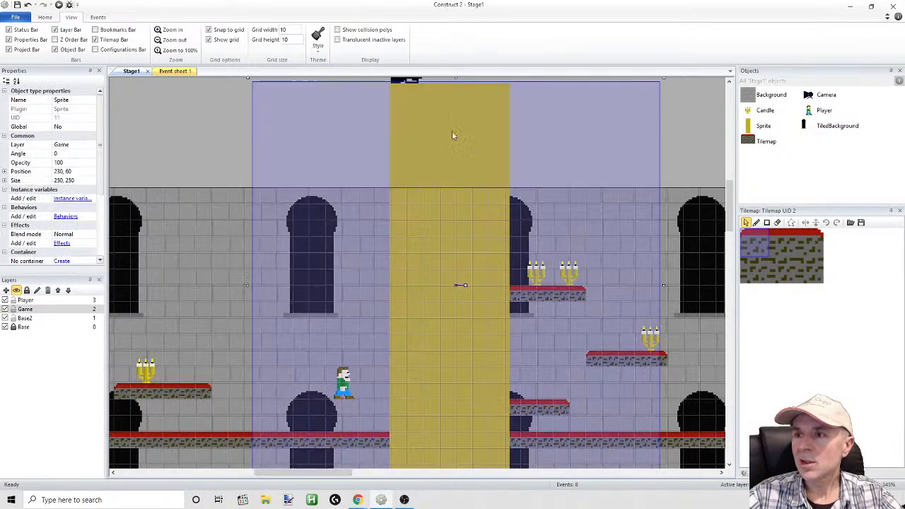
pyautogui.doubleClick(451, 140)
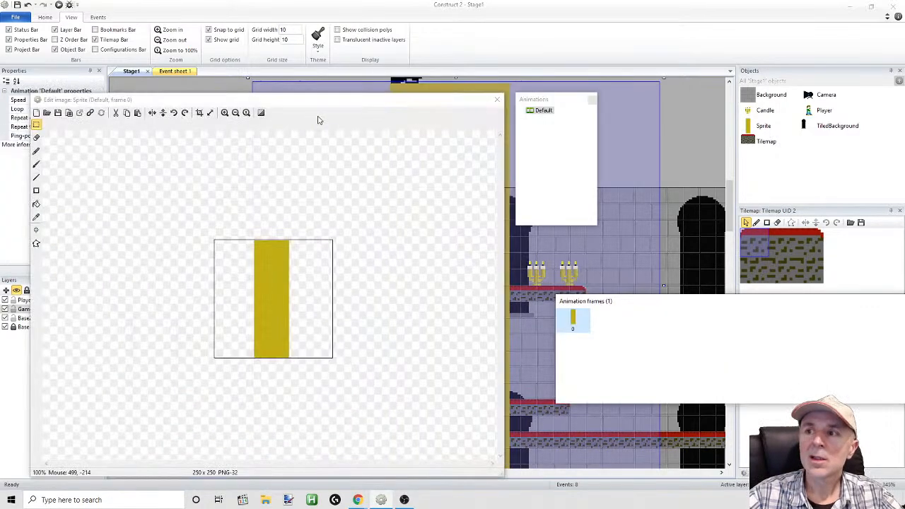
pyautogui.click(200, 114)
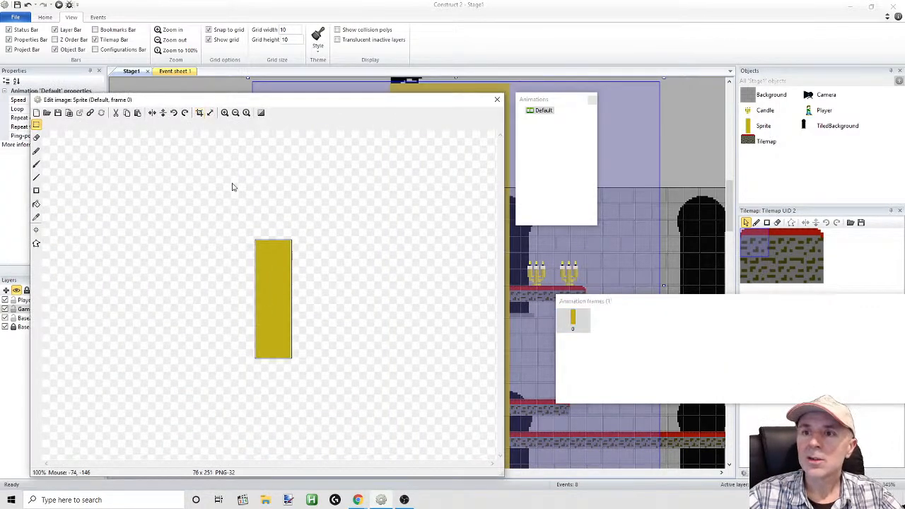
pyautogui.click(211, 114)
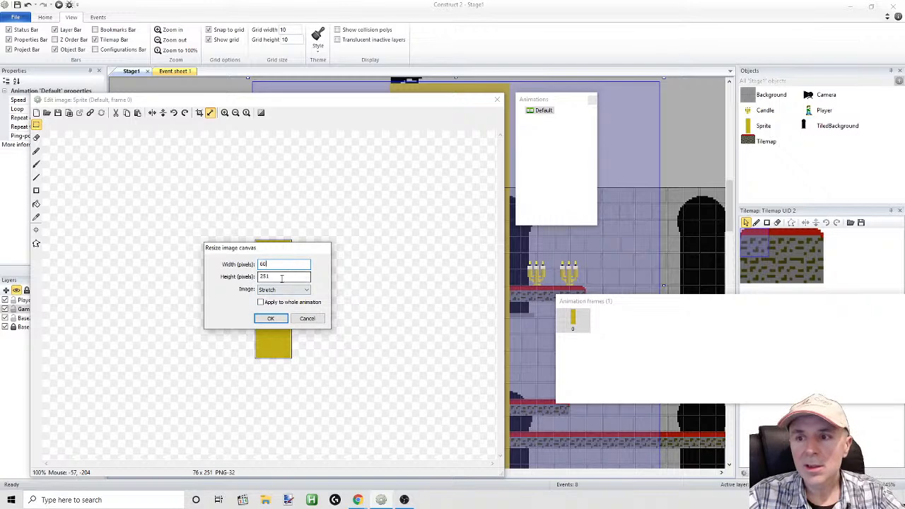
pyautogui.moveTo(277, 265); pyautogui.dragTo(235, 255)
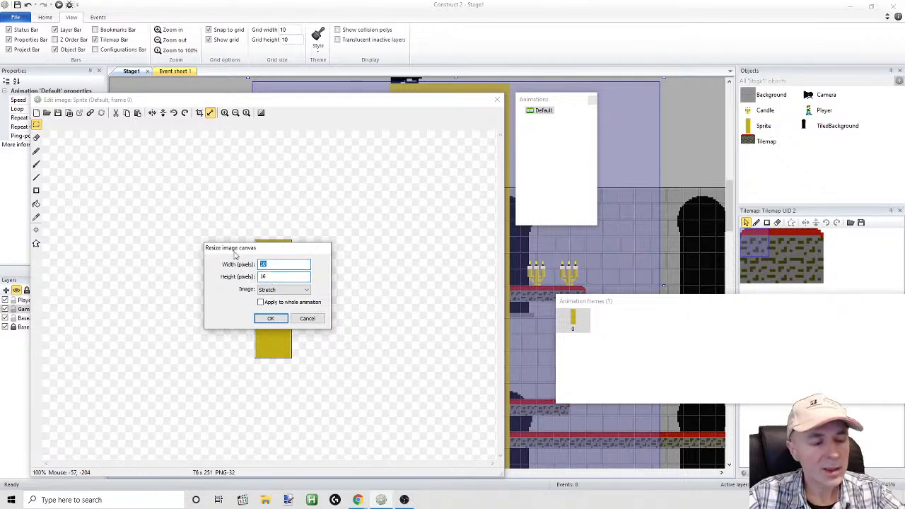
pyautogui.click(269, 317)
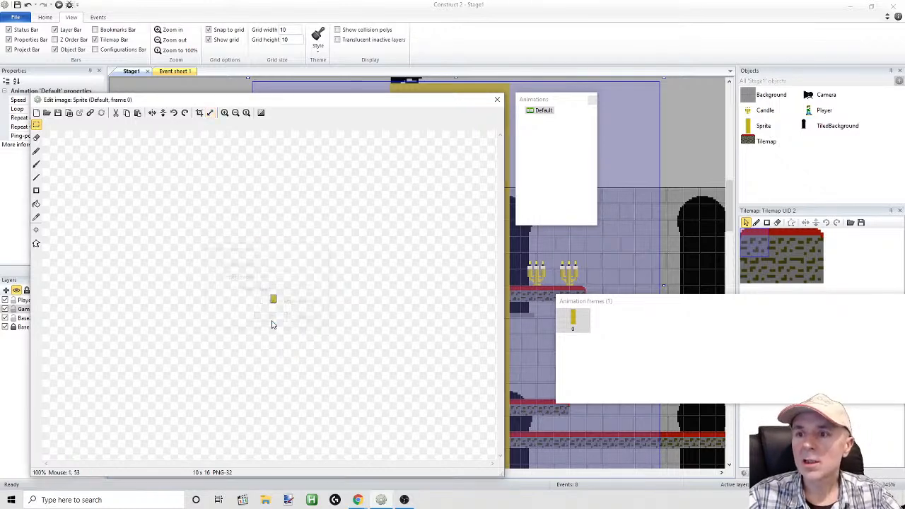
# Clear the 10 x 16 canvas and paste the copied candle holder, keeping the canvas size and shifting it partly past the left edge
pyautogui.click(224, 113)
pyautogui.click(224, 113)
pyautogui.click(224, 114)
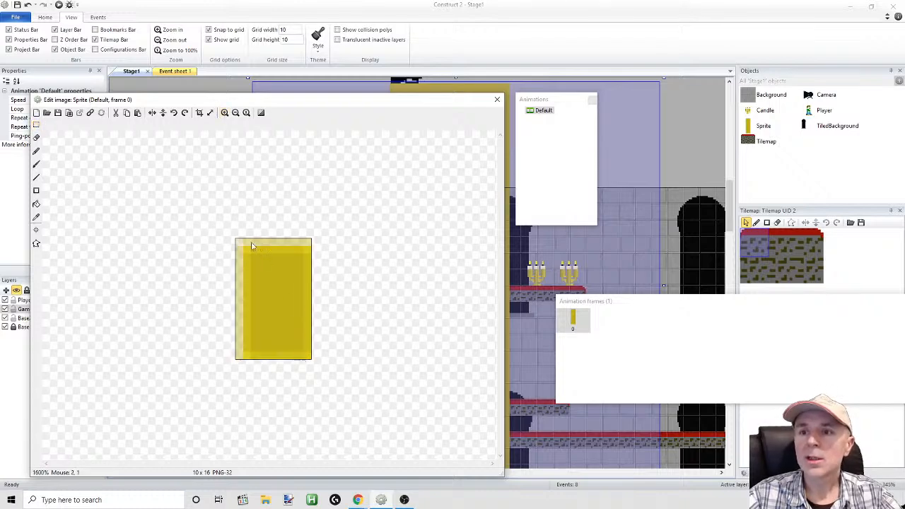
pyautogui.click(36, 125)
pyautogui.moveTo(182, 200); pyautogui.dragTo(368, 398)
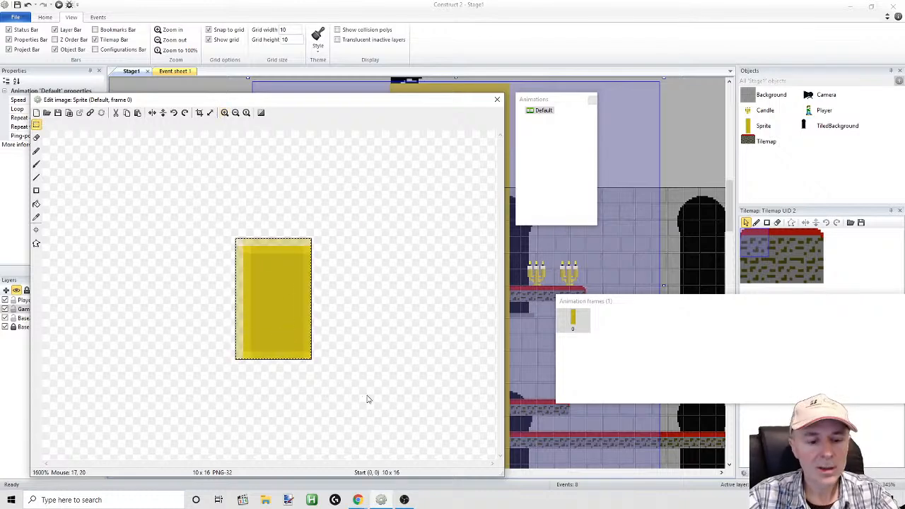
pyautogui.press('Delete')
pyautogui.hotkey('ctrl', 'v')
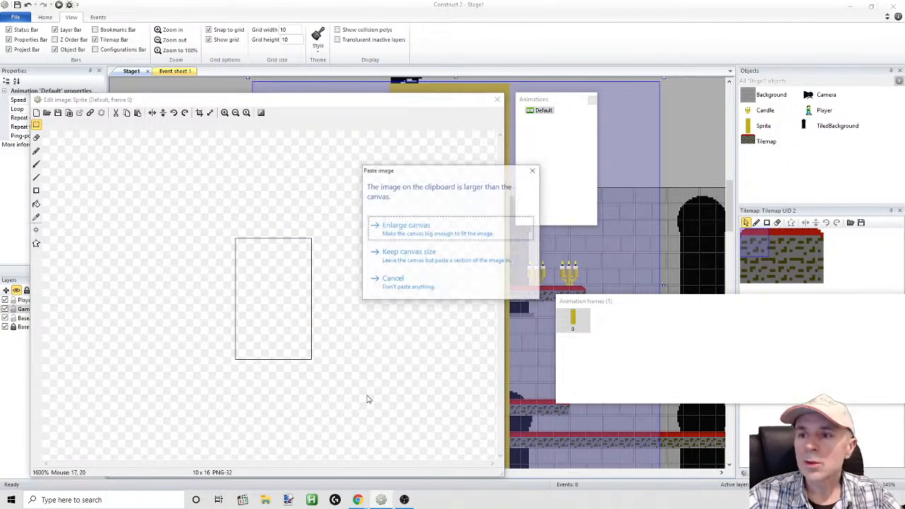
pyautogui.click(392, 255)
pyautogui.moveTo(290, 273); pyautogui.dragTo(224, 274)
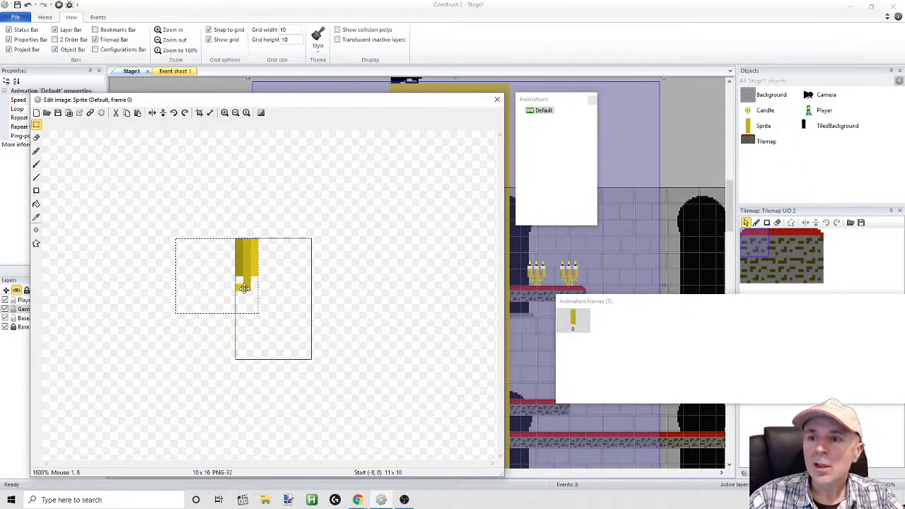
pyautogui.moveTo(242, 287)
pyautogui.mouseDown()
pyautogui.moveTo(242, 297)
pyautogui.moveTo(249, 289)
pyautogui.mouseUp()
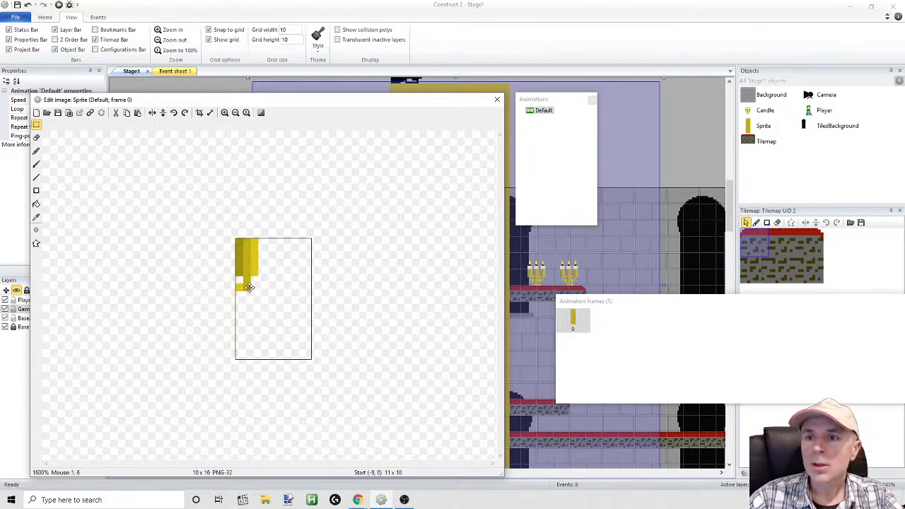
# Delete the pasted candle holder below its first pixel row, leaving the three gold shades as colour samples
pyautogui.click(37, 126)
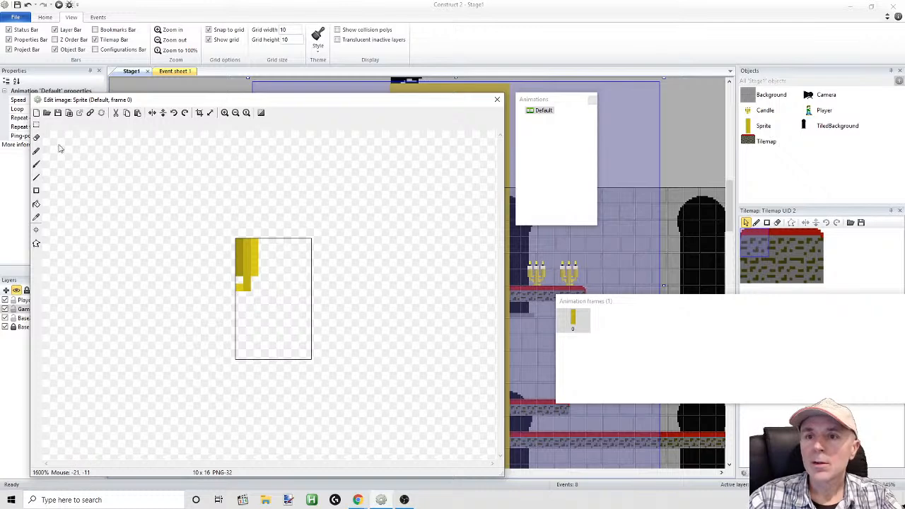
pyautogui.moveTo(162, 323); pyautogui.dragTo(279, 247)
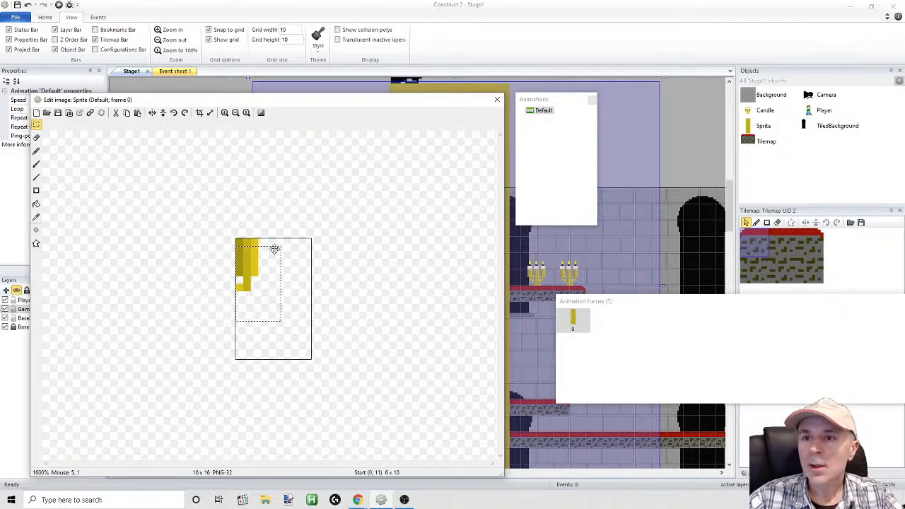
pyautogui.press('Delete')
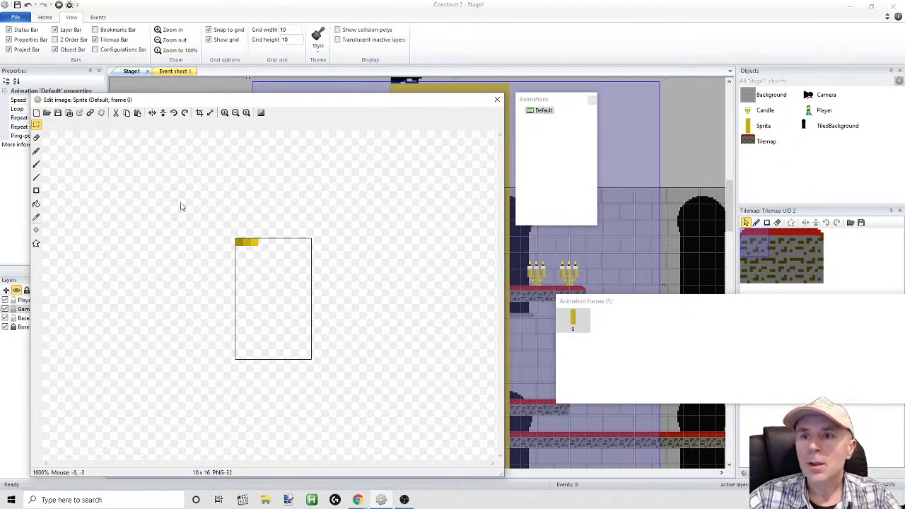
# Sample the lightest gold, RGB 220, 197, 24, and draw a 1-pixel-thick vertical line over the canvas's full 16-pixel height near its centre
pyautogui.click(37, 164)
pyautogui.click(37, 217)
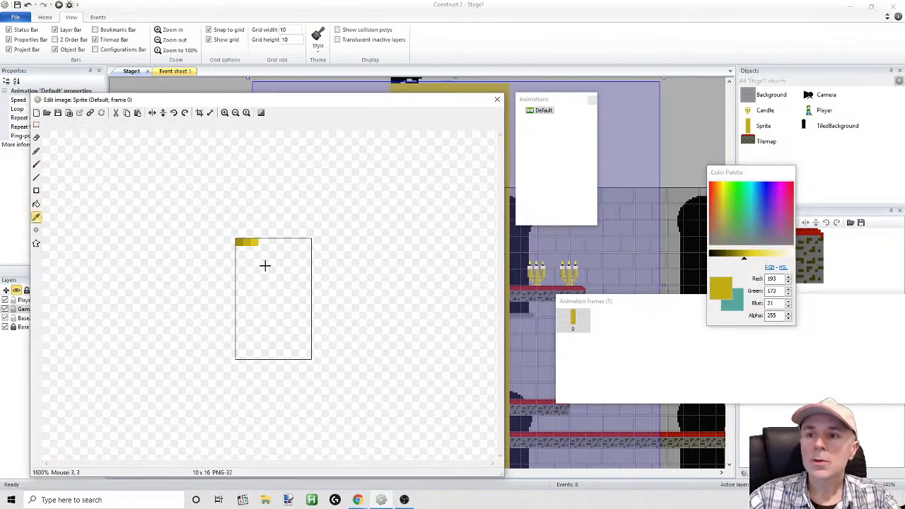
pyautogui.click(256, 244)
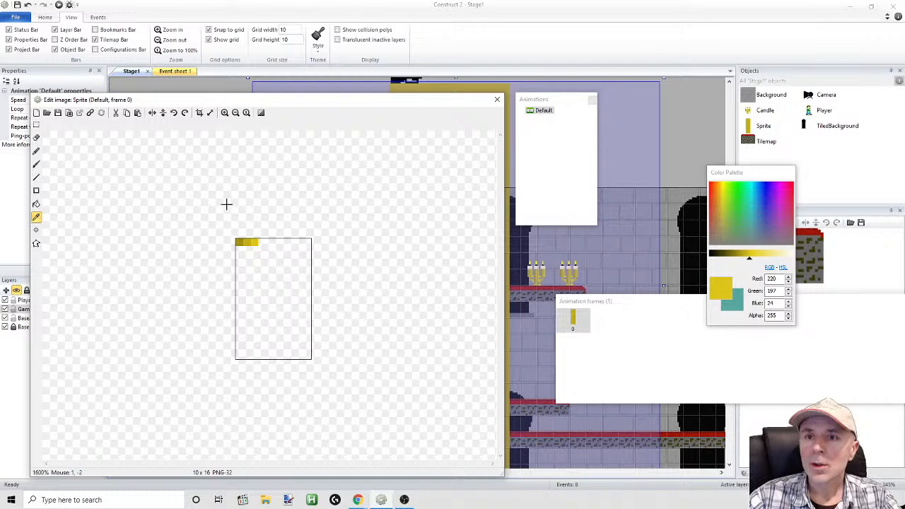
pyautogui.click(37, 178)
pyautogui.moveTo(280, 245); pyautogui.dragTo(277, 362)
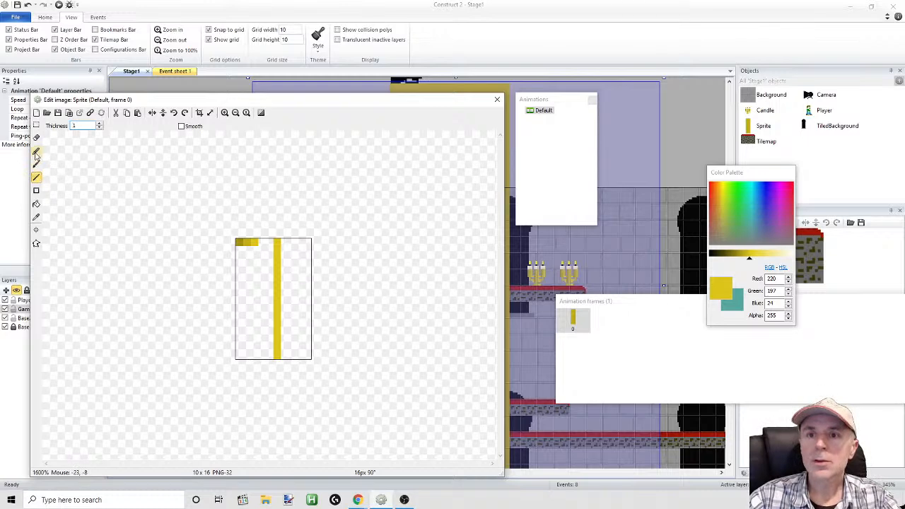
# Sample the middle gold, RGB 193, 173, 21, and draw a full-height vertical line directly left of the light gold one
pyautogui.click(37, 216)
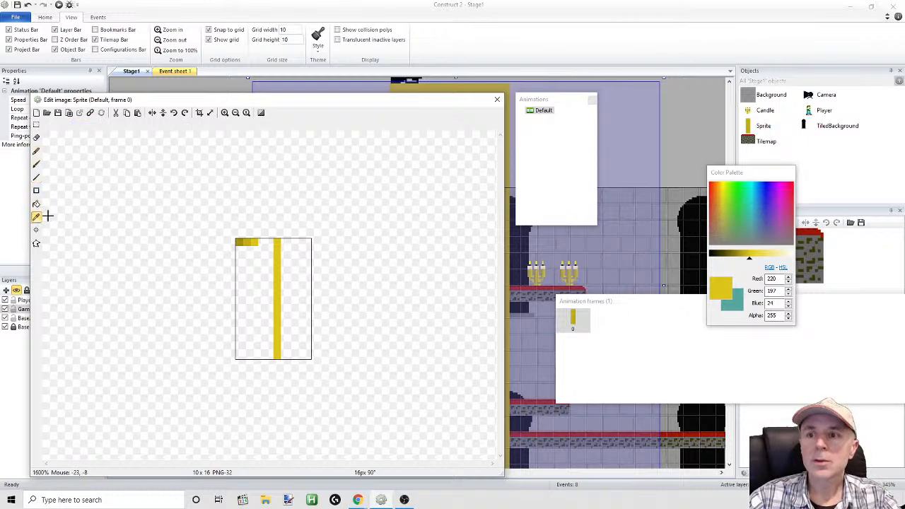
pyautogui.click(249, 242)
pyautogui.click(269, 242)
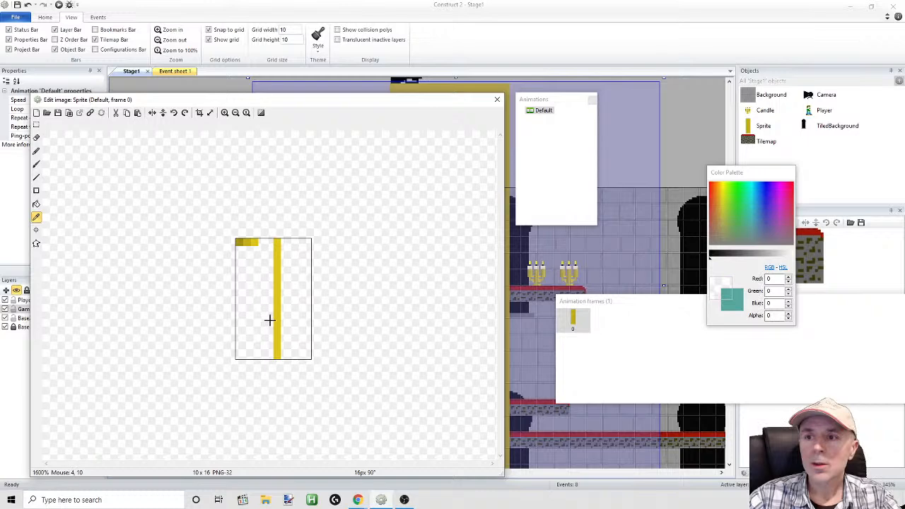
pyautogui.click(37, 218)
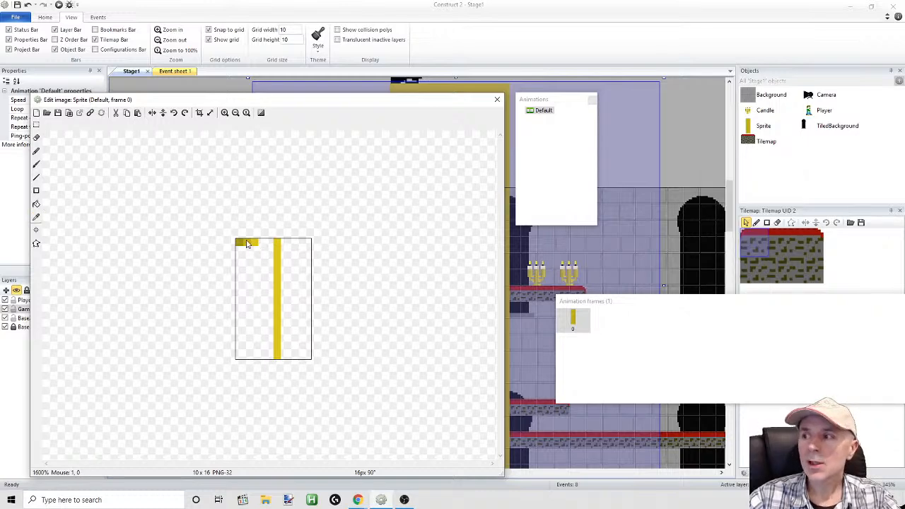
pyautogui.click(37, 218)
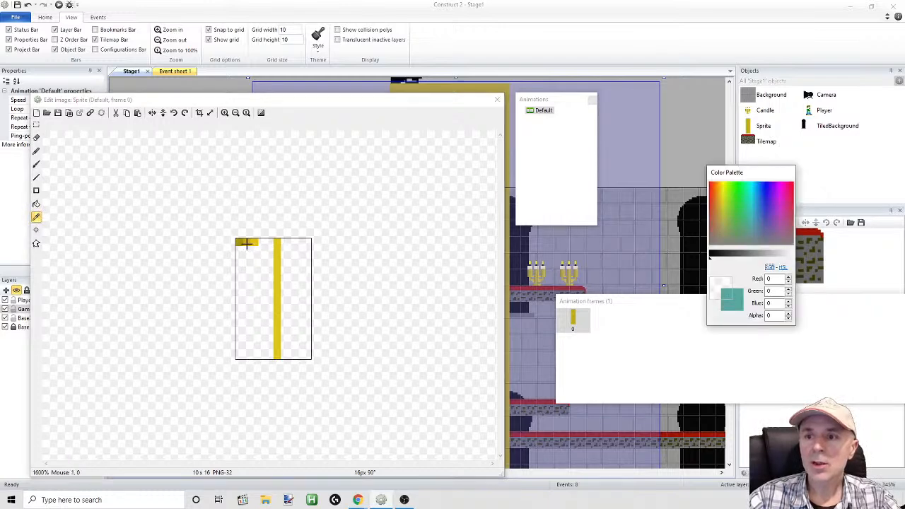
pyautogui.click(246, 242)
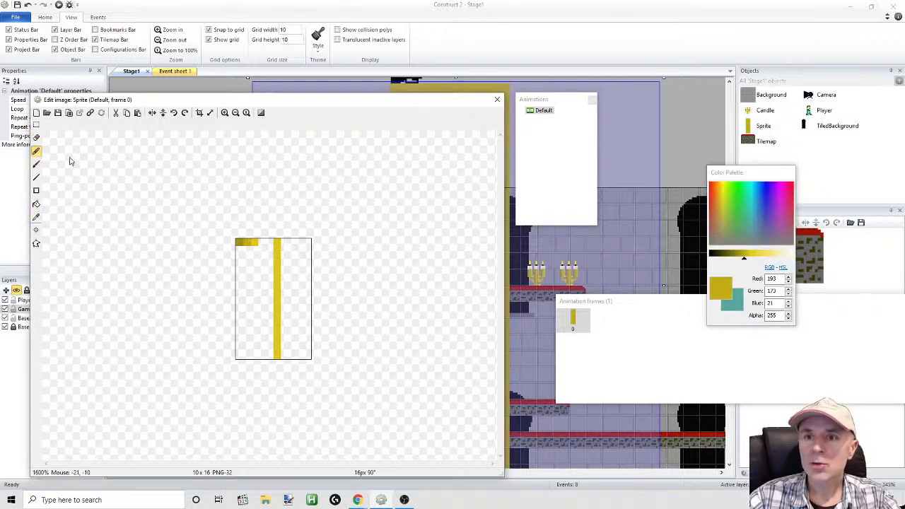
pyautogui.click(37, 176)
pyautogui.moveTo(272, 245); pyautogui.dragTo(273, 354)
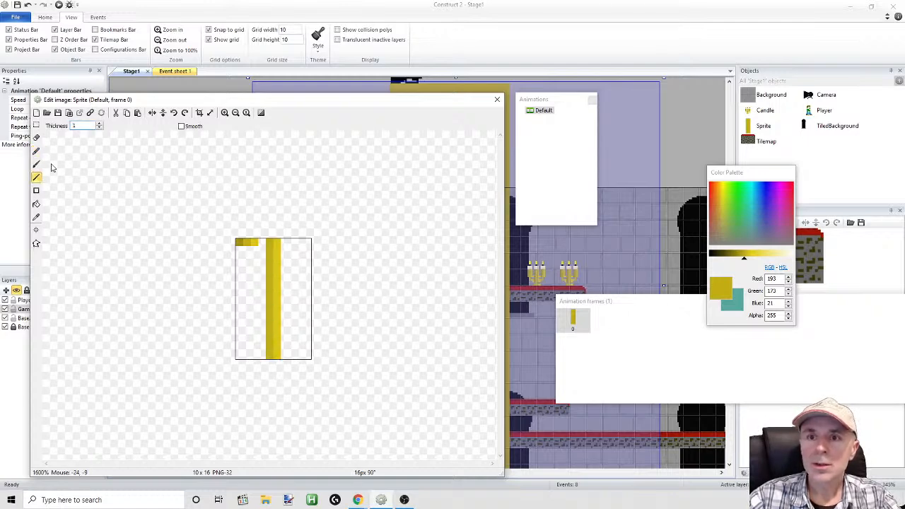
# Sample the darkest gold, RGB 161, 144, 18, and draw a full-height vertical line directly left of the middle gold one
pyautogui.click(35, 218)
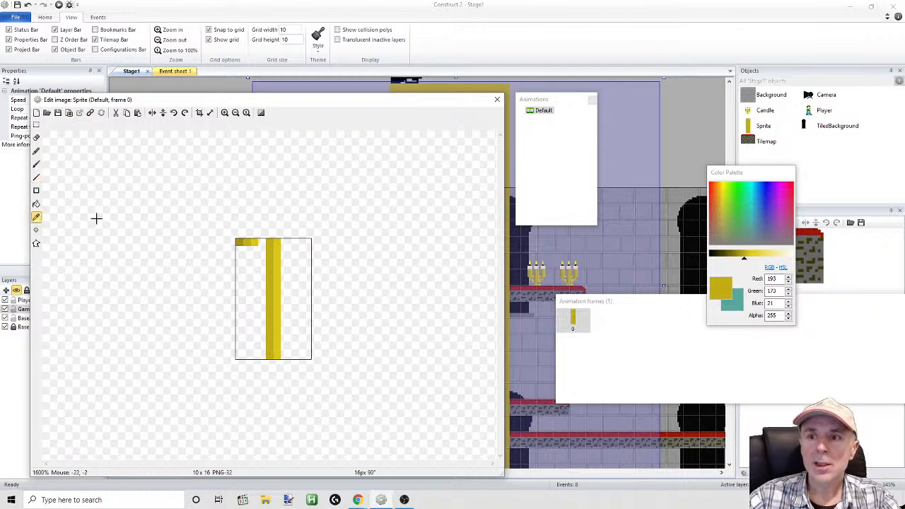
pyautogui.click(239, 243)
pyautogui.click(37, 179)
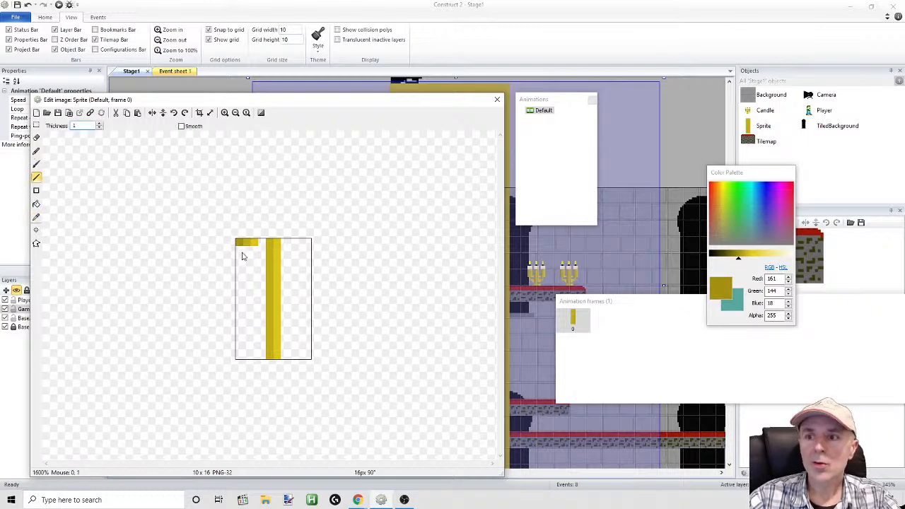
pyautogui.moveTo(264, 244); pyautogui.dragTo(261, 360)
# Delete the three gold sample pixels from the canvas's upper-left corner
pyautogui.click(37, 125)
pyautogui.moveTo(207, 225); pyautogui.dragTo(257, 275)
pyautogui.press('Delete')
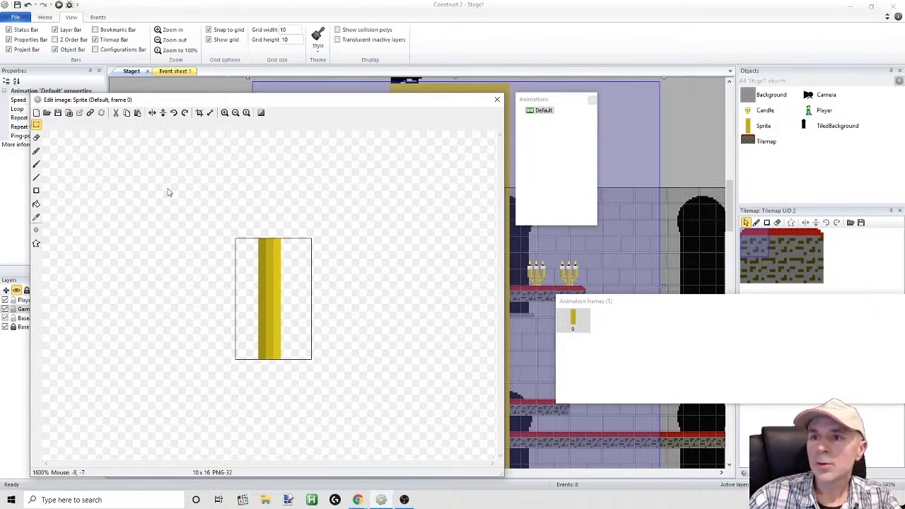
# Draw a three-pixel-thick arm in light gold, RGB 220, 197, 24, from the column's upper part to the canvas's right edge
pyautogui.click(224, 113)
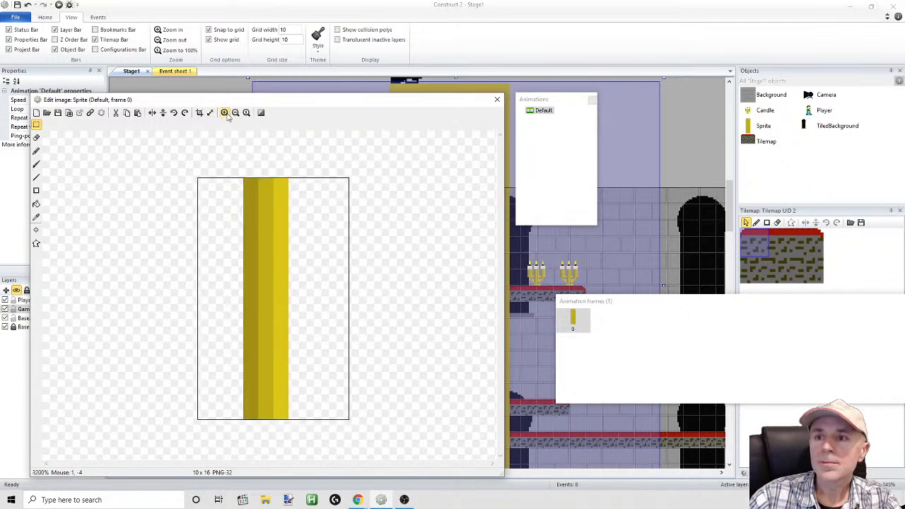
pyautogui.click(36, 177)
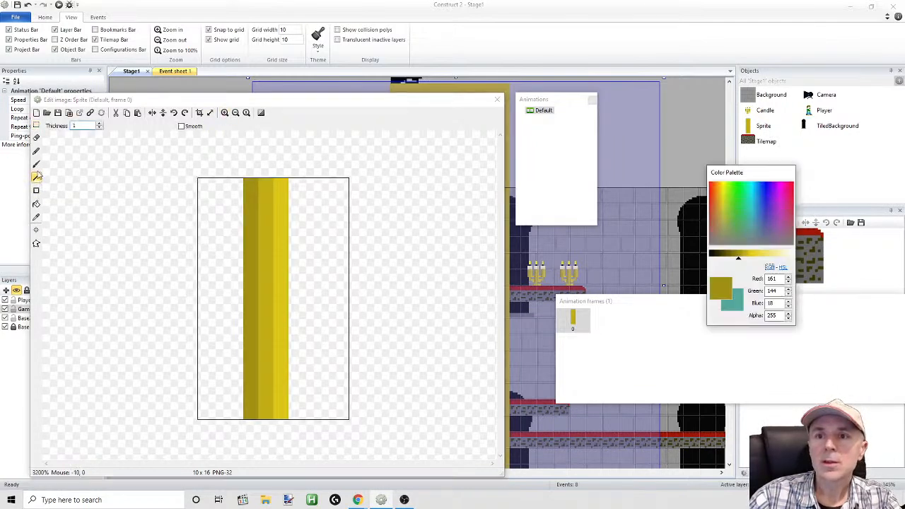
pyautogui.click(36, 218)
pyautogui.click(283, 225)
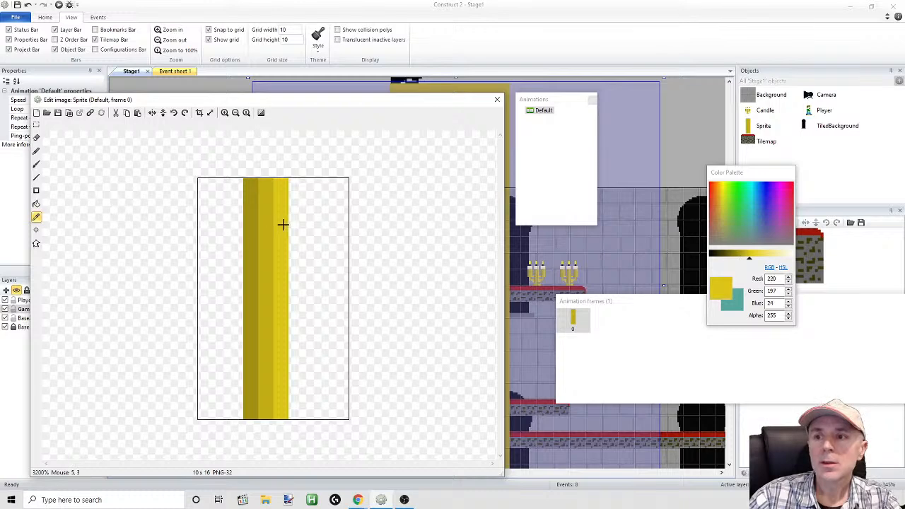
pyautogui.click(37, 178)
pyautogui.moveTo(290, 234); pyautogui.dragTo(338, 238)
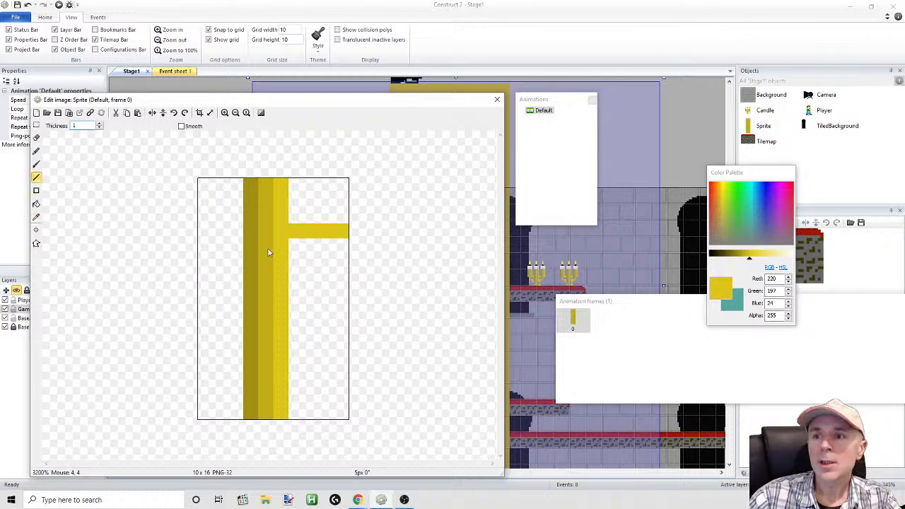
pyautogui.moveTo(280, 253); pyautogui.dragTo(341, 252)
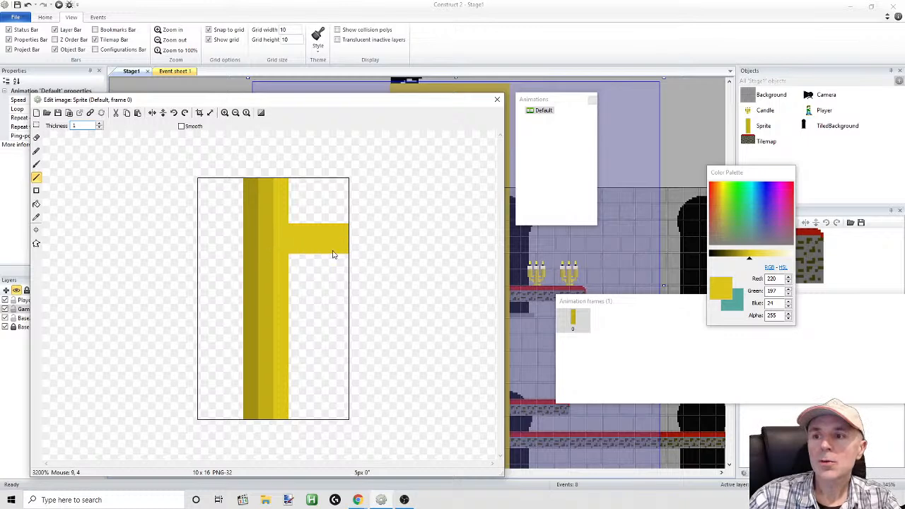
pyautogui.moveTo(287, 266); pyautogui.dragTo(341, 268)
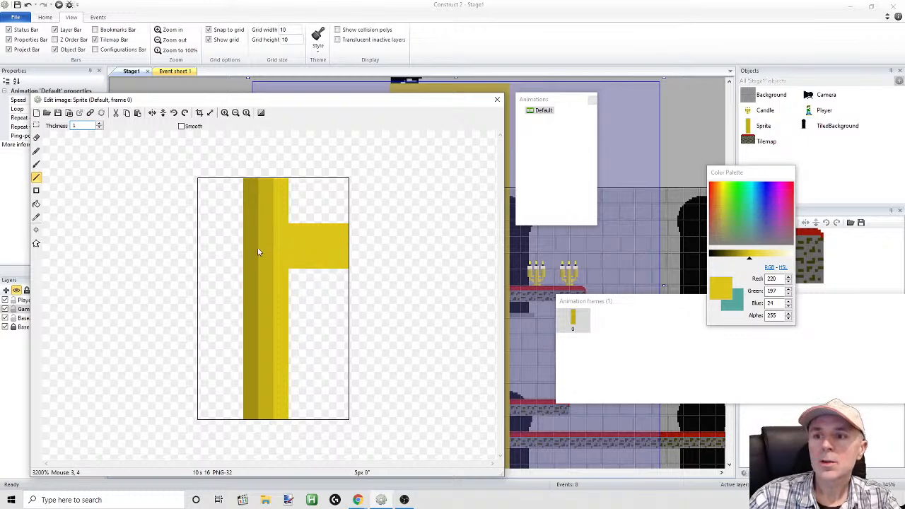
# Sample the darkest gold, RGB 161, 144, 18, and draw a three-pixel-thick arm from the column's upper part to the canvas's left edge
pyautogui.click(37, 218)
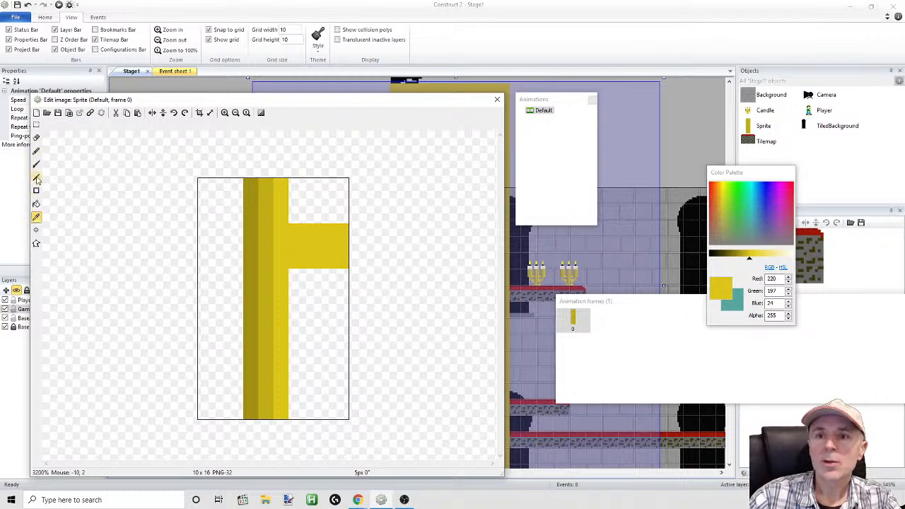
pyautogui.click(36, 177)
pyautogui.click(37, 218)
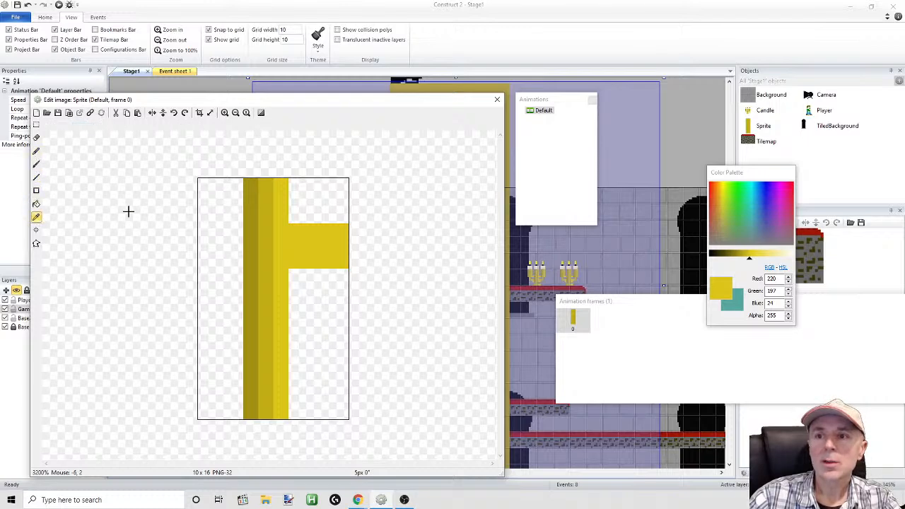
pyautogui.click(243, 231)
pyautogui.click(37, 177)
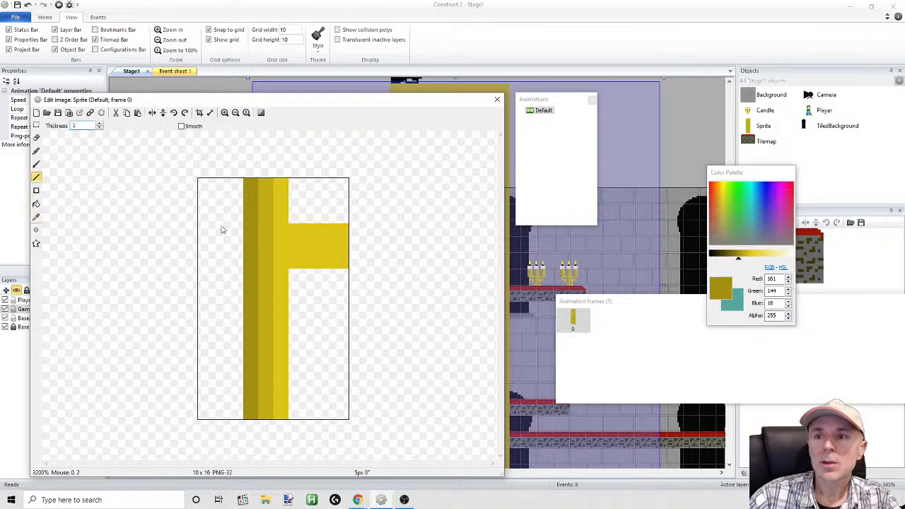
pyautogui.moveTo(236, 231)
pyautogui.mouseDown()
pyautogui.moveTo(210, 228)
pyautogui.moveTo(202, 245)
pyautogui.moveTo(233, 261)
pyautogui.moveTo(201, 261)
pyautogui.mouseUp()
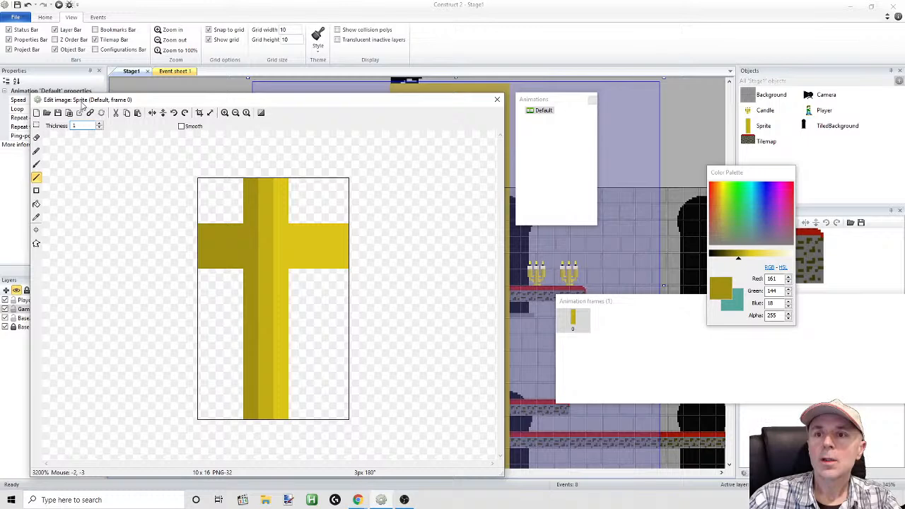
# Resize the image canvas to 11 pixels wide with the image set to Align top-left
pyautogui.click(209, 112)
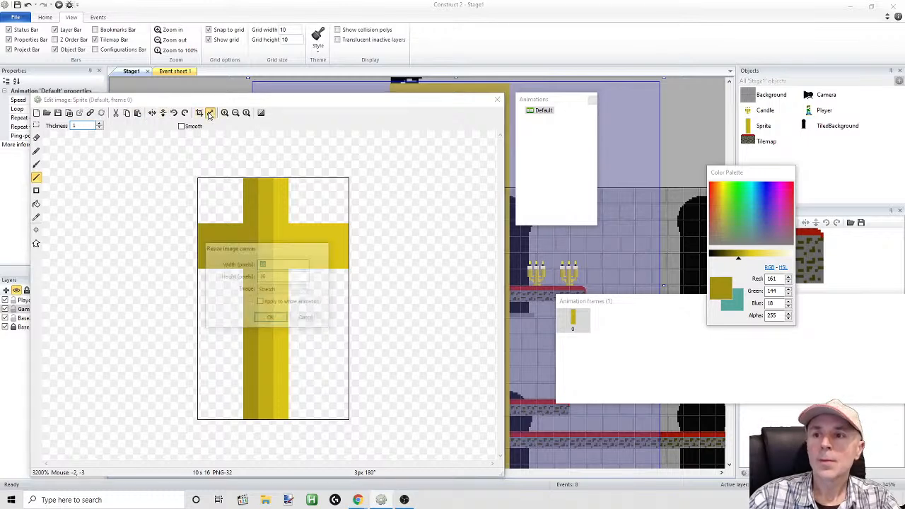
pyautogui.moveTo(284, 249); pyautogui.dragTo(423, 265)
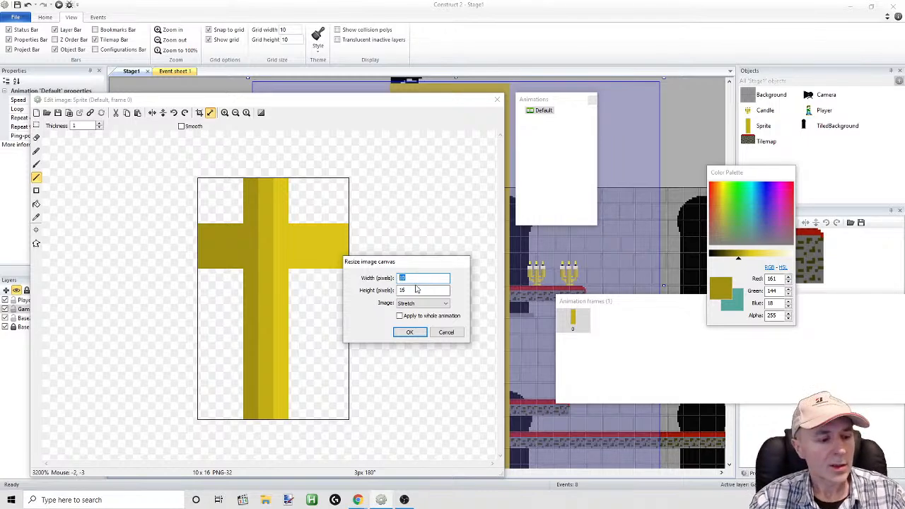
pyautogui.write('11')
pyautogui.click(429, 304)
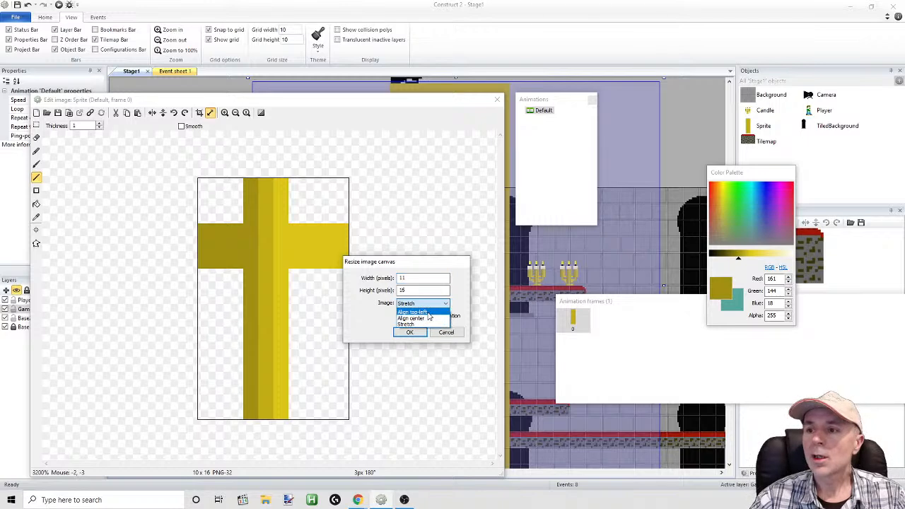
pyautogui.click(418, 312)
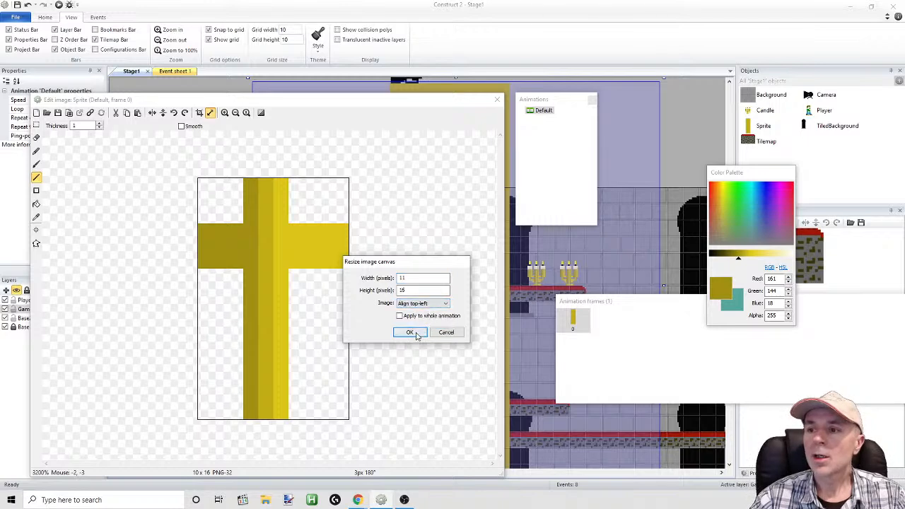
pyautogui.click(410, 332)
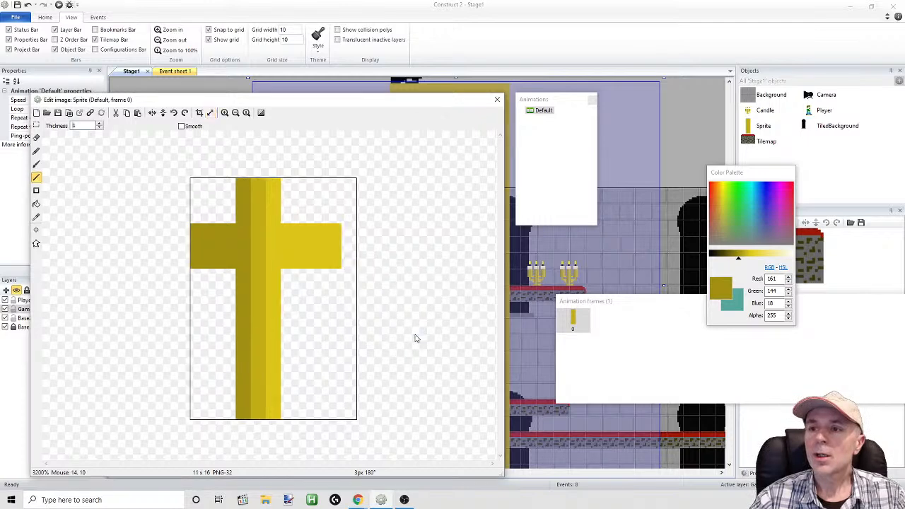
# Copy the full-height section around the column and paste it one pixel to the right of its original place
pyautogui.click(36, 125)
pyautogui.moveTo(213, 174); pyautogui.dragTo(309, 445)
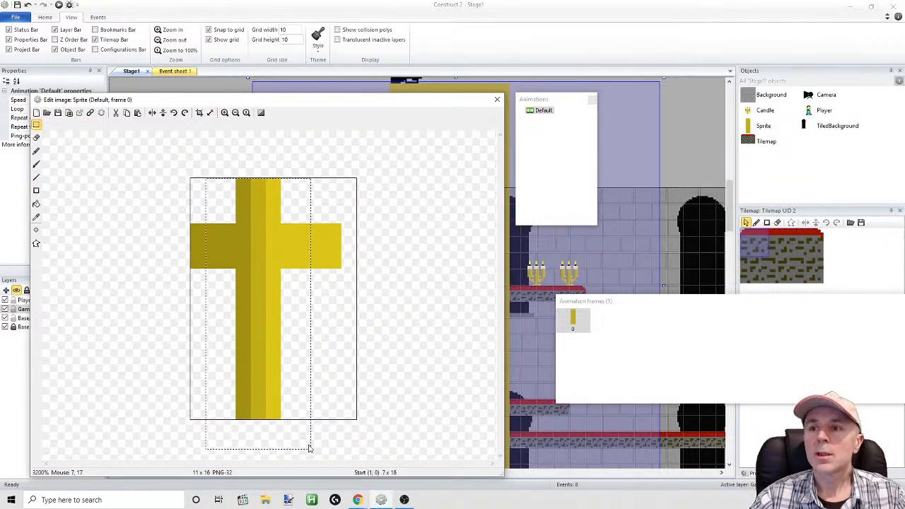
pyautogui.hotkey('ctrl', 'v')
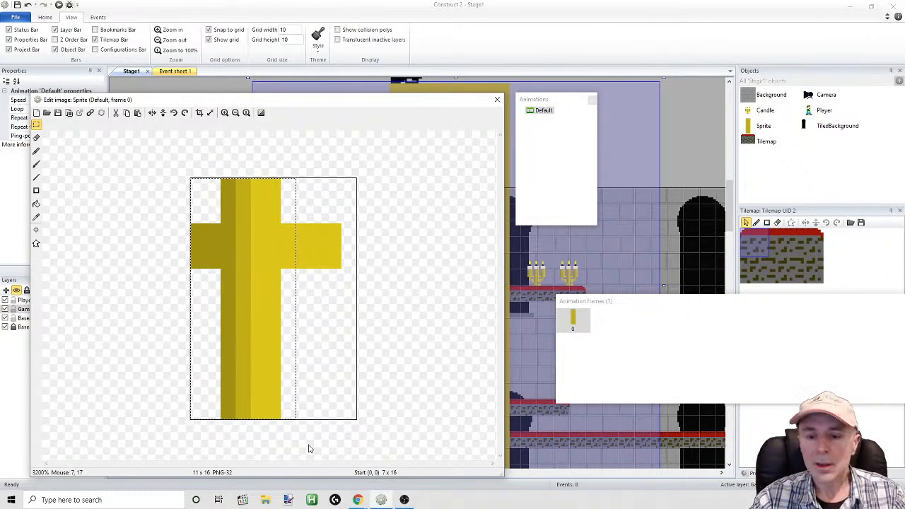
pyautogui.press('Right')
pyautogui.press('Right')
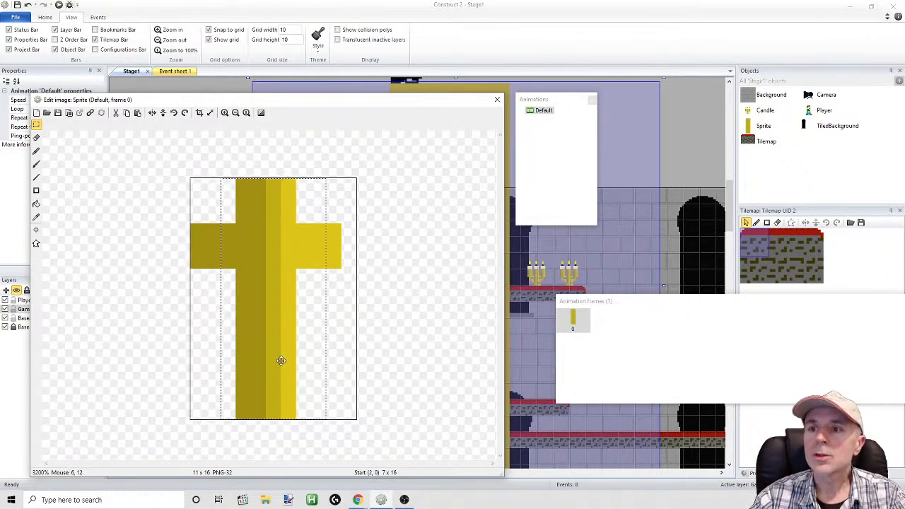
pyautogui.press('Left')
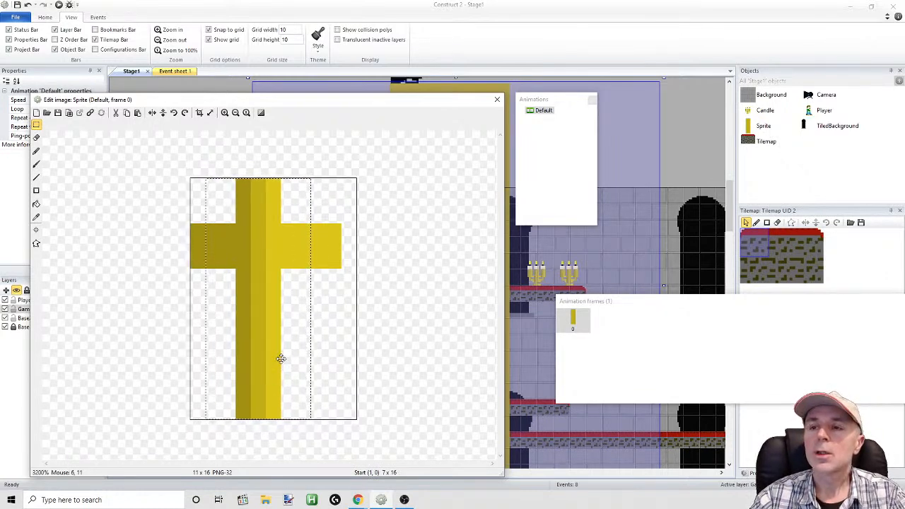
pyautogui.press('Right')
pyautogui.click(36, 126)
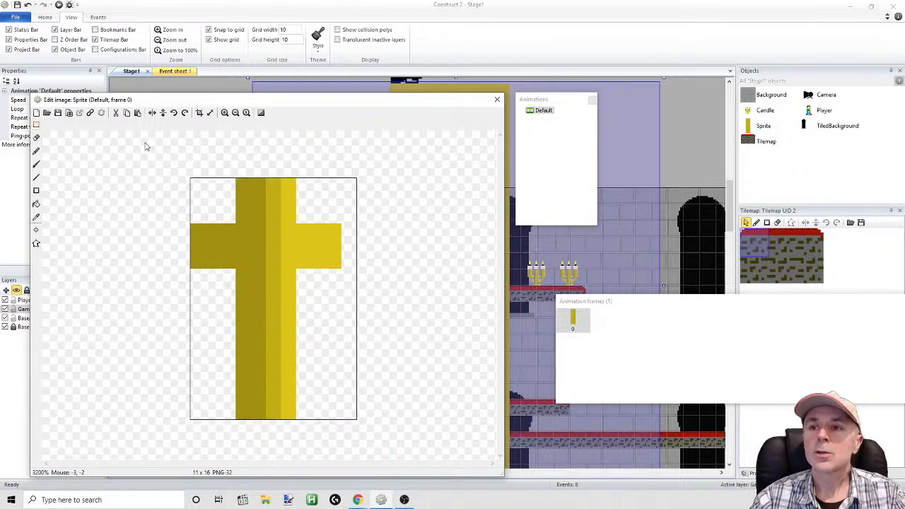
# Delete the leftover dark gold strip beside the column above and below the left arm
pyautogui.moveTo(184, 165); pyautogui.dragTo(241, 219)
pyautogui.press('Delete')
pyautogui.moveTo(207, 423)
pyautogui.mouseDown()
pyautogui.moveTo(252, 323)
pyautogui.moveTo(243, 277)
pyautogui.mouseUp()
pyautogui.press('Delete')
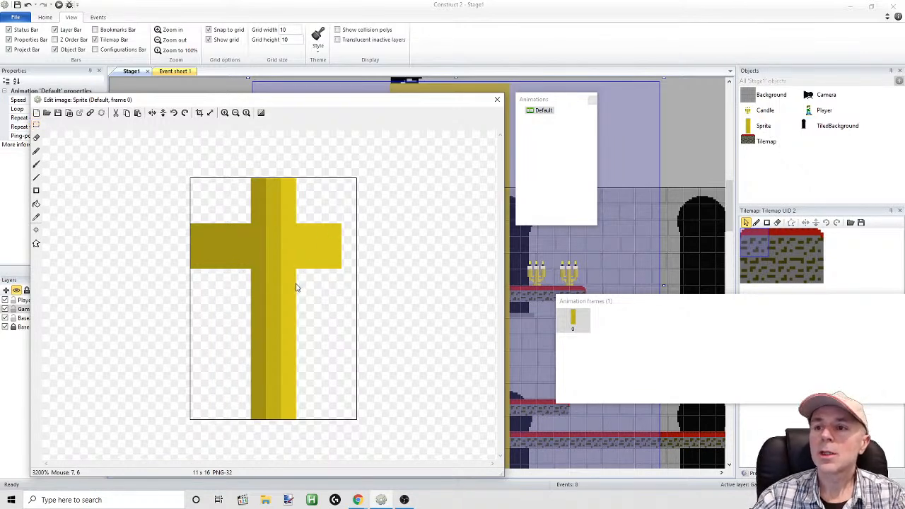
# Copy the light gold right arm and paste it so the arm reaches the canvas's right edge, and close the image editor
pyautogui.click(36, 125)
pyautogui.moveTo(346, 194); pyautogui.dragTo(307, 276)
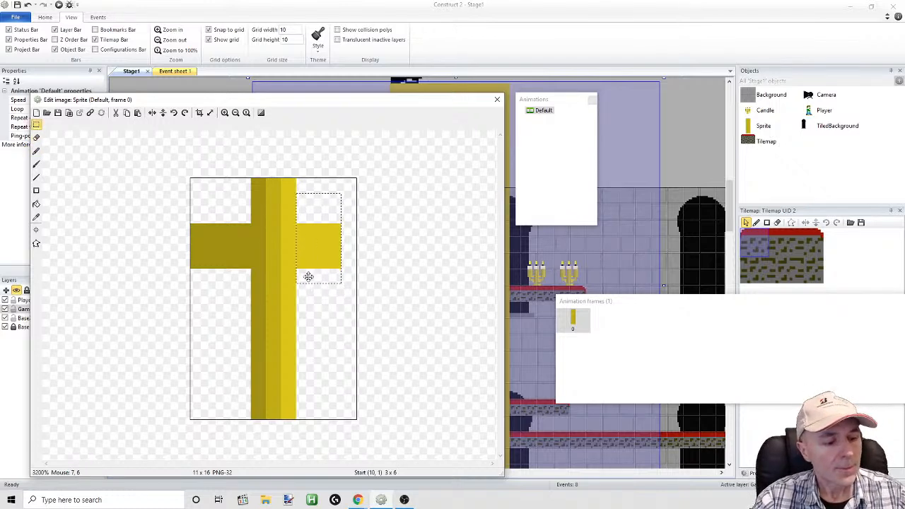
pyautogui.hotkey('ctrl', 'c')
pyautogui.hotkey('ctrl', 'v')
pyautogui.moveTo(202, 227); pyautogui.dragTo(322, 242)
pyautogui.click(162, 263)
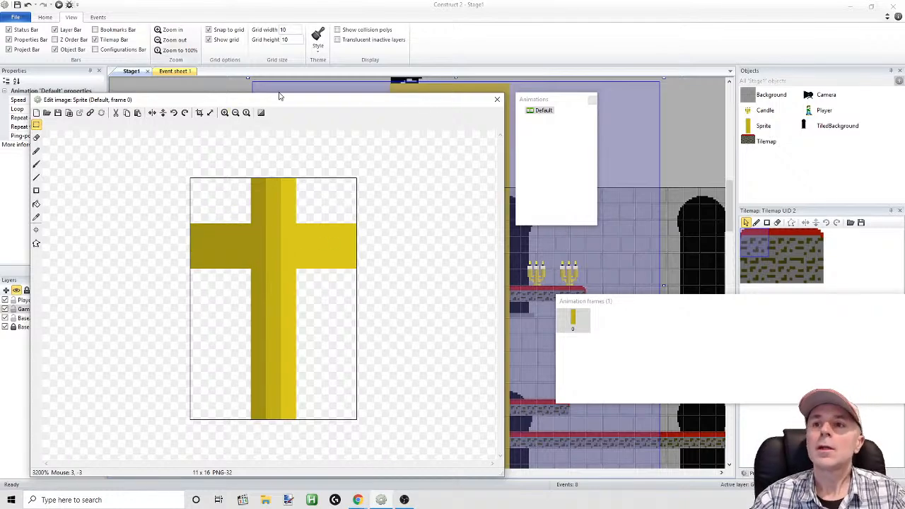
pyautogui.click(496, 100)
# Open the cross sprite's animations, quick-assign its origin point to Bottom, and close the image editor
pyautogui.moveTo(458, 281)
pyautogui.mouseDown()
pyautogui.moveTo(438, 247)
pyautogui.moveTo(461, 250)
pyautogui.moveTo(459, 259)
pyautogui.moveTo(382, 282)
pyautogui.moveTo(379, 300)
pyautogui.moveTo(415, 301)
pyautogui.moveTo(459, 268)
pyautogui.mouseUp()
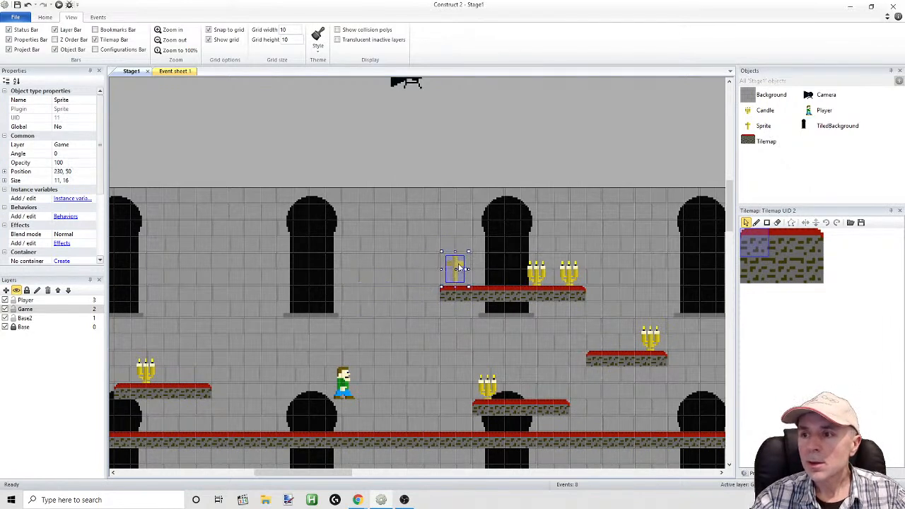
pyautogui.rightClick(459, 267)
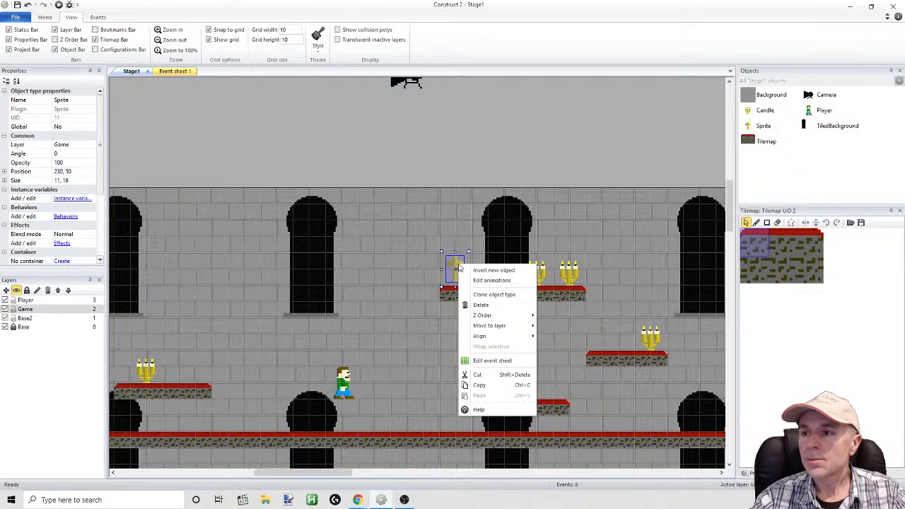
pyautogui.click(492, 280)
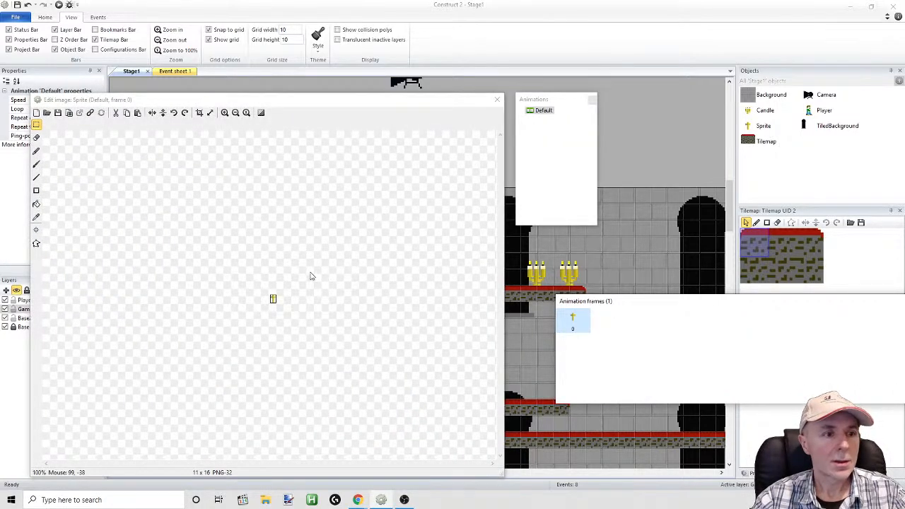
pyautogui.moveTo(152, 100); pyautogui.dragTo(152, 80)
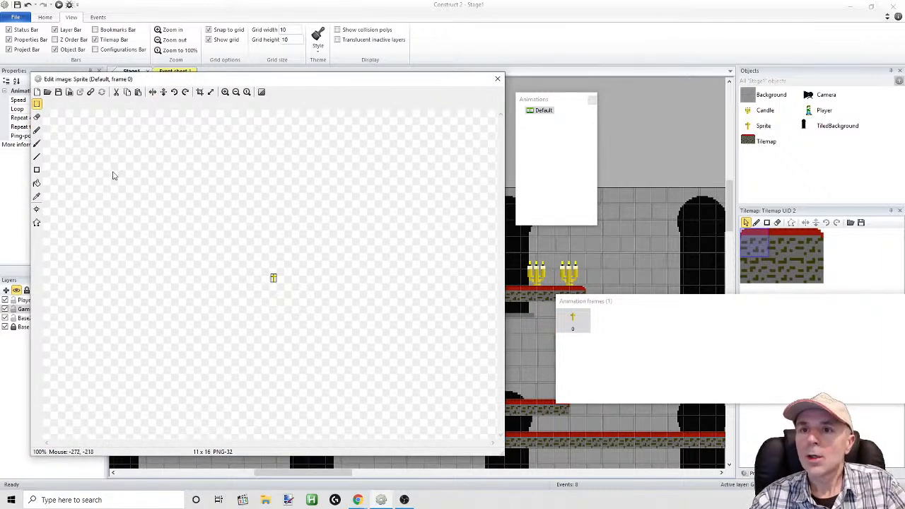
pyautogui.click(37, 209)
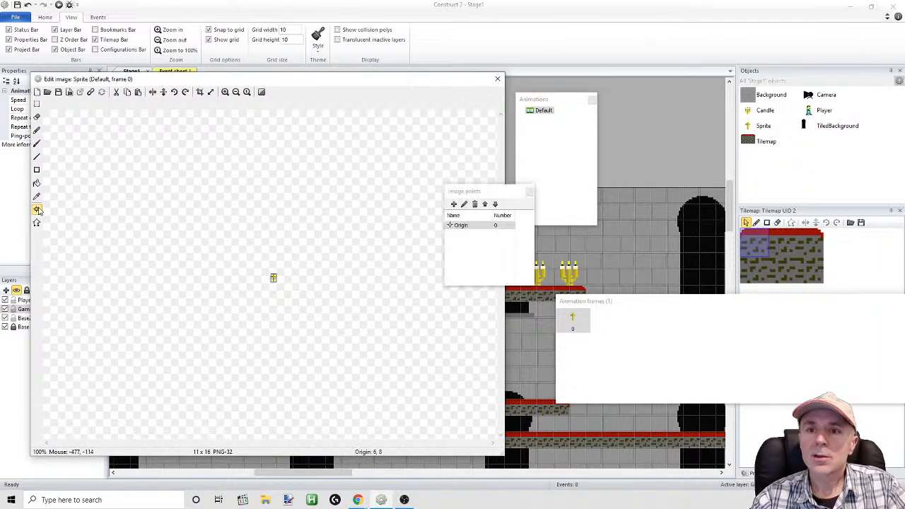
pyautogui.rightClick(452, 225)
pyautogui.moveTo(484, 290)
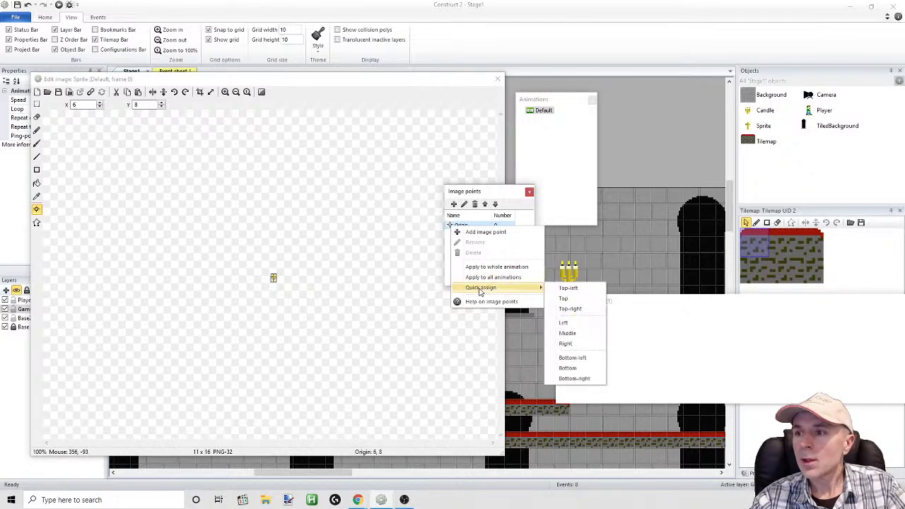
pyautogui.click(571, 367)
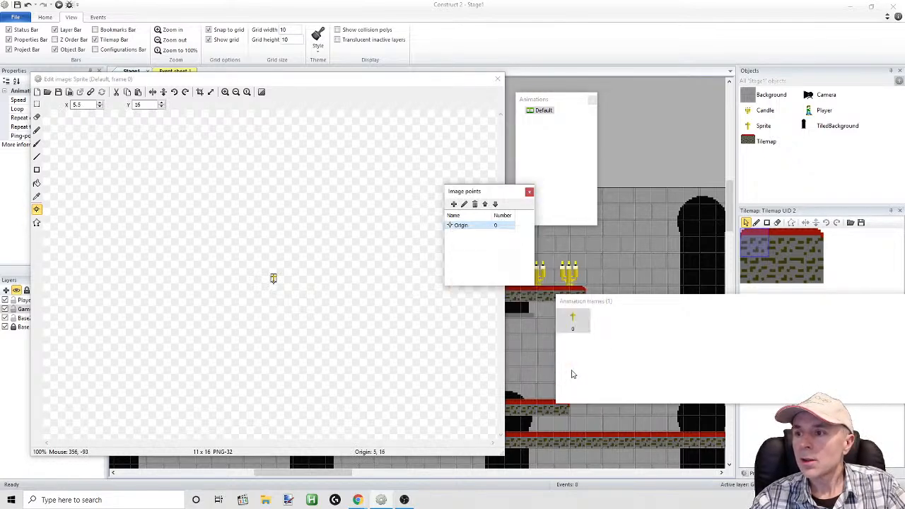
pyautogui.click(530, 192)
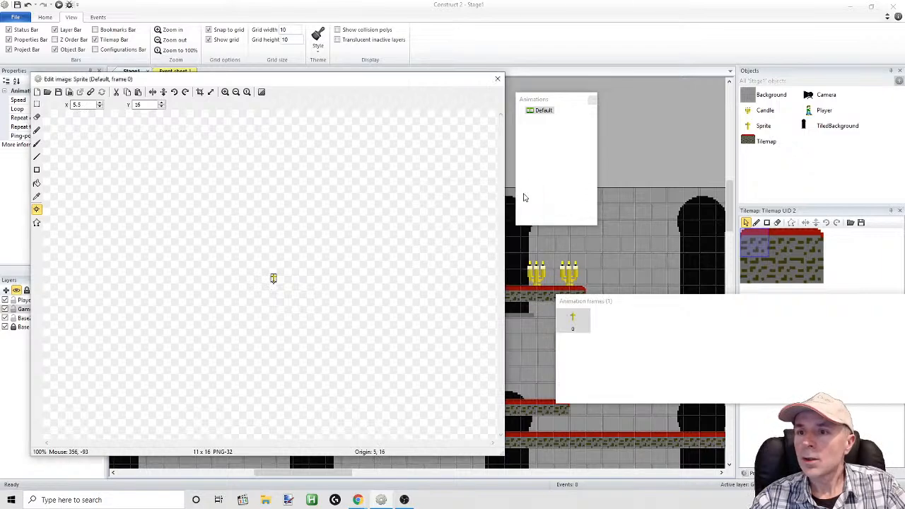
pyautogui.click(498, 79)
# Place the cross on the highest platform at 240, 60 and add copies on the two lower right platforms and on the main floor at 200, 150
pyautogui.moveTo(447, 261); pyautogui.dragTo(467, 277)
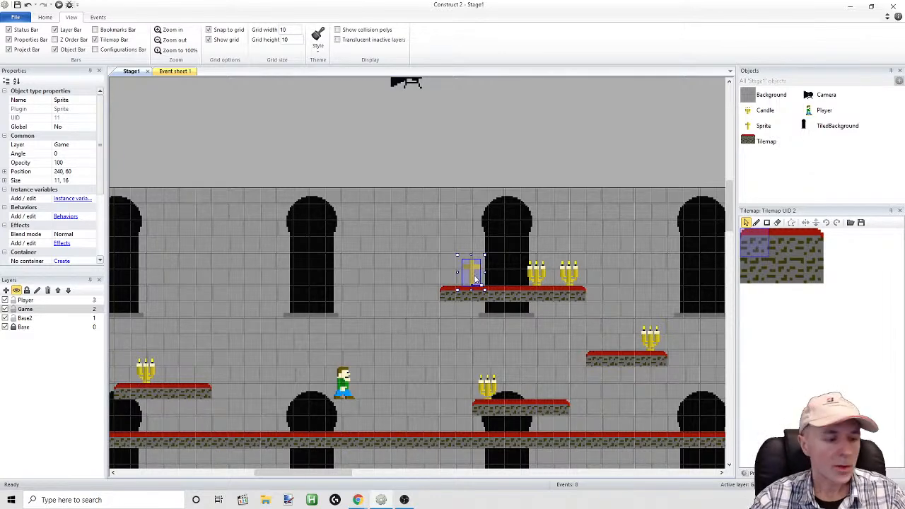
pyautogui.keyDown('ctrl'); pyautogui.moveTo(472, 278); pyautogui.dragTo(406, 417); pyautogui.keyUp('ctrl')
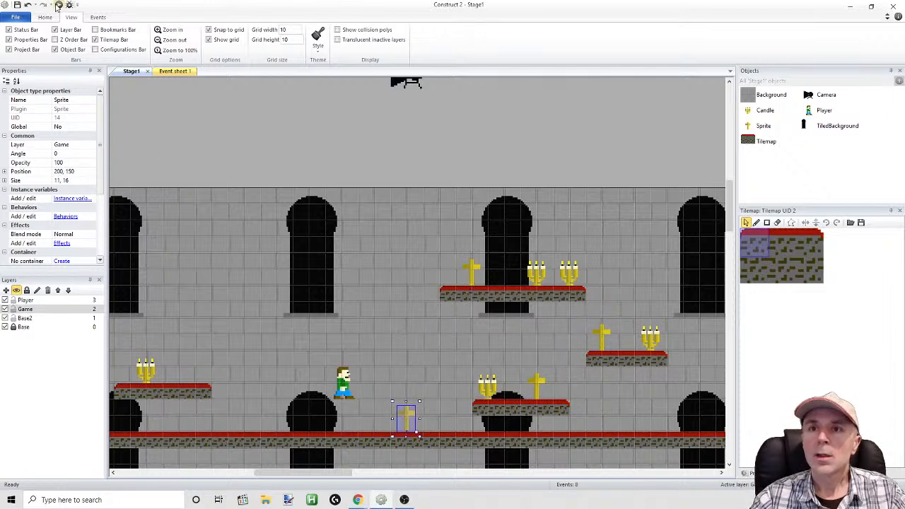
# Run the layout and walk and jump the player around the crosses and candles to check how the stage looks
pyautogui.click(58, 5)
pyautogui.press('Right')
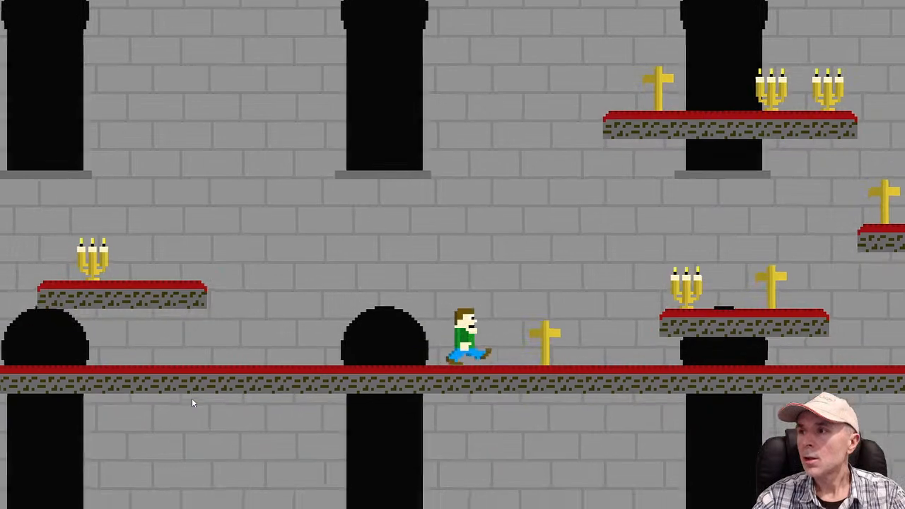
pyautogui.press('Left')
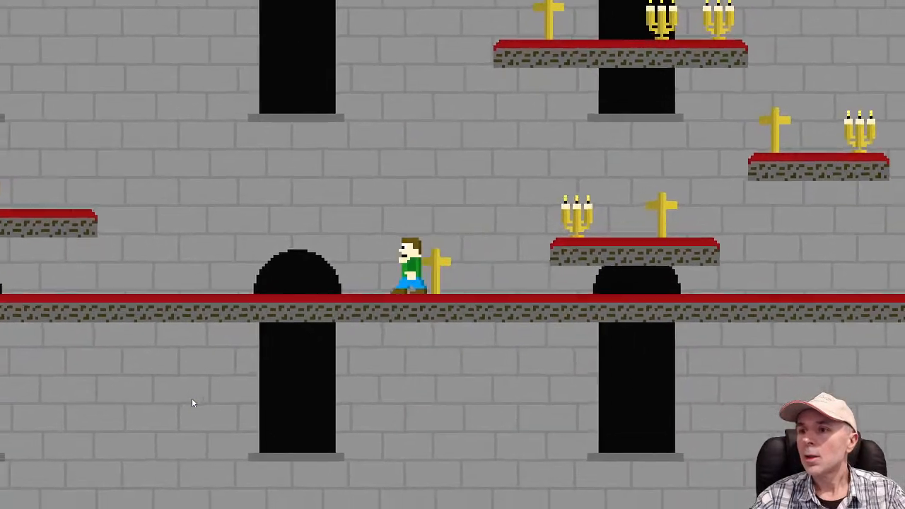
pyautogui.press('Right')
pyautogui.press('Up')
pyautogui.press('Left')
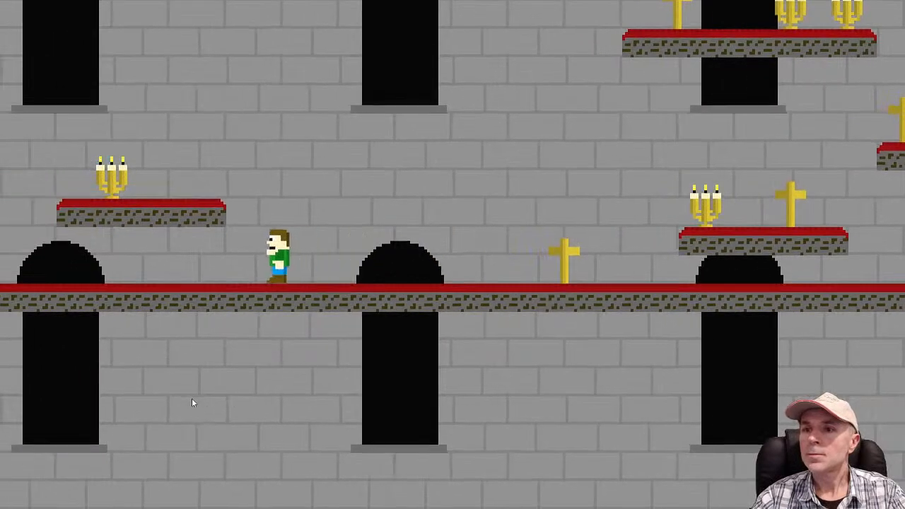
pyautogui.press('Up')
pyautogui.press('Right')
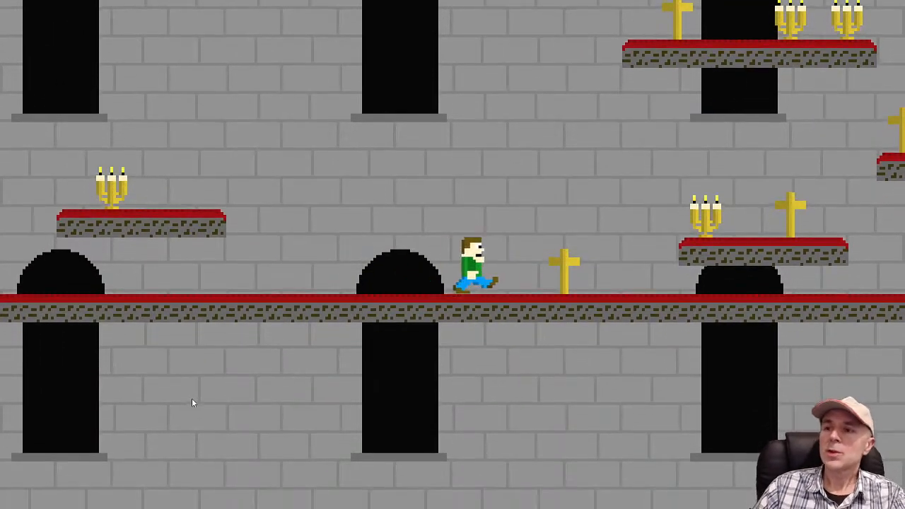
pyautogui.press('Up')
pyautogui.press('Up')
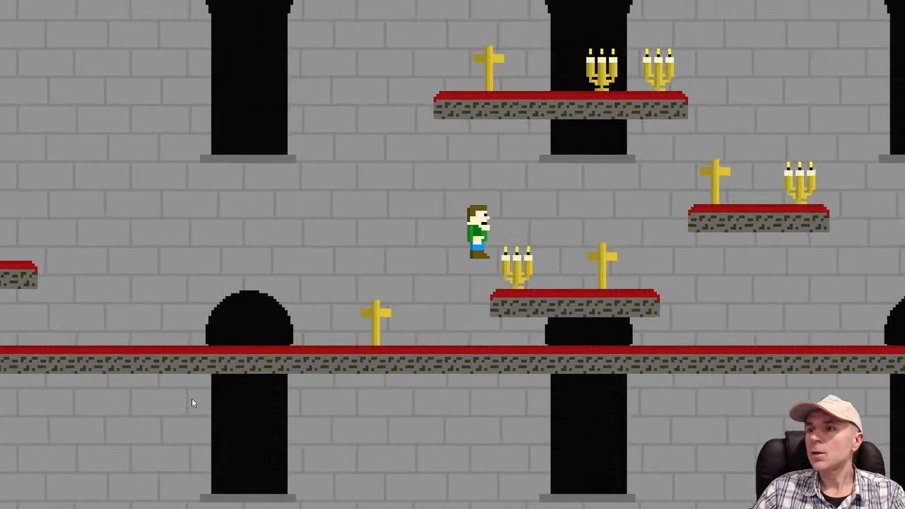
pyautogui.press('Up')
pyautogui.press('Up')
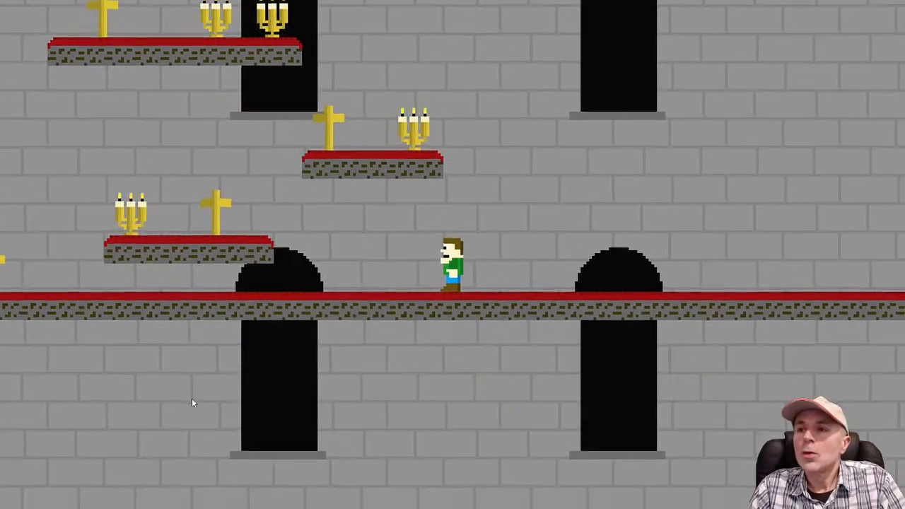
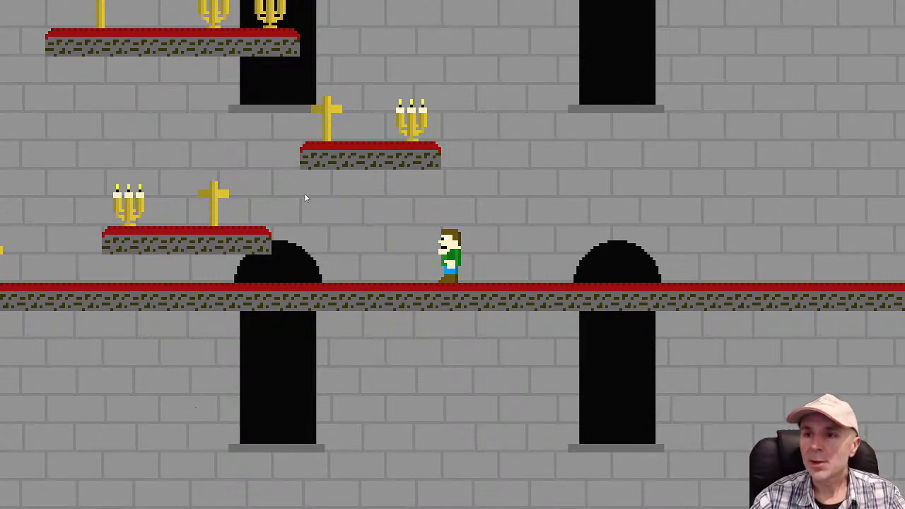
# Walk the player left through the running game, jumping beside the platforms, to inspect the plain gold crosses
pyautogui.press('Left')
pyautogui.press('space')
pyautogui.press('space')
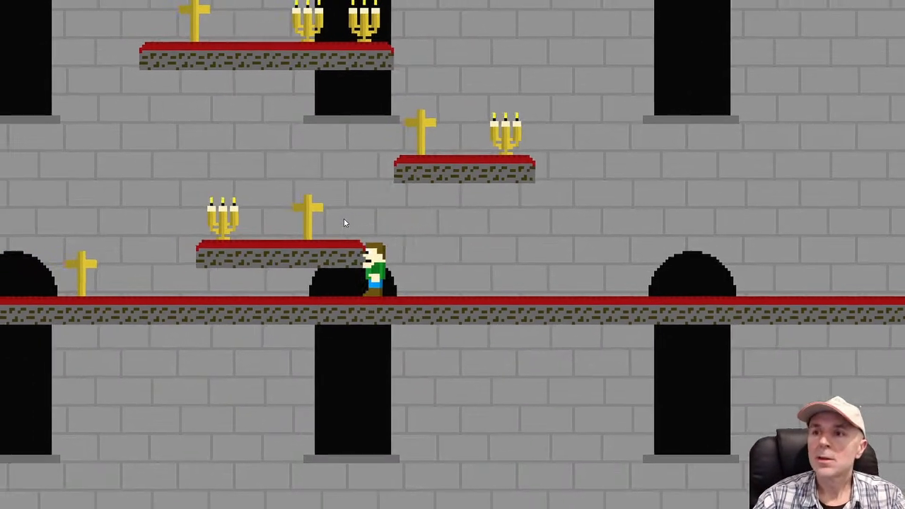
pyautogui.press('space')
pyautogui.press('Right')
pyautogui.press('space')
pyautogui.press('Left')
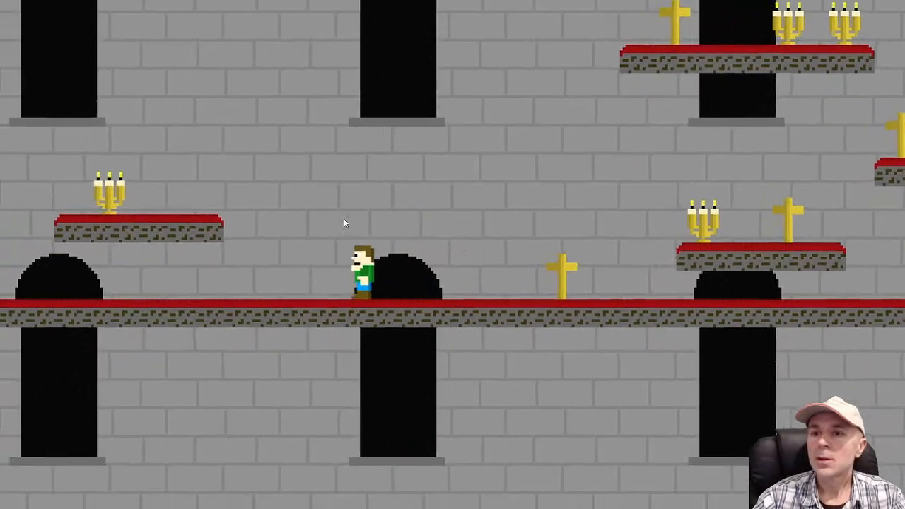
pyautogui.press('space')
pyautogui.press('Right')
pyautogui.press('space')
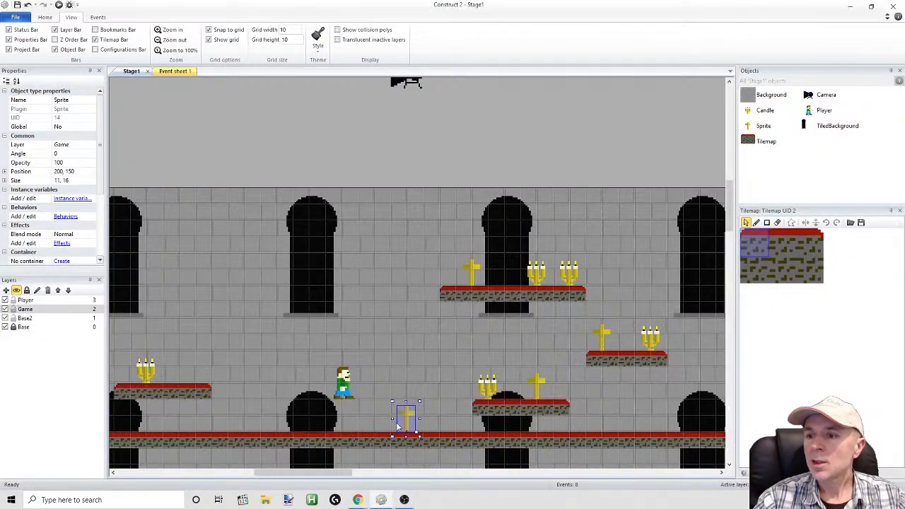
# Open the cross sprite's image, sample the dark gold of its left arm, and darken that colour to RGB 101, 91, 11
pyautogui.doubleClick(398, 427)
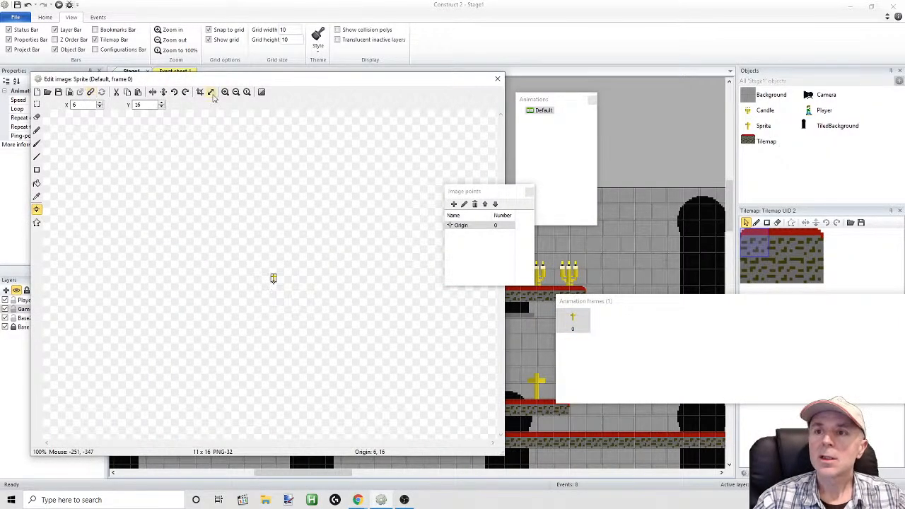
pyautogui.click(225, 93)
pyautogui.click(226, 93)
pyautogui.click(225, 93)
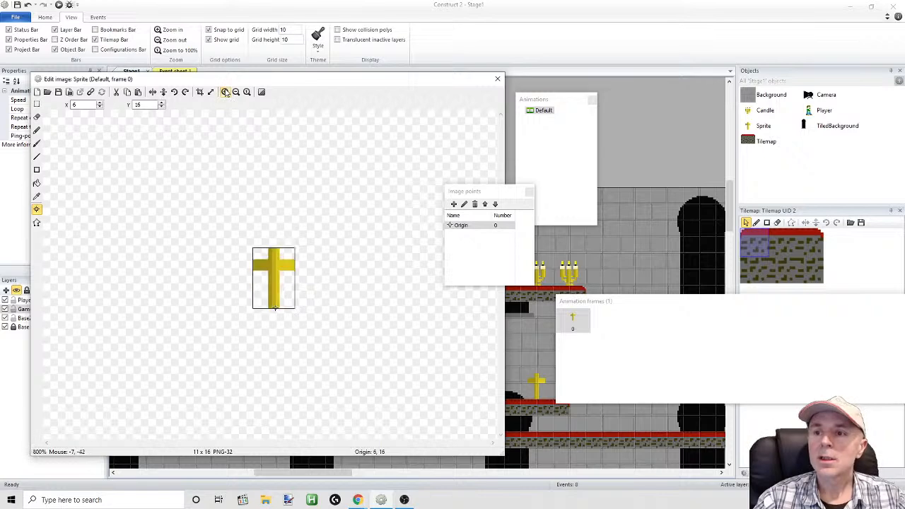
pyautogui.click(226, 93)
pyautogui.click(226, 93)
pyautogui.click(225, 93)
pyautogui.click(237, 92)
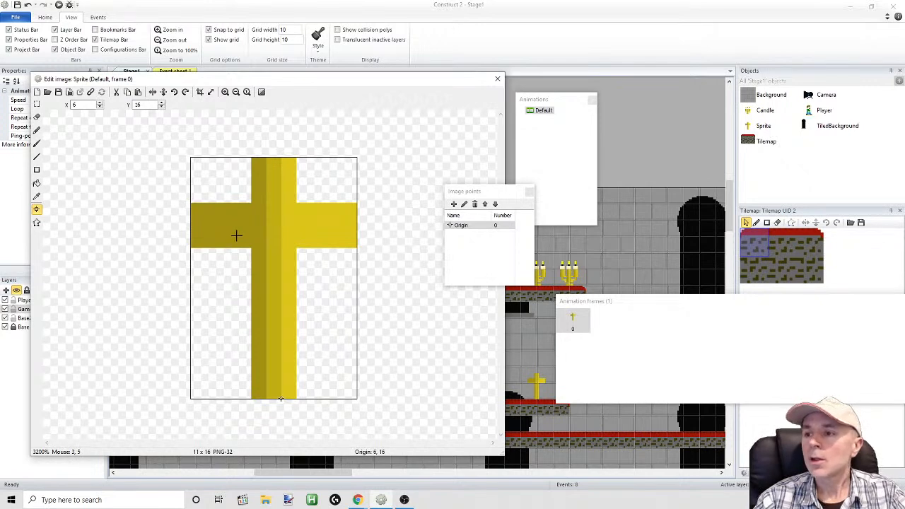
pyautogui.moveTo(330, 78); pyautogui.dragTo(308, 83)
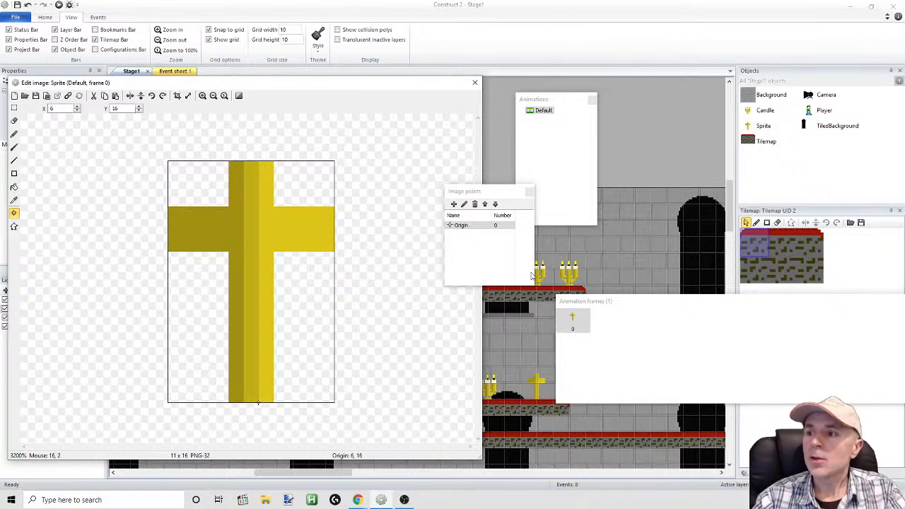
pyautogui.click(14, 201)
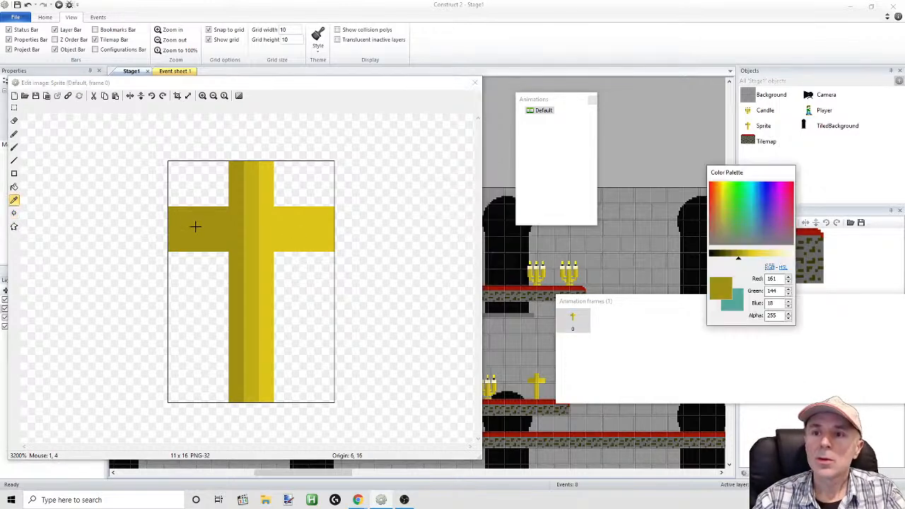
pyautogui.moveTo(738, 258); pyautogui.dragTo(729, 258)
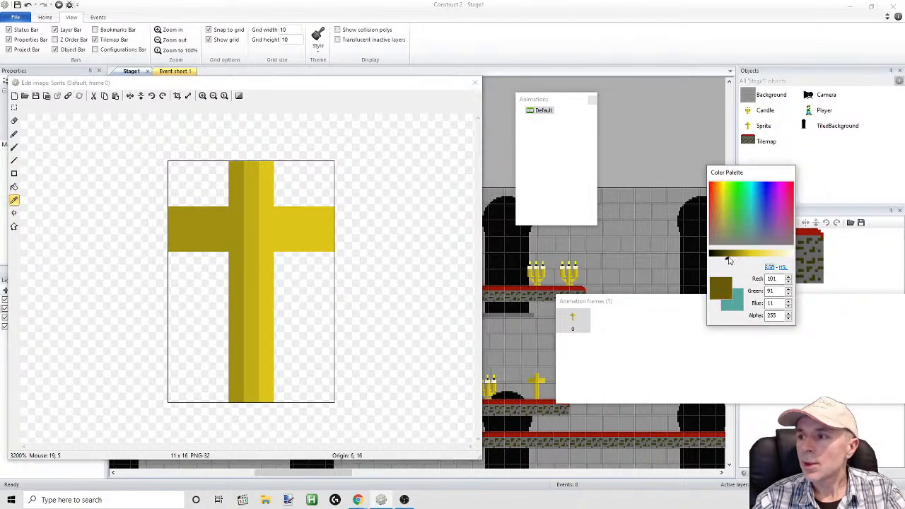
# Shade the left arm's lower edge and the post's left edge with 1-pixel dark gold lines, close the image, and preview the layout
pyautogui.click(13, 160)
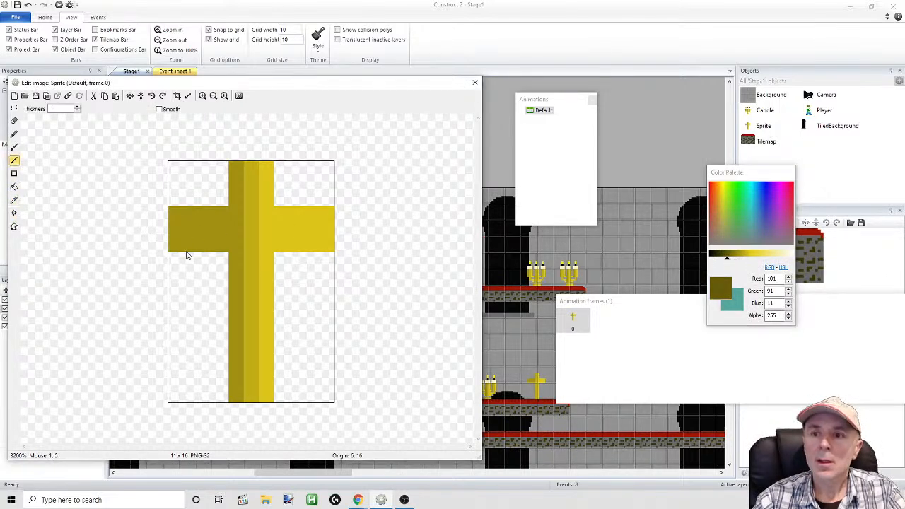
pyautogui.moveTo(174, 254)
pyautogui.mouseDown()
pyautogui.moveTo(227, 252)
pyautogui.moveTo(236, 394)
pyautogui.mouseUp()
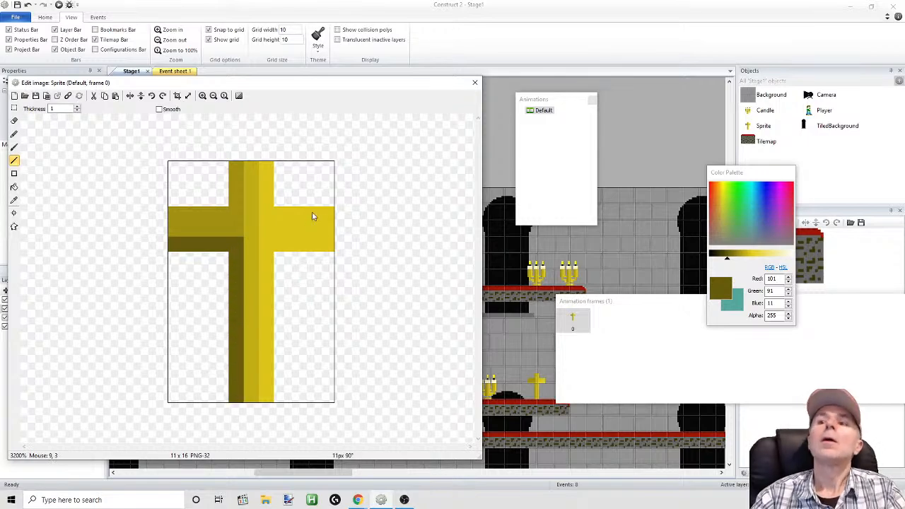
pyautogui.click(475, 82)
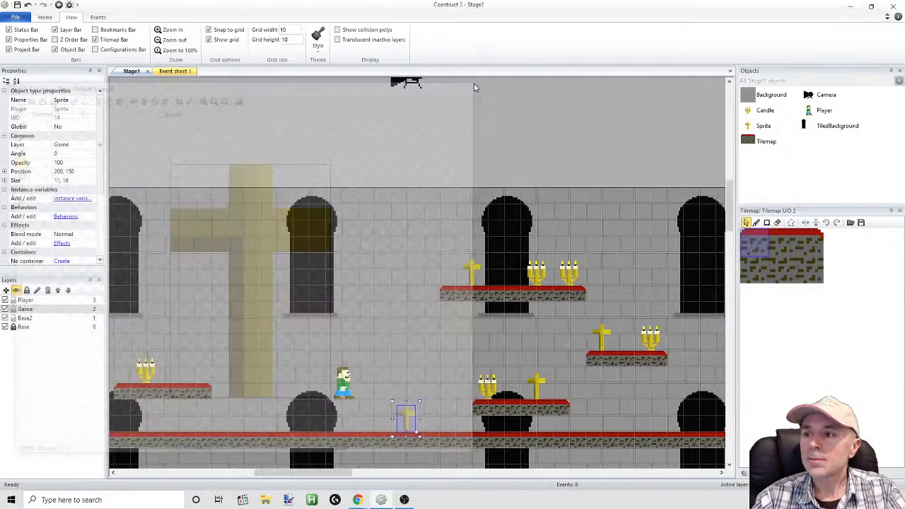
pyautogui.click(59, 6)
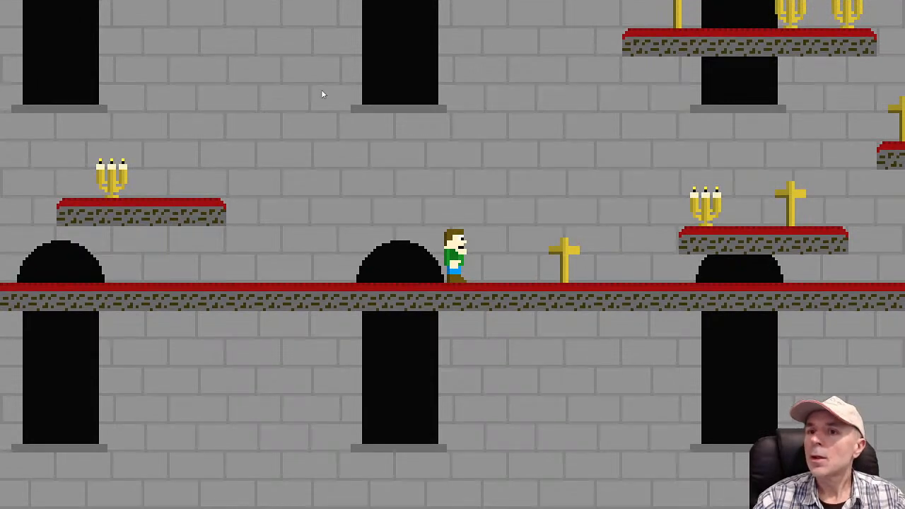
pyautogui.hotkey('alt', 'Tab')
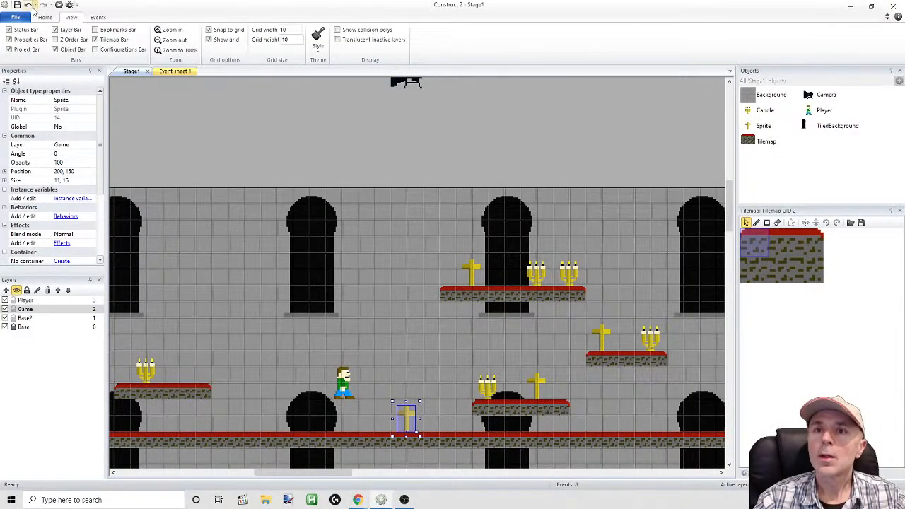
# Undo the shading edit and reopen the cross sprite's image for editing
pyautogui.doubleClick(472, 272)
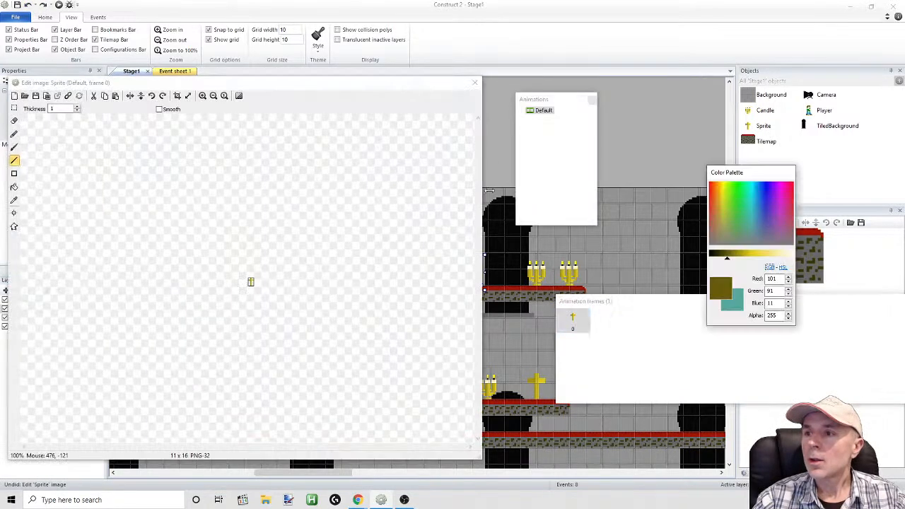
pyautogui.click(158, 29)
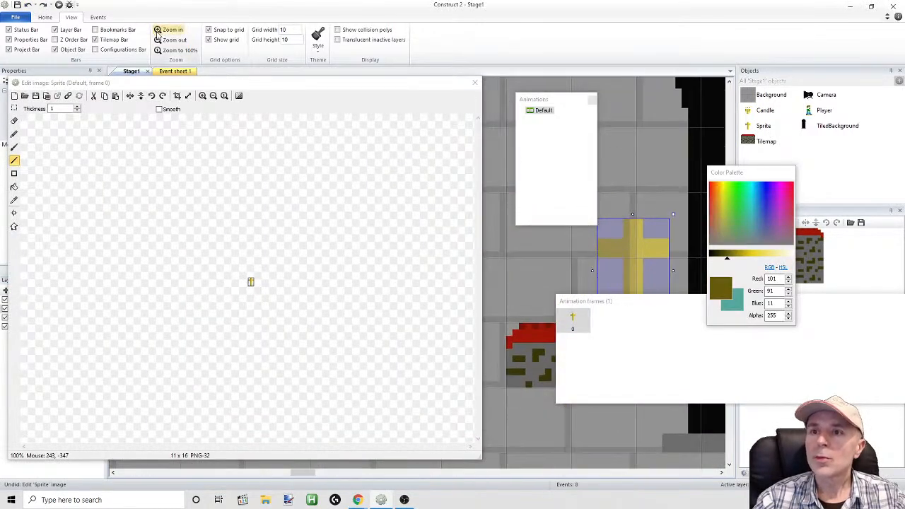
pyautogui.moveTo(188, 82); pyautogui.dragTo(313, 86)
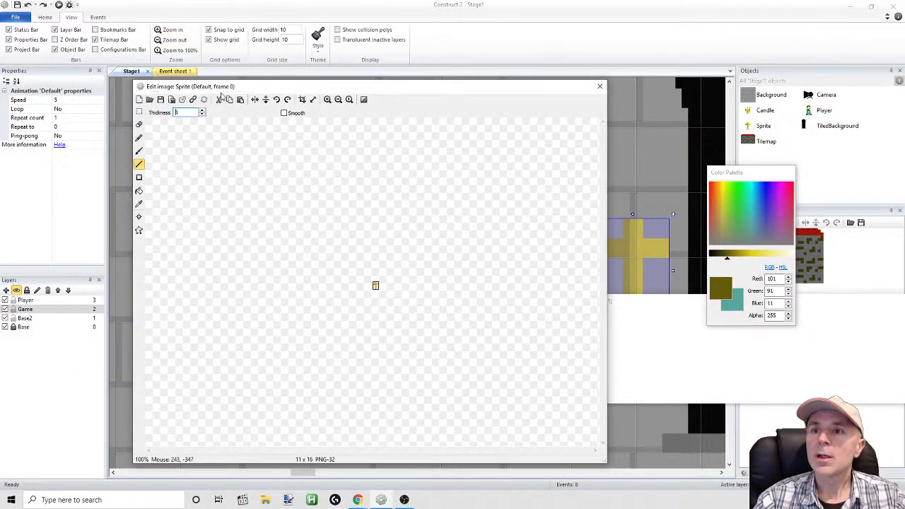
pyautogui.click(159, 31)
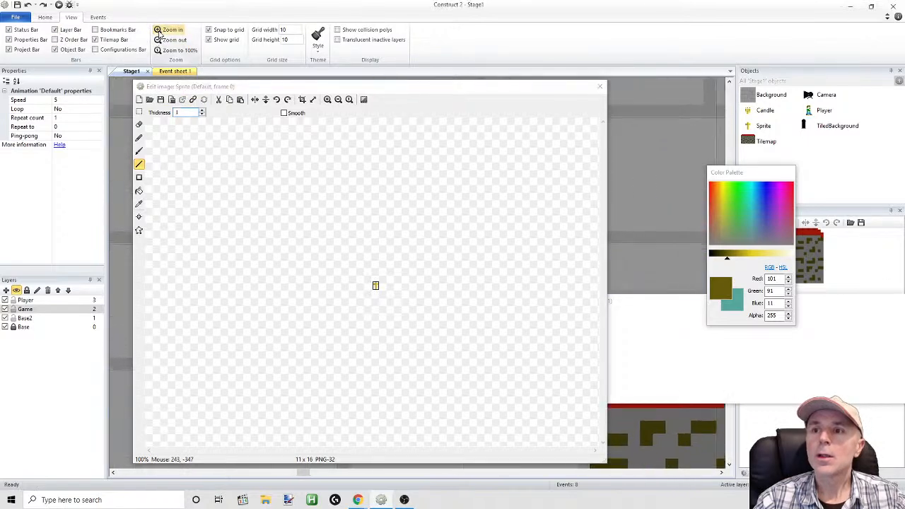
pyautogui.click(328, 99)
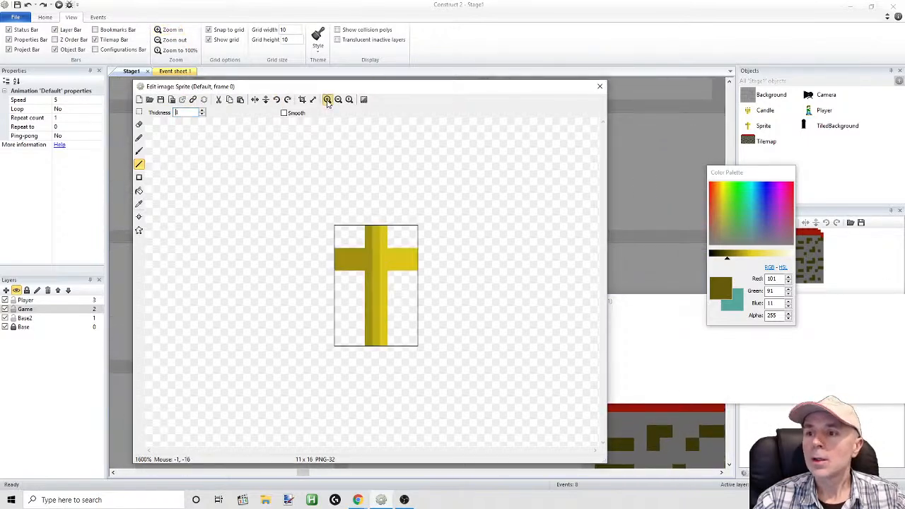
pyautogui.click(328, 100)
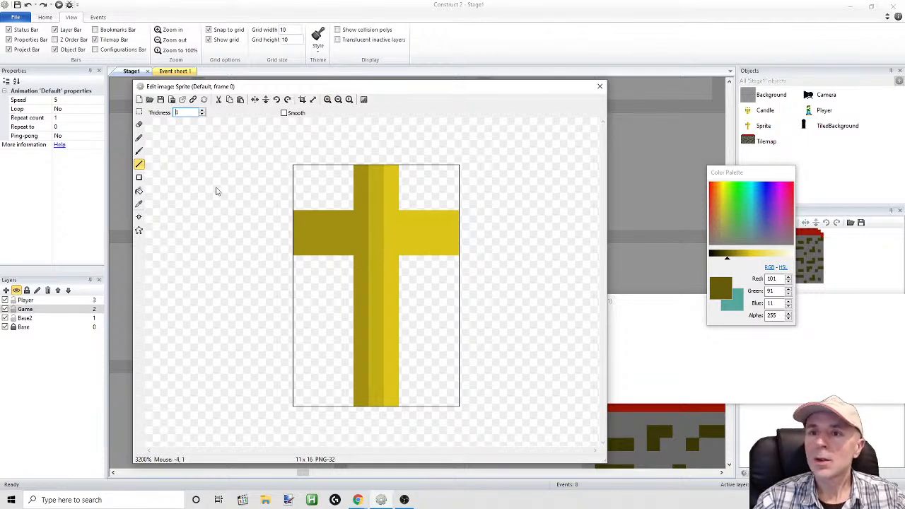
# Try 1-pixel dark gold shadow lines just outside the post's left edge and directly beneath the left arm
pyautogui.click(139, 151)
pyautogui.click(139, 164)
pyautogui.moveTo(348, 262); pyautogui.dragTo(350, 405)
pyautogui.moveTo(338, 263); pyautogui.dragTo(302, 267)
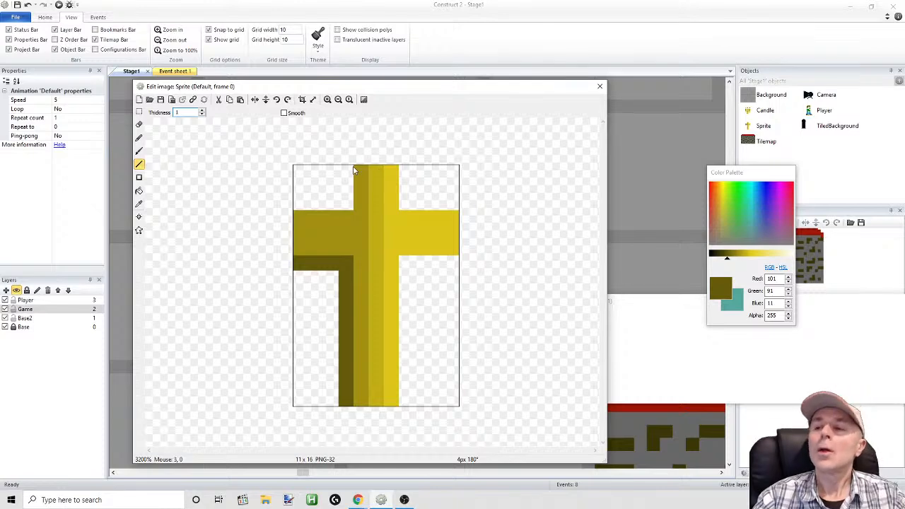
# Erase a pair of opposite 1-pixel notches one pixel in from each of the cross's four ends
pyautogui.click(139, 124)
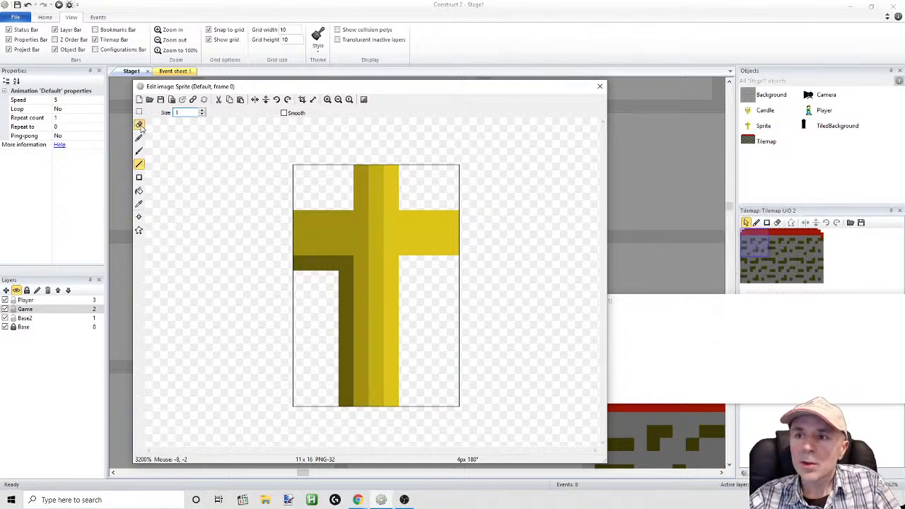
pyautogui.click(361, 188)
pyautogui.click(392, 187)
pyautogui.click(453, 221)
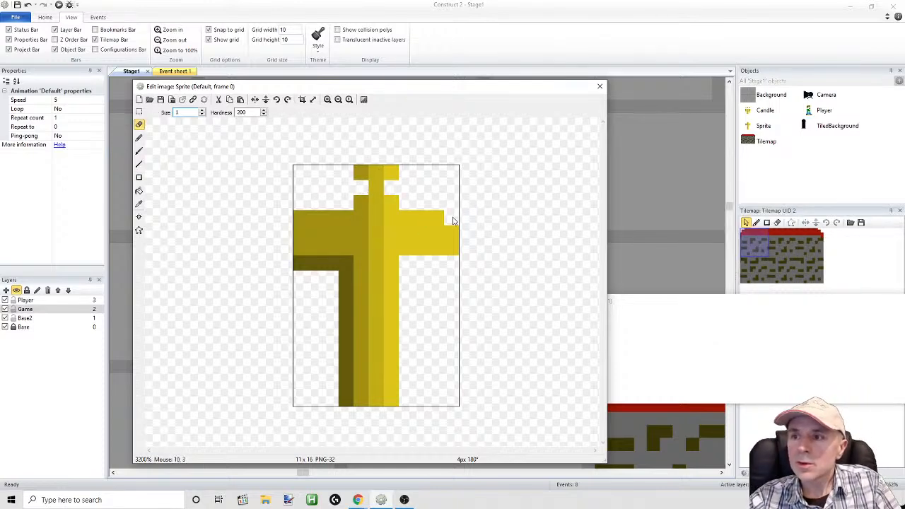
pyautogui.click(439, 218)
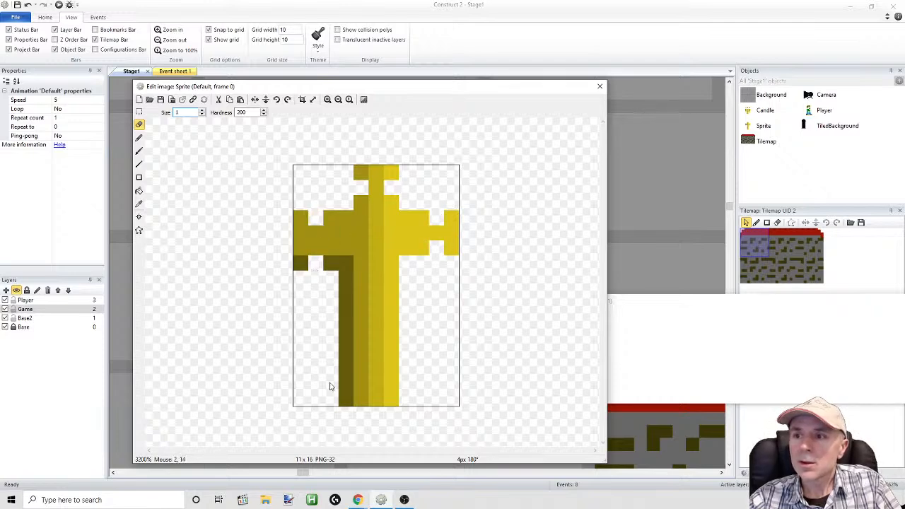
pyautogui.click(360, 384)
pyautogui.click(391, 385)
# Erase the dark gold shadow lines beside the post and beneath the left arm
pyautogui.moveTo(337, 278); pyautogui.dragTo(346, 400)
pyautogui.moveTo(339, 269); pyautogui.dragTo(300, 268)
pyautogui.click(313, 249)
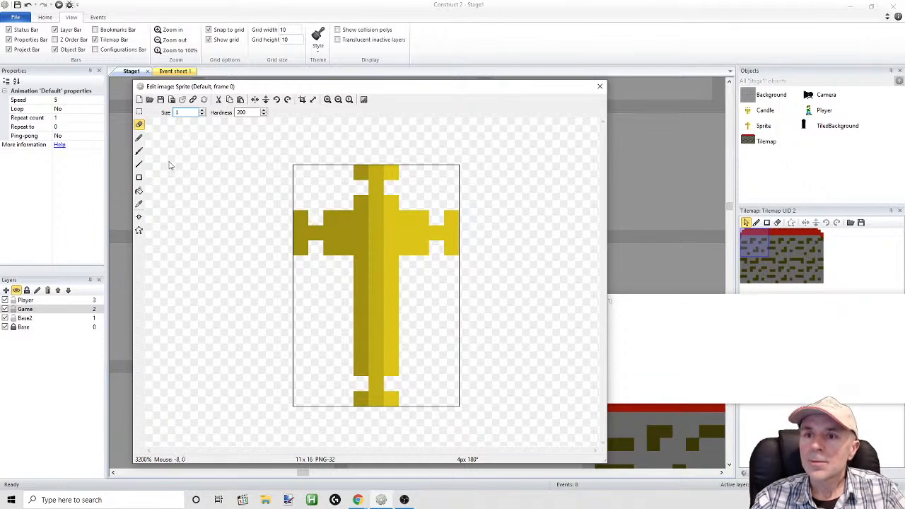
# Fill the eight notches near the cross's four ends with single dark gold pixels
pyautogui.click(139, 137)
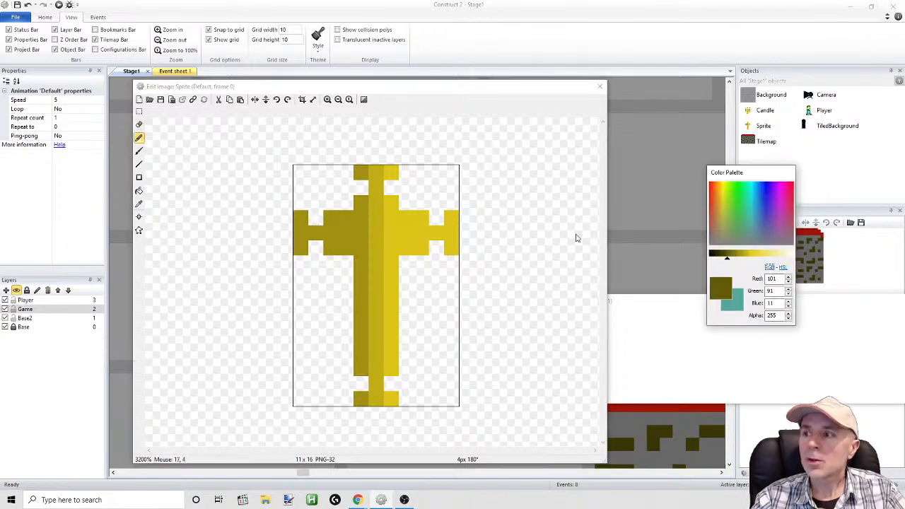
pyautogui.click(317, 220)
pyautogui.click(319, 250)
pyautogui.click(437, 218)
pyautogui.click(437, 247)
pyautogui.click(358, 189)
pyautogui.click(391, 187)
pyautogui.click(392, 384)
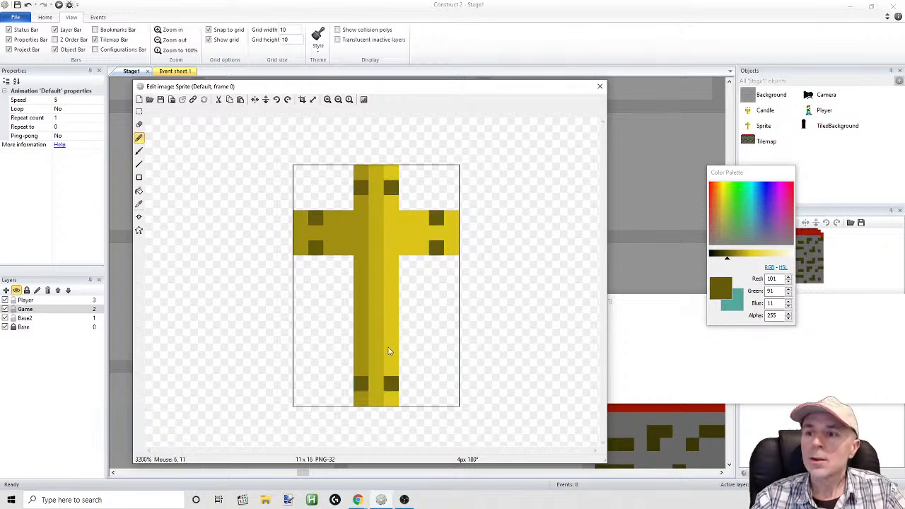
# Flare the cross's four ends by adding a dark gold pixel just outside each outer corner
pyautogui.click(346, 399)
pyautogui.click(407, 399)
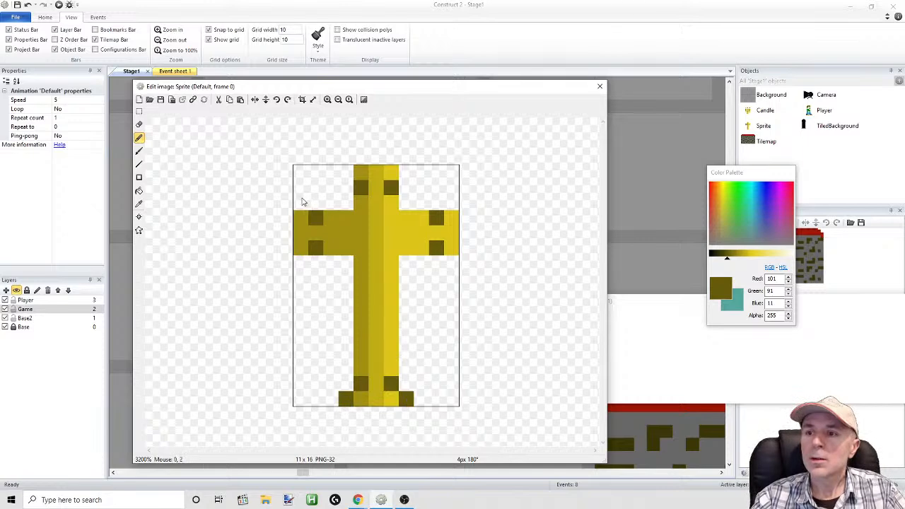
pyautogui.click(346, 172)
pyautogui.click(407, 173)
pyautogui.click(451, 203)
pyautogui.click(450, 264)
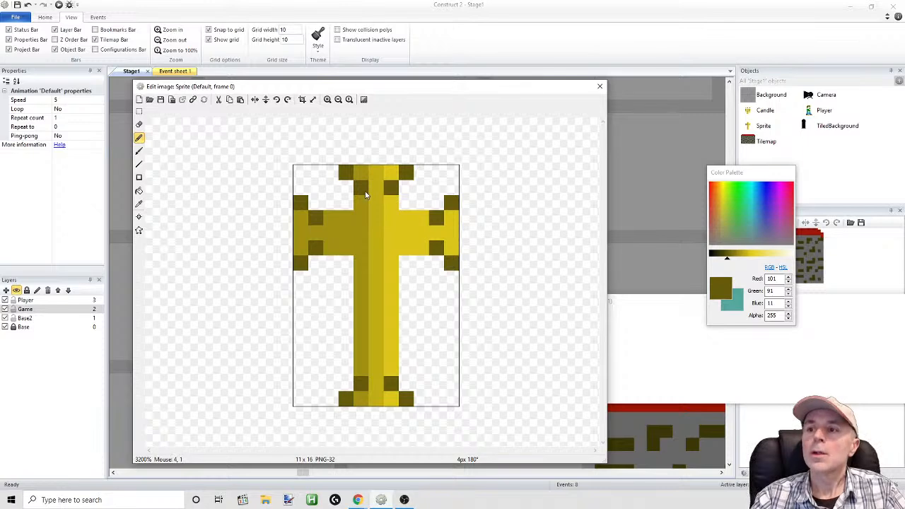
# Add a central dark gold pixel inward of each end's pair to complete the V-shaped accents, and close the image editor
pyautogui.click(414, 231)
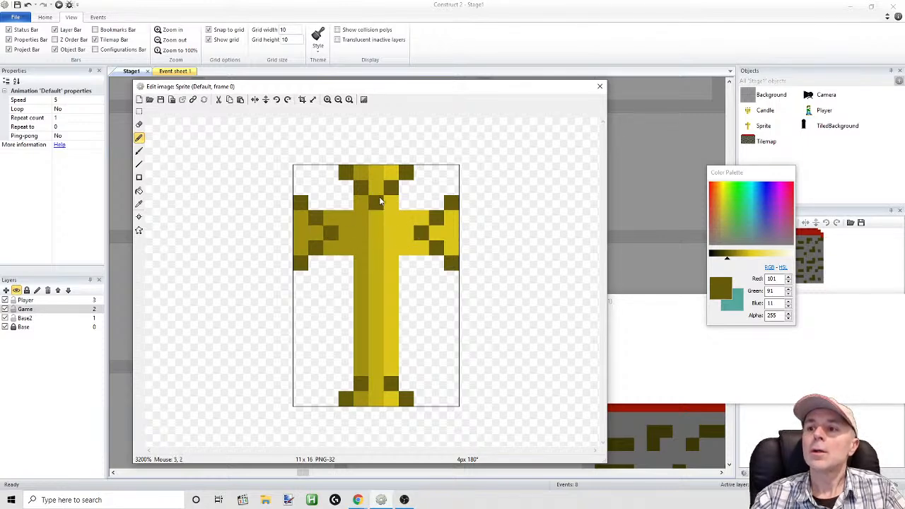
pyautogui.click(376, 368)
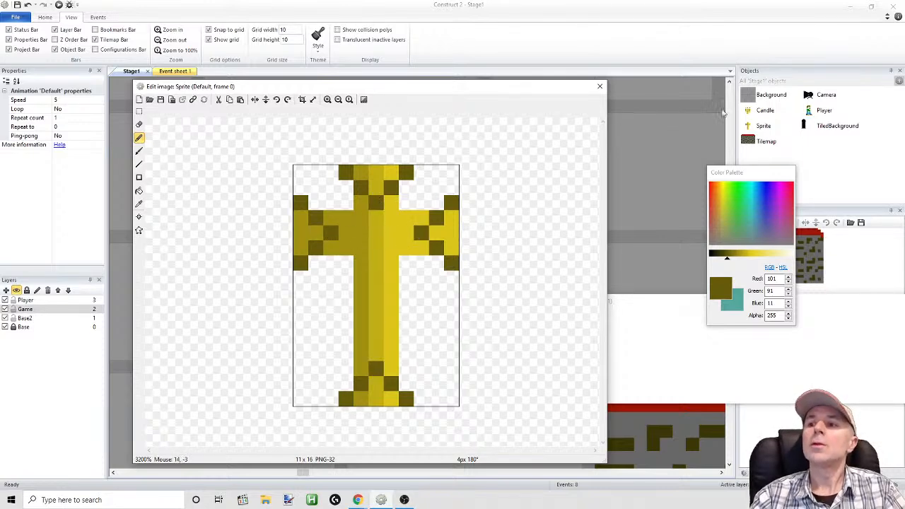
pyautogui.click(600, 86)
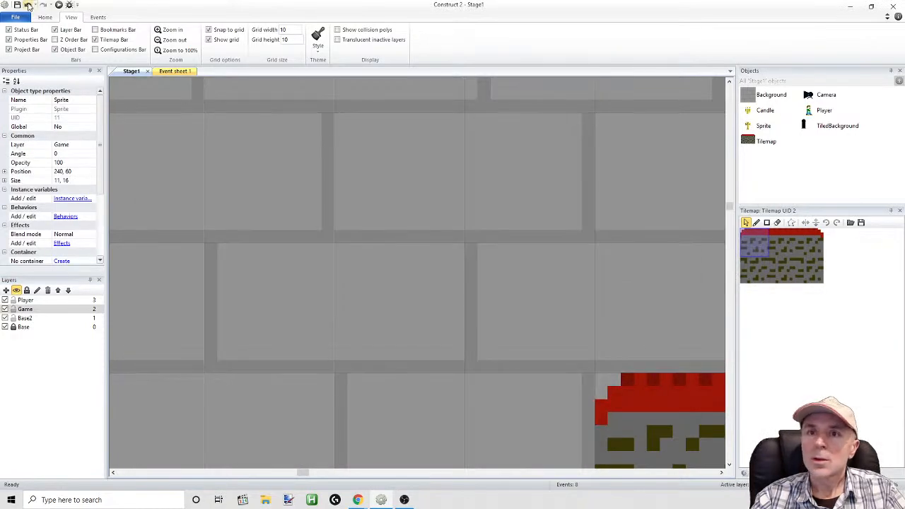
# Run the layout, move and jump the player among the decorated crosses to check their look, and return to the editor
pyautogui.click(58, 5)
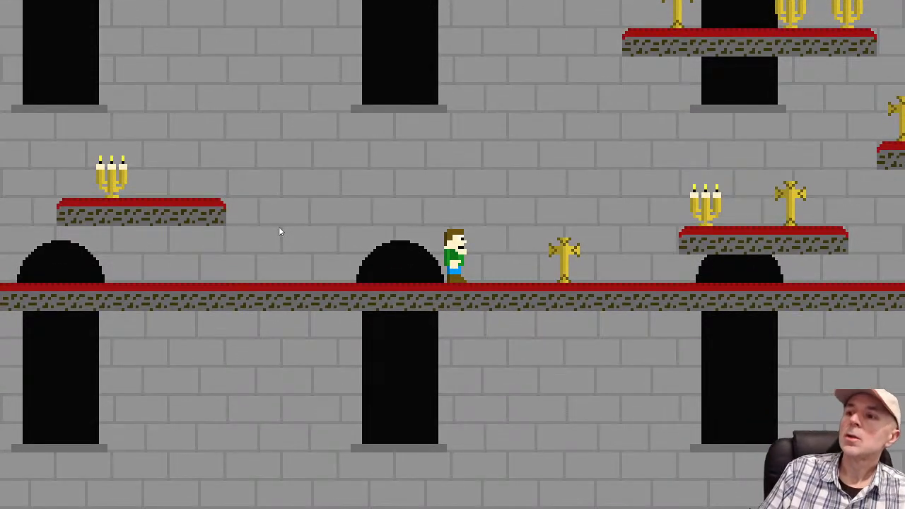
pyautogui.press('Left')
pyautogui.press('Right')
pyautogui.press('space')
pyautogui.press('Right')
pyautogui.press('space')
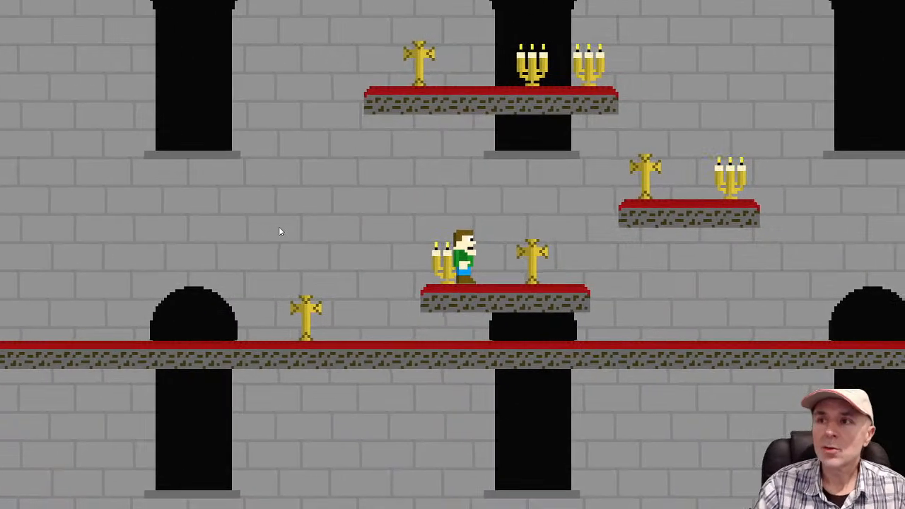
pyautogui.hotkey('alt', 'Tab')
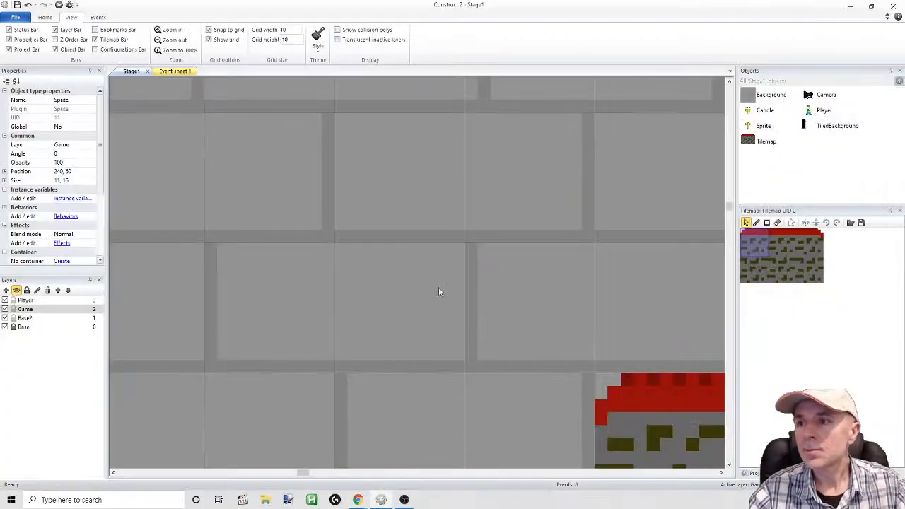
# Open the cross sprite's image and recolor the left arm's innermost dark accent pixel with the arm's gold (161, 144, 18)
pyautogui.doubleClick(764, 126)
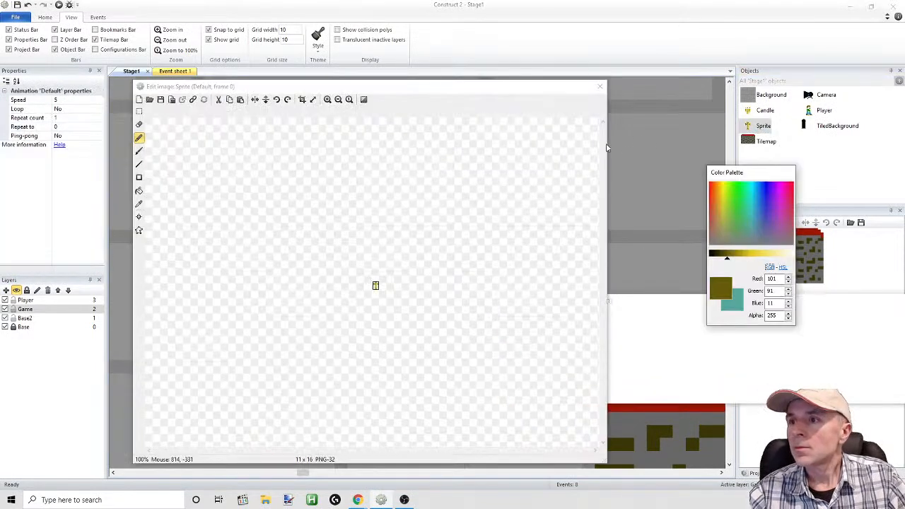
pyautogui.click(330, 100)
pyautogui.click(330, 100)
pyautogui.click(330, 100)
pyautogui.click(329, 99)
pyautogui.click(330, 99)
pyautogui.click(27, 4)
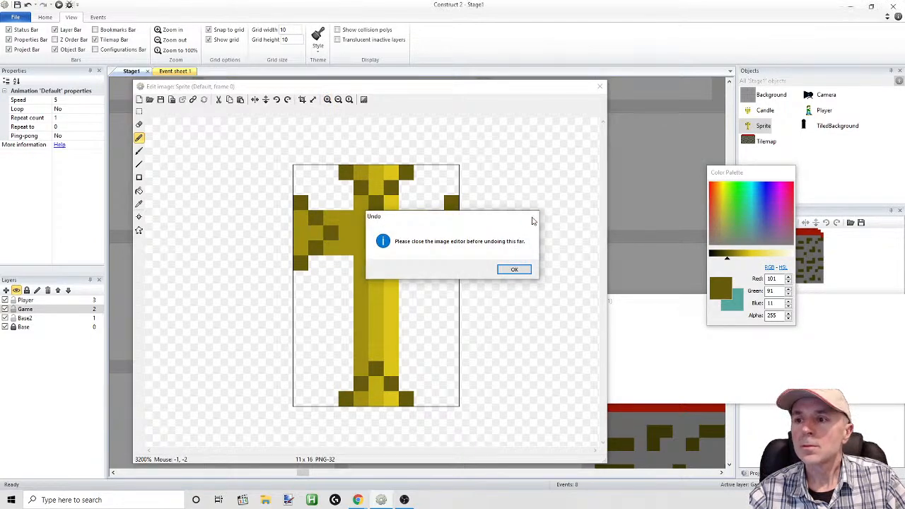
pyautogui.click(532, 215)
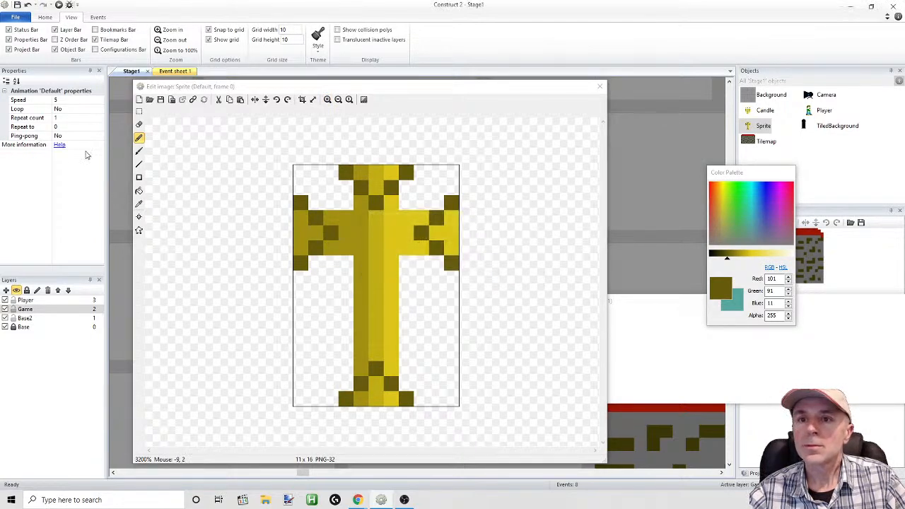
pyautogui.click(138, 204)
pyautogui.click(344, 237)
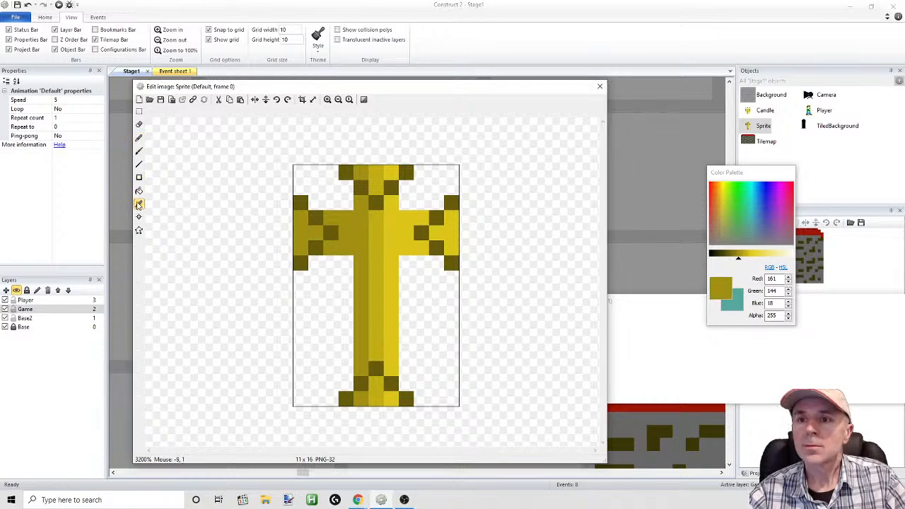
pyautogui.click(139, 138)
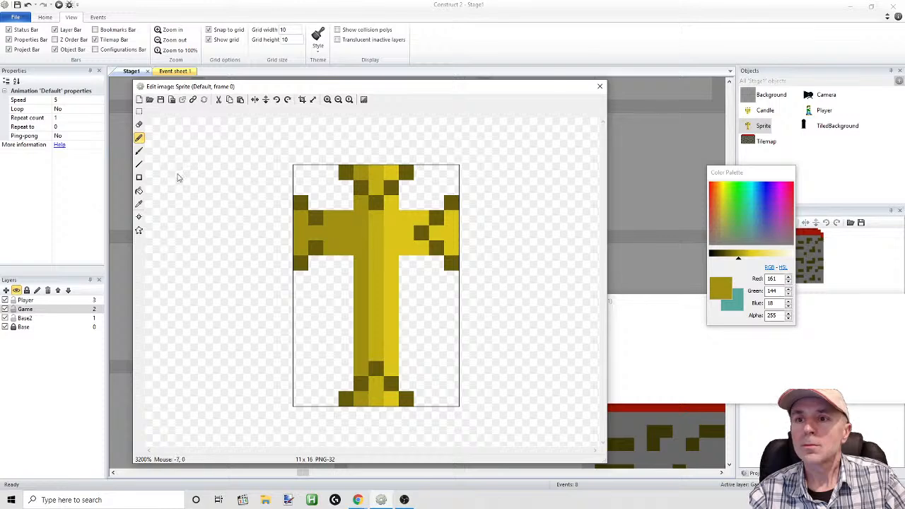
# Recolor the central dark accent pixels near the cross's top and bottom ends with the middle column's gold (193, 173, 21)
pyautogui.click(138, 204)
pyautogui.click(381, 229)
pyautogui.click(374, 205)
pyautogui.click(139, 191)
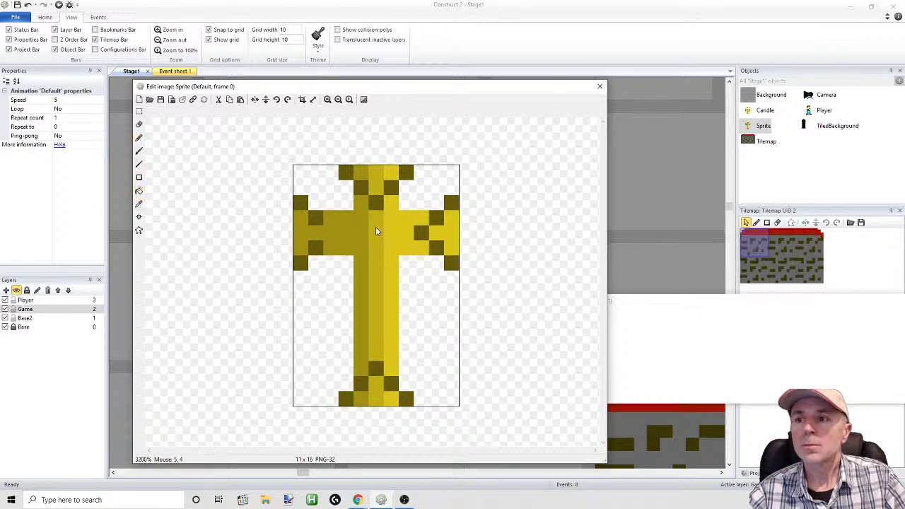
pyautogui.click(139, 138)
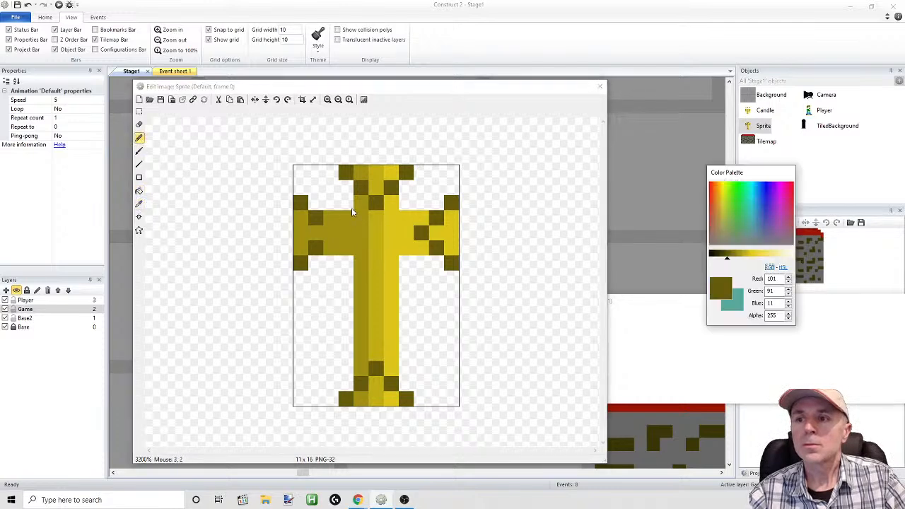
pyautogui.click(138, 204)
pyautogui.click(377, 230)
pyautogui.click(139, 138)
pyautogui.click(377, 205)
pyautogui.click(376, 368)
# Recolor the right arm's innermost dark accent pixel with the bright gold (220, 197, 24)
pyautogui.click(138, 204)
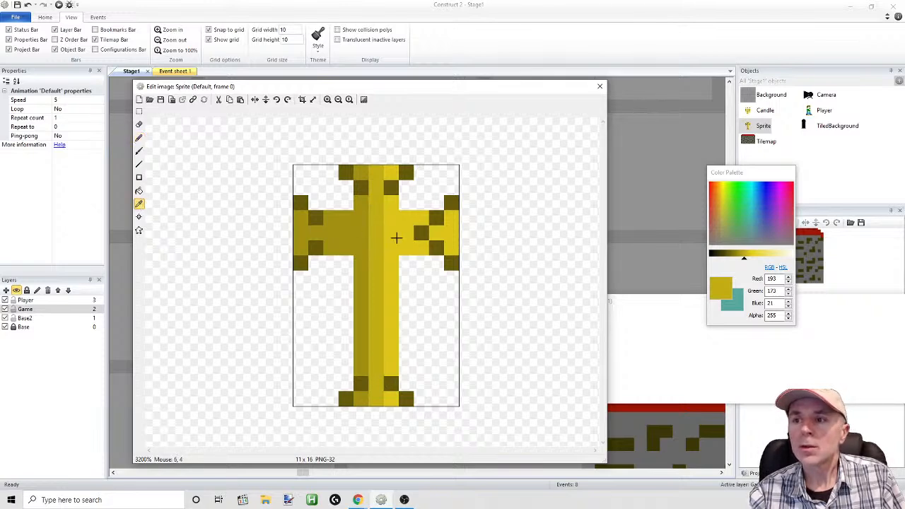
pyautogui.click(390, 236)
pyautogui.click(140, 138)
pyautogui.click(416, 235)
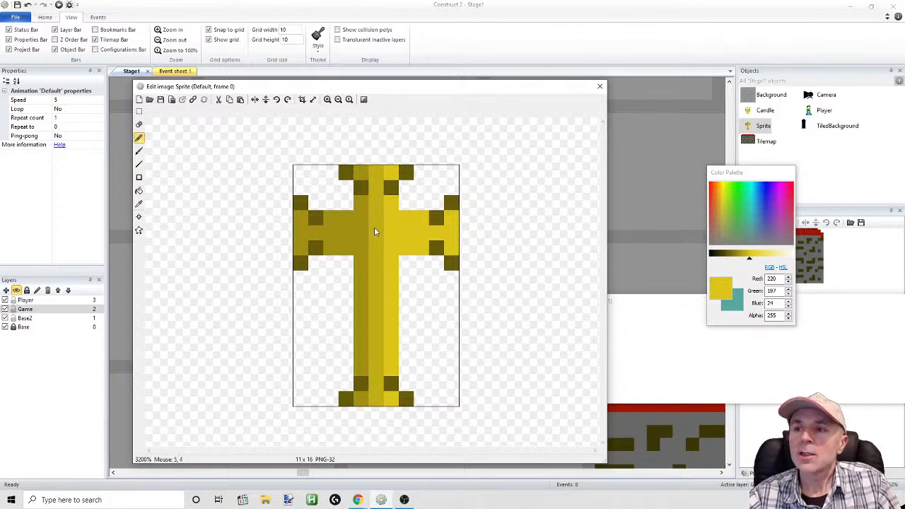
# Lighten the eight dark accent pixels on the cross's right half to gold (161, 144, 18), and close the image editor
pyautogui.click(139, 204)
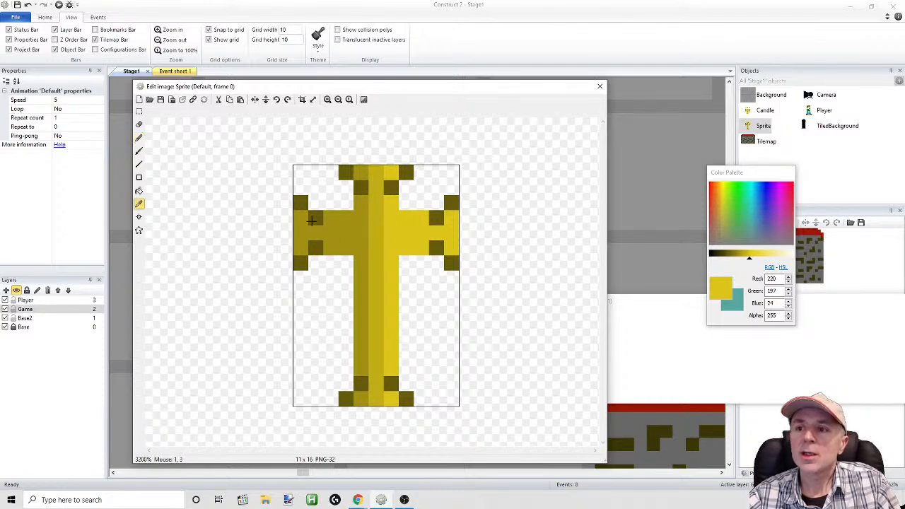
pyautogui.click(324, 221)
pyautogui.click(140, 137)
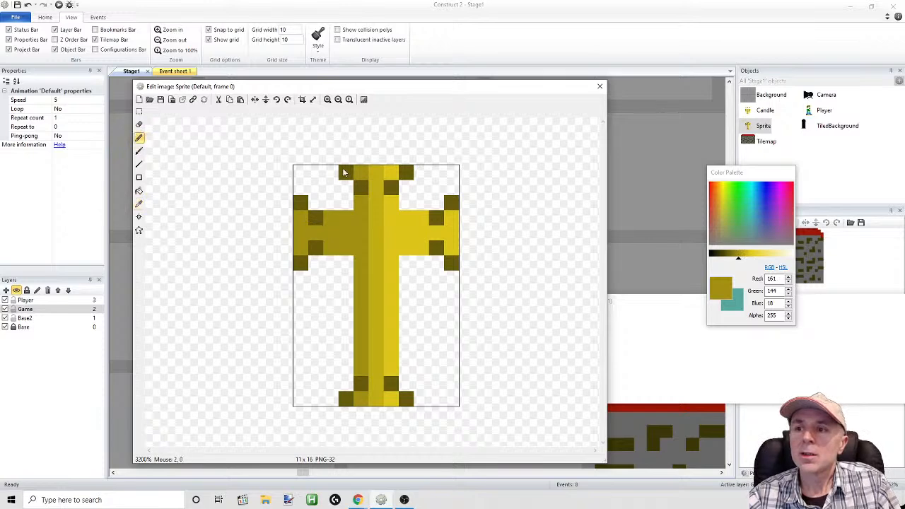
pyautogui.click(391, 188)
pyautogui.click(406, 172)
pyautogui.click(452, 203)
pyautogui.click(437, 218)
pyautogui.click(436, 249)
pyautogui.click(451, 263)
pyautogui.click(392, 384)
pyautogui.click(406, 398)
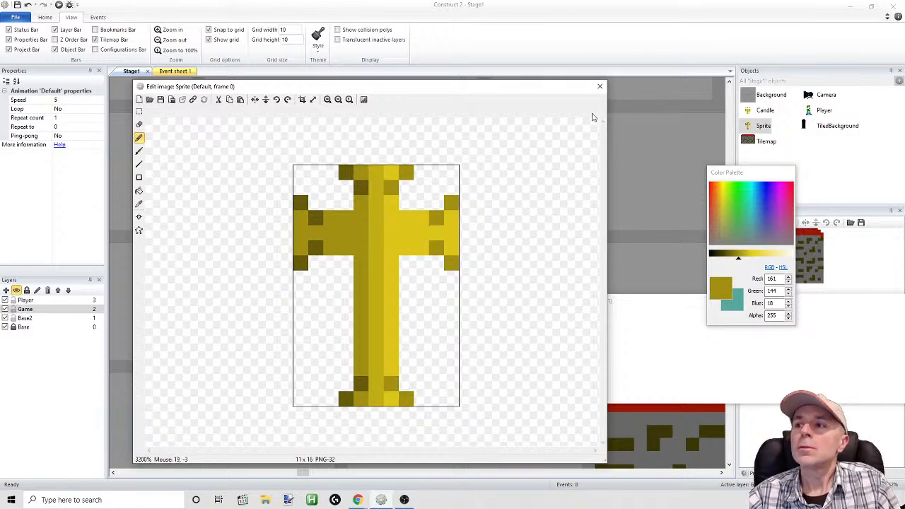
pyautogui.click(600, 86)
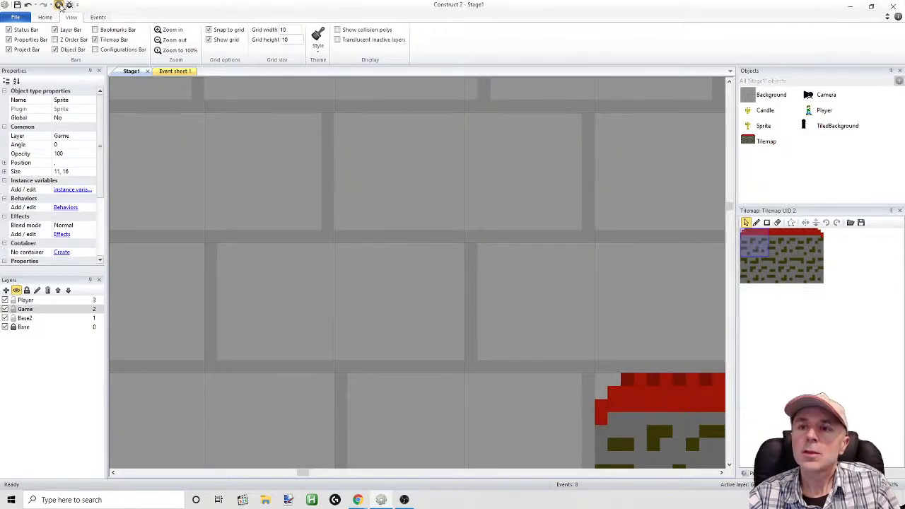
# Run the layout, move and jump the player among the platforms to check the reshaded crosses, and return to the editor
pyautogui.click(58, 5)
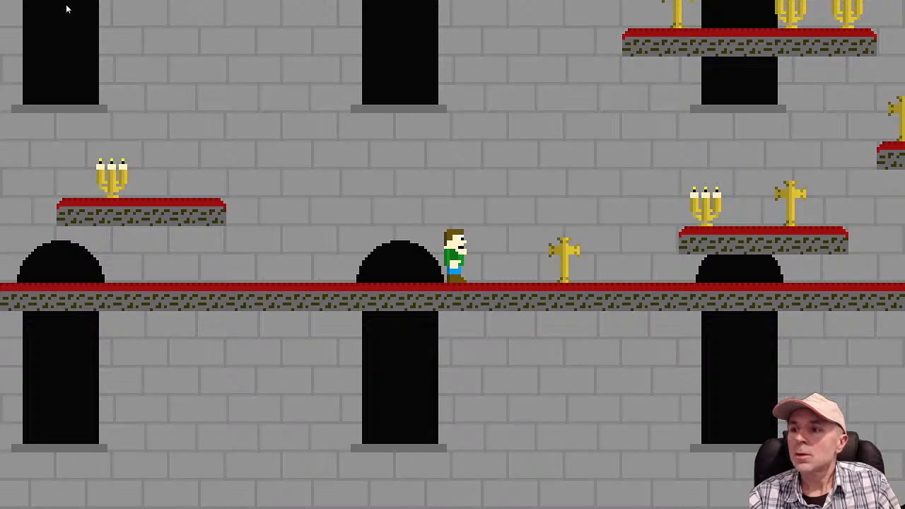
pyautogui.press('Right')
pyautogui.press('Up')
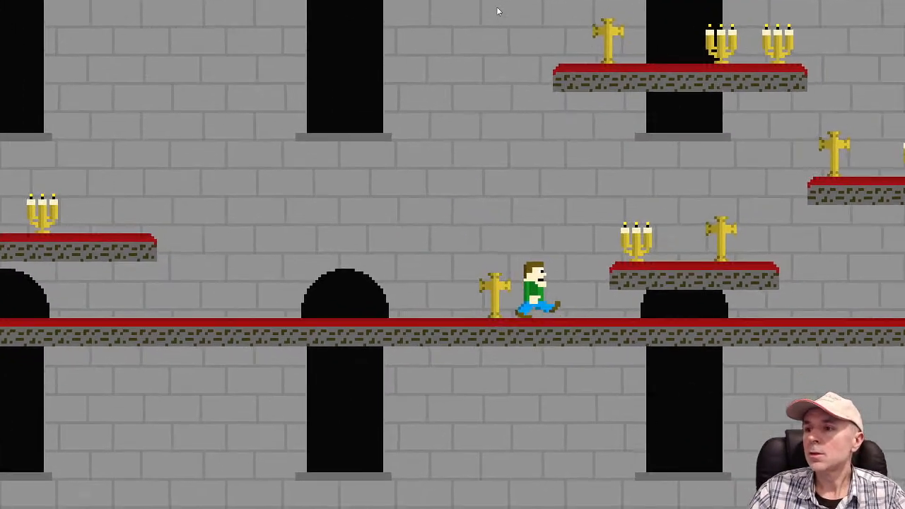
pyautogui.press('Up')
pyautogui.press('Up')
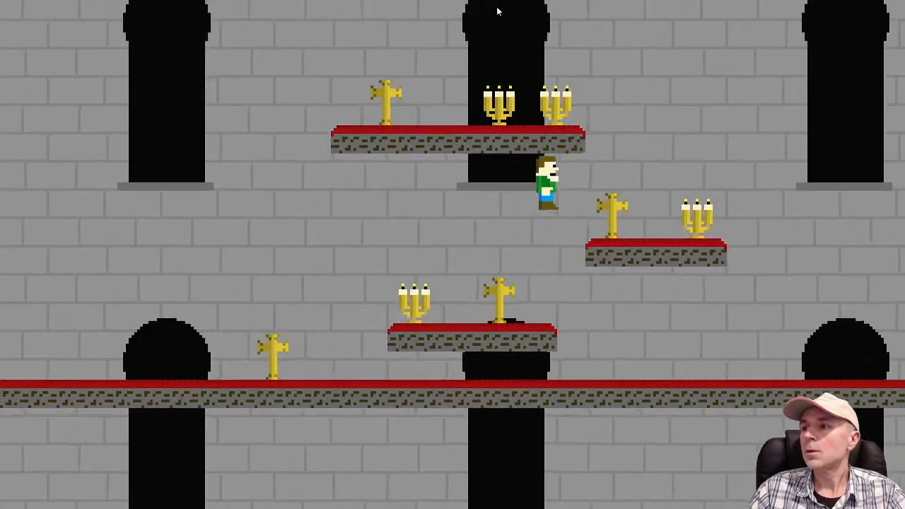
pyautogui.press('Up')
pyautogui.press('Left')
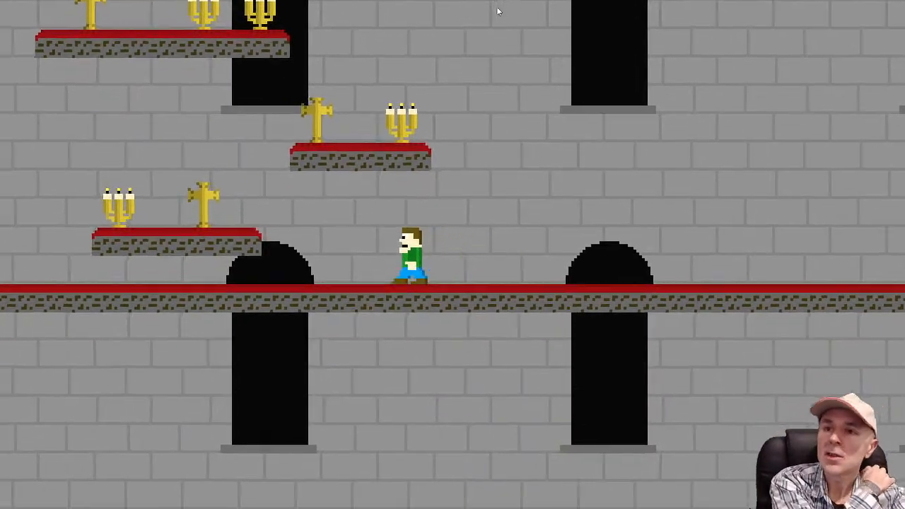
pyautogui.press('Up')
pyautogui.press('Up')
pyautogui.press('Up')
pyautogui.press('Right')
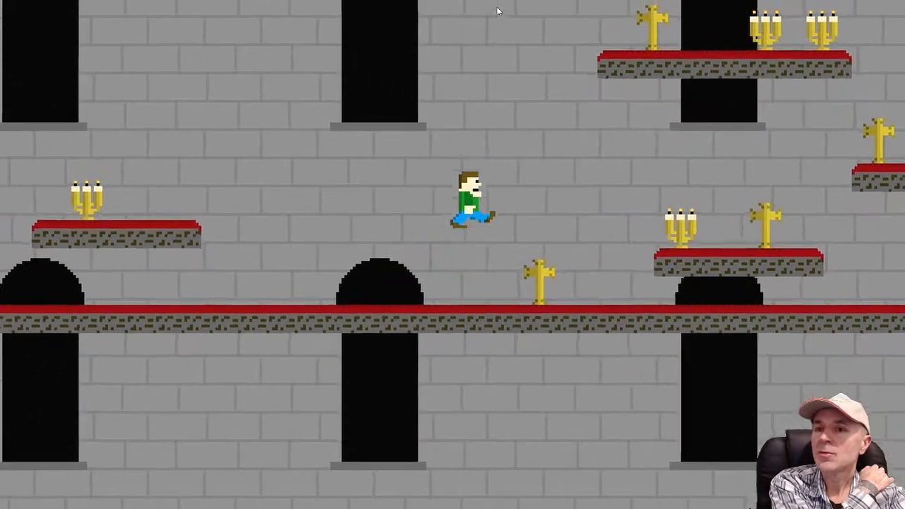
pyautogui.press('Up')
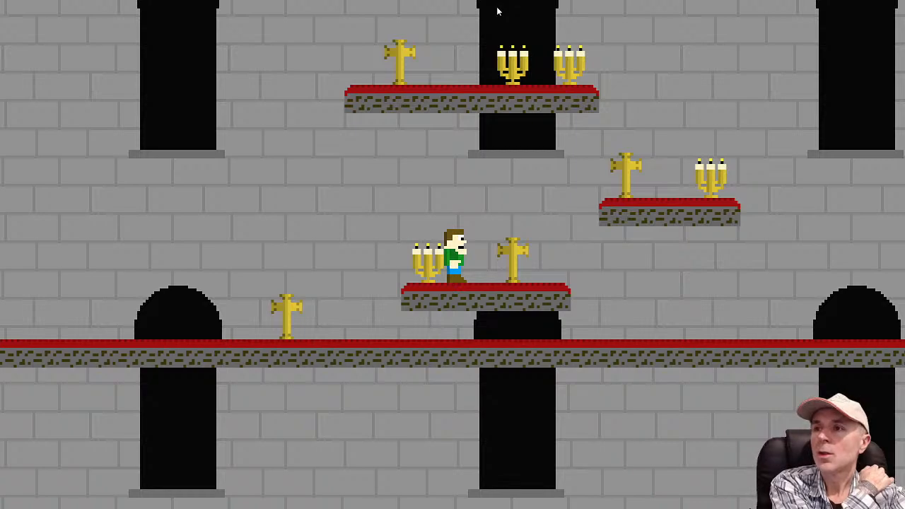
pyautogui.press('Left')
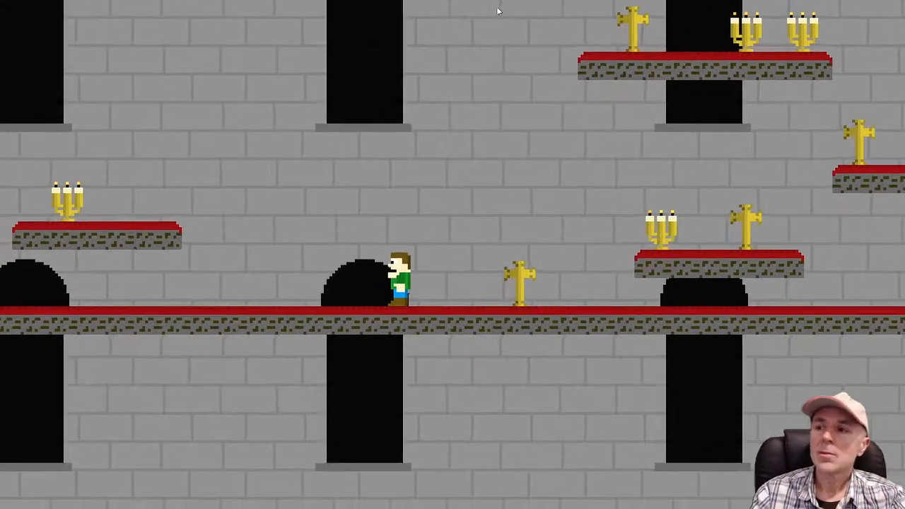
pyautogui.hotkey('alt', 'Tab')
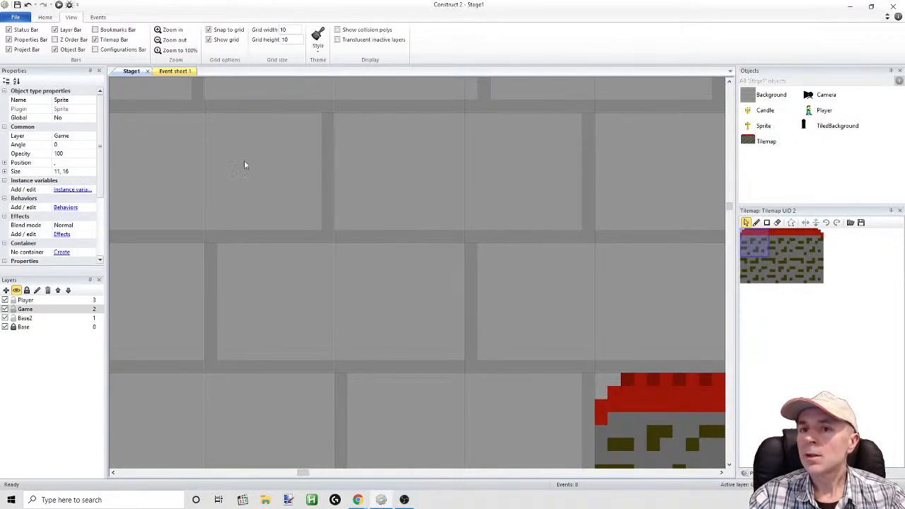
pyautogui.click(175, 71)
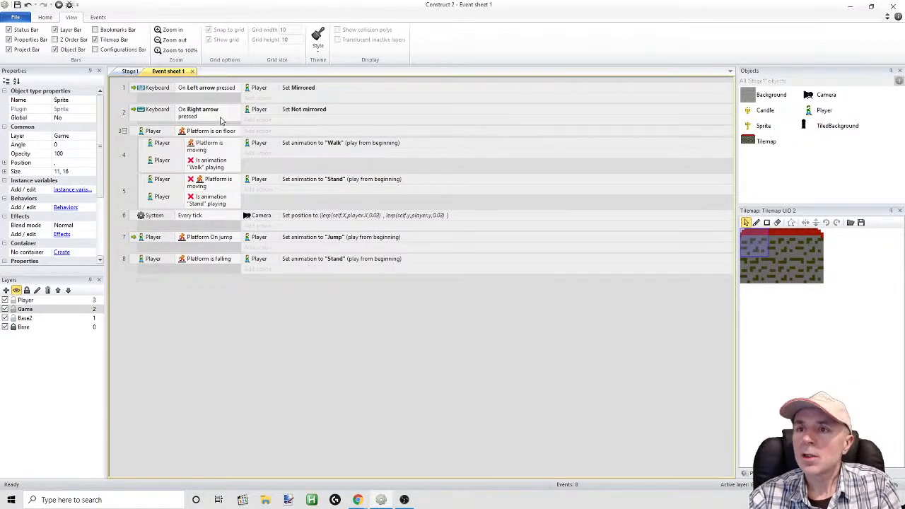
pyautogui.click(130, 71)
pyautogui.doubleClick(764, 126)
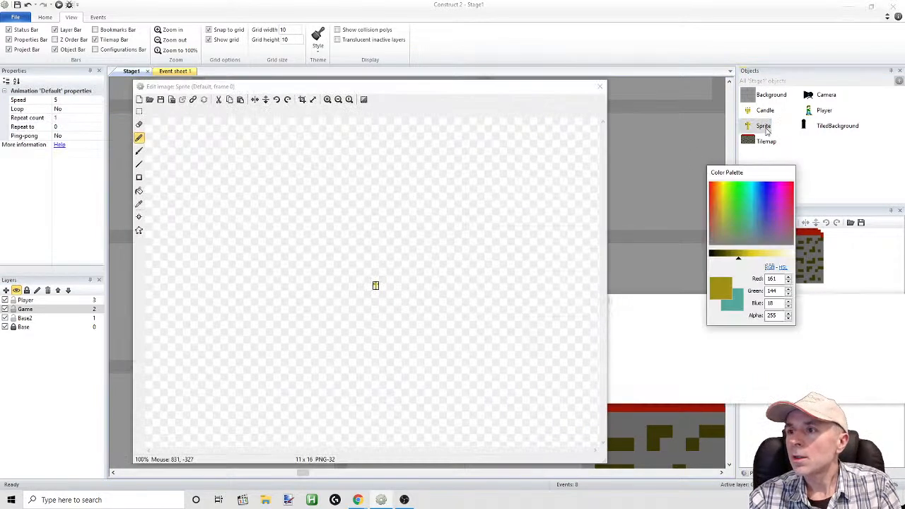
pyautogui.click(599, 87)
# Rename the cross sprite object as Cross
pyautogui.click(763, 129)
pyautogui.click(763, 127)
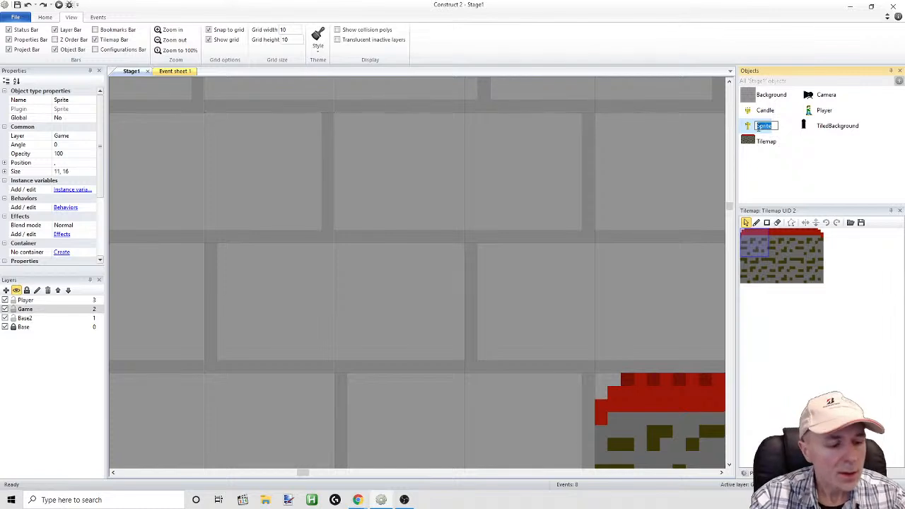
pyautogui.write('Cross')
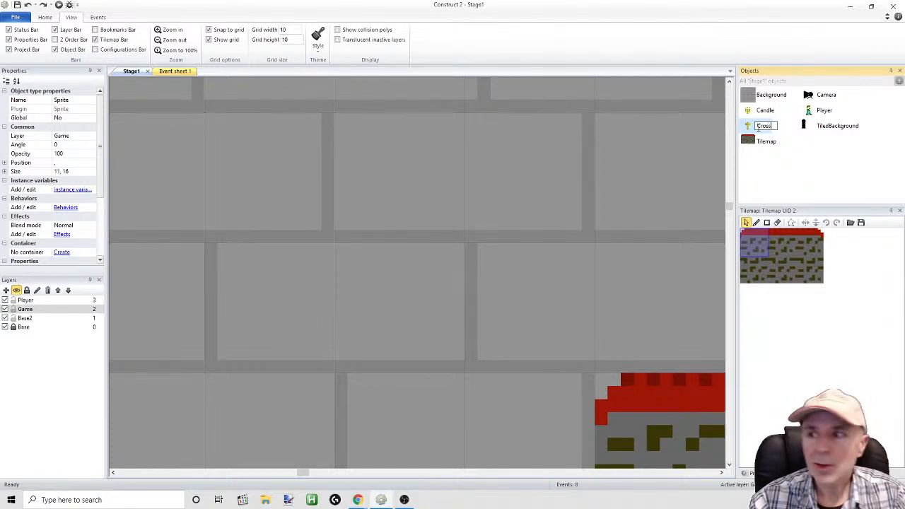
pyautogui.click(676, 238)
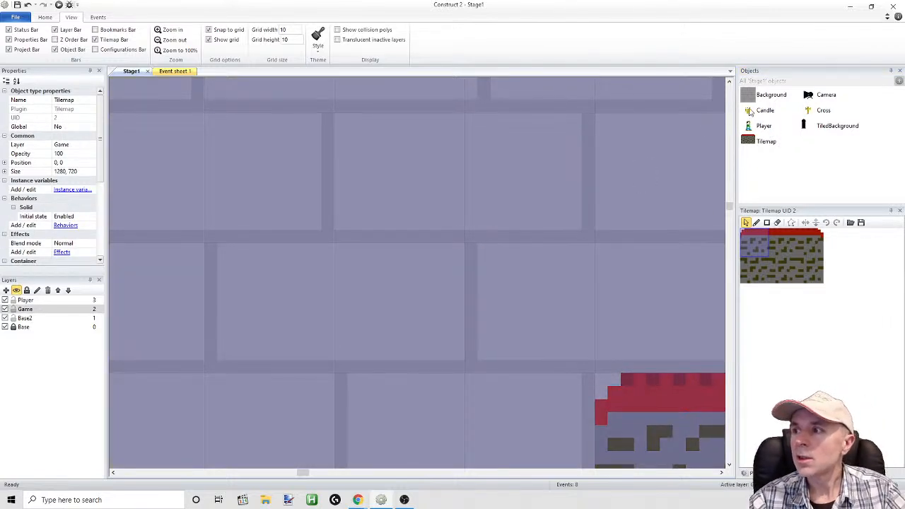
# Open the Cross object's default frame in the image editor
pyautogui.doubleClick(810, 111)
pyautogui.click(328, 99)
pyautogui.click(328, 99)
pyautogui.click(327, 99)
pyautogui.click(327, 99)
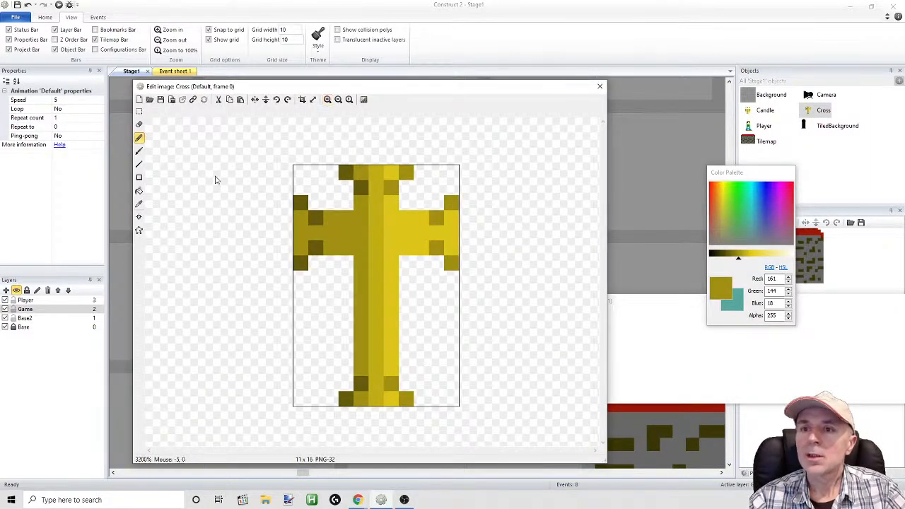
# Try to thicken the cross's left arm with a row of gold pixels along its upper edge, and undo the stroke
pyautogui.click(139, 138)
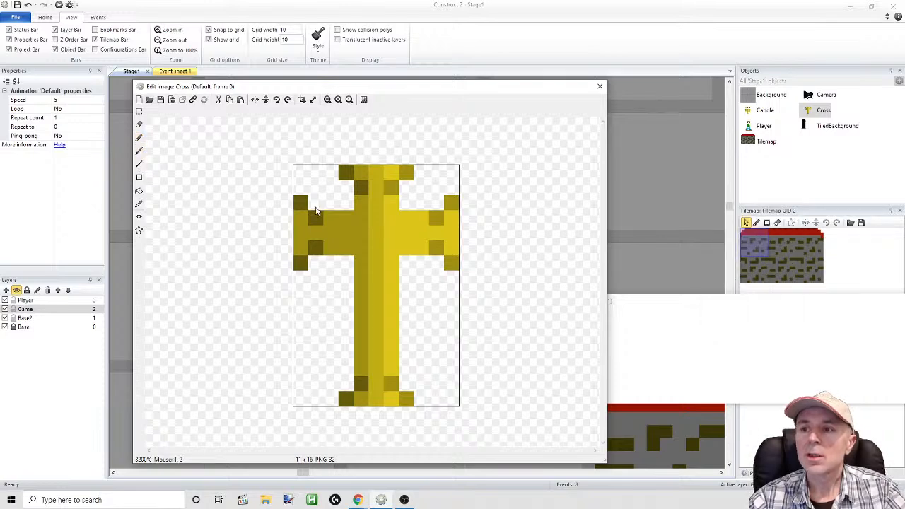
pyautogui.click(139, 138)
pyautogui.moveTo(299, 205); pyautogui.dragTo(347, 205)
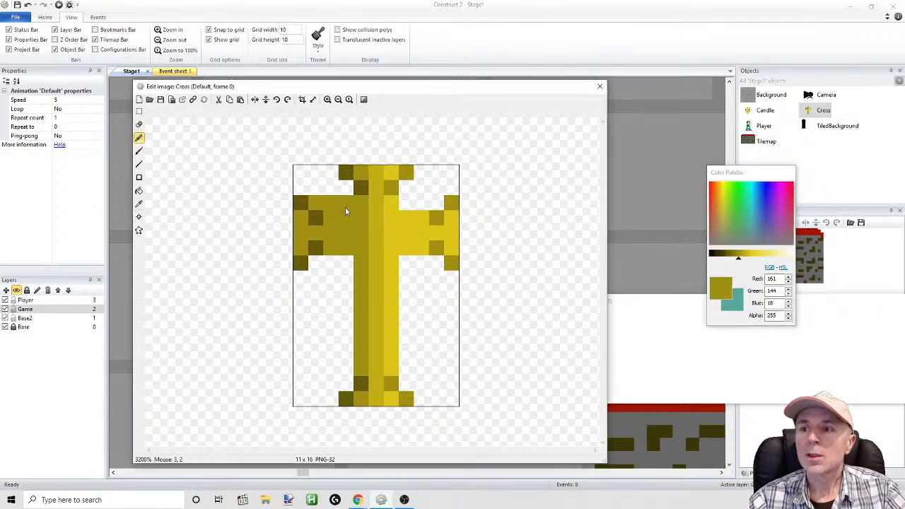
pyautogui.click(27, 5)
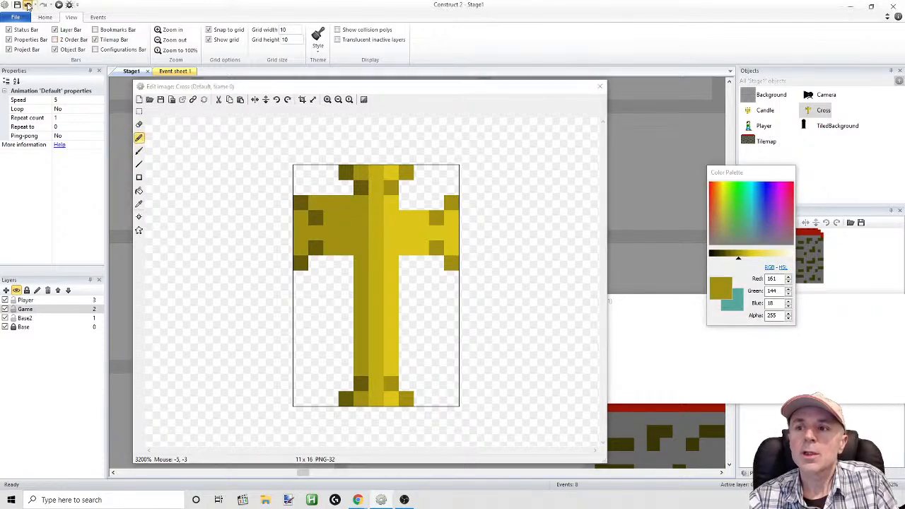
pyautogui.click(139, 204)
pyautogui.click(301, 204)
pyautogui.click(315, 203)
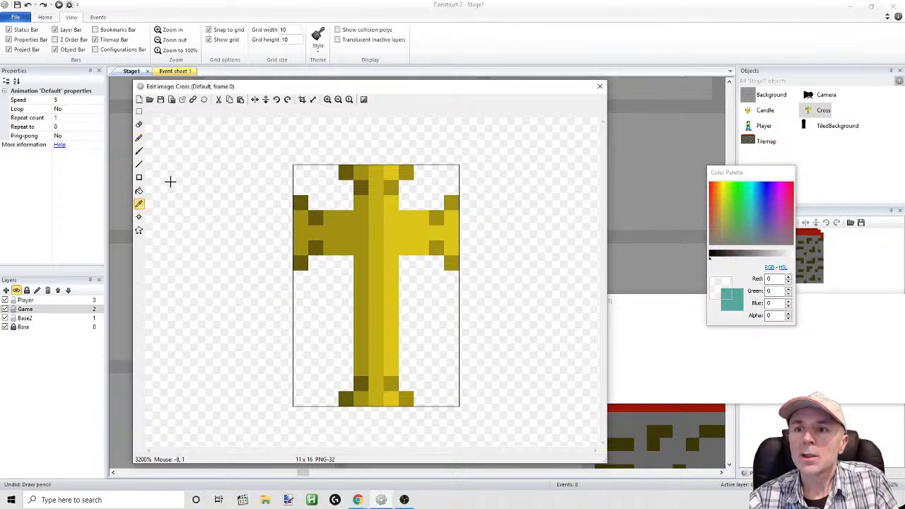
pyautogui.click(139, 201)
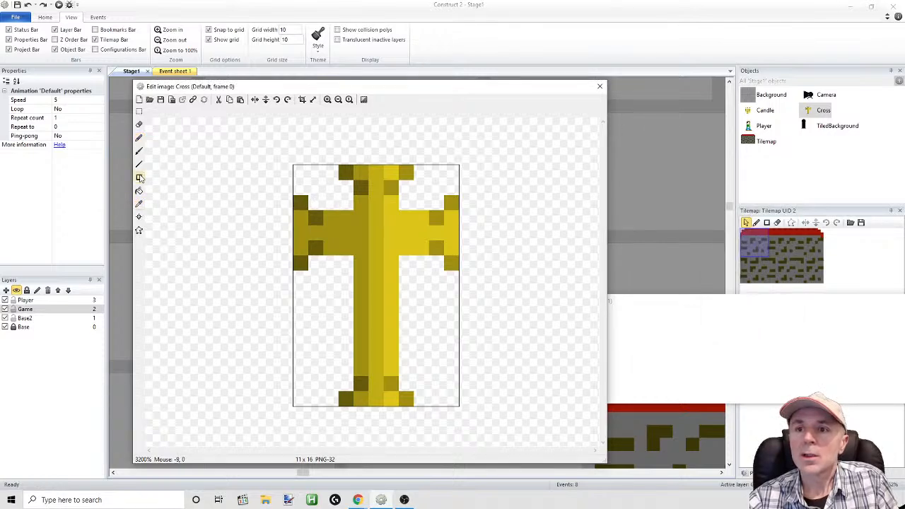
pyautogui.click(140, 138)
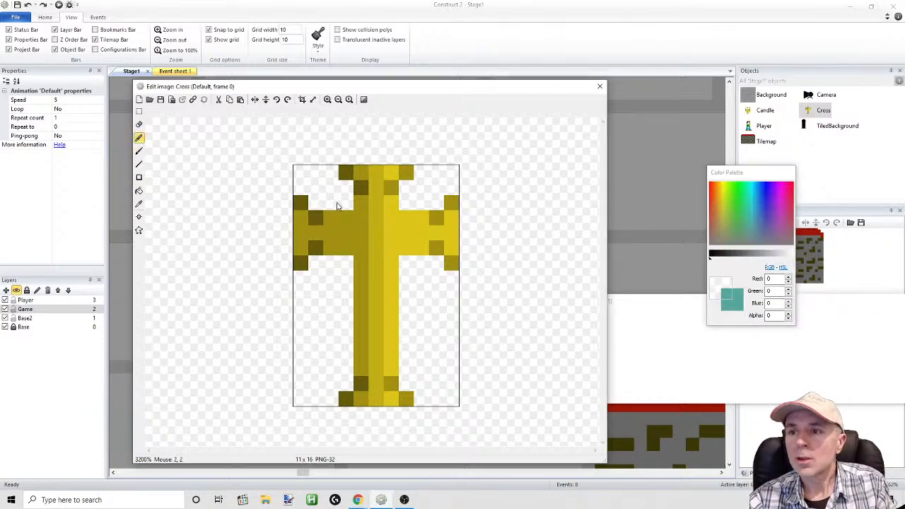
pyautogui.click(139, 139)
pyautogui.click(139, 139)
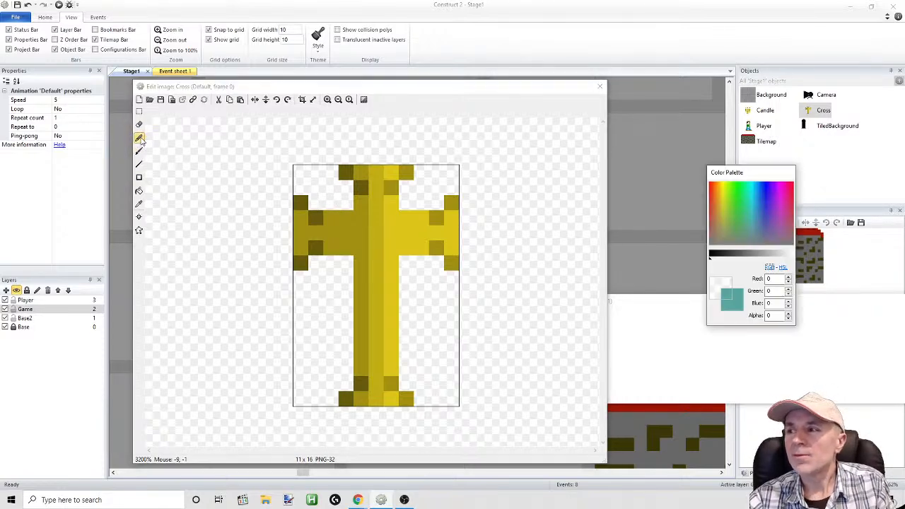
# Paint the upper and lower edges of the cross's left arm in the dark gold (101, 91, 11) sampled from its corner pixel
pyautogui.click(139, 203)
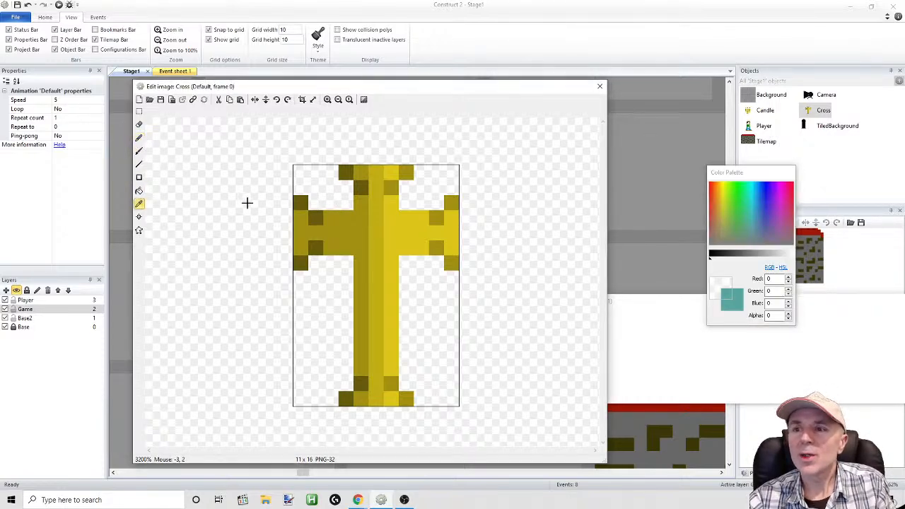
pyautogui.click(302, 205)
pyautogui.click(140, 138)
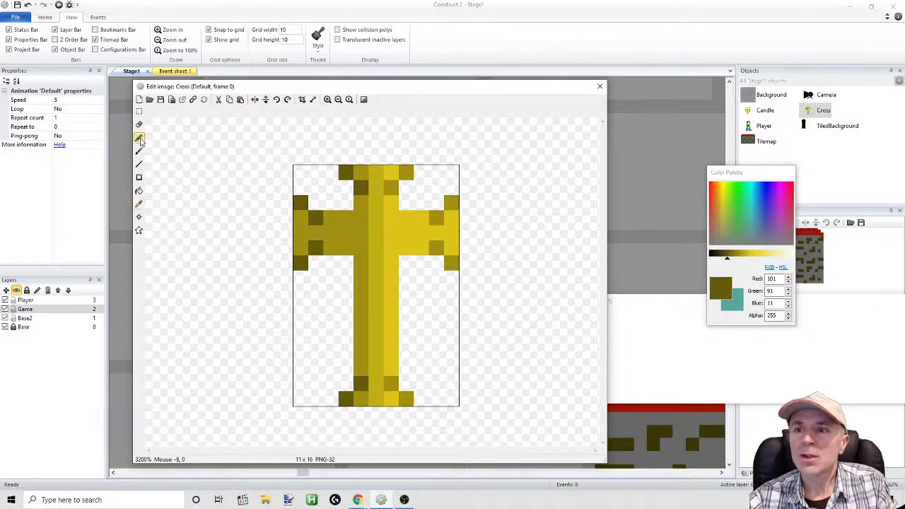
pyautogui.moveTo(312, 206); pyautogui.dragTo(343, 211)
pyautogui.moveTo(317, 273); pyautogui.dragTo(338, 264)
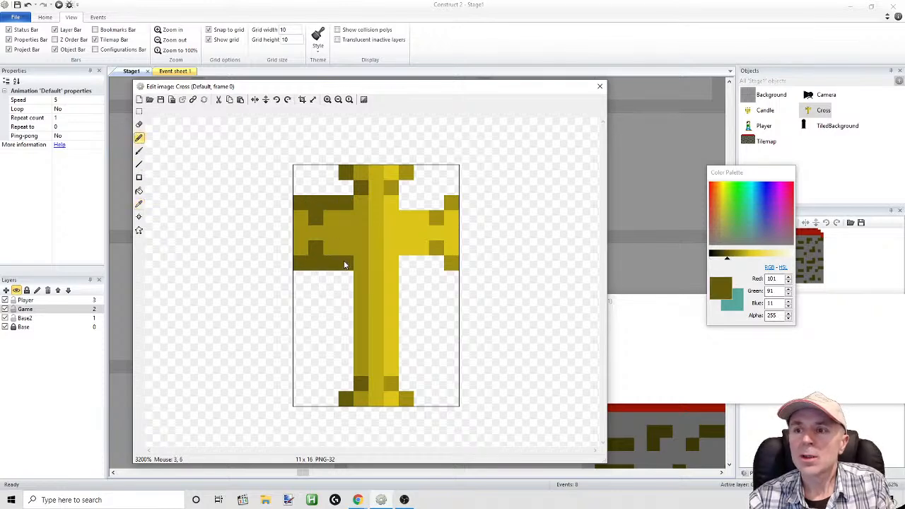
# Outline the cross's head, right arm and both sides of the shaft down to the base in dark gold, undoing a stray stroke
pyautogui.moveTo(349, 172)
pyautogui.mouseDown()
pyautogui.moveTo(404, 173)
pyautogui.moveTo(408, 202)
pyautogui.moveTo(450, 203)
pyautogui.moveTo(451, 262)
pyautogui.moveTo(404, 265)
pyautogui.moveTo(390, 344)
pyautogui.mouseUp()
pyautogui.click(27, 5)
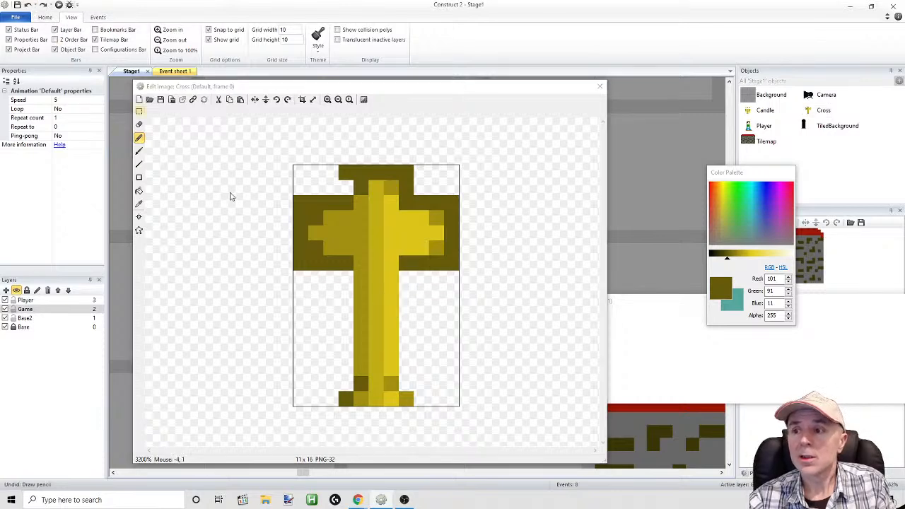
pyautogui.moveTo(404, 277)
pyautogui.mouseDown()
pyautogui.moveTo(404, 384)
pyautogui.moveTo(418, 387)
pyautogui.moveTo(421, 403)
pyautogui.mouseUp()
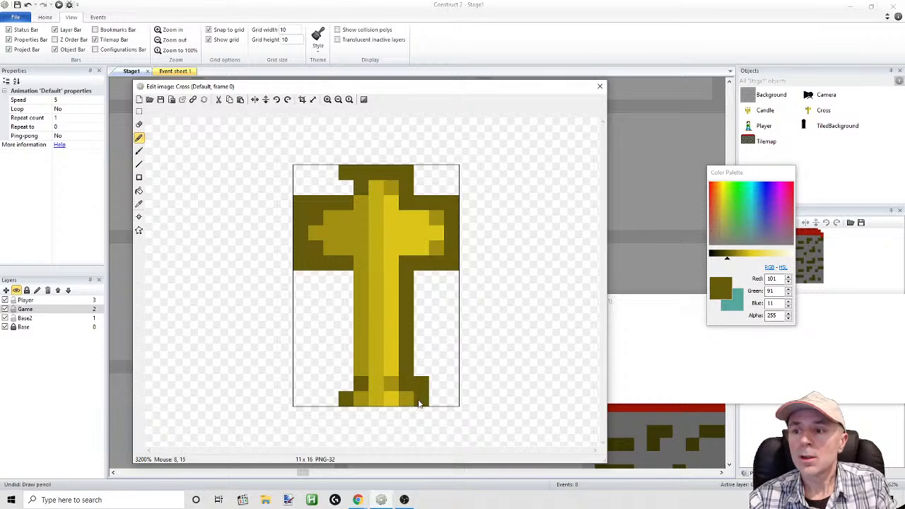
pyautogui.moveTo(344, 389)
pyautogui.mouseDown()
pyautogui.moveTo(345, 378)
pyautogui.moveTo(329, 392)
pyautogui.moveTo(346, 370)
pyautogui.moveTo(352, 275)
pyautogui.mouseUp()
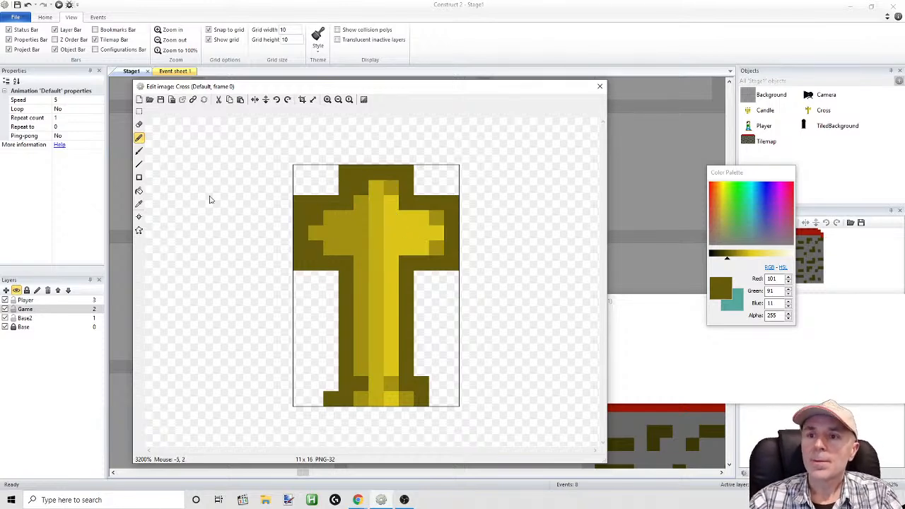
# Recolour the dark pixels inside the left arm's end with the mid gold (161, 144, 18) sampled from the arm
pyautogui.click(140, 203)
pyautogui.click(311, 213)
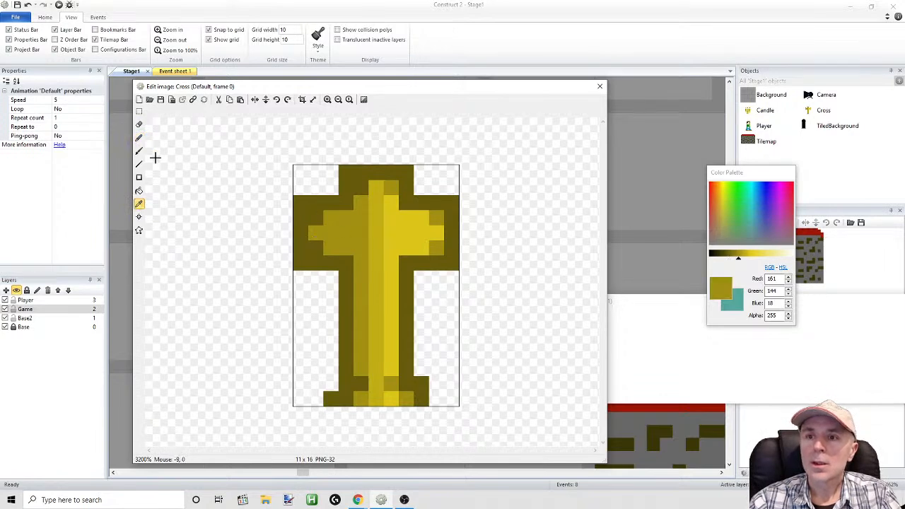
pyautogui.click(139, 138)
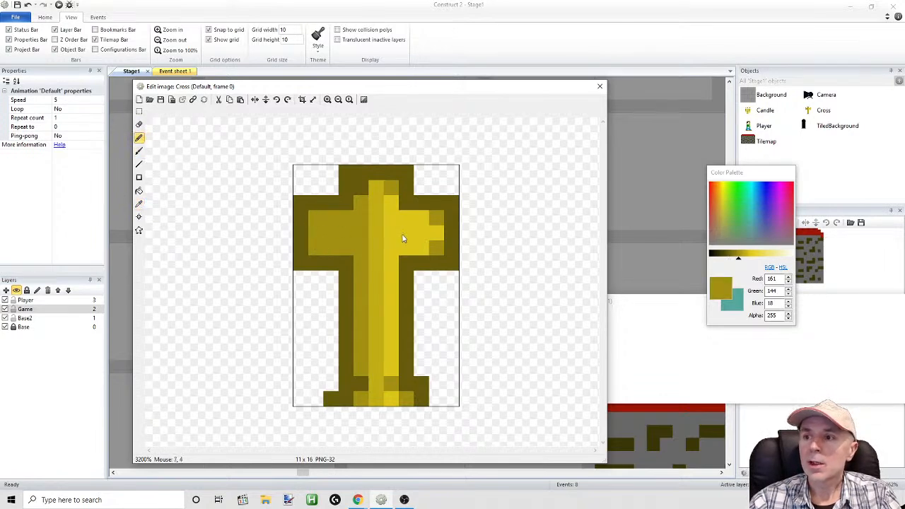
# Recolour the darker pixels inside the right arm's end and the base's right half with the sampled bright gold (220, 197, 24)
pyautogui.click(139, 204)
pyautogui.click(389, 218)
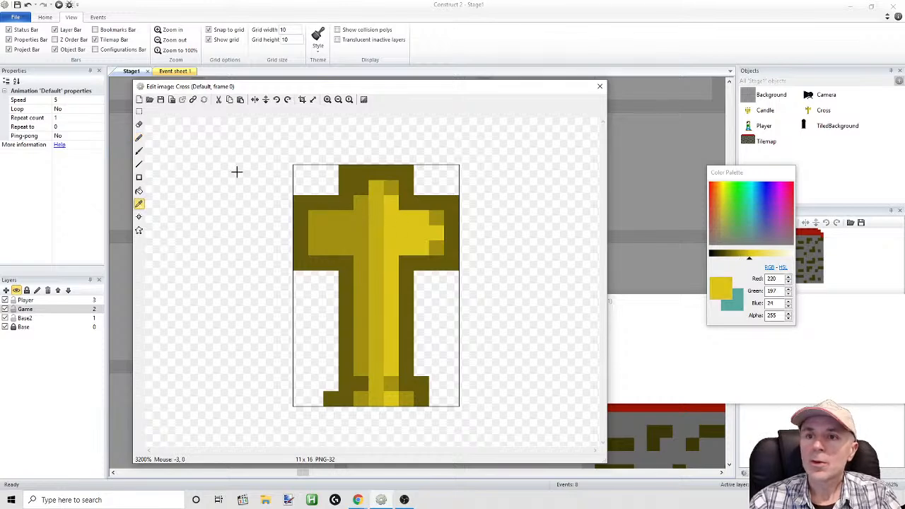
pyautogui.click(139, 138)
pyautogui.click(437, 218)
pyautogui.click(436, 248)
pyautogui.click(390, 382)
pyautogui.click(407, 399)
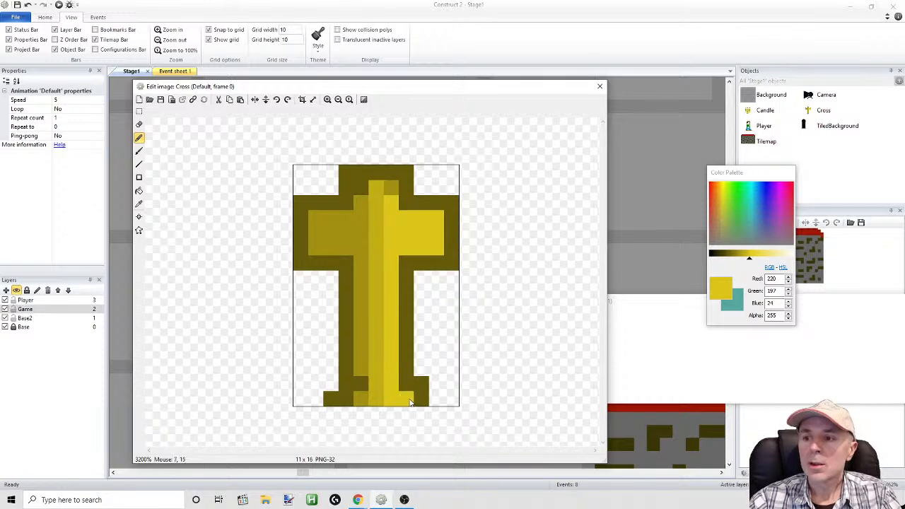
# Even out the shaft's shading up to the head, with mid gold in its left column and bright gold in its right column
pyautogui.click(138, 203)
pyautogui.click(355, 332)
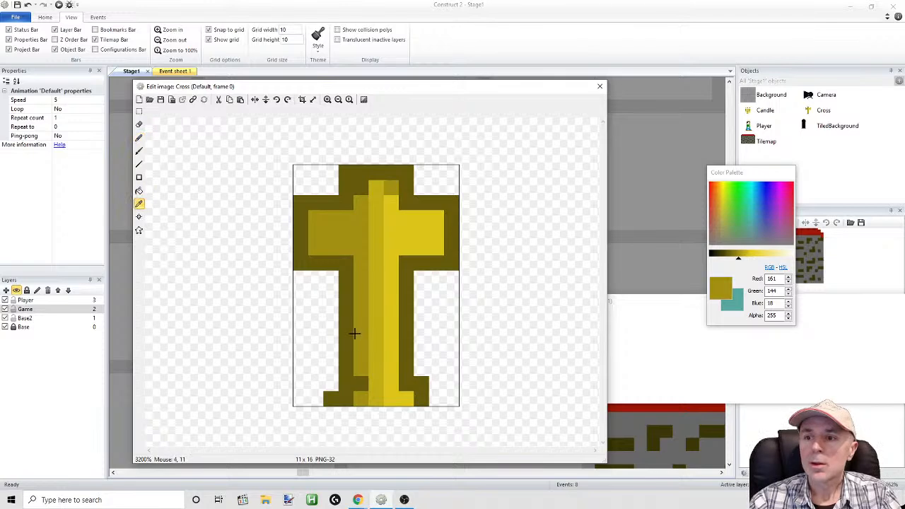
pyautogui.click(139, 139)
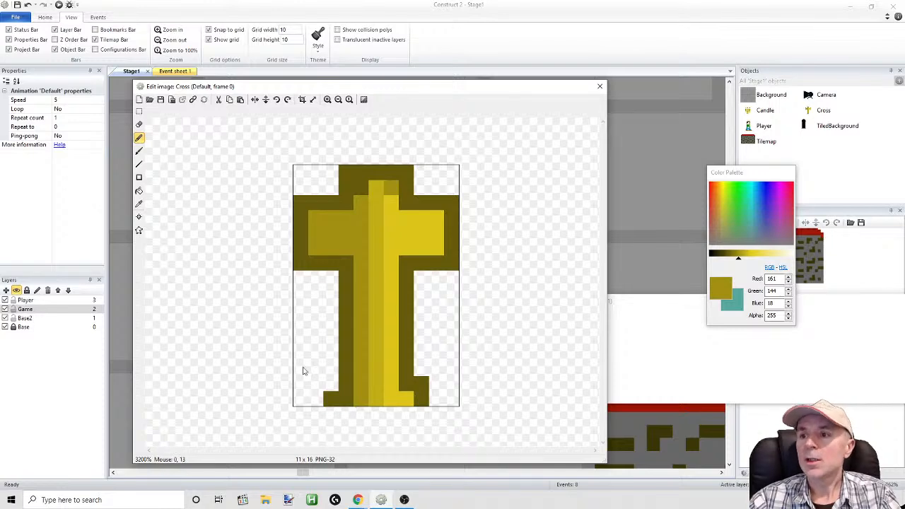
pyautogui.click(386, 190)
pyautogui.click(139, 205)
pyautogui.click(405, 233)
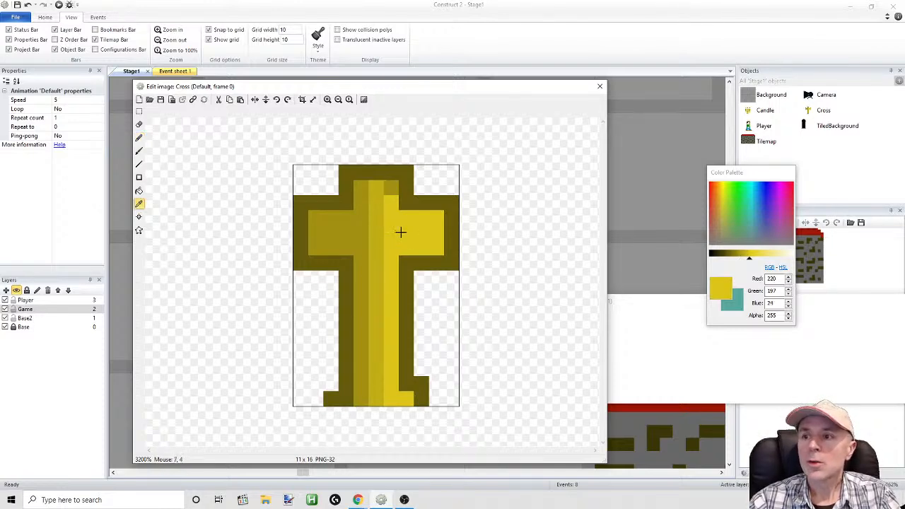
pyautogui.click(138, 139)
pyautogui.moveTo(389, 204); pyautogui.dragTo(395, 197)
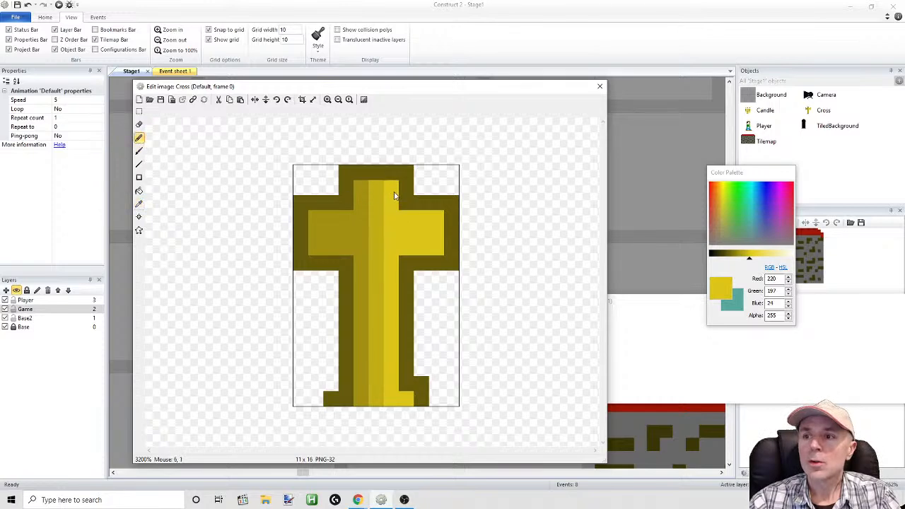
# Widen the base's lowest row with a mid gold pixel on its left and raise the left outline one pixel in dark gold
pyautogui.click(138, 204)
pyautogui.click(358, 400)
pyautogui.click(139, 138)
pyautogui.click(348, 402)
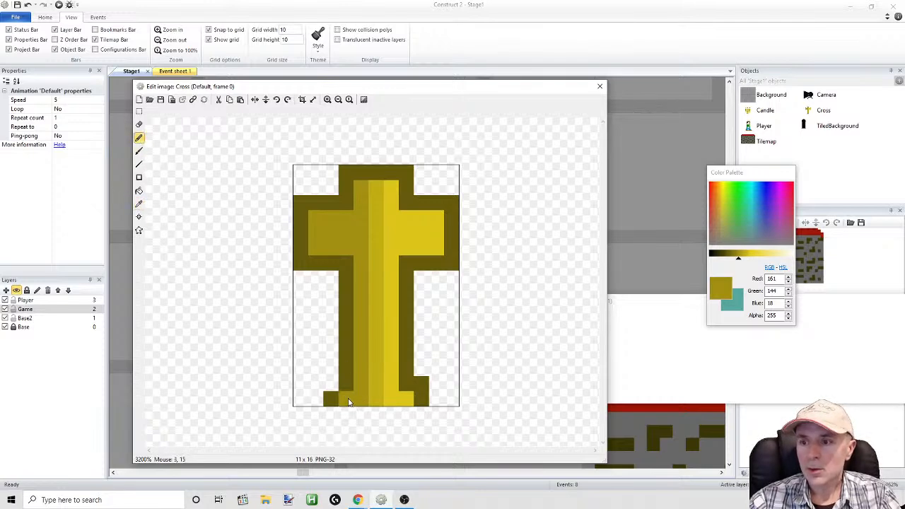
pyautogui.click(139, 204)
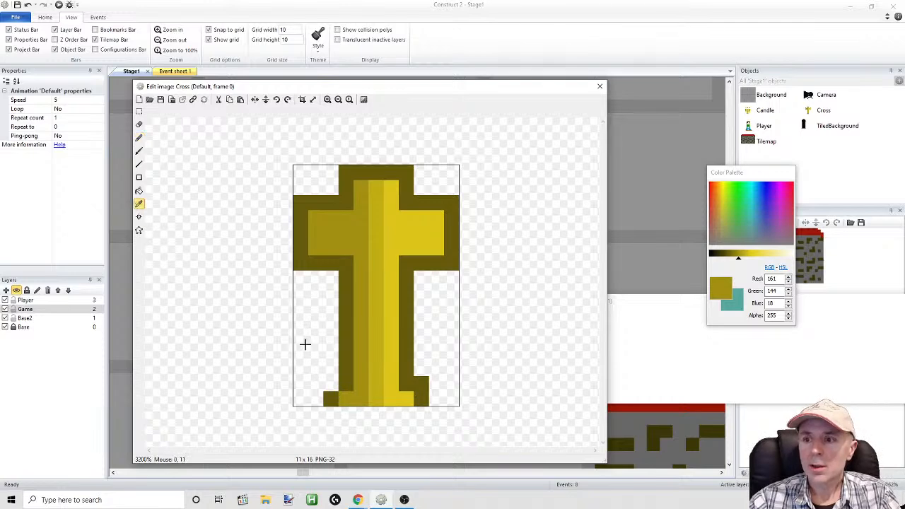
pyautogui.click(349, 366)
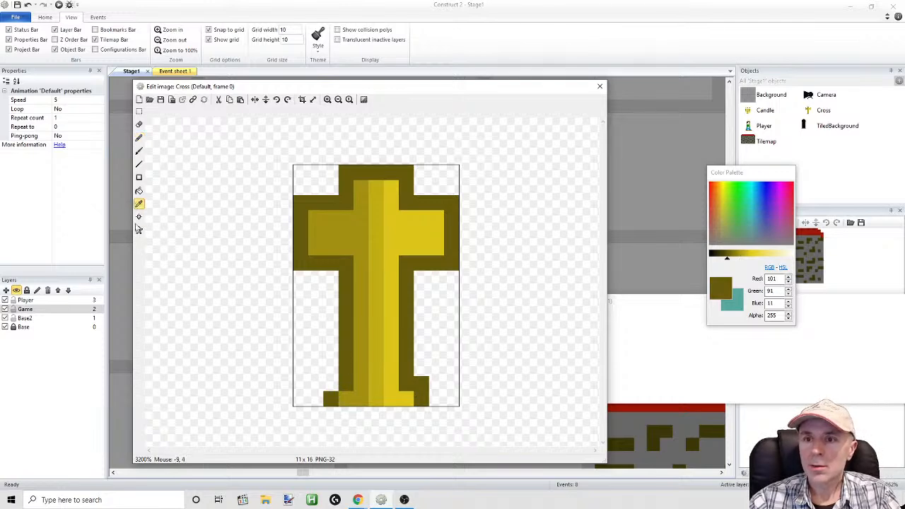
pyautogui.click(138, 138)
pyautogui.click(330, 388)
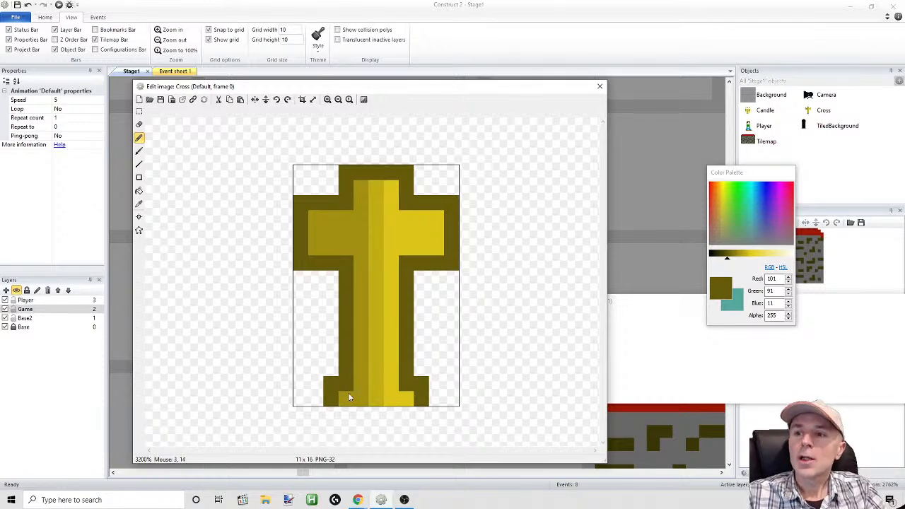
# Make the base's fill one row taller, using mid gold on its left side and bright gold on its right side
pyautogui.click(139, 205)
pyautogui.click(350, 402)
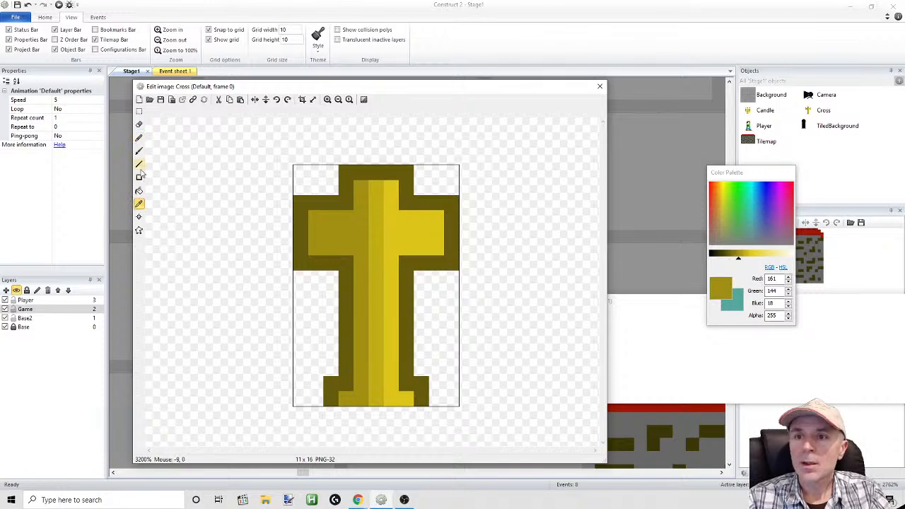
pyautogui.click(139, 139)
pyautogui.click(343, 388)
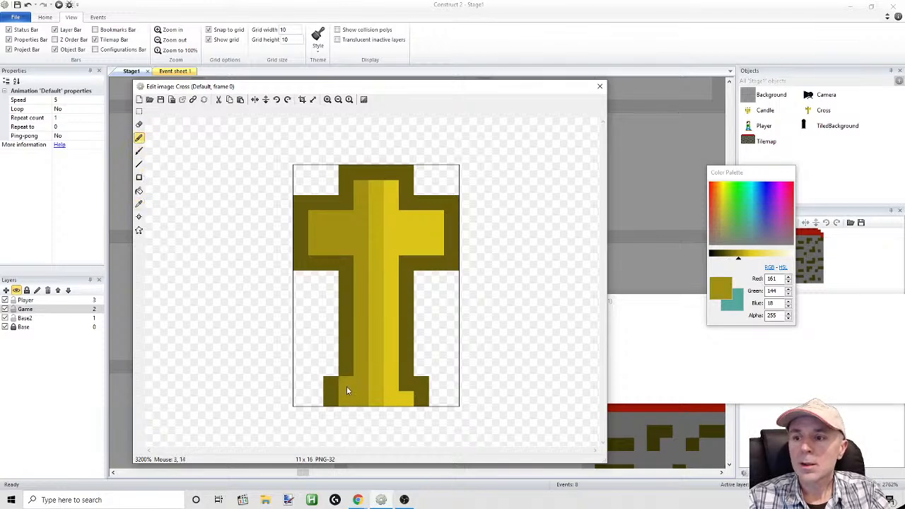
pyautogui.click(139, 204)
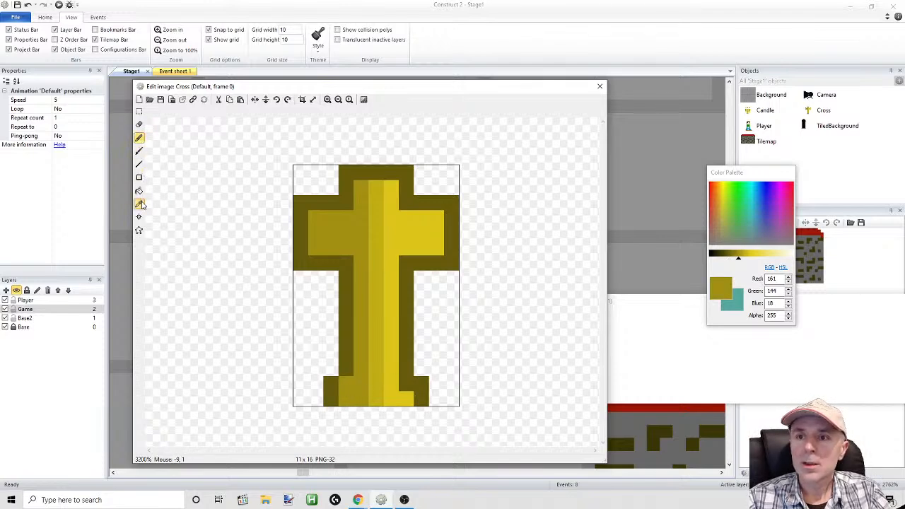
pyautogui.click(406, 400)
pyautogui.click(139, 139)
pyautogui.click(400, 386)
# Extend the dark gold outline on both sides of the base two pixels upward
pyautogui.click(139, 204)
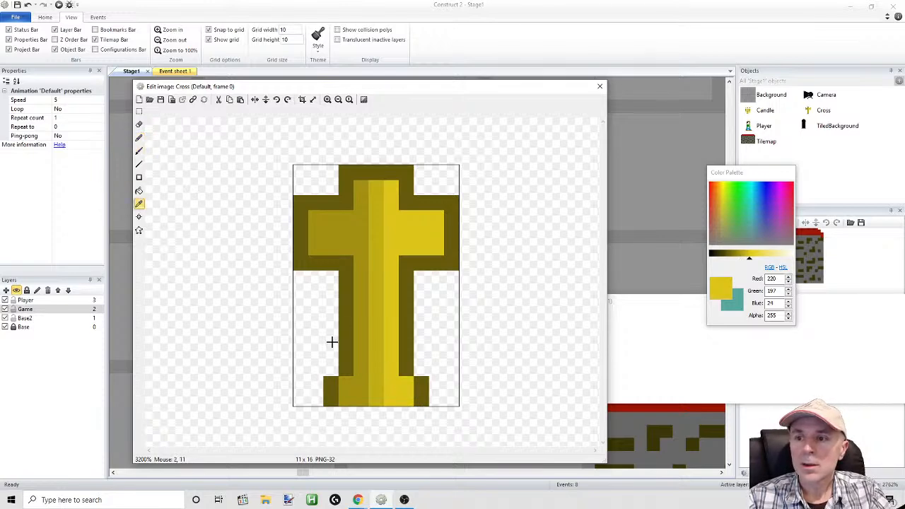
pyautogui.click(342, 357)
pyautogui.click(139, 138)
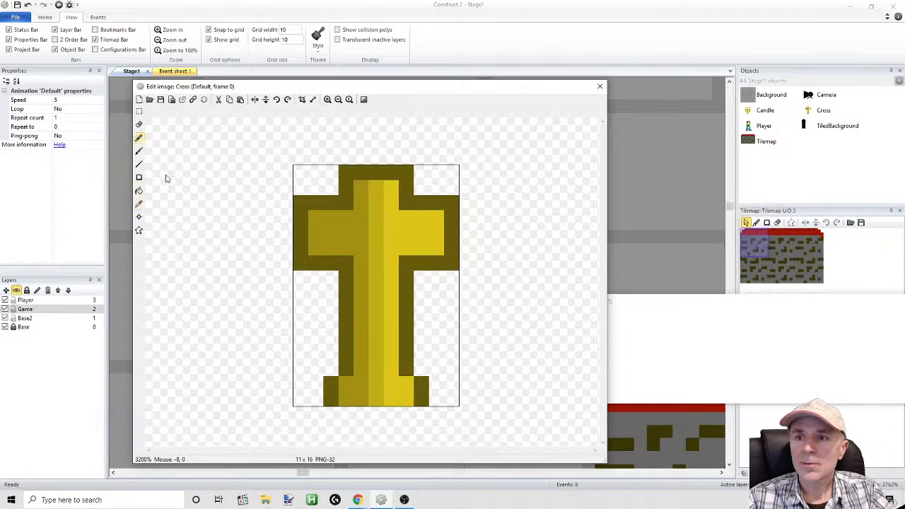
pyautogui.click(139, 138)
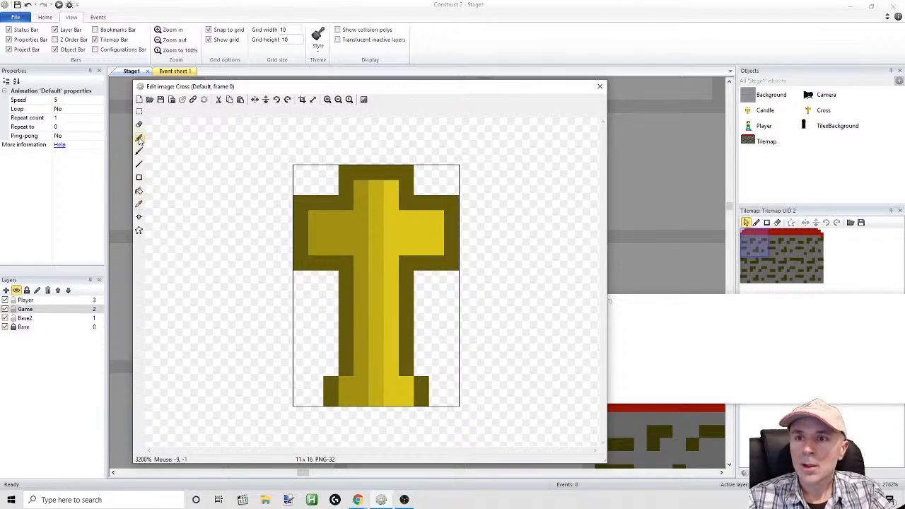
pyautogui.click(337, 372)
pyautogui.click(420, 369)
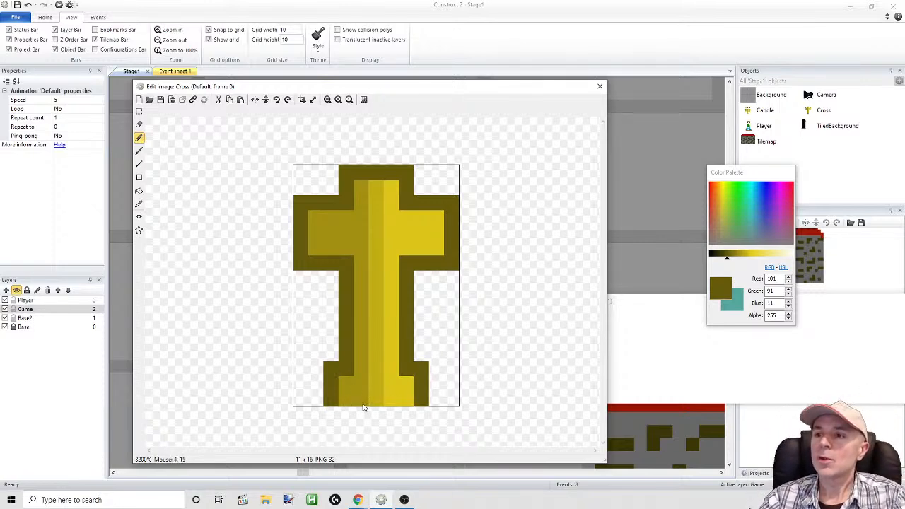
pyautogui.click(331, 354)
pyautogui.click(421, 354)
# Add a mid gold pixel above the left side of the base's fill
pyautogui.click(138, 205)
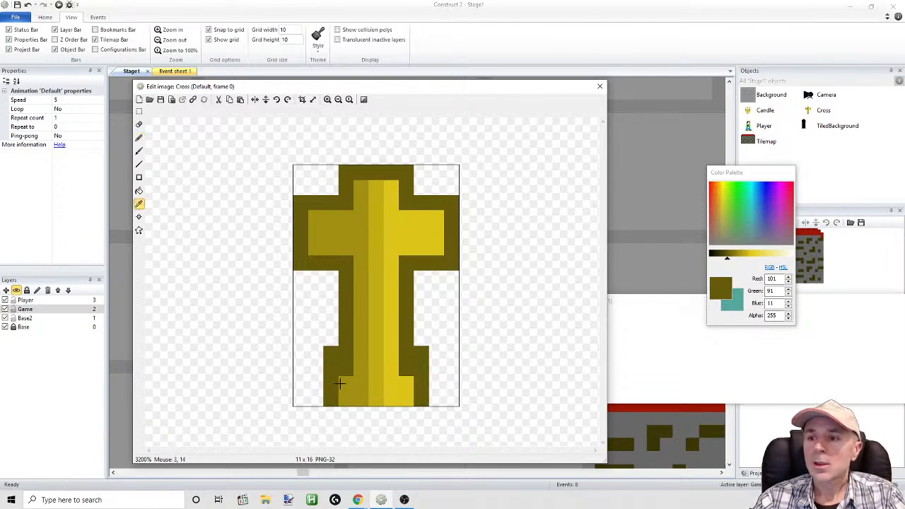
pyautogui.click(346, 387)
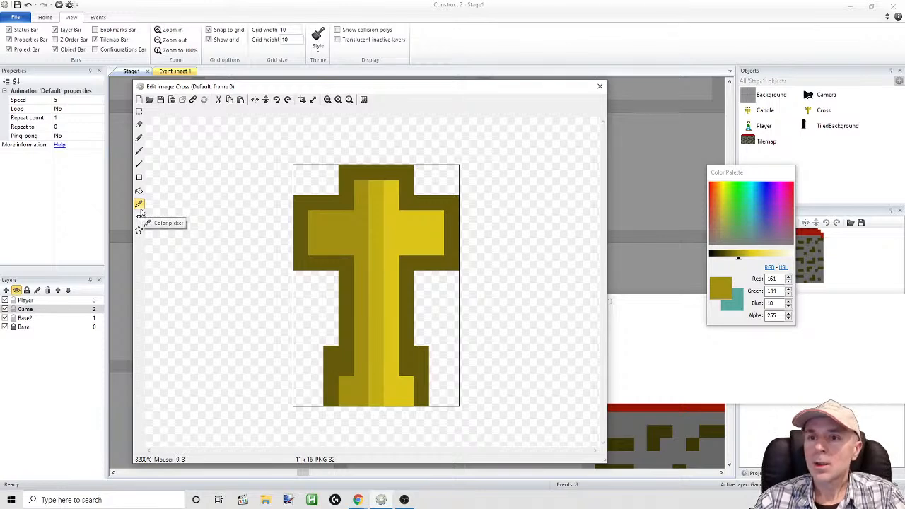
pyautogui.click(138, 137)
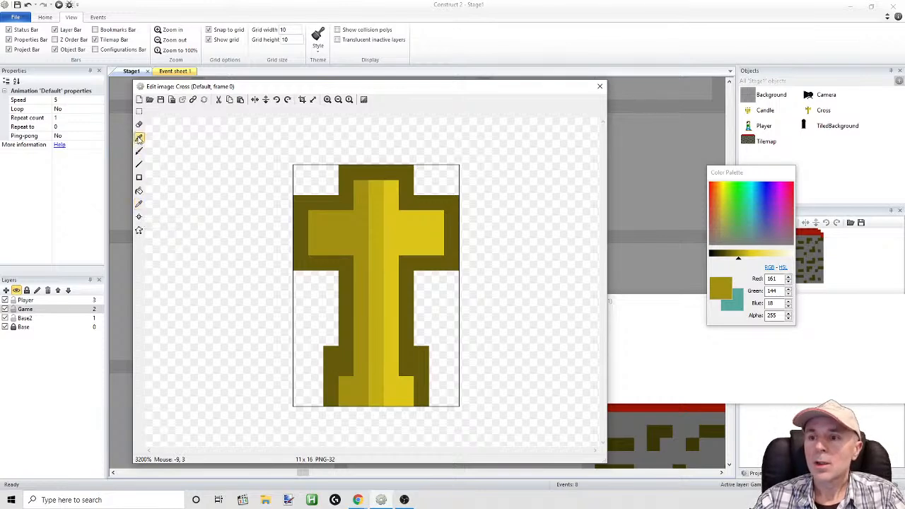
pyautogui.click(345, 368)
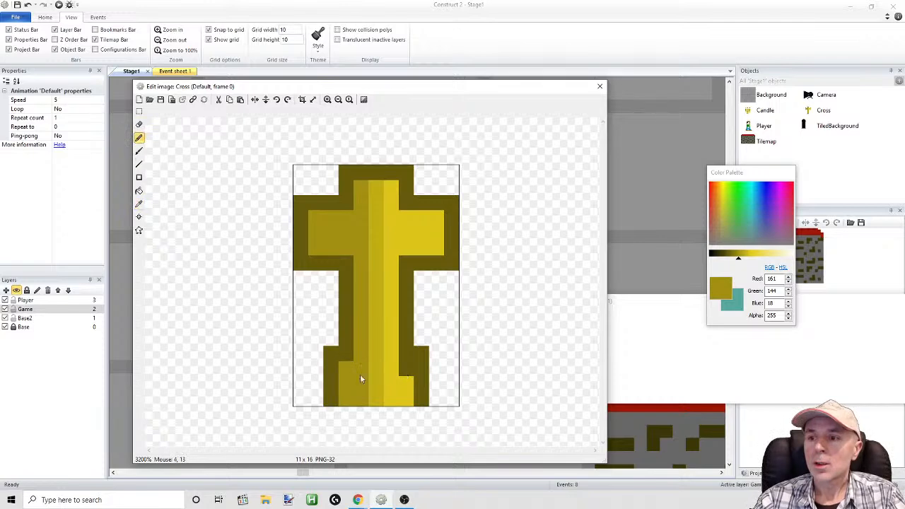
# Close the outline along the base's bottom row in the sampled dark gold
pyautogui.click(138, 203)
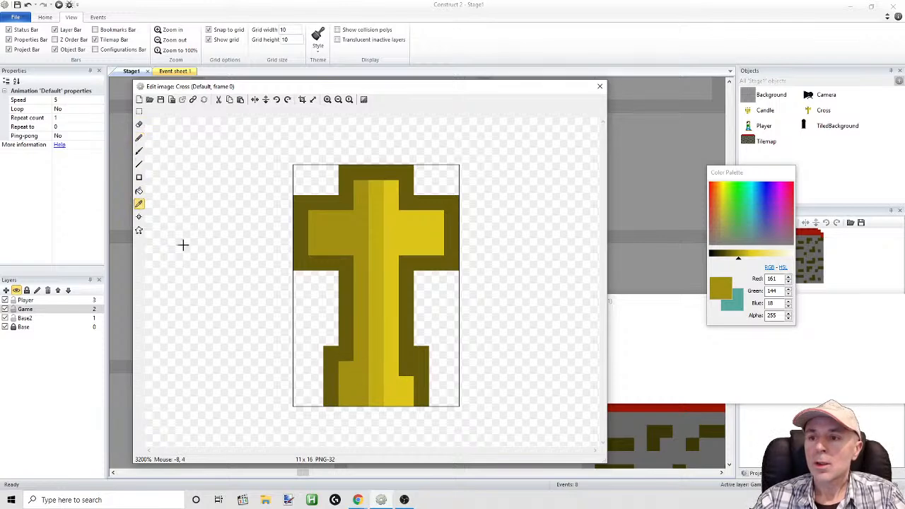
pyautogui.click(333, 366)
pyautogui.click(139, 137)
pyautogui.moveTo(343, 400); pyautogui.dragTo(411, 400)
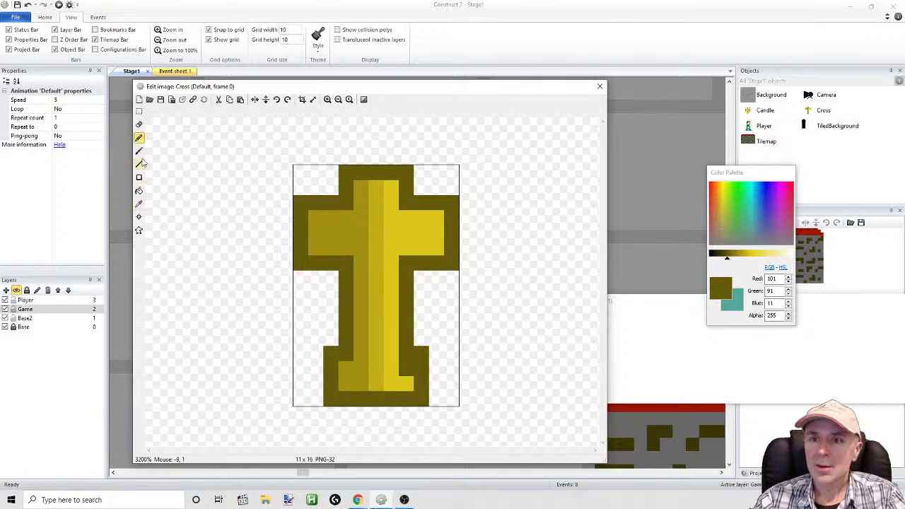
# Fill the missing pixel above the right side of the Cross base with the sampled bright gold and close the image
pyautogui.click(138, 205)
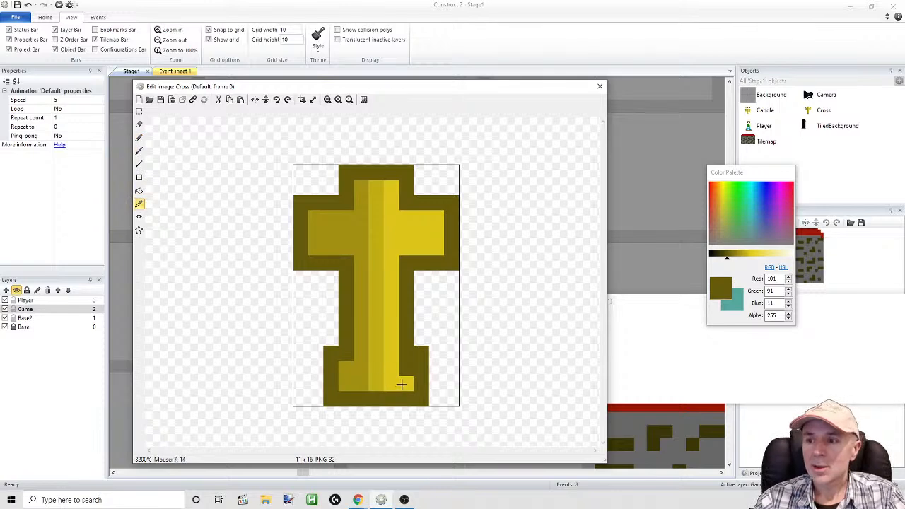
pyautogui.click(401, 384)
pyautogui.click(139, 138)
pyautogui.click(407, 374)
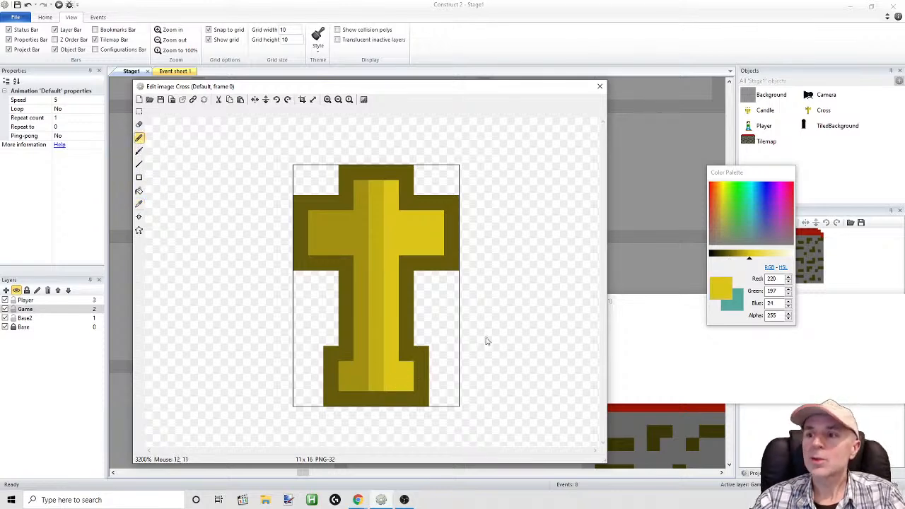
pyautogui.click(599, 86)
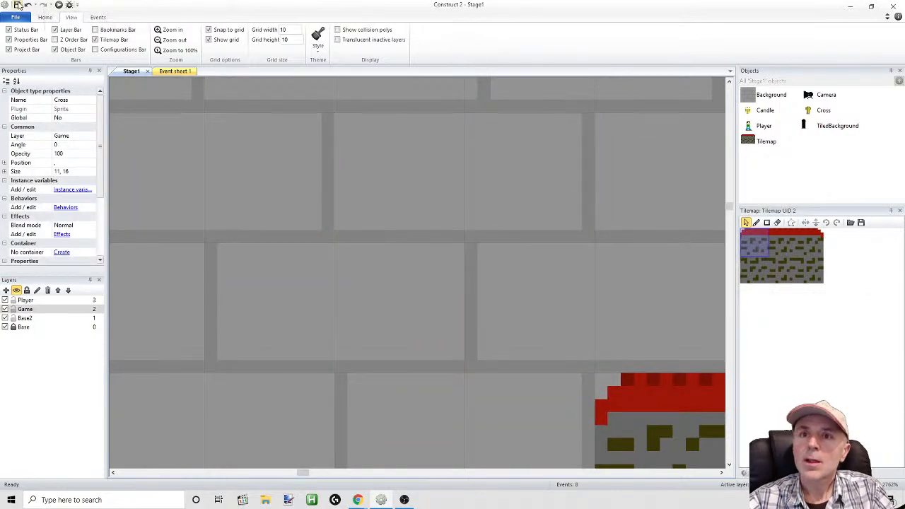
# Run the game preview and jump the player between the platforms to check how the Cross sprites look
pyautogui.click(59, 6)
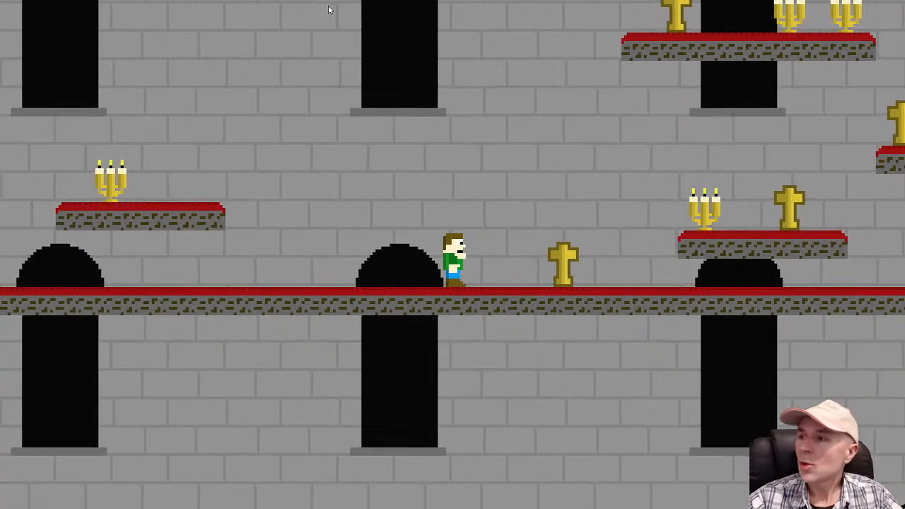
pyautogui.press('Right')
pyautogui.press('Up')
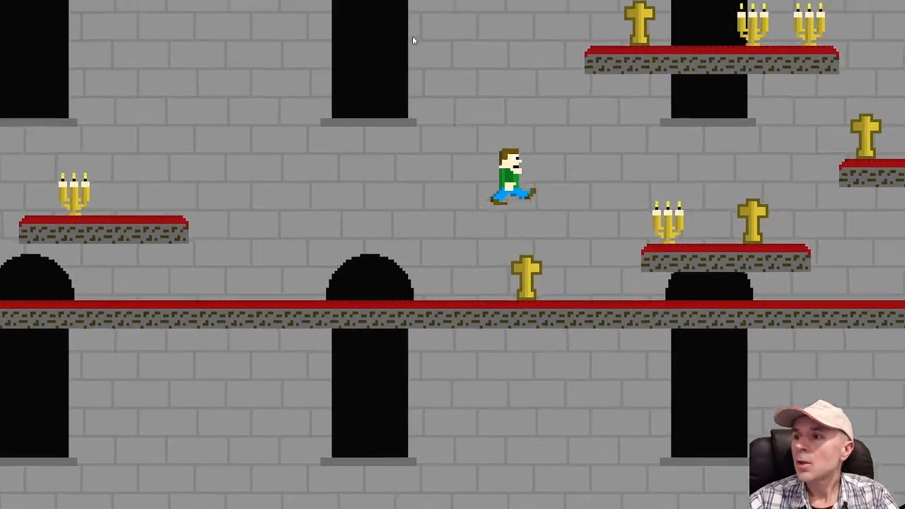
pyautogui.press('Up')
pyautogui.press('Up')
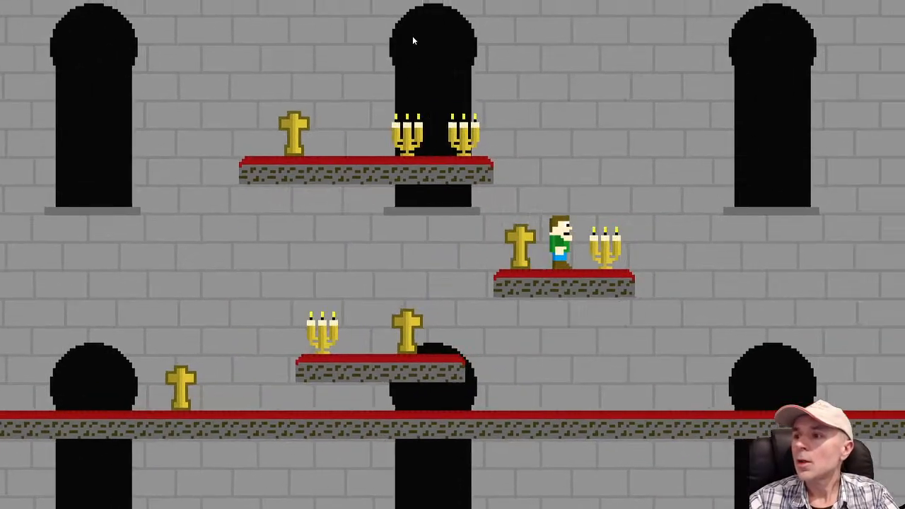
pyautogui.press('Left')
pyautogui.press('Up')
pyautogui.press('Up')
pyautogui.press('Up')
pyautogui.press('Right')
pyautogui.press('Up')
pyautogui.press('Up')
pyautogui.press('Up')
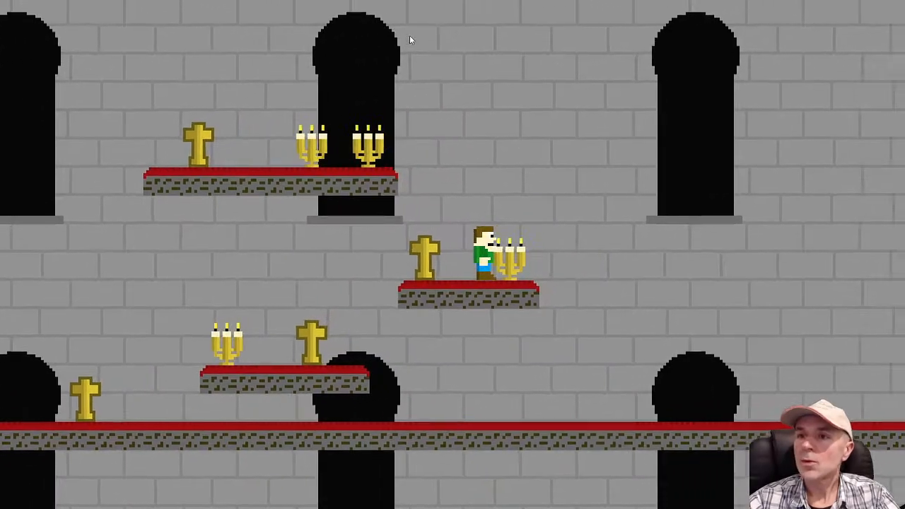
# Reopen the Cross image and erase outer corner pixels of the outline around the top and the arm ends
pyautogui.hotkey('alt', 'Tab')
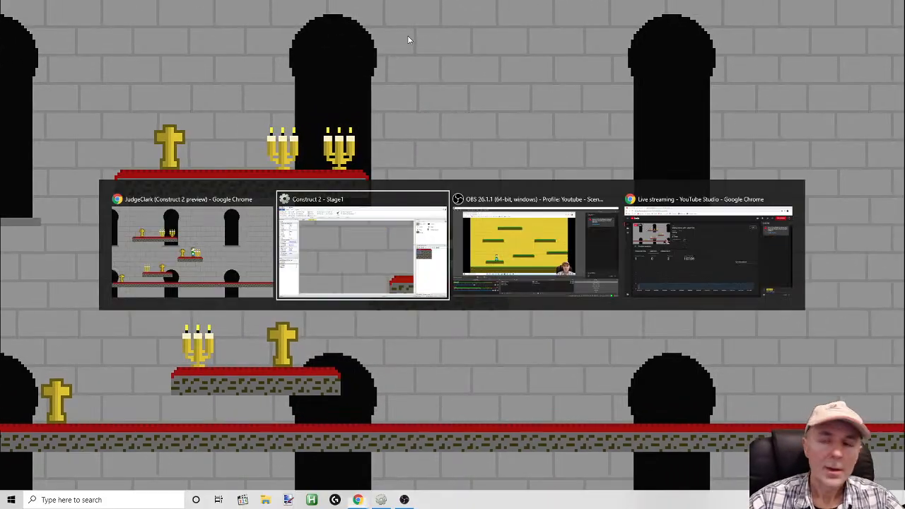
pyautogui.doubleClick(810, 112)
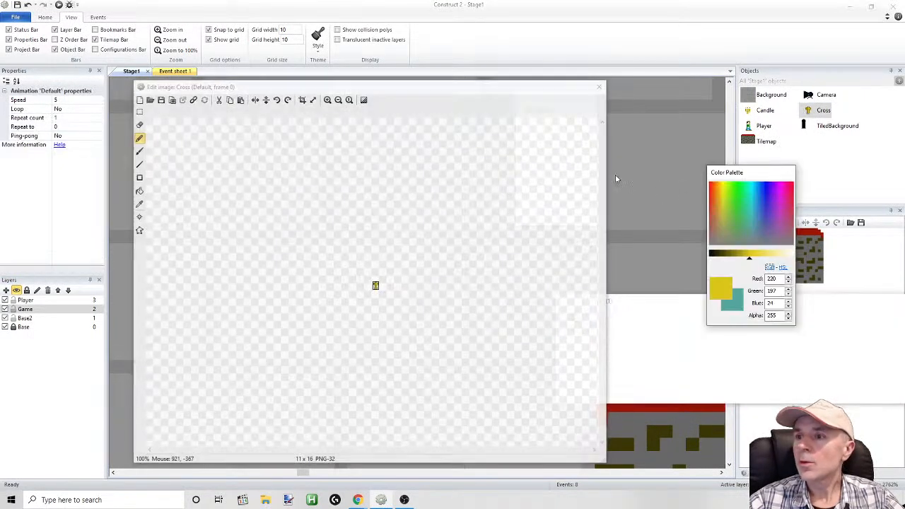
pyautogui.click(168, 29)
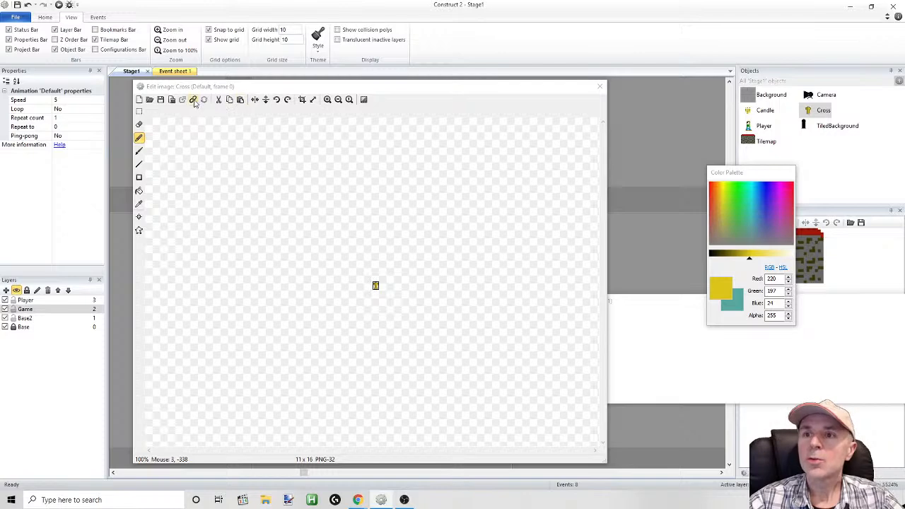
pyautogui.click(327, 99)
pyautogui.click(327, 99)
pyautogui.click(328, 99)
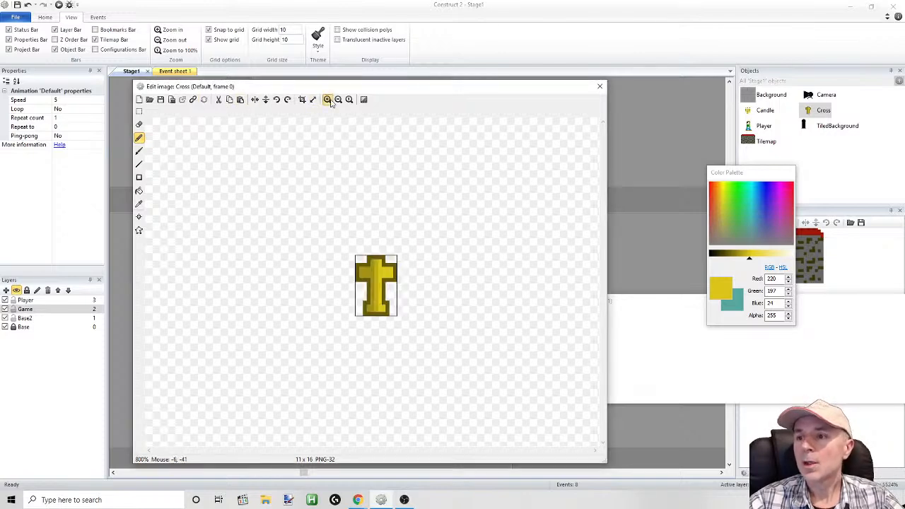
pyautogui.click(328, 99)
pyautogui.click(327, 99)
pyautogui.click(327, 99)
pyautogui.click(139, 124)
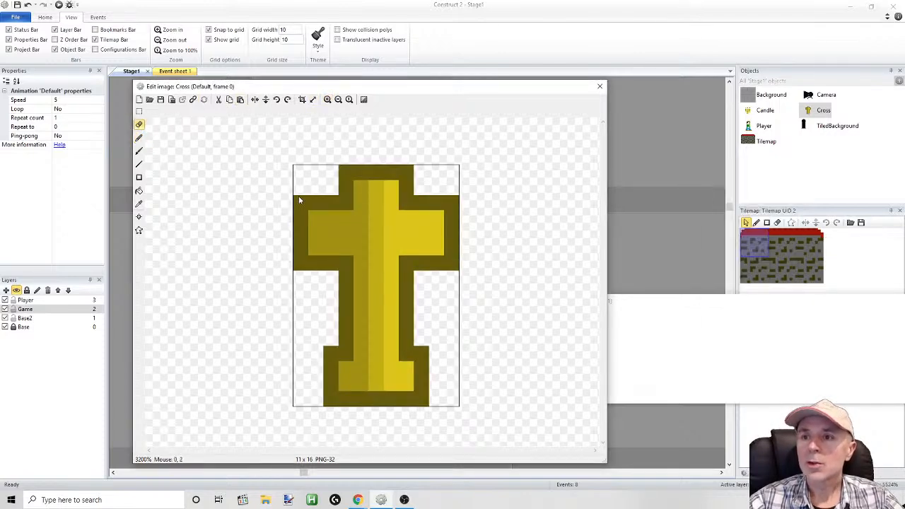
pyautogui.click(345, 172)
pyautogui.click(404, 172)
pyautogui.click(446, 205)
pyautogui.click(452, 263)
# Erase the outer corner pixels of the base's outline, undoing the misplaced erasure beside the lower corner
pyautogui.click(422, 353)
pyautogui.click(362, 357)
pyautogui.click(330, 353)
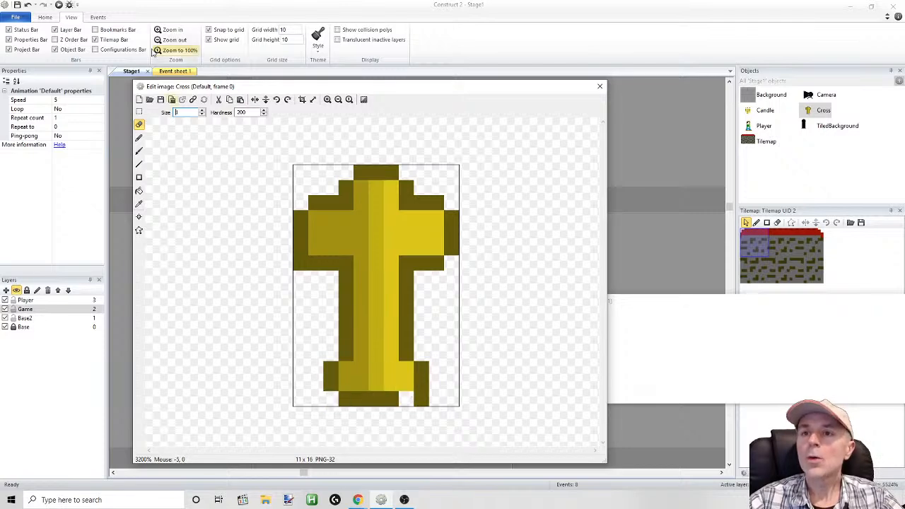
pyautogui.click(29, 5)
pyautogui.click(422, 403)
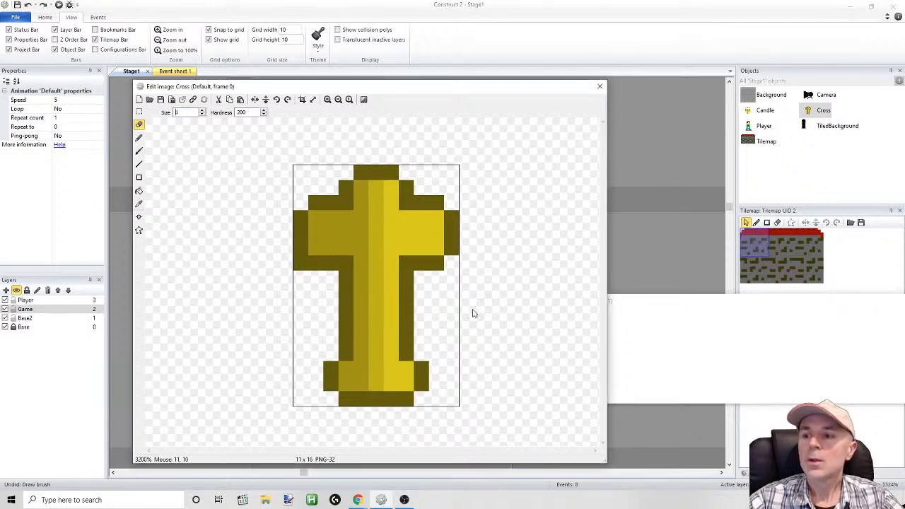
# Recolour the Cross's outline sections with a slightly lighter dark gold, RGB 119, 107, 13, and close the image
pyautogui.click(139, 204)
pyautogui.click(344, 295)
pyautogui.moveTo(727, 259); pyautogui.dragTo(731, 259)
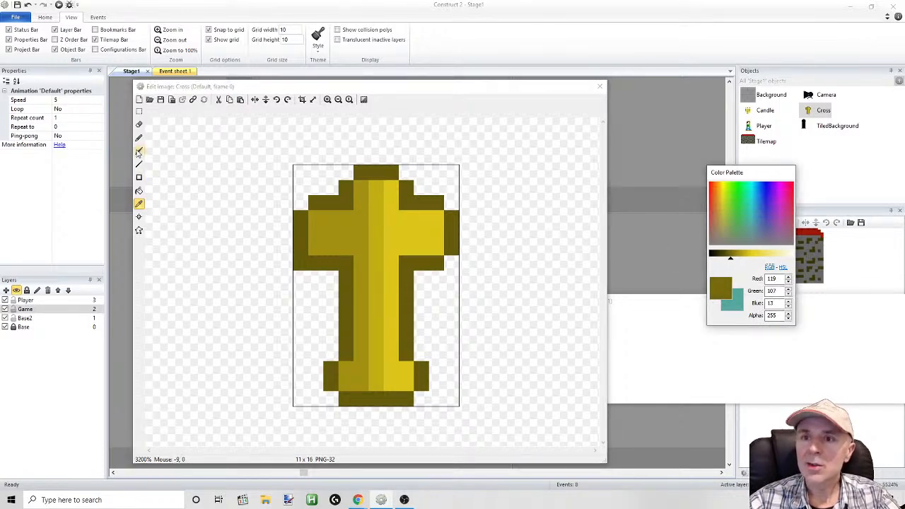
pyautogui.click(139, 191)
pyautogui.click(309, 256)
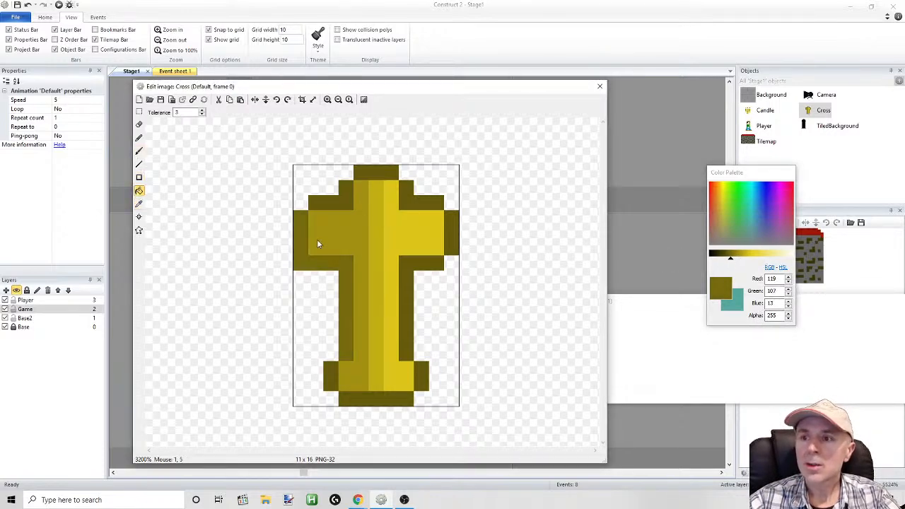
pyautogui.click(421, 206)
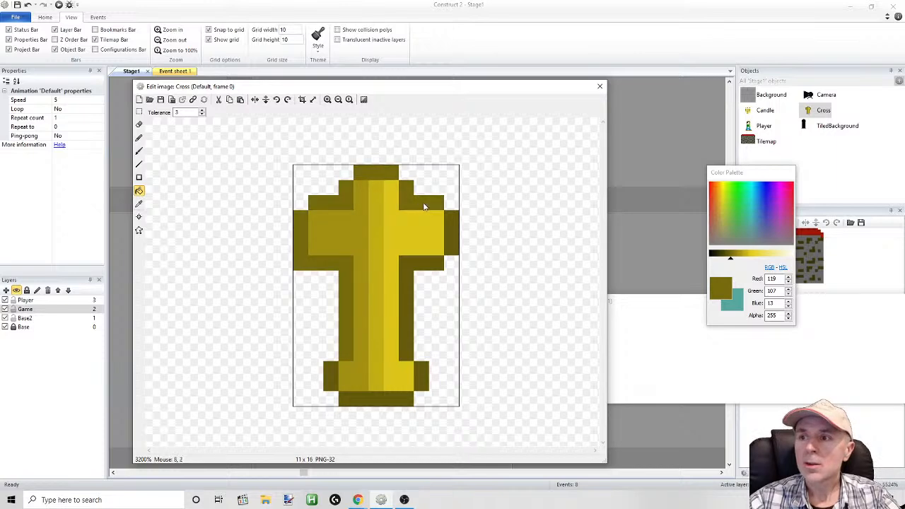
pyautogui.click(426, 267)
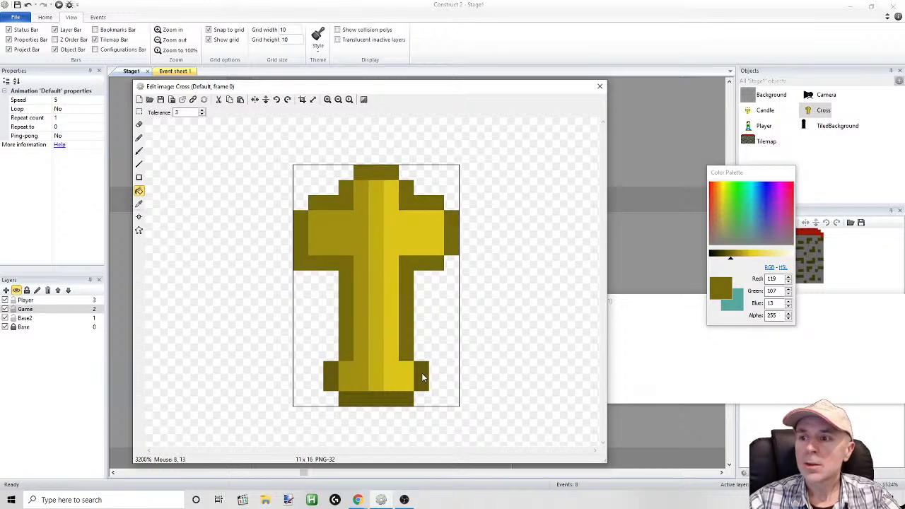
pyautogui.click(396, 405)
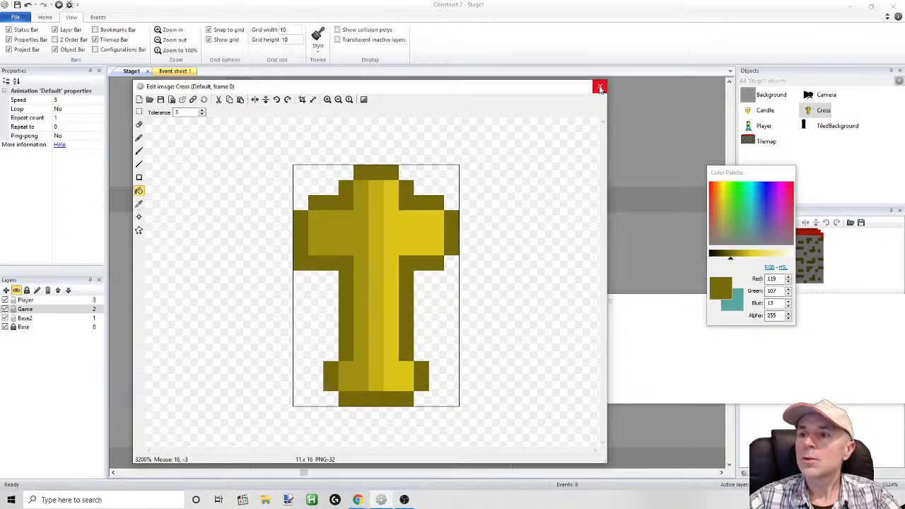
pyautogui.click(600, 87)
# Preview the game again and move the player around the stage to examine the rounded, lighter-outlined crosses
pyautogui.click(59, 5)
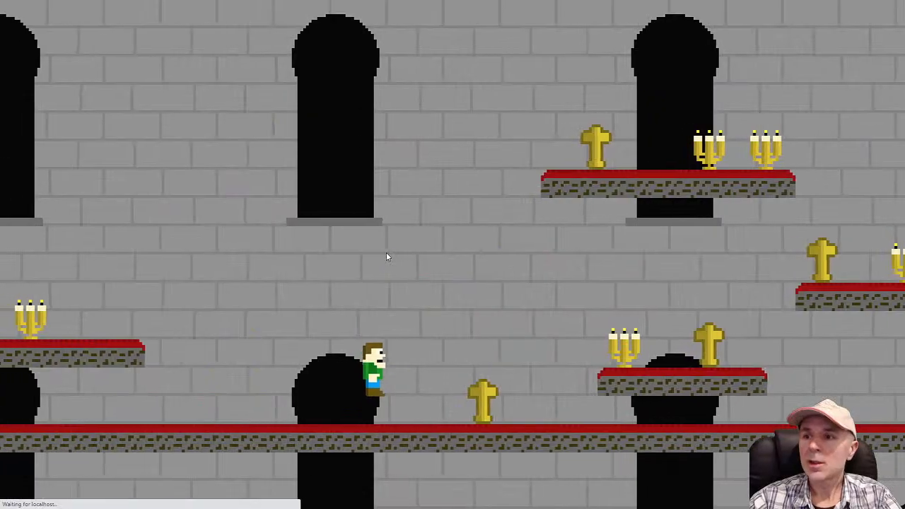
pyautogui.press('Left')
pyautogui.press('Right')
pyautogui.press('Up')
pyautogui.press('Up')
pyautogui.press('Up')
pyautogui.press('Left')
pyautogui.press('Up')
pyautogui.press('Up')
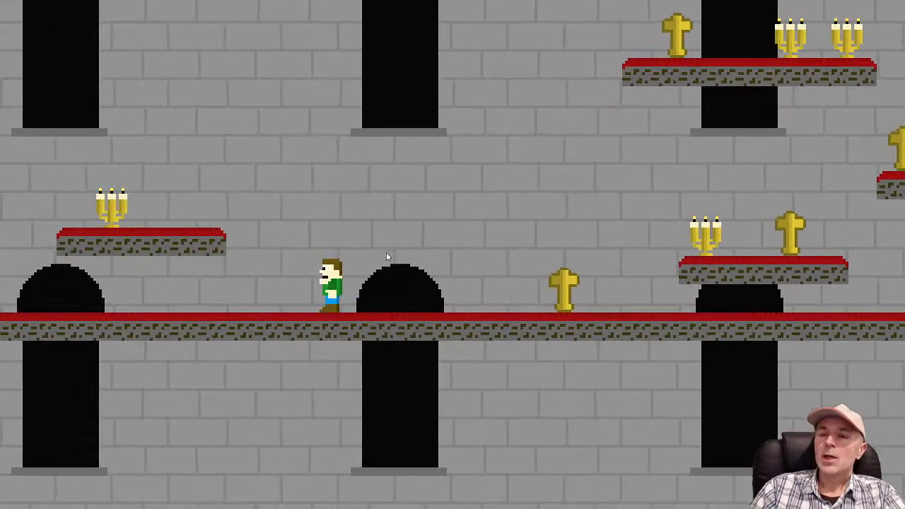
pyautogui.press('Up')
pyautogui.press('Right')
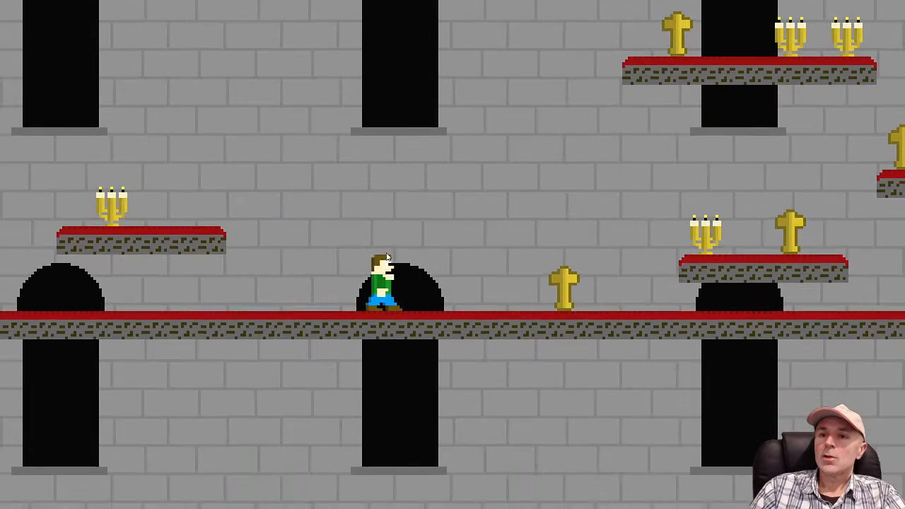
pyautogui.press('Up')
pyautogui.press('Up')
pyautogui.press('Left')
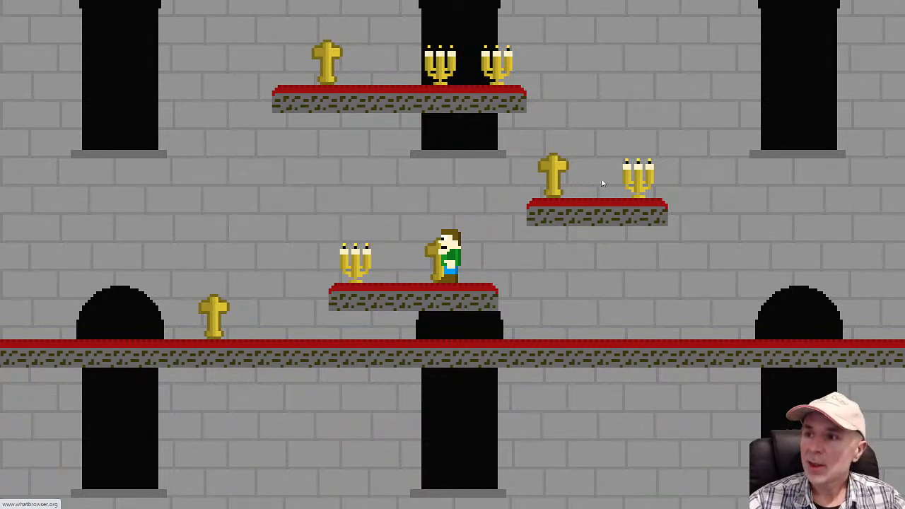
# Examine the Candle sprite's first Burn frame enlarged in the image editor, and close it
pyautogui.hotkey('alt', 'Tab')
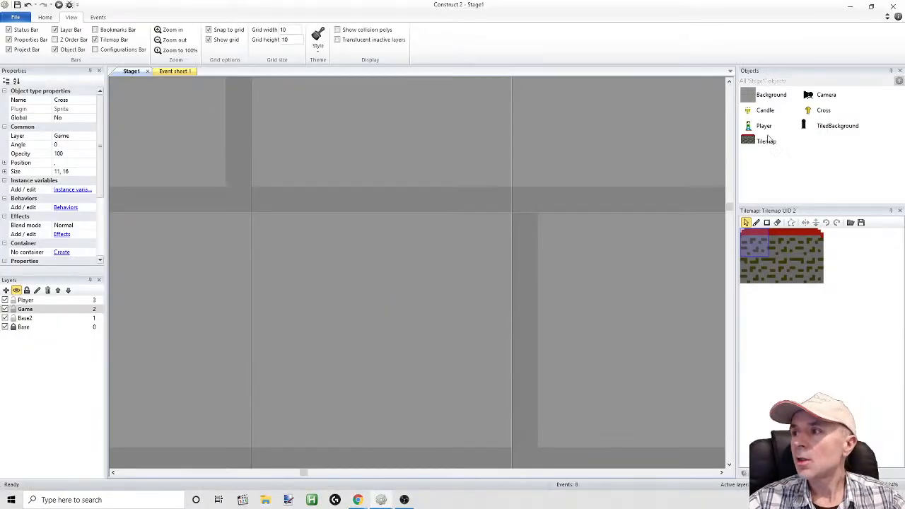
pyautogui.doubleClick(764, 112)
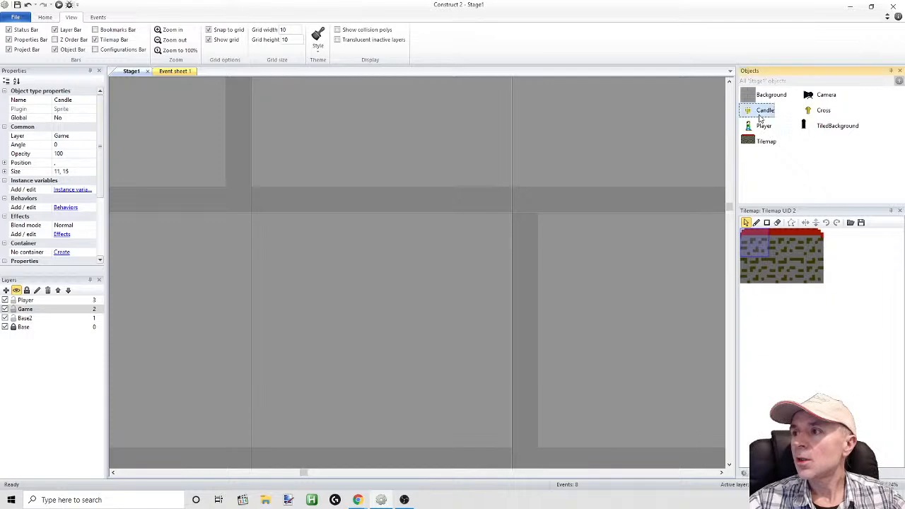
pyautogui.click(326, 100)
pyautogui.click(327, 100)
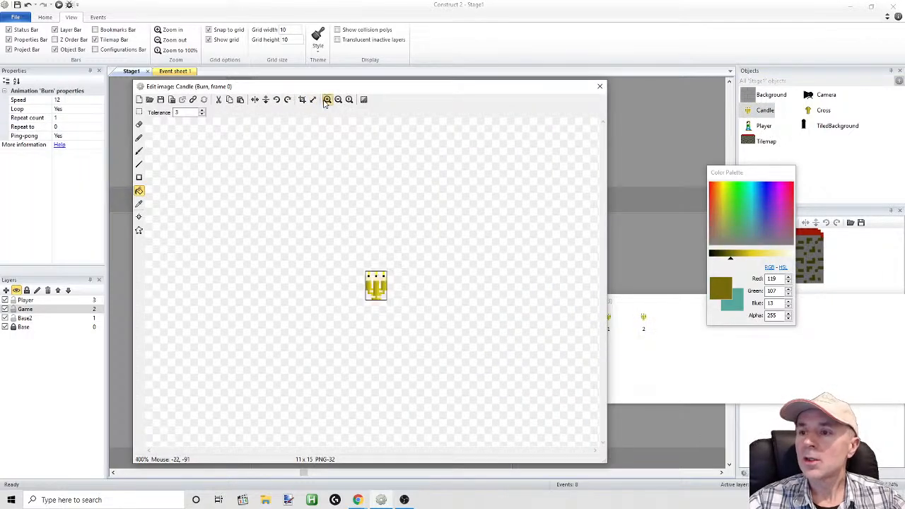
pyautogui.click(327, 100)
pyautogui.click(327, 100)
pyautogui.click(327, 99)
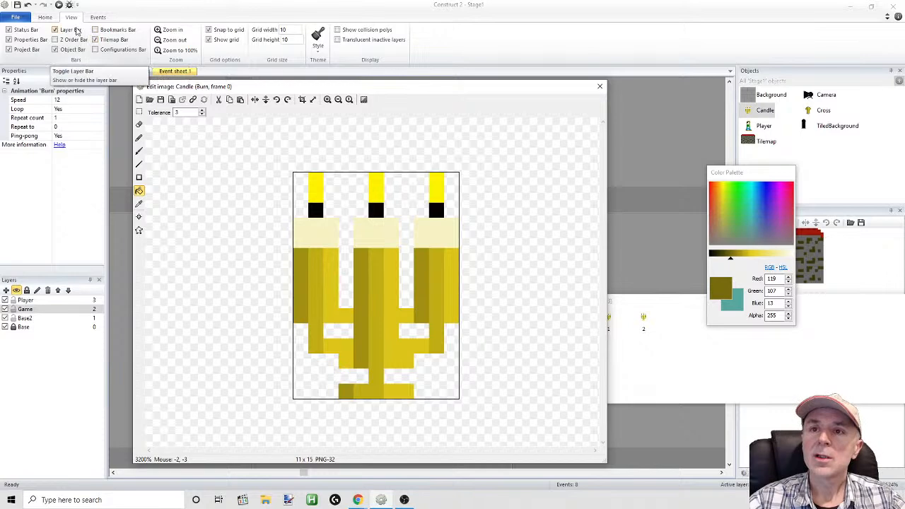
pyautogui.click(56, 39)
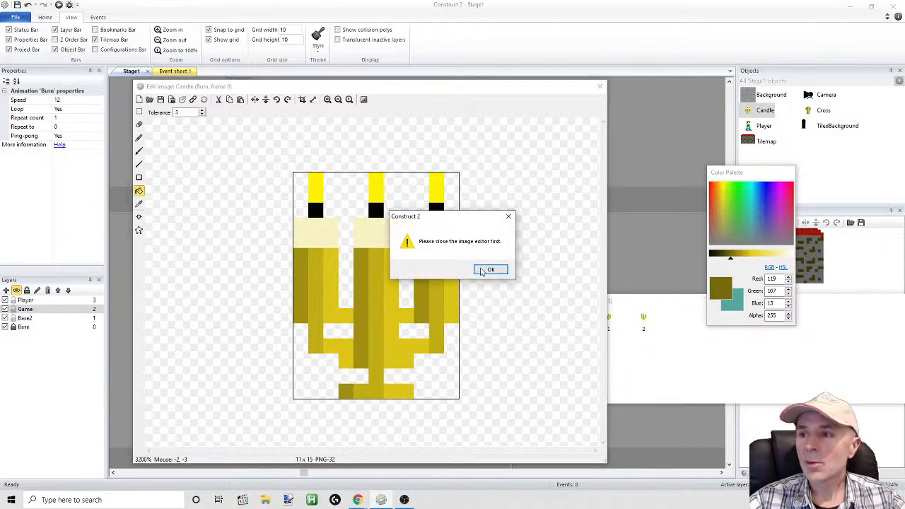
pyautogui.click(509, 217)
pyautogui.click(600, 86)
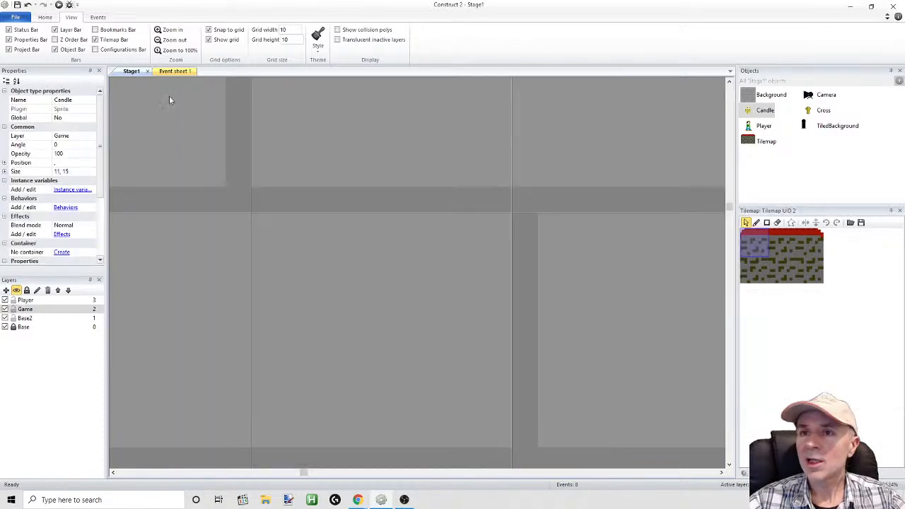
# Abandon the compressed-file save and start saving as a project folder, choosing the Desktop as location
pyautogui.click(17, 5)
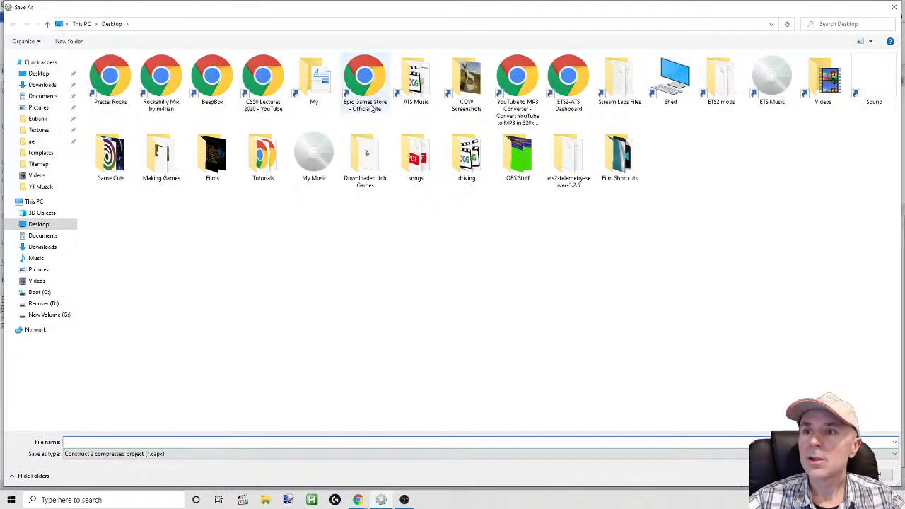
pyautogui.click(894, 6)
pyautogui.click(15, 17)
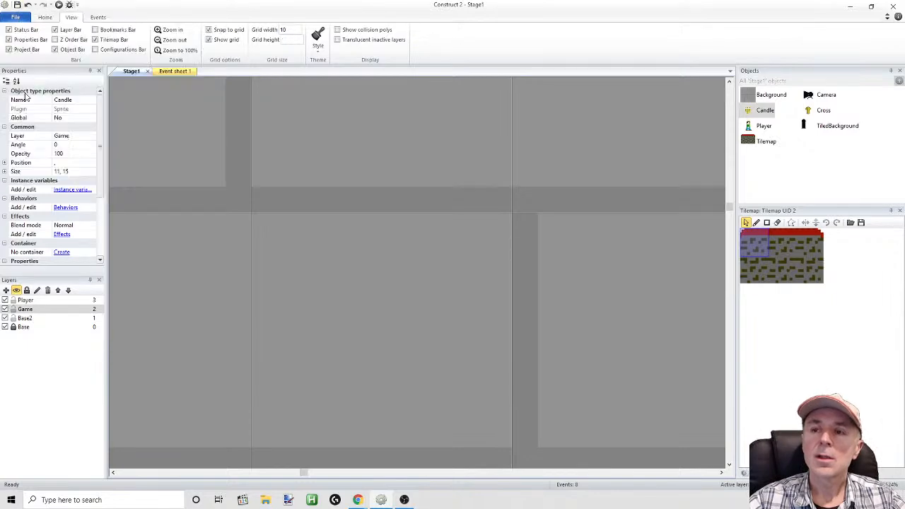
pyautogui.click(25, 93)
pyautogui.doubleClick(412, 220)
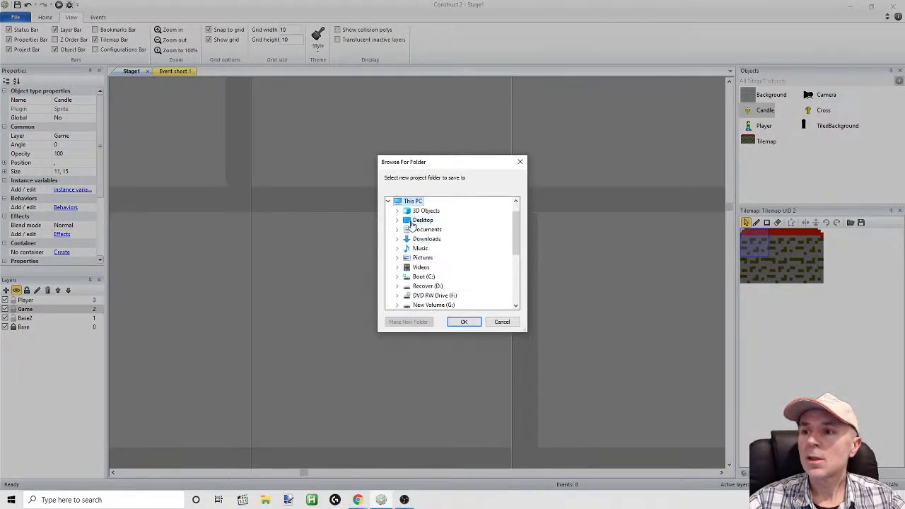
pyautogui.click(414, 221)
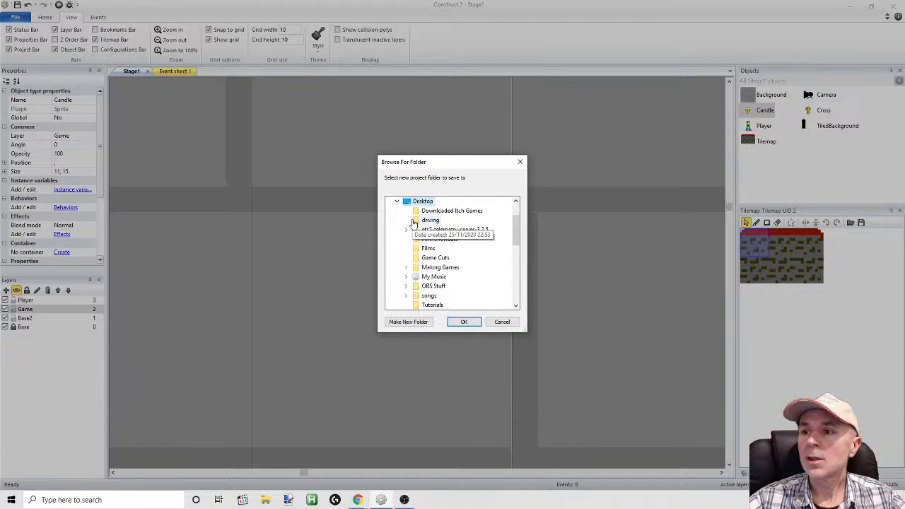
# Create a new folder named Church on the Desktop and save the project into it
pyautogui.click(410, 323)
pyautogui.rightClick(438, 288)
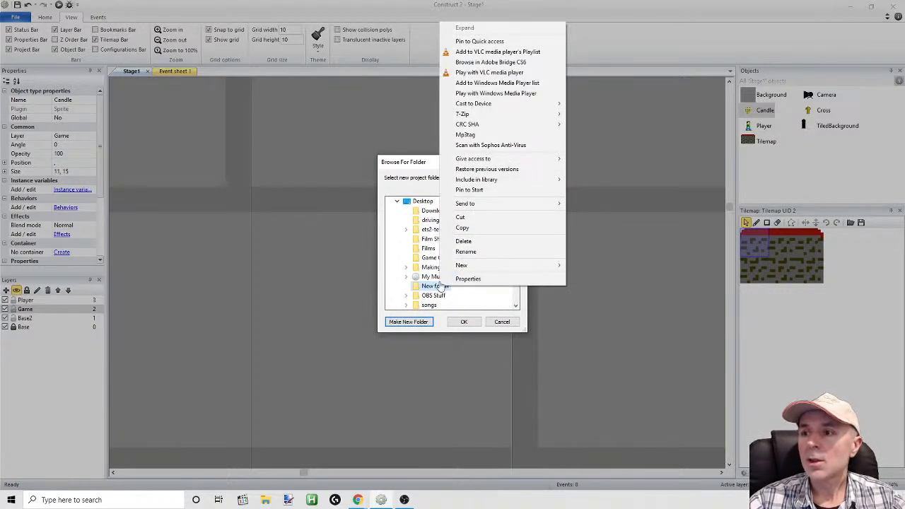
pyautogui.click(463, 252)
pyautogui.write('Church')
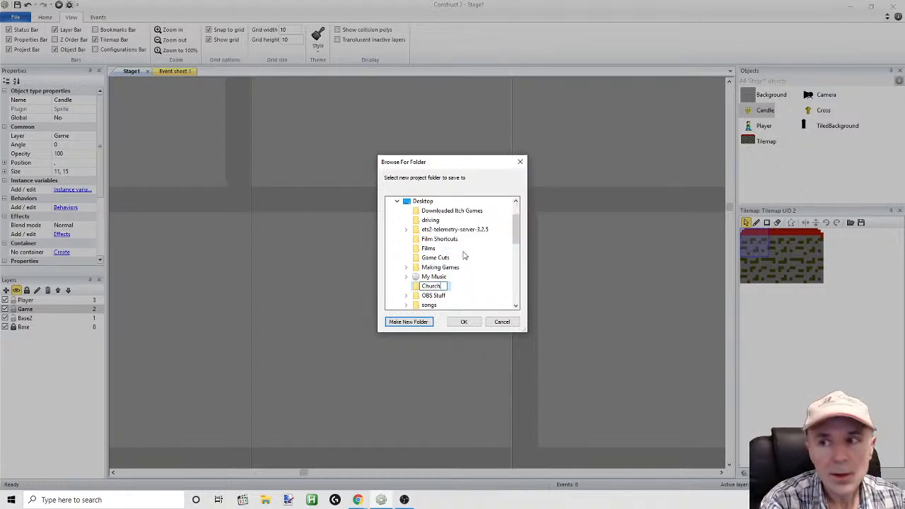
pyautogui.click(459, 324)
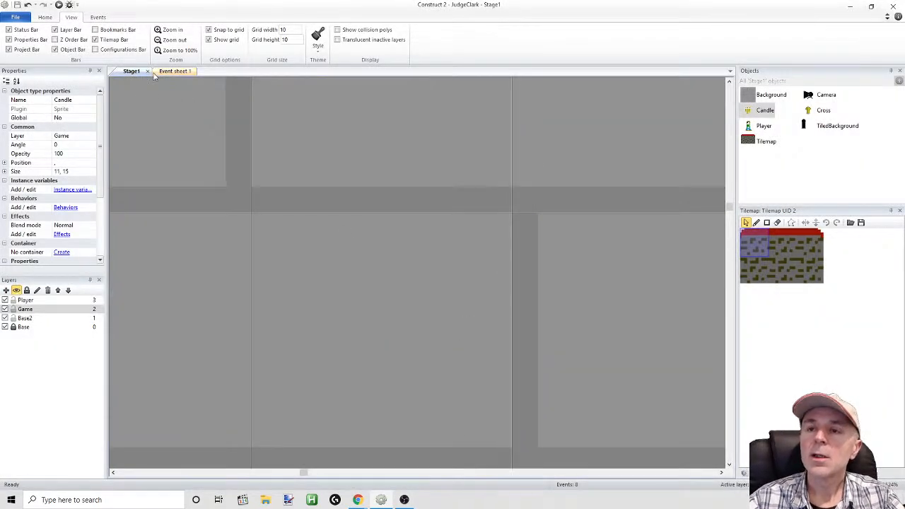
# Preview the game, move the player over the floor and up the platforms to examine the crosses and candles, and close the preview
pyautogui.click(162, 72)
pyautogui.click(130, 71)
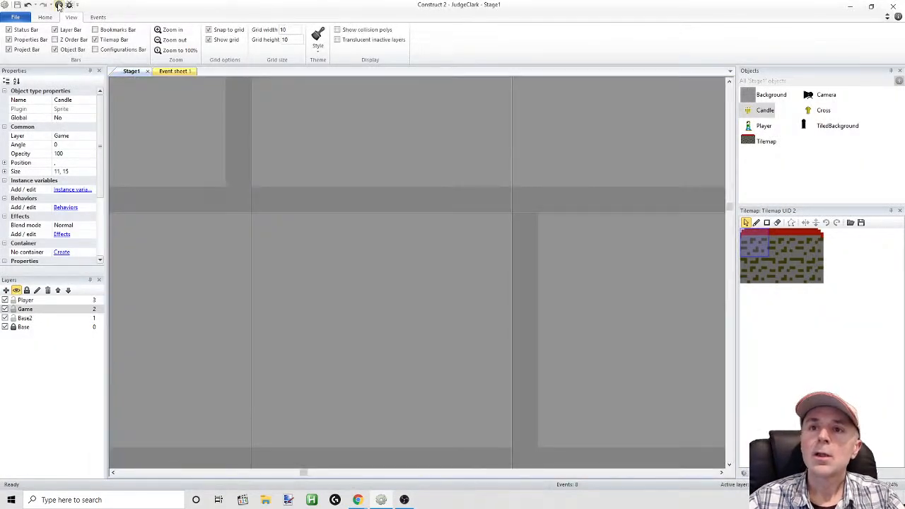
pyautogui.click(59, 5)
pyautogui.press('Left')
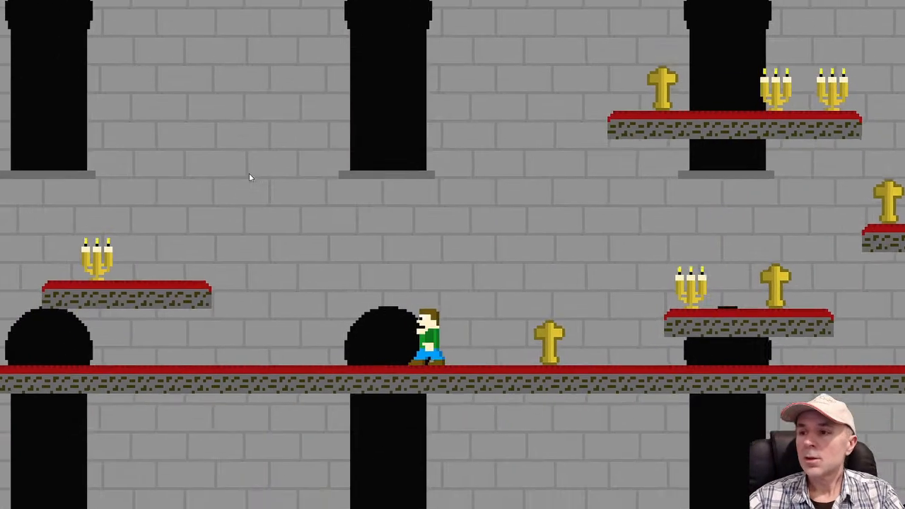
pyautogui.press('Up')
pyautogui.press('Right')
pyautogui.press('Left')
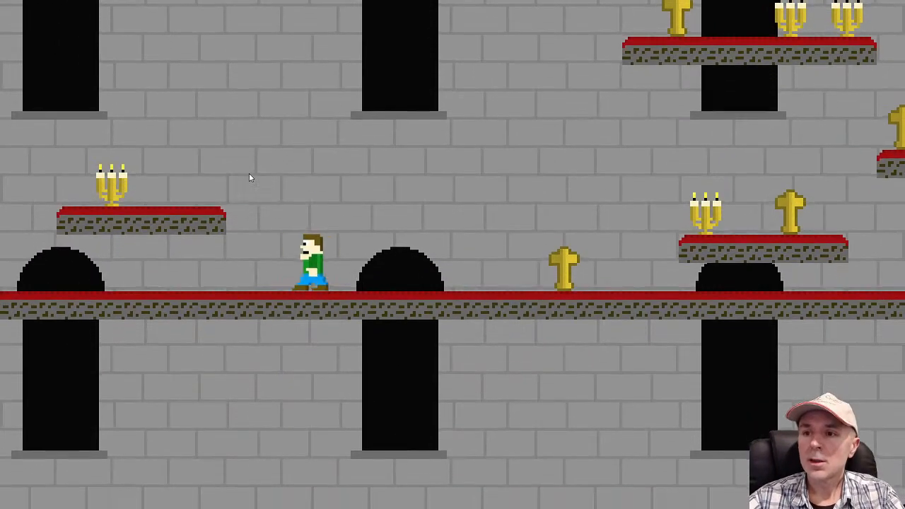
pyautogui.press('Up')
pyautogui.press('Right')
pyautogui.press('Up')
pyautogui.press('Left')
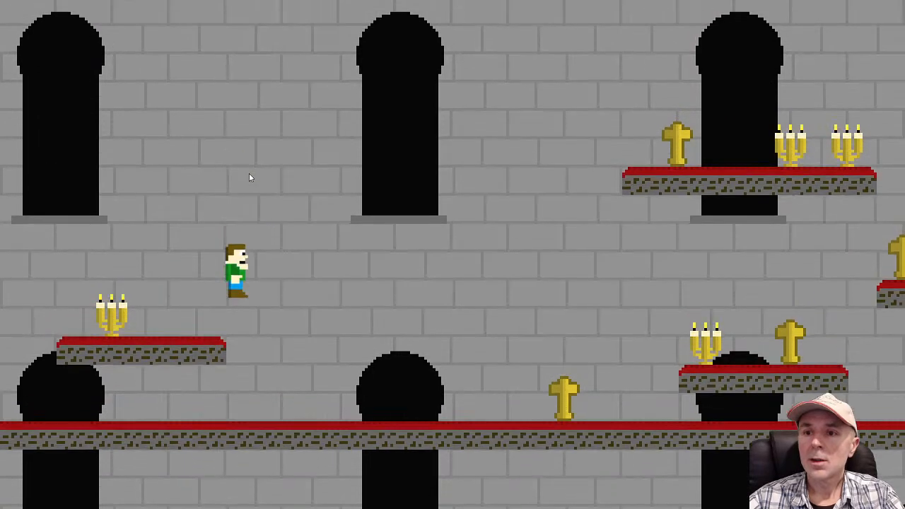
pyautogui.press('Right')
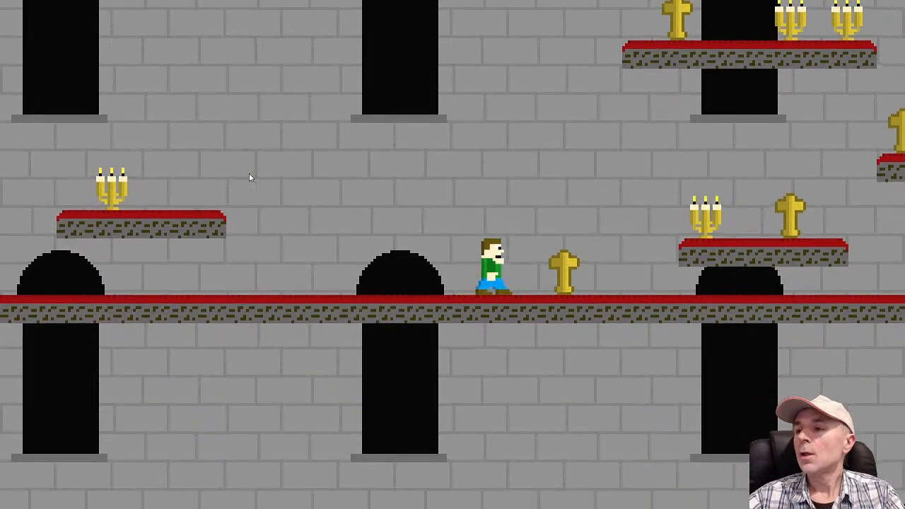
pyautogui.press('Up')
pyautogui.press('Up')
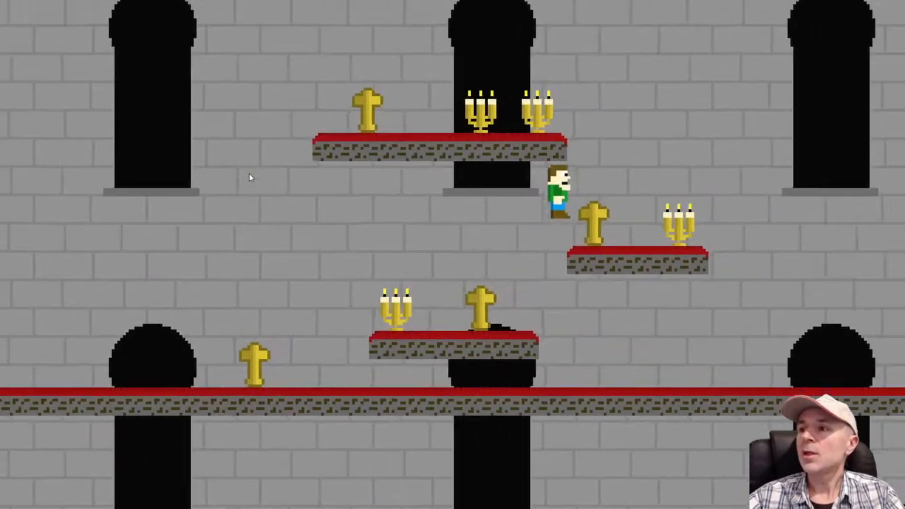
pyautogui.press('Left')
pyautogui.press('Up')
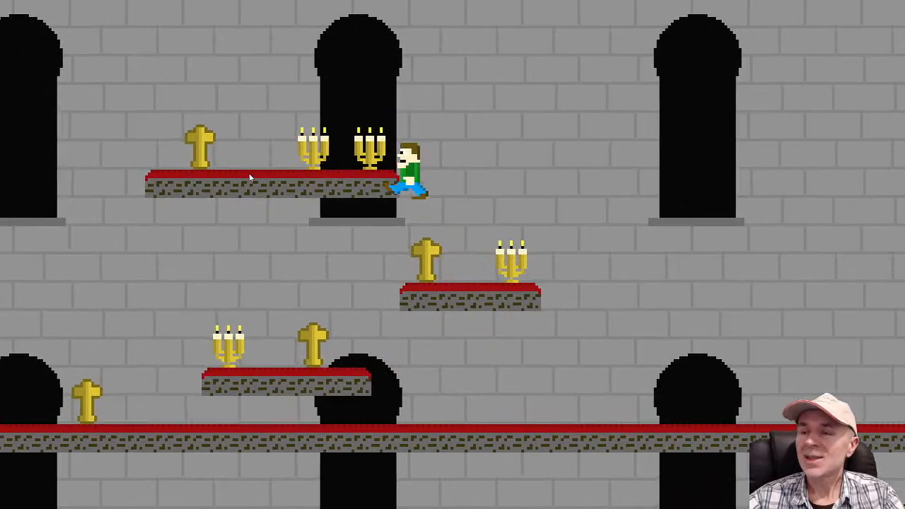
pyautogui.press('Left')
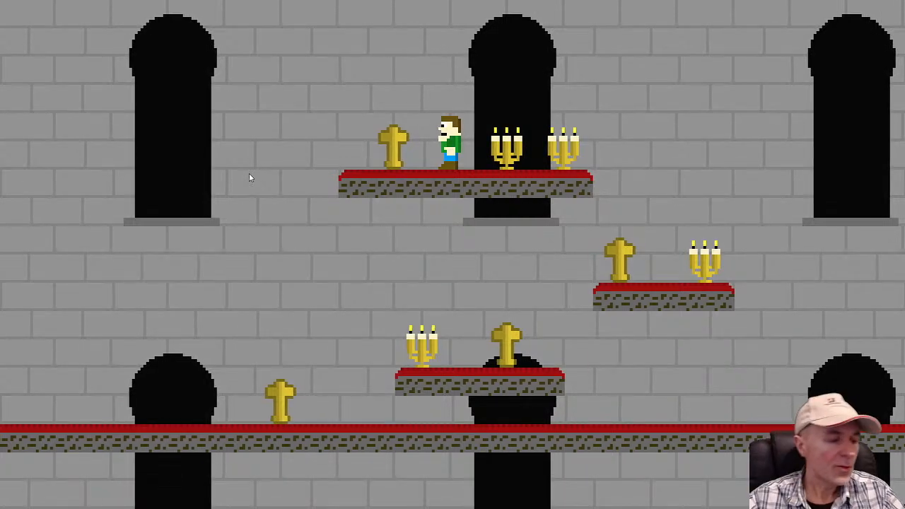
pyautogui.hotkey('alt', 'F4')
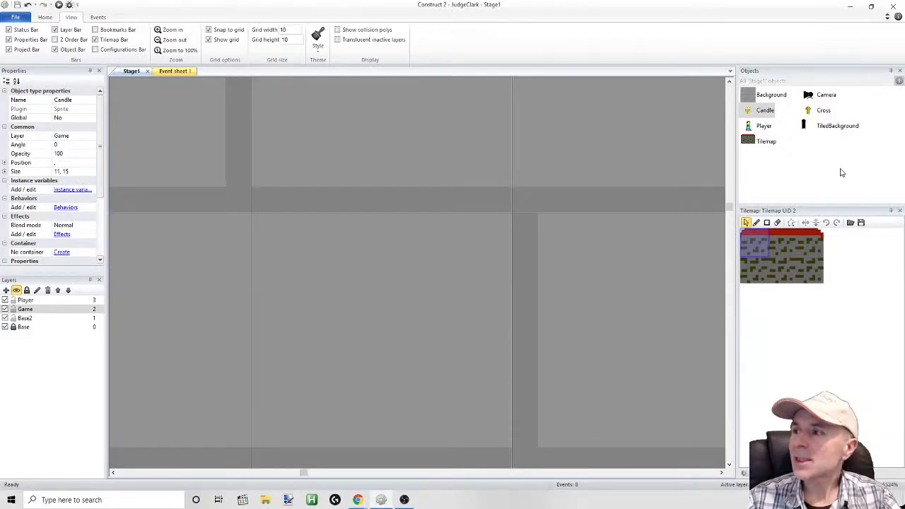
# Open the Cross sprite's image enlarged and set the Fill colour to a lighter dark gold, RGB 142, 128, 16
pyautogui.doubleClick(810, 112)
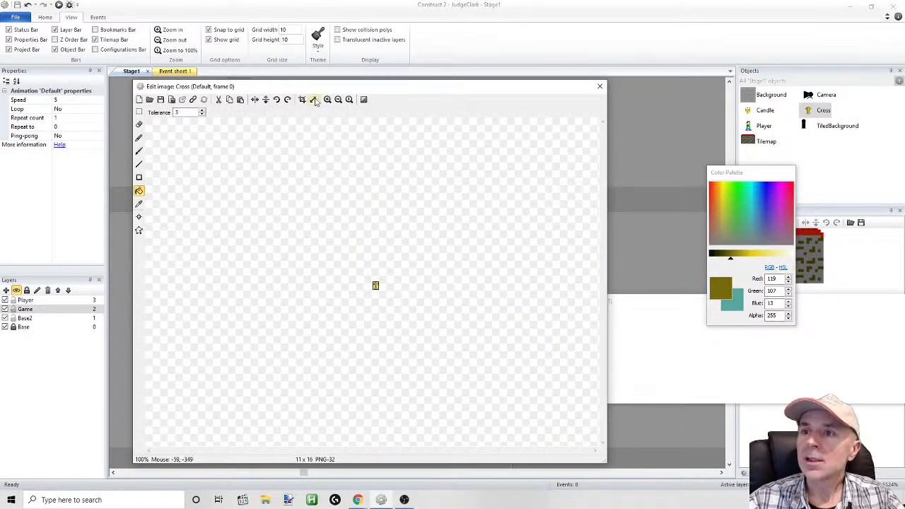
pyautogui.click(326, 100)
pyautogui.click(327, 100)
pyautogui.click(326, 100)
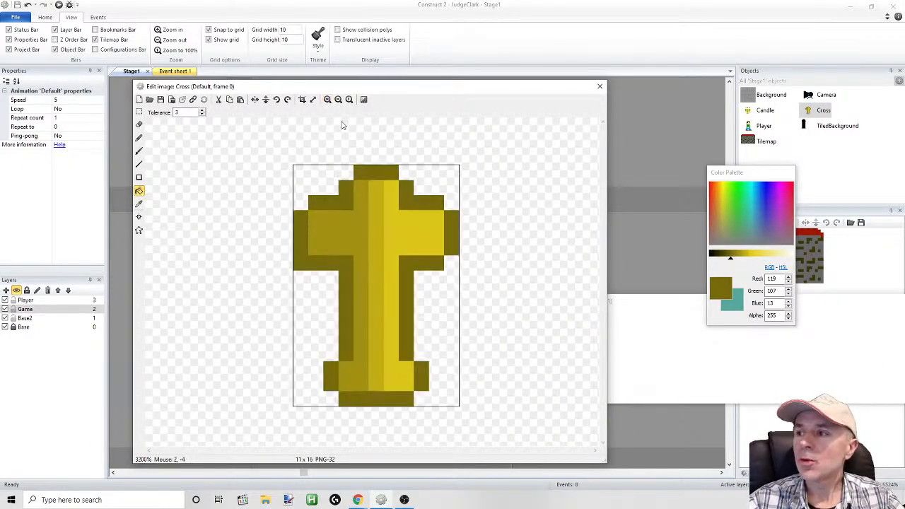
pyautogui.moveTo(733, 263); pyautogui.dragTo(734, 262)
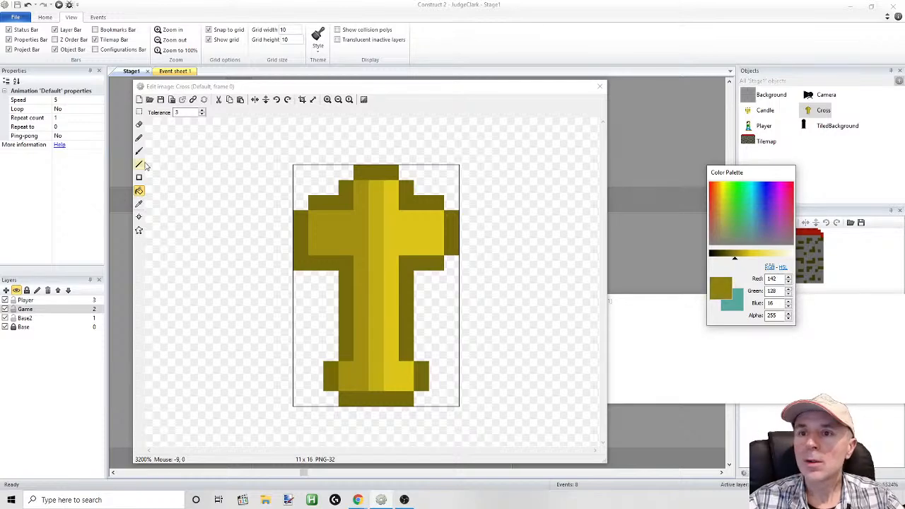
pyautogui.click(142, 192)
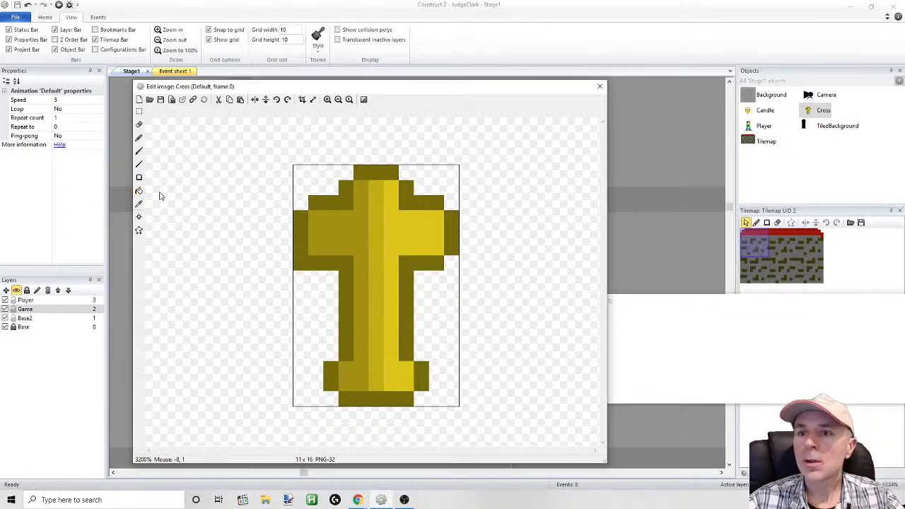
pyautogui.click(139, 192)
# Fill the Cross's outline sections around the arms, top, shaft and base with the lighter dark gold, and close the image
pyautogui.click(301, 240)
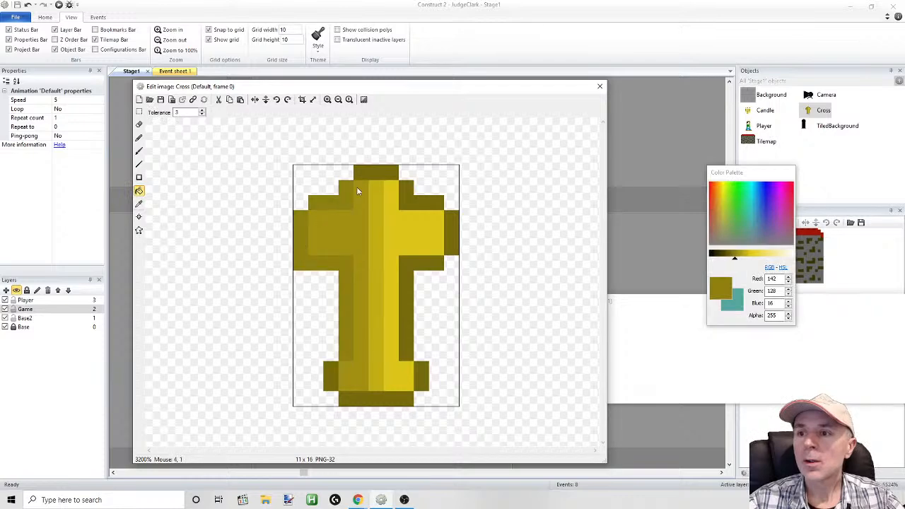
pyautogui.click(374, 172)
pyautogui.click(410, 200)
pyautogui.click(428, 260)
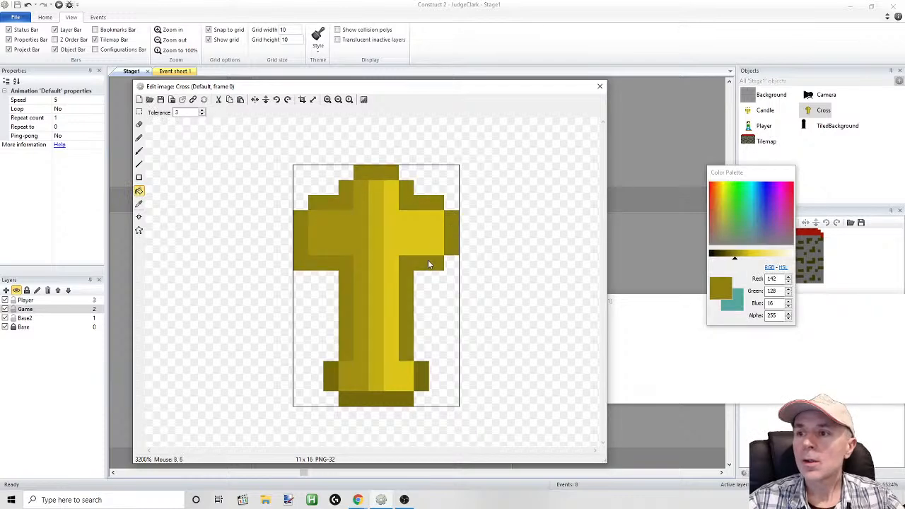
pyautogui.click(425, 373)
pyautogui.click(397, 399)
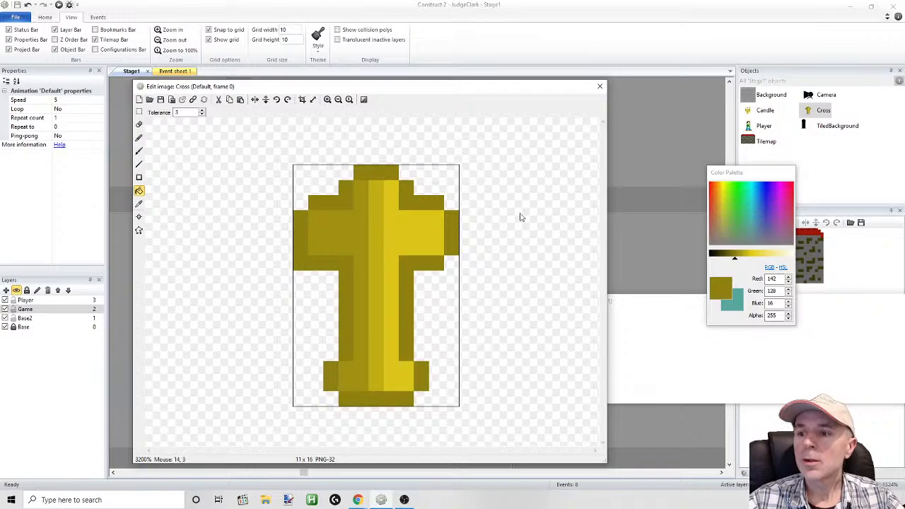
pyautogui.click(600, 86)
# Preview the game again and jump the player up to the highest platform and back down to examine the recoloured crosses
pyautogui.click(60, 5)
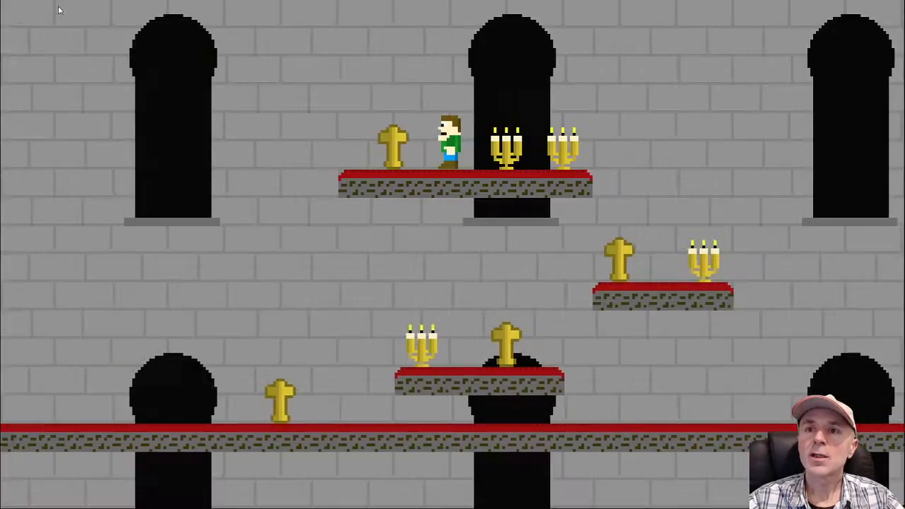
pyautogui.press('Left')
pyautogui.press('Up')
pyautogui.press('Right')
pyautogui.press('Up')
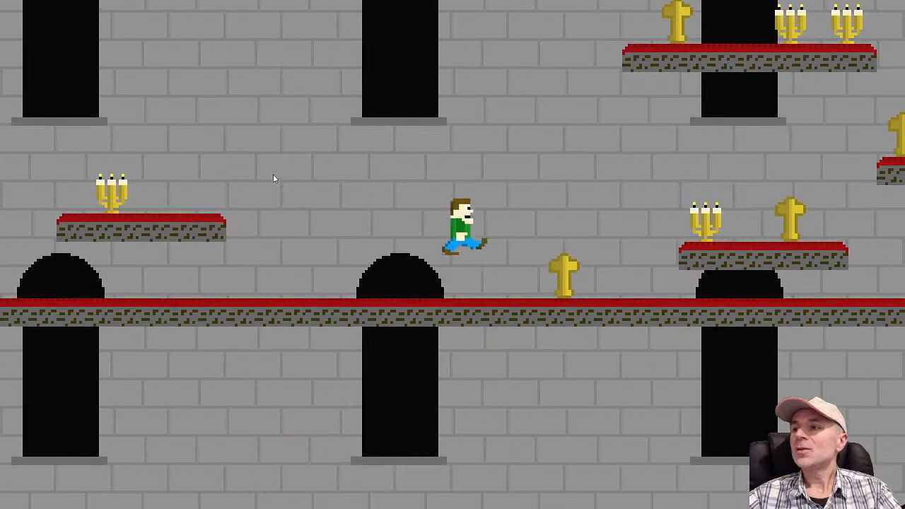
pyautogui.press('Up')
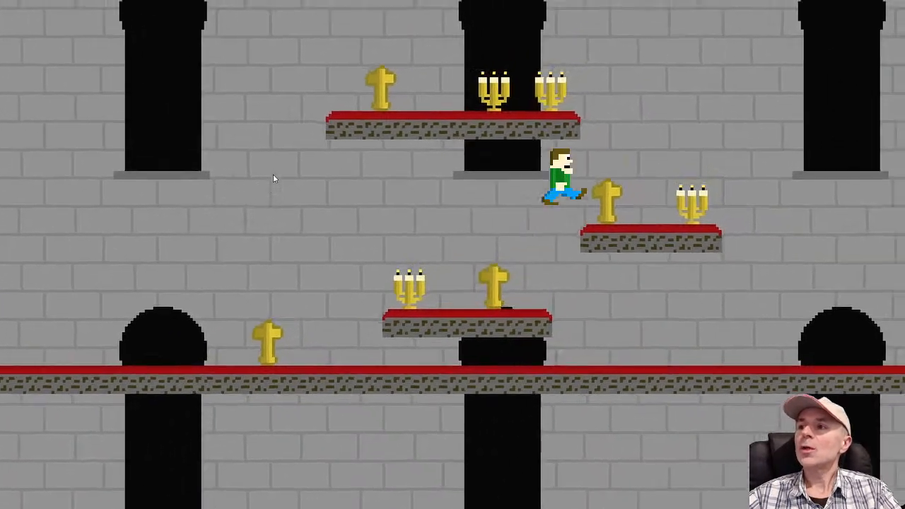
pyautogui.press('Left')
pyautogui.press('Up')
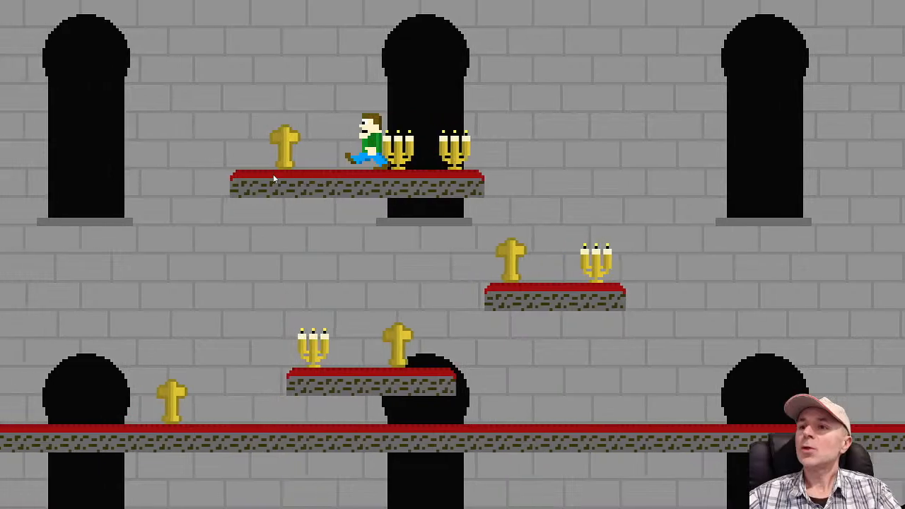
pyautogui.press('Up')
pyautogui.press('Right')
pyautogui.press('Up')
pyautogui.press('Left')
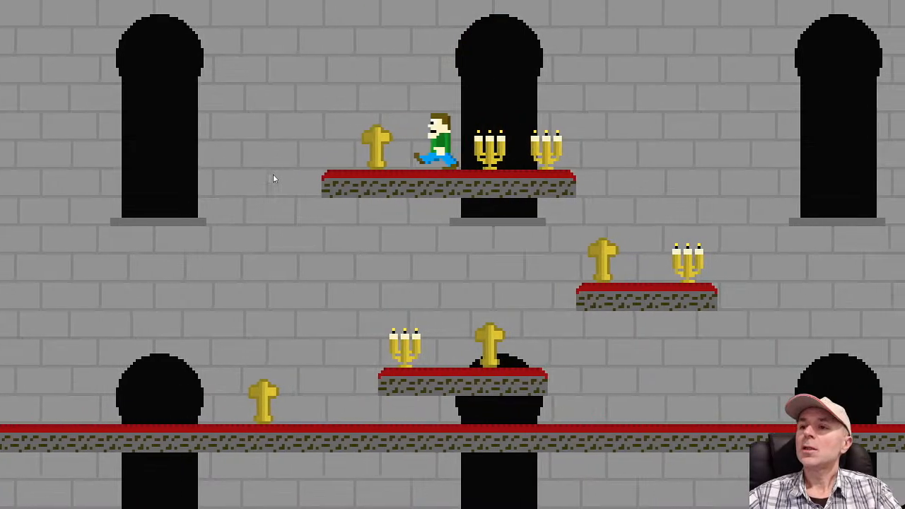
pyautogui.press('Up')
pyautogui.press('Right')
pyautogui.press('Up')
pyautogui.press('Left')
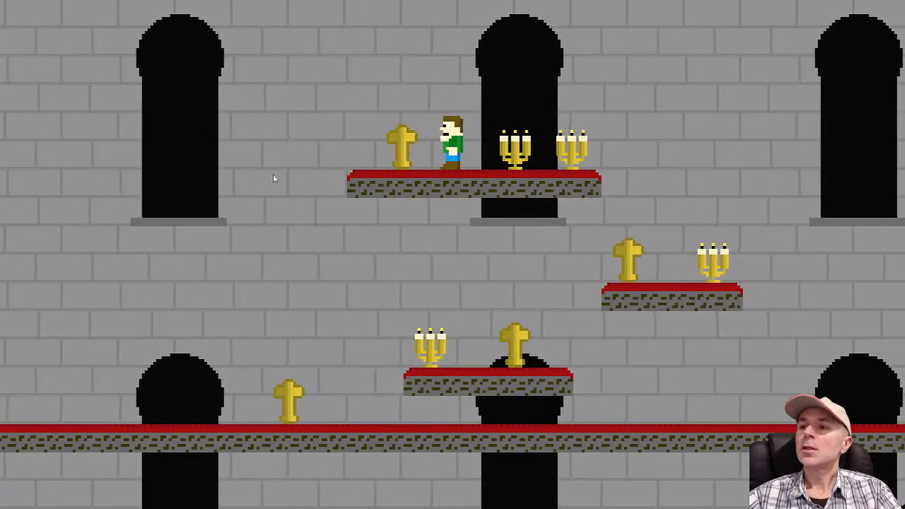
pyautogui.press('Left')
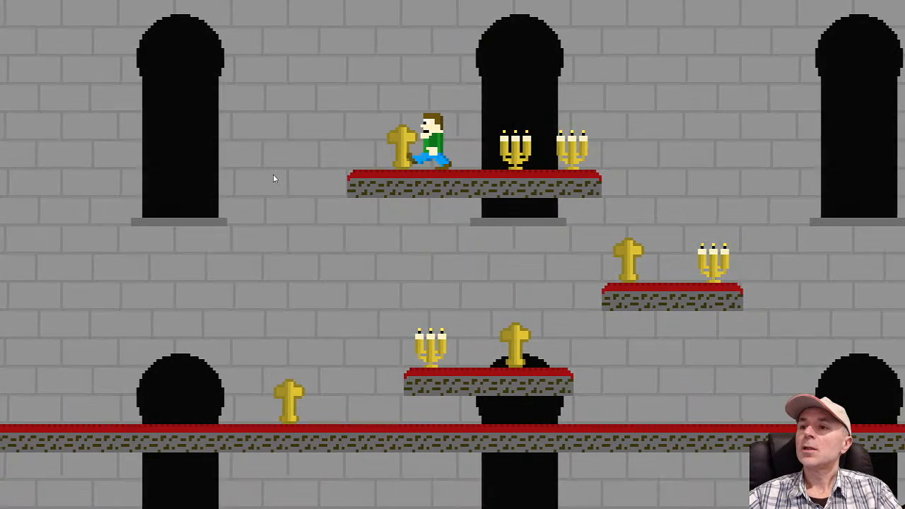
pyautogui.press('Up')
pyautogui.press('Up')
pyautogui.press('Right')
pyautogui.press('Up')
pyautogui.press('Up')
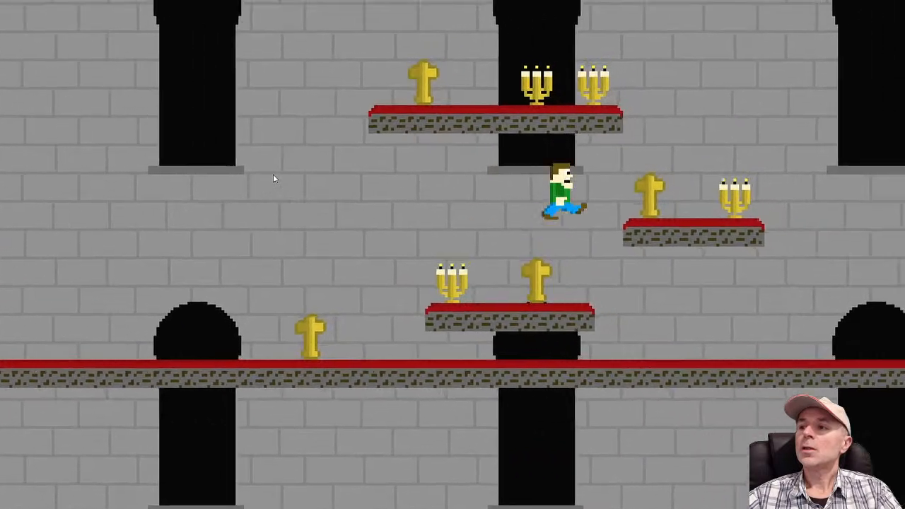
pyautogui.press('Left')
pyautogui.press('Up')
pyautogui.press('Up')
pyautogui.press('Right')
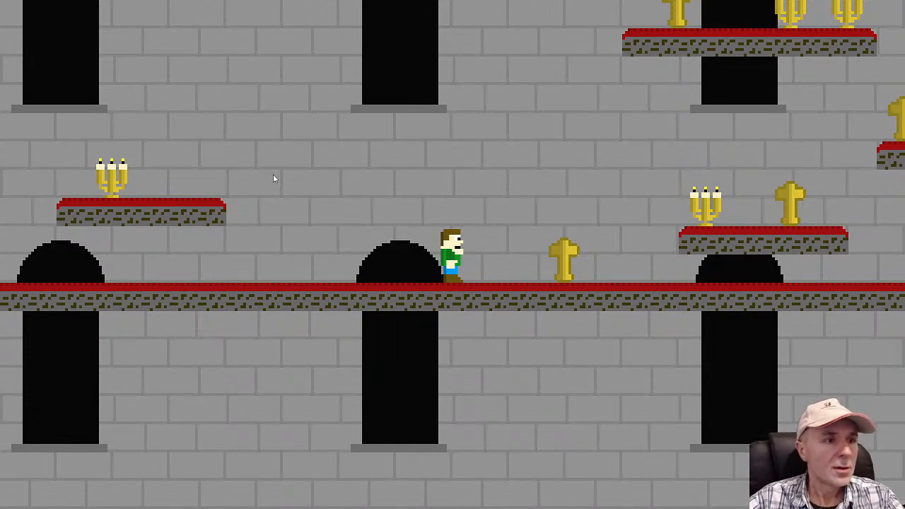
# Run and jump the player across the floor and platforms once more to check the stage, and close the preview
pyautogui.press('Left')
pyautogui.press('space')
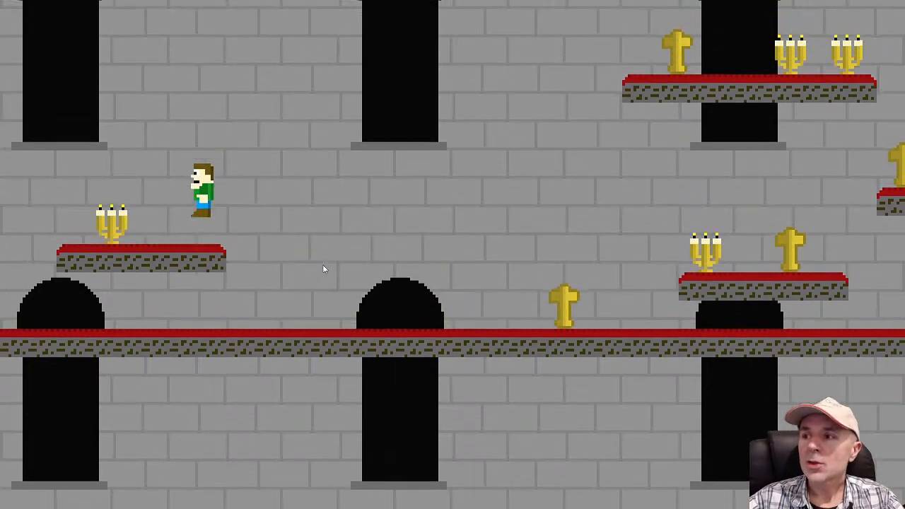
pyautogui.press('Right')
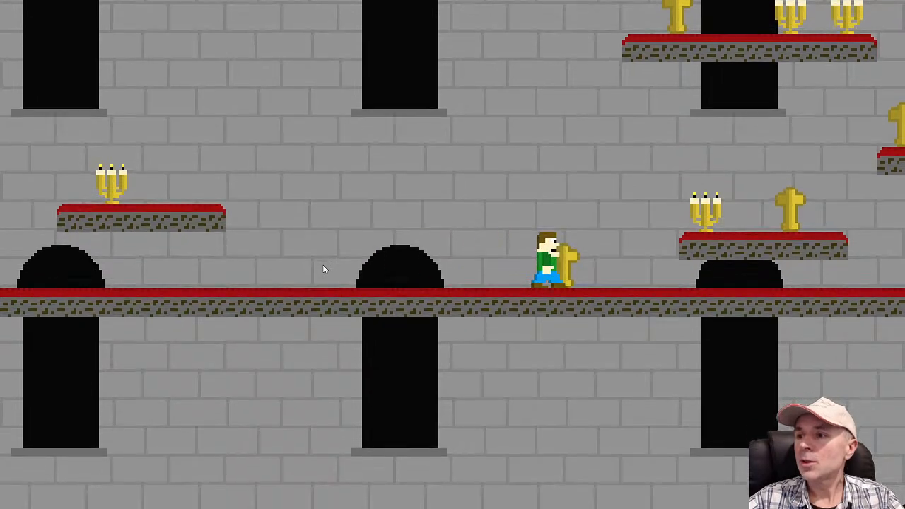
pyautogui.press('space')
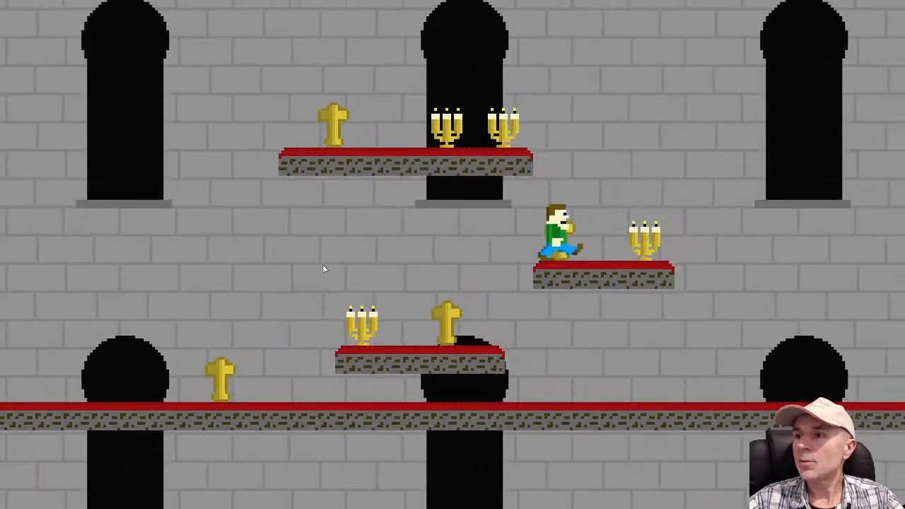
pyautogui.press('space')
pyautogui.press('Left')
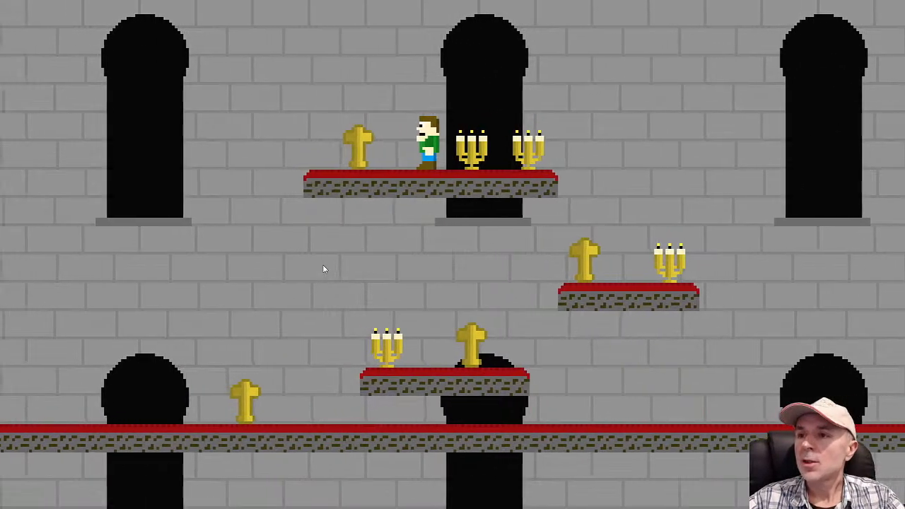
pyautogui.press('Left')
pyautogui.press('Right')
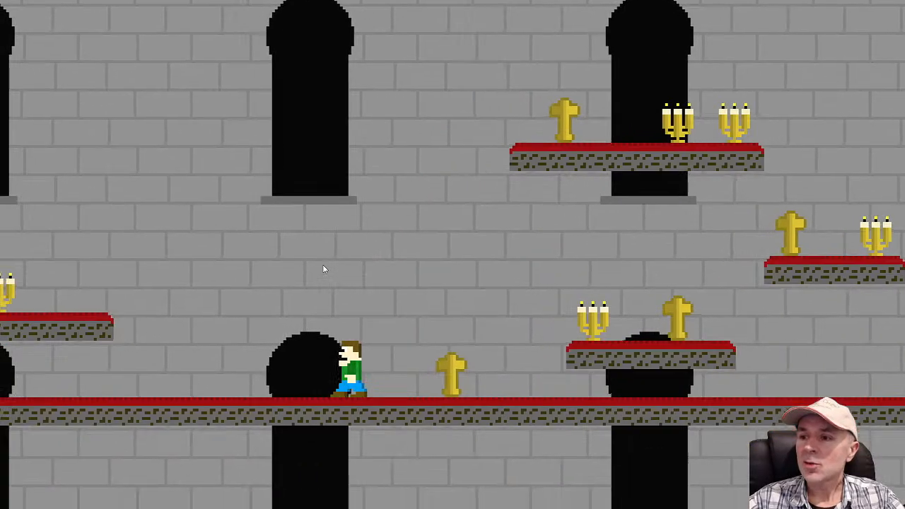
pyautogui.press('Left')
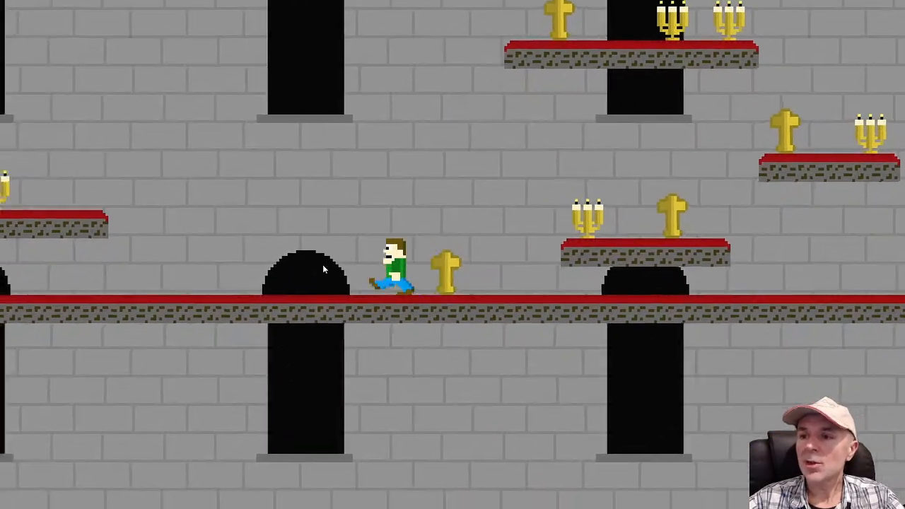
pyautogui.hotkey('alt', 'F4')
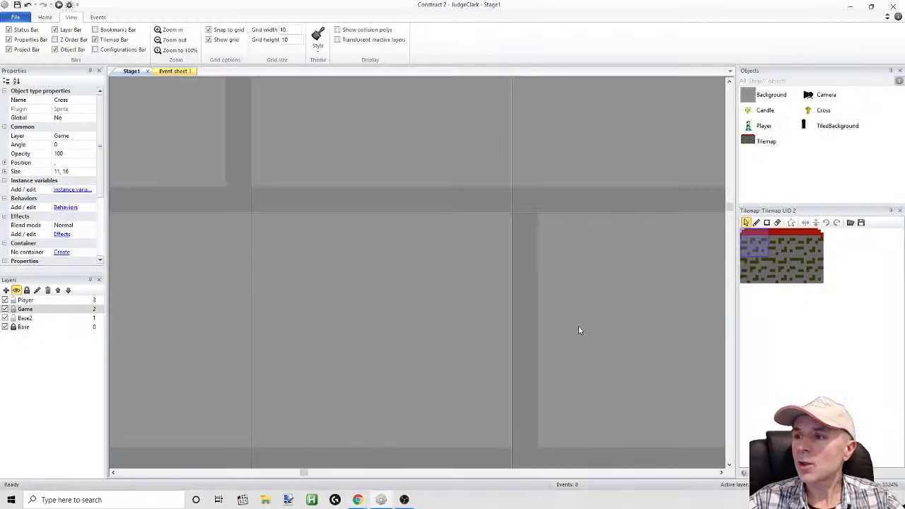
# Clone the Cross sprite and rename the copy as Chalice
pyautogui.rightClick(809, 111)
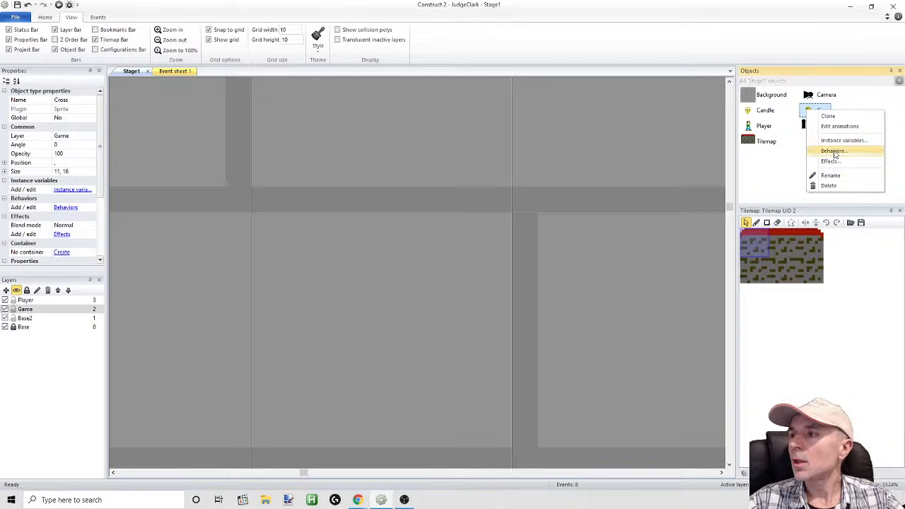
pyautogui.click(829, 116)
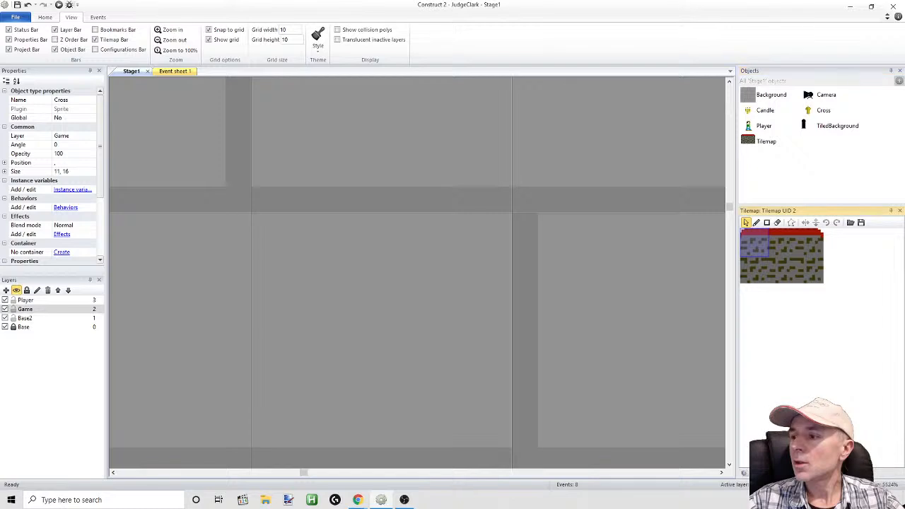
pyautogui.click(758, 473)
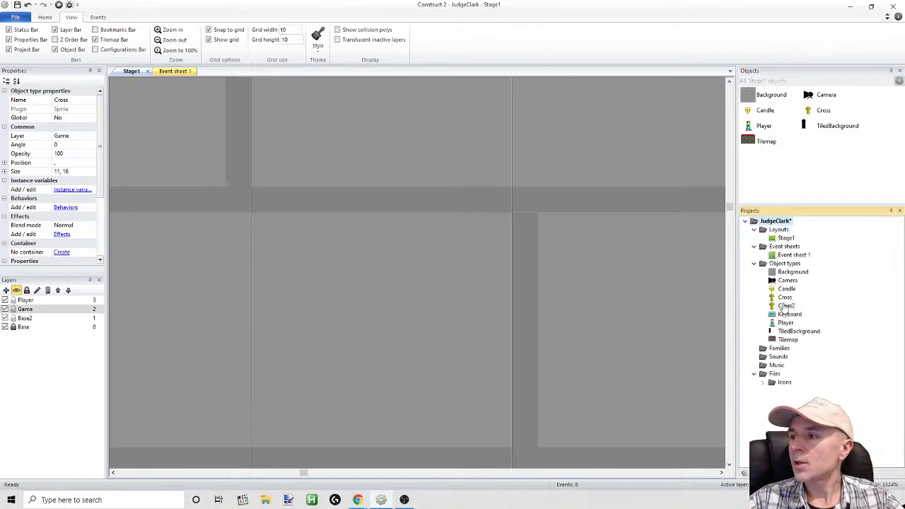
pyautogui.click(786, 307)
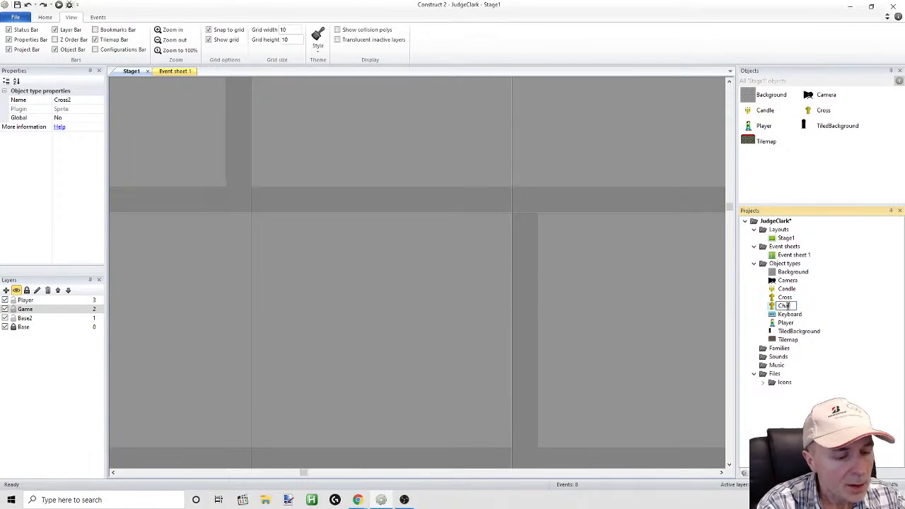
pyautogui.press('Return')
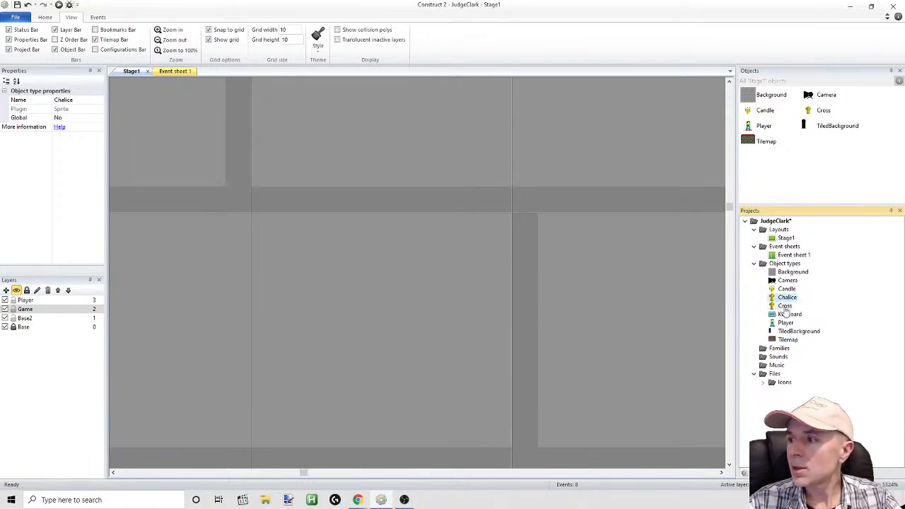
# Place a Chalice on Stage1 just above the floor, right of the platforms, at position 450, 140
pyautogui.click(787, 299)
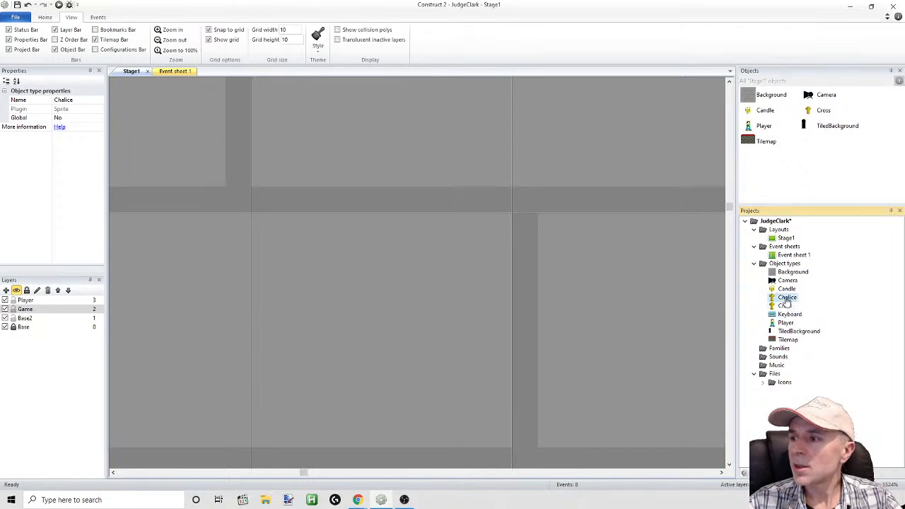
pyautogui.doubleClick(774, 300)
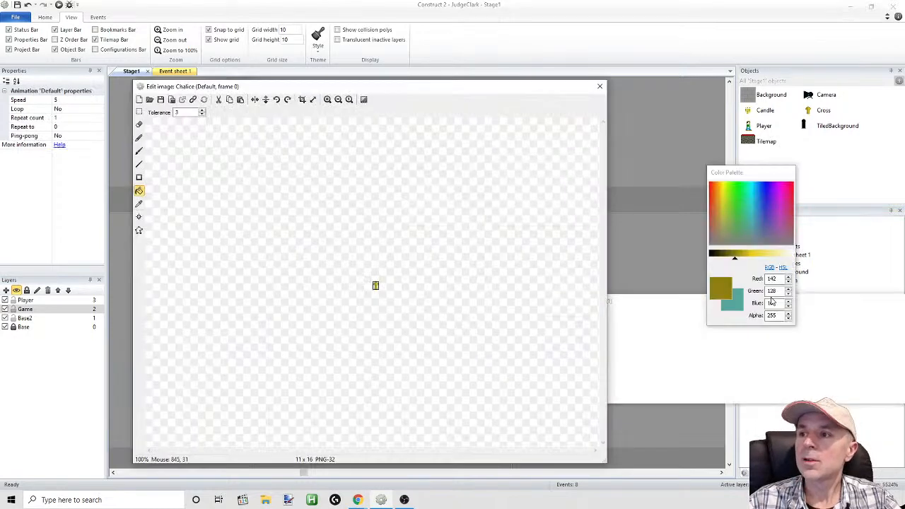
pyautogui.click(600, 88)
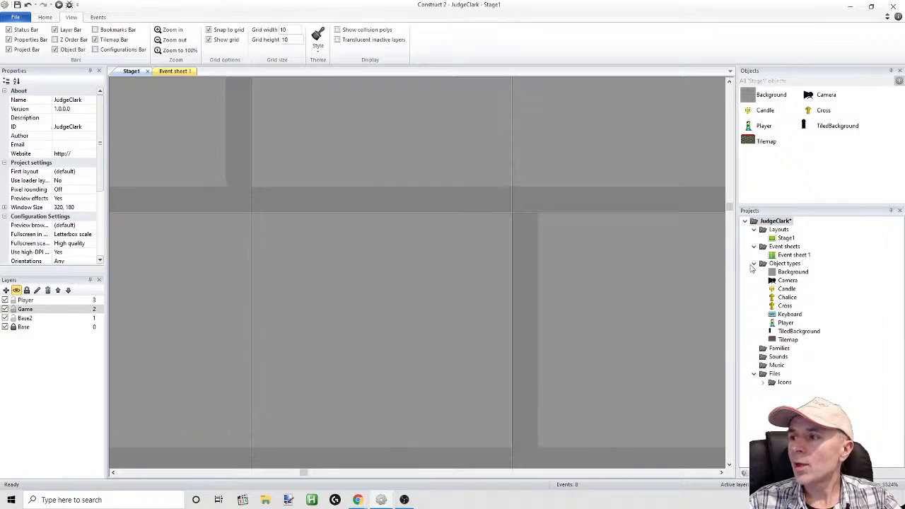
pyautogui.click(158, 41)
pyautogui.click(158, 41)
pyautogui.click(158, 41)
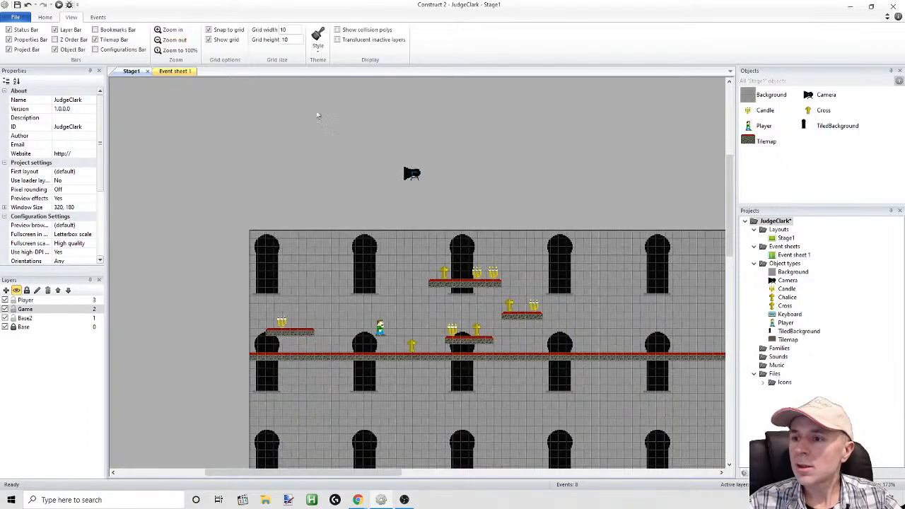
pyautogui.moveTo(787, 297); pyautogui.dragTo(613, 339)
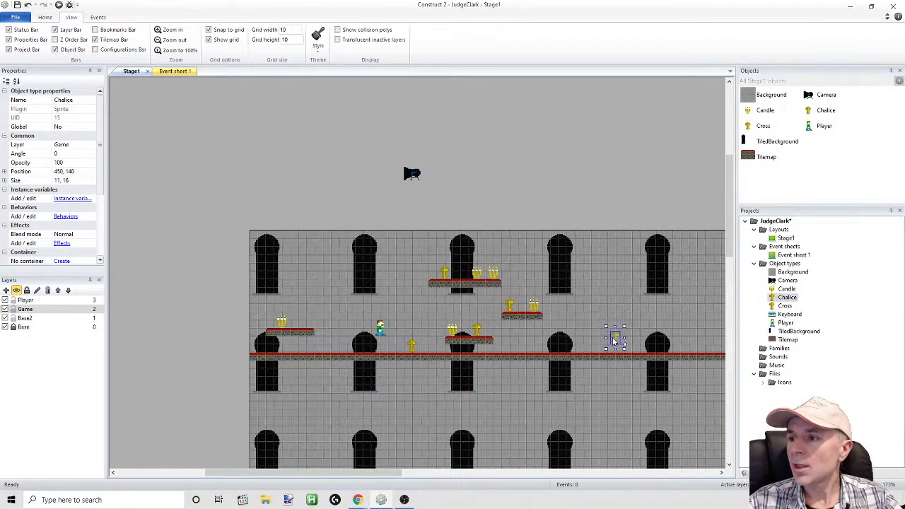
# Open the Chalice's image enlarged, delete the top five pixel rows of the cross shape, and close the image
pyautogui.doubleClick(613, 339)
pyautogui.click(326, 99)
pyautogui.click(327, 99)
pyautogui.click(327, 99)
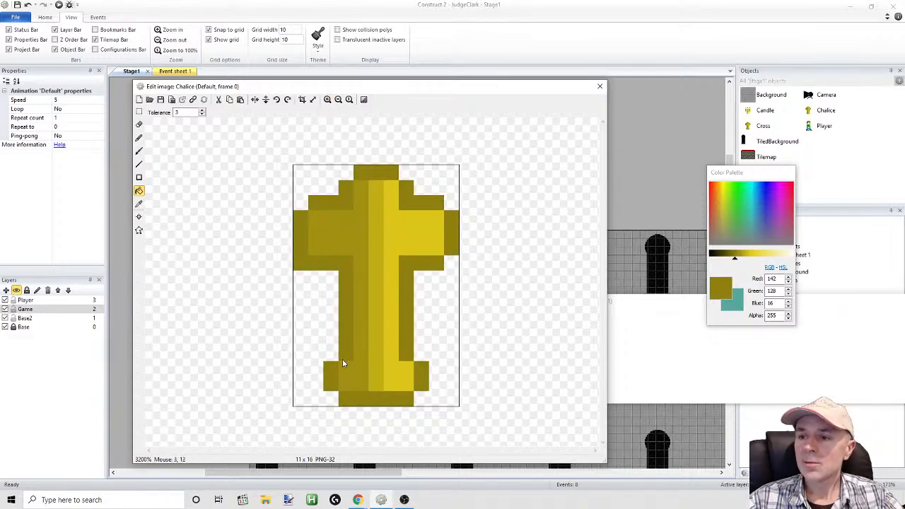
pyautogui.click(138, 111)
pyautogui.moveTo(263, 150); pyautogui.dragTo(488, 232)
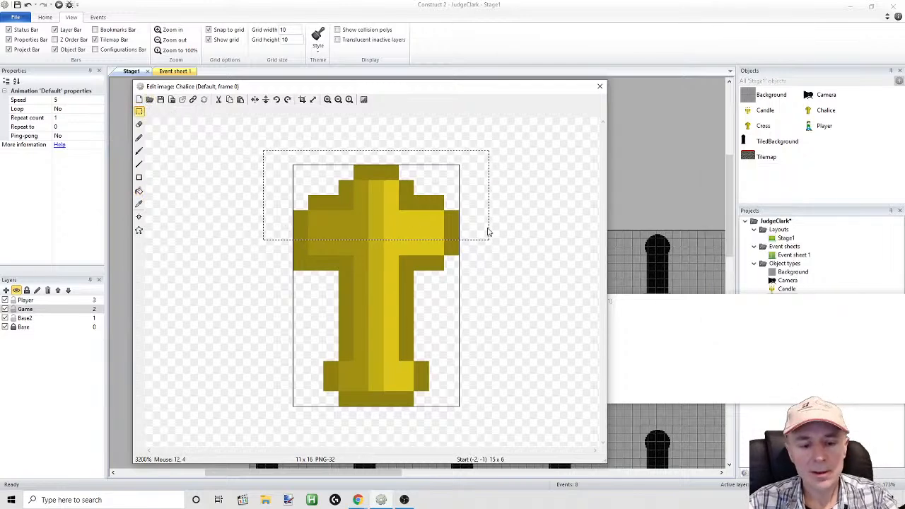
pyautogui.press('Delete')
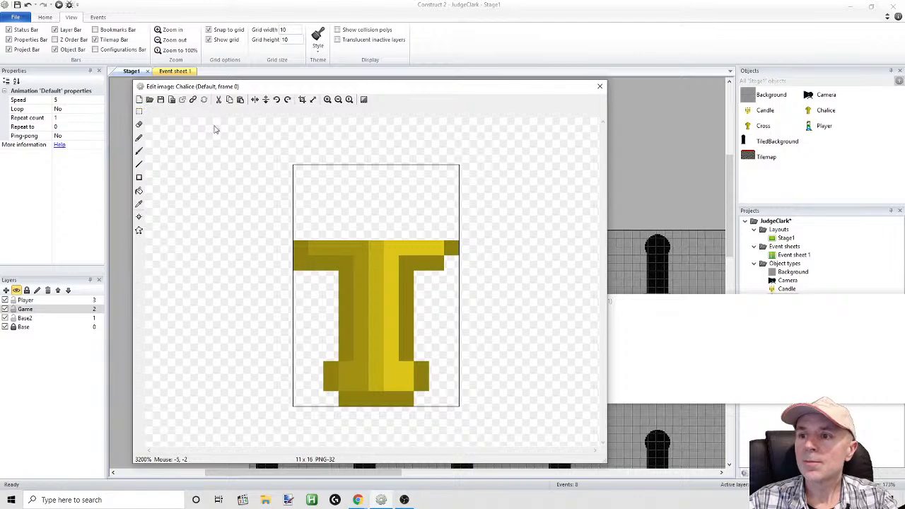
pyautogui.moveTo(248, 152); pyautogui.dragTo(488, 287)
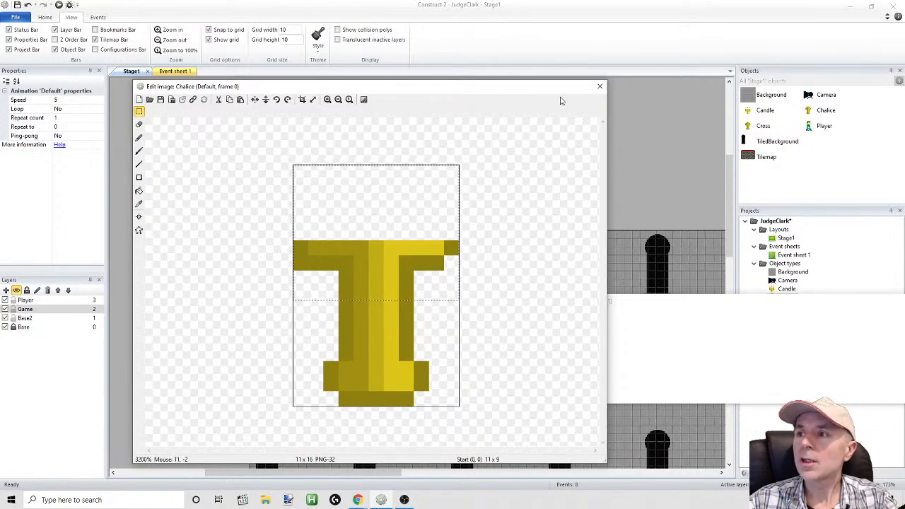
pyautogui.click(600, 87)
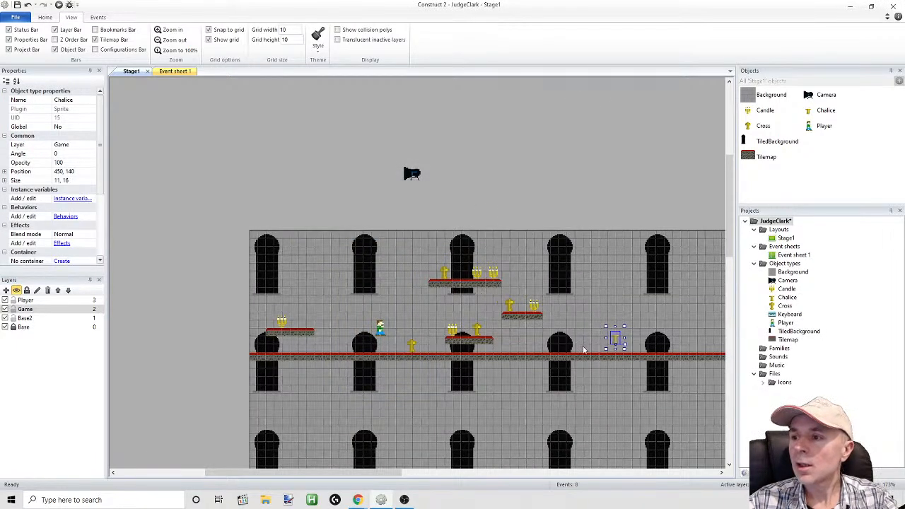
# Open the Cross sprite's image enlarged to check its shape, and close it
pyautogui.doubleClick(415, 348)
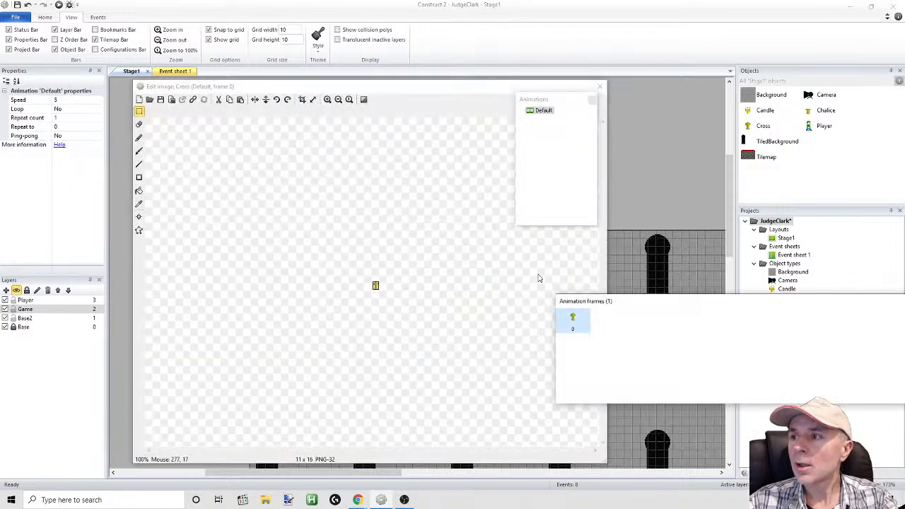
pyautogui.click(327, 99)
pyautogui.click(328, 99)
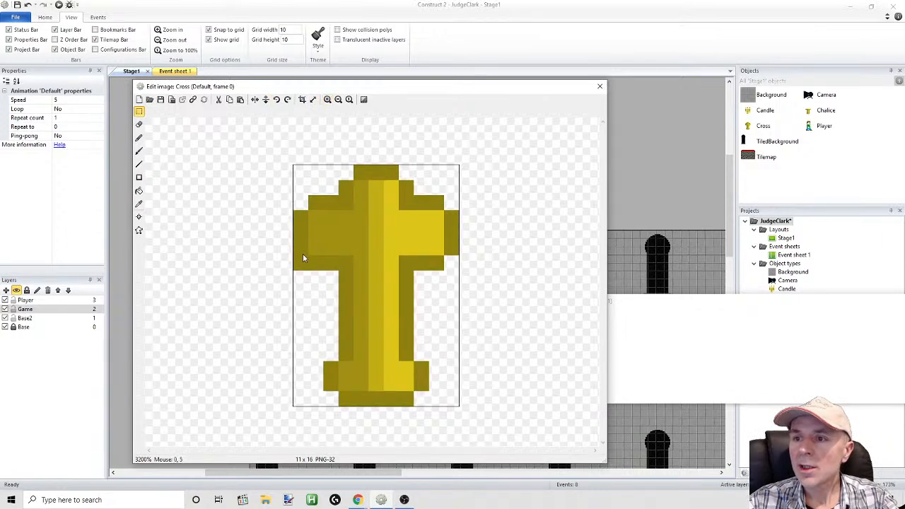
pyautogui.click(138, 124)
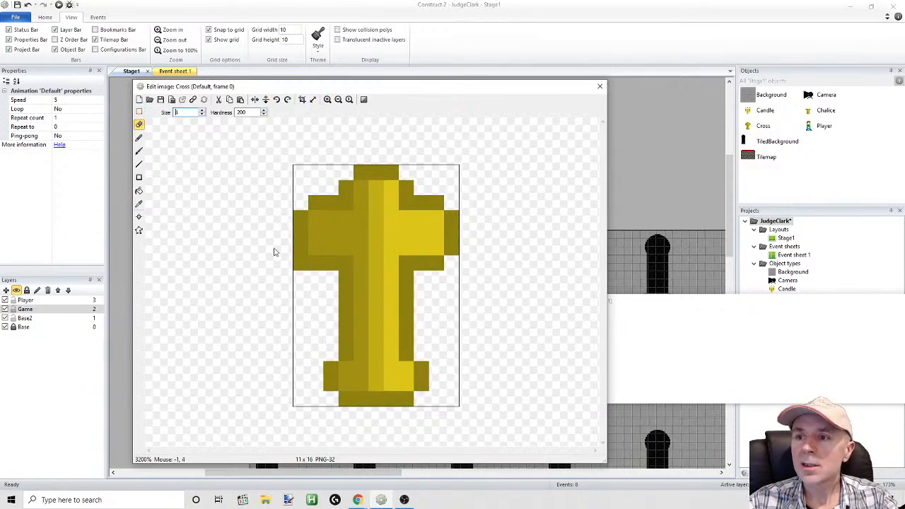
pyautogui.click(600, 86)
# Preview the game and run and jump the player rightward to view the cut-down Chalice on the stage
pyautogui.click(60, 5)
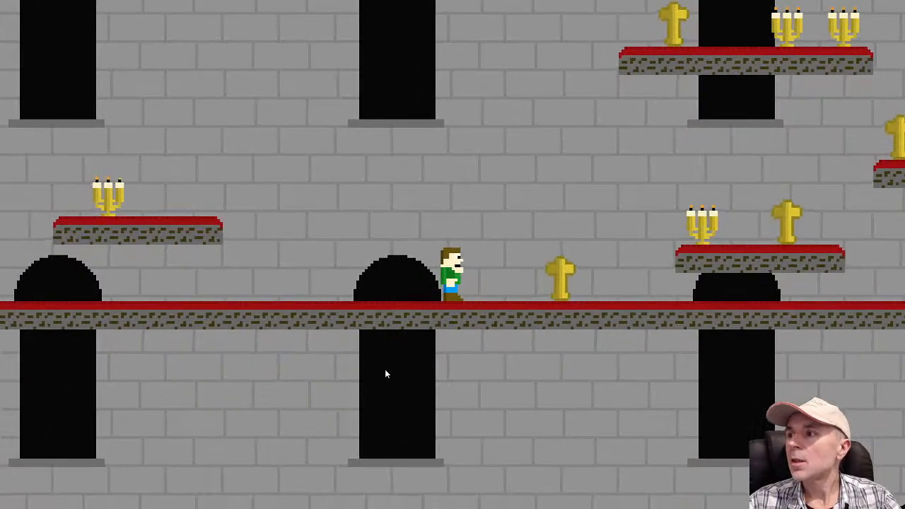
pyautogui.press('Right')
pyautogui.press('space')
pyautogui.press('Right')
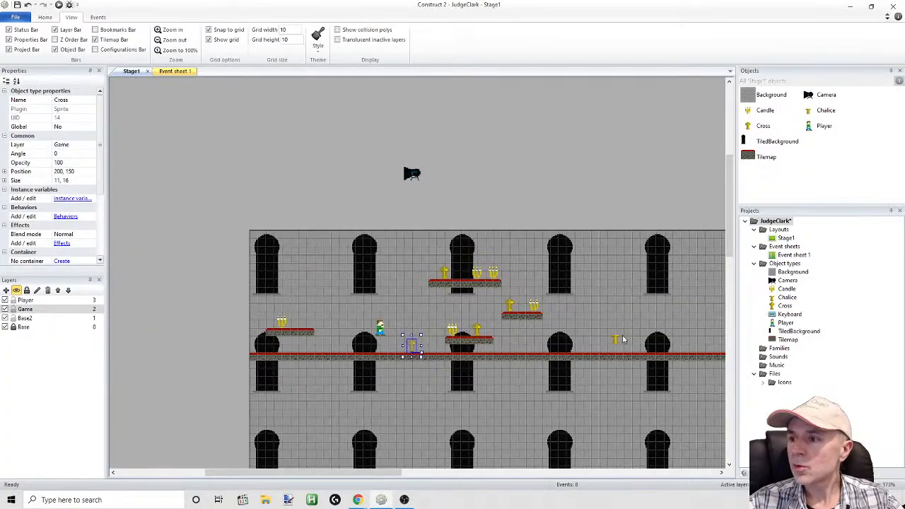
# Open the Chalice's image enlarged and erase the single outline pixel at the lower left corner of its crossbar
pyautogui.doubleClick(617, 340)
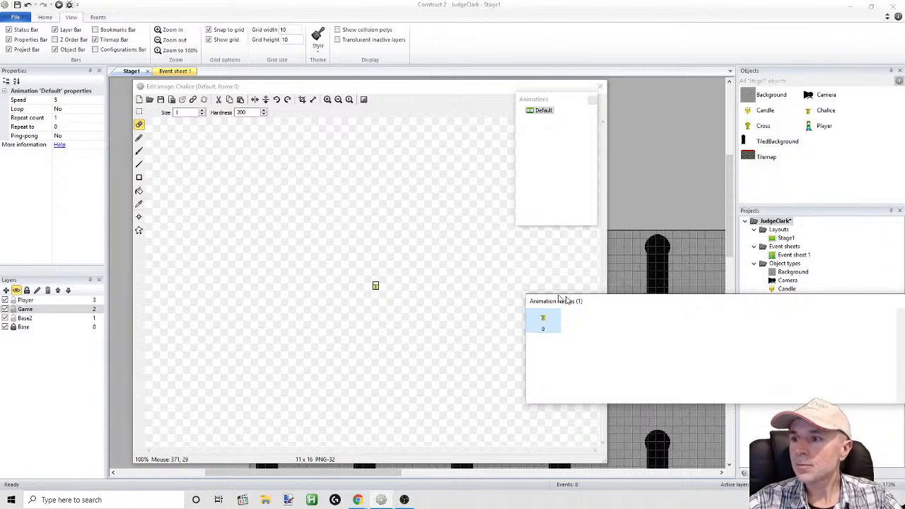
pyautogui.click(327, 99)
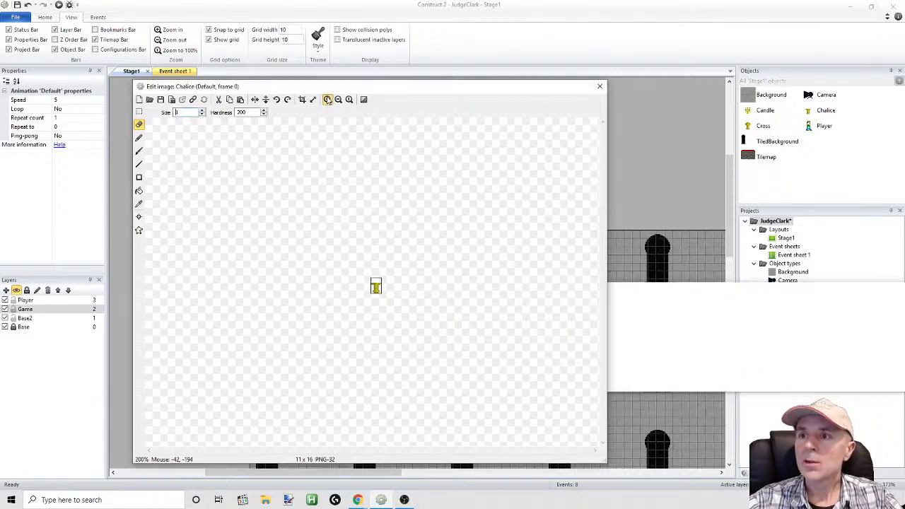
pyautogui.click(327, 99)
pyautogui.click(328, 99)
pyautogui.click(328, 99)
pyautogui.click(328, 99)
pyautogui.click(328, 99)
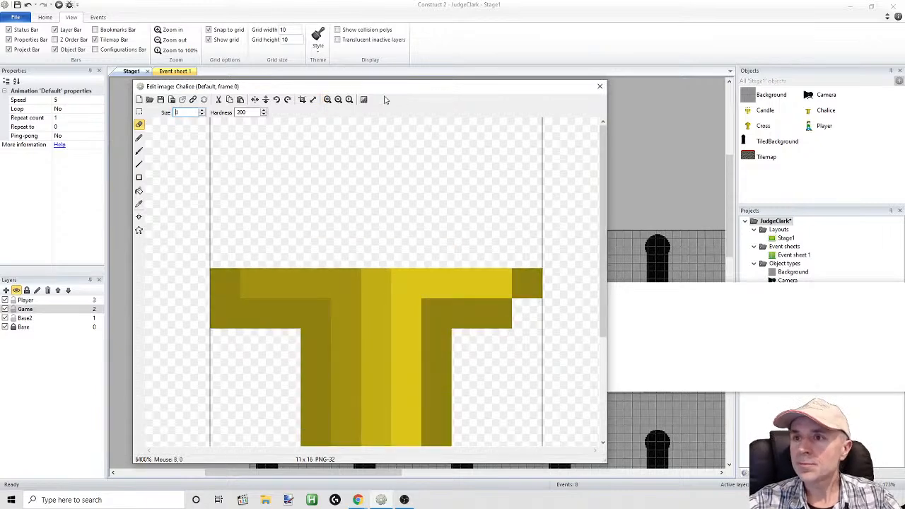
pyautogui.click(339, 99)
pyautogui.click(376, 278)
pyautogui.hotkey('ctrl', 'z')
pyautogui.click(300, 262)
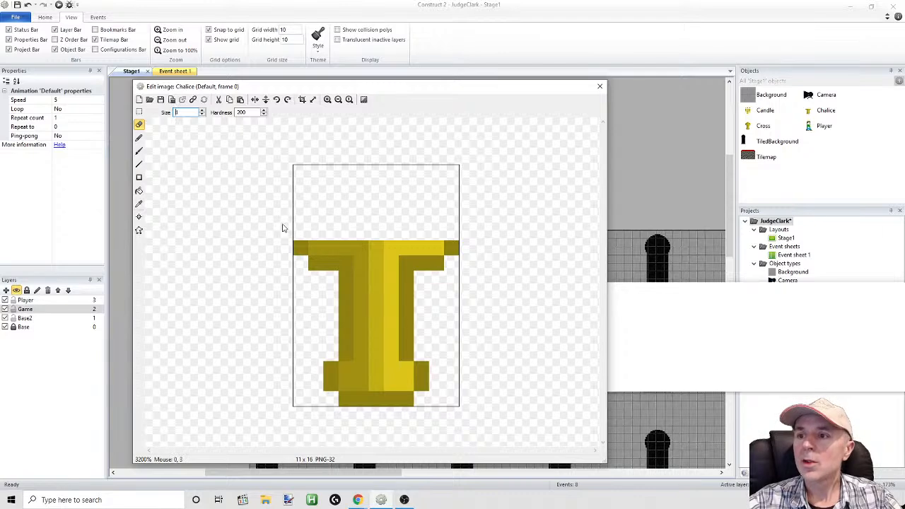
pyautogui.click(296, 246)
pyautogui.hotkey('ctrl', 'z')
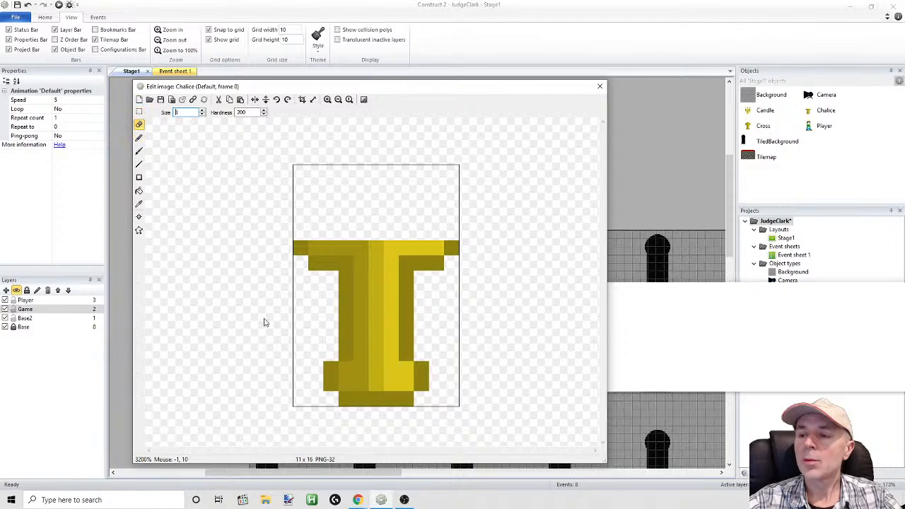
# Shift the Chalice's crossbar section down three pixels and delete the leftover rows above it
pyautogui.click(138, 112)
pyautogui.moveTo(247, 165); pyautogui.dragTo(483, 285)
pyautogui.press('Down')
pyautogui.press('Down')
pyautogui.press('Down')
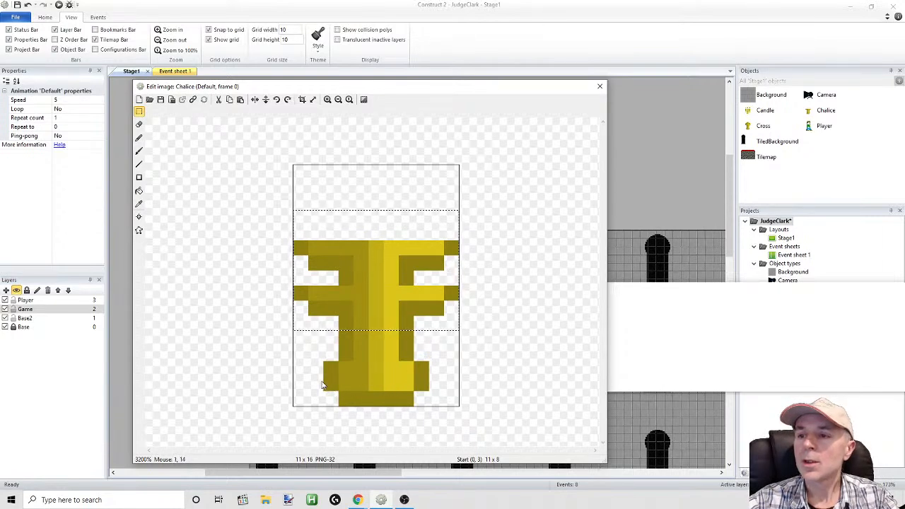
pyautogui.click(262, 382)
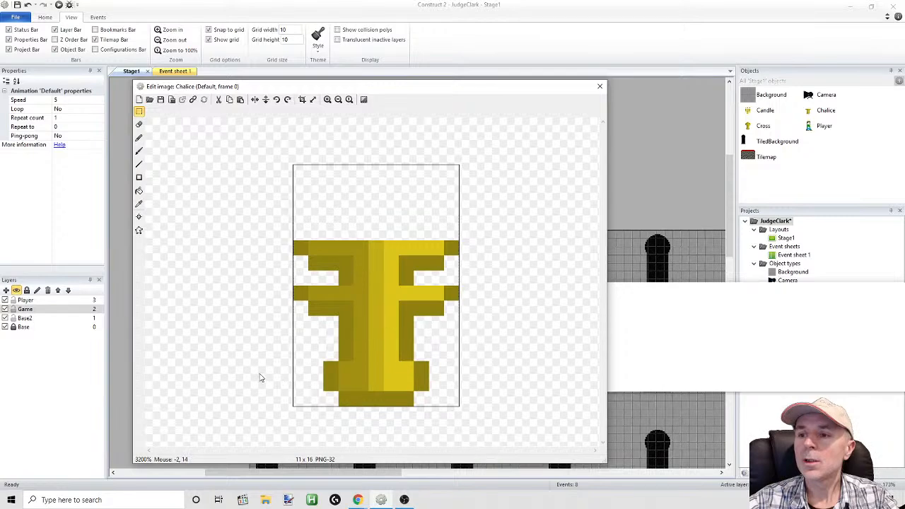
pyautogui.click(139, 111)
pyautogui.moveTo(263, 195); pyautogui.dragTo(498, 285)
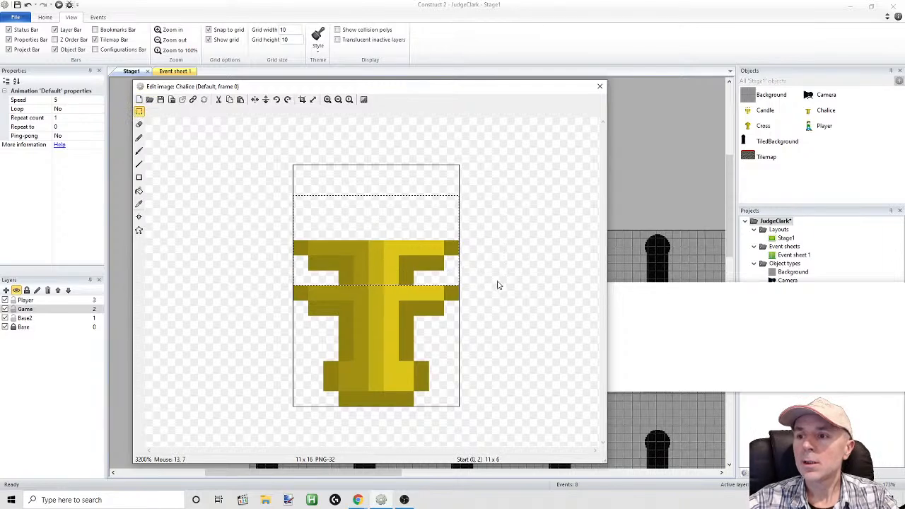
pyautogui.press('Delete')
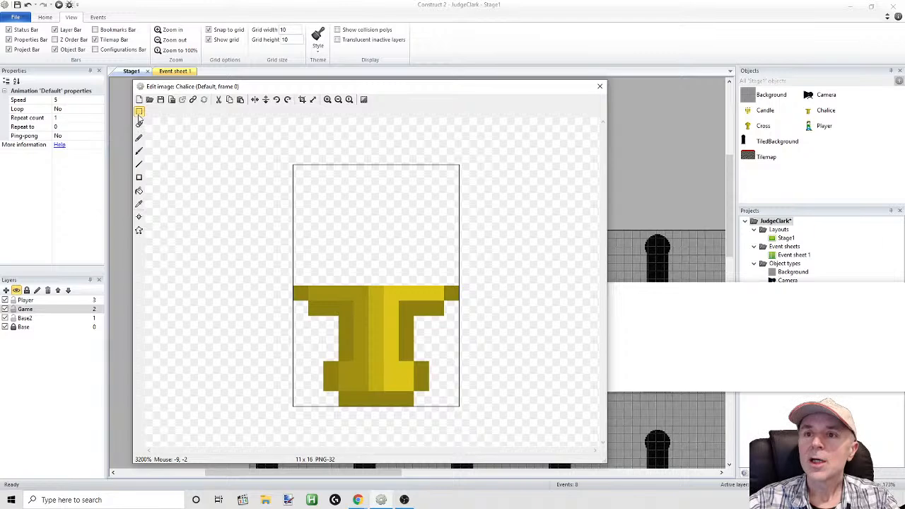
# Pencil the cup three pixels higher, using sampled dark gold RGB 161, 144, 18 on the left half and bright gold 220, 197, 24 on the right
pyautogui.click(140, 204)
pyautogui.click(353, 297)
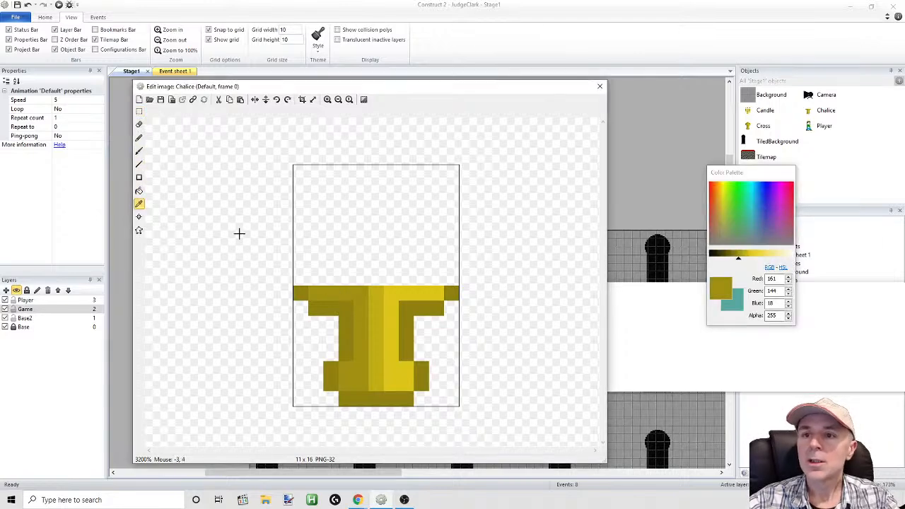
pyautogui.click(139, 138)
pyautogui.moveTo(318, 285)
pyautogui.mouseDown()
pyautogui.moveTo(354, 278)
pyautogui.moveTo(342, 273)
pyautogui.moveTo(340, 252)
pyautogui.mouseUp()
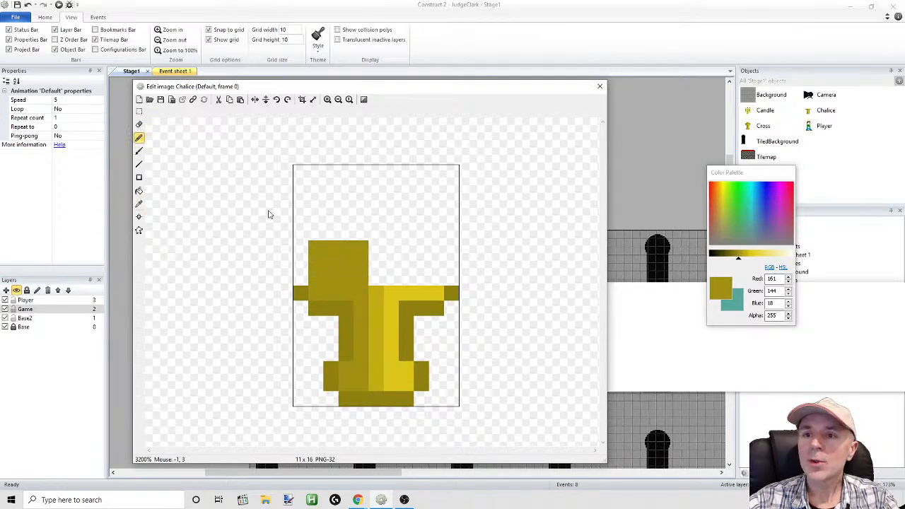
pyautogui.click(138, 204)
pyautogui.click(401, 290)
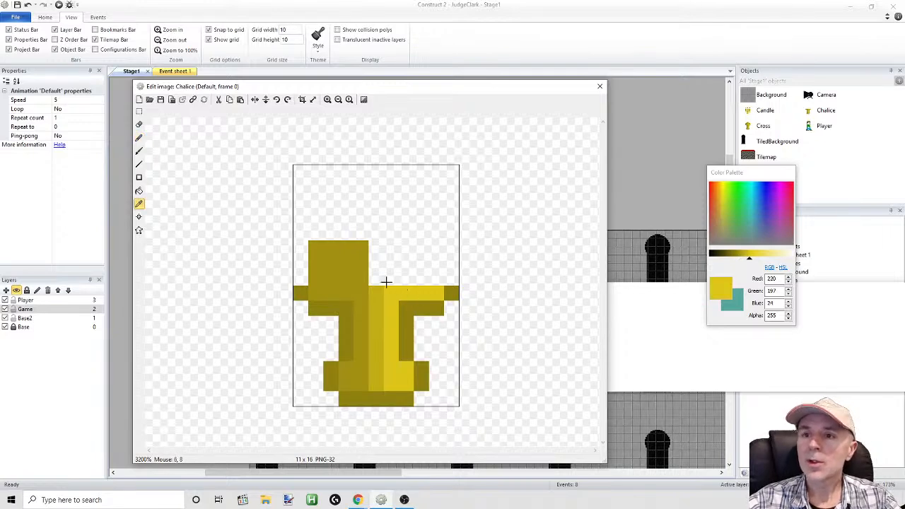
pyautogui.click(138, 138)
pyautogui.moveTo(391, 287)
pyautogui.mouseDown()
pyautogui.moveTo(435, 286)
pyautogui.moveTo(419, 271)
pyautogui.moveTo(433, 271)
pyautogui.moveTo(433, 254)
pyautogui.mouseUp()
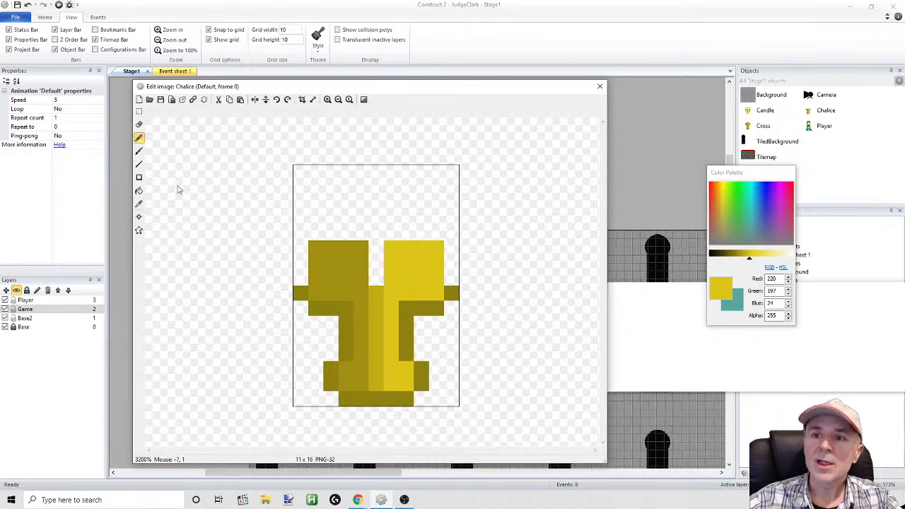
# Sample the middle gold, RGB 193, 173, 21, and pencil the centre strip between the cup's two halves
pyautogui.click(140, 204)
pyautogui.click(376, 295)
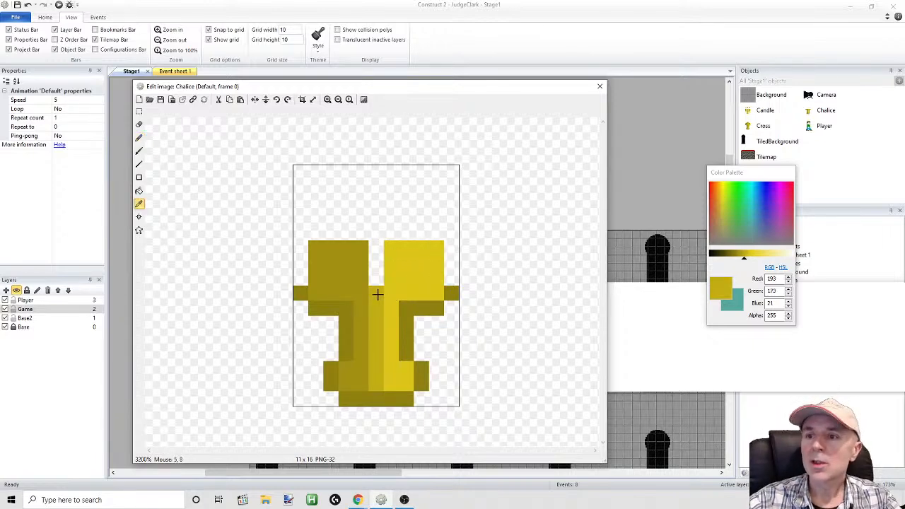
pyautogui.click(139, 138)
pyautogui.moveTo(377, 248); pyautogui.dragTo(379, 279)
# Sample the outline gold, RGB 142, 128, 16, and pencil both outer walls of the cup up to one pixel above its rim
pyautogui.click(139, 203)
pyautogui.click(298, 291)
pyautogui.click(139, 139)
pyautogui.click(300, 232)
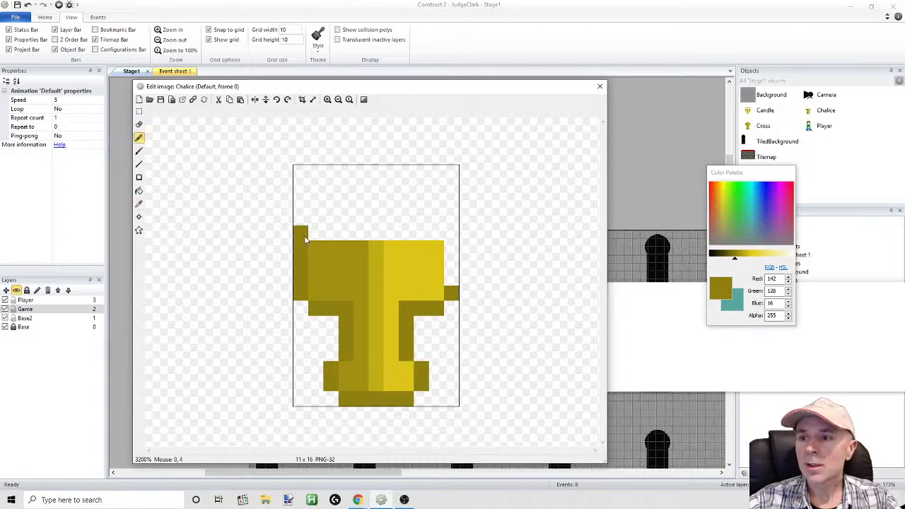
pyautogui.moveTo(451, 291); pyautogui.dragTo(451, 233)
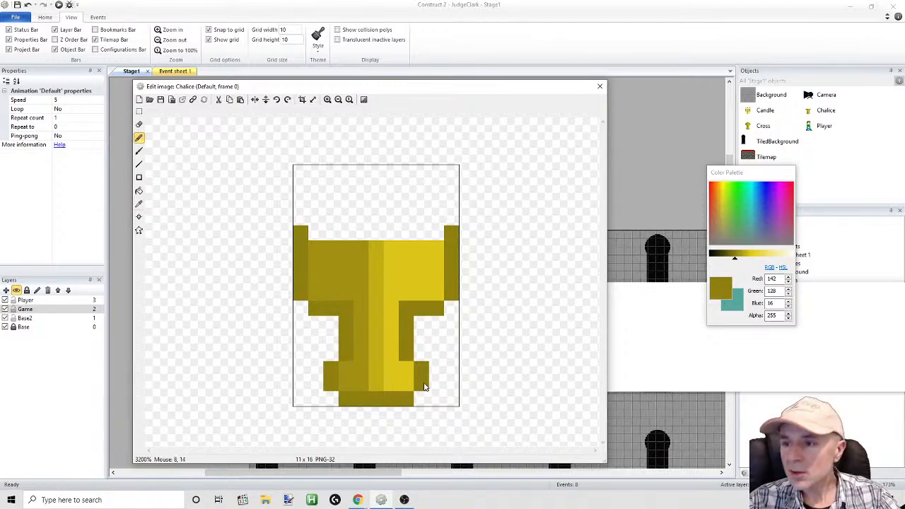
# Widen the Chalice's bottom row by one pixel at each end and erase the two-pixel outline blocks above those ends
pyautogui.click(420, 401)
pyautogui.click(333, 401)
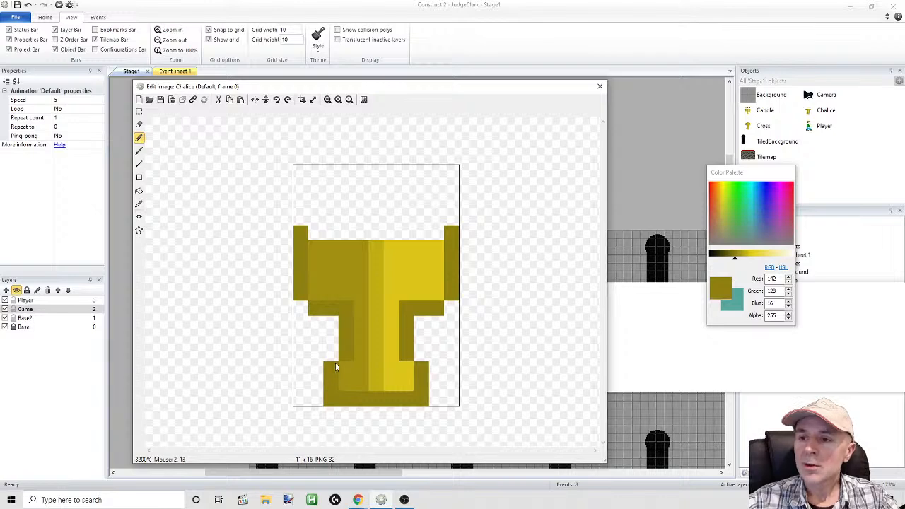
pyautogui.click(138, 125)
pyautogui.click(330, 368)
pyautogui.click(421, 369)
pyautogui.click(411, 372)
pyautogui.click(324, 384)
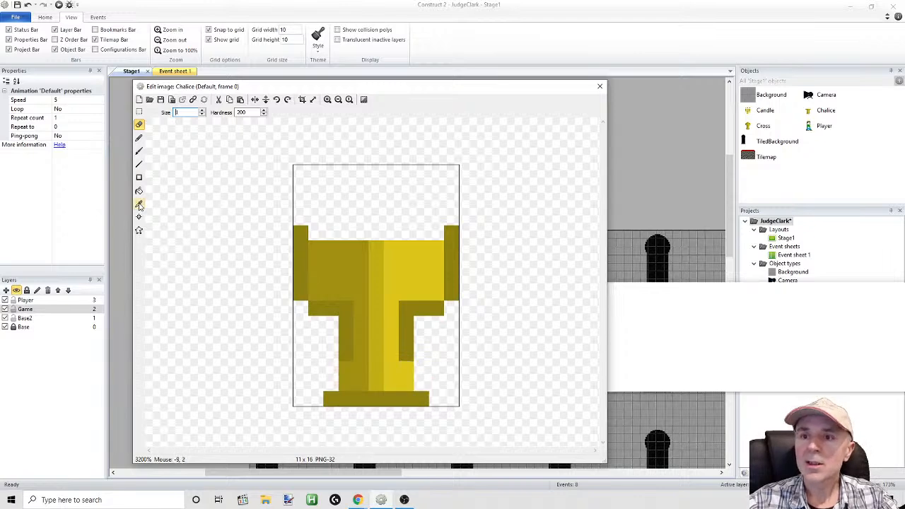
# Sample the dark gold, RGB 161, 144, 18, and pencil one pixel on the left side of the foot, just above the bottom row
pyautogui.click(139, 204)
pyautogui.click(353, 389)
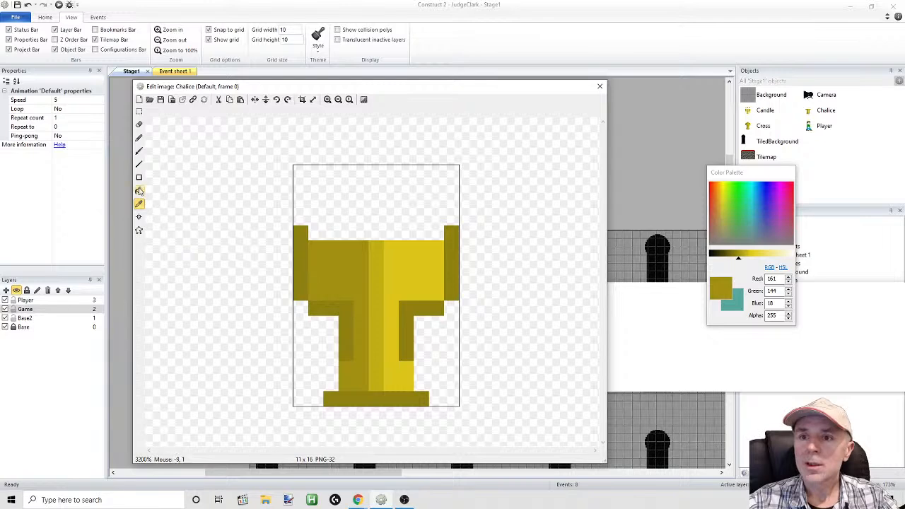
pyautogui.click(139, 139)
pyautogui.click(330, 390)
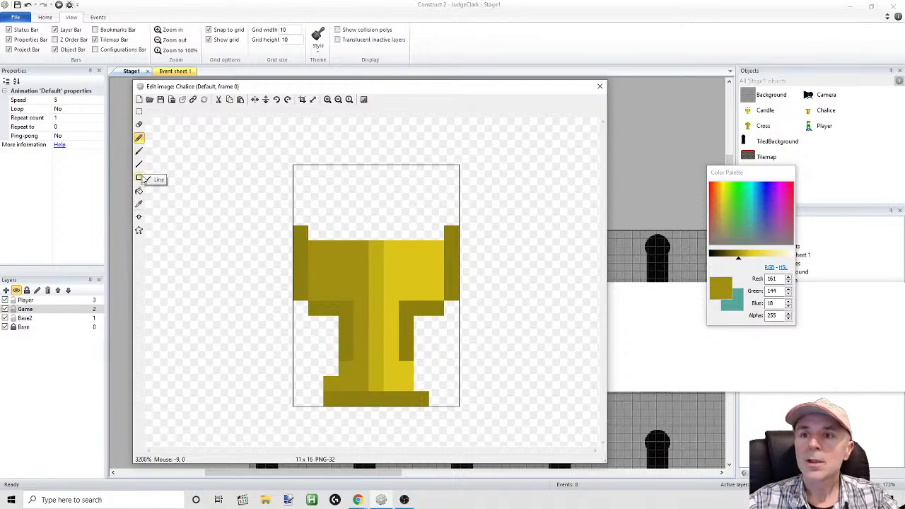
# Outline the foot's left side with sampled RGB 142, 128, 16, adding one pixel above the step and two at its outer edge
pyautogui.click(139, 204)
pyautogui.click(347, 358)
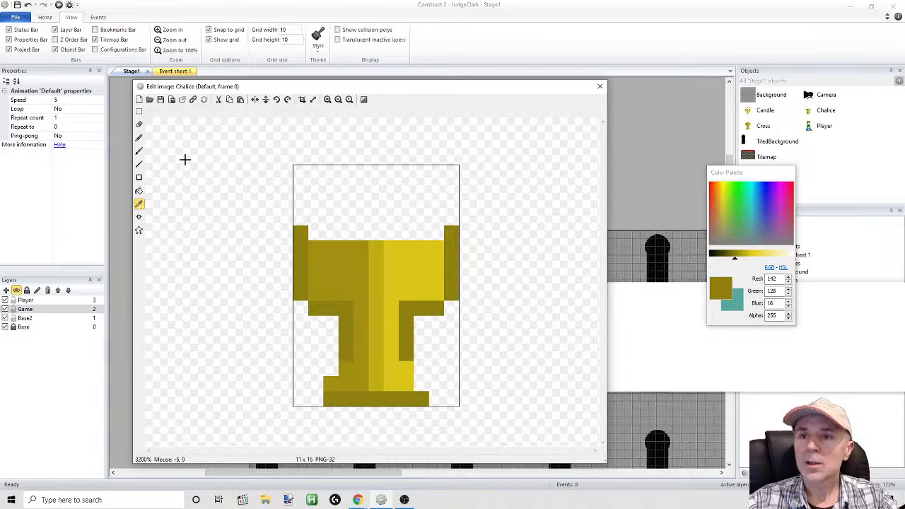
pyautogui.click(139, 137)
pyautogui.click(331, 368)
pyautogui.click(313, 385)
pyautogui.click(314, 398)
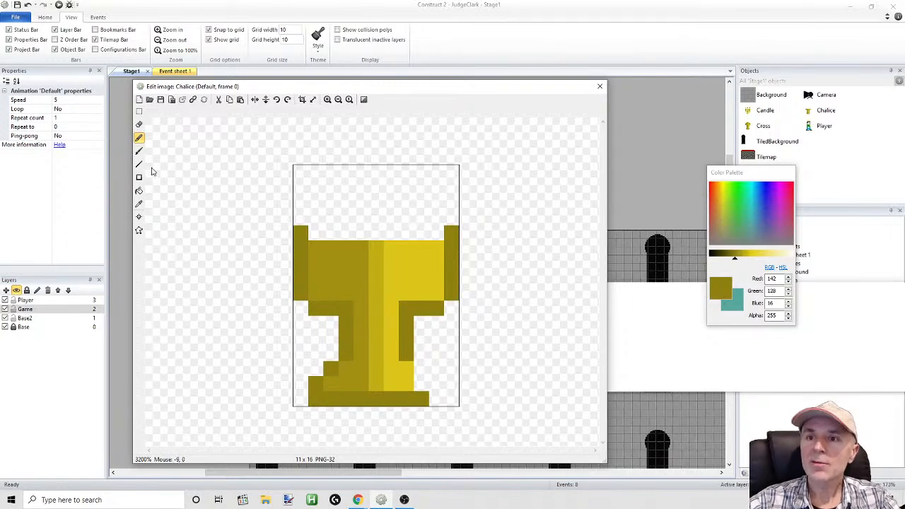
# Sample the bright gold, RGB 220, 197, 24, and pencil one pixel on the foot's right side, just above the bottom row
pyautogui.click(139, 140)
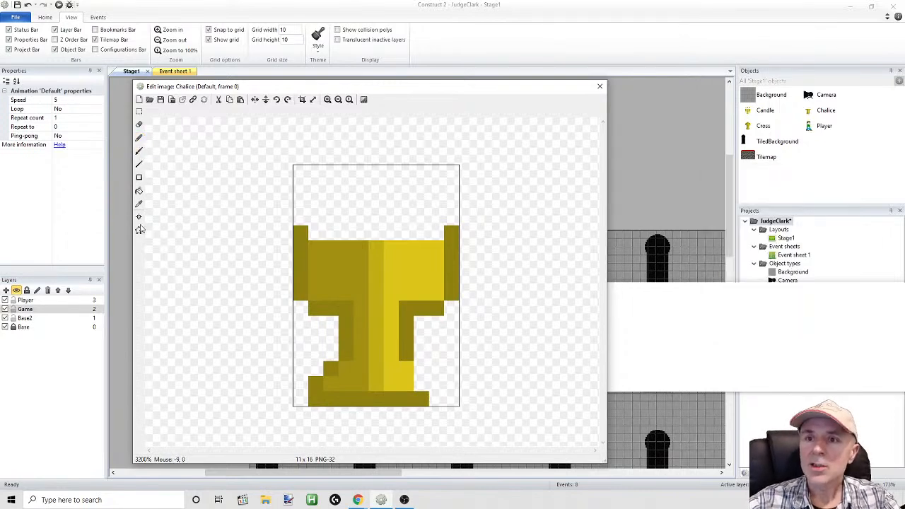
pyautogui.click(138, 205)
pyautogui.click(402, 380)
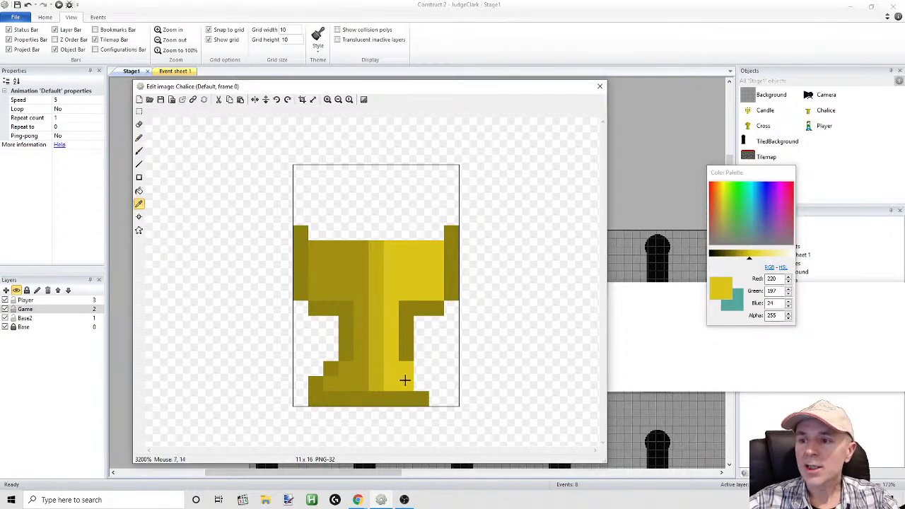
pyautogui.click(138, 139)
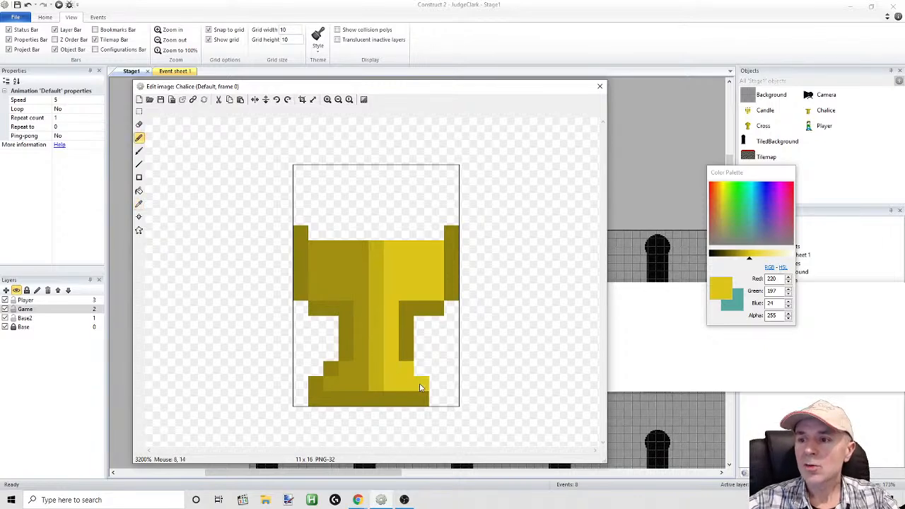
# Outline the foot's right side with sampled RGB 142, 128, 16 to mirror the left, undoing the misplaced pixel on the stem
pyautogui.click(139, 204)
pyautogui.click(416, 400)
pyautogui.click(138, 138)
pyautogui.click(436, 401)
pyautogui.click(440, 390)
pyautogui.click(413, 369)
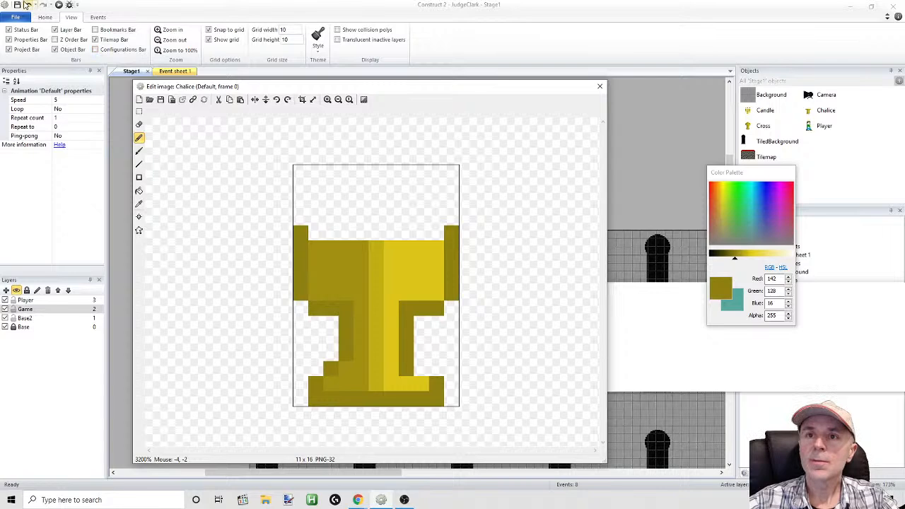
pyautogui.click(27, 5)
pyautogui.click(27, 4)
pyautogui.click(418, 370)
pyautogui.click(436, 384)
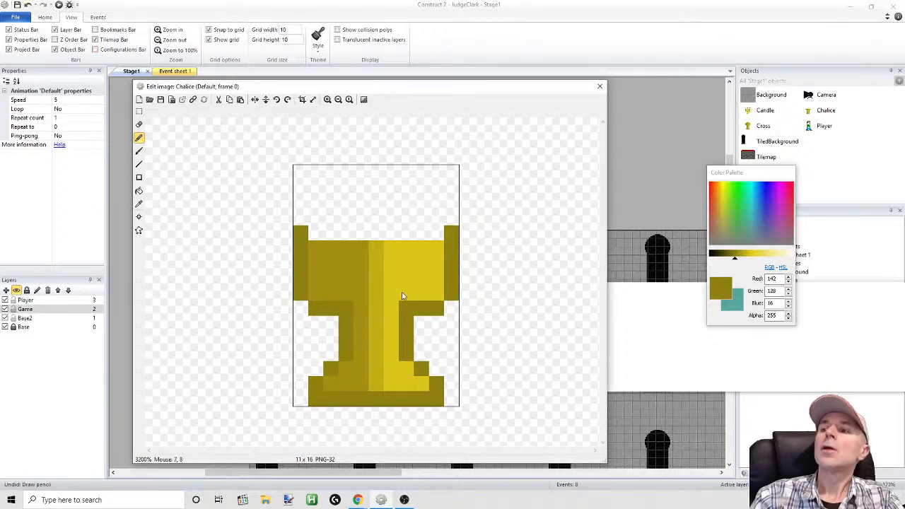
# Crop the Chalice image to the 11 x 12 pixel area around the cup and place the sprite on the carpeted floor at 450, 150
pyautogui.click(139, 111)
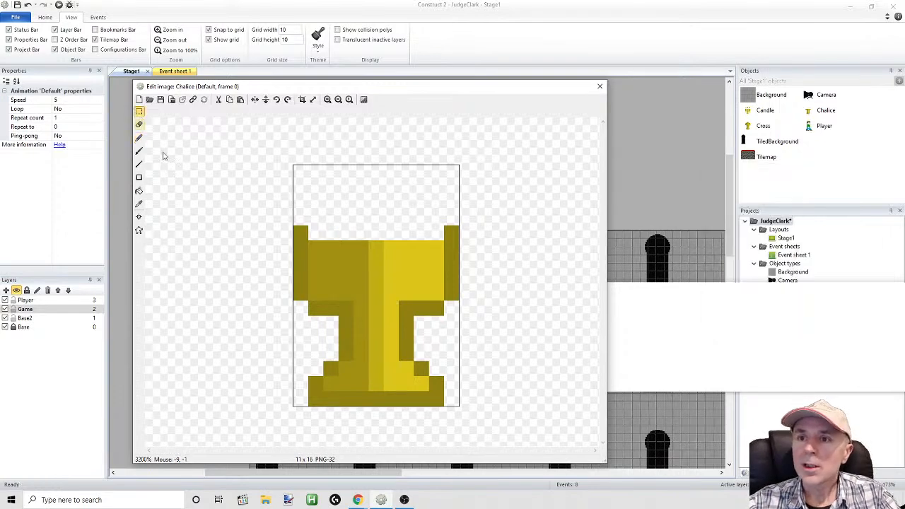
pyautogui.moveTo(493, 426); pyautogui.dragTo(266, 231)
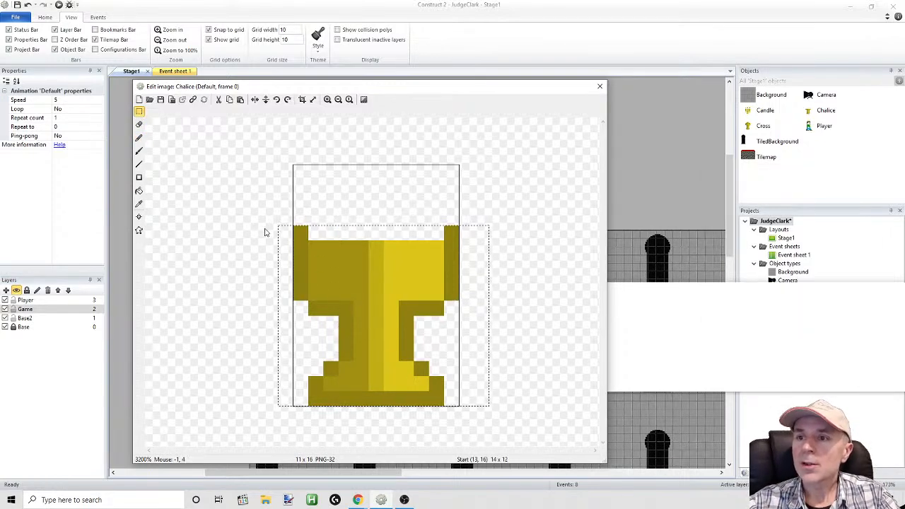
pyautogui.click(302, 100)
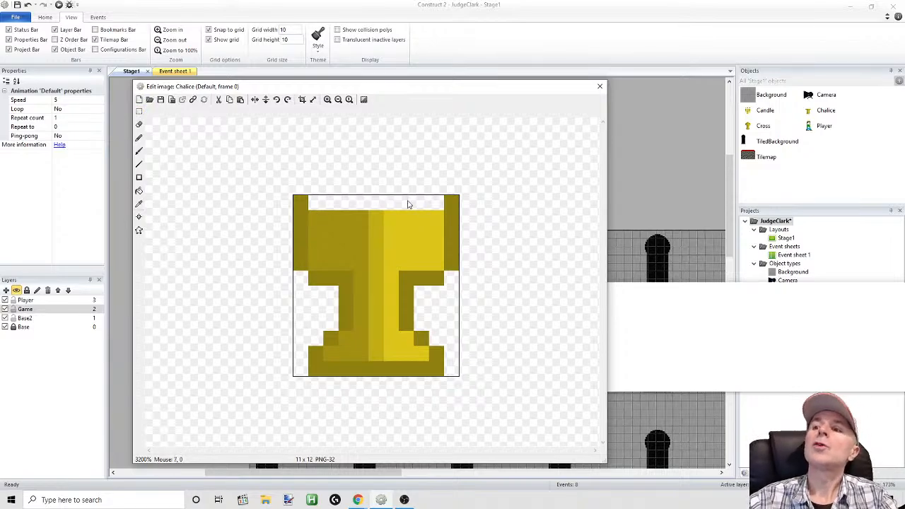
pyautogui.click(599, 87)
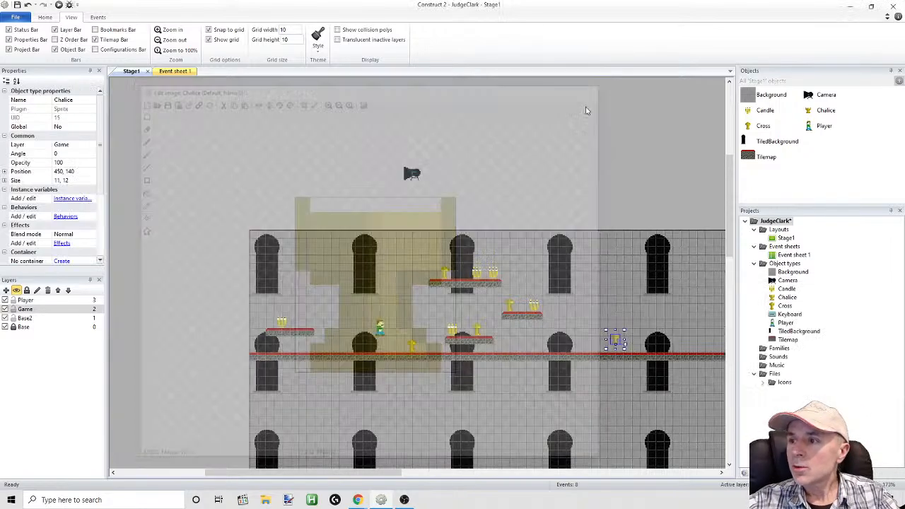
pyautogui.moveTo(616, 343); pyautogui.dragTo(615, 349)
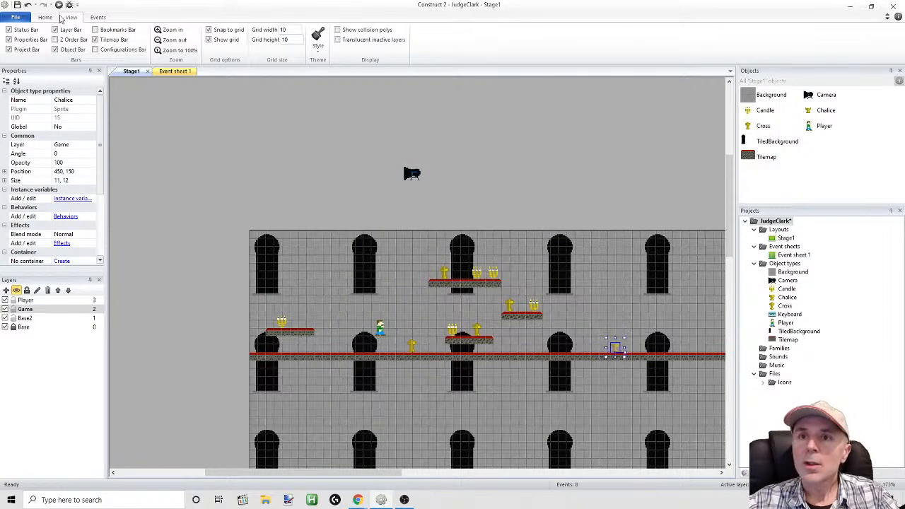
# Preview the stage and run the player past the Chalice on the floor to check how it looks, then return to the editor
pyautogui.click(59, 5)
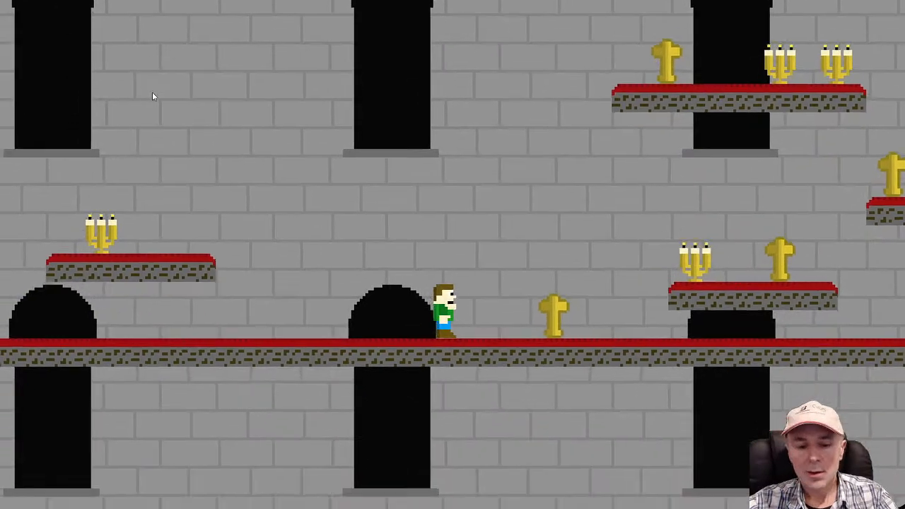
pyautogui.press('Right')
pyautogui.press('Up')
pyautogui.press('Right')
pyautogui.press('Up')
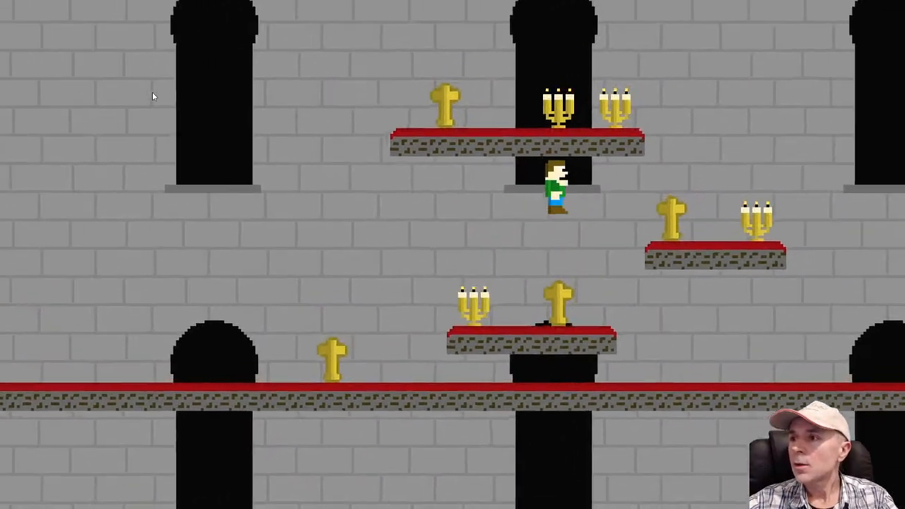
pyautogui.press('Right')
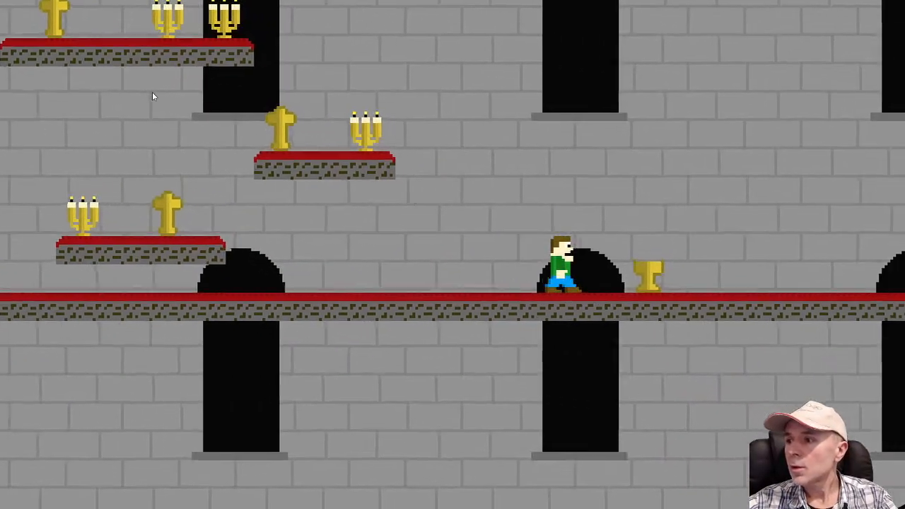
pyautogui.press('Right')
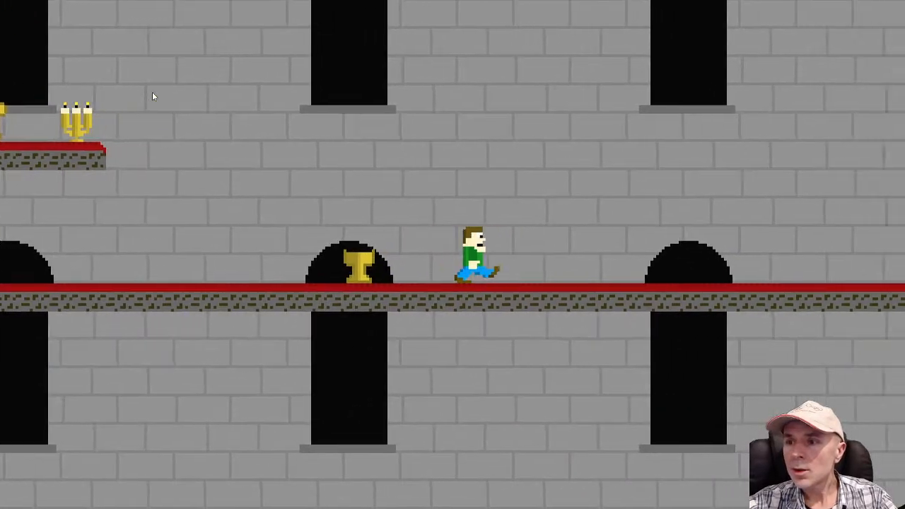
pyautogui.press('Up')
pyautogui.press('Left')
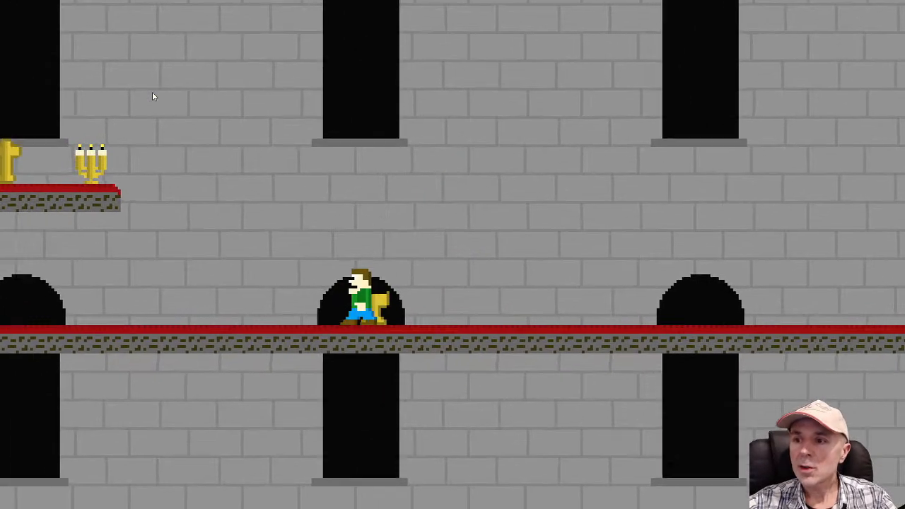
pyautogui.hotkey('alt', 'Tab')
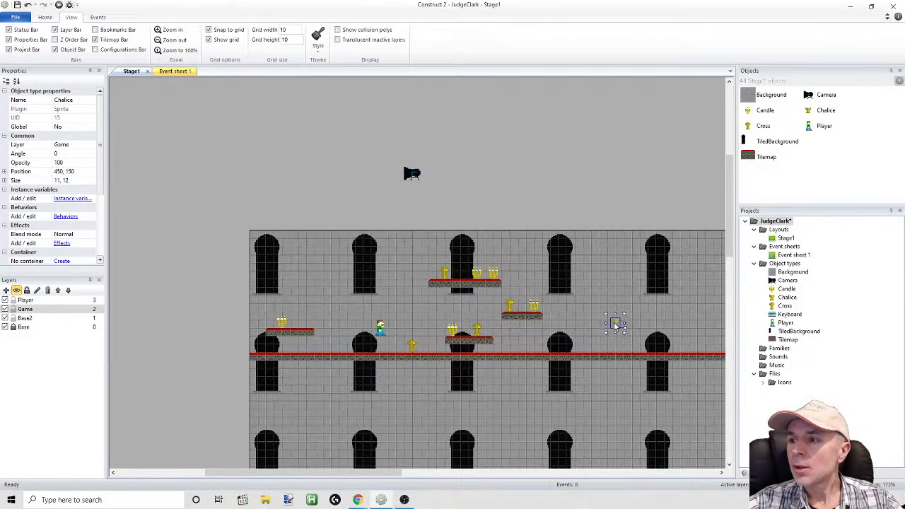
# Open the Chalice's image enlarged, sample dark gold RGB 161, 144, 18, and pencil a pixel beside the left wall's tip above the rim
pyautogui.doubleClick(616, 326)
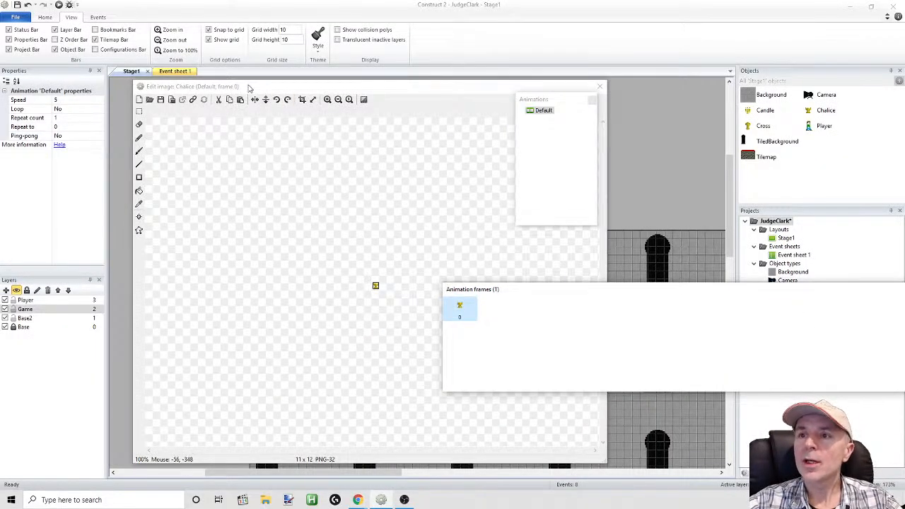
pyautogui.click(327, 100)
pyautogui.click(327, 99)
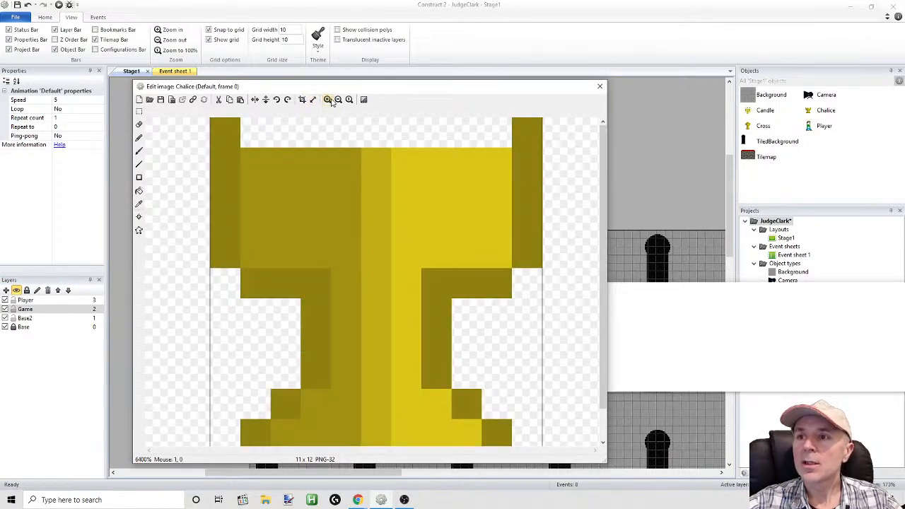
pyautogui.click(333, 102)
pyautogui.click(138, 203)
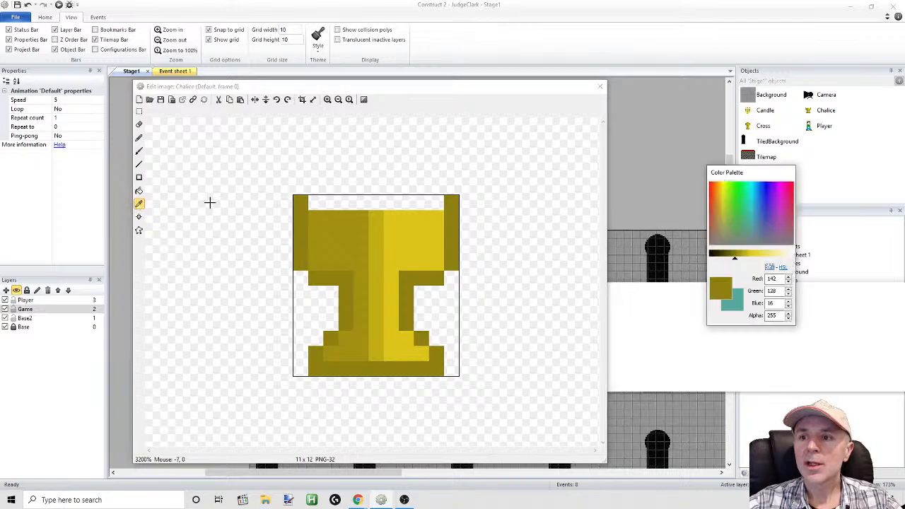
pyautogui.click(328, 223)
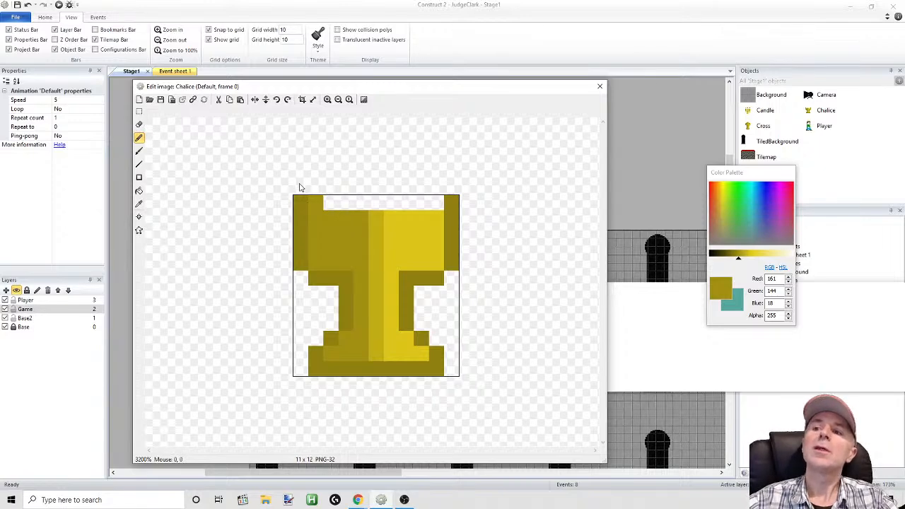
# Apply Crop to the Chalice image for a 13 x 14 pixel canvas and undo the extra pencil pixel above the left rim
pyautogui.keyDown('shift'); pyautogui.click(302, 99); pyautogui.keyUp('shift')
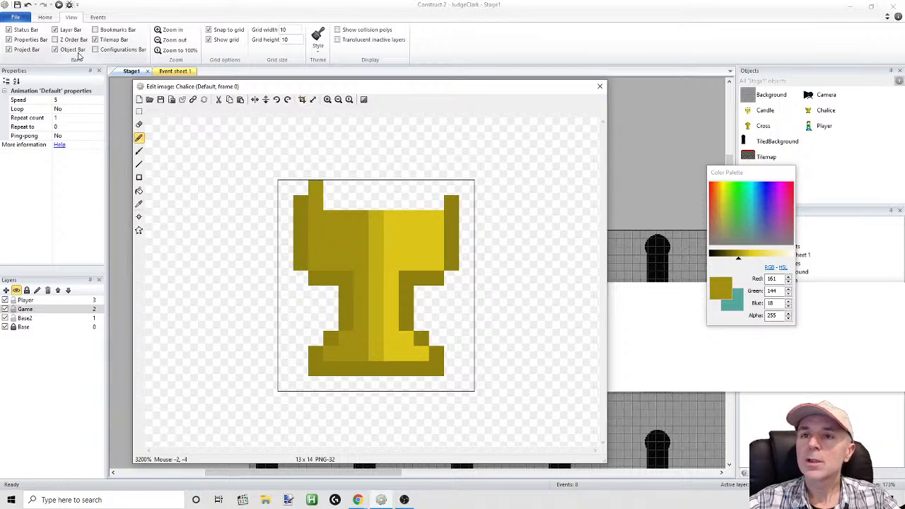
pyautogui.click(28, 5)
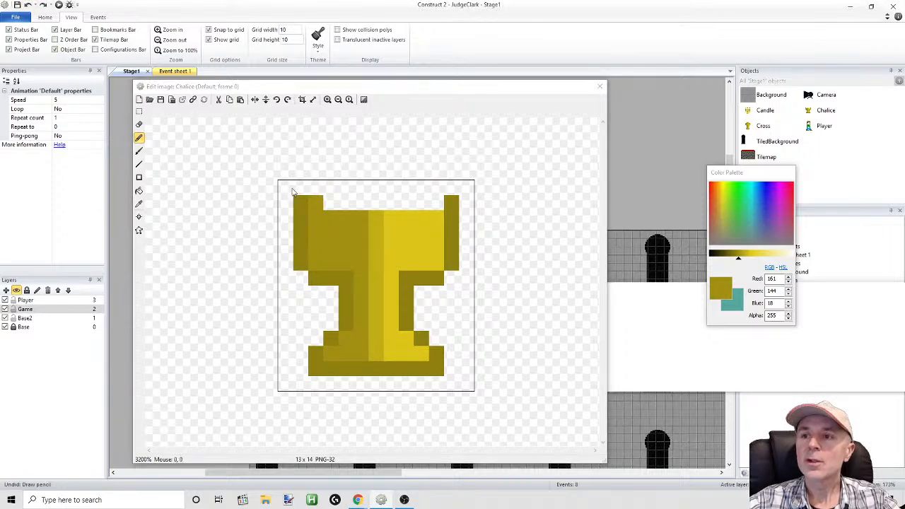
# Start sampling another colour from the Chalice image
pyautogui.click(140, 207)
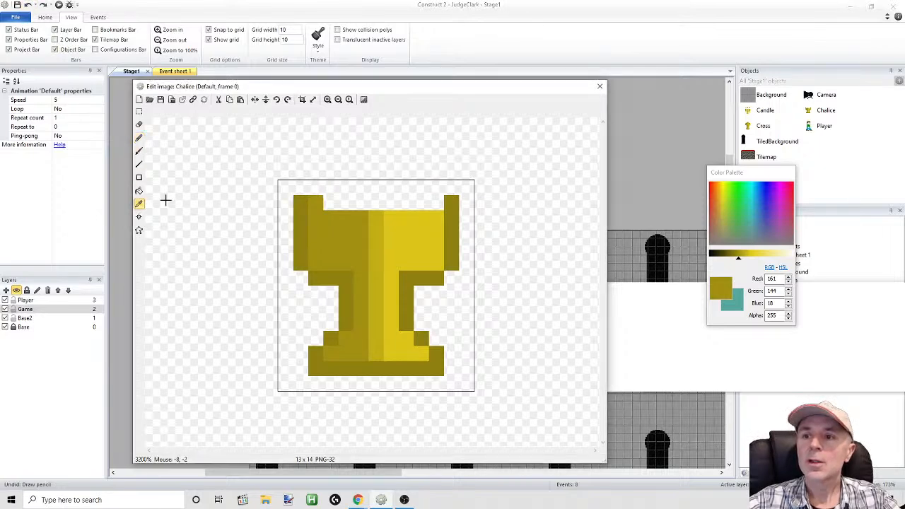
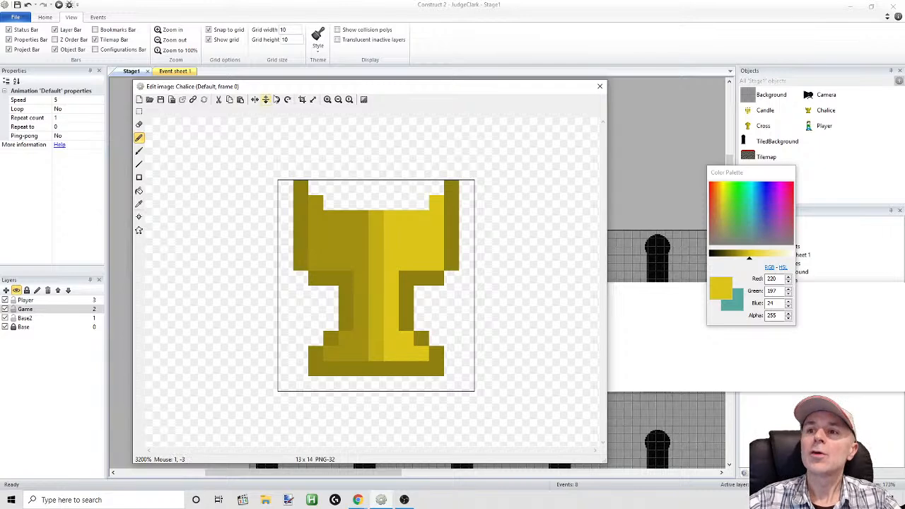
# Crop the Chalice image to a padded 13 x 15 pixel canvas and assign its origin to the bottom
pyautogui.click(302, 100)
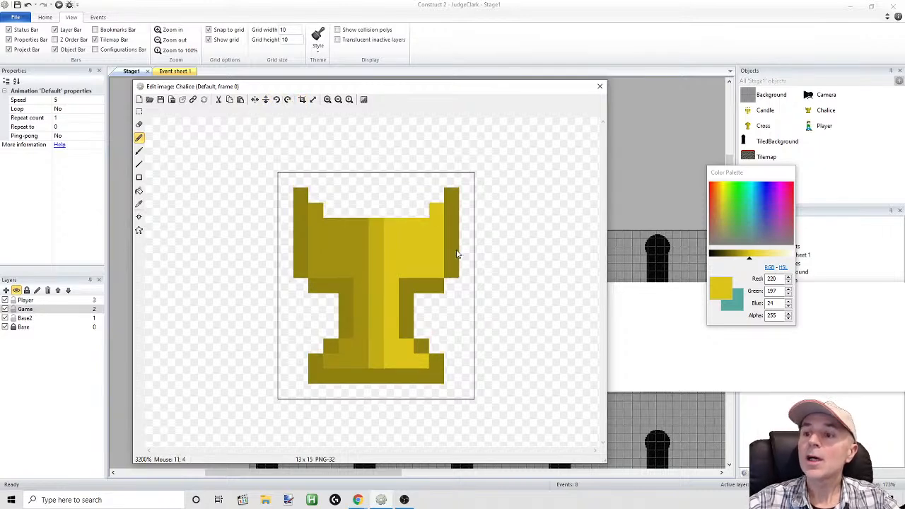
pyautogui.click(139, 230)
pyautogui.click(139, 217)
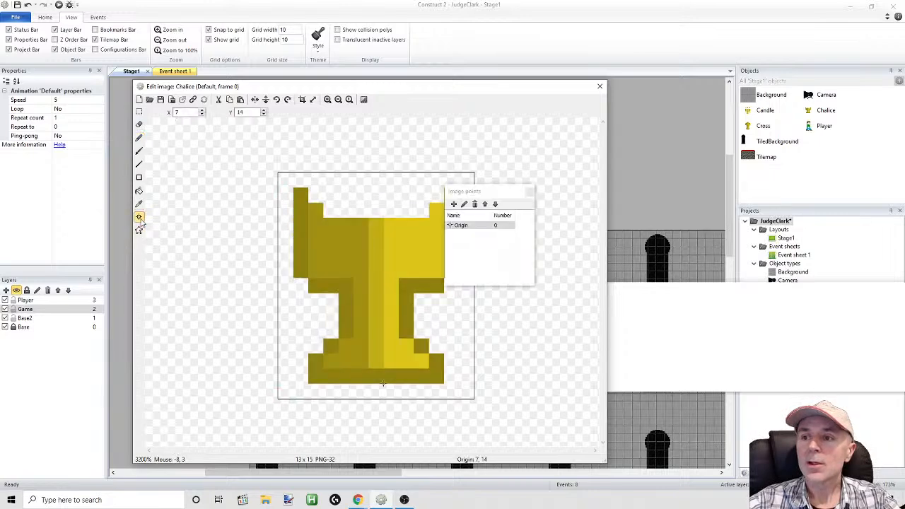
pyautogui.rightClick(474, 227)
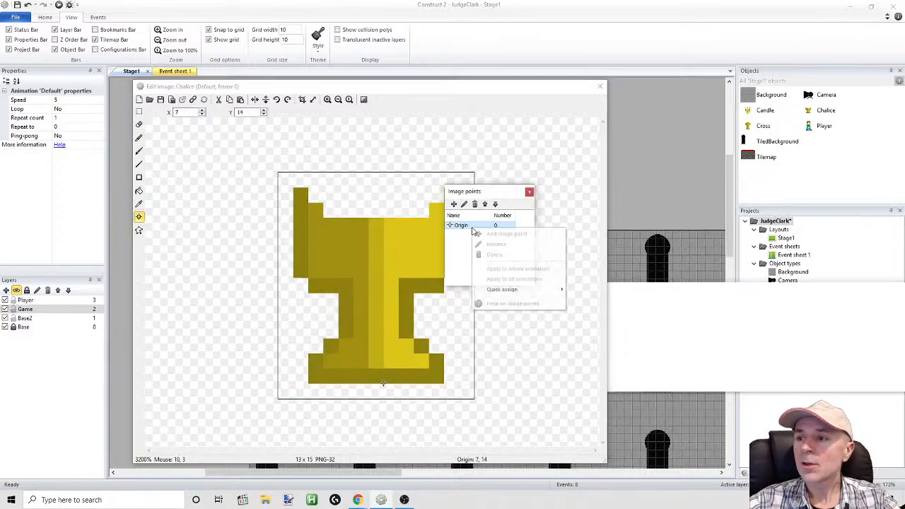
pyautogui.moveTo(501, 290)
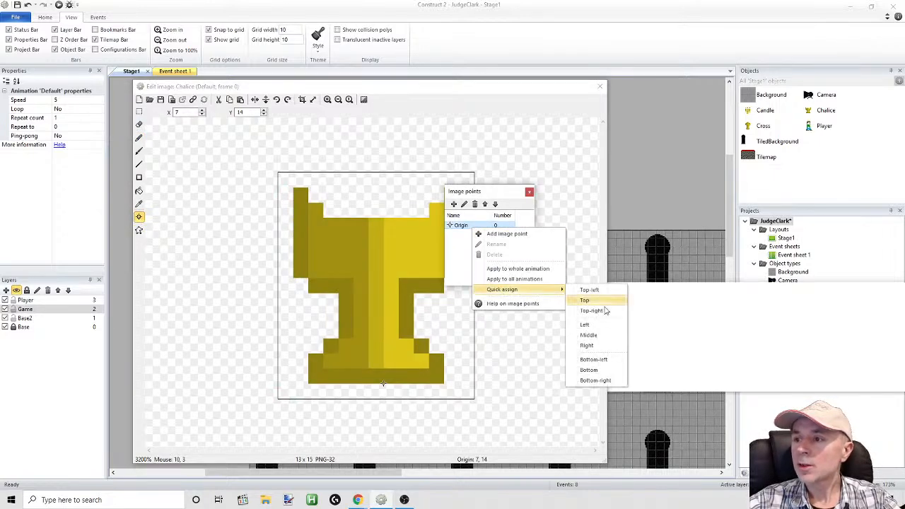
pyautogui.click(590, 370)
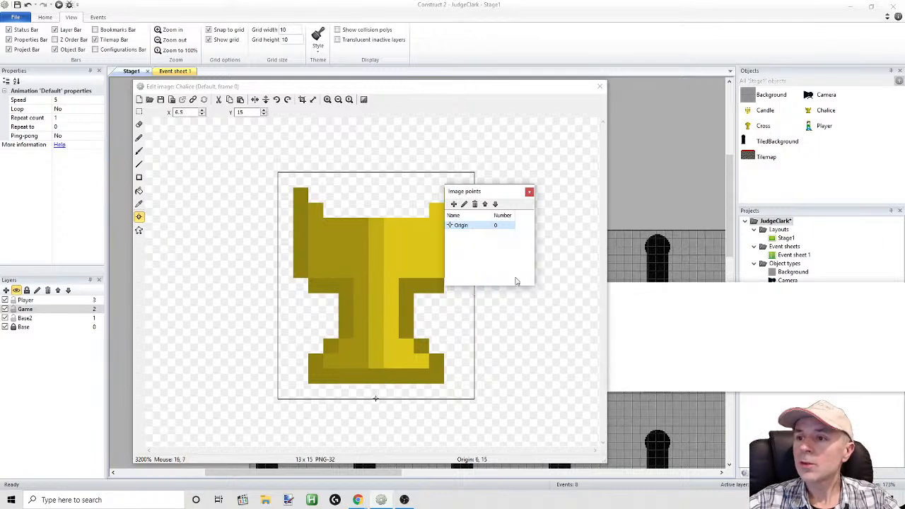
# Try placing the Chalice's origin by hand at 7, 13 on its base
pyautogui.moveTo(494, 196); pyautogui.dragTo(515, 181)
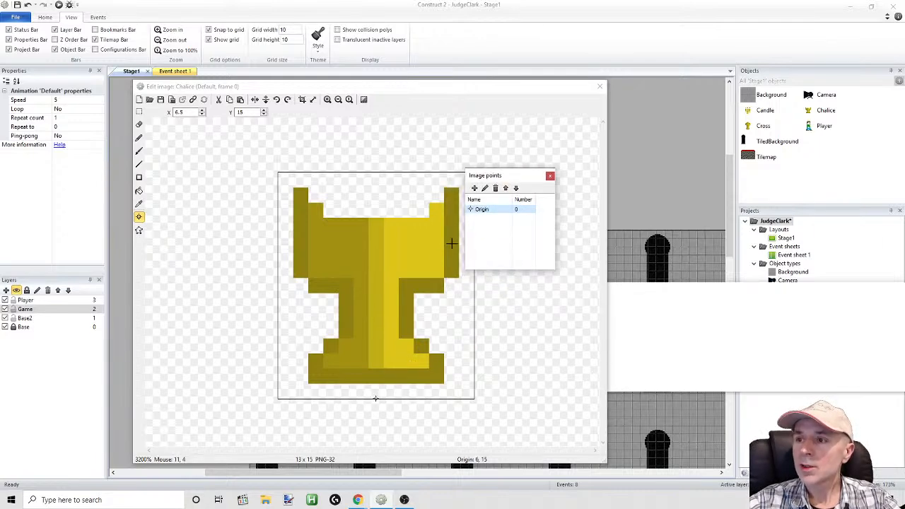
pyautogui.click(376, 383)
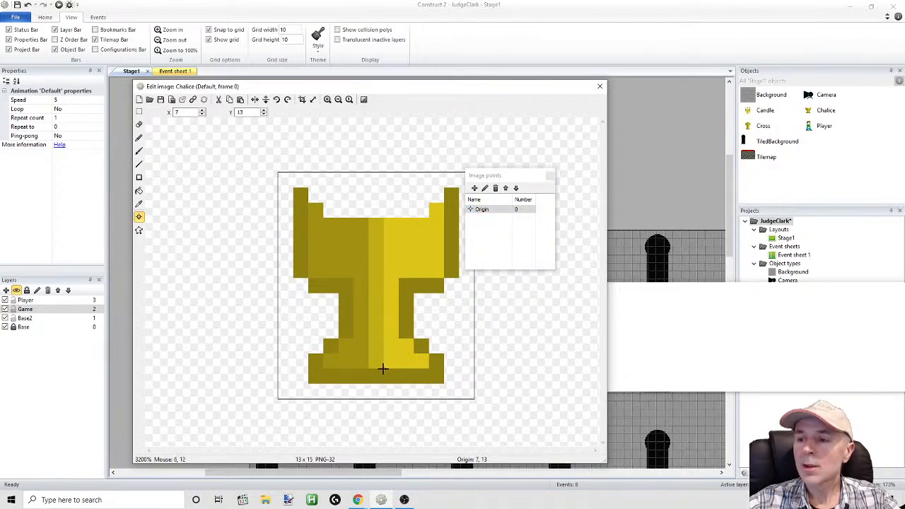
pyautogui.moveTo(493, 175); pyautogui.dragTo(538, 156)
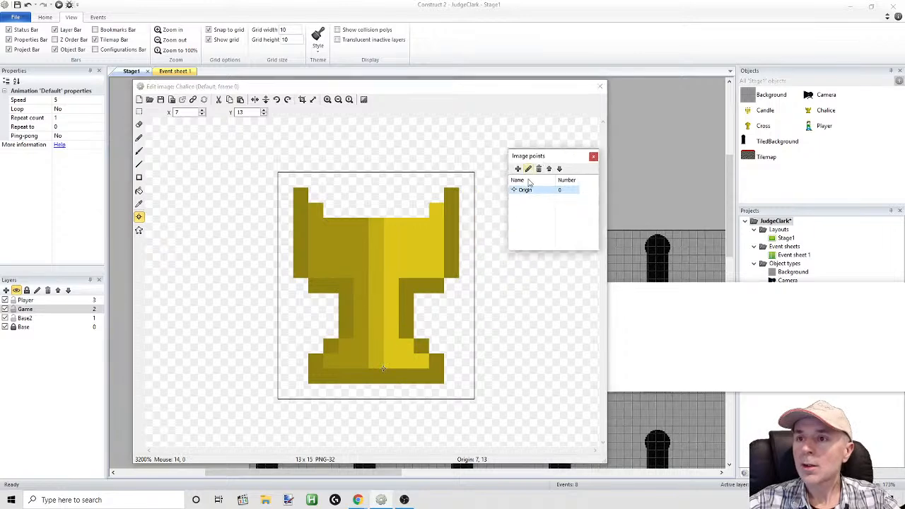
# Crop away the empty row beneath the Chalice's base by selecting the upper 13 x 14 pixels of the image
pyautogui.click(138, 111)
pyautogui.moveTo(248, 163); pyautogui.dragTo(517, 381)
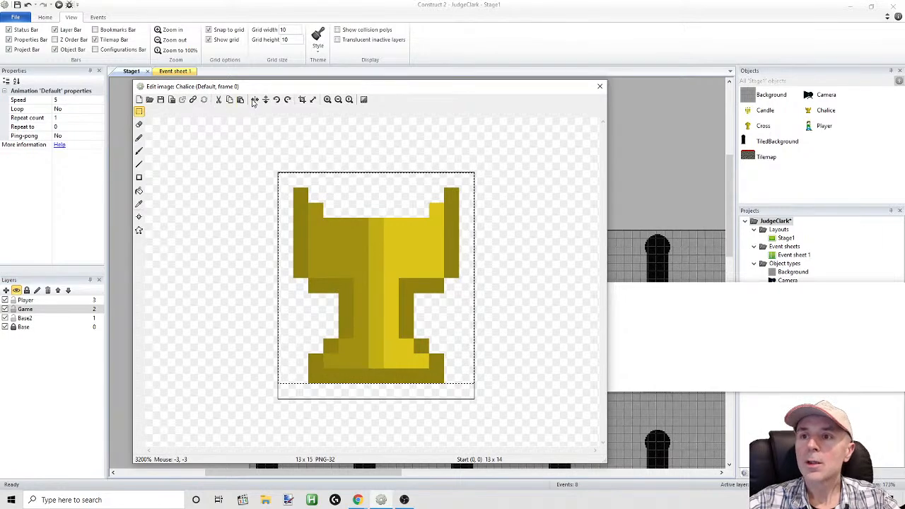
pyautogui.click(302, 100)
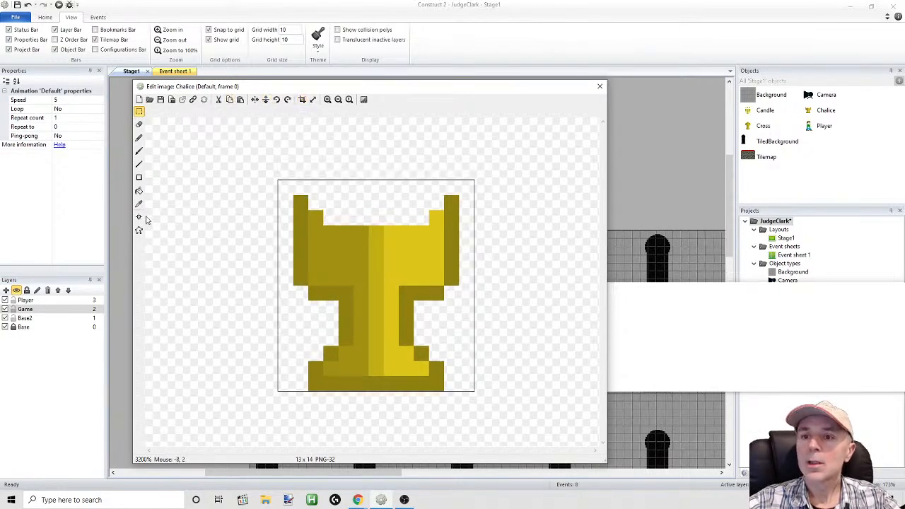
# Assign the Chalice's origin to the bottom of the image at 6.5, 14 and close the image editor
pyautogui.click(139, 218)
pyautogui.rightClick(516, 195)
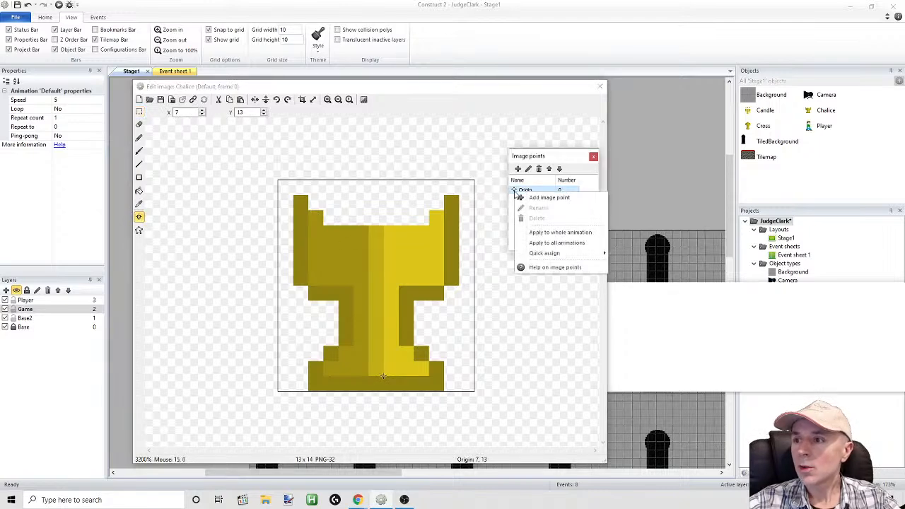
pyautogui.moveTo(604, 253)
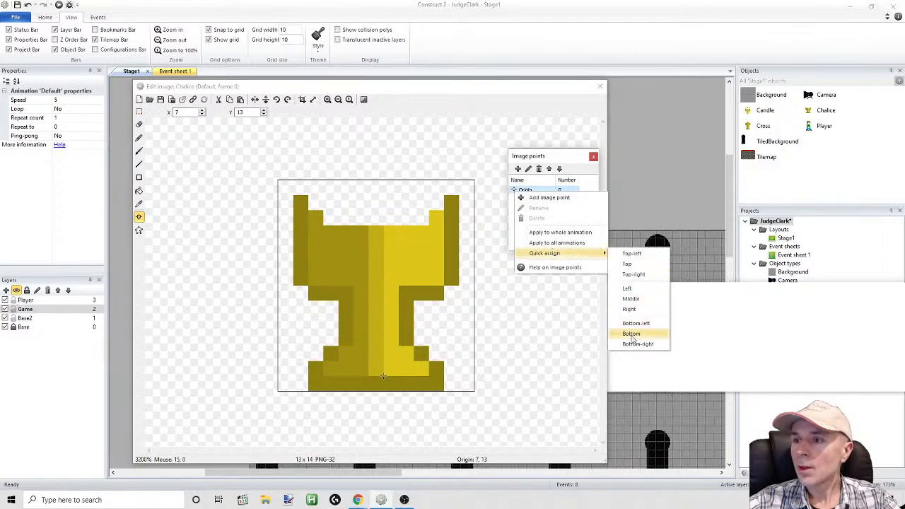
pyautogui.click(632, 334)
pyautogui.click(594, 157)
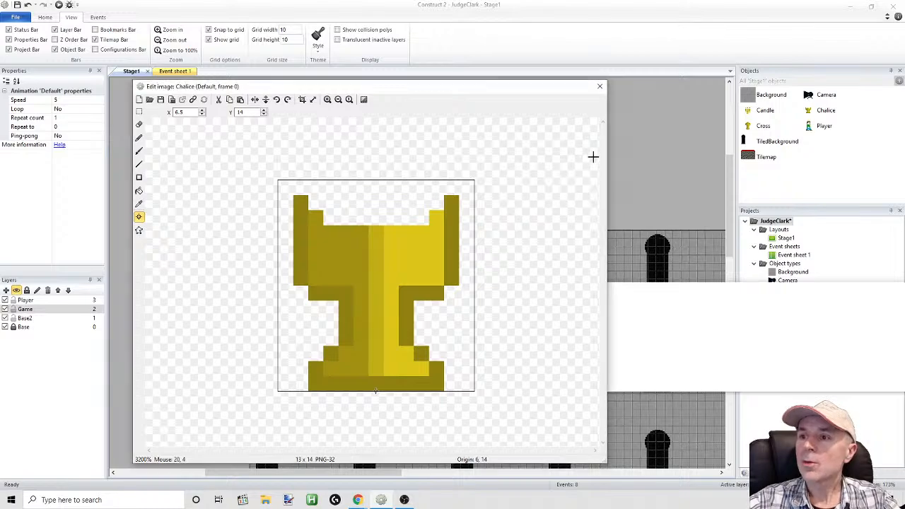
pyautogui.click(593, 90)
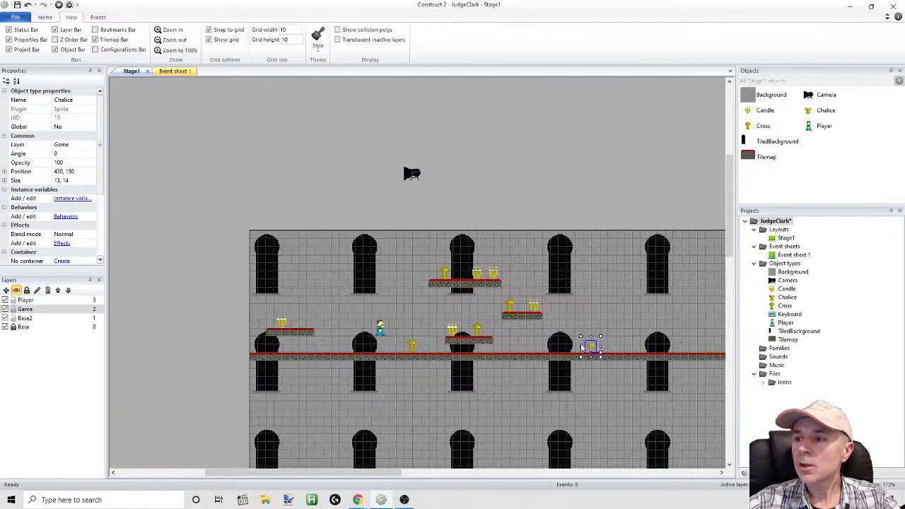
# Preview the stage and jump the player rightward over the carpeted platforms past the Chalice
pyautogui.click(59, 5)
pyautogui.press('Right')
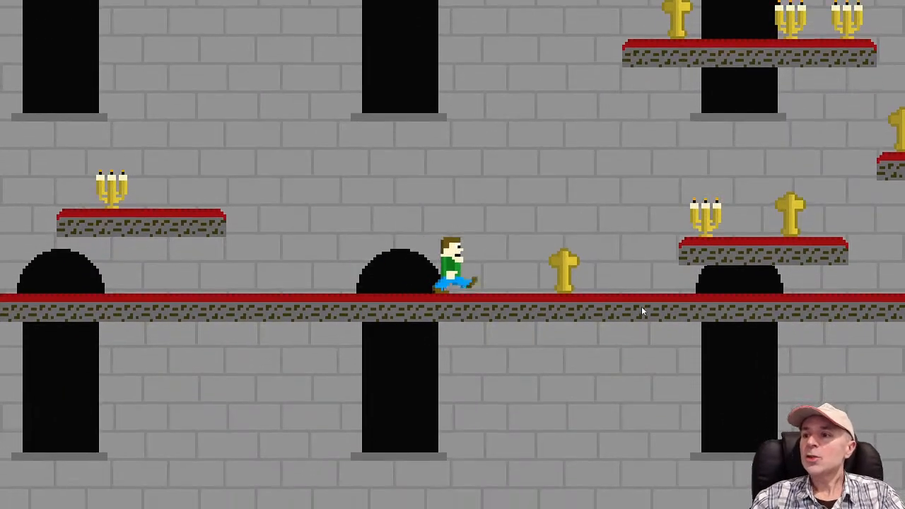
pyautogui.press('Up')
pyautogui.press('Up')
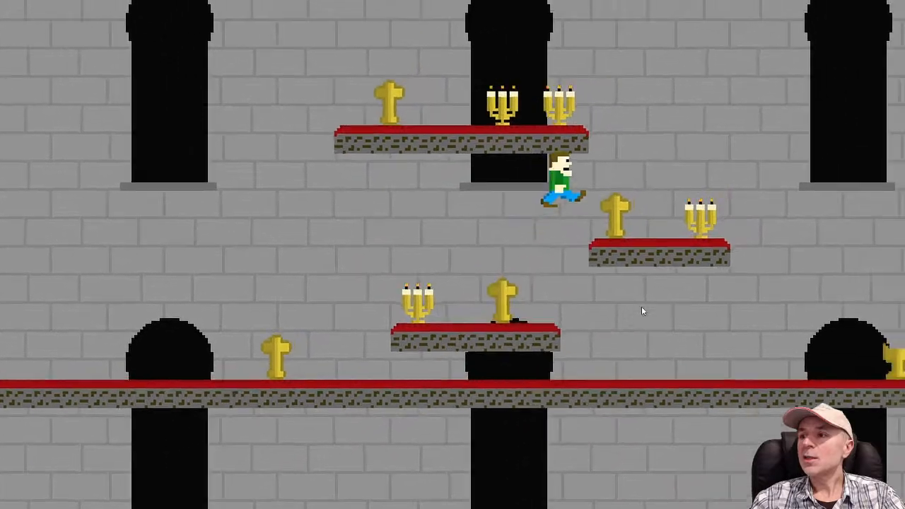
pyautogui.press('Up')
# Run the player back left along the floor and jump onto the low middle platform with the cross and candle
pyautogui.press('Up')
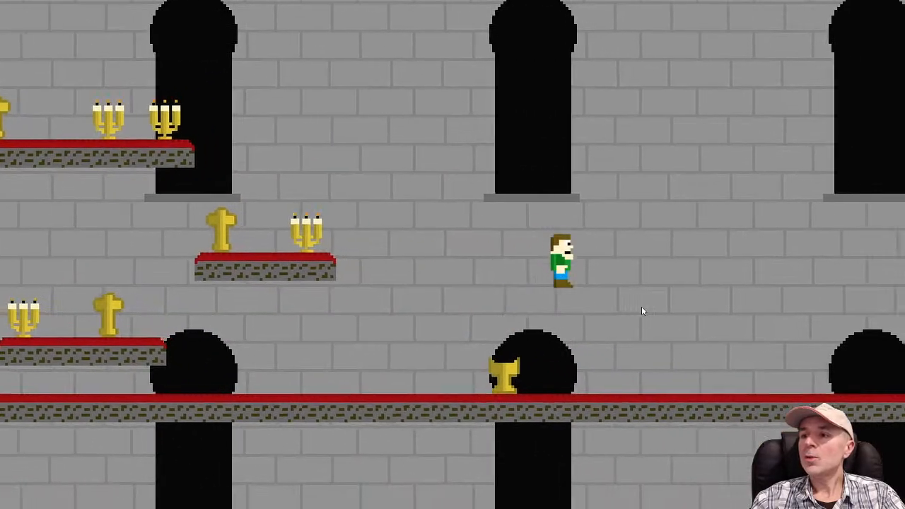
pyautogui.press('Left')
pyautogui.press('Up')
pyautogui.press('Left')
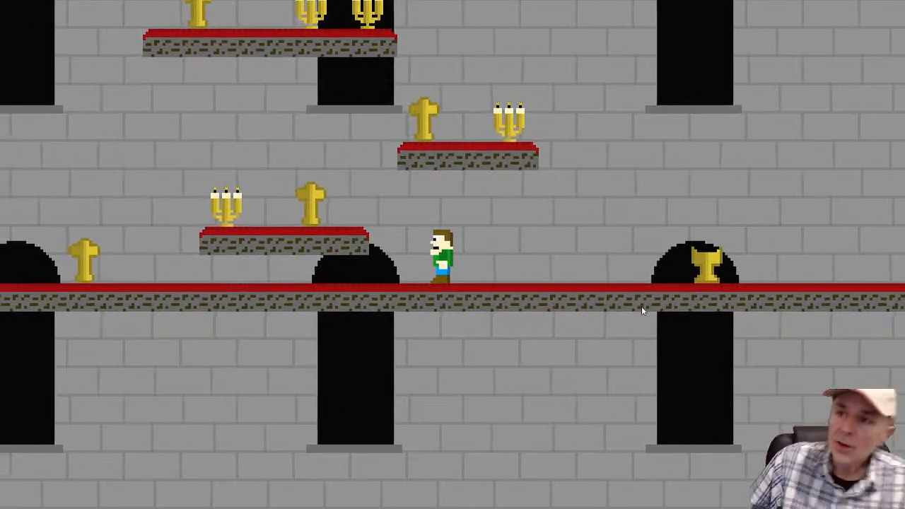
pyautogui.press('Left')
pyautogui.press('Up')
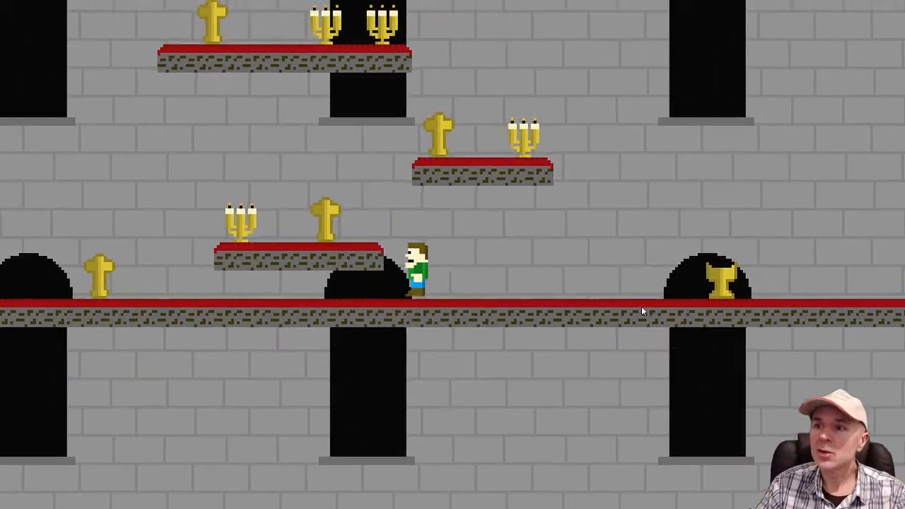
pyautogui.press('Right')
pyautogui.press('Up')
pyautogui.press('Left')
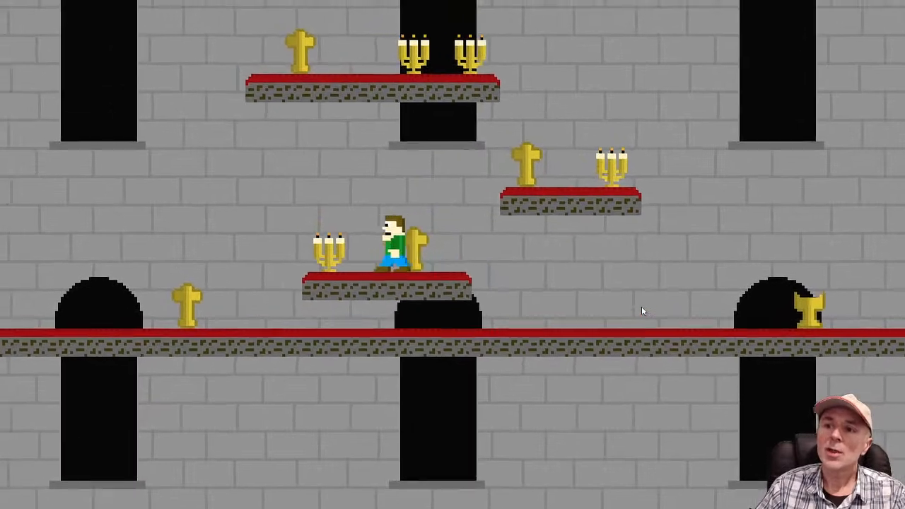
# Drop the player to the floor and jump around the floor-level cross to check how it looks
pyautogui.press('Up')
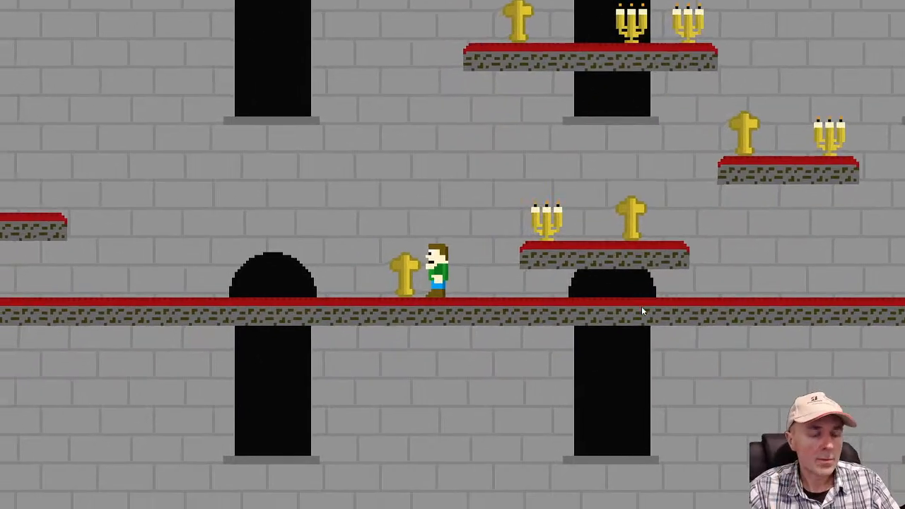
pyautogui.press('Up')
pyautogui.press('Left')
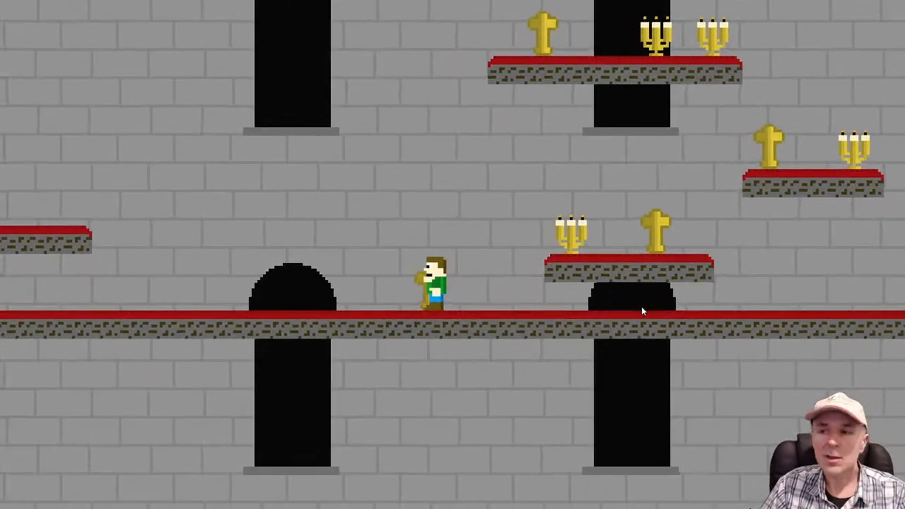
pyautogui.press('Up')
# Climb the player across the platforms up to the highest one with the cross and two candles
pyautogui.press('Up')
pyautogui.press('Left')
pyautogui.press('Right')
pyautogui.press('Up')
pyautogui.press('Up')
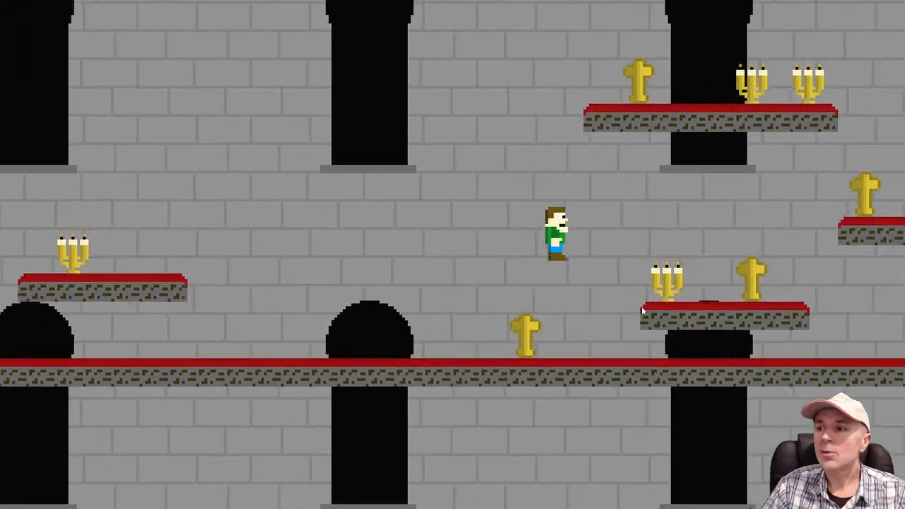
pyautogui.press('Up')
pyautogui.press('Up')
pyautogui.press('Left')
pyautogui.press('Up')
pyautogui.press('Left')
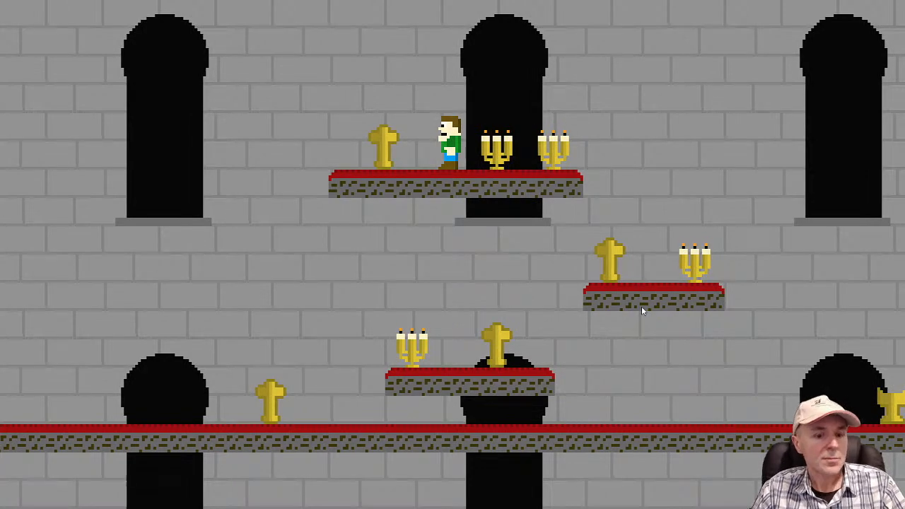
# Leap the player off the highest platform to the far-left candle platform and back right above the other platforms
pyautogui.press('Left')
pyautogui.press('space')
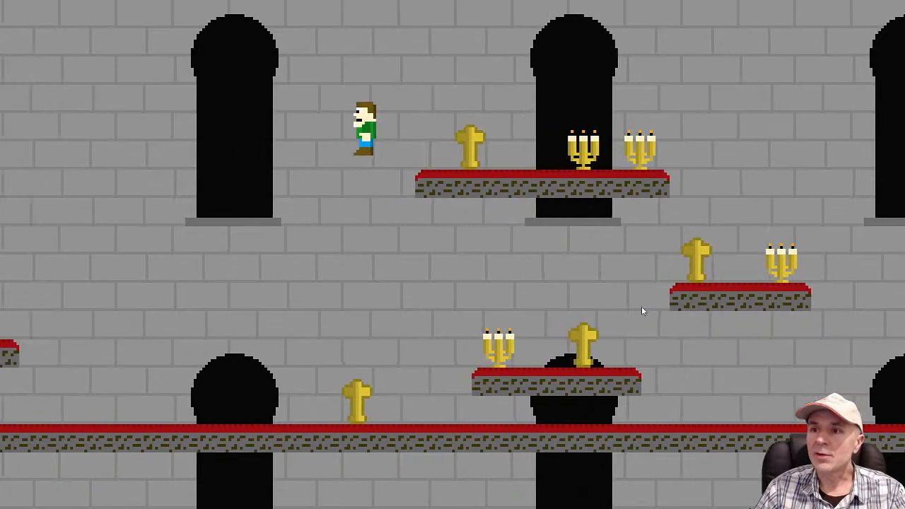
pyautogui.press('space')
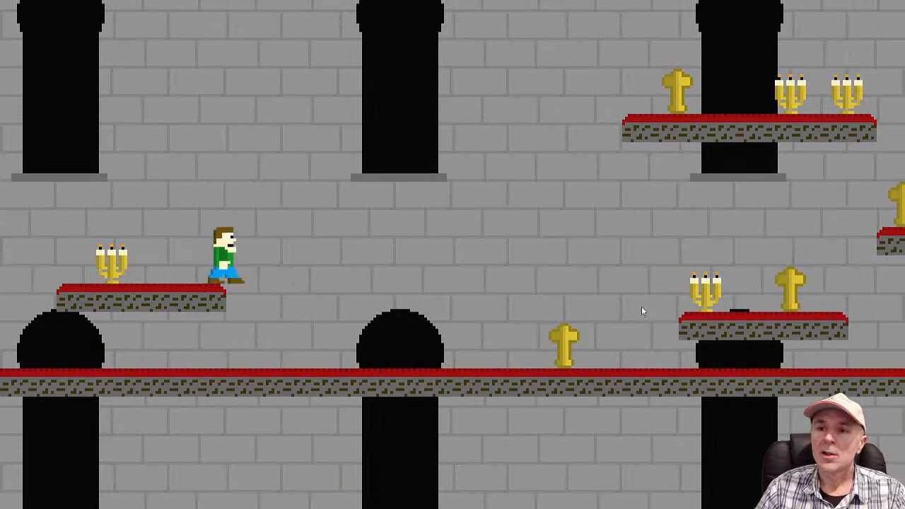
pyautogui.press('space')
pyautogui.press('space')
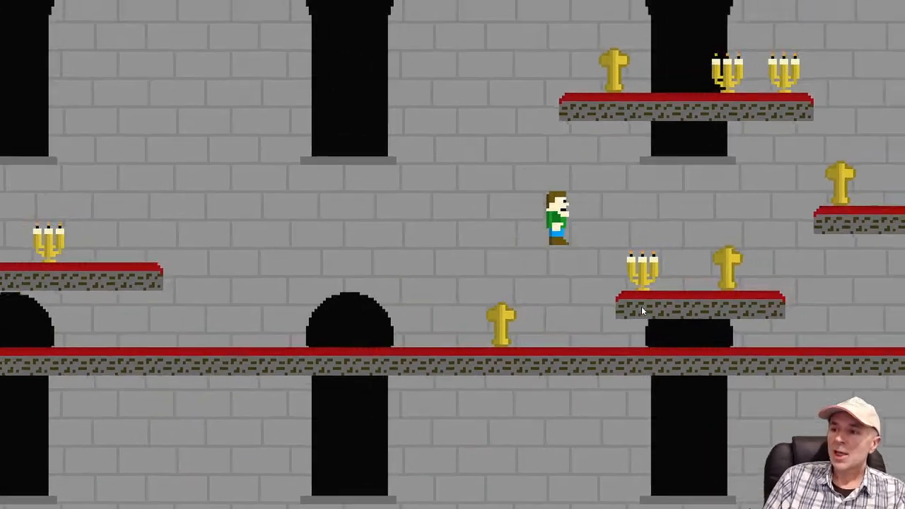
pyautogui.press('space')
pyautogui.press('space')
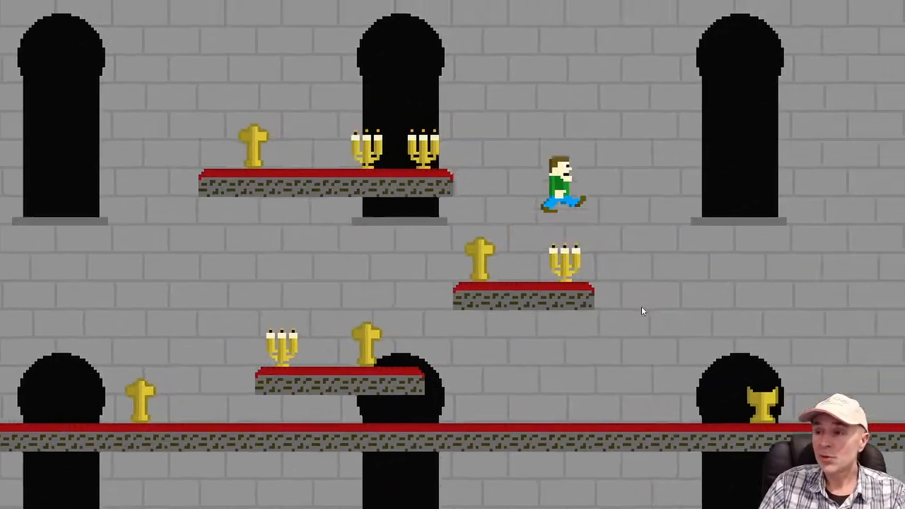
# Run the player past the Chalice on the floor and return left over the middle platform beyond the floor-level cross
pyautogui.press('Left')
pyautogui.press('Right')
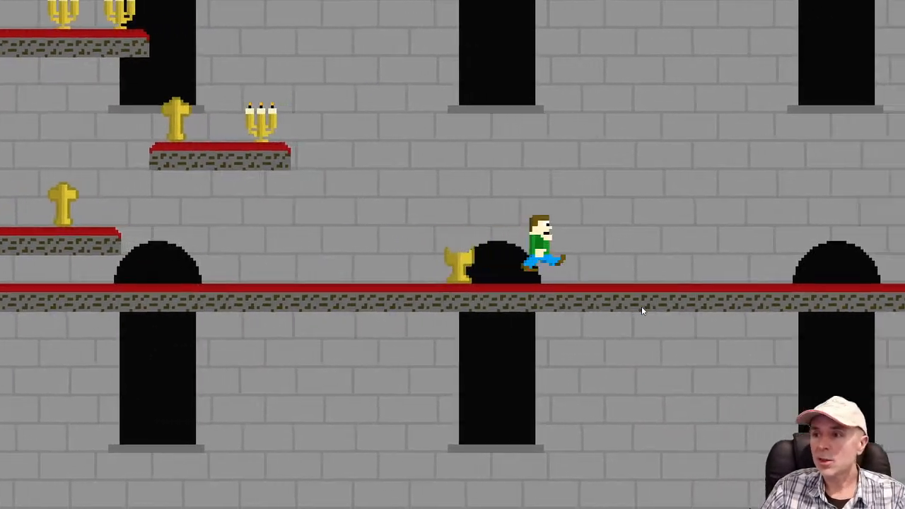
pyautogui.press('space')
pyautogui.press('Left')
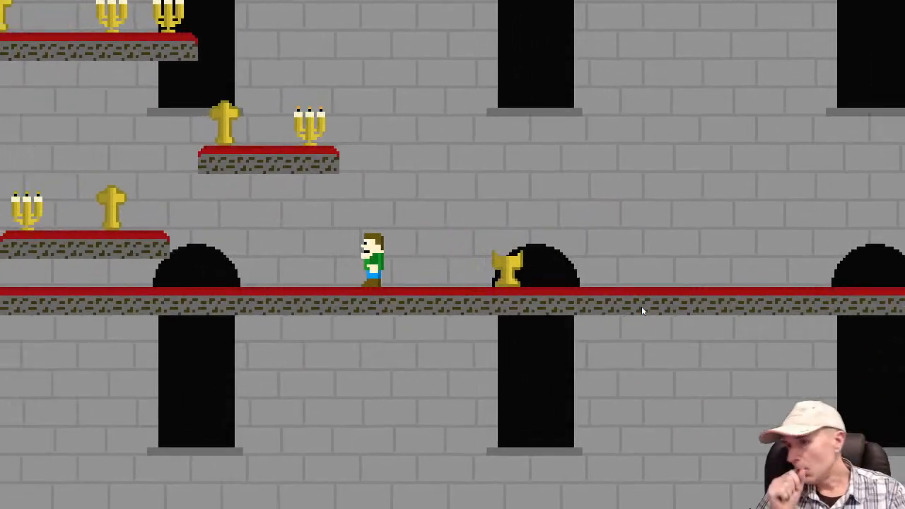
pyautogui.press('space')
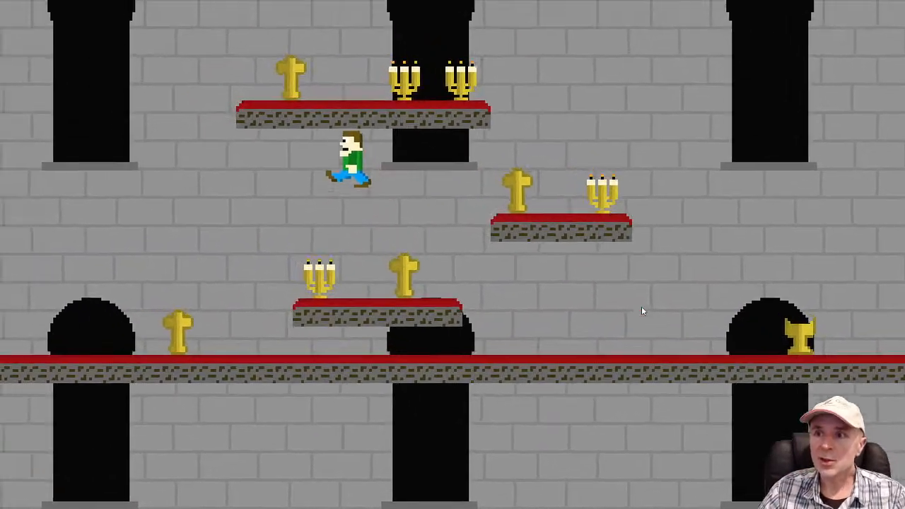
pyautogui.press('space')
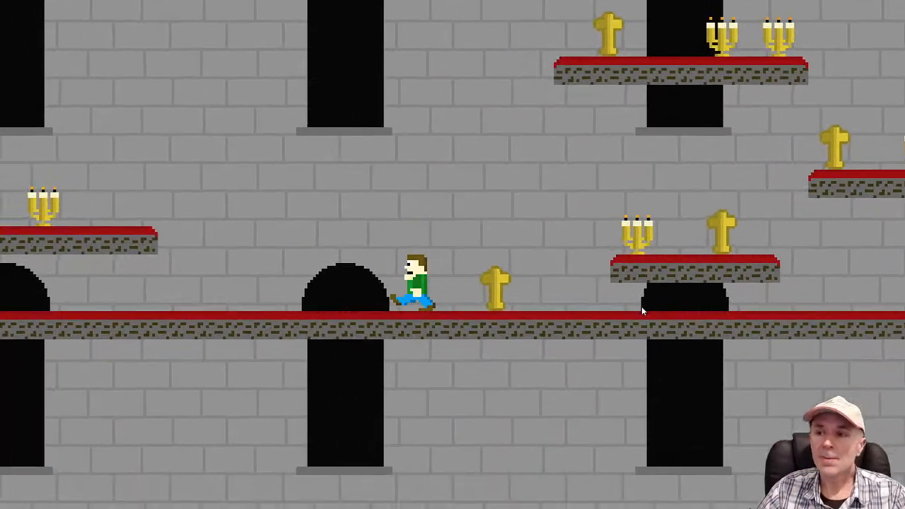
# Jump the player around the floor near the far-left platform and land on that platform beside its candle
pyautogui.press('space')
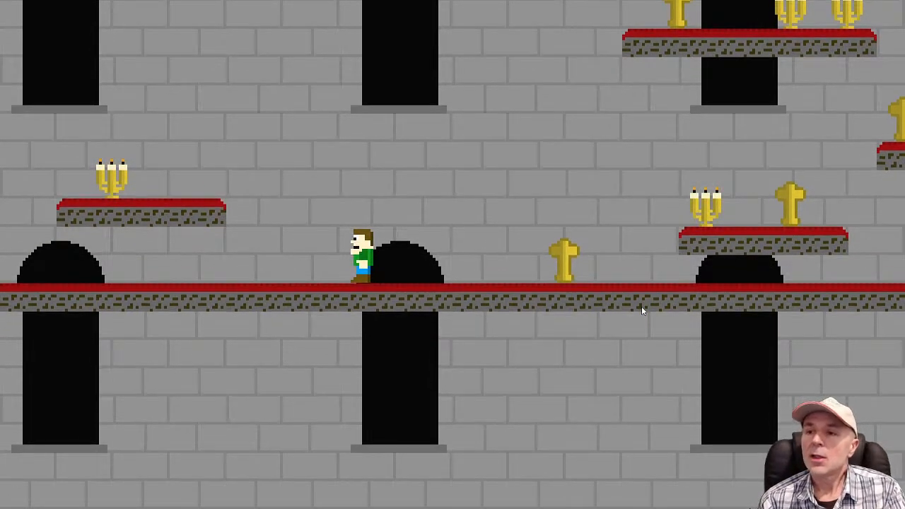
pyautogui.press('space')
pyautogui.press('Left')
pyautogui.press('space')
pyautogui.press('Right')
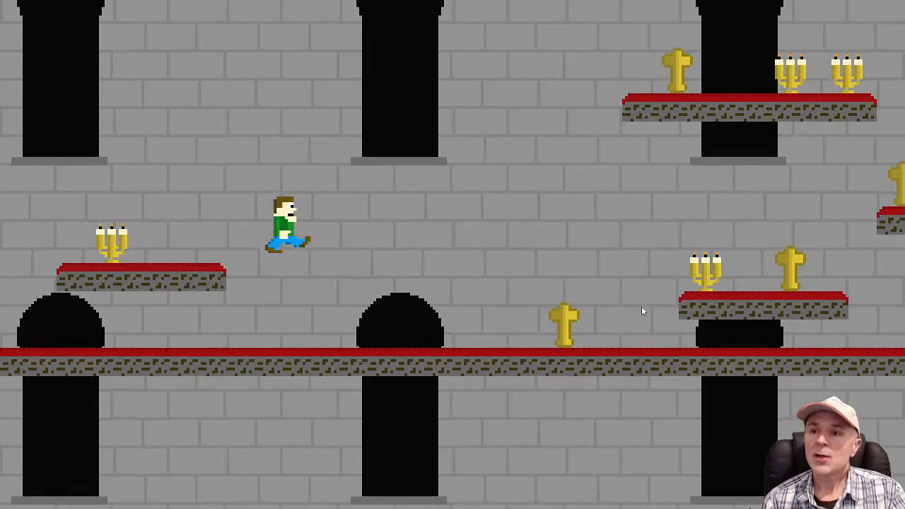
pyautogui.press('Left')
pyautogui.press('space')
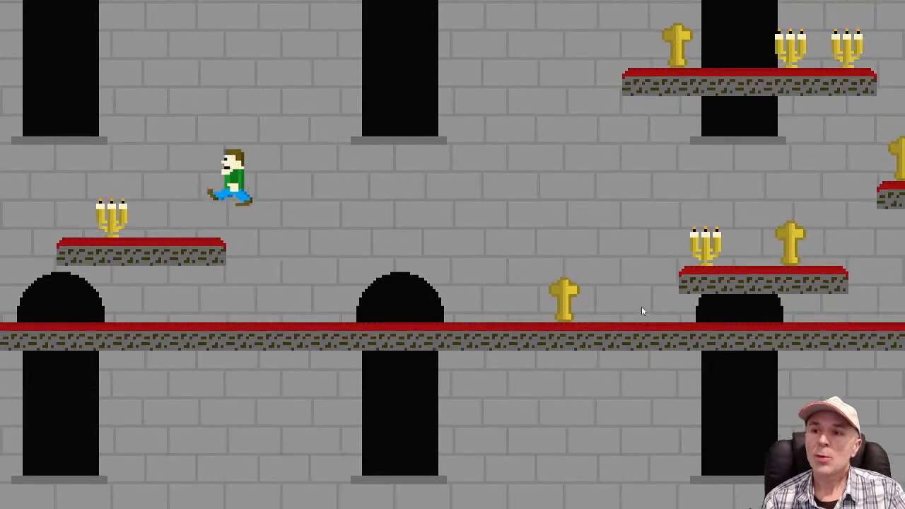
pyautogui.press('Right')
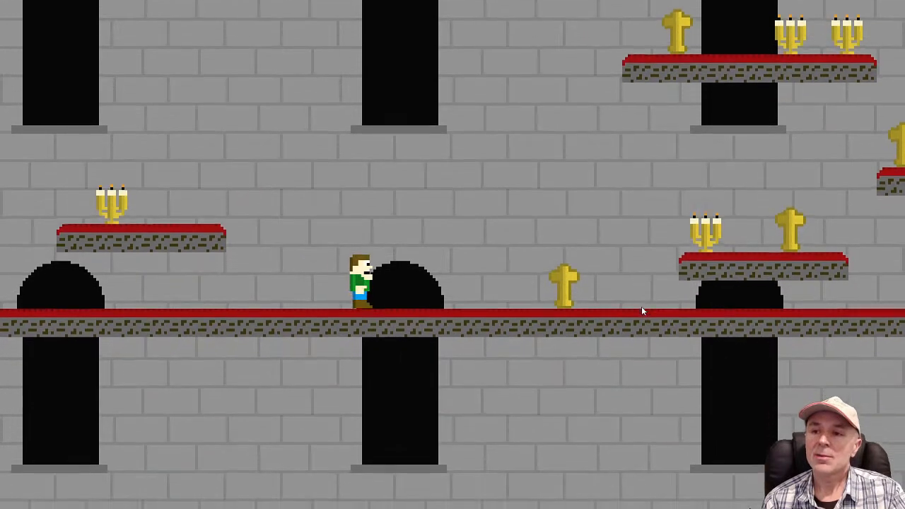
pyautogui.press('Left')
pyautogui.press('space')
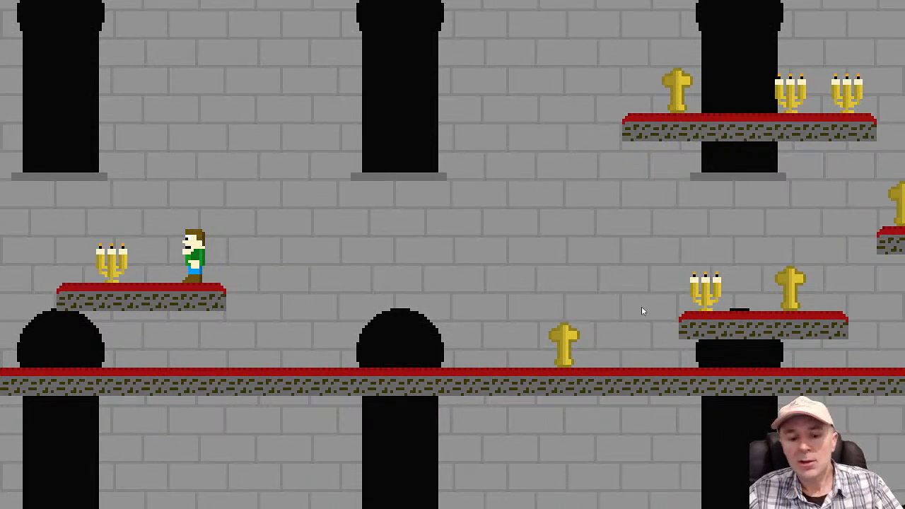
# Run the player right from the candle platform past the floor-level cross and leap beyond the Chalice
pyautogui.press('Right')
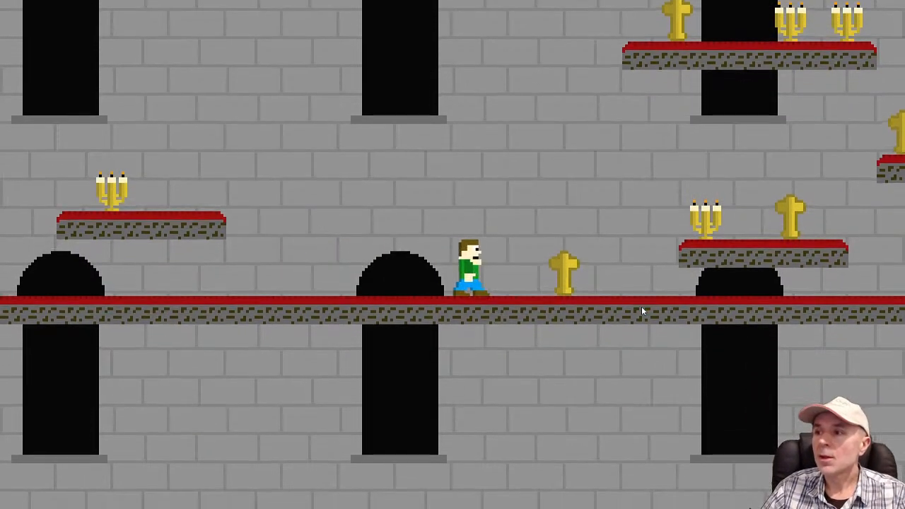
pyautogui.press('space')
pyautogui.press('space')
pyautogui.press('space')
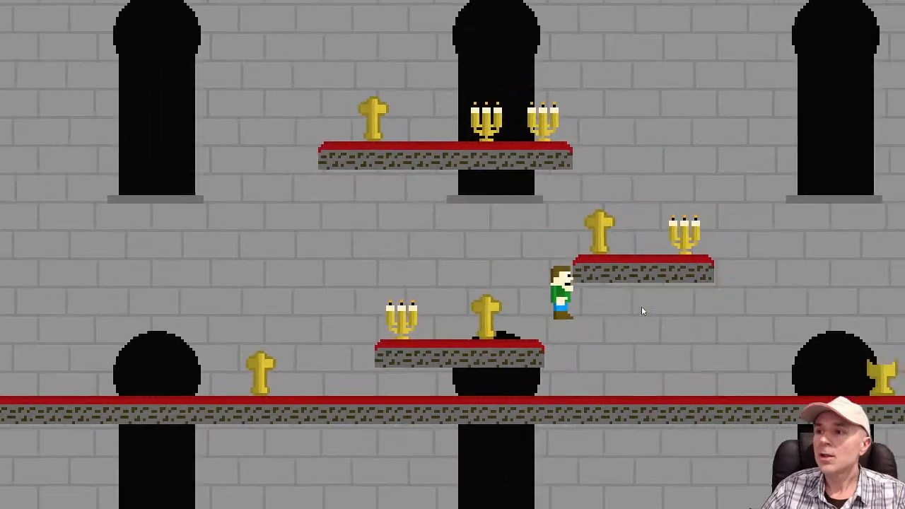
pyautogui.press('space')
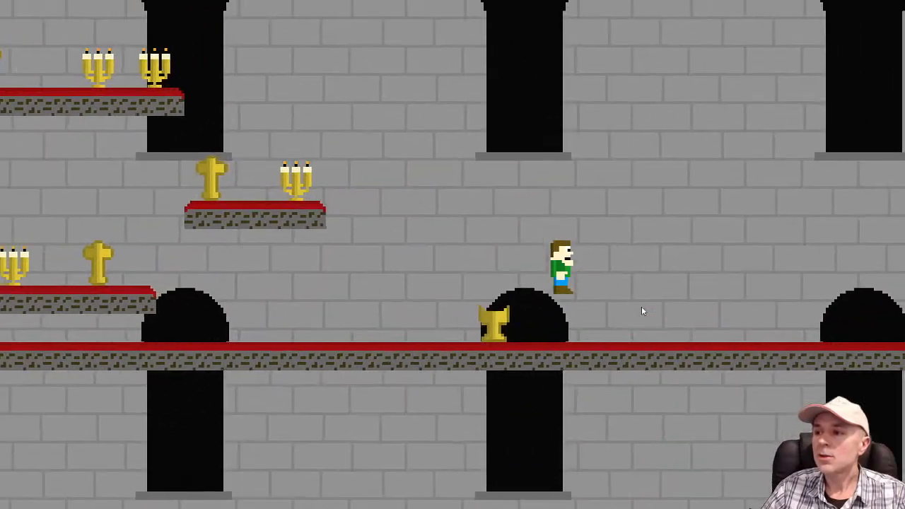
# Jump the player along the empty floor to the stage's right end and run back and forth there
pyautogui.press('space')
pyautogui.press('space')
pyautogui.press('space')
pyautogui.press('space')
pyautogui.press('space')
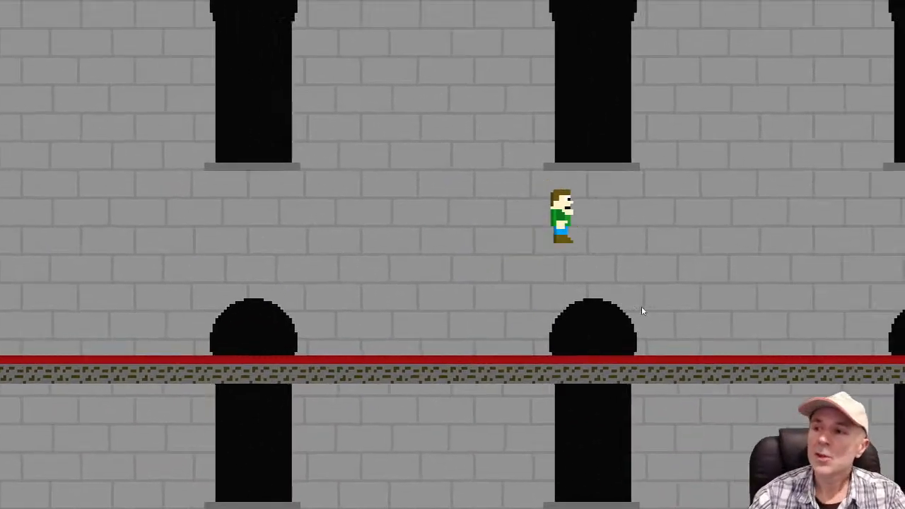
pyautogui.press('space')
pyautogui.press('space')
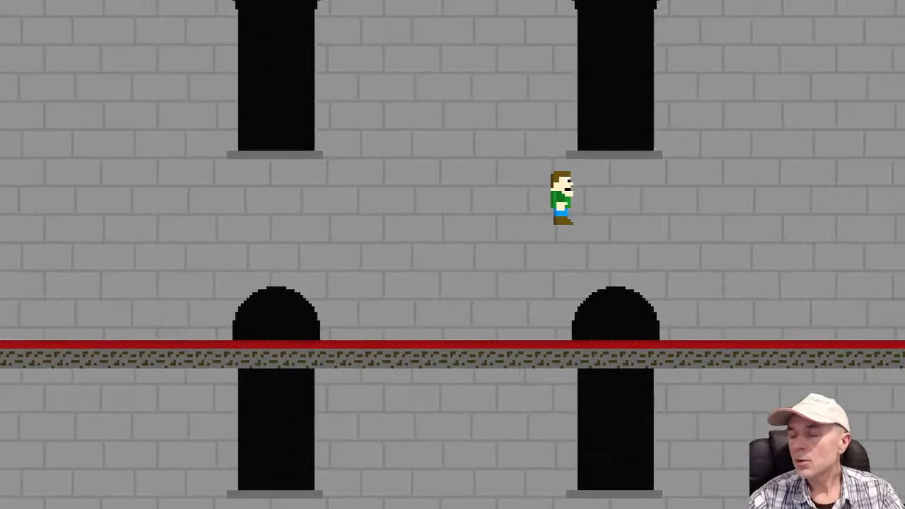
pyautogui.press('space')
pyautogui.press('space')
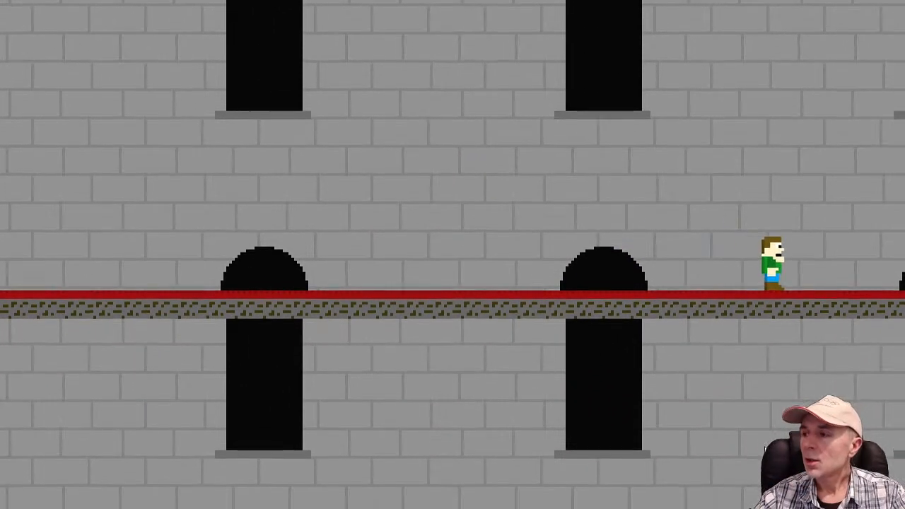
pyautogui.press('Left')
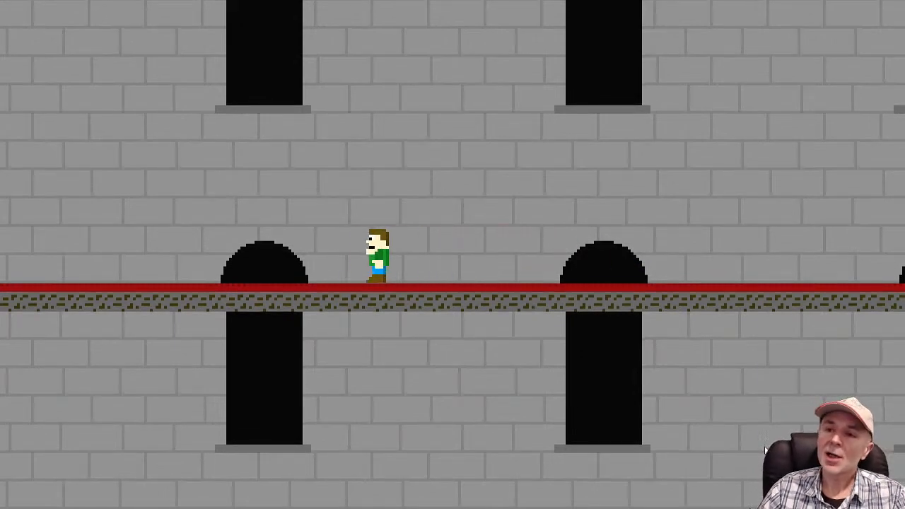
pyautogui.press('Right')
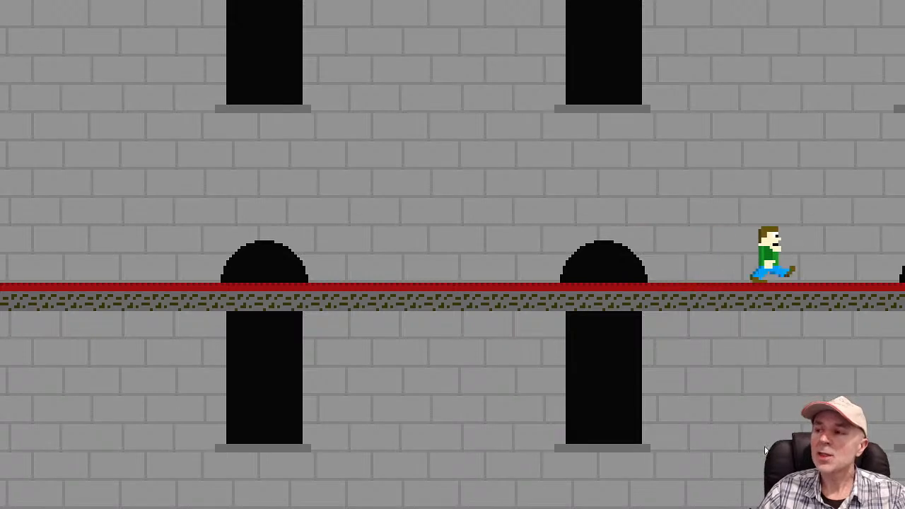
# Return the player left over the Chalice and past the floor-level cross up to the far-left candle platform
pyautogui.press('space')
pyautogui.press('space')
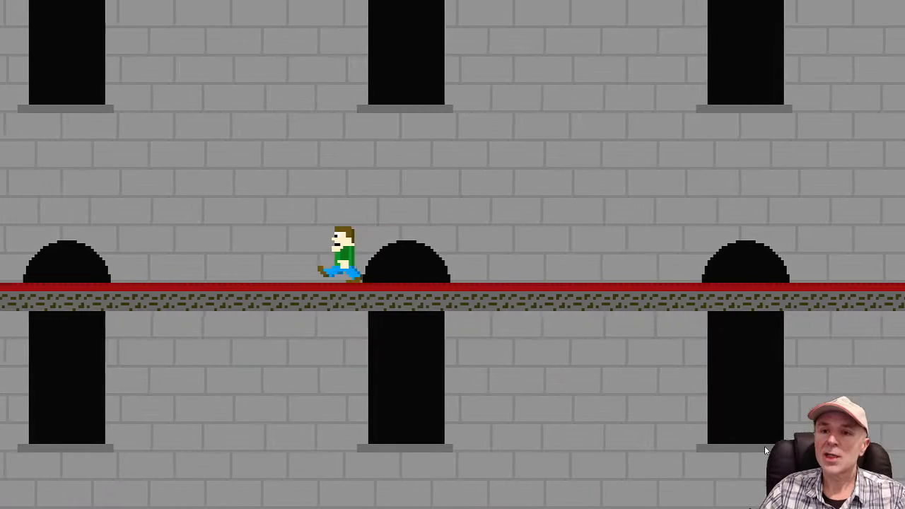
pyautogui.press('space')
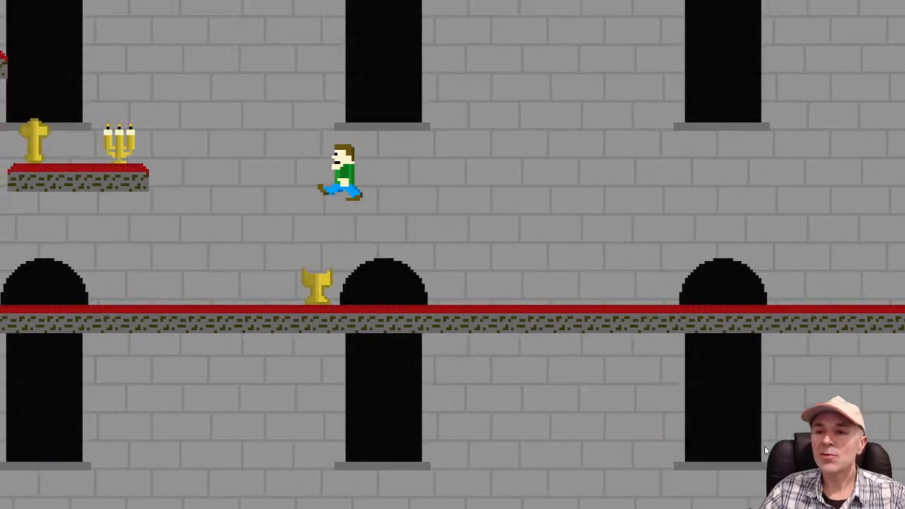
pyautogui.press('space')
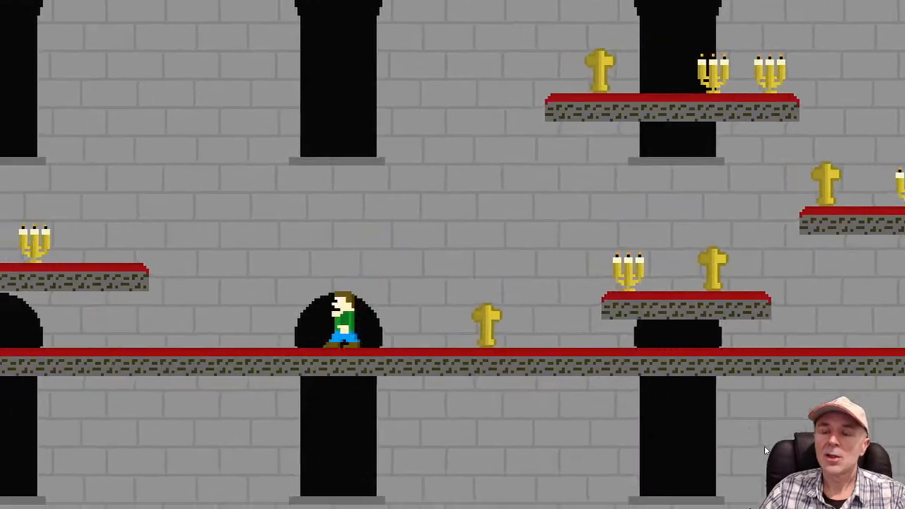
pyautogui.press('space')
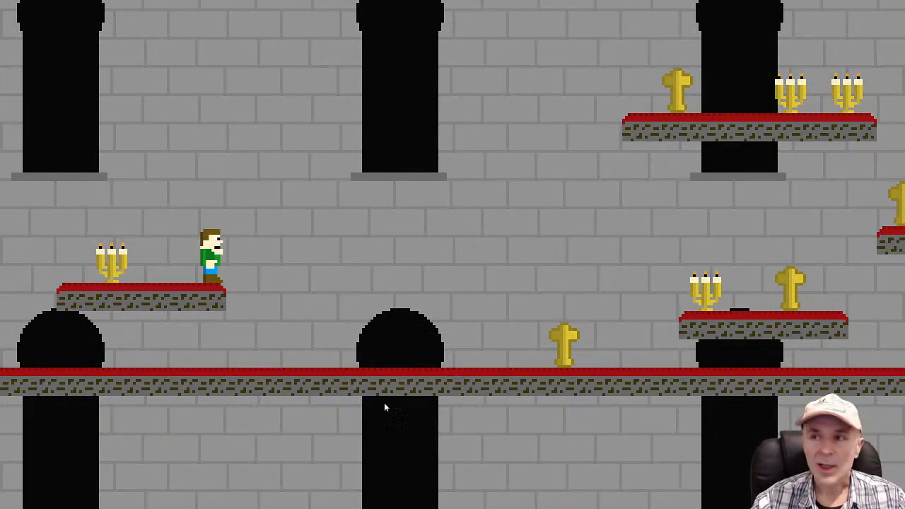
# Switch from the preview back to Construct 2 and open the Tilemap's image for editing at 1600% zoom
pyautogui.hotkey('alt', 'Tab')
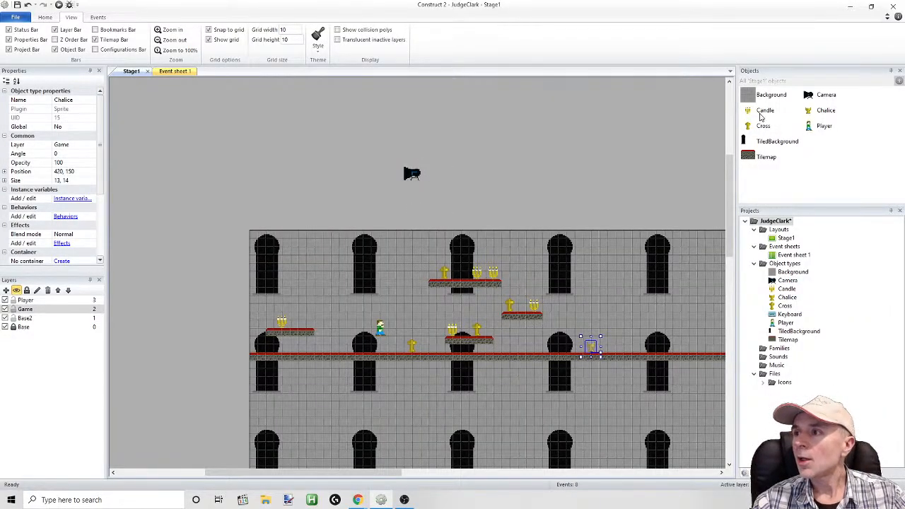
pyautogui.scroll(-1, 728, 194)
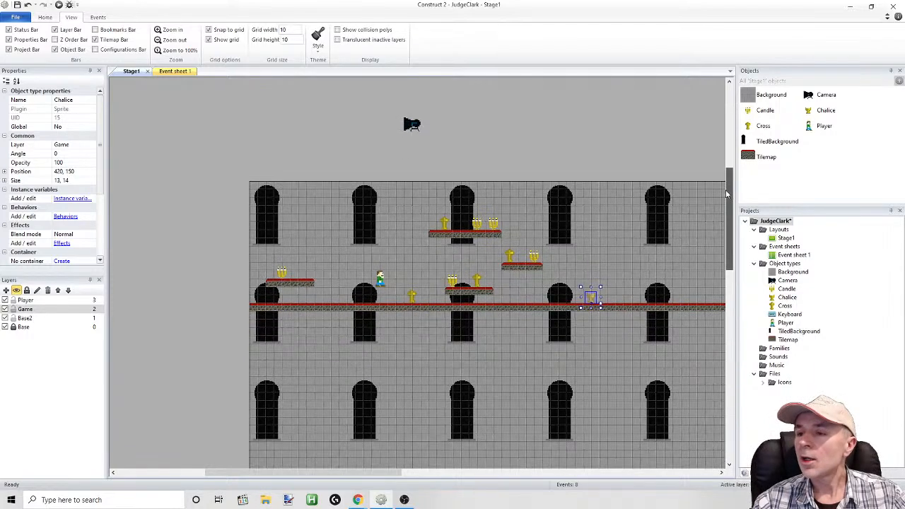
pyautogui.moveTo(727, 193); pyautogui.dragTo(725, 220)
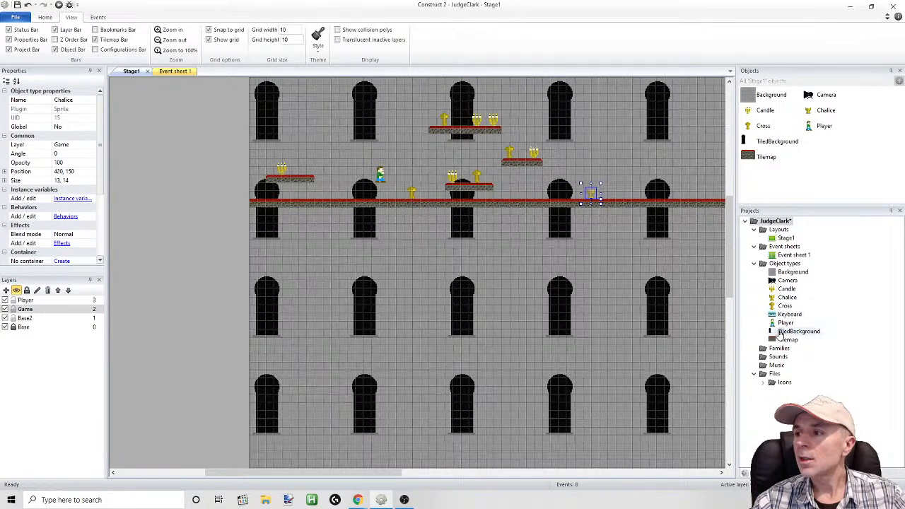
pyautogui.doubleClick(765, 160)
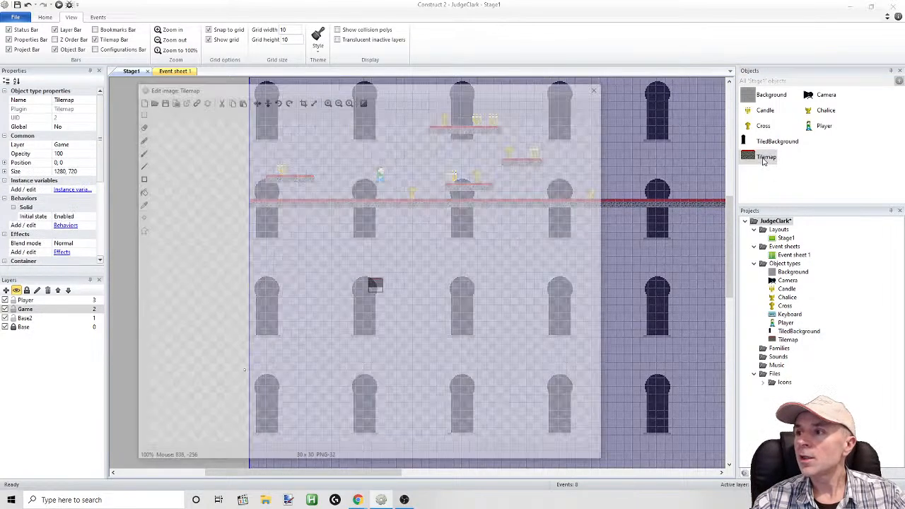
pyautogui.click(328, 99)
pyautogui.click(327, 99)
pyautogui.click(327, 99)
pyautogui.click(327, 100)
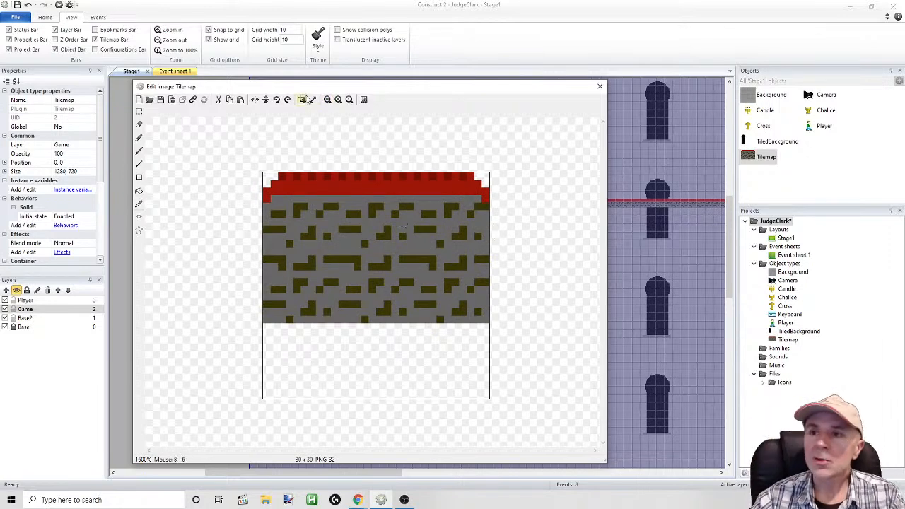
# Resize the Tilemap image canvas to 40 × 40 pixels with the existing image aligned to the top left
pyautogui.click(312, 100)
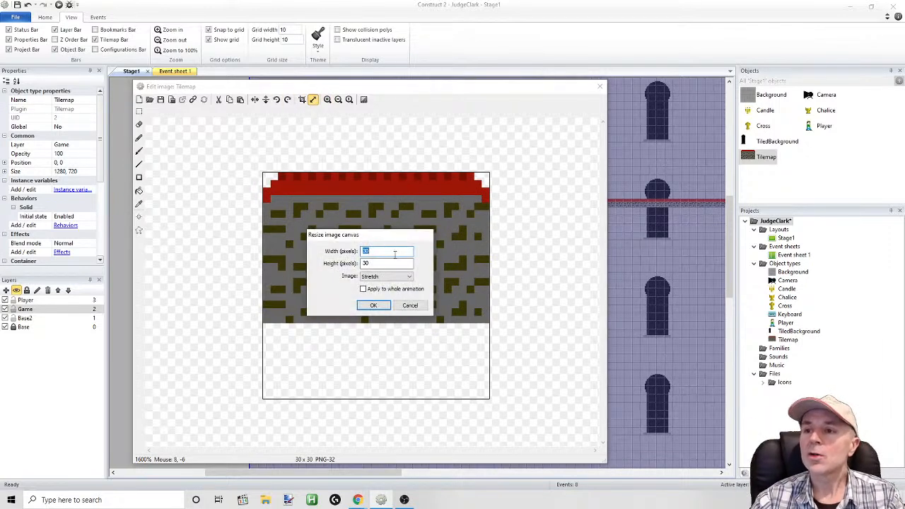
pyautogui.moveTo(388, 242); pyautogui.dragTo(238, 242)
pyautogui.click(269, 263)
pyautogui.write('40')
pyautogui.press('Tab')
pyautogui.write('40')
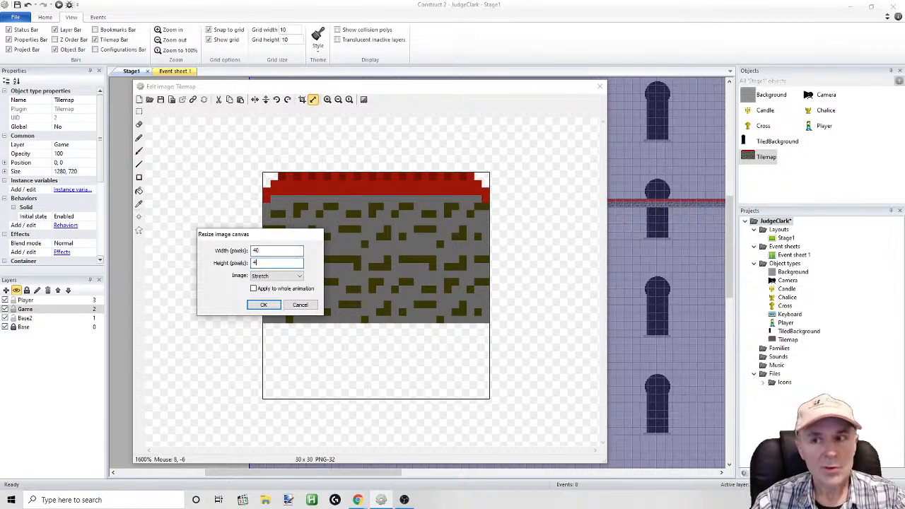
pyautogui.click(268, 276)
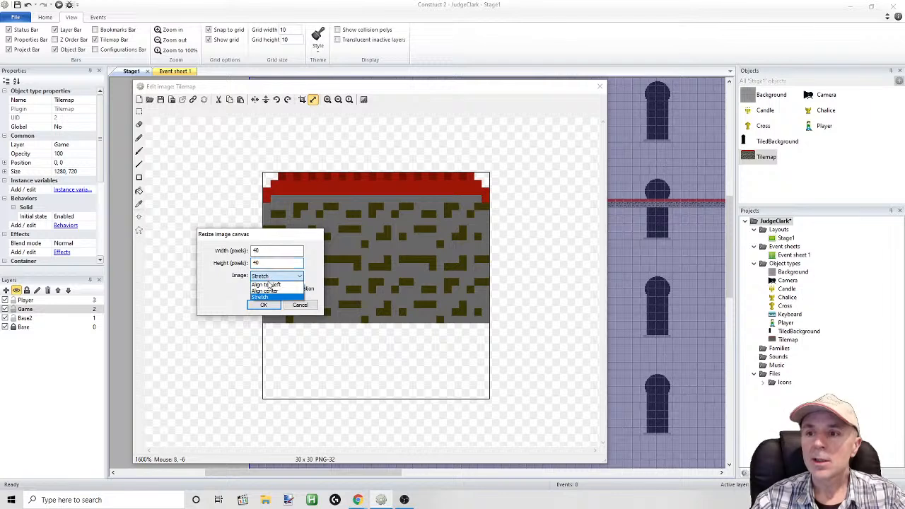
pyautogui.click(266, 284)
pyautogui.click(263, 305)
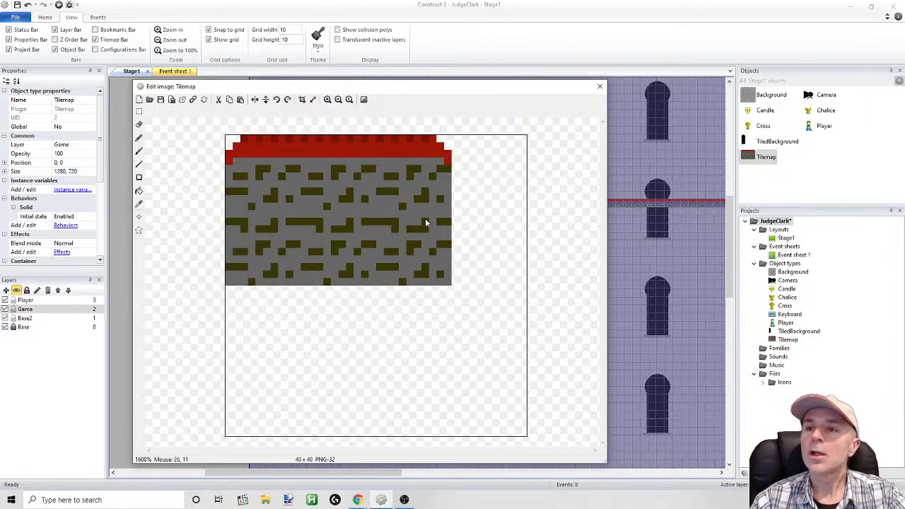
pyautogui.click(28, 5)
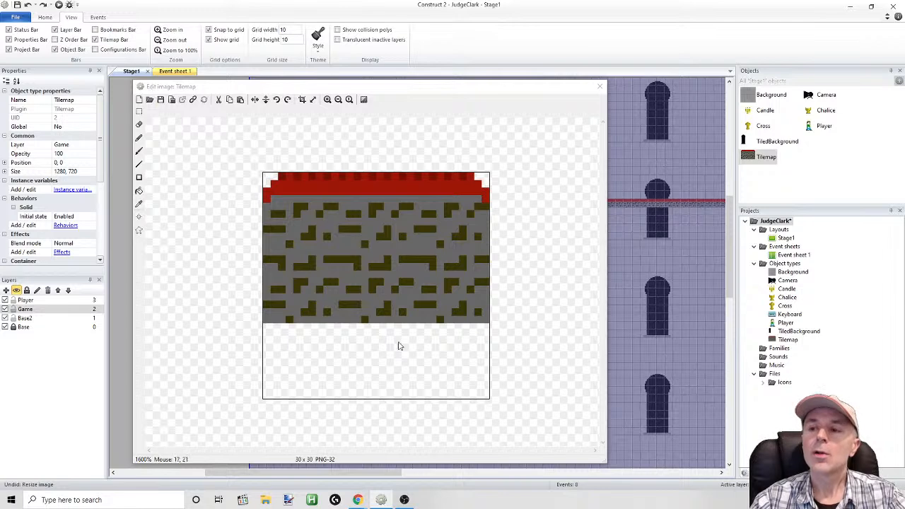
pyautogui.click(43, 5)
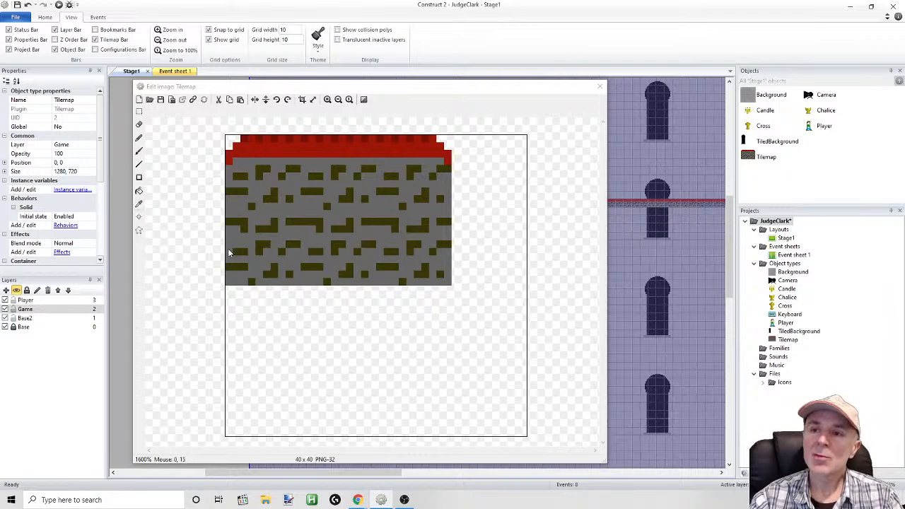
# Duplicate the carpeted stone tile artwork and place the copy directly beneath the original, then clear the selection
pyautogui.click(139, 111)
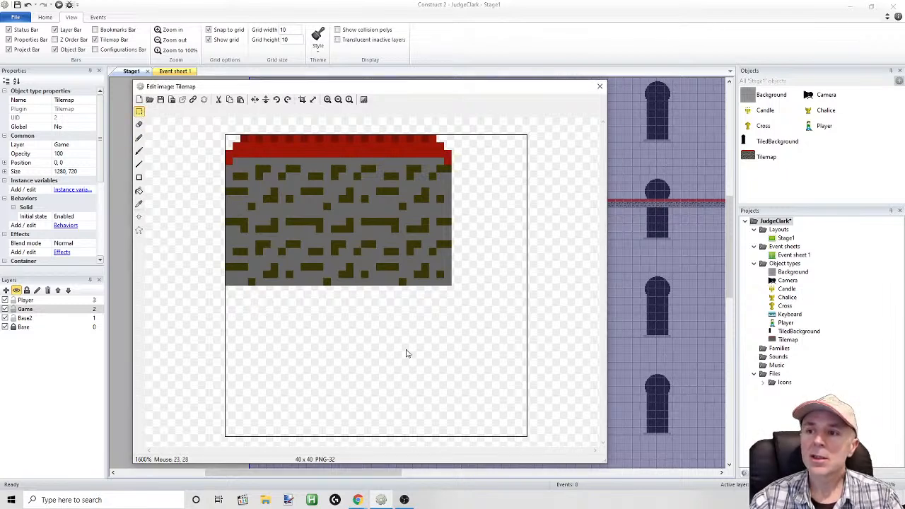
pyautogui.moveTo(484, 357); pyautogui.dragTo(166, 120)
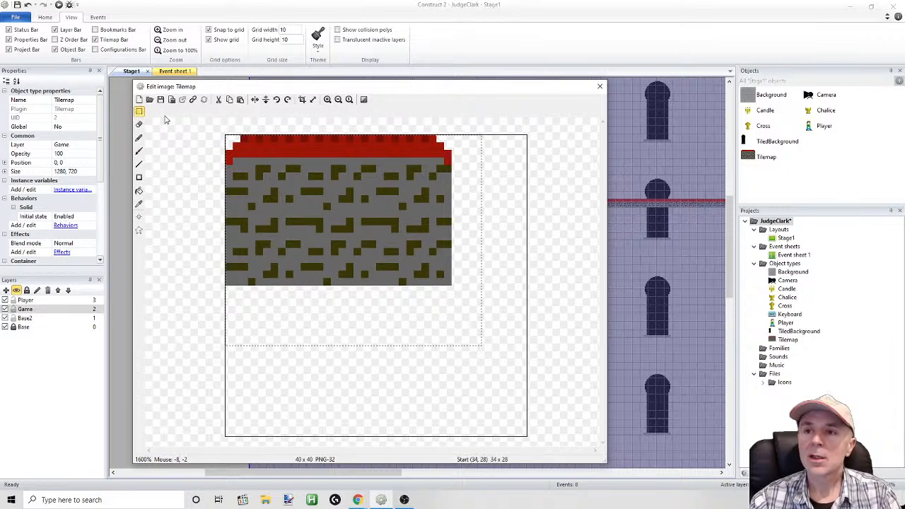
pyautogui.hotkey('ctrl', 'c')
pyautogui.hotkey('ctrl', 'v')
pyautogui.moveTo(361, 197); pyautogui.dragTo(357, 349)
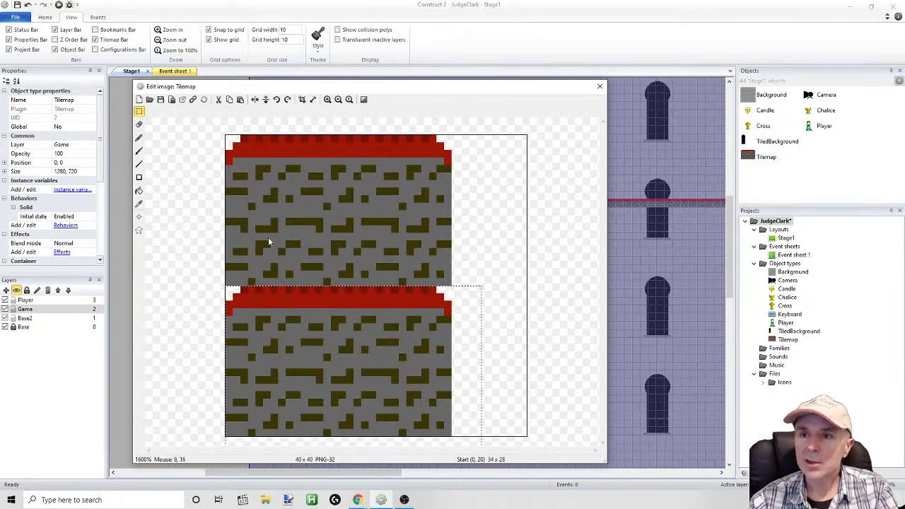
pyautogui.click(113, 148)
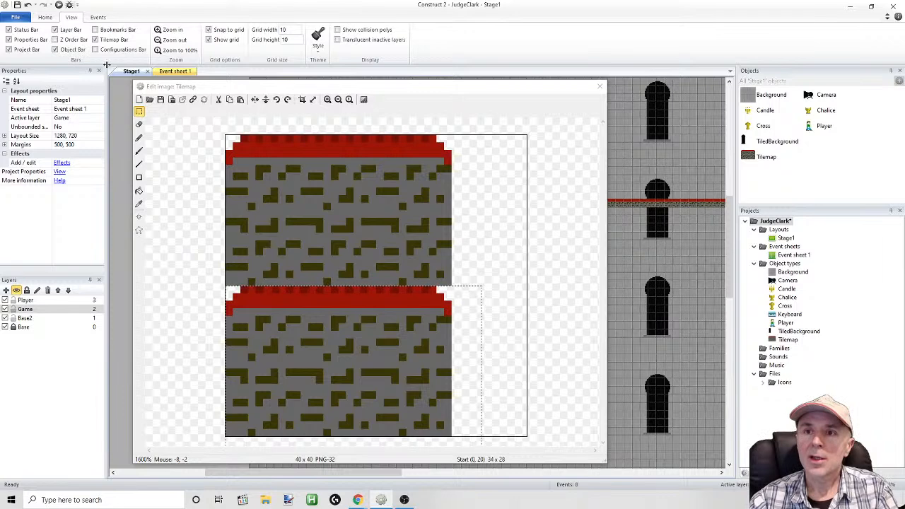
pyautogui.click(610, 237)
pyautogui.click(556, 236)
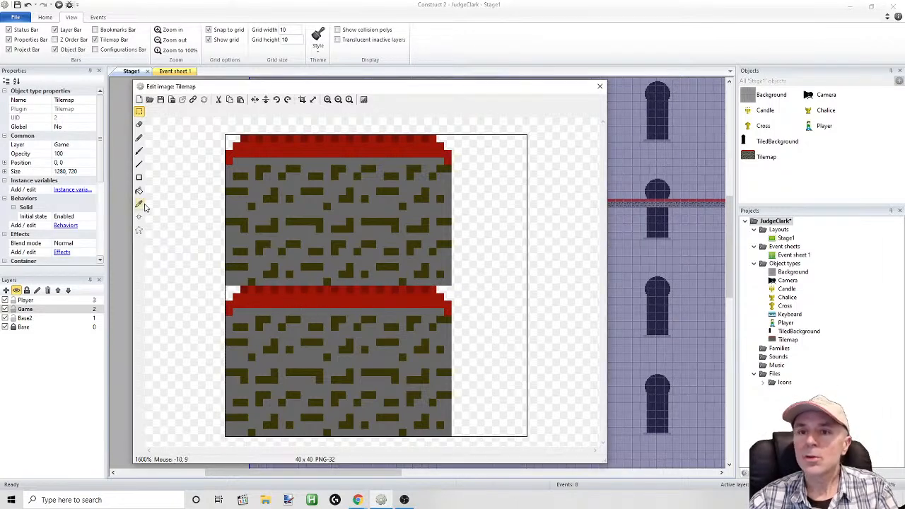
# Sample the carpet's dark red and draw 1-pixel-thick lines down both side edges of the lower tile
pyautogui.click(139, 138)
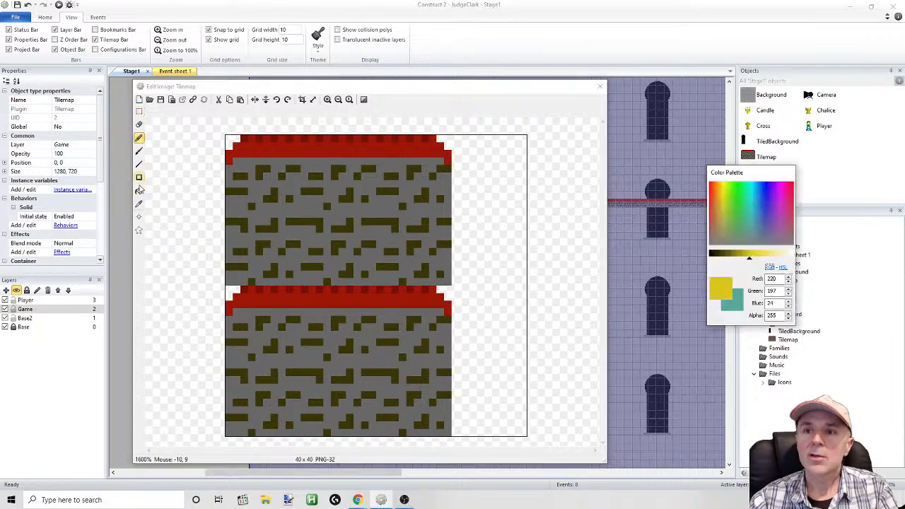
pyautogui.click(139, 203)
pyautogui.click(414, 309)
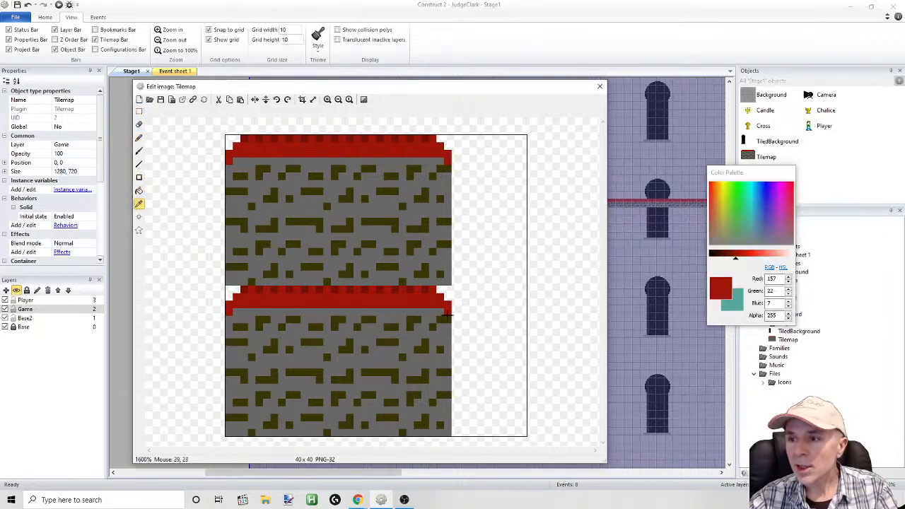
pyautogui.click(139, 163)
pyautogui.moveTo(449, 316); pyautogui.dragTo(449, 435)
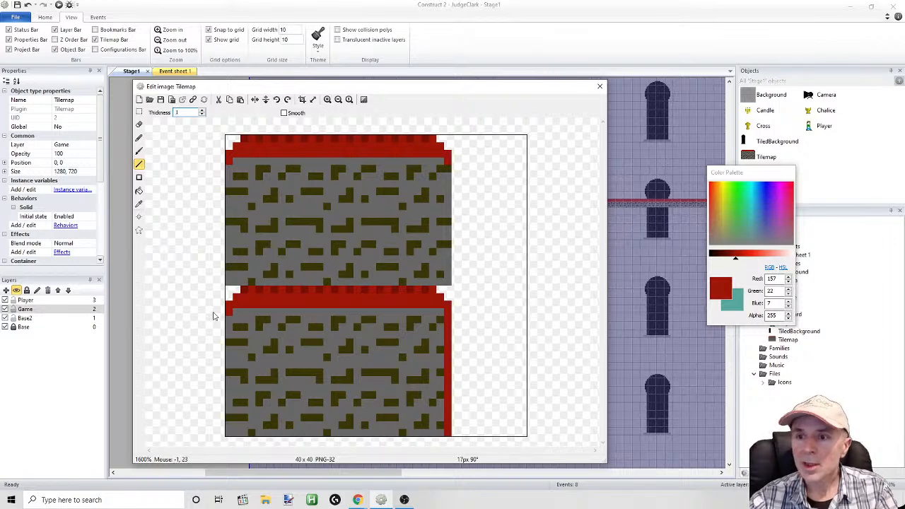
pyautogui.moveTo(230, 322); pyautogui.dragTo(238, 417)
pyautogui.click(26, 5)
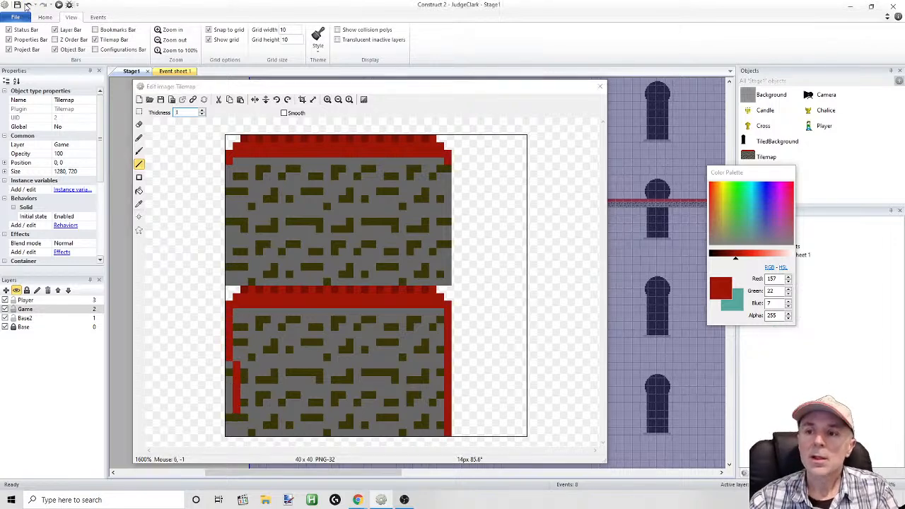
pyautogui.moveTo(227, 319); pyautogui.dragTo(231, 440)
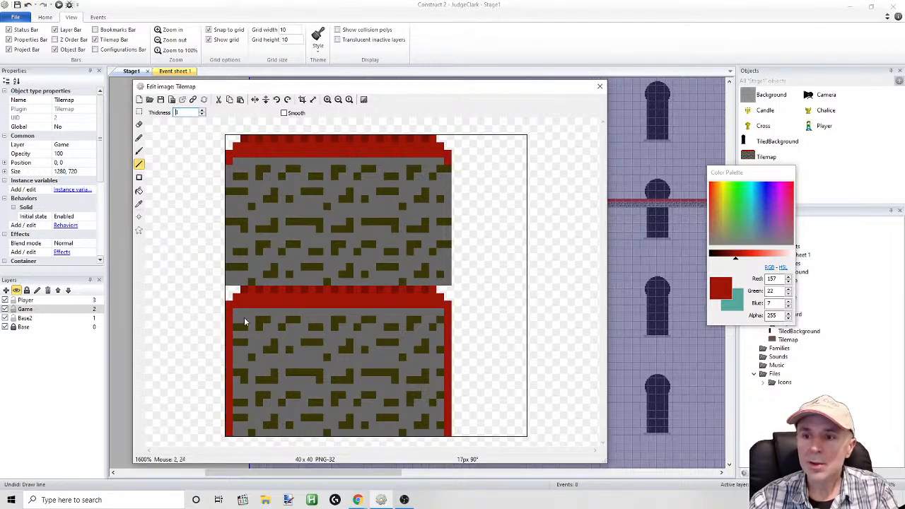
# Square off the lower tile's two top corners with the same red, erase the stray pixel outside its edge, and finish editing the image
pyautogui.moveTo(228, 298)
pyautogui.mouseDown()
pyautogui.moveTo(239, 296)
pyautogui.moveTo(227, 293)
pyautogui.mouseUp()
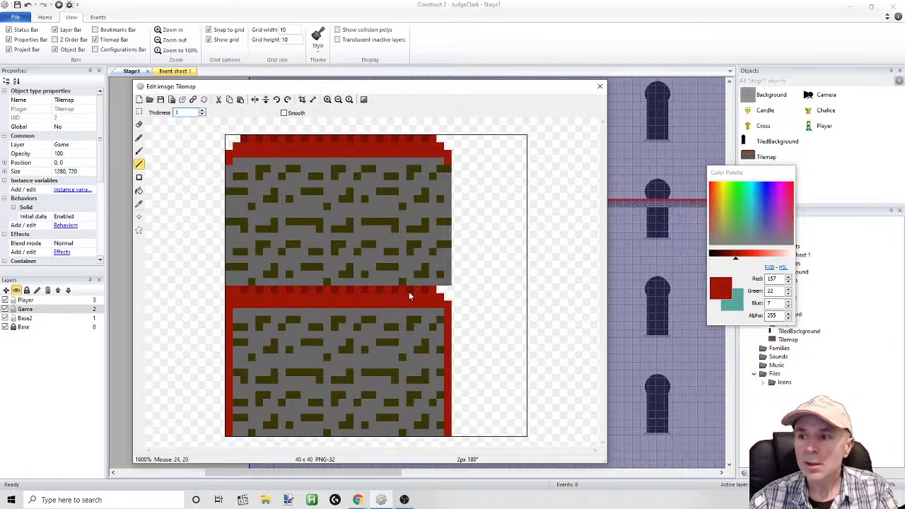
pyautogui.moveTo(444, 294)
pyautogui.mouseDown()
pyautogui.moveTo(457, 296)
pyautogui.moveTo(451, 306)
pyautogui.mouseUp()
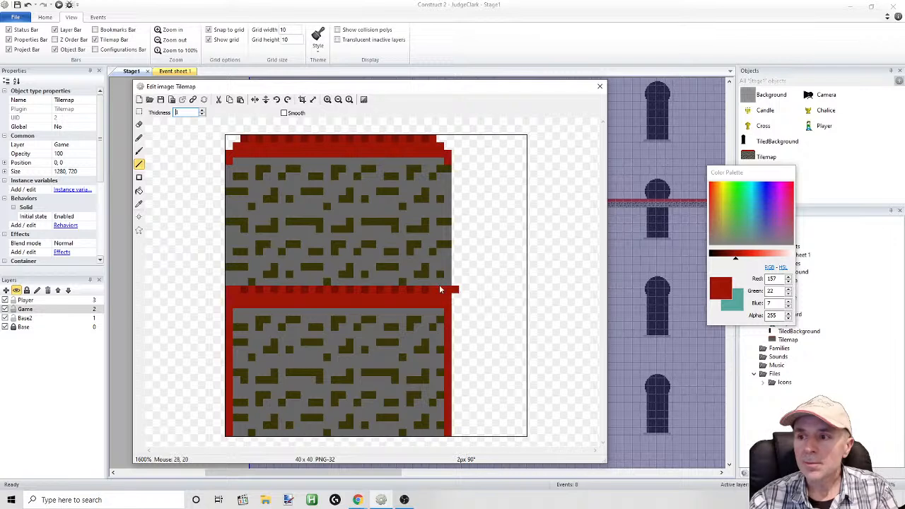
pyautogui.moveTo(457, 292)
pyautogui.mouseDown()
pyautogui.moveTo(456, 283)
pyautogui.moveTo(457, 296)
pyautogui.mouseUp()
pyautogui.click(139, 125)
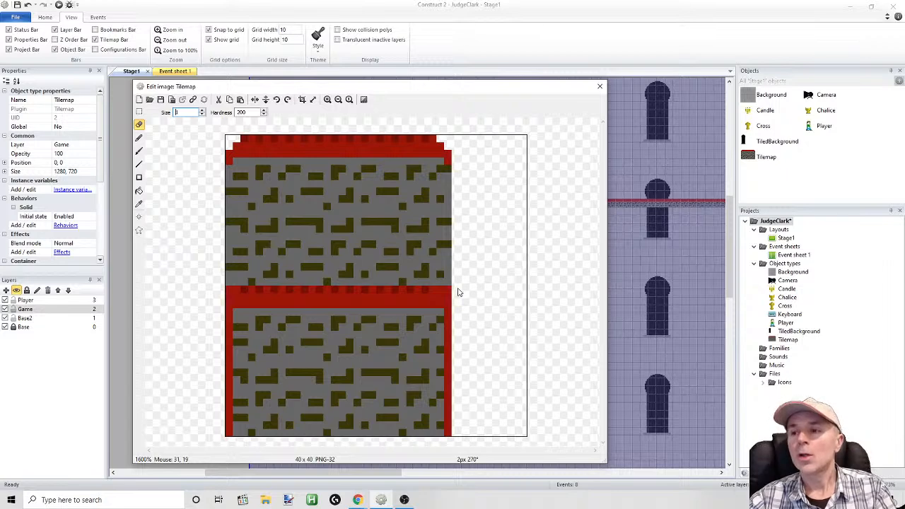
pyautogui.click(228, 289)
pyautogui.click(598, 89)
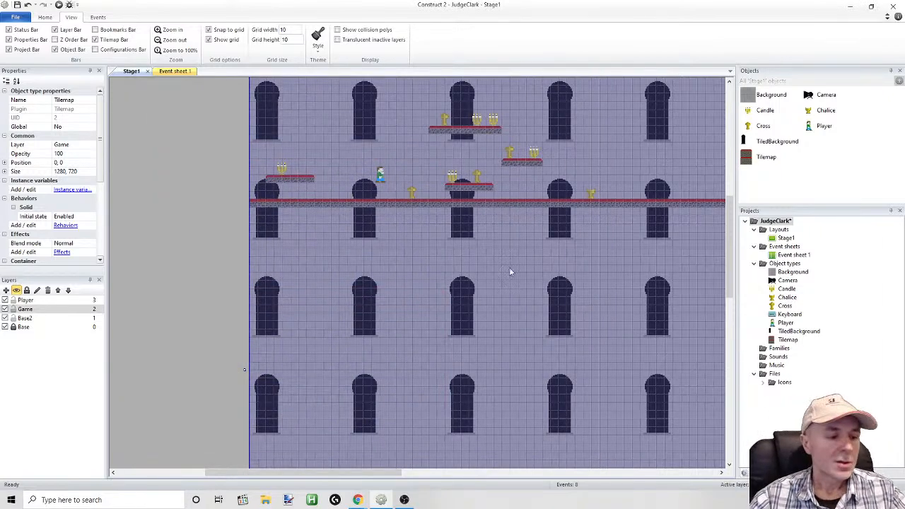
# Toggle the visibility of the Base2 and Base layers to check their contents, and lock the Base2 layer
pyautogui.moveTo(382, 473); pyautogui.dragTo(525, 472)
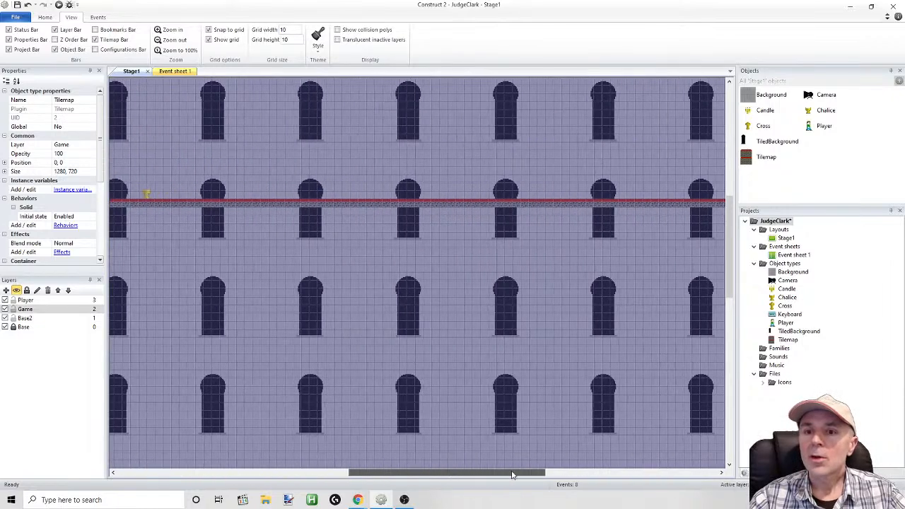
pyautogui.click(41, 312)
pyautogui.click(371, 237)
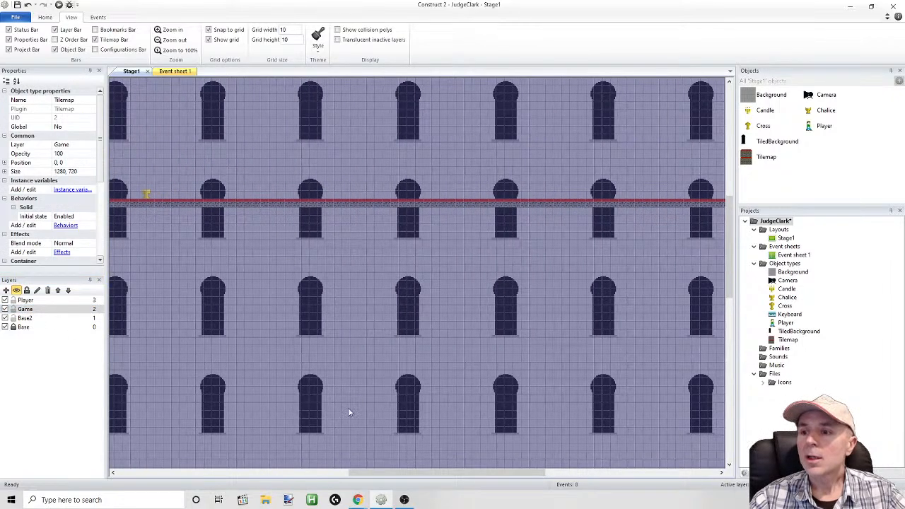
pyautogui.moveTo(361, 473); pyautogui.dragTo(372, 473)
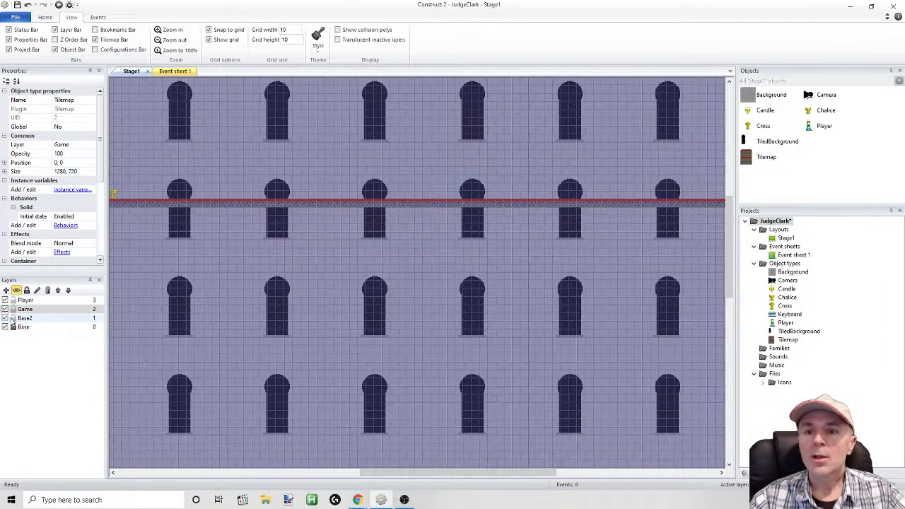
pyautogui.click(5, 318)
pyautogui.click(5, 319)
pyautogui.click(5, 318)
pyautogui.click(5, 318)
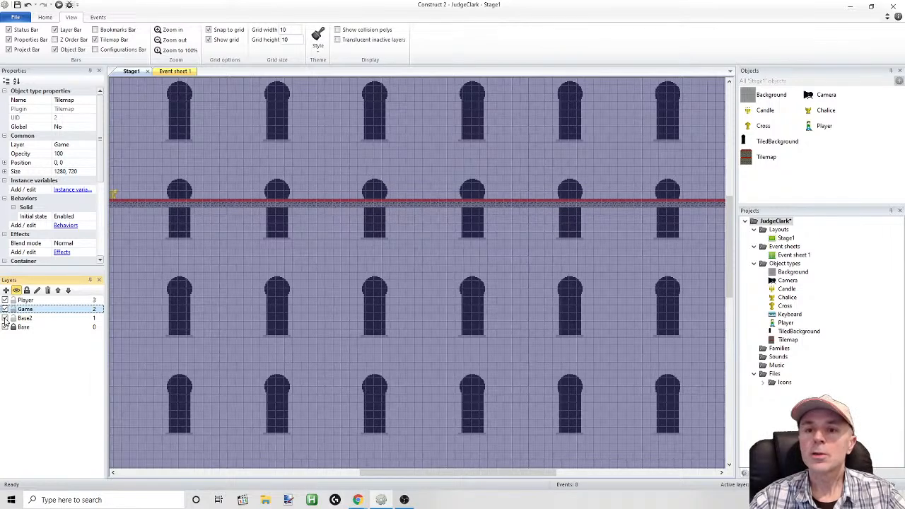
pyautogui.click(4, 328)
pyautogui.click(5, 328)
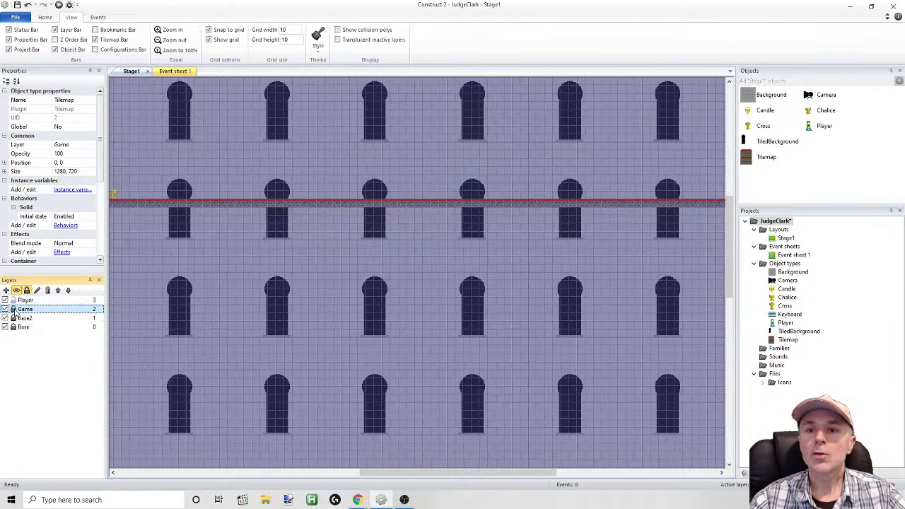
# Lock the Game and Player layers, toggling each one's visibility to check which objects it holds
pyautogui.click(5, 309)
pyautogui.click(5, 309)
pyautogui.click(5, 309)
pyautogui.click(5, 309)
pyautogui.click(13, 300)
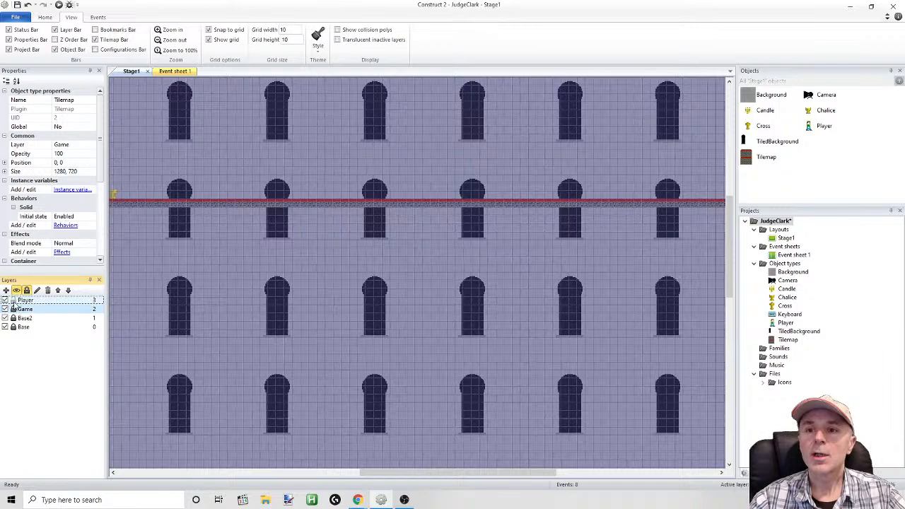
pyautogui.moveTo(403, 473); pyautogui.dragTo(298, 473)
pyautogui.click(4, 301)
pyautogui.click(4, 301)
pyautogui.click(5, 301)
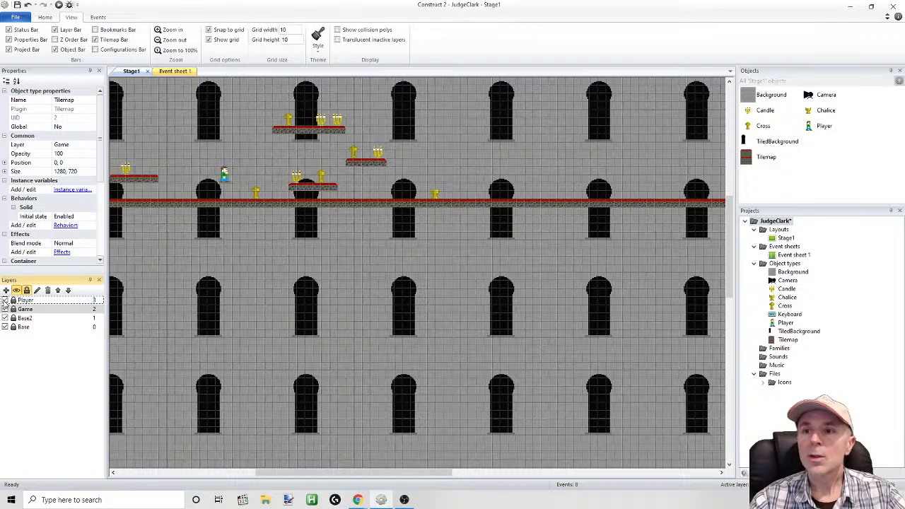
pyautogui.click(4, 309)
pyautogui.click(4, 309)
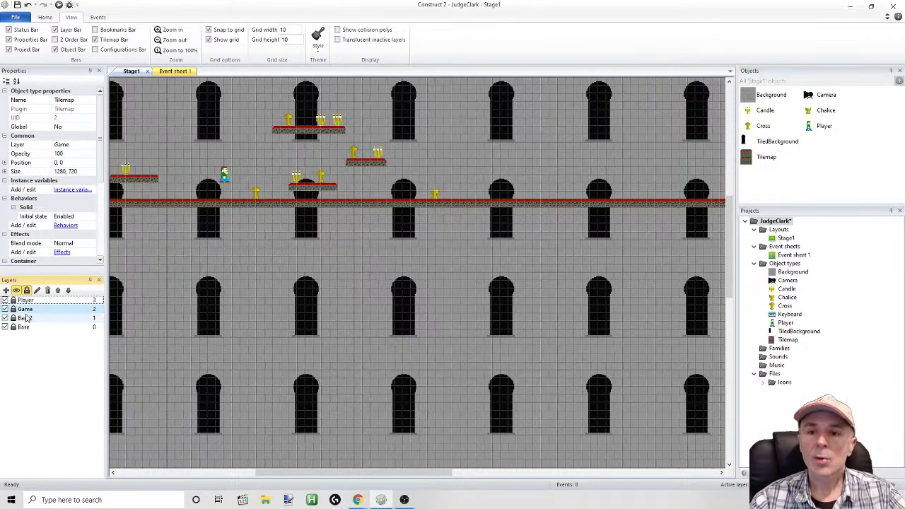
# Add a new layer above all the others and name it Trophies
pyautogui.click(21, 328)
pyautogui.rightClick(21, 330)
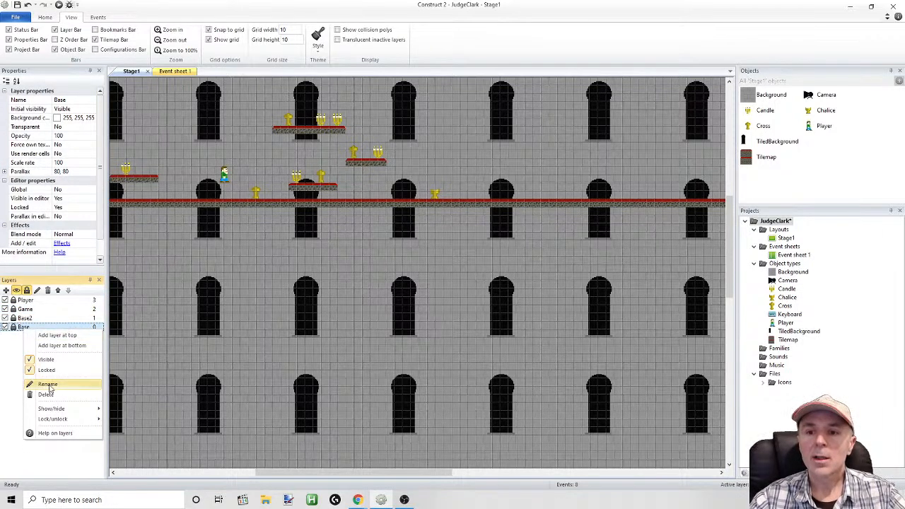
pyautogui.click(57, 335)
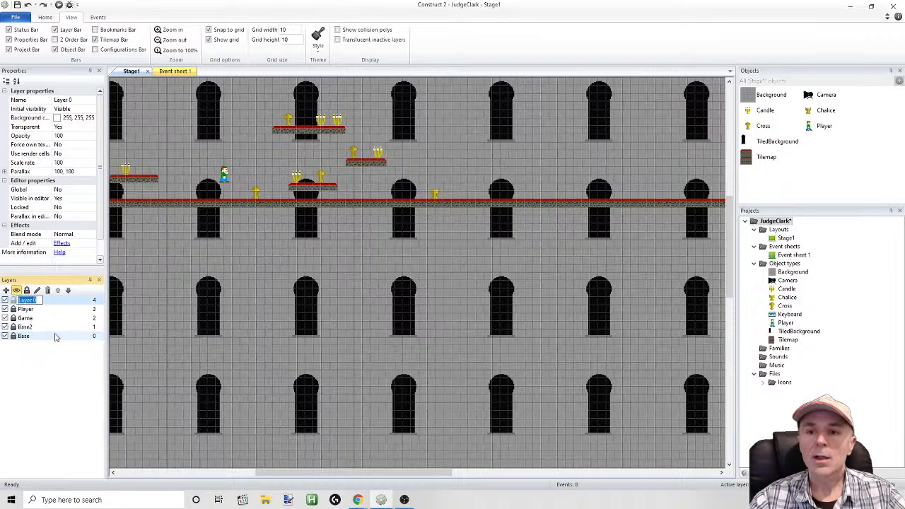
pyautogui.write('Tro')
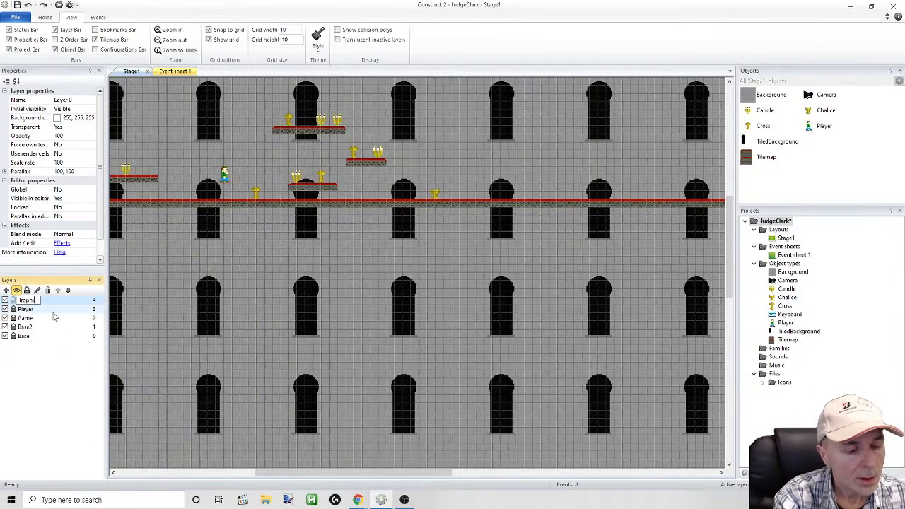
pyautogui.write('phies')
pyautogui.press('Return')
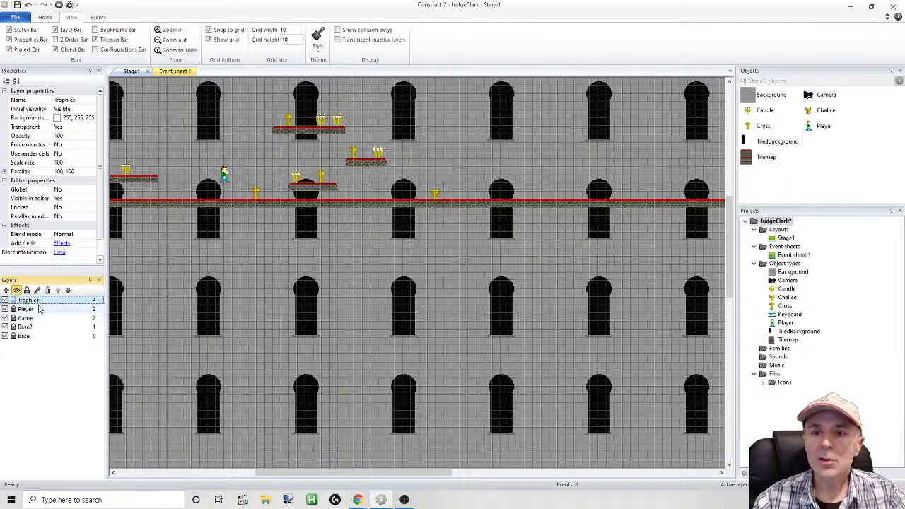
# Unlock the Player and Game layers so the objects on them can be selected
pyautogui.click(128, 174)
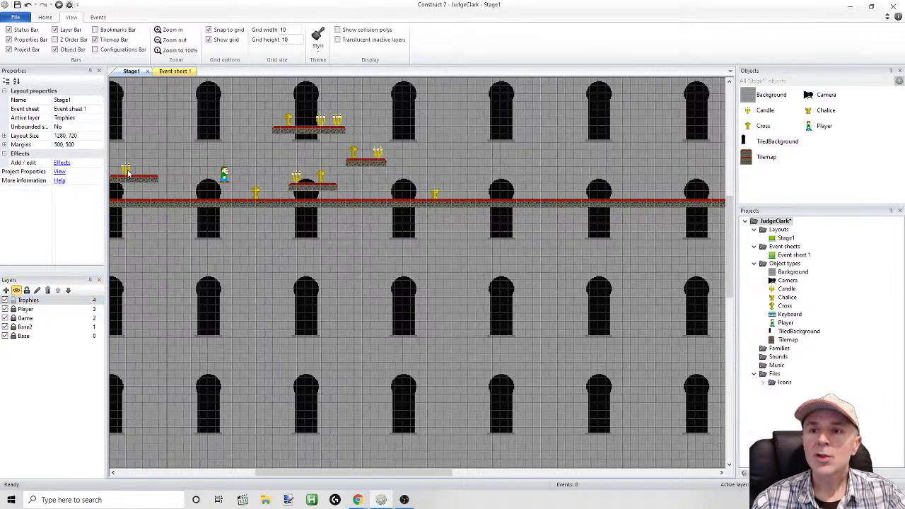
pyautogui.click(26, 309)
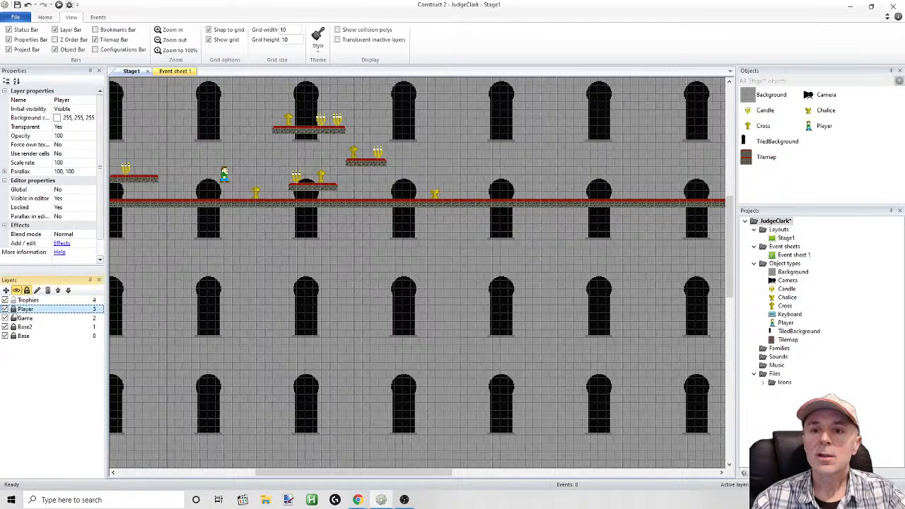
pyautogui.click(13, 311)
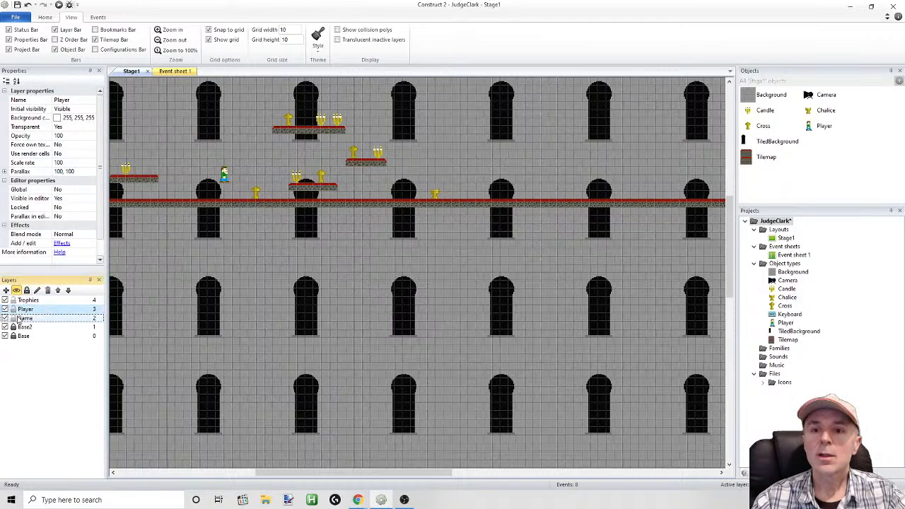
pyautogui.click(14, 319)
pyautogui.click(122, 172)
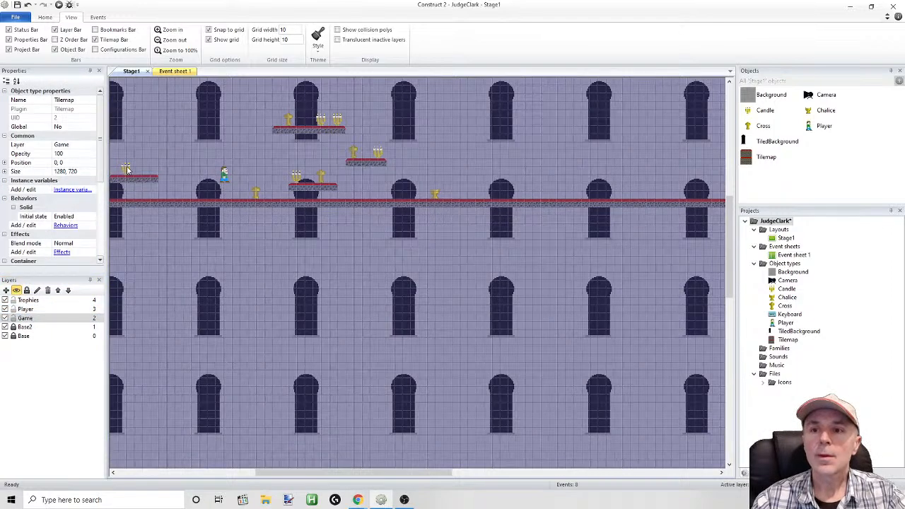
pyautogui.click(127, 169)
pyautogui.rightClick(127, 169)
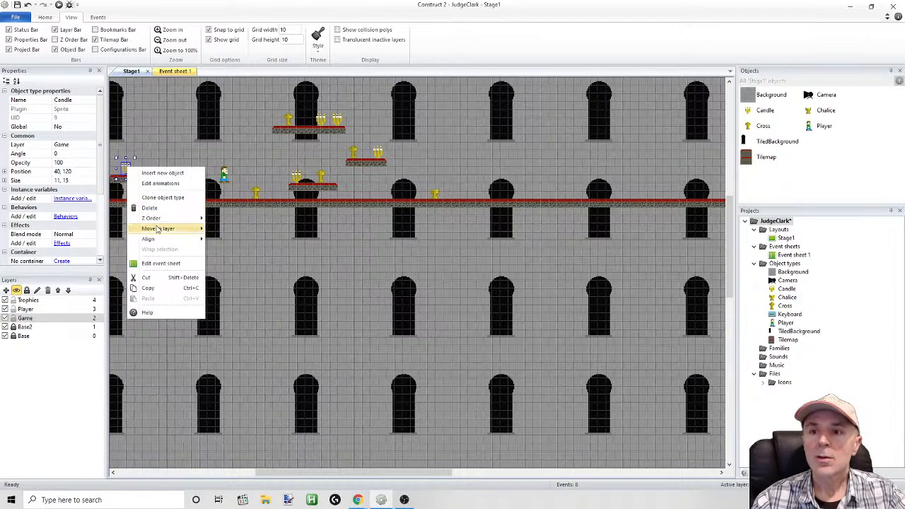
pyautogui.moveTo(157, 229)
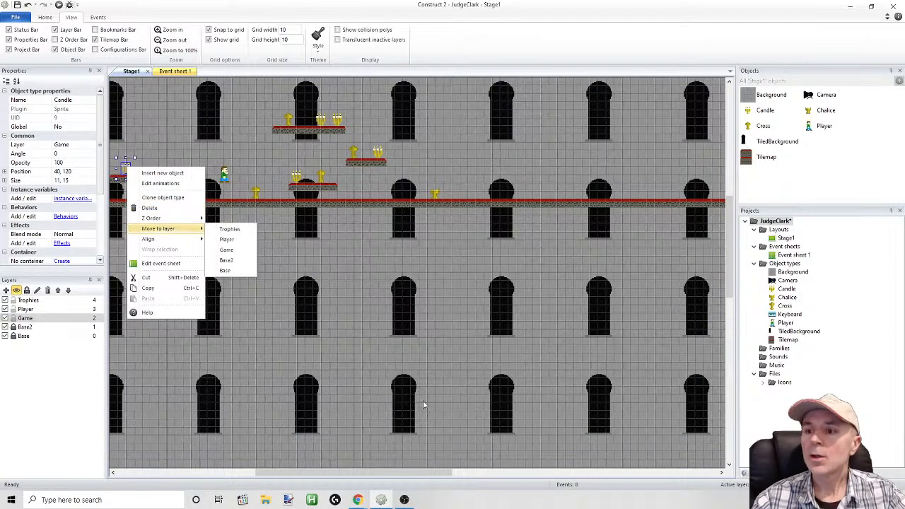
pyautogui.moveTo(432, 470); pyautogui.dragTo(389, 471)
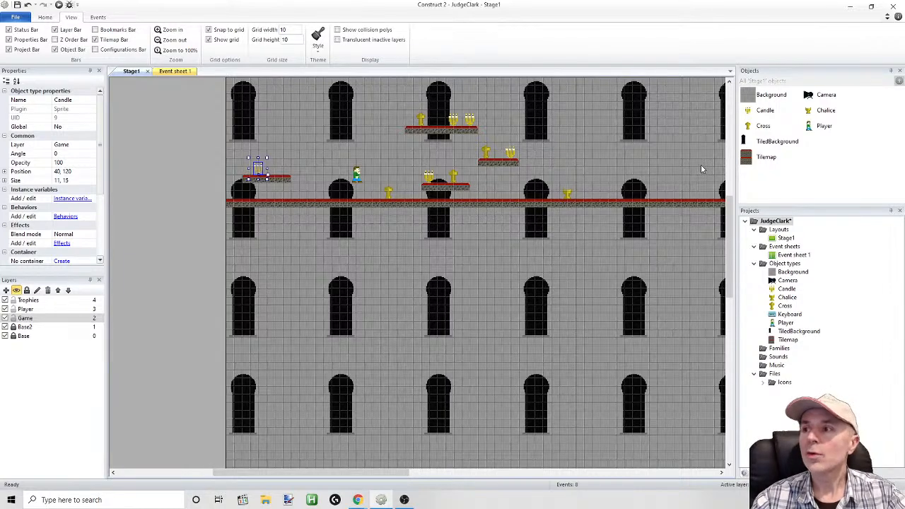
# Delete the left one of the two candles on the highest platform
pyautogui.scroll(3, 672, 201)
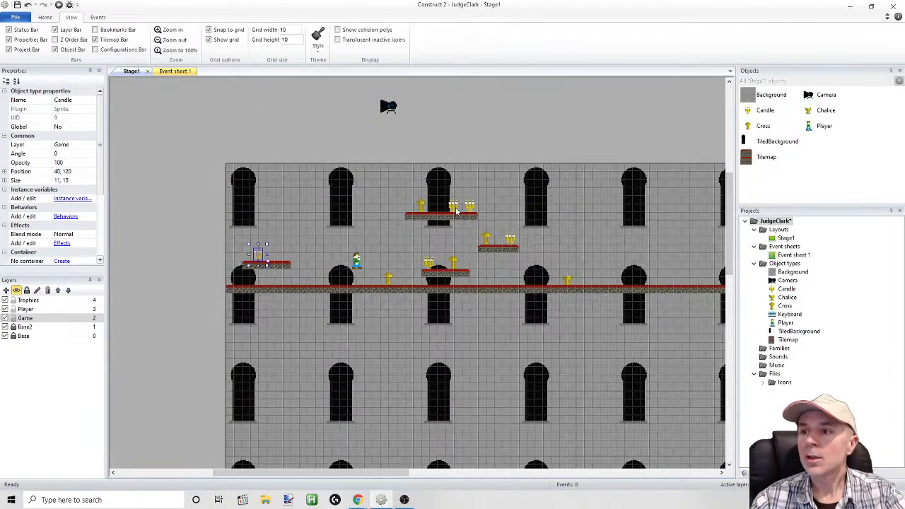
pyautogui.click(457, 211)
pyautogui.press('Delete')
pyautogui.click(477, 210)
pyautogui.press('Delete')
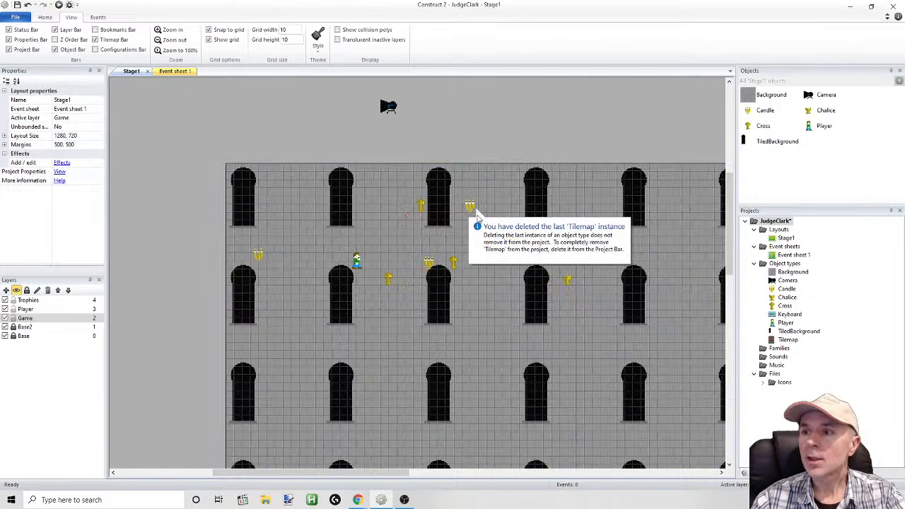
pyautogui.click(115, 41)
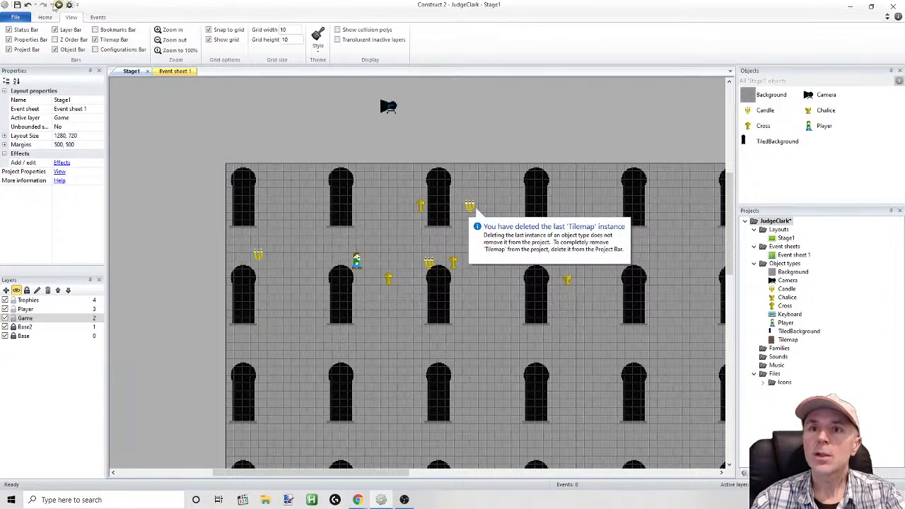
pyautogui.click(29, 5)
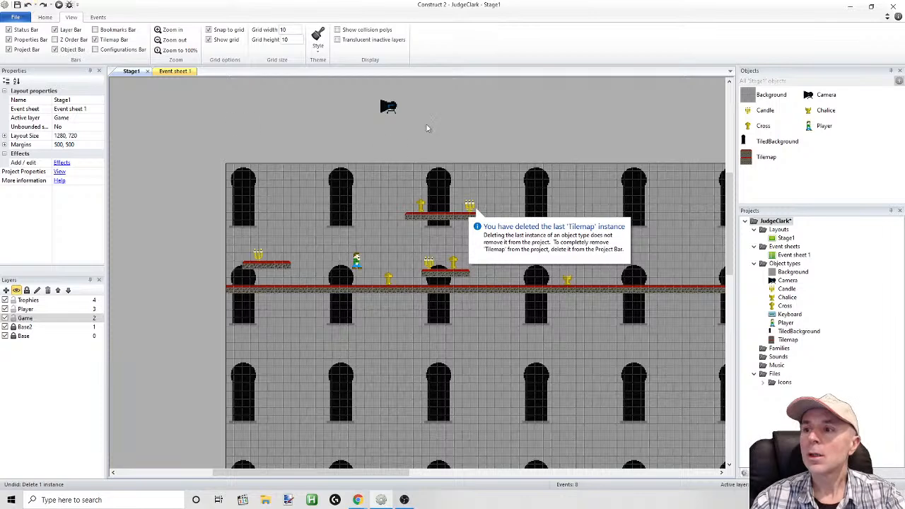
# Delete the remaining candles on the three platforms to the player's right, keeping the far-left candle
pyautogui.click(470, 205)
pyautogui.press('Delete')
pyautogui.click(510, 239)
pyautogui.press('Delete')
pyautogui.press('Delete')
# Move the far-left candle to the Trophies layer
pyautogui.click(257, 259)
pyautogui.rightClick(256, 257)
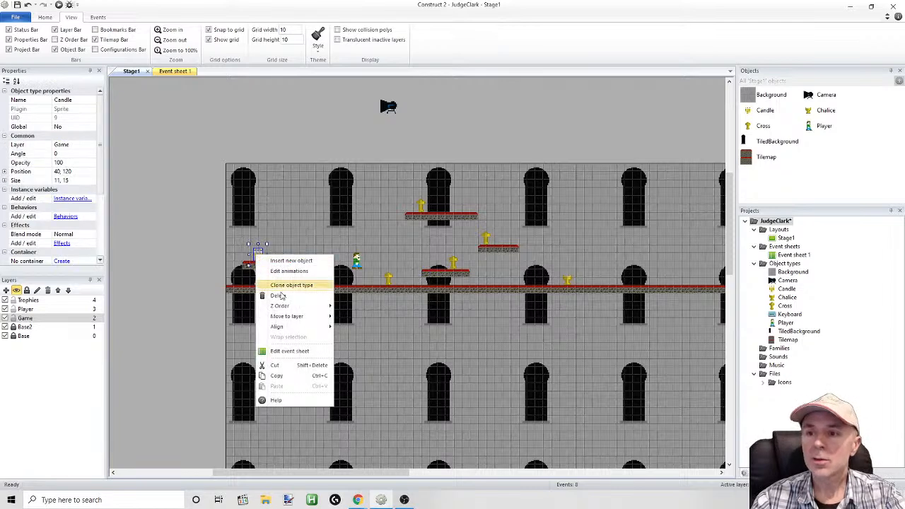
pyautogui.moveTo(287, 318)
pyautogui.click(357, 317)
# Delete the floor-level cross and the crosses on the highest platform and the lower middle platform
pyautogui.click(385, 281)
pyautogui.click(390, 279)
pyautogui.press('Delete')
pyautogui.click(419, 203)
pyautogui.click(420, 204)
pyautogui.click(453, 263)
pyautogui.press('Delete')
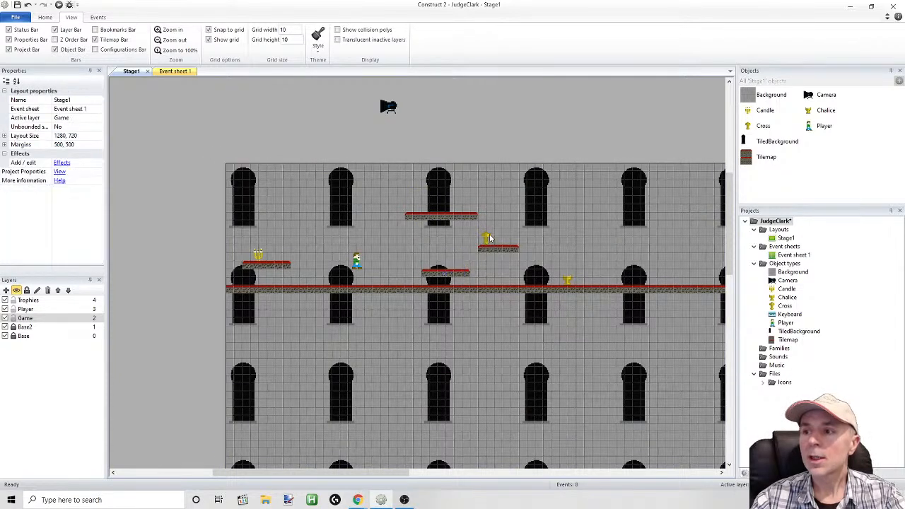
# Move the remaining cross and the floor-level Chalice to the Trophies layer
pyautogui.click(487, 238)
pyautogui.rightClick(487, 236)
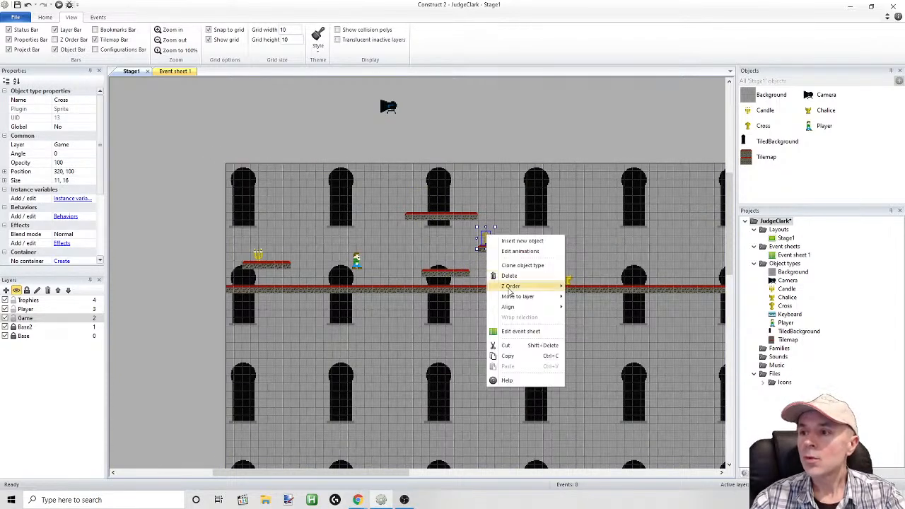
pyautogui.moveTo(512, 298)
pyautogui.click(587, 297)
pyautogui.click(568, 280)
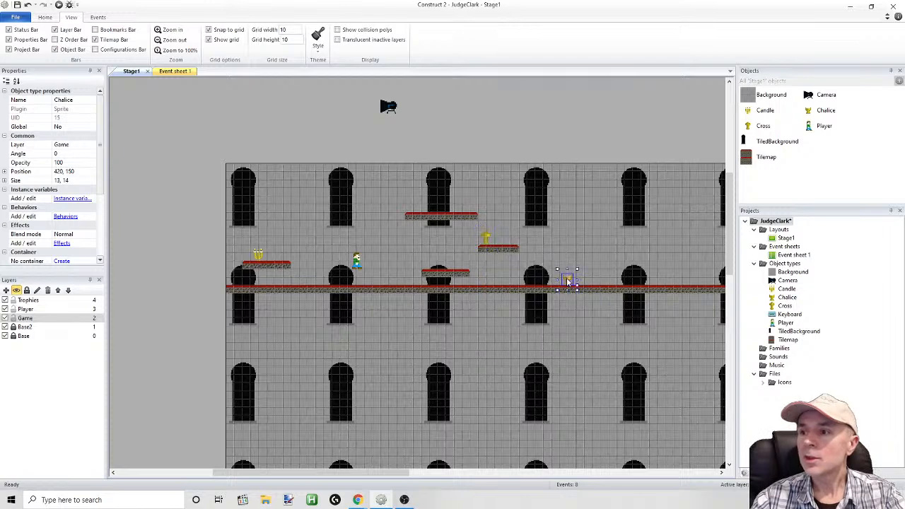
pyautogui.rightClick(568, 282)
pyautogui.moveTo(601, 340)
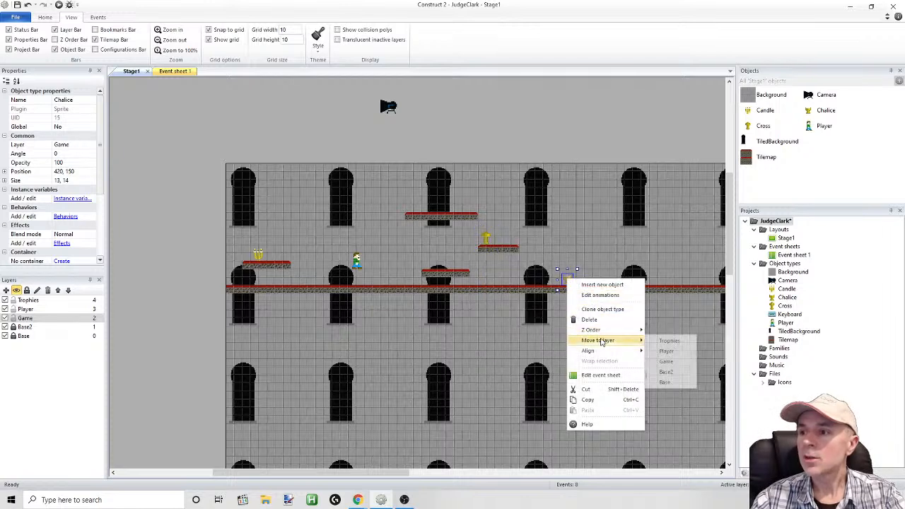
pyautogui.click(669, 342)
pyautogui.click(563, 145)
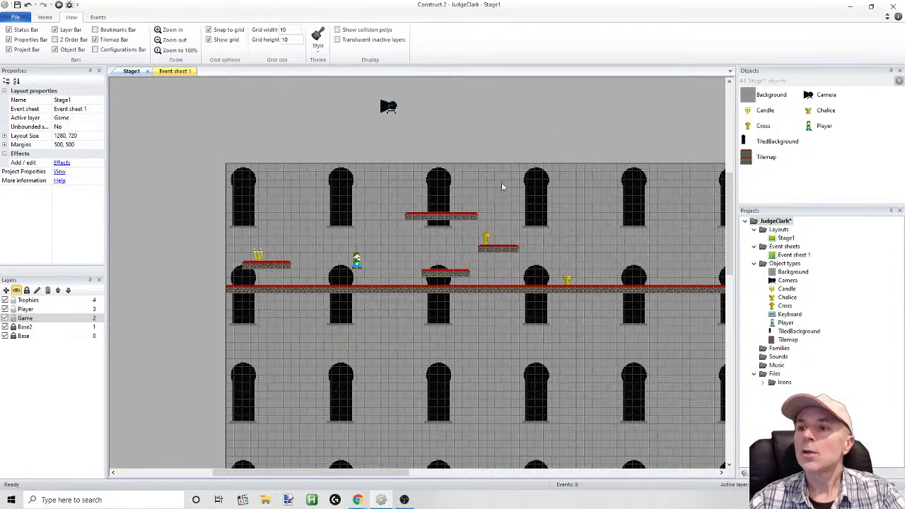
# Lock the Trophies and Player layers, and rename the Game layer as Platforms
pyautogui.moveTo(349, 476); pyautogui.dragTo(381, 480)
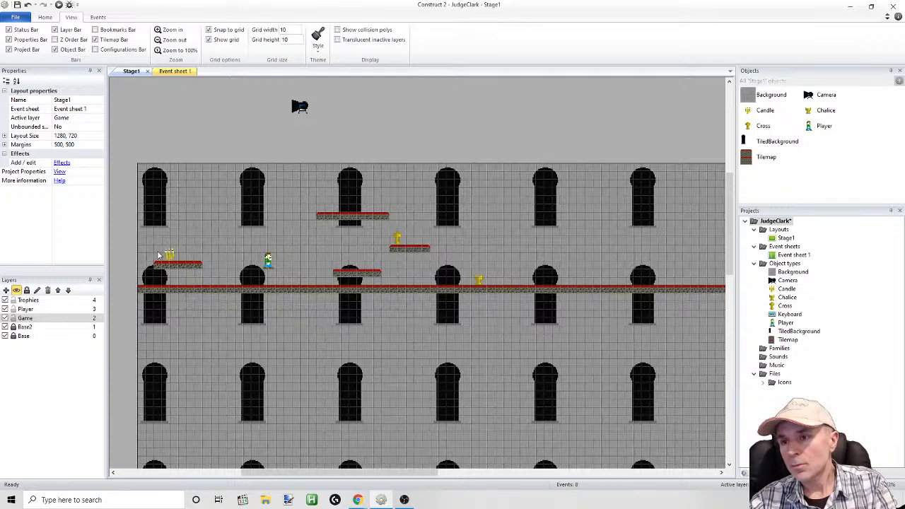
pyautogui.click(13, 300)
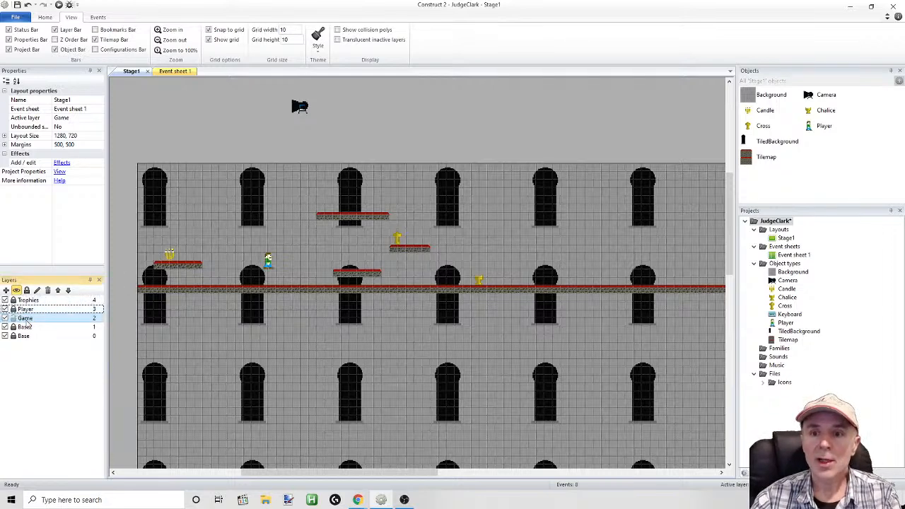
pyautogui.click(25, 318)
pyautogui.moveTo(301, 469)
pyautogui.mouseDown()
pyautogui.moveTo(460, 473)
pyautogui.moveTo(314, 471)
pyautogui.mouseUp()
pyautogui.rightClick(29, 320)
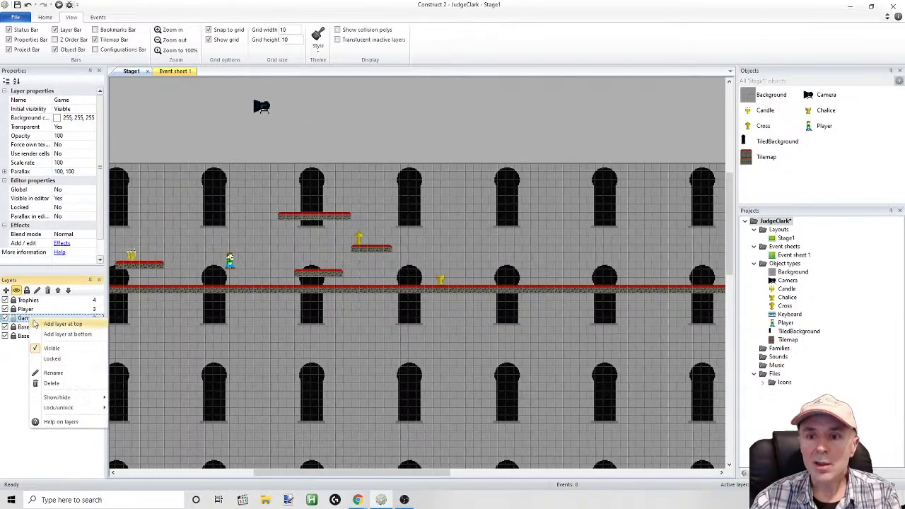
pyautogui.click(53, 373)
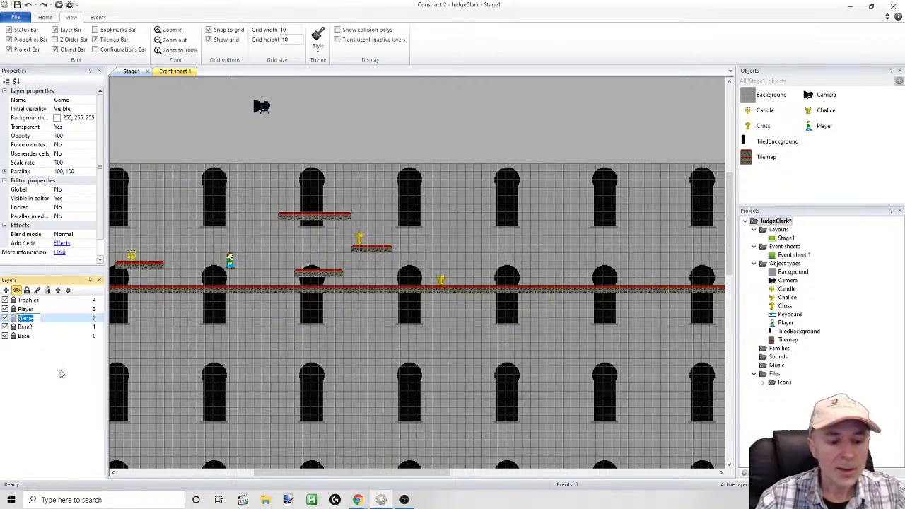
pyautogui.write('Platfo')
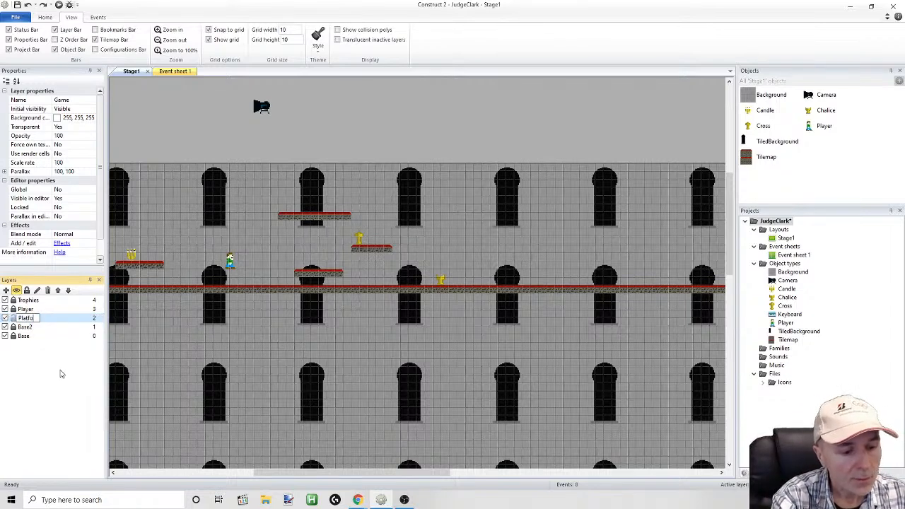
pyautogui.write('rms')
pyautogui.press('Return')
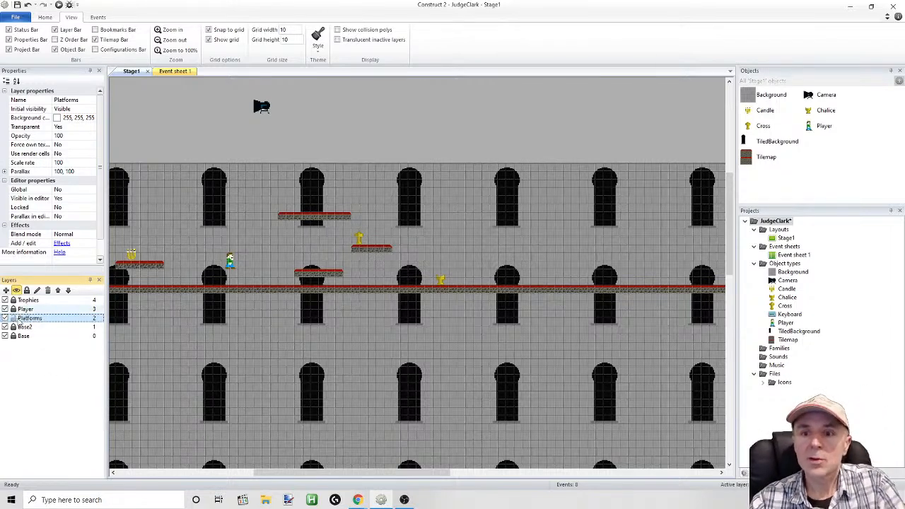
# Select the Tilemap and erase the floor tiles at the stage's right end, back to the second-to-last window
pyautogui.click(164, 295)
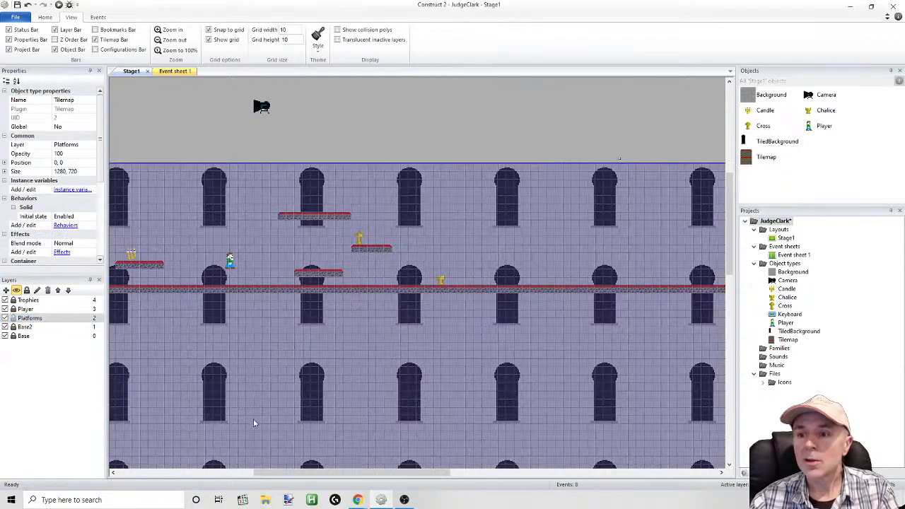
pyautogui.moveTo(303, 473); pyautogui.dragTo(551, 398)
pyautogui.moveTo(430, 474); pyautogui.dragTo(494, 474)
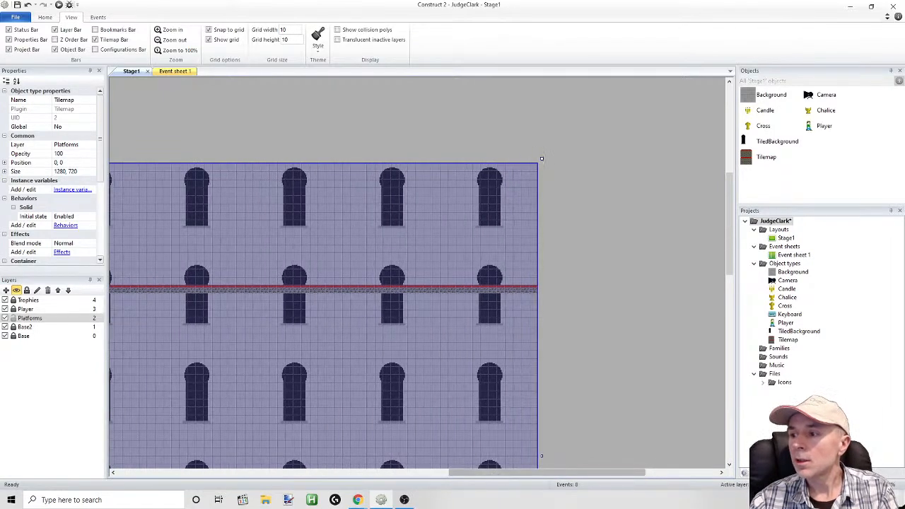
pyautogui.click(793, 473)
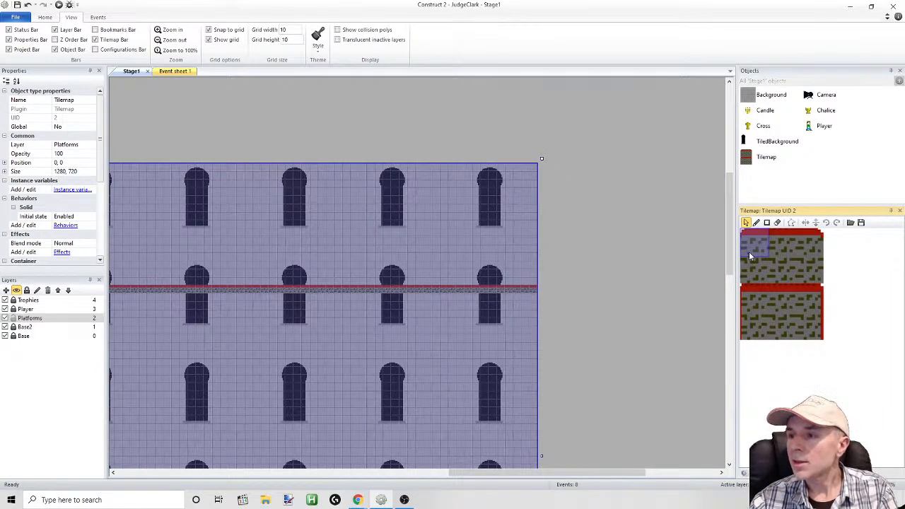
pyautogui.click(777, 223)
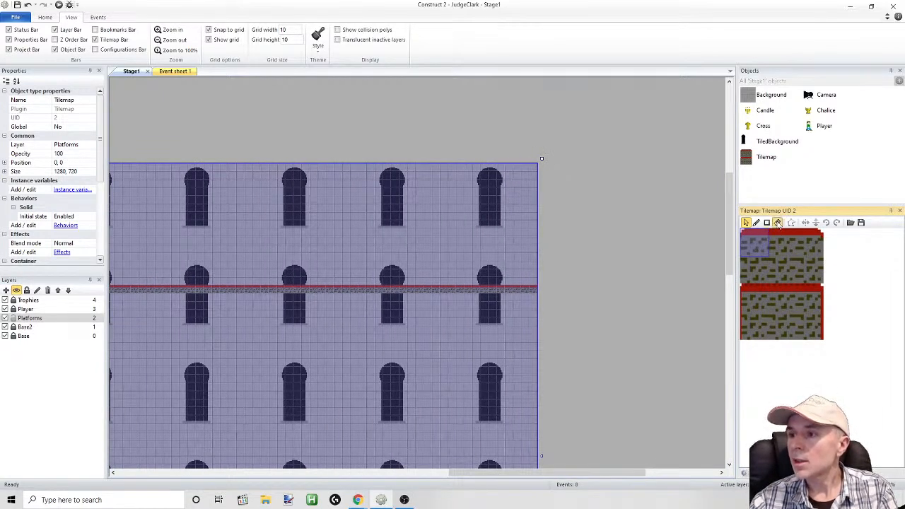
pyautogui.click(549, 293)
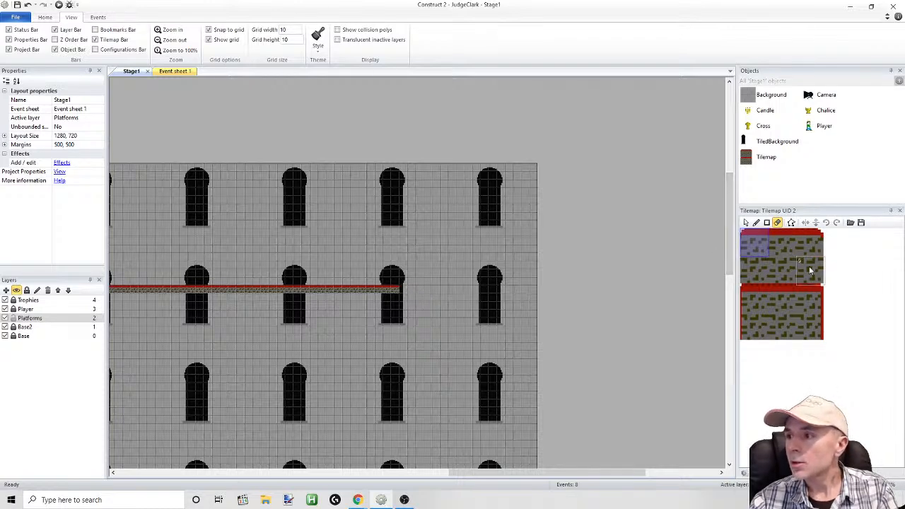
# Paint one tile with a red right edge onto the shortened end of the floor
pyautogui.click(811, 298)
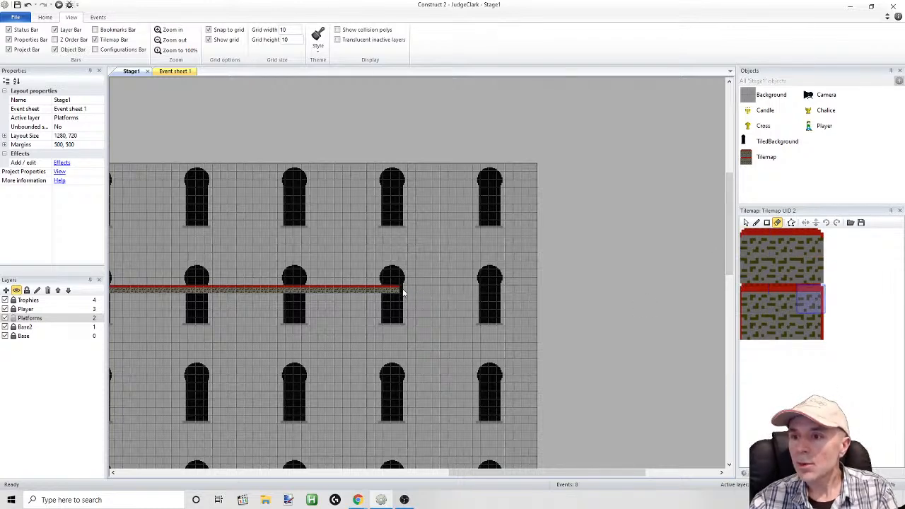
pyautogui.click(756, 222)
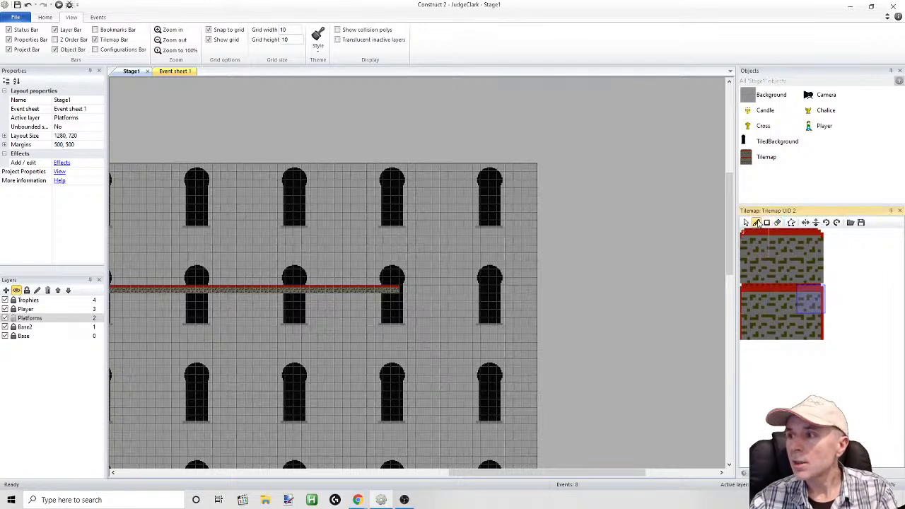
pyautogui.click(403, 291)
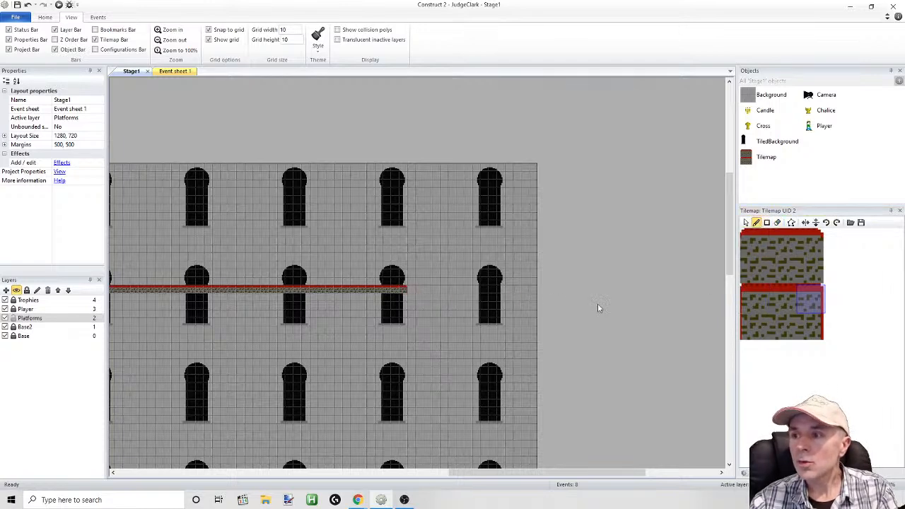
# Paint five red-edged stair tiles descending rightward from the floor's end, and fill the area beneath them with plain brick tiles
pyautogui.click(806, 289)
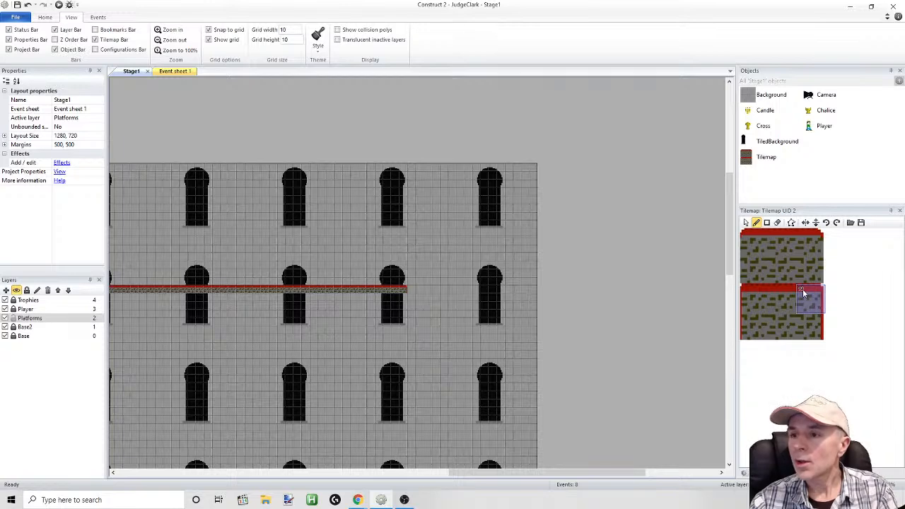
pyautogui.click(426, 315)
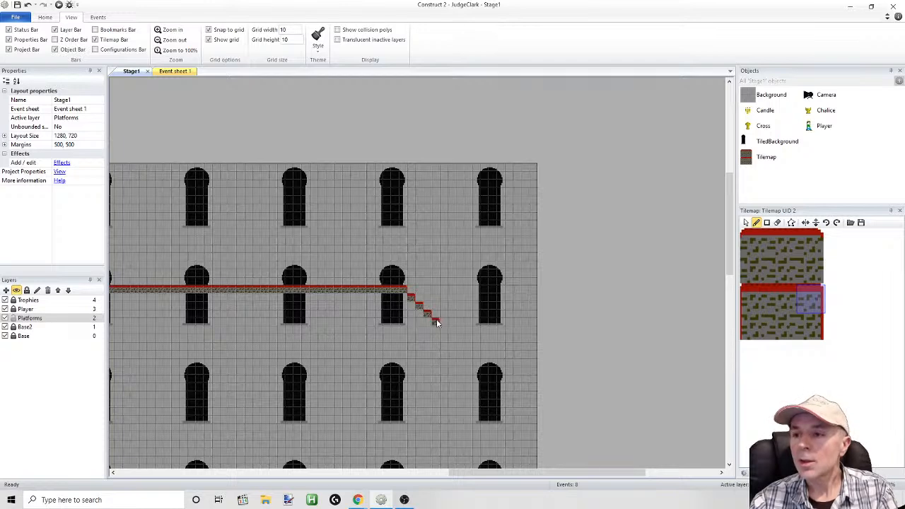
pyautogui.click(441, 327)
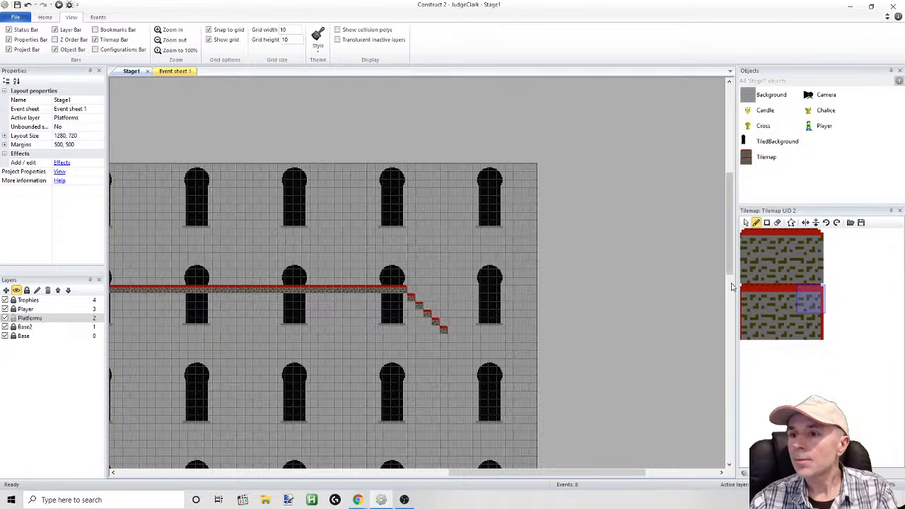
pyautogui.click(781, 269)
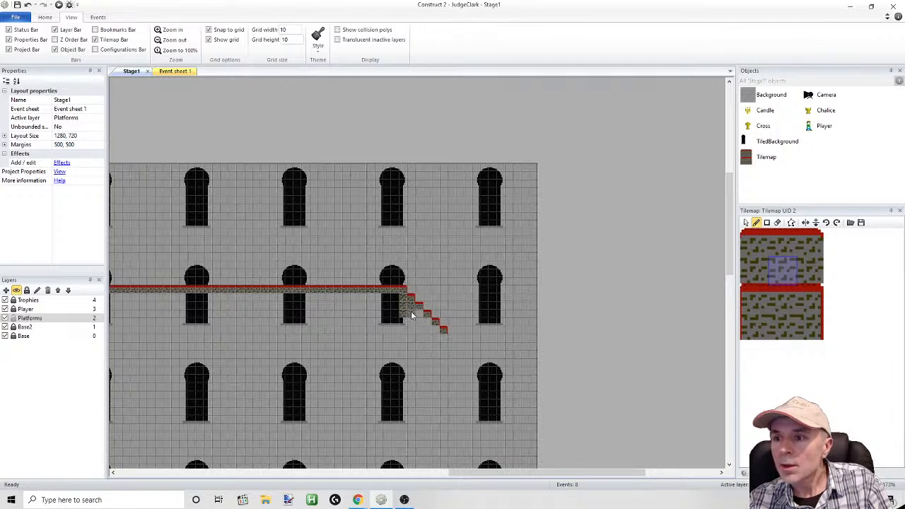
pyautogui.moveTo(418, 323)
pyautogui.mouseDown()
pyautogui.moveTo(437, 331)
pyautogui.moveTo(422, 330)
pyautogui.mouseUp()
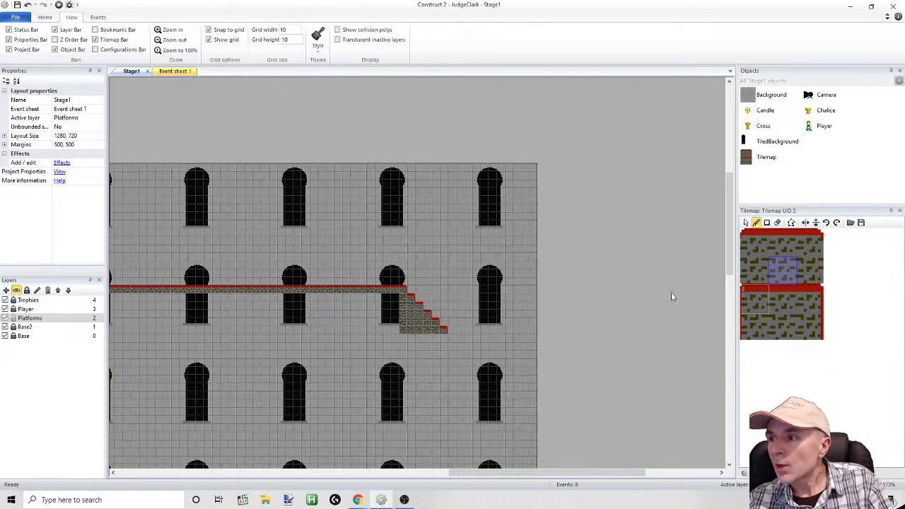
# Run the layout and walk the player off the starting platform and along the floor to the new staircase
pyautogui.click(58, 5)
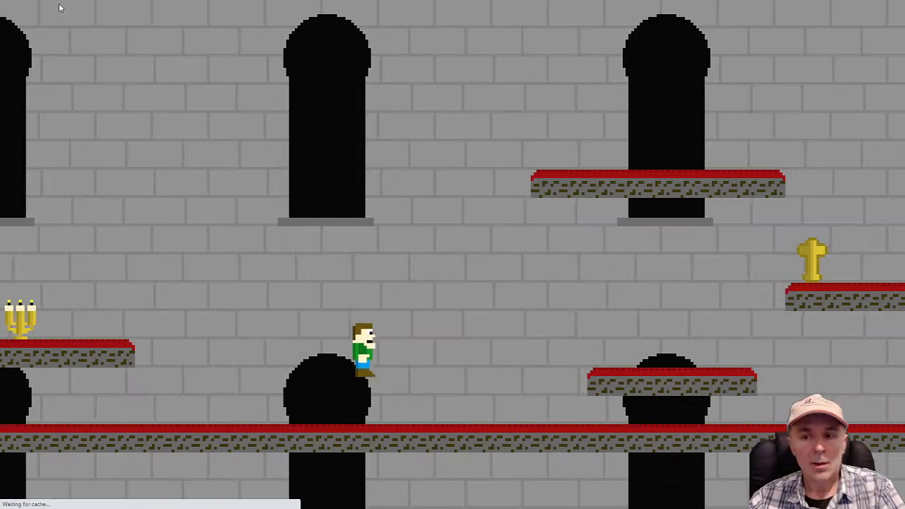
pyautogui.press('Right')
pyautogui.press('Up')
pyautogui.press('Right')
pyautogui.press('Up')
pyautogui.press('Right')
pyautogui.press('Right')
pyautogui.press('Right')
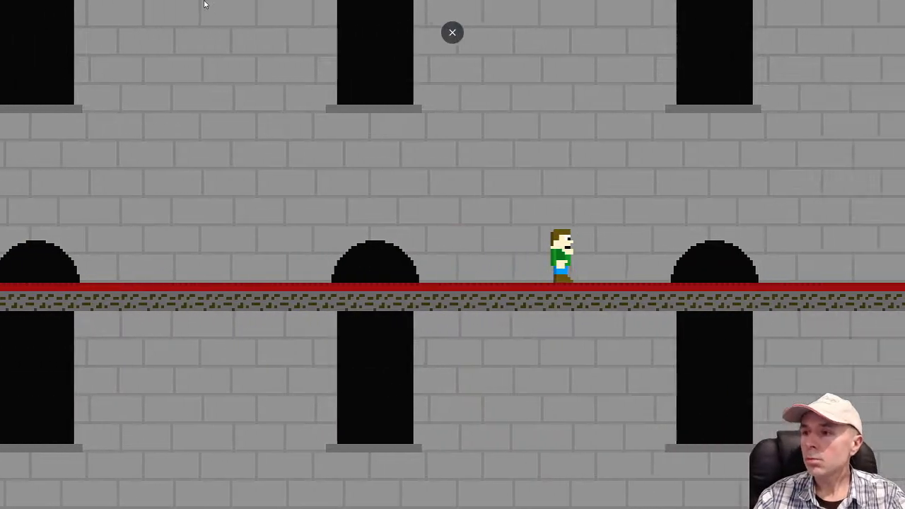
pyautogui.press('Right')
pyautogui.press('Right')
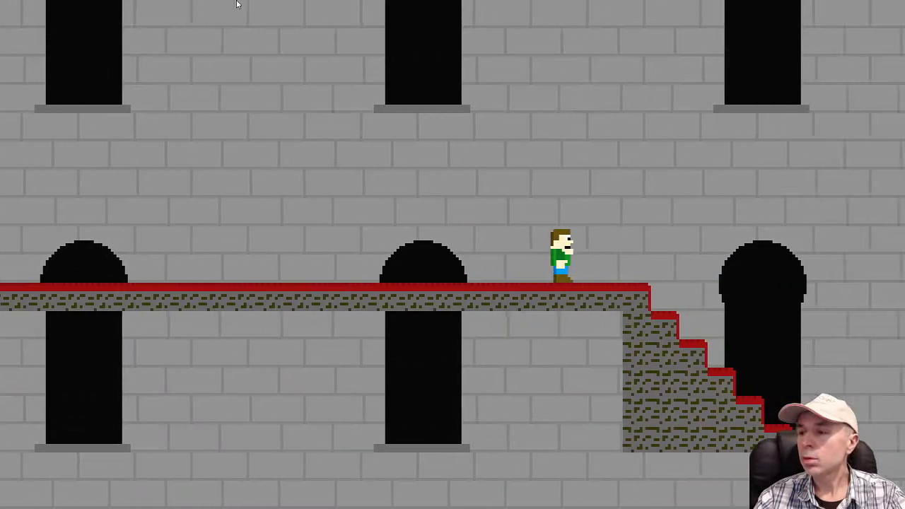
# Test walking down and jumping back up the stairs in the running game, and return to the Construct 2 editor
pyautogui.press('Right')
pyautogui.press('Left')
pyautogui.press('space')
pyautogui.press('Right')
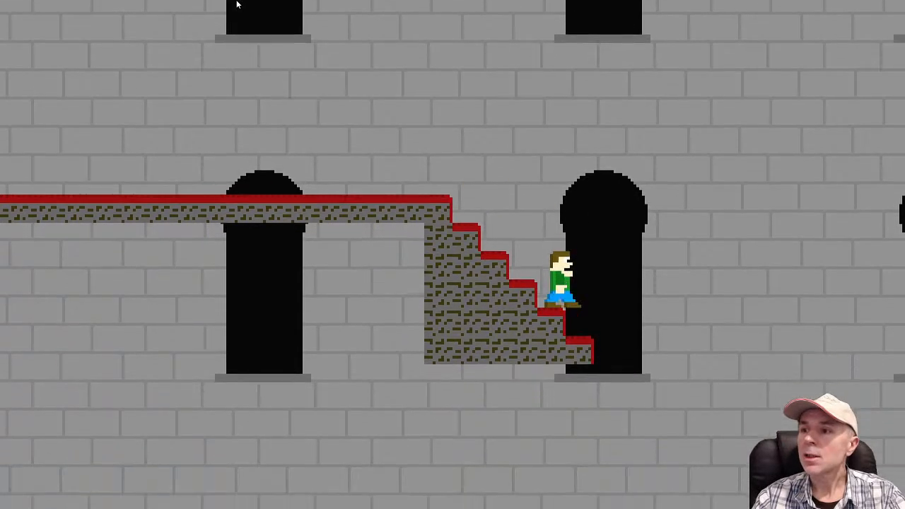
pyautogui.press('Left')
pyautogui.press('space')
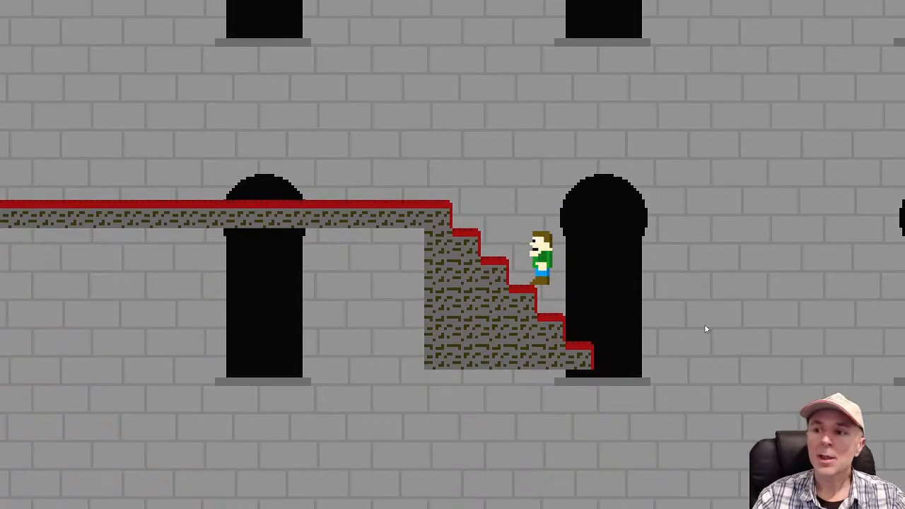
pyautogui.hotkey('alt', 'Tab')
pyautogui.hotkey('alt', 'Tab')
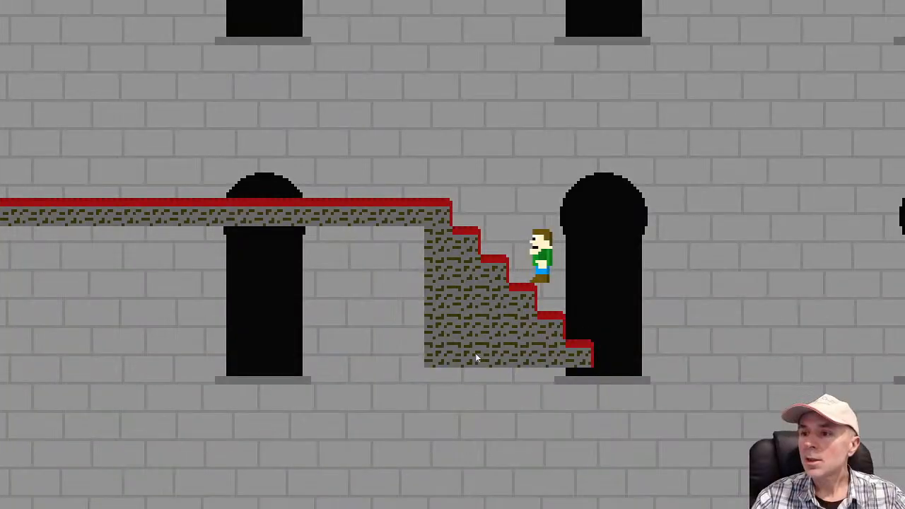
pyautogui.hotkey('alt', 'Tab')
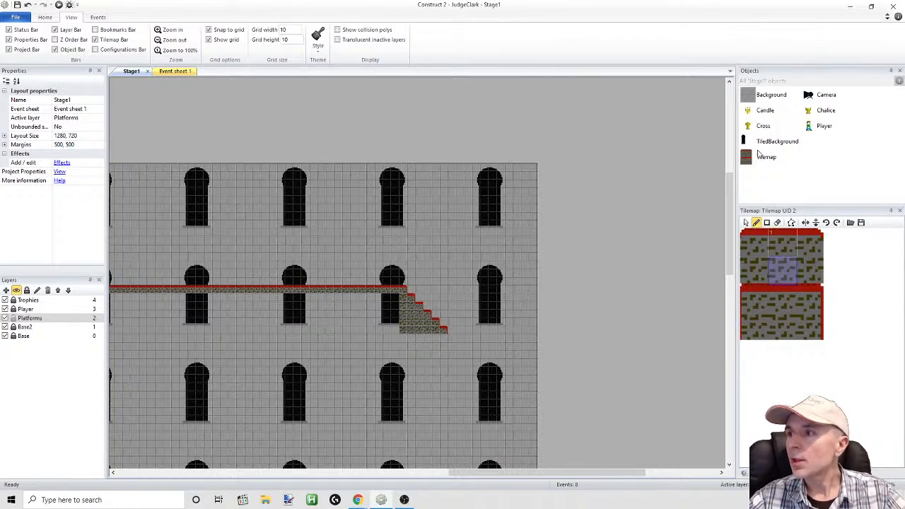
# Open the Tilemap image for editing, select the lower red-sided block at 34 x 20 and move it up over the upper block
pyautogui.doubleClick(764, 156)
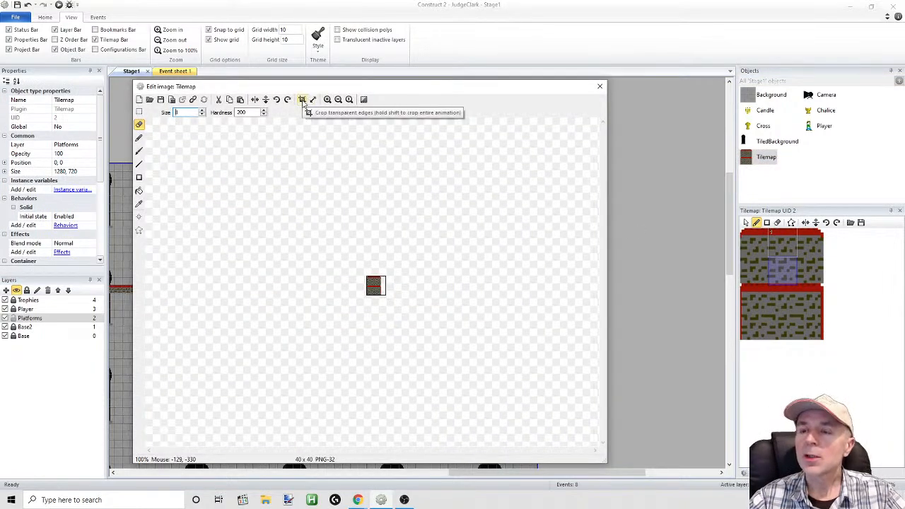
pyautogui.click(328, 100)
pyautogui.click(327, 101)
pyautogui.click(327, 101)
pyautogui.click(328, 100)
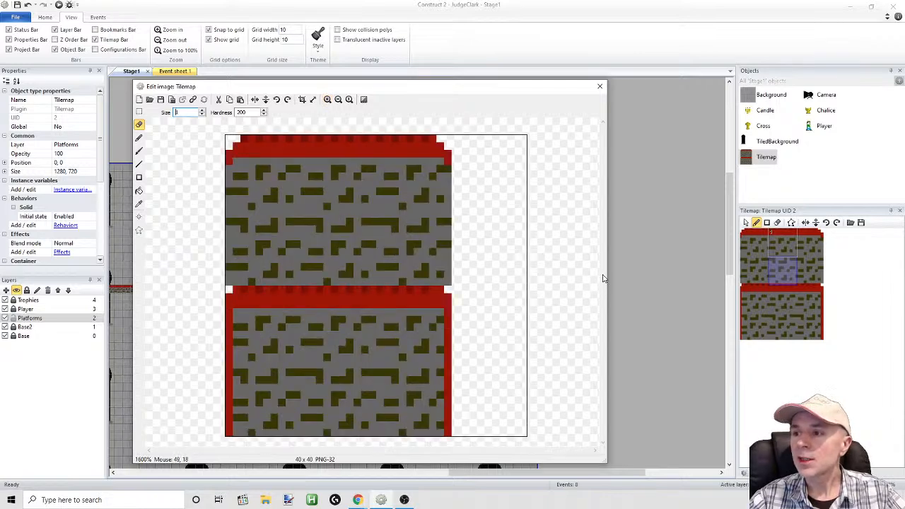
pyautogui.click(140, 111)
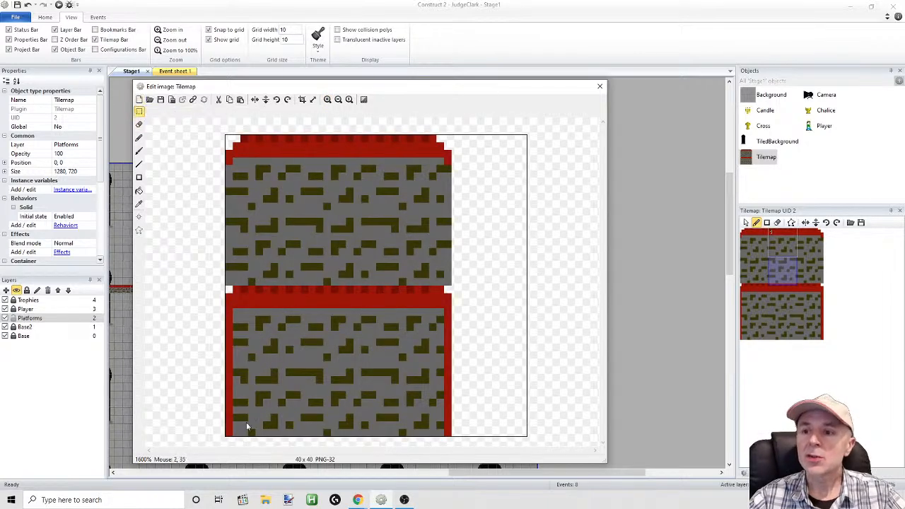
pyautogui.moveTo(218, 436); pyautogui.dragTo(481, 295)
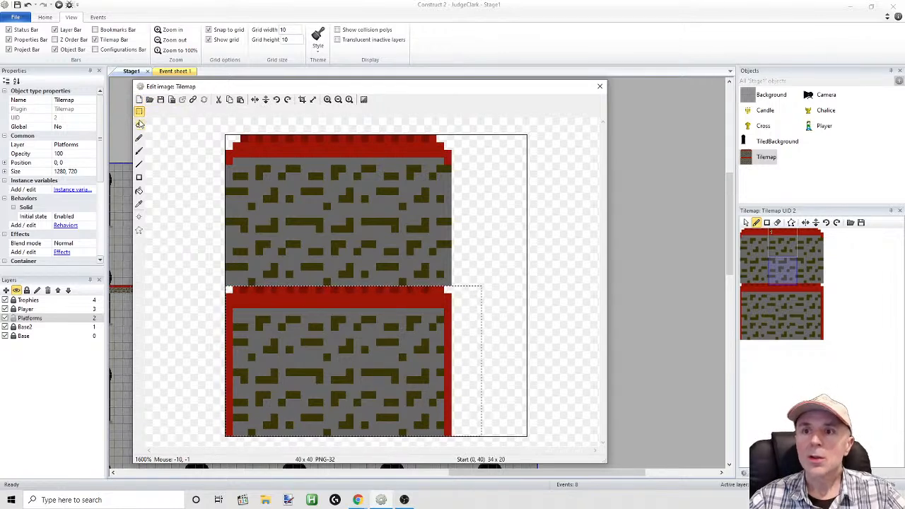
pyautogui.press('Delete')
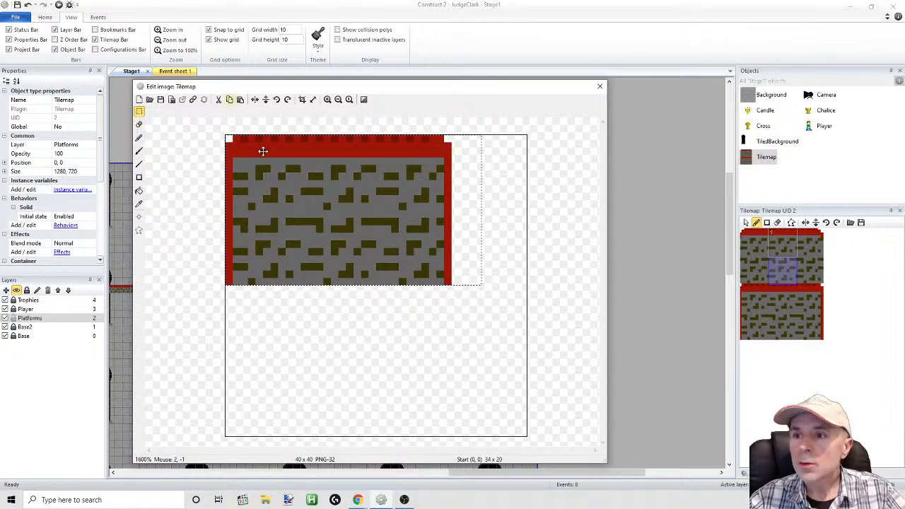
# Paste the copied red-sided block and place it at (0, 21), one pixel row below the upper block
pyautogui.hotkey('ctrl', 'v')
pyautogui.moveTo(295, 285); pyautogui.dragTo(295, 344)
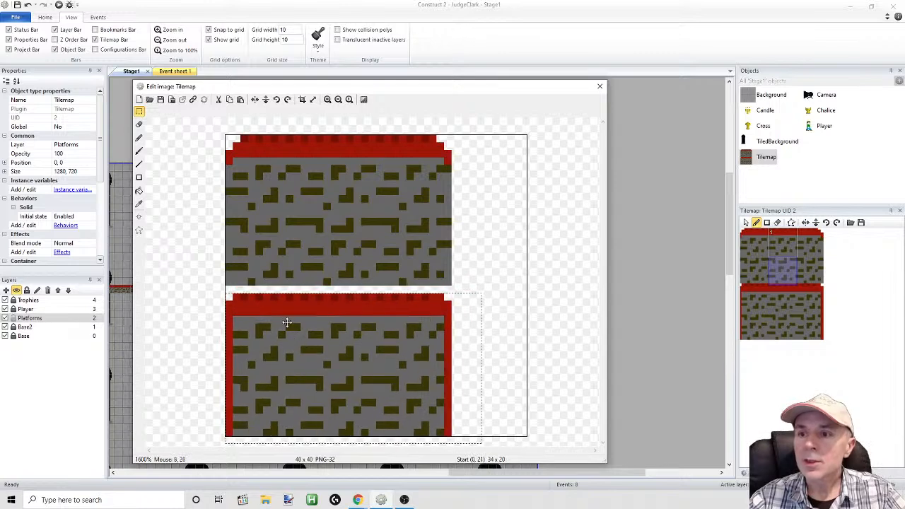
pyautogui.click(139, 112)
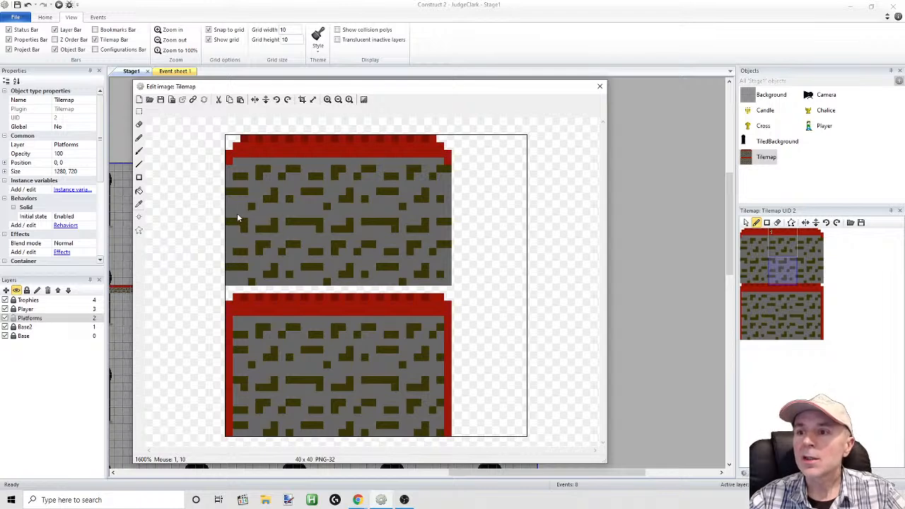
# Copy a 31 x 1 plain grey row into the gap between the blocks at (0, 20), and close the image editor
pyautogui.click(139, 113)
pyautogui.moveTo(216, 207)
pyautogui.mouseDown()
pyautogui.moveTo(293, 222)
pyautogui.moveTo(455, 214)
pyautogui.moveTo(225, 215)
pyautogui.mouseUp()
pyautogui.hotkey('ctrl', 'c')
pyautogui.hotkey('ctrl', 'v')
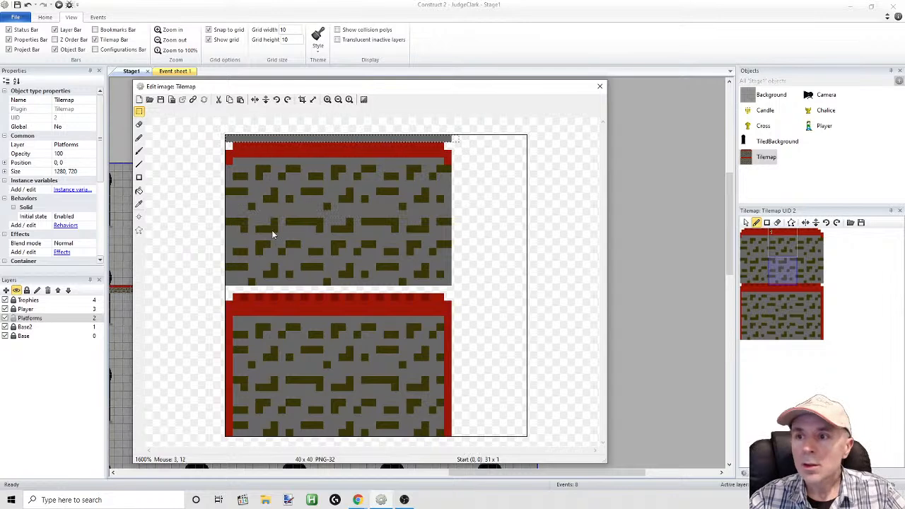
pyautogui.moveTo(368, 138); pyautogui.dragTo(362, 293)
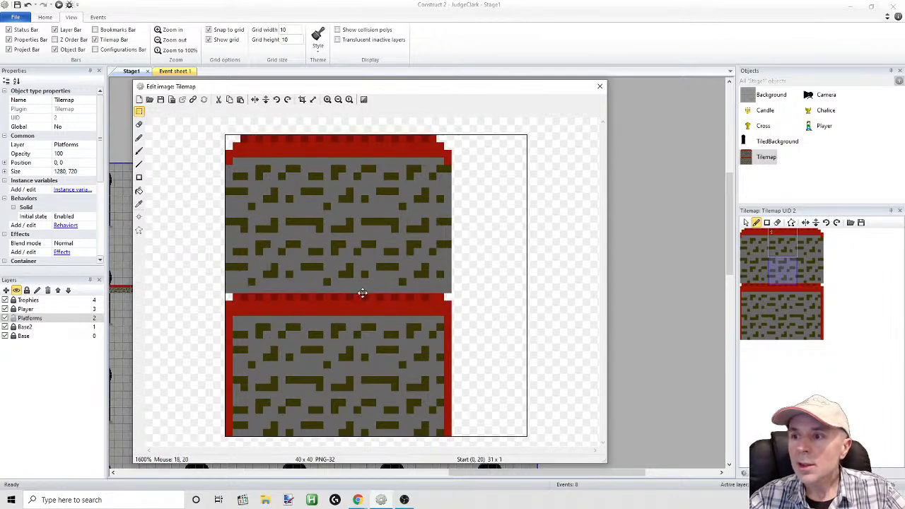
pyautogui.click(493, 223)
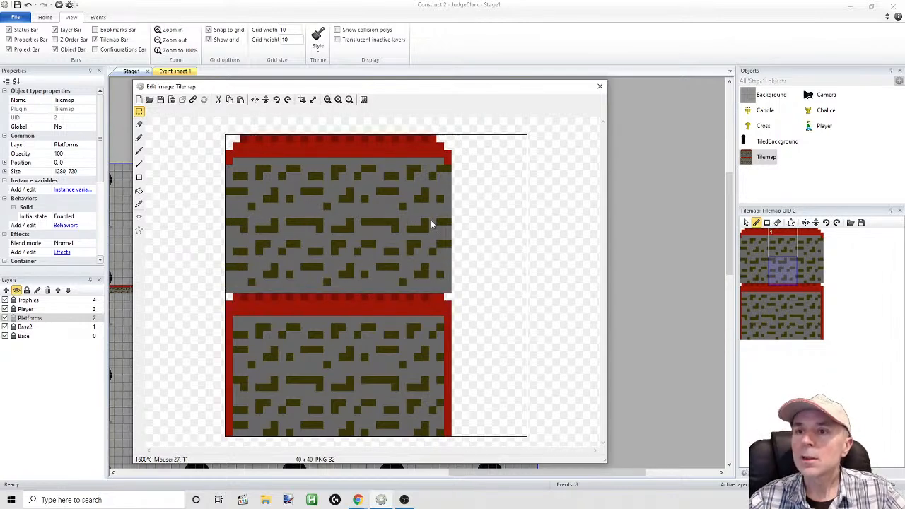
pyautogui.click(600, 86)
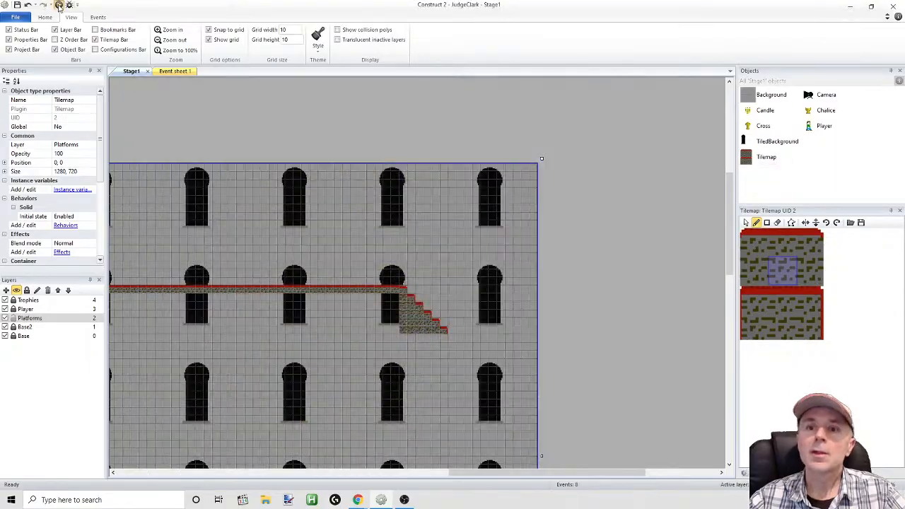
# Run the layout, take the player across the platforms and along the floor to the staircase, and return to the Construct 2 editor
pyautogui.click(60, 6)
pyautogui.press('Right')
pyautogui.press('Up')
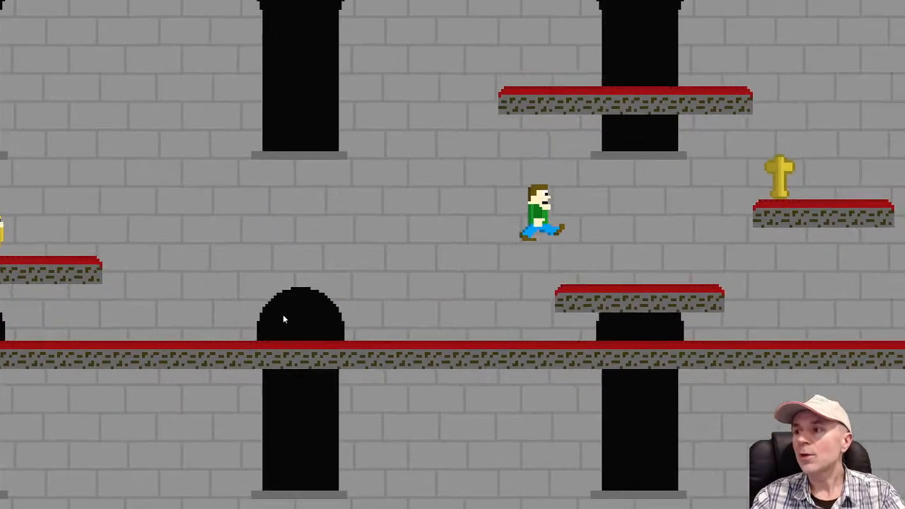
pyautogui.press('Up')
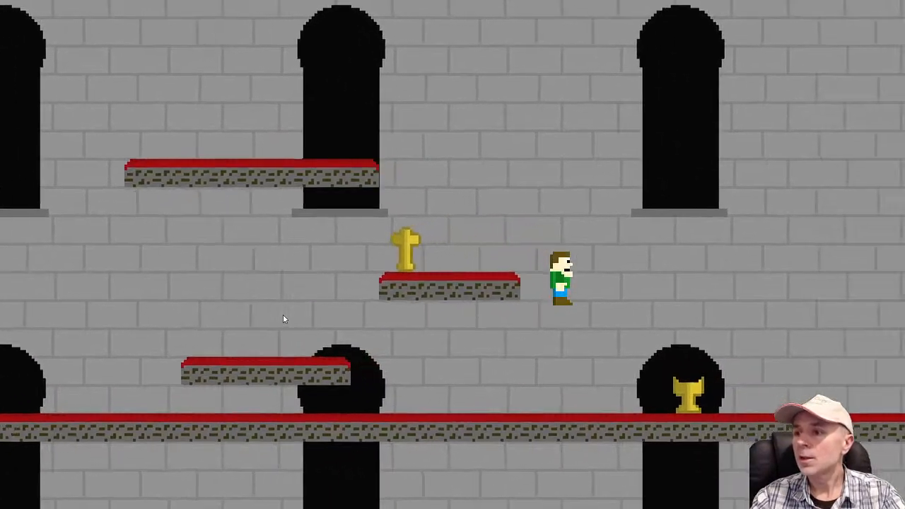
pyautogui.press('Up')
pyautogui.press('Right')
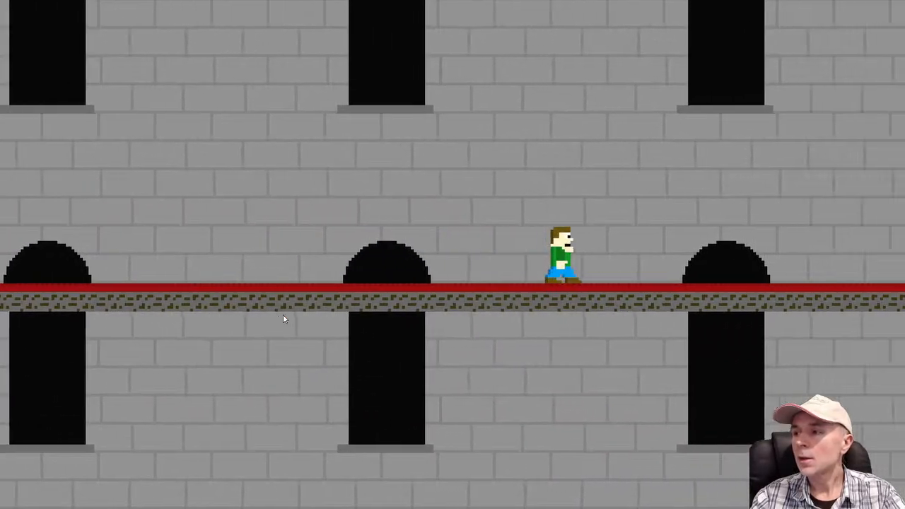
pyautogui.press('Up')
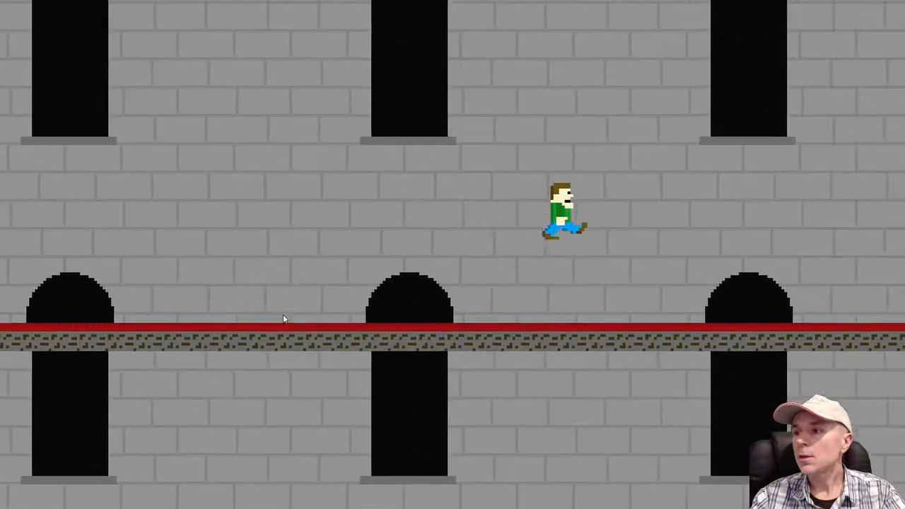
pyautogui.press('Up')
pyautogui.press('Up')
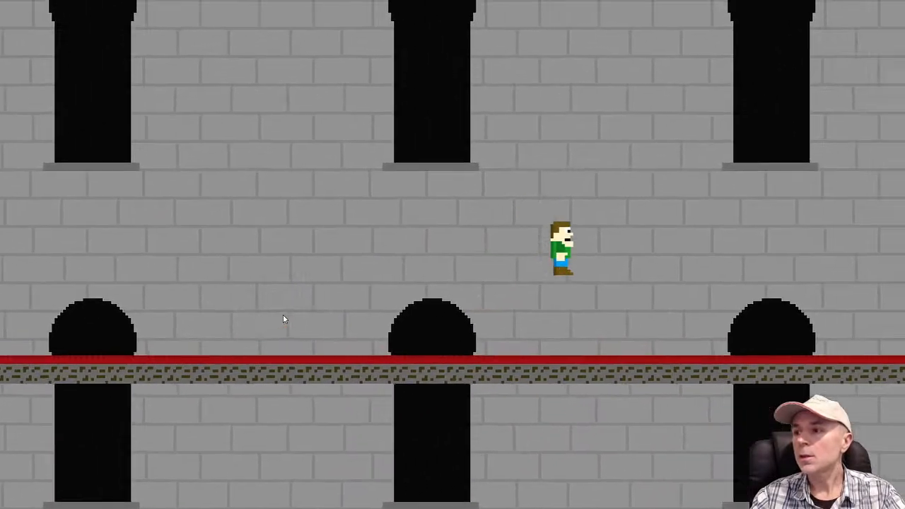
pyautogui.press('Up')
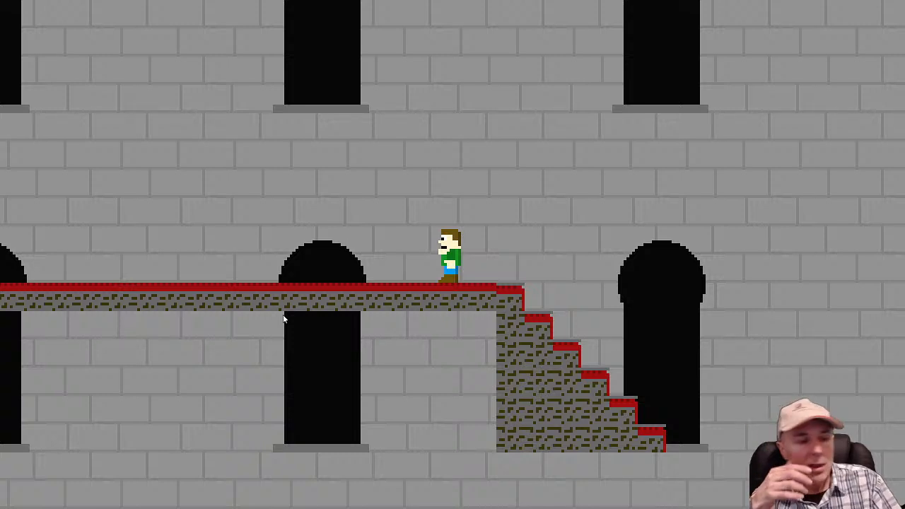
pyautogui.hotkey('alt', 'Tab')
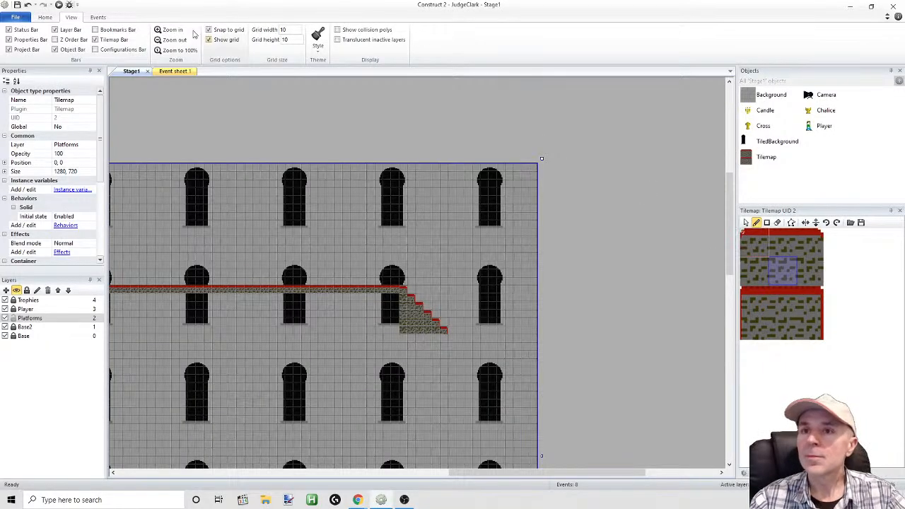
# Paint a row of carpeted floor tiles rightward from the bottom of the staircase, past the last window
pyautogui.click(31, 5)
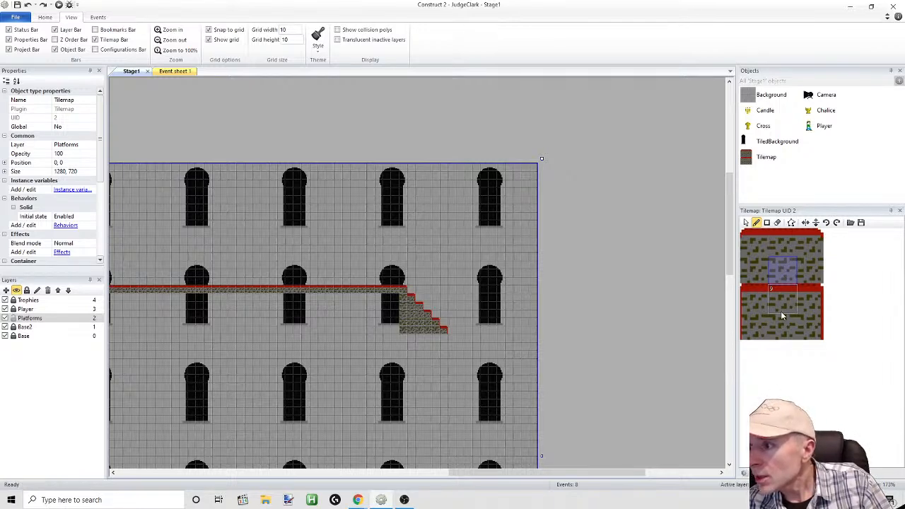
pyautogui.click(840, 270)
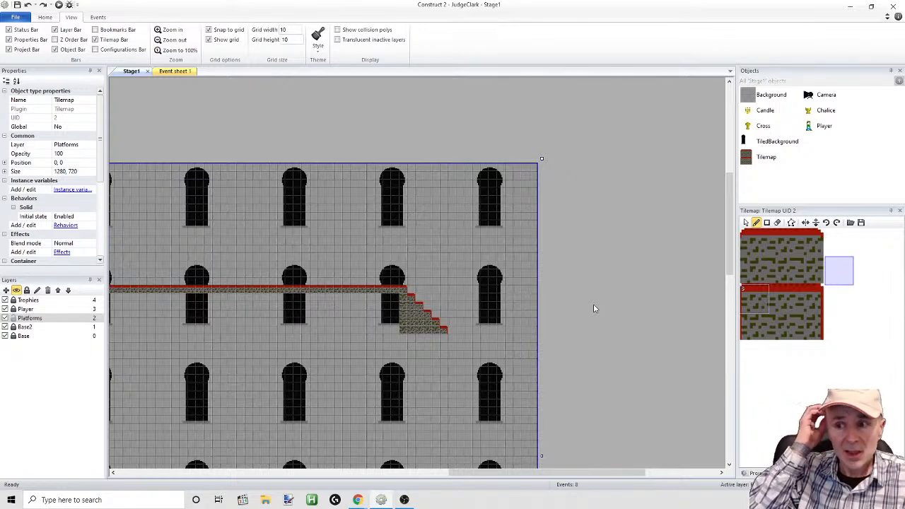
pyautogui.click(747, 277)
pyautogui.click(781, 257)
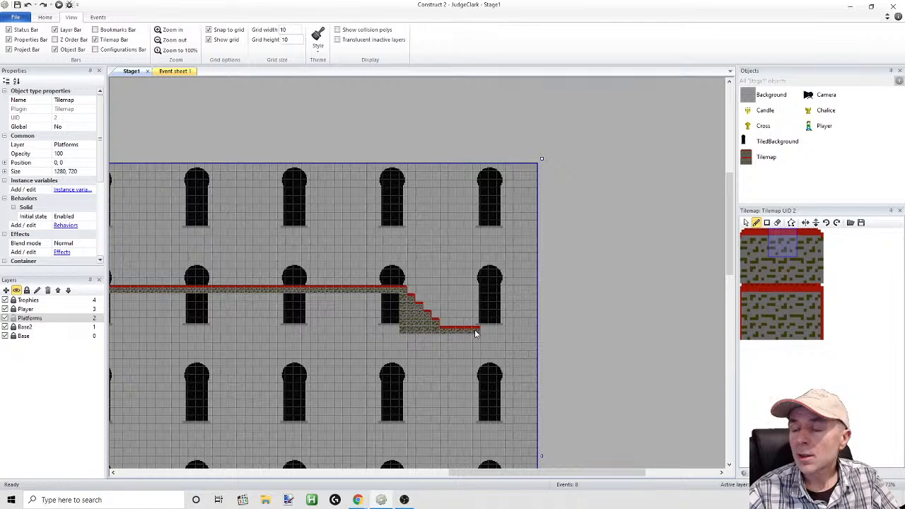
pyautogui.moveTo(474, 329); pyautogui.dragTo(507, 333)
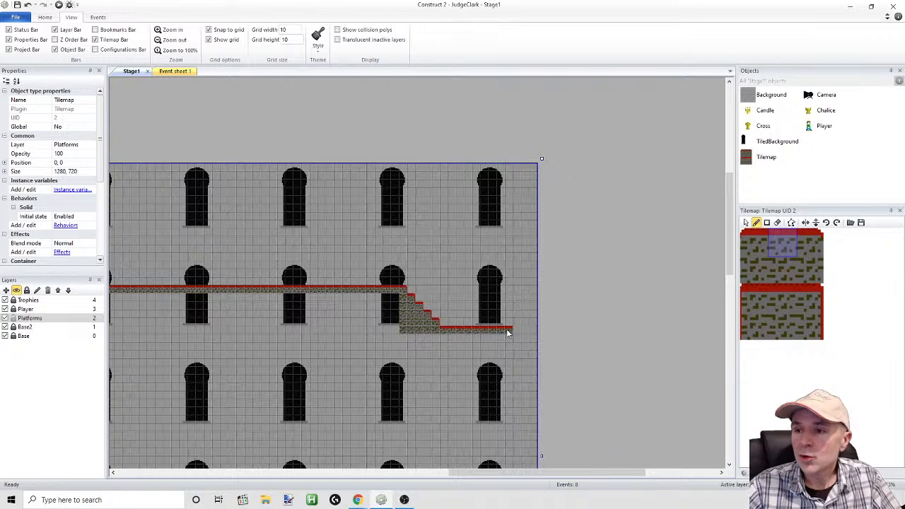
# Erase the whole staircase, its brick fill and the lower floor row, back to the end of the main floor
pyautogui.moveTo(406, 305); pyautogui.dragTo(466, 320, button='right')
pyautogui.moveTo(396, 327)
pyautogui.mouseDown(button='right')
pyautogui.moveTo(400, 315)
pyautogui.moveTo(410, 331)
pyautogui.moveTo(526, 337)
pyautogui.mouseUp(button='right')
pyautogui.rightClick(404, 330)
pyautogui.rightClick(404, 290)
# Extend the carpeted floor to the stage's right edge, leaving a gap about six tiles wide at the last window
pyautogui.click(781, 287)
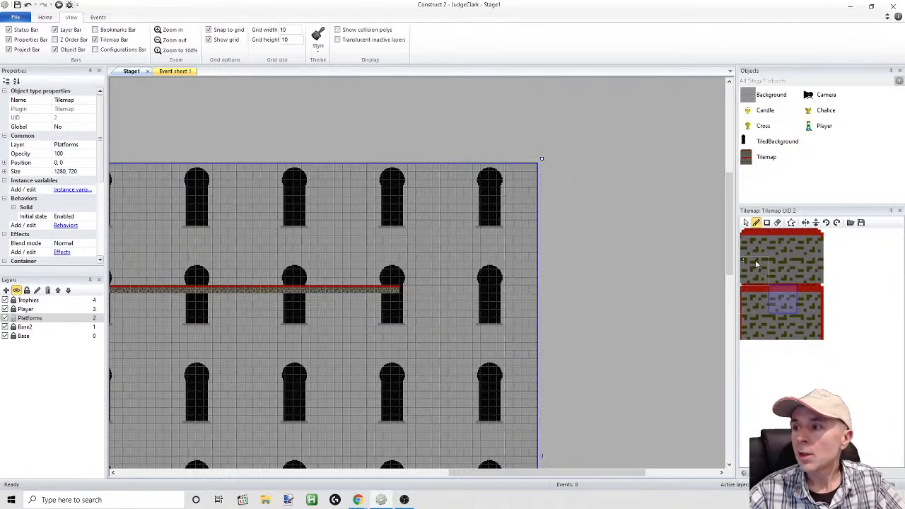
pyautogui.click(783, 246)
pyautogui.moveTo(403, 291); pyautogui.dragTo(536, 291)
# Place four left-edged red stair tiles descending leftward from the short floor section at the stage's right edge
pyautogui.click(753, 241)
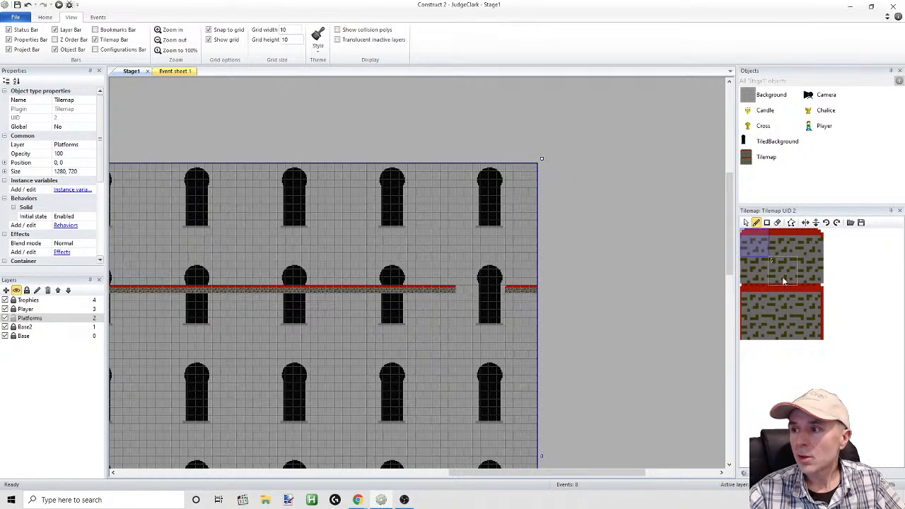
pyautogui.click(754, 298)
pyautogui.click(502, 297)
pyautogui.click(493, 306)
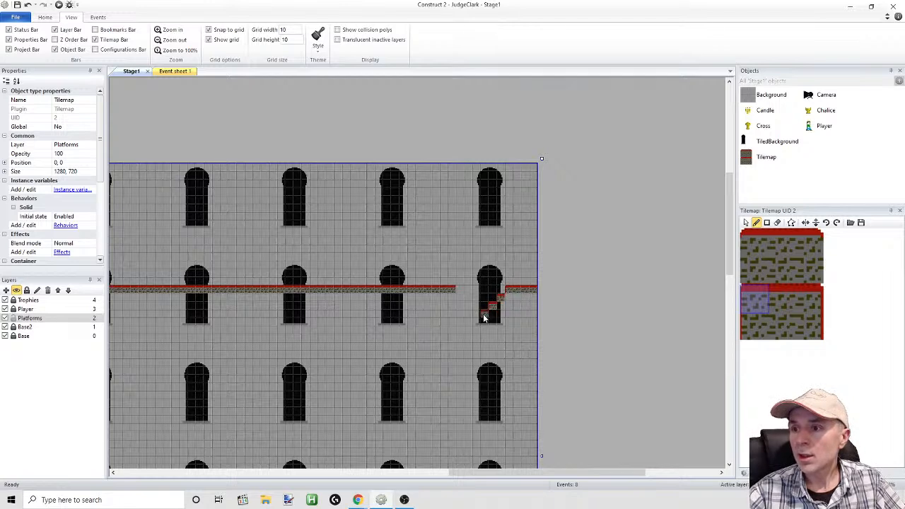
pyautogui.click(478, 322)
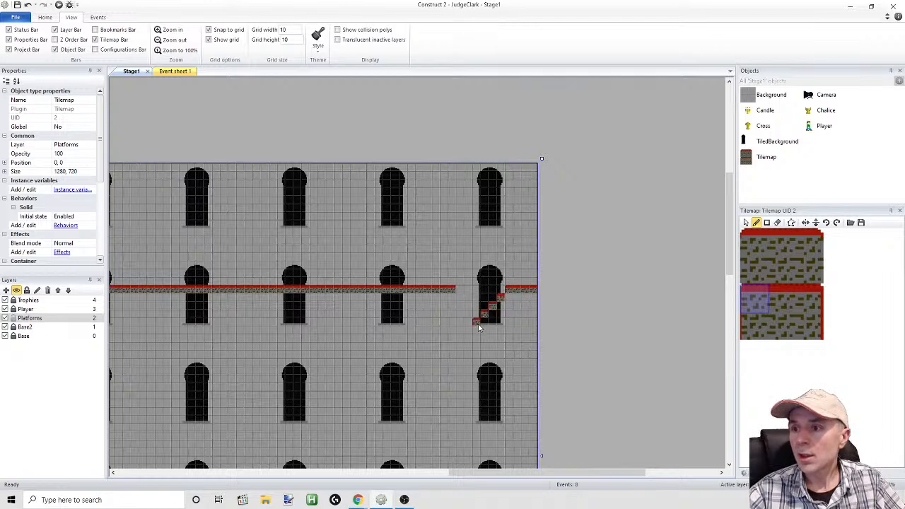
# Fill the area beneath the four stair tiles with plain brick tiles out to the stage's right edge
pyautogui.click(783, 269)
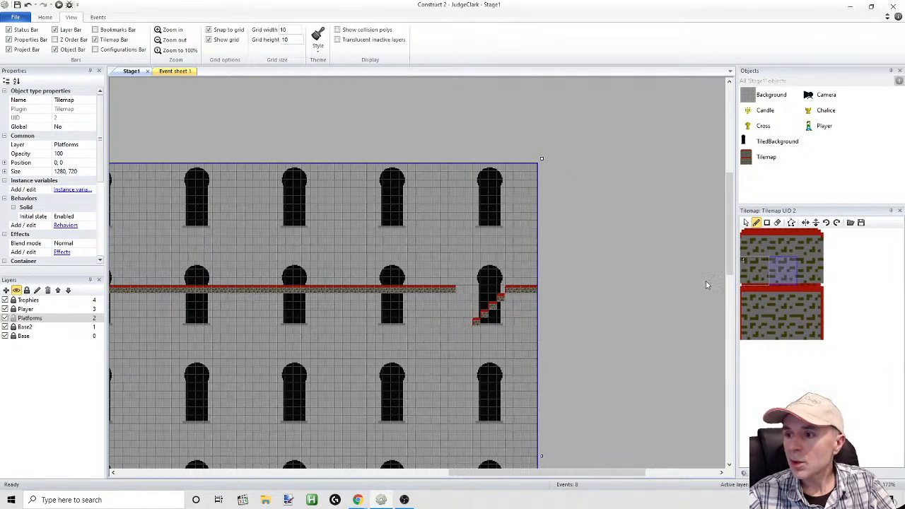
pyautogui.moveTo(510, 298)
pyautogui.mouseDown()
pyautogui.moveTo(535, 299)
pyautogui.moveTo(552, 314)
pyautogui.mouseUp()
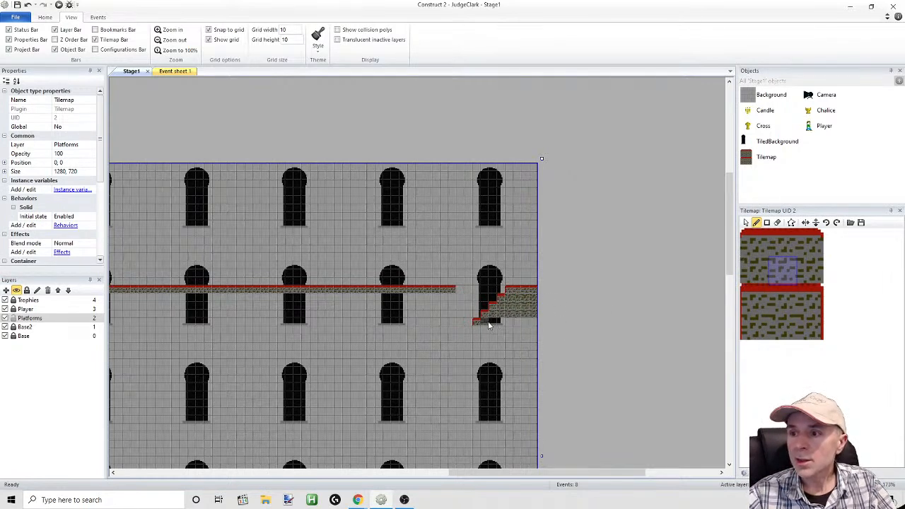
pyautogui.moveTo(490, 322); pyautogui.dragTo(542, 323)
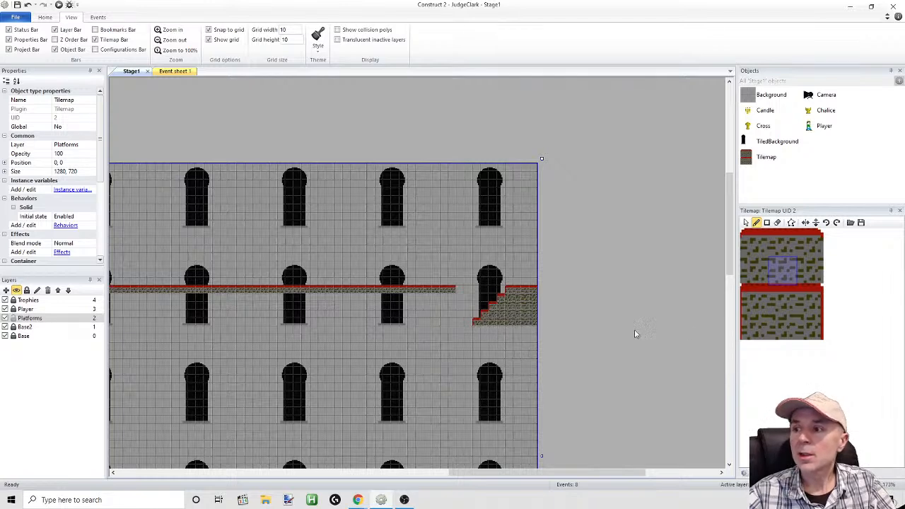
# Continue the staircase with six more left-edged red stair tiles descending leftward beneath the main floor
pyautogui.click(750, 306)
pyautogui.click(469, 329)
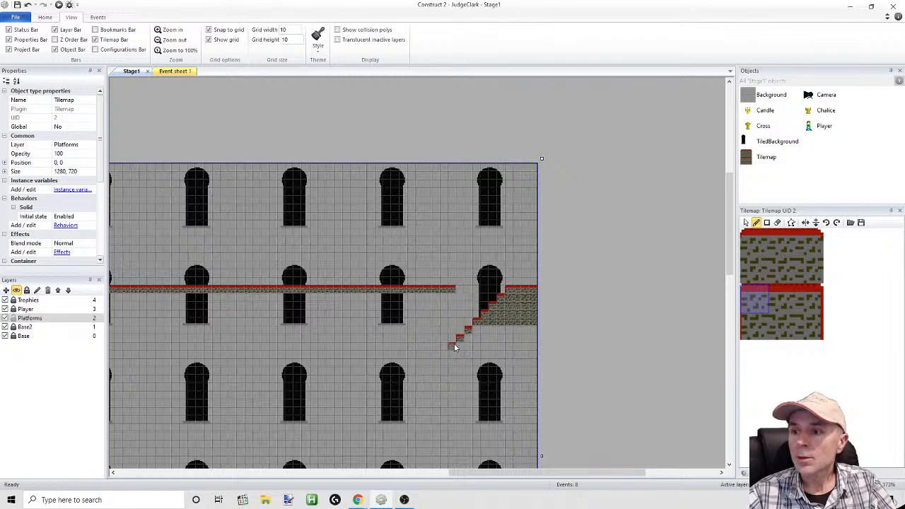
pyautogui.click(436, 362)
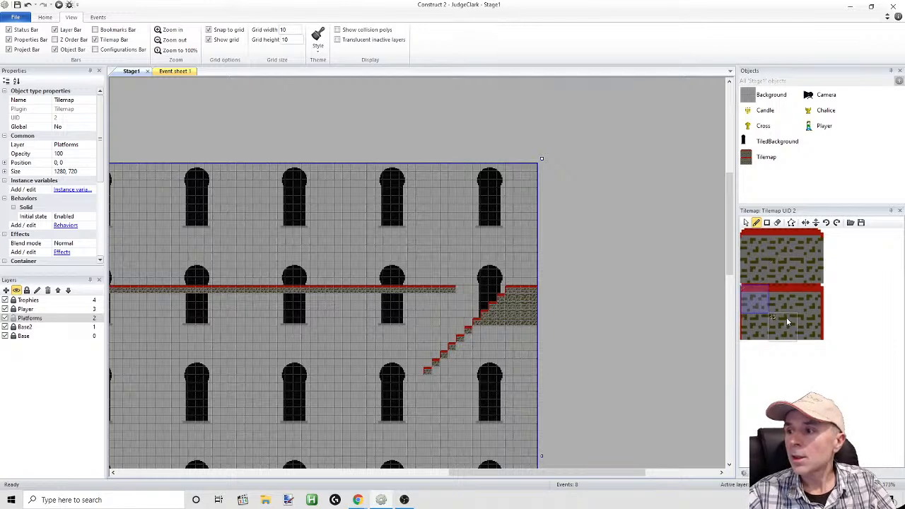
# Fill the area beneath the six added stair tiles with plain brick tiles out to the stage's right edge
pyautogui.click(788, 335)
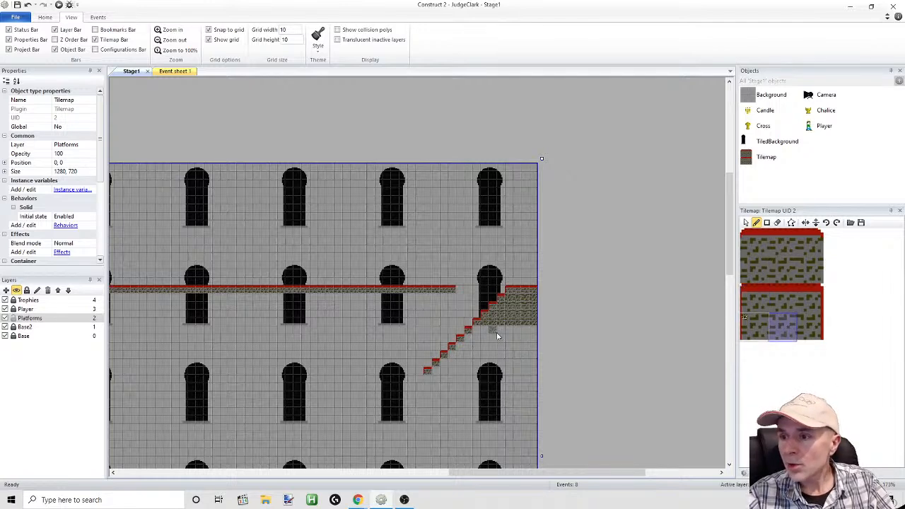
pyautogui.click(778, 278)
pyautogui.moveTo(524, 326)
pyautogui.mouseDown()
pyautogui.moveTo(479, 340)
pyautogui.moveTo(554, 340)
pyautogui.mouseUp()
pyautogui.moveTo(463, 350); pyautogui.dragTo(535, 346)
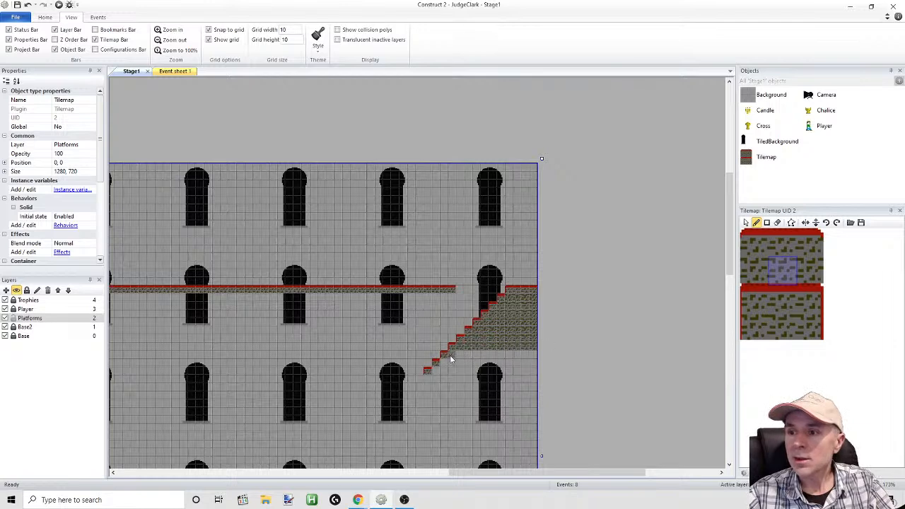
pyautogui.moveTo(450, 355); pyautogui.dragTo(509, 356)
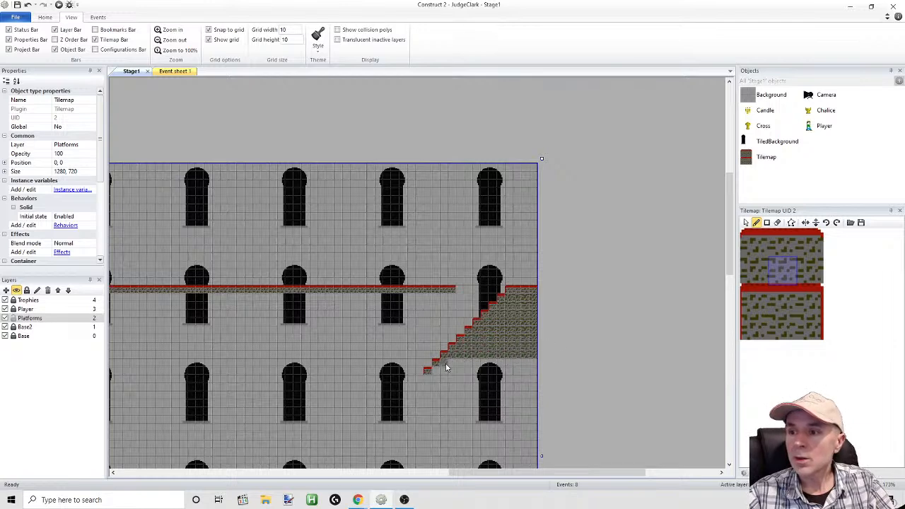
pyautogui.moveTo(446, 366); pyautogui.dragTo(534, 363)
pyautogui.moveTo(439, 372); pyautogui.dragTo(546, 370)
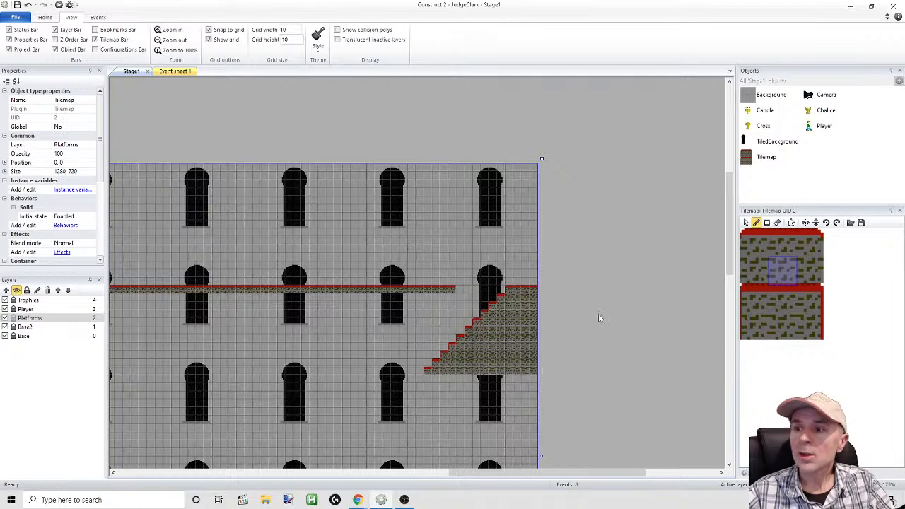
# Run the layout, take the player along the floor to the gap, and test moving on the new left-descending staircase
pyautogui.click(59, 5)
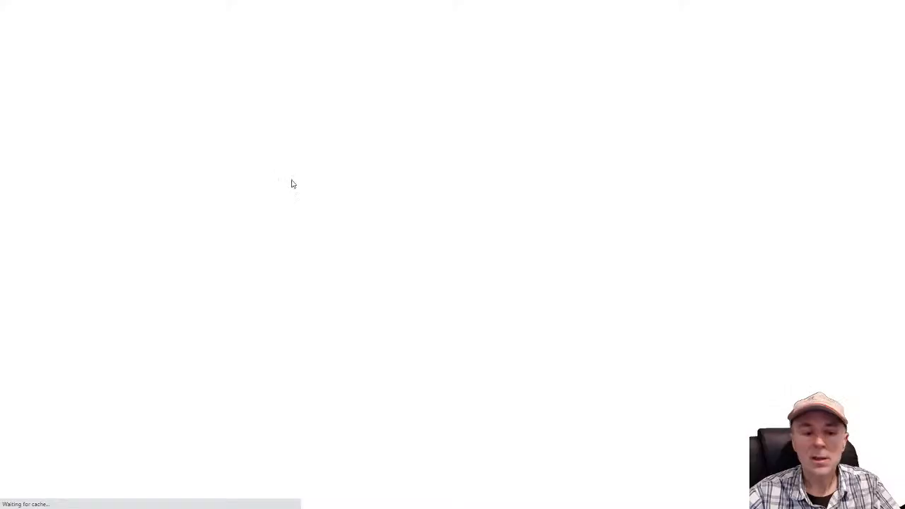
pyautogui.press('Right')
pyautogui.press('Up')
pyautogui.press('Right')
pyautogui.press('Up')
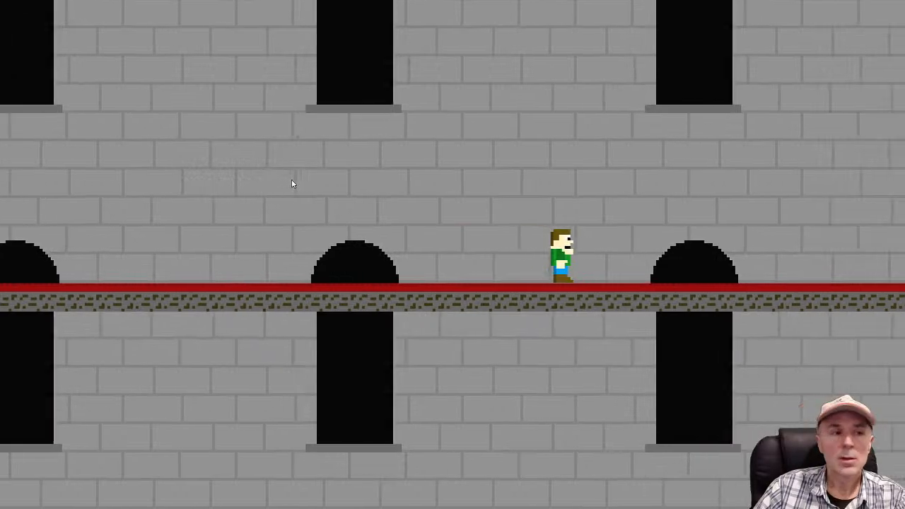
pyautogui.press('Up')
pyautogui.press('Up')
pyautogui.press('Up')
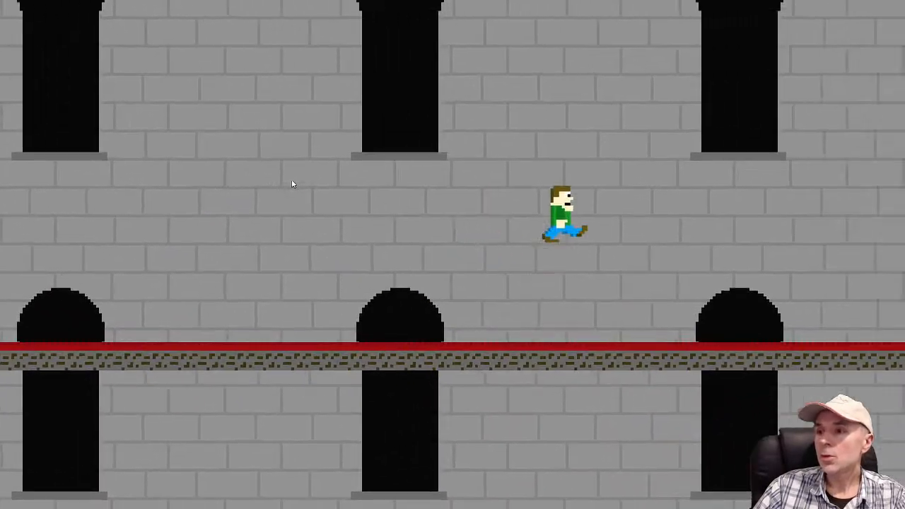
pyautogui.press('Up')
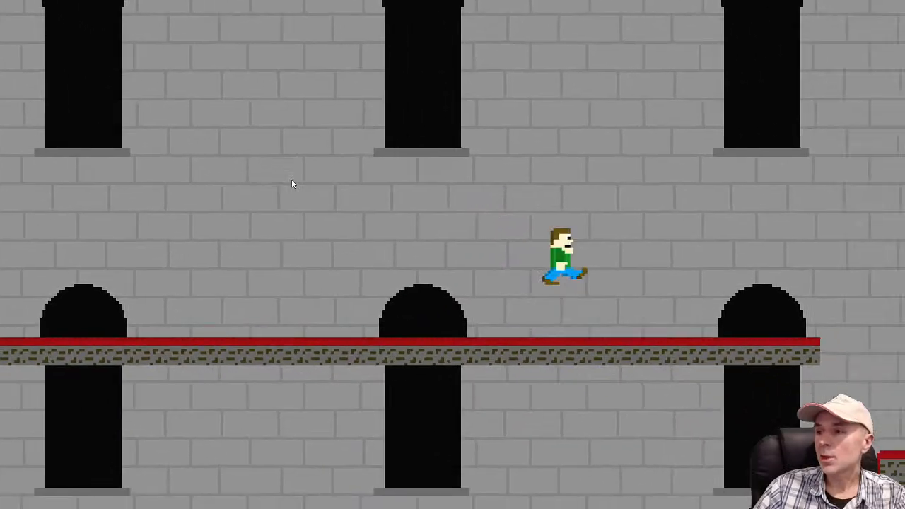
pyautogui.press('Up')
pyautogui.press('Left')
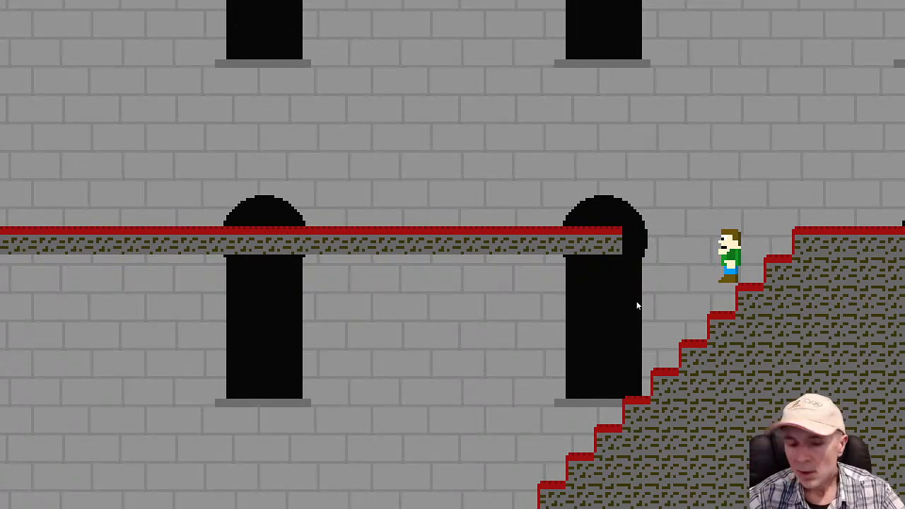
# Test the left-descending staircase by walking and jumping the player up and down its steps, and return to the layout editor
pyautogui.press('Left')
pyautogui.press('Right')
pyautogui.press('space')
pyautogui.press('Right')
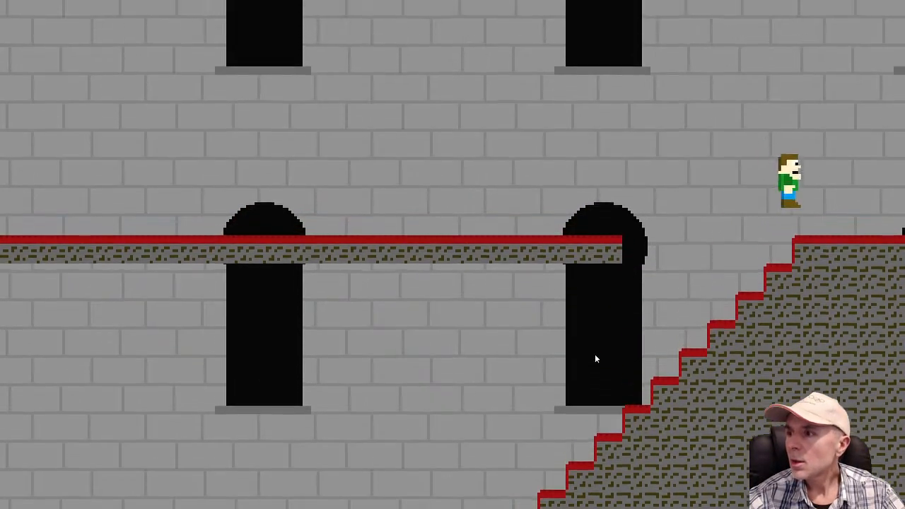
pyautogui.press('Left')
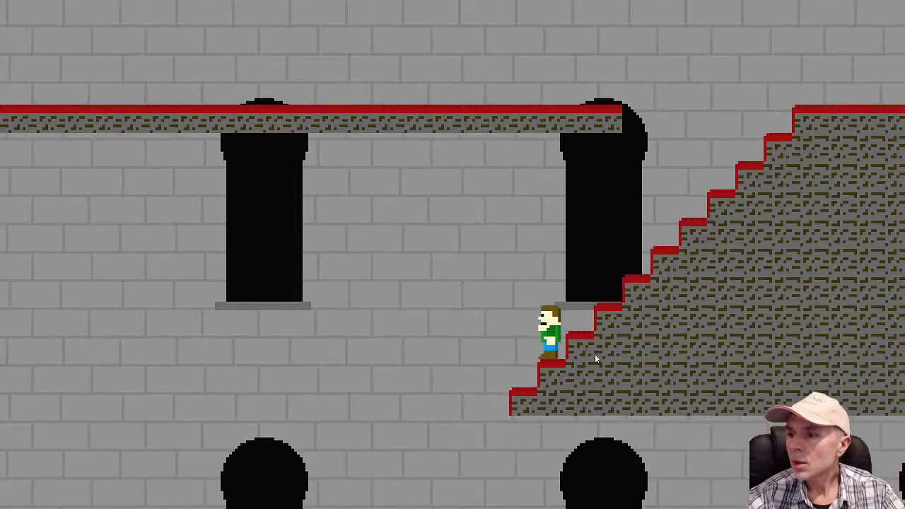
pyautogui.press('Right')
pyautogui.press('space')
pyautogui.press('Right')
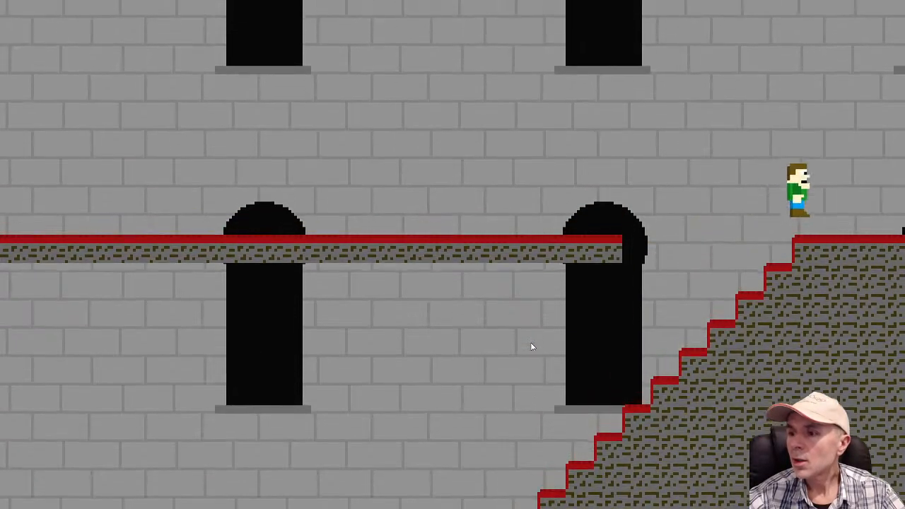
pyautogui.press('Left')
pyautogui.press('Right')
pyautogui.press('Left')
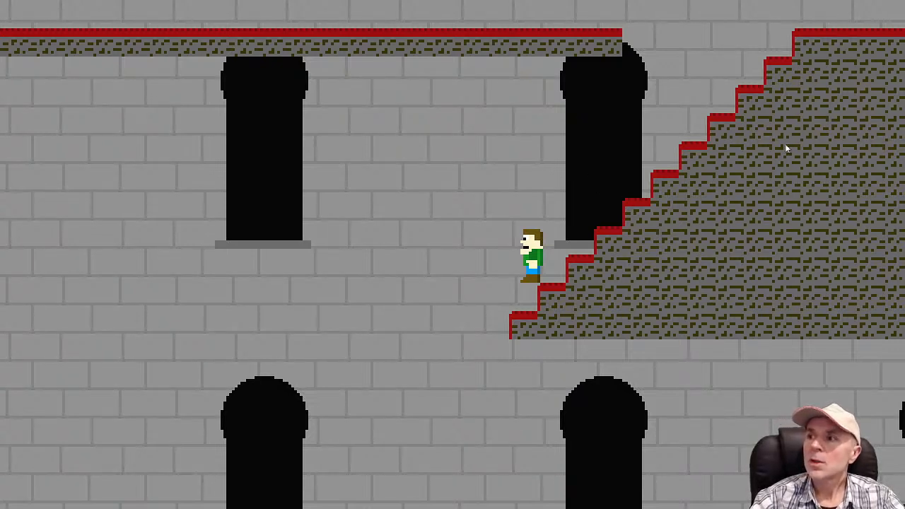
pyautogui.press('Right')
pyautogui.press('Left')
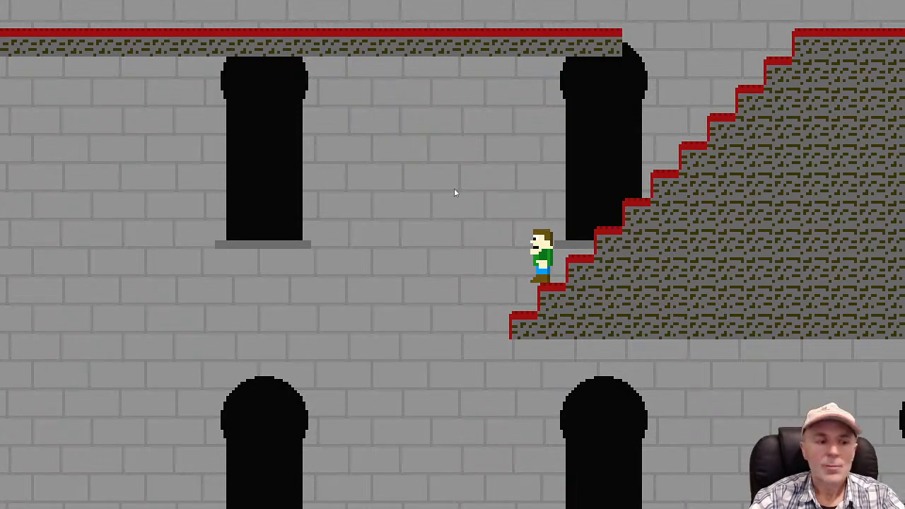
pyautogui.hotkey('alt', 'Tab')
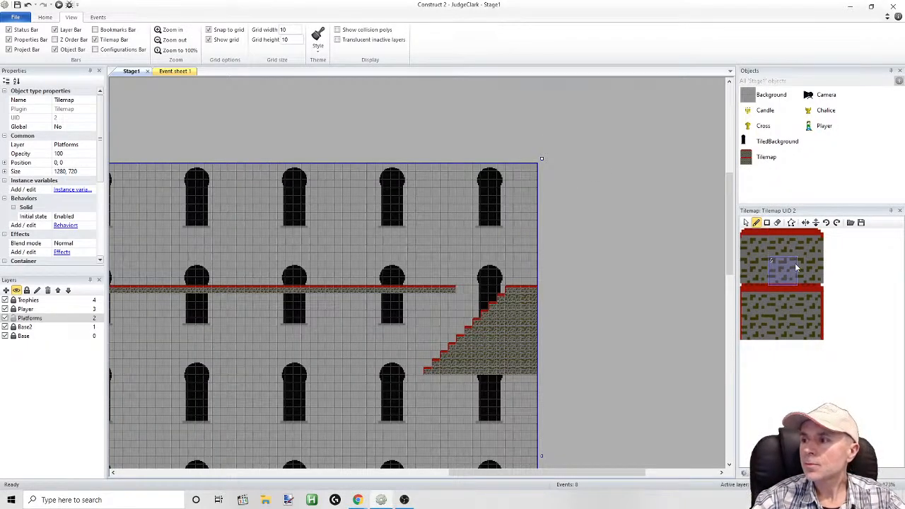
# Open the Tilemap image for editing at 1600% zoom
pyautogui.doubleClick(764, 157)
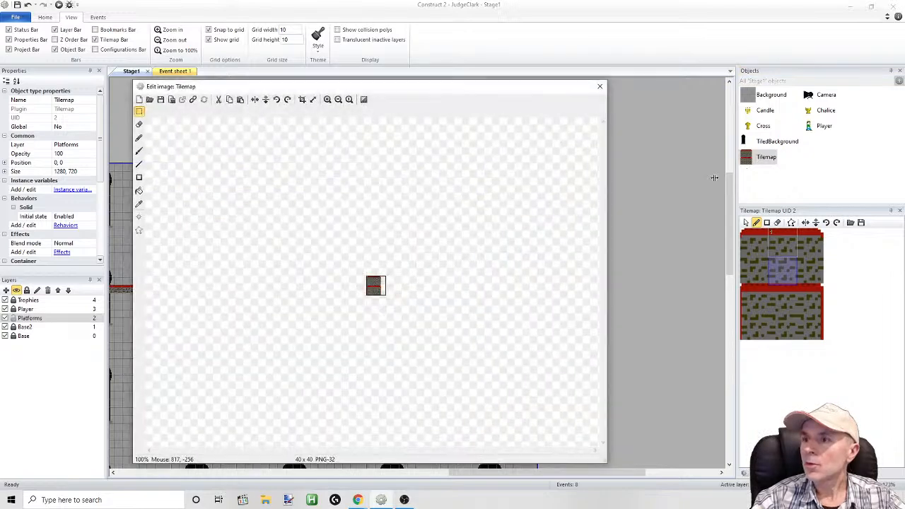
pyautogui.click(328, 99)
pyautogui.click(327, 99)
pyautogui.click(327, 100)
pyautogui.click(327, 99)
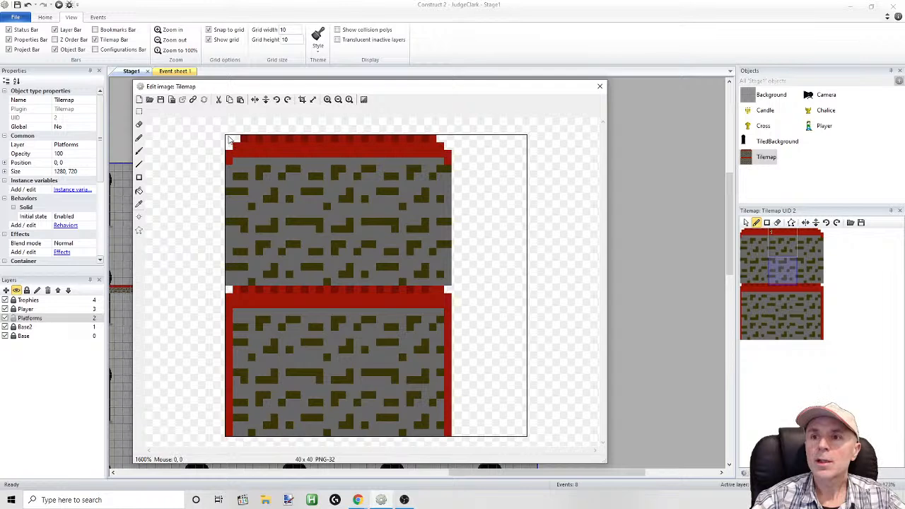
pyautogui.click(140, 112)
pyautogui.moveTo(230, 140); pyautogui.dragTo(308, 241)
pyautogui.moveTo(304, 195); pyautogui.dragTo(522, 197)
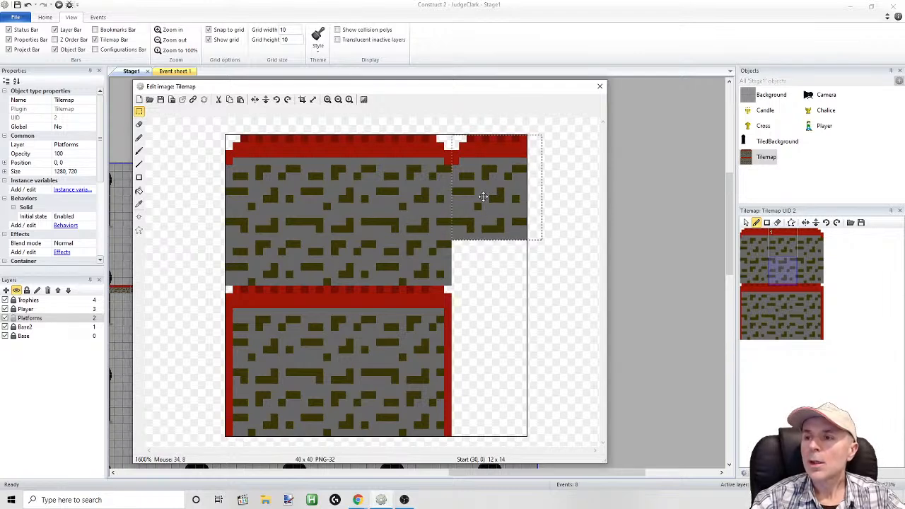
pyautogui.moveTo(489, 196); pyautogui.dragTo(503, 199)
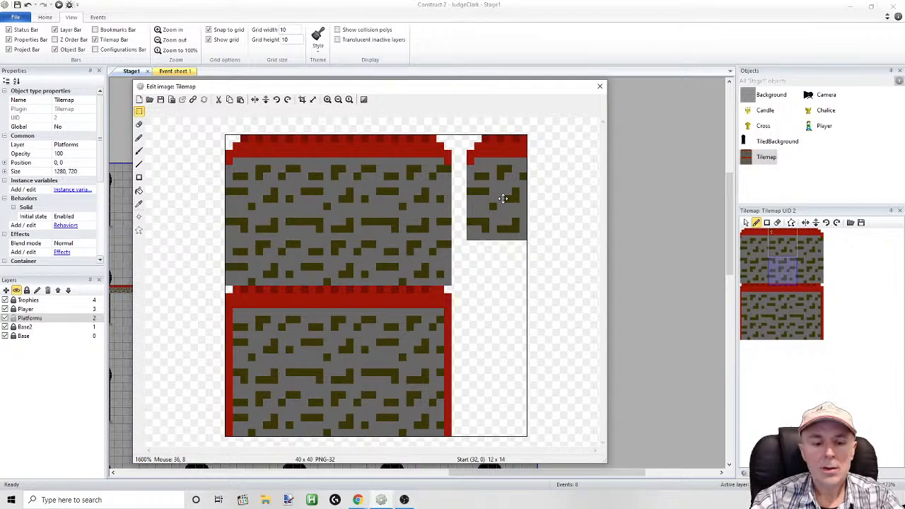
pyautogui.press('Delete')
# Sample the brick gray (104, 104, 104) and draw a solid 10 by 10 pixel square in the Tilemap image's empty upper-right corner
pyautogui.click(139, 138)
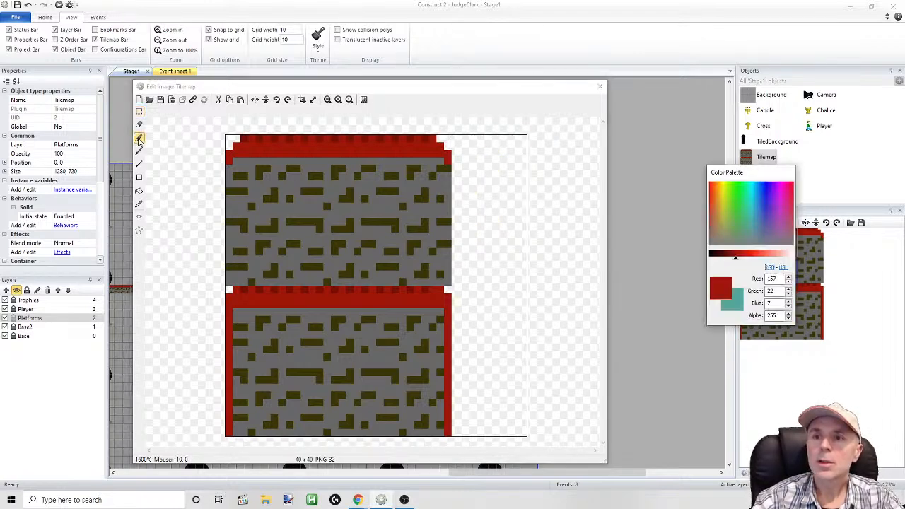
pyautogui.click(139, 204)
pyautogui.click(247, 168)
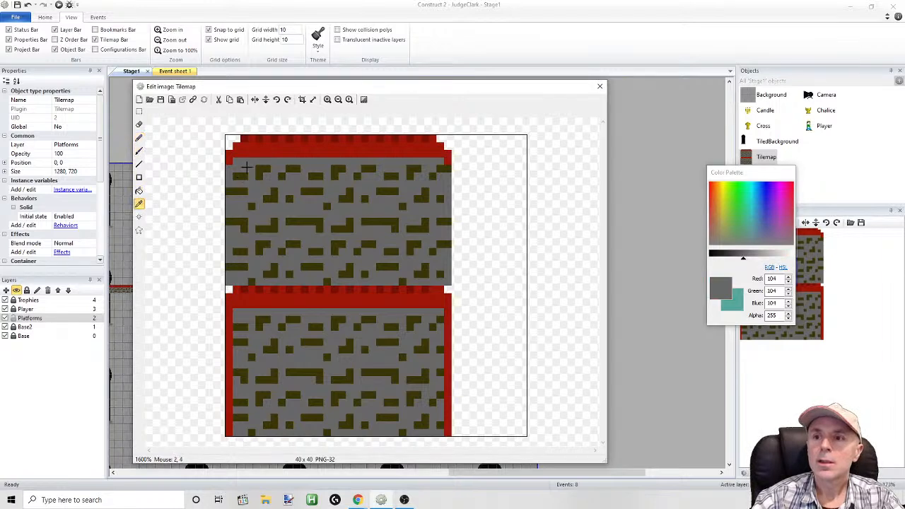
pyautogui.click(456, 139)
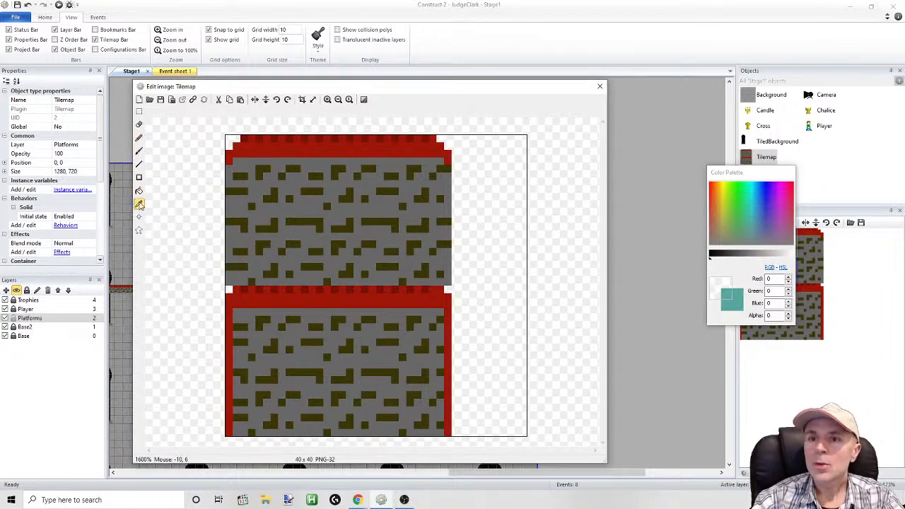
pyautogui.click(235, 207)
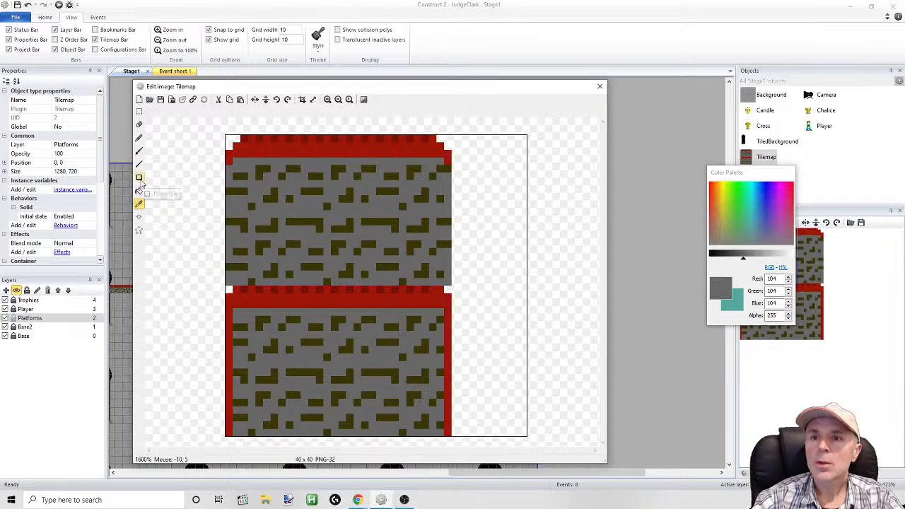
pyautogui.click(139, 178)
pyautogui.moveTo(456, 141); pyautogui.dragTo(521, 208)
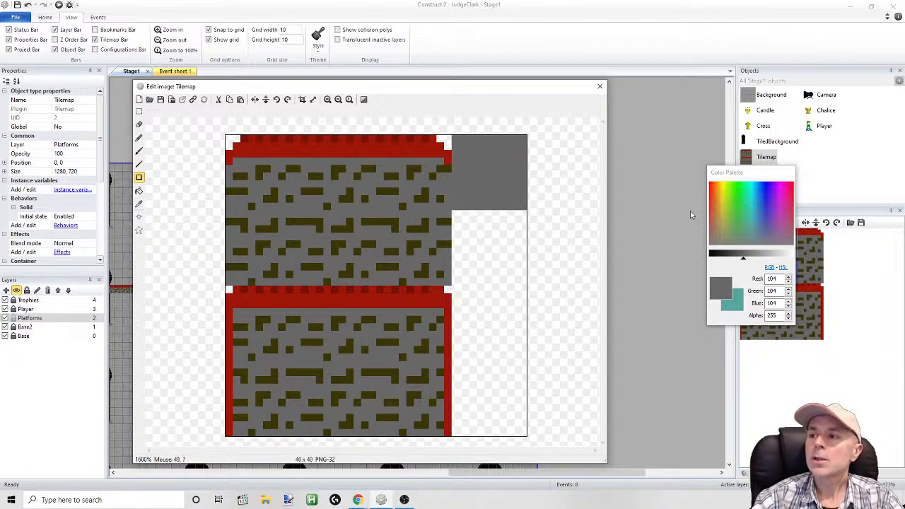
# Darken the colour to 68, 68, 68, try an inset square, and cover the whole 10 by 10 pixel tile square with it
pyautogui.moveTo(736, 256); pyautogui.dragTo(732, 257)
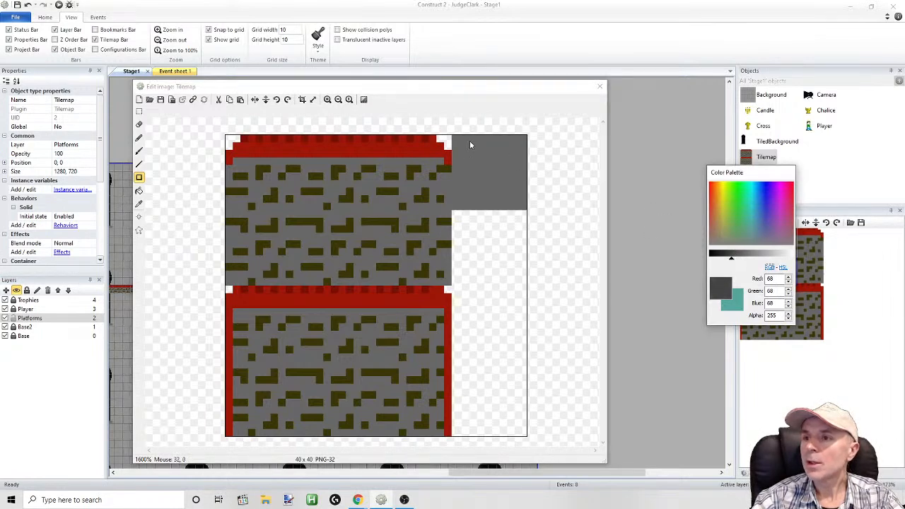
pyautogui.moveTo(460, 141); pyautogui.dragTo(476, 159)
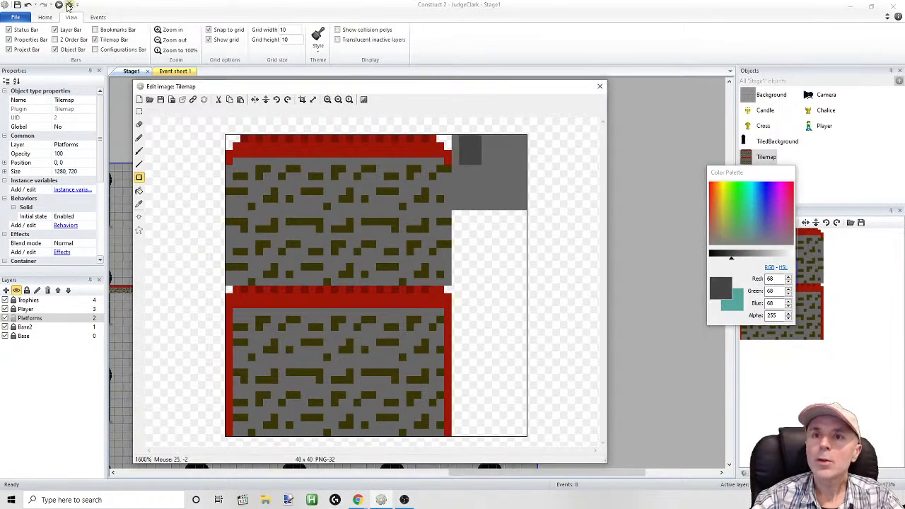
pyautogui.click(26, 5)
pyautogui.moveTo(464, 144); pyautogui.dragTo(518, 197)
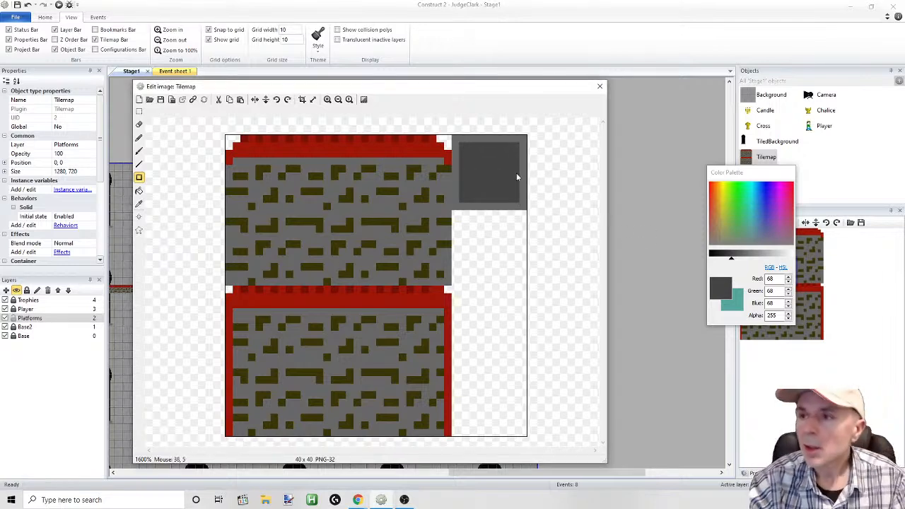
pyautogui.moveTo(468, 157); pyautogui.dragTo(529, 212)
# Nest an 8-pixel medium-gray square and a 6-pixel lighter square (127, 127, 127) inside the dark tile, and close the image editor
pyautogui.moveTo(736, 261); pyautogui.dragTo(745, 259)
pyautogui.moveTo(461, 141); pyautogui.dragTo(521, 204)
pyautogui.moveTo(744, 258); pyautogui.dragTo(751, 261)
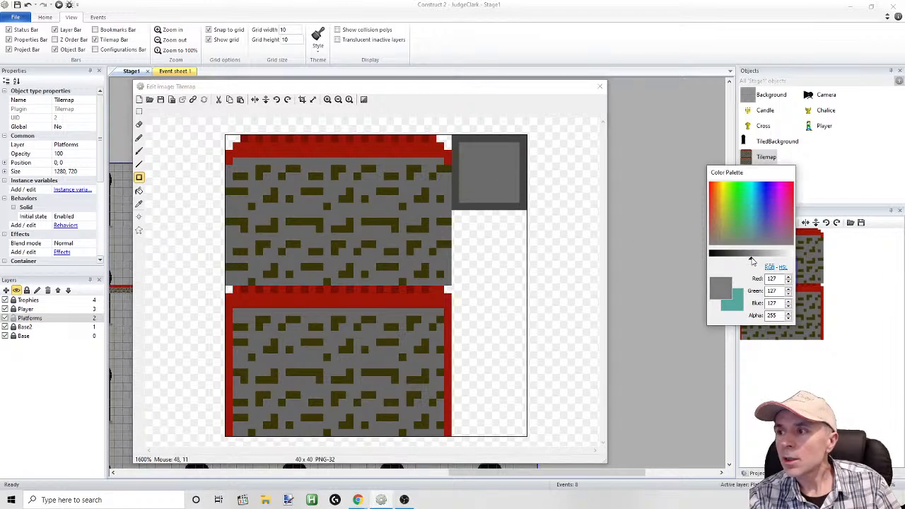
pyautogui.moveTo(468, 150); pyautogui.dragTo(508, 192)
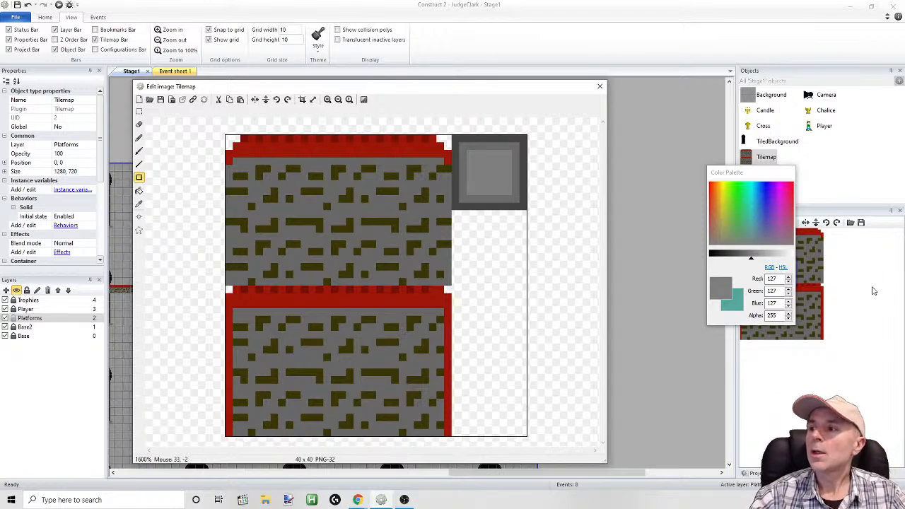
pyautogui.moveTo(751, 173); pyautogui.dragTo(702, 183)
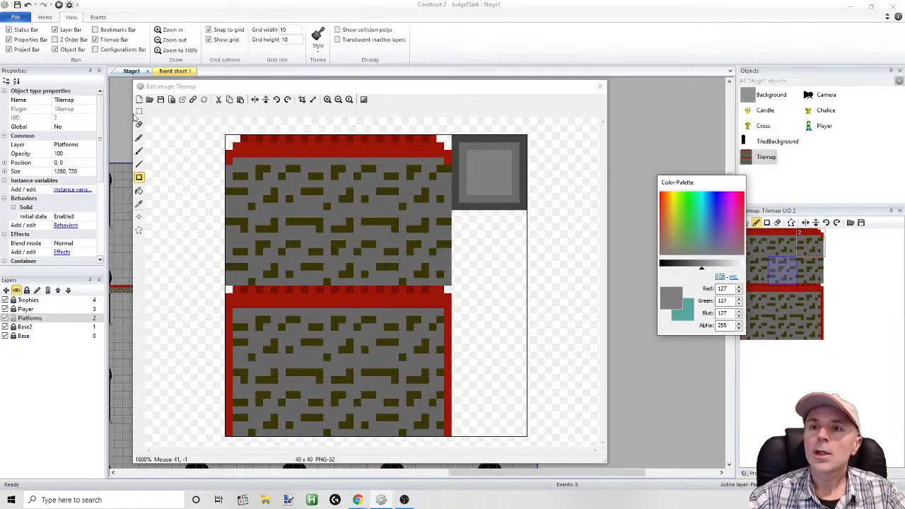
pyautogui.click(119, 132)
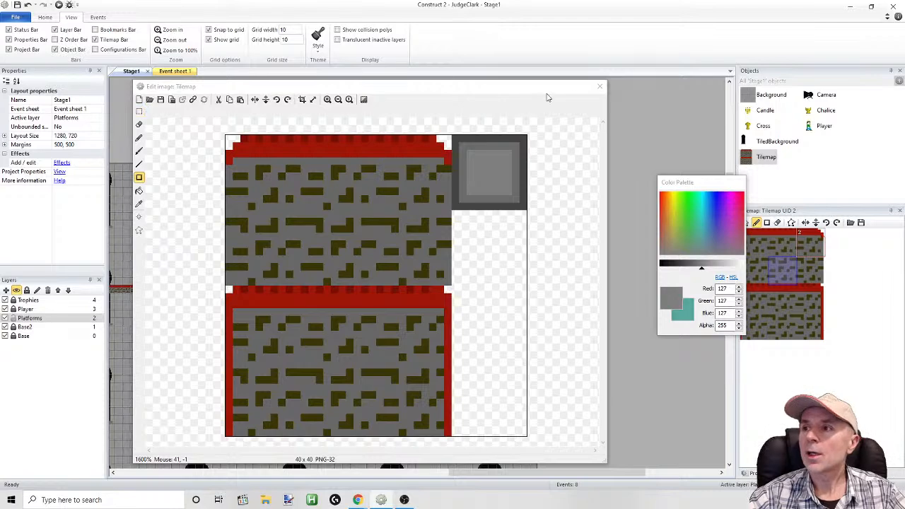
pyautogui.click(600, 87)
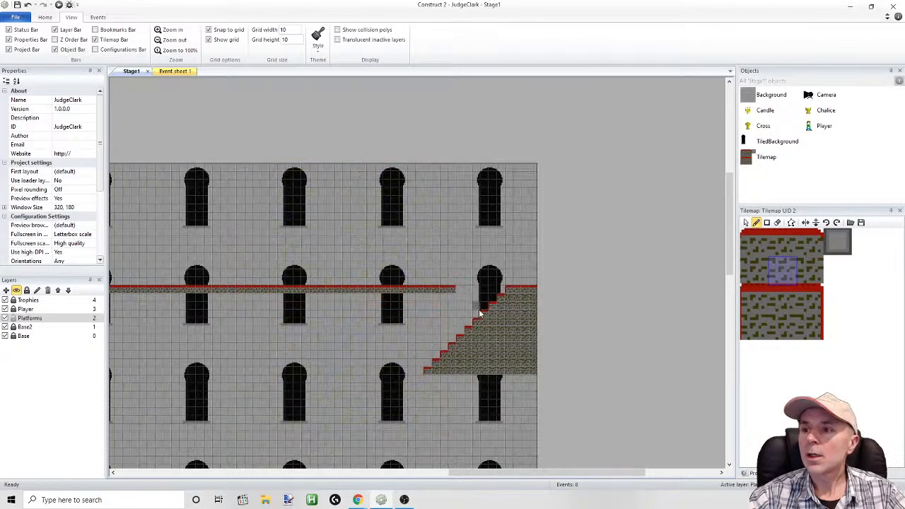
# Fill the staircase's interior with the new gray block tile, leaving a brick border along the steps, top and bottom row
pyautogui.click(838, 242)
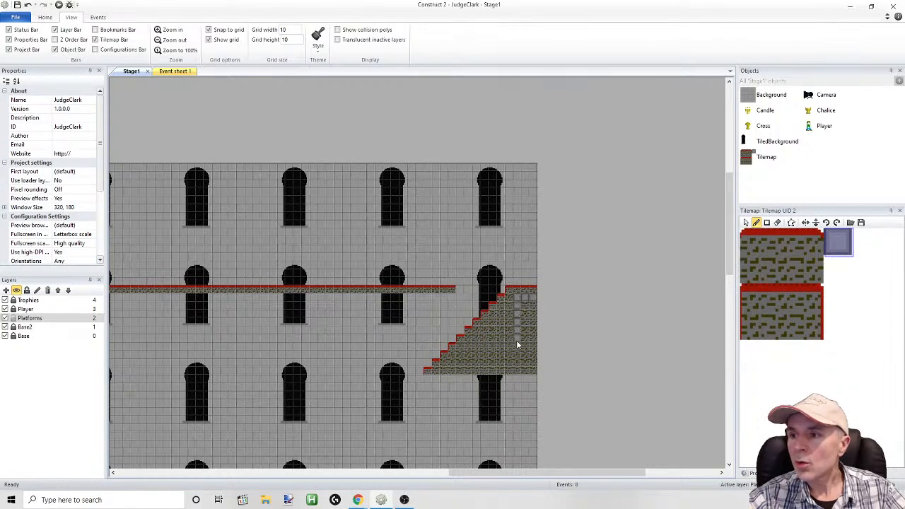
pyautogui.moveTo(519, 365); pyautogui.dragTo(533, 364)
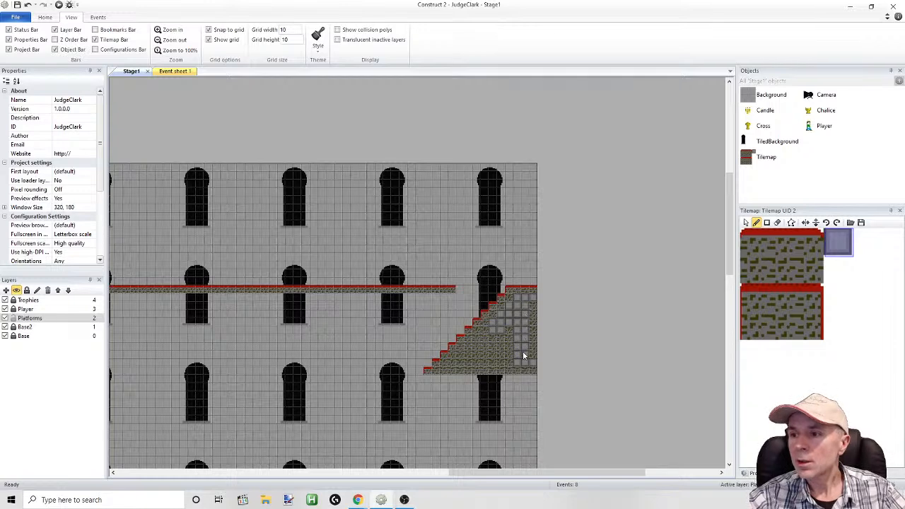
pyautogui.moveTo(529, 356); pyautogui.dragTo(538, 323)
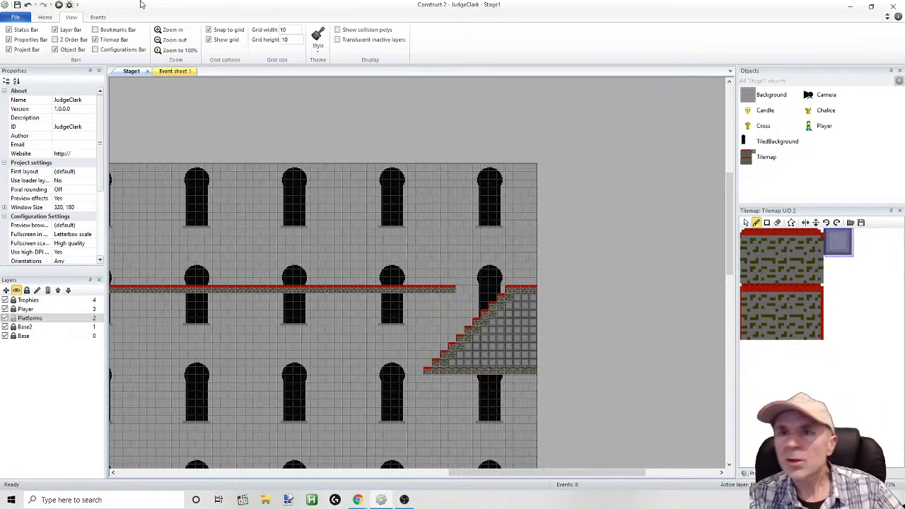
# Undo the stray gray block tiles painted beside the player and unlock the Player layer
pyautogui.moveTo(582, 473); pyautogui.dragTo(387, 467)
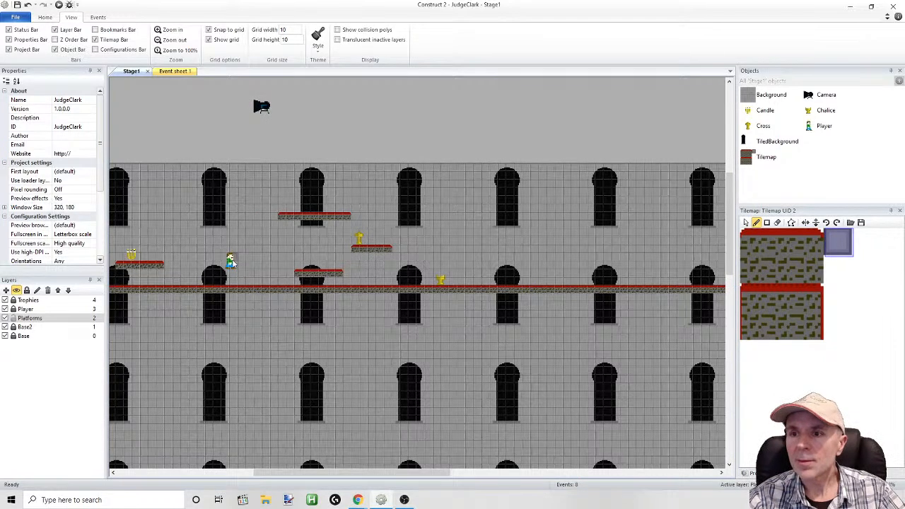
pyautogui.click(28, 5)
pyautogui.click(13, 311)
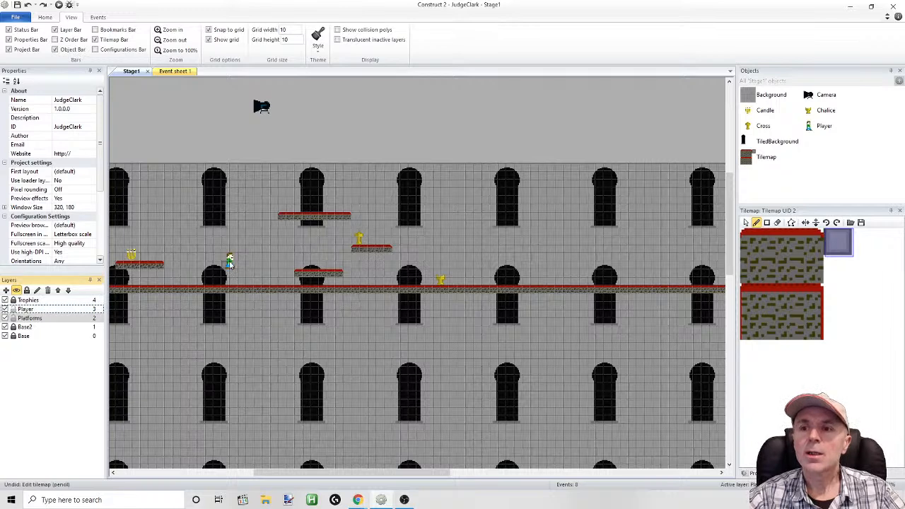
# Move the player to position 1090, 130, just above the main floor near the staircase gap
pyautogui.click(747, 223)
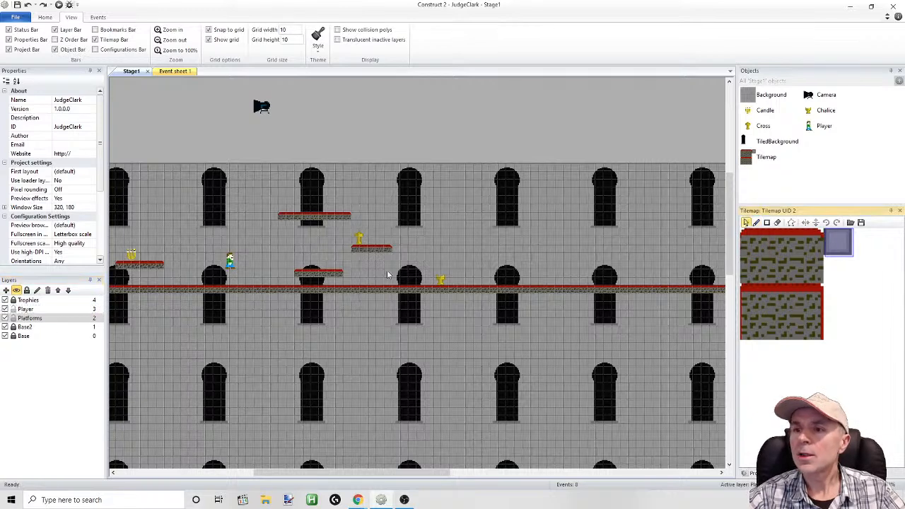
pyautogui.moveTo(236, 261); pyautogui.dragTo(623, 228)
pyautogui.moveTo(394, 467); pyautogui.dragTo(532, 467)
pyautogui.moveTo(201, 232); pyautogui.dragTo(564, 270)
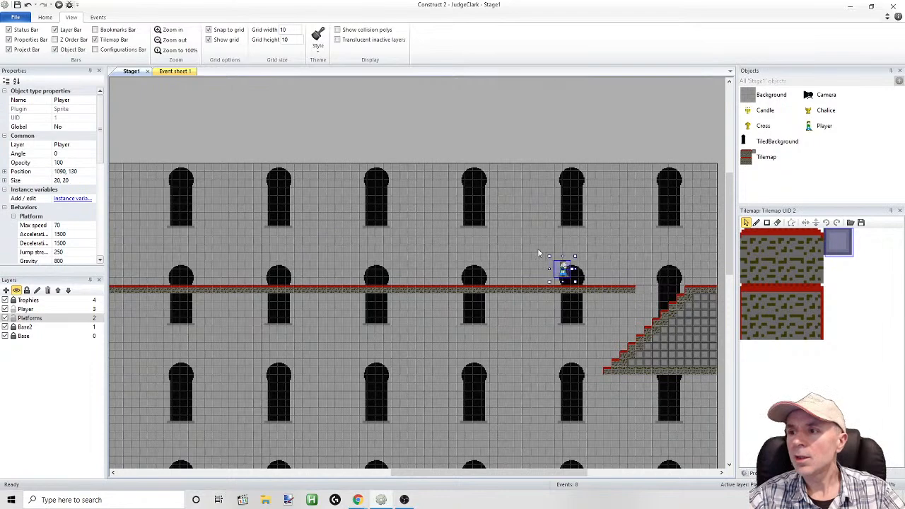
# Run the layout, jump the player across the gap, and test moving down and up the staircase with its block-filled interior
pyautogui.click(59, 5)
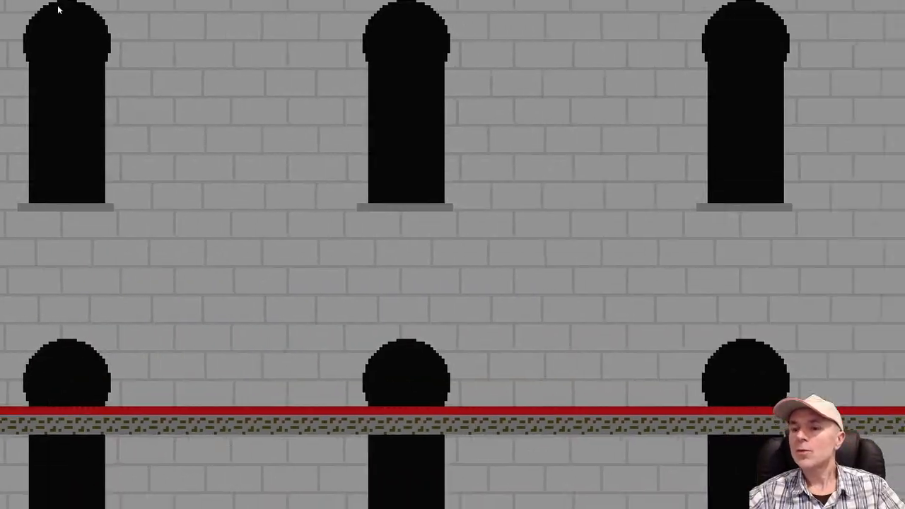
pyautogui.press('Right')
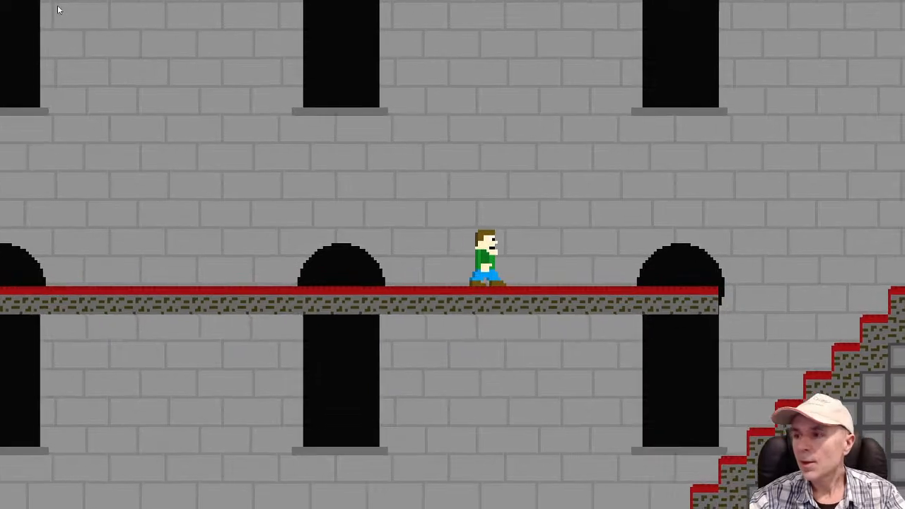
pyautogui.press('Up')
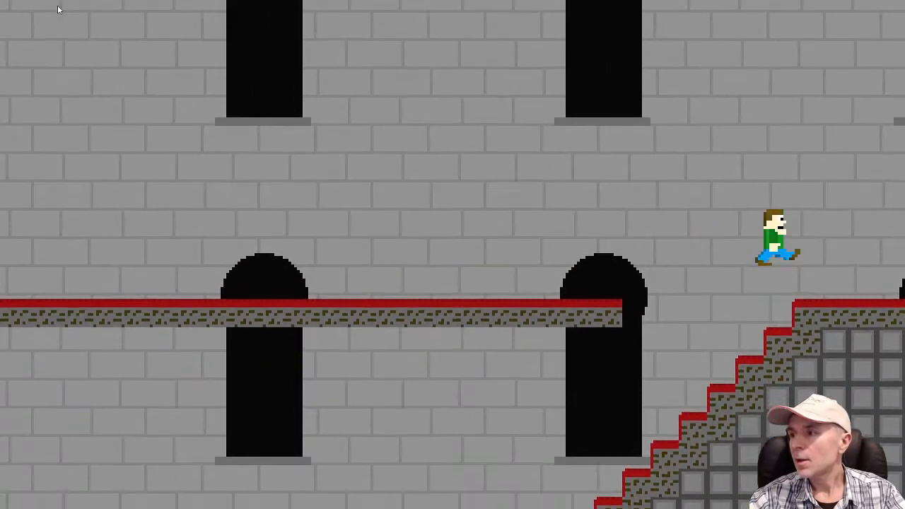
pyautogui.press('Left')
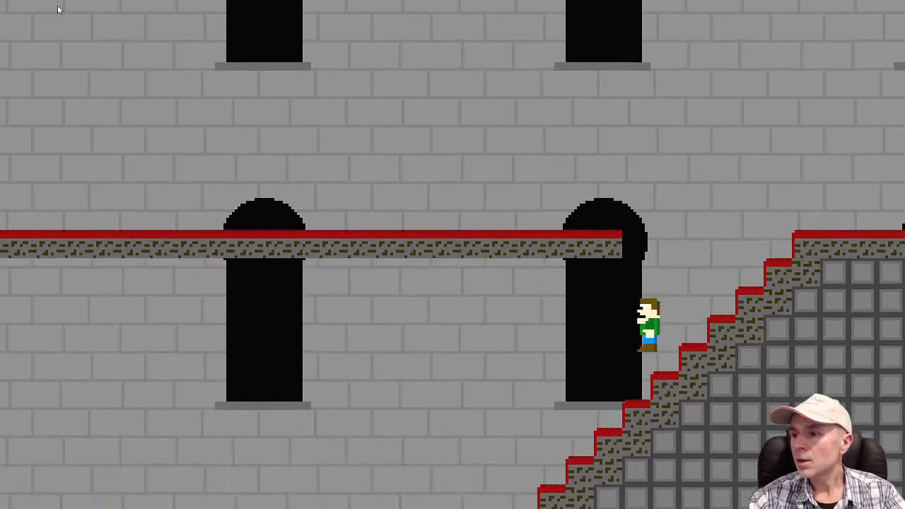
pyautogui.press('Right')
pyautogui.press('Up')
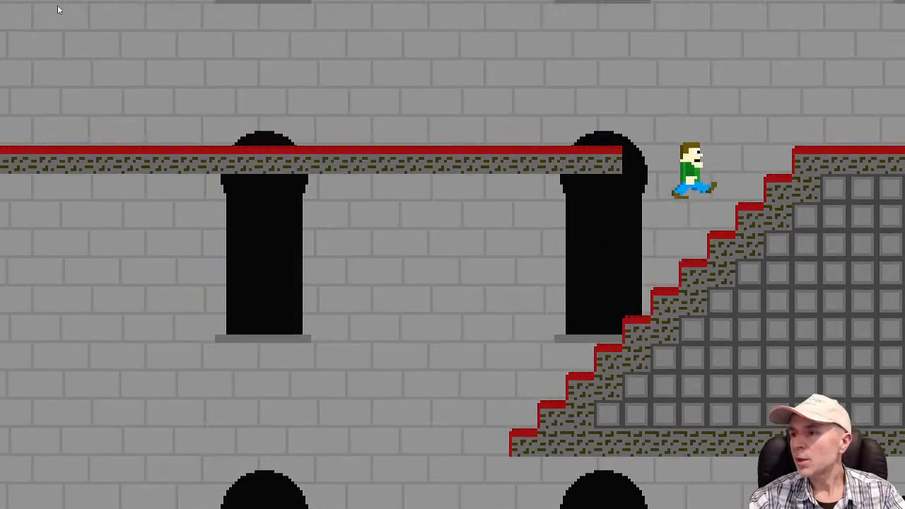
# Test repeated short jumps and direction changes with the player on the upper steps of the staircase
pyautogui.press('Left')
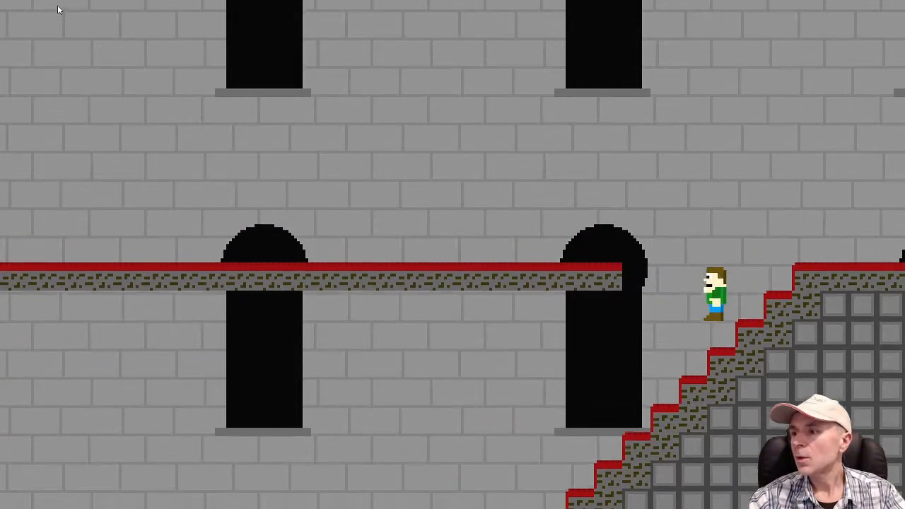
pyautogui.press('Right')
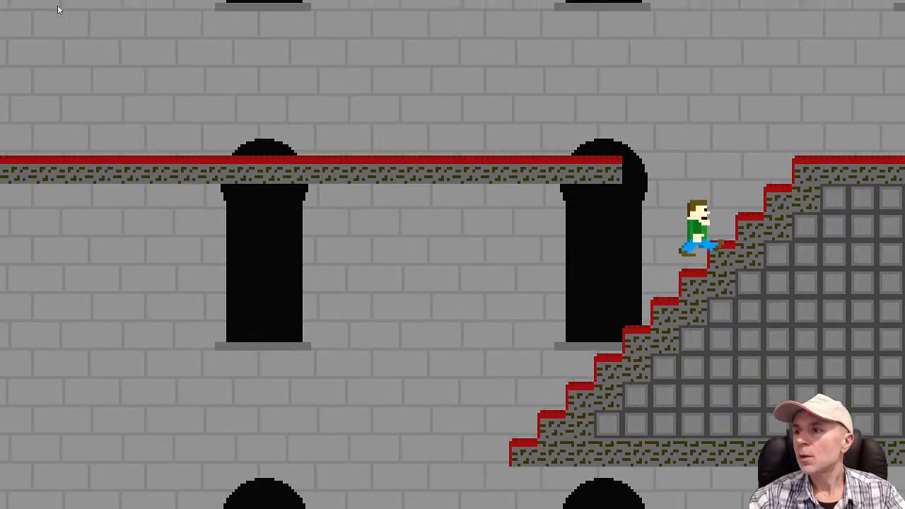
pyautogui.press('Up')
pyautogui.press('Left')
pyautogui.press('Up')
pyautogui.press('Right')
pyautogui.press('Up')
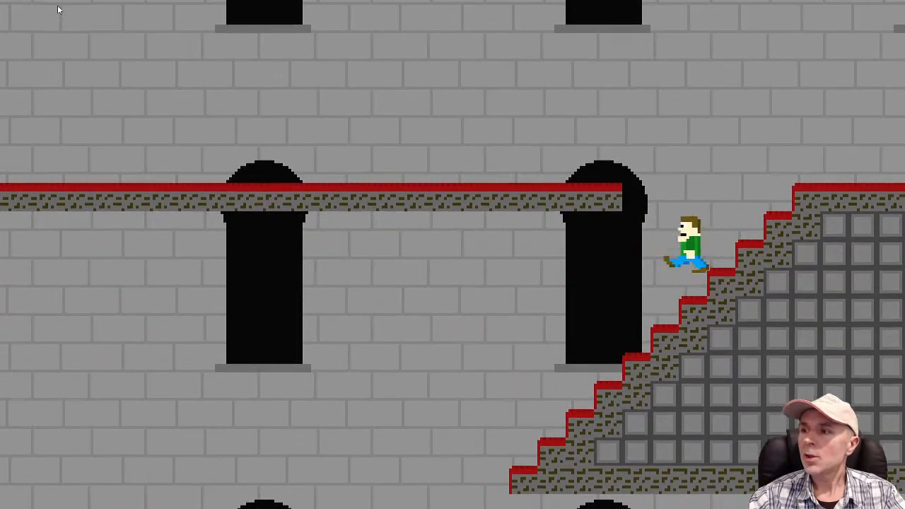
pyautogui.press('Left')
pyautogui.press('Up')
pyautogui.press('Right')
pyautogui.press('Up')
pyautogui.press('Up')
pyautogui.press('Left')
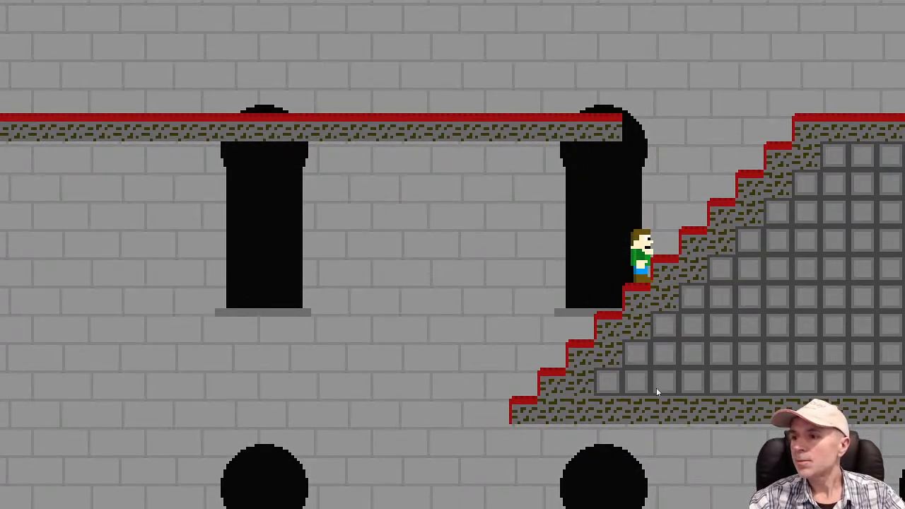
# Test jumping the player between the staircase and the floor edge across the gap, then return to the Construct 2 editor
pyautogui.press('space')
pyautogui.press('Right')
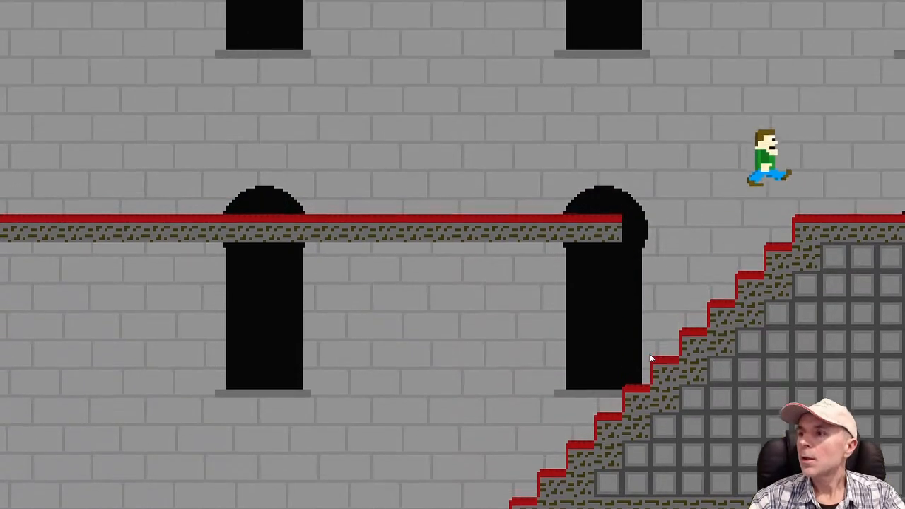
pyautogui.press('Left')
pyautogui.press('space')
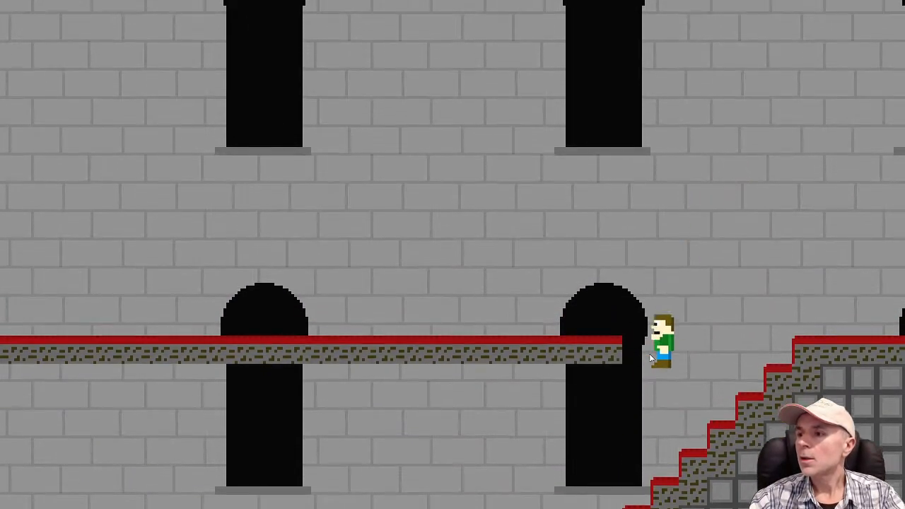
pyautogui.press('Right')
pyautogui.press('space')
pyautogui.press('Left')
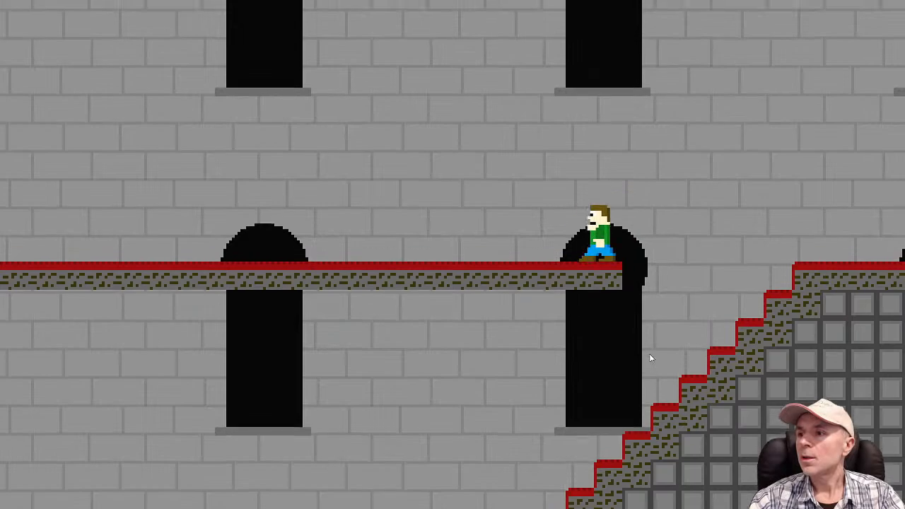
pyautogui.press('Right')
pyautogui.press('space')
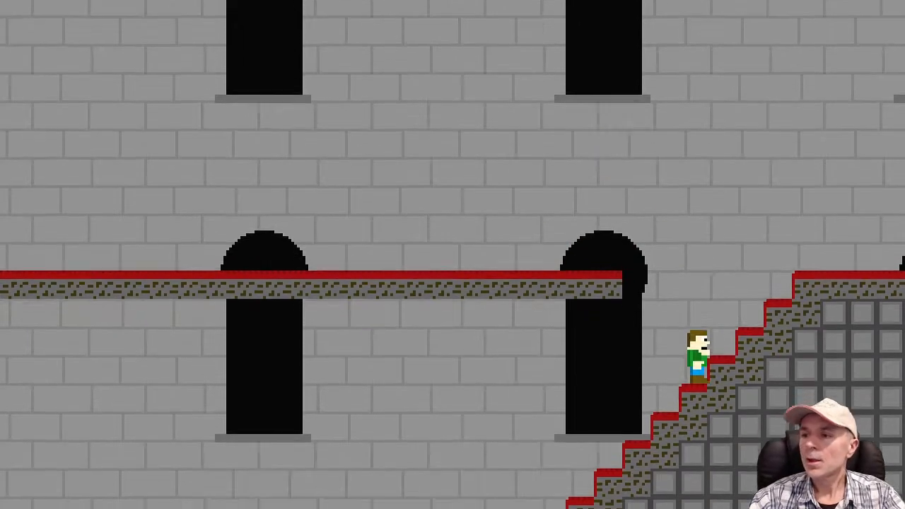
pyautogui.hotkey('alt', 'Tab')
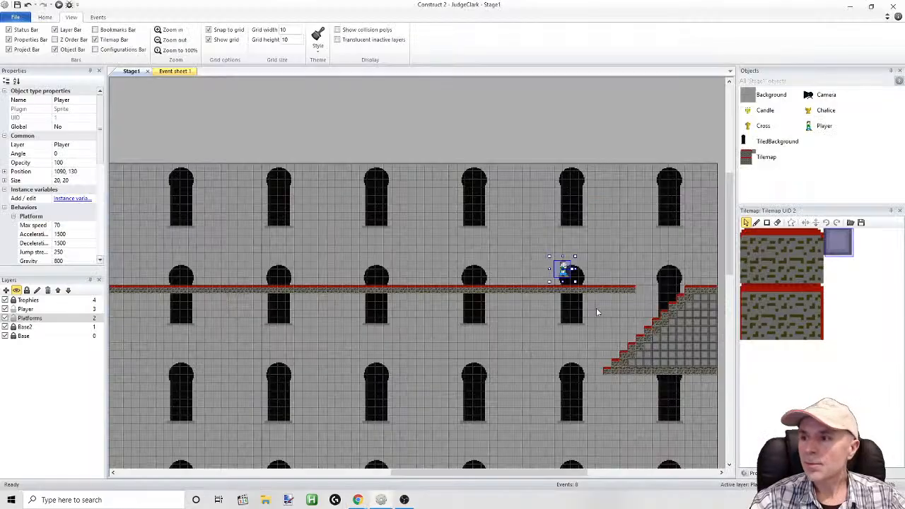
# Replace the main floor's last tile before the staircase gap with the carpet tile that has a rounded right corner
pyautogui.click(817, 241)
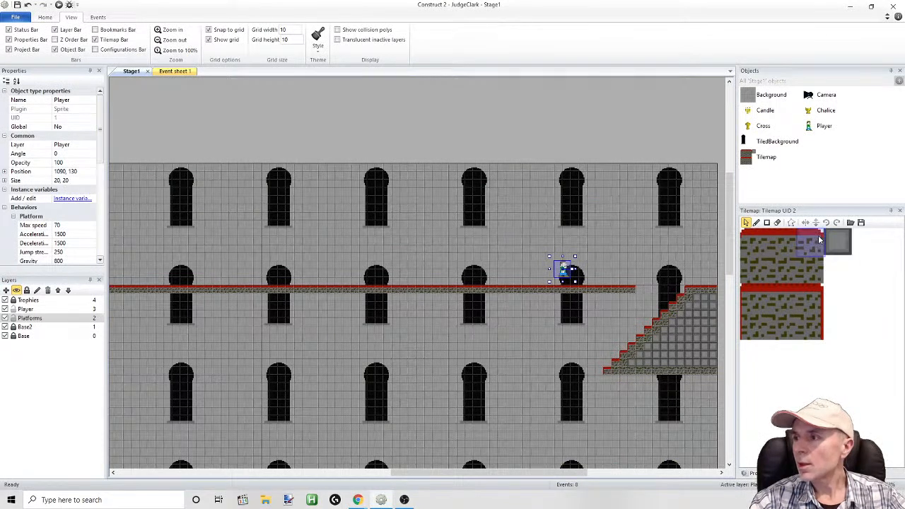
pyautogui.click(631, 289)
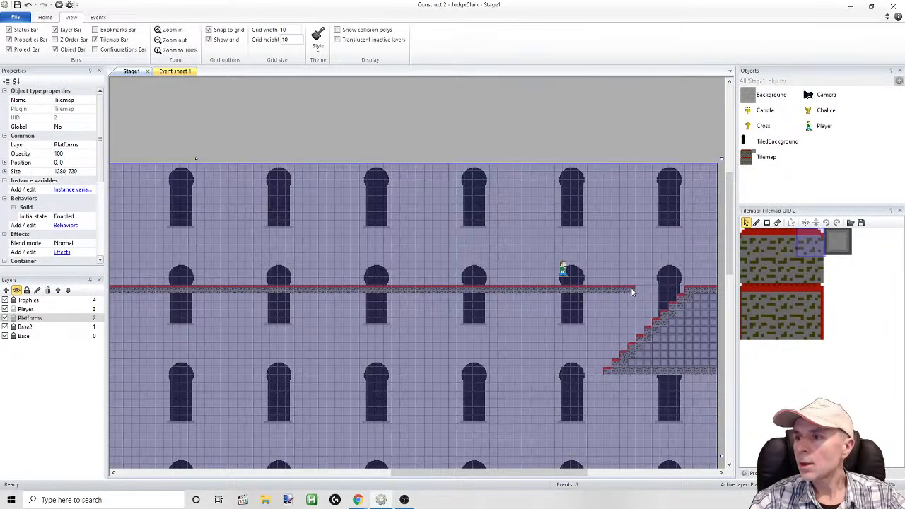
pyautogui.click(30, 319)
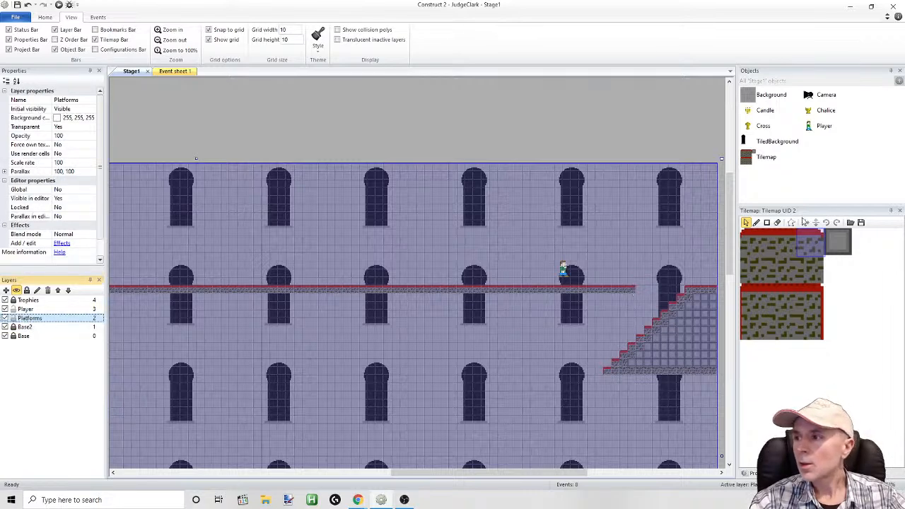
pyautogui.click(757, 222)
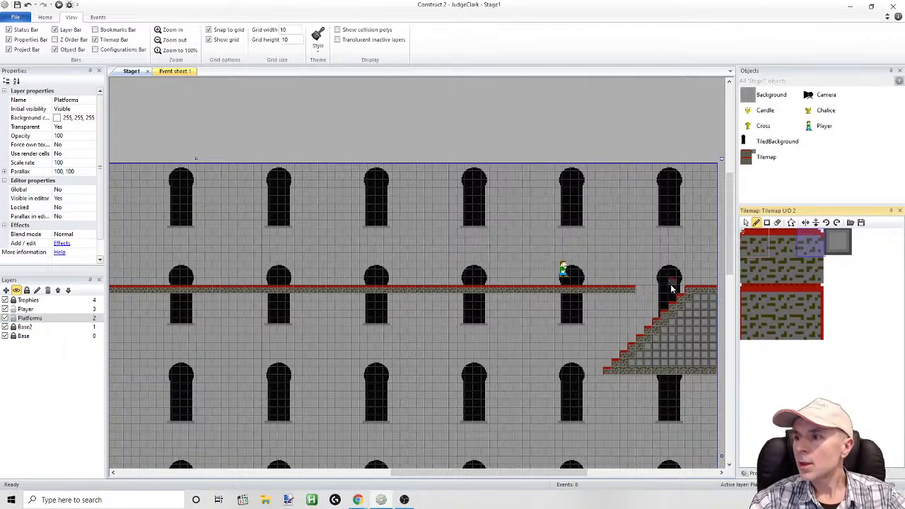
pyautogui.click(638, 289)
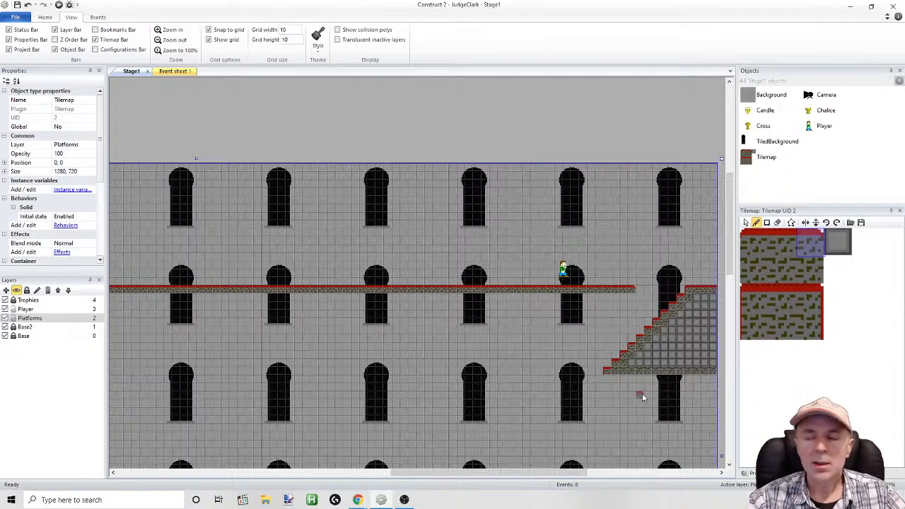
# Open the Tilemap image for editing at 1600% zoom and activate the rectangular selection tool
pyautogui.keyDown('ctrl'); pyautogui.scroll(8, 642, 393); pyautogui.keyUp('ctrl')
pyautogui.keyDown('ctrl'); pyautogui.scroll(2, 653, 393); pyautogui.keyUp('ctrl')
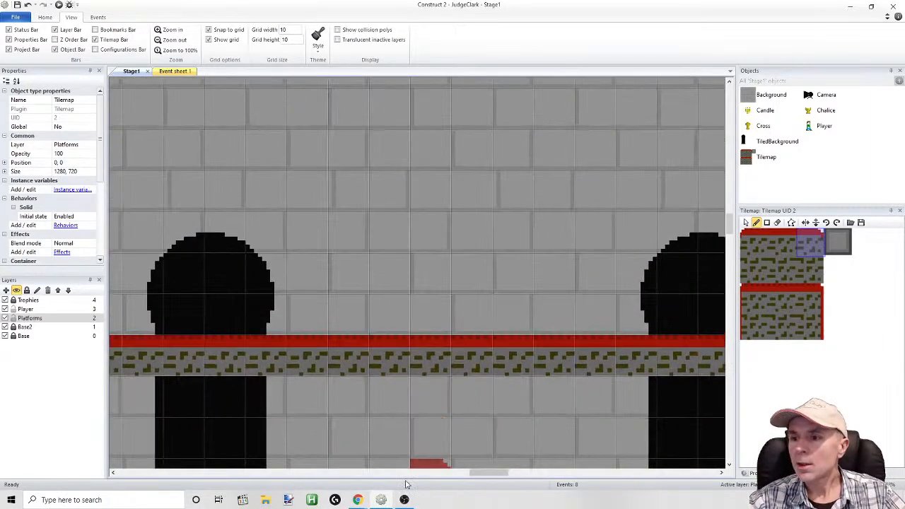
pyautogui.moveTo(483, 474); pyautogui.dragTo(567, 481)
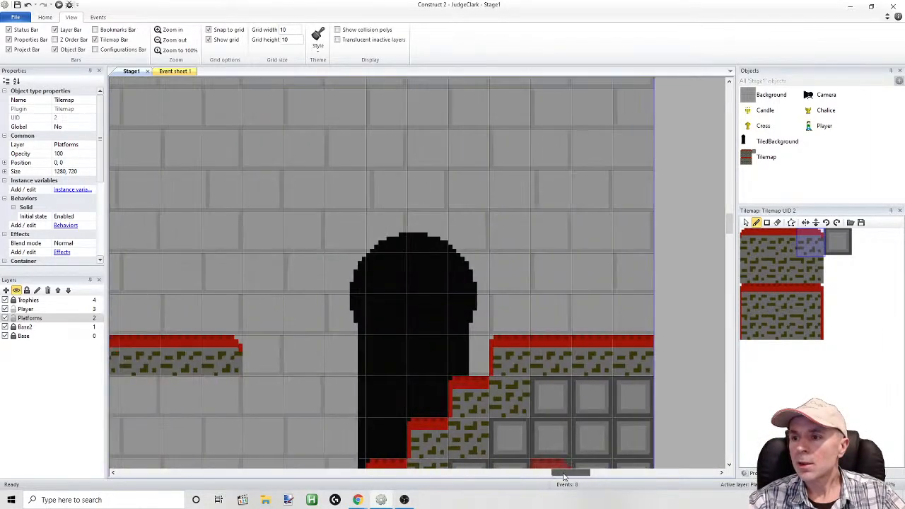
pyautogui.moveTo(730, 226); pyautogui.dragTo(730, 237)
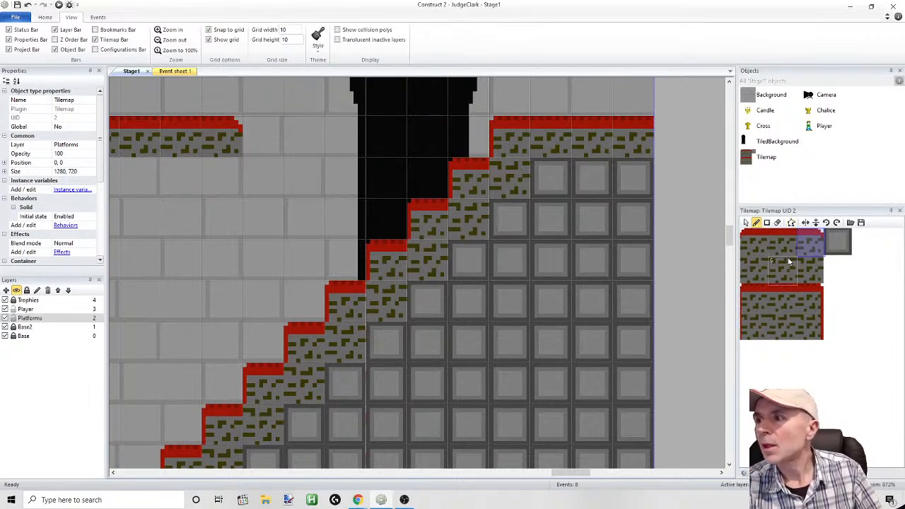
pyautogui.doubleClick(767, 158)
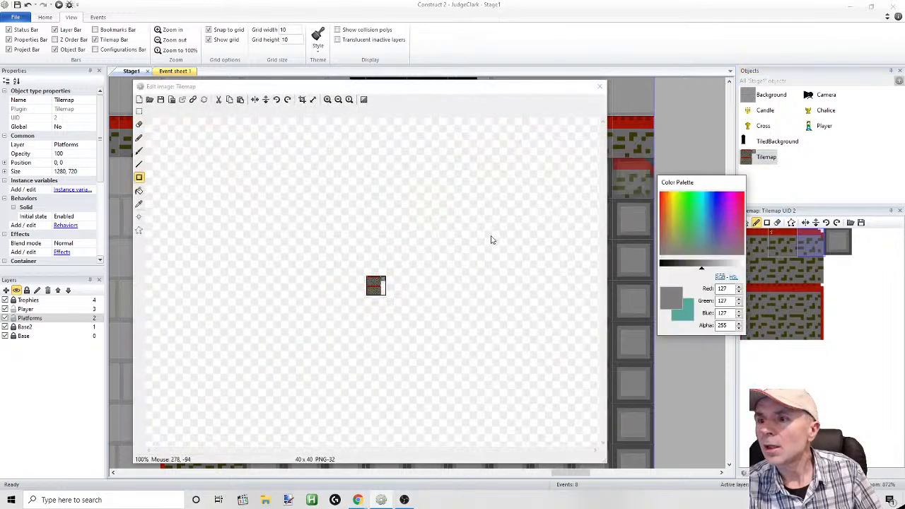
pyautogui.click(327, 99)
pyautogui.click(328, 100)
pyautogui.click(328, 99)
pyautogui.click(328, 99)
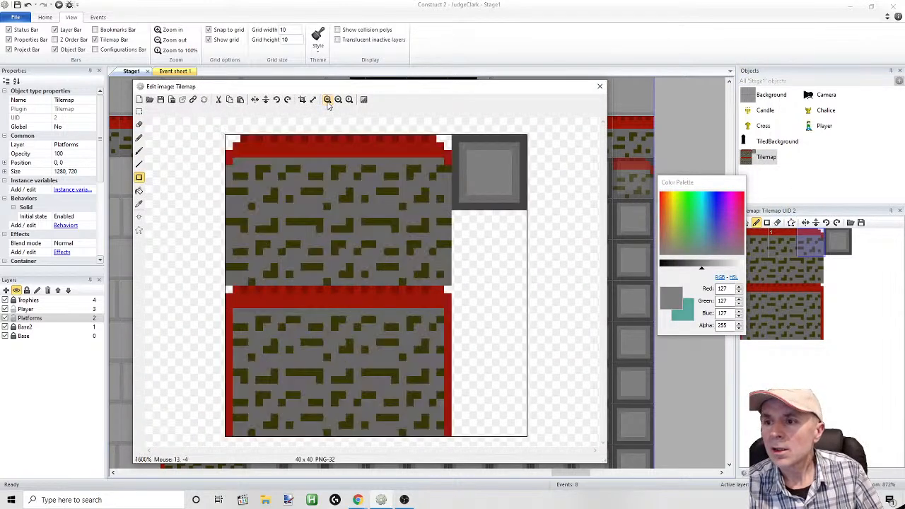
pyautogui.click(328, 99)
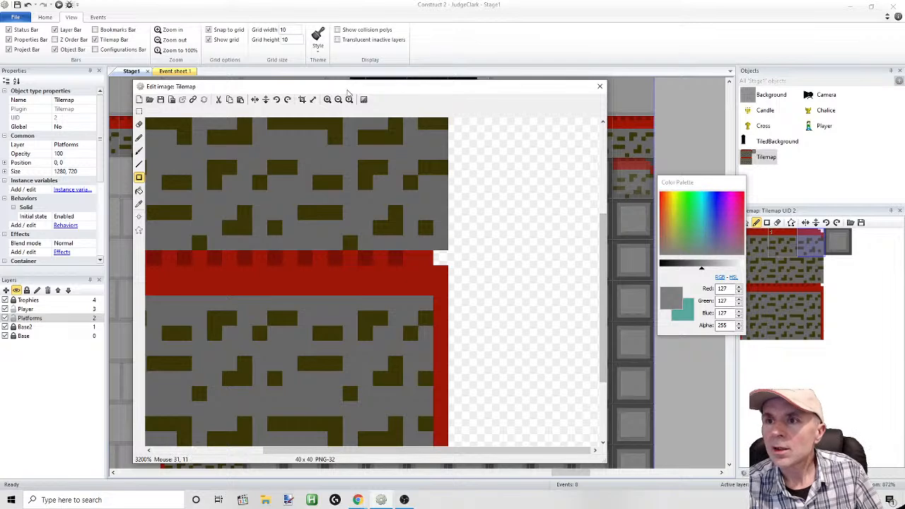
pyautogui.click(338, 99)
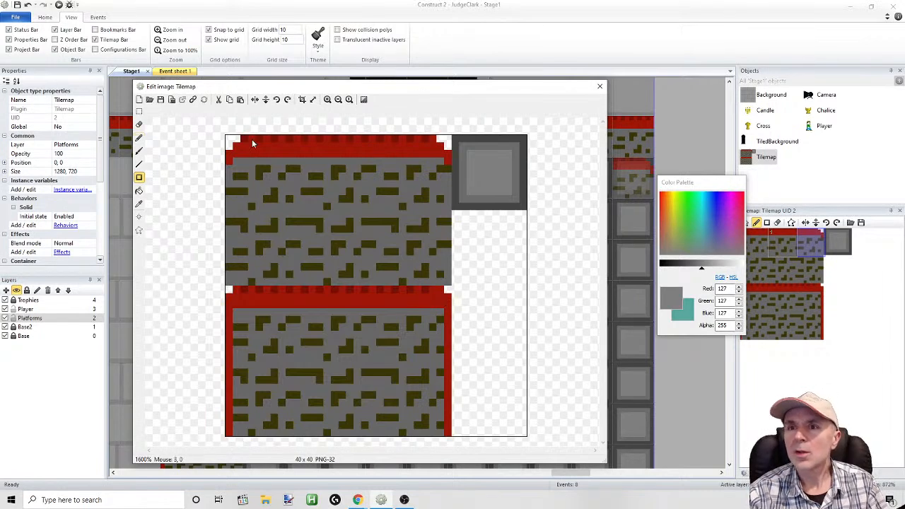
pyautogui.click(139, 111)
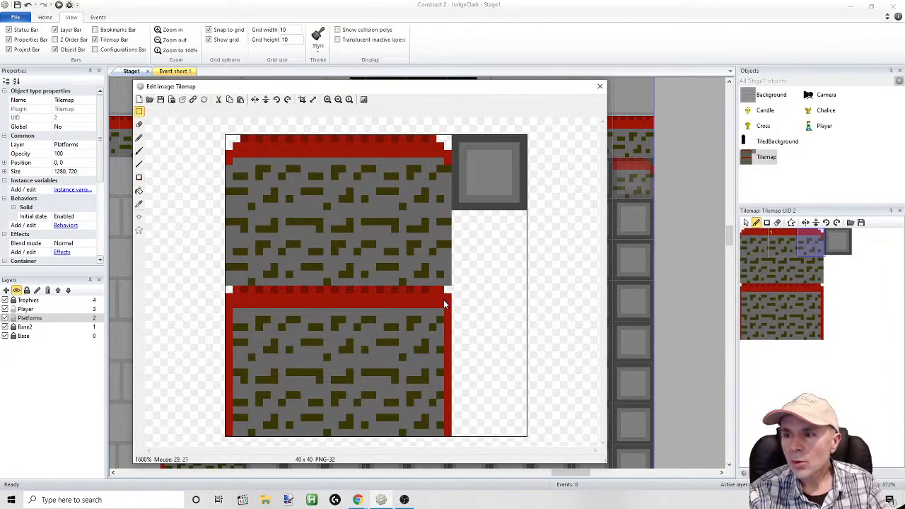
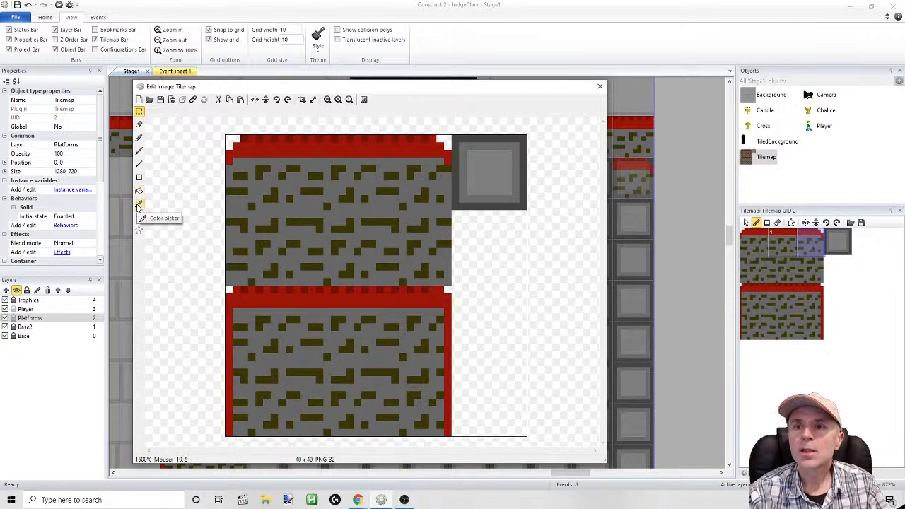
# Pick stone gray (104, 104, 104) and pencil over the middle of the red carpet band on the lower tiles
pyautogui.click(139, 204)
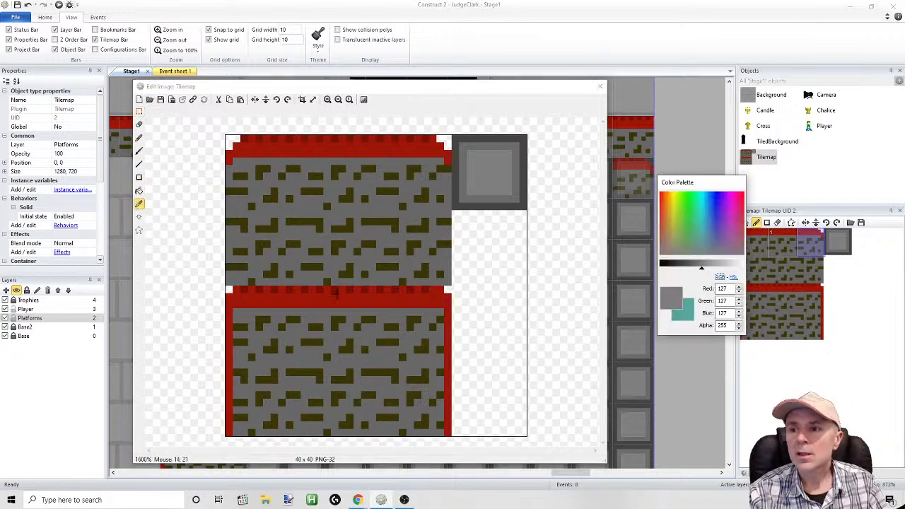
pyautogui.click(387, 317)
pyautogui.click(138, 138)
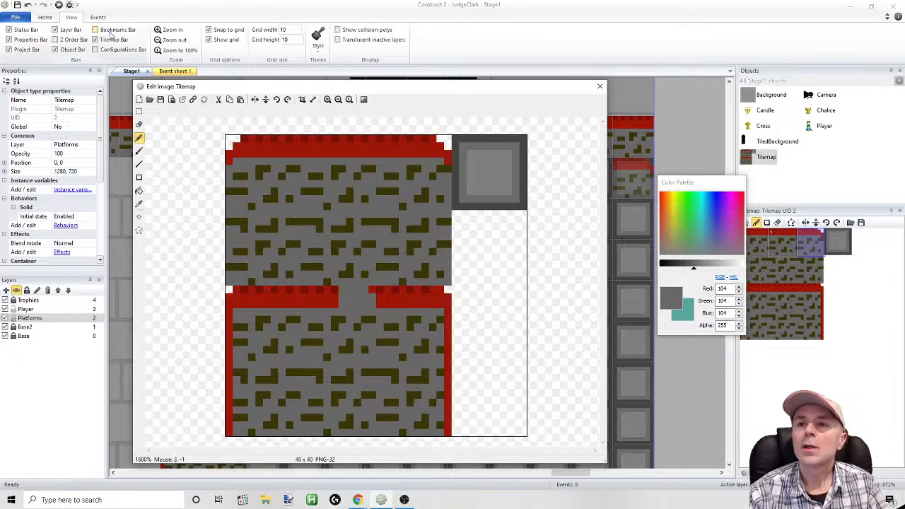
pyautogui.click(60, 5)
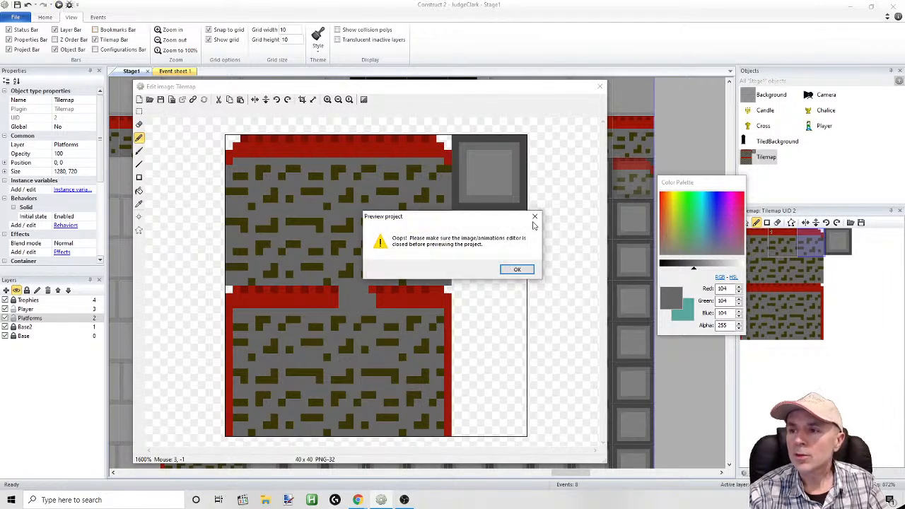
pyautogui.click(535, 215)
# Widen the gray gap in the lower carpet band with stepped diagonal ends on both sides, and close the image editor
pyautogui.moveTo(340, 305)
pyautogui.mouseDown()
pyautogui.moveTo(309, 303)
pyautogui.moveTo(330, 292)
pyautogui.moveTo(325, 300)
pyautogui.mouseUp()
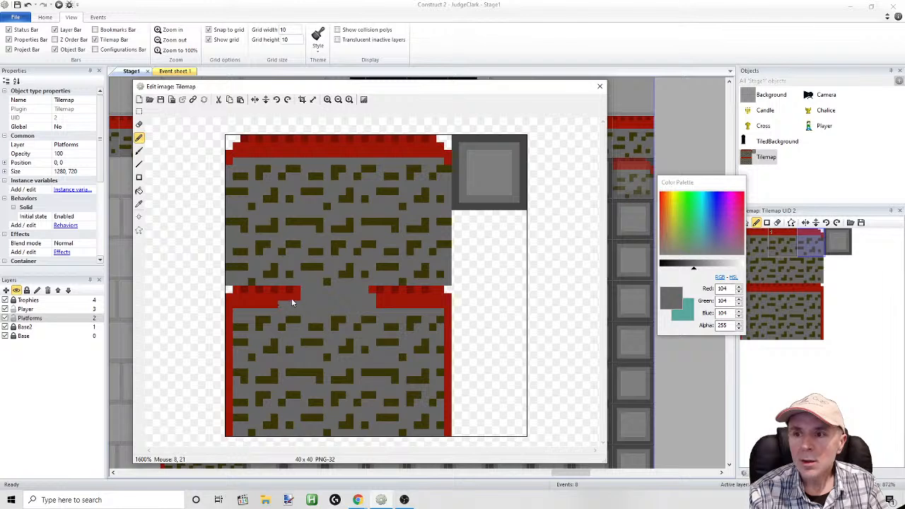
pyautogui.click(298, 288)
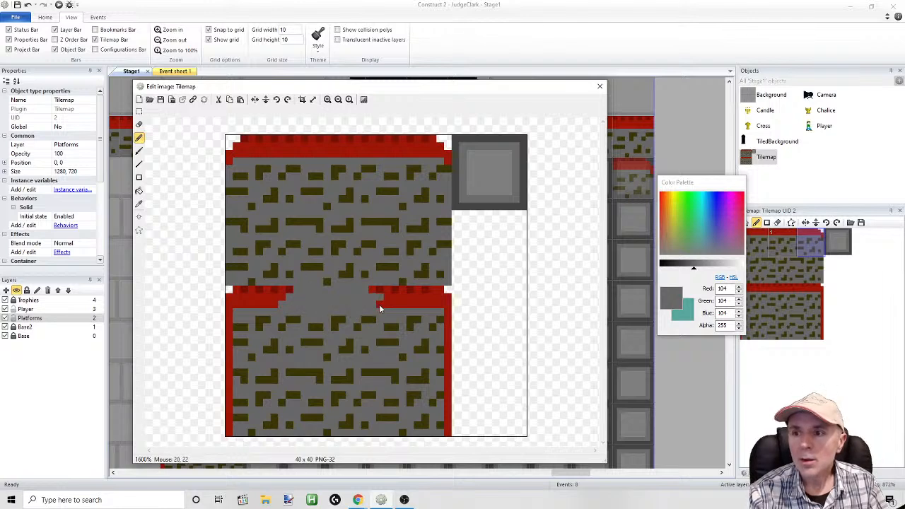
pyautogui.moveTo(376, 294); pyautogui.dragTo(368, 289)
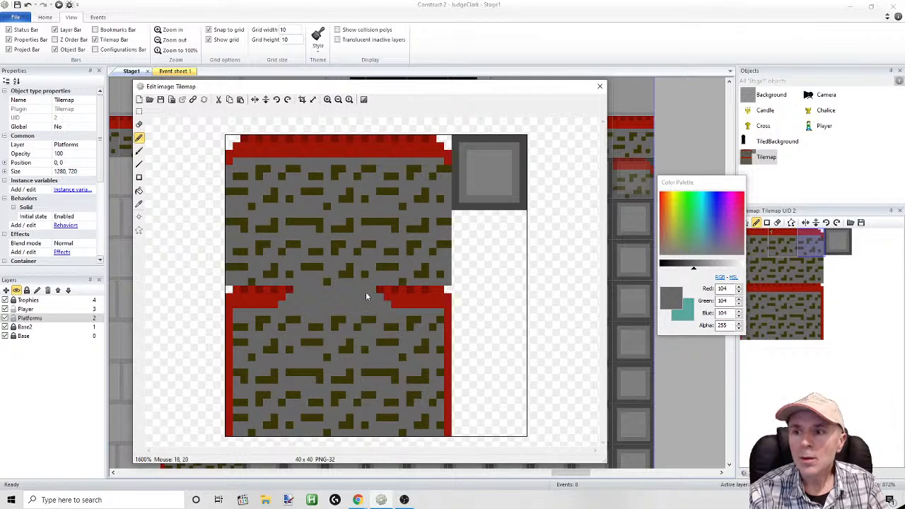
pyautogui.click(600, 87)
# Preview the stage, move the player across the main floor to the staircase steps, and return to the Construct 2 editor
pyautogui.click(59, 5)
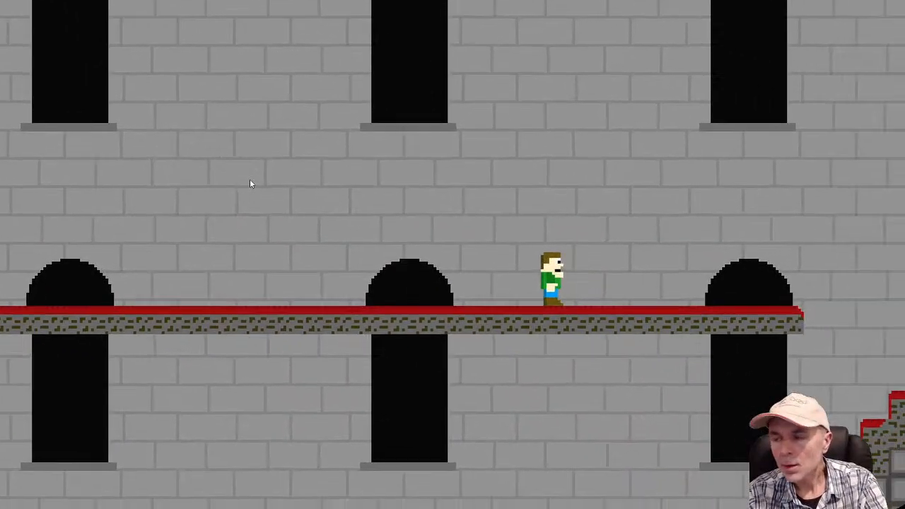
pyautogui.press('Right')
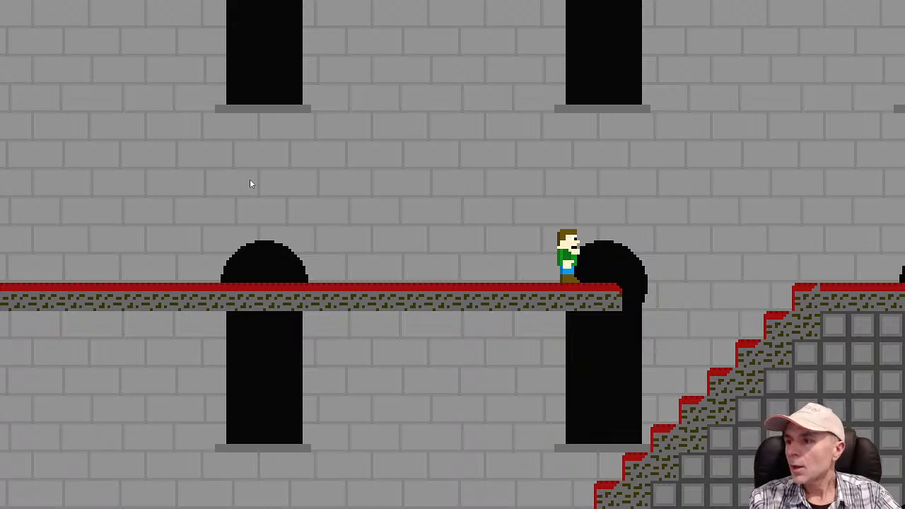
pyautogui.press('Right')
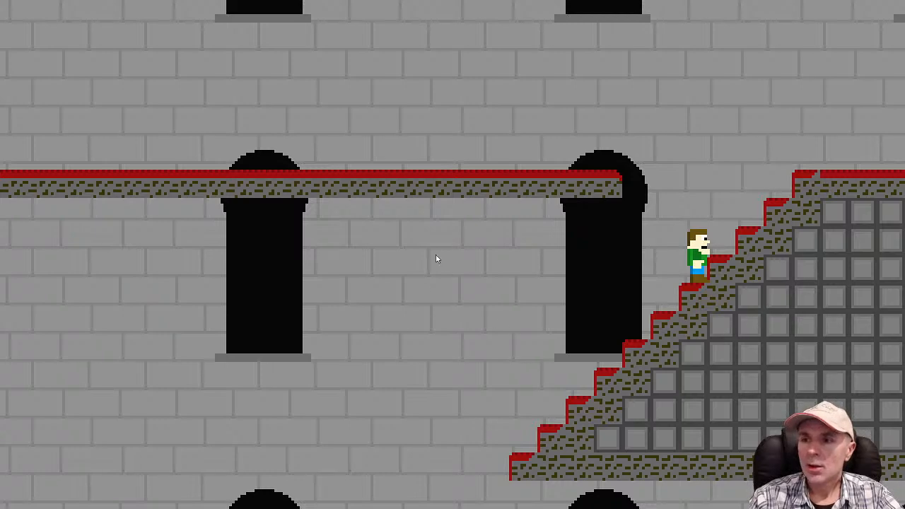
pyautogui.hotkey('alt', 'Tab')
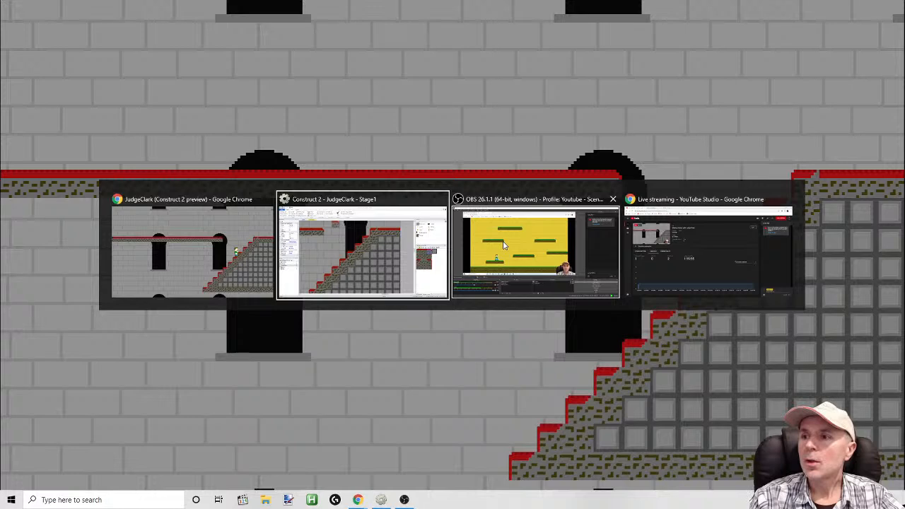
pyautogui.click(346, 256)
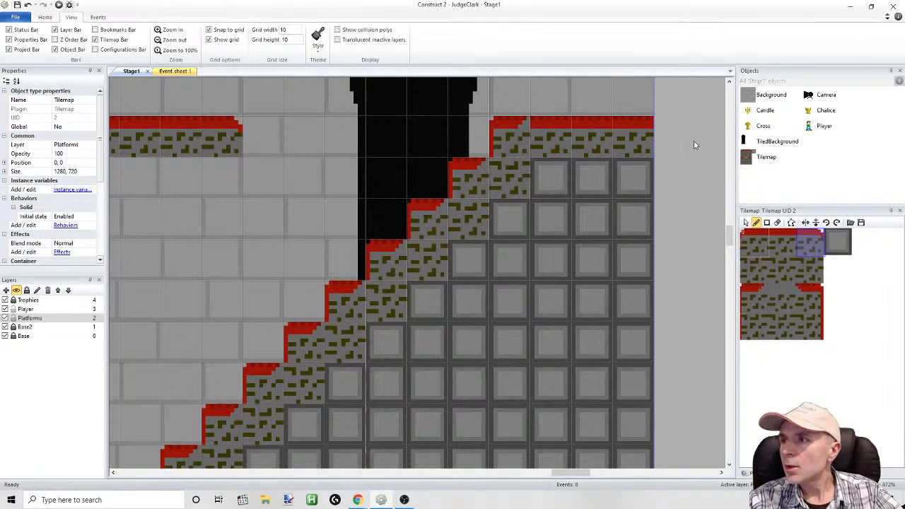
# Extend the inner end of the lower-left carpet corner by one pixel per row in the Tilemap image with carpet red (157, 22, 7)
pyautogui.doubleClick(757, 156)
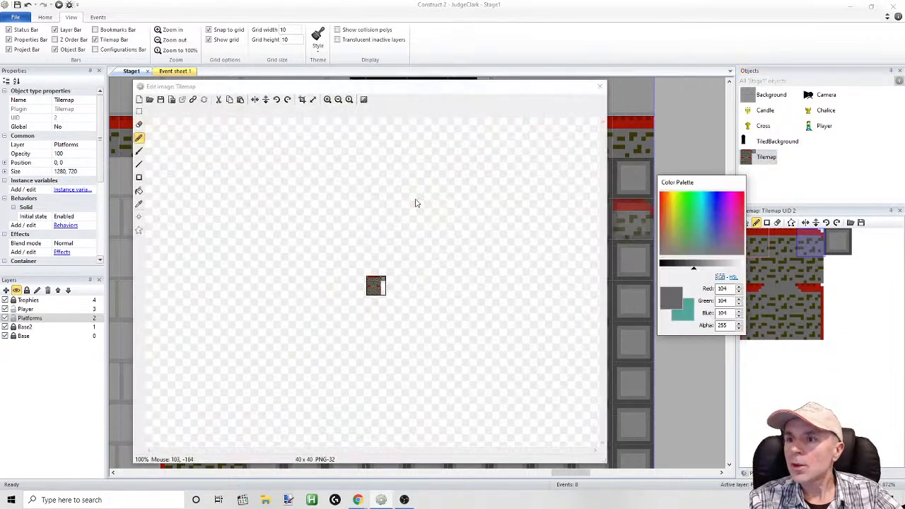
pyautogui.click(327, 100)
pyautogui.click(328, 100)
pyautogui.click(327, 100)
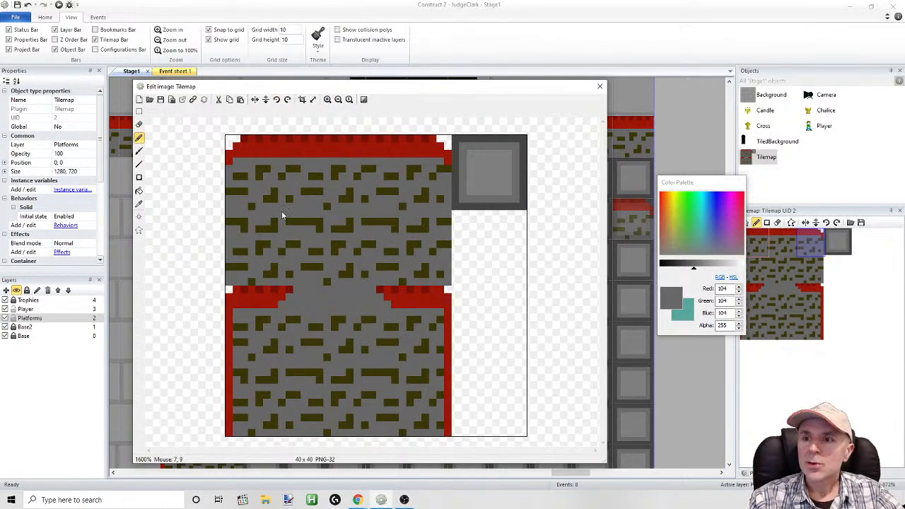
pyautogui.click(139, 204)
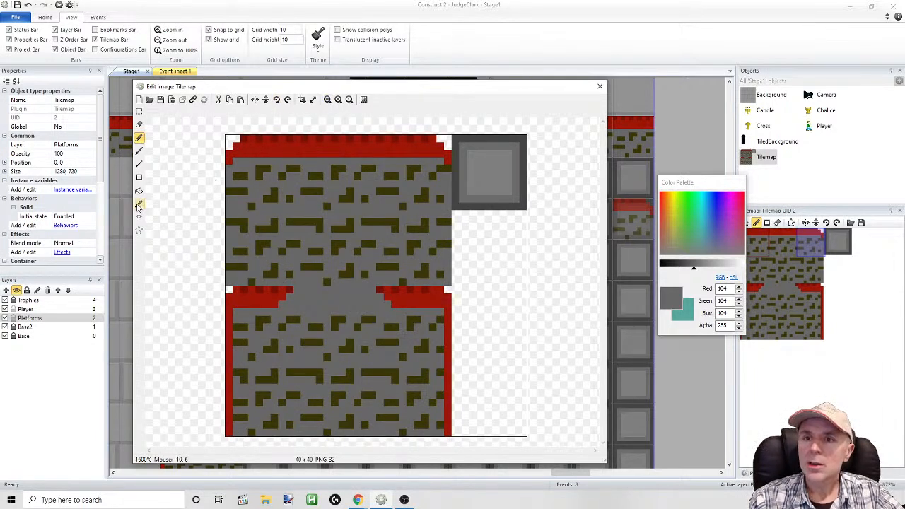
pyautogui.click(269, 300)
pyautogui.click(139, 138)
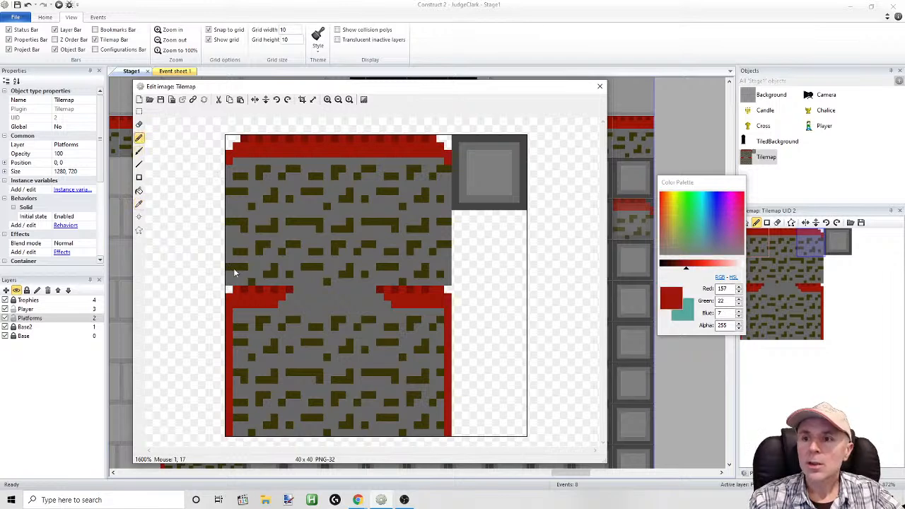
pyautogui.click(298, 291)
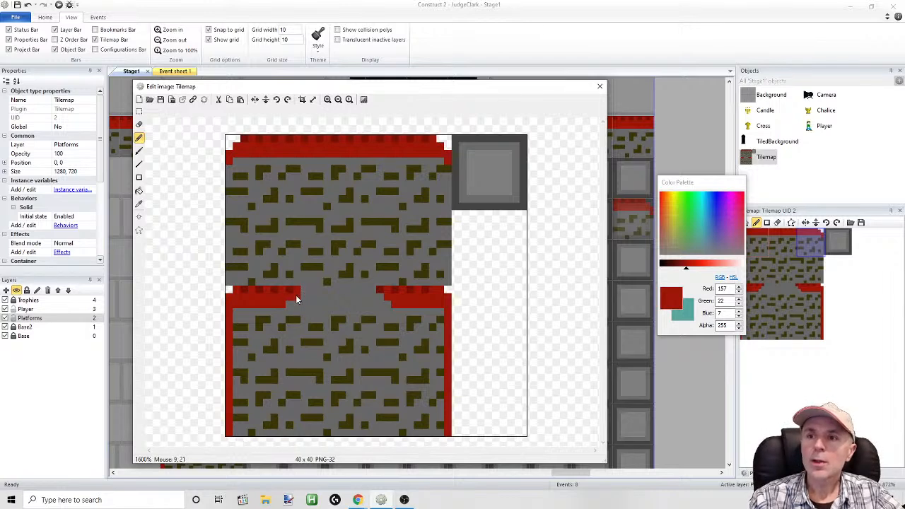
pyautogui.click(140, 204)
pyautogui.click(311, 301)
pyautogui.click(140, 137)
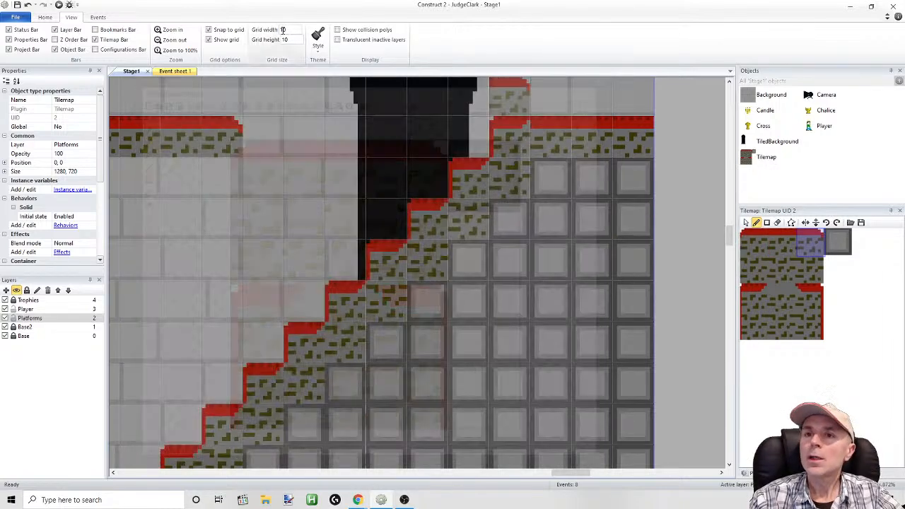
pyautogui.click(600, 86)
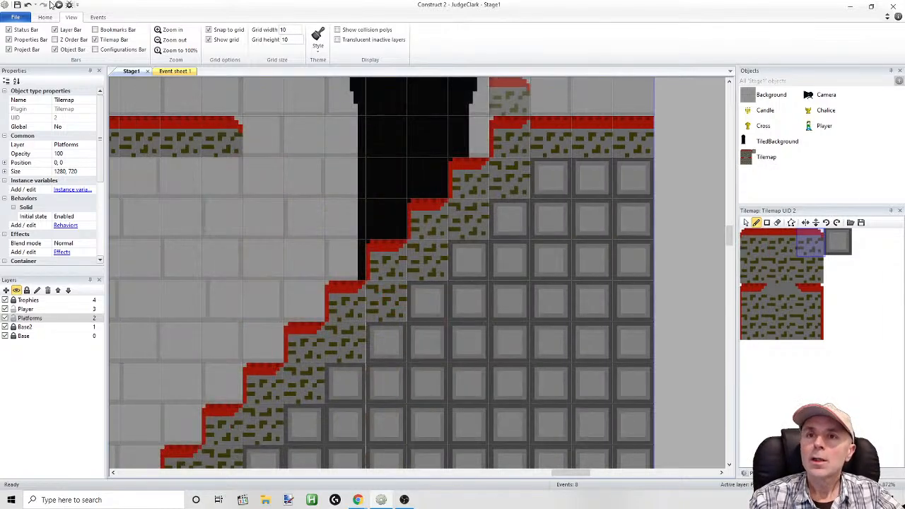
# Preview the stage and run the player along the main floor to the upper steps of the staircase
pyautogui.click(58, 5)
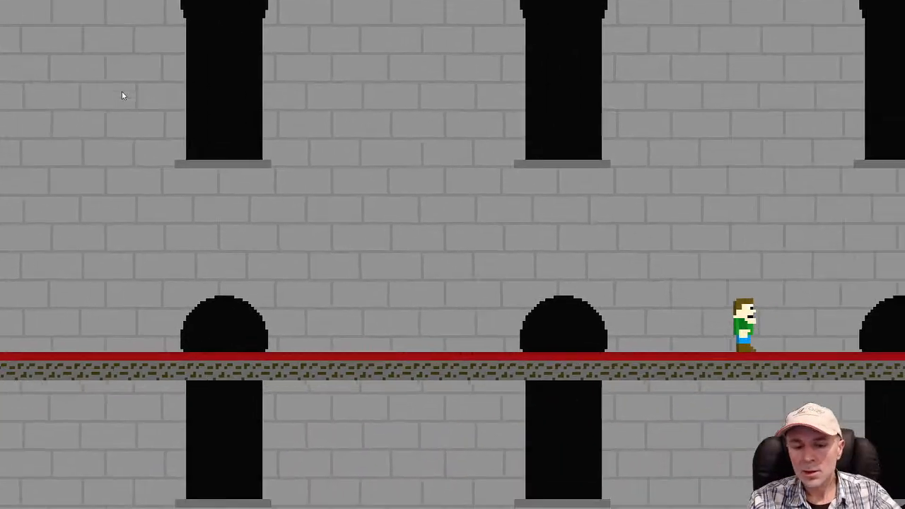
pyautogui.press('Right')
pyautogui.press('Right')
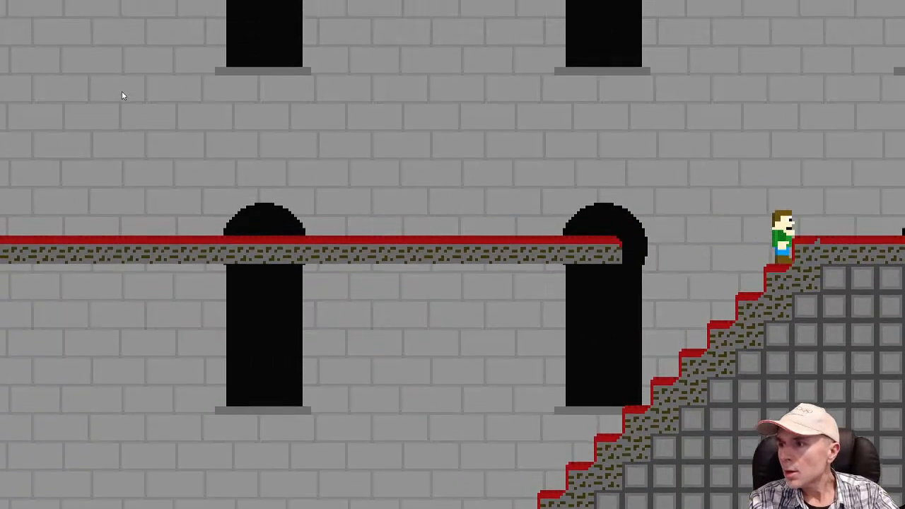
pyautogui.press('Up')
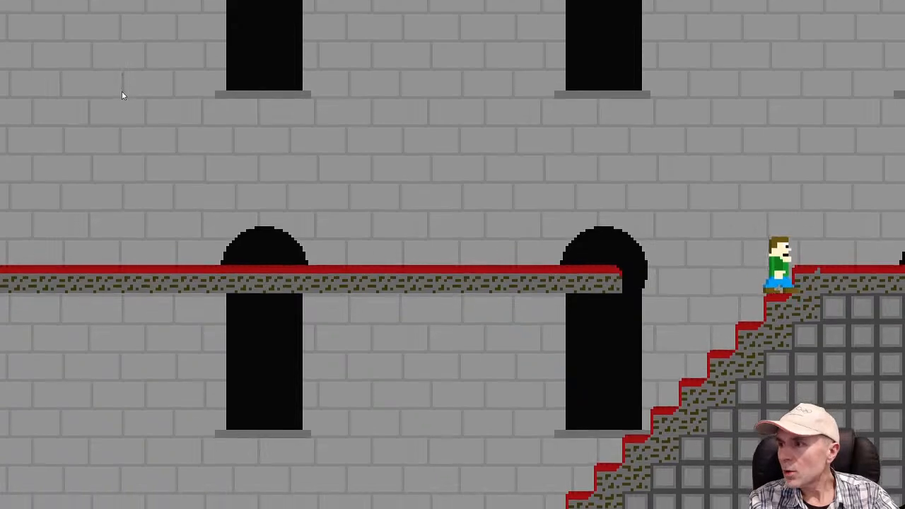
# Test jumps and direction changes with the player between the upper steps and the gap, and close the preview
pyautogui.press('Right')
pyautogui.press('Up')
pyautogui.press('Left')
pyautogui.press('Left')
pyautogui.press('Right')
pyautogui.press('Up')
pyautogui.press('Up')
pyautogui.press('Left')
pyautogui.press('Right')
pyautogui.press('Up')
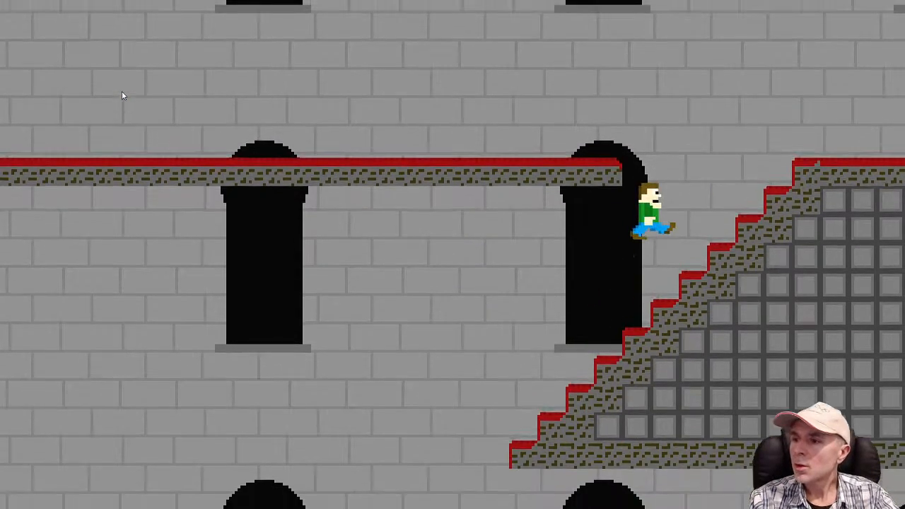
pyautogui.hotkey('alt', 'F4')
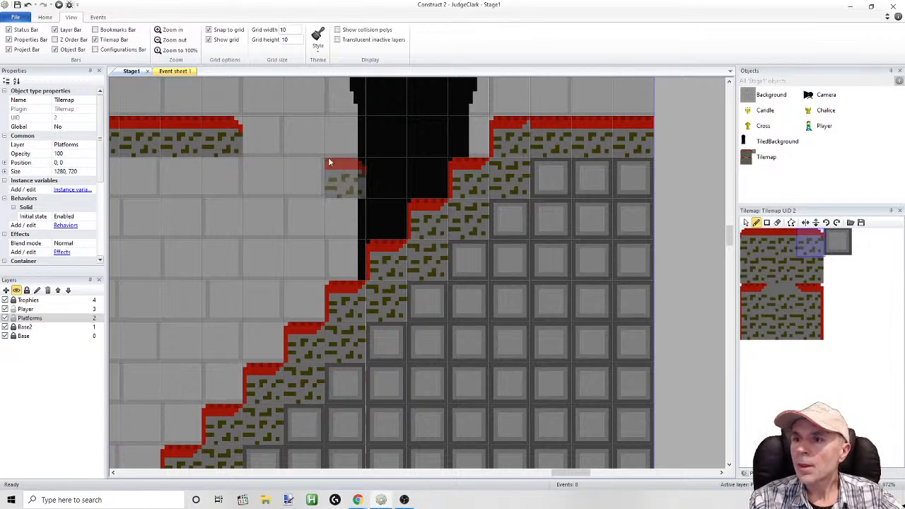
# Thicken both vertical carpet edges of the lower tiles in the Tilemap image with one-pixel lines in red (157, 22, 7)
pyautogui.doubleClick(748, 157)
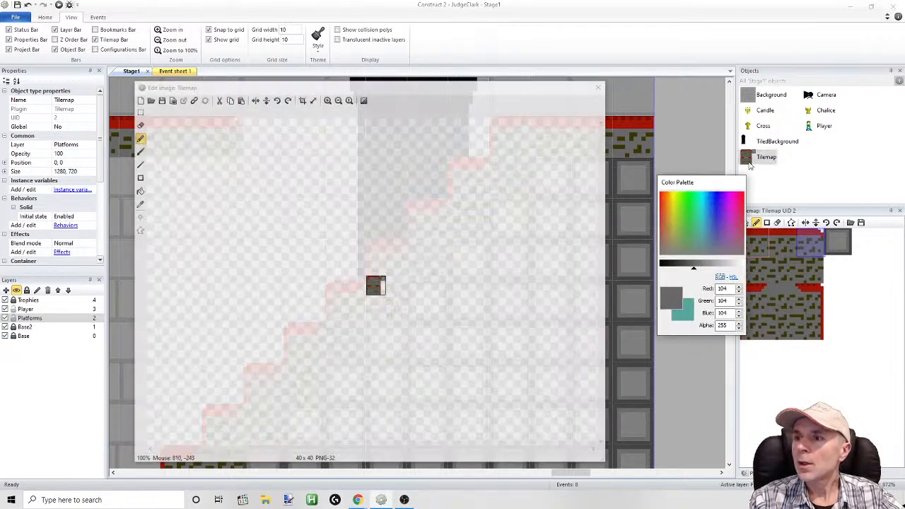
pyautogui.click(328, 100)
pyautogui.click(327, 100)
pyautogui.click(327, 100)
pyautogui.click(327, 100)
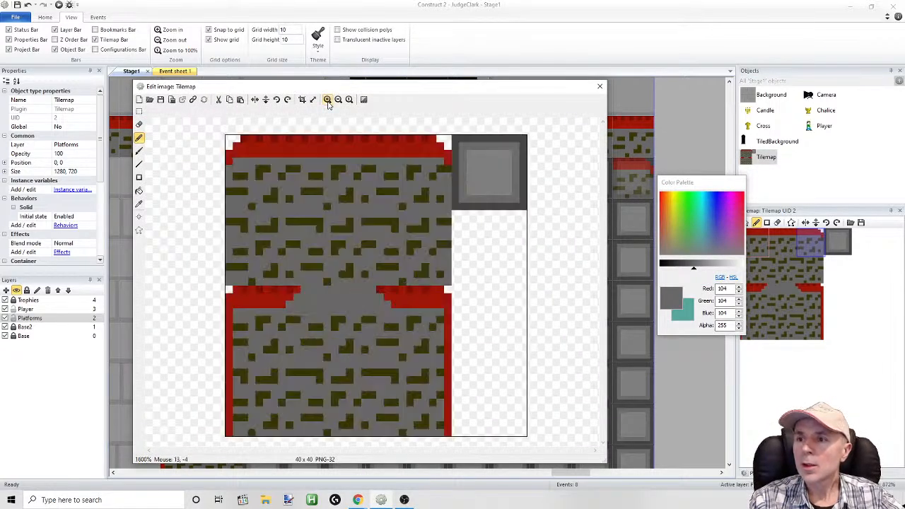
pyautogui.click(139, 204)
pyautogui.click(229, 301)
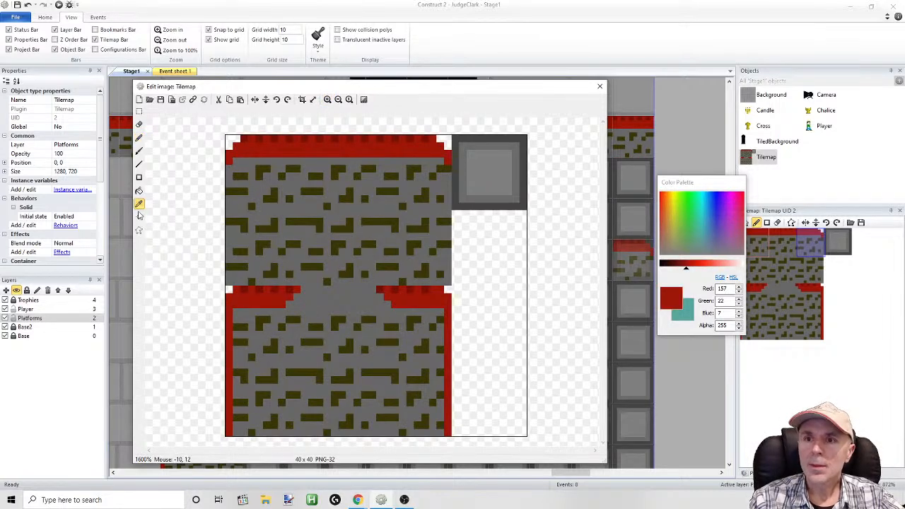
pyautogui.click(139, 163)
pyautogui.moveTo(236, 311); pyautogui.dragTo(240, 437)
pyautogui.moveTo(440, 310); pyautogui.dragTo(440, 434)
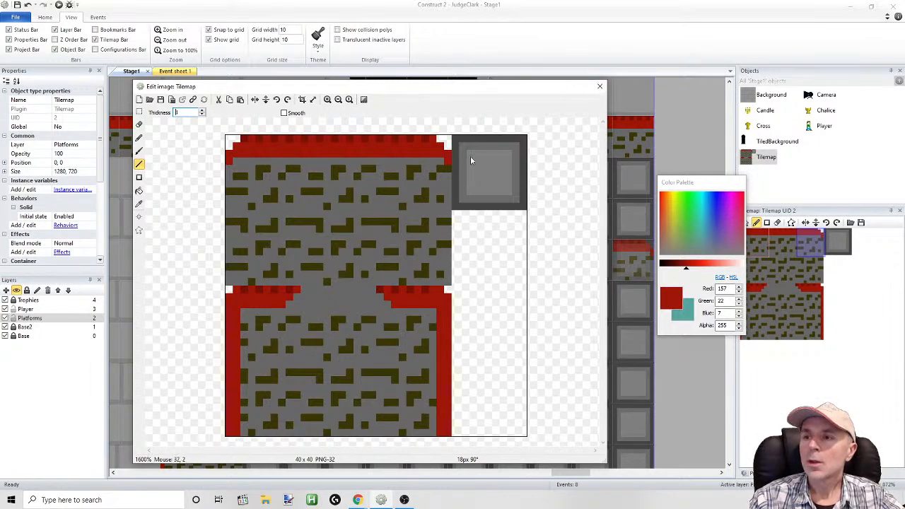
pyautogui.click(600, 86)
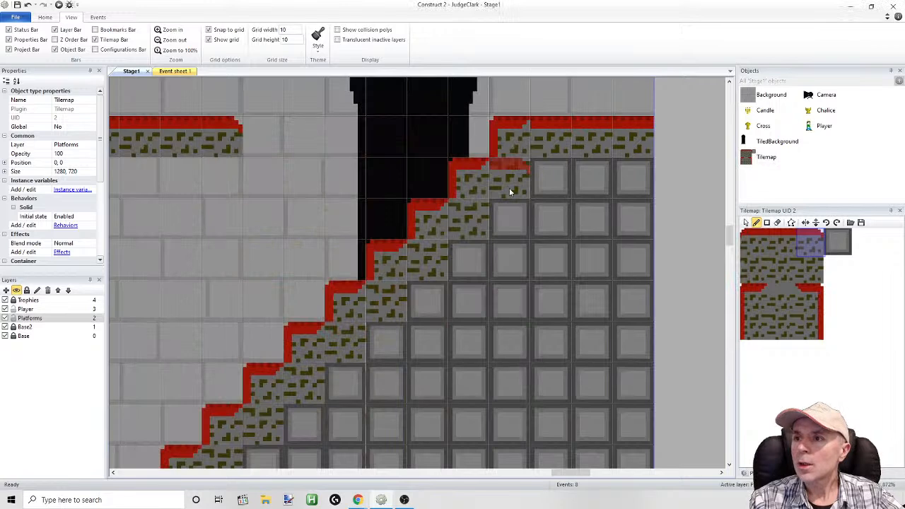
# Replace the tile at the top of the staircase with the carpet tile that has a rounded left corner
pyautogui.click(503, 131)
pyautogui.click(762, 248)
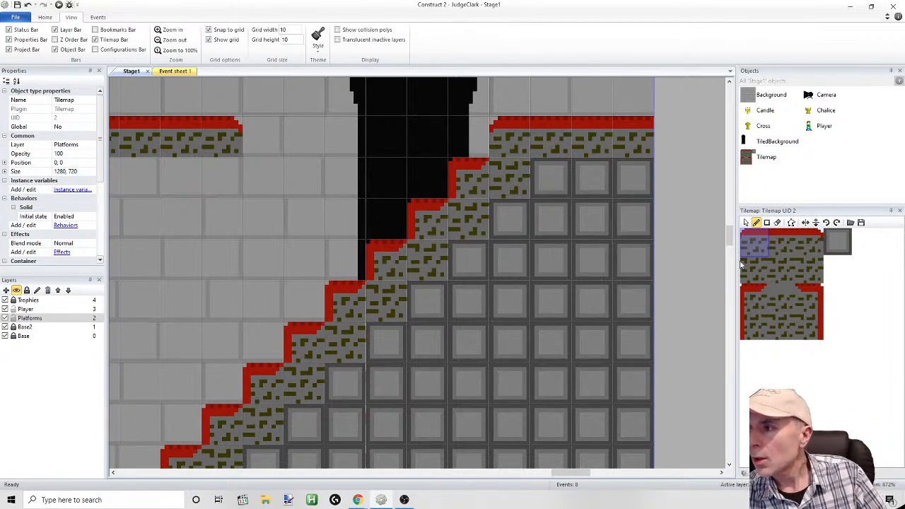
pyautogui.click(754, 297)
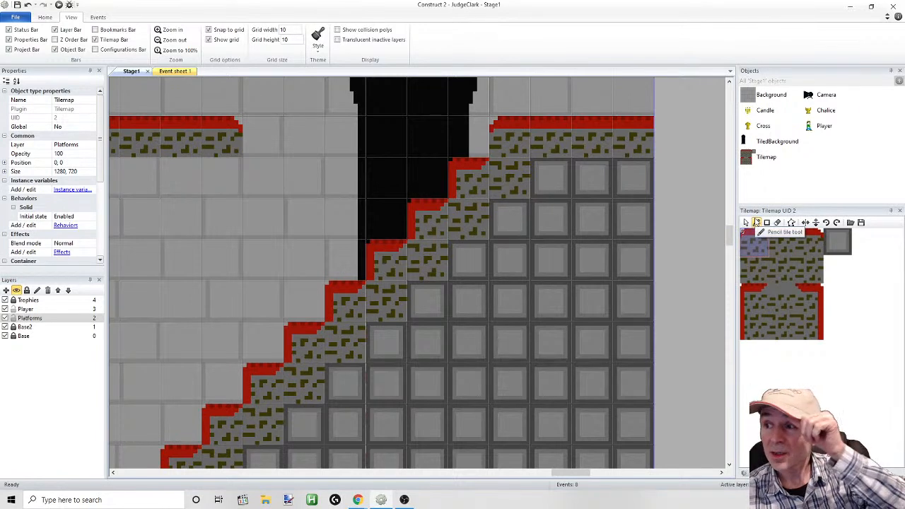
pyautogui.click(756, 223)
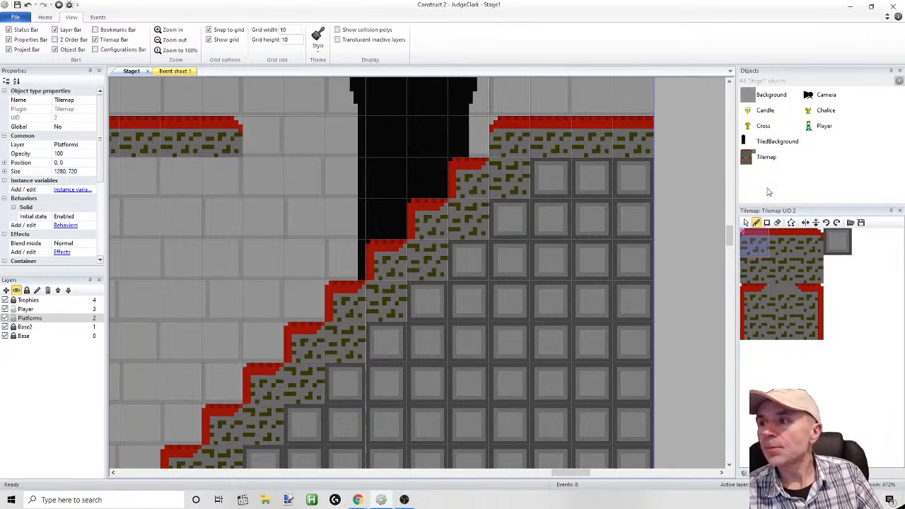
# Reopen the Tilemap image at 1600% zoom, try to undo the last change, and close the image editor
pyautogui.doubleClick(757, 163)
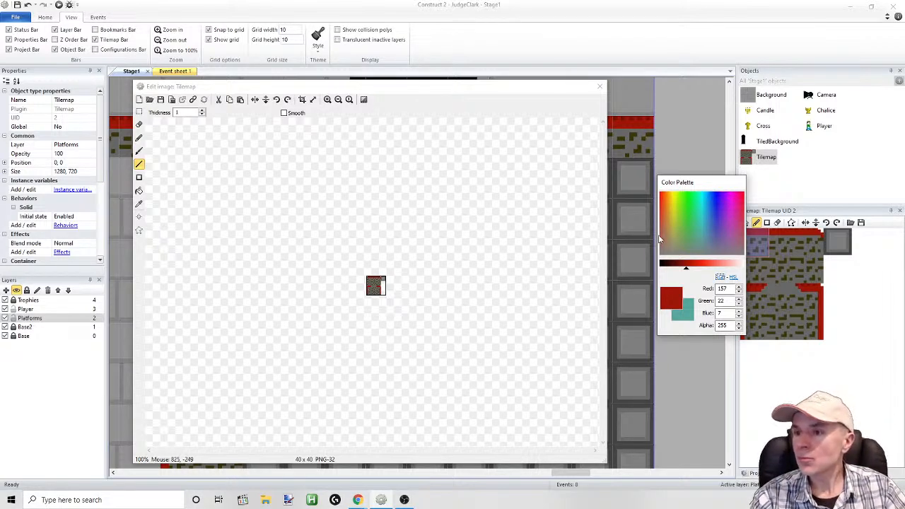
pyautogui.click(327, 99)
pyautogui.click(327, 99)
pyautogui.click(328, 99)
pyautogui.click(328, 99)
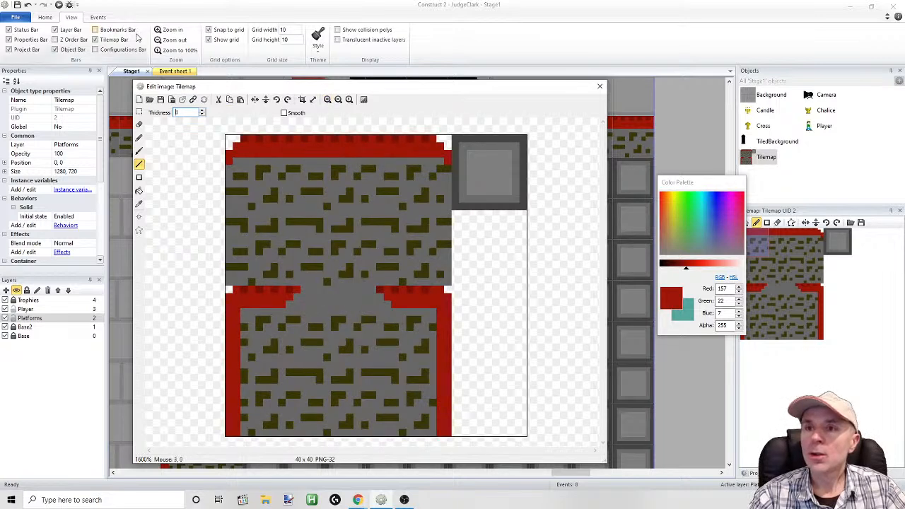
pyautogui.click(28, 4)
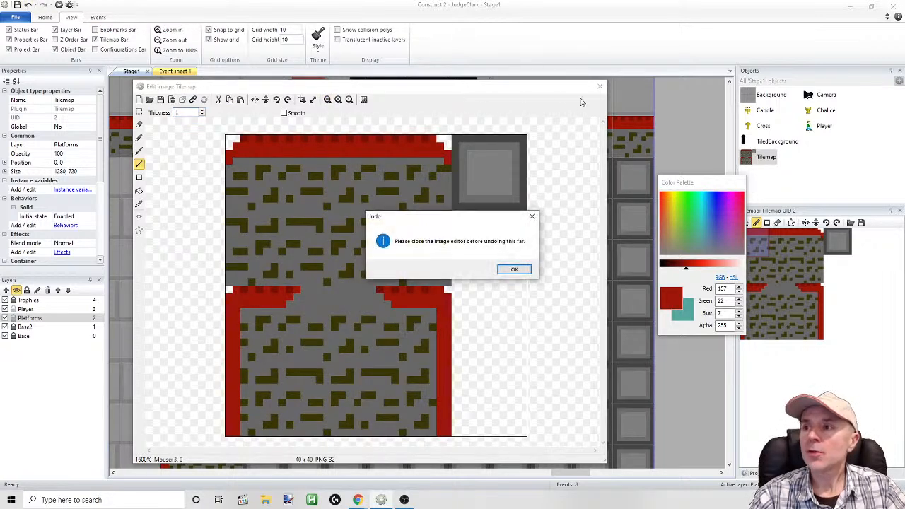
pyautogui.click(527, 269)
pyautogui.click(600, 86)
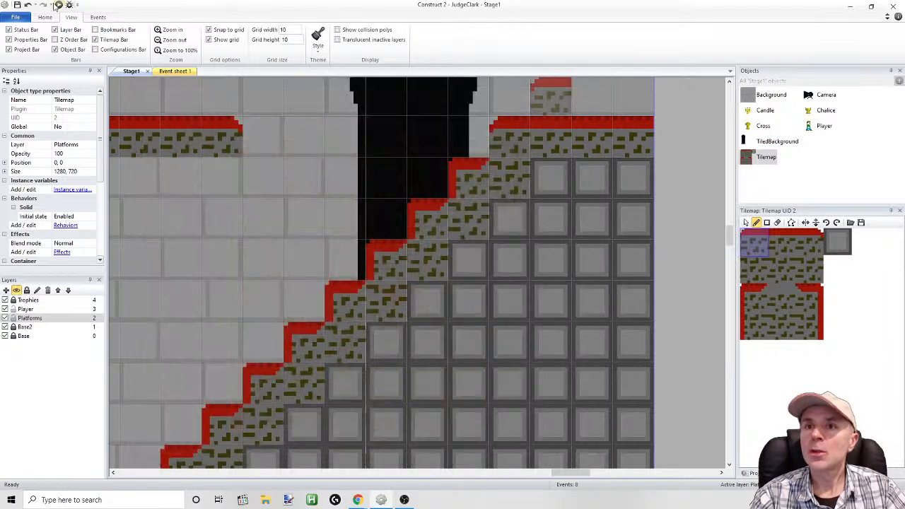
# Undo the last three image edits of the Tilemap so the carpet corners and edges revert
pyautogui.click(27, 4)
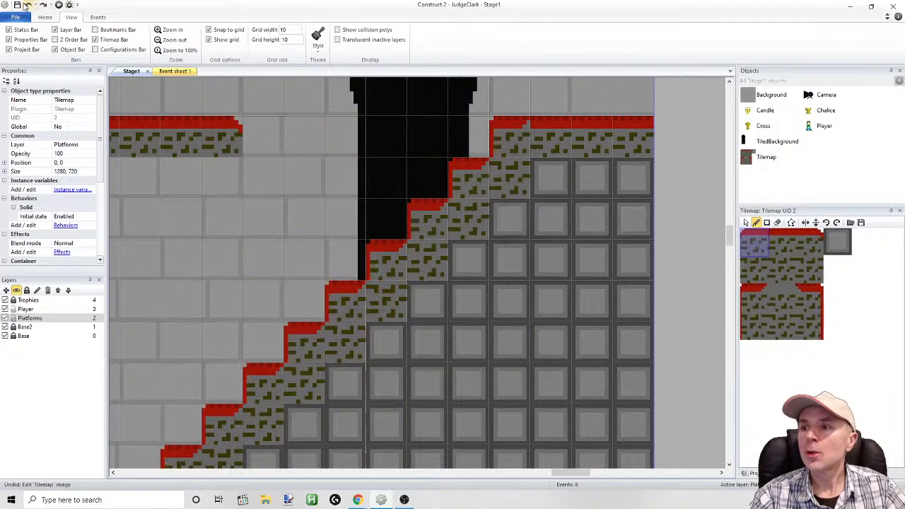
pyautogui.click(27, 4)
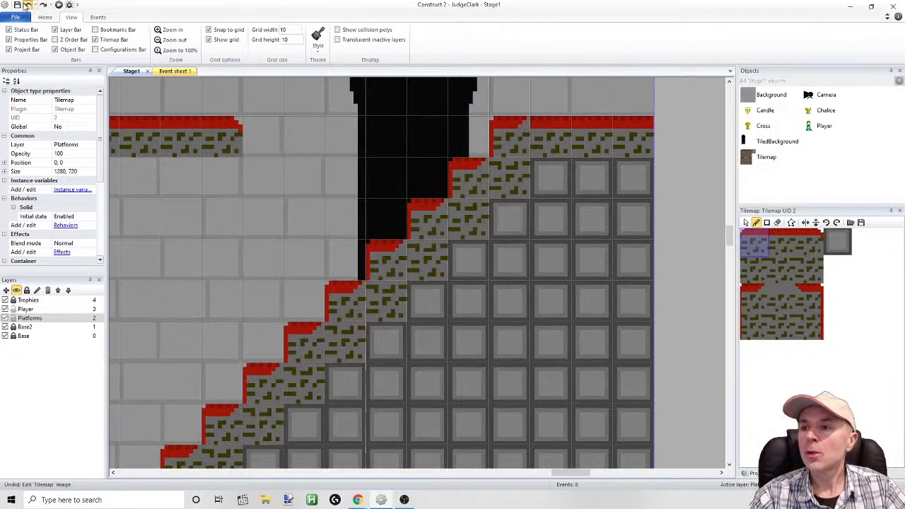
pyautogui.click(27, 4)
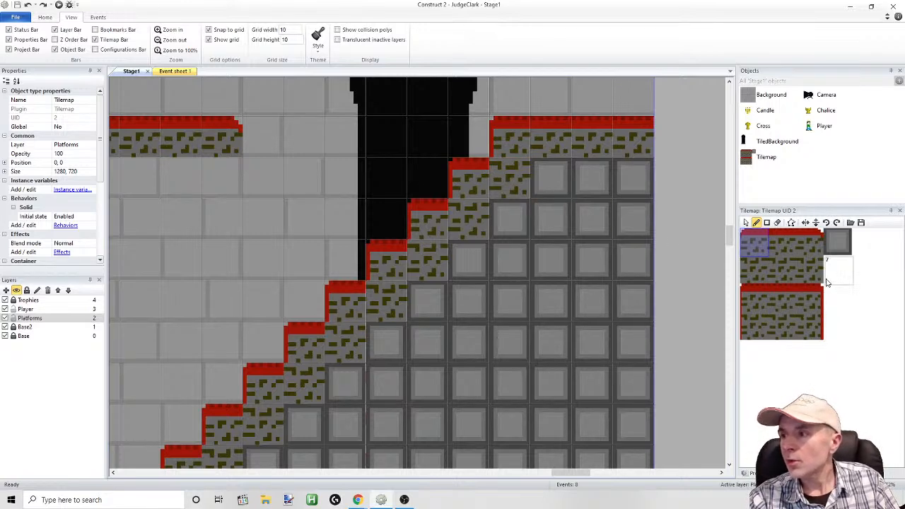
# Reopen the Tilemap image at 1600% zoom and select the 10 x 10 pixel plain brick tile starting at (20, 10)
pyautogui.doubleClick(763, 157)
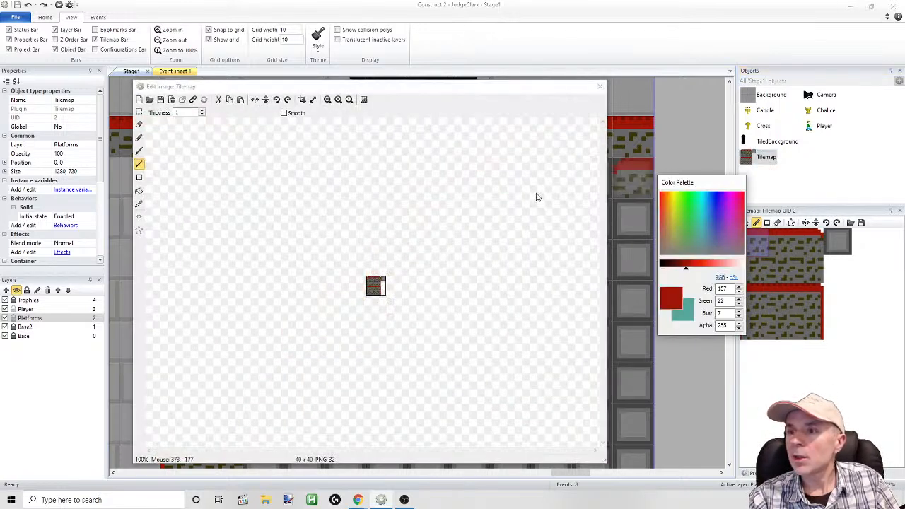
pyautogui.click(327, 99)
pyautogui.click(327, 99)
pyautogui.click(328, 99)
pyautogui.click(328, 99)
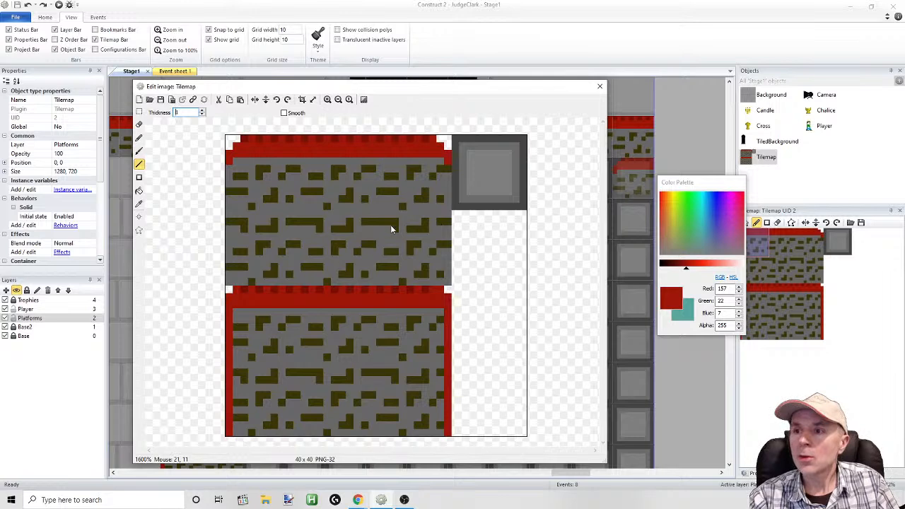
pyautogui.click(139, 112)
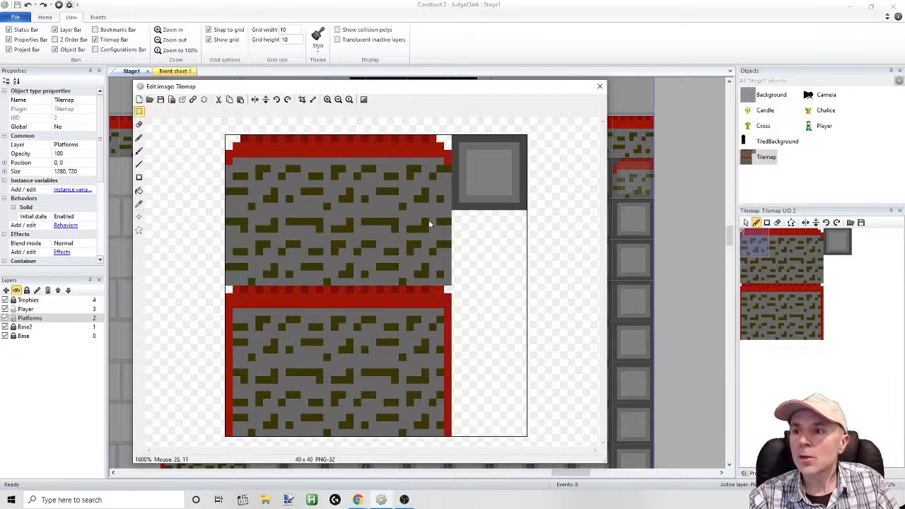
pyautogui.moveTo(449, 213); pyautogui.dragTo(443, 227)
pyautogui.moveTo(409, 269); pyautogui.dragTo(362, 286)
pyautogui.click(369, 243)
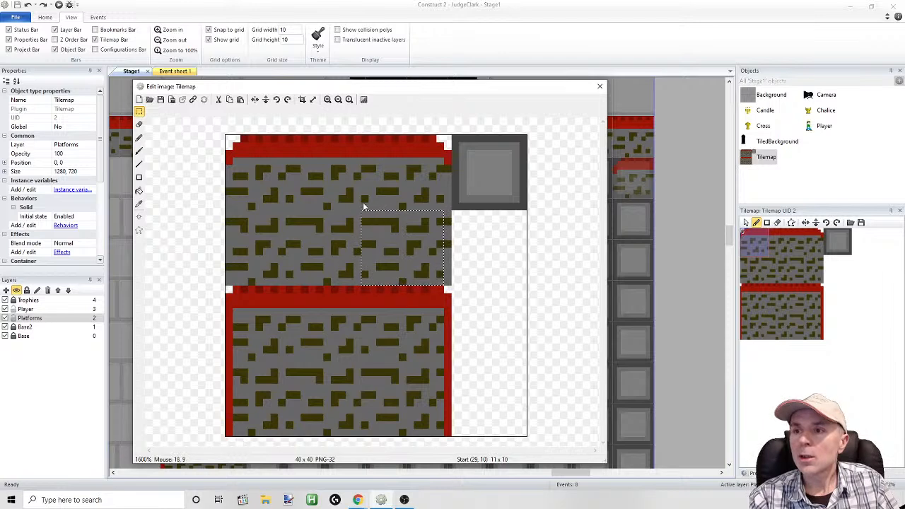
pyautogui.moveTo(362, 211); pyautogui.dragTo(447, 286)
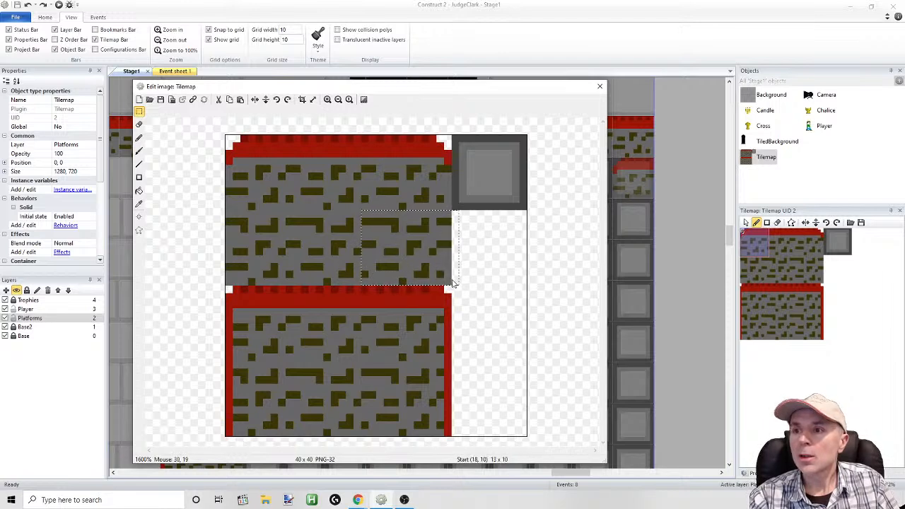
pyautogui.click(375, 198)
pyautogui.moveTo(377, 217); pyautogui.dragTo(450, 284)
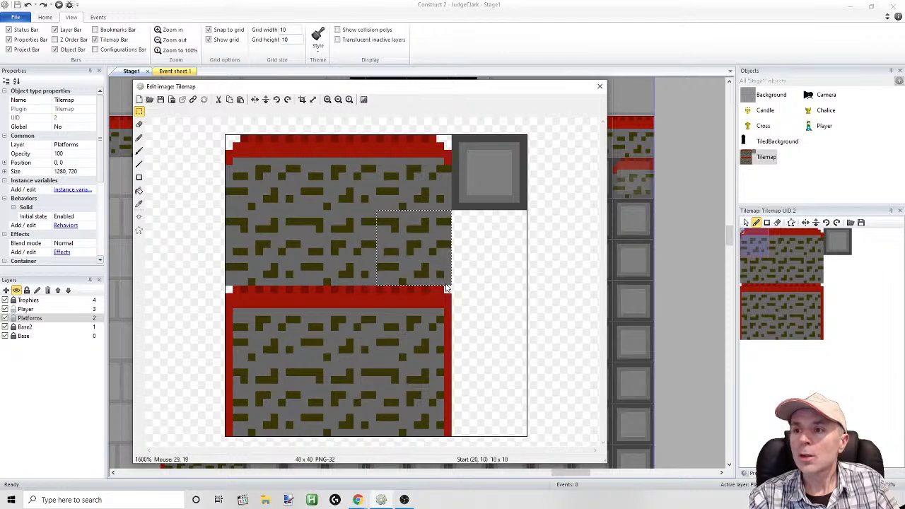
# Paste two copies of the brick tile into the empty cells stacked below the gray block tile
pyautogui.hotkey('ctrl', 'c')
pyautogui.hotkey('ctrl', 'v')
pyautogui.moveTo(290, 184); pyautogui.dragTo(503, 255)
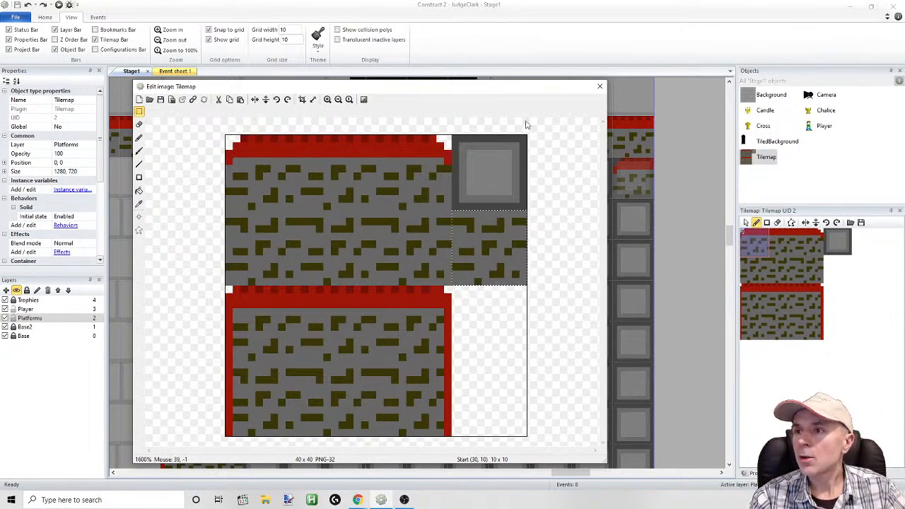
pyautogui.moveTo(513, 89); pyautogui.dragTo(562, 153)
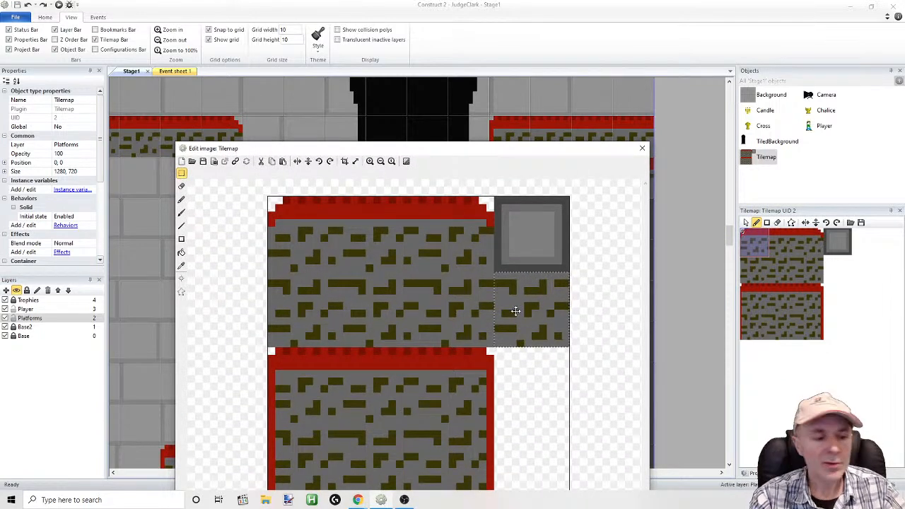
pyautogui.hotkey('ctrl', 'v')
pyautogui.moveTo(333, 236); pyautogui.dragTo(534, 372)
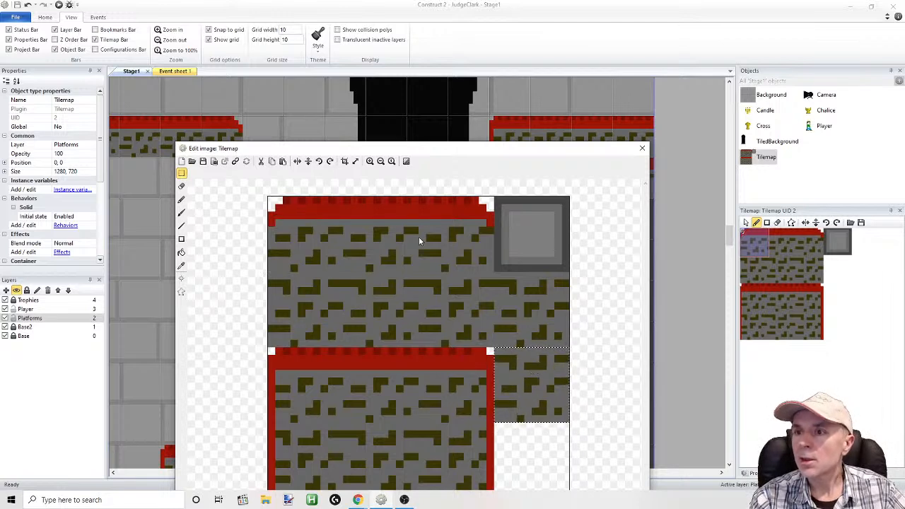
# Pencil three-pixel red (157, 22, 7) marks on the upper copy's top right edge and the lower copy's top left edge, and close the image editor
pyautogui.click(182, 202)
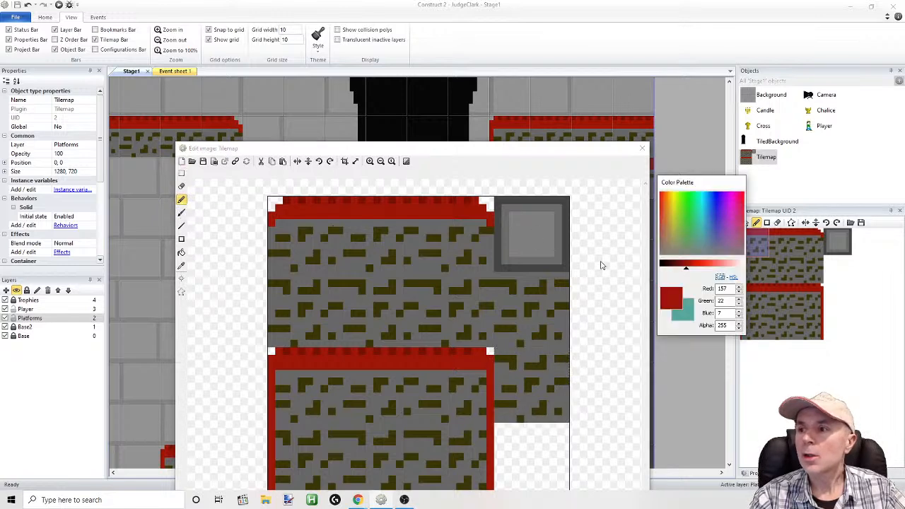
pyautogui.click(566, 278)
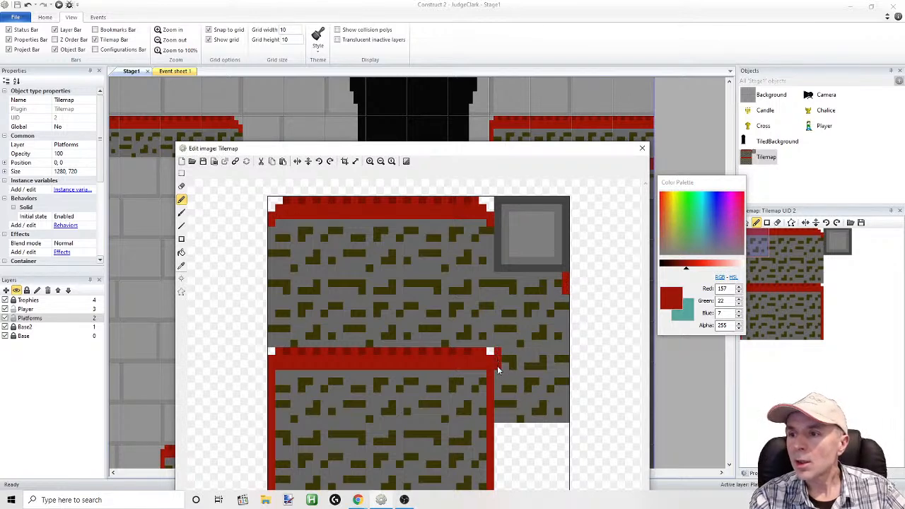
pyautogui.click(643, 149)
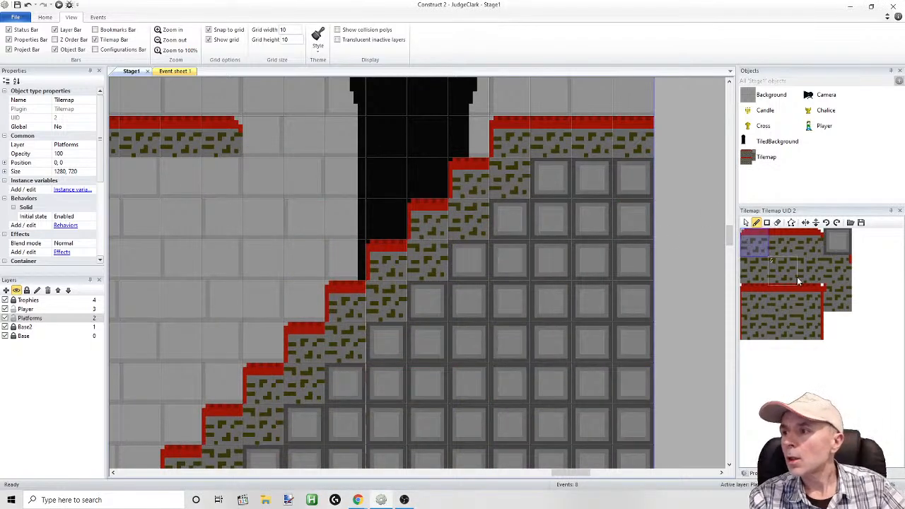
# Choose the new brick tile with the red mark on its left edge and look over the staircase from bottom to top
pyautogui.click(838, 294)
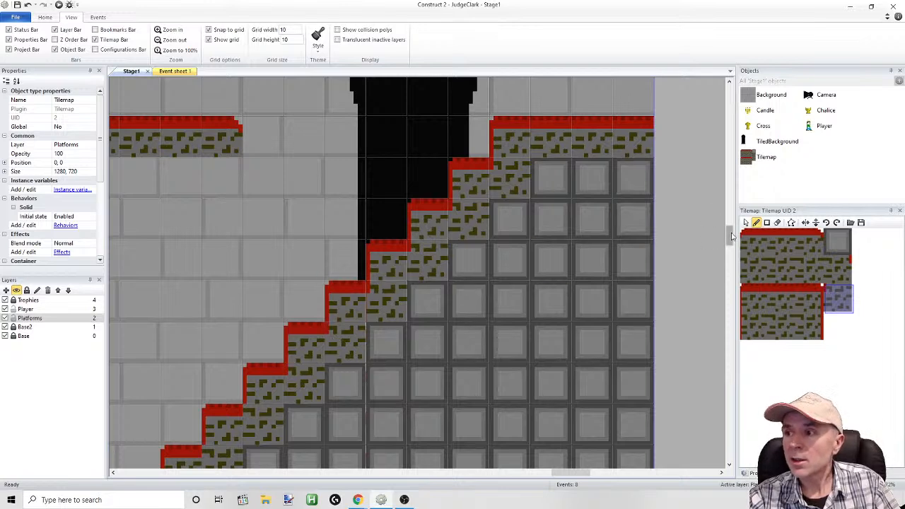
pyautogui.scroll(-8, 337, 185)
pyautogui.scroll(3, 336, 185)
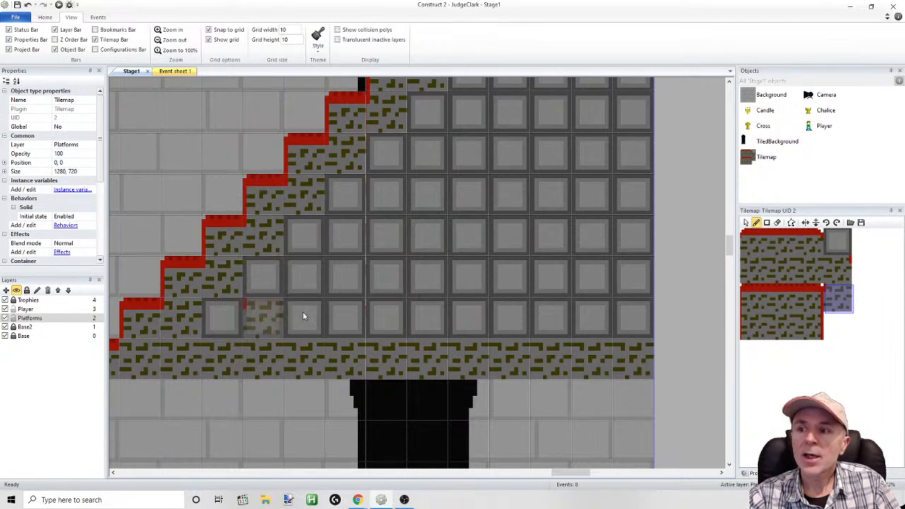
pyautogui.scroll(-3, 726, 243)
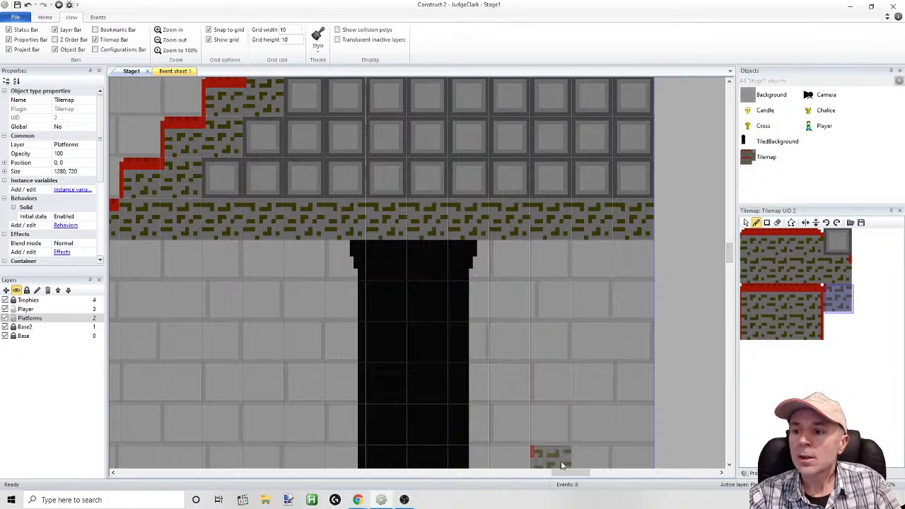
pyautogui.hscroll(-5, 572, 472)
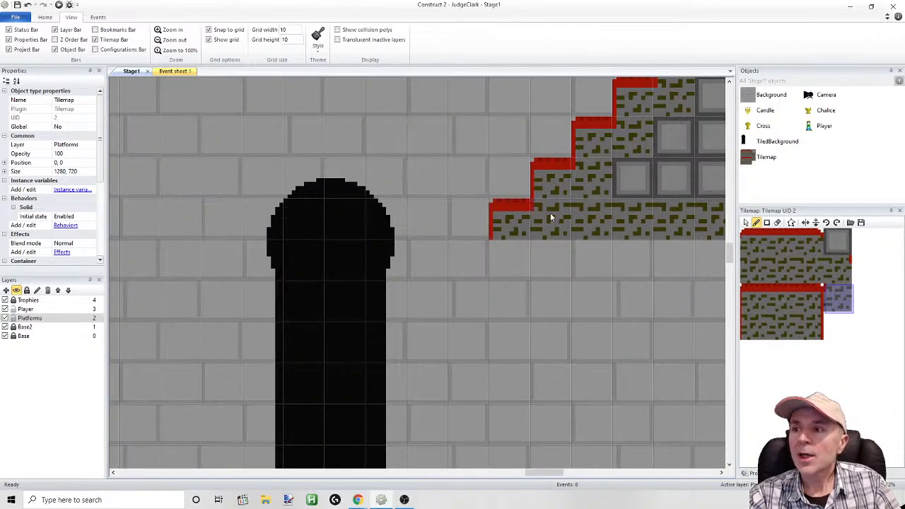
pyautogui.hscroll(6, 566, 453)
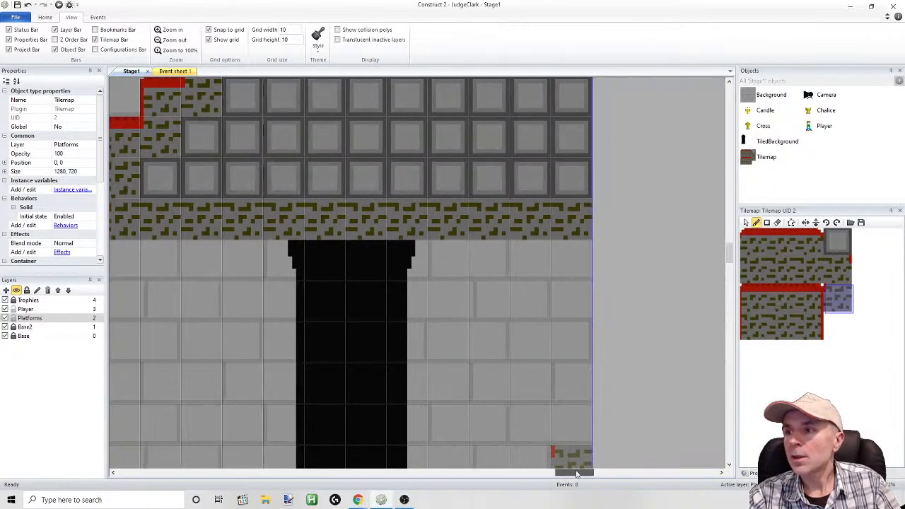
pyautogui.moveTo(730, 251); pyautogui.dragTo(730, 224)
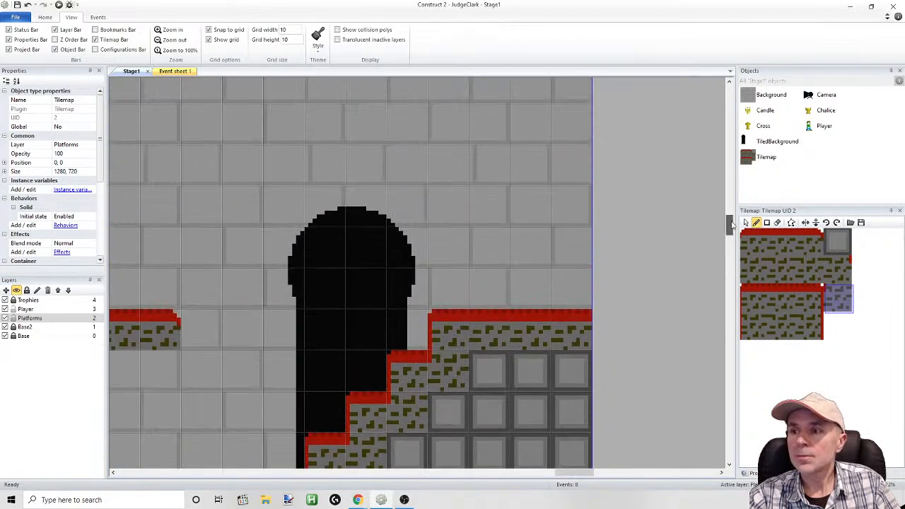
# Run the game preview and test jumps and direction changes with the player on the upper steps
pyautogui.click(58, 5)
pyautogui.press('Right')
pyautogui.press('Up')
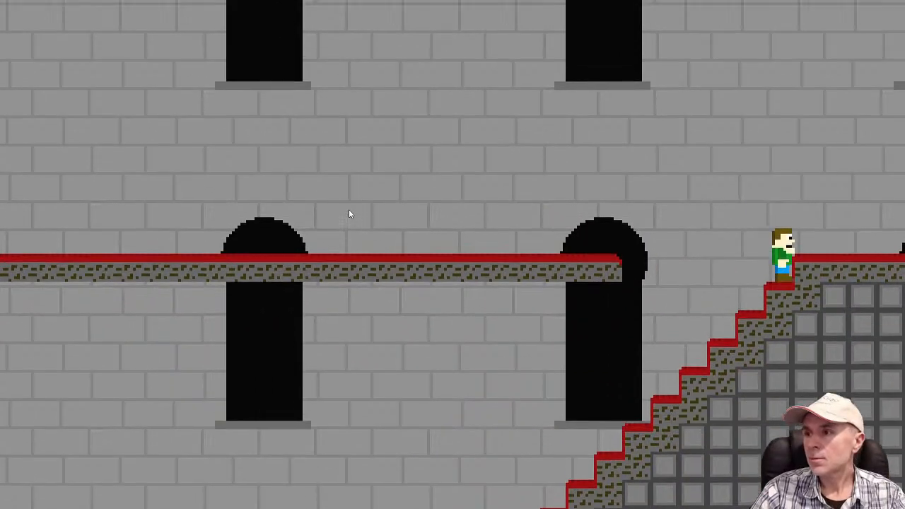
pyautogui.press('Up')
pyautogui.press('Left')
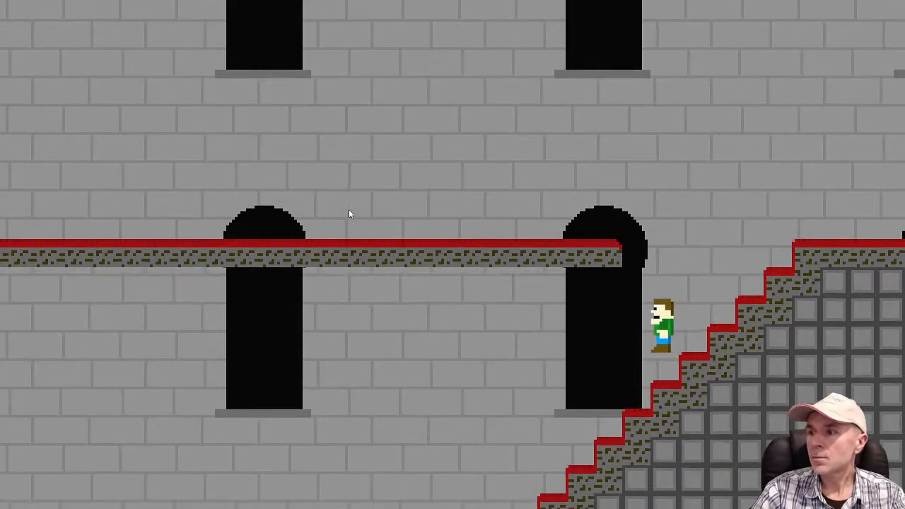
pyautogui.press('Right')
pyautogui.press('Up')
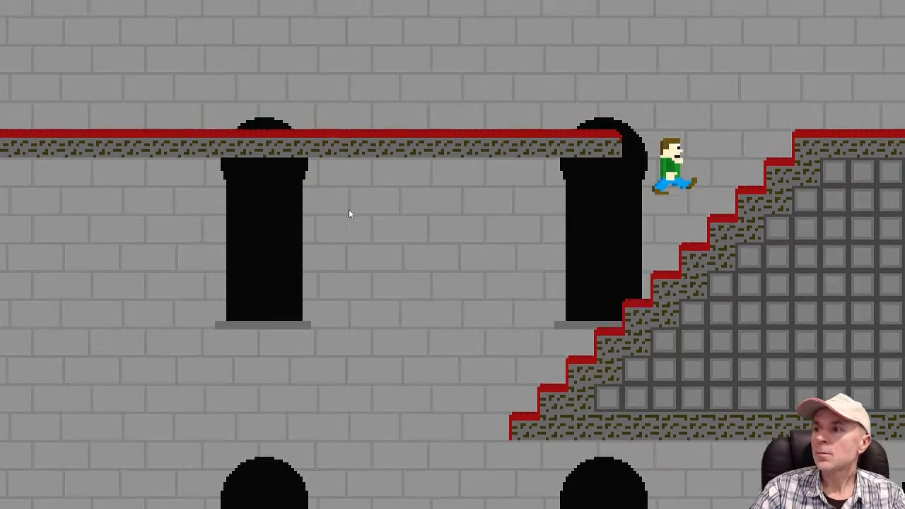
# Jump the player from the staircase across the gap onto the carpeted floor on the other side
pyautogui.press('Left')
pyautogui.press('Up')
pyautogui.press('Right')
pyautogui.press('Up')
pyautogui.press('Left')
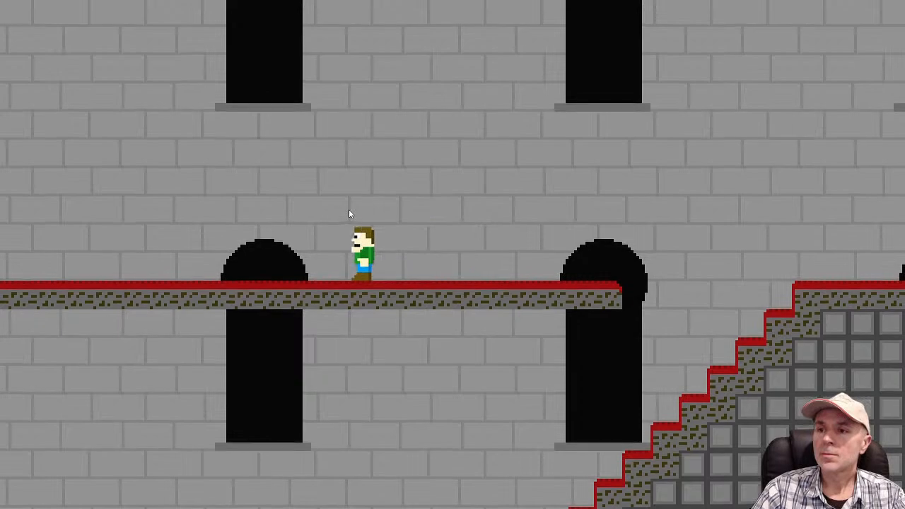
# Test repeated jumps while running the player left along the upper carpeted floor
pyautogui.press('Up')
pyautogui.press('Up')
pyautogui.press('Up')
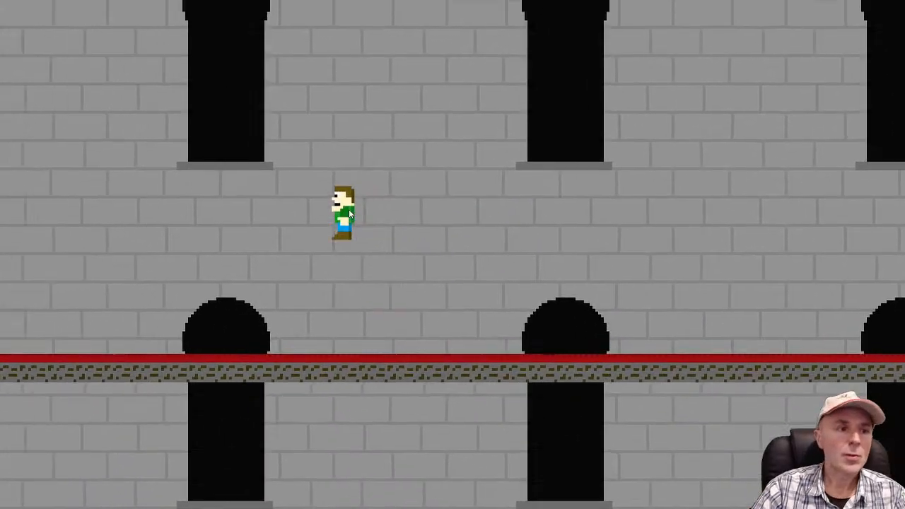
pyautogui.press('Up')
pyautogui.press('Up')
# Turn the player around and jump back right along the floor to the staircase
pyautogui.press('Up')
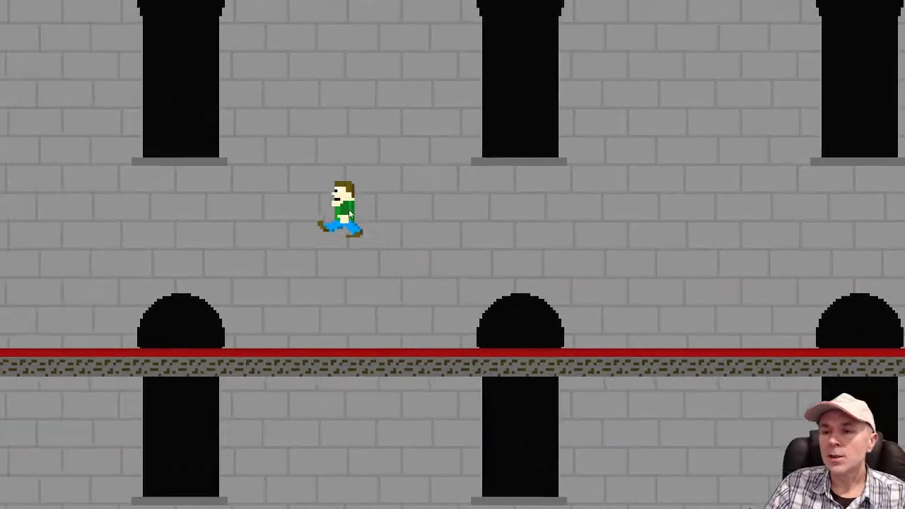
pyautogui.press('Up')
pyautogui.press('Right')
pyautogui.press('Up')
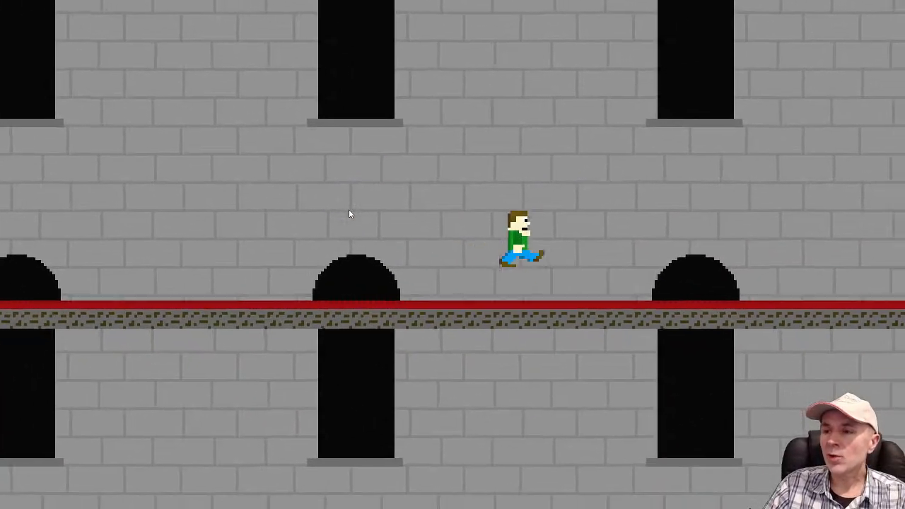
pyautogui.press('Up')
pyautogui.press('Up')
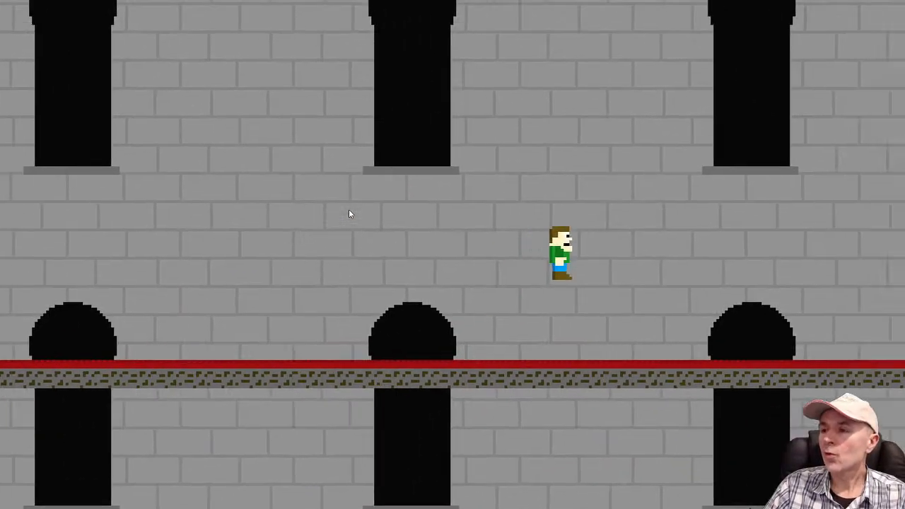
pyautogui.press('Up')
pyautogui.press('Up')
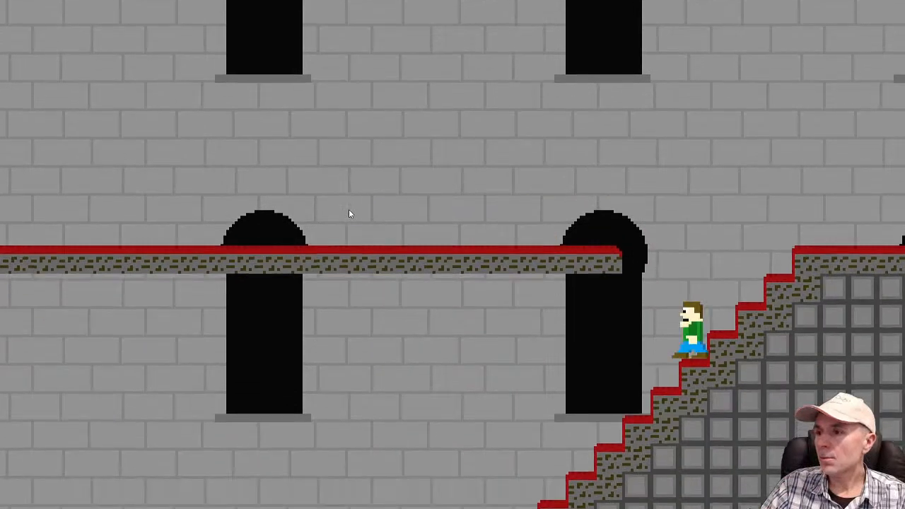
# Walk the player a little further down the stairs and switch between the running preview and the Construct 2 editor
pyautogui.press('Left')
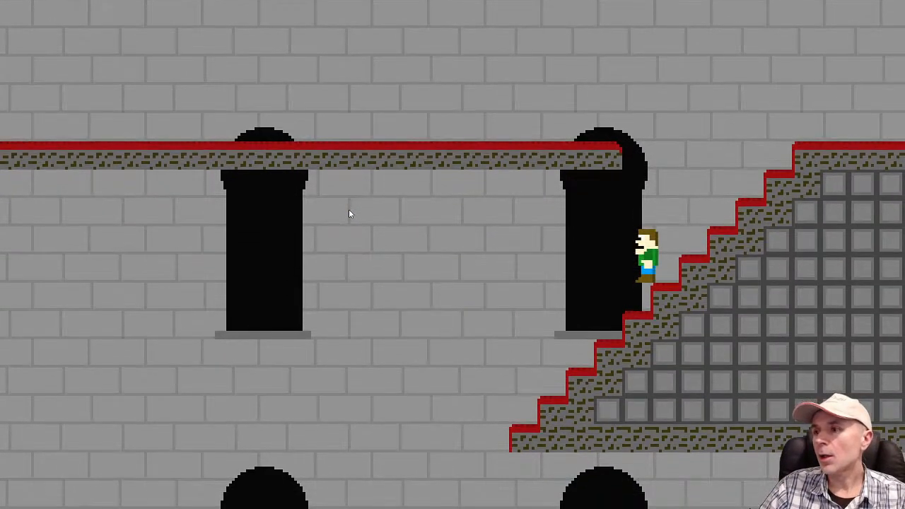
pyautogui.press('Left')
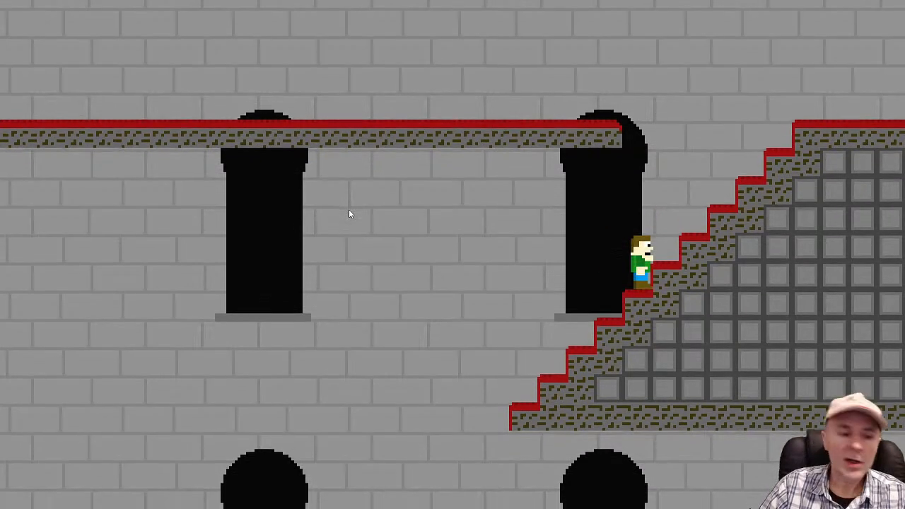
pyautogui.hotkey('alt', 'Tab')
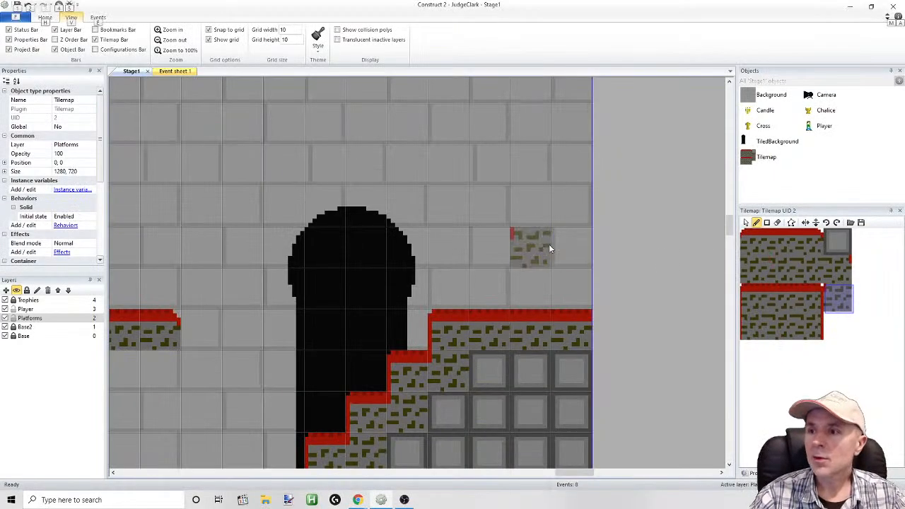
pyautogui.hotkey('alt', 'Tab')
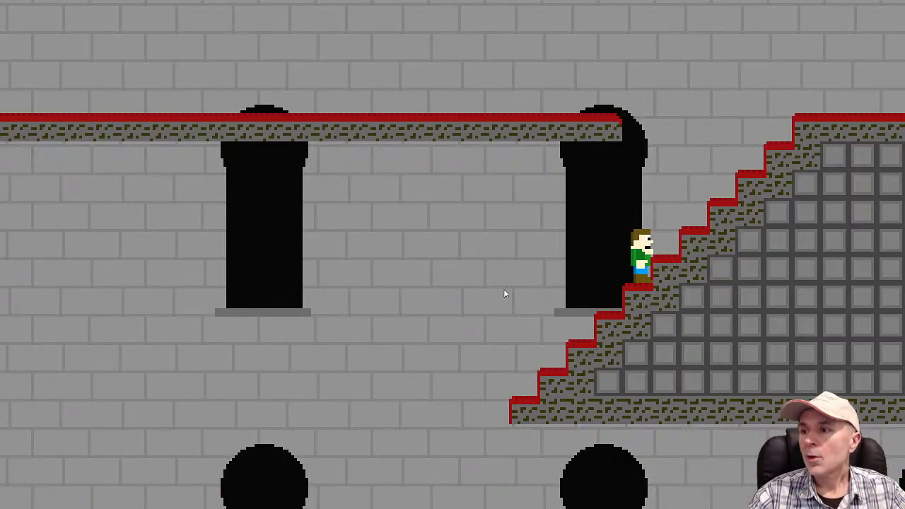
pyautogui.hotkey('alt', 'Tab')
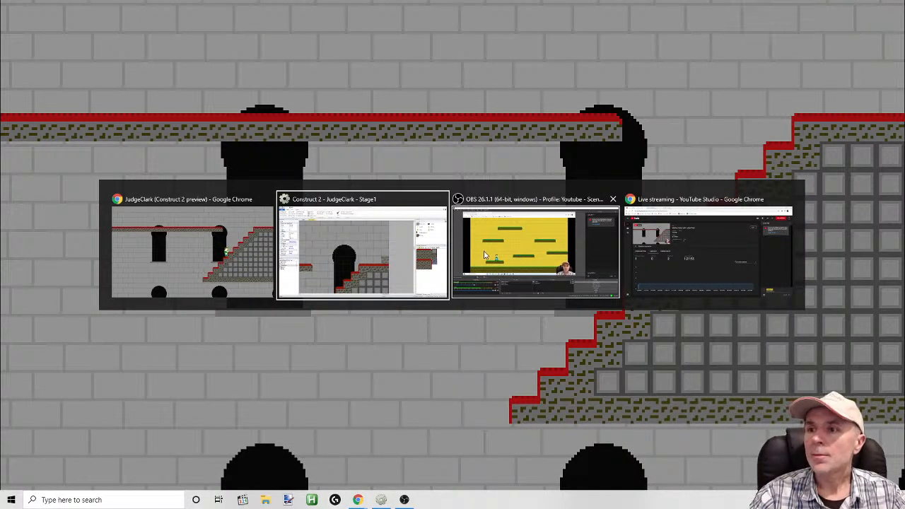
# Switch to the Construct 2 editor and make the Player layer the active layer
pyautogui.click(330, 249)
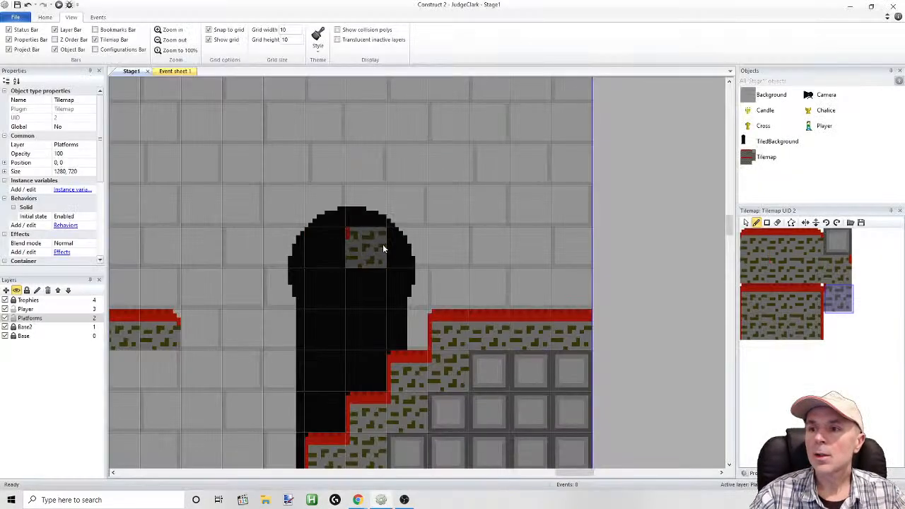
pyautogui.keyDown('ctrl'); pyautogui.scroll(-8, 384, 246); pyautogui.keyUp('ctrl')
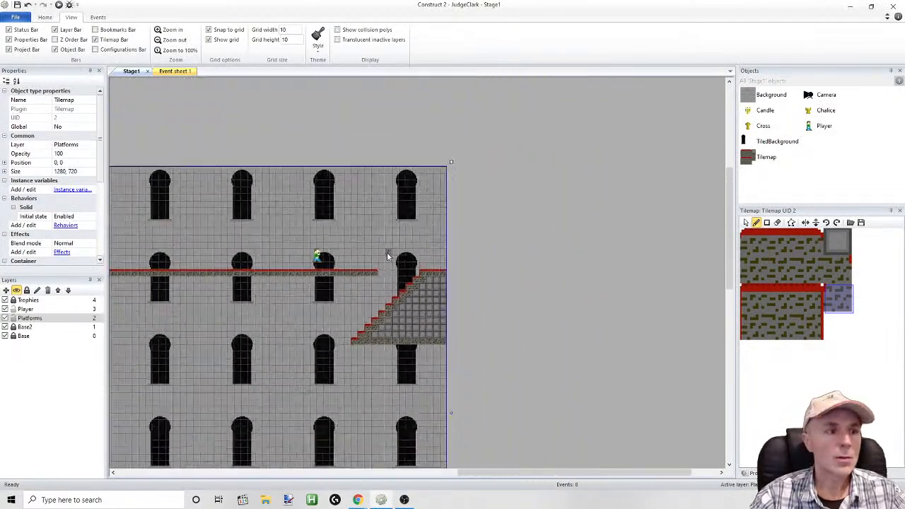
pyautogui.keyDown('ctrl'); pyautogui.scroll(-3, 387, 254); pyautogui.keyUp('ctrl')
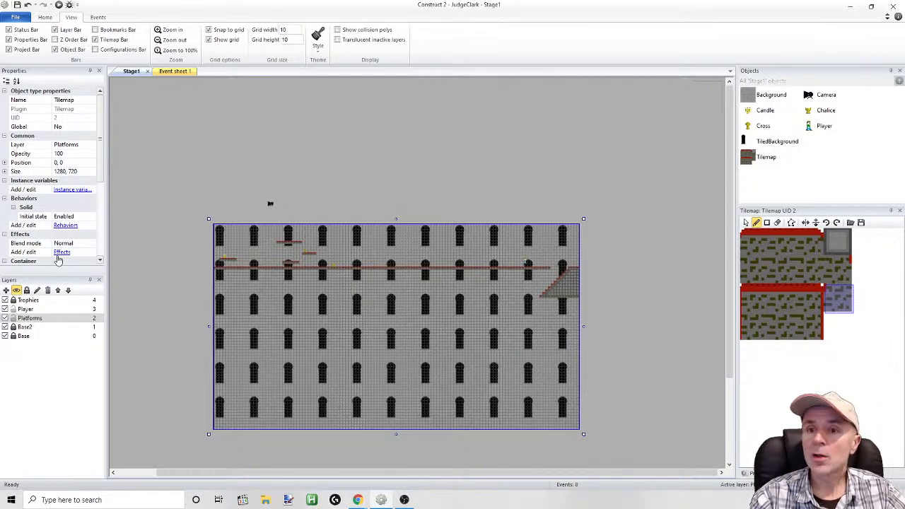
pyautogui.click(26, 309)
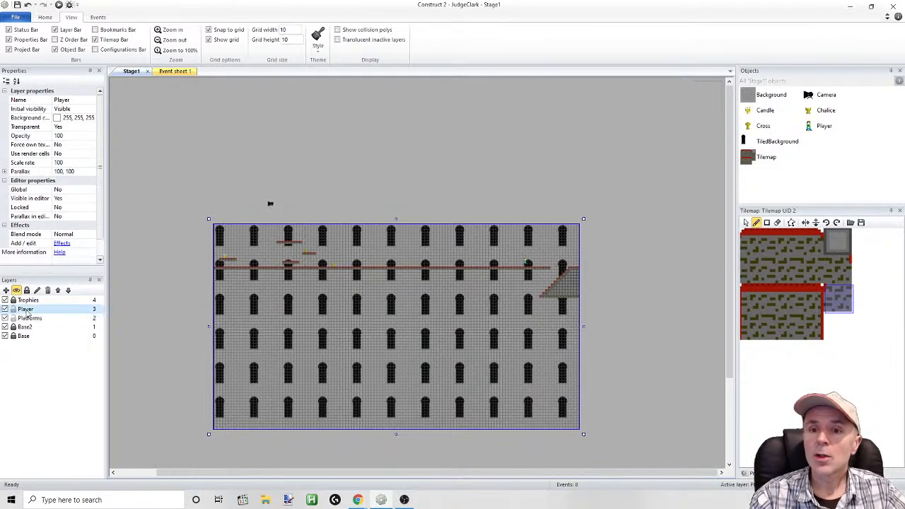
pyautogui.click(527, 265)
pyautogui.click(25, 309)
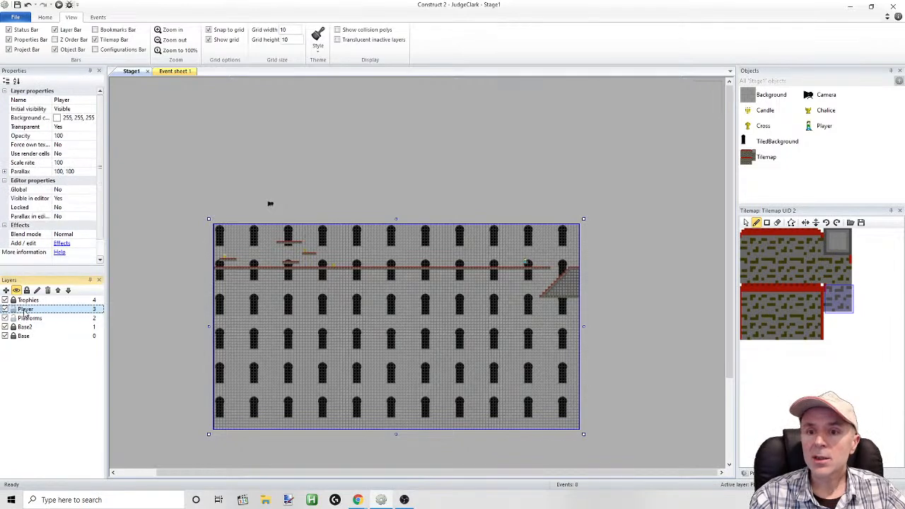
pyautogui.click(527, 265)
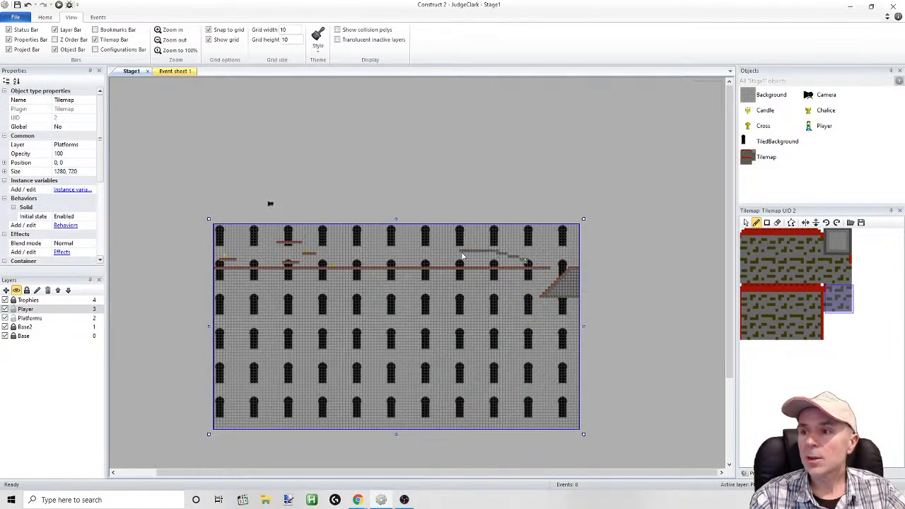
pyautogui.click(27, 5)
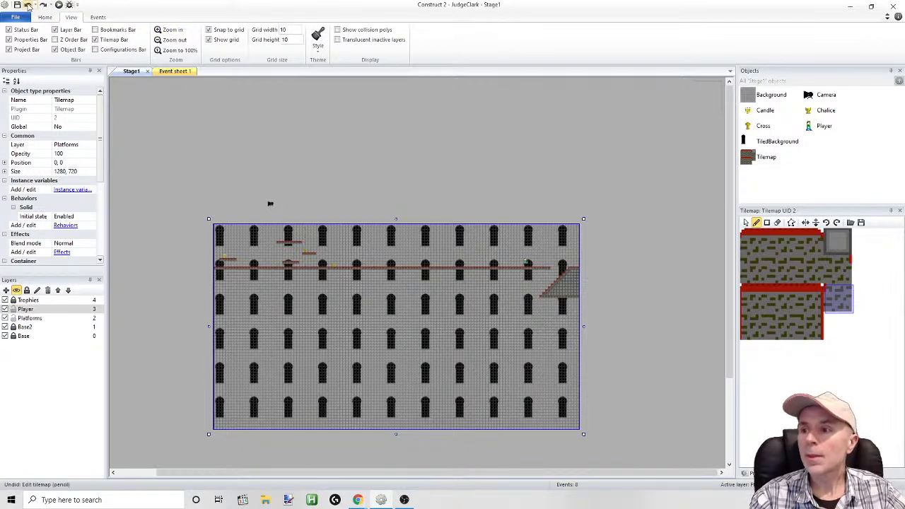
# Move the player sprite back to position 230, 100 near the stage's first platforms and run the layout preview
pyautogui.click(746, 223)
pyautogui.moveTo(524, 263); pyautogui.dragTo(342, 258)
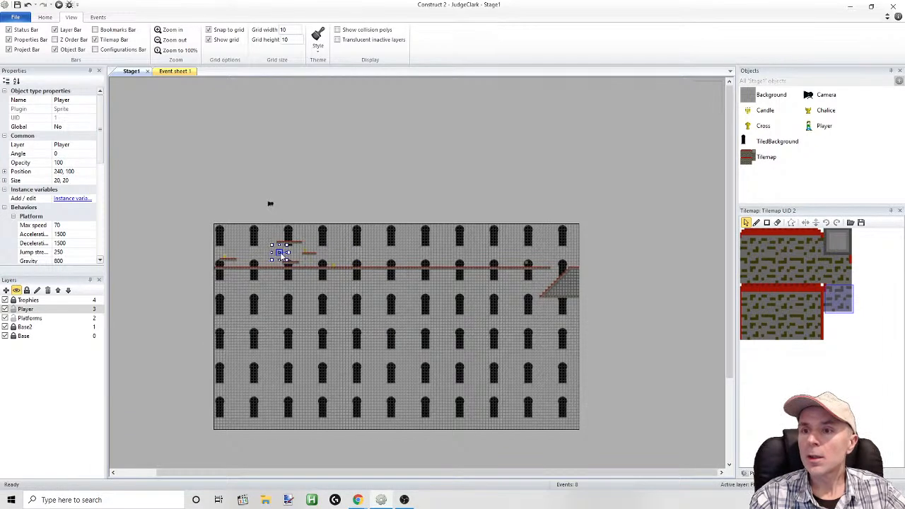
pyautogui.click(59, 4)
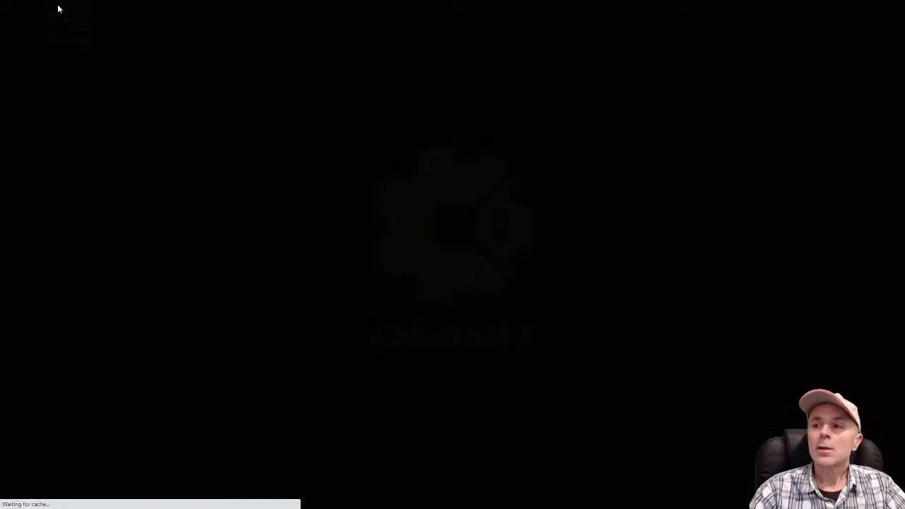
# Test-play the stage by jumping onto the candle platform, then running and jumping right past the cross and chalice along the carpeted floor
pyautogui.press('Left')
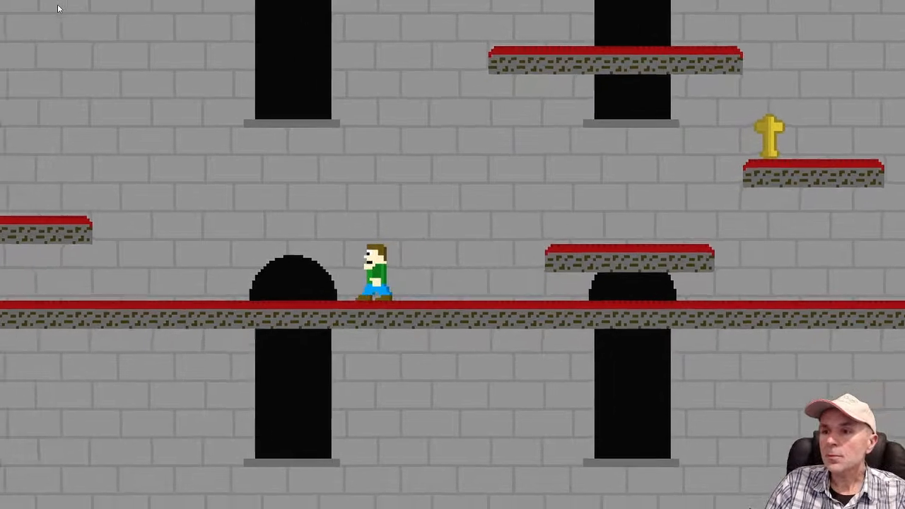
pyautogui.press('space')
pyautogui.press('Right')
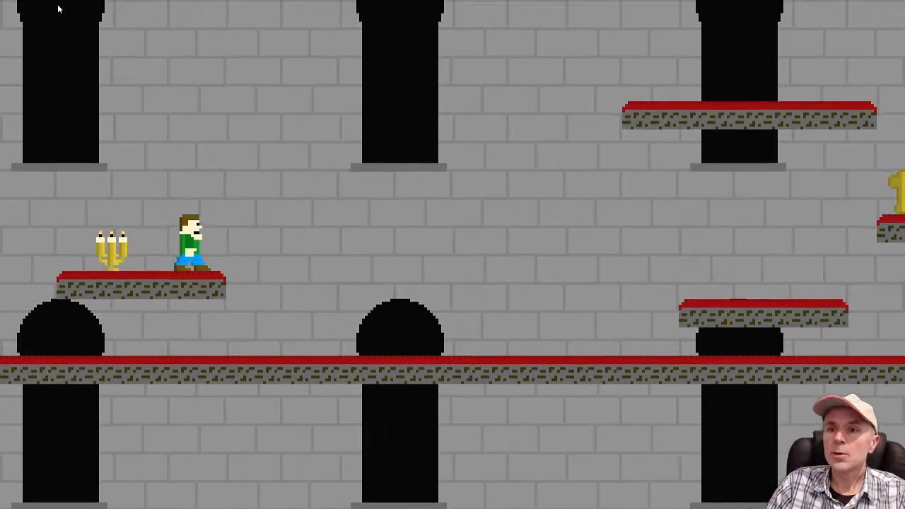
pyautogui.press('space')
pyautogui.press('space')
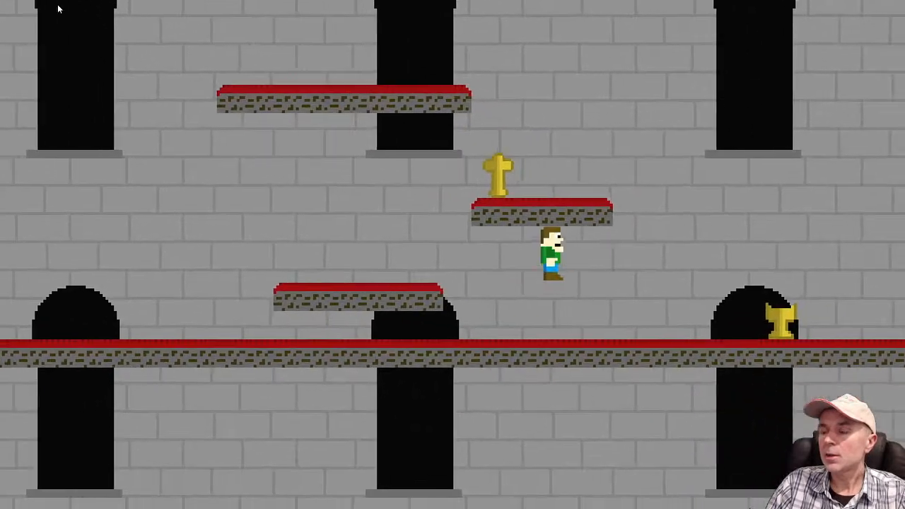
pyautogui.press('space')
pyautogui.press('space')
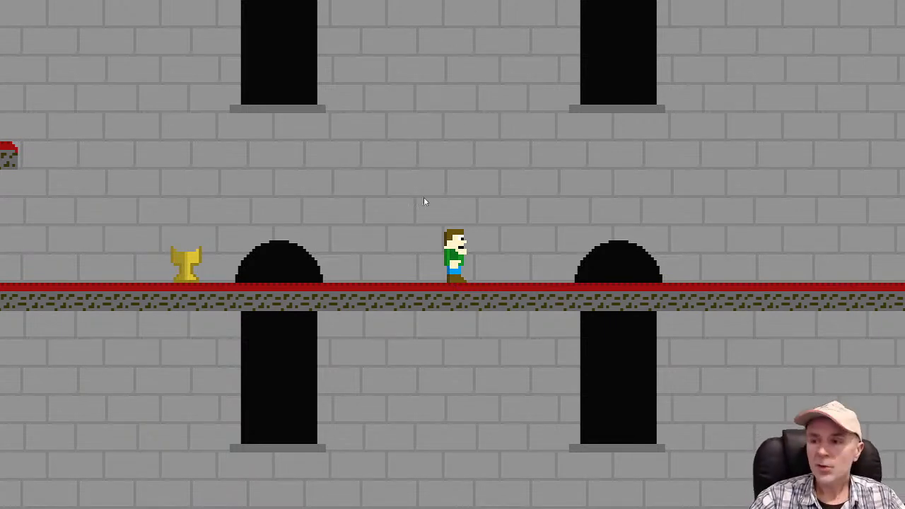
pyautogui.press('Right')
pyautogui.press('space')
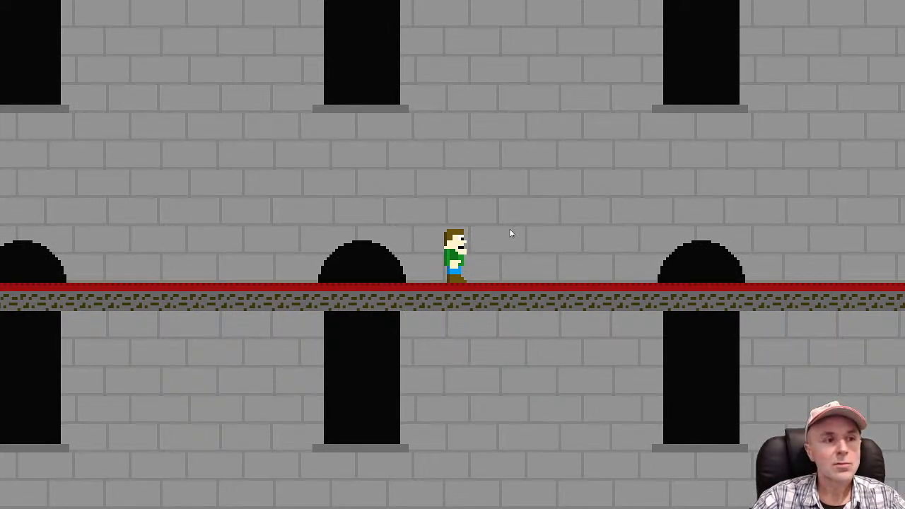
# Switch back to the Construct 2 editor and clone the Player object
pyautogui.hotkey('alt', 'Tab')
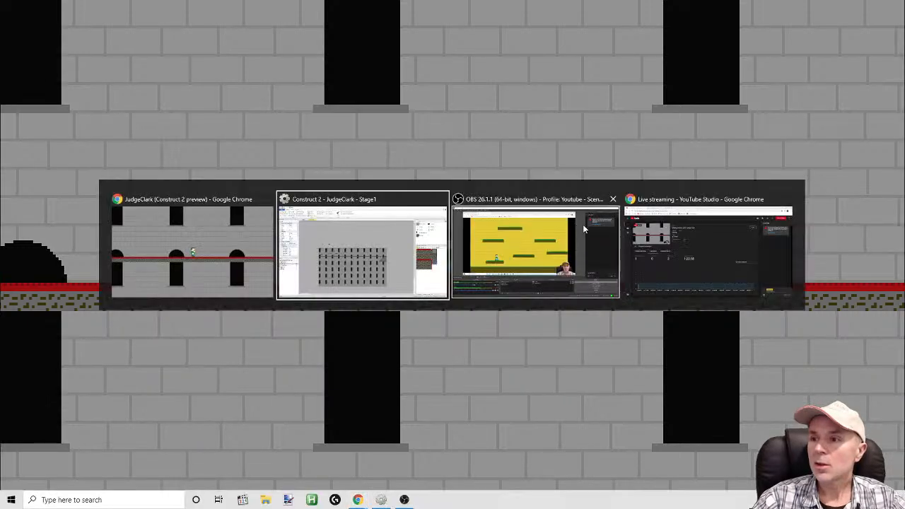
pyautogui.click(384, 255)
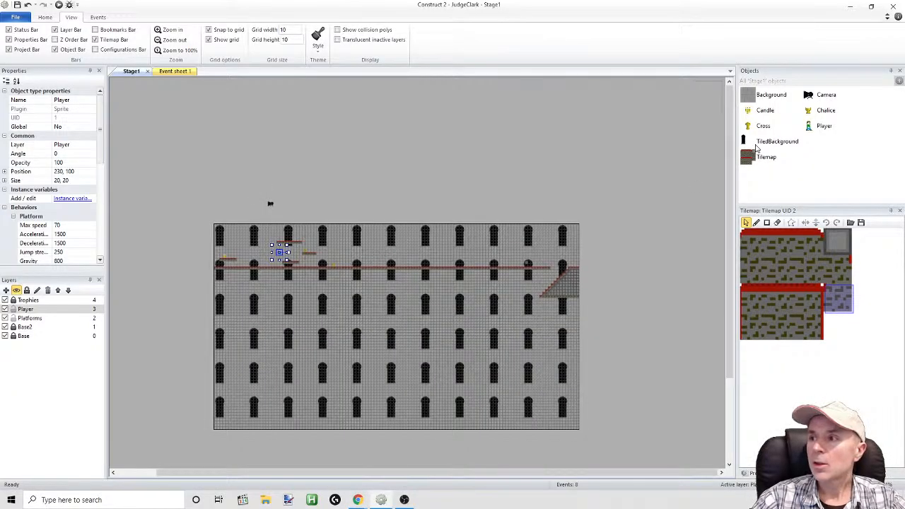
pyautogui.rightClick(810, 128)
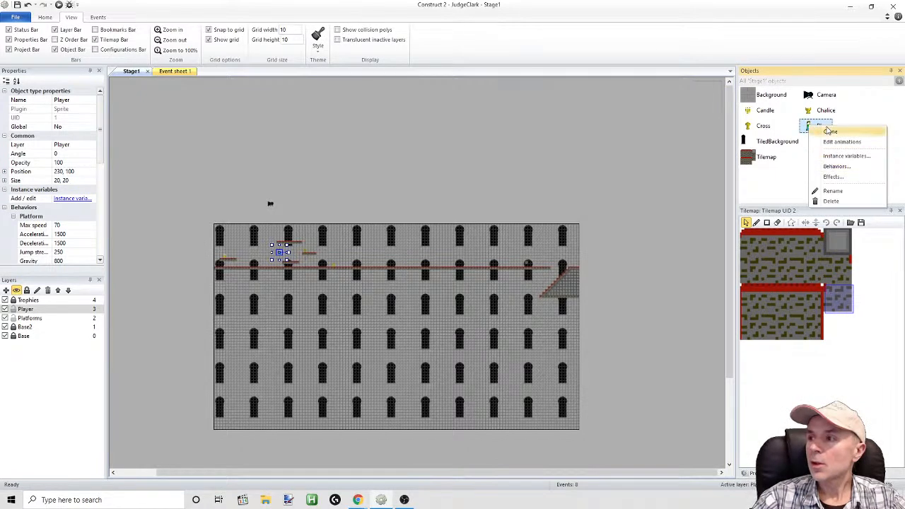
pyautogui.click(831, 131)
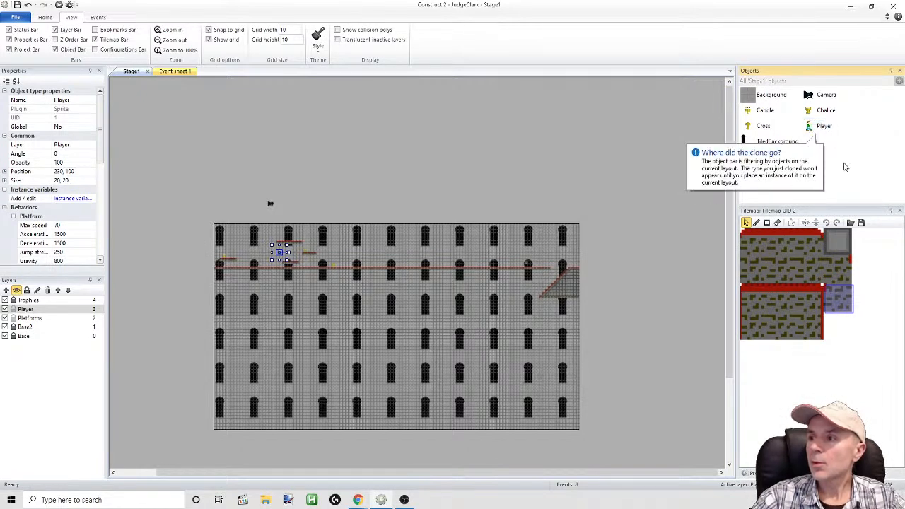
# Rename the cloned player object type as Vicar in the project
pyautogui.click(752, 474)
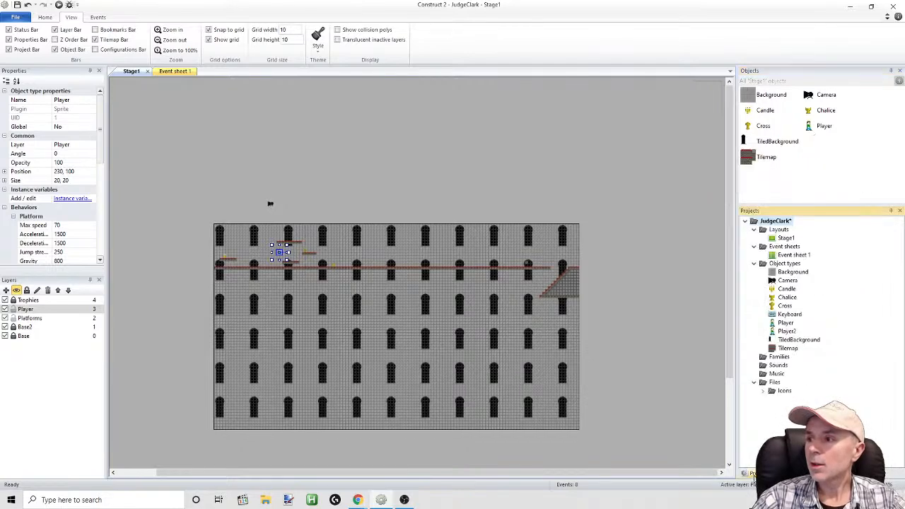
pyautogui.click(784, 331)
pyautogui.click(785, 332)
pyautogui.write('V')
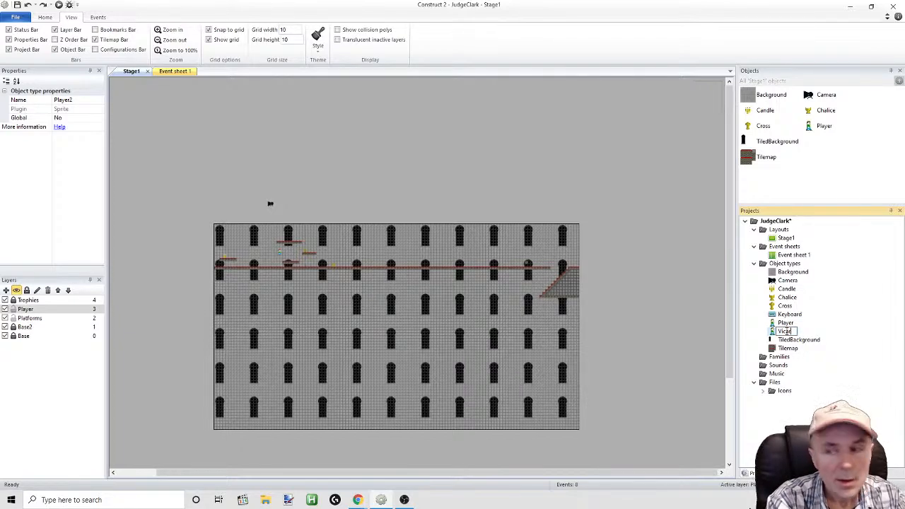
pyautogui.write('icar')
pyautogui.press('Return')
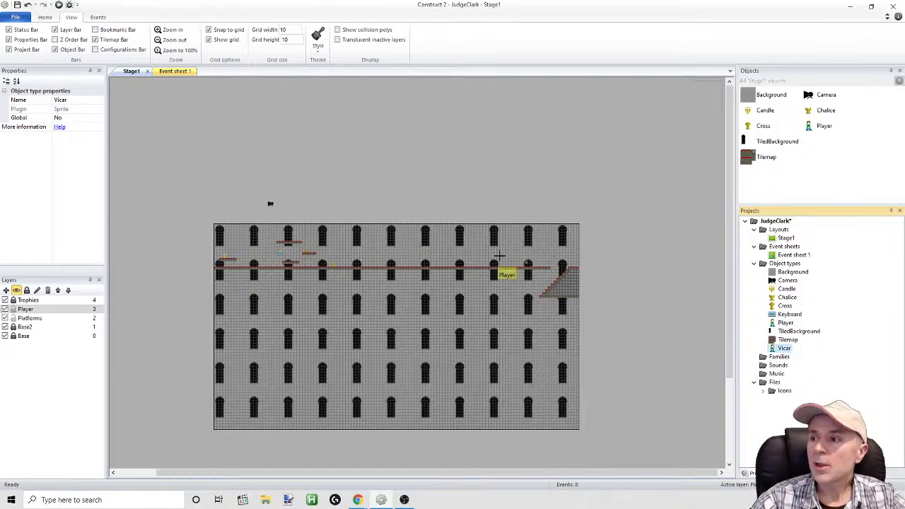
# Place a Vicar instance on the Player layer above the long carpeted floor at position 670, 110
pyautogui.click(389, 244)
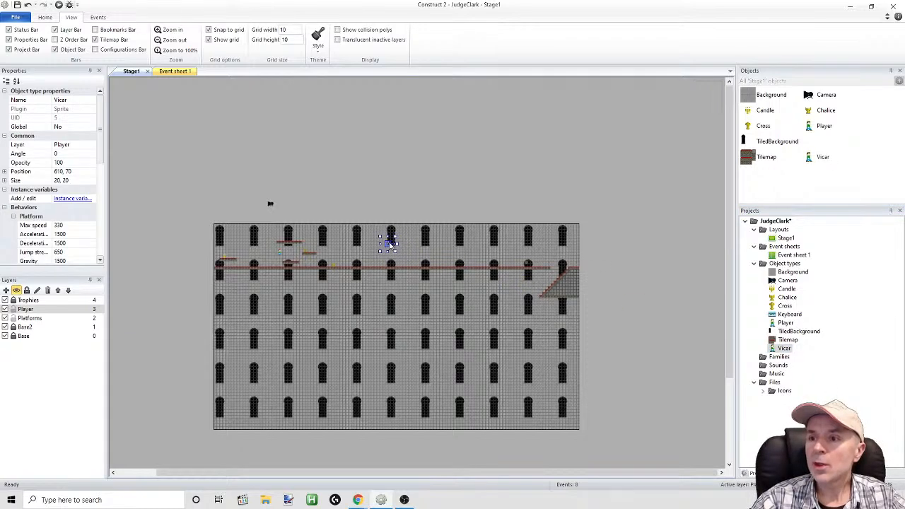
pyautogui.moveTo(389, 244); pyautogui.dragTo(406, 256)
# Check which behaviors the Vicar object inherited from the player and close the list
pyautogui.click(818, 159)
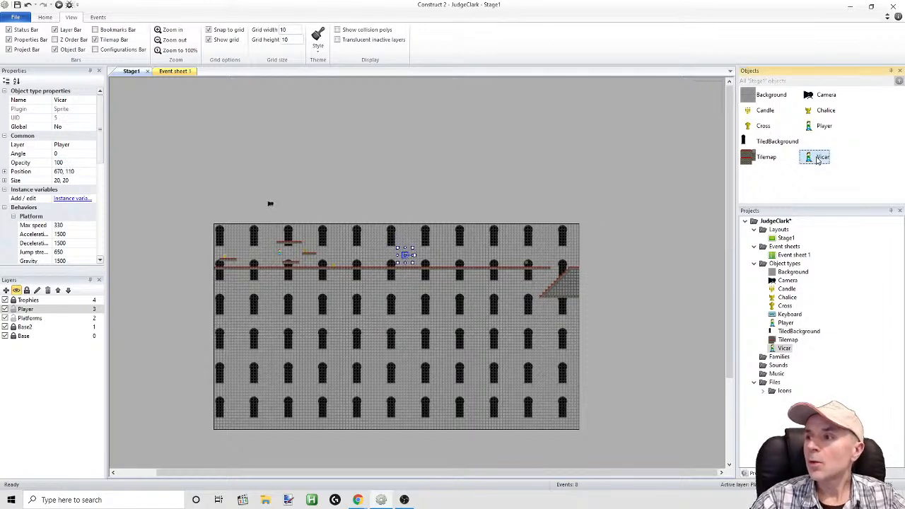
pyautogui.rightClick(811, 158)
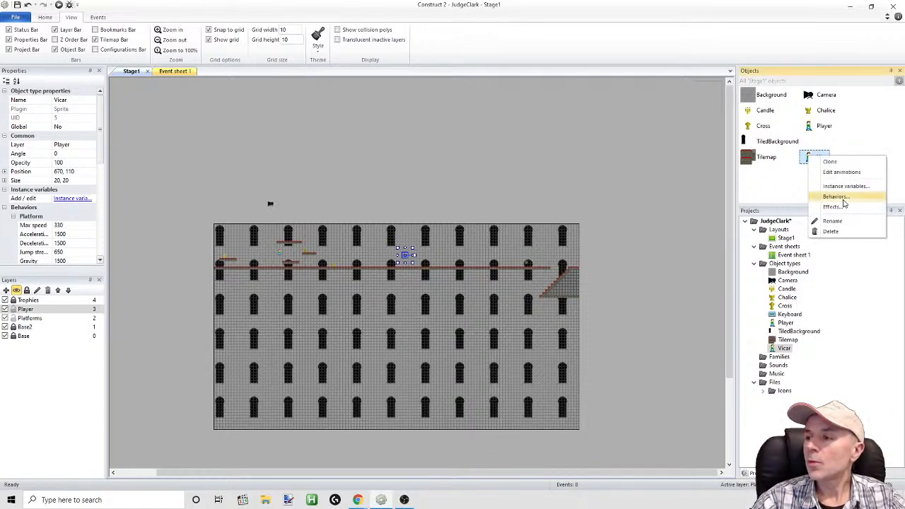
pyautogui.click(839, 197)
pyautogui.click(525, 188)
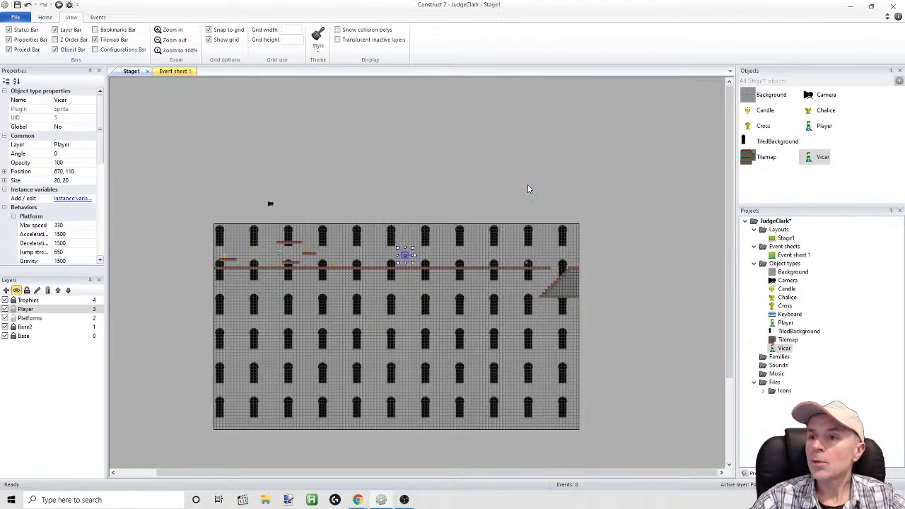
# Review the Vicar's properties, including its Platform and BoundToLayout behavior settings
pyautogui.click(813, 158)
pyautogui.scroll(-8, 91, 142)
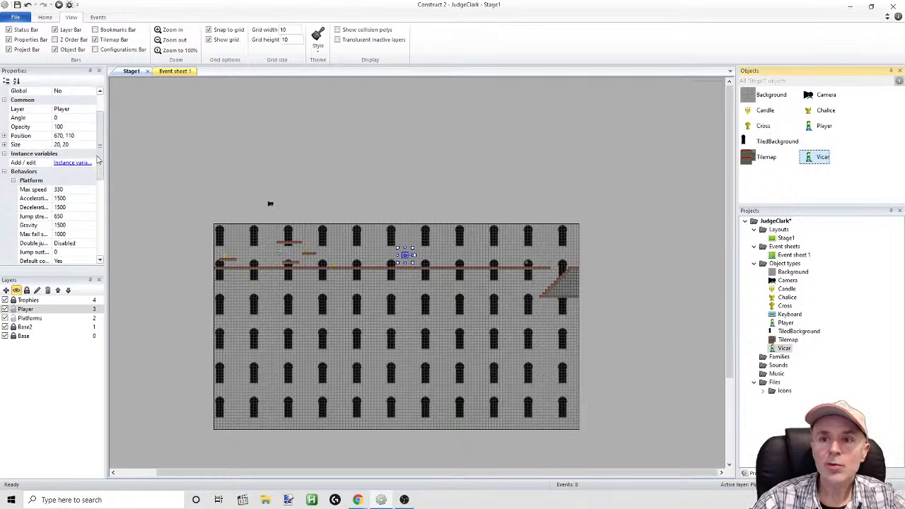
pyautogui.moveTo(95, 198)
pyautogui.mouseDown()
pyautogui.moveTo(95, 232)
pyautogui.moveTo(102, 203)
pyautogui.mouseUp()
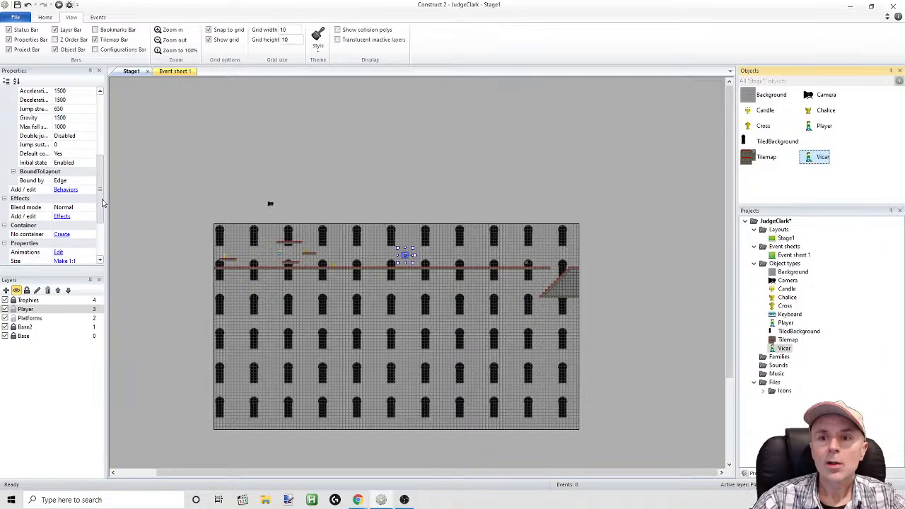
pyautogui.moveTo(102, 203); pyautogui.dragTo(103, 210)
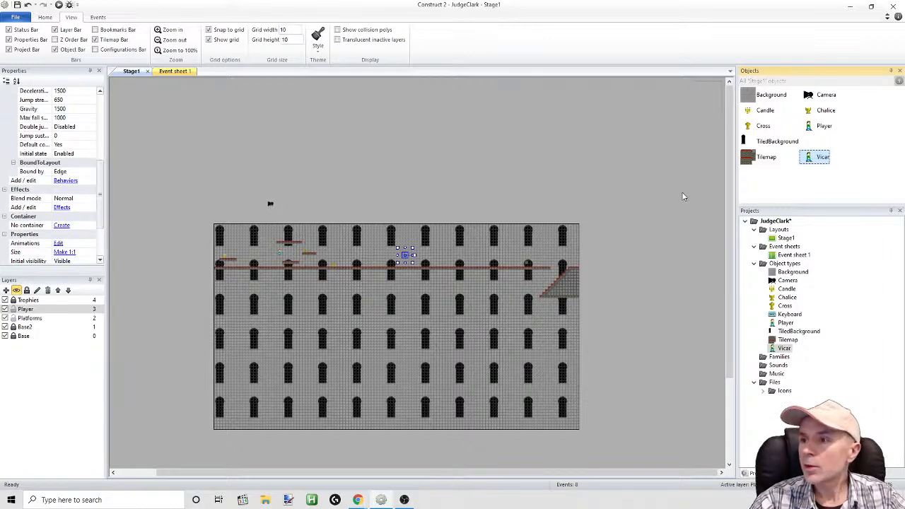
pyautogui.click(408, 258)
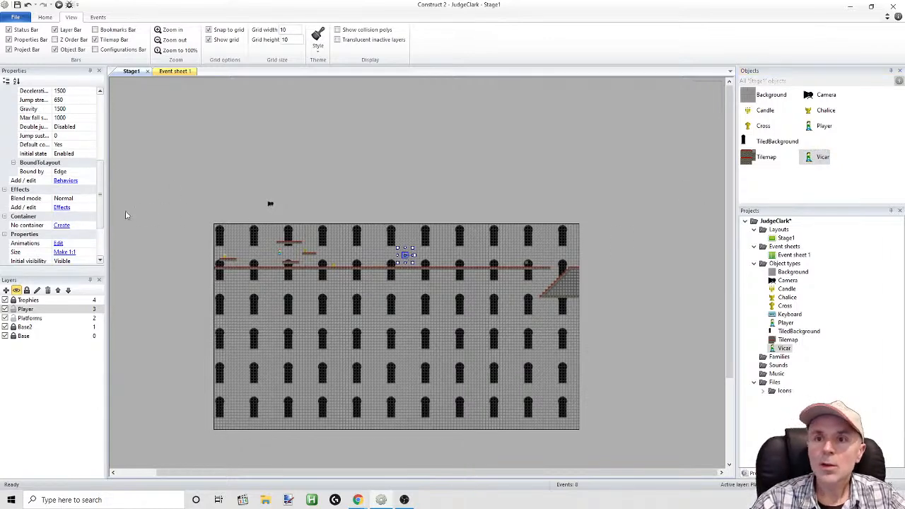
pyautogui.moveTo(104, 199)
pyautogui.mouseDown()
pyautogui.moveTo(110, 119)
pyautogui.moveTo(103, 181)
pyautogui.mouseUp()
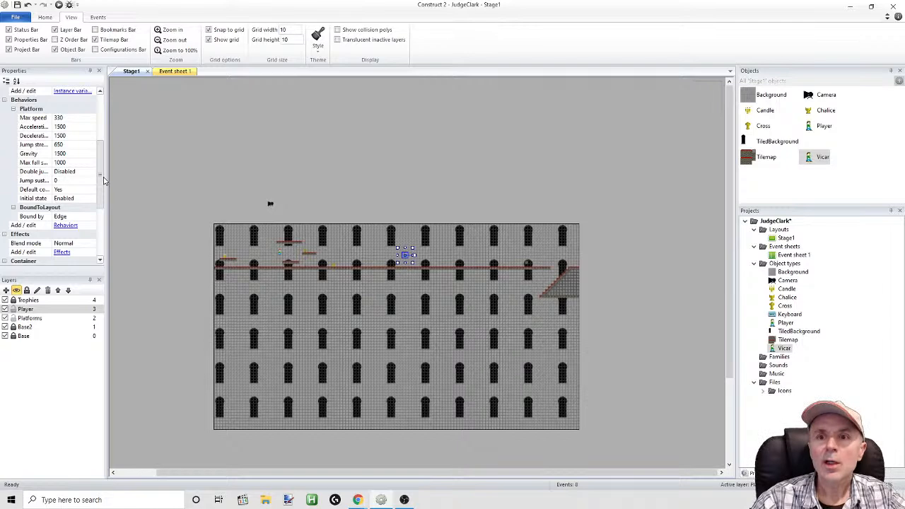
pyautogui.moveTo(103, 181); pyautogui.dragTo(102, 228)
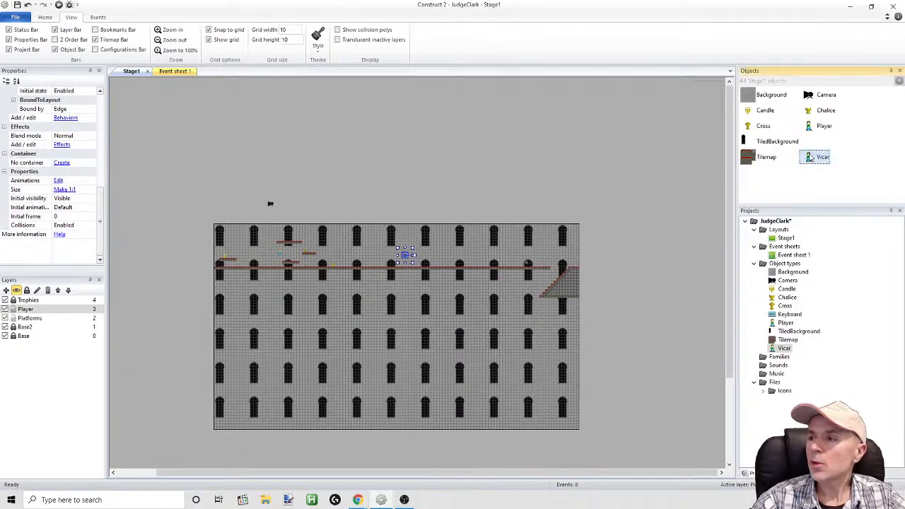
# Reopen the Vicar's behaviors list to review its Platform and Bound to layout entries, then close it
pyautogui.rightClick(810, 157)
pyautogui.click(834, 195)
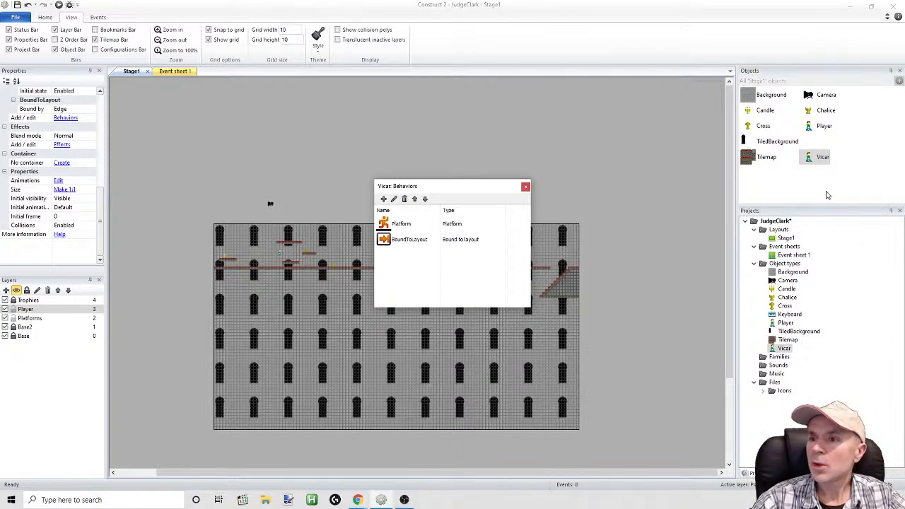
pyautogui.click(525, 186)
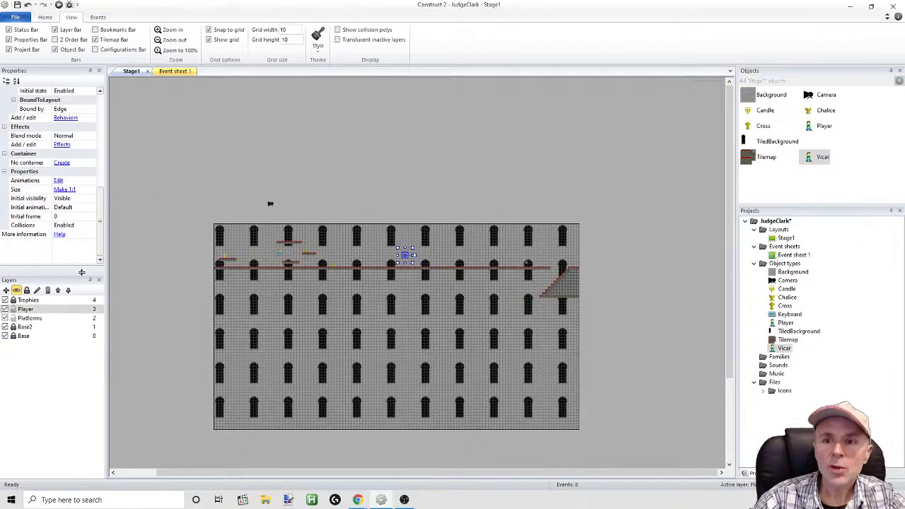
# Preview the stage and make the player run and jump along the long carpeted floor to test the layout
pyautogui.click(69, 5)
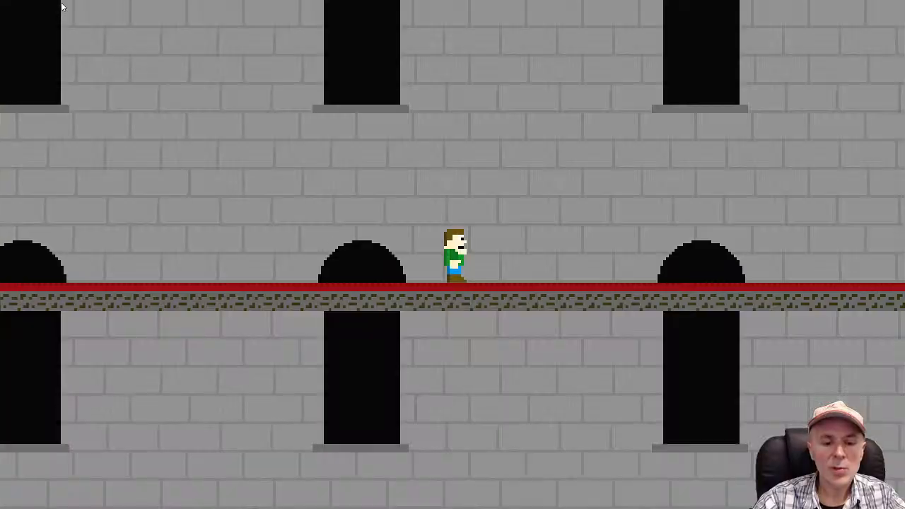
pyautogui.press('Right')
pyautogui.press('Up')
pyautogui.press('Up')
pyautogui.press('Up')
pyautogui.press('Up')
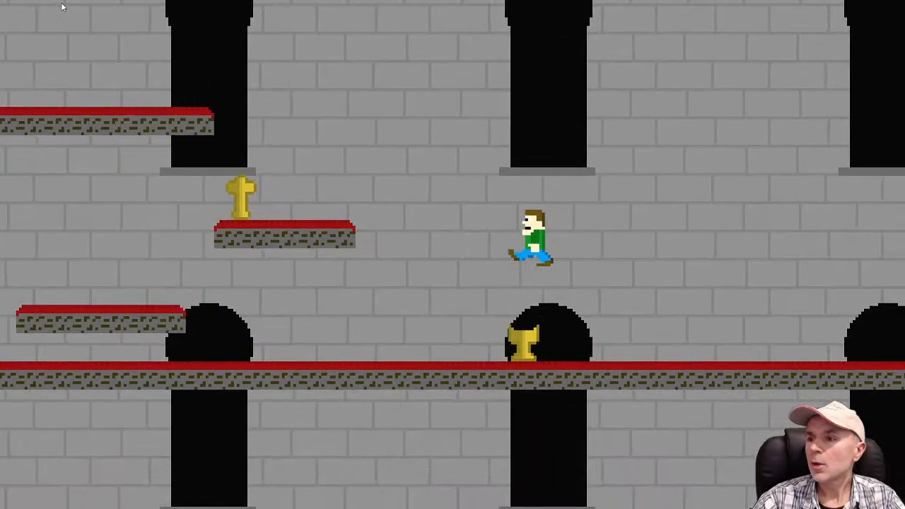
pyautogui.press('Up')
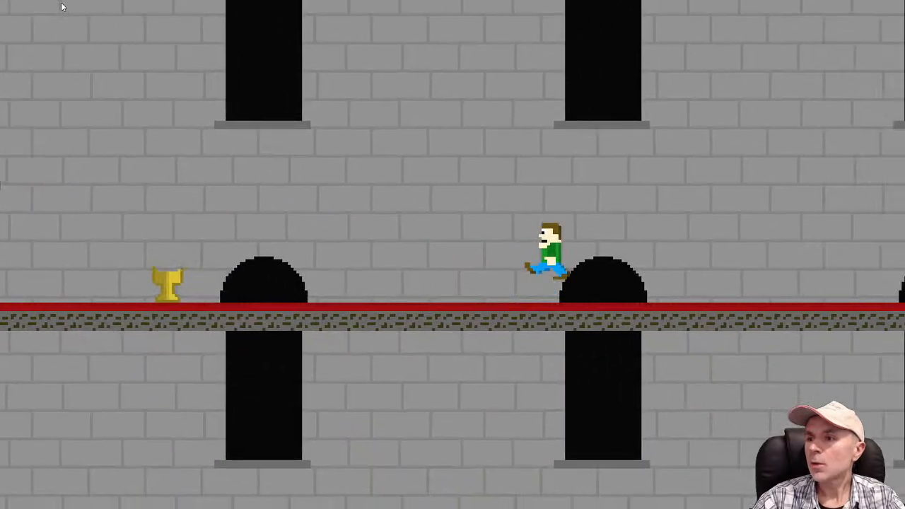
pyautogui.press('Up')
pyautogui.press('Up')
pyautogui.press('Up')
pyautogui.press('Up')
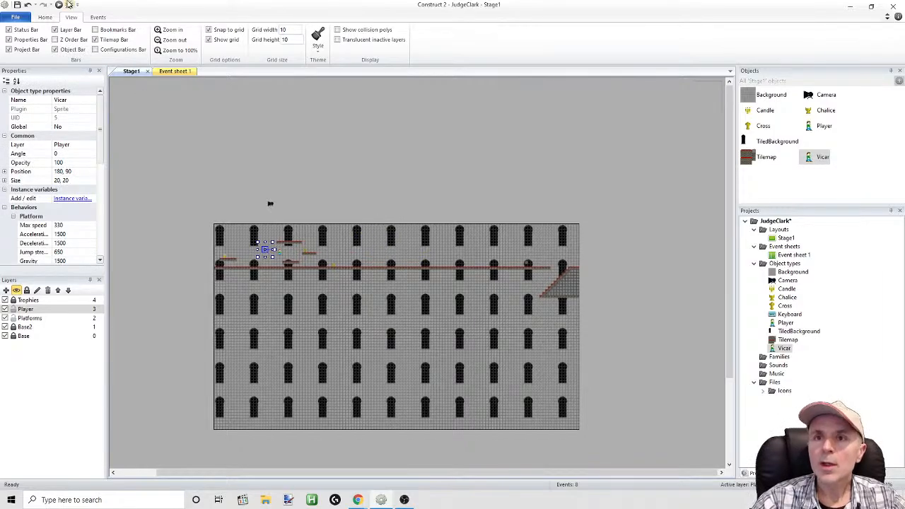
# Preview the stage with the Vicar near the player, testing how both characters respond to walking and jumping controls, and return to the editor
pyautogui.click(63, 5)
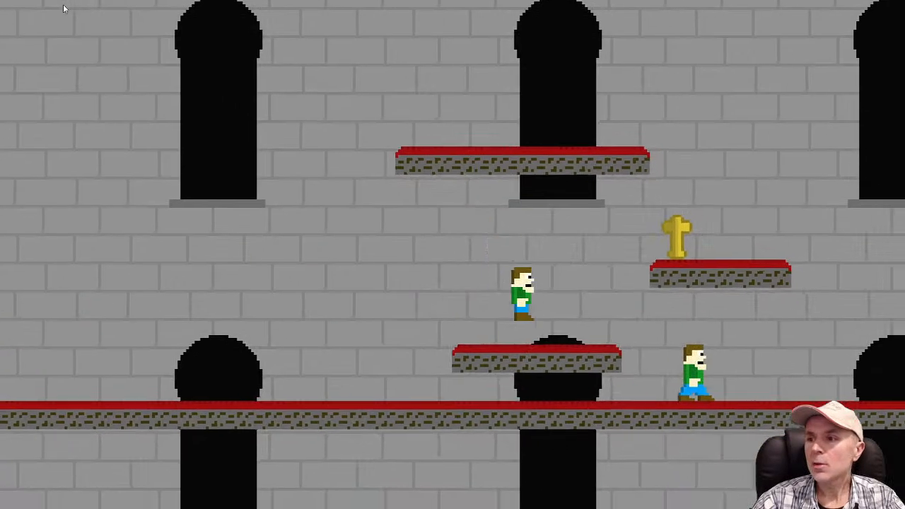
pyautogui.press('Left')
pyautogui.press('Up')
pyautogui.press('Right')
pyautogui.press('Left')
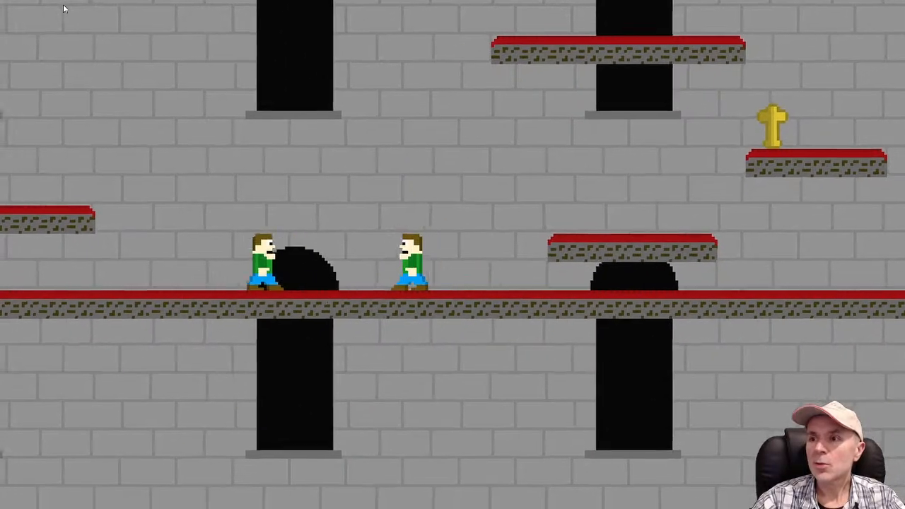
pyautogui.press('Up')
pyautogui.press('Right')
pyautogui.press('Up')
pyautogui.press('Left')
pyautogui.press('Right')
pyautogui.press('Left')
pyautogui.press('Right')
pyautogui.press('Left')
pyautogui.press('Right')
pyautogui.press('Left')
pyautogui.press('Right')
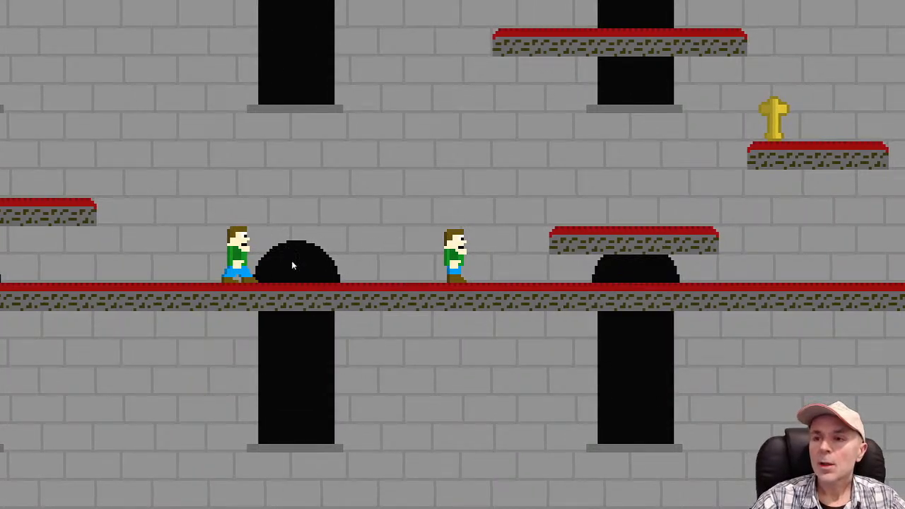
pyautogui.hotkey('alt', 'Tab')
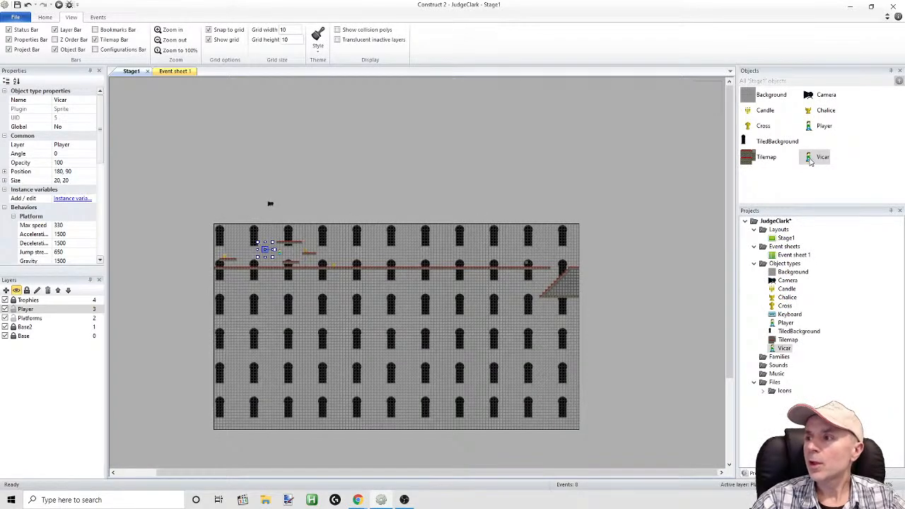
# Remove the Platform behavior from the Vicar object, keeping only BoundToLayout
pyautogui.rightClick(811, 162)
pyautogui.click(825, 201)
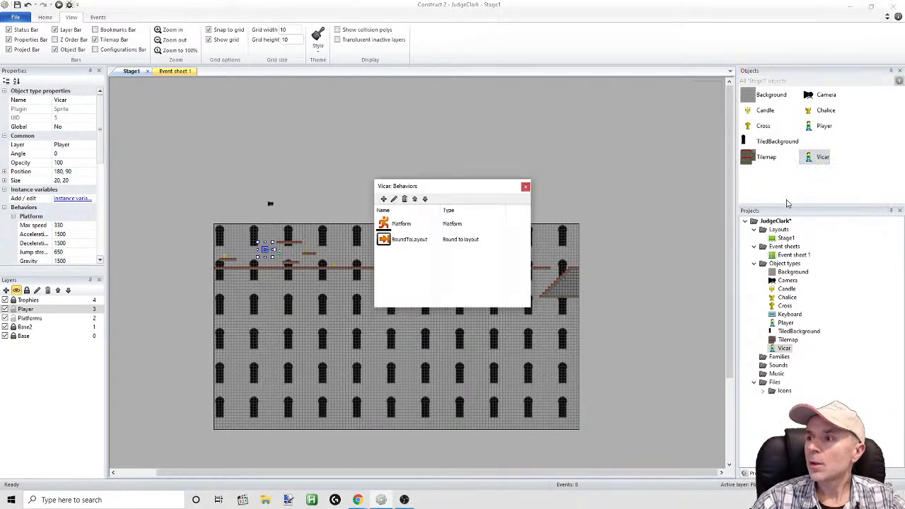
pyautogui.click(401, 224)
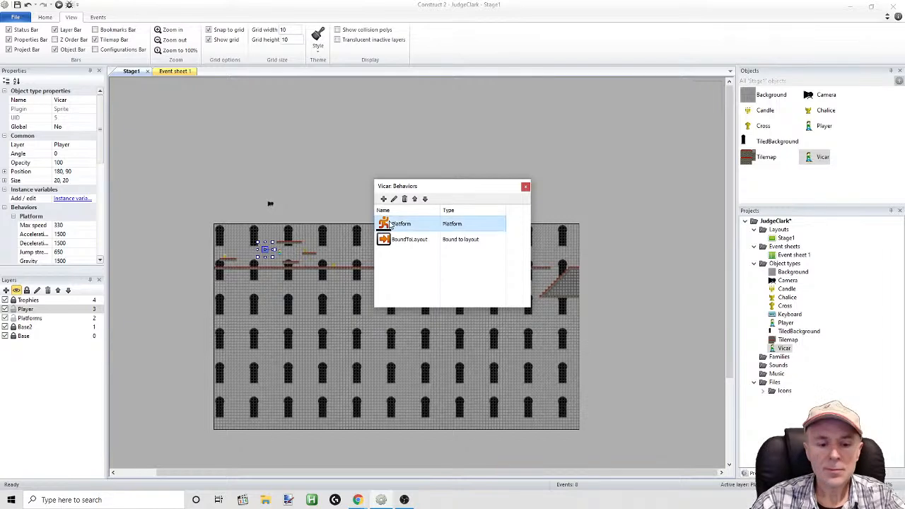
pyautogui.click(404, 199)
pyautogui.click(487, 269)
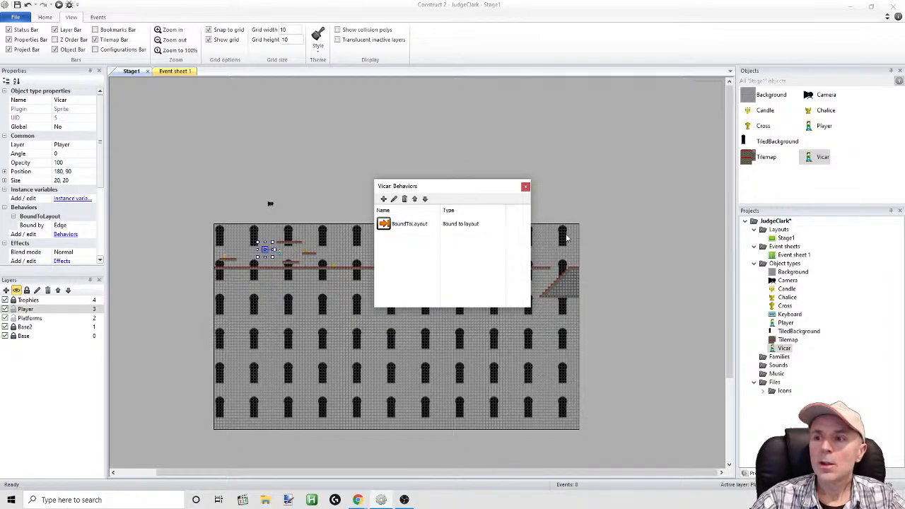
pyautogui.click(525, 187)
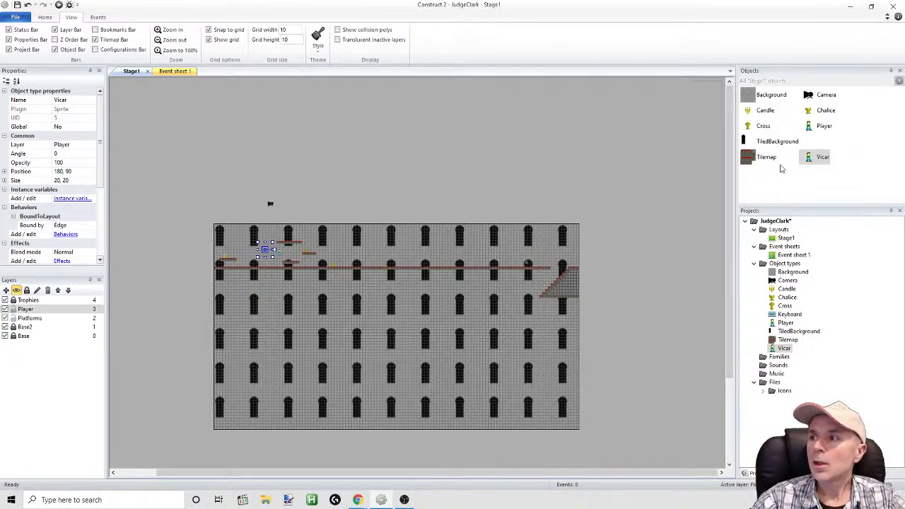
# Preview the stage again, walking and jumping the player around the Vicar to test the behavior removal, and return to the editor
pyautogui.click(59, 5)
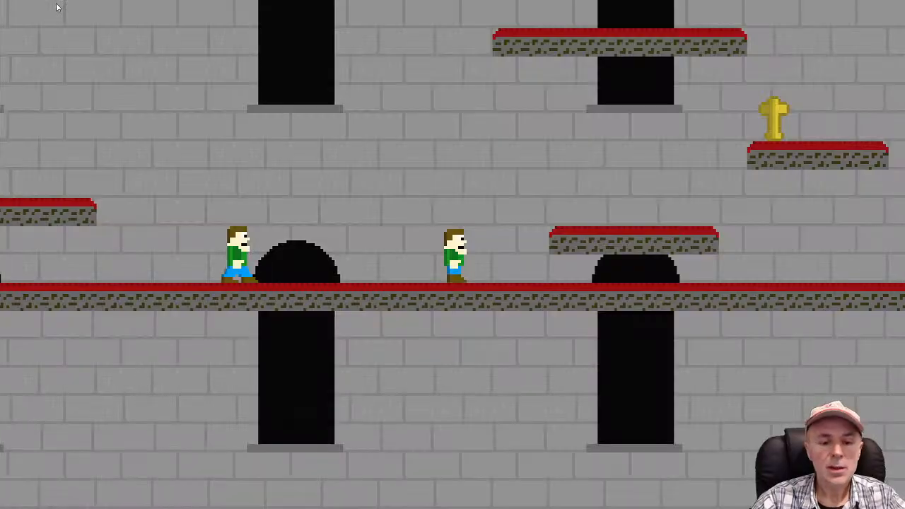
pyautogui.press('Left')
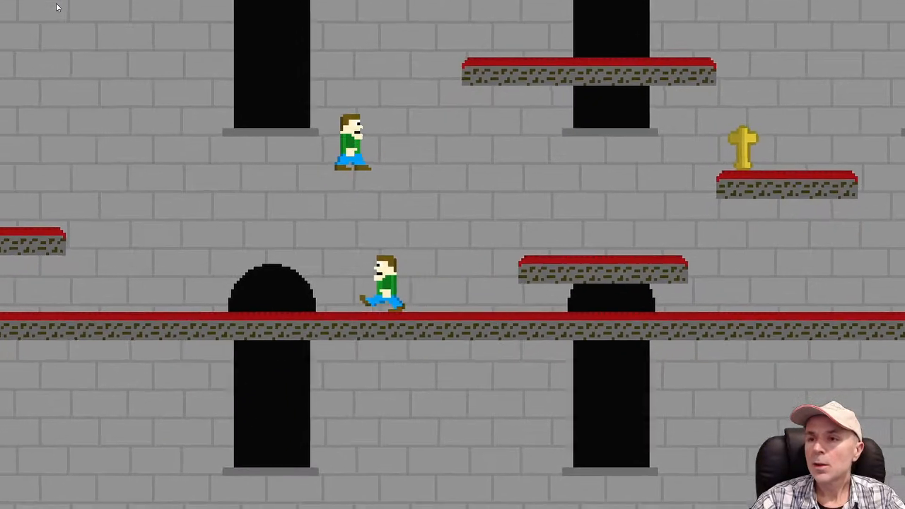
pyautogui.press('Up')
pyautogui.press('Up')
pyautogui.press('Right')
pyautogui.press('Up')
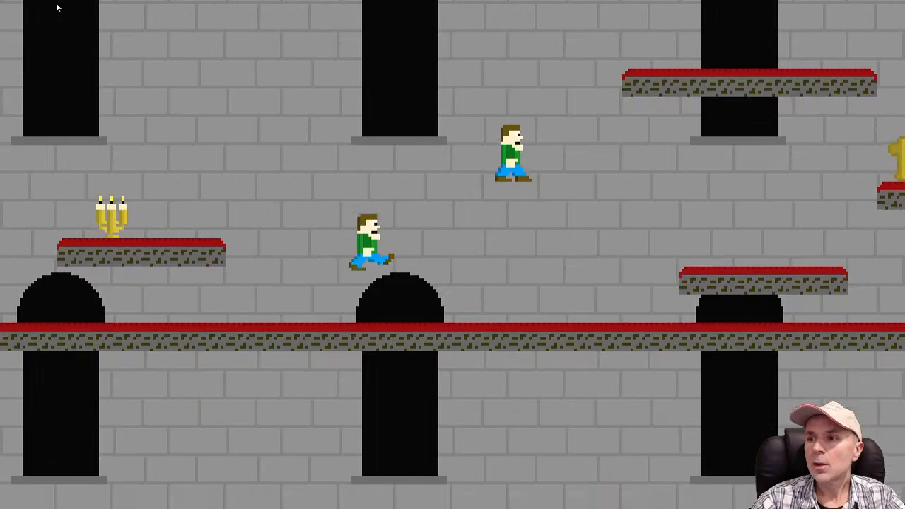
pyautogui.press('Up')
pyautogui.press('Up')
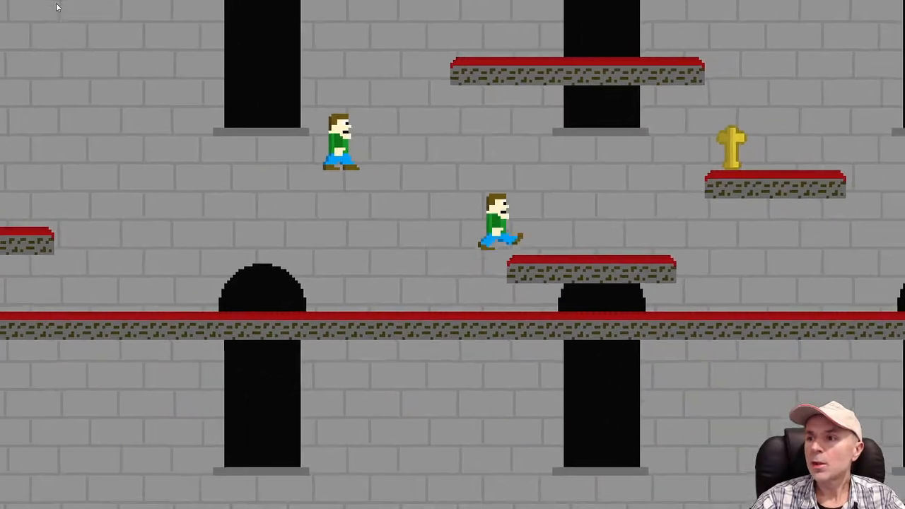
pyautogui.press('Left')
pyautogui.press('Up')
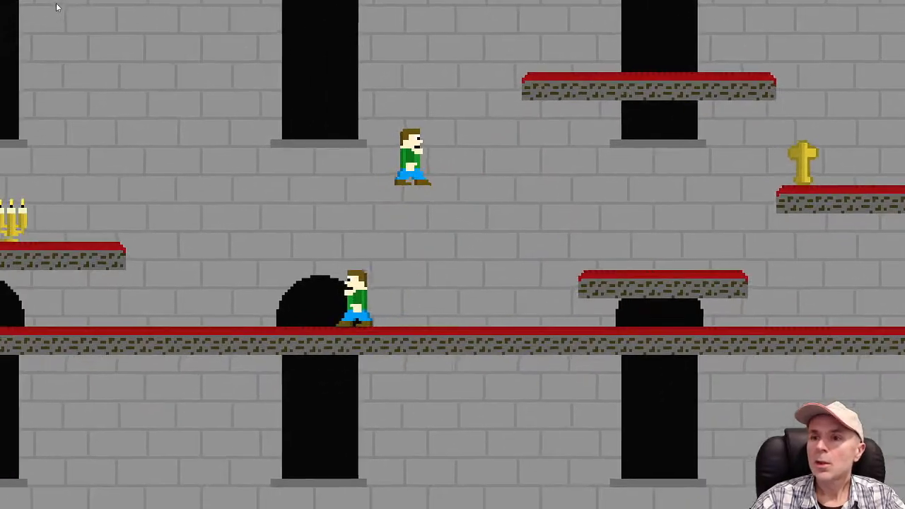
pyautogui.press('Up')
pyautogui.press('Right')
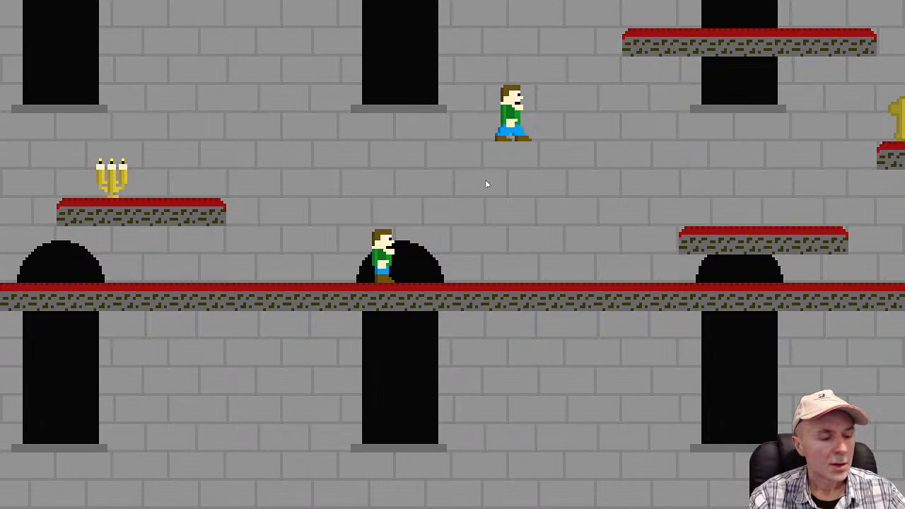
pyautogui.hotkey('alt', 'Tab')
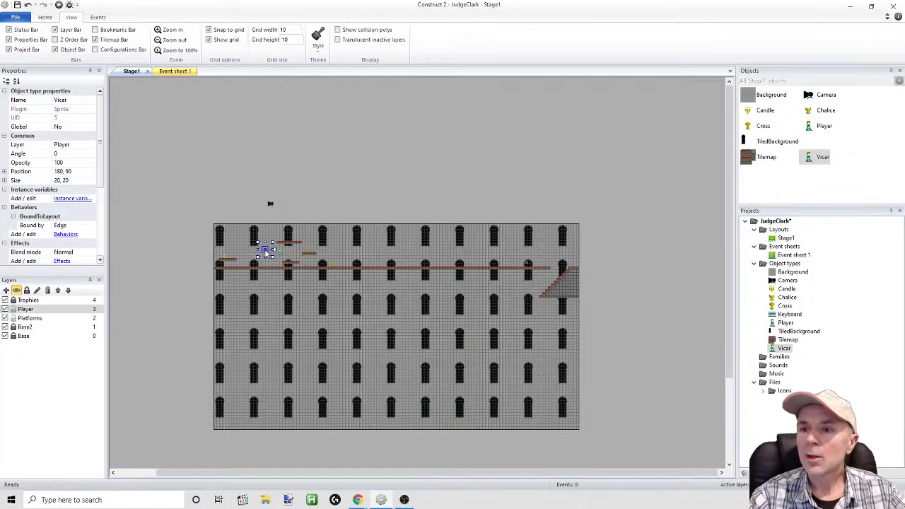
# Open the Vicar's animations and delete the Stand and Jump animations, leaving only Walk
pyautogui.keyDown('ctrl'); pyautogui.scroll(3, 268, 251); pyautogui.keyUp('ctrl')
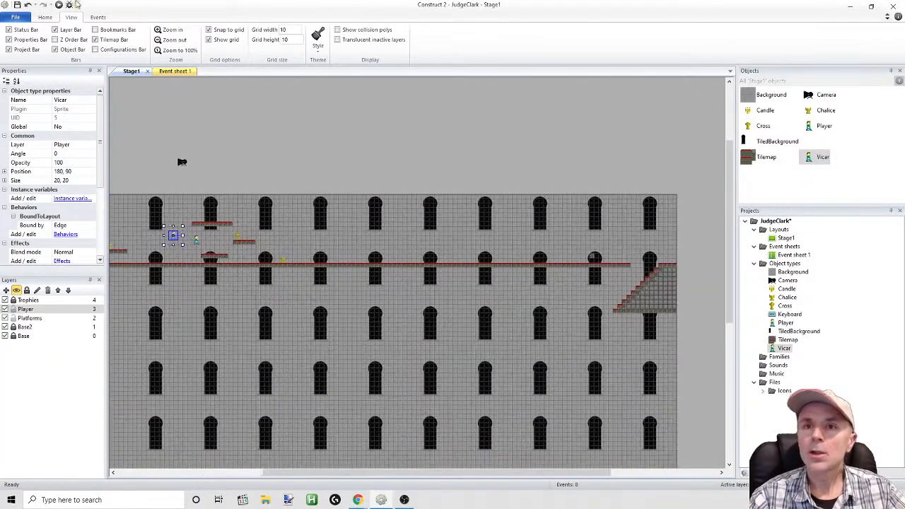
pyautogui.doubleClick(173, 236)
pyautogui.moveTo(543, 151); pyautogui.dragTo(353, 114)
pyautogui.click(531, 308)
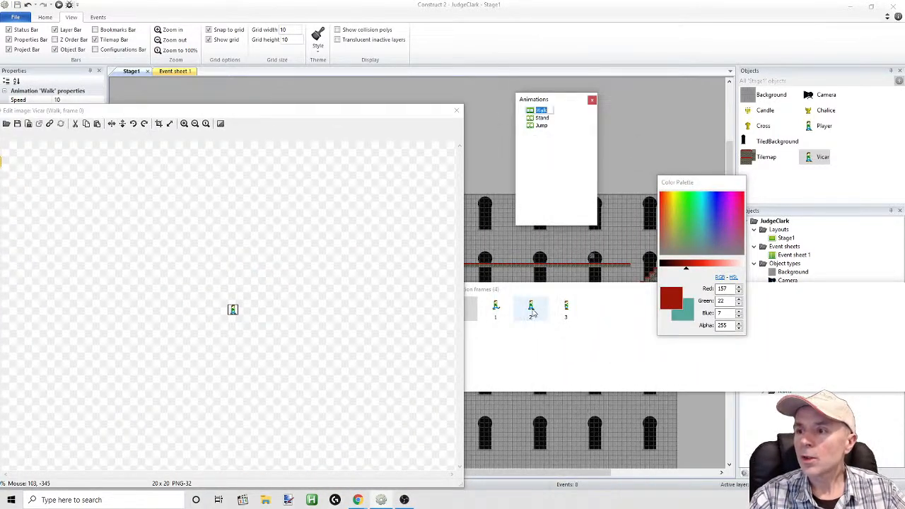
pyautogui.click(542, 118)
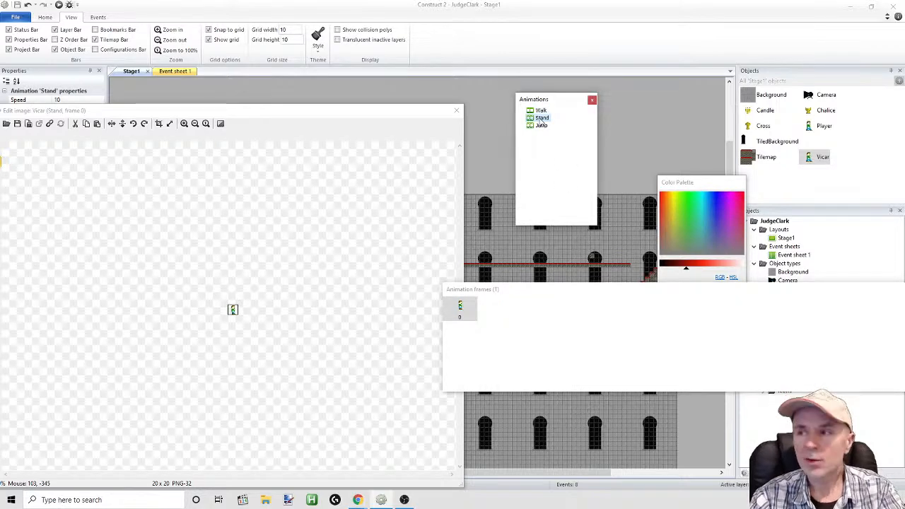
pyautogui.press('Delete')
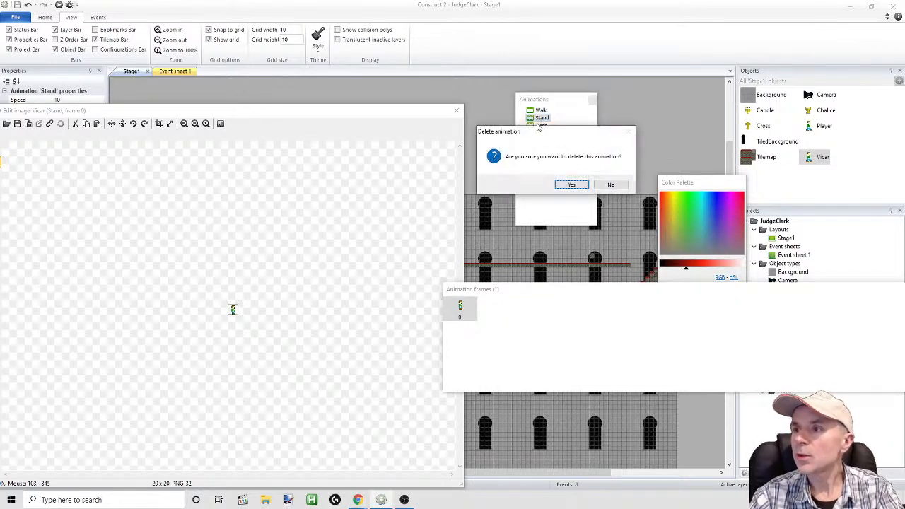
pyautogui.click(571, 185)
pyautogui.click(537, 118)
pyautogui.press('Delete')
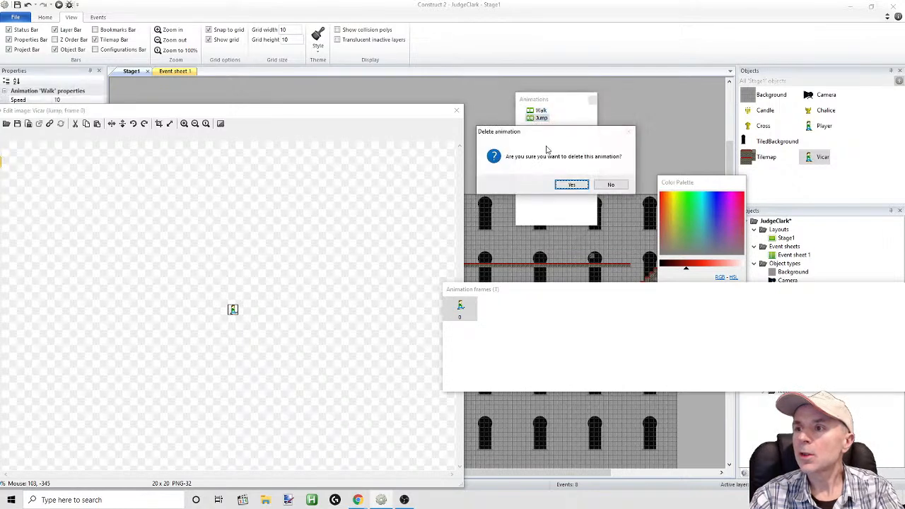
pyautogui.click(571, 185)
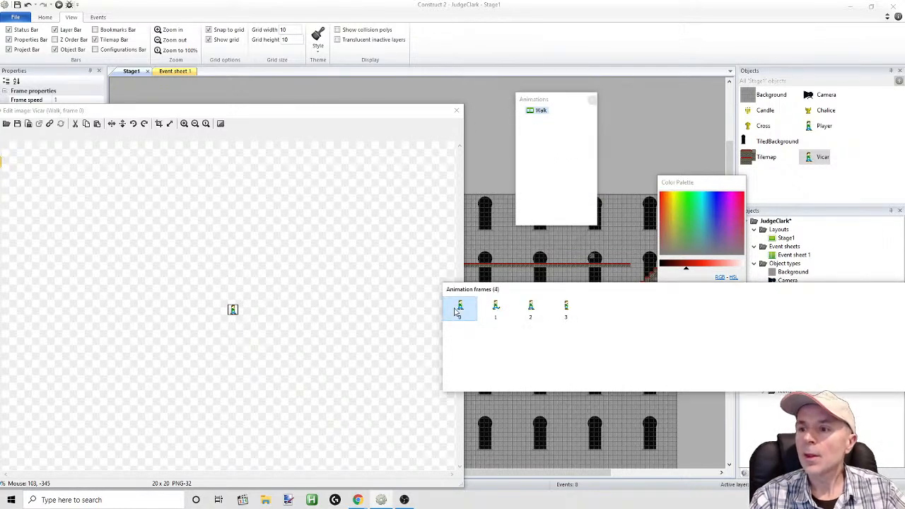
# In frame 3 of the Vicar's Walk animation, paint a near-white (247, 247, 247) collar band across the neck and upper shirt
pyautogui.click(532, 309)
pyautogui.click(566, 308)
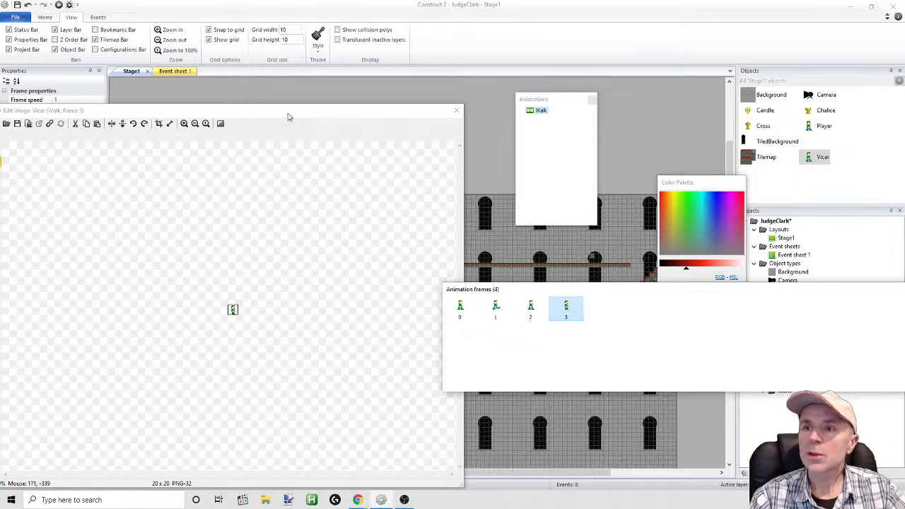
pyautogui.moveTo(287, 113); pyautogui.dragTo(443, 104)
pyautogui.click(347, 107)
pyautogui.click(347, 106)
pyautogui.click(346, 106)
pyautogui.click(346, 107)
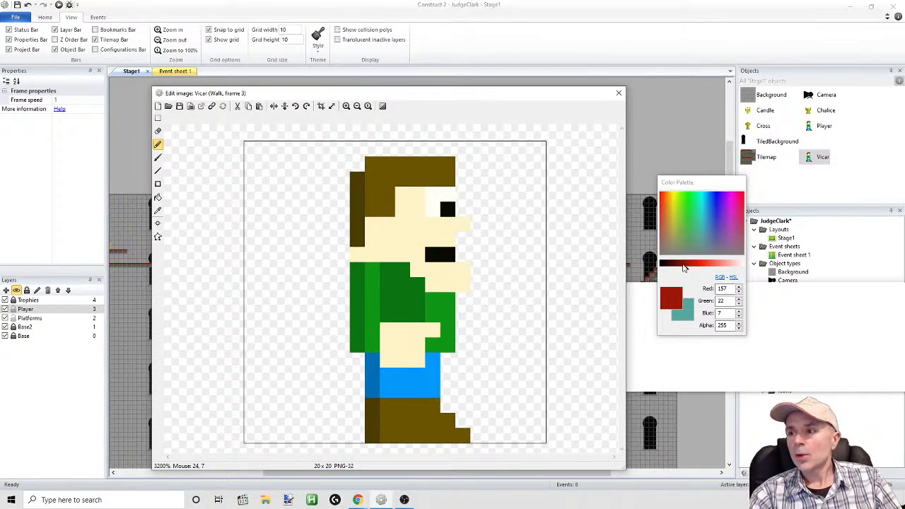
pyautogui.moveTo(688, 271); pyautogui.dragTo(616, 271)
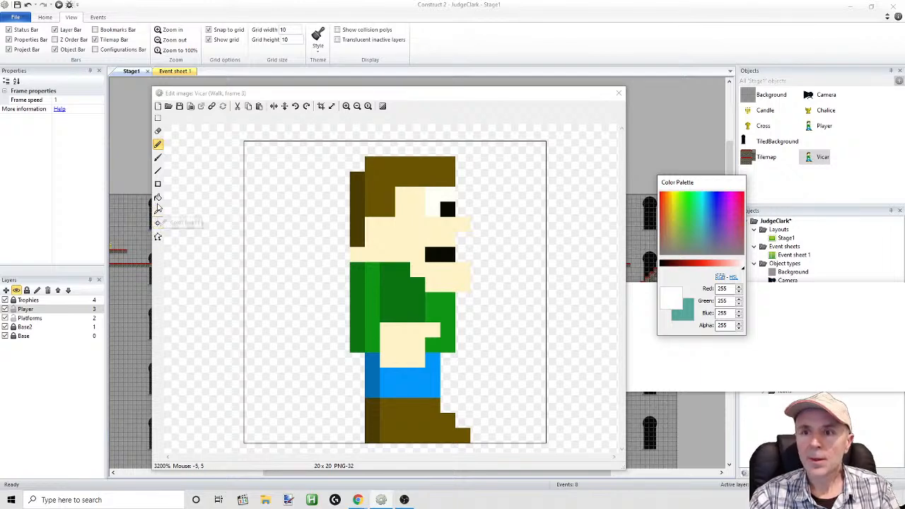
pyautogui.click(158, 146)
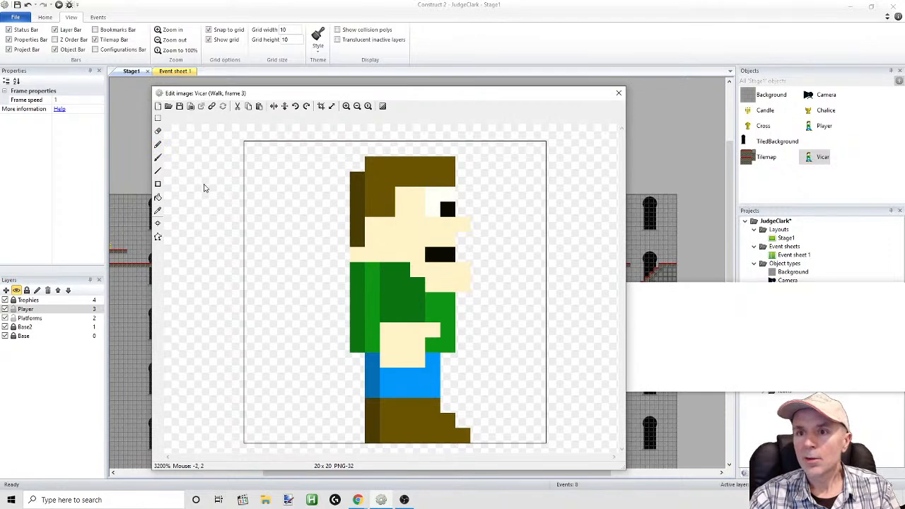
pyautogui.click(158, 145)
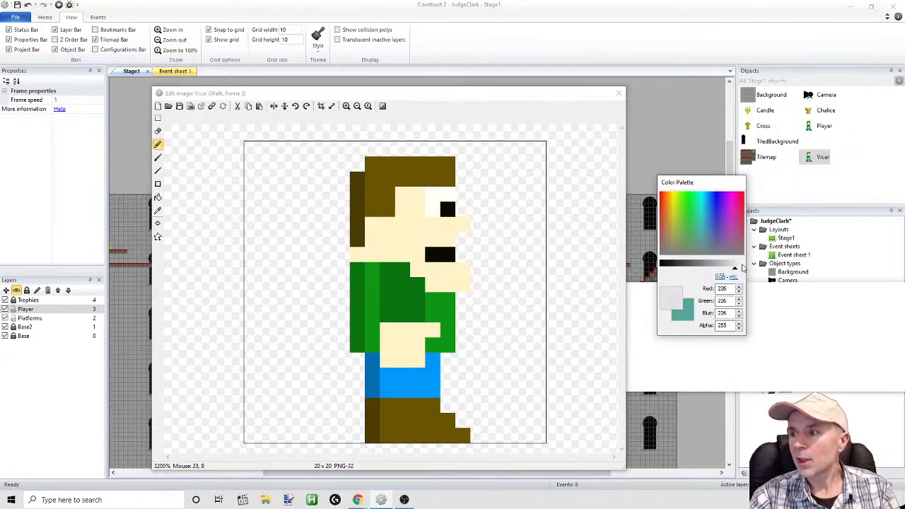
pyautogui.moveTo(357, 266)
pyautogui.mouseDown()
pyautogui.moveTo(402, 269)
pyautogui.moveTo(388, 287)
pyautogui.moveTo(365, 288)
pyautogui.mouseUp()
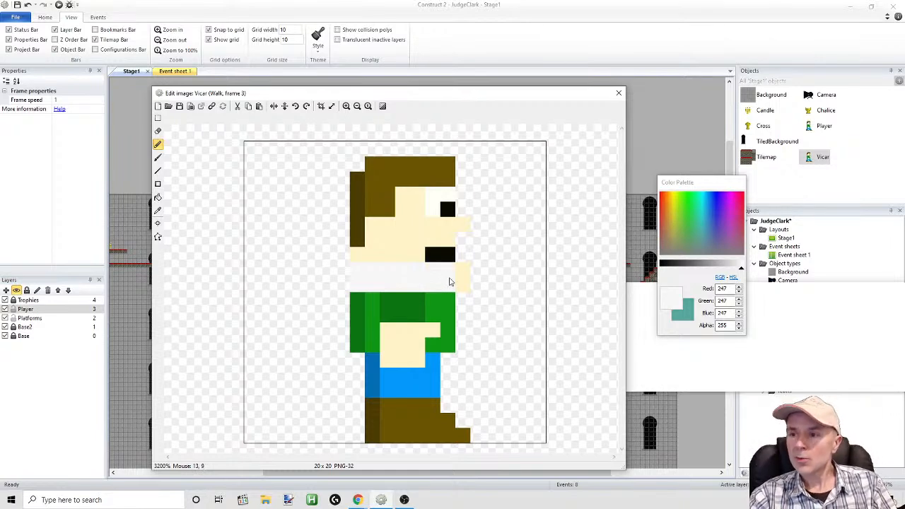
# Paint the Vicar's green shirt and blue trousers black (0, 0, 0), extending the robe down over the boot tops and leaving the hand unpainted
pyautogui.click(662, 264)
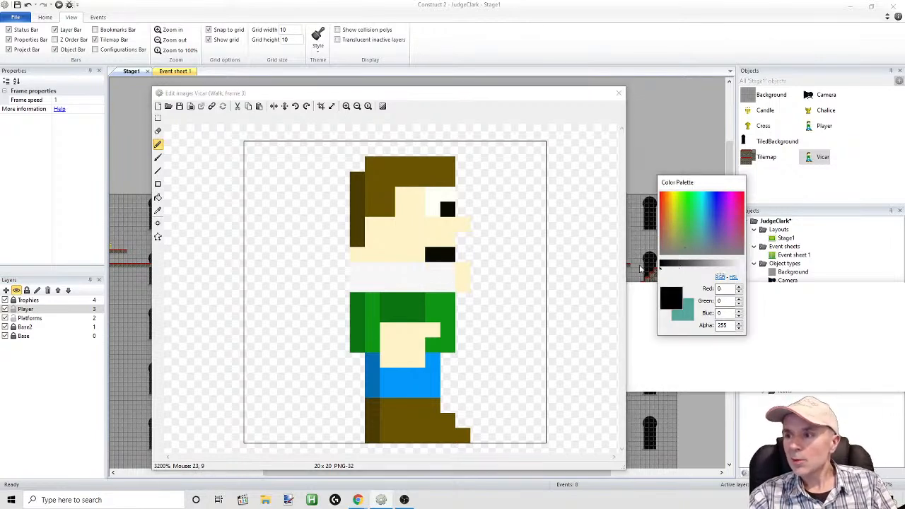
pyautogui.moveTo(360, 301)
pyautogui.mouseDown()
pyautogui.moveTo(358, 350)
pyautogui.moveTo(370, 344)
pyautogui.moveTo(373, 304)
pyautogui.moveTo(442, 301)
pyautogui.moveTo(449, 314)
pyautogui.moveTo(396, 316)
pyautogui.moveTo(434, 320)
pyautogui.moveTo(450, 336)
pyautogui.moveTo(447, 348)
pyautogui.moveTo(431, 346)
pyautogui.mouseUp()
pyautogui.moveTo(358, 357)
pyautogui.mouseDown()
pyautogui.moveTo(361, 384)
pyautogui.moveTo(449, 375)
pyautogui.moveTo(446, 360)
pyautogui.moveTo(369, 361)
pyautogui.moveTo(356, 408)
pyautogui.moveTo(438, 406)
pyautogui.moveTo(448, 385)
pyautogui.moveTo(384, 390)
pyautogui.moveTo(376, 379)
pyautogui.mouseUp()
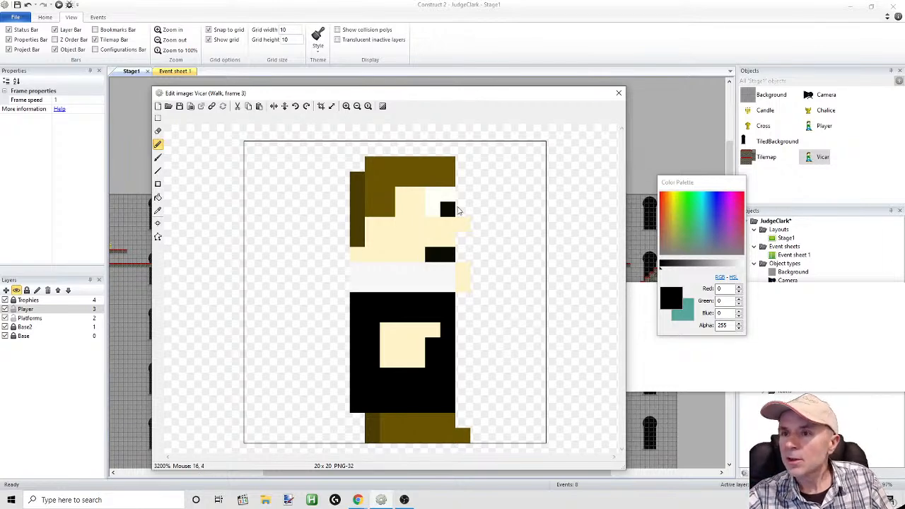
# Erase the leftover skin pixels beside the Vicar's collar and shift the whole head up by one pixel
pyautogui.click(158, 132)
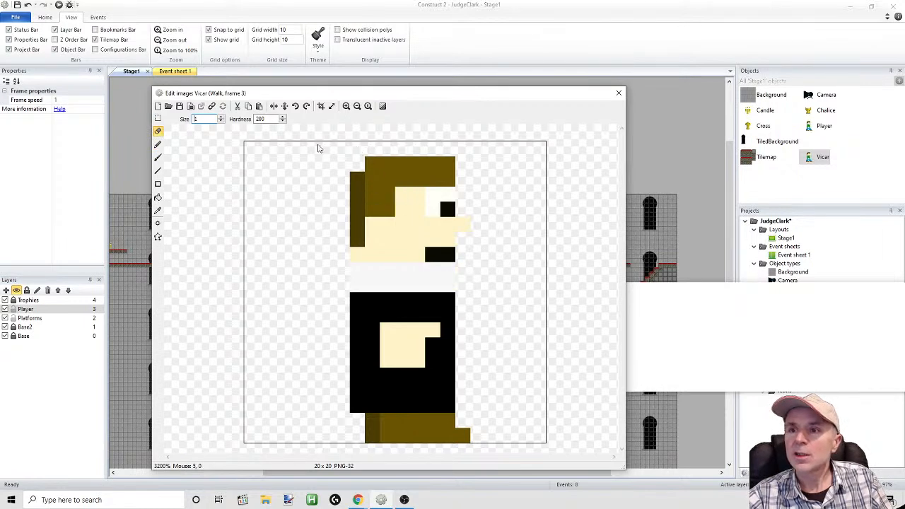
pyautogui.click(158, 119)
pyautogui.moveTo(344, 151); pyautogui.dragTo(469, 262)
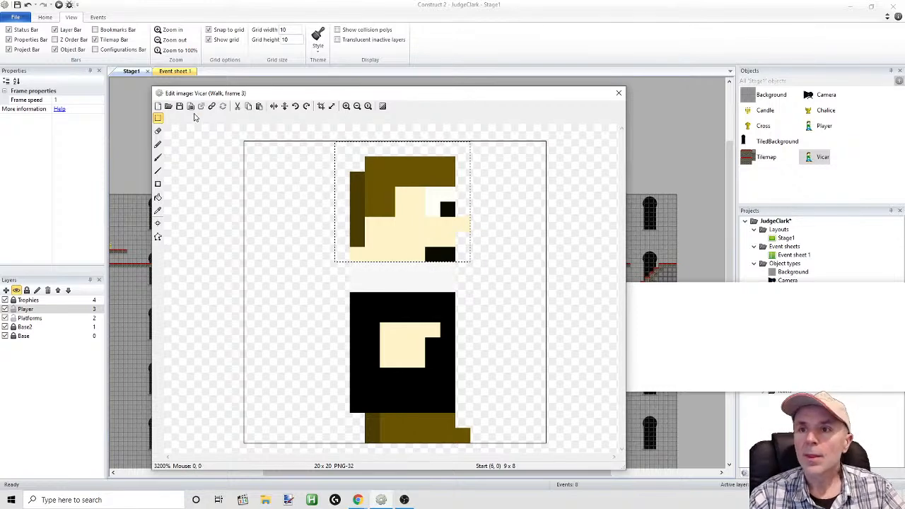
pyautogui.moveTo(392, 206); pyautogui.dragTo(389, 197)
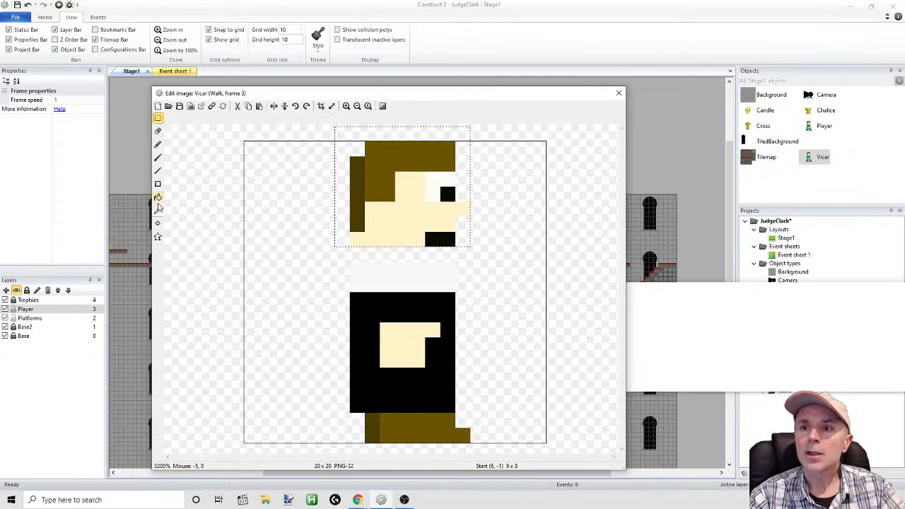
# Fill the empty pixel row between the Vicar's head and collar with the face's skin colour (254, 243, 200)
pyautogui.click(158, 210)
pyautogui.click(384, 219)
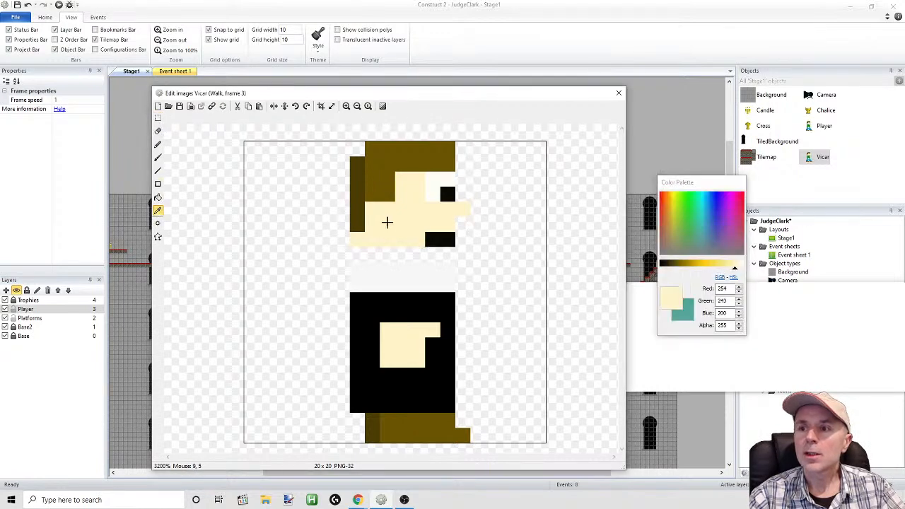
pyautogui.click(158, 144)
pyautogui.moveTo(373, 256); pyautogui.dragTo(452, 258)
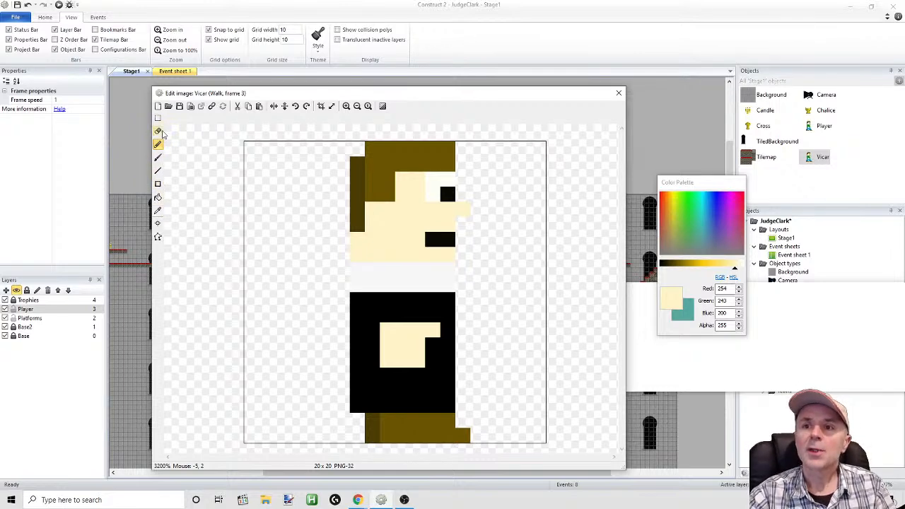
# Lengthen and thicken the Vicar's nose with pixels in the face's skin colour (254, 243, 200)
pyautogui.click(158, 210)
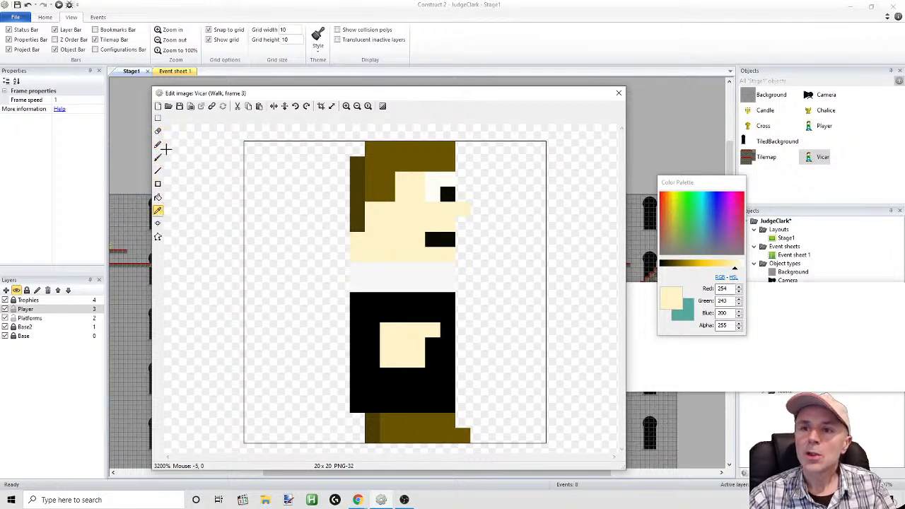
pyautogui.click(475, 210)
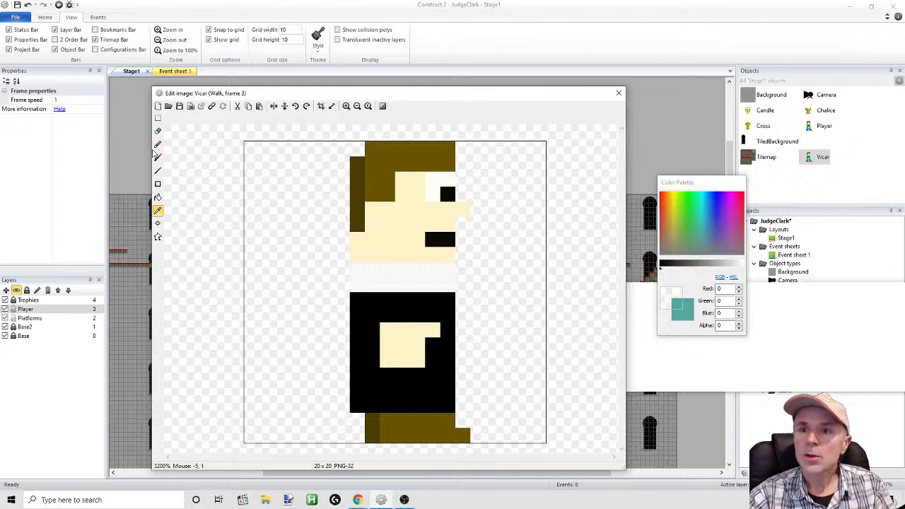
pyautogui.click(159, 212)
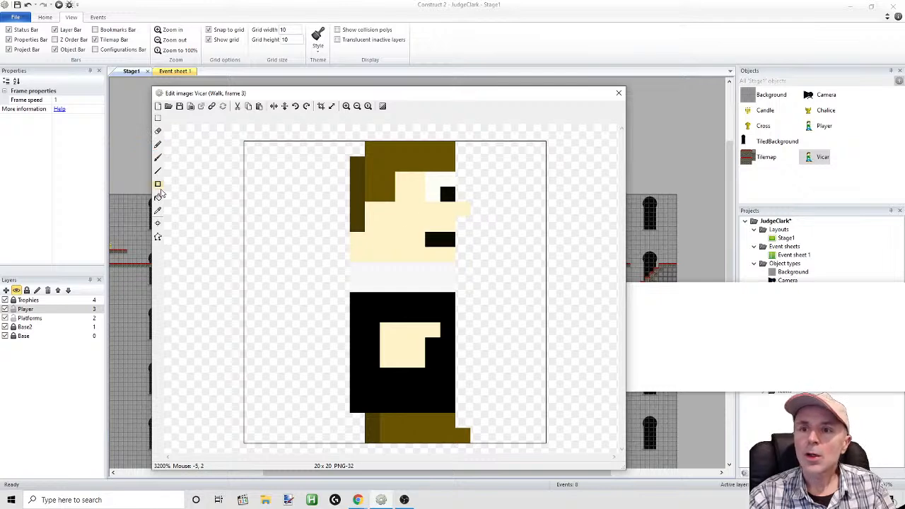
pyautogui.click(159, 211)
pyautogui.click(425, 226)
pyautogui.click(158, 145)
pyautogui.click(479, 210)
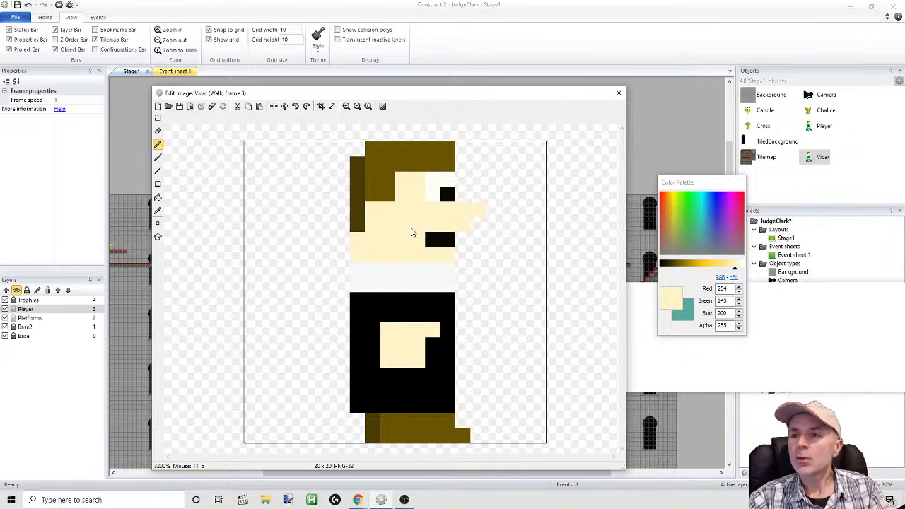
pyautogui.click(476, 213)
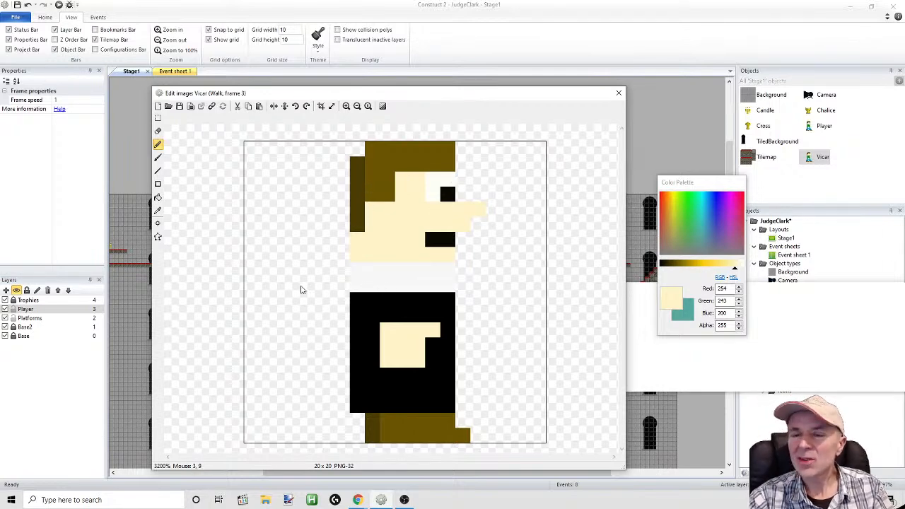
# Fill both brown areas of the Vicar's hair with light grey (160, 160, 160)
pyautogui.click(158, 210)
pyautogui.click(353, 332)
pyautogui.moveTo(682, 265); pyautogui.dragTo(714, 266)
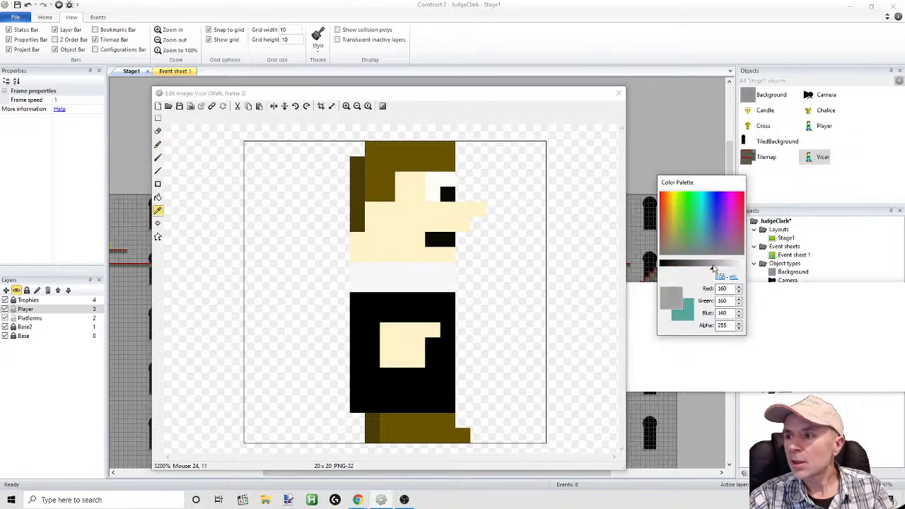
pyautogui.click(158, 198)
pyautogui.click(355, 182)
pyautogui.click(375, 168)
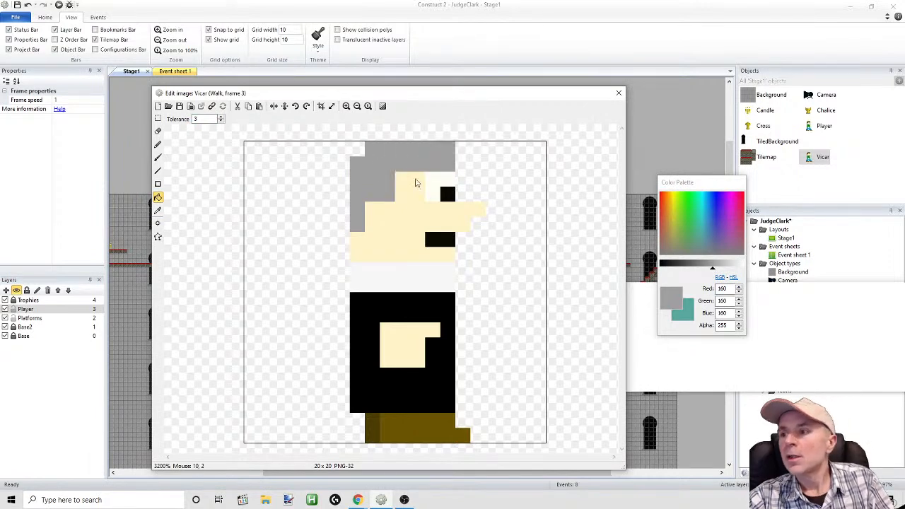
# Fill the boots with grey (153, 153, 153) and shade the back edges of the hair and boots darker grey (114, 114, 114)
pyautogui.moveTo(711, 267); pyautogui.dragTo(690, 268)
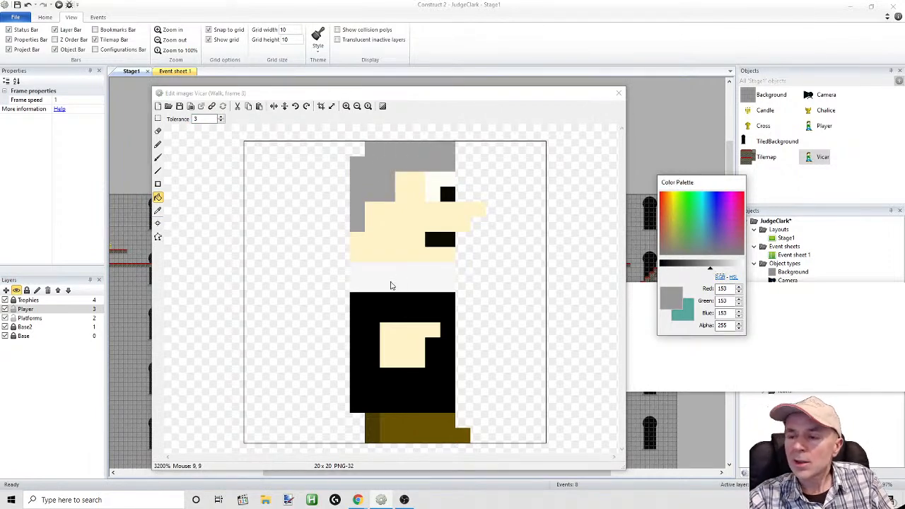
pyautogui.click(416, 428)
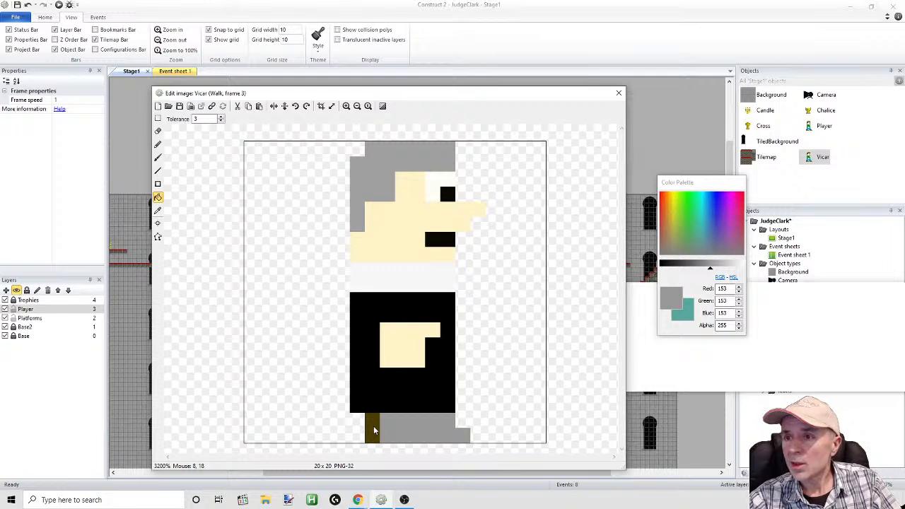
pyautogui.moveTo(710, 268); pyautogui.dragTo(697, 267)
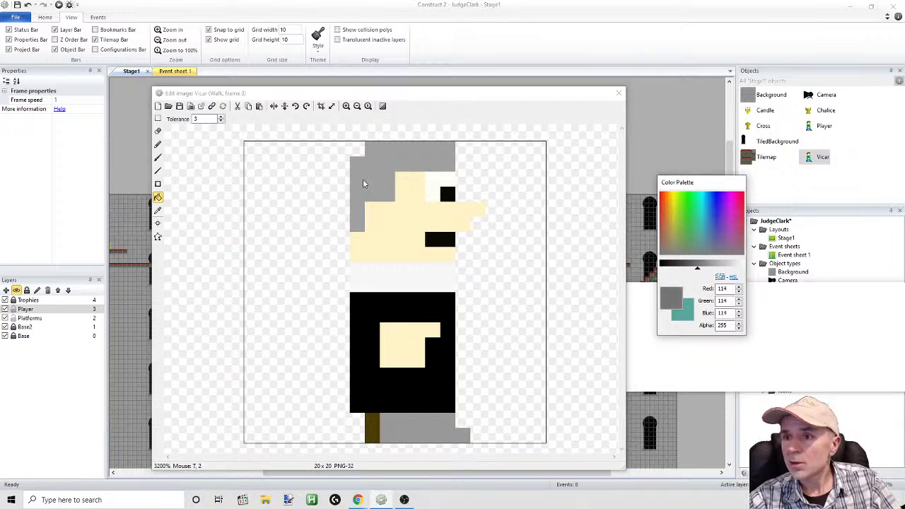
pyautogui.click(158, 171)
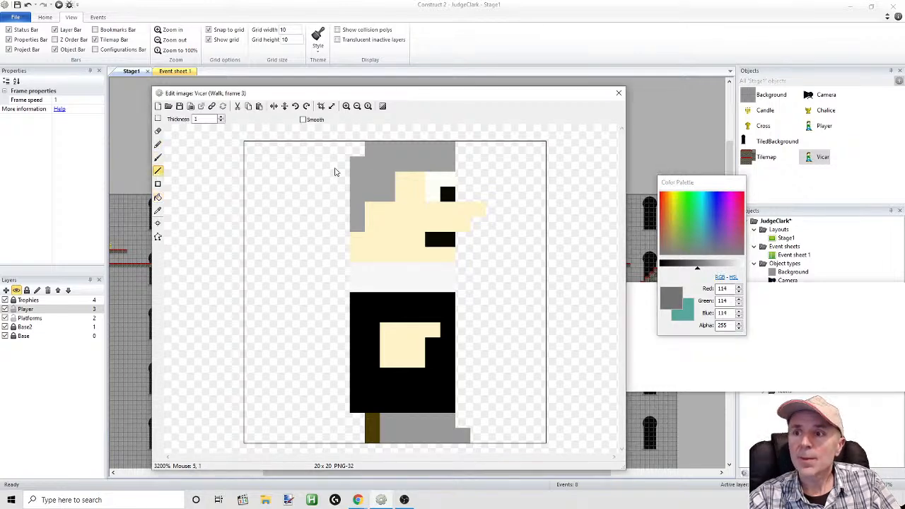
pyautogui.moveTo(359, 193); pyautogui.dragTo(357, 226)
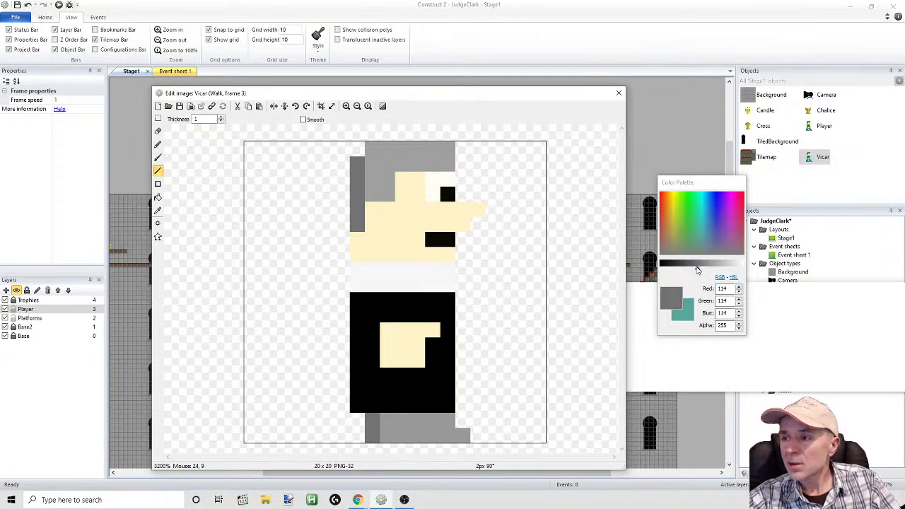
# Recolour the Vicar's black robe dark grey and draw a near-black (5, 5, 5) shading line down its back edge
pyautogui.moveTo(697, 270); pyautogui.dragTo(689, 270)
pyautogui.click(158, 197)
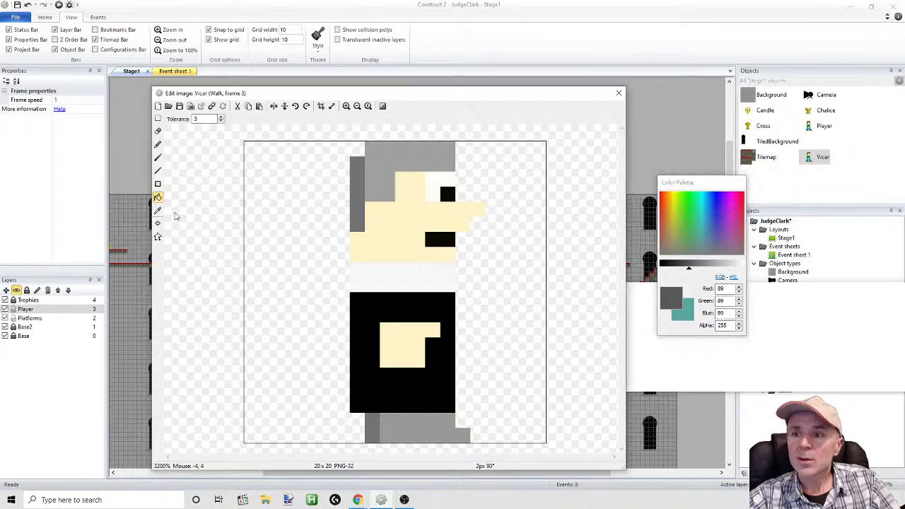
pyautogui.click(373, 310)
pyautogui.moveTo(690, 270); pyautogui.dragTo(662, 266)
pyautogui.click(409, 310)
pyautogui.click(429, 302)
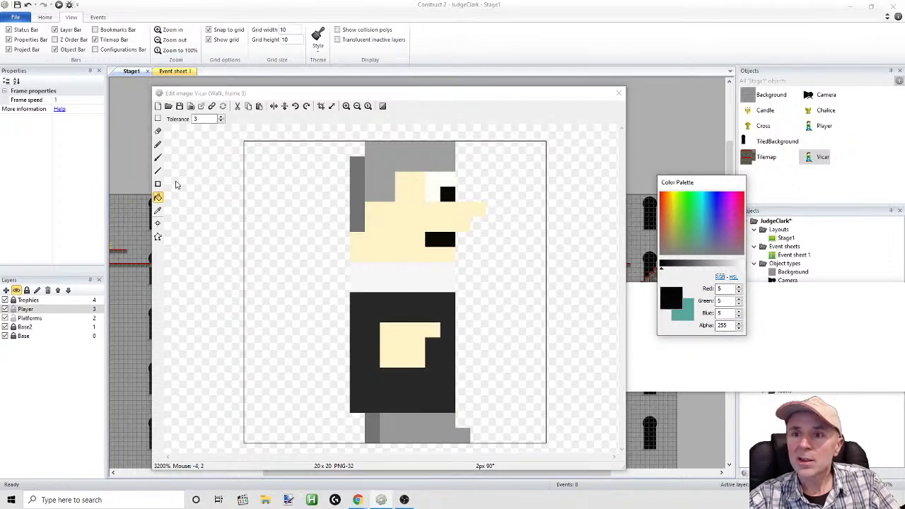
pyautogui.click(158, 172)
pyautogui.moveTo(355, 300); pyautogui.dragTo(357, 405)
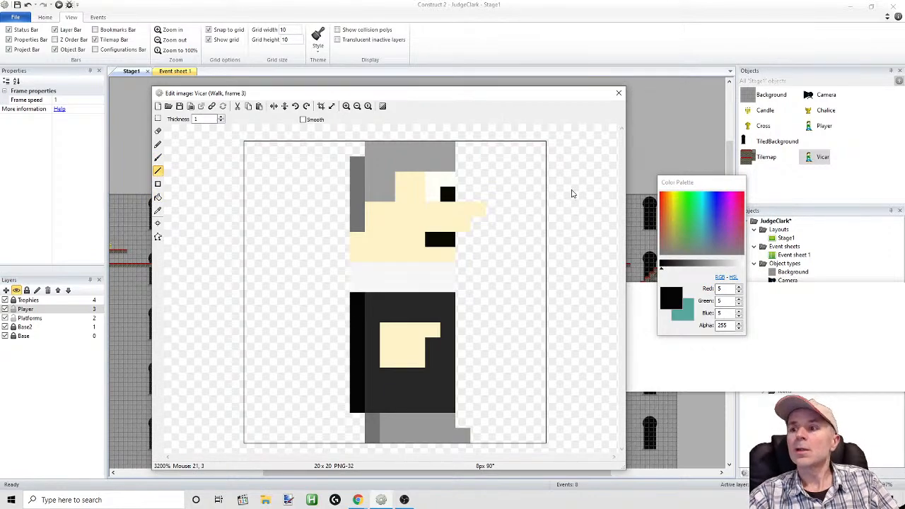
# Close the image editor and preview the stage to check the repainted Vicar
pyautogui.click(619, 93)
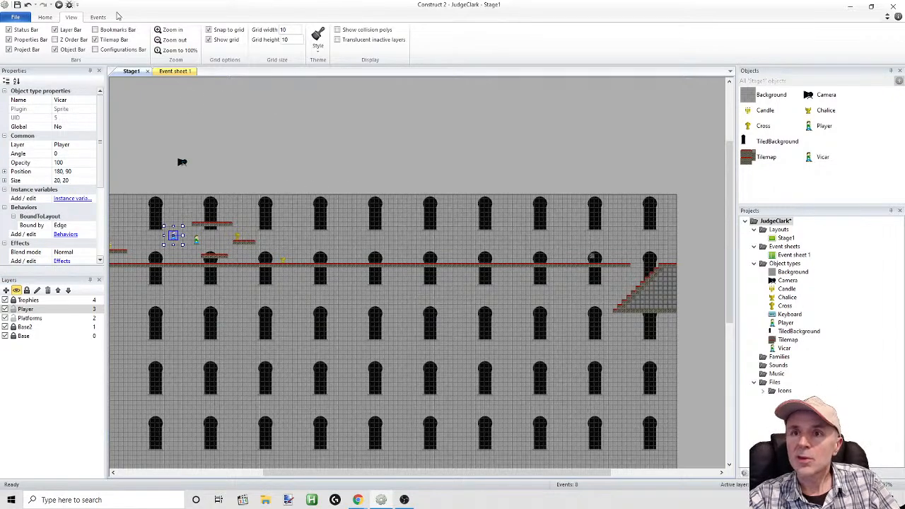
pyautogui.click(60, 6)
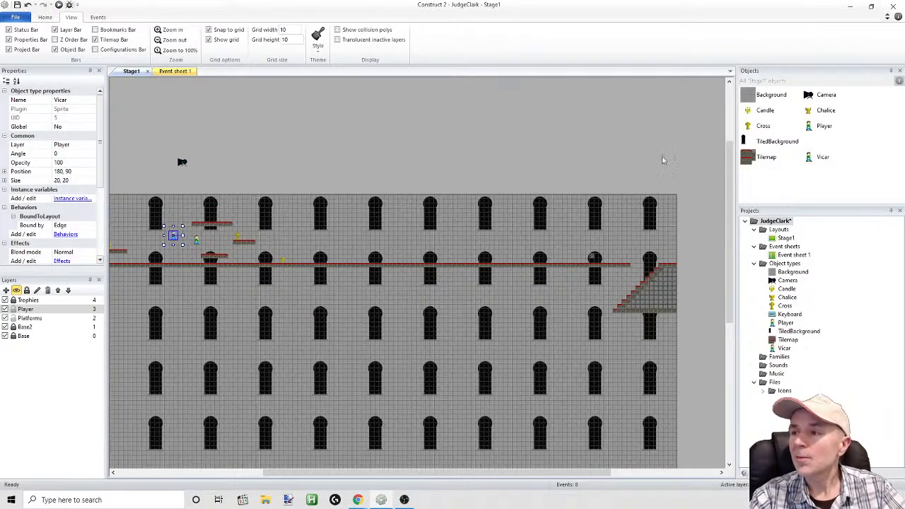
# Reopen the Vicar's image editor, move its windows apart to expose the animation frames, and review Walk frames 0 and 1
pyautogui.doubleClick(174, 238)
pyautogui.moveTo(680, 186); pyautogui.dragTo(571, 239)
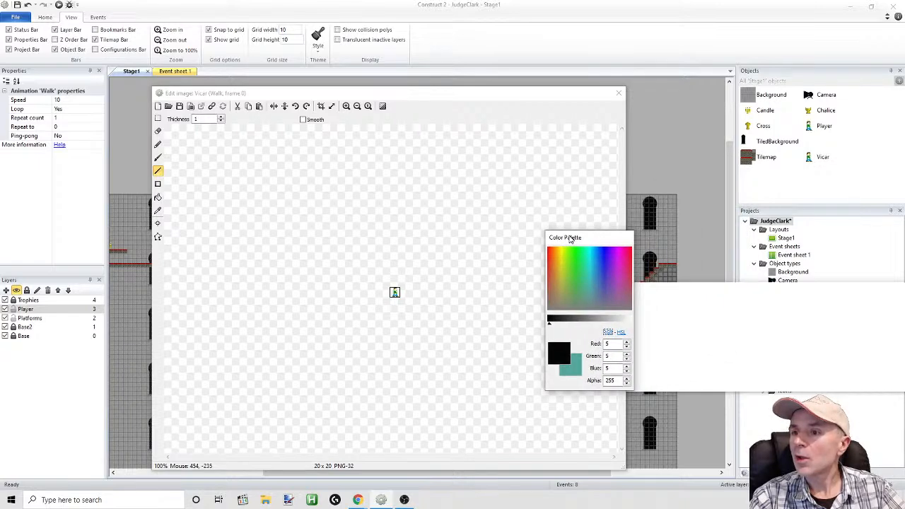
pyautogui.doubleClick(821, 157)
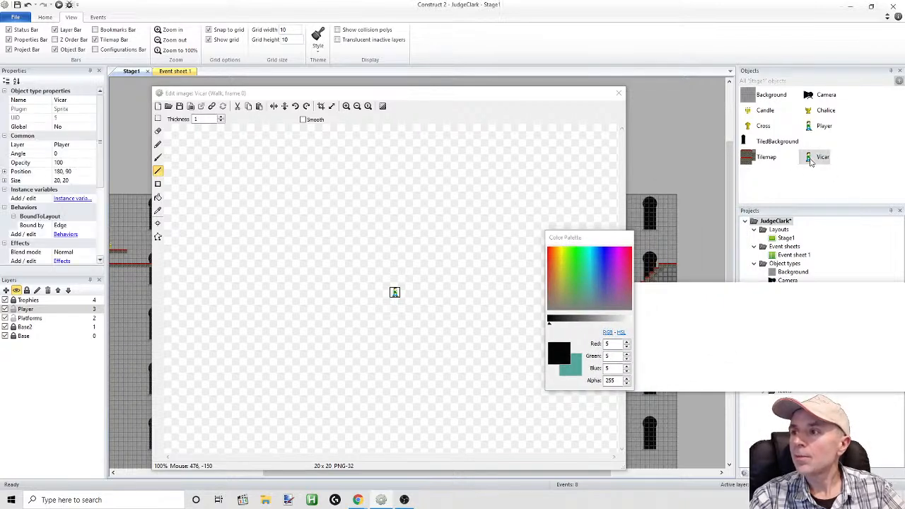
pyautogui.click(522, 269)
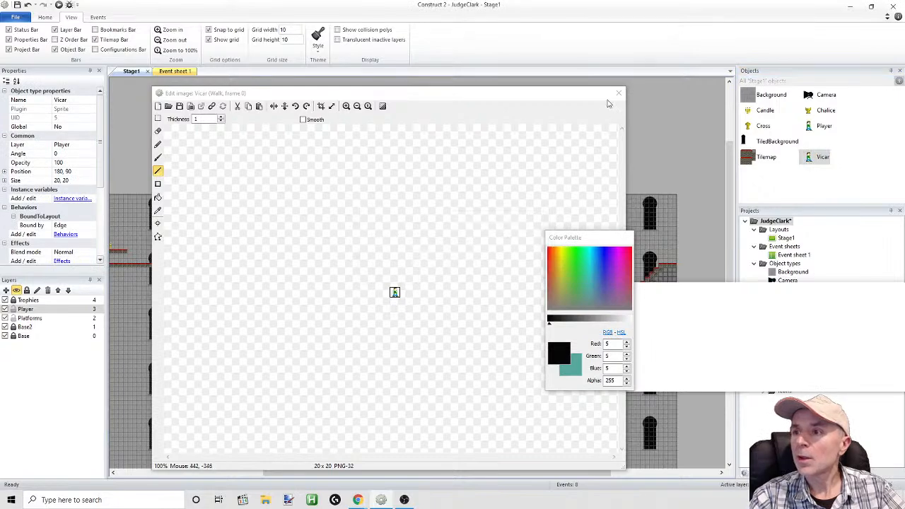
pyautogui.click(619, 93)
pyautogui.doubleClick(812, 159)
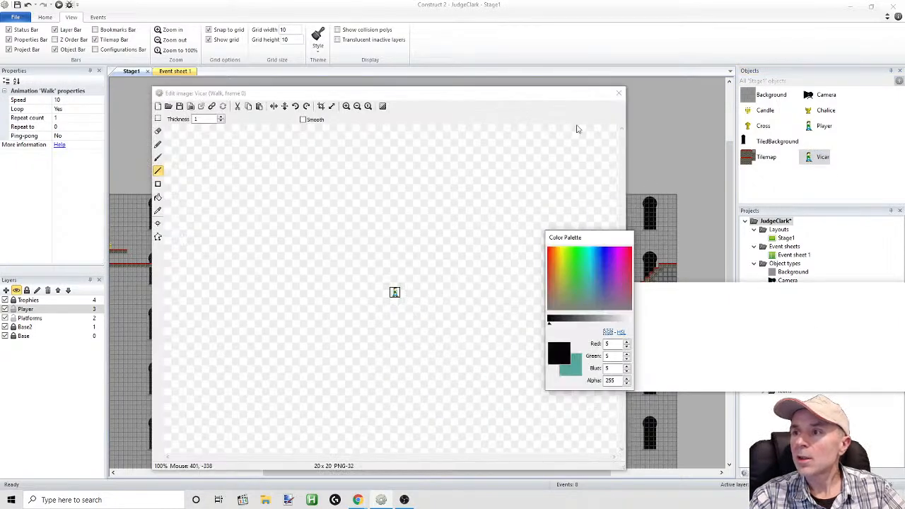
pyautogui.moveTo(570, 99); pyautogui.dragTo(416, 65)
pyautogui.click(500, 316)
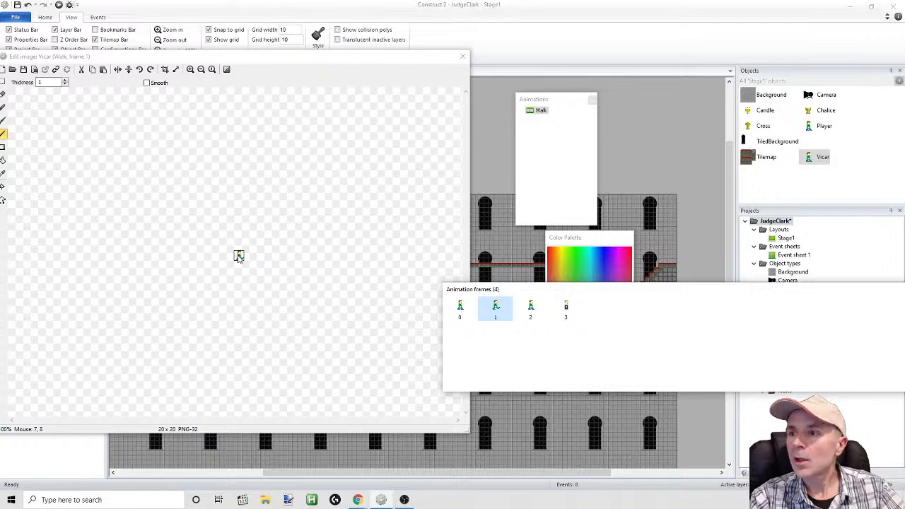
pyautogui.click(462, 313)
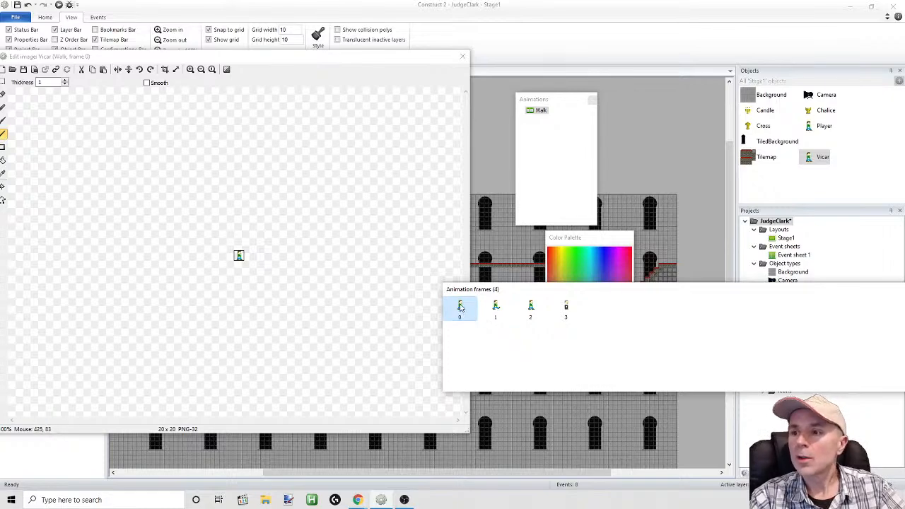
pyautogui.press('Escape')
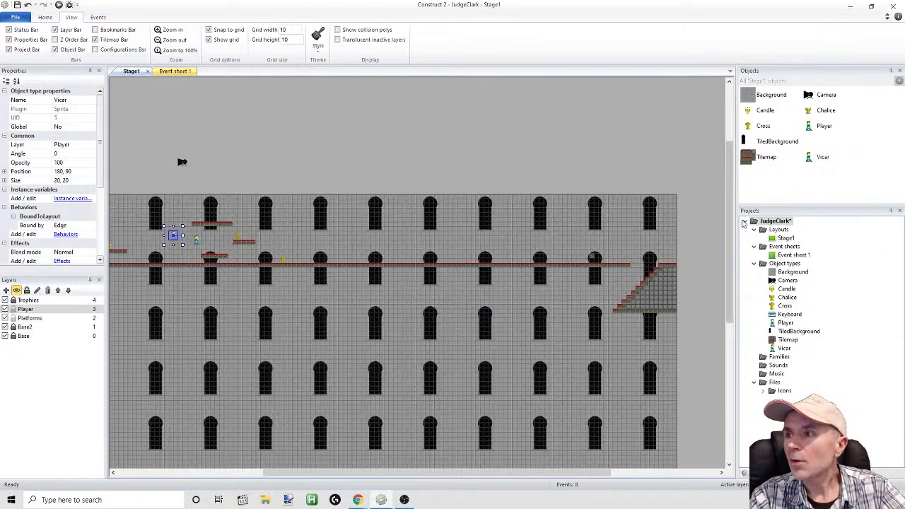
# Delete frames 0, 1 and 2 from the Vicar's Walk animation, leaving only the repainted frame, and close the editor
pyautogui.doubleClick(818, 158)
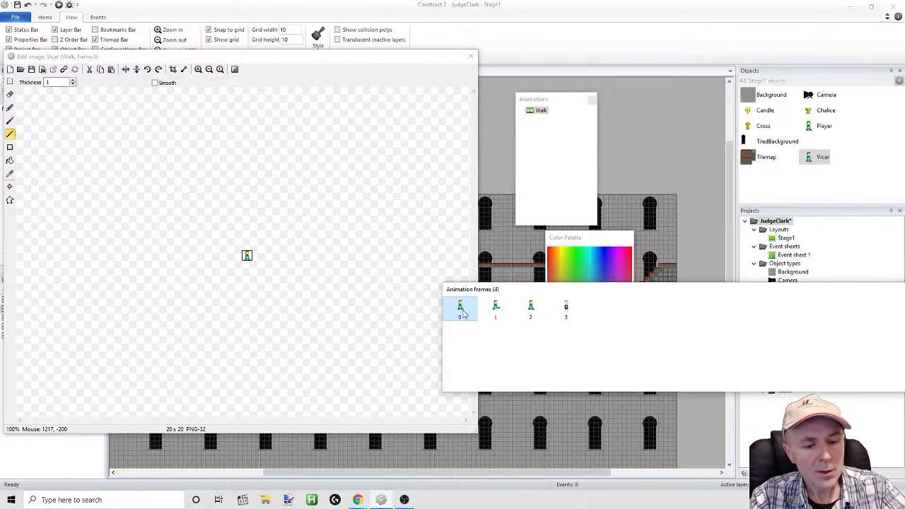
pyautogui.press('Delete')
pyautogui.press('Delete')
pyautogui.press('Delete')
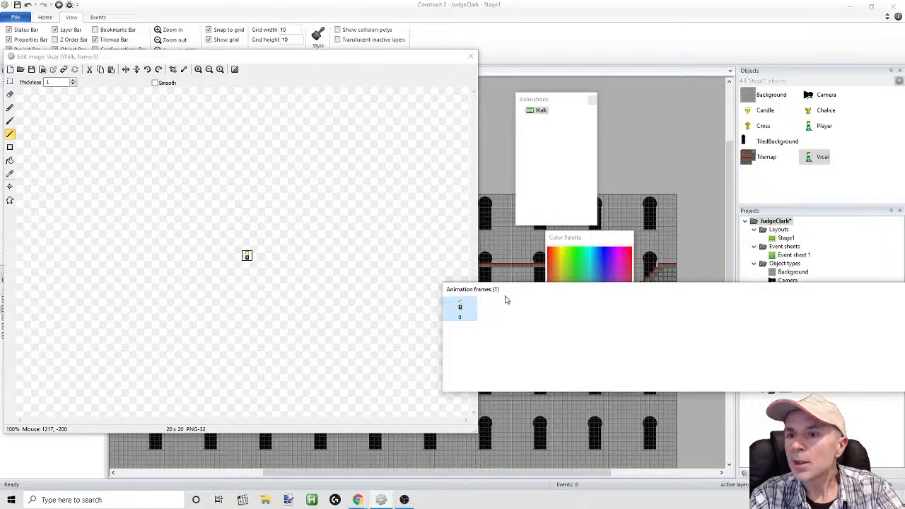
pyautogui.click(471, 56)
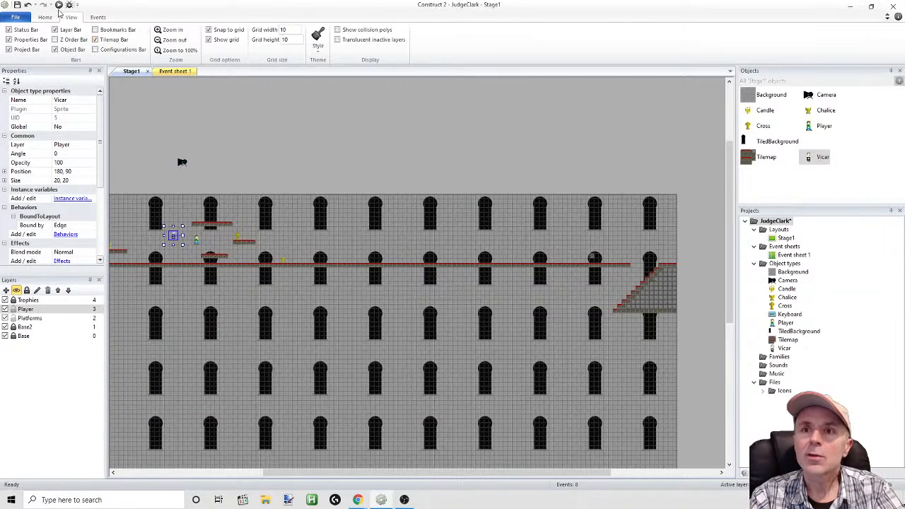
# Preview the stage to check the repainted Vicar against the grey background, and return to the editor
pyautogui.click(59, 5)
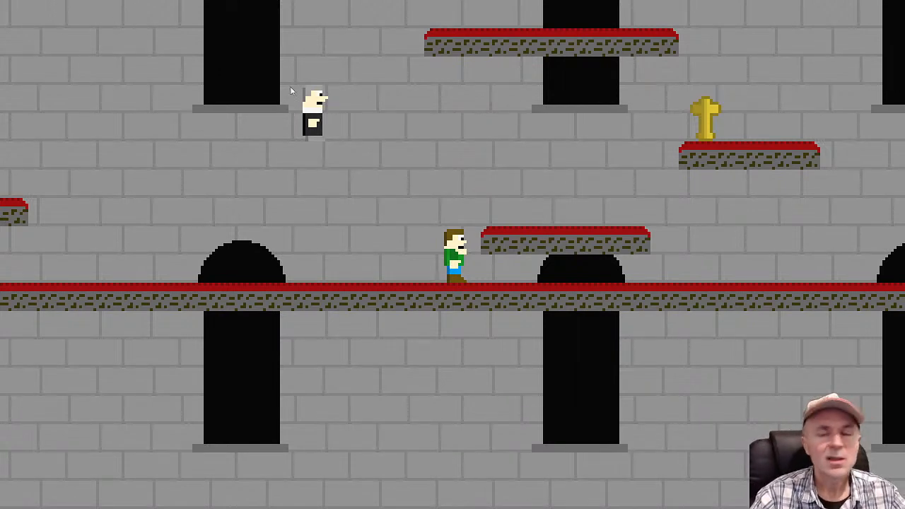
pyautogui.hotkey('alt', 'Tab')
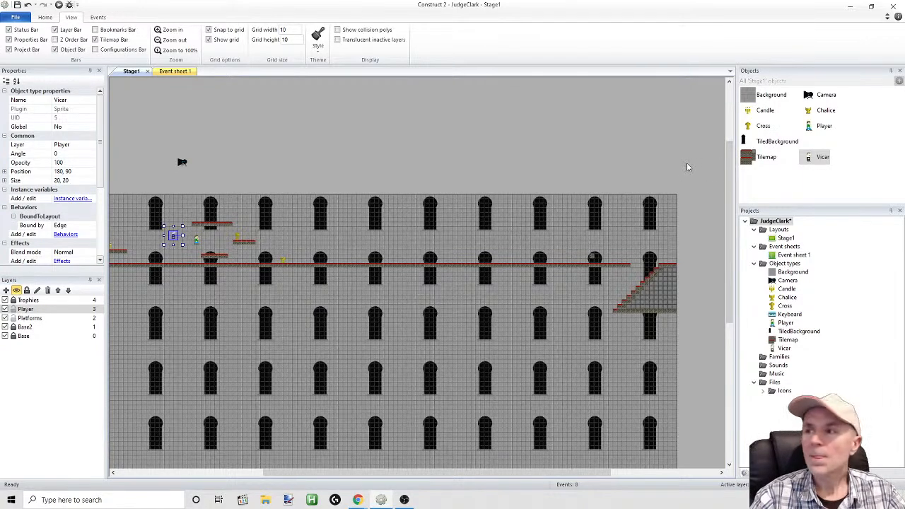
# Reopen the Vicar's Walk frame and fill the main hair and leg areas with a darker grey, RGB 102, 102, 102
pyautogui.doubleClick(804, 161)
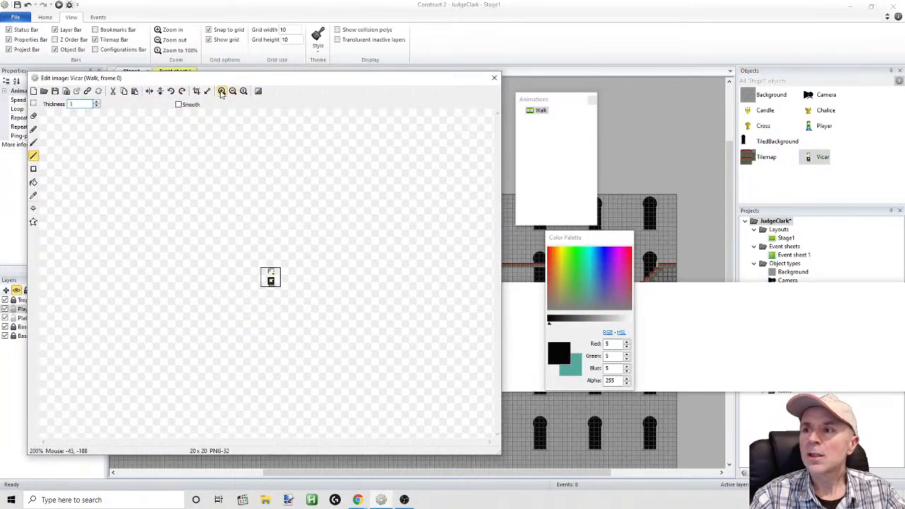
pyautogui.click(221, 91)
pyautogui.click(221, 91)
pyautogui.click(222, 92)
pyautogui.click(221, 91)
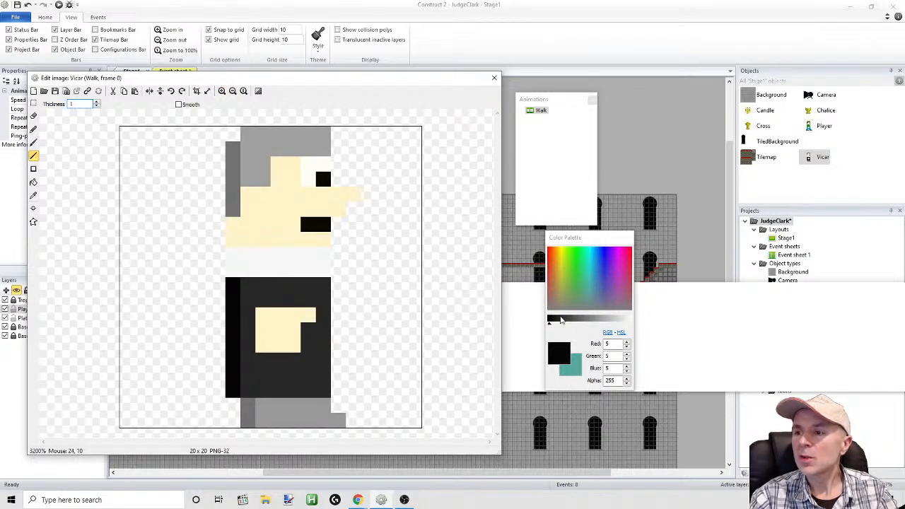
pyautogui.click(578, 320)
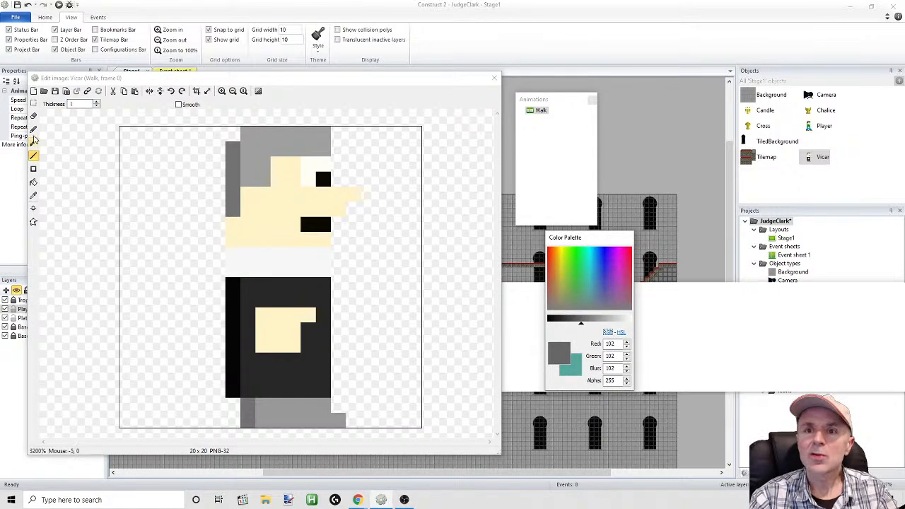
pyautogui.click(34, 182)
pyautogui.click(262, 145)
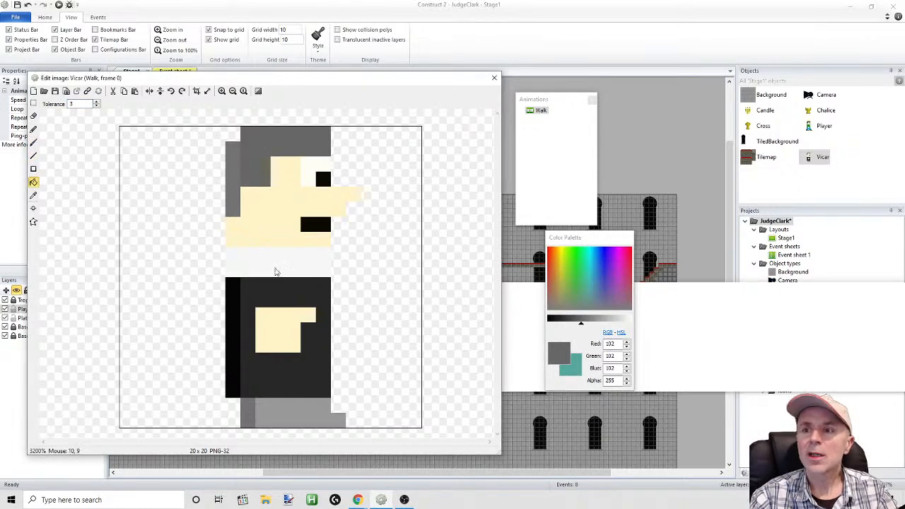
pyautogui.click(290, 413)
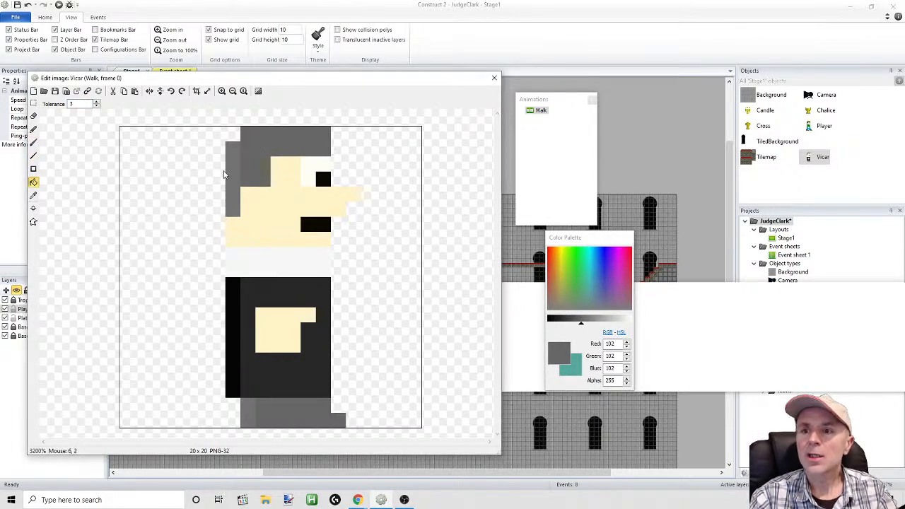
# Shade the back edges of the Vicar's hair and legs with dark grey, RGB 56, 56, 56, and preview the stage
pyautogui.click(570, 320)
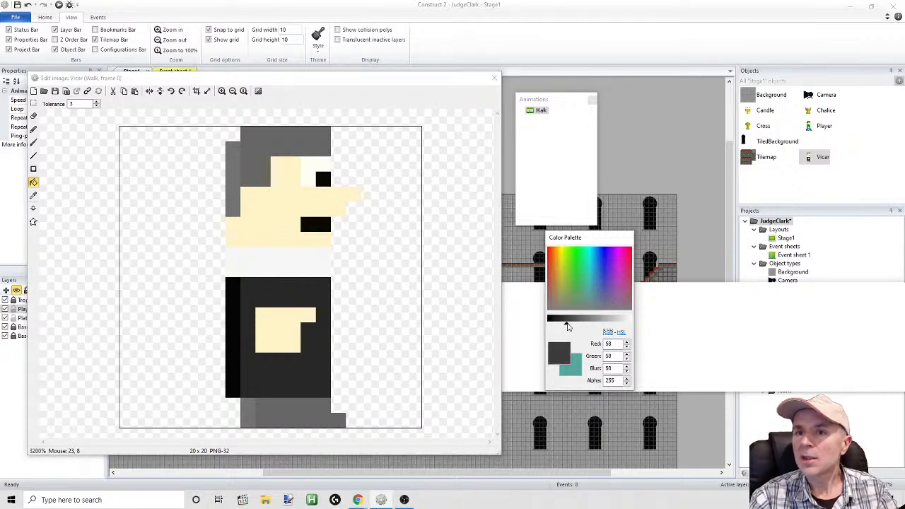
pyautogui.click(34, 143)
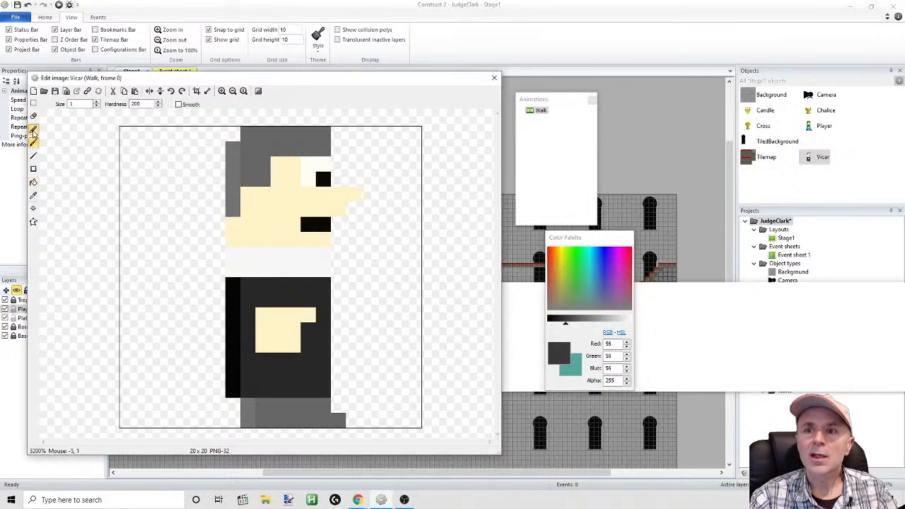
pyautogui.click(34, 130)
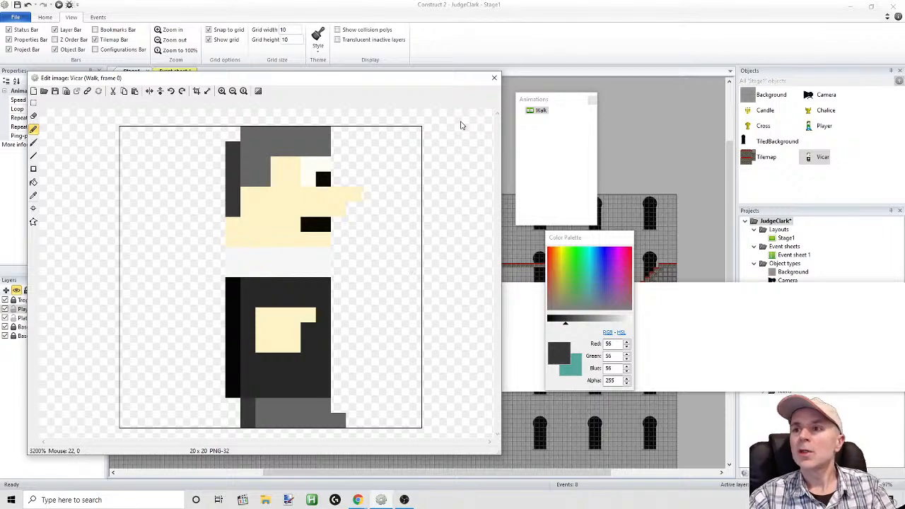
pyautogui.click(493, 82)
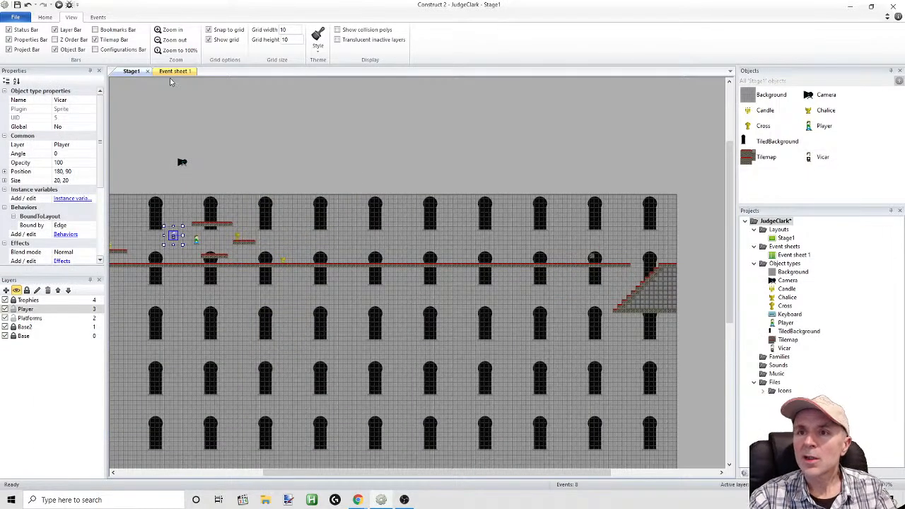
pyautogui.click(70, 5)
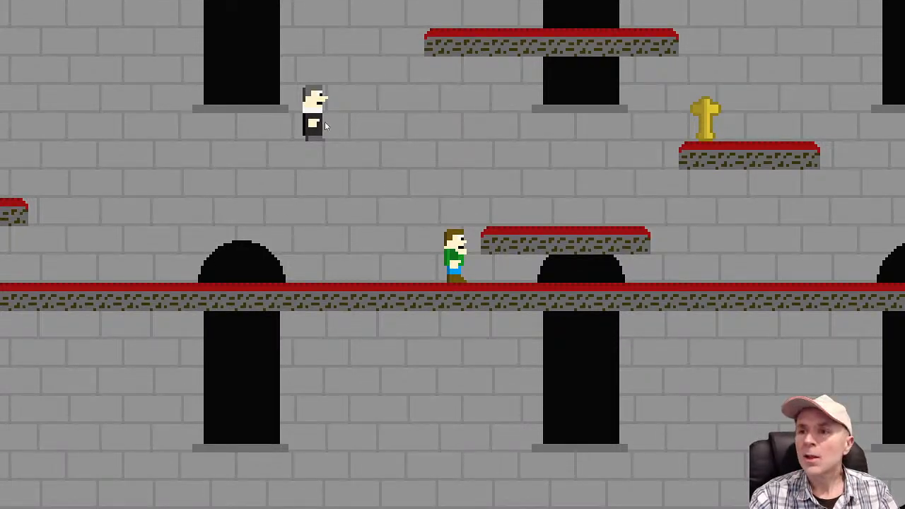
pyautogui.hotkey('alt', 'Tab')
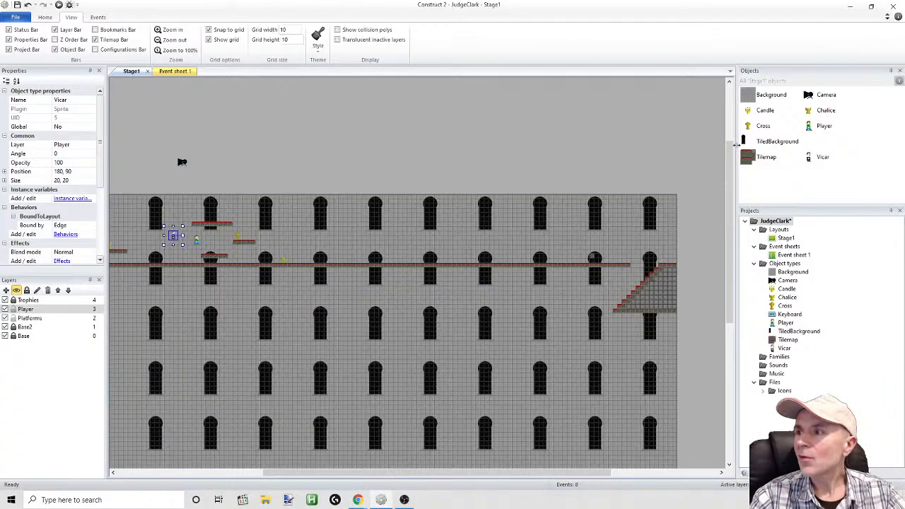
# Add the Sine behavior to the Vicar and move him along the stage to just above the long red platform
pyautogui.click(814, 157)
pyautogui.rightClick(814, 156)
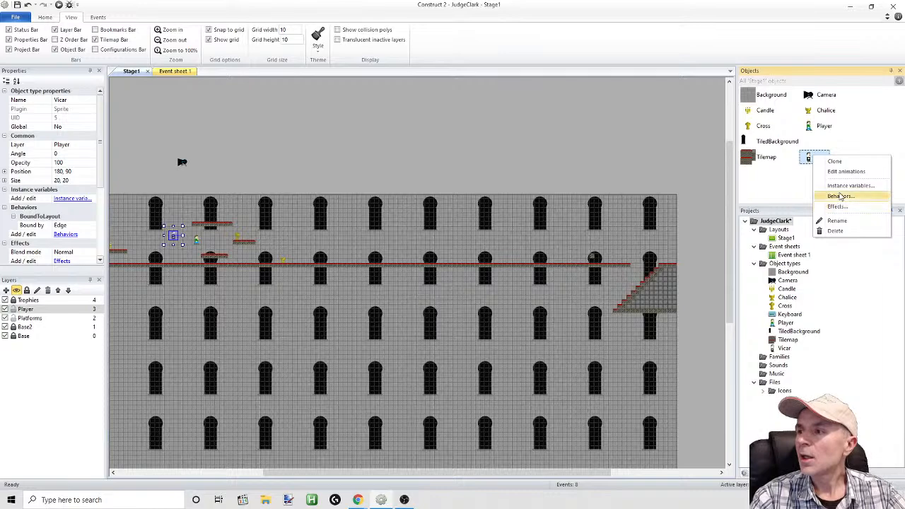
pyautogui.click(840, 196)
pyautogui.click(384, 199)
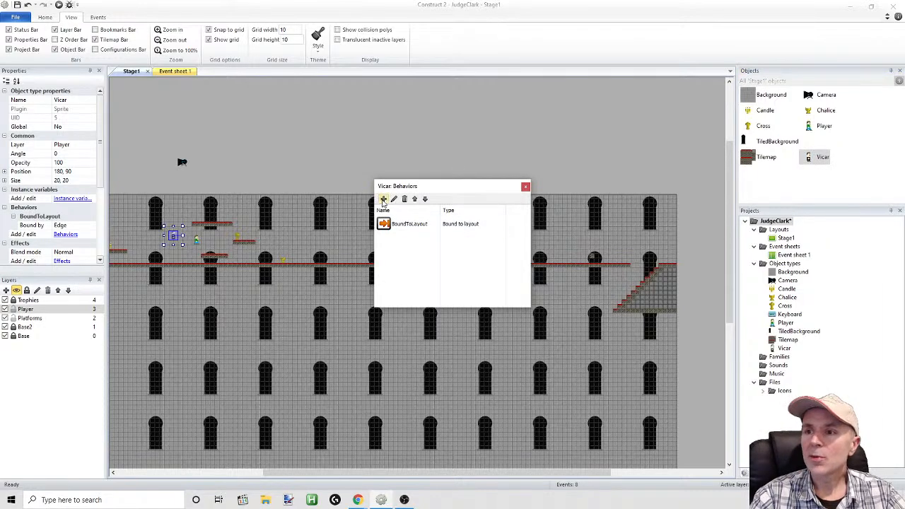
pyautogui.moveTo(556, 234); pyautogui.dragTo(557, 283)
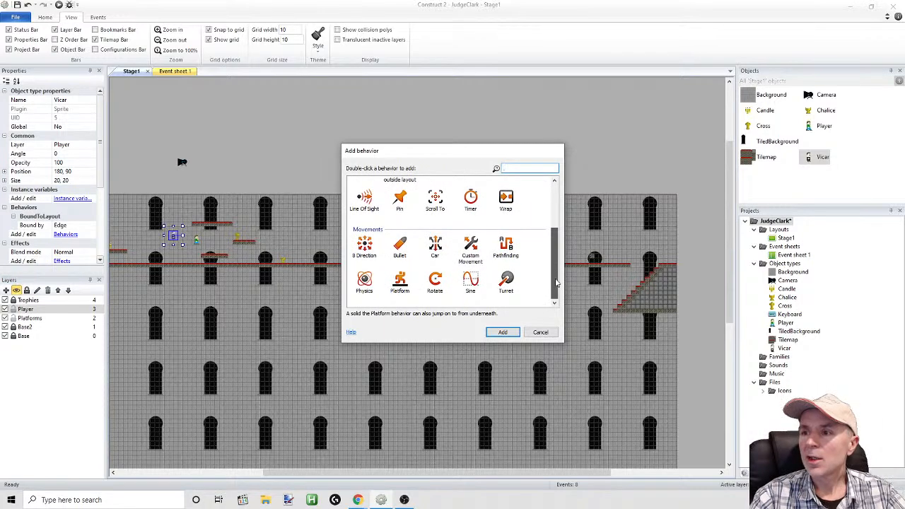
pyautogui.doubleClick(471, 283)
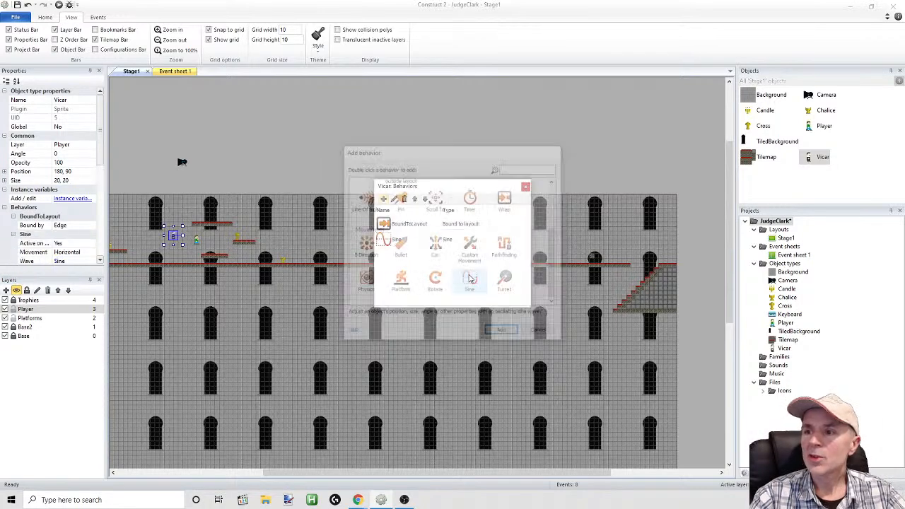
pyautogui.click(525, 187)
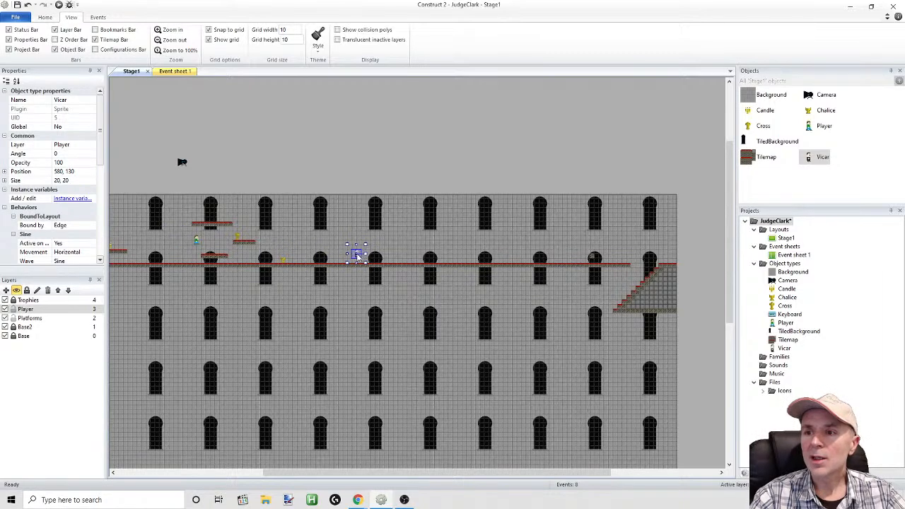
# Assign the Vicar sprite's origin to its bottom centre at 10, 20, and close the image editor
pyautogui.doubleClick(356, 256)
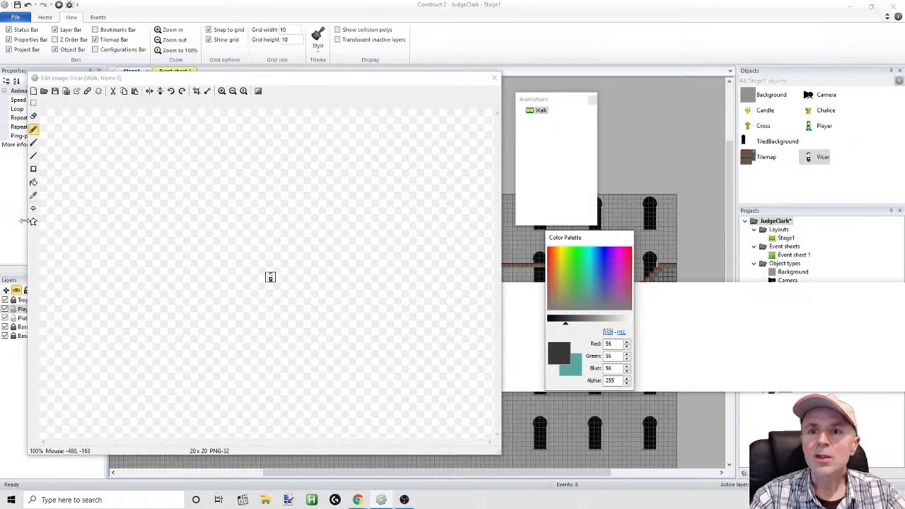
pyautogui.click(34, 210)
pyautogui.click(221, 91)
pyautogui.click(221, 91)
pyautogui.click(221, 91)
pyautogui.click(221, 91)
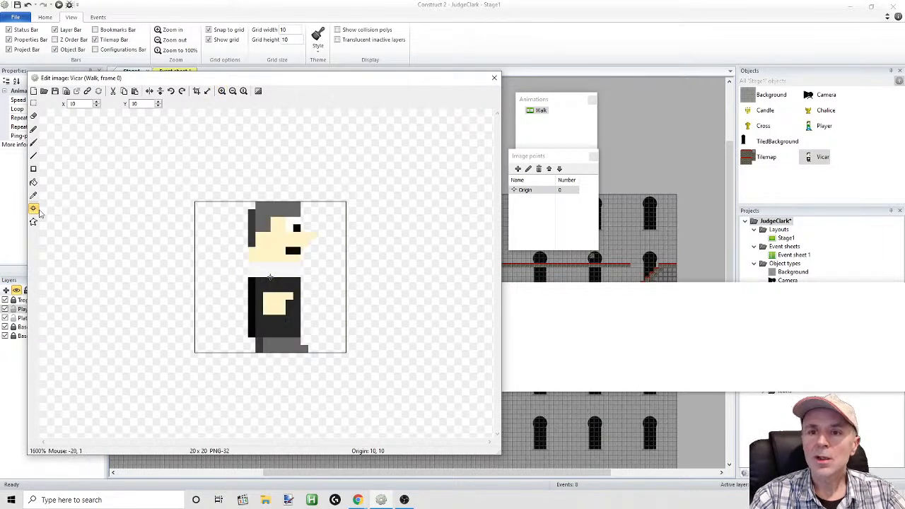
pyautogui.click(34, 211)
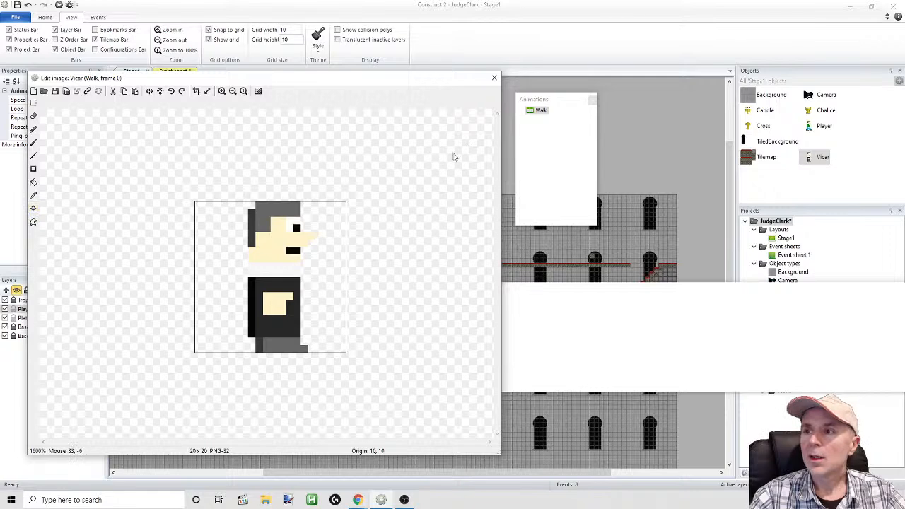
pyautogui.click(532, 111)
pyautogui.click(33, 210)
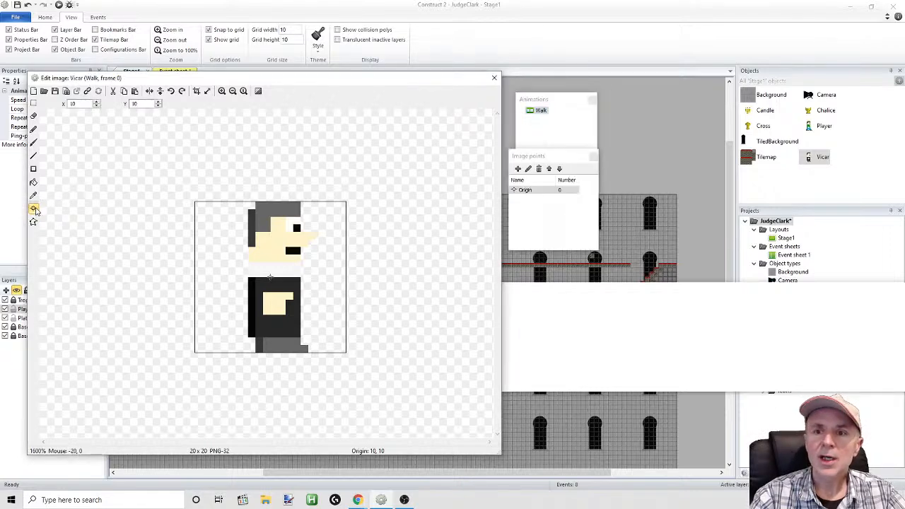
pyautogui.rightClick(517, 195)
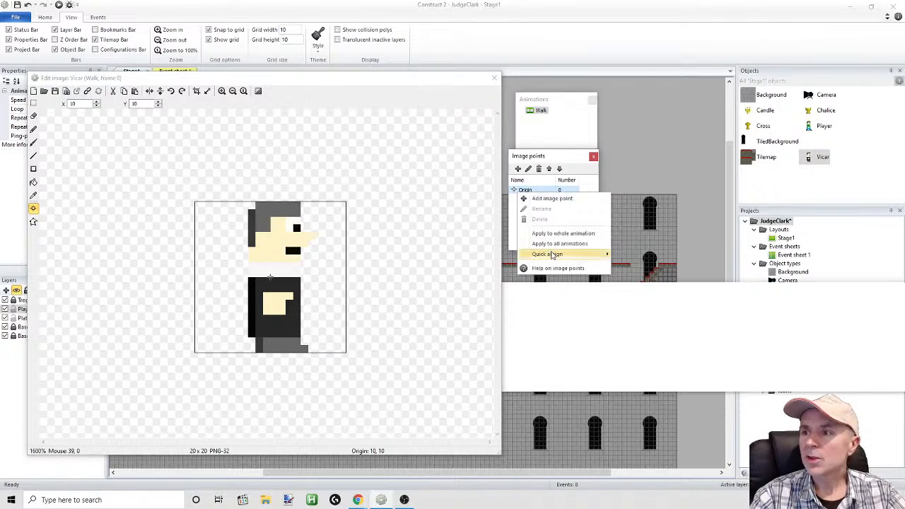
pyautogui.moveTo(550, 253)
pyautogui.click(635, 334)
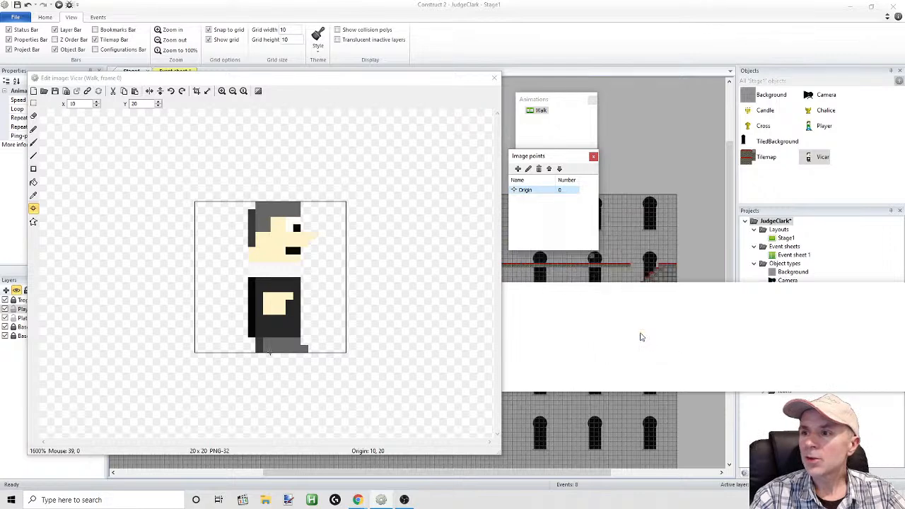
pyautogui.click(593, 157)
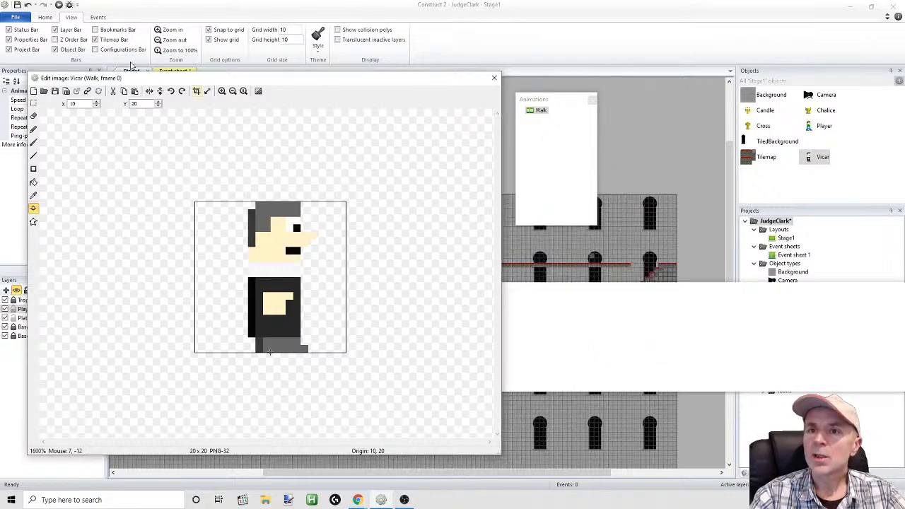
pyautogui.click(59, 4)
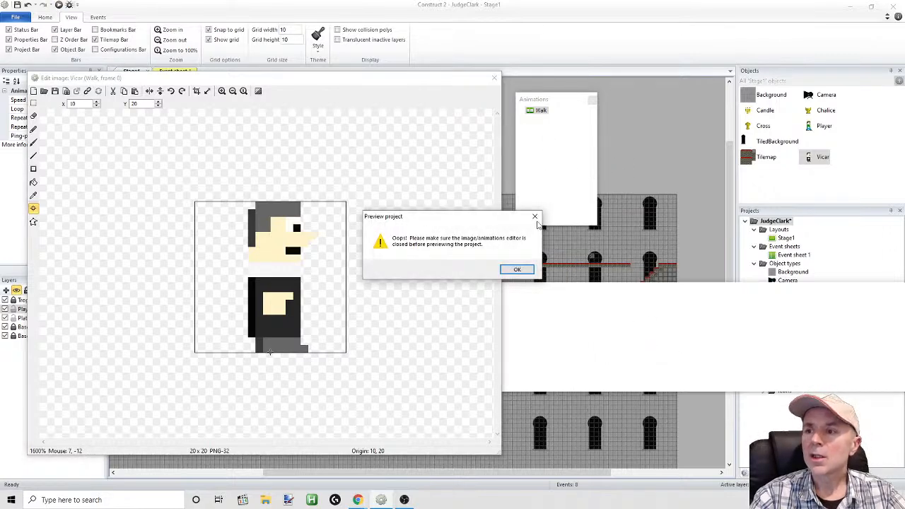
pyautogui.click(535, 217)
pyautogui.click(494, 79)
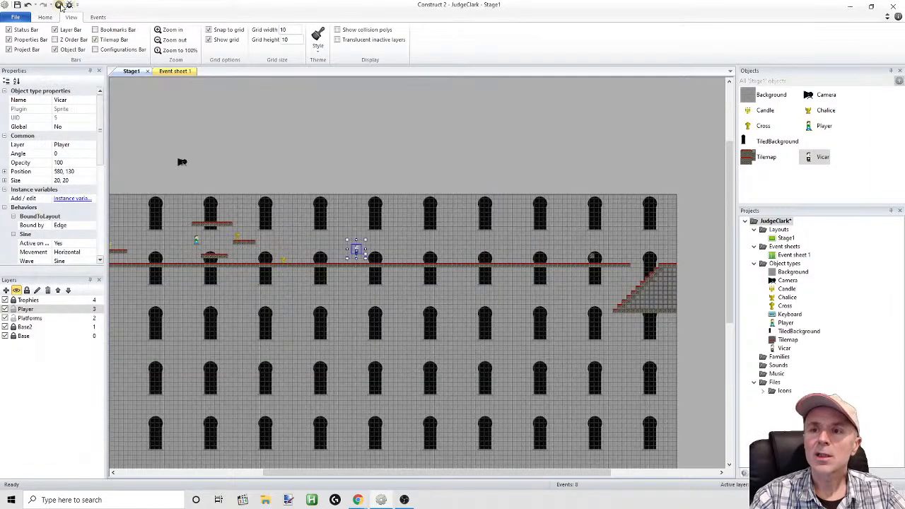
# Preview the stage and run the player past the chalice to check the Vicar's height above the floor
pyautogui.click(58, 4)
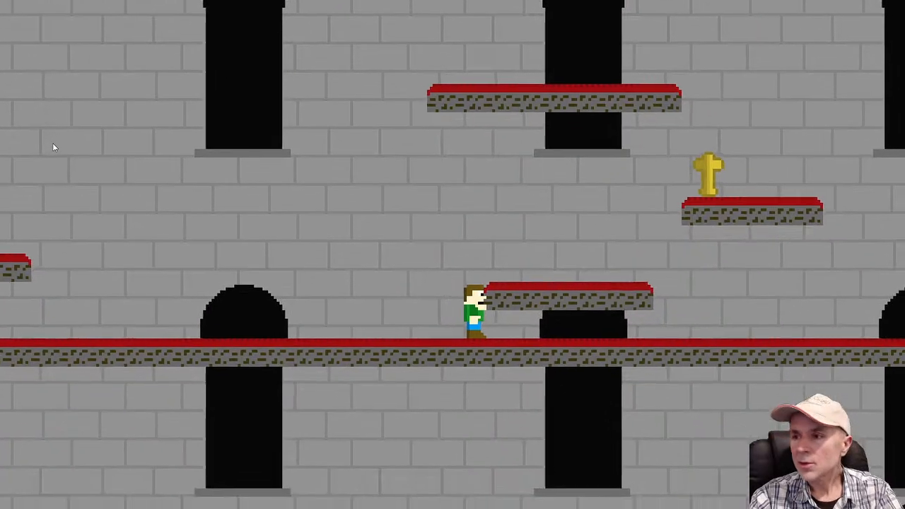
pyautogui.press('space')
pyautogui.press('Right')
pyautogui.press('space')
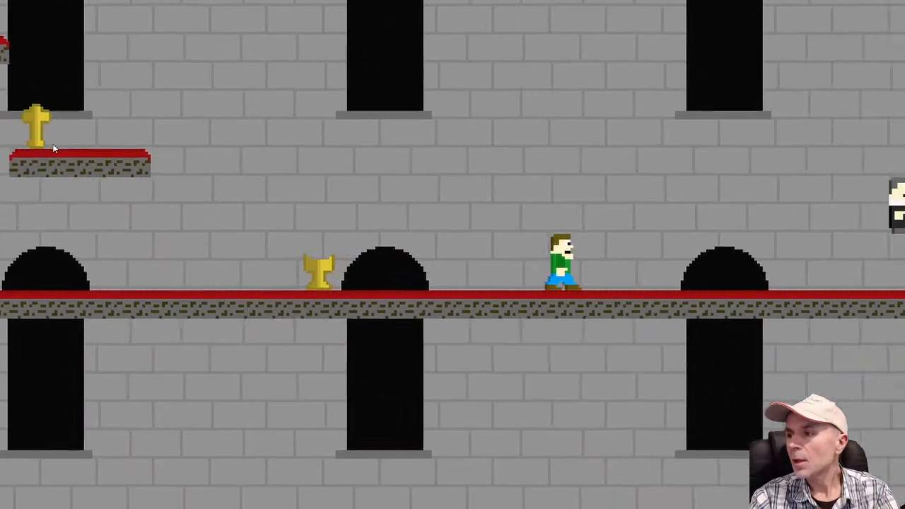
pyautogui.press('Left')
pyautogui.press('Right')
pyautogui.press('space')
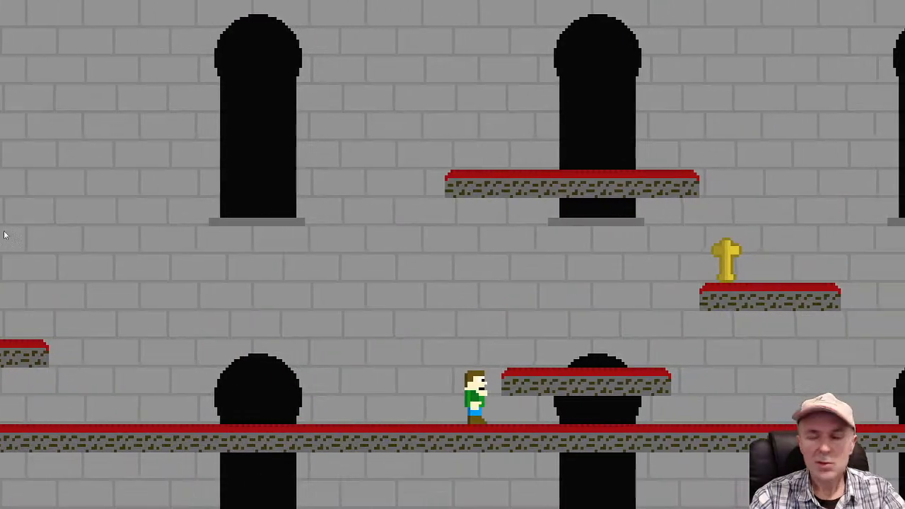
# Playtest the stage by jumping past the low platform and chalice and running beyond the Vicars on the main floor
pyautogui.press('Up')
pyautogui.press('Right')
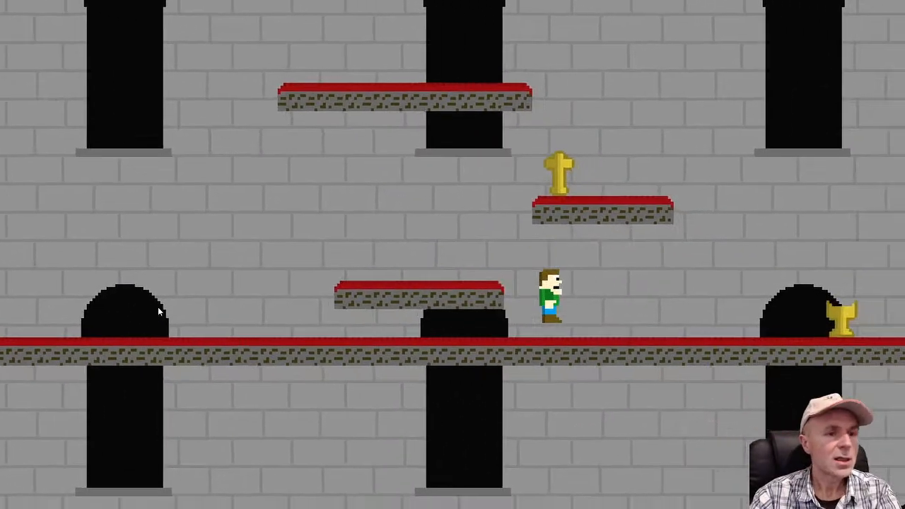
pyautogui.press('Up')
pyautogui.press('Right')
pyautogui.press('Up')
pyautogui.press('Right')
pyautogui.press('Up')
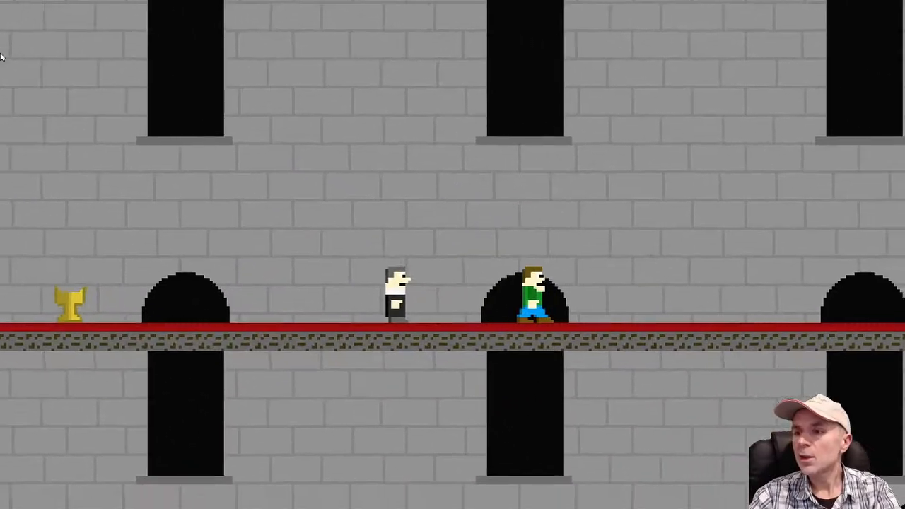
pyautogui.press('Up')
pyautogui.press('Right')
pyautogui.press('Up')
pyautogui.press('Right')
pyautogui.press('Up')
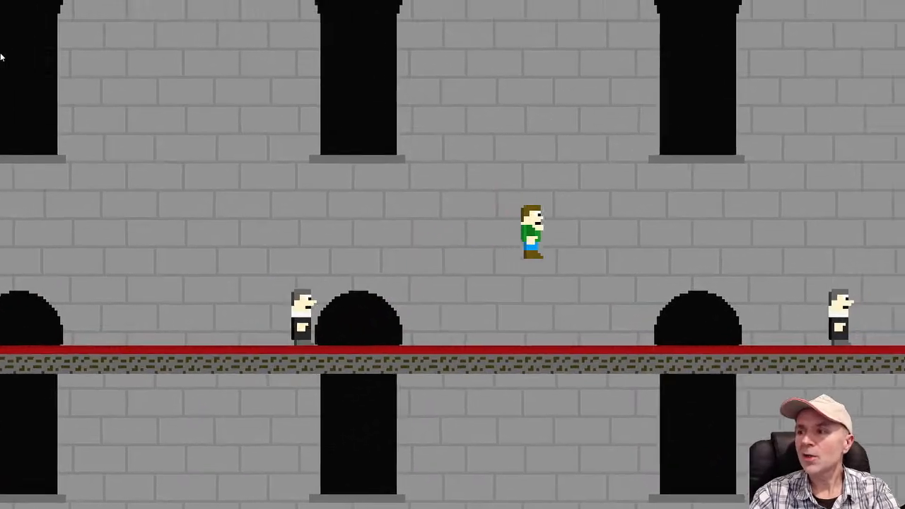
# Test the Vicar's side-to-side movement by jumping the player back and forth over him
pyautogui.press('Left')
pyautogui.press('Up')
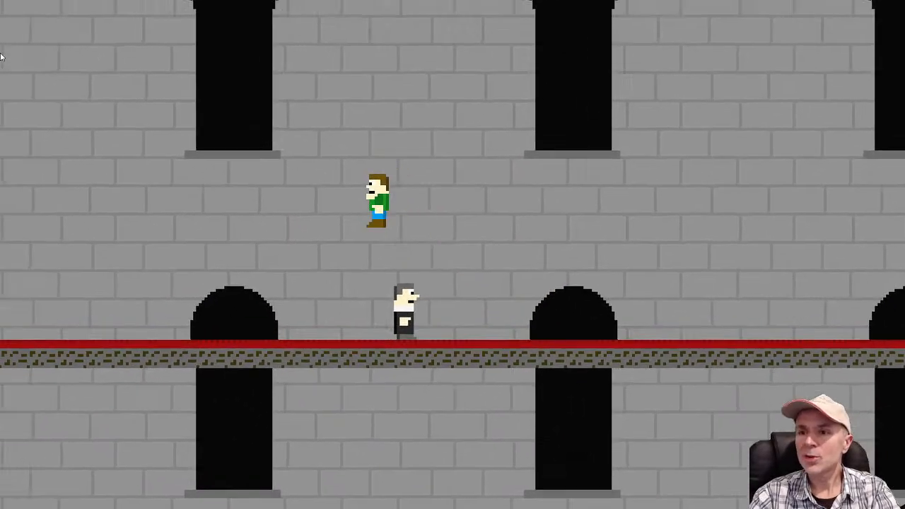
pyautogui.press('Left')
pyautogui.press('Up')
pyautogui.press('Up')
pyautogui.press('Right')
pyautogui.press('Up')
pyautogui.press('Left')
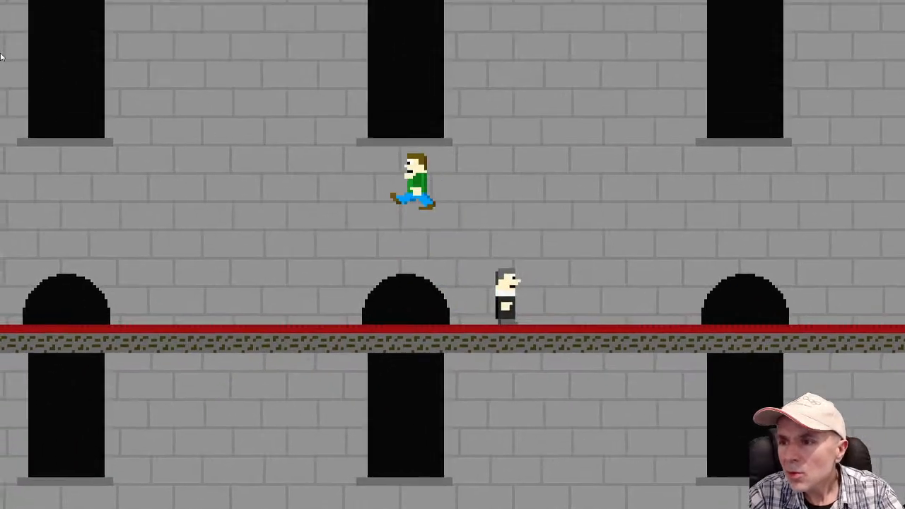
pyautogui.press('Right')
pyautogui.press('Up')
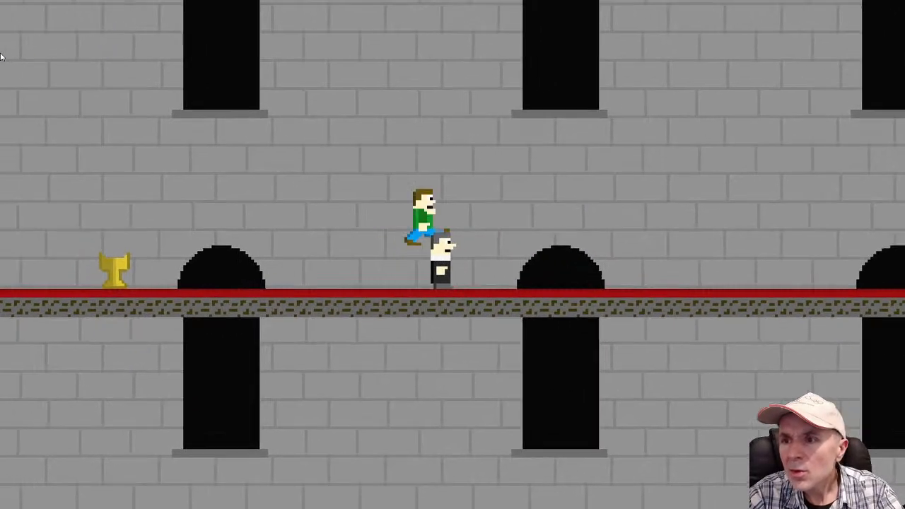
pyautogui.press('Left')
pyautogui.press('Up')
pyautogui.press('Right')
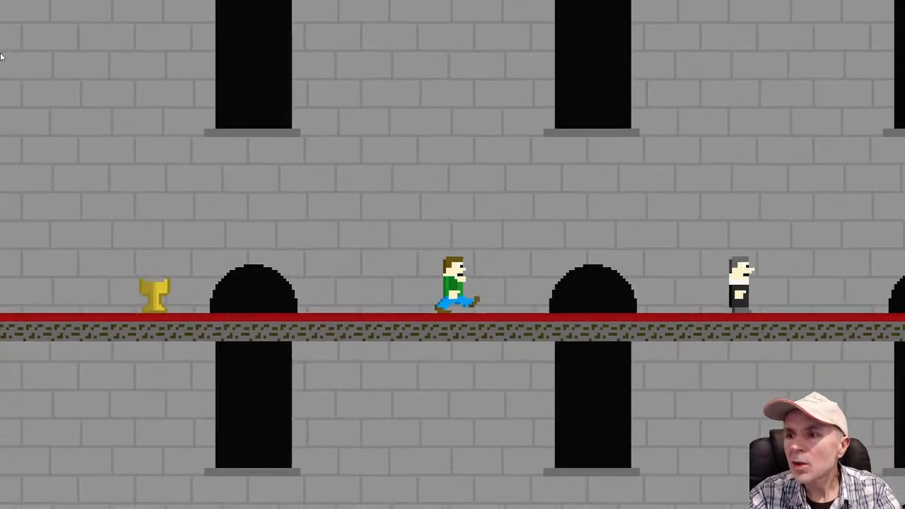
pyautogui.press('Left')
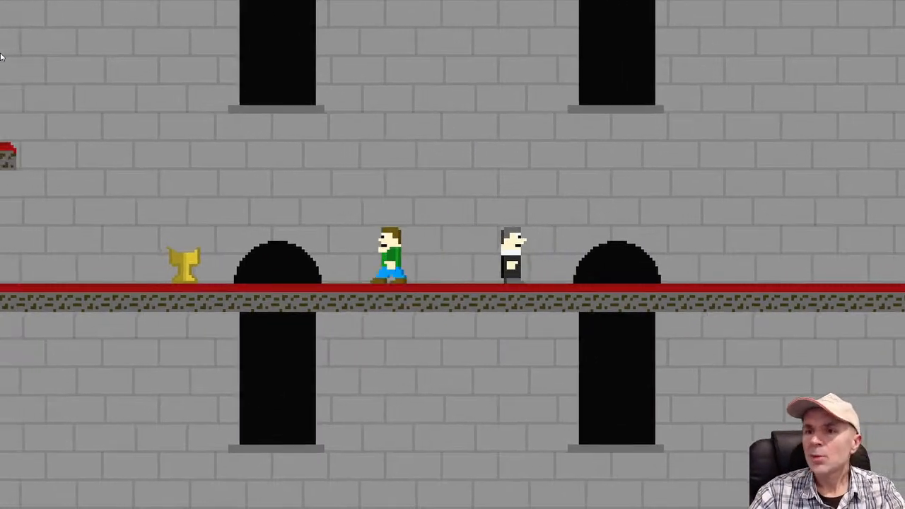
pyautogui.press('Right')
pyautogui.press('Left')
pyautogui.press('Up')
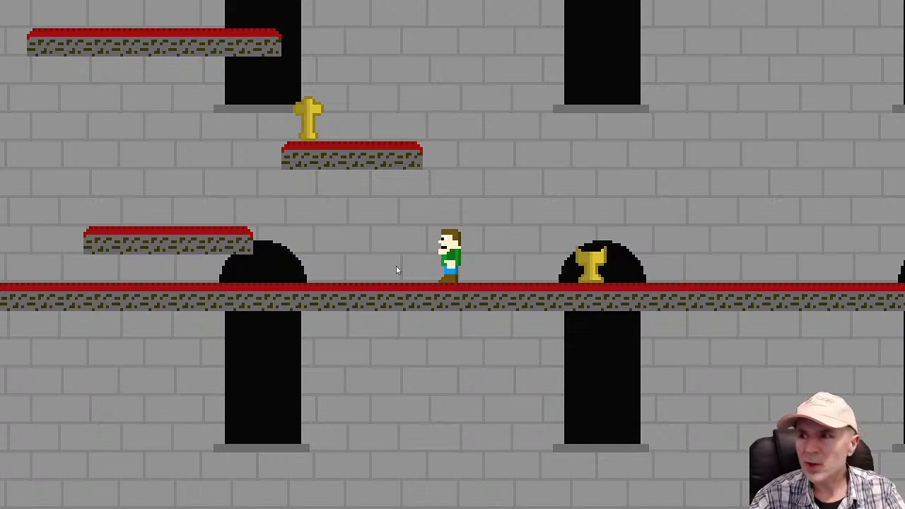
# Playtest the start of the stage by jumping the player back past the cross platforms towards the candle
pyautogui.press('Left')
pyautogui.press('space')
pyautogui.press('space')
pyautogui.press('Right')
pyautogui.press('space')
pyautogui.press('Left')
pyautogui.press('space')
pyautogui.press('space')
pyautogui.press('space')
pyautogui.press('Right')
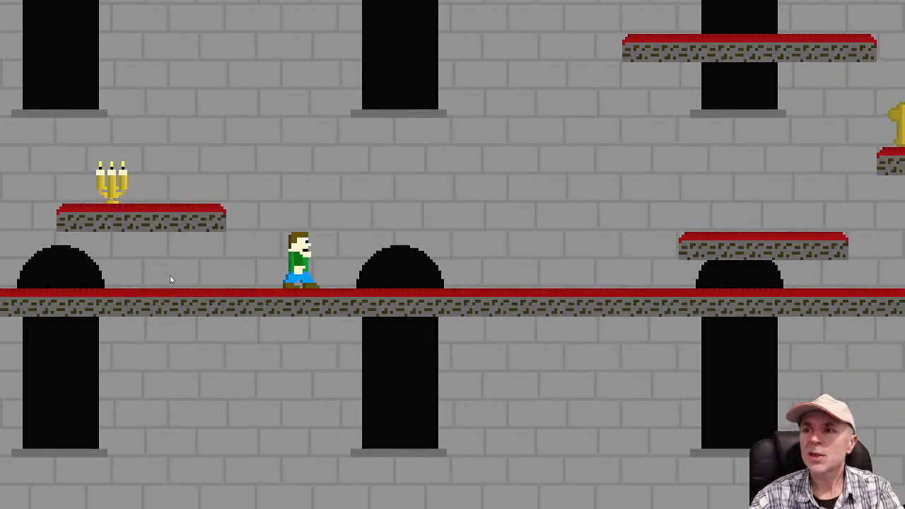
pyautogui.press('space')
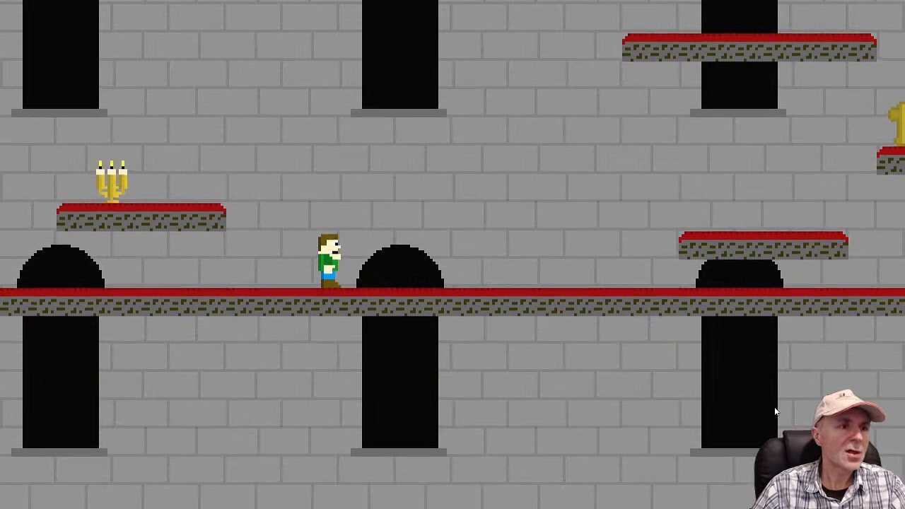